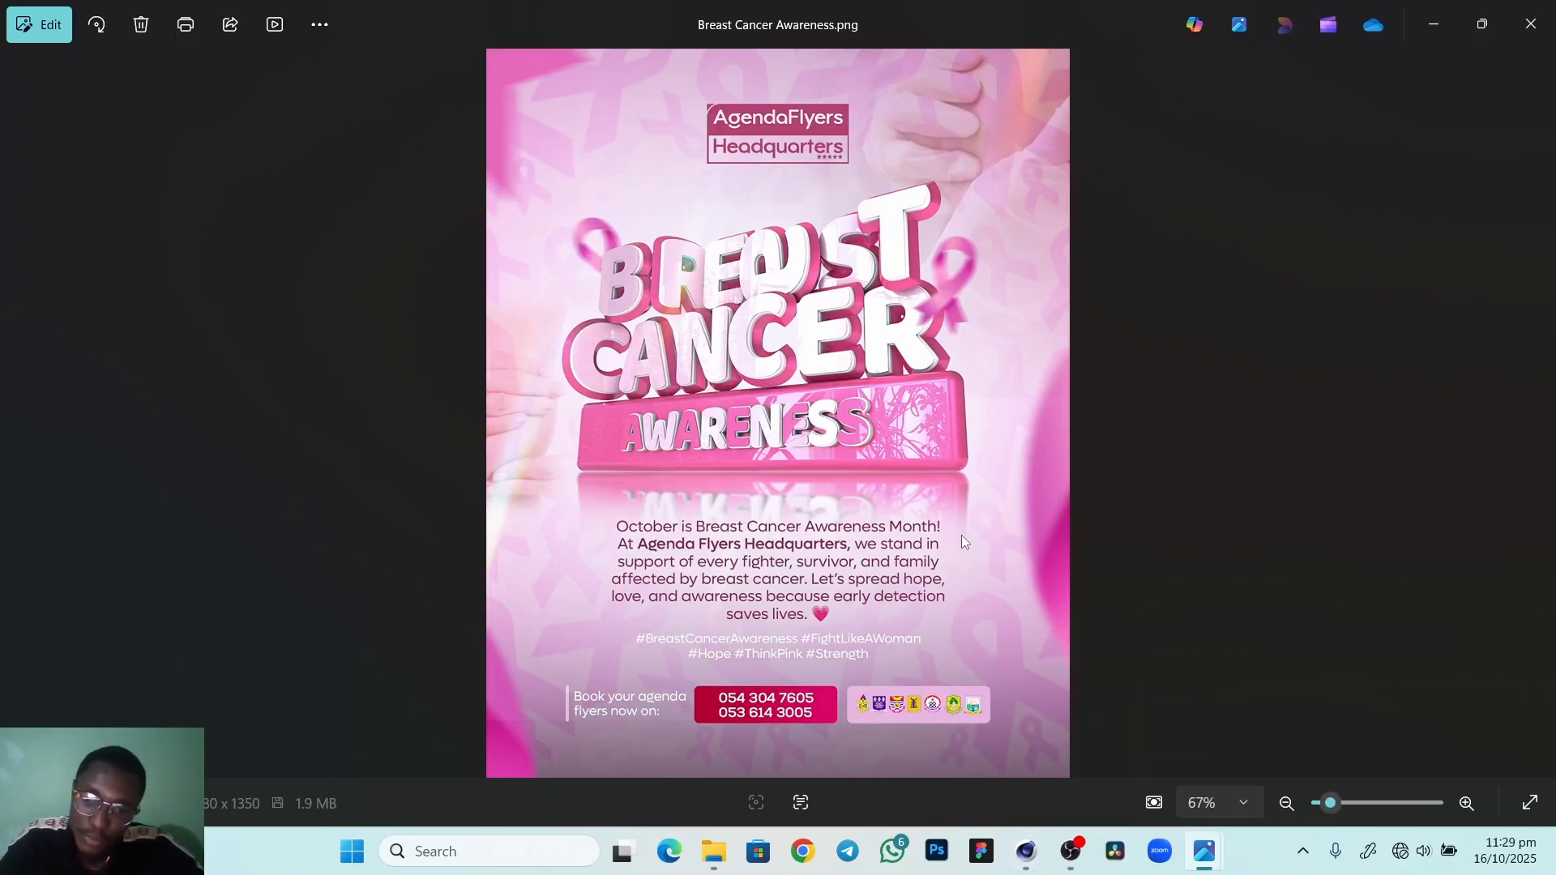
# Switch to Cinema 4D and examine the empty scene's grid and axes from different distances and angles in the perspective view
pyautogui.moveTo(1026, 851)
pyautogui.click(1013, 729)
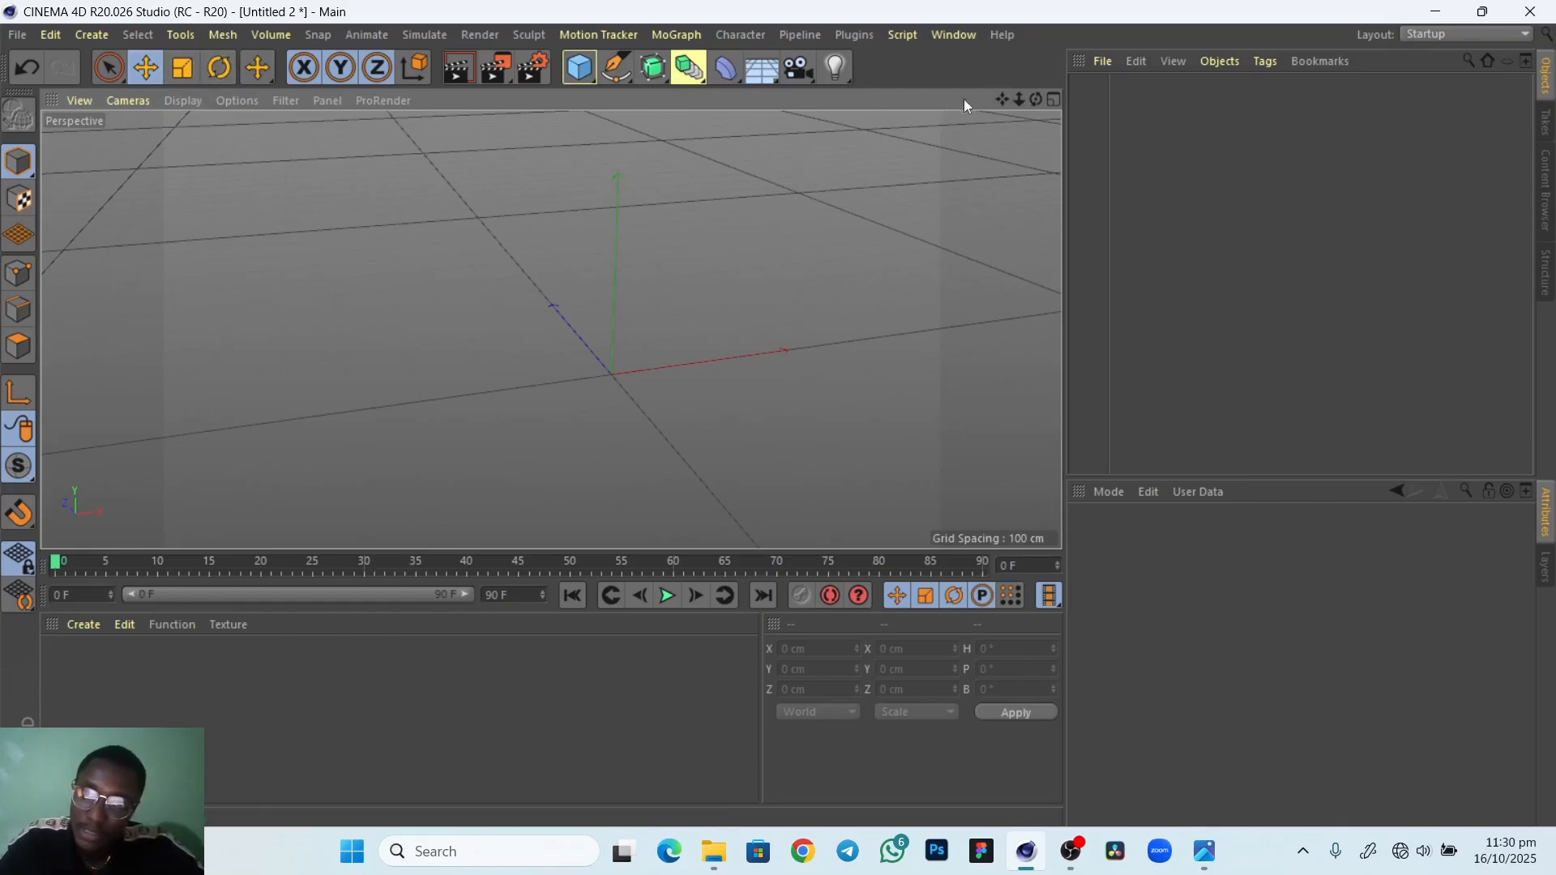
pyautogui.moveTo(1002, 99)
pyautogui.mouseDown()
pyautogui.moveTo(923, 65)
pyautogui.moveTo(1025, 109)
pyautogui.moveTo(943, 55)
pyautogui.moveTo(1006, 101)
pyautogui.moveTo(1005, 56)
pyautogui.moveTo(1003, 101)
pyautogui.mouseUp()
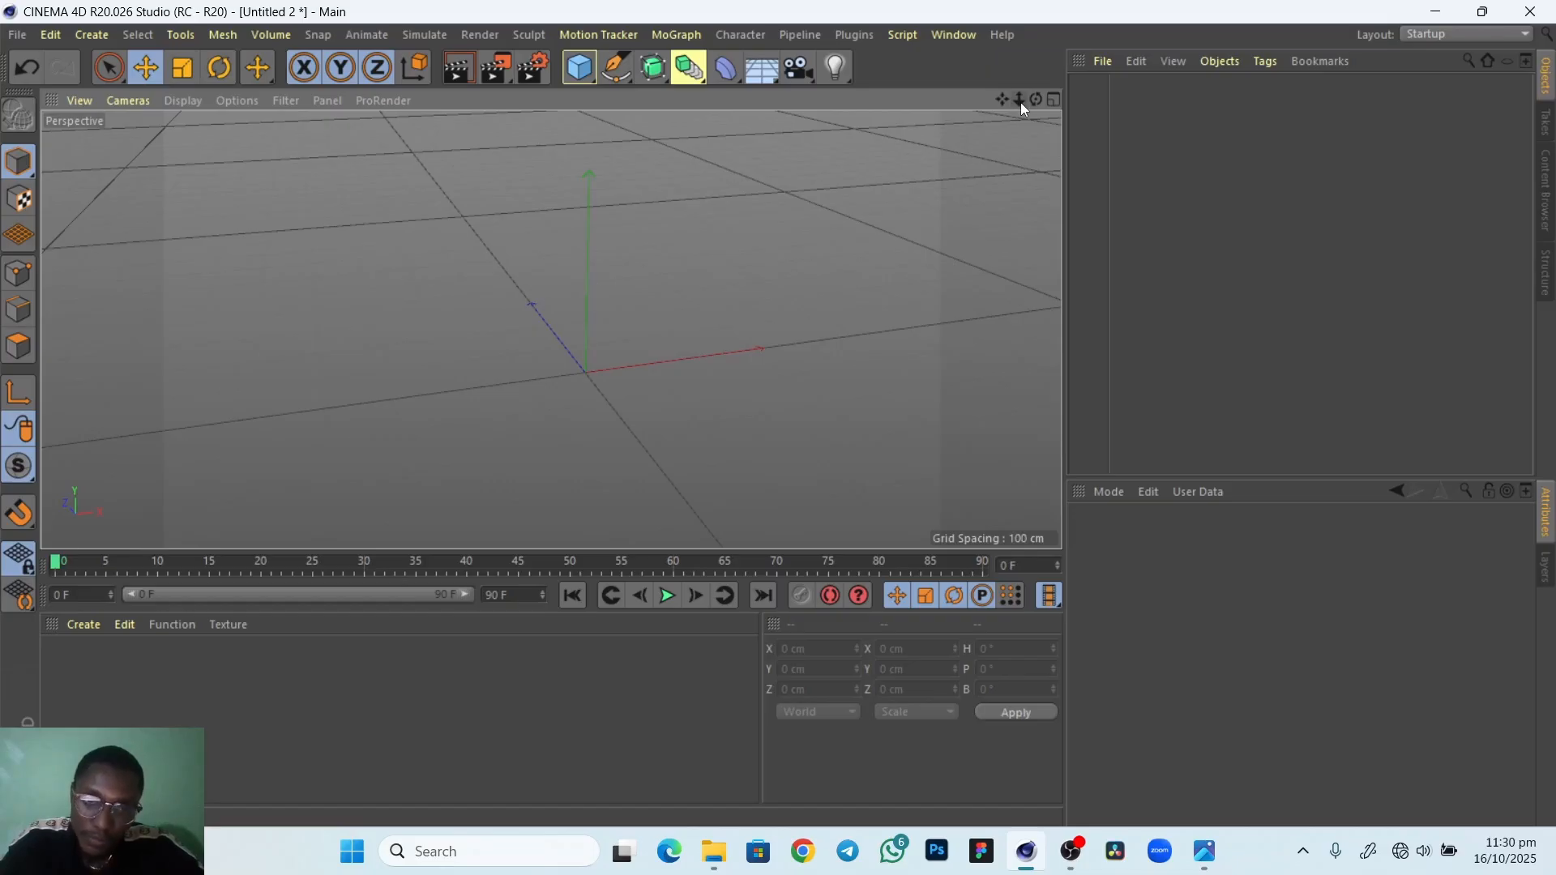
pyautogui.moveTo(1020, 102)
pyautogui.mouseDown()
pyautogui.moveTo(549, 330)
pyautogui.moveTo(1036, 99)
pyautogui.mouseUp()
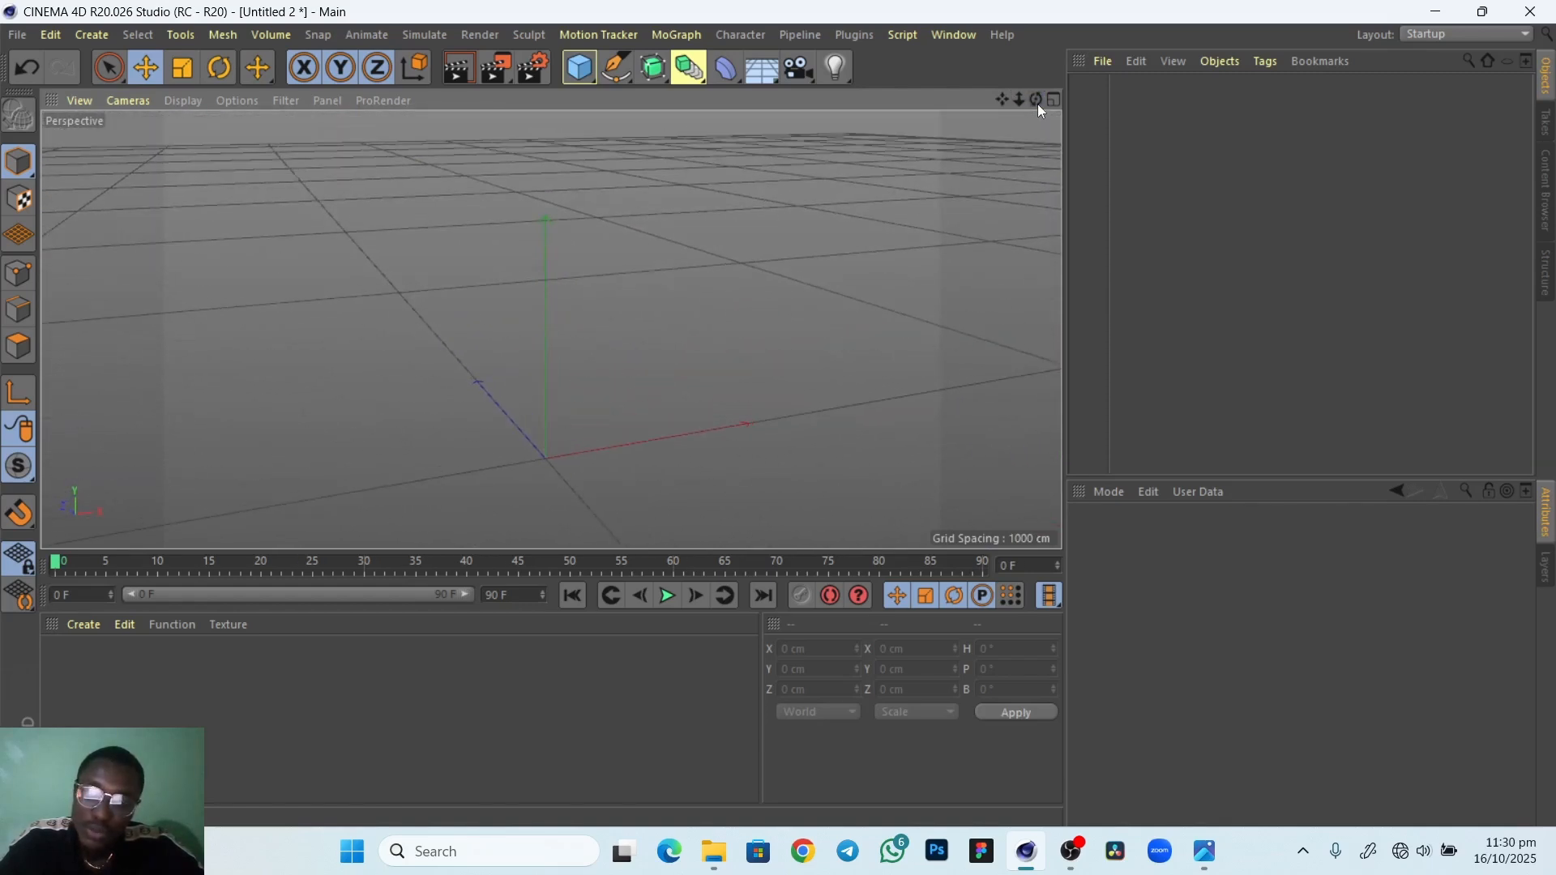
pyautogui.moveTo(575, 465); pyautogui.dragTo(624, 365, button='middle')
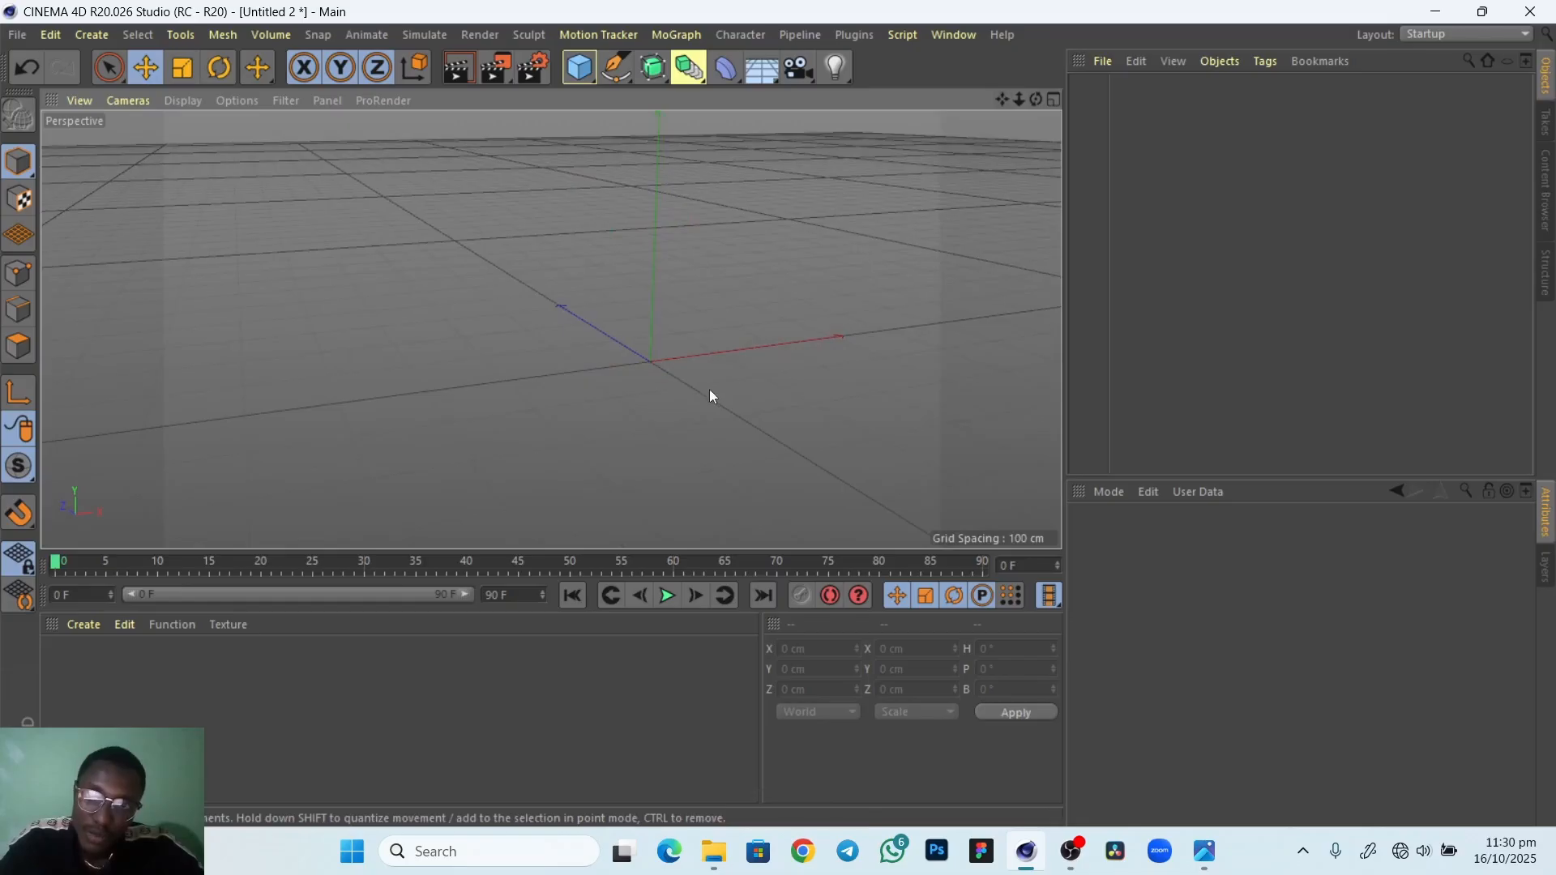
pyautogui.moveTo(717, 391); pyautogui.dragTo(873, 341, button='right')
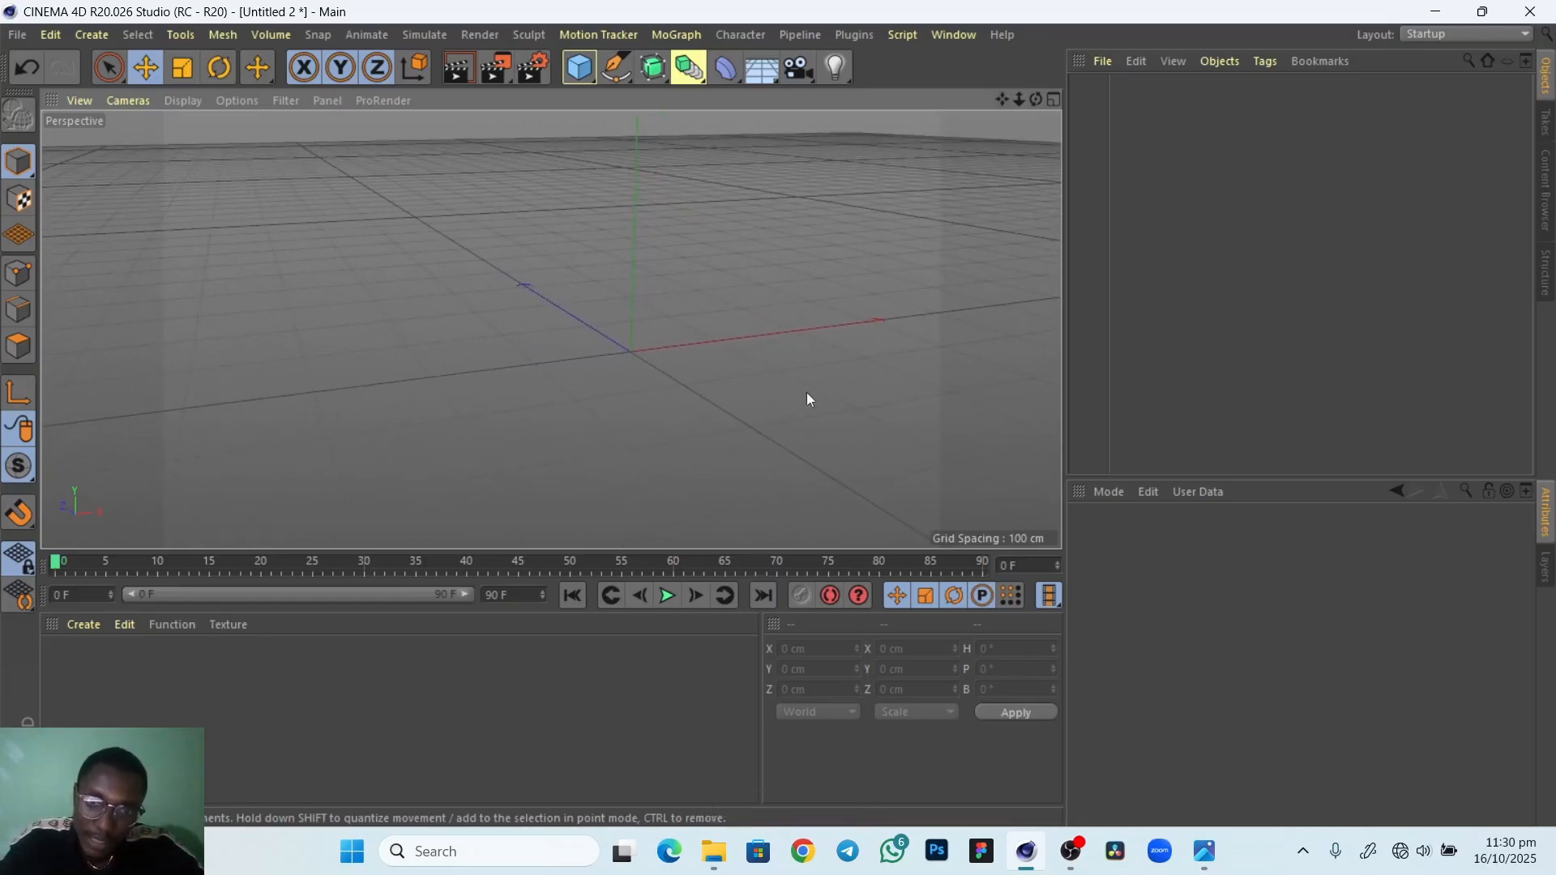
pyautogui.moveTo(805, 392)
pyautogui.keyDown('alt'); pyautogui.mouseDown()
pyautogui.moveTo(749, 430)
pyautogui.moveTo(812, 412)
pyautogui.mouseUp(); pyautogui.keyUp('alt')
pyautogui.keyDown('alt'); pyautogui.moveTo(660, 397); pyautogui.dragTo(764, 316, button='right'); pyautogui.keyUp('alt')
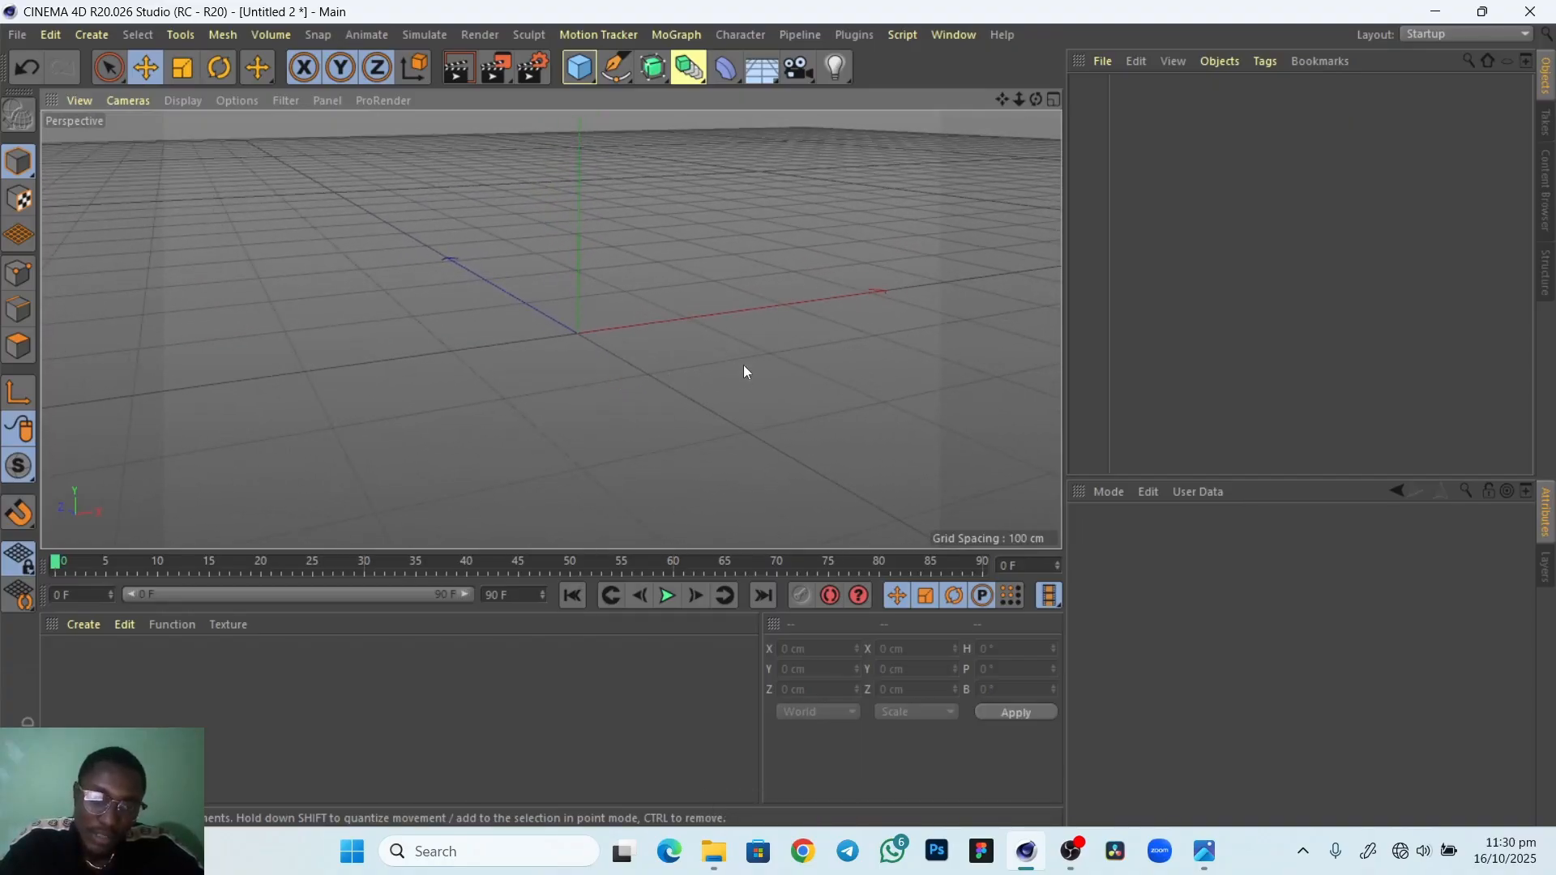
pyautogui.keyDown('alt'); pyautogui.moveTo(721, 386); pyautogui.dragTo(665, 380); pyautogui.keyUp('alt')
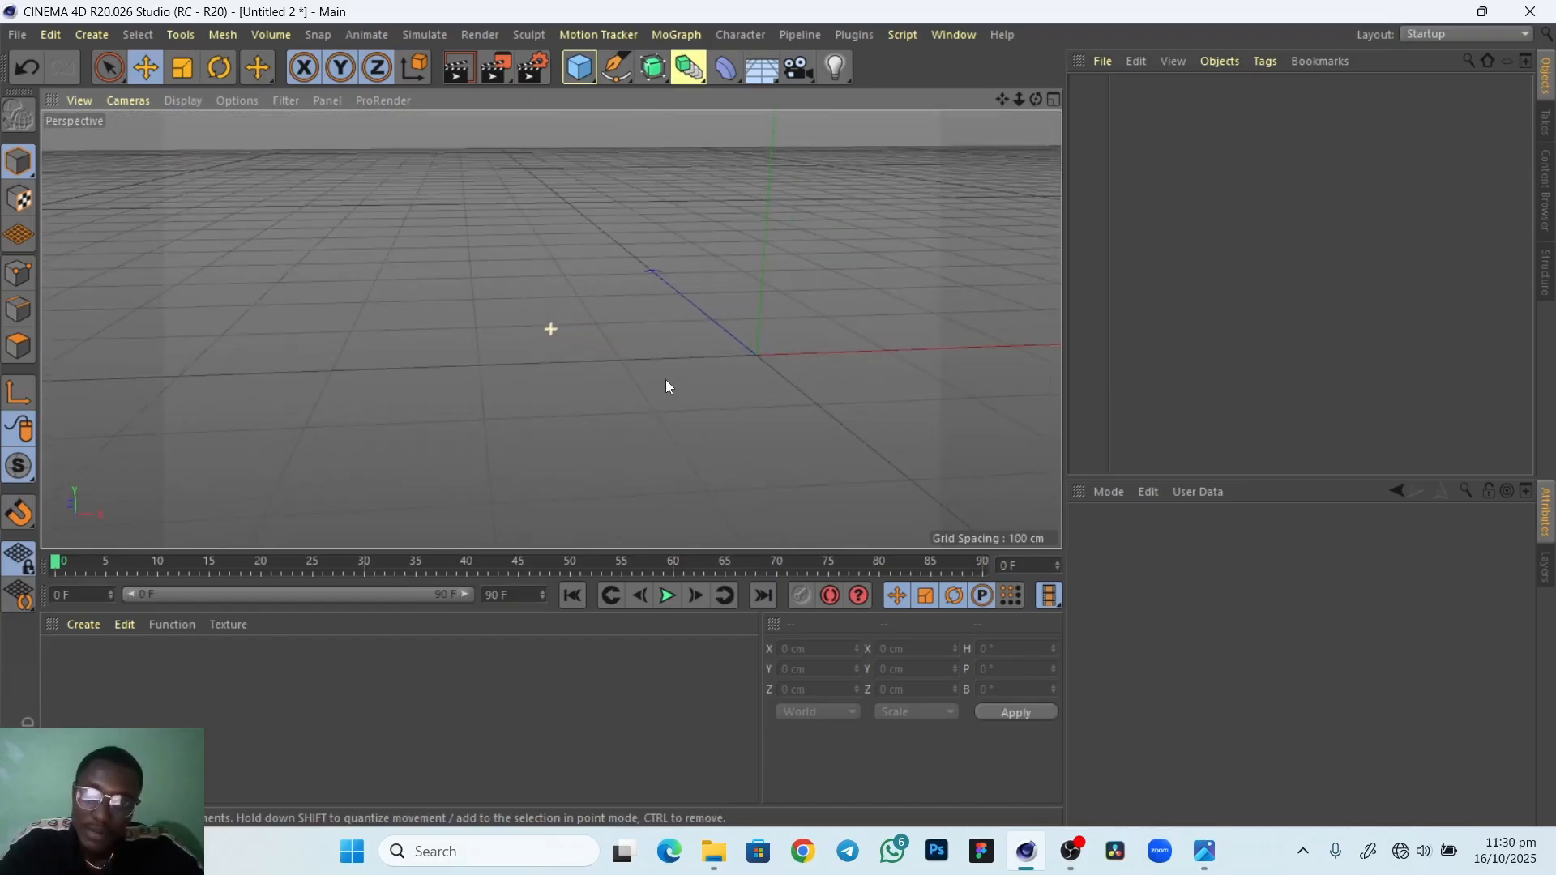
pyautogui.keyDown('alt'); pyautogui.moveTo(665, 379); pyautogui.dragTo(761, 432, button='middle'); pyautogui.keyUp('alt')
pyautogui.keyDown('alt'); pyautogui.moveTo(761, 425); pyautogui.dragTo(785, 392); pyautogui.keyUp('alt')
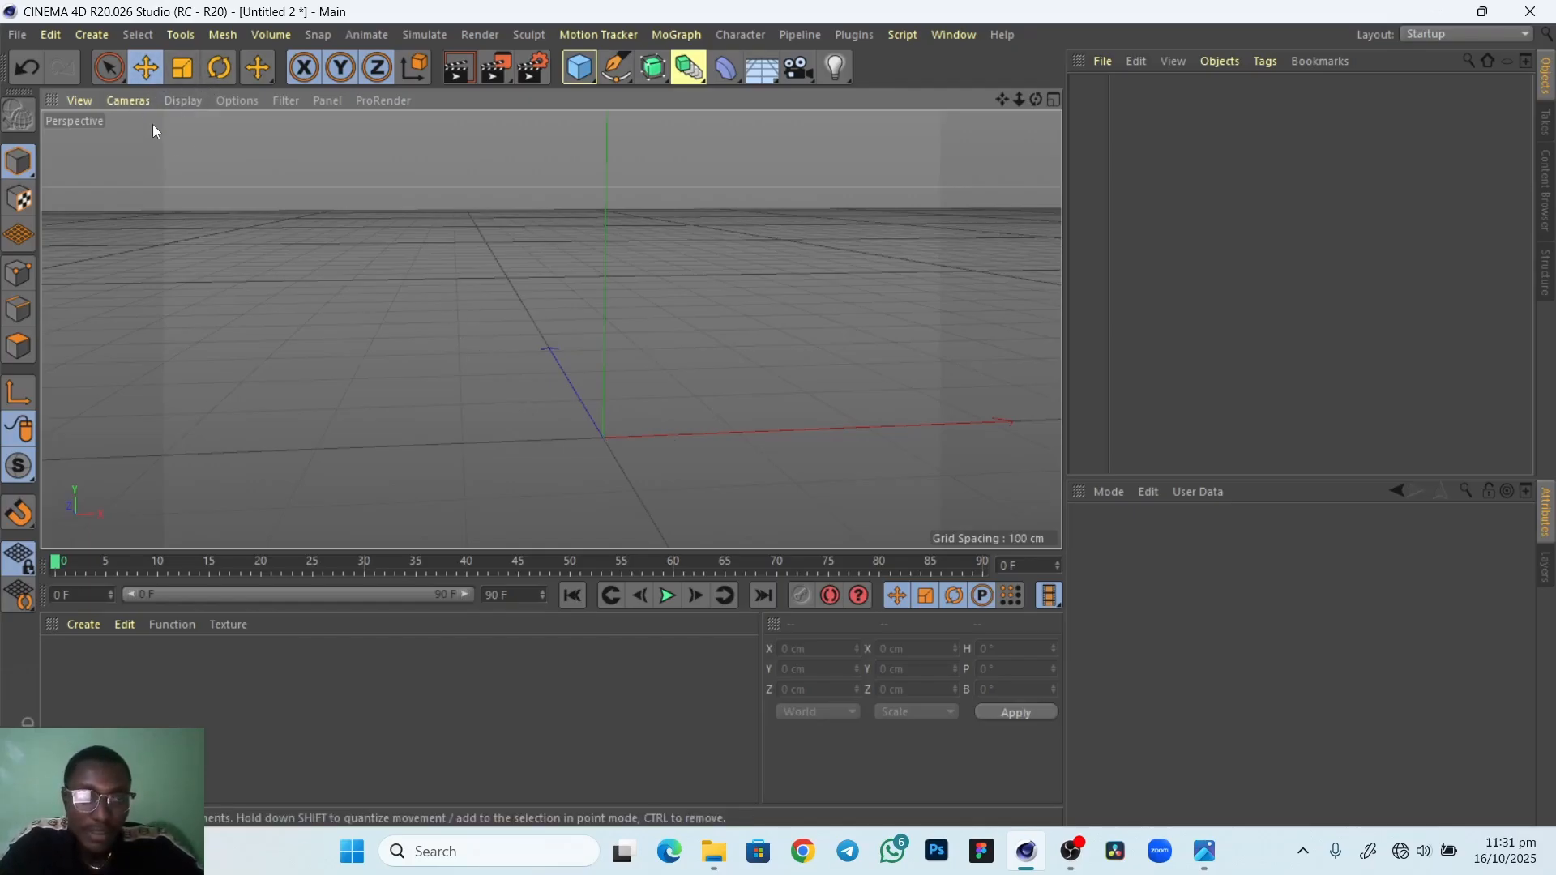
pyautogui.click(148, 73)
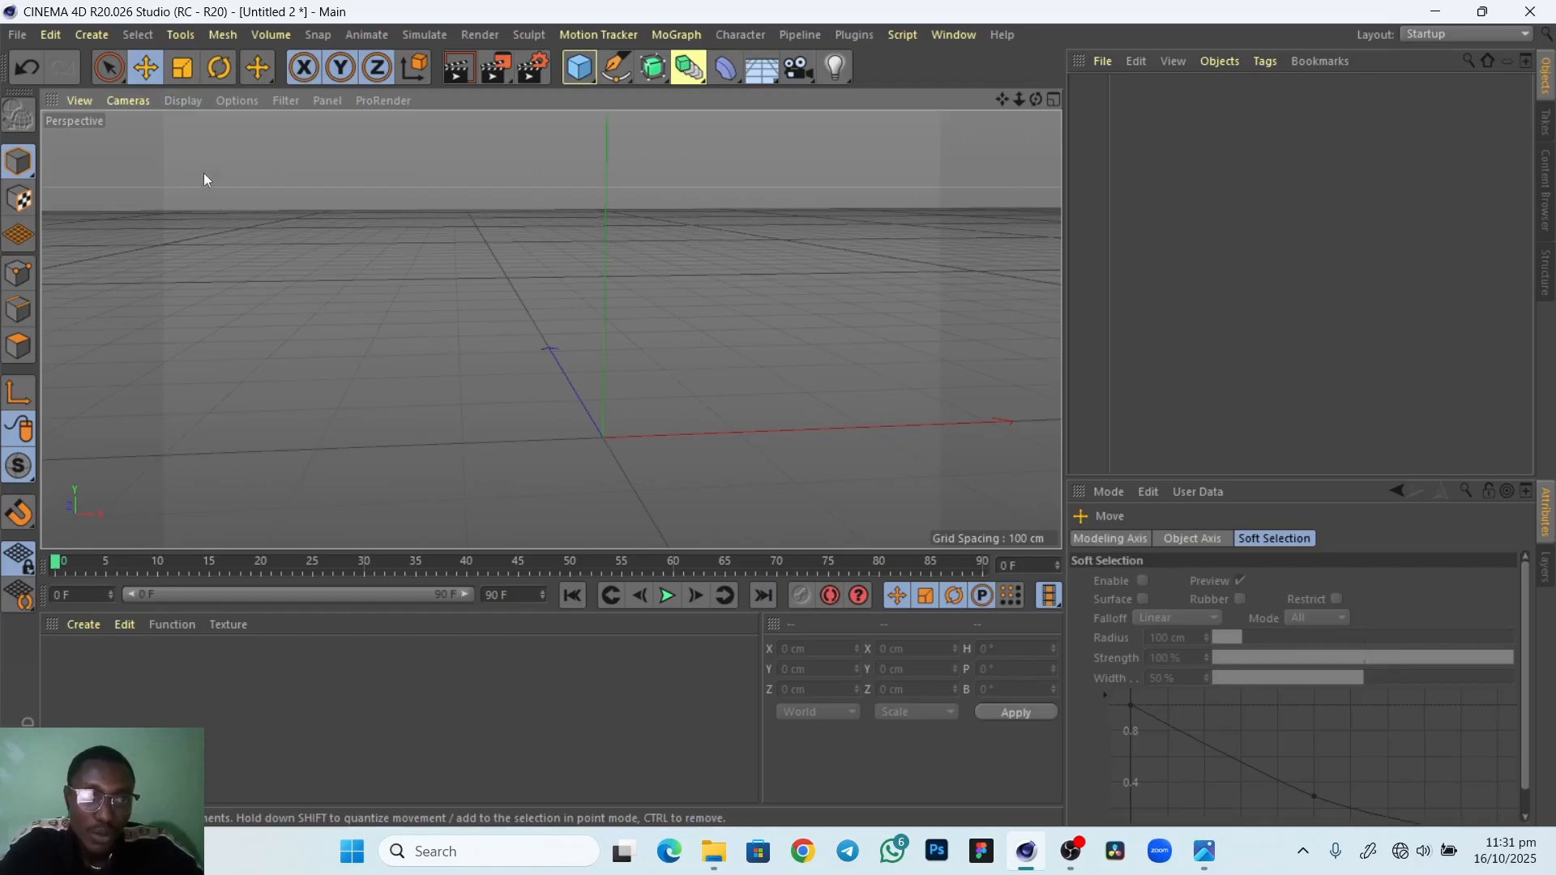
pyautogui.click(181, 70)
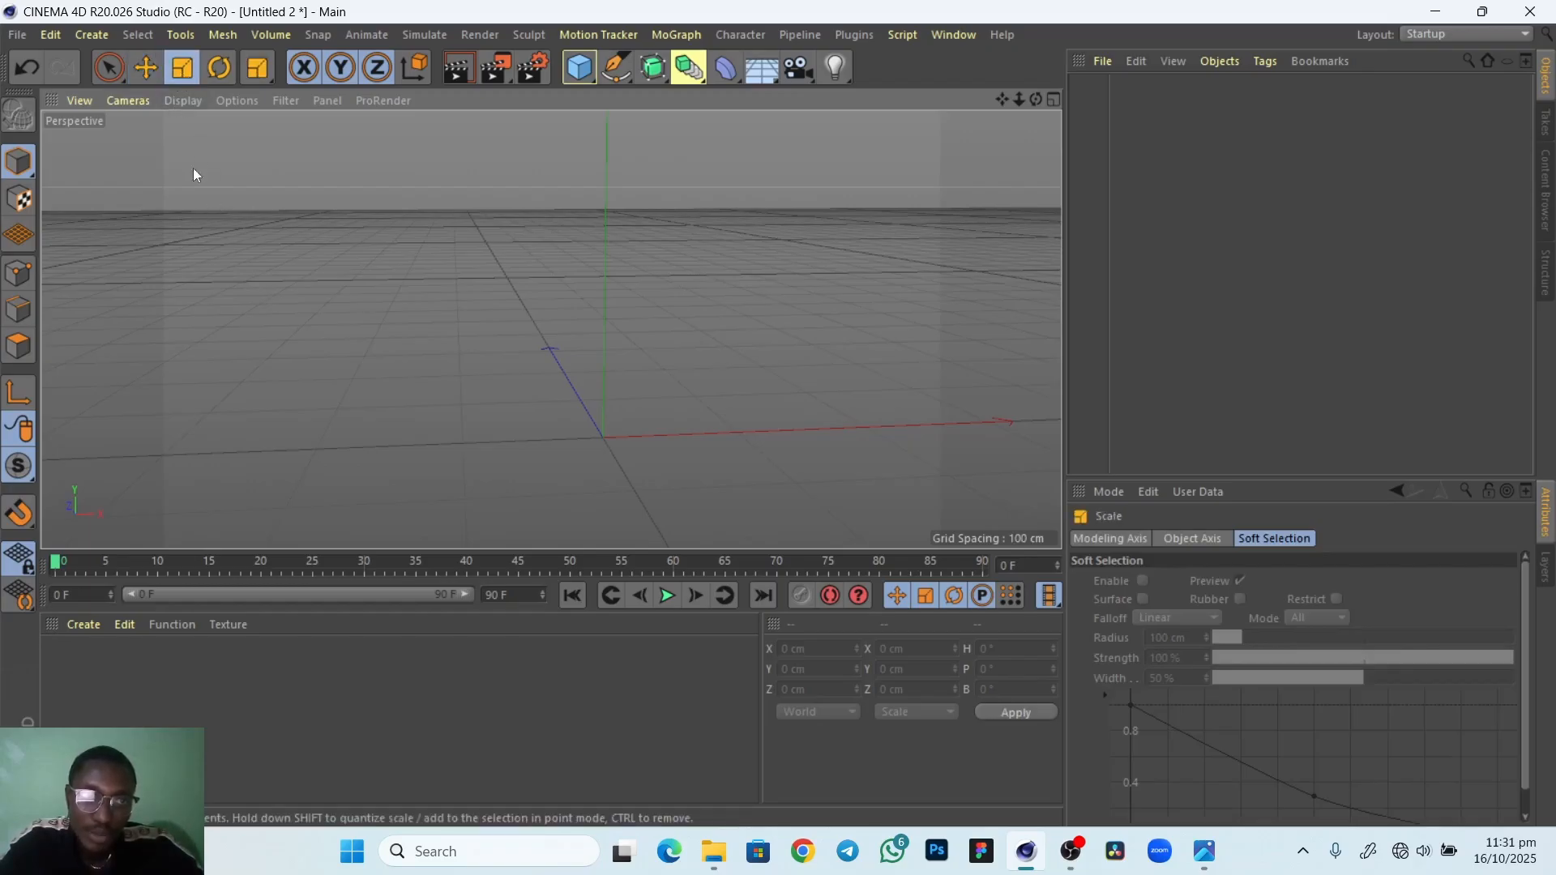
pyautogui.click(217, 69)
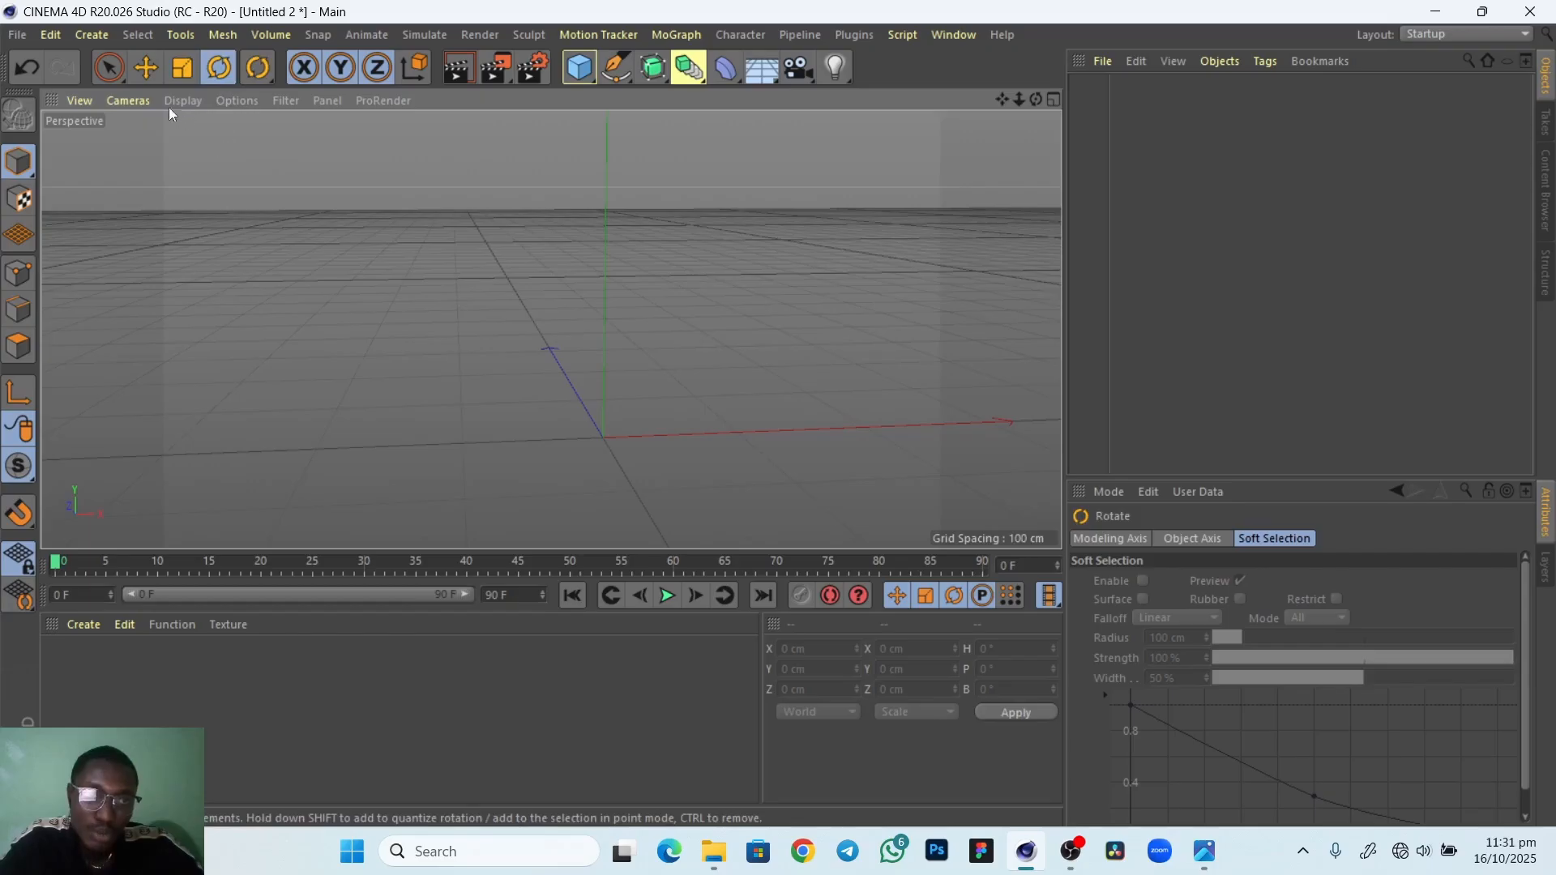
pyautogui.click(149, 75)
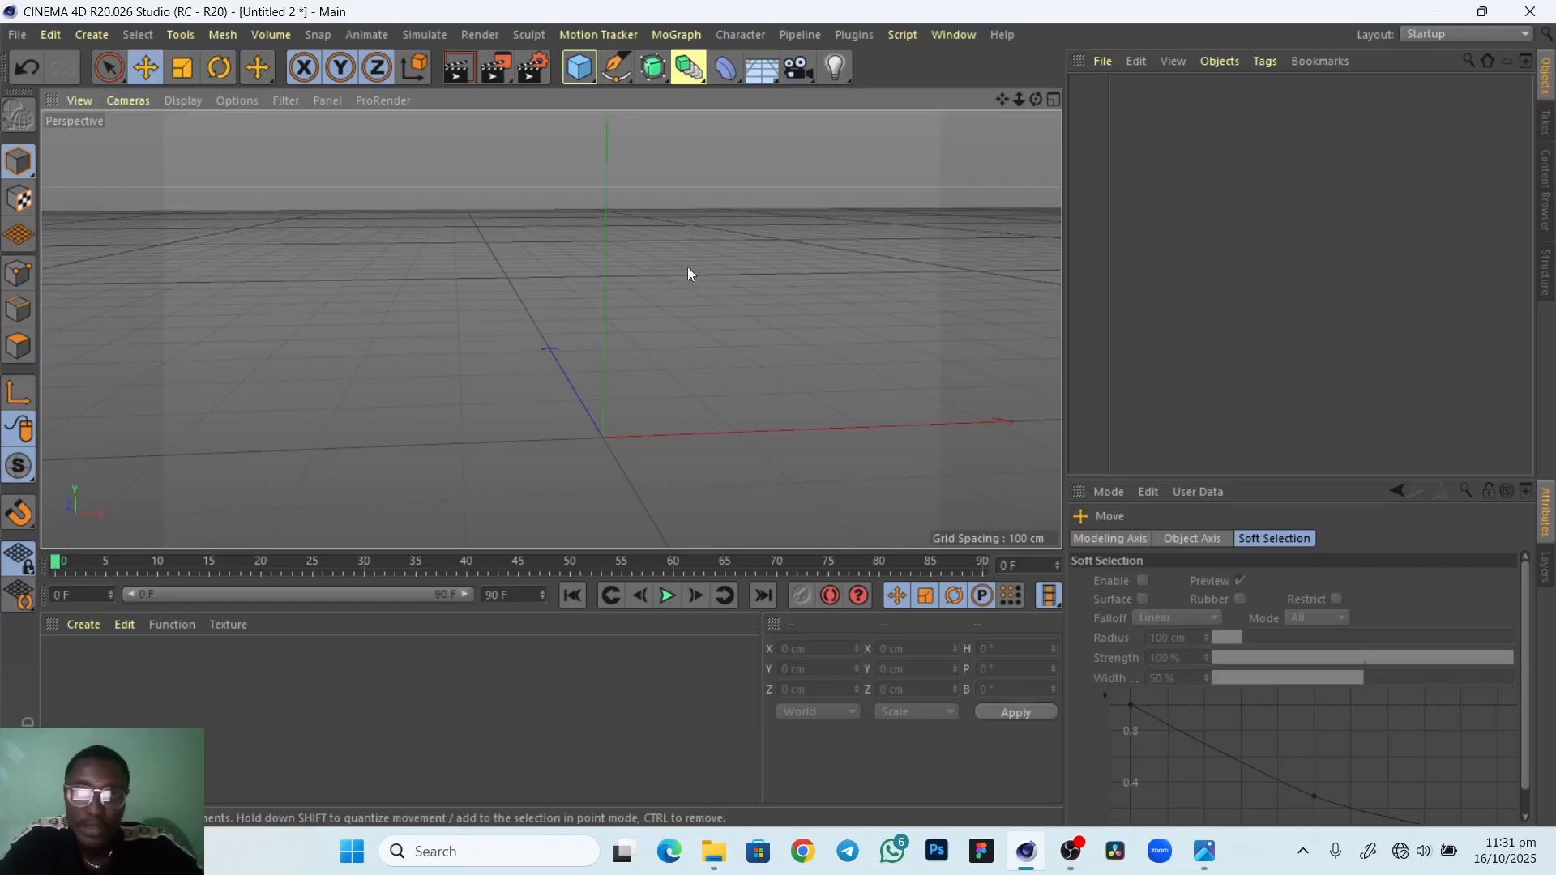
# Add a MoGraph MoText object to the empty scene and frame it fully in the perspective view
pyautogui.click(672, 35)
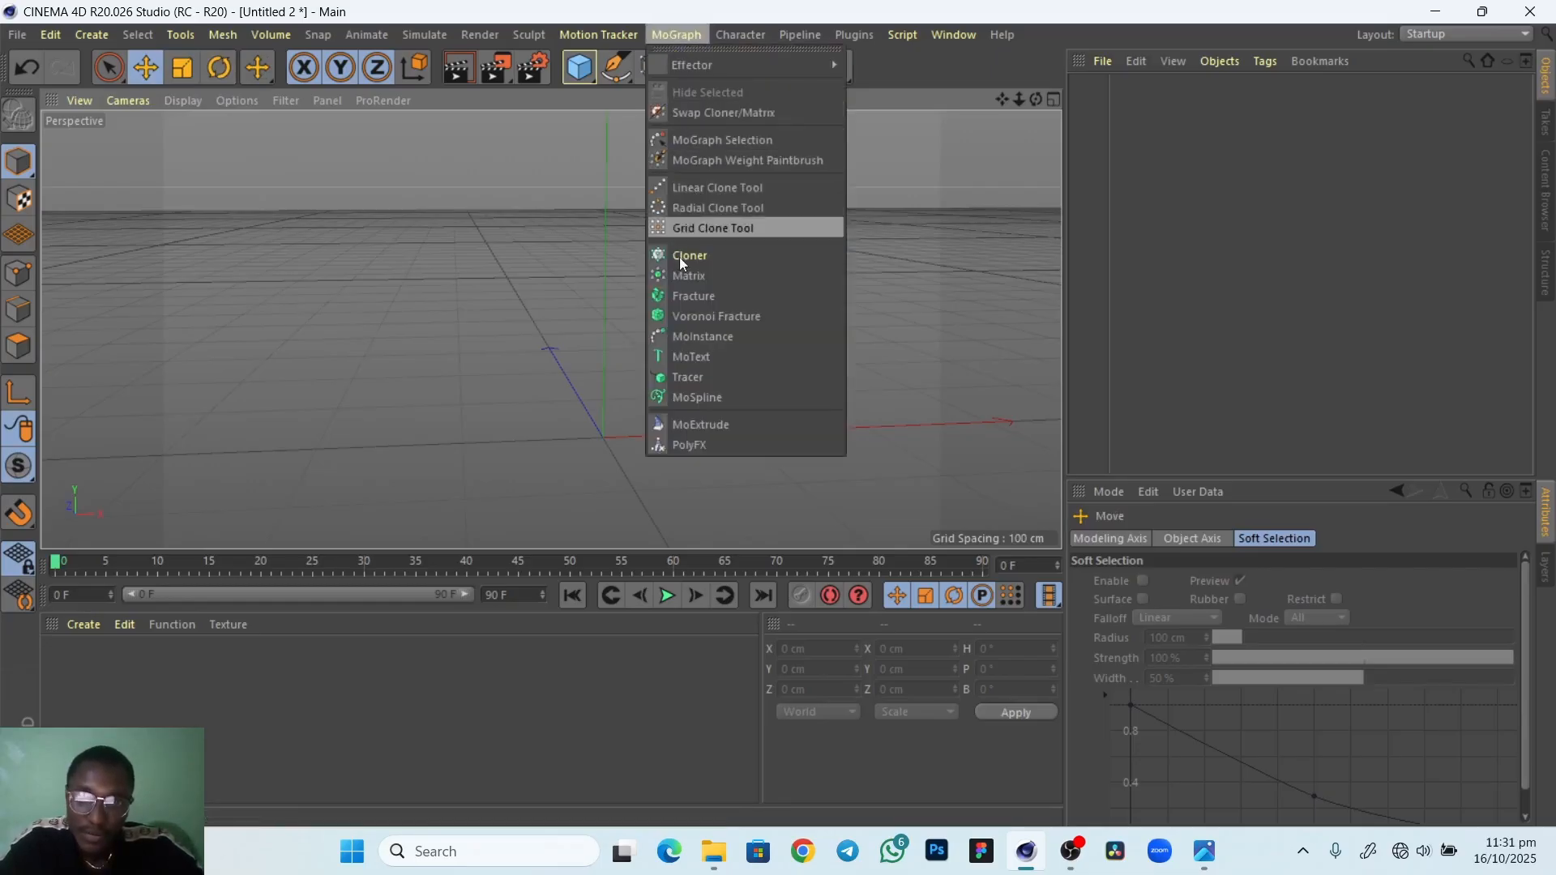
pyautogui.click(728, 358)
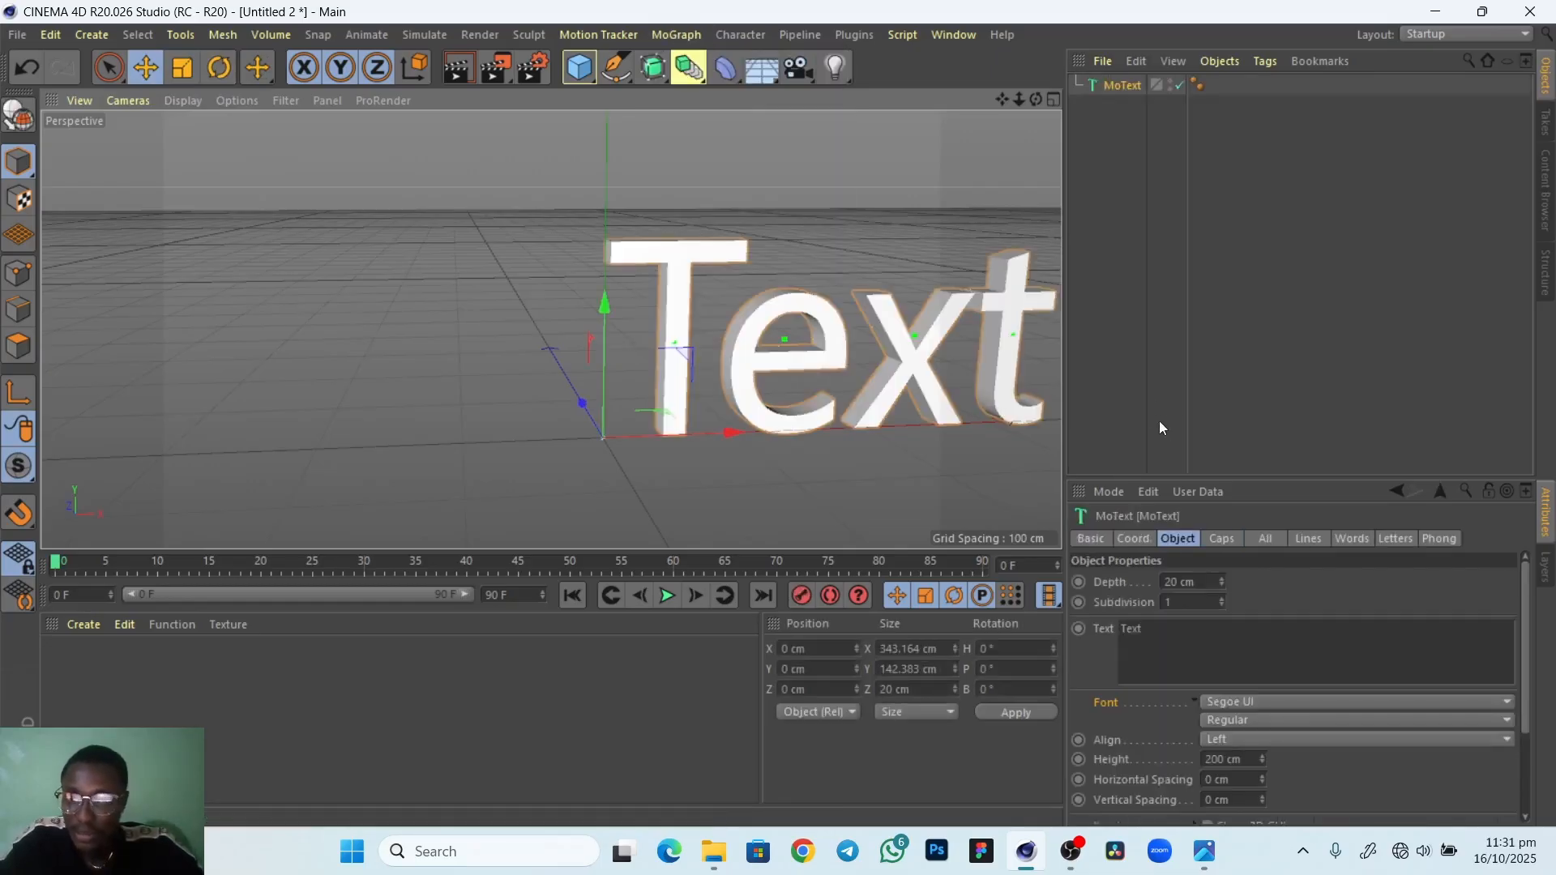
pyautogui.moveTo(855, 351)
pyautogui.keyDown('alt'); pyautogui.mouseDown(button='right')
pyautogui.moveTo(708, 372)
pyautogui.moveTo(658, 396)
pyautogui.moveTo(848, 352)
pyautogui.mouseUp(button='right'); pyautogui.keyUp('alt')
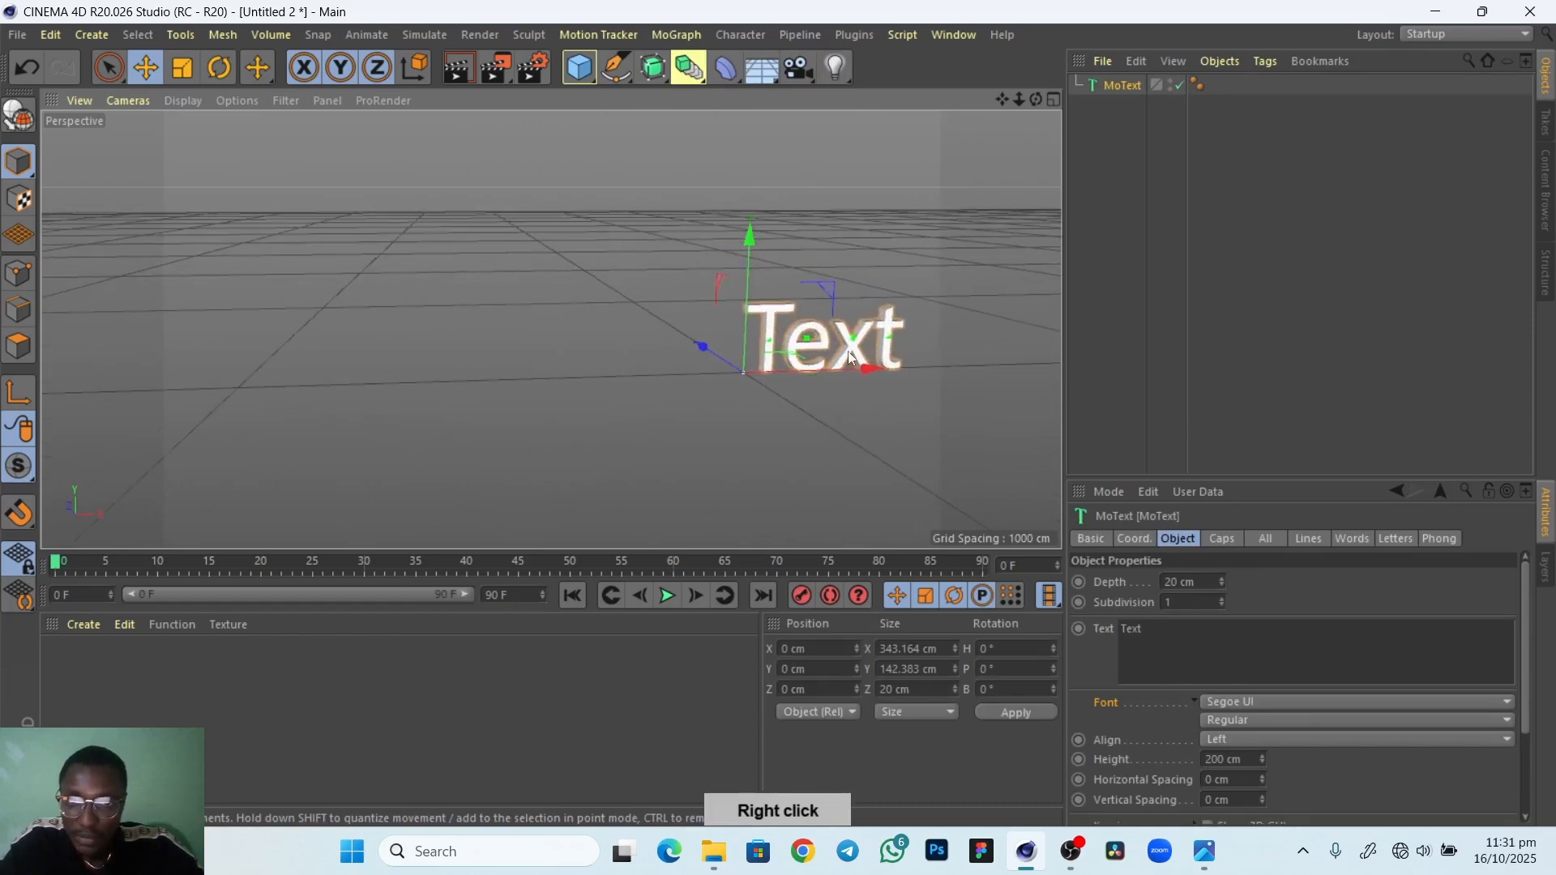
pyautogui.keyDown('alt'); pyautogui.moveTo(847, 351); pyautogui.dragTo(497, 328, button='middle'); pyautogui.keyUp('alt')
pyautogui.keyDown('alt'); pyautogui.moveTo(594, 347); pyautogui.dragTo(543, 362, button='right'); pyautogui.keyUp('alt')
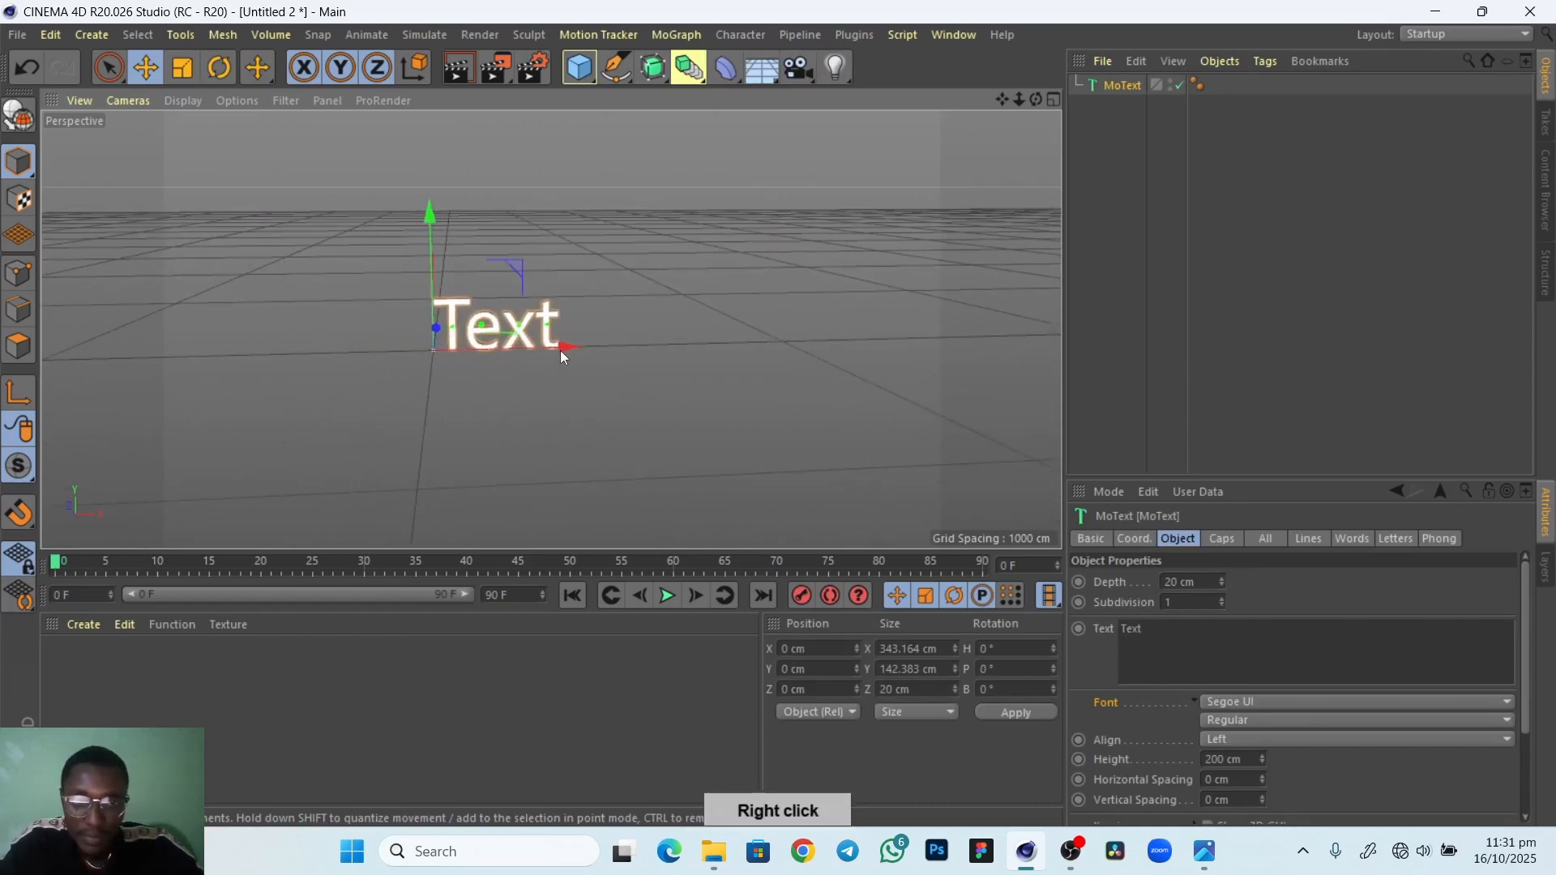
# Replace the MoText object's default text with "BREaST" on the first line and "CANCER" on the second
pyautogui.moveTo(1169, 641); pyautogui.dragTo(1127, 640)
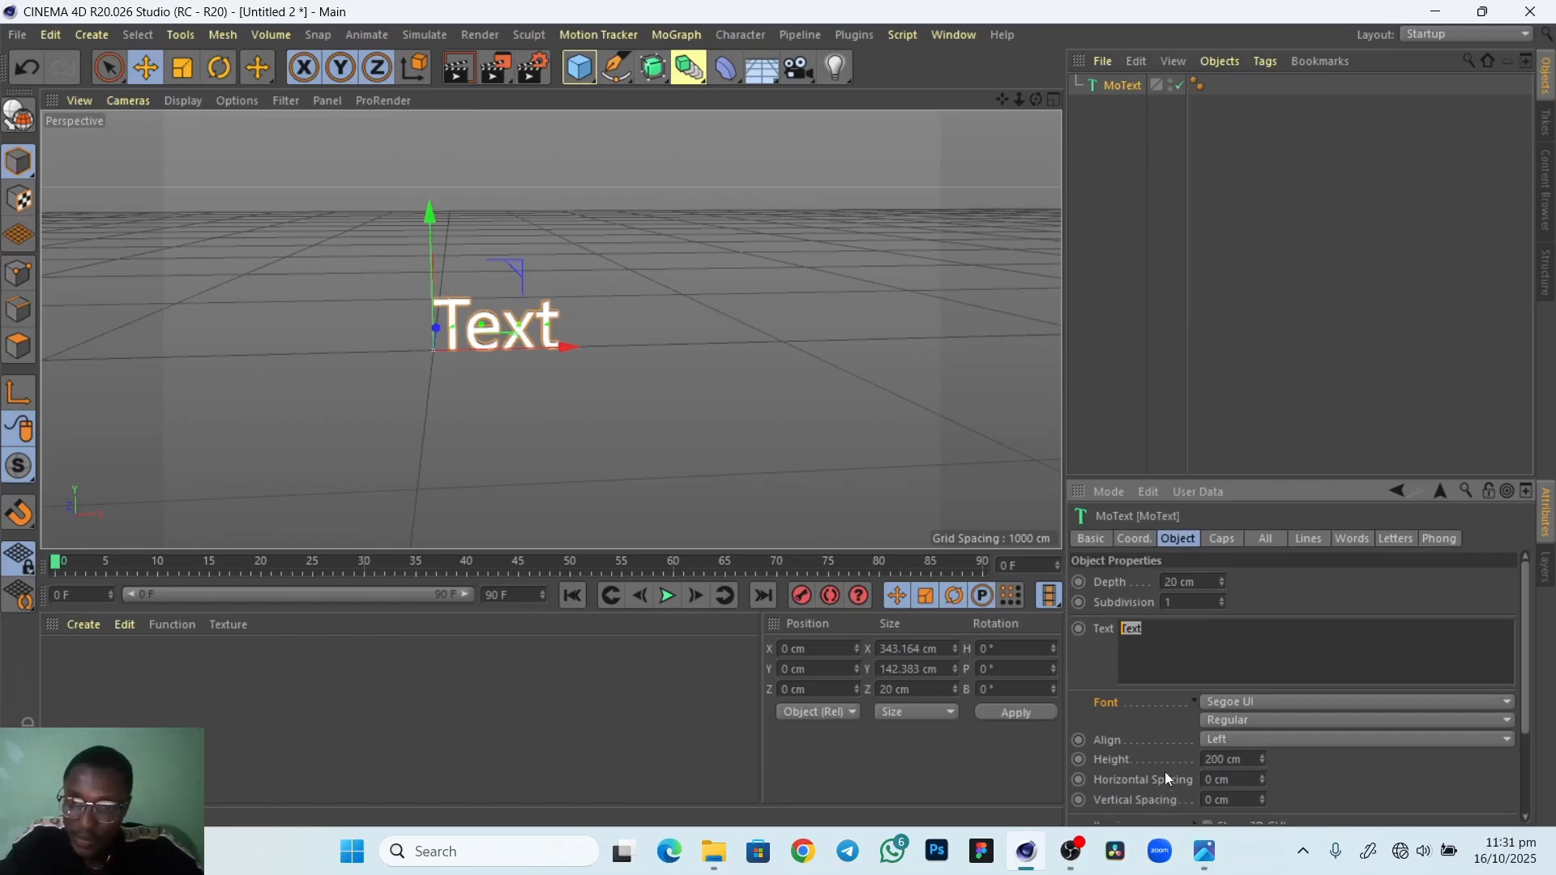
pyautogui.doubleClick(1150, 636)
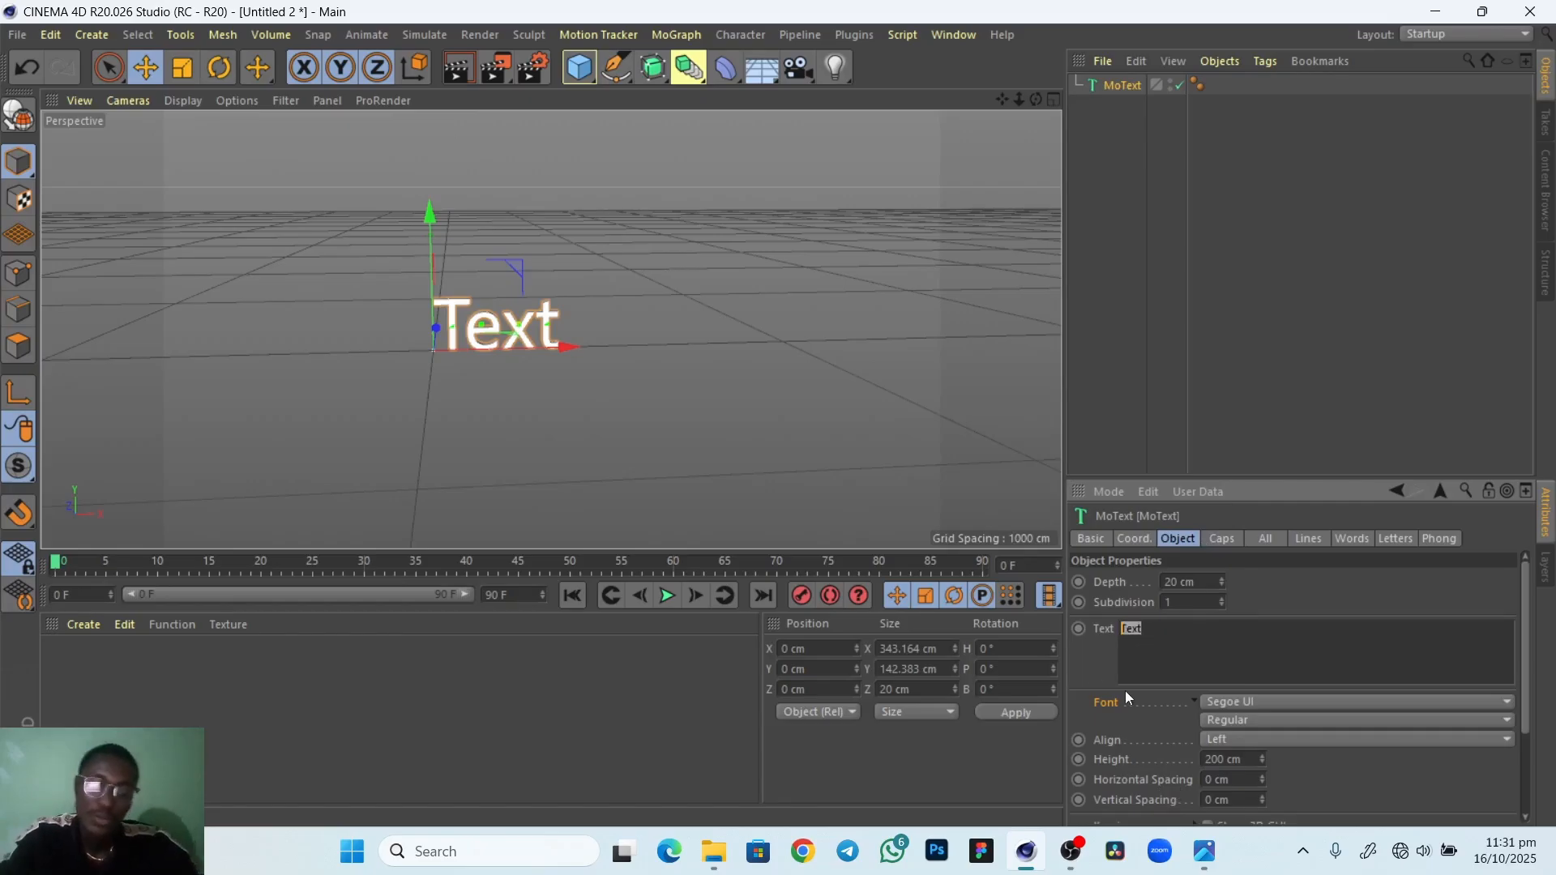
pyautogui.write('BRE')
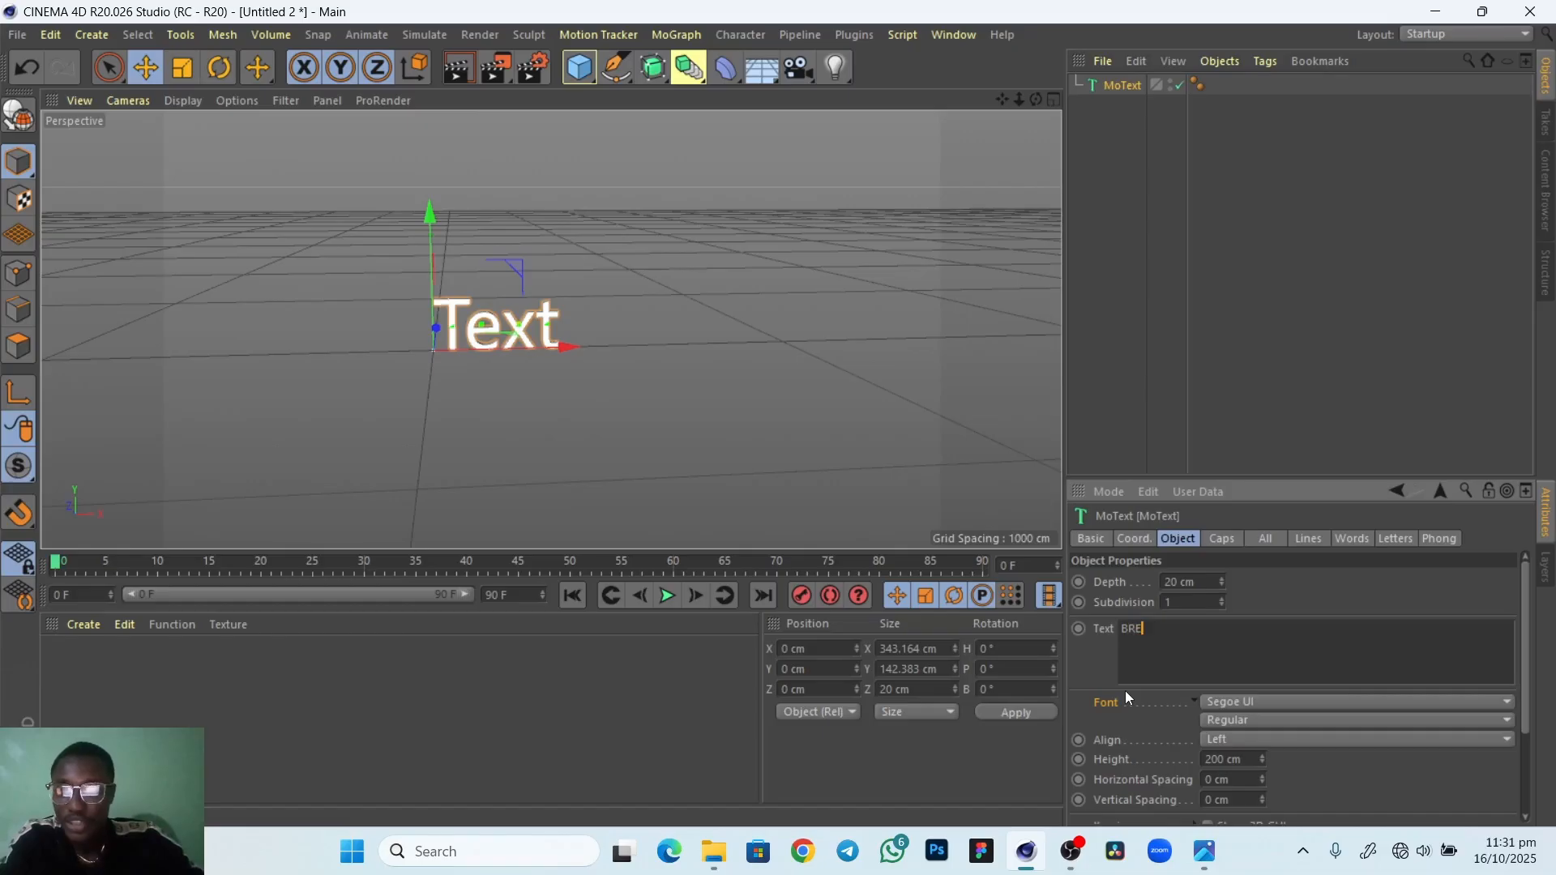
pyautogui.write('a')
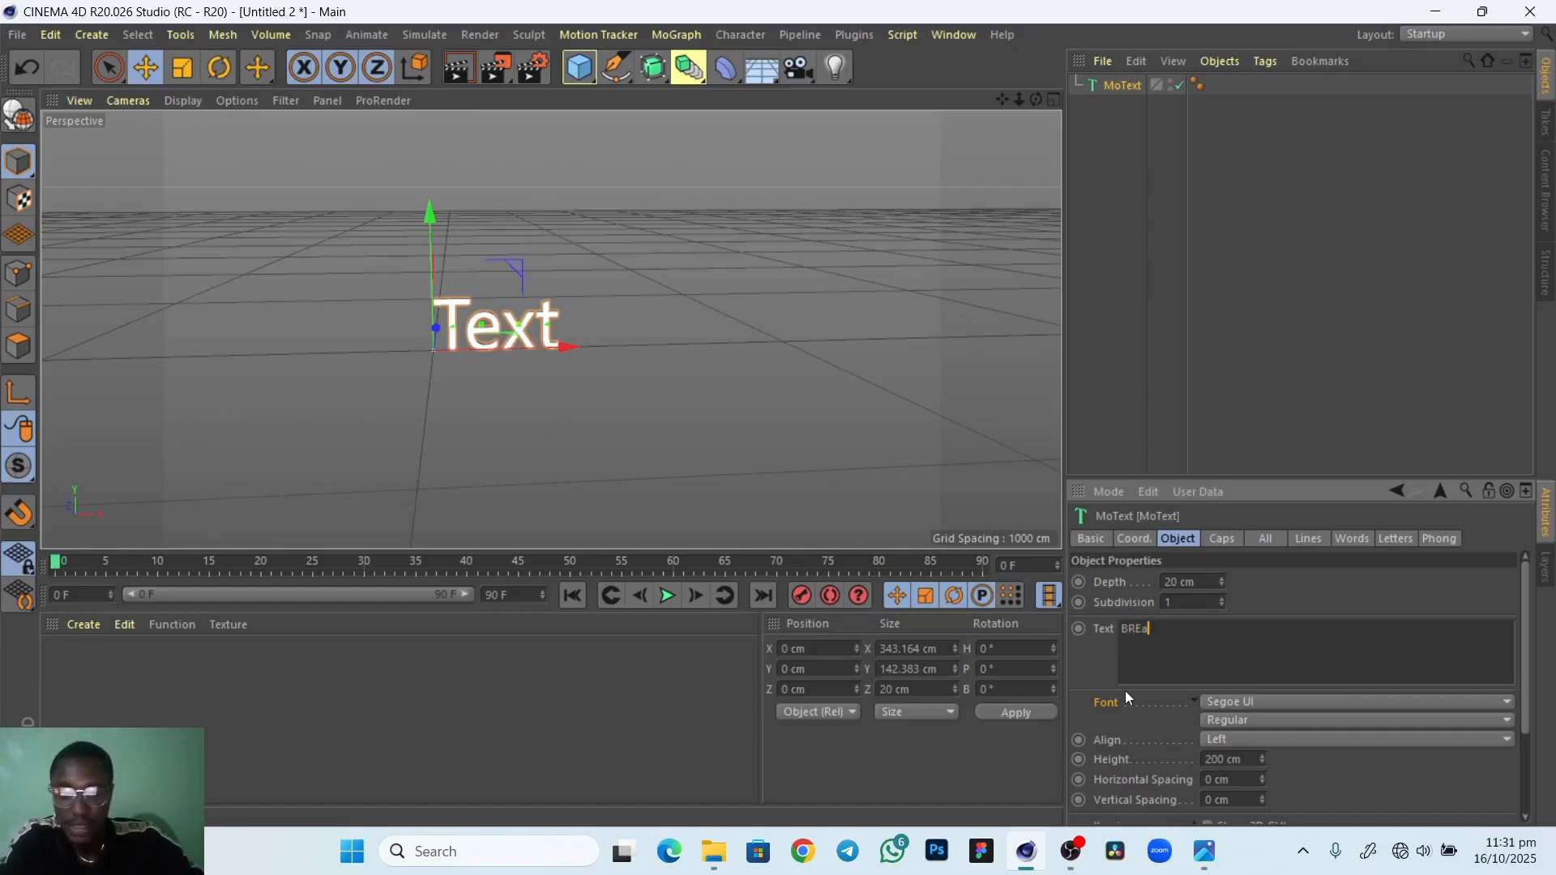
pyautogui.write('ST')
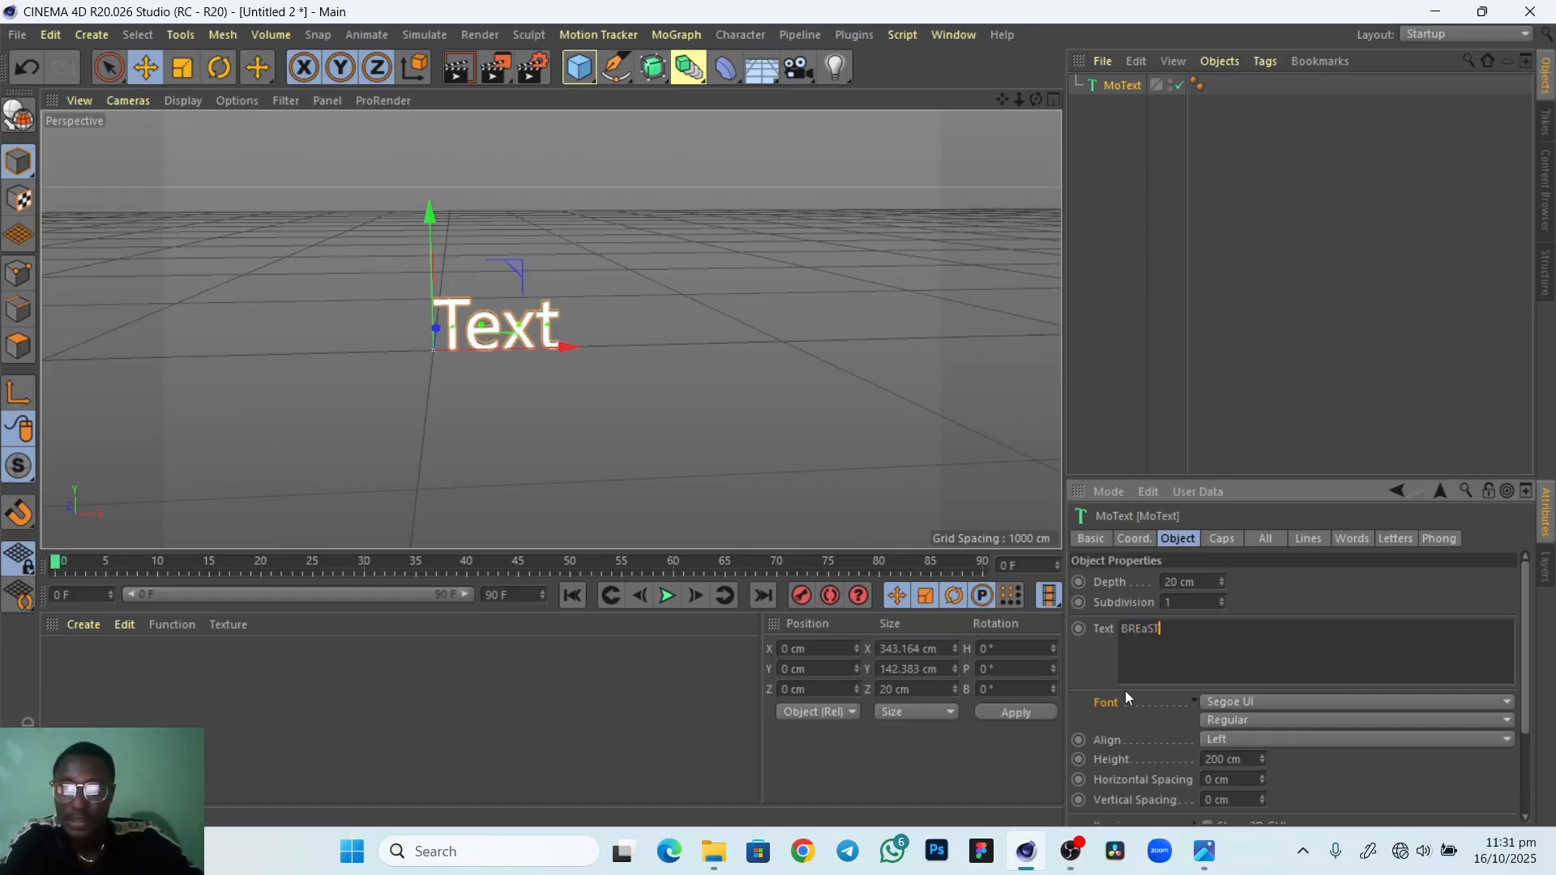
pyautogui.press('Return')
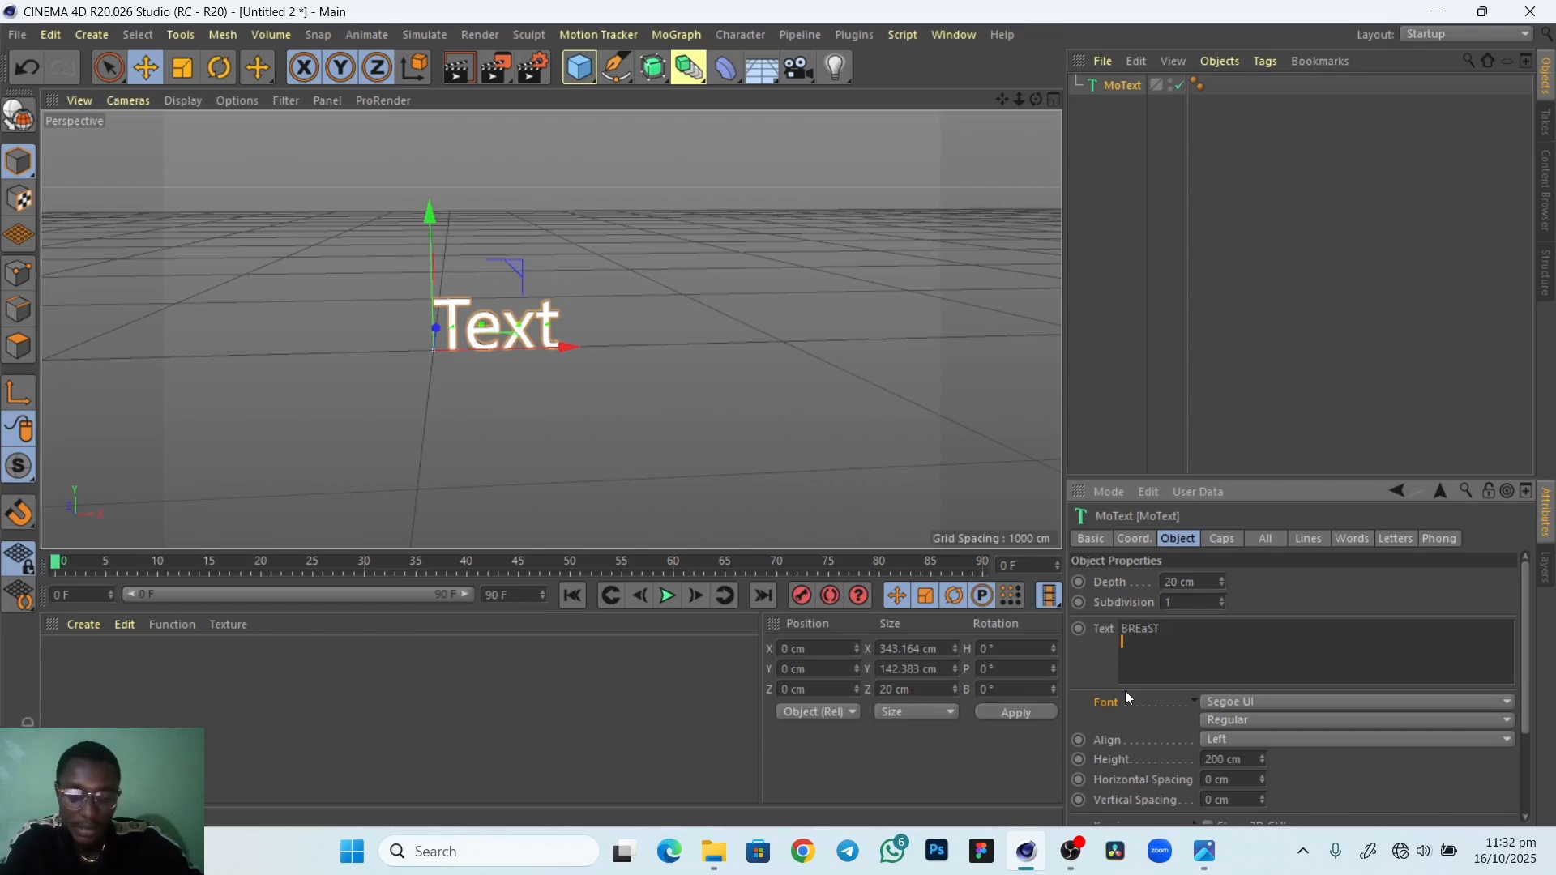
pyautogui.write('CANCER')
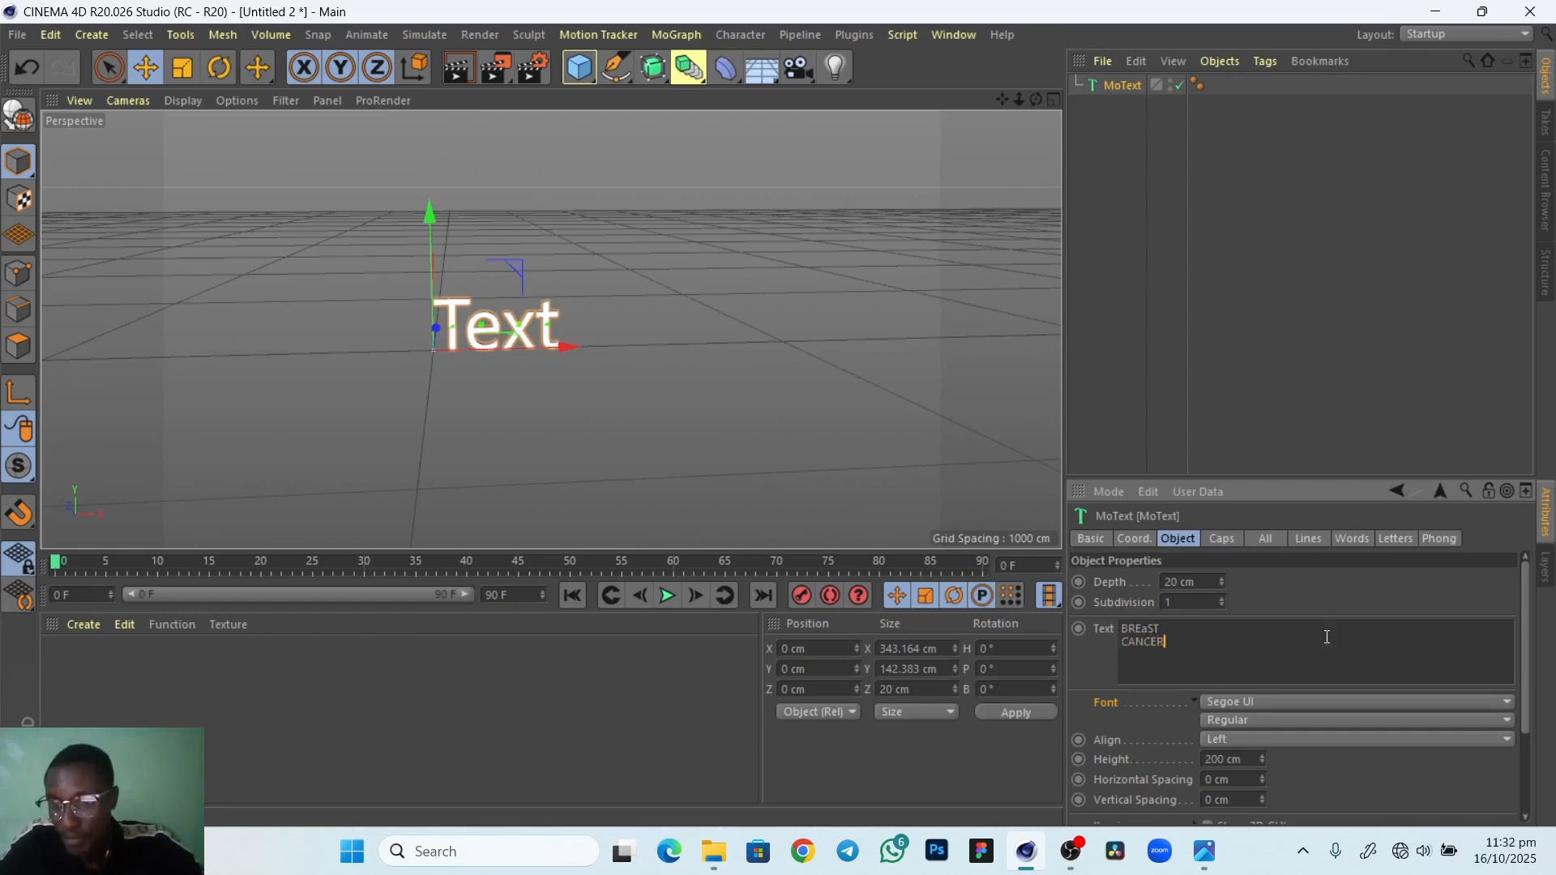
pyautogui.click(1302, 696)
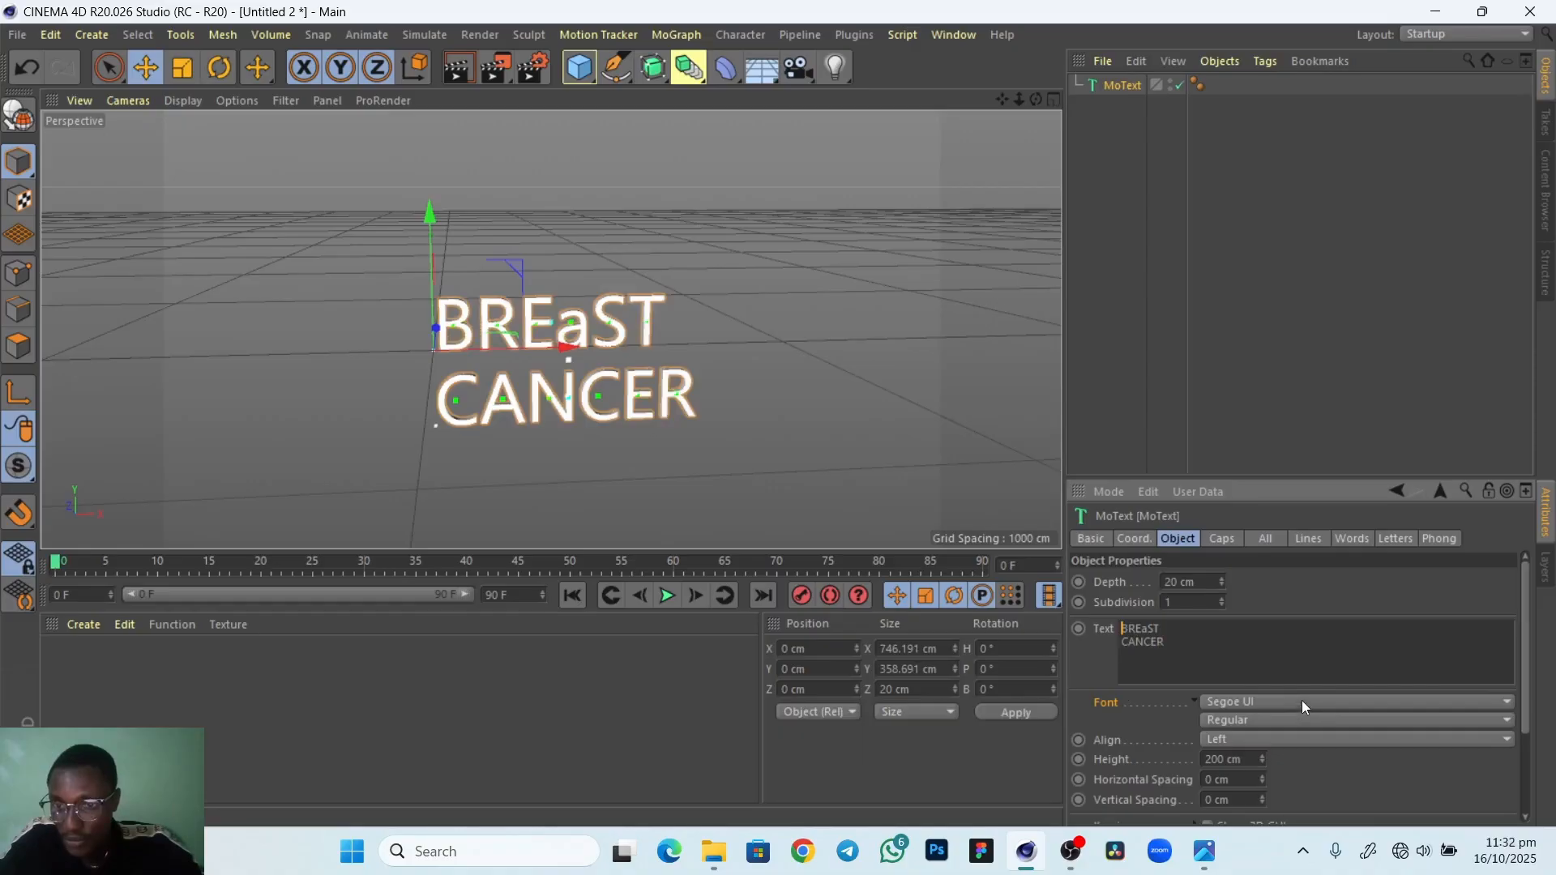
# Change the font of the two-line MoText object to Baloo
pyautogui.click(1301, 702)
pyautogui.moveTo(1505, 672); pyautogui.dragTo(1491, 119)
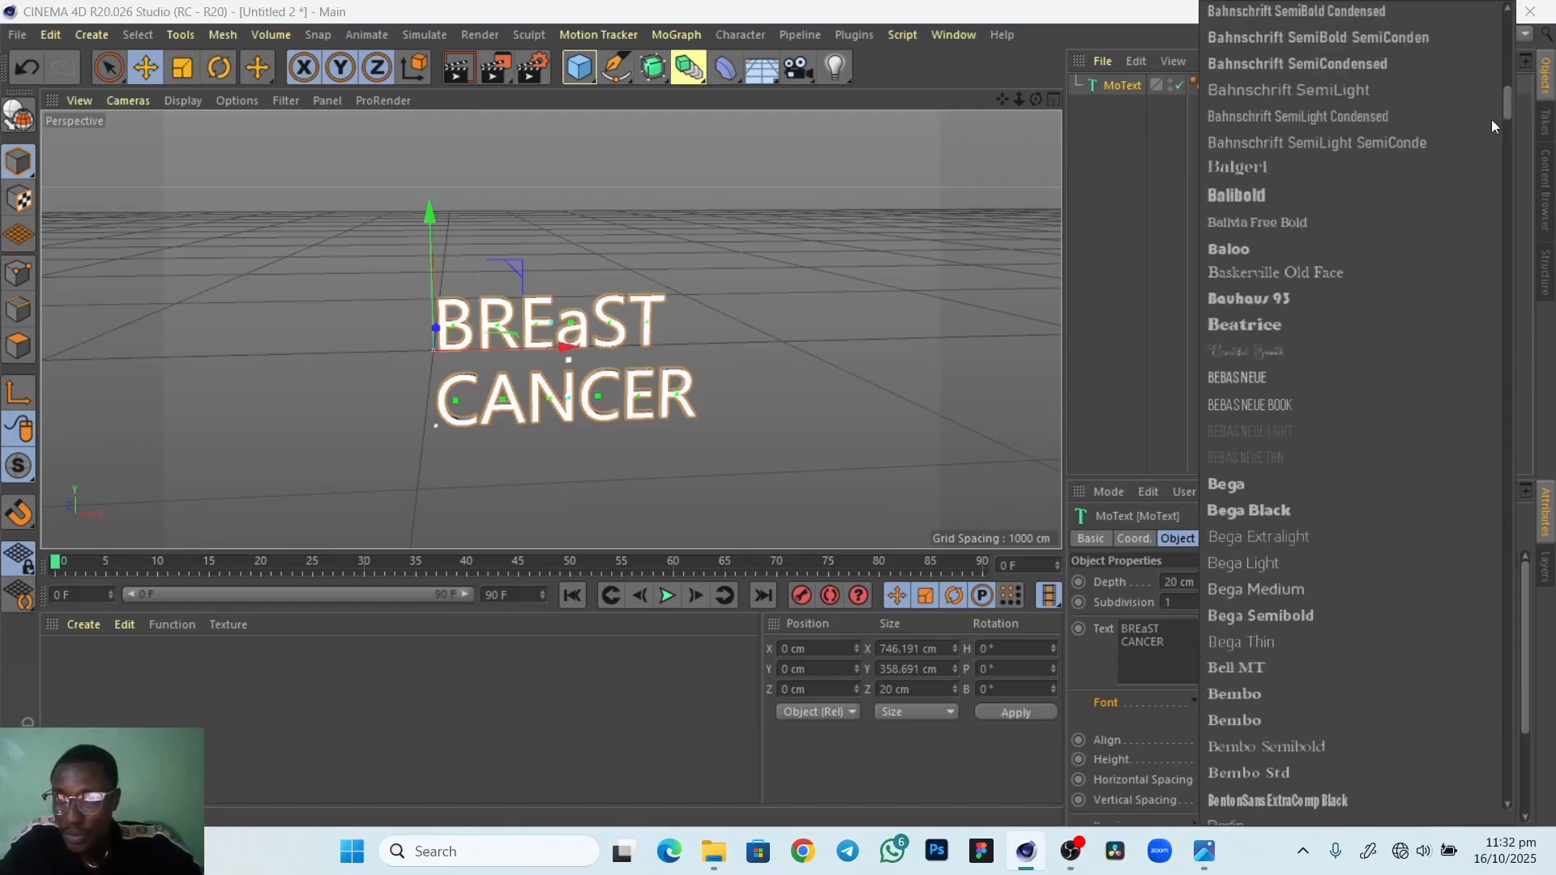
pyautogui.click(1261, 249)
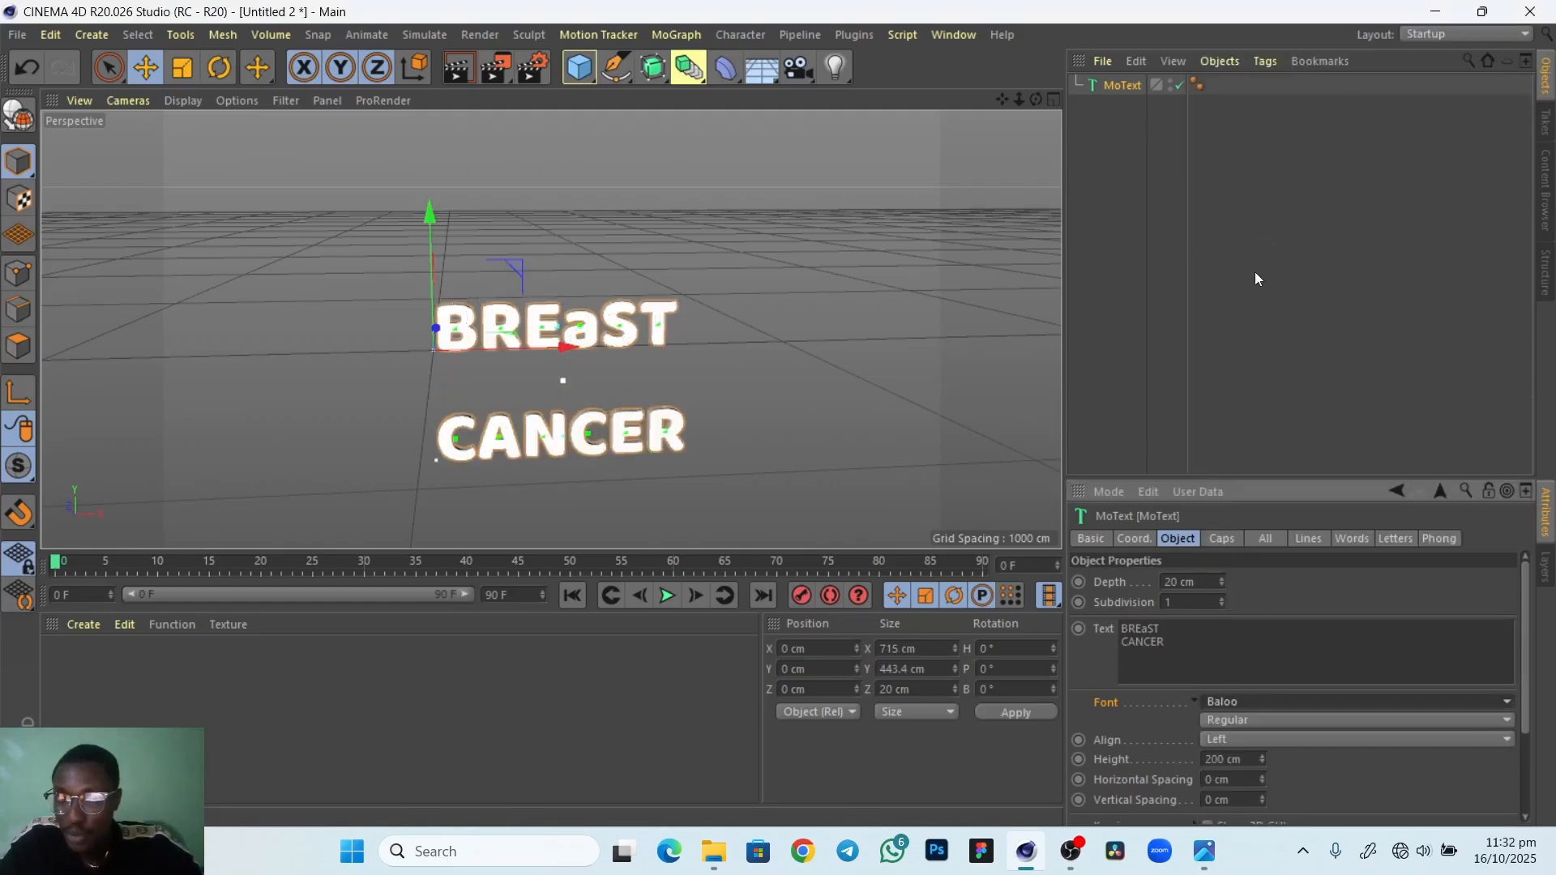
# Set the MoText object's vertical spacing to -155 cm to bring the two lines closer together
pyautogui.click(1263, 803)
pyautogui.click(1262, 803)
pyautogui.click(1234, 802)
pyautogui.hotkey('ctrl', 'a')
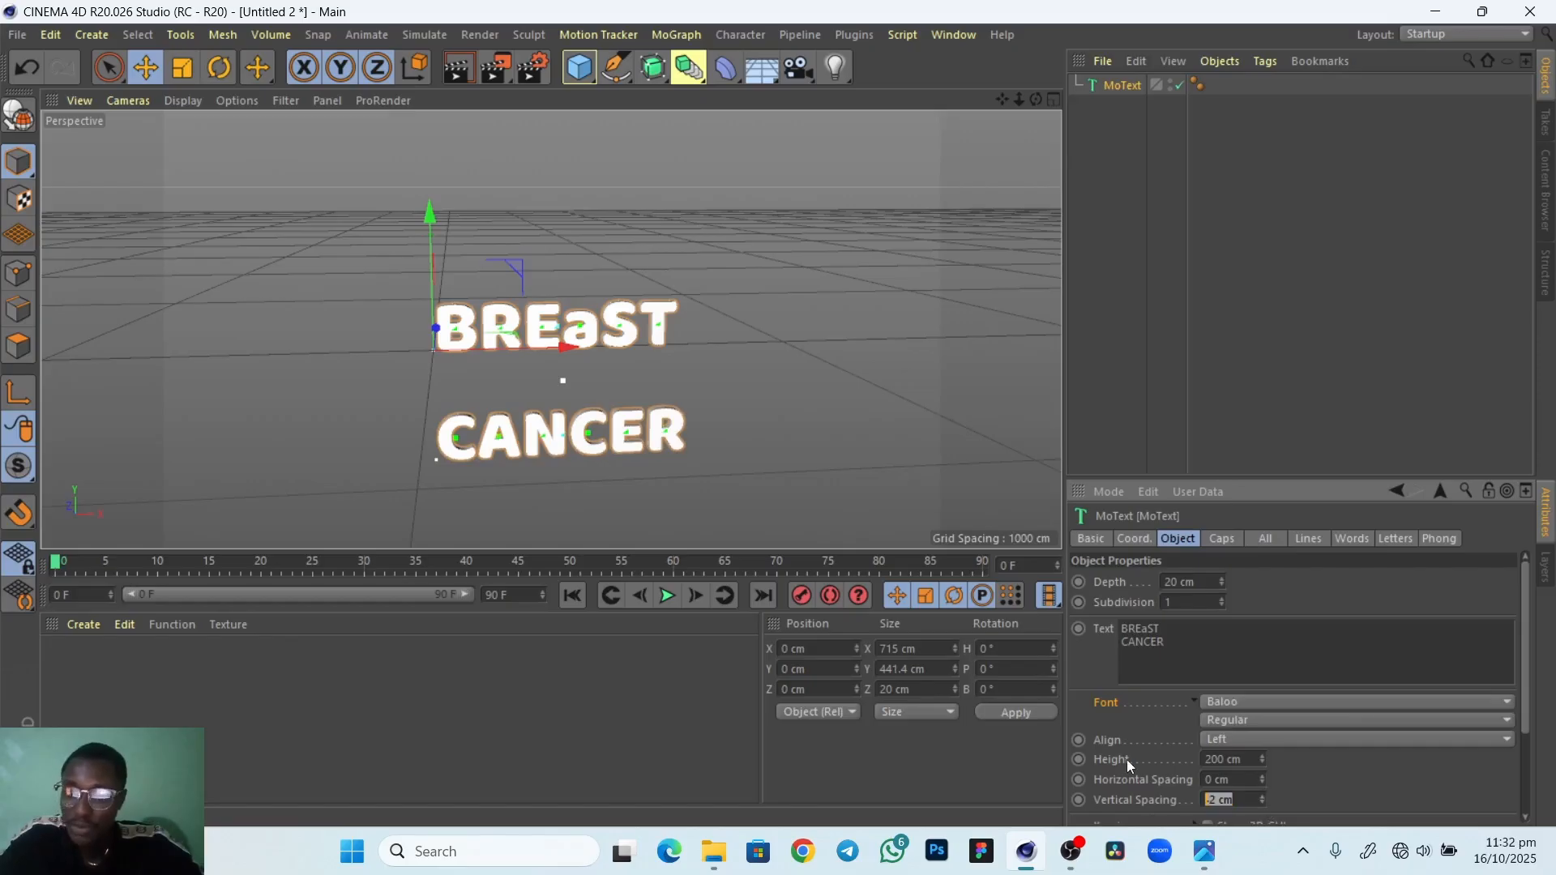
pyautogui.press('BackSpace')
pyautogui.write('-155')
pyautogui.press('Return')
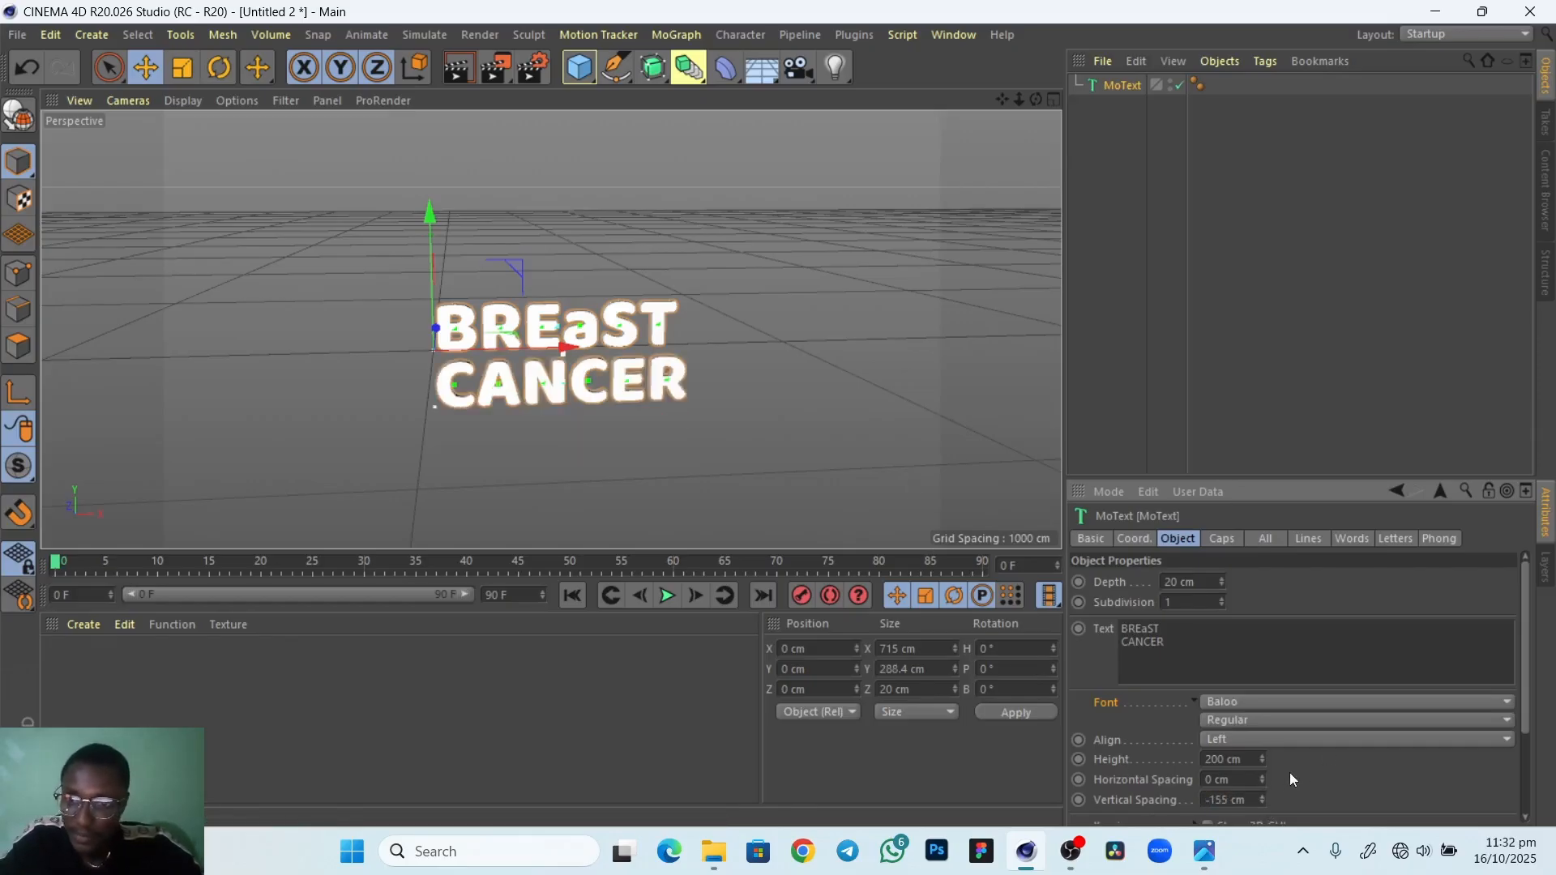
# Tighten the gaps between the letters by setting the MoText object's horizontal spacing to -7 cm
pyautogui.click(1261, 782)
pyautogui.click(1261, 783)
pyautogui.click(1261, 783)
pyautogui.click(1262, 784)
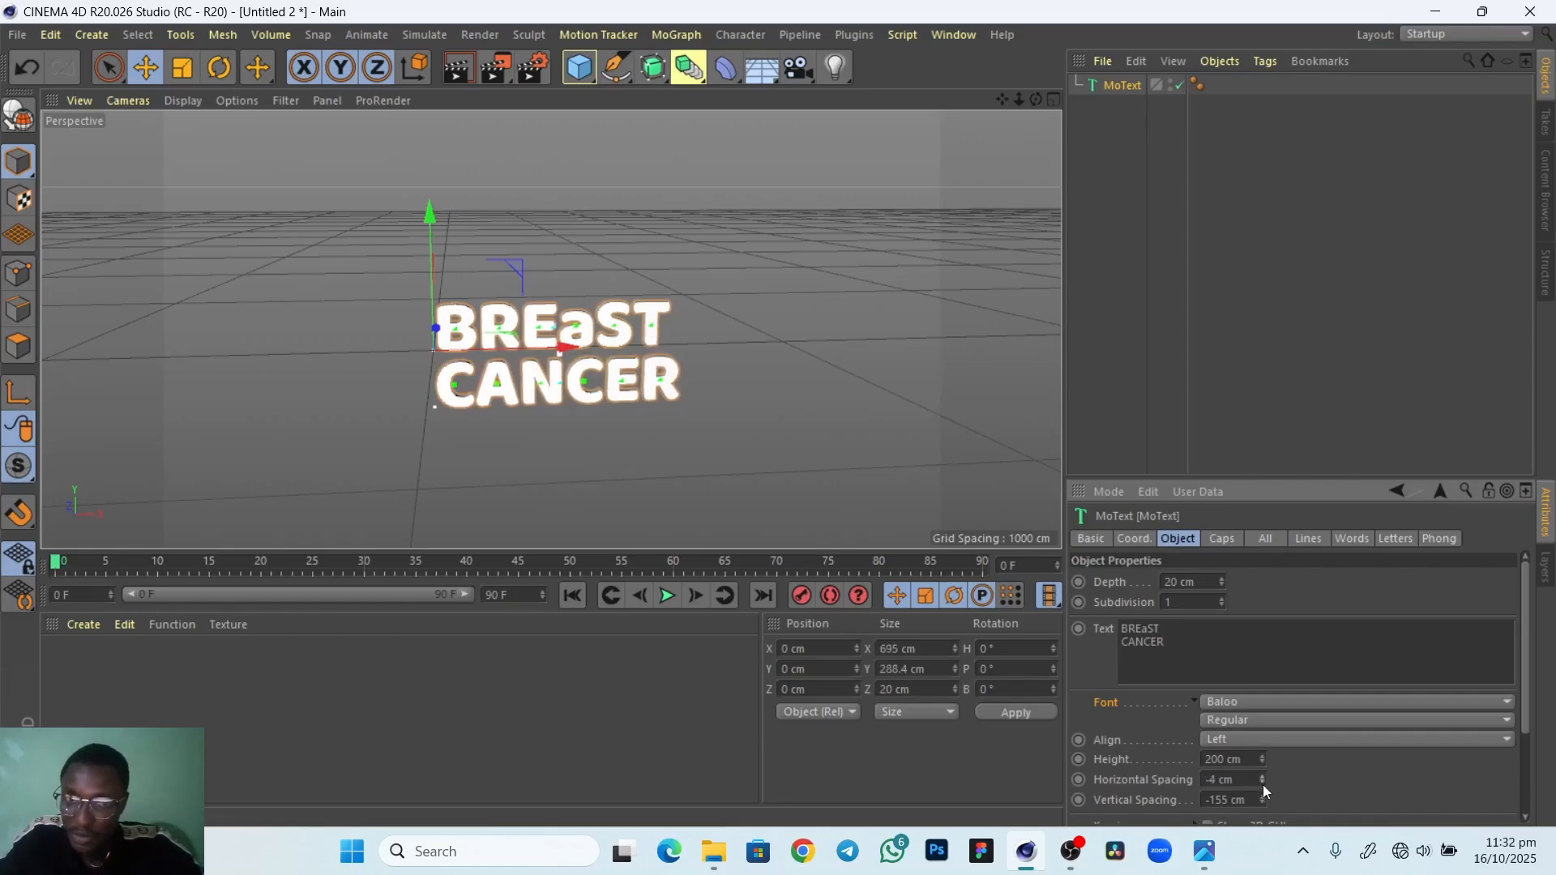
pyautogui.click(1262, 786)
pyautogui.click(1262, 785)
pyautogui.click(1261, 783)
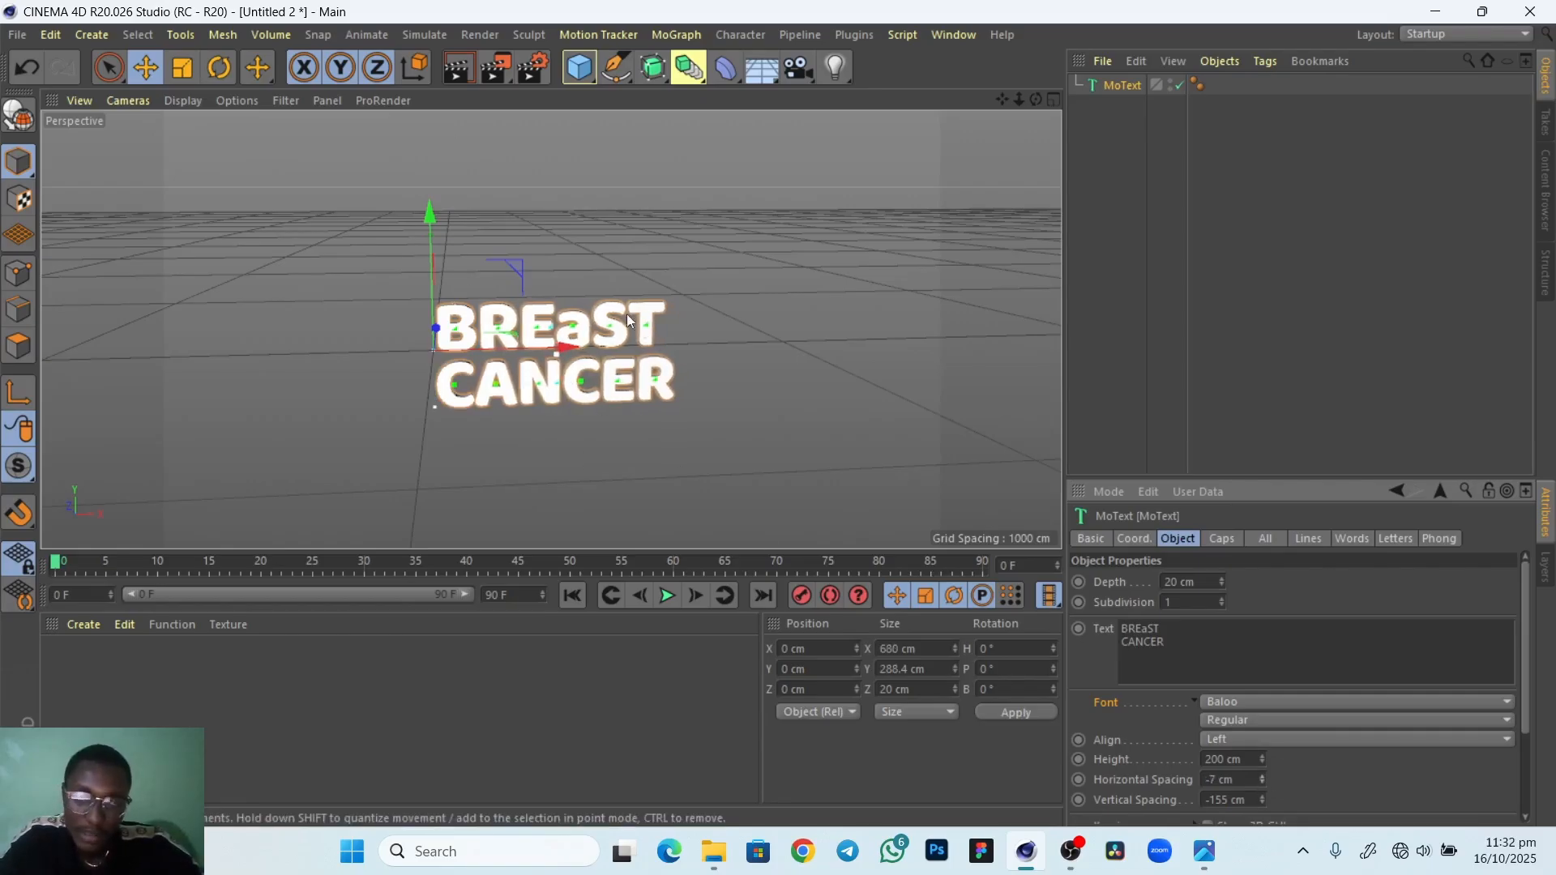
# Set the MoText alignment to Middle, raise the text along Y to about 169 cm, and deselect it
pyautogui.moveTo(426, 217); pyautogui.dragTo(420, 175)
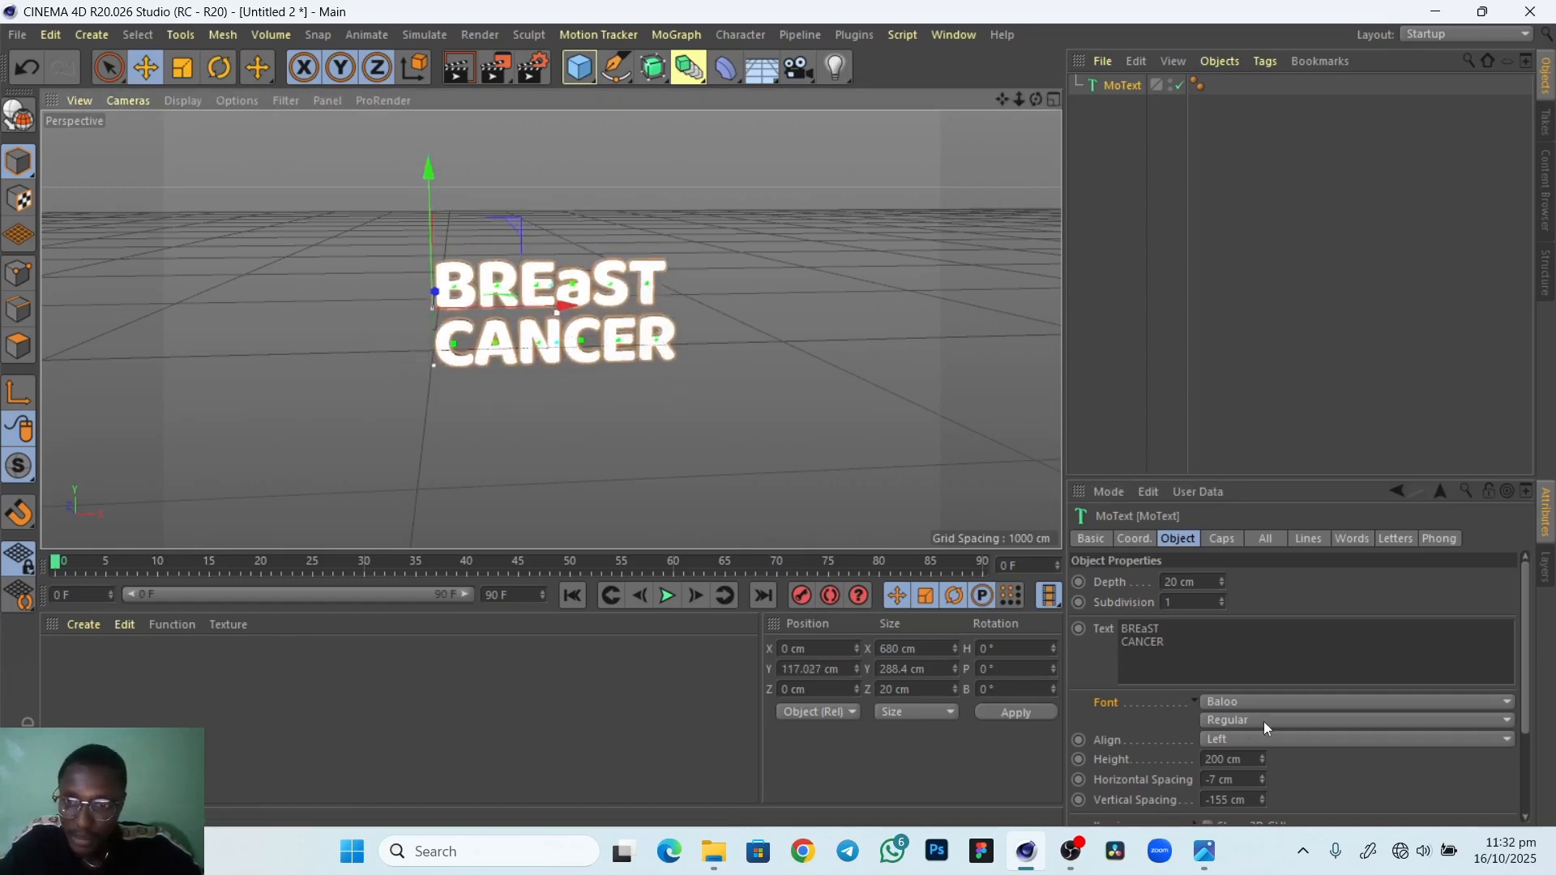
pyautogui.click(1230, 742)
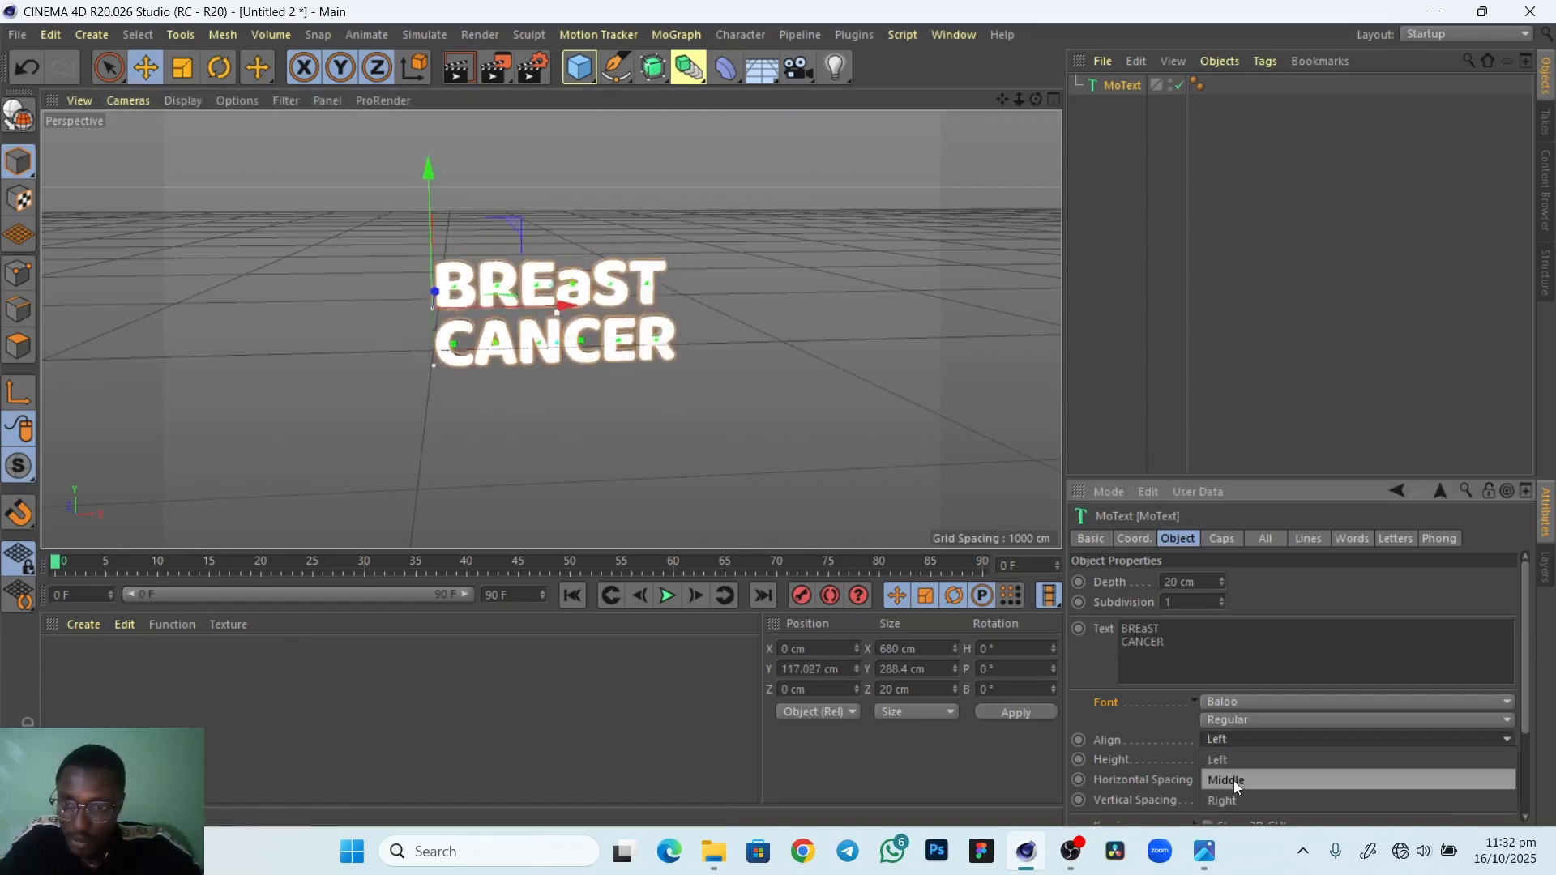
pyautogui.click(1233, 780)
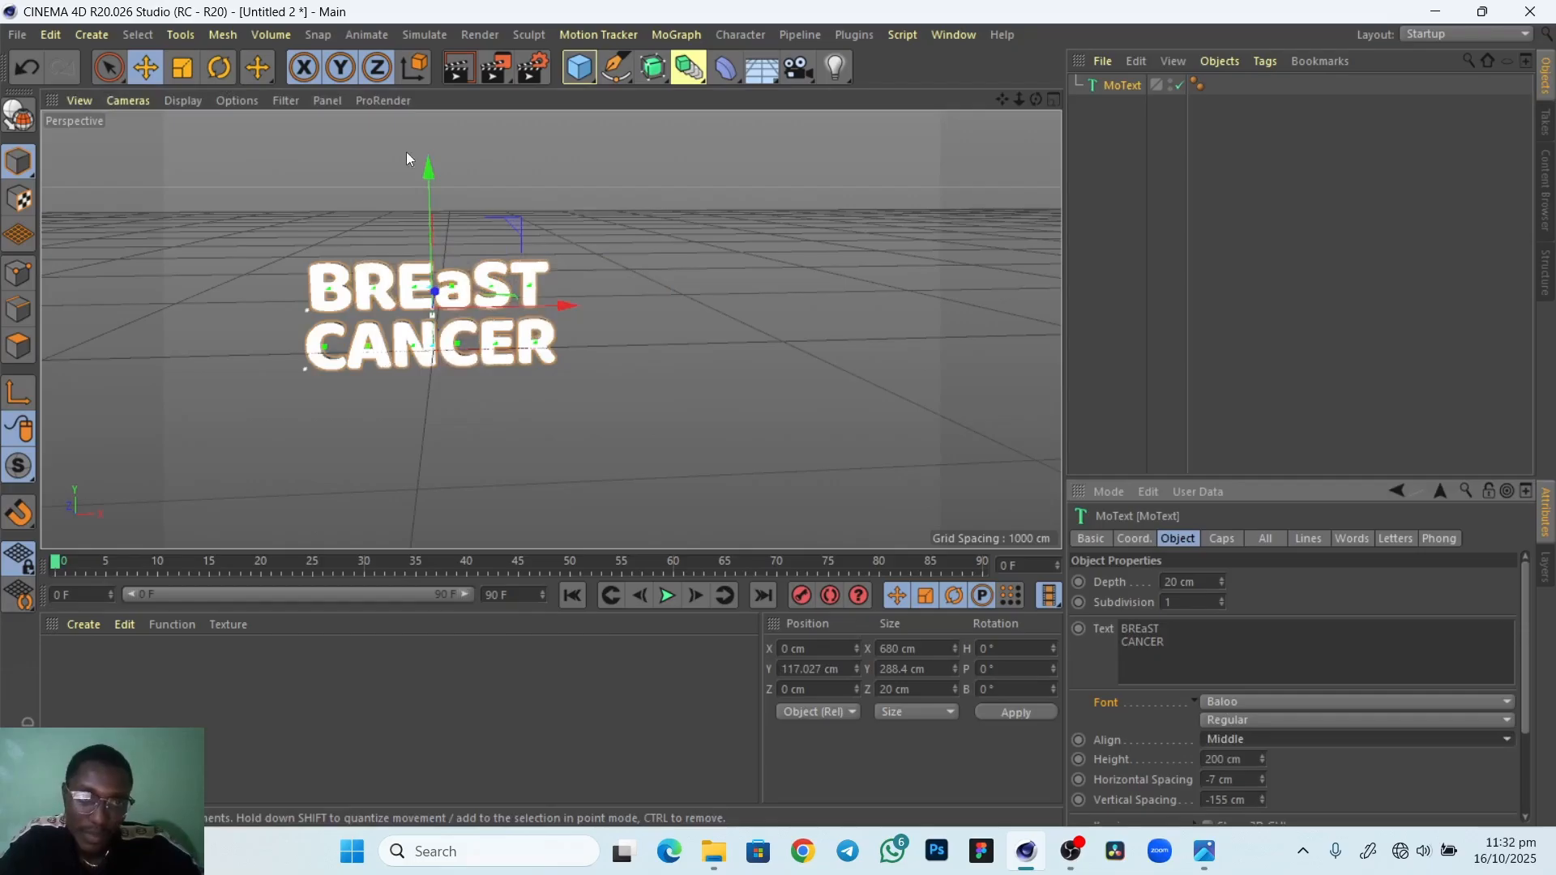
pyautogui.moveTo(429, 164); pyautogui.dragTo(429, 153)
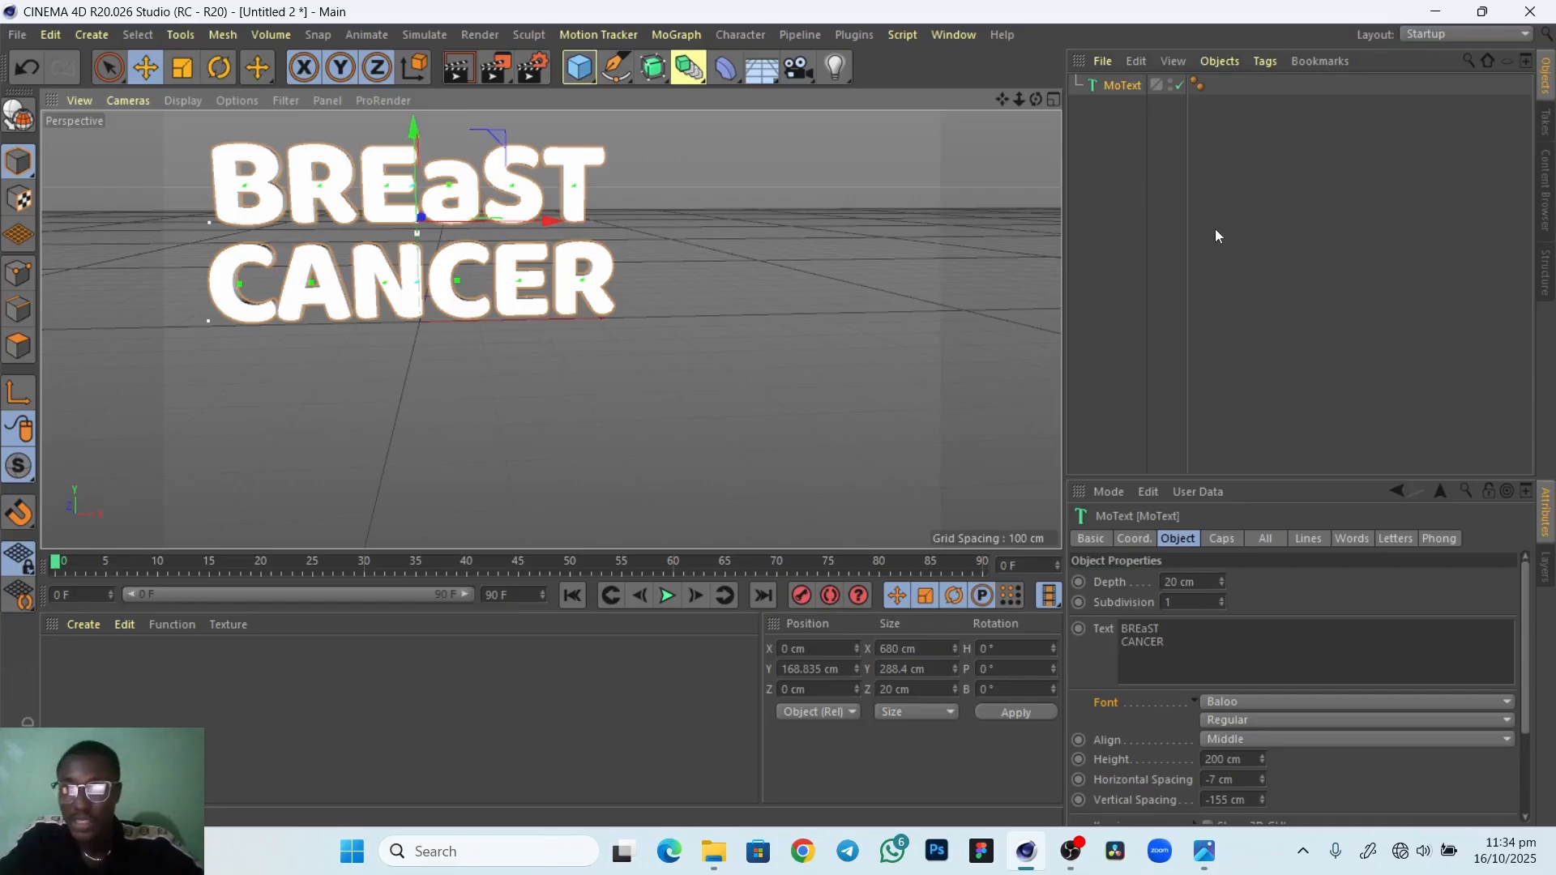
pyautogui.click(1189, 215)
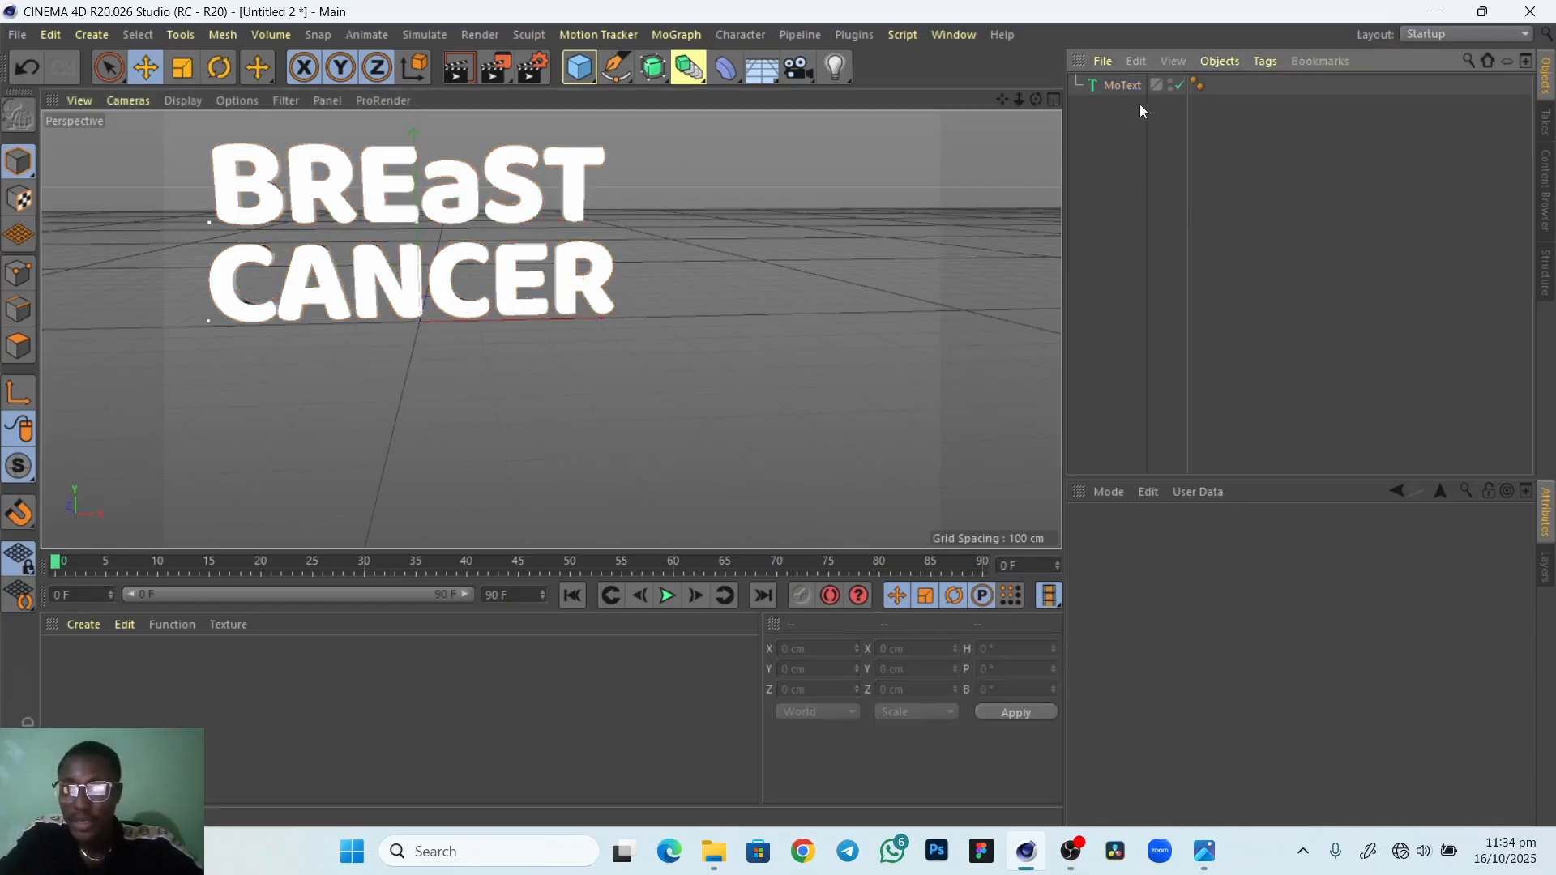
# Convert the MoText object into an editable hierarchy with the Make Editable conversion
pyautogui.click(1121, 86)
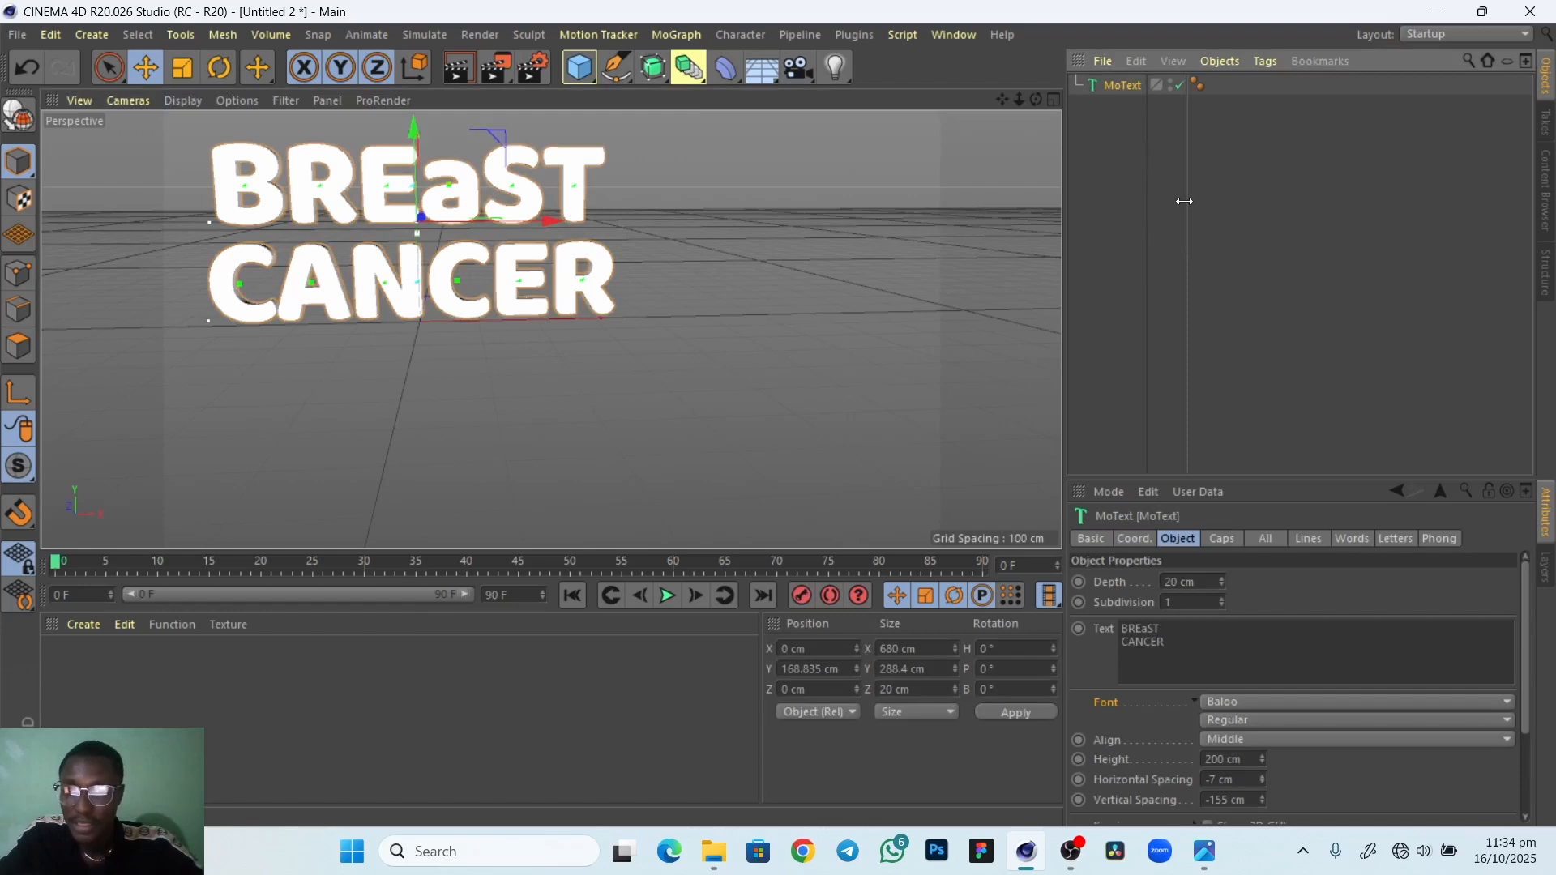
pyautogui.moveTo(1188, 207); pyautogui.dragTo(1337, 214)
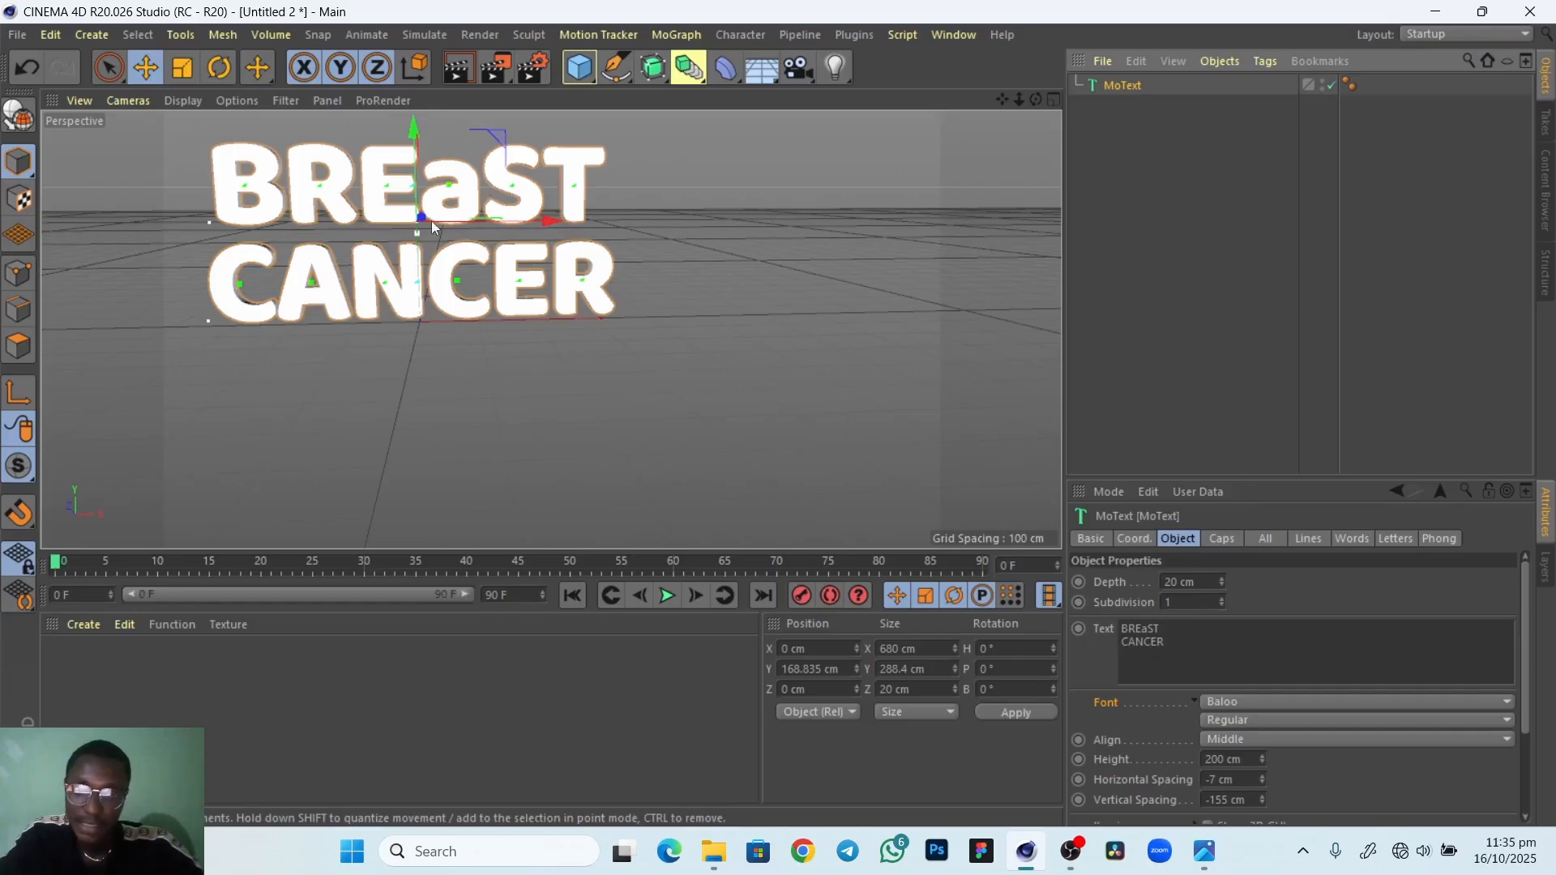
pyautogui.click(224, 37)
pyautogui.moveTo(267, 68)
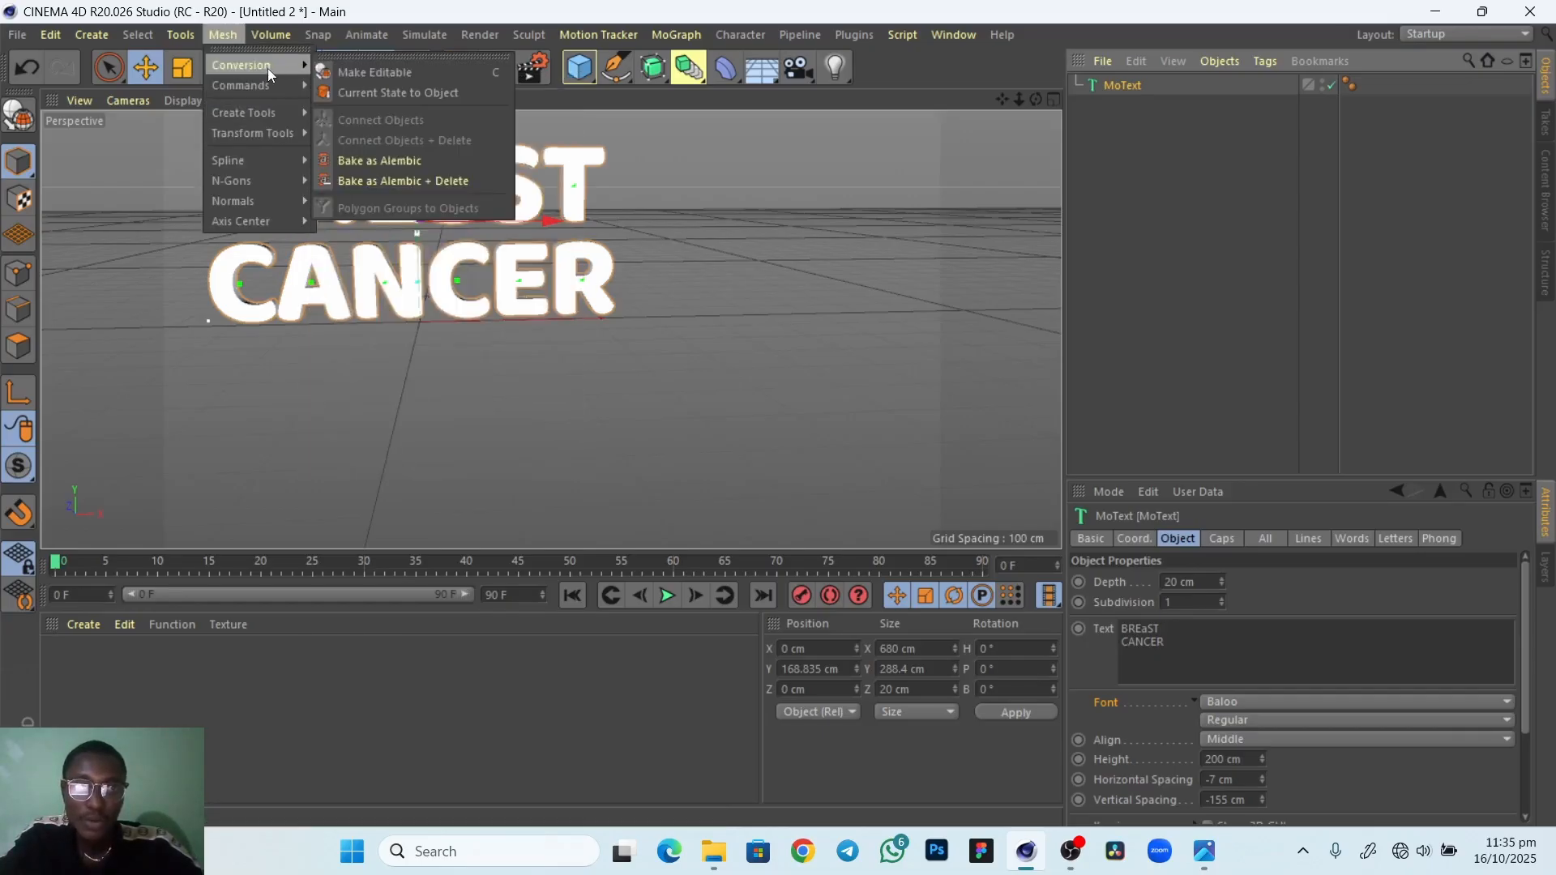
pyautogui.click(447, 74)
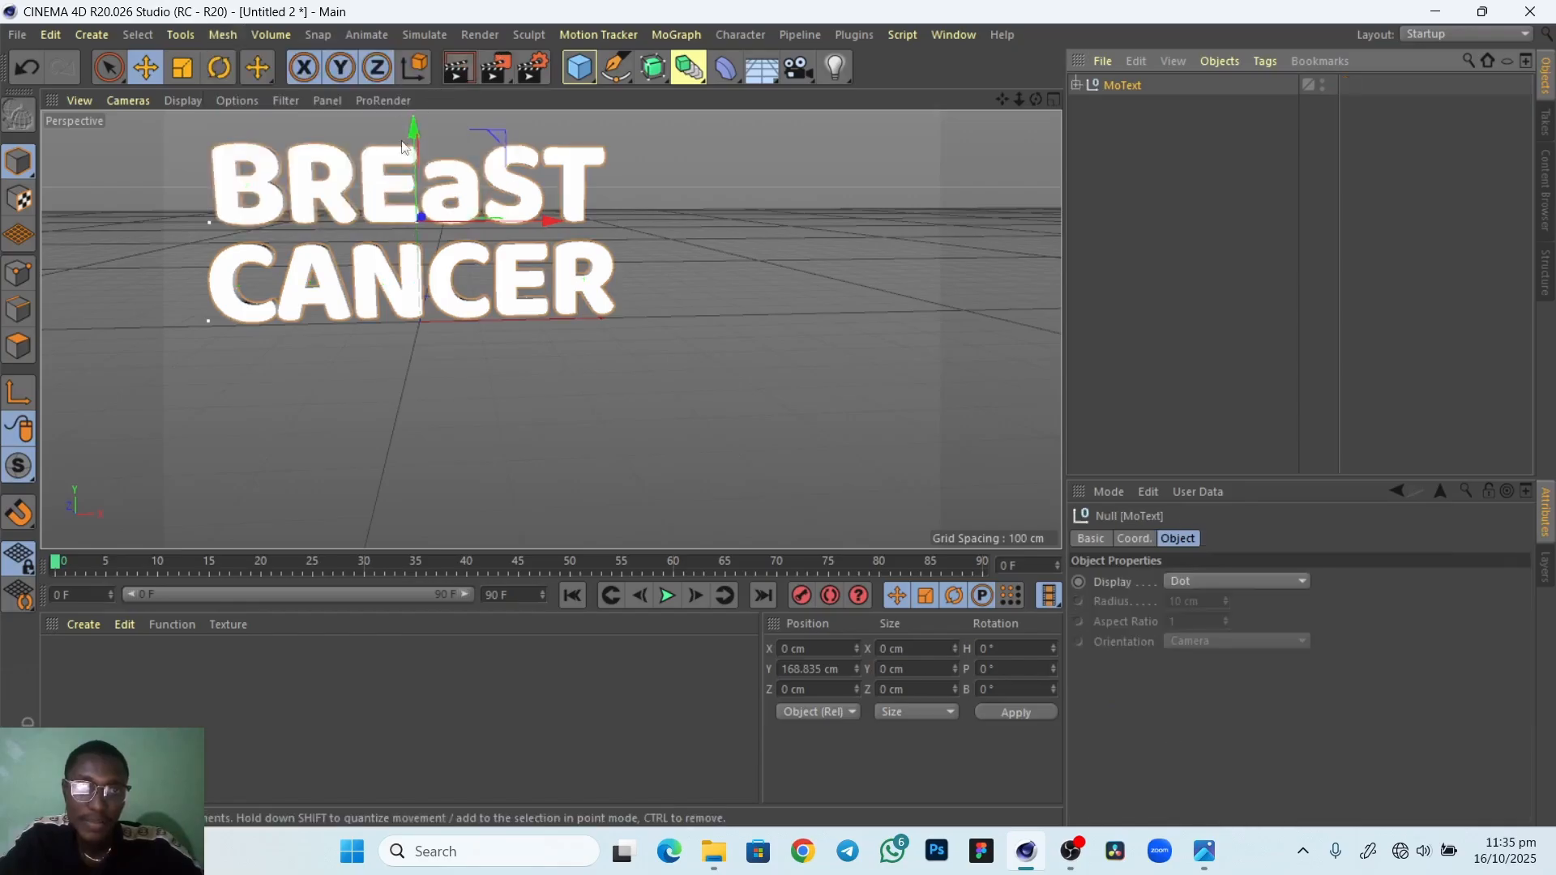
# Examine the converted MoText hierarchy down to the individual letters of BREaST and CANCER, and collapse both word groups
pyautogui.click(1076, 86)
pyautogui.click(1087, 105)
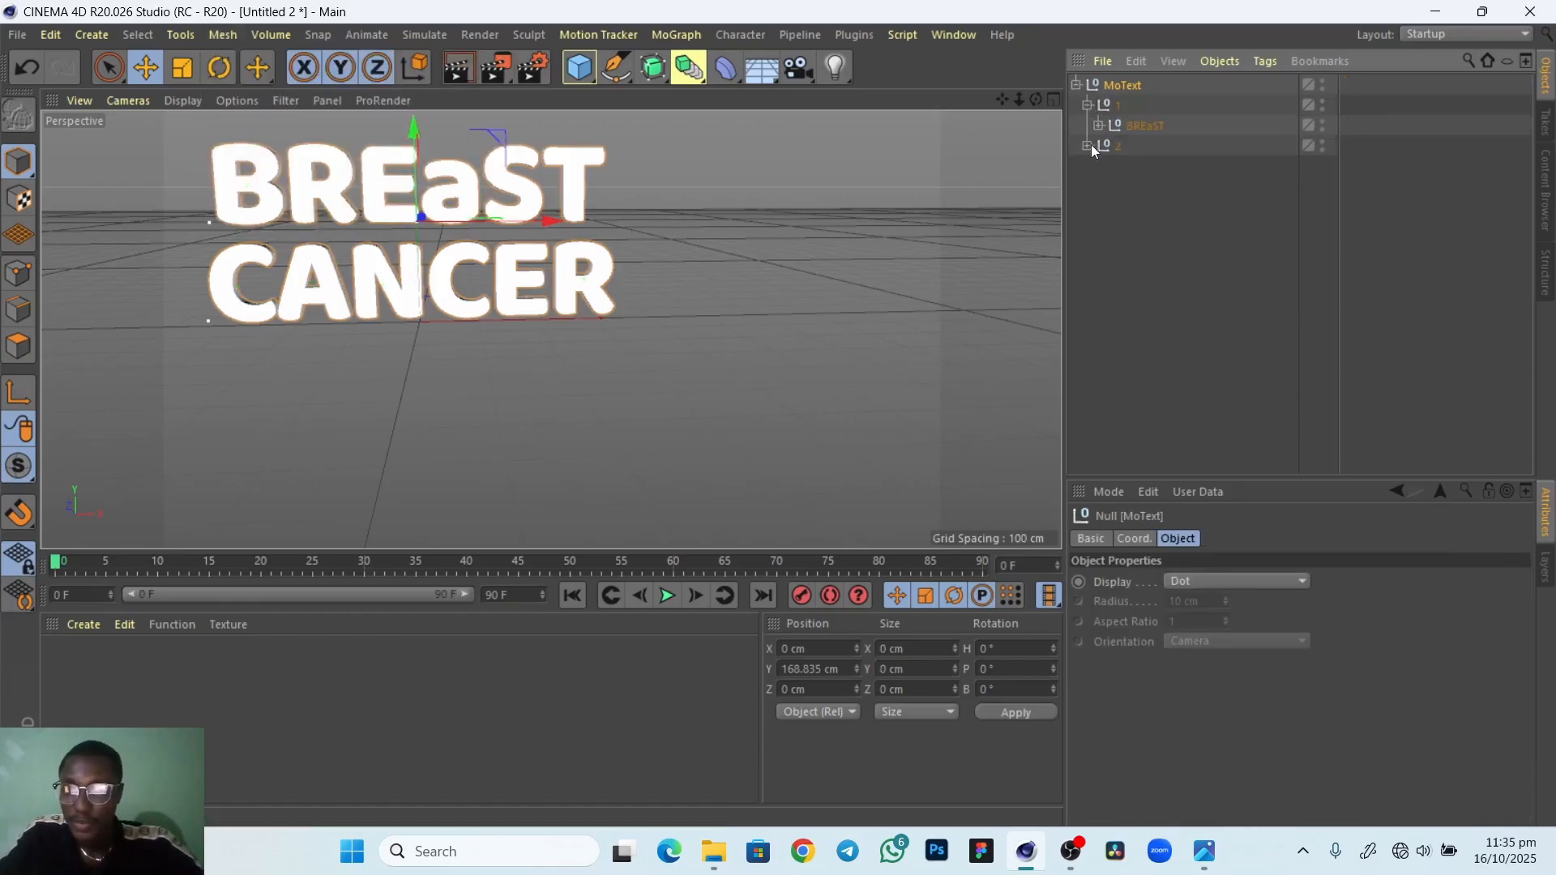
pyautogui.click(1087, 145)
pyautogui.click(1098, 125)
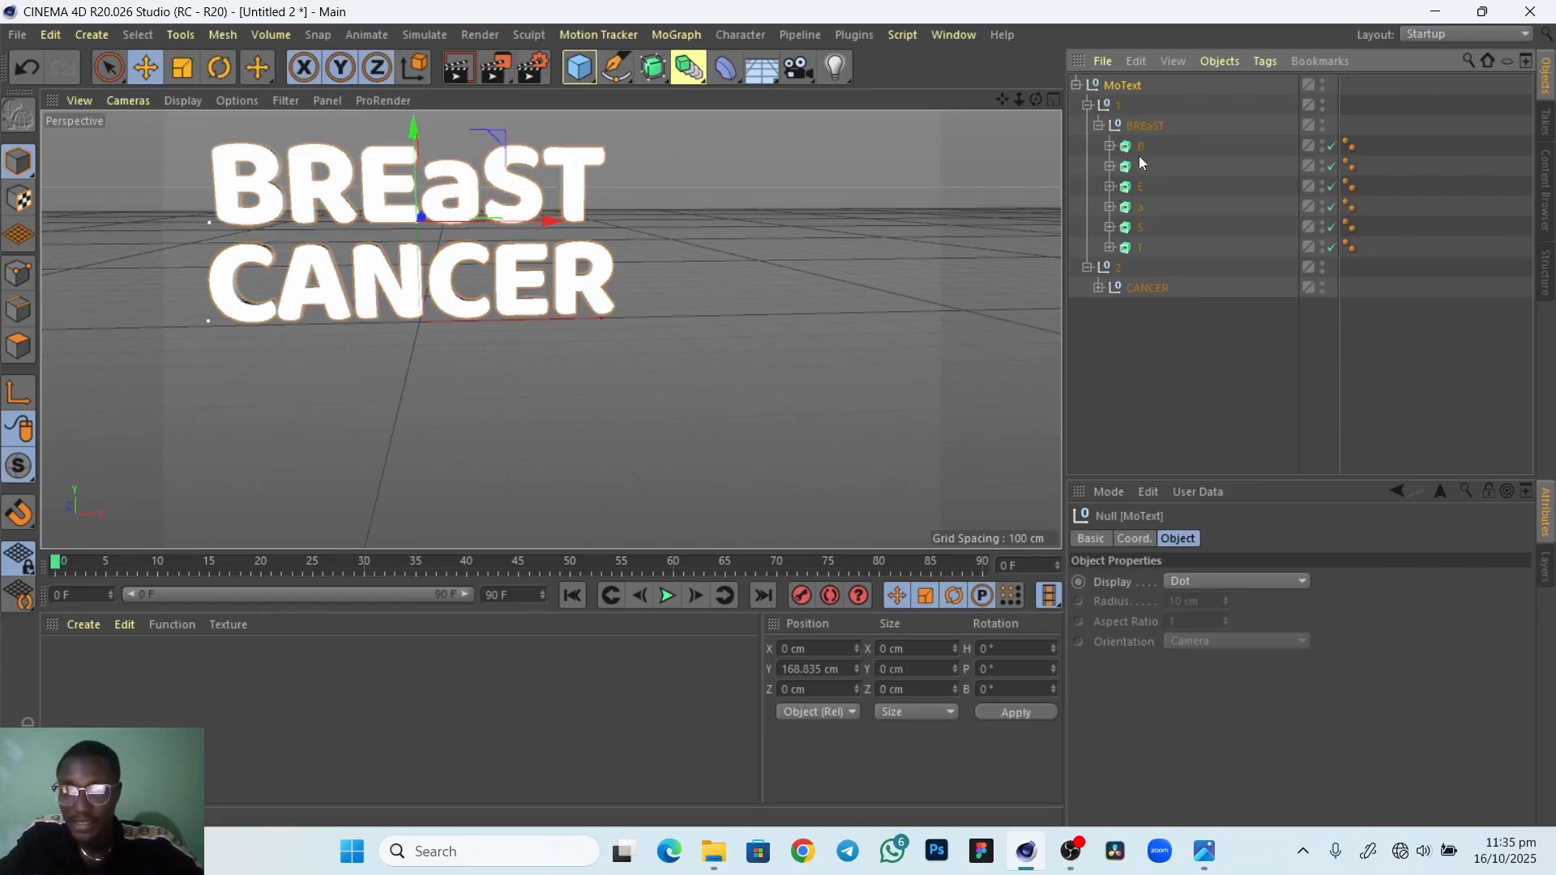
pyautogui.click(1099, 288)
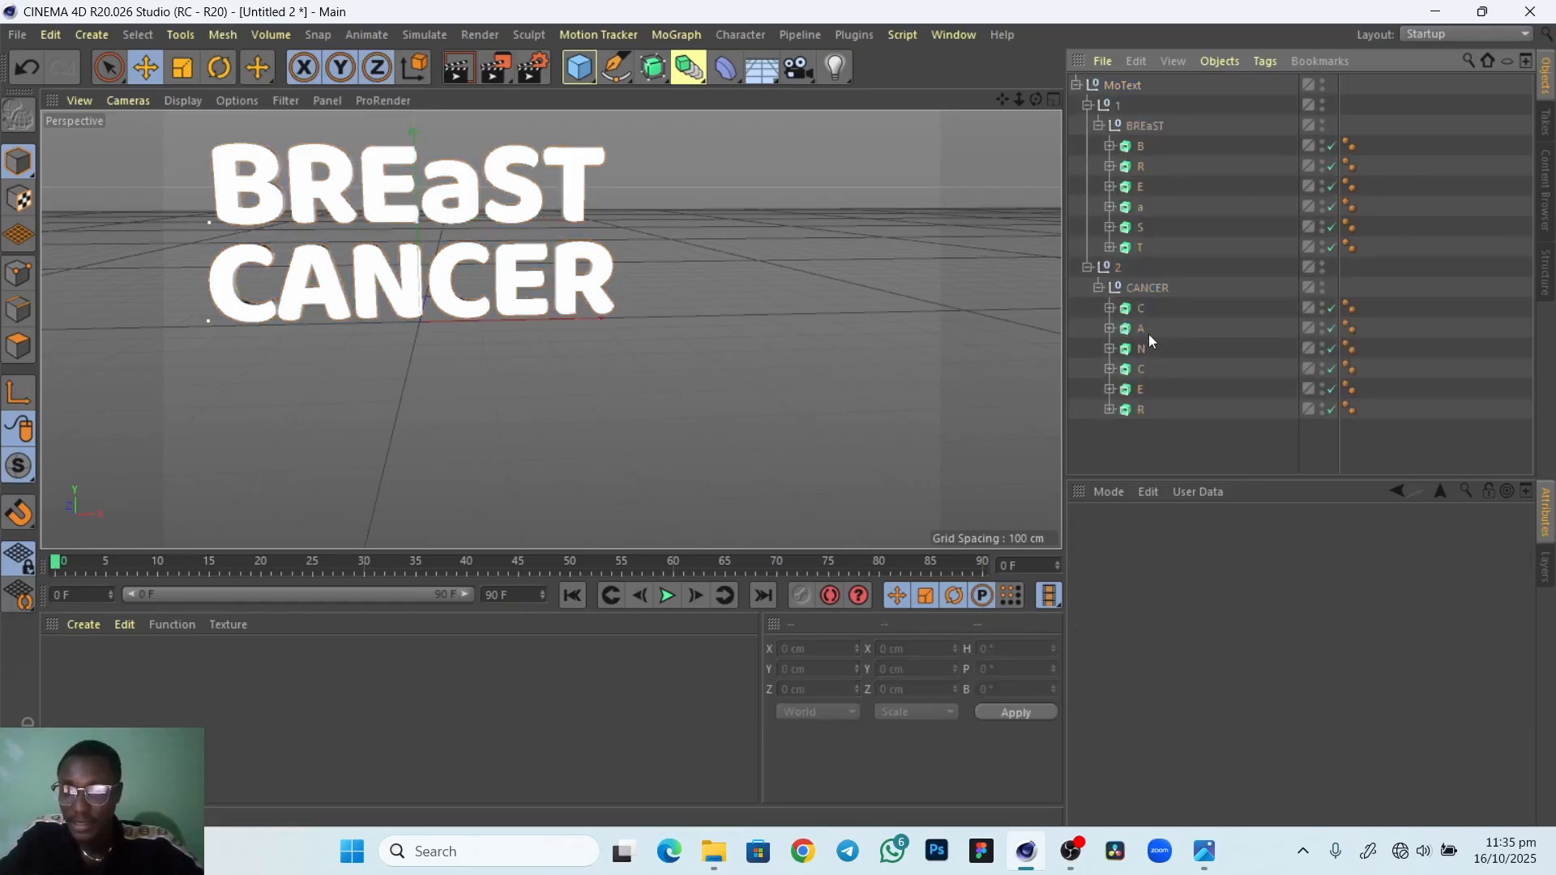
pyautogui.moveTo(1328, 138)
pyautogui.mouseDown()
pyautogui.moveTo(1334, 210)
pyautogui.moveTo(1324, 152)
pyautogui.mouseUp()
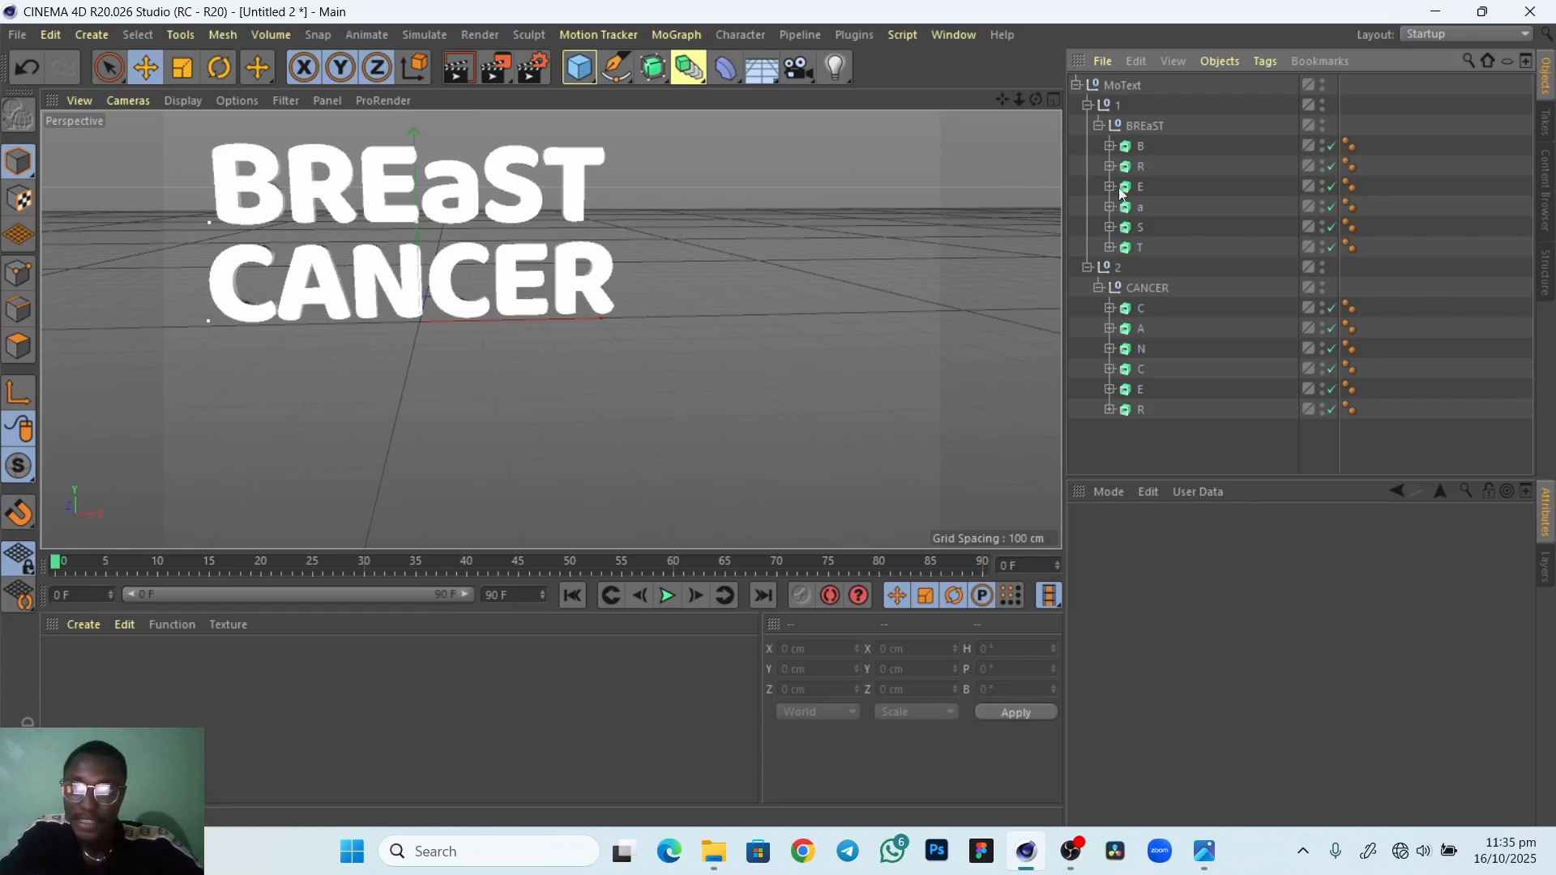
pyautogui.click(1099, 126)
pyautogui.click(1098, 166)
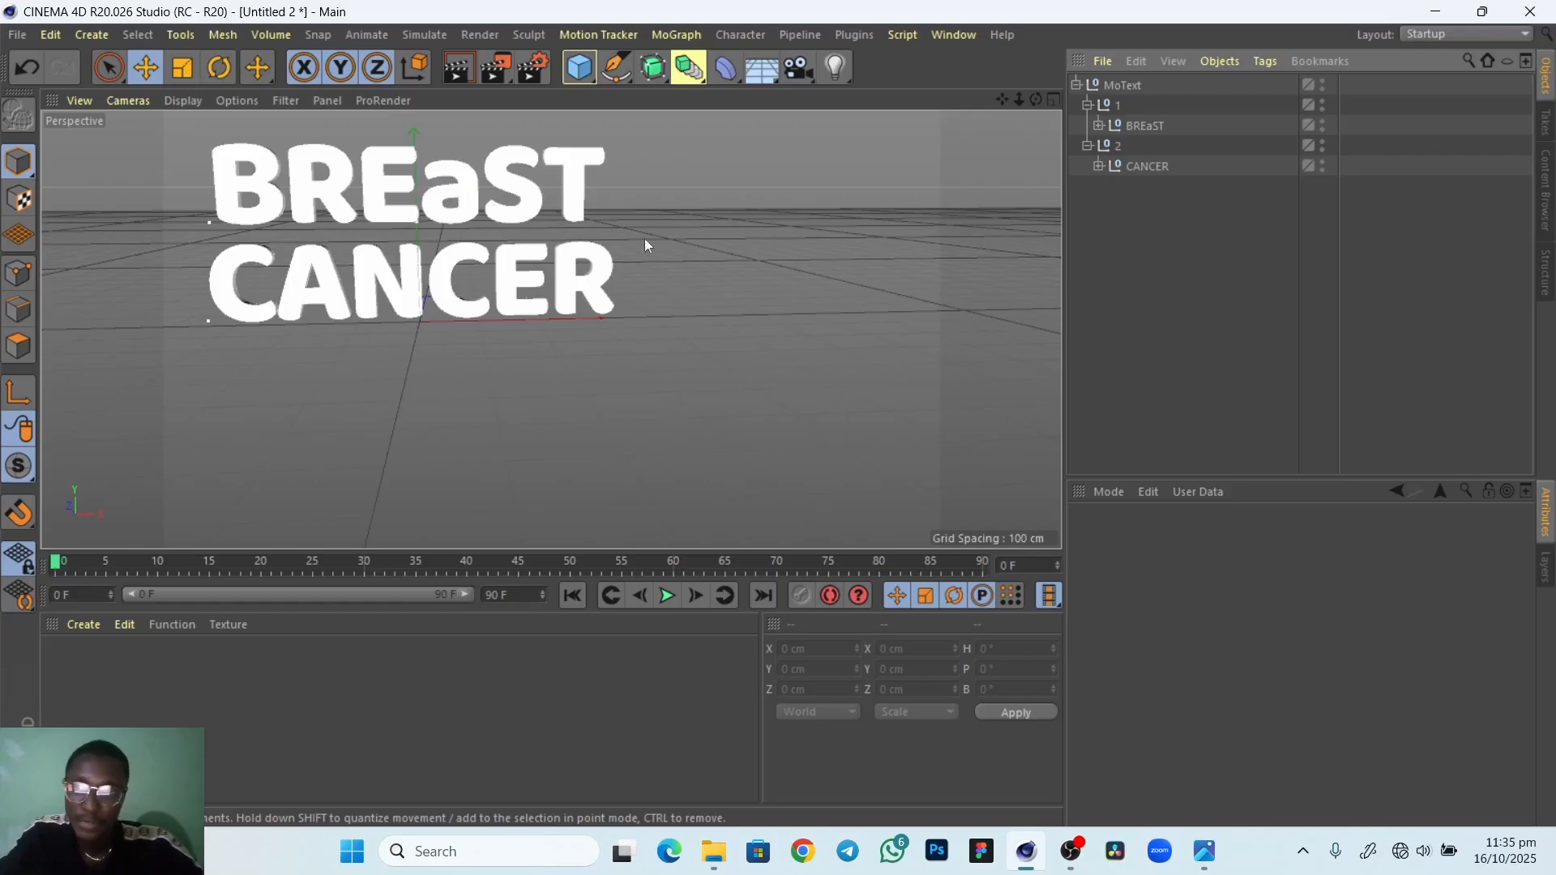
# Scale the letter "a" in BREaST up uniformly to about 114 cm wide and 127 cm high
pyautogui.click(1098, 126)
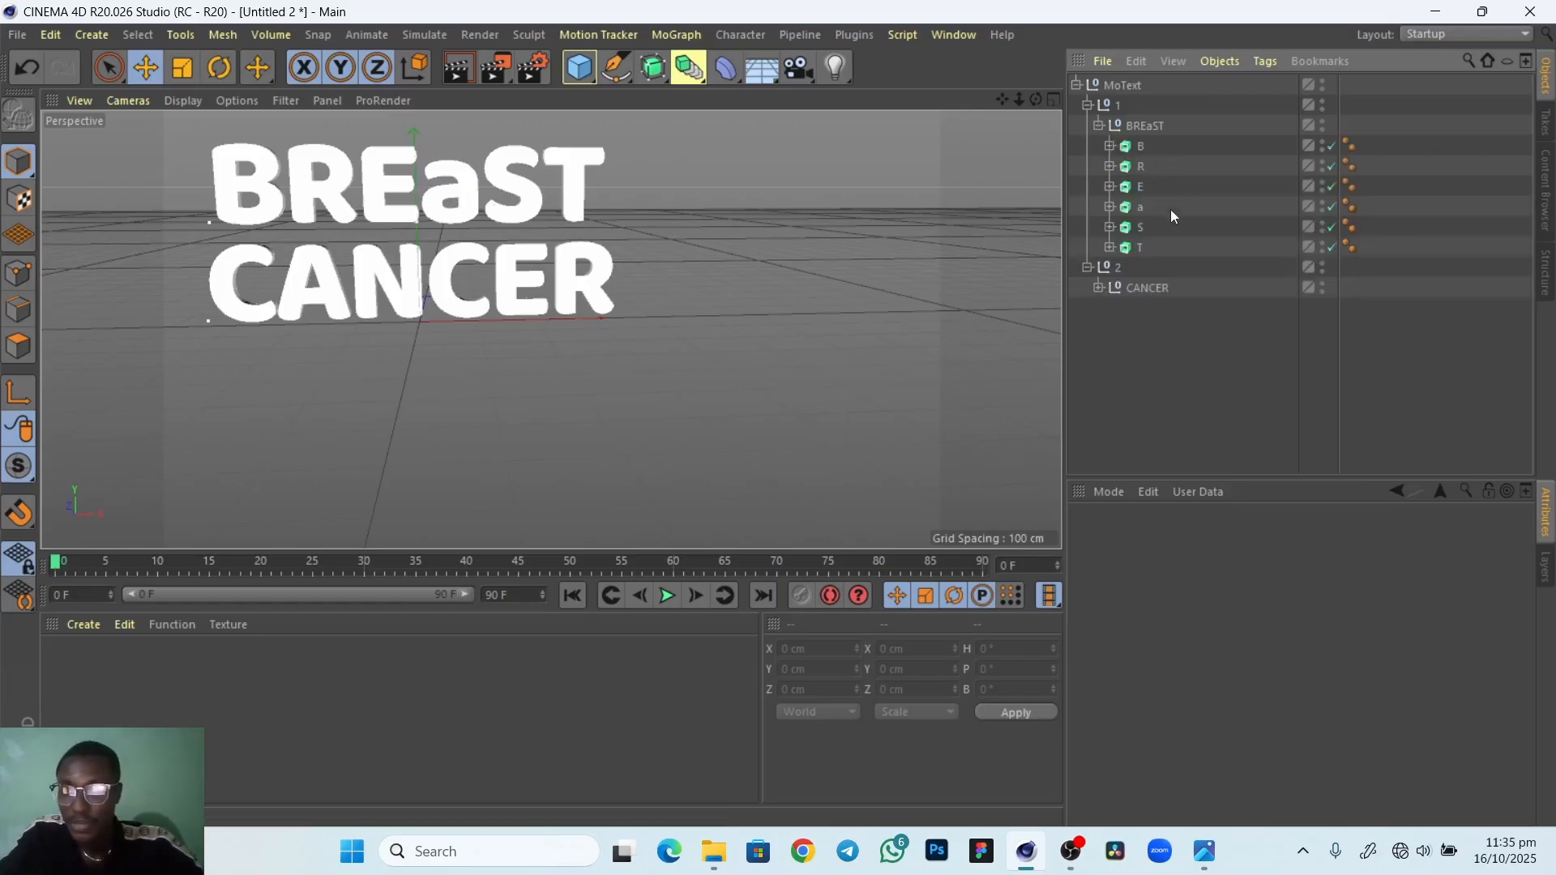
pyautogui.click(1137, 210)
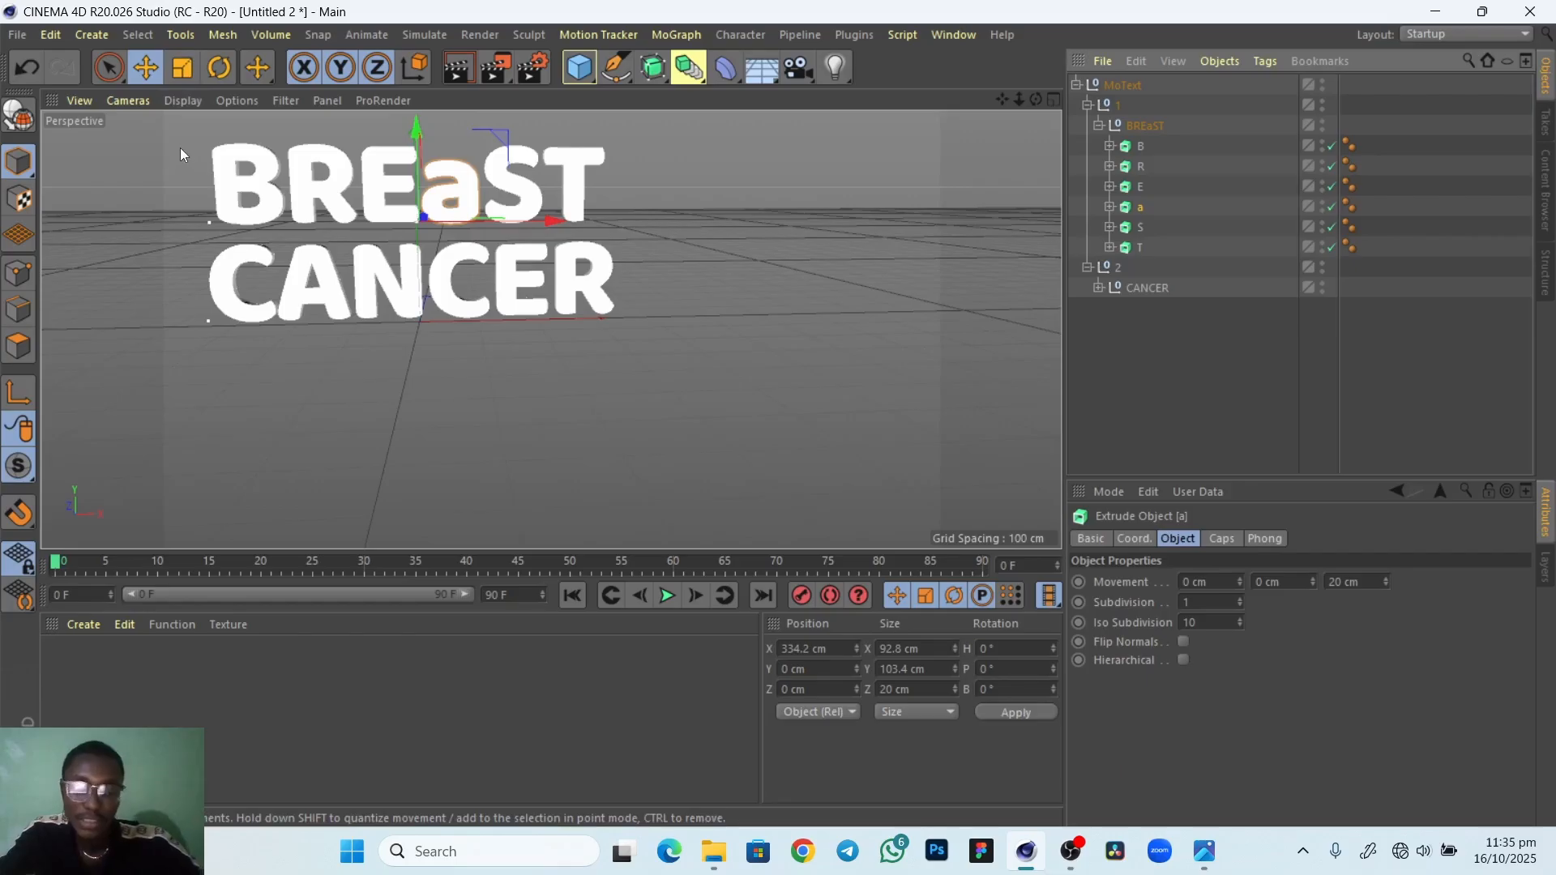
pyautogui.click(182, 72)
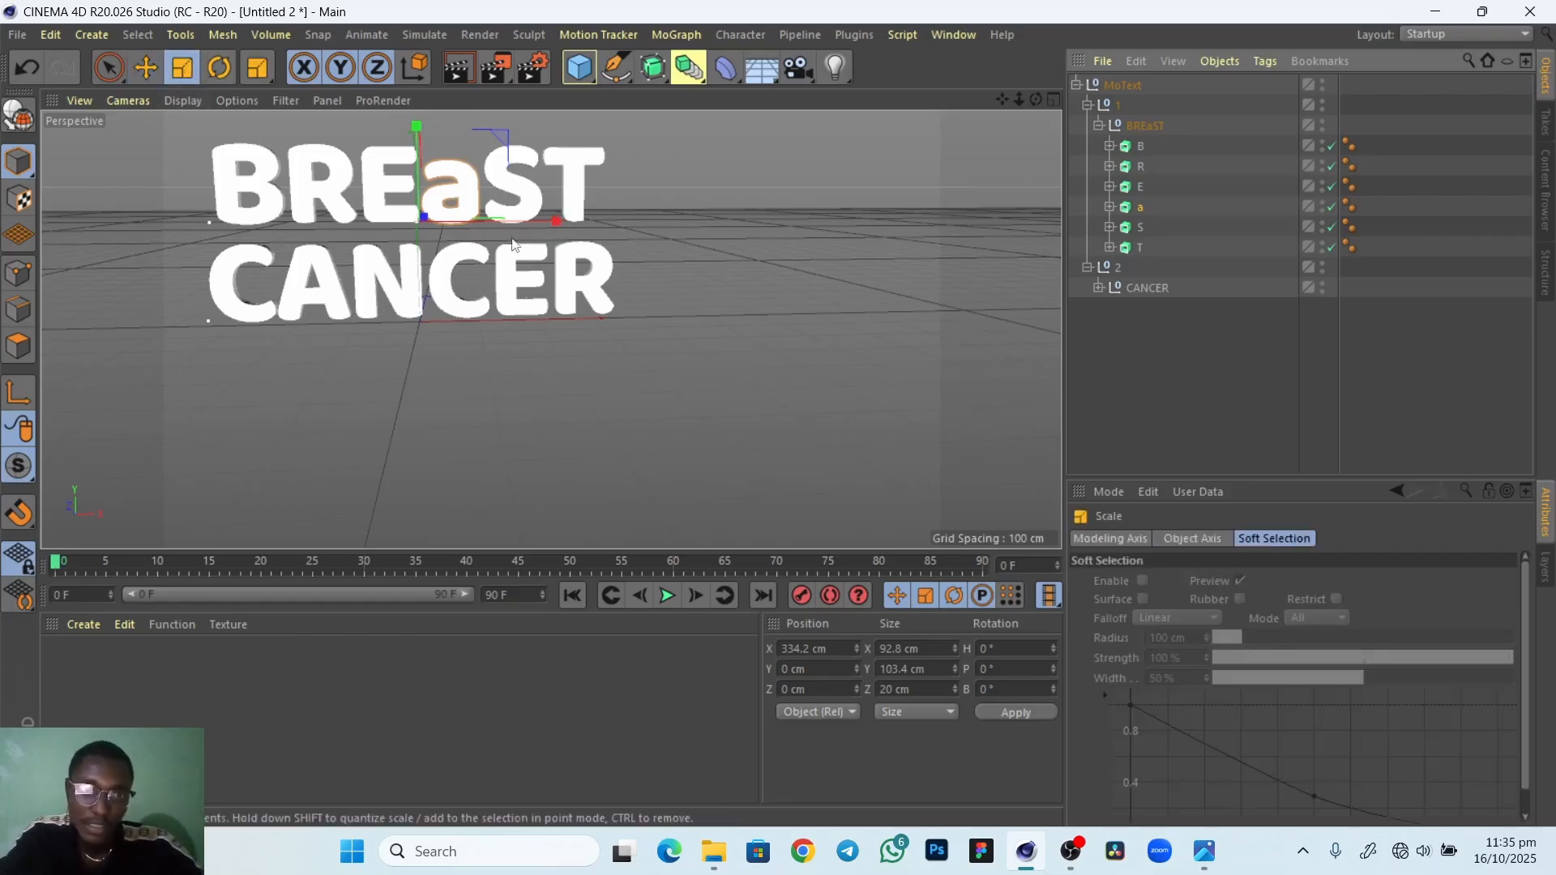
pyautogui.moveTo(520, 124); pyautogui.dragTo(578, 149)
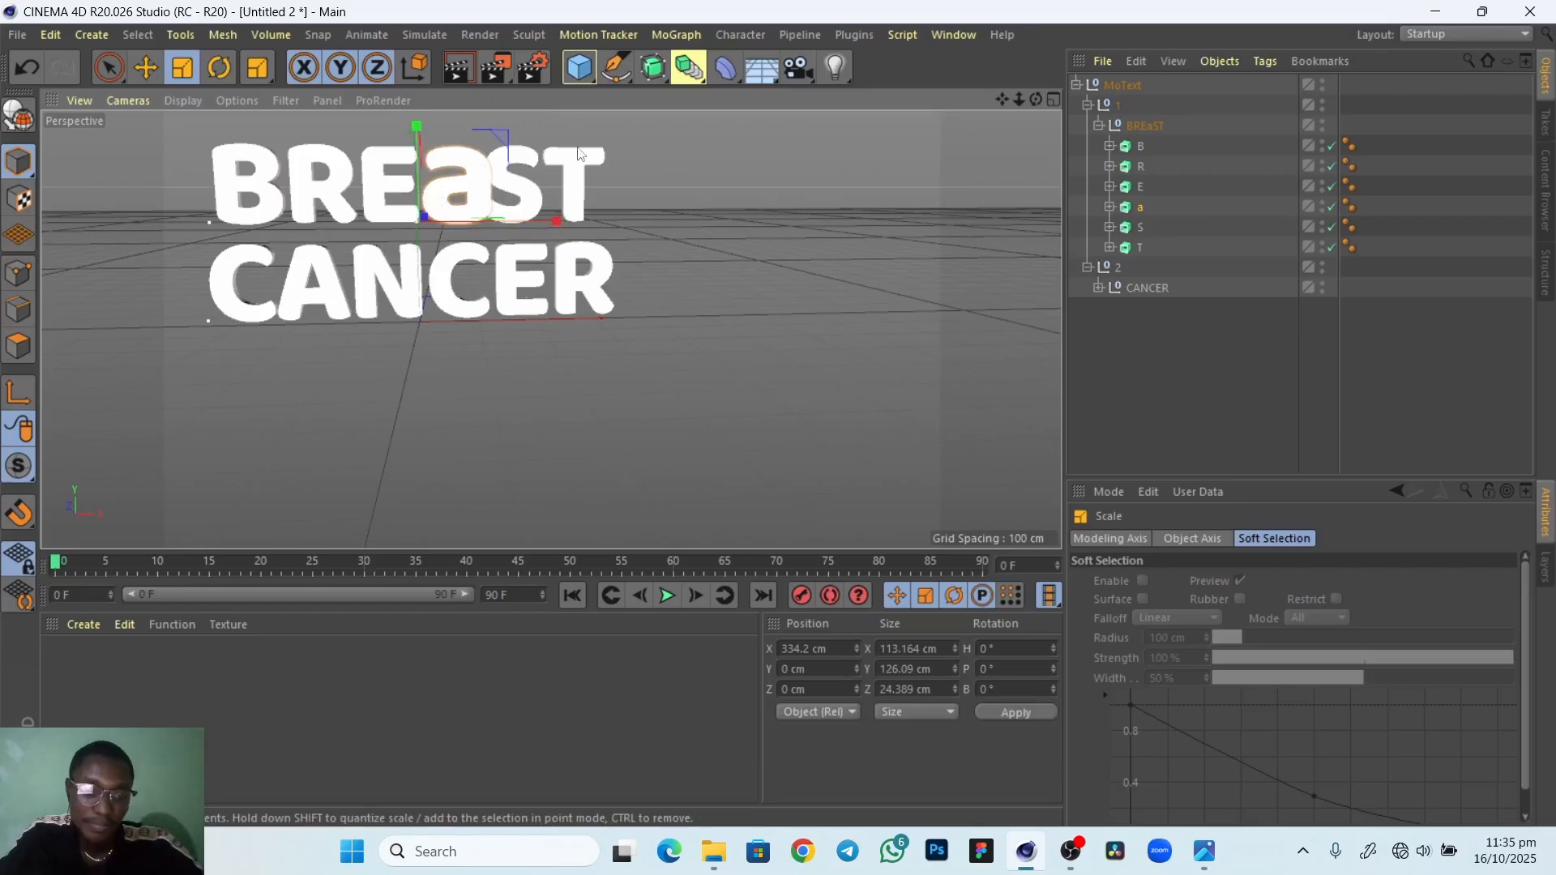
pyautogui.moveTo(567, 219); pyautogui.dragTo(516, 271, button='right')
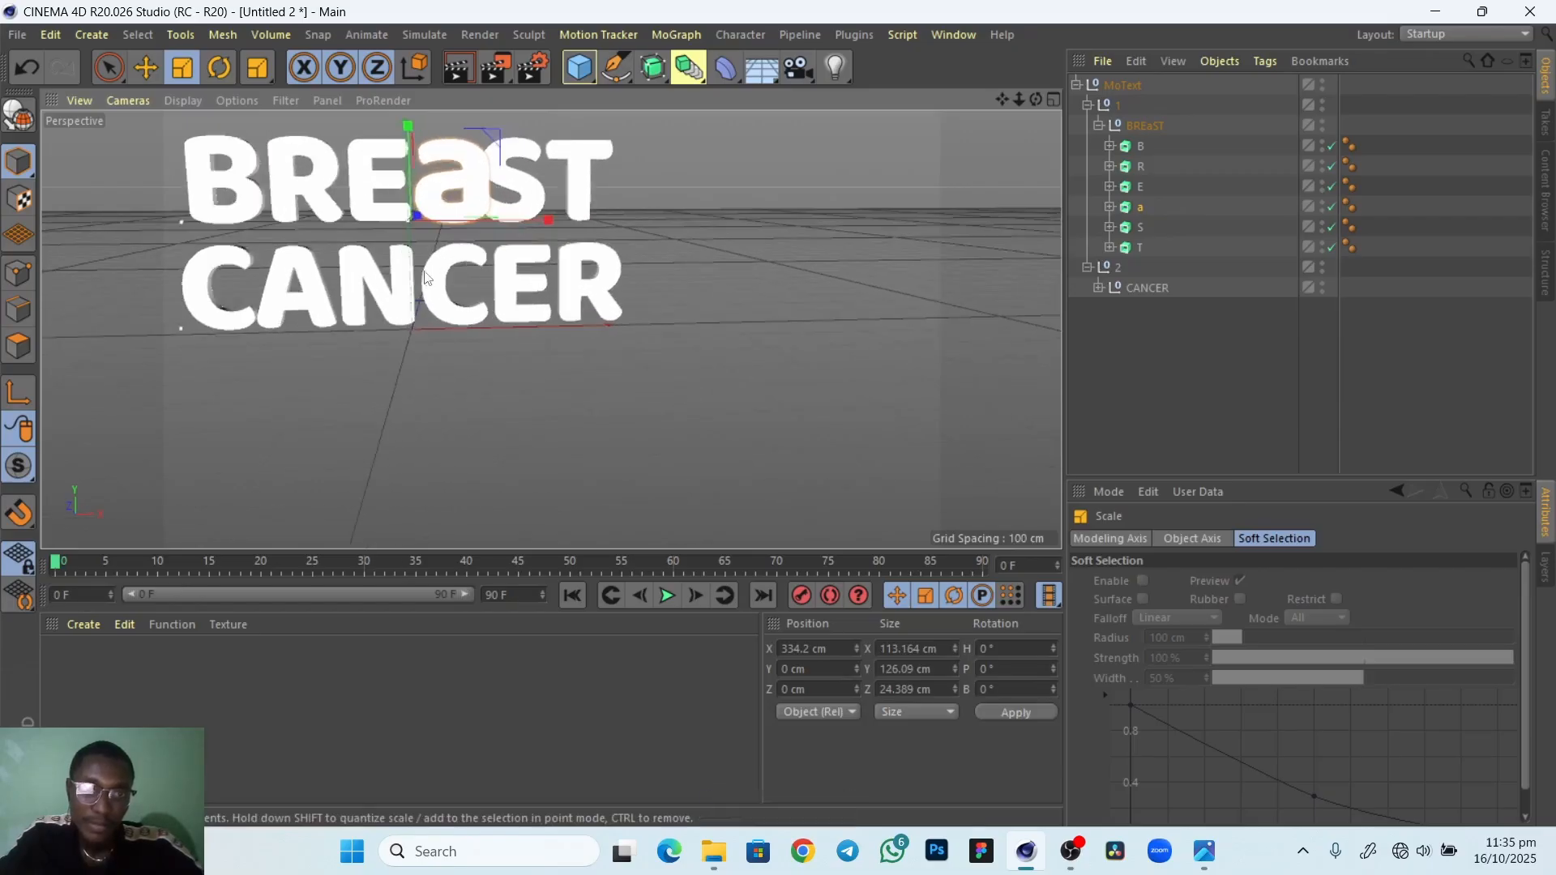
pyautogui.moveTo(428, 278); pyautogui.dragTo(468, 328, button='middle')
pyautogui.keyDown('alt'); pyautogui.moveTo(538, 277); pyautogui.dragTo(577, 271, button='right'); pyautogui.keyUp('alt')
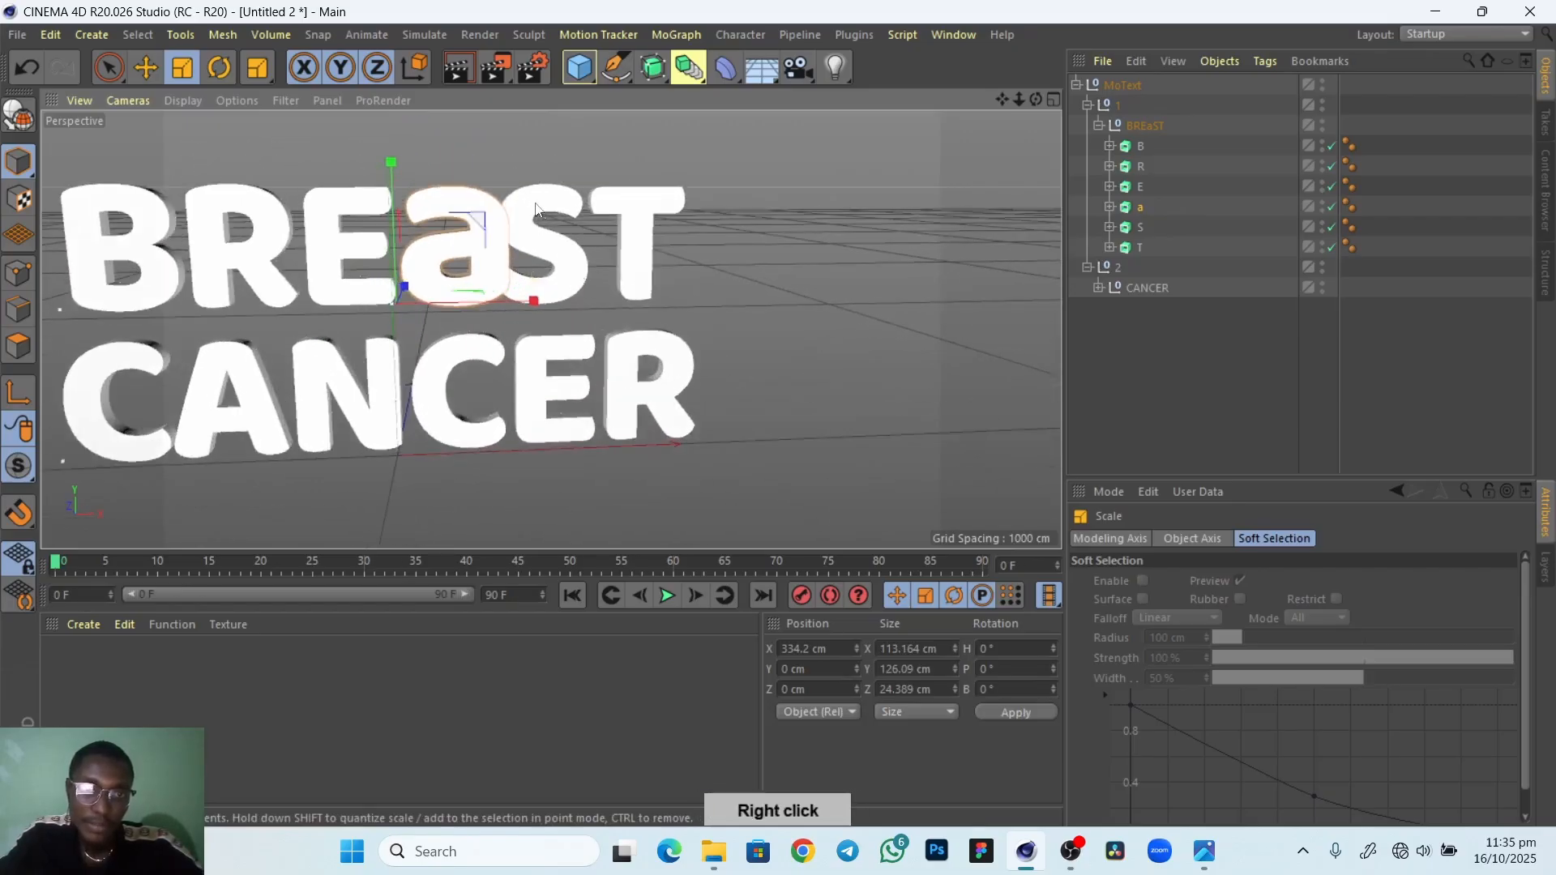
pyautogui.moveTo(539, 154); pyautogui.dragTo(570, 235)
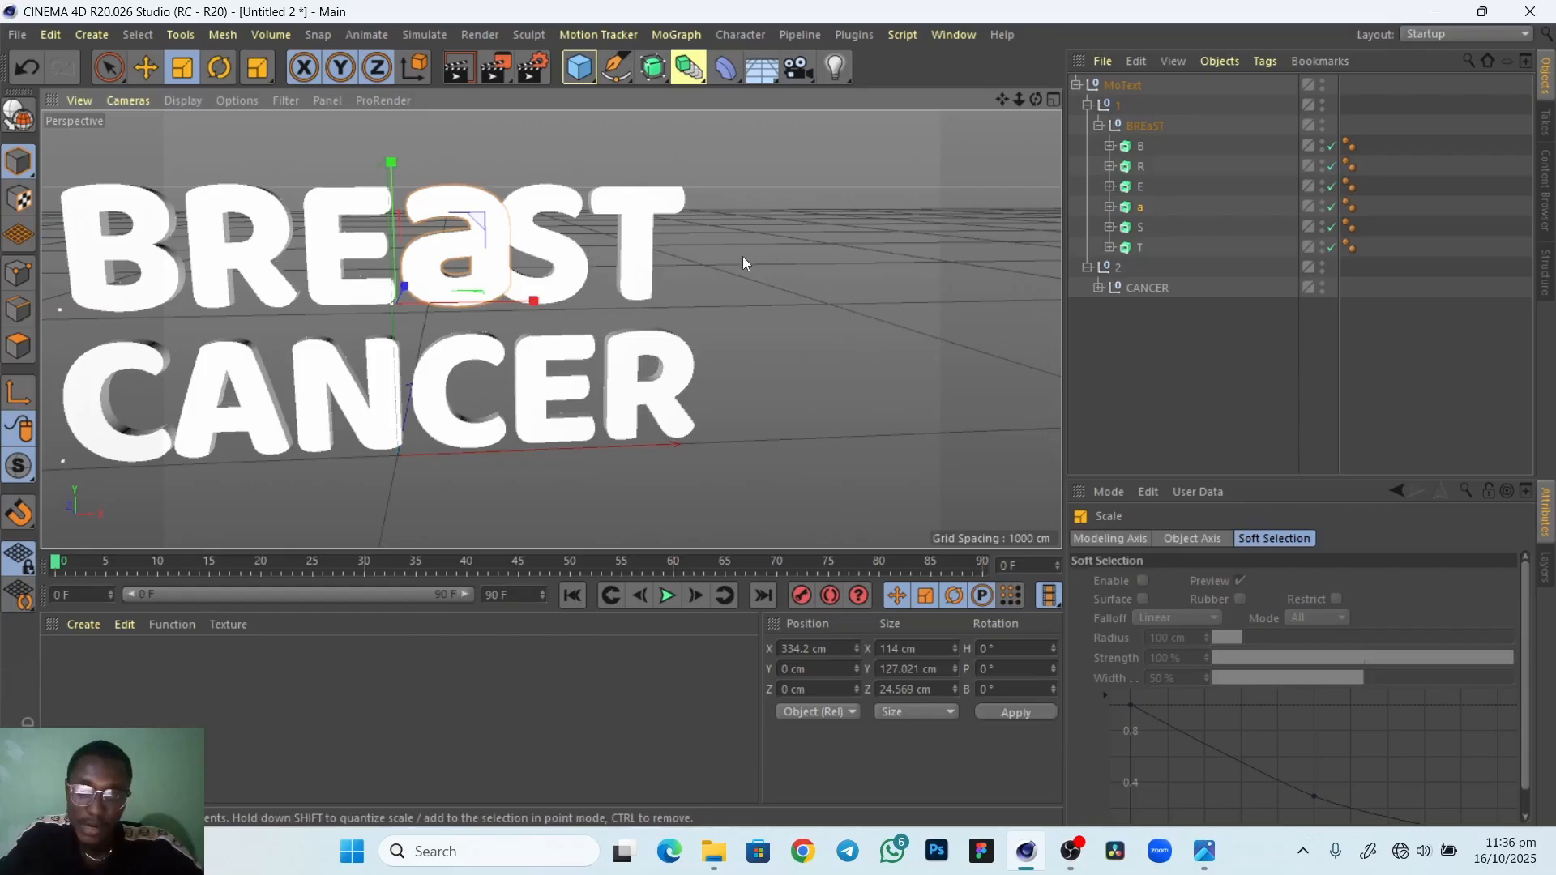
# Move the letters S and T of BREaST together about 25 cm along X, away from the enlarged "a"
pyautogui.click(1139, 229)
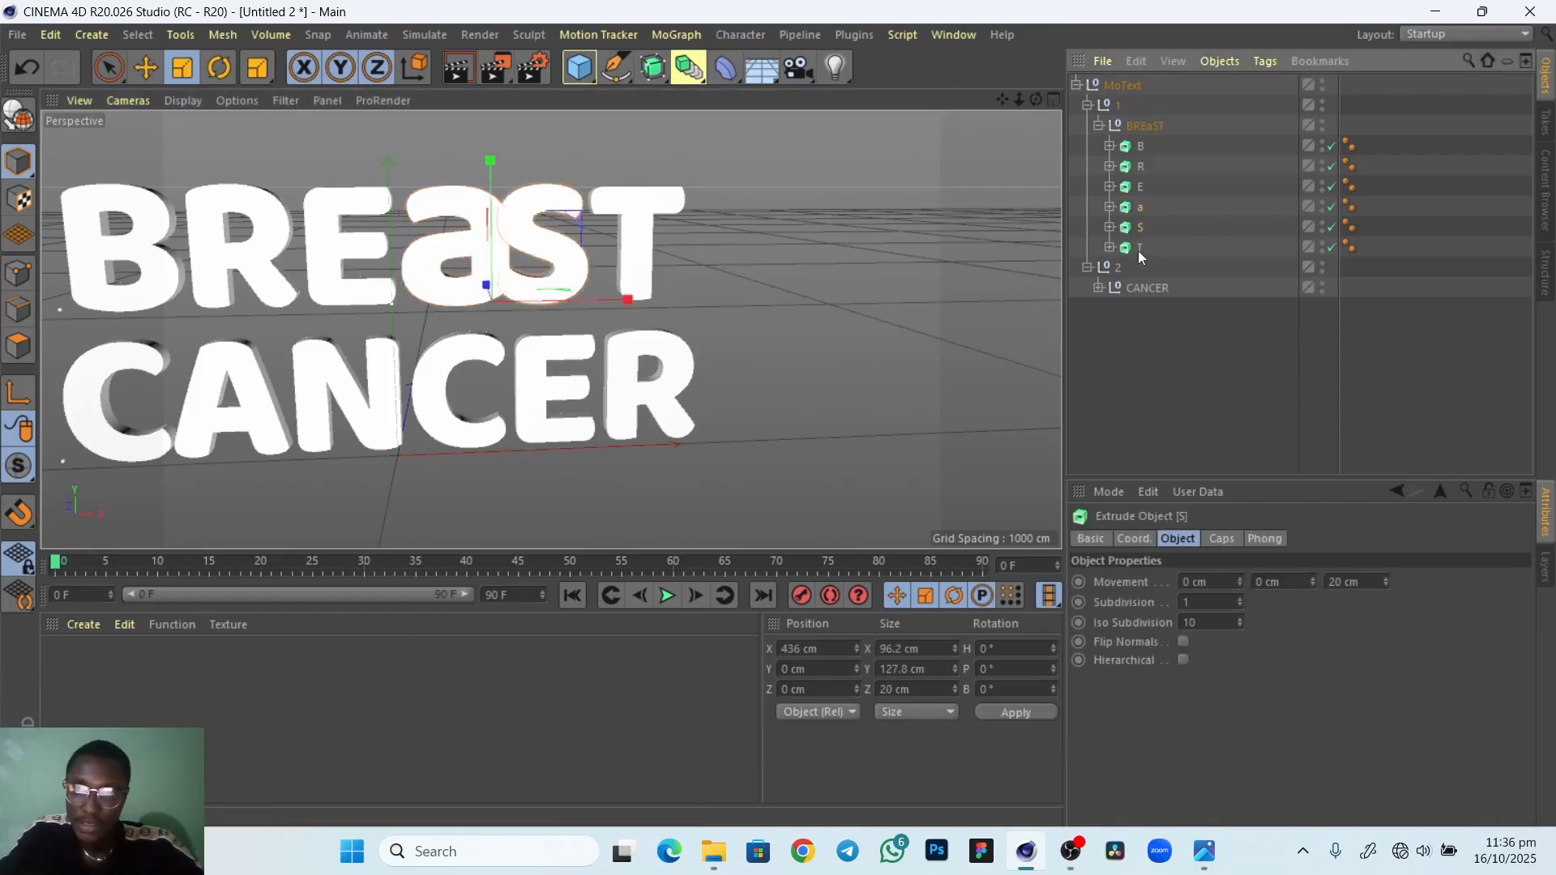
pyautogui.keyDown('ctrl'); pyautogui.click(1139, 248); pyautogui.keyUp('ctrl')
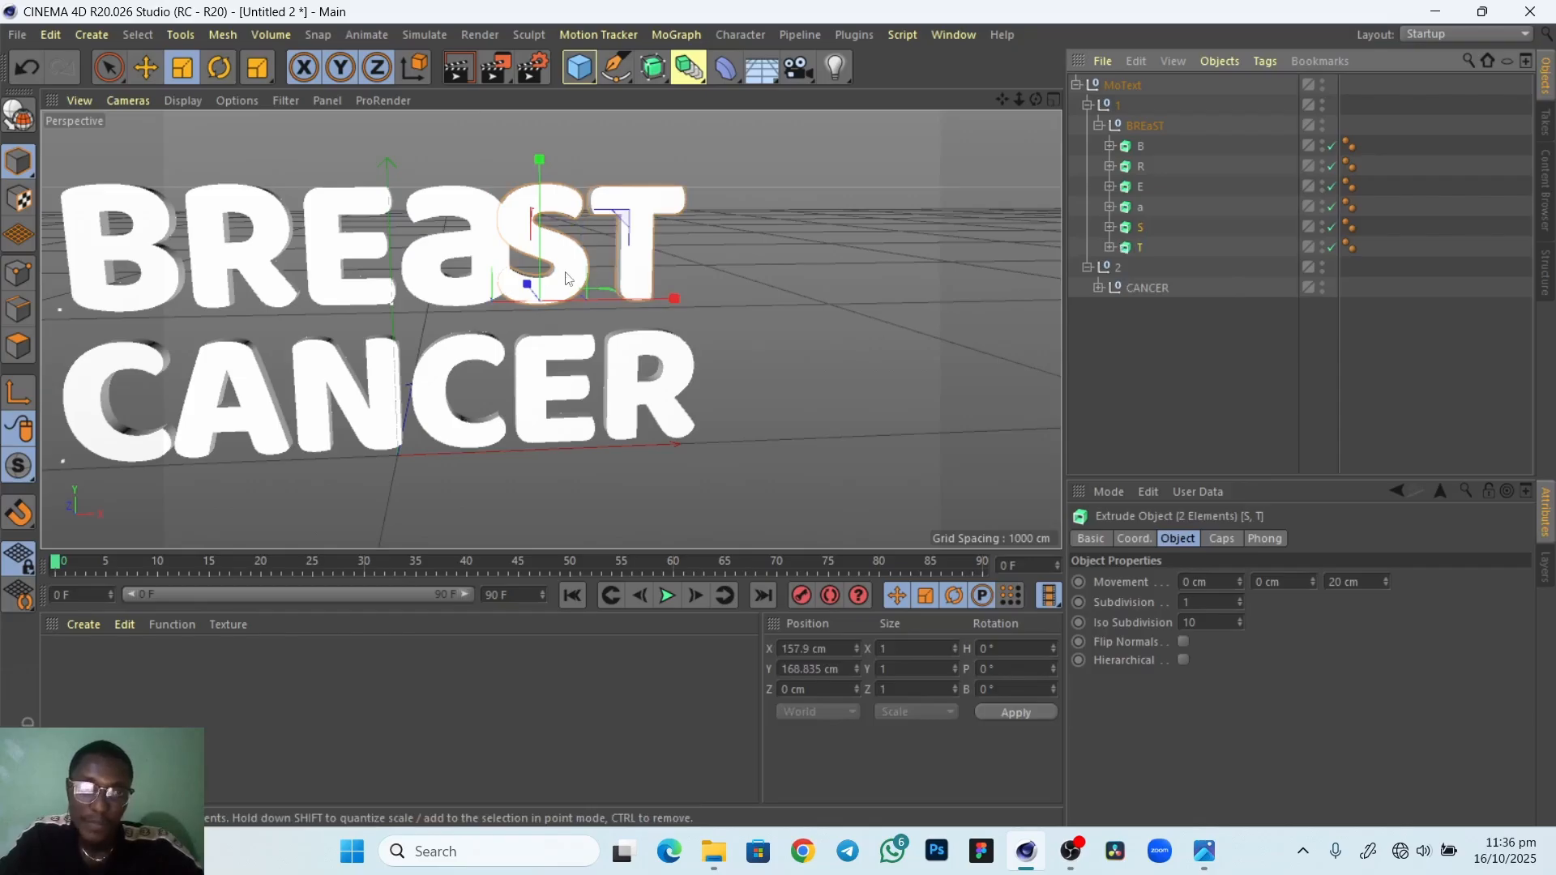
pyautogui.click(145, 70)
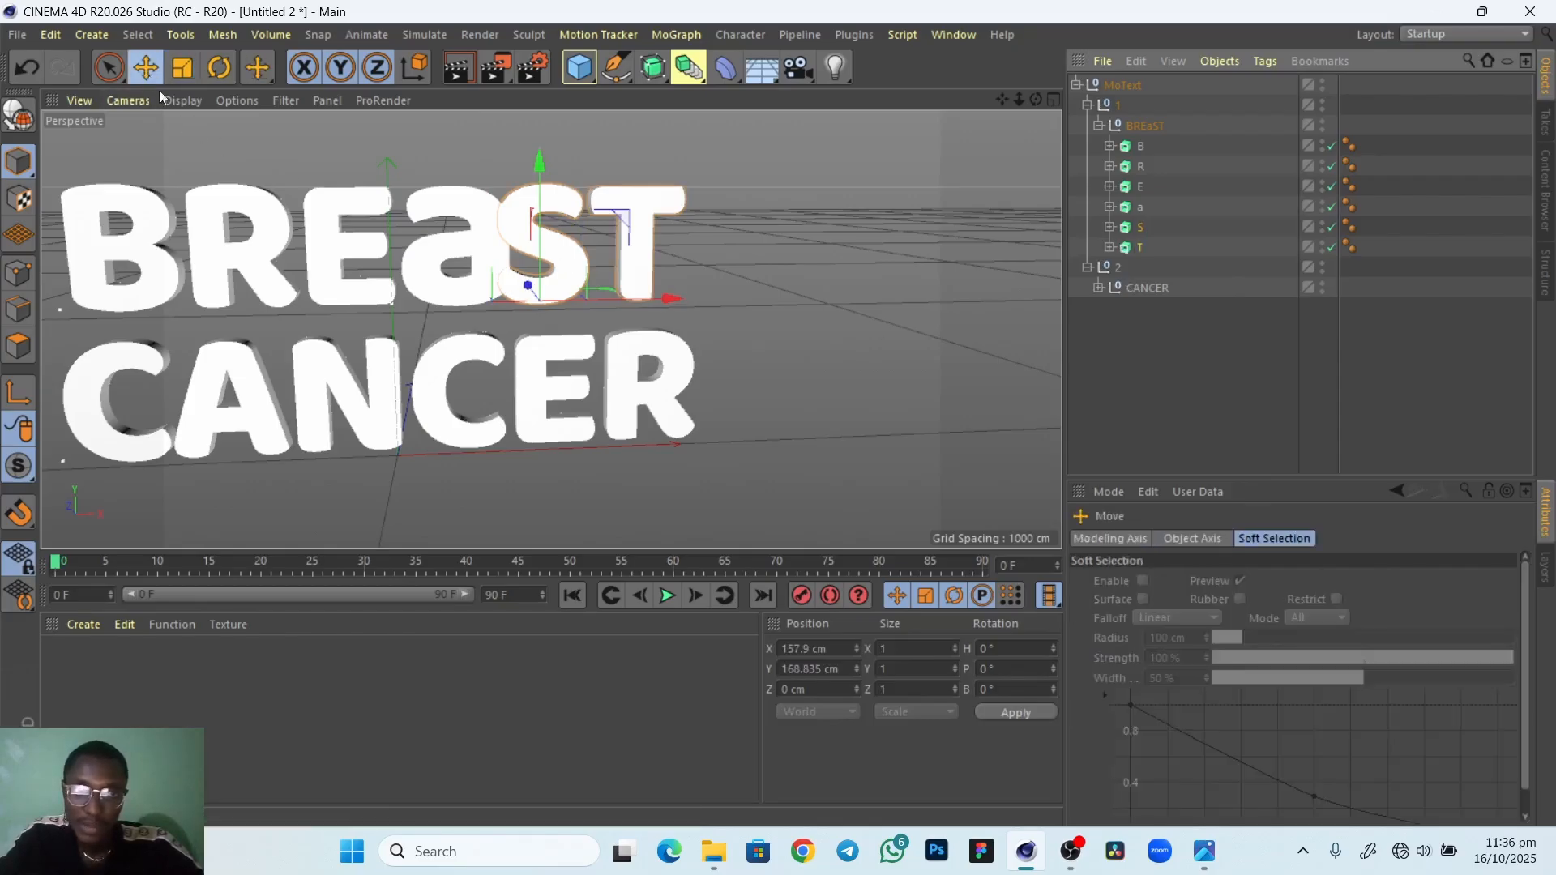
pyautogui.moveTo(673, 298); pyautogui.dragTo(692, 299)
# Cut the BREaST and CANCER groups out of MoText, paste them at the top level, and delete the leftover MoText null
pyautogui.click(1099, 126)
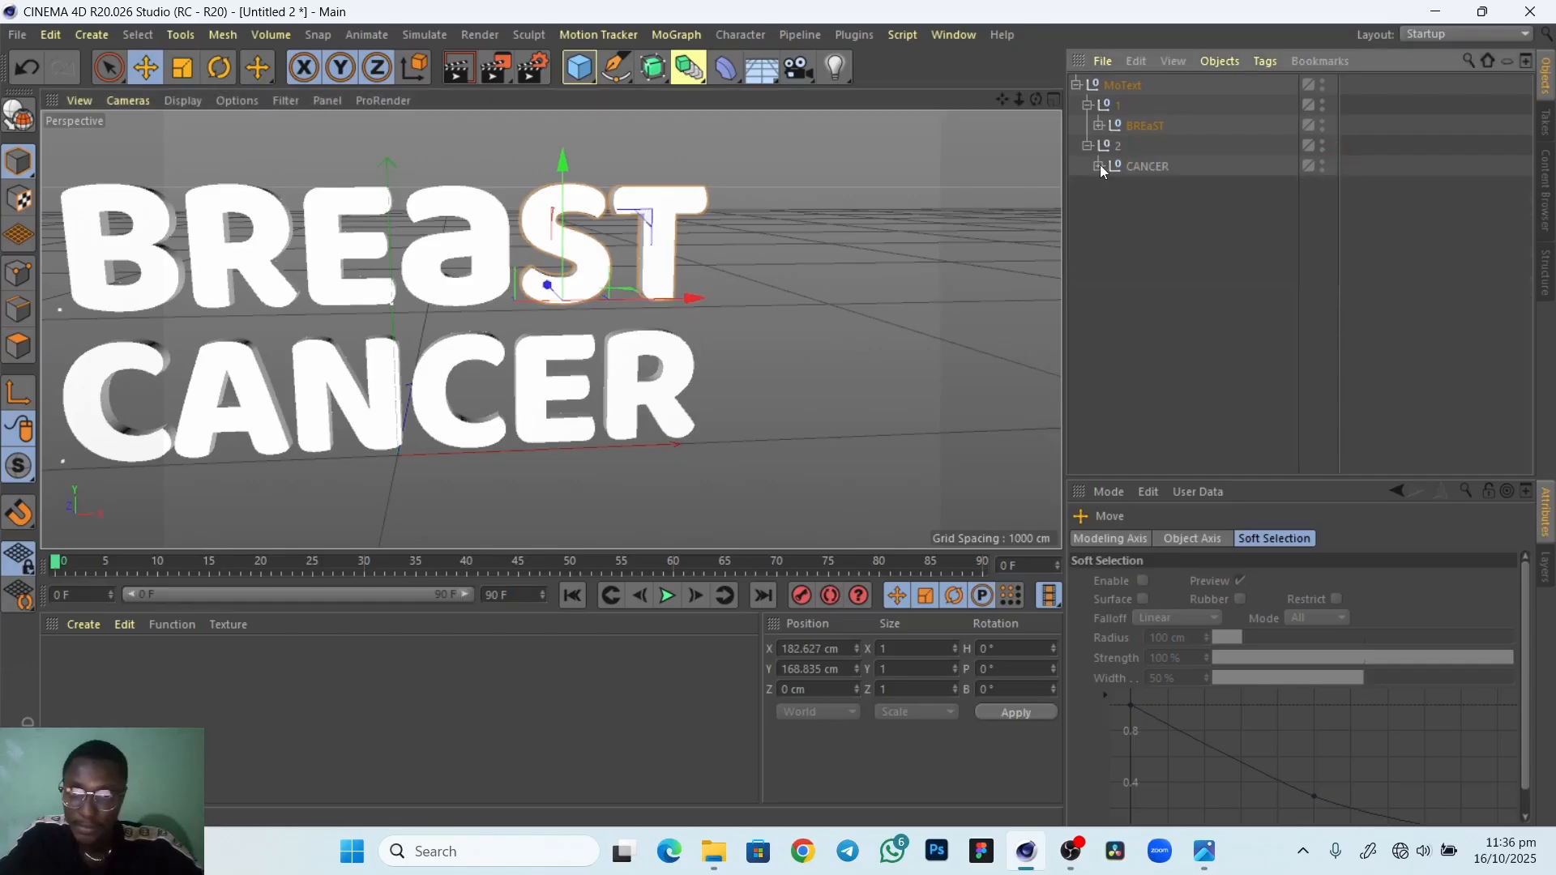
pyautogui.click(1098, 166)
pyautogui.click(1098, 167)
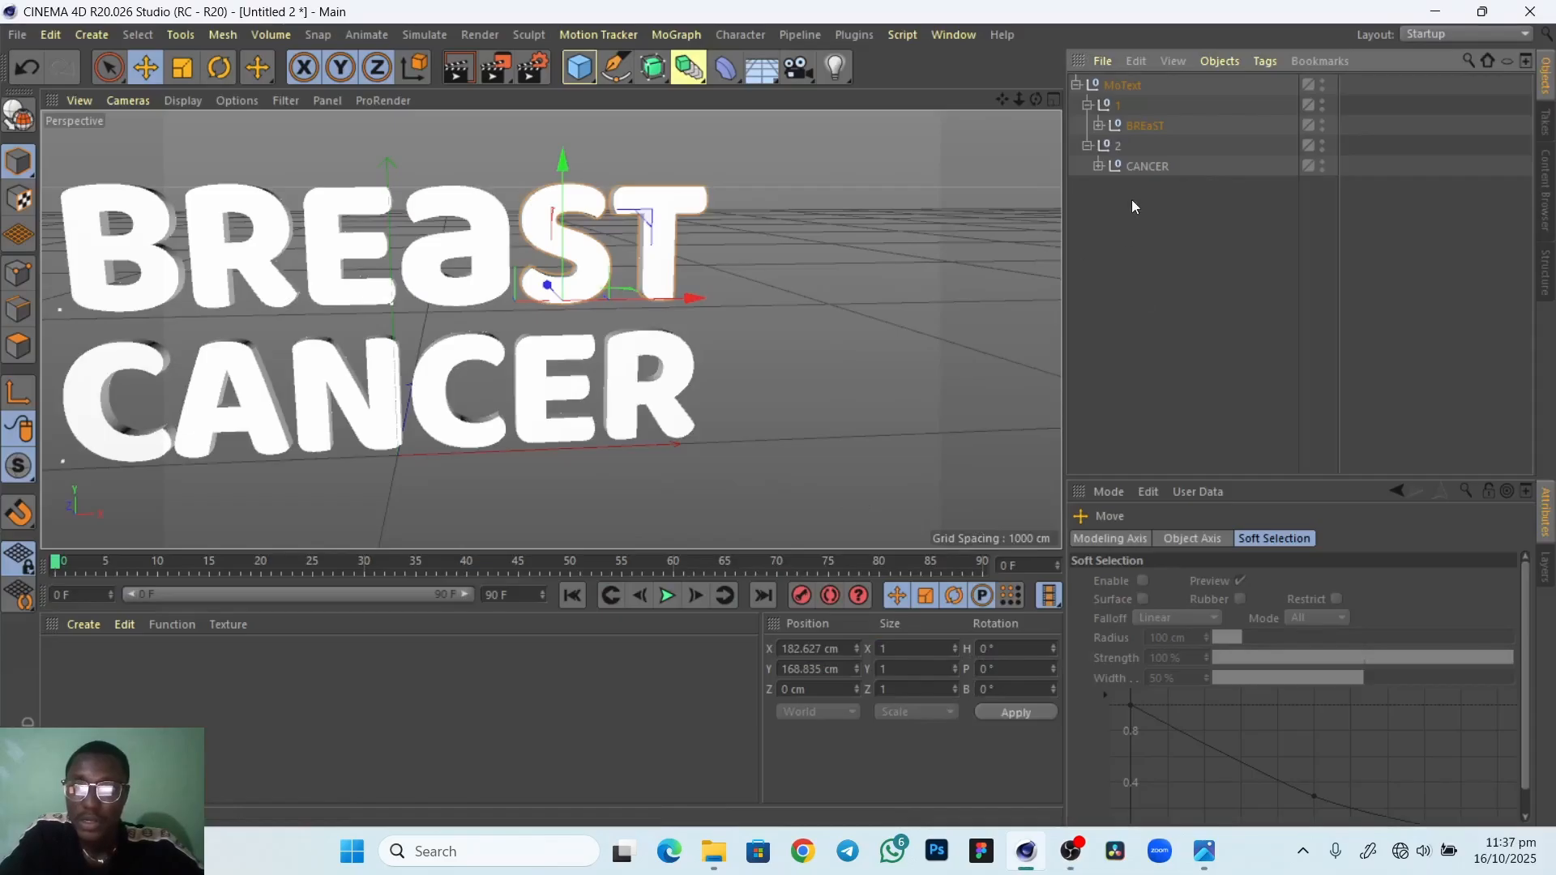
pyautogui.click(1139, 127)
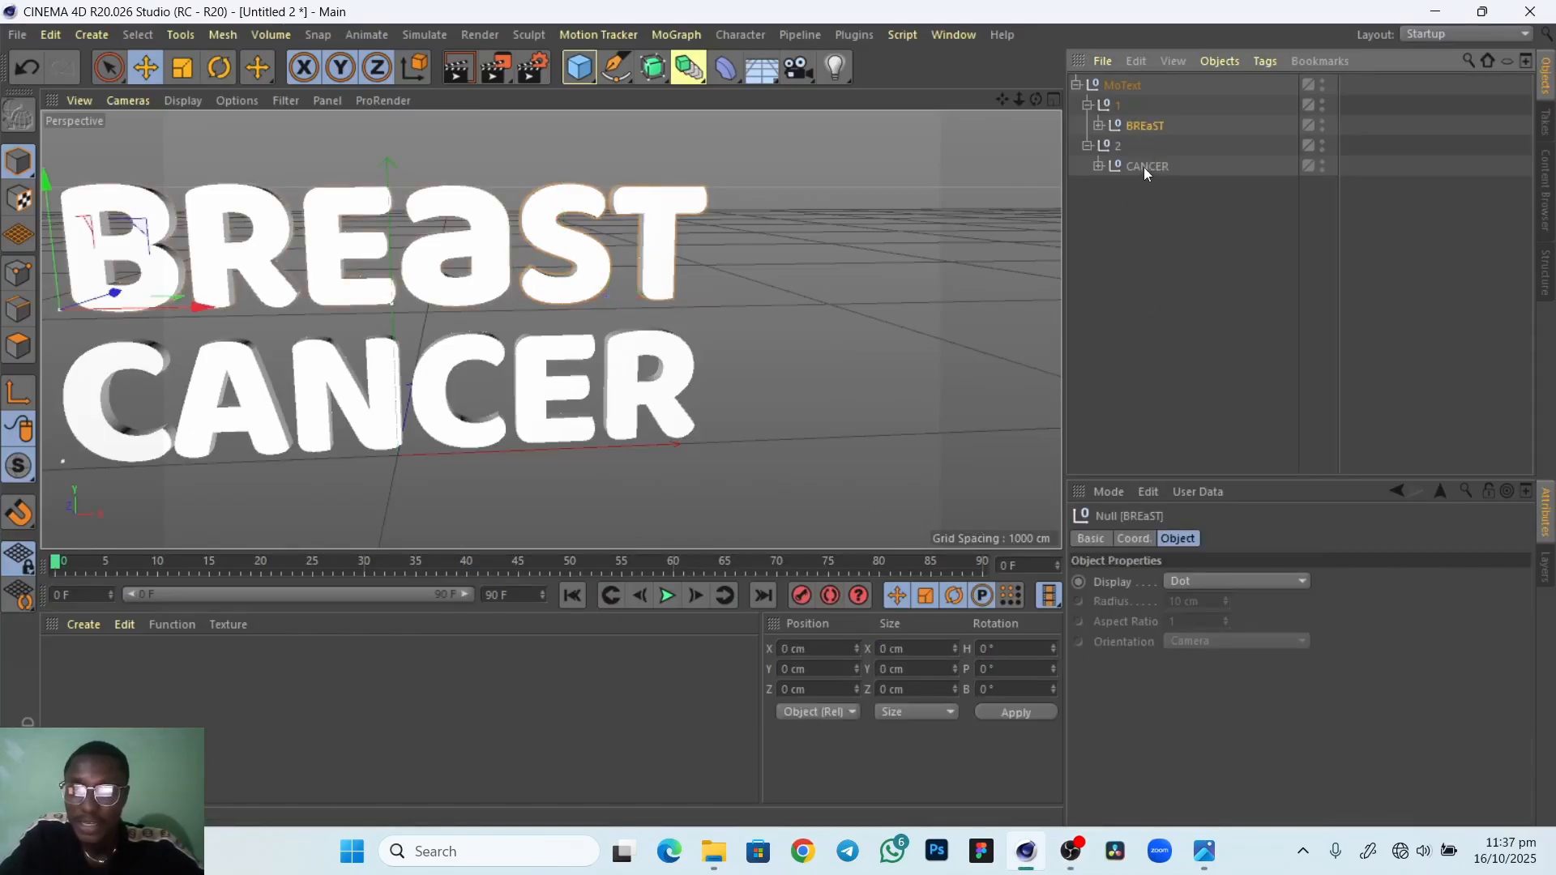
pyautogui.keyDown('shift'); pyautogui.click(1144, 167); pyautogui.keyUp('shift')
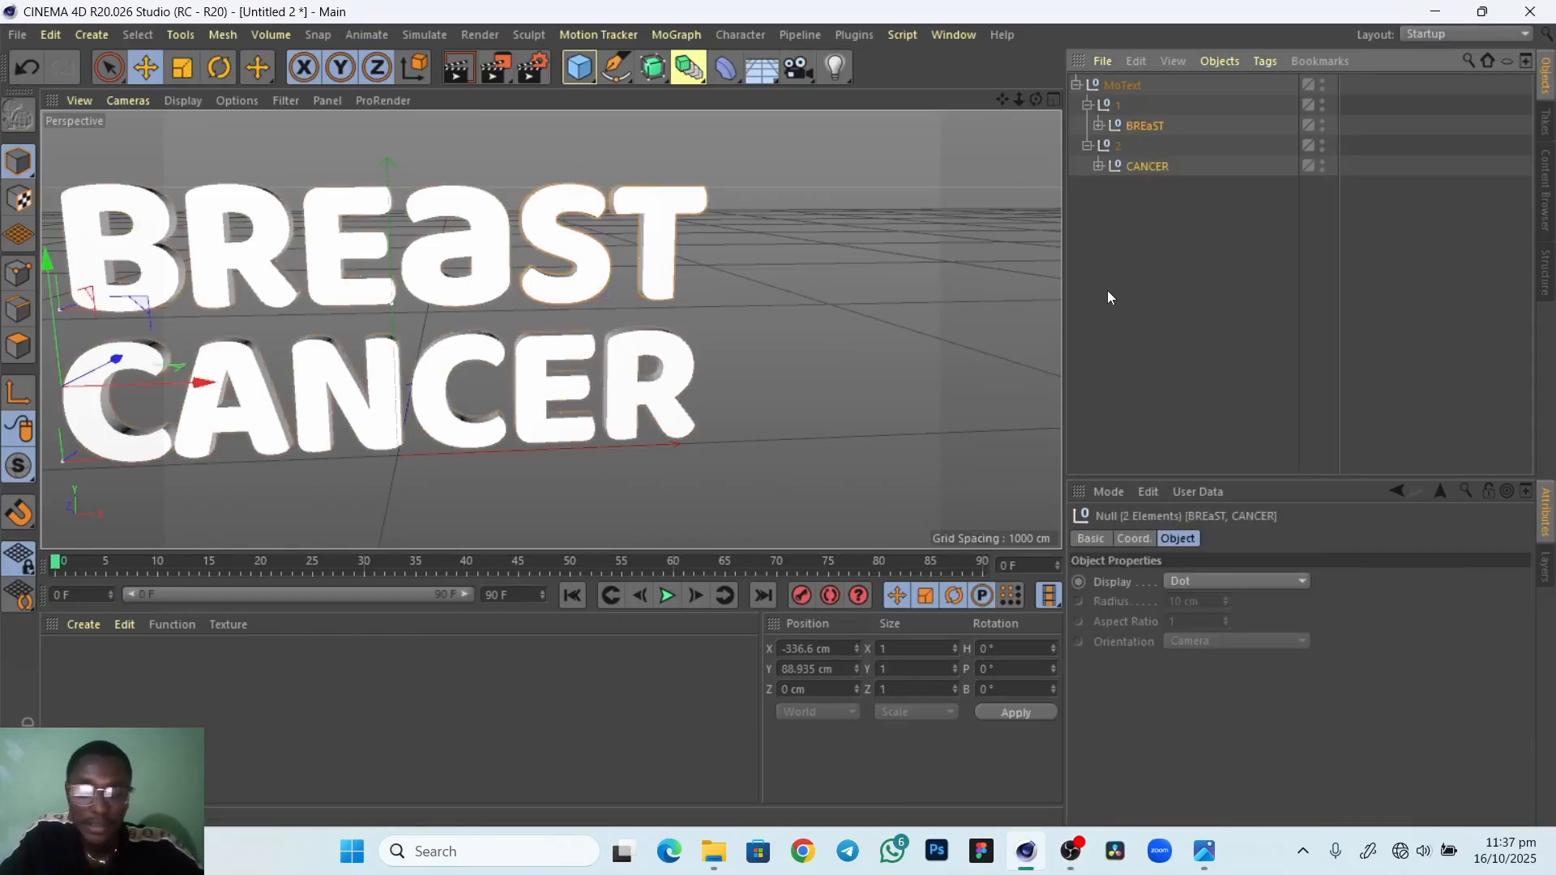
pyautogui.press('Delete')
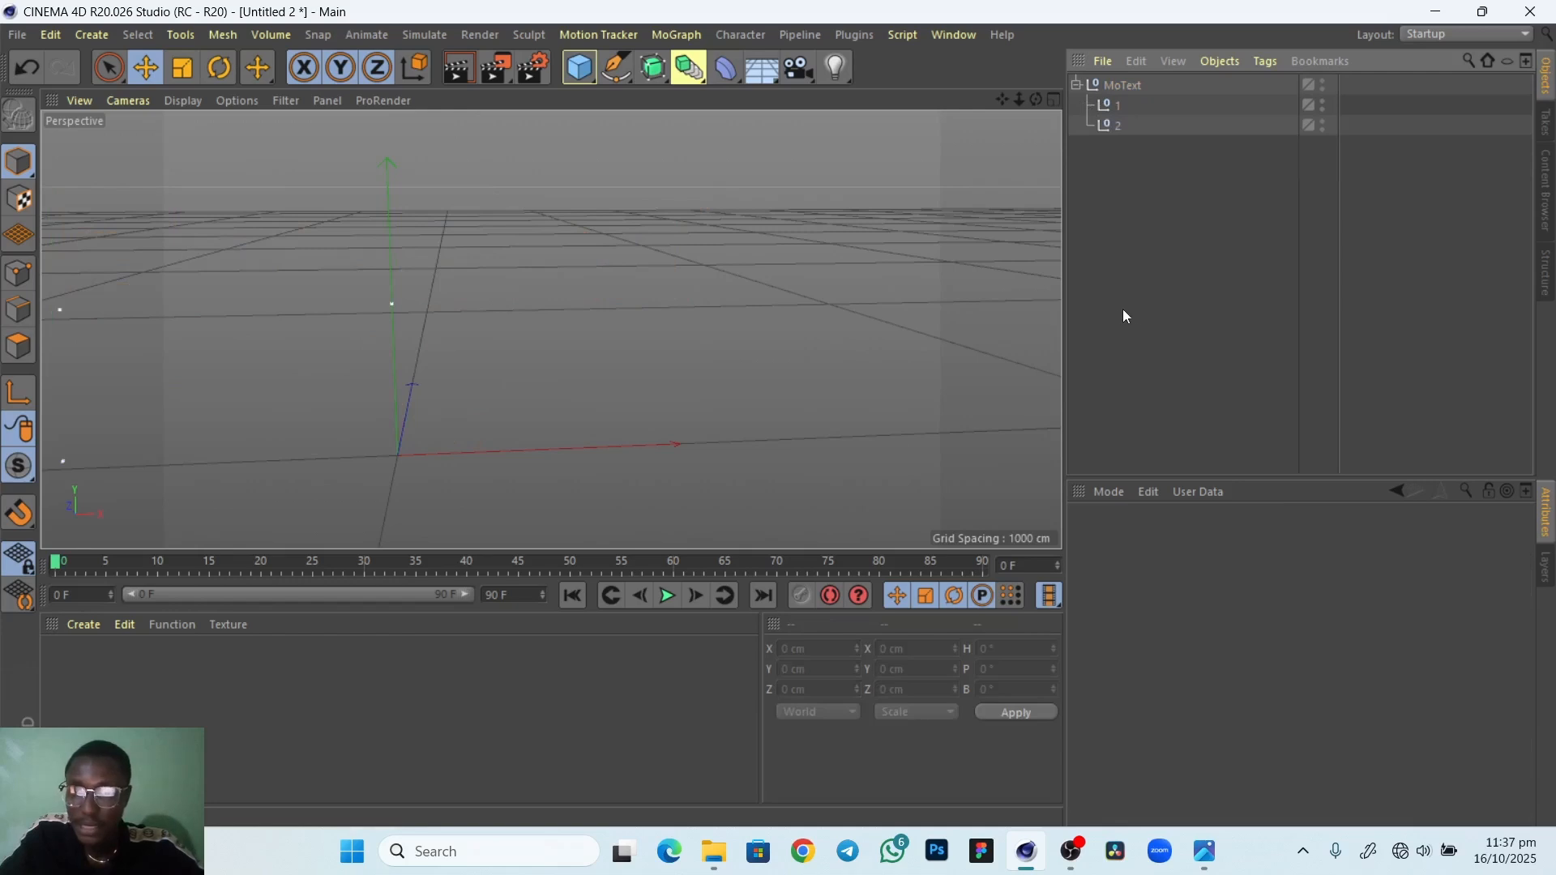
pyautogui.hotkey('ctrl', 'z')
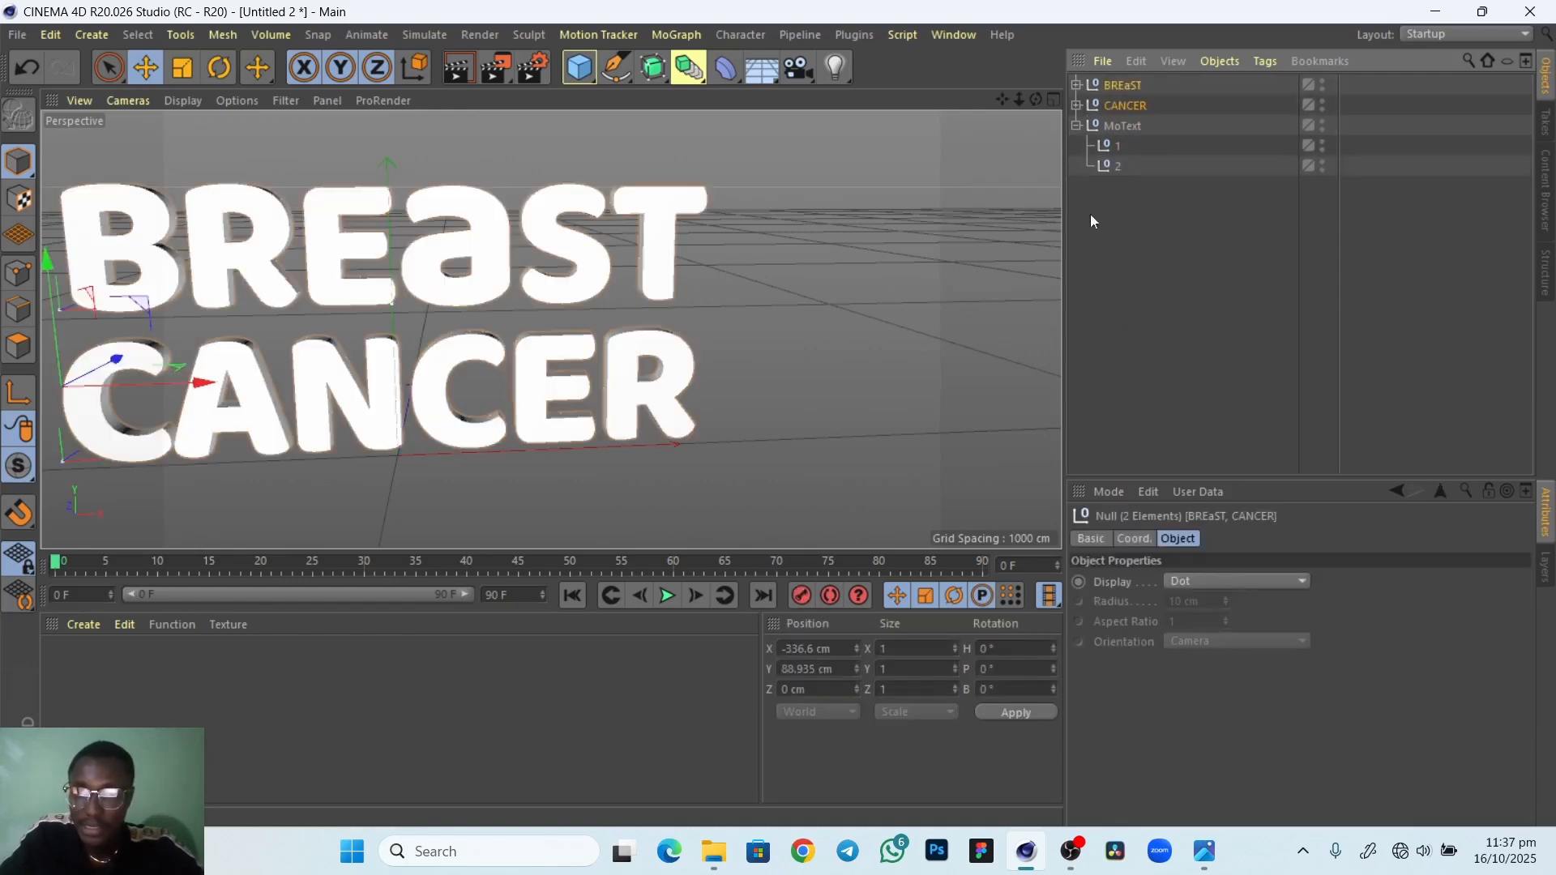
pyautogui.click(1123, 126)
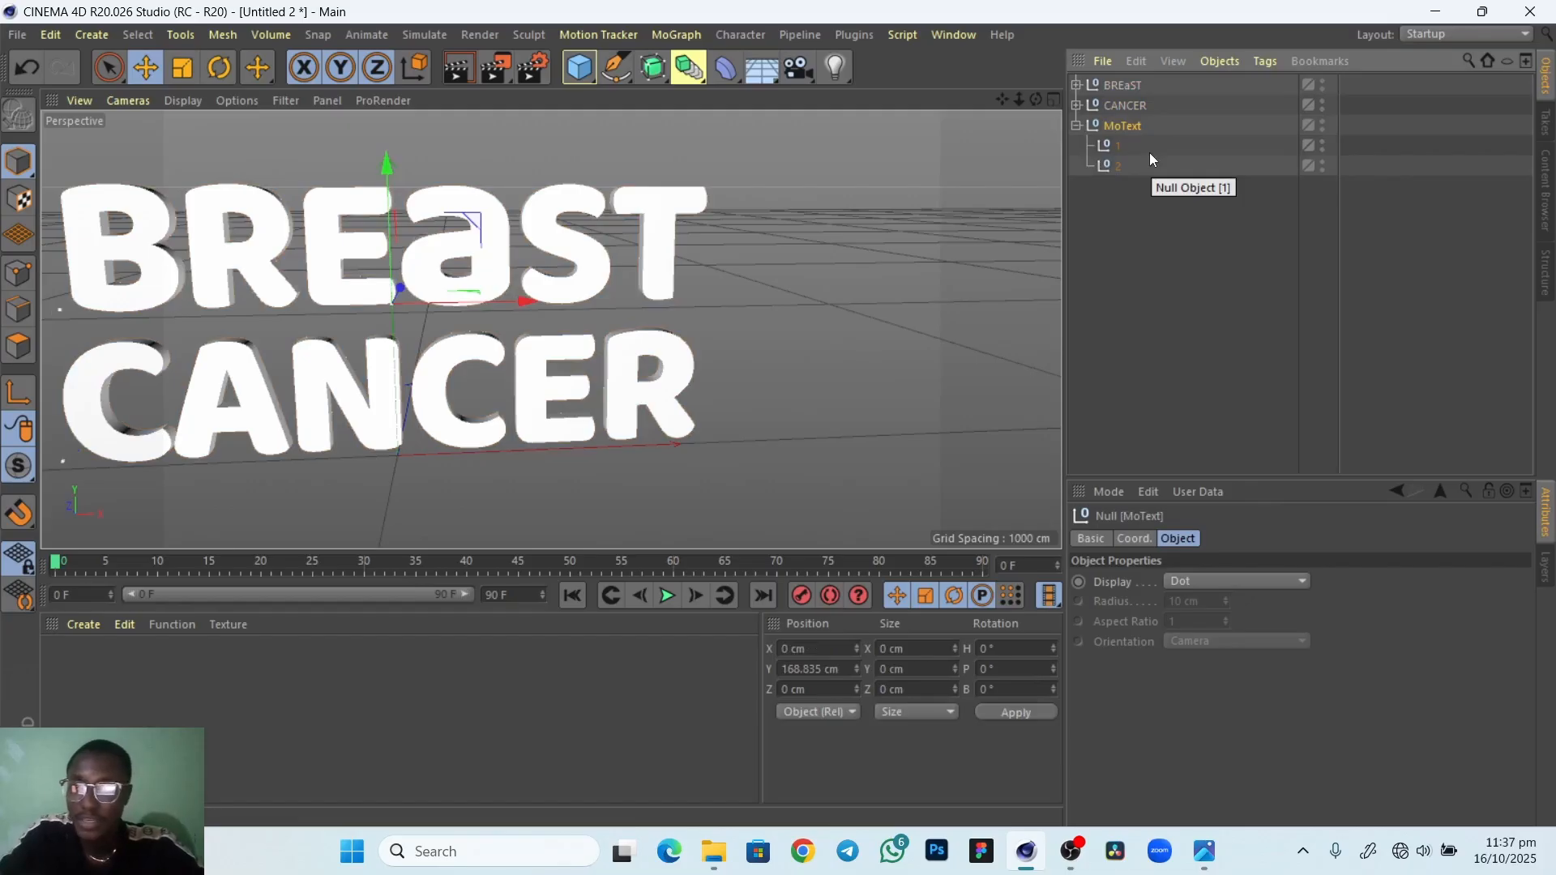
pyautogui.press('Delete')
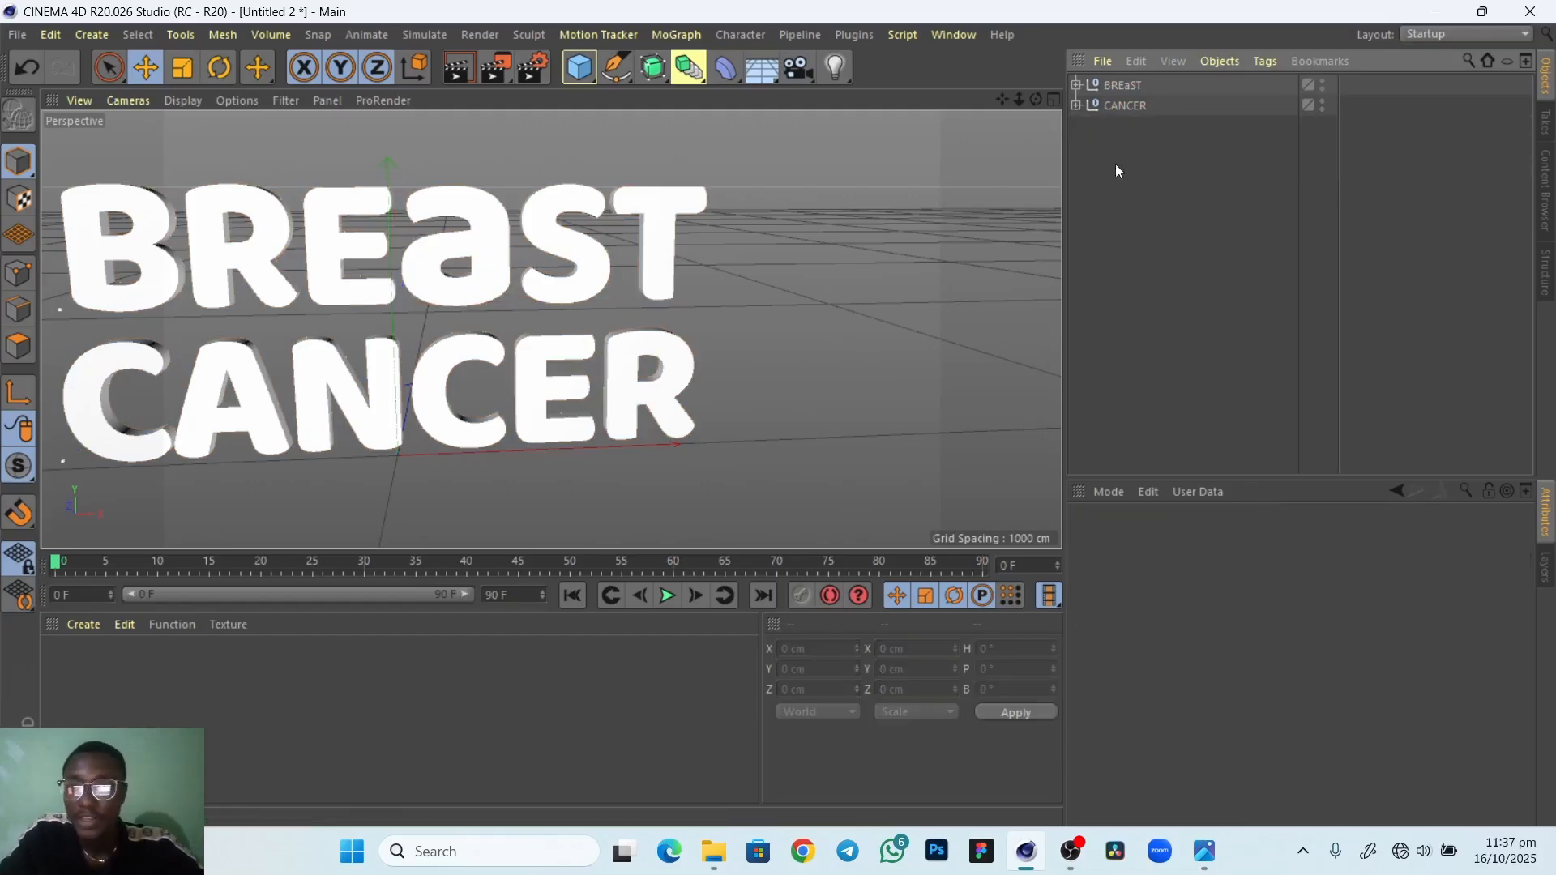
# Make two copies each of the BREaST and CANCER groups below their originals, and deselect everything
pyautogui.click(1123, 86)
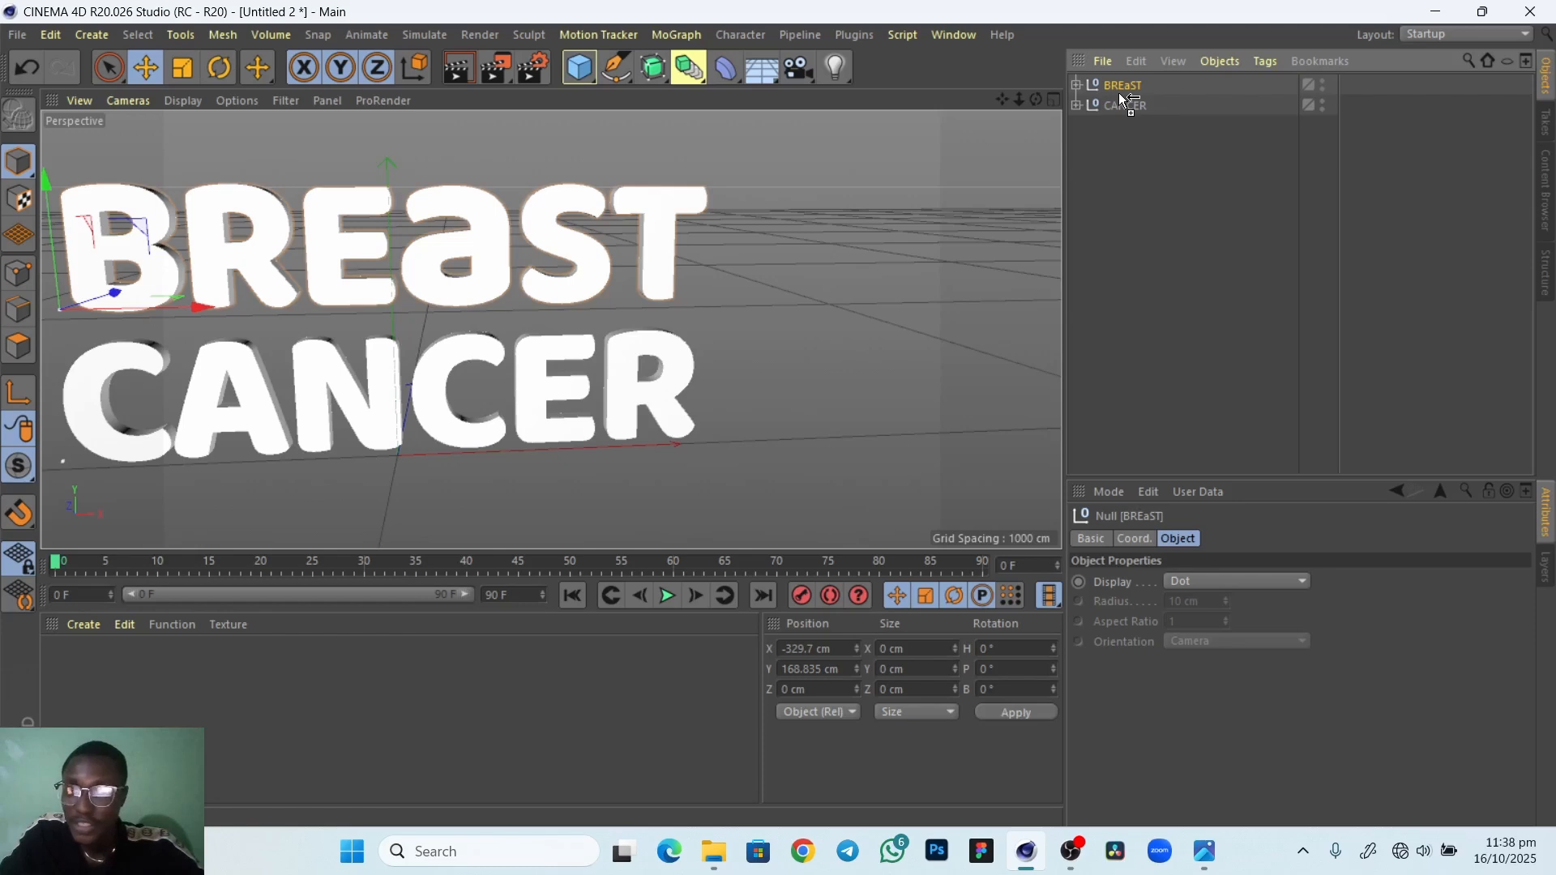
pyautogui.moveTo(1119, 93); pyautogui.dragTo(1121, 106)
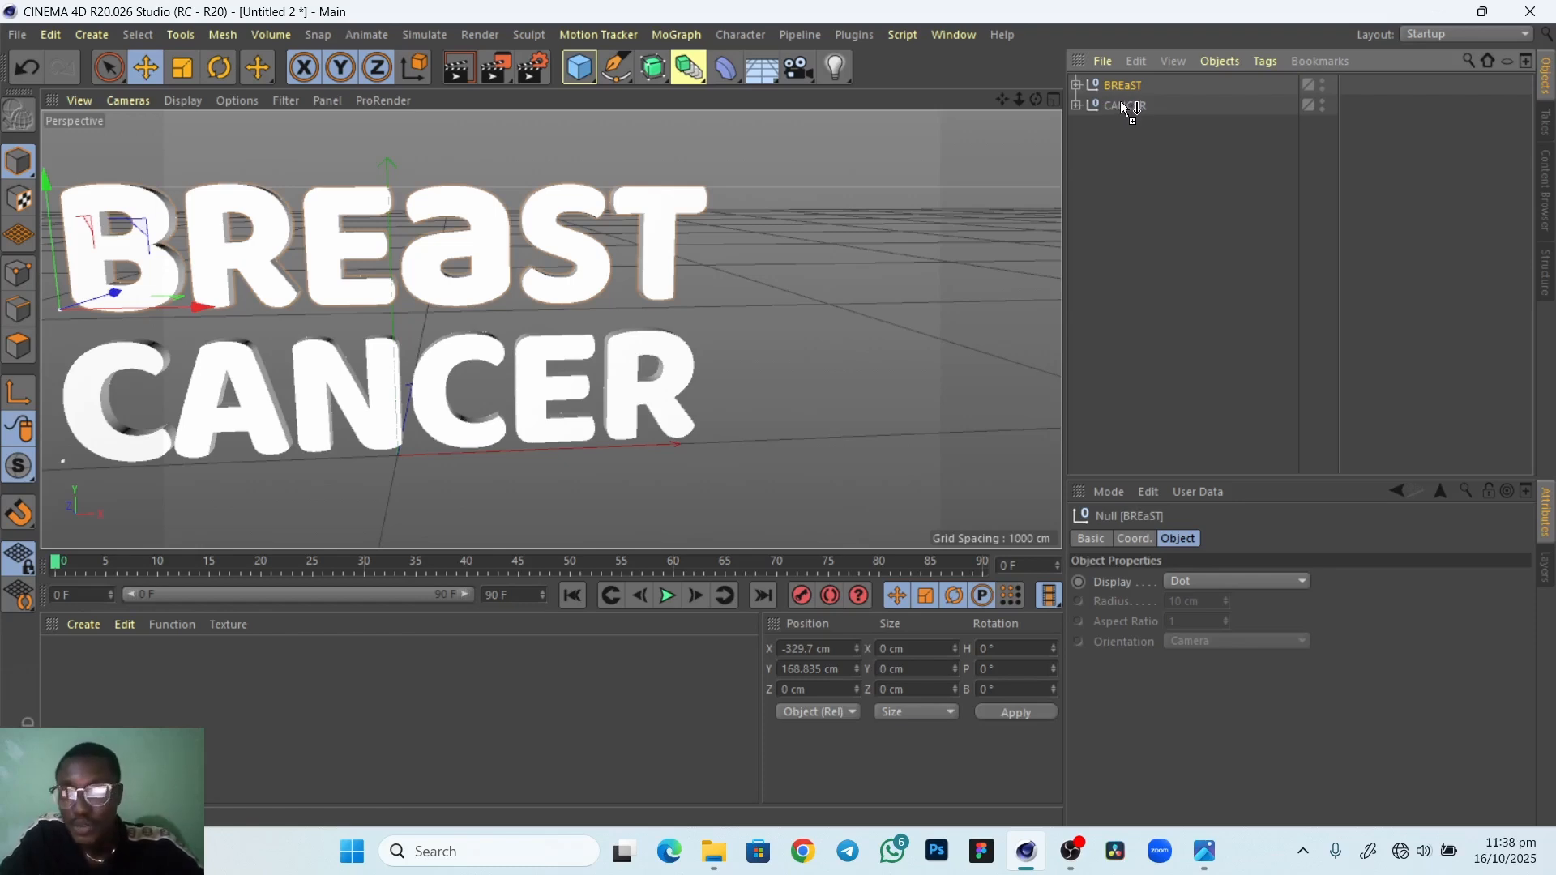
pyautogui.moveTo(1124, 106); pyautogui.dragTo(1138, 107)
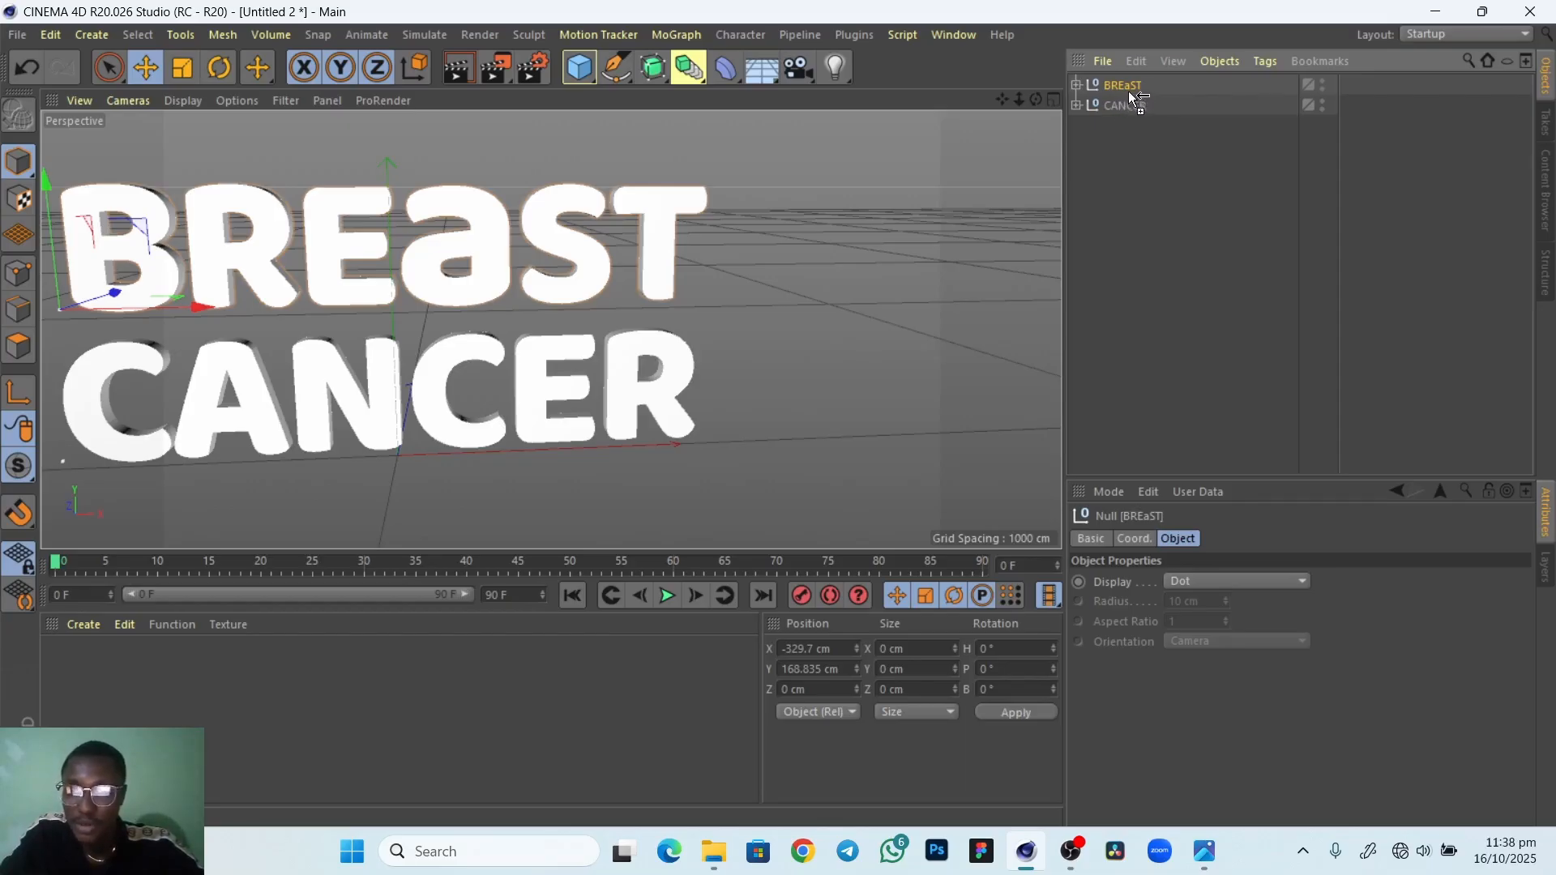
pyautogui.moveTo(1107, 93); pyautogui.dragTo(1128, 94)
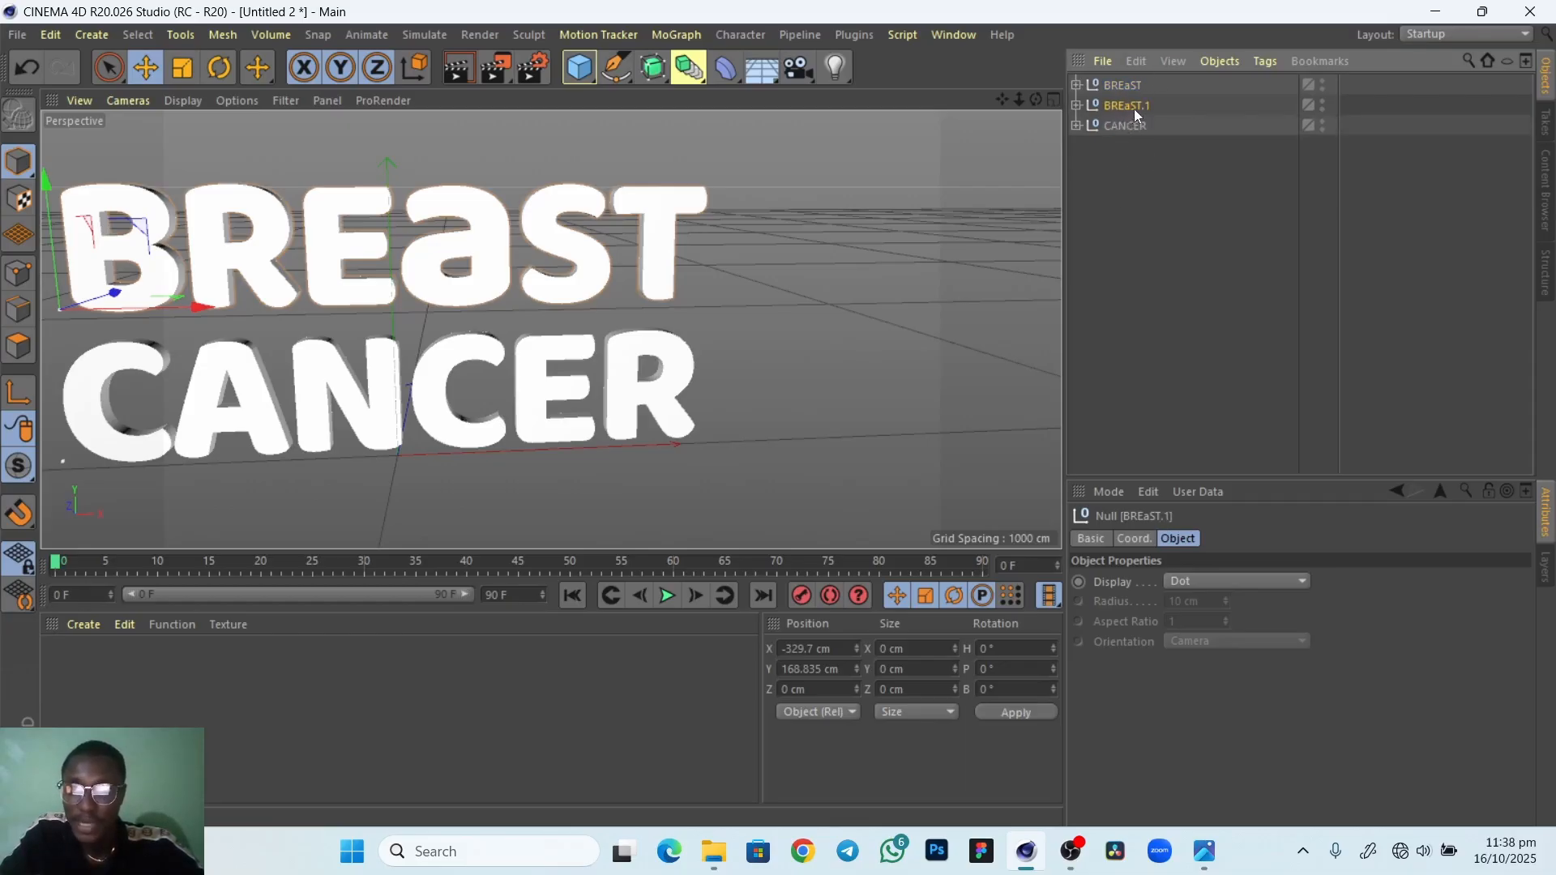
pyautogui.keyDown('ctrl'); pyautogui.moveTo(1131, 118); pyautogui.dragTo(1130, 187); pyautogui.keyUp('ctrl')
pyautogui.click(1146, 229)
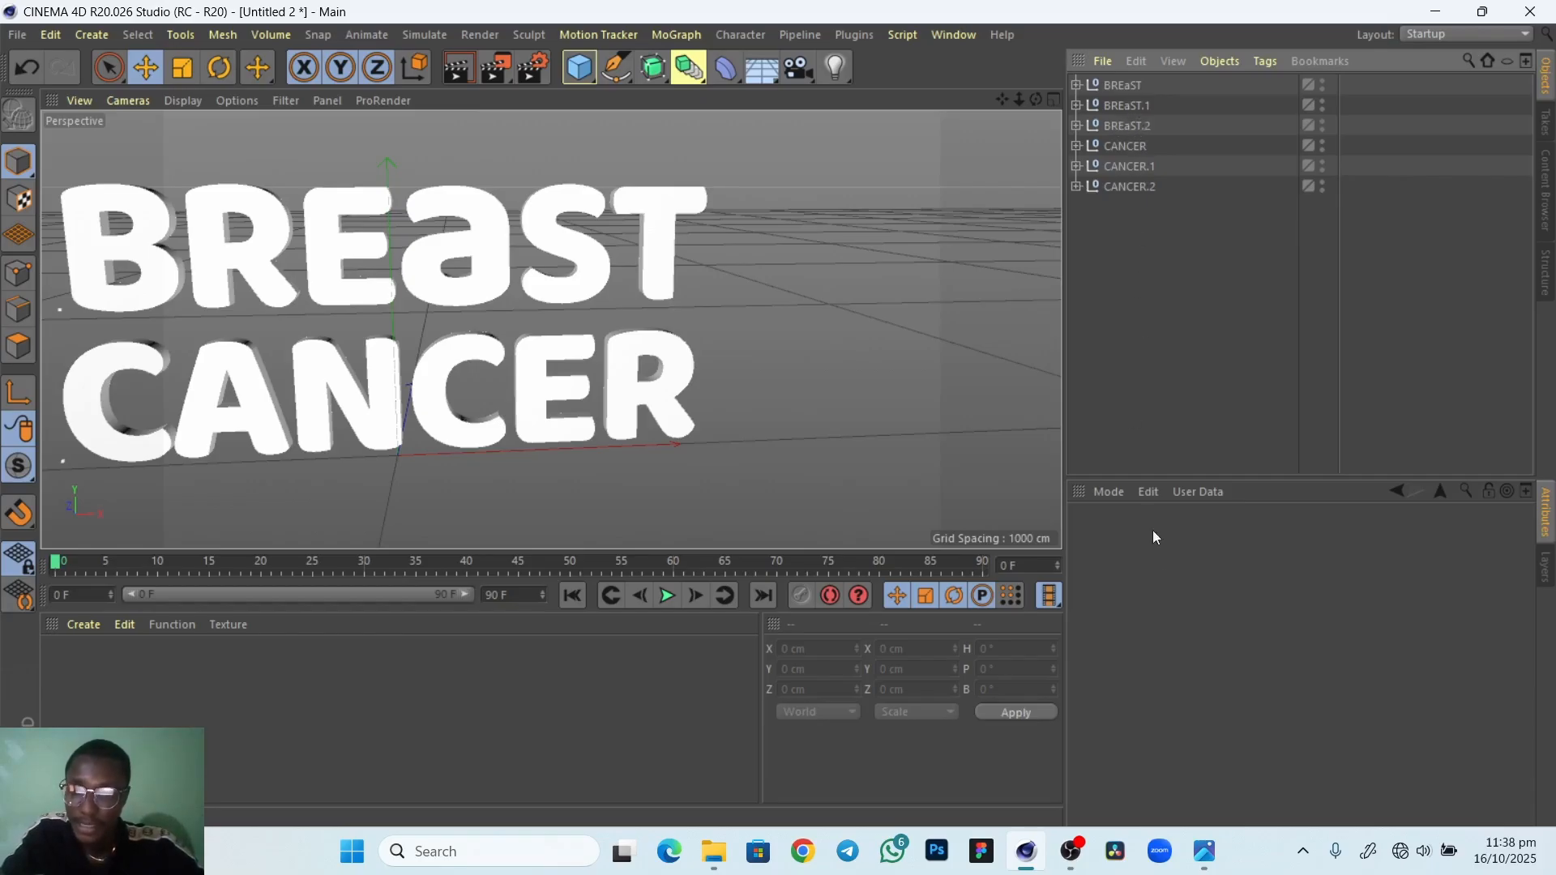
# Examine the layered lettering in the reference image "BreastCancer Raw file.png" in Photos and return to Cinema 4D
pyautogui.moveTo(1204, 850)
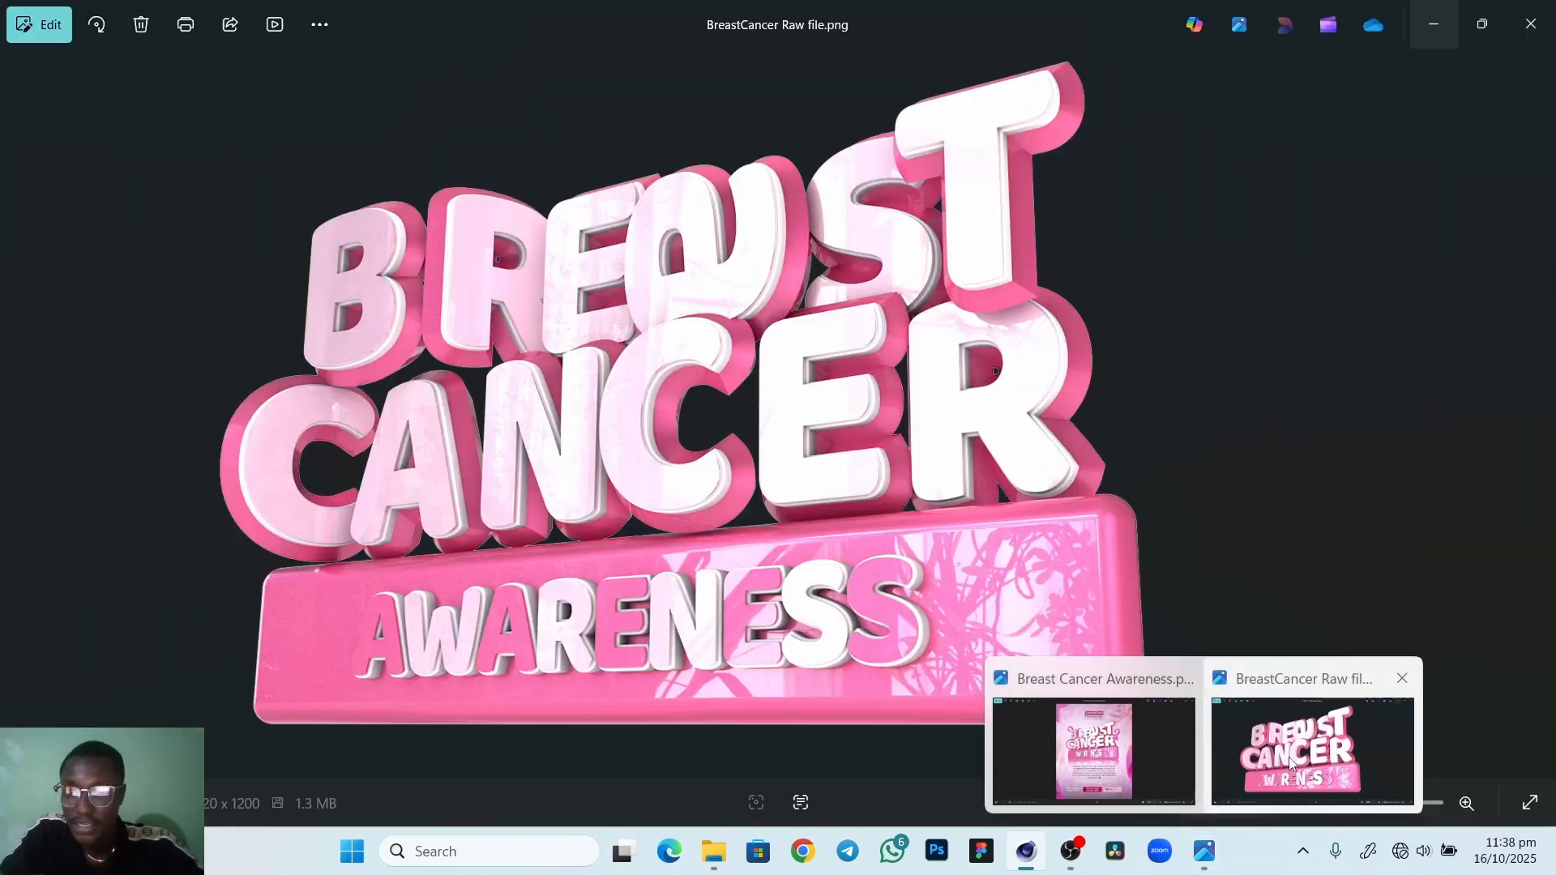
pyautogui.click(1292, 763)
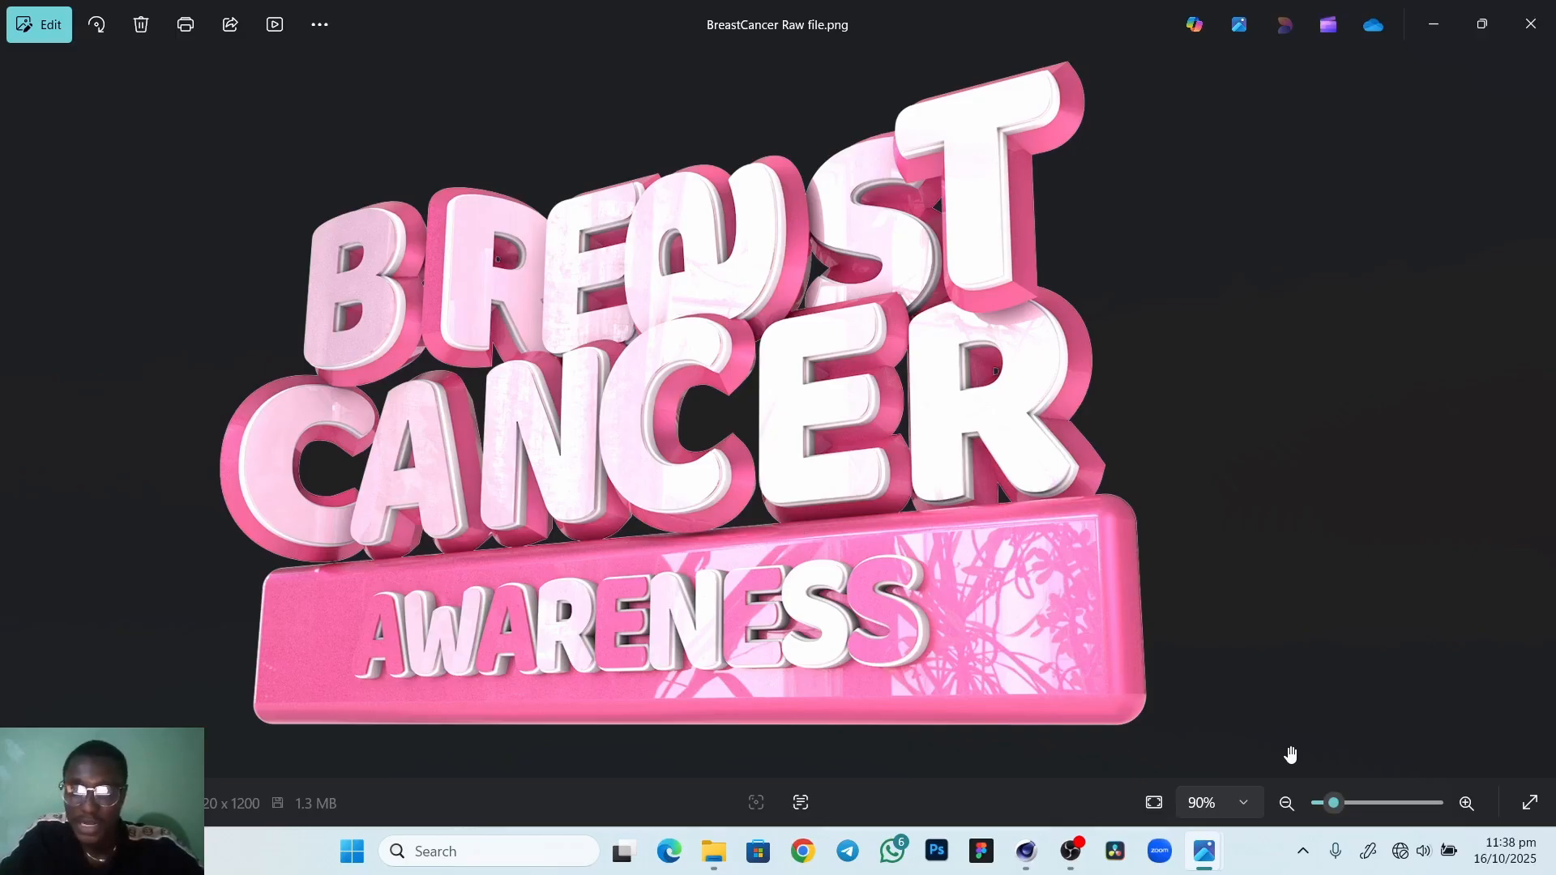
pyautogui.press('super+9')
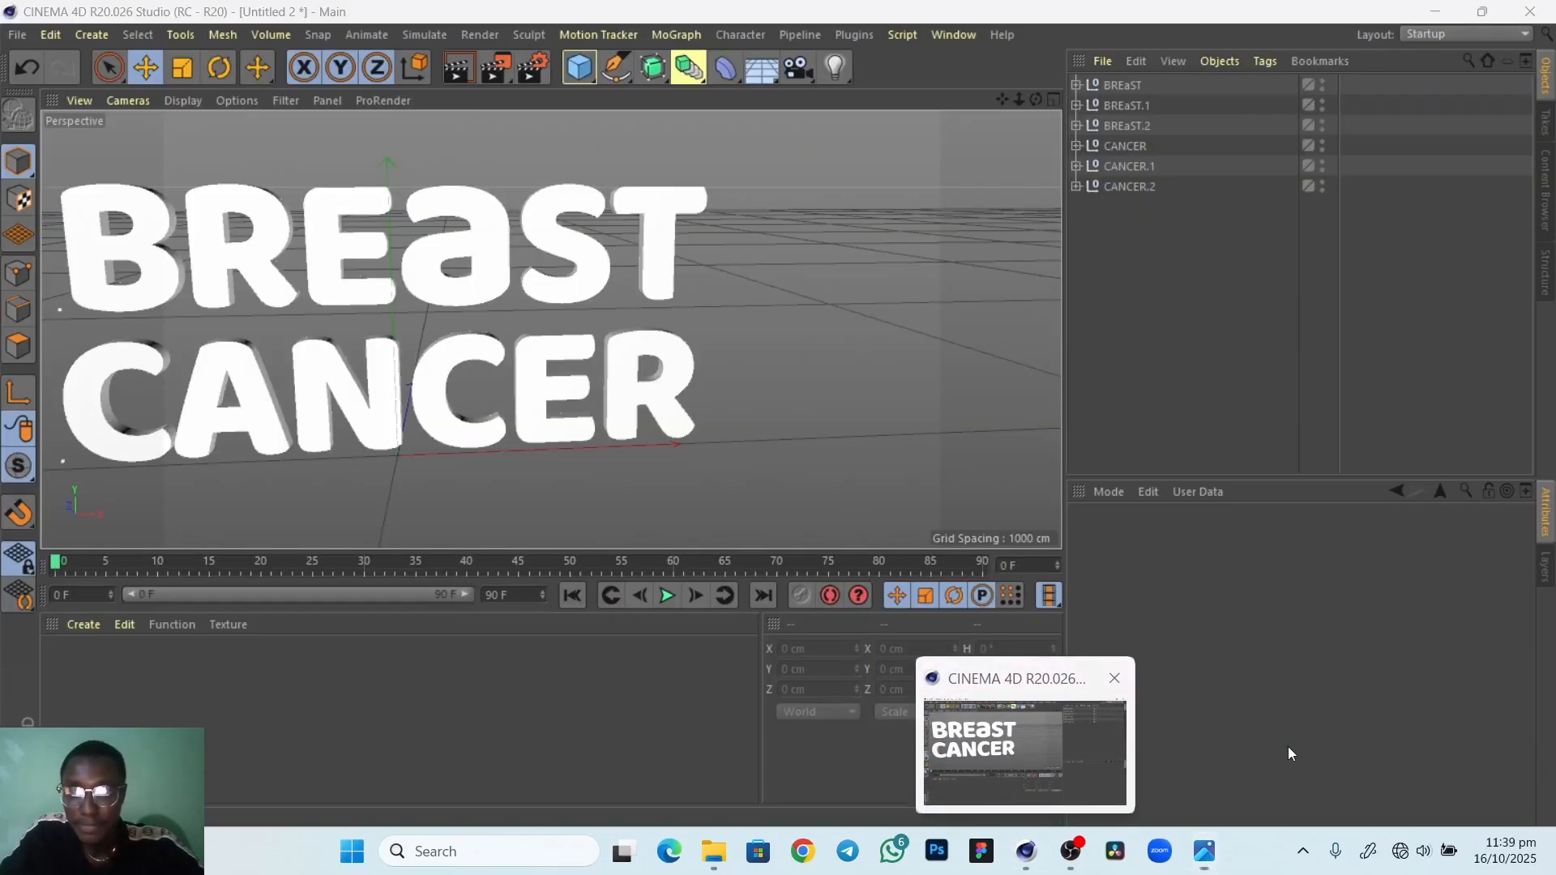
# Rename the BREaST.2 group as FRONT and the BREaST.1 group as mIDDLE
pyautogui.click(1126, 126)
pyautogui.doubleClick(1129, 126)
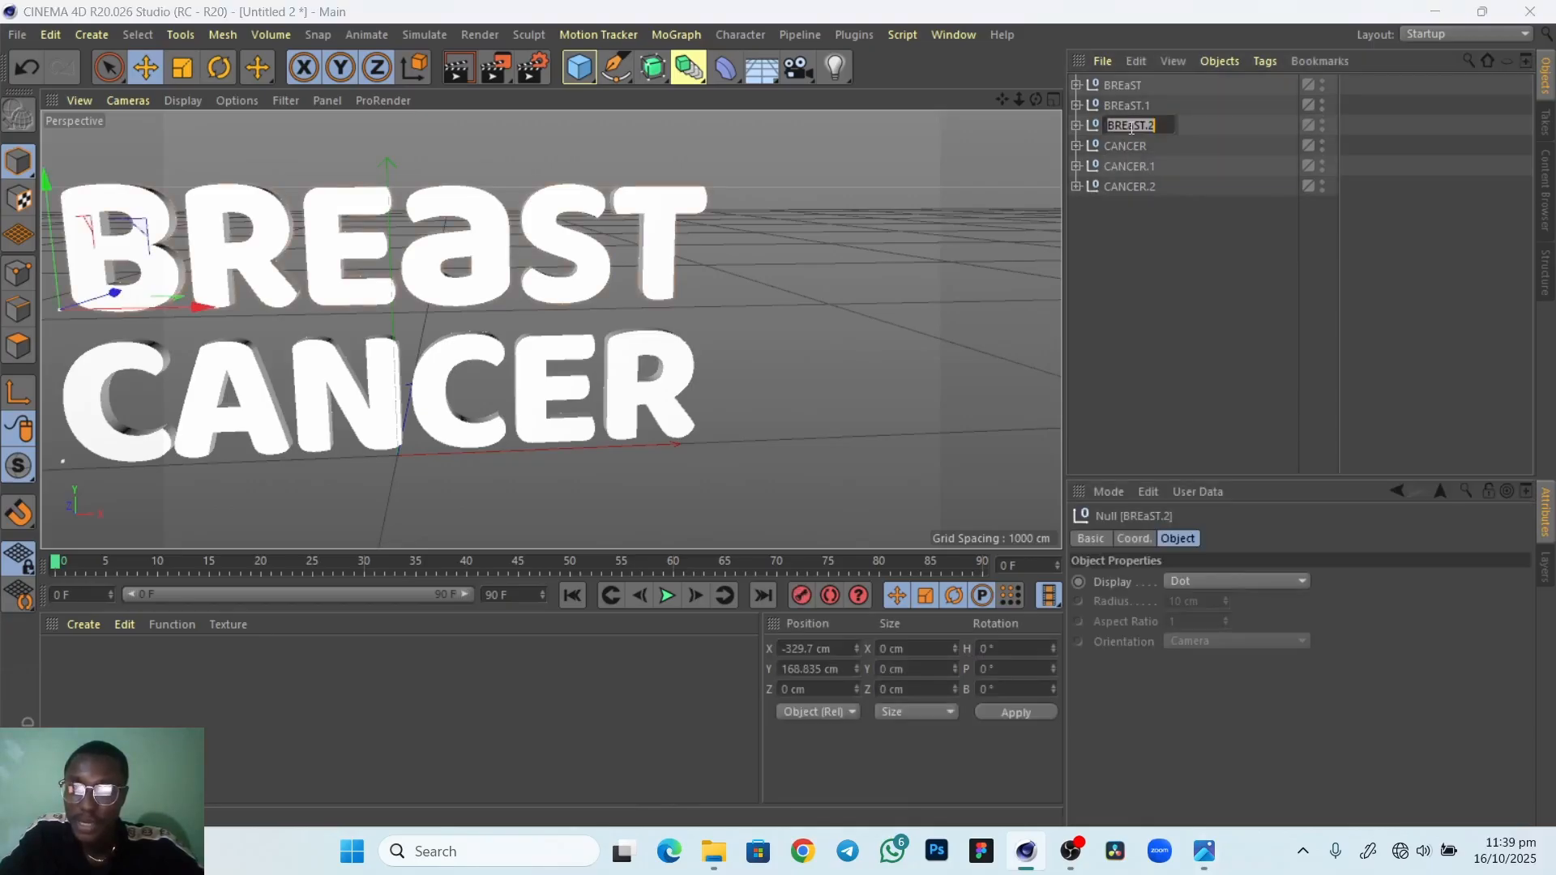
pyautogui.write('FRONT')
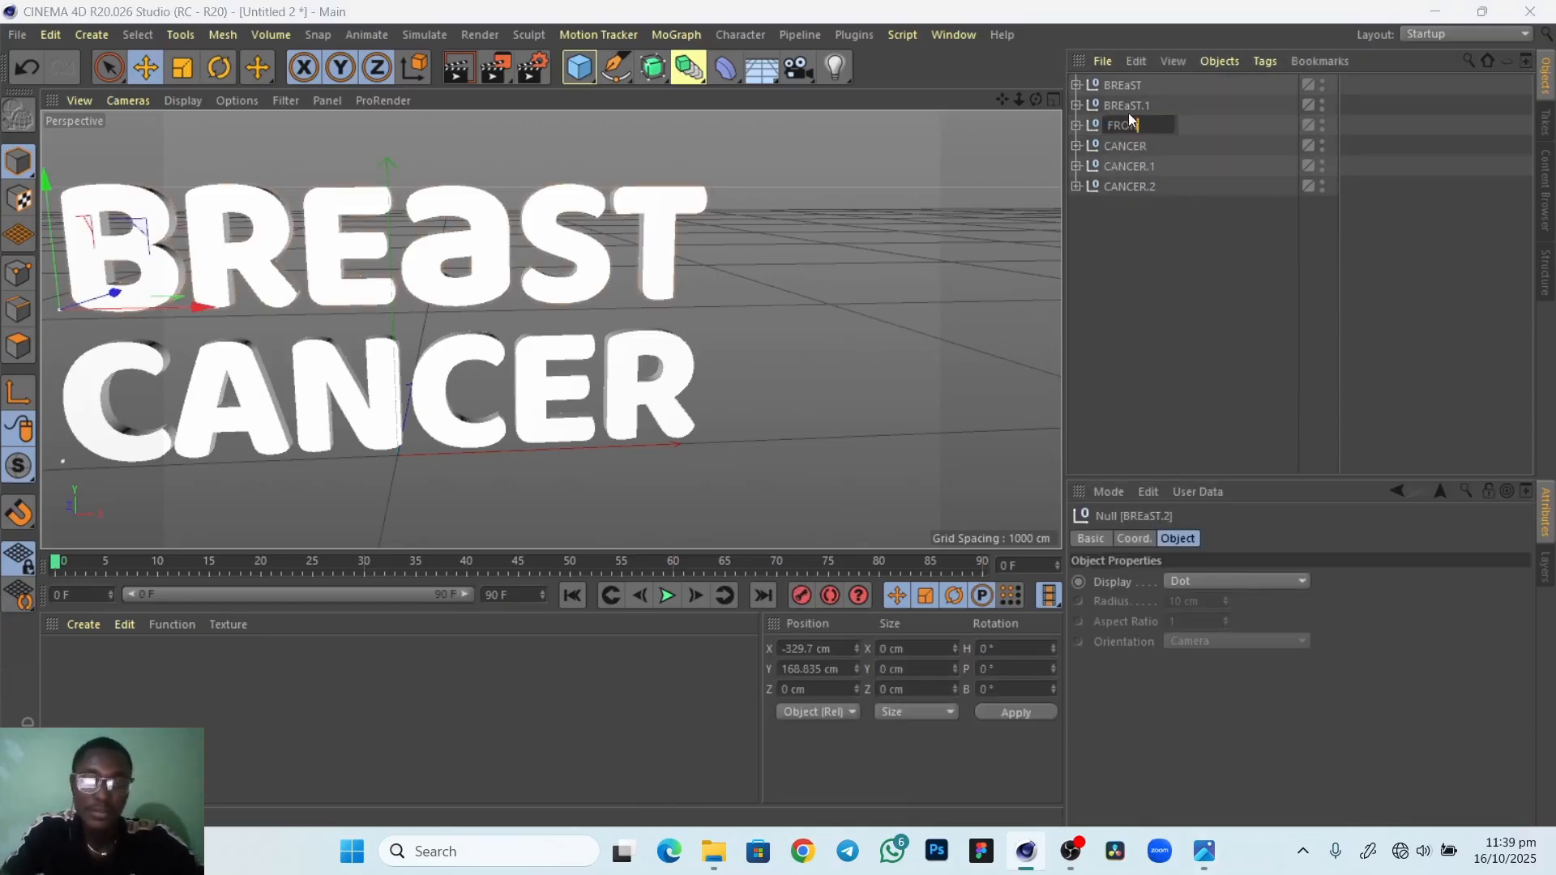
pyautogui.press('Return')
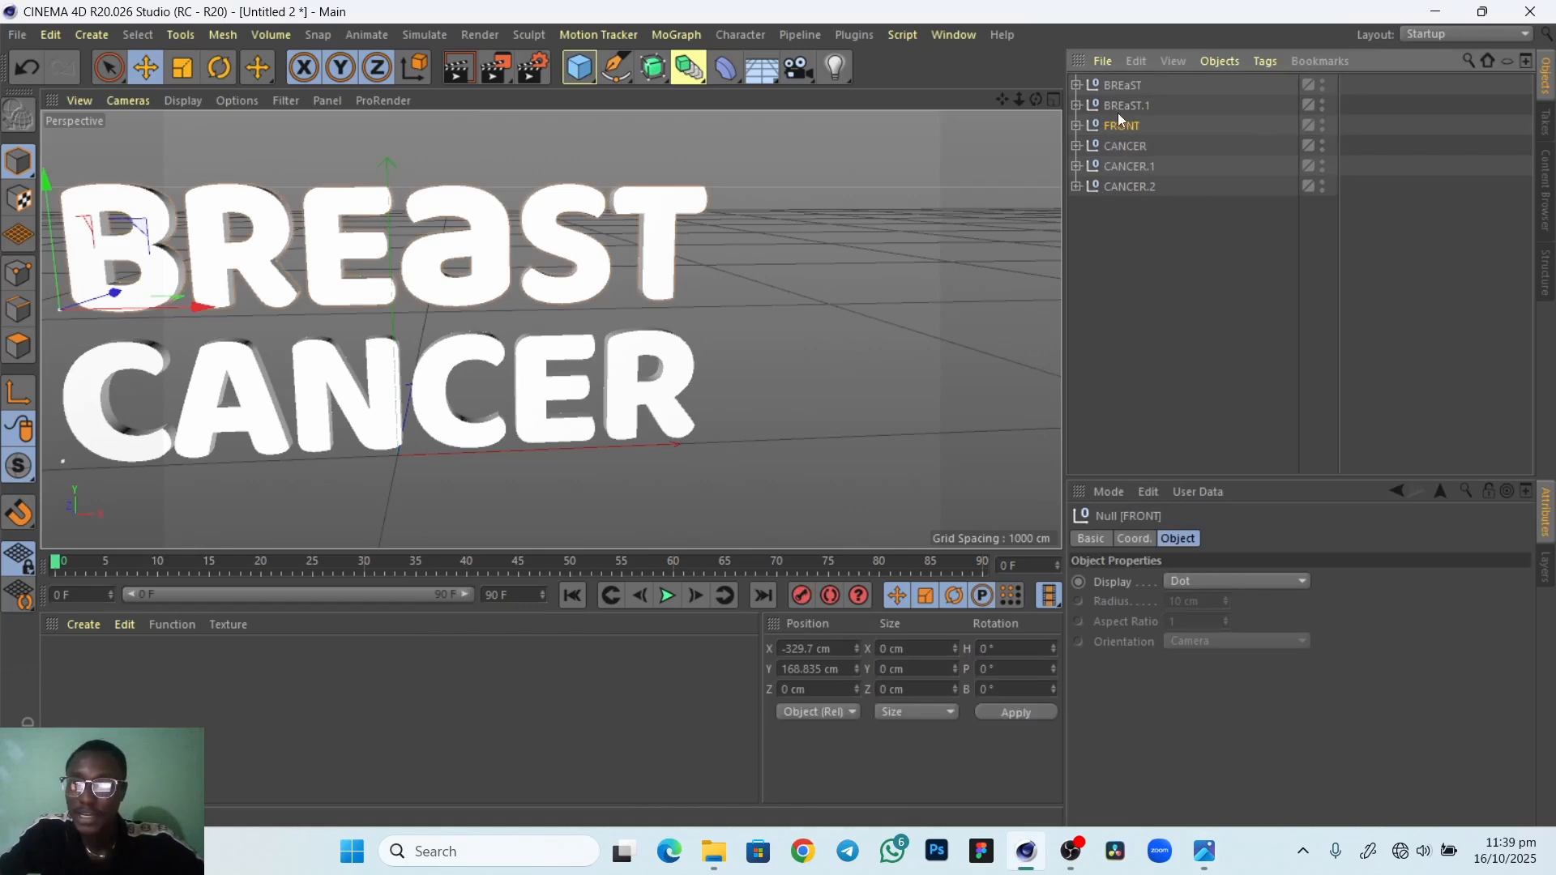
pyautogui.click(1121, 109)
pyautogui.doubleClick(1132, 107)
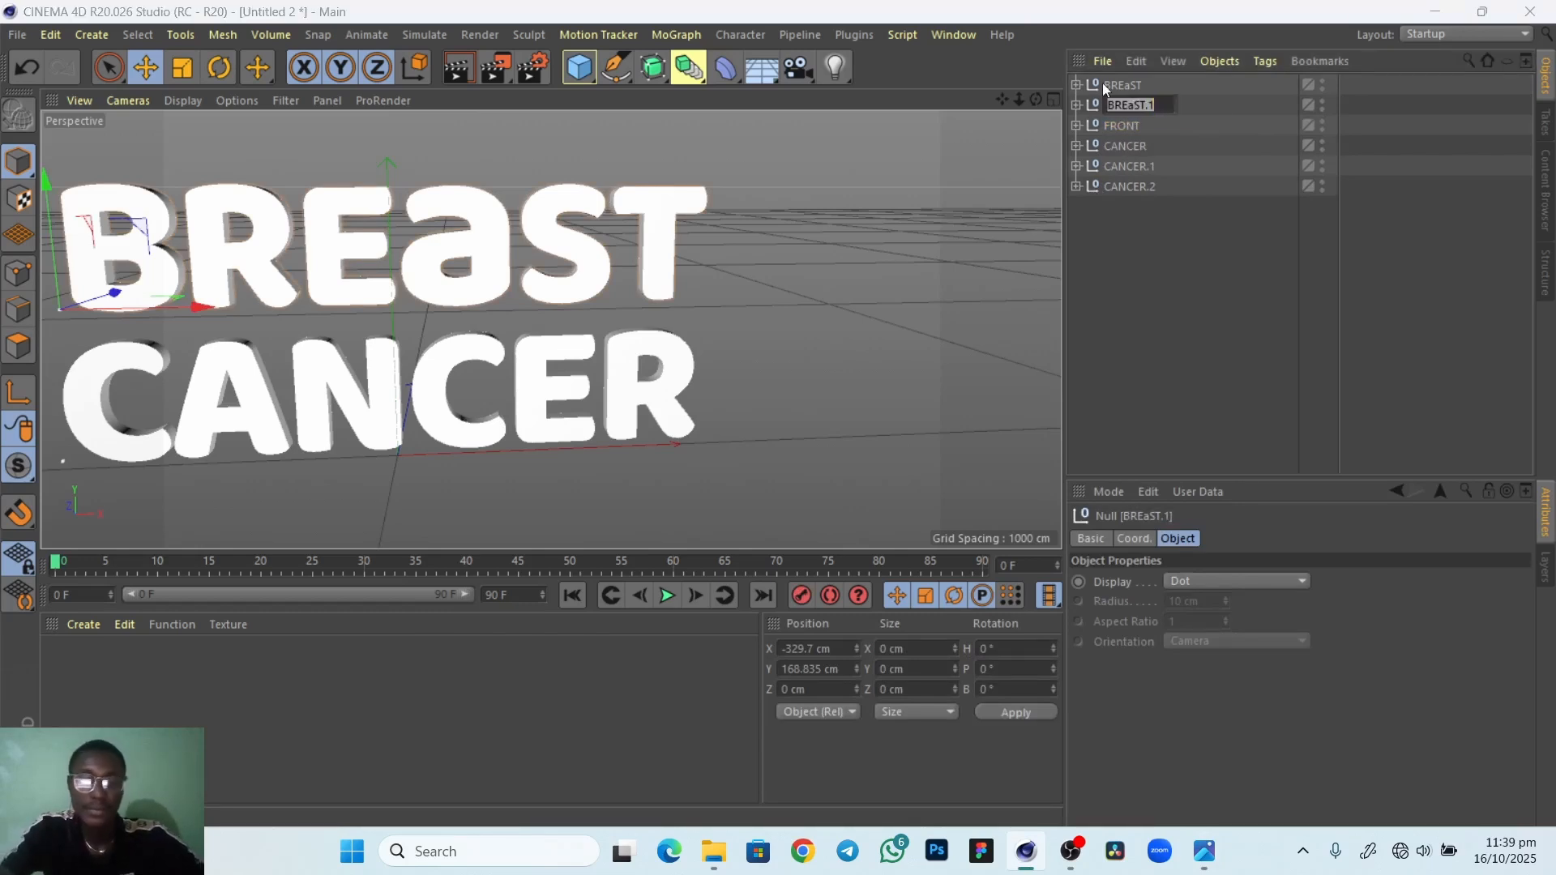
pyautogui.write('mIDDLE')
pyautogui.press('Return')
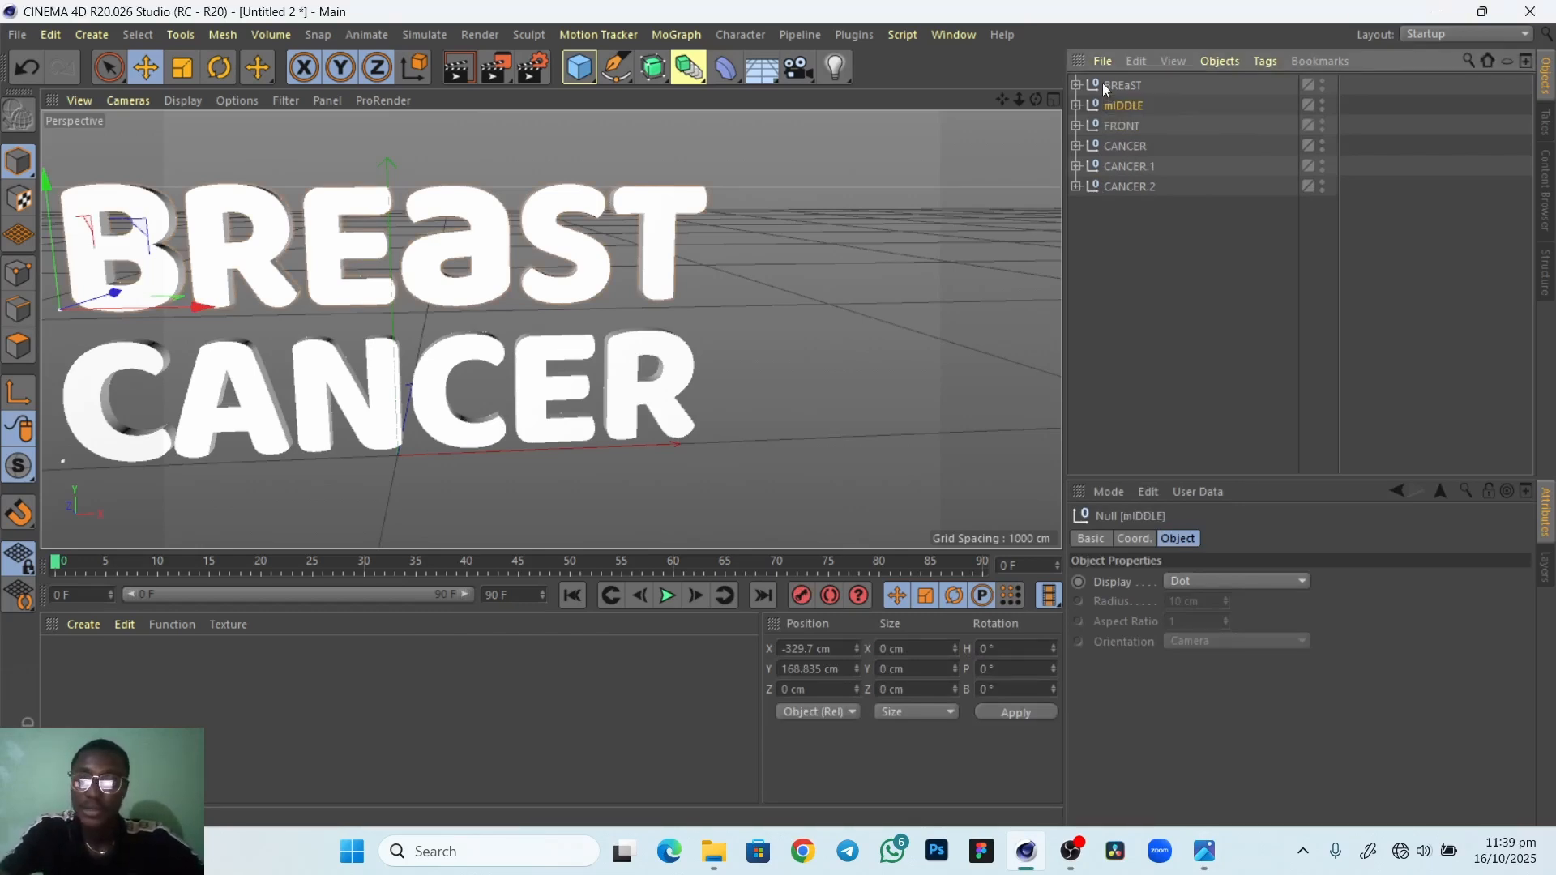
# Rename the original BREaST group as Back and clear the selection
pyautogui.click(1122, 86)
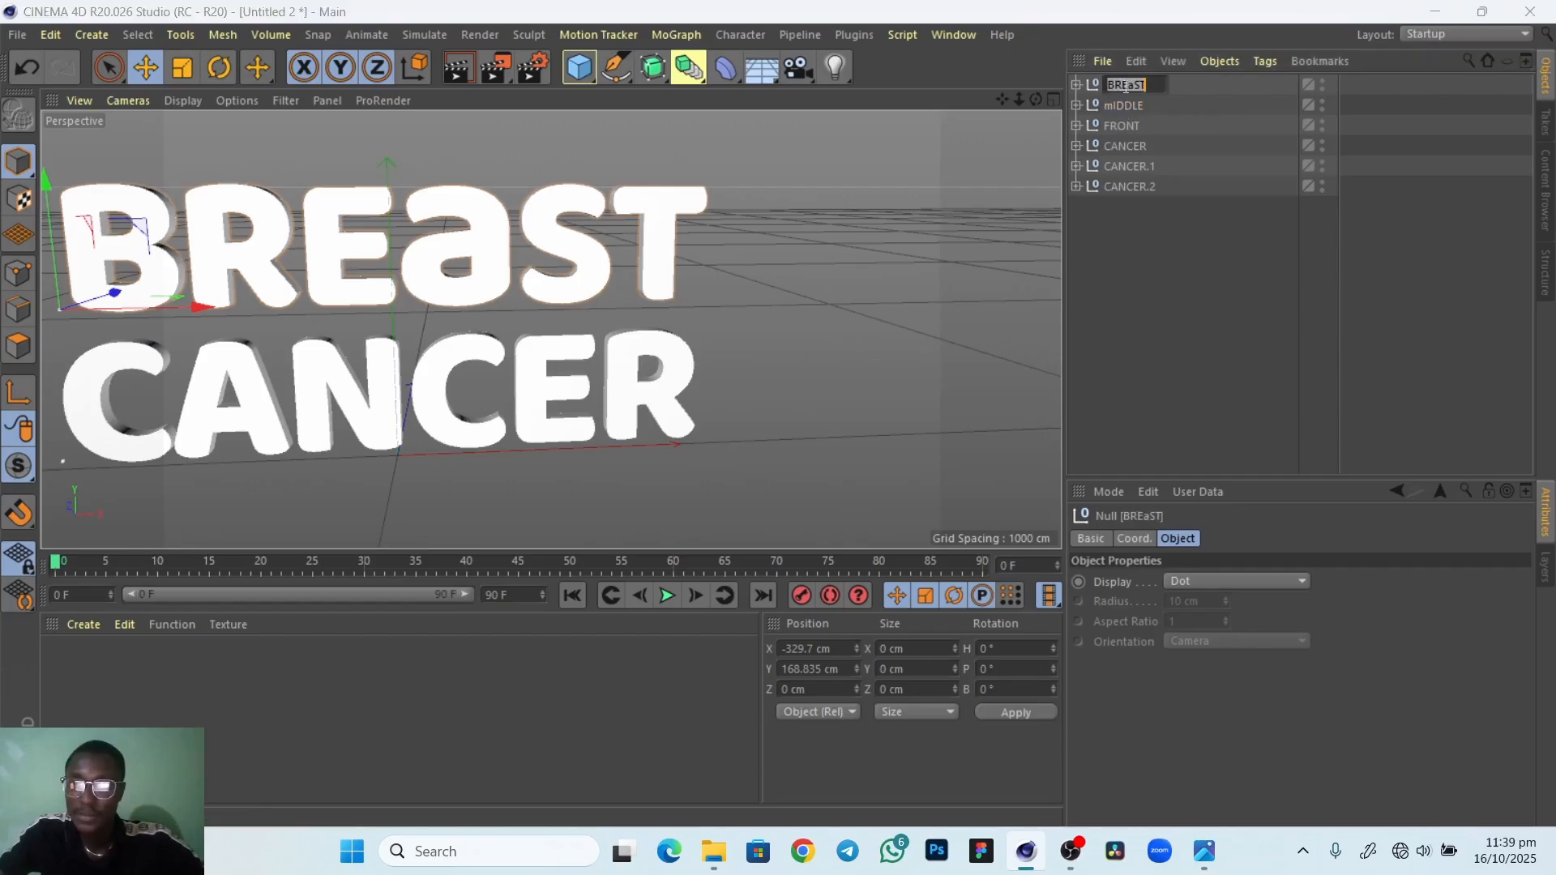
pyautogui.doubleClick(1122, 85)
pyautogui.write('Back')
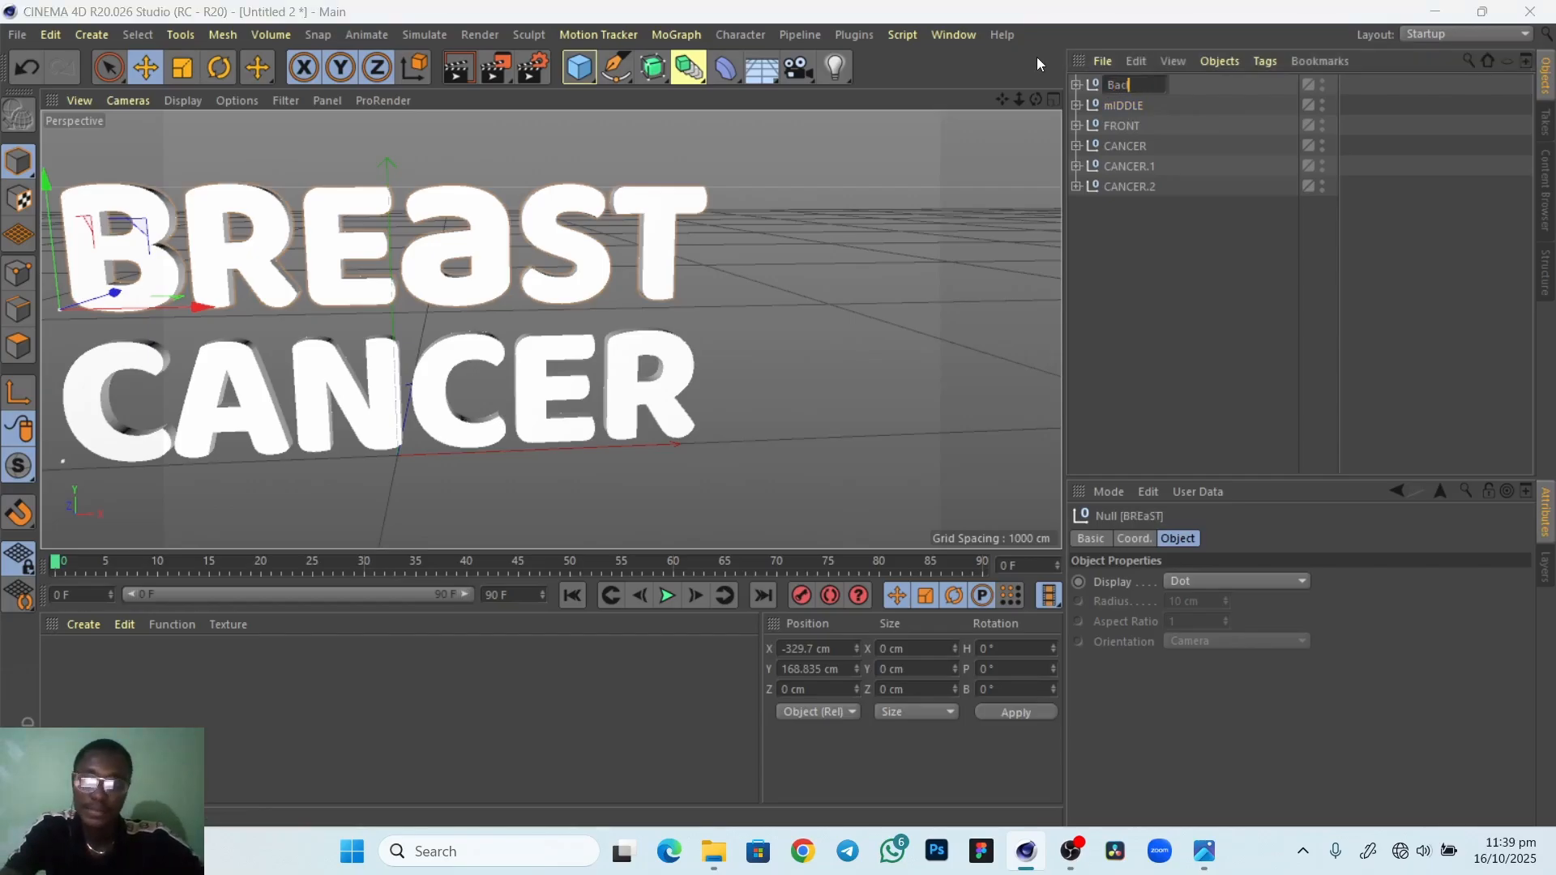
pyautogui.press('Return')
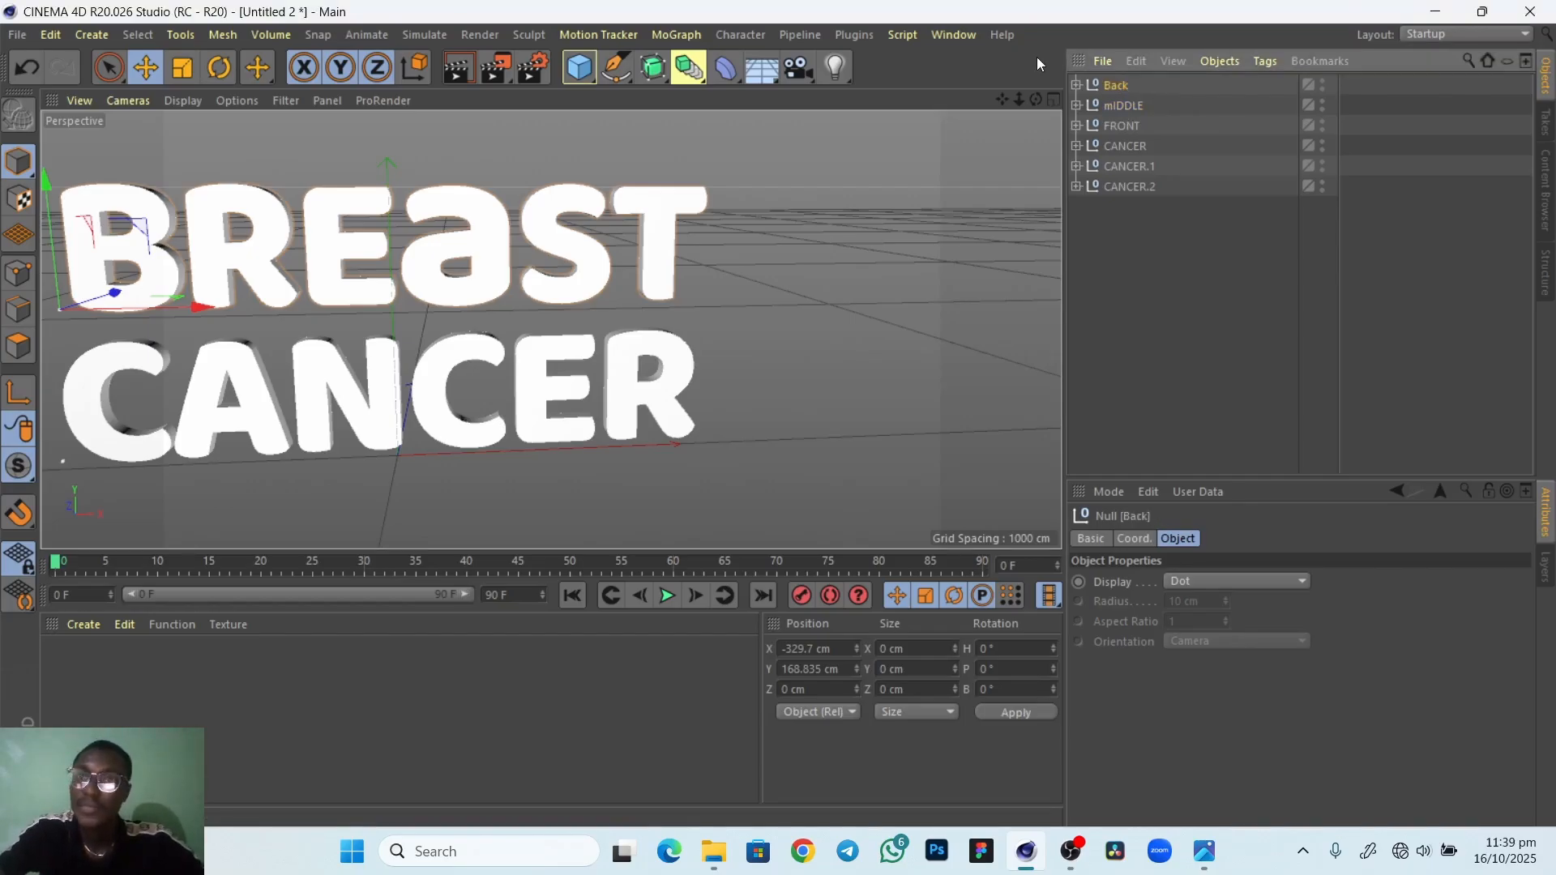
pyautogui.click(1149, 248)
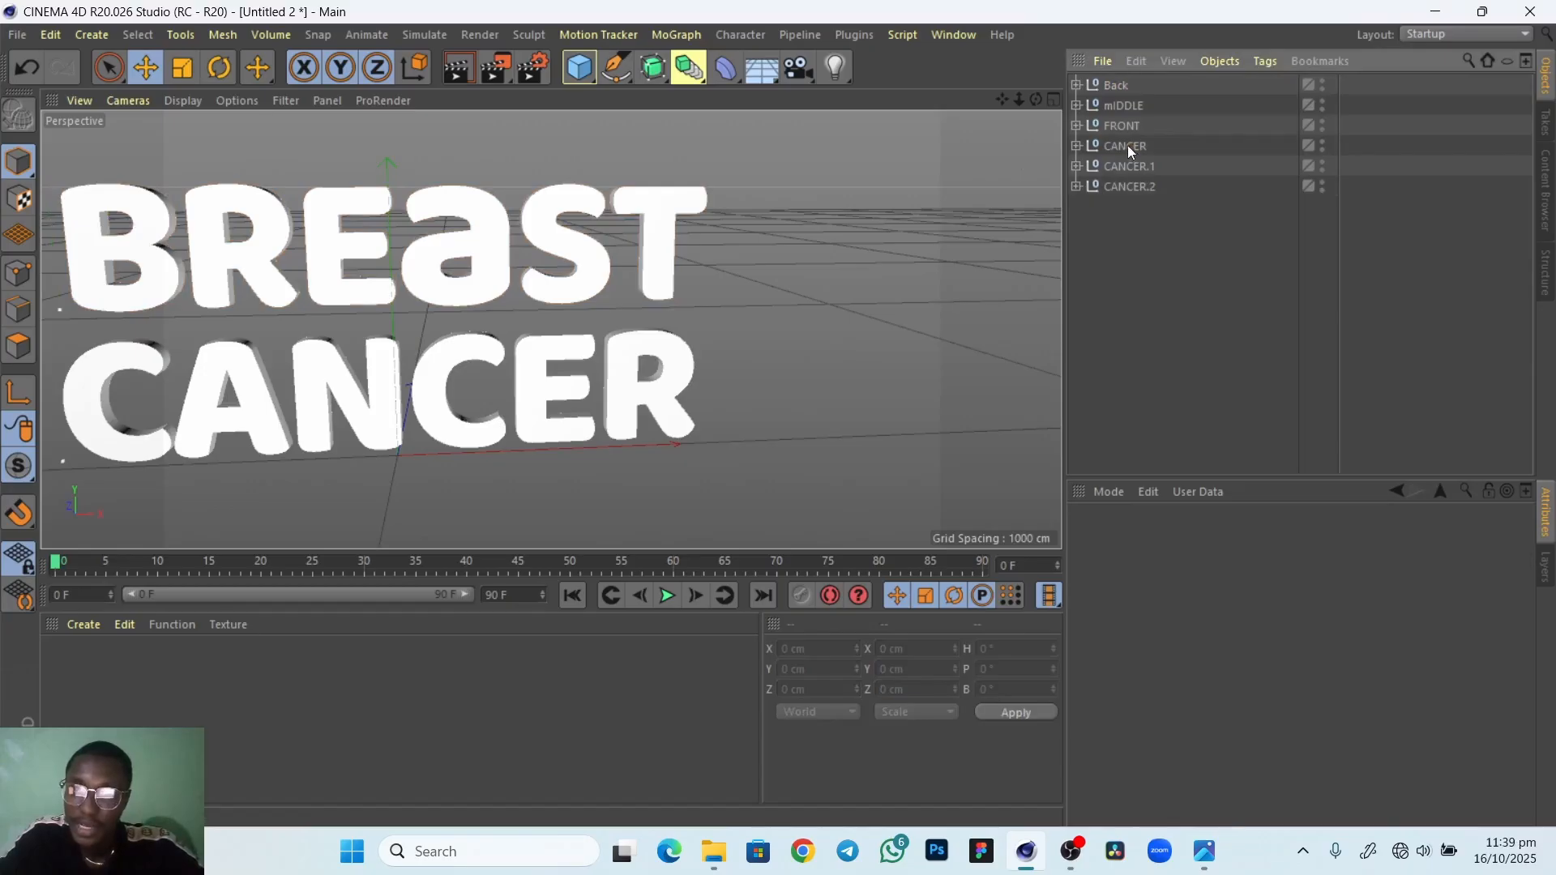
# Rename the CANCER.2 group as Front Cancer
pyautogui.click(1126, 144)
pyautogui.click(1130, 185)
pyautogui.doubleClick(1131, 187)
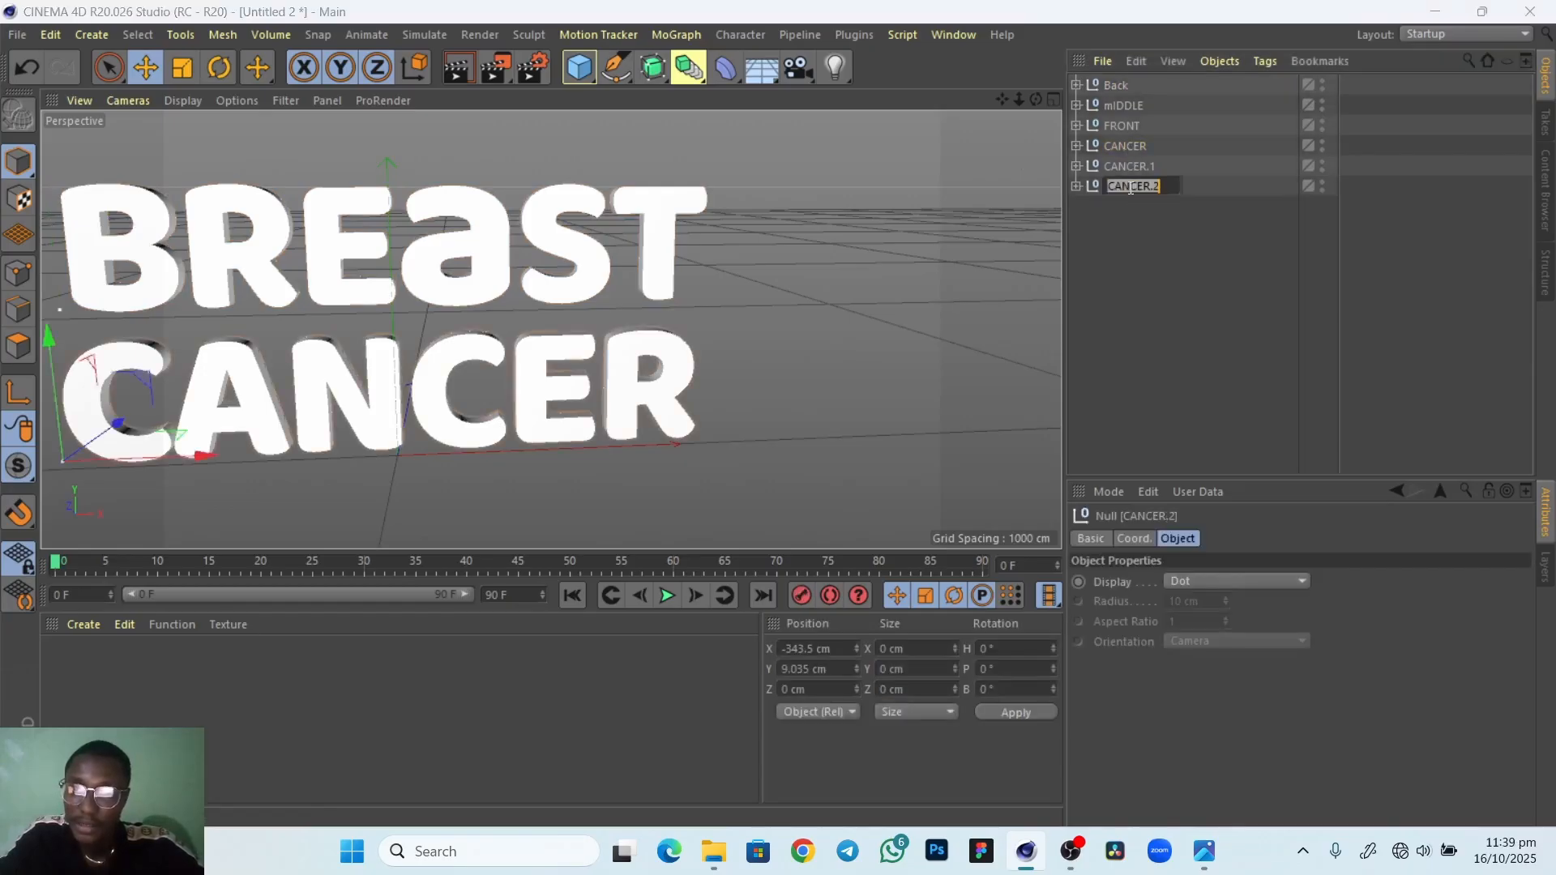
pyautogui.write('Fron')
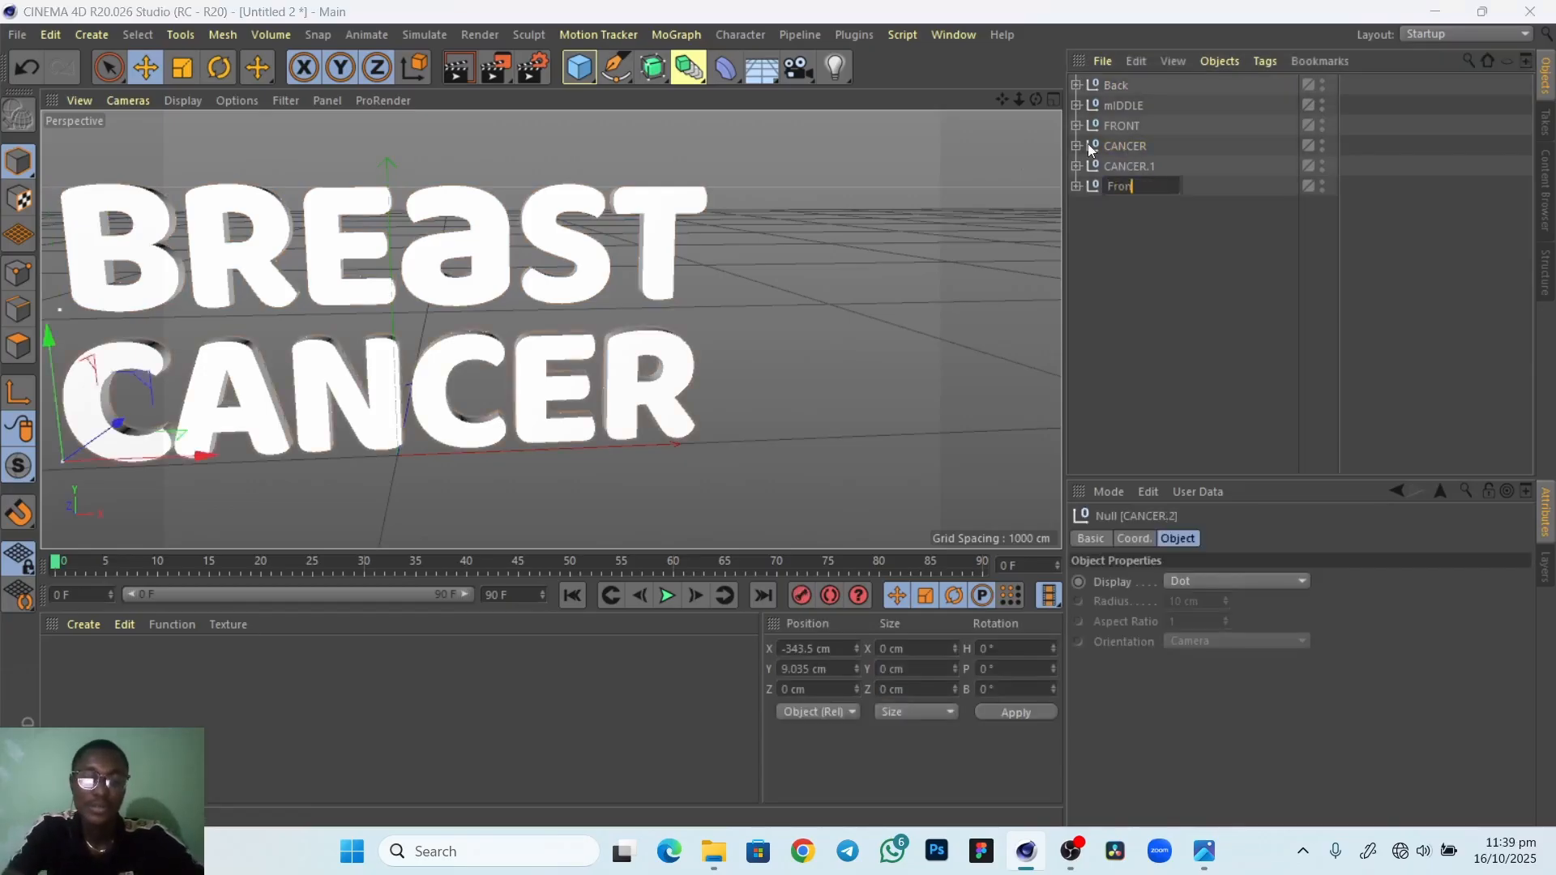
pyautogui.write('t Cancer')
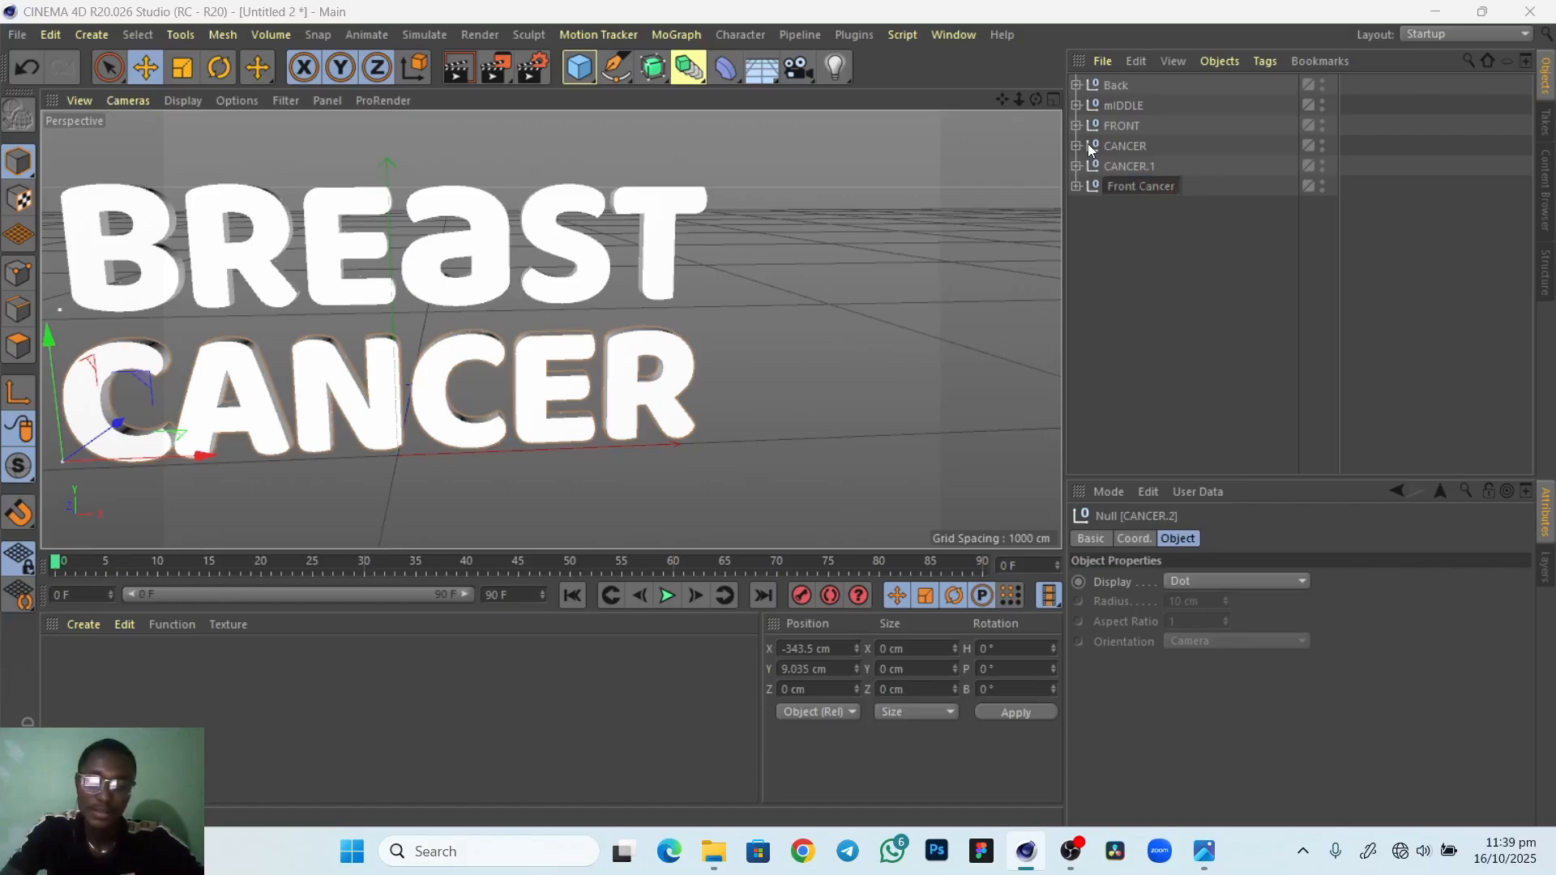
pyautogui.press('Return')
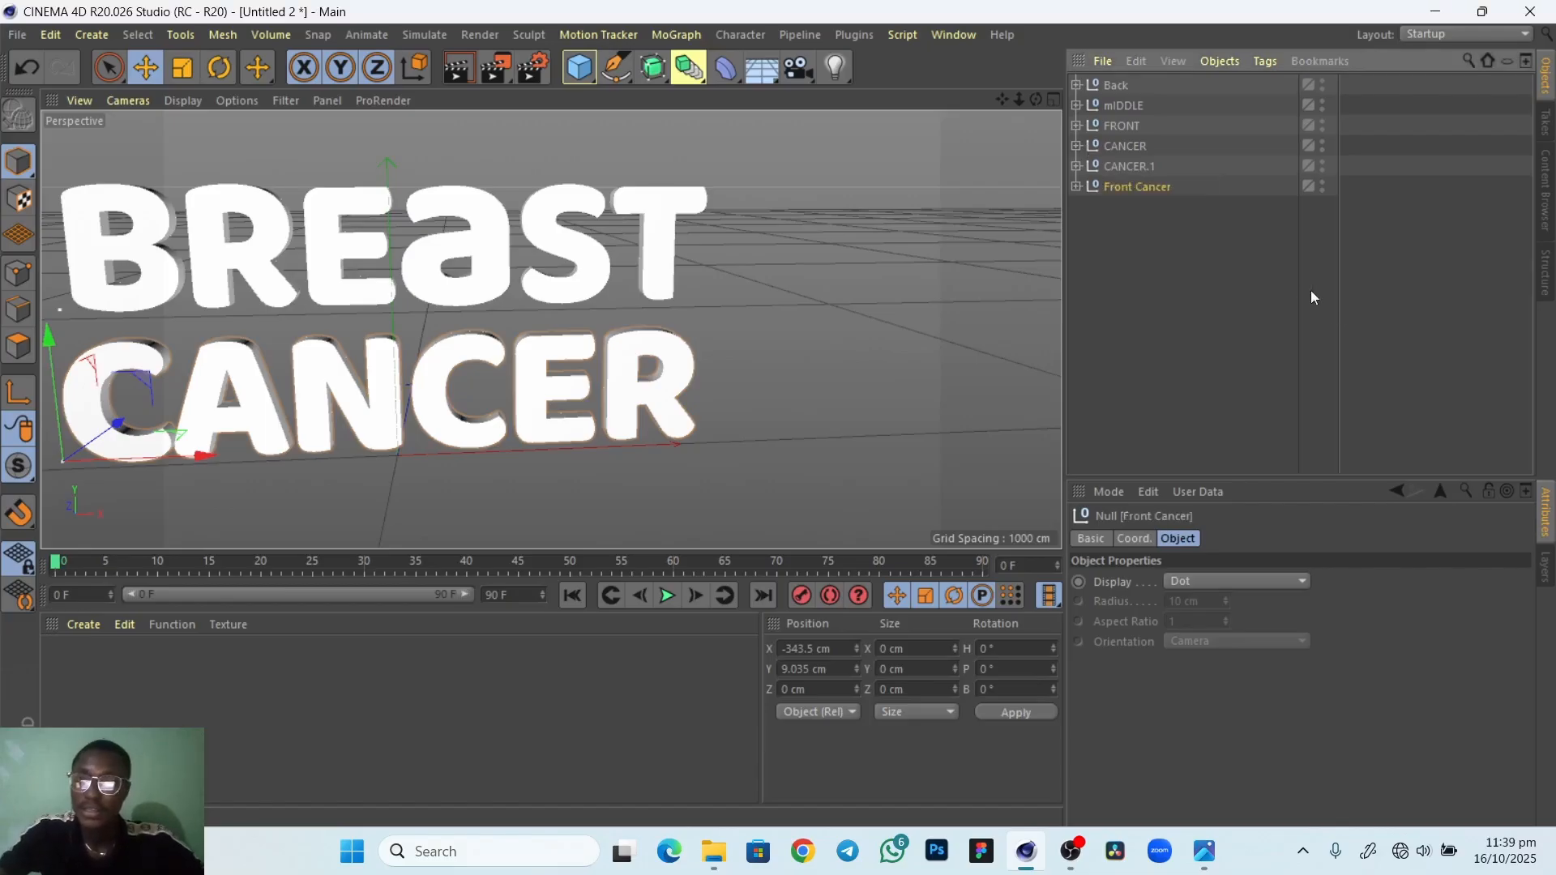
# Rename the CANCER.1 group as Middle cancer
pyautogui.doubleClick(1132, 167)
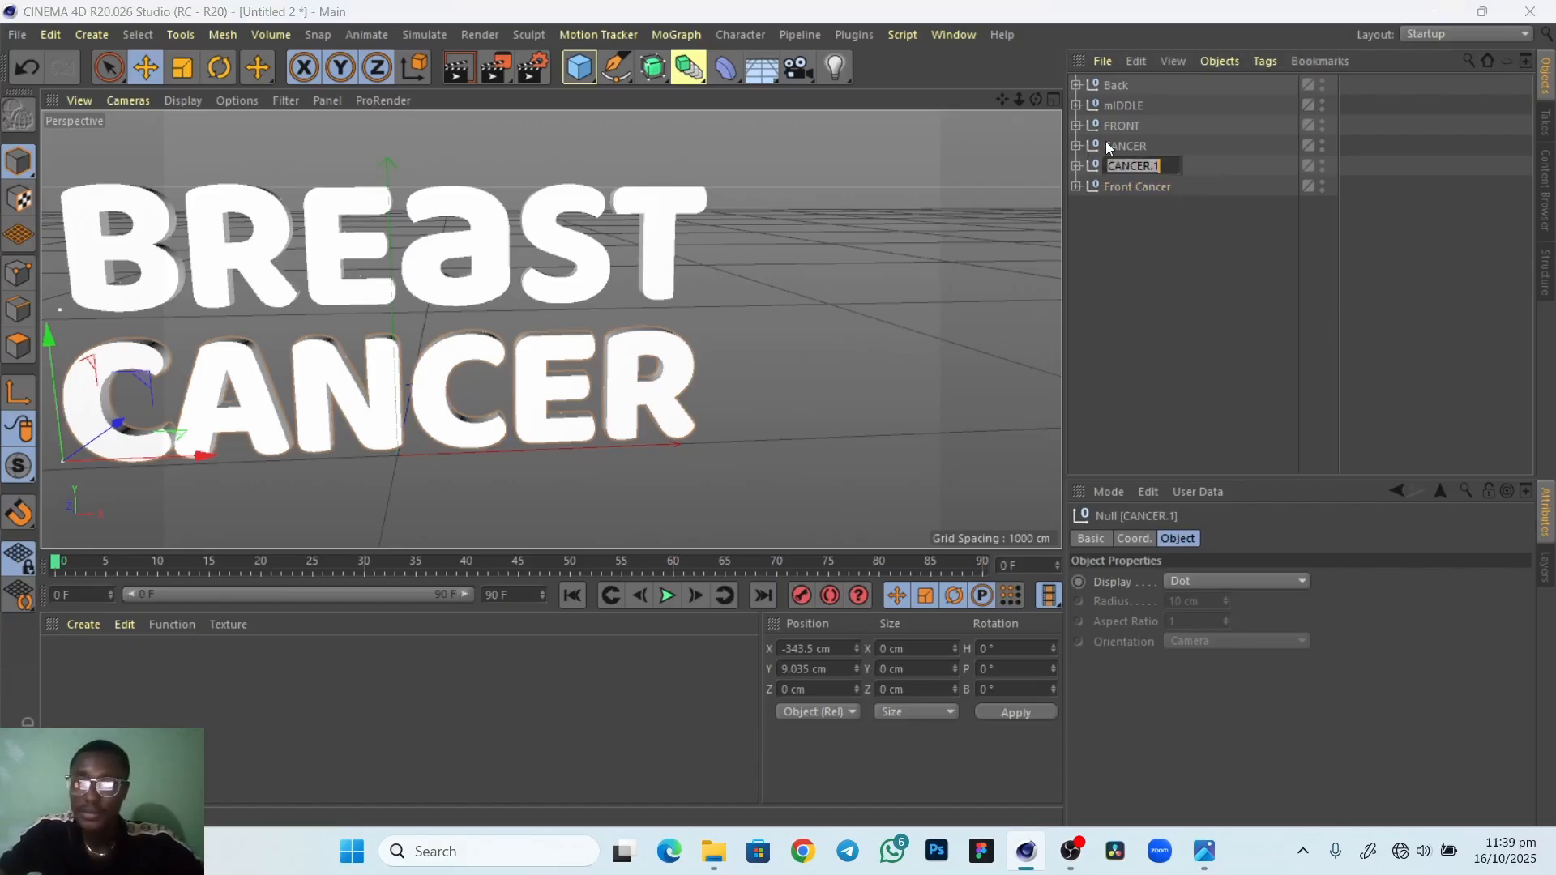
pyautogui.write('Middle')
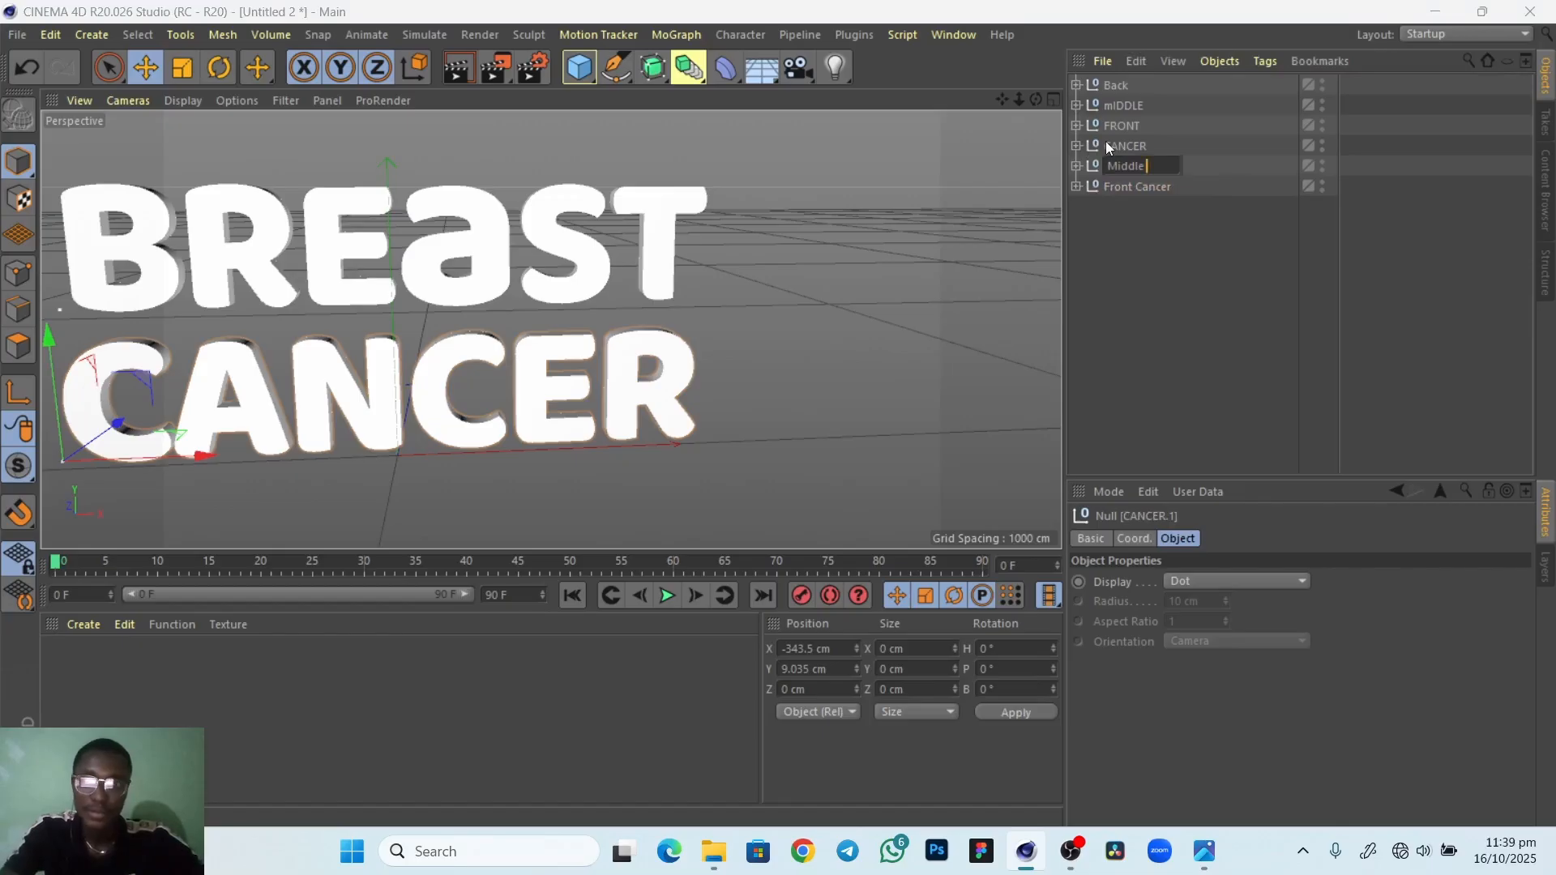
pyautogui.write(' can')
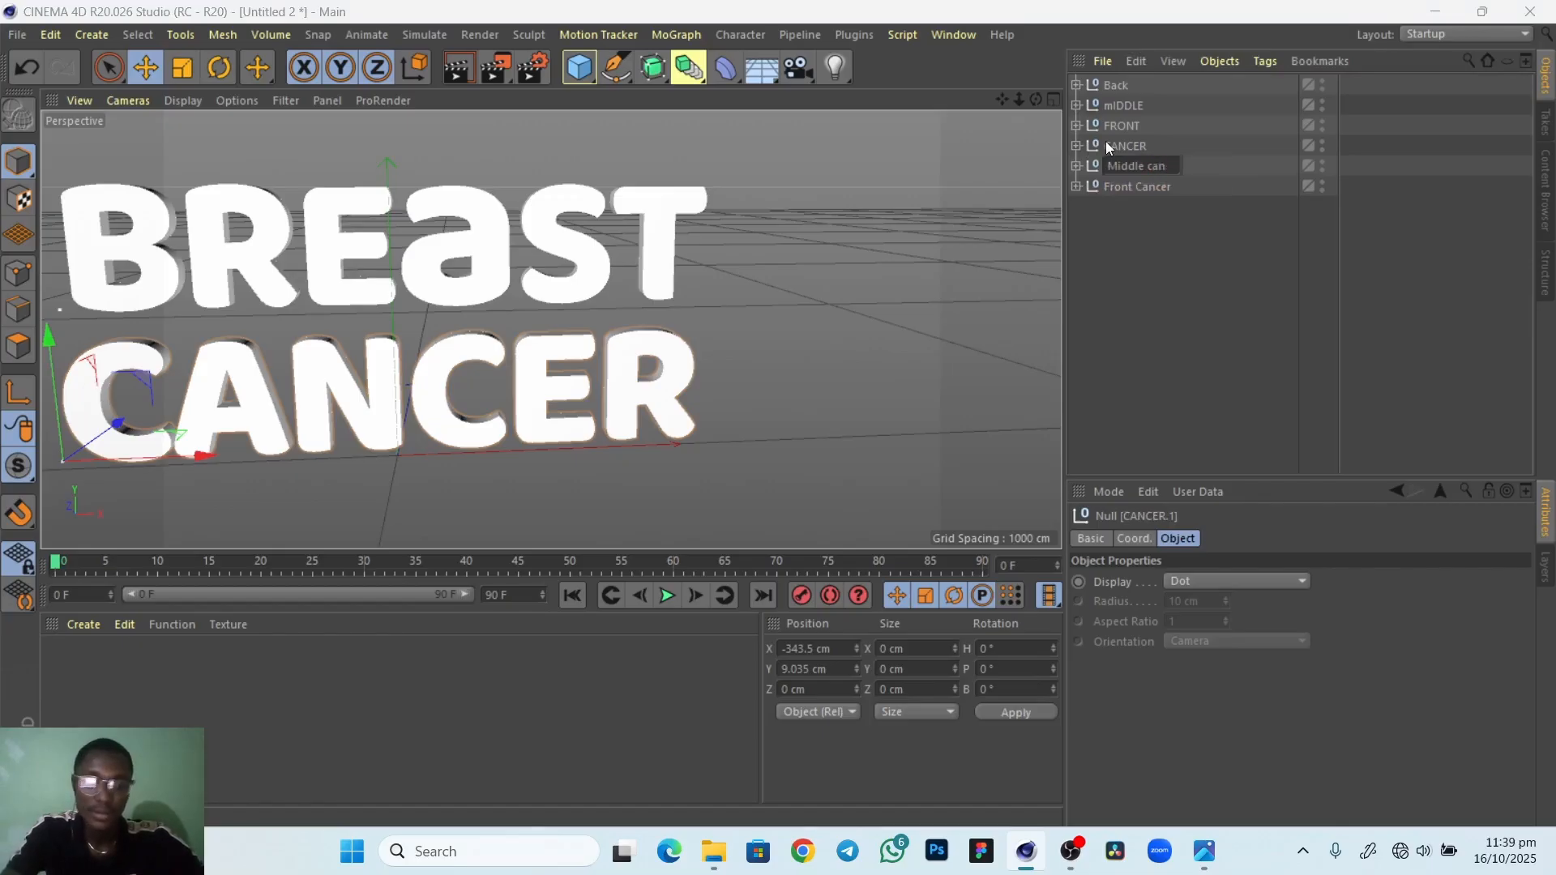
pyautogui.write('cer')
pyautogui.press('Return')
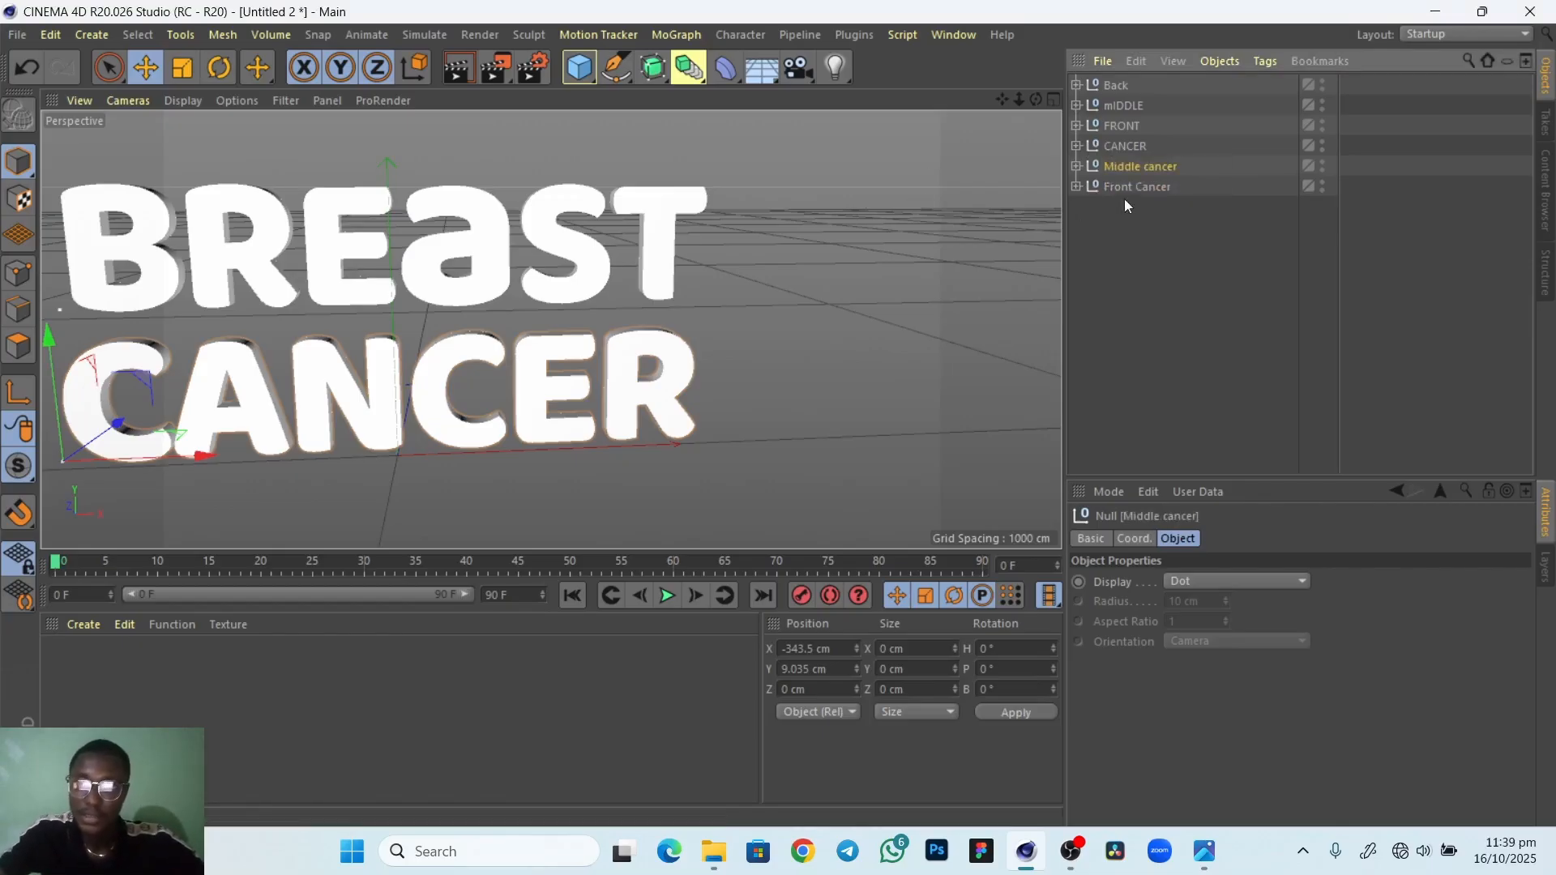
# Rename the original CANCER group as Back cancer and deselect everything
pyautogui.click(1127, 147)
pyautogui.doubleClick(1129, 145)
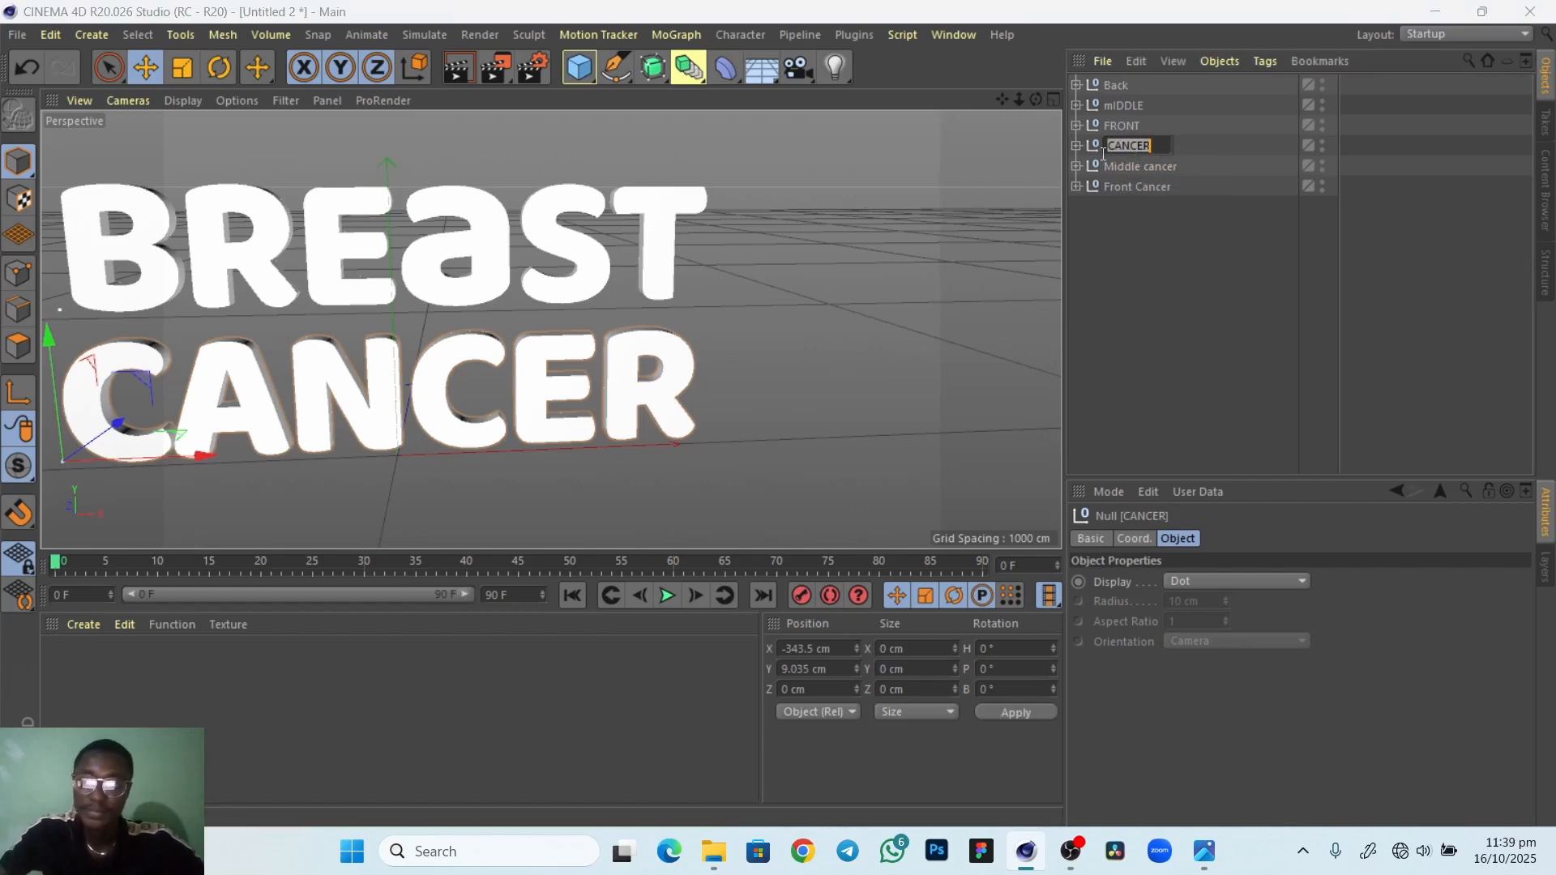
pyautogui.write('Back')
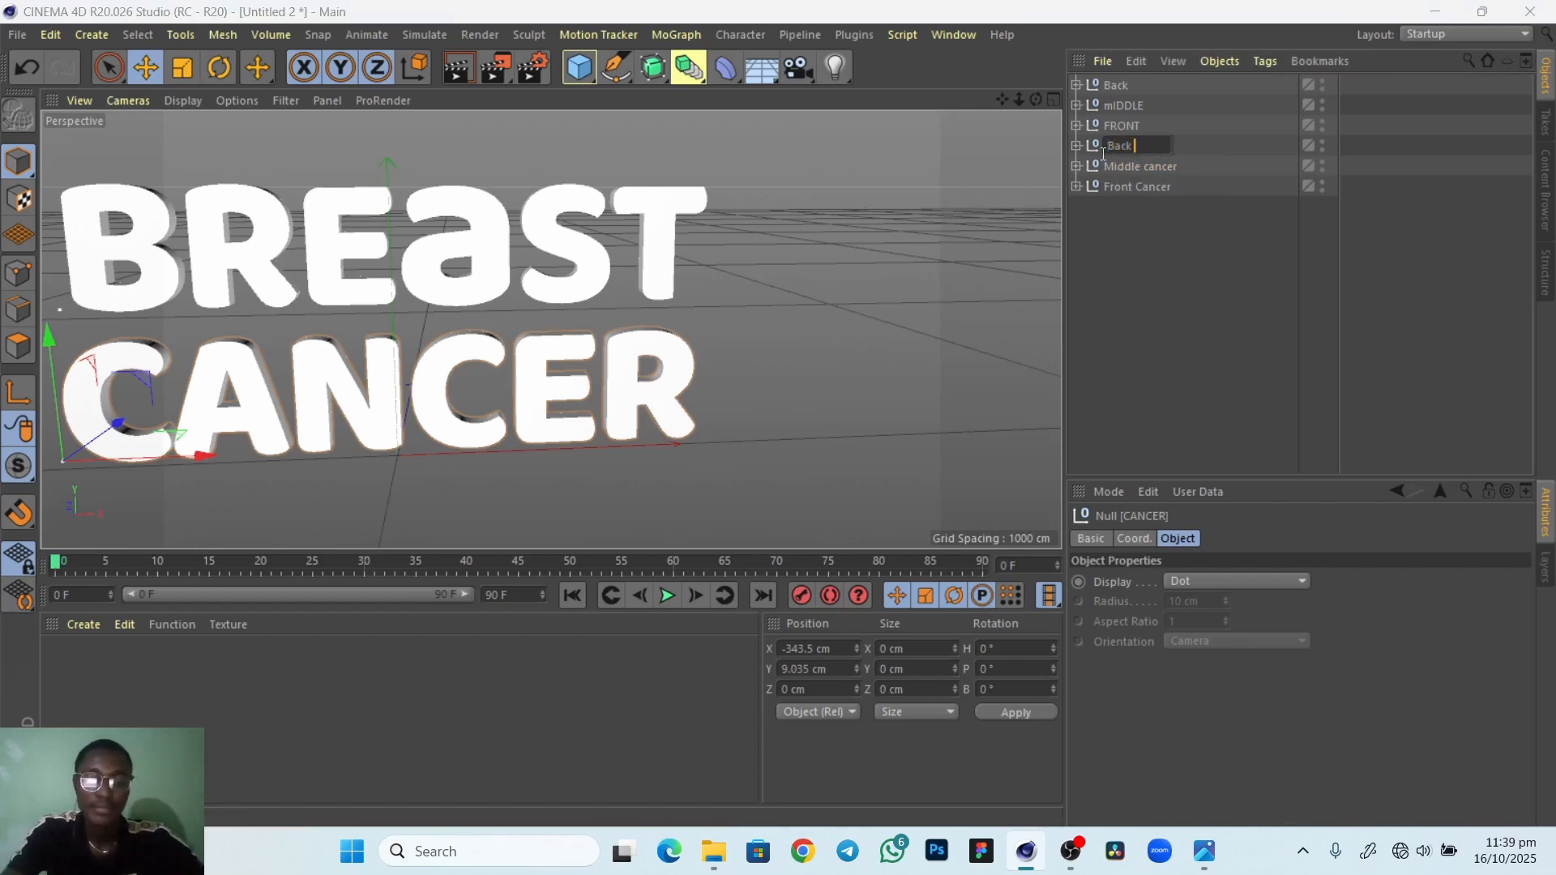
pyautogui.write(' cancer')
pyautogui.press('Return')
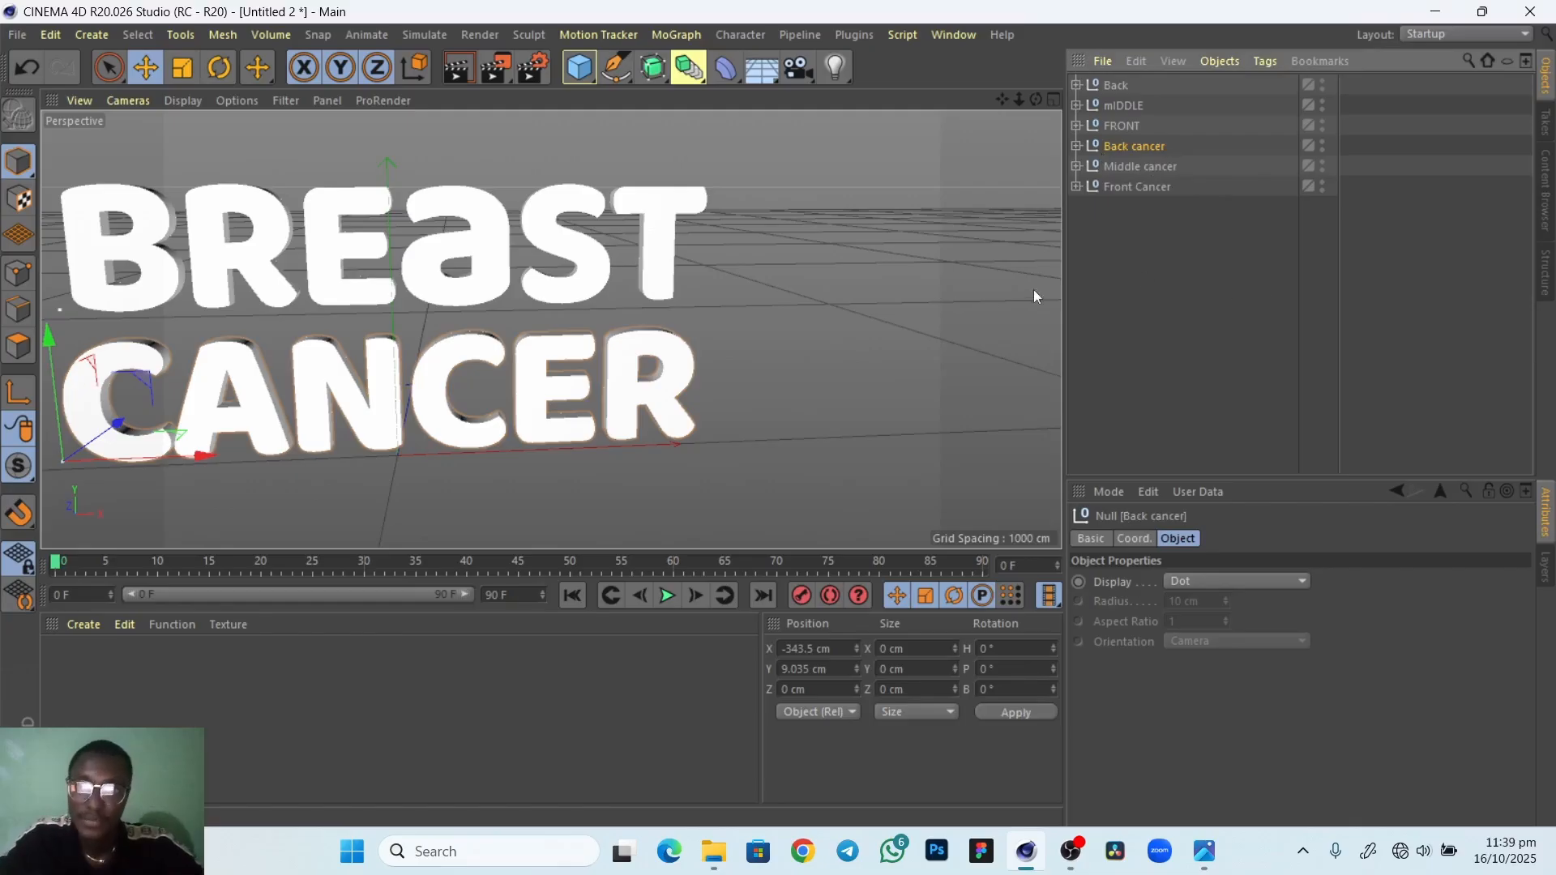
pyautogui.click(932, 285)
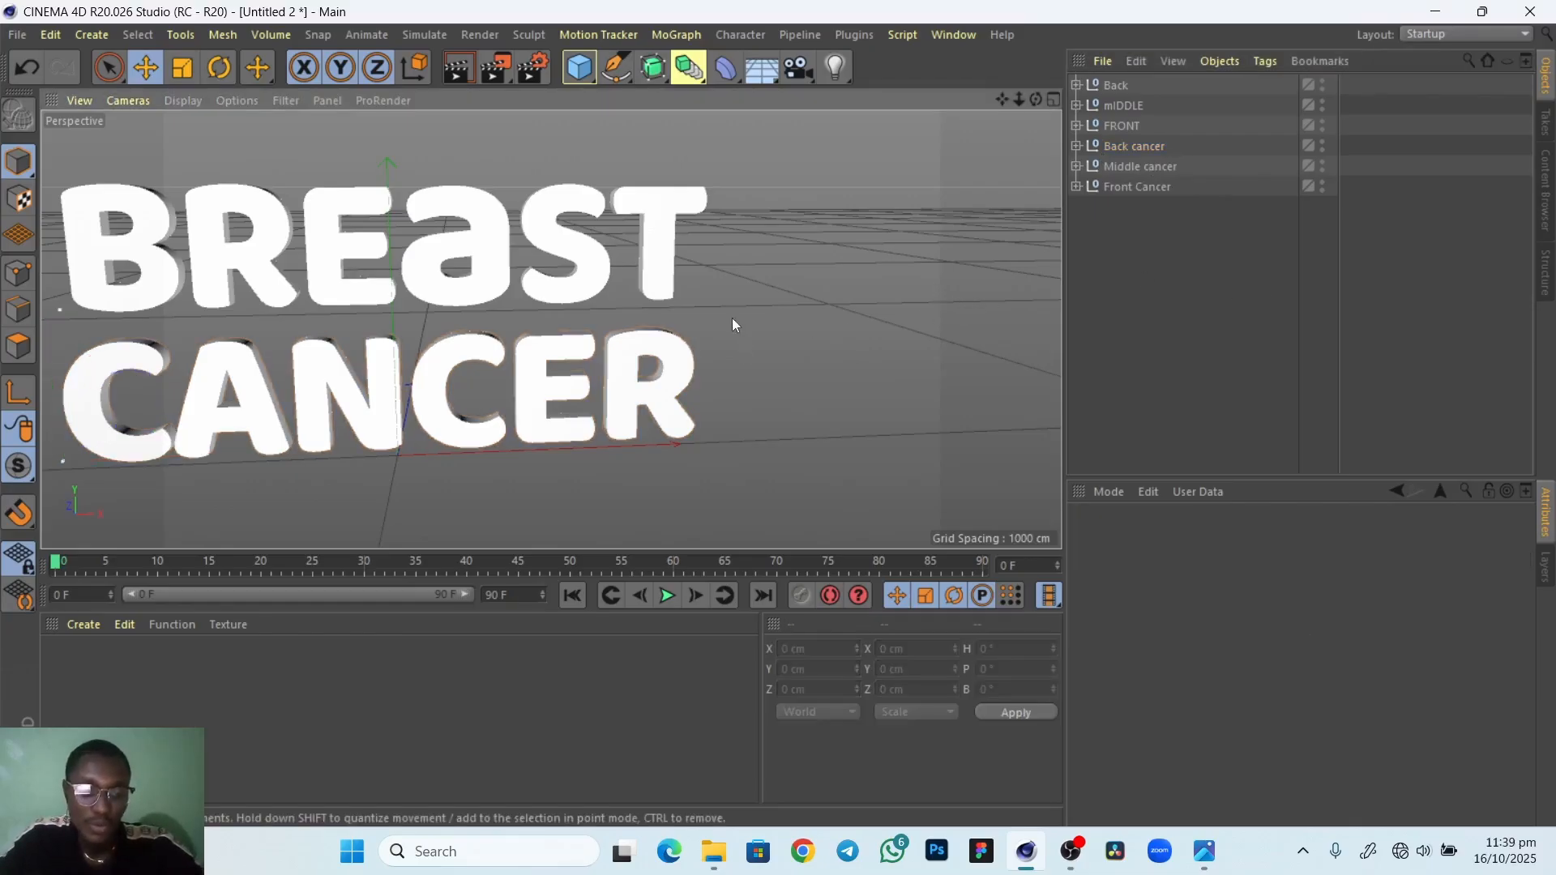
# Move the FRONT and Front Cancer groups together forward along Z to about -109 cm
pyautogui.keyDown('alt'); pyautogui.moveTo(478, 416); pyautogui.dragTo(527, 428); pyautogui.keyUp('alt')
pyautogui.keyDown('alt'); pyautogui.moveTo(512, 445); pyautogui.dragTo(509, 444, button='right'); pyautogui.keyUp('alt')
pyautogui.keyDown('alt'); pyautogui.moveTo(509, 444); pyautogui.dragTo(596, 454, button='middle'); pyautogui.keyUp('alt')
pyautogui.click(1141, 187)
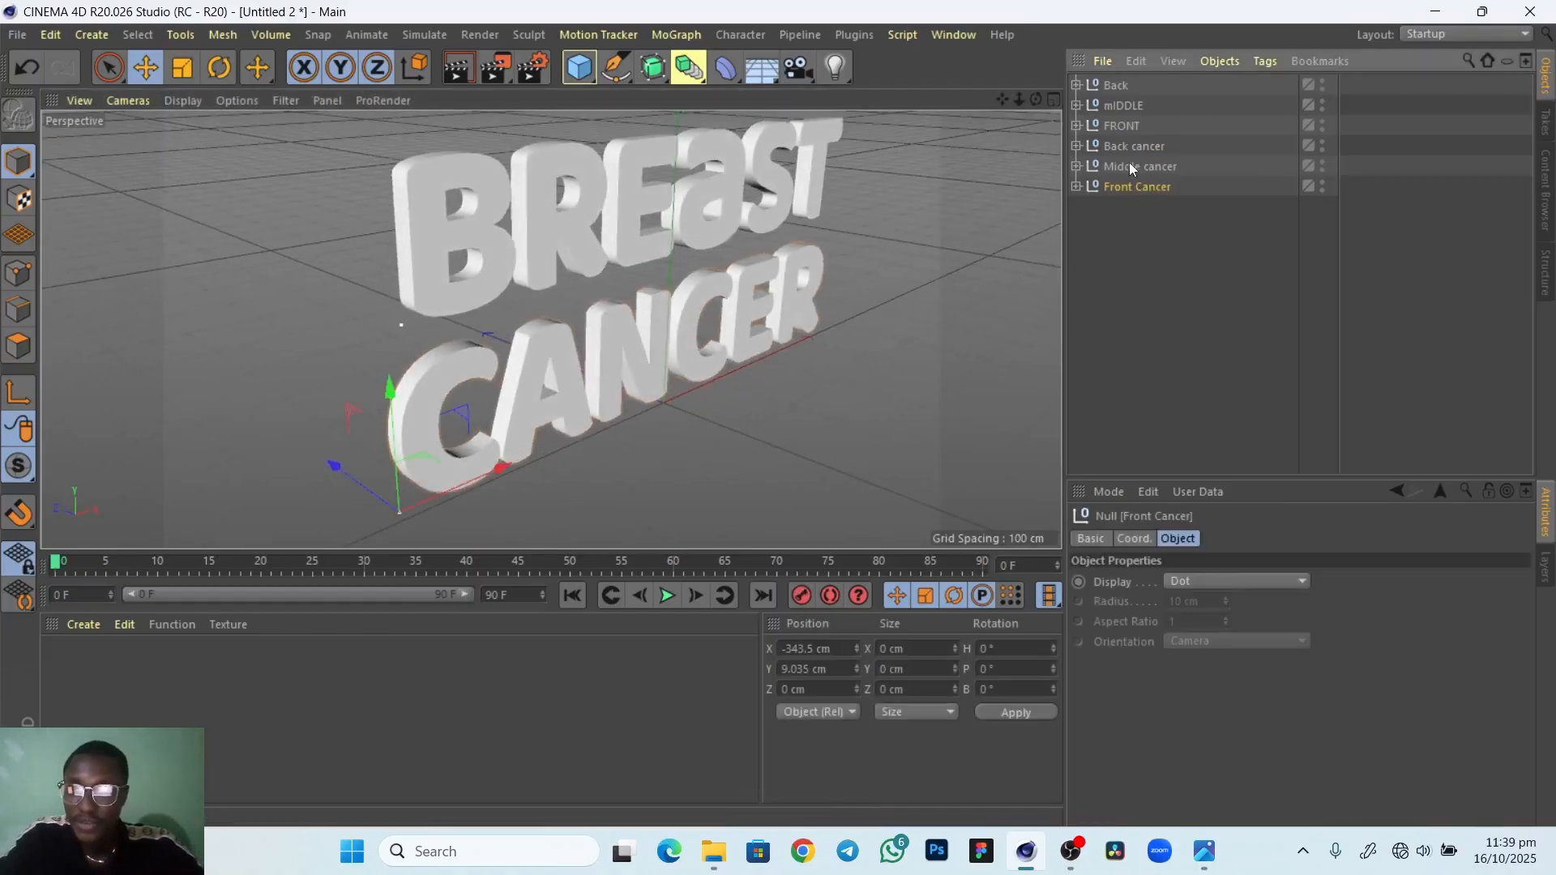
pyautogui.keyDown('ctrl'); pyautogui.click(1126, 127); pyautogui.keyUp('ctrl')
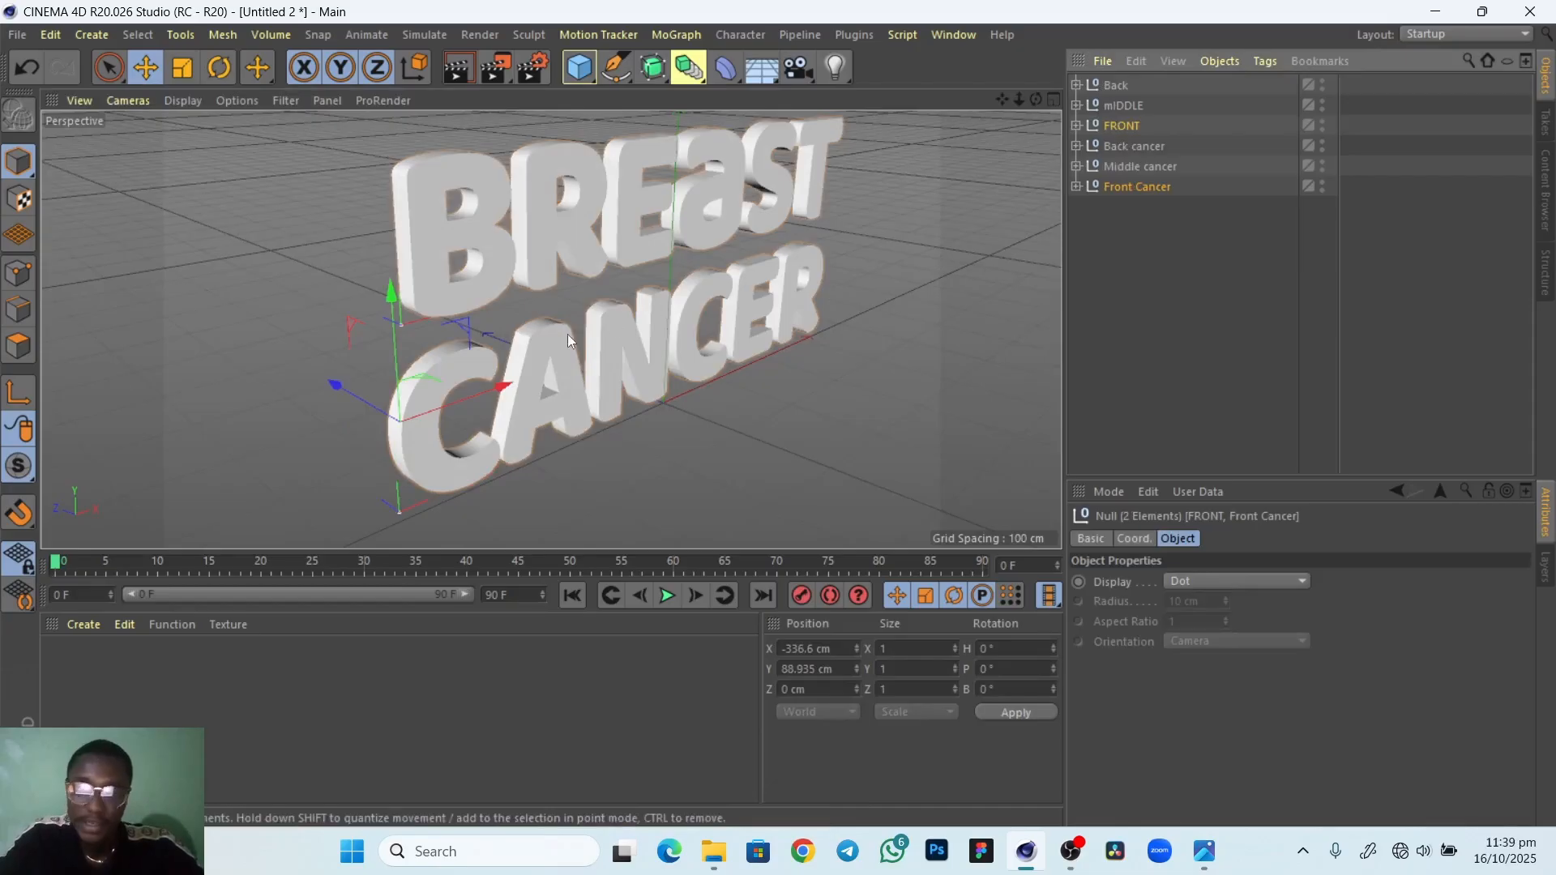
pyautogui.moveTo(337, 384); pyautogui.dragTo(413, 435)
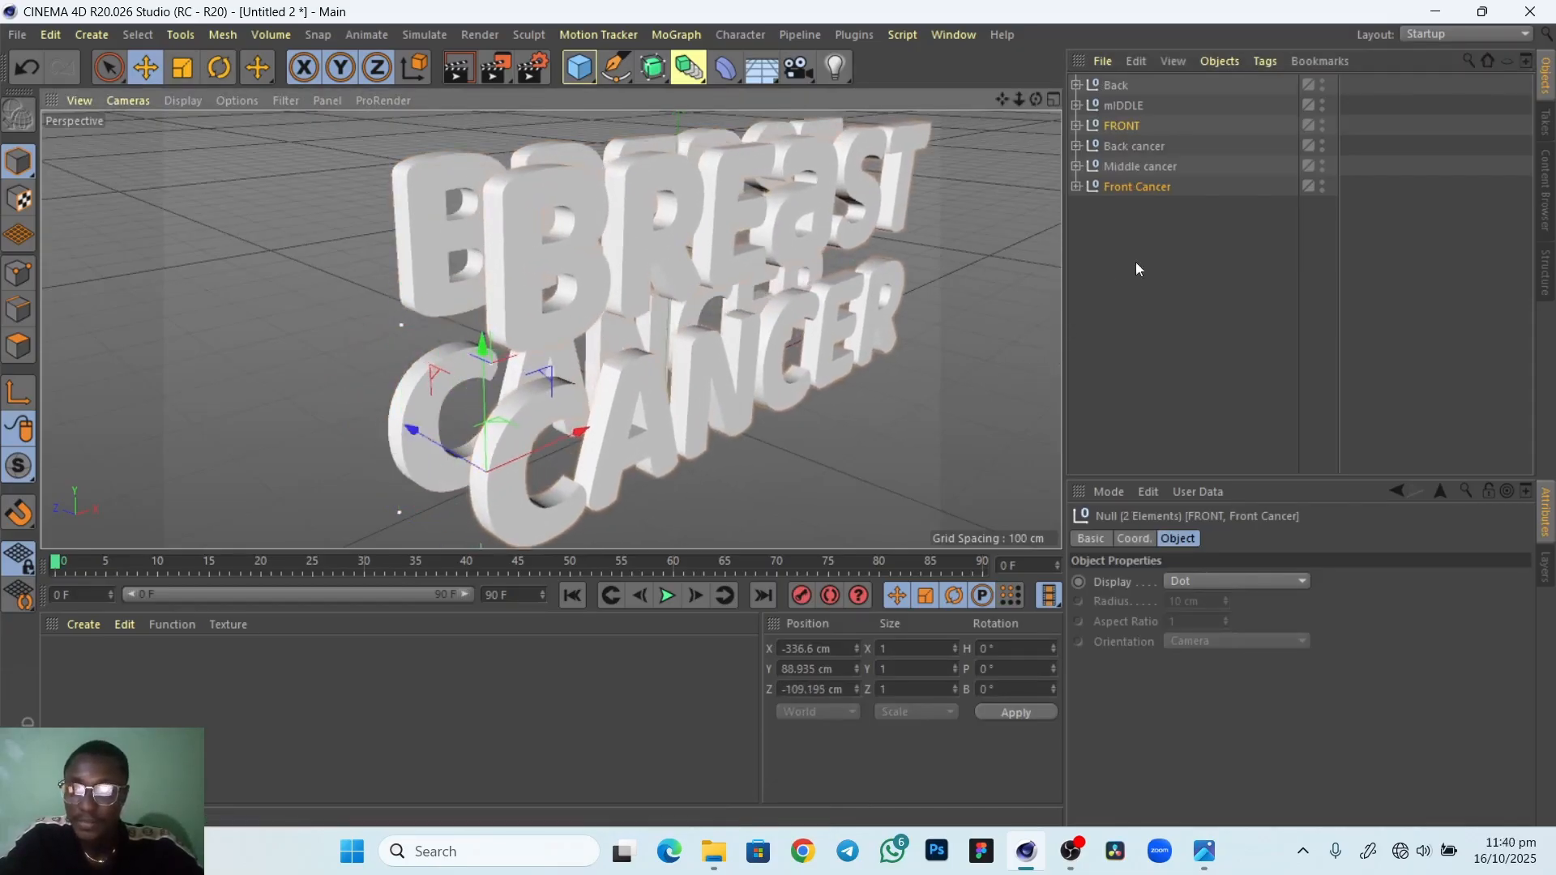
# Move the Back and Back cancer groups together backward along Z to about 125 cm
pyautogui.click(1138, 167)
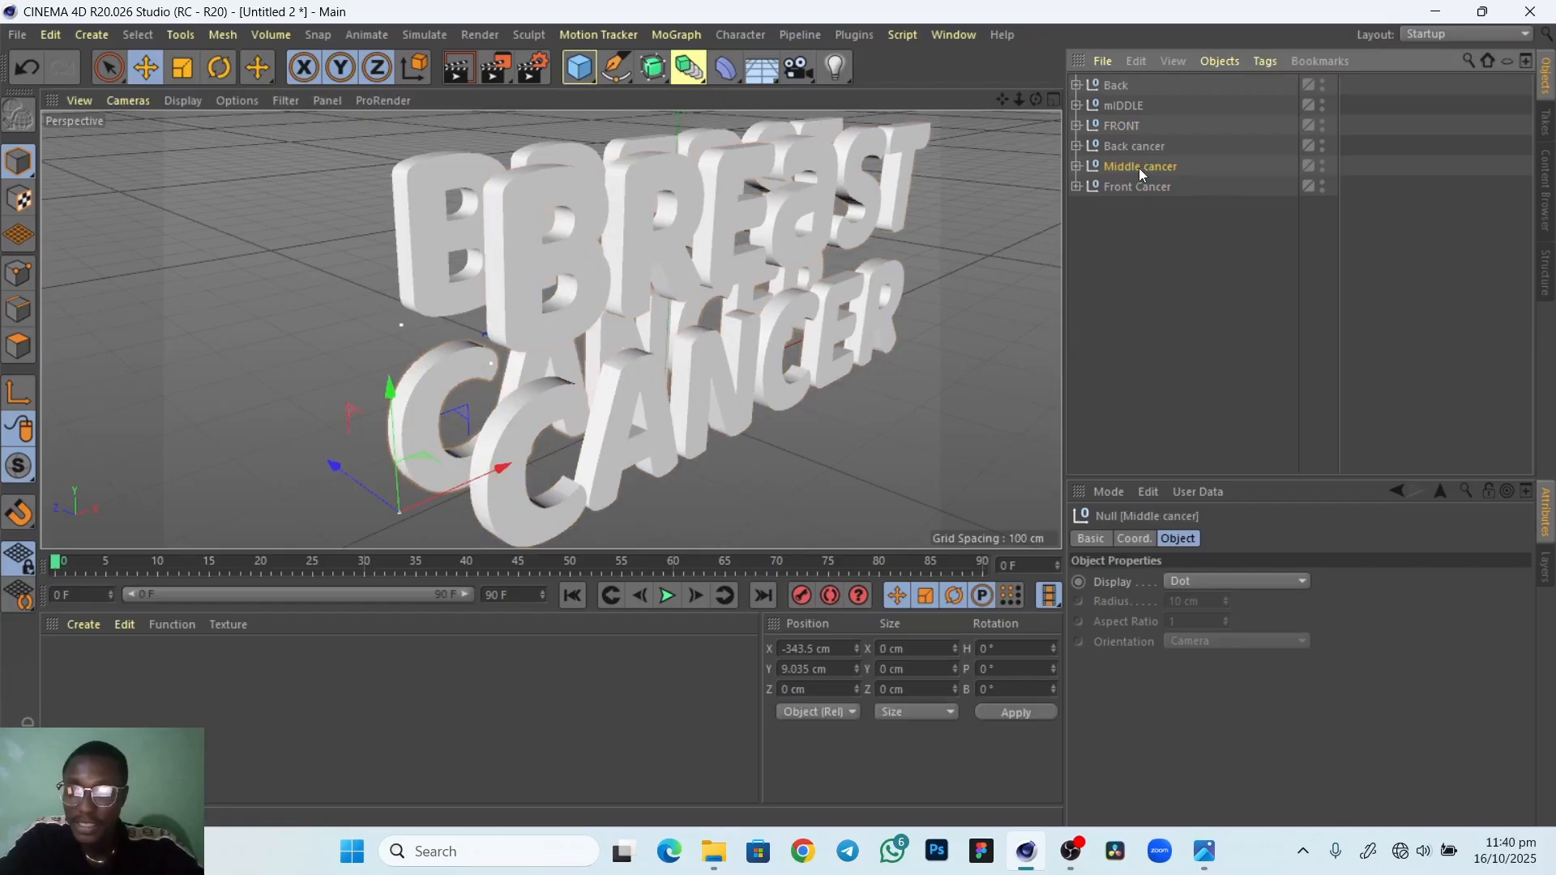
pyautogui.keyDown('ctrl'); pyautogui.click(1118, 108); pyautogui.keyUp('ctrl')
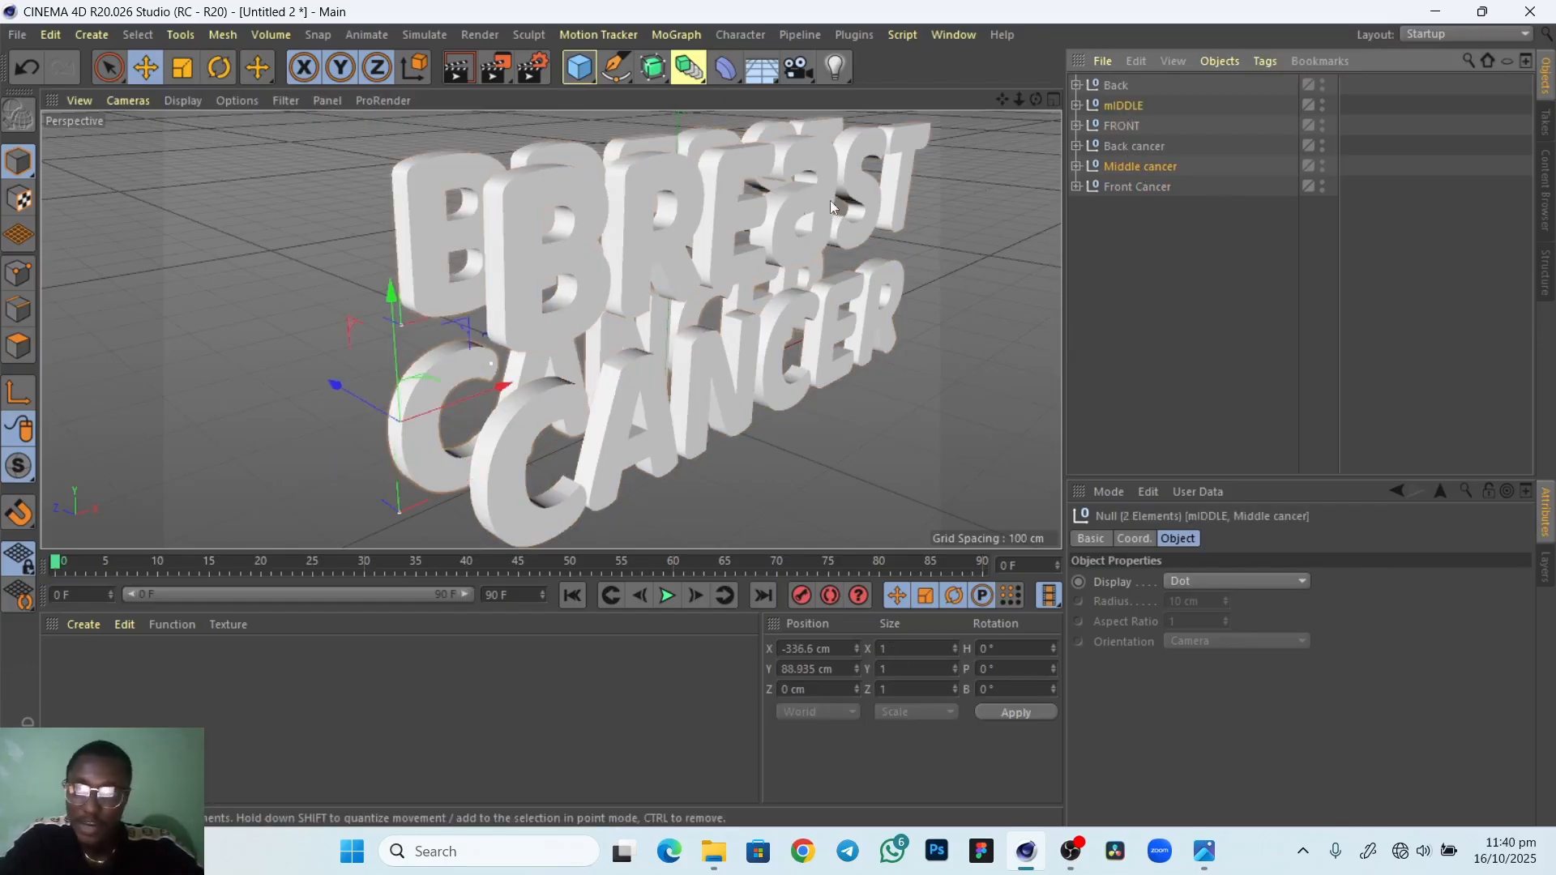
pyautogui.click(1121, 147)
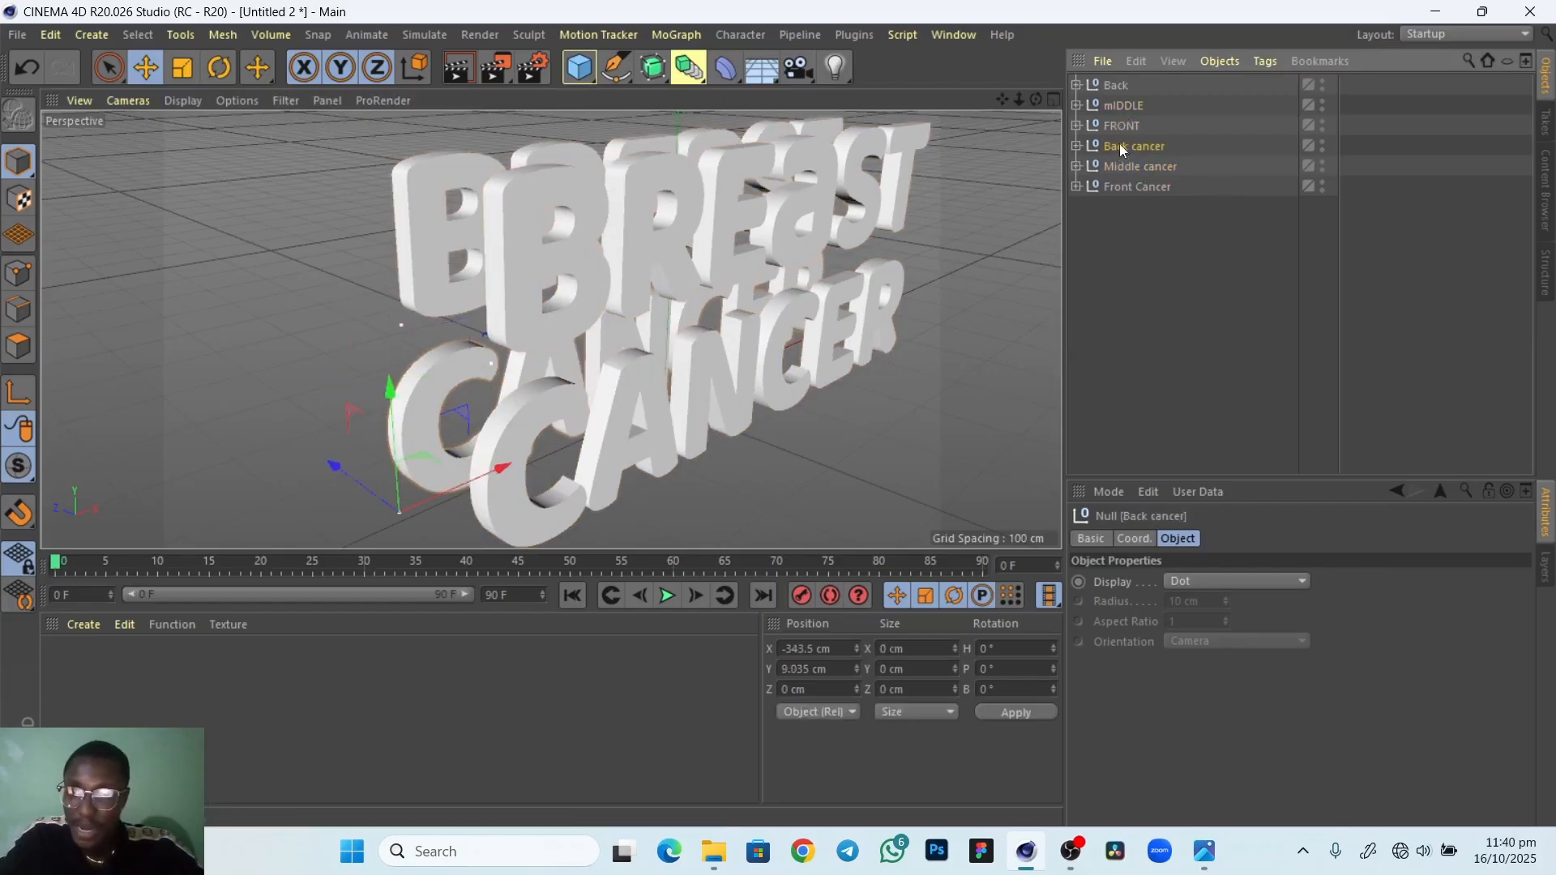
pyautogui.keyDown('ctrl'); pyautogui.click(1117, 86); pyautogui.keyUp('ctrl')
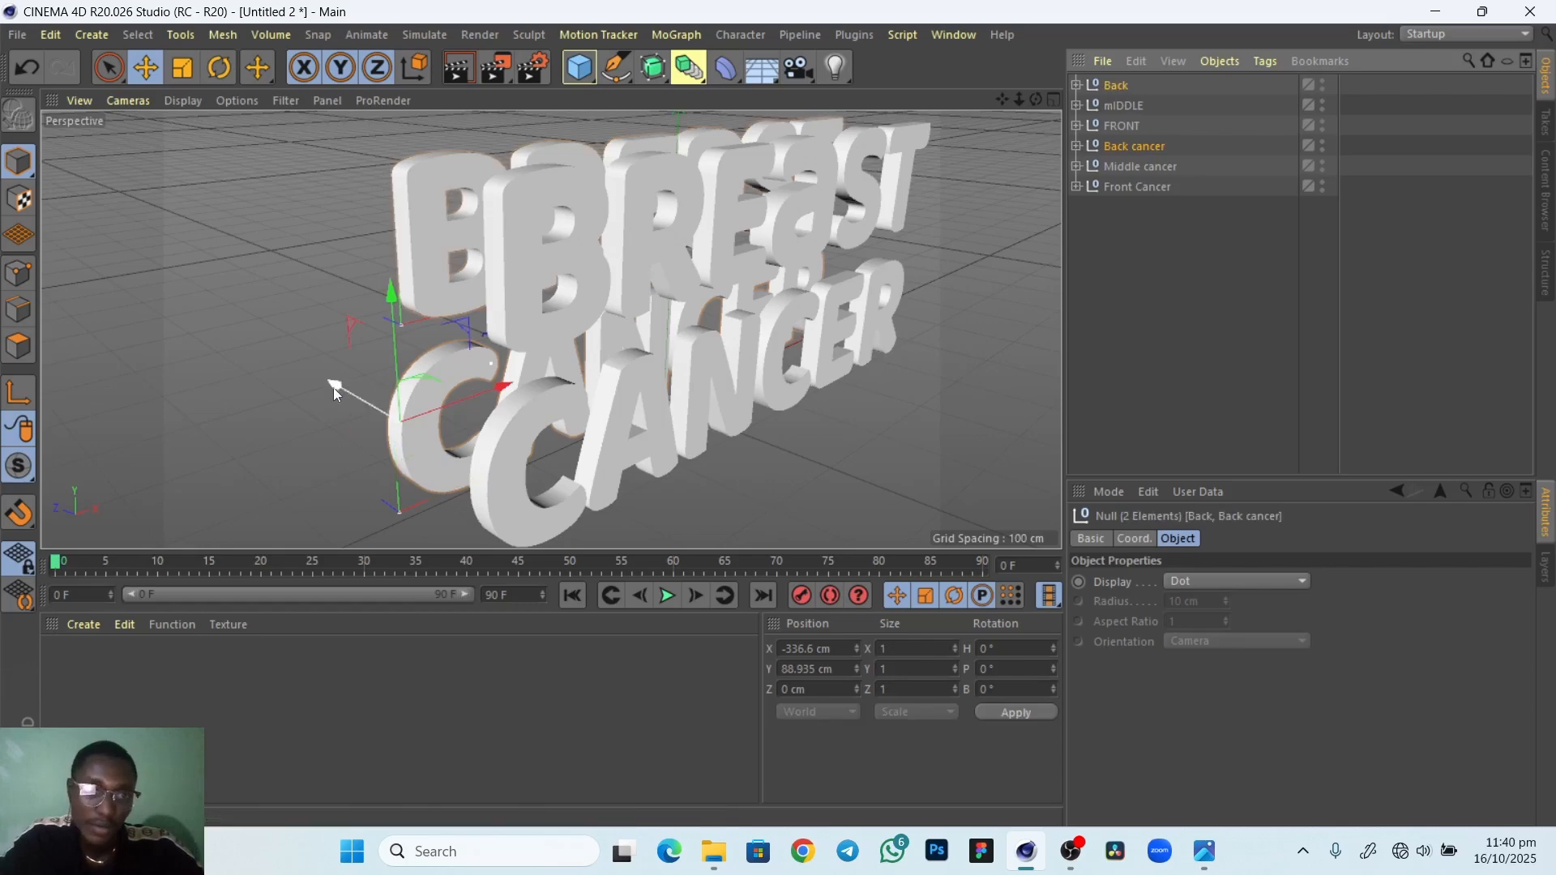
pyautogui.moveTo(333, 387); pyautogui.dragTo(325, 221)
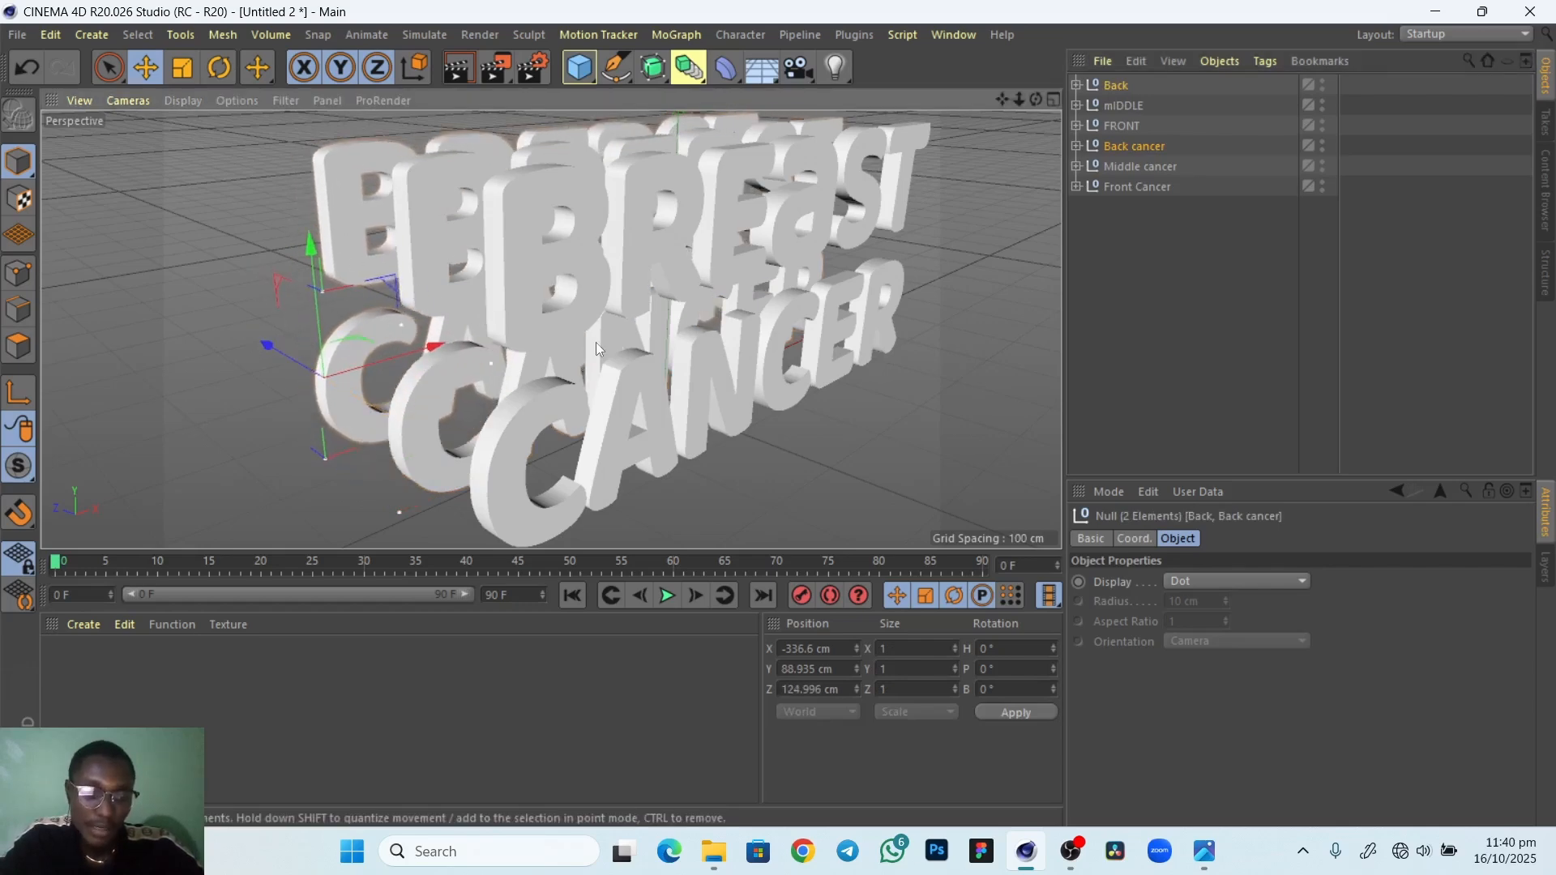
# Group Back and Back cancer under a new null named Back
pyautogui.keyDown('alt'); pyautogui.moveTo(595, 342); pyautogui.dragTo(515, 338, button='right'); pyautogui.keyUp('alt')
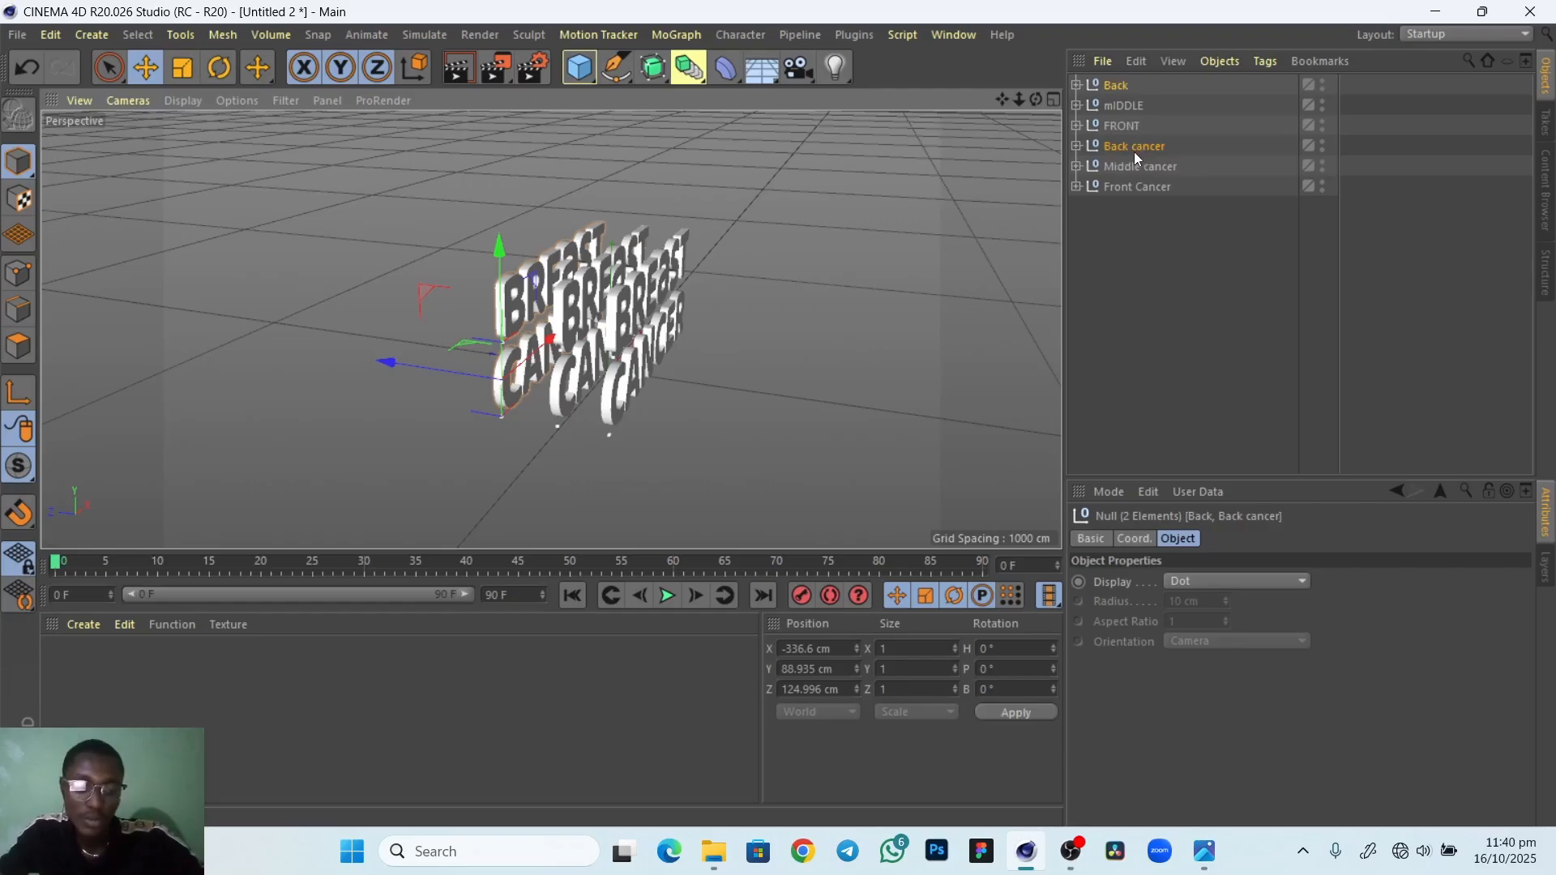
pyautogui.hotkey('alt', 'g')
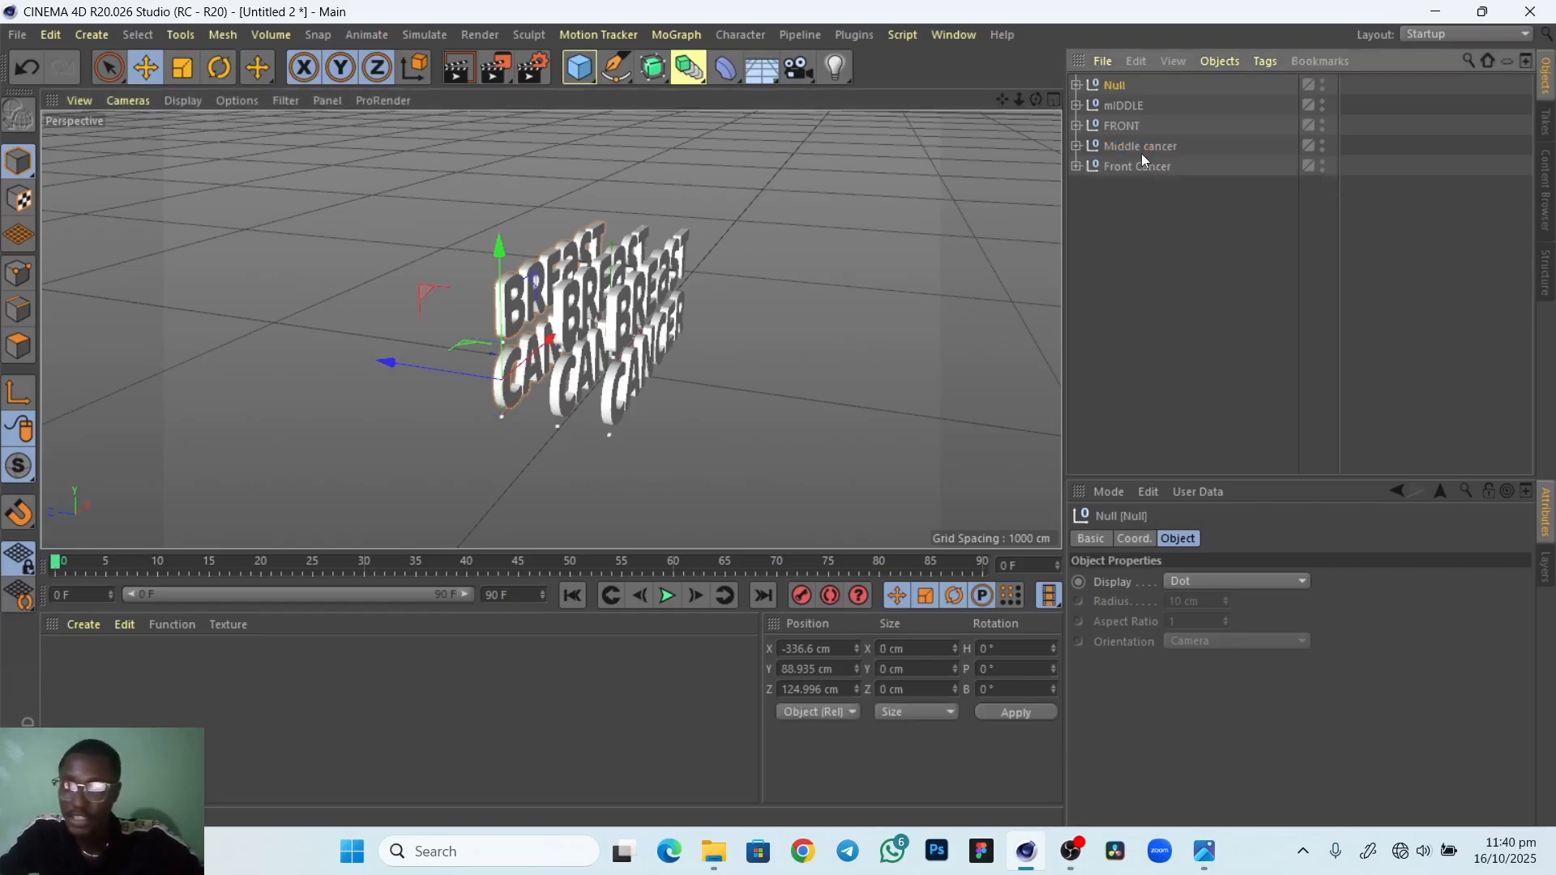
pyautogui.doubleClick(1124, 87)
pyautogui.write('Back')
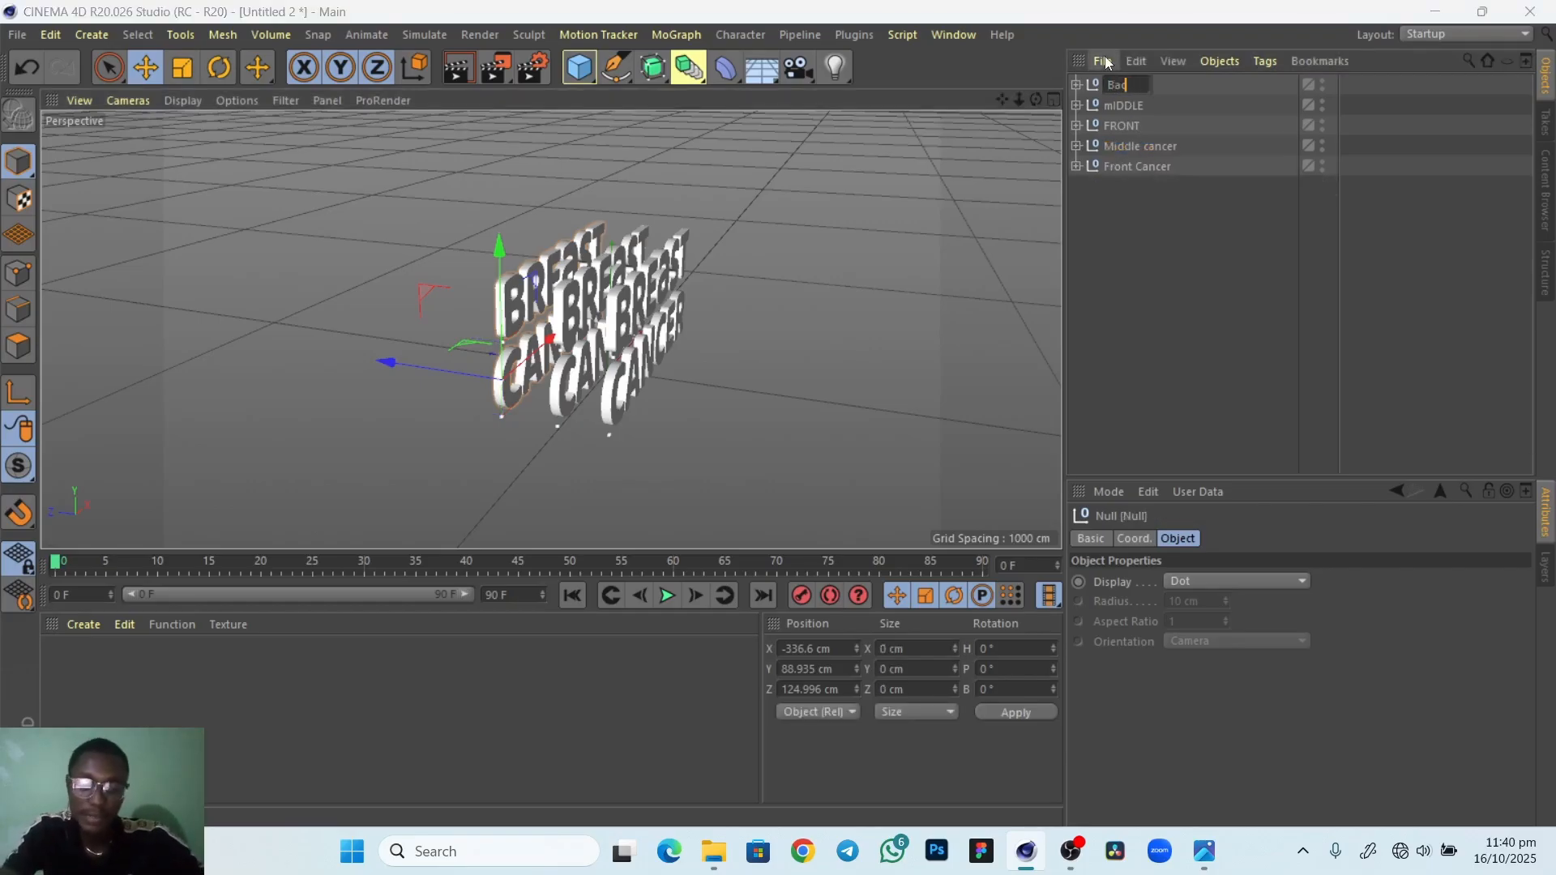
# Group mIDDLE and Middle cancer under a new null named Middle
pyautogui.click(1127, 111)
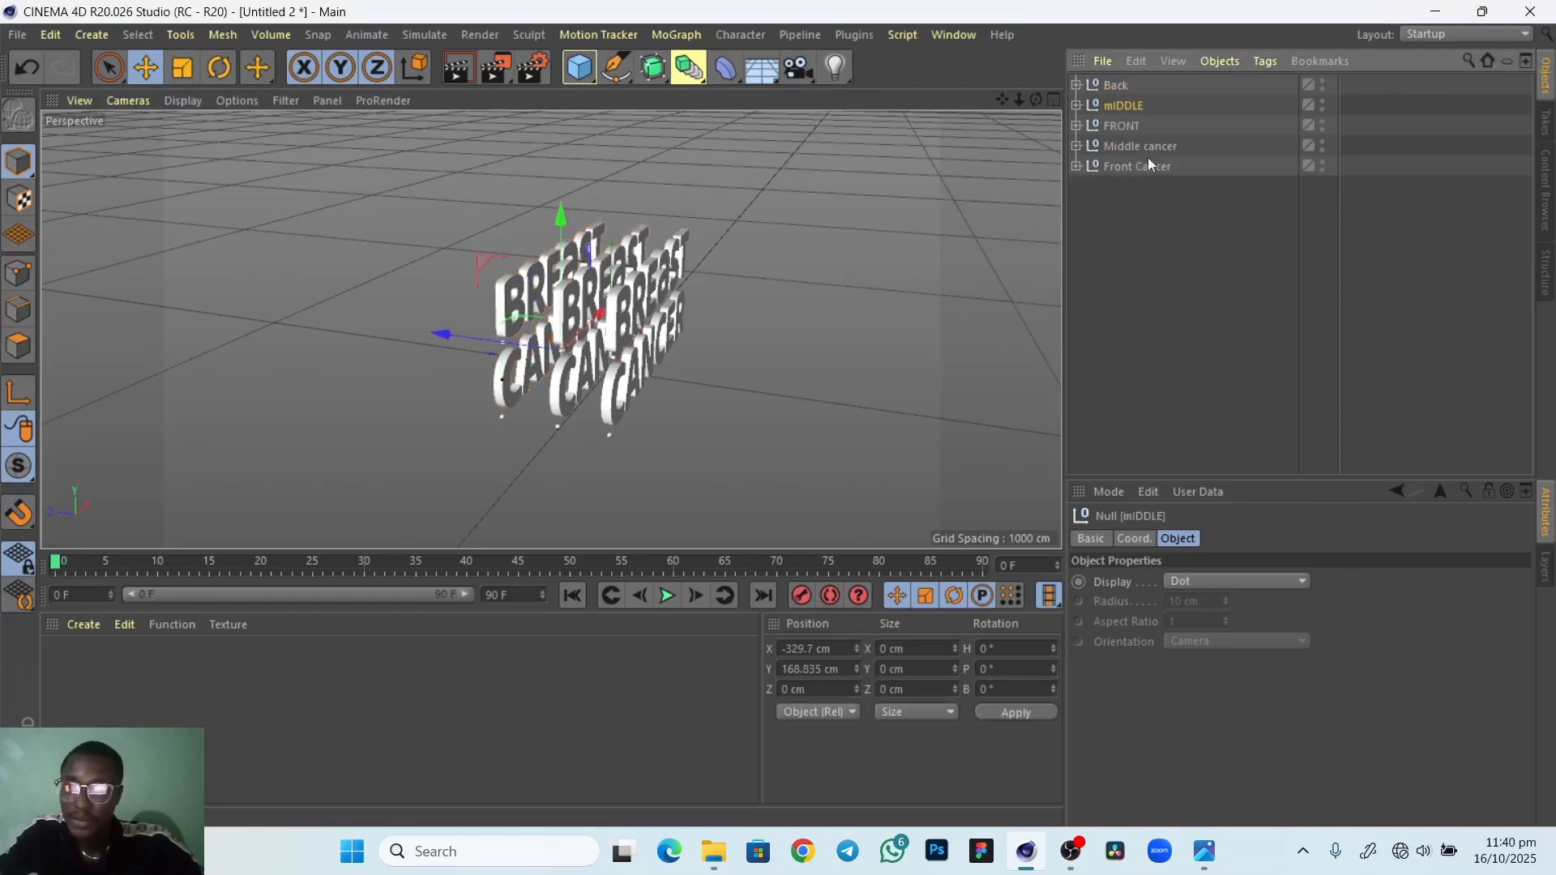
pyautogui.keyDown('ctrl'); pyautogui.click(1139, 148); pyautogui.keyUp('ctrl')
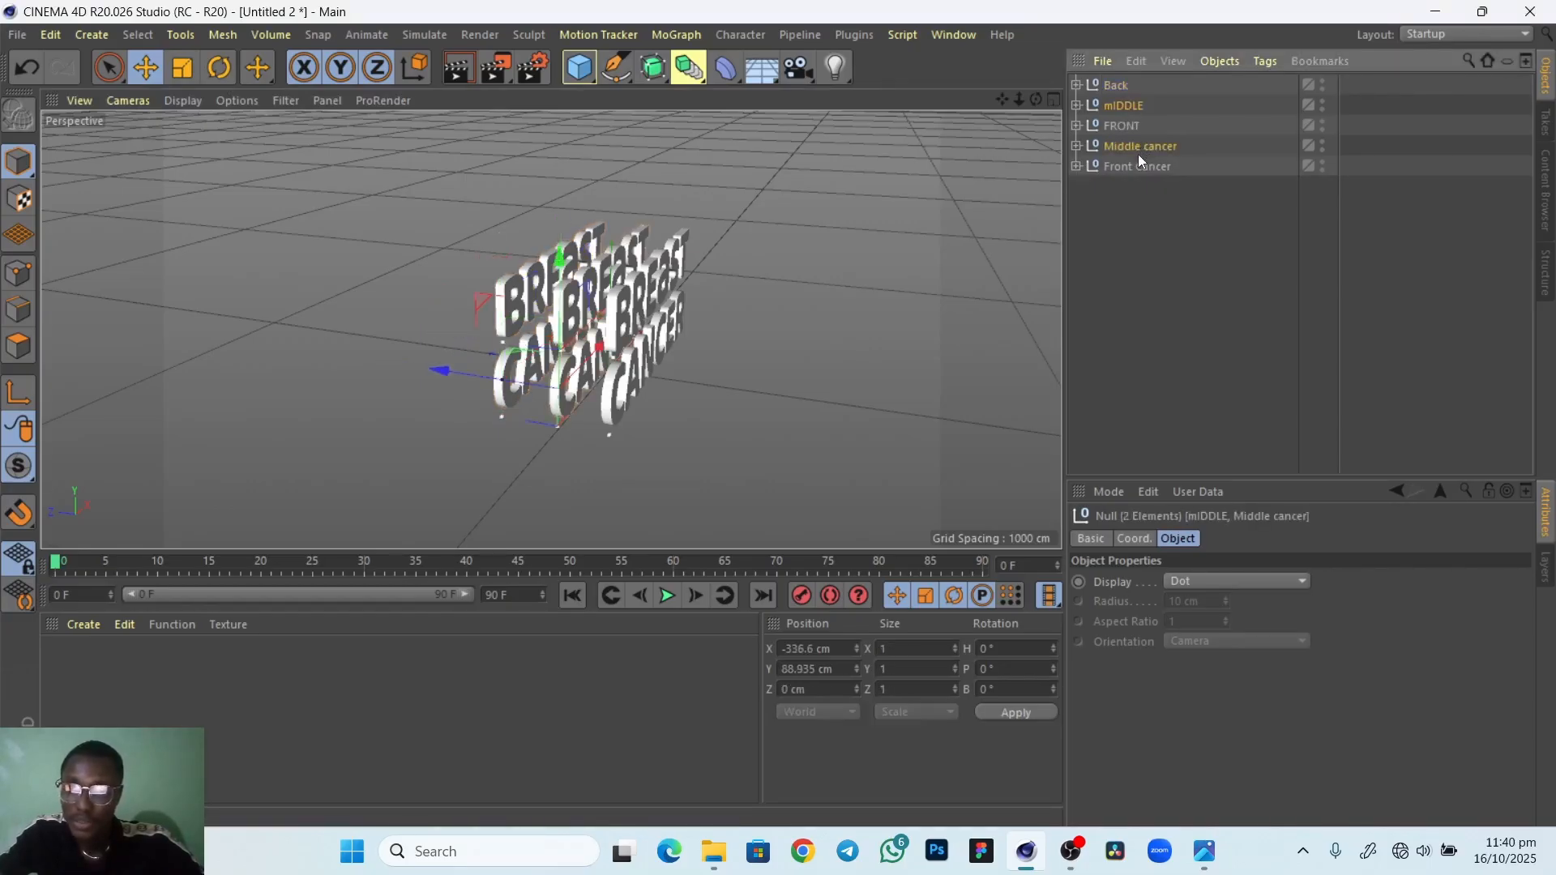
pyautogui.hotkey('alt', 'g')
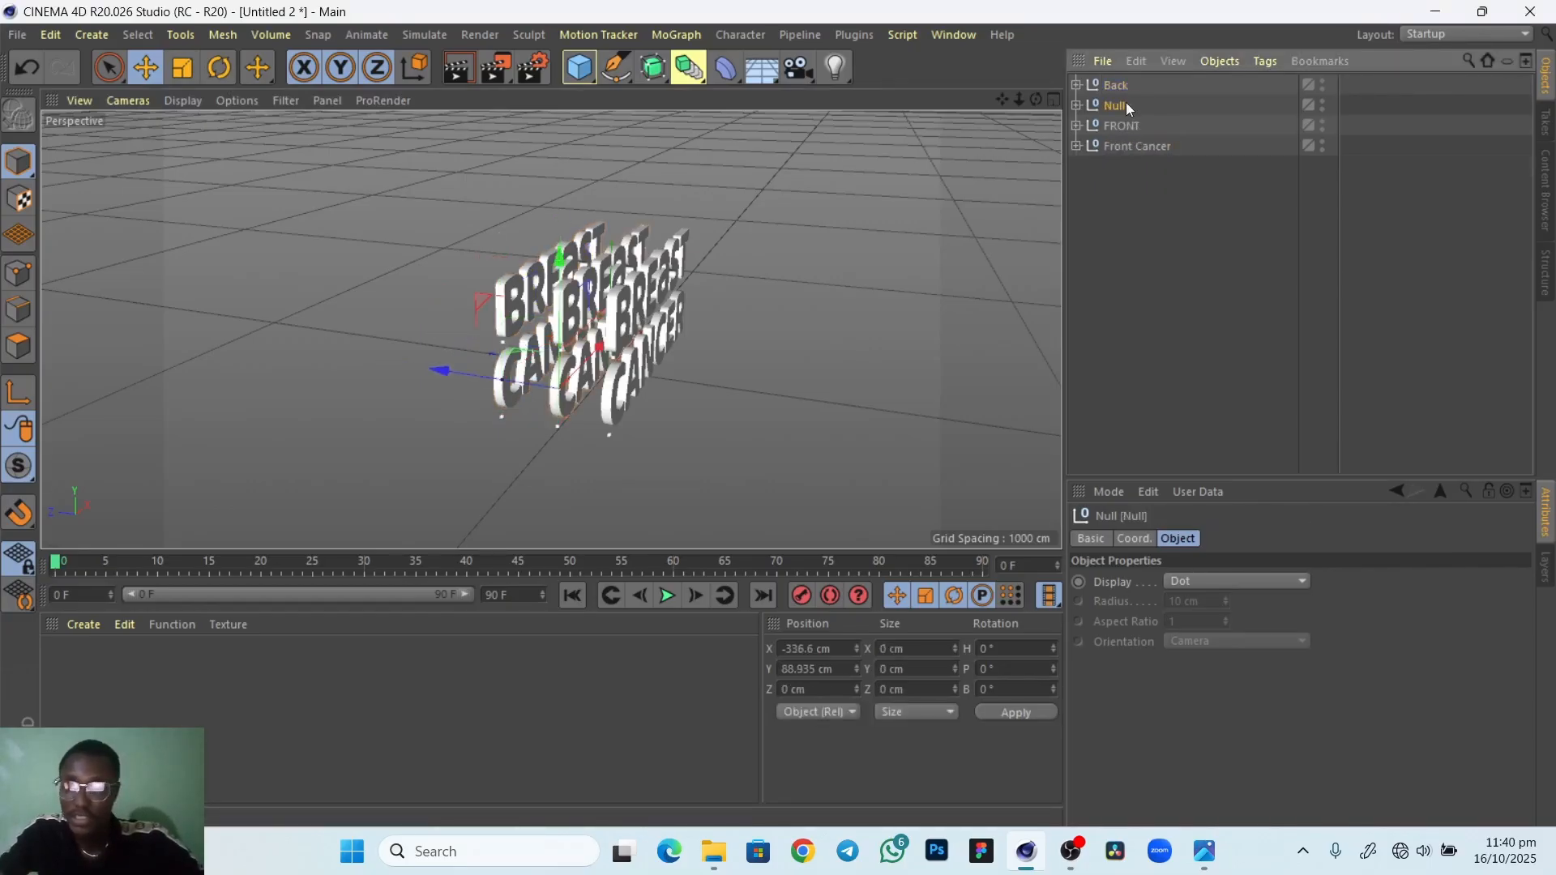
pyautogui.doubleClick(1126, 105)
pyautogui.write('Middle')
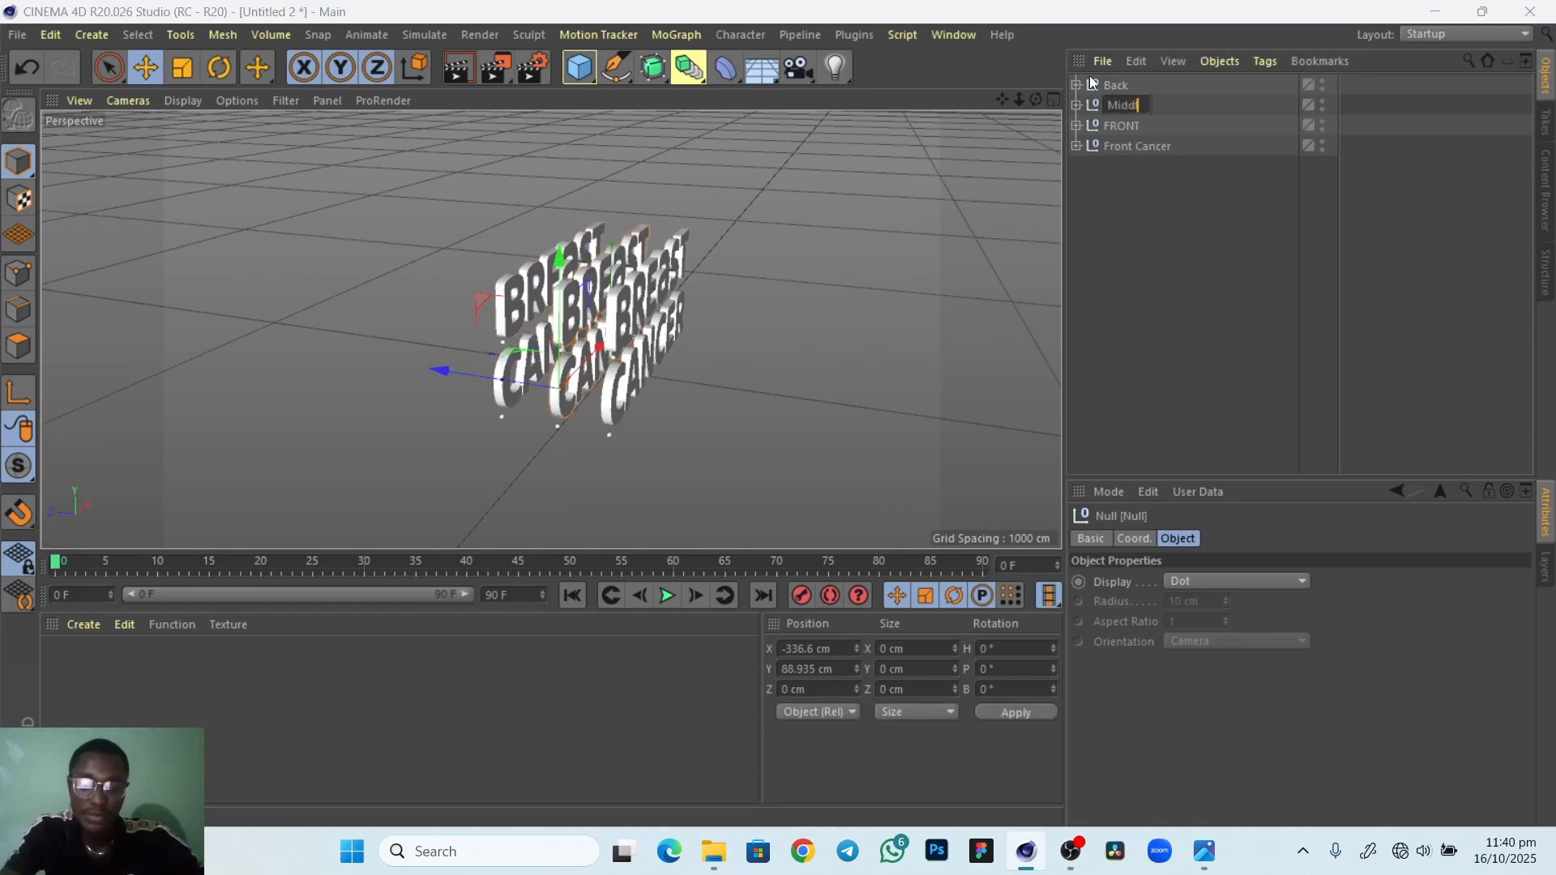
pyautogui.press('Return')
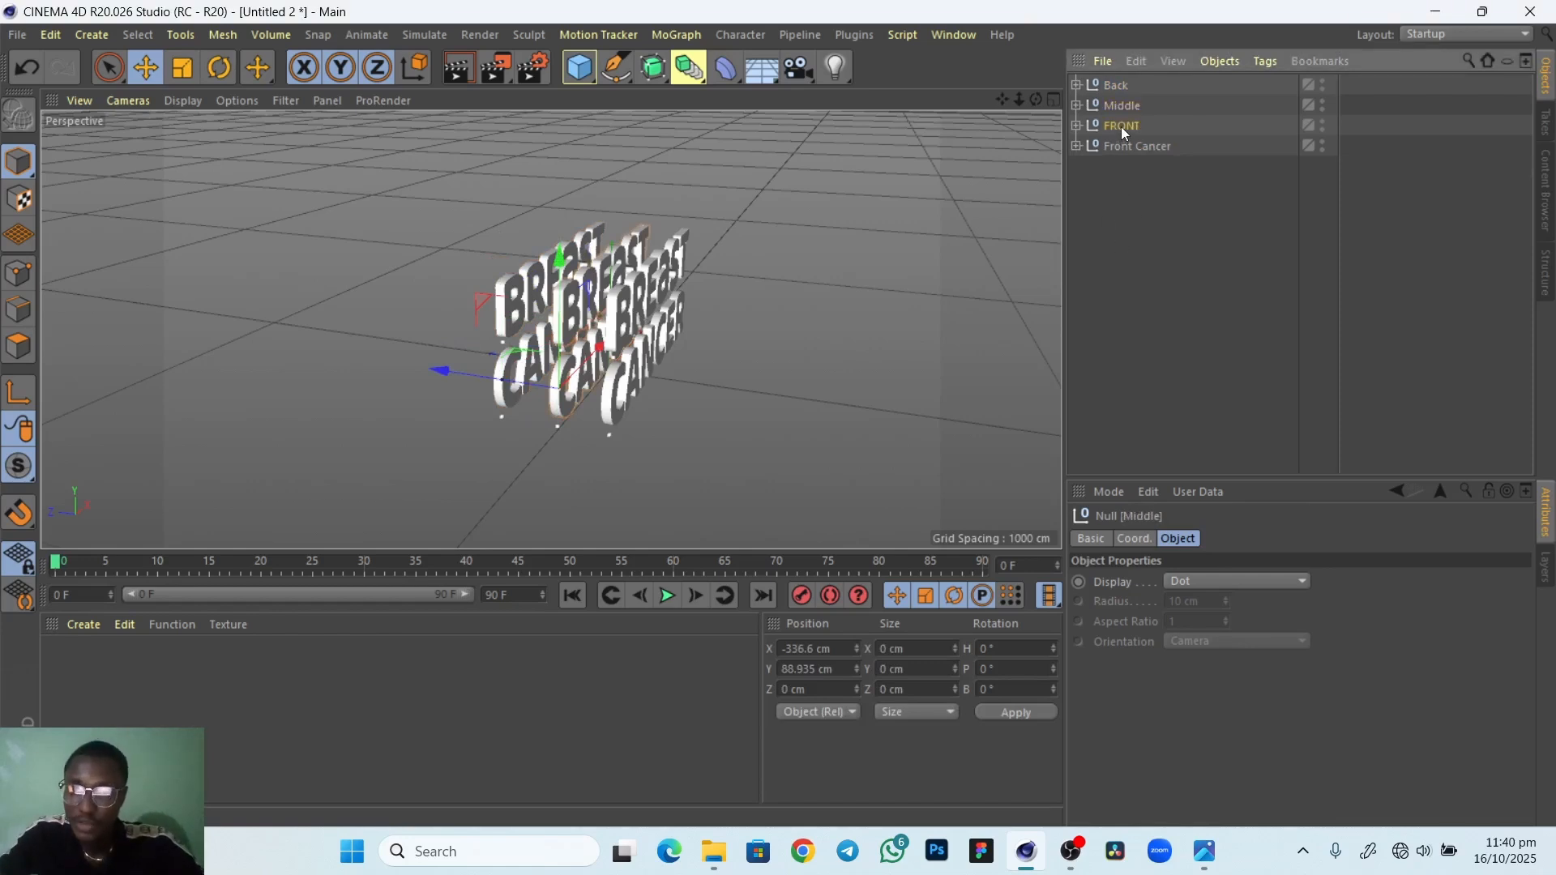
# Group FRONT and Front Cancer under a new null named Front
pyautogui.keyDown('shift'); pyautogui.click(1128, 147); pyautogui.keyUp('shift')
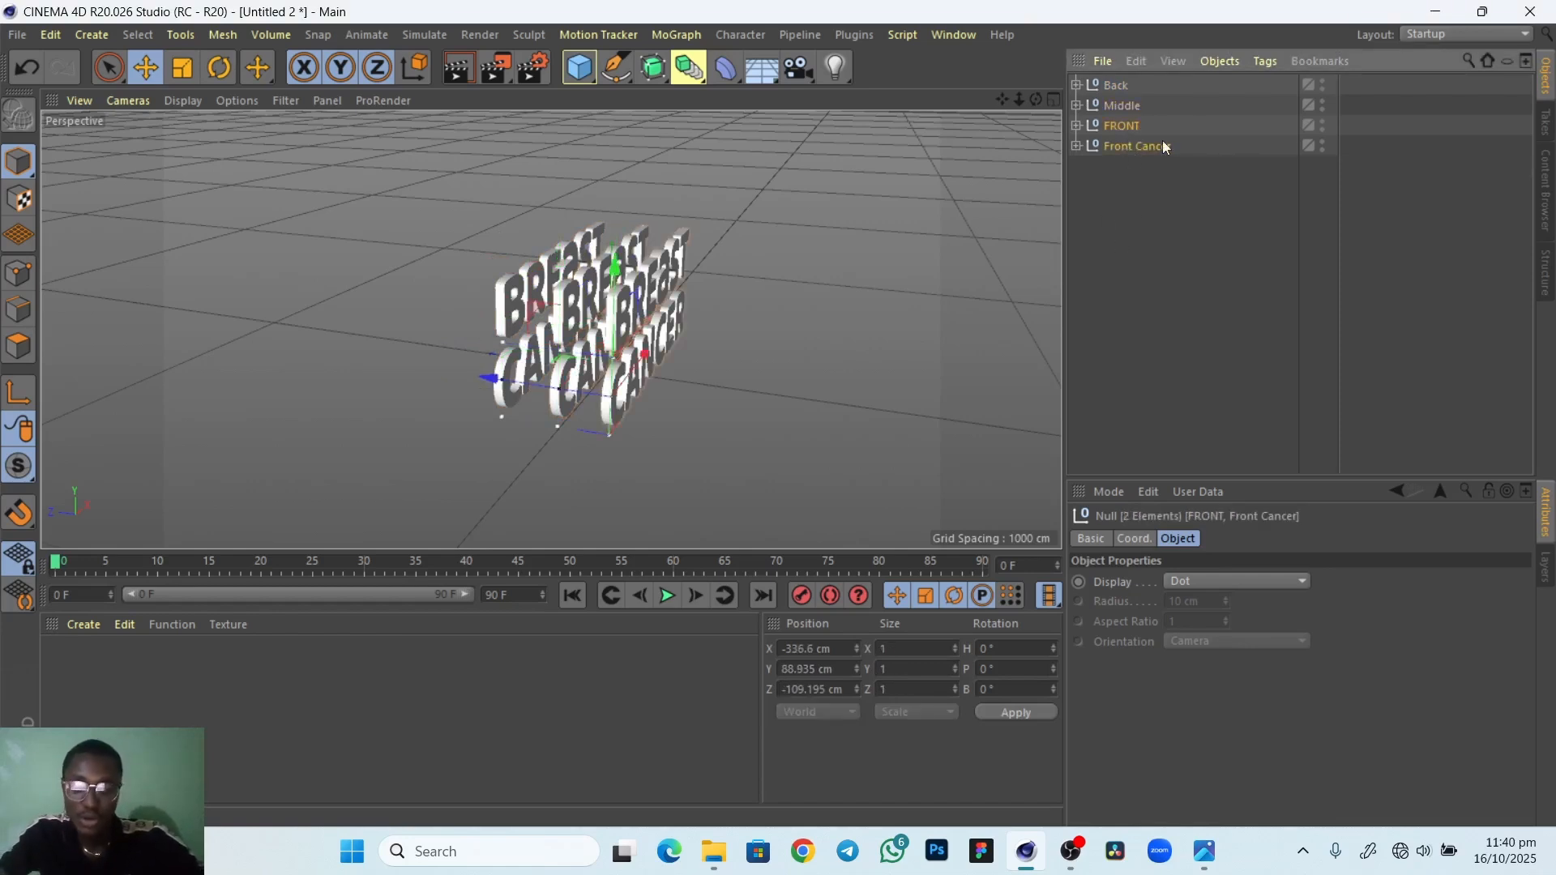
pyautogui.hotkey('alt', 'g')
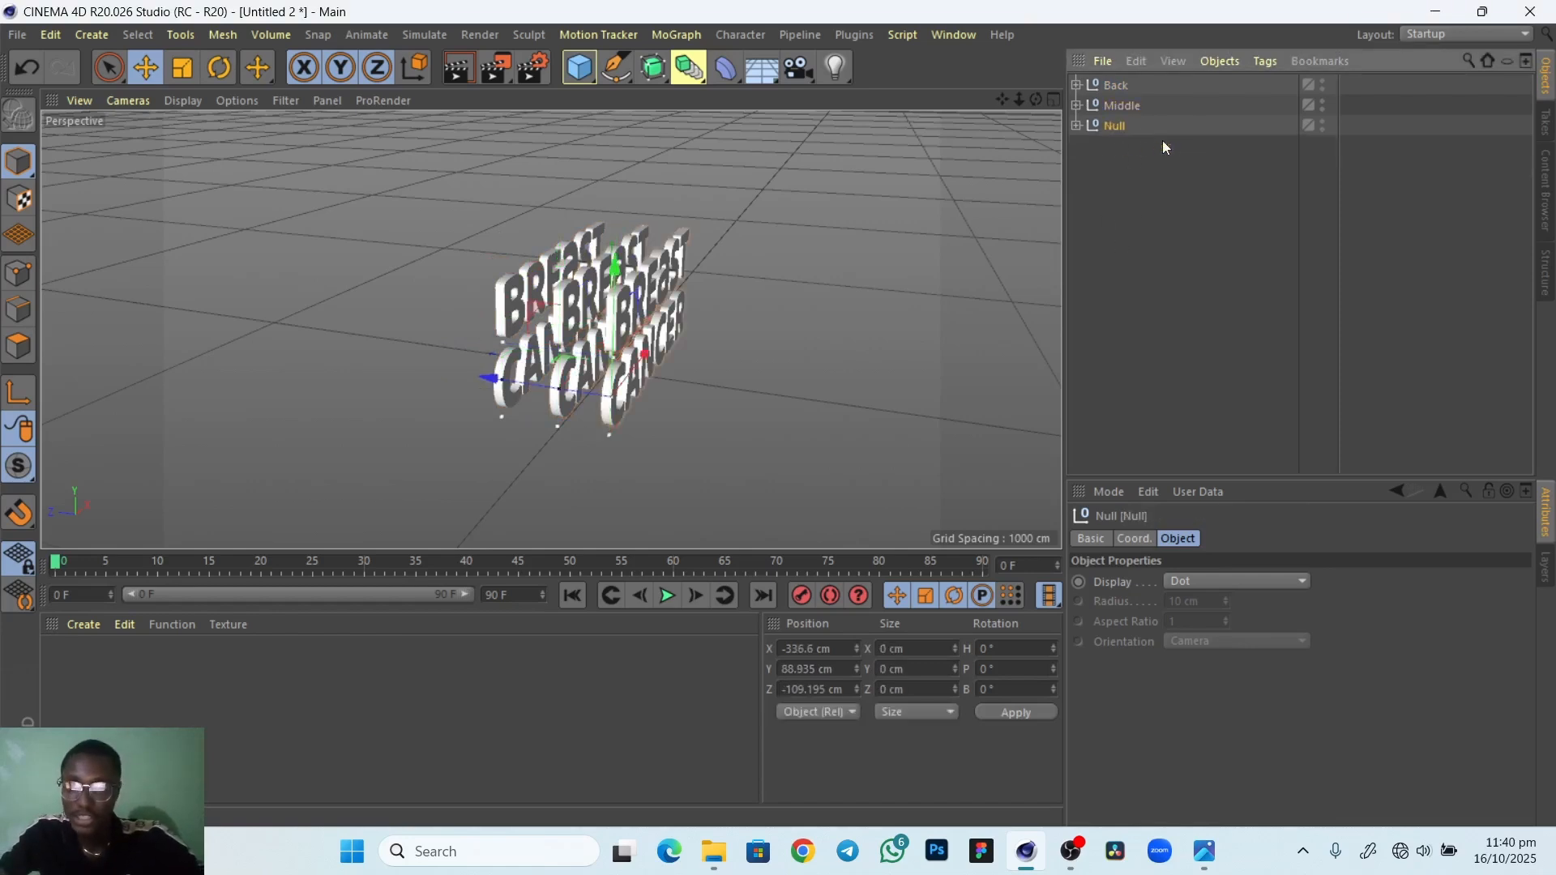
pyautogui.doubleClick(1116, 127)
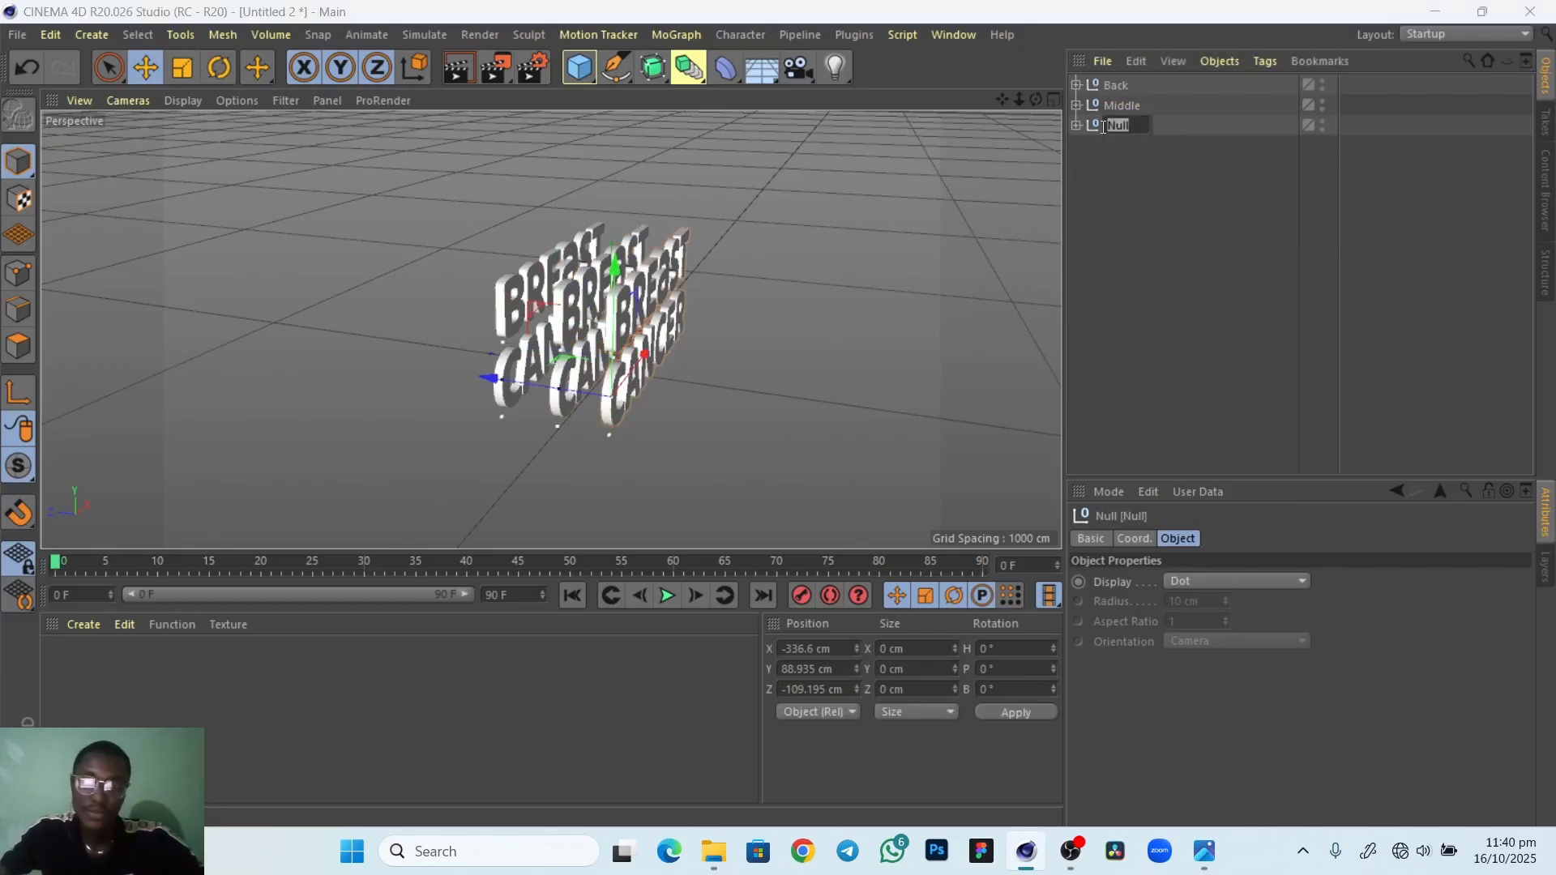
pyautogui.write('Front')
pyautogui.press('Return')
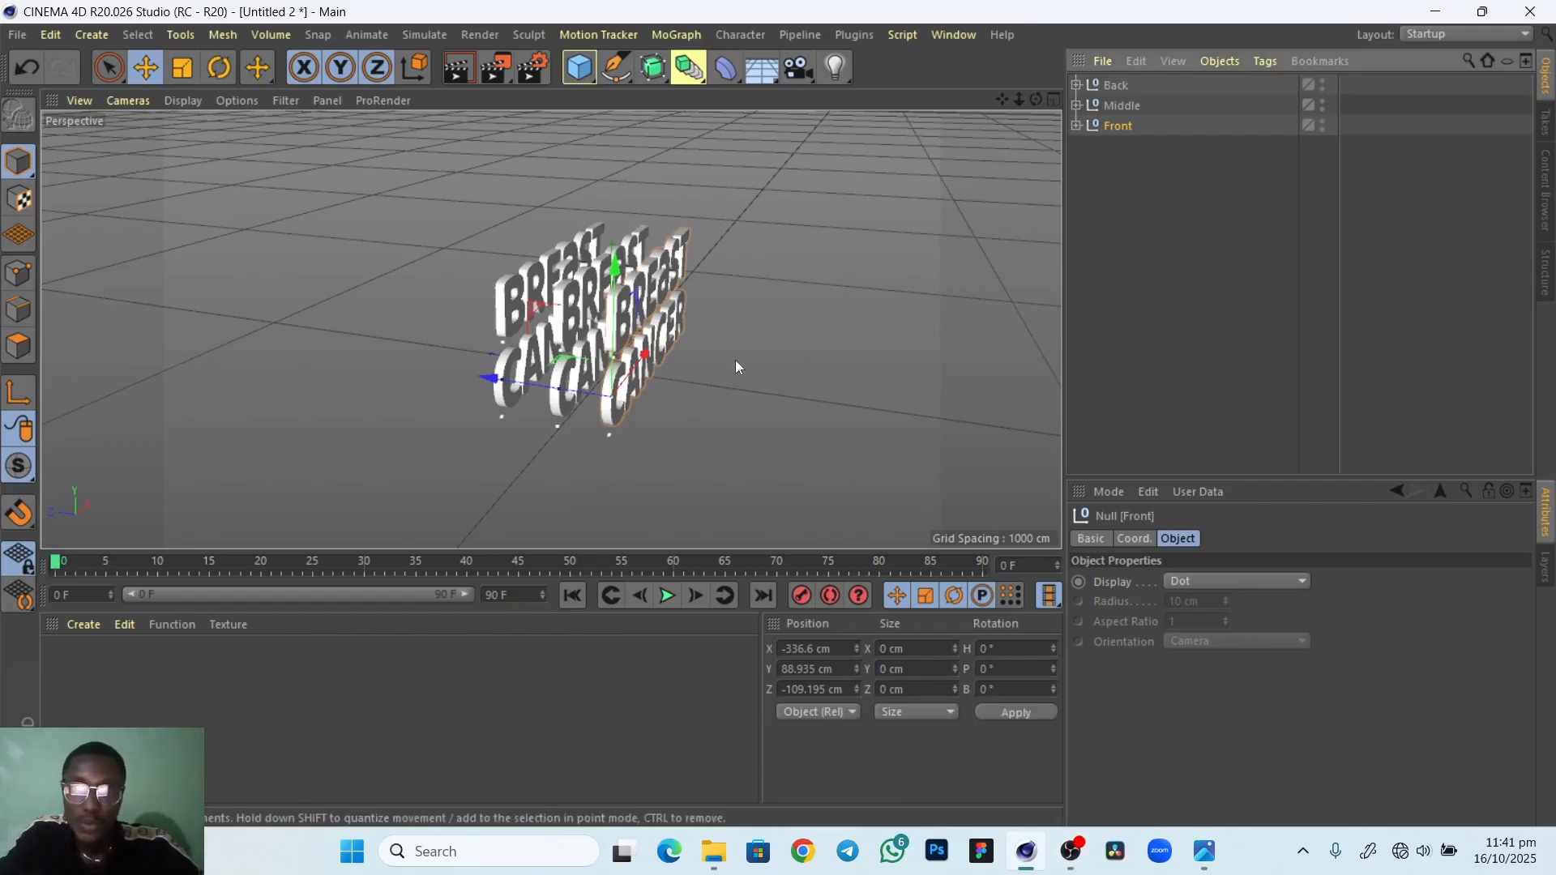
# Select all the extruded letters of both words in the Back group, without their nulls, and set their start cap to Fillet
pyautogui.click(1115, 87)
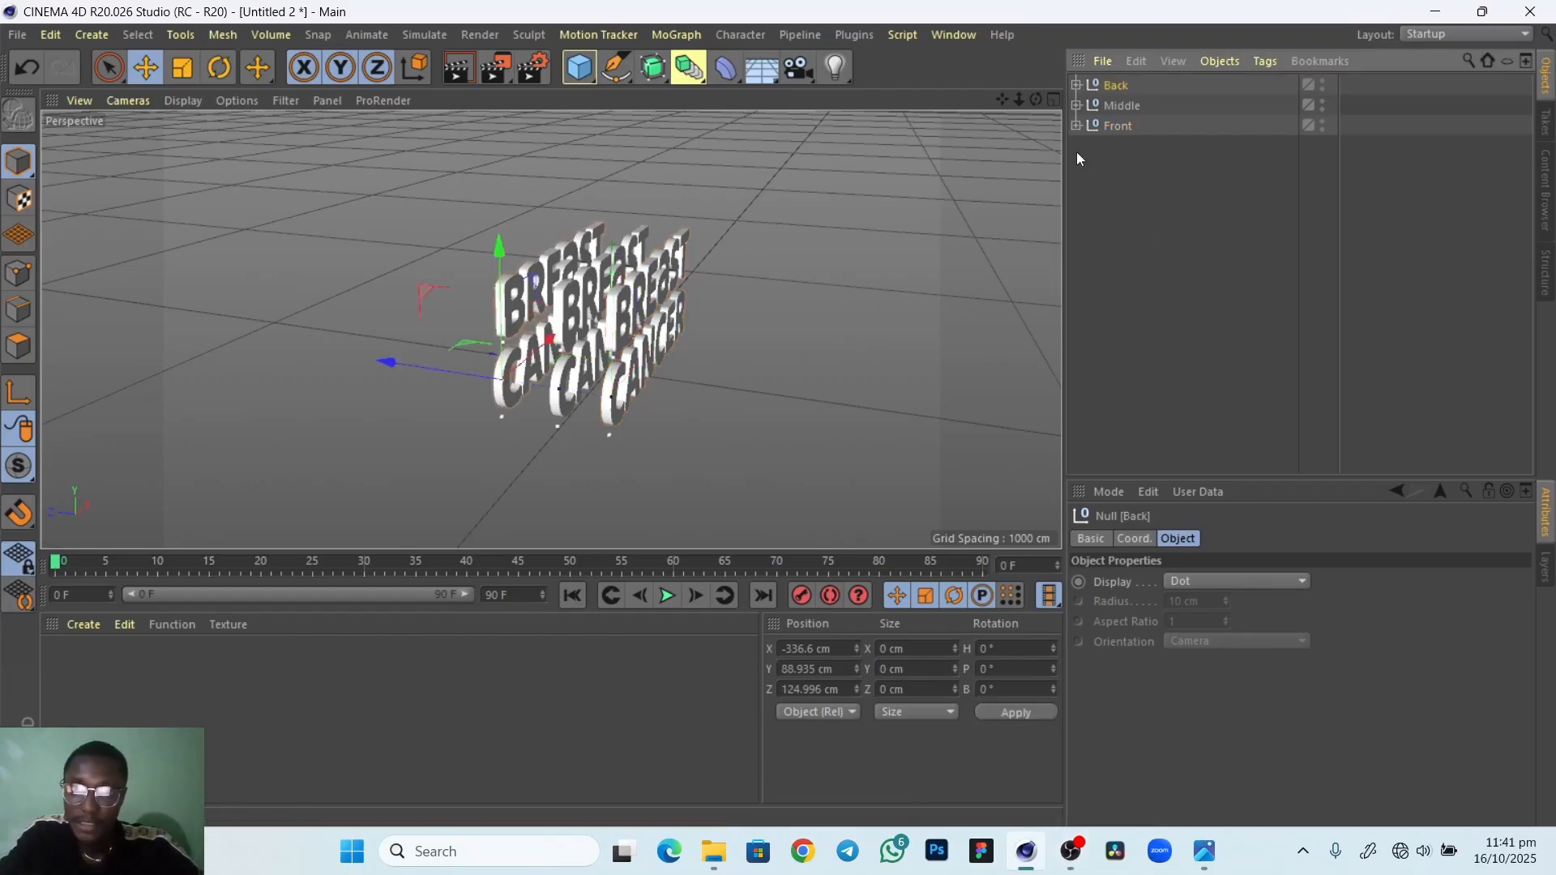
pyautogui.click(1077, 85)
pyautogui.click(1088, 105)
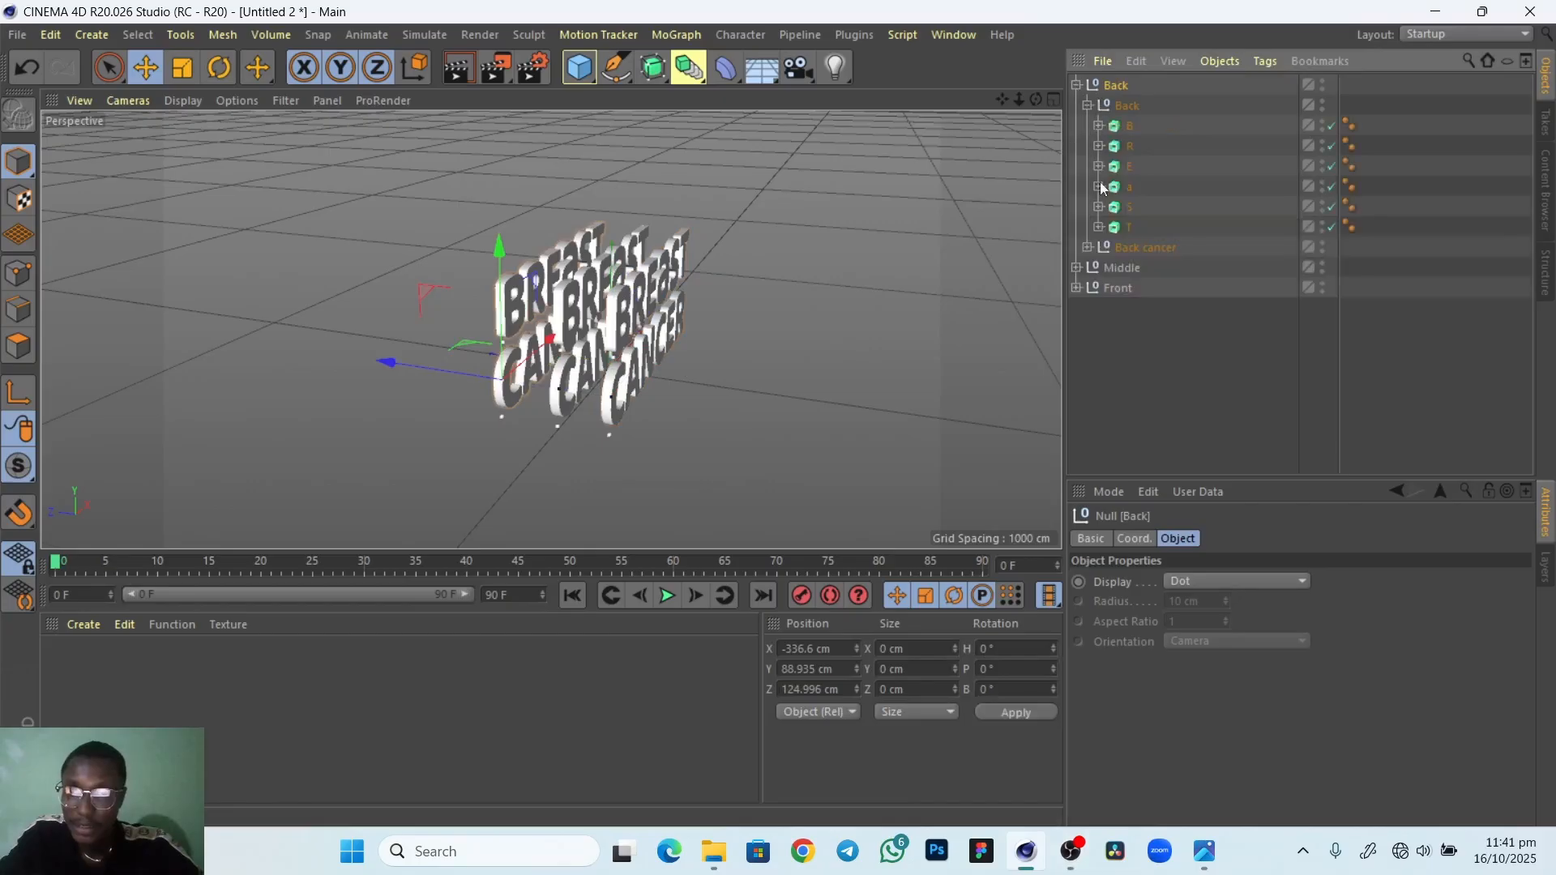
pyautogui.click(1088, 248)
pyautogui.click(1123, 128)
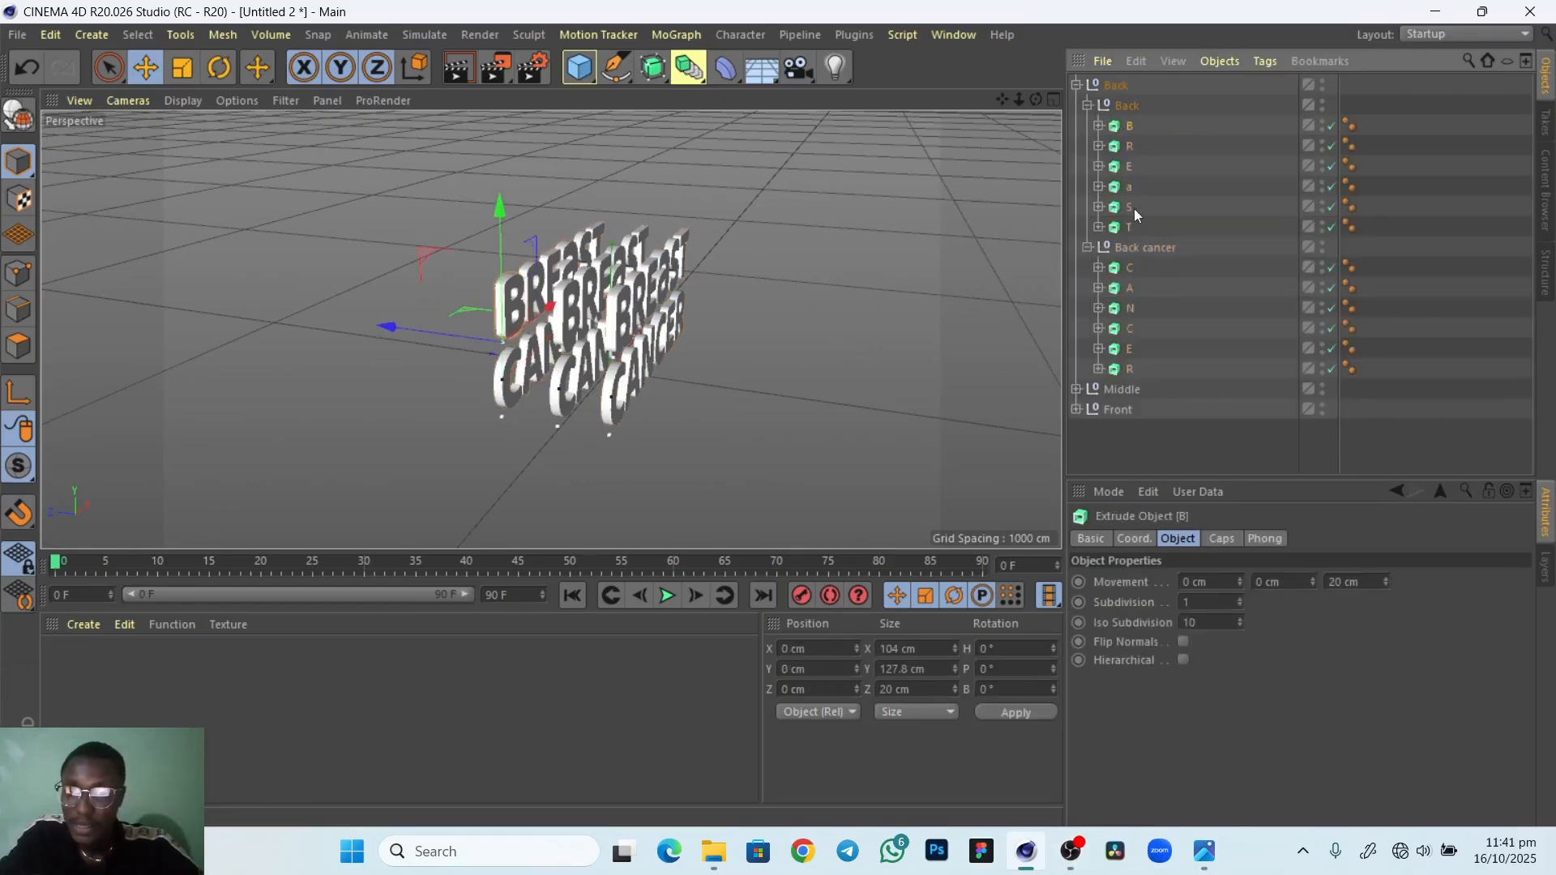
pyautogui.keyDown('shift'); pyautogui.click(1118, 228); pyautogui.keyUp('shift')
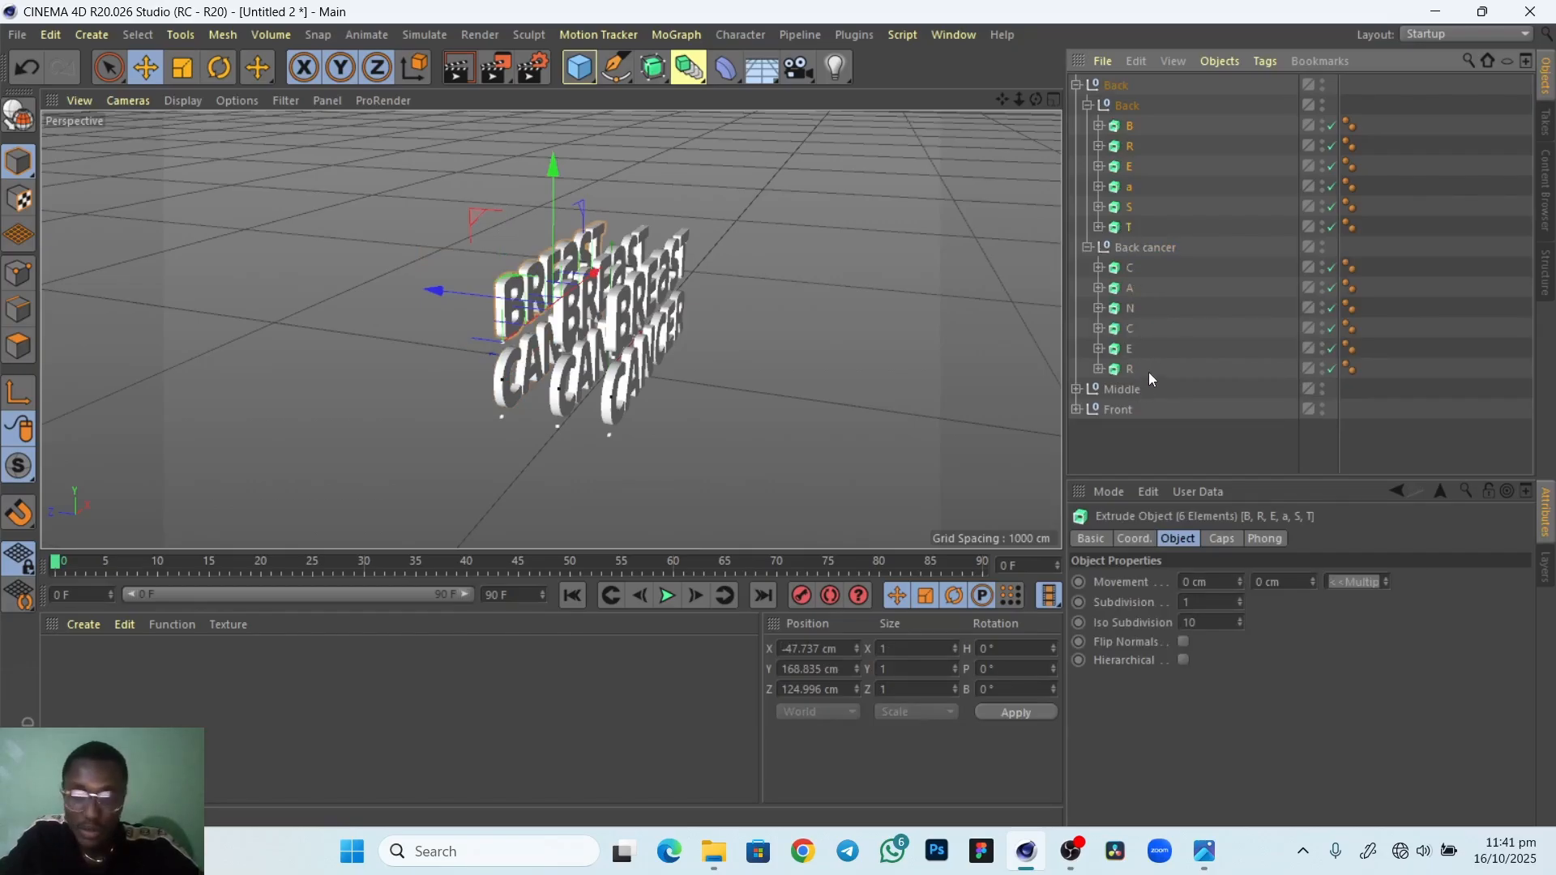
pyautogui.keyDown('shift'); pyautogui.click(1128, 370); pyautogui.keyUp('shift')
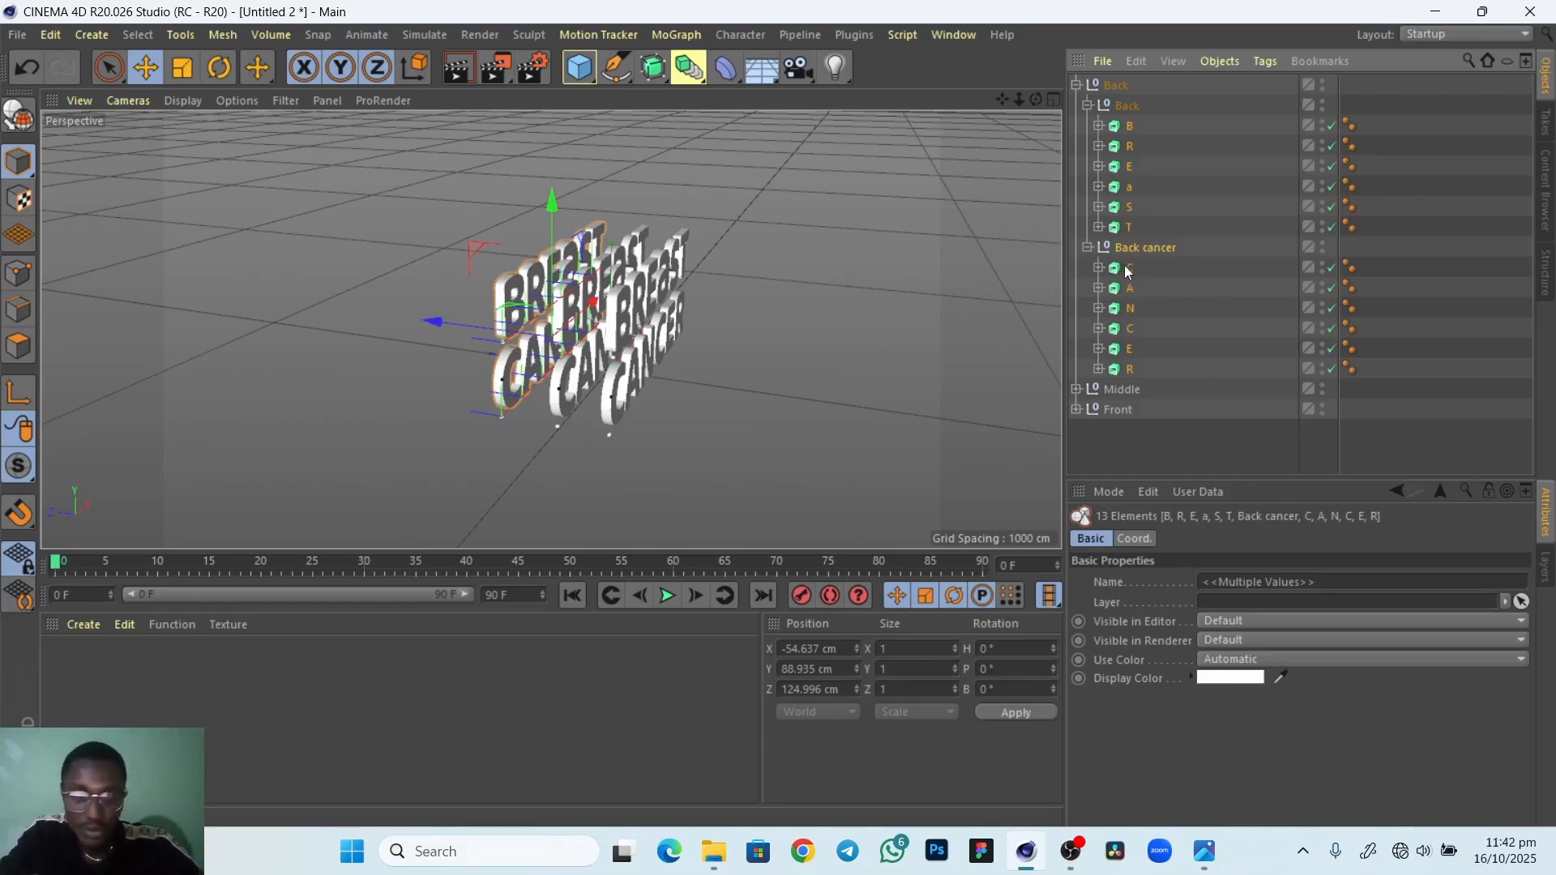
pyautogui.keyDown('ctrl'); pyautogui.click(1145, 248); pyautogui.keyUp('ctrl')
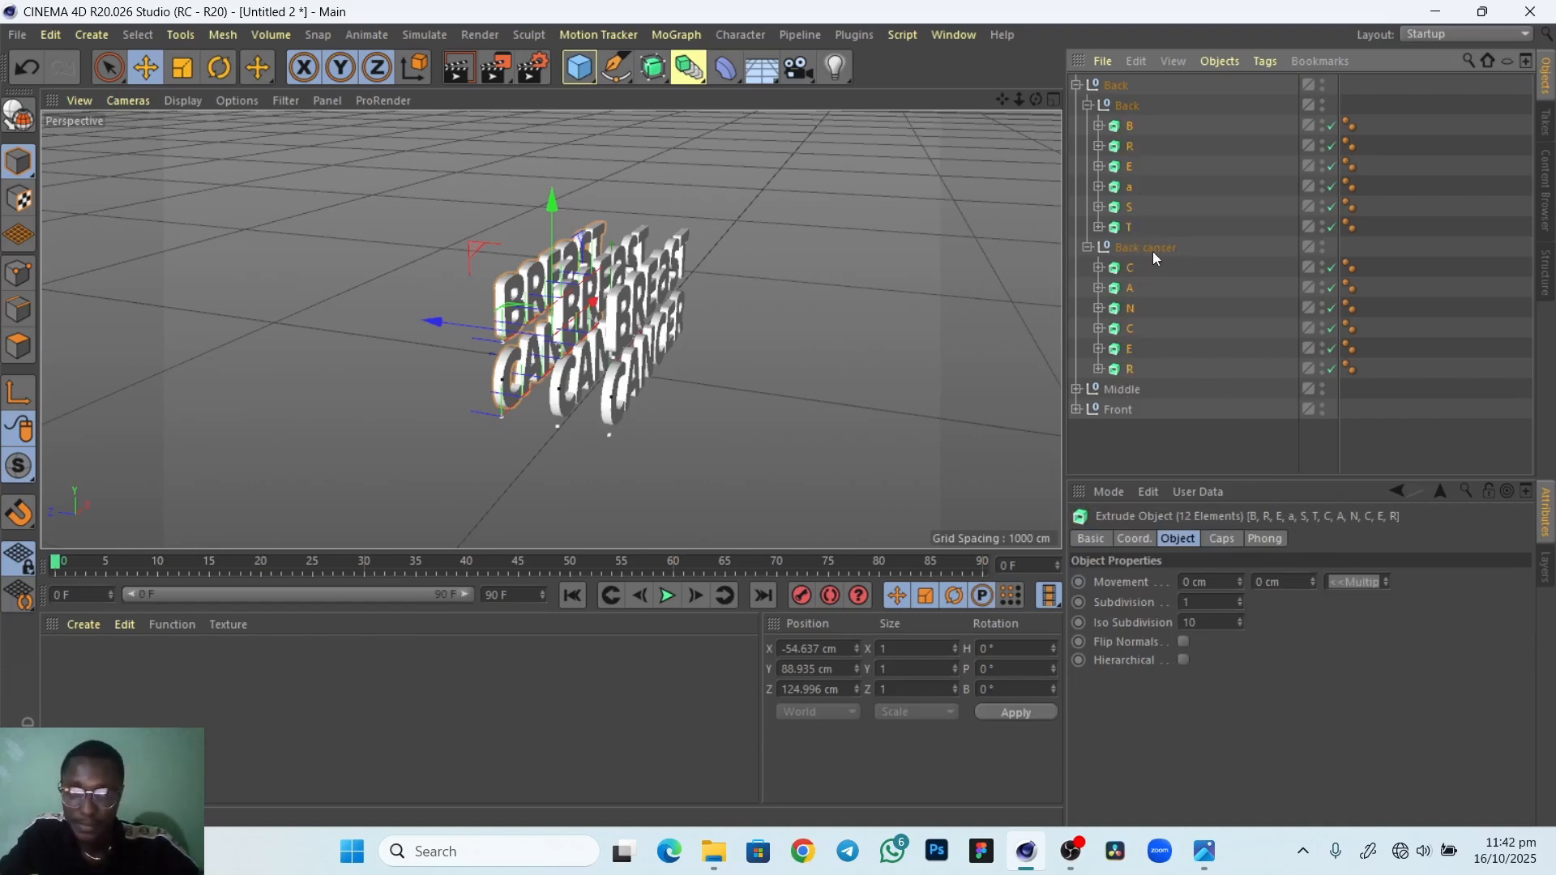
pyautogui.click(1222, 539)
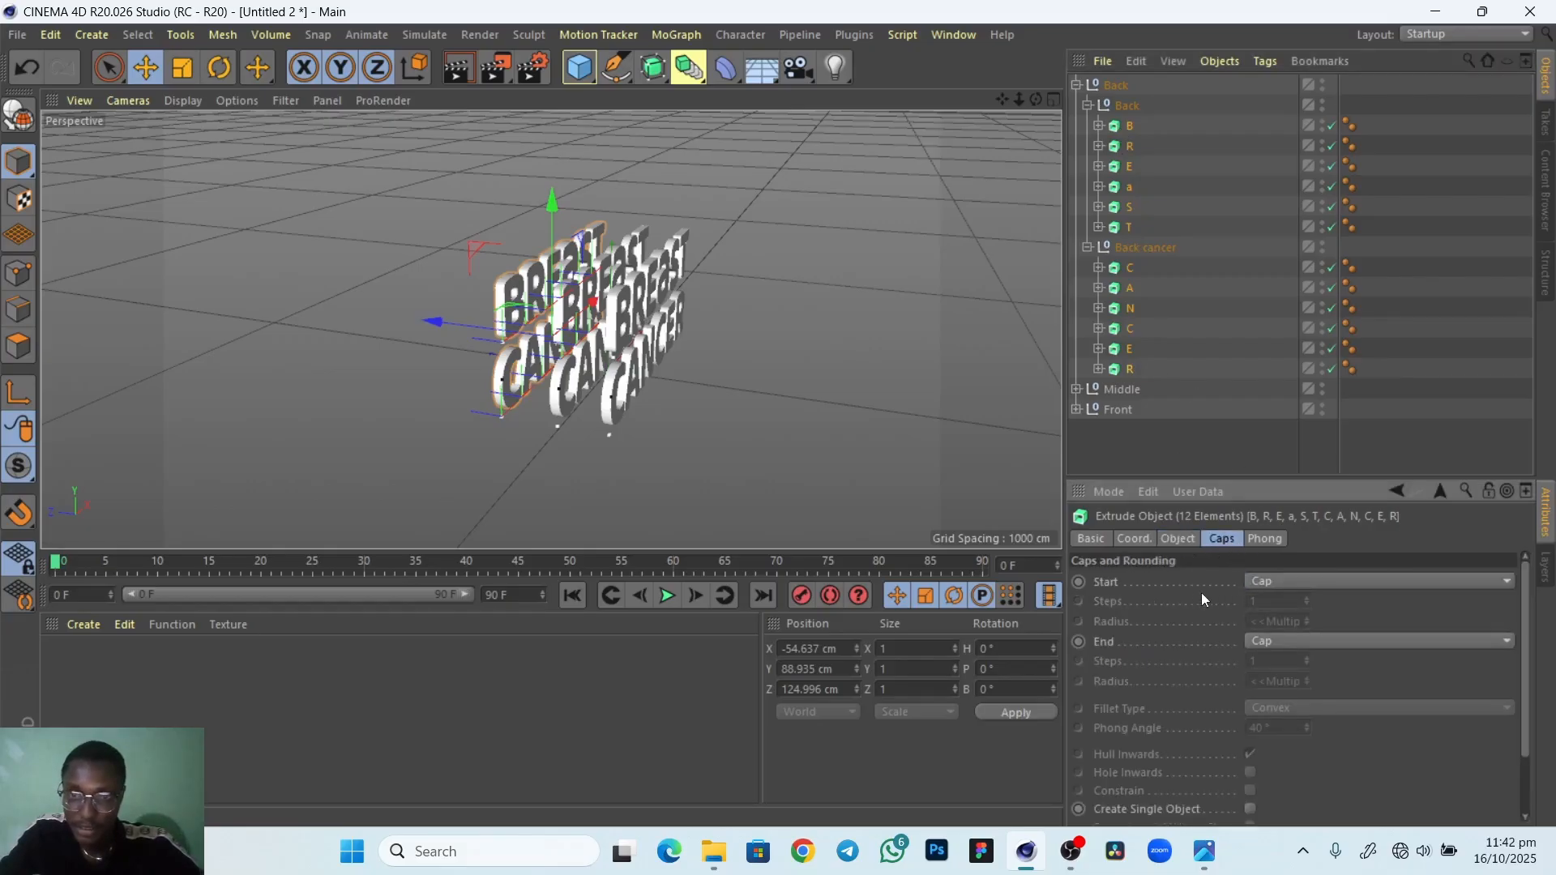
pyautogui.click(1343, 581)
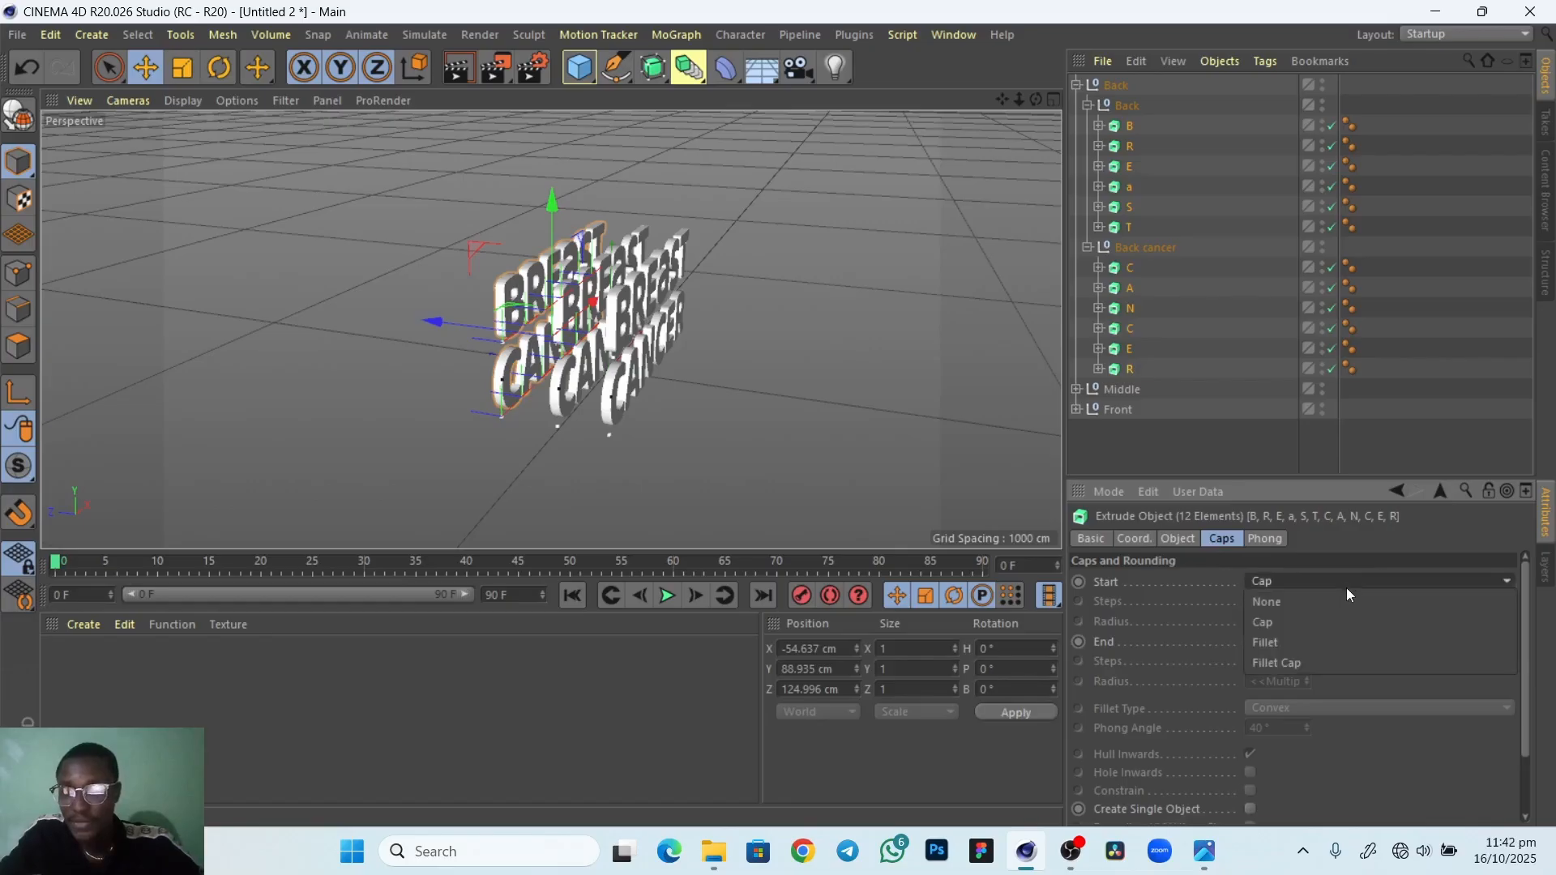
pyautogui.click(1298, 644)
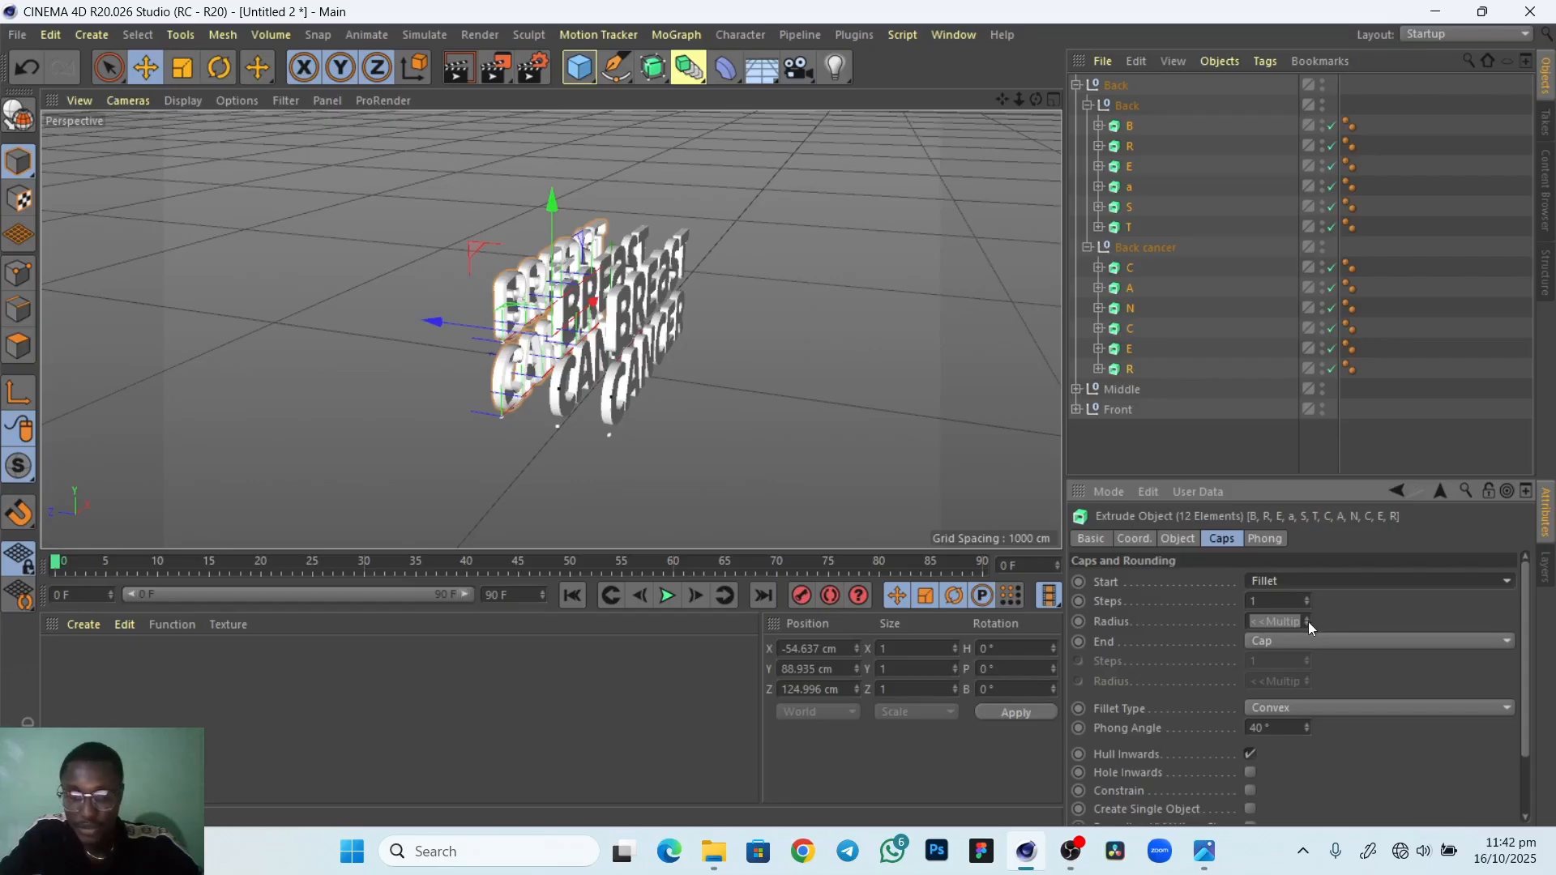
# Set the start fillet radius of the back letters to 20 cm
pyautogui.write('1')
pyautogui.press('Return')
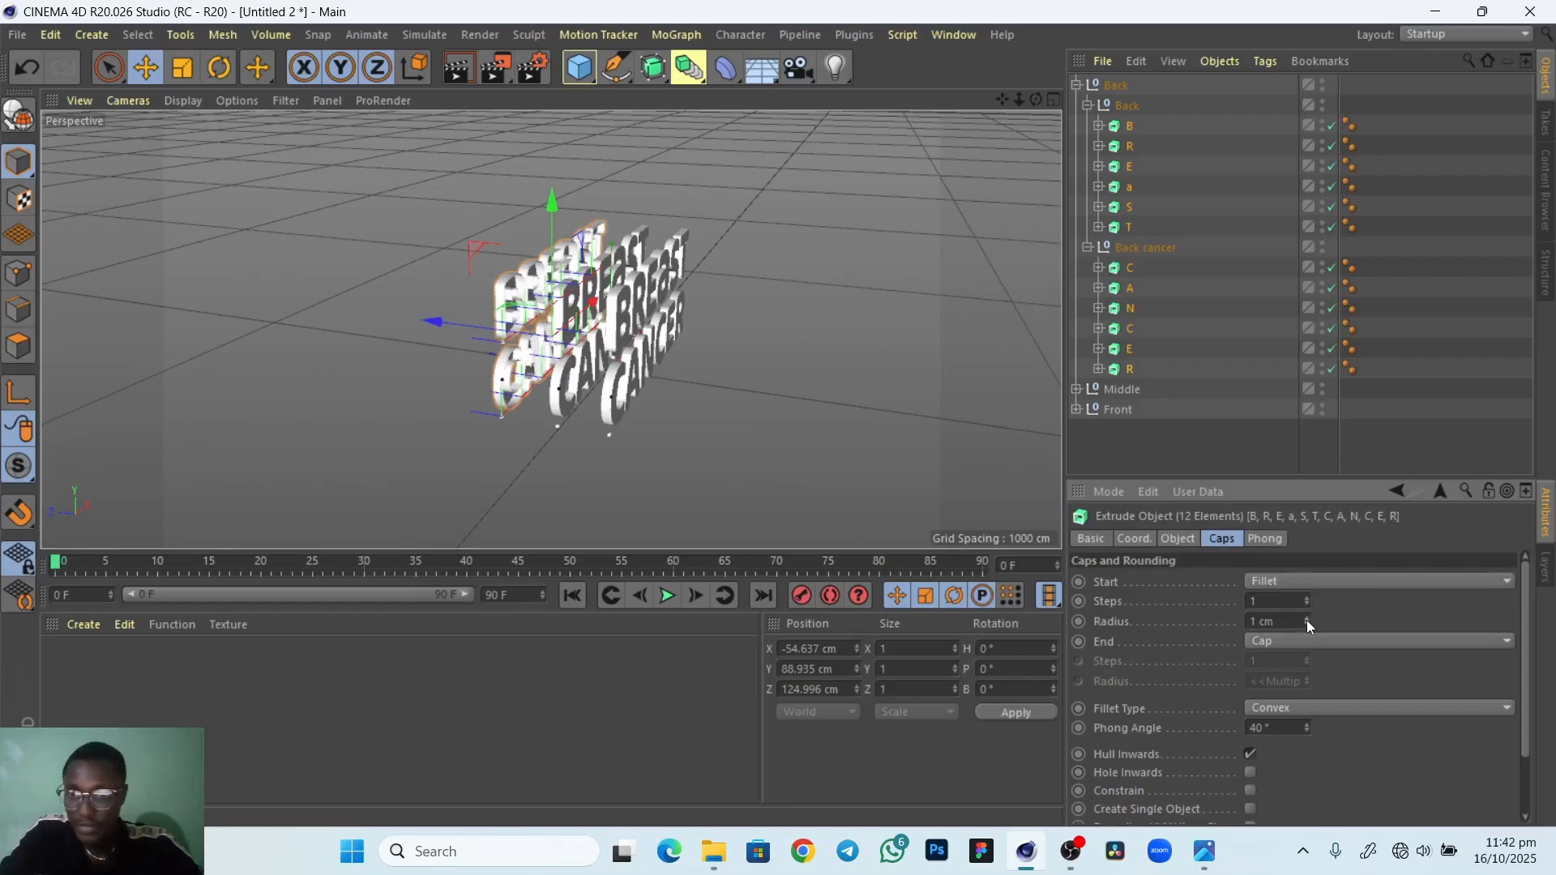
pyautogui.click(1307, 619)
pyautogui.click(1306, 619)
pyautogui.moveTo(1275, 622); pyautogui.dragTo(1179, 590)
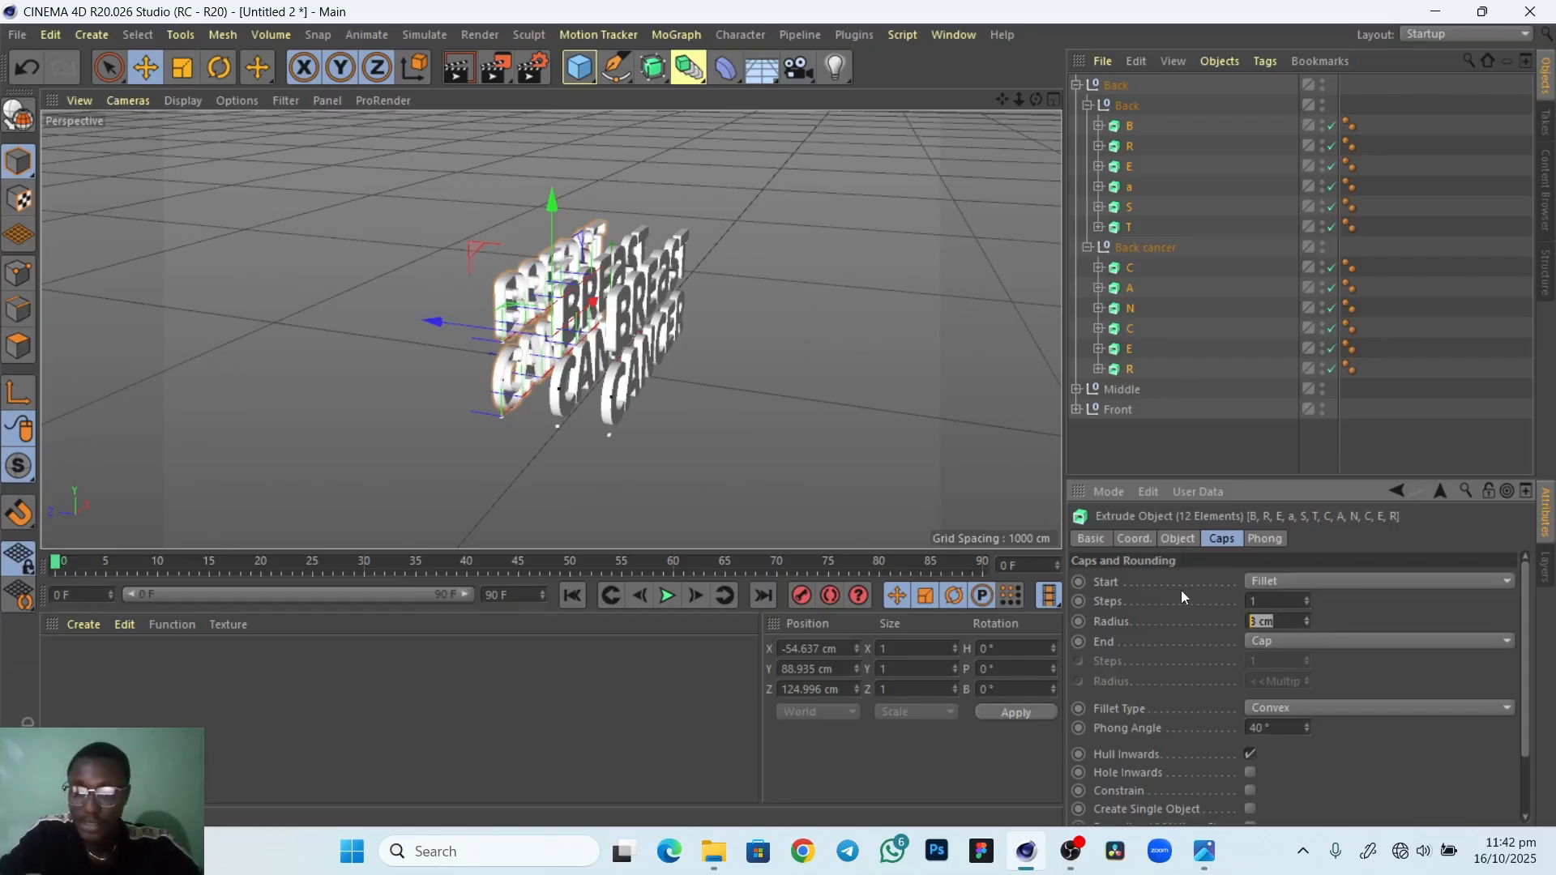
pyautogui.write('20')
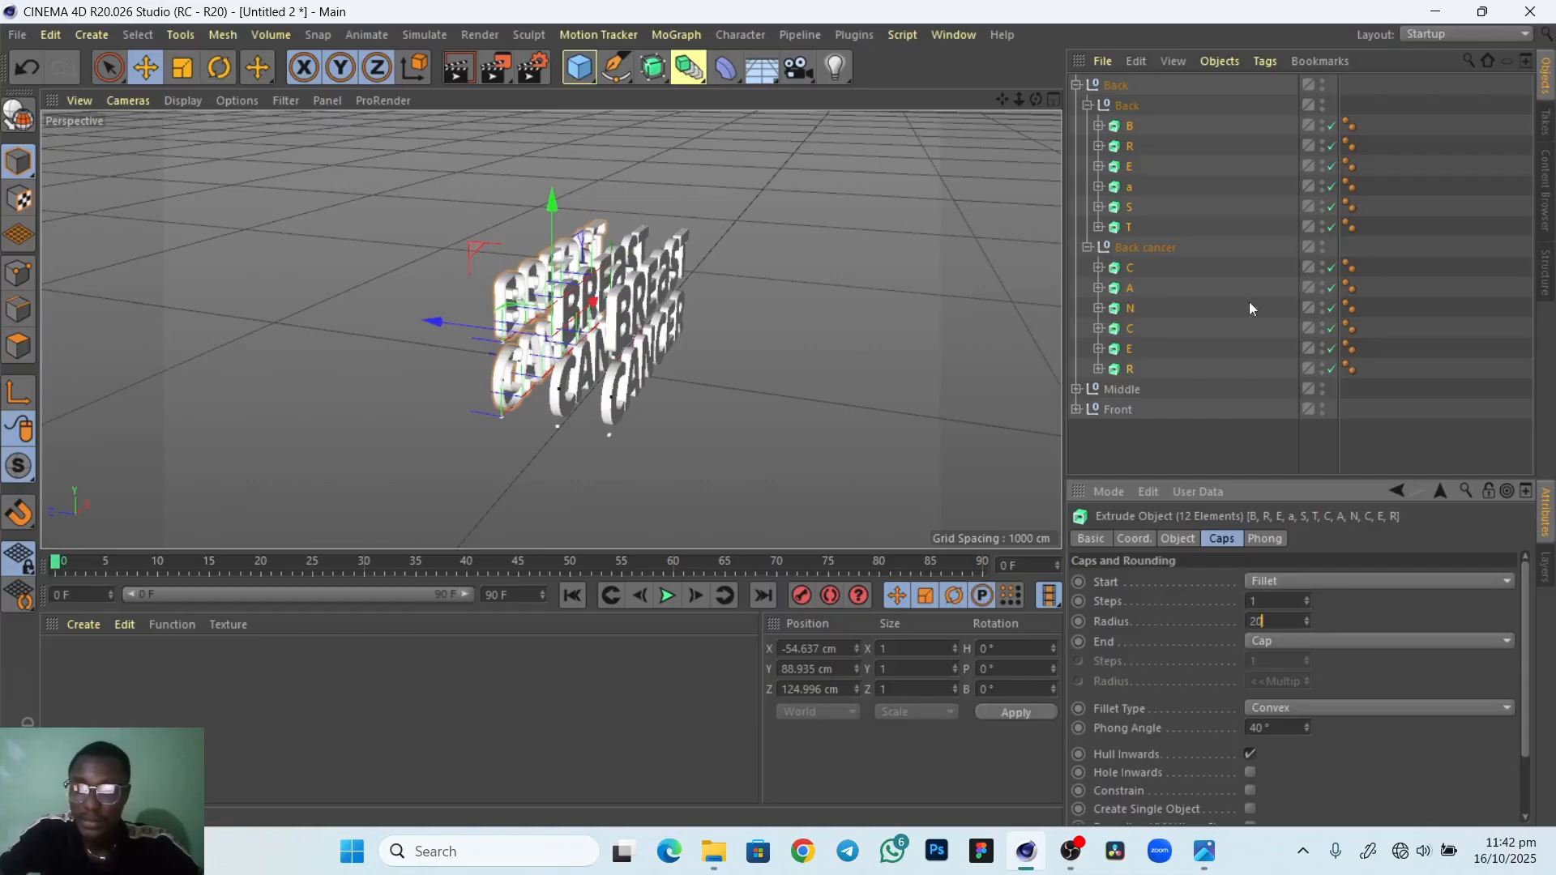
# Set the end cap of the back letters to Fillet Cap, deselect them and inspect the rounded lettering up close
pyautogui.click(1305, 644)
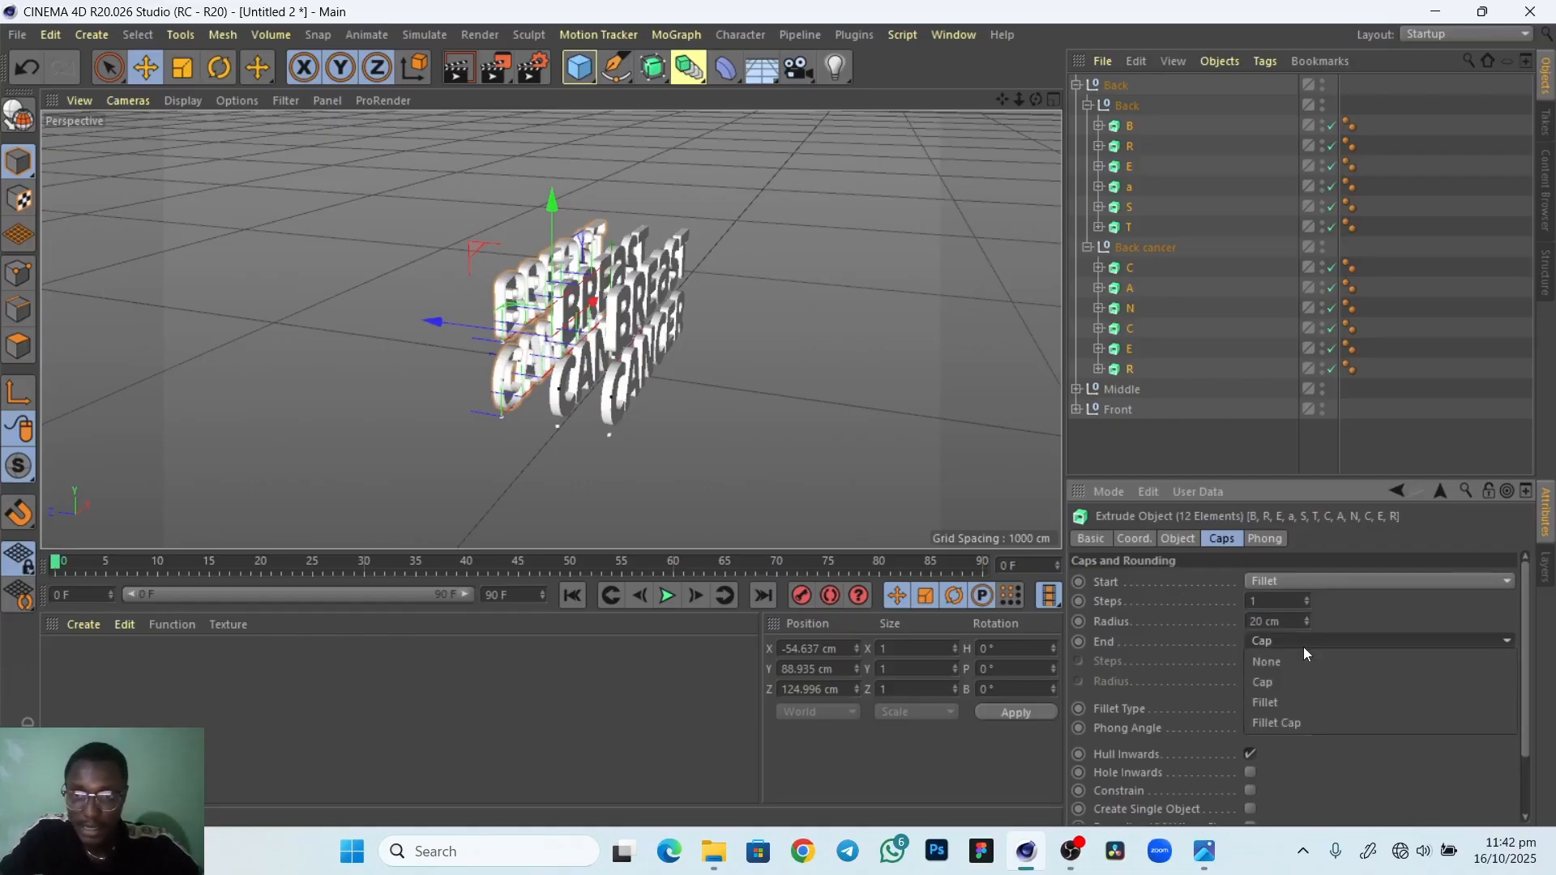
pyautogui.click(1290, 723)
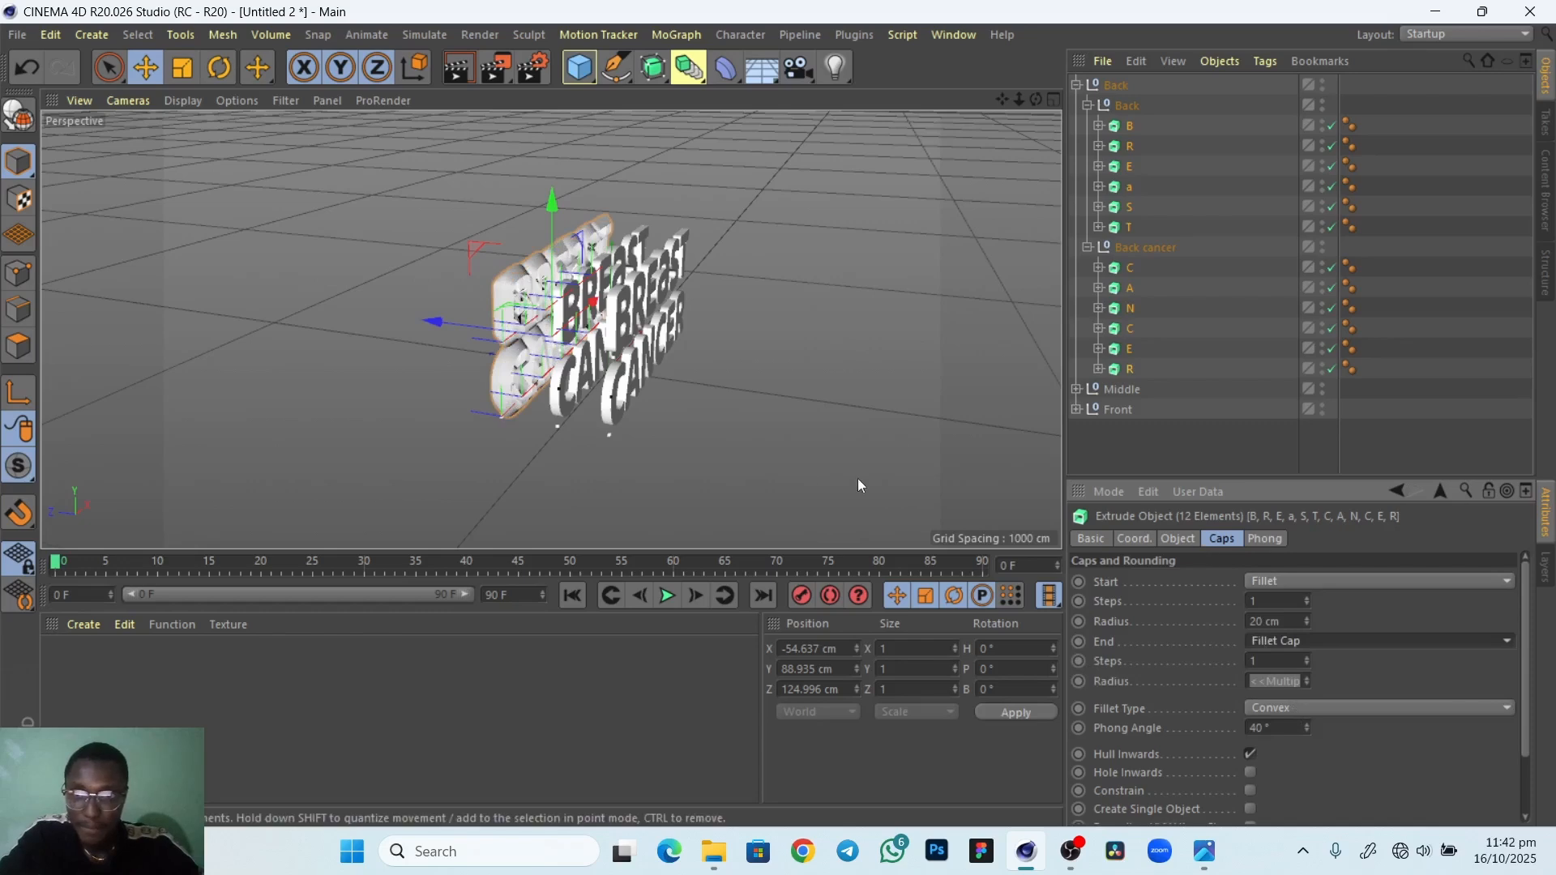
pyautogui.click(708, 437)
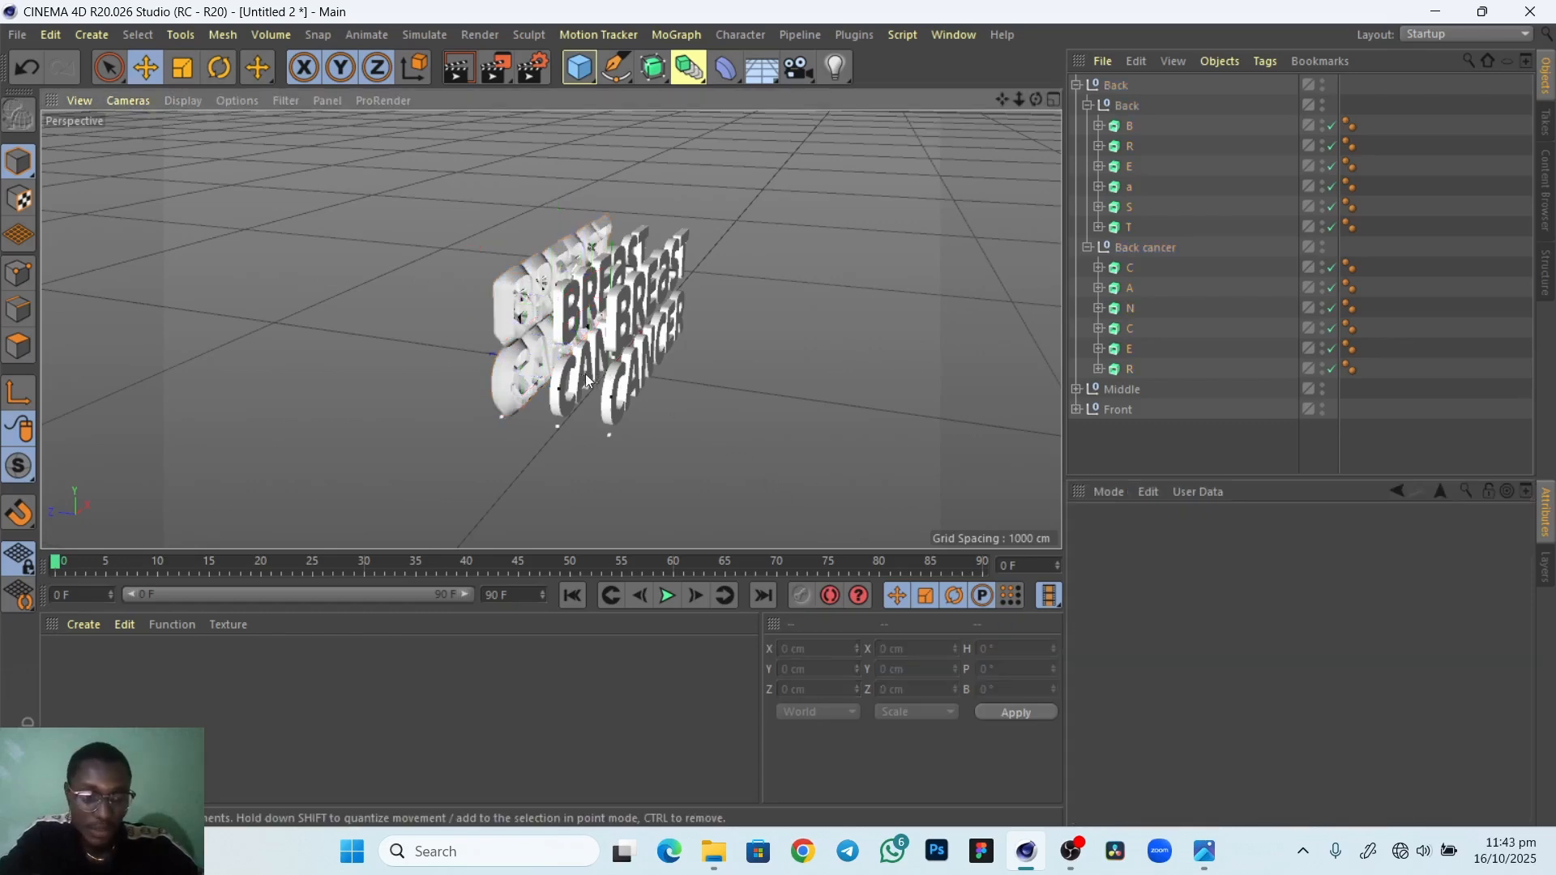
pyautogui.rightClick(607, 381)
pyautogui.keyDown('alt'); pyautogui.moveTo(605, 375); pyautogui.dragTo(649, 389, button='right'); pyautogui.keyUp('alt')
pyautogui.keyDown('alt'); pyautogui.moveTo(630, 475); pyautogui.dragTo(473, 271); pyautogui.keyUp('alt')
pyautogui.keyDown('alt'); pyautogui.moveTo(586, 406); pyautogui.dragTo(533, 305); pyautogui.keyUp('alt')
pyautogui.keyDown('alt'); pyautogui.moveTo(547, 427); pyautogui.dragTo(624, 449); pyautogui.keyUp('alt')
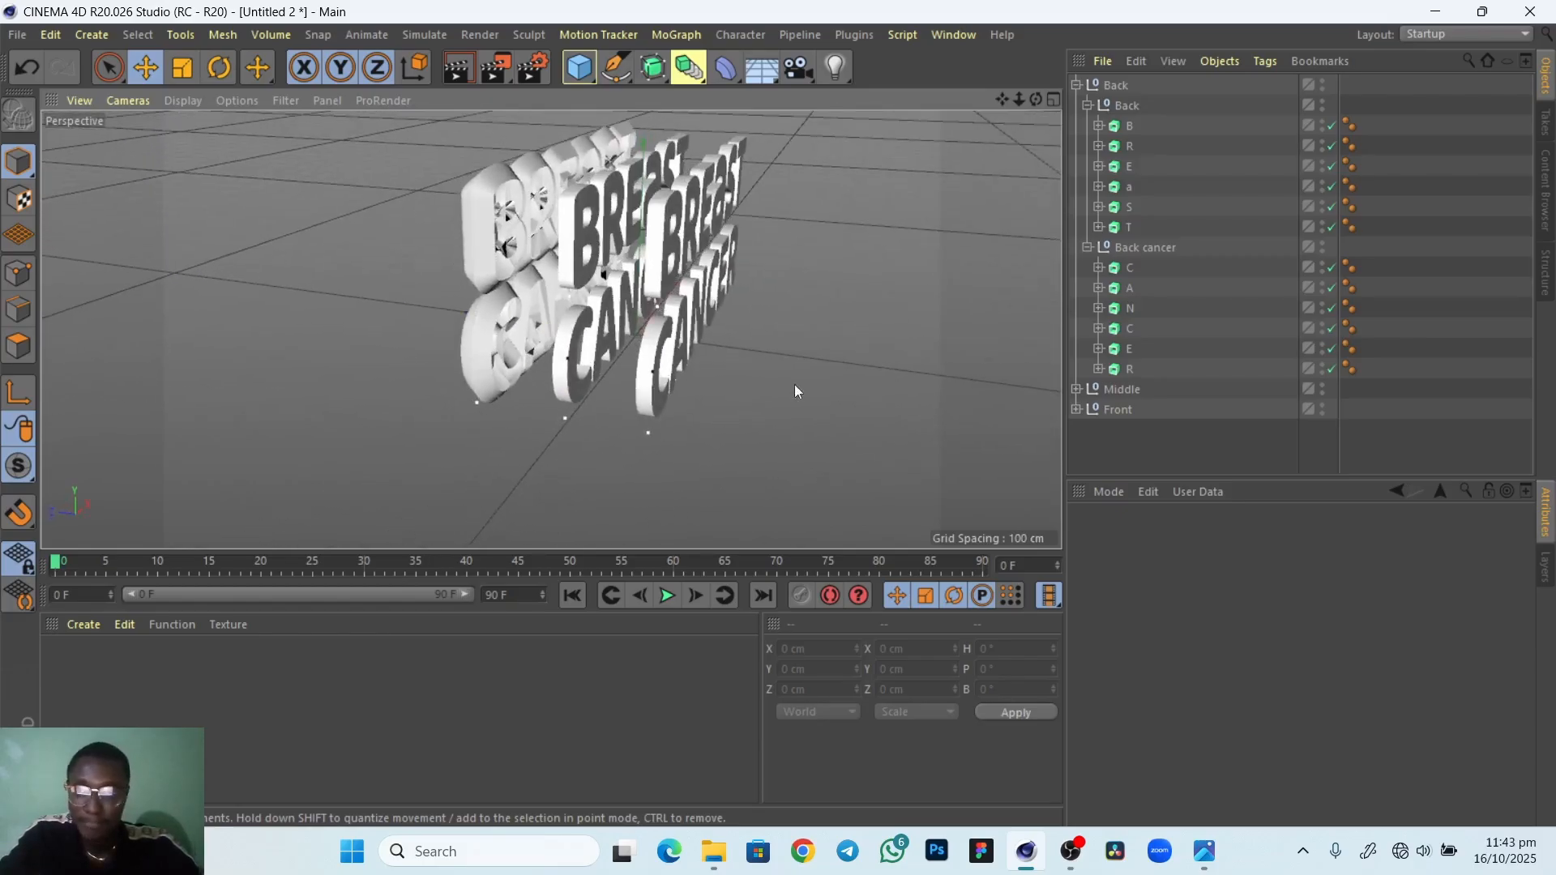
# Collapse the Back group and its two word subgroups in the object hierarchy
pyautogui.click(1130, 128)
pyautogui.click(1087, 105)
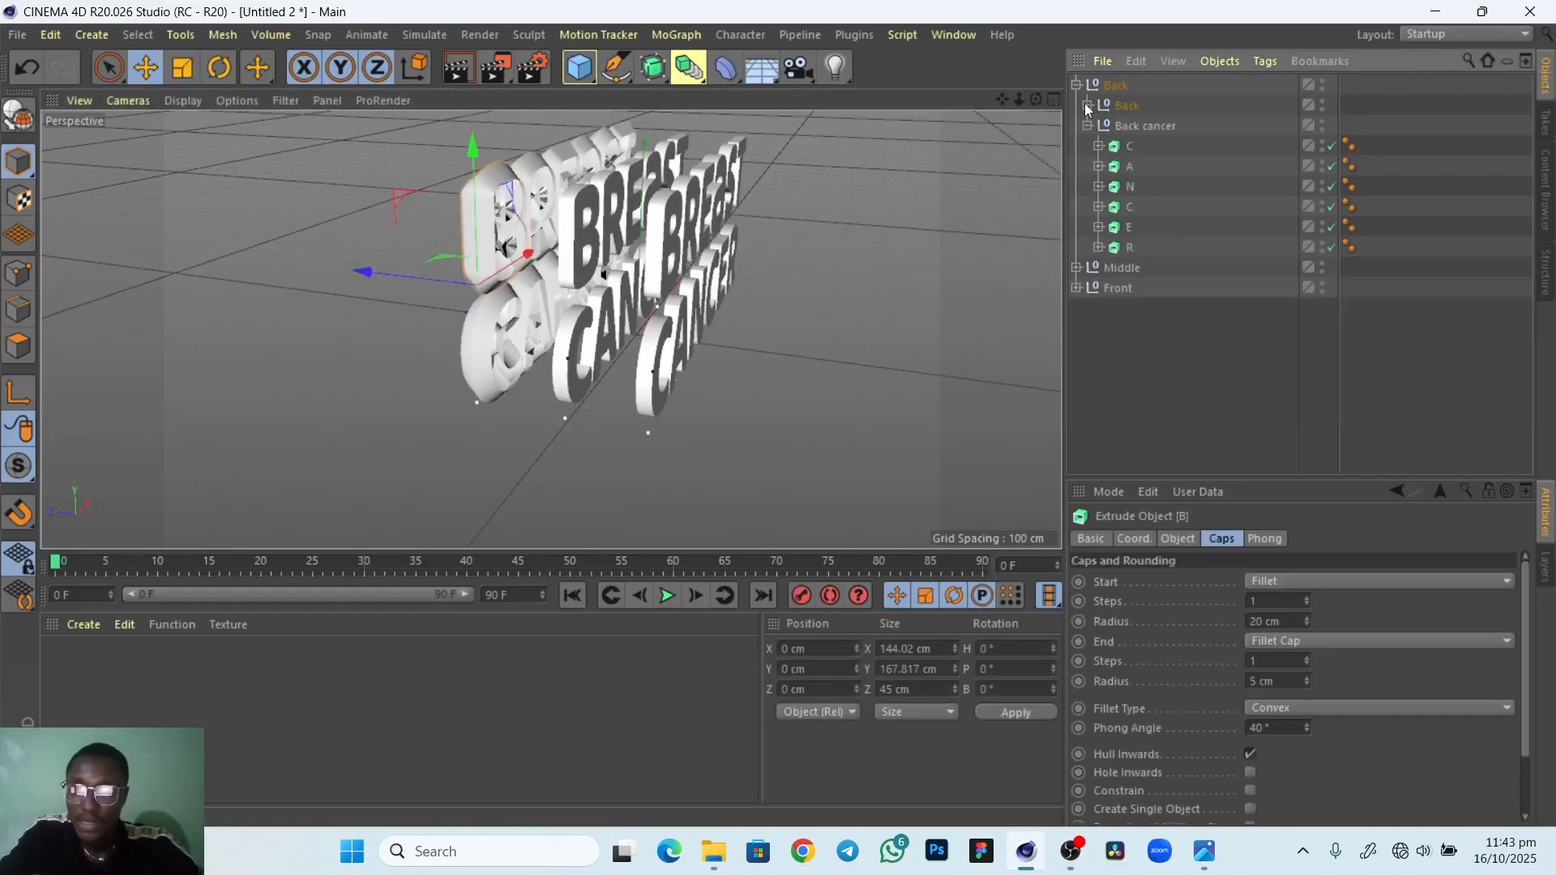
pyautogui.click(1088, 126)
pyautogui.click(1076, 85)
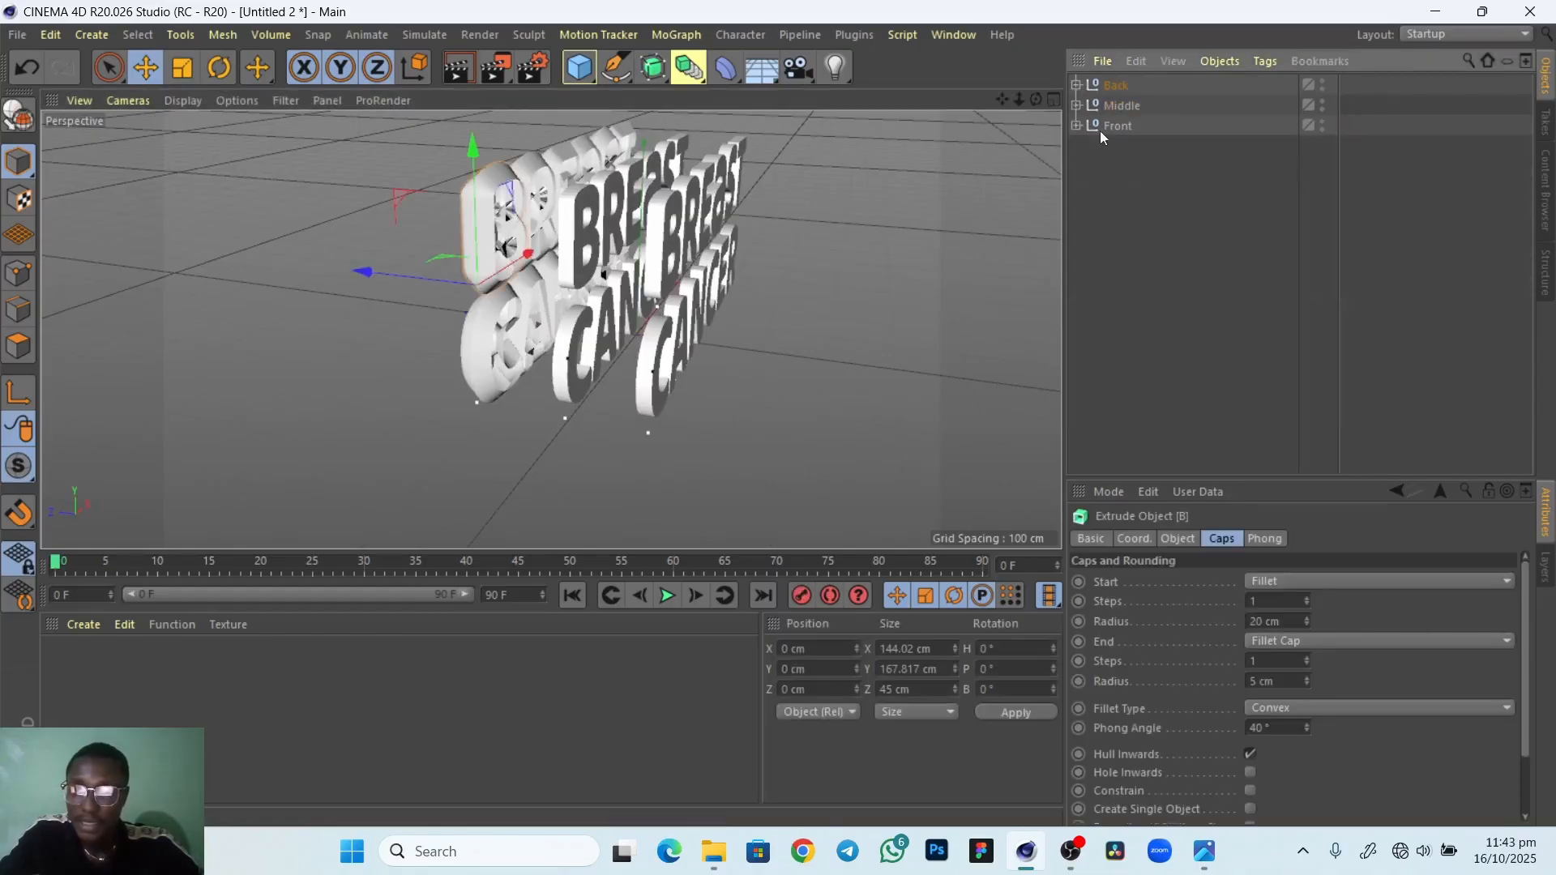
# Select all the extruded letters of both words in the Middle group and give them a Fillet Cap start with 4 steps
pyautogui.click(1077, 105)
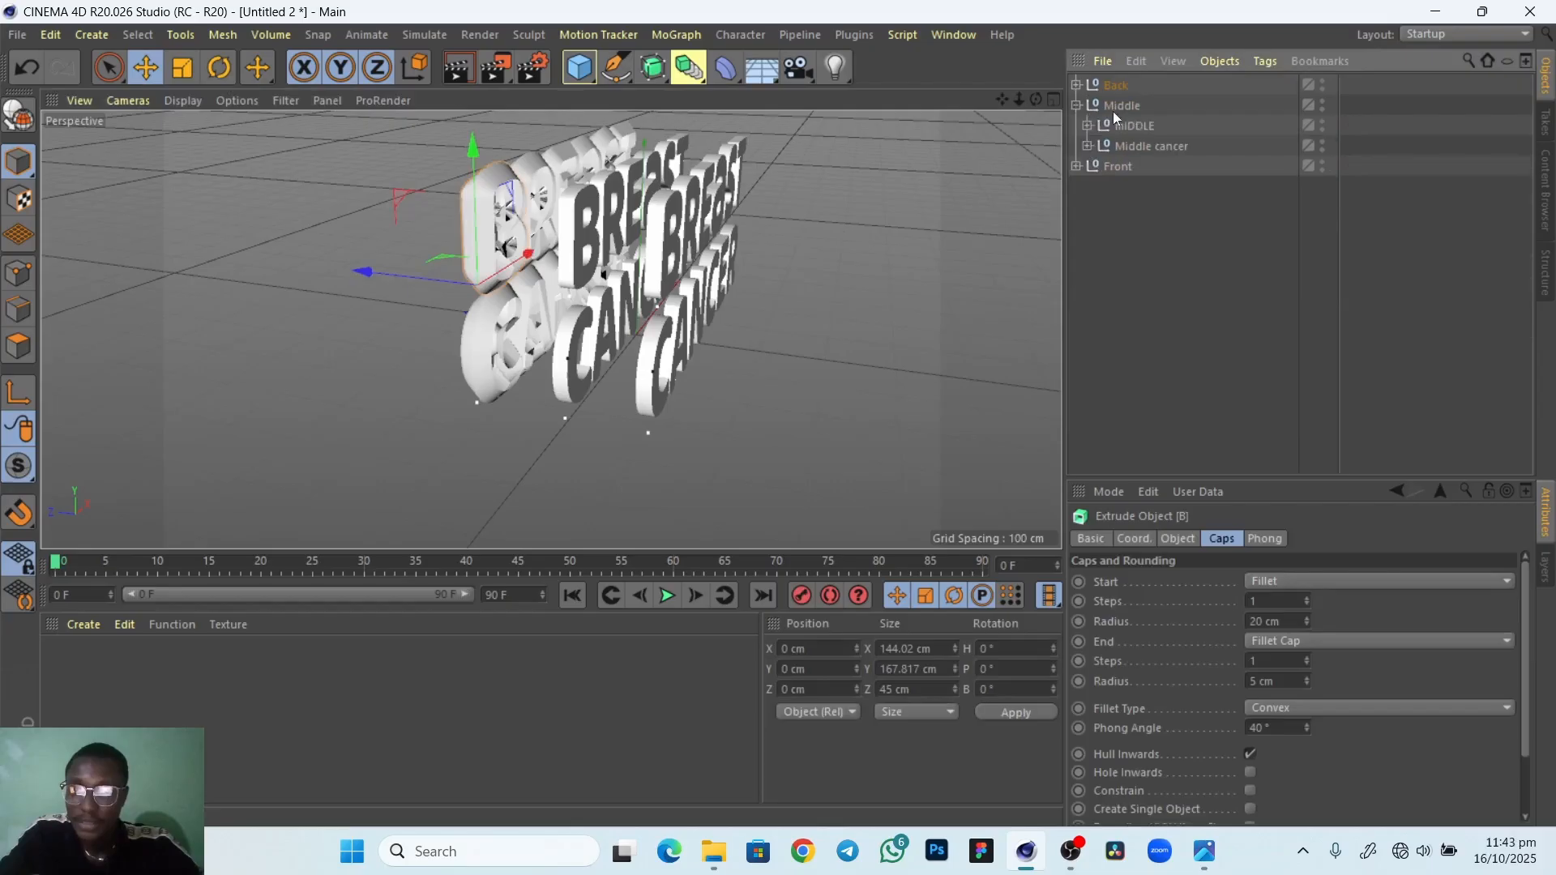
pyautogui.click(1087, 126)
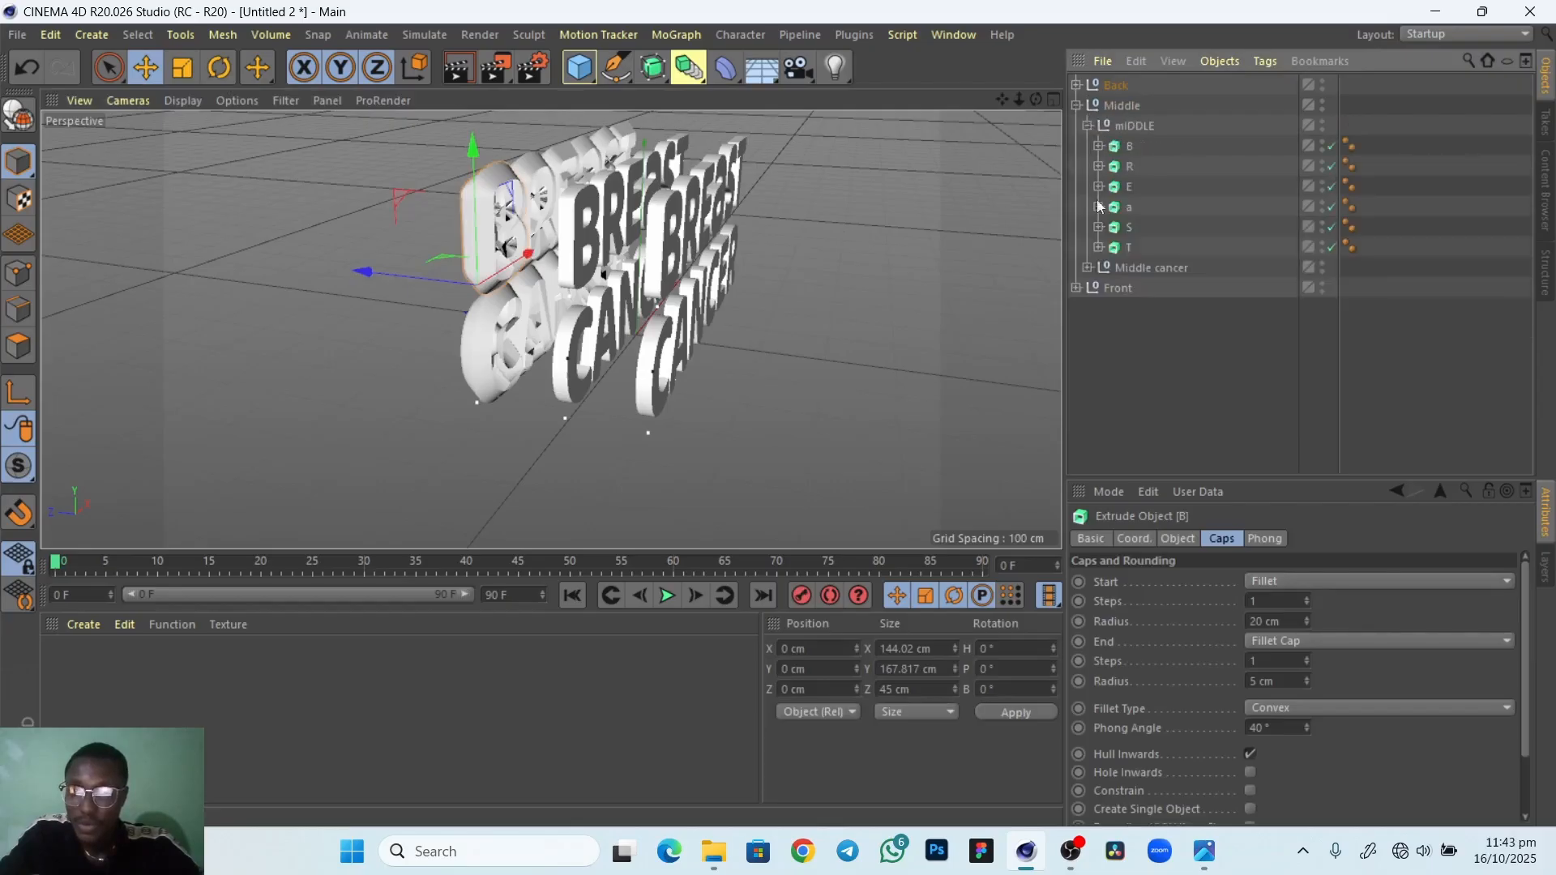
pyautogui.click(1088, 267)
pyautogui.click(1120, 148)
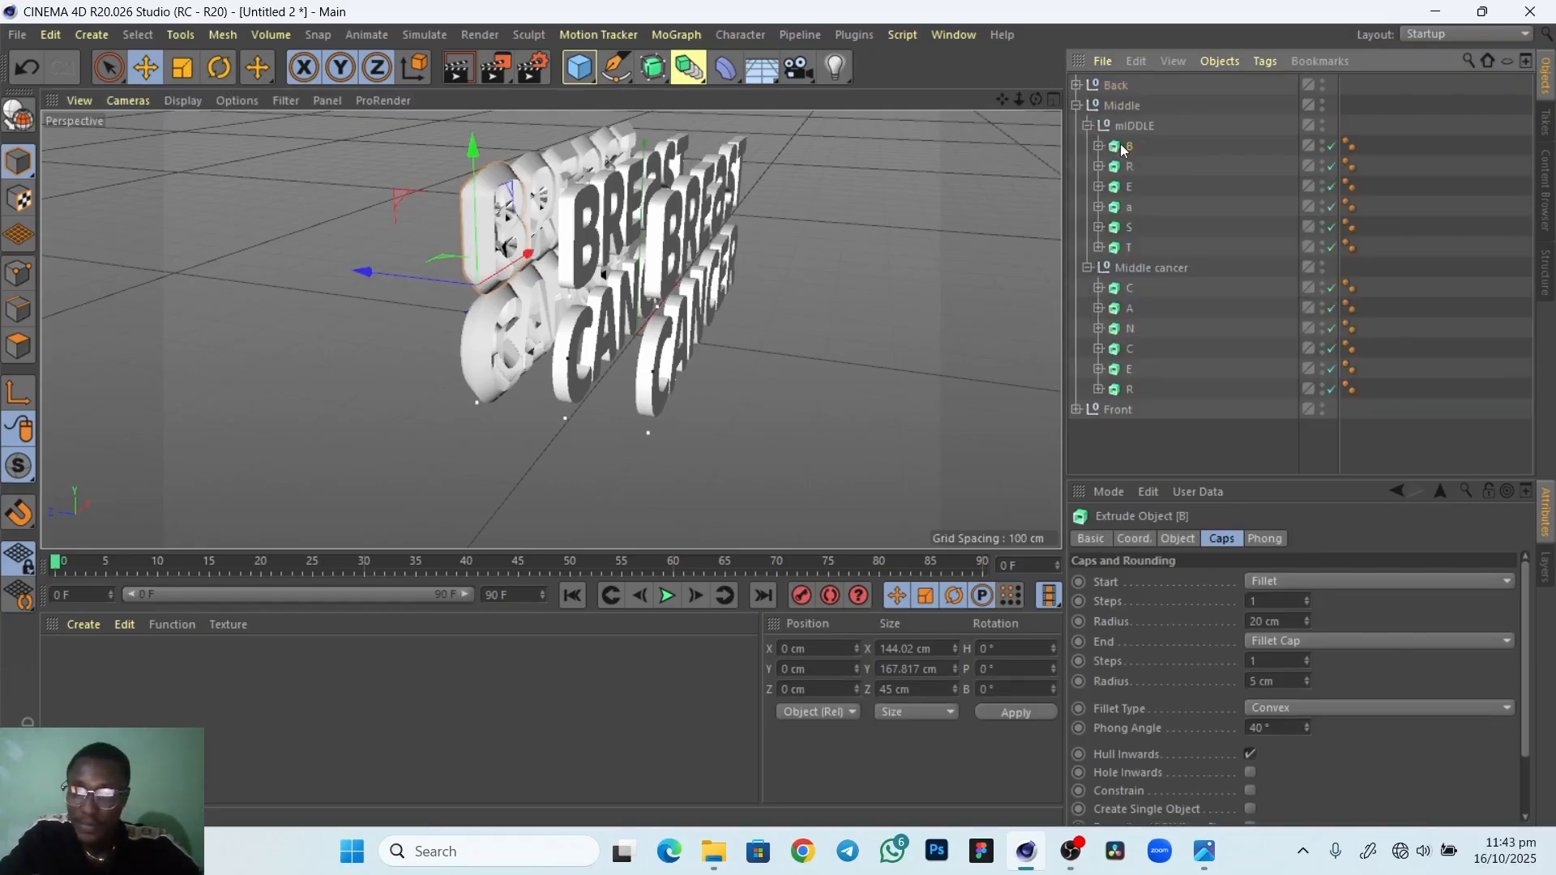
pyautogui.keyDown('shift'); pyautogui.click(1125, 249); pyautogui.keyUp('shift')
pyautogui.keyDown('shift'); pyautogui.click(1128, 391); pyautogui.keyUp('shift')
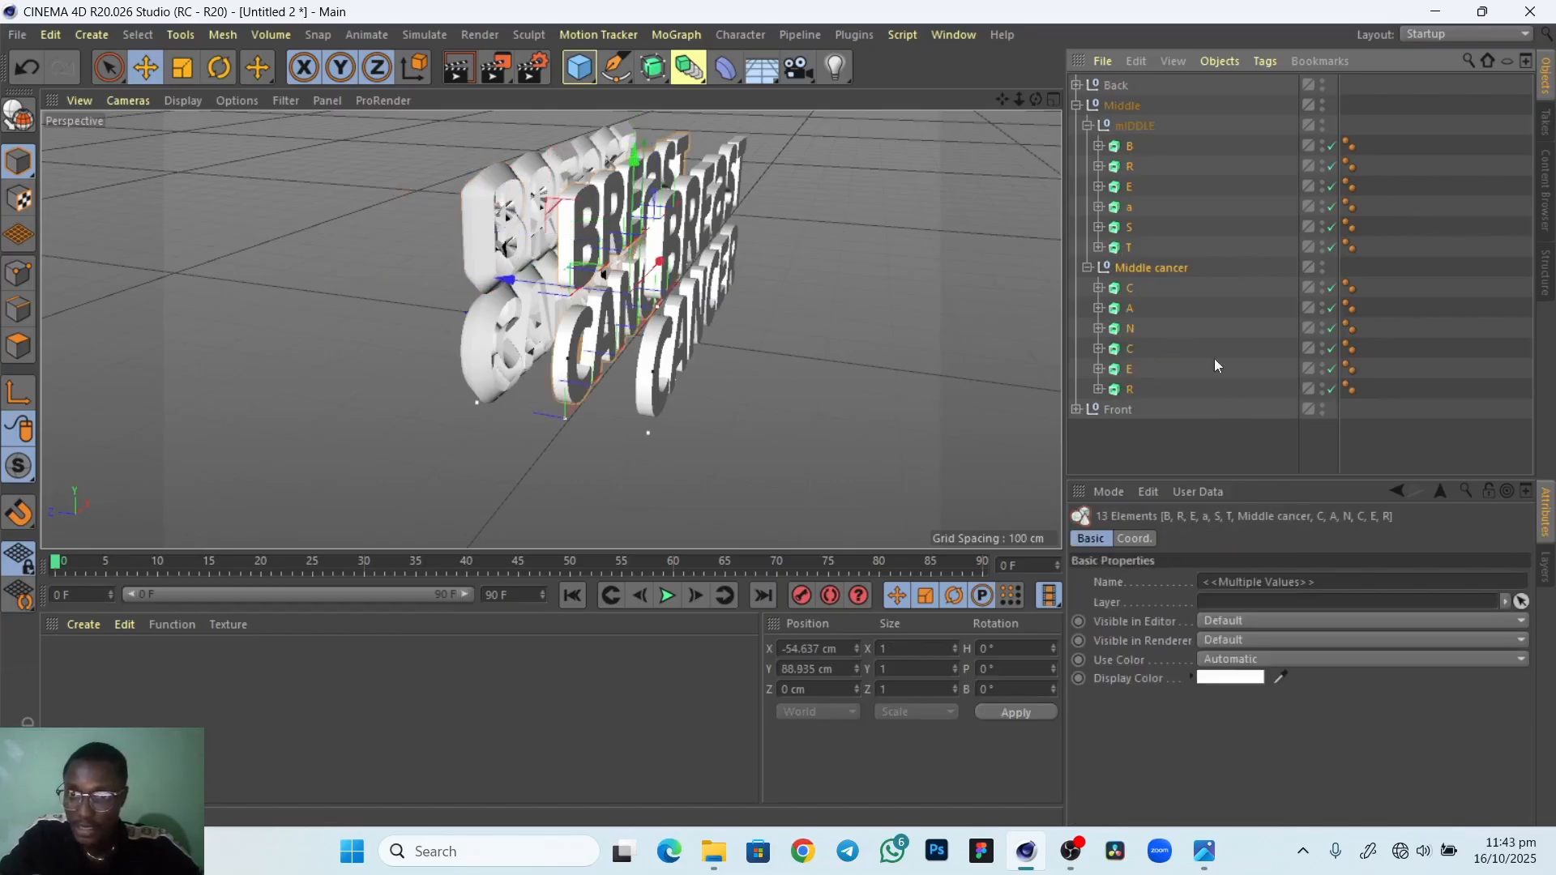
pyautogui.keyDown('ctrl'); pyautogui.click(1149, 269); pyautogui.keyUp('ctrl')
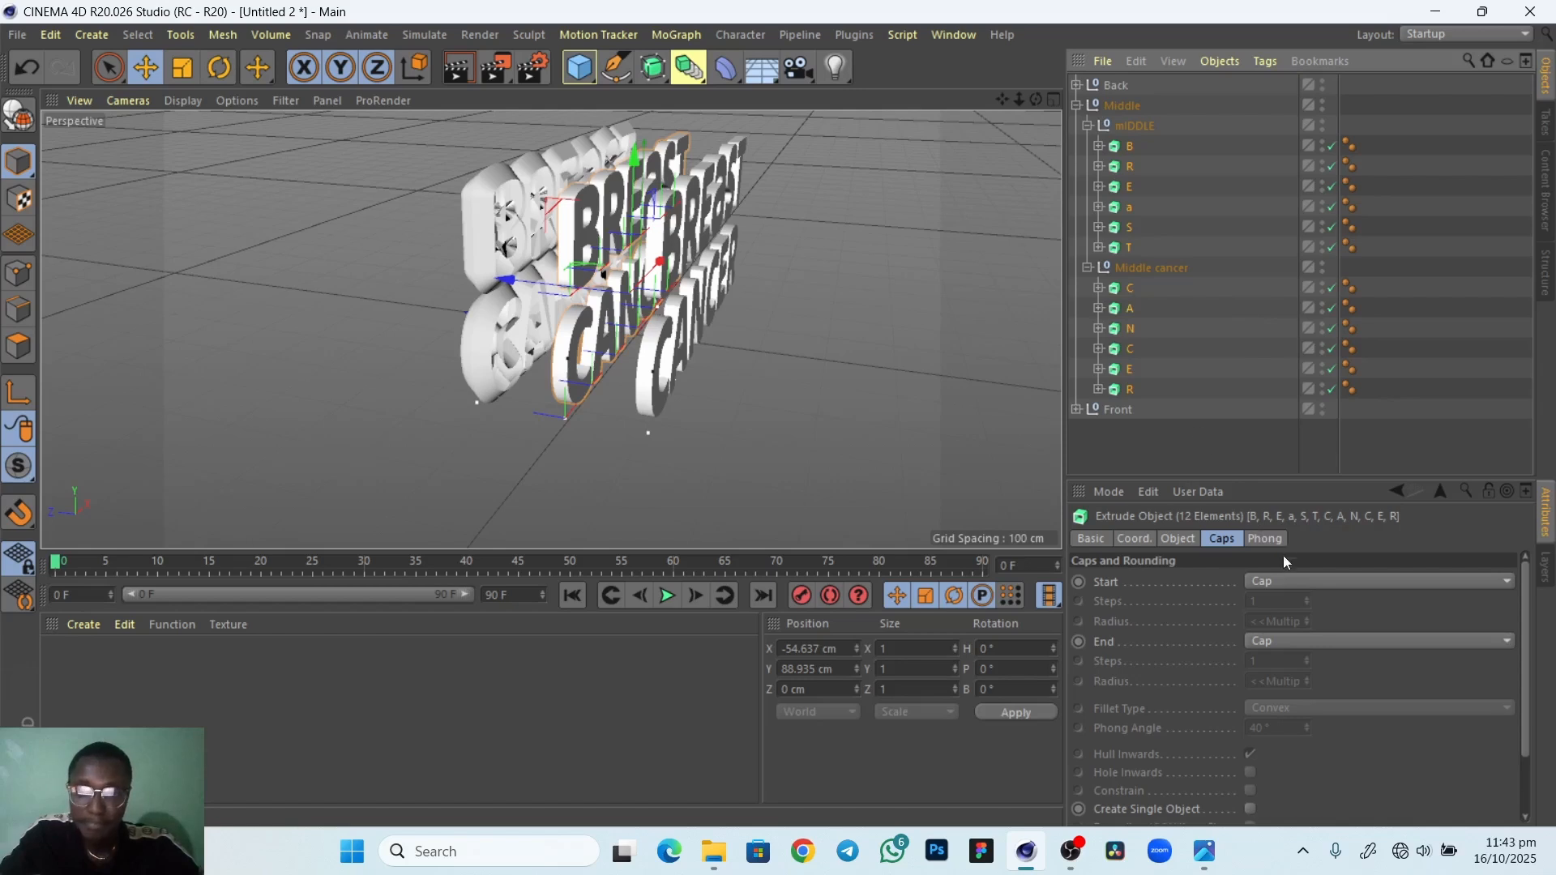
pyautogui.click(1375, 580)
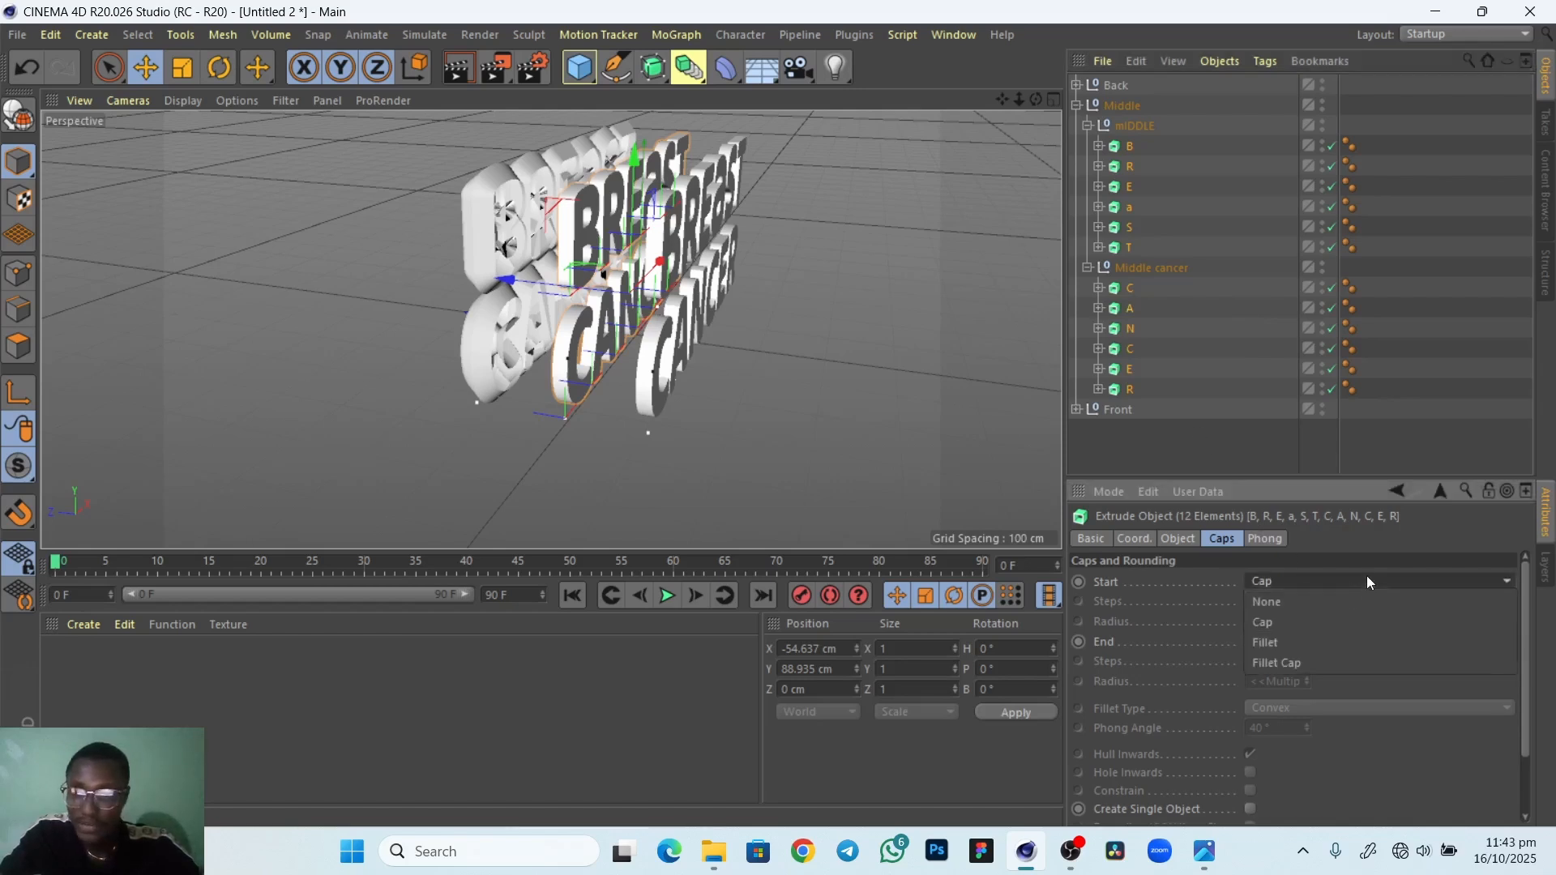
pyautogui.click(1312, 666)
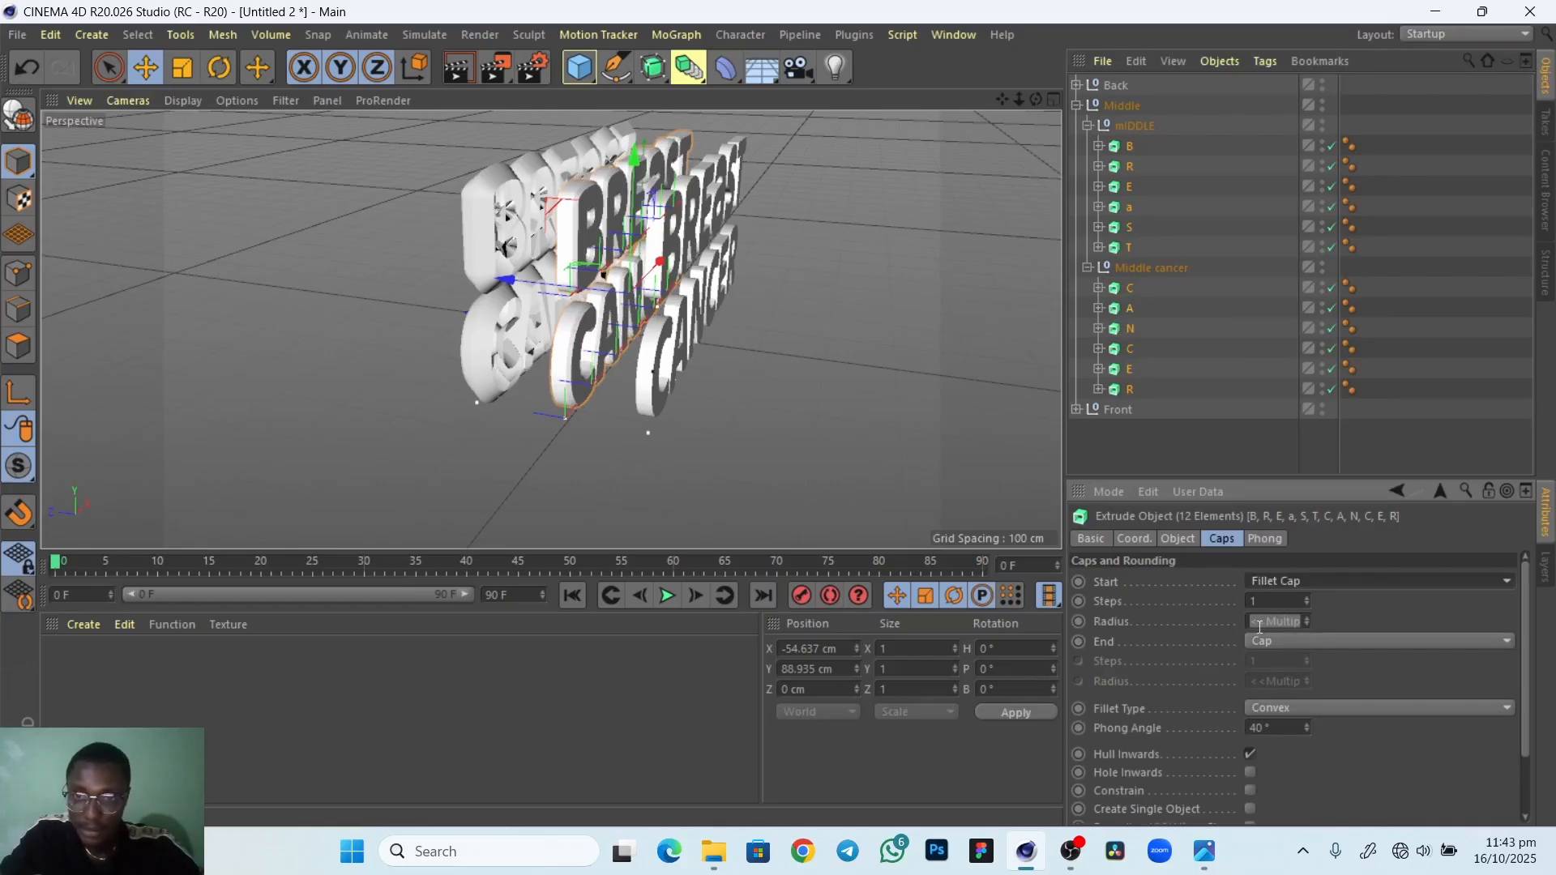
pyautogui.click(1307, 598)
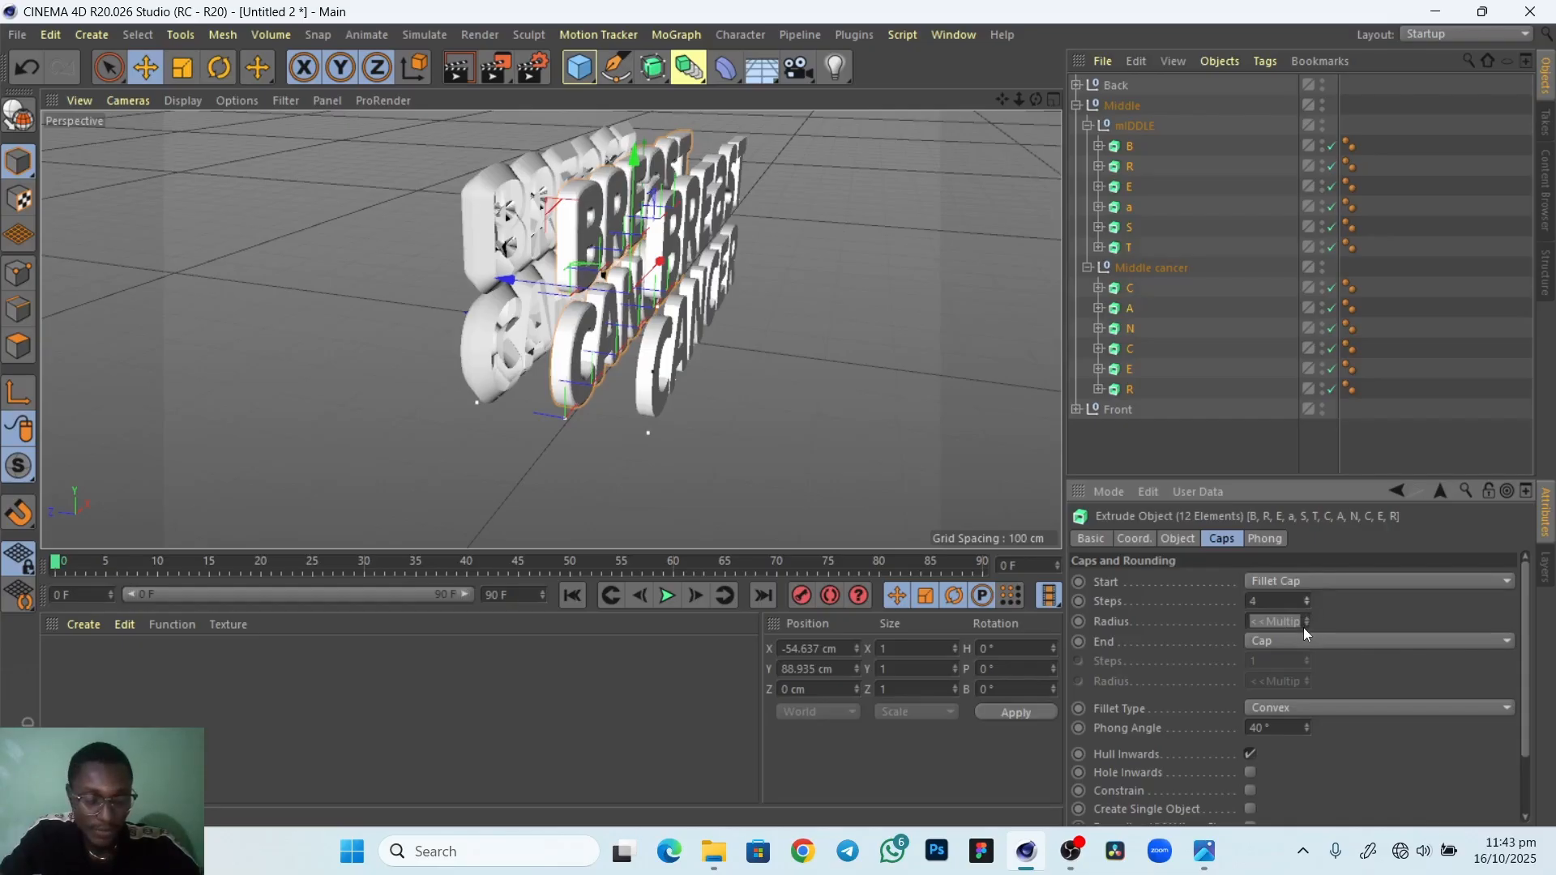
# Set the start fillet radius of the middle letters to 3 cm and clear the multiple selection
pyautogui.click(1305, 618)
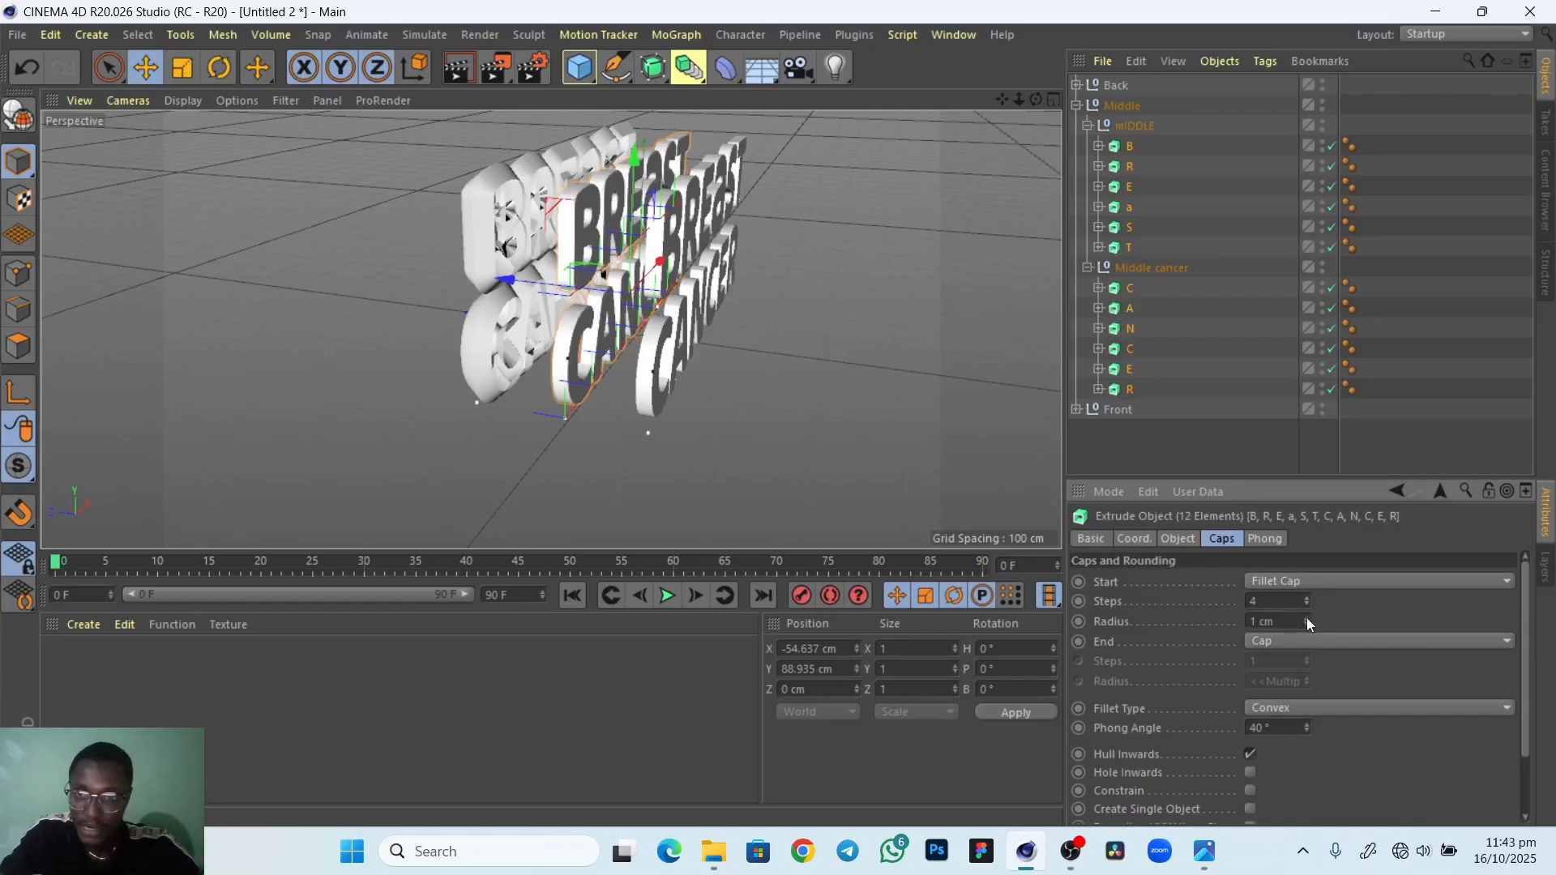
pyautogui.click(1306, 617)
pyautogui.click(1305, 618)
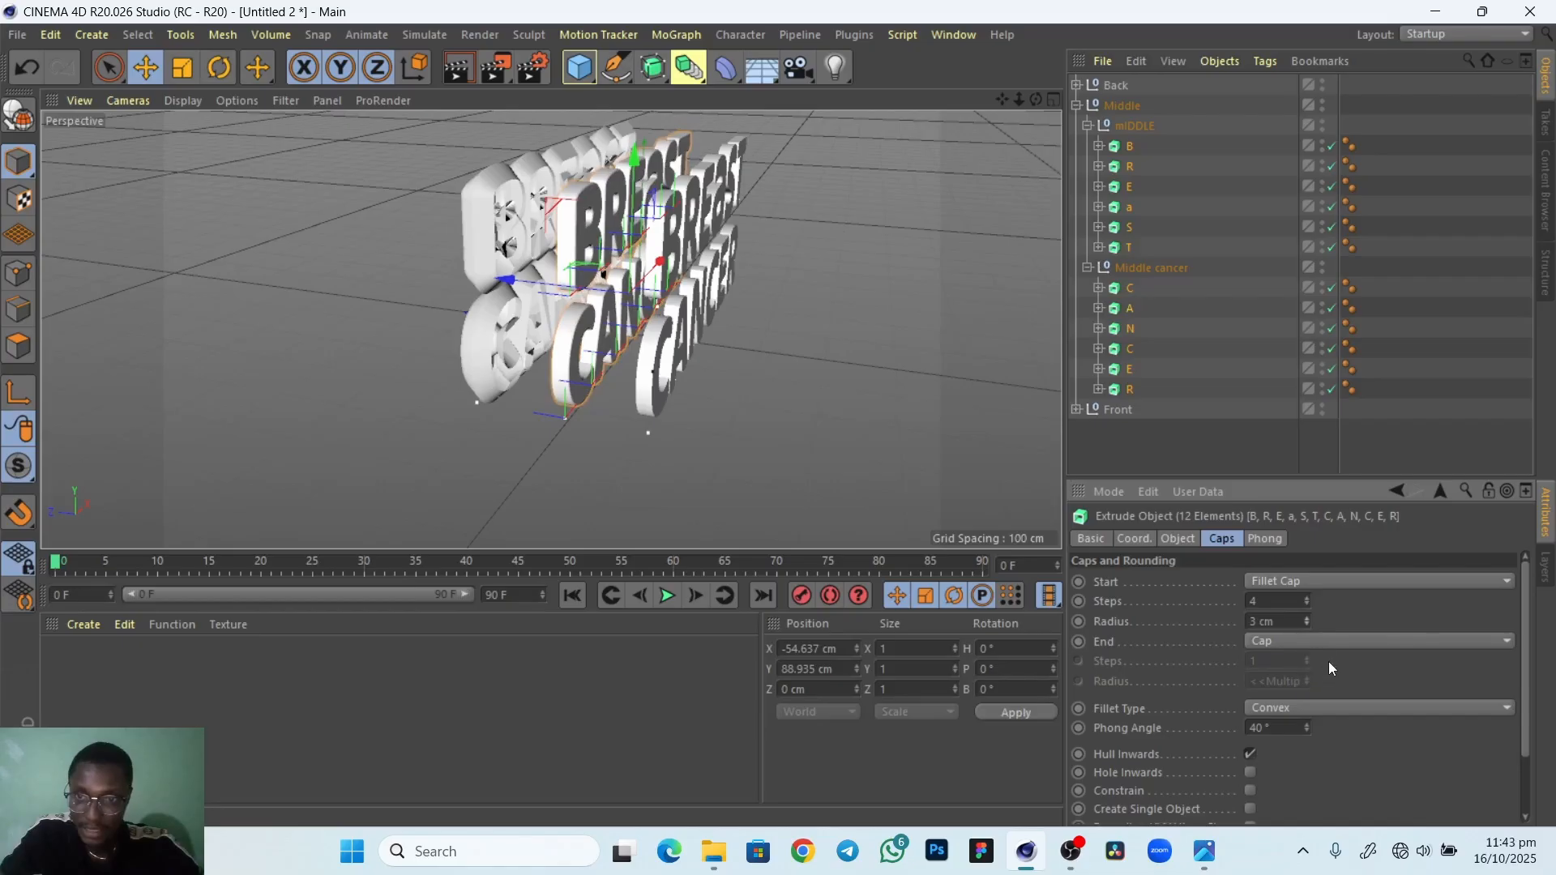
pyautogui.click(862, 417)
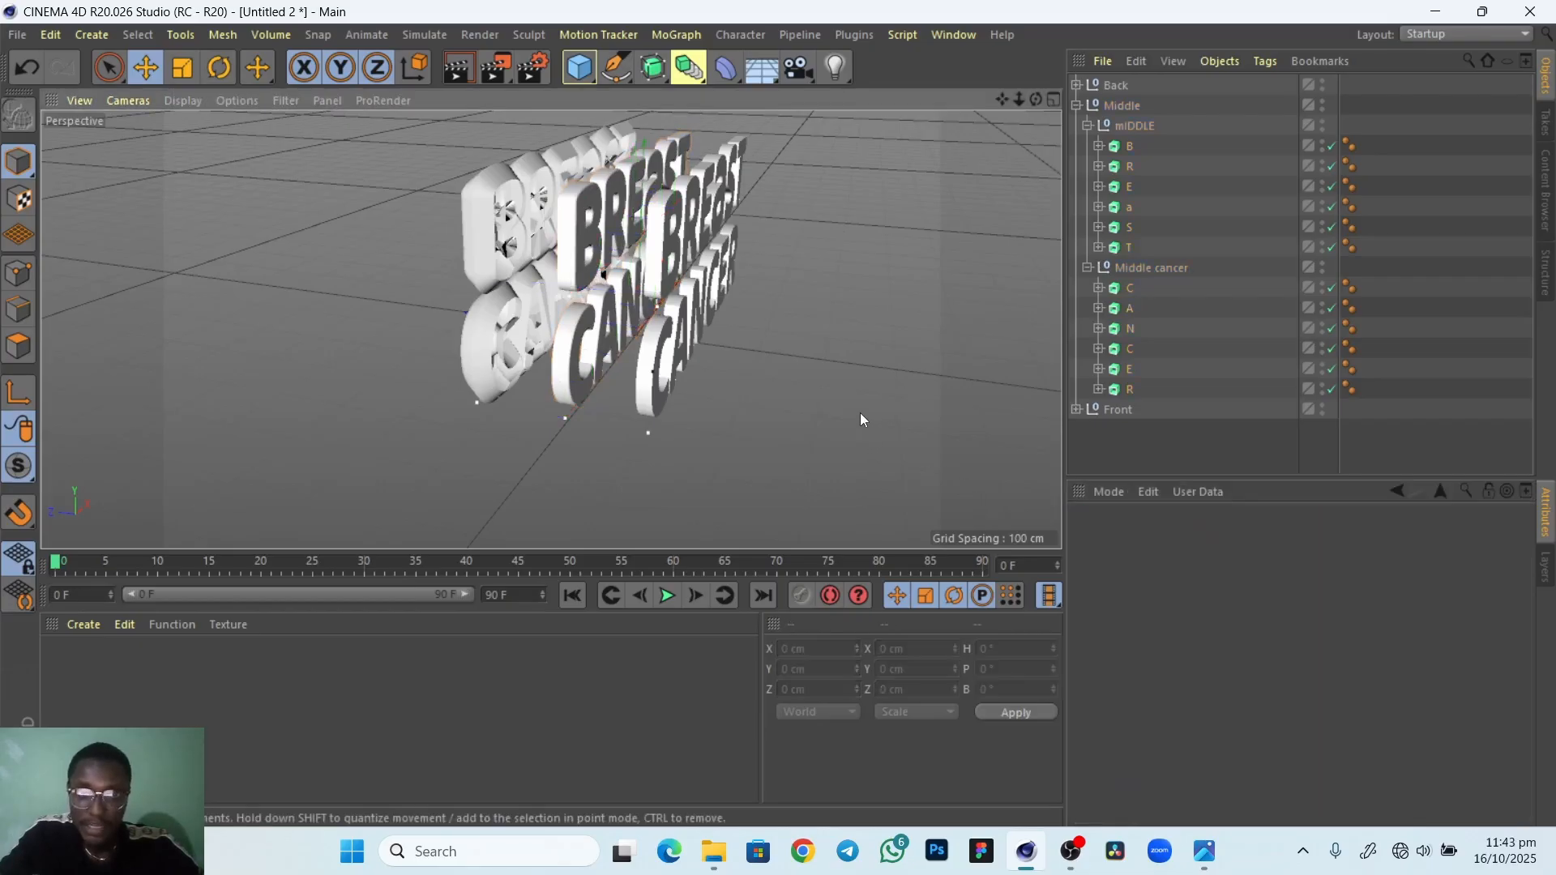
pyautogui.click(620, 361)
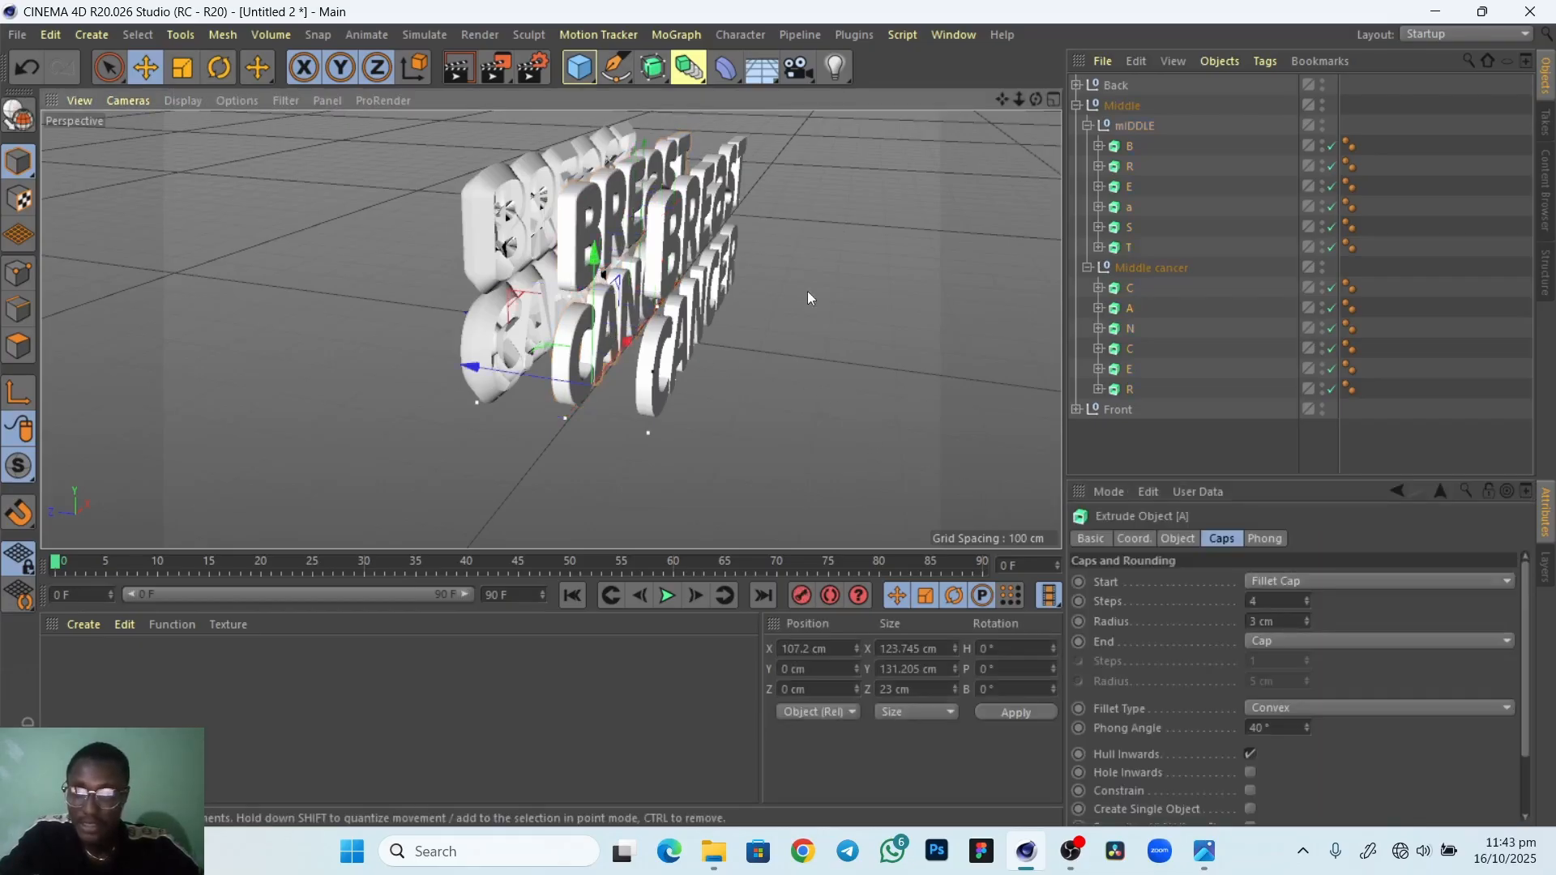
# Collapse the Middle group and its two word subgroups in the object hierarchy
pyautogui.click(1088, 126)
pyautogui.click(1088, 146)
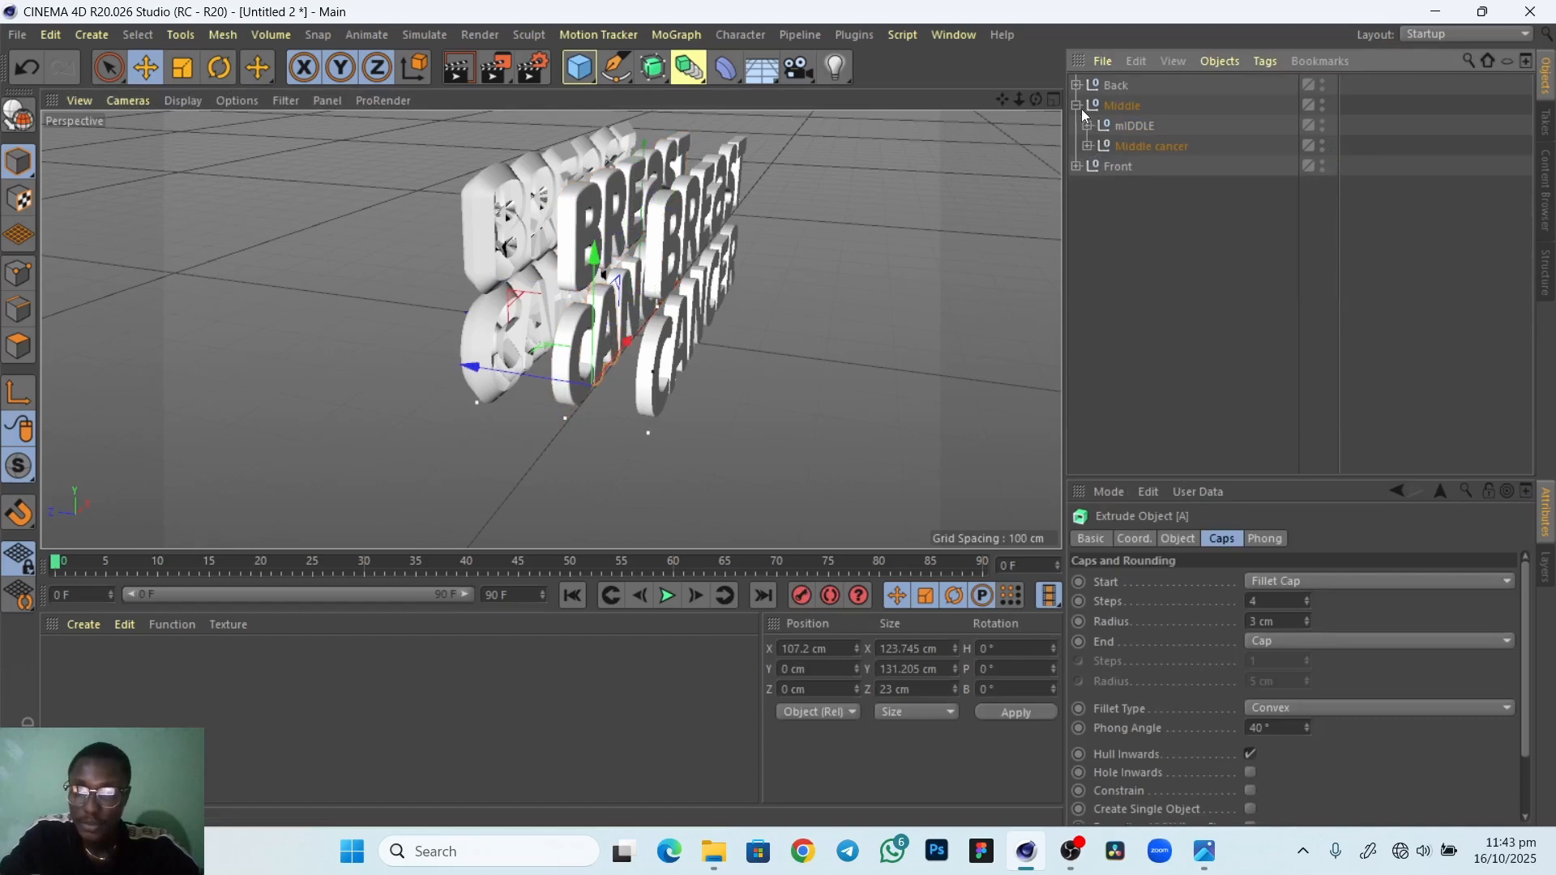
pyautogui.click(1078, 106)
pyautogui.click(1107, 108)
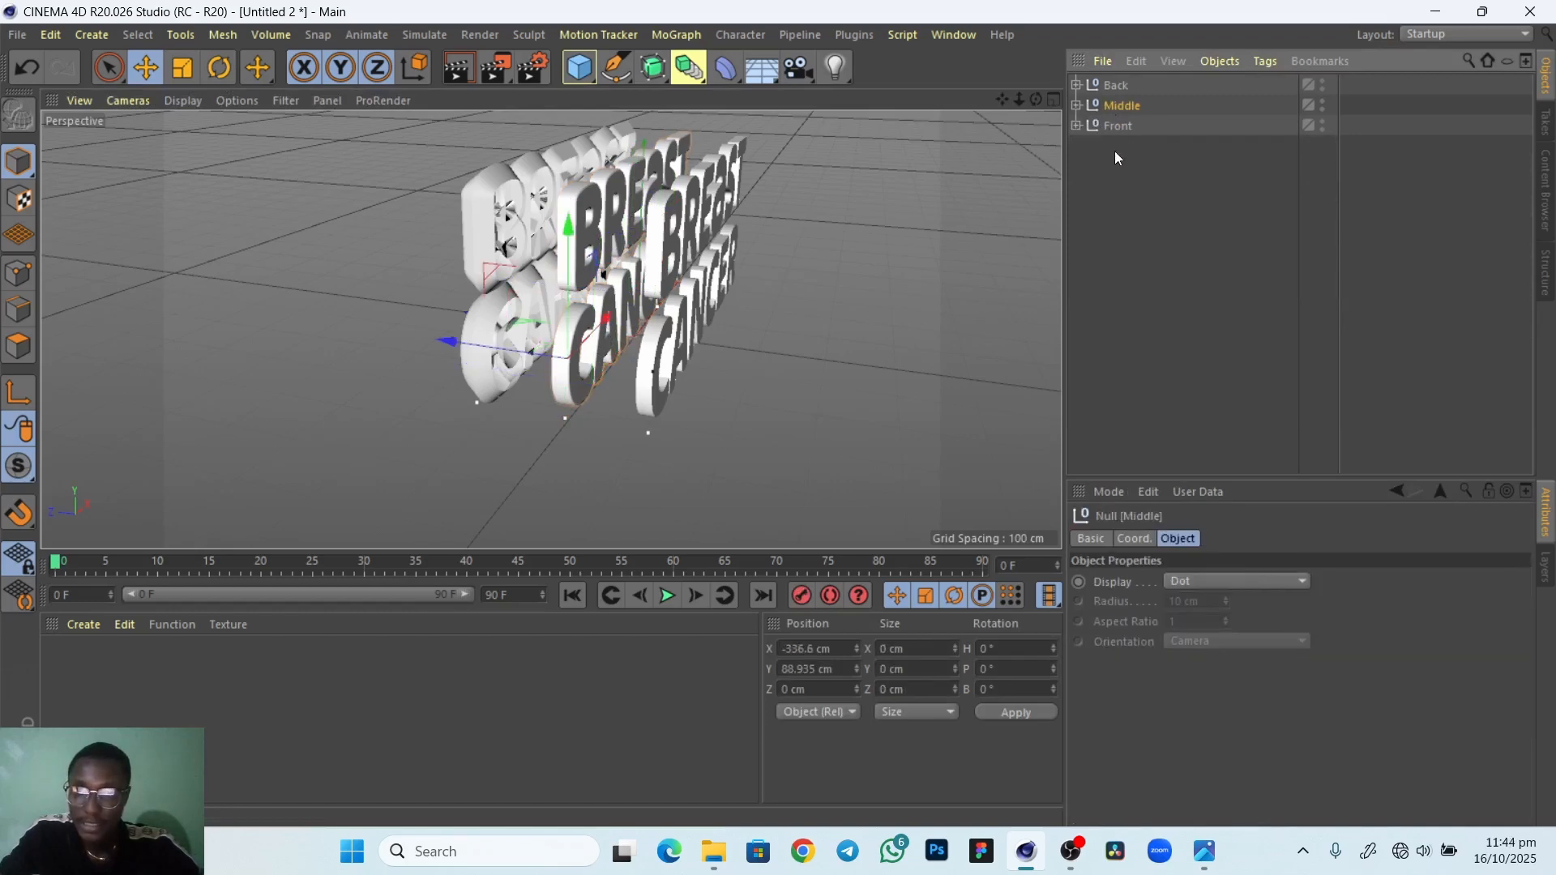
# Expand the Front group and select only the extruded letters of both words, leaving the Front Cancer null out of the selection
pyautogui.click(1077, 126)
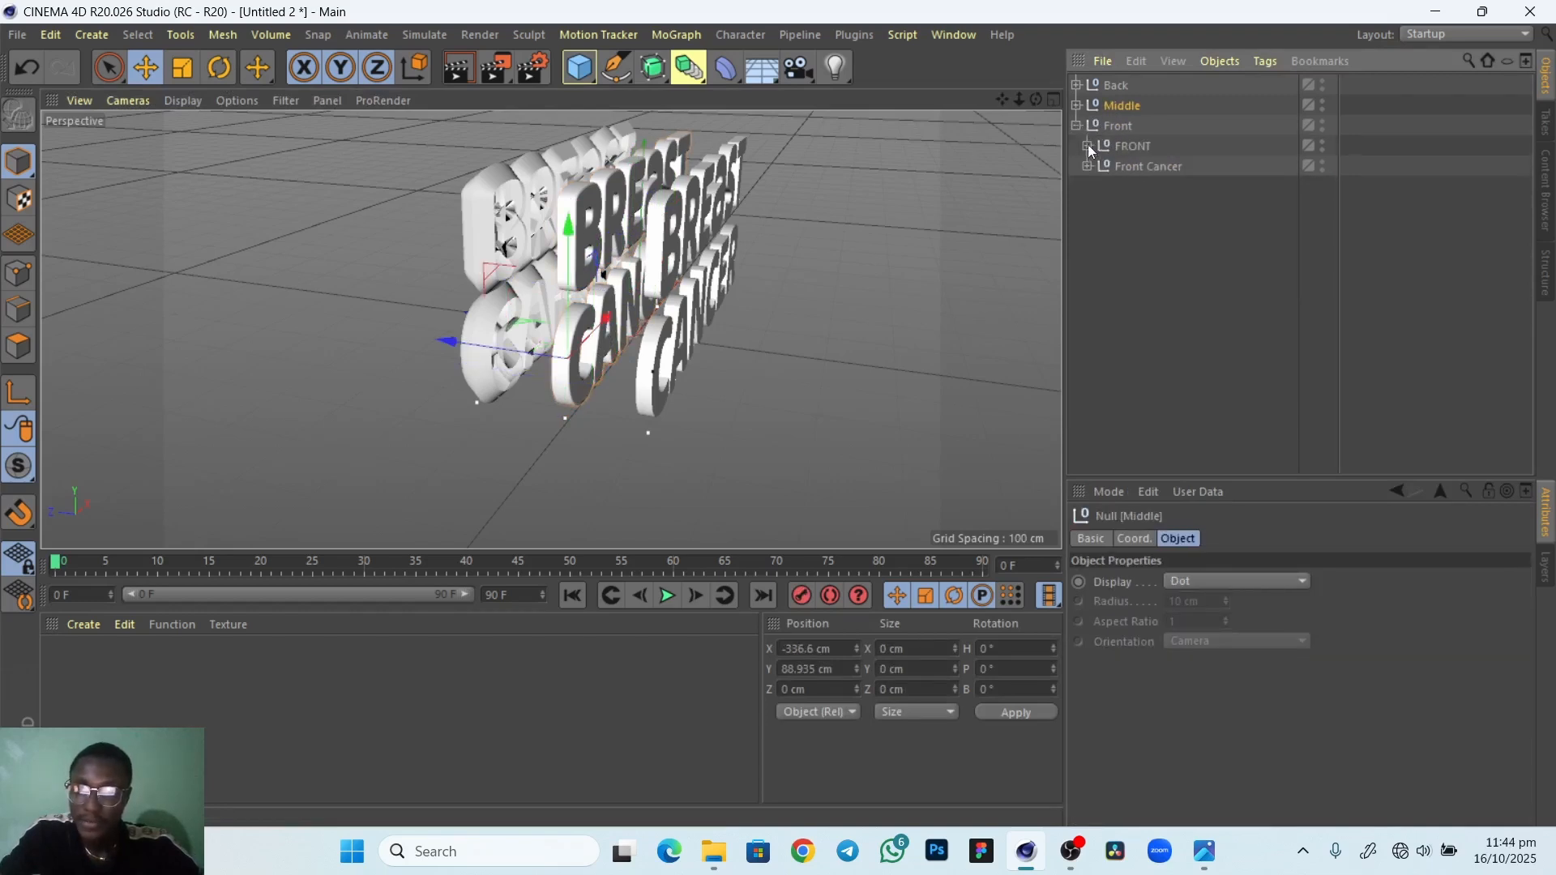
pyautogui.click(1088, 146)
pyautogui.click(1088, 288)
pyautogui.click(1127, 166)
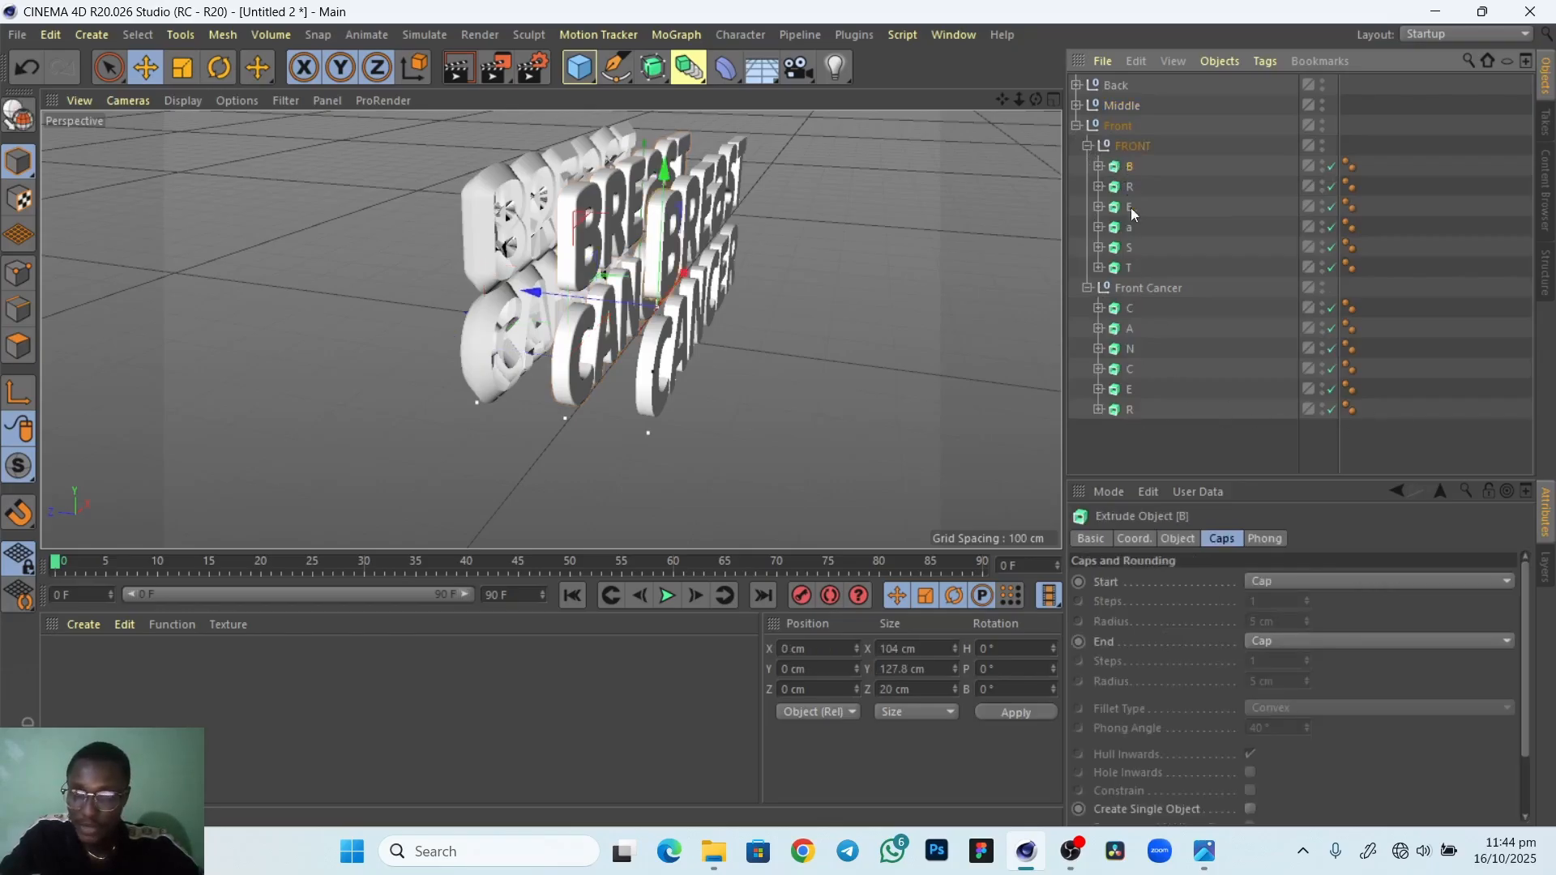
pyautogui.keyDown('shift'); pyautogui.click(1129, 411); pyautogui.keyUp('shift')
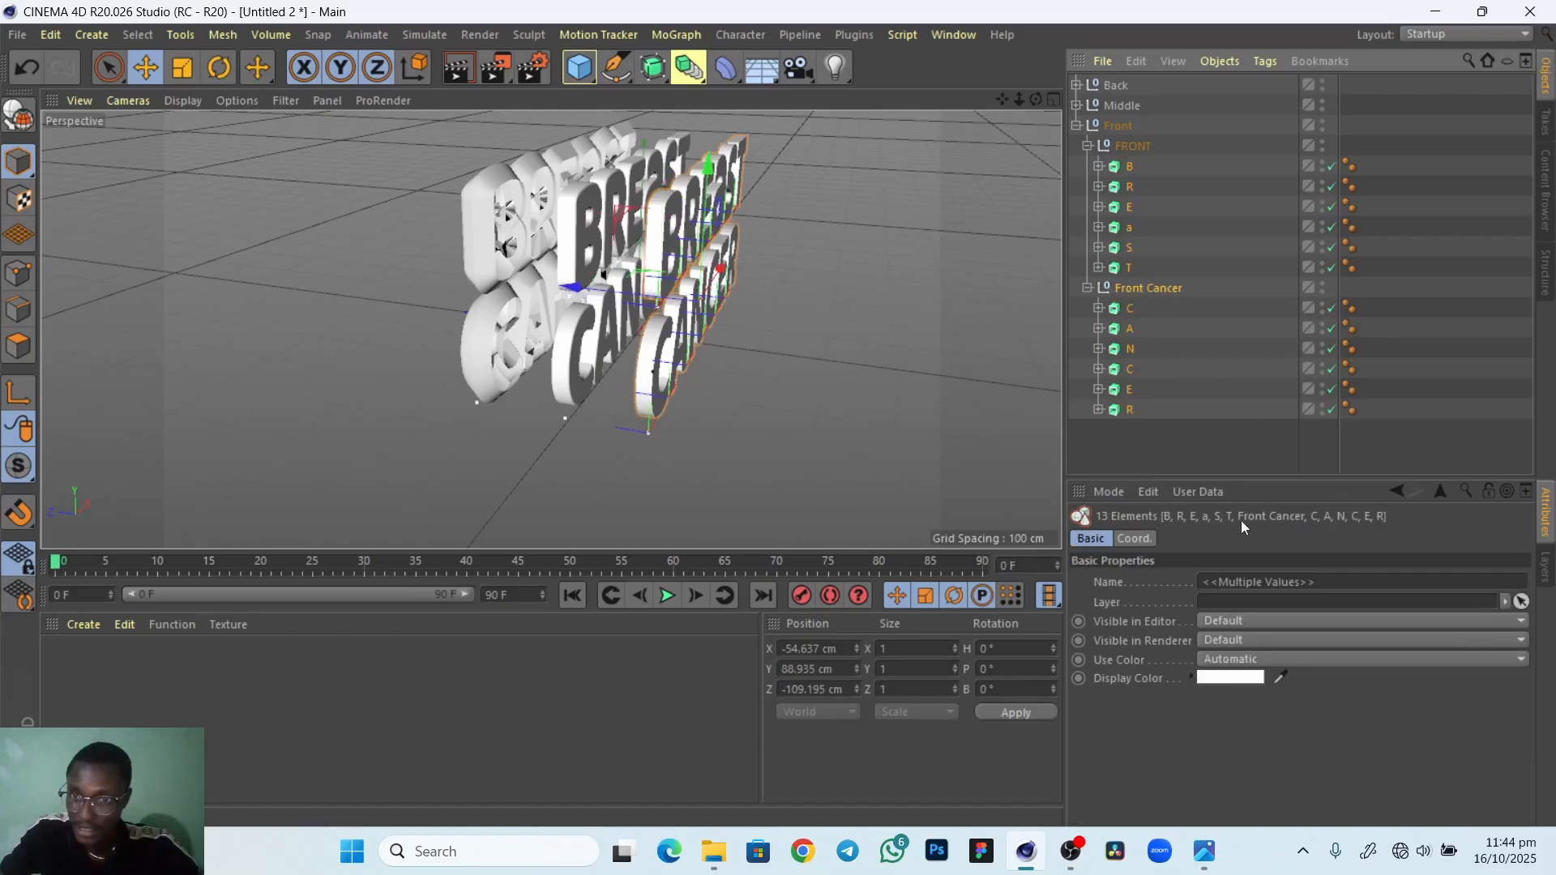
pyautogui.keyDown('ctrl'); pyautogui.click(1154, 290); pyautogui.keyUp('ctrl')
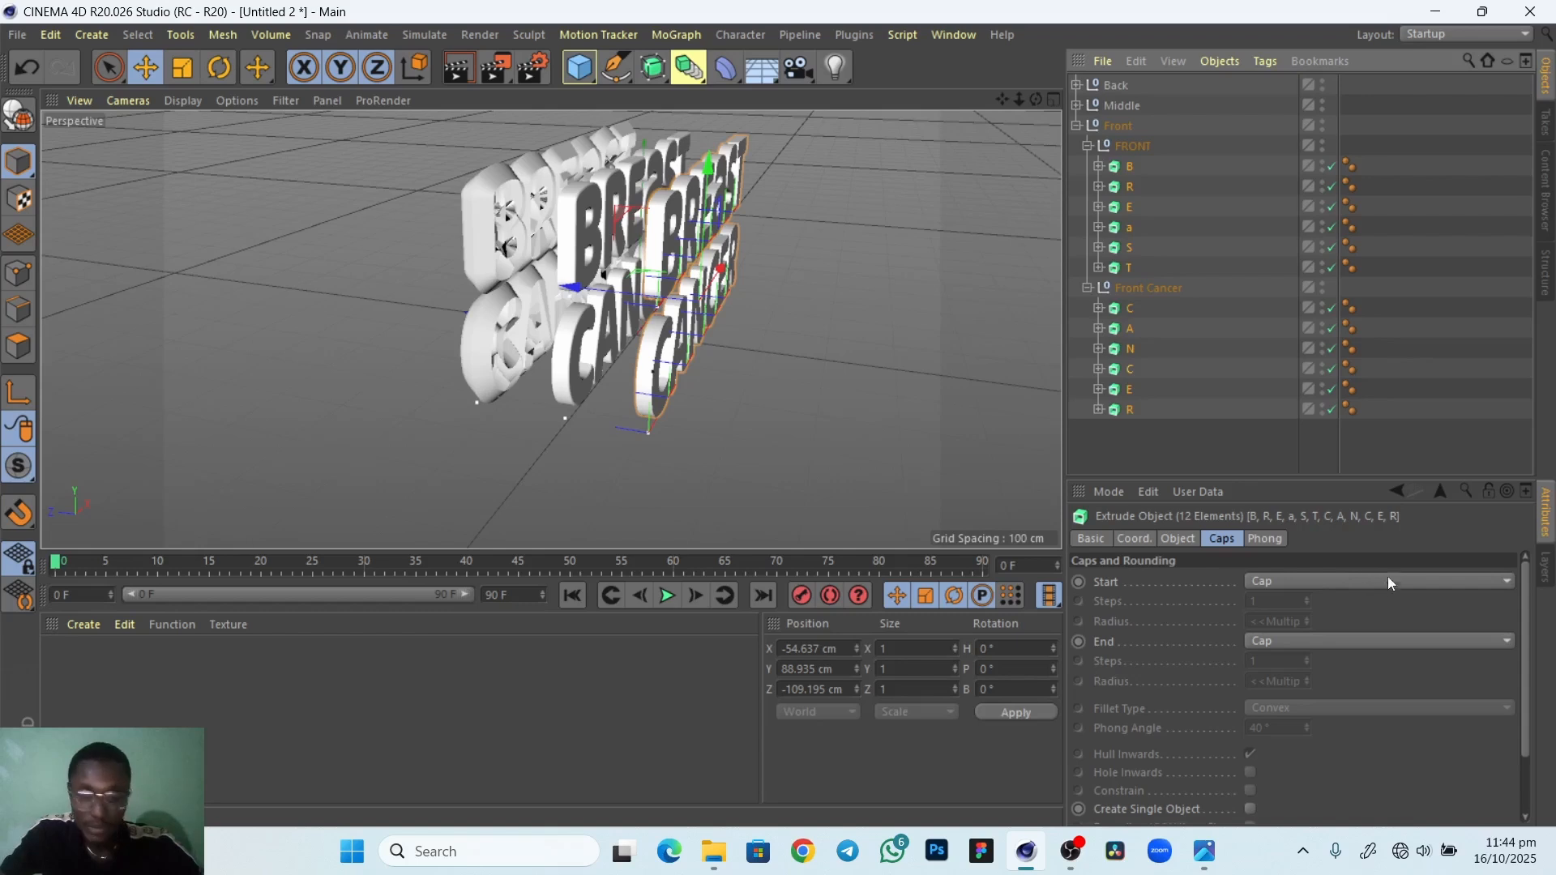
# Give the front letters a Fillet Cap start with a radius of 0 cm, and collapse the Front group
pyautogui.click(1348, 582)
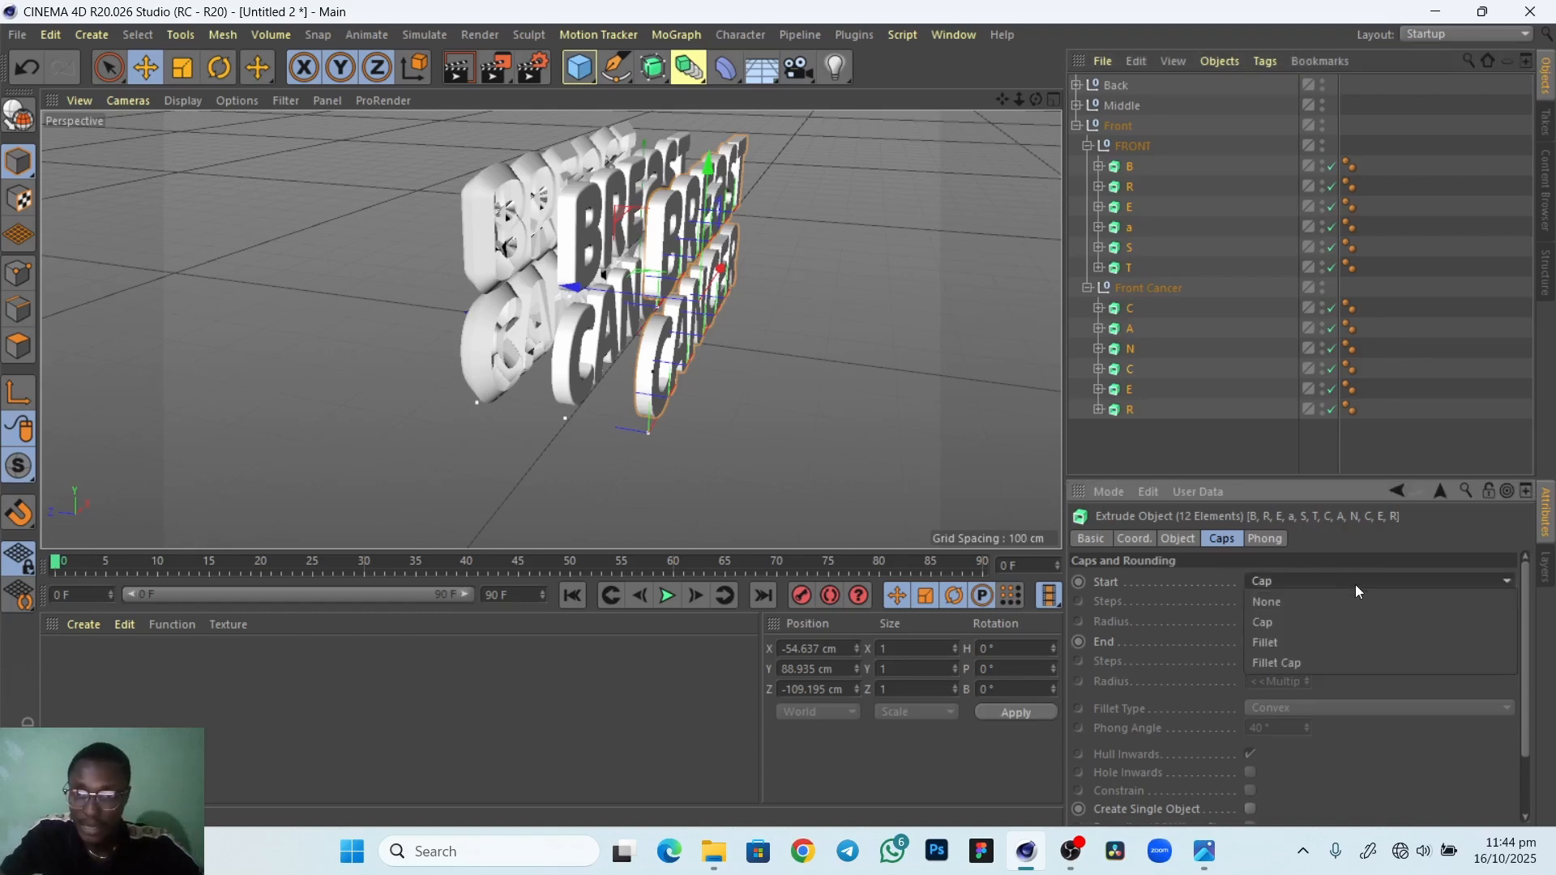
pyautogui.click(1317, 662)
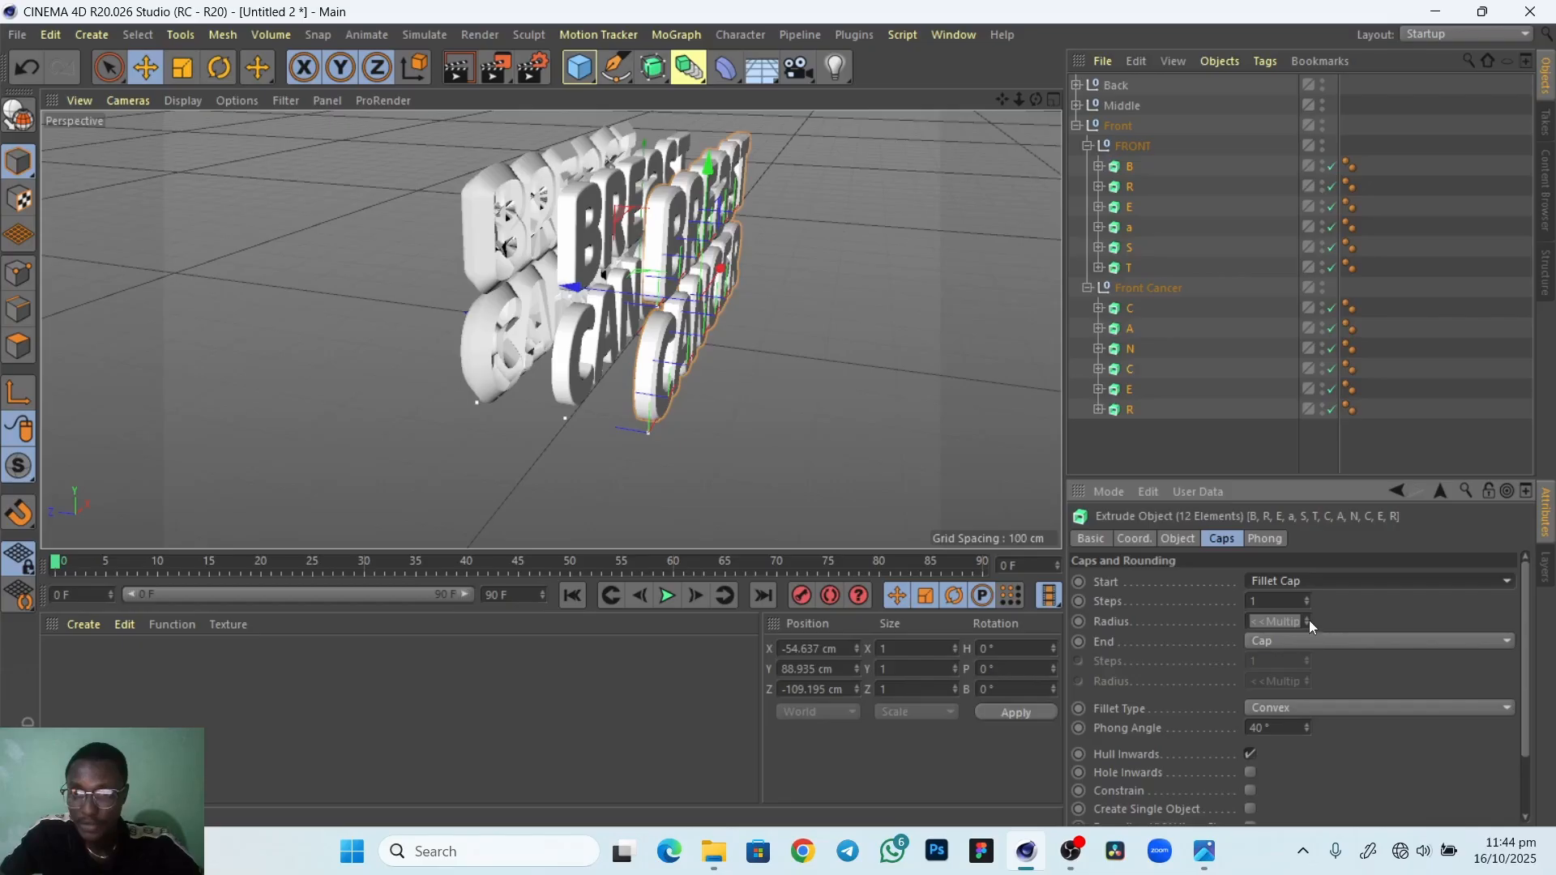
pyautogui.moveTo(1309, 619); pyautogui.dragTo(1307, 623)
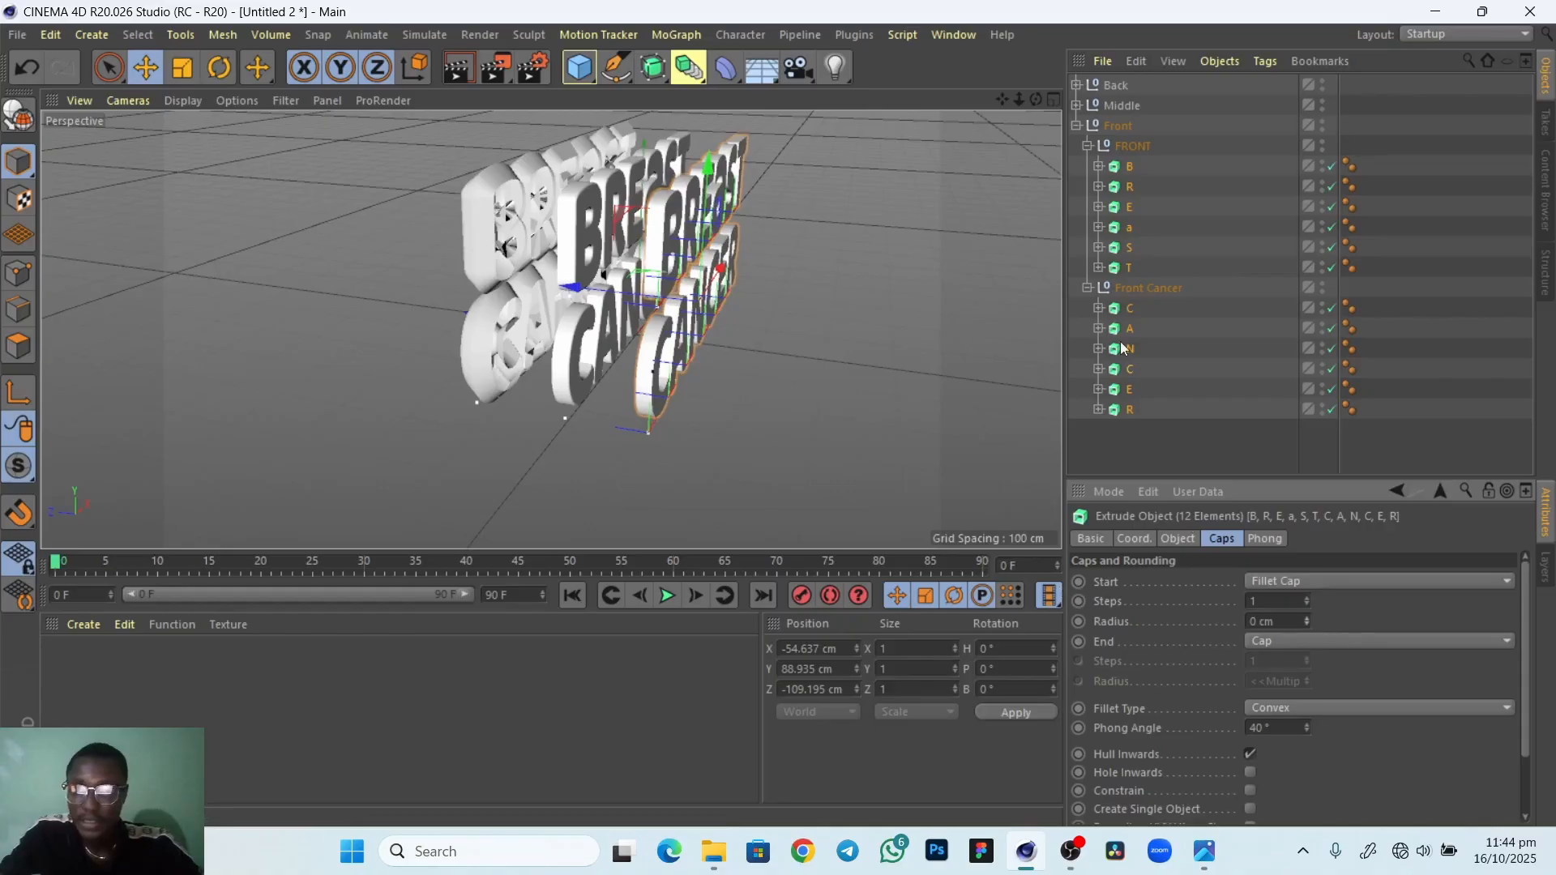
pyautogui.click(1087, 288)
pyautogui.click(1075, 126)
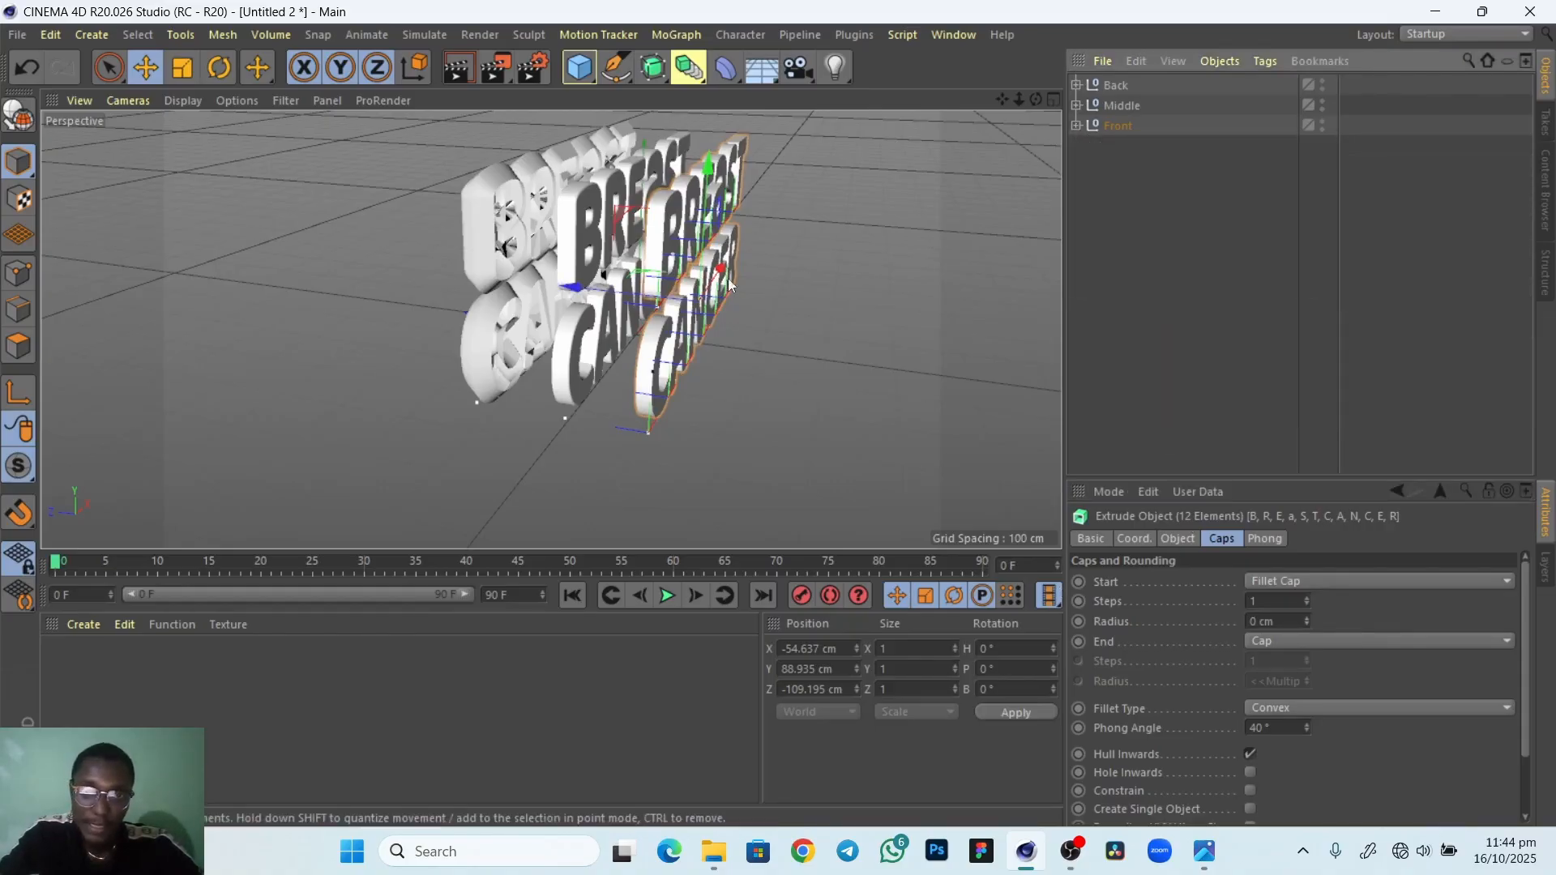
# Move the Back group along Z toward the middle lettering, to about 31.5 cm
pyautogui.click(1116, 86)
pyautogui.moveTo(368, 329); pyautogui.dragTo(431, 347)
pyautogui.moveTo(721, 463); pyautogui.dragTo(770, 437, button='right')
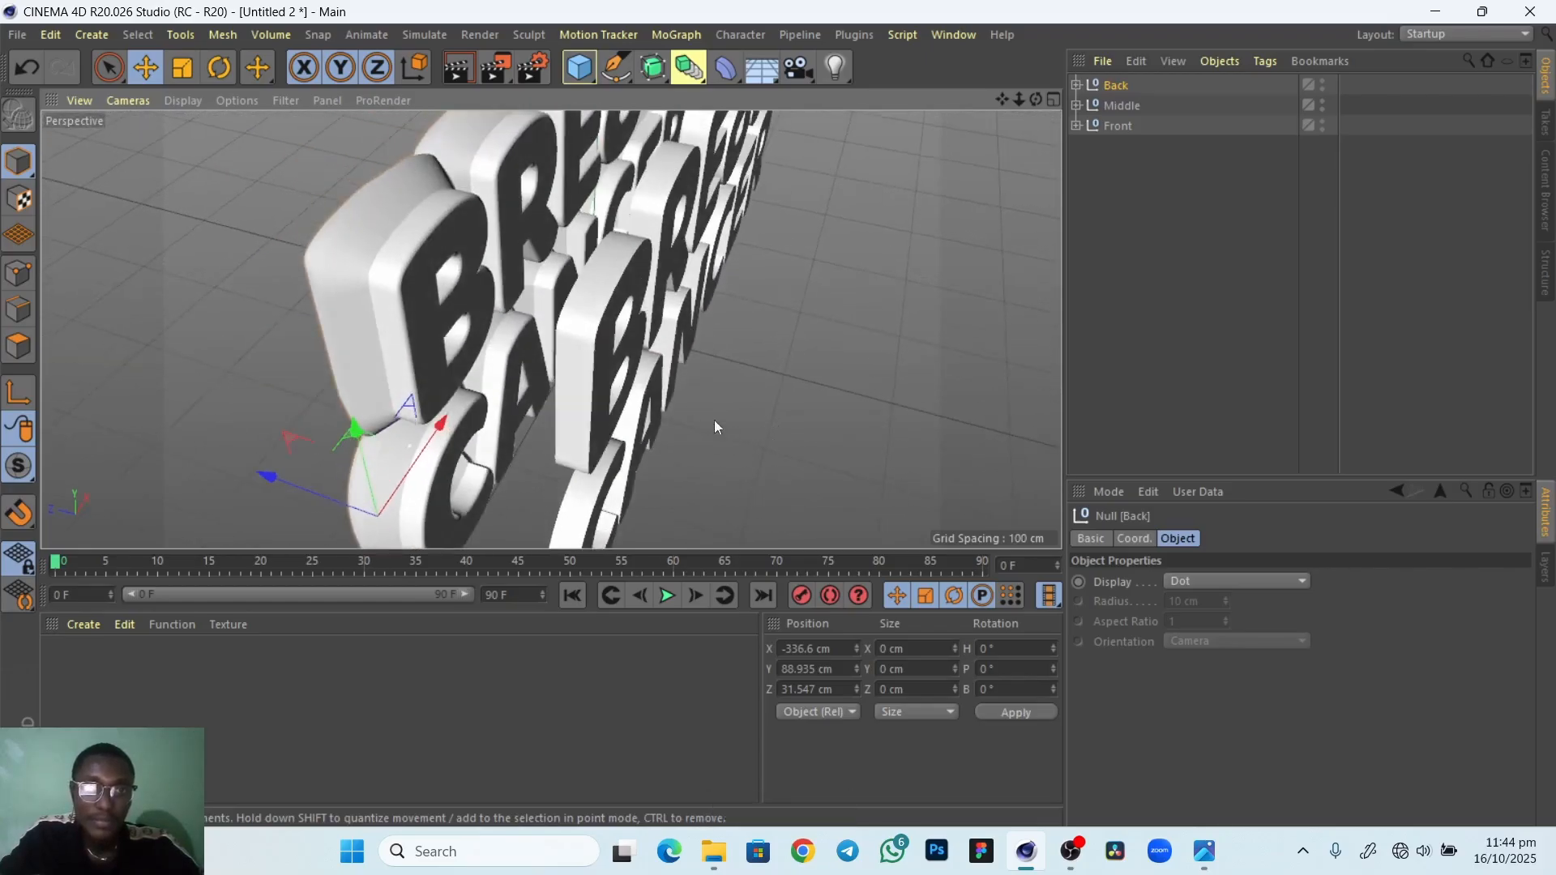
# Move the Front group along Z against the middle lettering, to about -6.1 cm, and deselect it
pyautogui.click(1116, 128)
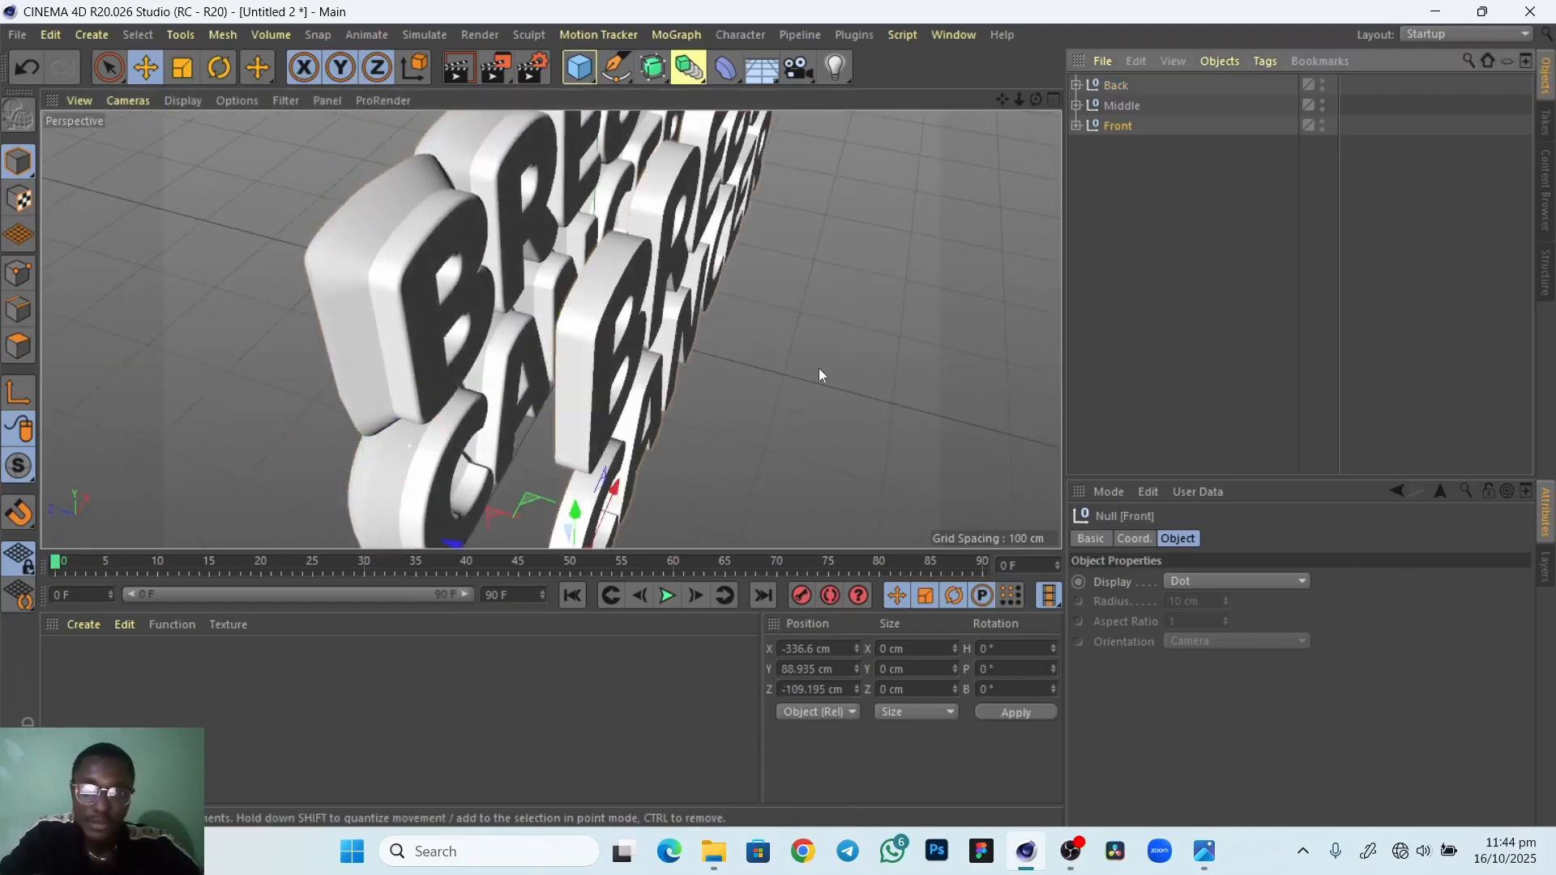
pyautogui.moveTo(838, 397); pyautogui.dragTo(856, 478, button='right')
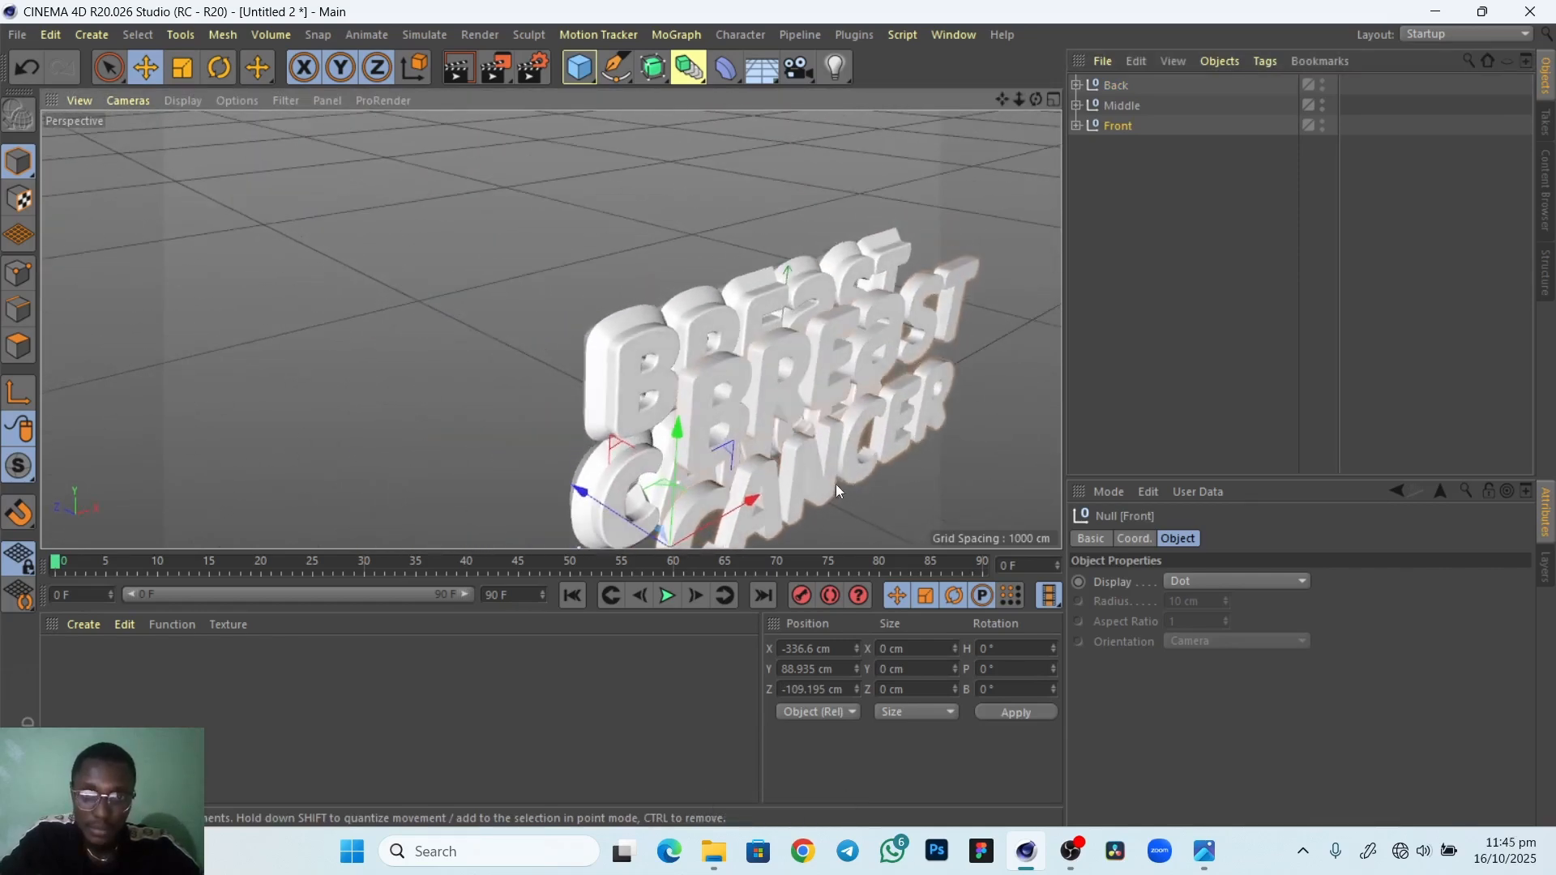
pyautogui.moveTo(835, 483); pyautogui.dragTo(546, 428, button='middle')
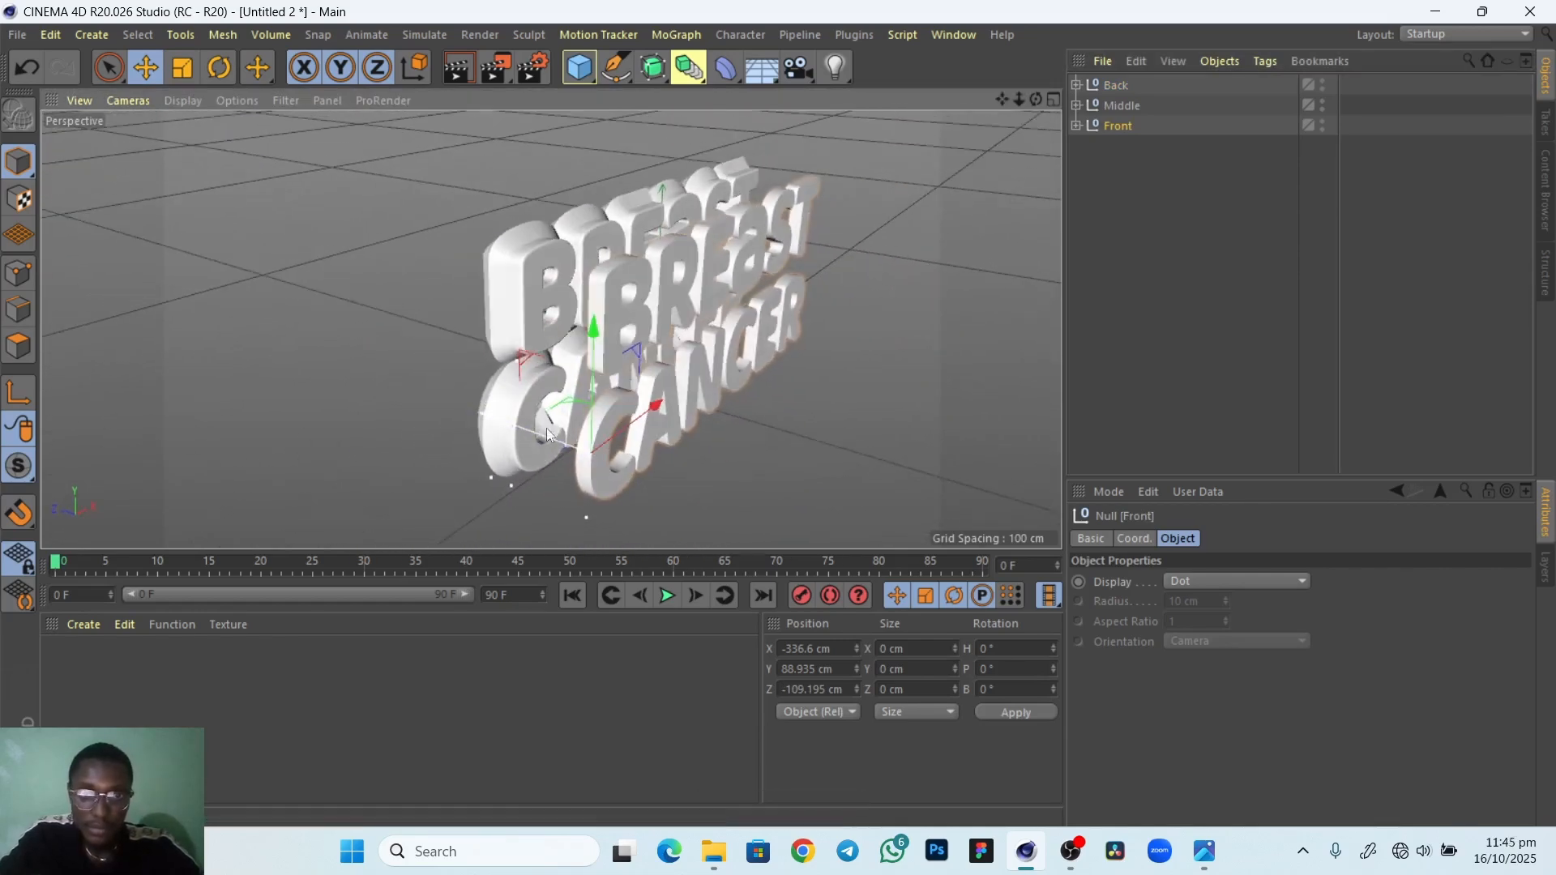
pyautogui.moveTo(546, 428); pyautogui.dragTo(429, 397)
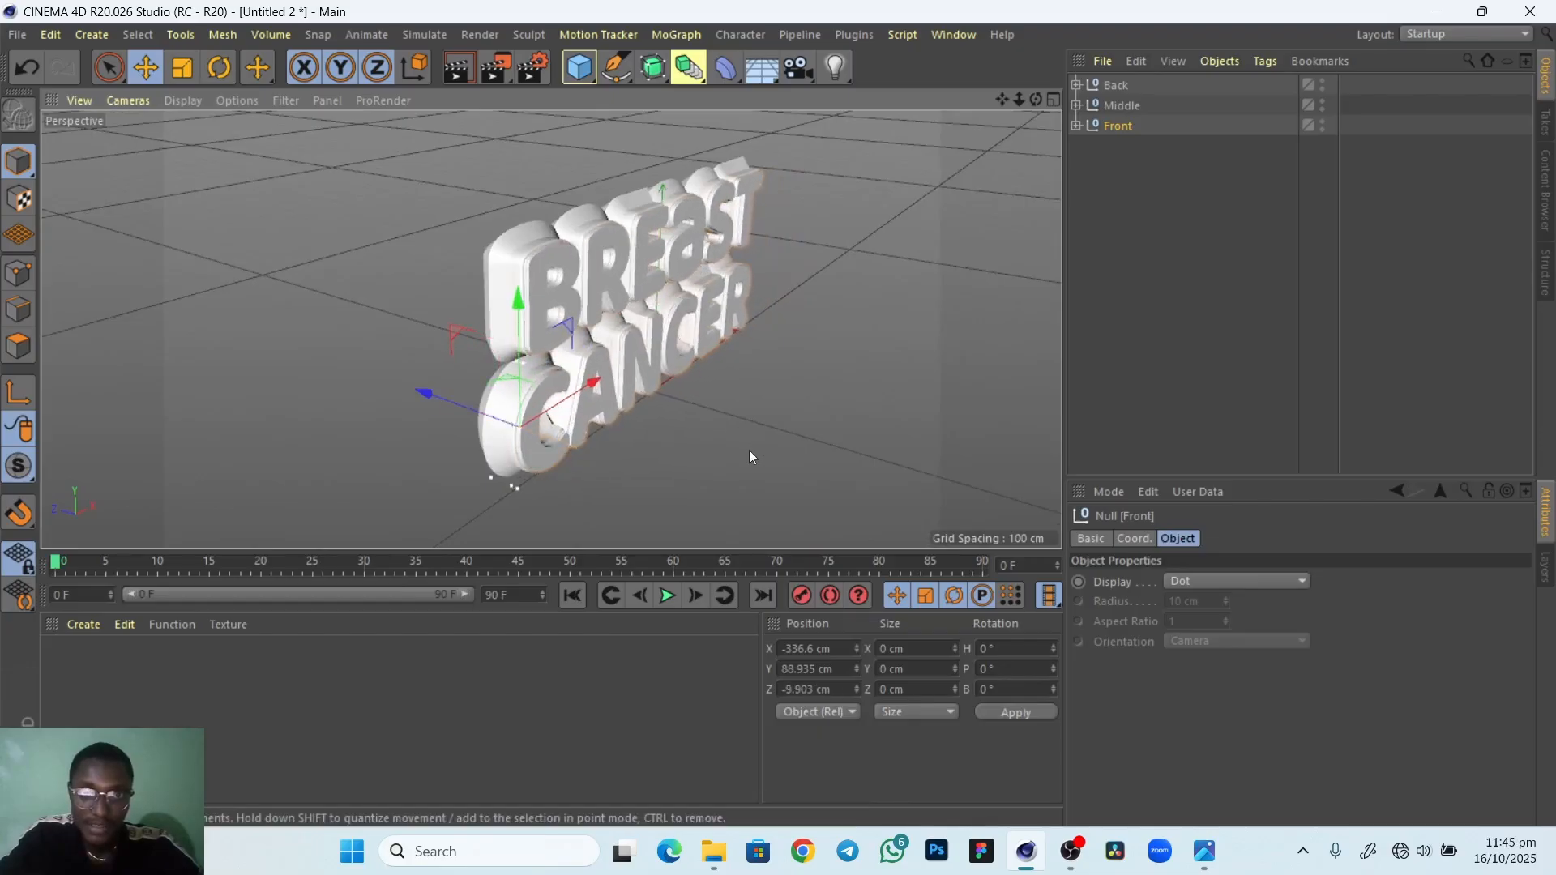
pyautogui.keyDown('alt'); pyautogui.moveTo(747, 451); pyautogui.dragTo(632, 455); pyautogui.keyUp('alt')
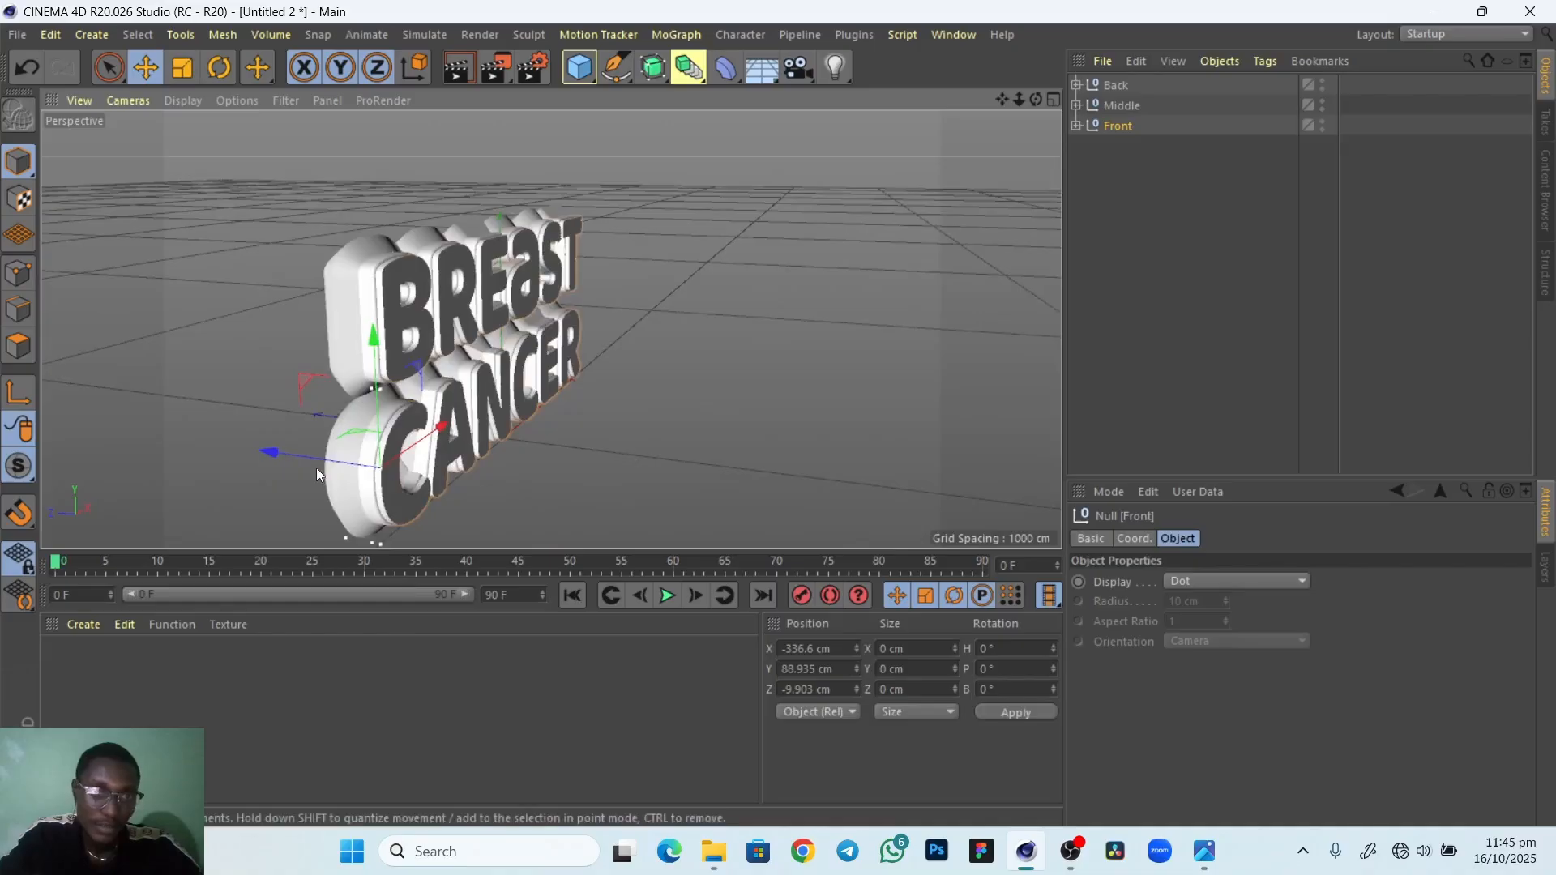
pyautogui.moveTo(270, 452); pyautogui.dragTo(270, 452)
pyautogui.keyDown('alt'); pyautogui.moveTo(503, 462); pyautogui.dragTo(502, 497); pyautogui.keyUp('alt')
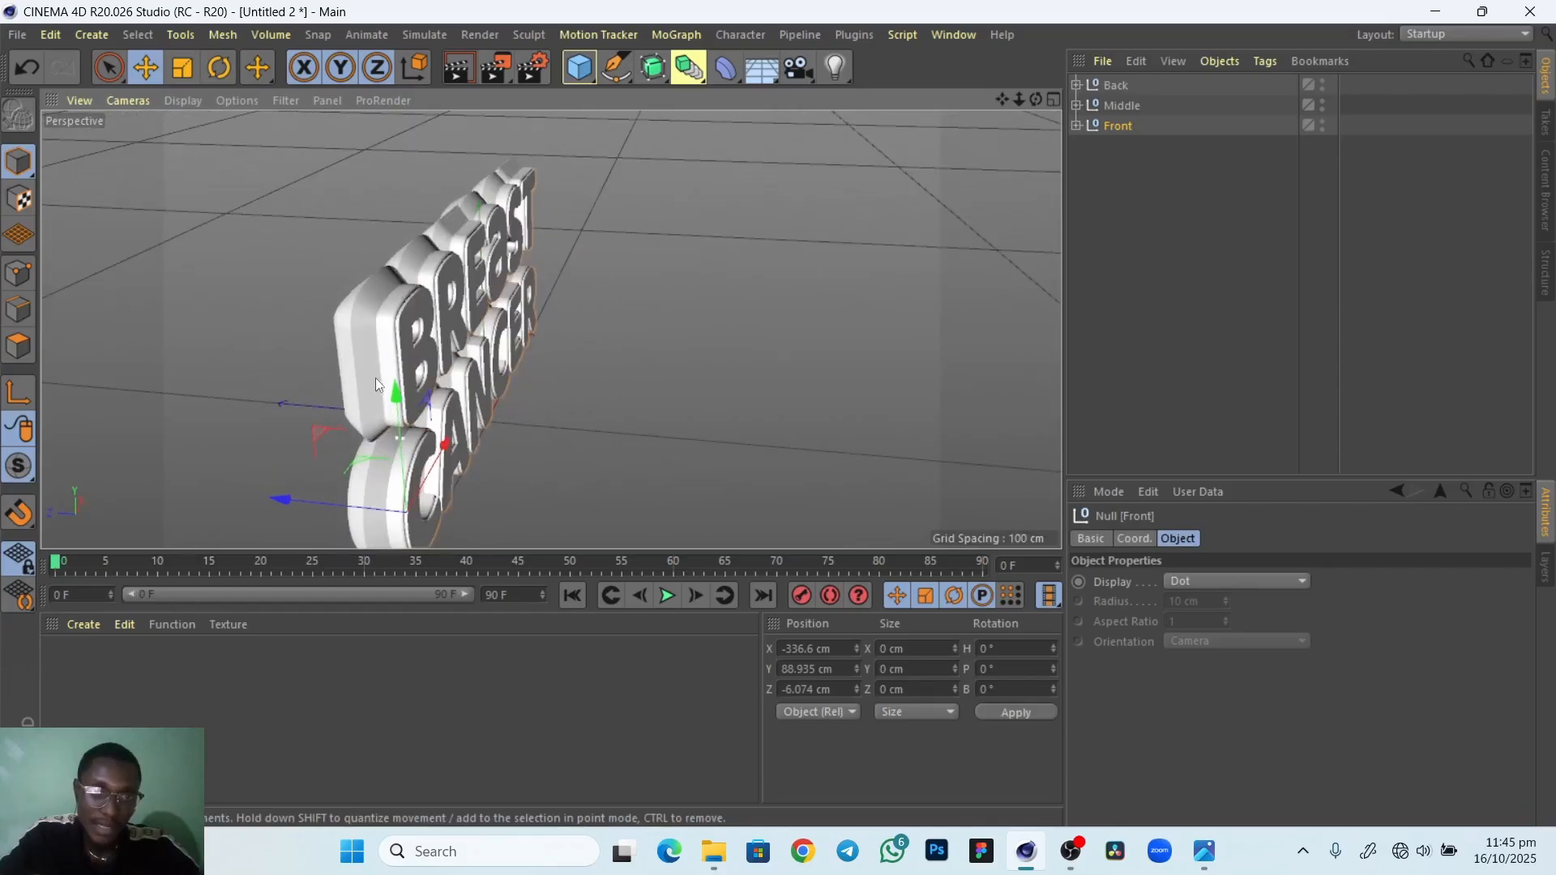
pyautogui.click(818, 449)
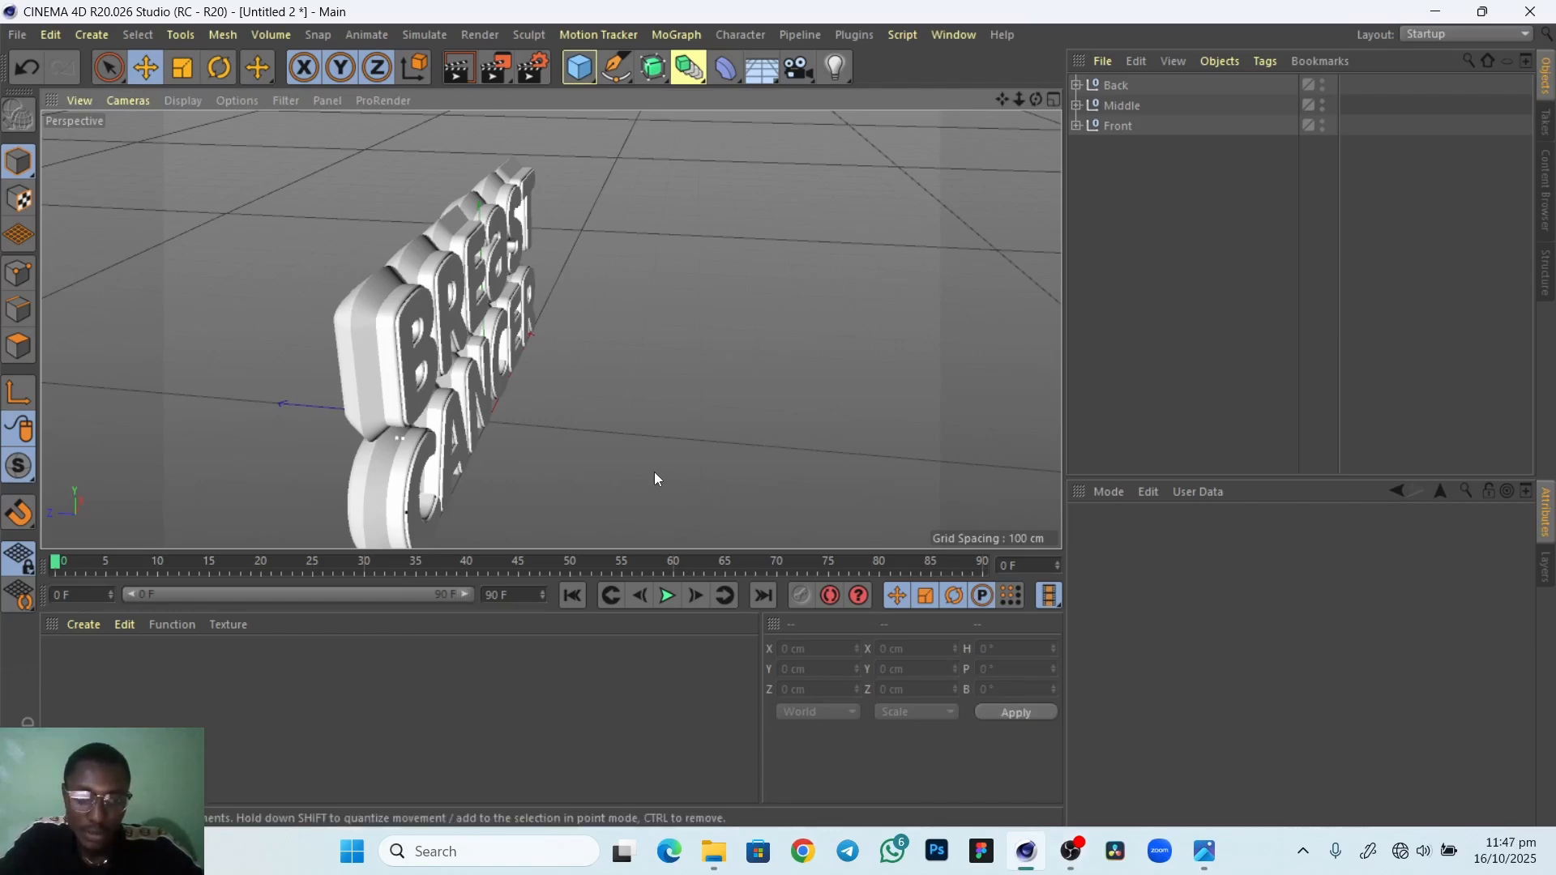
# Raise the Back, Middle and Front groups together to a Y position of about 279 cm and deselect them
pyautogui.keyDown('alt'); pyautogui.moveTo(658, 472); pyautogui.dragTo(517, 432); pyautogui.keyUp('alt')
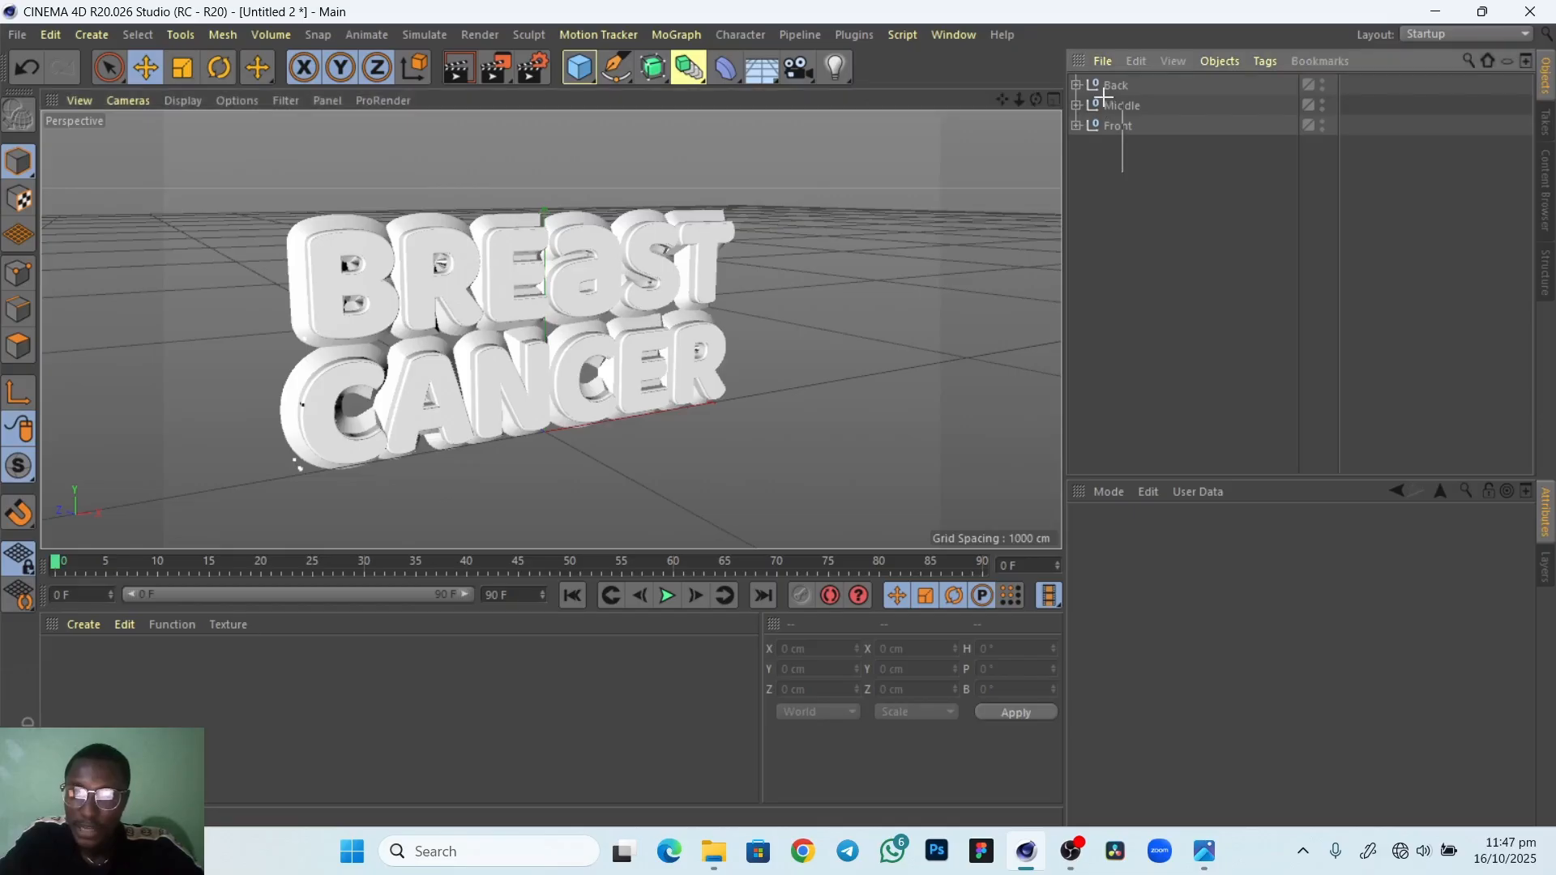
pyautogui.hotkey('ctrl', 'a')
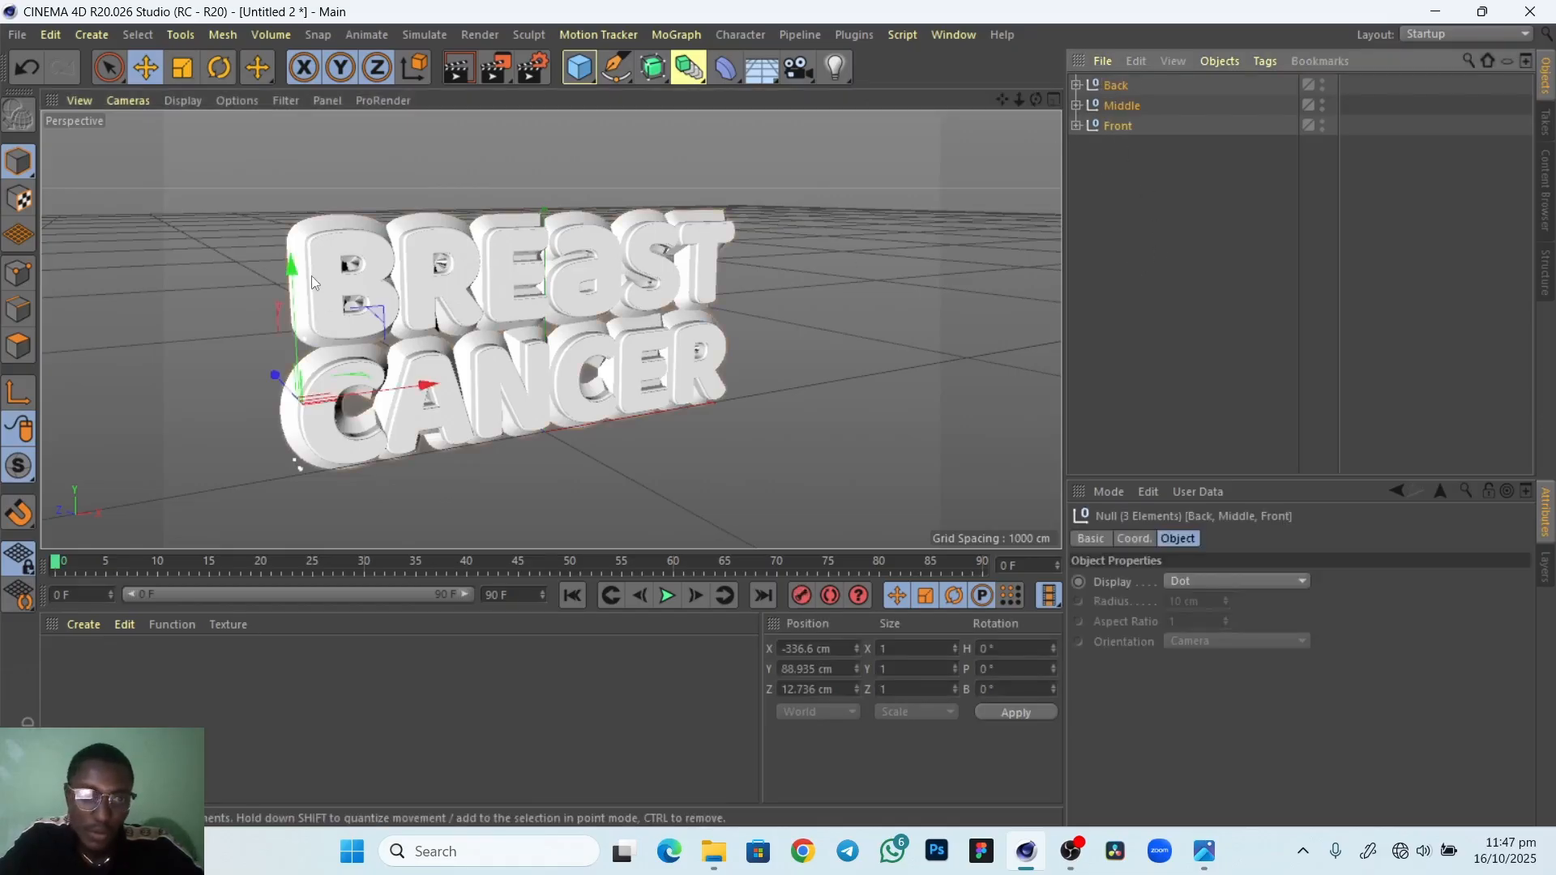
pyautogui.moveTo(292, 267); pyautogui.dragTo(269, 149)
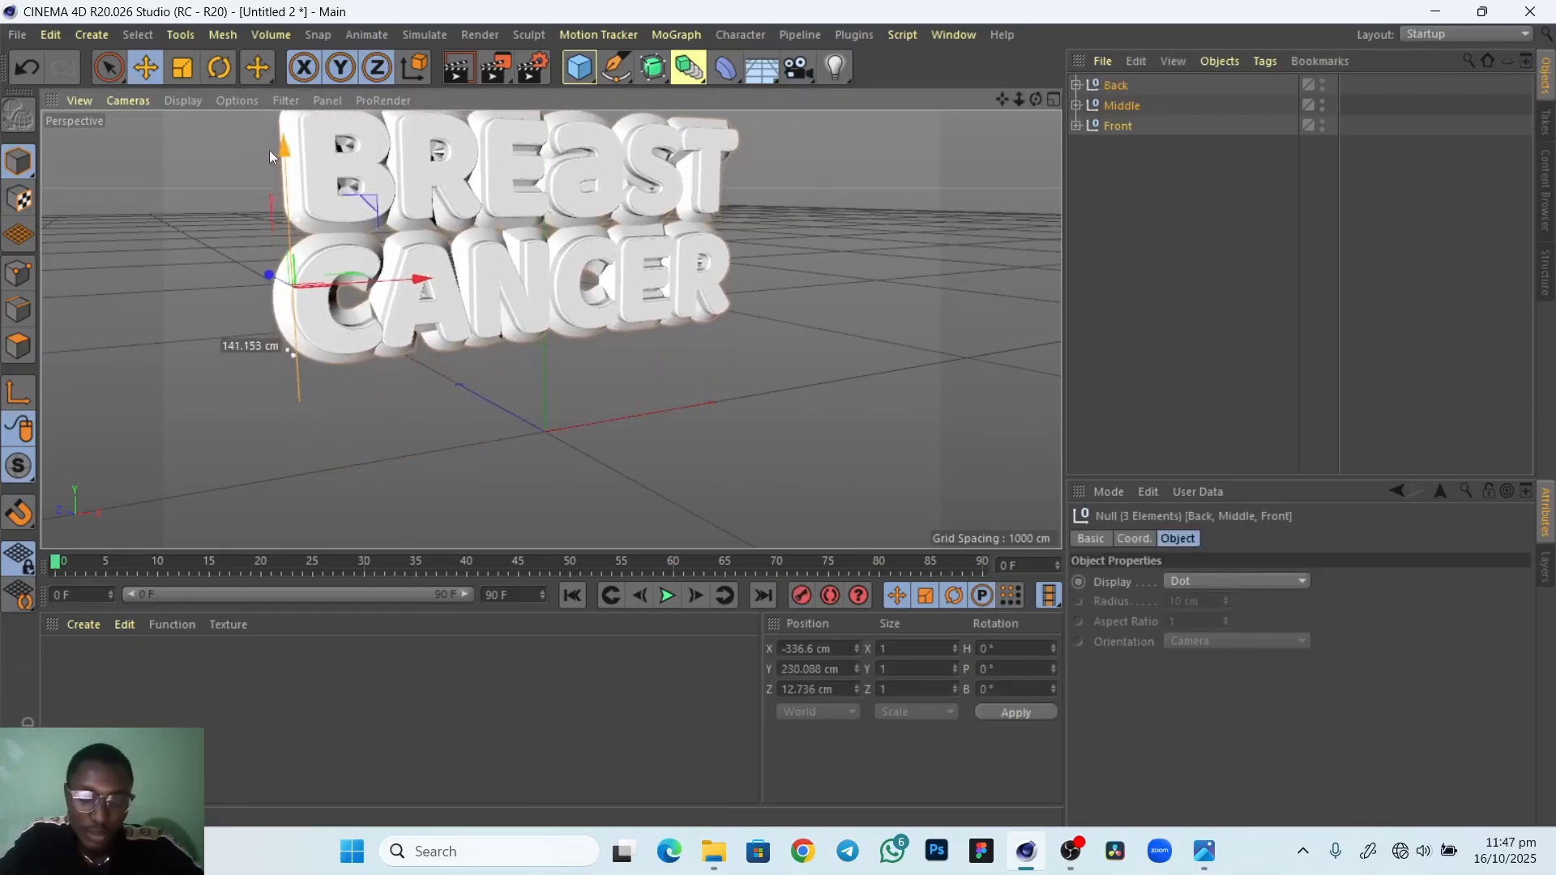
pyautogui.keyDown('alt'); pyautogui.moveTo(665, 309); pyautogui.dragTo(645, 434, button='right'); pyautogui.keyUp('alt')
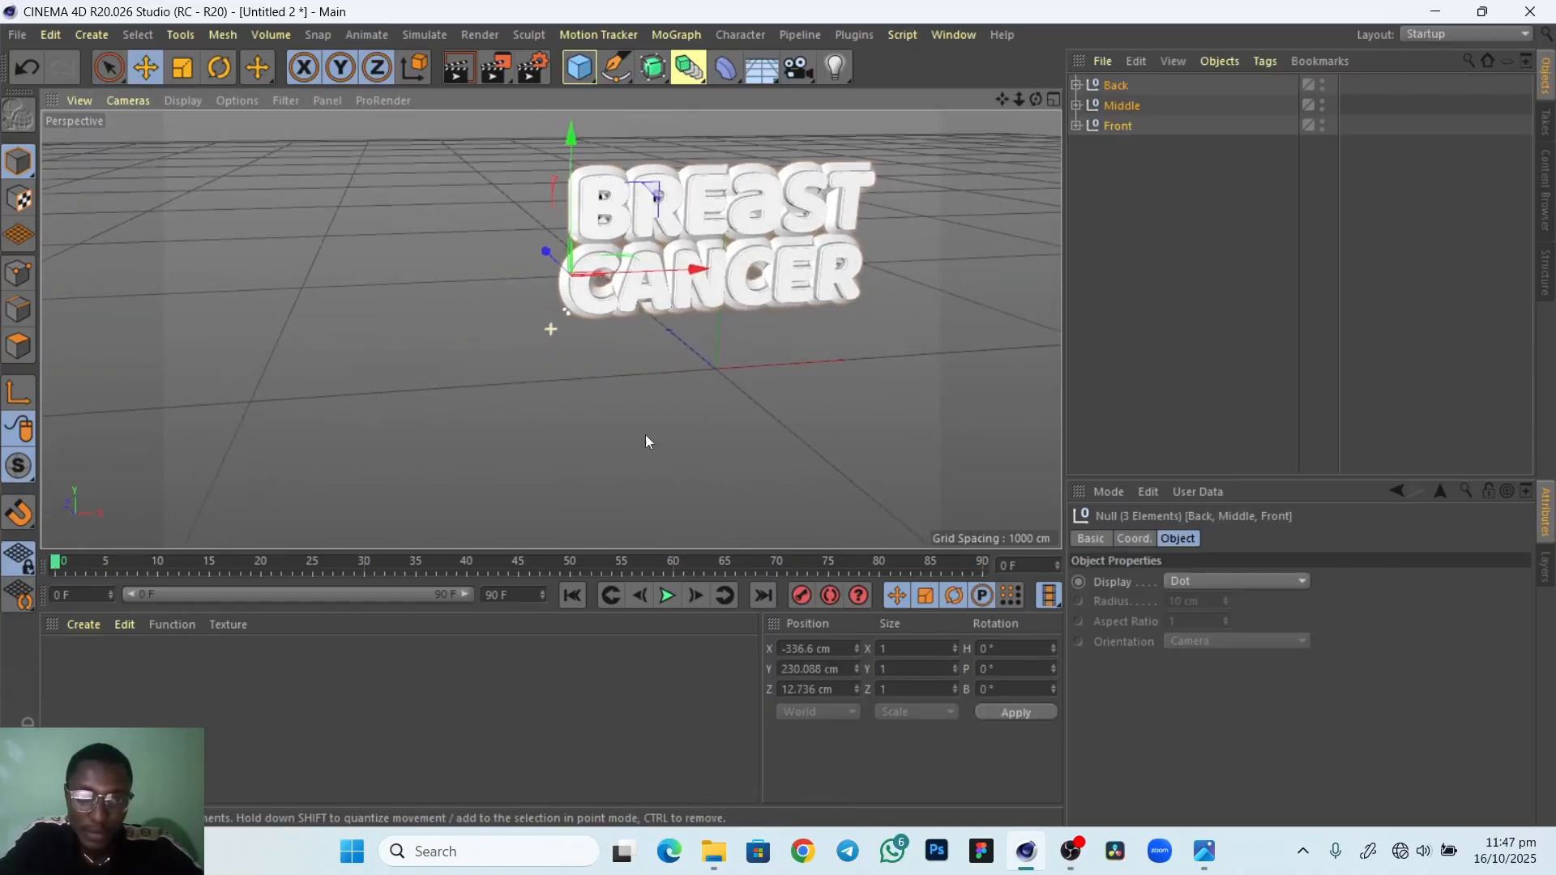
pyautogui.keyDown('alt'); pyautogui.moveTo(645, 435); pyautogui.dragTo(544, 308, button='middle'); pyautogui.keyUp('alt')
pyautogui.moveTo(438, 164); pyautogui.dragTo(436, 136)
pyautogui.keyDown('alt'); pyautogui.moveTo(785, 430); pyautogui.dragTo(678, 436, button='middle'); pyautogui.keyUp('alt')
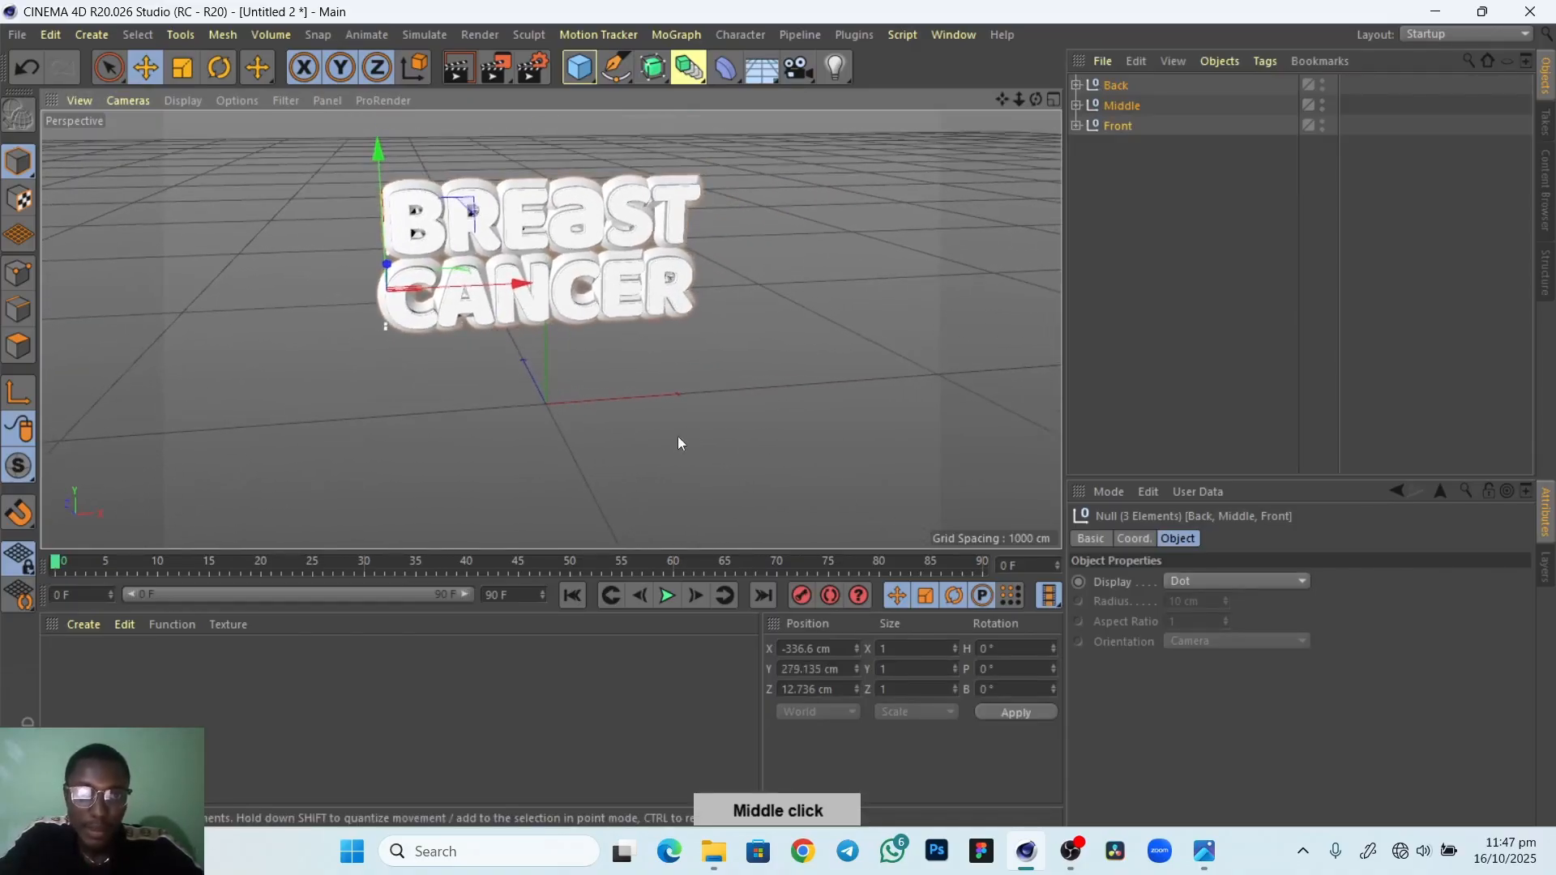
pyautogui.click(717, 410)
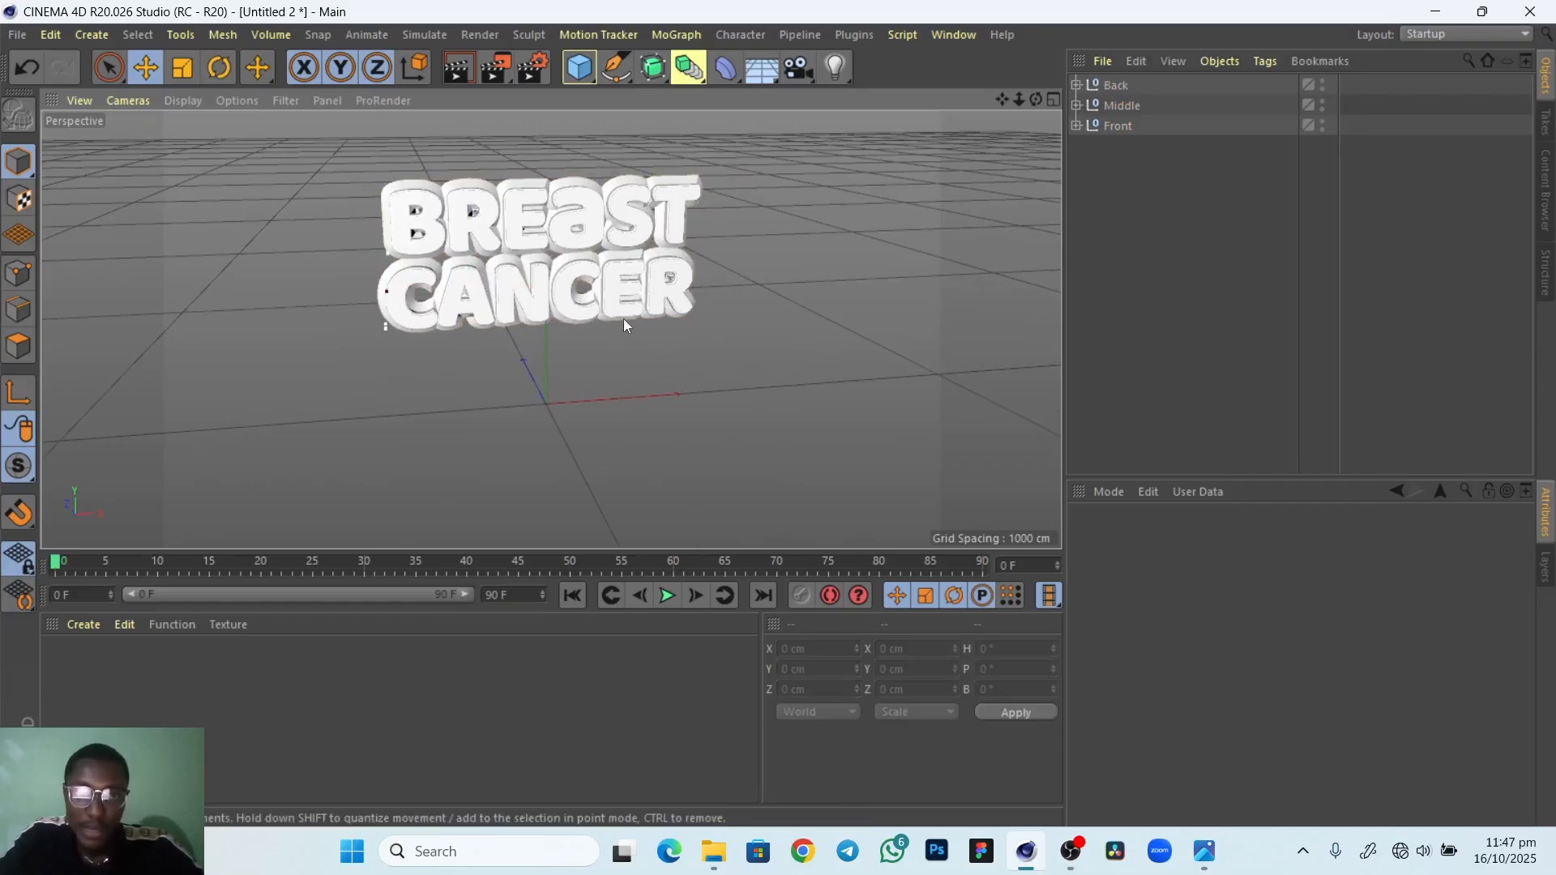
# Add a cube below the lettering and stretch its X size to about 760 cm
pyautogui.click(580, 70)
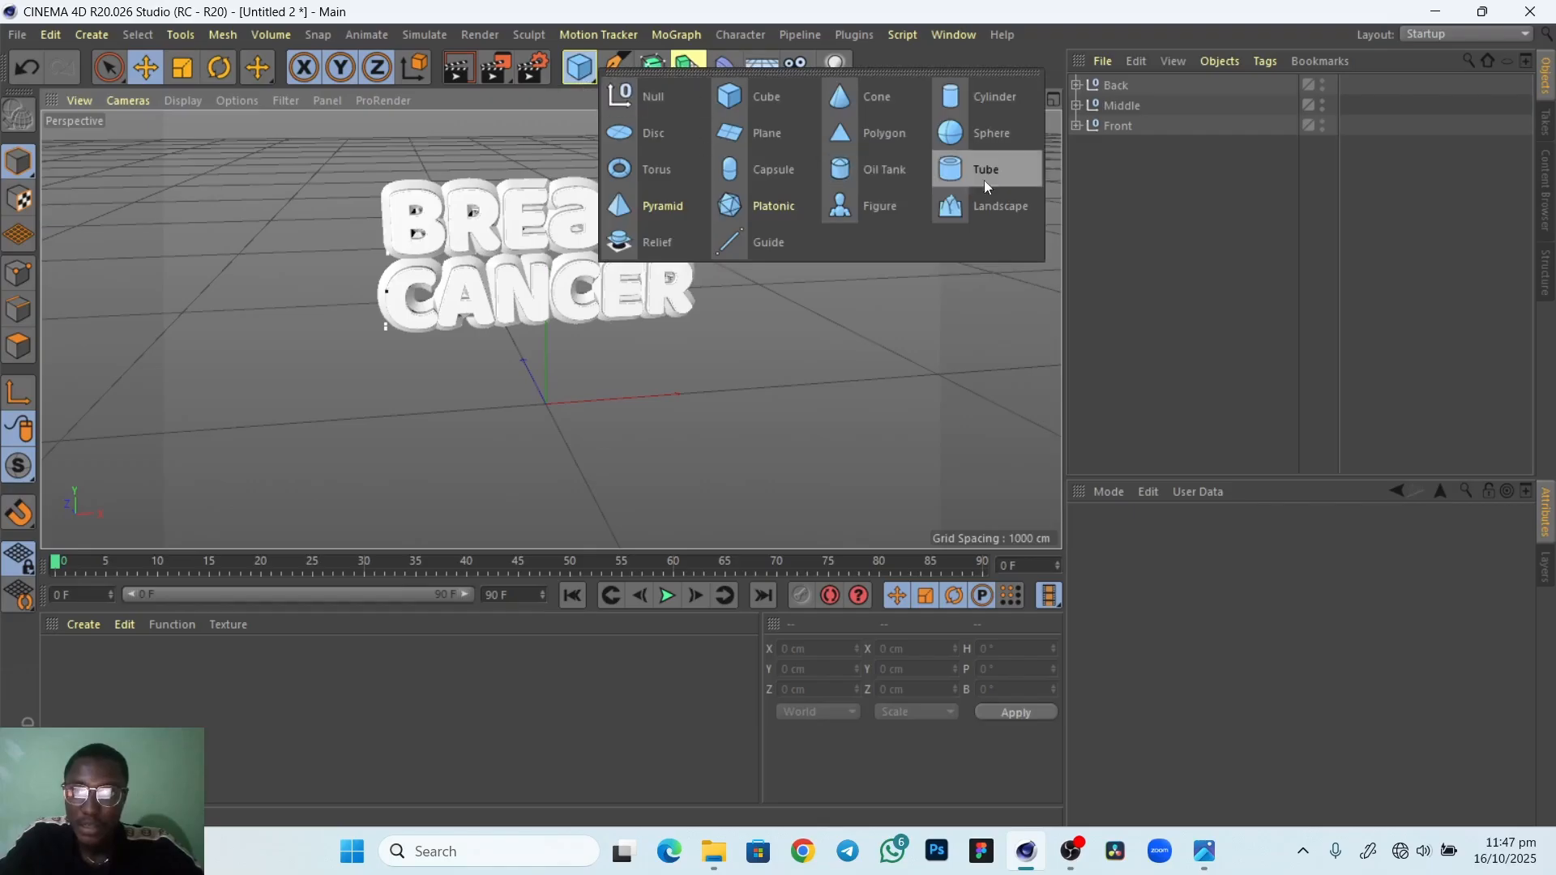
pyautogui.click(755, 100)
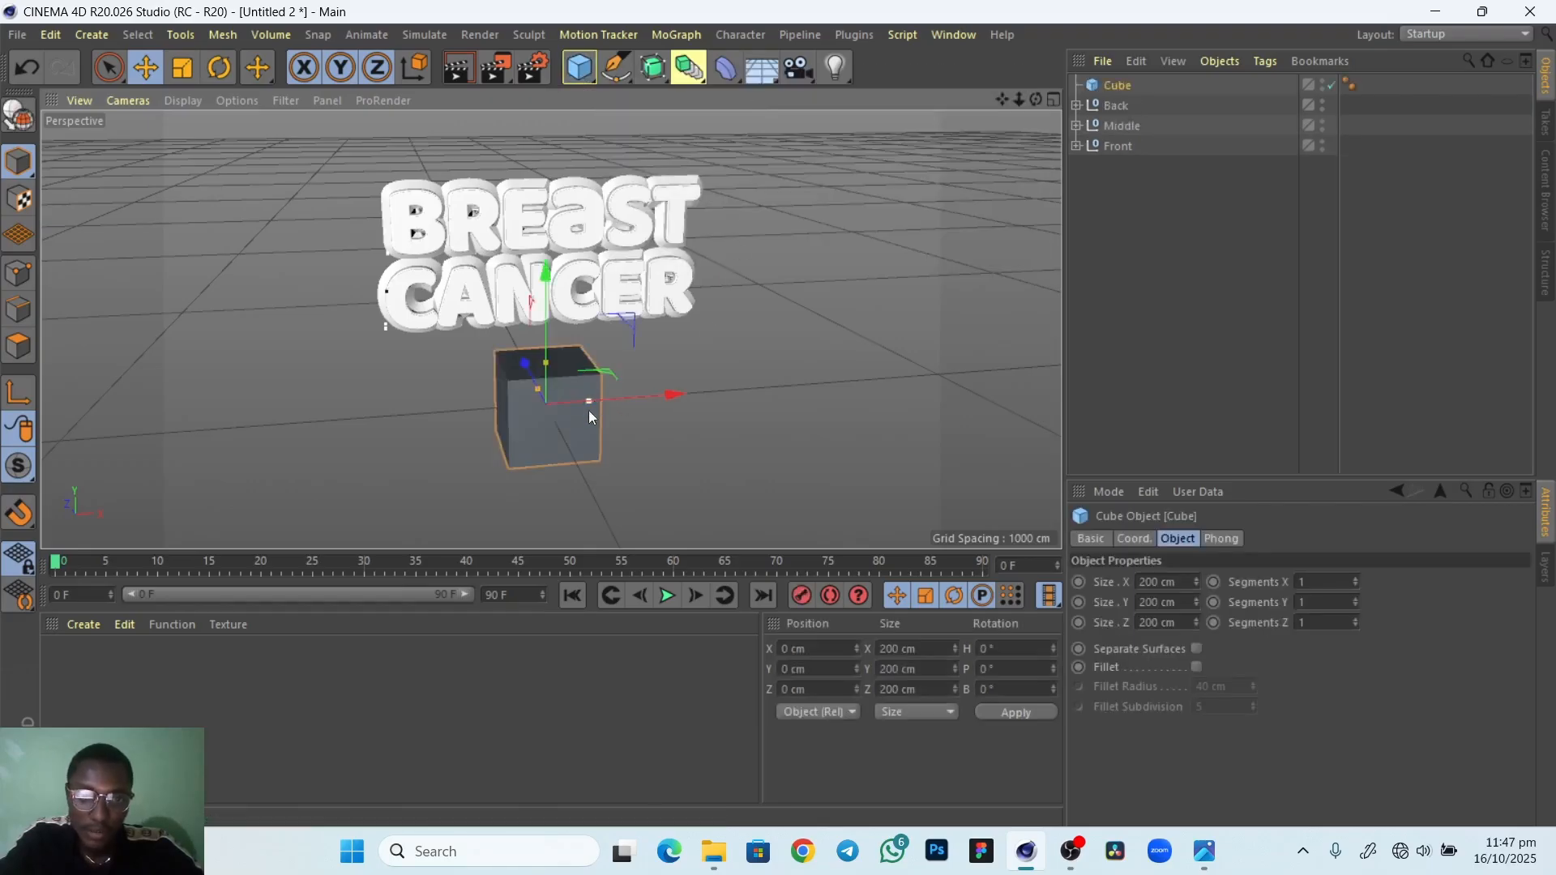
pyautogui.moveTo(588, 401); pyautogui.dragTo(705, 392)
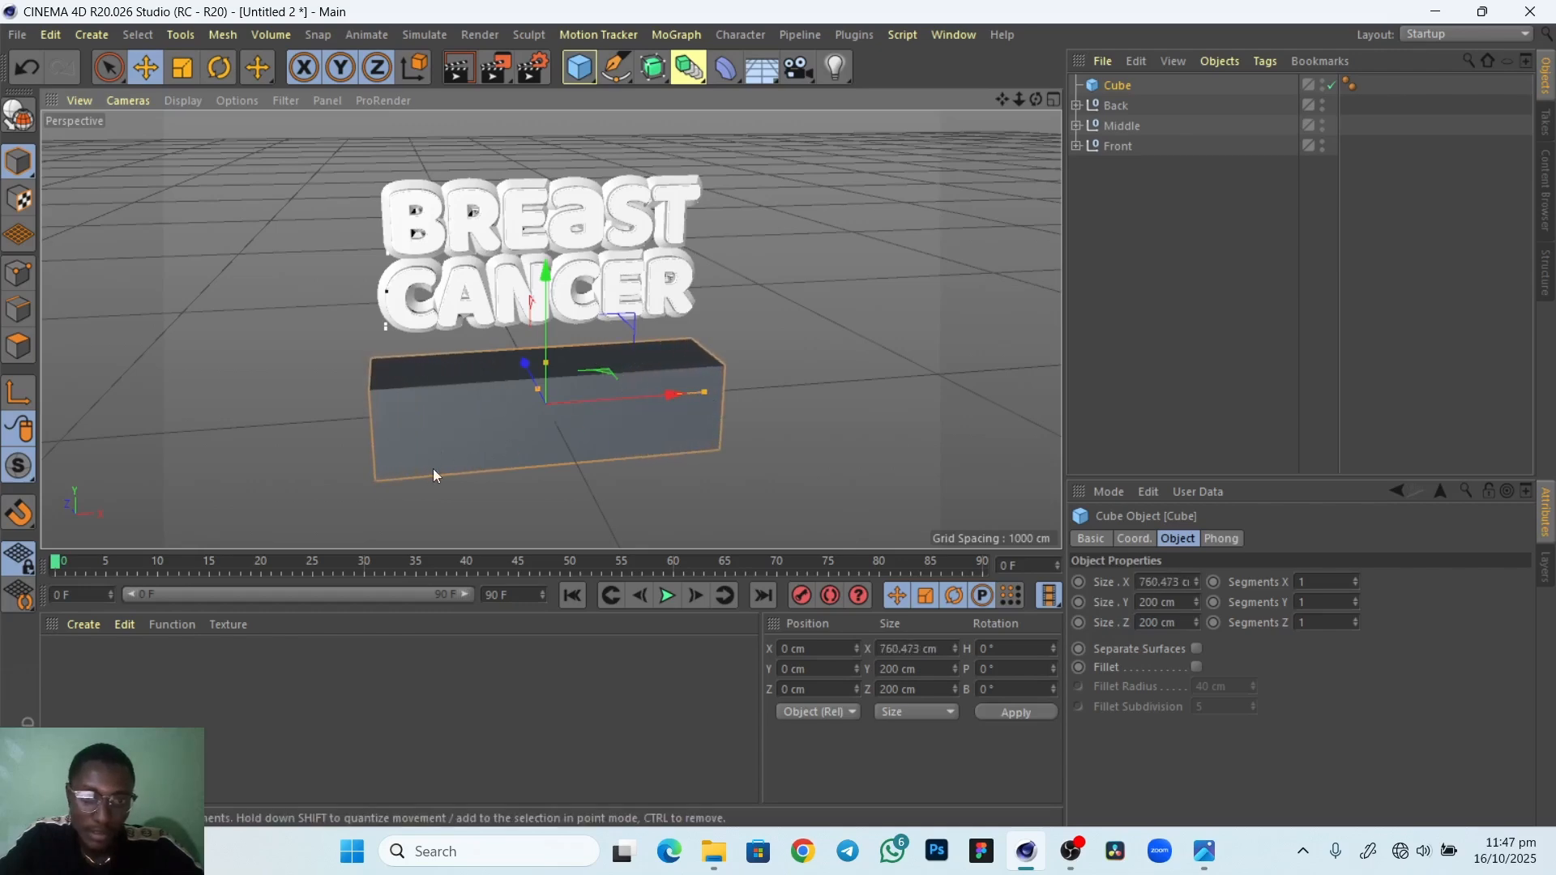
# Reduce the cube's Z size to about 63 cm to suit the depth of the lettering
pyautogui.keyDown('alt'); pyautogui.moveTo(339, 457); pyautogui.dragTo(400, 391); pyautogui.keyUp('alt')
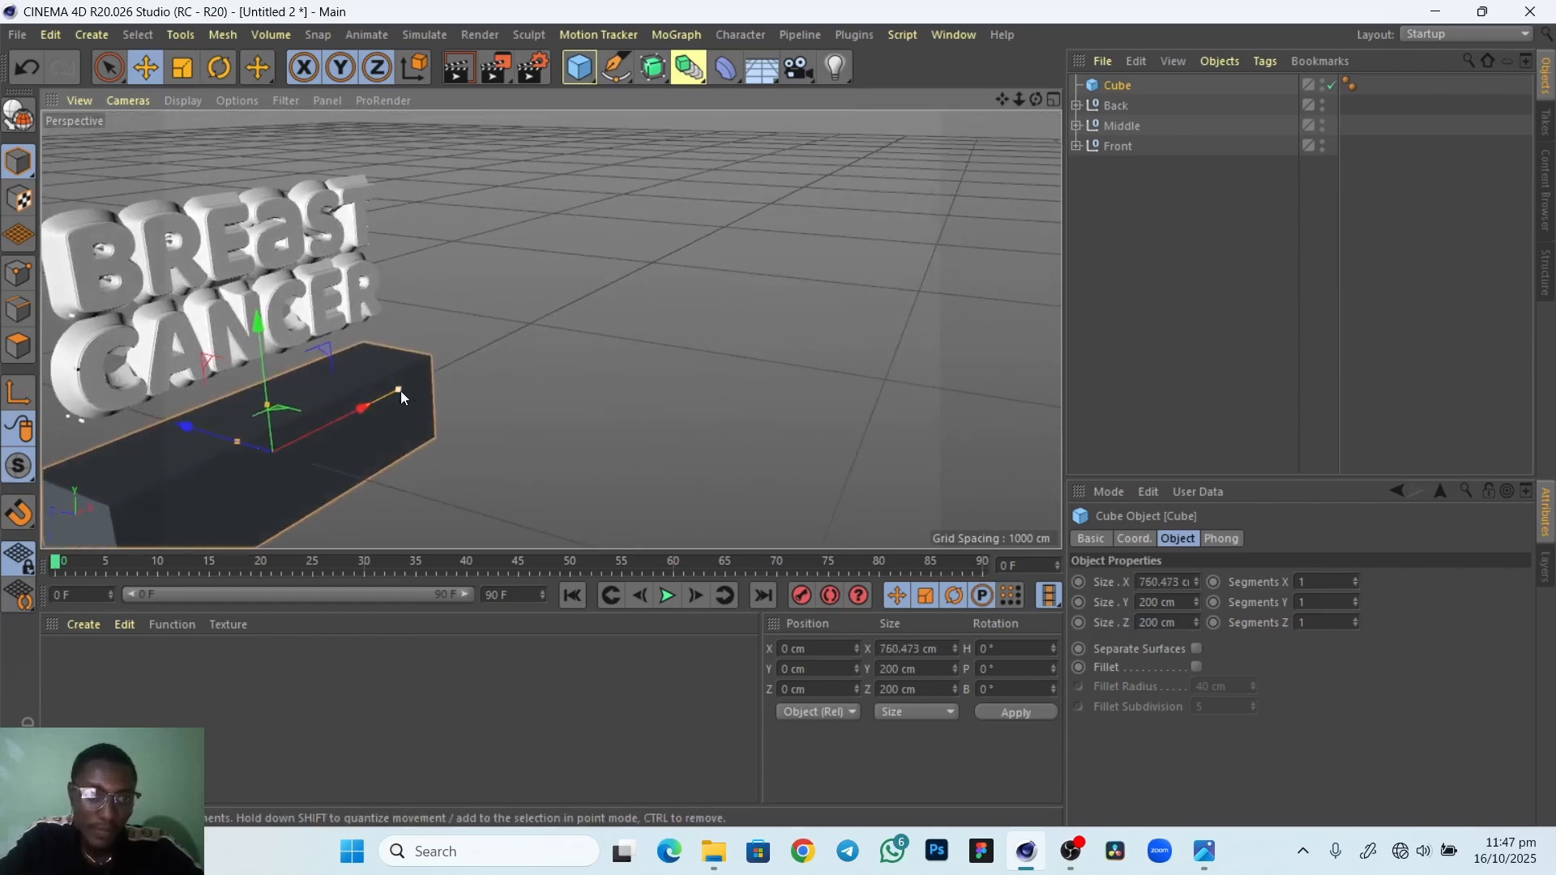
pyautogui.keyDown('alt'); pyautogui.moveTo(400, 391); pyautogui.dragTo(459, 371, button='middle'); pyautogui.keyUp('alt')
pyautogui.keyDown('alt'); pyautogui.moveTo(329, 465); pyautogui.dragTo(420, 459); pyautogui.keyUp('alt')
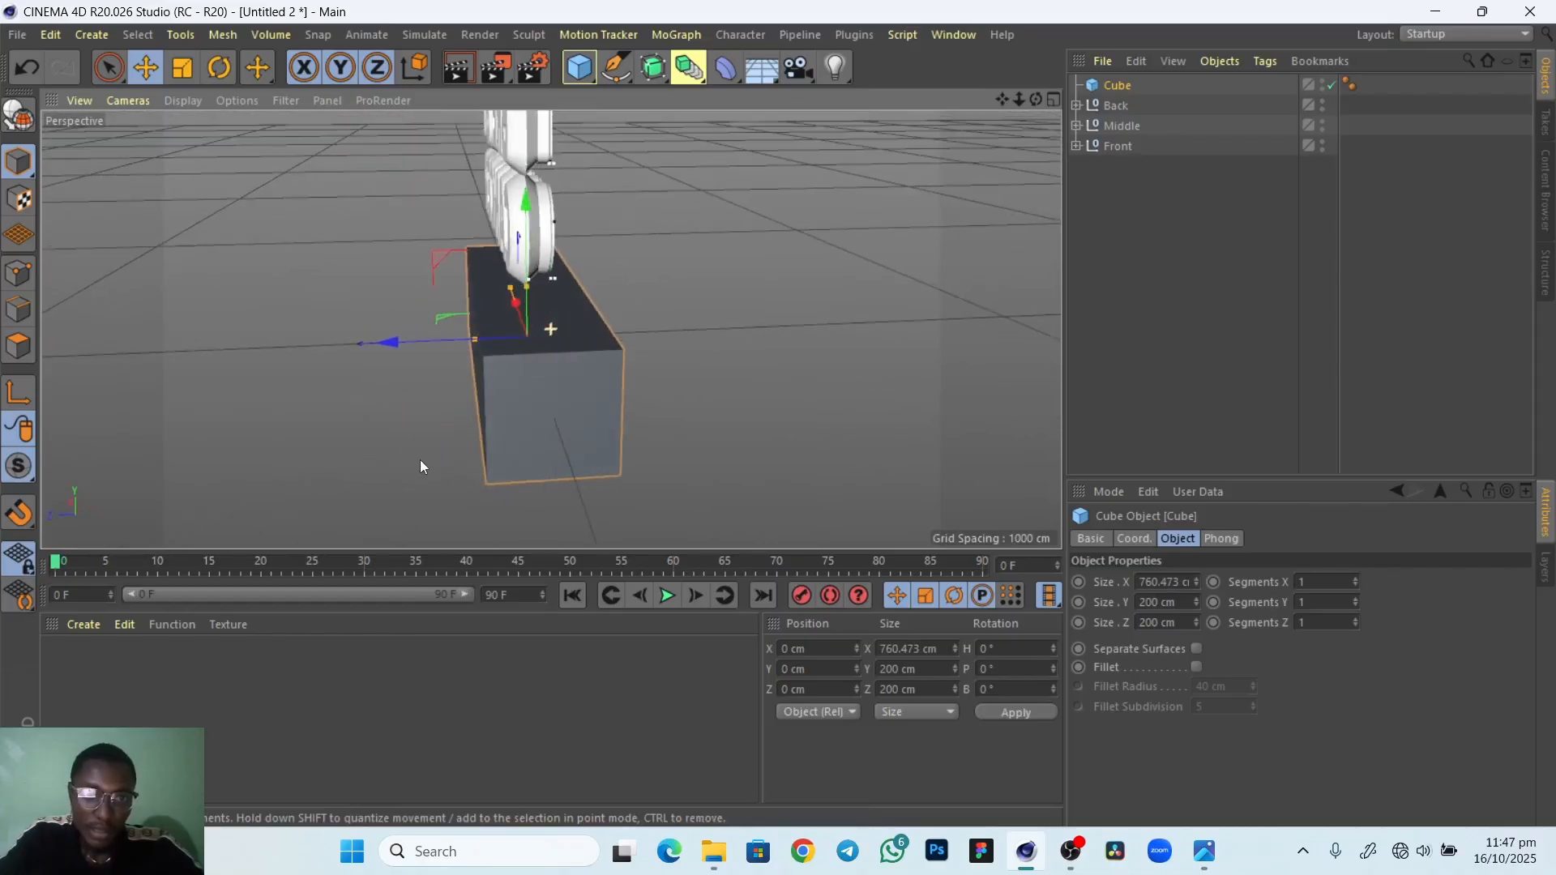
pyautogui.moveTo(473, 340); pyautogui.dragTo(512, 342)
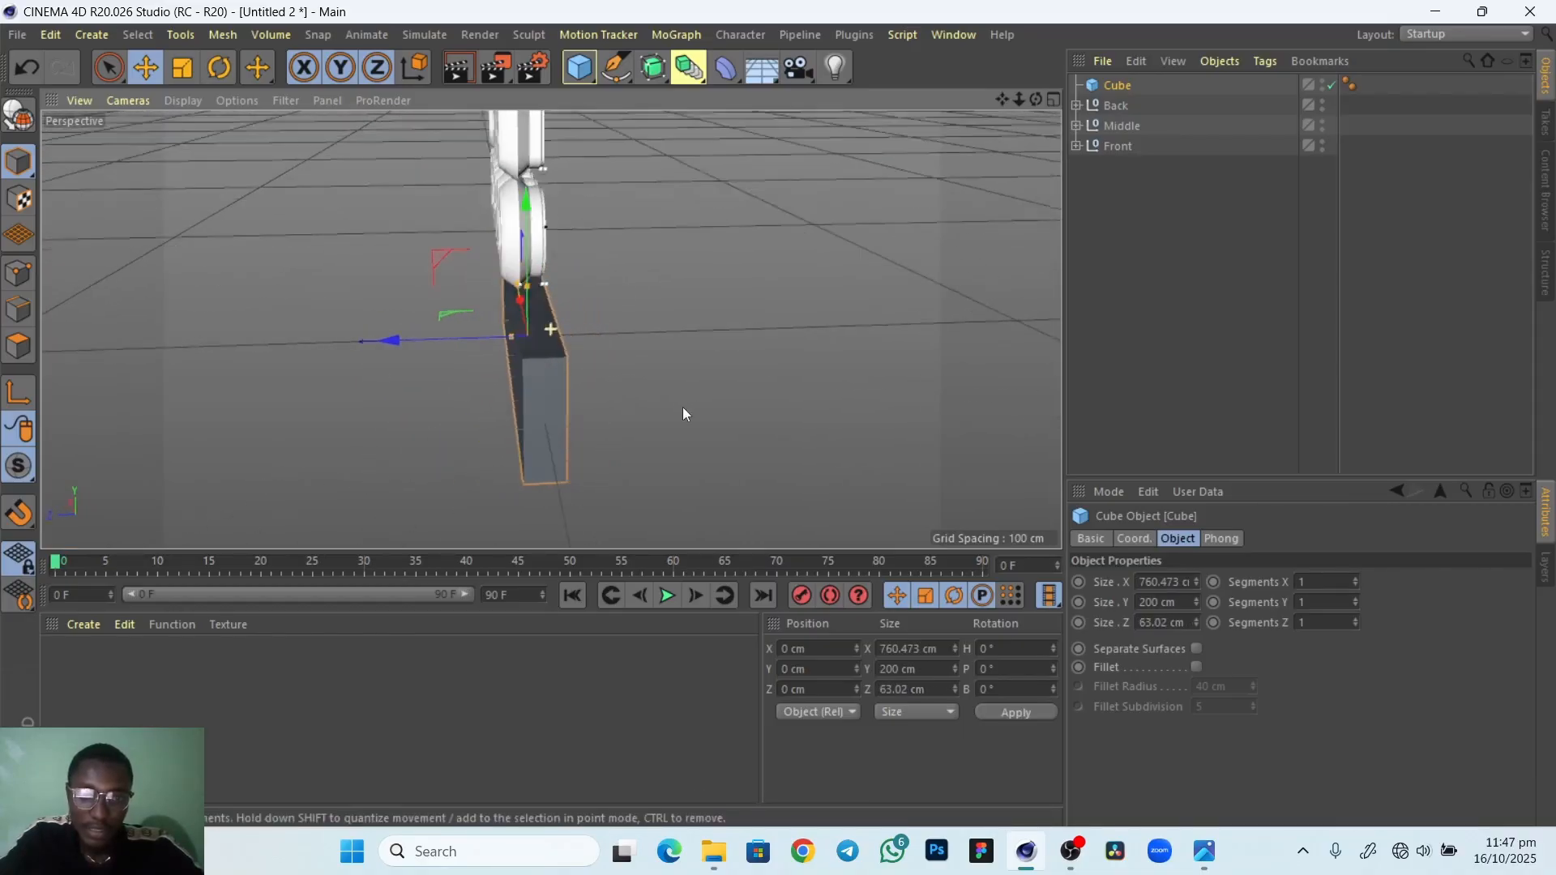
pyautogui.keyDown('alt'); pyautogui.moveTo(683, 414); pyautogui.dragTo(655, 435); pyautogui.keyUp('alt')
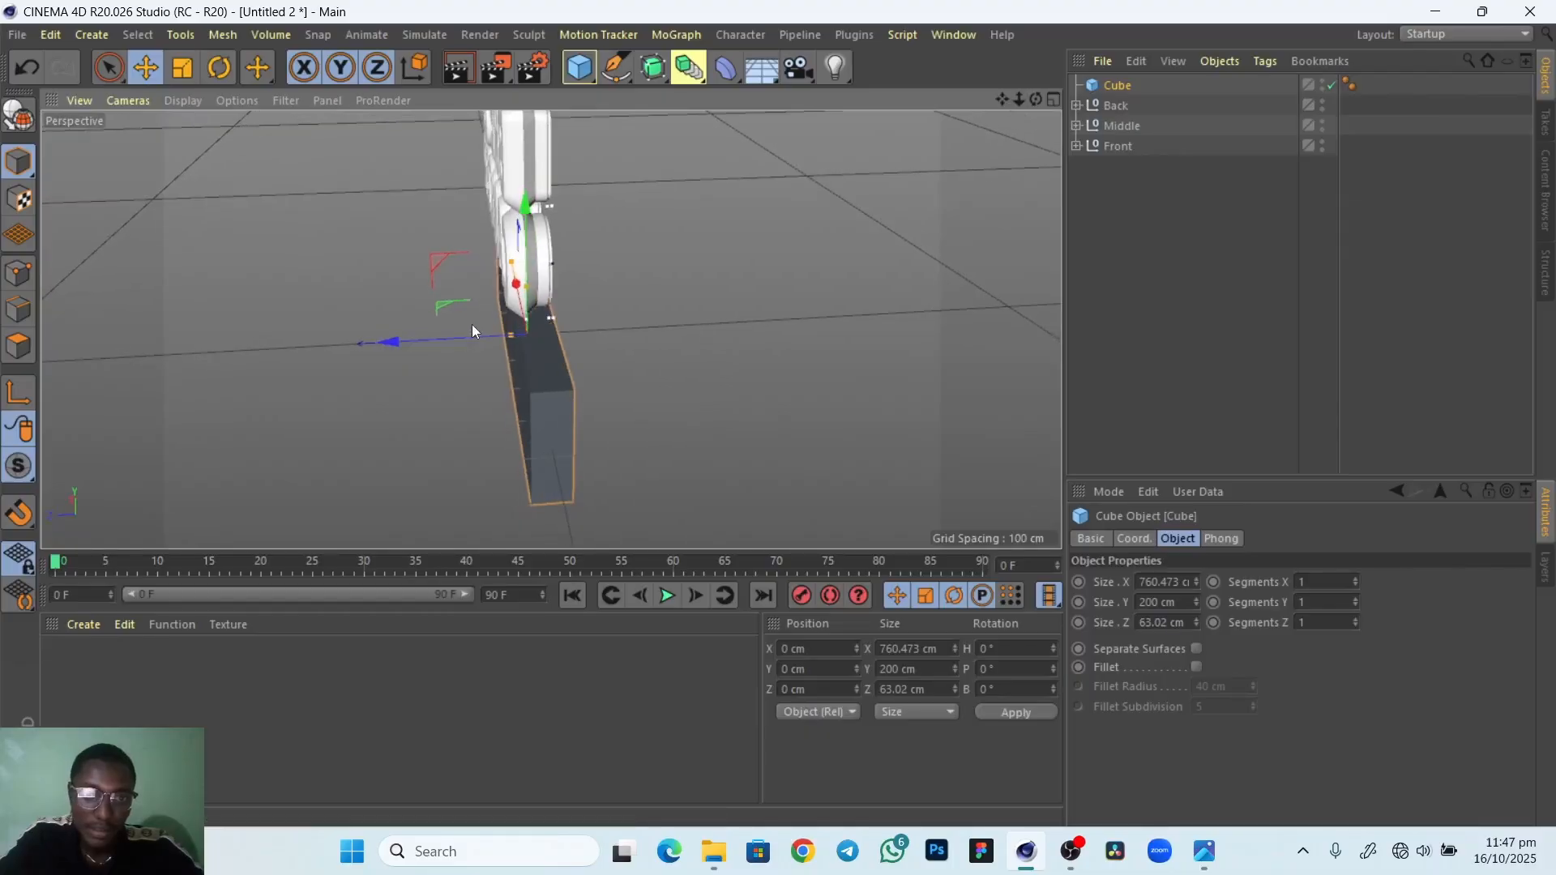
# Reduce the cube's Z size to about 48 cm and raise it to a Y position of about 35 cm
pyautogui.moveTo(512, 335); pyautogui.dragTo(513, 338)
pyautogui.keyDown('alt'); pyautogui.moveTo(635, 399); pyautogui.dragTo(321, 365); pyautogui.keyUp('alt')
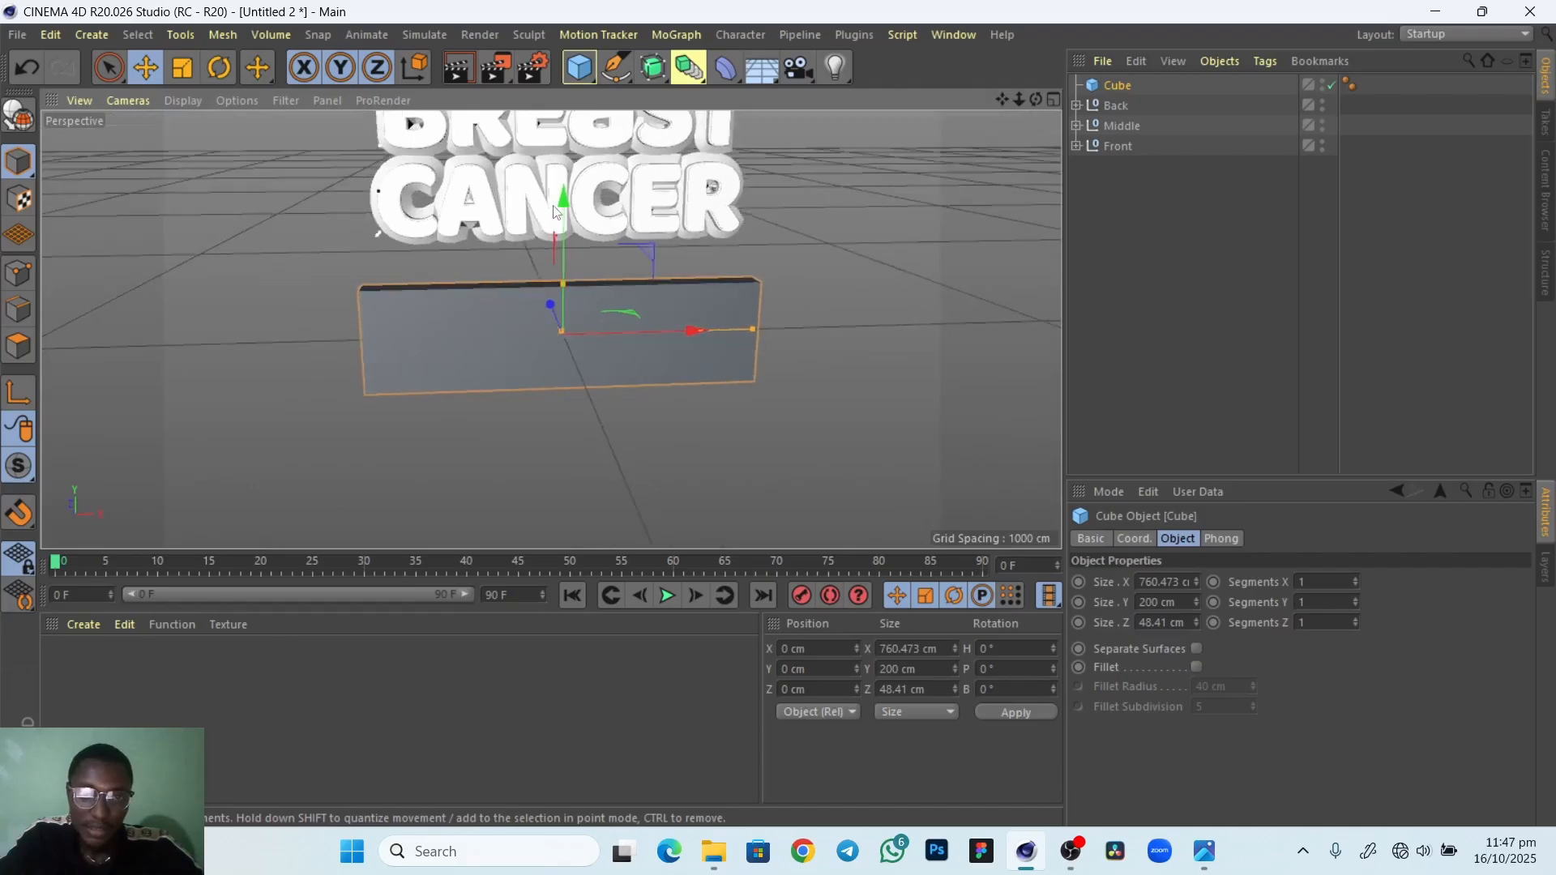
pyautogui.moveTo(562, 205); pyautogui.dragTo(564, 184)
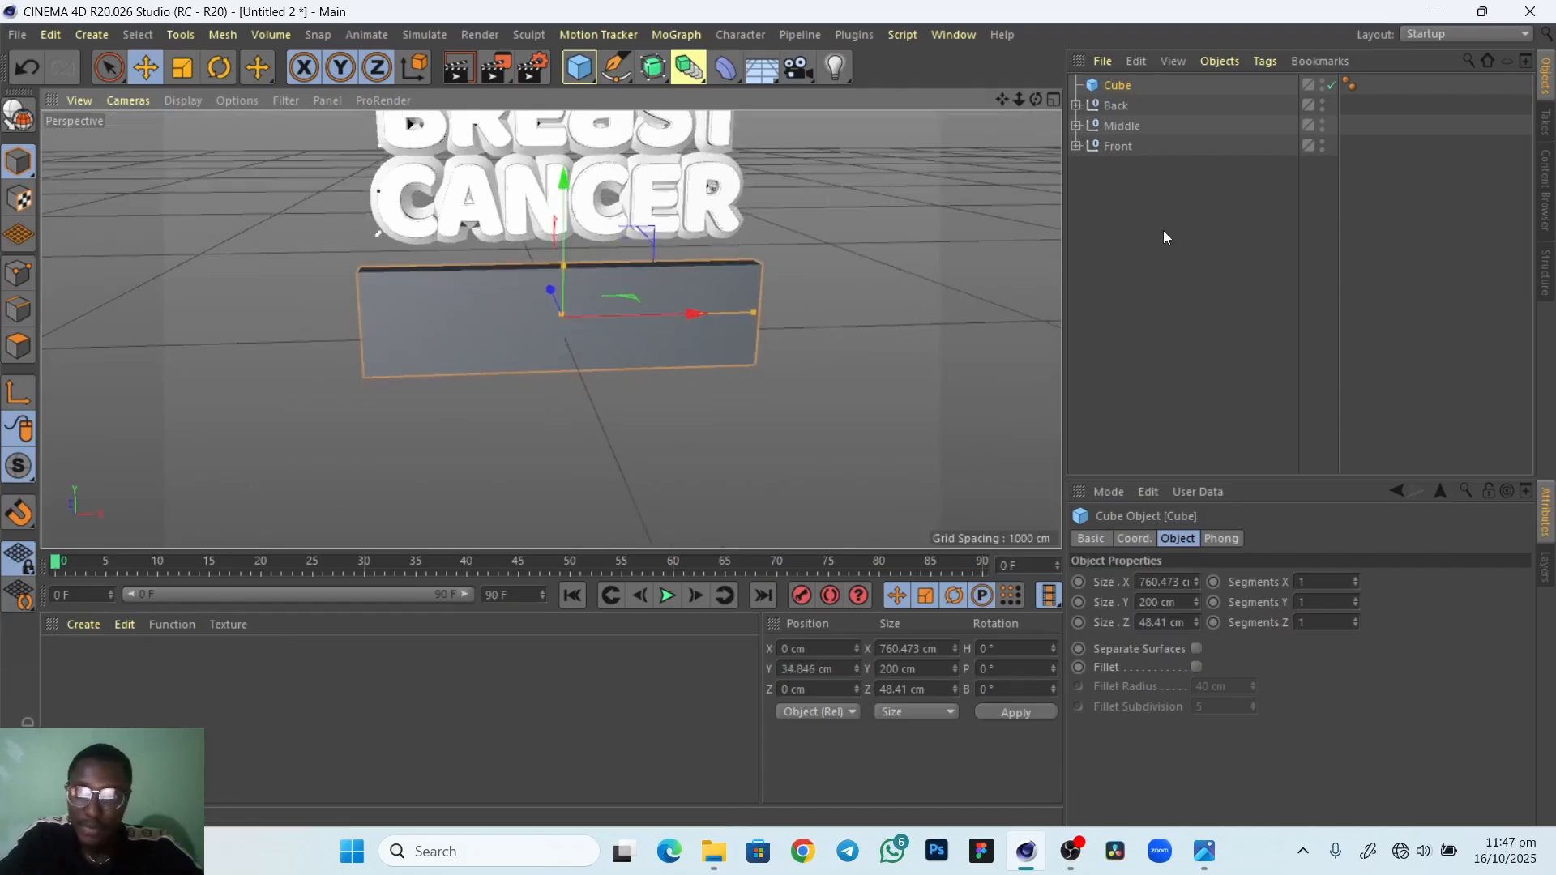
# Raise the Back, Middle and Front groups together to a Y position of about 390 cm
pyautogui.moveTo(1119, 189); pyautogui.dragTo(1107, 103)
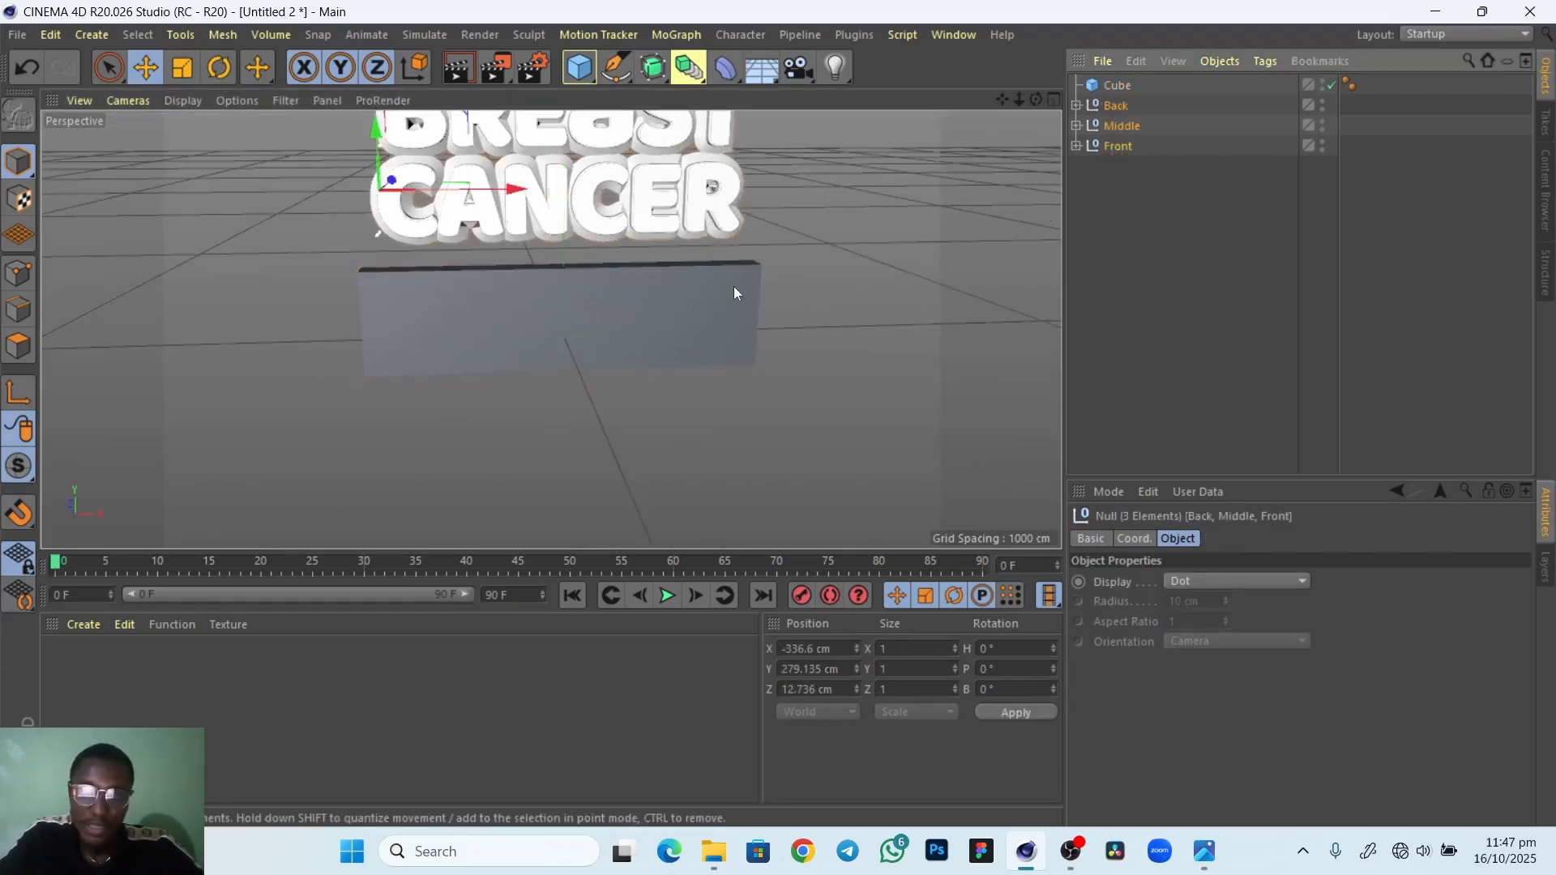
pyautogui.keyDown('alt'); pyautogui.moveTo(743, 305); pyautogui.dragTo(645, 284, button='right'); pyautogui.keyUp('alt')
pyautogui.keyDown('alt'); pyautogui.moveTo(643, 279); pyautogui.dragTo(551, 290, button='middle'); pyautogui.keyUp('alt')
pyautogui.moveTo(426, 131); pyautogui.dragTo(426, 110)
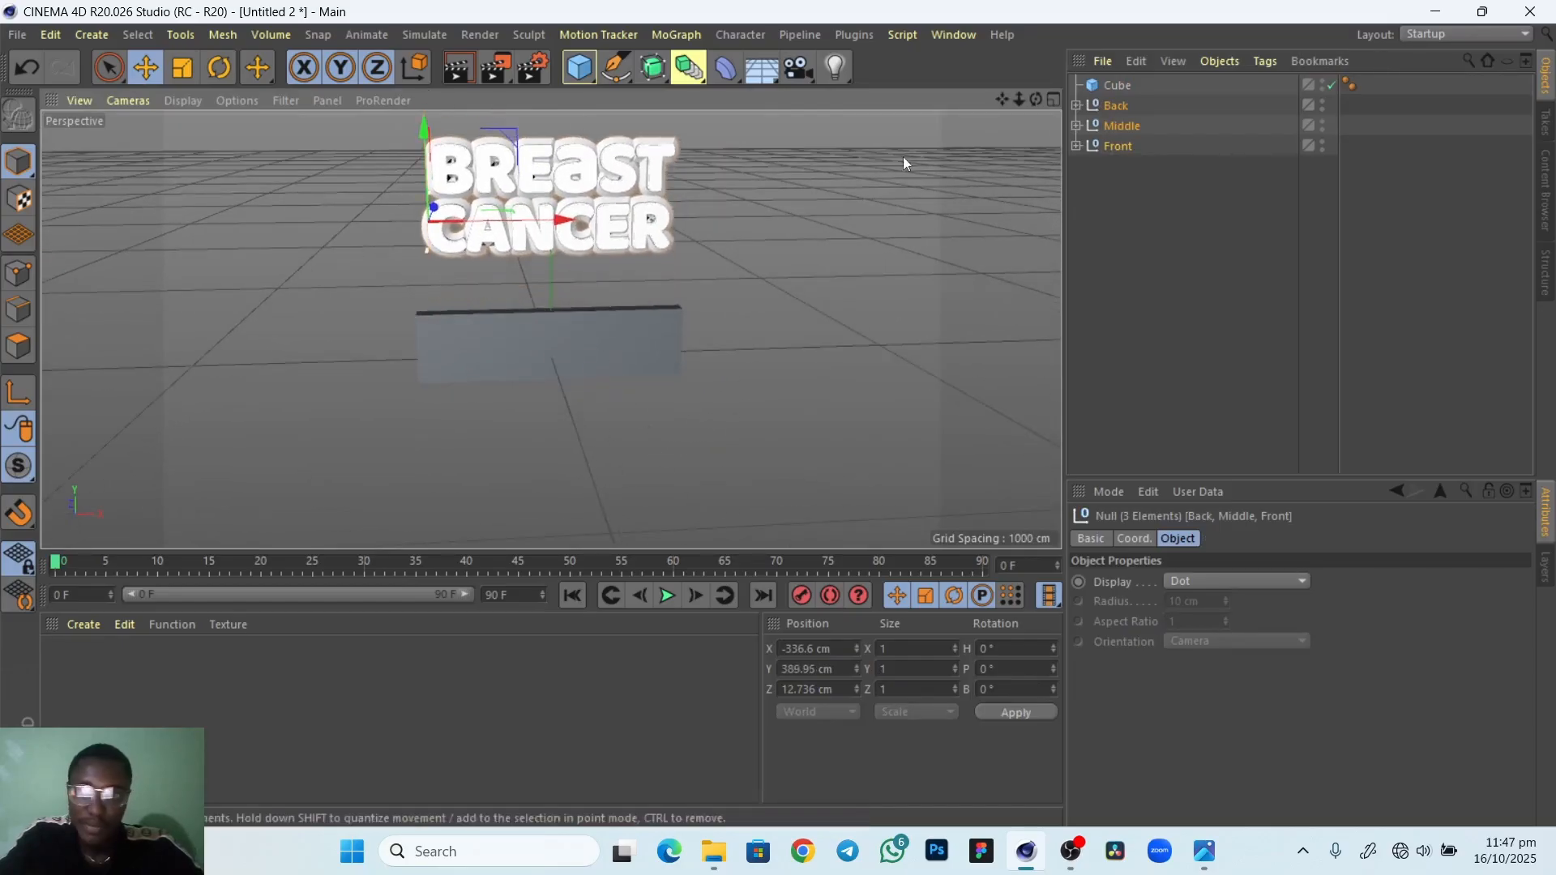
# Raise the cube towards the lettering, to a Y position of about 119 cm
pyautogui.click(1117, 85)
pyautogui.moveTo(547, 204); pyautogui.dragTo(546, 190)
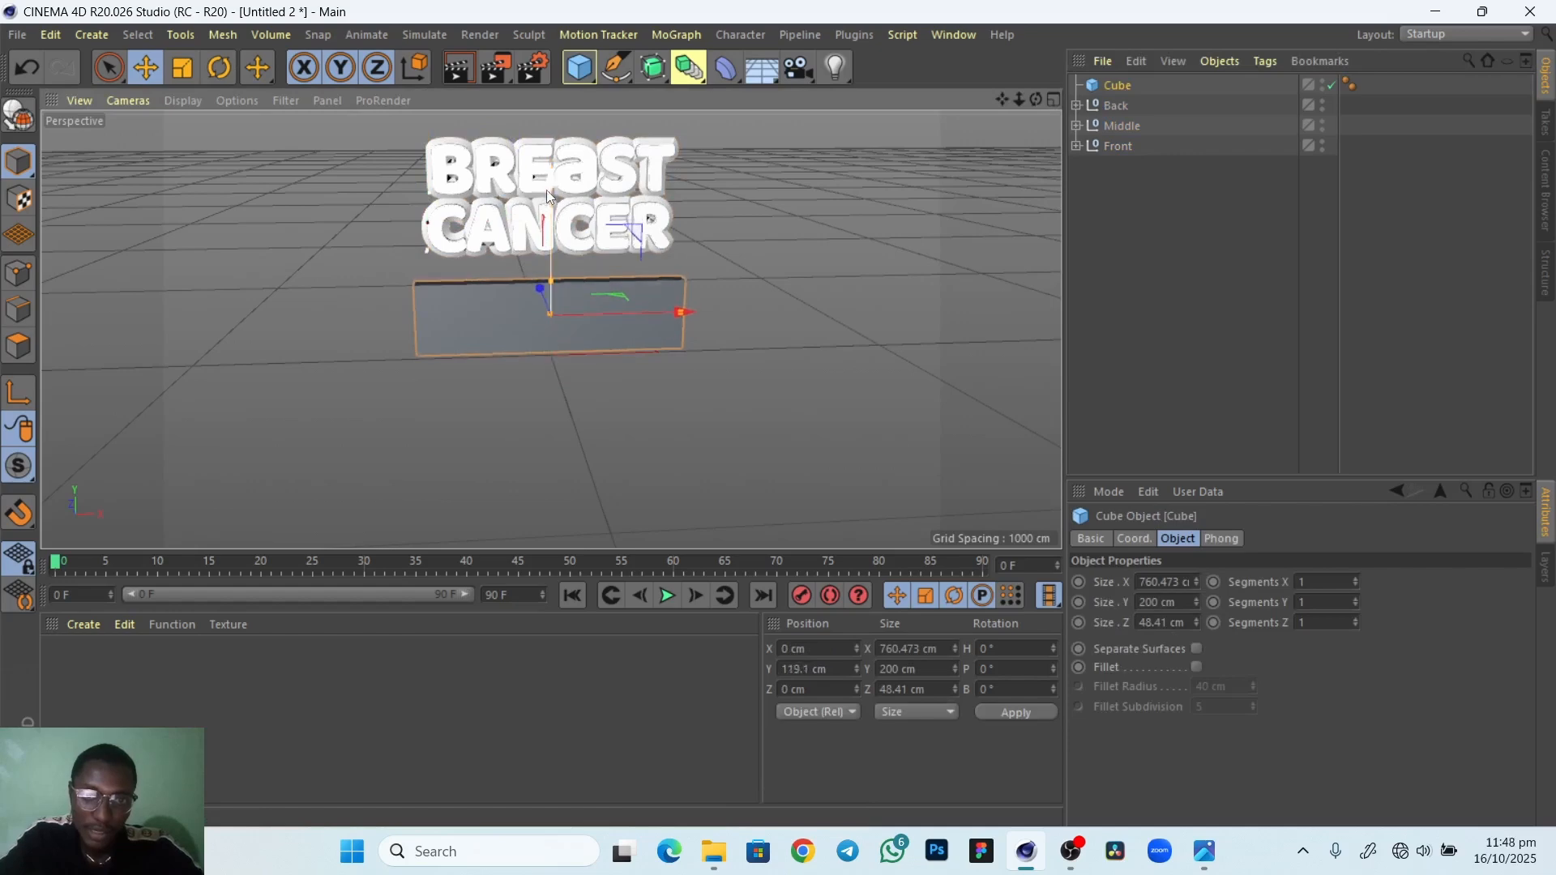
pyautogui.moveTo(404, 420); pyautogui.dragTo(566, 437, button='middle')
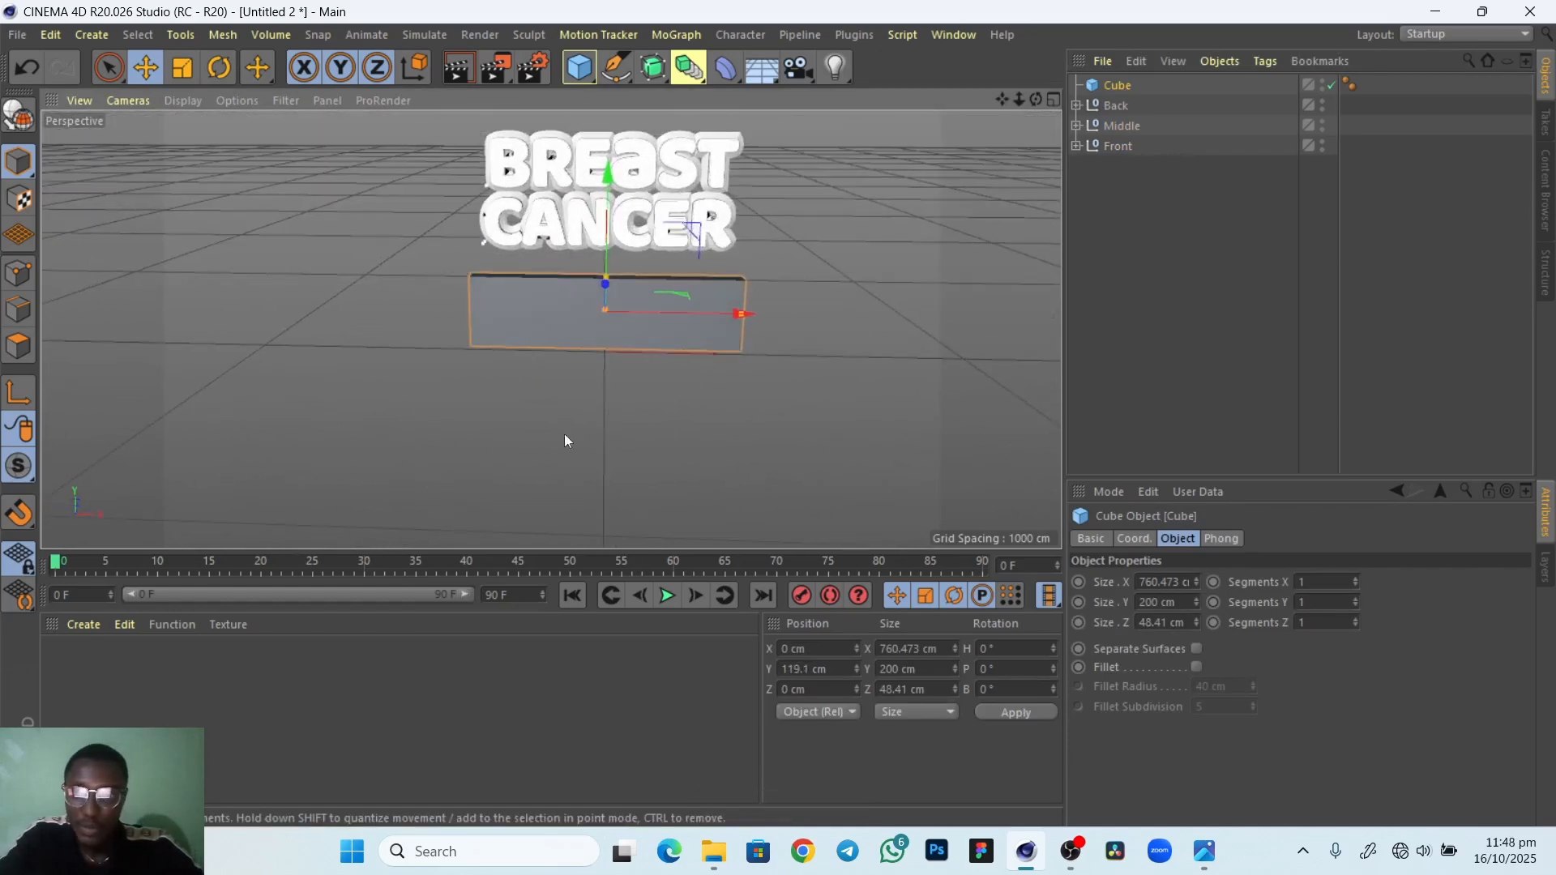
# Round the cube's edges with a fillet, set the fillet subdivision to 100, and deselect it
pyautogui.click(1196, 667)
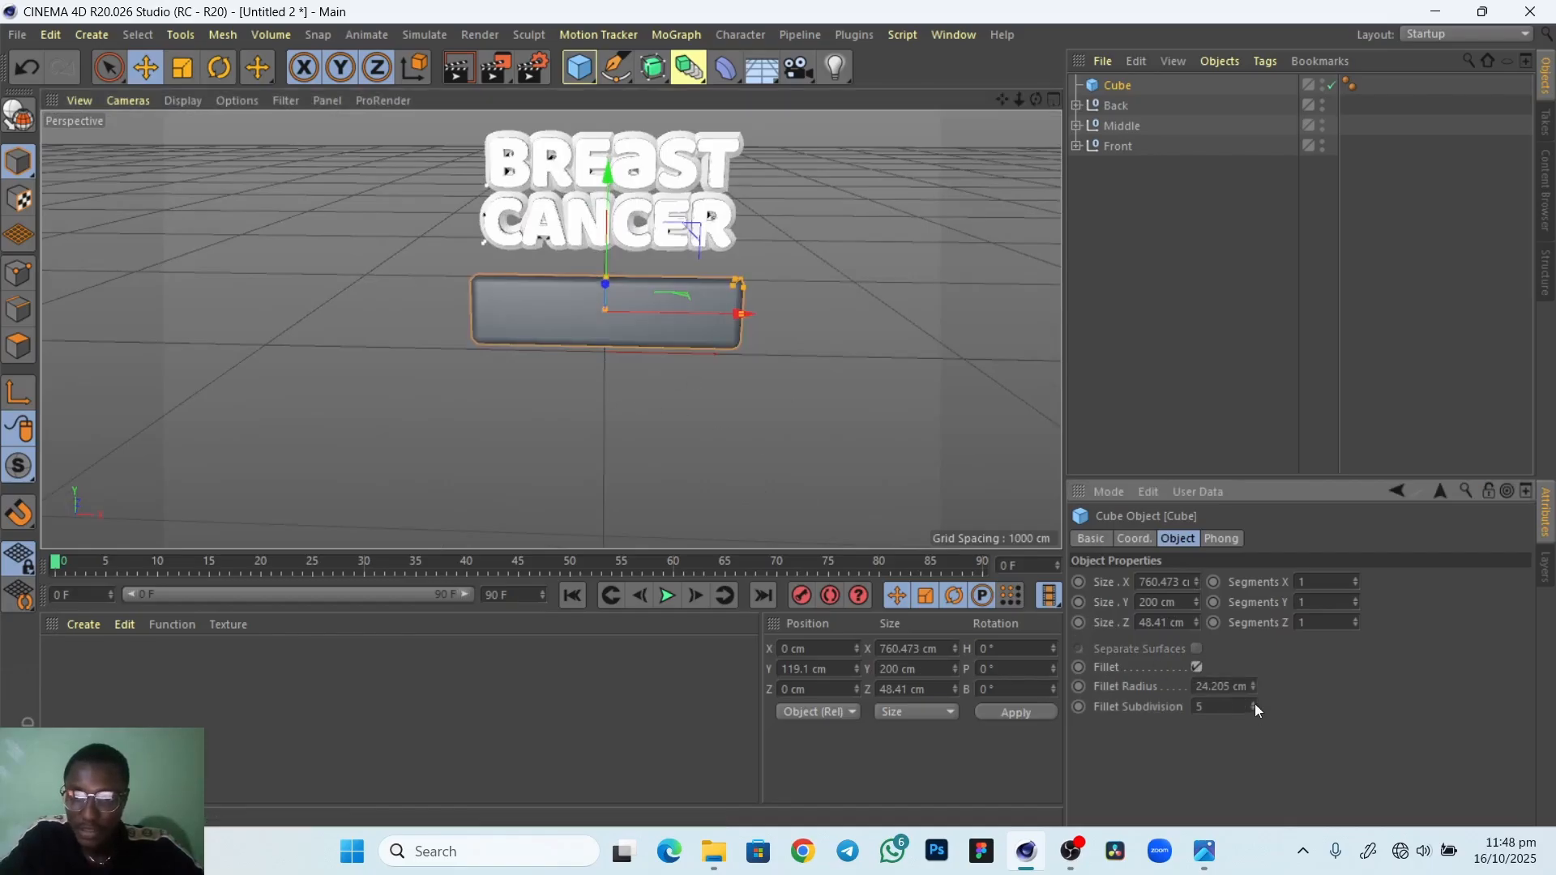
pyautogui.moveTo(1253, 704); pyautogui.dragTo(1254, 682)
pyautogui.doubleClick(1207, 707)
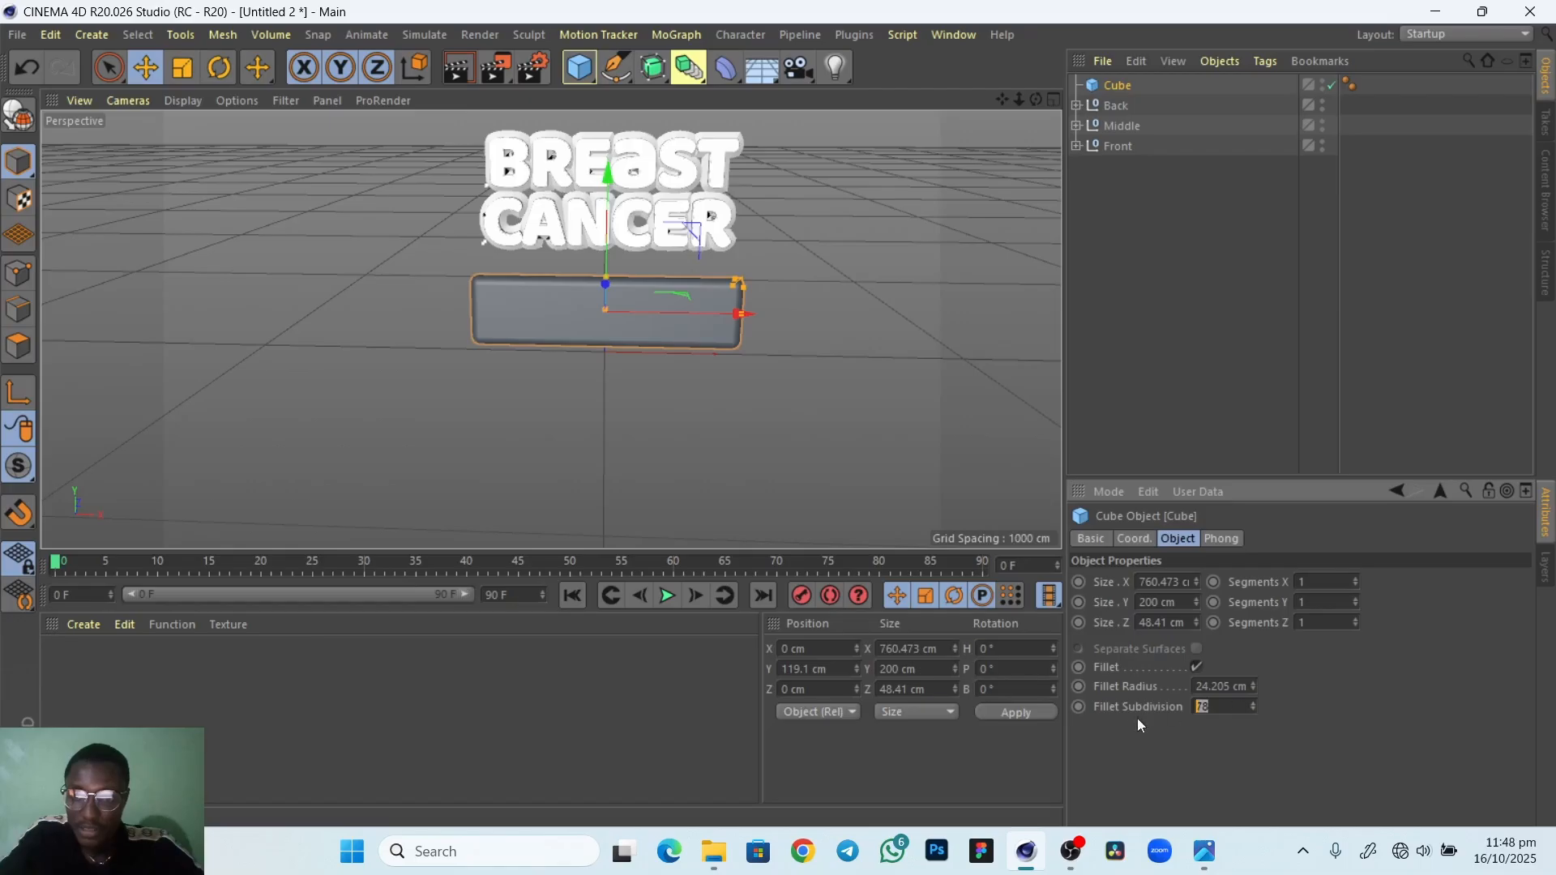
pyautogui.write('100')
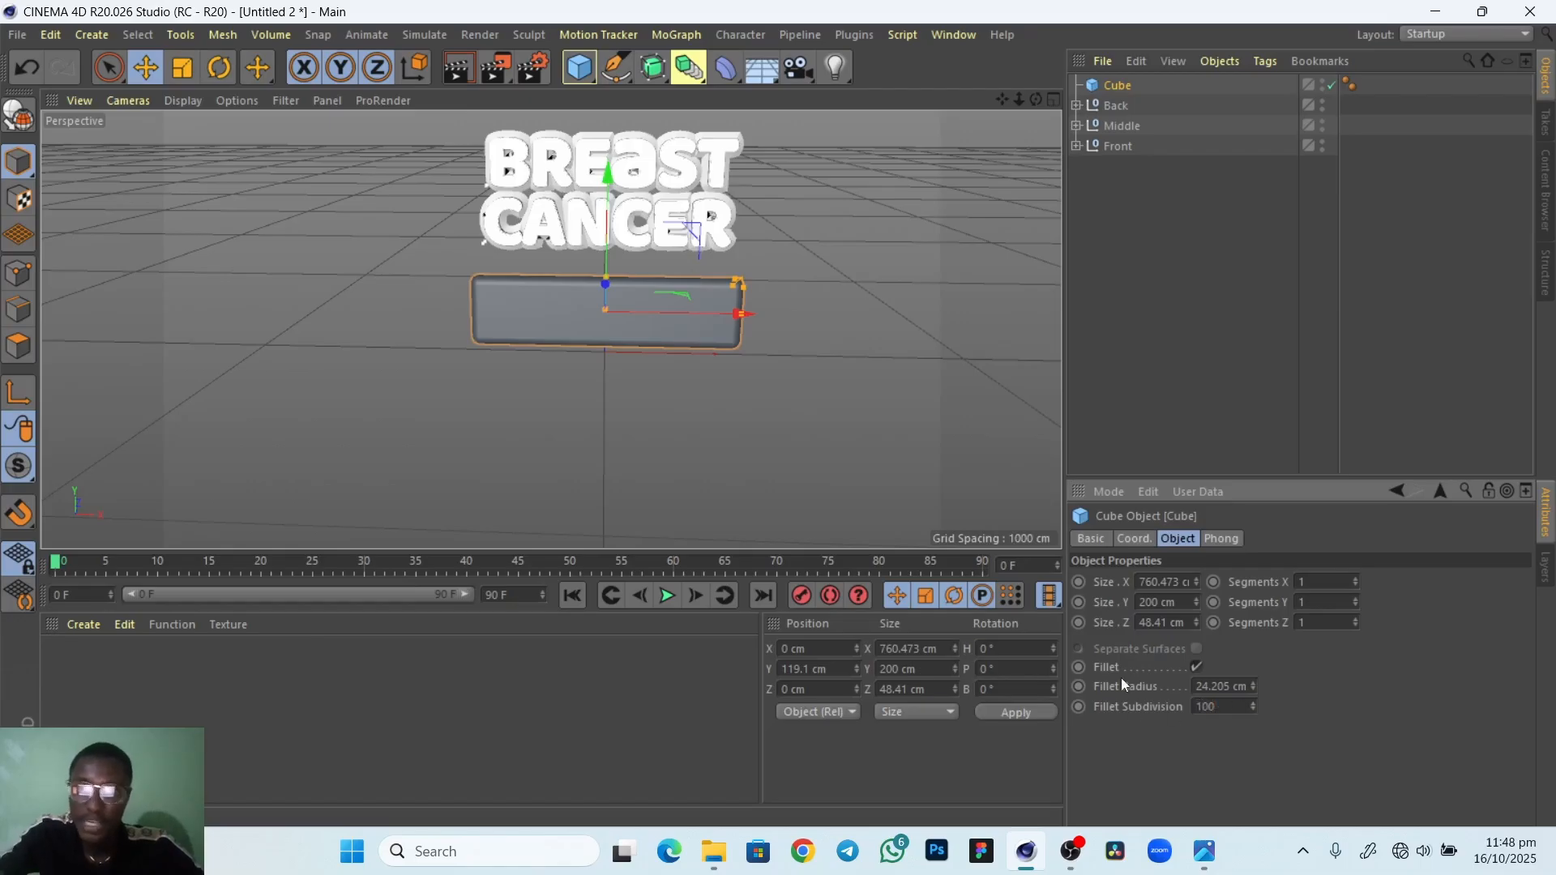
pyautogui.click(673, 455)
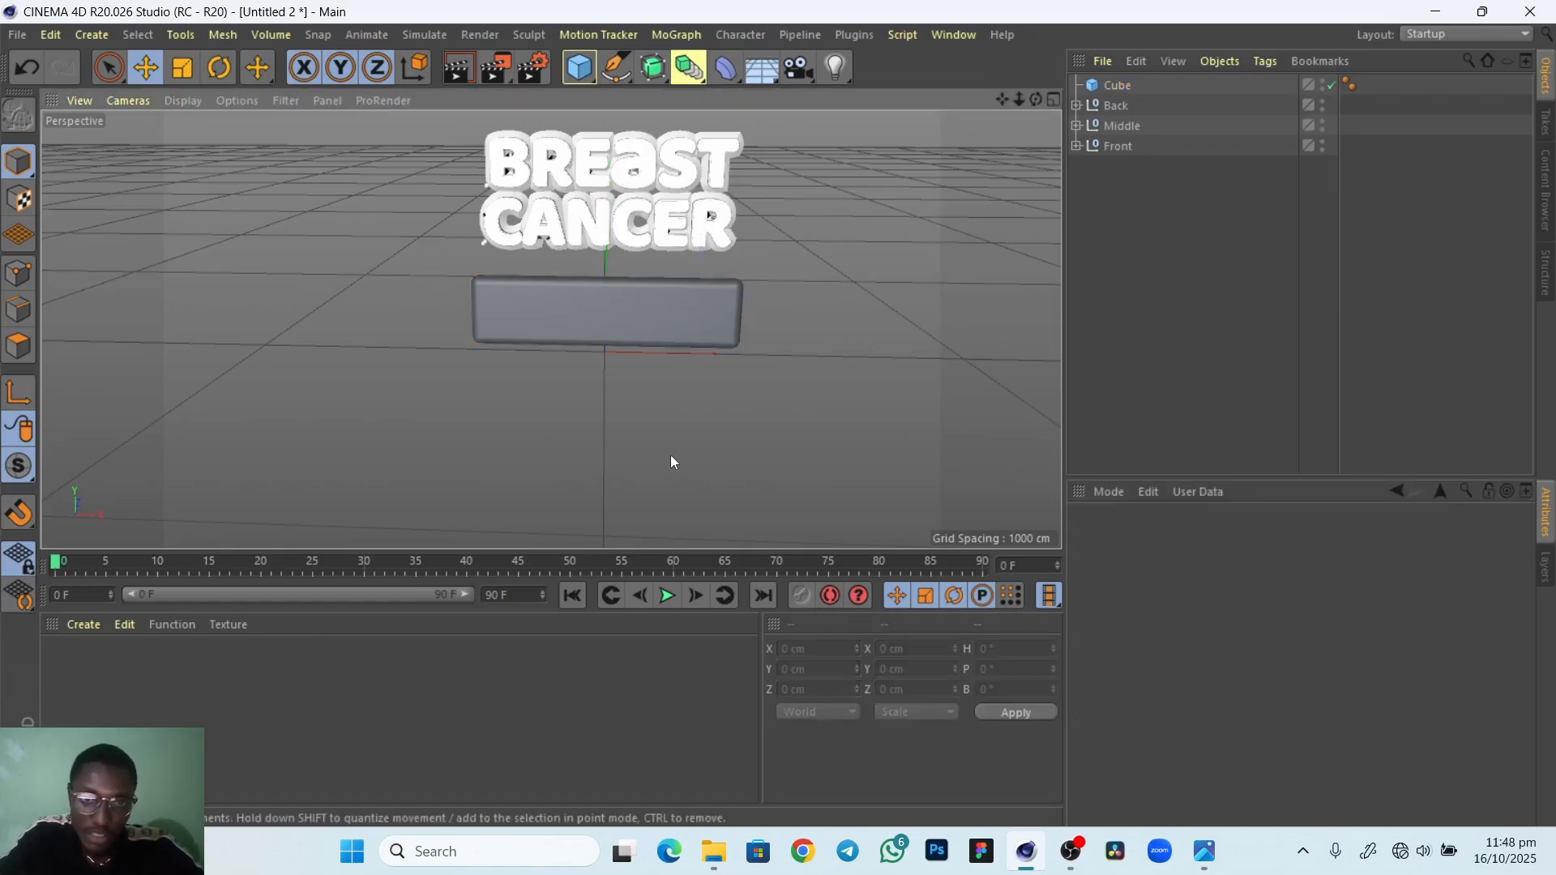
# Add a MoText object and set its text to "AWARENESS"
pyautogui.keyDown('alt'); pyautogui.moveTo(590, 339); pyautogui.dragTo(682, 332, button='right'); pyautogui.keyUp('alt')
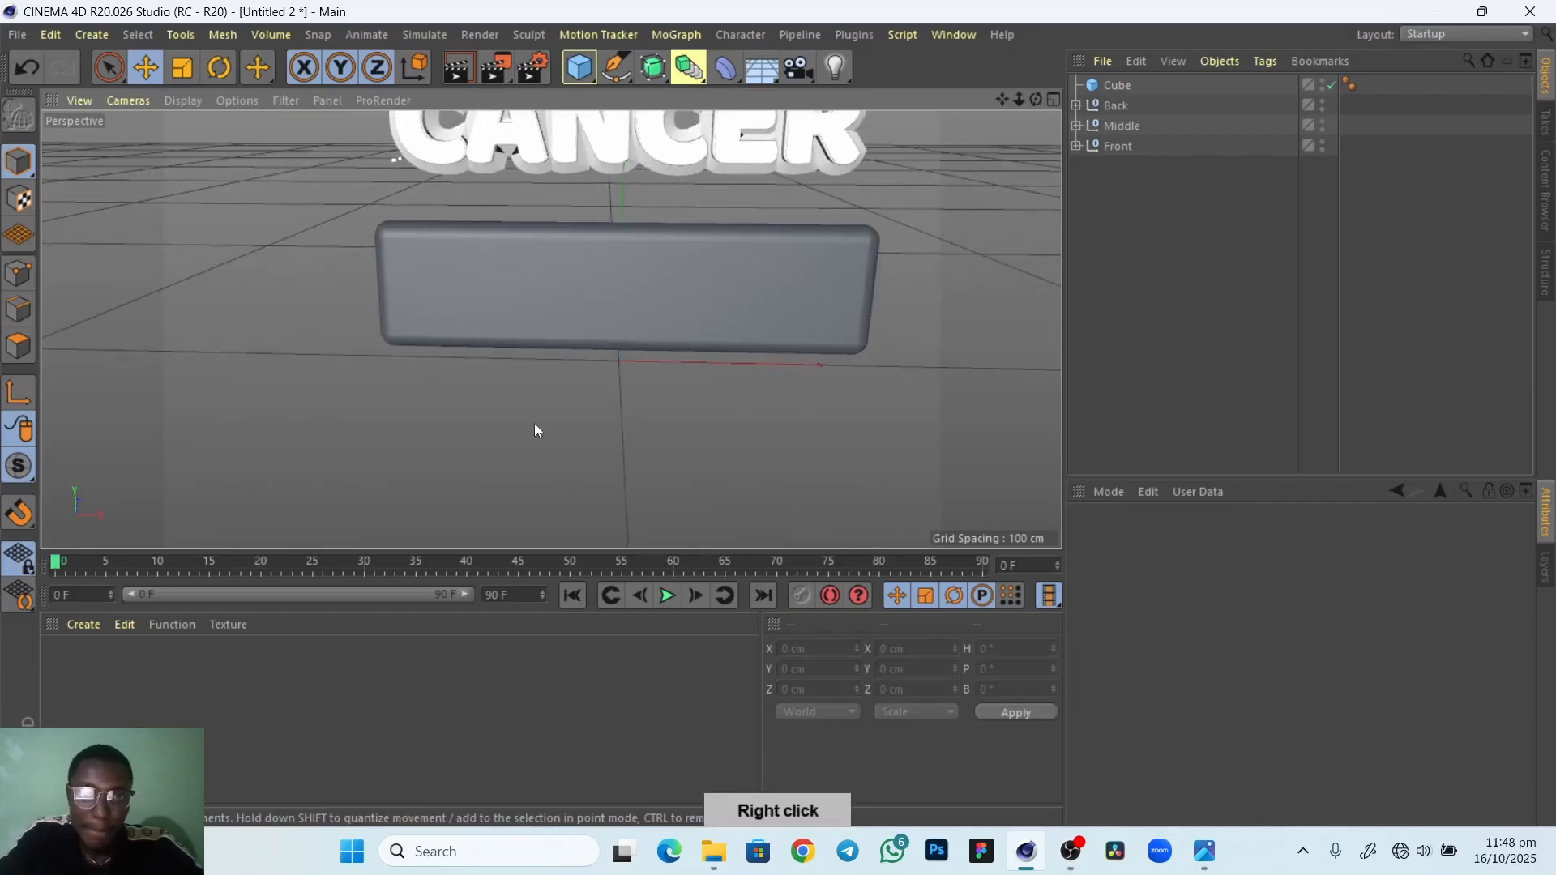
pyautogui.keyDown('alt'); pyautogui.moveTo(533, 424); pyautogui.dragTo(488, 449); pyautogui.keyUp('alt')
pyautogui.keyDown('alt'); pyautogui.moveTo(712, 354); pyautogui.dragTo(729, 395, button='right'); pyautogui.keyUp('alt')
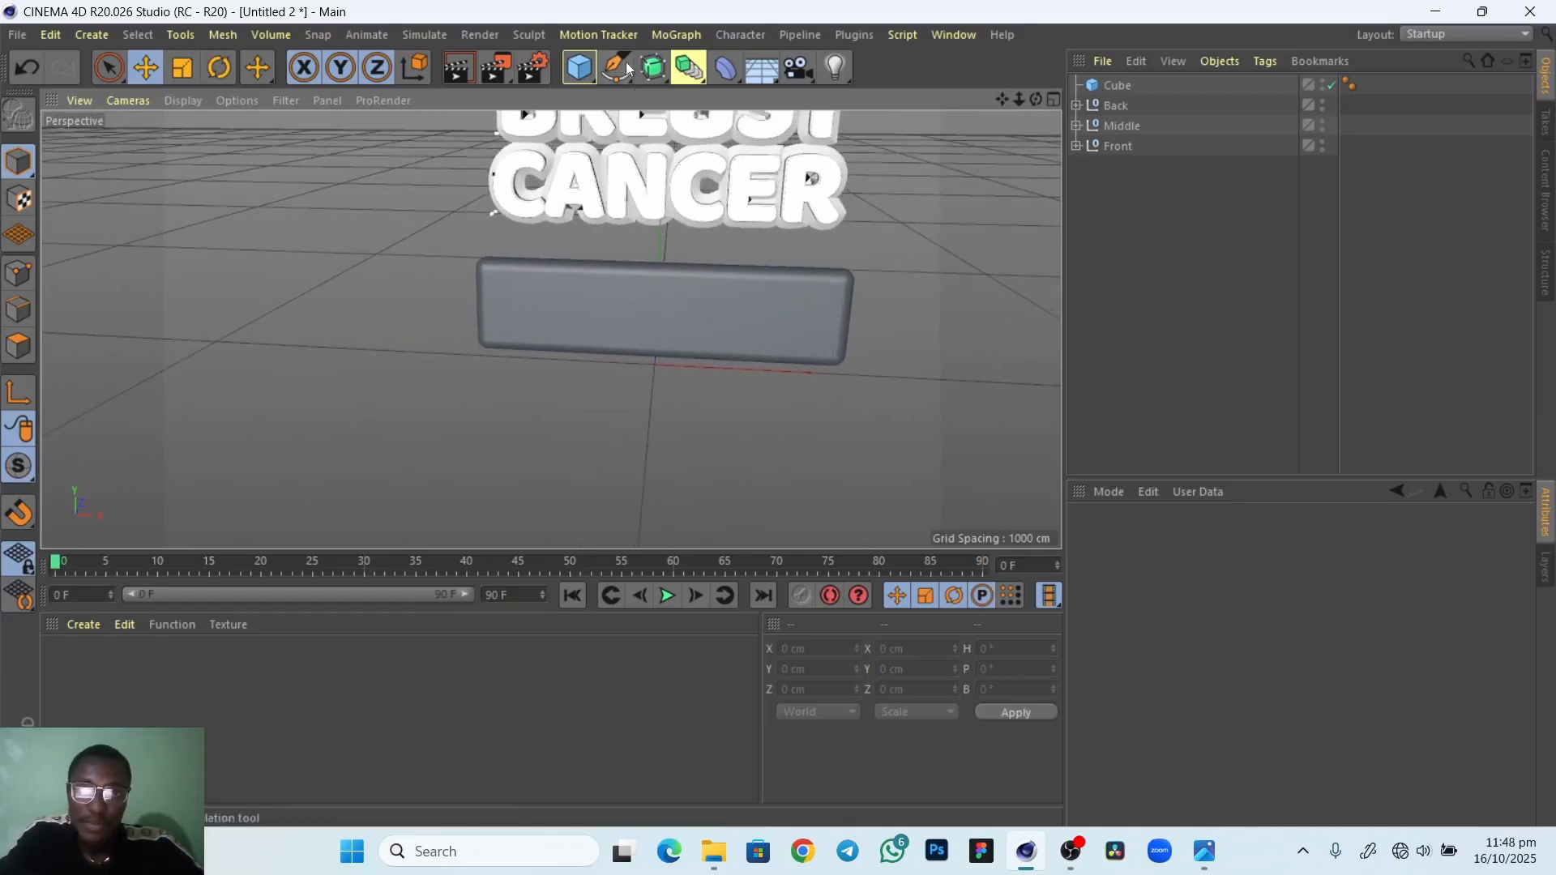
pyautogui.click(677, 35)
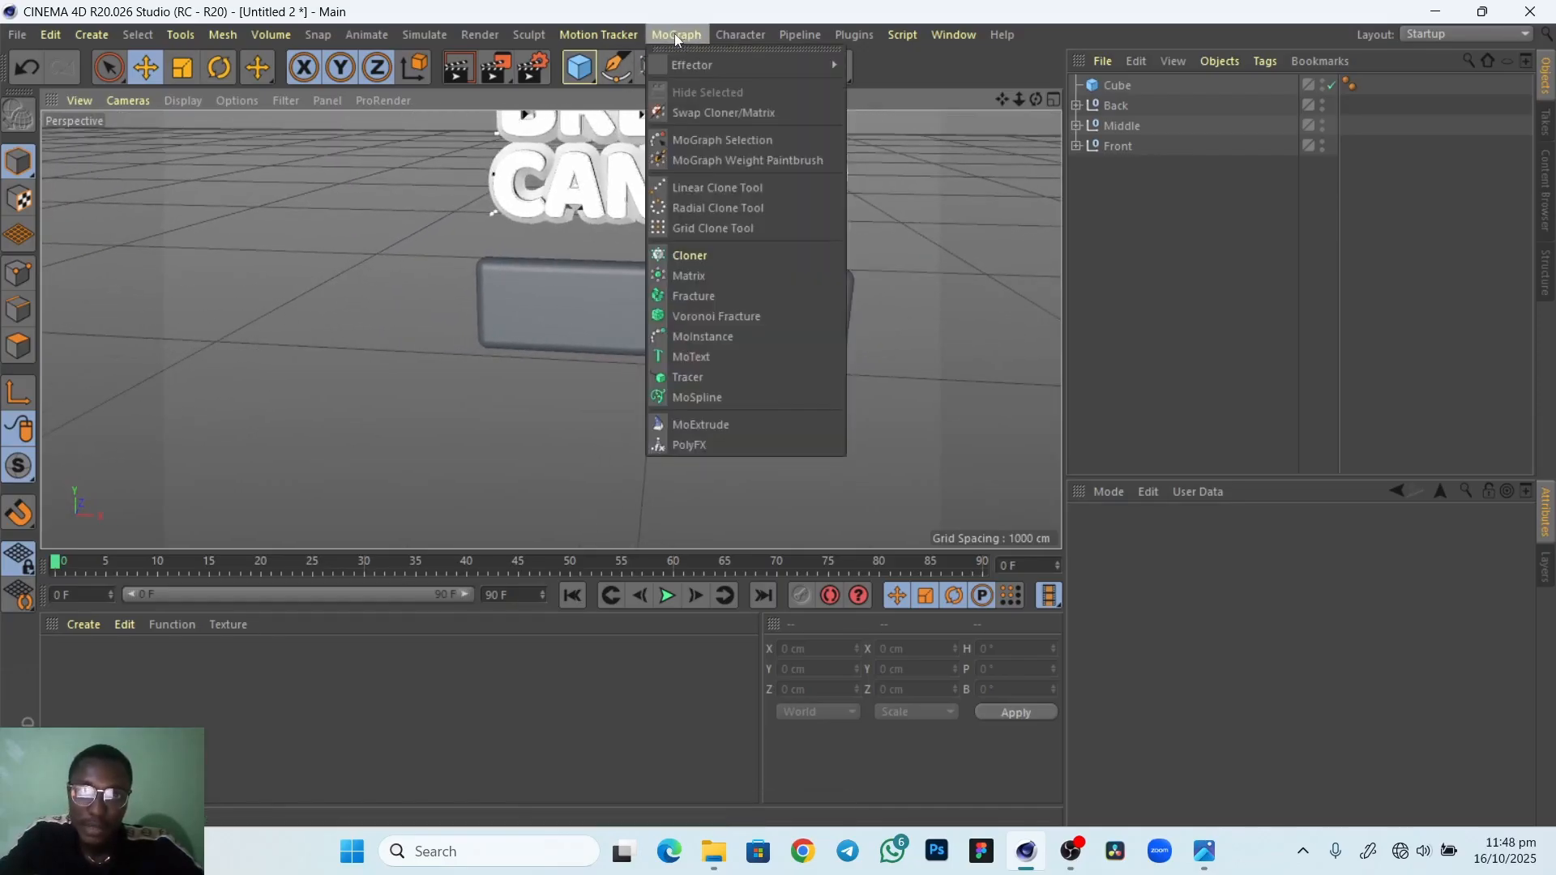
pyautogui.click(712, 359)
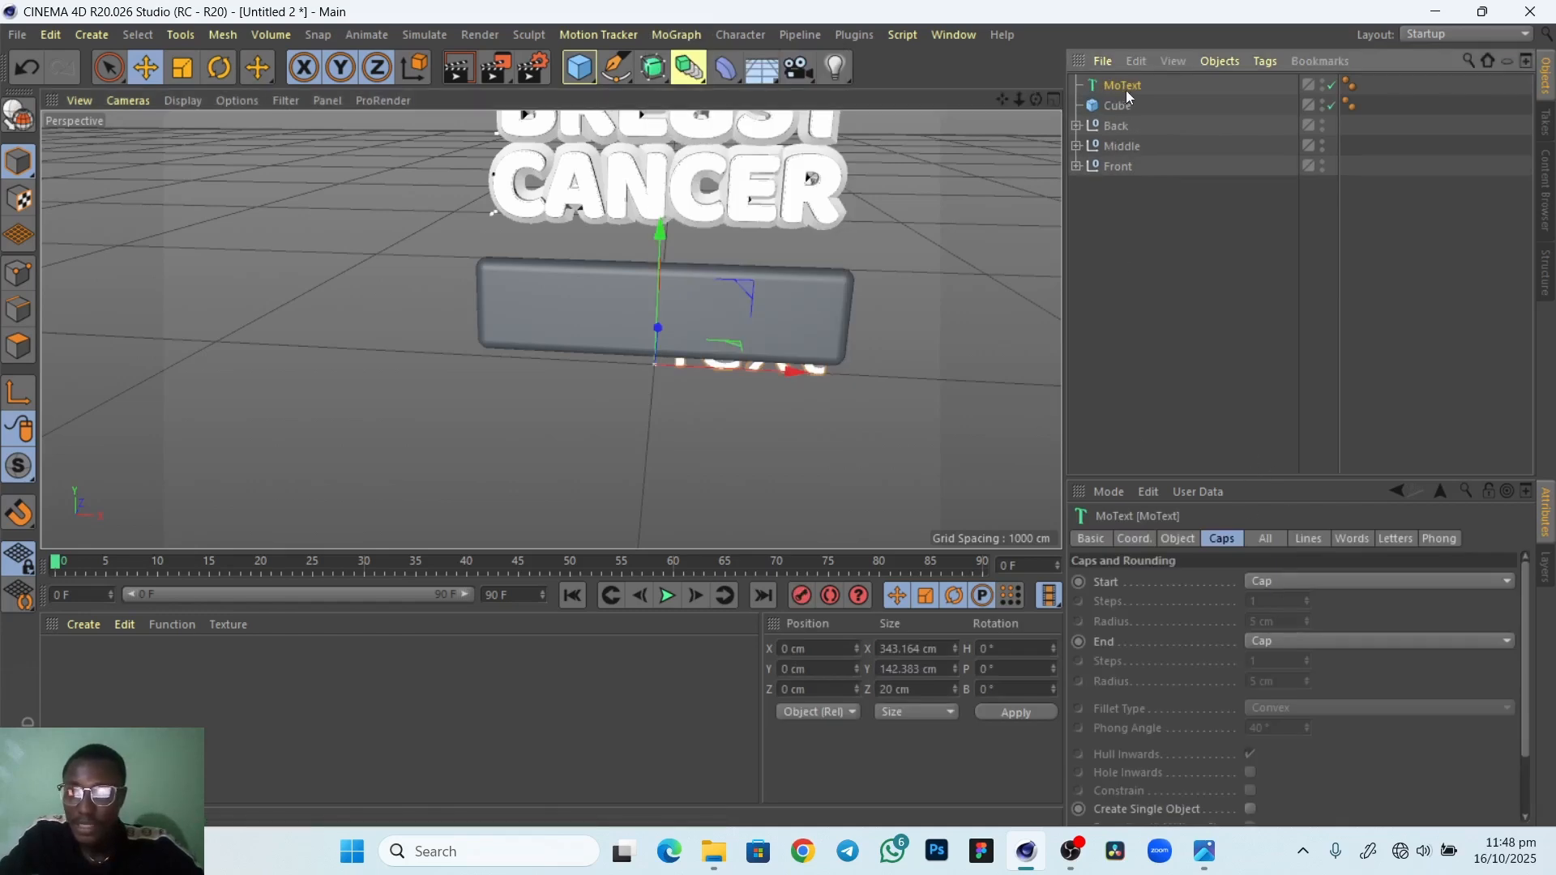
pyautogui.click(1180, 540)
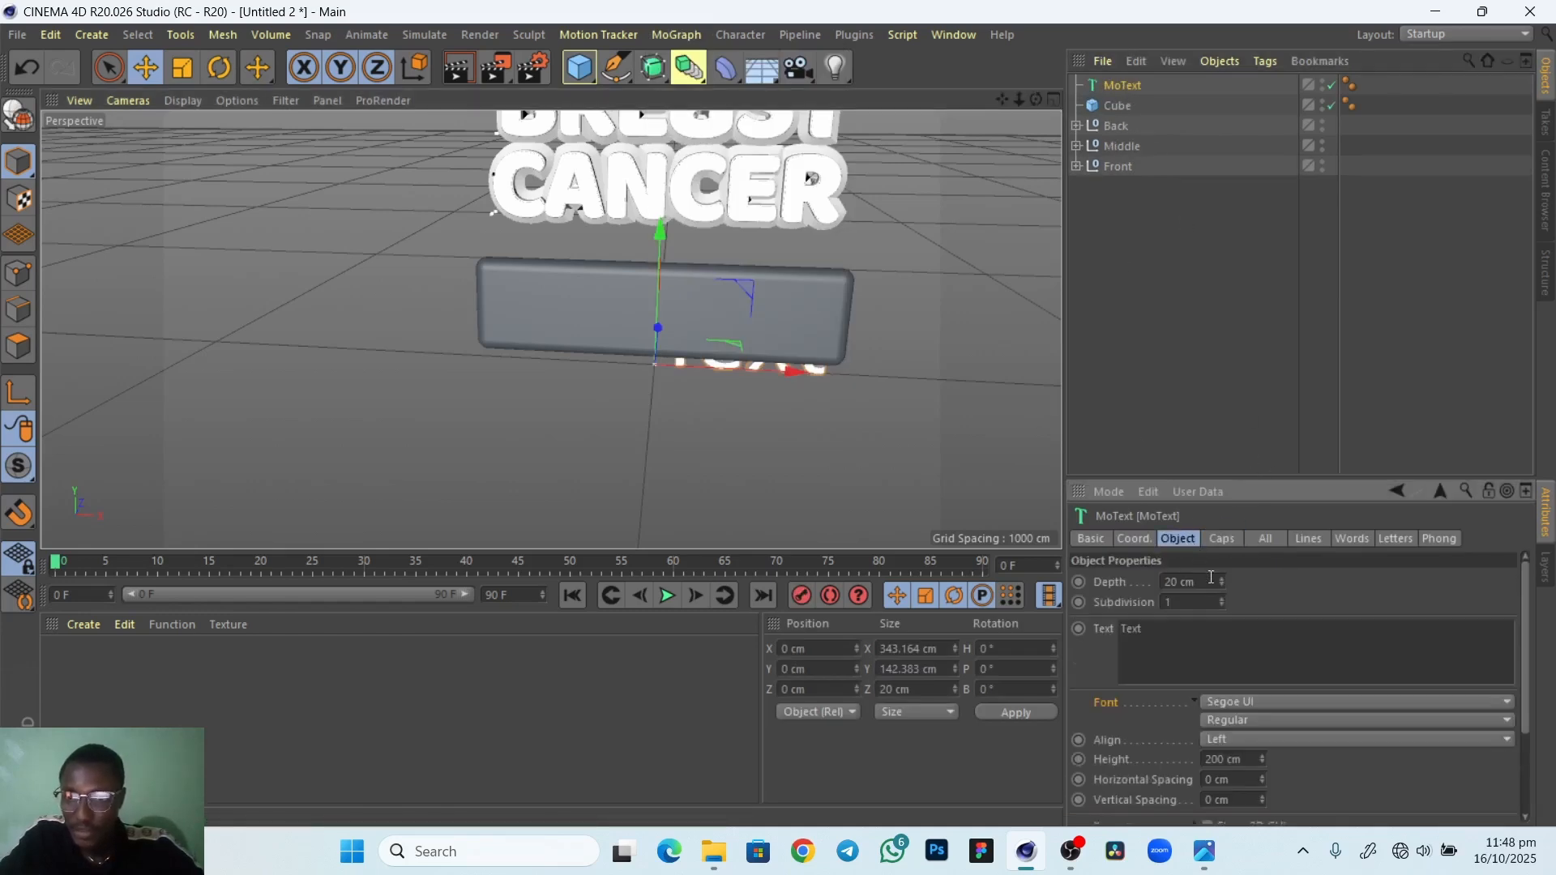
pyautogui.moveTo(1157, 639); pyautogui.dragTo(1072, 653)
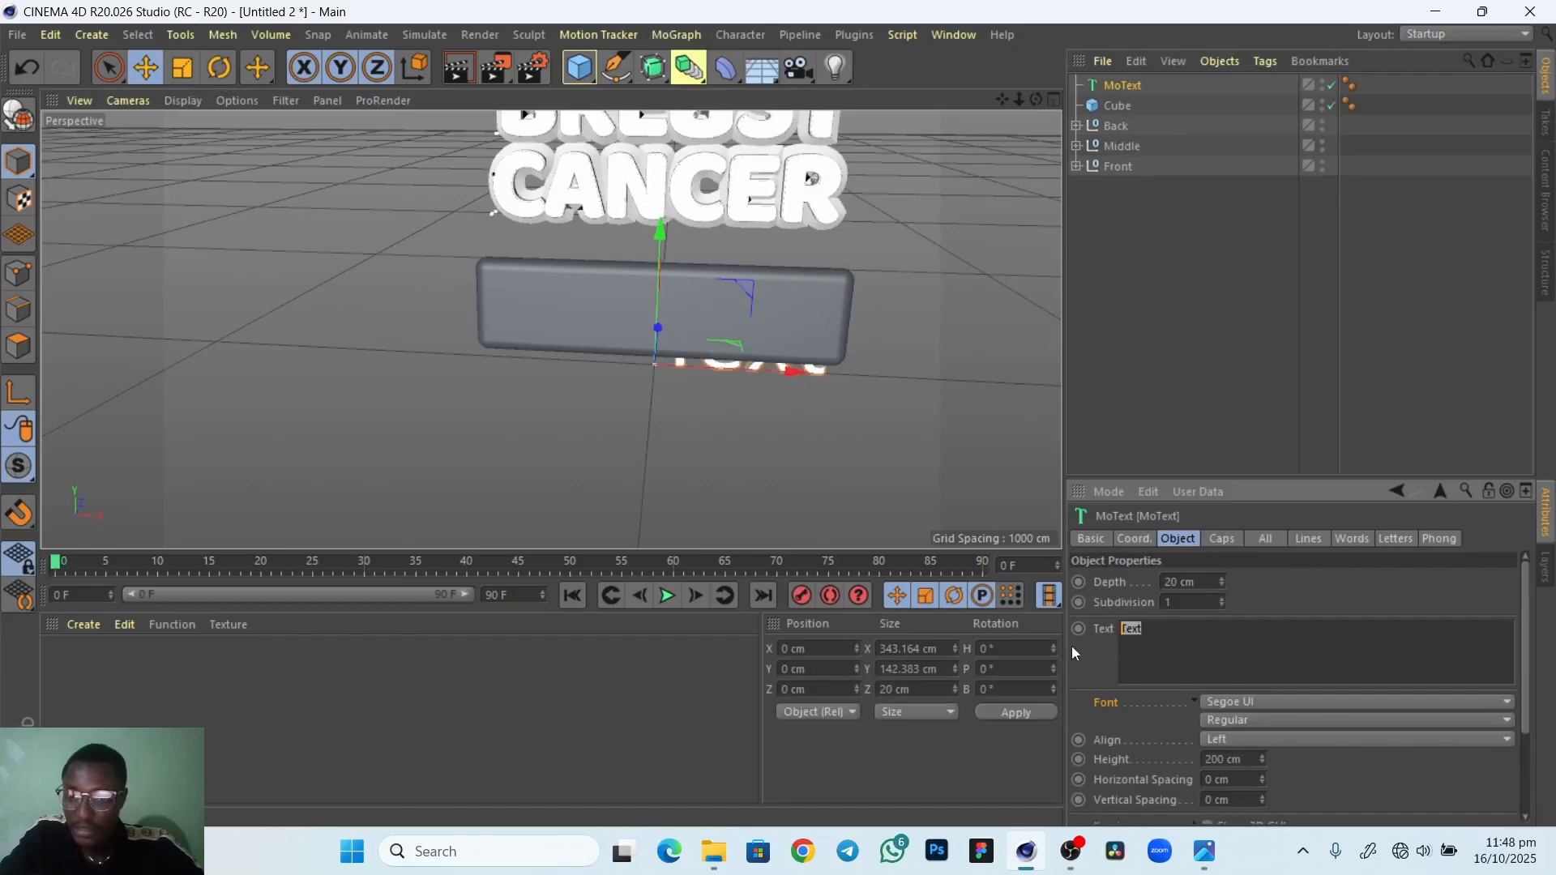
pyautogui.write('A')
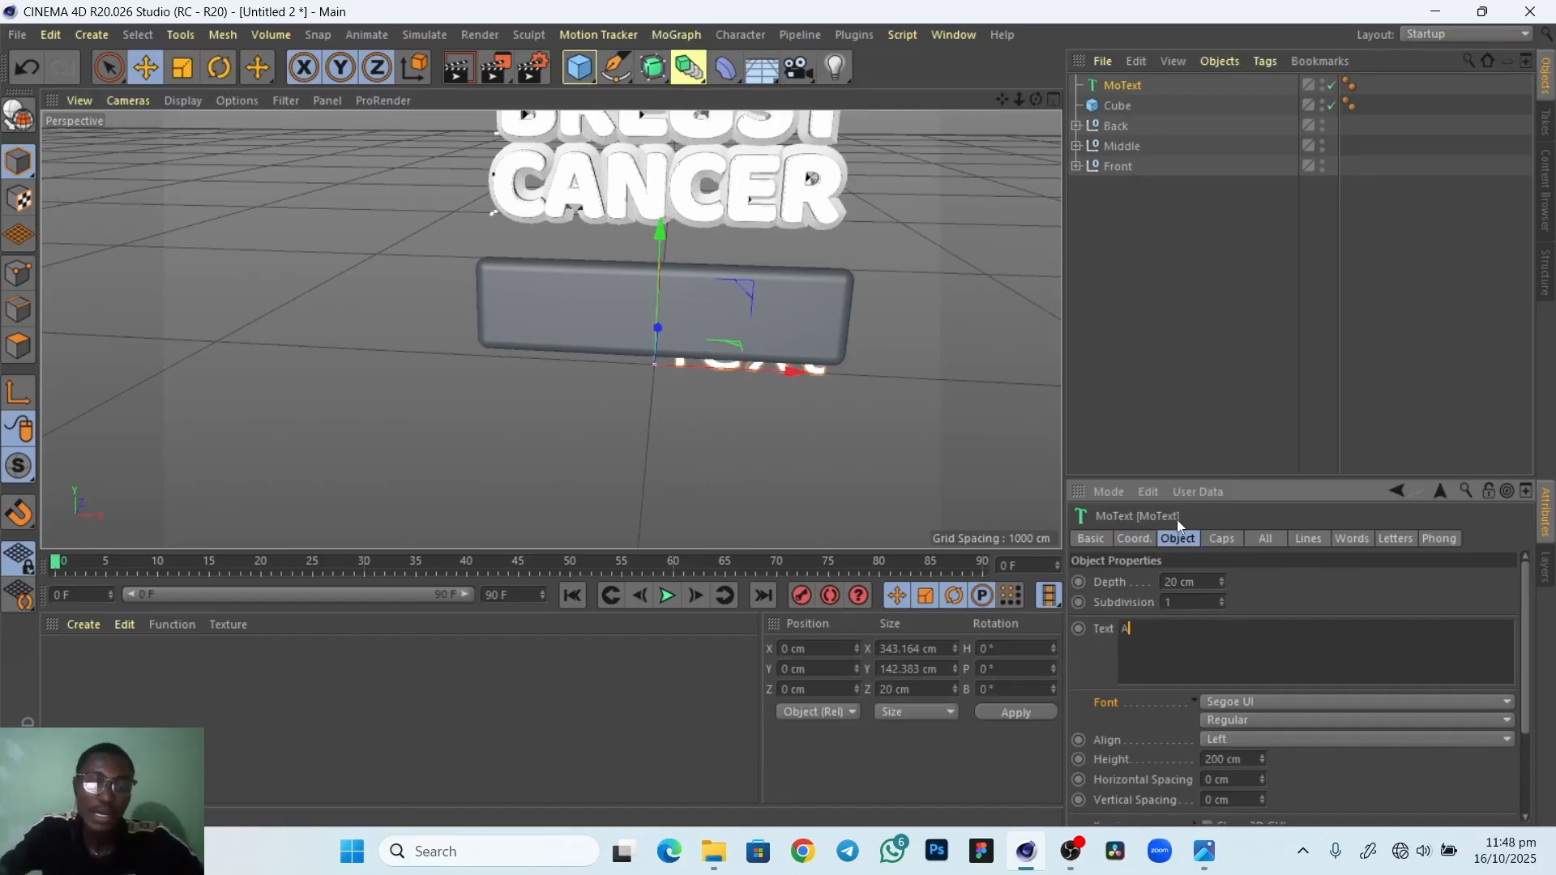
pyautogui.write('WAER')
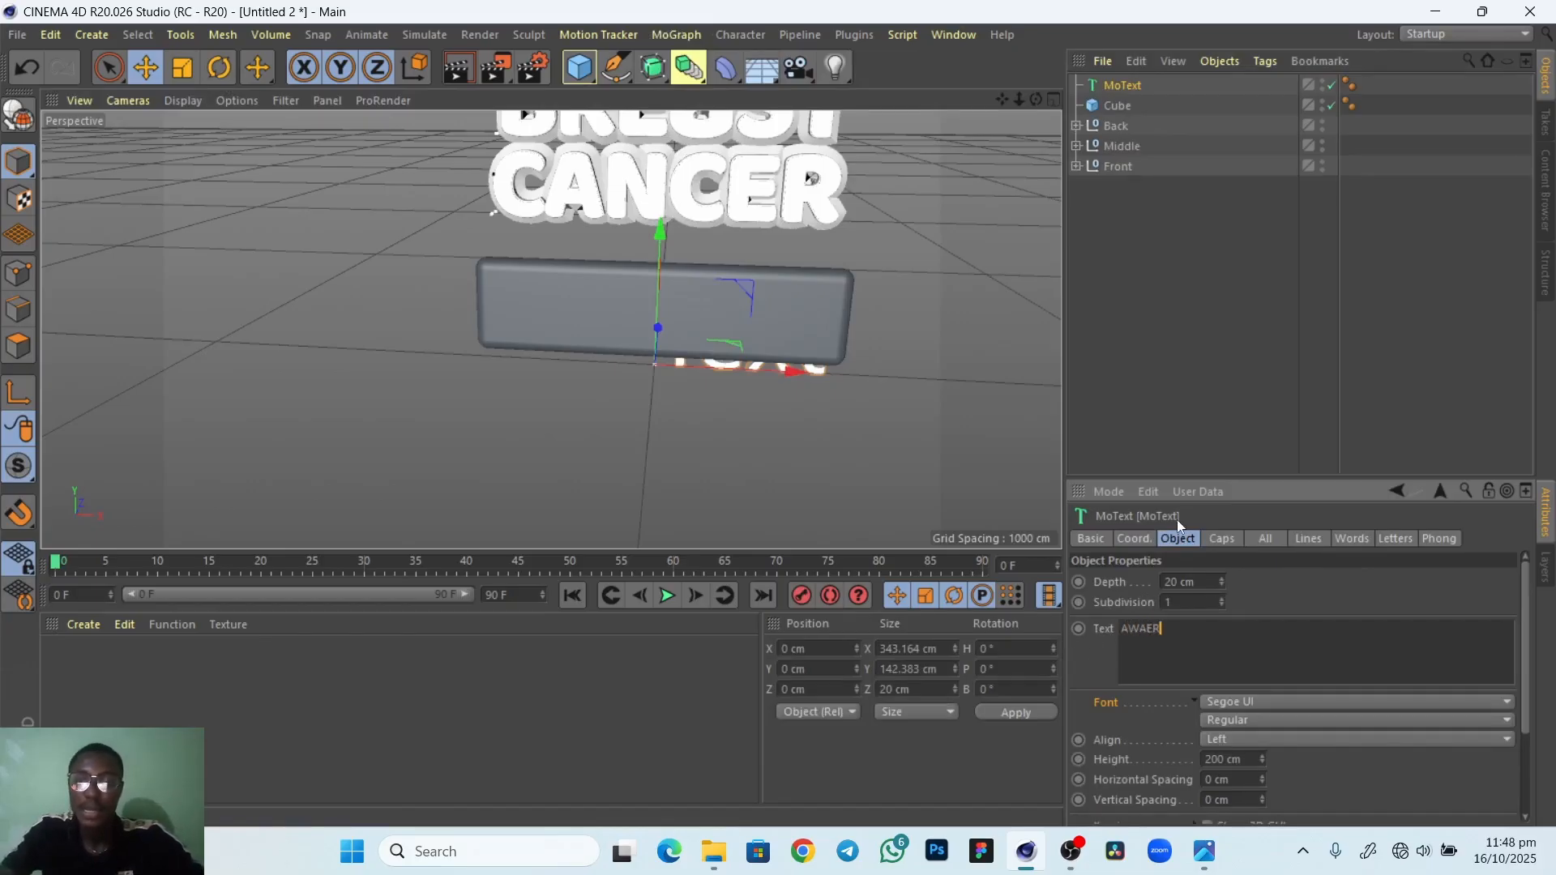
pyautogui.press('BackSpace')
pyautogui.press('BackSpace')
pyautogui.write('RENES')
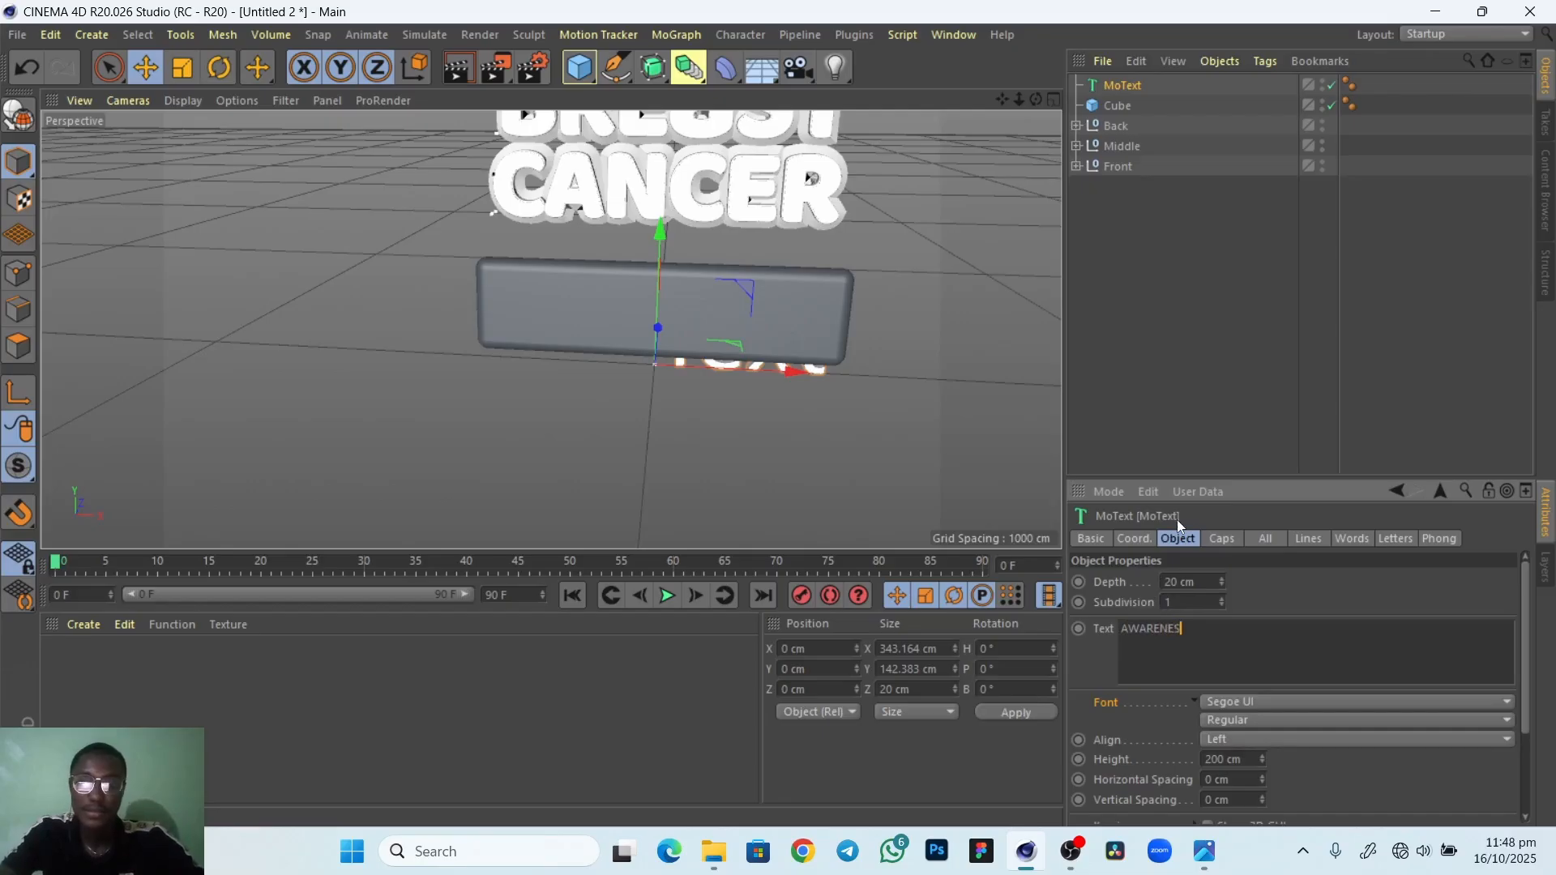
pyautogui.write('S')
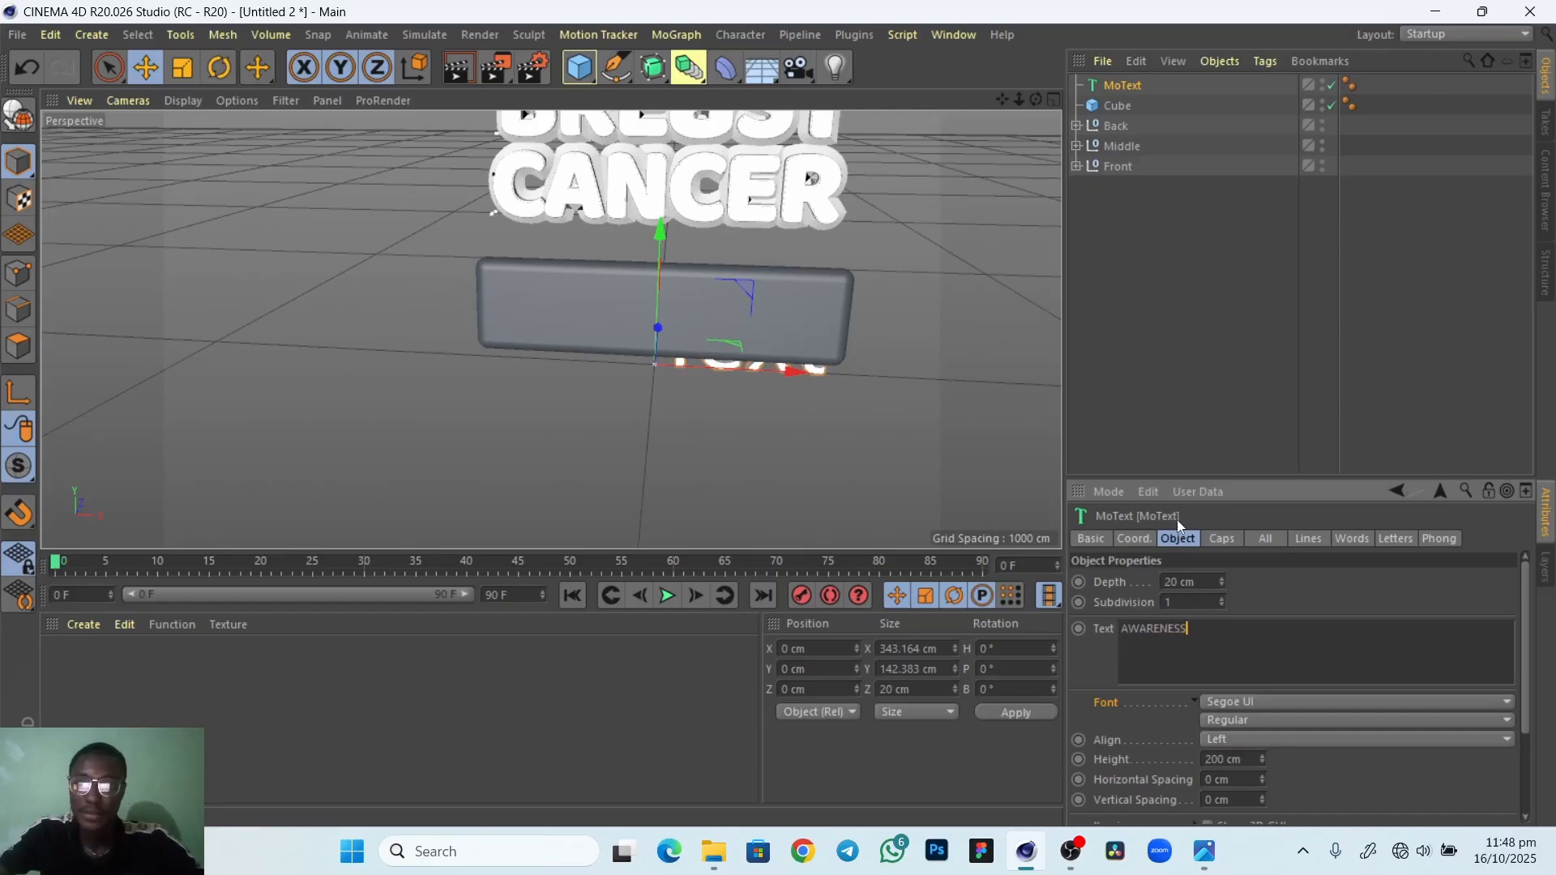
# Set the font of the AWARENESS text to Baloo
pyautogui.click(1287, 703)
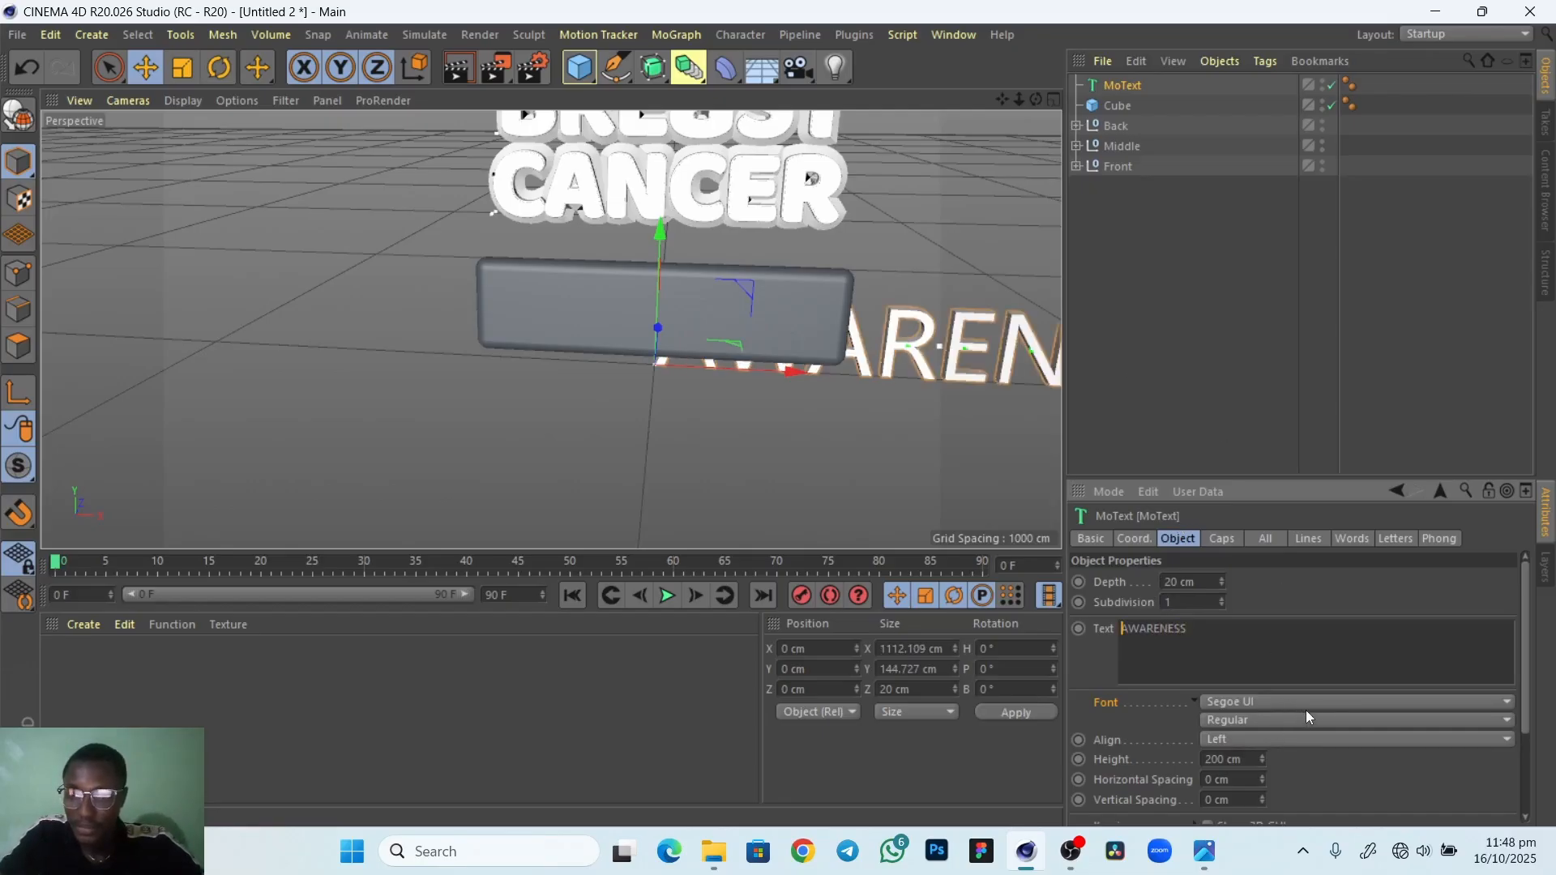
pyautogui.click(1305, 708)
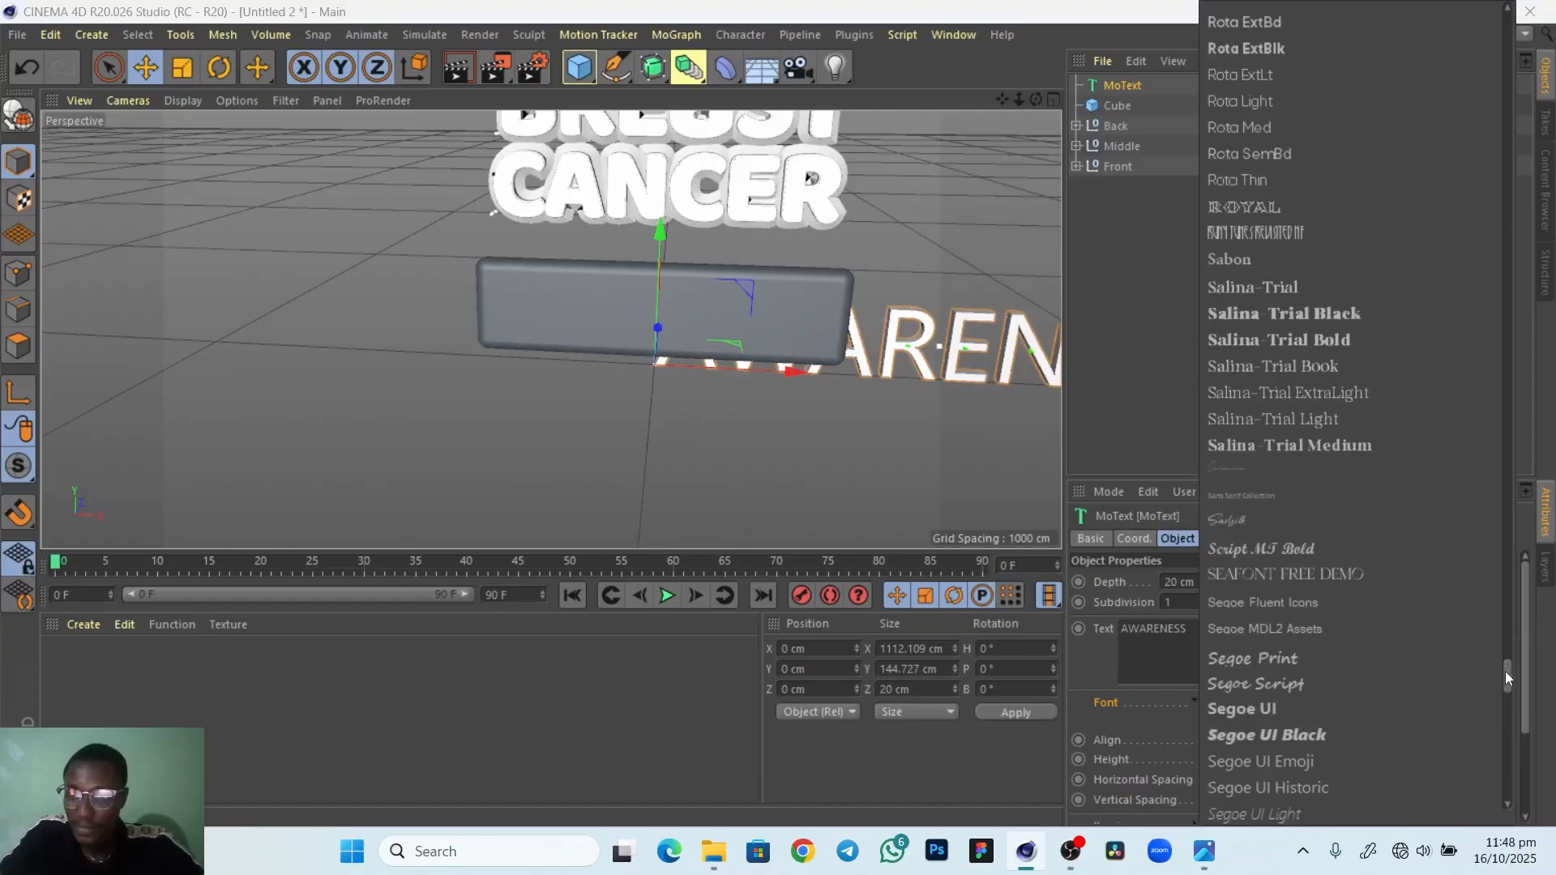
pyautogui.moveTo(1504, 671); pyautogui.dragTo(1536, 139)
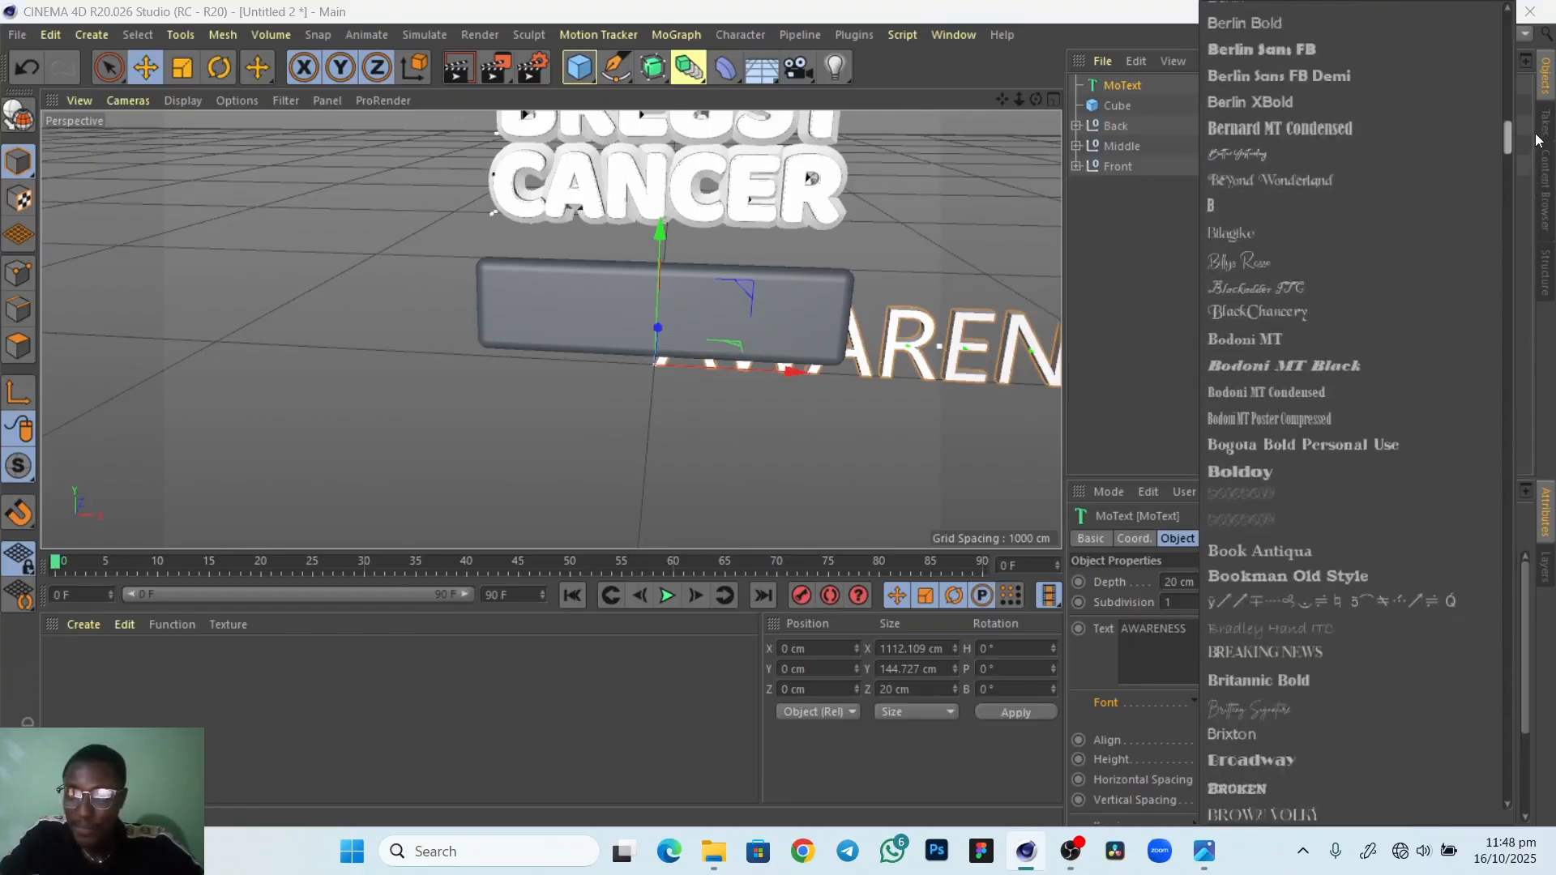
pyautogui.scroll(10, 1324, 347)
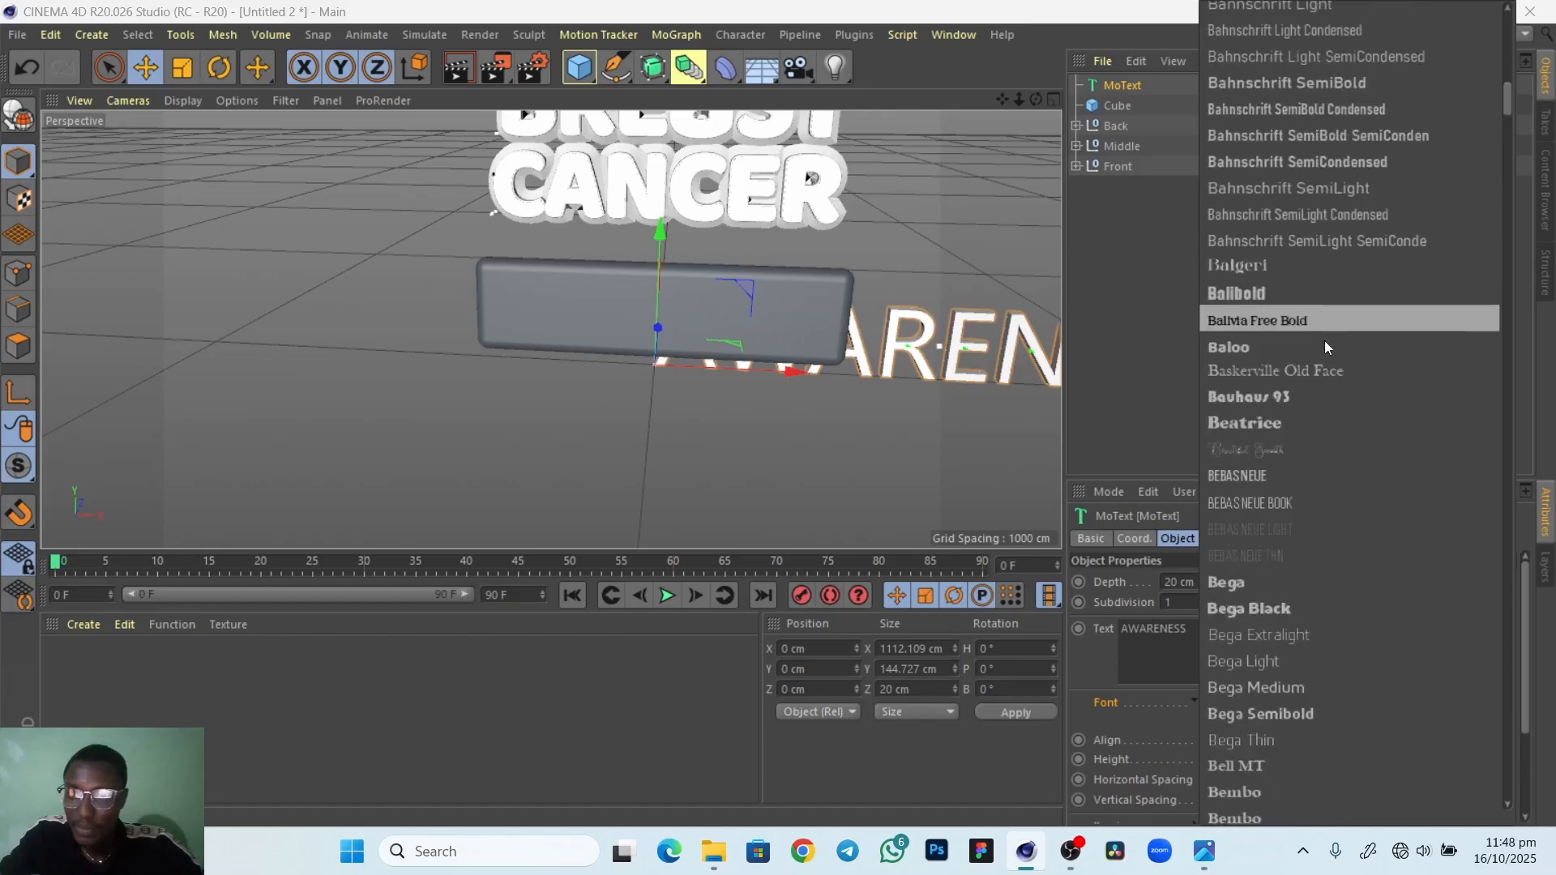
pyautogui.click(1274, 347)
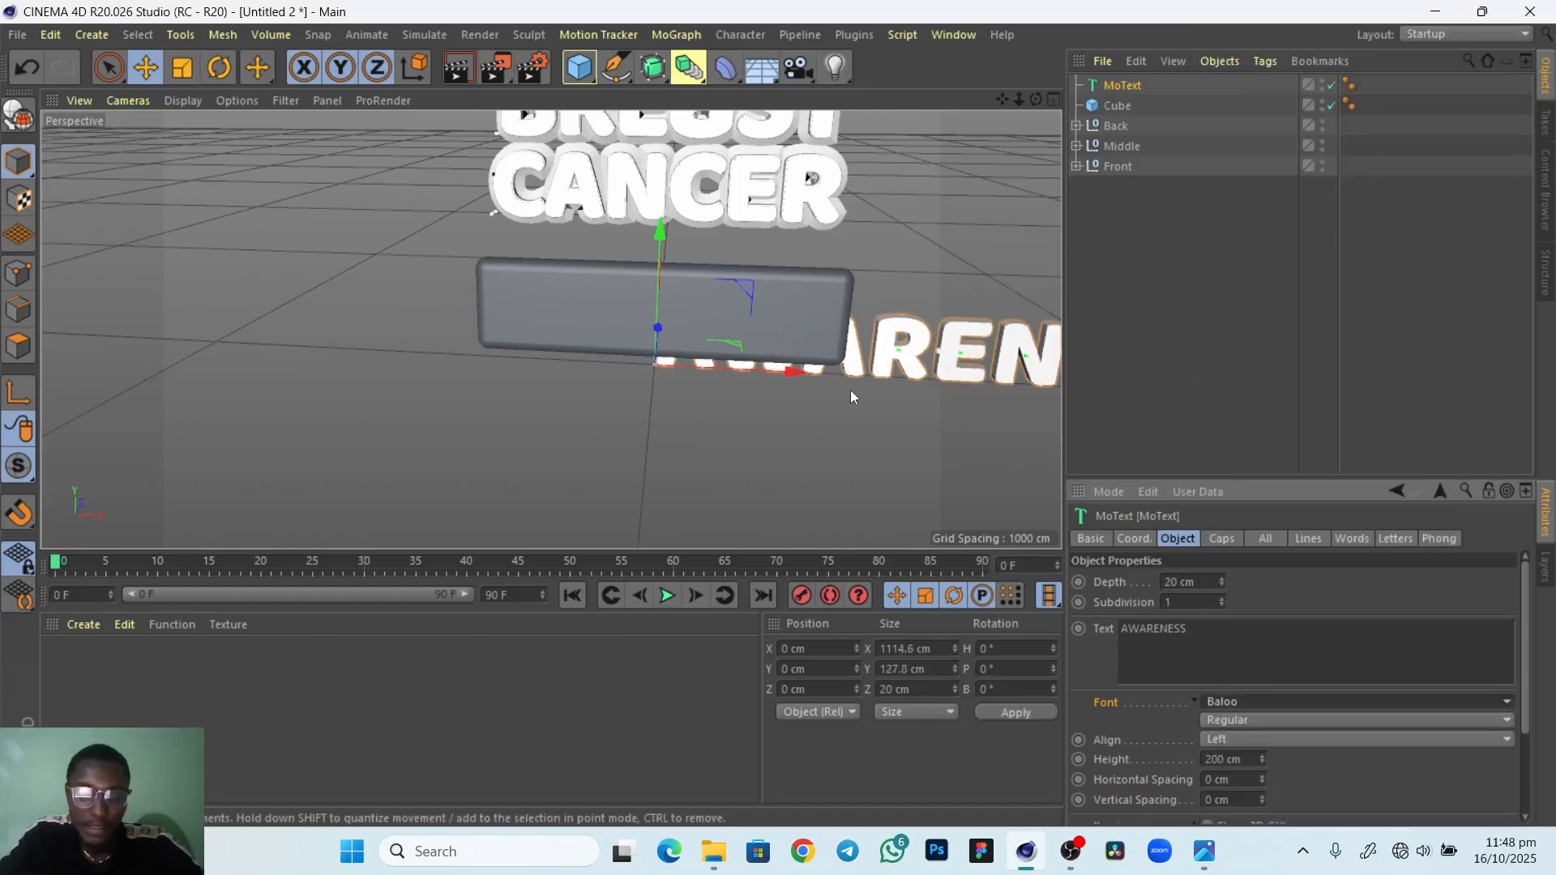
# Move the AWARENESS text along Z in front of the cube, to about -81 cm
pyautogui.keyDown('alt'); pyautogui.moveTo(864, 426); pyautogui.dragTo(806, 472, button='right'); pyautogui.keyUp('alt')
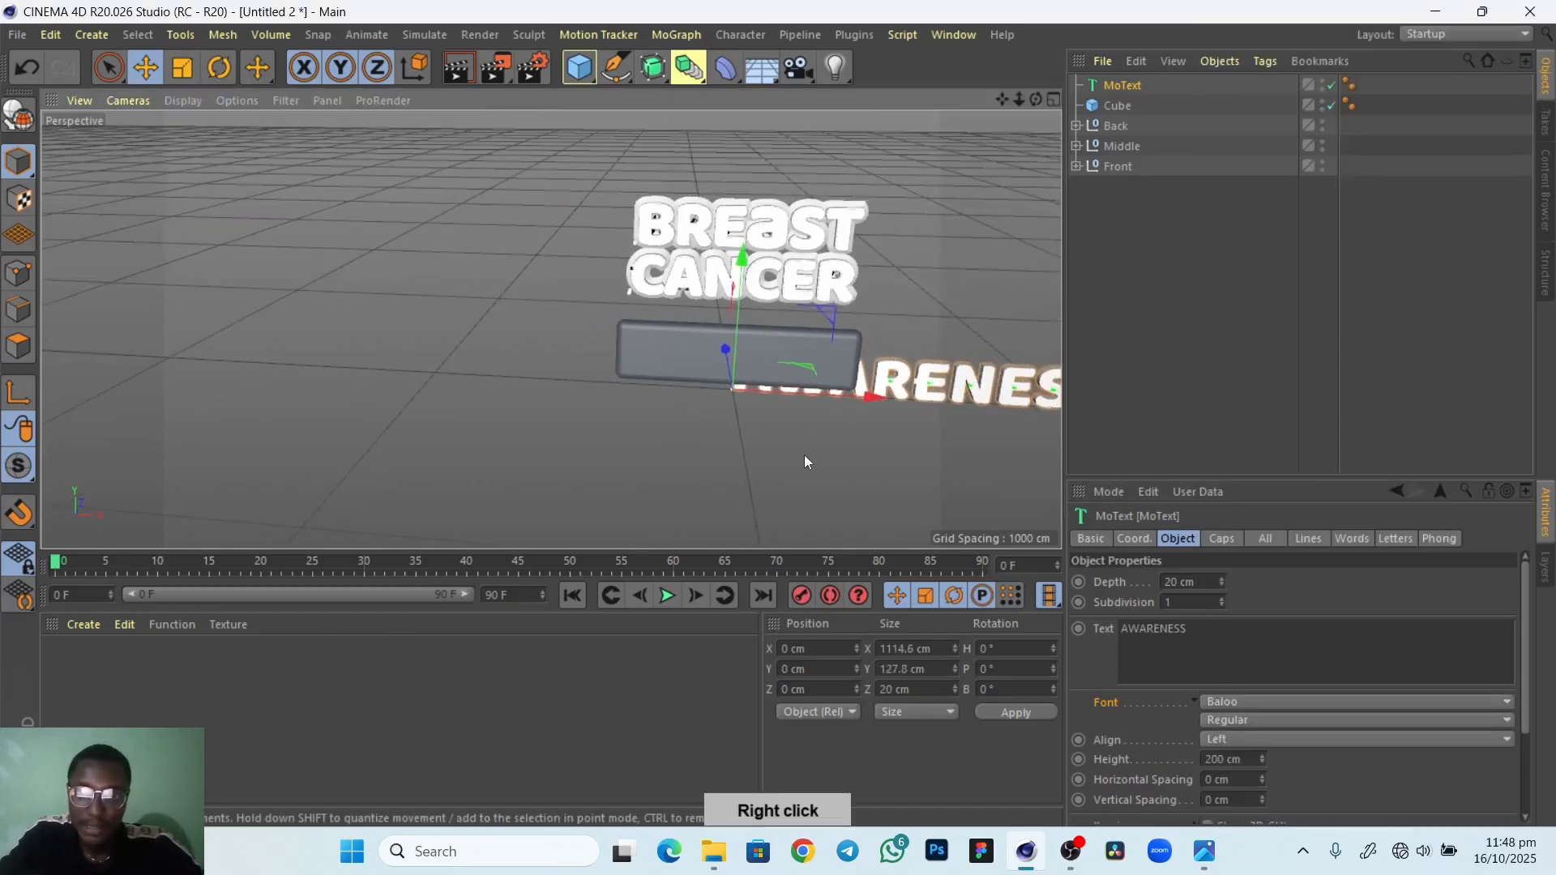
pyautogui.moveTo(805, 462); pyautogui.dragTo(590, 410, button='middle')
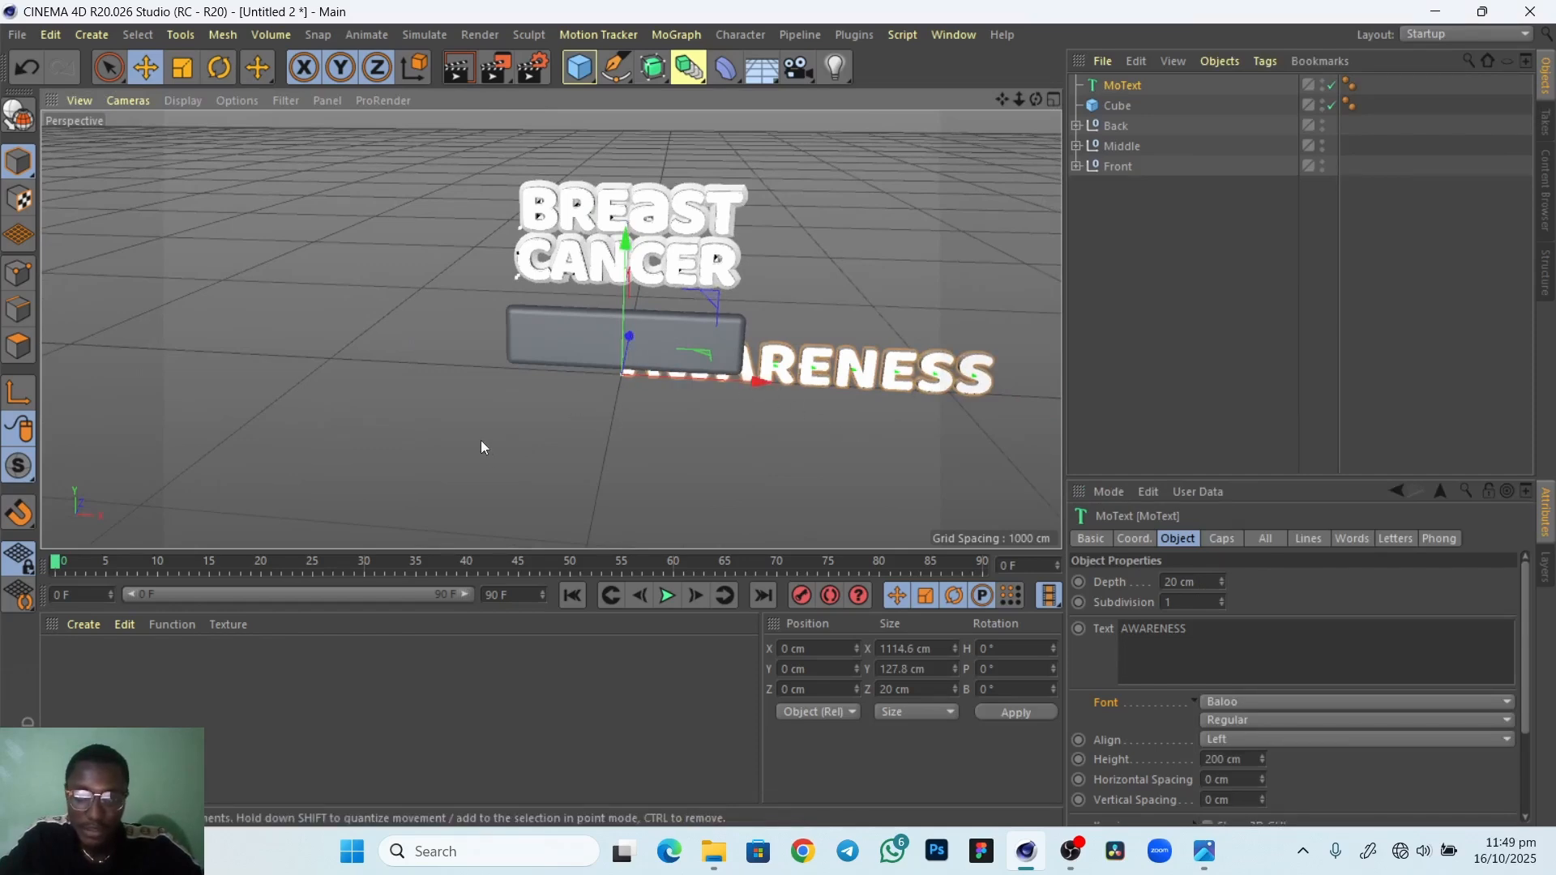
pyautogui.keyDown('alt'); pyautogui.moveTo(481, 442); pyautogui.dragTo(614, 456); pyautogui.keyUp('alt')
pyautogui.keyDown('alt'); pyautogui.moveTo(442, 485); pyautogui.dragTo(728, 422, button='middle'); pyautogui.keyUp('alt')
pyautogui.keyDown('alt'); pyautogui.moveTo(470, 446); pyautogui.dragTo(503, 452); pyautogui.keyUp('alt')
pyautogui.keyDown('alt'); pyautogui.moveTo(502, 451); pyautogui.dragTo(665, 375, button='middle'); pyautogui.keyUp('alt')
pyautogui.moveTo(366, 330)
pyautogui.mouseDown()
pyautogui.moveTo(395, 339)
pyautogui.moveTo(377, 329)
pyautogui.mouseUp()
# Align the AWARENESS text to Middle and tighten its horizontal spacing to -14 cm
pyautogui.keyDown('alt'); pyautogui.moveTo(697, 368); pyautogui.dragTo(633, 427, button='middle'); pyautogui.keyUp('alt')
pyautogui.keyDown('alt'); pyautogui.moveTo(690, 434); pyautogui.dragTo(565, 439); pyautogui.keyUp('alt')
pyautogui.keyDown('alt'); pyautogui.moveTo(874, 404); pyautogui.dragTo(631, 424, button='middle'); pyautogui.keyUp('alt')
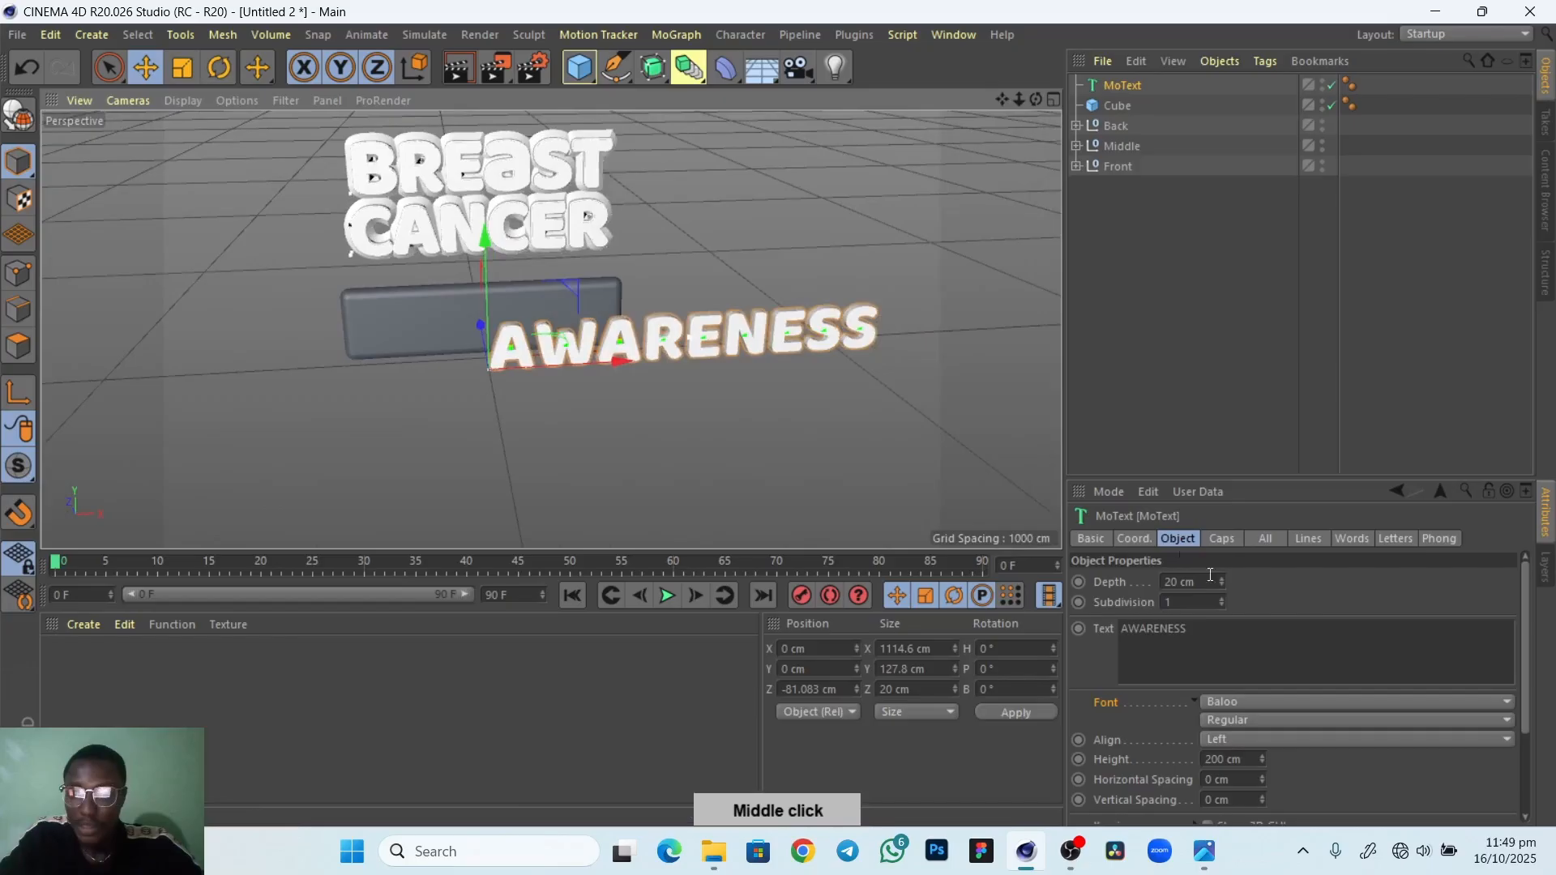
pyautogui.click(1286, 740)
pyautogui.click(1256, 779)
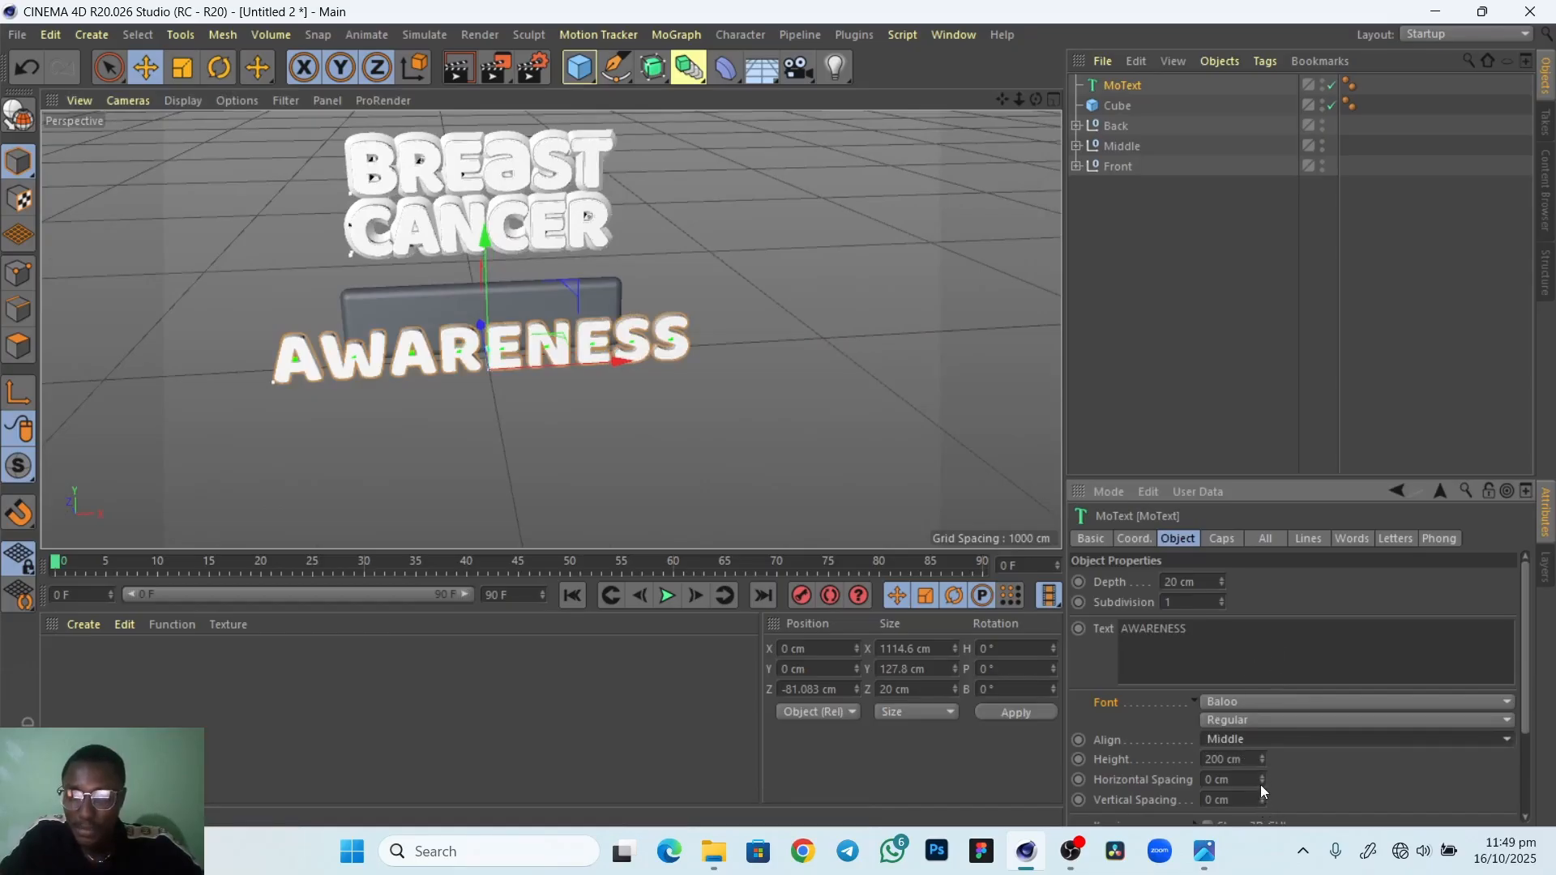
pyautogui.moveTo(1262, 781); pyautogui.dragTo(1261, 784)
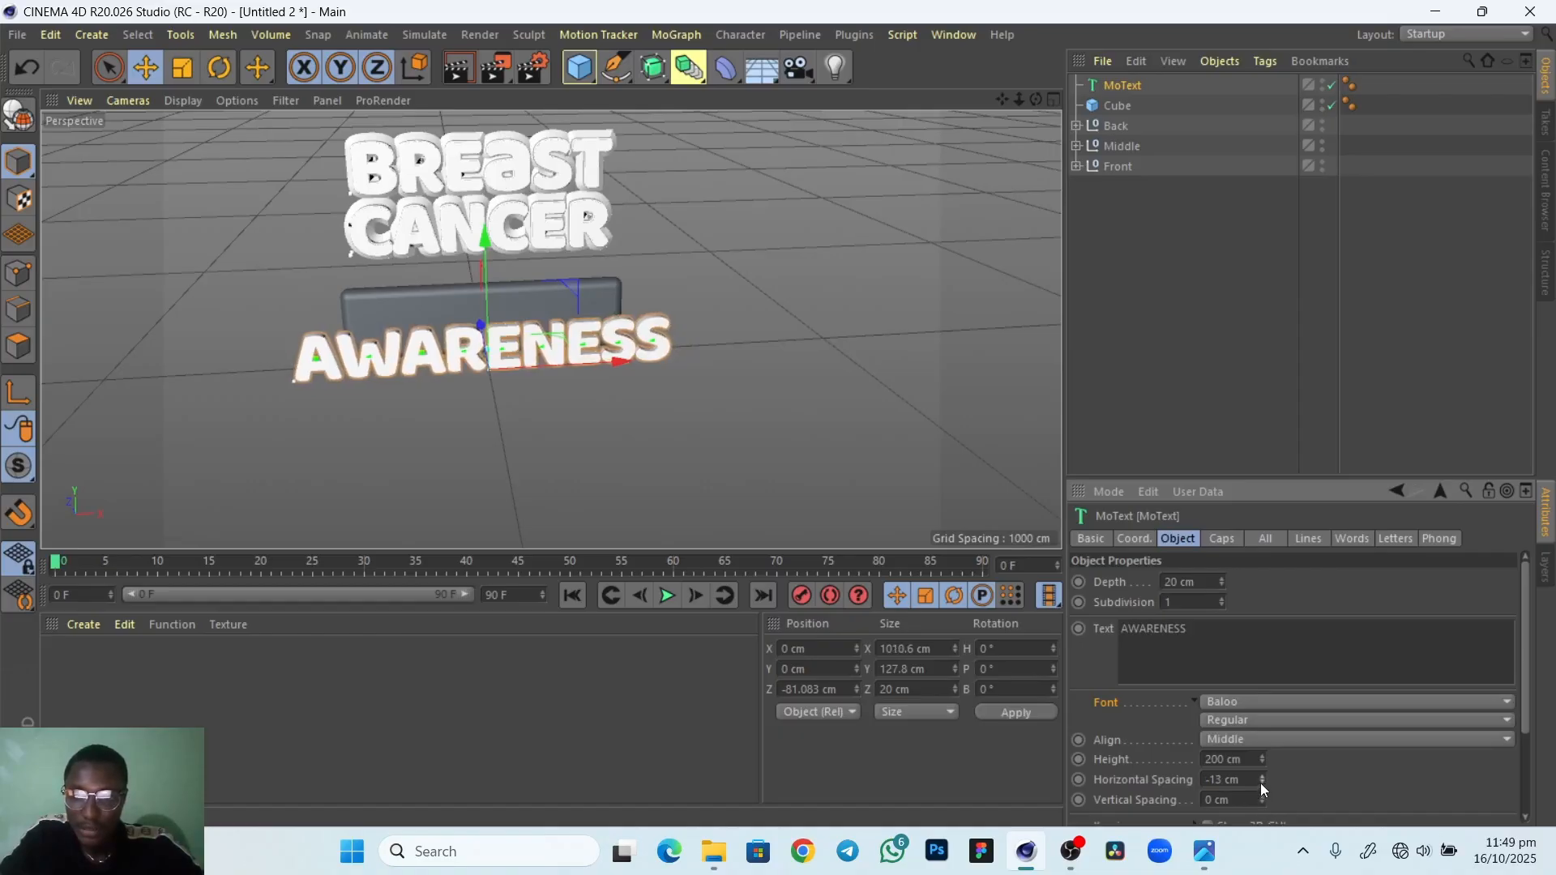
pyautogui.click(1260, 783)
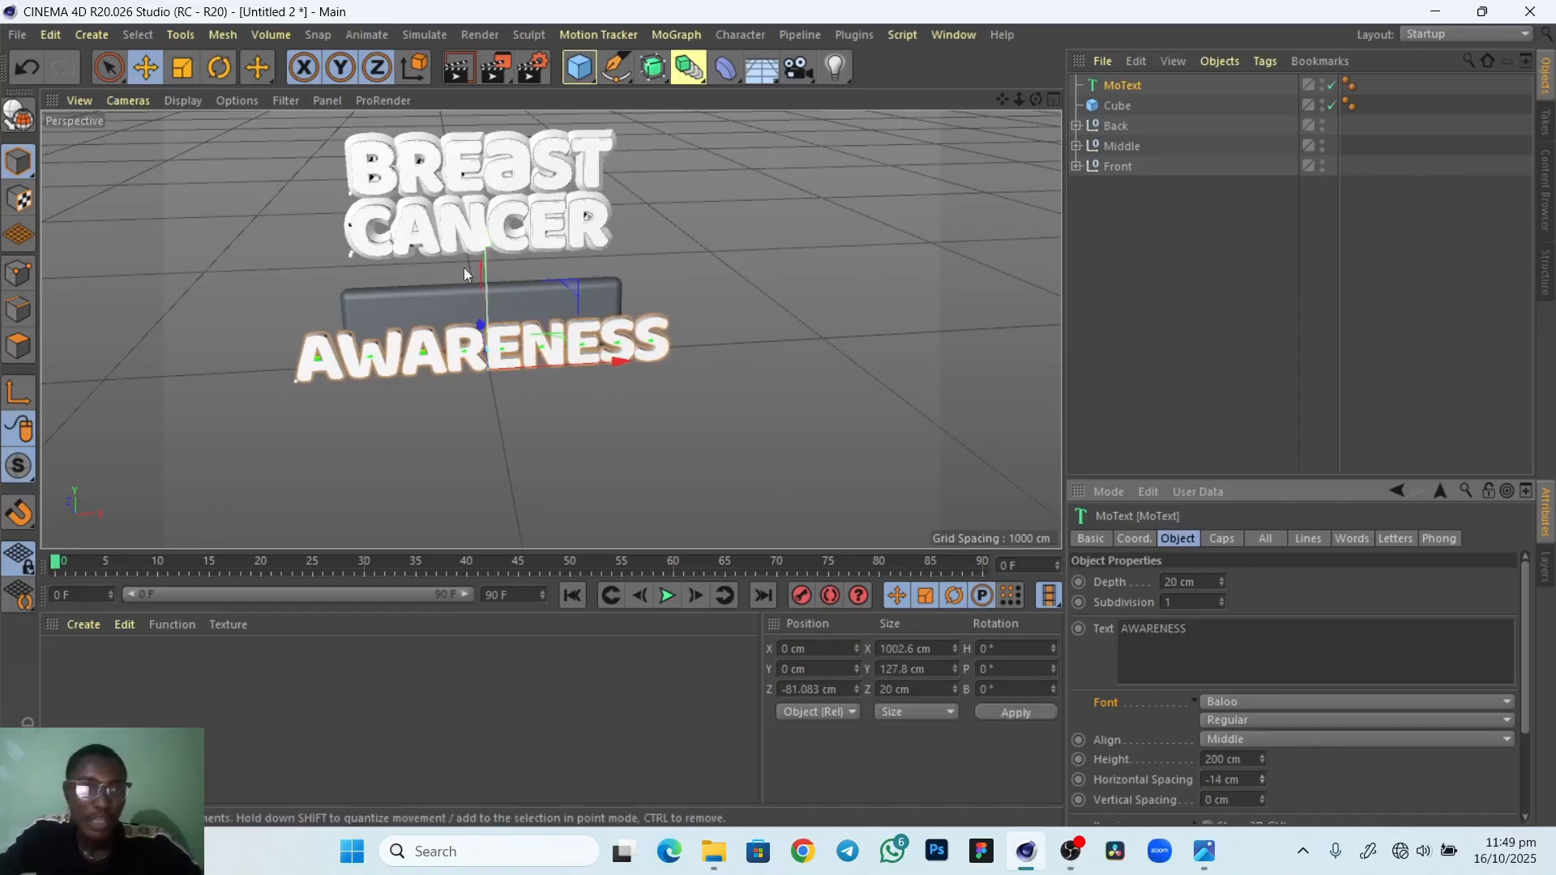
# Scale the AWARENESS text down uniformly to about 653 cm wide to fit the cube's width
pyautogui.click(183, 72)
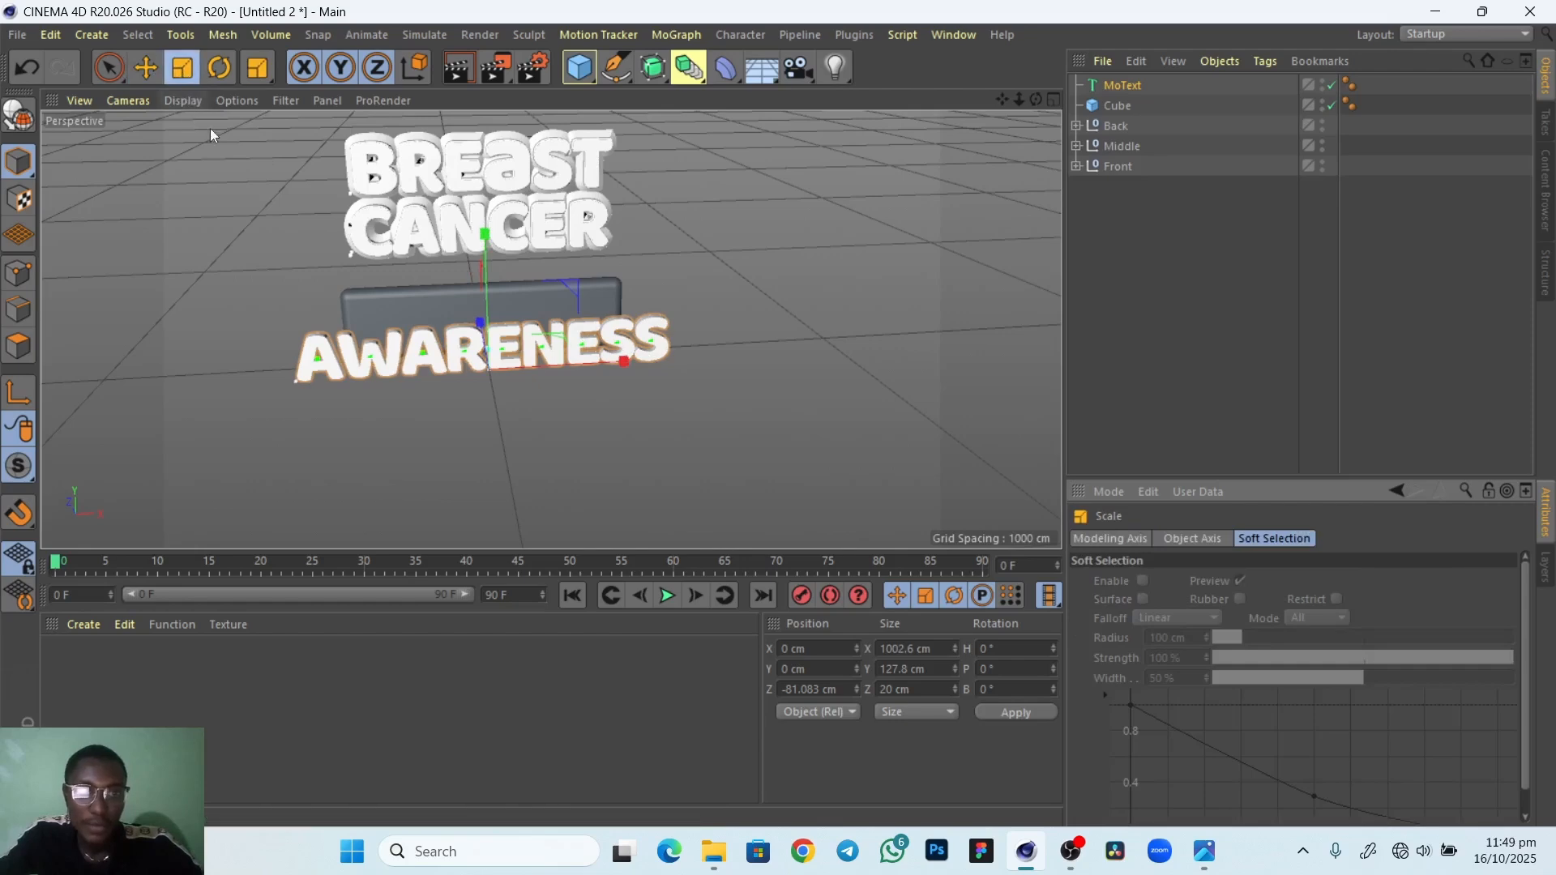
pyautogui.moveTo(727, 285); pyautogui.dragTo(686, 306)
pyautogui.keyDown('alt'); pyautogui.moveTo(342, 439); pyautogui.dragTo(425, 454); pyautogui.keyUp('alt')
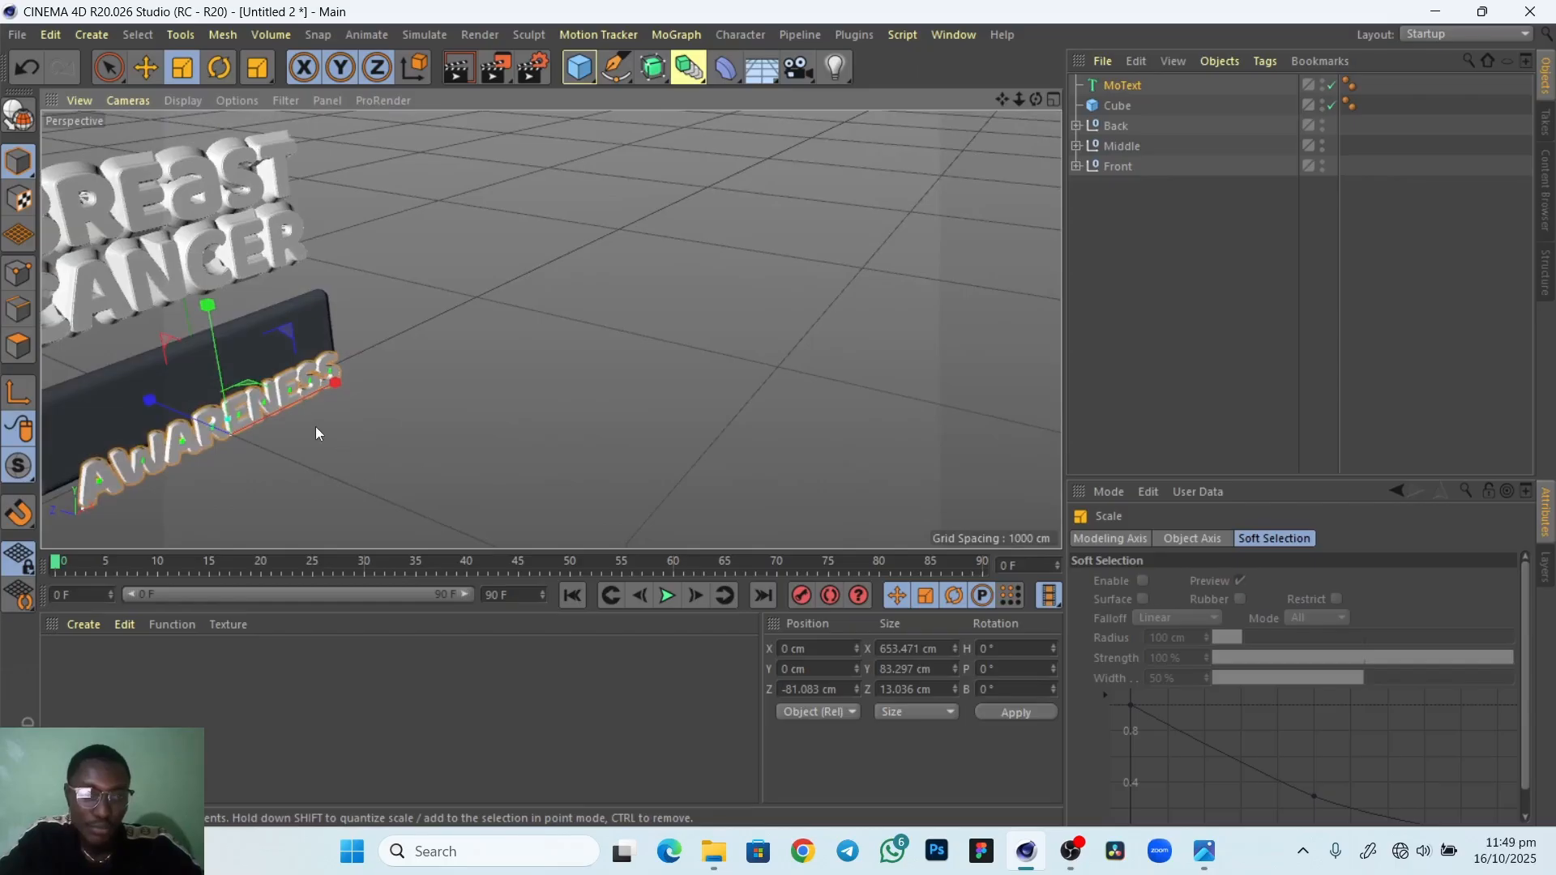
# Move the AWARENESS text onto the cube's front face, at about Y 71 cm and Z -40 cm
pyautogui.click(147, 68)
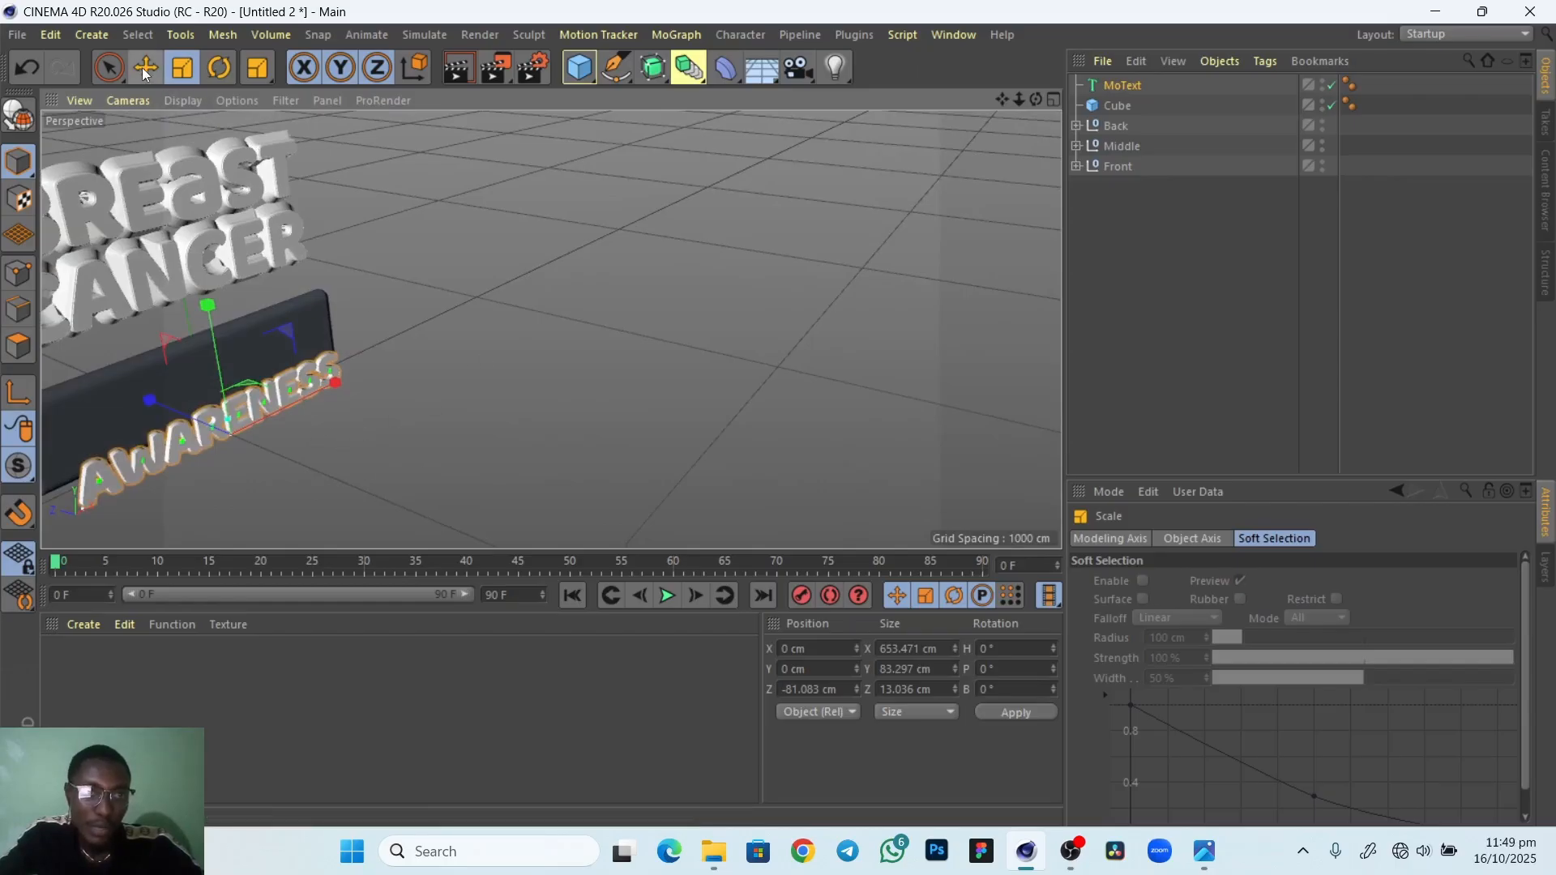
pyautogui.moveTo(237, 474); pyautogui.dragTo(473, 458, button='middle')
pyautogui.moveTo(216, 441); pyautogui.dragTo(195, 412)
pyautogui.moveTo(337, 308); pyautogui.dragTo(337, 265)
pyautogui.moveTo(223, 395); pyautogui.dragTo(192, 402)
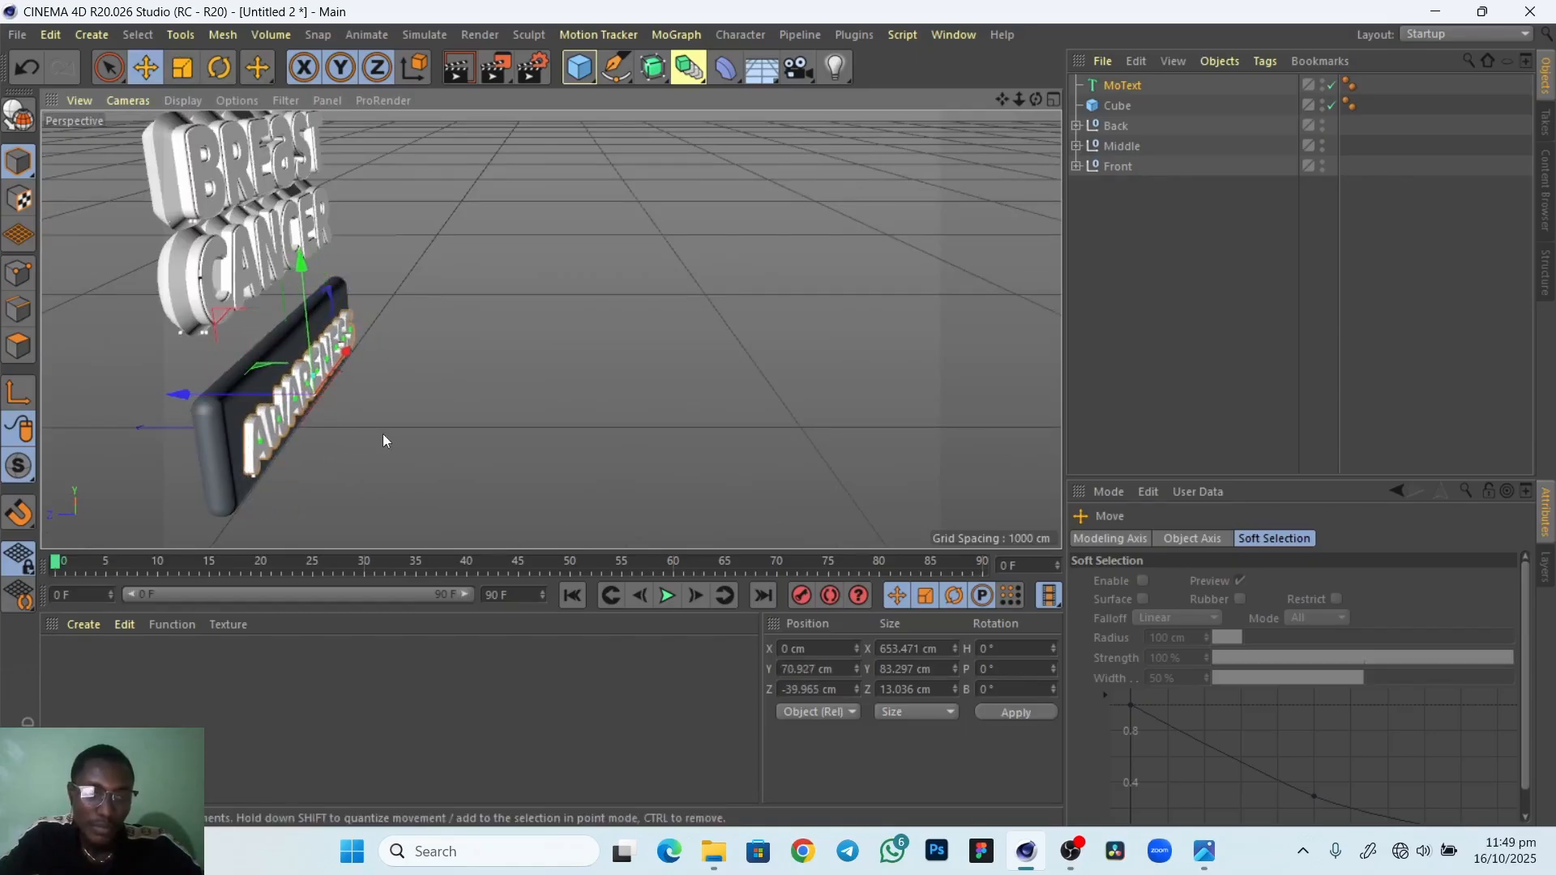
# Move the AWARENESS text along Z to about -34 cm, closer against the cube's front face
pyautogui.moveTo(383, 435)
pyautogui.mouseDown(button='middle')
pyautogui.moveTo(249, 452)
pyautogui.moveTo(387, 415)
pyautogui.mouseUp(button='middle')
pyautogui.keyDown('alt'); pyautogui.moveTo(496, 376); pyautogui.dragTo(510, 418, button='right'); pyautogui.keyUp('alt')
pyautogui.keyDown('alt'); pyautogui.moveTo(538, 430); pyautogui.dragTo(384, 455); pyautogui.keyUp('alt')
pyautogui.keyDown('alt'); pyautogui.moveTo(384, 455); pyautogui.dragTo(460, 436, button='middle'); pyautogui.keyUp('alt')
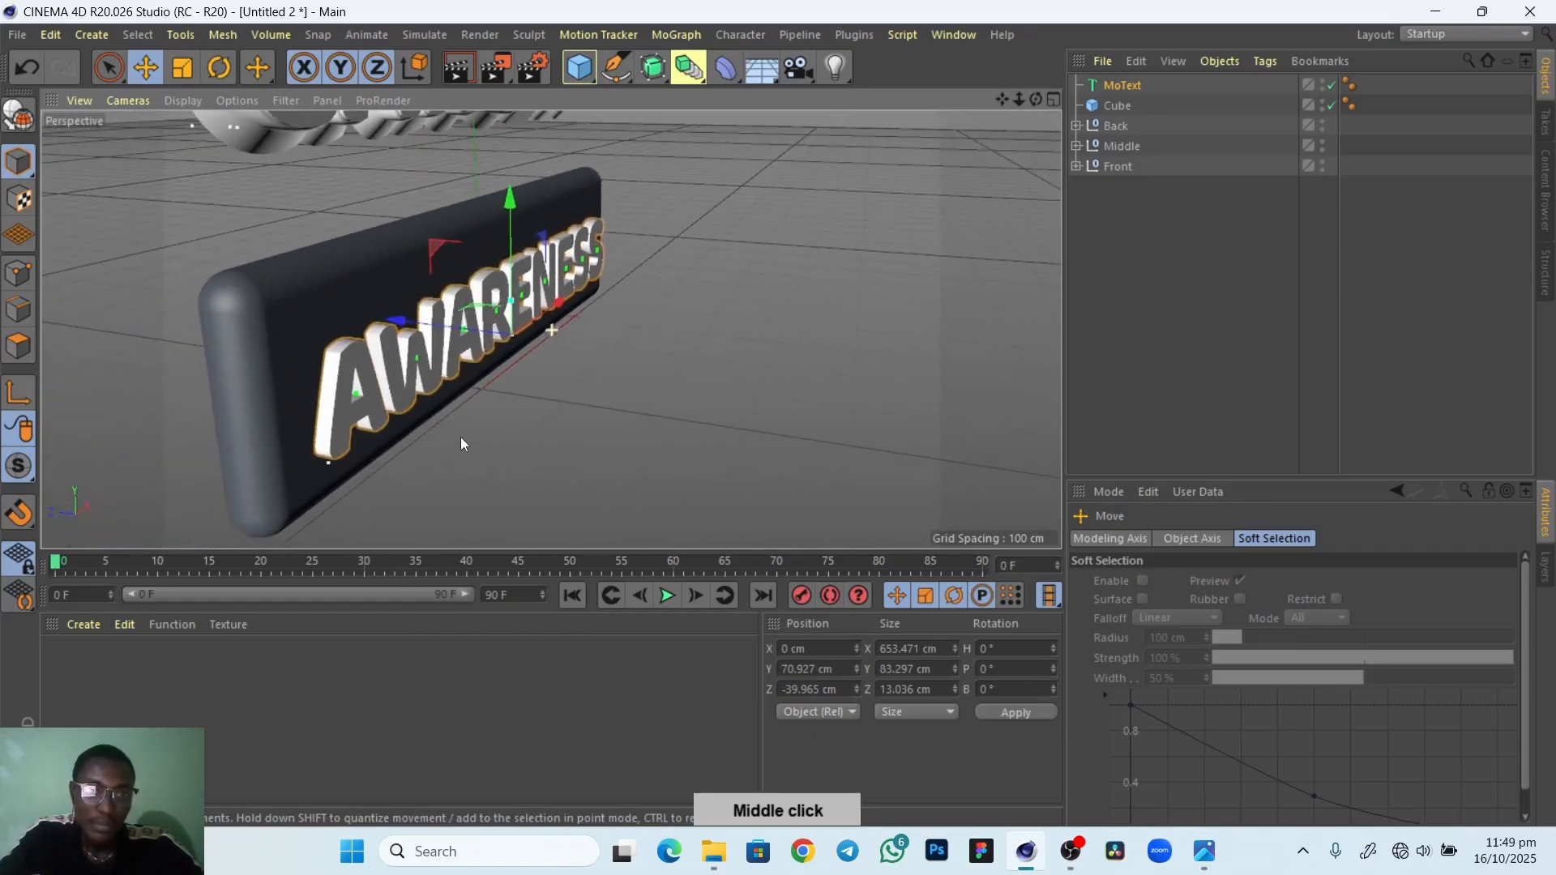
pyautogui.keyDown('alt'); pyautogui.moveTo(461, 436); pyautogui.dragTo(451, 445); pyautogui.keyUp('alt')
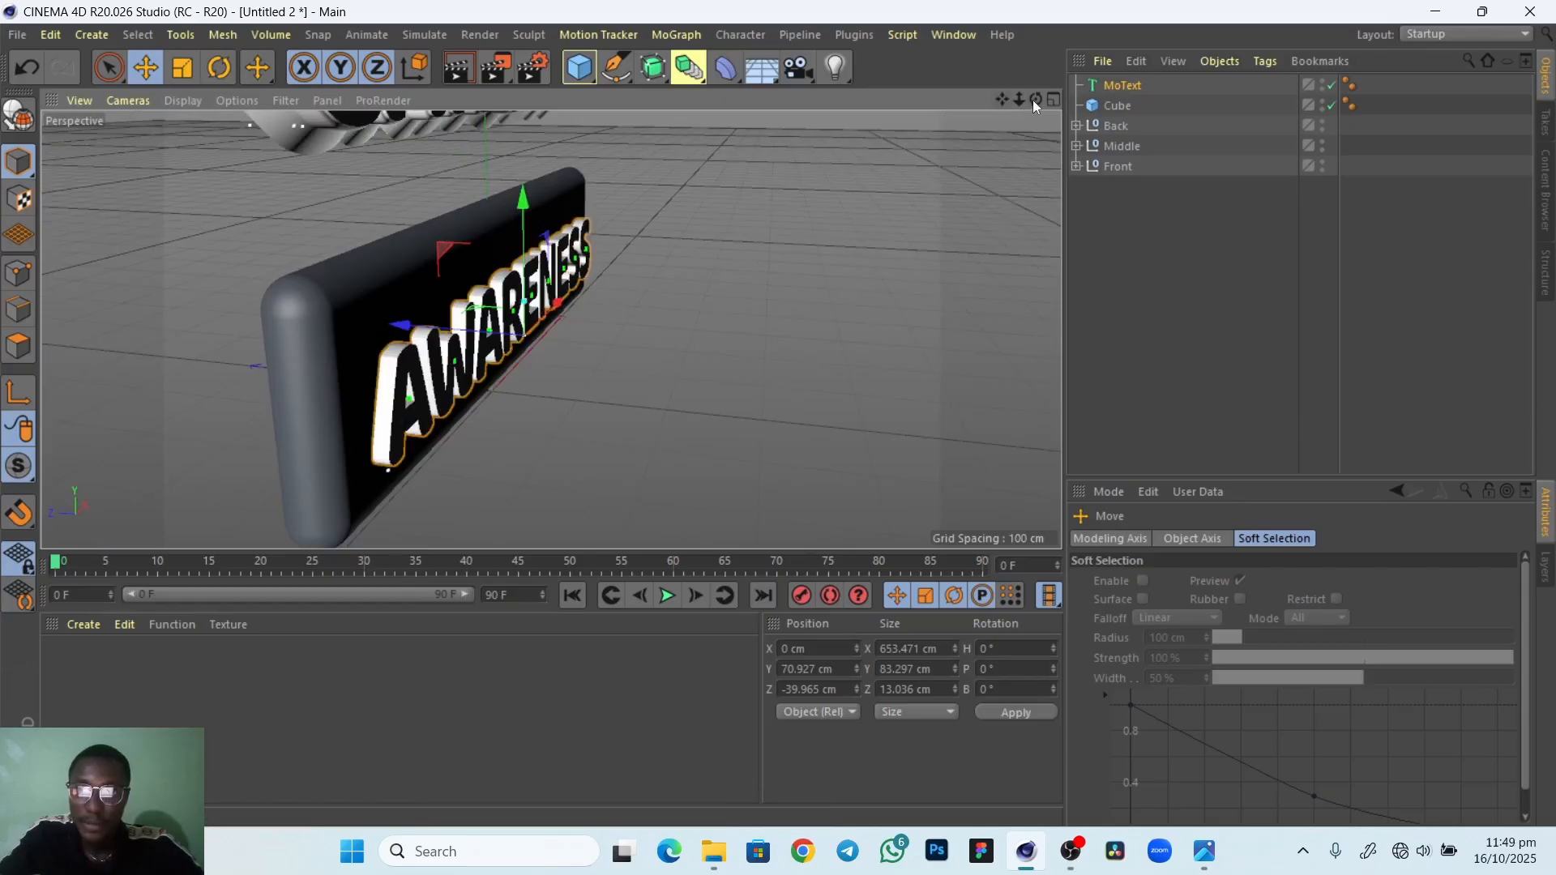
pyautogui.moveTo(399, 326); pyautogui.dragTo(402, 331)
# Raise the AWARENESS text along Y to about 86 cm on the cube's front face
pyautogui.keyDown('alt'); pyautogui.moveTo(459, 458); pyautogui.dragTo(382, 437); pyautogui.keyUp('alt')
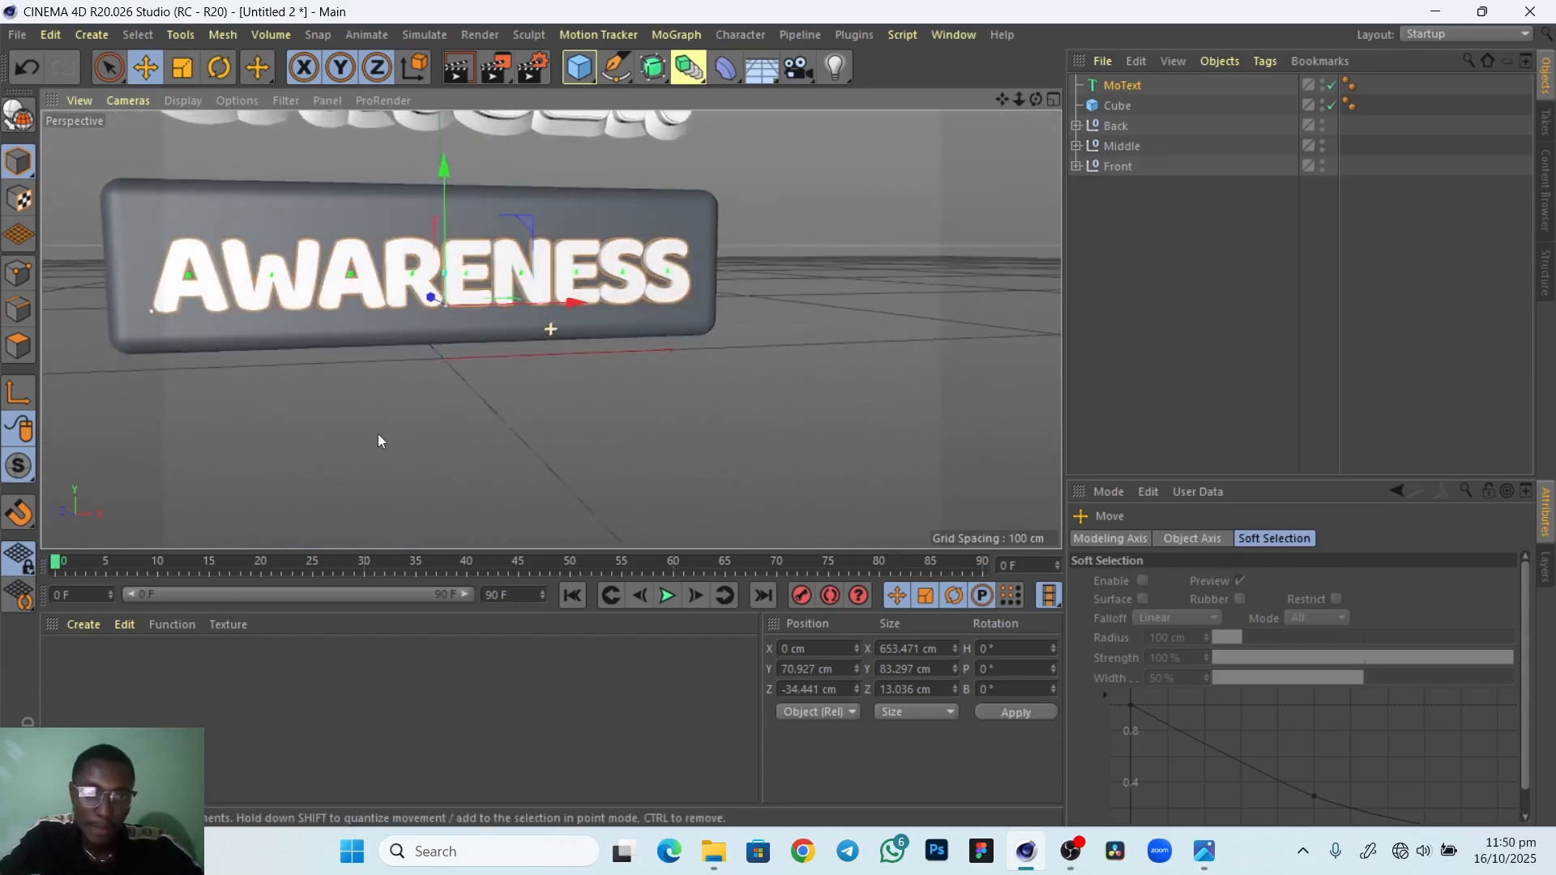
pyautogui.moveTo(446, 168); pyautogui.dragTo(442, 157)
pyautogui.keyDown('alt'); pyautogui.moveTo(524, 361); pyautogui.dragTo(483, 433); pyautogui.keyUp('alt')
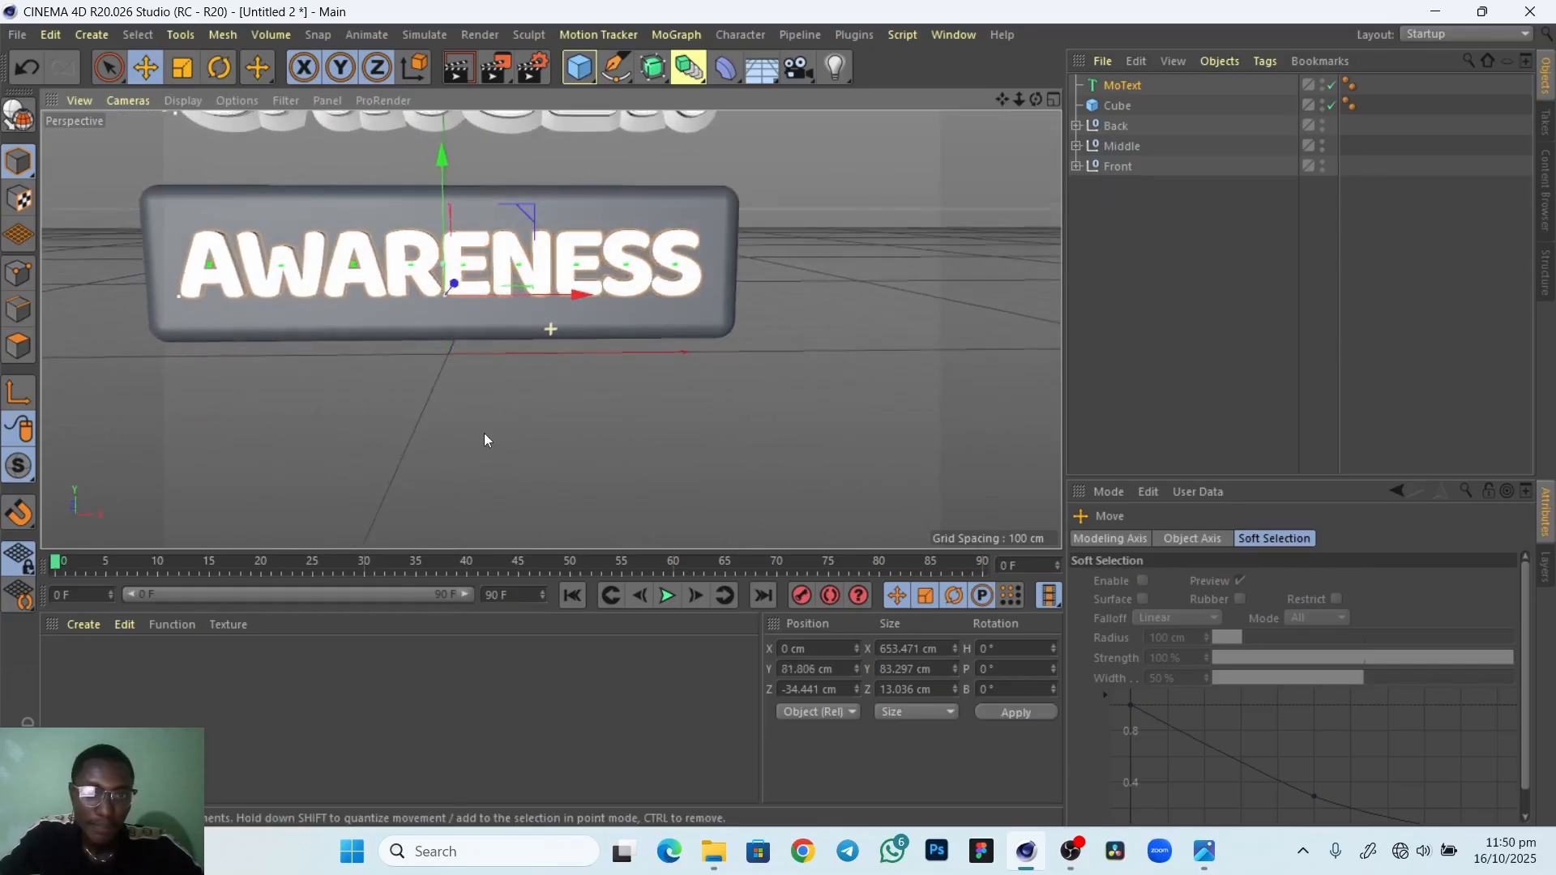
pyautogui.moveTo(443, 186); pyautogui.dragTo(445, 162)
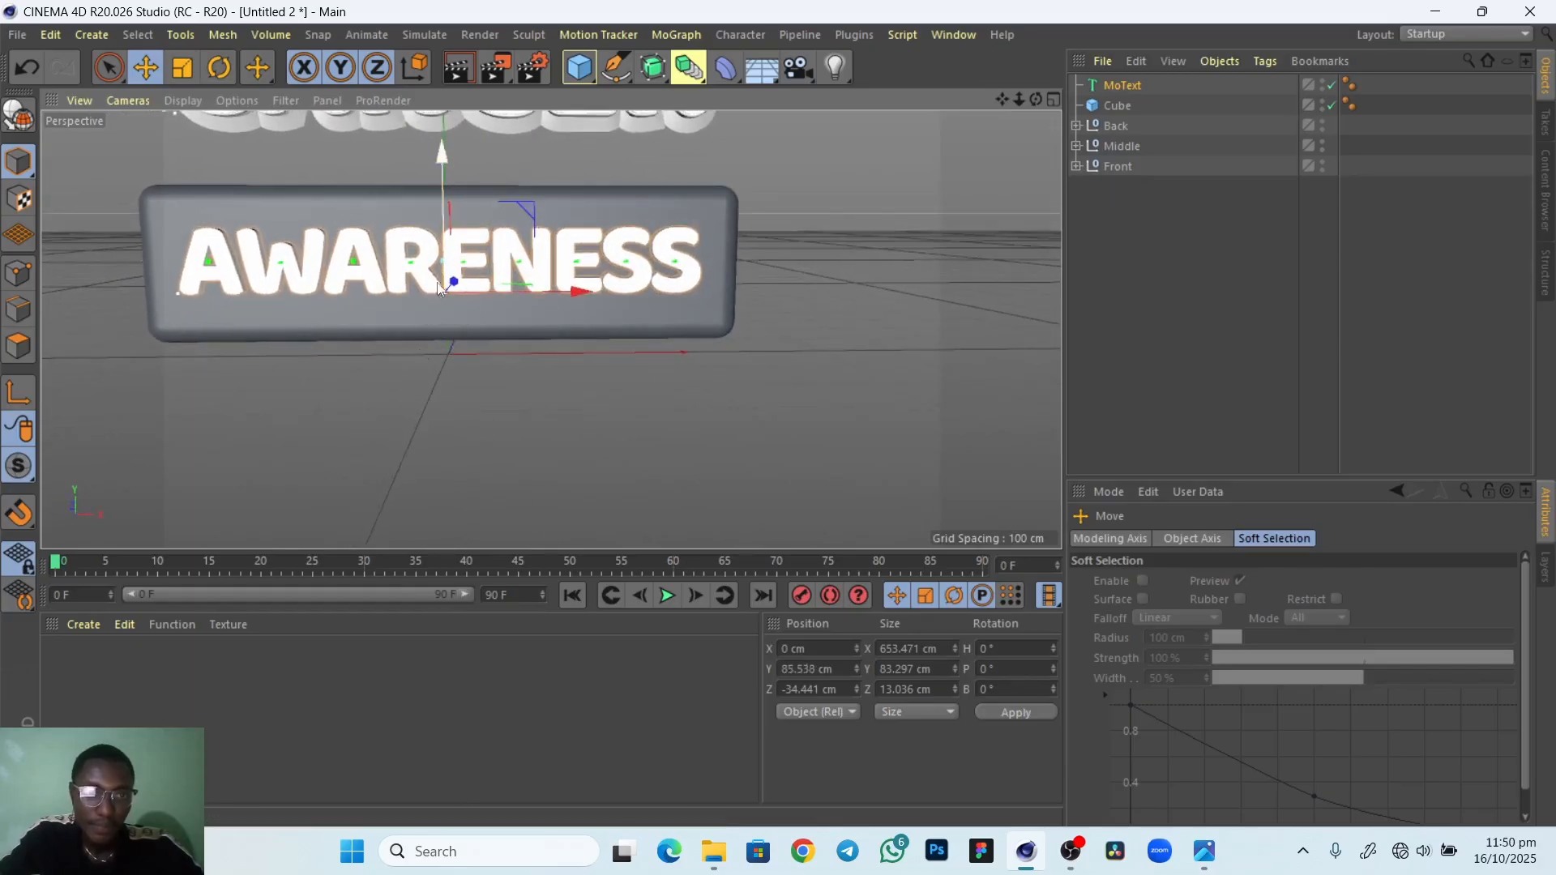
# Make the AWARENESS MoText editable and expand its hierarchy down to the AWARENESS null
pyautogui.keyDown('alt'); pyautogui.moveTo(438, 401); pyautogui.dragTo(623, 430); pyautogui.keyUp('alt')
pyautogui.keyDown('alt'); pyautogui.moveTo(624, 429); pyautogui.dragTo(451, 278, button='right'); pyautogui.keyUp('alt')
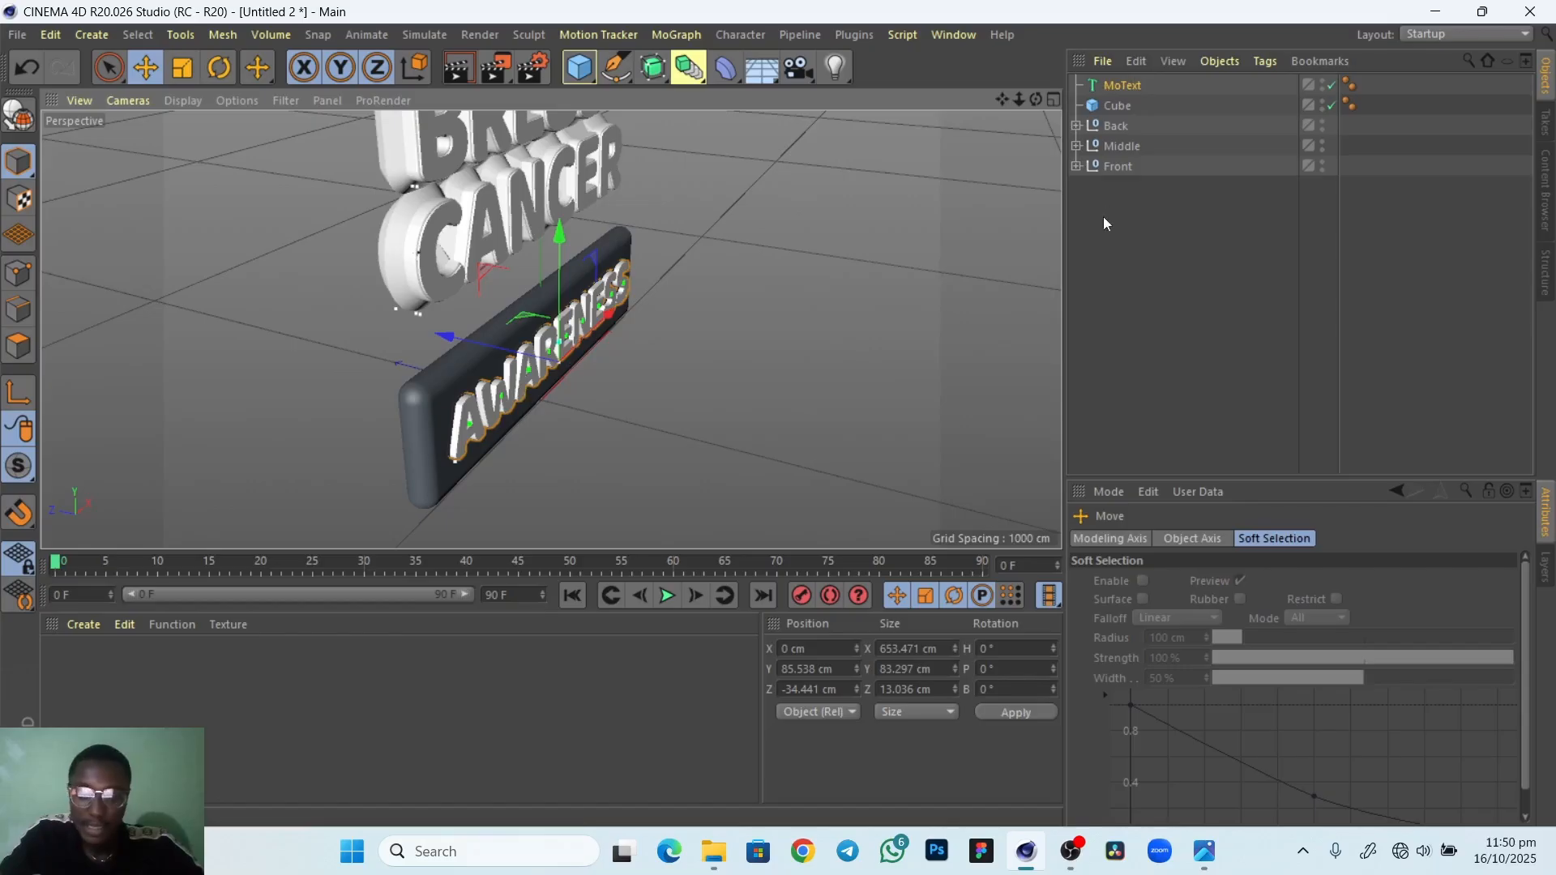
pyautogui.press('c')
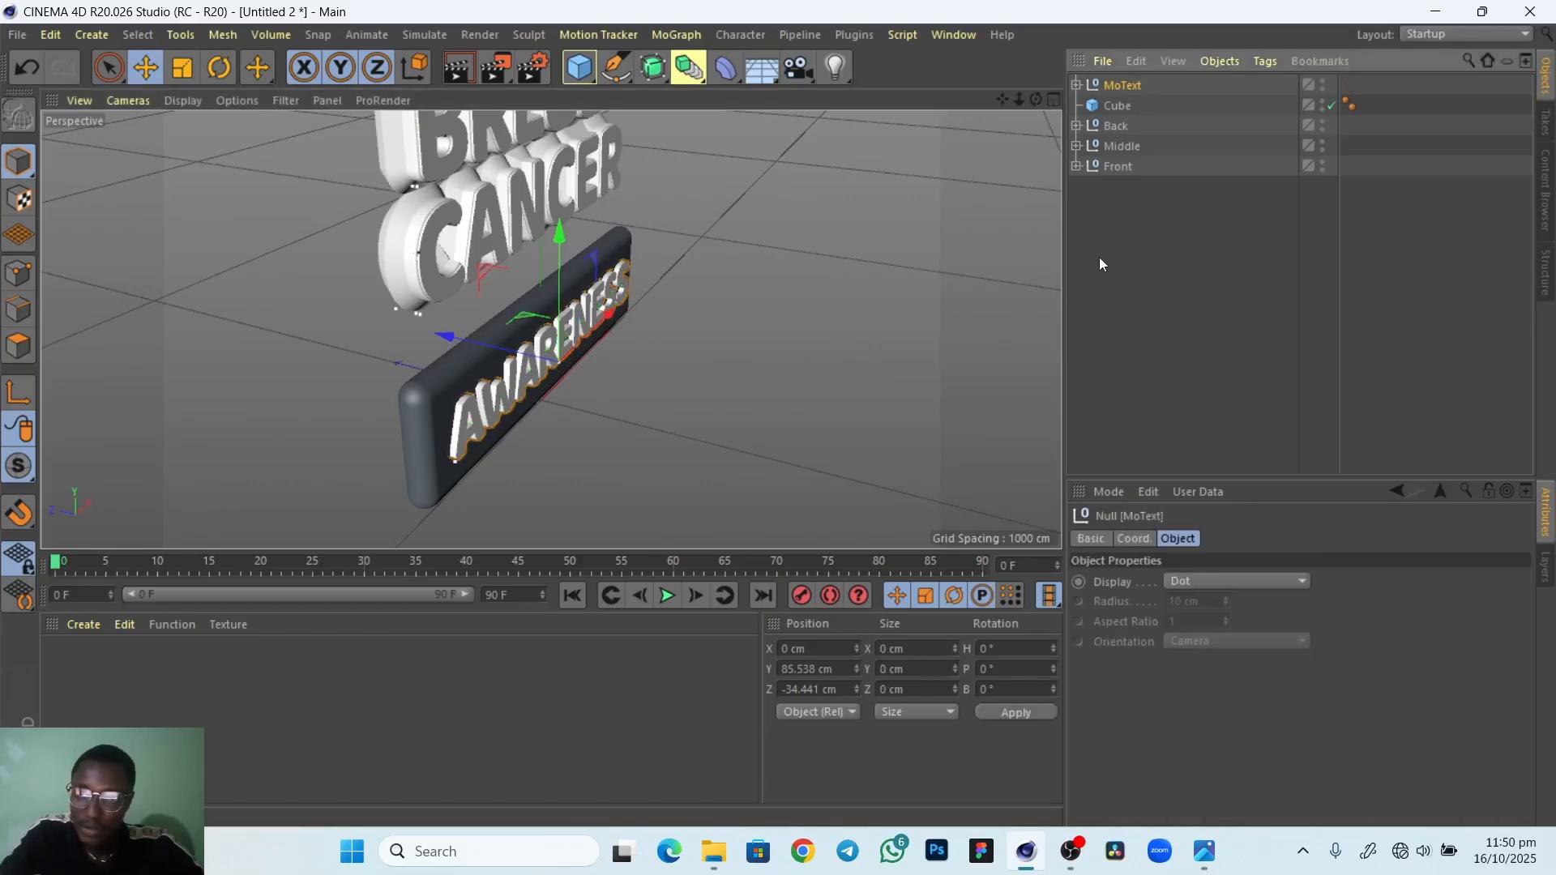
pyautogui.click(1076, 84)
pyautogui.click(1087, 105)
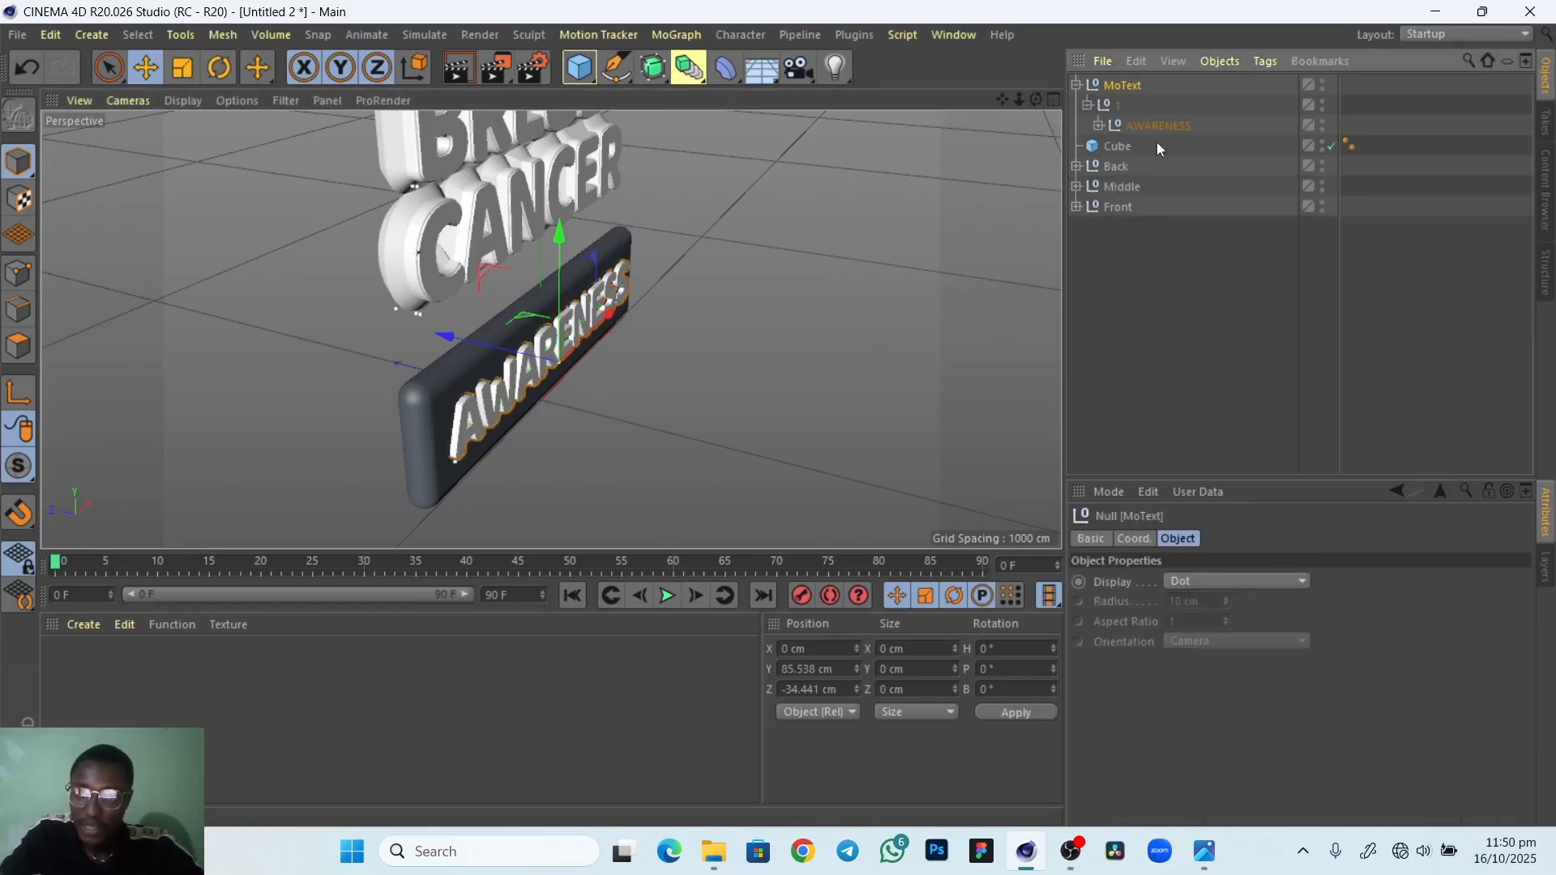
# Take the AWARENESS null out of the MoText hierarchy and delete the leftover MoText null
pyautogui.click(1154, 125)
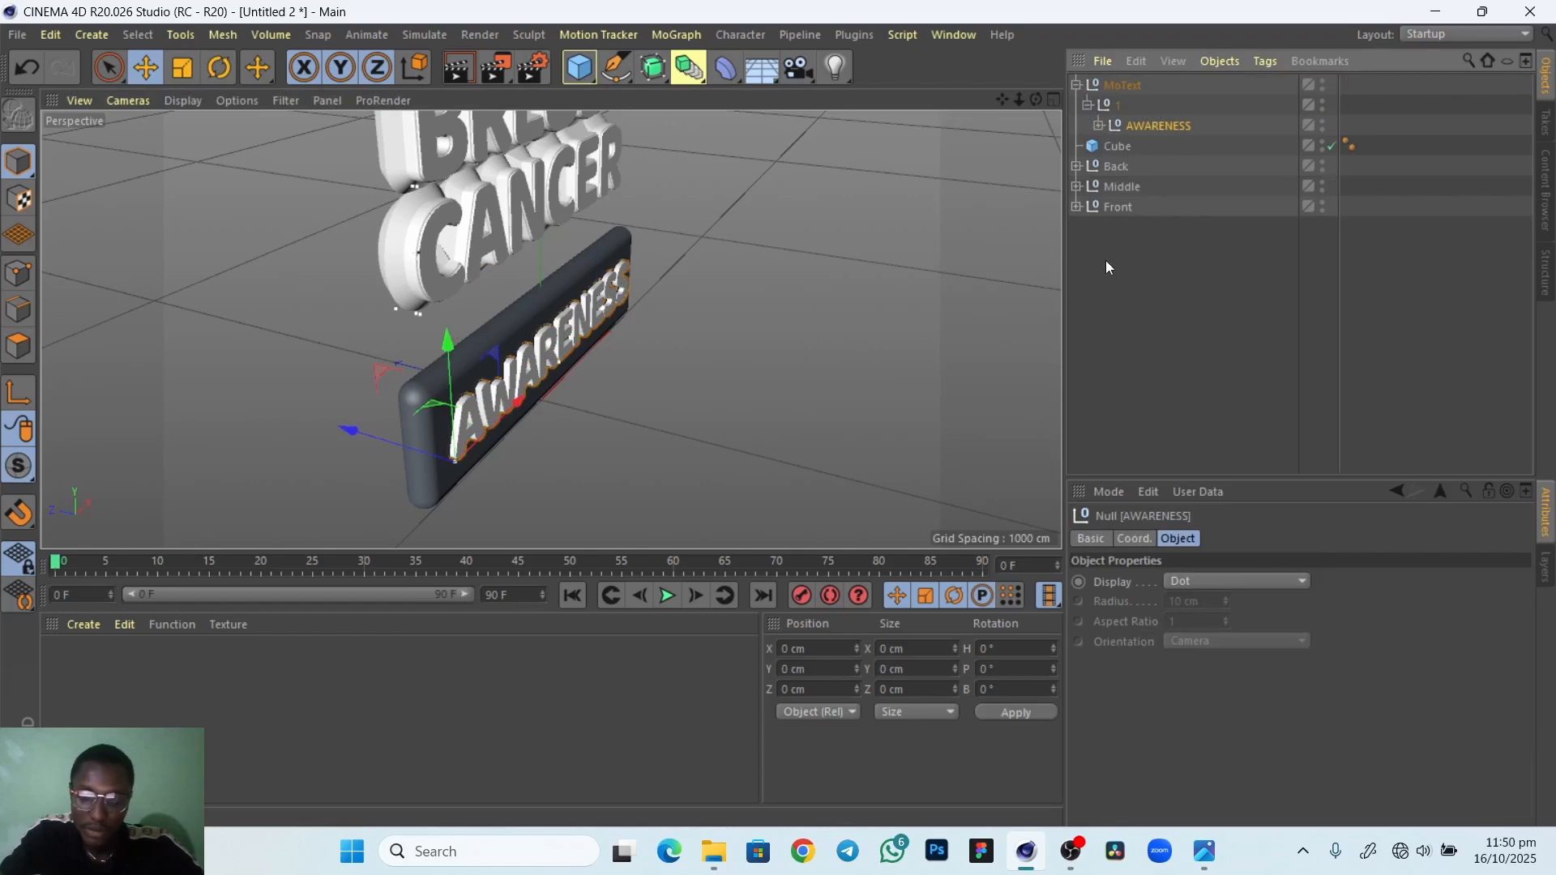
pyautogui.press('Delete')
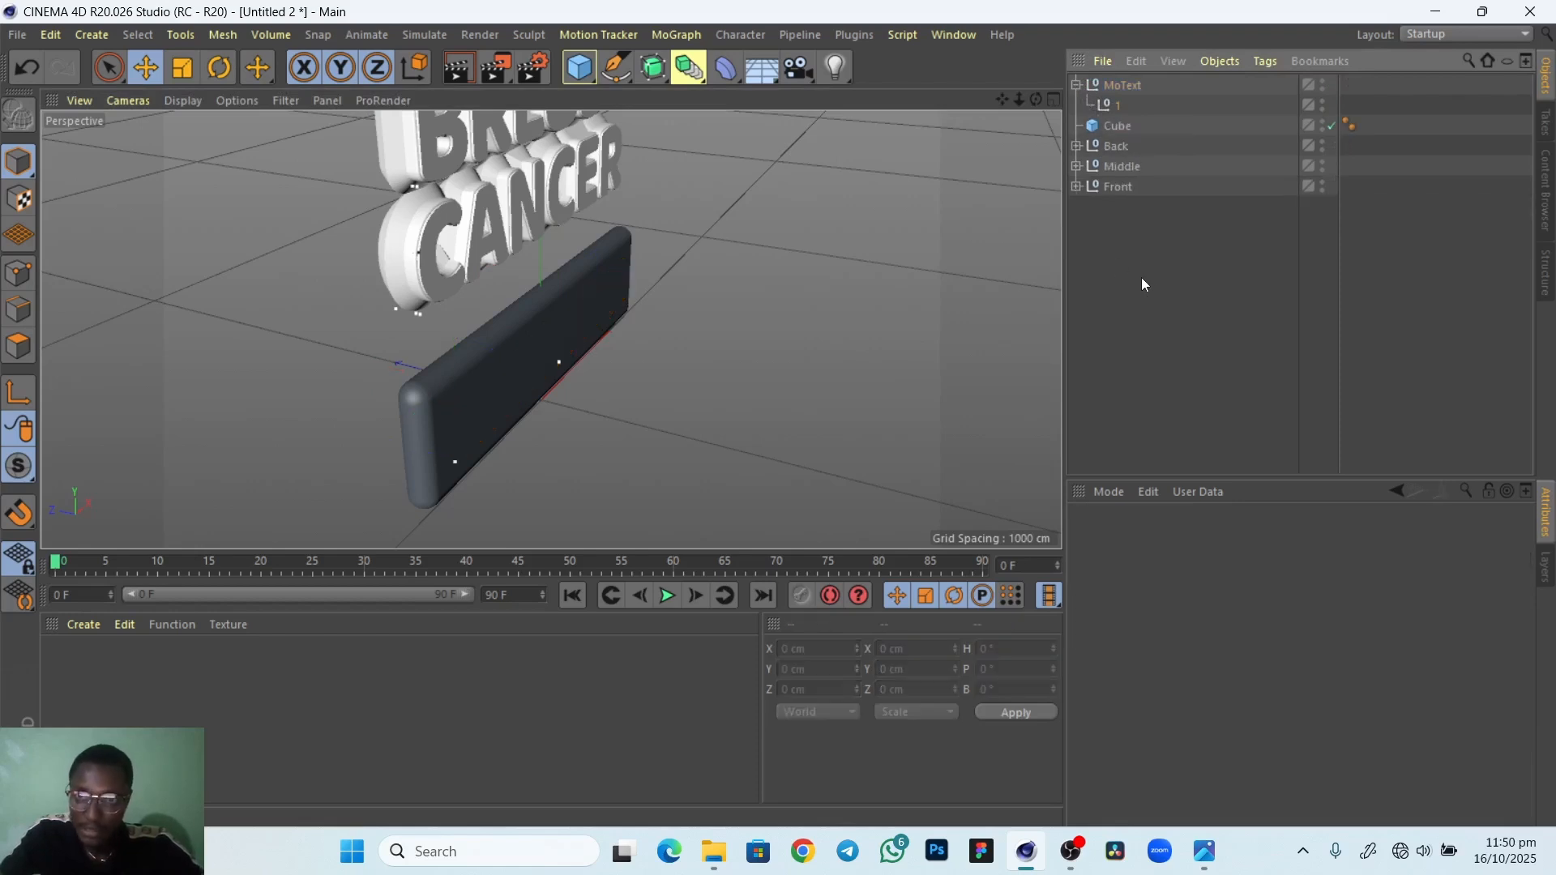
pyautogui.hotkey('ctrl', 'z')
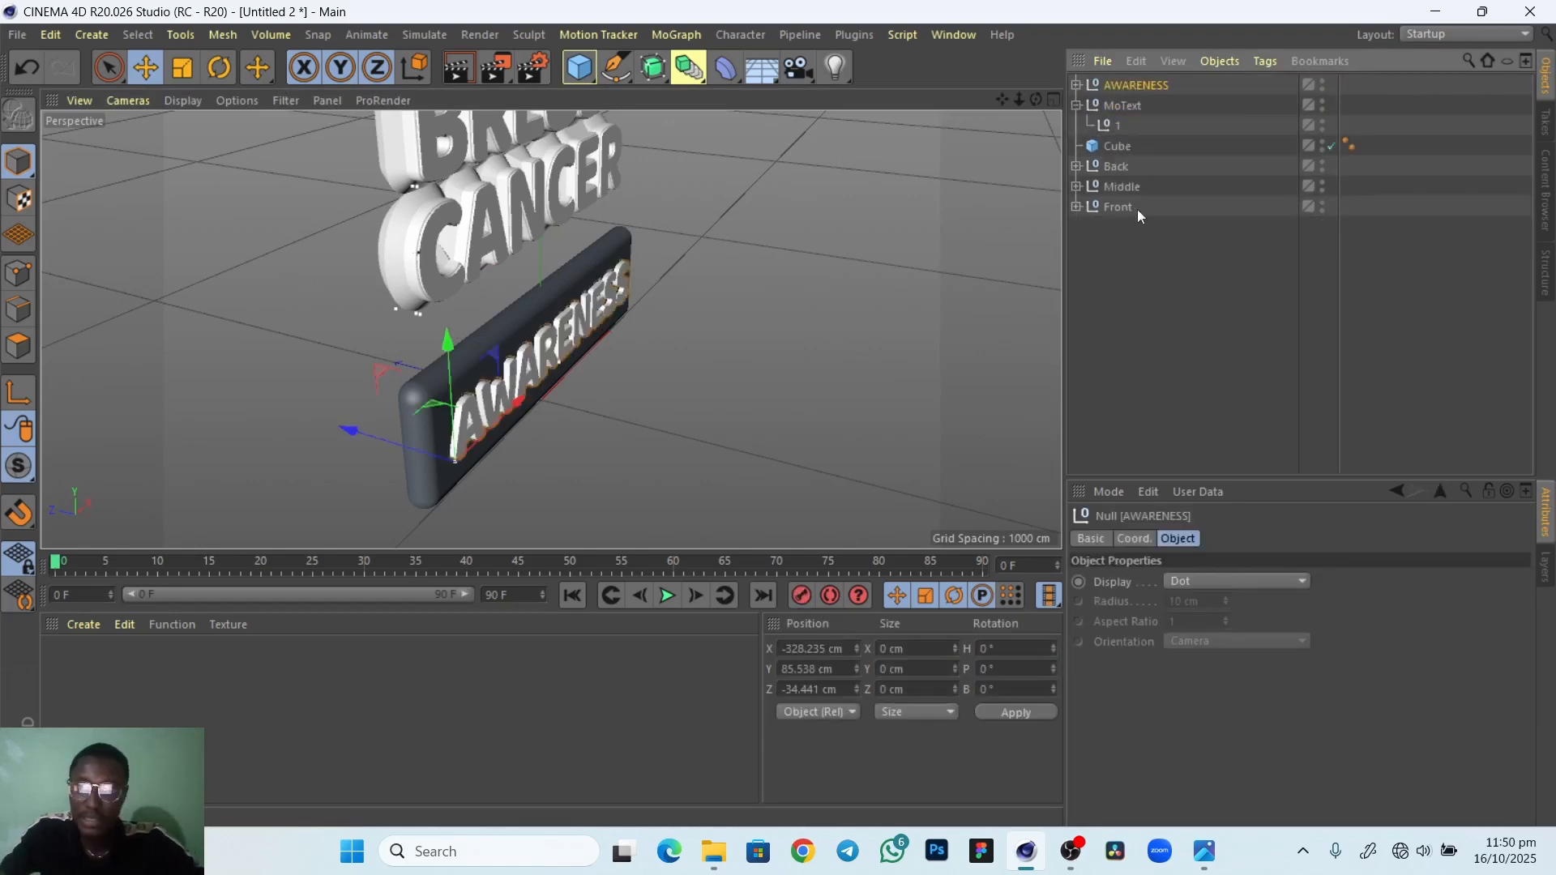
pyautogui.click(1116, 108)
pyautogui.press('Delete')
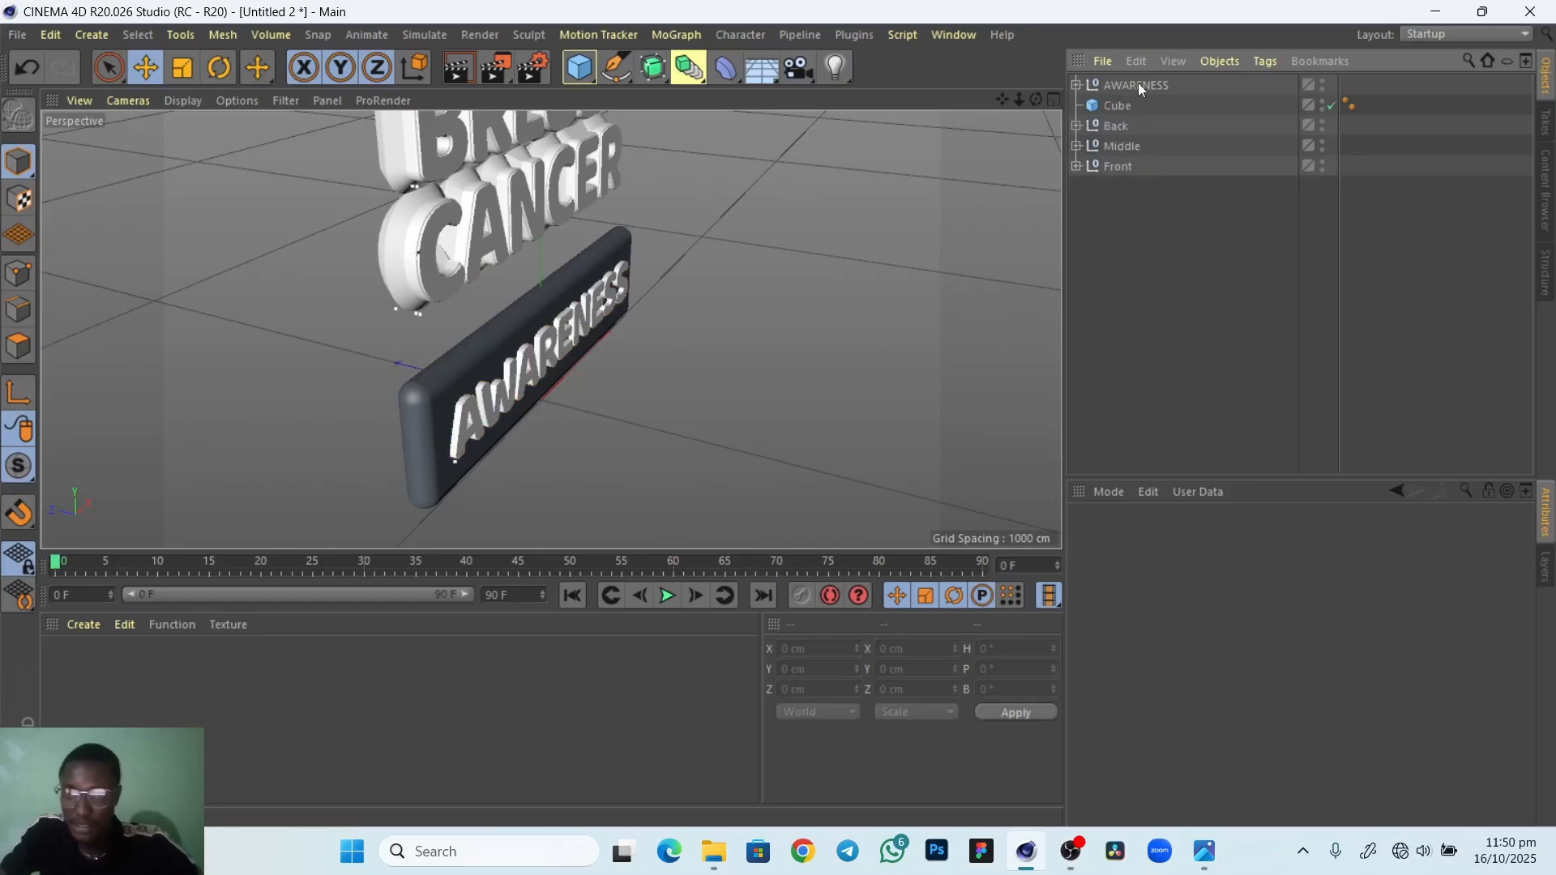
# Duplicate the AWARENESS null and rename the copy "AWARE fRONT"
pyautogui.click(1138, 85)
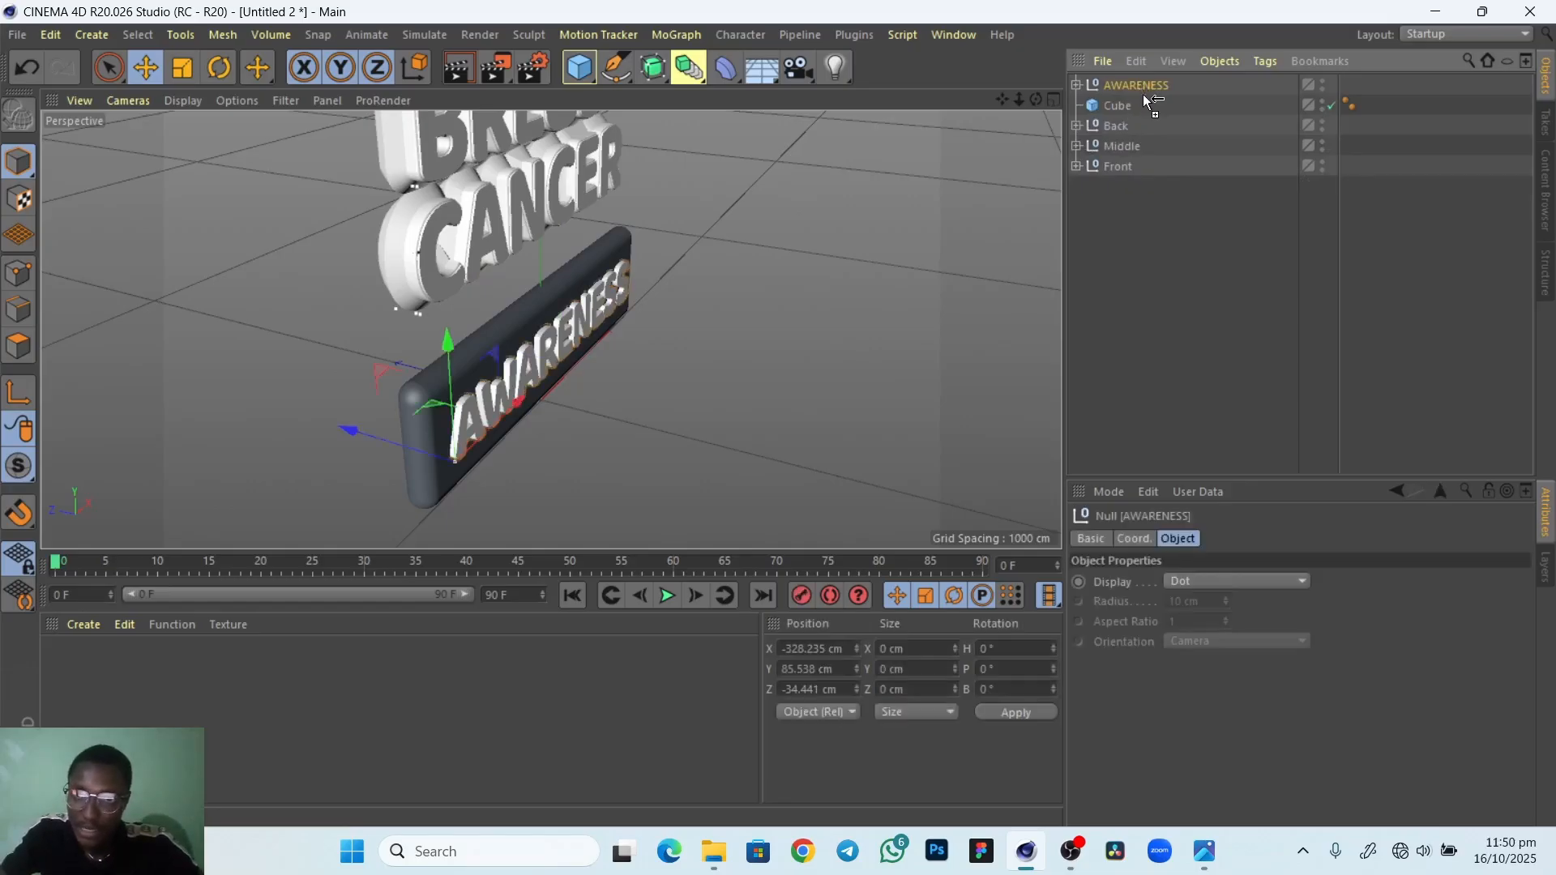
pyautogui.keyDown('ctrl'); pyautogui.moveTo(1143, 94); pyautogui.dragTo(1127, 120); pyautogui.keyUp('ctrl')
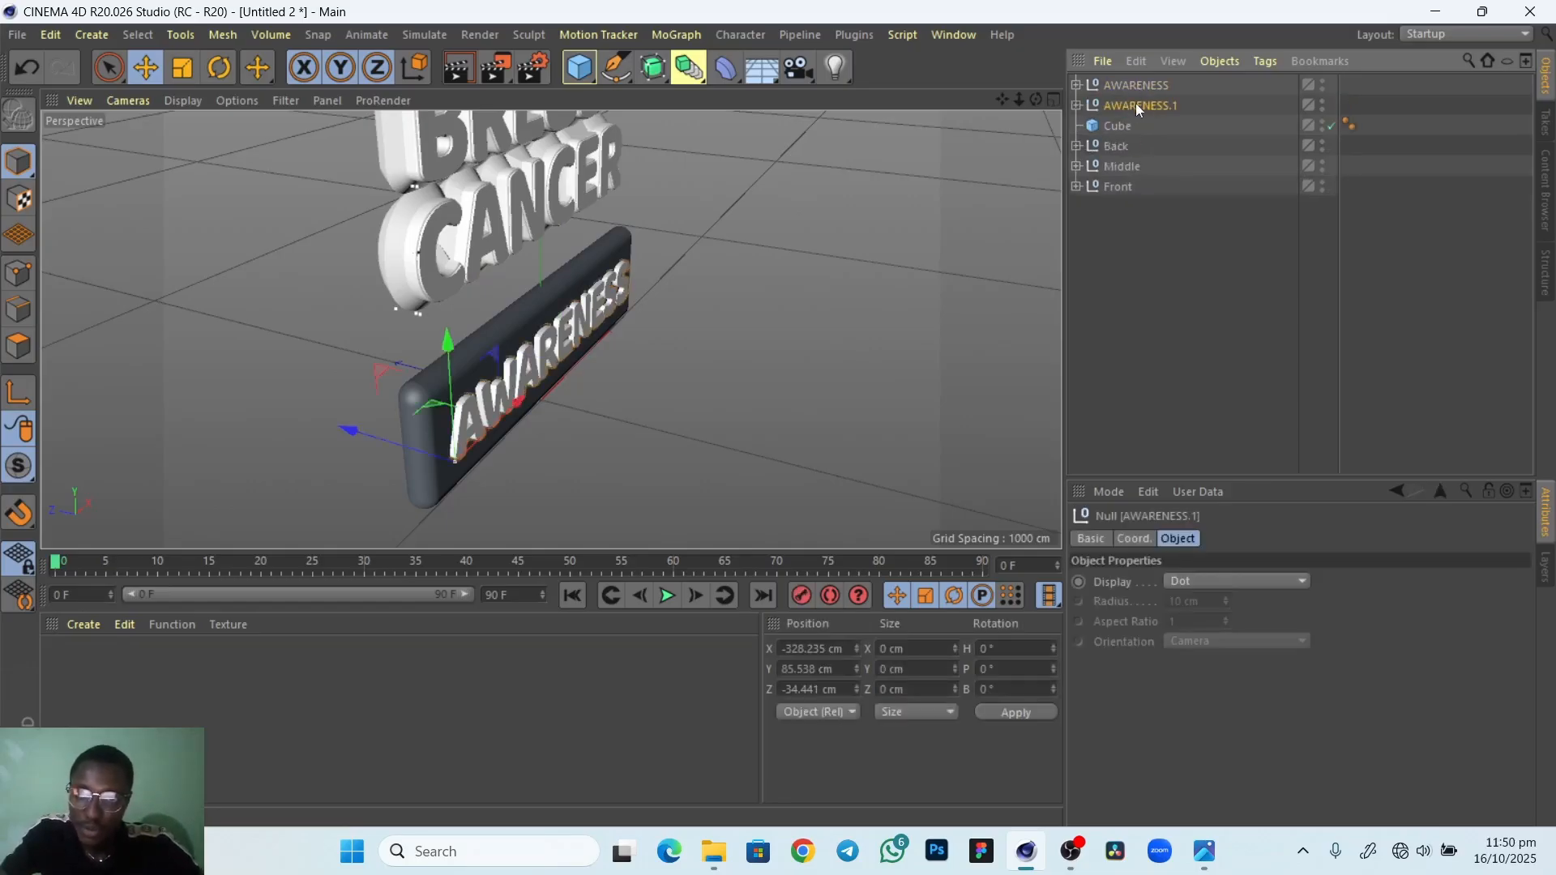
pyautogui.doubleClick(1142, 105)
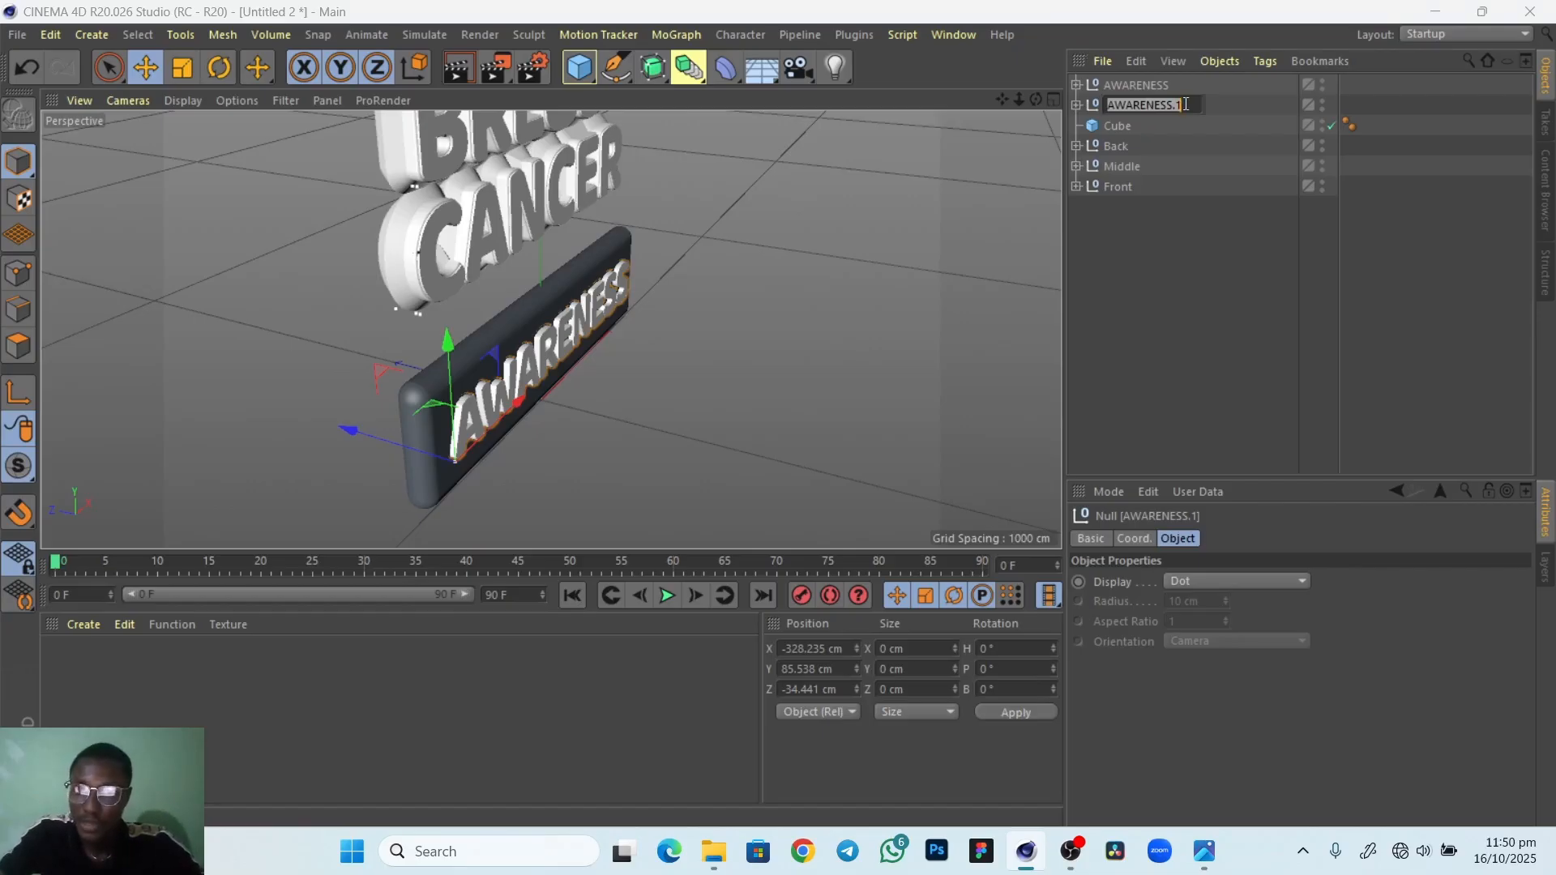
pyautogui.moveTo(1181, 105); pyautogui.dragTo(1155, 108)
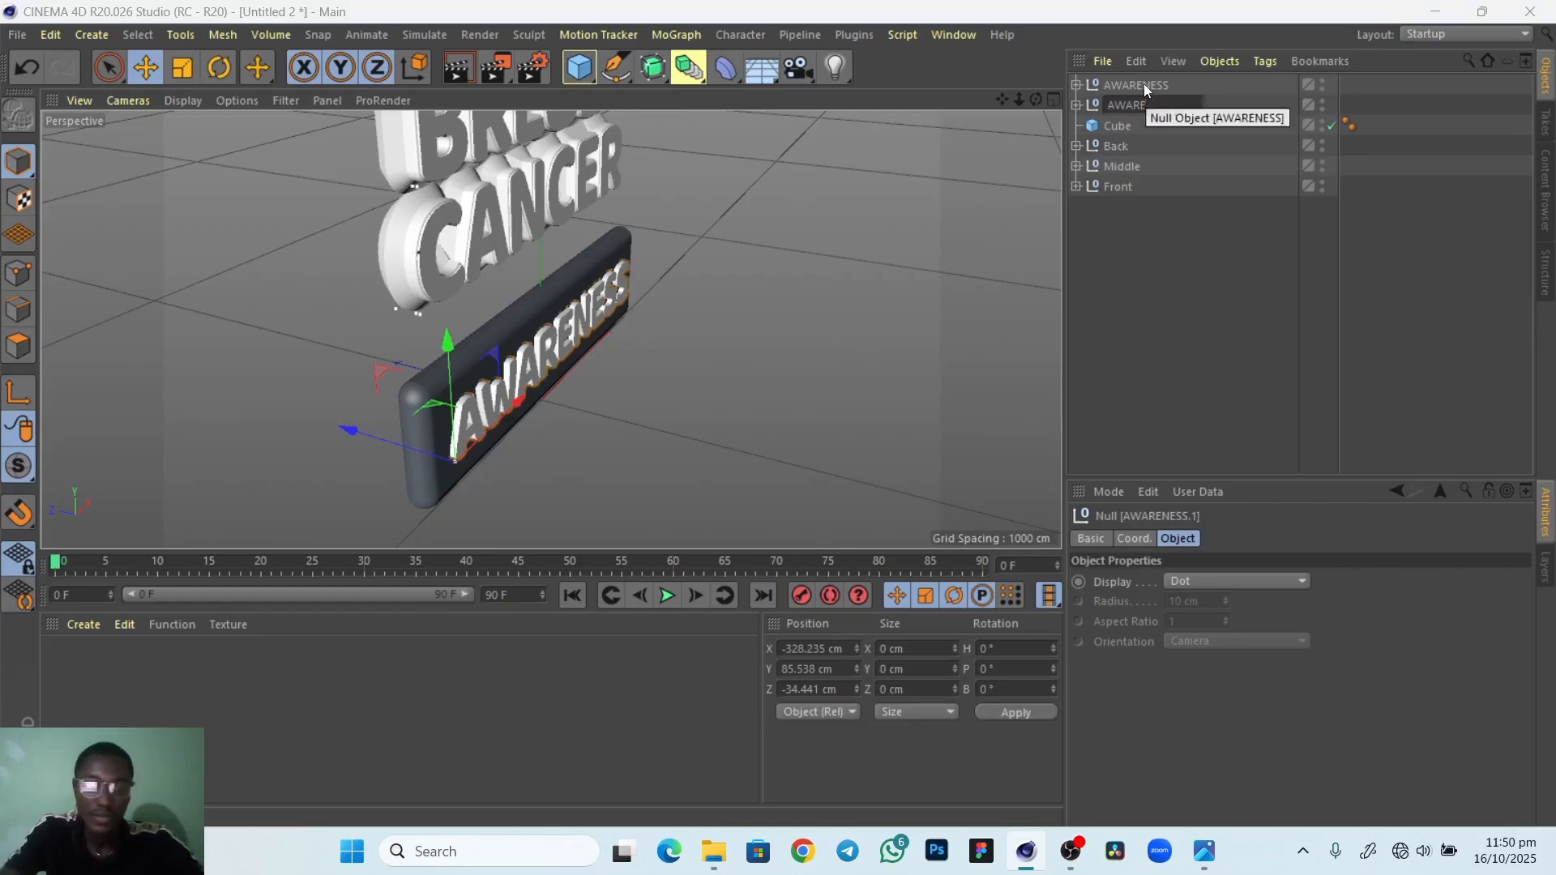
pyautogui.write('fRONT')
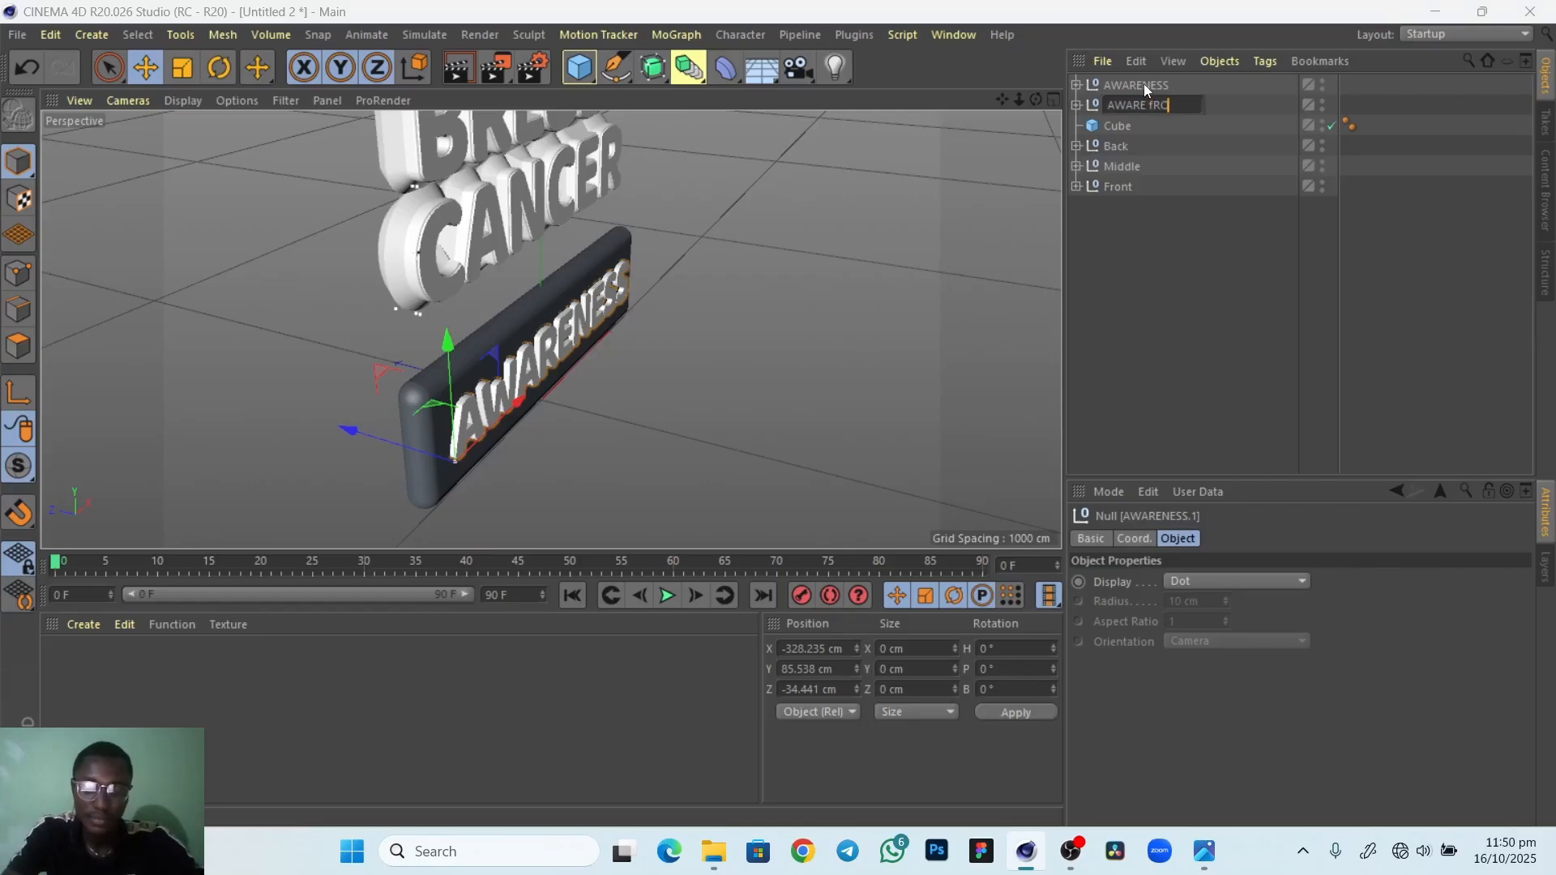
pyautogui.press('Return')
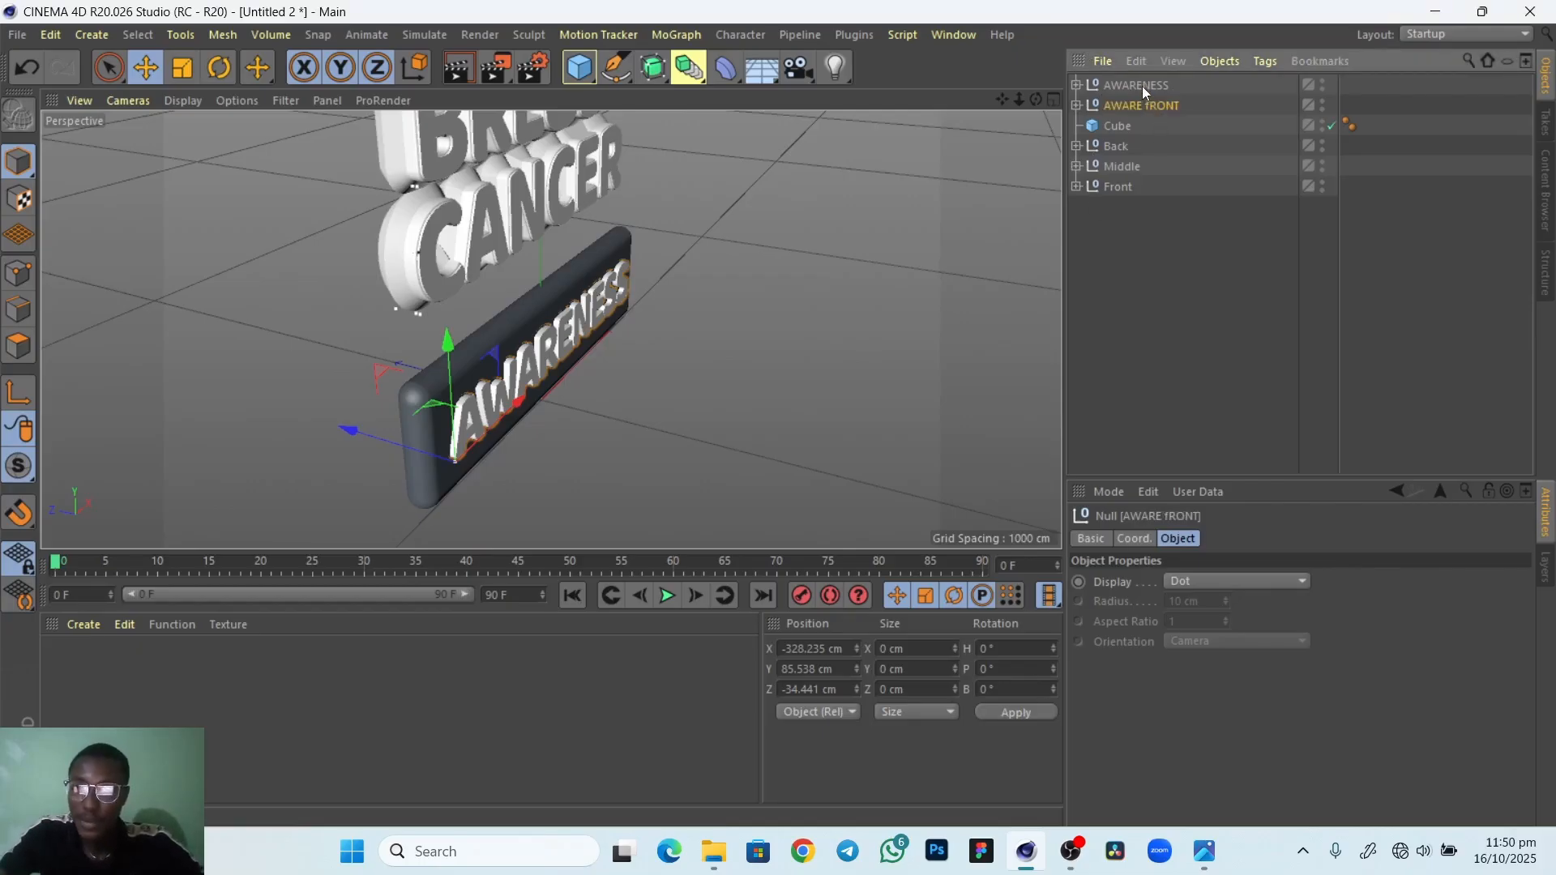
# Rename the original AWARENESS null "AWARE BACK"
pyautogui.click(1149, 87)
pyautogui.doubleClick(1146, 86)
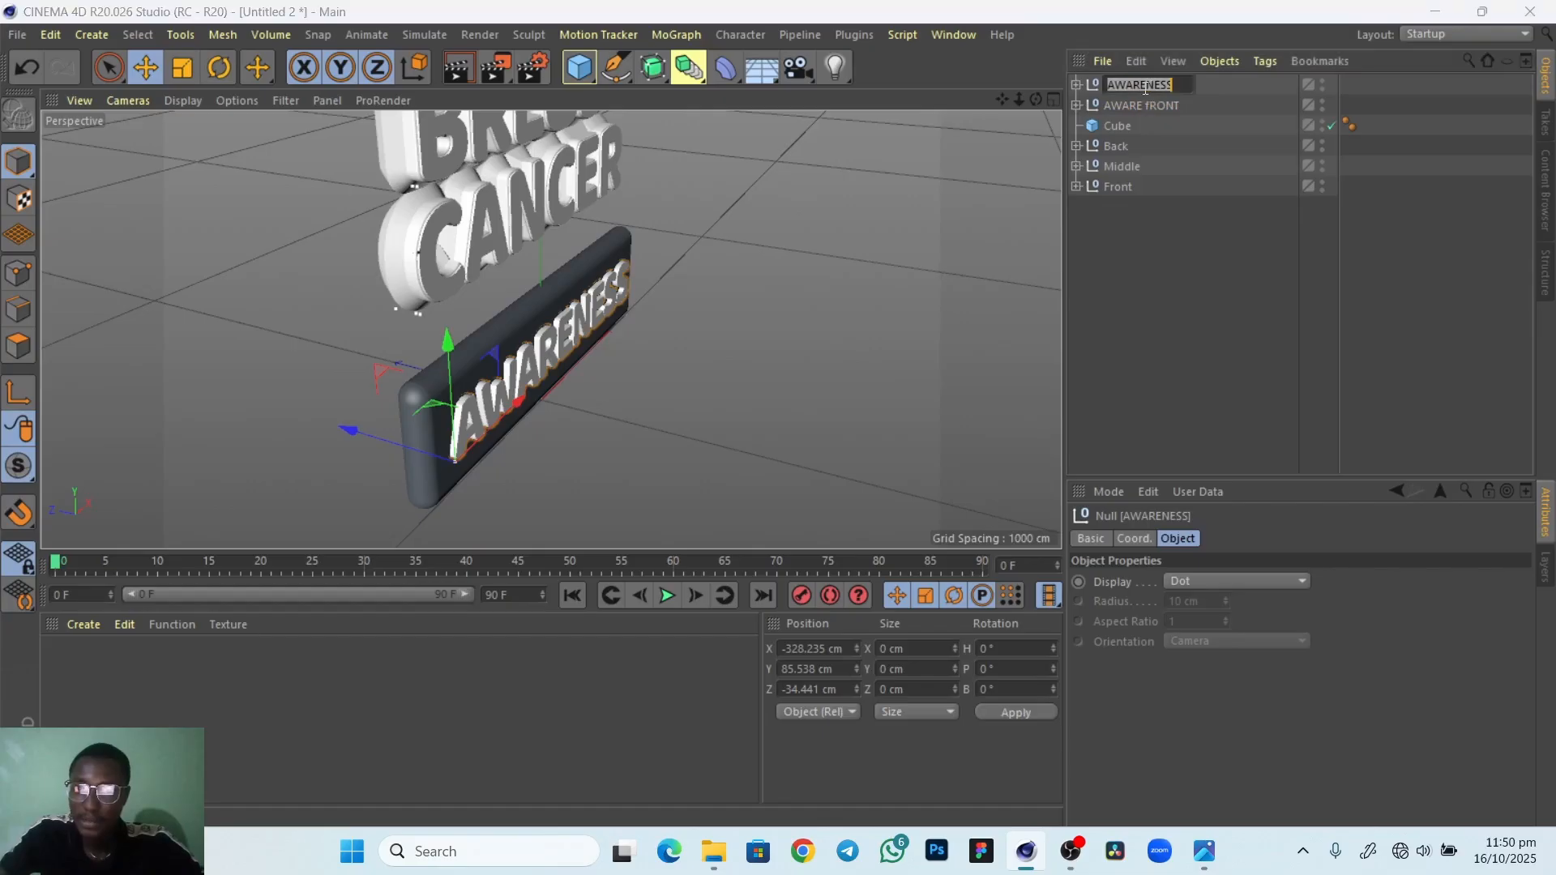
pyautogui.moveTo(1145, 84); pyautogui.dragTo(1173, 84)
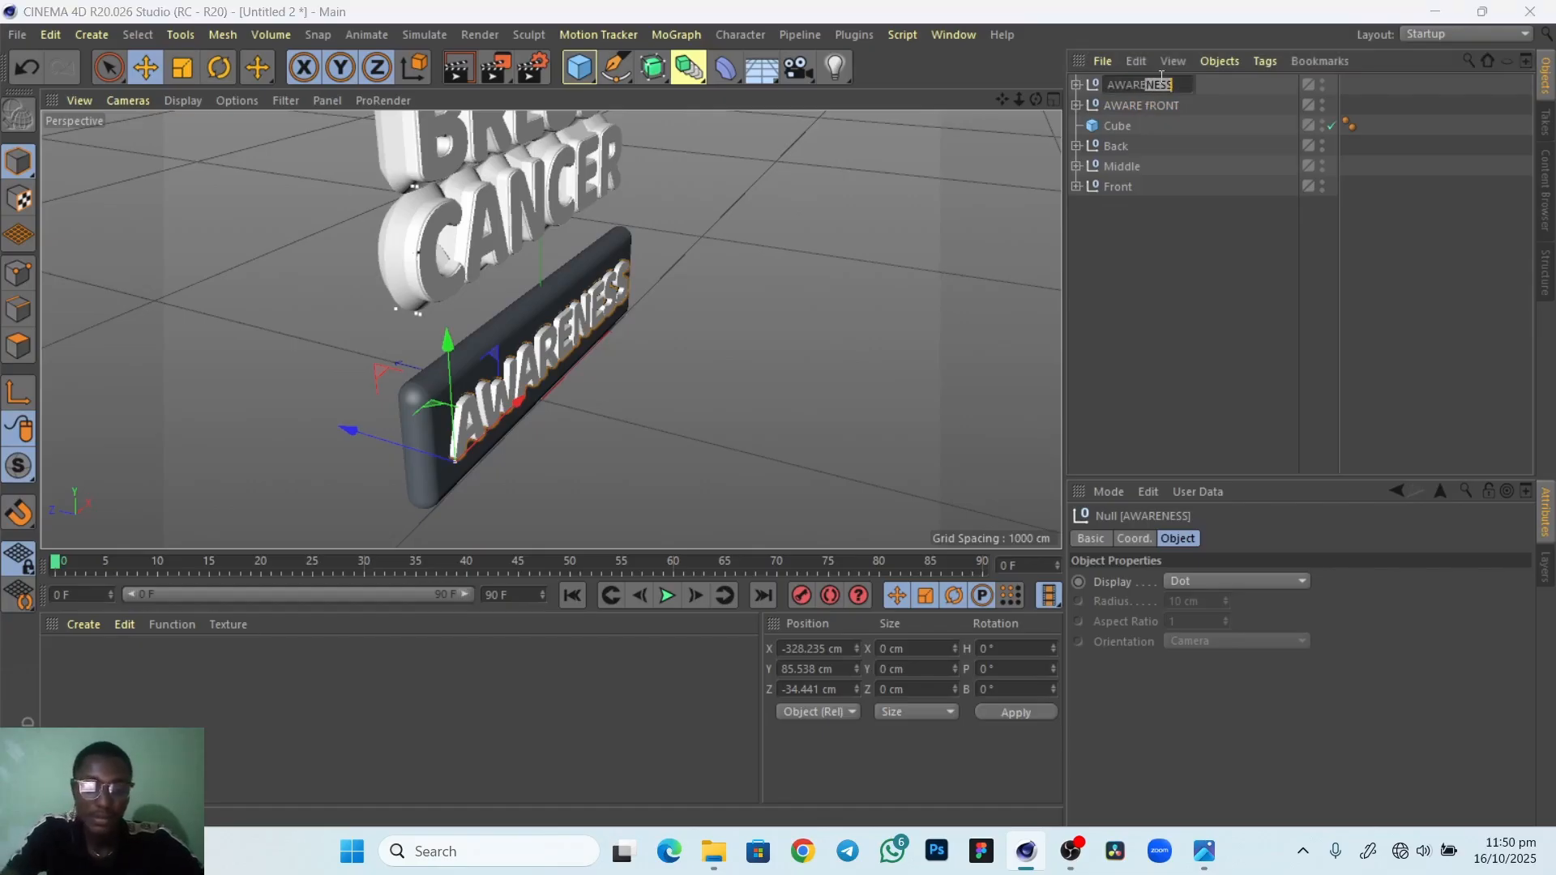
pyautogui.press('BackSpace')
pyautogui.write('BACK')
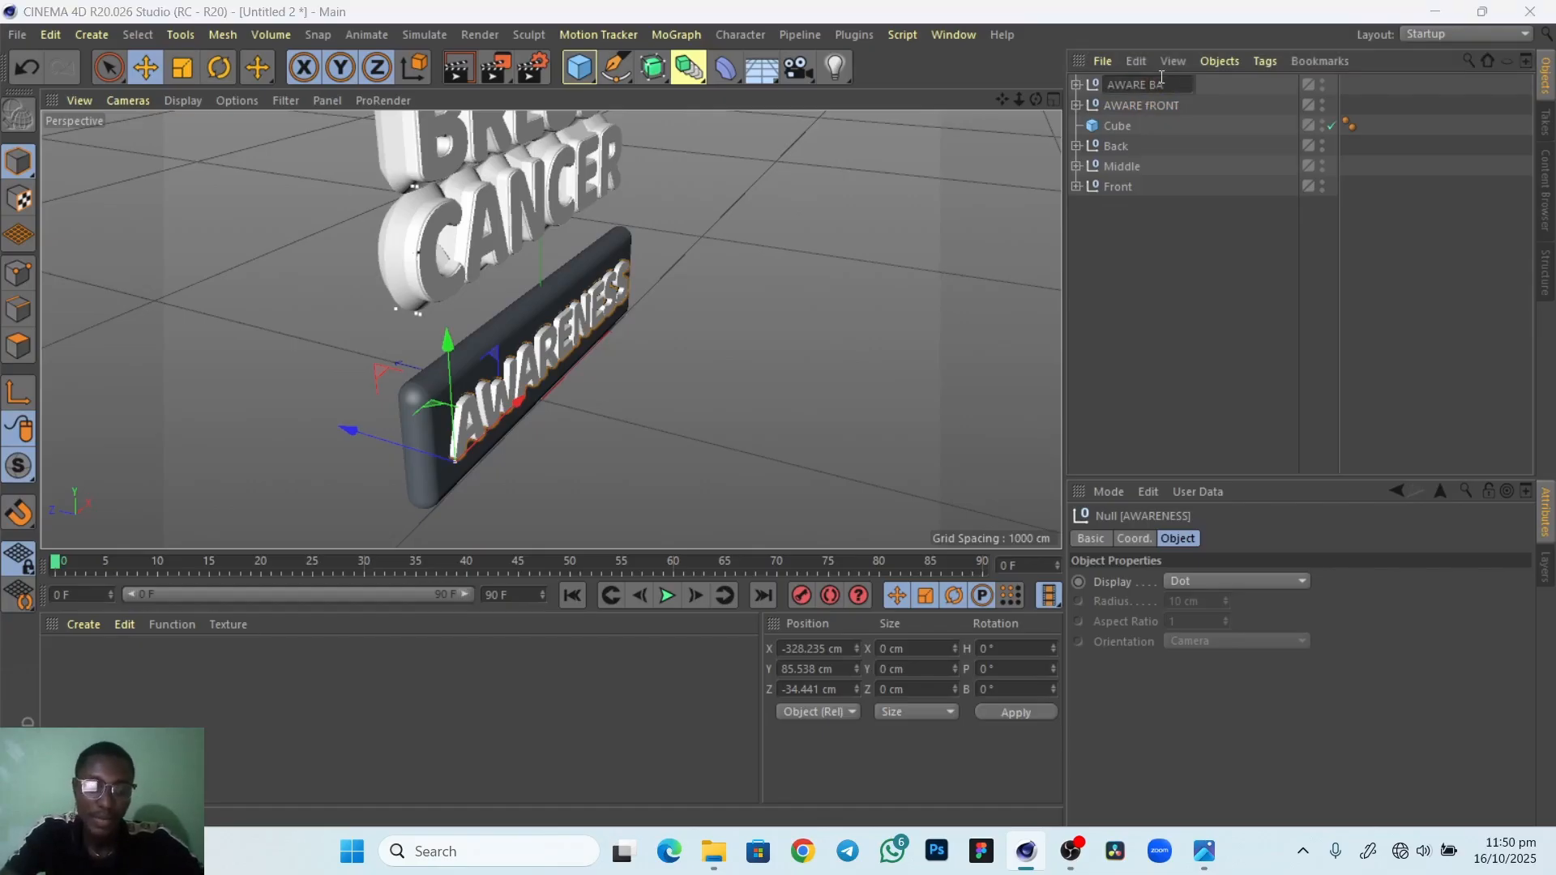
pyautogui.press('Return')
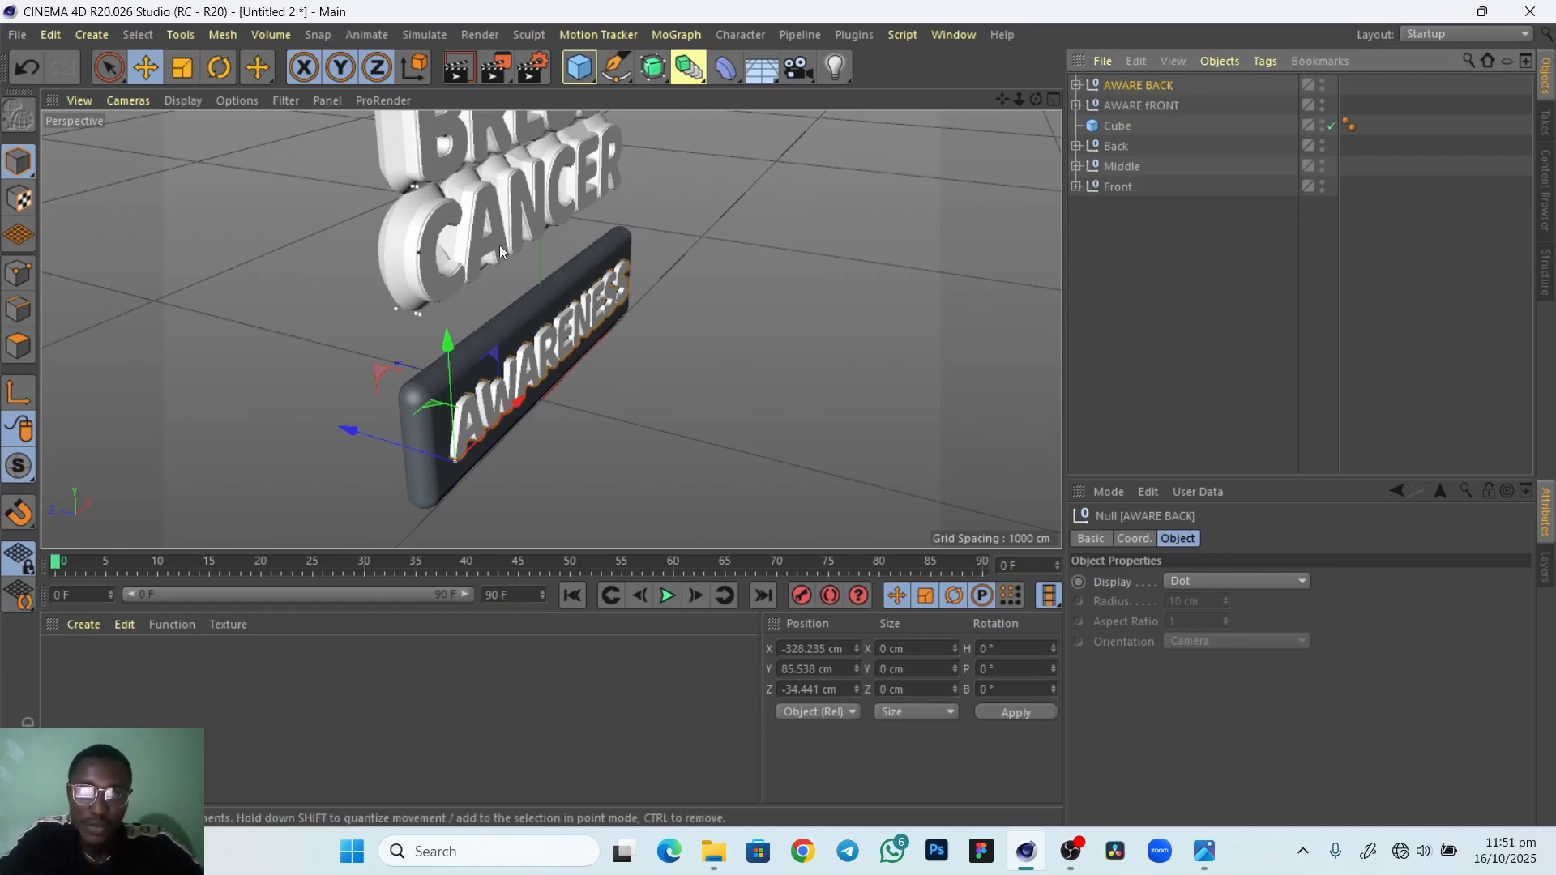
# Check the cap and rounding settings of the first letter C in the Middle cancer group
pyautogui.click(431, 209)
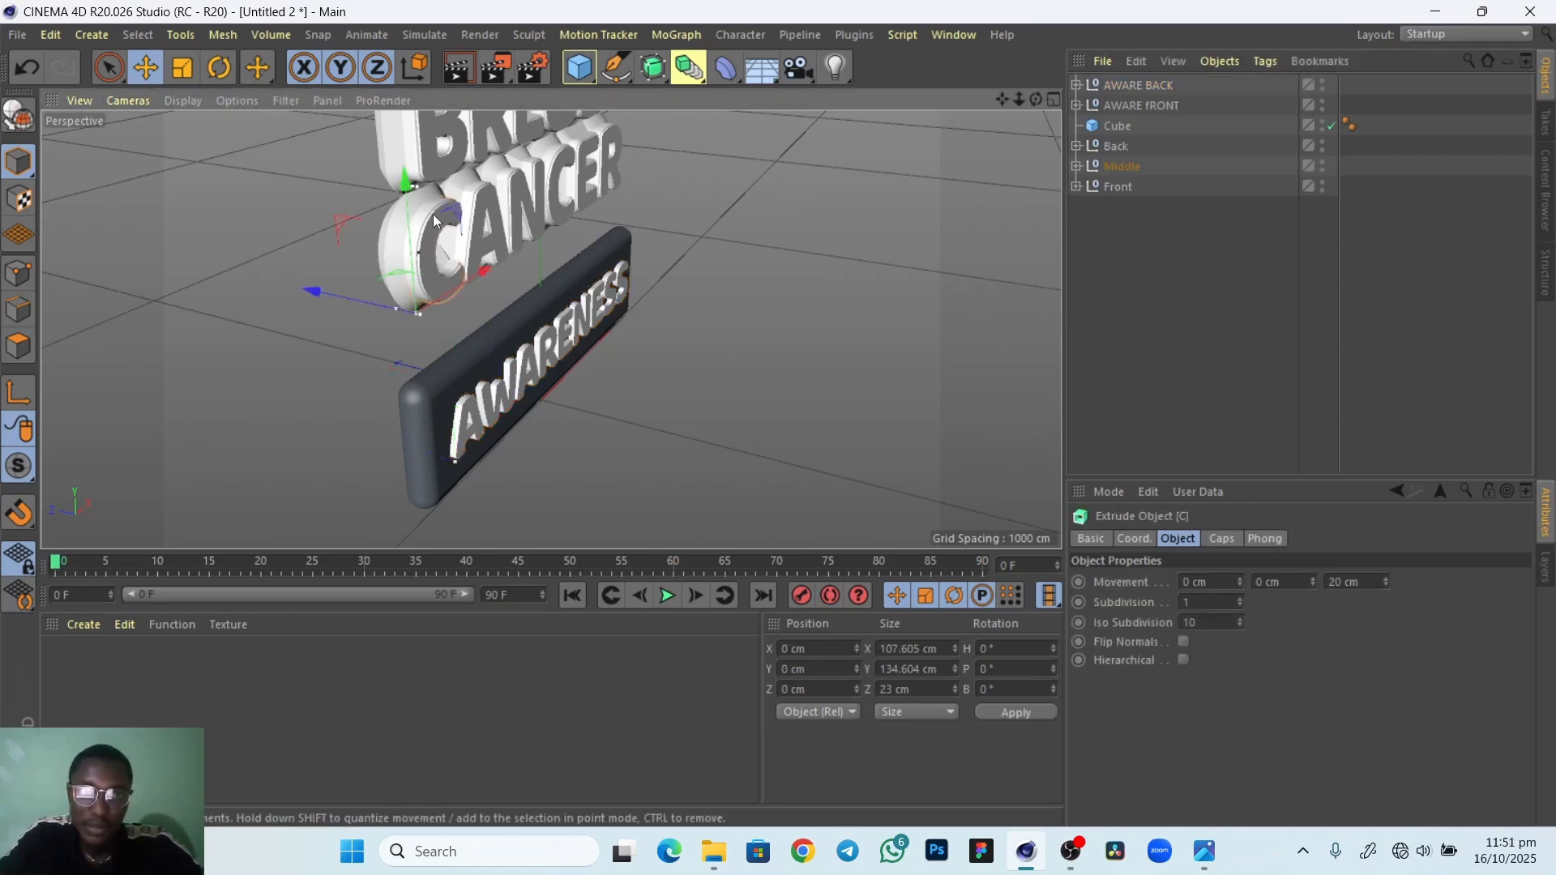
pyautogui.click(1076, 166)
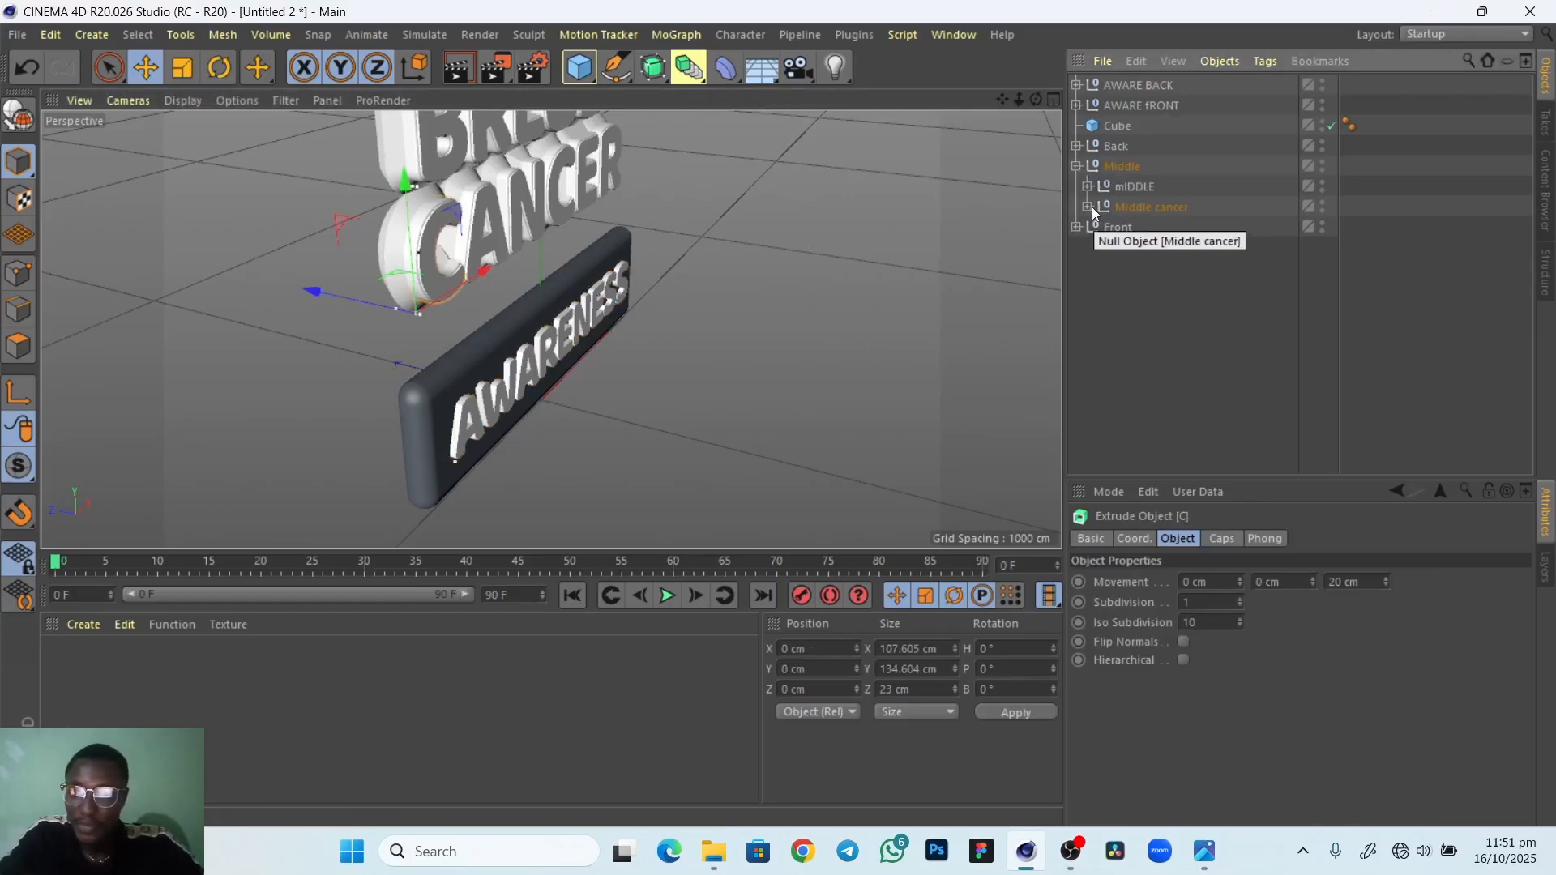
pyautogui.click(1088, 207)
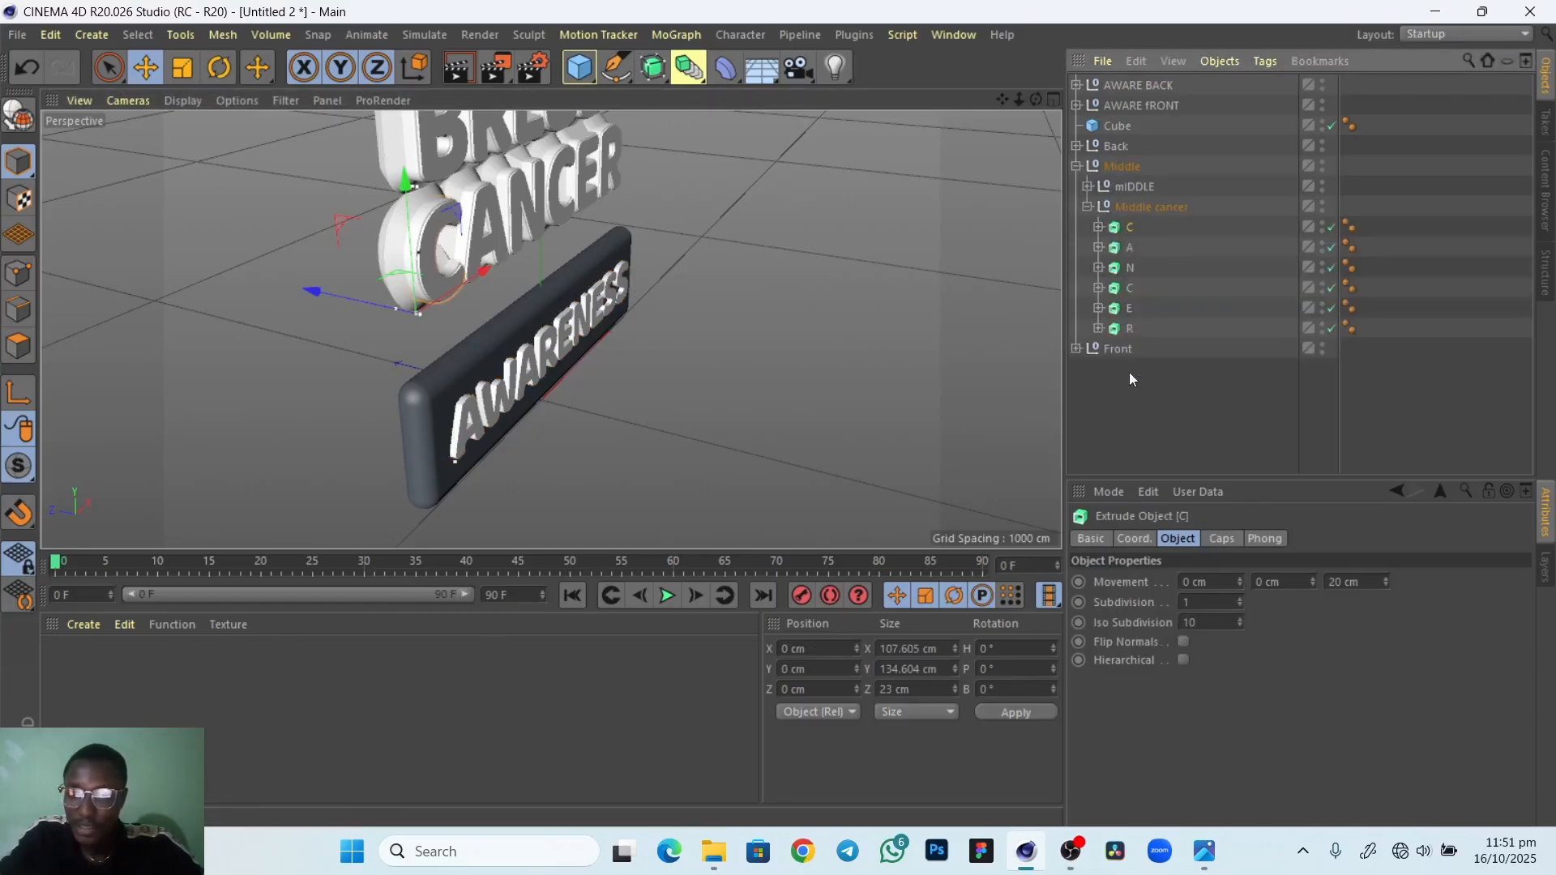
pyautogui.click(1222, 539)
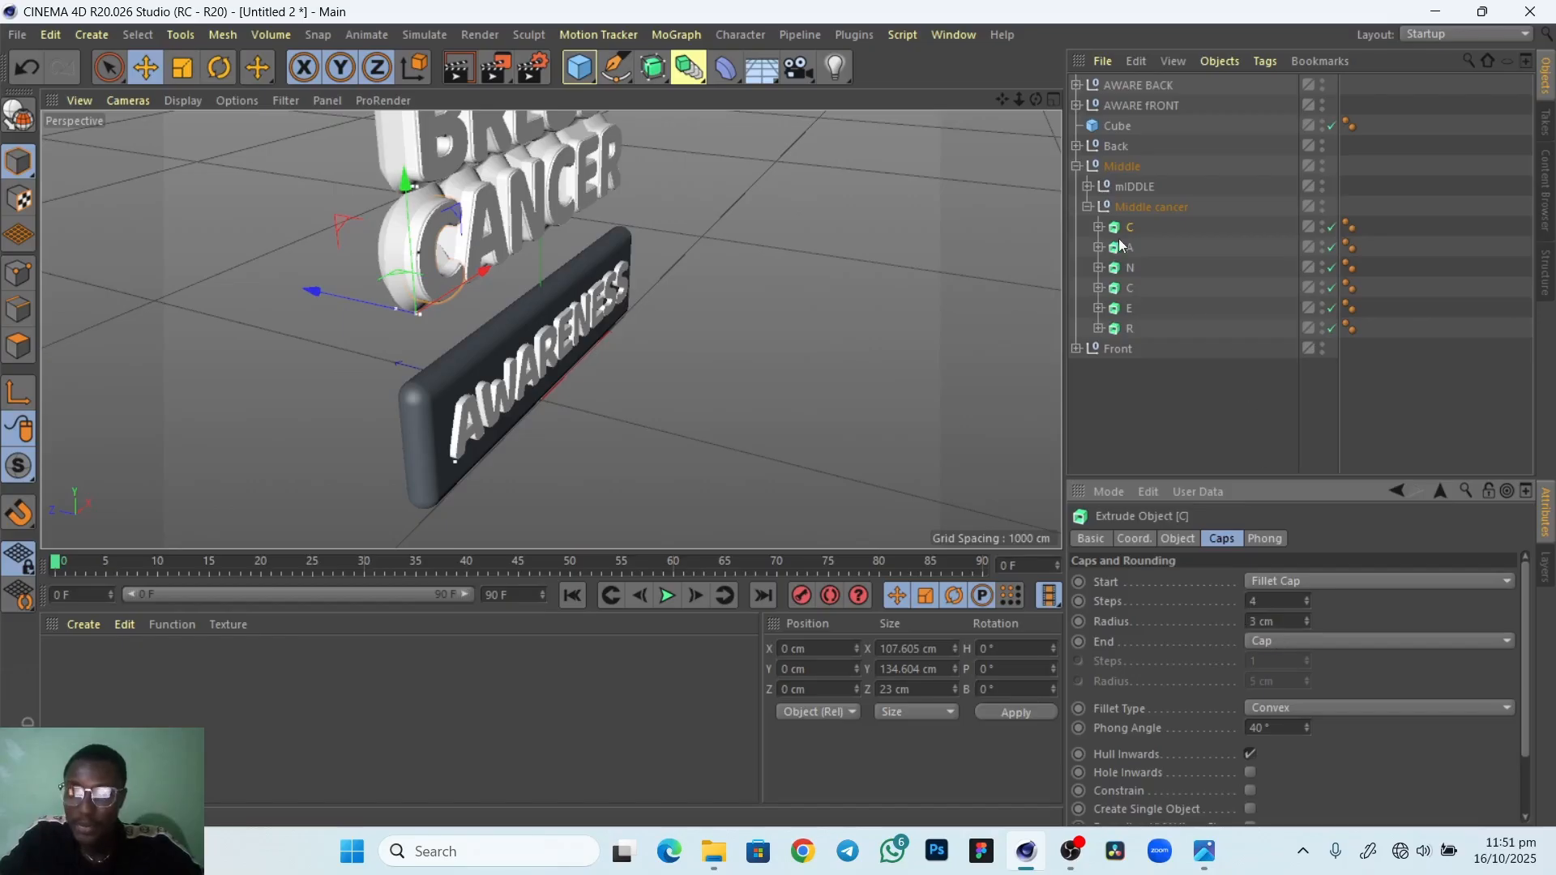
# Give all nine AWARE BACK letters a Fillet Cap start with 4 steps and a 3 cm radius
pyautogui.click(1076, 85)
pyautogui.click(1118, 105)
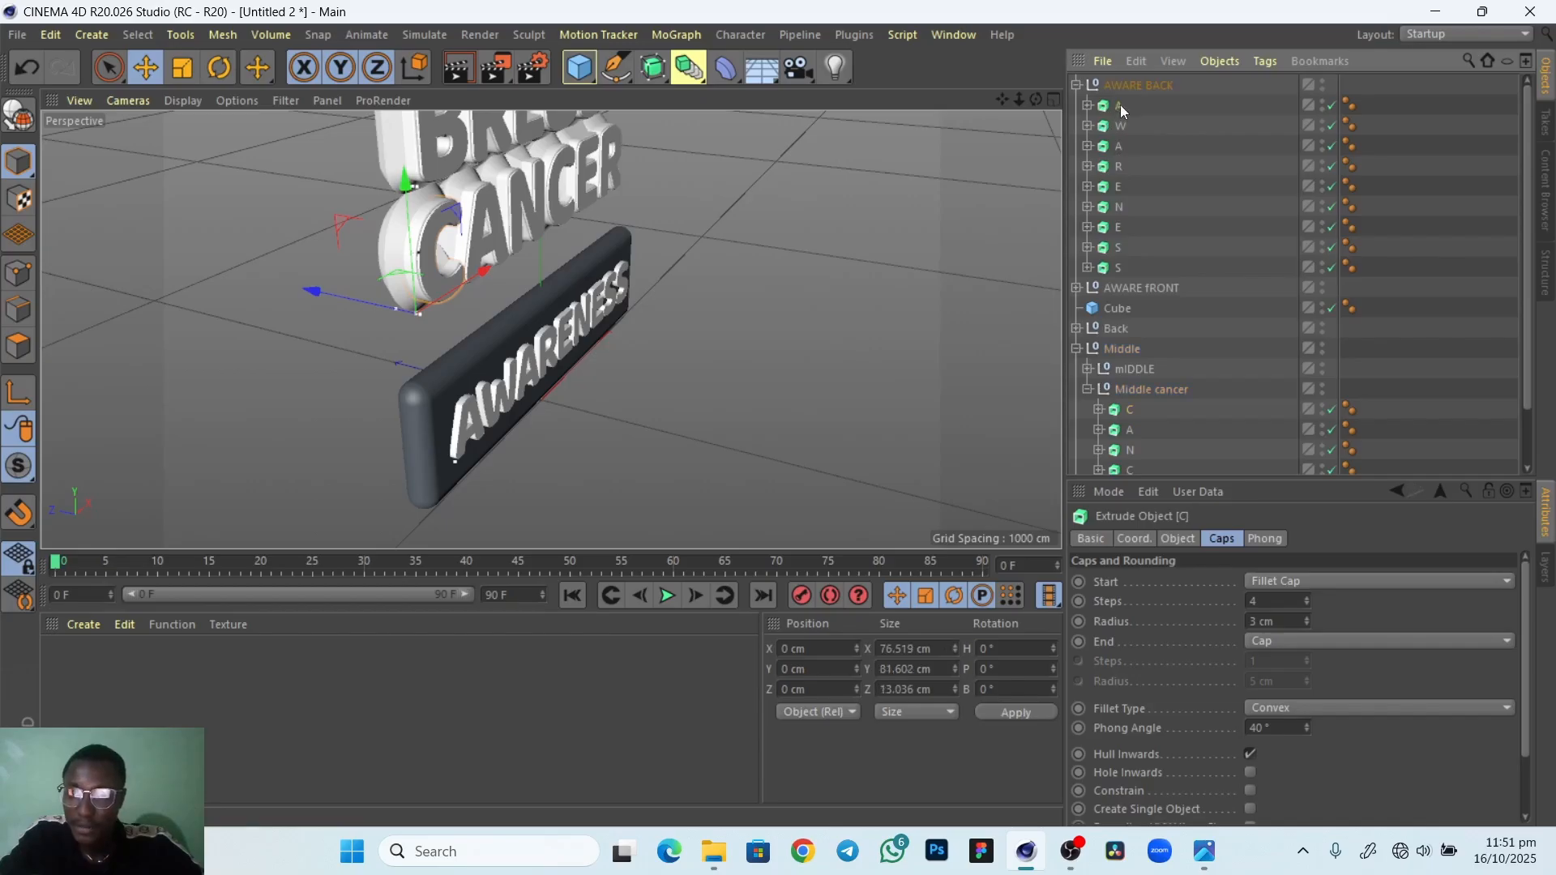
pyautogui.keyDown('shift'); pyautogui.click(1115, 268); pyautogui.keyUp('shift')
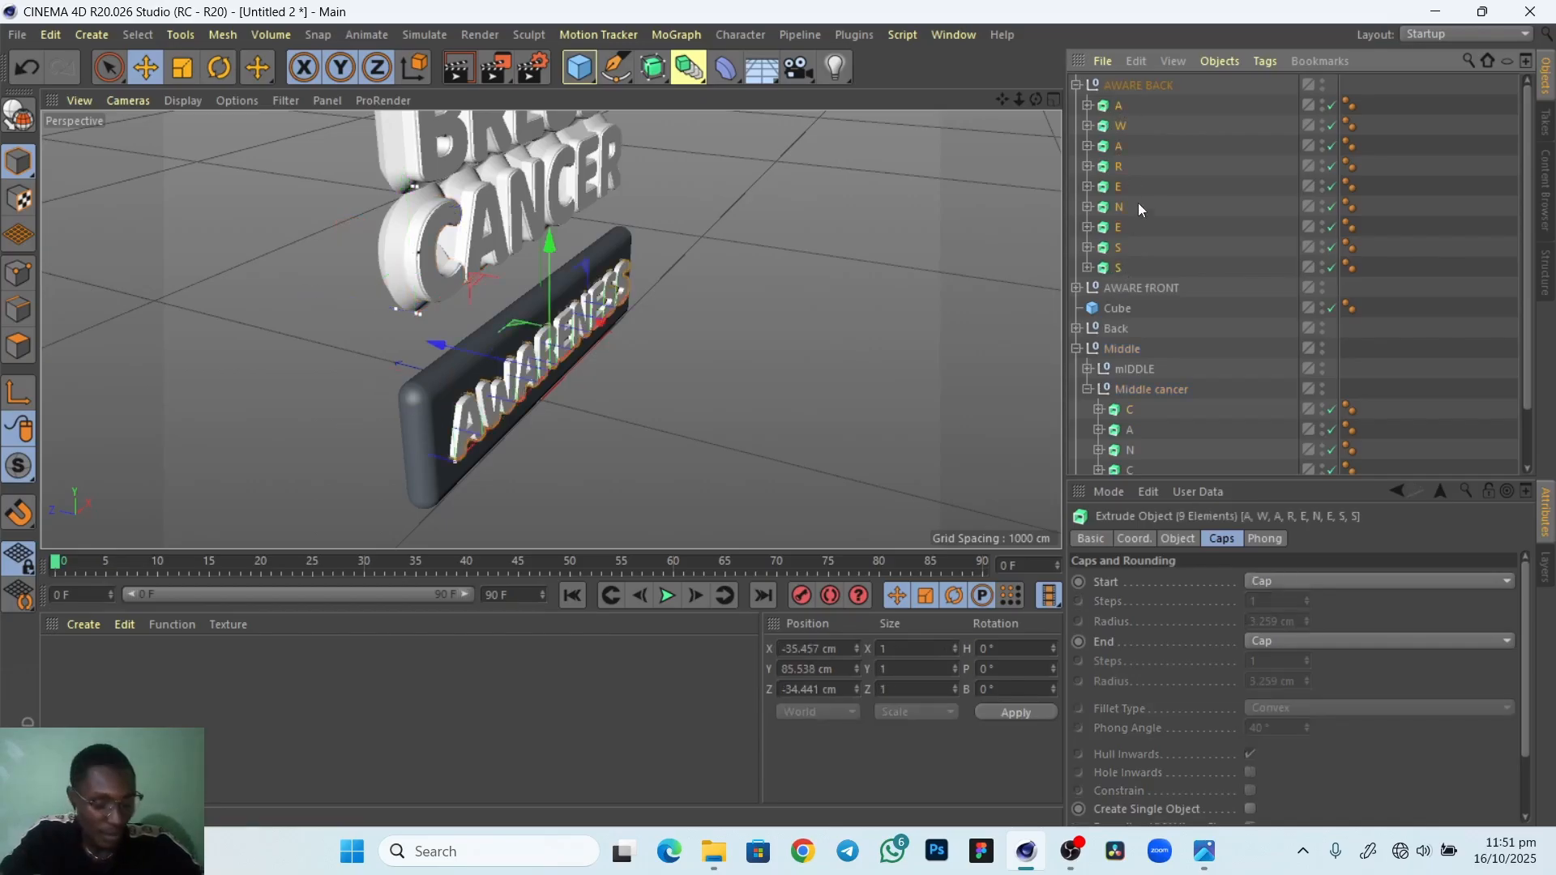
pyautogui.click(1316, 585)
pyautogui.click(1285, 663)
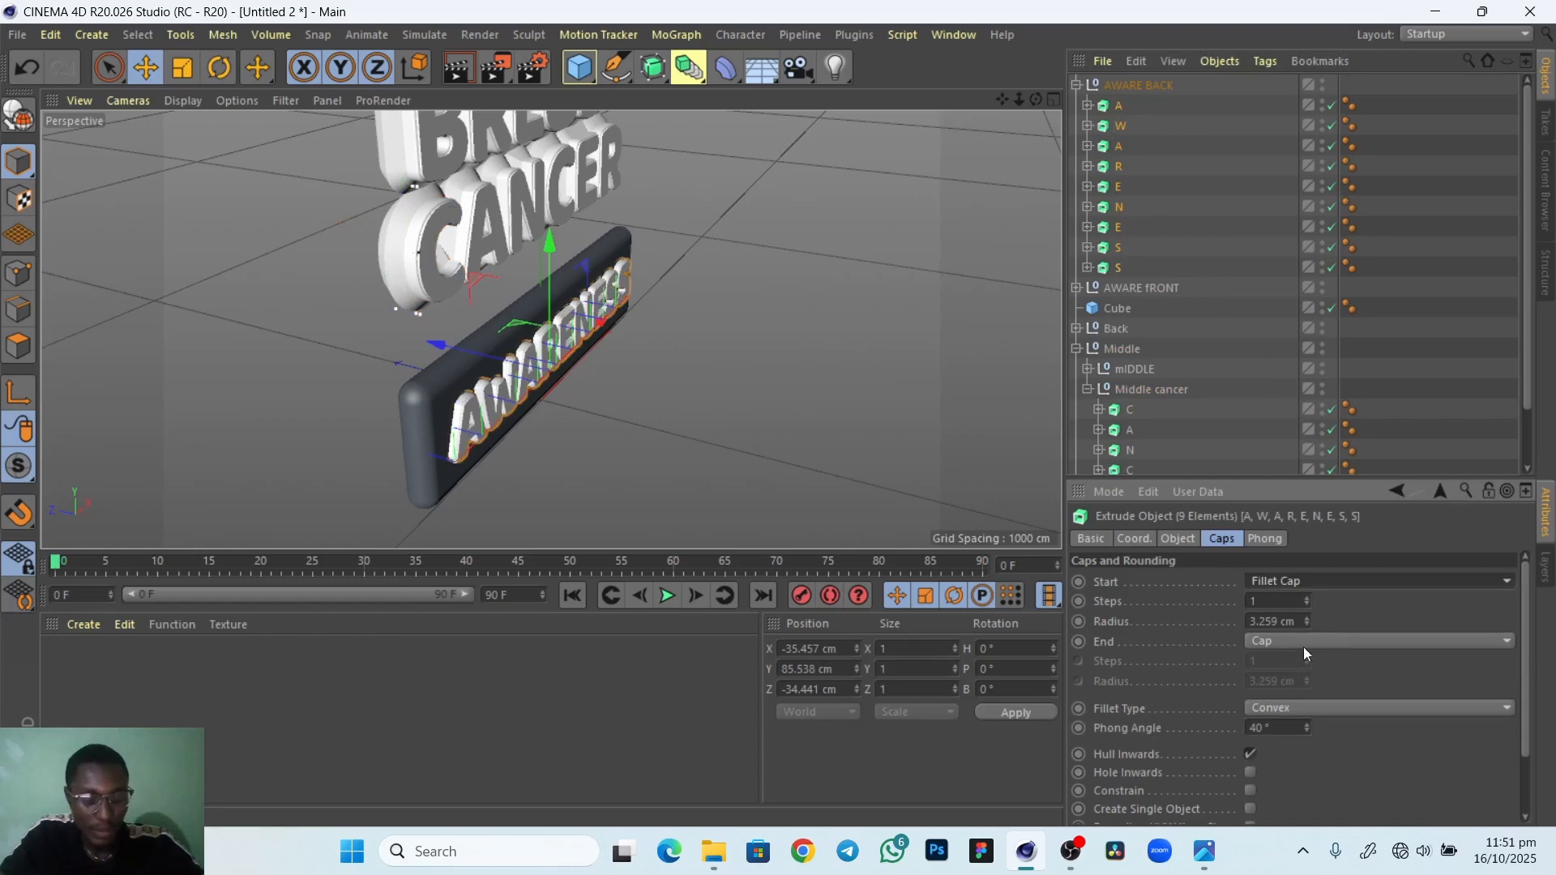
pyautogui.click(1305, 597)
pyautogui.click(1305, 597)
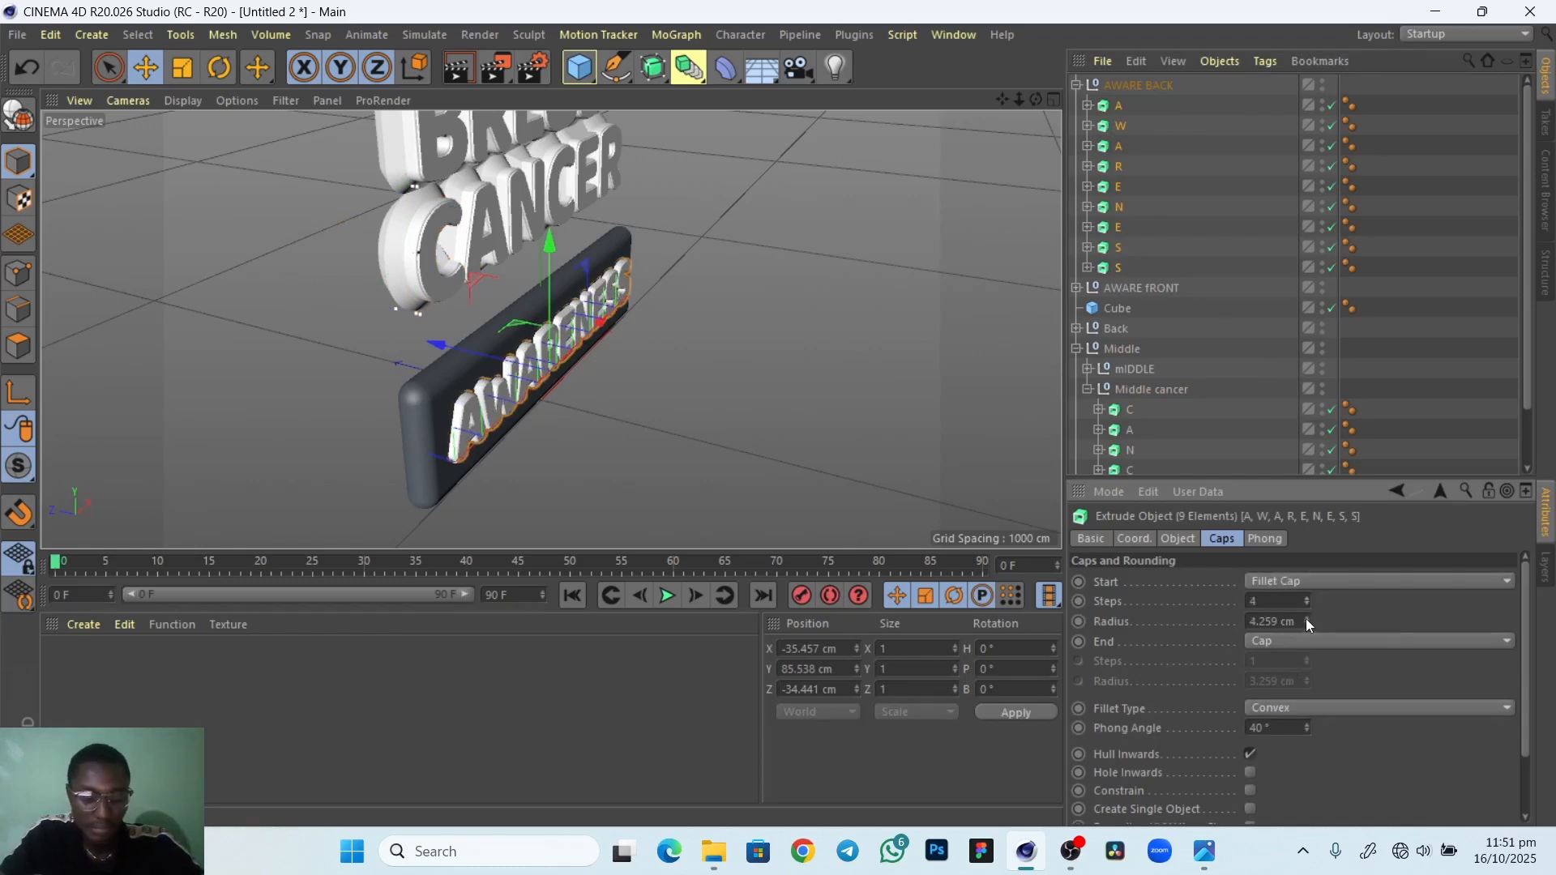
pyautogui.click(1305, 618)
pyautogui.write('3')
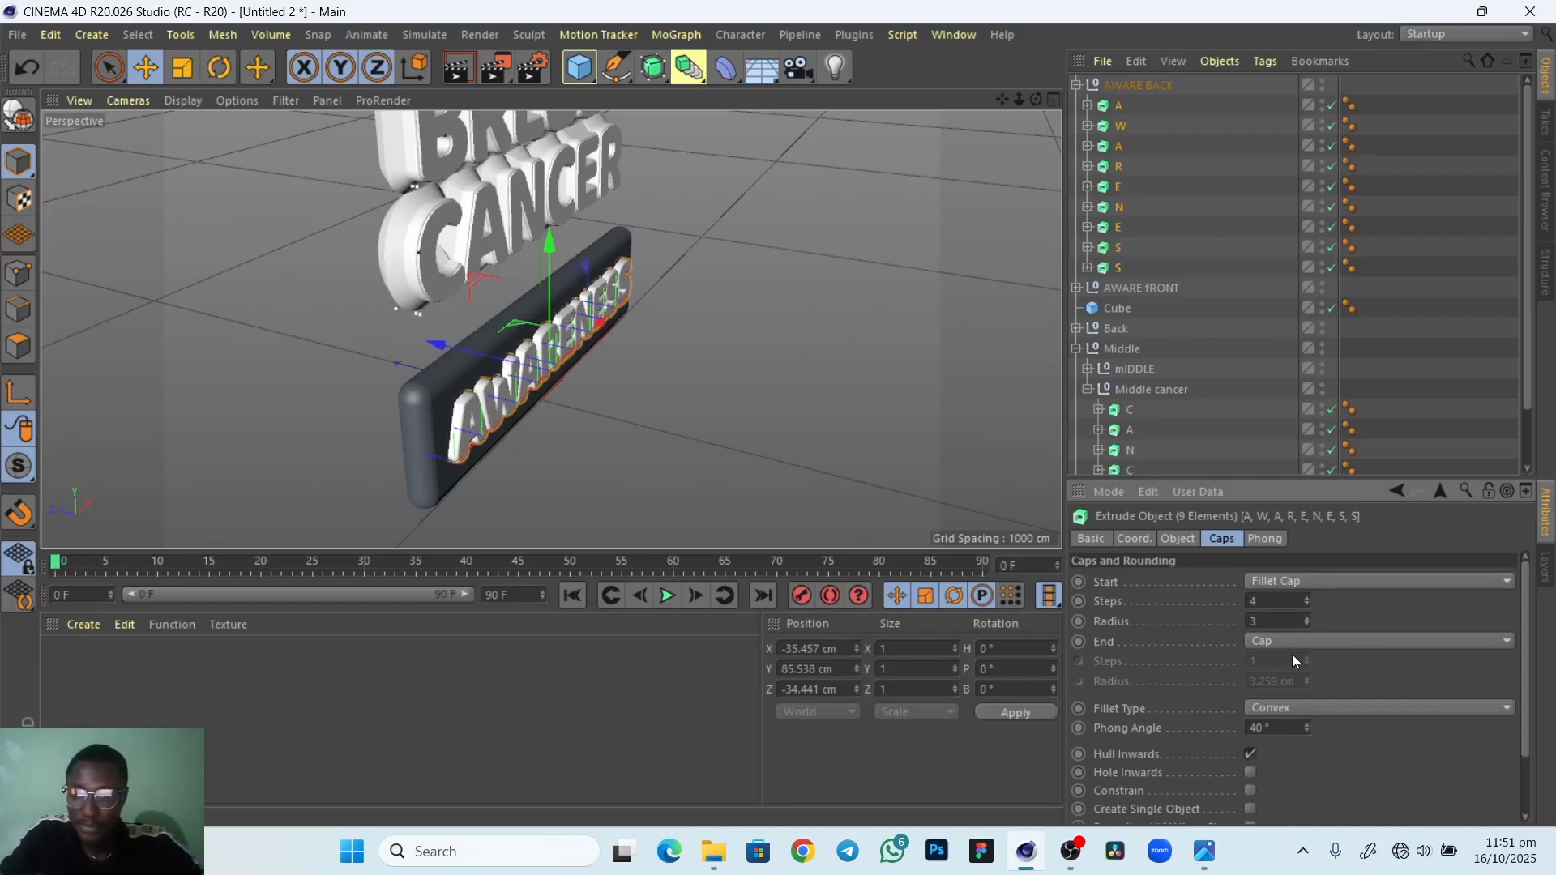
pyautogui.click(941, 418)
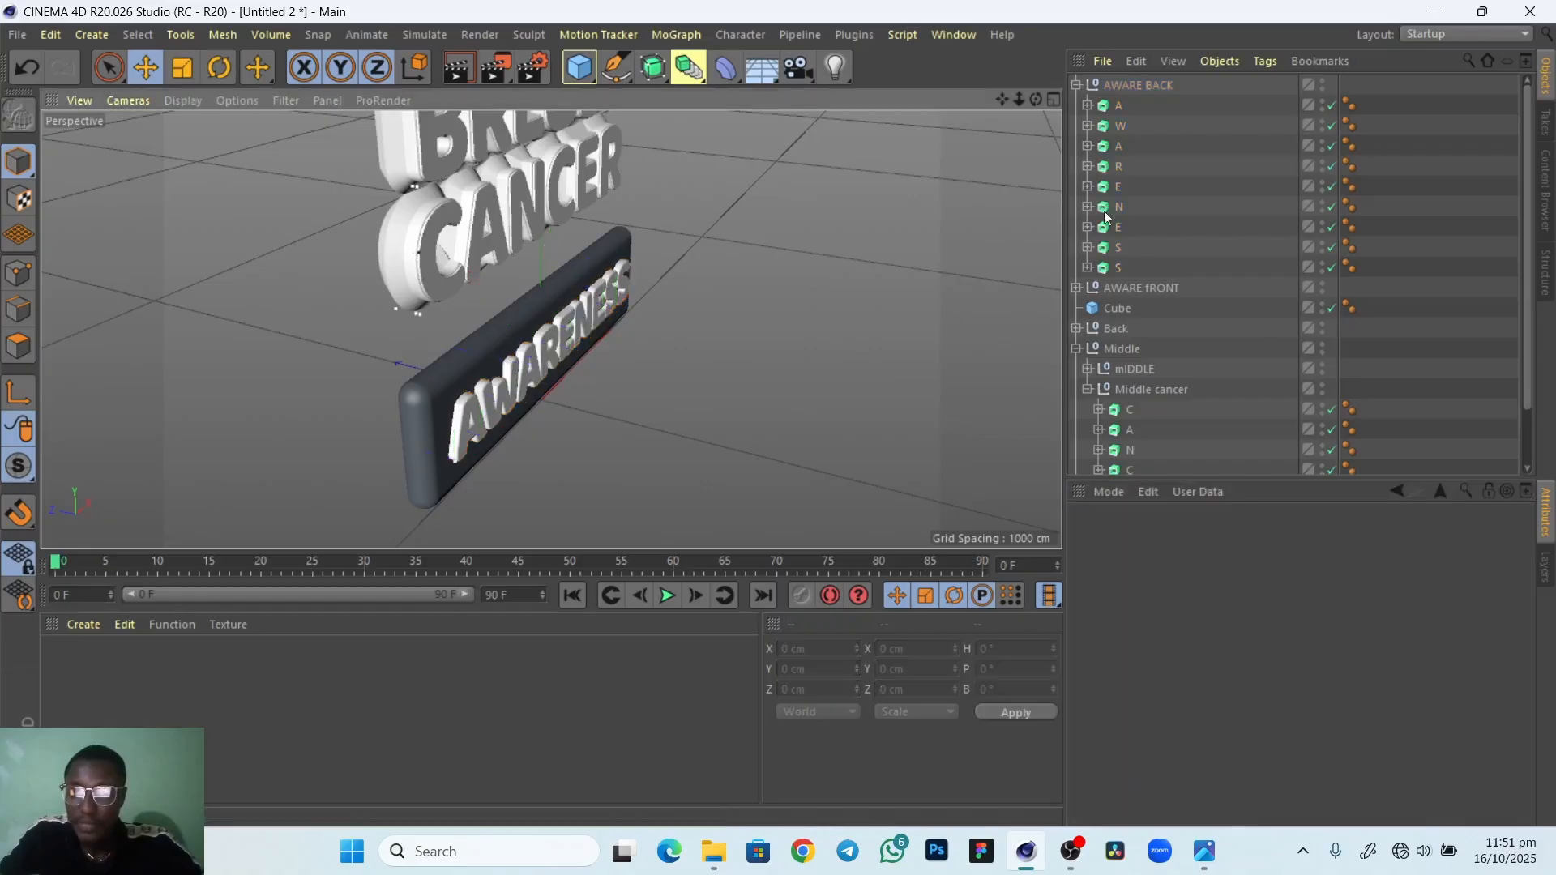
# Give all nine AWARE fRONT letters a Fillet Cap start with 1 step and a radius of 0
pyautogui.click(1077, 86)
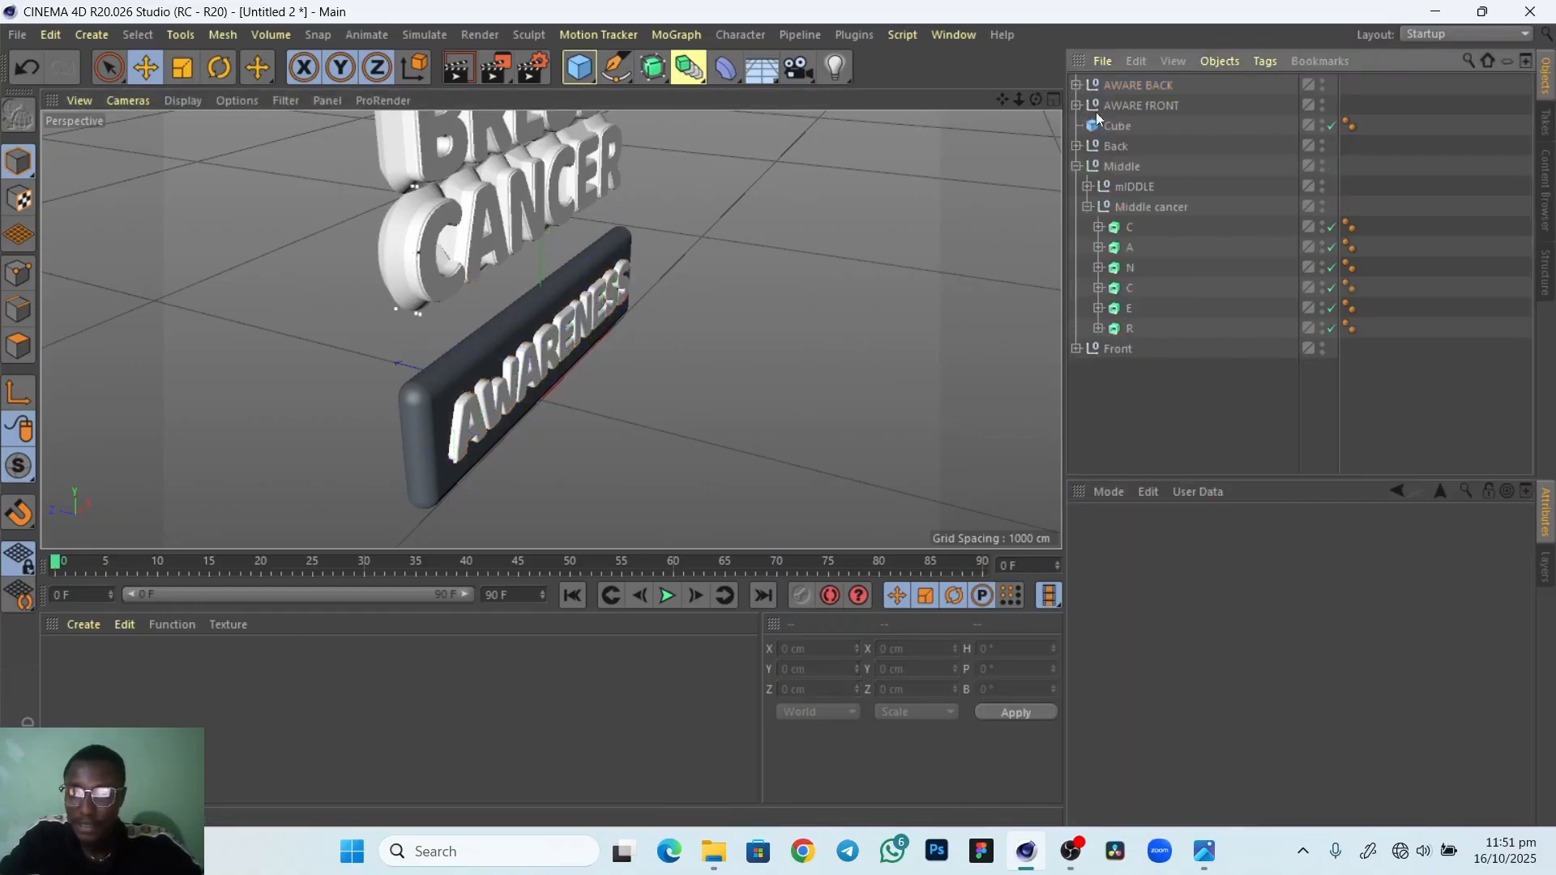
pyautogui.click(1077, 105)
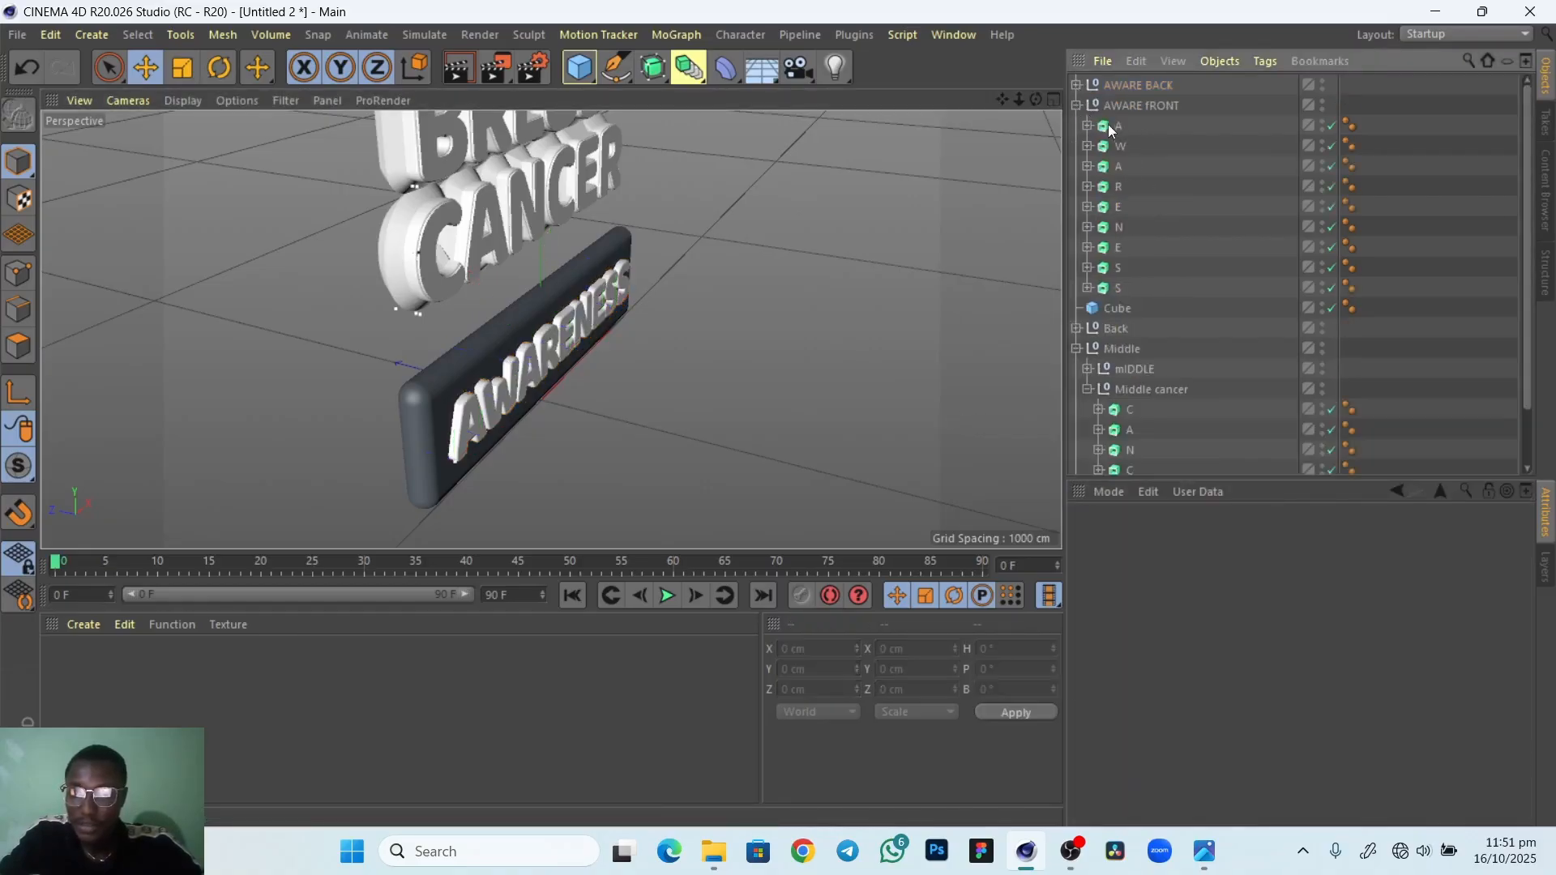
pyautogui.click(1116, 126)
pyautogui.keyDown('shift'); pyautogui.click(1118, 287); pyautogui.keyUp('shift')
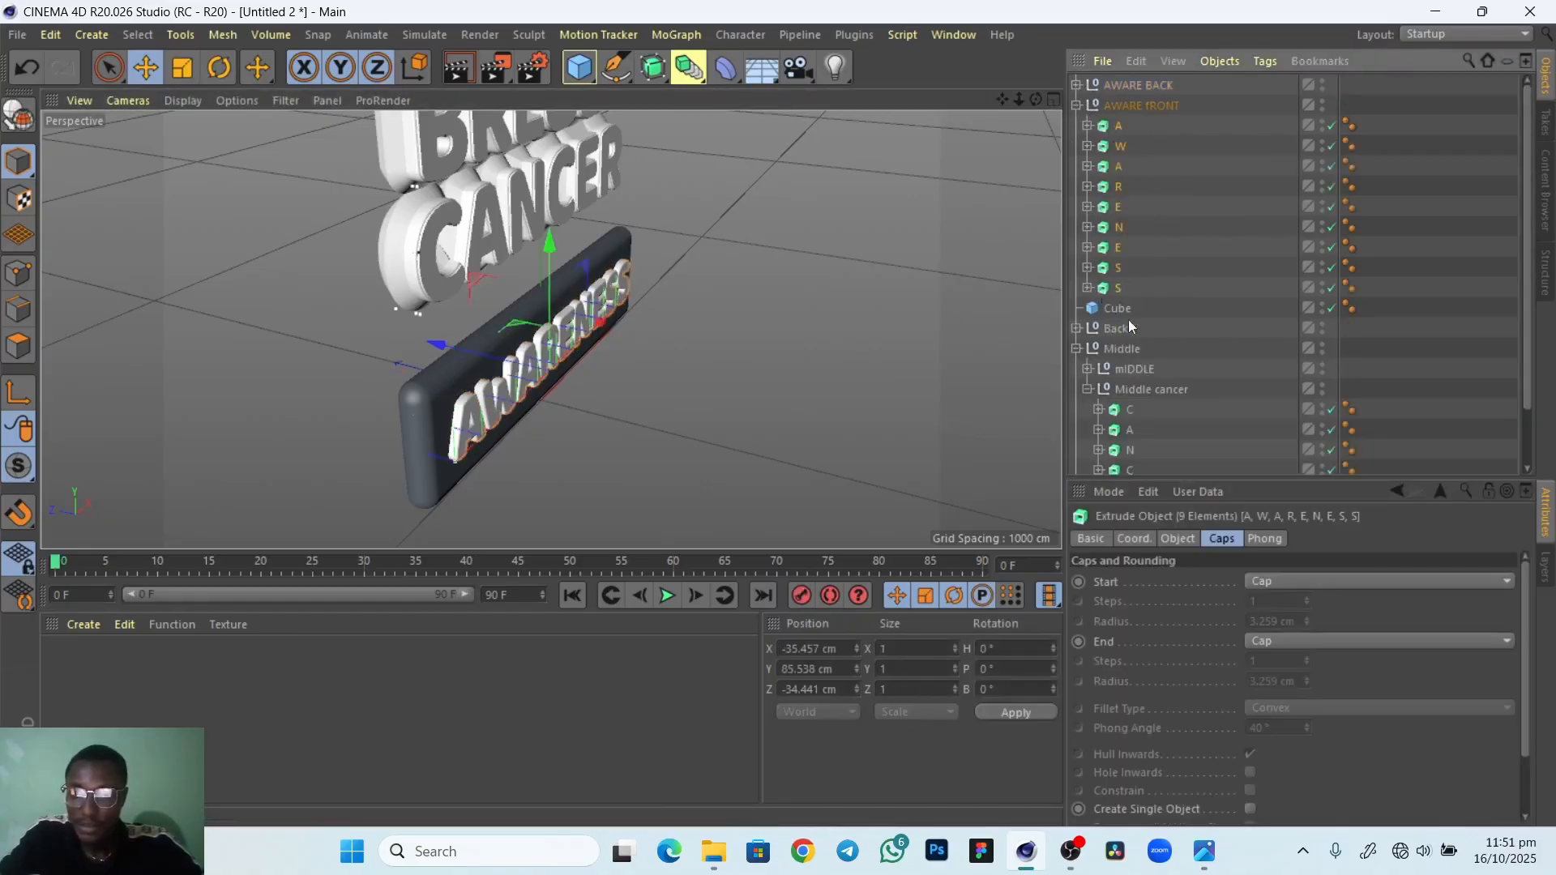
pyautogui.click(1294, 596)
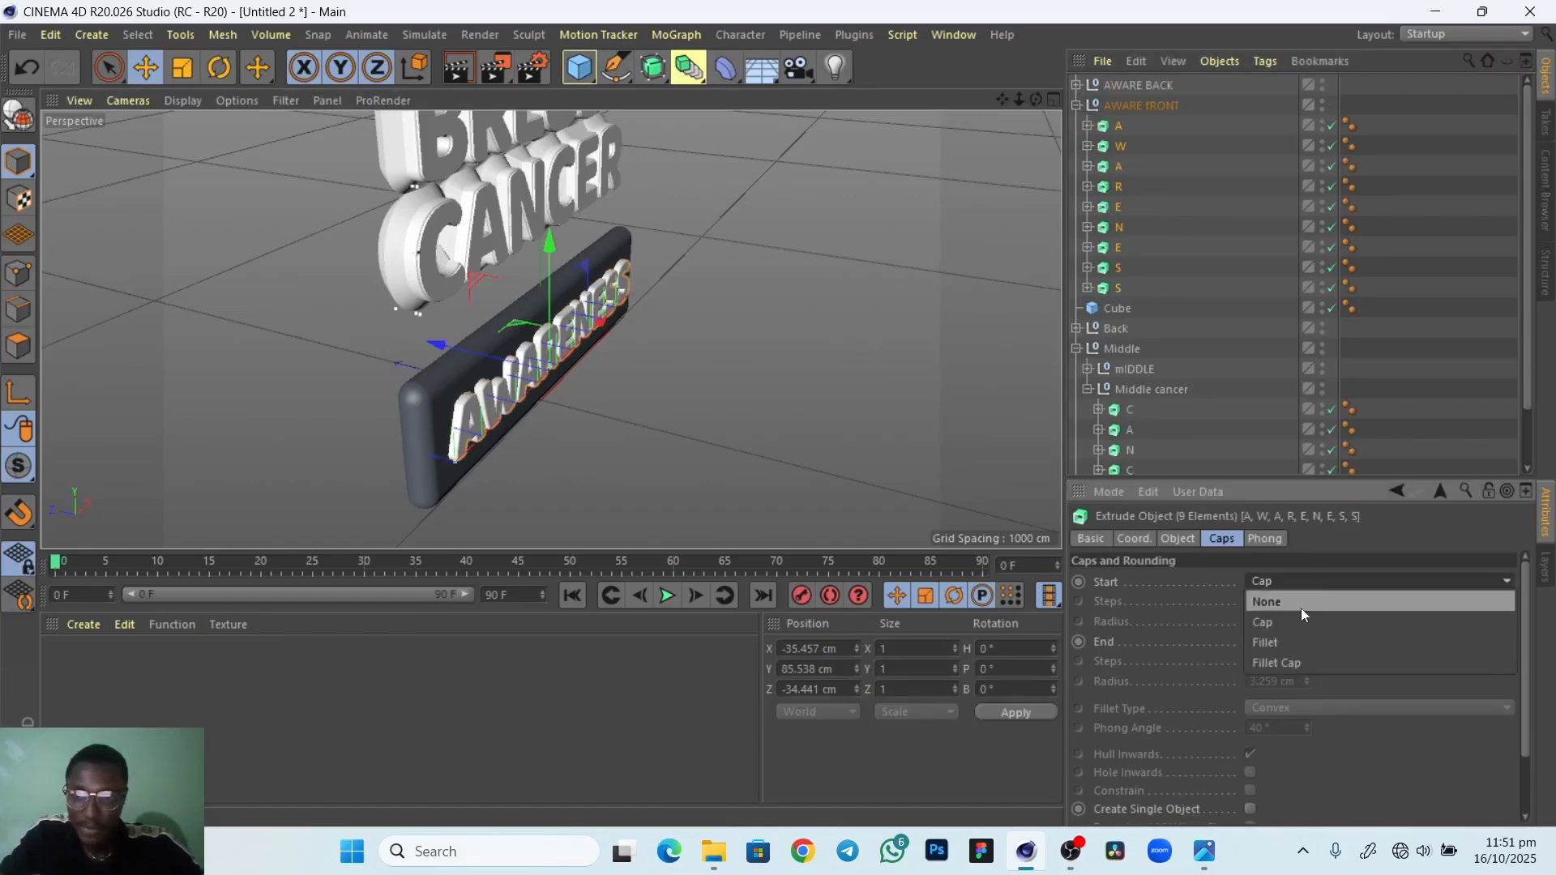
pyautogui.click(1283, 658)
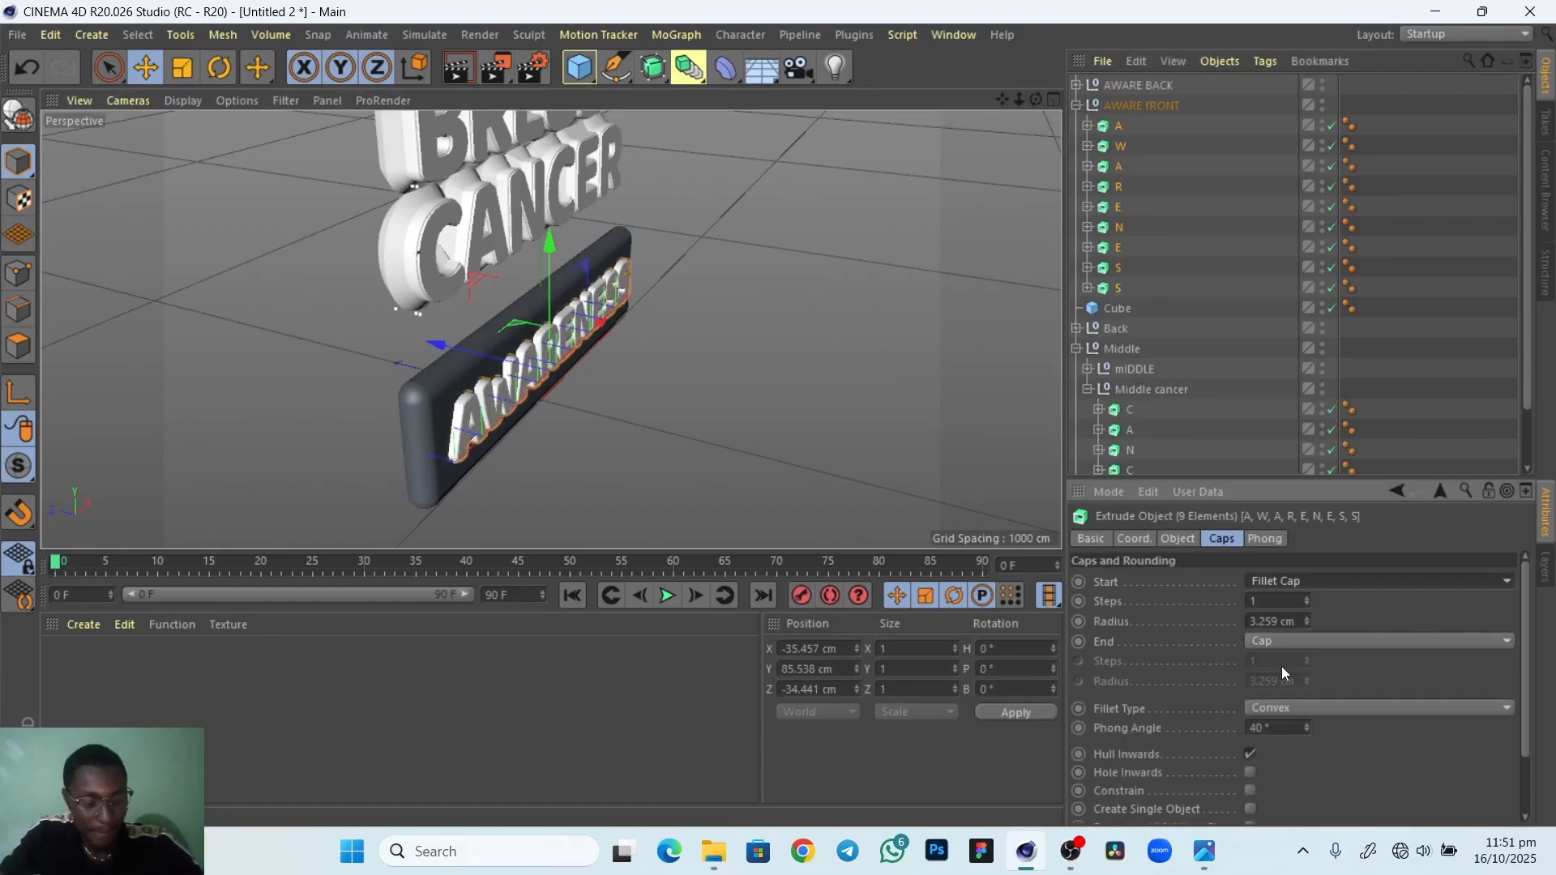
pyautogui.click(1305, 625)
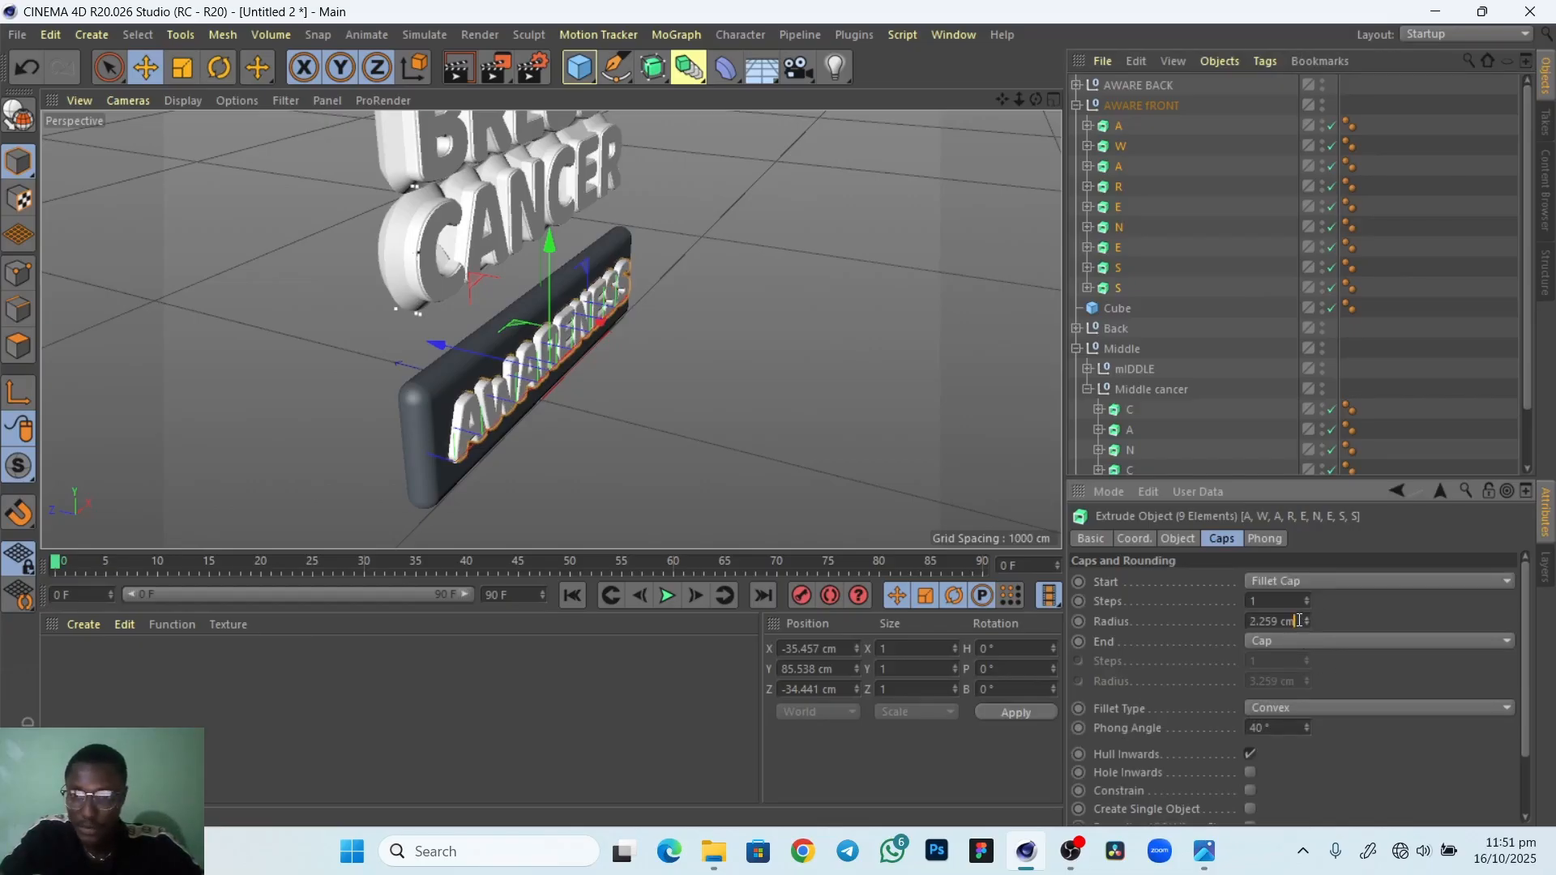
pyautogui.moveTo(1301, 623); pyautogui.dragTo(1213, 594)
pyautogui.write('0')
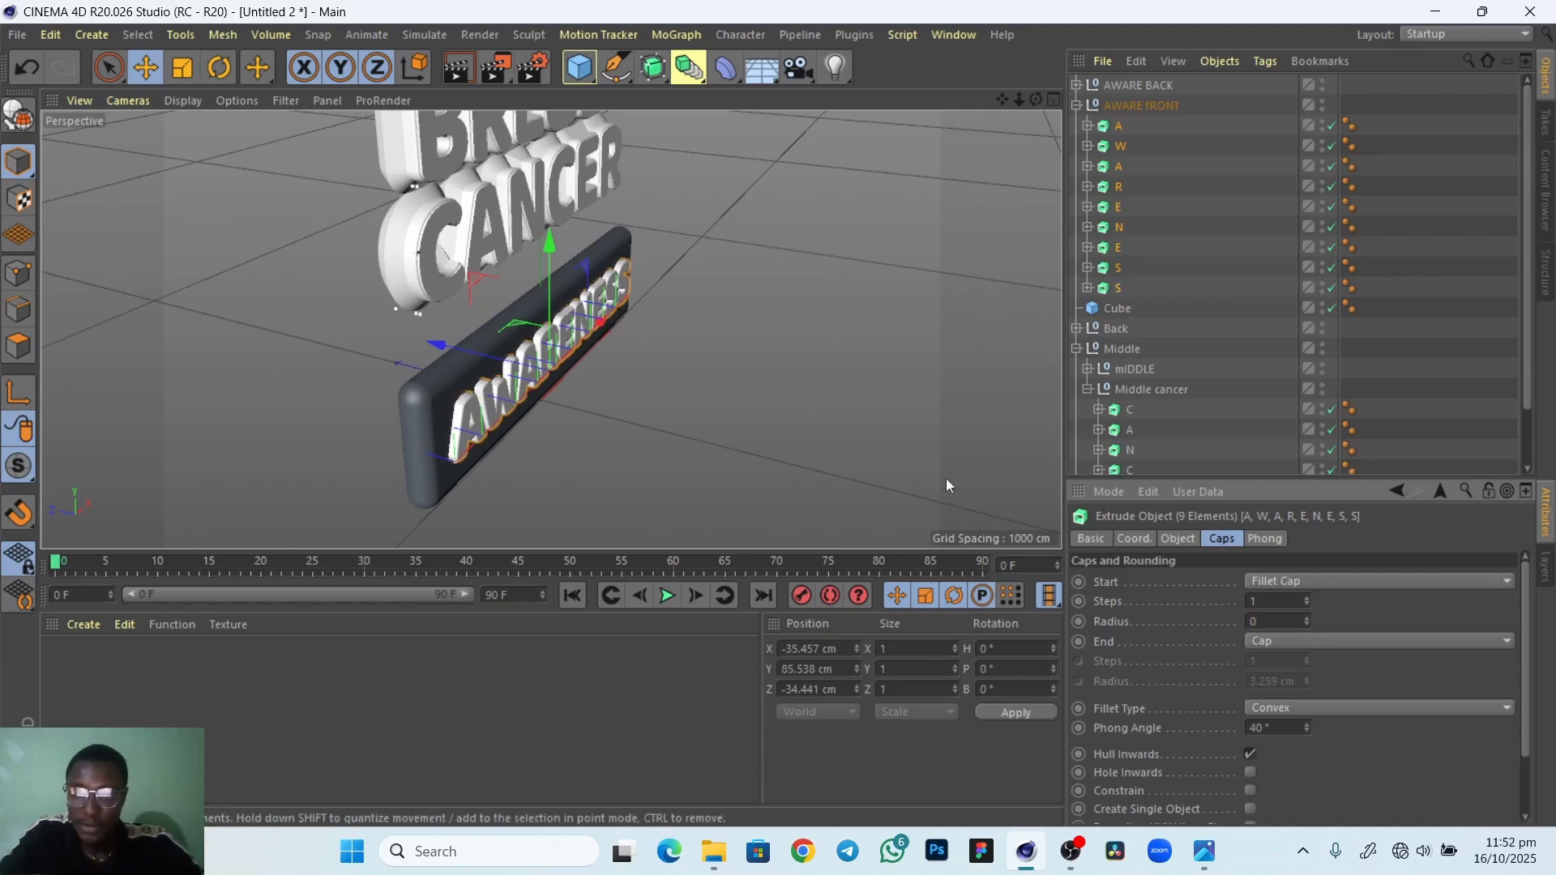
pyautogui.click(922, 436)
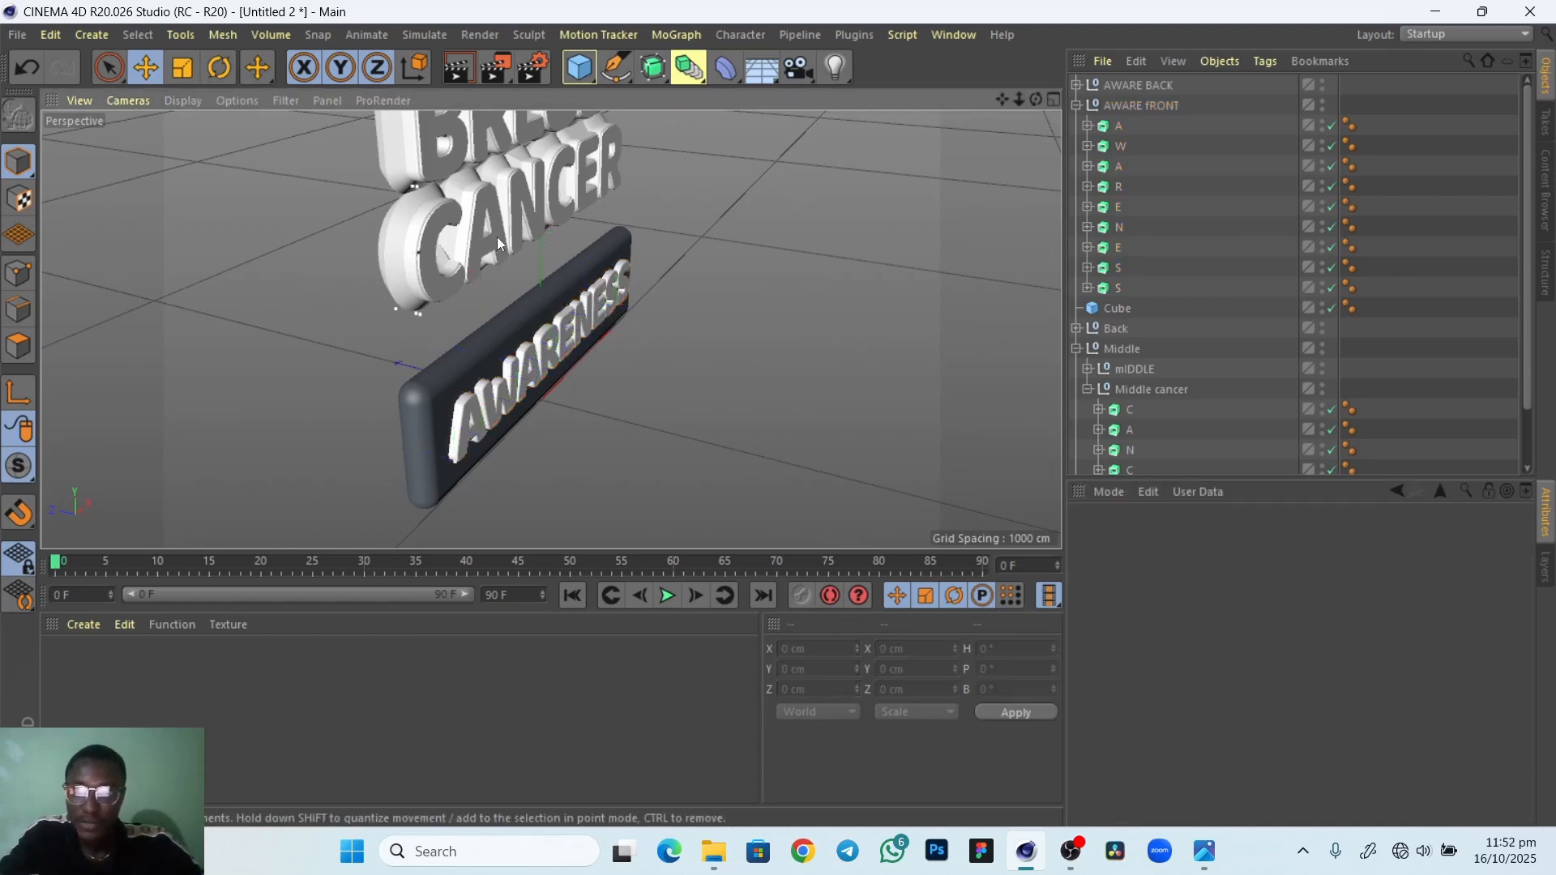
# Move the AWARE fRONT null forward along Z to about -43 cm, ahead of the AWARE BACK lettering
pyautogui.click(1076, 105)
pyautogui.click(1138, 105)
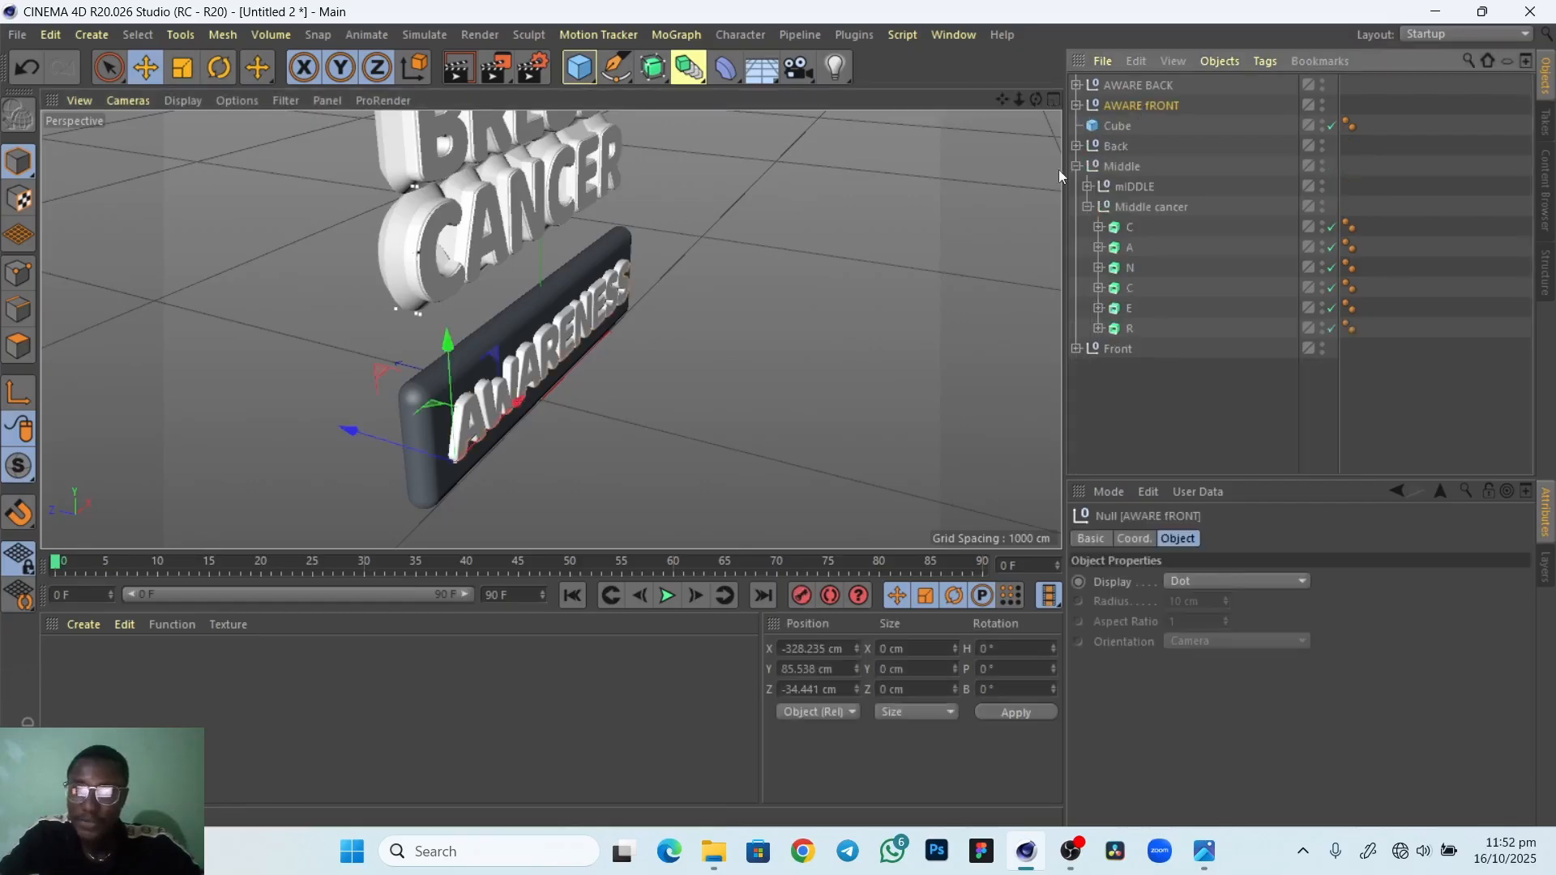
pyautogui.moveTo(358, 431); pyautogui.dragTo(359, 440)
pyautogui.moveTo(562, 458)
pyautogui.keyDown('alt'); pyautogui.mouseDown(button='right')
pyautogui.moveTo(681, 444)
pyautogui.moveTo(549, 476)
pyautogui.mouseUp(button='right'); pyautogui.keyUp('alt')
pyautogui.keyDown('alt'); pyautogui.moveTo(591, 424); pyautogui.dragTo(575, 465, button='middle'); pyautogui.keyUp('alt')
pyautogui.keyDown('alt'); pyautogui.moveTo(575, 464); pyautogui.dragTo(608, 446, button='right'); pyautogui.keyUp('alt')
pyautogui.moveTo(371, 475); pyautogui.dragTo(344, 457)
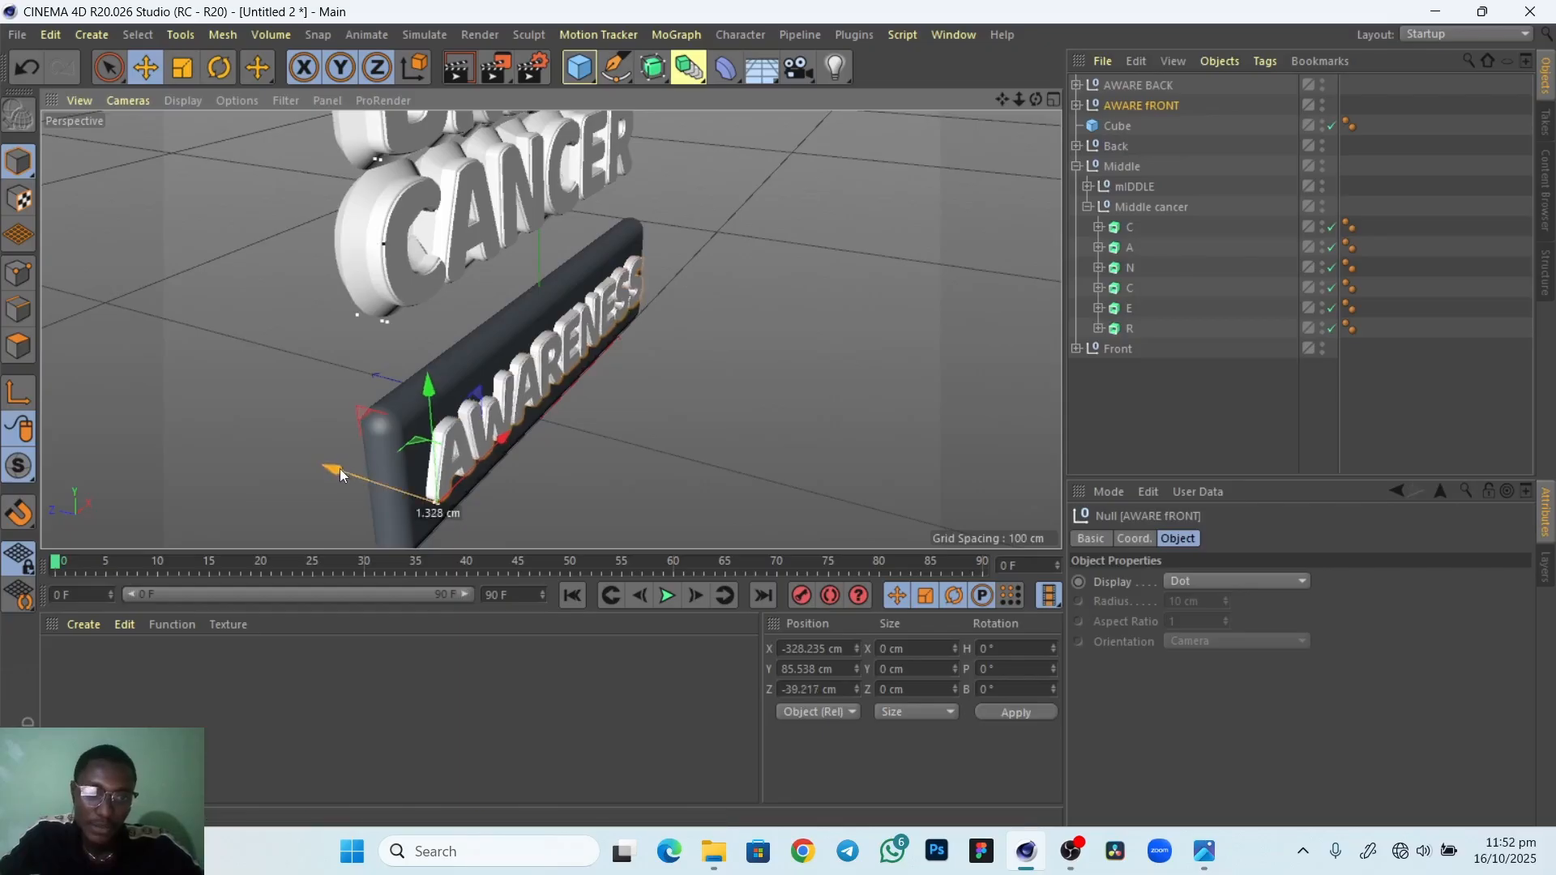
pyautogui.moveTo(338, 468); pyautogui.dragTo(338, 473)
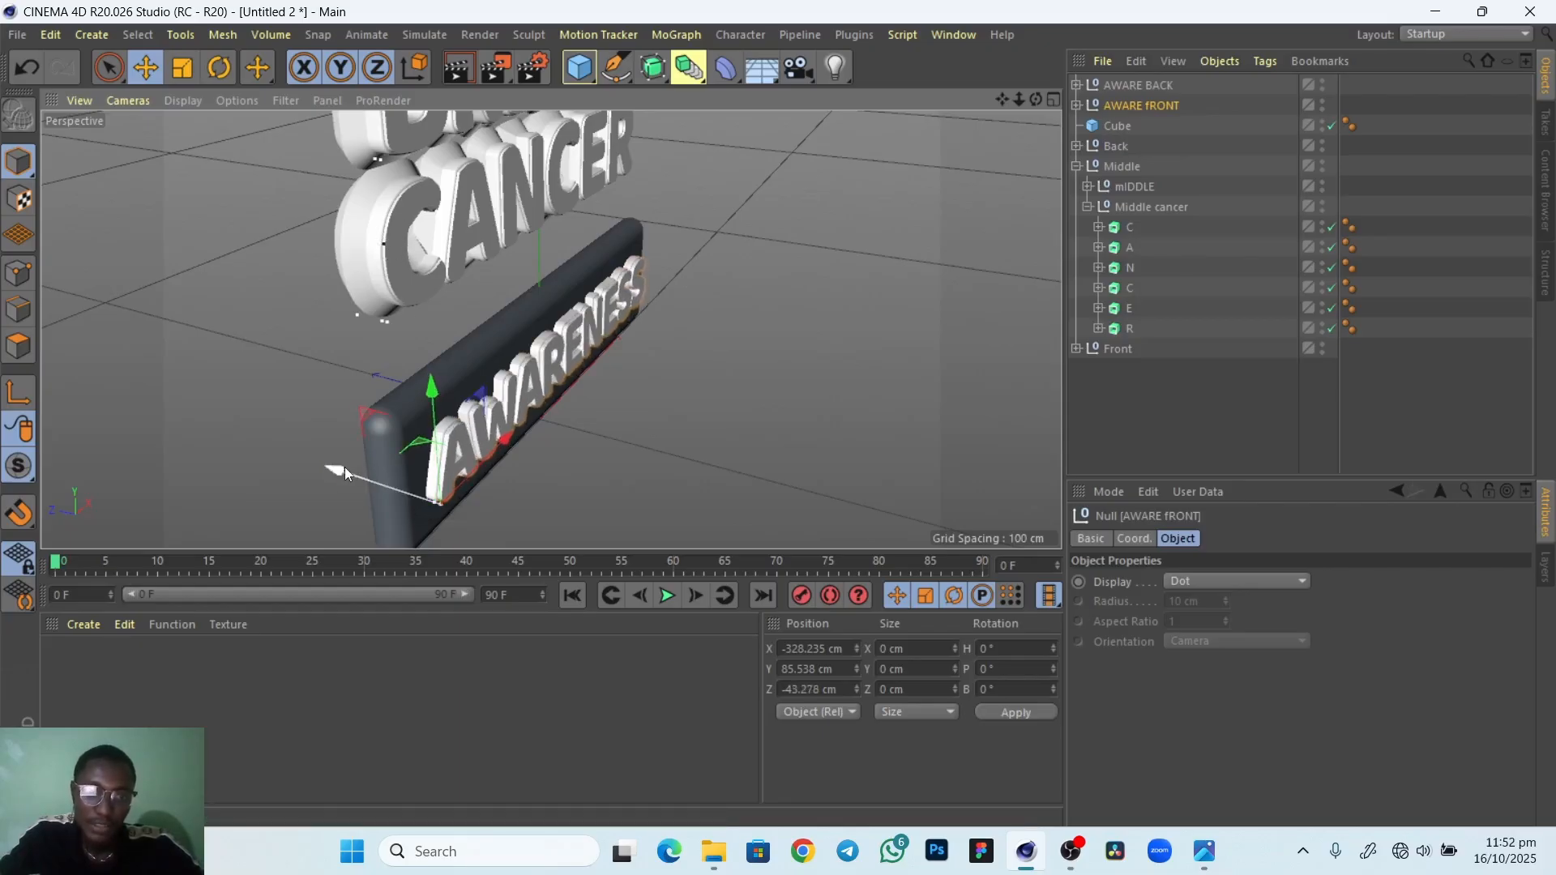
pyautogui.moveTo(344, 468); pyautogui.dragTo(341, 469)
pyautogui.click(679, 440)
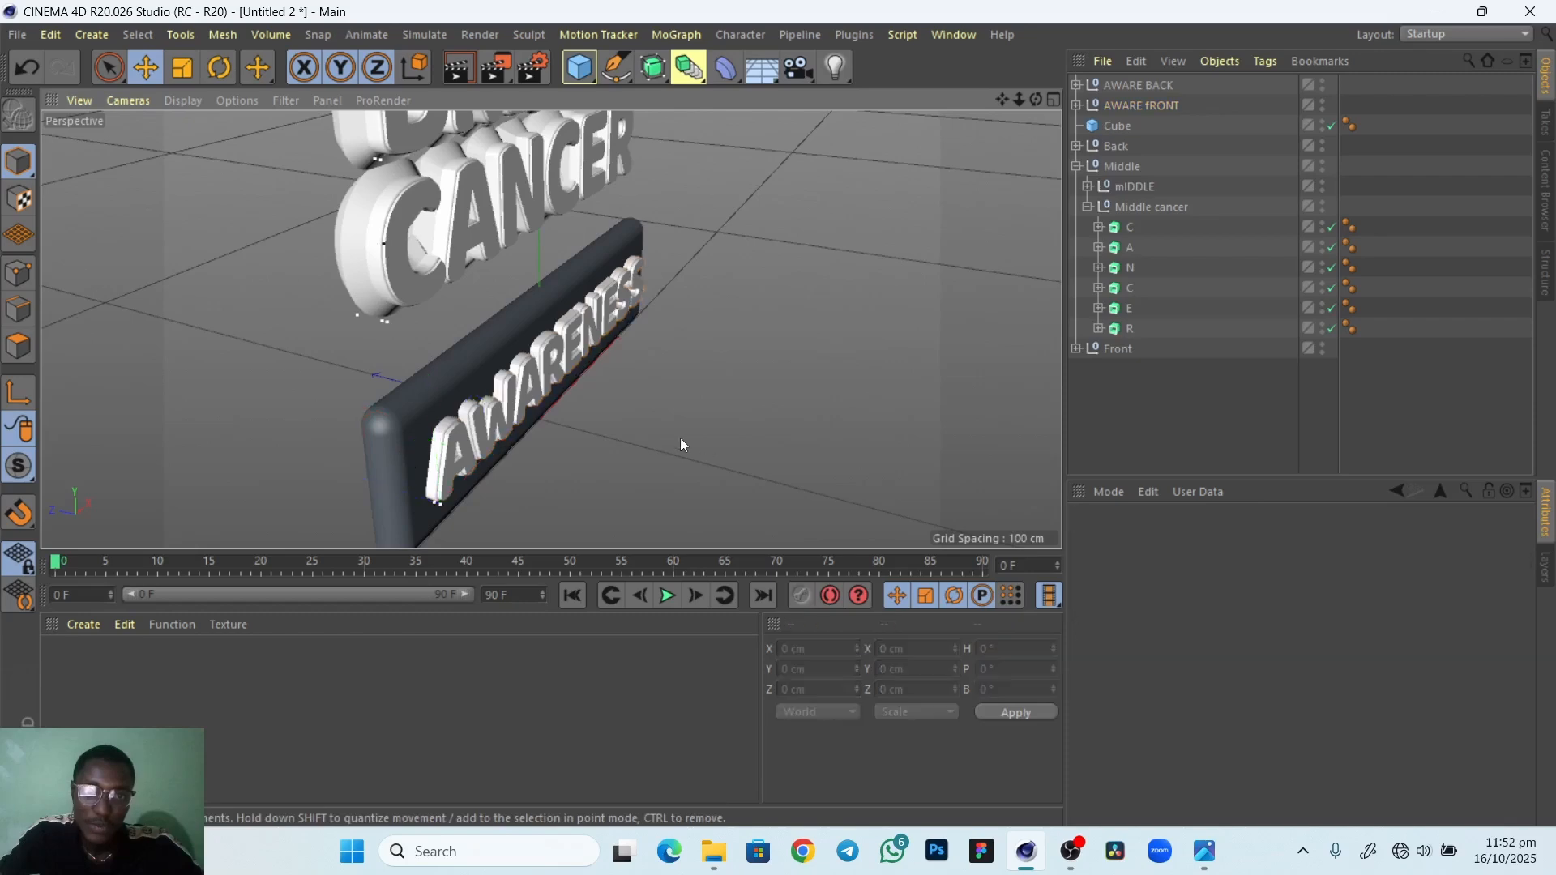
# Widen the filleted block behind AWARENESS to about 872 cm along X
pyautogui.keyDown('alt'); pyautogui.moveTo(710, 440); pyautogui.dragTo(563, 370); pyautogui.keyUp('alt')
pyautogui.keyDown('alt'); pyautogui.moveTo(718, 368); pyautogui.dragTo(667, 404, button='right'); pyautogui.keyUp('alt')
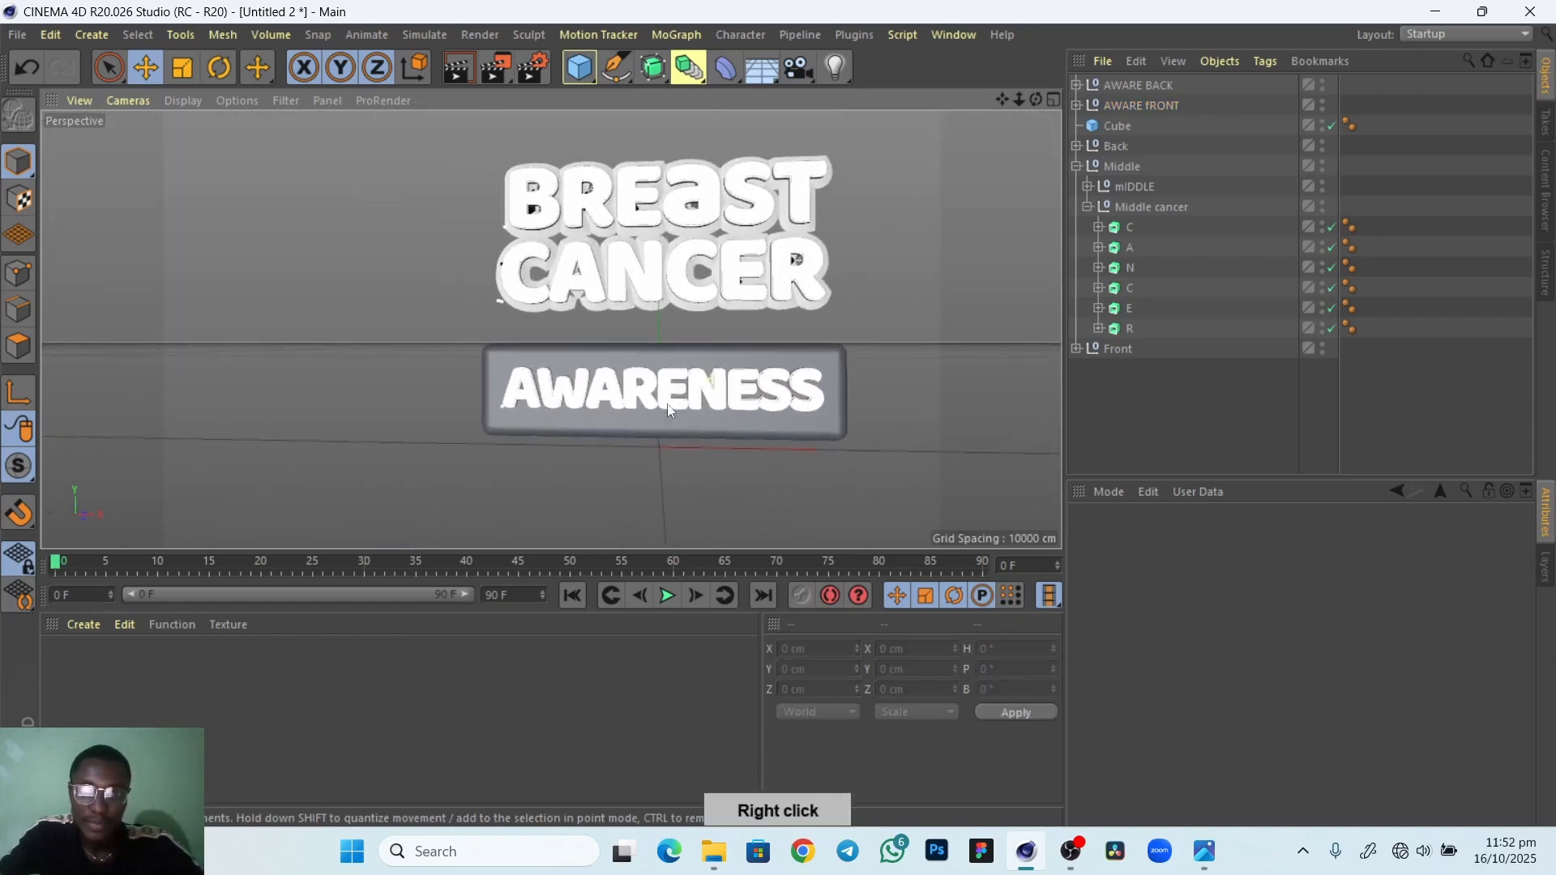
pyautogui.click(831, 375)
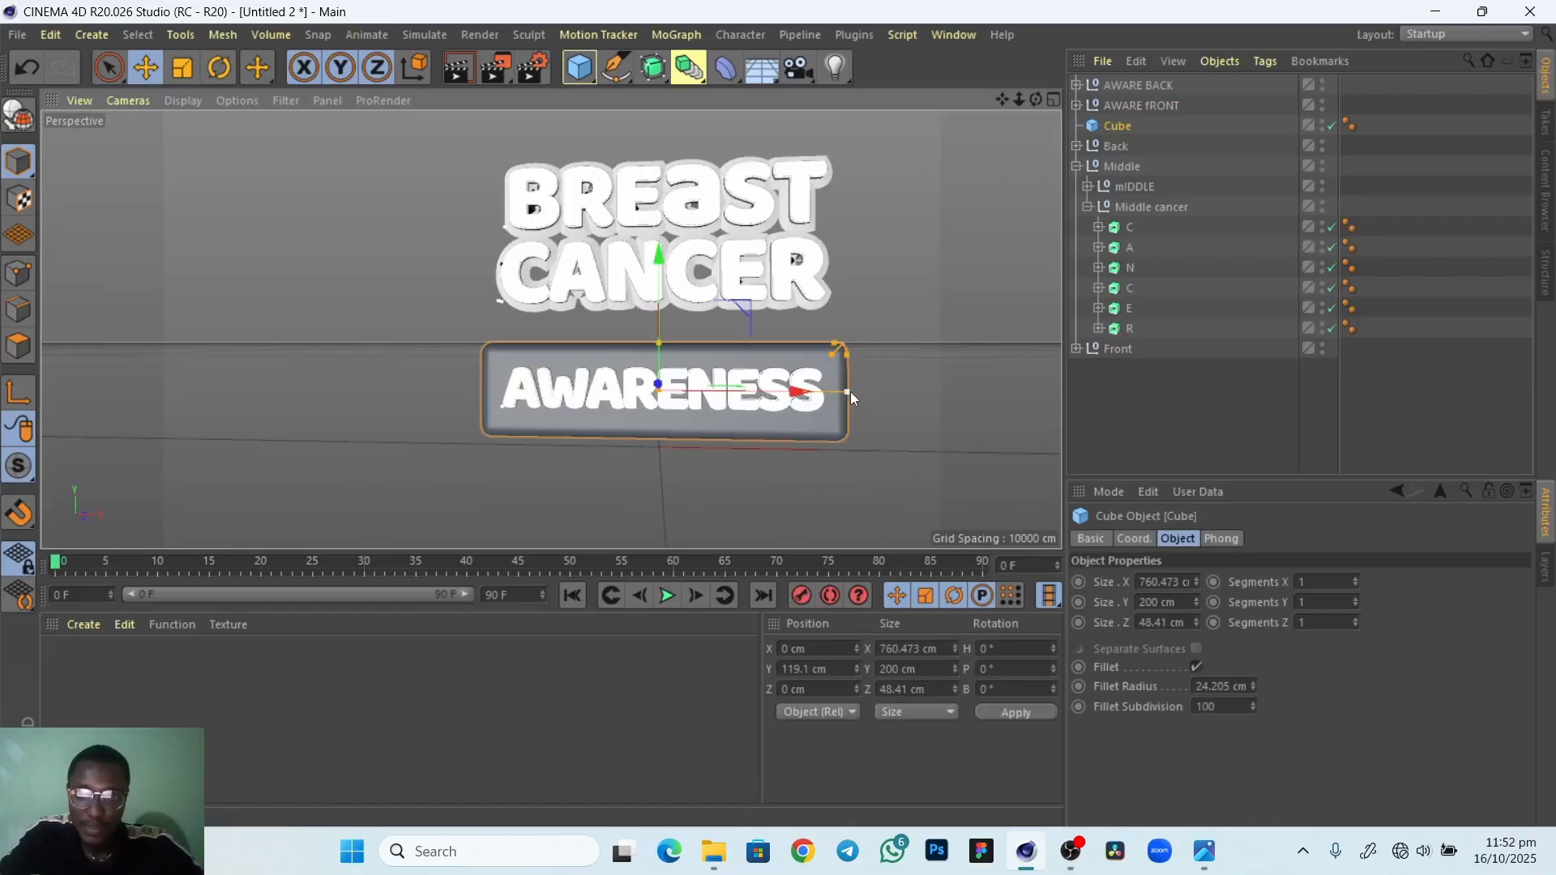
pyautogui.moveTo(849, 391); pyautogui.dragTo(875, 395)
pyautogui.click(769, 482)
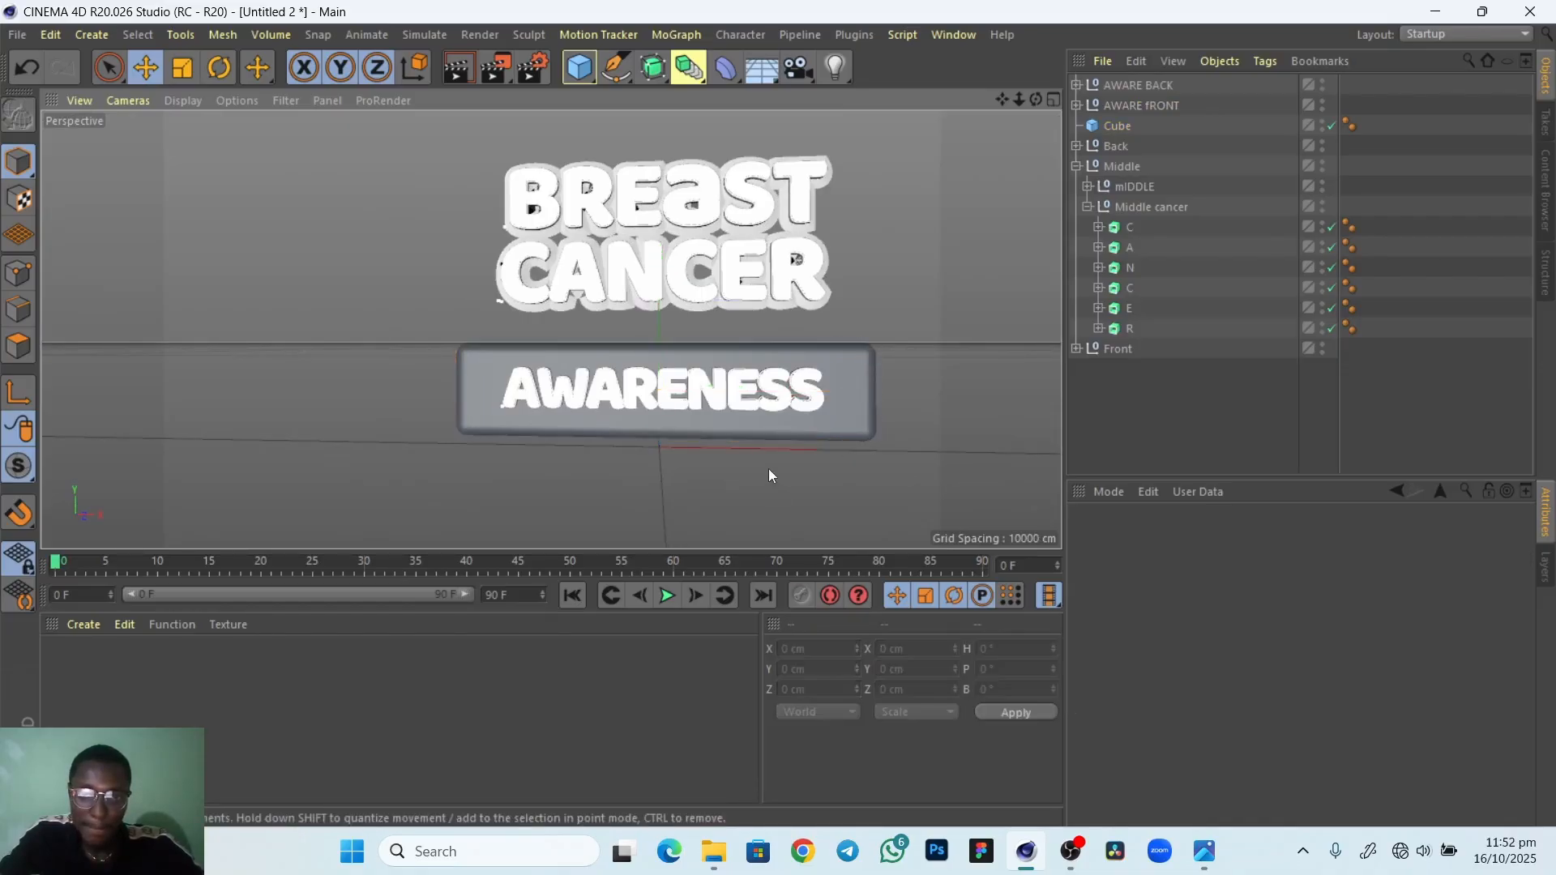
pyautogui.click(849, 397)
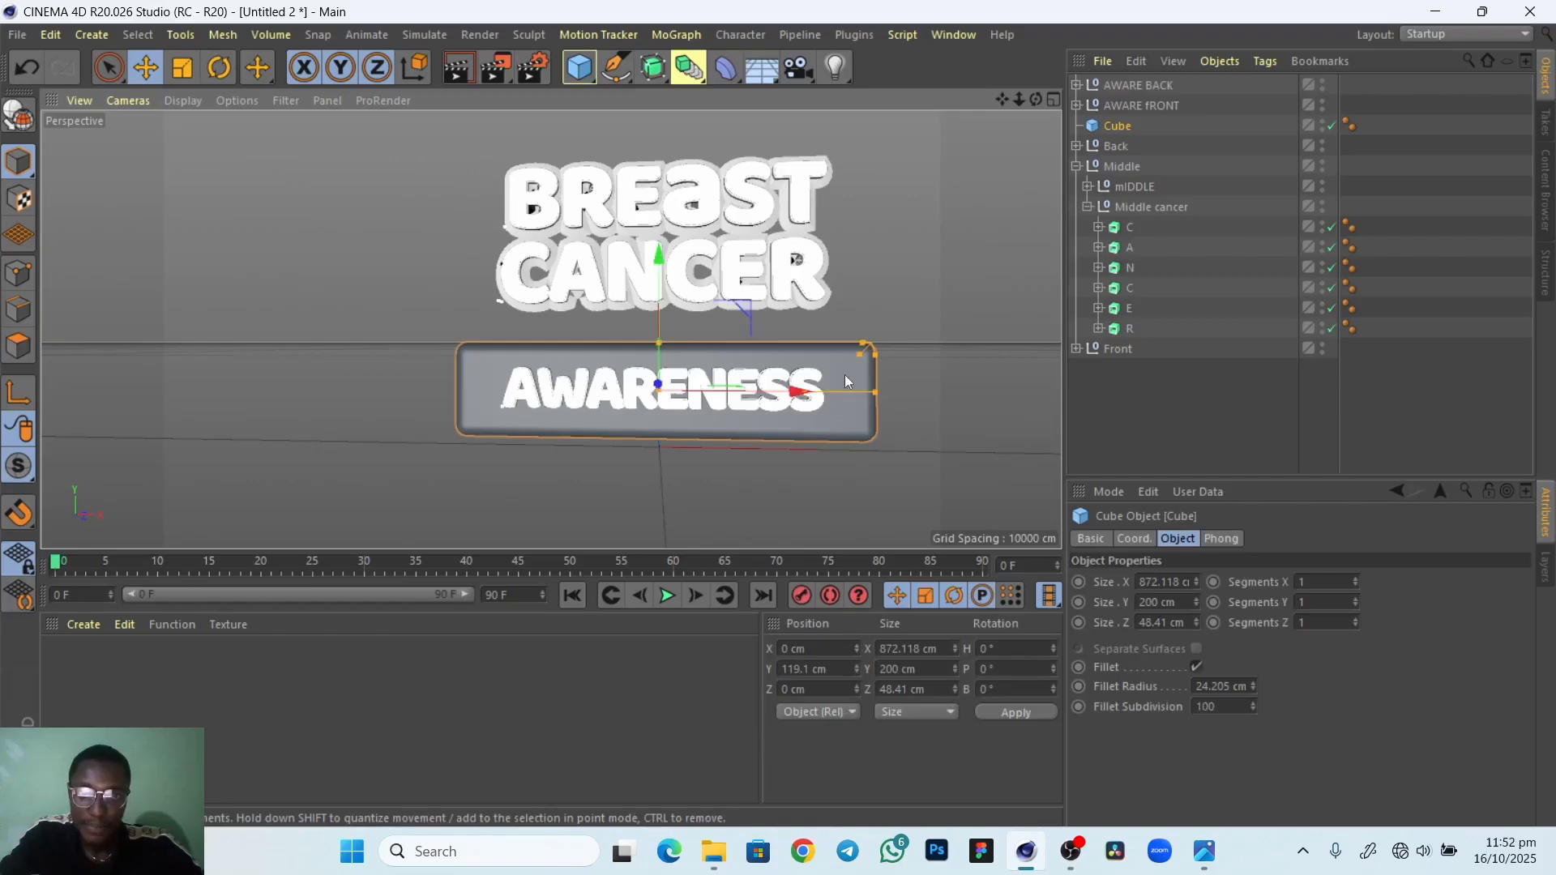
pyautogui.click(668, 470)
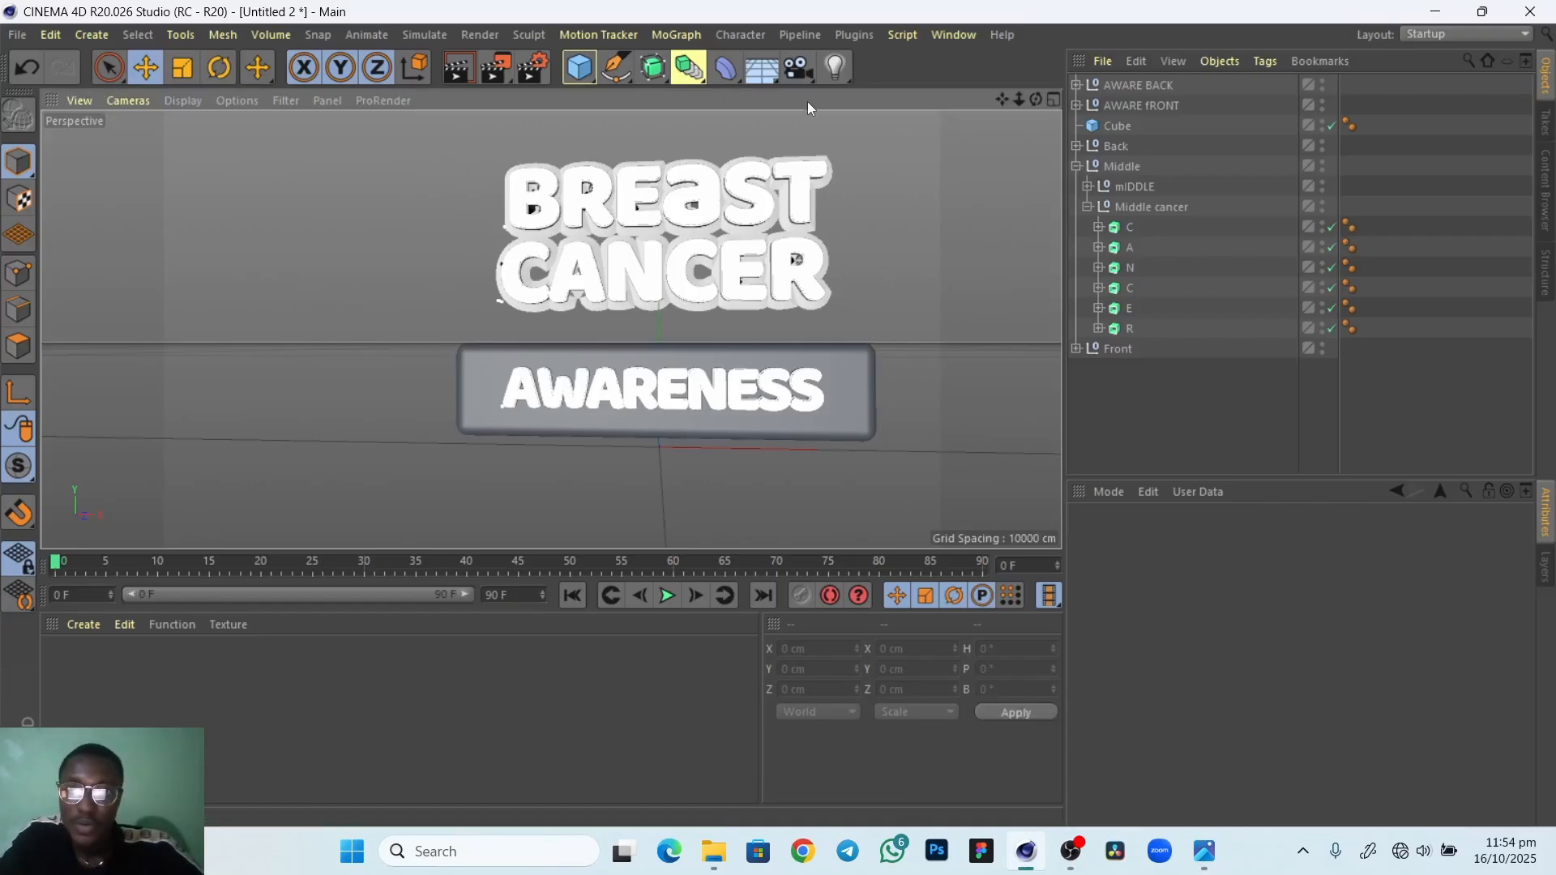
# Add a camera to the scene and look through it
pyautogui.moveTo(799, 76); pyautogui.dragTo(878, 101)
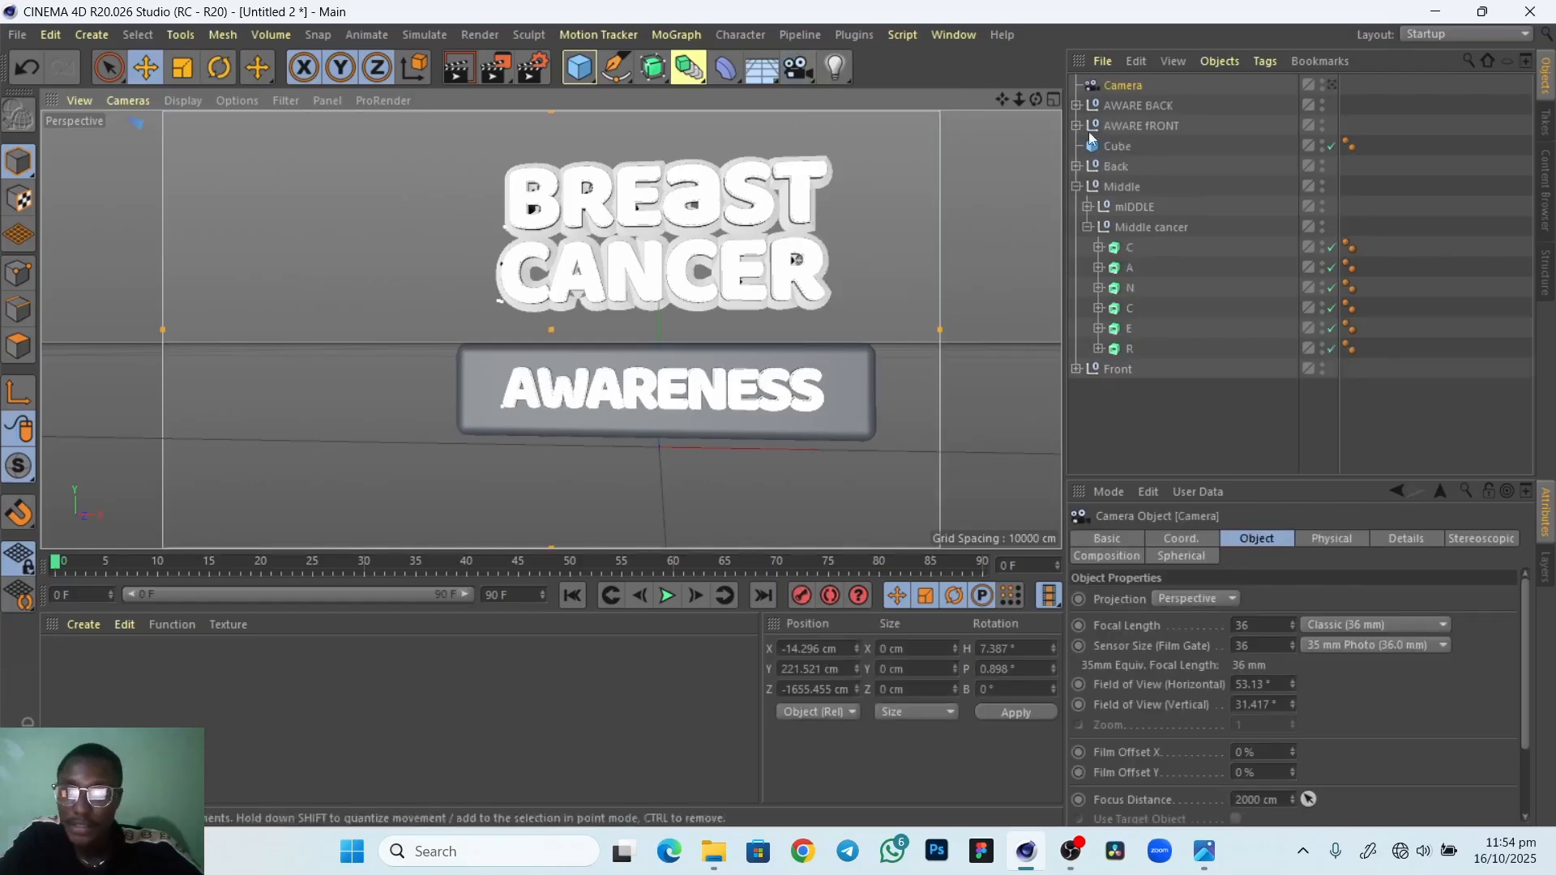
pyautogui.click(1330, 85)
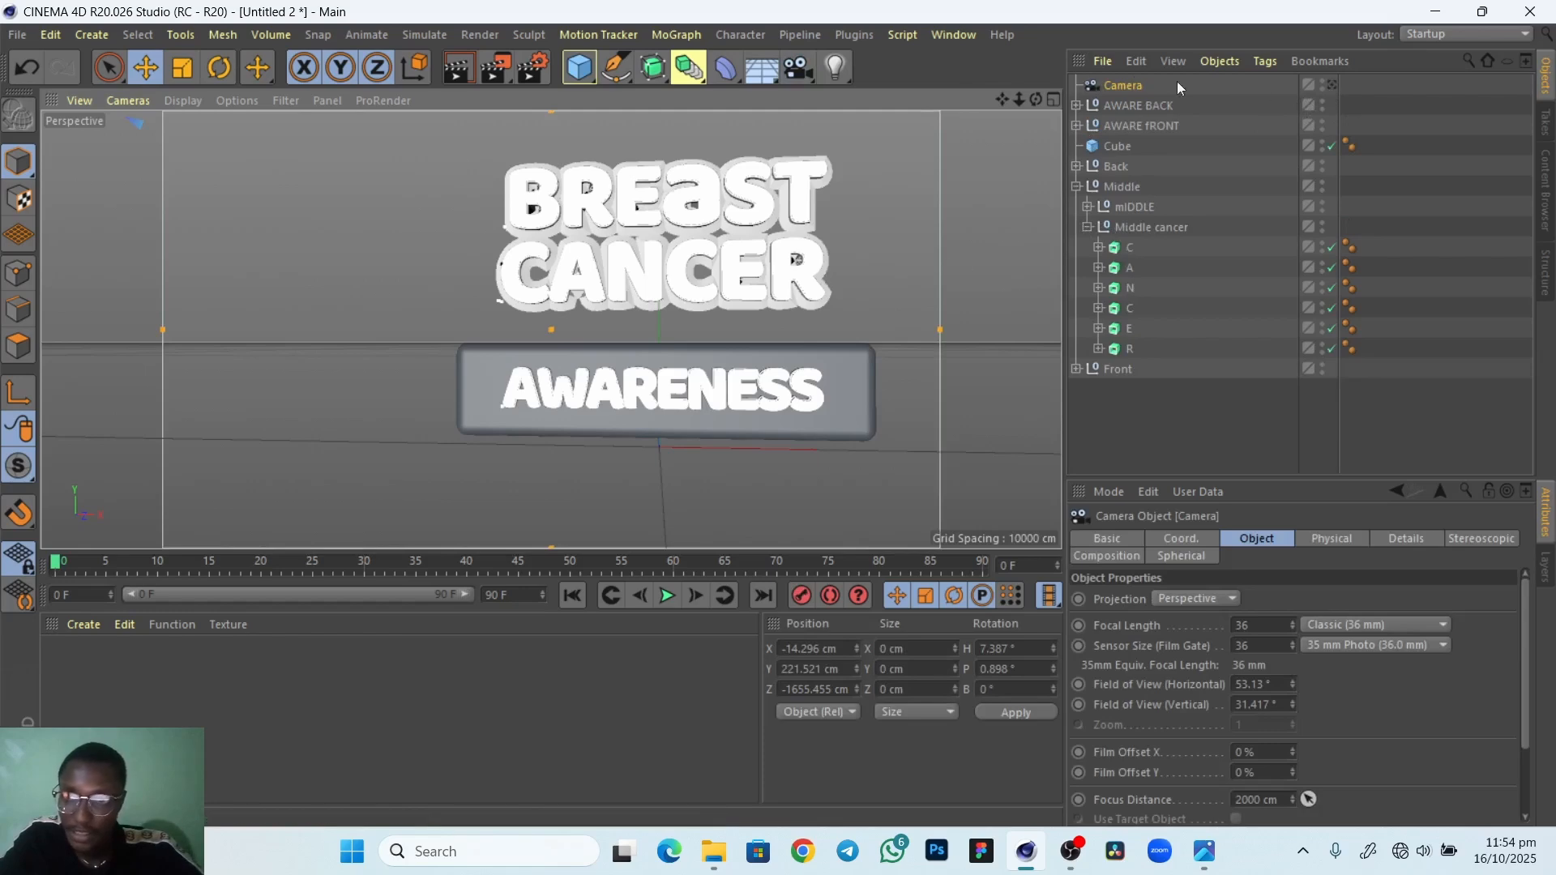
pyautogui.keyDown('alt'); pyautogui.moveTo(884, 386); pyautogui.dragTo(814, 401); pyautogui.keyUp('alt')
pyautogui.click(1330, 84)
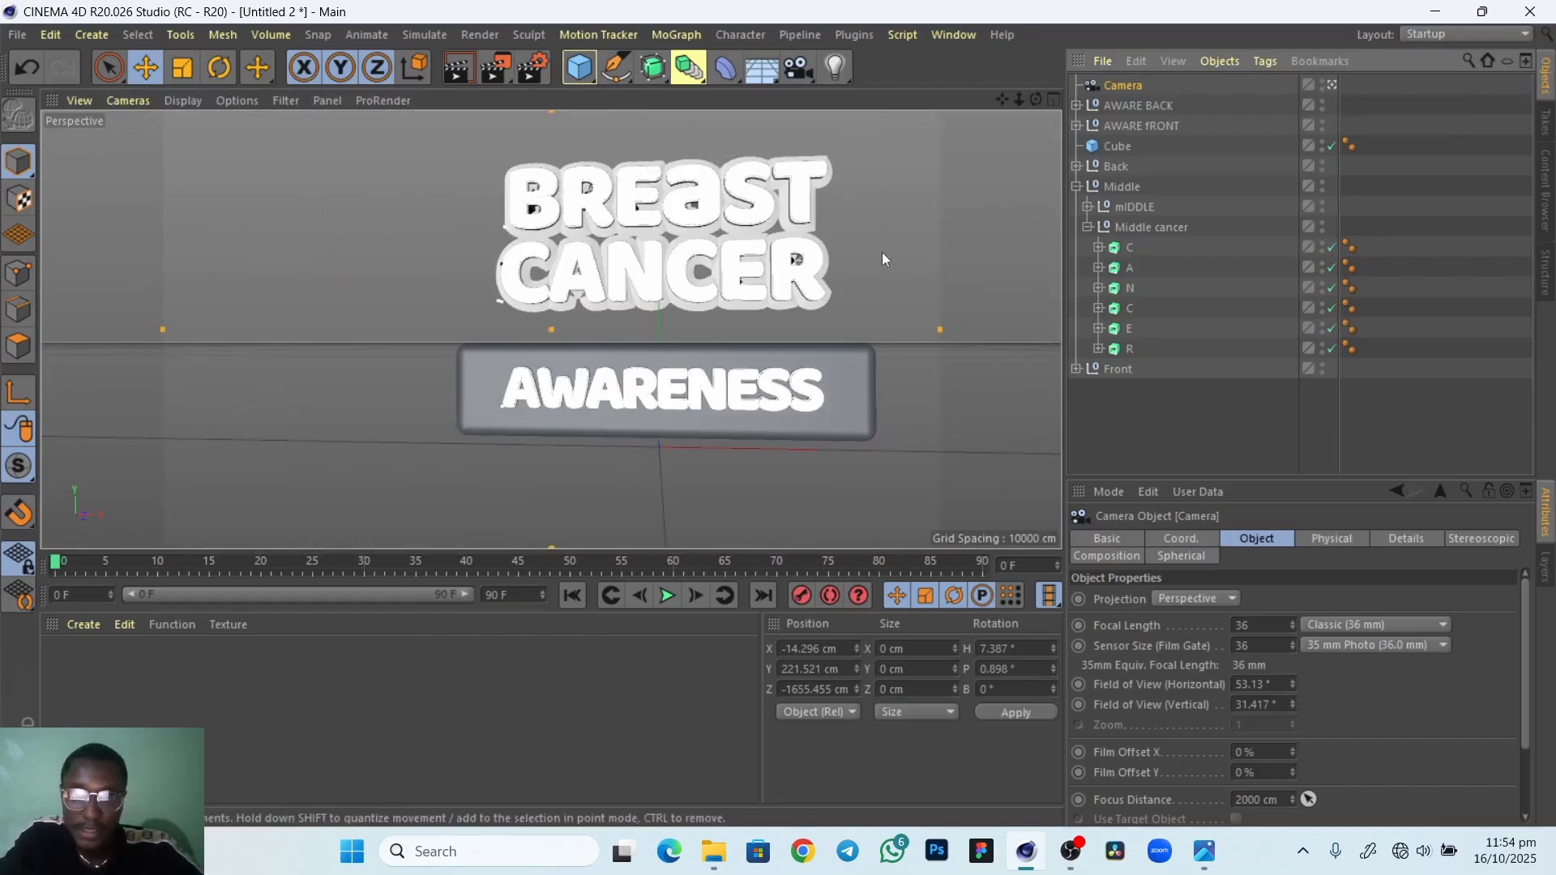
# Frame the whole title at an angle with the camera at about X 659, Y 232, Z -1139 cm, heading 29.2° and pitch 3.4°, and leave the camera view
pyautogui.moveTo(847, 266)
pyautogui.keyDown('alt'); pyautogui.mouseDown(button='right')
pyautogui.moveTo(789, 296)
pyautogui.moveTo(862, 289)
pyautogui.mouseUp(button='right'); pyautogui.keyUp('alt')
pyautogui.keyDown('alt'); pyautogui.moveTo(852, 311); pyautogui.dragTo(734, 347, button='middle'); pyautogui.keyUp('alt')
pyautogui.keyDown('alt'); pyautogui.moveTo(815, 375); pyautogui.dragTo(771, 401); pyautogui.keyUp('alt')
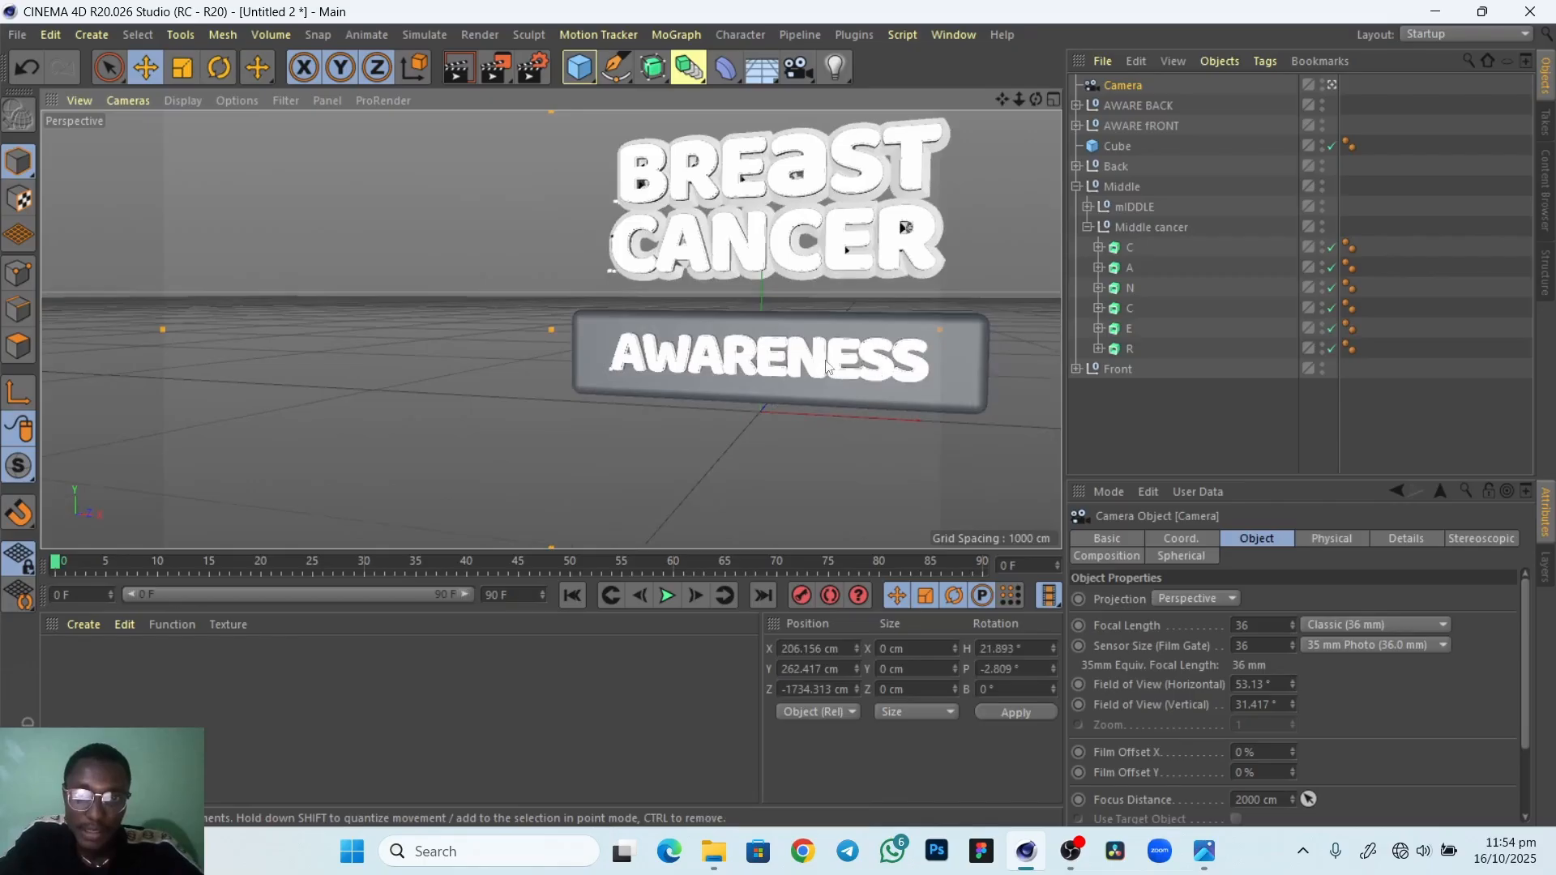
pyautogui.keyDown('alt'); pyautogui.moveTo(852, 350); pyautogui.dragTo(701, 395, button='middle'); pyautogui.keyUp('alt')
pyautogui.keyDown('alt'); pyautogui.moveTo(760, 397); pyautogui.dragTo(736, 384); pyautogui.keyUp('alt')
pyautogui.keyDown('alt'); pyautogui.moveTo(801, 366); pyautogui.dragTo(760, 392, button='middle'); pyautogui.keyUp('alt')
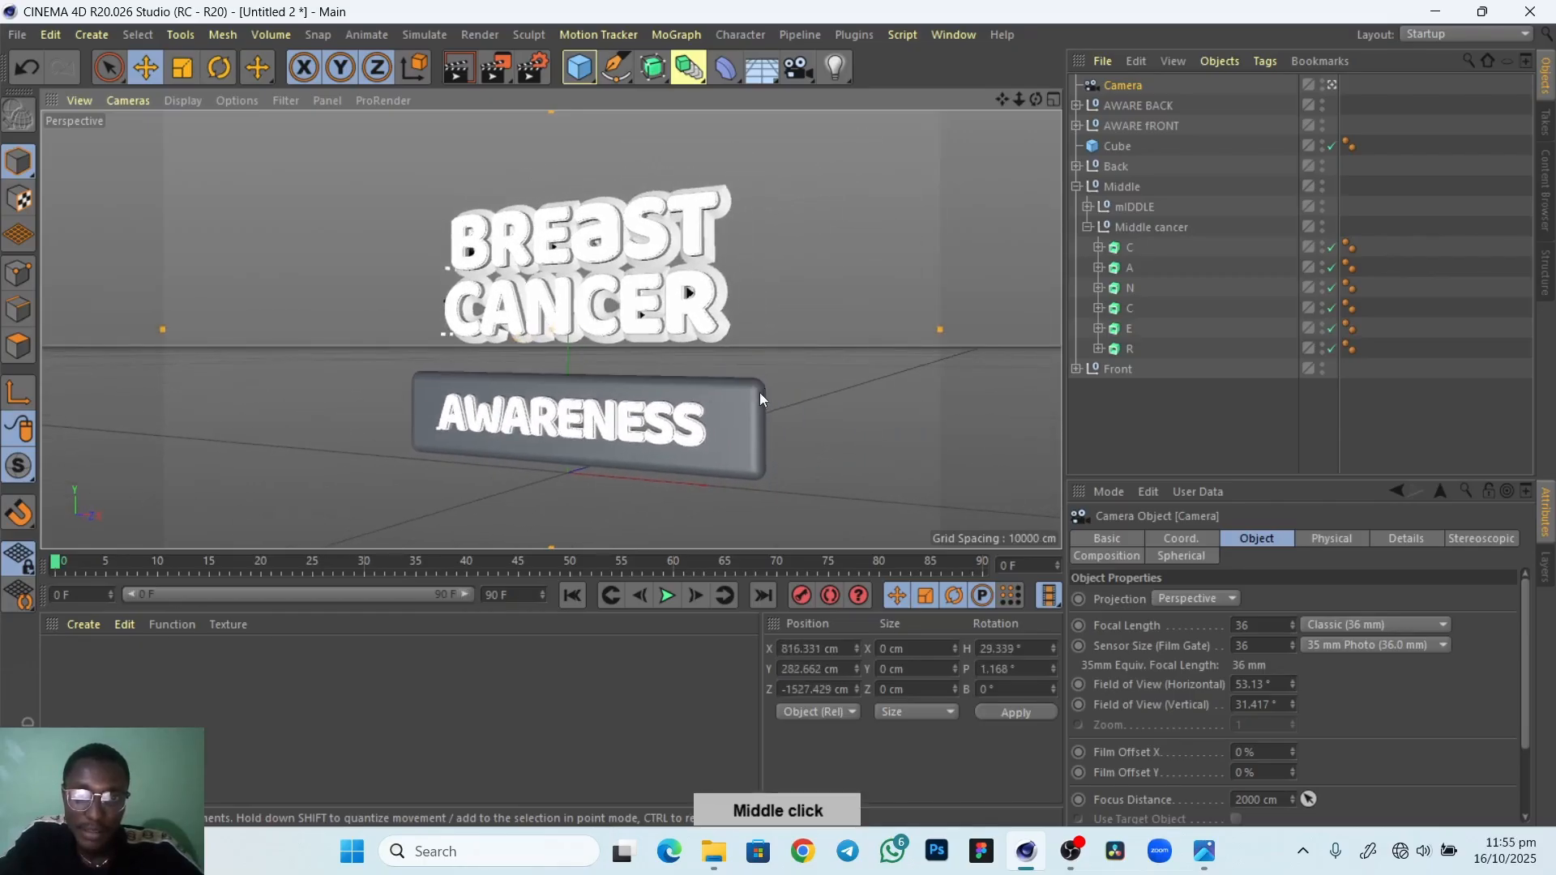
pyautogui.keyDown('alt'); pyautogui.moveTo(760, 392); pyautogui.dragTo(761, 391); pyautogui.keyUp('alt')
pyautogui.keyDown('alt'); pyautogui.moveTo(714, 434); pyautogui.dragTo(731, 423, button='middle'); pyautogui.keyUp('alt')
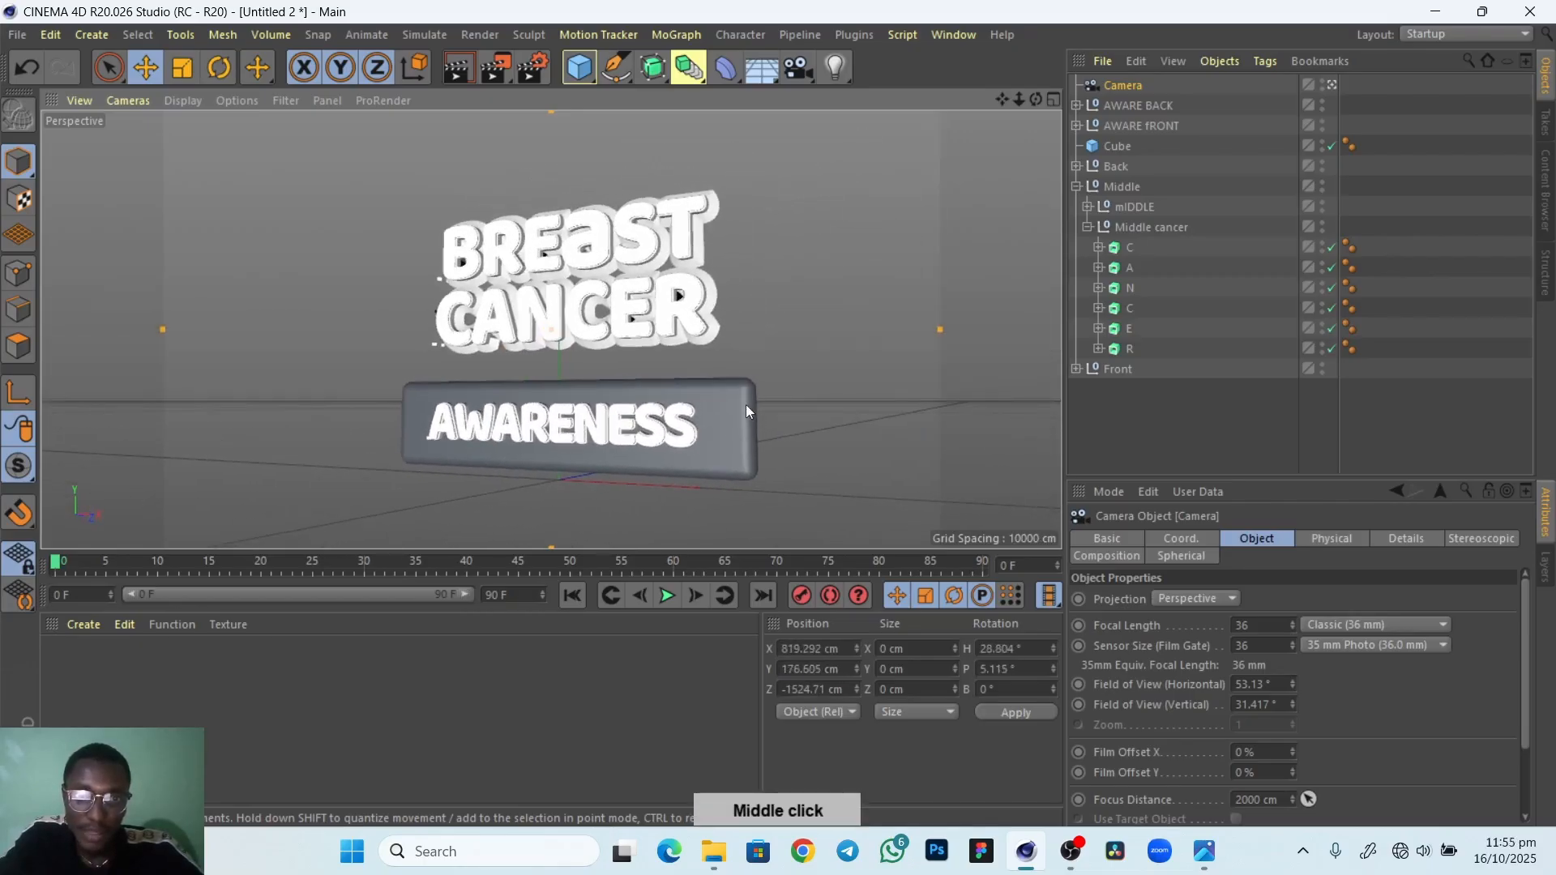
pyautogui.moveTo(746, 411)
pyautogui.keyDown('alt'); pyautogui.mouseDown(button='right')
pyautogui.moveTo(780, 402)
pyautogui.moveTo(730, 400)
pyautogui.mouseUp(button='right'); pyautogui.keyUp('alt')
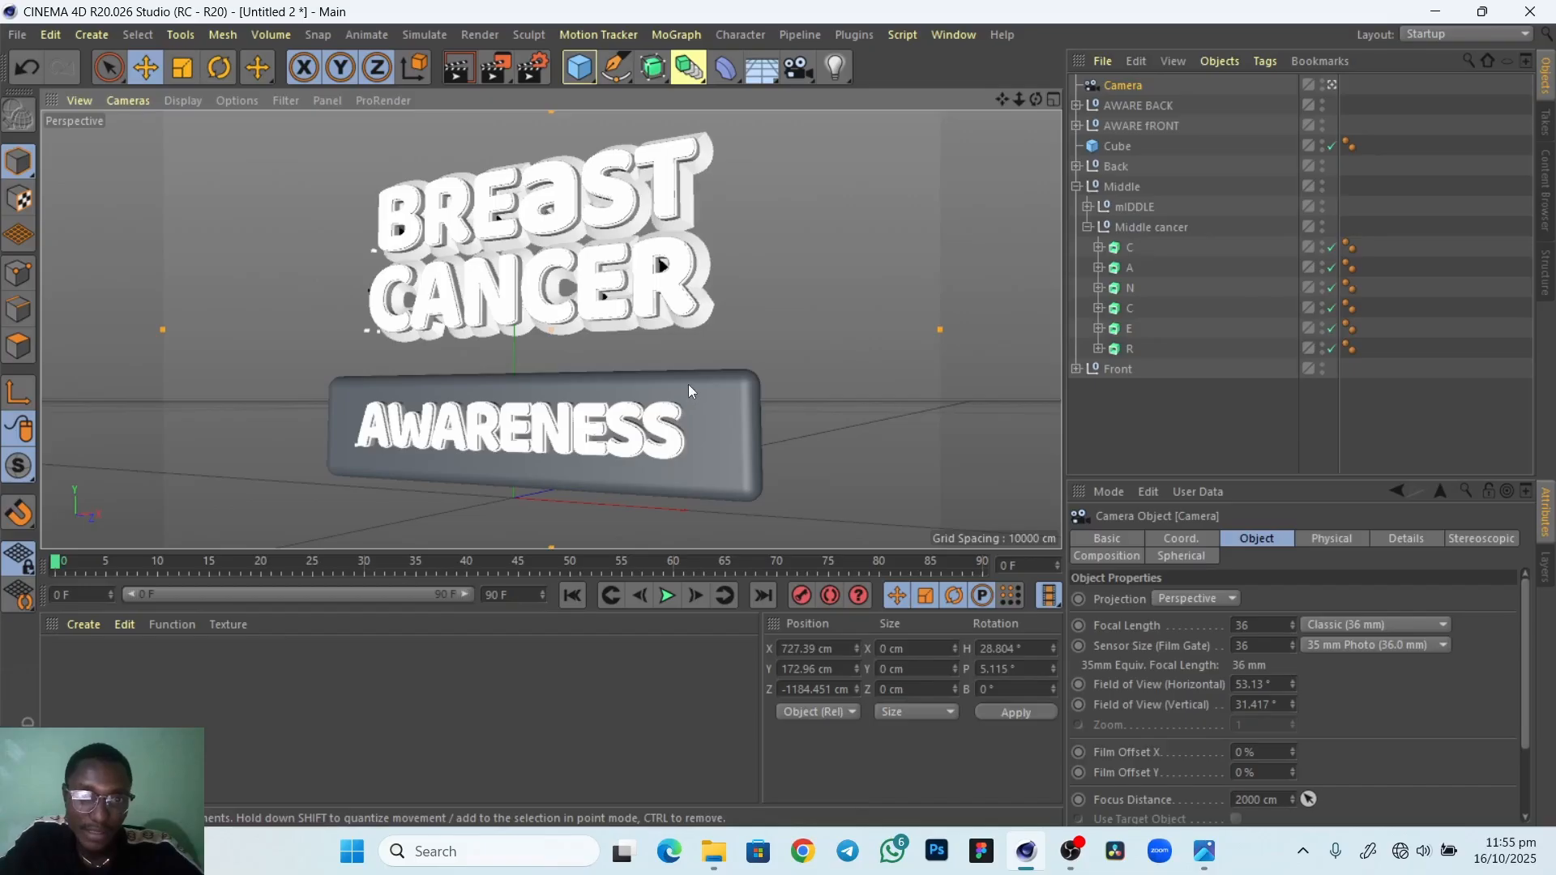
pyautogui.keyDown('alt'); pyautogui.moveTo(688, 384); pyautogui.dragTo(731, 391, button='middle'); pyautogui.keyUp('alt')
pyautogui.keyDown('alt'); pyautogui.moveTo(763, 377); pyautogui.dragTo(770, 376, button='right'); pyautogui.keyUp('alt')
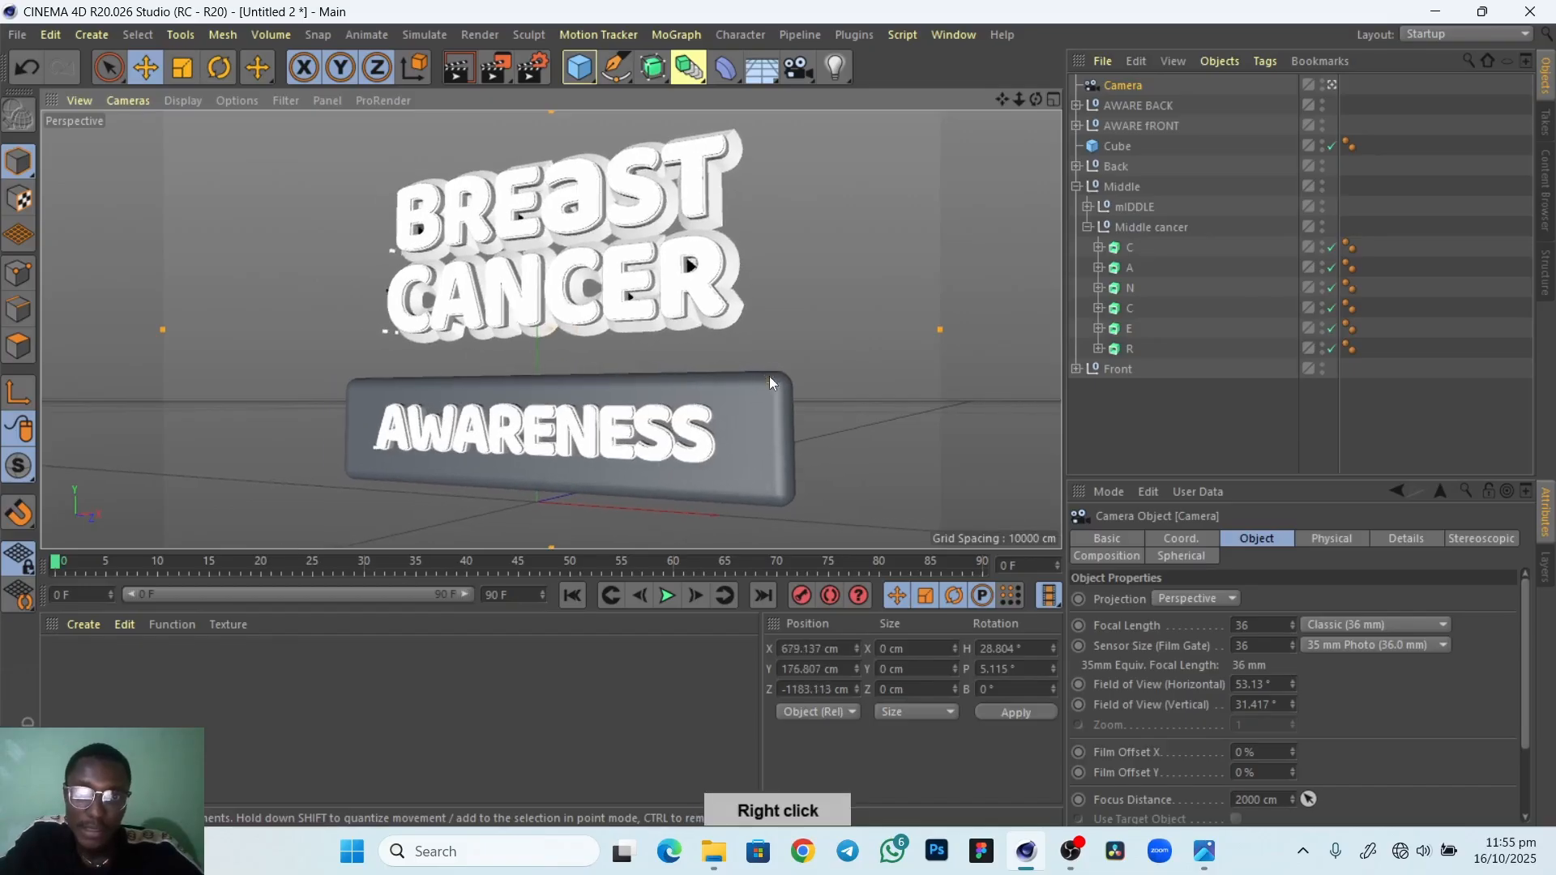
pyautogui.keyDown('alt'); pyautogui.moveTo(722, 368); pyautogui.dragTo(747, 374, button='middle'); pyautogui.keyUp('alt')
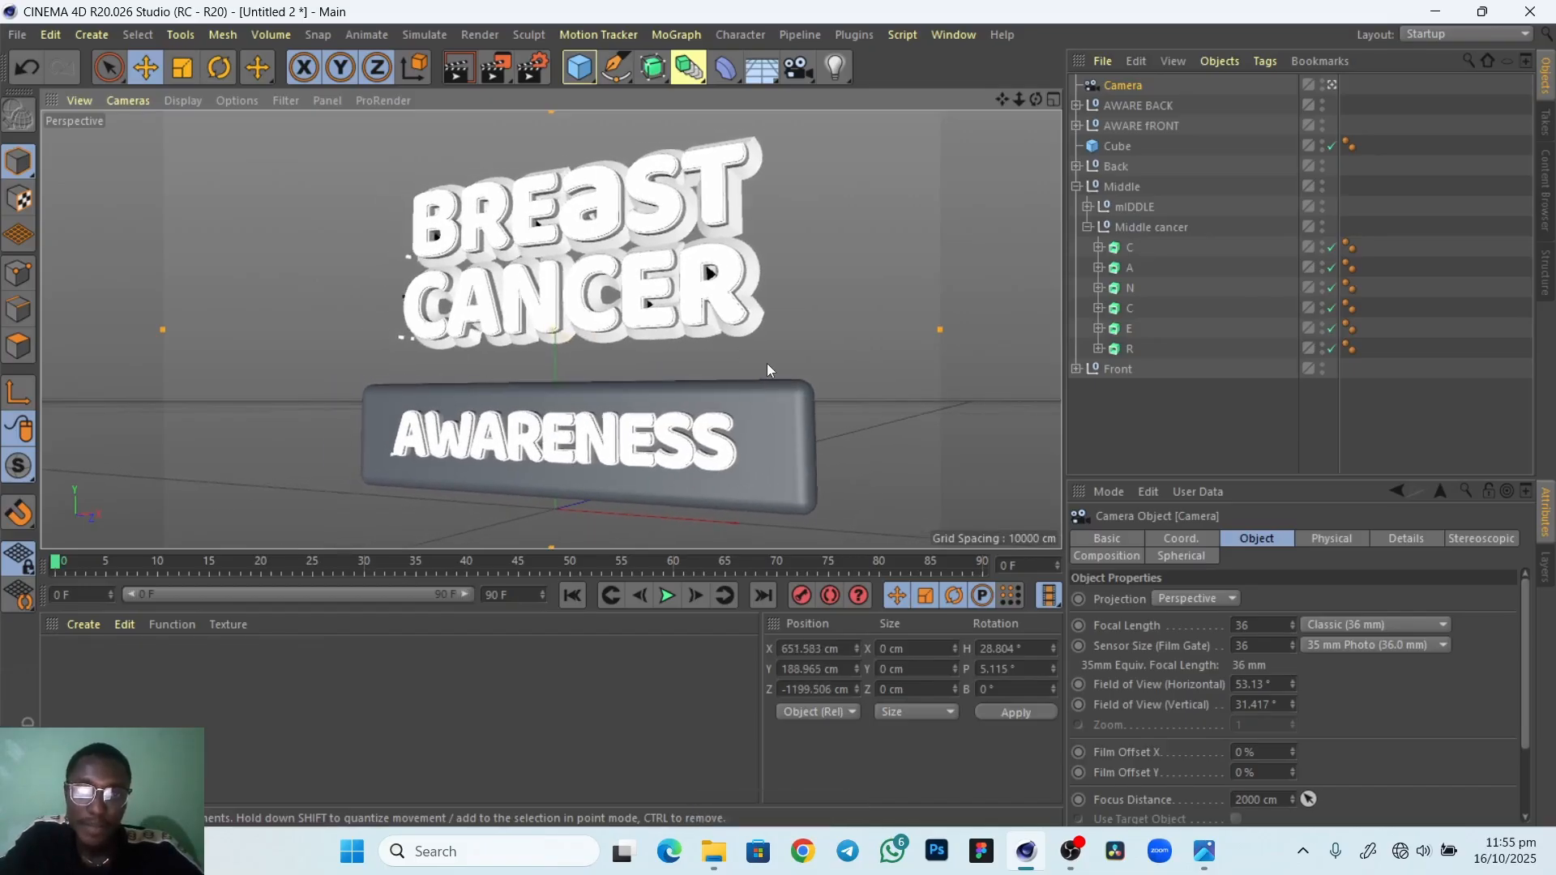
pyautogui.keyDown('alt'); pyautogui.moveTo(766, 363); pyautogui.dragTo(765, 368); pyautogui.keyUp('alt')
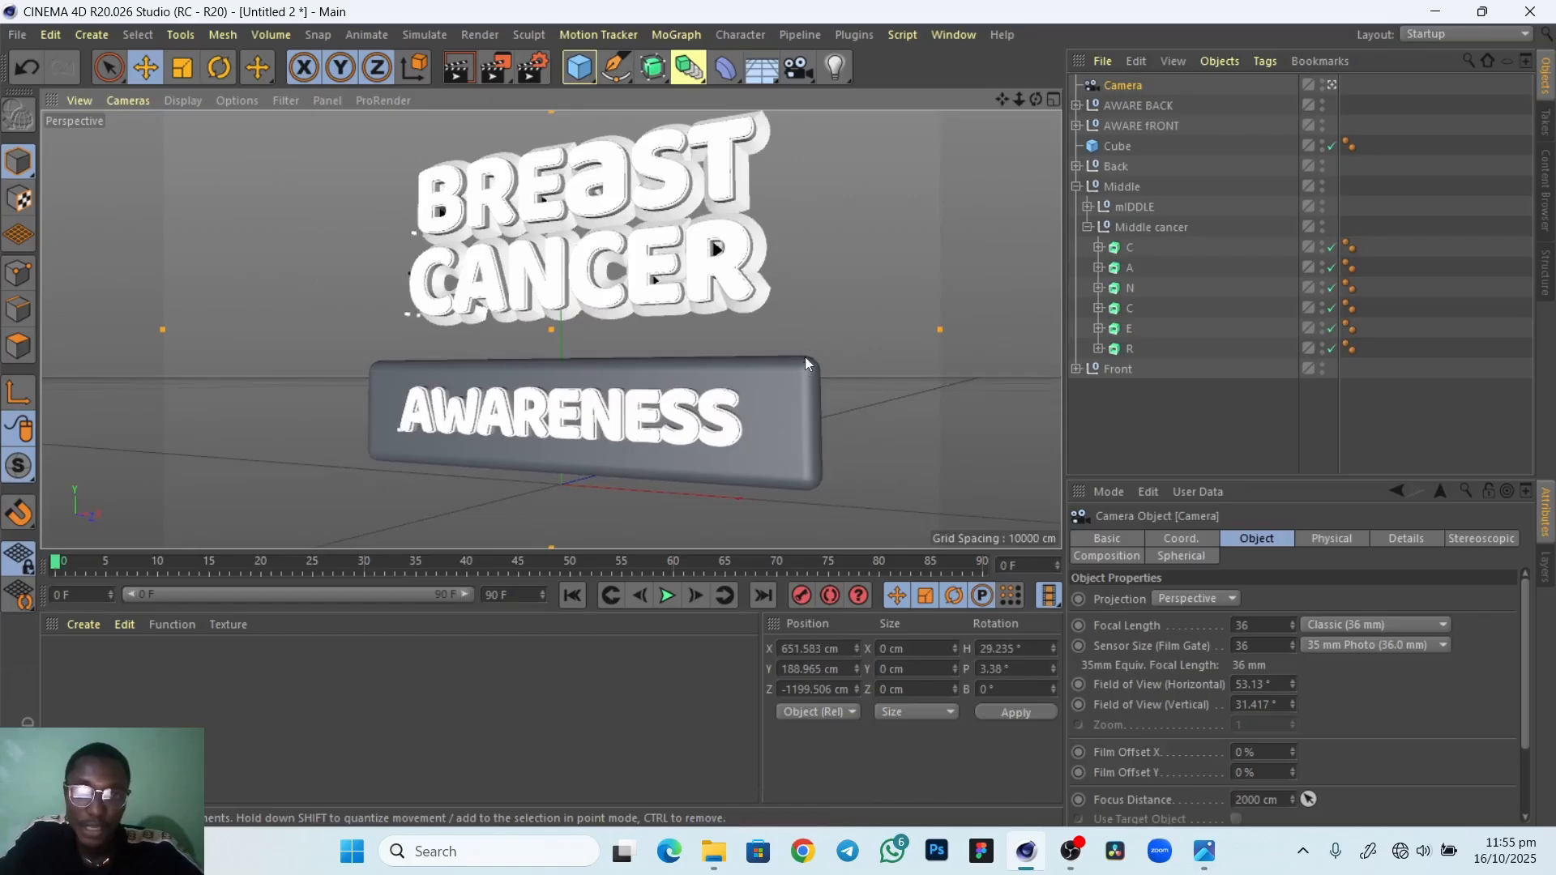
pyautogui.keyDown('alt'); pyautogui.moveTo(804, 356); pyautogui.dragTo(790, 370, button='middle'); pyautogui.keyUp('alt')
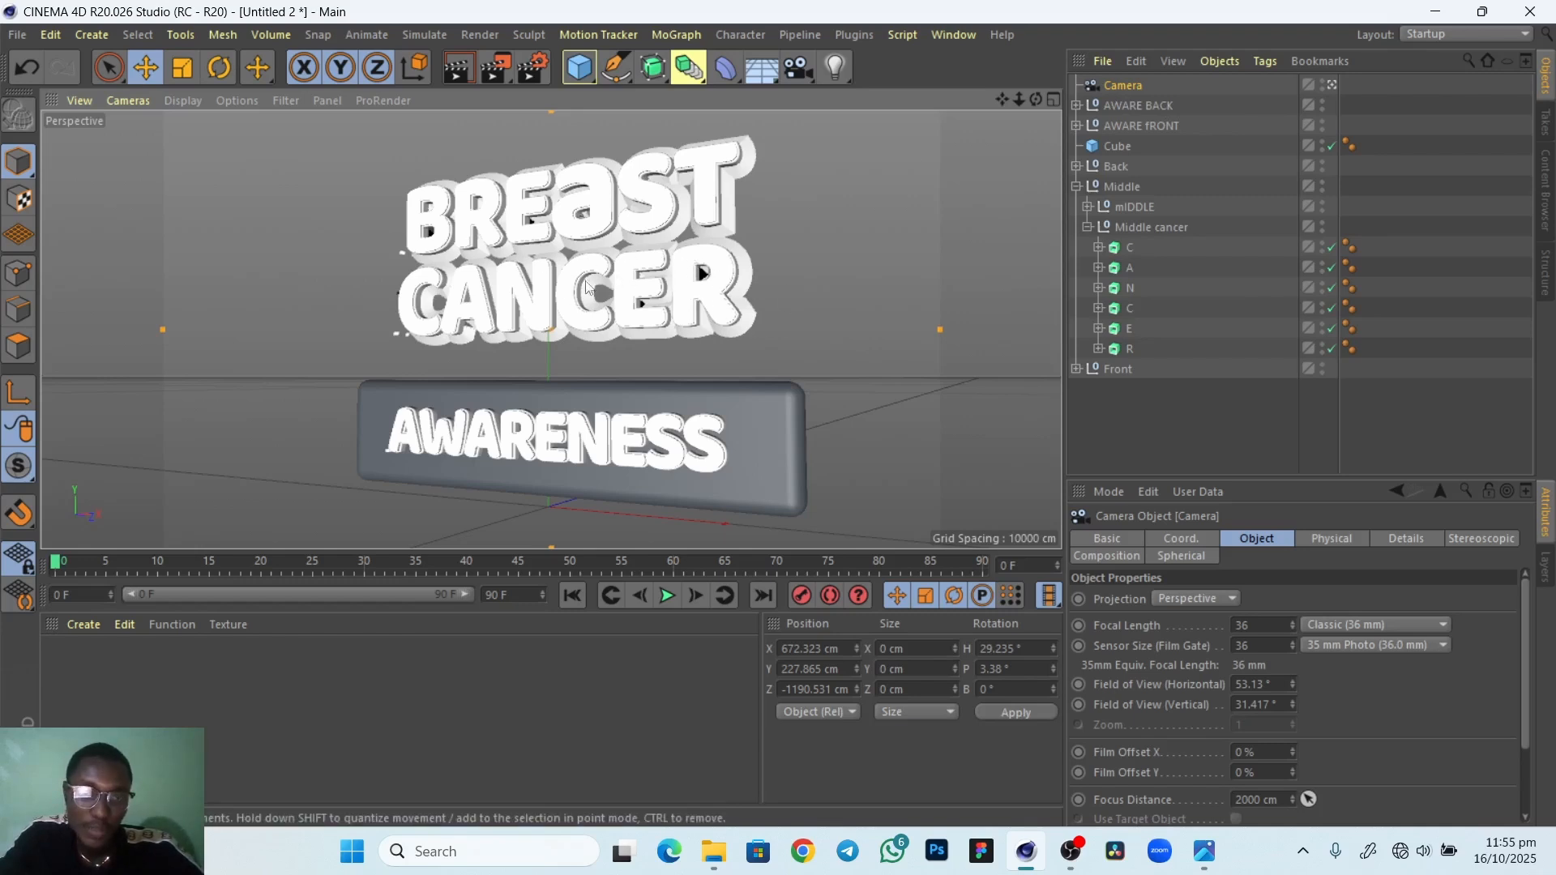
pyautogui.keyDown('alt'); pyautogui.moveTo(748, 311); pyautogui.dragTo(752, 311, button='right'); pyautogui.keyUp('alt')
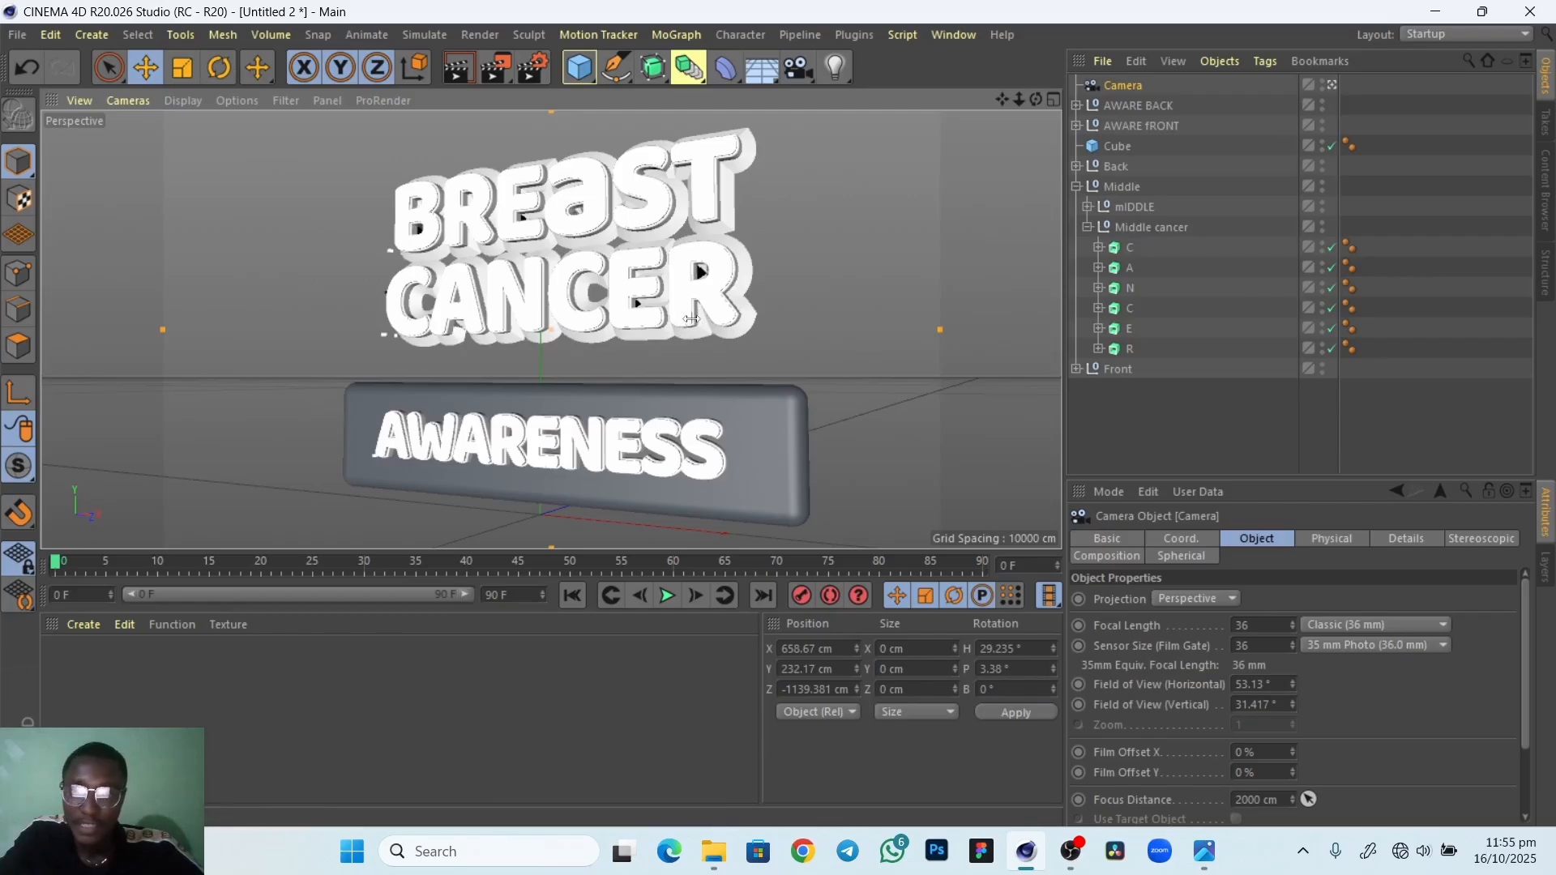
pyautogui.click(1334, 86)
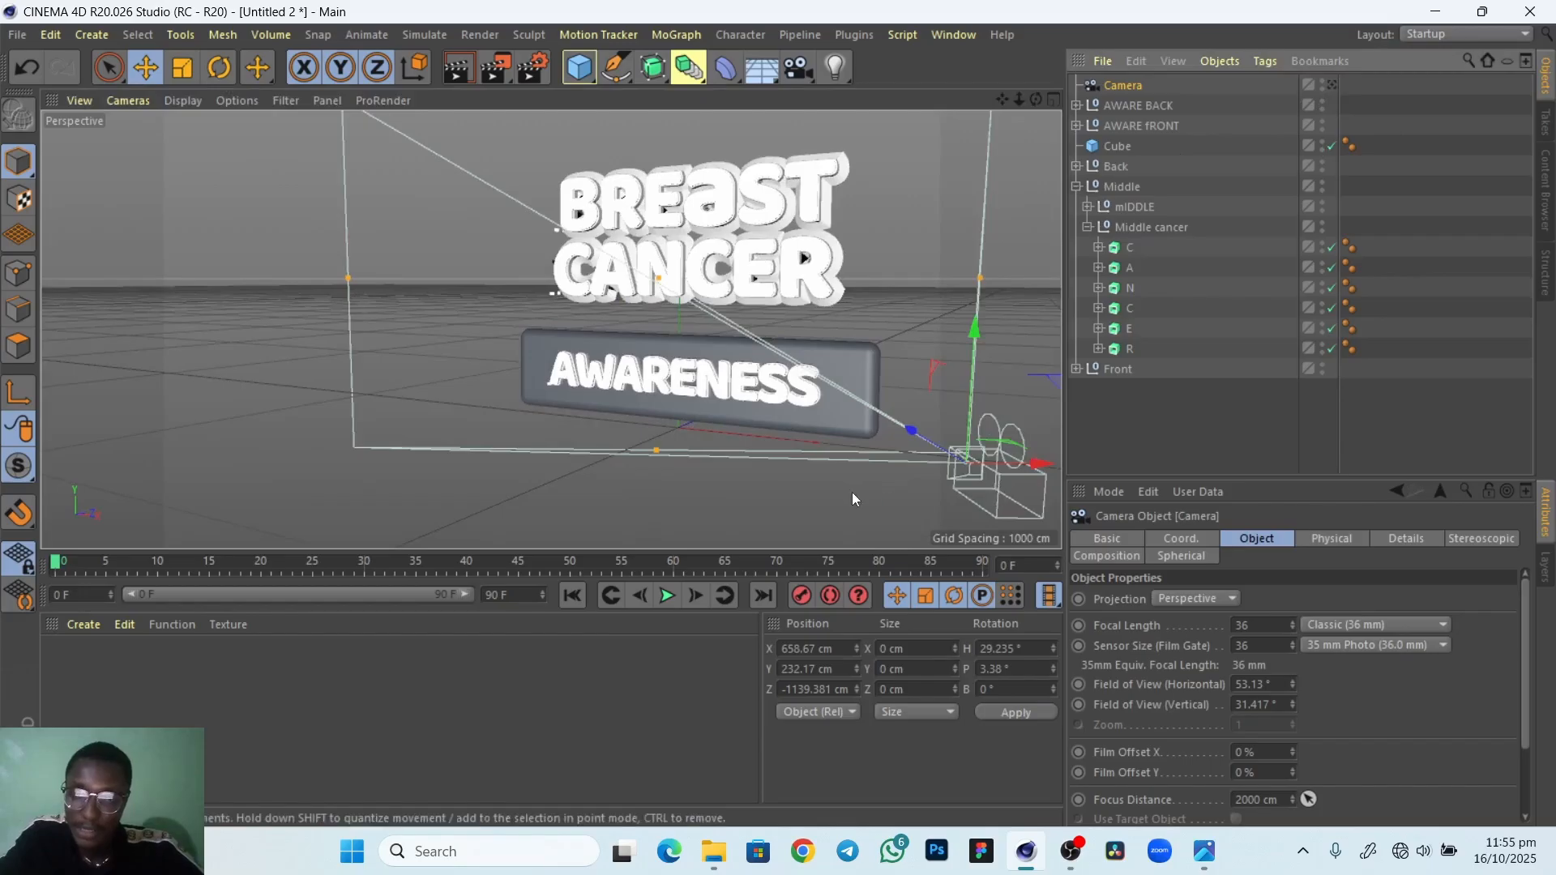
# Group the AWARE BACK and AWARE fRONT nulls under a single new null
pyautogui.moveTo(853, 499)
pyautogui.keyDown('alt'); pyautogui.mouseDown()
pyautogui.moveTo(780, 493)
pyautogui.moveTo(877, 485)
pyautogui.moveTo(790, 499)
pyautogui.moveTo(828, 497)
pyautogui.mouseUp(); pyautogui.keyUp('alt')
pyautogui.keyDown('alt'); pyautogui.moveTo(681, 313); pyautogui.dragTo(758, 326, button='right'); pyautogui.keyUp('alt')
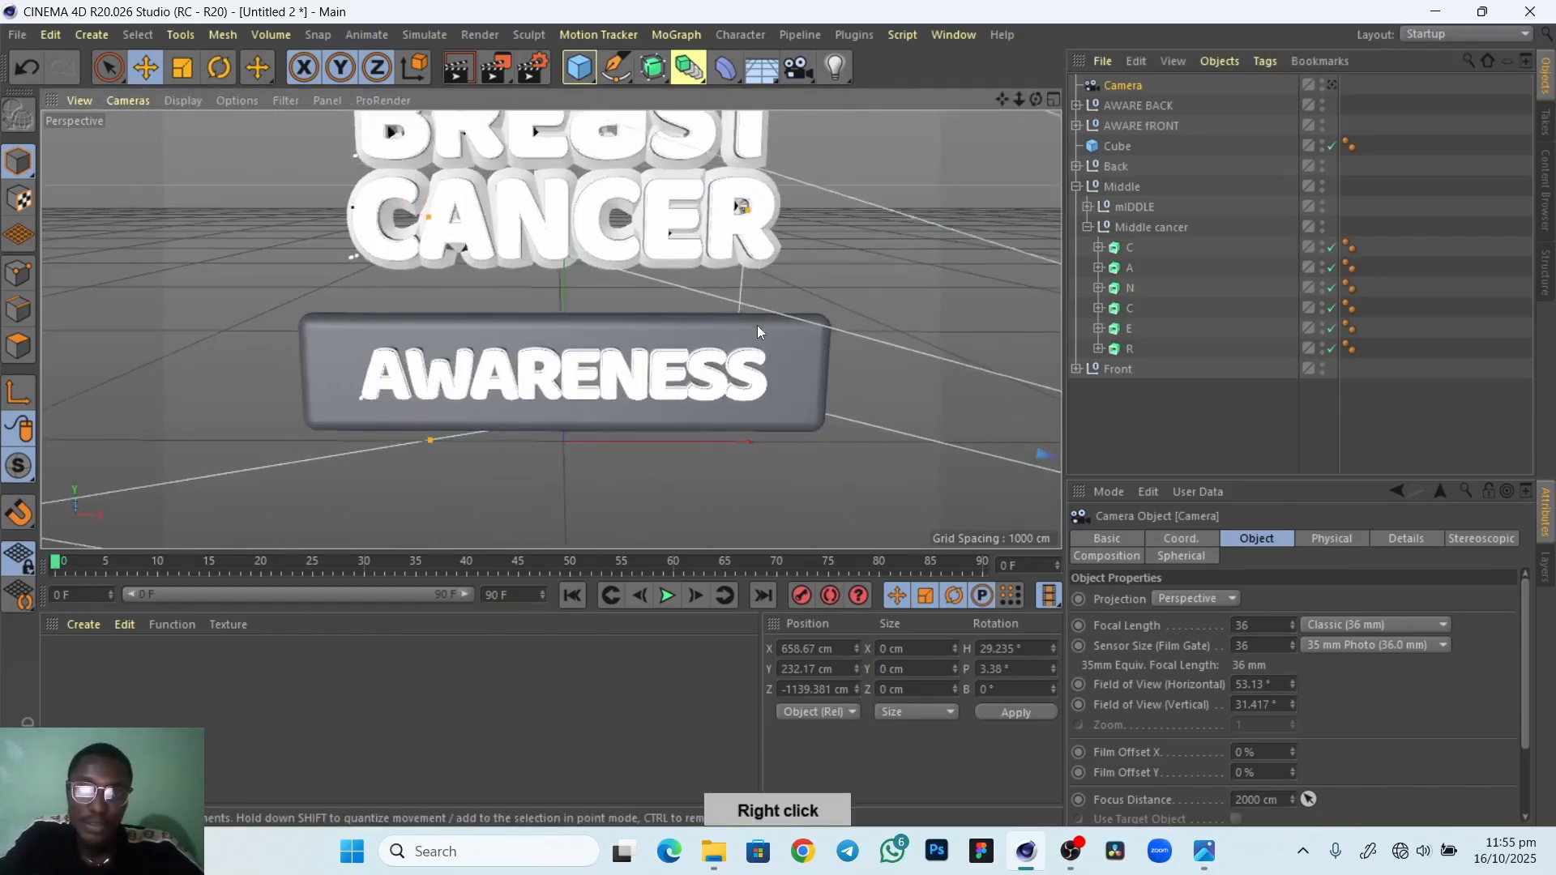
pyautogui.keyDown('alt'); pyautogui.moveTo(743, 395); pyautogui.dragTo(740, 438, button='middle'); pyautogui.keyUp('alt')
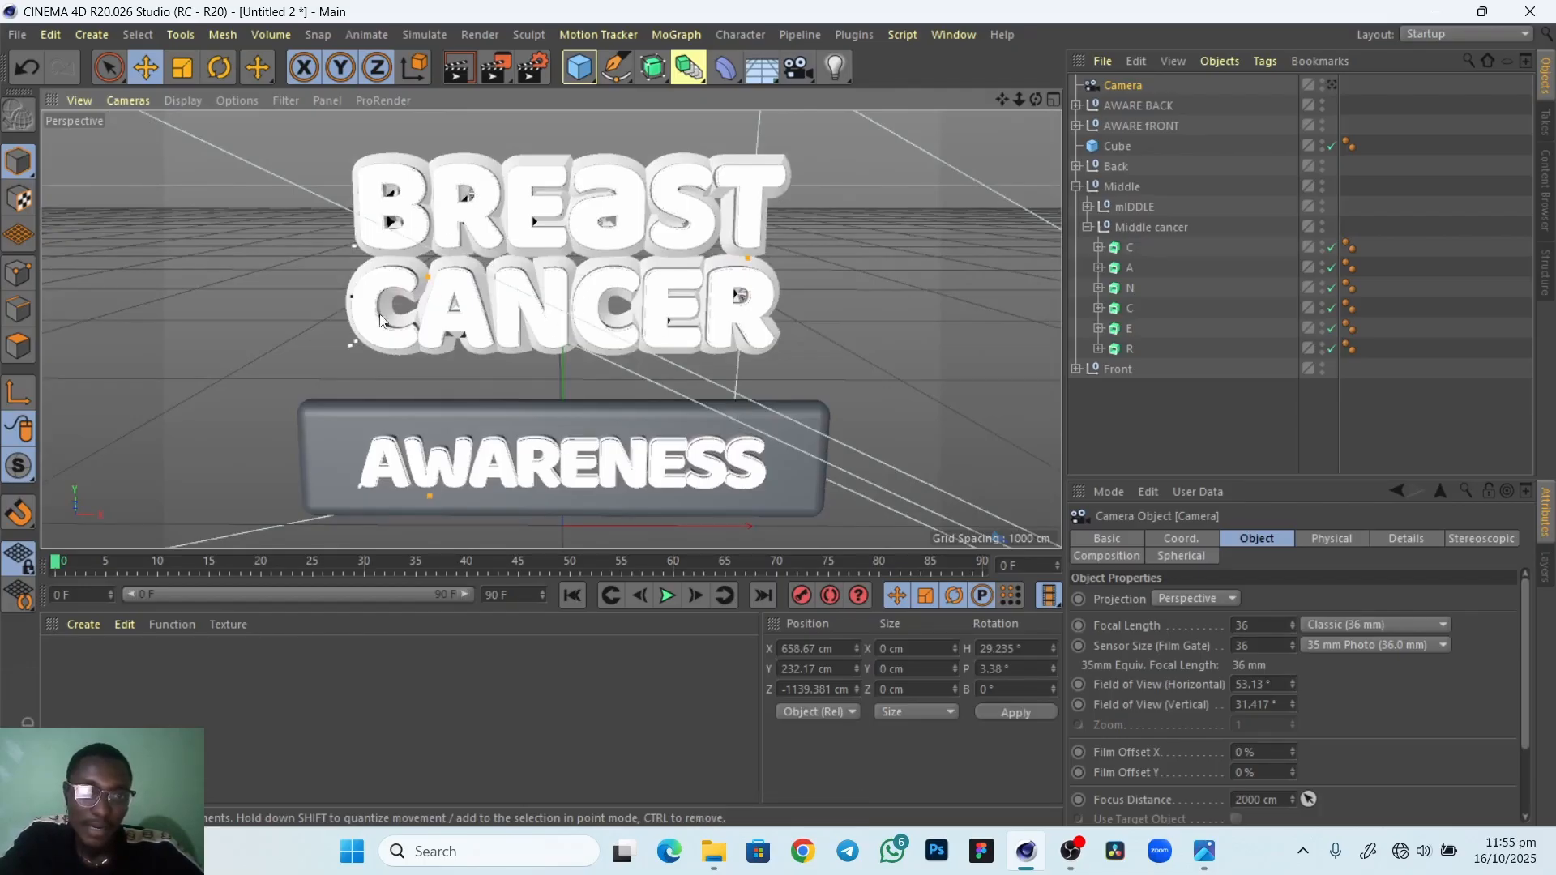
pyautogui.click(1076, 187)
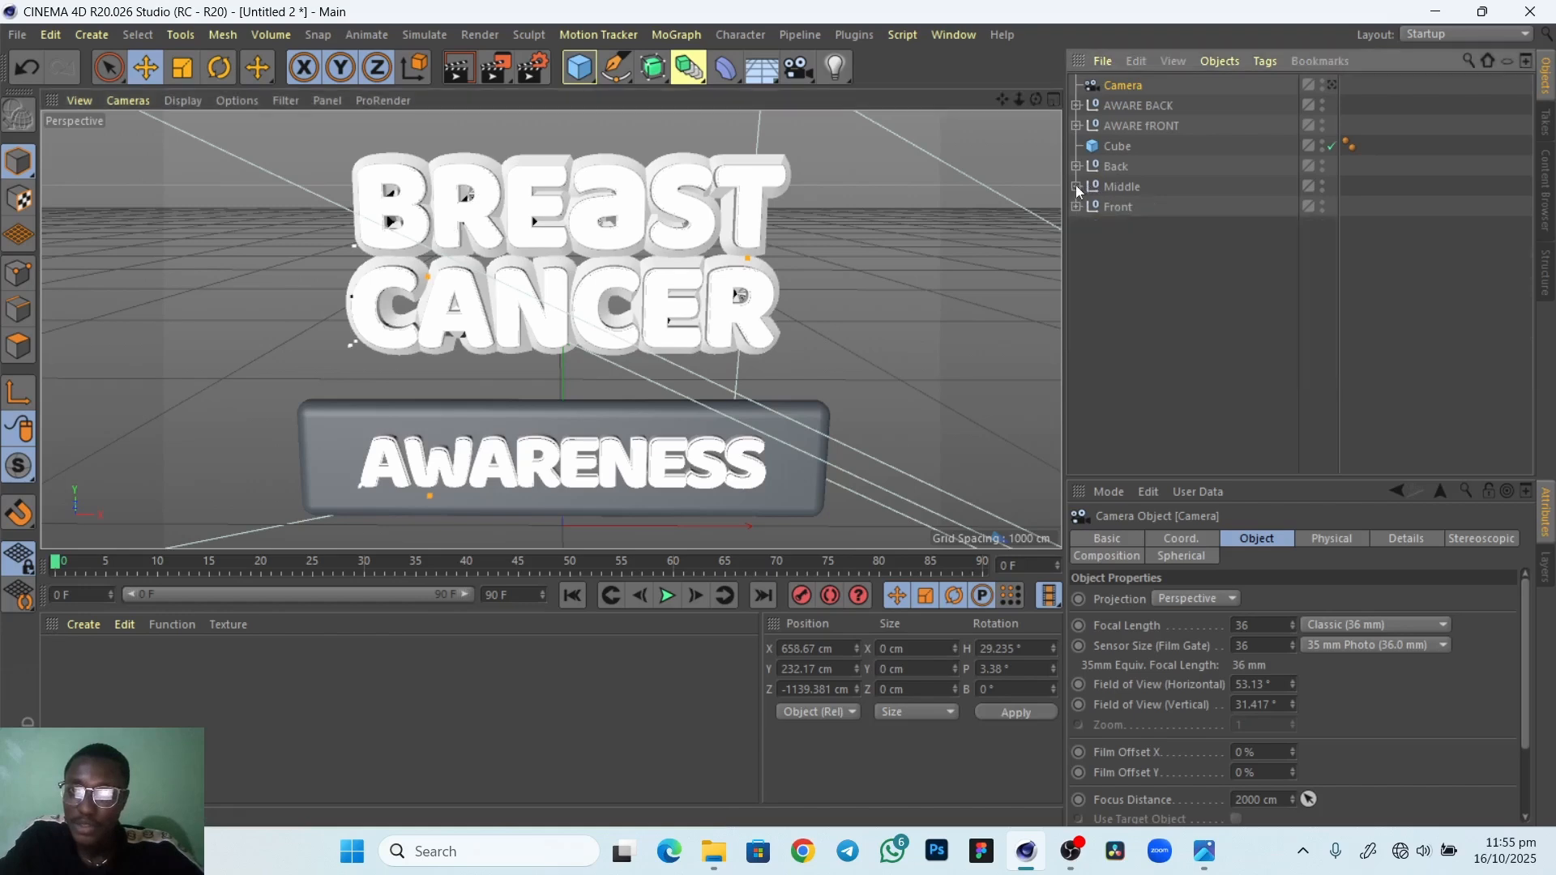
pyautogui.click(1076, 166)
pyautogui.click(1076, 125)
pyautogui.click(1076, 106)
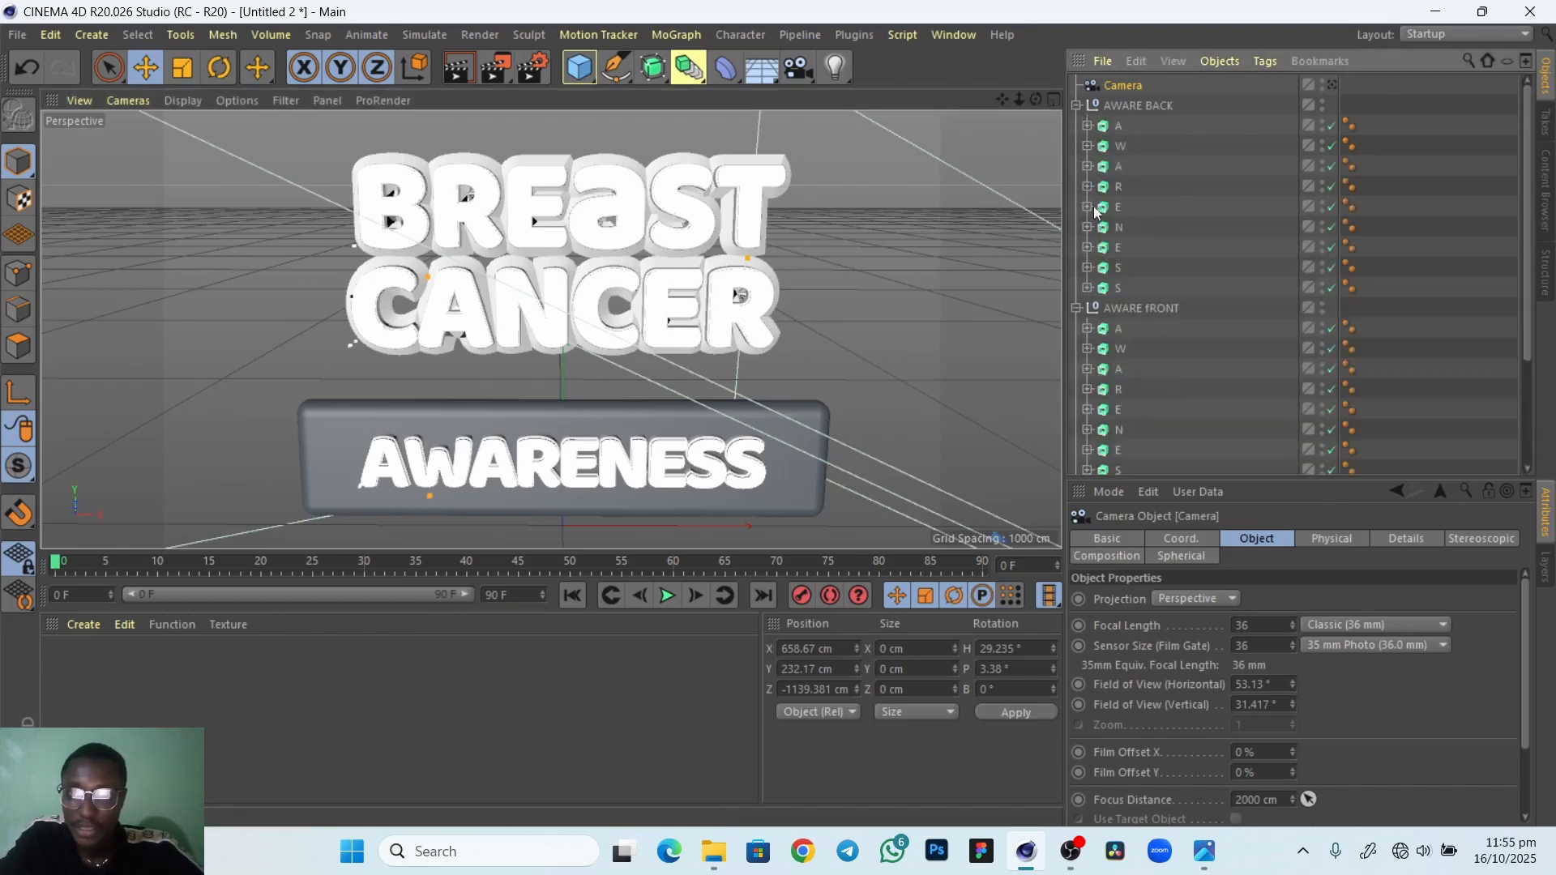
pyautogui.moveTo(1528, 280); pyautogui.dragTo(1522, 350)
pyautogui.click(1077, 213)
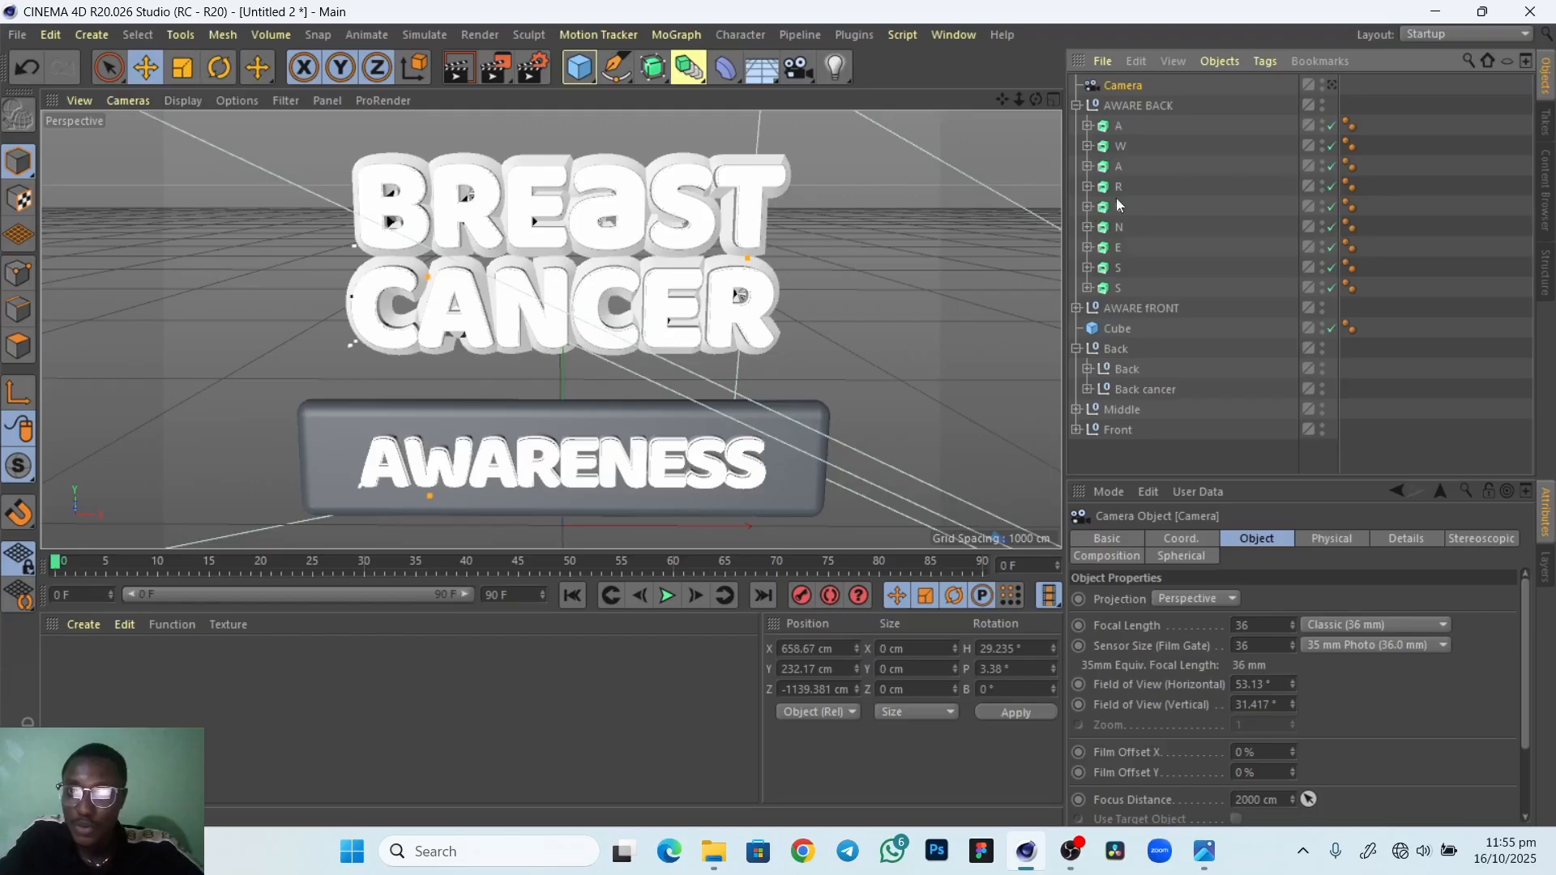
pyautogui.click(1076, 105)
pyautogui.keyDown('ctrl'); pyautogui.click(1147, 125); pyautogui.keyUp('ctrl')
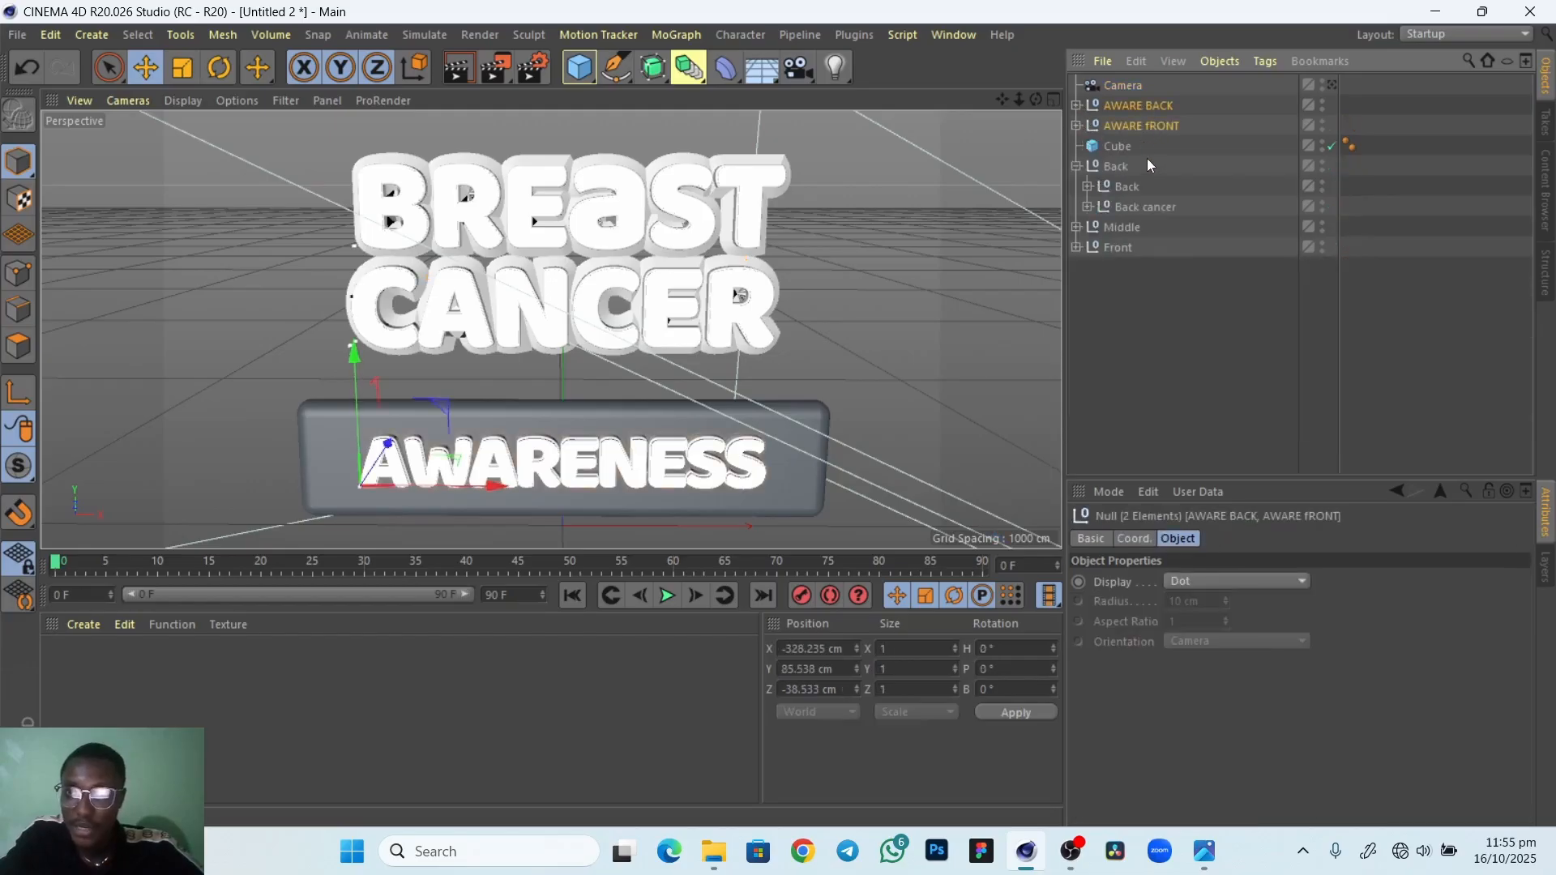
pyautogui.hotkey('alt', 'g')
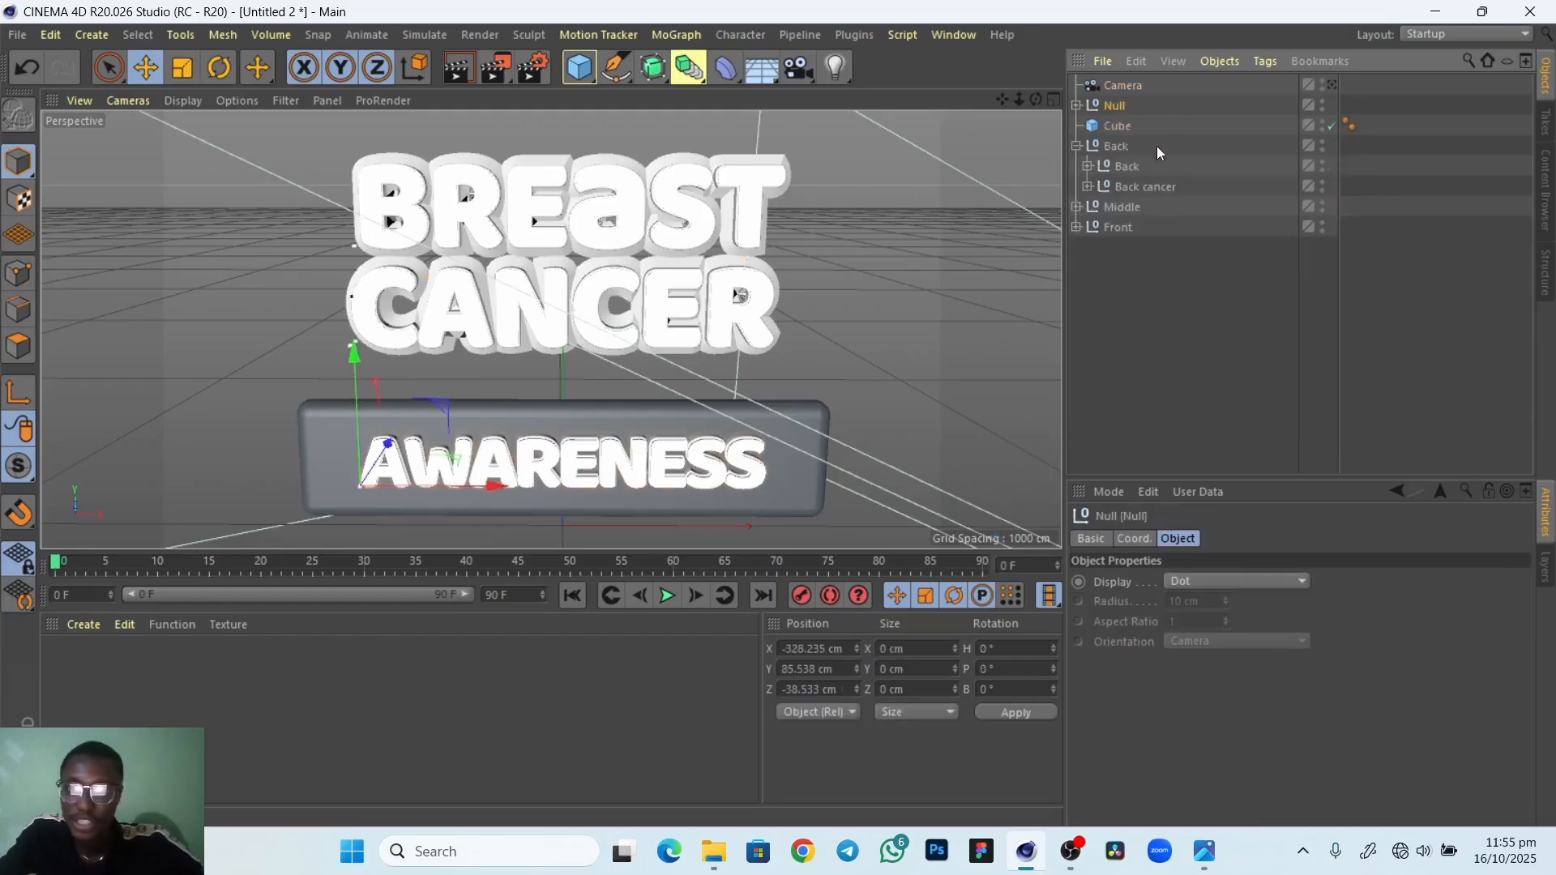
# Rename the null holding the AWARE BACK and AWARE fRONT lettering as AWARENESS
pyautogui.doubleClick(1119, 106)
pyautogui.write('A')
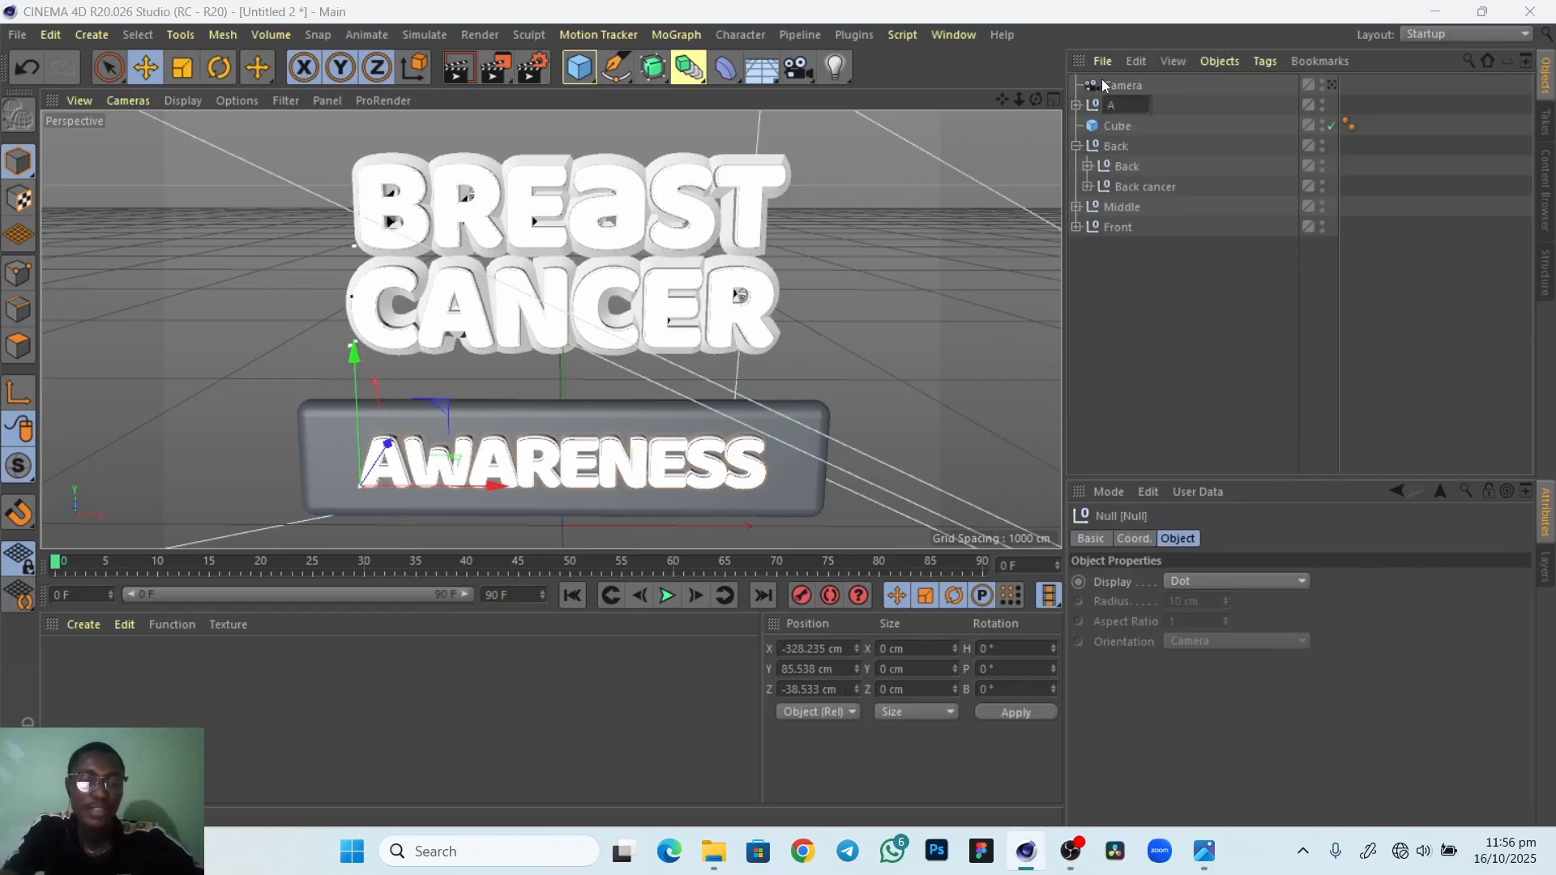
pyautogui.write('WARENESS')
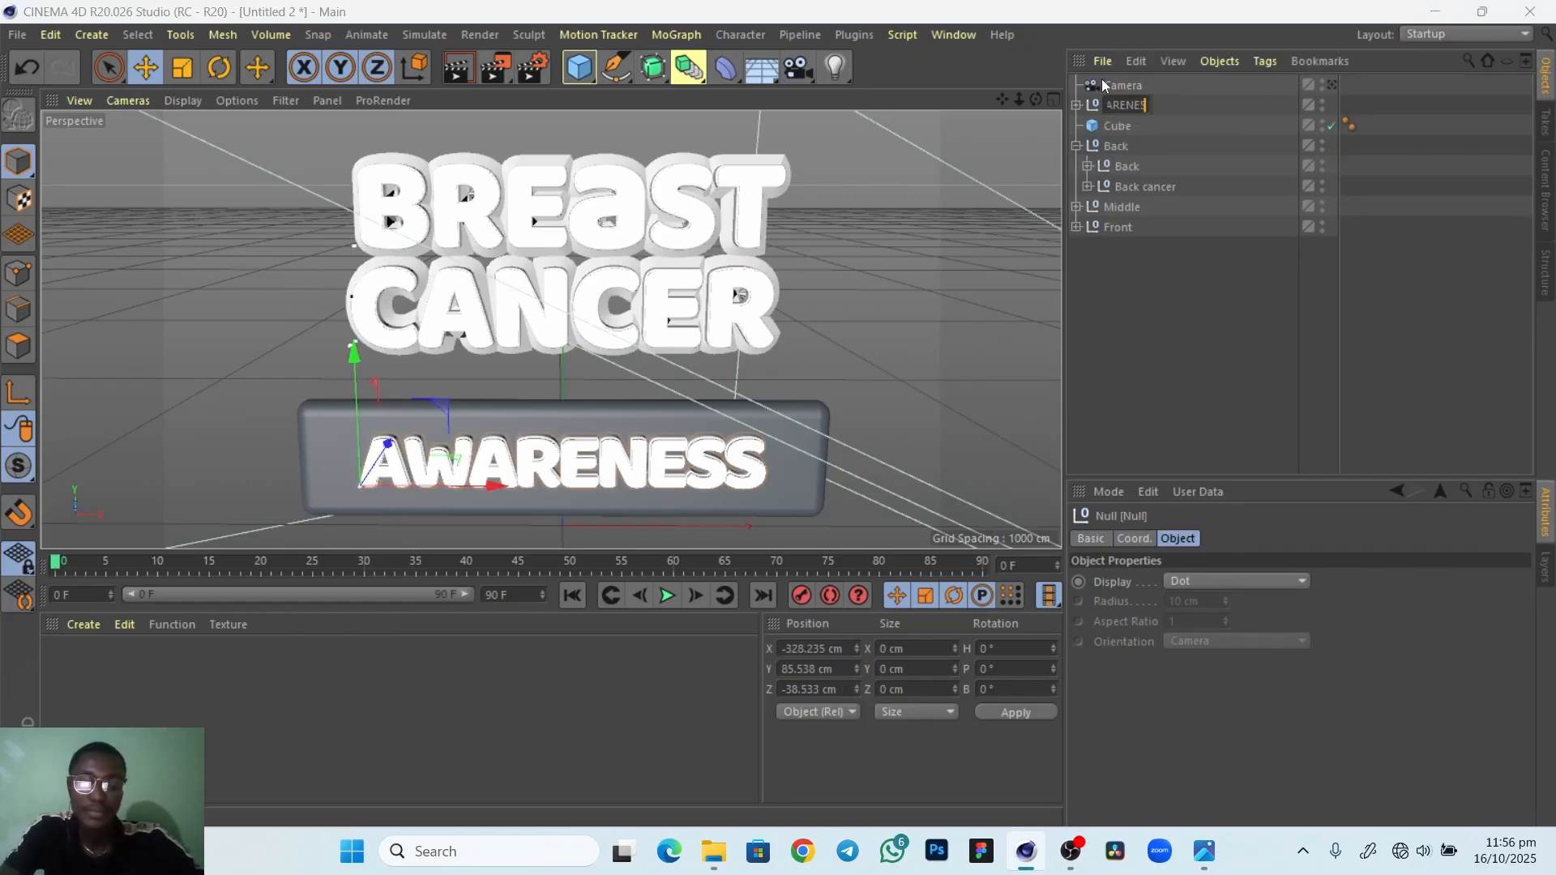
pyautogui.press('Return')
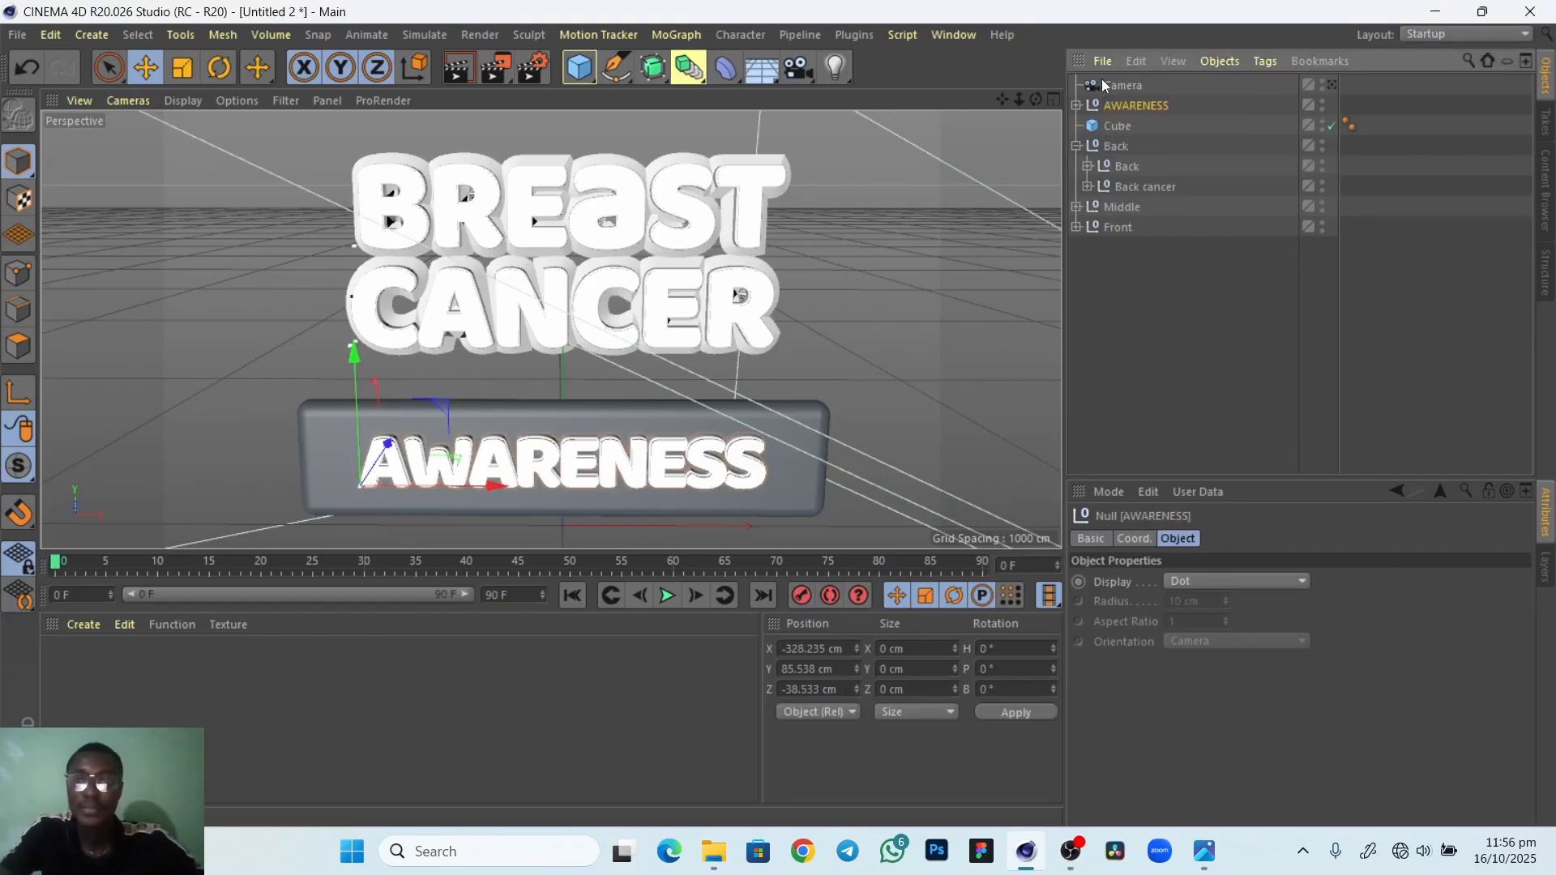
# Expand the Back, Middle and Front nulls, including the inner Back group, down to their lettering
pyautogui.click(1112, 149)
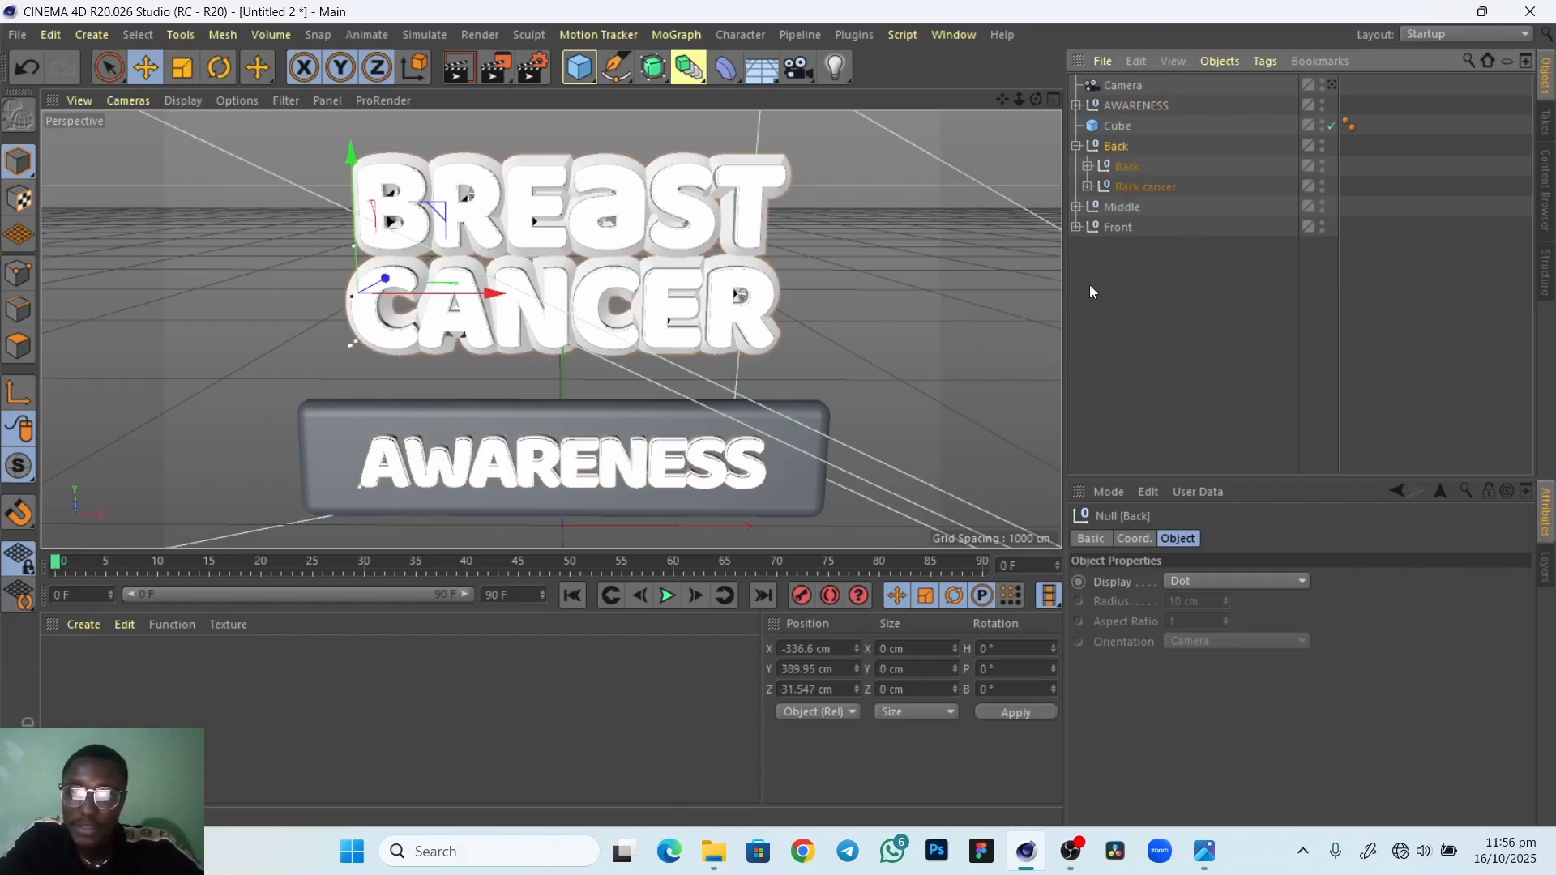
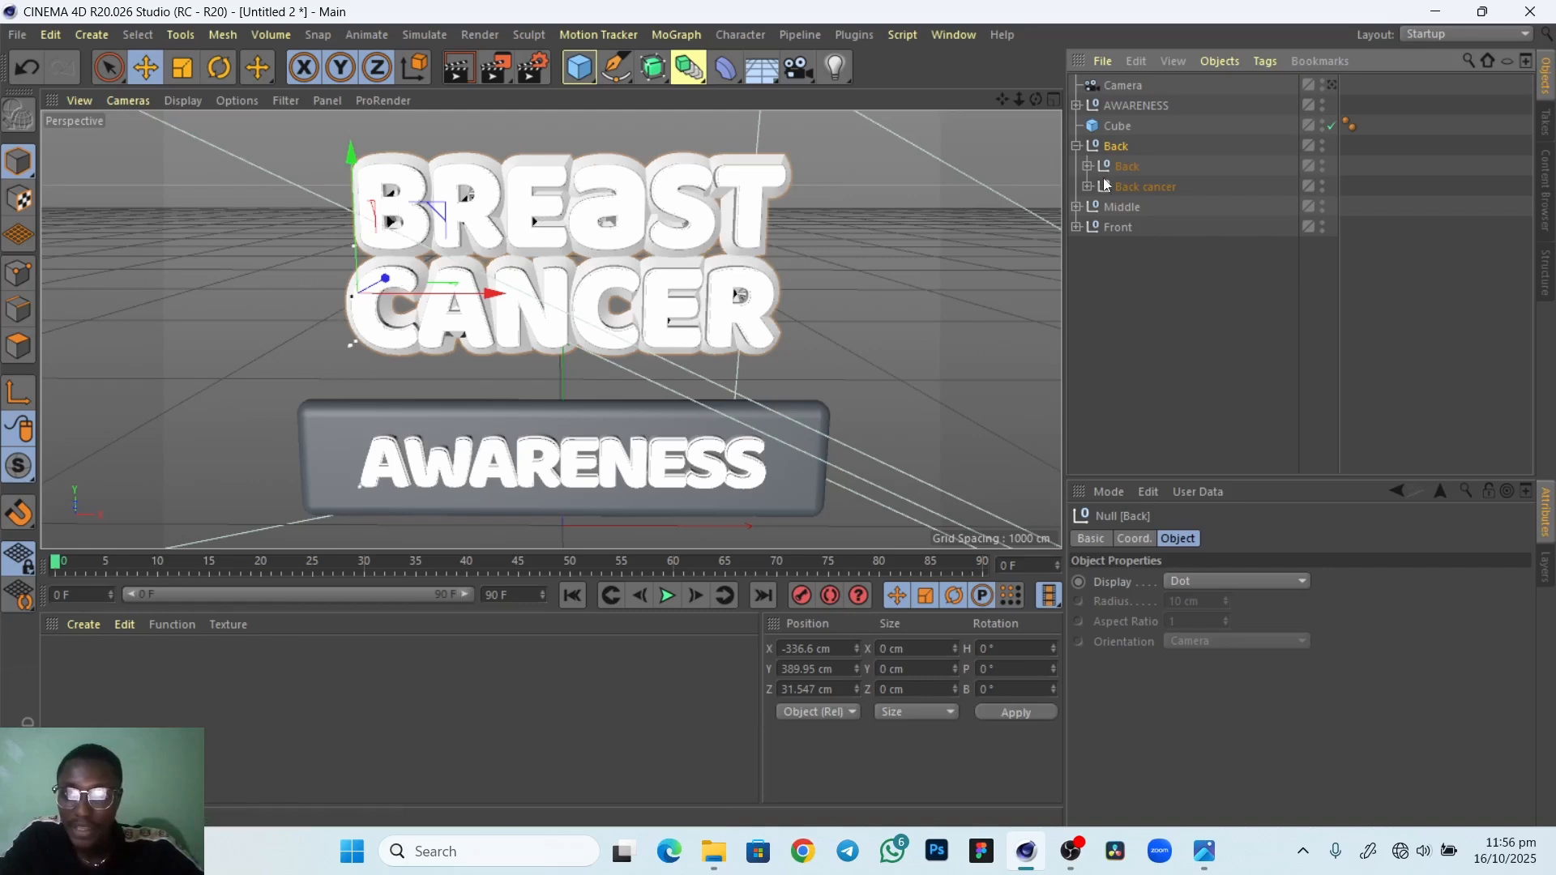
pyautogui.click(1077, 147)
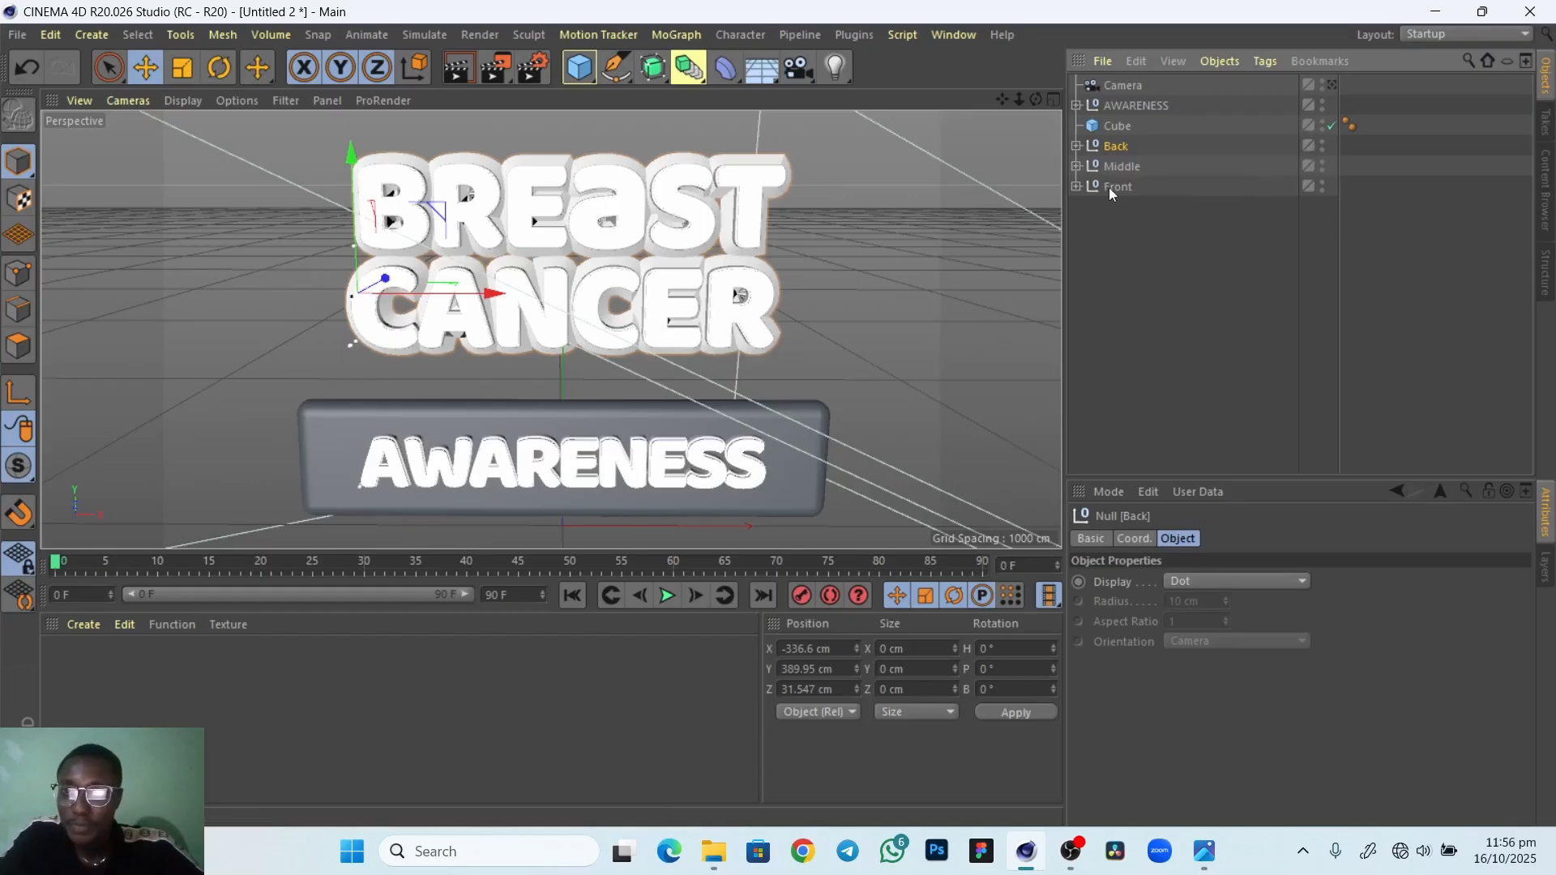
pyautogui.click(1076, 147)
pyautogui.click(1077, 207)
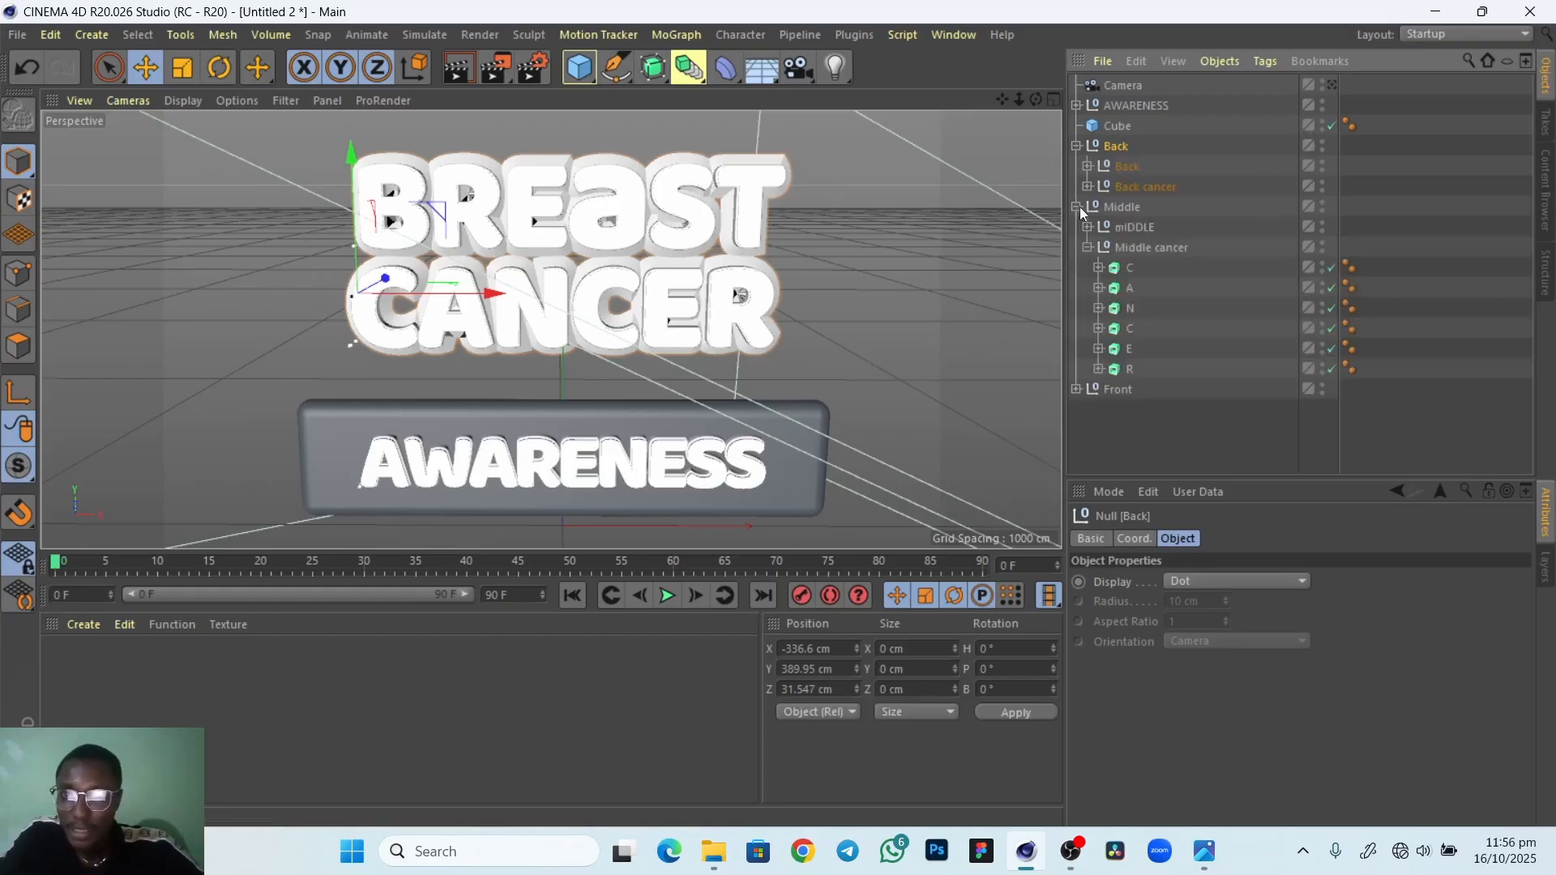
pyautogui.click(1077, 390)
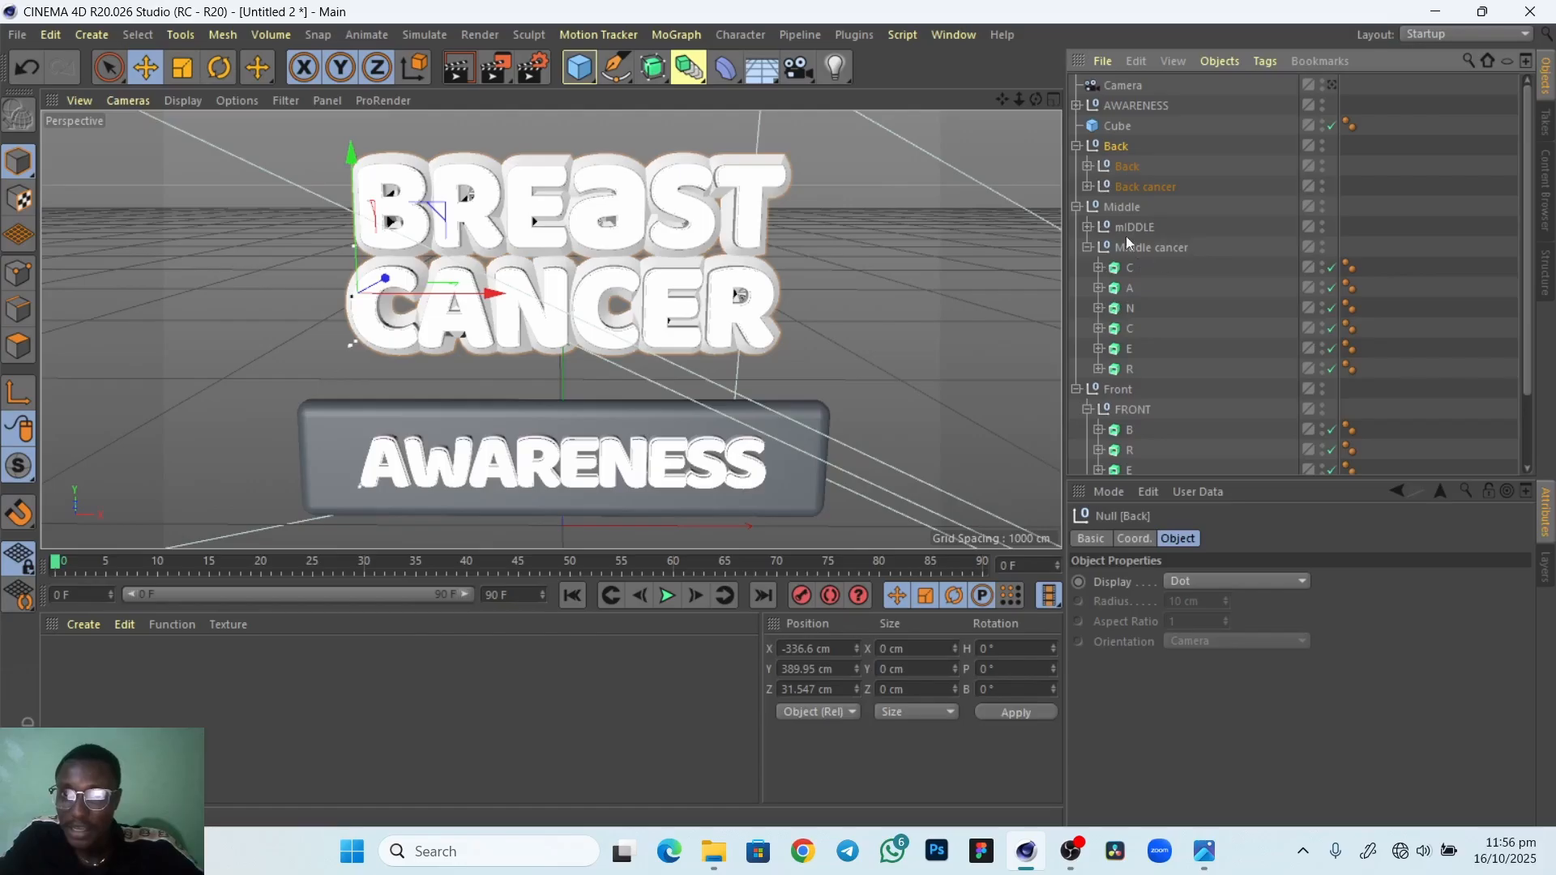
pyautogui.click(1087, 167)
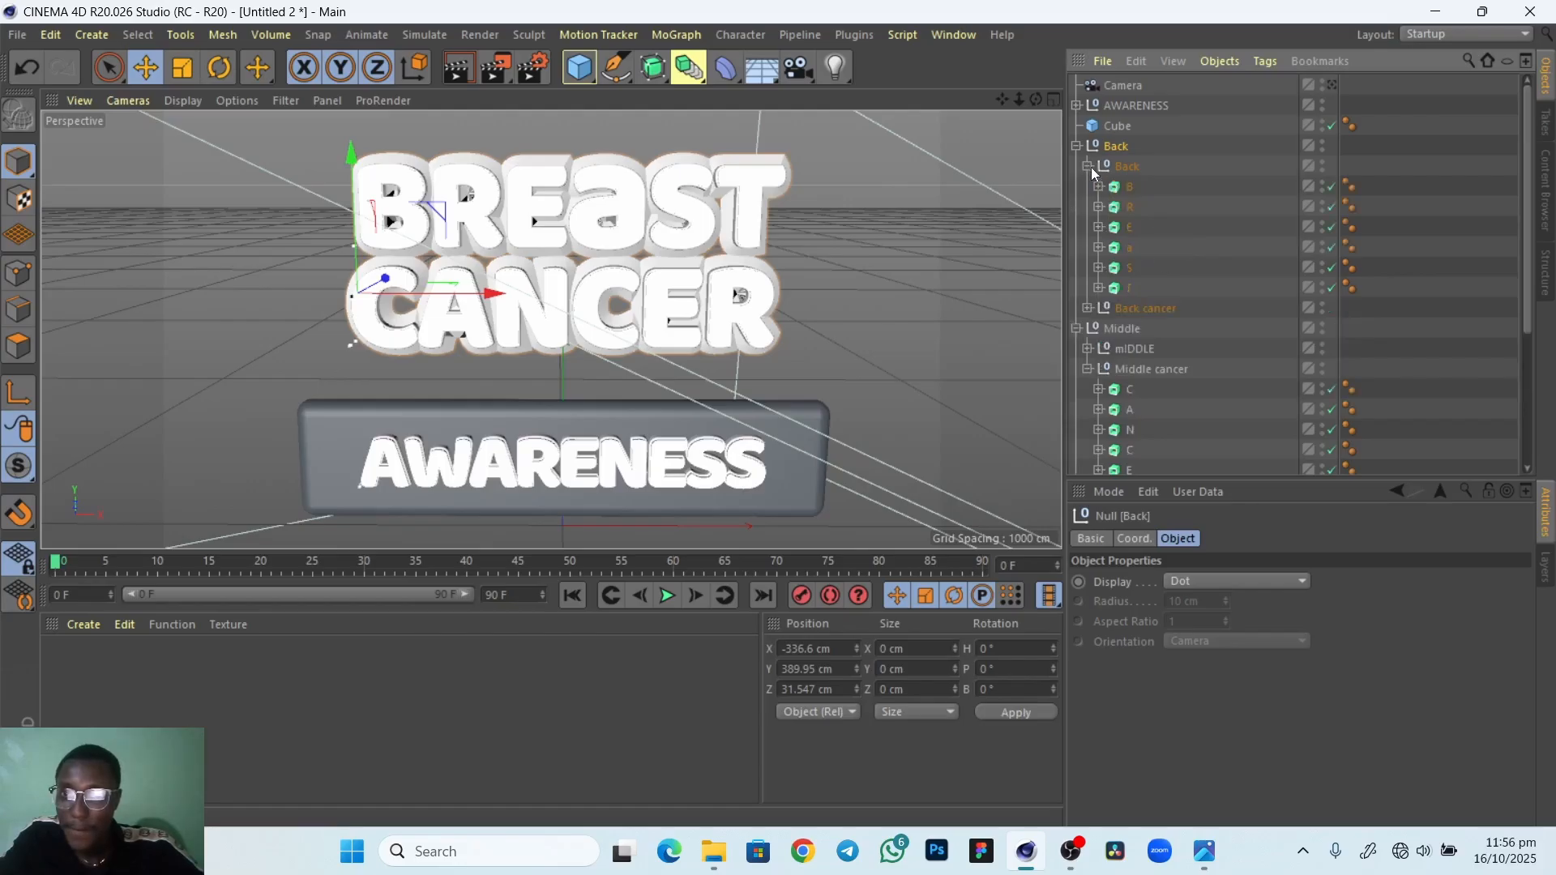
# Group the B extrudes of BREAST from the Back, mIDDLE and FRONT layers under one null
pyautogui.click(1129, 187)
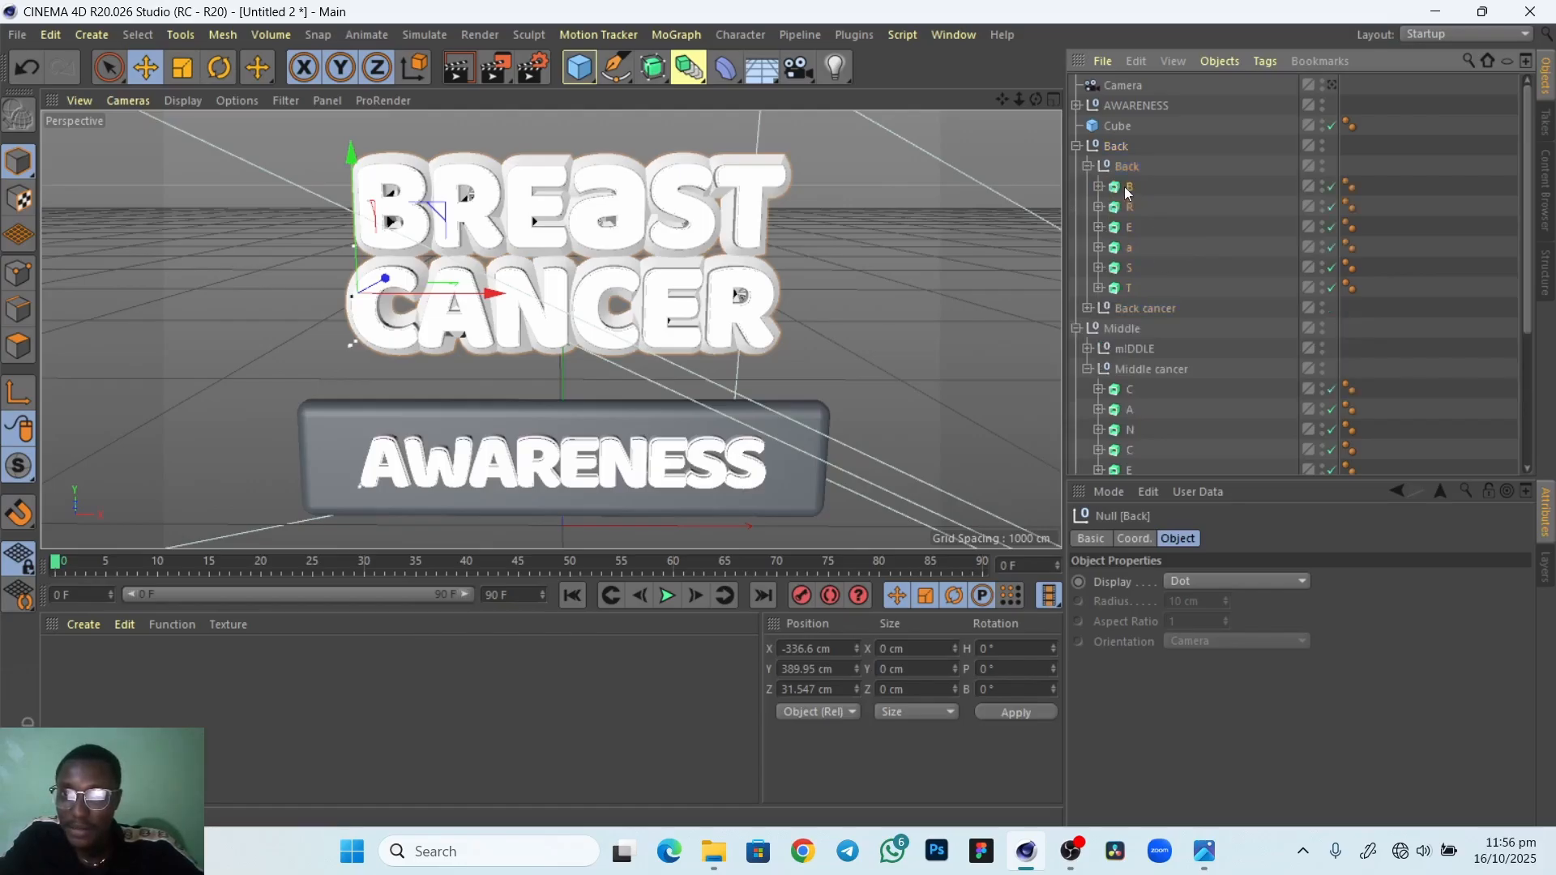
pyautogui.click(1088, 308)
pyautogui.click(1089, 309)
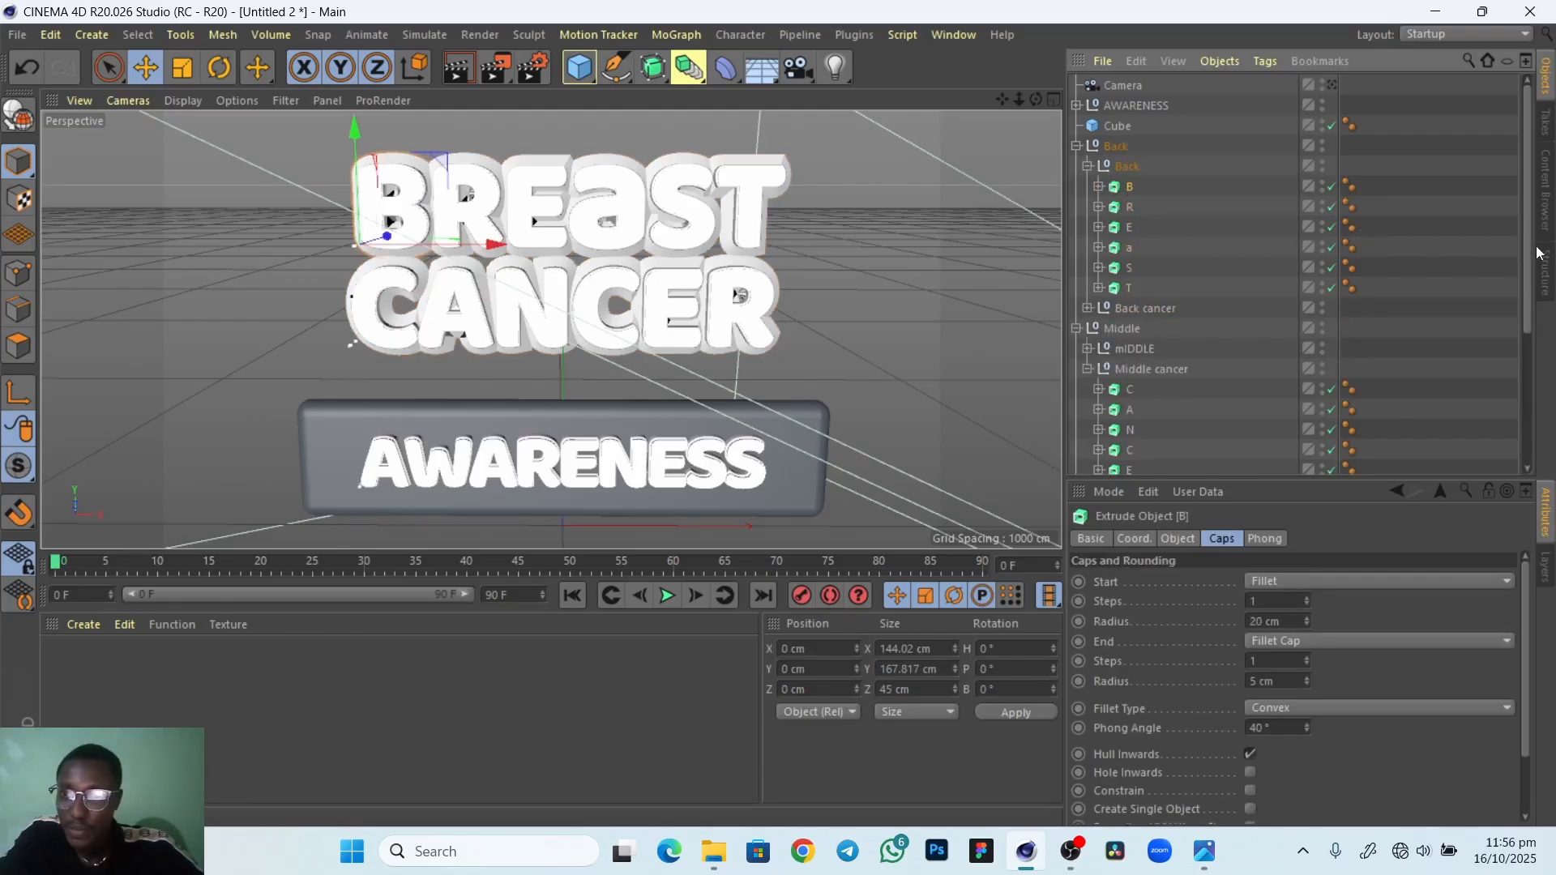
pyautogui.moveTo(1529, 251); pyautogui.dragTo(1530, 326)
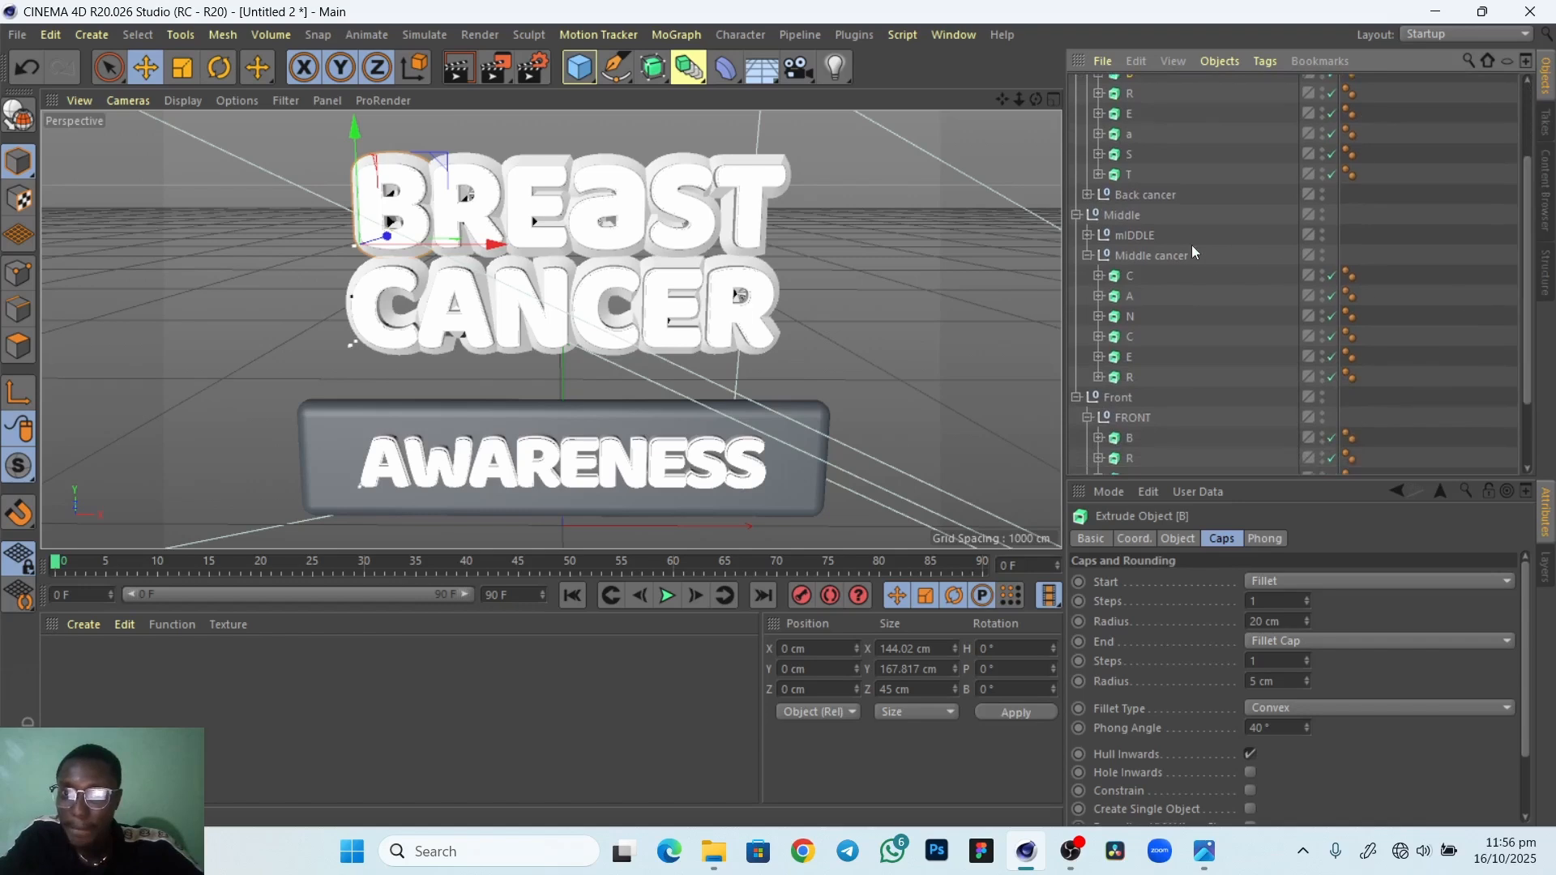
pyautogui.click(1088, 235)
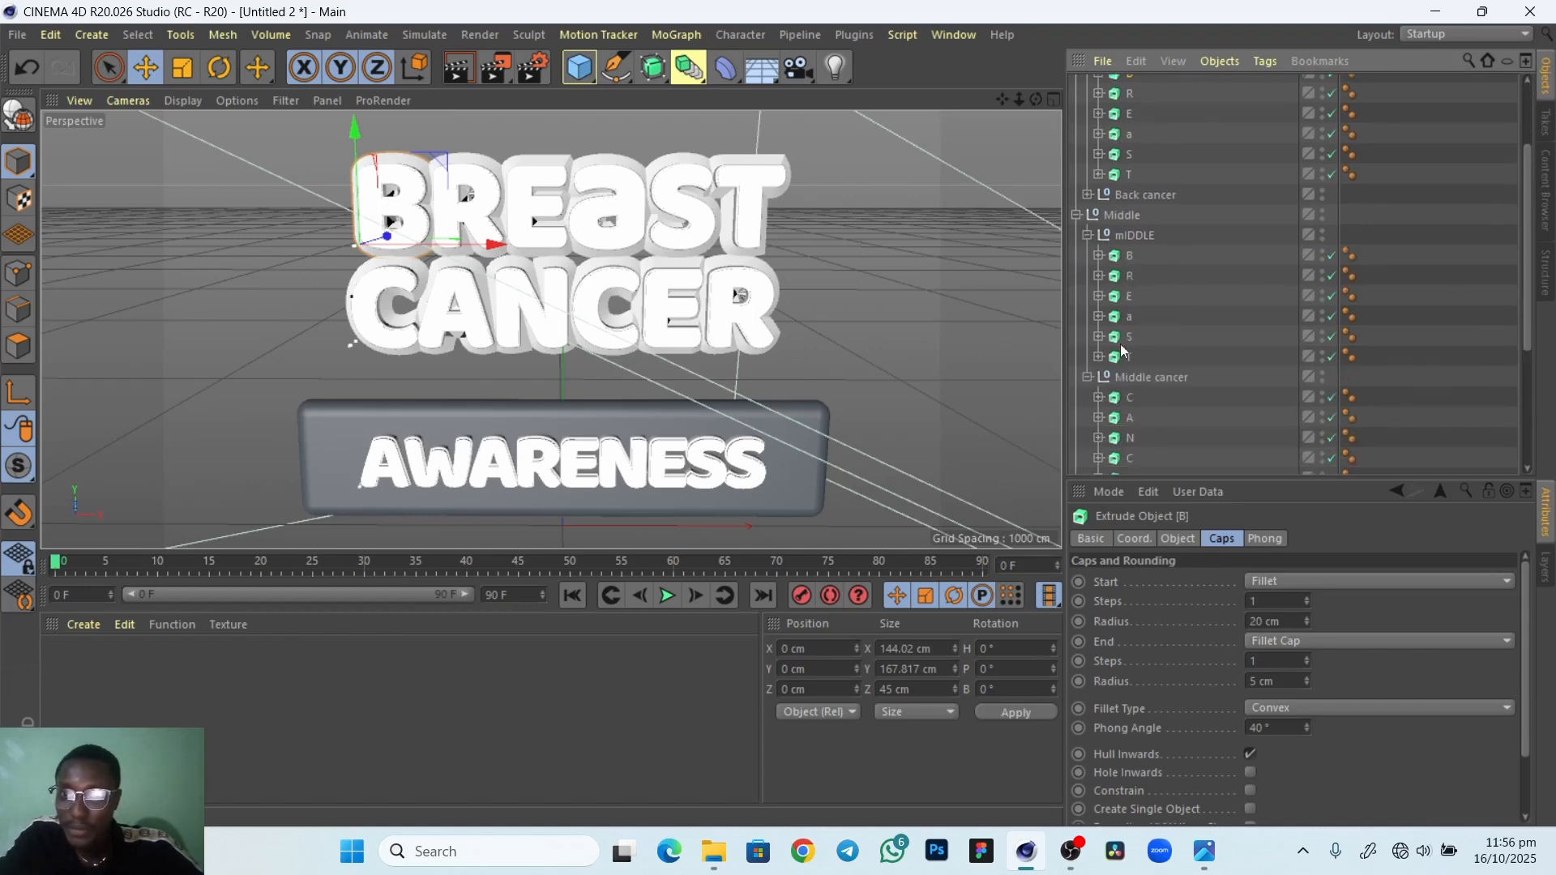
pyautogui.click(1087, 377)
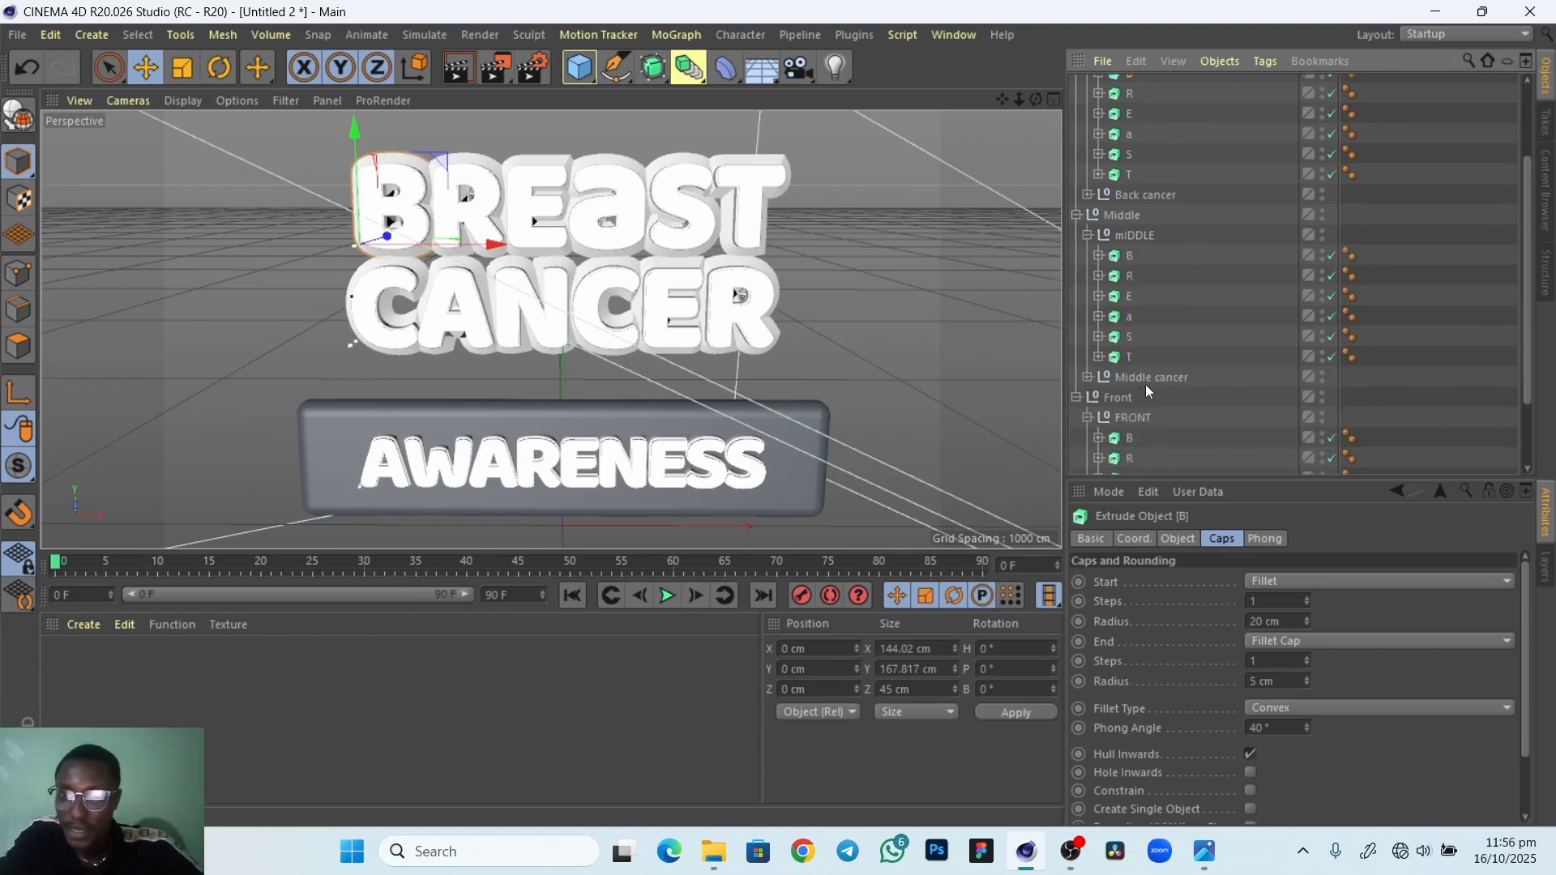
pyautogui.keyDown('ctrl'); pyautogui.click(1125, 256); pyautogui.keyUp('ctrl')
pyautogui.scroll(-4, 1539, 308)
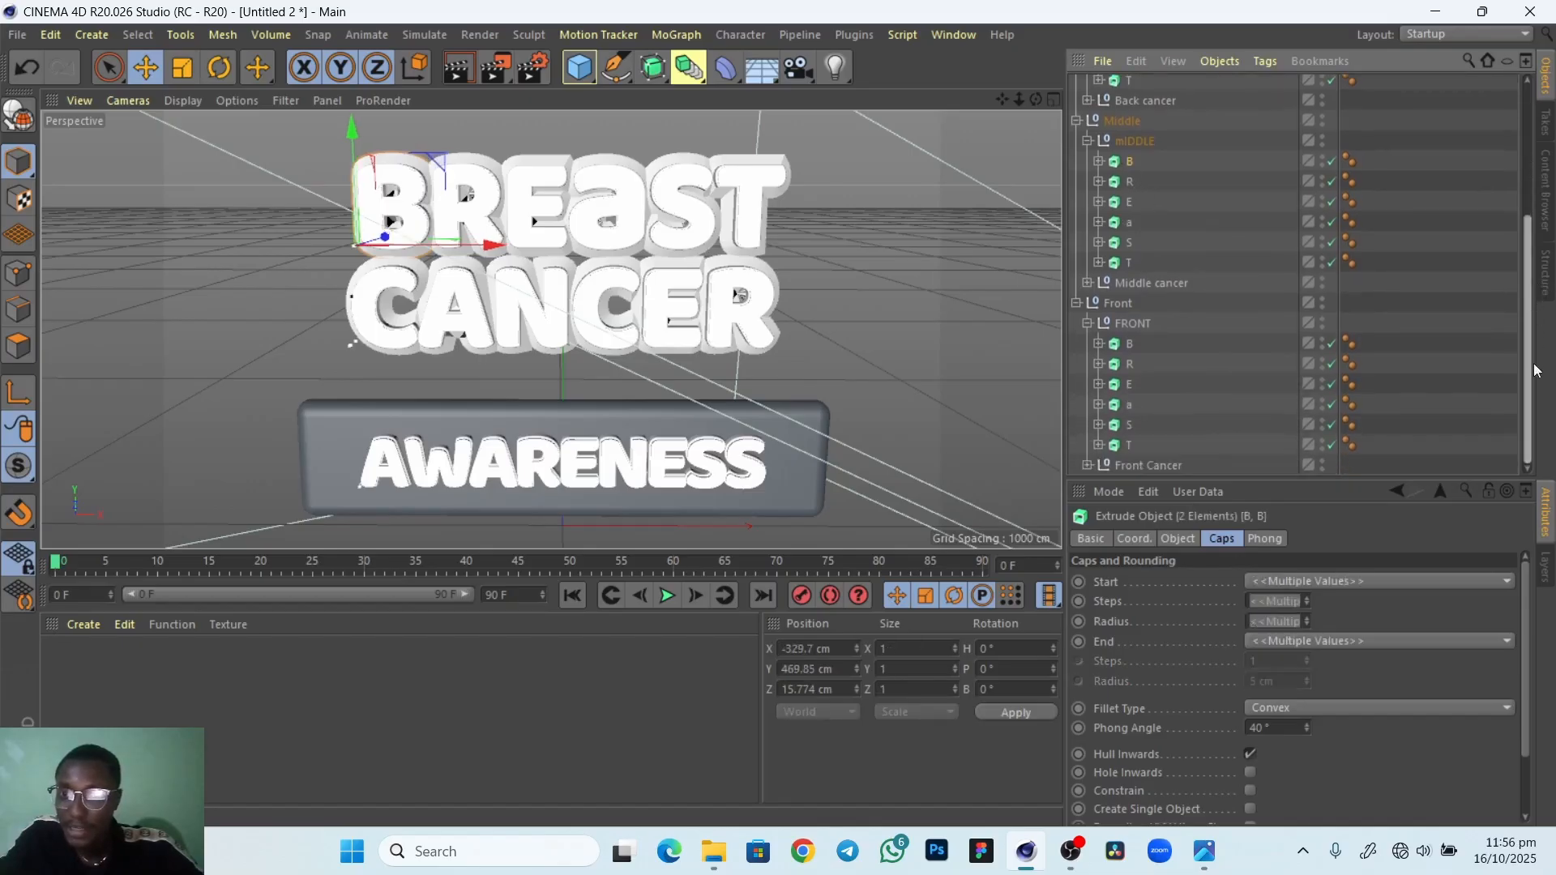
pyautogui.keyDown('ctrl'); pyautogui.click(1128, 344); pyautogui.keyUp('ctrl')
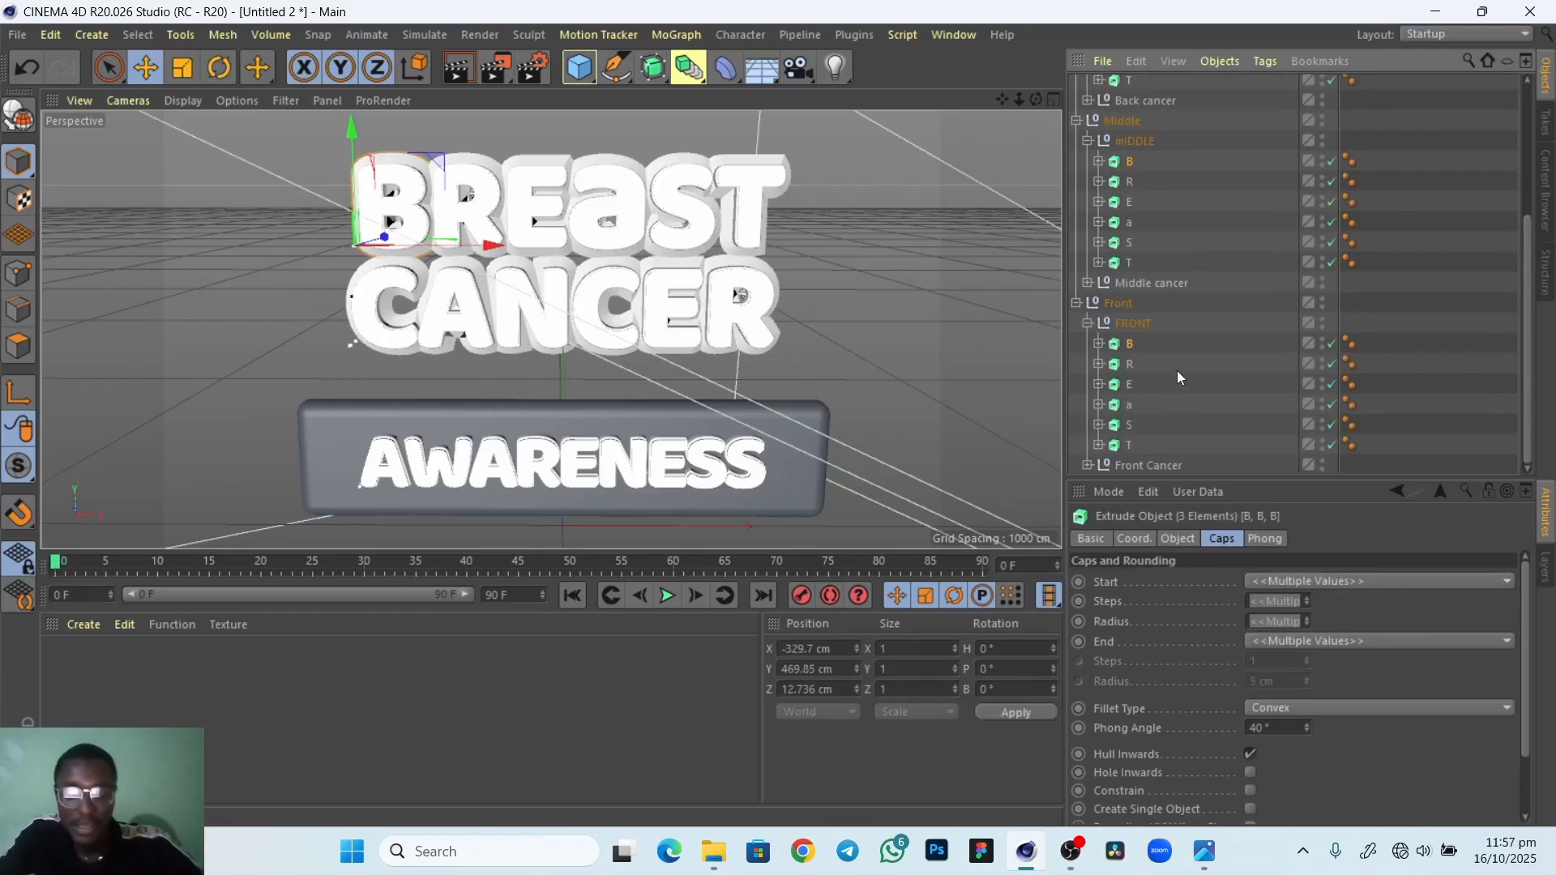
pyautogui.press('Delete')
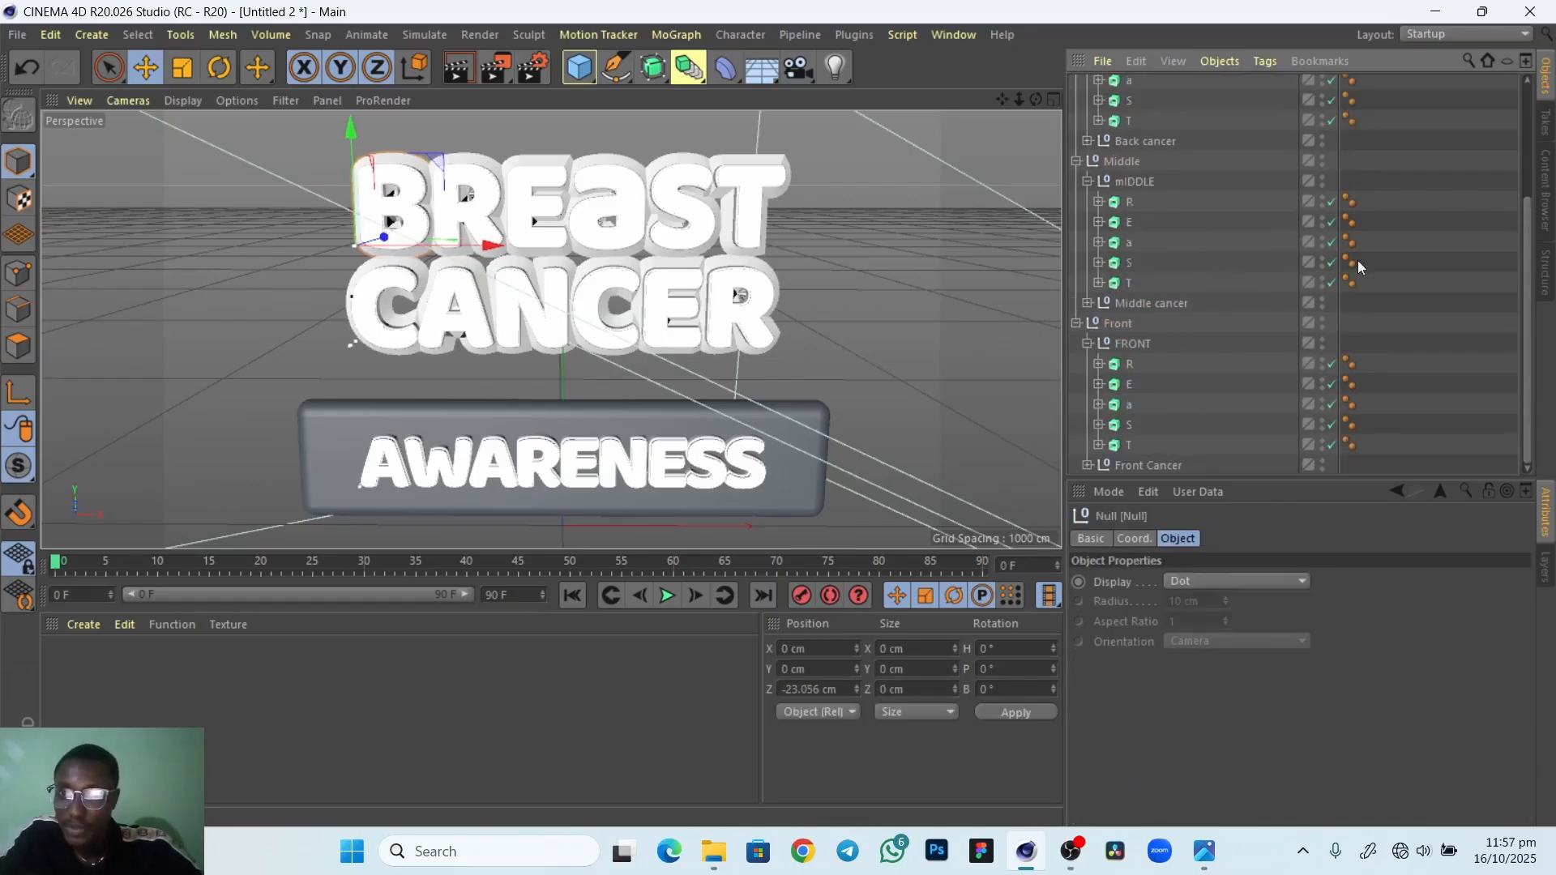
# Rename the null holding the three B extrudes as B
pyautogui.moveTo(1531, 340); pyautogui.dragTo(1534, 217)
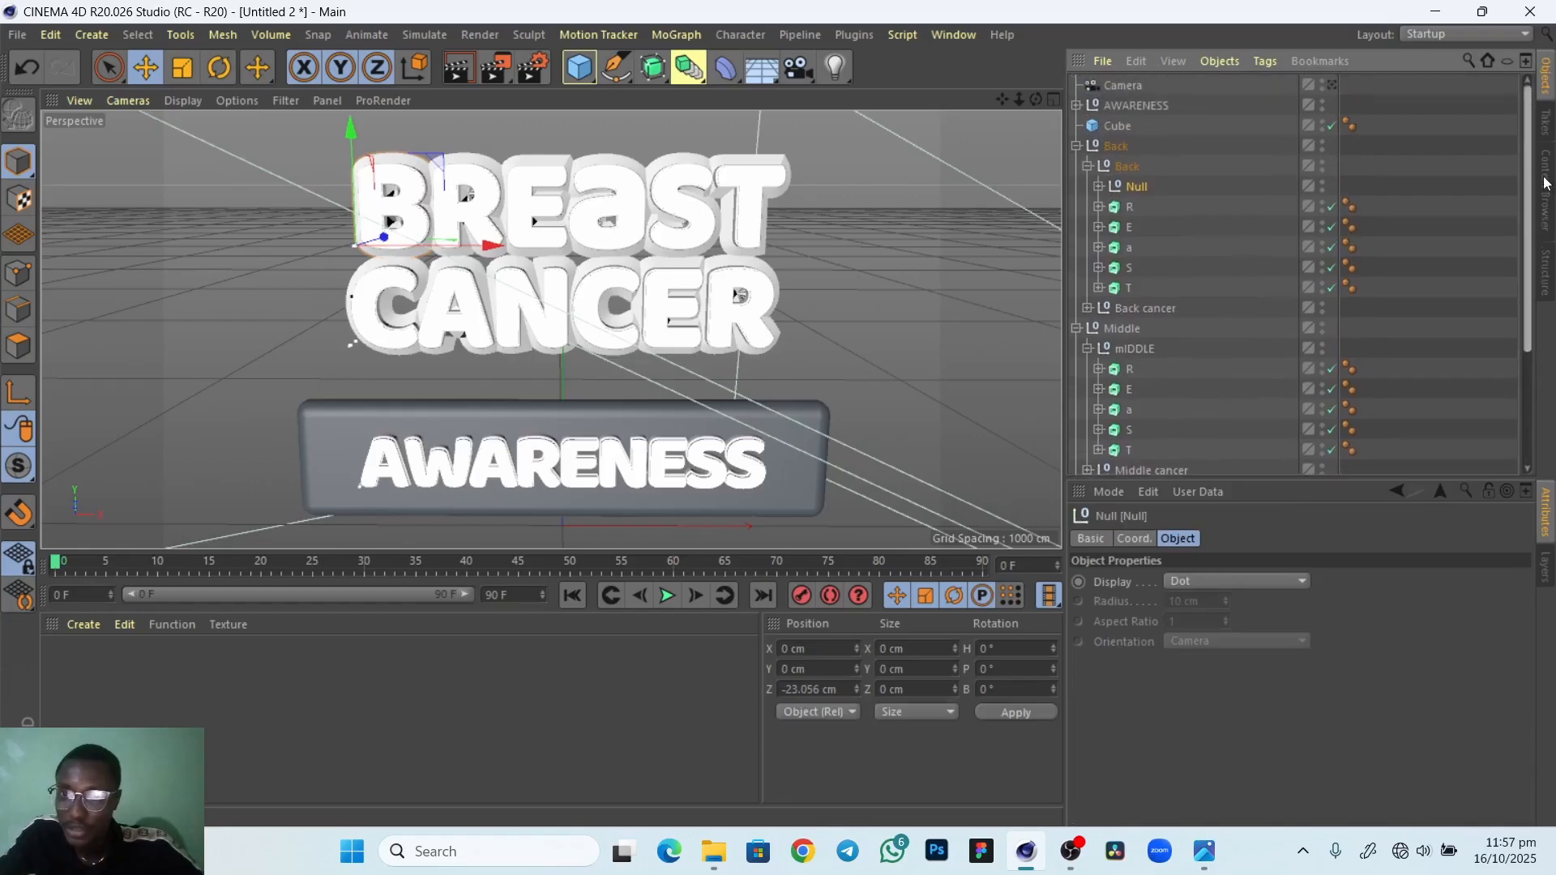
pyautogui.doubleClick(1140, 187)
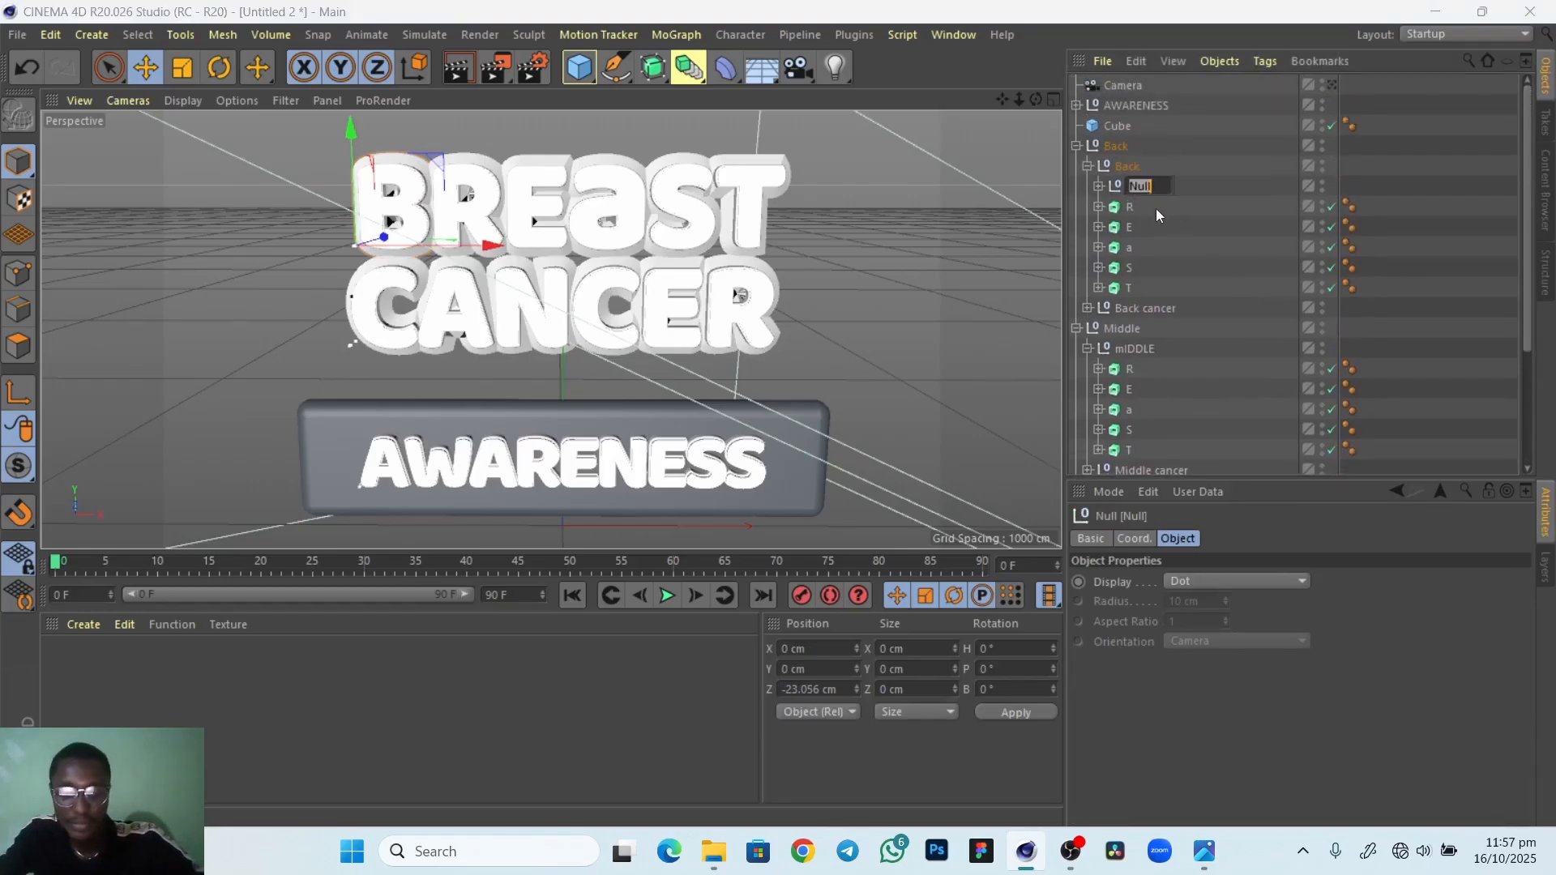
pyautogui.write('B')
pyautogui.press('Return')
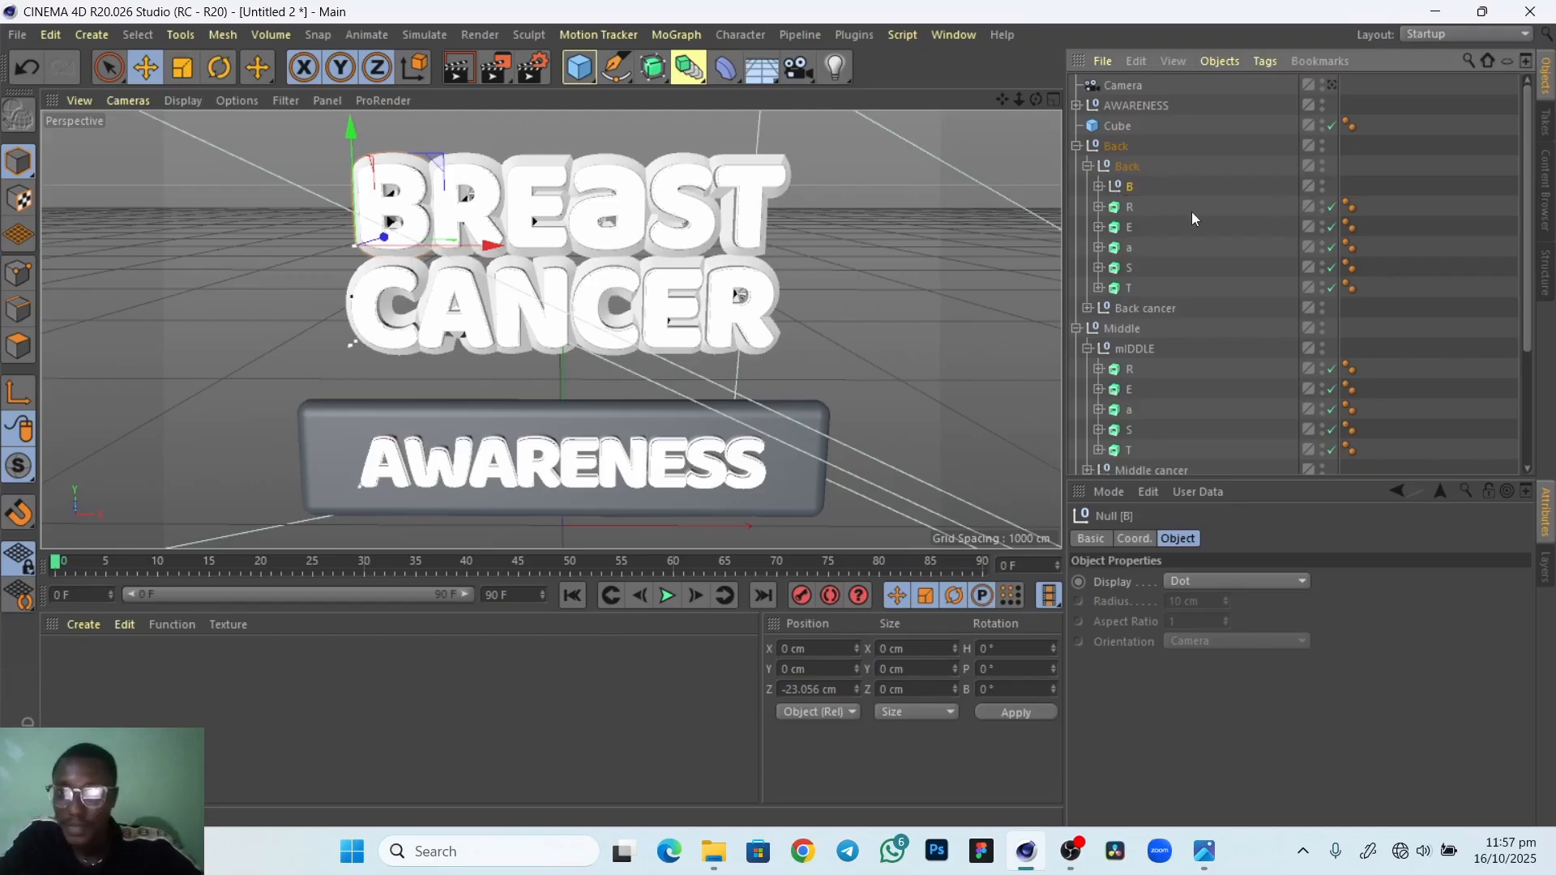
# Group the R extrudes of BREAST from the Back, mIDDLE and FRONT layers under one null named R
pyautogui.click(1128, 208)
pyautogui.scroll(-2, 1531, 306)
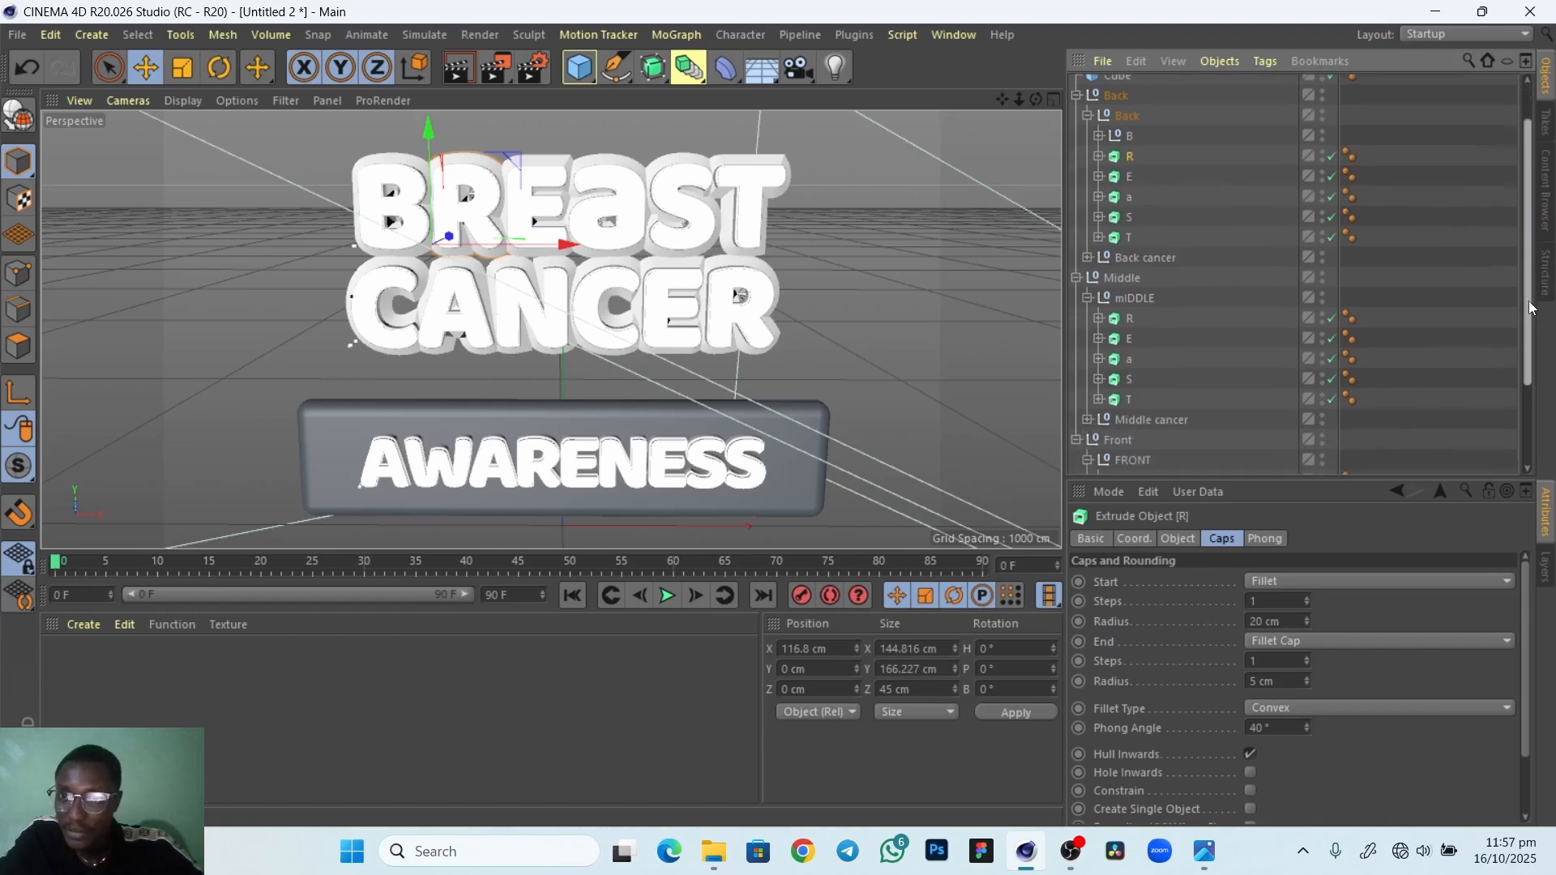
pyautogui.moveTo(1528, 300); pyautogui.dragTo(1498, 395)
pyautogui.keyDown('ctrl'); pyautogui.click(1130, 315); pyautogui.keyUp('ctrl')
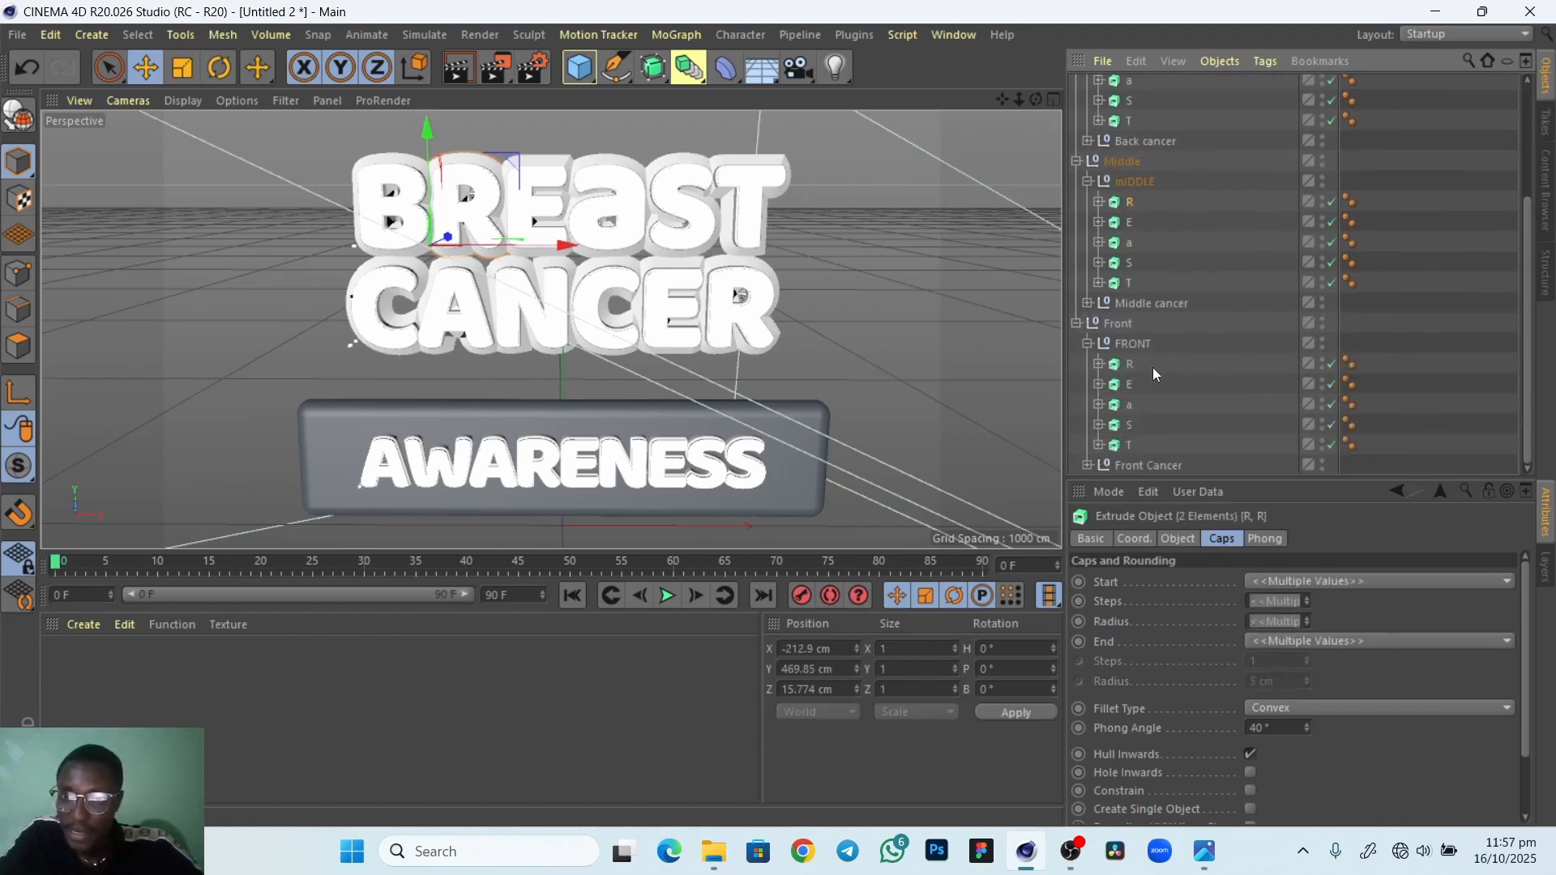
pyautogui.keyDown('ctrl'); pyautogui.click(1130, 364); pyautogui.keyUp('ctrl')
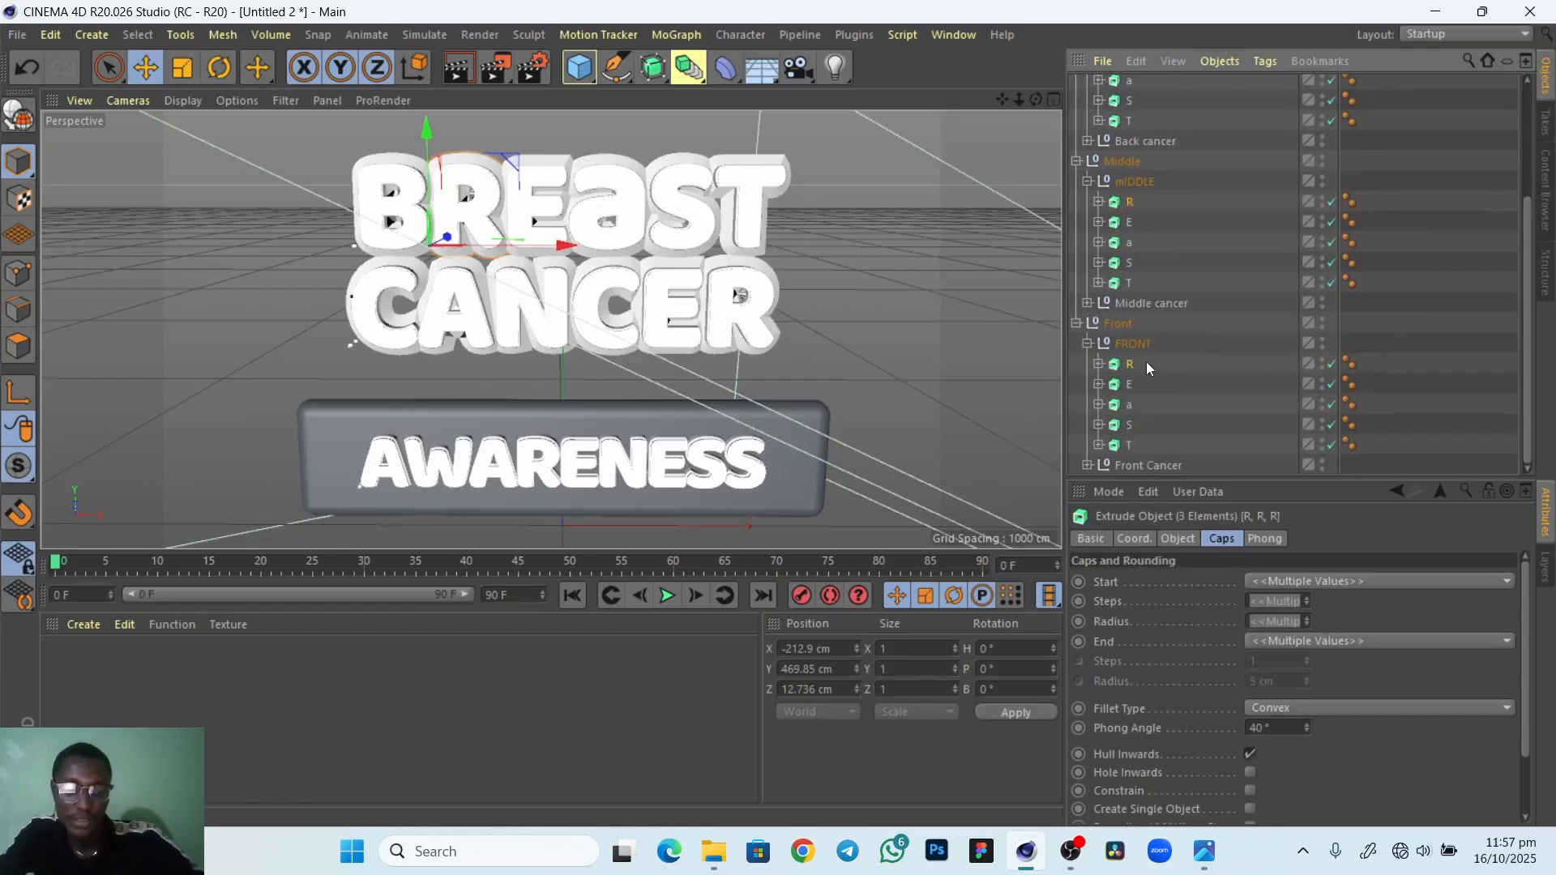
pyautogui.hotkey('alt', 'g')
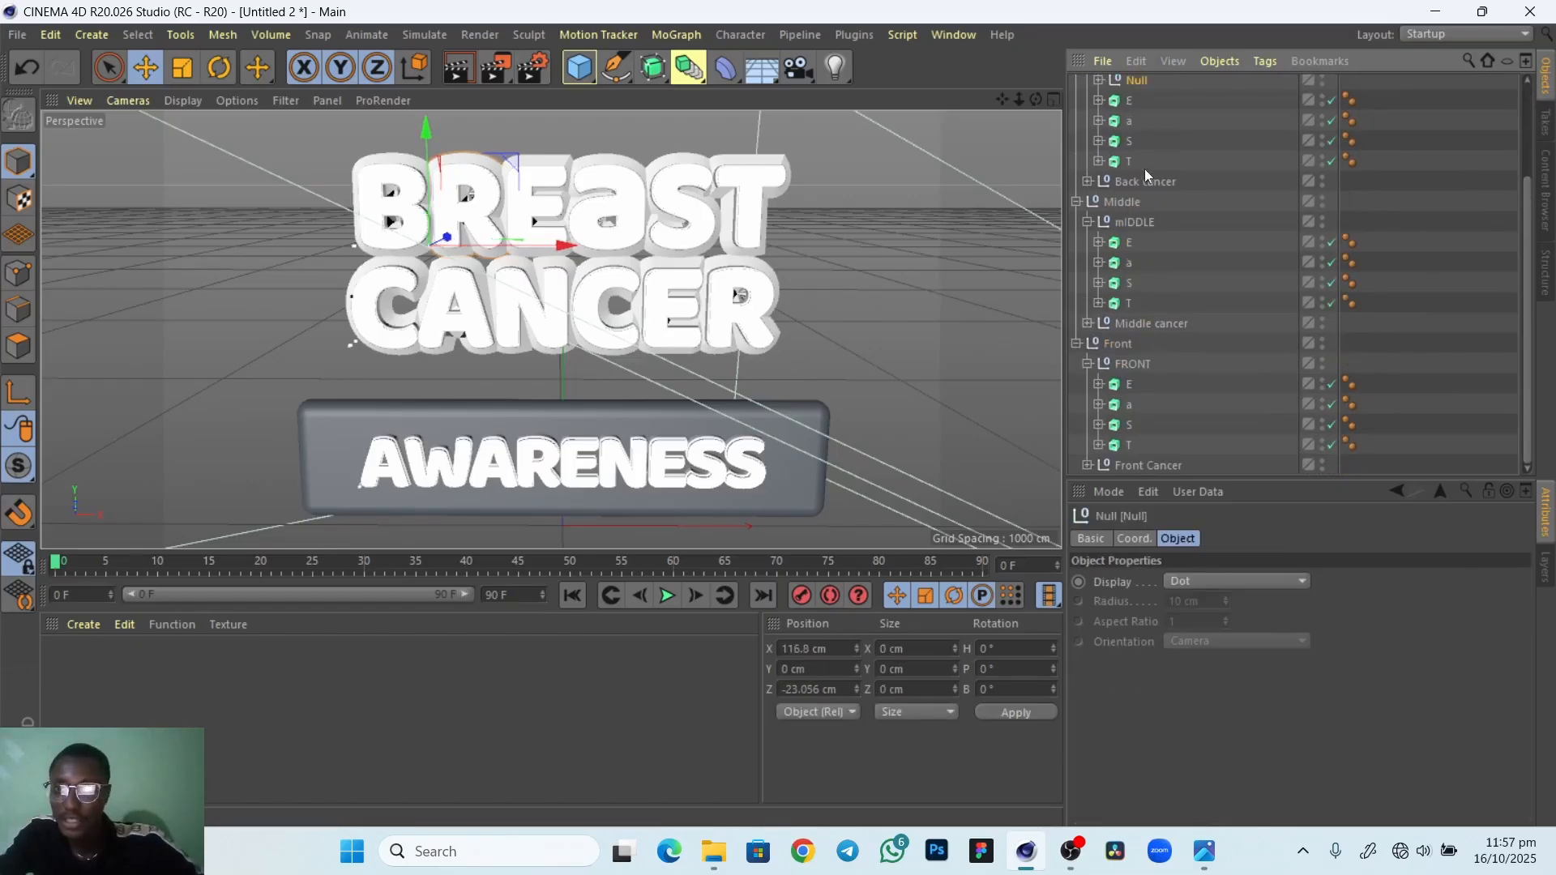
pyautogui.doubleClick(1138, 81)
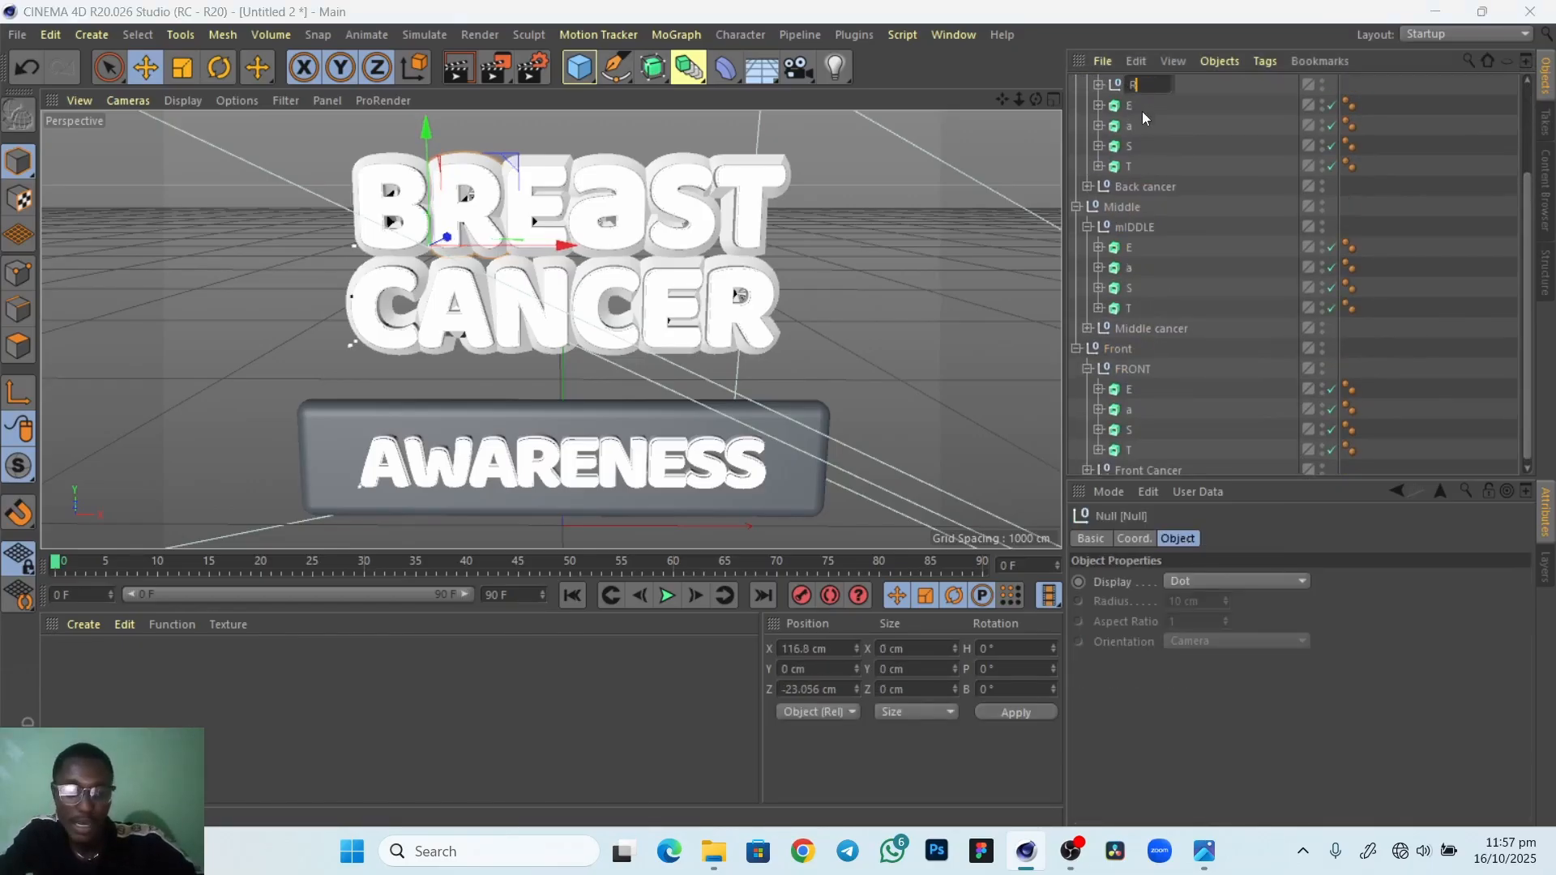
pyautogui.write('R')
pyautogui.press('Return')
# Group the E extrudes of BREAST from the Back, mIDDLE and FRONT layers under one null
pyautogui.click(1140, 111)
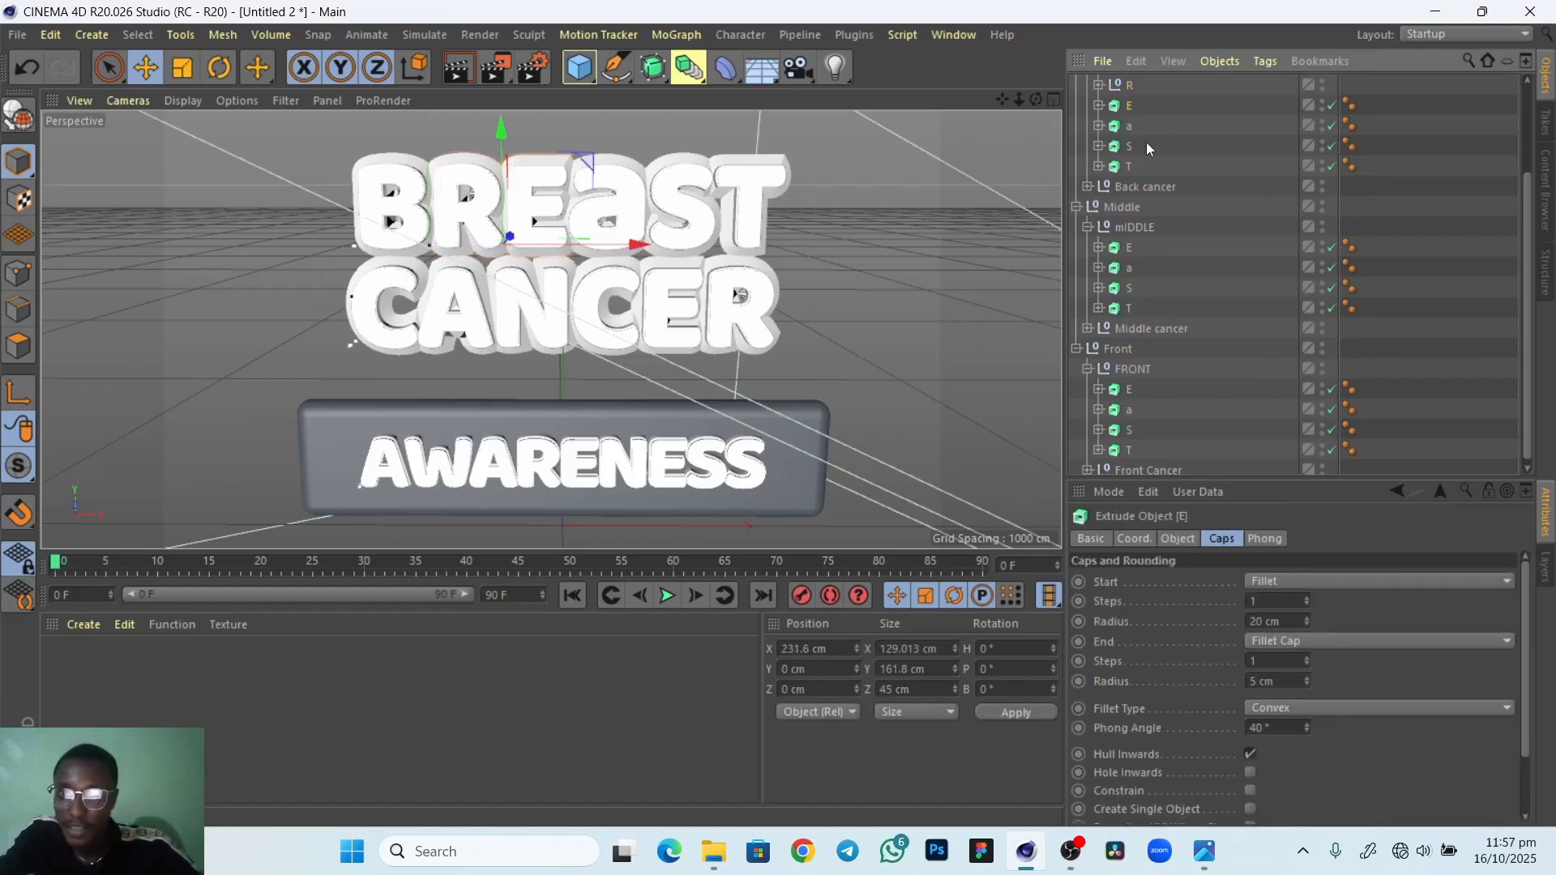
pyautogui.keyDown('ctrl'); pyautogui.click(1132, 251); pyautogui.keyUp('ctrl')
pyautogui.keyDown('ctrl'); pyautogui.click(1130, 389); pyautogui.keyUp('ctrl')
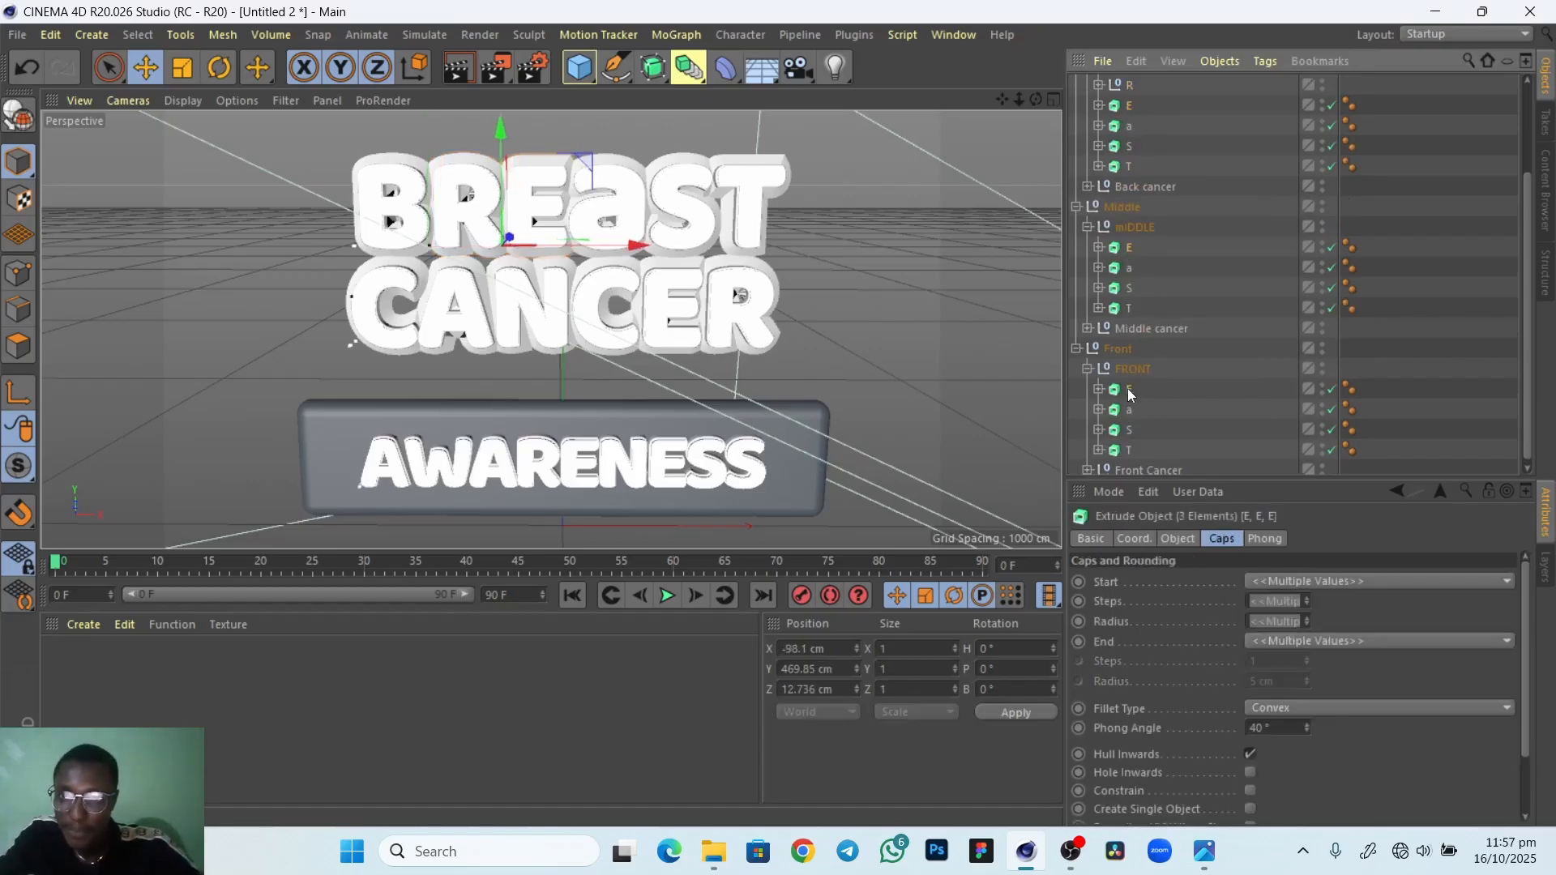
pyautogui.hotkey('alt', 'g')
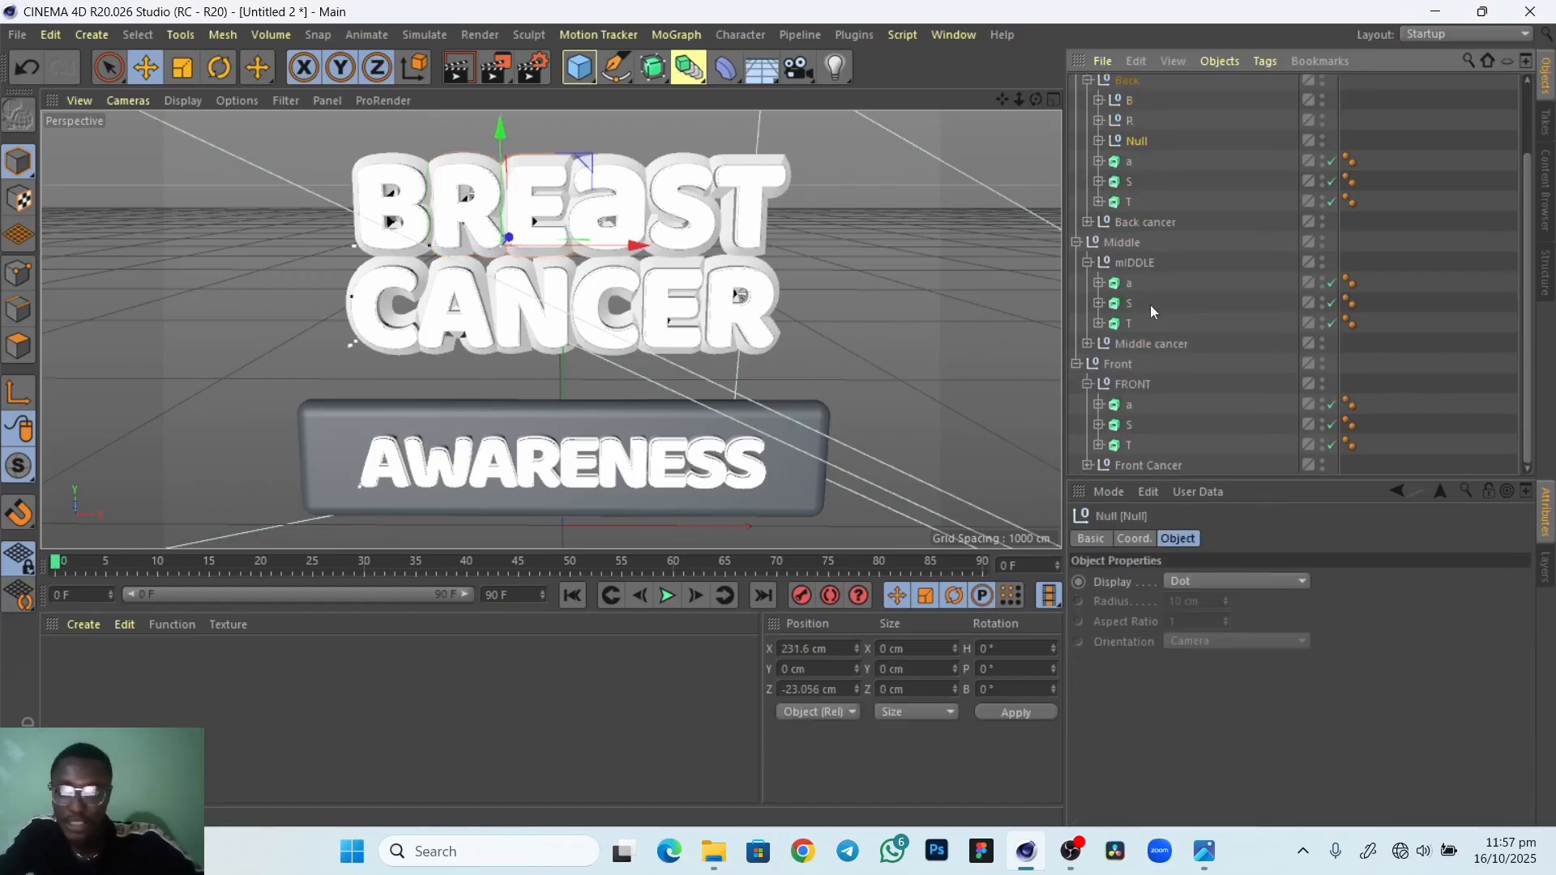
# Rename the null holding the three E extrudes of BREAST as E
pyautogui.doubleClick(1141, 146)
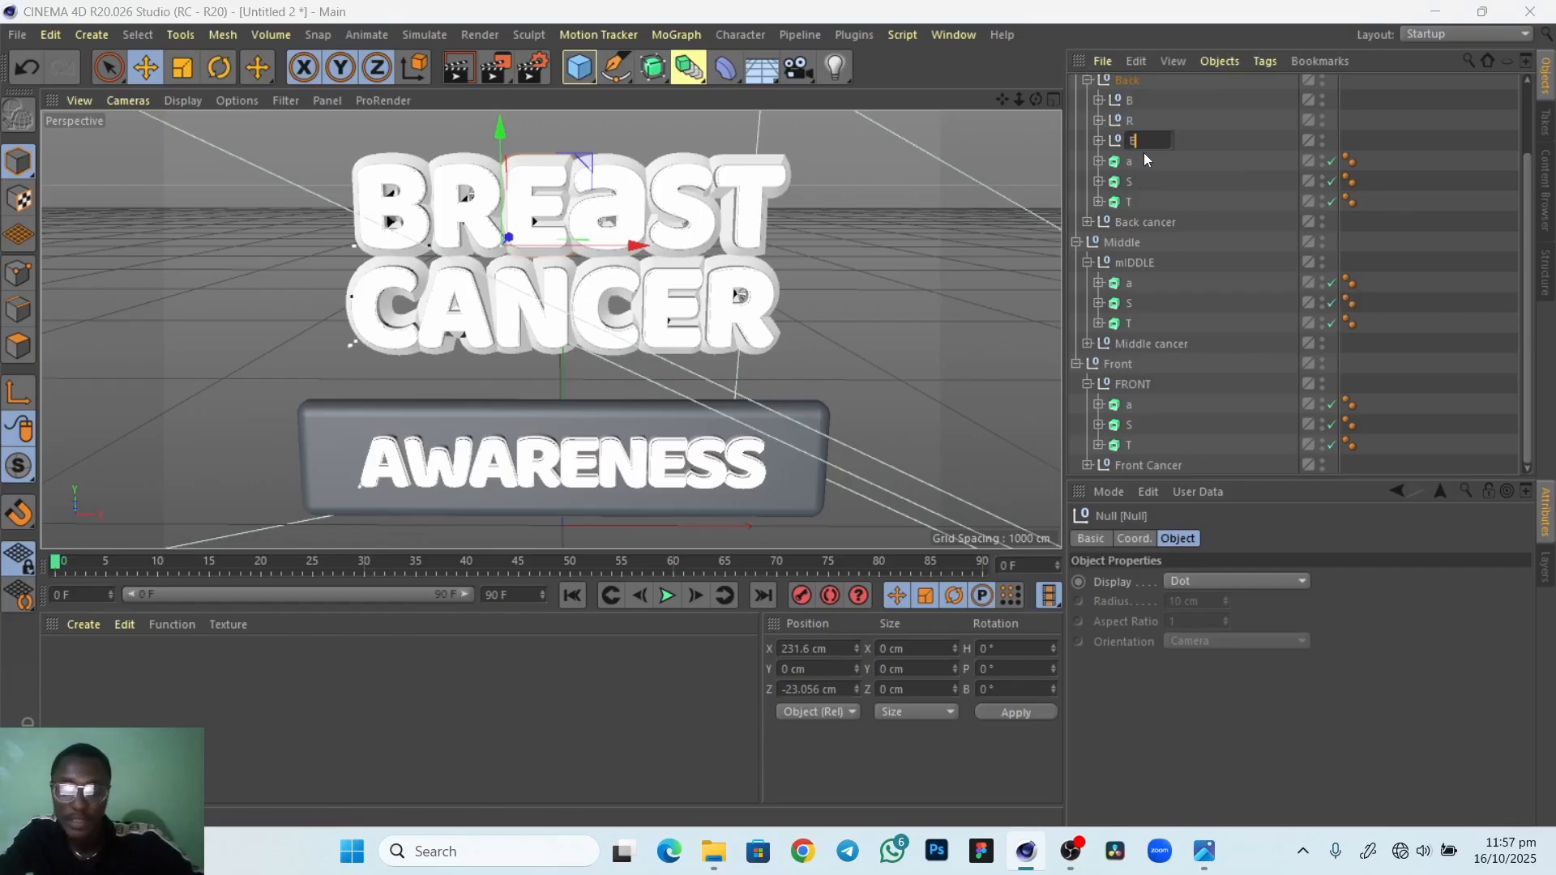
pyautogui.write('E')
pyautogui.press('Return')
# Group the "a" extrudes of BREAST from the Back, mIDDLE and FRONT layers under one null named A
pyautogui.click(1133, 160)
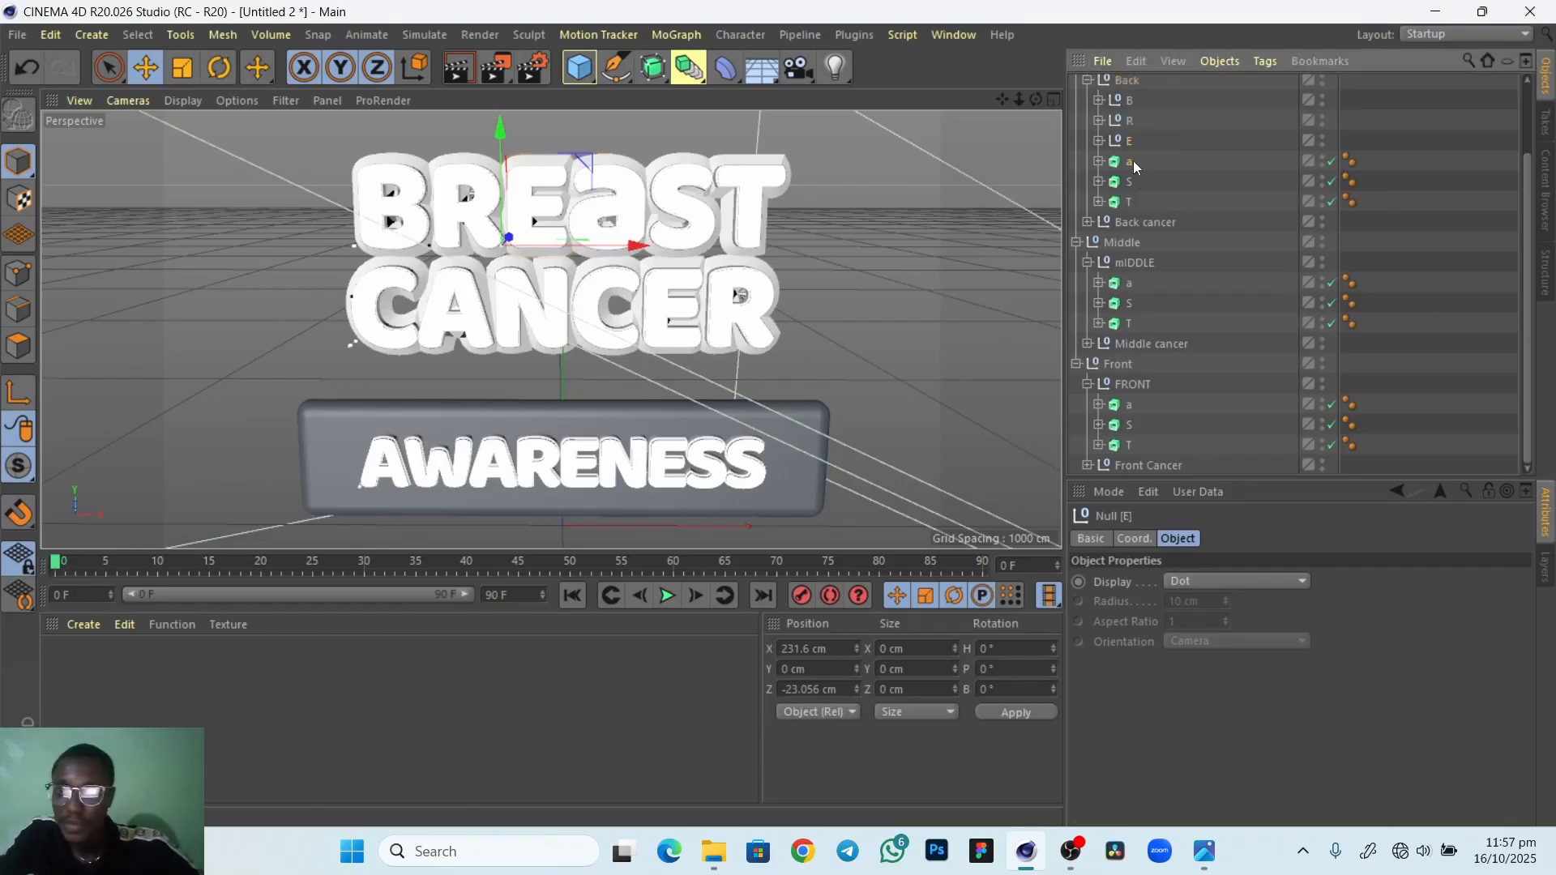
pyautogui.keyDown('ctrl'); pyautogui.click(1138, 285); pyautogui.keyUp('ctrl')
pyautogui.keyDown('ctrl'); pyautogui.click(1131, 410); pyautogui.keyUp('ctrl')
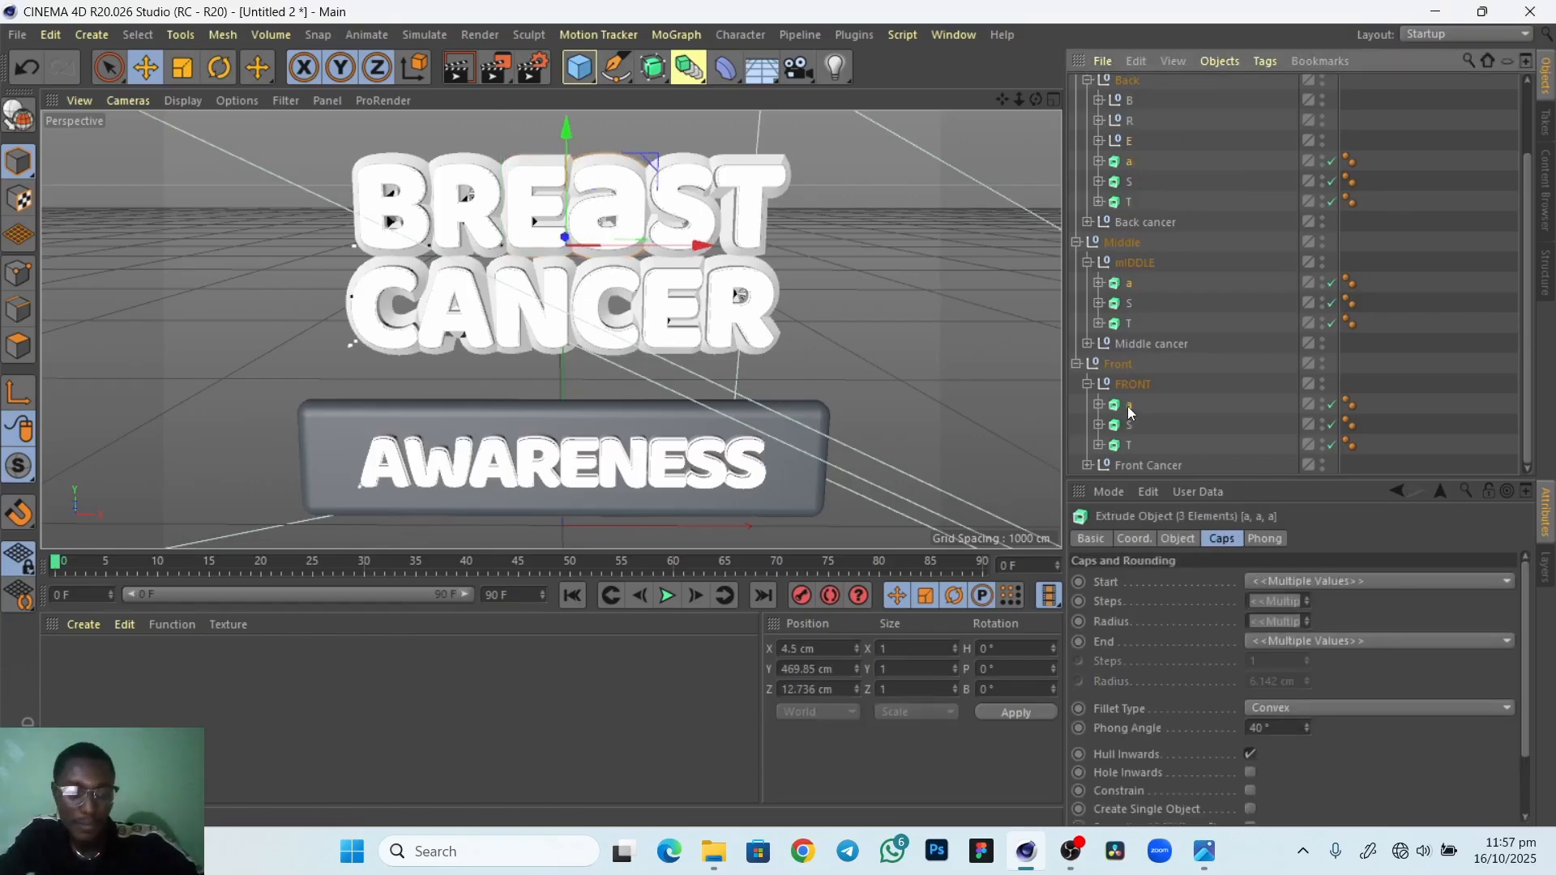
pyautogui.hotkey('alt', 'g')
pyautogui.doubleClick(1138, 202)
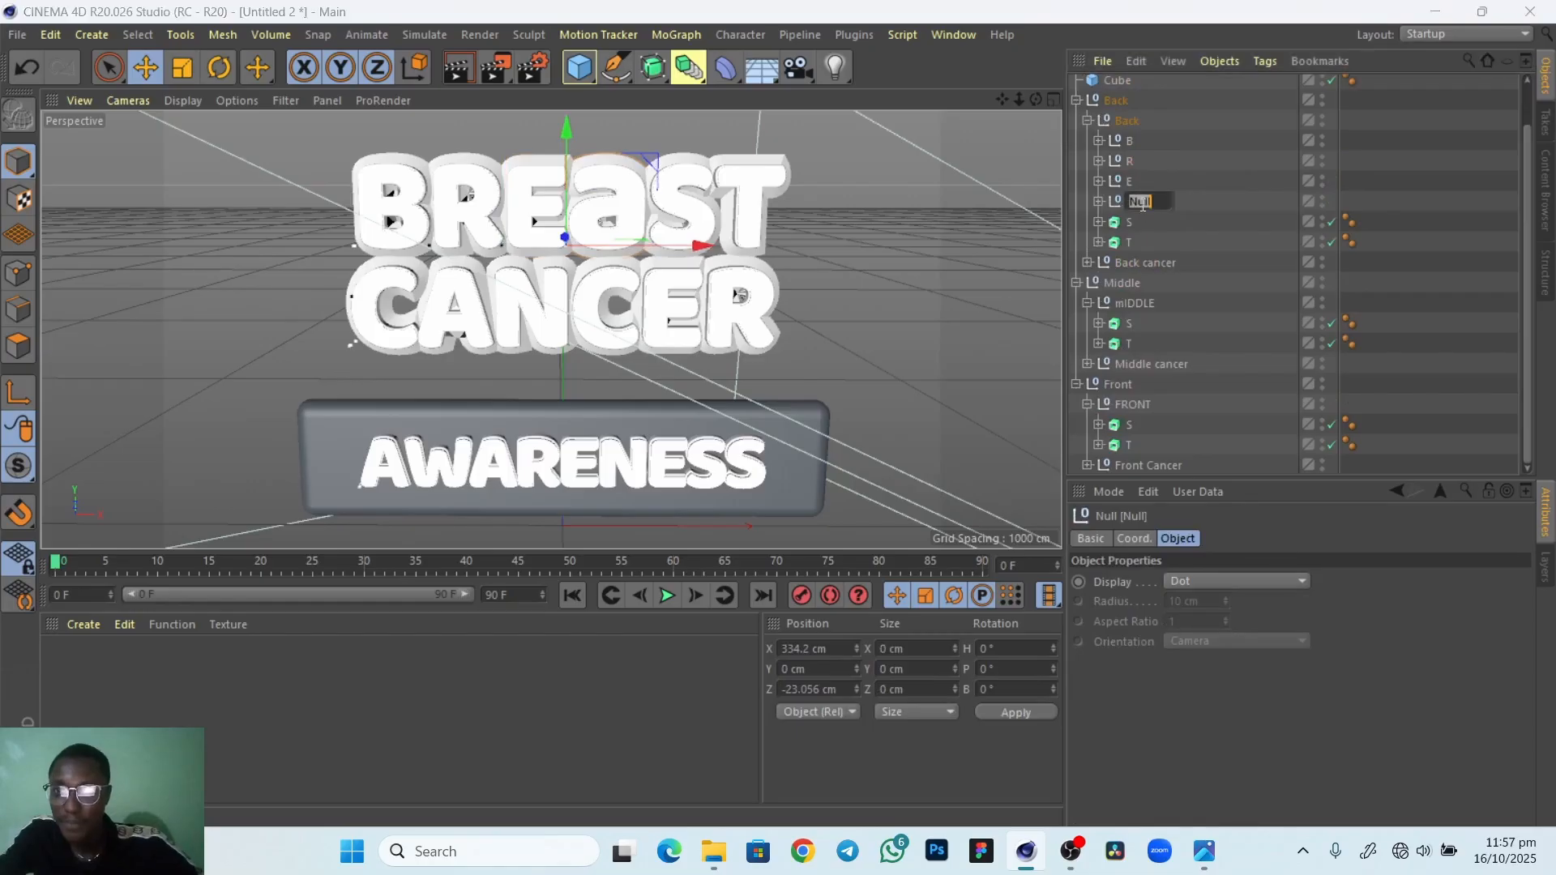
pyautogui.press('Return')
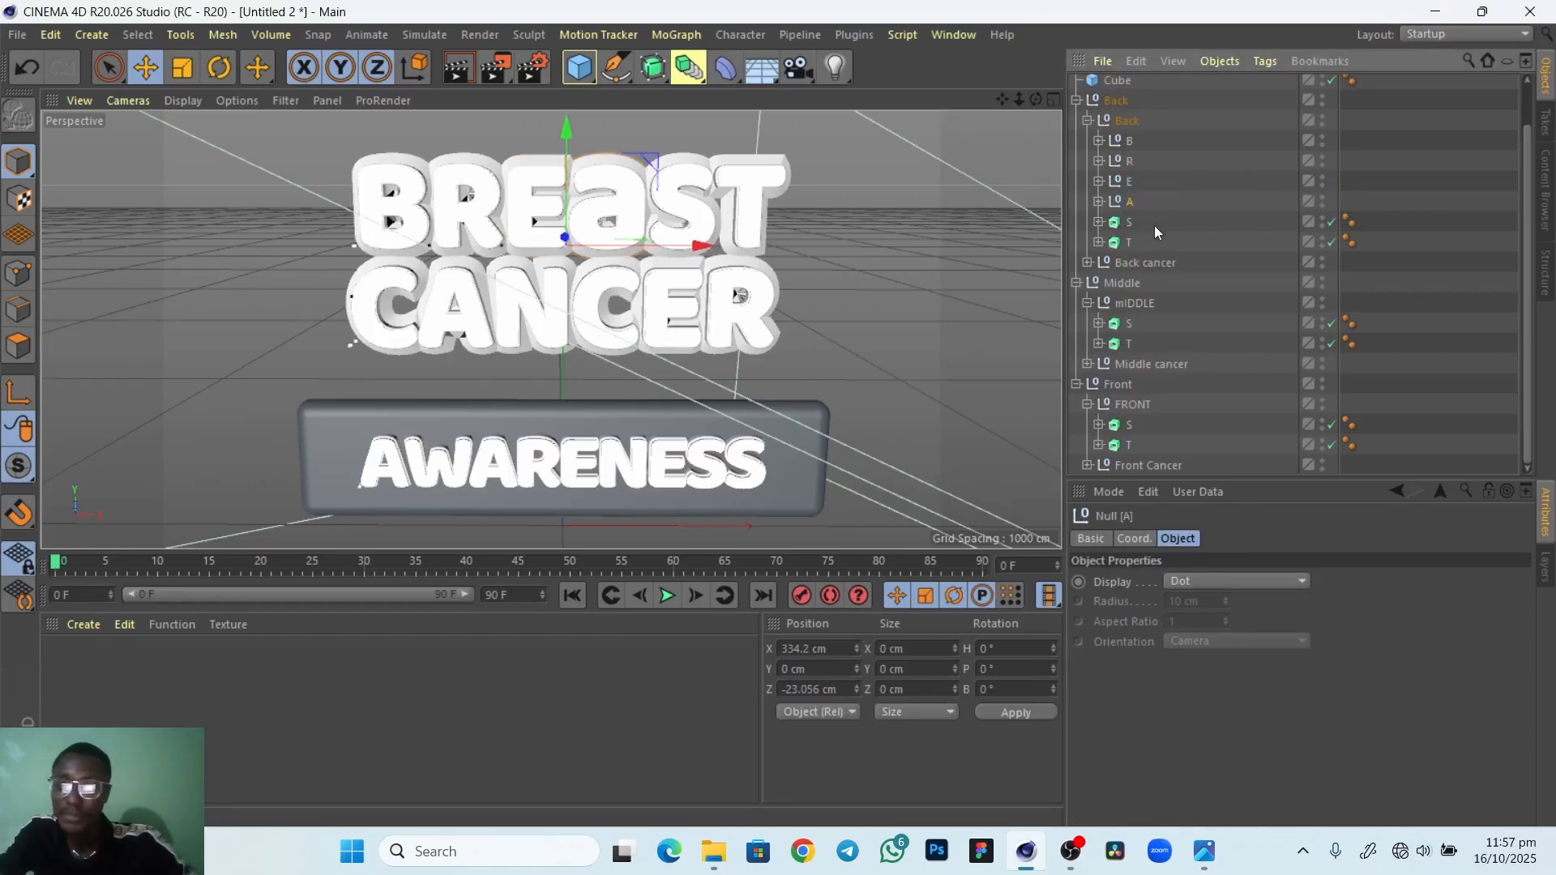
# Group the S extrudes of BREAST from the Back, mIDDLE and FRONT layers under one null named S
pyautogui.click(1133, 227)
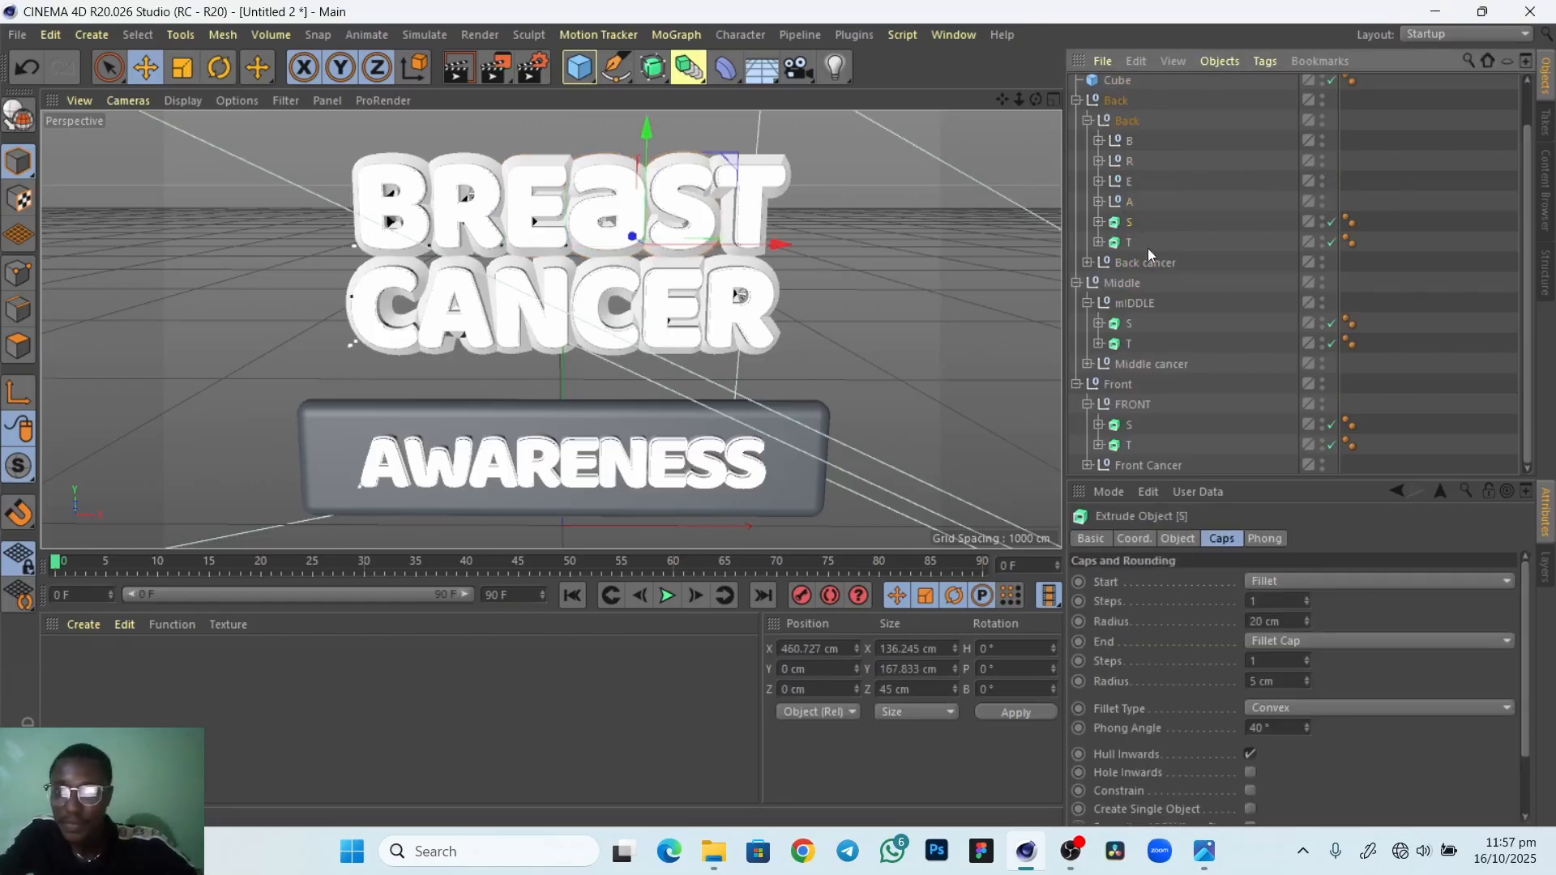
pyautogui.keyDown('ctrl'); pyautogui.click(1132, 325); pyautogui.keyUp('ctrl')
pyautogui.keyDown('ctrl'); pyautogui.click(1135, 428); pyautogui.keyUp('ctrl')
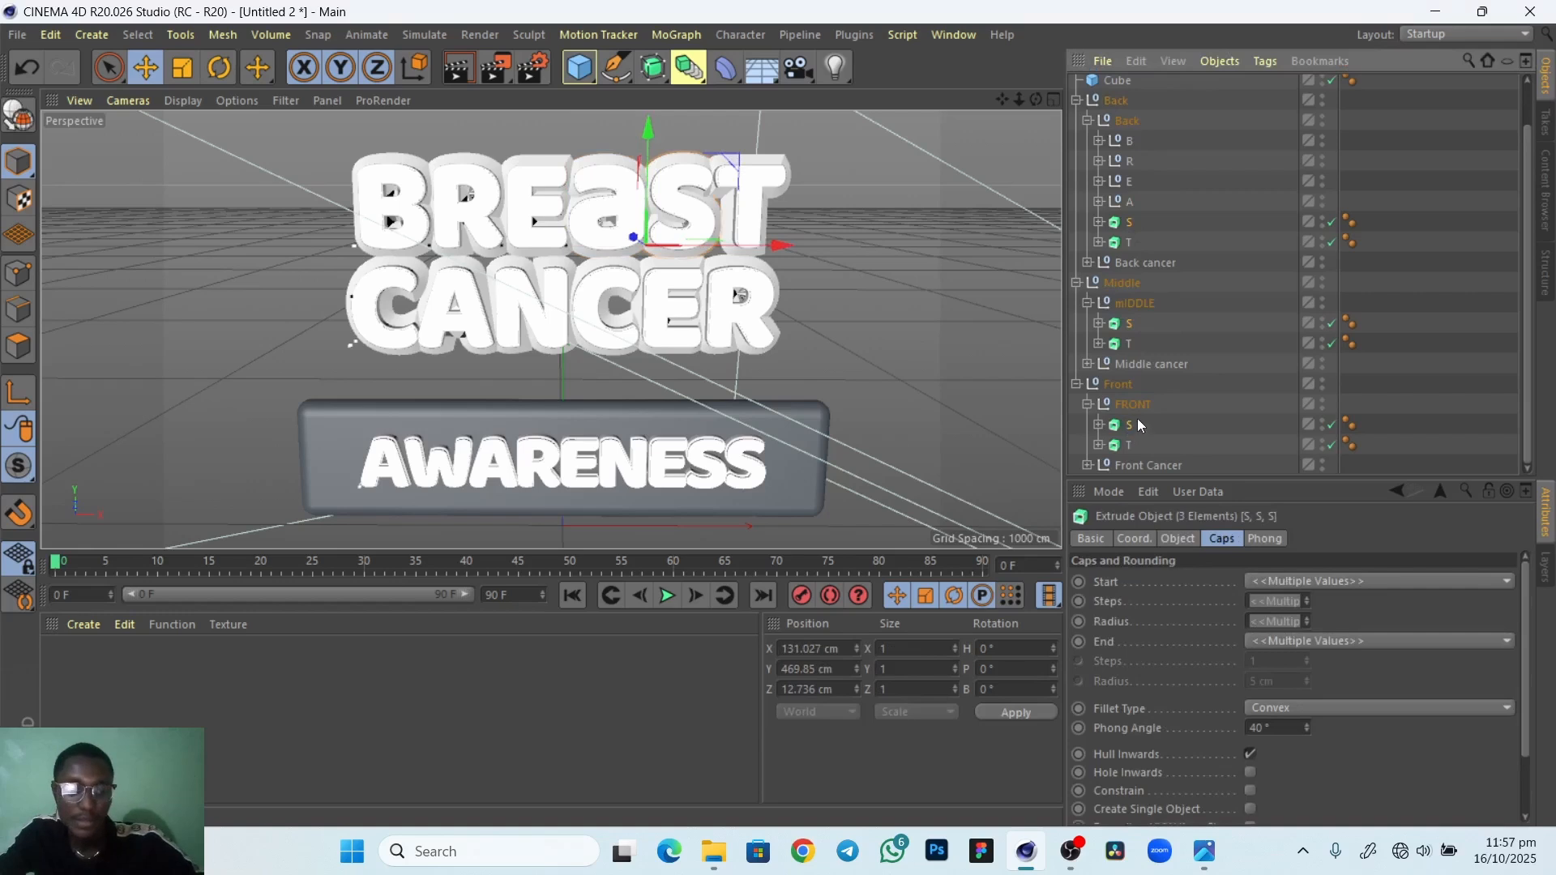
pyautogui.hotkey('alt', 'g')
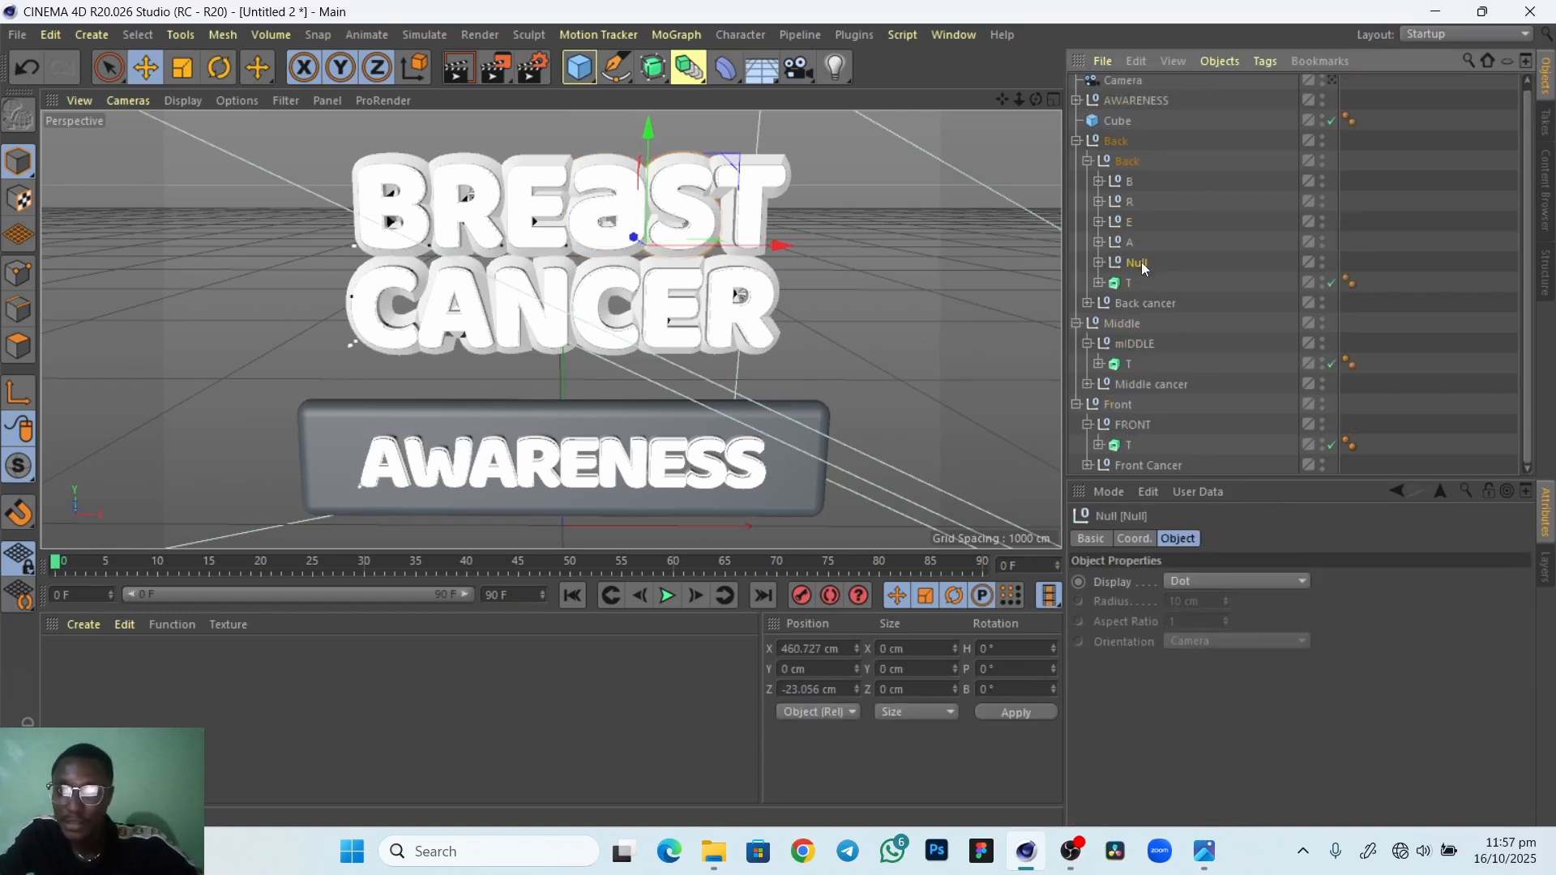
pyautogui.doubleClick(1142, 264)
pyautogui.write('S')
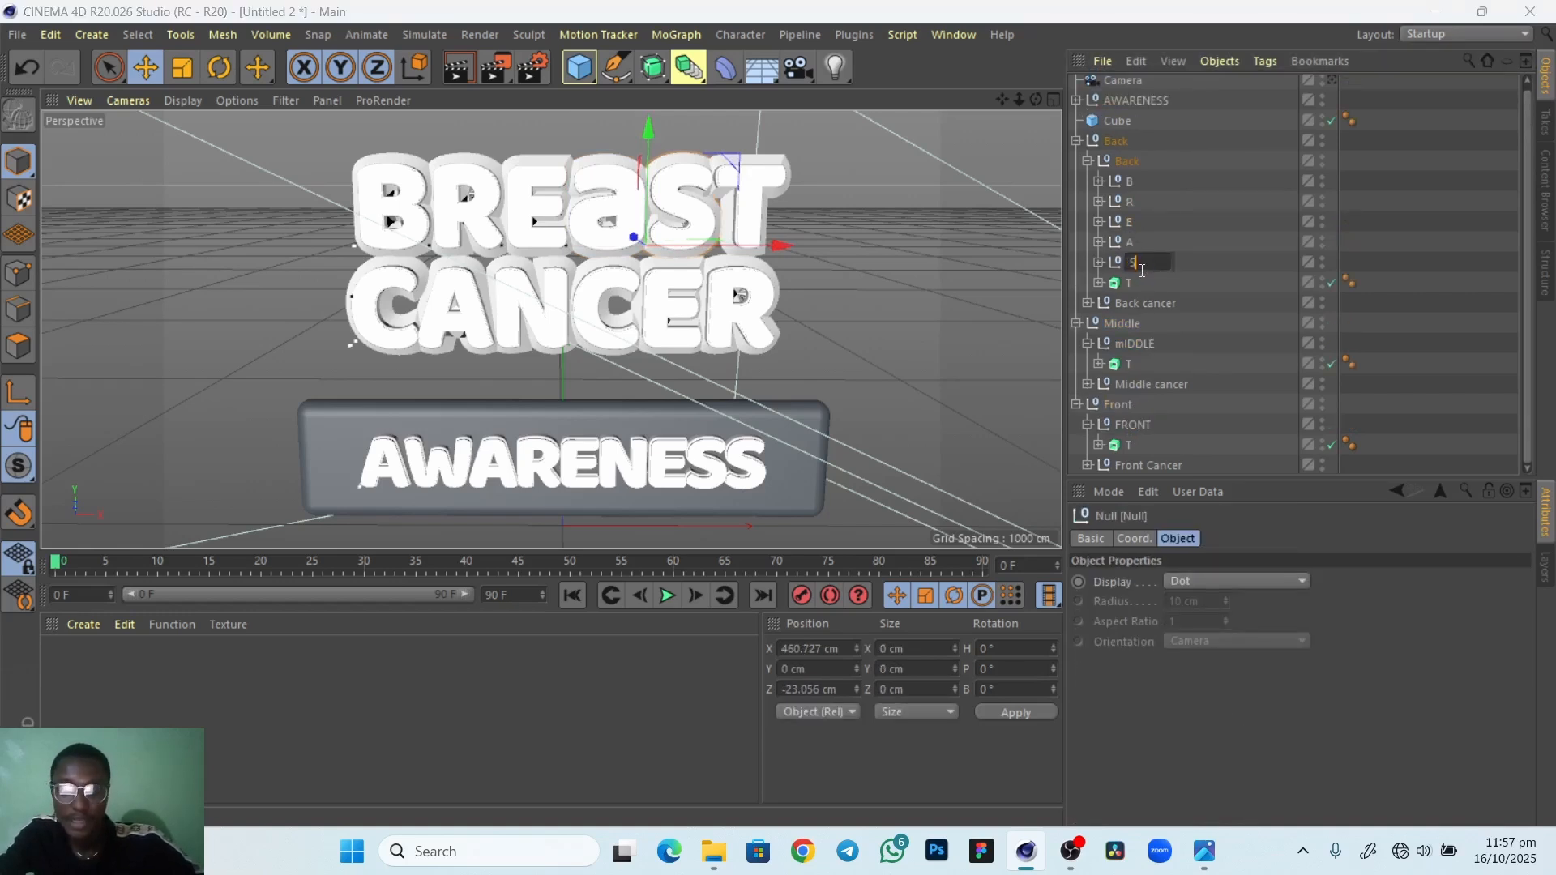
pyautogui.press('Return')
# Group the T extrudes of BREAST from the Back, mIDDLE and FRONT layers under one null named T
pyautogui.click(1132, 284)
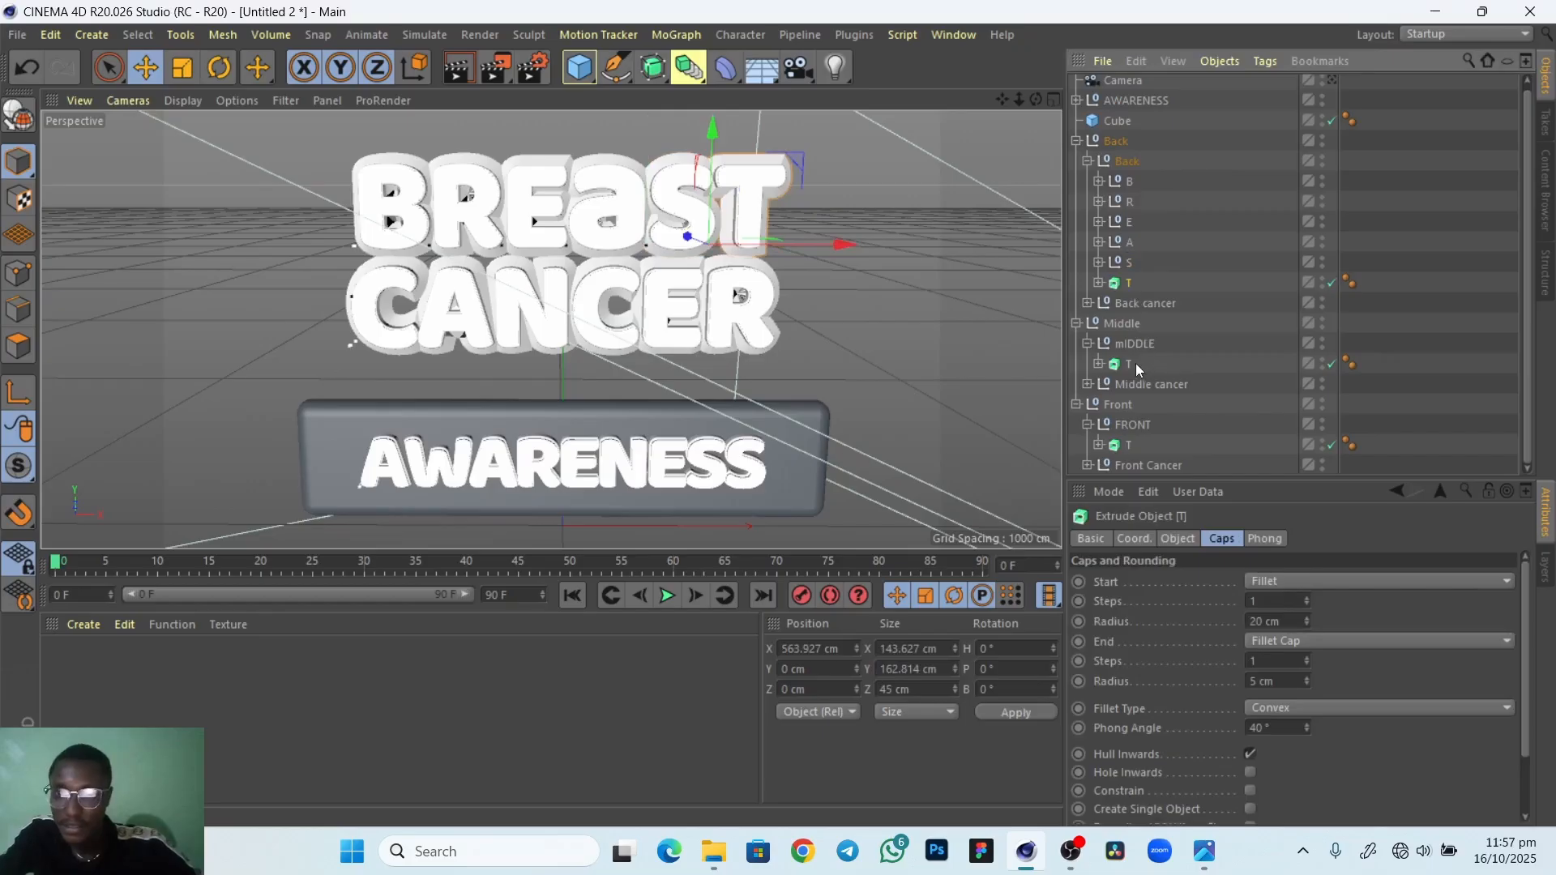
pyautogui.keyDown('ctrl'); pyautogui.click(1131, 363); pyautogui.keyUp('ctrl')
pyautogui.keyDown('ctrl'); pyautogui.click(1131, 445); pyautogui.keyUp('ctrl')
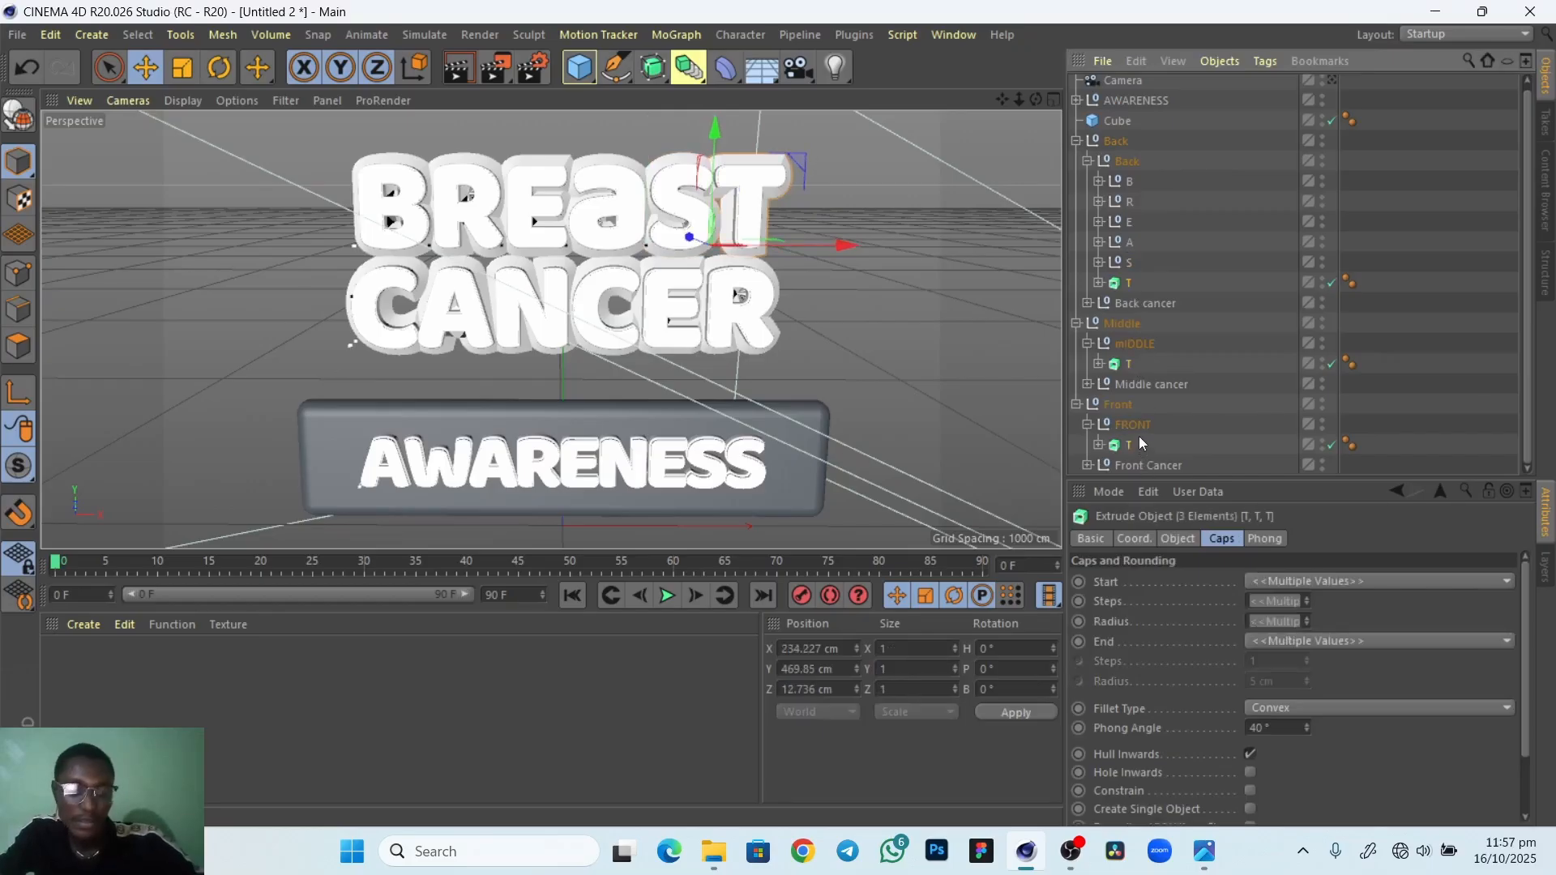
pyautogui.hotkey('alt', 'g')
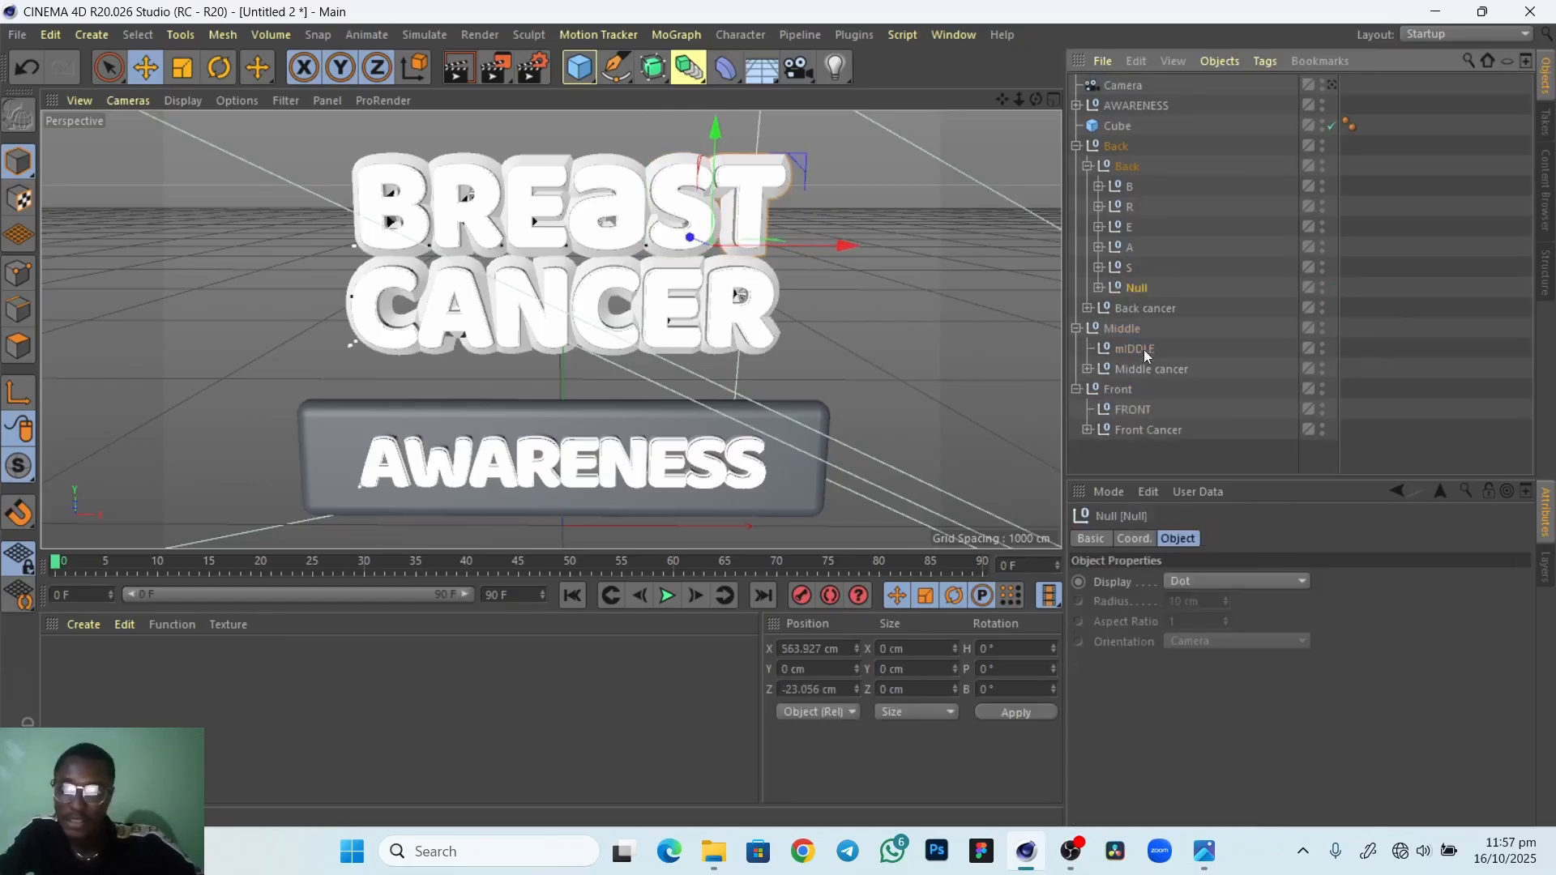
pyautogui.doubleClick(1137, 289)
pyautogui.write('T')
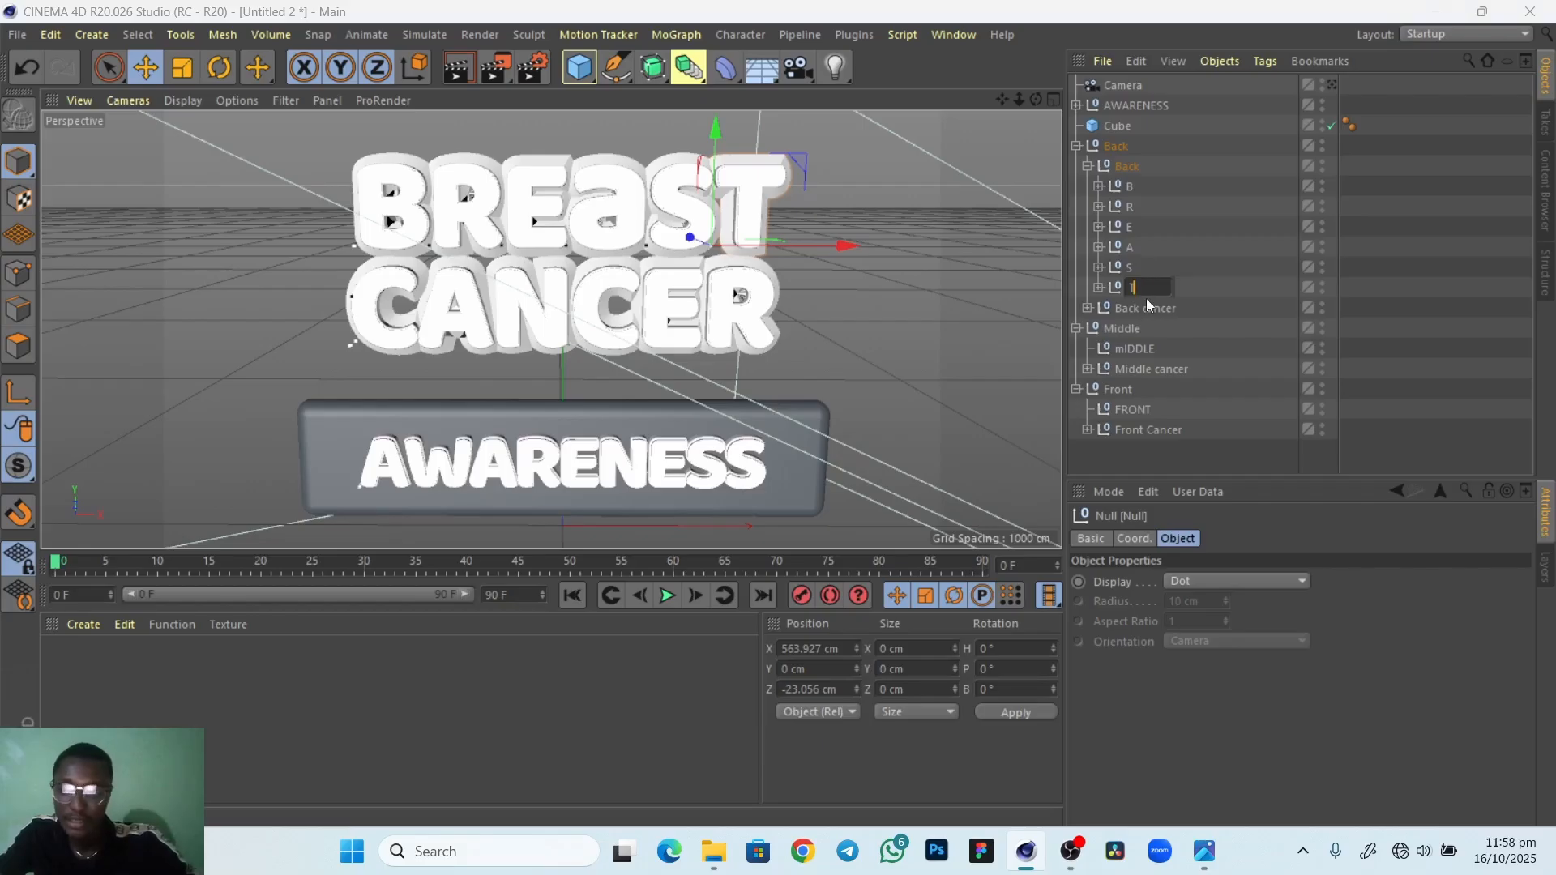
pyautogui.press('Return')
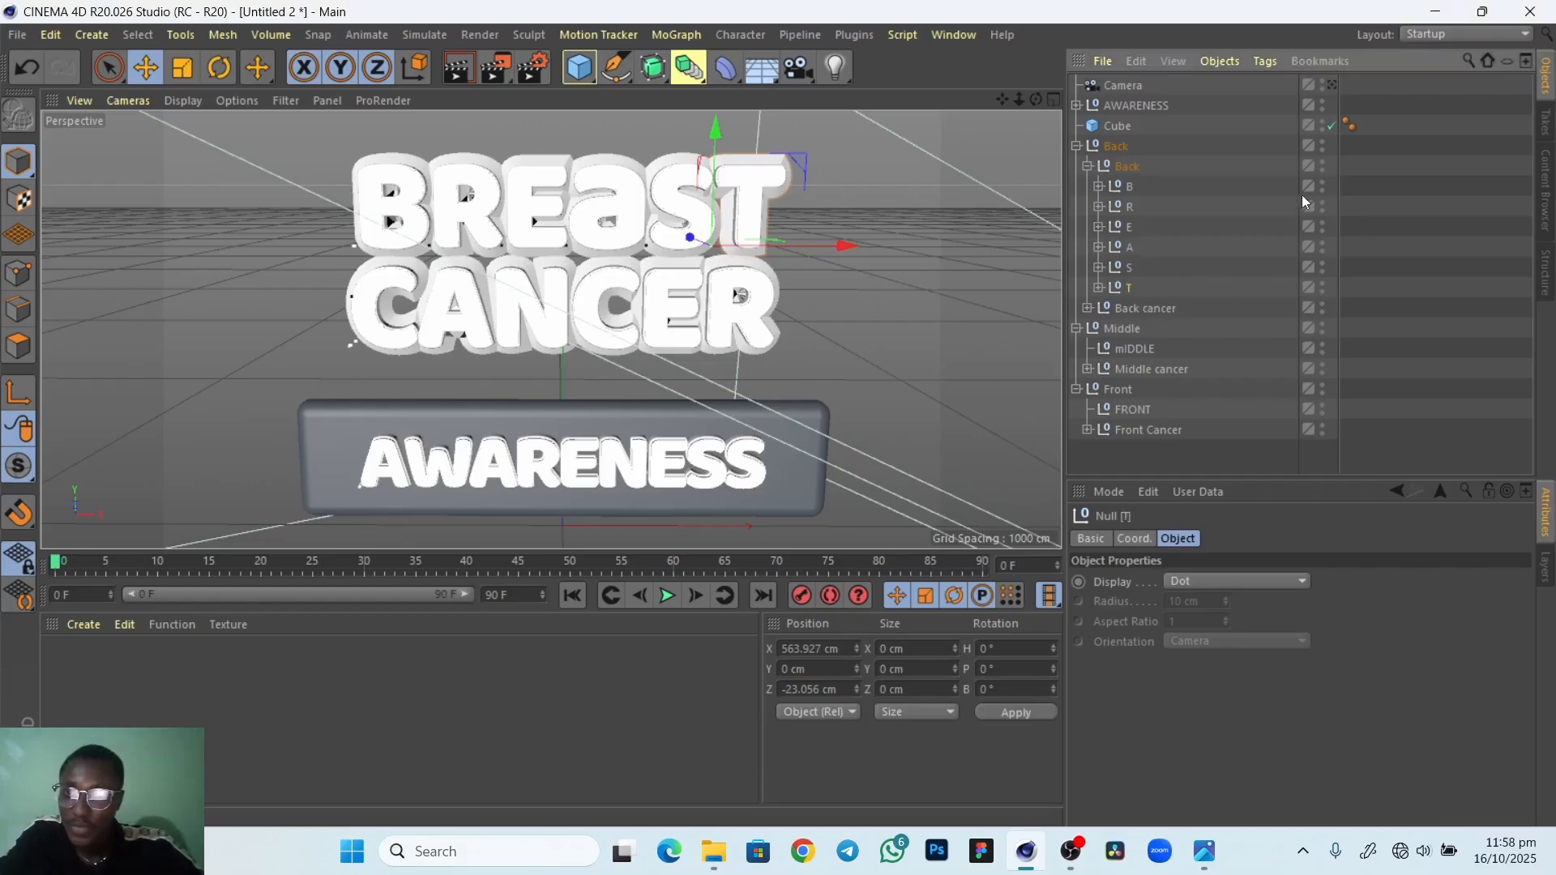
# Toggle the visibility of the B and R nulls off and on to check which letters they control
pyautogui.click(1147, 191)
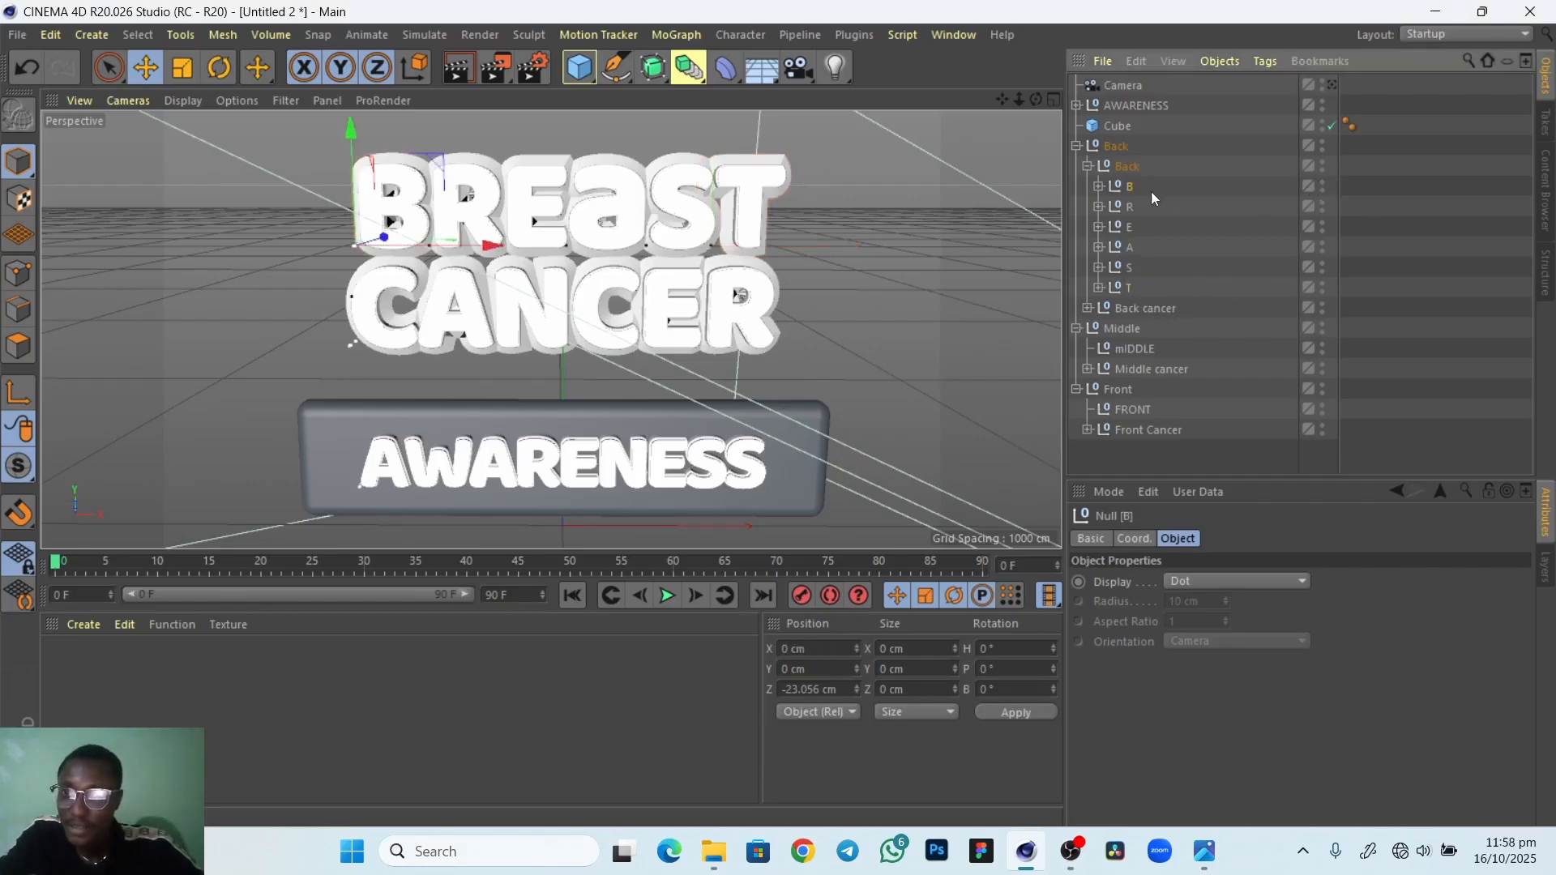
pyautogui.click(1321, 183)
pyautogui.click(1321, 184)
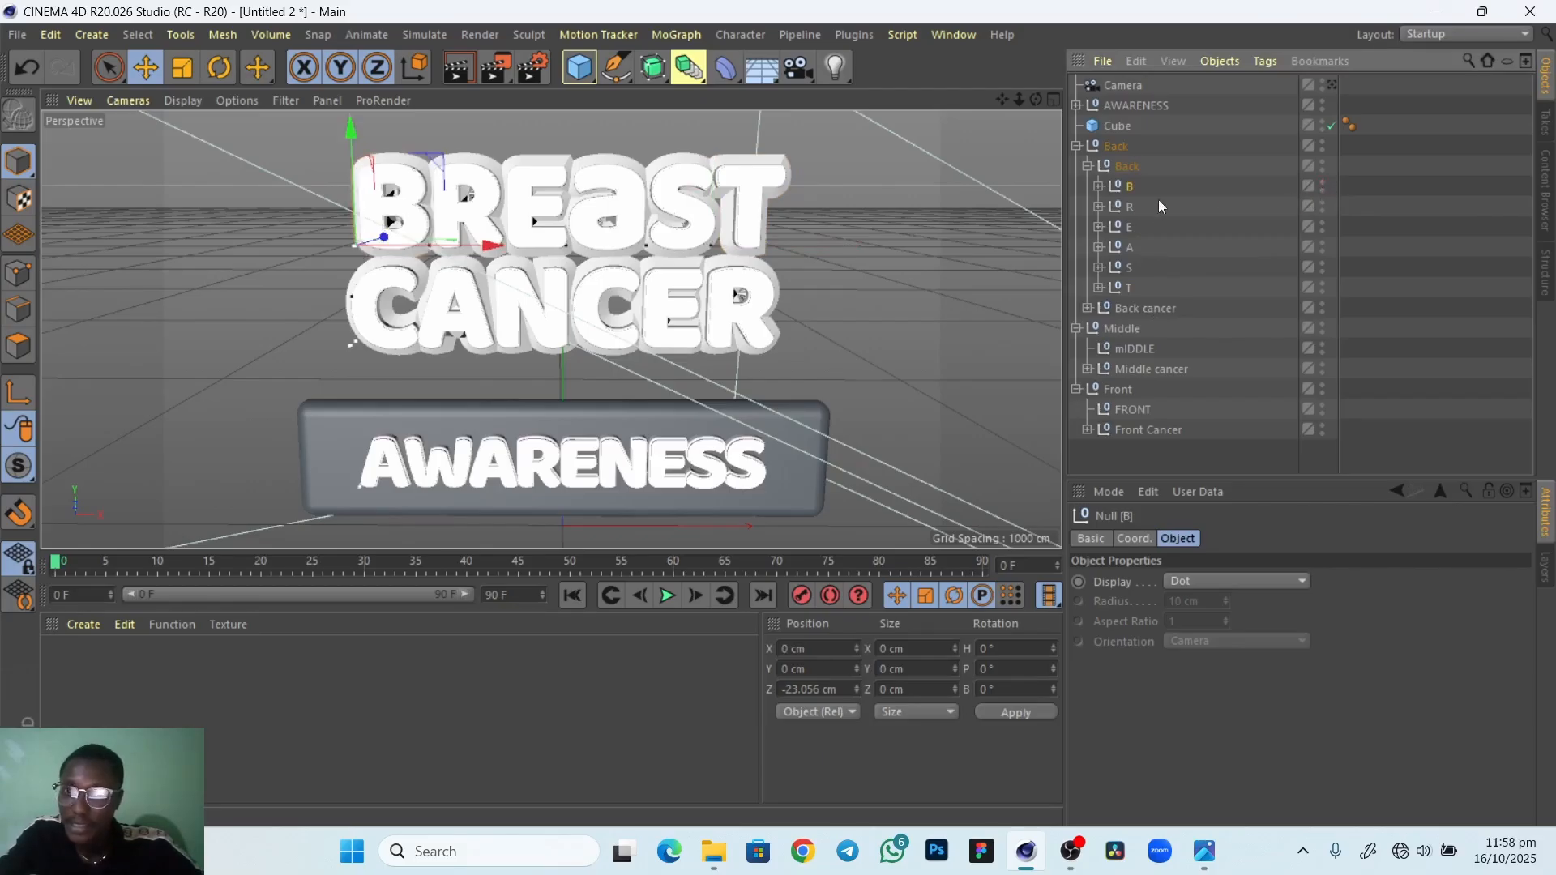
pyautogui.click(1320, 204)
pyautogui.click(1320, 201)
pyautogui.click(1321, 203)
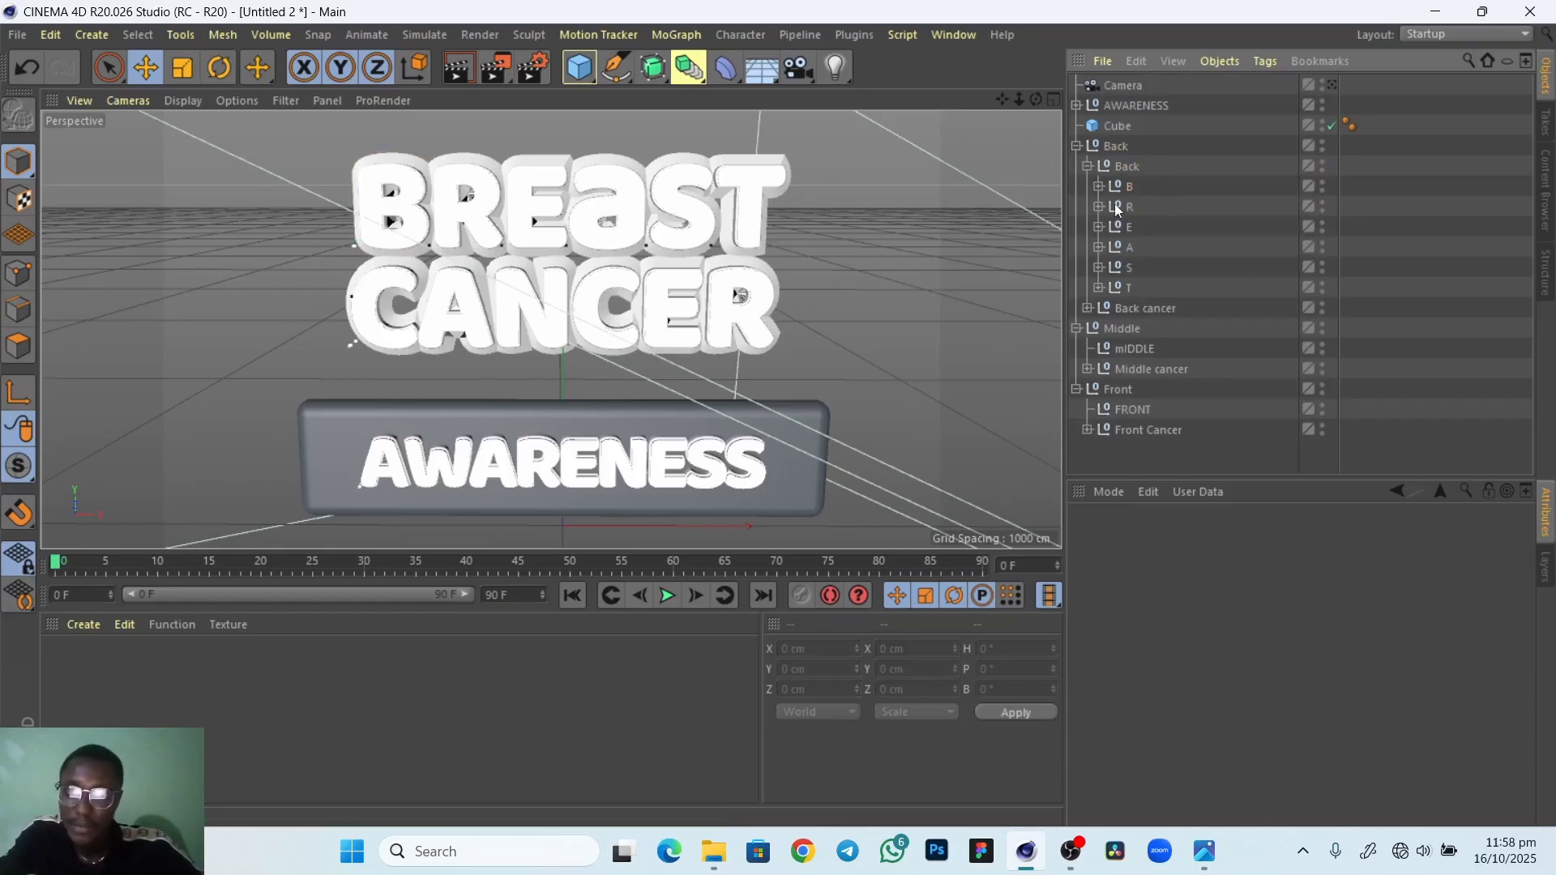
# Collapse the inner Back null and toggle its visibility to check that it controls the whole word BREAST
pyautogui.click(1088, 166)
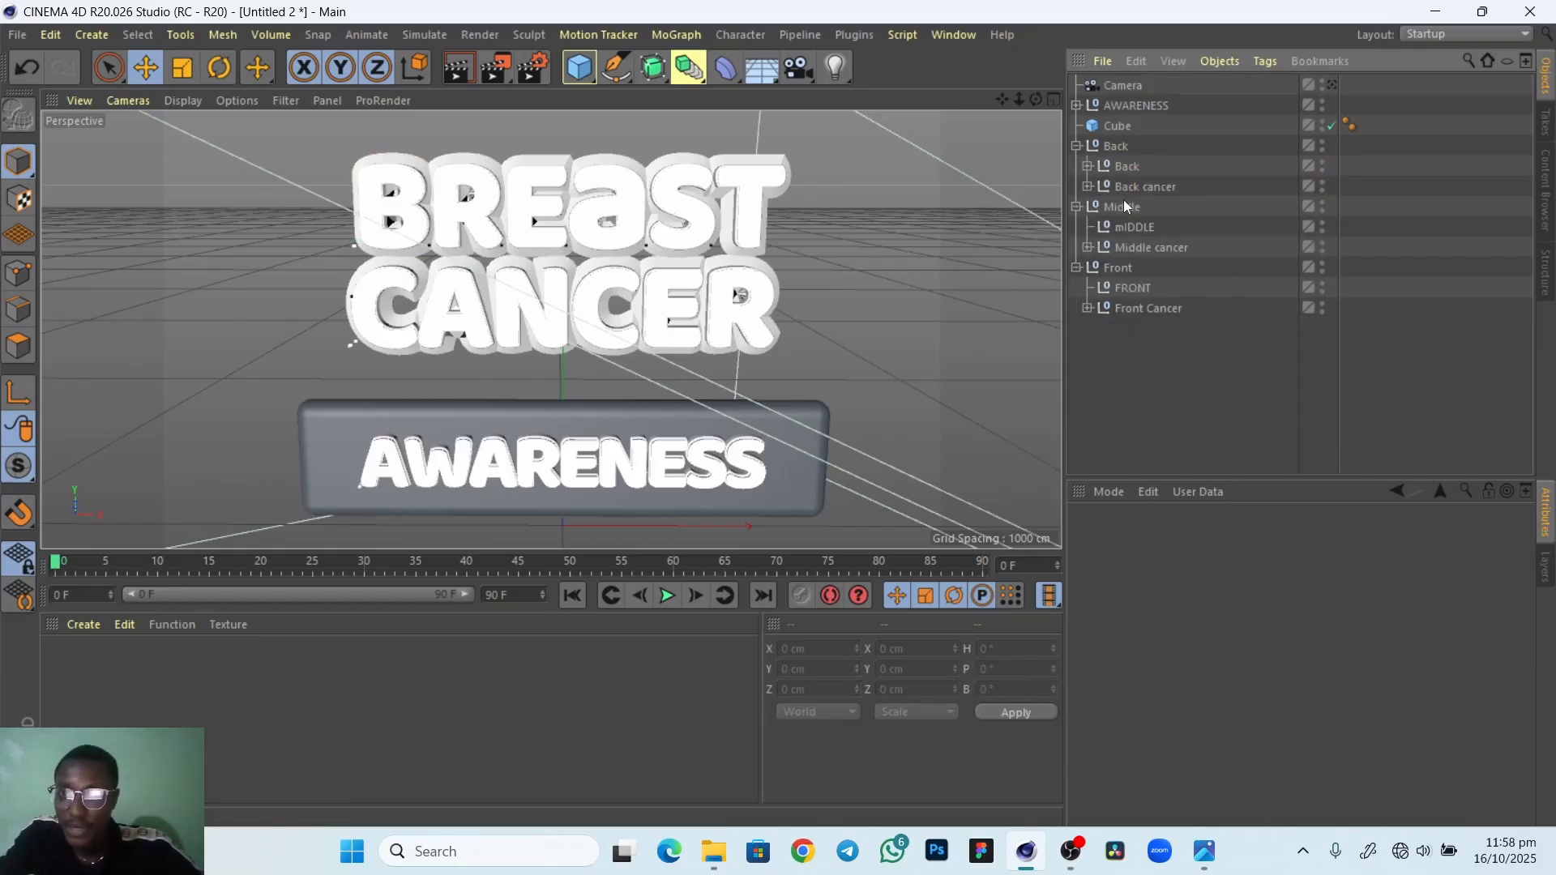
pyautogui.click(1155, 172)
pyautogui.click(1325, 161)
pyautogui.click(1320, 163)
pyautogui.click(1321, 163)
pyautogui.click(1321, 164)
pyautogui.click(1321, 163)
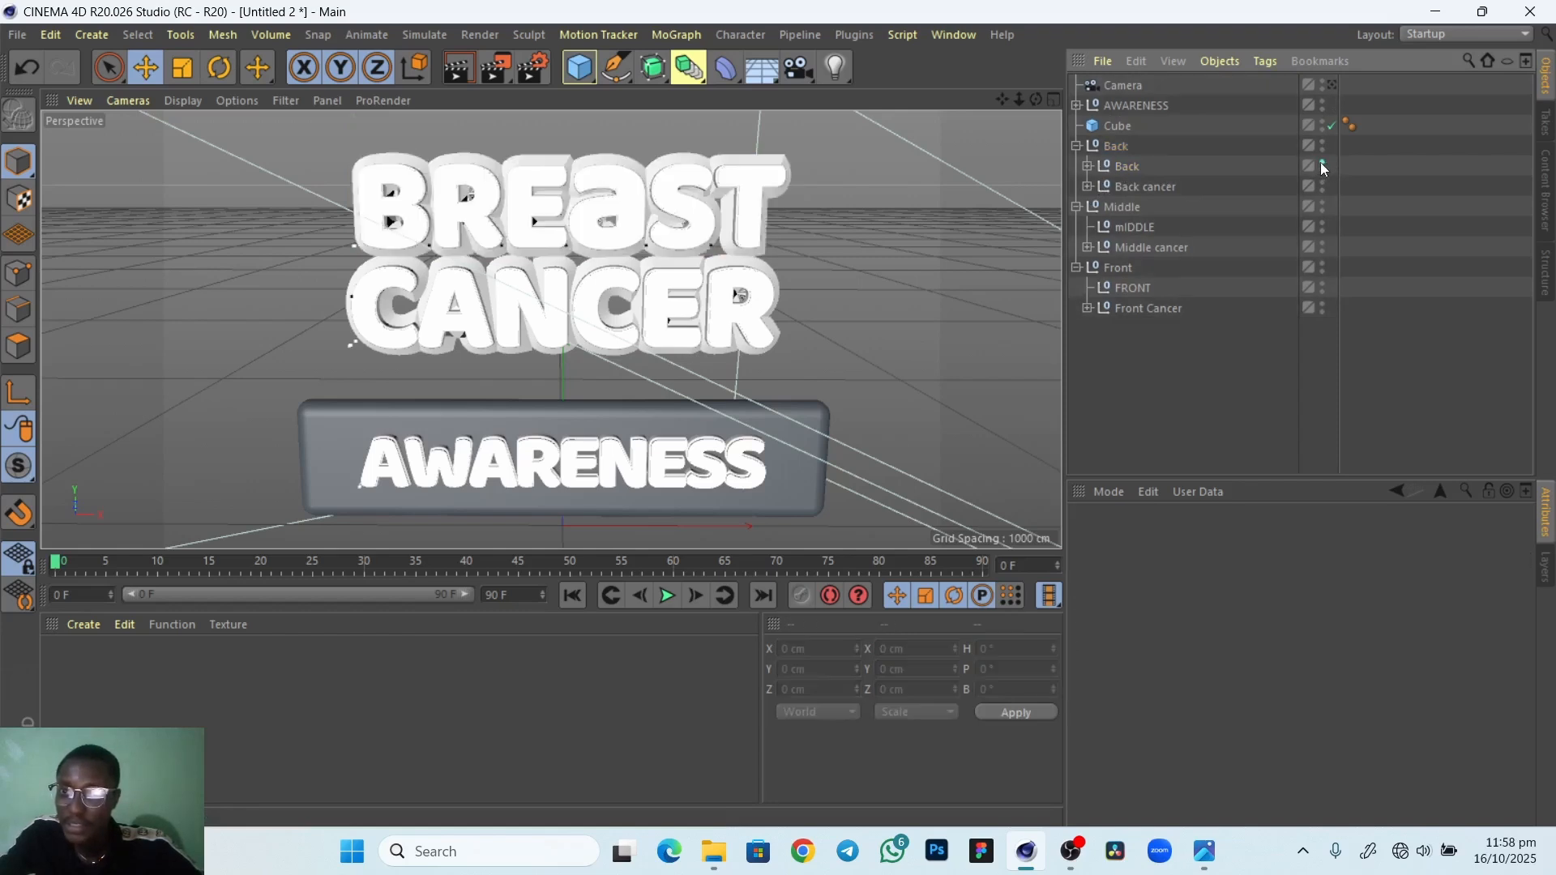
pyautogui.click(1321, 163)
pyautogui.click(1320, 164)
# Rename the inner Back null as BREAST and move it out of the Back group to the top of the object hierarchy
pyautogui.doubleClick(1131, 166)
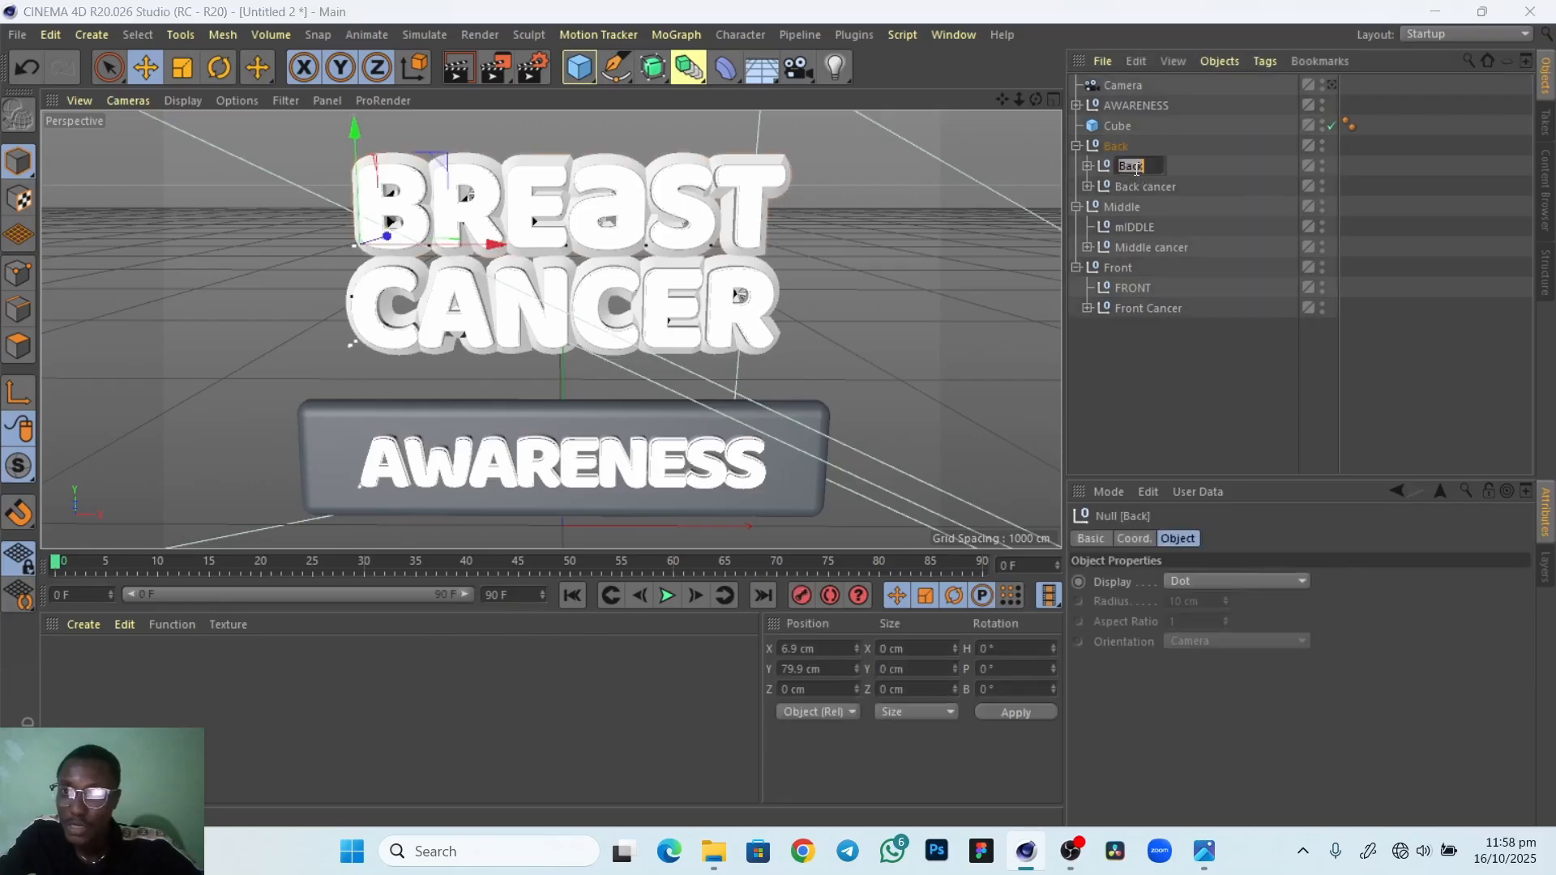
pyautogui.write('BRE')
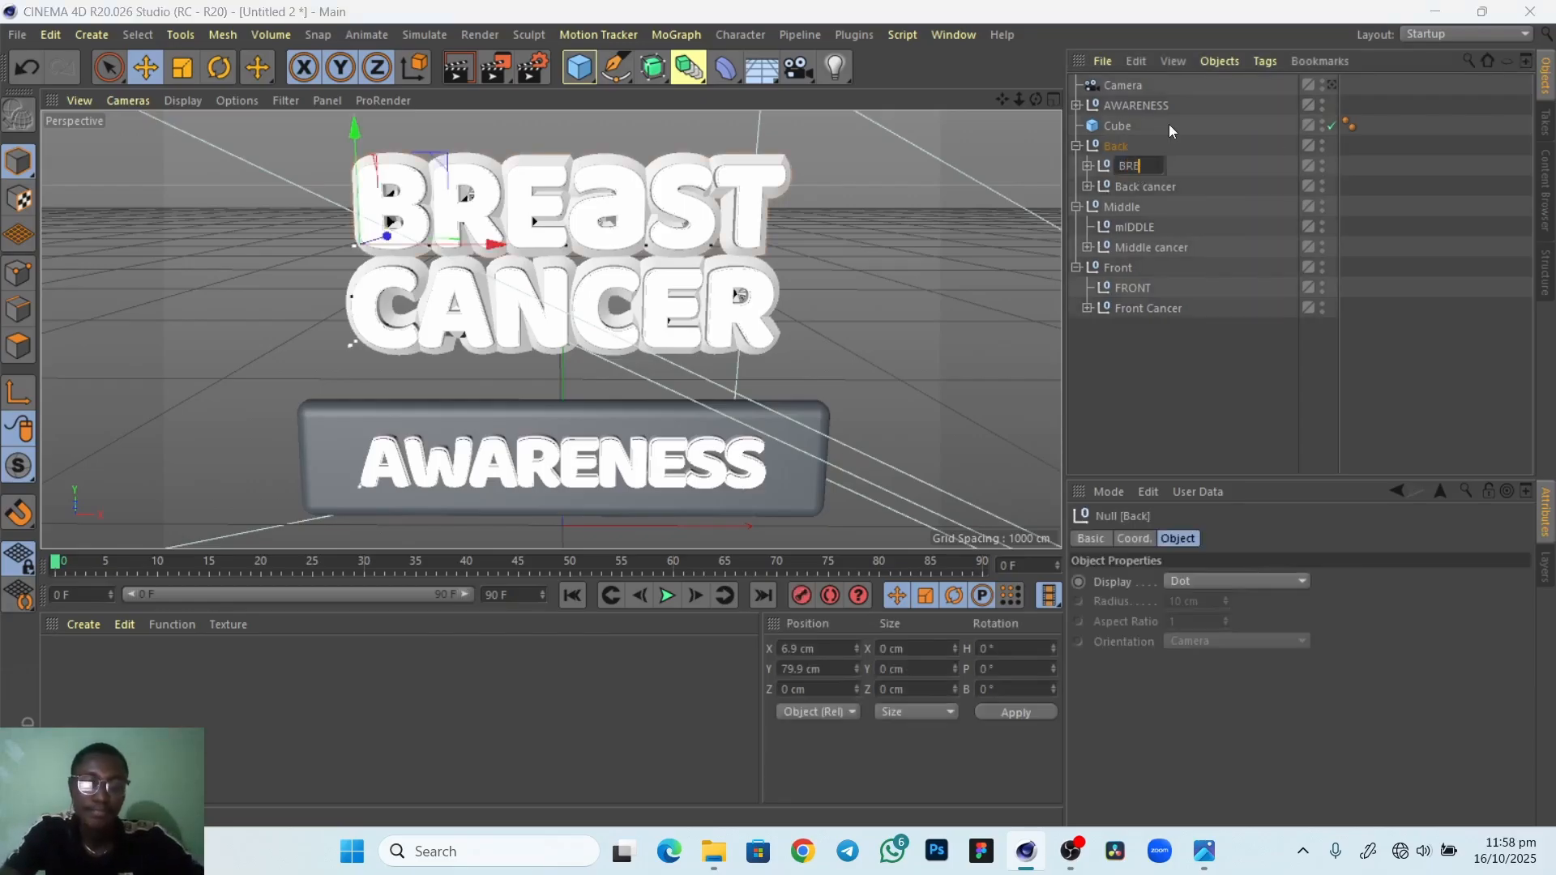
pyautogui.write('AST')
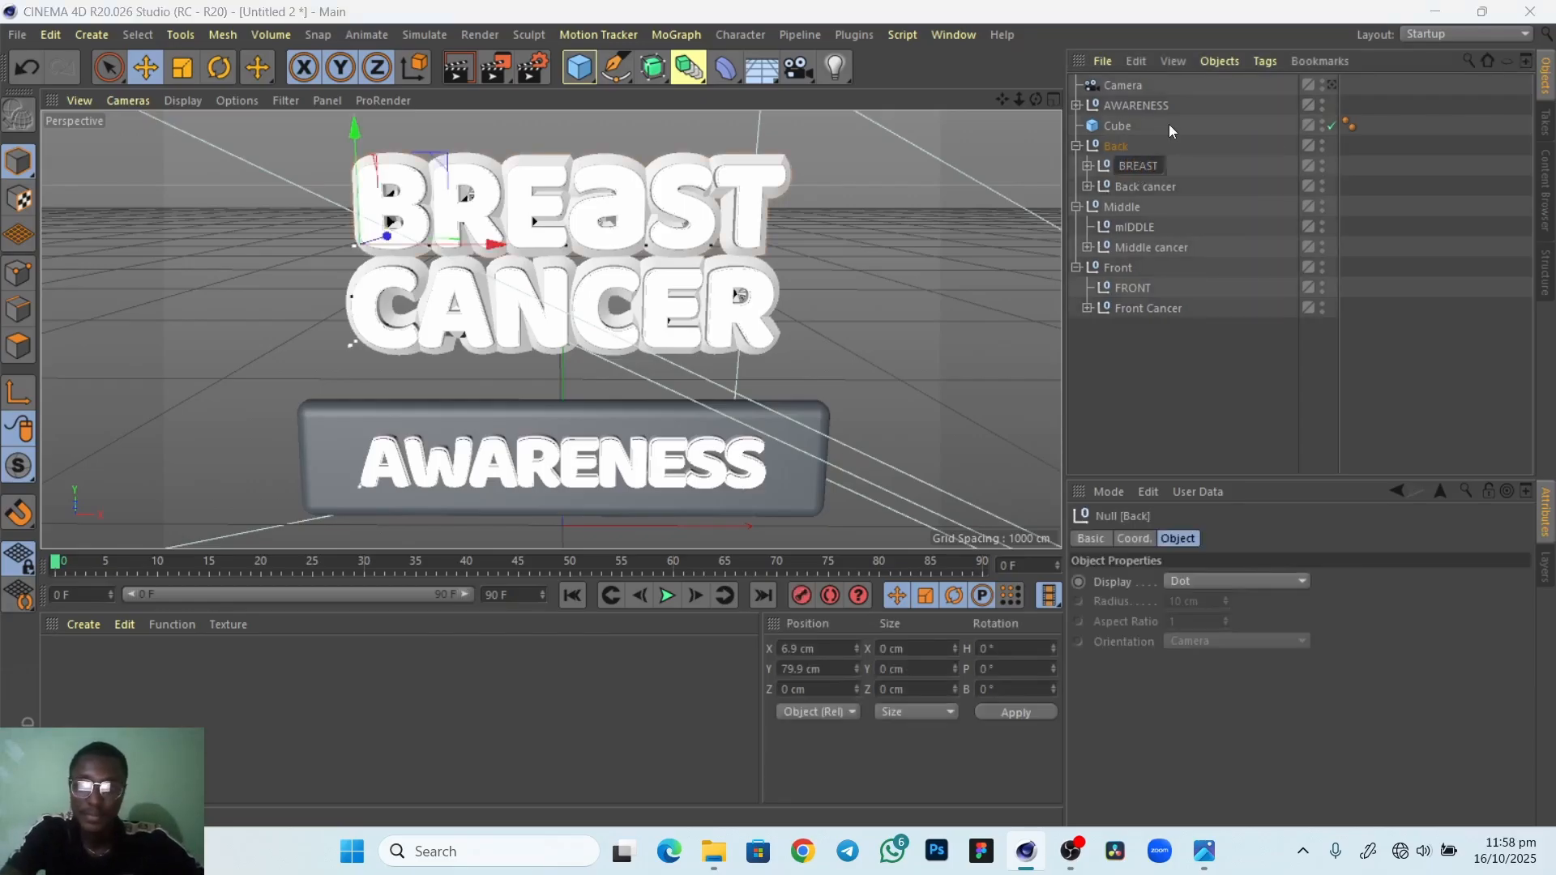
pyautogui.press('Return')
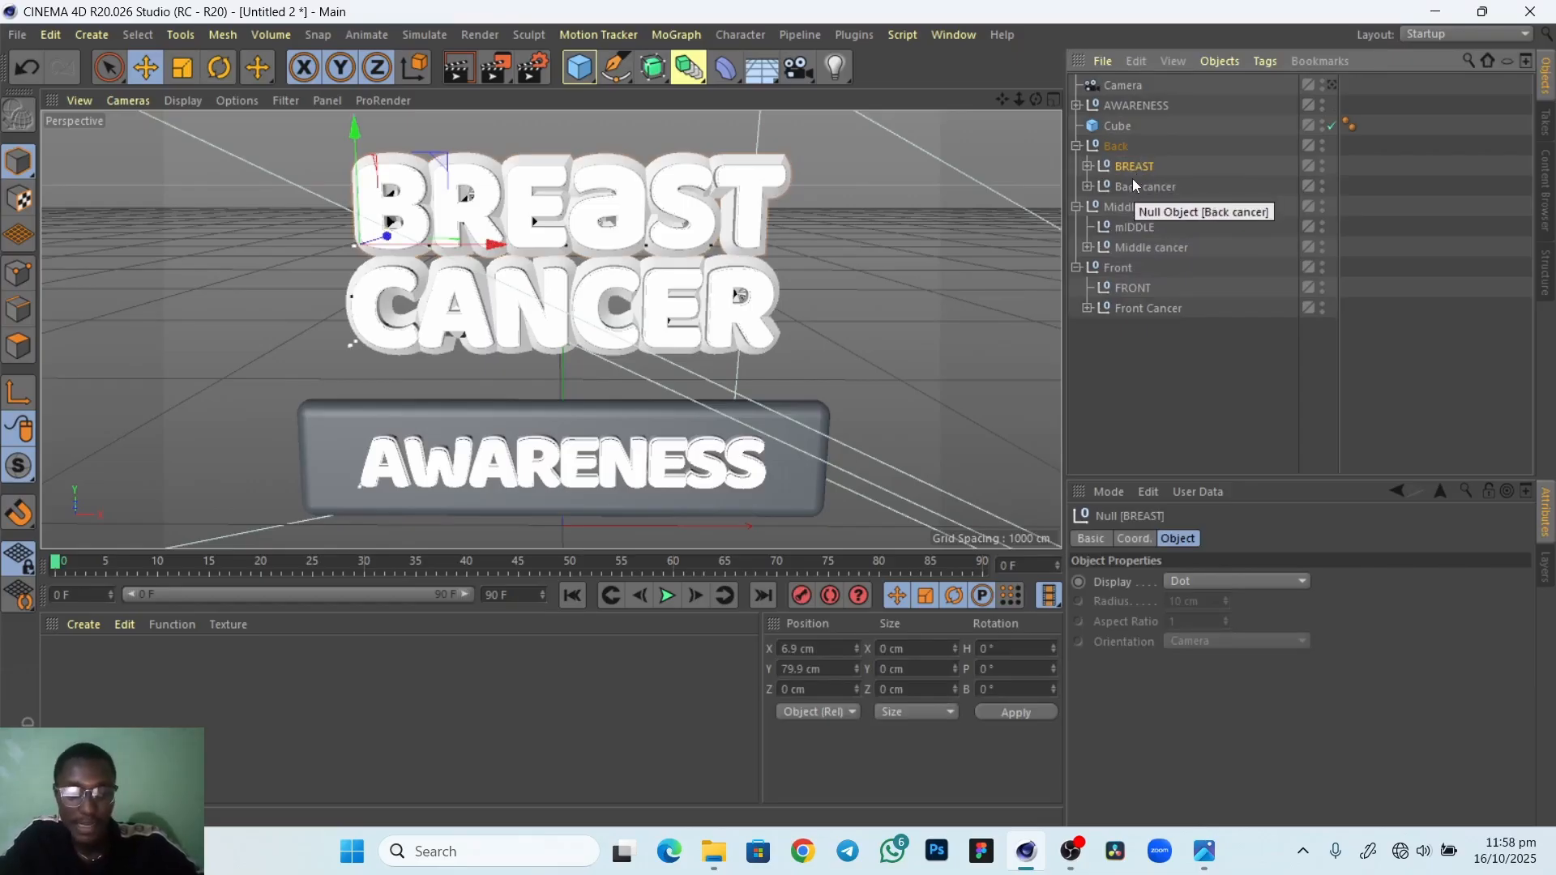
pyautogui.press('Delete')
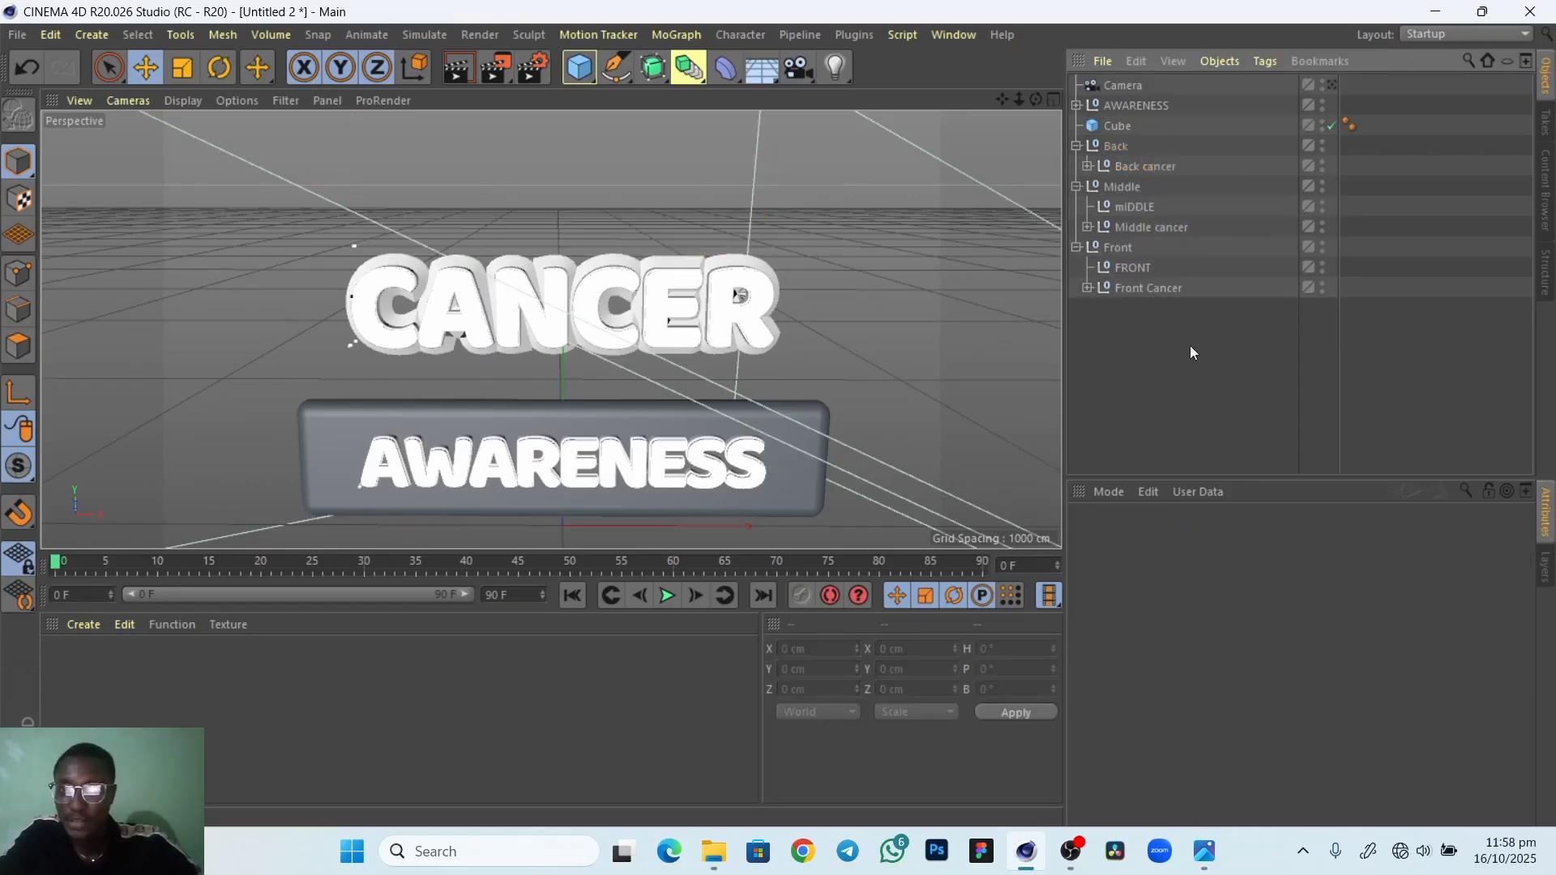
pyautogui.hotkey('ctrl', 'z')
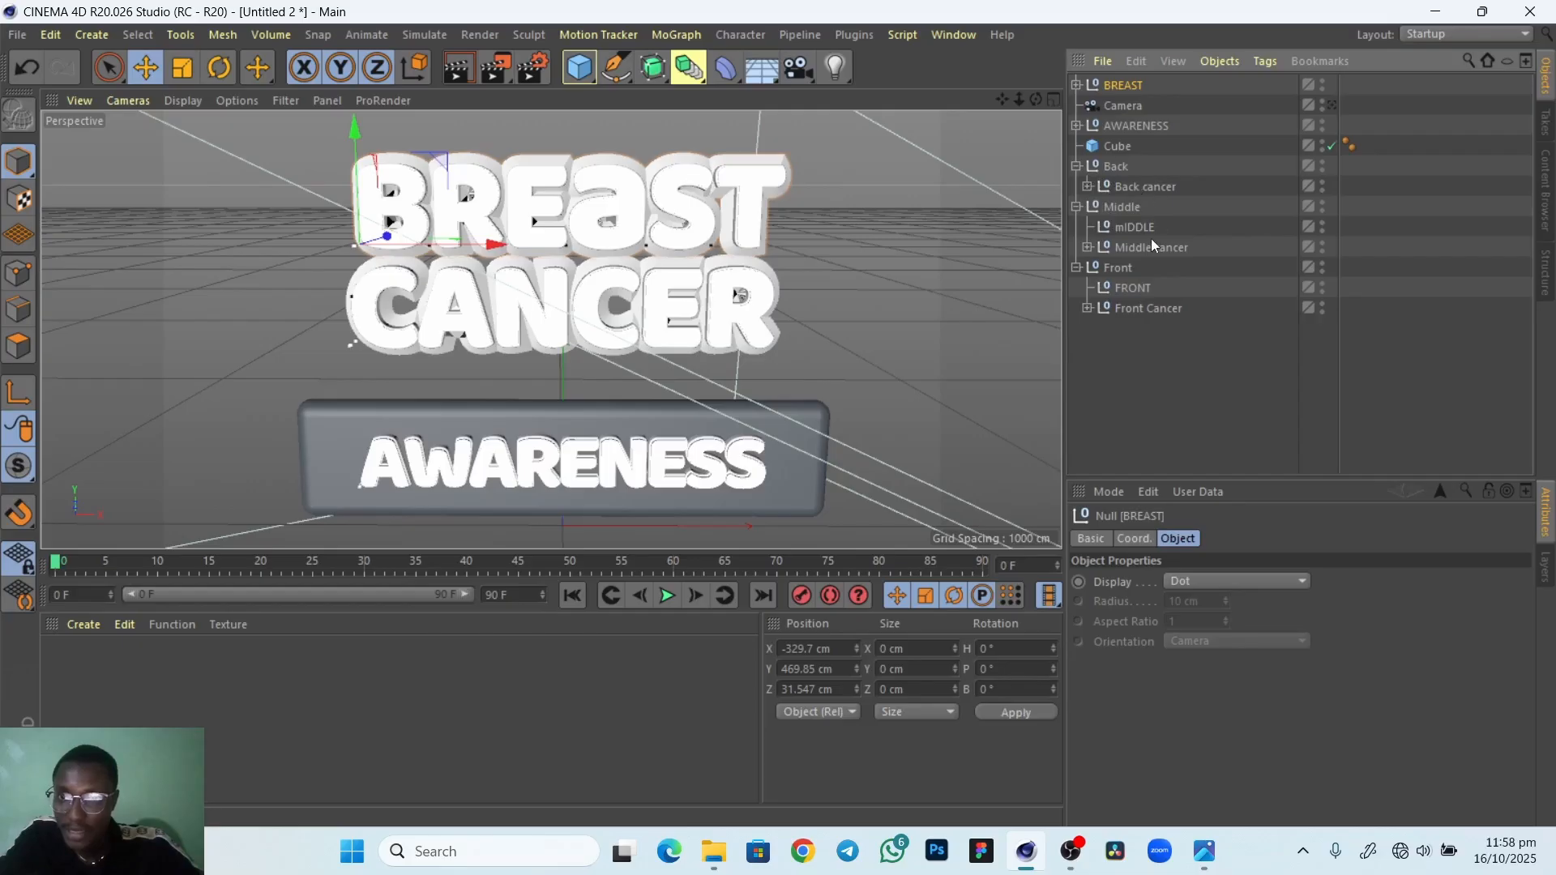
pyautogui.click(1078, 167)
pyautogui.click(1076, 185)
pyautogui.click(1075, 207)
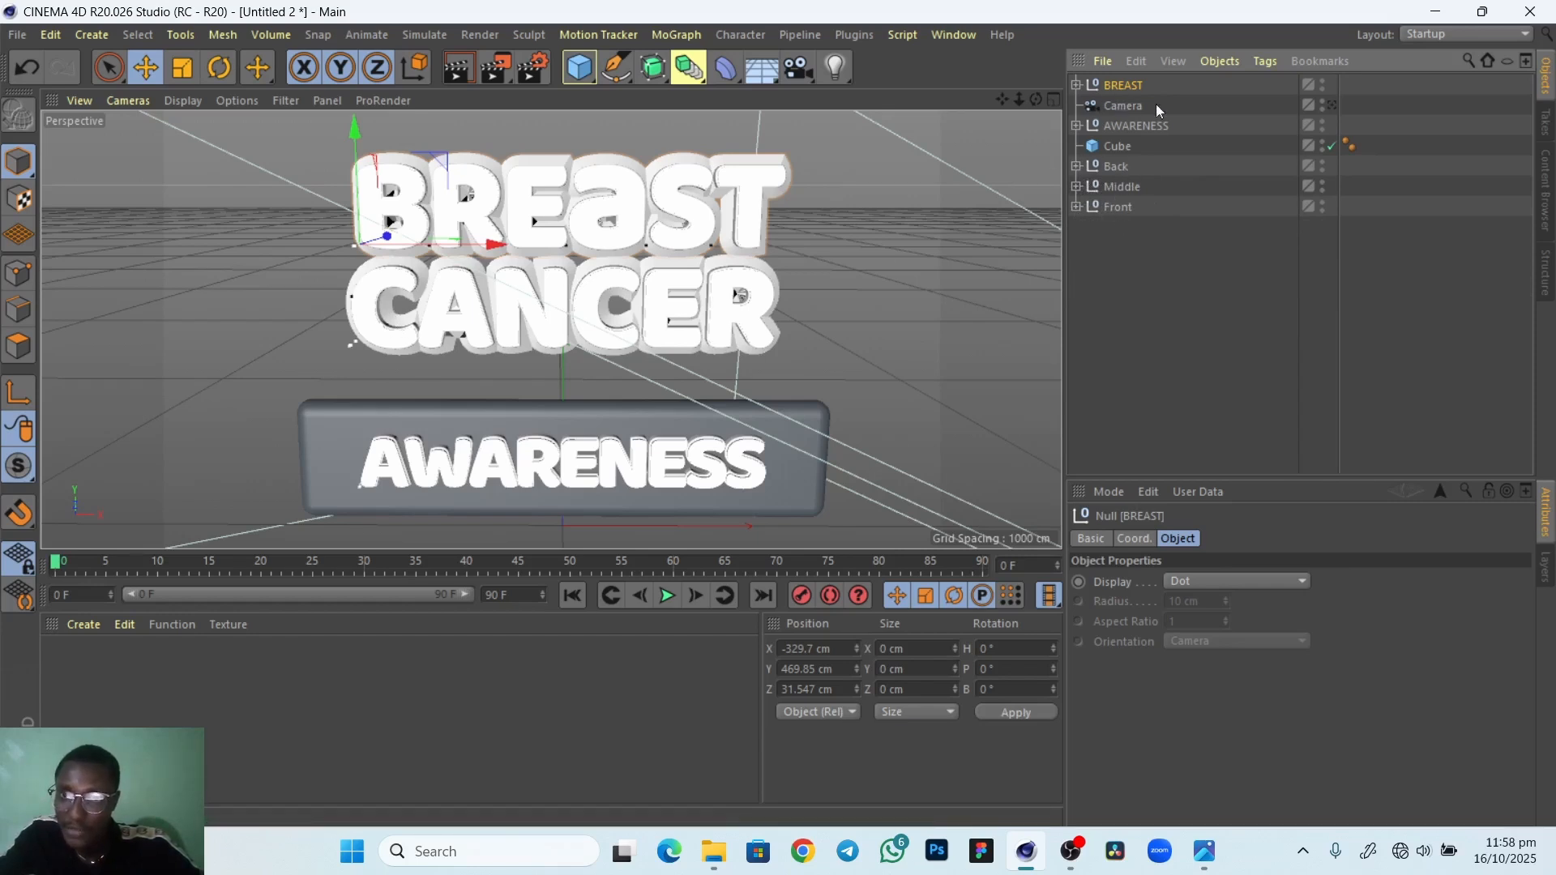
pyautogui.click(1076, 166)
pyautogui.click(1076, 206)
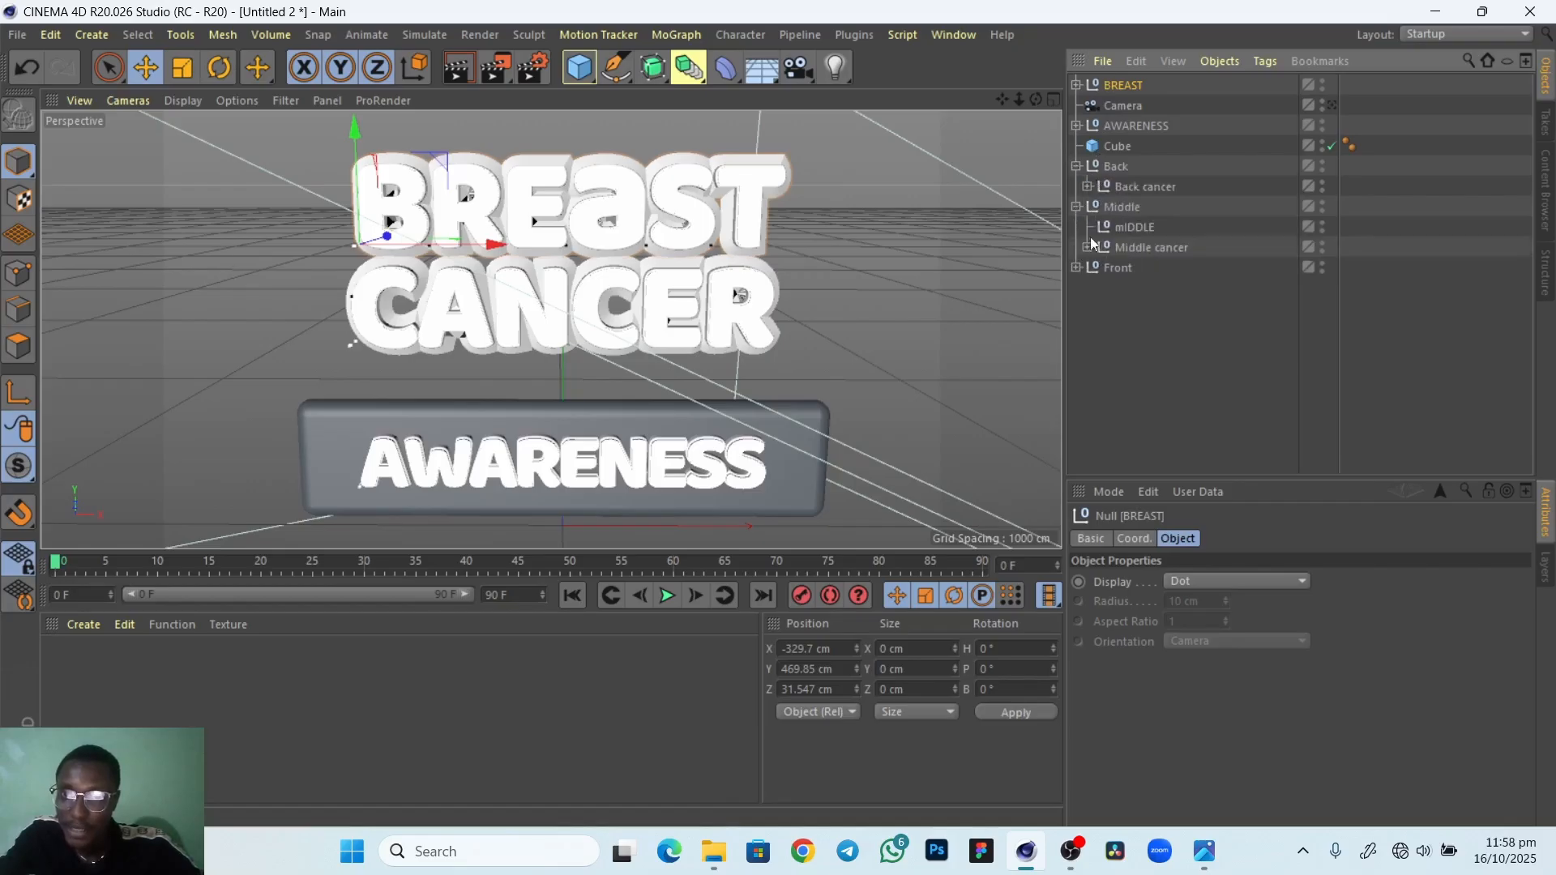
pyautogui.click(1078, 267)
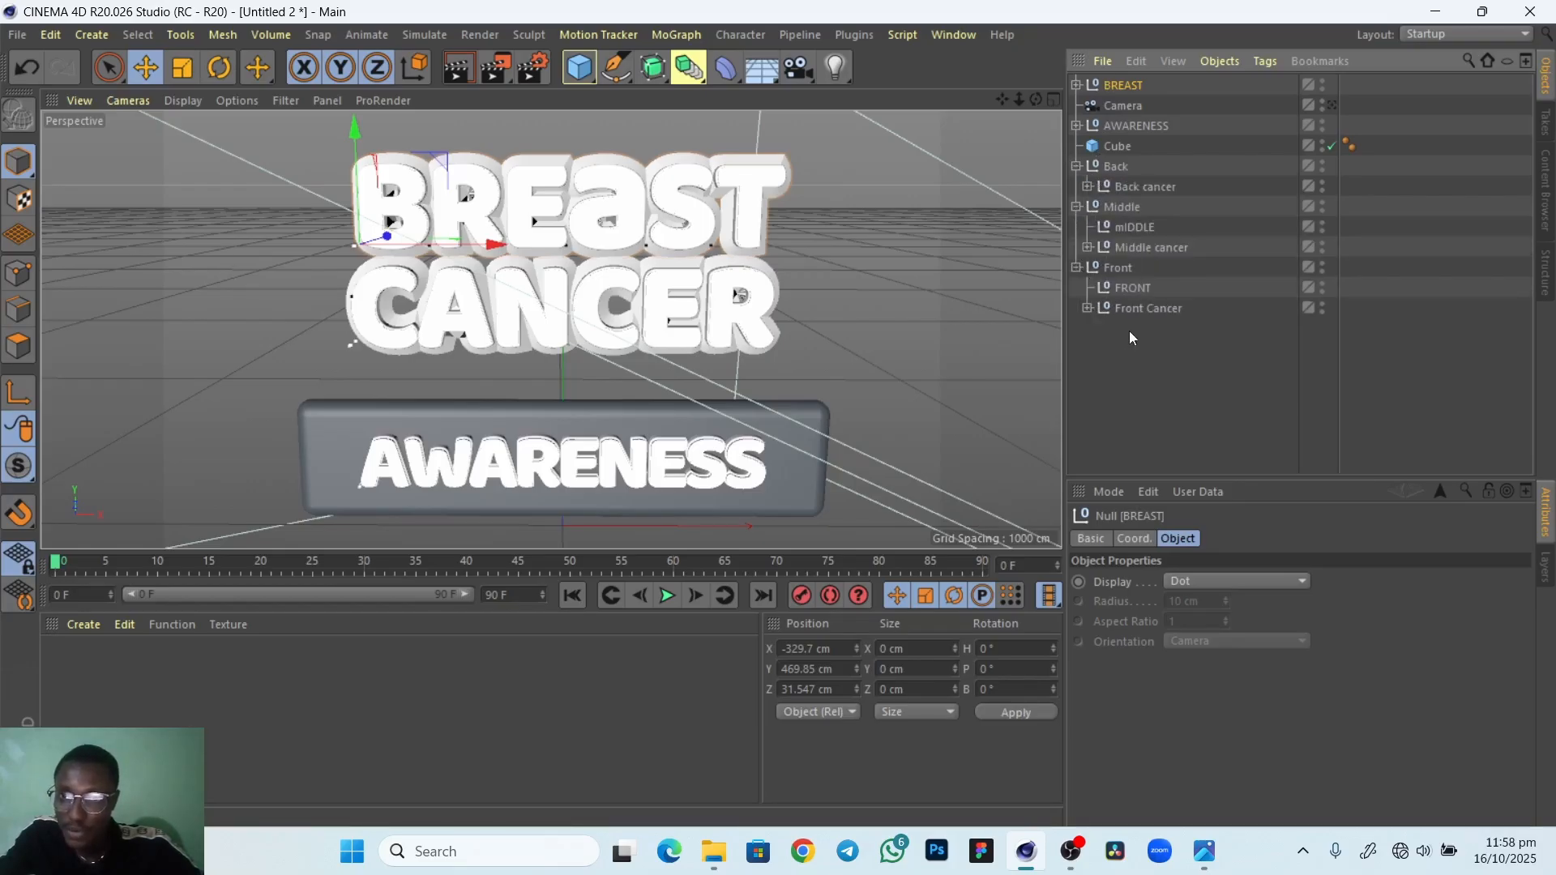
# Expand the Back cancer, Middle cancer and Front Cancer nulls and enlarge the object list so all their letter extrudes fit
pyautogui.click(1087, 188)
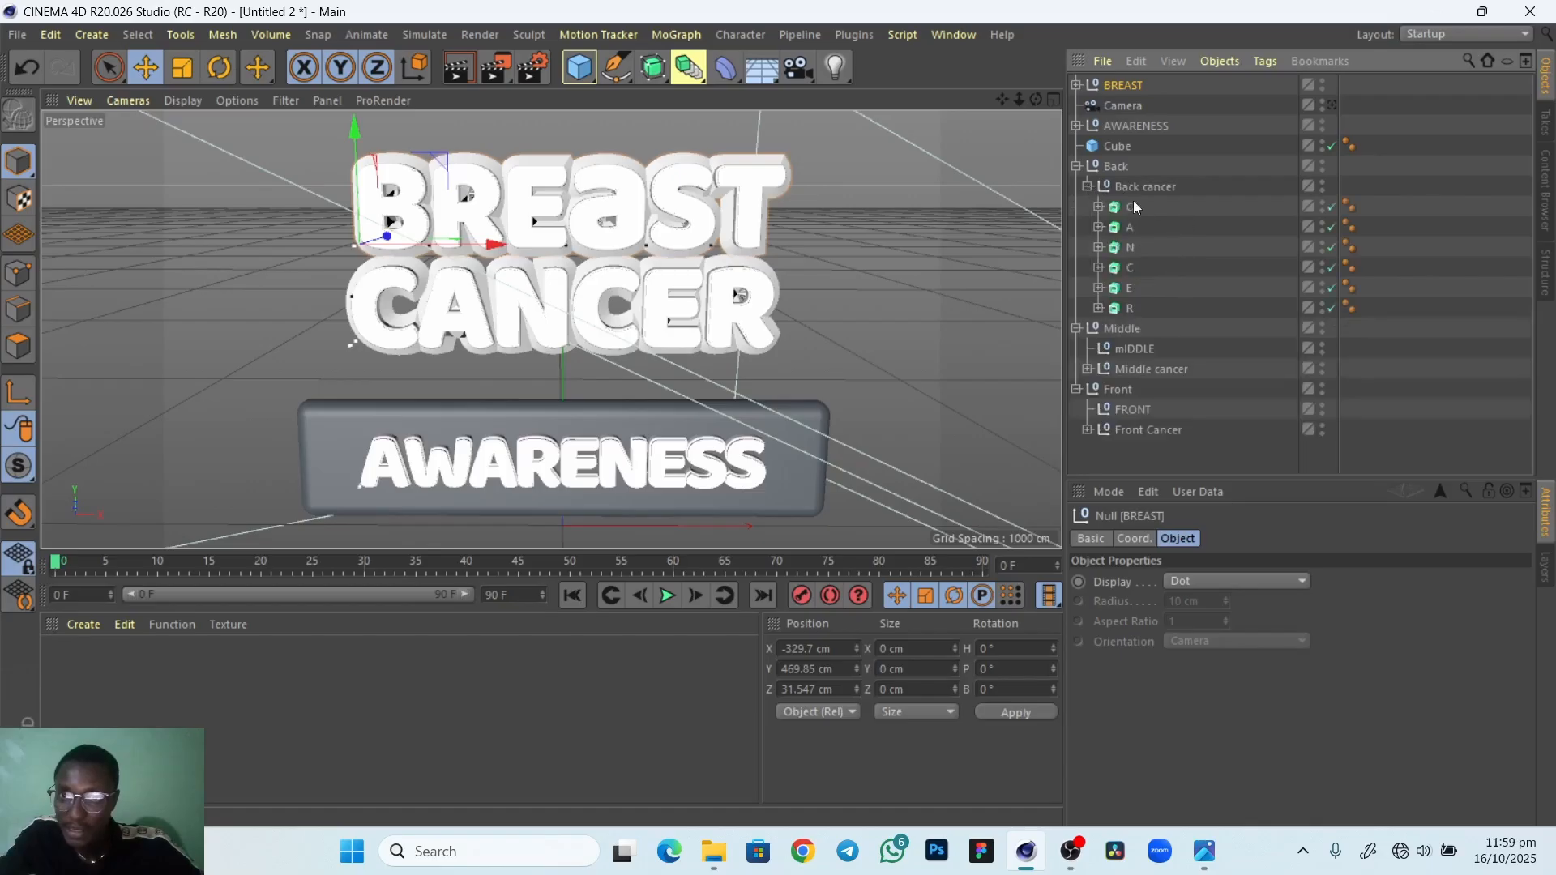
pyautogui.click(1087, 369)
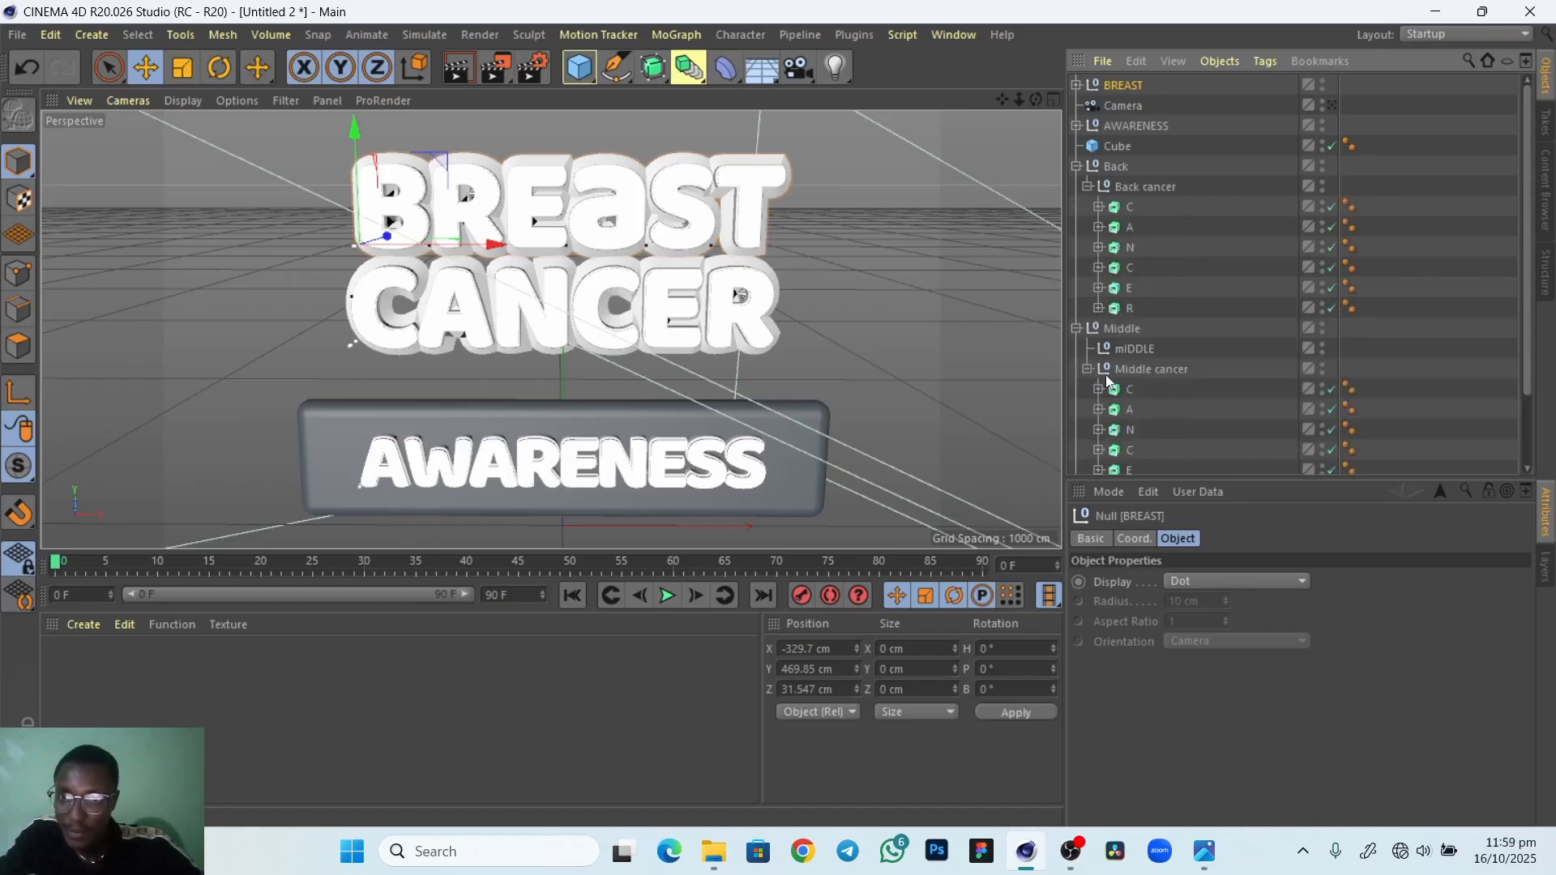
pyautogui.scroll(-3, 1510, 400)
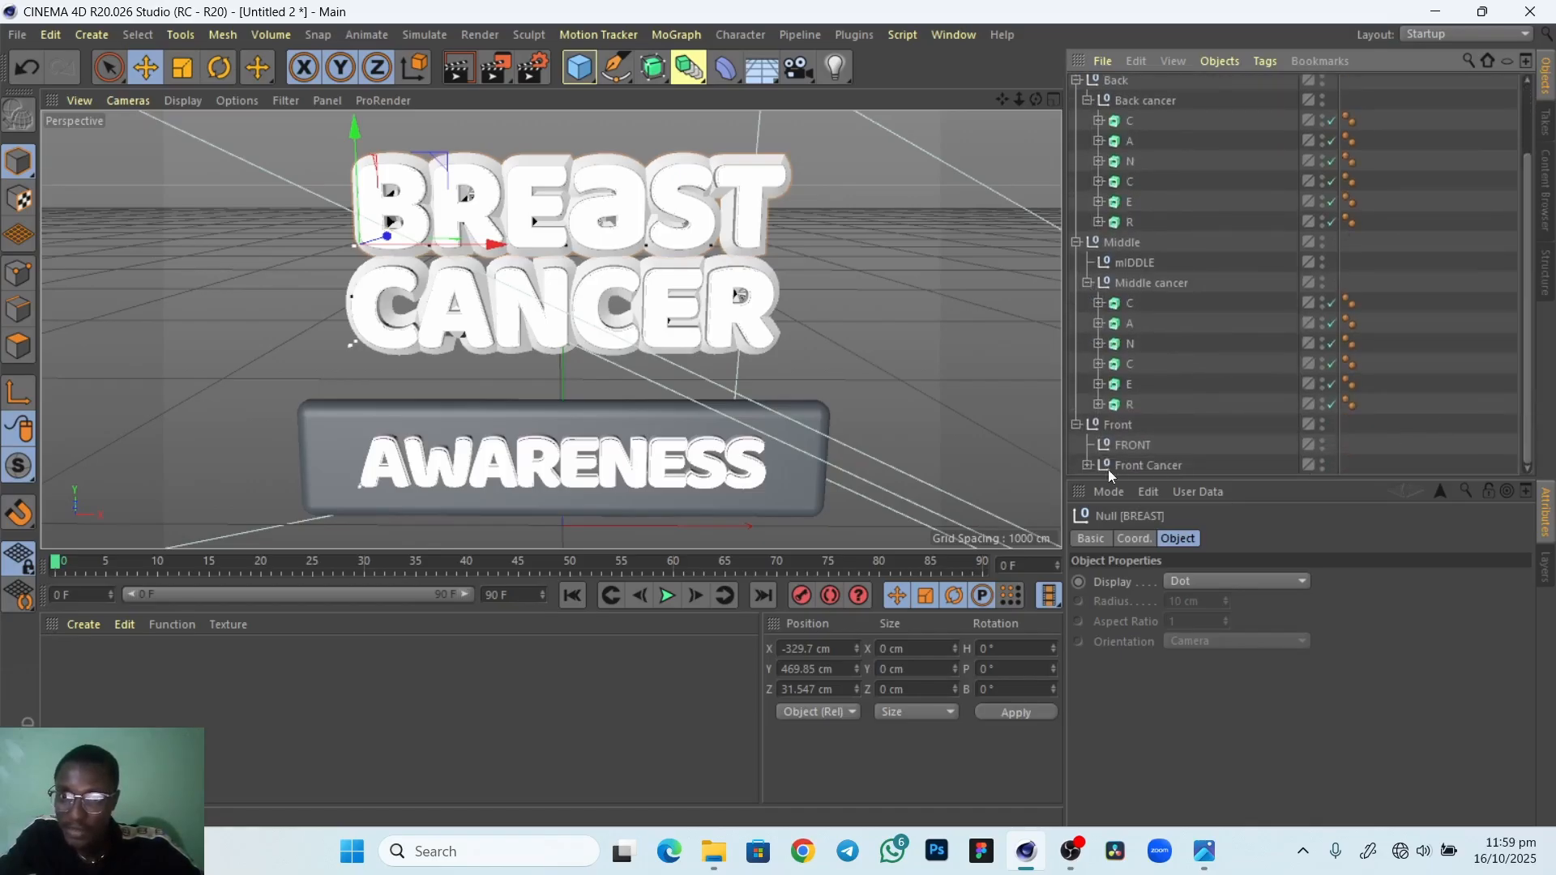
pyautogui.click(1086, 465)
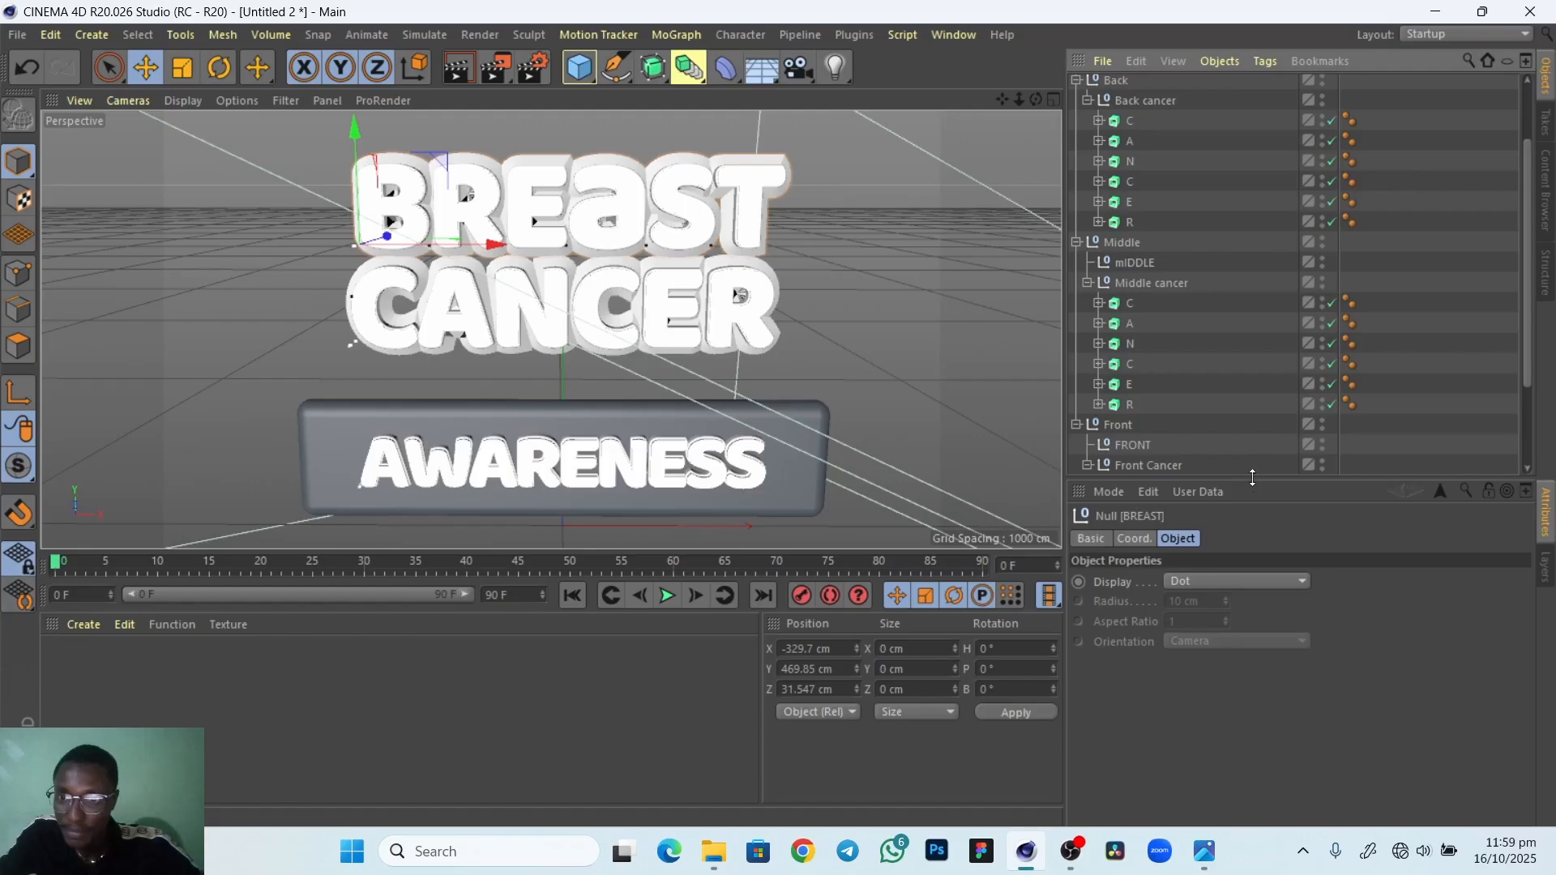
pyautogui.moveTo(1252, 478); pyautogui.dragTo(1252, 627)
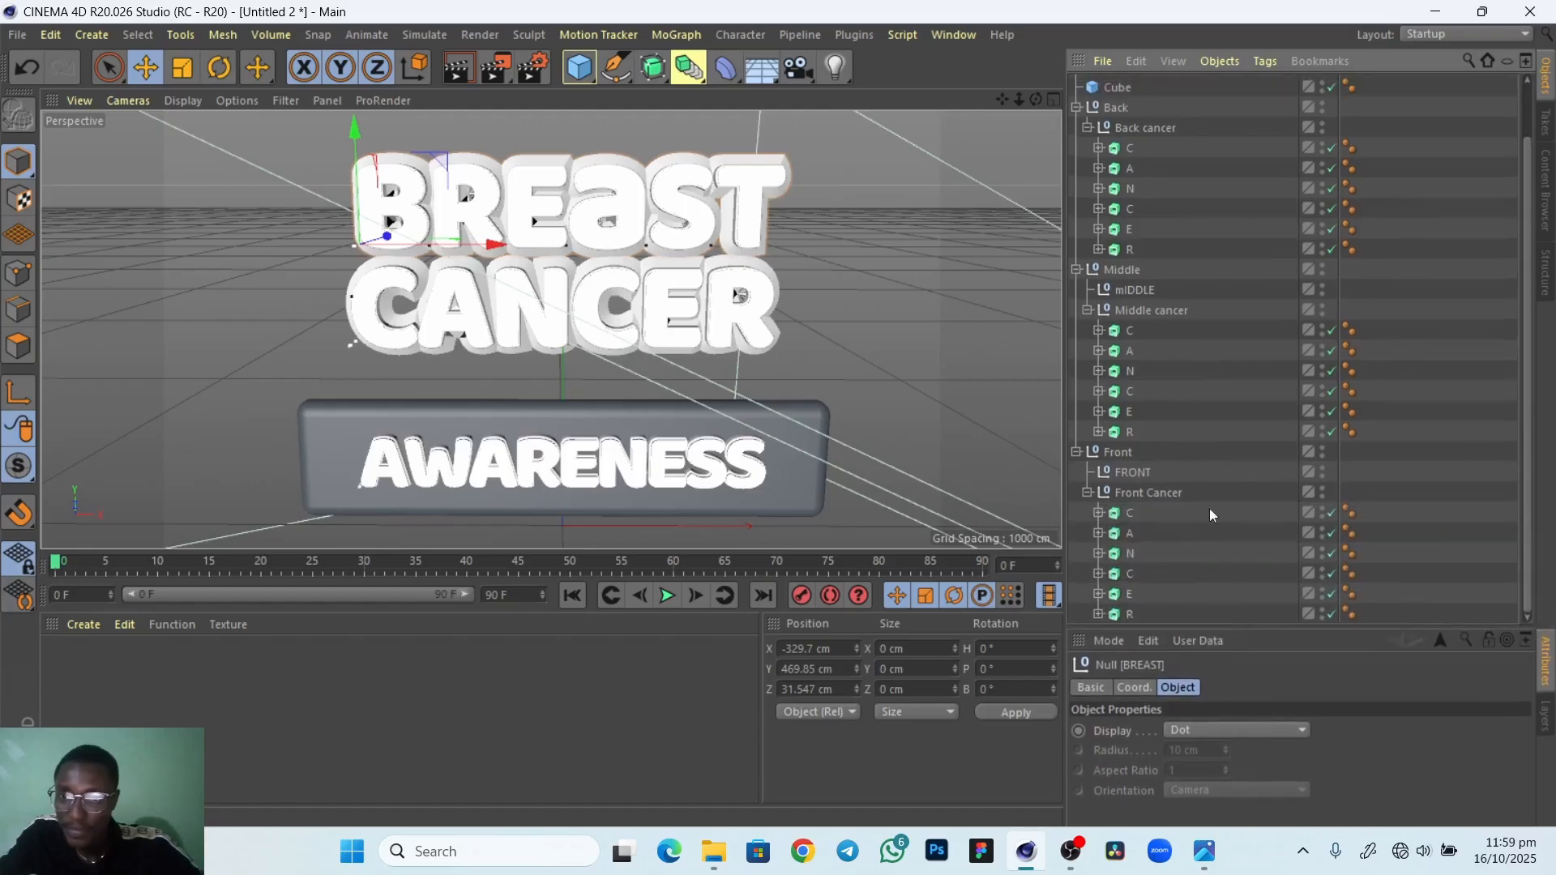
# Group the first C extrudes of the back, middle and front CANCER layers into one null and rename it C
pyautogui.click(1129, 148)
pyautogui.keyDown('ctrl'); pyautogui.click(1129, 331); pyautogui.keyUp('ctrl')
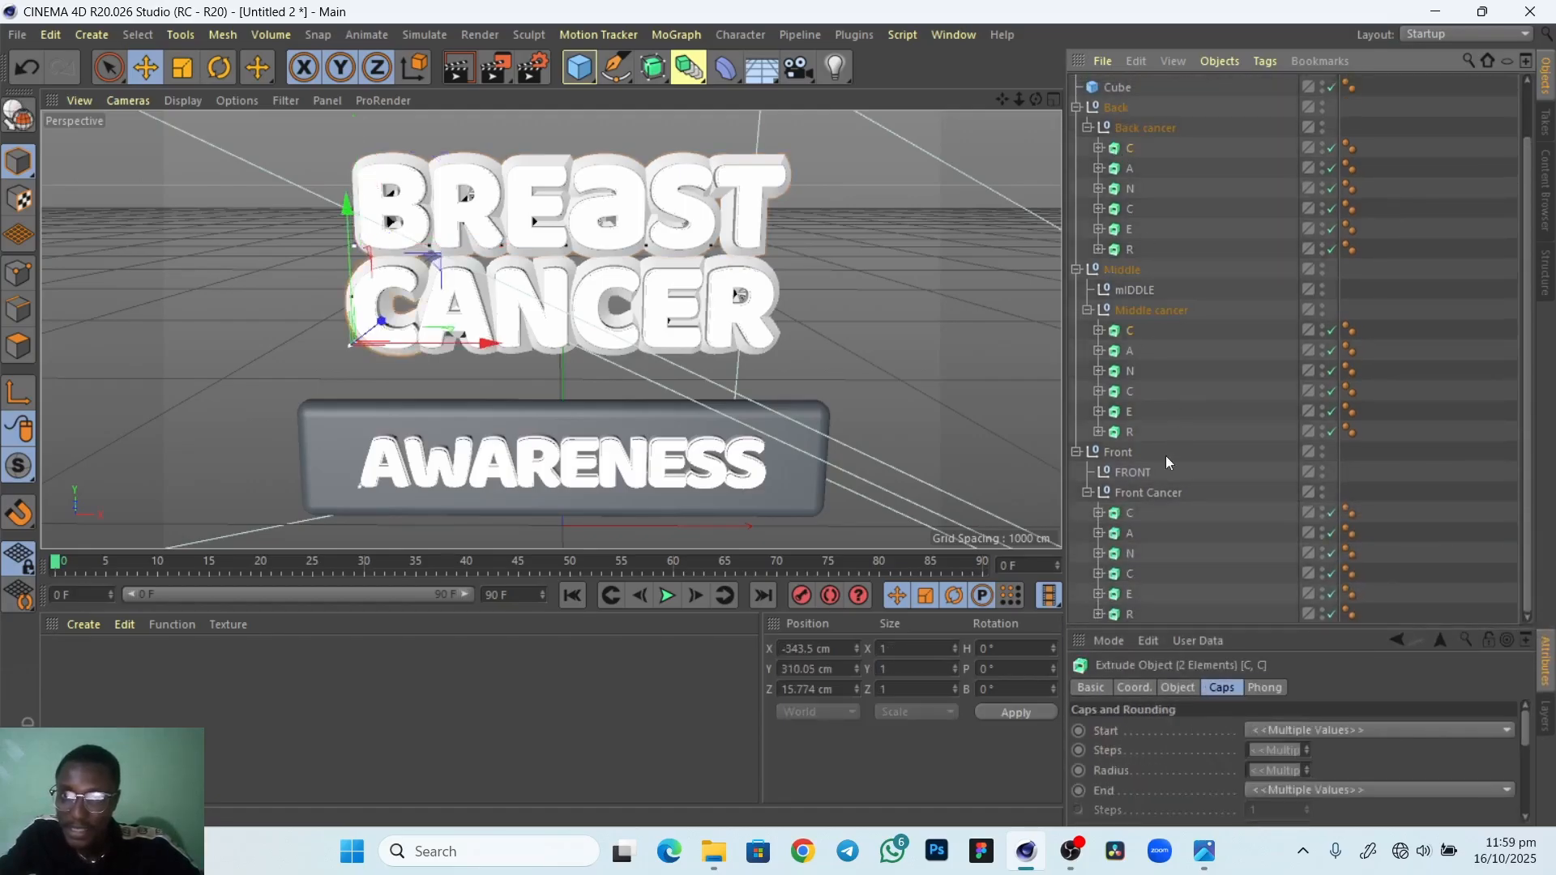
pyautogui.keyDown('ctrl'); pyautogui.click(1126, 514); pyautogui.keyUp('ctrl')
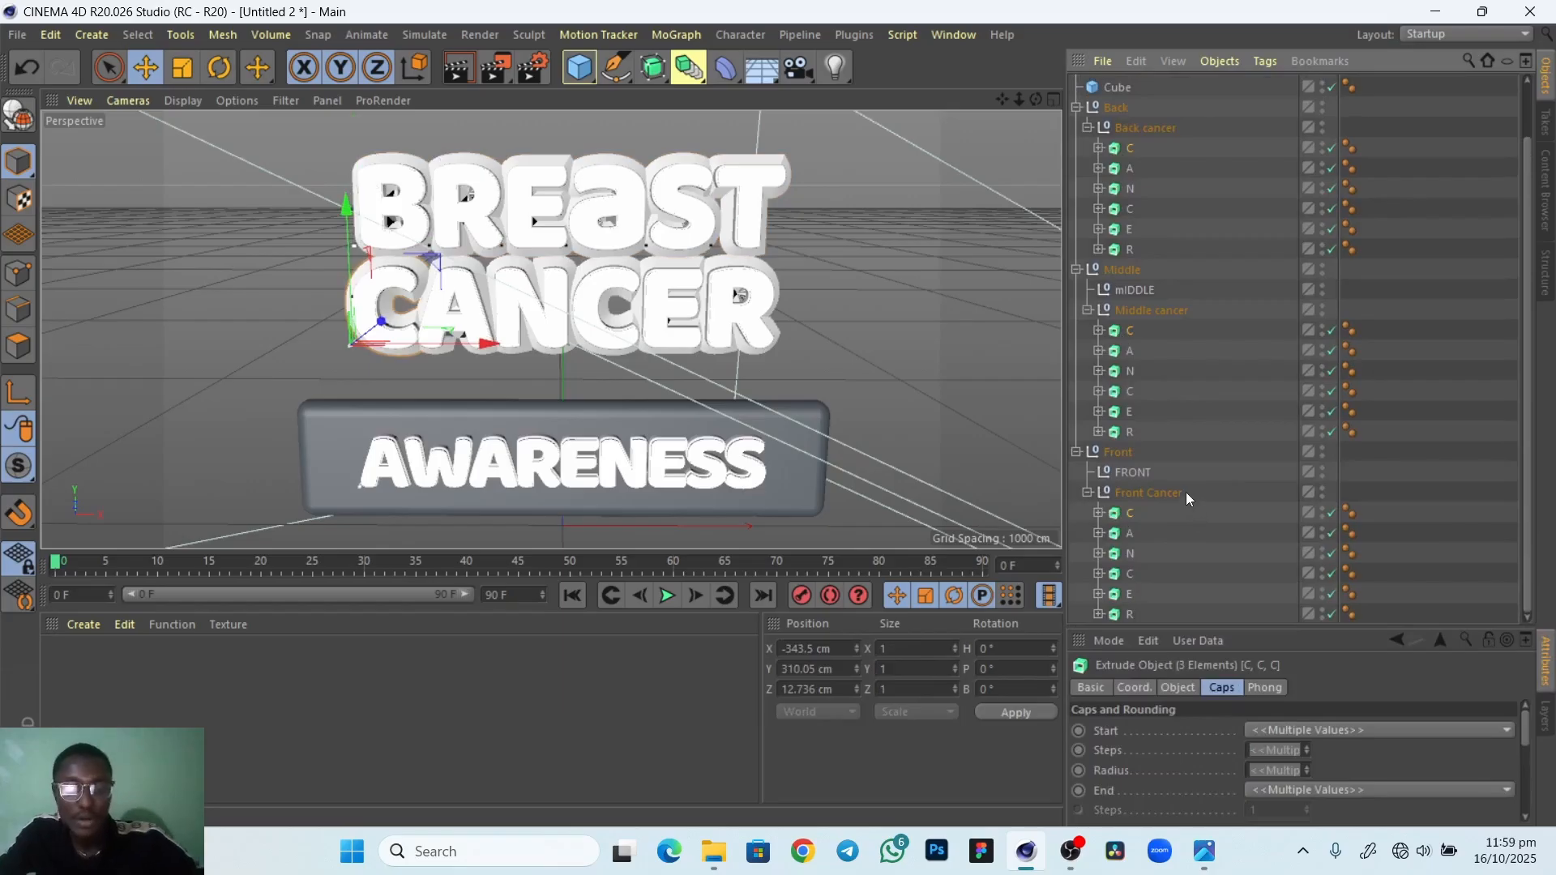
pyautogui.hotkey('alt', 'g')
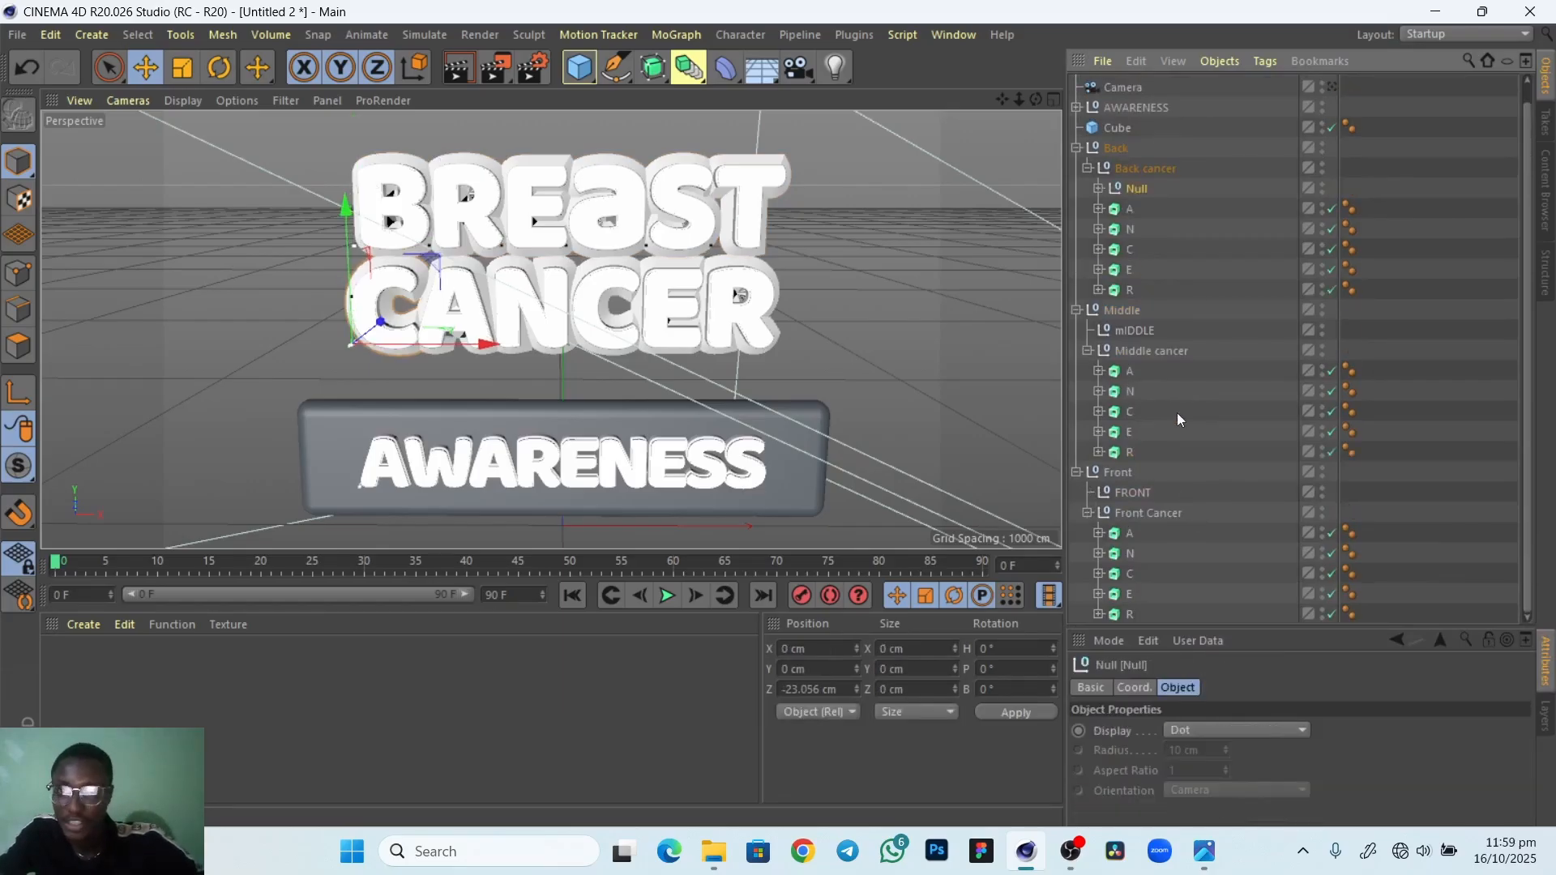
pyautogui.doubleClick(1136, 189)
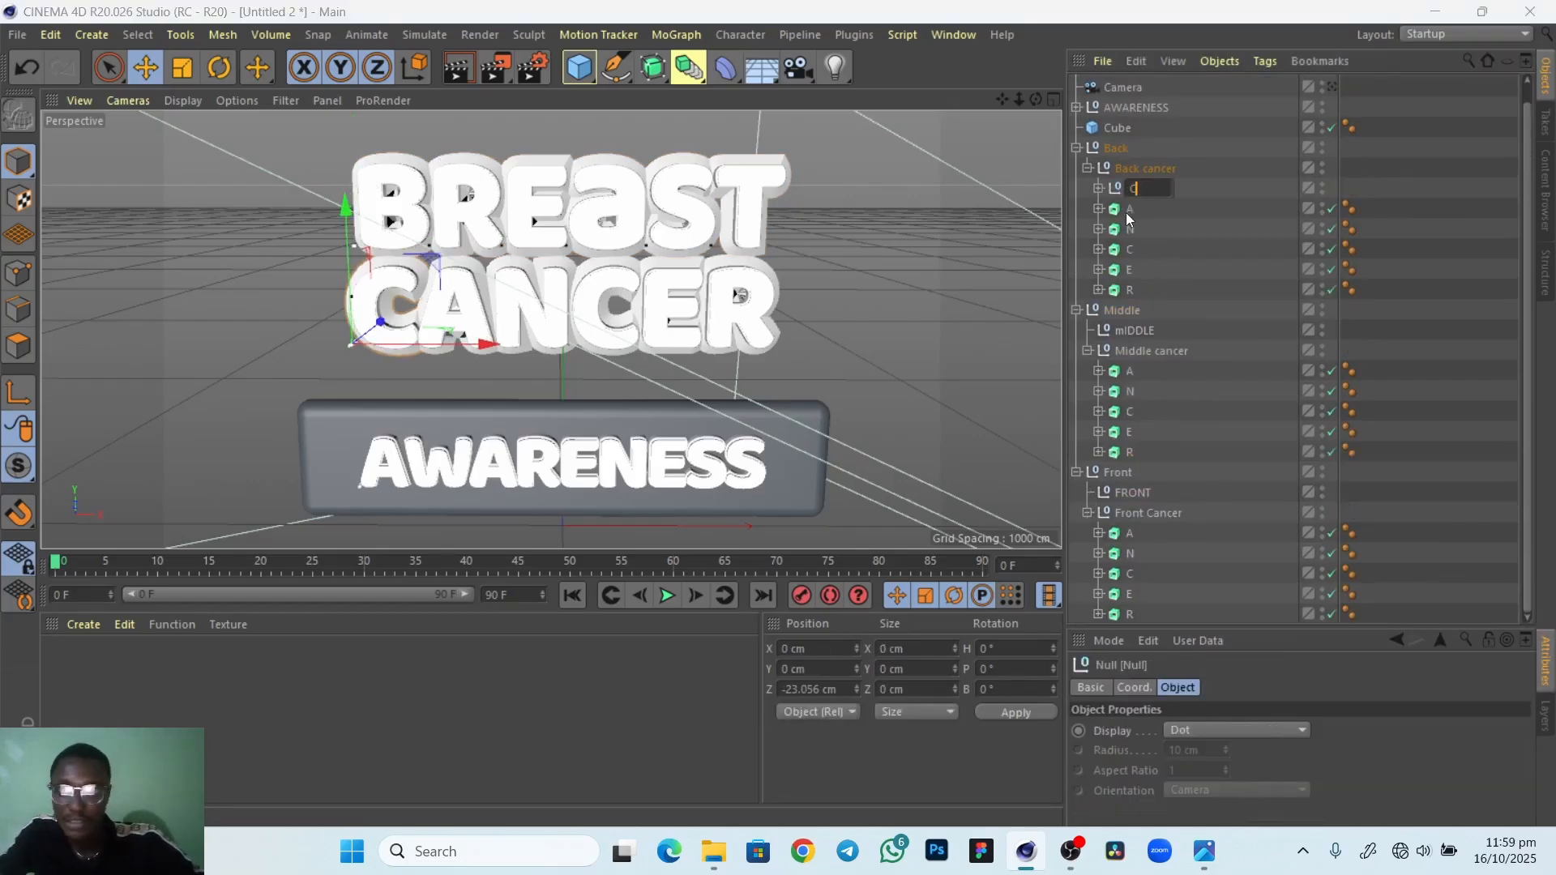
pyautogui.write('C')
pyautogui.press('Return')
# Group the A extrudes from the Back cancer, Middle cancer and Front Cancer nulls into a null named A
pyautogui.click(1130, 211)
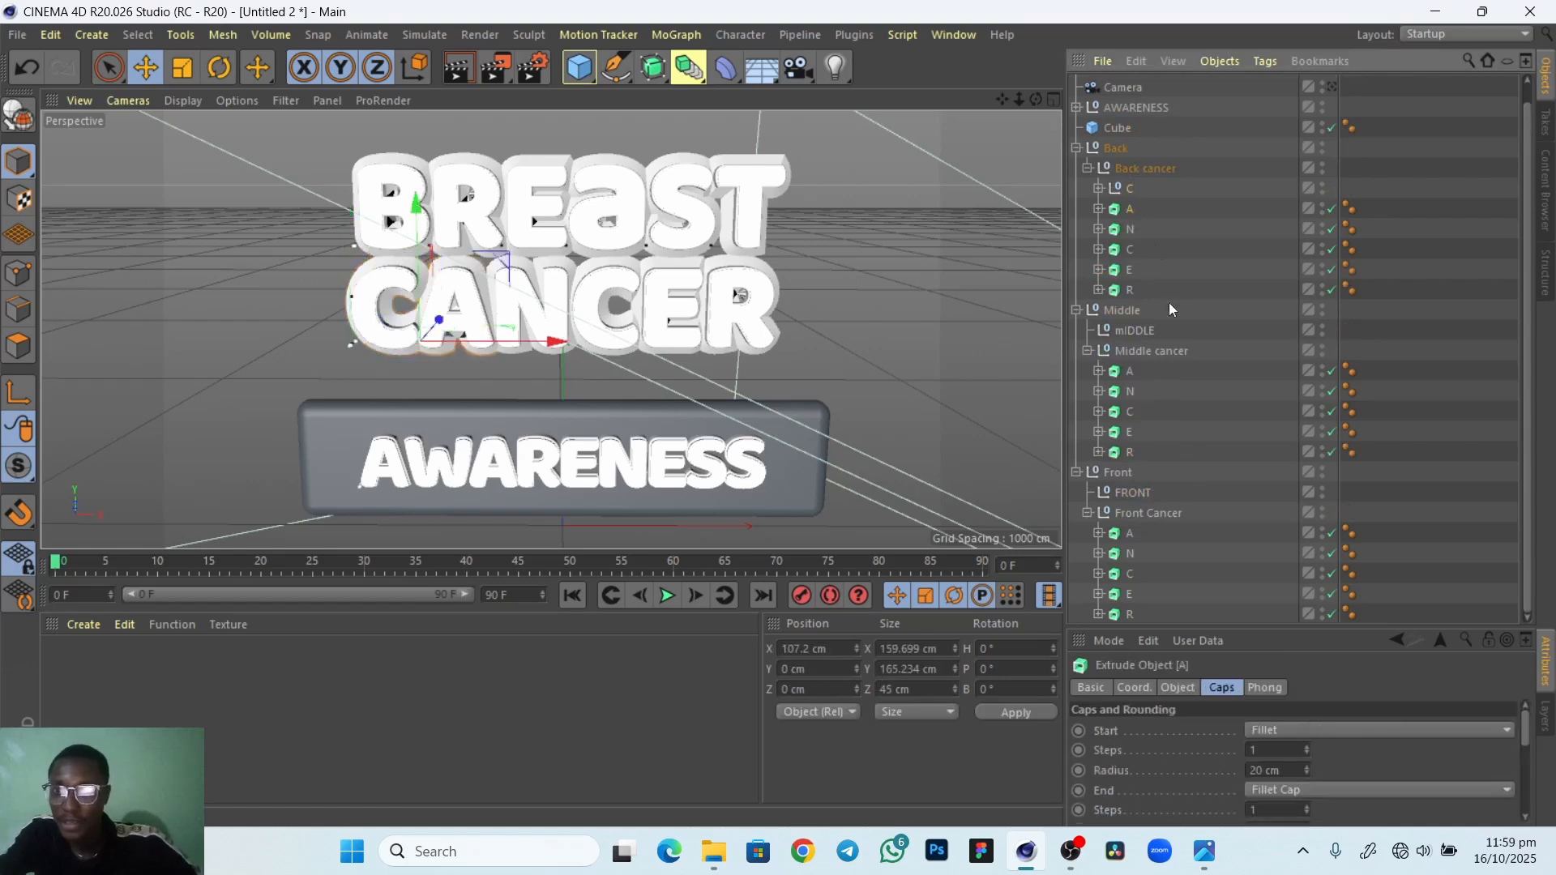
pyautogui.keyDown('ctrl'); pyautogui.click(1139, 376); pyautogui.keyUp('ctrl')
pyautogui.keyDown('ctrl'); pyautogui.click(1131, 535); pyautogui.keyUp('ctrl')
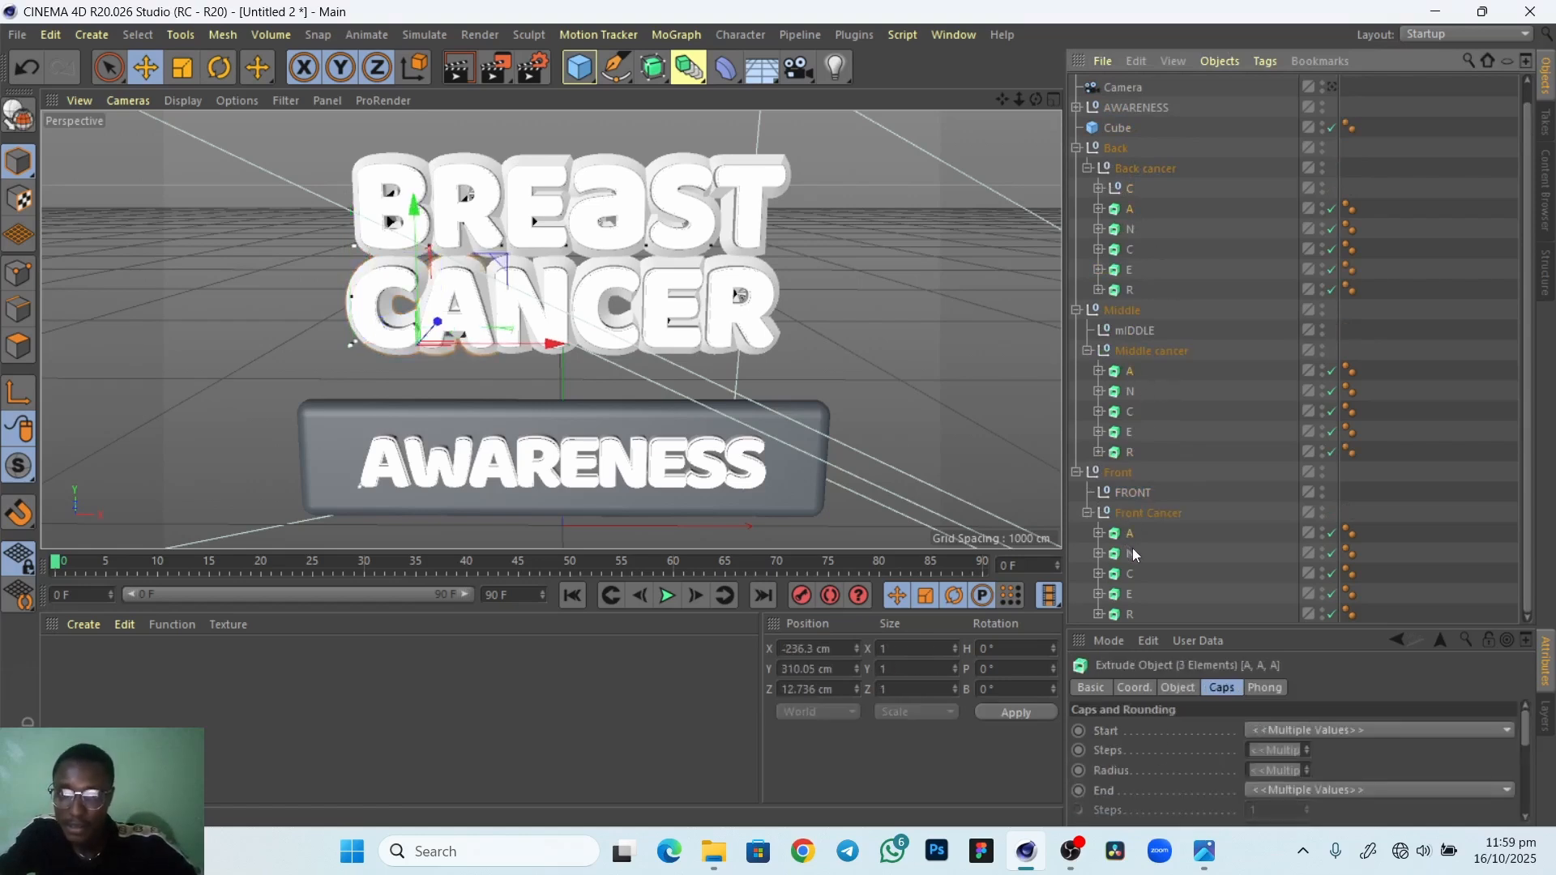
pyautogui.hotkey('alt', 'g')
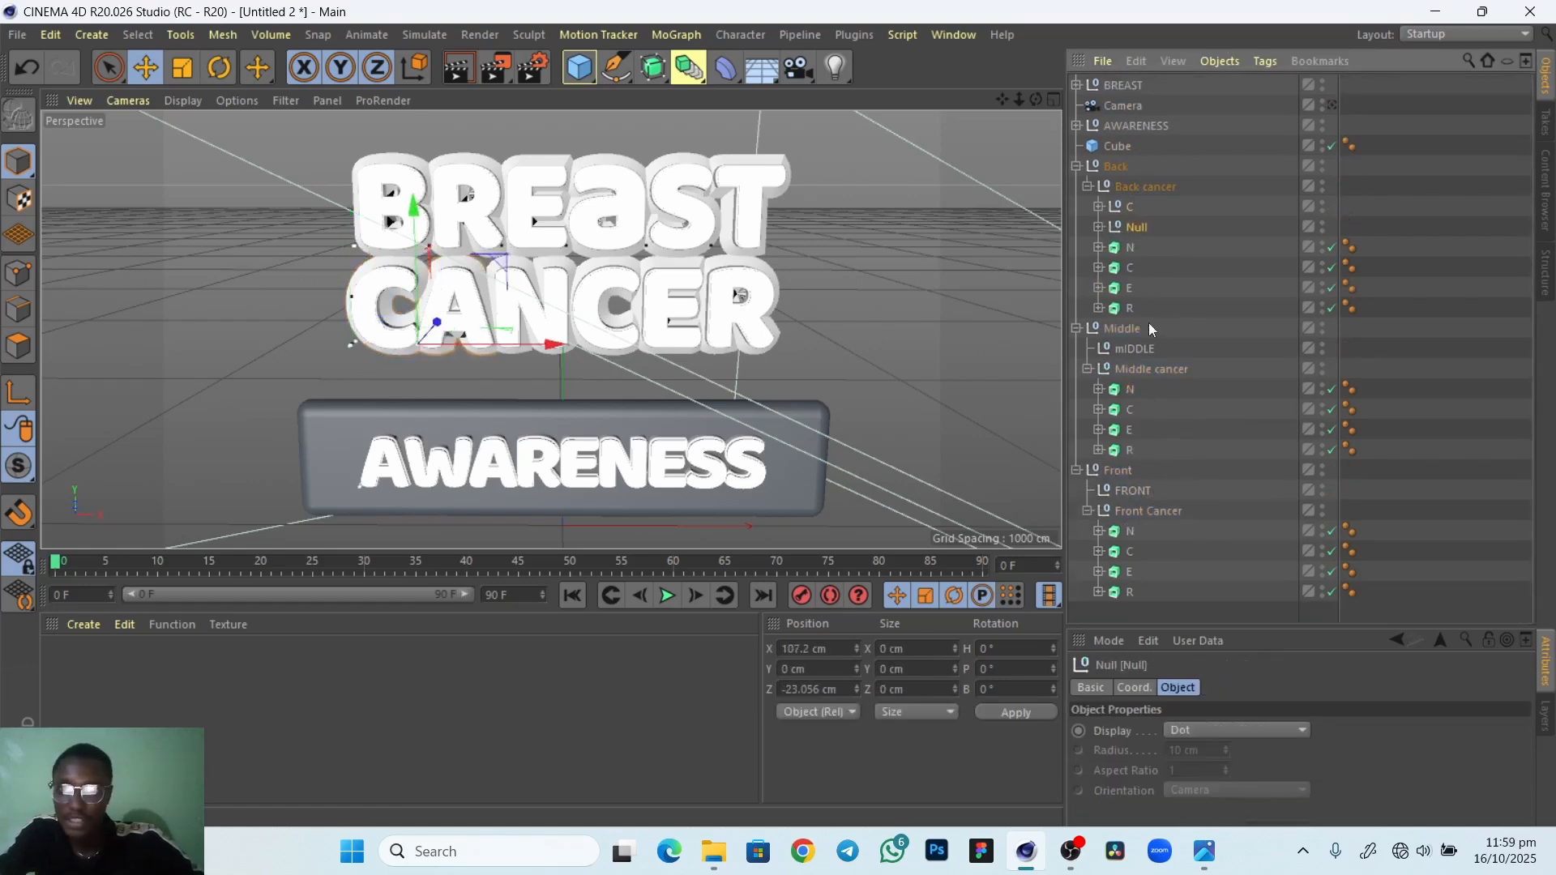
pyautogui.doubleClick(1139, 230)
pyautogui.write('A')
pyautogui.press('Return')
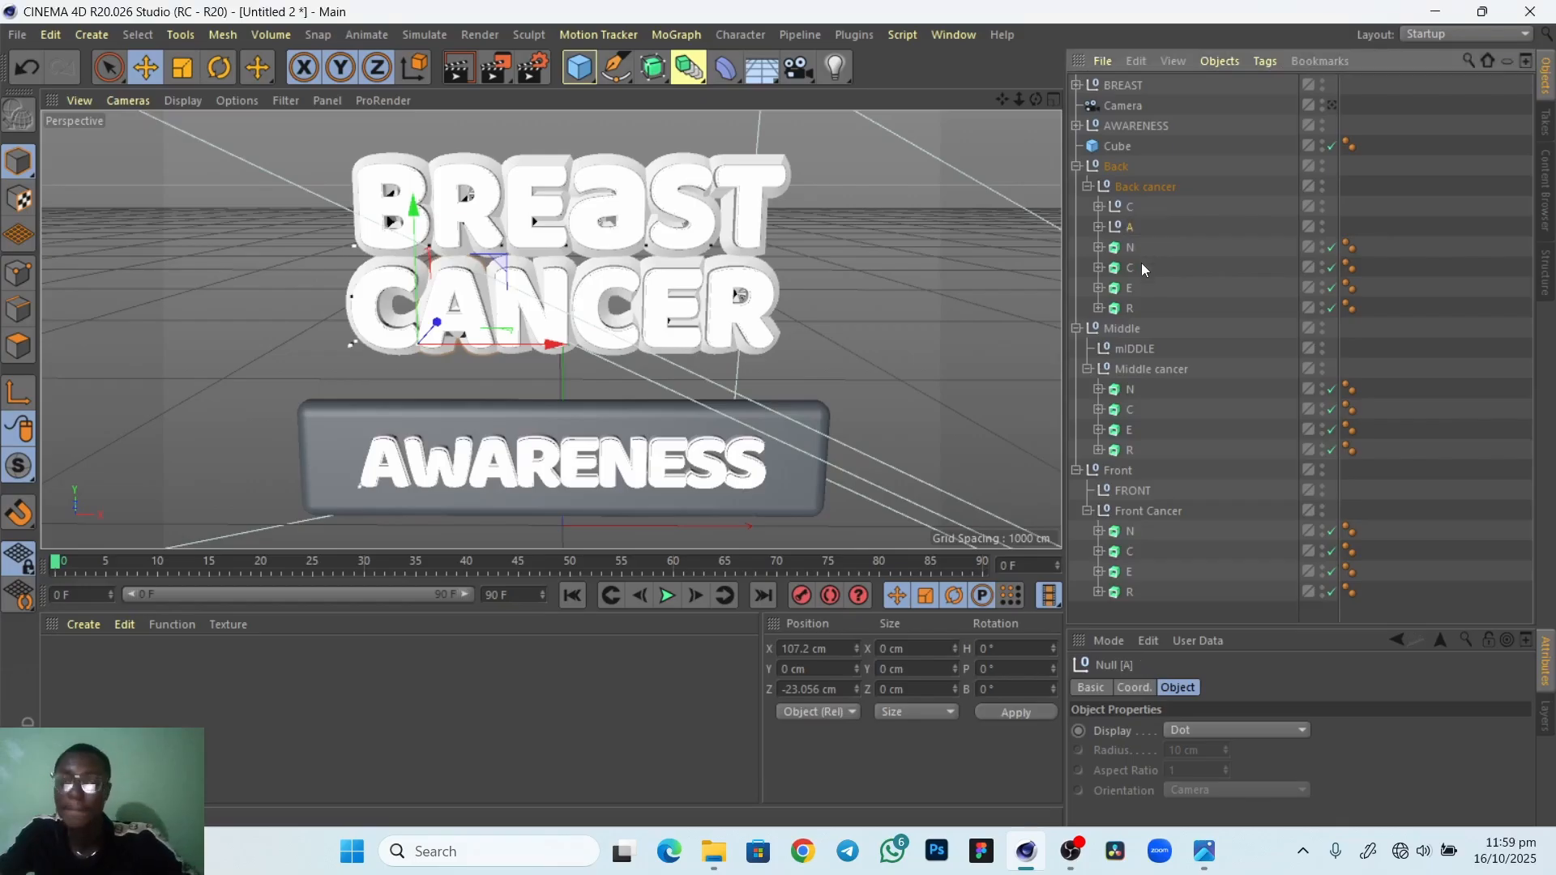
# Group the N extrudes from the Back cancer, Middle cancer and Front Cancer nulls into a null named N
pyautogui.click(1130, 248)
pyautogui.keyDown('ctrl'); pyautogui.click(1131, 389); pyautogui.keyUp('ctrl')
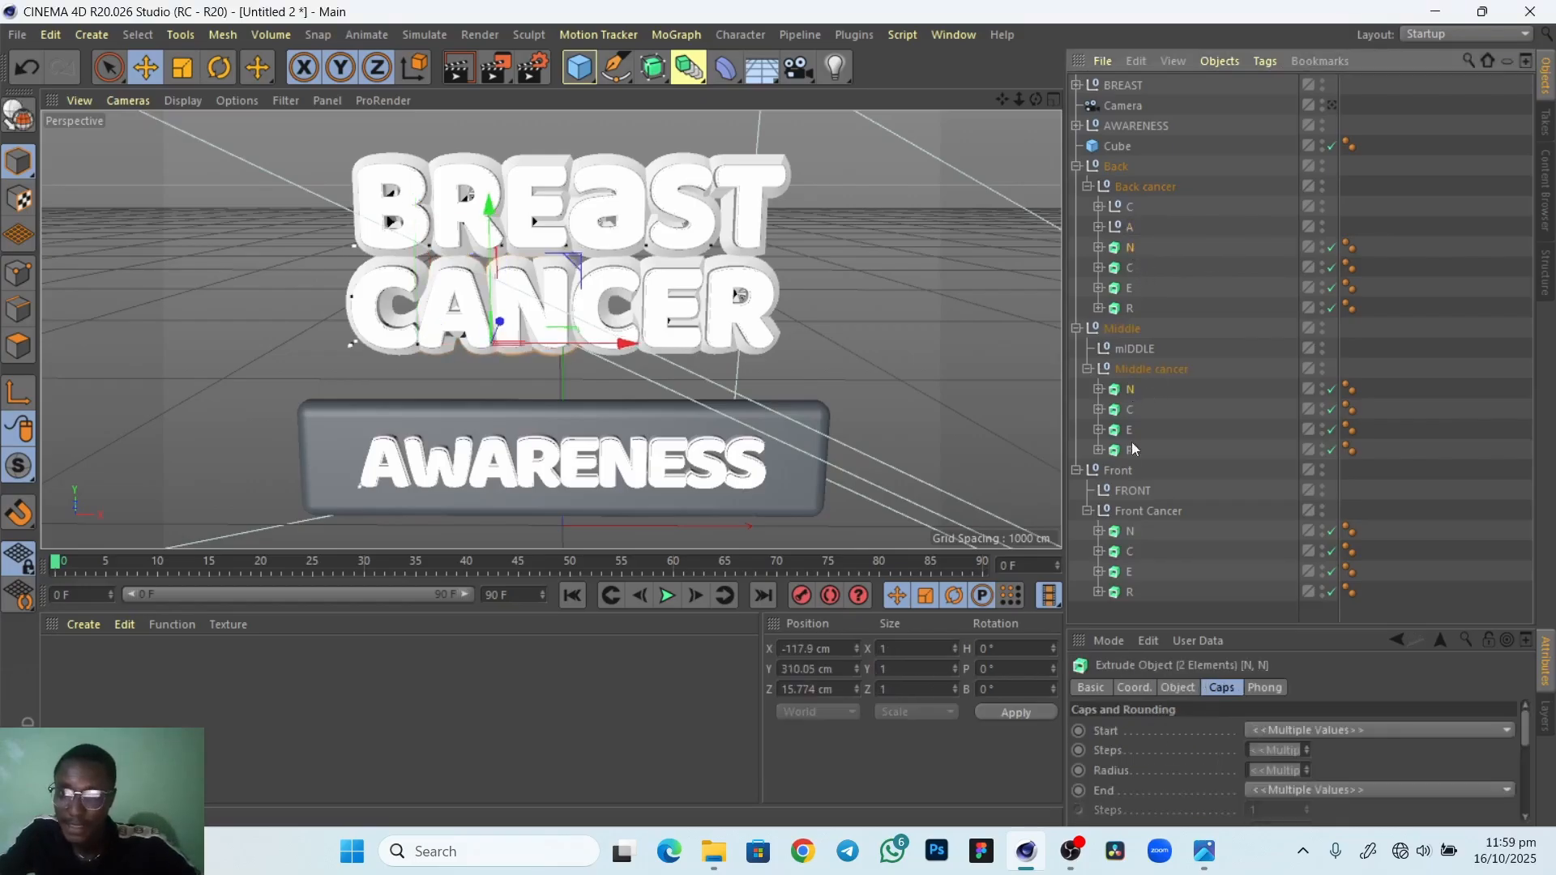
pyautogui.keyDown('ctrl'); pyautogui.click(1128, 533); pyautogui.keyUp('ctrl')
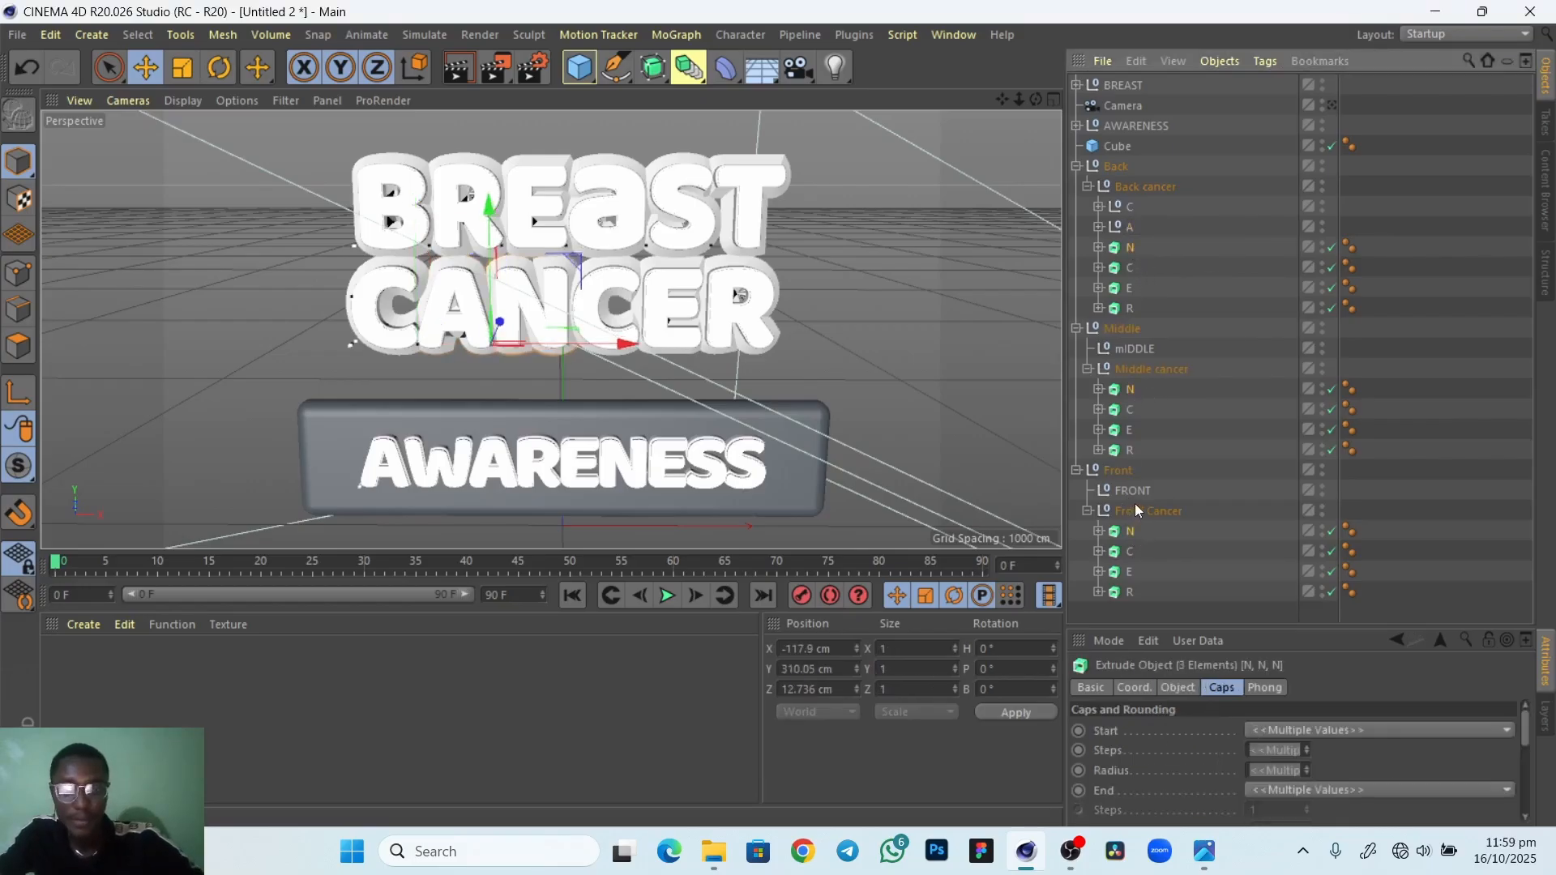
pyautogui.hotkey('alt', 'g')
pyautogui.doubleClick(1138, 247)
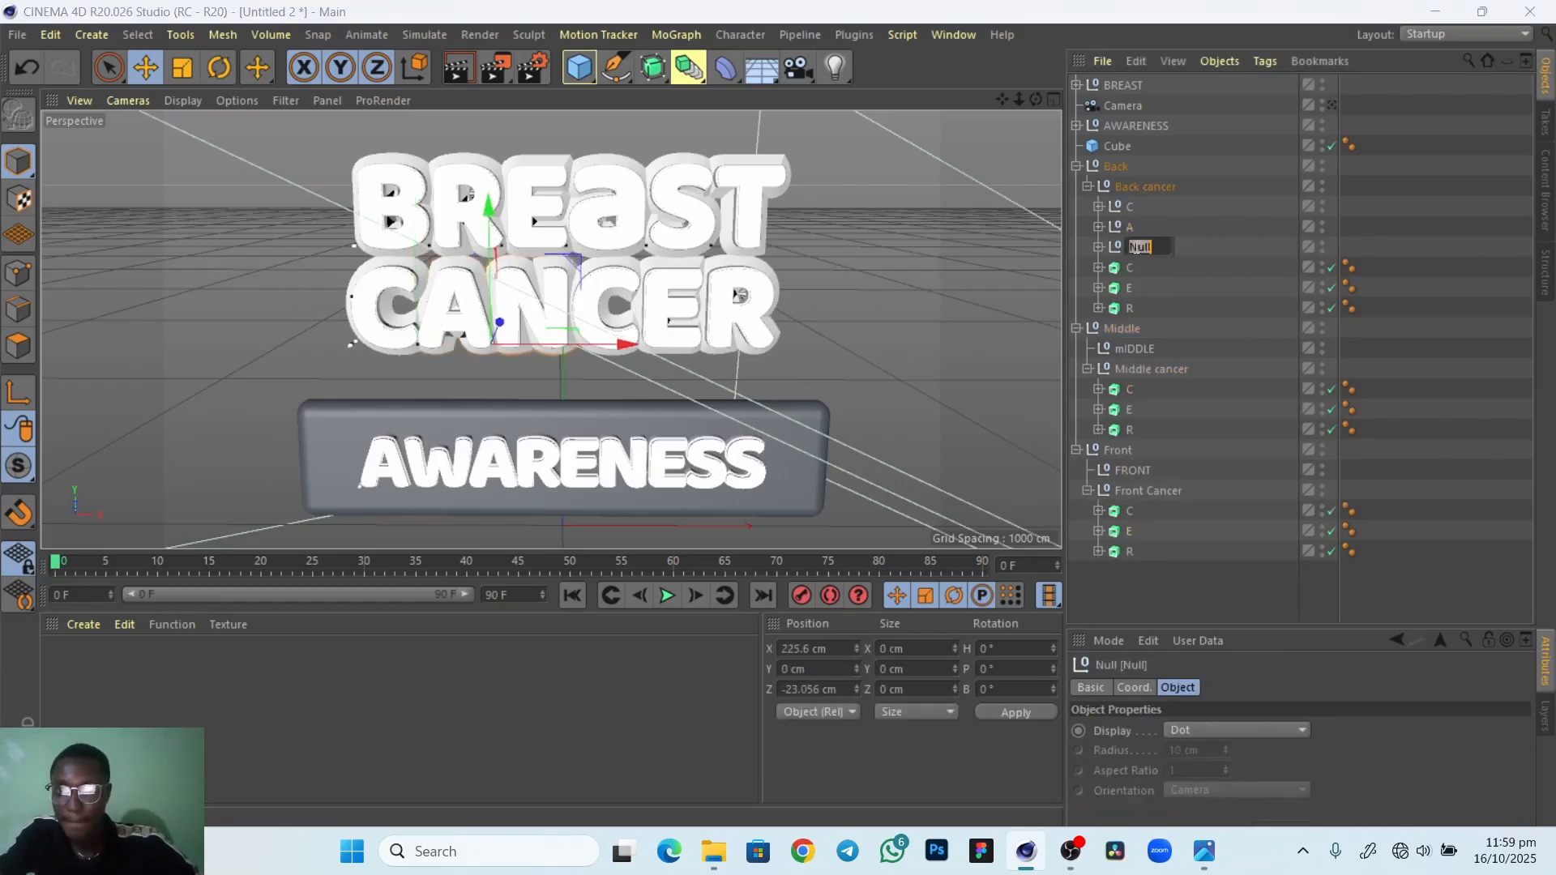
pyautogui.write('N')
pyautogui.press('Return')
# Group the remaining C extrudes, the second C of CANCER in all three layers, into a null named C
pyautogui.click(1130, 268)
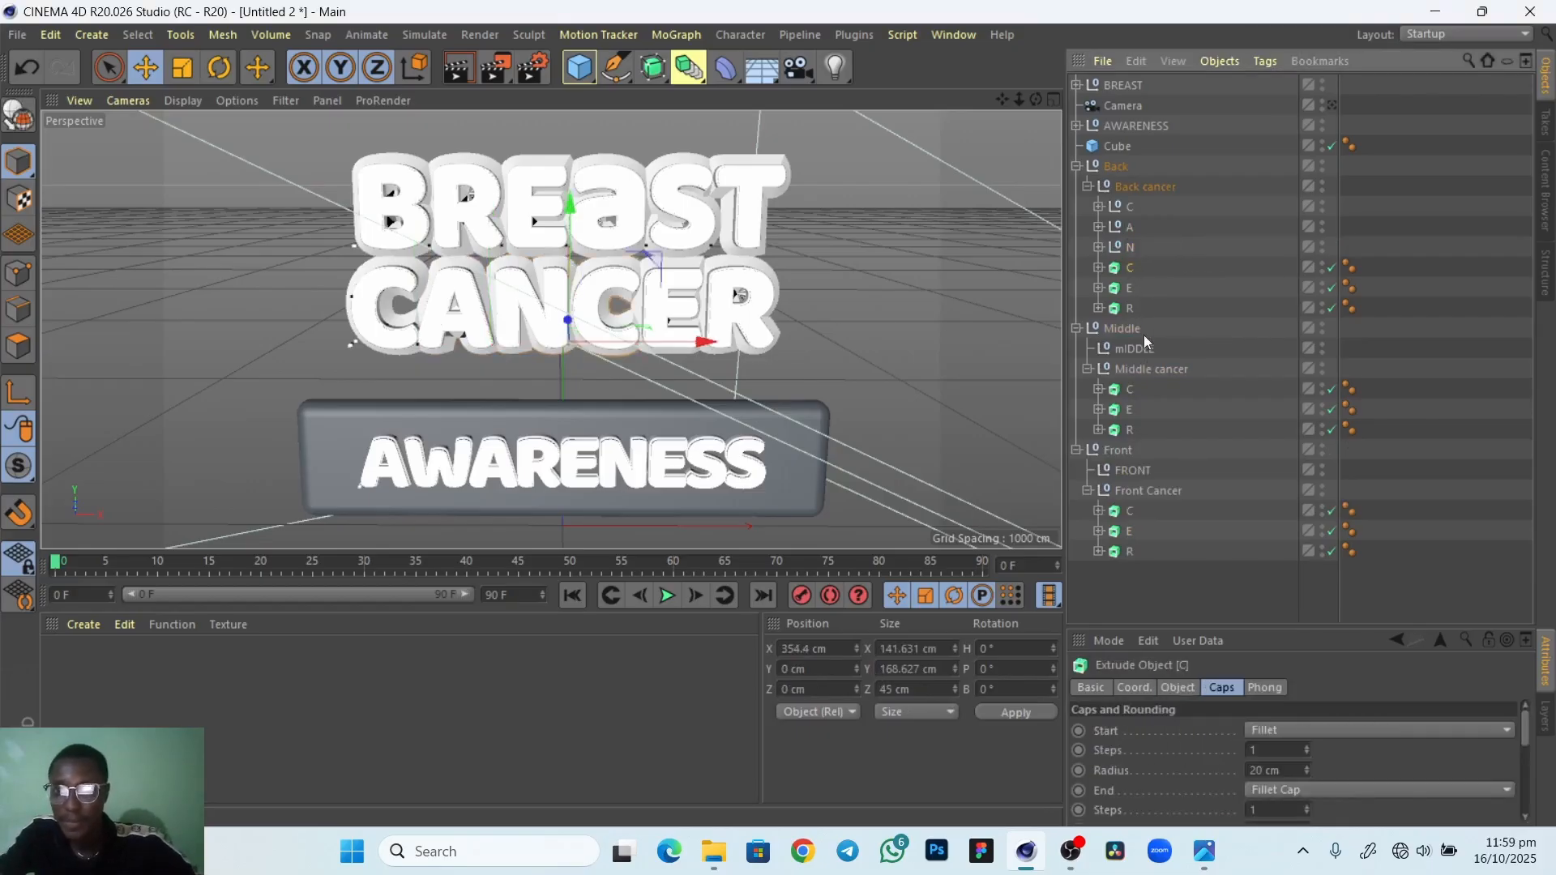
pyautogui.keyDown('ctrl'); pyautogui.click(1132, 392); pyautogui.keyUp('ctrl')
pyautogui.keyDown('ctrl'); pyautogui.click(1144, 513); pyautogui.keyUp('ctrl')
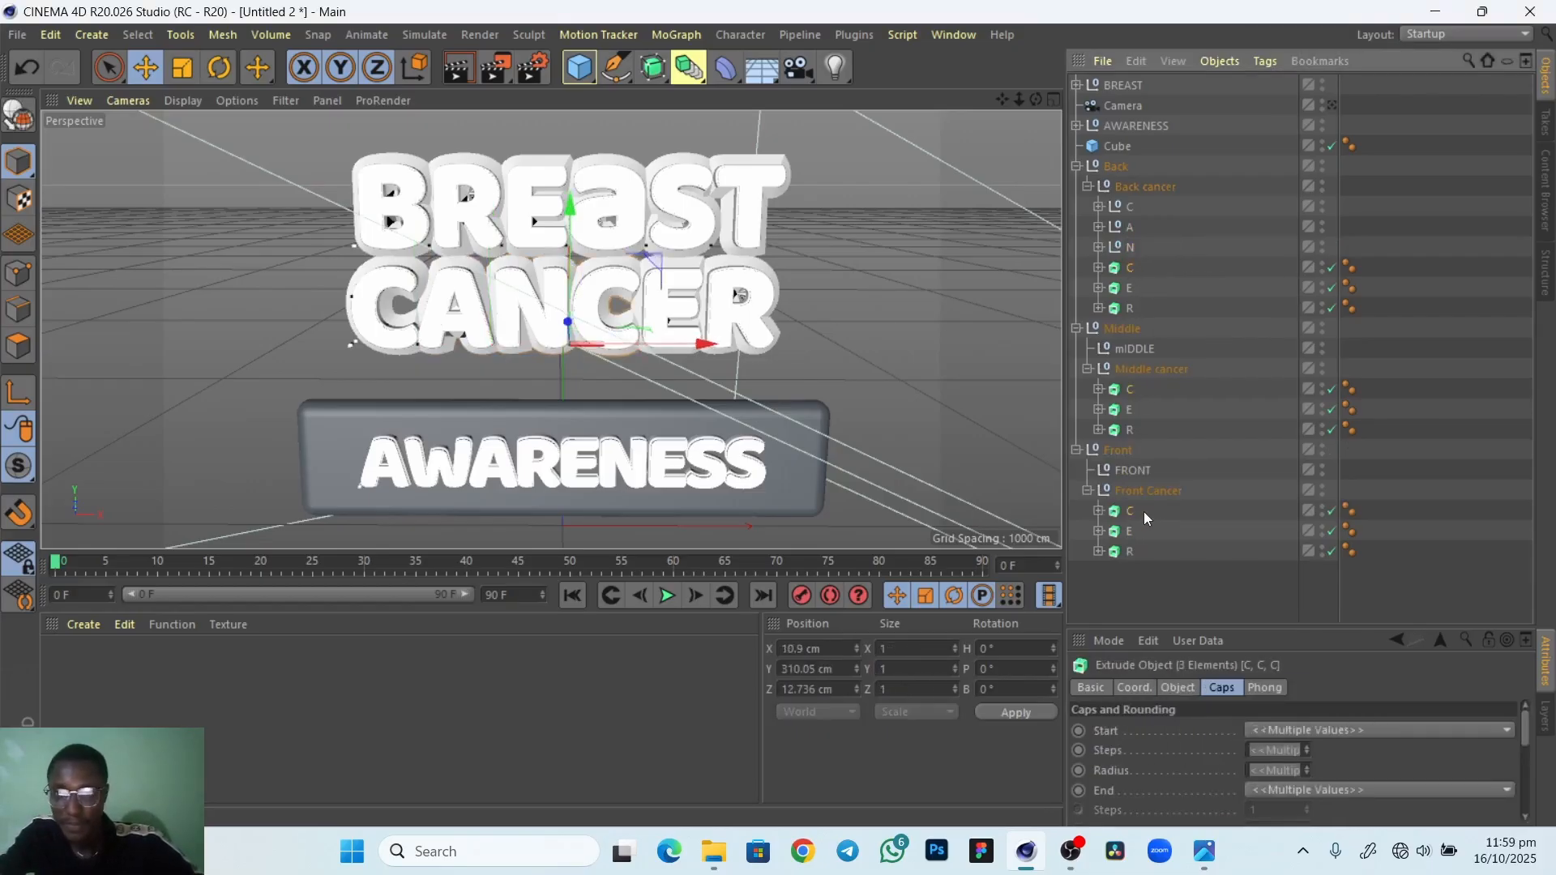
pyautogui.hotkey('alt', 'g')
pyautogui.doubleClick(1137, 272)
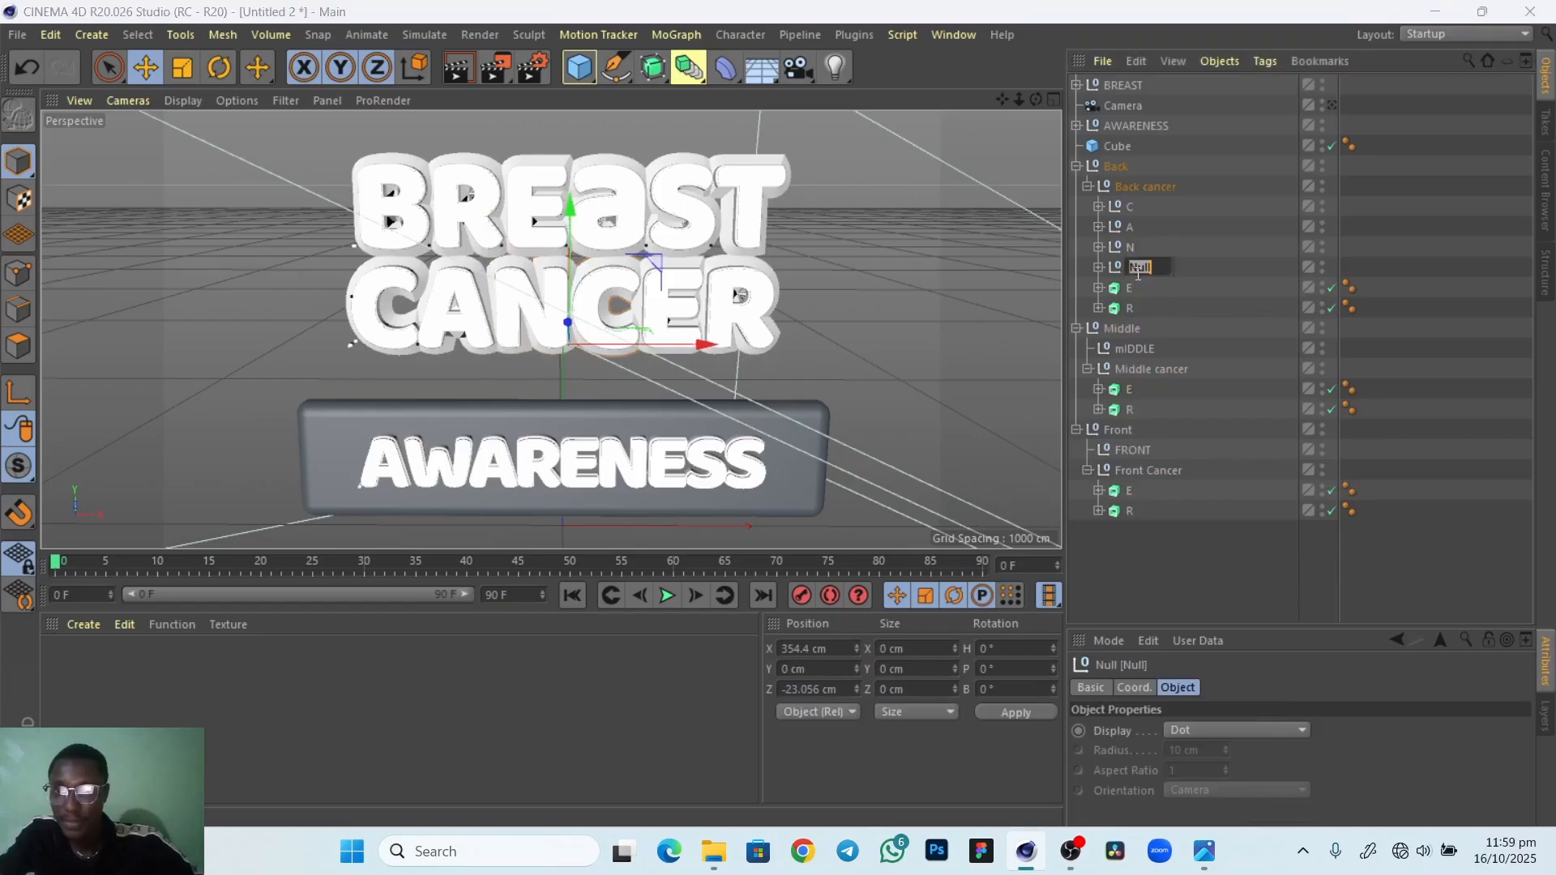
pyautogui.write('C')
pyautogui.press('Return')
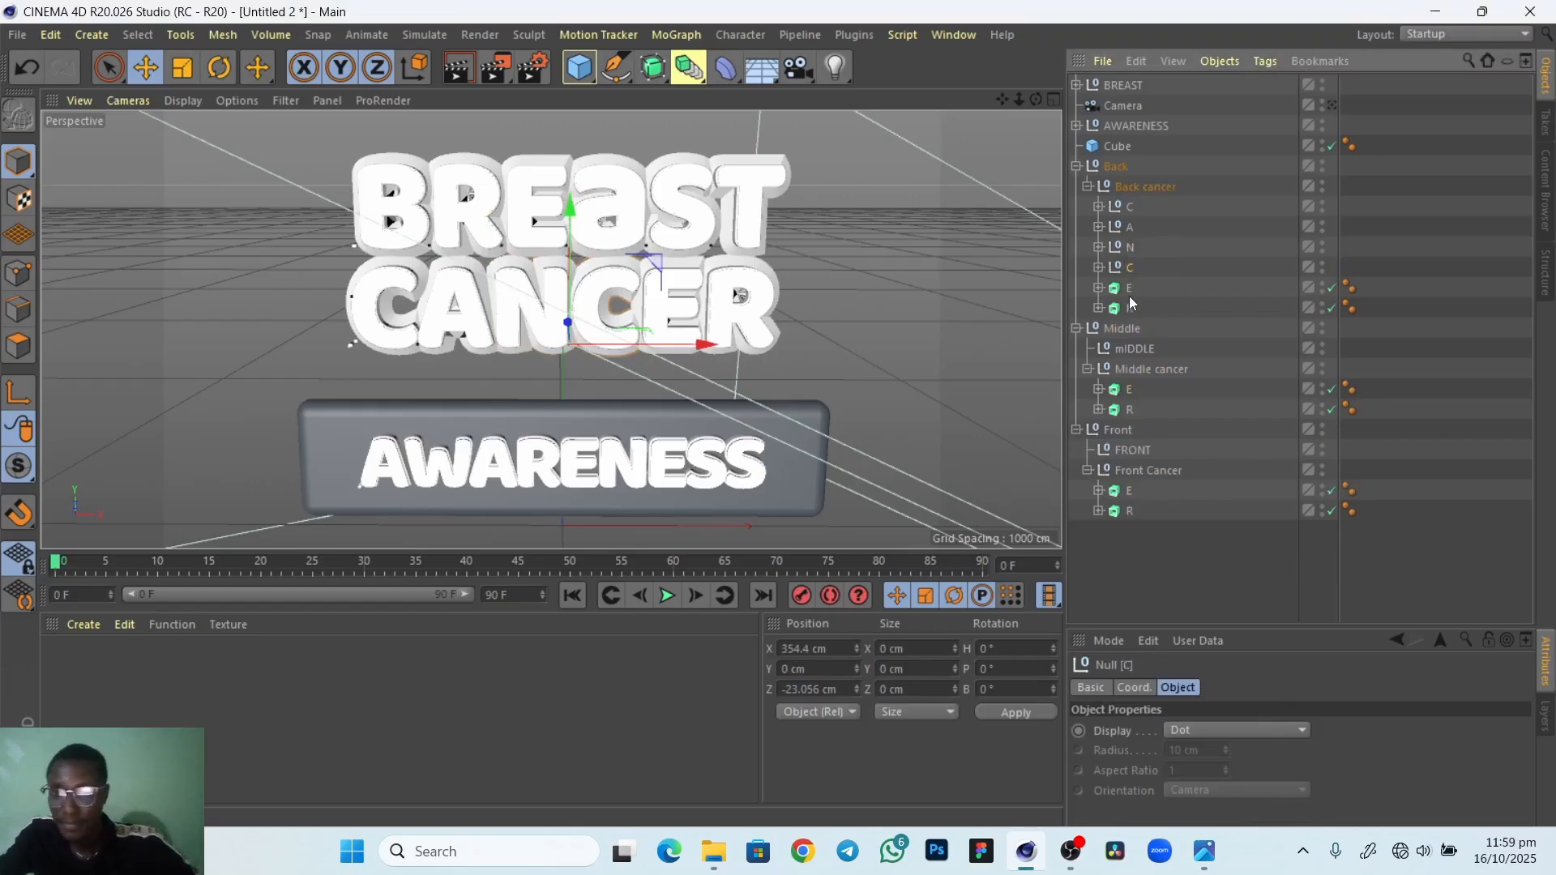
# Group the second C null together with the E extrudes of the three CANCER layers into a null named E
pyautogui.keyDown('ctrl'); pyautogui.click(1130, 294); pyautogui.keyUp('ctrl')
pyautogui.keyDown('ctrl'); pyautogui.click(1132, 391); pyautogui.keyUp('ctrl')
pyautogui.keyDown('ctrl'); pyautogui.click(1133, 491); pyautogui.keyUp('ctrl')
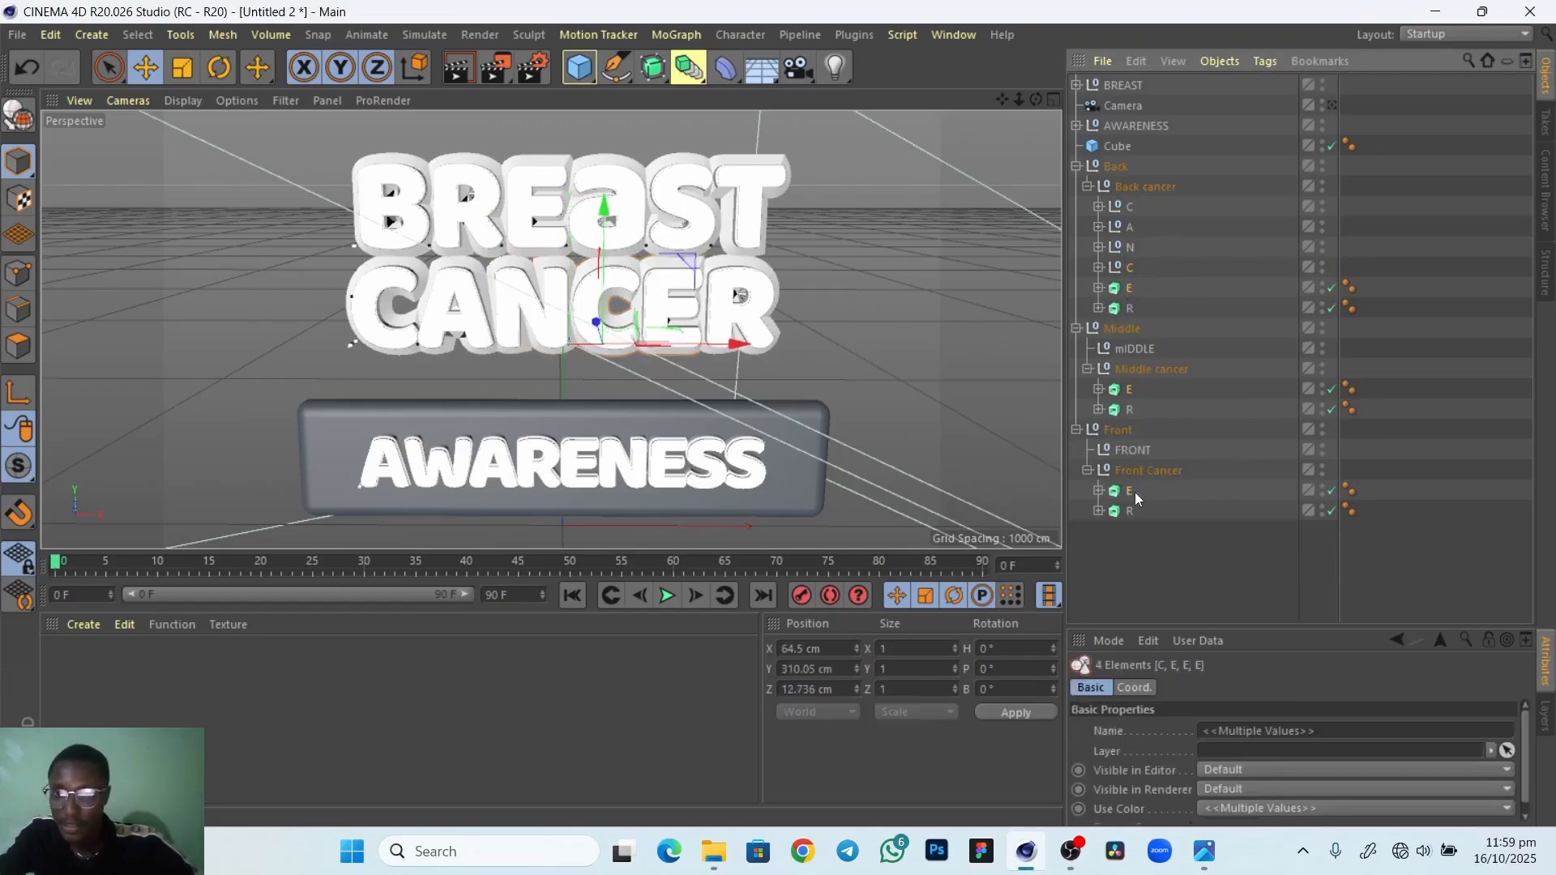
pyautogui.hotkey('alt', 'g')
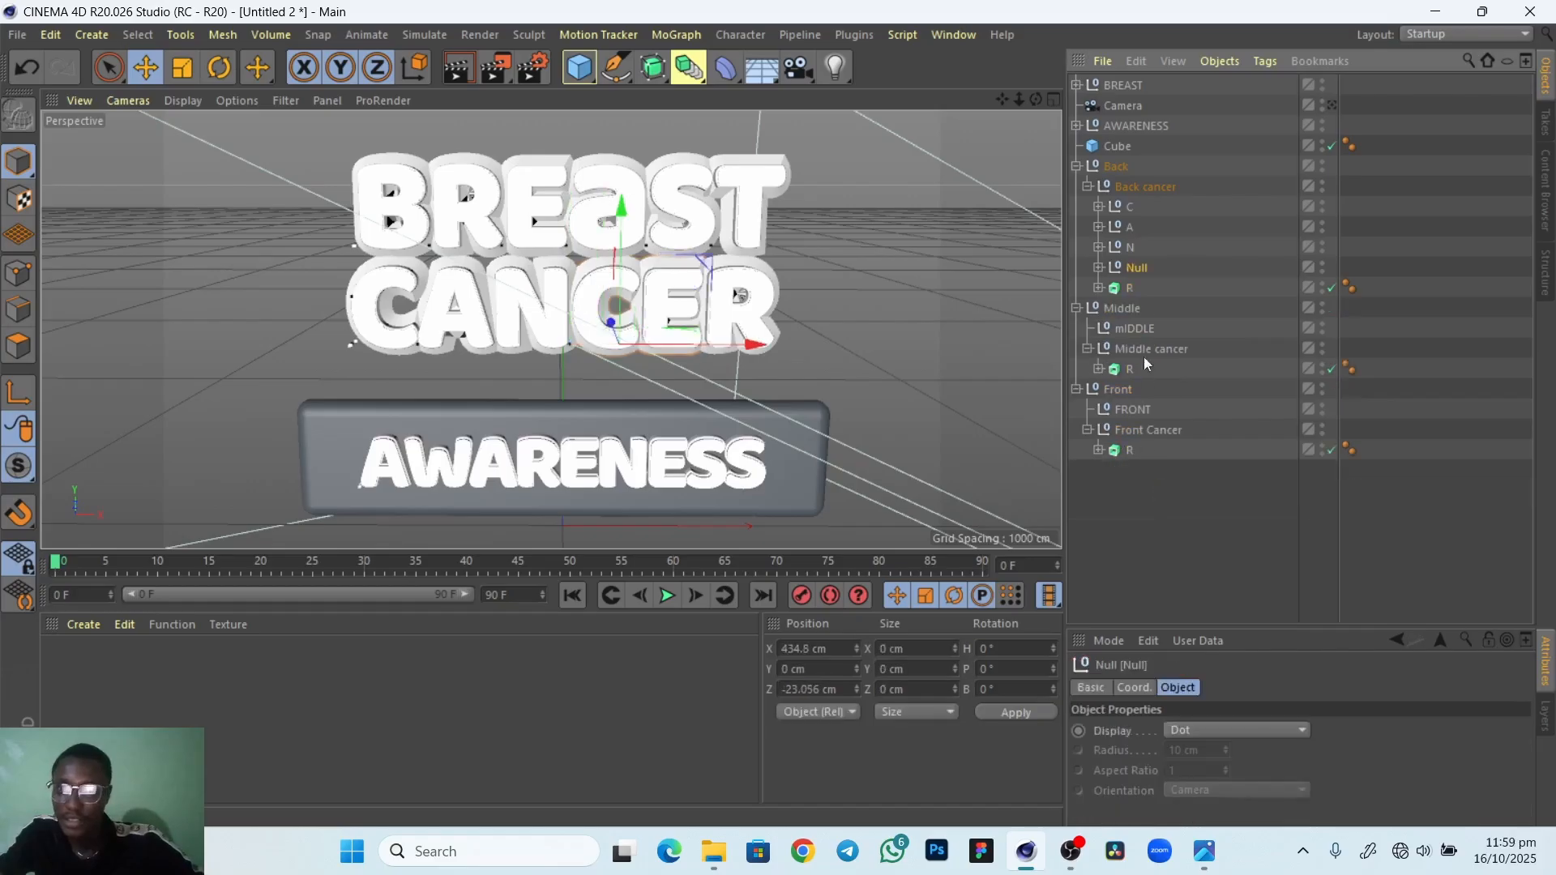
pyautogui.doubleClick(1140, 269)
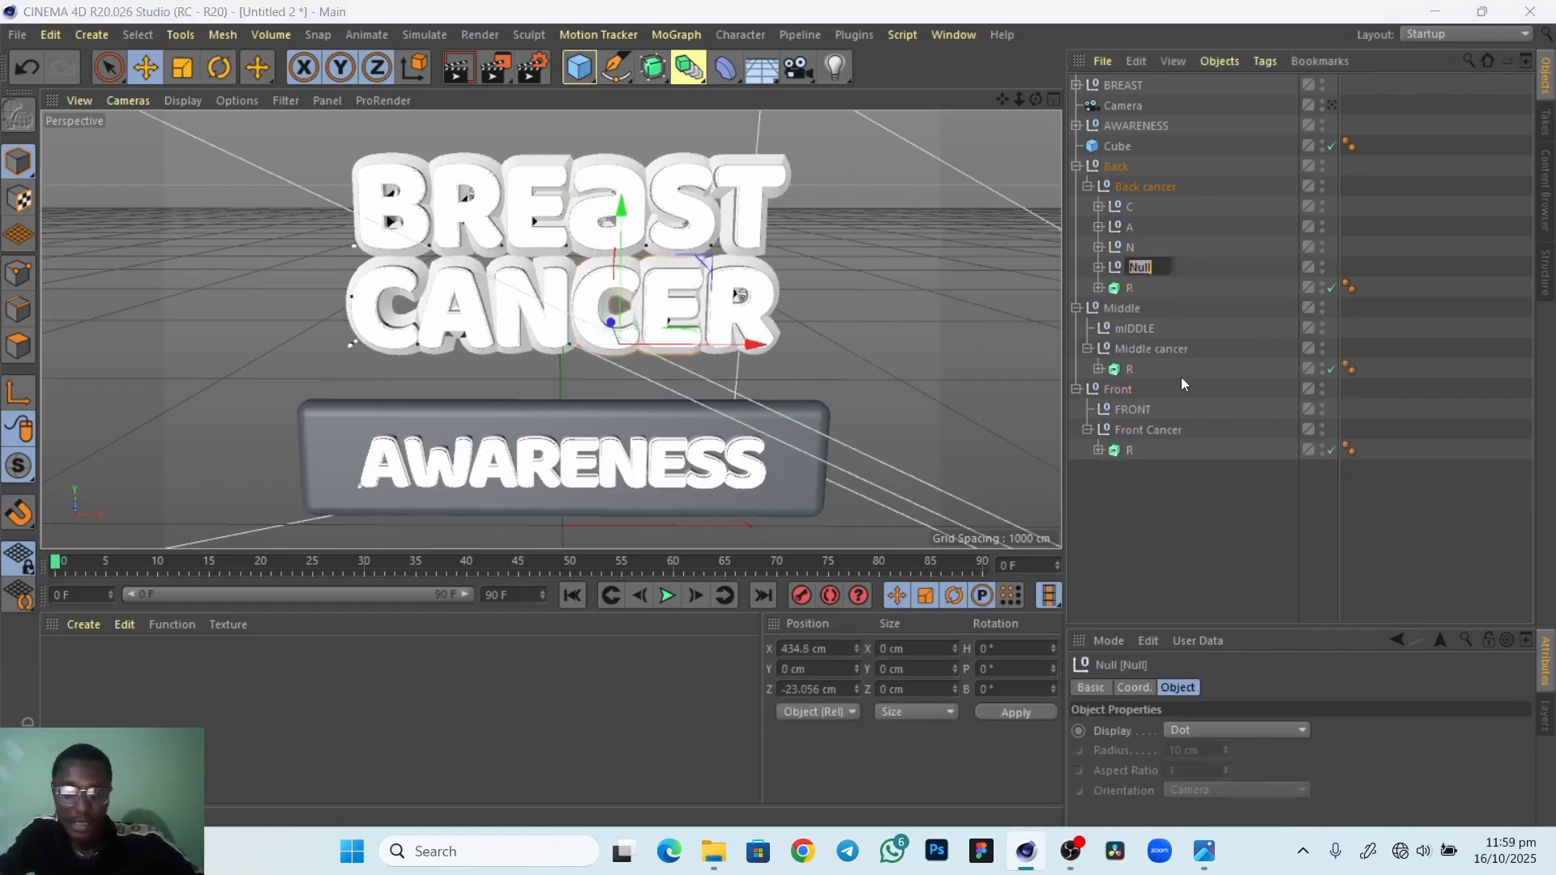
pyautogui.write('C')
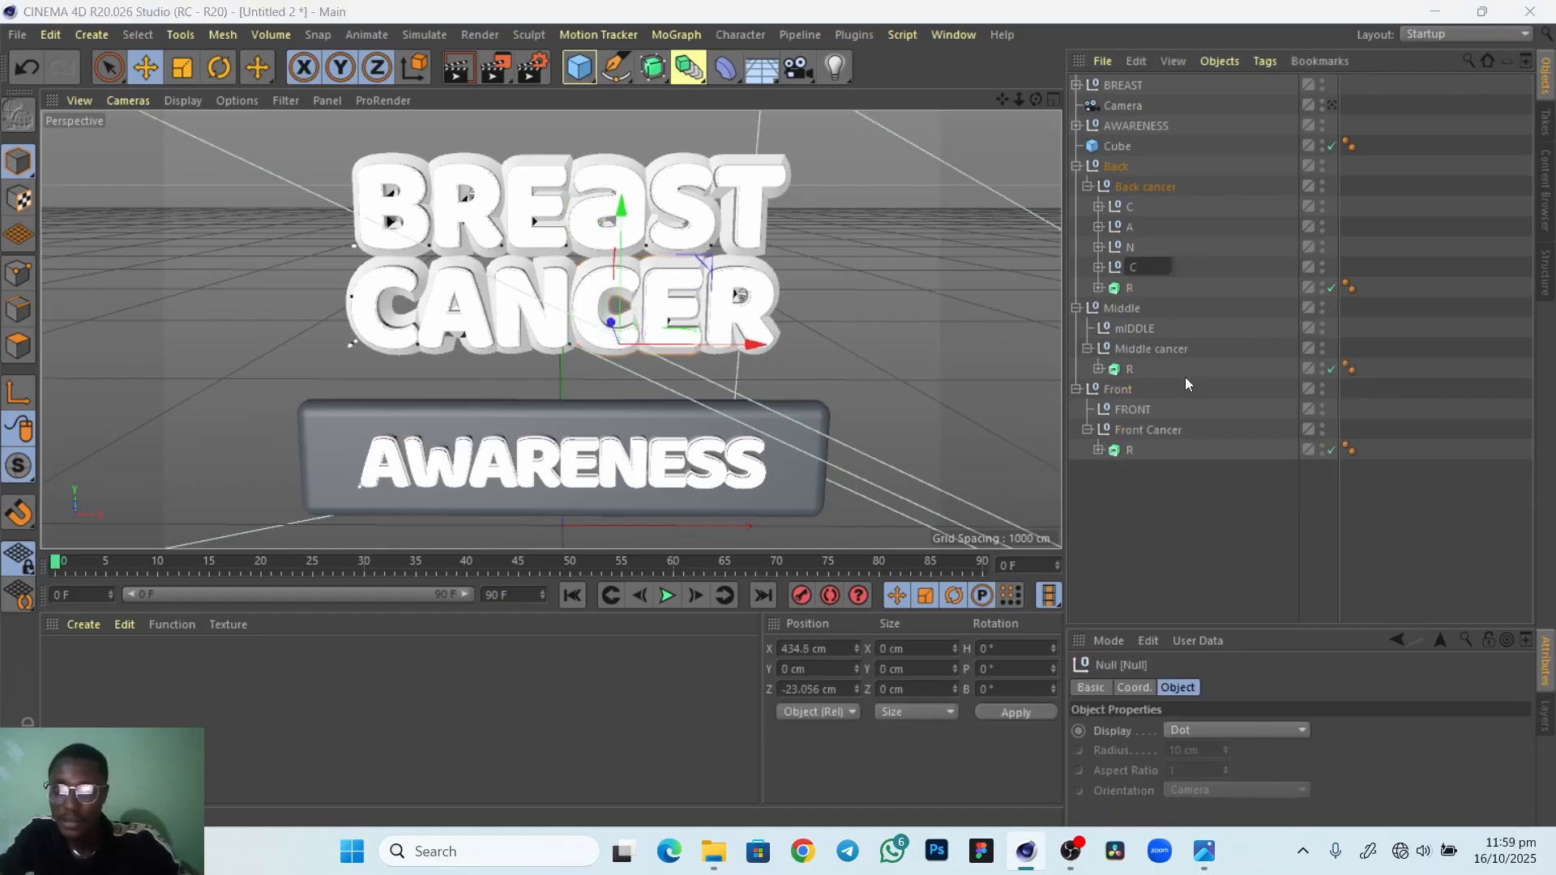
pyautogui.press('BackSpace')
pyautogui.write('E')
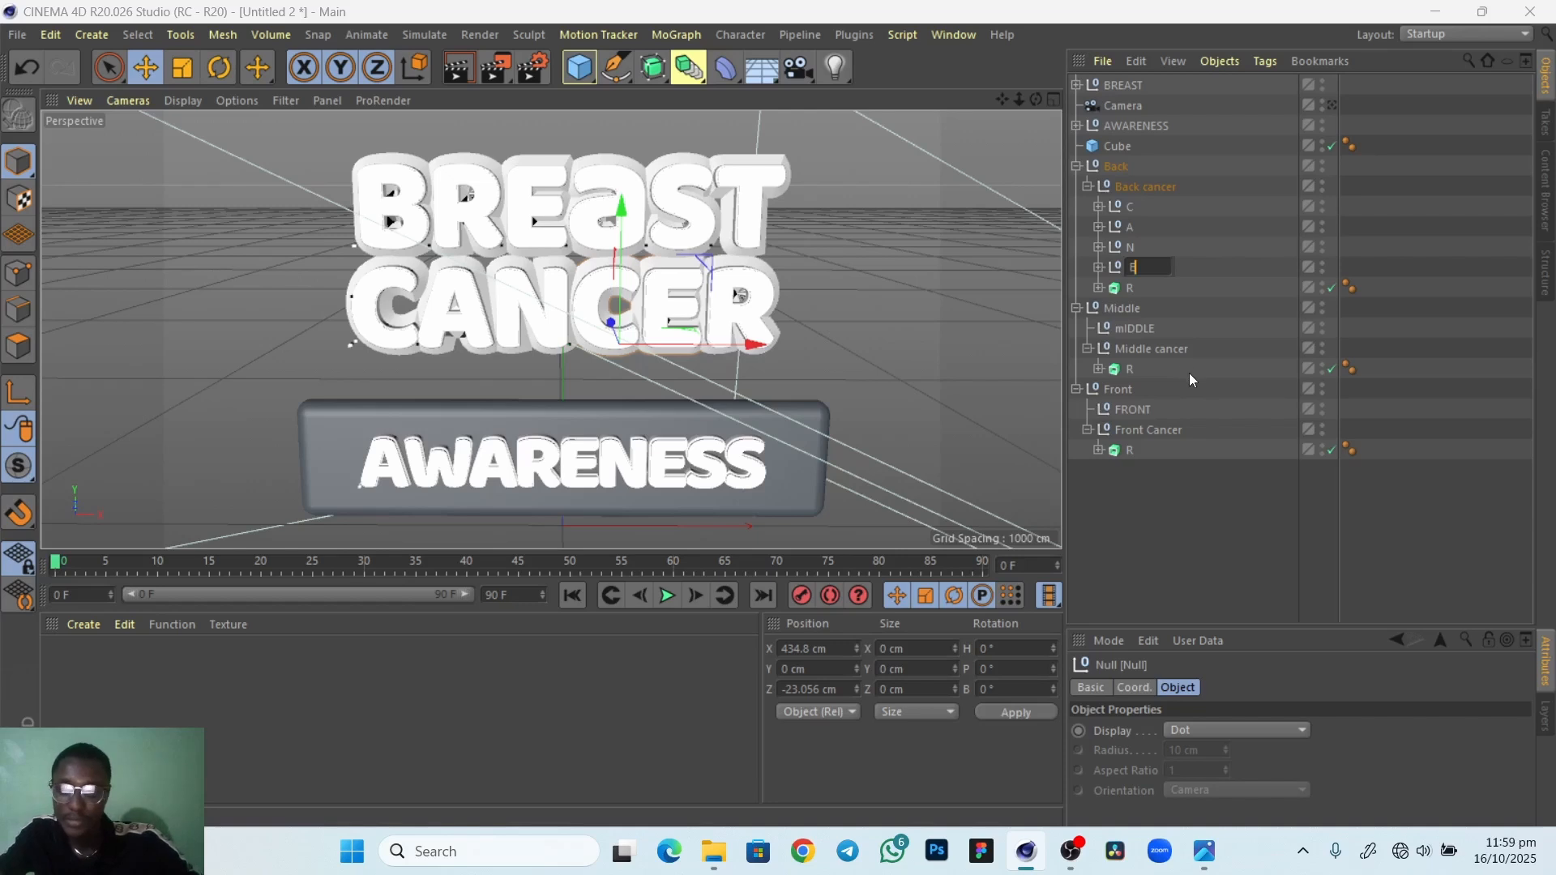
pyautogui.press('Return')
# Group the R extrudes from the Back cancer, Middle cancer and Front Cancer nulls into a null named R
pyautogui.click(1131, 288)
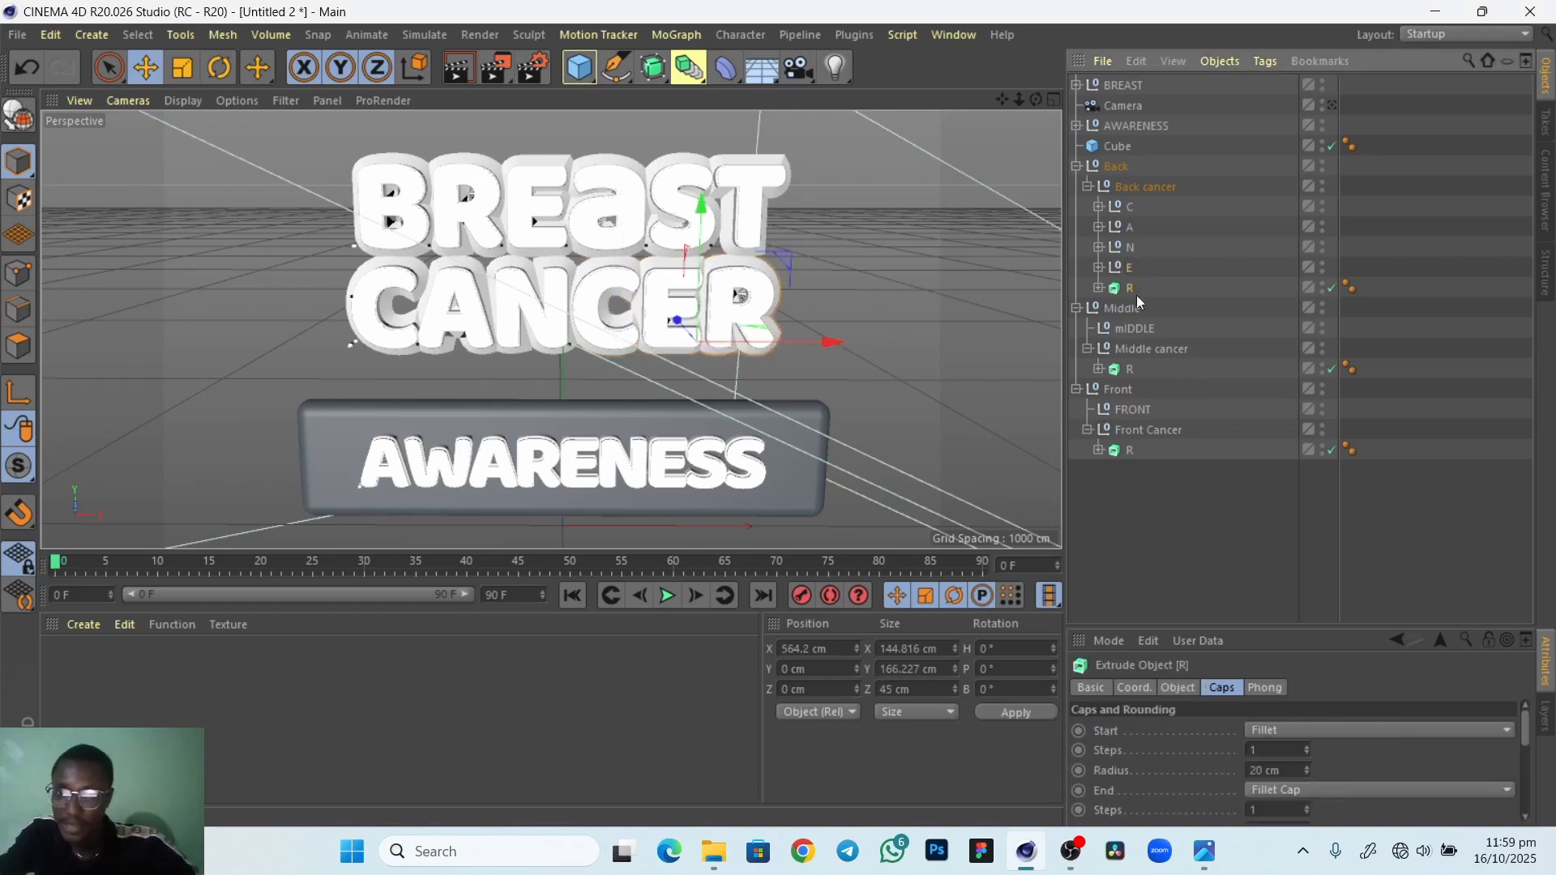
pyautogui.keyDown('ctrl'); pyautogui.click(1139, 366); pyautogui.keyUp('ctrl')
pyautogui.keyDown('ctrl'); pyautogui.click(1130, 451); pyautogui.keyUp('ctrl')
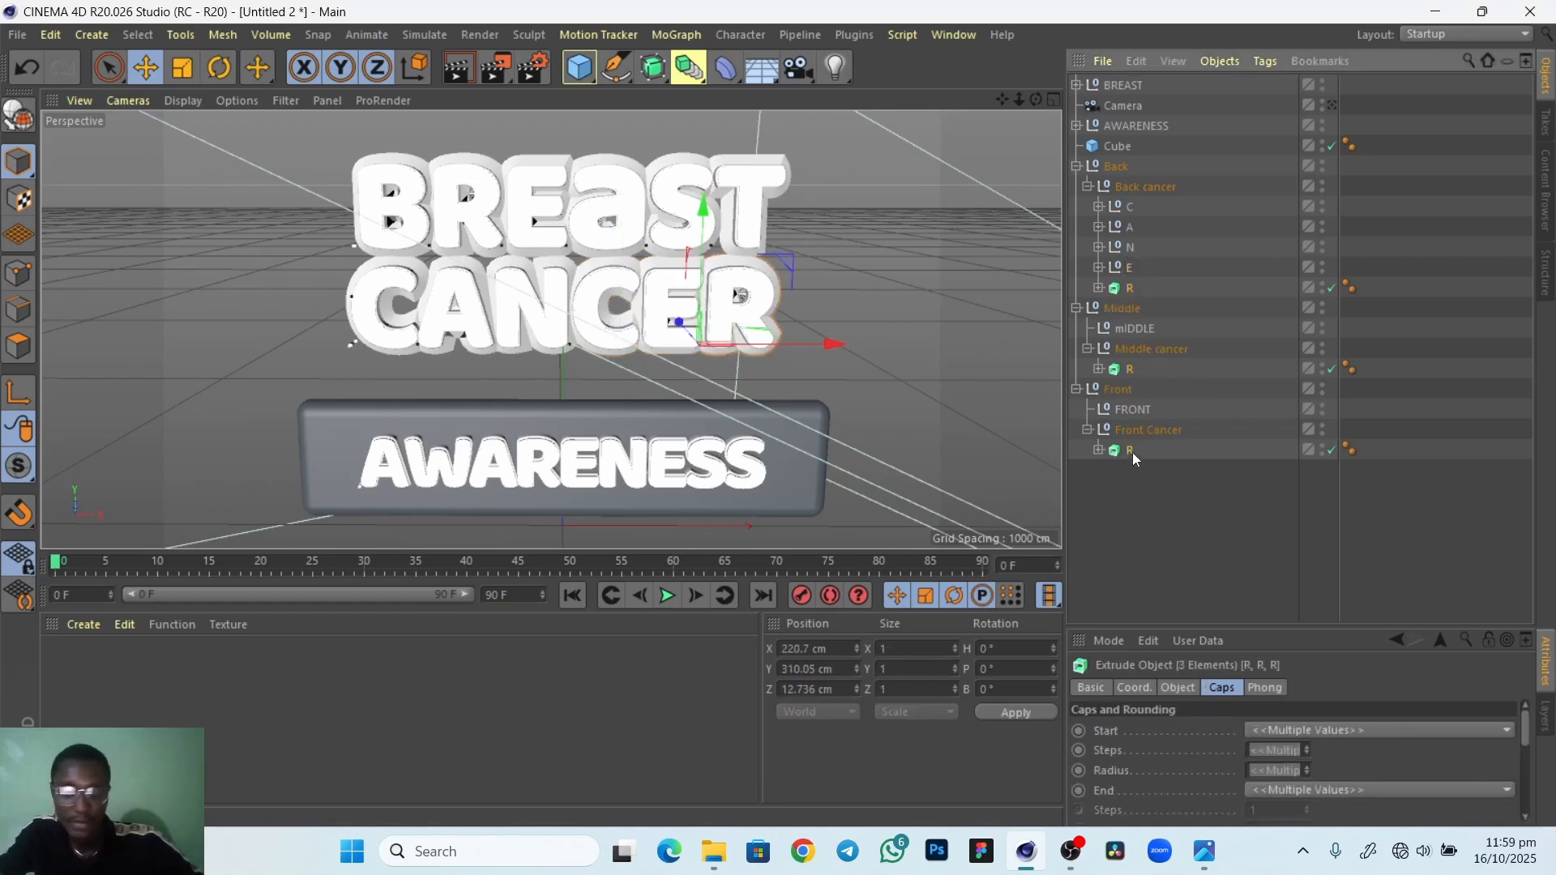
pyautogui.hotkey('alt', 'g')
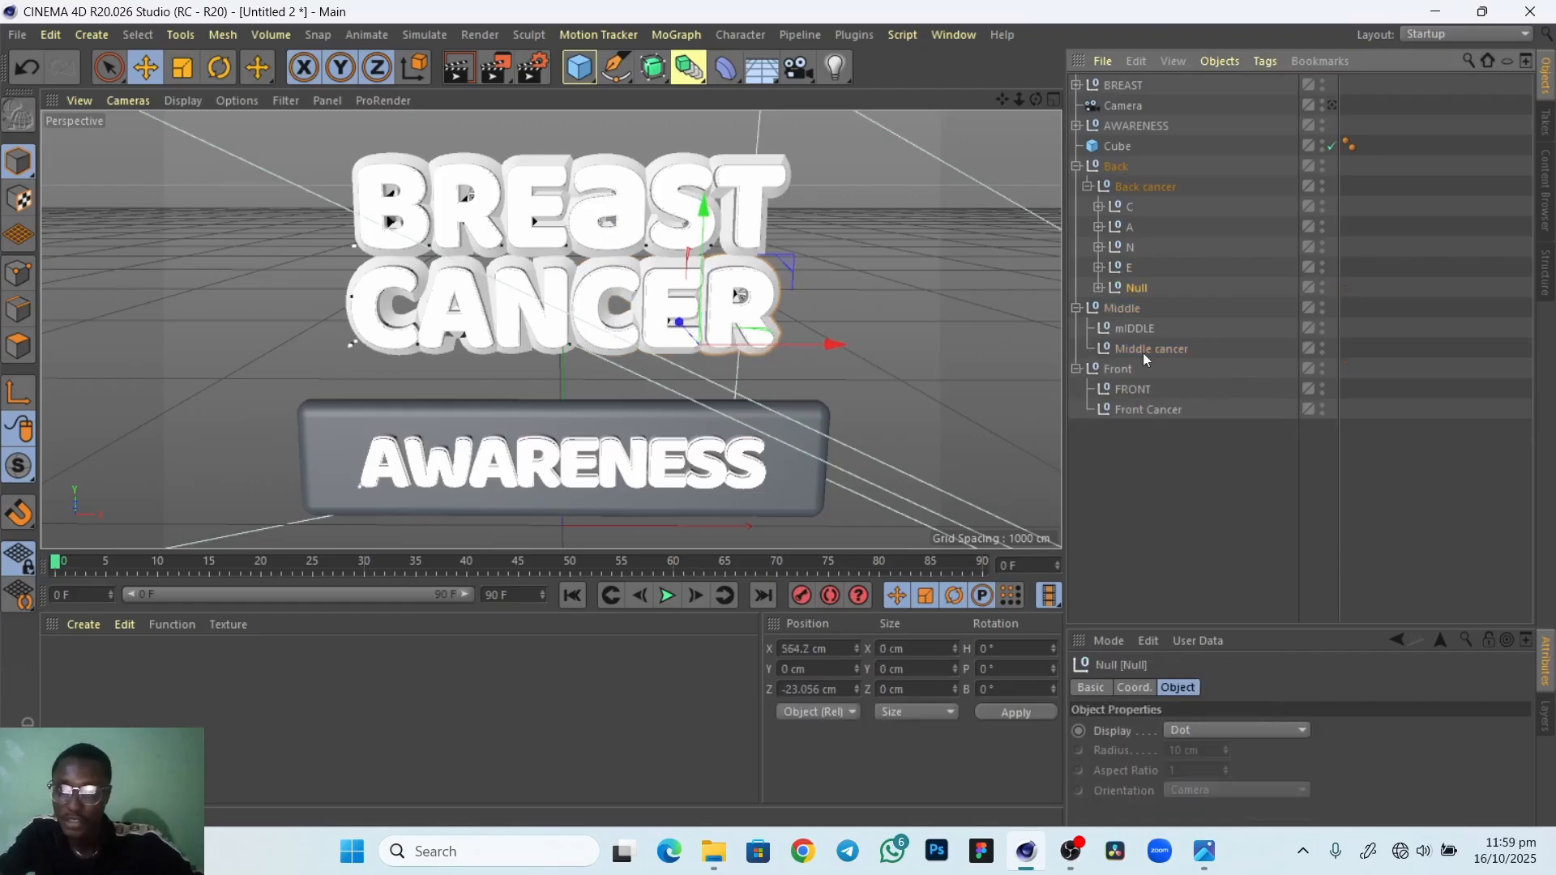
pyautogui.doubleClick(1138, 289)
pyautogui.write('R')
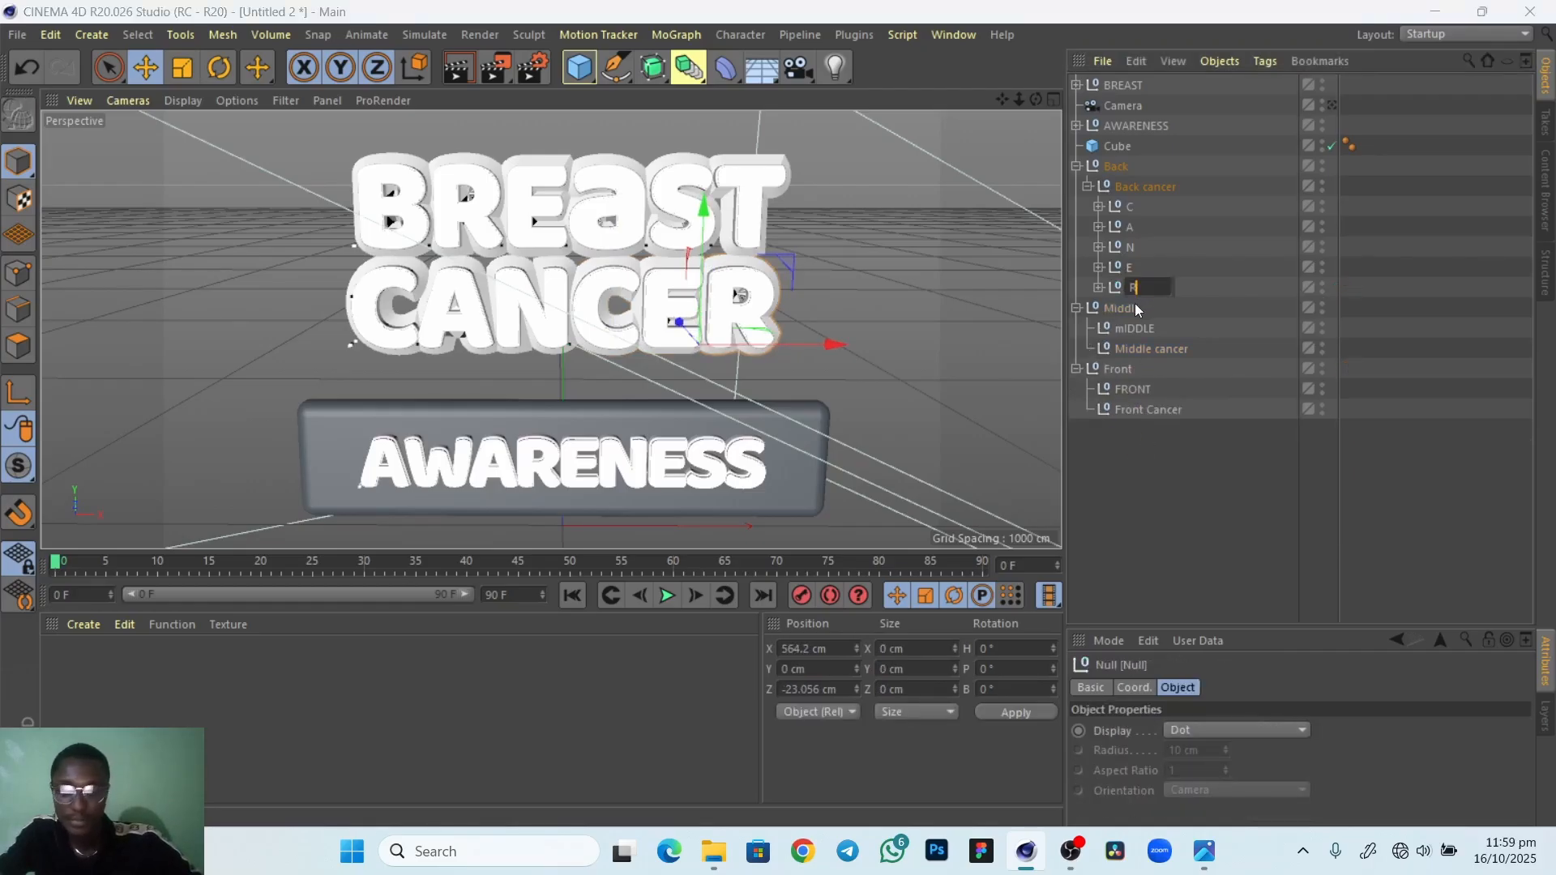
pyautogui.press('Return')
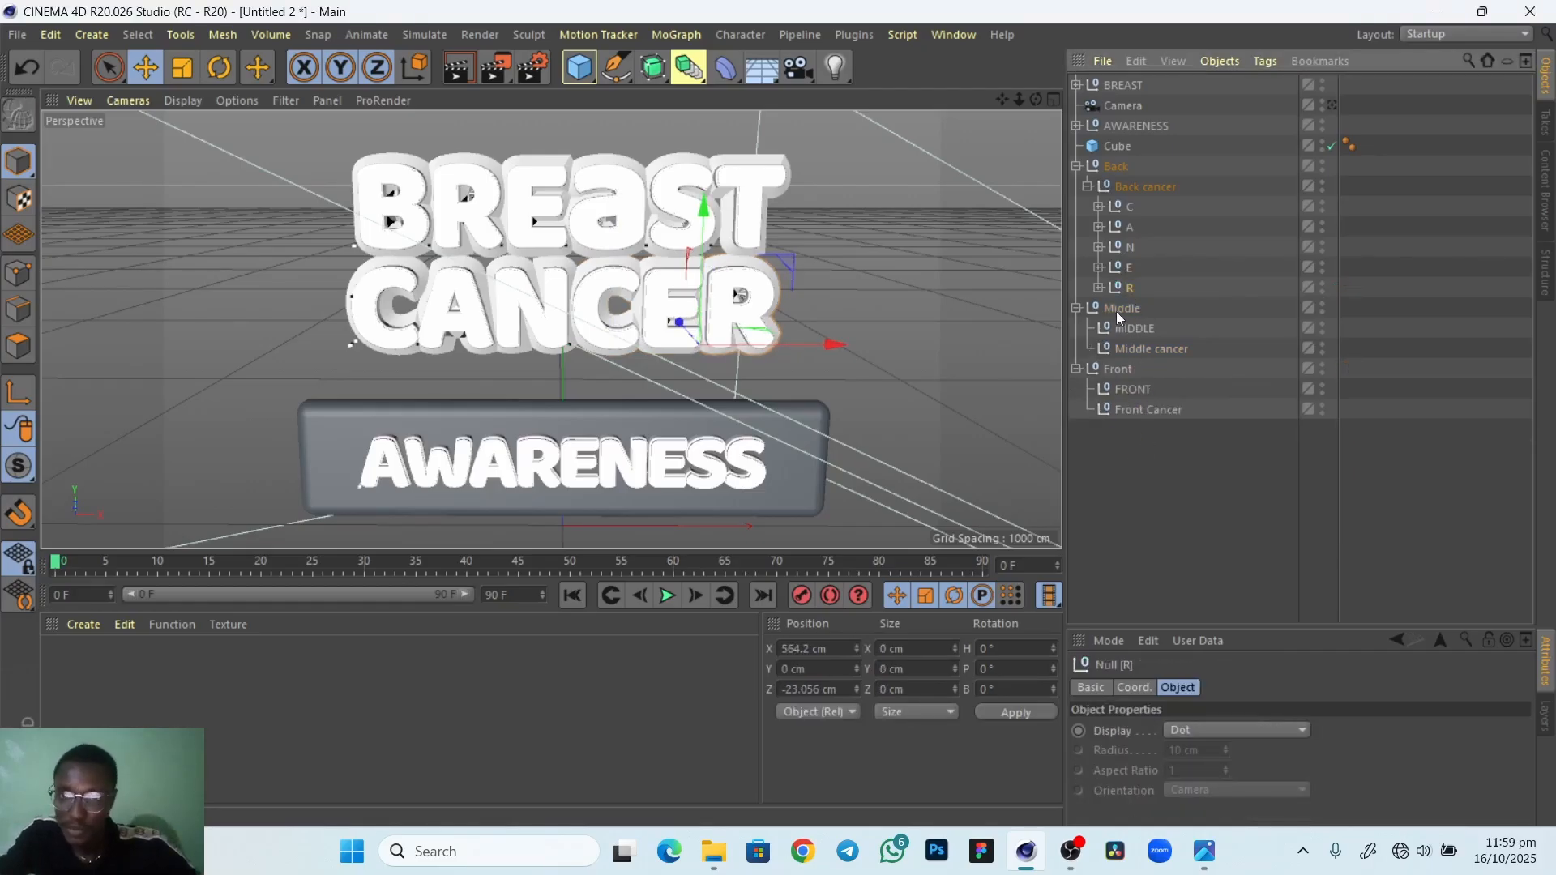
# Collapse the Back cancer null and select it in the object hierarchy
pyautogui.click(1119, 308)
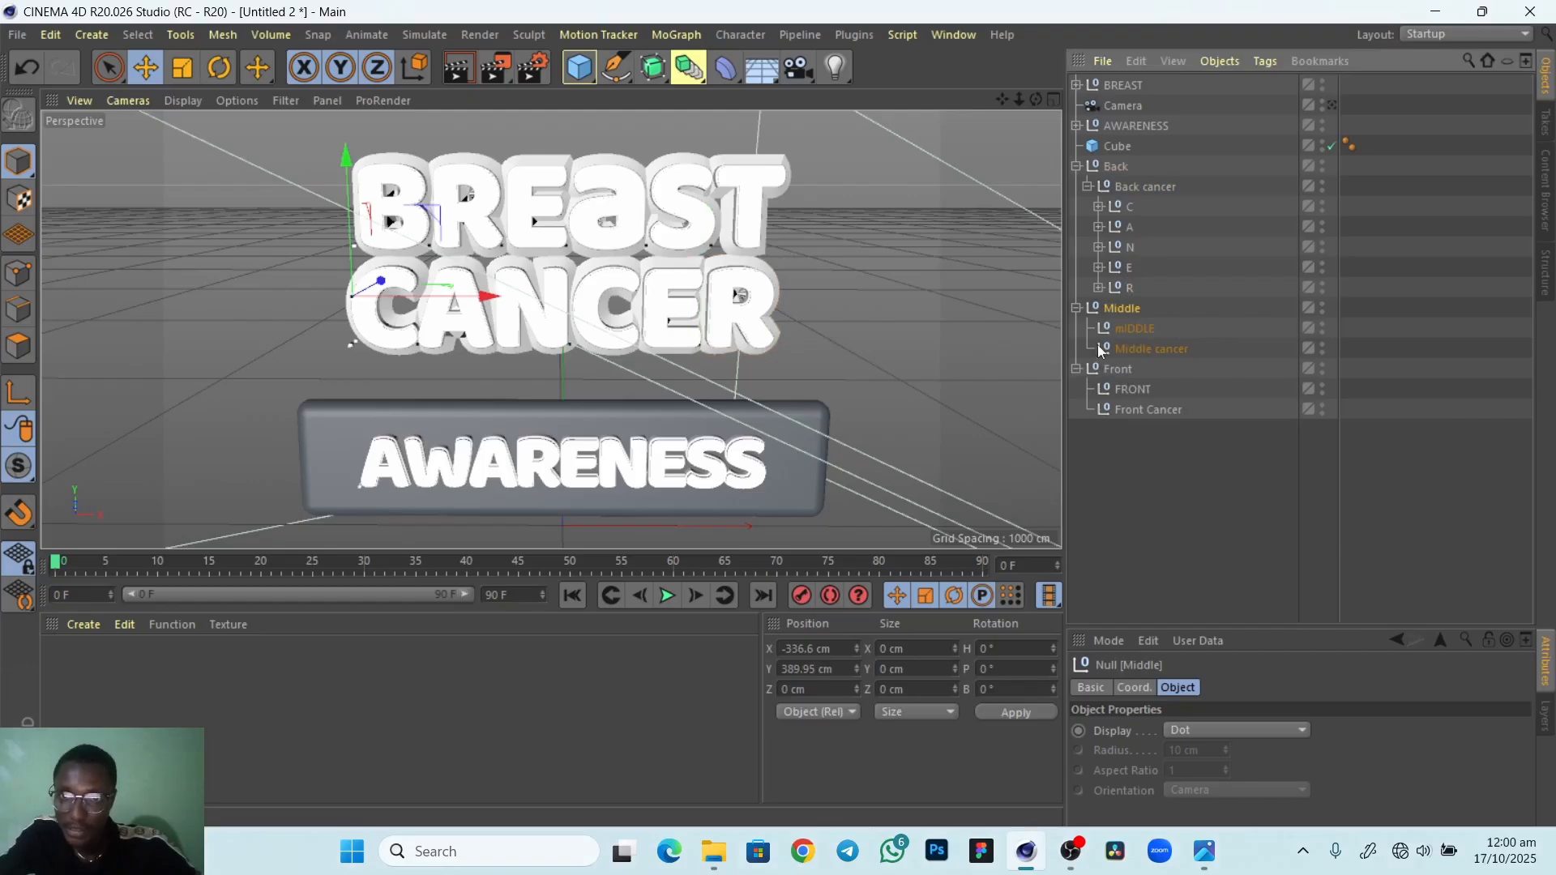
pyautogui.click(1088, 187)
pyautogui.click(1129, 189)
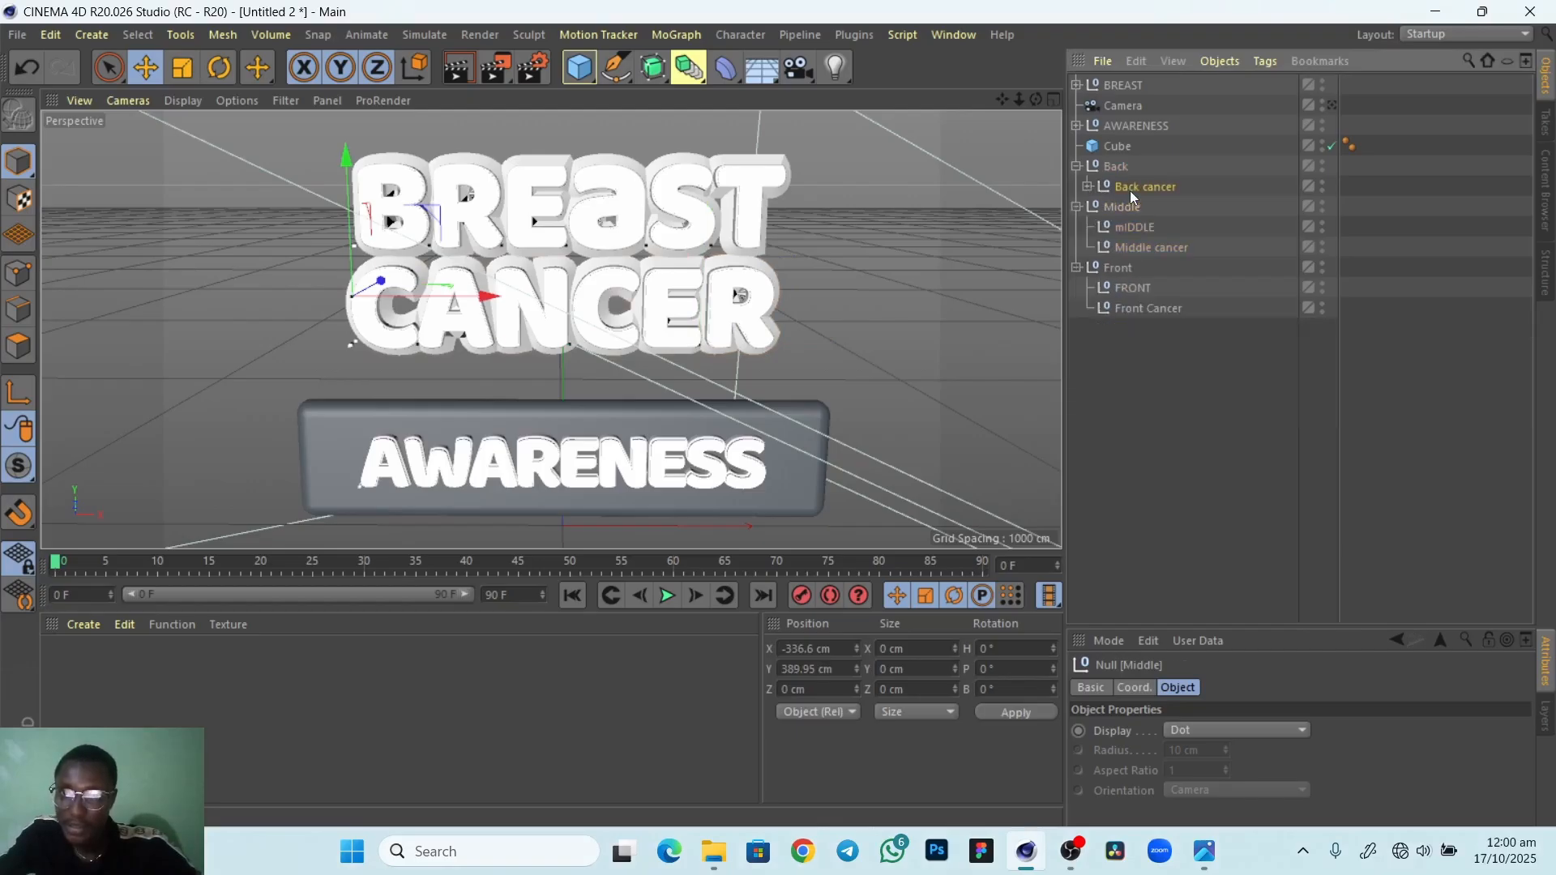
# Toggle the visibility of the Back cancer null to check which letters it contains
pyautogui.click(1321, 183)
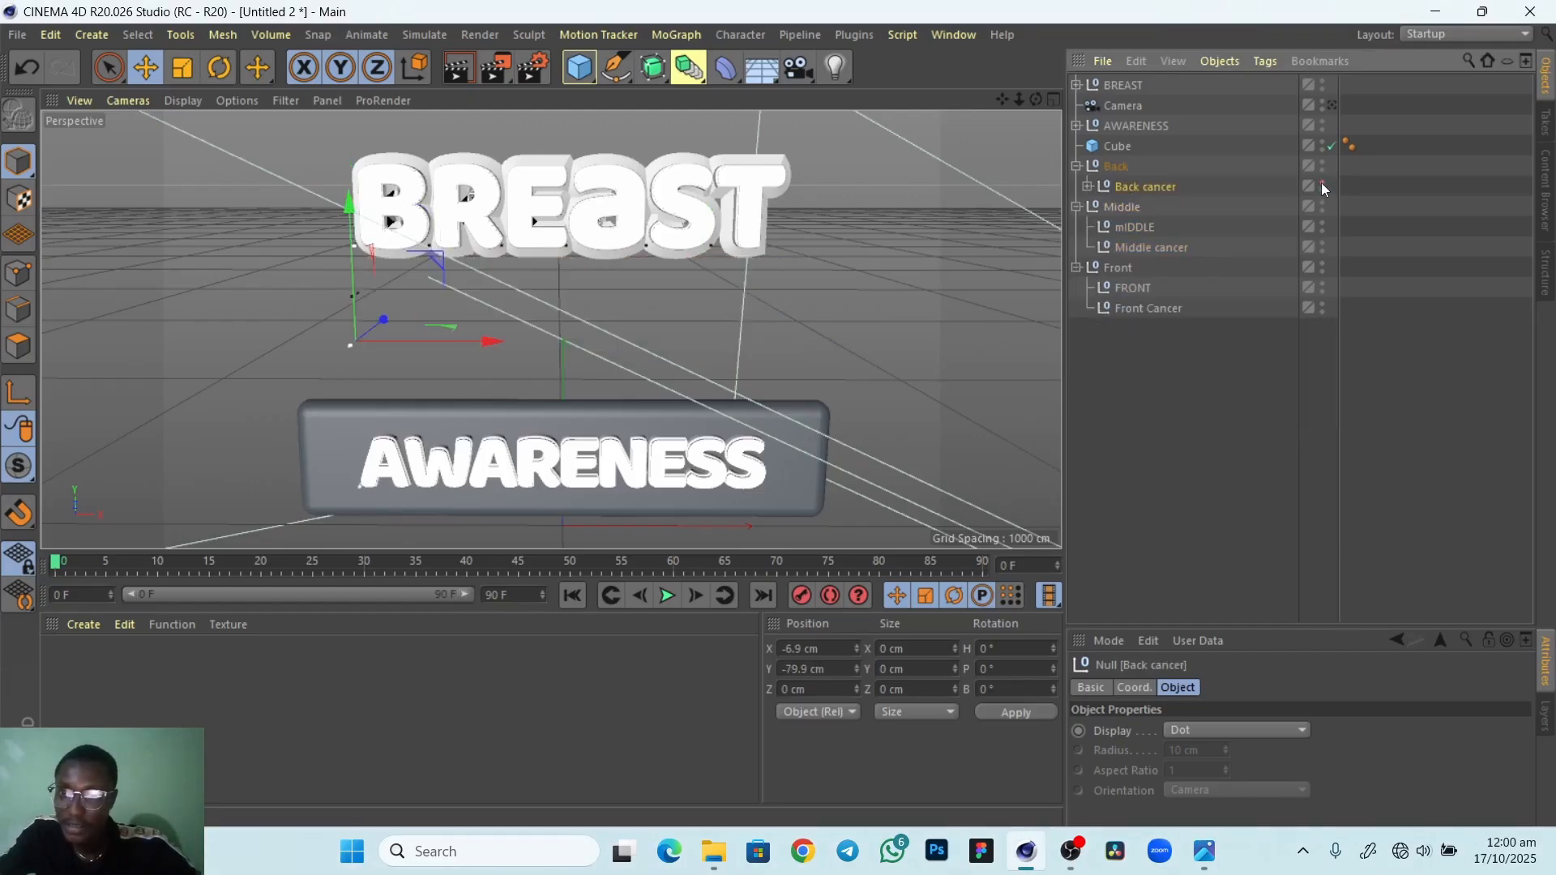
pyautogui.click(1321, 183)
pyautogui.click(1320, 183)
pyautogui.click(1321, 183)
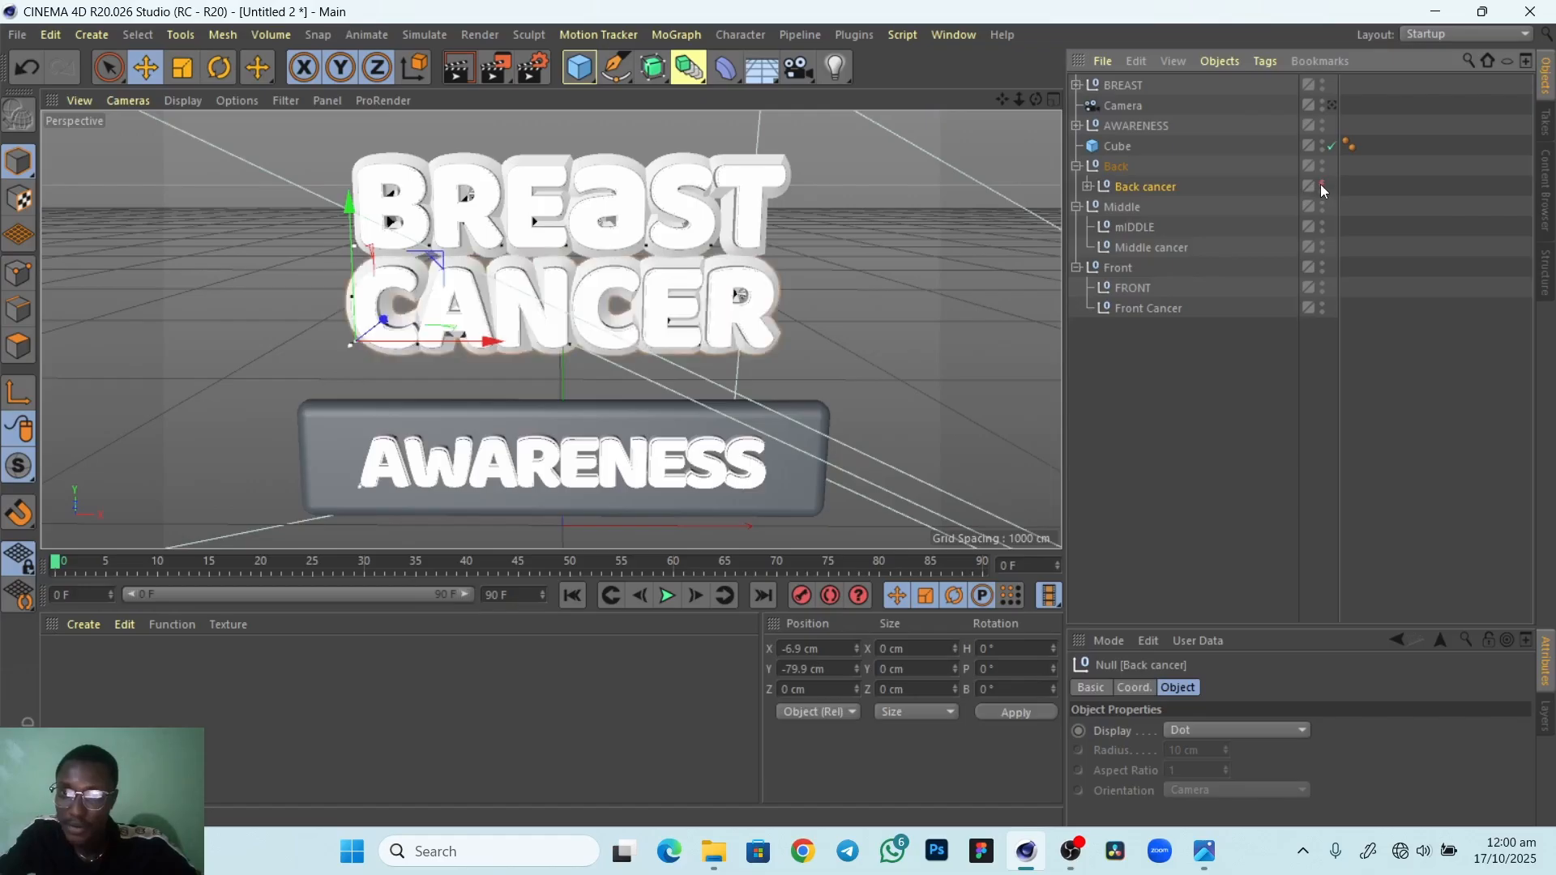
pyautogui.click(1321, 183)
pyautogui.click(1320, 183)
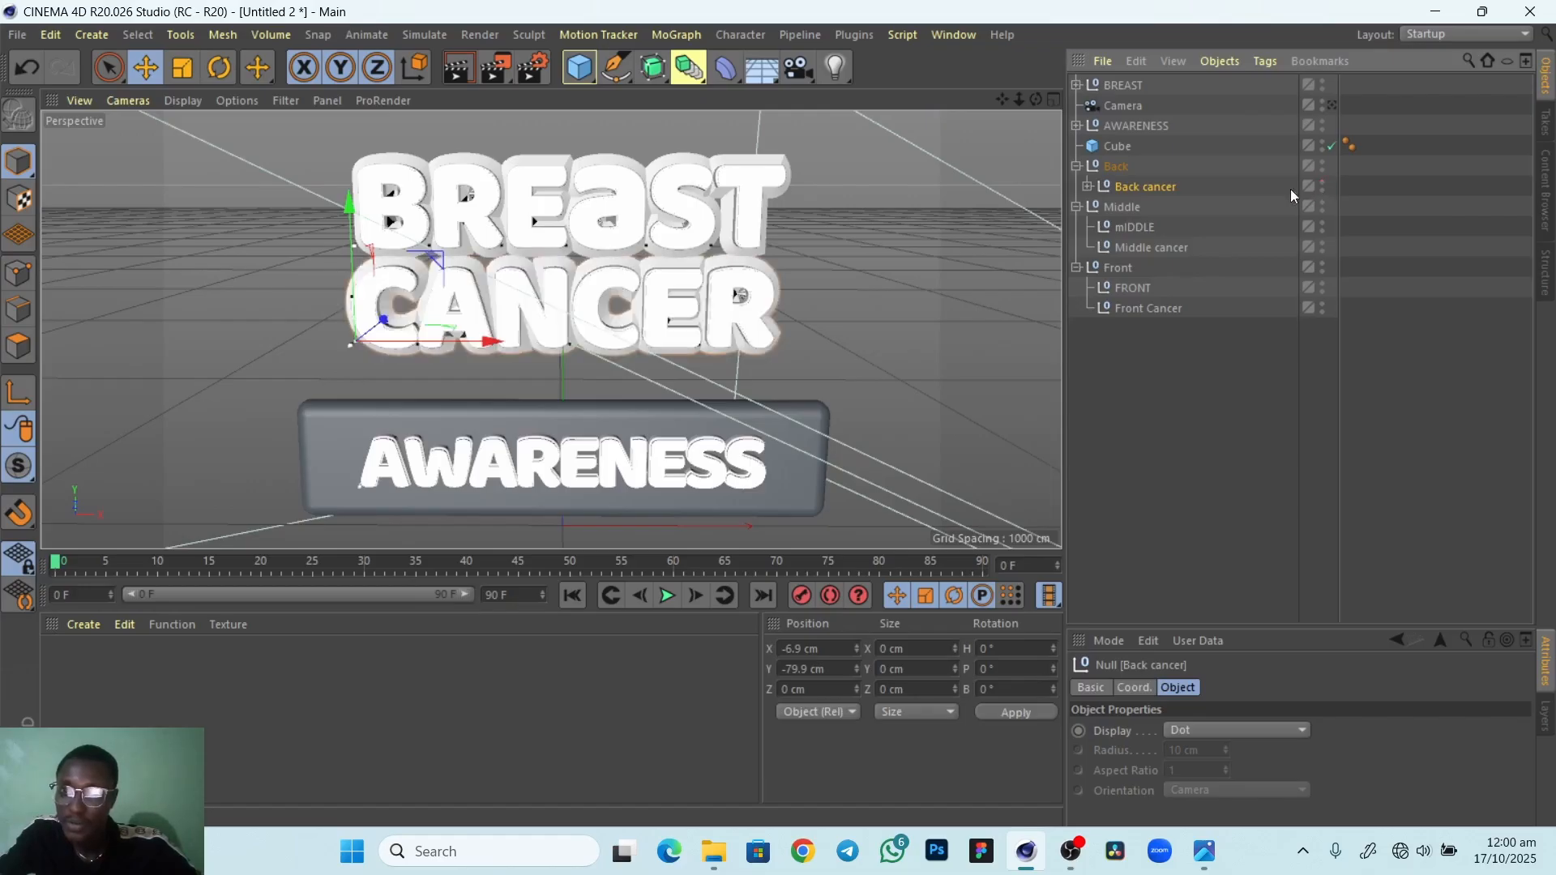
# Rename the Back cancer null as CANCER and move it out of Back to the top level of the object hierarchy
pyautogui.doubleClick(1159, 187)
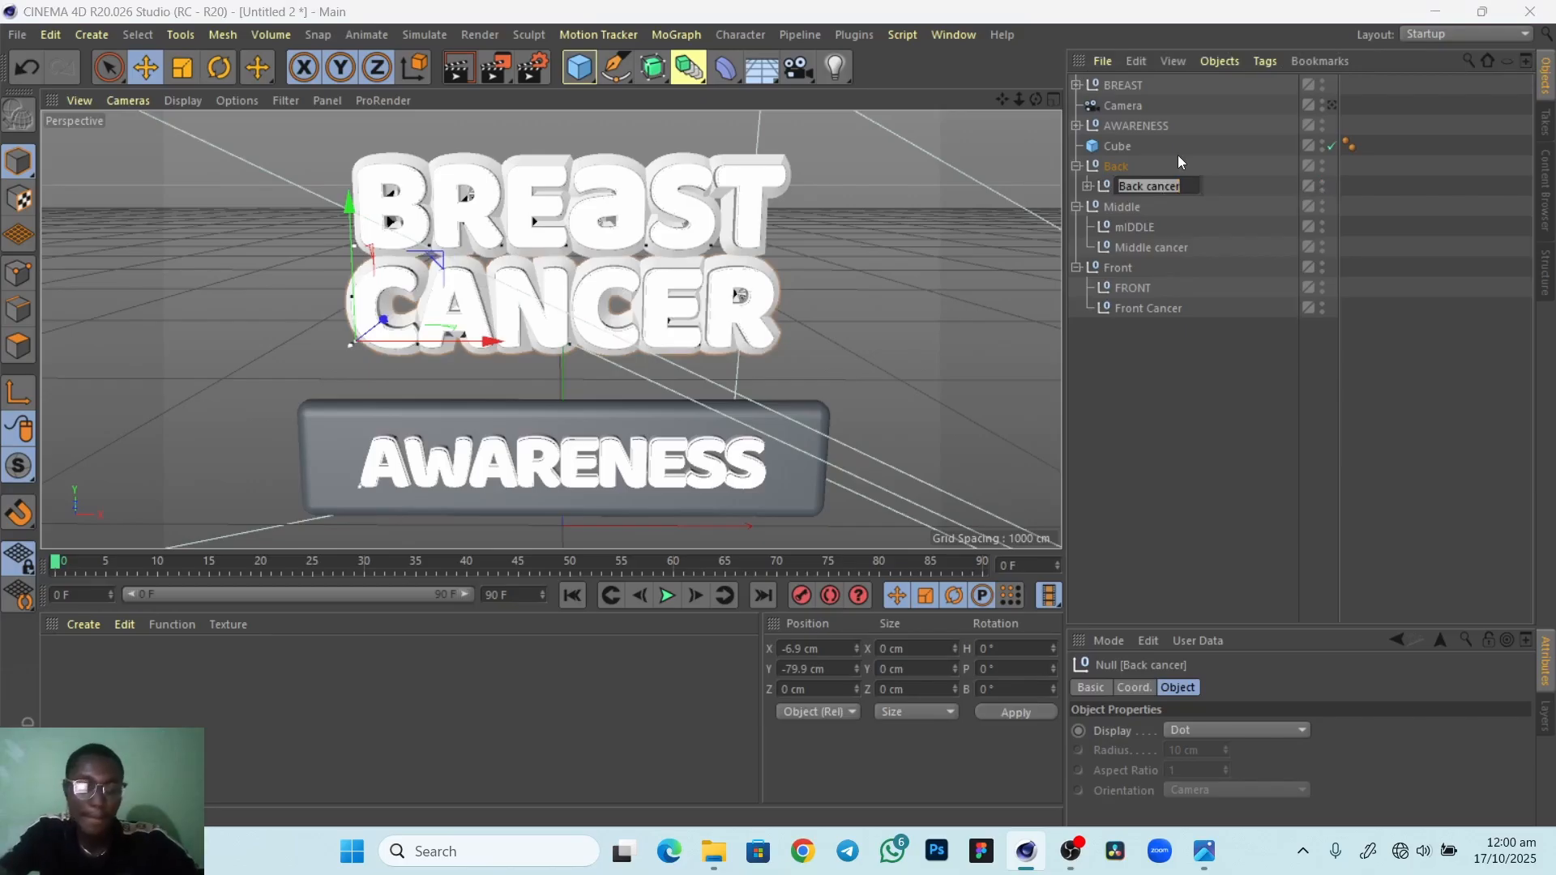
pyautogui.write('CANCER')
pyautogui.press('Return')
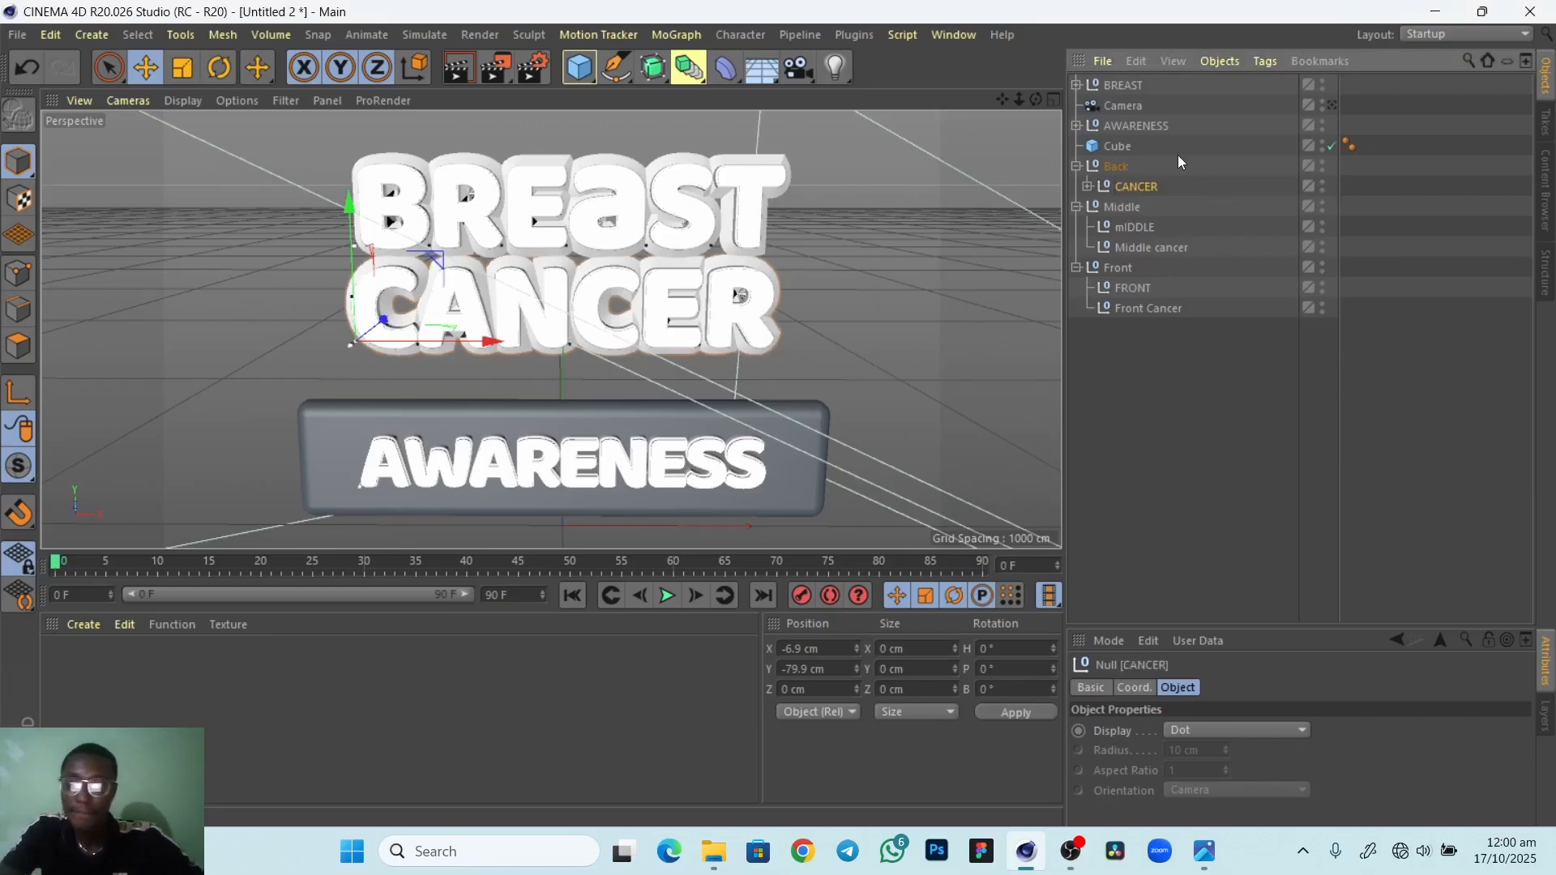
pyautogui.hotkey('ctrl', 'x')
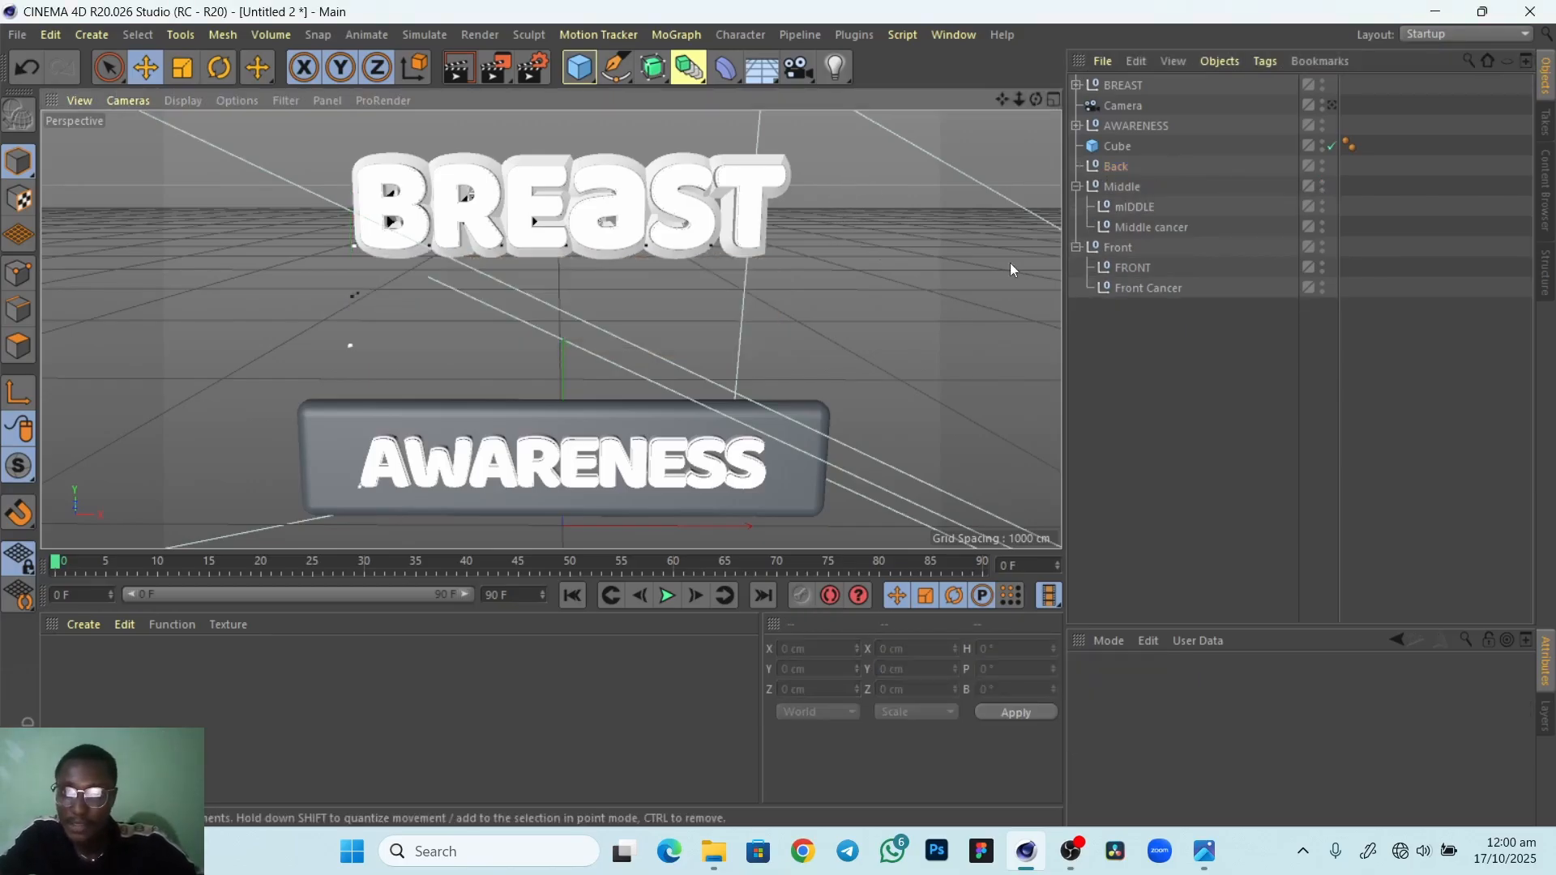
pyautogui.hotkey('ctrl', 'v')
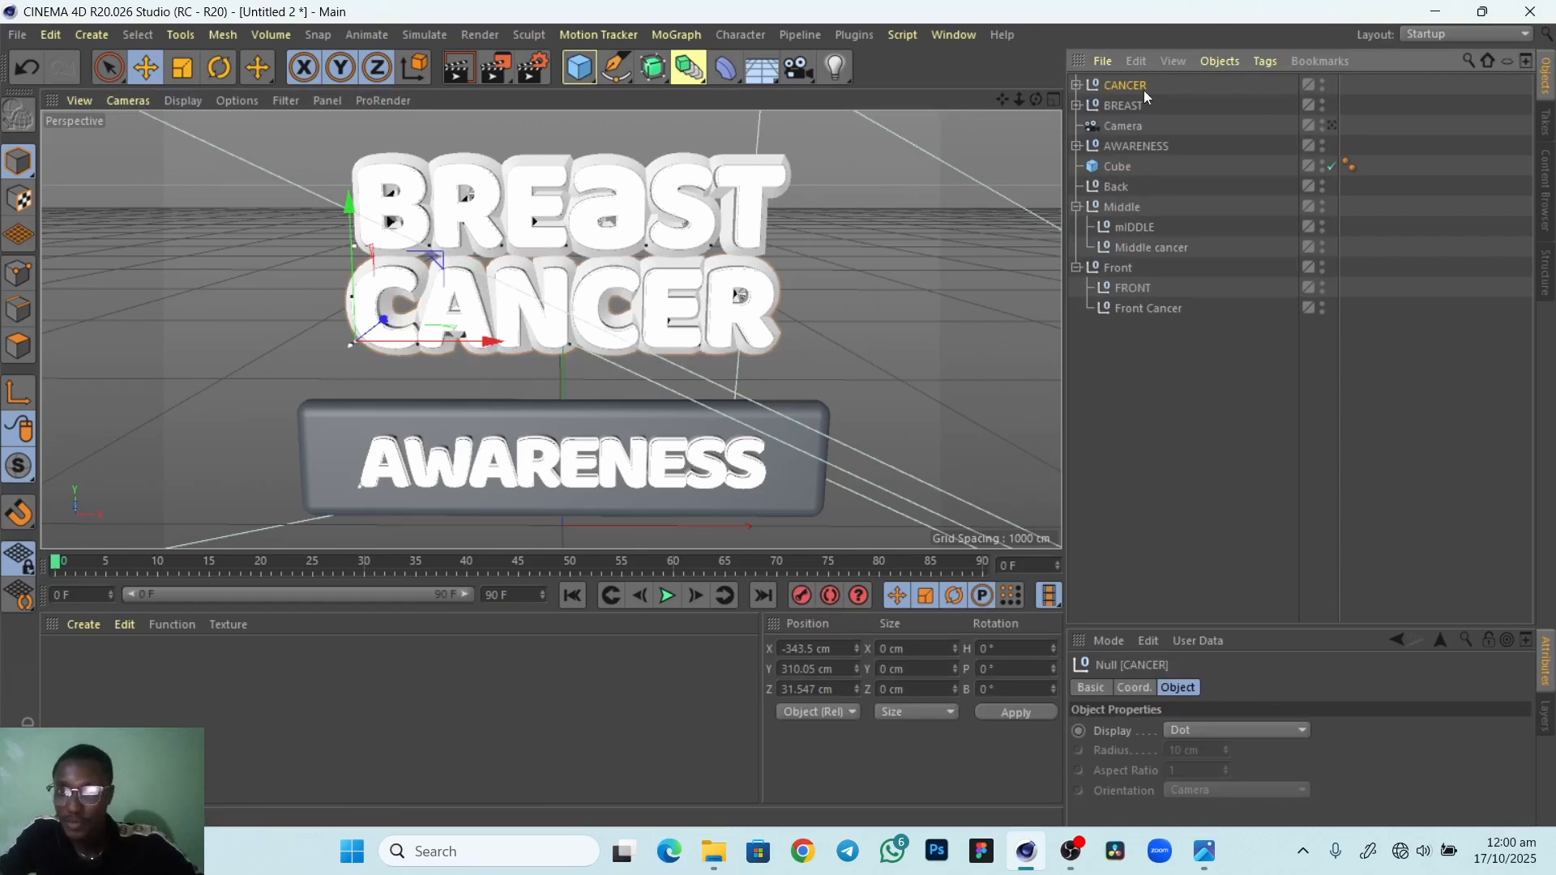
pyautogui.click(1077, 207)
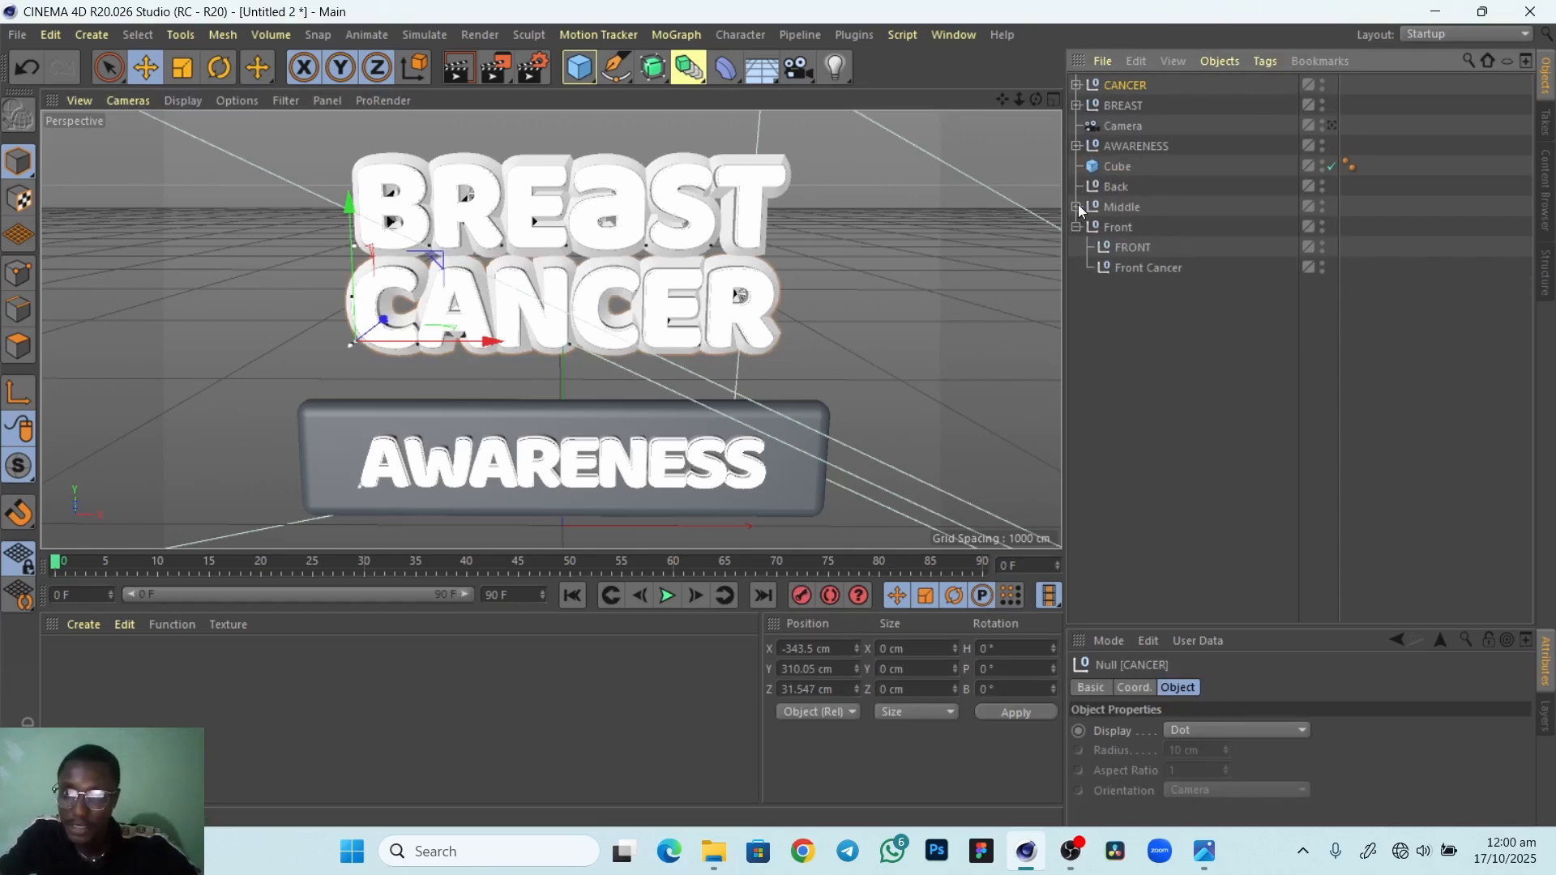
pyautogui.click(1076, 228)
pyautogui.keyDown('ctrl'); pyautogui.click(1115, 227); pyautogui.keyUp('ctrl')
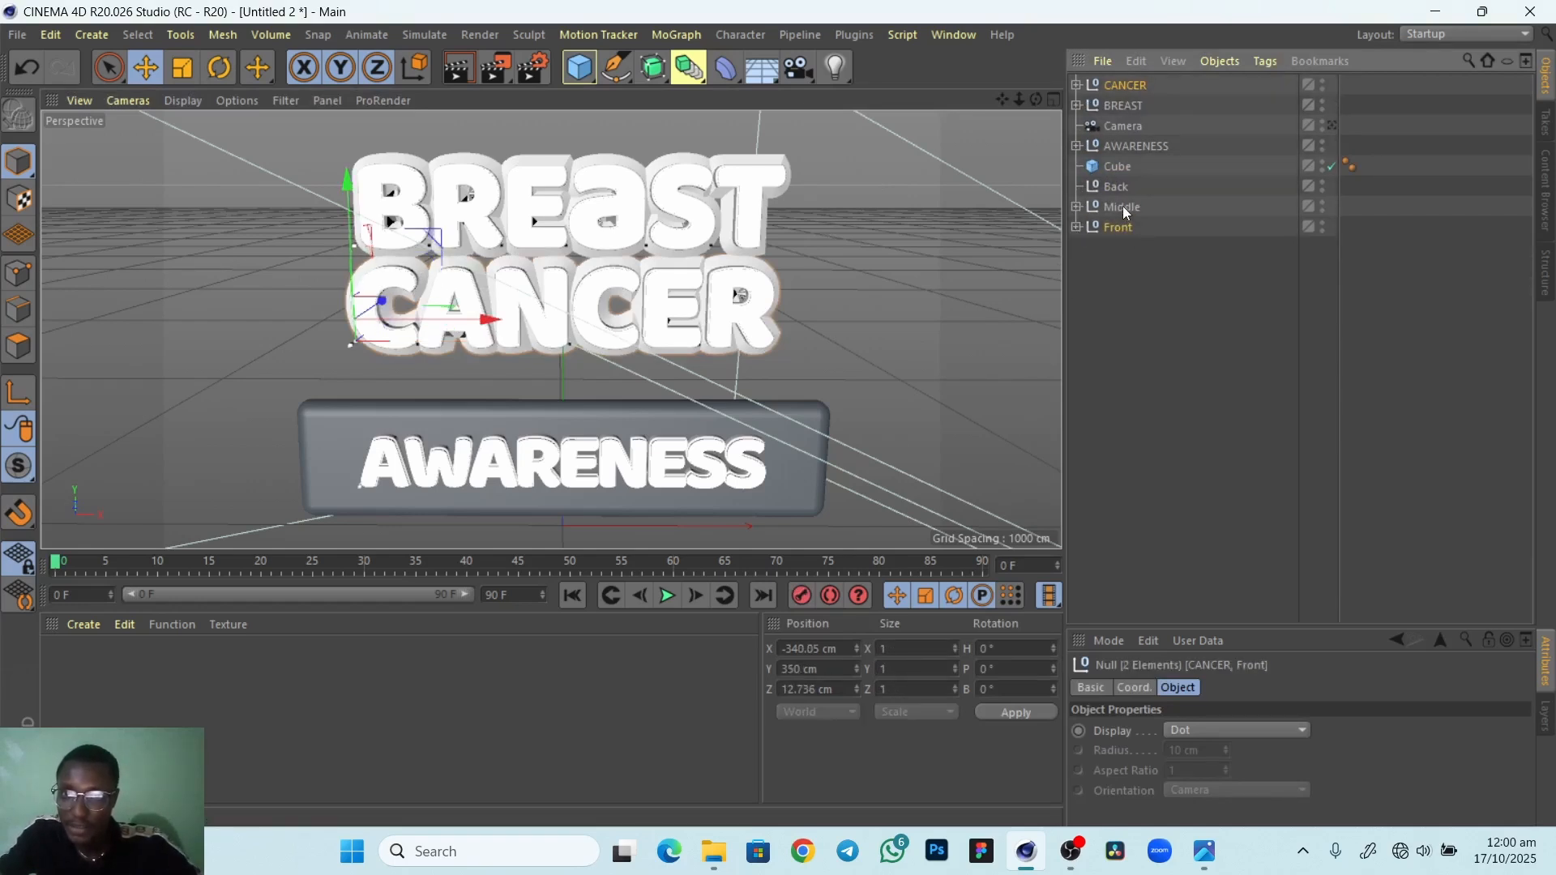
pyautogui.keyDown('ctrl'); pyautogui.click(1120, 206); pyautogui.keyUp('ctrl')
pyautogui.keyDown('ctrl'); pyautogui.click(1115, 187); pyautogui.keyUp('ctrl')
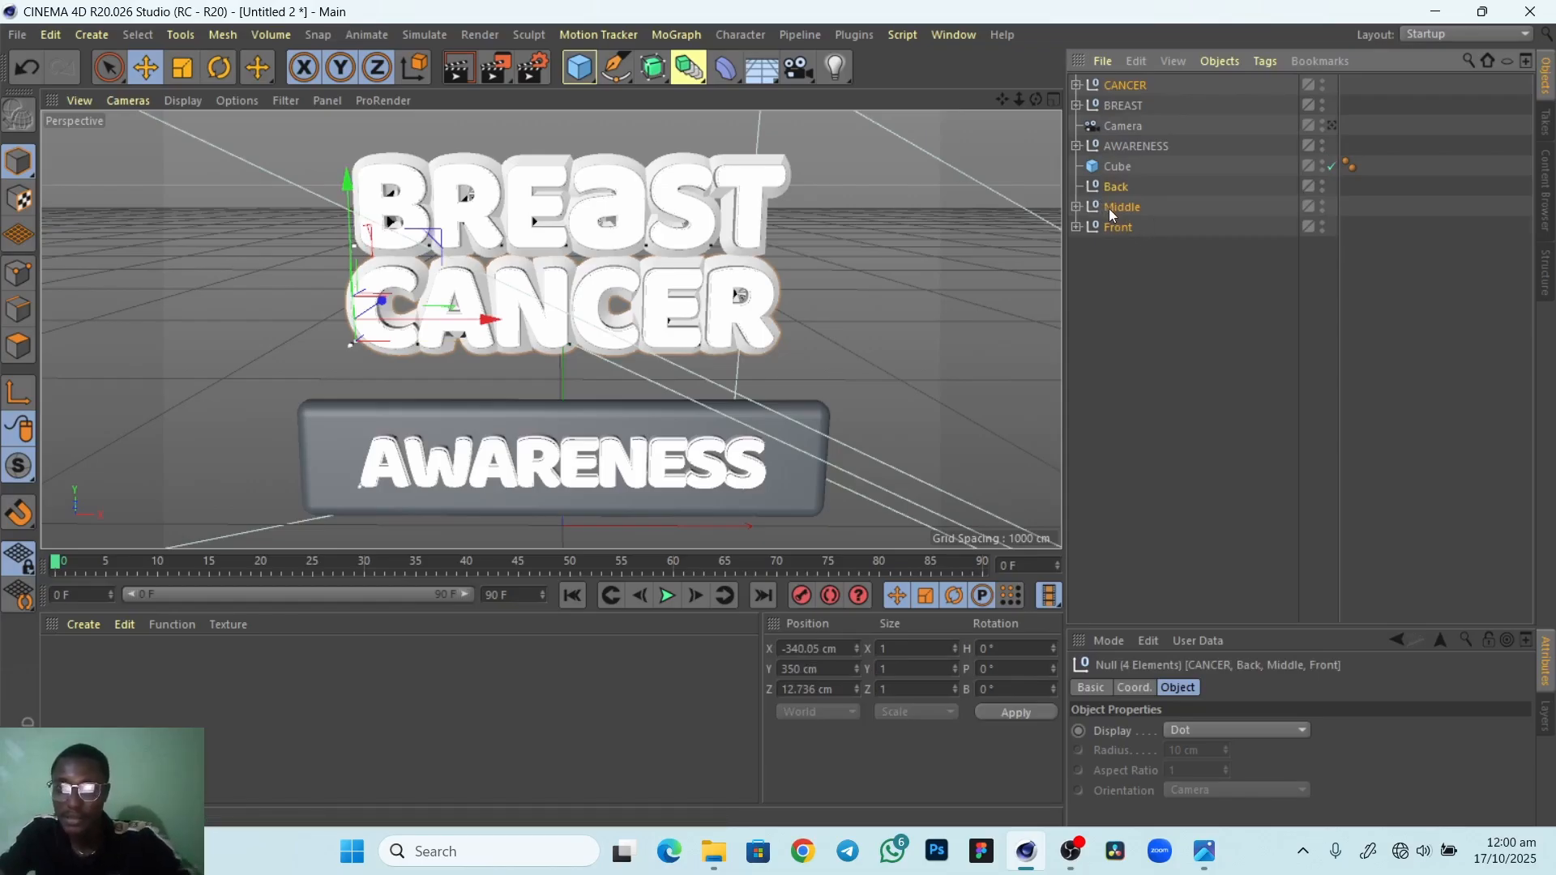
pyautogui.press('Delete')
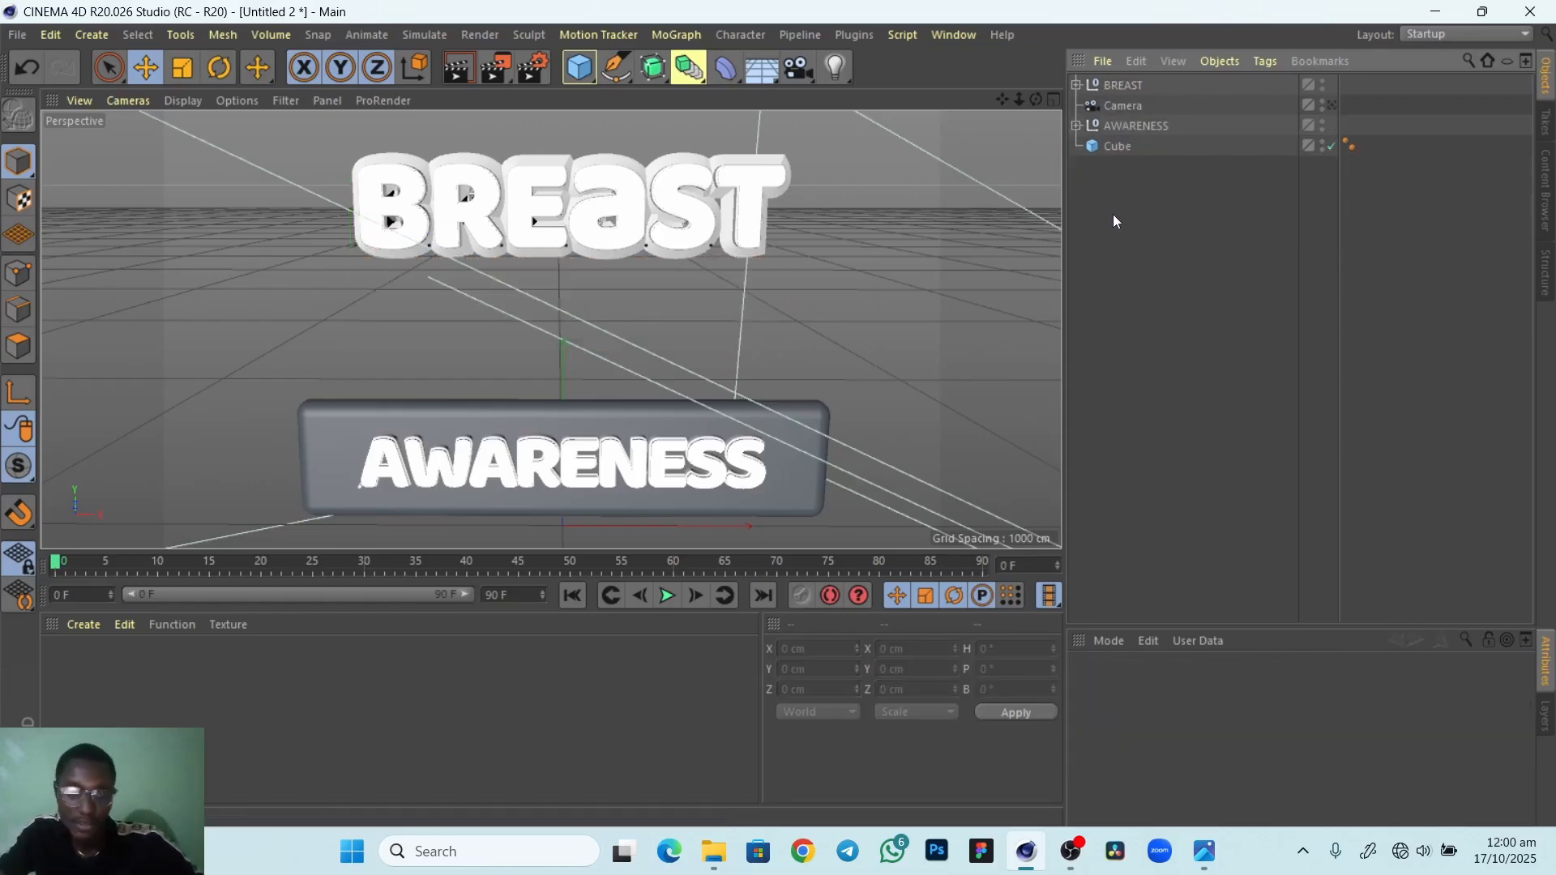
pyautogui.hotkey('ctrl', 'z')
# Delete the leftover Middle, Front and Back nulls from the object hierarchy
pyautogui.click(1118, 208)
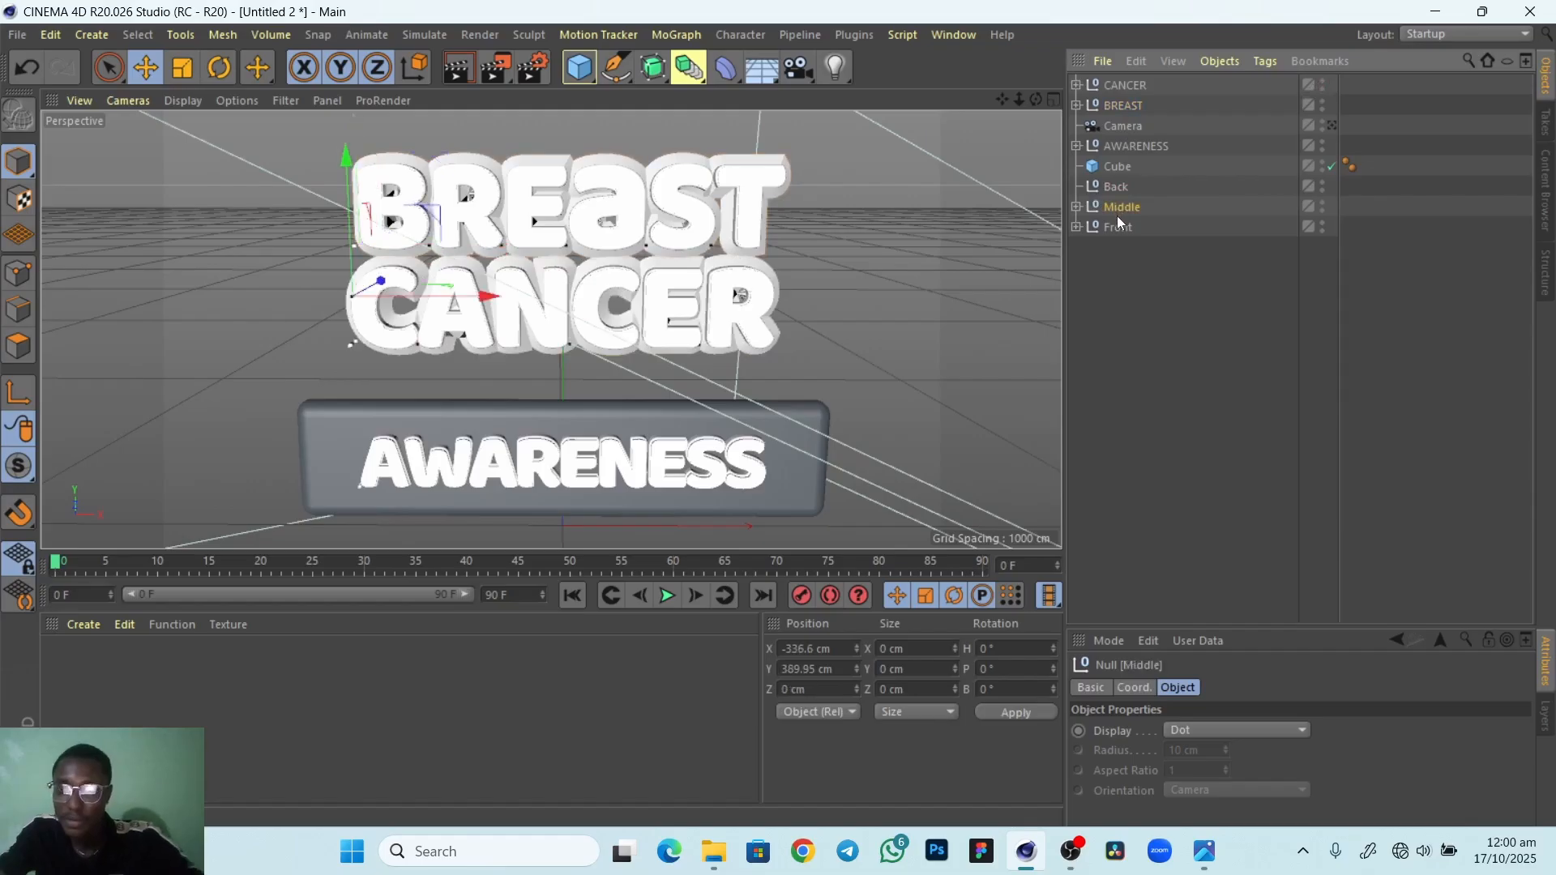
pyautogui.press('Delete')
pyautogui.click(1119, 206)
pyautogui.press('Delete')
pyautogui.click(1118, 188)
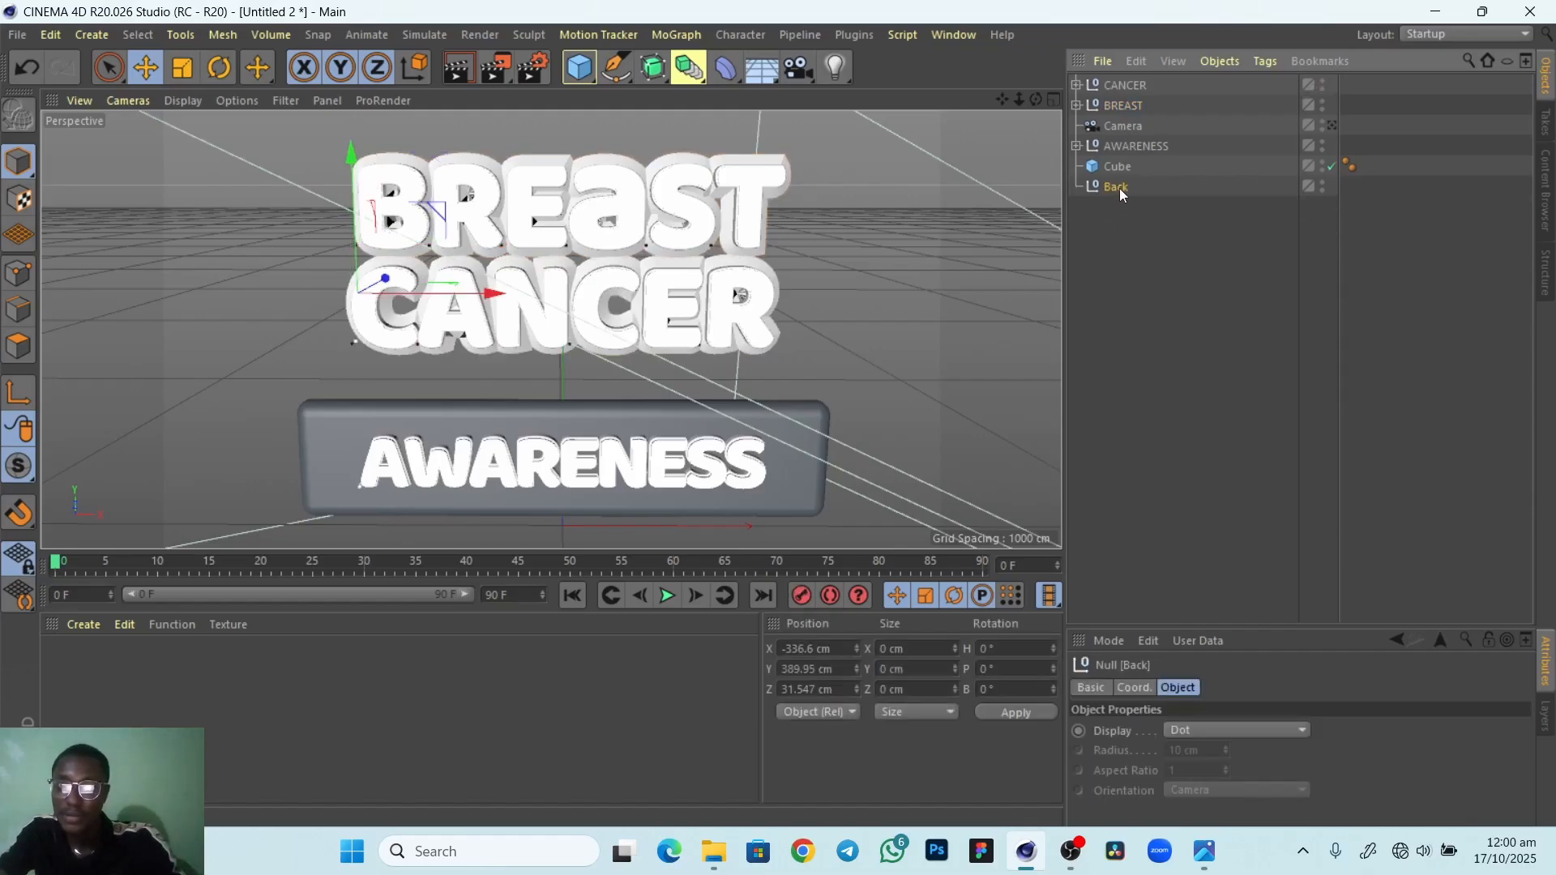
pyautogui.press('Delete')
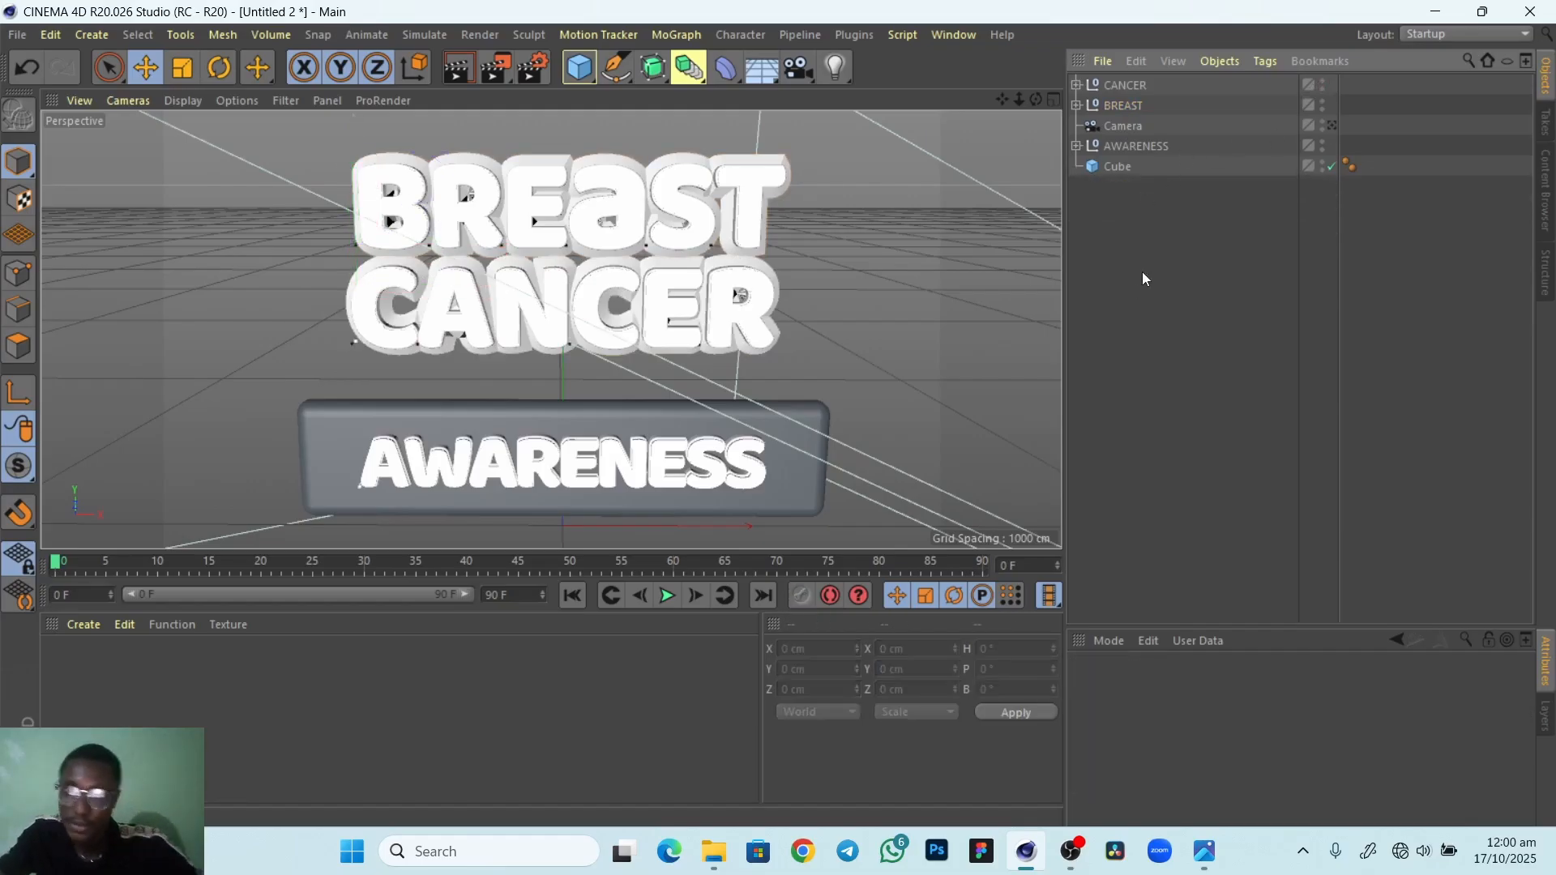
# Examine the letter nulls inside BREAST and compare the layout with the reference image BreastCancer Raw file.png
pyautogui.click(1165, 86)
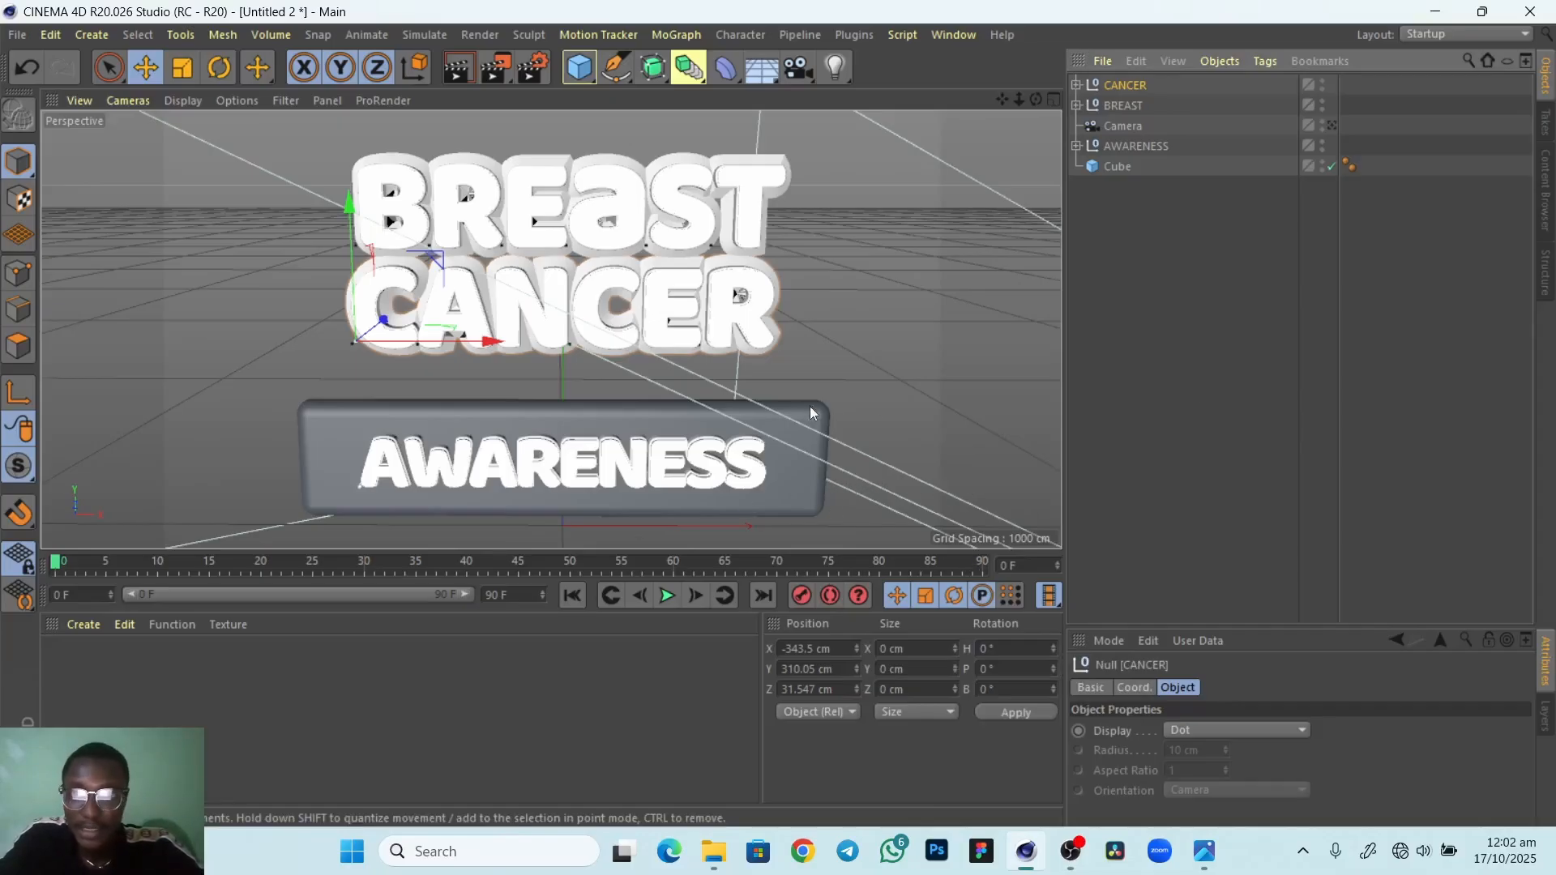
pyautogui.click(1076, 106)
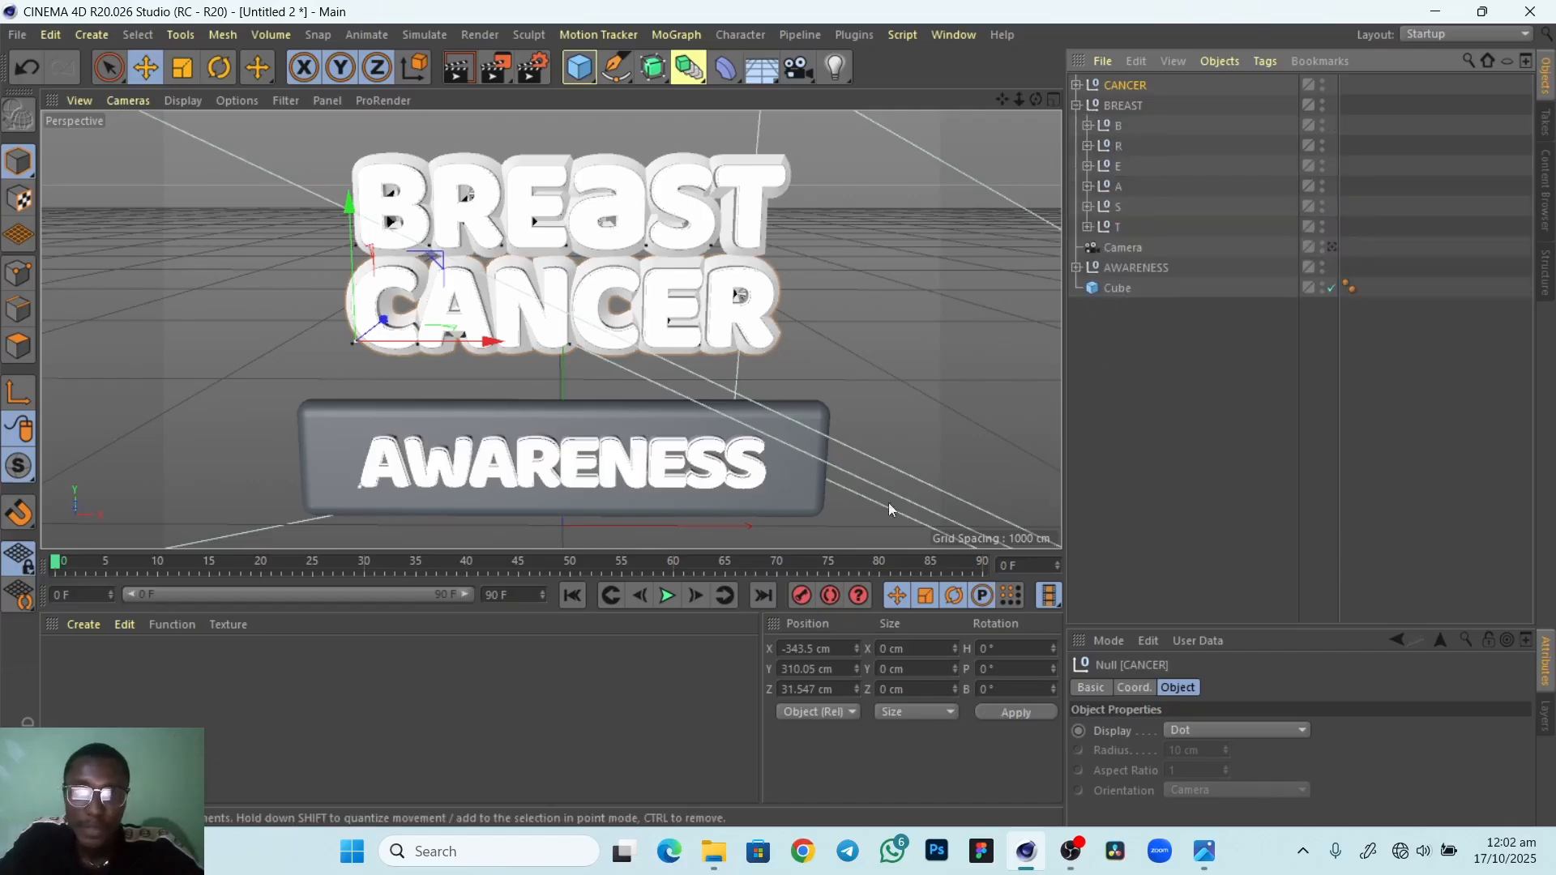
pyautogui.click(1076, 105)
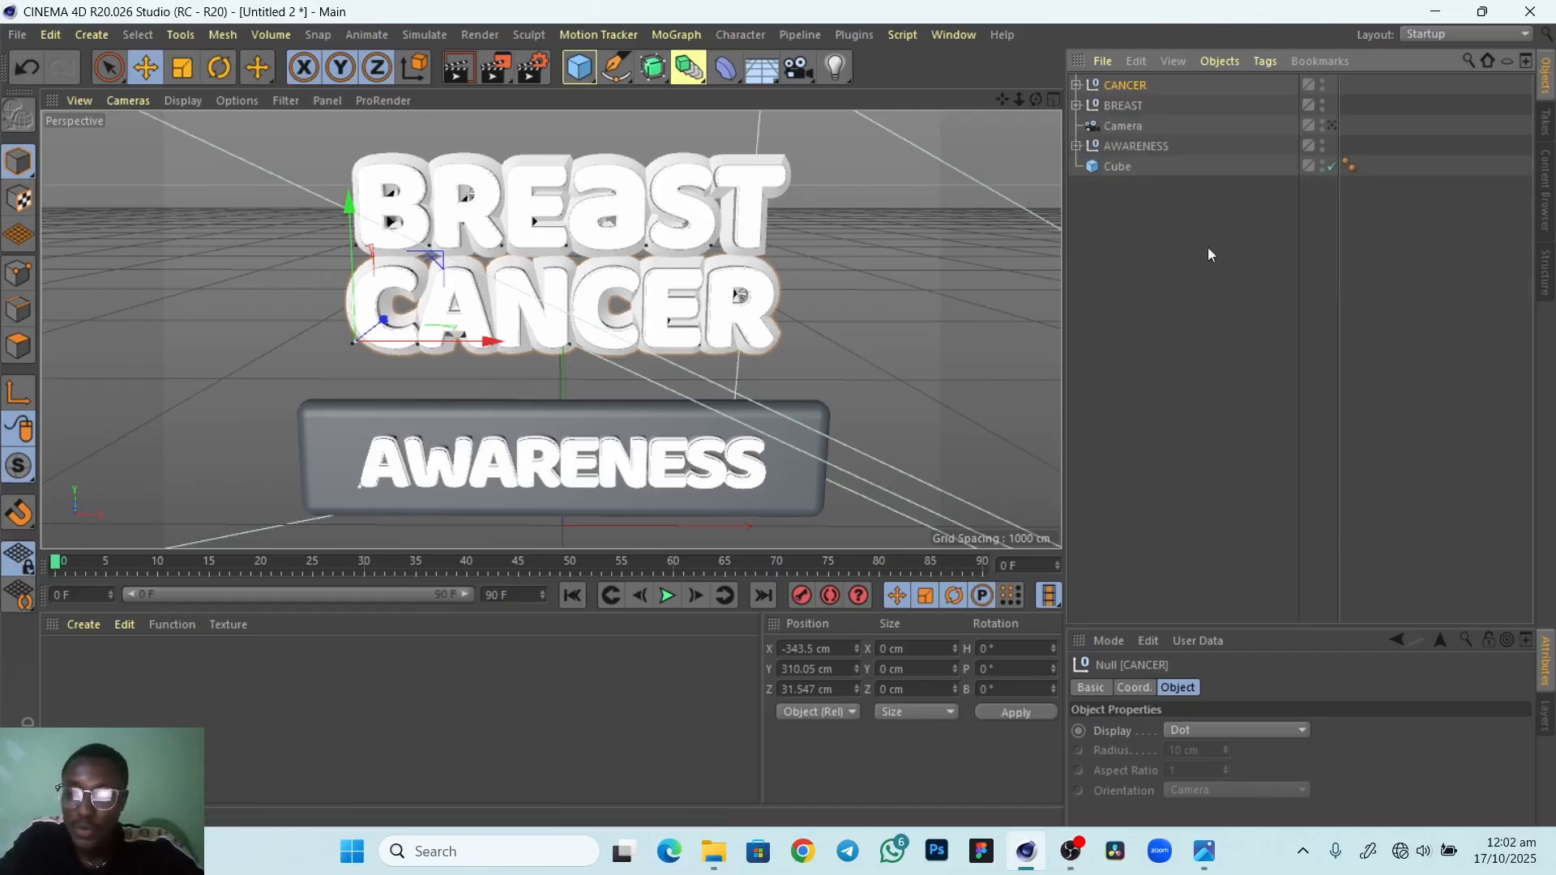
pyautogui.moveTo(1204, 851)
pyautogui.click(1308, 742)
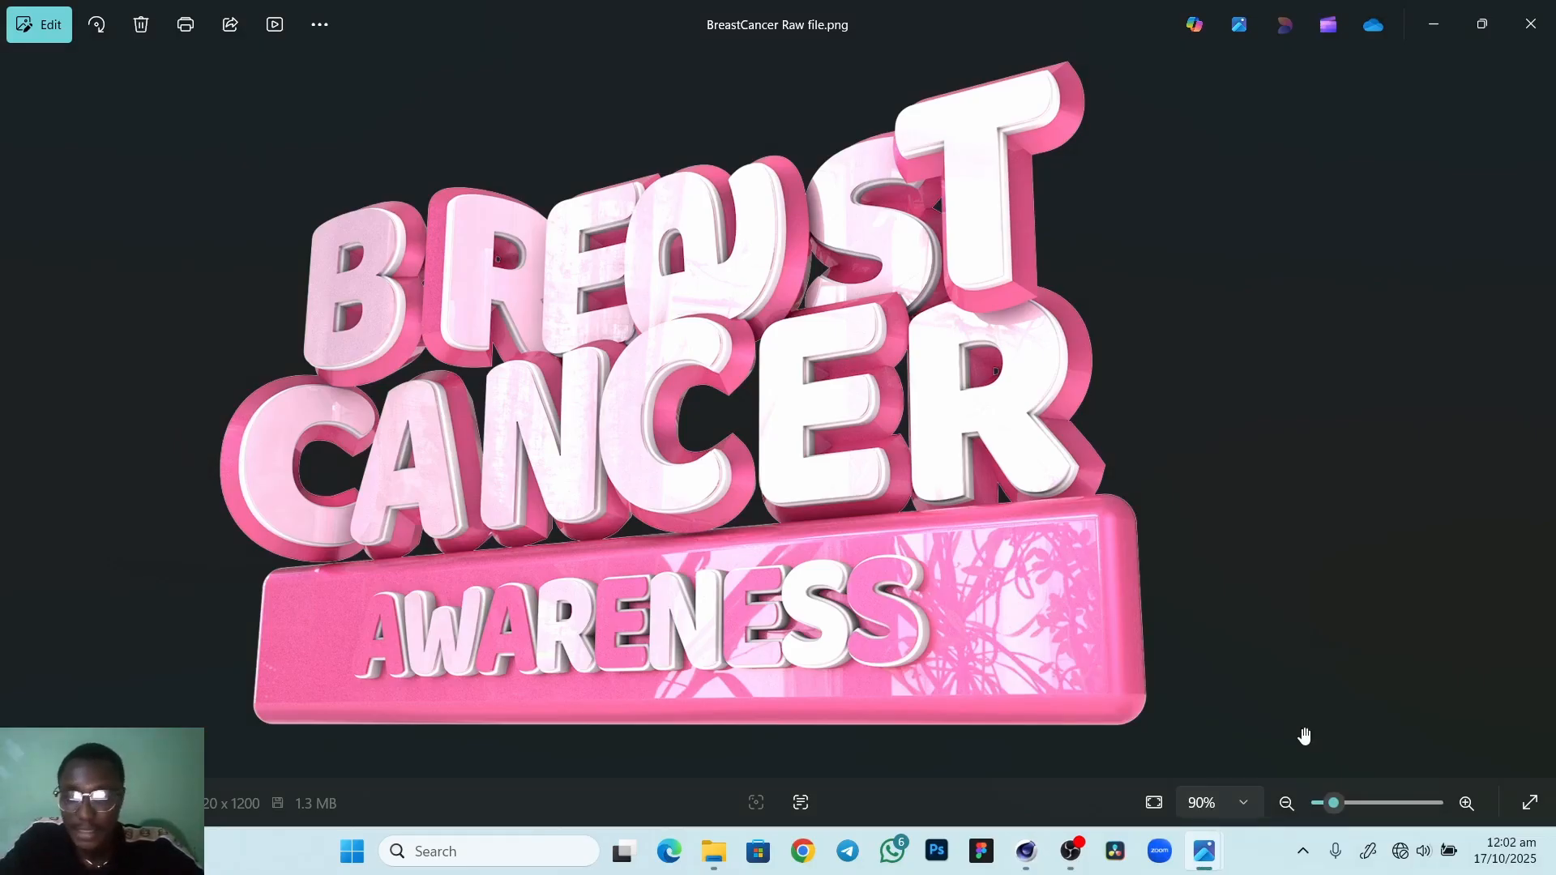
pyautogui.press('super+9')
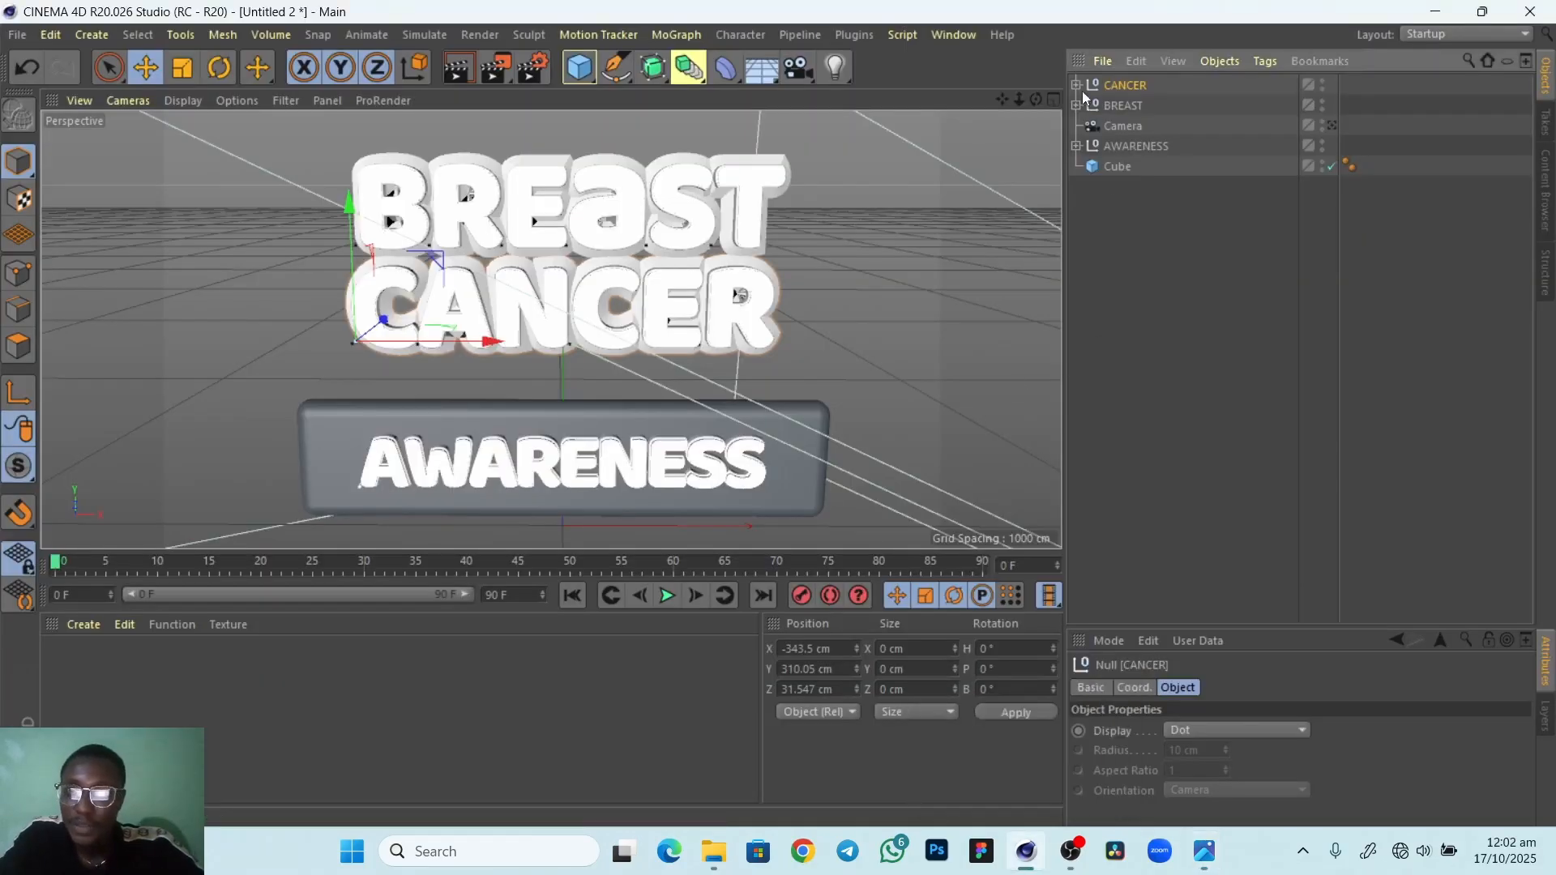
# Move the B and R nulls of BREAST together about 64 cm along negative X, away from the E
pyautogui.click(1076, 106)
pyautogui.click(1114, 128)
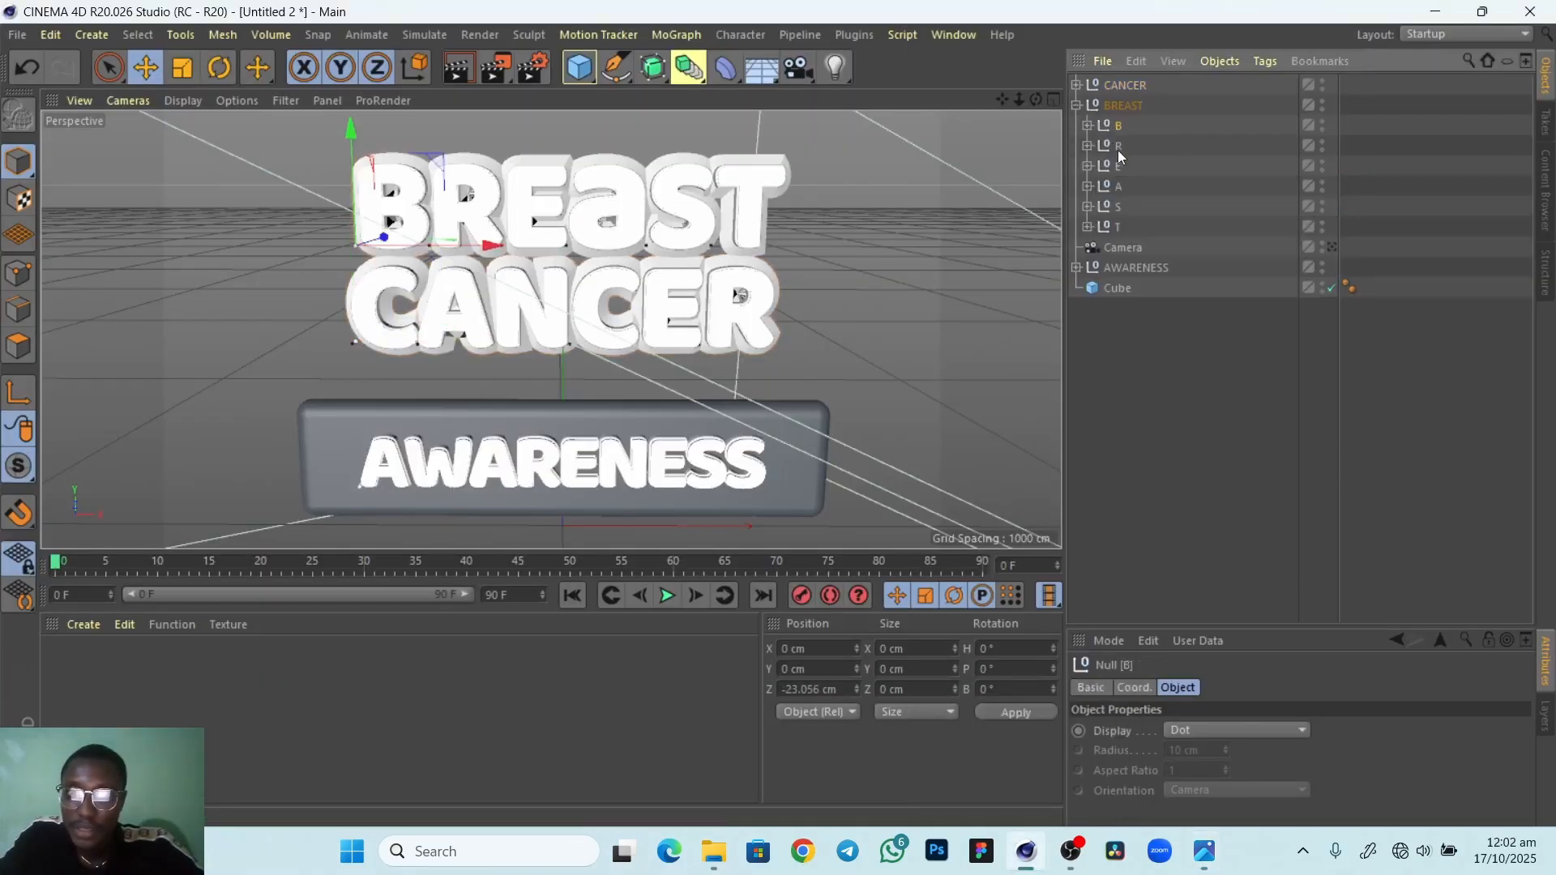
pyautogui.keyDown('ctrl'); pyautogui.click(1116, 147); pyautogui.keyUp('ctrl')
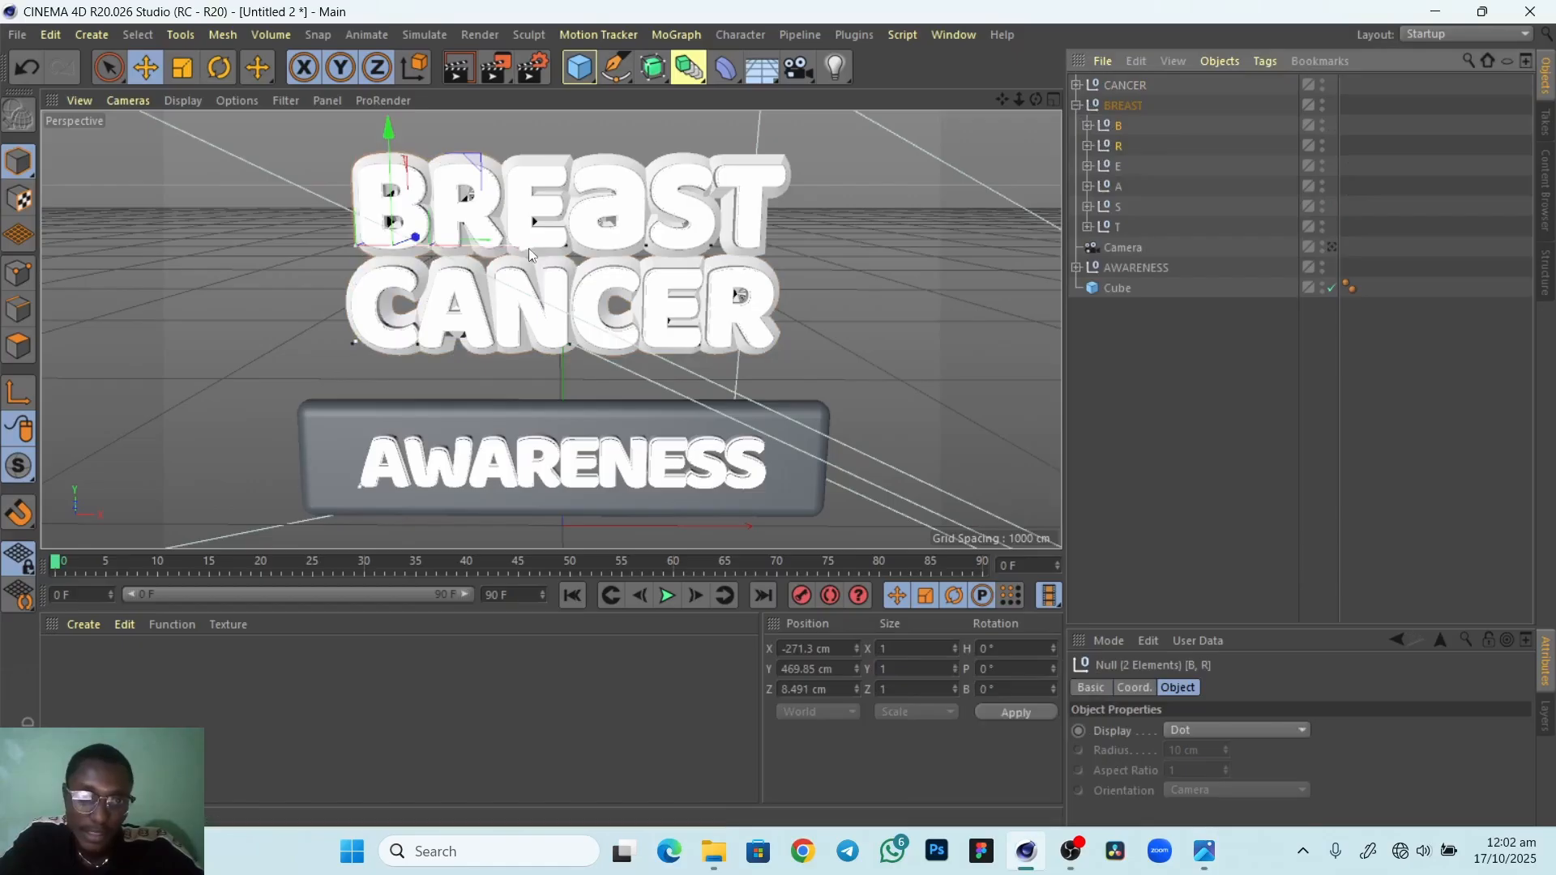
pyautogui.moveTo(503, 258); pyautogui.dragTo(483, 255)
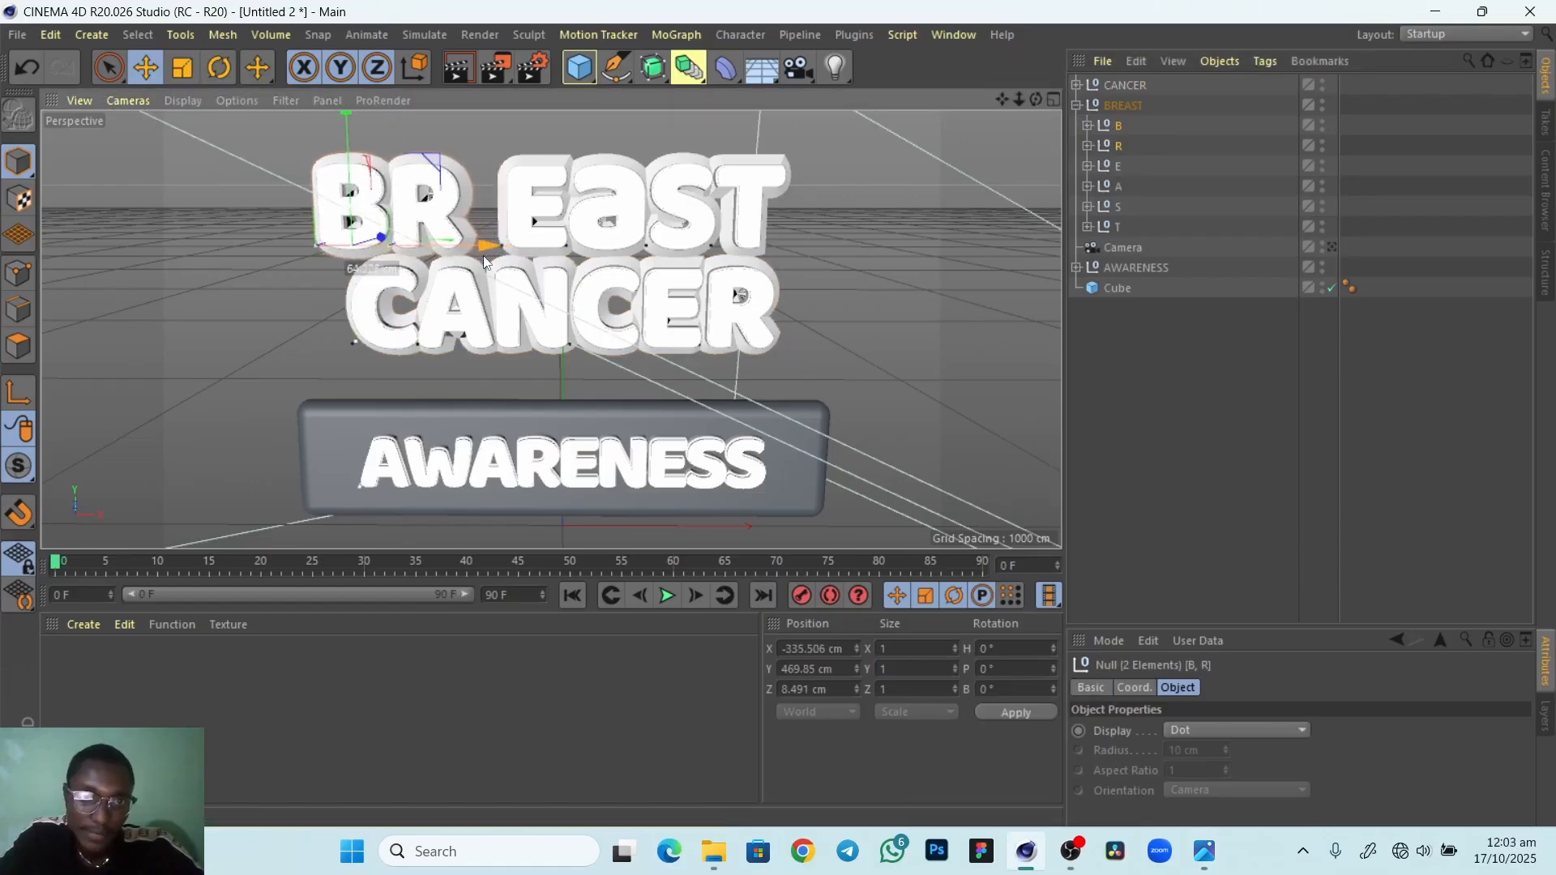
# Hide the Camera object's guide lines in the viewport
pyautogui.keyDown('alt'); pyautogui.moveTo(426, 460); pyautogui.dragTo(579, 386); pyautogui.keyUp('alt')
pyautogui.moveTo(570, 398)
pyautogui.keyDown('alt'); pyautogui.mouseDown(button='right')
pyautogui.moveTo(502, 429)
pyautogui.moveTo(568, 420)
pyautogui.mouseUp(button='right'); pyautogui.keyUp('alt')
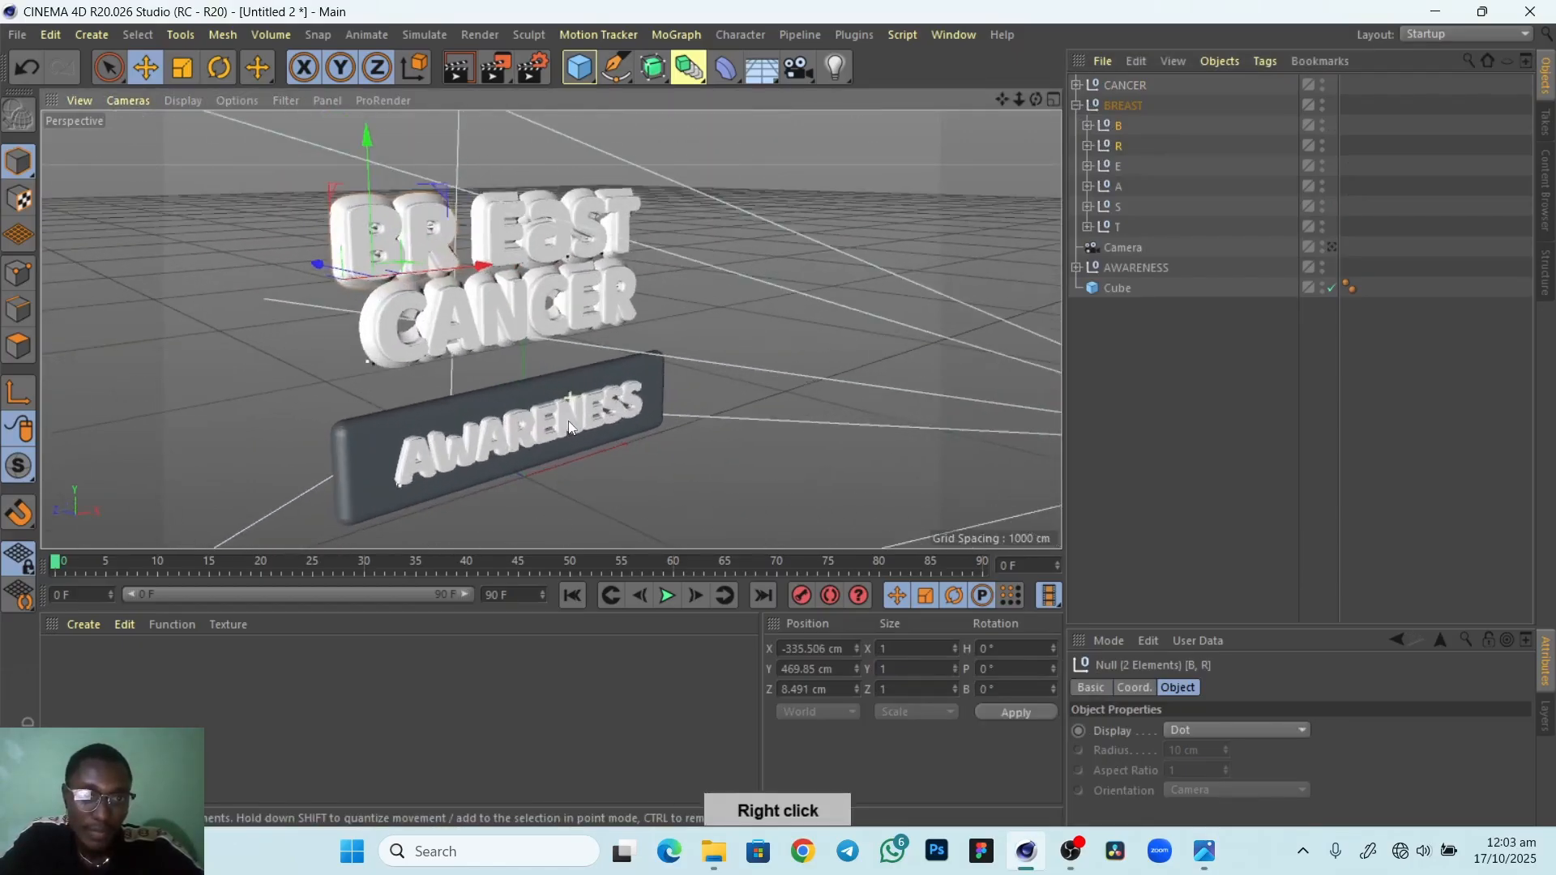
pyautogui.click(1122, 248)
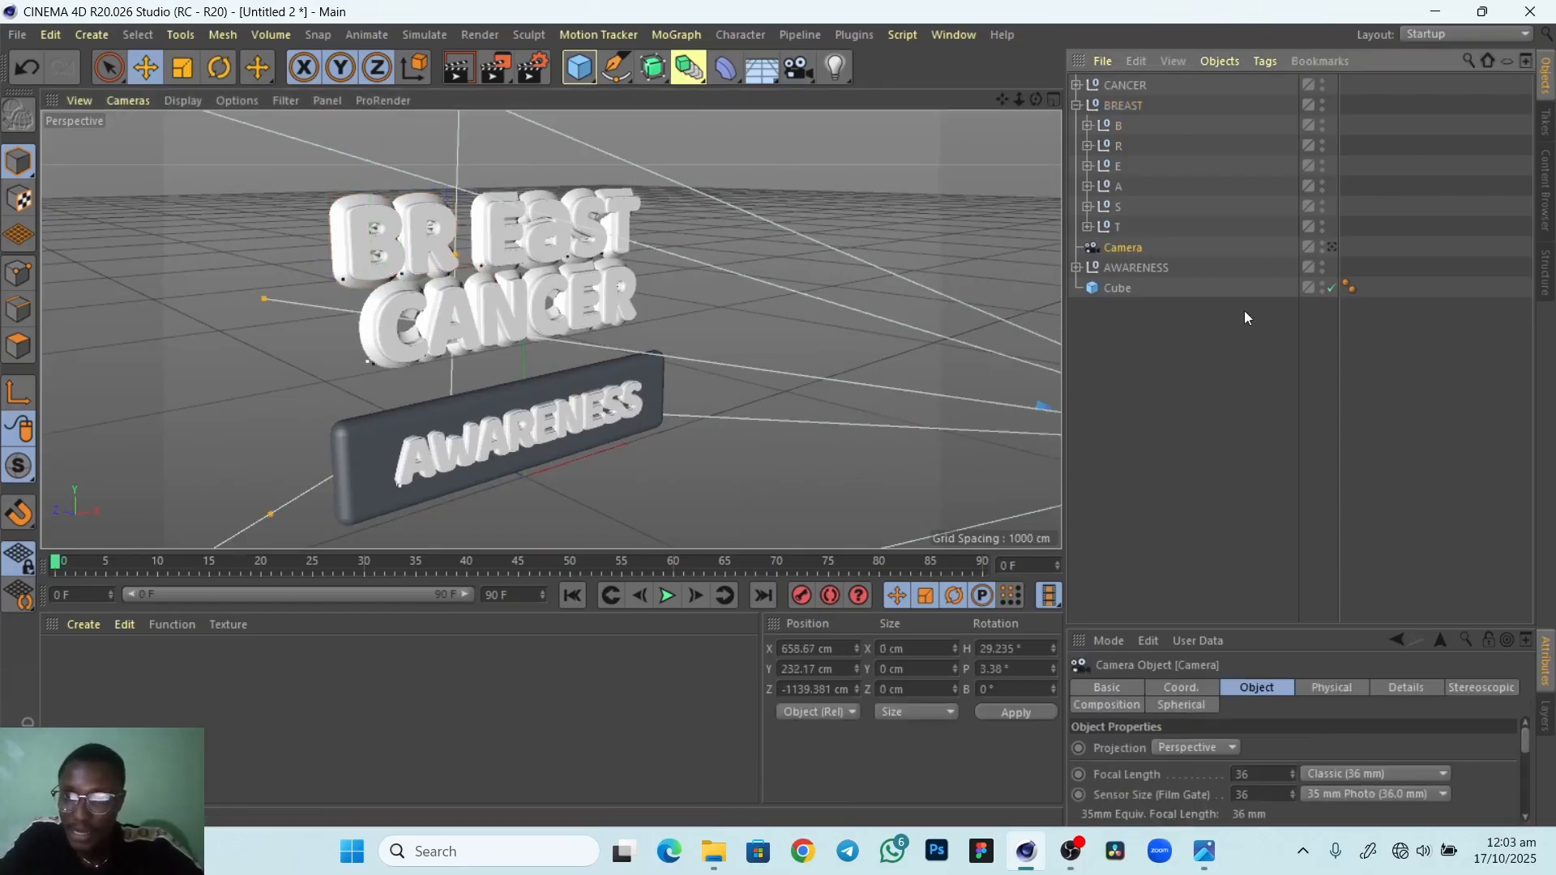
pyautogui.click(1322, 245)
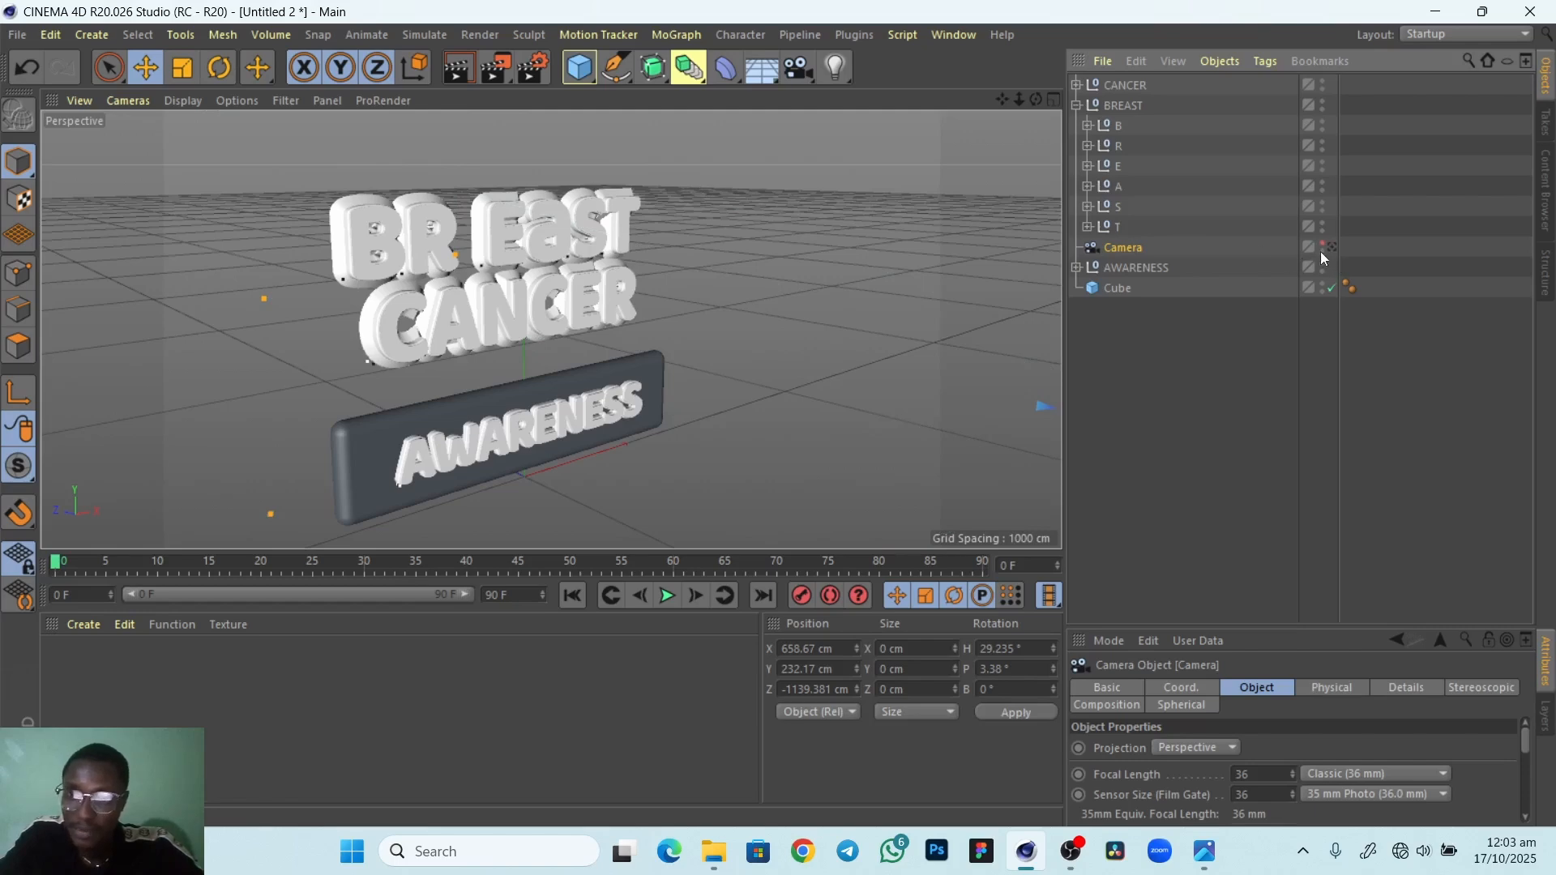
# Move the B null of BREAST about 51 cm further along negative X, away from the R
pyautogui.keyDown('alt'); pyautogui.moveTo(851, 412); pyautogui.dragTo(397, 292); pyautogui.keyUp('alt')
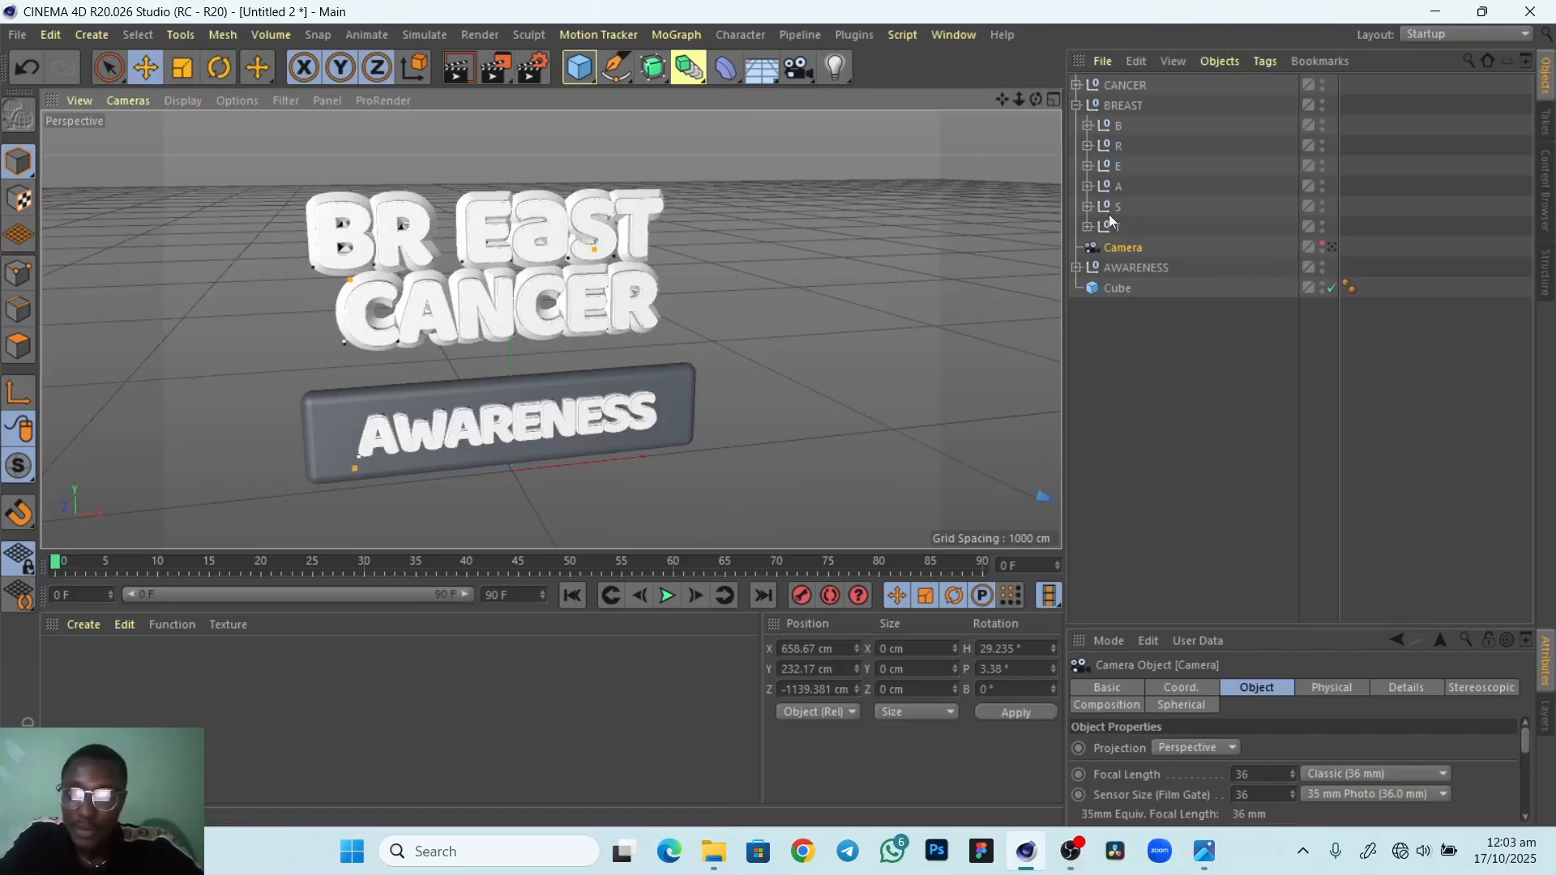
pyautogui.click(1116, 129)
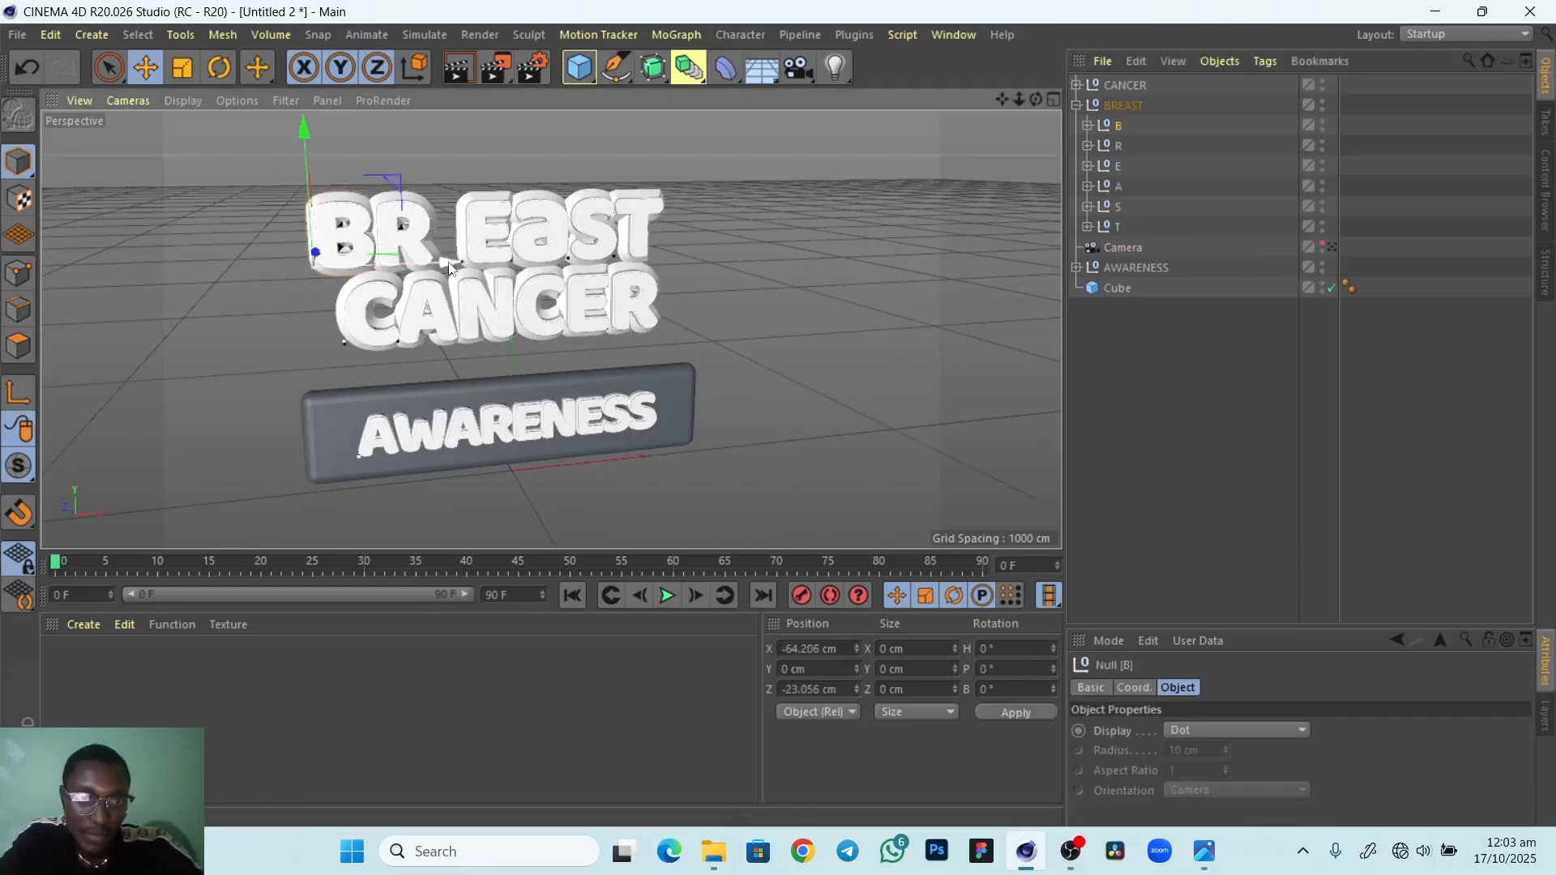
pyautogui.moveTo(449, 268); pyautogui.dragTo(426, 269)
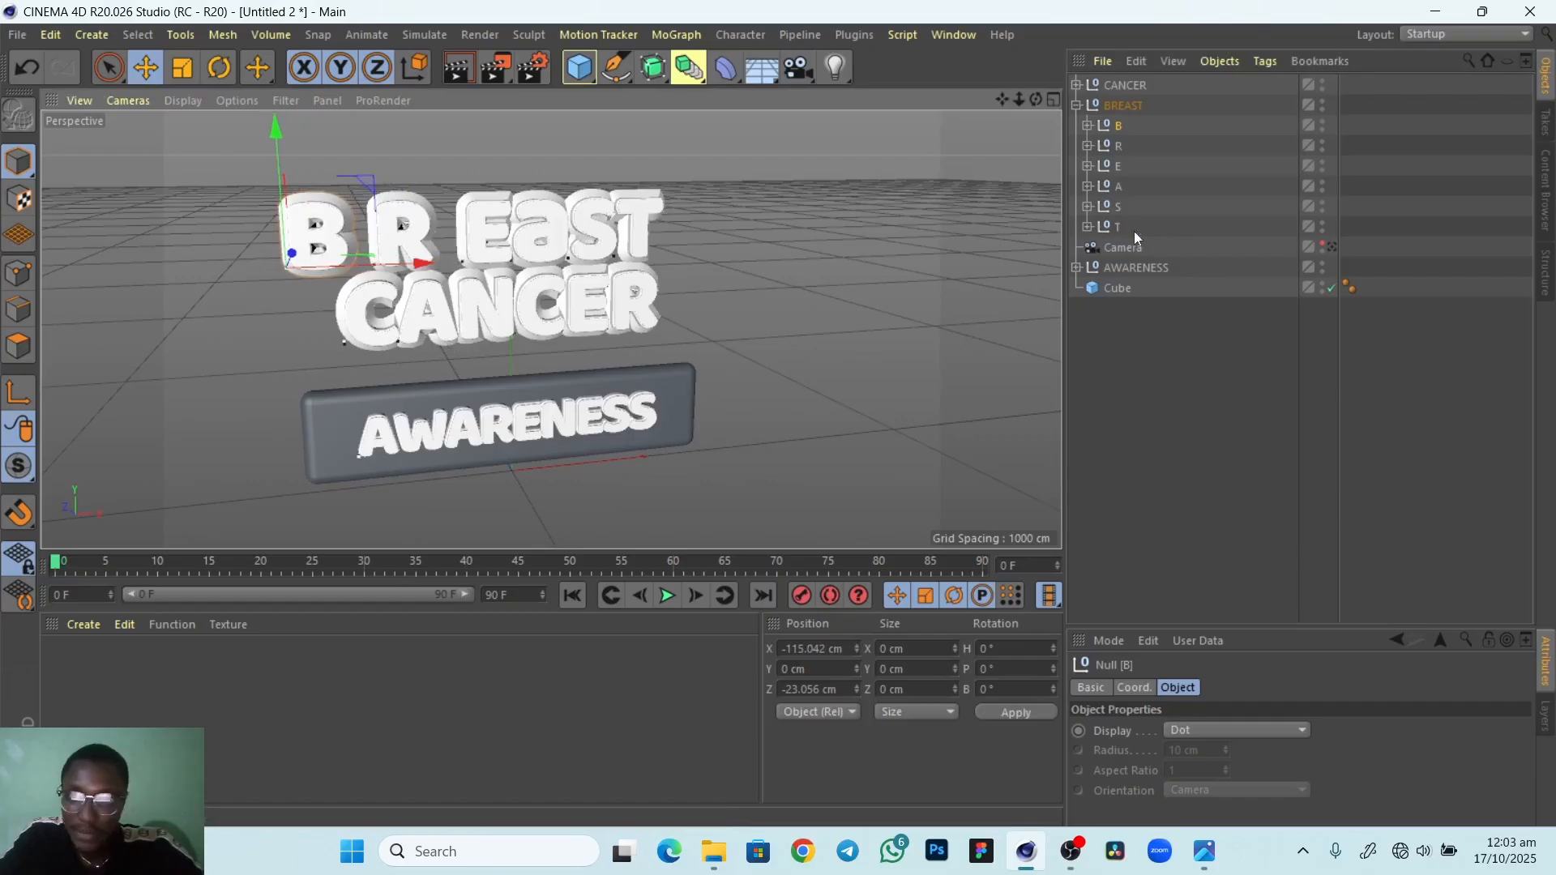
# Rotate the R null of BREAST to a heading of 70°, then deselect it
pyautogui.click(1115, 147)
pyautogui.keyDown('alt'); pyautogui.moveTo(614, 439); pyautogui.dragTo(499, 437); pyautogui.keyUp('alt')
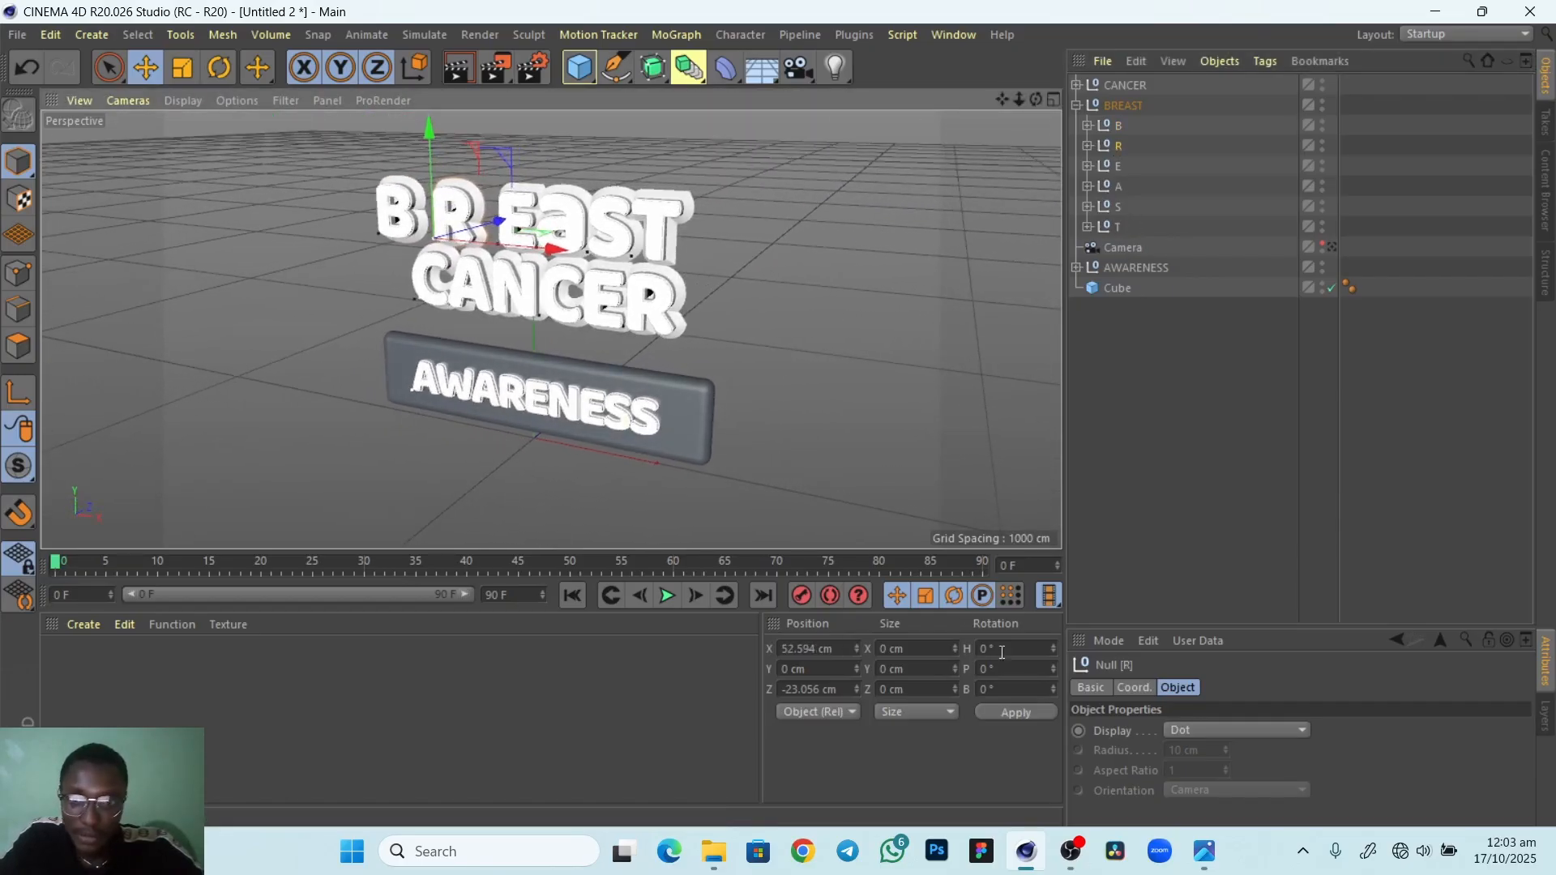
pyautogui.click(219, 68)
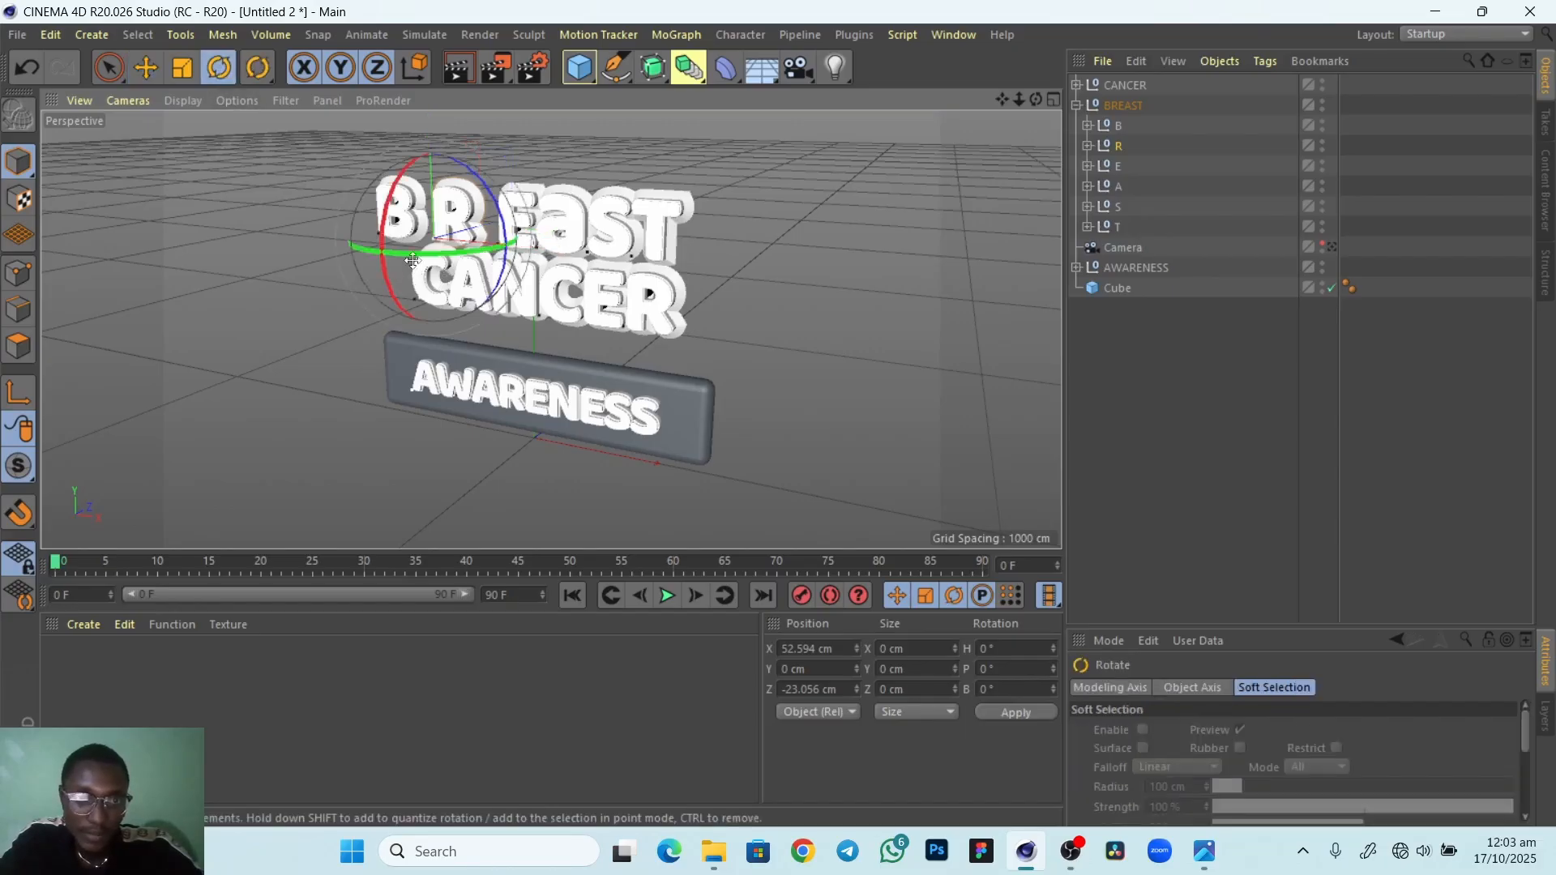
pyautogui.moveTo(443, 253); pyautogui.dragTo(456, 253)
pyautogui.click(1009, 651)
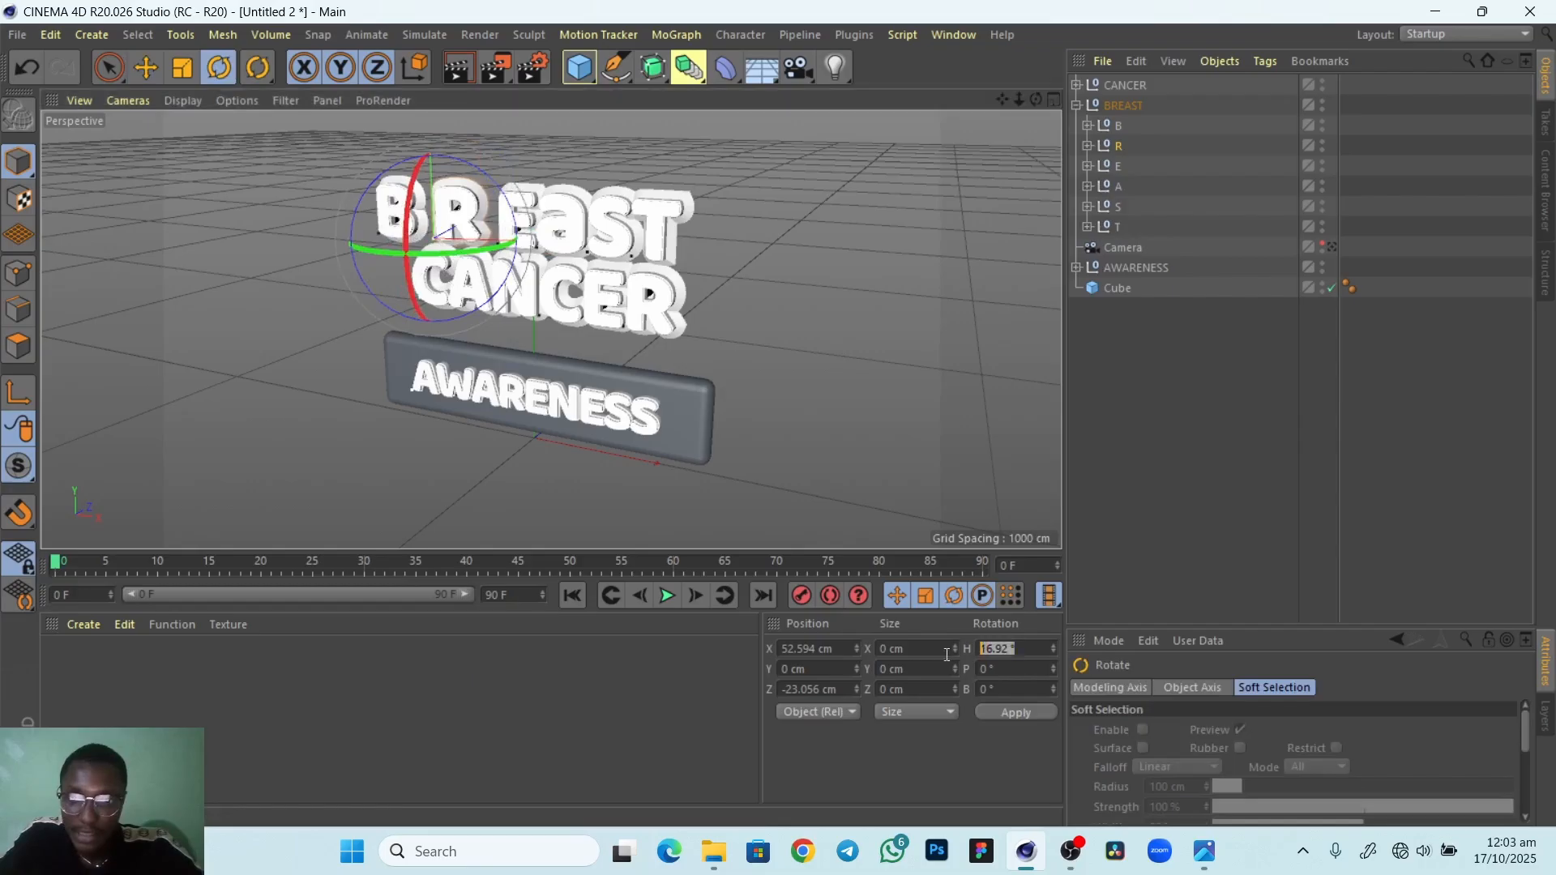
pyautogui.write('70')
pyautogui.press('Return')
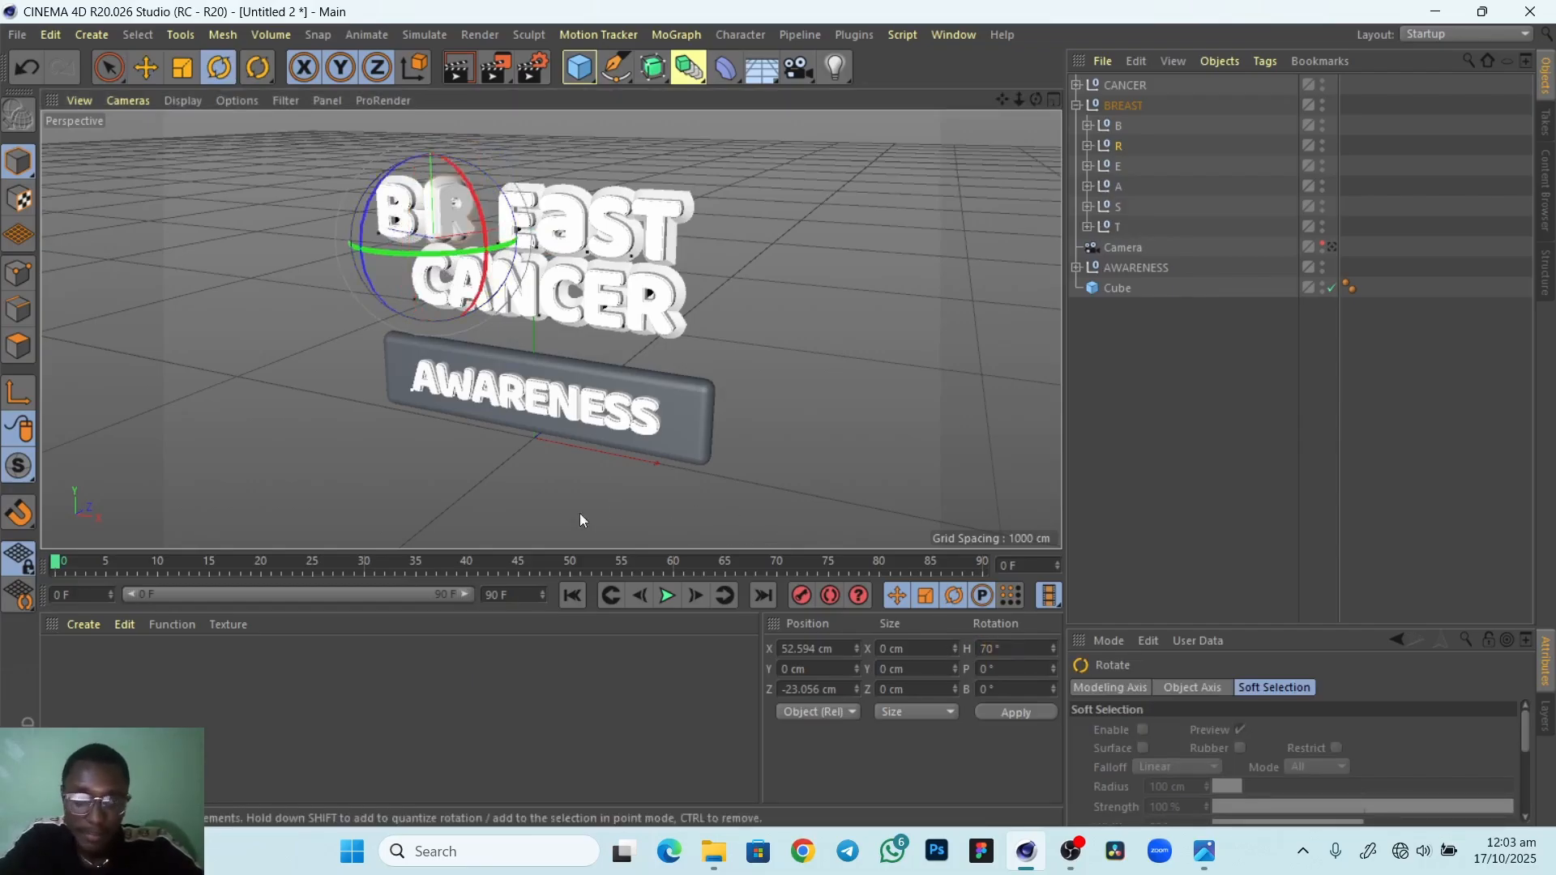
pyautogui.click(1008, 650)
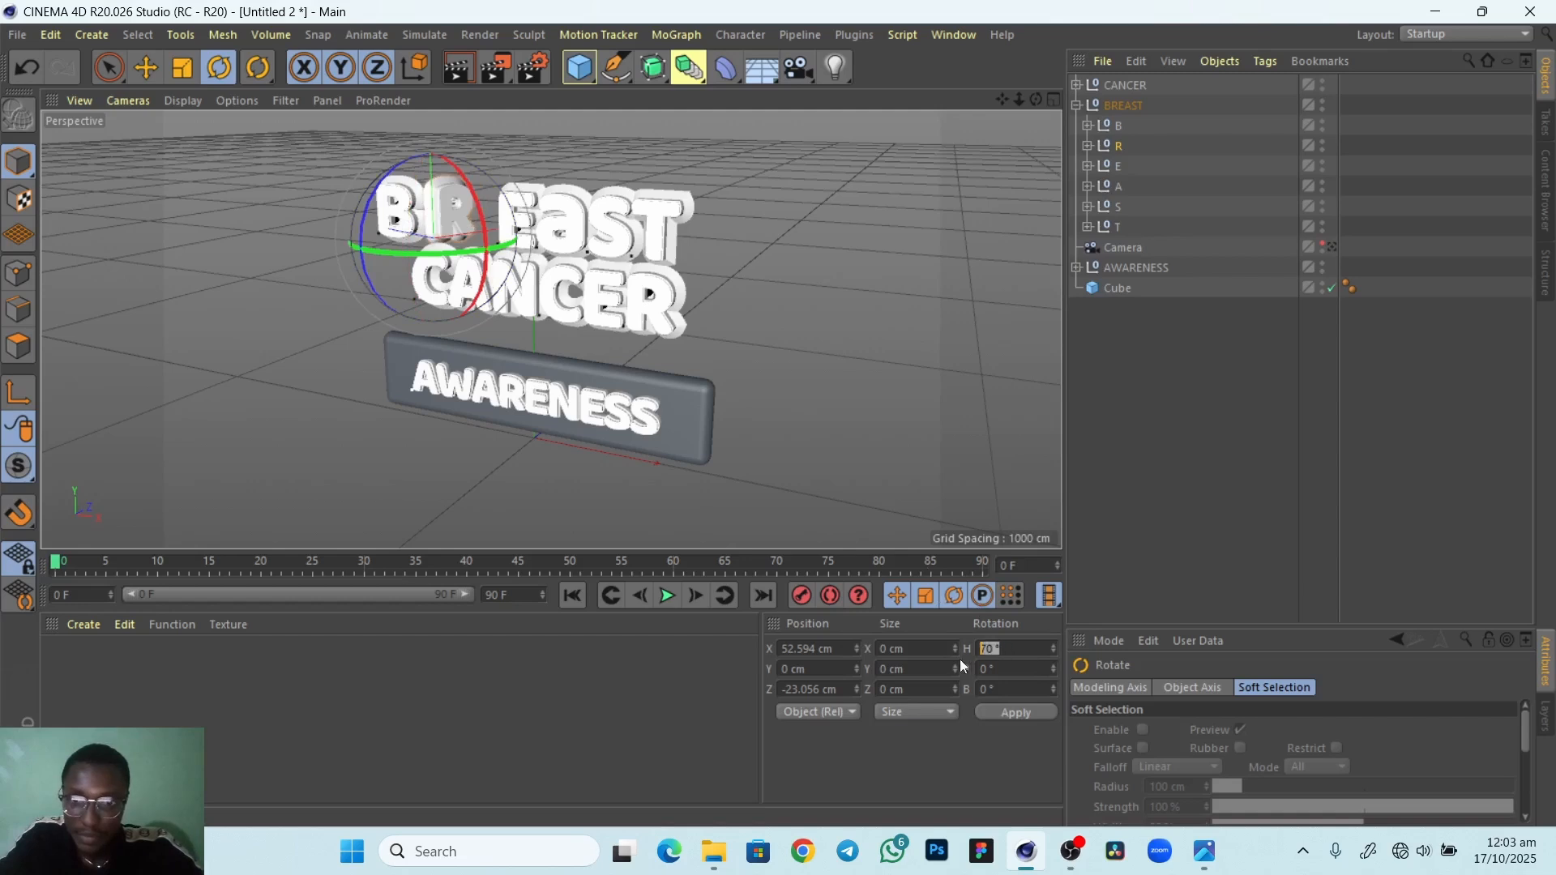
pyautogui.click(793, 475)
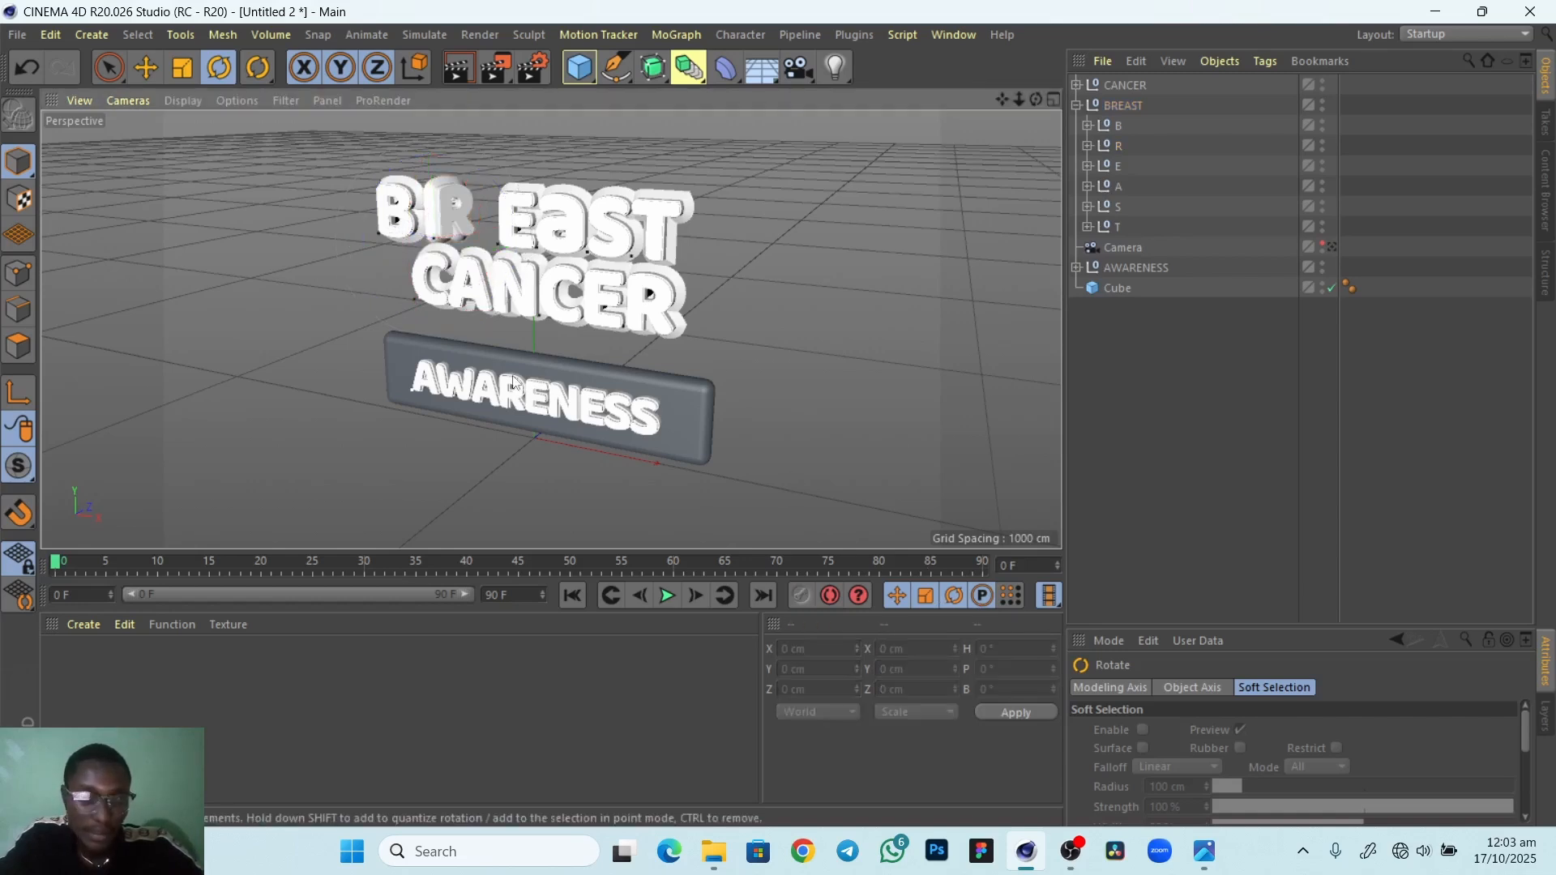
pyautogui.keyDown('alt'); pyautogui.moveTo(556, 333); pyautogui.dragTo(578, 337, button='right'); pyautogui.keyUp('alt')
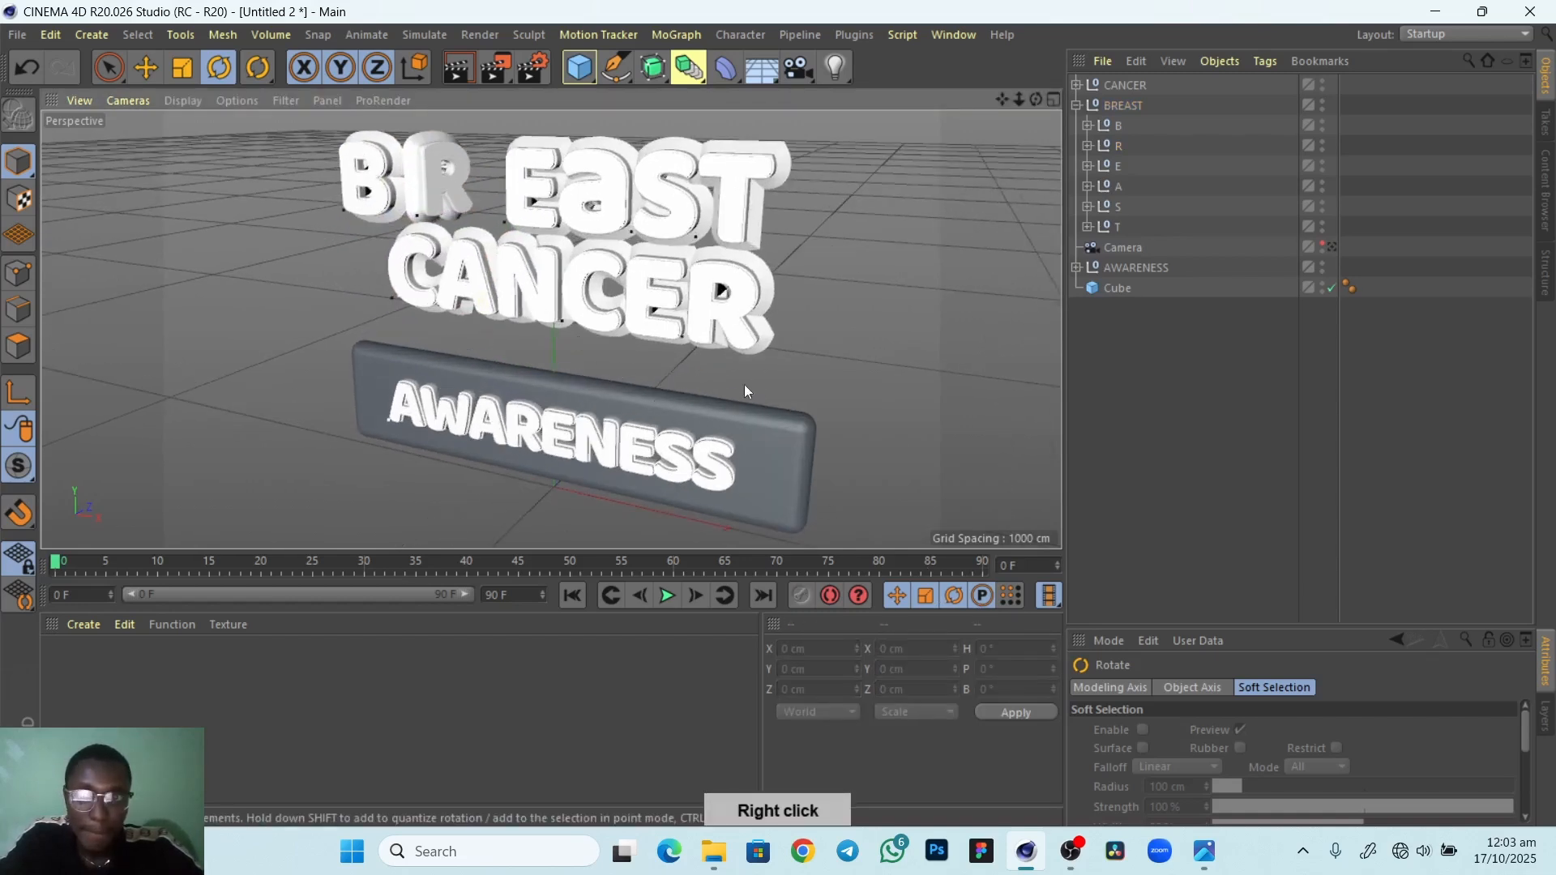
# Compare the lettering's appearance through the Camera and through the default viewport camera
pyautogui.click(1332, 246)
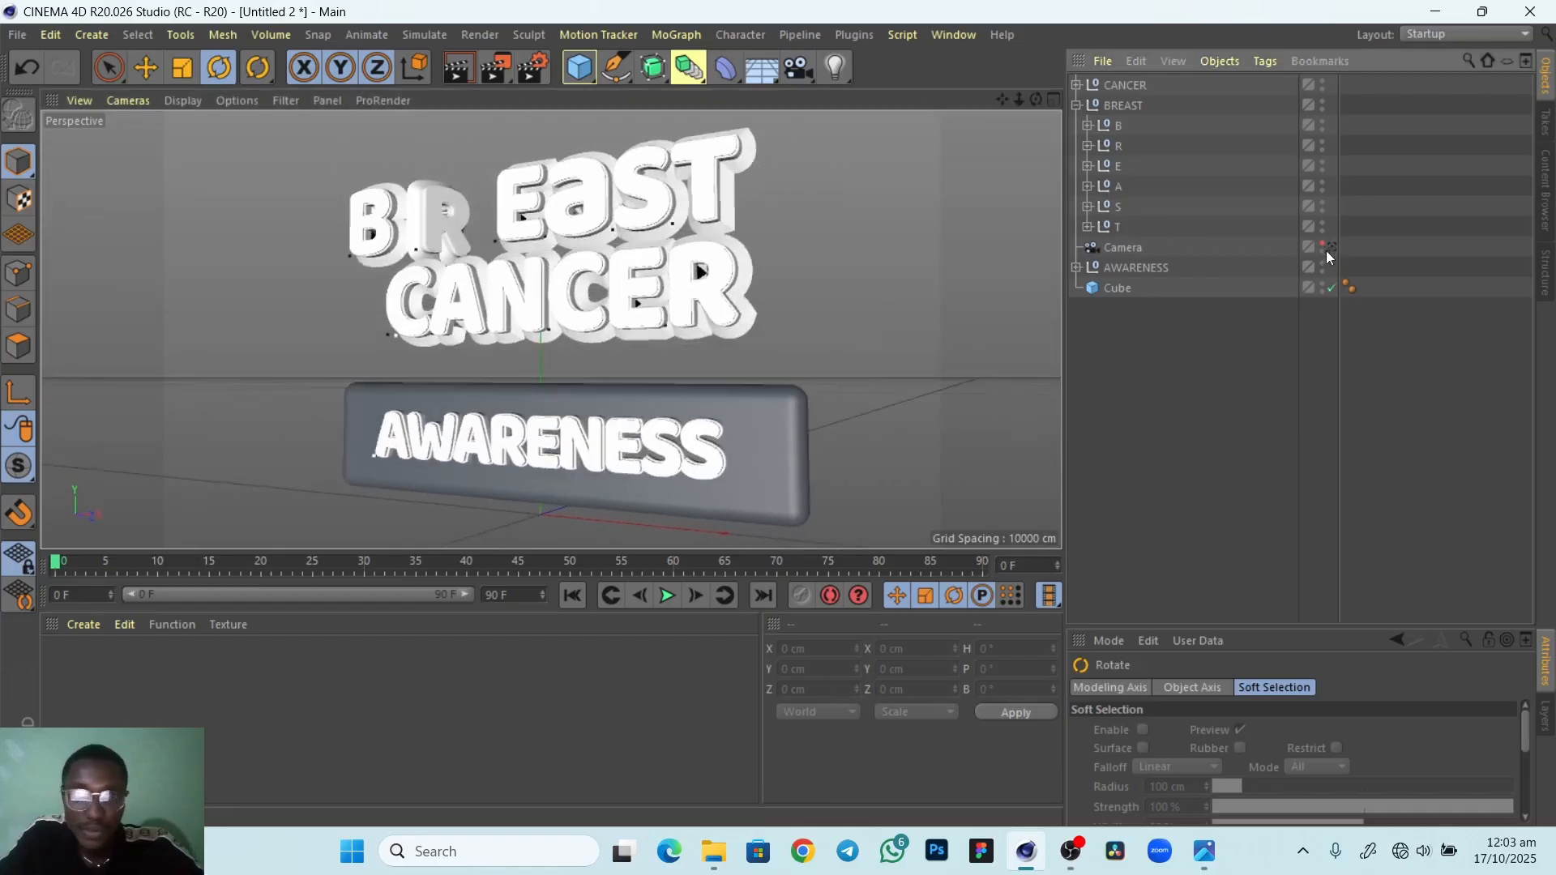
pyautogui.click(1330, 248)
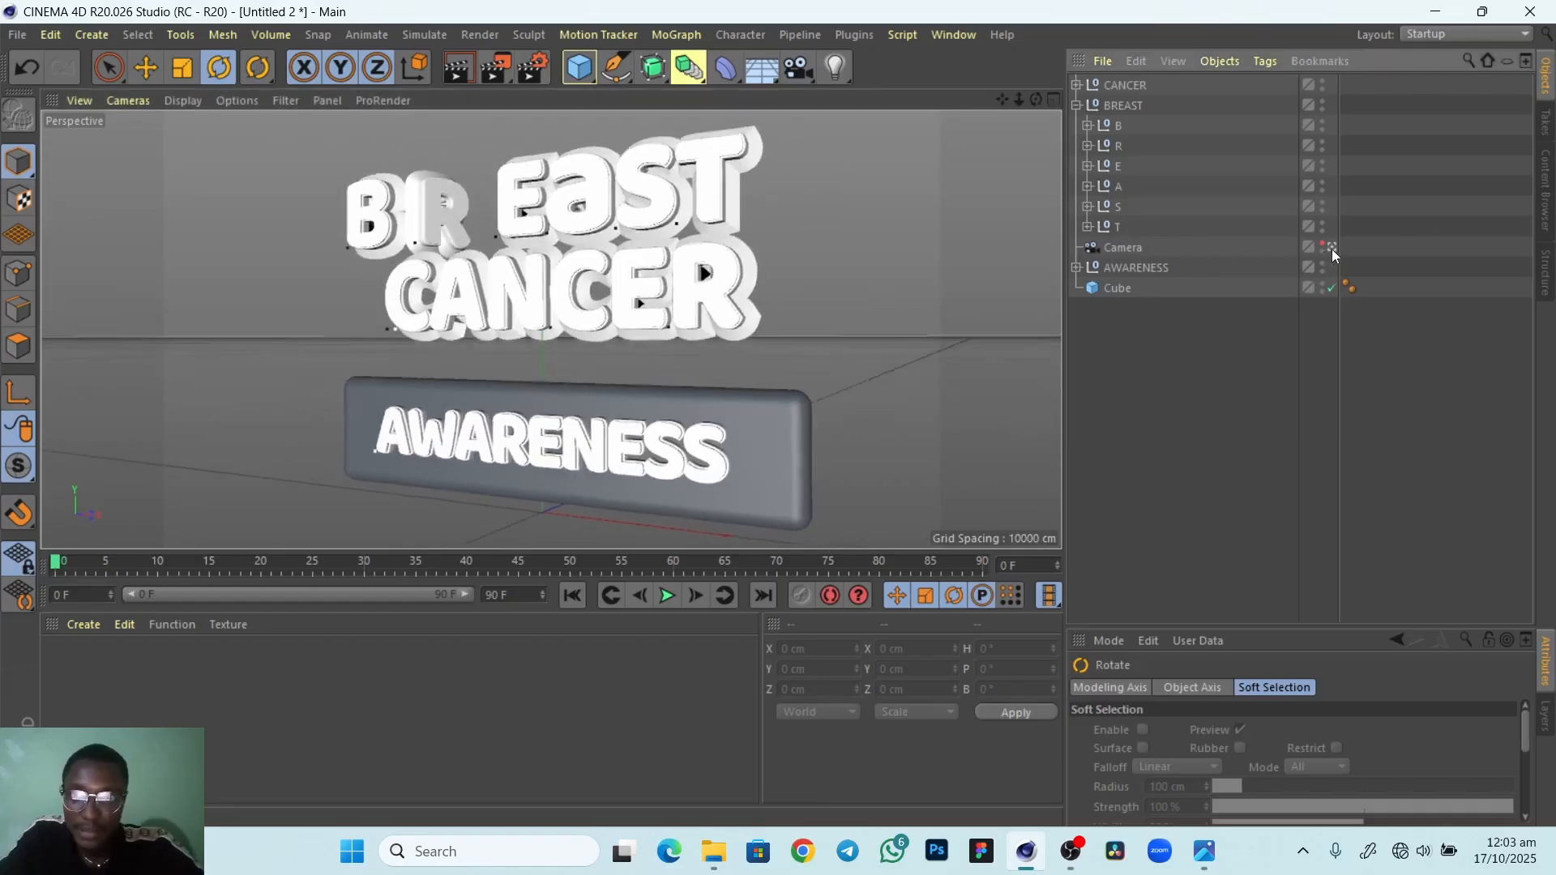
pyautogui.click(1333, 249)
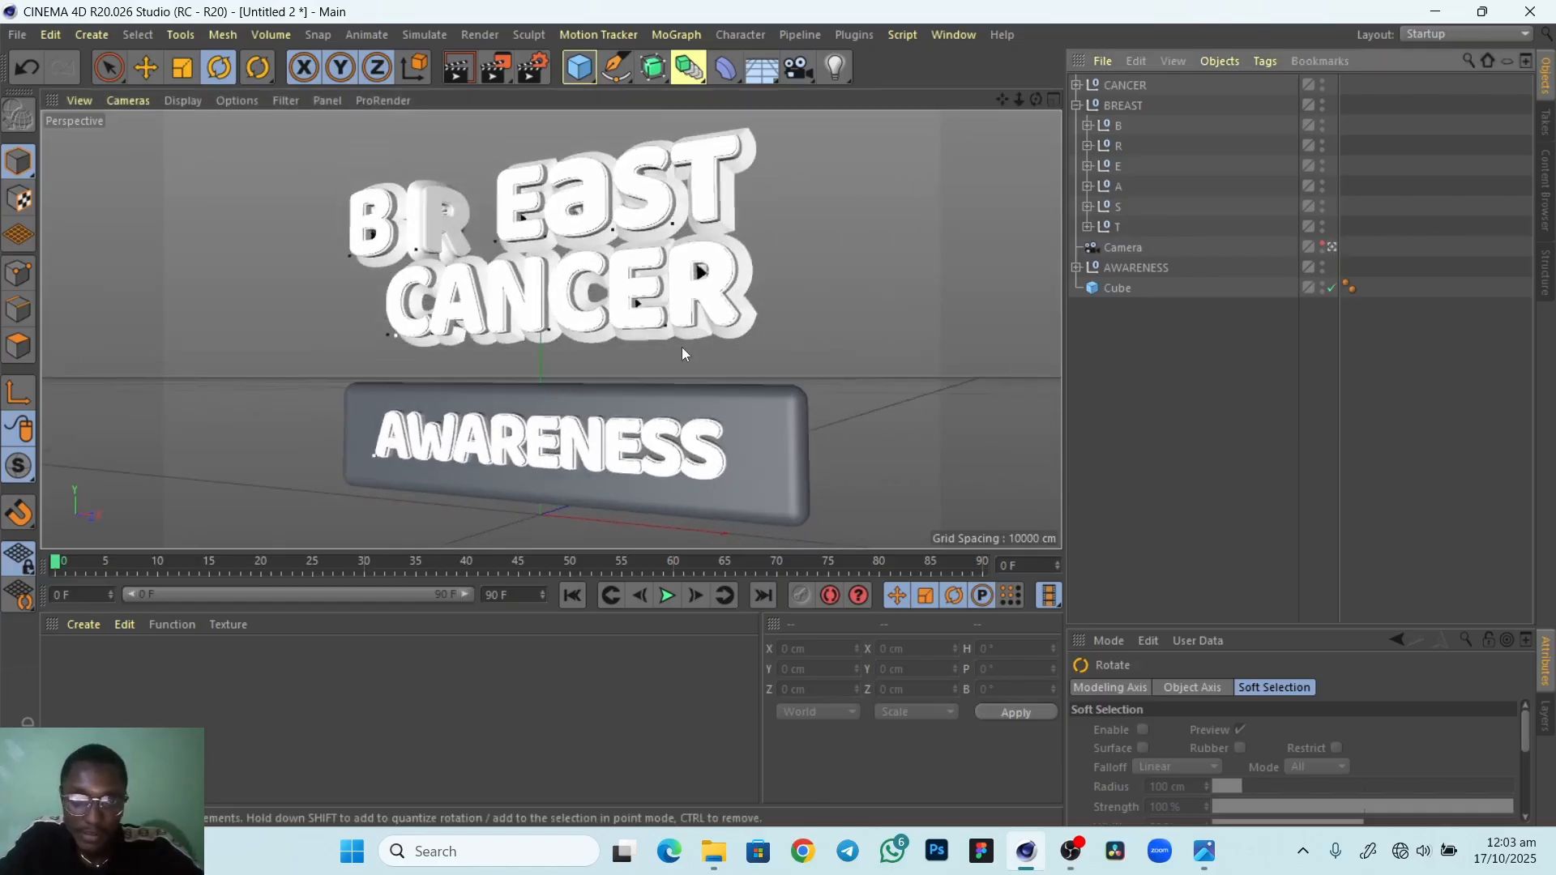
pyautogui.moveTo(682, 348)
pyautogui.keyDown('alt'); pyautogui.mouseDown(button='right')
pyautogui.moveTo(713, 349)
pyautogui.moveTo(698, 355)
pyautogui.mouseUp(button='right'); pyautogui.keyUp('alt')
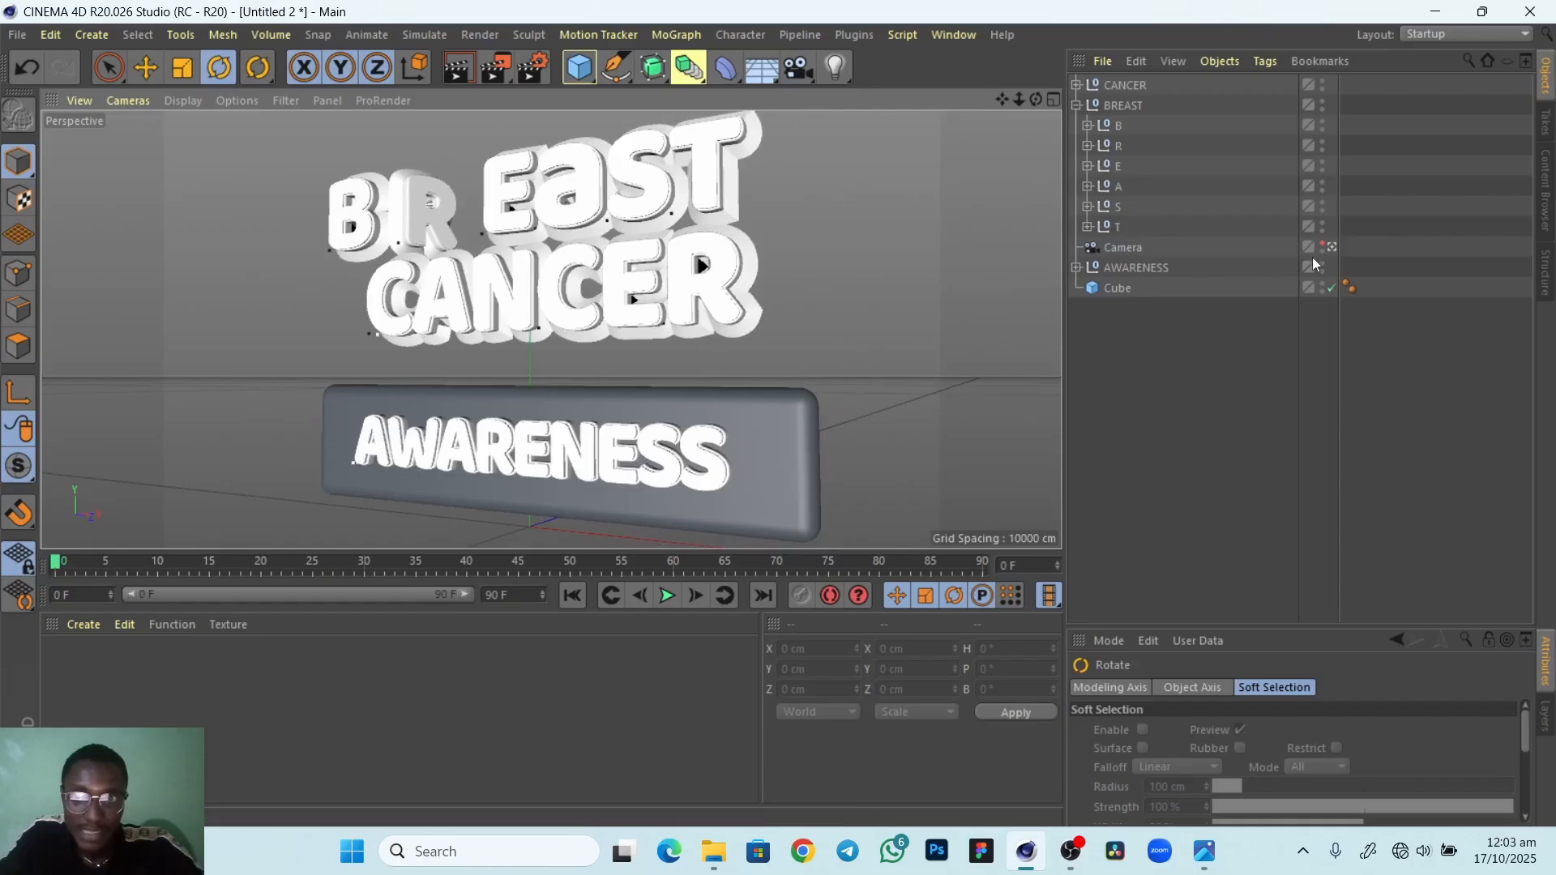
pyautogui.keyDown('alt'); pyautogui.moveTo(779, 362); pyautogui.dragTo(760, 367); pyautogui.keyUp('alt')
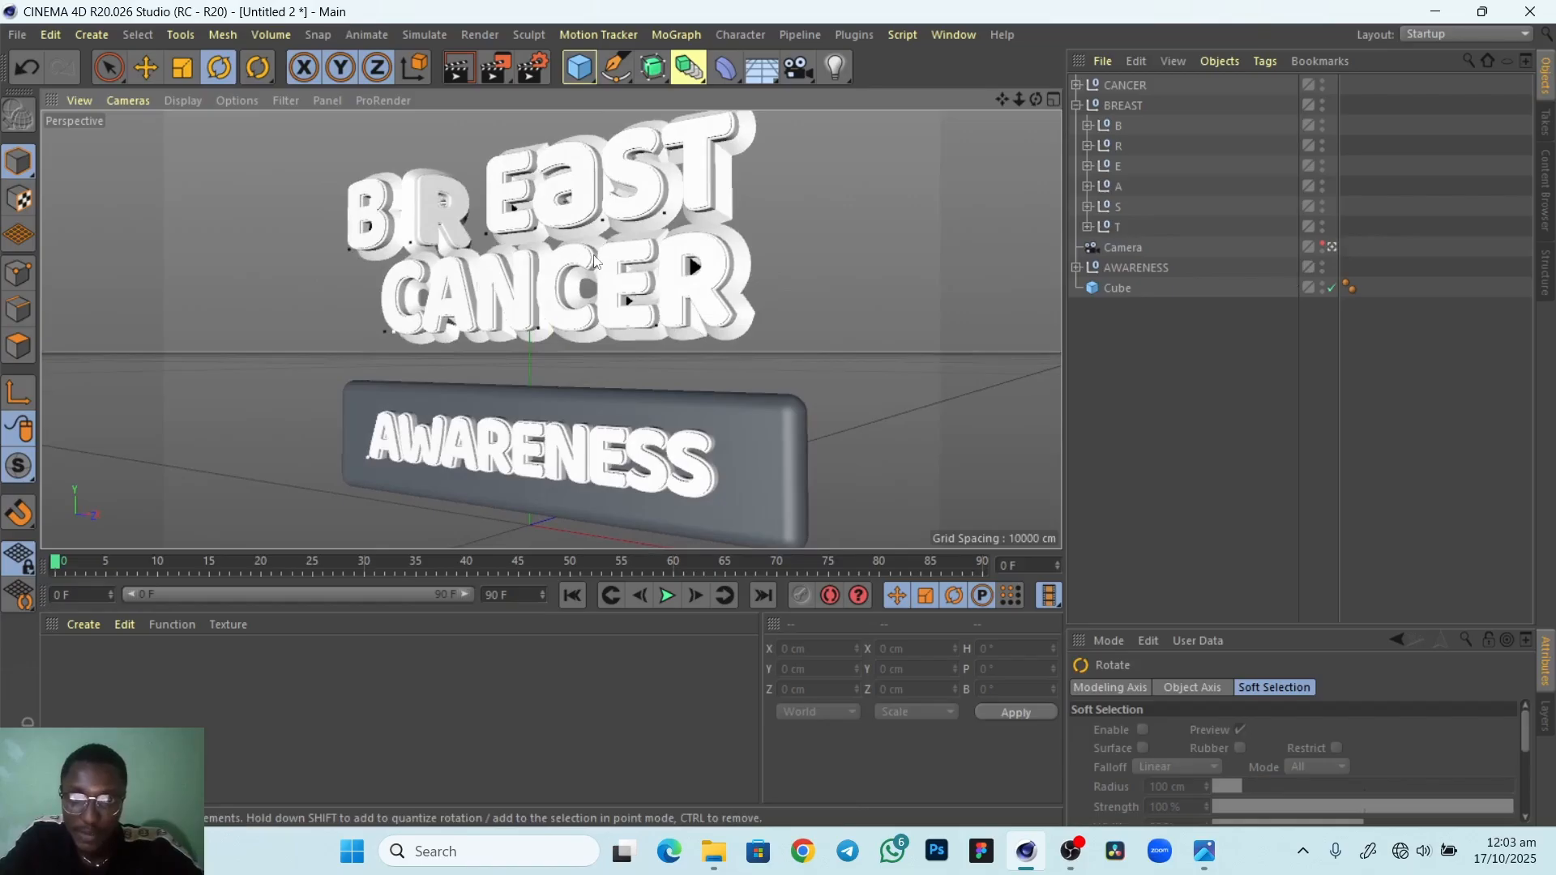
pyautogui.click(1330, 247)
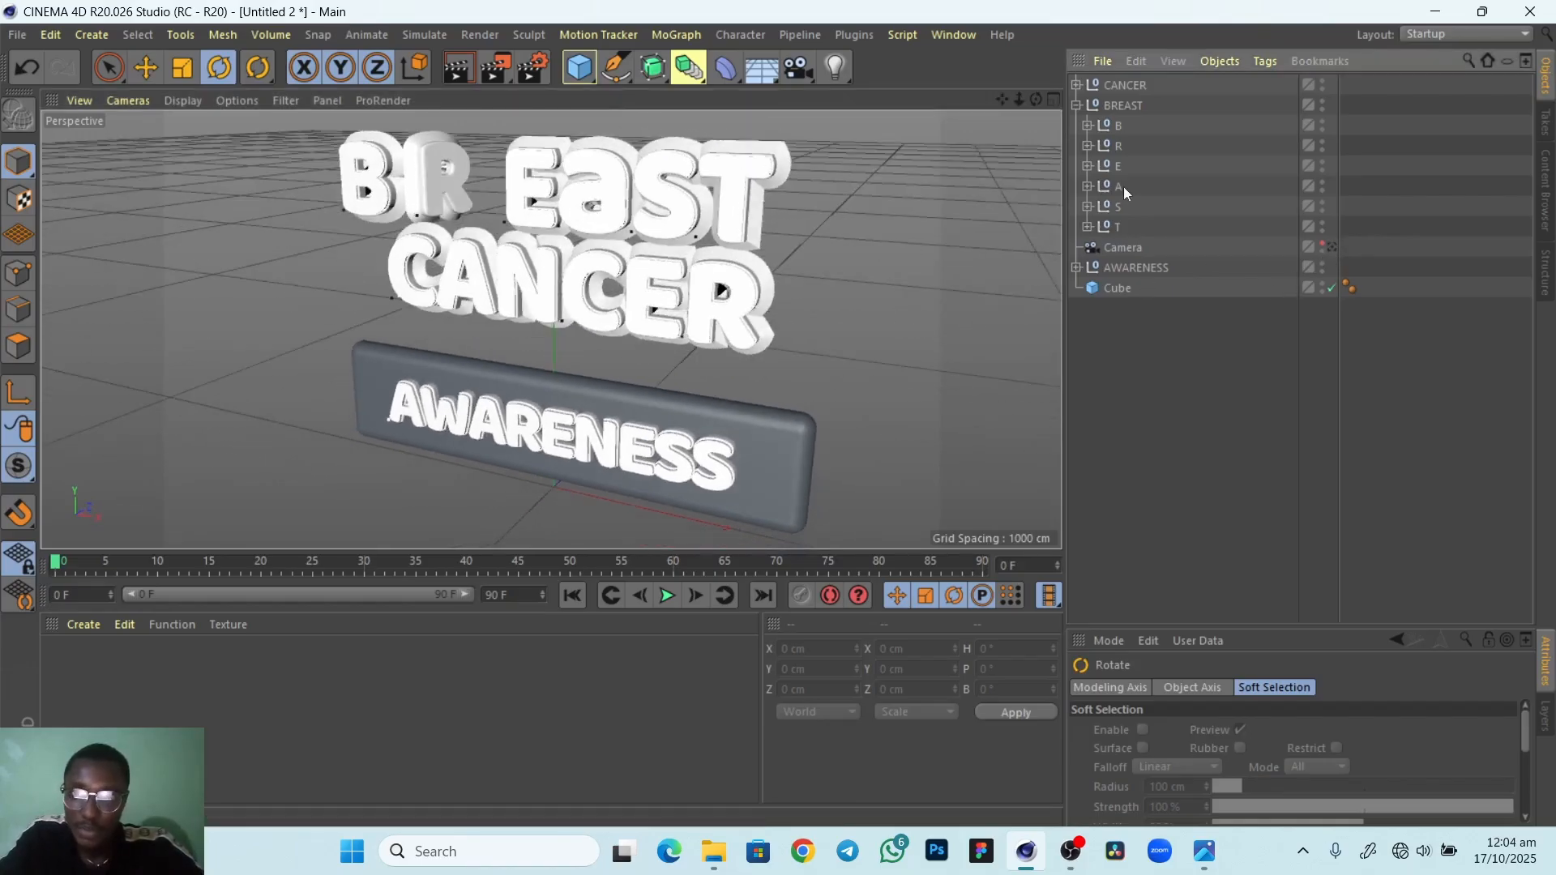
# Move the E null of BREAST to about X 127 cm and Z 40 cm, closing the gap to the R
pyautogui.click(1105, 167)
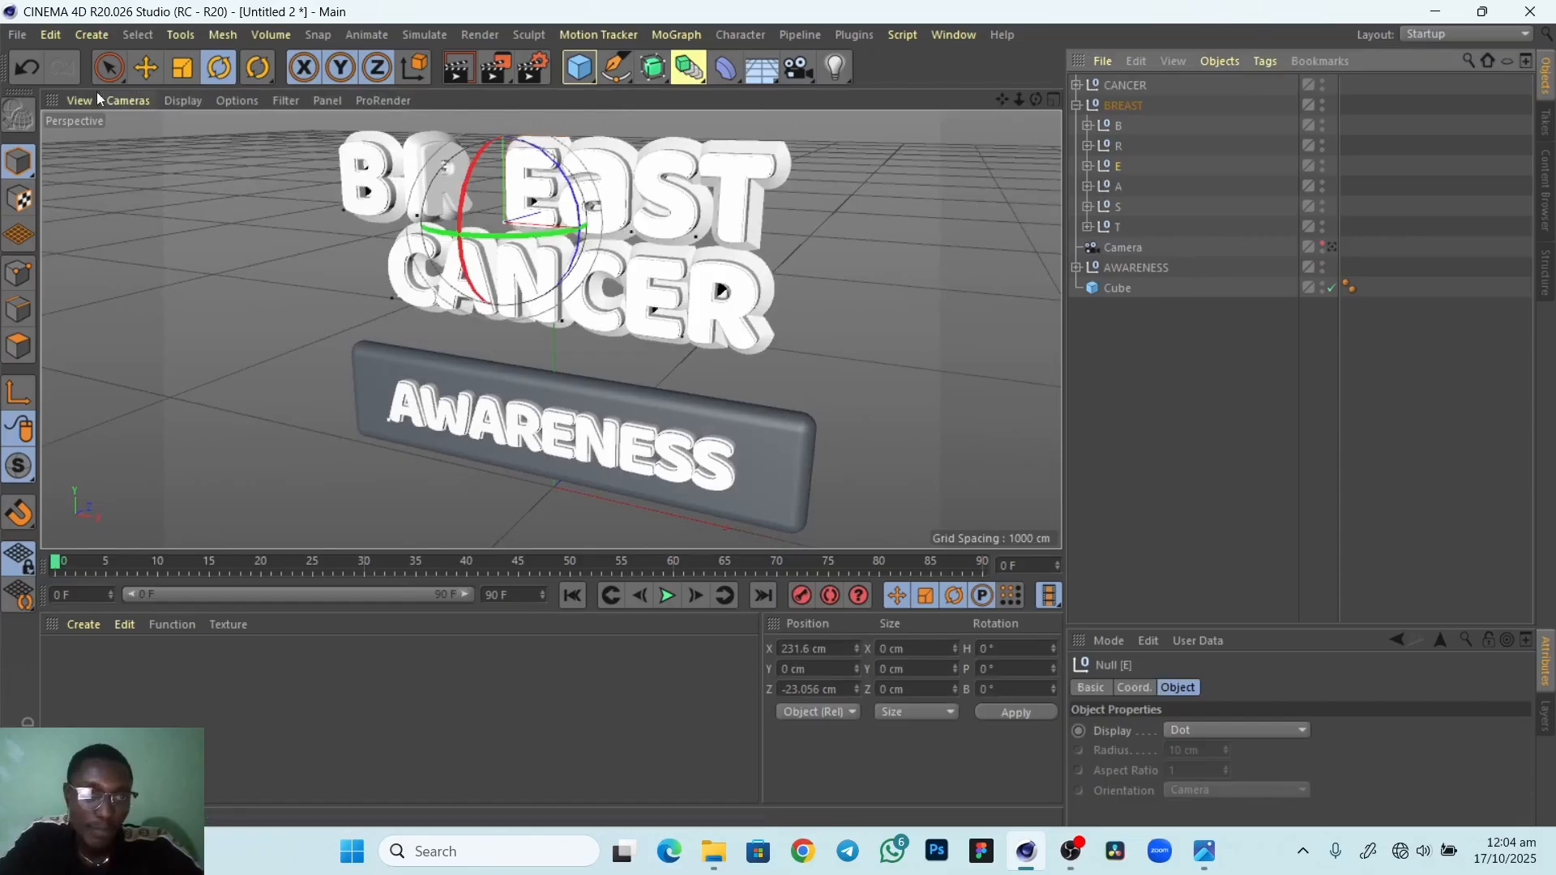
pyautogui.click(140, 72)
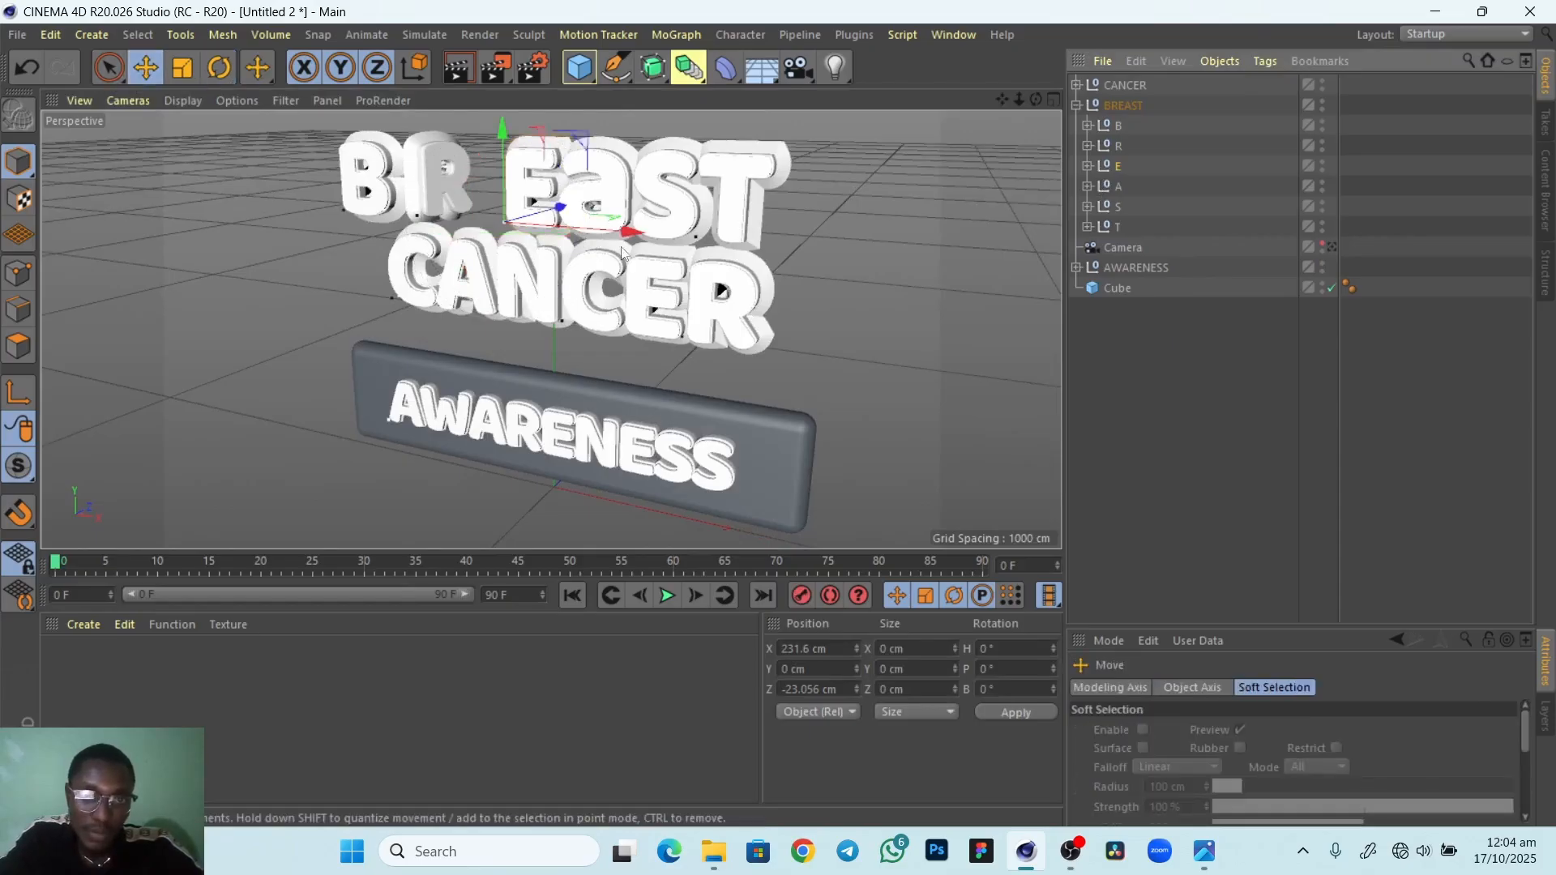
pyautogui.moveTo(623, 244); pyautogui.dragTo(571, 232)
pyautogui.keyDown('alt'); pyautogui.moveTo(406, 362); pyautogui.dragTo(544, 432); pyautogui.keyUp('alt')
pyautogui.moveTo(380, 386)
pyautogui.keyDown('alt'); pyautogui.mouseDown()
pyautogui.moveTo(500, 428)
pyautogui.moveTo(374, 363)
pyautogui.mouseUp(); pyautogui.keyUp('alt')
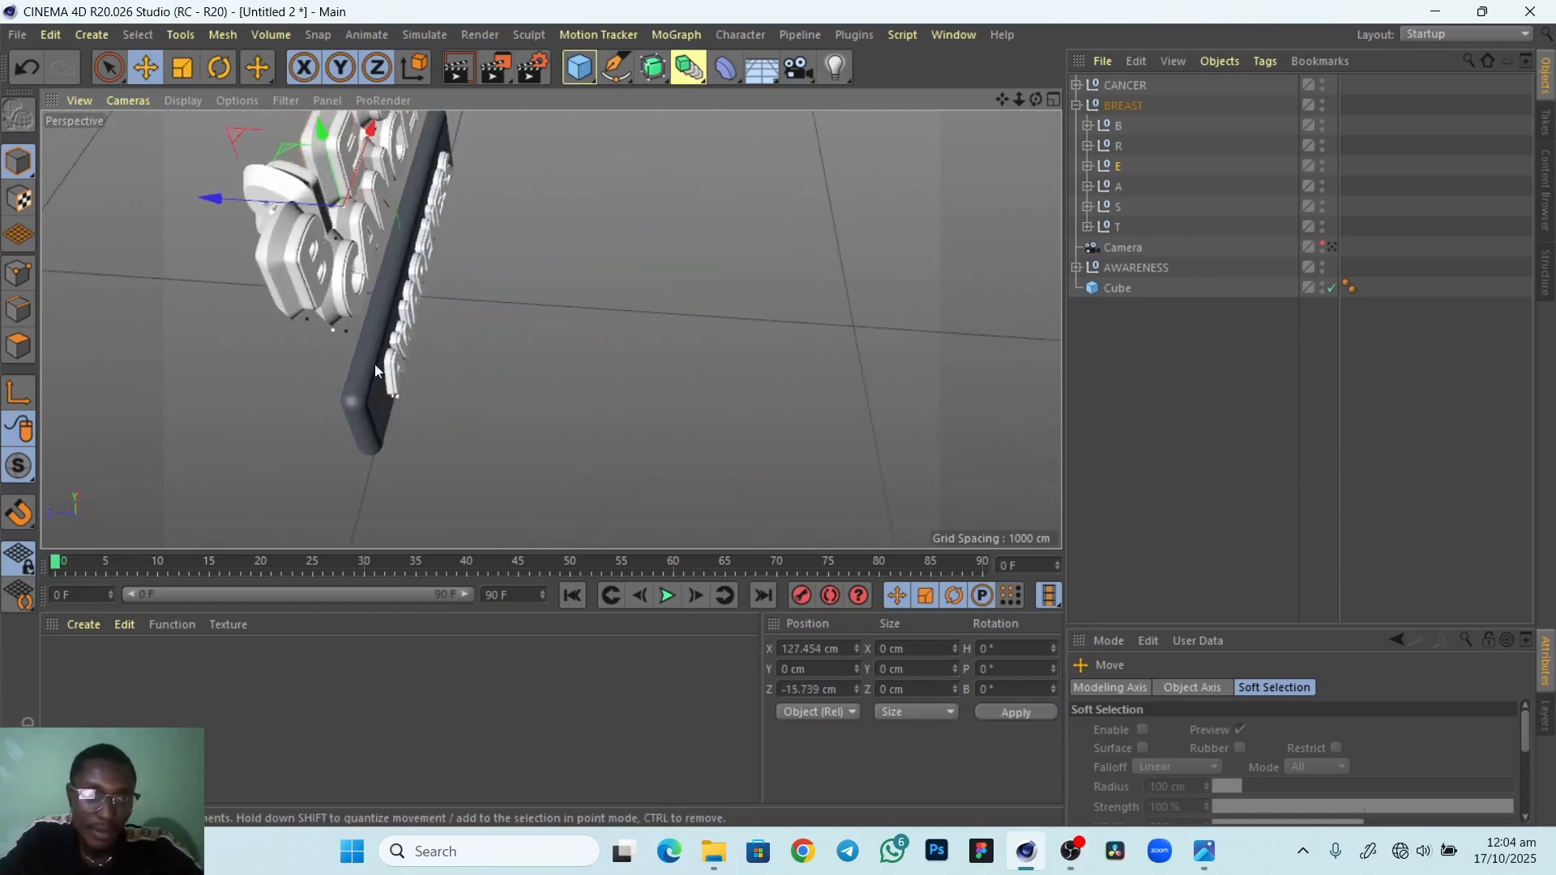
pyautogui.moveTo(198, 203); pyautogui.dragTo(246, 222)
# Fine-tune the E null of BREAST to about X 116 cm and Z 39 cm, tight beside the R
pyautogui.keyDown('alt'); pyautogui.moveTo(453, 405); pyautogui.dragTo(649, 244); pyautogui.keyUp('alt')
pyautogui.keyDown('alt'); pyautogui.moveTo(527, 334); pyautogui.dragTo(586, 437, button='middle'); pyautogui.keyUp('alt')
pyautogui.keyDown('alt'); pyautogui.moveTo(586, 437); pyautogui.dragTo(458, 387); pyautogui.keyUp('alt')
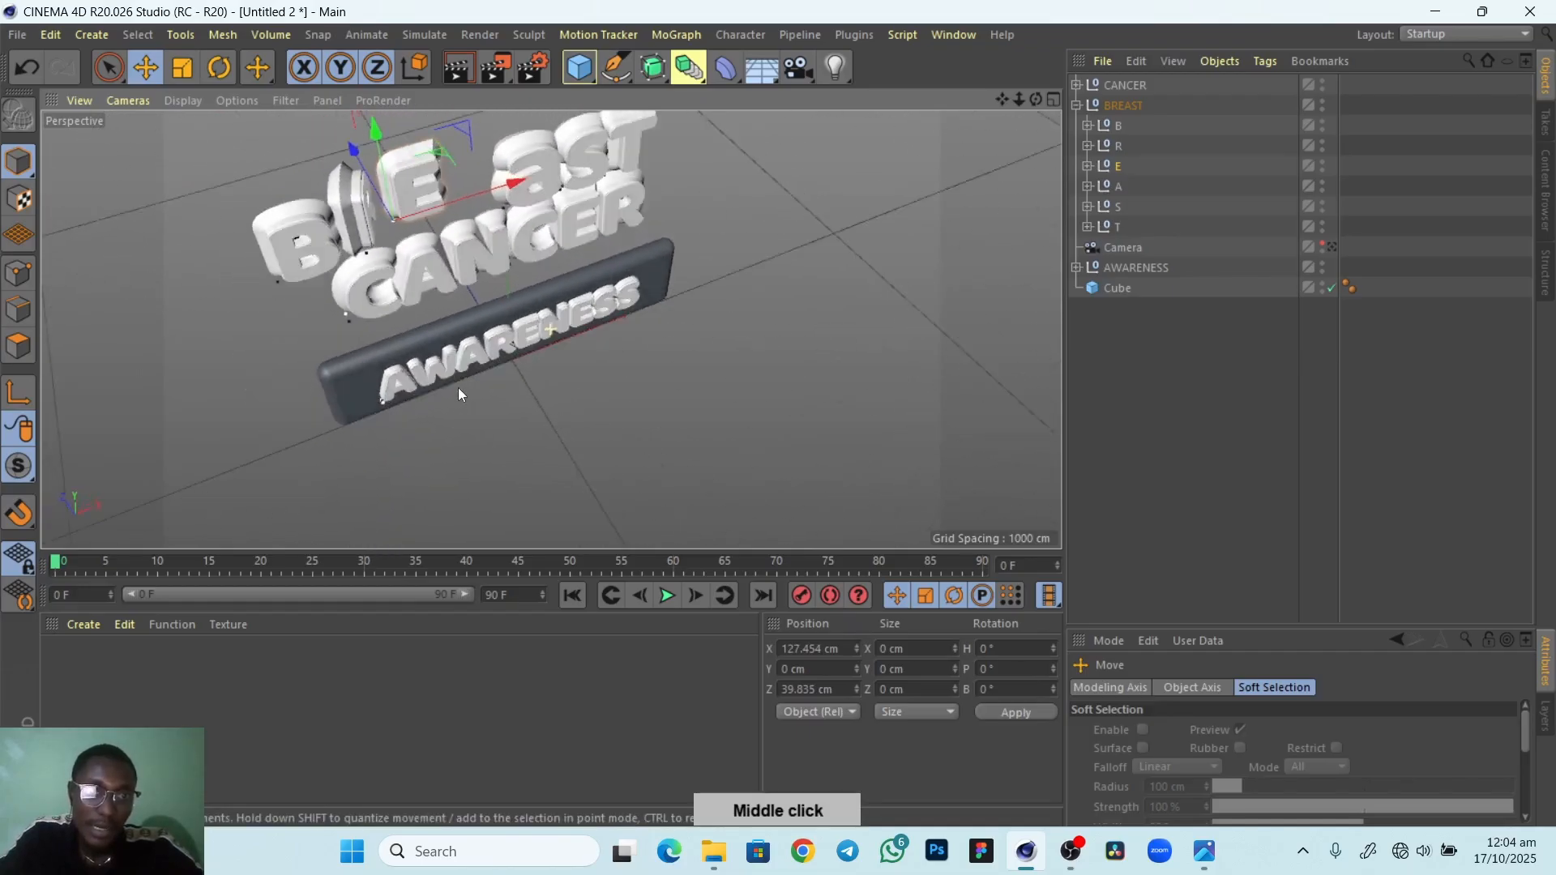
pyautogui.moveTo(528, 199); pyautogui.dragTo(519, 188)
pyautogui.keyDown('alt'); pyautogui.moveTo(549, 344); pyautogui.dragTo(486, 328); pyautogui.keyUp('alt')
pyautogui.keyDown('alt'); pyautogui.moveTo(556, 355); pyautogui.dragTo(538, 483, button='middle'); pyautogui.keyUp('alt')
pyautogui.keyDown('alt'); pyautogui.moveTo(537, 483); pyautogui.dragTo(528, 235); pyautogui.keyUp('alt')
pyautogui.moveTo(527, 301); pyautogui.dragTo(532, 304)
pyautogui.moveTo(527, 211); pyautogui.dragTo(528, 199)
# Rotate the A null of BREAST to a bank angle of 90°
pyautogui.keyDown('alt'); pyautogui.moveTo(519, 424); pyautogui.dragTo(607, 353); pyautogui.keyUp('alt')
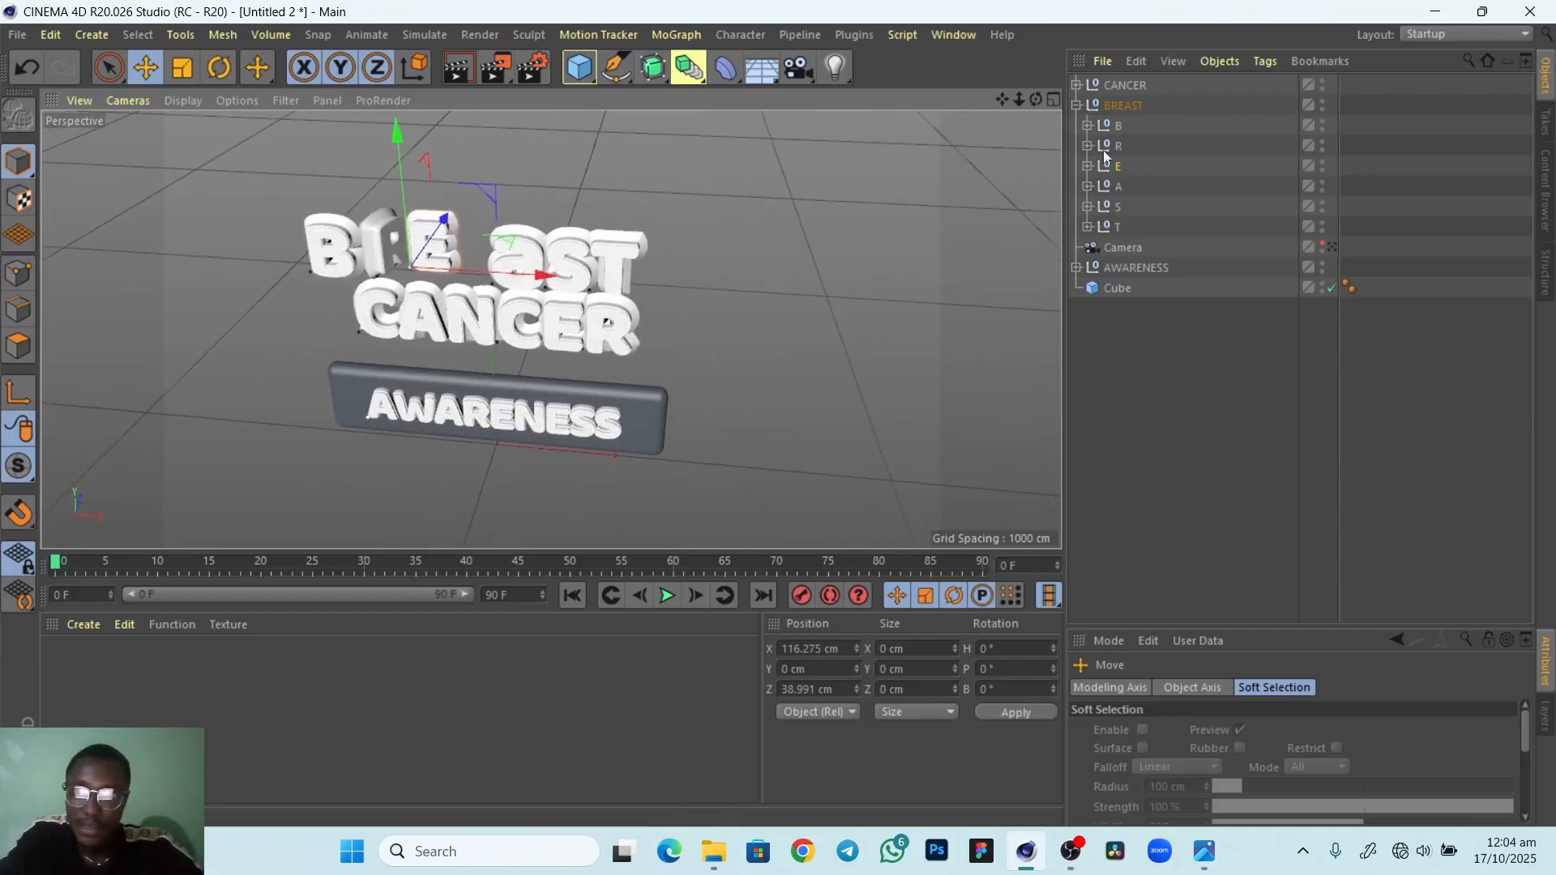
pyautogui.click(1115, 186)
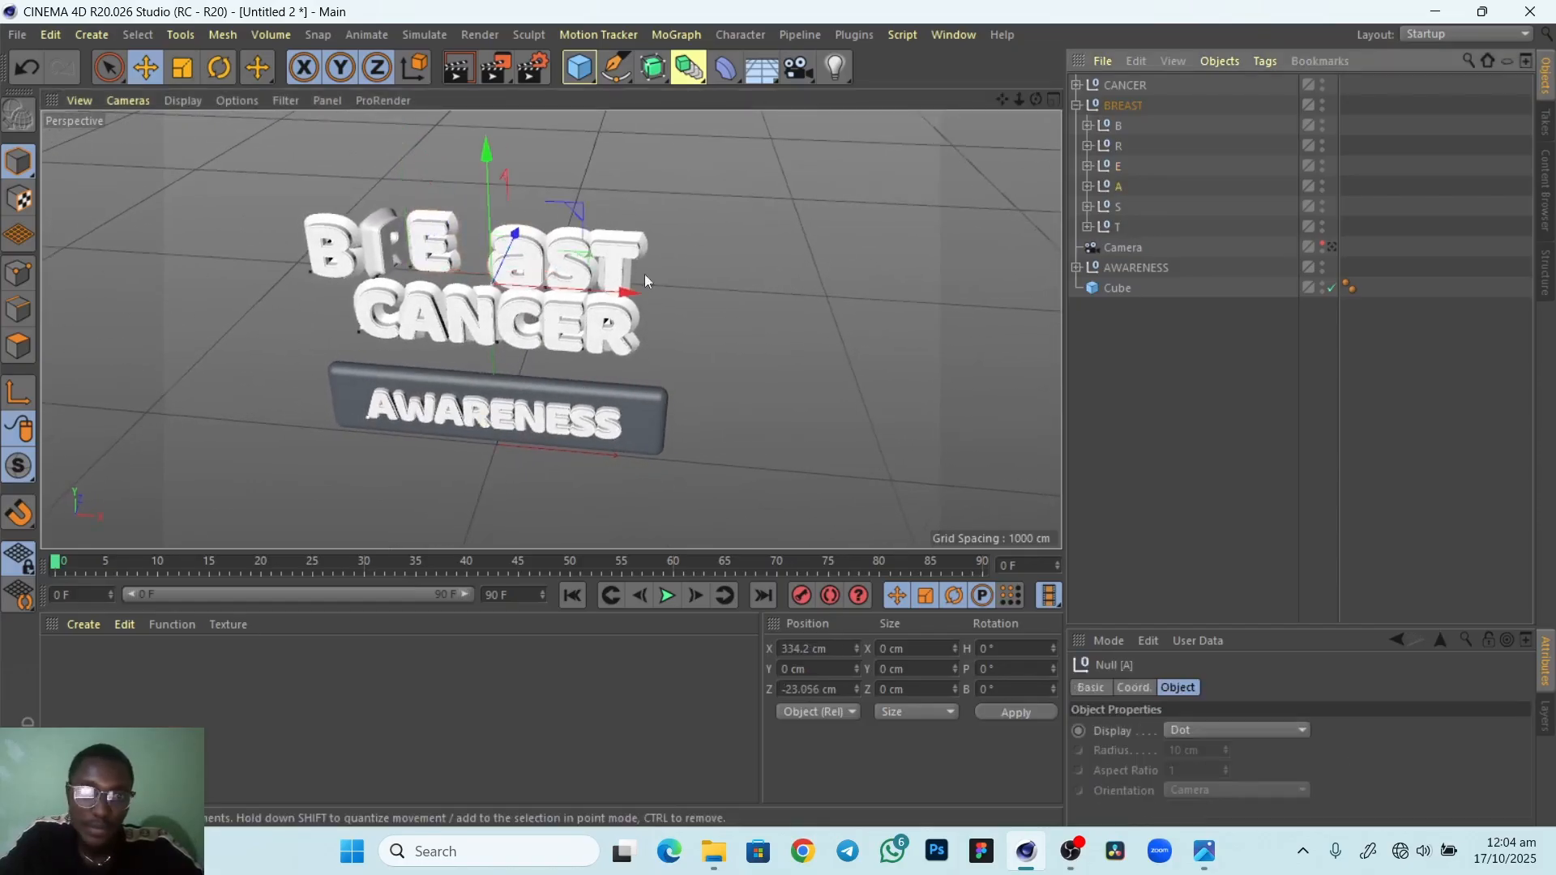
pyautogui.click(221, 70)
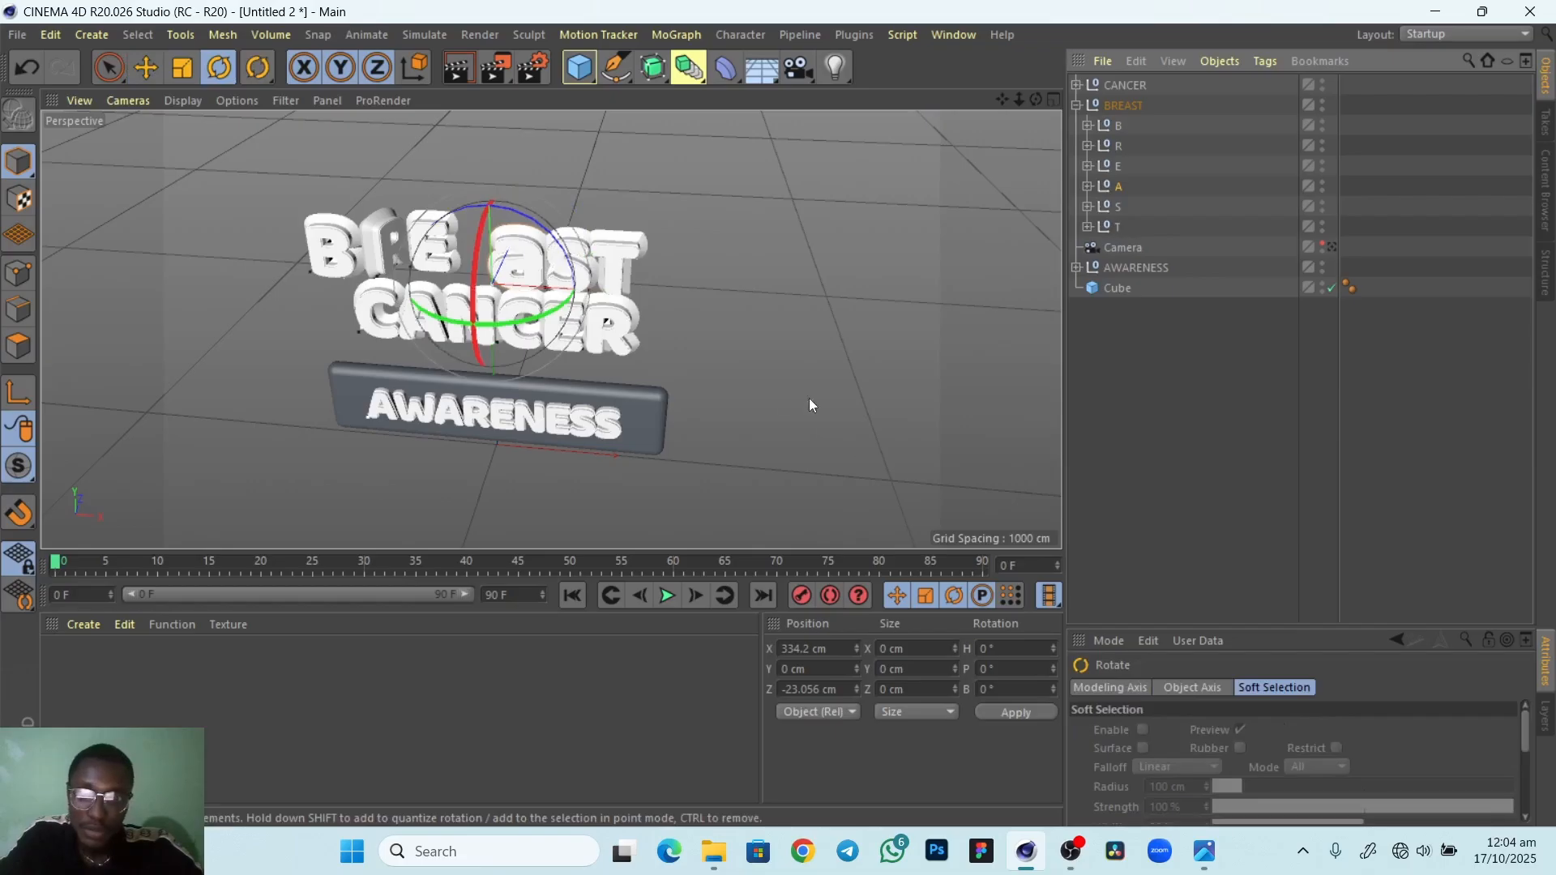
pyautogui.moveTo(523, 217); pyautogui.dragTo(612, 318)
pyautogui.doubleClick(984, 691)
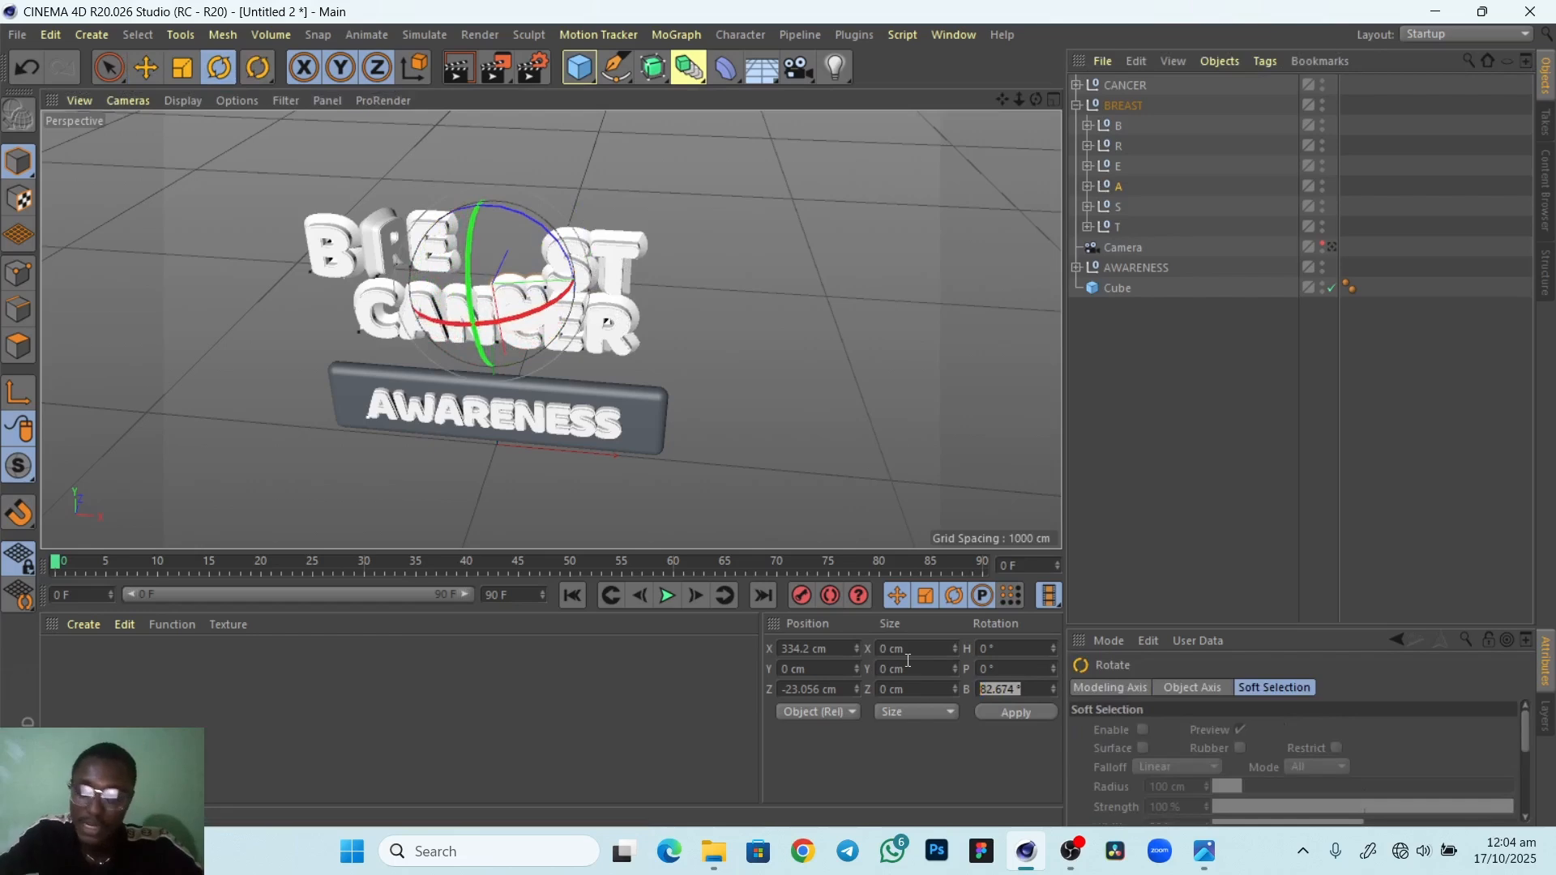
pyautogui.write('90')
pyautogui.press('Return')
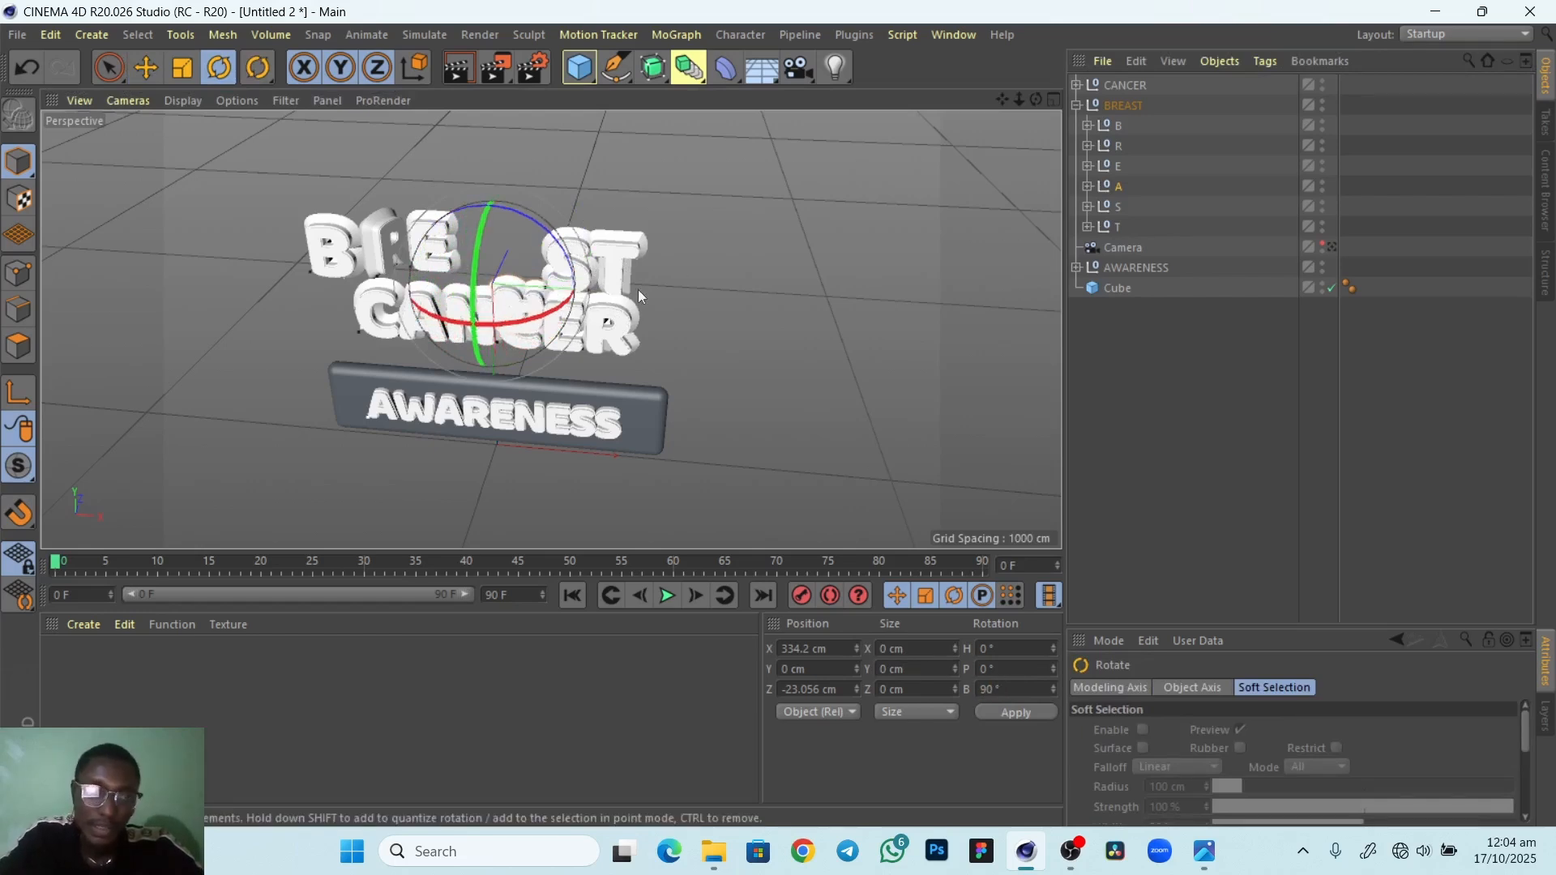
# Move the rotated A null of BREAST to about X 258 cm and Y 155 cm, between the E and S
pyautogui.click(146, 68)
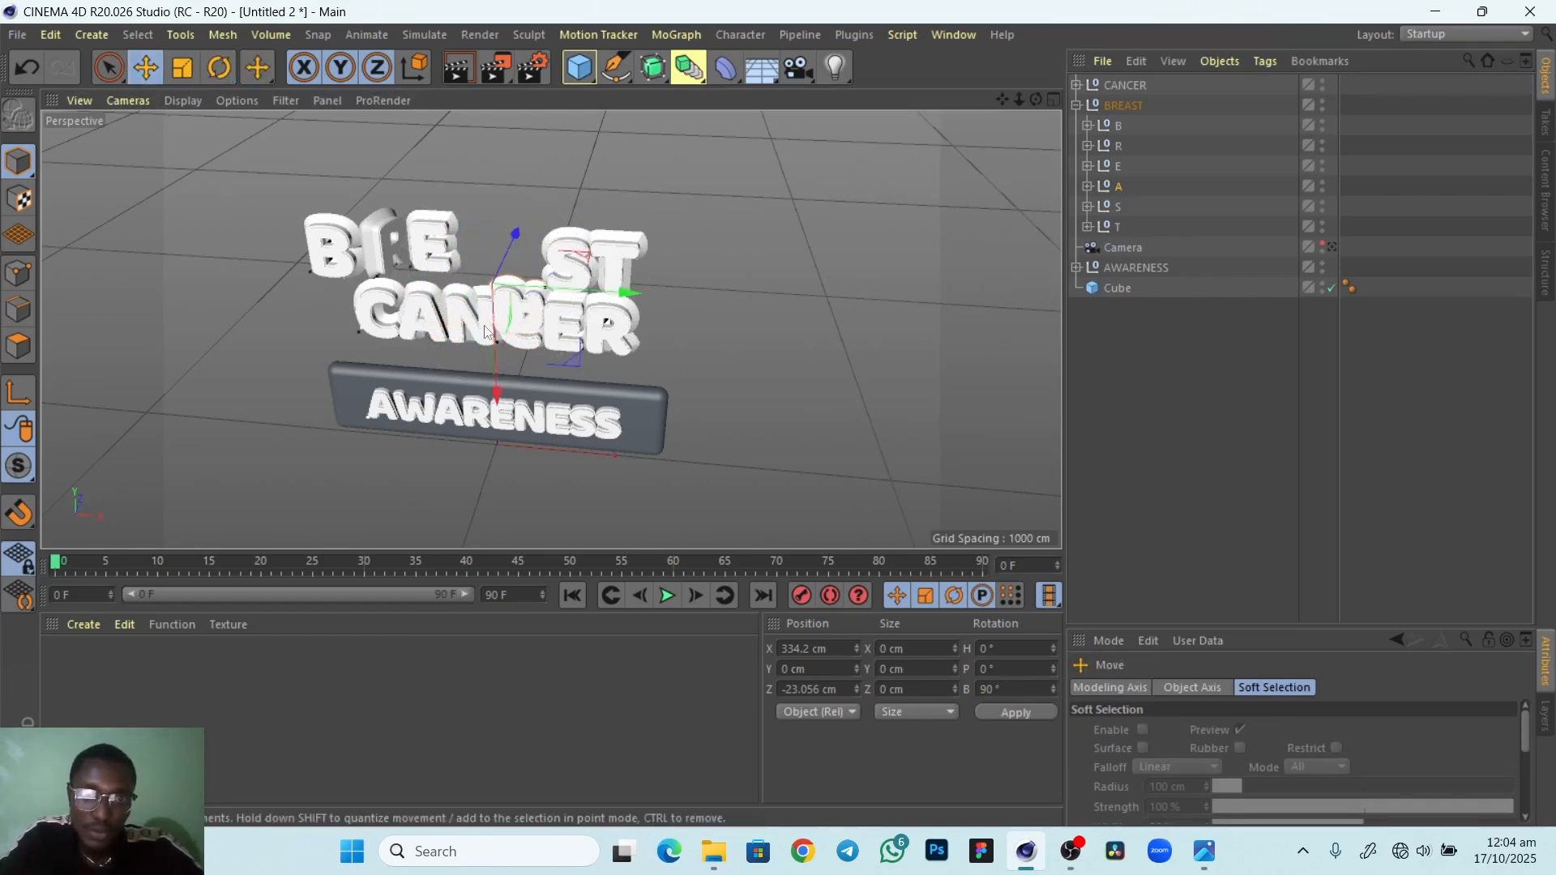
pyautogui.moveTo(497, 393); pyautogui.dragTo(494, 334)
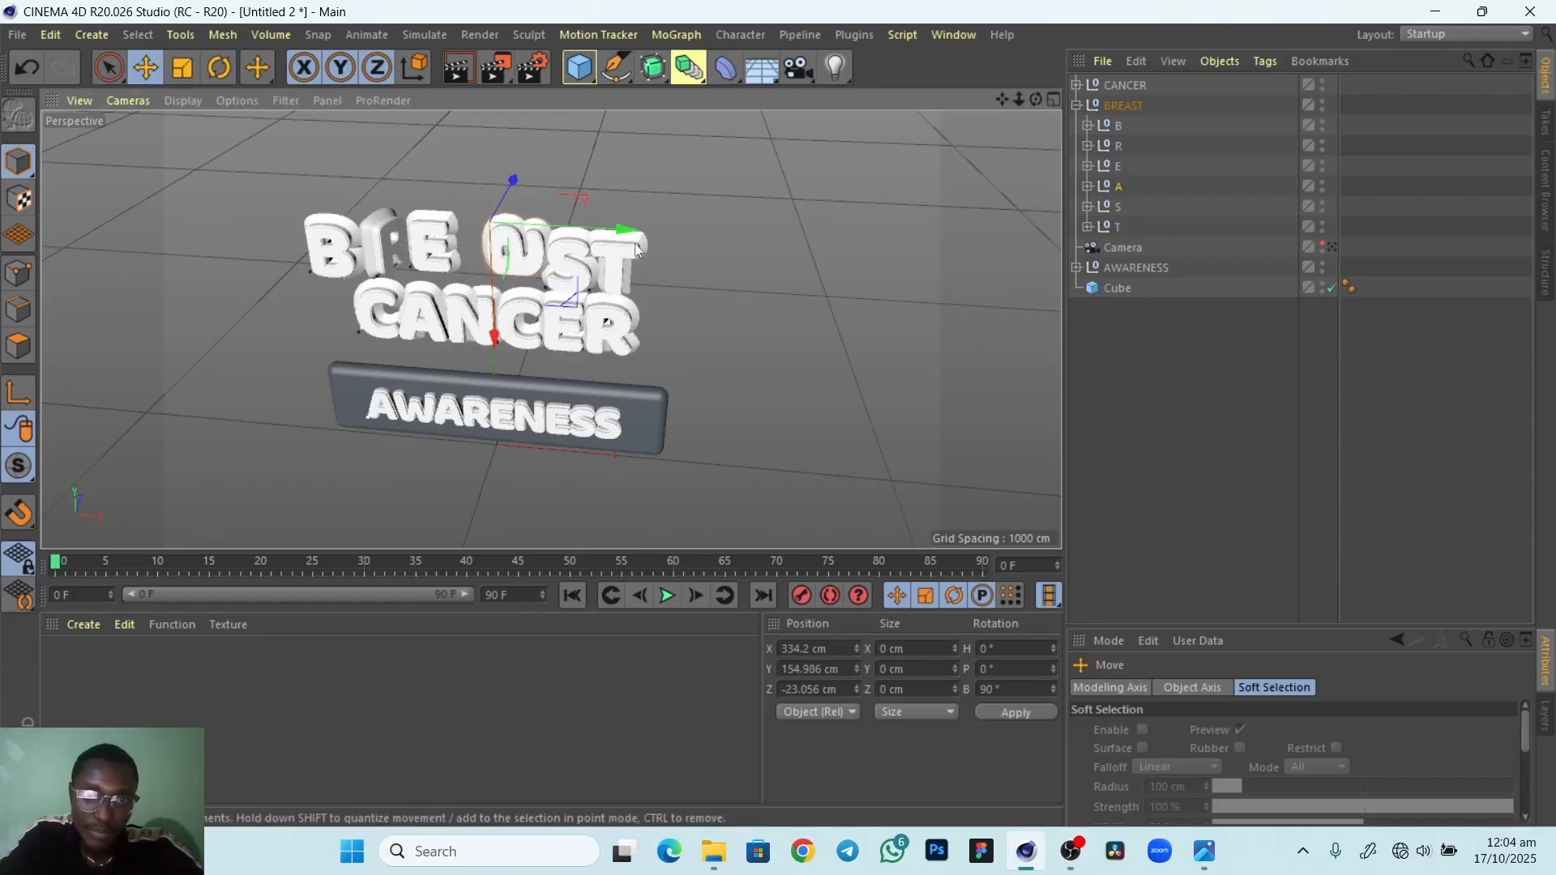
pyautogui.moveTo(628, 236); pyautogui.dragTo(570, 247)
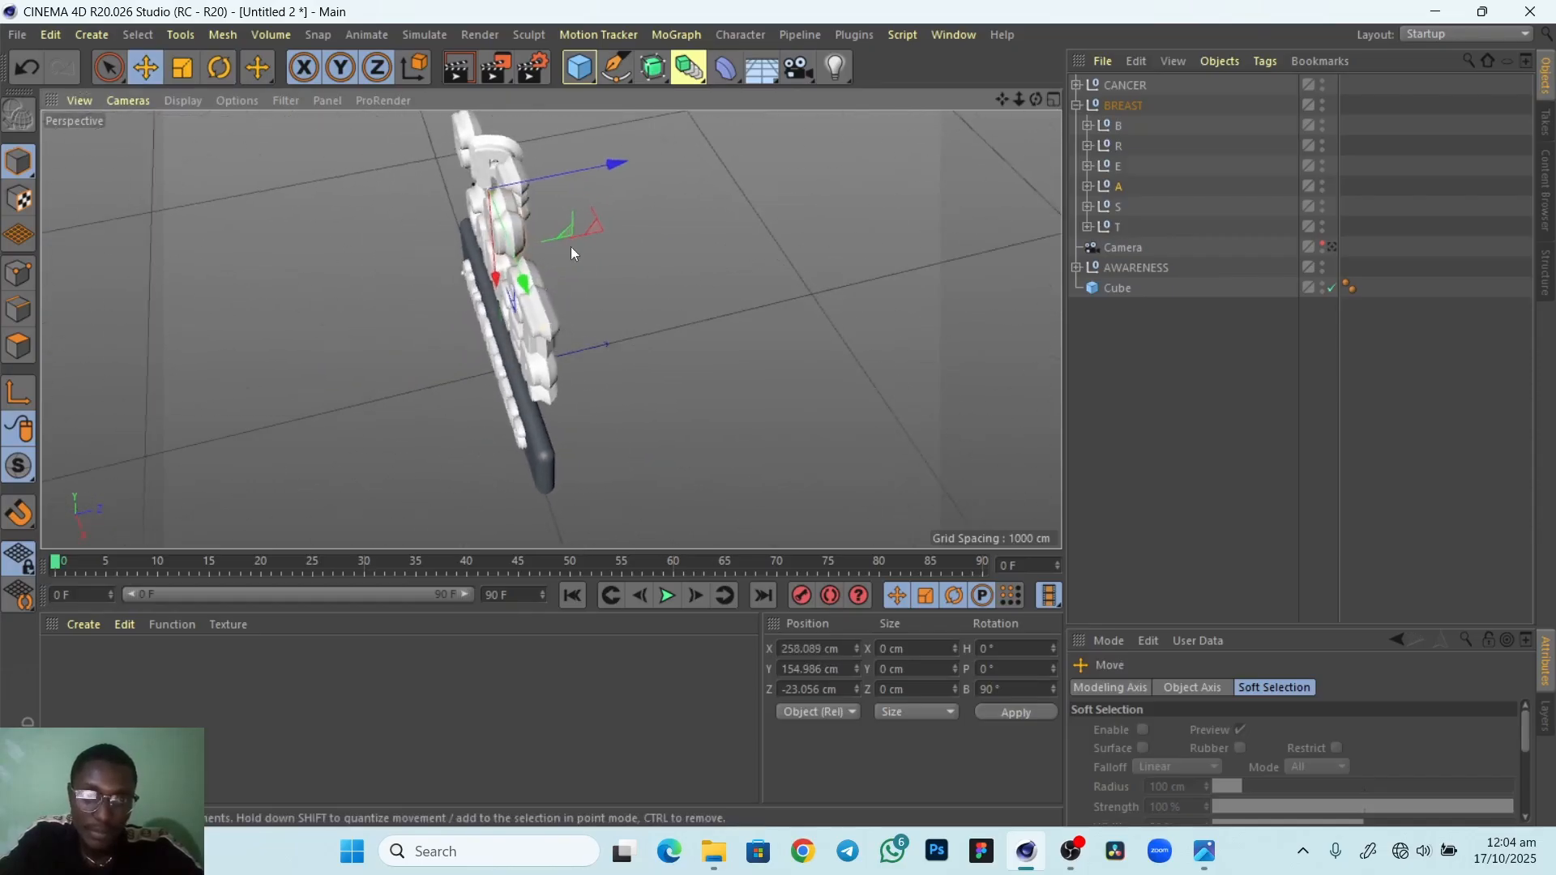
# Refine the A null's position to about X 249 cm, Y 134 cm and Z -7 cm, closer to the E
pyautogui.moveTo(494, 285); pyautogui.dragTo(496, 393)
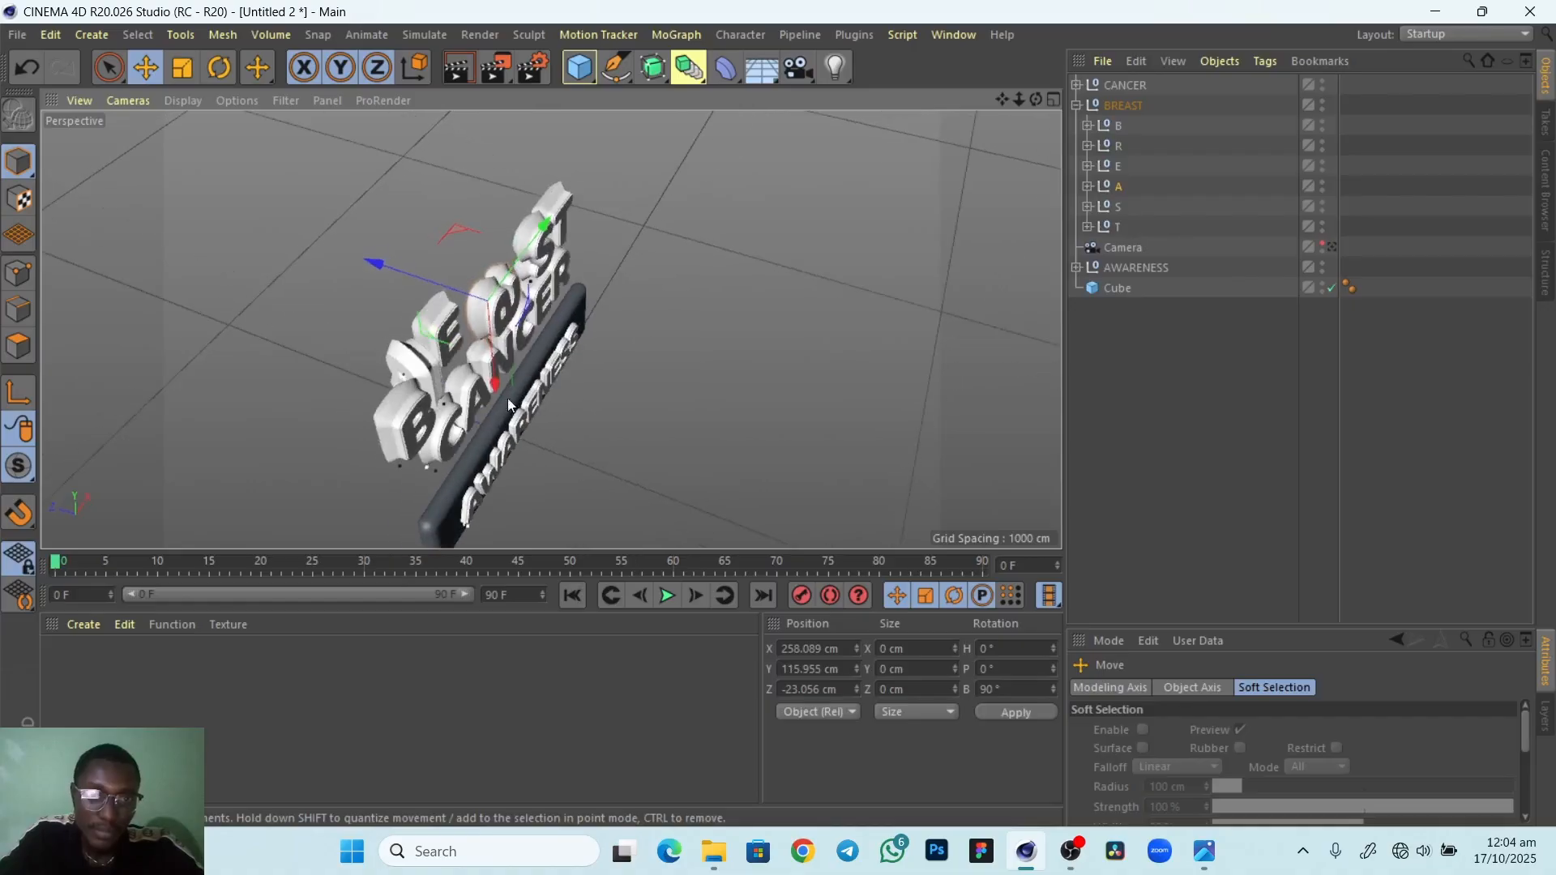
pyautogui.moveTo(396, 266); pyautogui.dragTo(391, 268)
pyautogui.keyDown('alt'); pyautogui.moveTo(409, 462); pyautogui.dragTo(541, 400); pyautogui.keyUp('alt')
pyautogui.keyDown('alt'); pyautogui.moveTo(445, 341); pyautogui.dragTo(551, 329, button='right'); pyautogui.keyUp('alt')
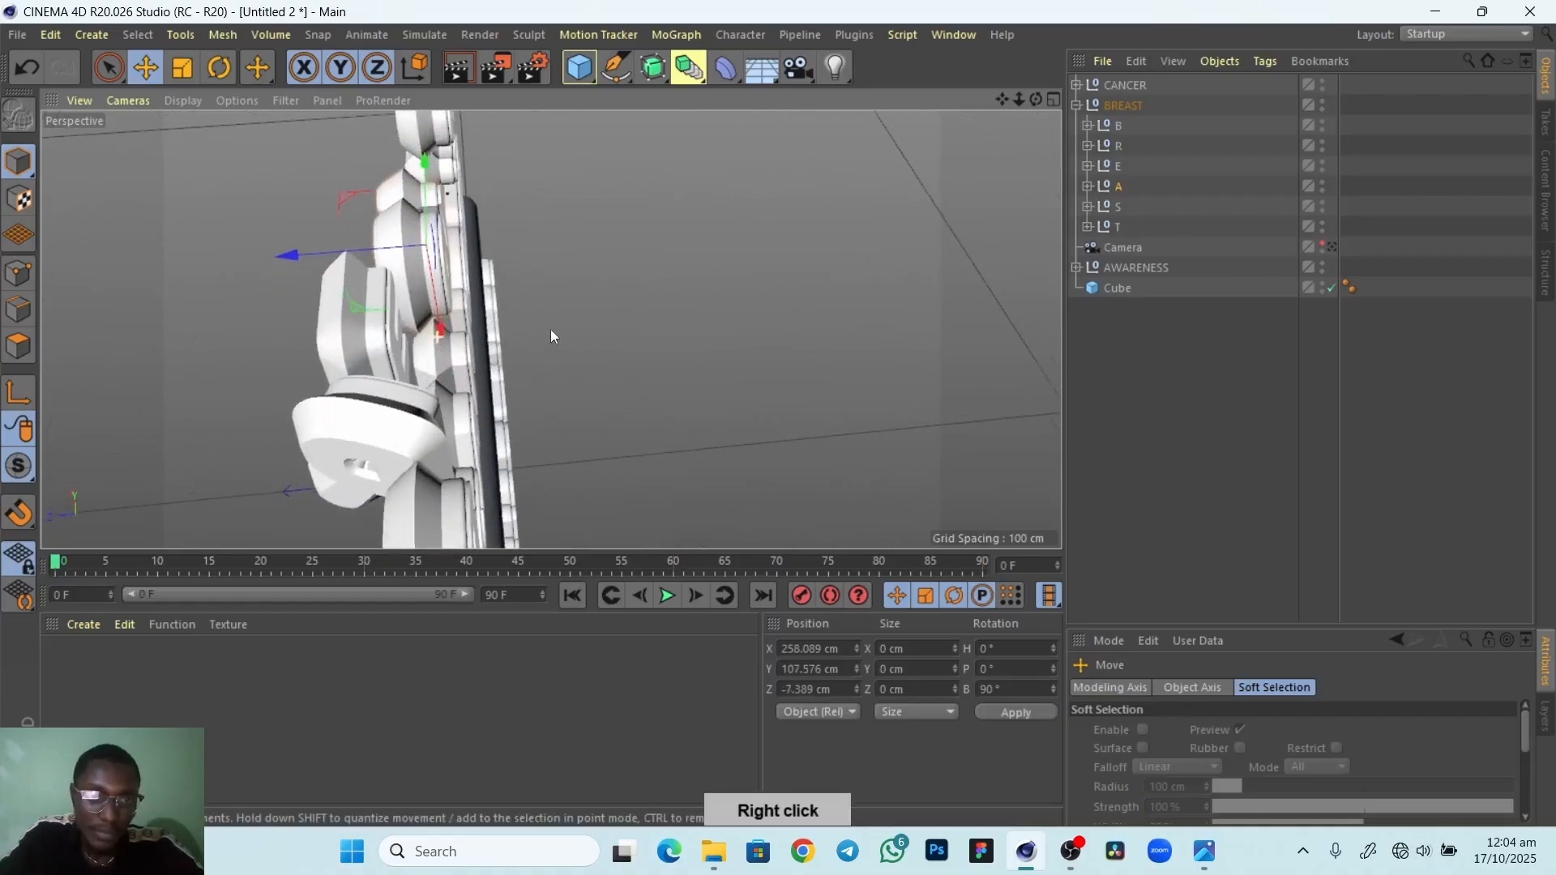
pyautogui.keyDown('alt'); pyautogui.moveTo(550, 329); pyautogui.dragTo(578, 350); pyautogui.keyUp('alt')
pyautogui.moveTo(528, 262); pyautogui.dragTo(526, 239)
pyautogui.moveTo(591, 127); pyautogui.dragTo(582, 130)
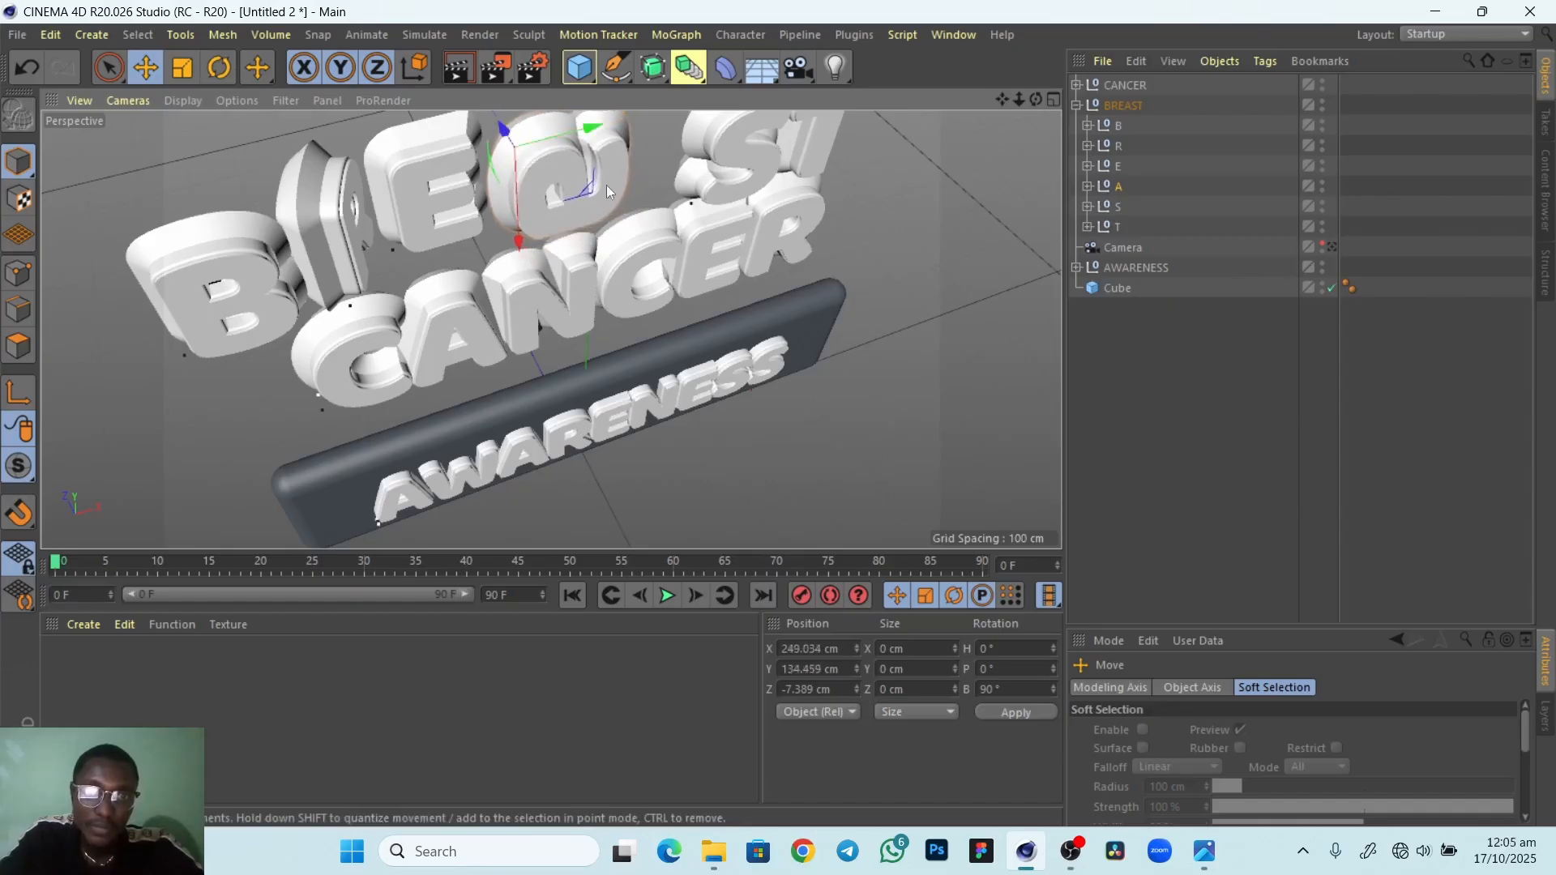
# Try moving the A null of BREAST to about X 275 cm and Z -24 cm, and undo the move
pyautogui.keyDown('alt'); pyautogui.moveTo(620, 342); pyautogui.dragTo(635, 262); pyautogui.keyUp('alt')
pyautogui.keyDown('alt'); pyautogui.moveTo(457, 361); pyautogui.dragTo(426, 421); pyautogui.keyUp('alt')
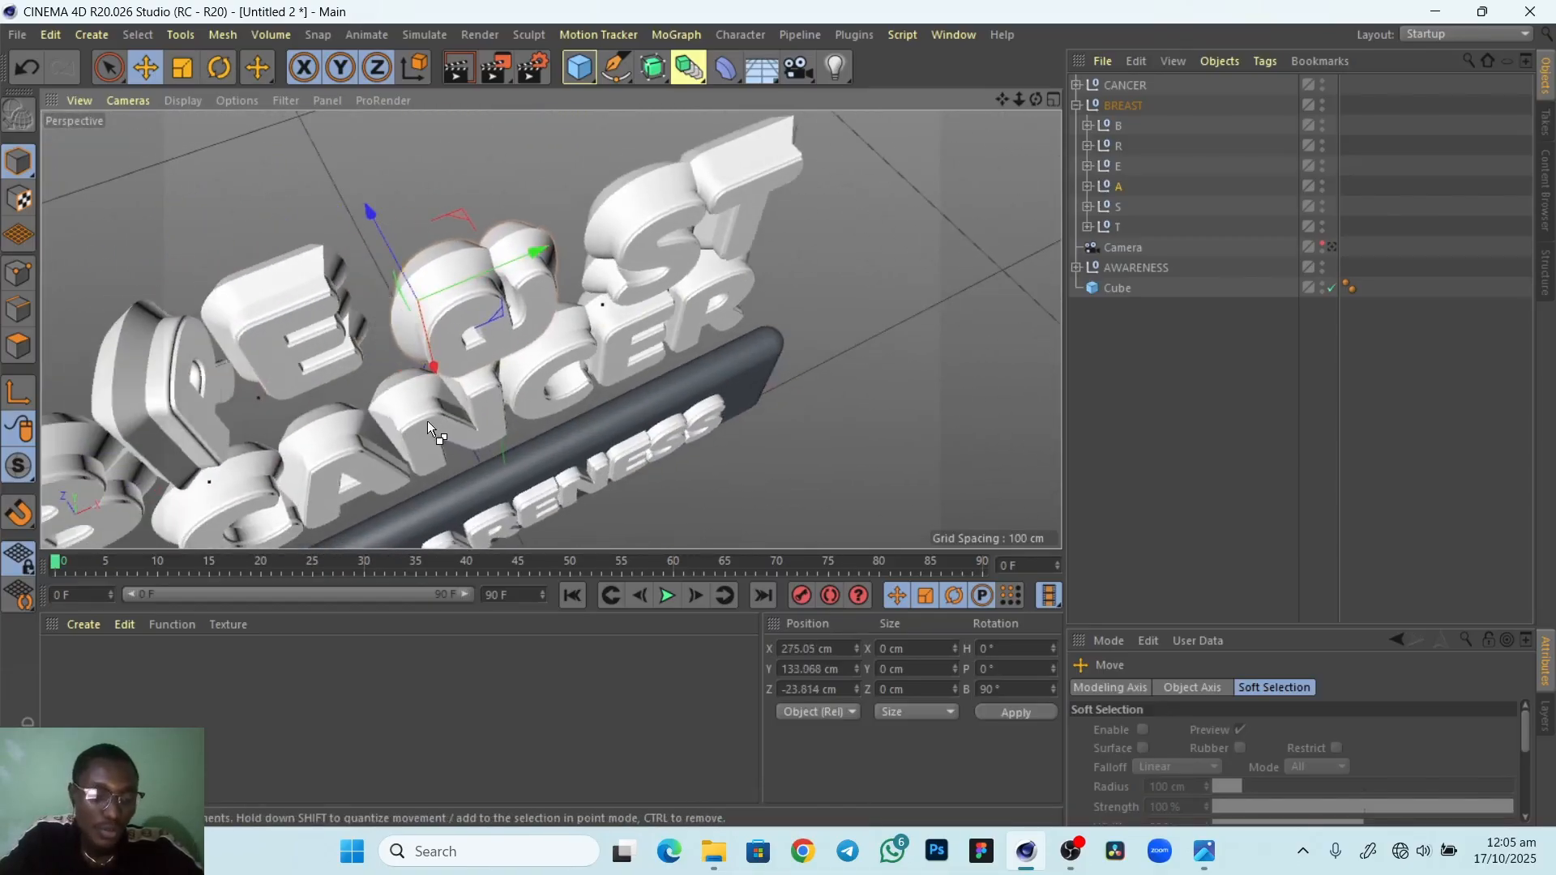
pyautogui.hotkey('ctrl', 'z')
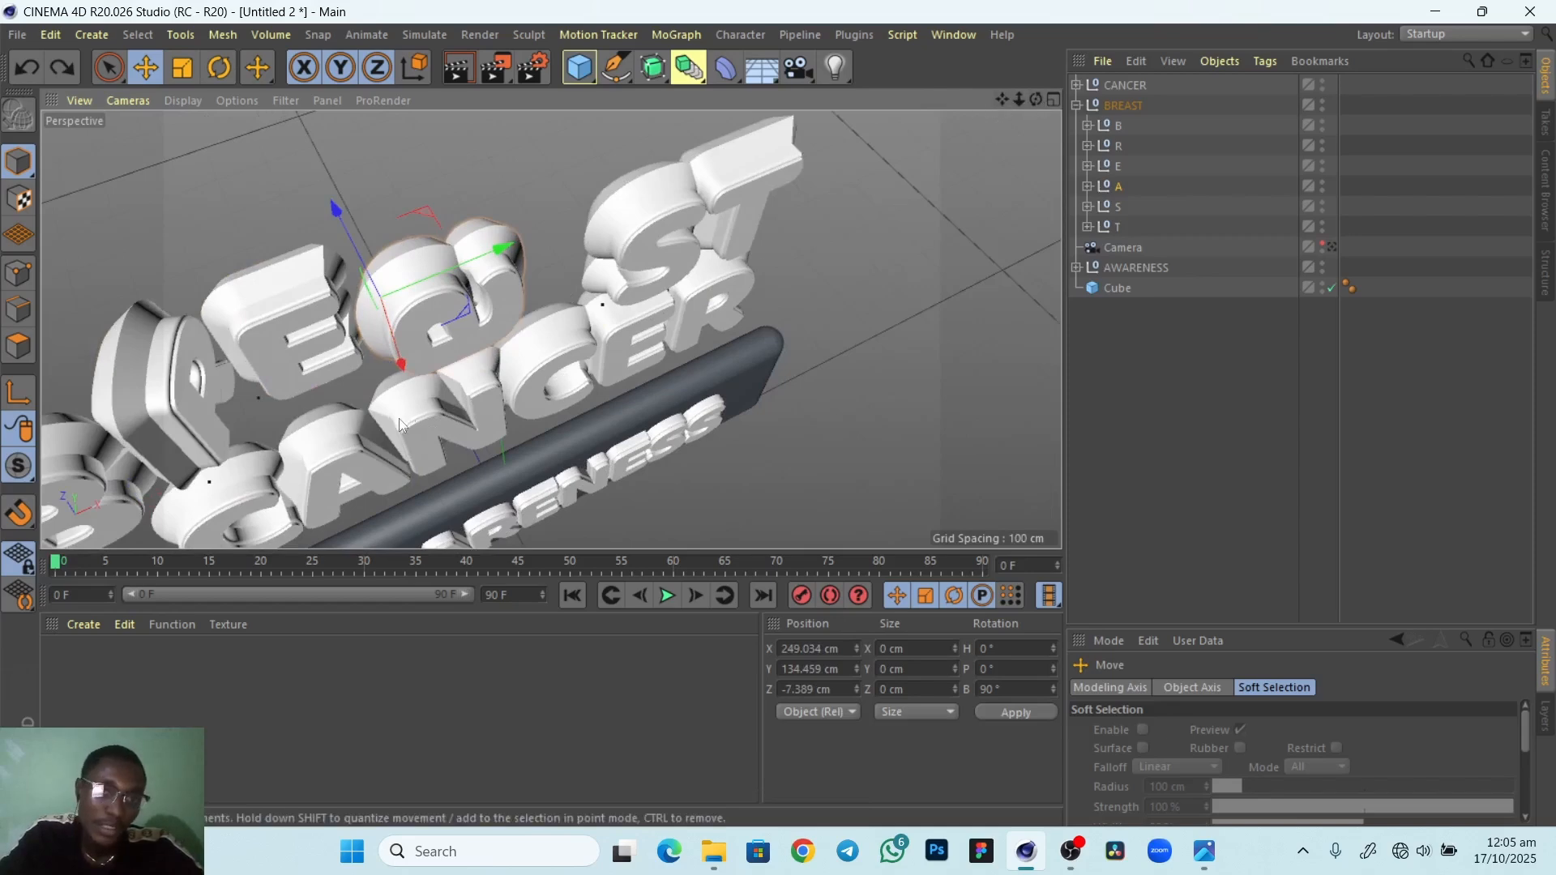
# Nudge the A null of BREAST to about X 247 cm, Y 135 cm and Z 0 cm beside the E, and deselect it
pyautogui.keyDown('alt'); pyautogui.moveTo(399, 418); pyautogui.dragTo(381, 356); pyautogui.keyUp('alt')
pyautogui.moveTo(281, 227); pyautogui.dragTo(274, 222)
pyautogui.moveTo(465, 211); pyautogui.dragTo(459, 216)
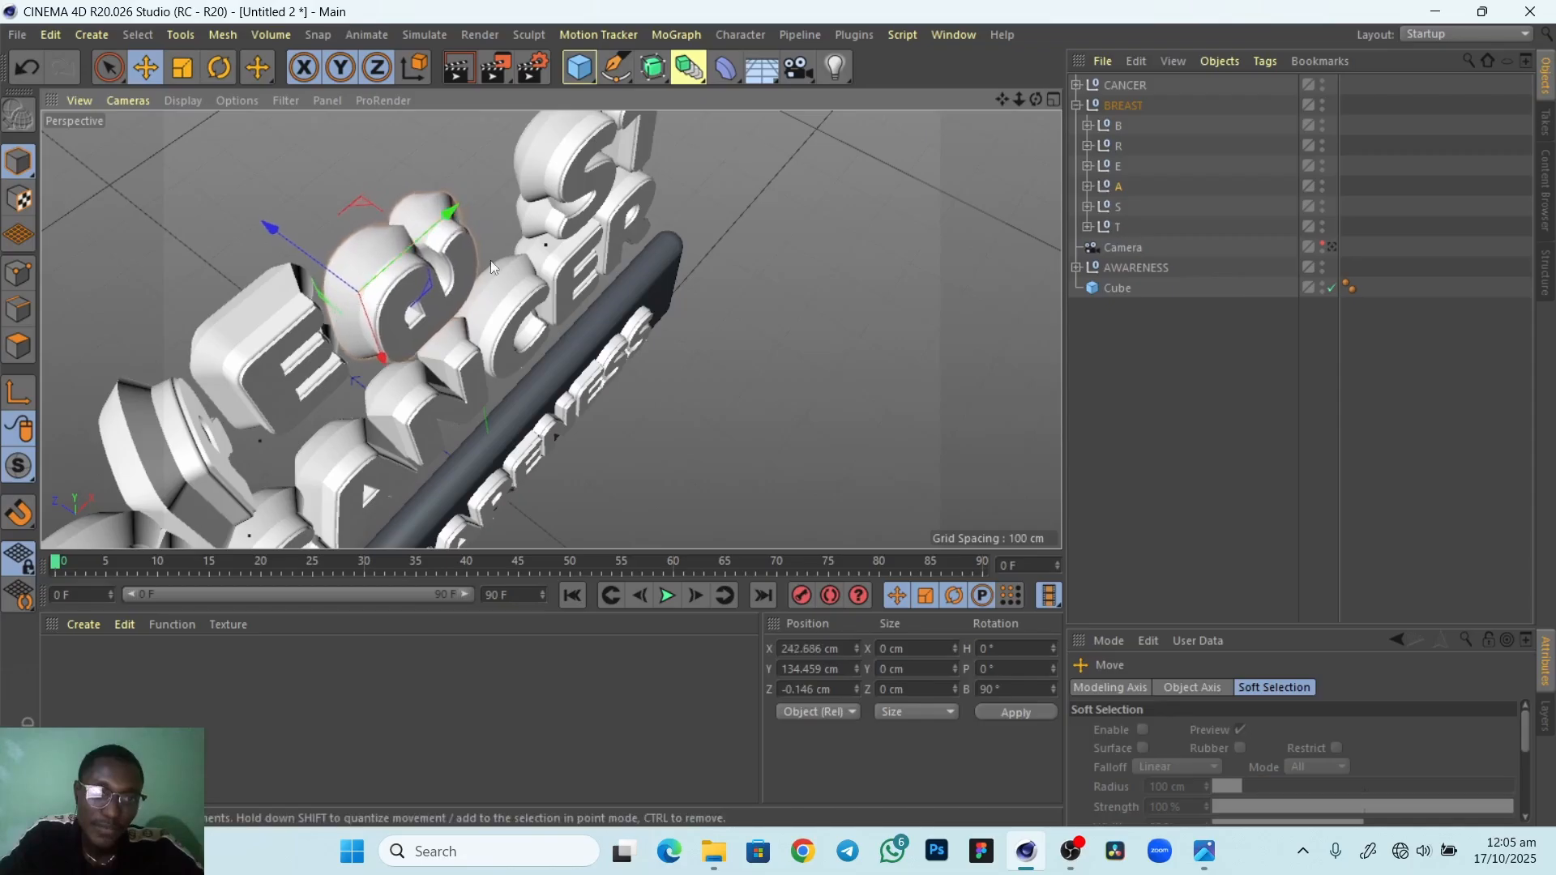
pyautogui.keyDown('alt'); pyautogui.moveTo(491, 331); pyautogui.dragTo(400, 303); pyautogui.keyUp('alt')
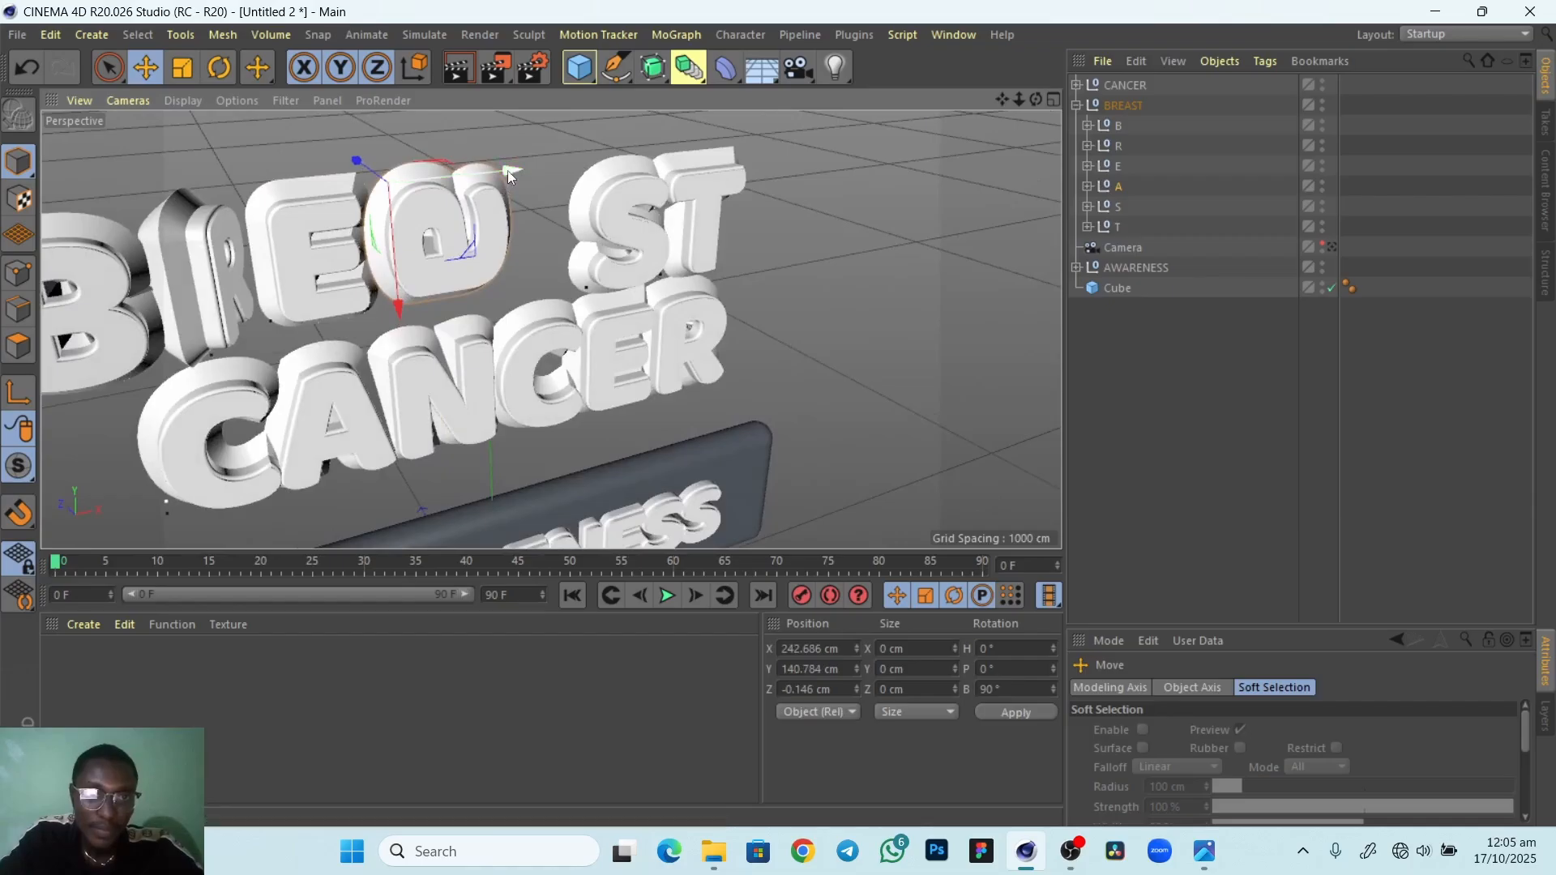
pyautogui.moveTo(507, 170); pyautogui.dragTo(510, 173)
pyautogui.click(567, 290)
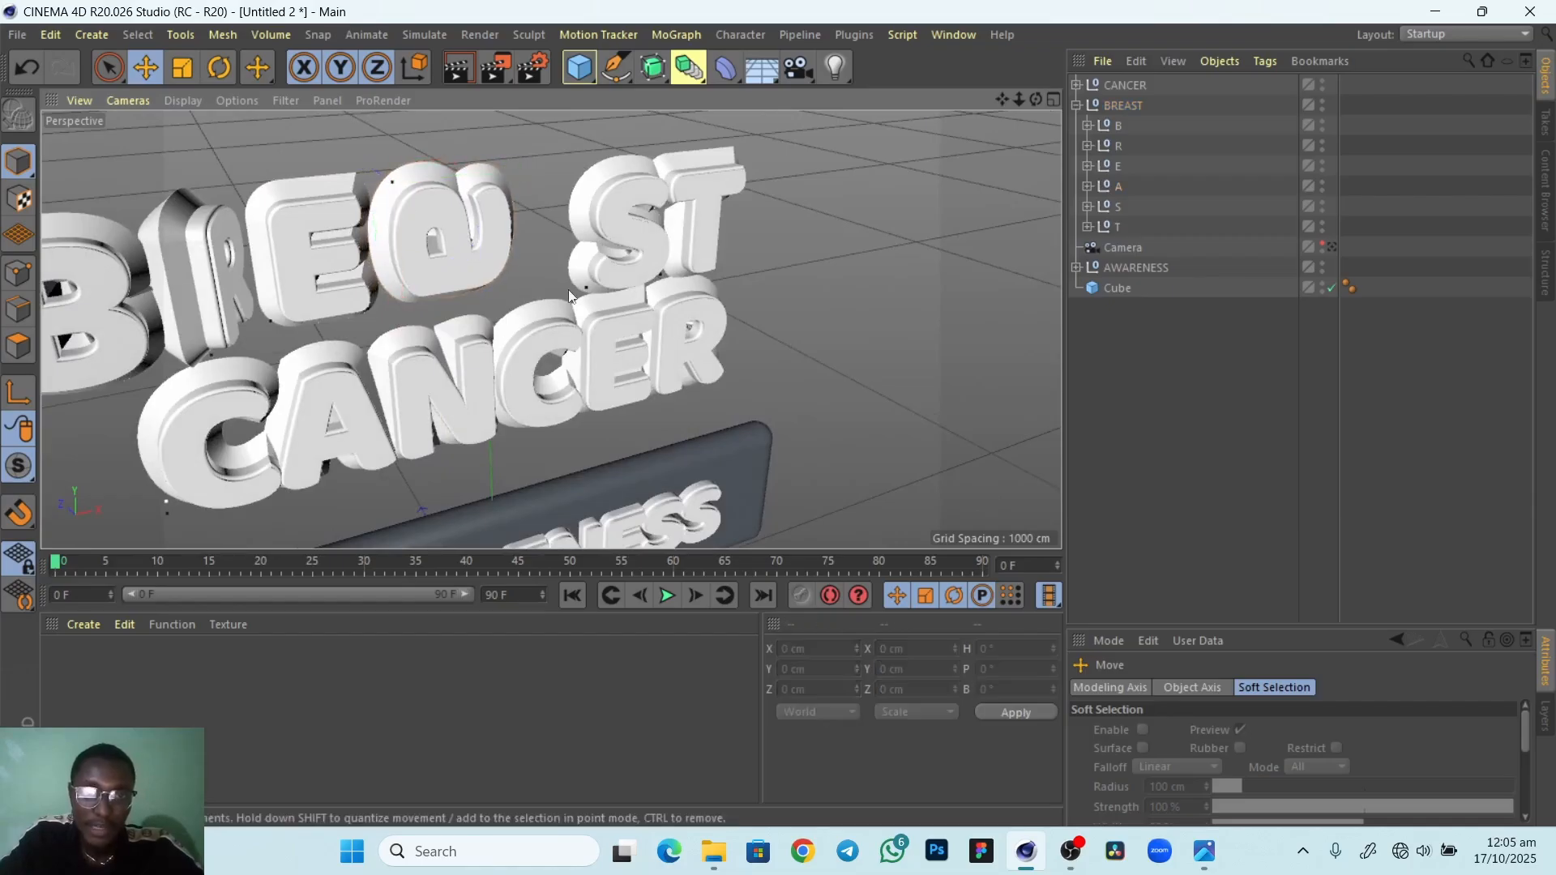
# Move the S null of BREAST to about X 397 cm, Y 36 cm and Z -51 cm, toward the A
pyautogui.moveTo(395, 381)
pyautogui.keyDown('alt'); pyautogui.mouseDown()
pyautogui.moveTo(376, 406)
pyautogui.moveTo(274, 403)
pyautogui.moveTo(389, 381)
pyautogui.mouseUp(); pyautogui.keyUp('alt')
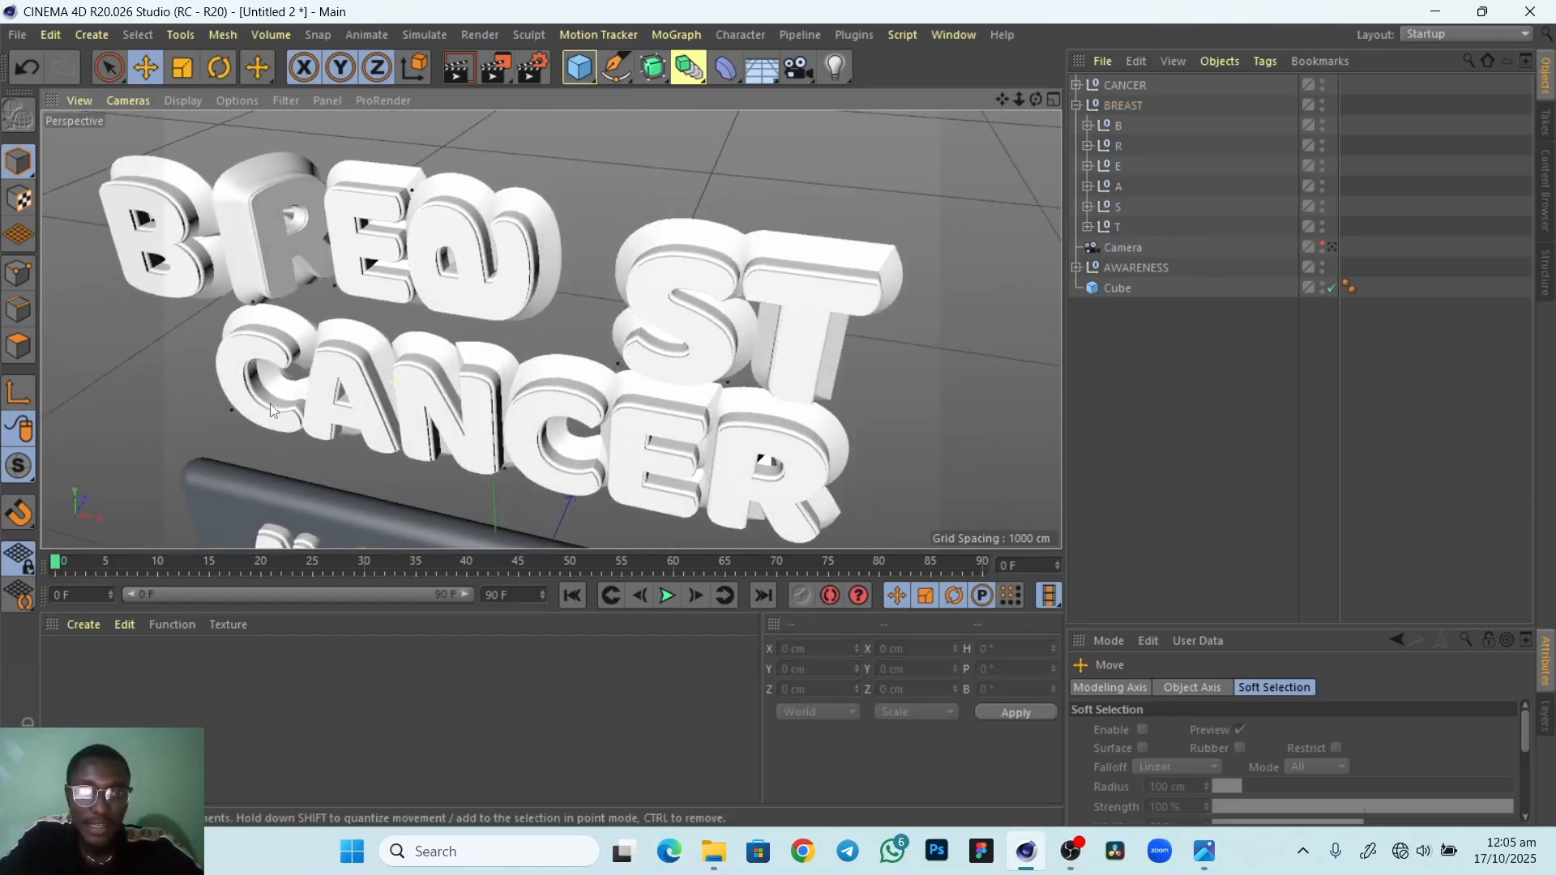
pyautogui.click(1117, 205)
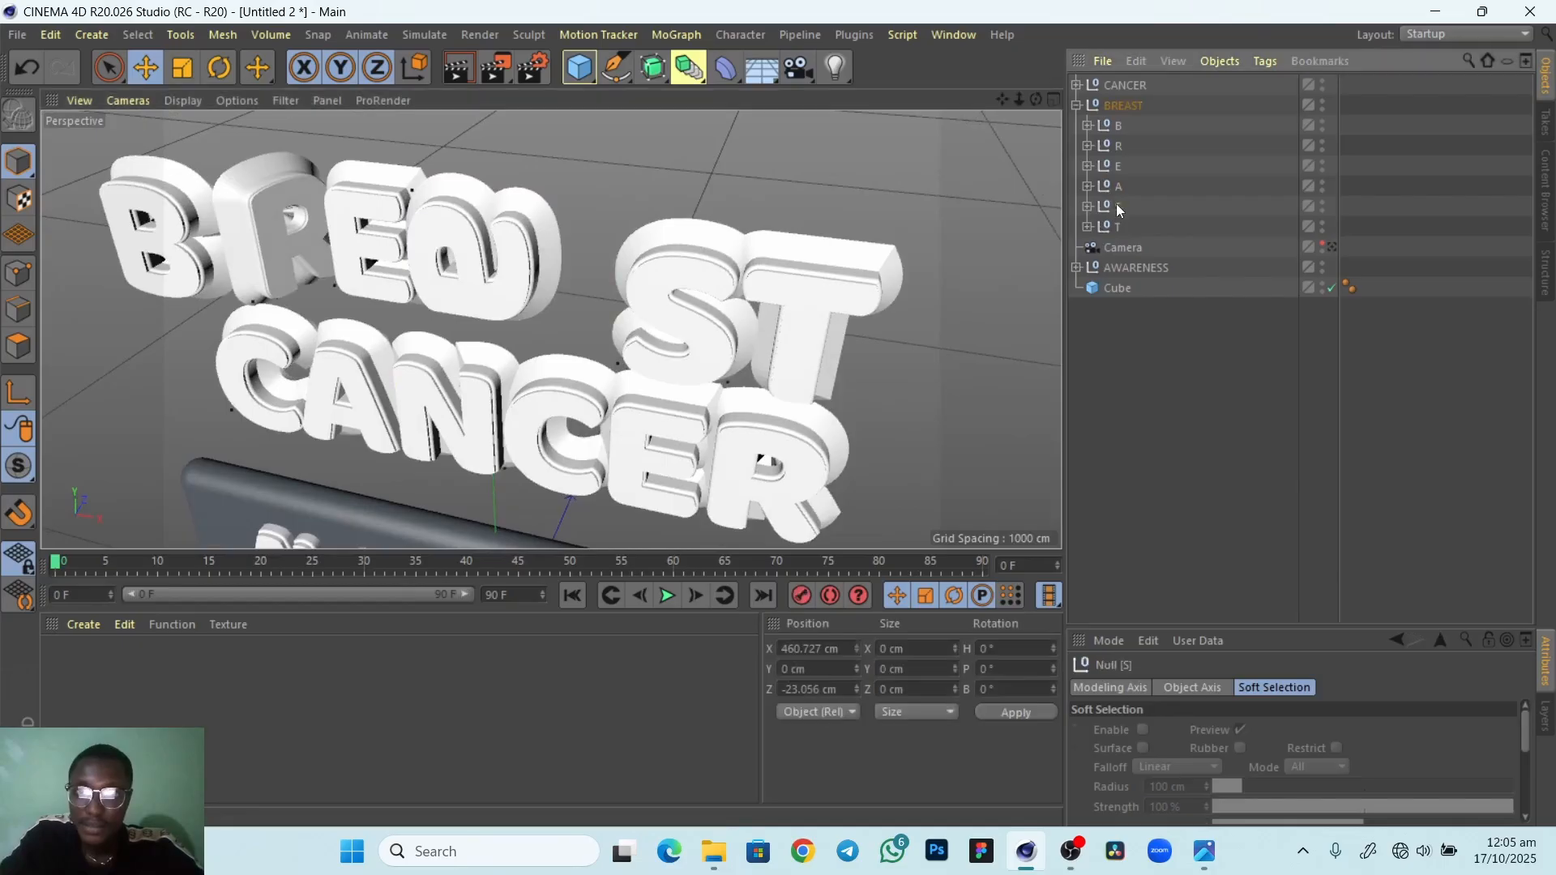
pyautogui.moveTo(624, 259); pyautogui.dragTo(624, 223)
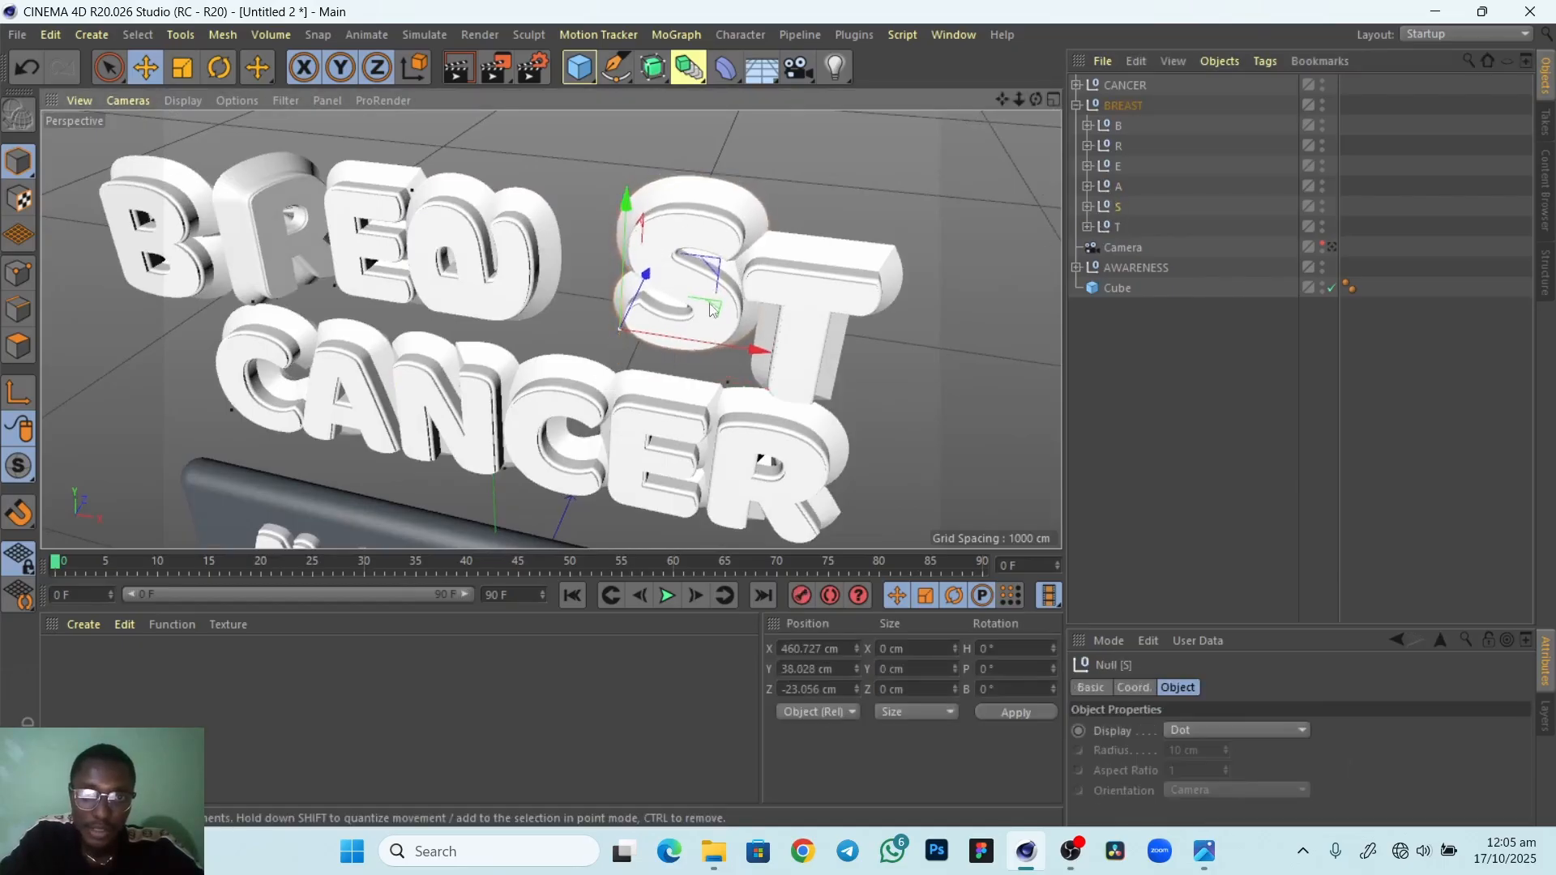
pyautogui.moveTo(759, 347); pyautogui.dragTo(668, 336)
pyautogui.moveTo(600, 269); pyautogui.dragTo(580, 278)
# Adjust the S null's depth to about Z -35 cm and lower it to about Y 14 cm
pyautogui.keyDown('alt'); pyautogui.moveTo(671, 378); pyautogui.dragTo(483, 391); pyautogui.keyUp('alt')
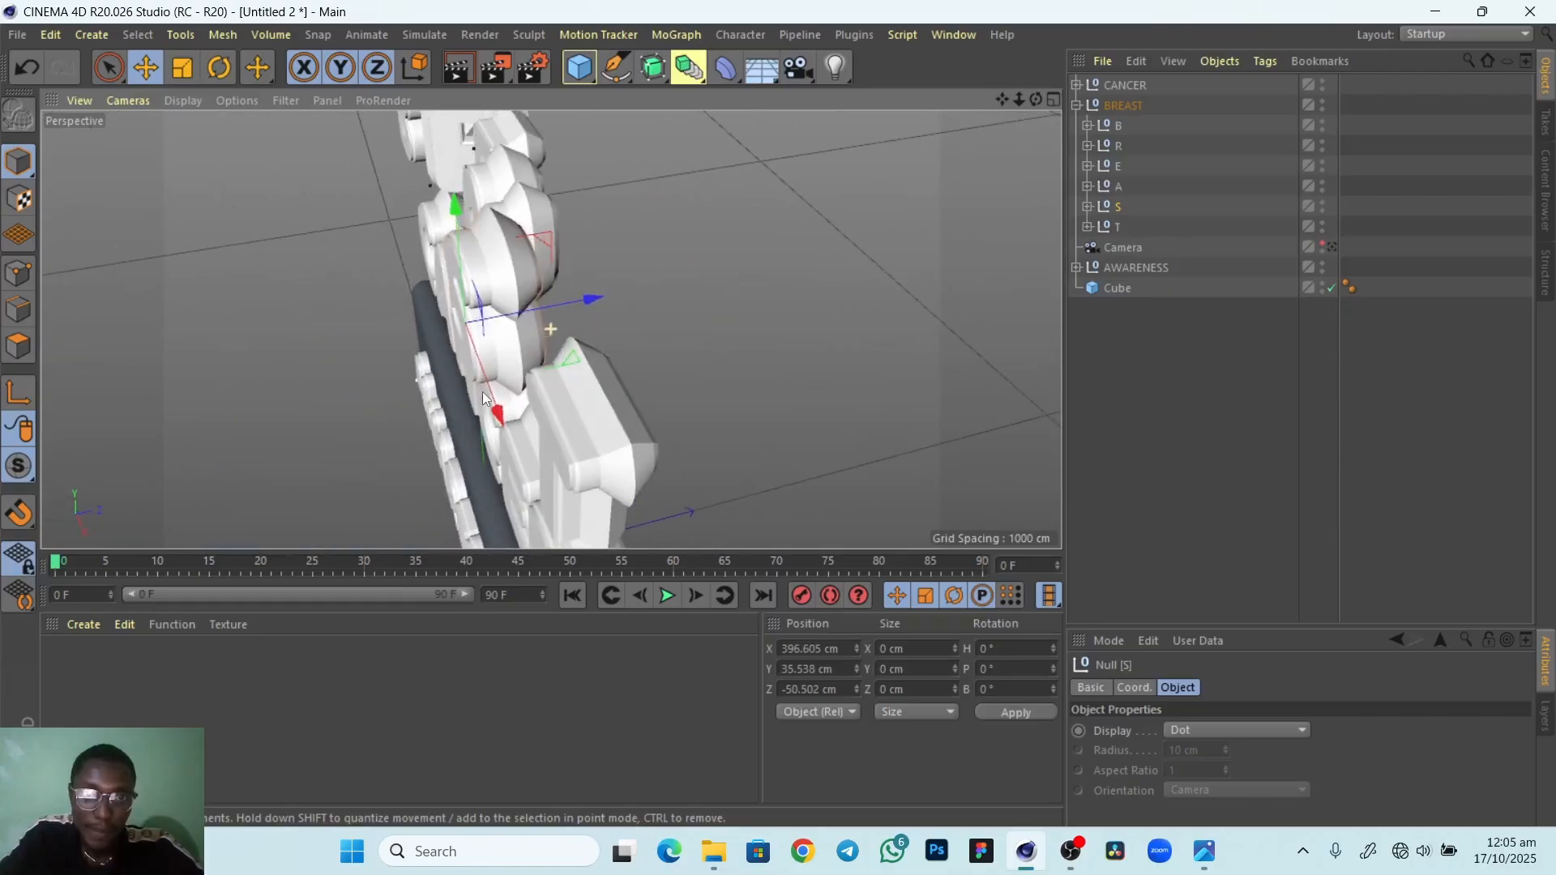
pyautogui.moveTo(592, 283); pyautogui.dragTo(600, 293)
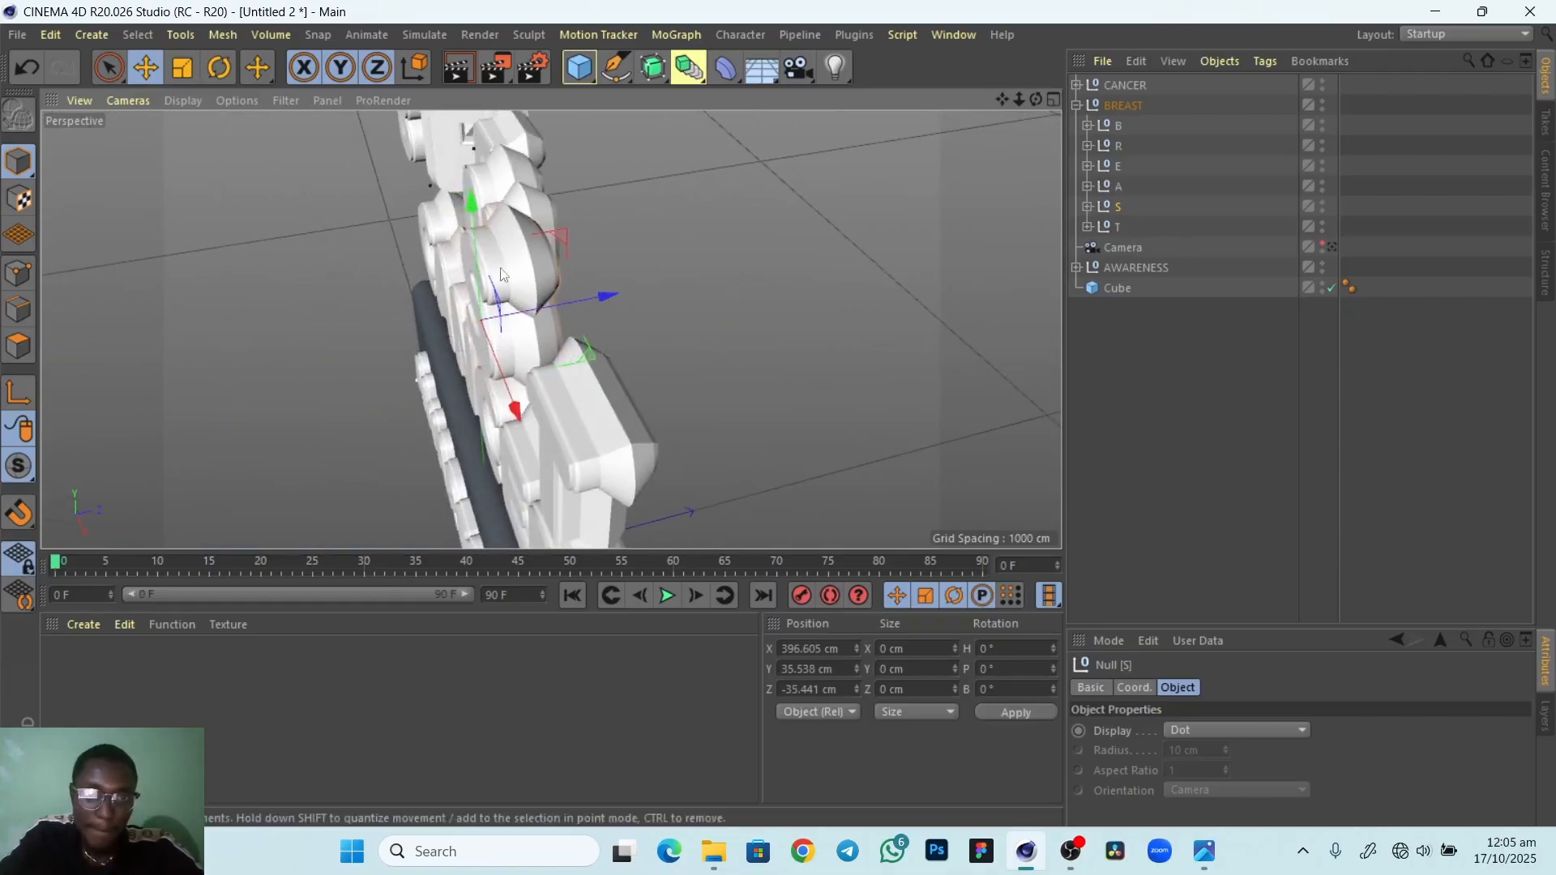
pyautogui.moveTo(469, 211); pyautogui.dragTo(470, 227)
# Fine-tune the S null of BREAST to about X 393 cm and Y 15 cm, tight against the A
pyautogui.keyDown('alt'); pyautogui.moveTo(396, 358); pyautogui.dragTo(651, 314); pyautogui.keyUp('alt')
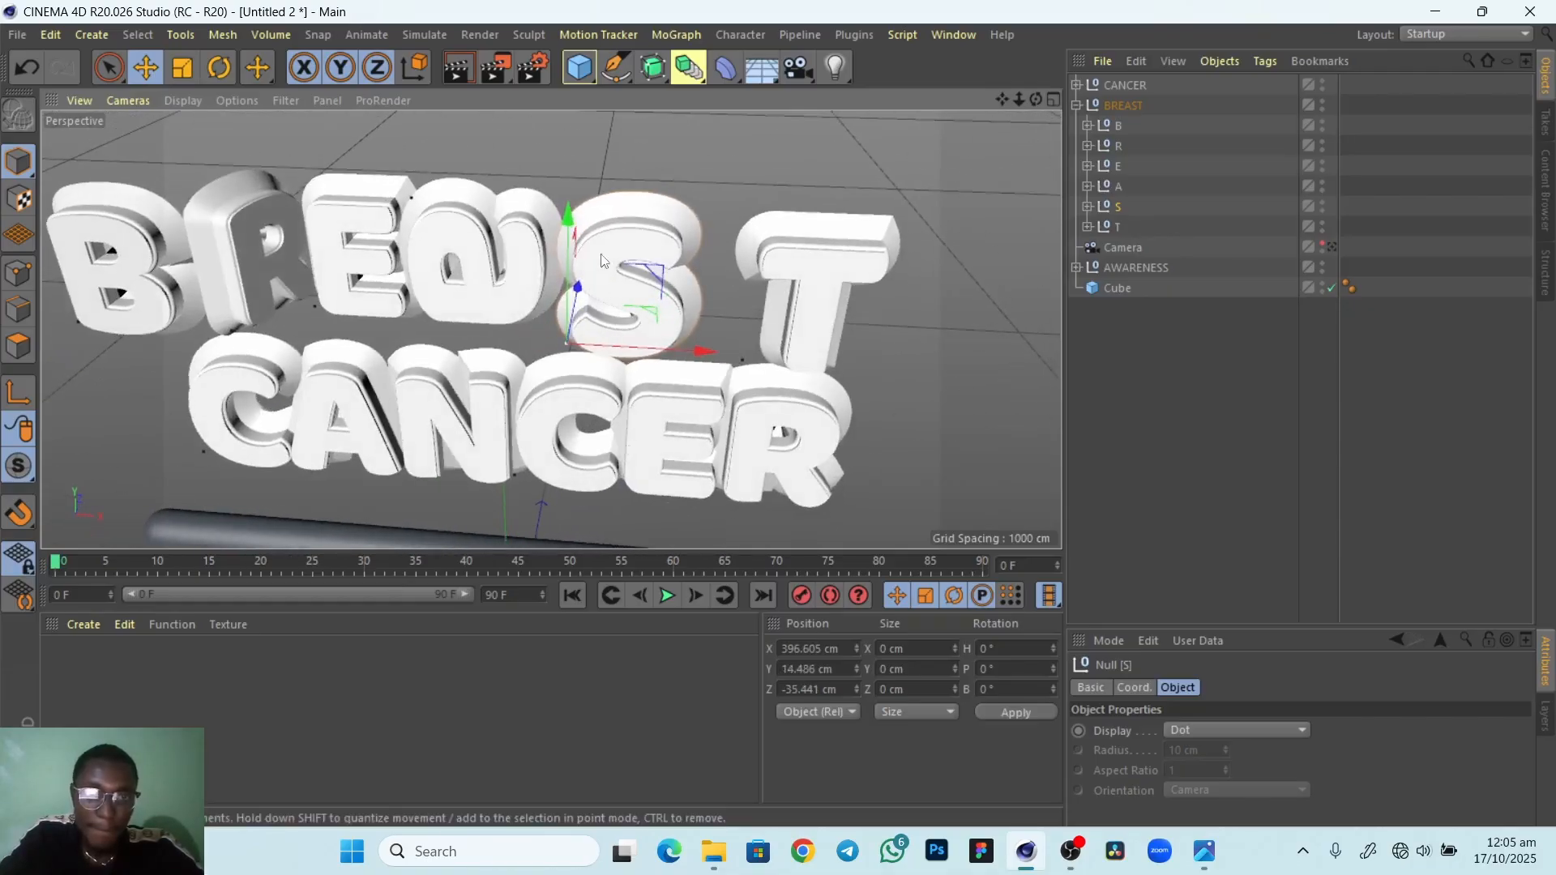
pyautogui.moveTo(567, 216); pyautogui.dragTo(566, 198)
pyautogui.moveTo(692, 337); pyautogui.dragTo(689, 337)
pyautogui.keyDown('alt'); pyautogui.moveTo(610, 401); pyautogui.dragTo(586, 339); pyautogui.keyUp('alt')
pyautogui.keyDown('alt'); pyautogui.moveTo(586, 364); pyautogui.dragTo(612, 419, button='middle'); pyautogui.keyUp('alt')
pyautogui.keyDown('alt'); pyautogui.moveTo(611, 417); pyautogui.dragTo(581, 372); pyautogui.keyUp('alt')
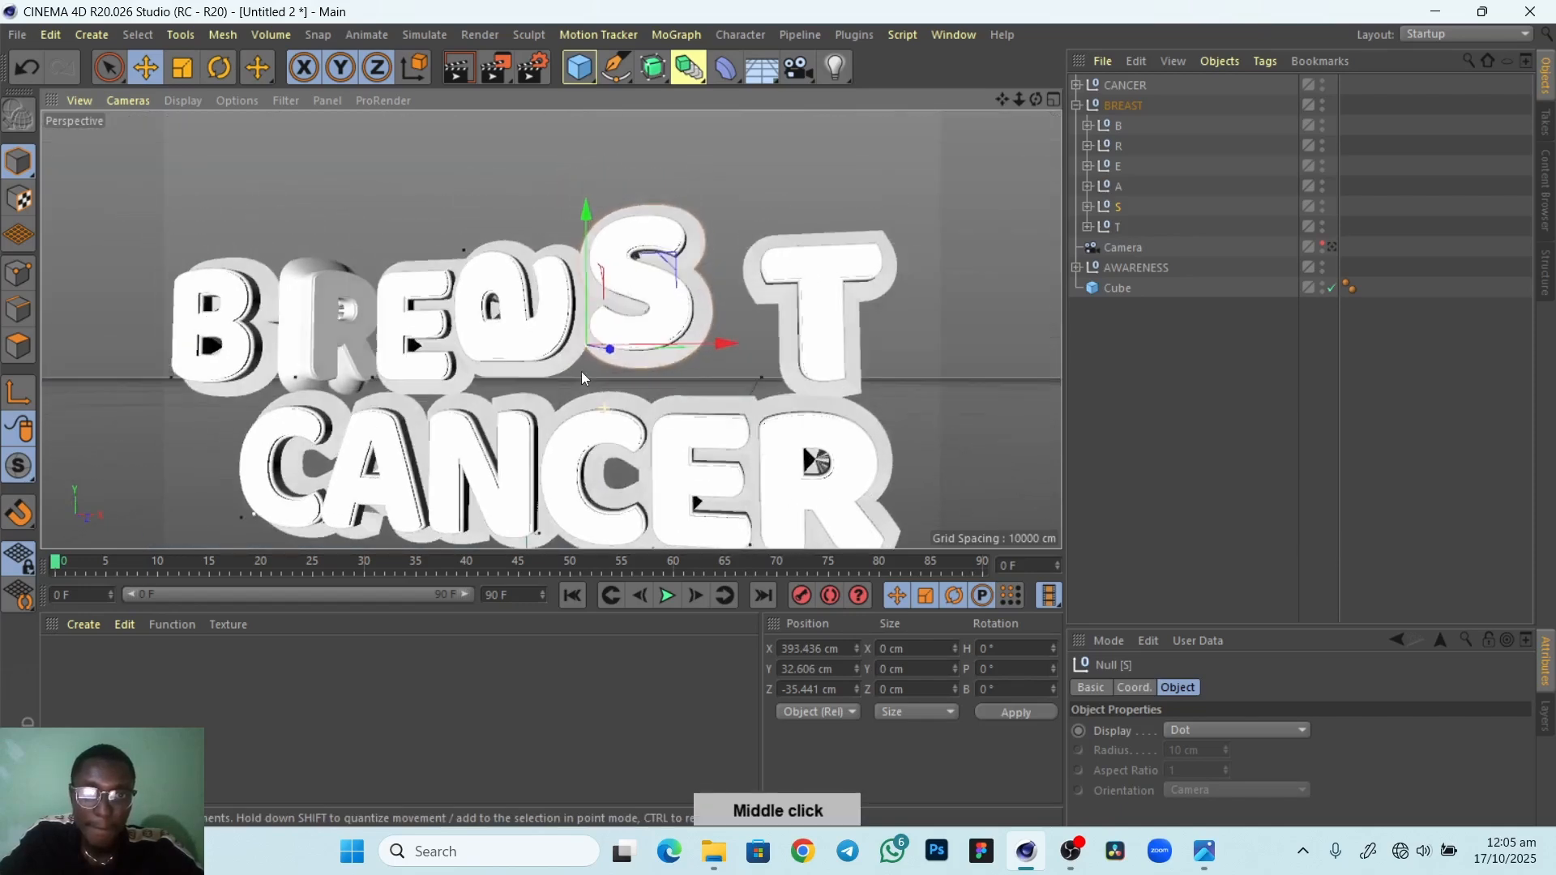
pyautogui.moveTo(583, 207); pyautogui.dragTo(584, 223)
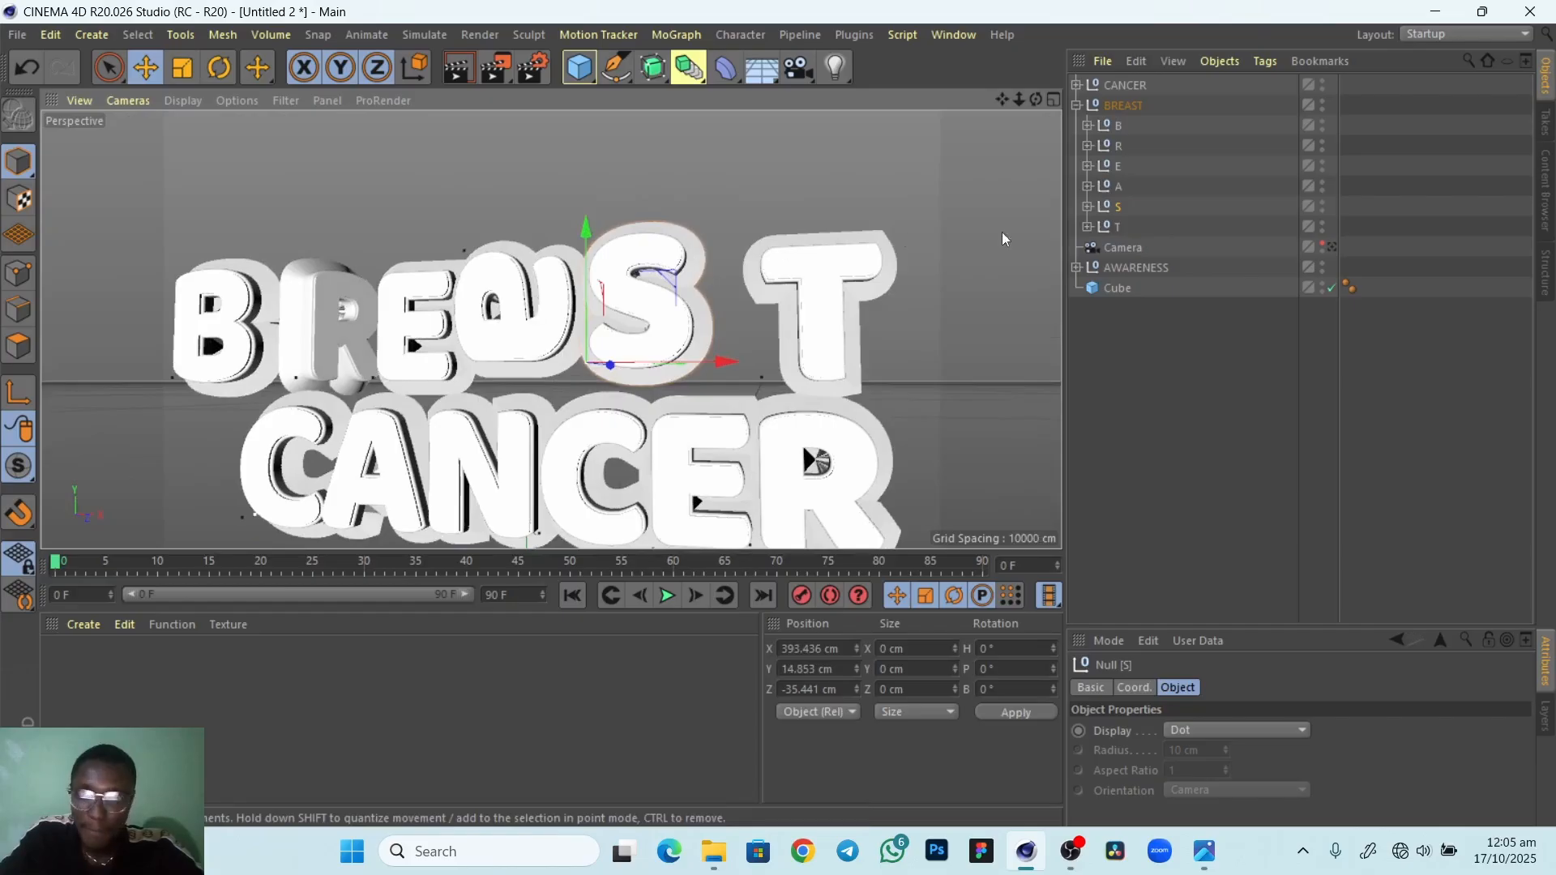
# Nudge the A null of BREAST to about X 253 cm, Y 126 cm and Z -10 cm, between the E and the S
pyautogui.click(1103, 191)
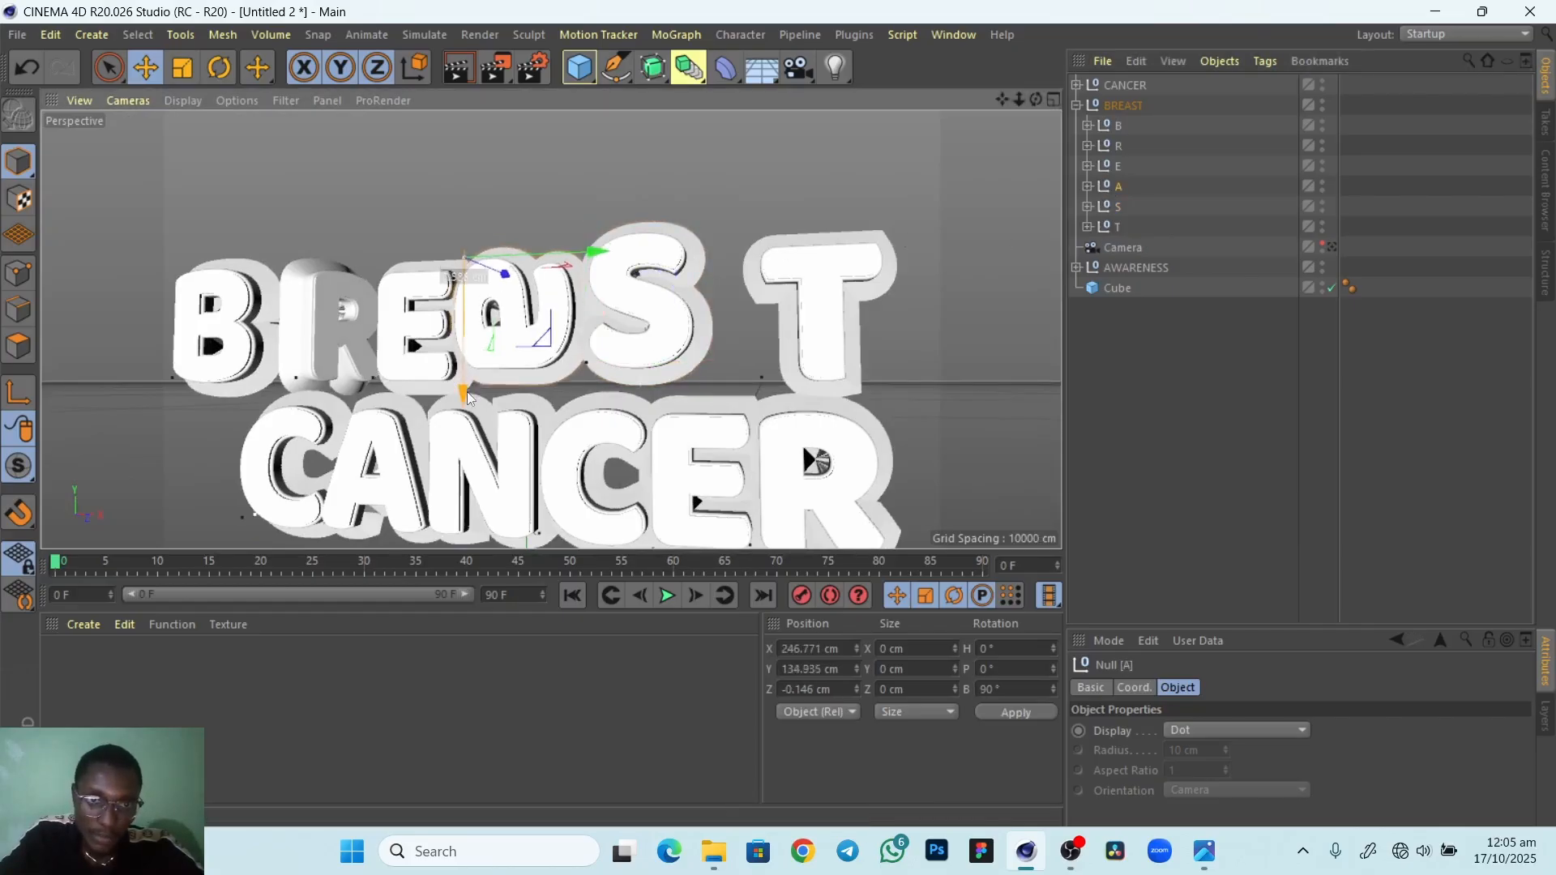
pyautogui.moveTo(463, 381); pyautogui.dragTo(485, 389)
pyautogui.moveTo(598, 264); pyautogui.dragTo(606, 264)
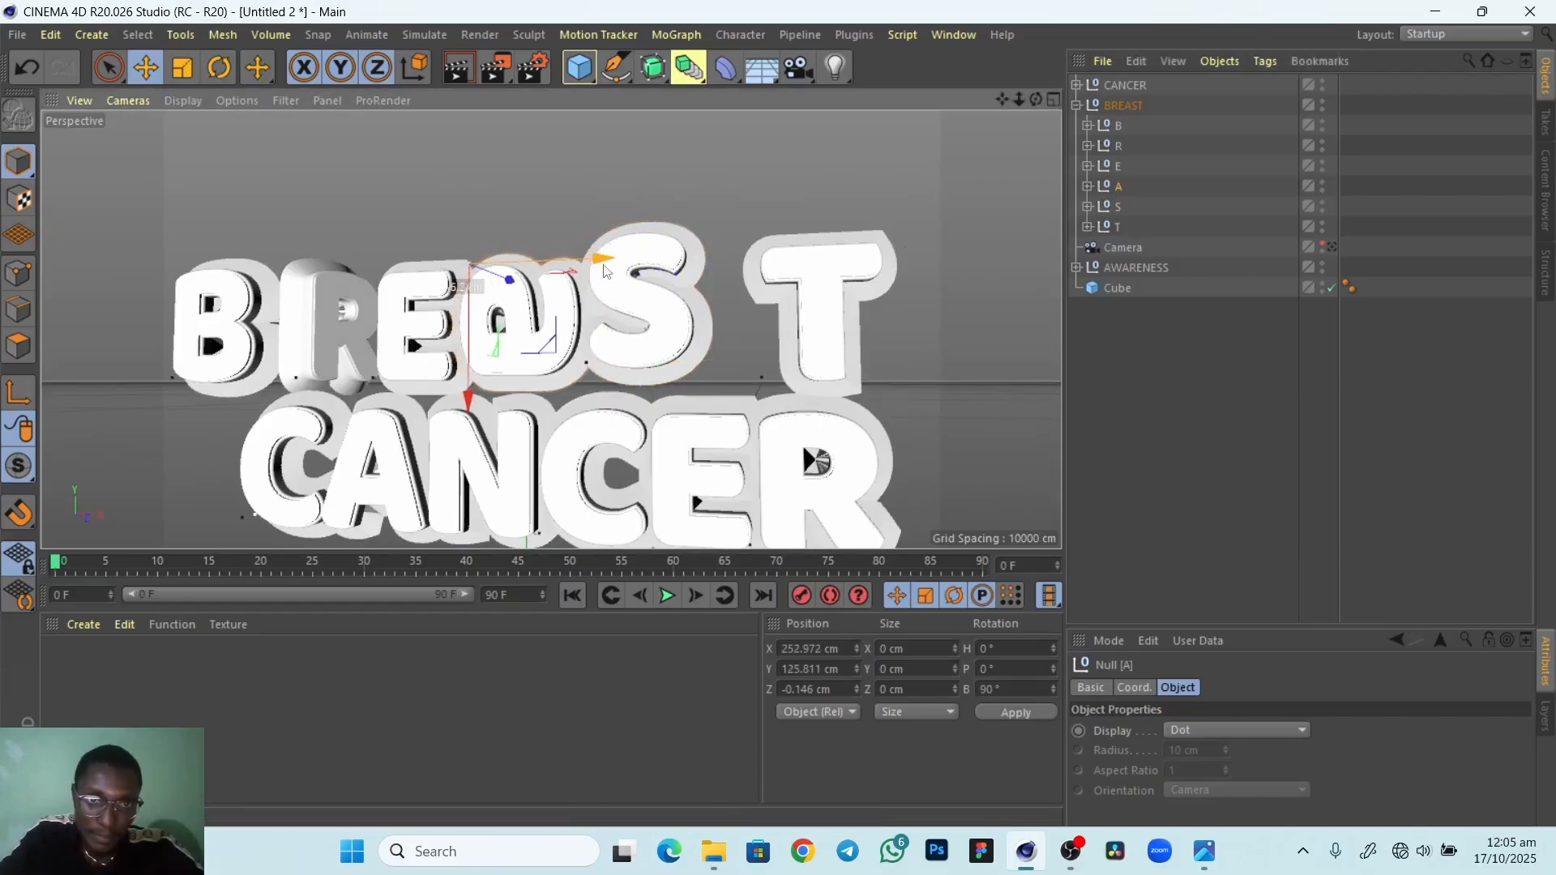
pyautogui.keyDown('alt'); pyautogui.moveTo(596, 436); pyautogui.dragTo(431, 467); pyautogui.keyUp('alt')
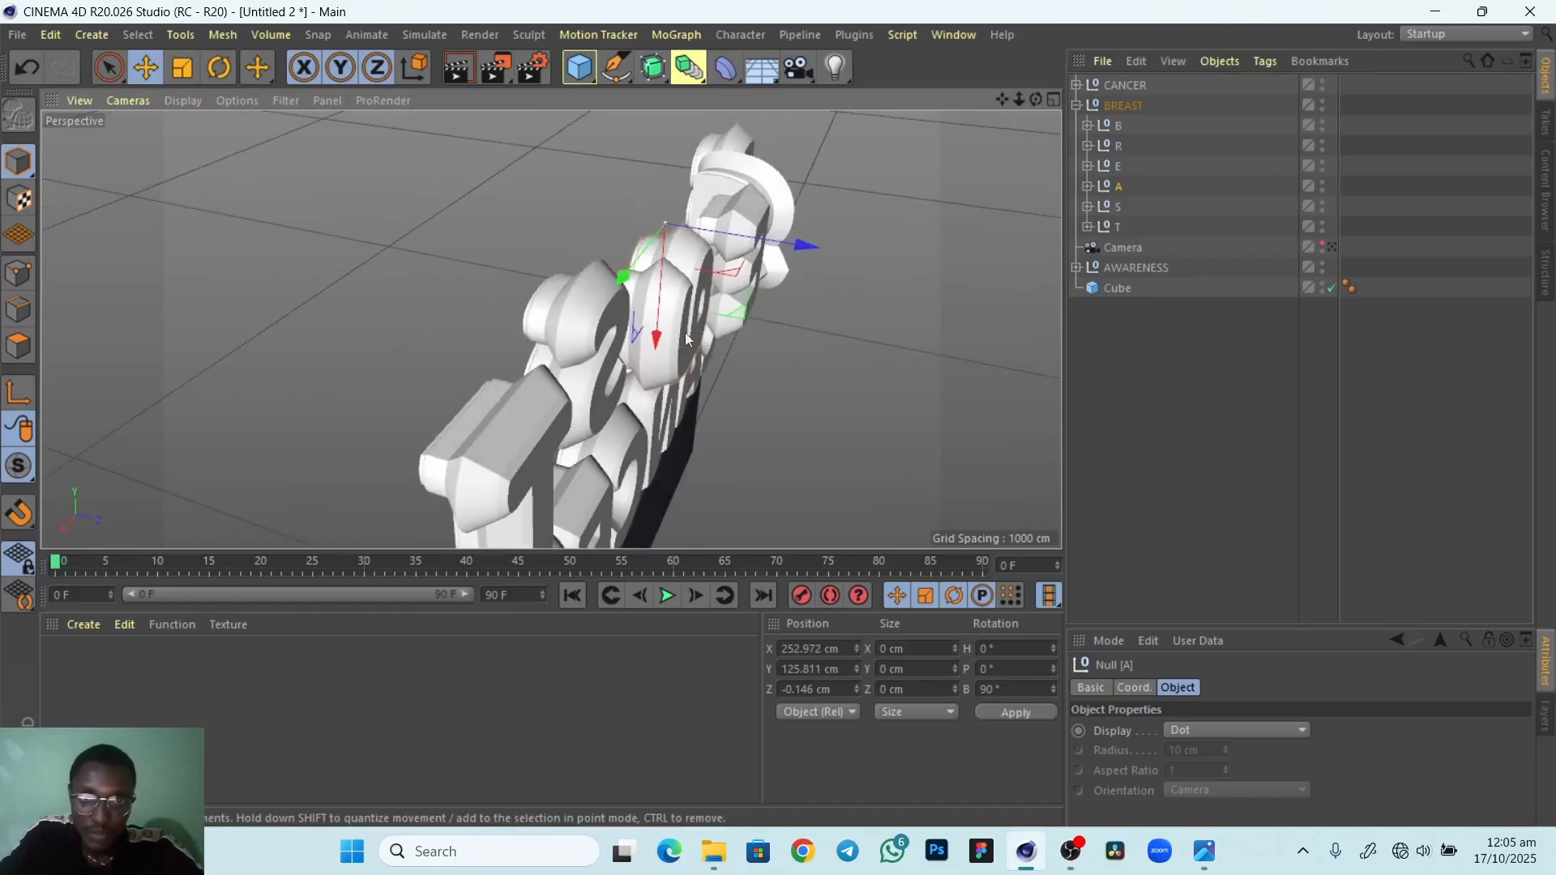
pyautogui.moveTo(787, 243); pyautogui.dragTo(776, 246)
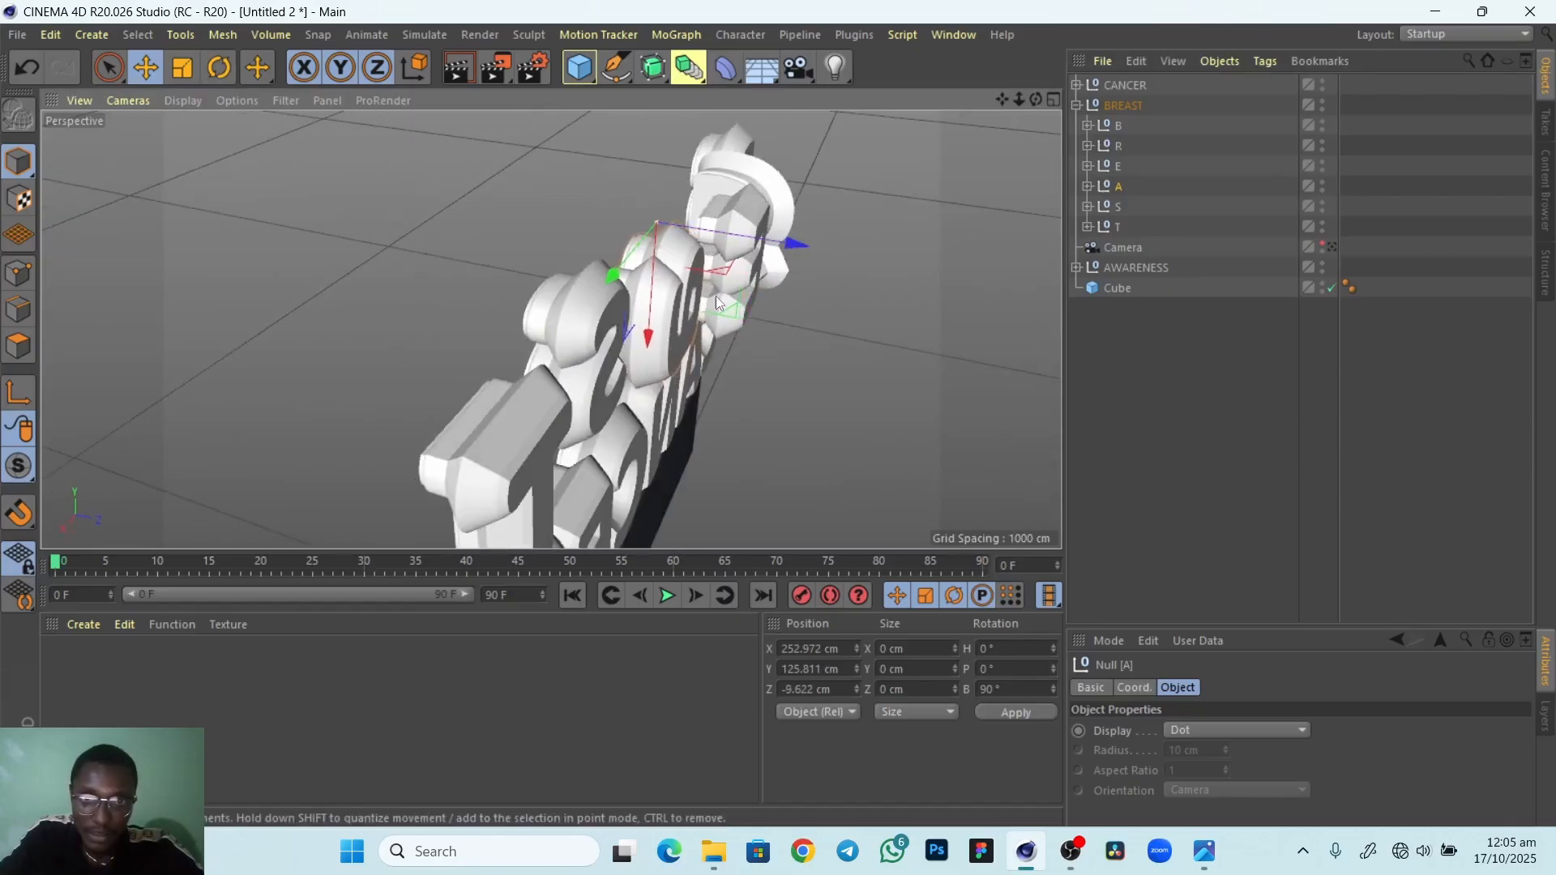
pyautogui.keyDown('alt'); pyautogui.moveTo(553, 437); pyautogui.dragTo(527, 420); pyautogui.keyUp('alt')
pyautogui.keyDown('alt'); pyautogui.moveTo(378, 457); pyautogui.dragTo(471, 382, button='middle'); pyautogui.keyUp('alt')
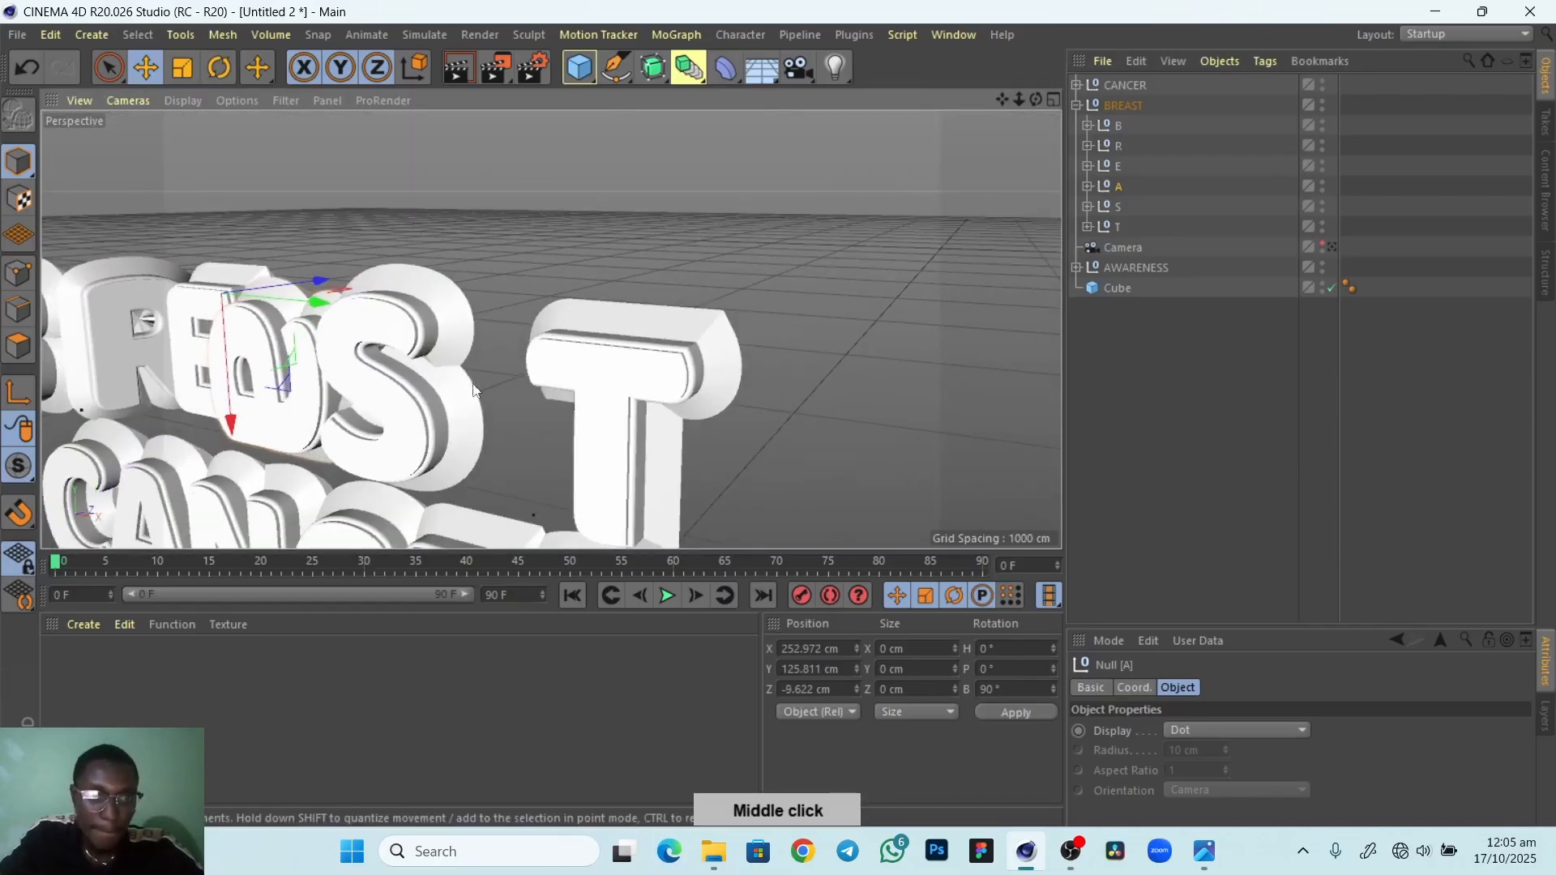
pyautogui.keyDown('alt'); pyautogui.moveTo(400, 477); pyautogui.dragTo(479, 455); pyautogui.keyUp('alt')
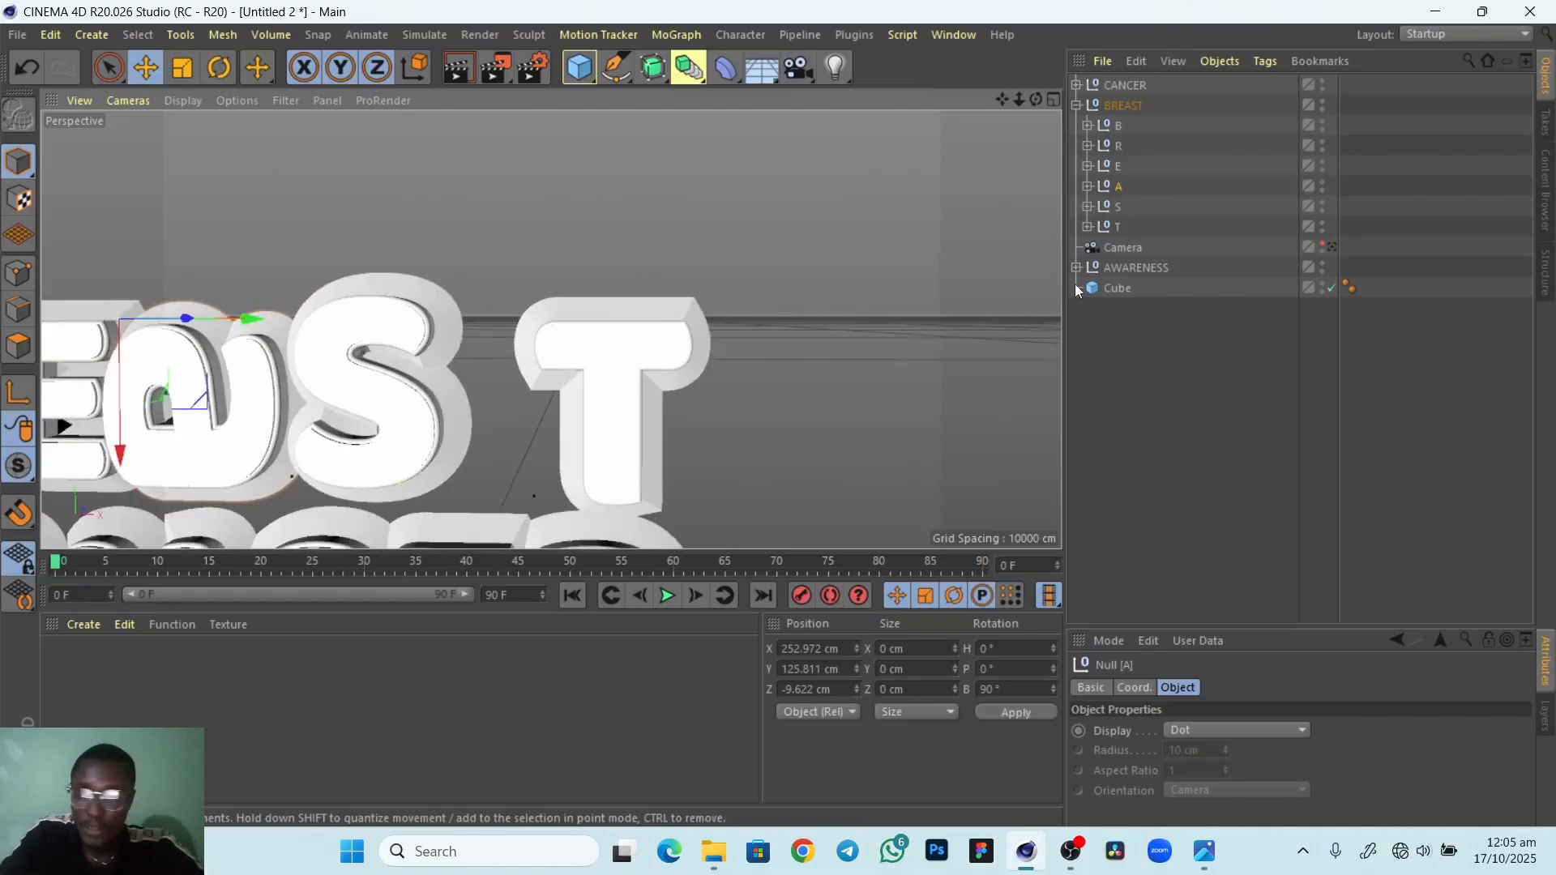
# Lower the S null of BREAST to about Y -2 cm
pyautogui.click(1332, 247)
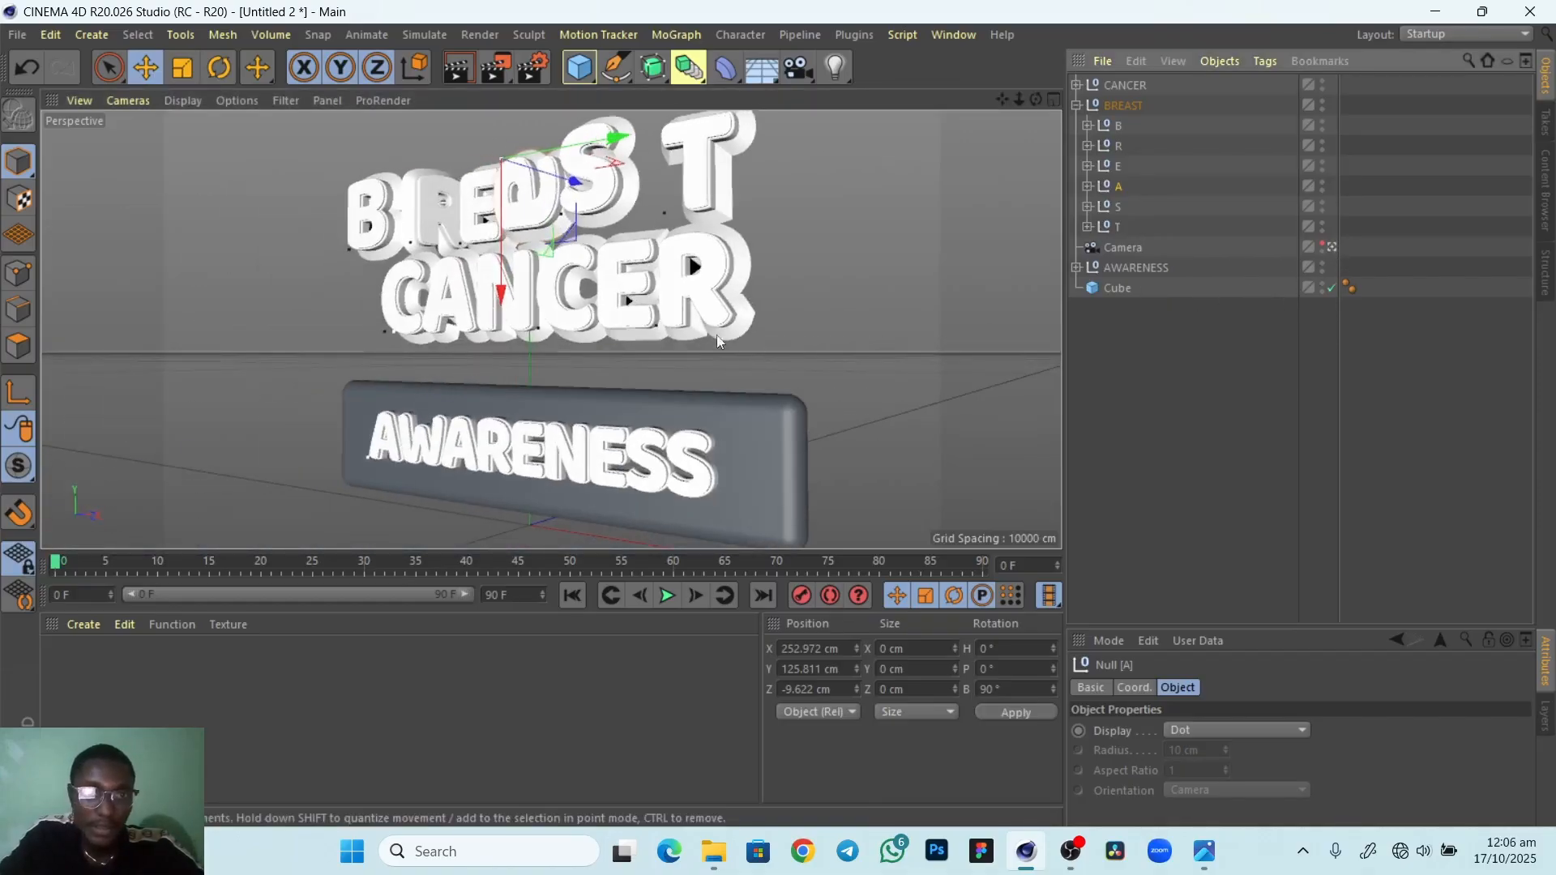
pyautogui.keyDown('alt'); pyautogui.moveTo(590, 220); pyautogui.dragTo(620, 276, button='right'); pyautogui.keyUp('alt')
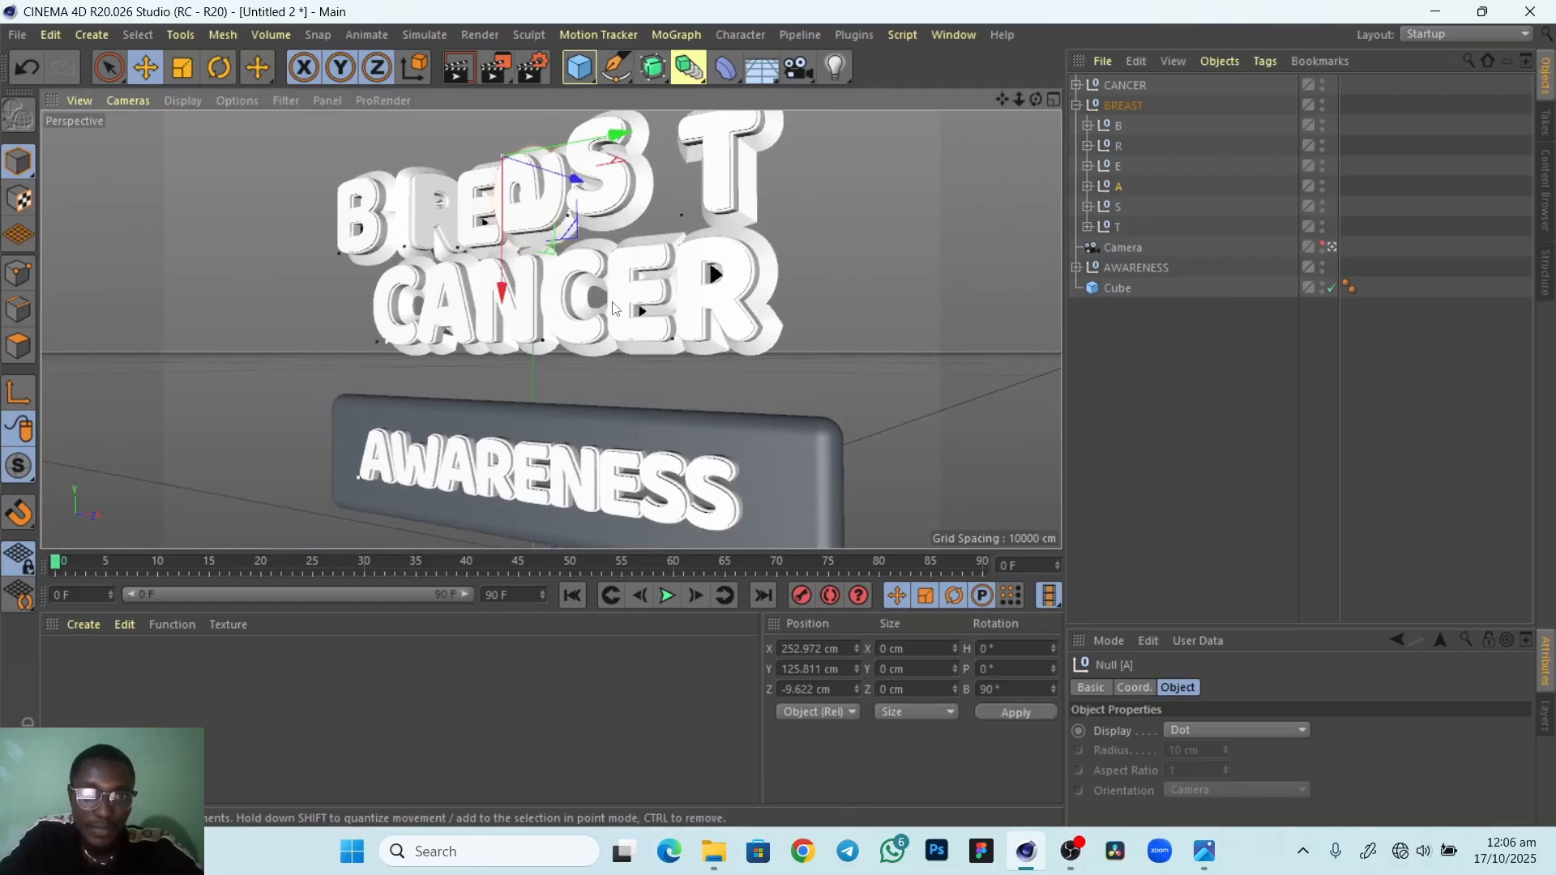
pyautogui.click(1128, 209)
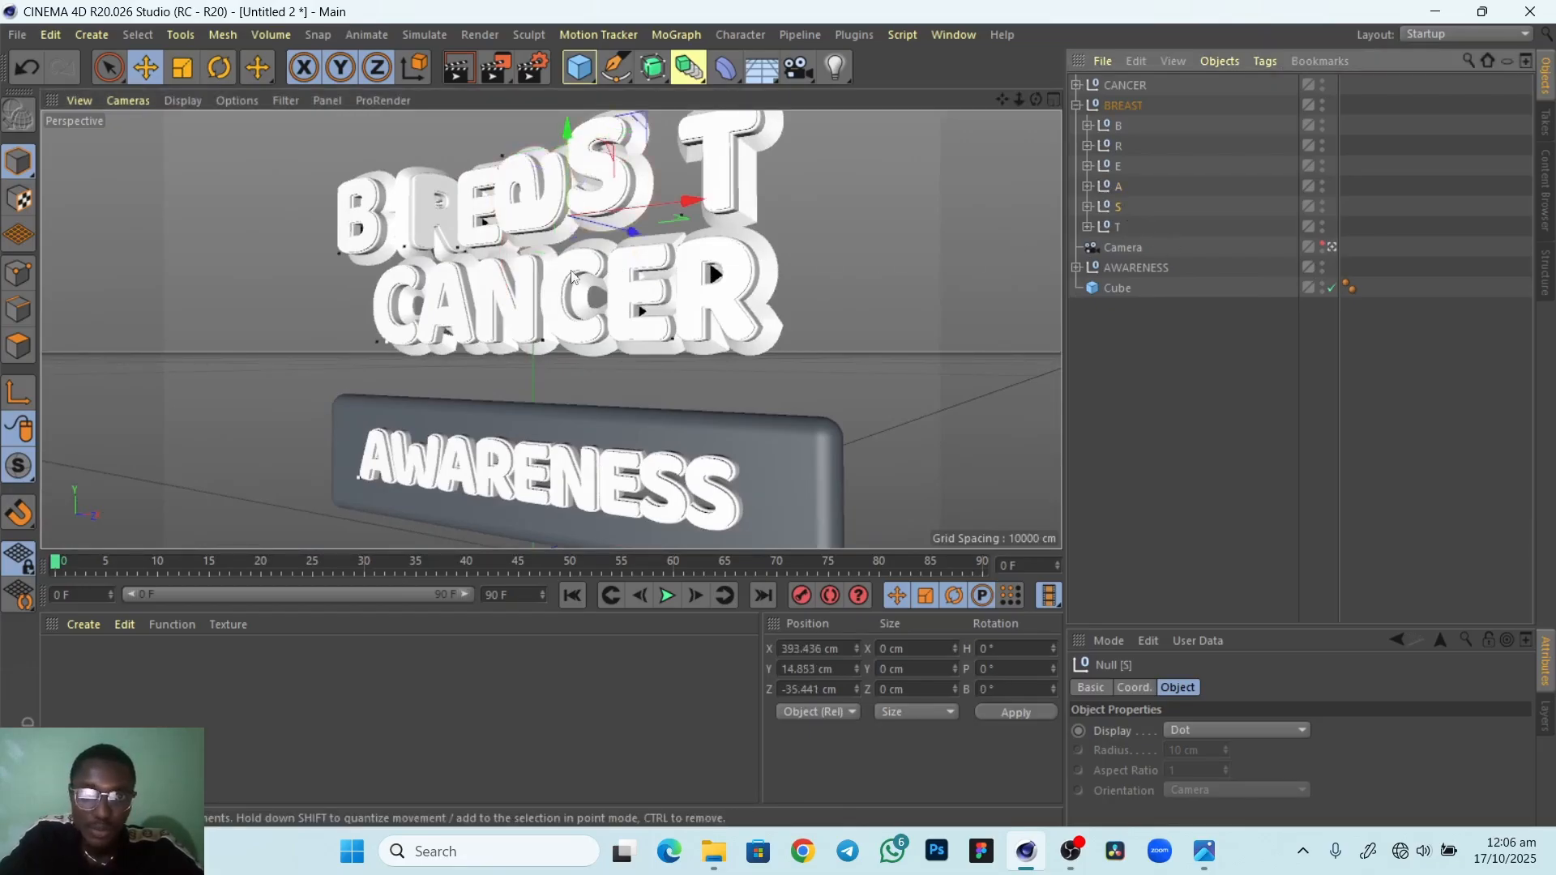
pyautogui.moveTo(566, 134); pyautogui.dragTo(565, 147)
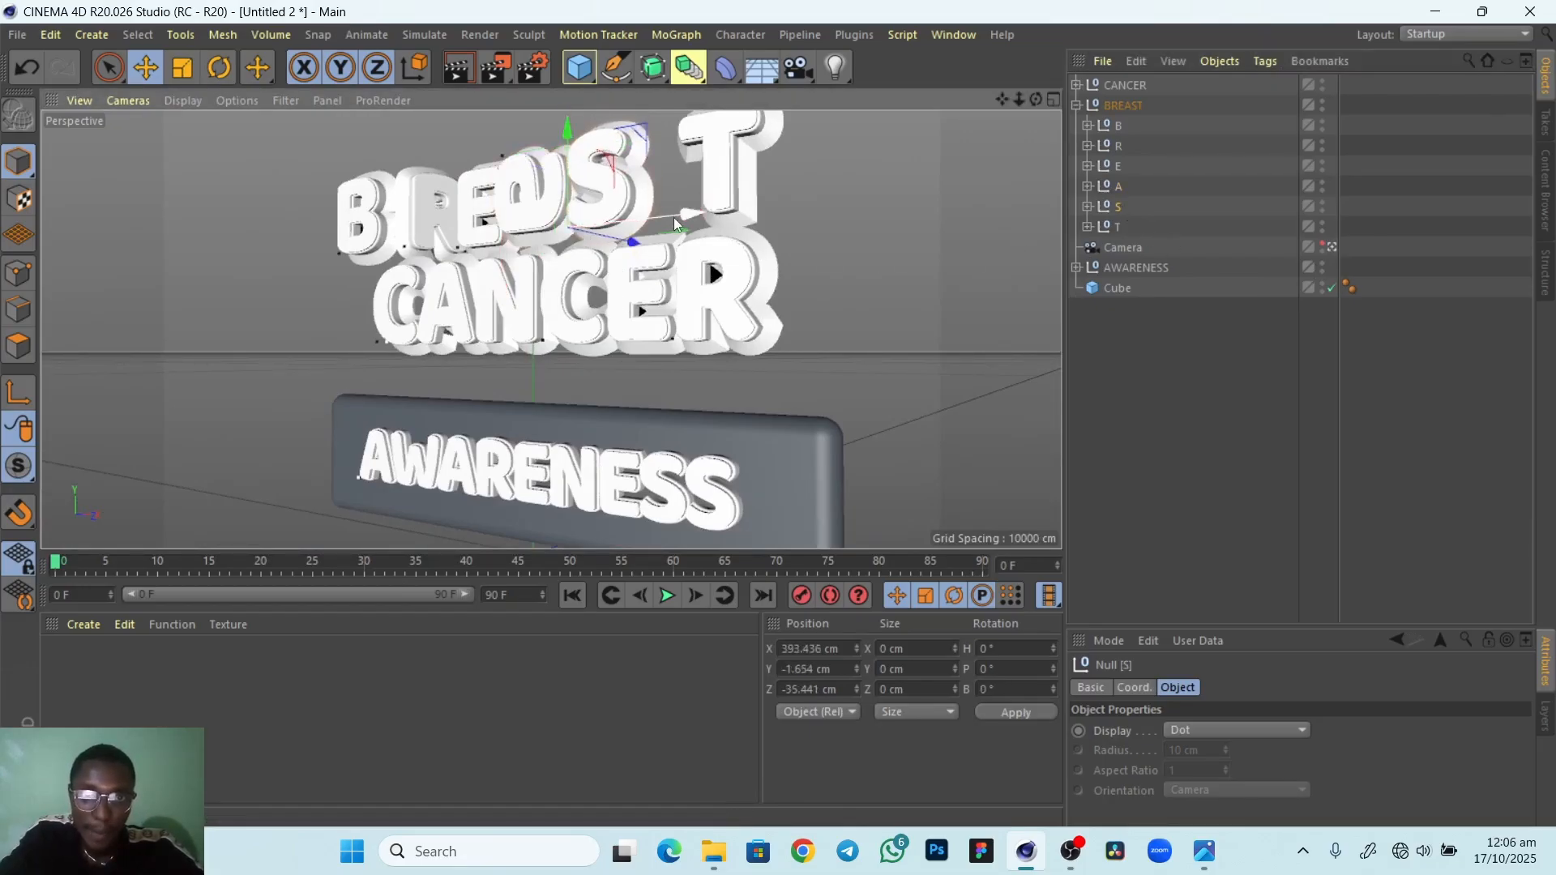
pyautogui.moveTo(674, 217); pyautogui.dragTo(673, 219)
pyautogui.keyDown('alt'); pyautogui.moveTo(617, 339); pyautogui.dragTo(681, 376); pyautogui.keyUp('alt')
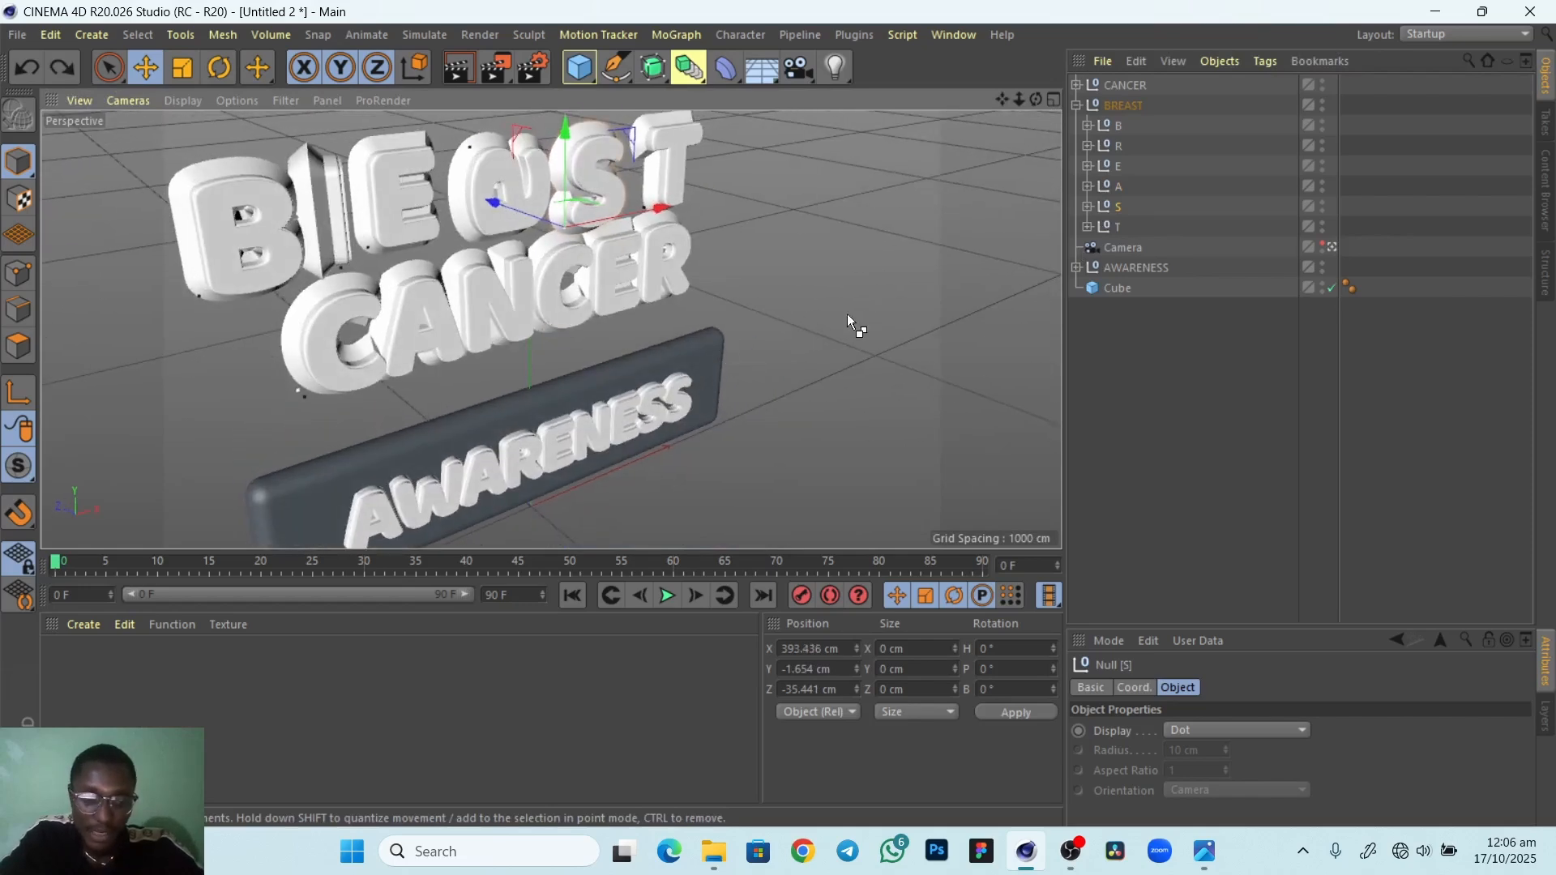
pyautogui.hotkey('ctrl', 'shift', 'z')
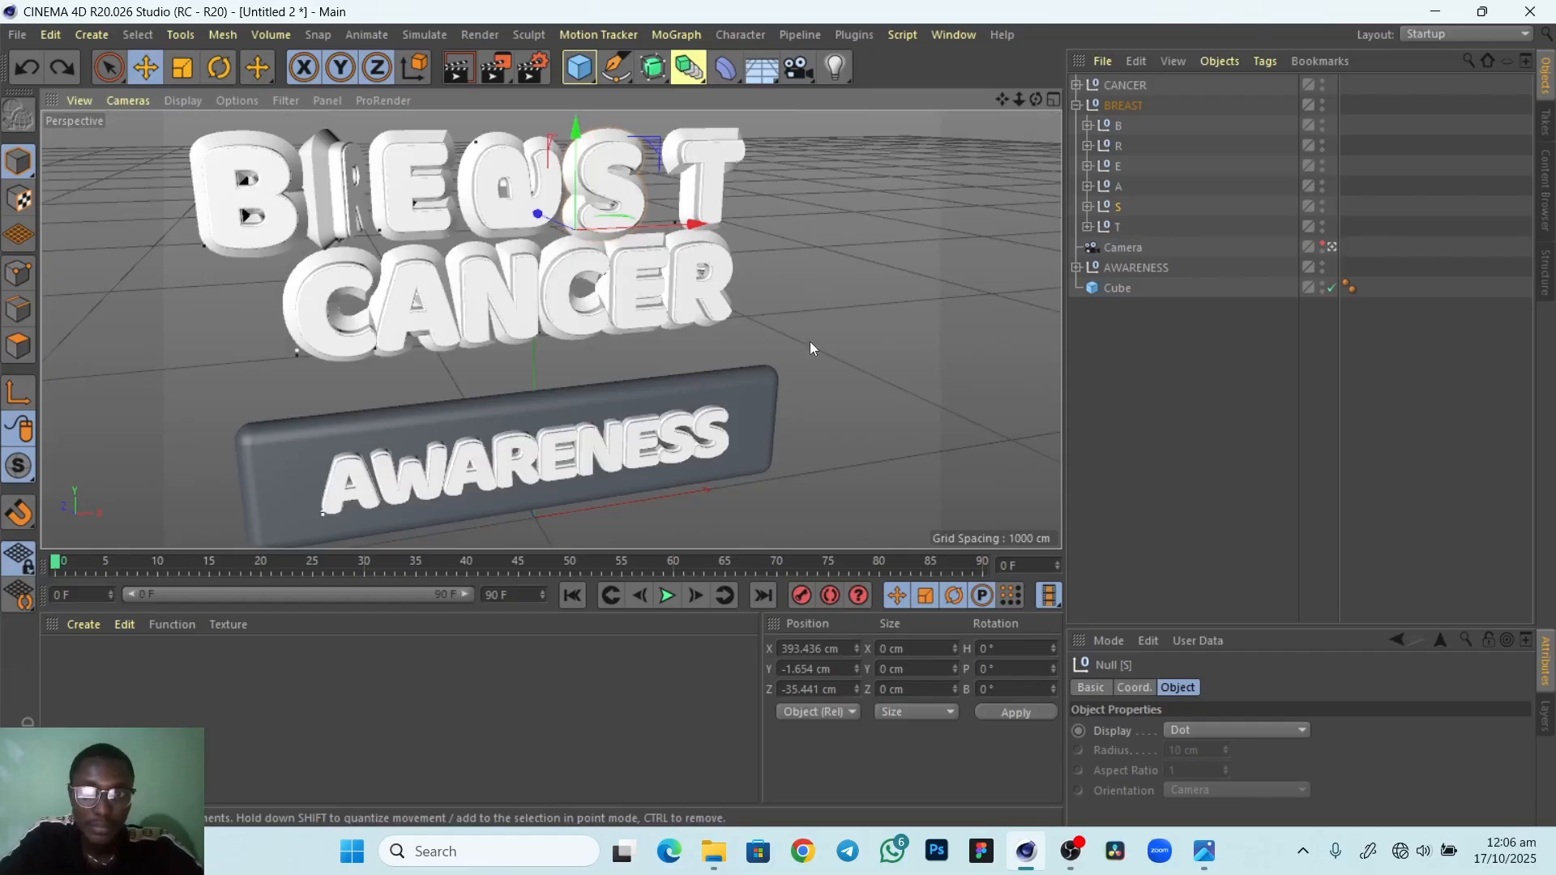
# Fine-tune the S null of BREAST to about X 397 cm and Y 2 cm in the close-up camera view
pyautogui.keyDown('alt'); pyautogui.moveTo(810, 342); pyautogui.dragTo(640, 334); pyautogui.keyUp('alt')
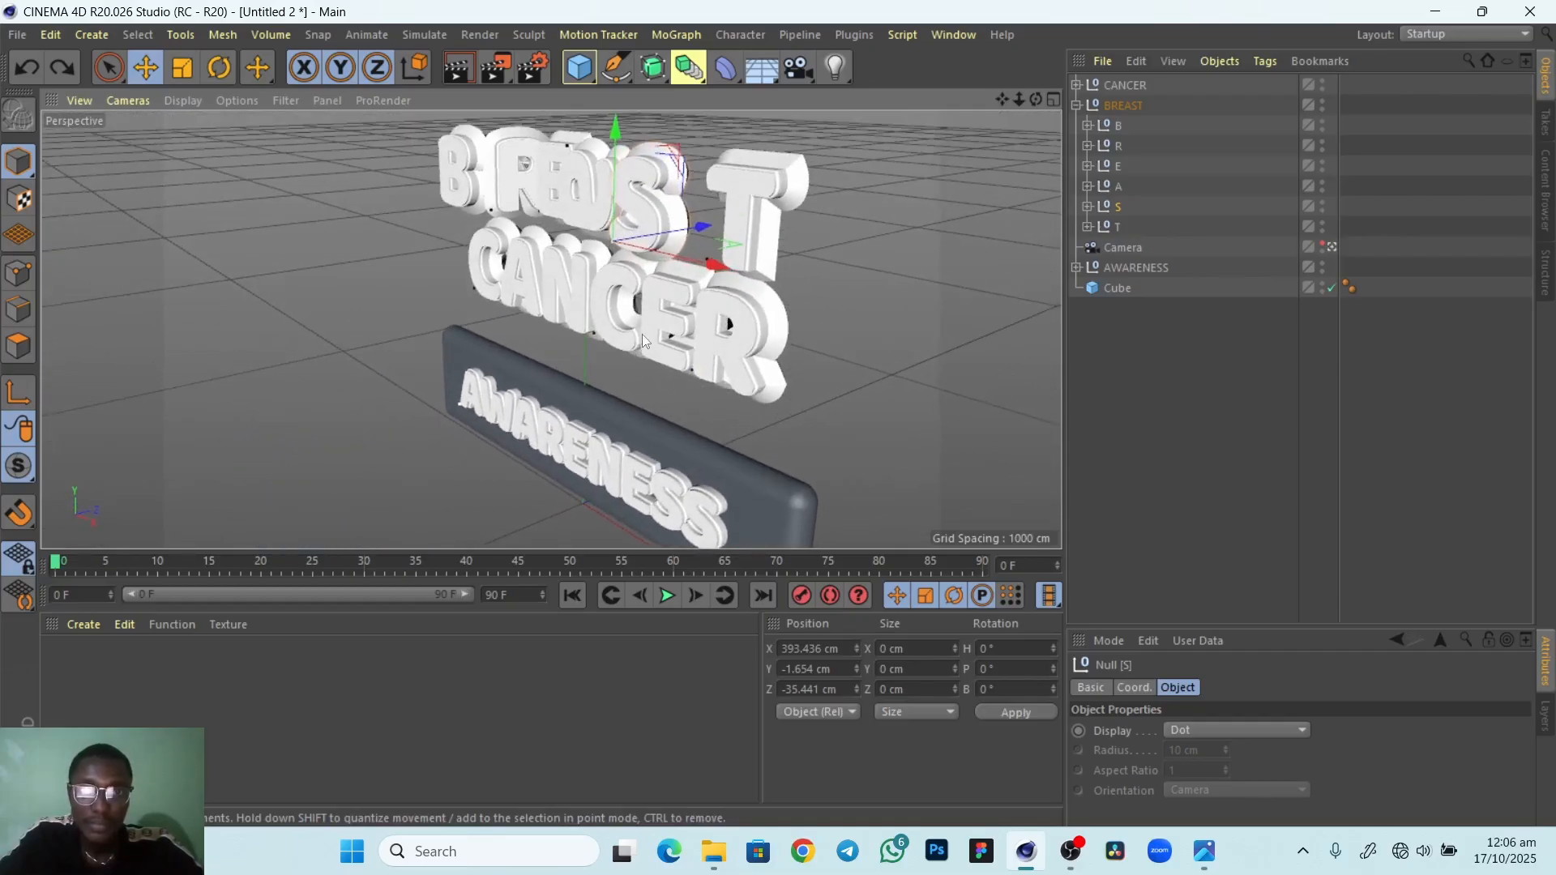
pyautogui.keyDown('alt'); pyautogui.moveTo(636, 349); pyautogui.dragTo(615, 421, button='middle'); pyautogui.keyUp('alt')
pyautogui.keyDown('alt'); pyautogui.moveTo(614, 421); pyautogui.dragTo(697, 377); pyautogui.keyUp('alt')
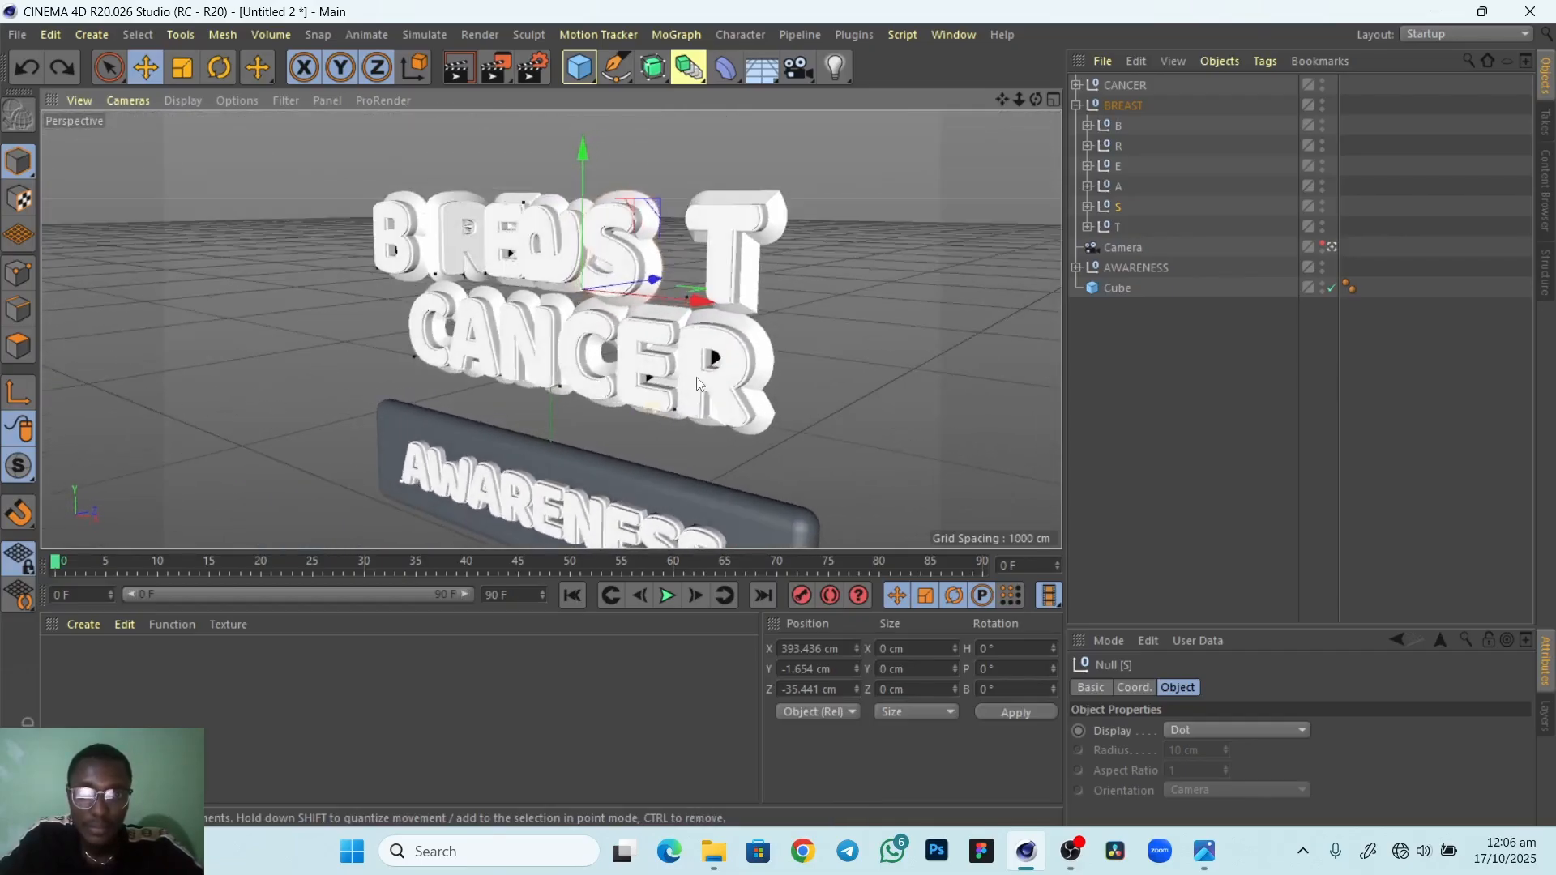
pyautogui.keyDown('alt'); pyautogui.moveTo(695, 381); pyautogui.dragTo(604, 398, button='middle'); pyautogui.keyUp('alt')
pyautogui.keyDown('alt'); pyautogui.moveTo(603, 396); pyautogui.dragTo(607, 387); pyautogui.keyUp('alt')
pyautogui.click(1330, 247)
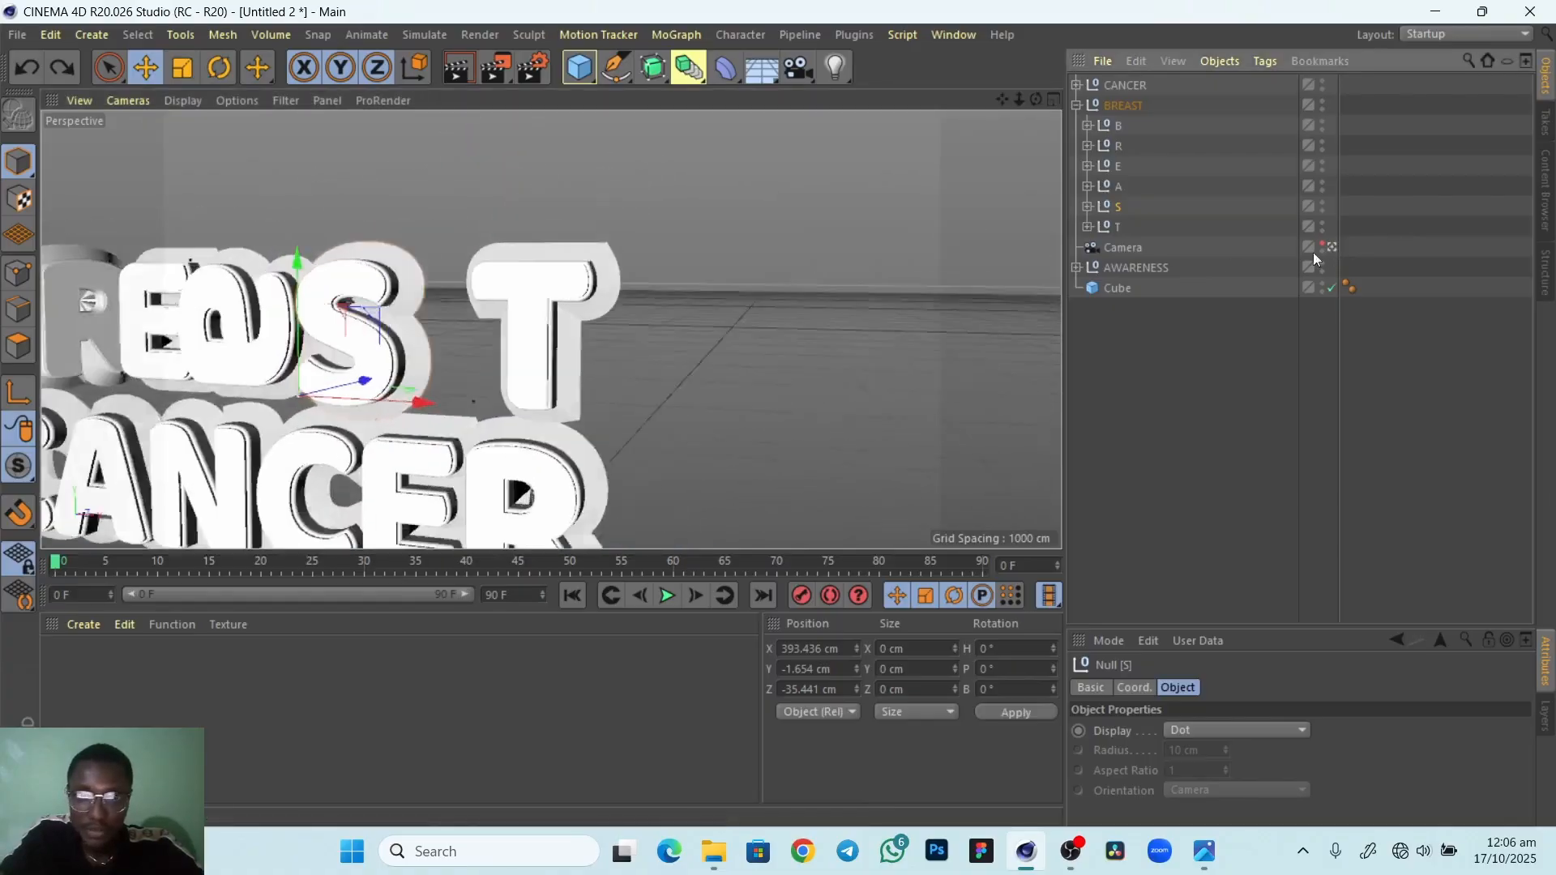
pyautogui.scroll(2, 525, 350)
pyautogui.moveTo(417, 499); pyautogui.dragTo(422, 499)
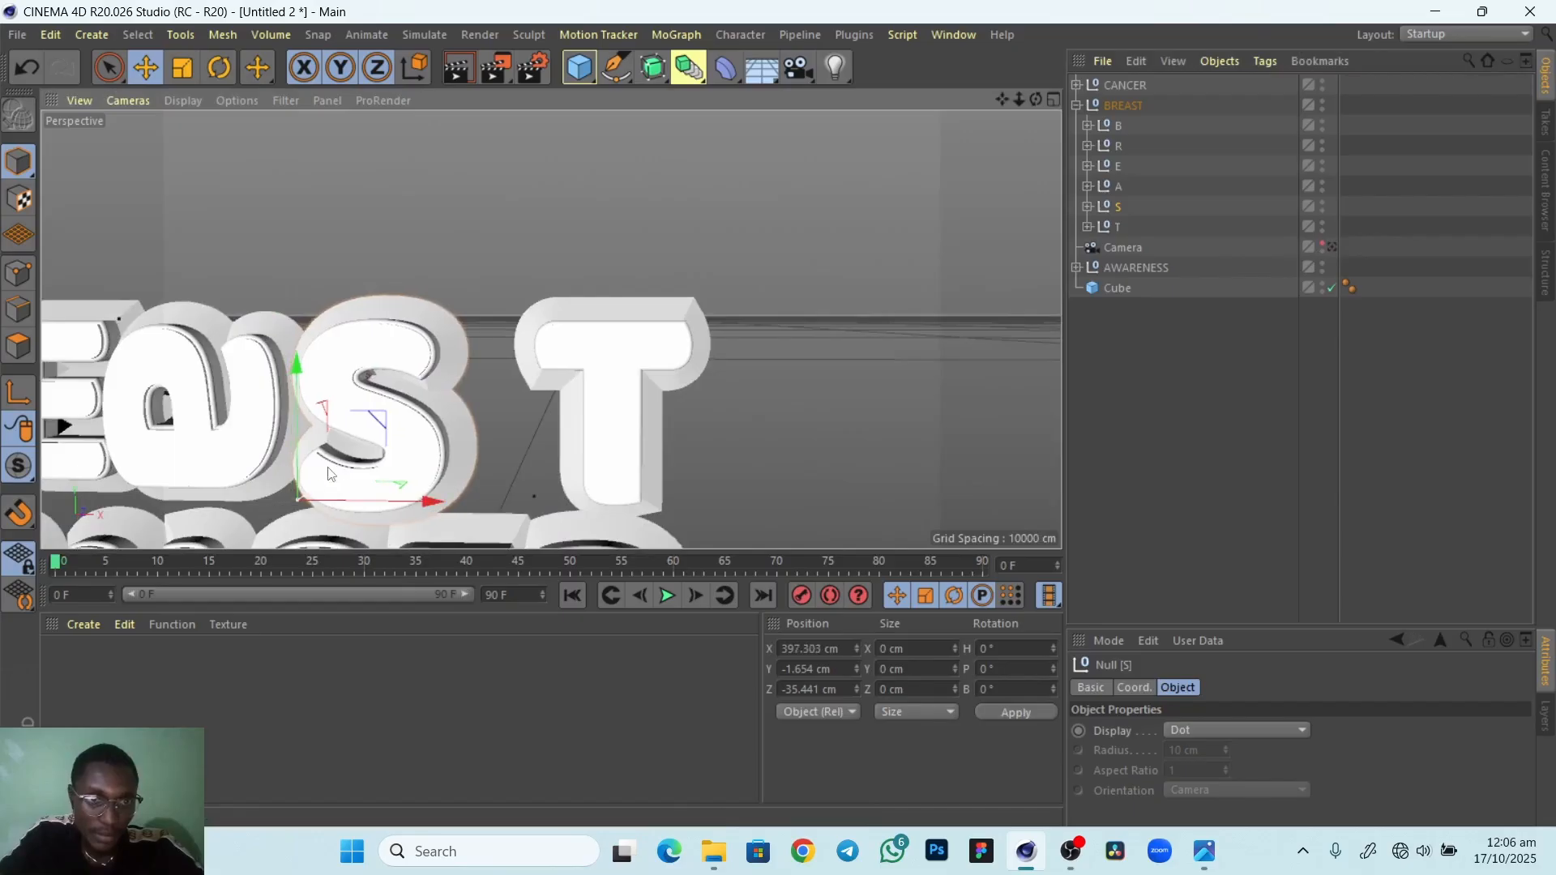
pyautogui.moveTo(296, 372); pyautogui.dragTo(296, 365)
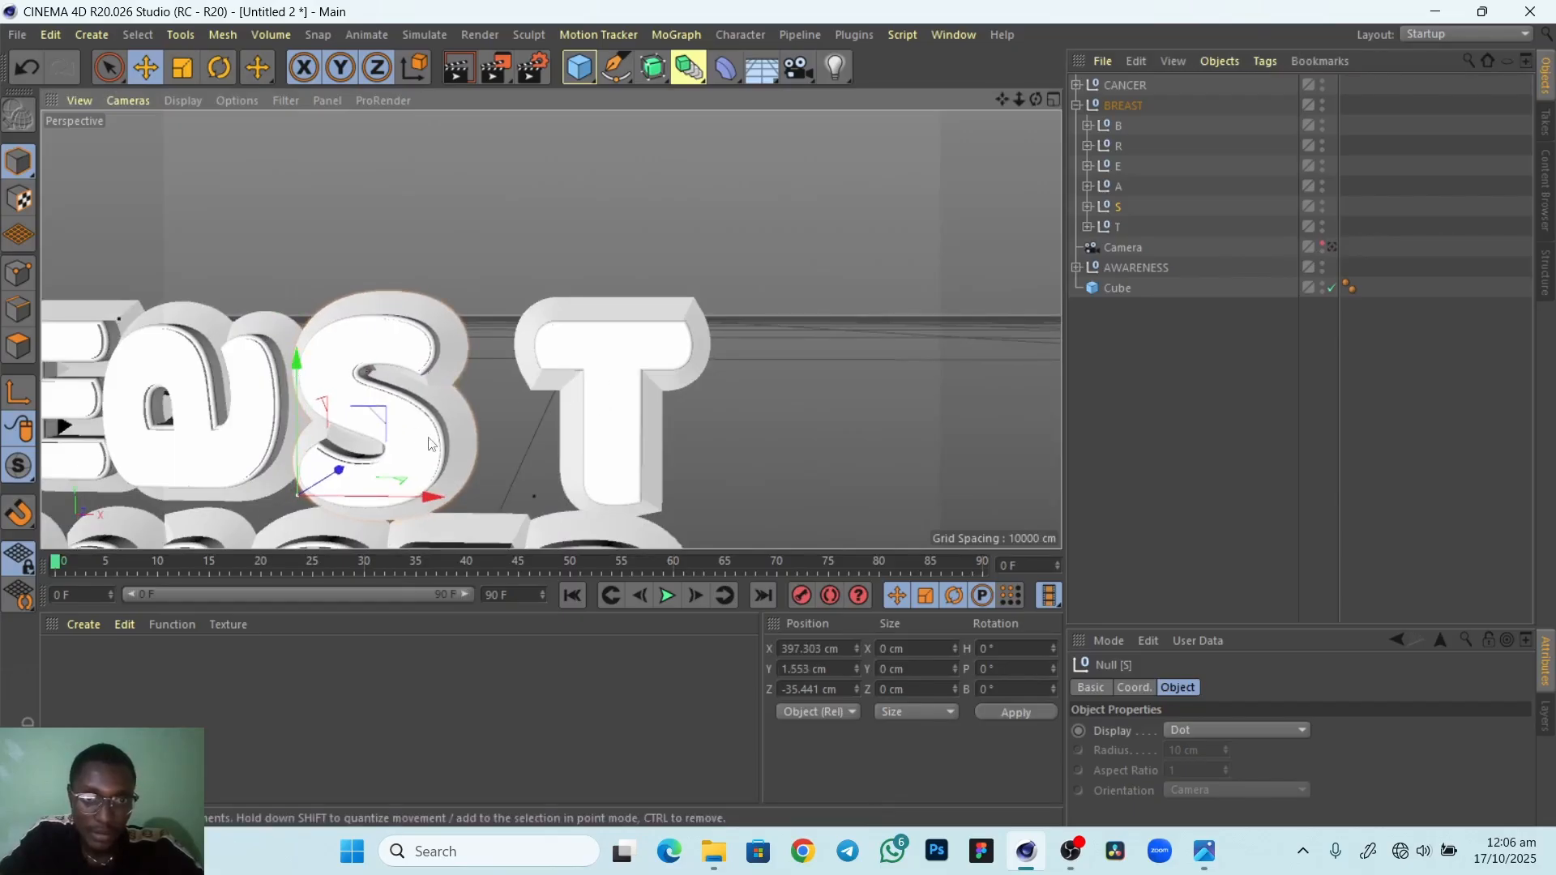
pyautogui.keyDown('alt'); pyautogui.moveTo(429, 438); pyautogui.dragTo(478, 487); pyautogui.keyUp('alt')
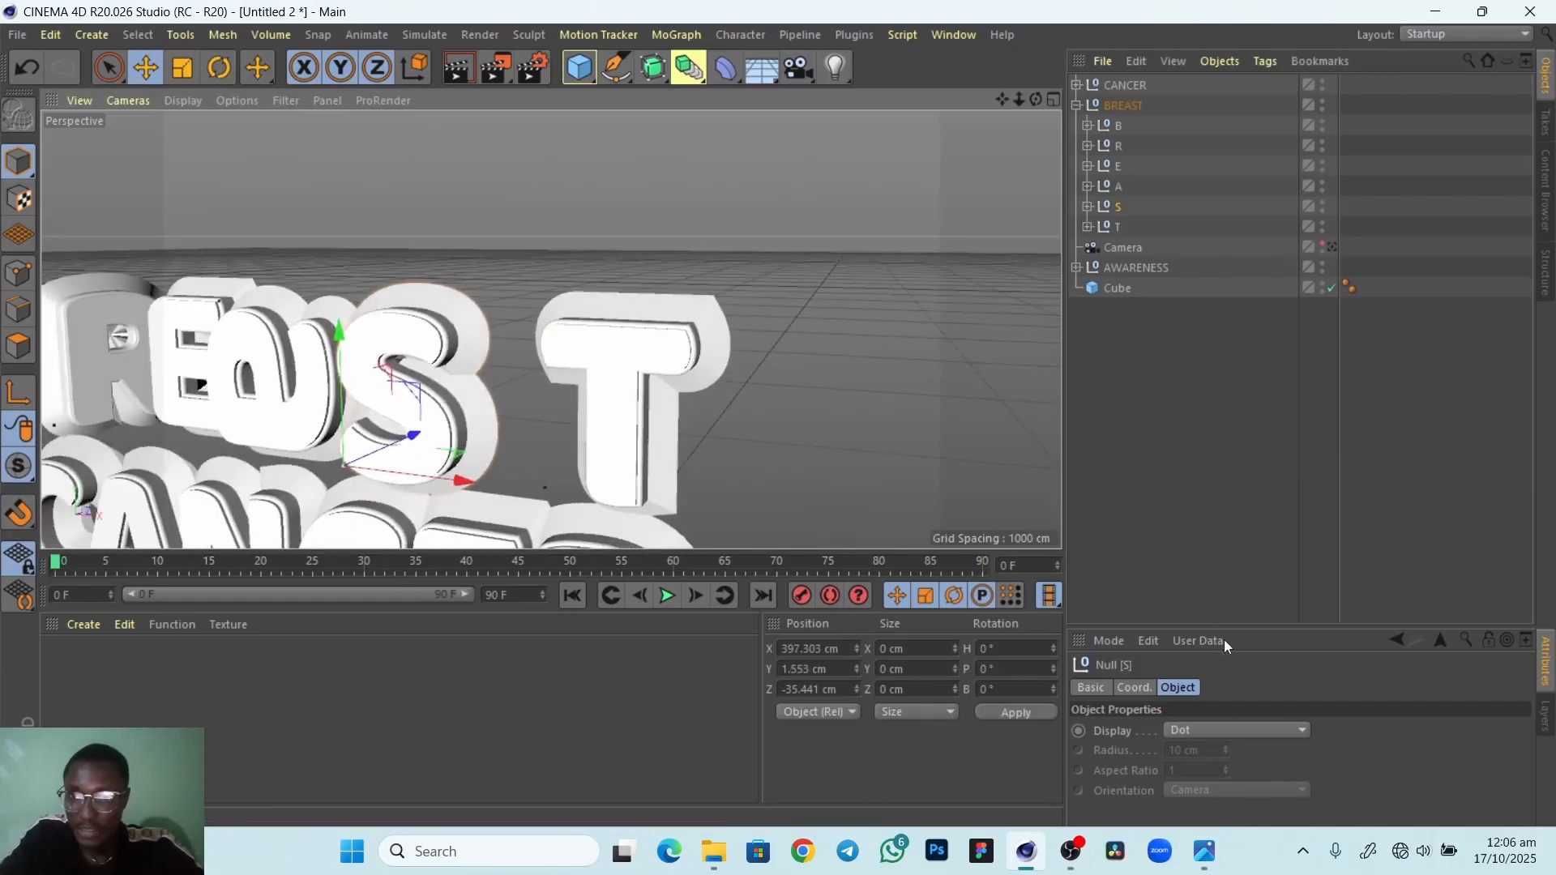
# Check BreastCancer Raw file.png in the image viewer and push the S null of BREAST back to about X 380 cm, Z 29 cm
pyautogui.moveTo(1204, 853)
pyautogui.click(1291, 757)
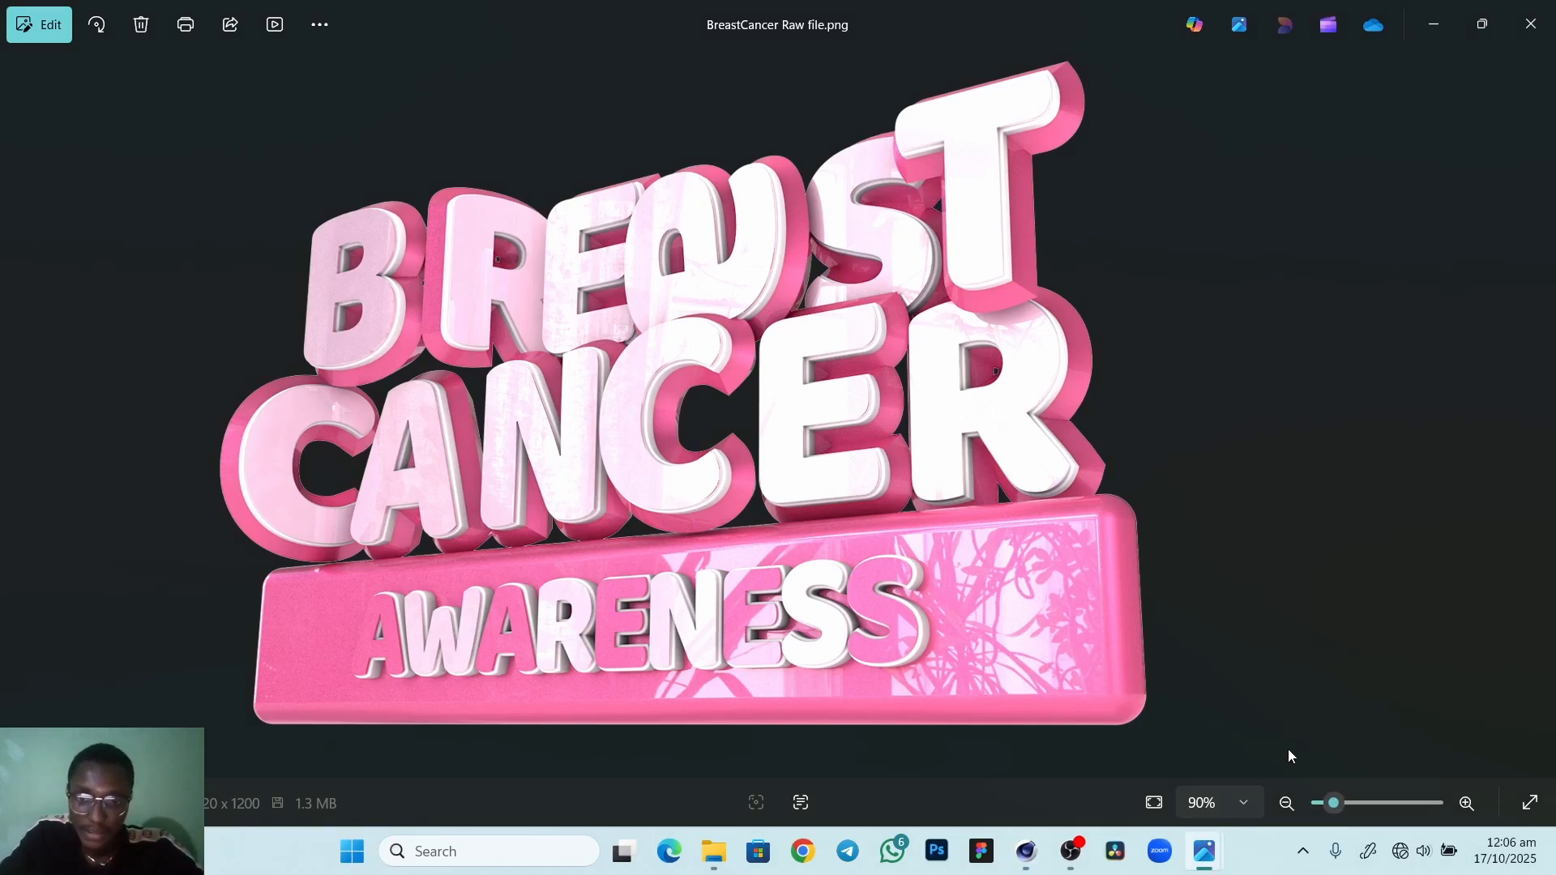
pyautogui.moveTo(1026, 851)
pyautogui.click(1024, 741)
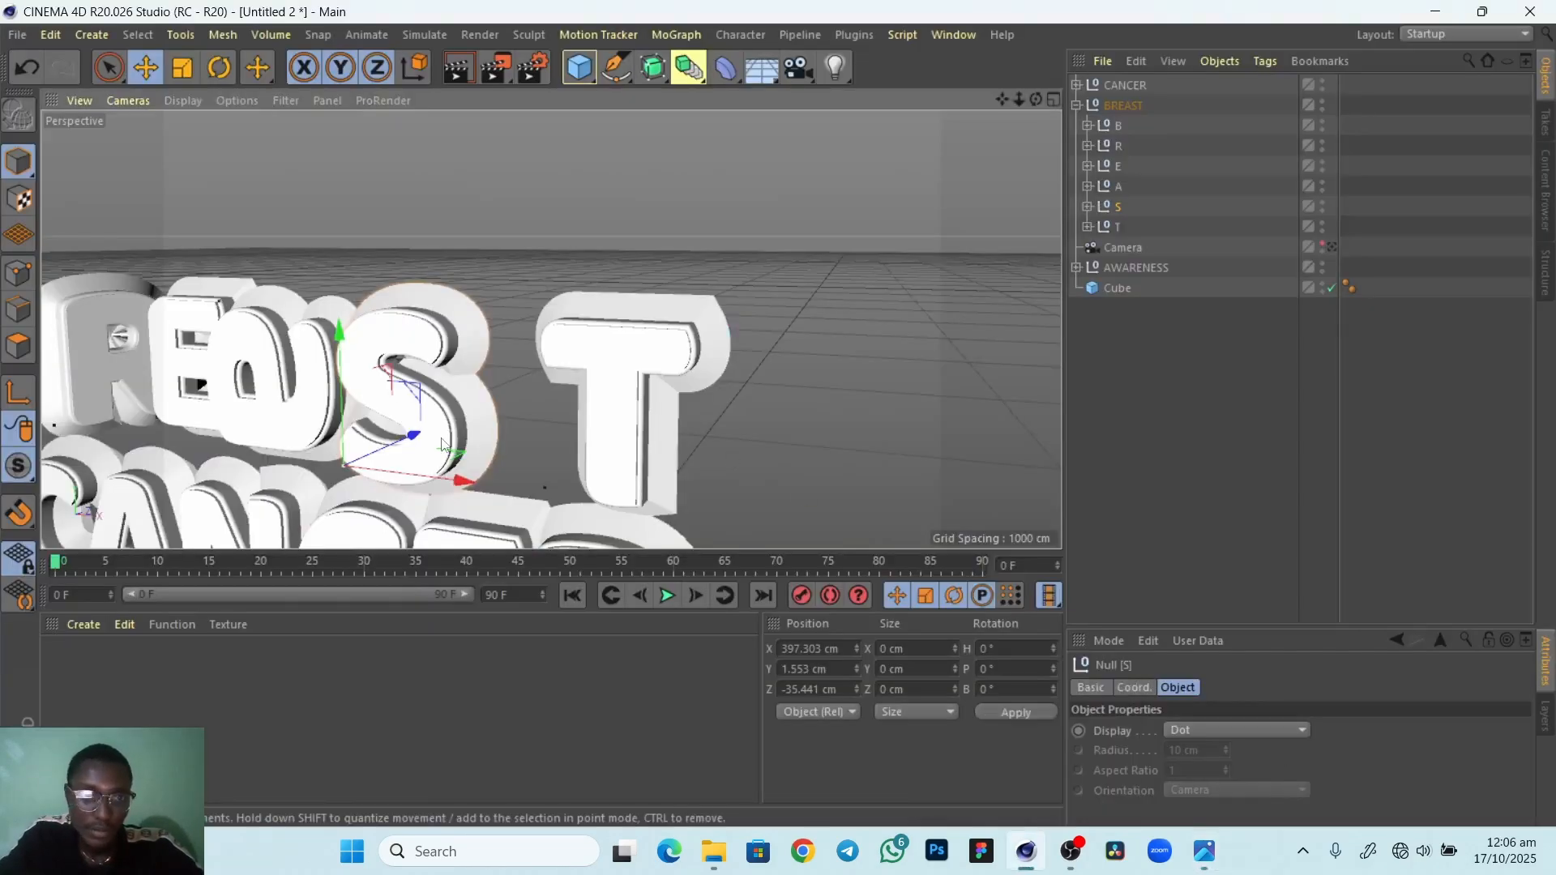
pyautogui.moveTo(442, 444)
pyautogui.mouseDown()
pyautogui.moveTo(503, 463)
pyautogui.moveTo(446, 446)
pyautogui.mouseUp()
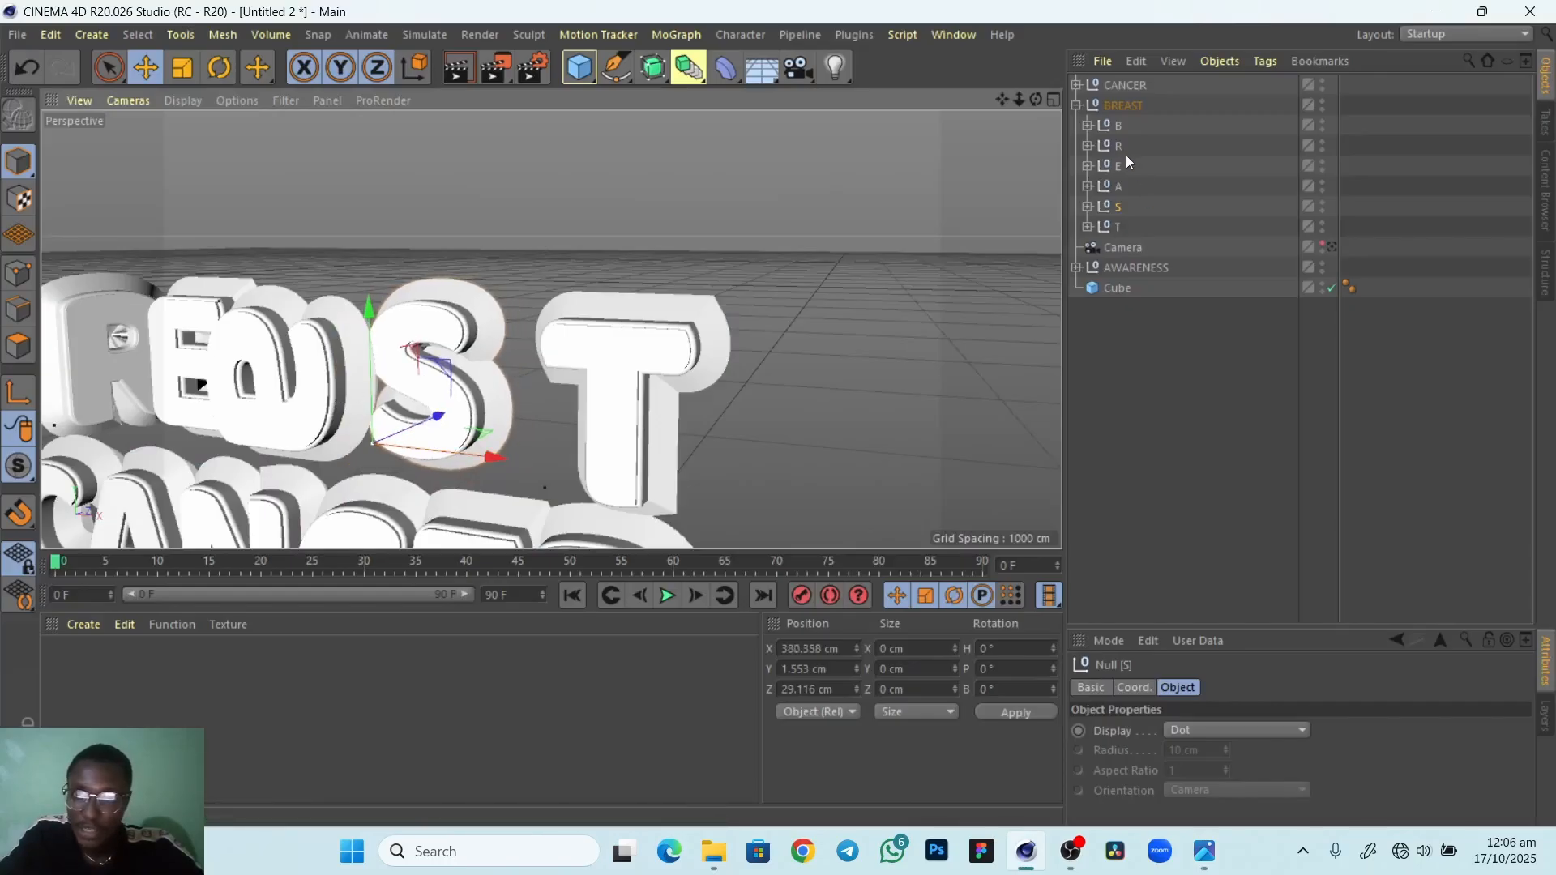
# Bring the A null of BREAST forward to about Z -35 cm, in front of its neighbouring letters
pyautogui.click(1120, 191)
pyautogui.keyDown('alt'); pyautogui.moveTo(539, 349); pyautogui.dragTo(460, 339); pyautogui.keyUp('alt')
pyautogui.moveTo(491, 251); pyautogui.dragTo(474, 254)
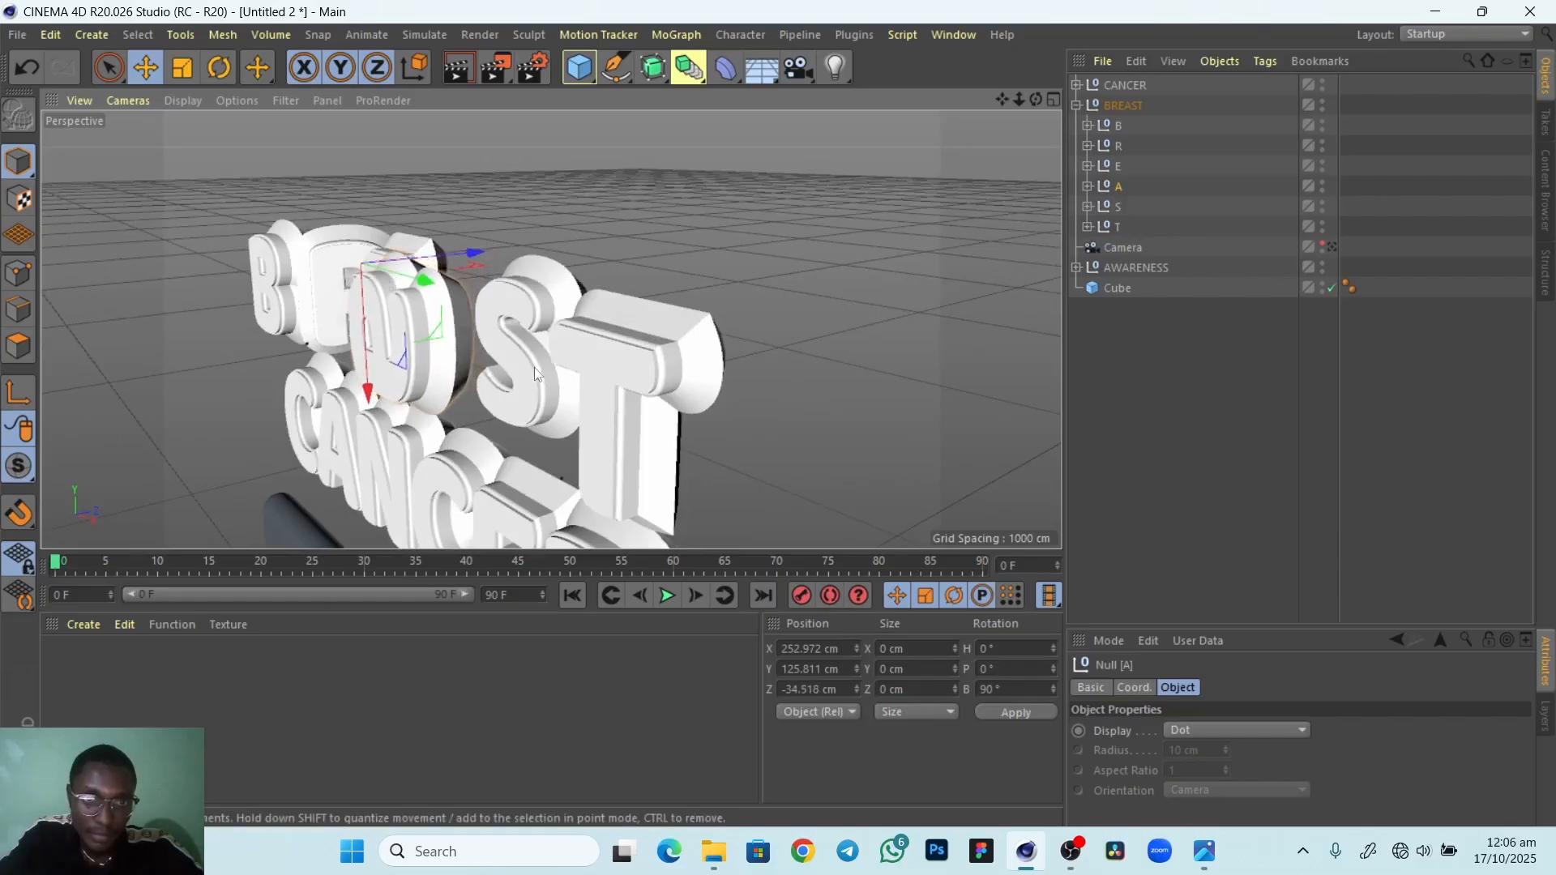
# Adjust the S null of BREAST to about X 381 cm and Z 22 cm, behind the A
pyautogui.click(1123, 209)
pyautogui.keyDown('alt'); pyautogui.moveTo(531, 430); pyautogui.dragTo(473, 451); pyautogui.keyUp('alt')
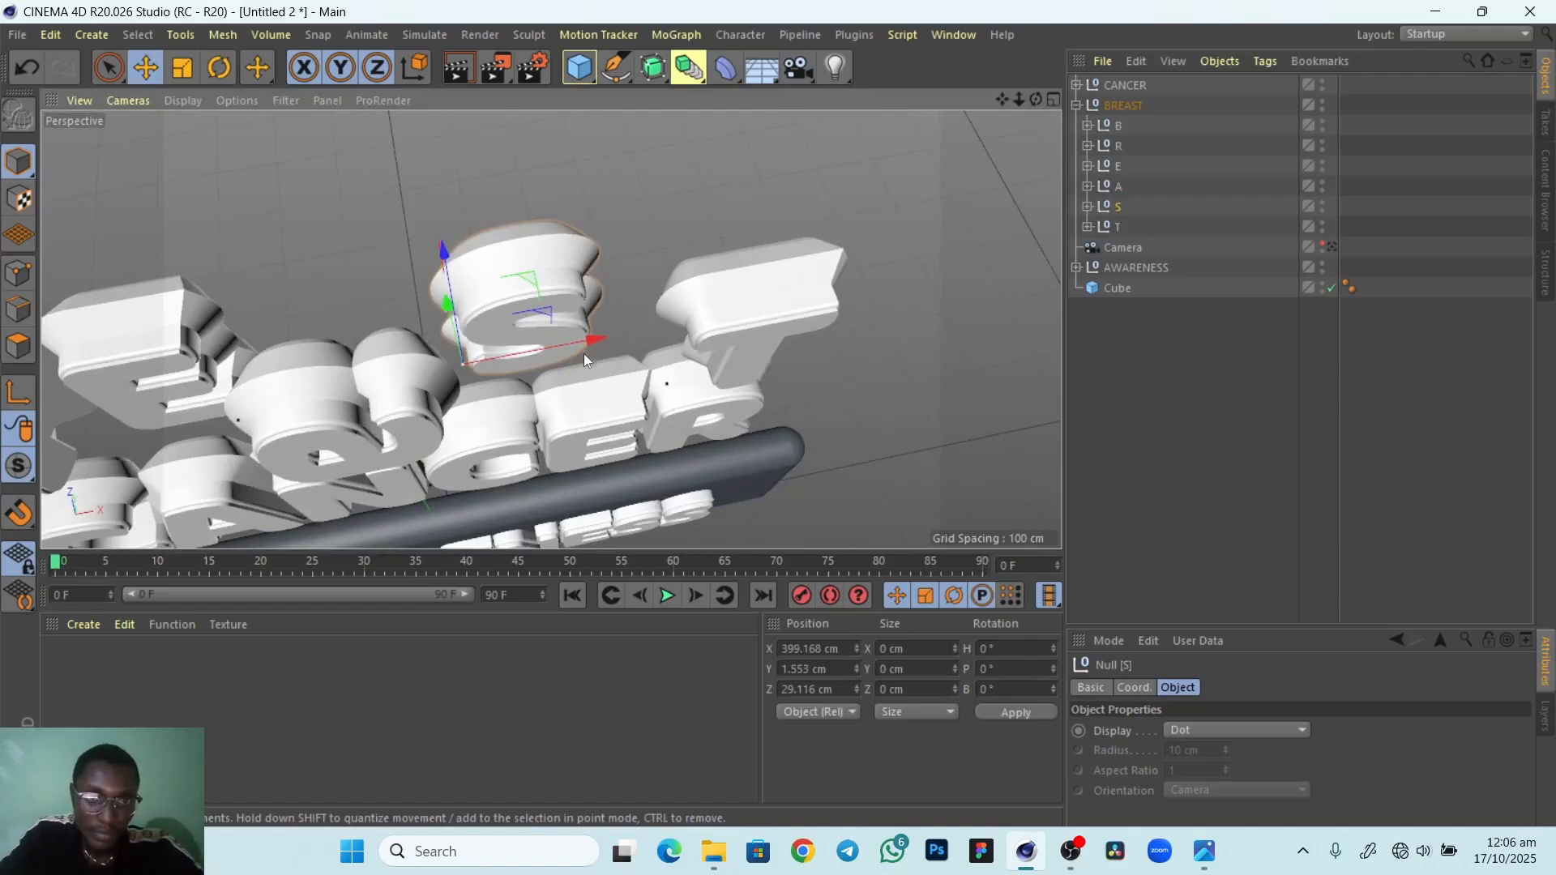
pyautogui.moveTo(584, 353); pyautogui.dragTo(566, 348)
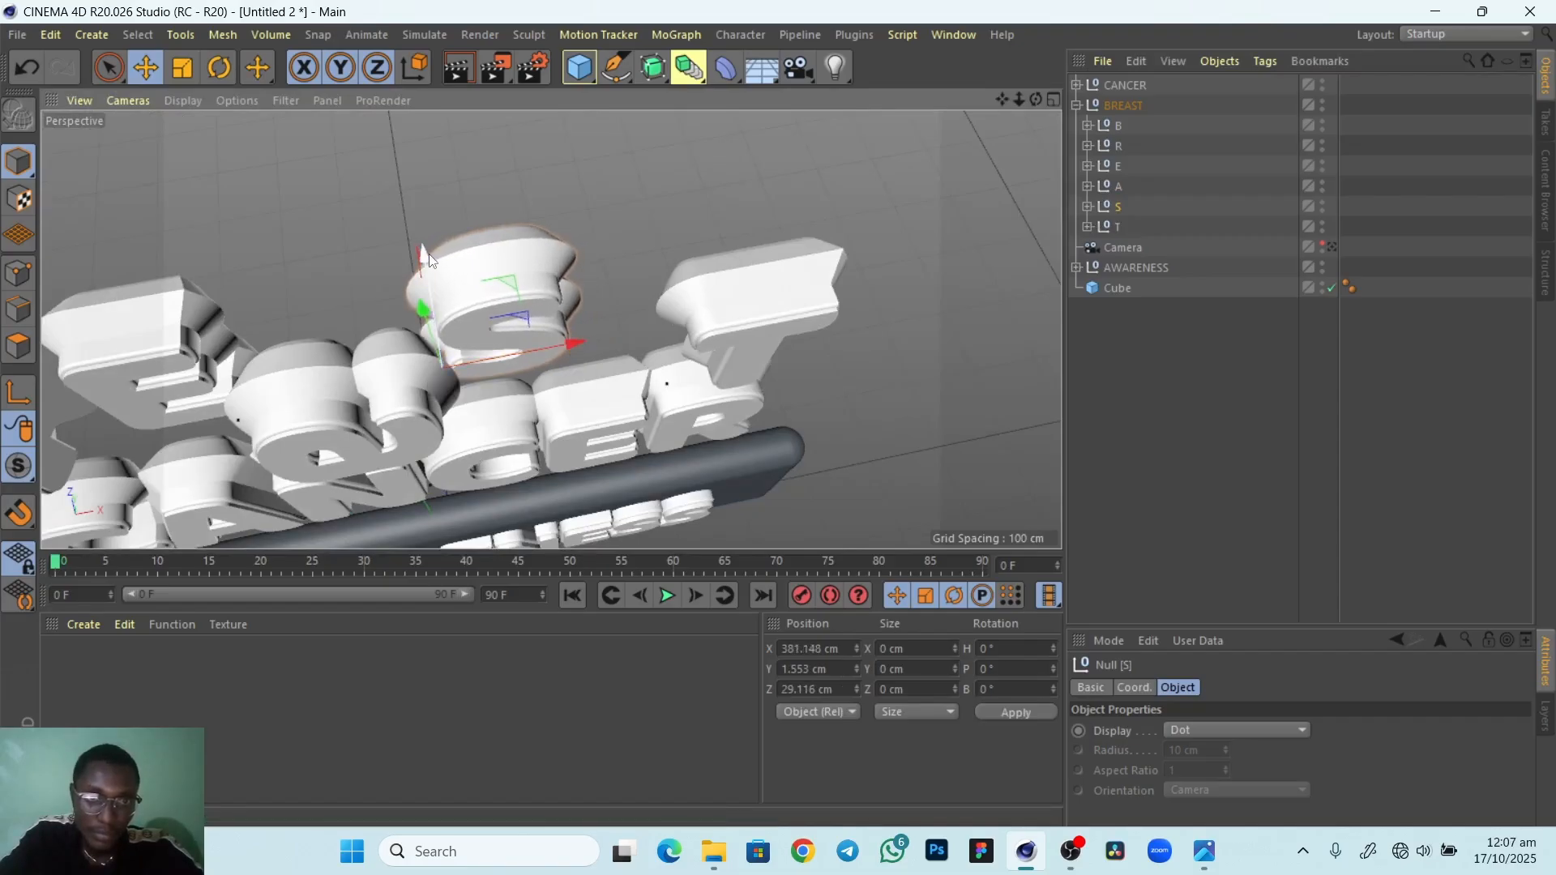
pyautogui.moveTo(424, 254); pyautogui.dragTo(428, 260)
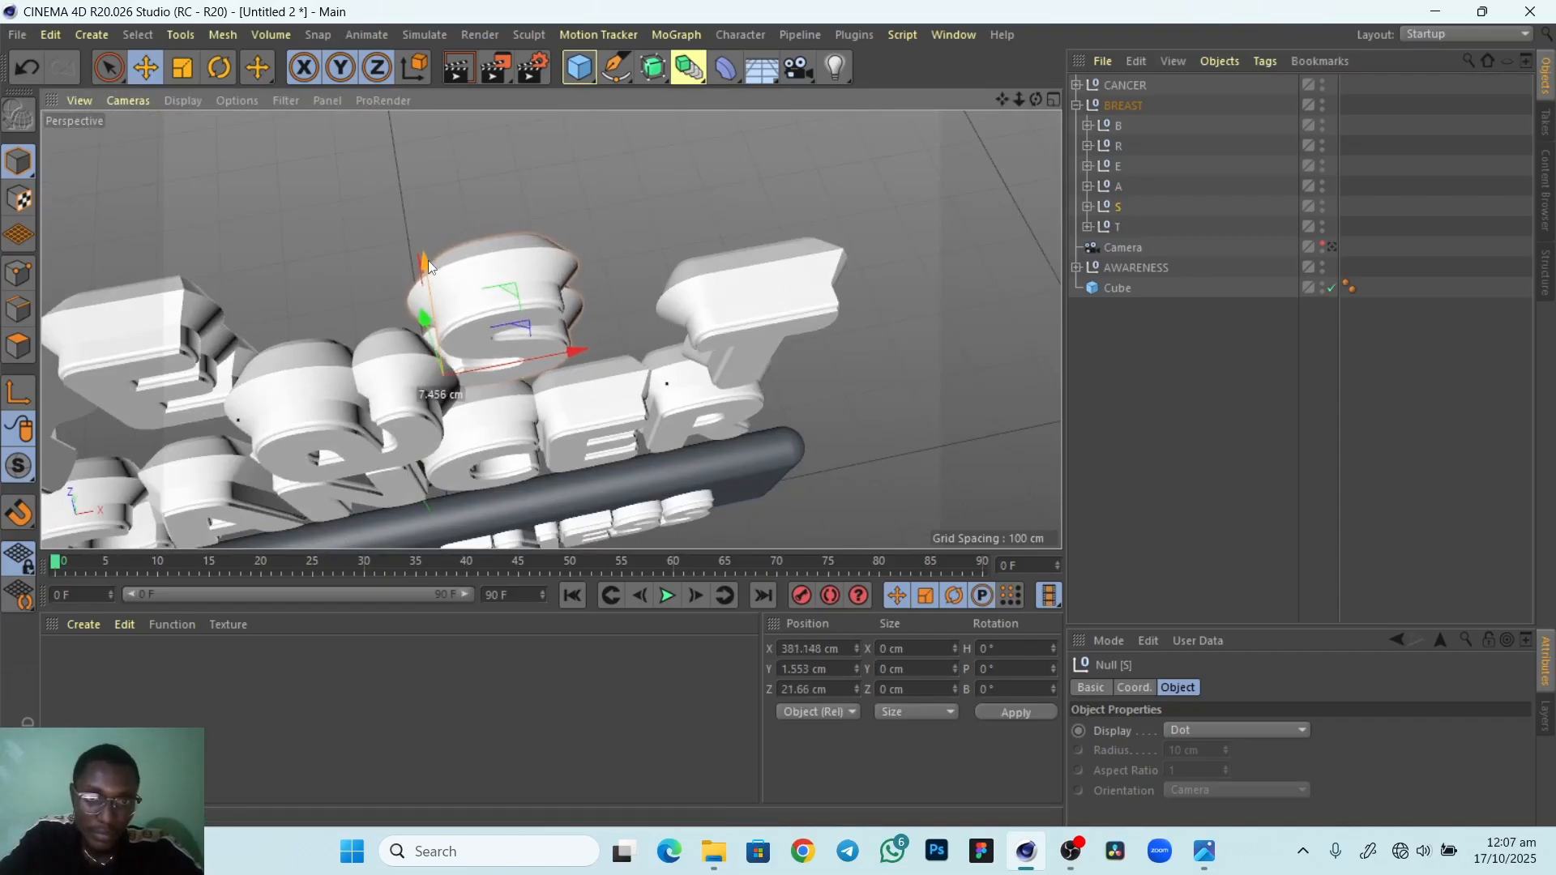
# Move the T null of BREAST against the S, to about X 482 cm, Y 4 cm and Z -23 cm
pyautogui.click(1118, 226)
pyautogui.moveTo(790, 362); pyautogui.dragTo(541, 306)
pyautogui.moveTo(672, 444); pyautogui.dragTo(682, 444)
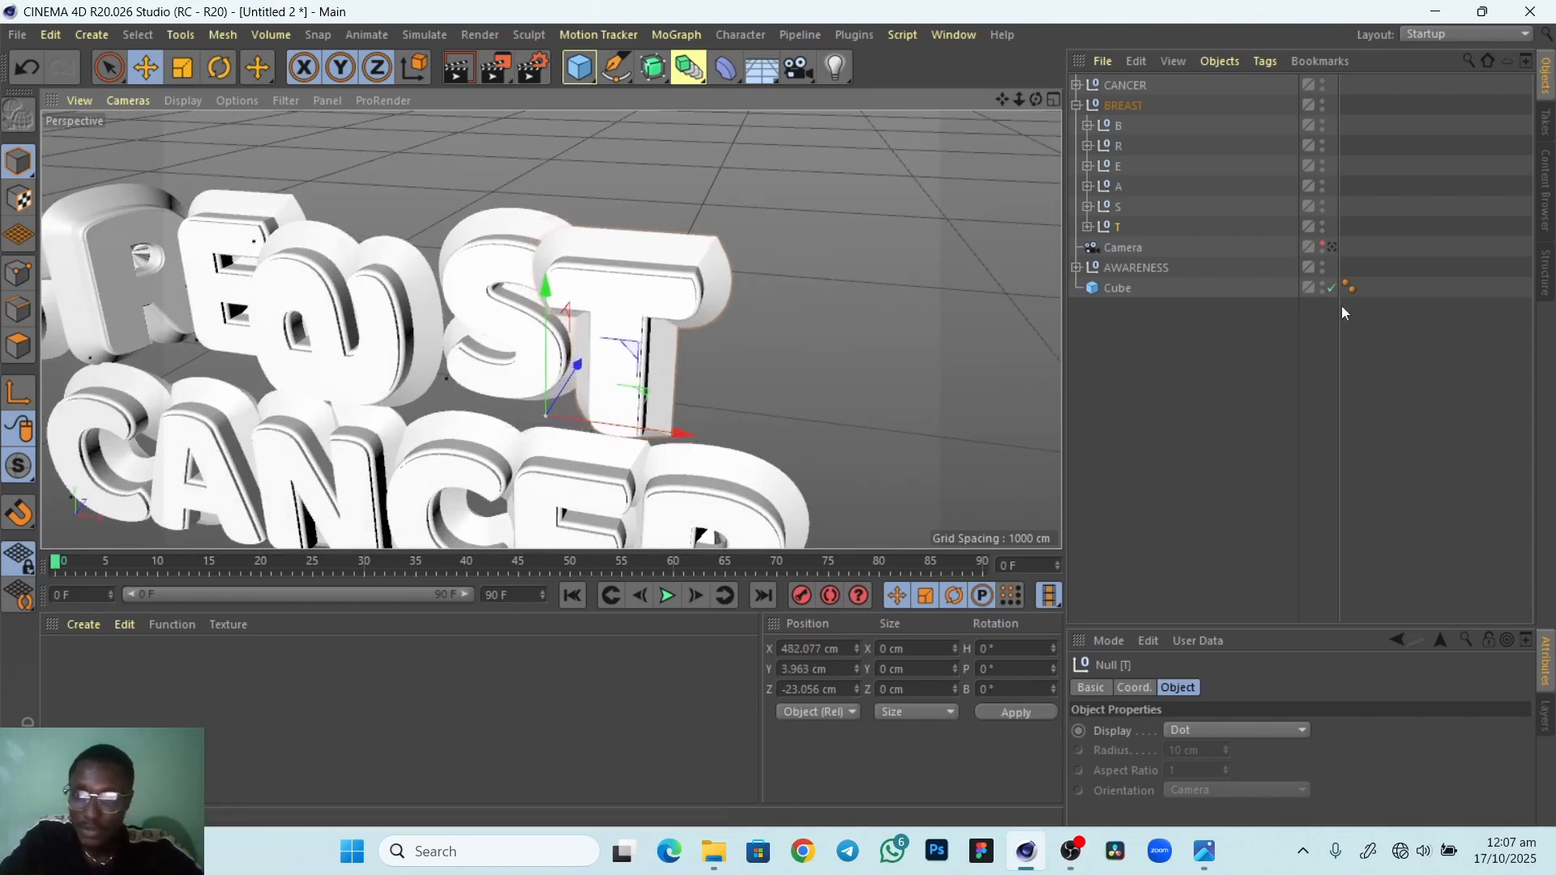
# Shift the A null of BREAST toward the S, to about X 269 cm
pyautogui.click(1333, 249)
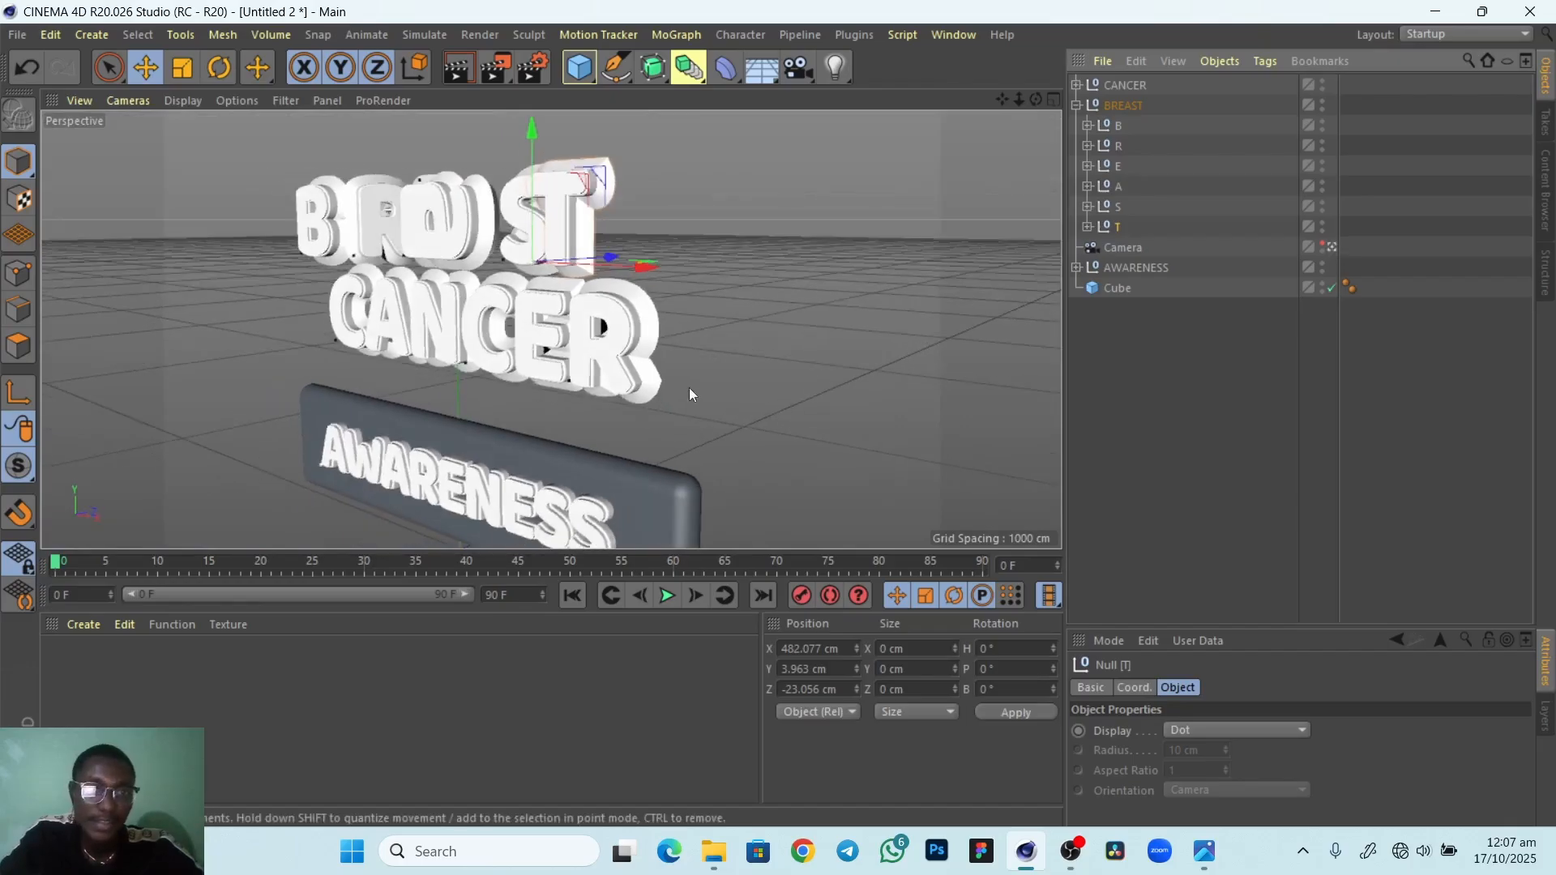
pyautogui.keyDown('alt'); pyautogui.moveTo(474, 386); pyautogui.dragTo(518, 399); pyautogui.keyUp('alt')
pyautogui.keyDown('alt'); pyautogui.moveTo(530, 406); pyautogui.dragTo(566, 410, button='right'); pyautogui.keyUp('alt')
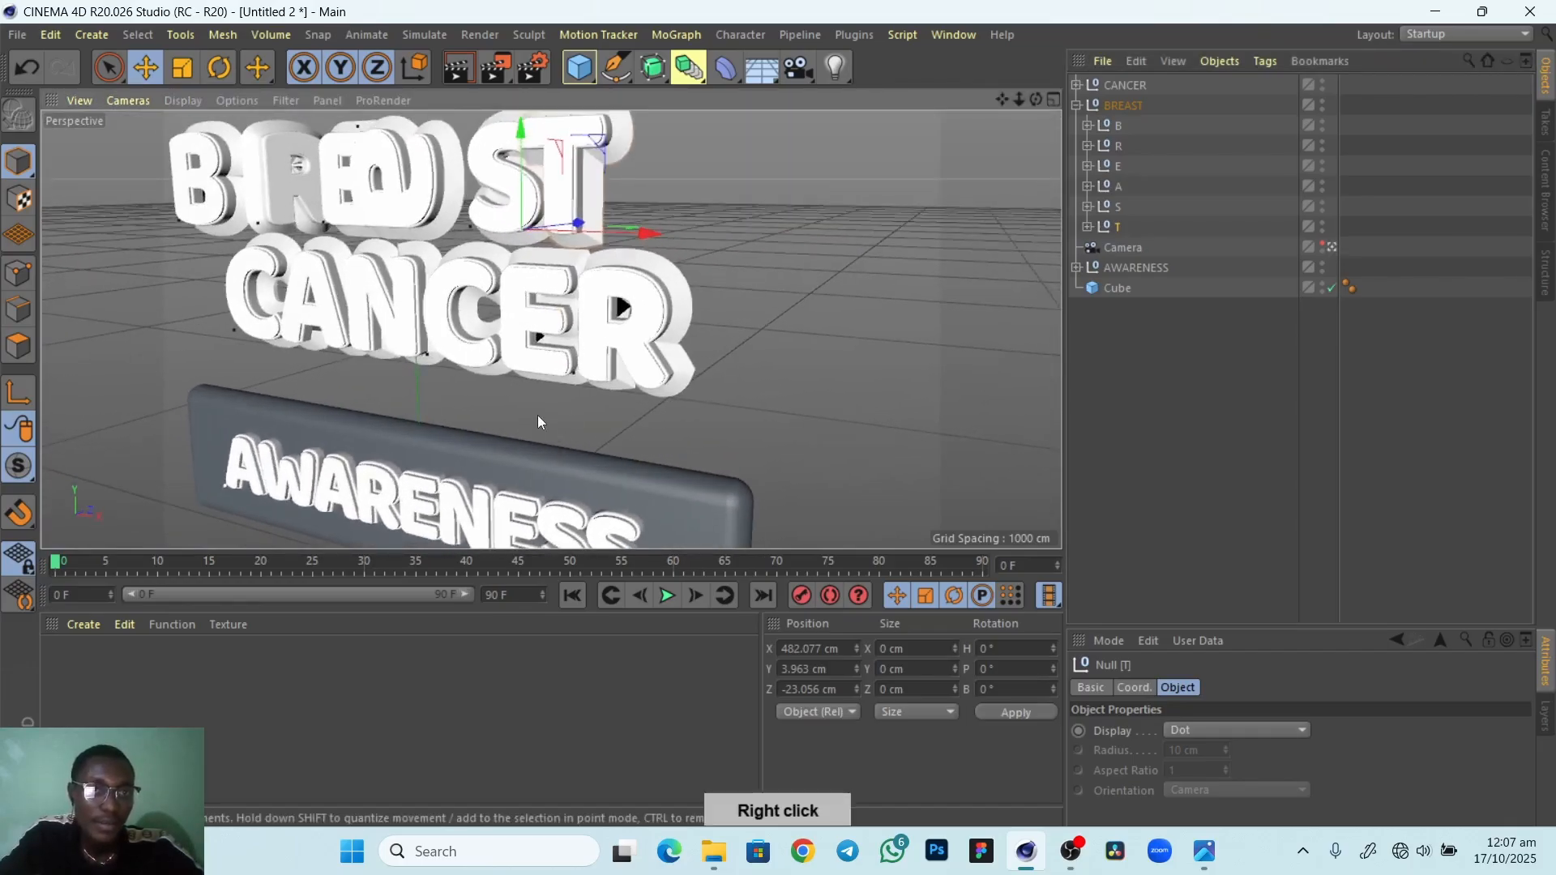
pyautogui.keyDown('alt'); pyautogui.moveTo(528, 412); pyautogui.dragTo(541, 488, button='middle'); pyautogui.keyUp('alt')
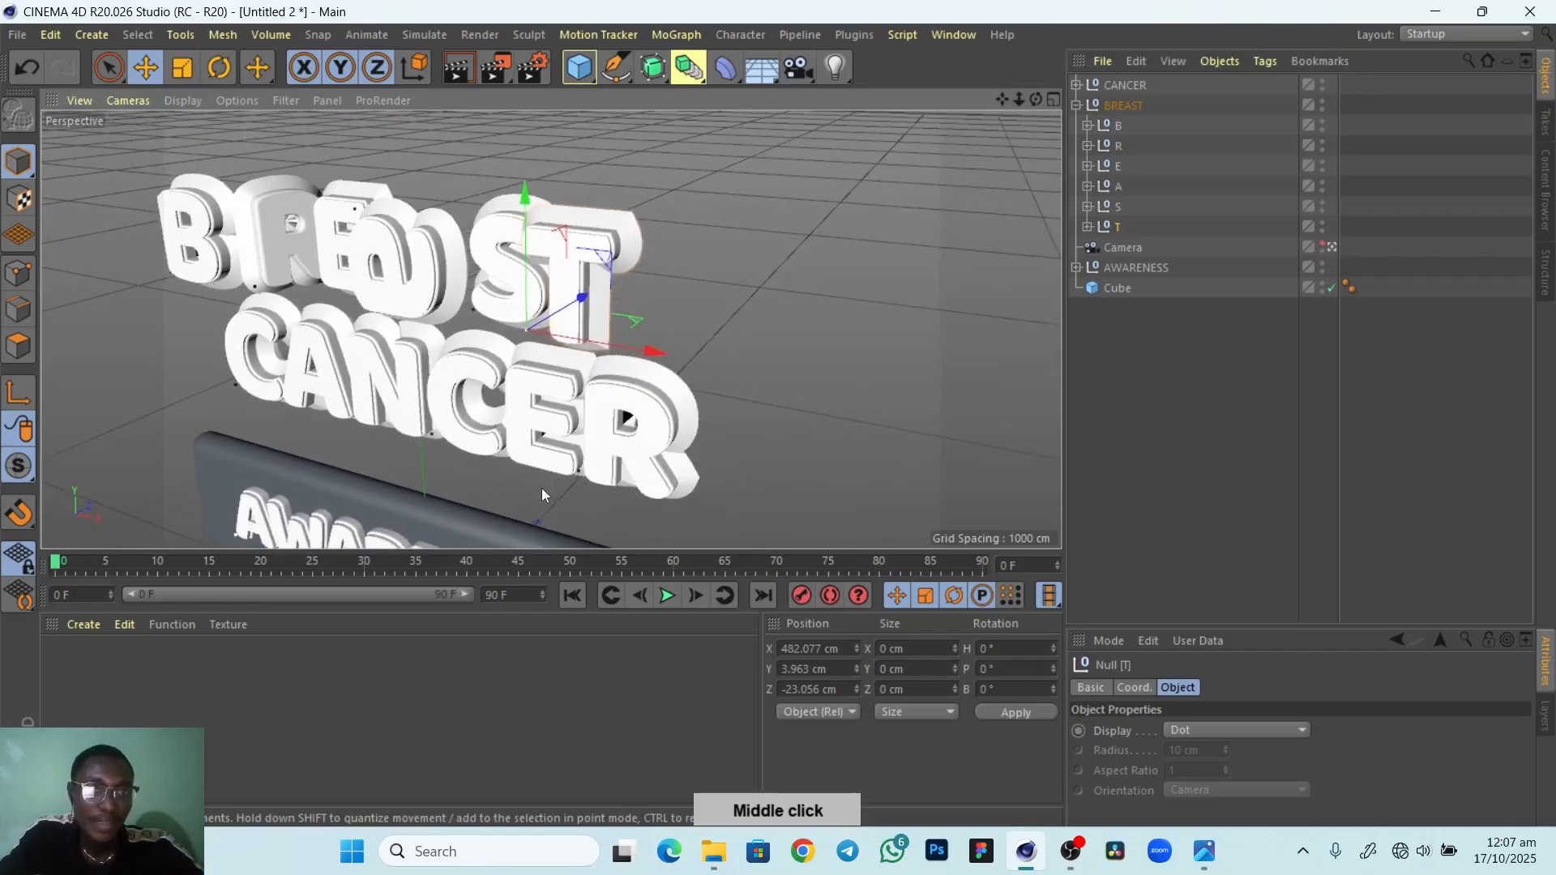
pyautogui.keyDown('alt'); pyautogui.moveTo(541, 488); pyautogui.dragTo(568, 422); pyautogui.keyUp('alt')
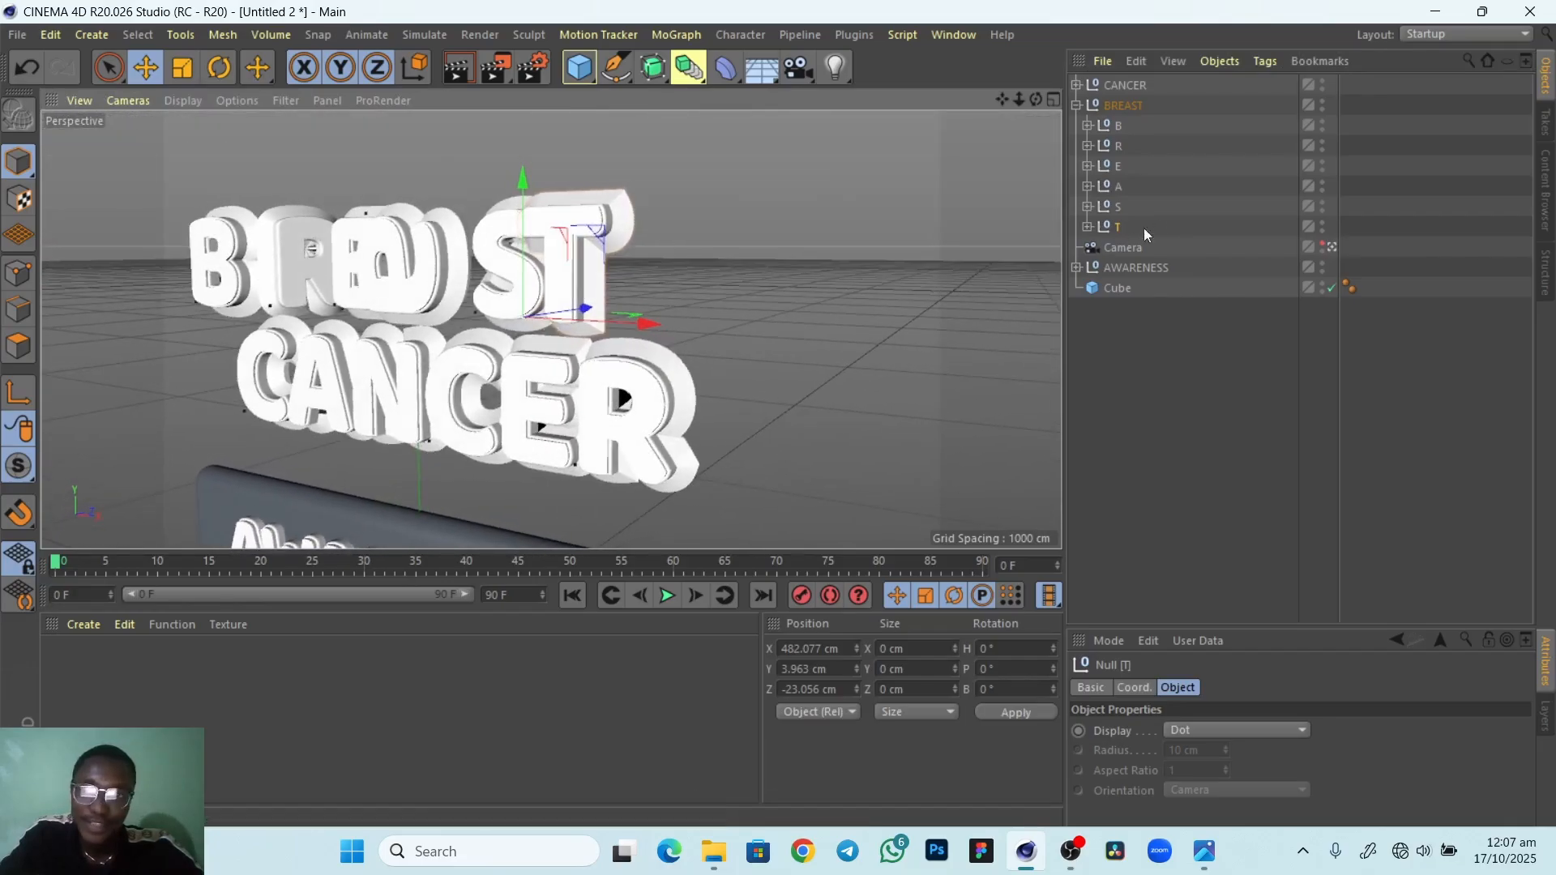
pyautogui.click(1118, 187)
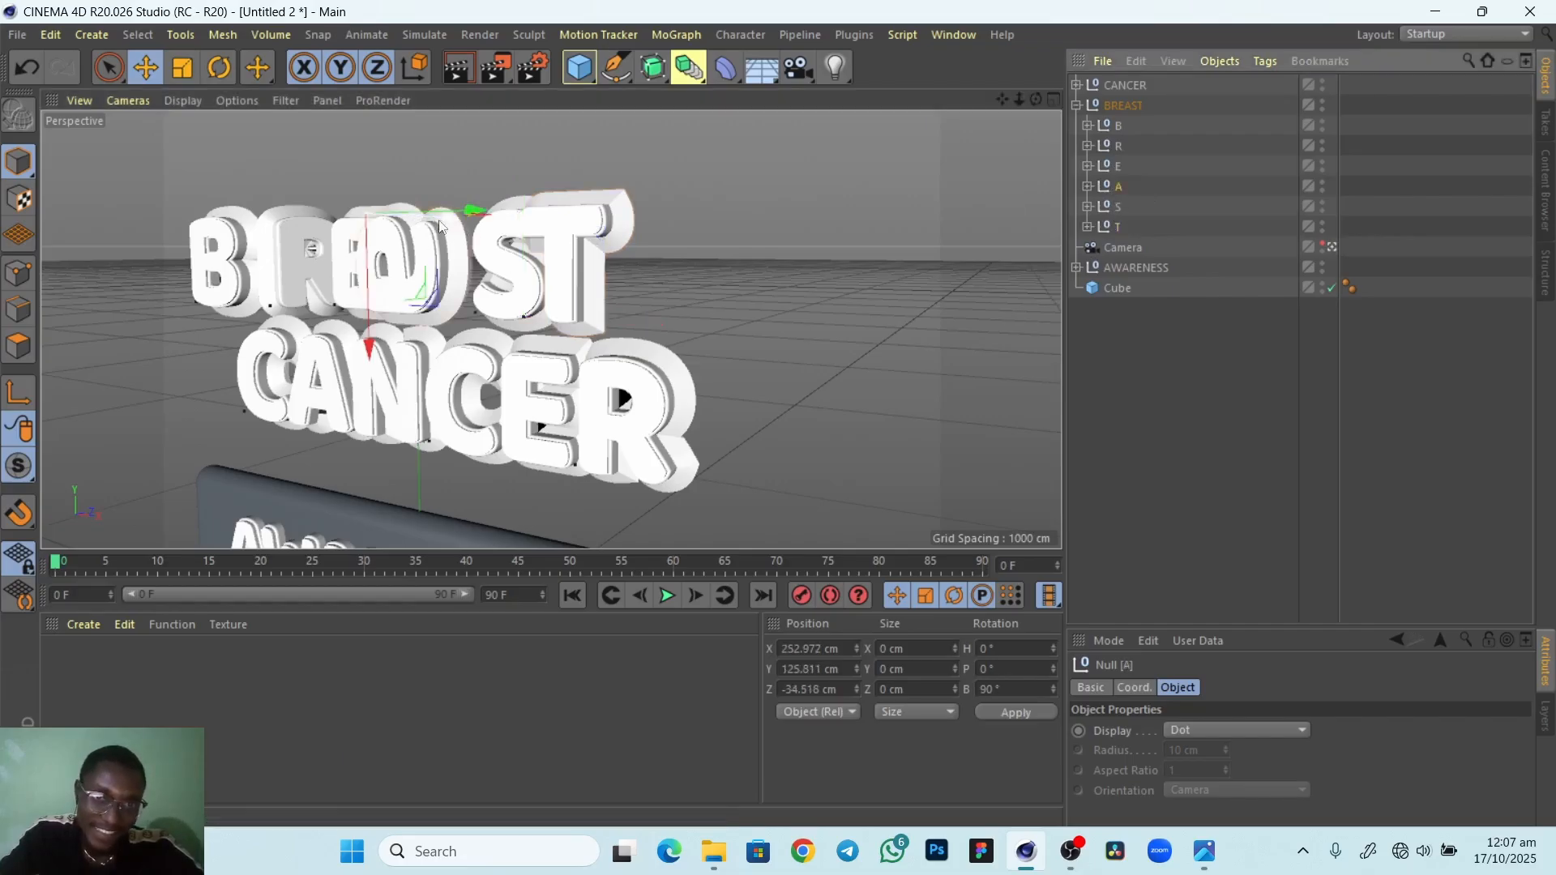
pyautogui.moveTo(451, 219); pyautogui.dragTo(455, 225)
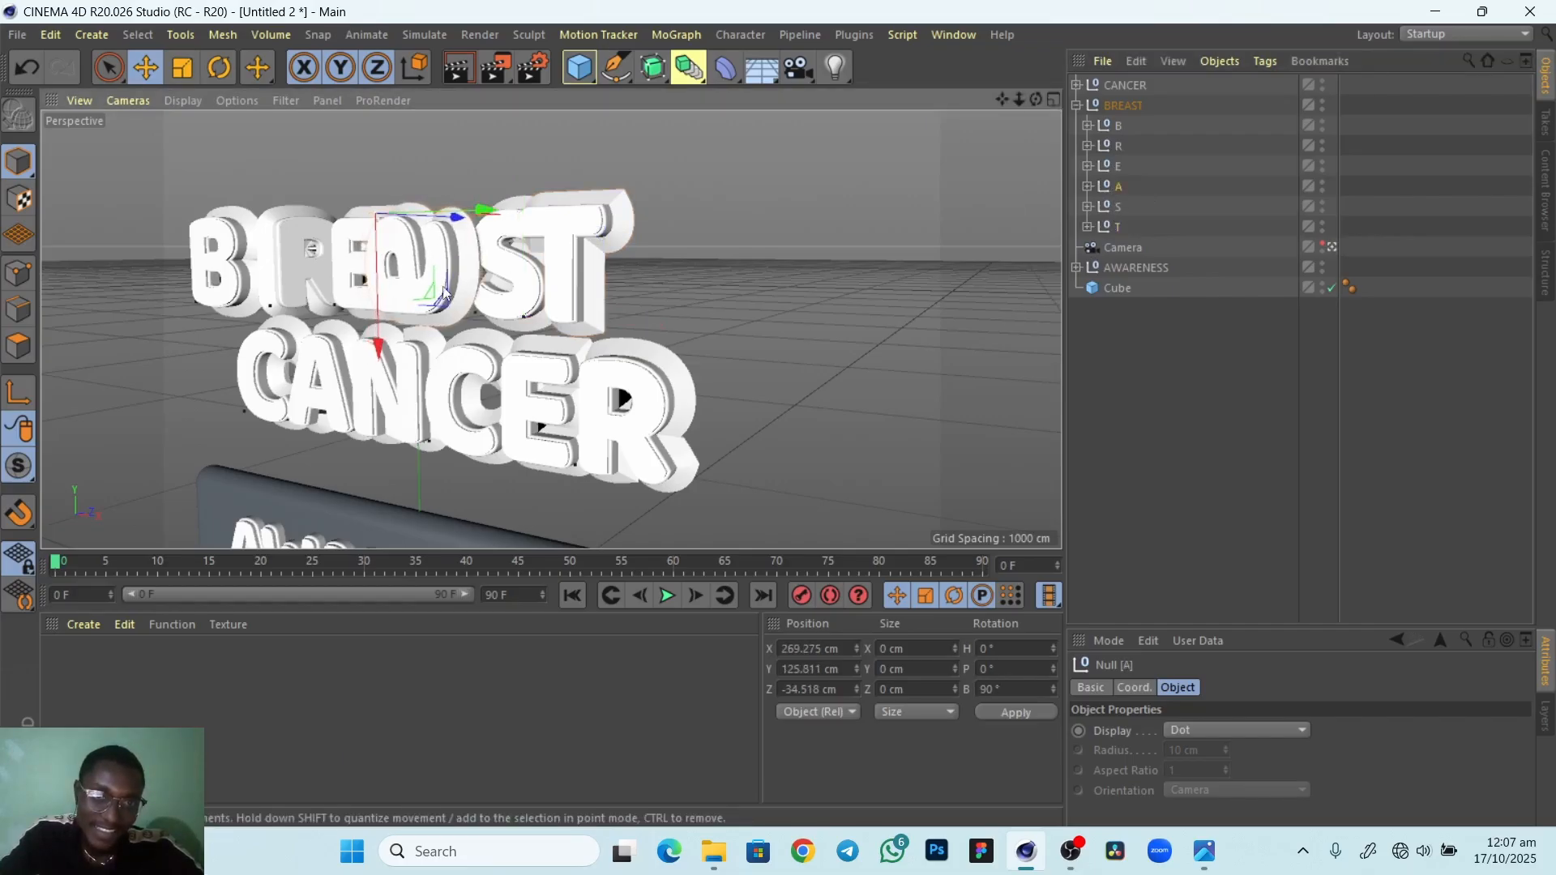
# Select the A, S and T nulls of BREAST and shift them together away from the E, to about world X 67 cm
pyautogui.keyDown('alt'); pyautogui.moveTo(458, 392); pyautogui.dragTo(449, 383); pyautogui.keyUp('alt')
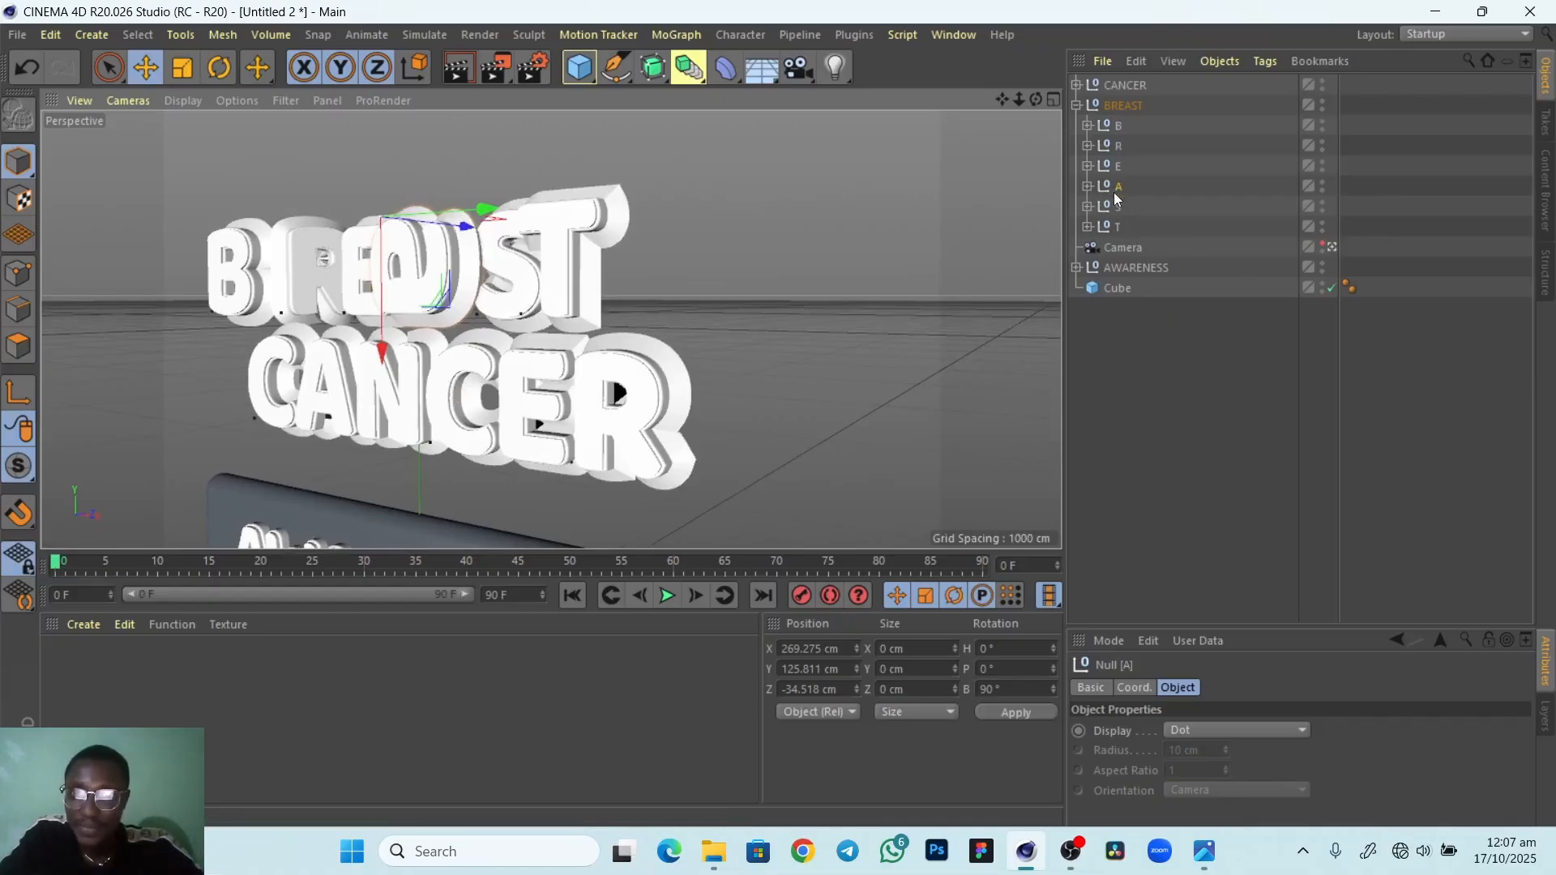
pyautogui.keyDown('shift'); pyautogui.click(1117, 229); pyautogui.keyUp('shift')
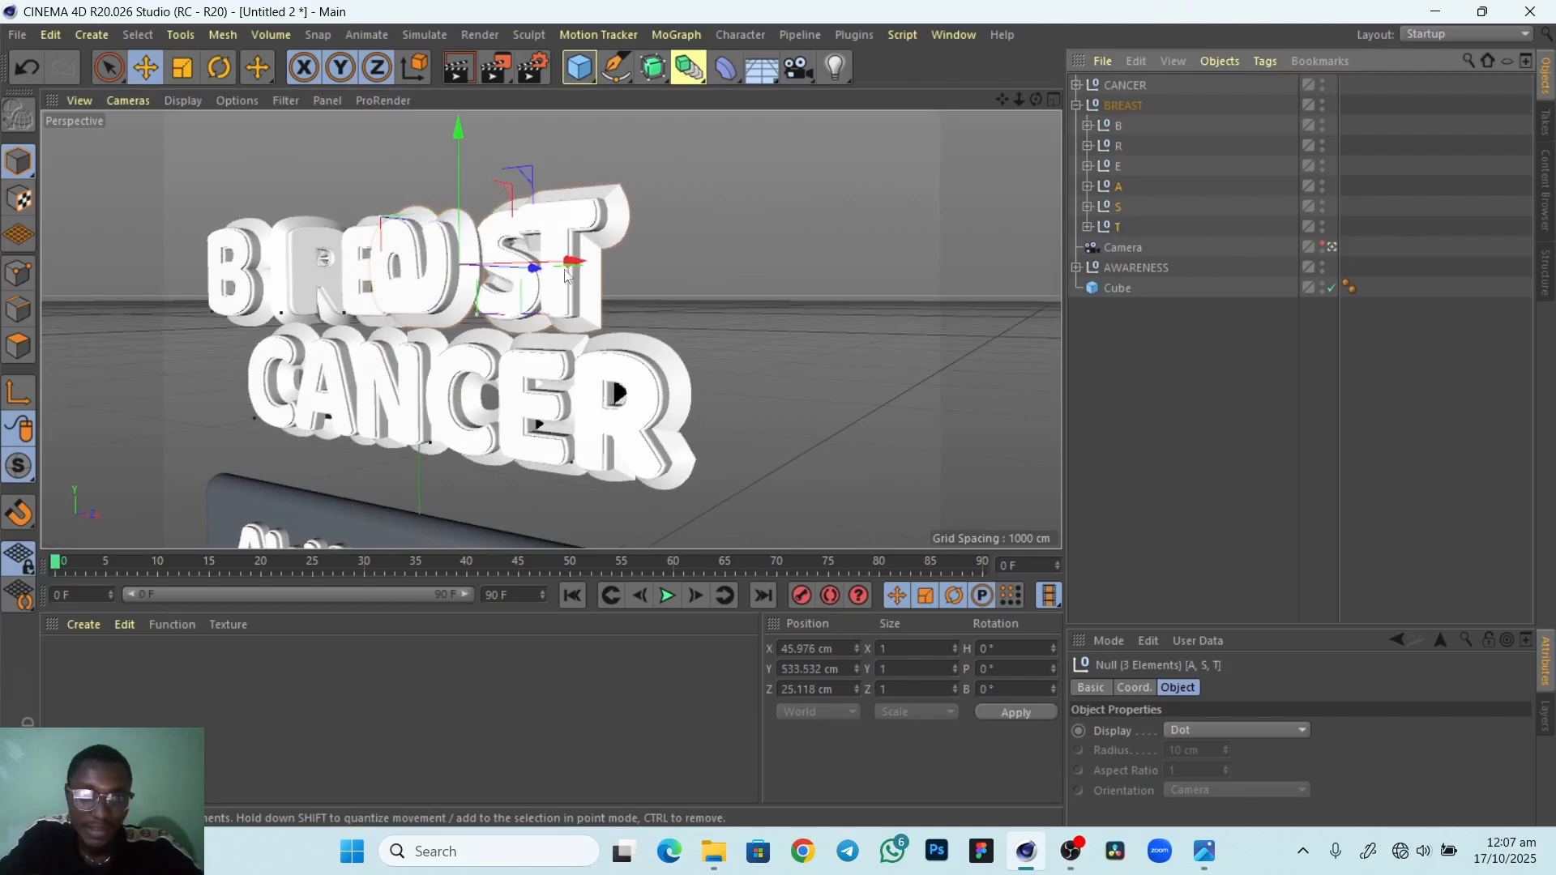
pyautogui.moveTo(565, 273); pyautogui.dragTo(585, 270)
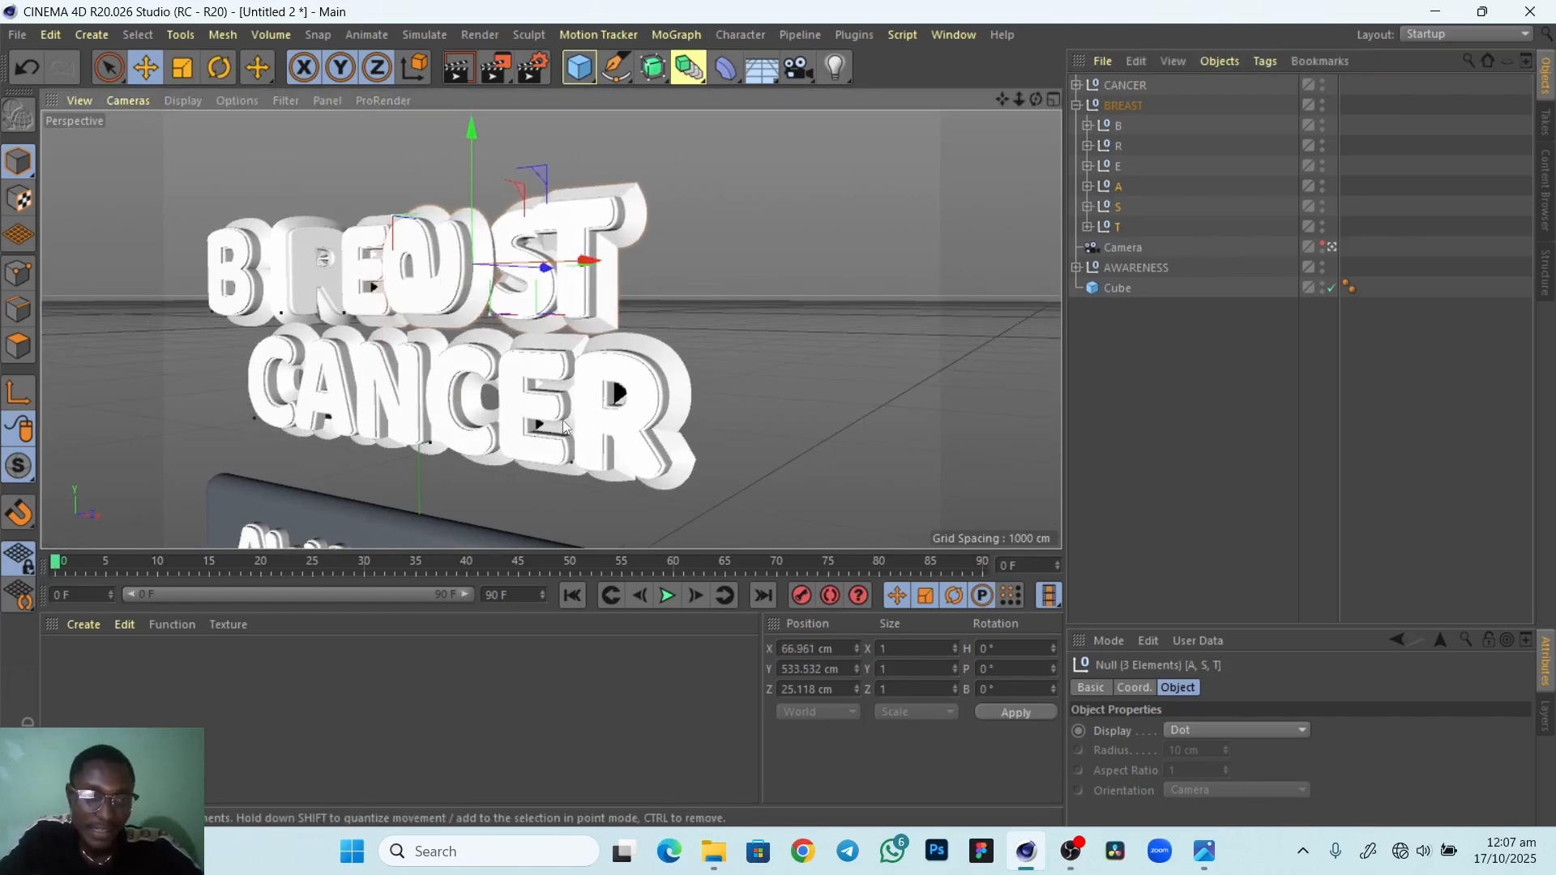
# Check the BreastCancer Raw file.png reference and shift the A, S and T nulls of BREAST together to about world X 86 cm
pyautogui.moveTo(543, 444)
pyautogui.keyDown('alt'); pyautogui.mouseDown()
pyautogui.moveTo(530, 444)
pyautogui.moveTo(566, 447)
pyautogui.moveTo(527, 459)
pyautogui.mouseUp(); pyautogui.keyUp('alt')
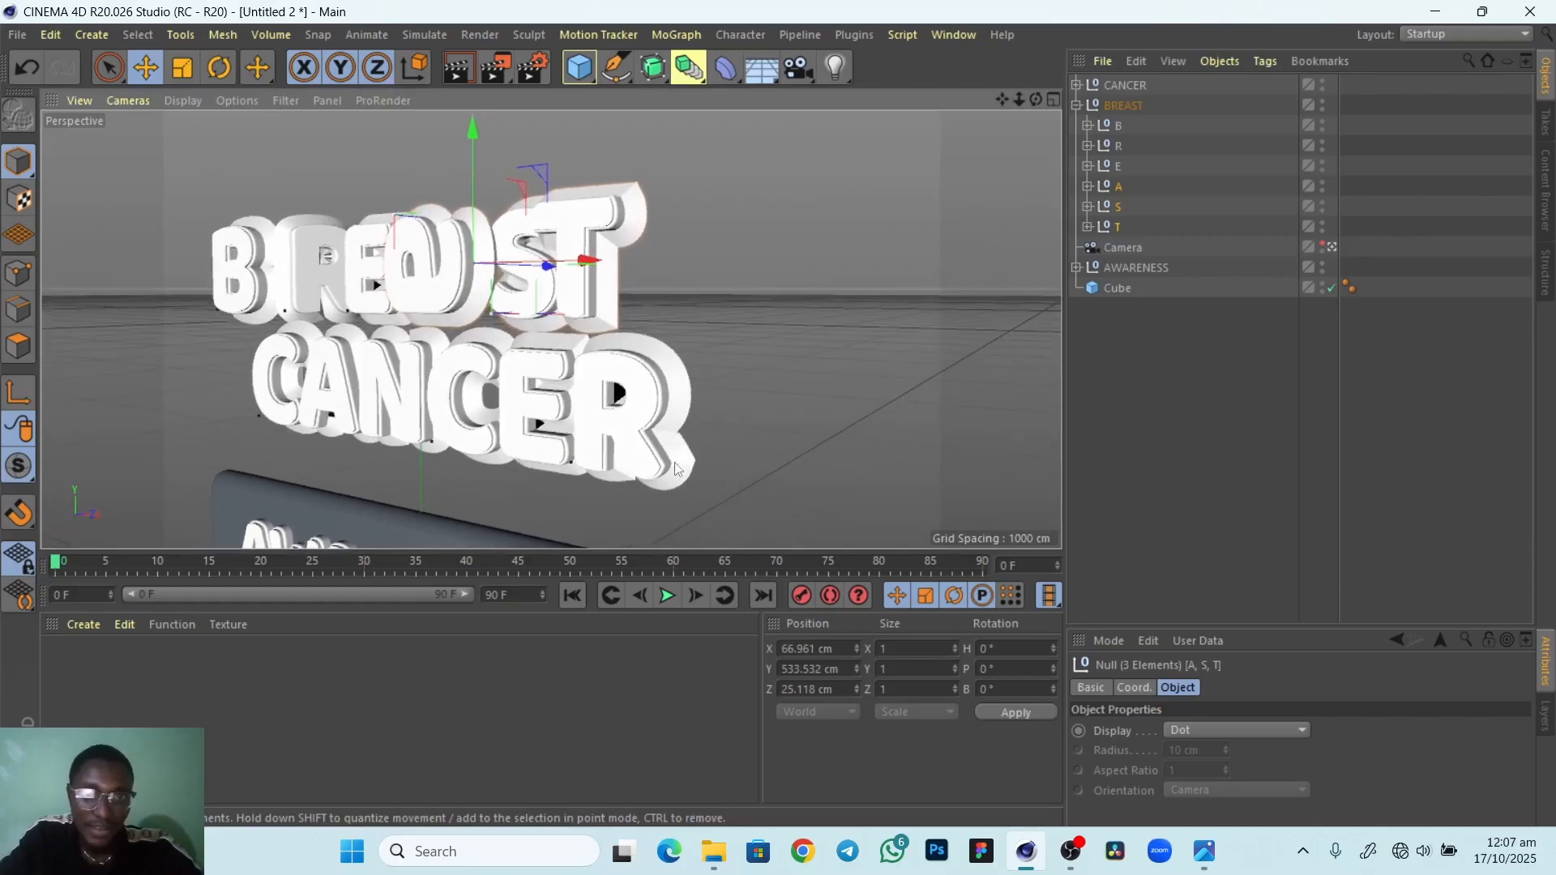
pyautogui.click(1230, 793)
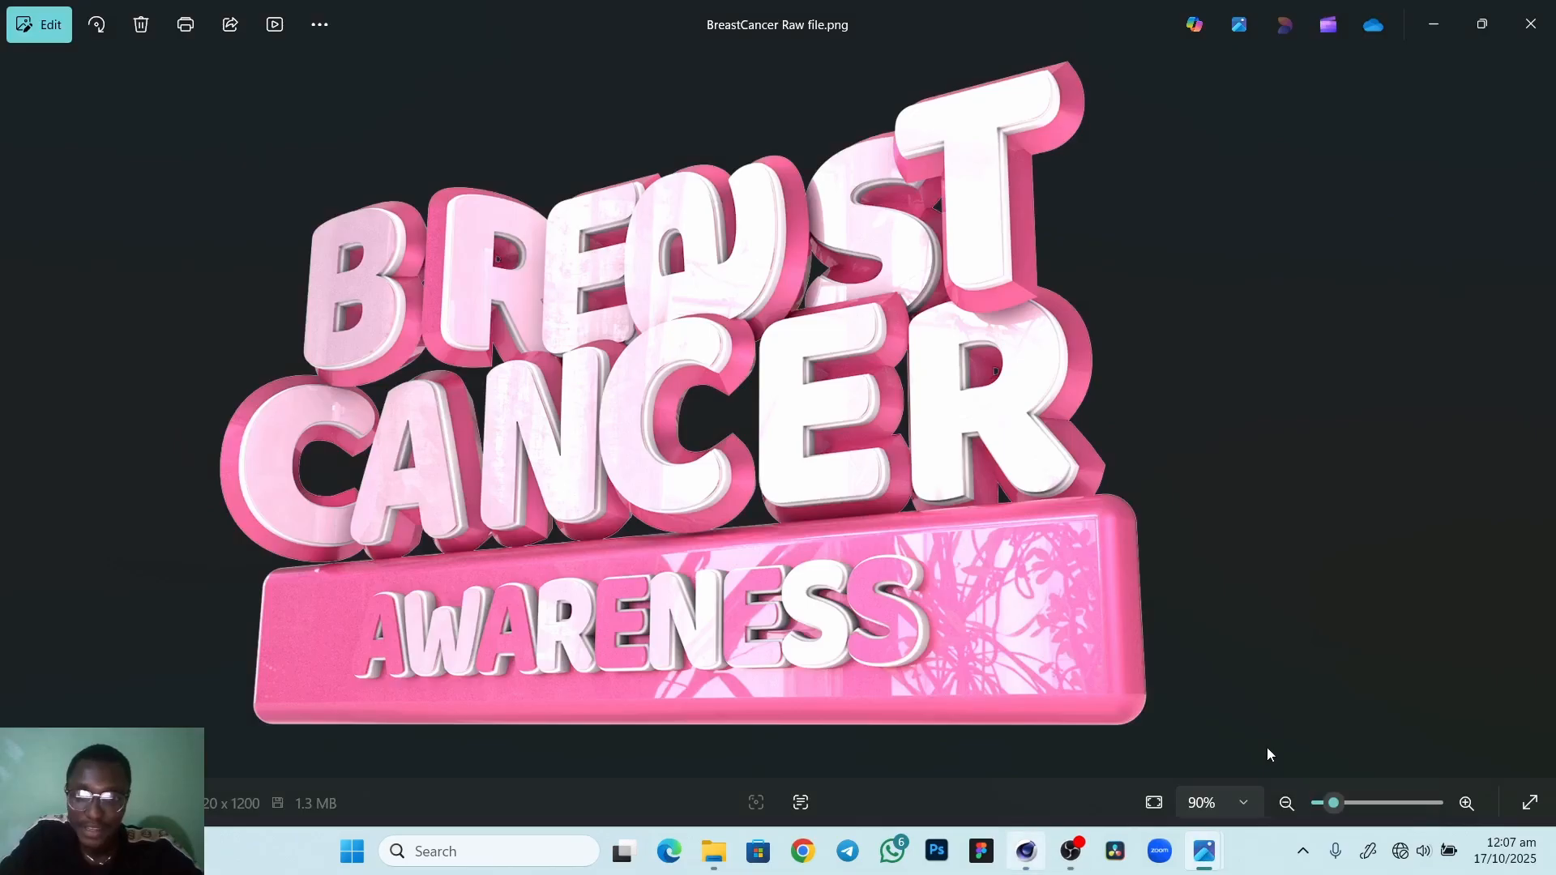
pyautogui.click(1026, 850)
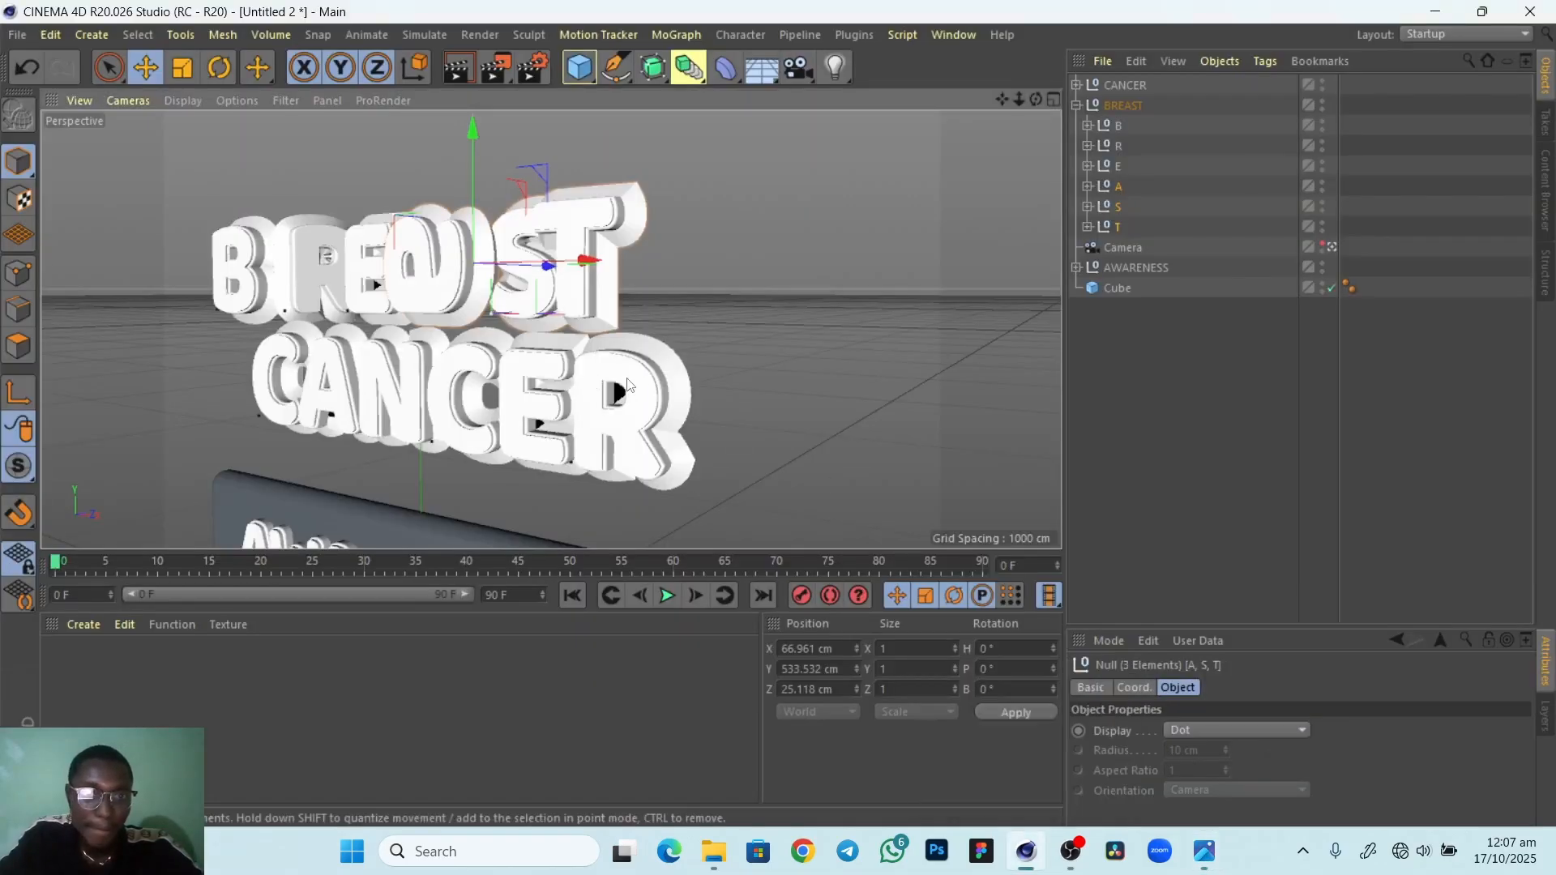
pyautogui.keyDown('alt'); pyautogui.moveTo(628, 387); pyautogui.dragTo(584, 450, button='right'); pyautogui.keyUp('alt')
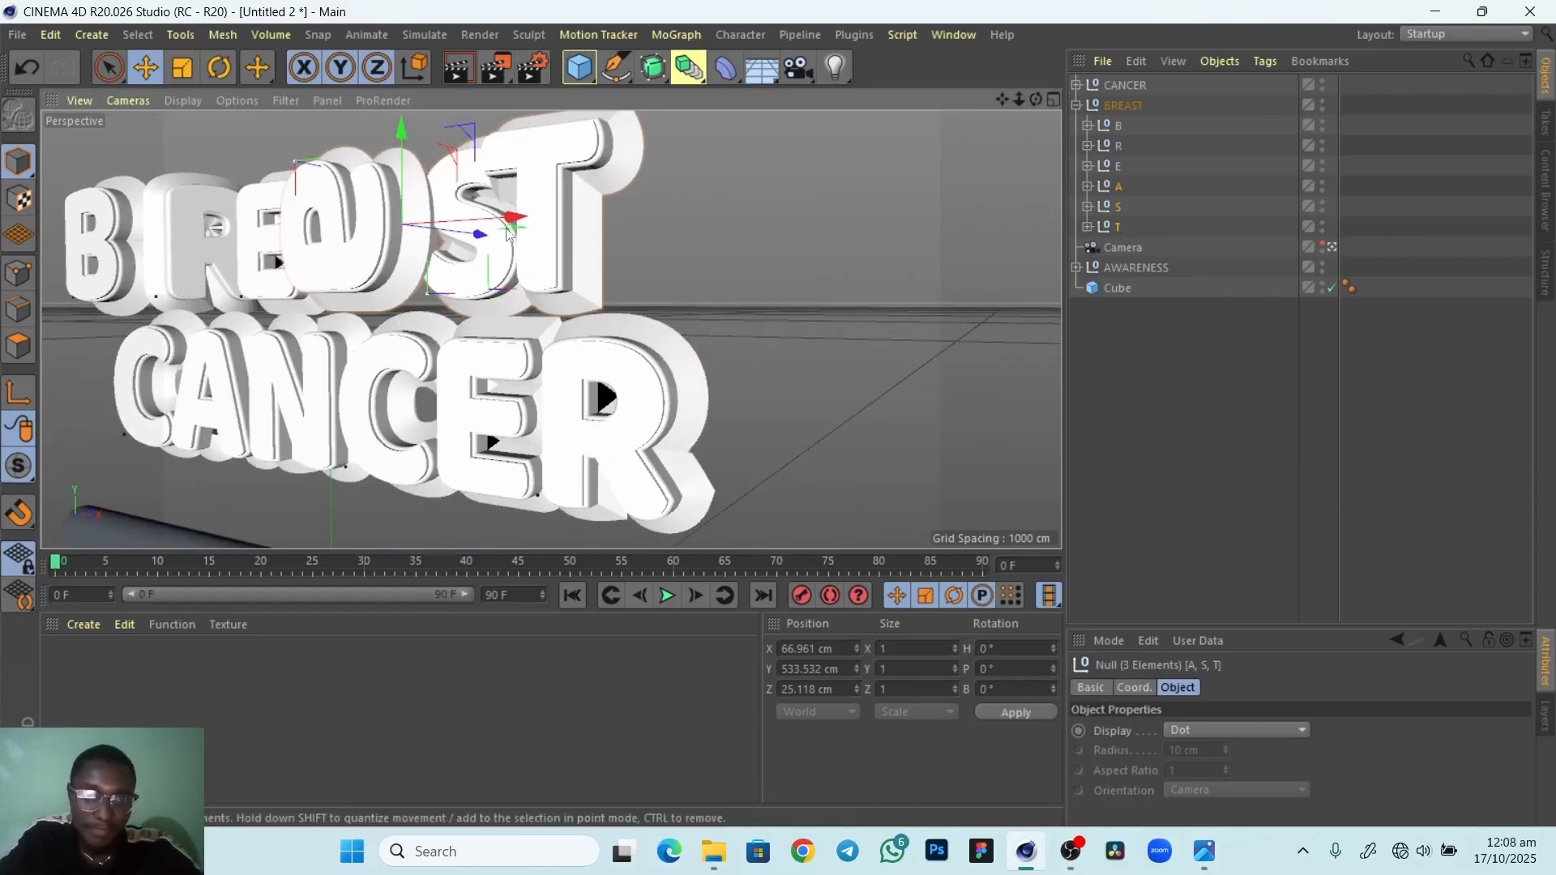
pyautogui.moveTo(511, 241); pyautogui.dragTo(532, 258)
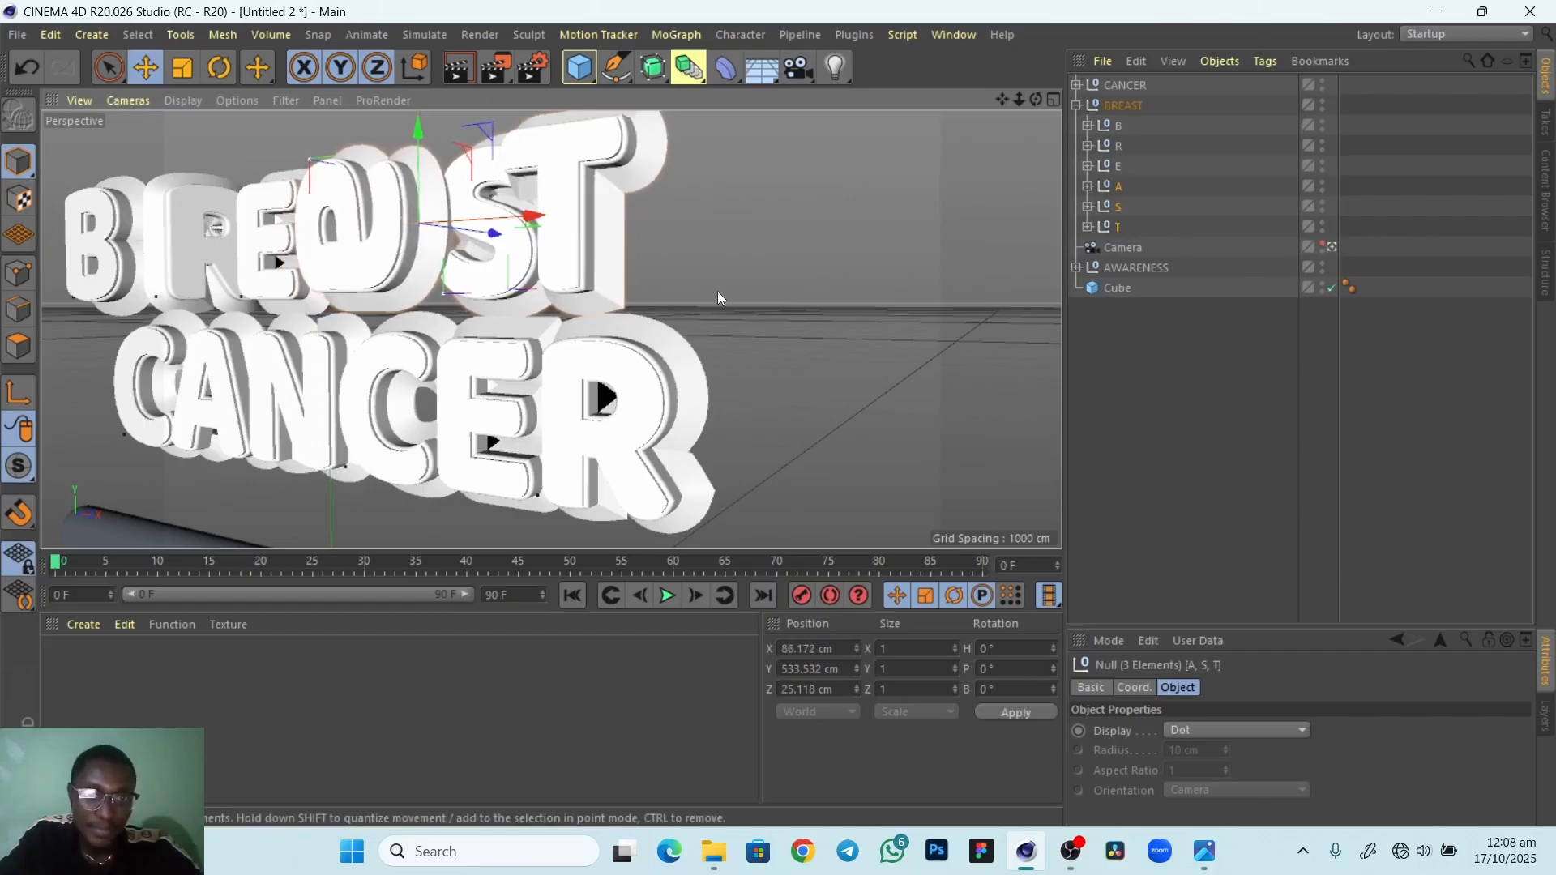
pyautogui.click(717, 291)
# Select the A, S and T nulls of BREAST again and move them together toward the E, to about world X 21 cm
pyautogui.keyDown('alt'); pyautogui.moveTo(325, 435); pyautogui.dragTo(448, 472); pyautogui.keyUp('alt')
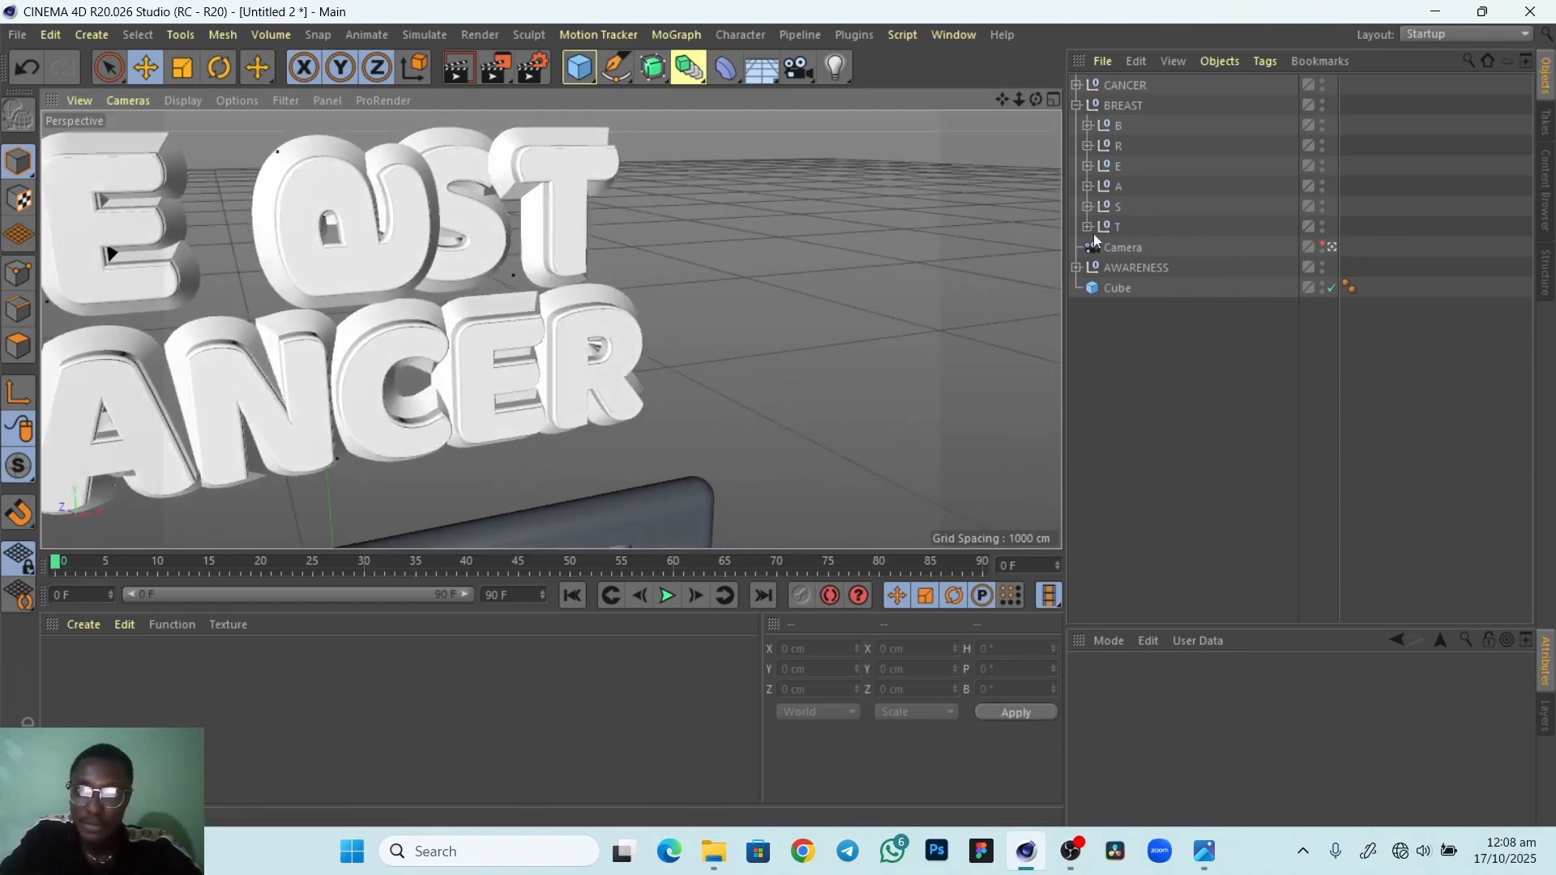
pyautogui.click(1119, 186)
pyautogui.keyDown('shift'); pyautogui.click(1117, 226); pyautogui.keyUp('shift')
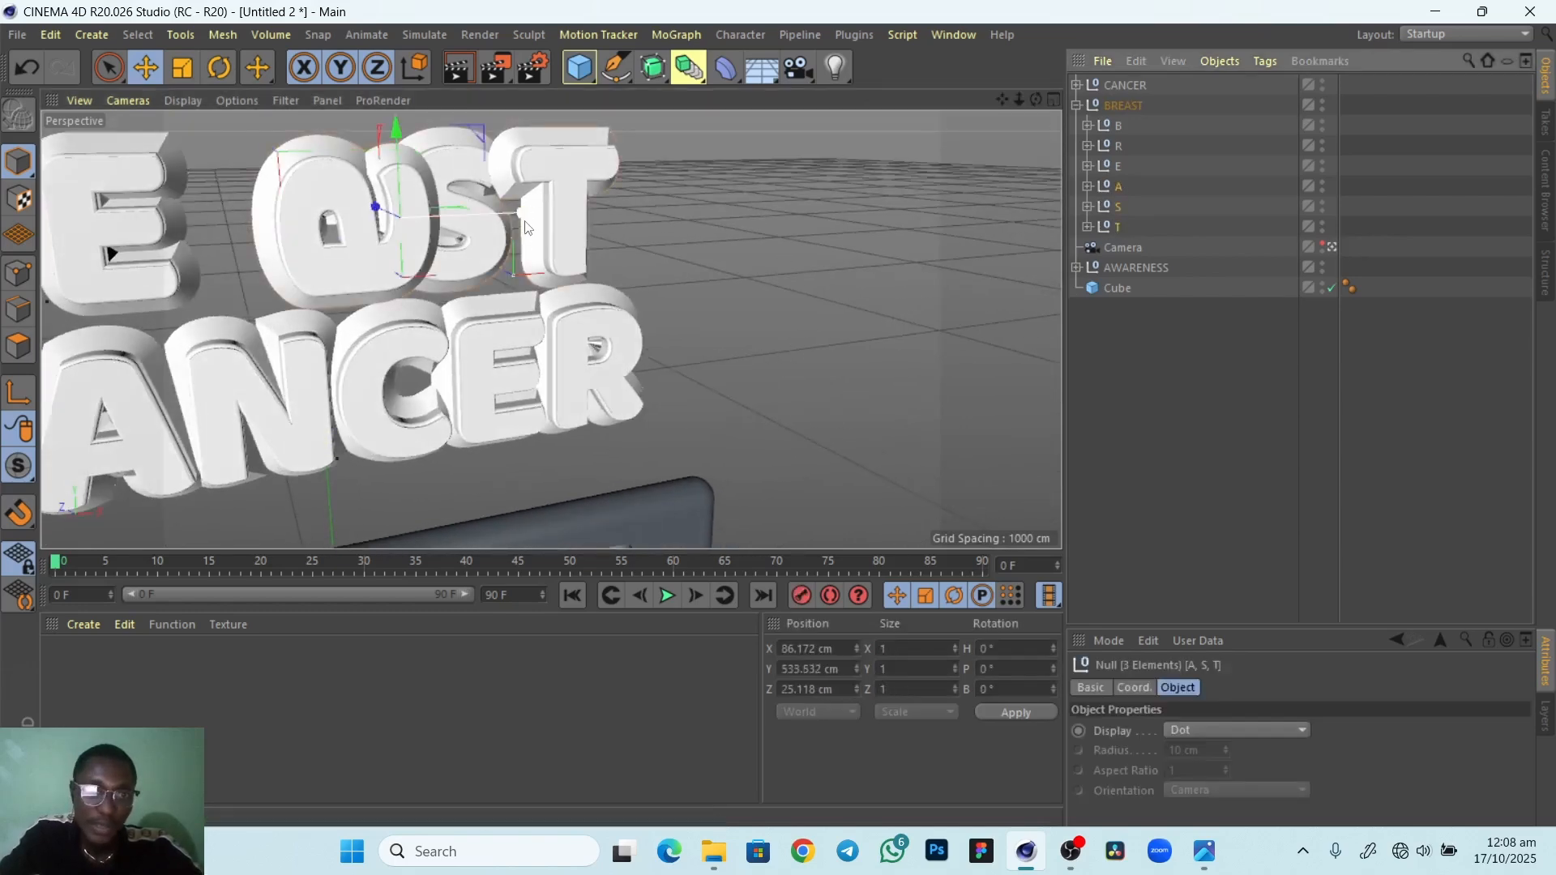
pyautogui.moveTo(484, 234); pyautogui.dragTo(457, 234)
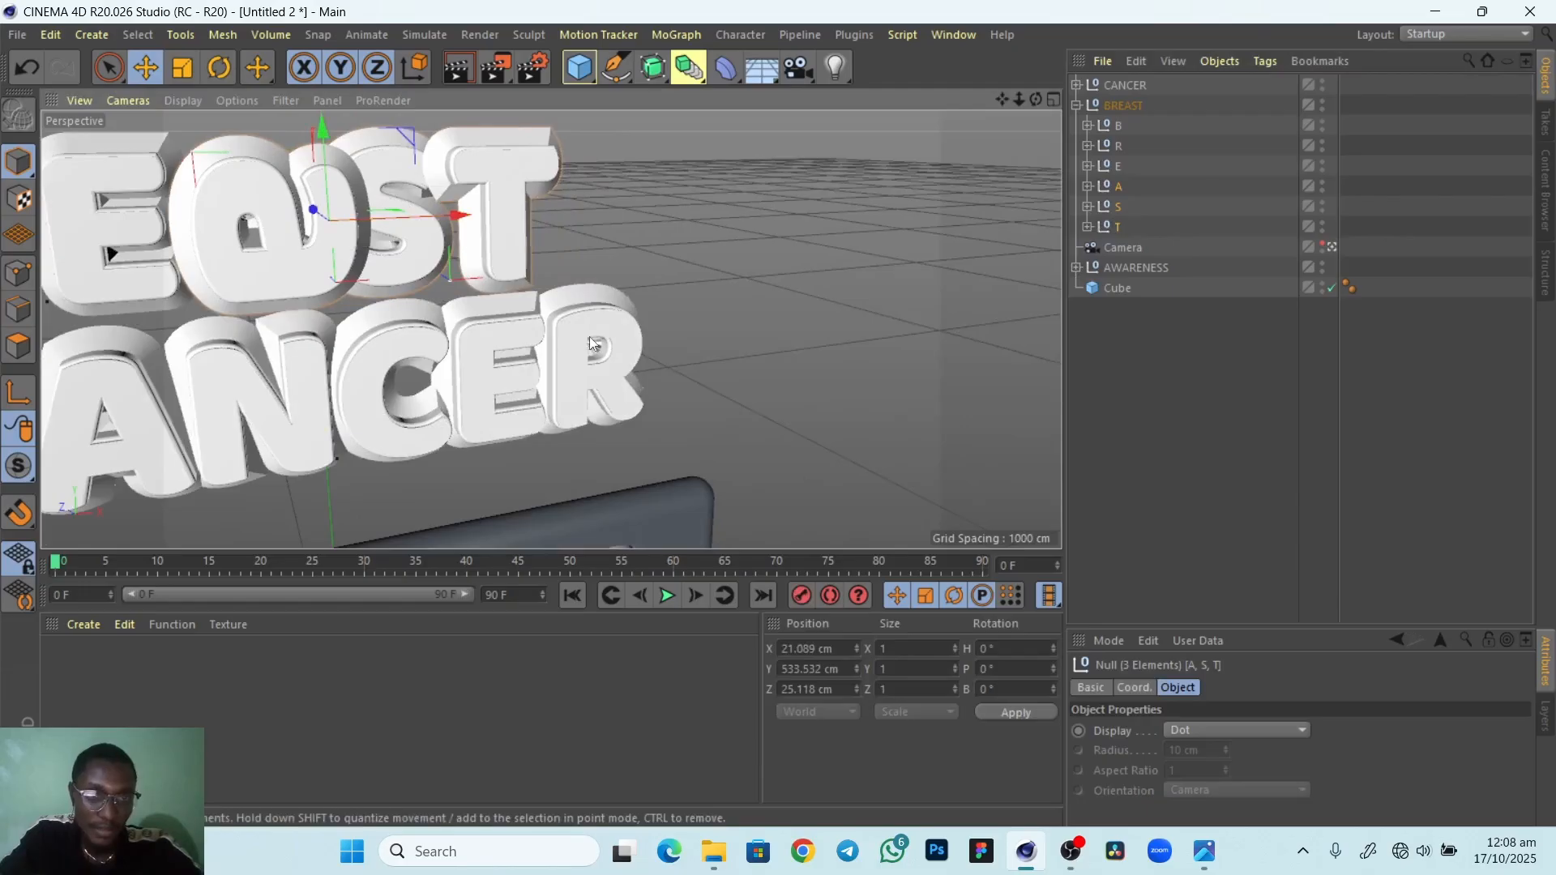
# Select only the S and T nulls of BREAST and shift them away from the A, to about world X 108 cm
pyautogui.click(1118, 206)
pyautogui.keyDown('shift'); pyautogui.click(1117, 226); pyautogui.keyUp('shift')
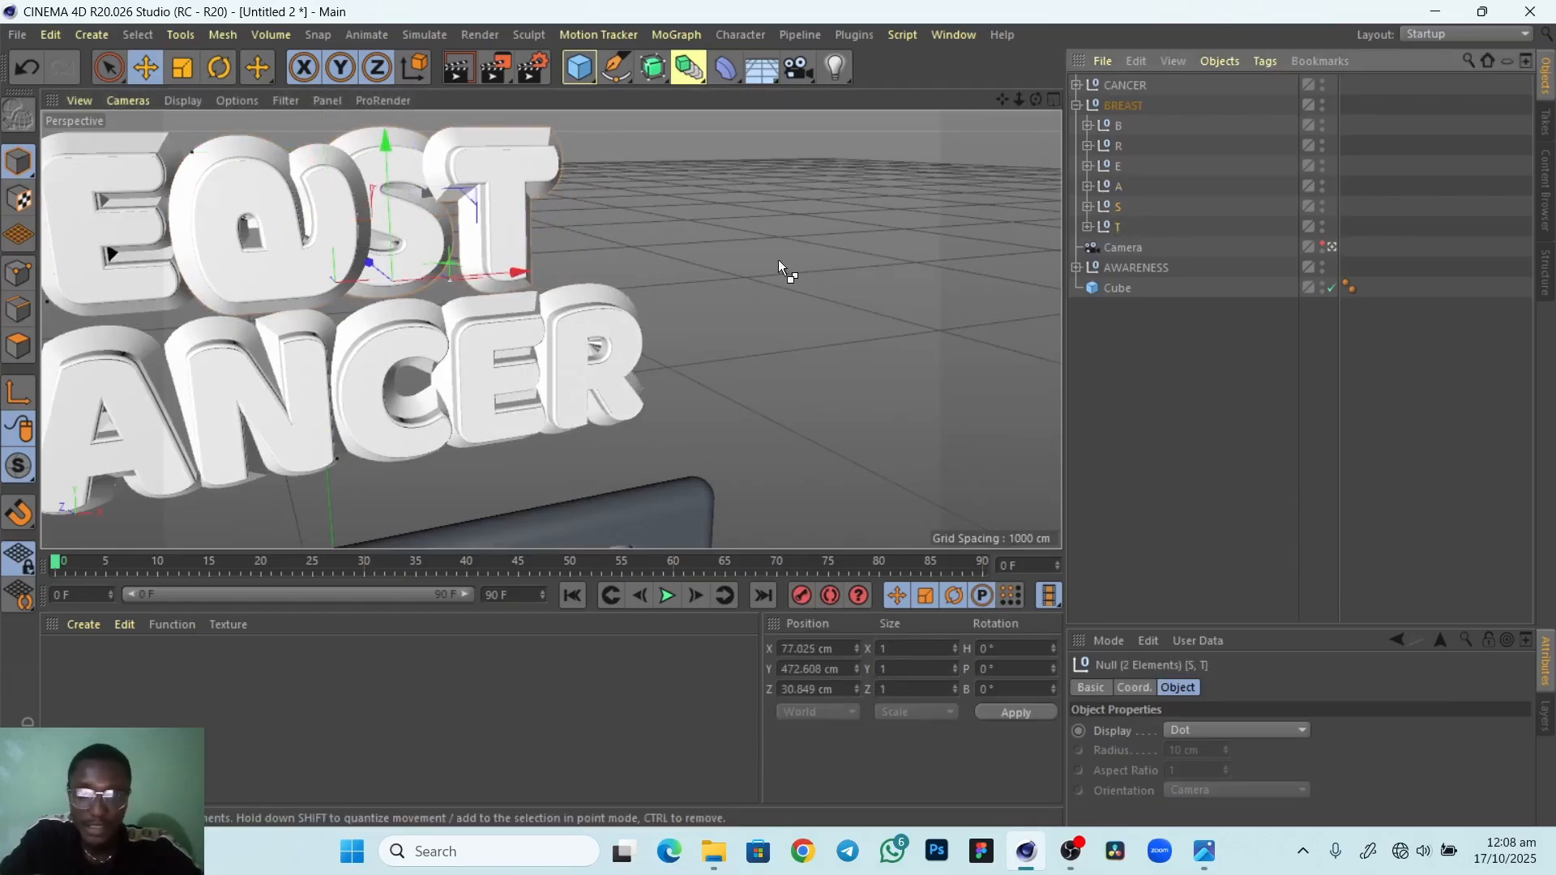
pyautogui.moveTo(520, 272)
pyautogui.mouseDown()
pyautogui.moveTo(616, 269)
pyautogui.moveTo(545, 269)
pyautogui.mouseUp()
pyautogui.click(1116, 227)
pyautogui.keyDown('shift'); pyautogui.click(1118, 213); pyautogui.keyUp('shift')
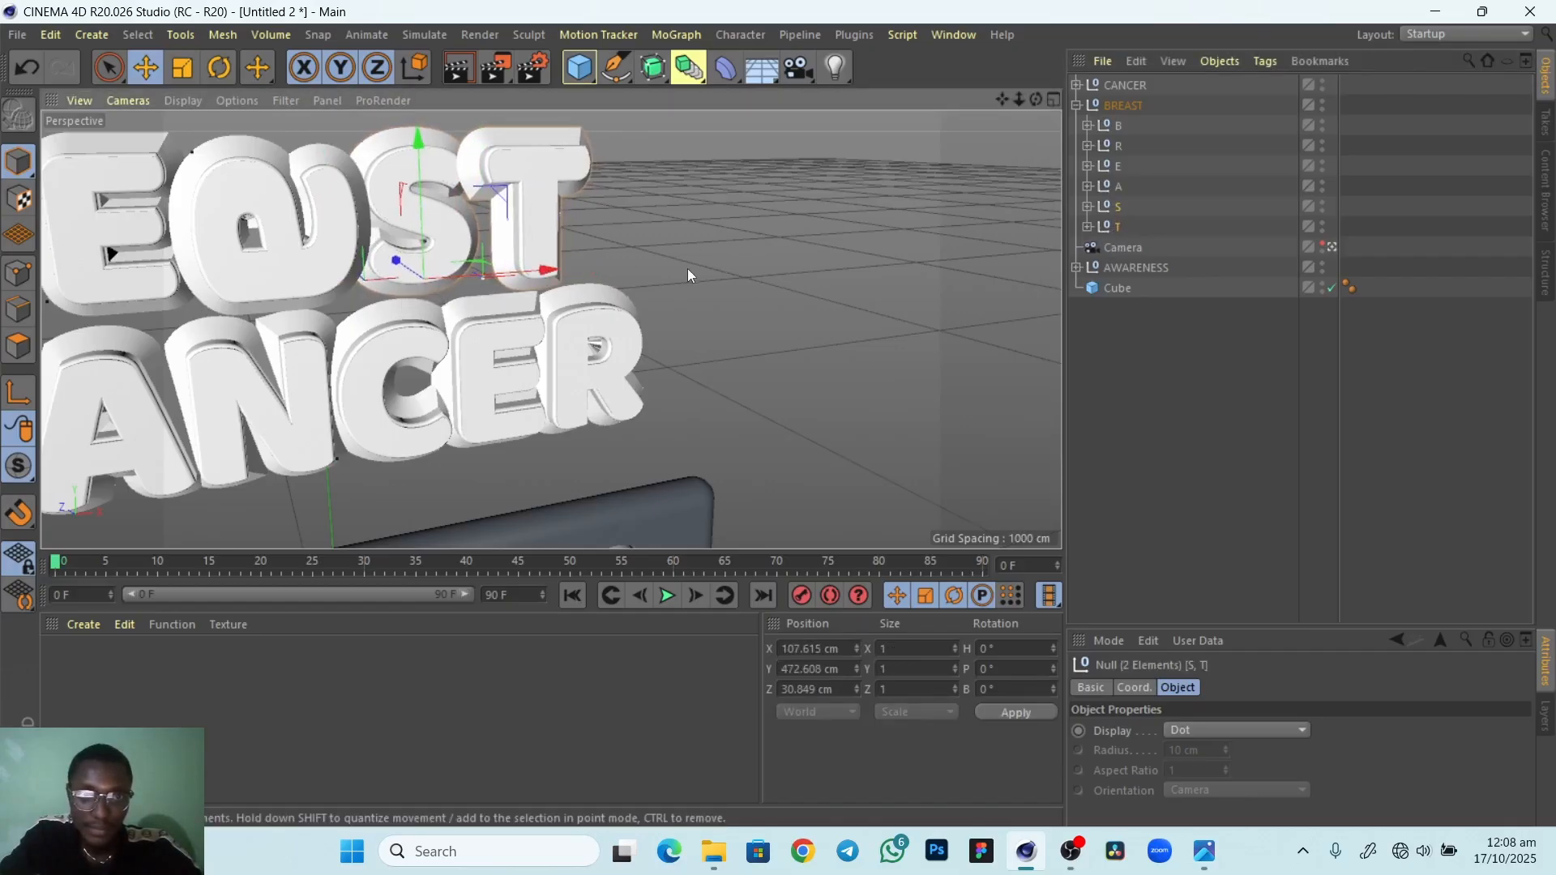
pyautogui.click(687, 269)
# Collapse BREAST, expand CANCER and set the heading rotation of its C null to 70°
pyautogui.keyDown('alt'); pyautogui.moveTo(635, 311); pyautogui.dragTo(567, 361, button='right'); pyautogui.keyUp('alt')
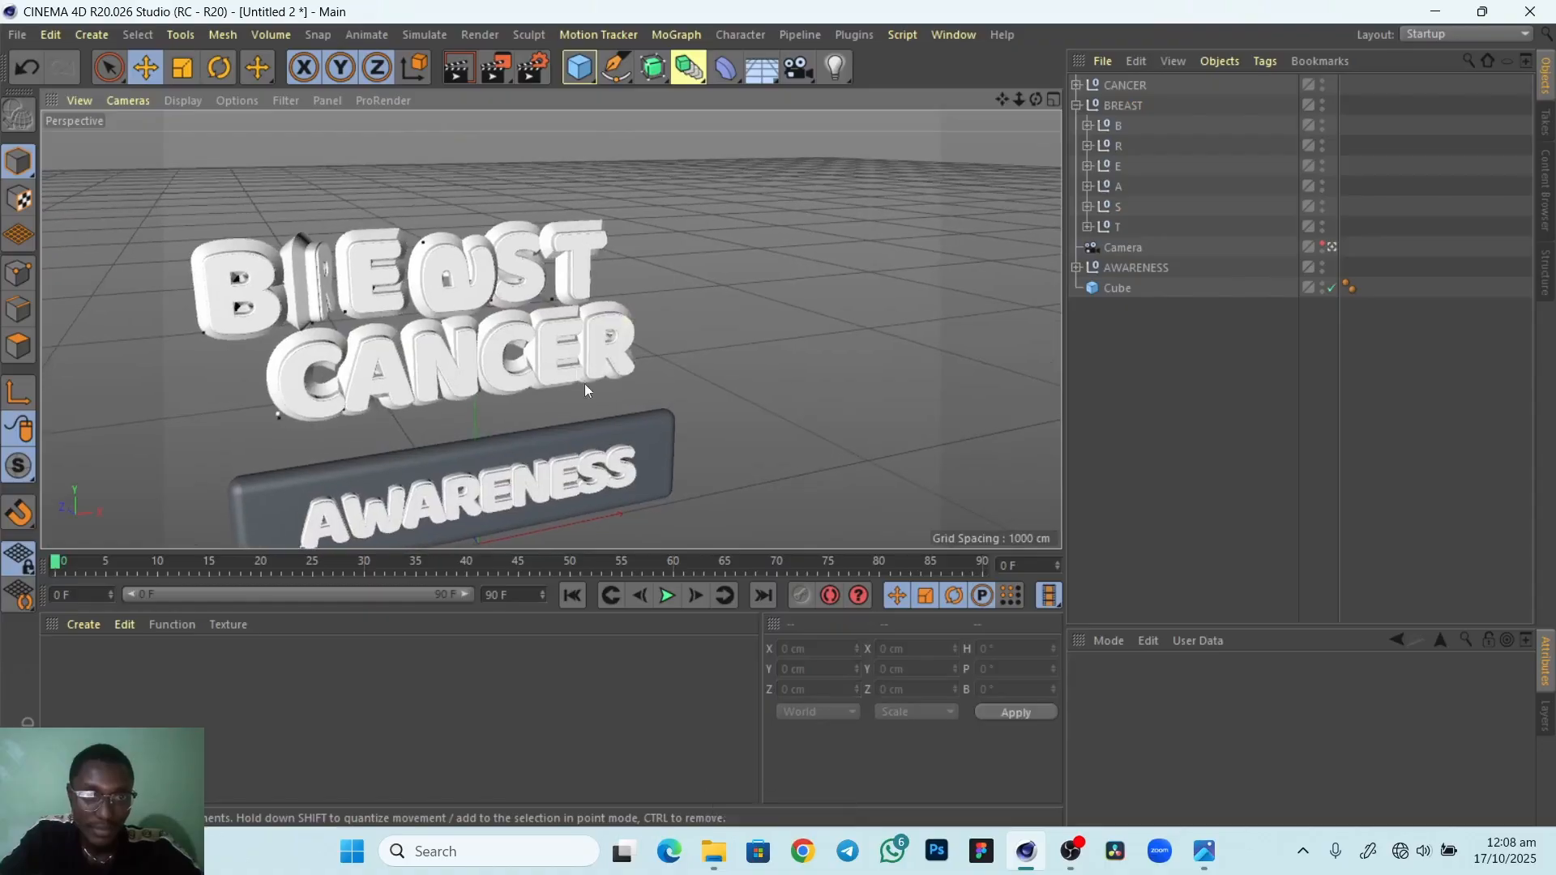
pyautogui.keyDown('alt'); pyautogui.moveTo(581, 438); pyautogui.dragTo(533, 422); pyautogui.keyUp('alt')
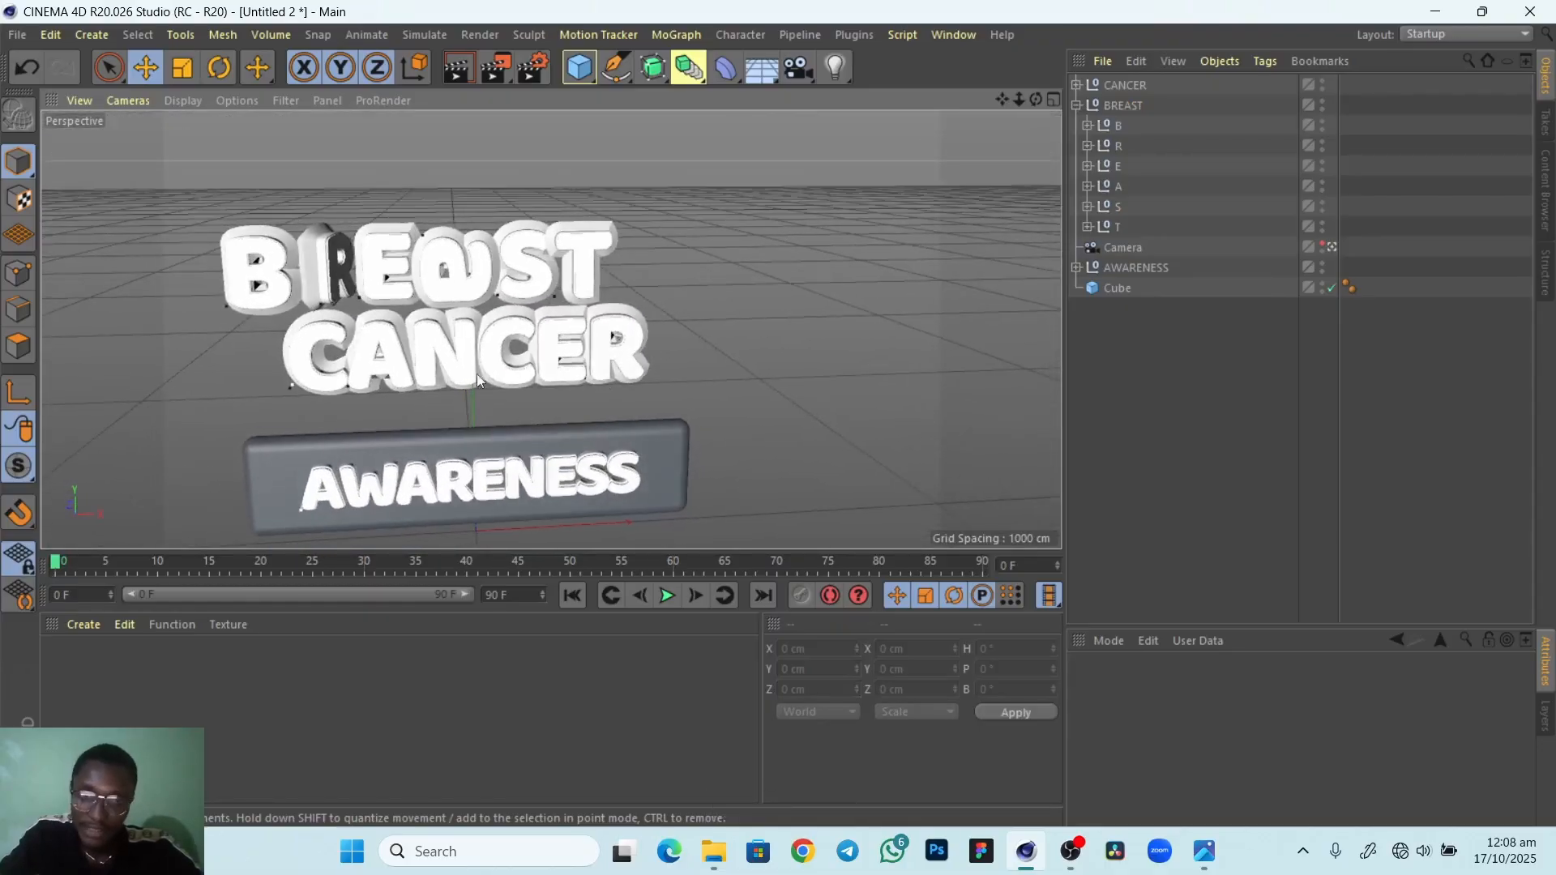
pyautogui.keyDown('alt'); pyautogui.moveTo(556, 353); pyautogui.dragTo(527, 362, button='right'); pyautogui.keyUp('alt')
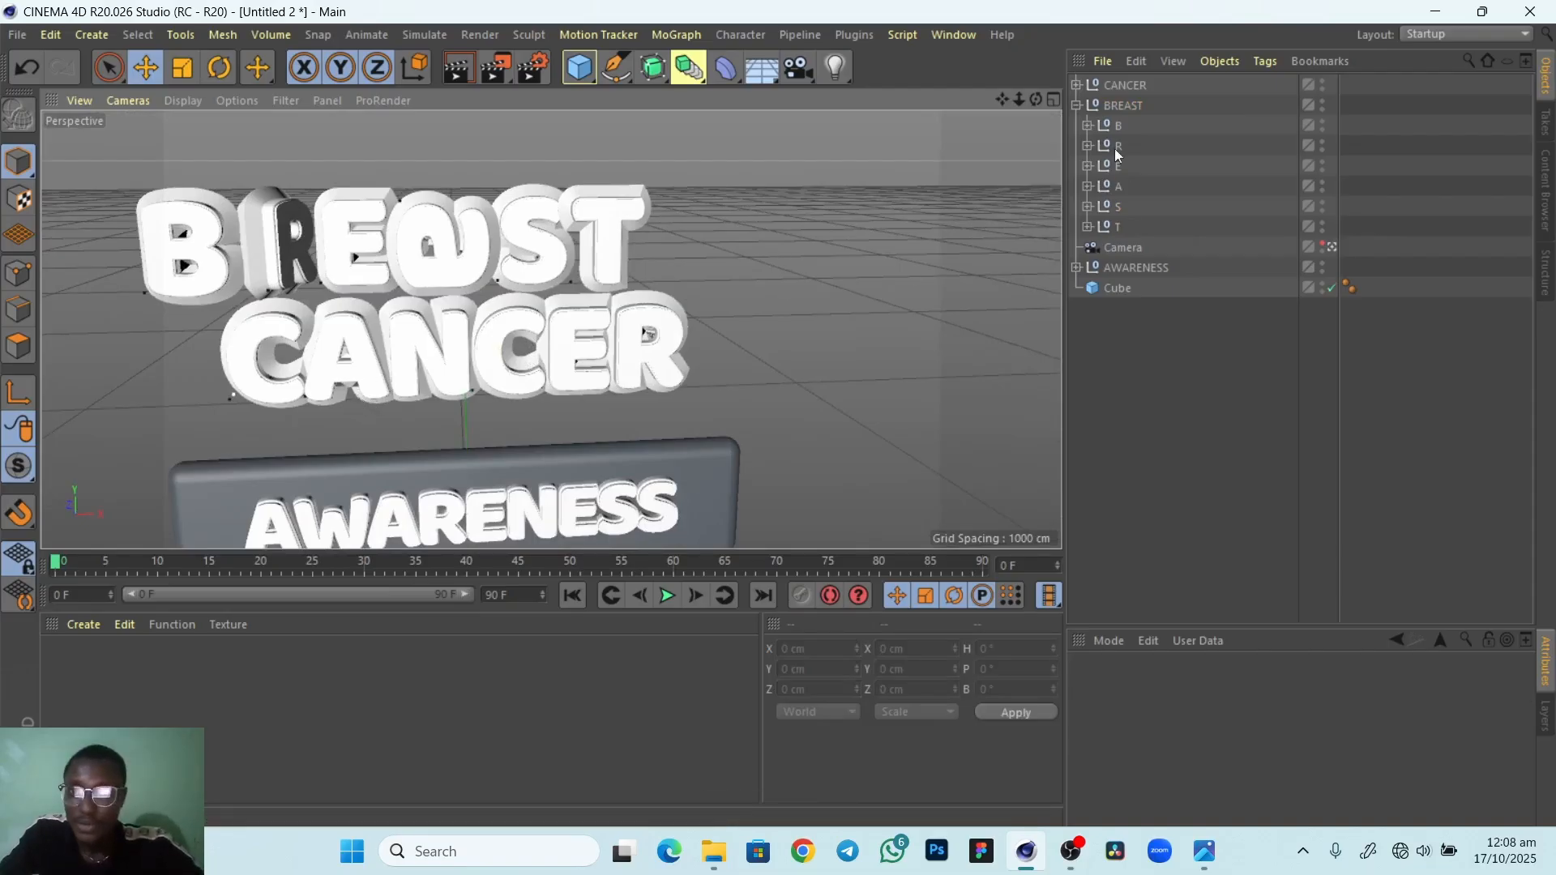
pyautogui.click(1075, 106)
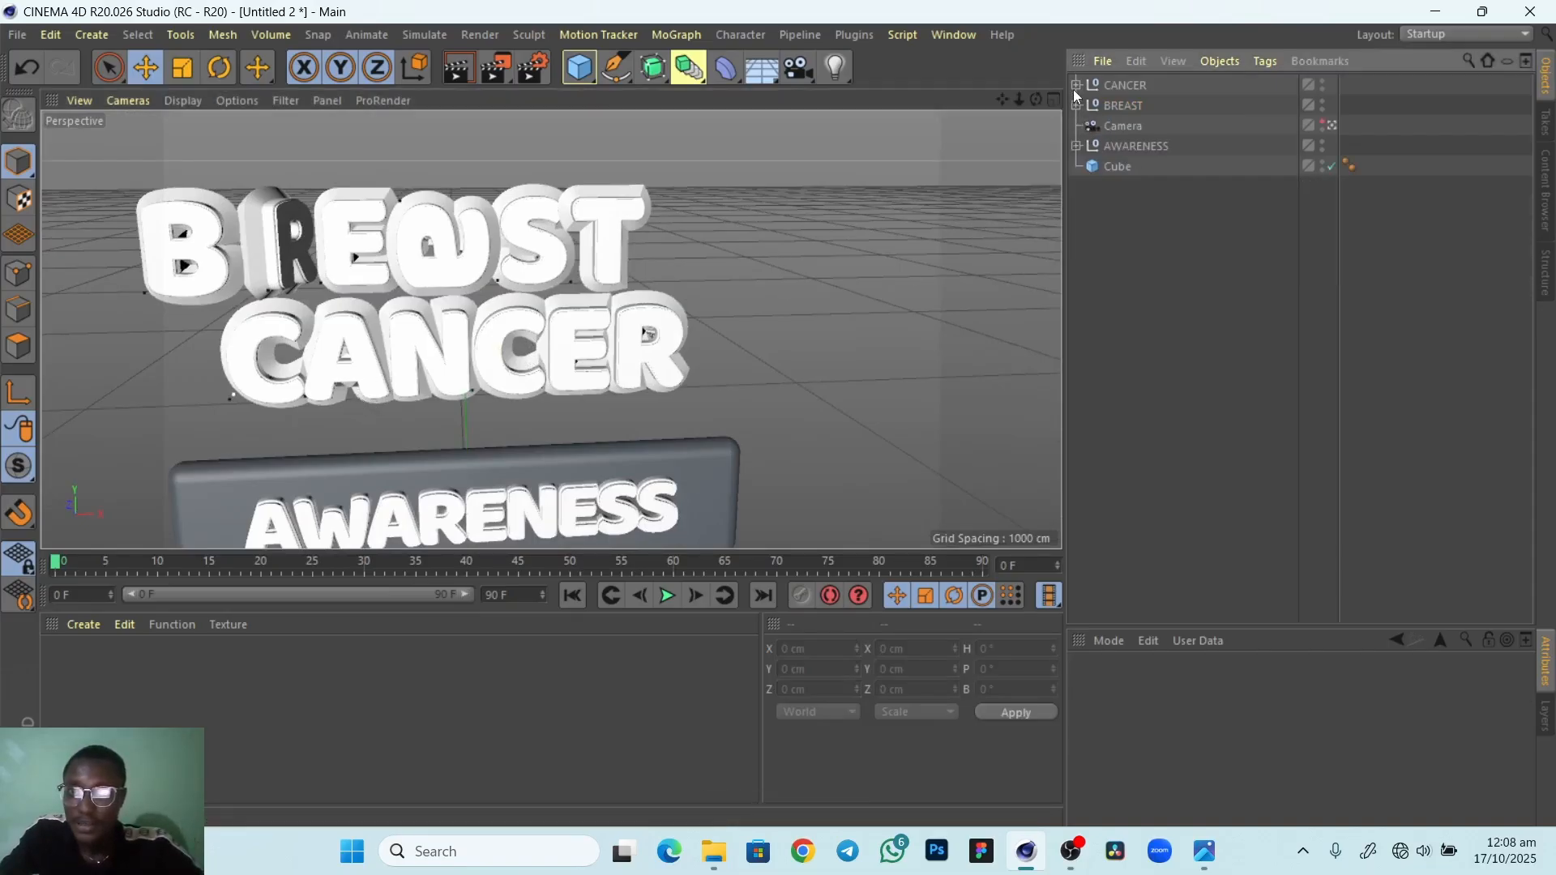
pyautogui.click(1075, 85)
pyautogui.click(1118, 107)
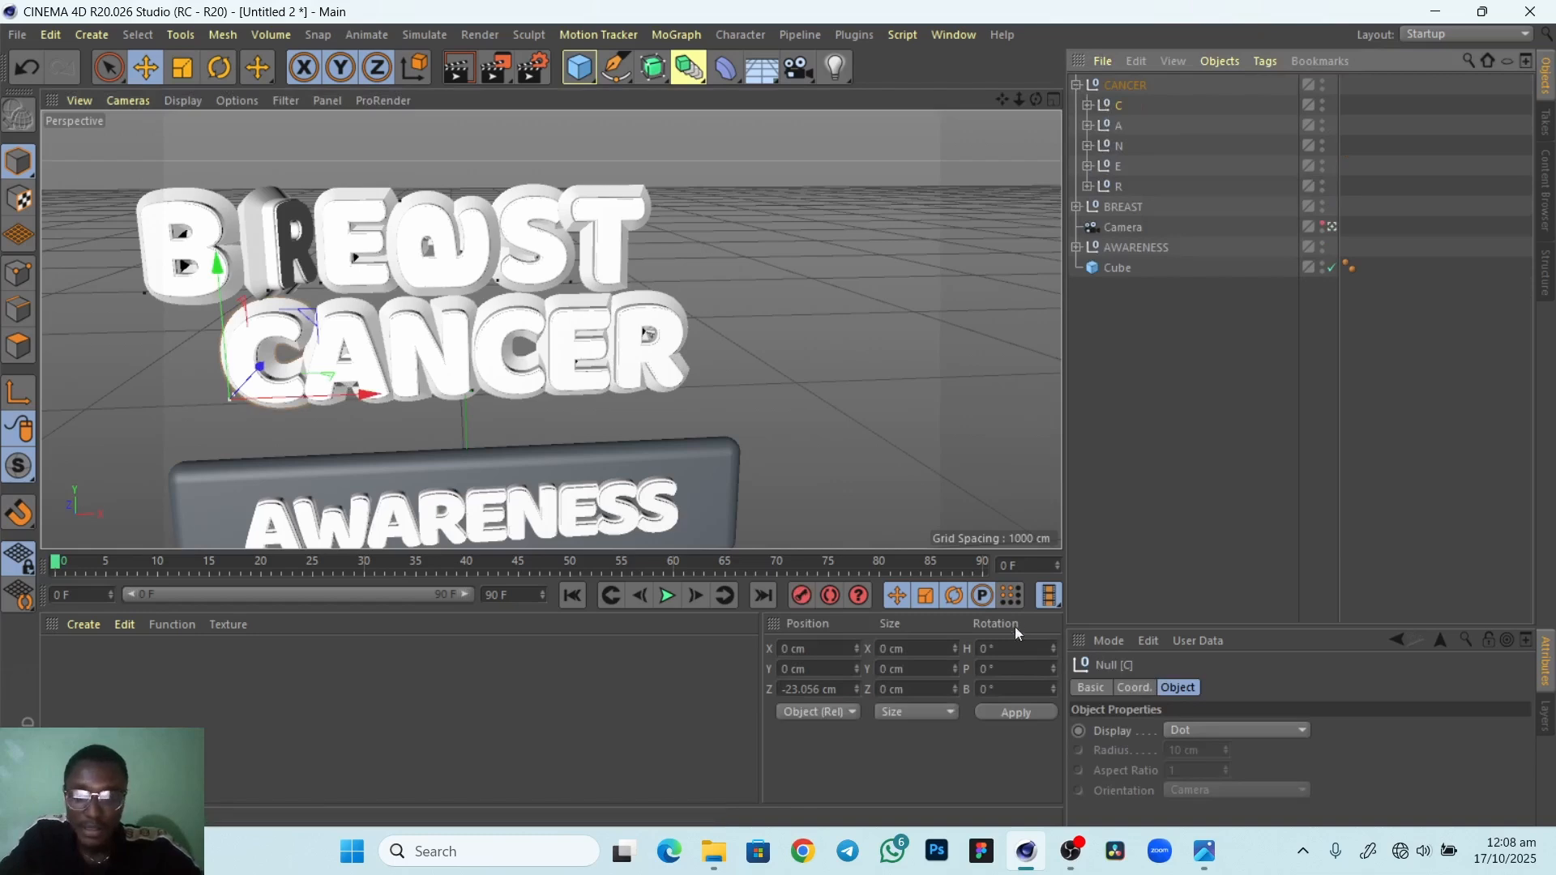
pyautogui.doubleClick(1001, 655)
pyautogui.write('70R')
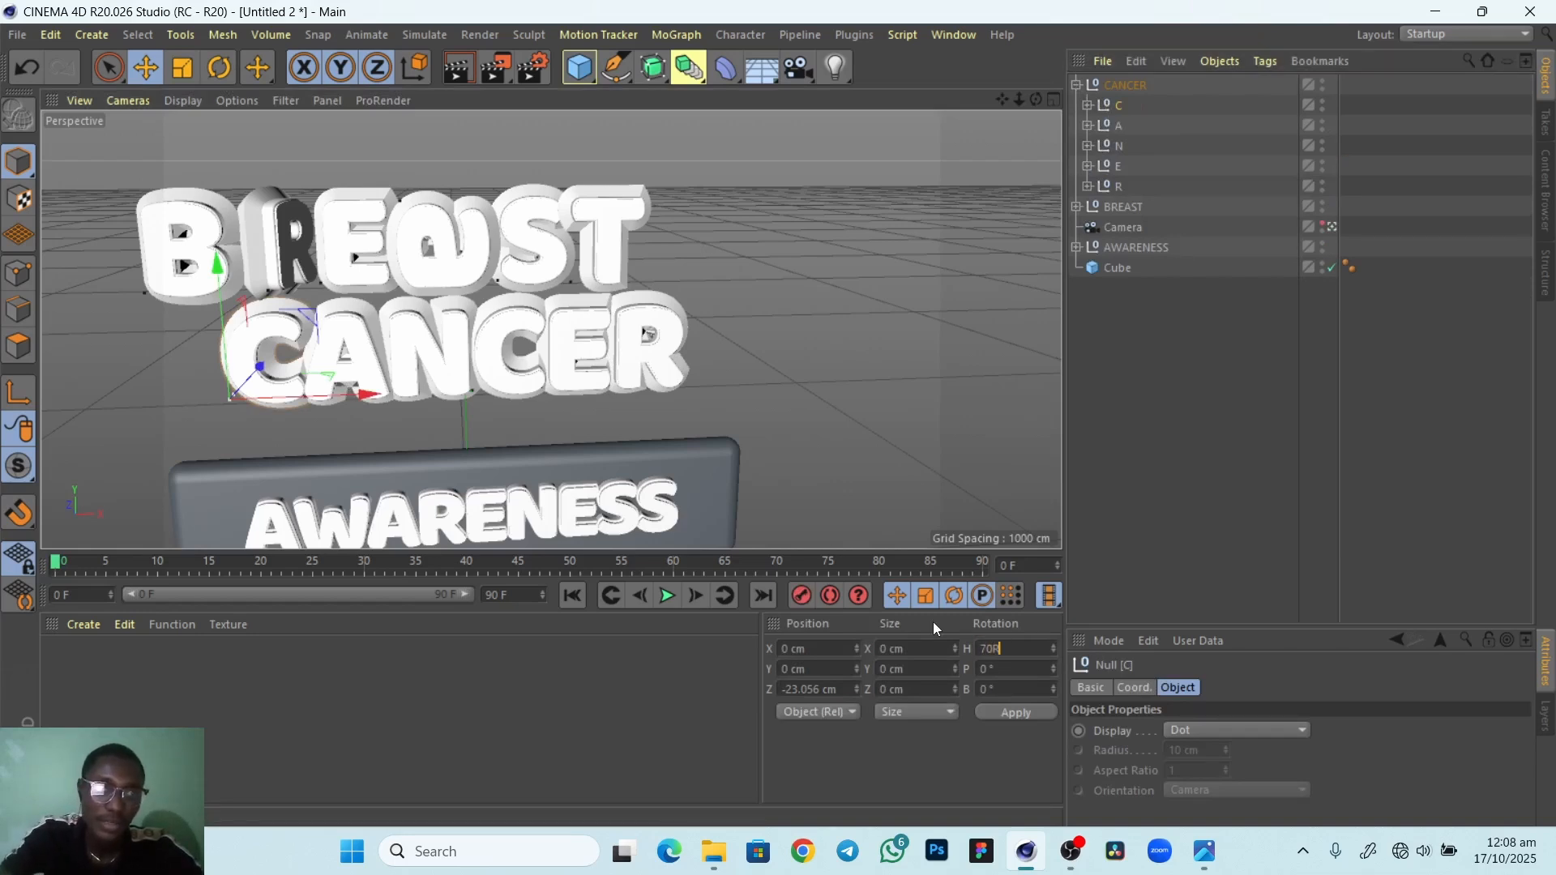
pyautogui.click(221, 69)
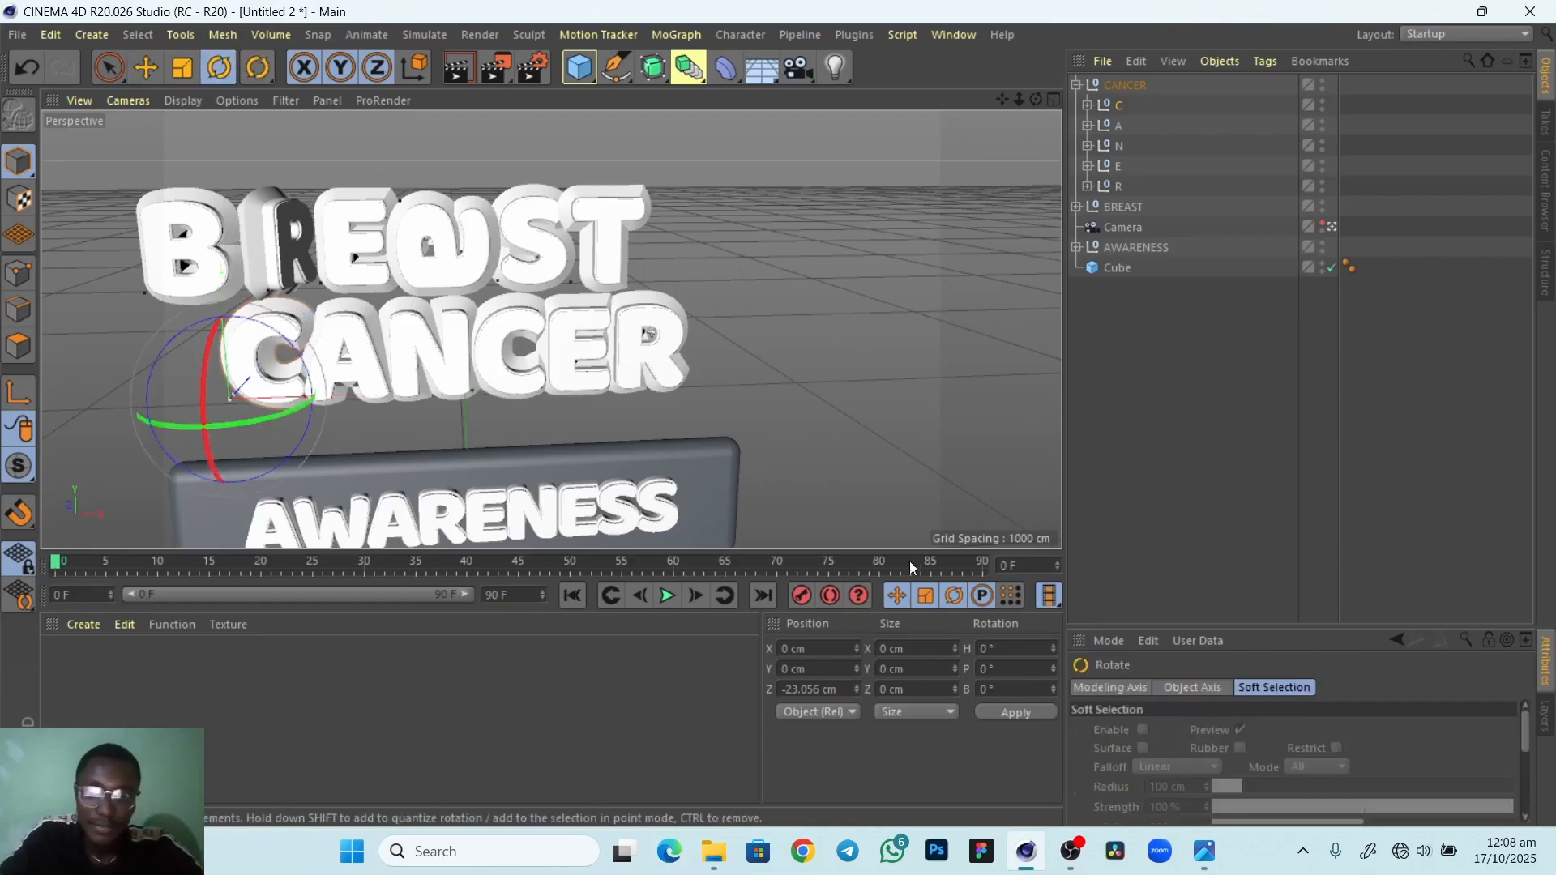
pyautogui.moveTo(996, 651); pyautogui.dragTo(934, 640)
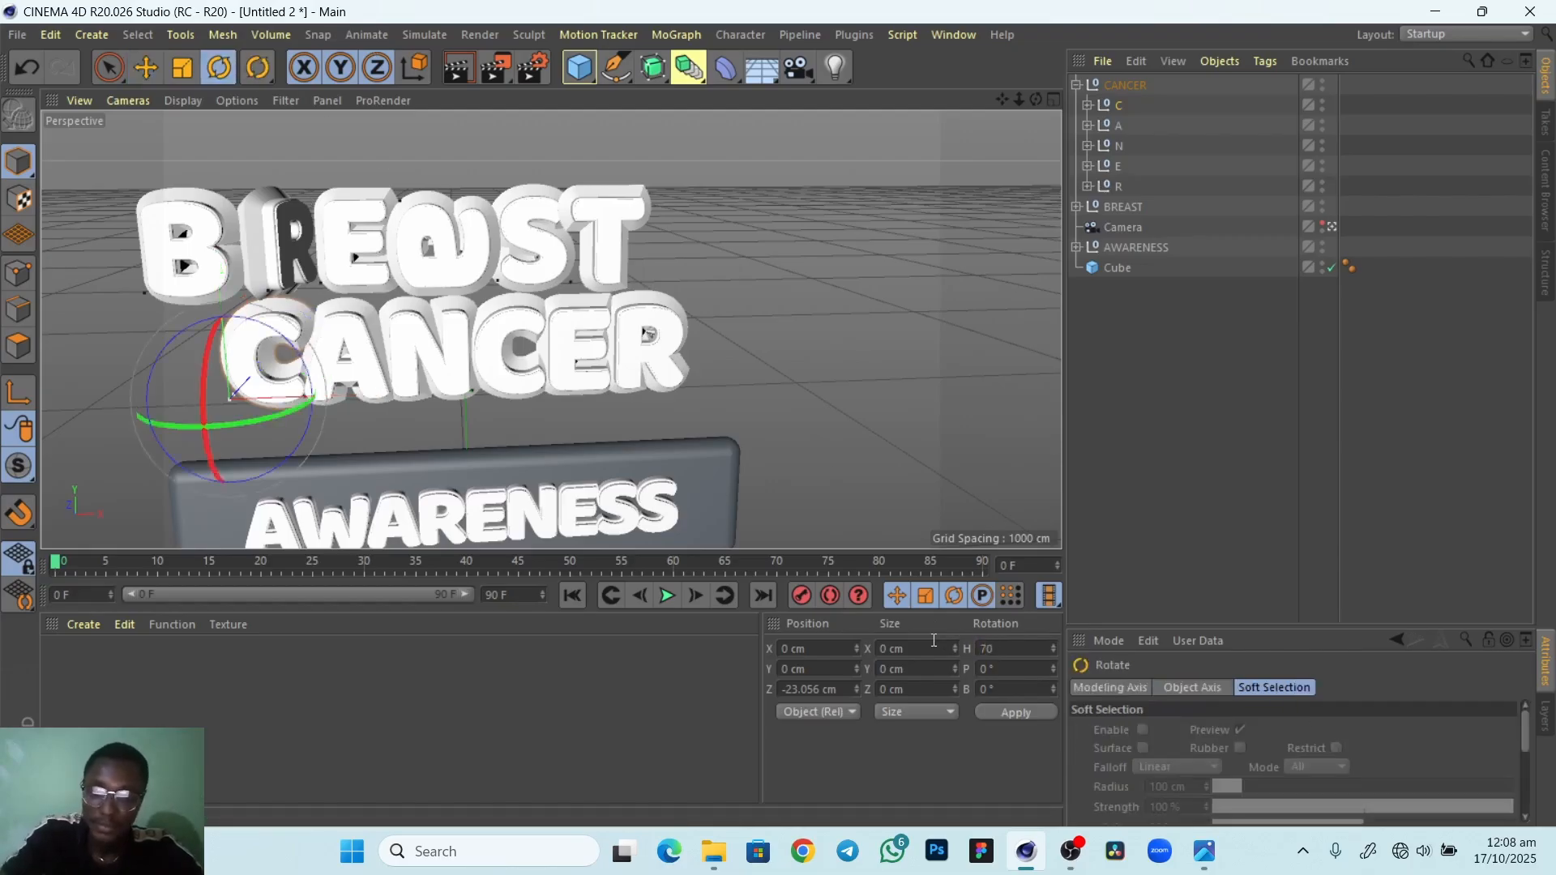
pyautogui.press('Return')
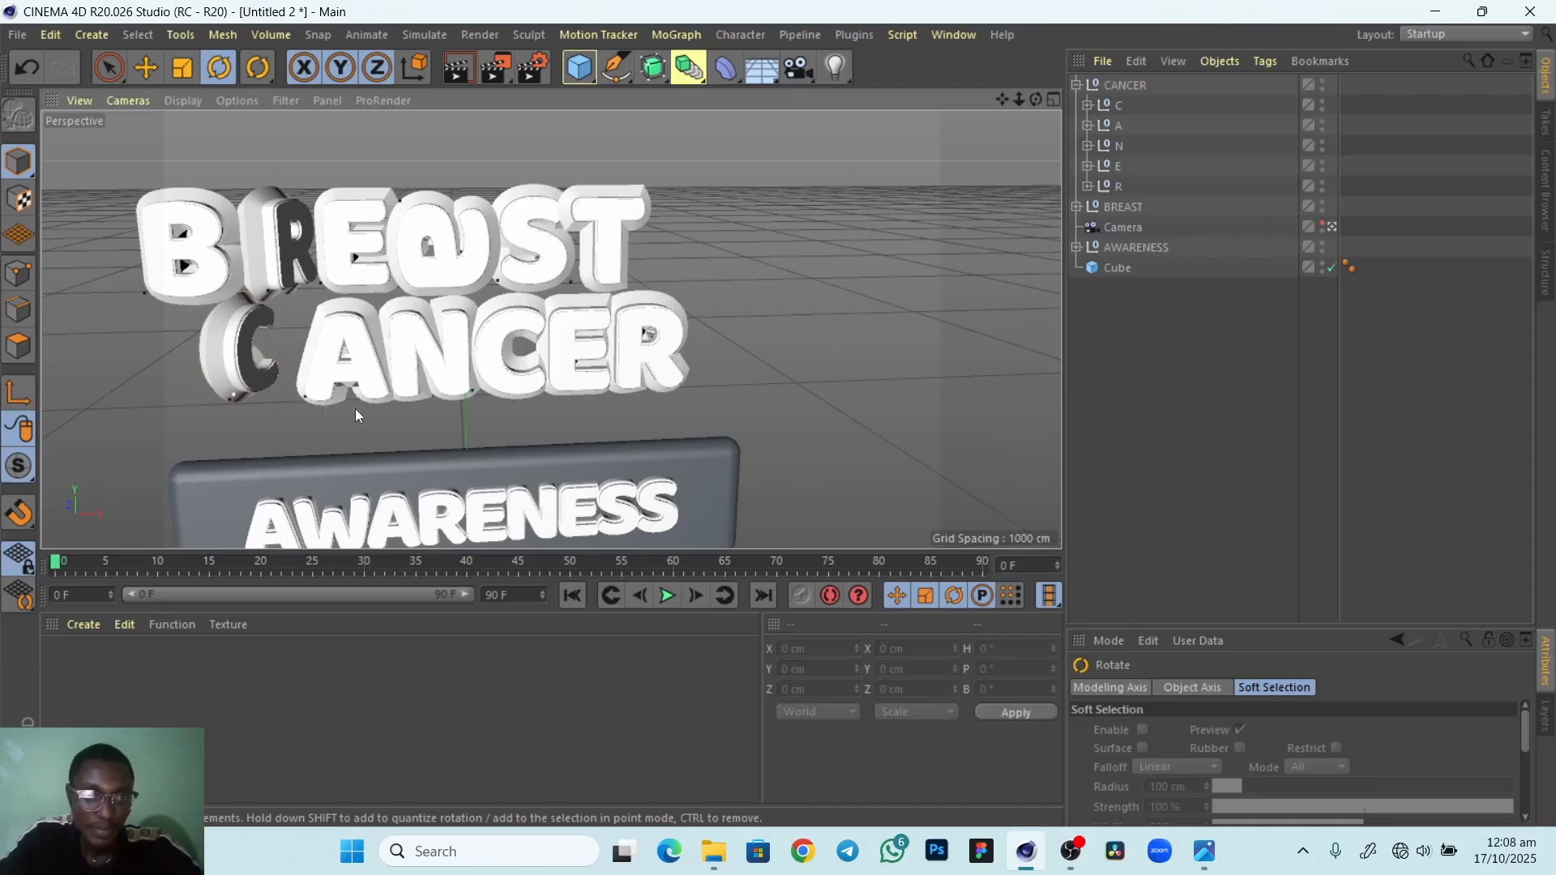
# Move the rotated C null of CANCER outward and forward, to about X -32 cm and Z -111 cm
pyautogui.click(1121, 105)
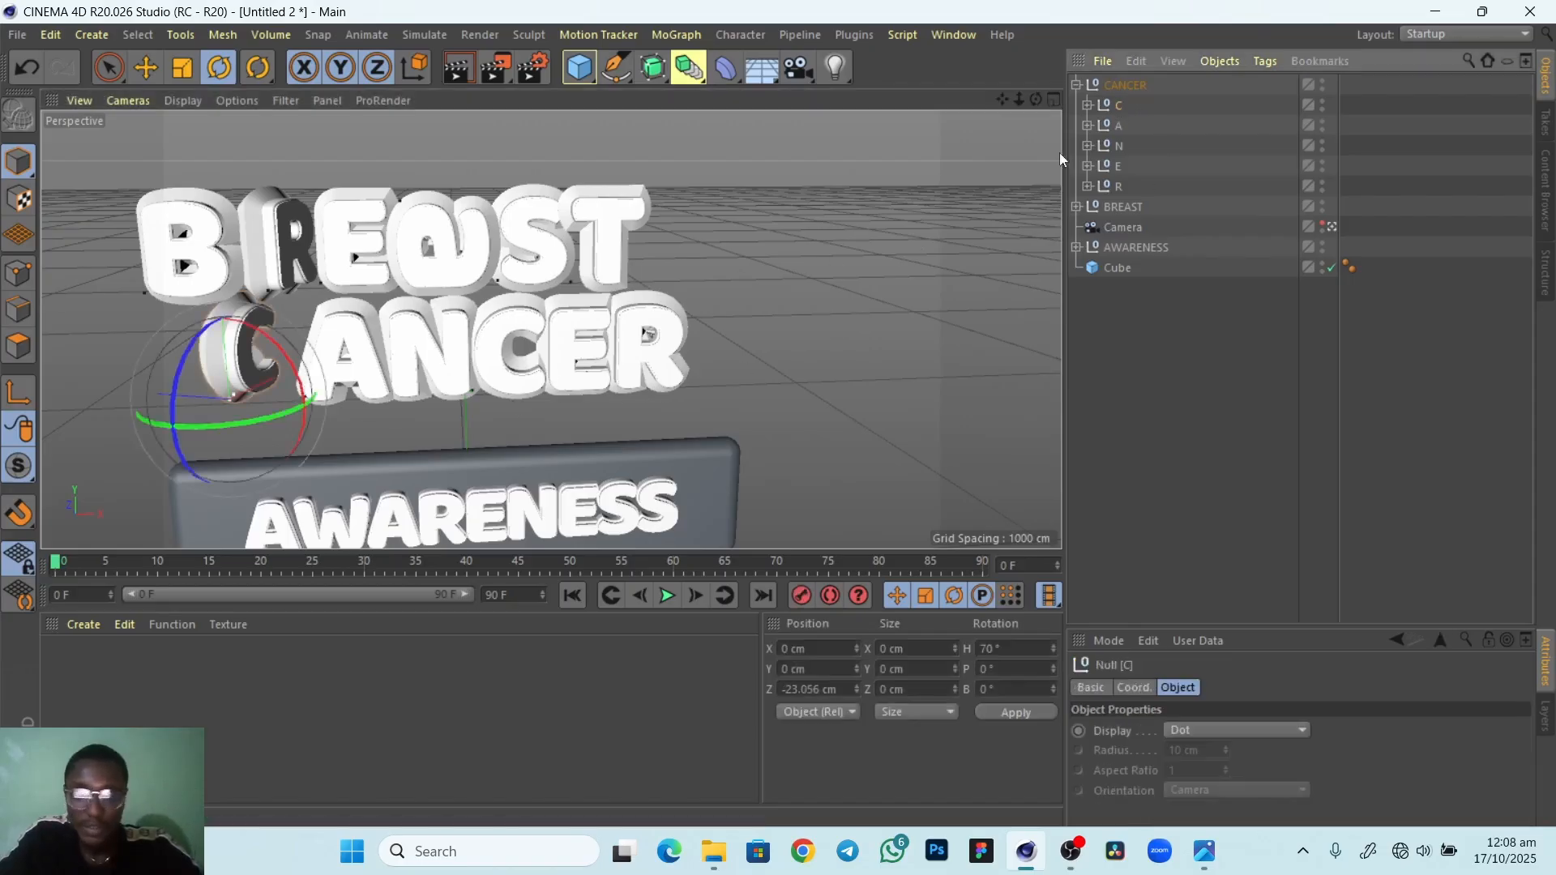
pyautogui.press('e')
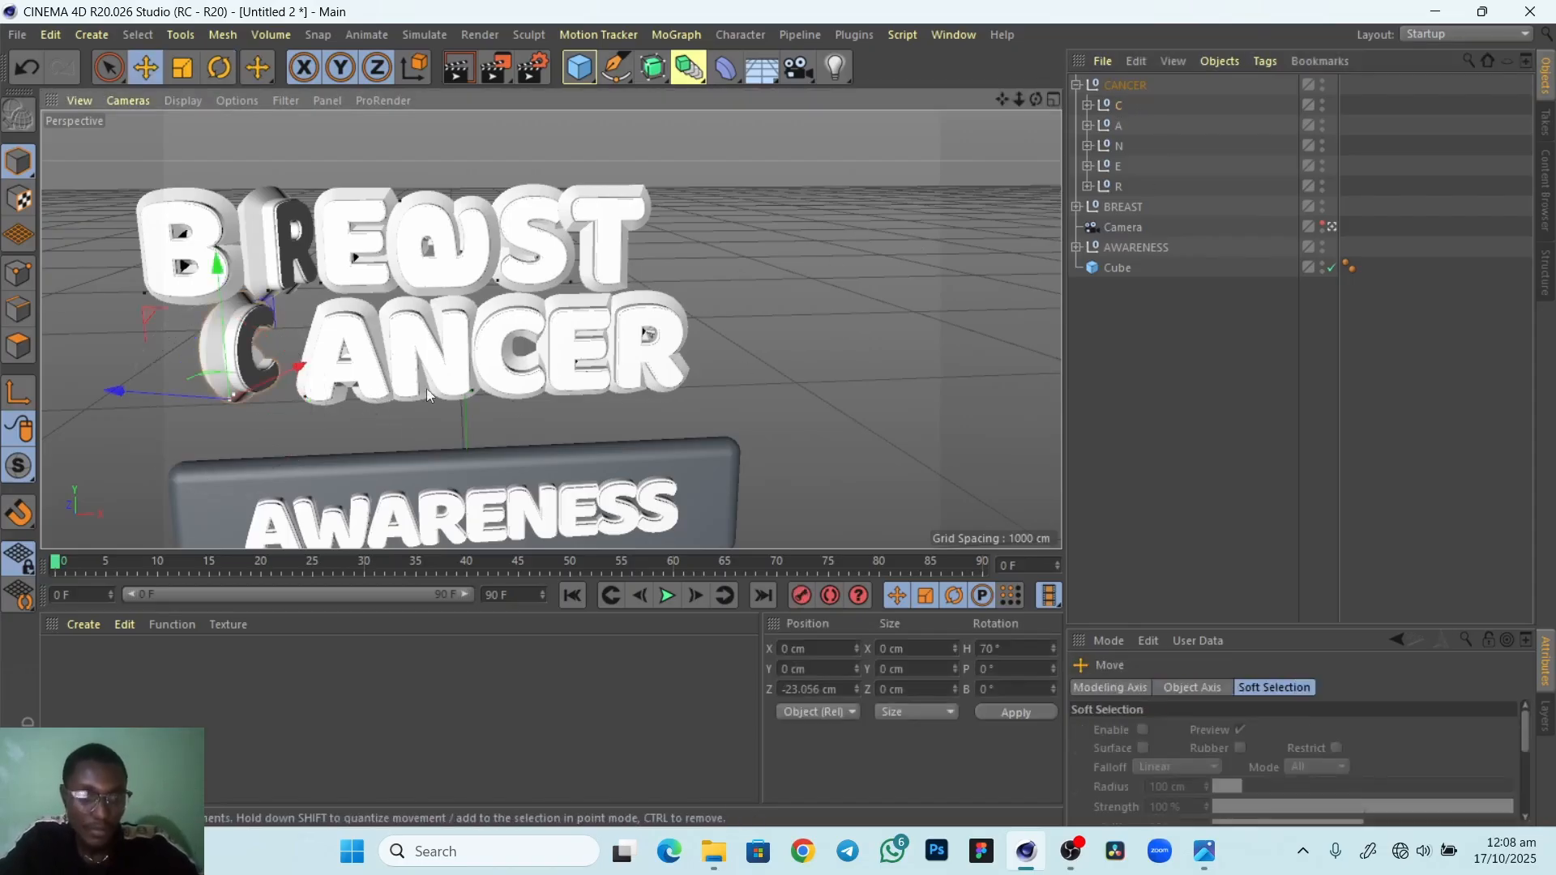
pyautogui.keyDown('alt'); pyautogui.moveTo(878, 334); pyautogui.dragTo(549, 374); pyautogui.keyUp('alt')
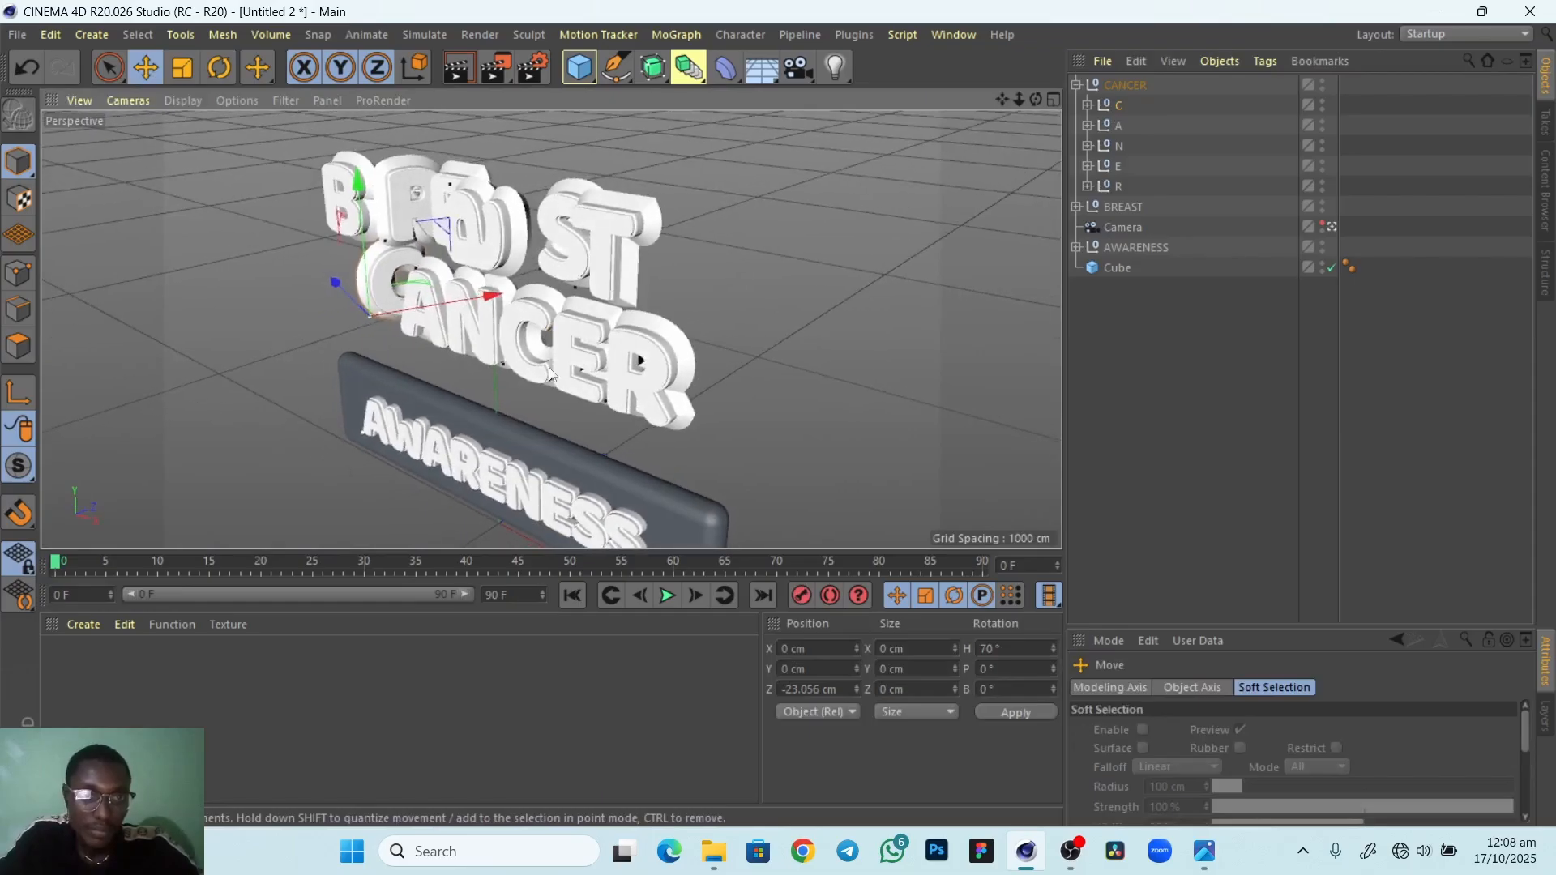
pyautogui.moveTo(470, 298)
pyautogui.mouseDown()
pyautogui.moveTo(422, 322)
pyautogui.moveTo(446, 304)
pyautogui.mouseUp()
pyautogui.keyDown('alt'); pyautogui.moveTo(372, 376); pyautogui.dragTo(458, 300); pyautogui.keyUp('alt')
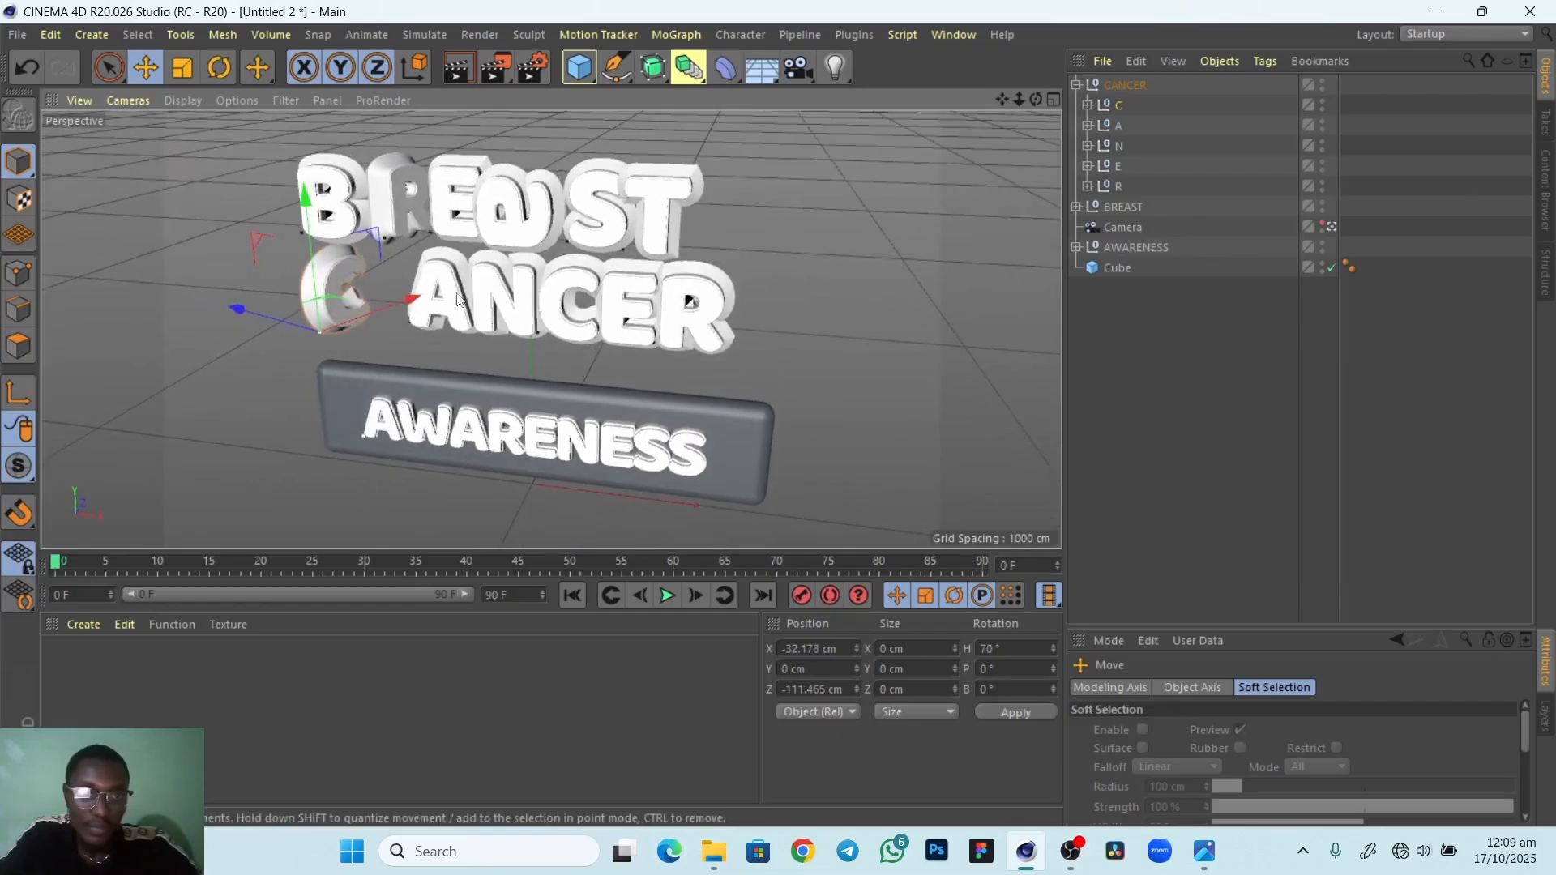
# Select the A, N, E and R nulls of CANCER and shift them together toward the C
pyautogui.keyDown('ctrl'); pyautogui.click(1118, 127); pyautogui.keyUp('ctrl')
pyautogui.keyDown('shift'); pyautogui.click(1117, 187); pyautogui.keyUp('shift')
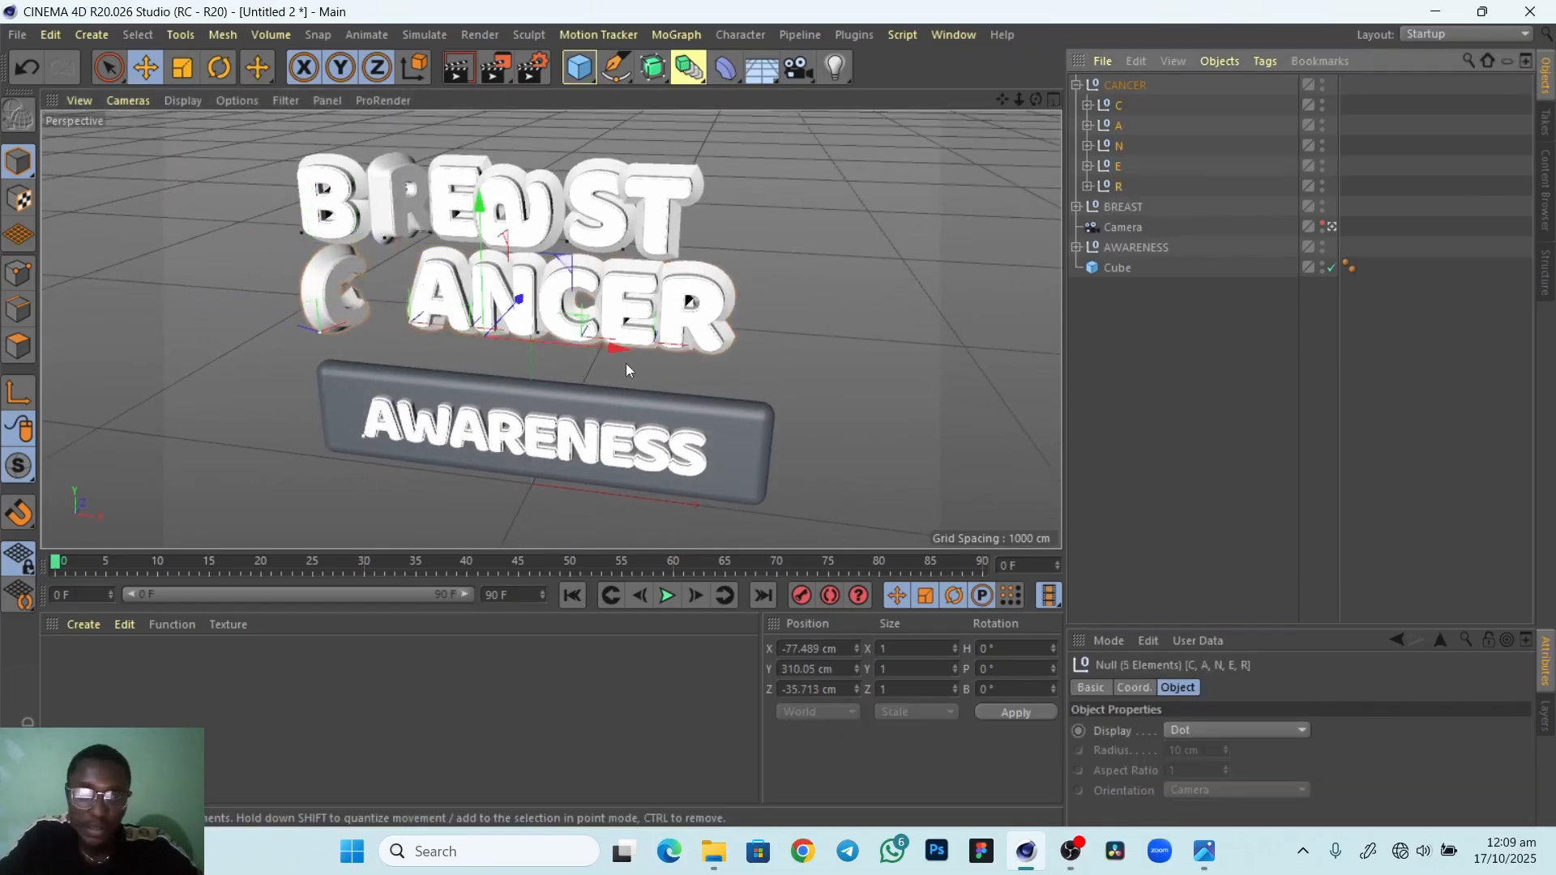
pyautogui.moveTo(625, 371)
pyautogui.mouseDown()
pyautogui.moveTo(570, 352)
pyautogui.moveTo(632, 332)
pyautogui.moveTo(644, 347)
pyautogui.moveTo(622, 356)
pyautogui.mouseUp()
pyautogui.hotkey('ctrl', 'z')
# Push the N null of CANCER back behind its neighbouring letters, to about Z -24 cm
pyautogui.keyDown('alt'); pyautogui.moveTo(792, 347); pyautogui.dragTo(580, 285); pyautogui.keyUp('alt')
pyautogui.click(634, 335)
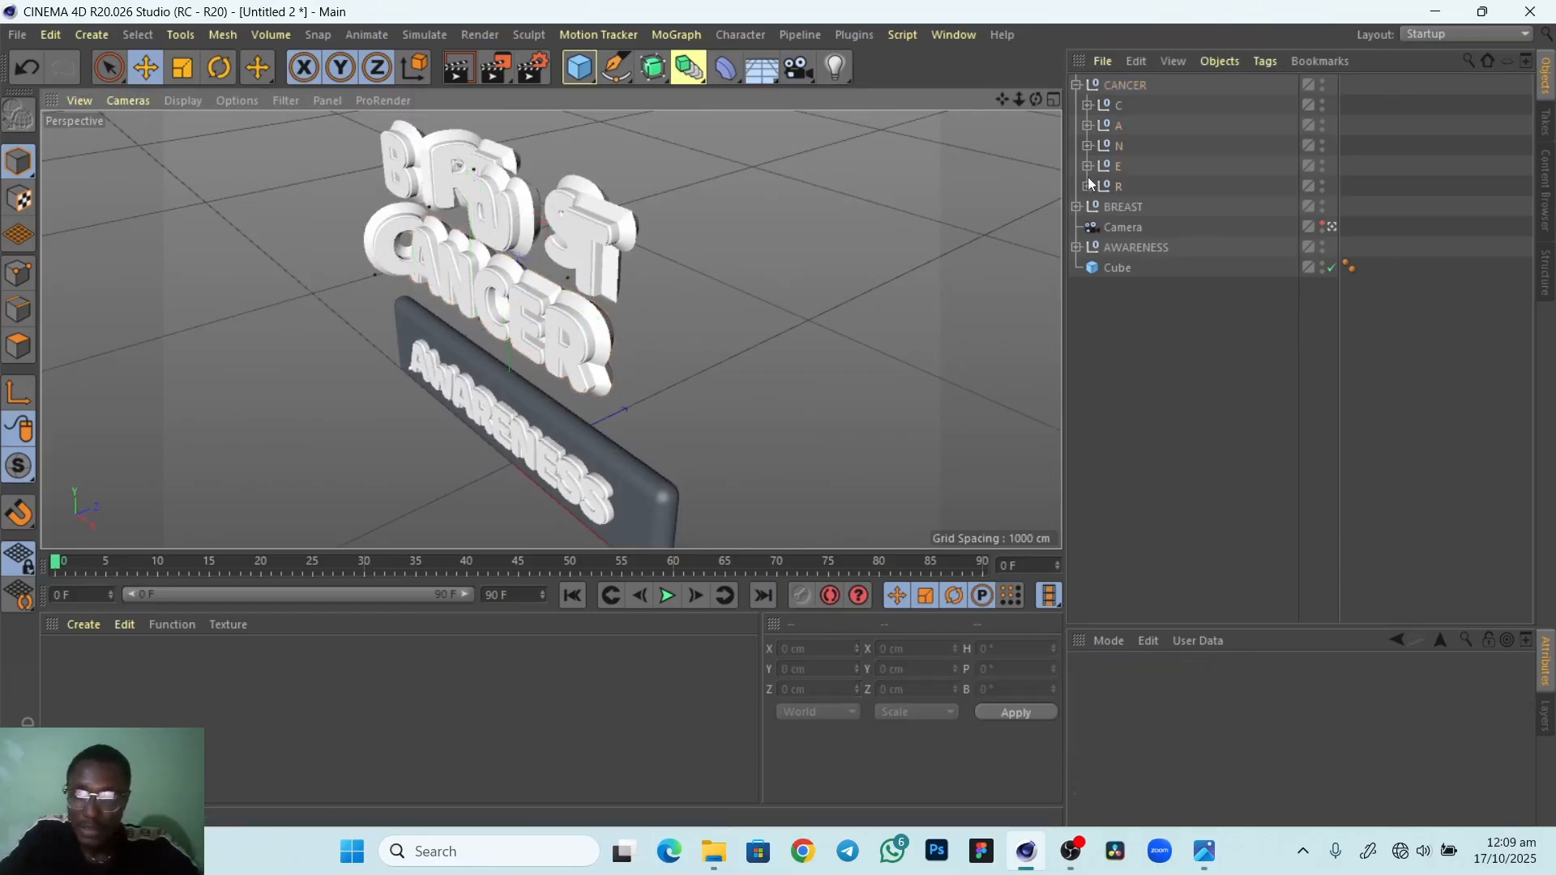
pyautogui.click(1116, 146)
pyautogui.moveTo(556, 275); pyautogui.dragTo(564, 259)
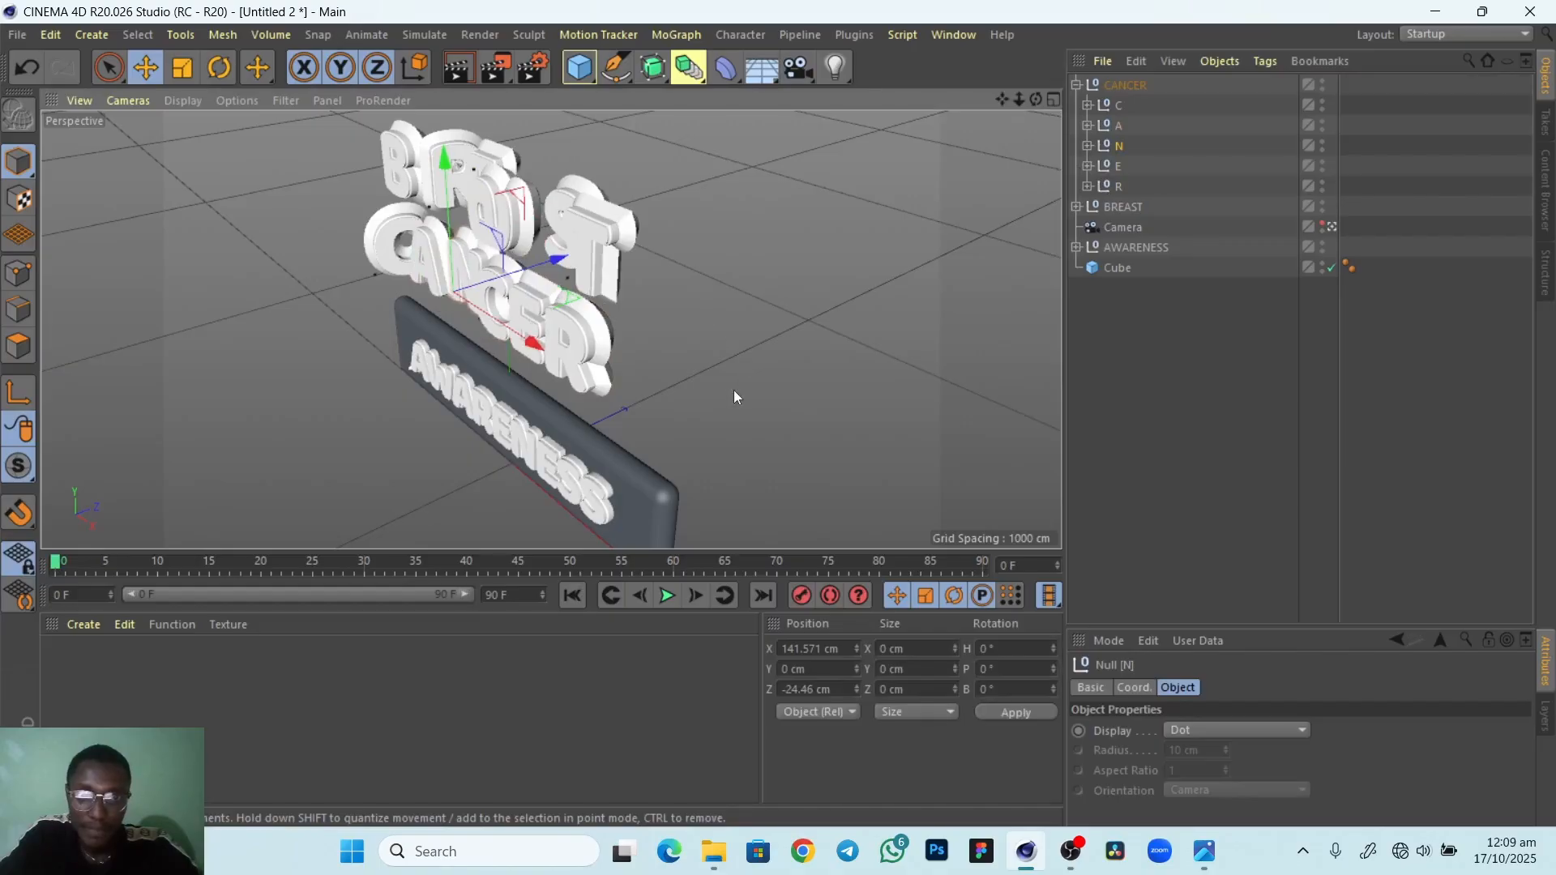
# Check the Breast Cancer Awareness.png flyer, then shift the CANCER and BREAST nulls together to about world X -160 cm and Z -13 cm
pyautogui.moveTo(1205, 851)
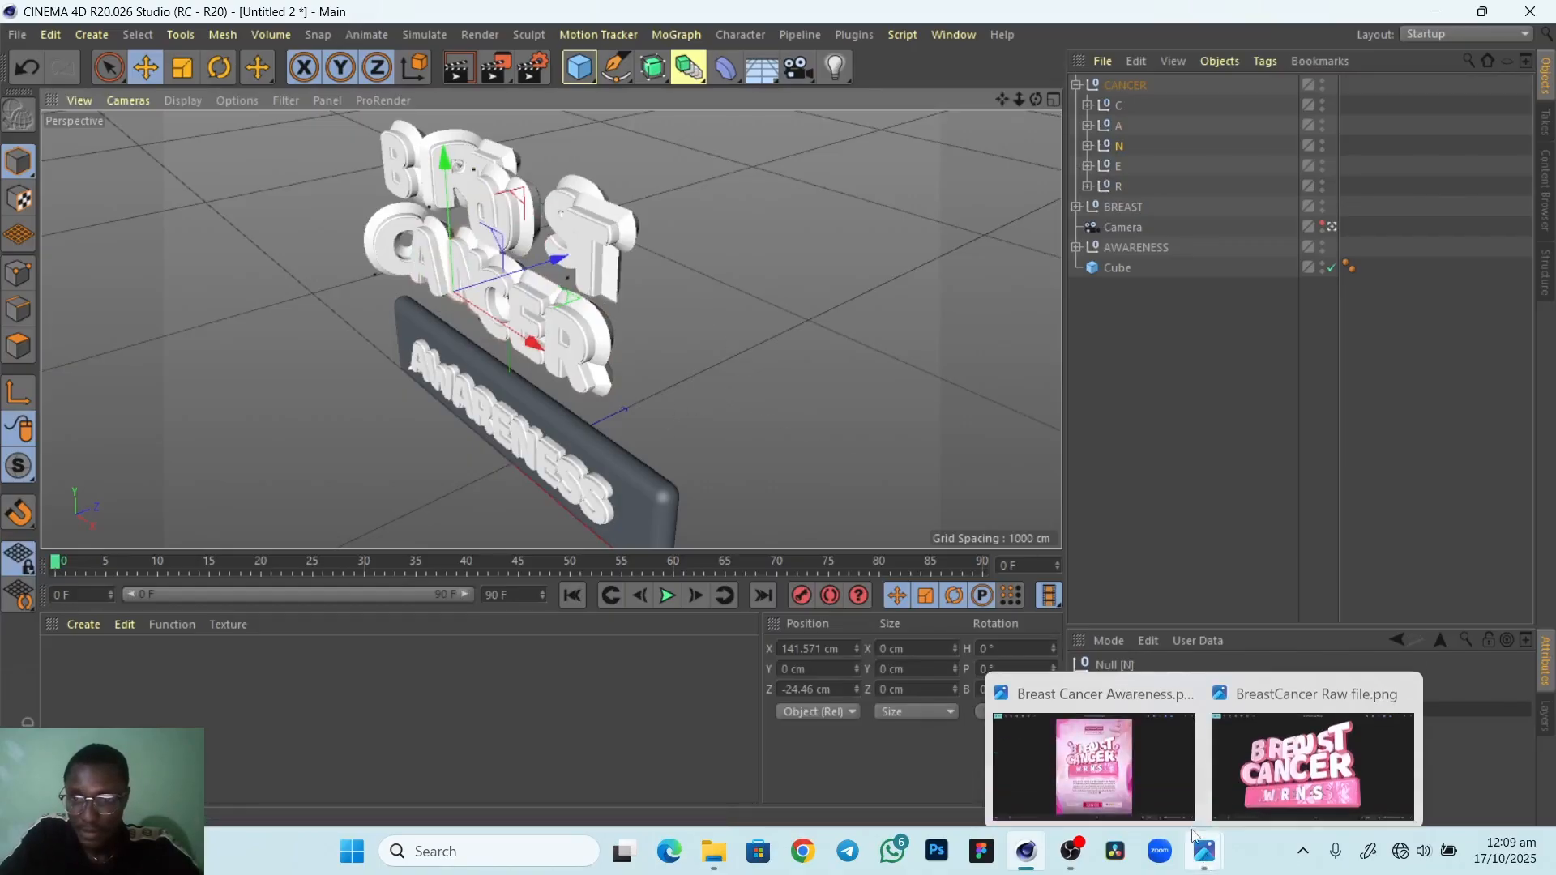
pyautogui.click(1135, 769)
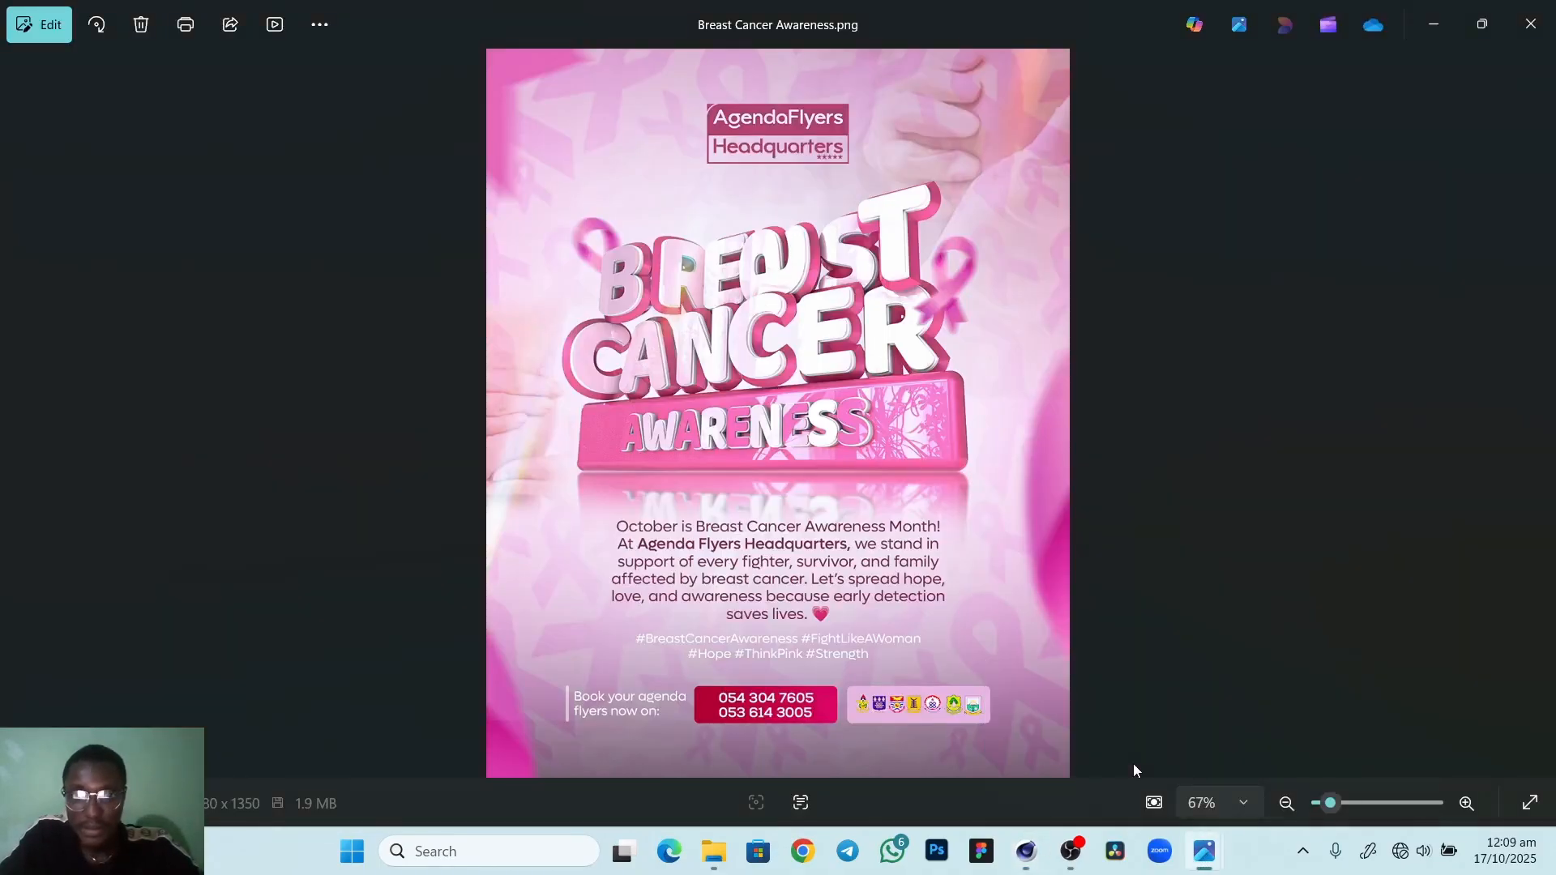
pyautogui.moveTo(1026, 851)
pyautogui.click(1025, 750)
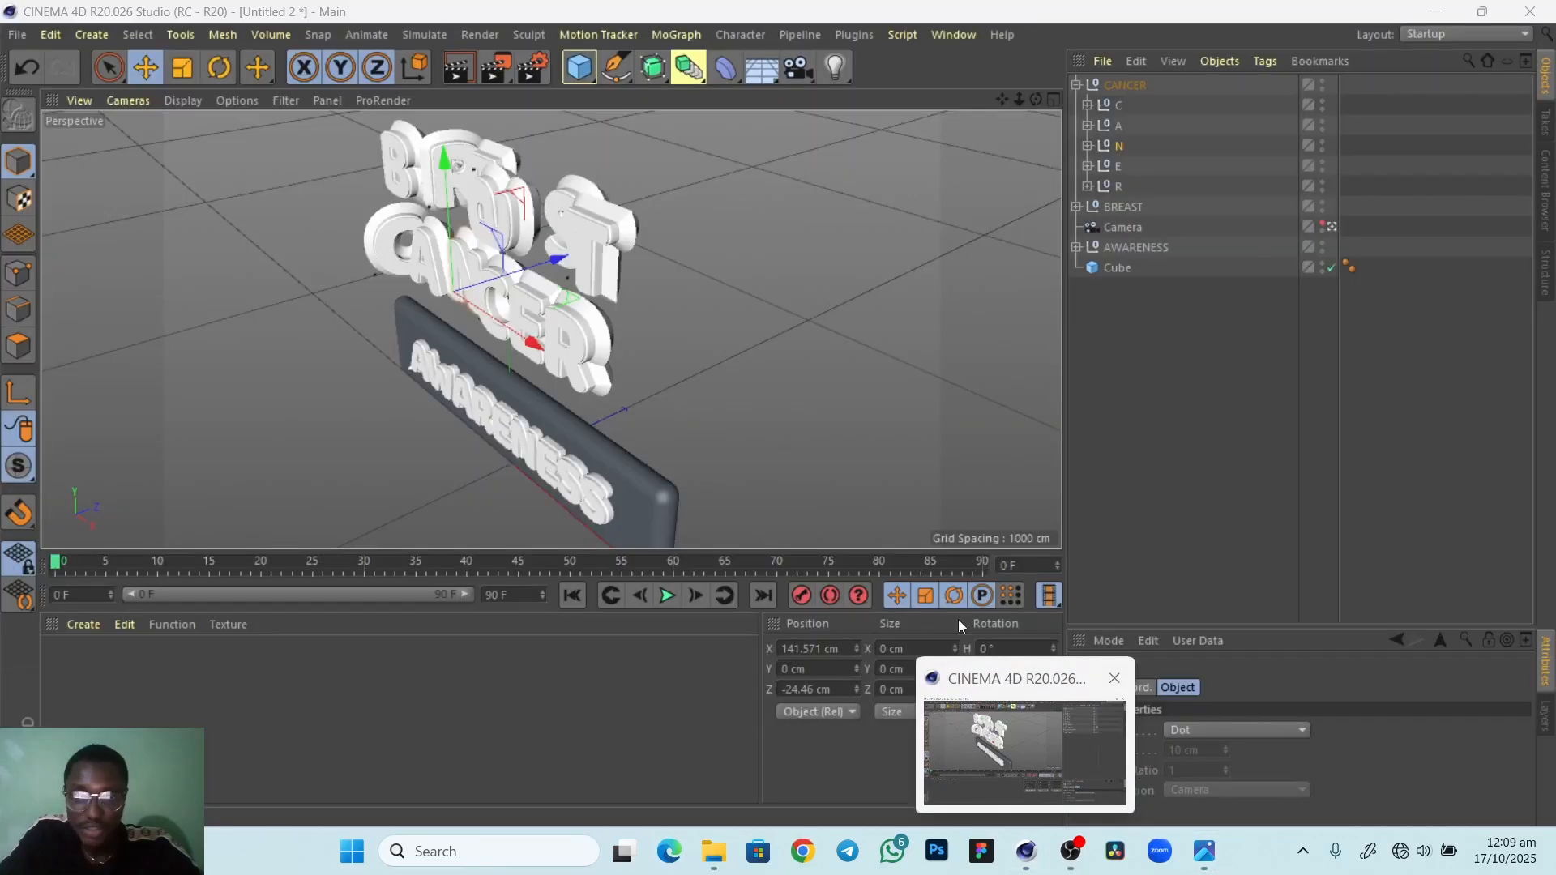
pyautogui.click(1077, 86)
pyautogui.click(1120, 85)
pyautogui.keyDown('ctrl'); pyautogui.click(1125, 103); pyautogui.keyUp('ctrl')
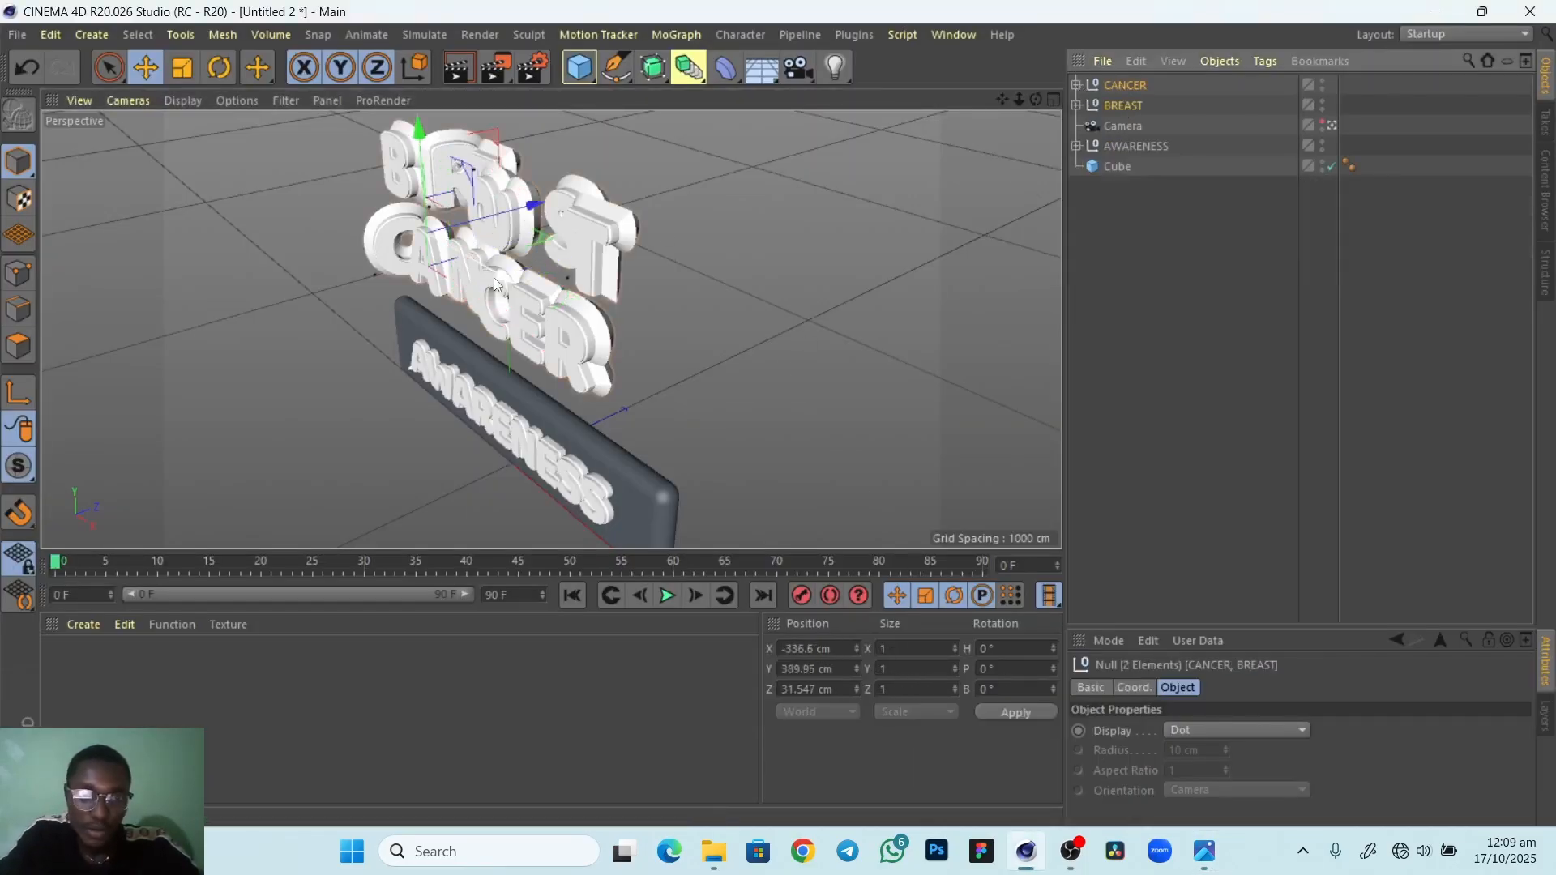
pyautogui.moveTo(493, 277); pyautogui.dragTo(548, 235)
pyautogui.keyDown('alt'); pyautogui.moveTo(443, 385); pyautogui.dragTo(523, 347); pyautogui.keyUp('alt')
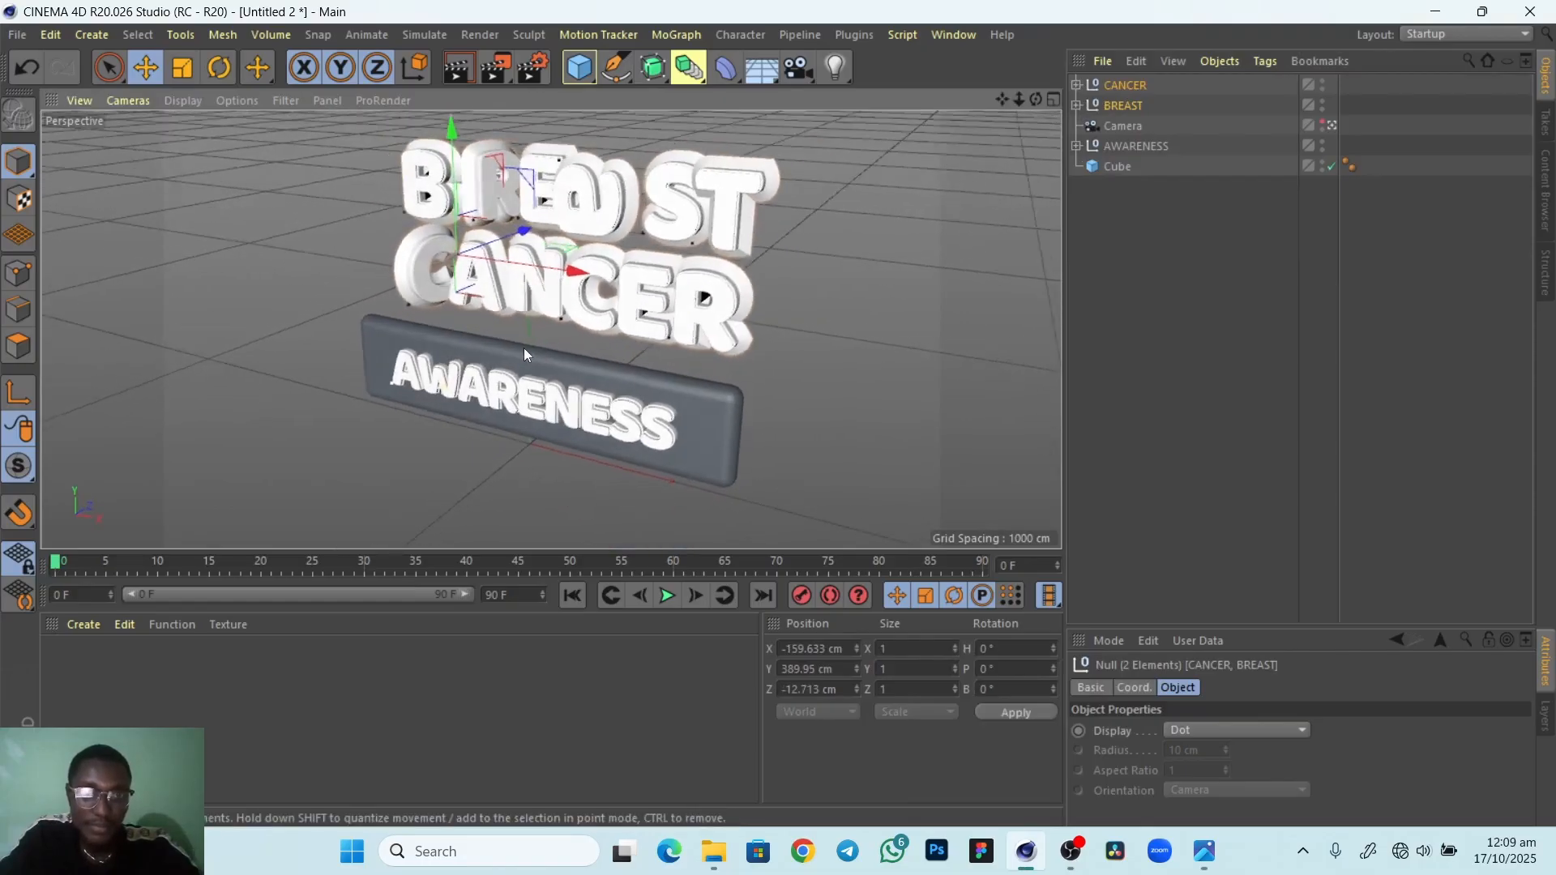
# Lower the CANCER and BREAST nulls onto the AWARENESS block and align them at about world X -249 cm, Y 308 cm and Z 30 cm
pyautogui.moveTo(453, 132); pyautogui.dragTo(455, 161)
pyautogui.moveTo(575, 306); pyautogui.dragTo(557, 302)
pyautogui.keyDown('alt'); pyautogui.moveTo(574, 446); pyautogui.dragTo(454, 453); pyautogui.keyUp('alt')
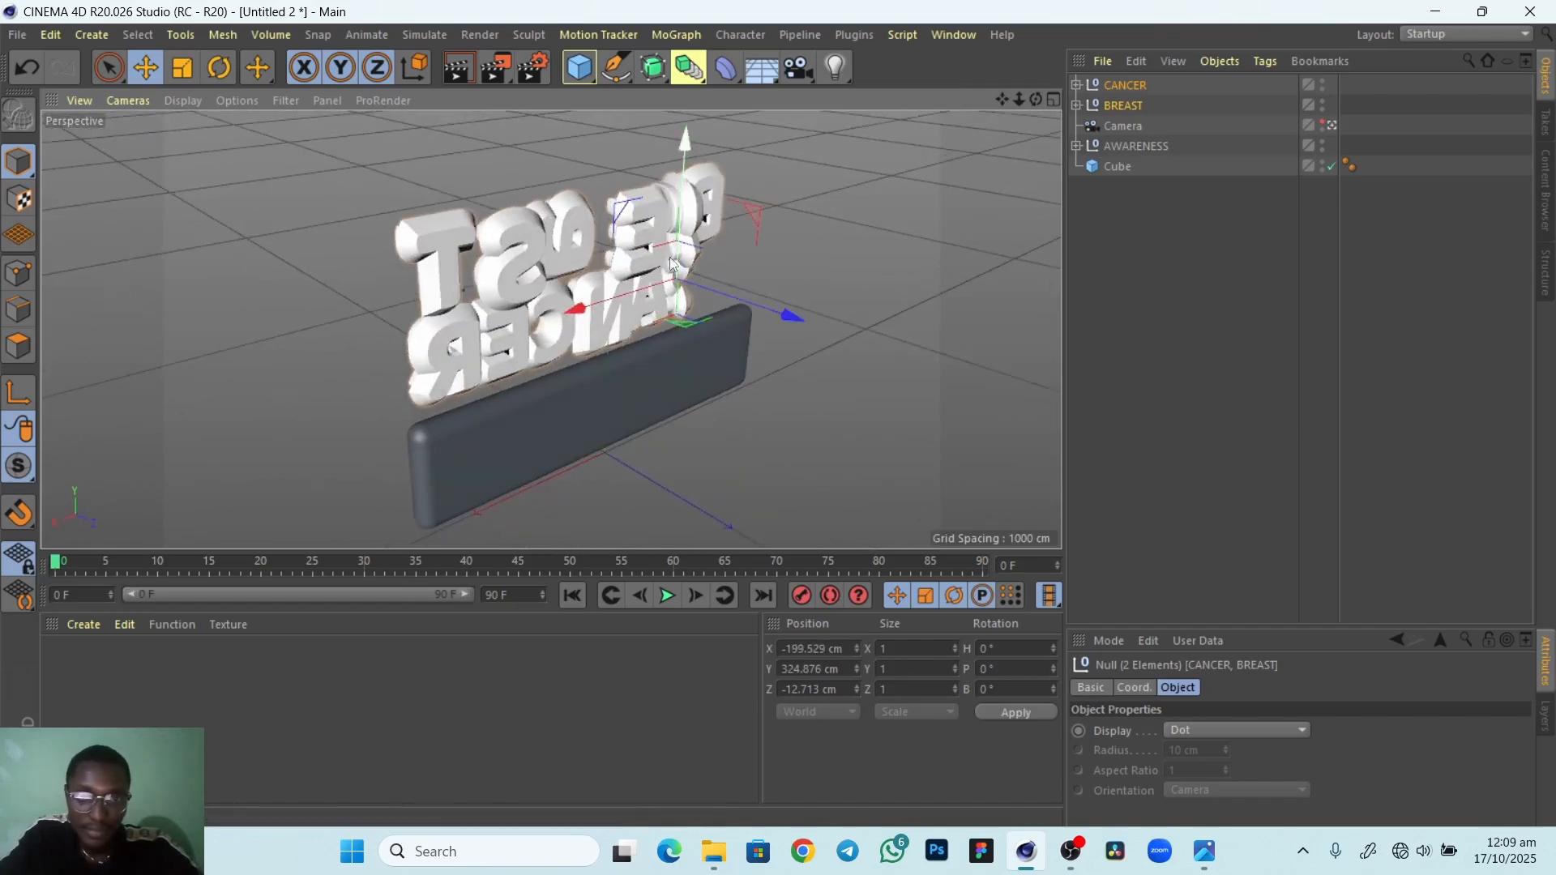
pyautogui.moveTo(684, 148); pyautogui.dragTo(682, 153)
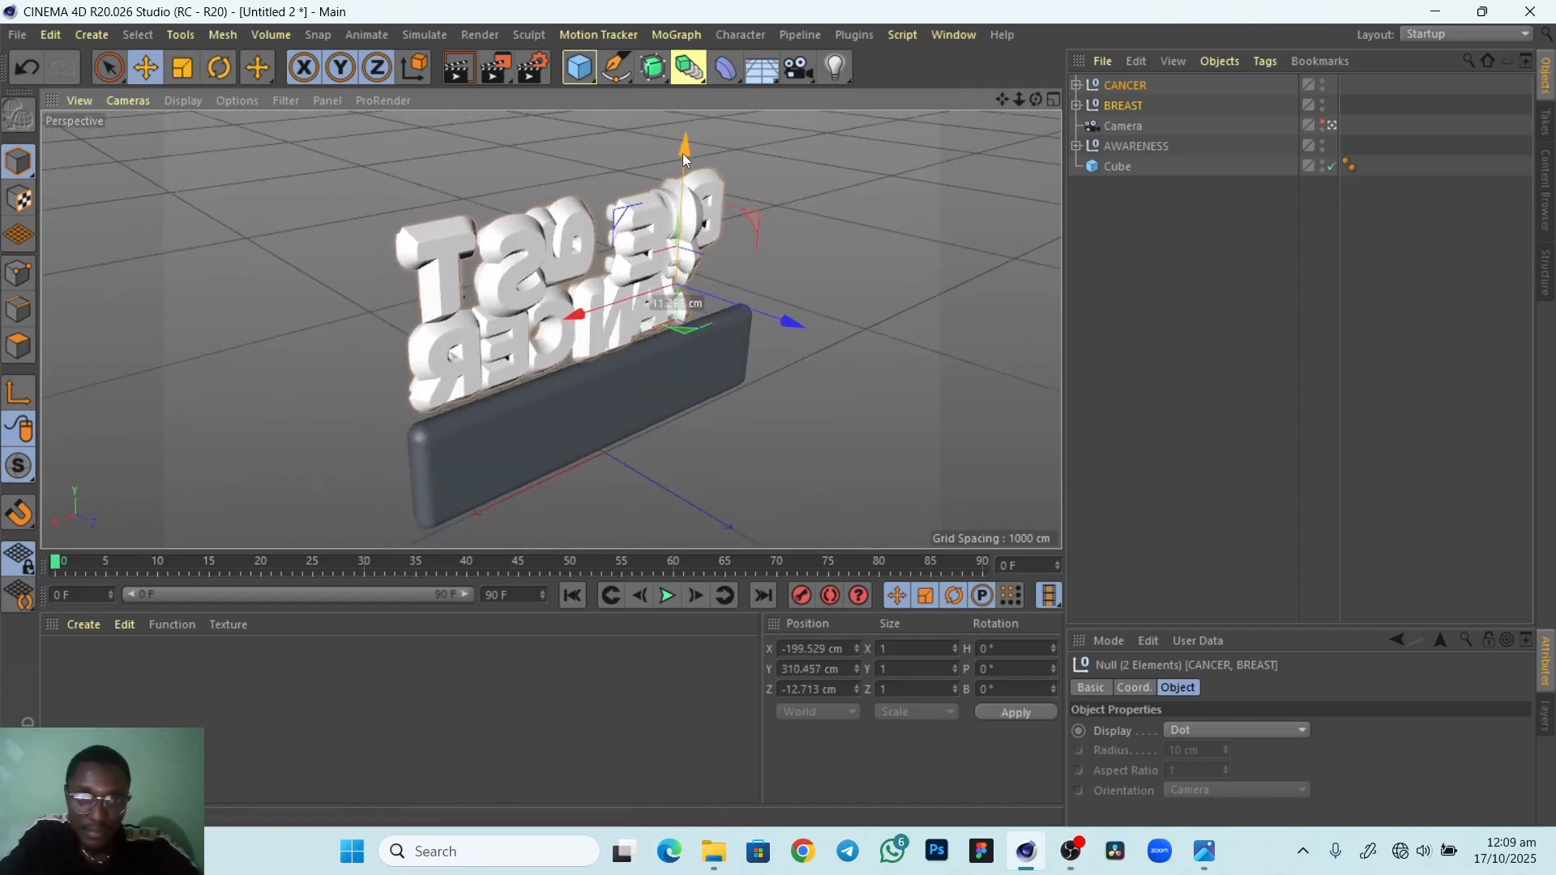
pyautogui.moveTo(774, 315); pyautogui.dragTo(805, 330)
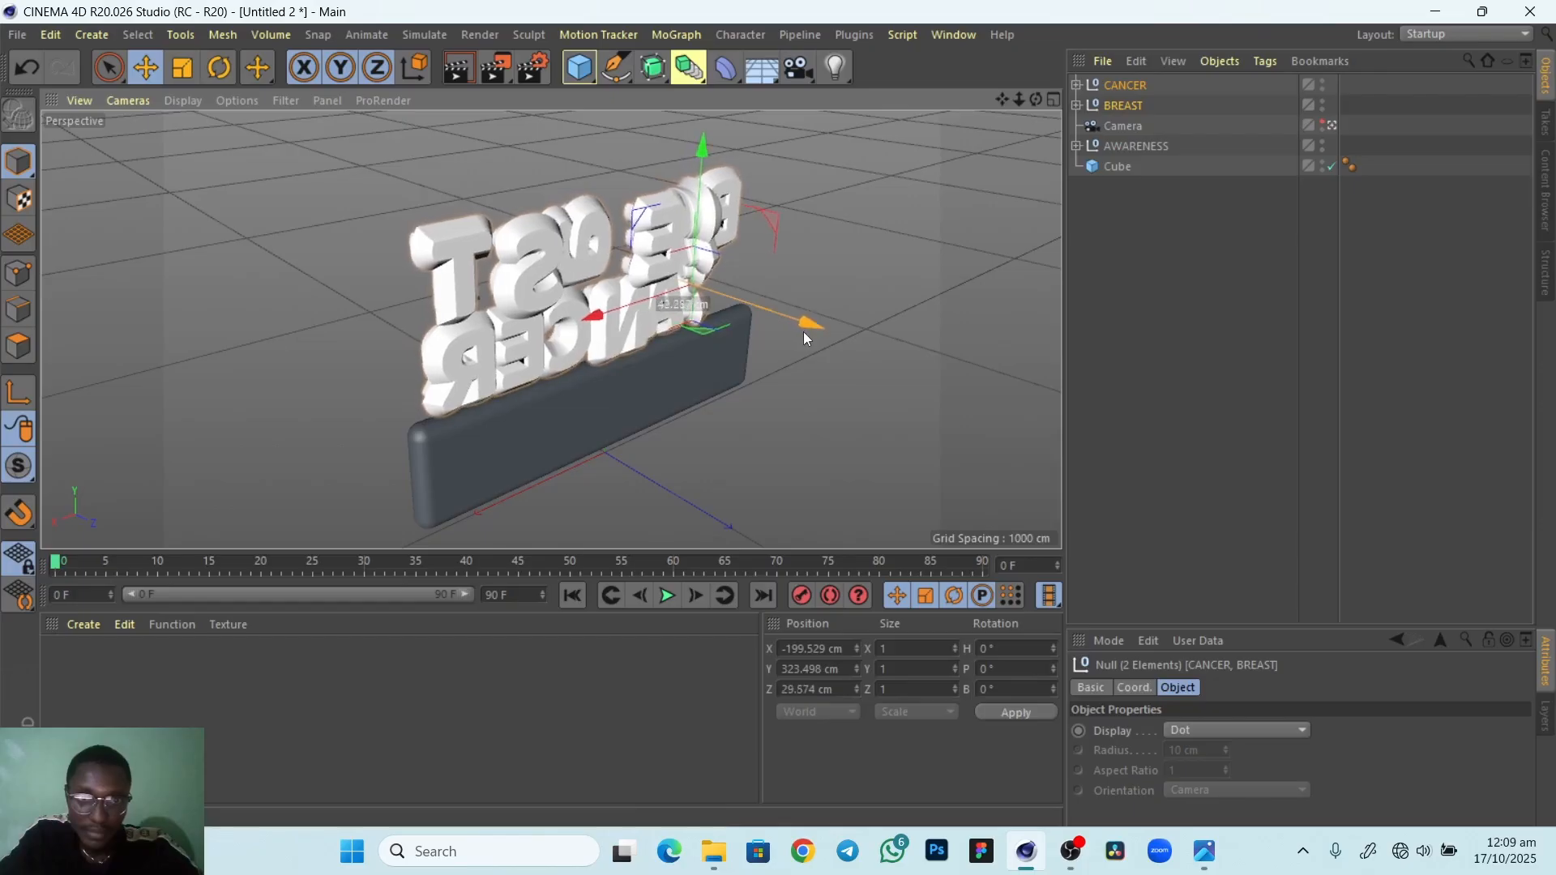
pyautogui.keyDown('alt'); pyautogui.moveTo(574, 425); pyautogui.dragTo(593, 455); pyautogui.keyUp('alt')
pyautogui.moveTo(392, 339); pyautogui.dragTo(367, 336)
pyautogui.moveTo(240, 211); pyautogui.dragTo(237, 208)
pyautogui.keyDown('alt'); pyautogui.moveTo(261, 395); pyautogui.dragTo(377, 372); pyautogui.keyUp('alt')
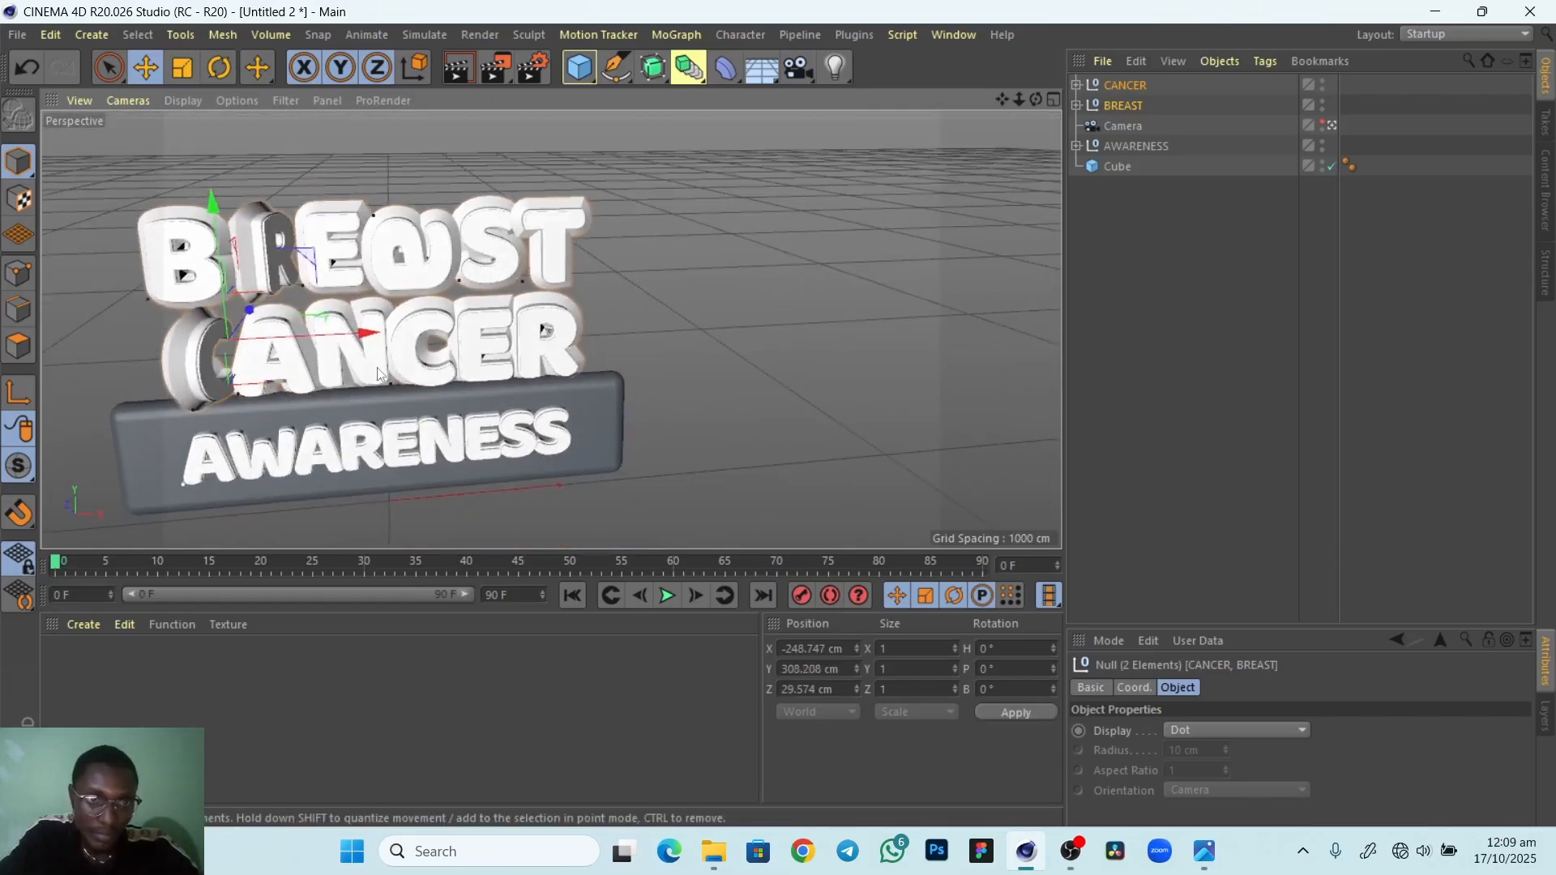
# Raise the CANCER and BREAST nulls together slightly above the AWARENESS block, to about world Y 321 cm
pyautogui.keyDown('alt'); pyautogui.moveTo(383, 370); pyautogui.dragTo(472, 393, button='right'); pyautogui.keyUp('alt')
pyautogui.moveTo(89, 189); pyautogui.dragTo(91, 172)
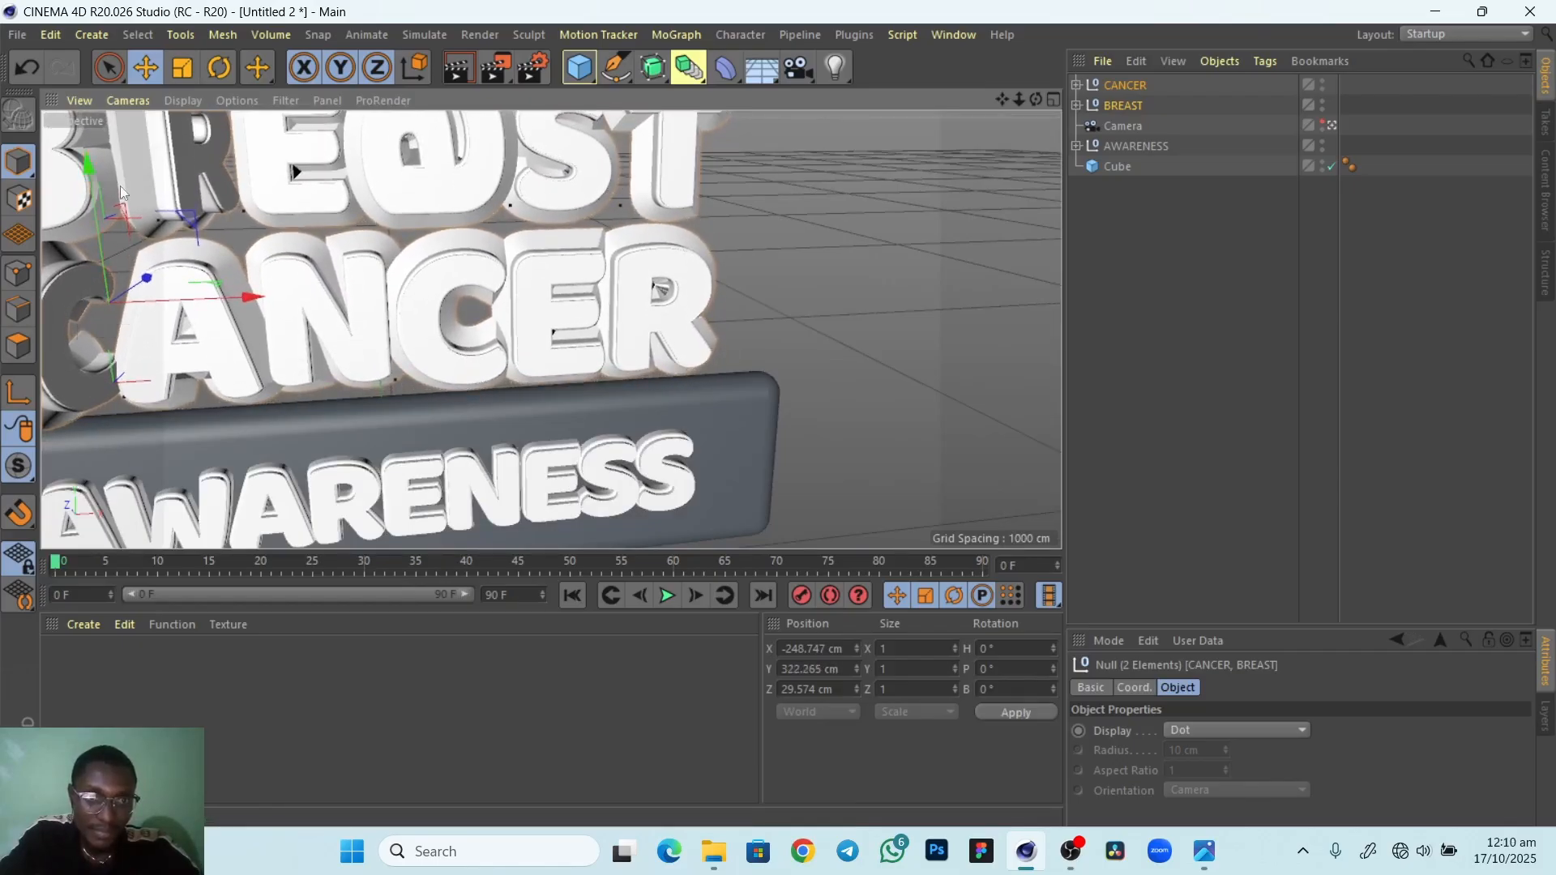
pyautogui.keyDown('alt'); pyautogui.moveTo(381, 389); pyautogui.dragTo(146, 347); pyautogui.keyUp('alt')
pyautogui.moveTo(274, 168); pyautogui.dragTo(274, 169)
pyautogui.moveTo(240, 342)
pyautogui.keyDown('alt'); pyautogui.mouseDown()
pyautogui.moveTo(340, 345)
pyautogui.moveTo(235, 341)
pyautogui.mouseUp(); pyautogui.keyUp('alt')
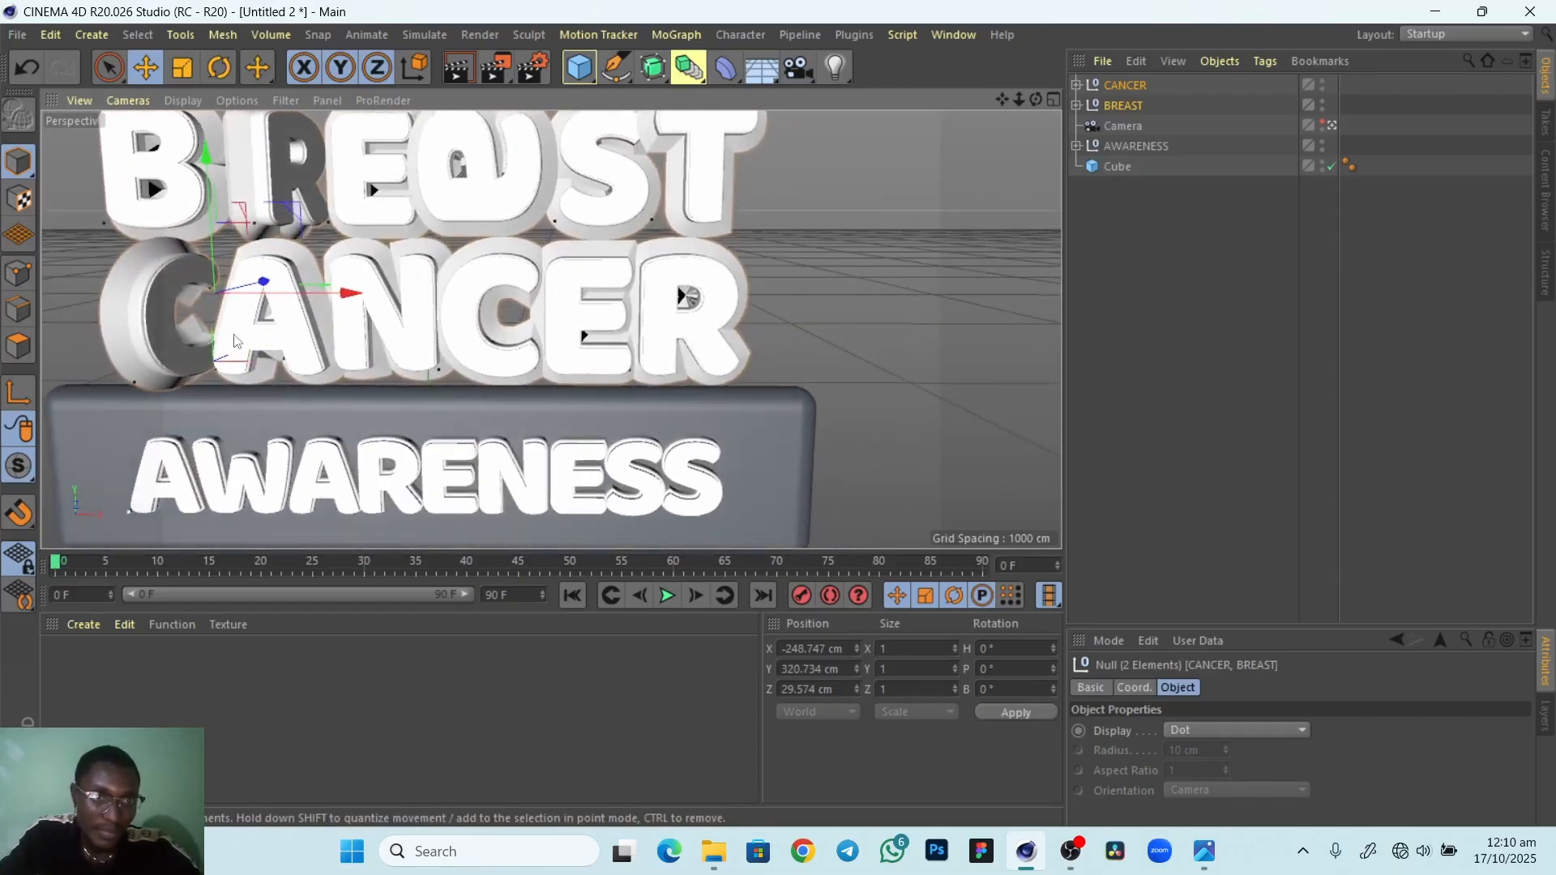
# Raise the C null of CANCER slightly, to about Y 4 cm
pyautogui.click(1076, 86)
pyautogui.click(1117, 106)
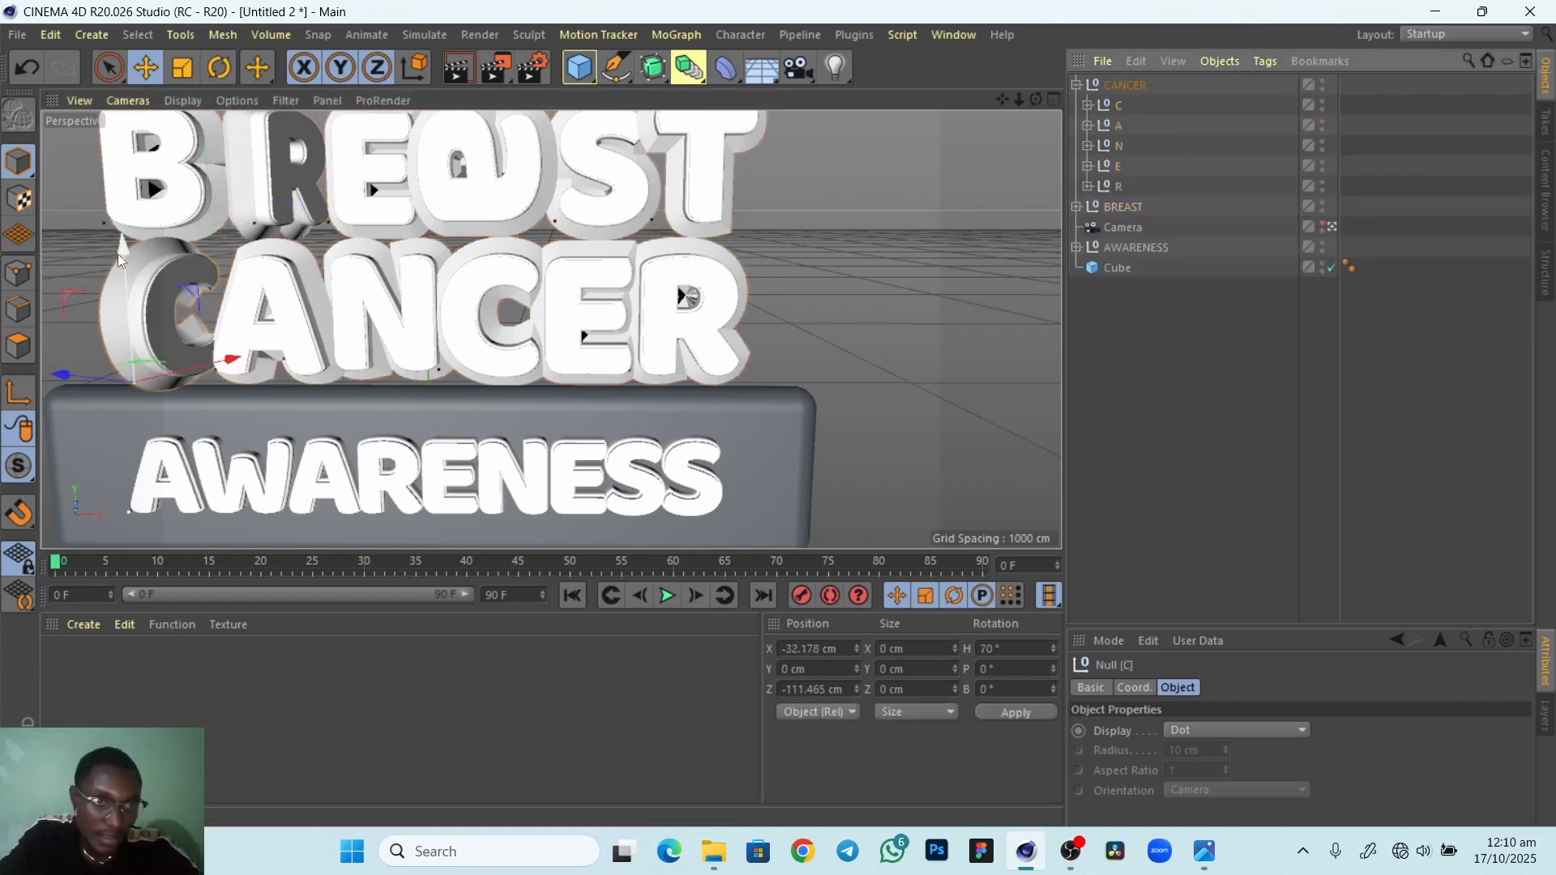
pyautogui.moveTo(120, 247); pyautogui.dragTo(119, 243)
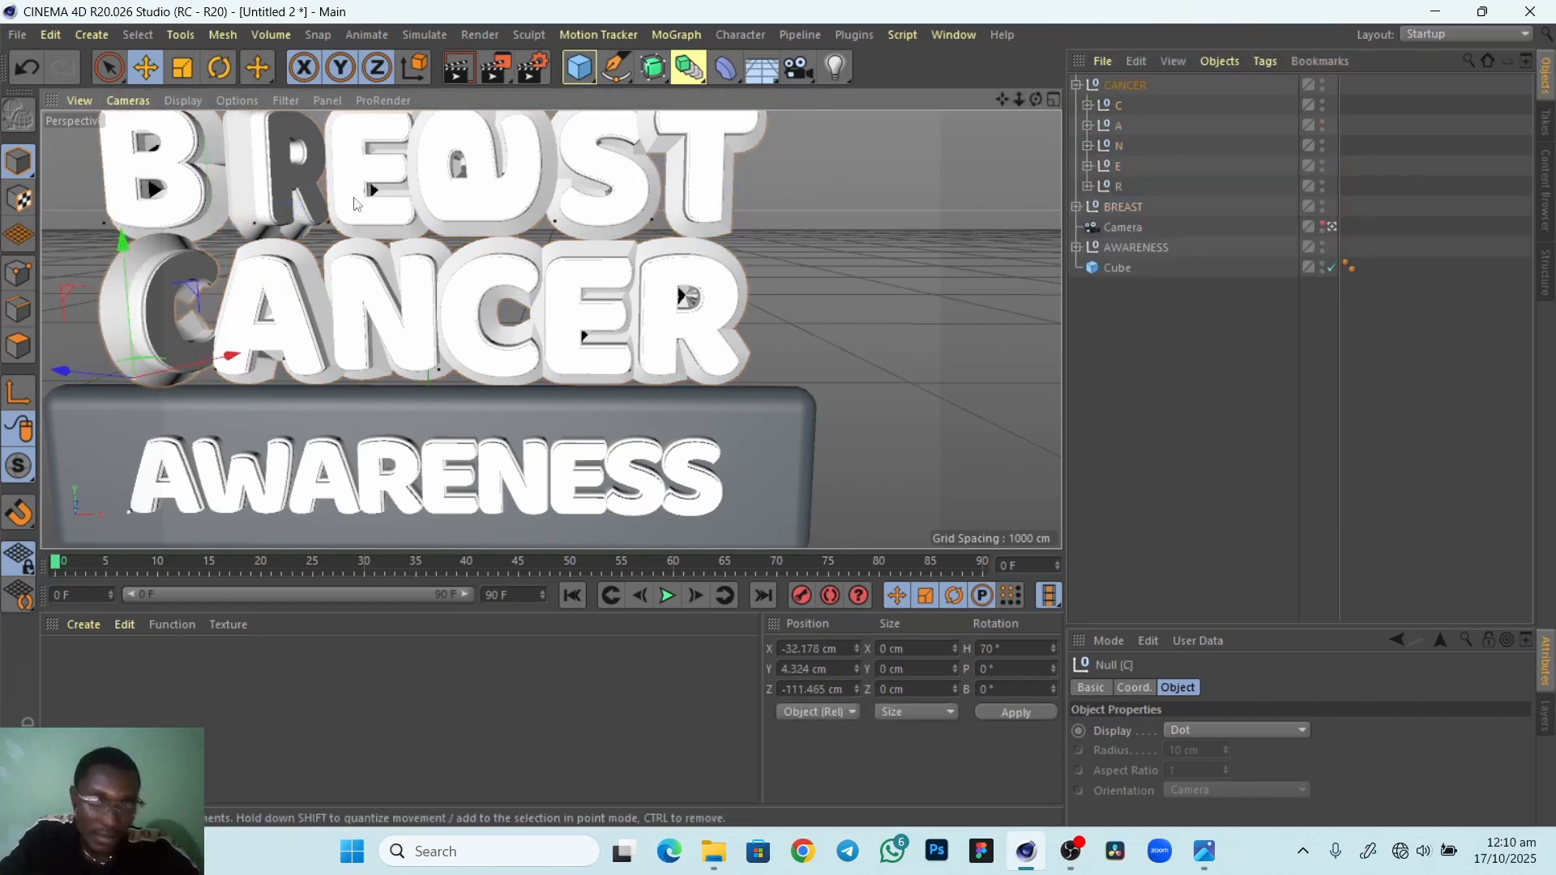
# Raise the B null of BREAST above the C of CANCER, to about Y 17 cm
pyautogui.click(1076, 206)
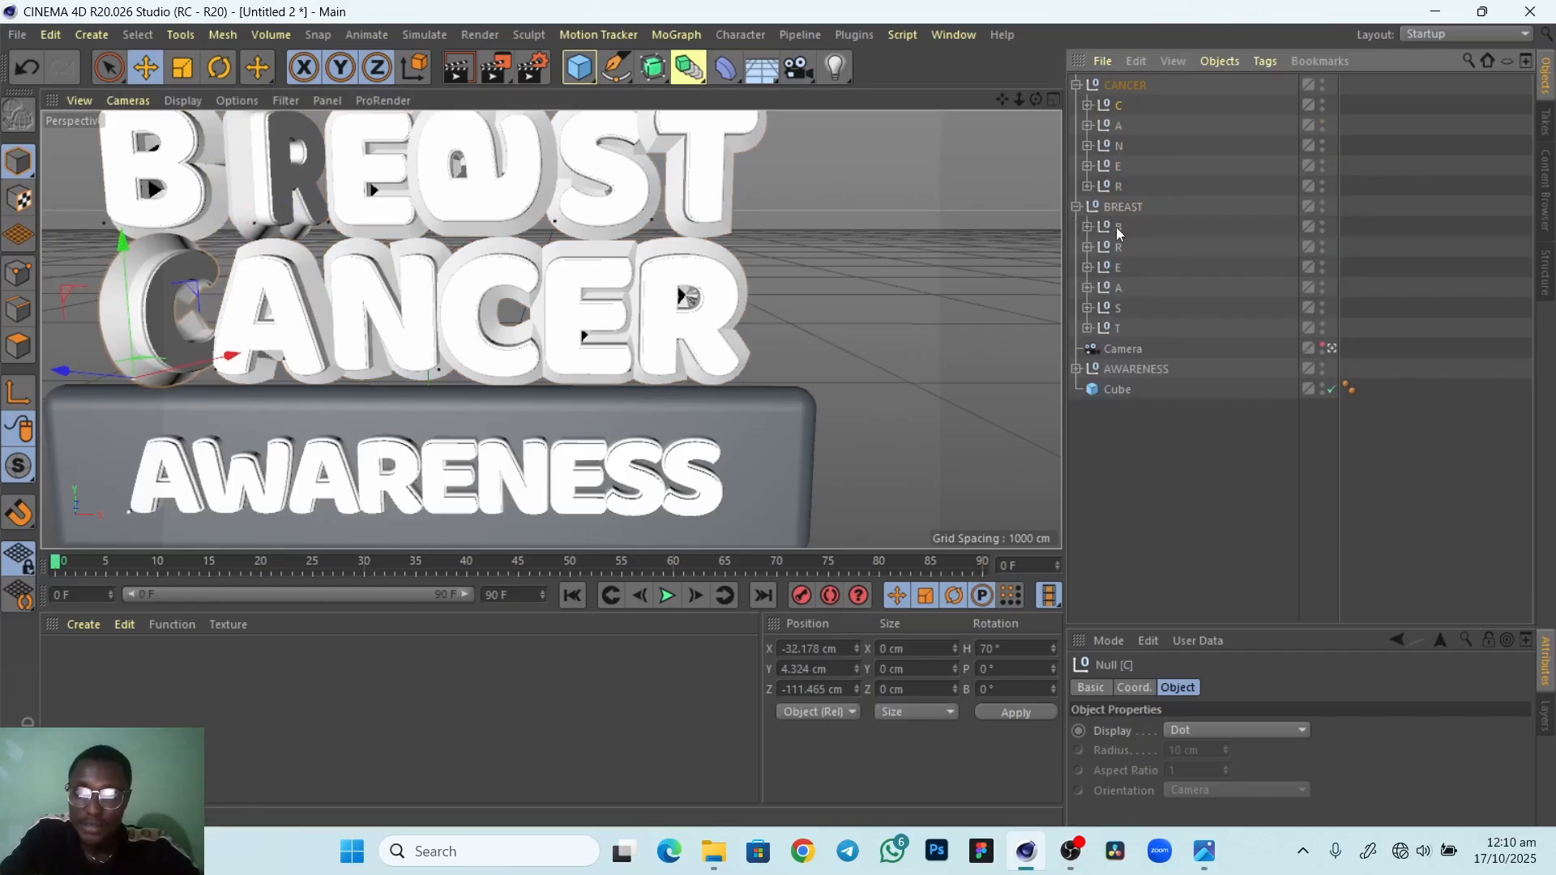
pyautogui.click(1117, 228)
pyautogui.keyDown('alt'); pyautogui.moveTo(486, 271); pyautogui.dragTo(403, 306, button='right'); pyautogui.keyUp('alt')
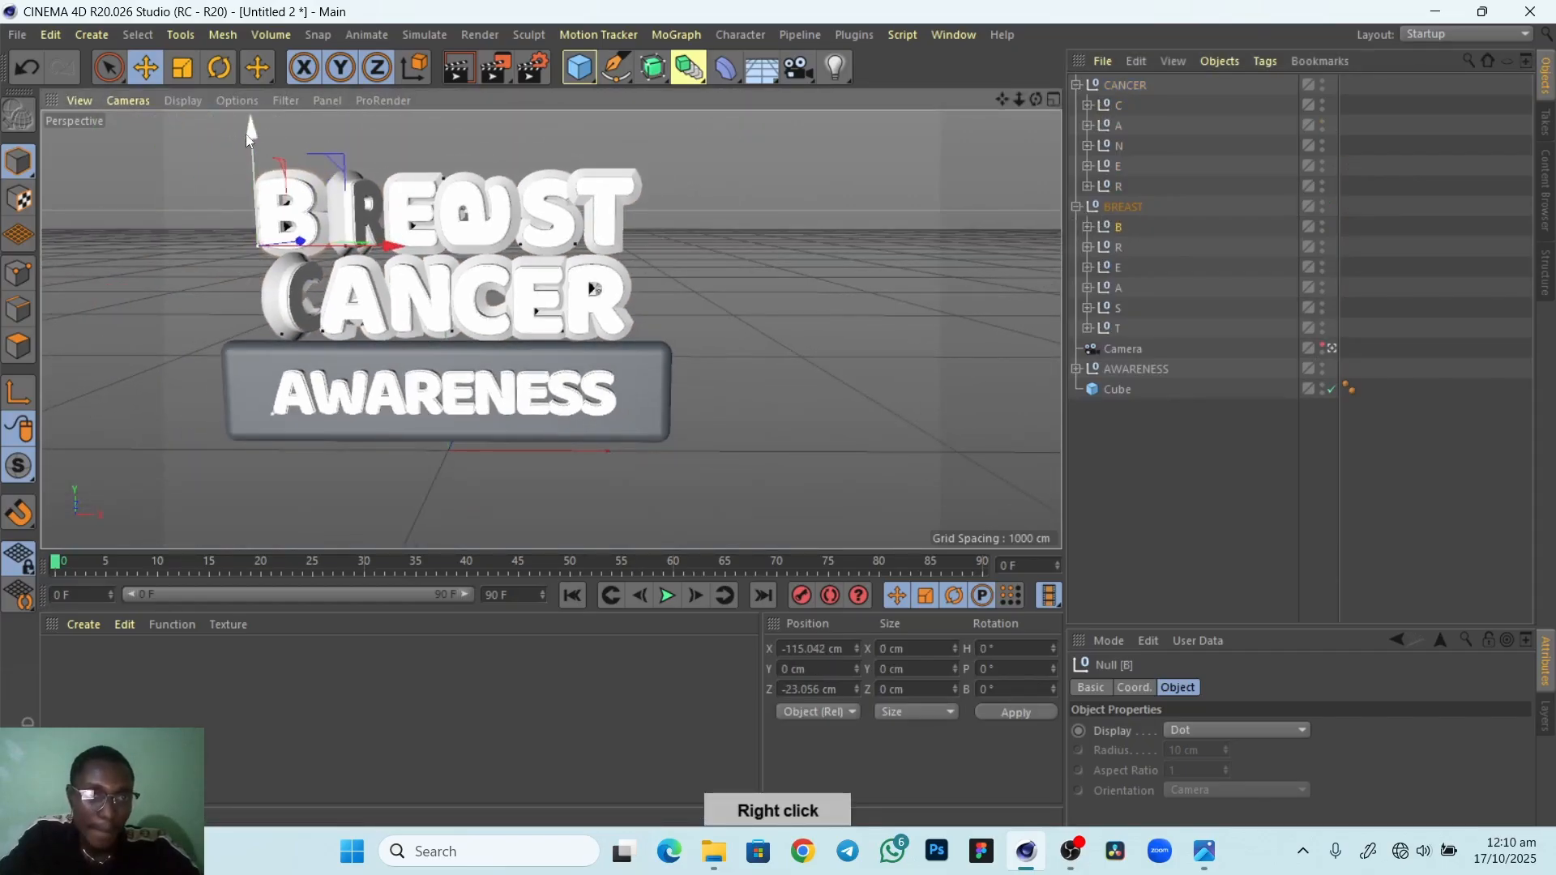
pyautogui.moveTo(246, 135); pyautogui.dragTo(246, 130)
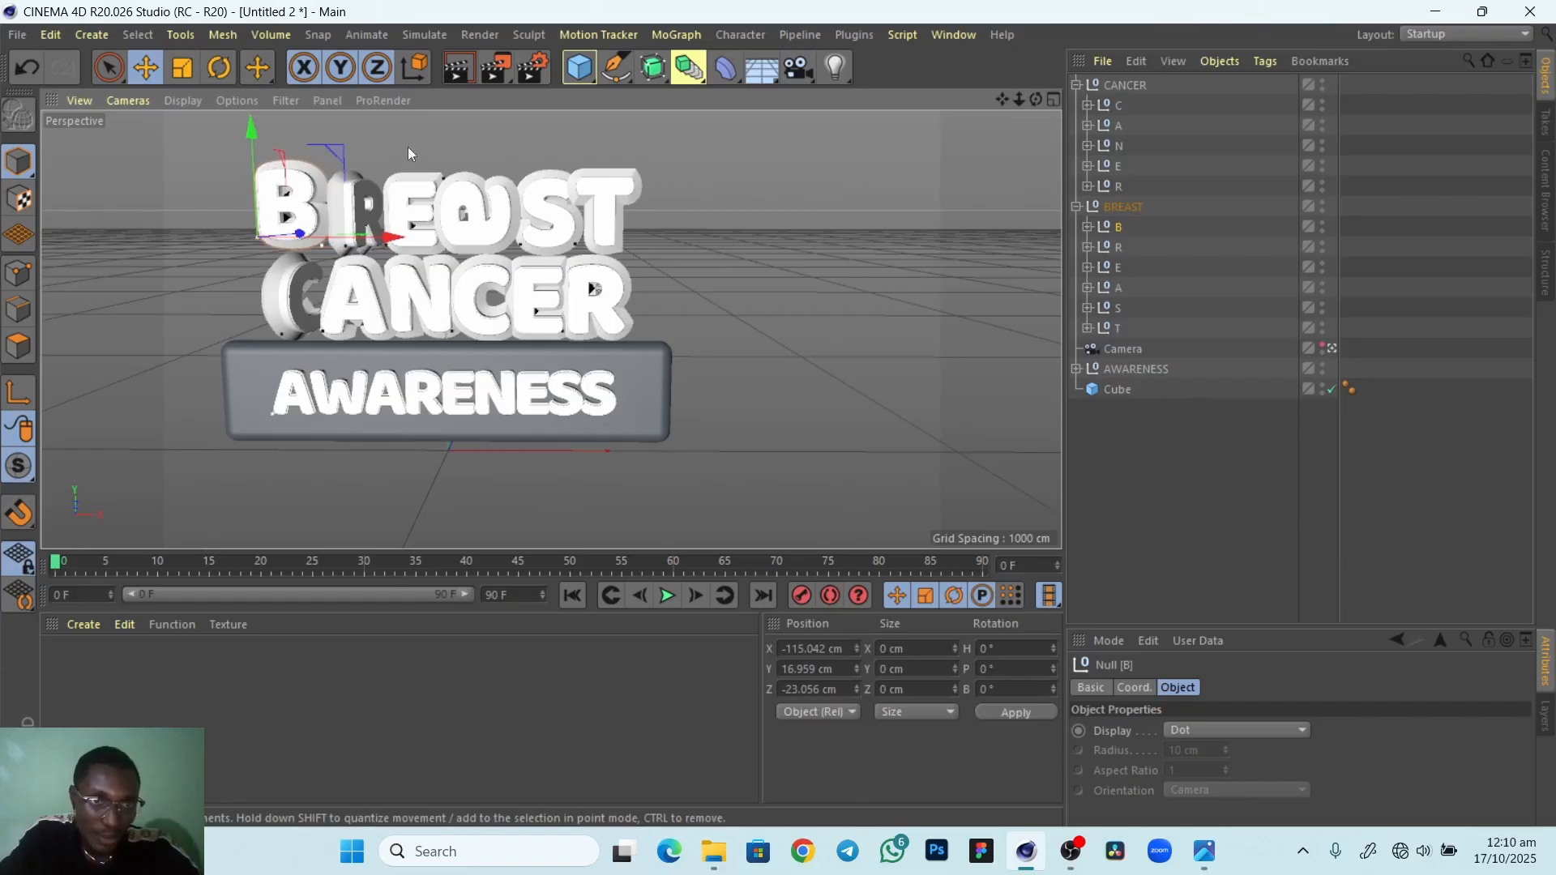
pyautogui.keyDown('alt'); pyautogui.moveTo(369, 308); pyautogui.dragTo(426, 301, button='right'); pyautogui.keyUp('alt')
pyautogui.moveTo(211, 138); pyautogui.dragTo(213, 139)
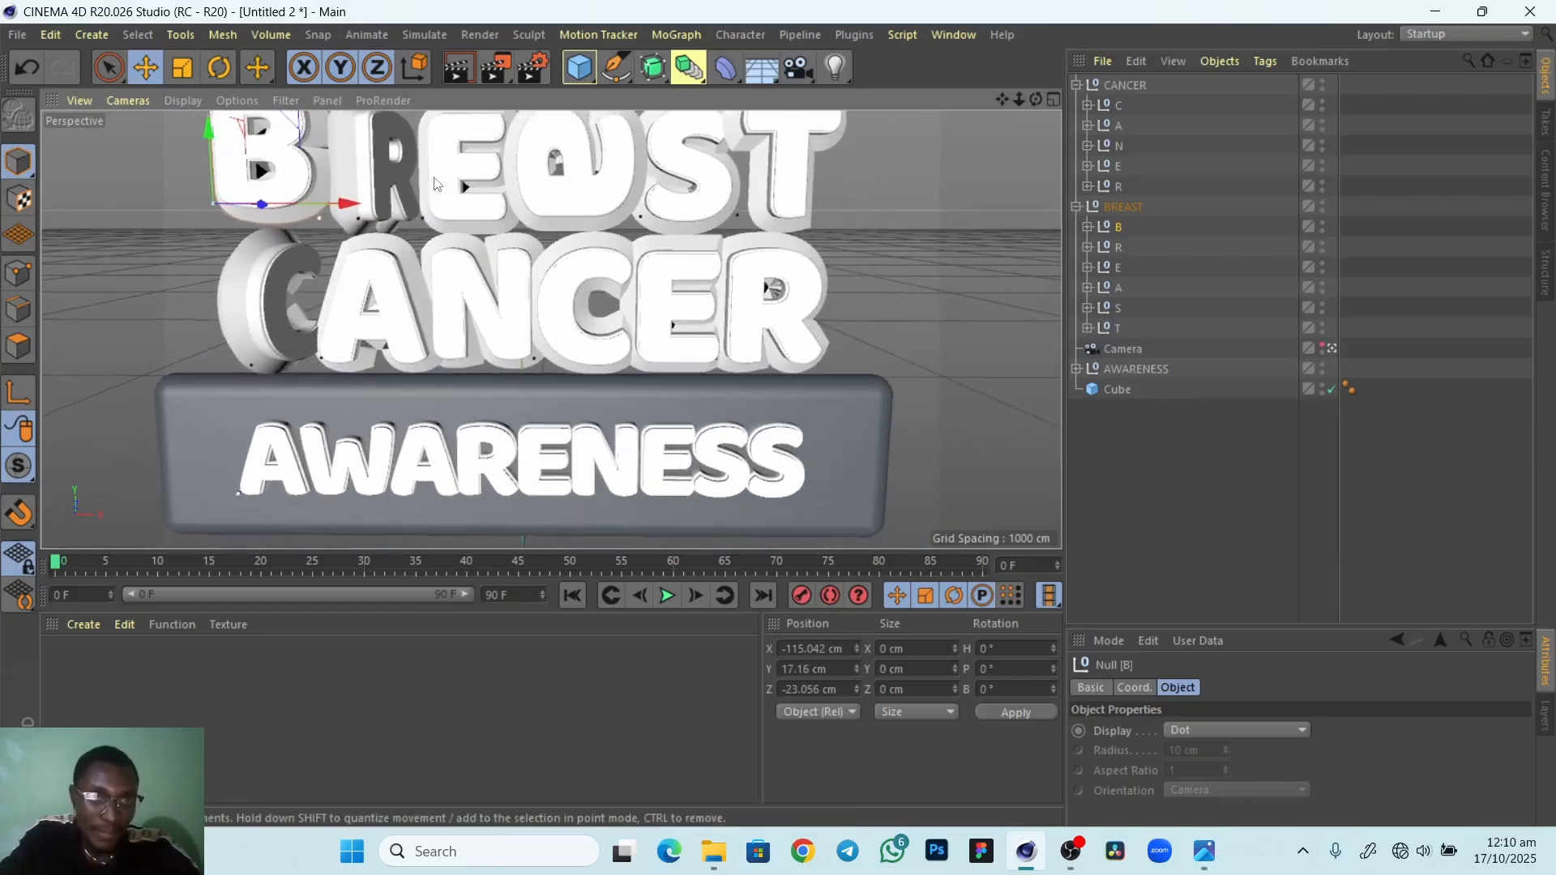
# Shift the S null of BREAST toward the A, to about X 384 cm
pyautogui.keyDown('alt'); pyautogui.moveTo(427, 203); pyautogui.dragTo(522, 335); pyautogui.keyUp('alt')
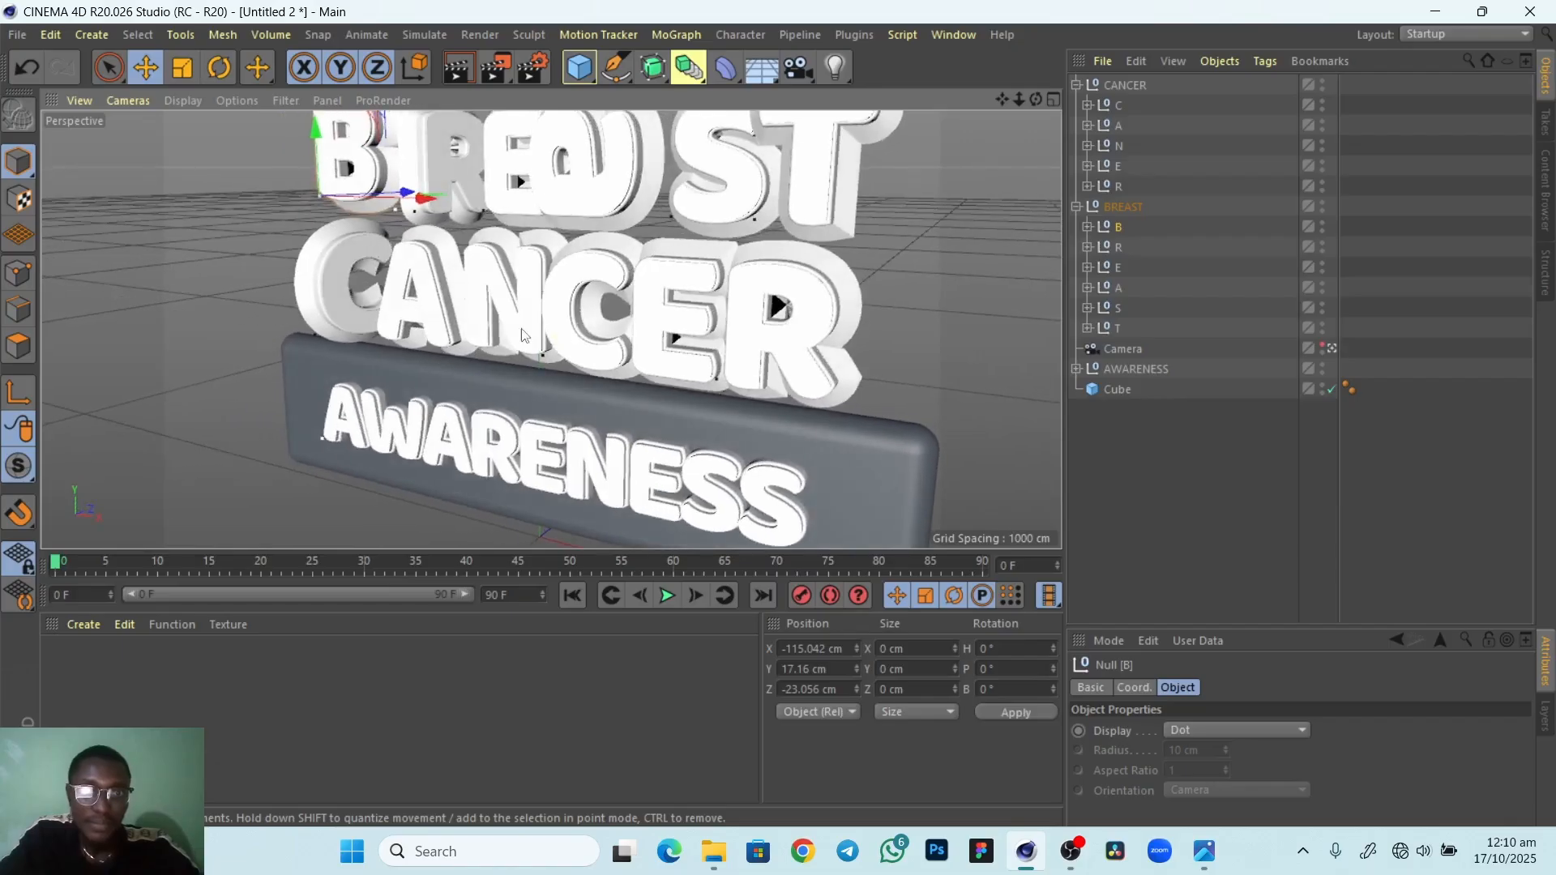
pyautogui.moveTo(681, 316); pyautogui.dragTo(574, 361, button='middle')
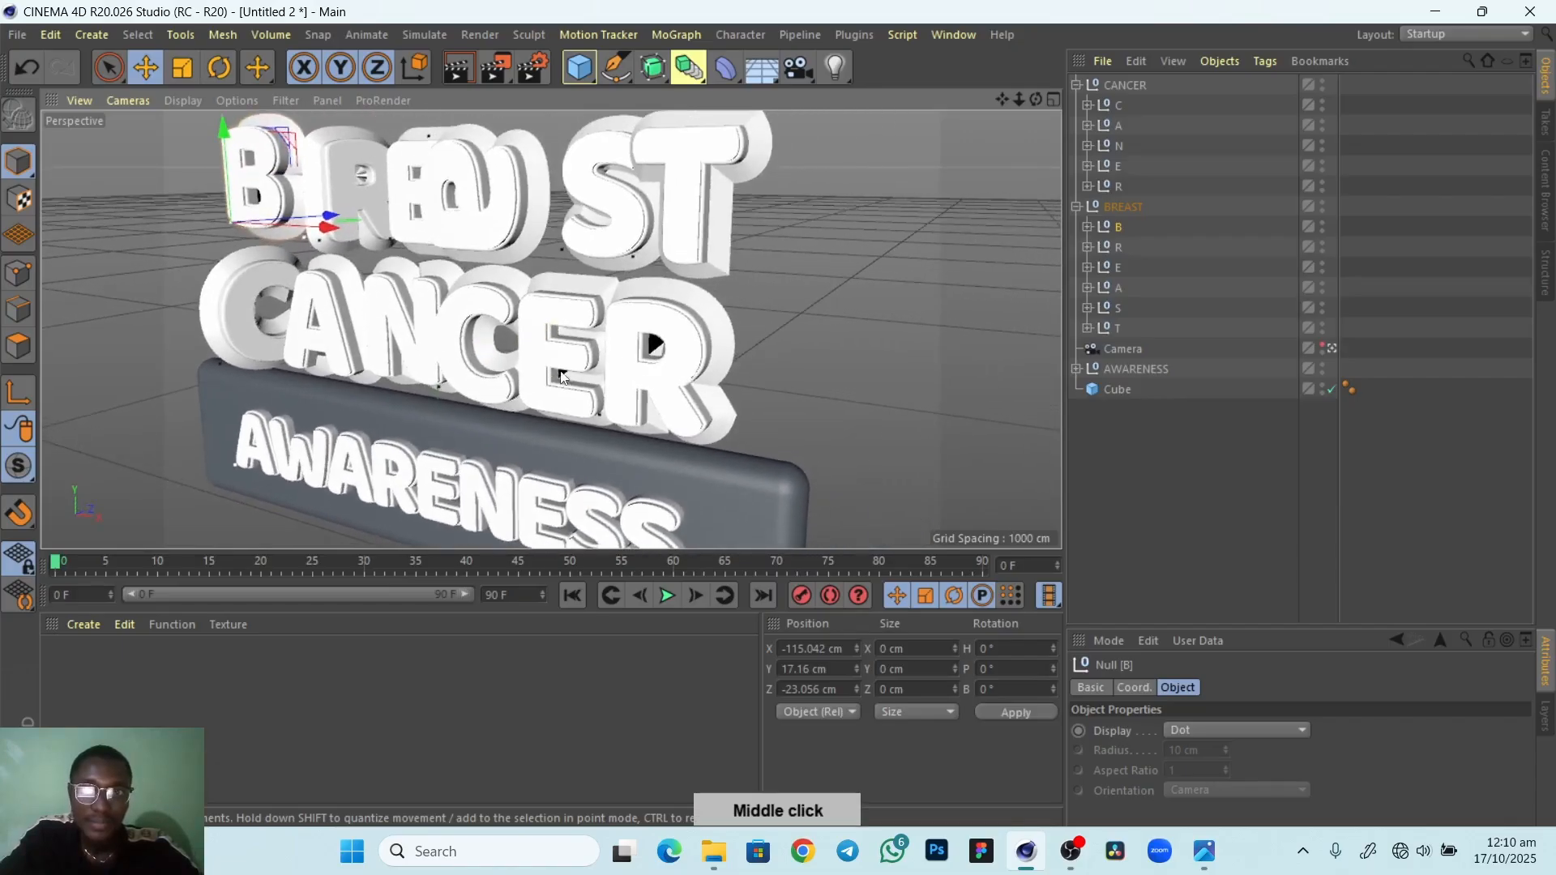
pyautogui.keyDown('alt'); pyautogui.moveTo(525, 396); pyautogui.dragTo(600, 318); pyautogui.keyUp('alt')
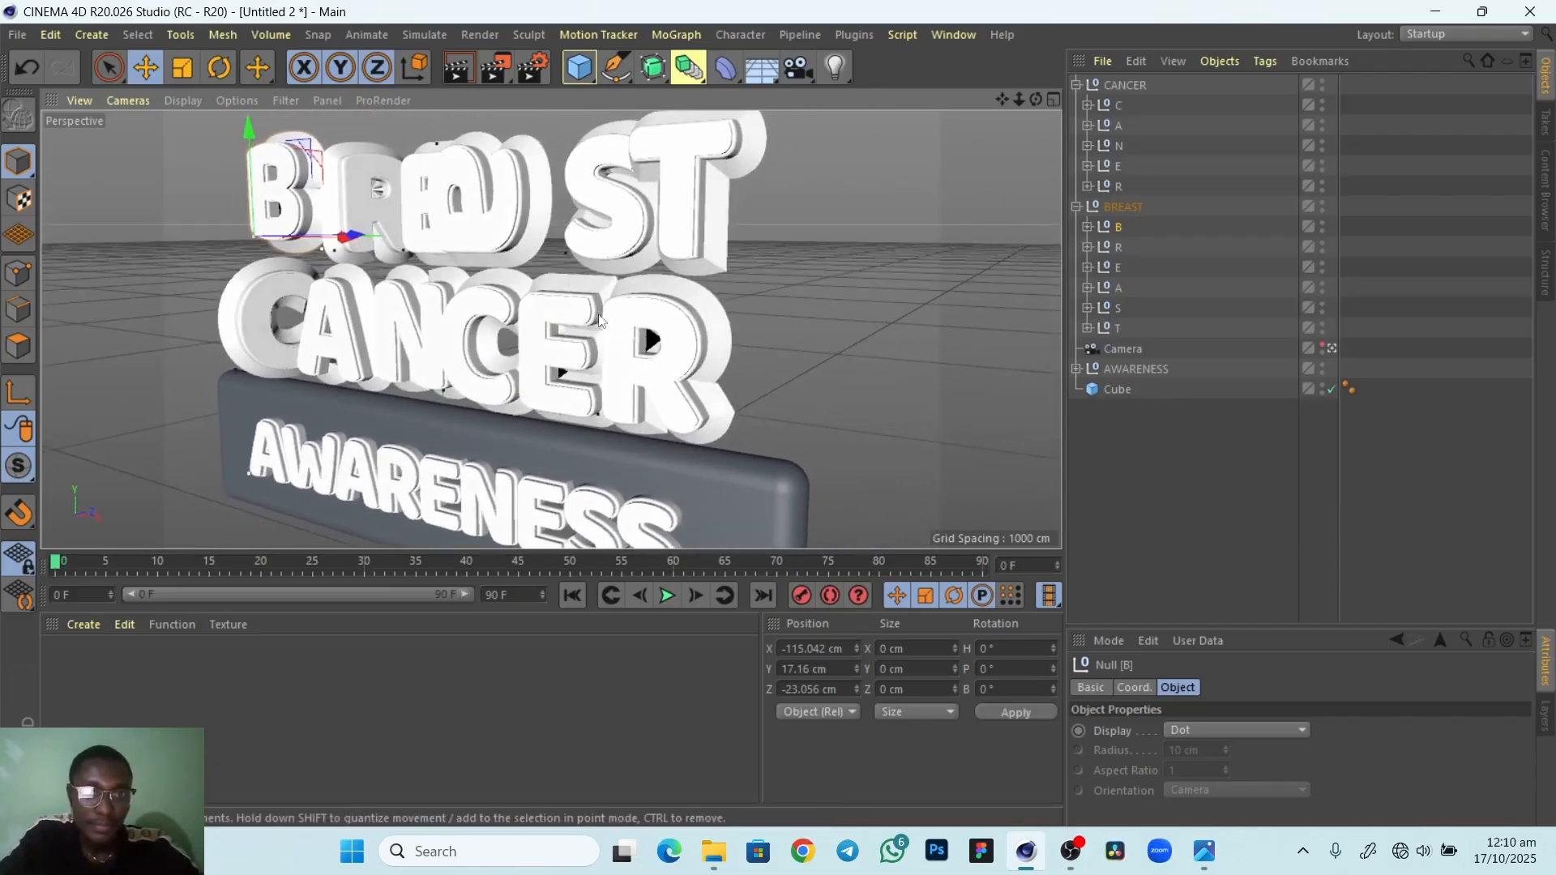
pyautogui.click(1118, 308)
pyautogui.moveTo(621, 250); pyautogui.dragTo(599, 259)
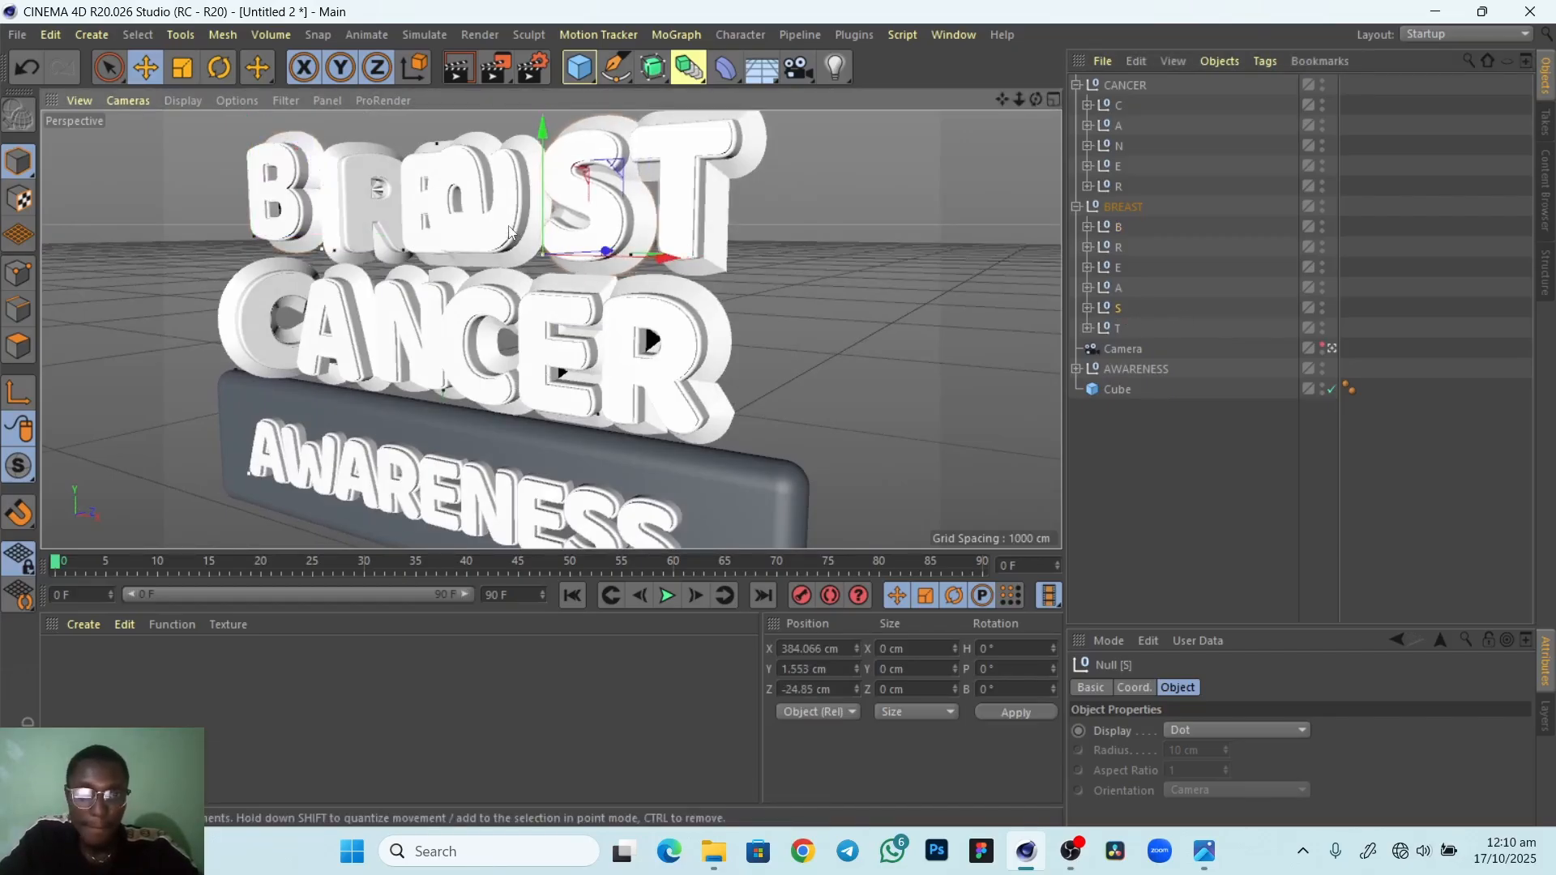
# Move the A null of BREAST to about Z 7 cm and shift its E null to about X 96 cm
pyautogui.click(533, 227)
pyautogui.click(1107, 287)
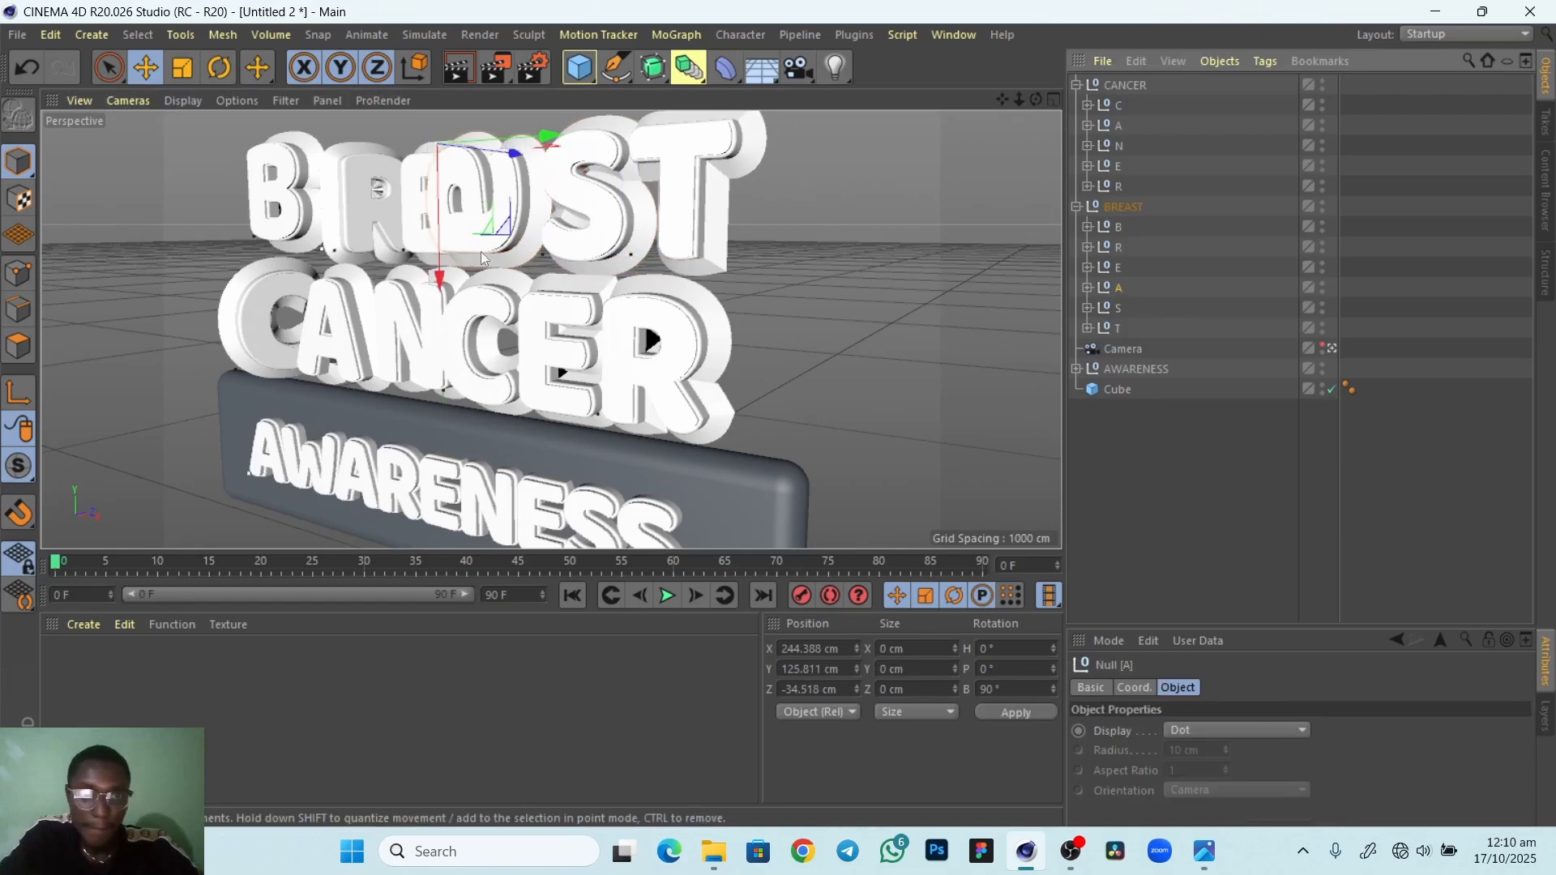
pyautogui.moveTo(508, 152); pyautogui.dragTo(543, 150)
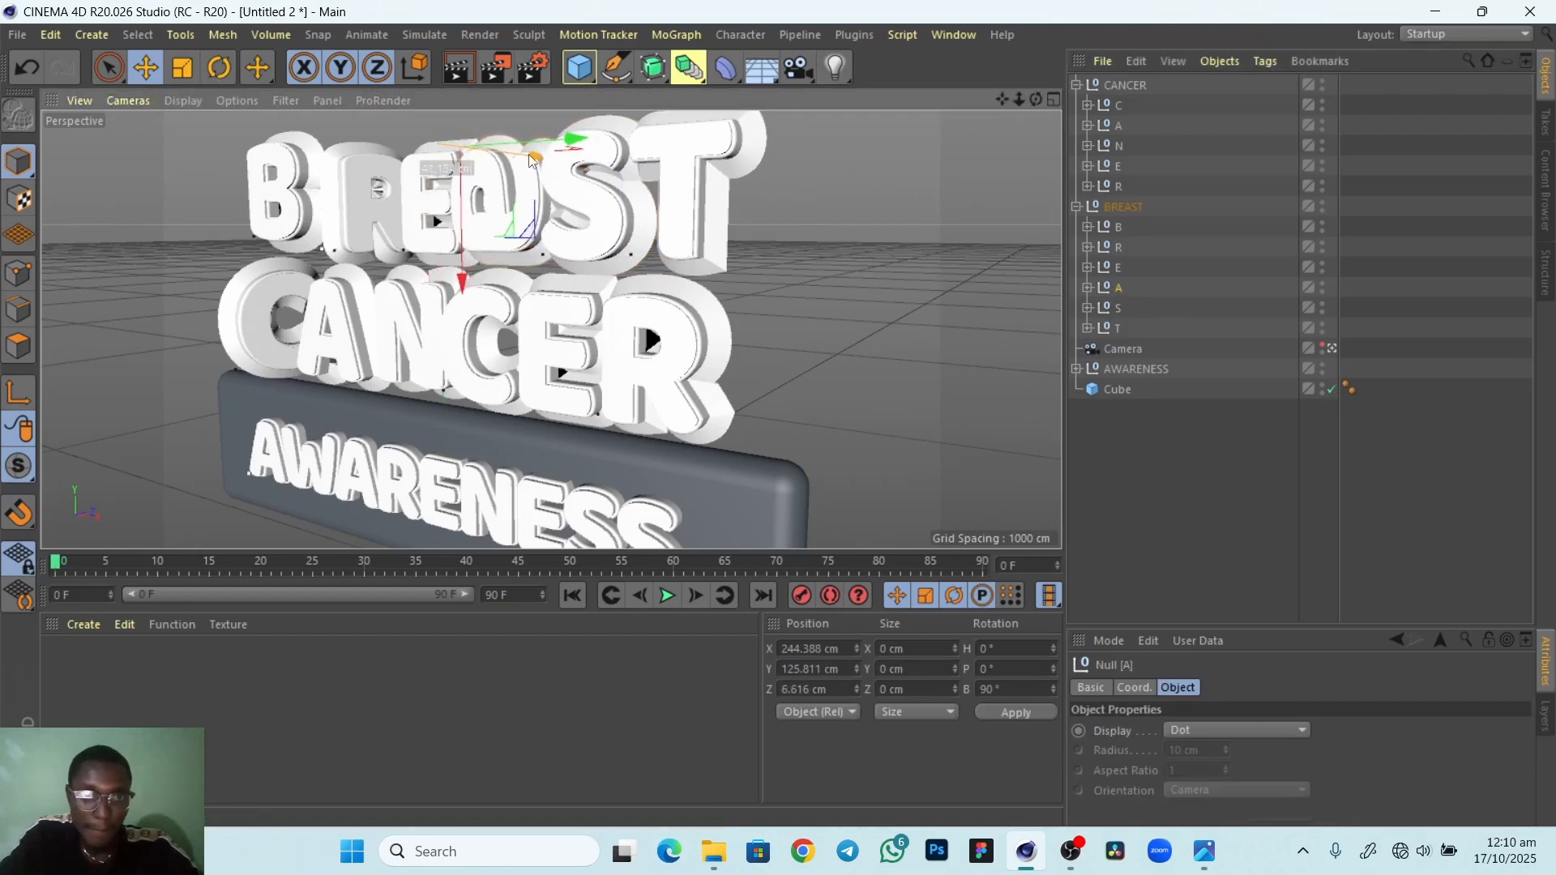
pyautogui.click(1118, 267)
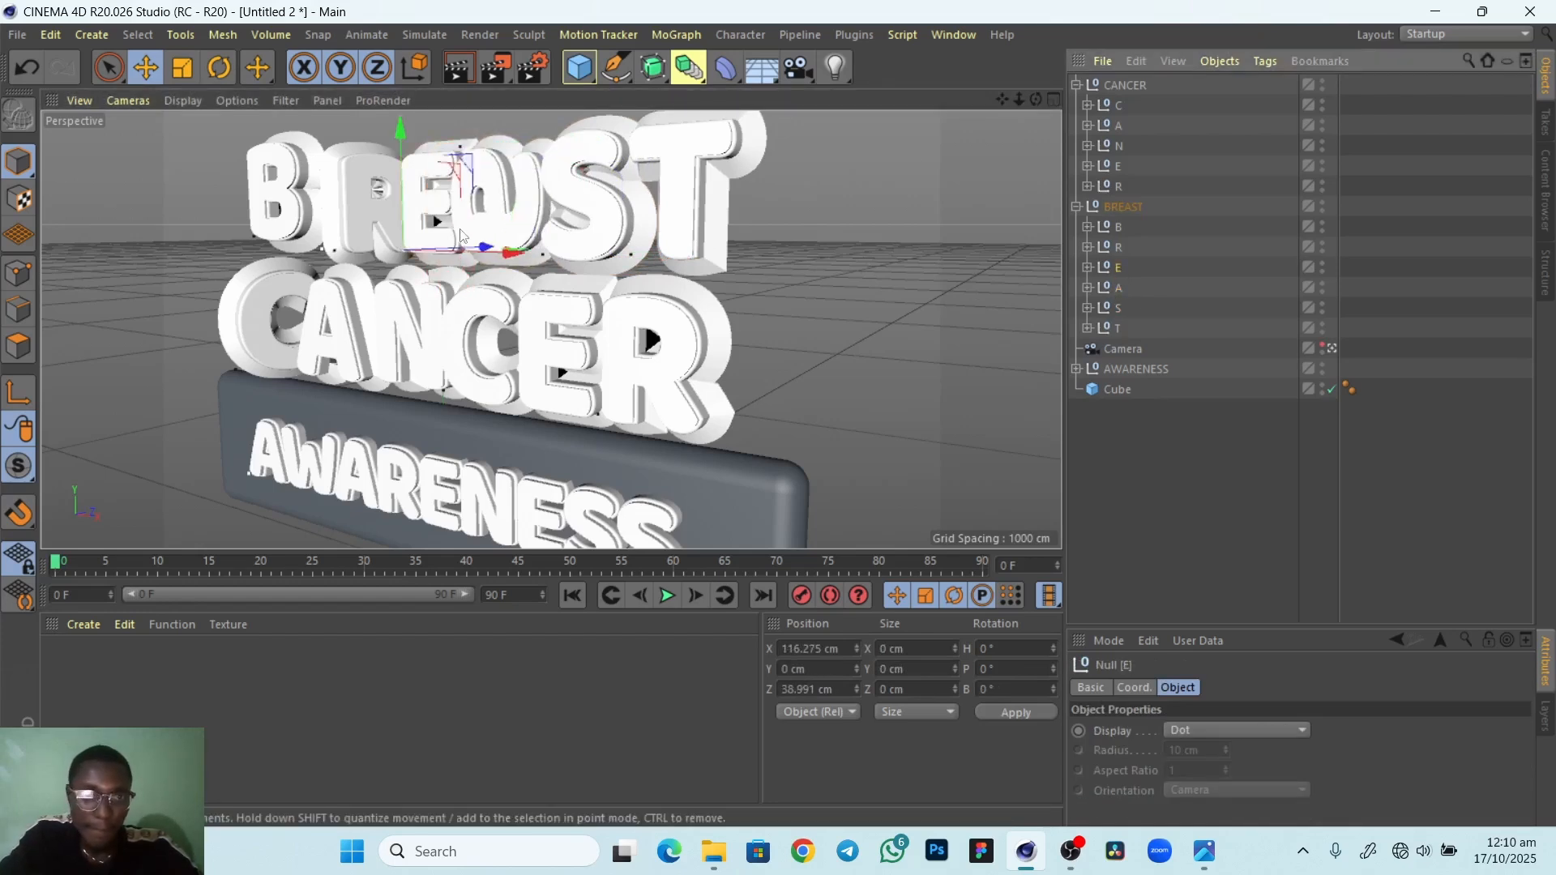
pyautogui.moveTo(478, 250); pyautogui.dragTo(468, 251)
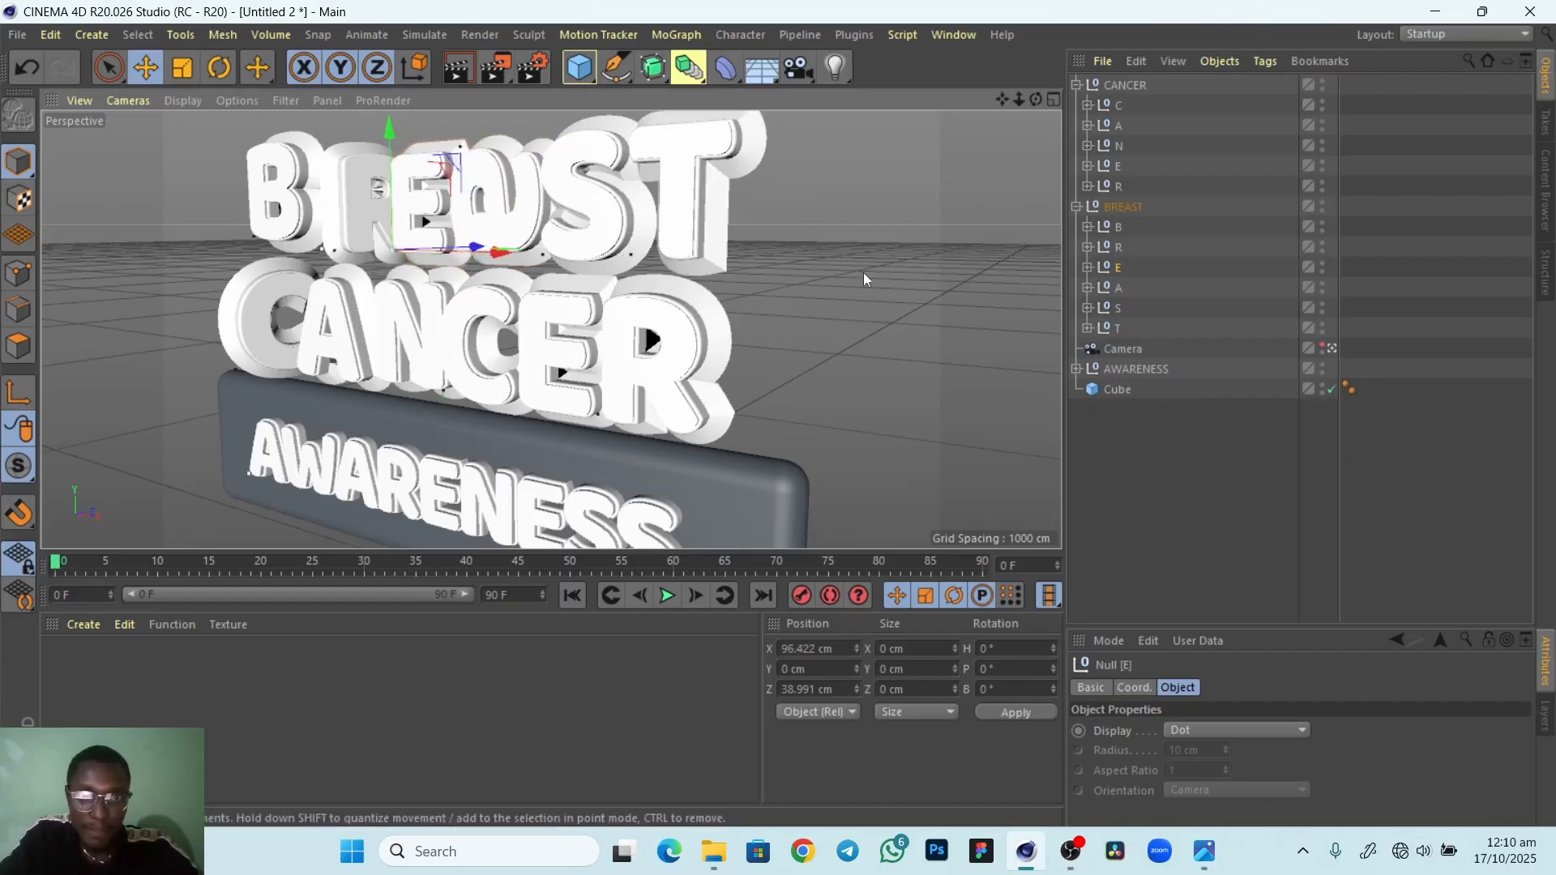
# Shift the T null of BREAST closer to the S, to about X 478 cm and Z -15 cm
pyautogui.click(1126, 331)
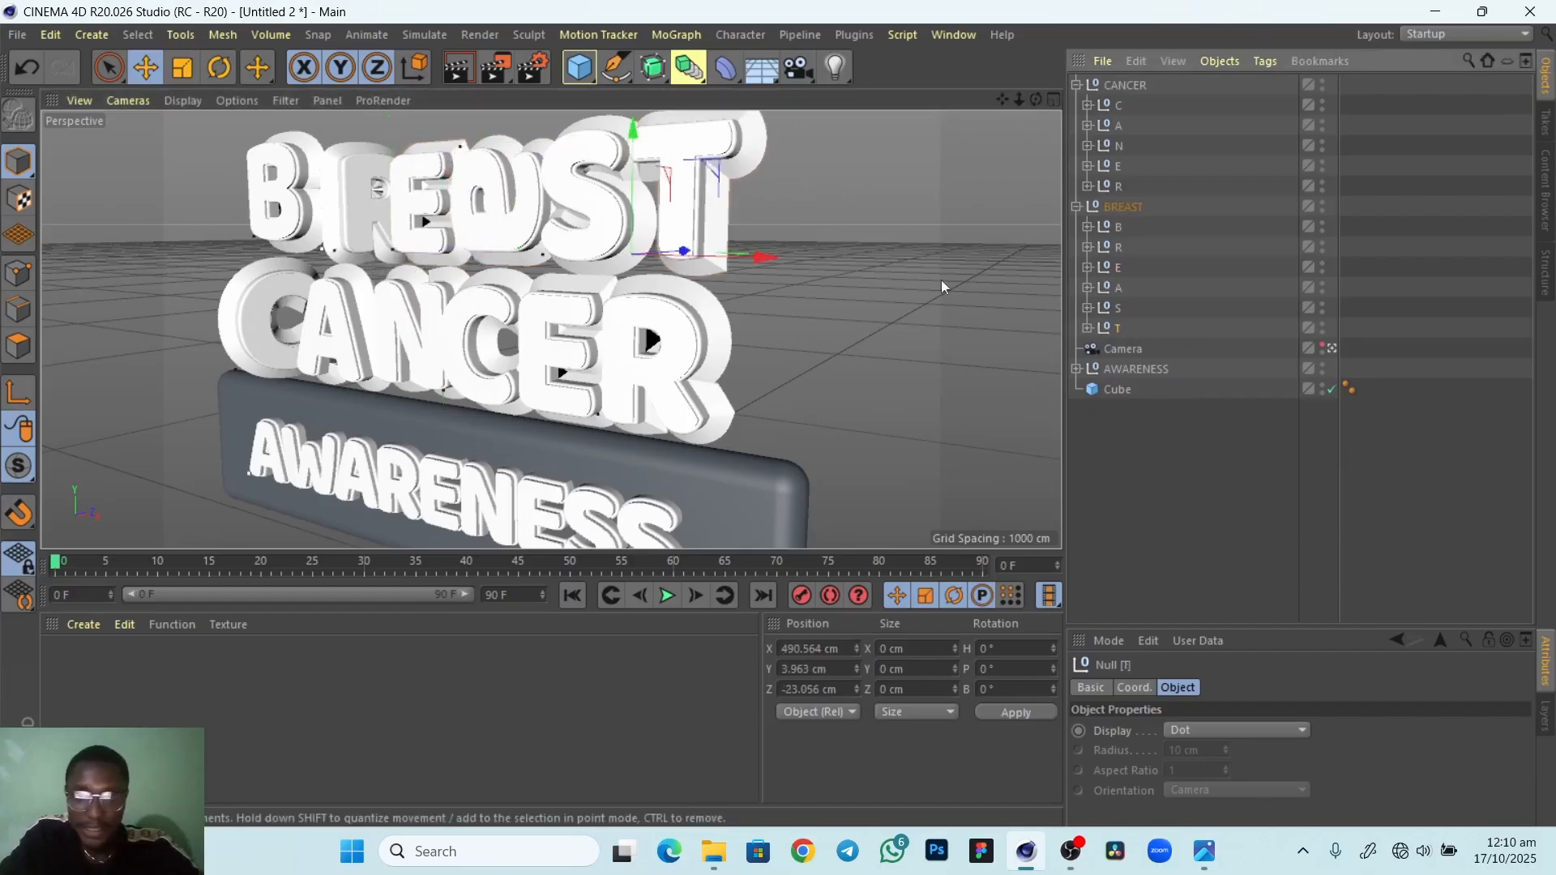
pyautogui.moveTo(690, 252); pyautogui.dragTo(727, 393)
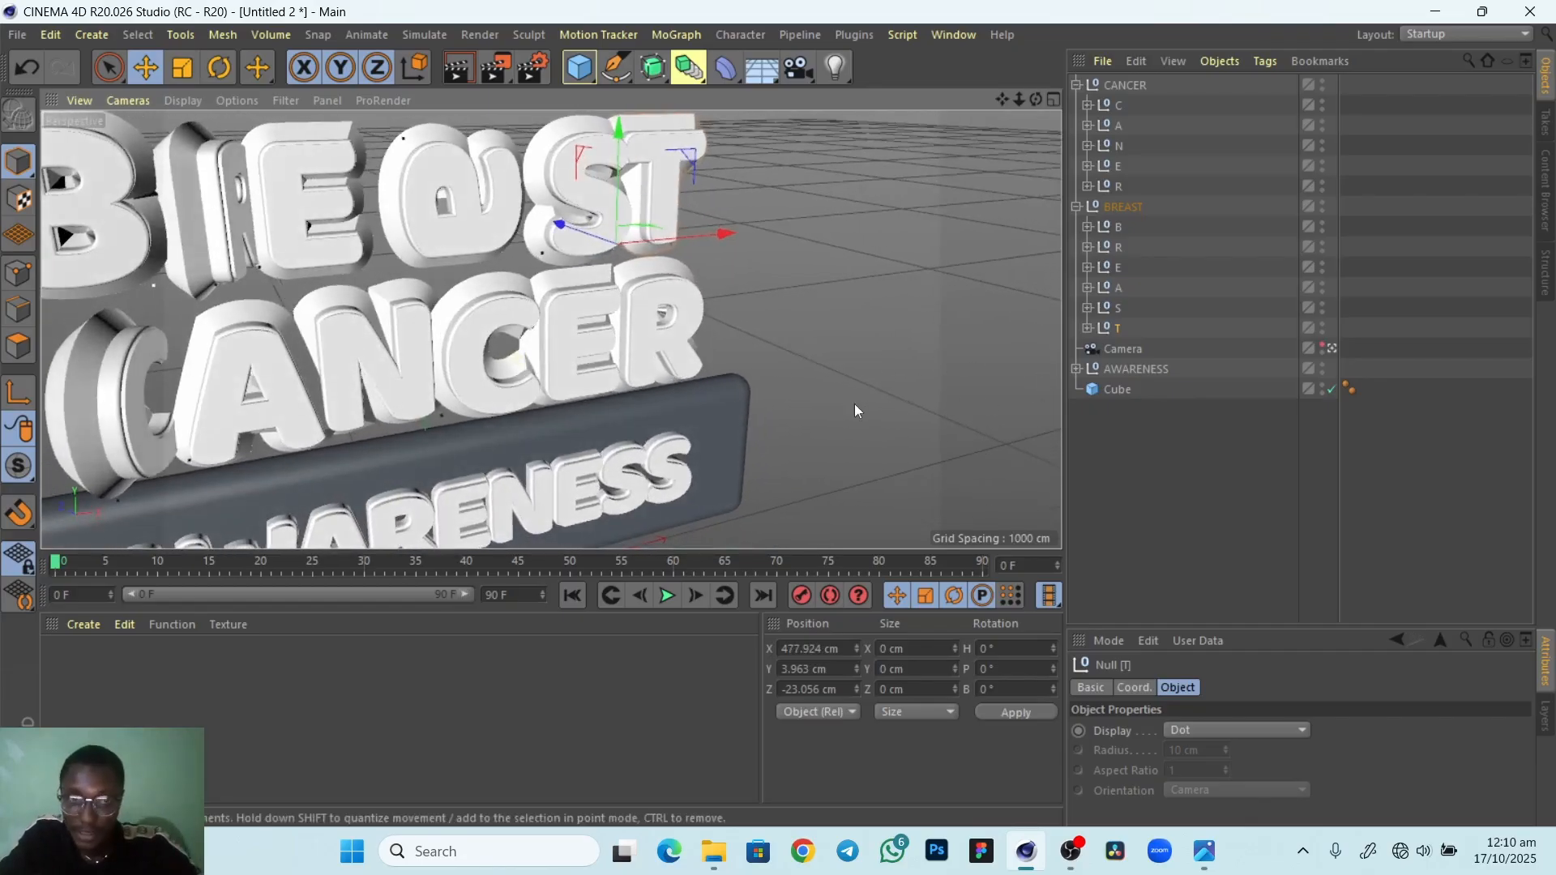
pyautogui.keyDown('alt'); pyautogui.moveTo(854, 403); pyautogui.dragTo(578, 386); pyautogui.keyUp('alt')
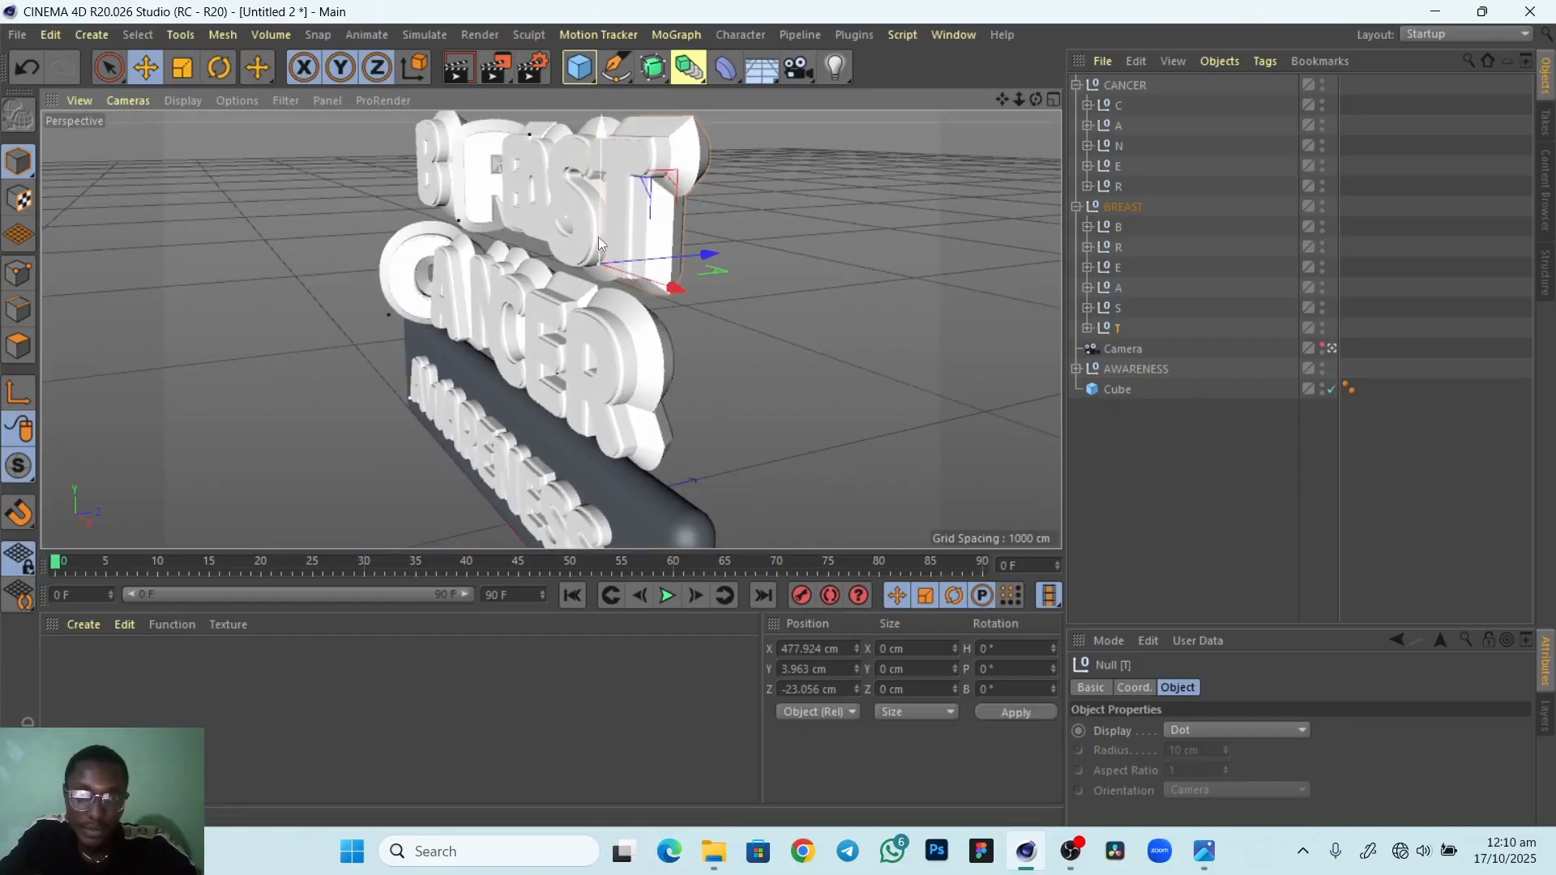
pyautogui.moveTo(696, 257); pyautogui.dragTo(711, 258)
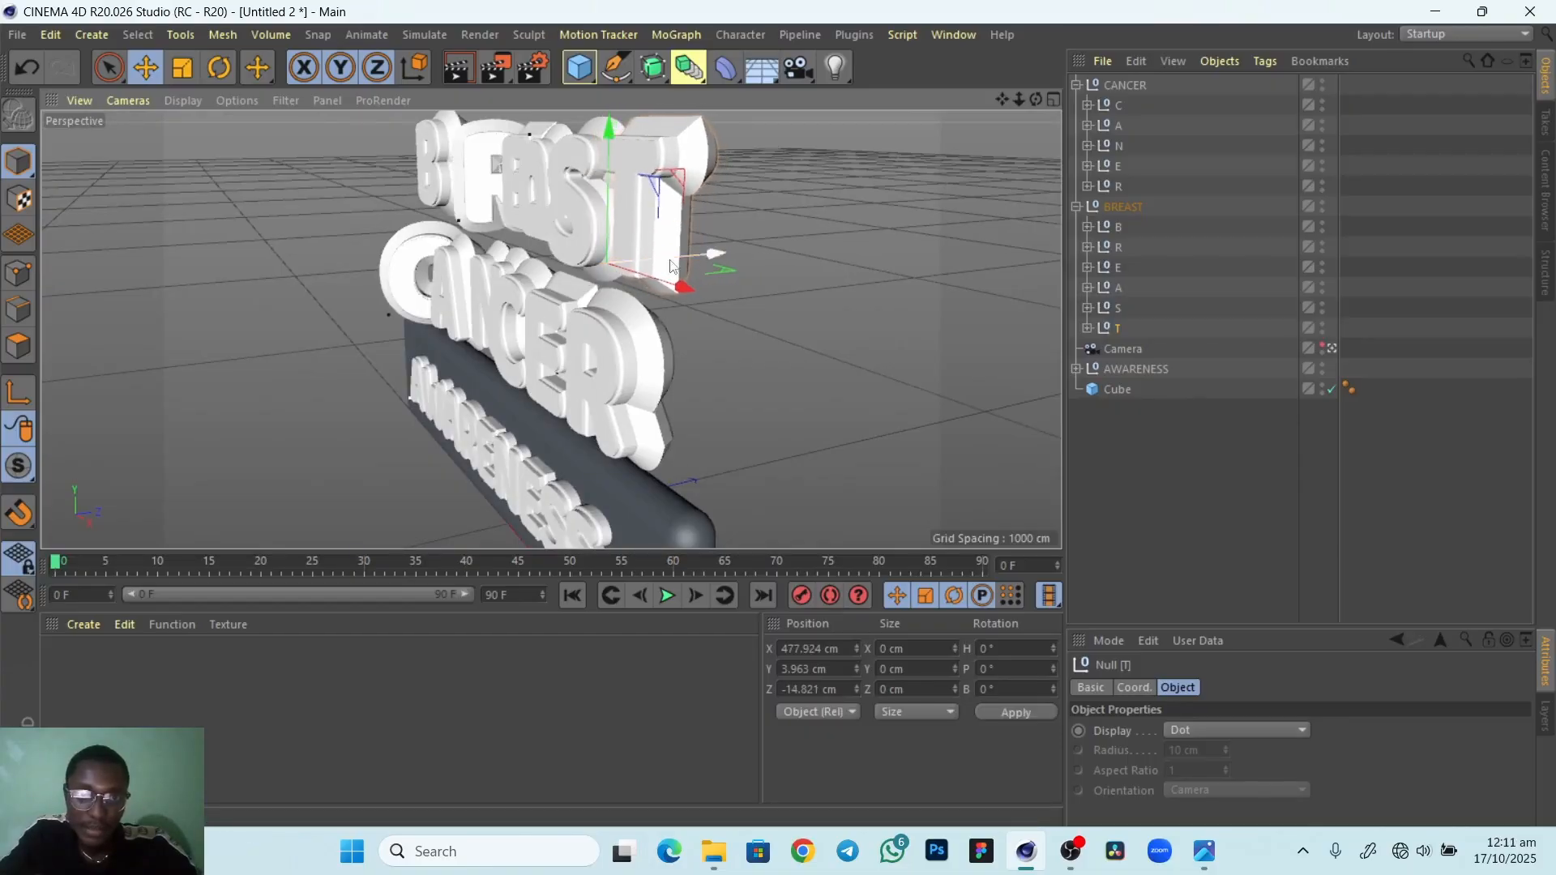
# Push the S null of BREAST back behind the T, to about X 363 cm, Y -9 cm and Z 67 cm
pyautogui.click(1117, 308)
pyautogui.keyDown('alt'); pyautogui.moveTo(1013, 332); pyautogui.dragTo(611, 405); pyautogui.keyUp('alt')
pyautogui.moveTo(352, 397); pyautogui.dragTo(295, 414)
pyautogui.moveTo(409, 322); pyautogui.dragTo(418, 346)
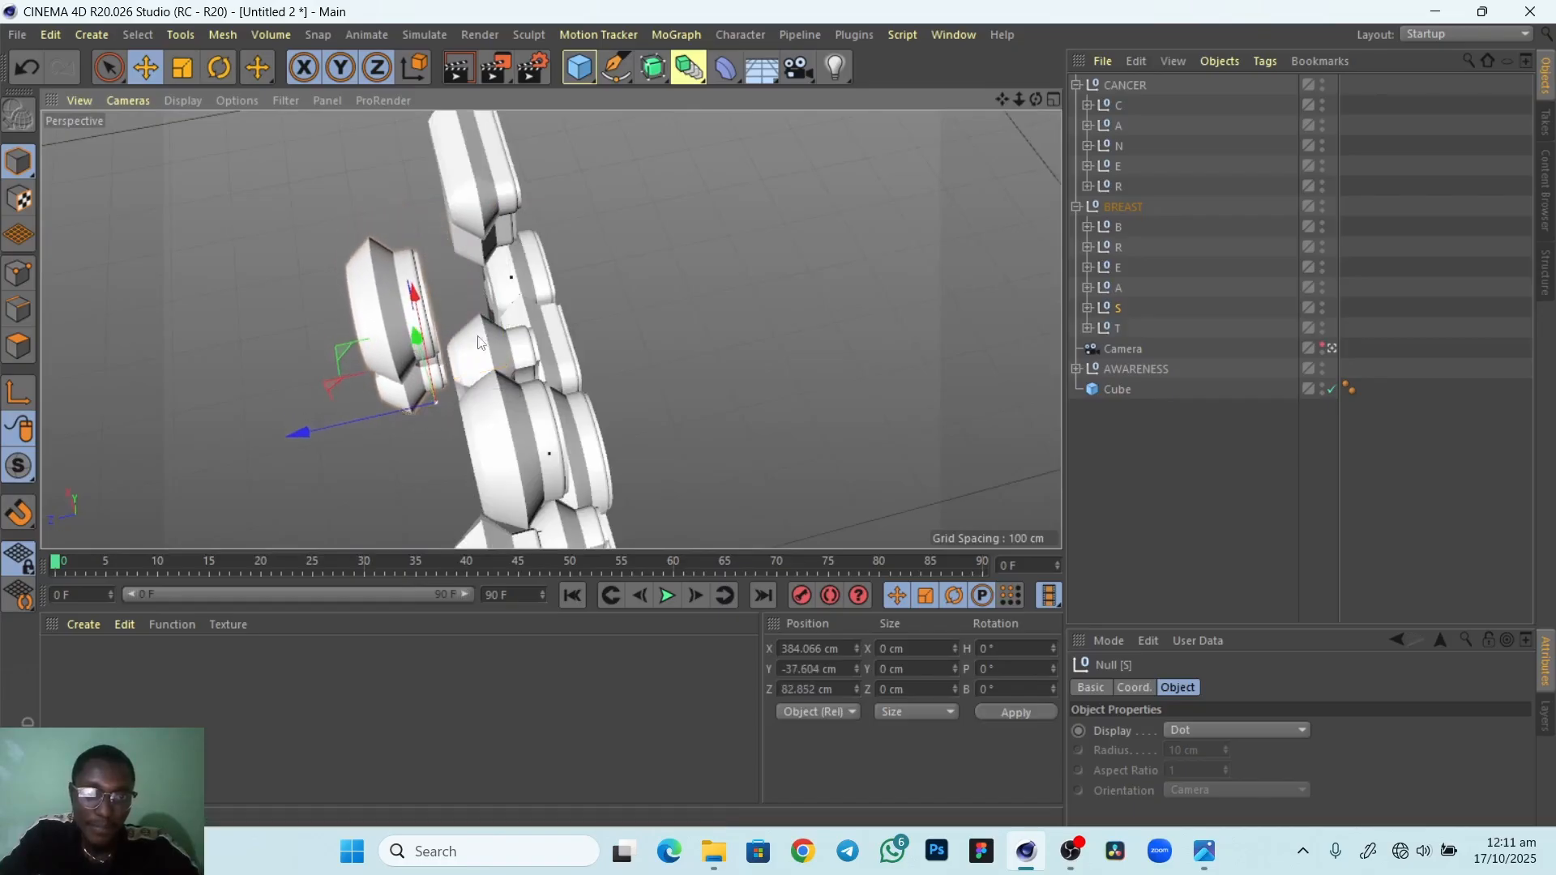
pyautogui.keyDown('alt'); pyautogui.moveTo(551, 329); pyautogui.dragTo(475, 304); pyautogui.keyUp('alt')
pyautogui.keyDown('alt'); pyautogui.moveTo(475, 304); pyautogui.dragTo(463, 464, button='middle'); pyautogui.keyUp('alt')
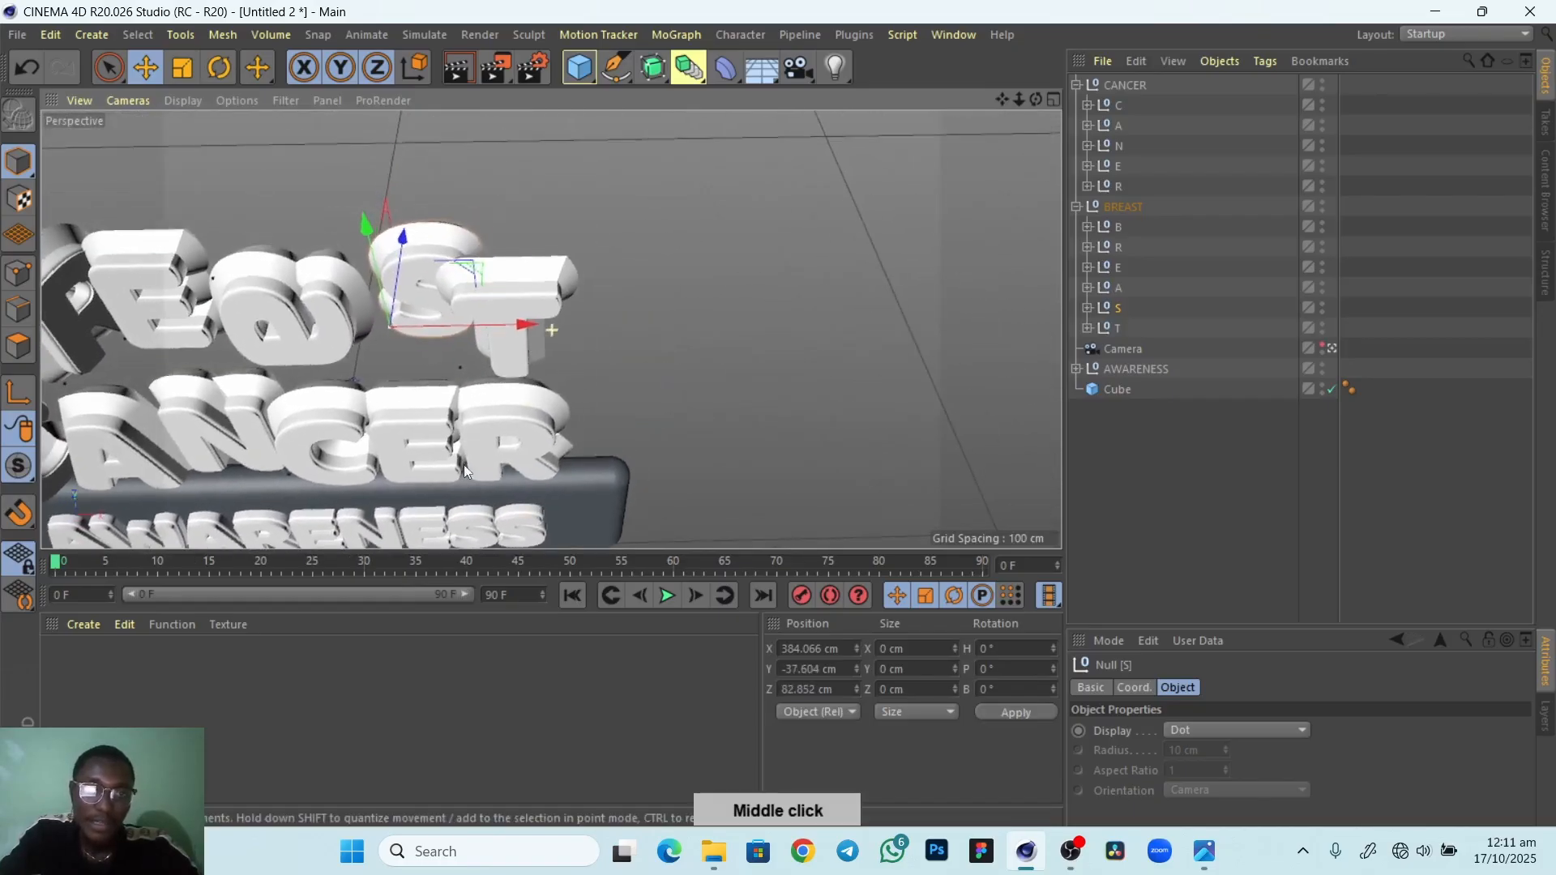
pyautogui.moveTo(529, 328); pyautogui.dragTo(384, 406)
pyautogui.moveTo(556, 233); pyautogui.dragTo(377, 386)
pyautogui.moveTo(544, 370); pyautogui.dragTo(531, 362)
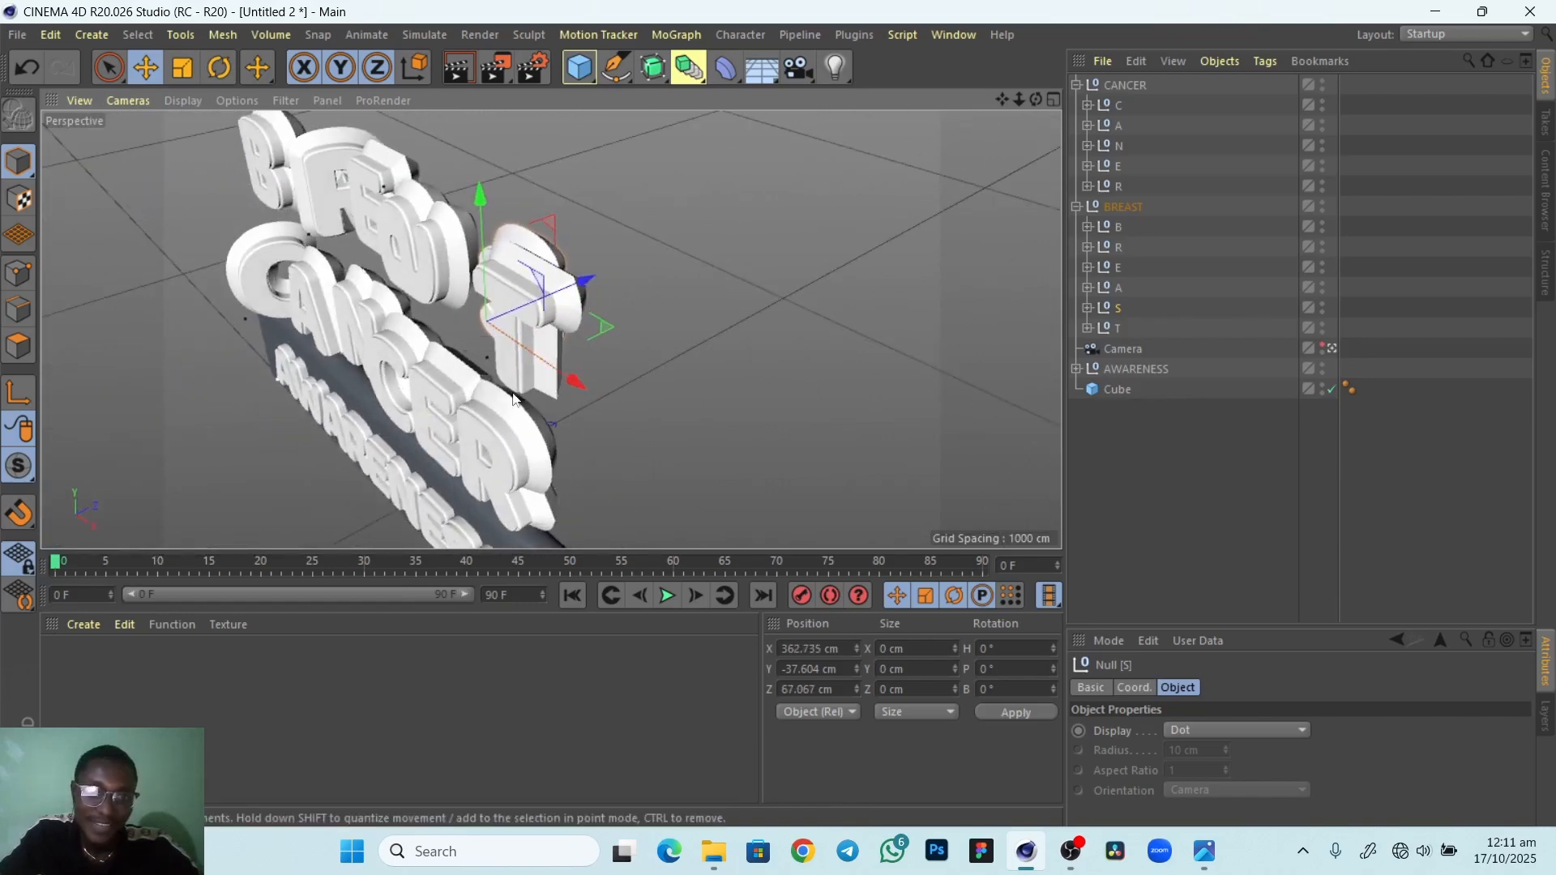
pyautogui.keyDown('alt'); pyautogui.moveTo(402, 437); pyautogui.dragTo(518, 320); pyautogui.keyUp('alt')
pyautogui.moveTo(473, 172); pyautogui.dragTo(461, 409)
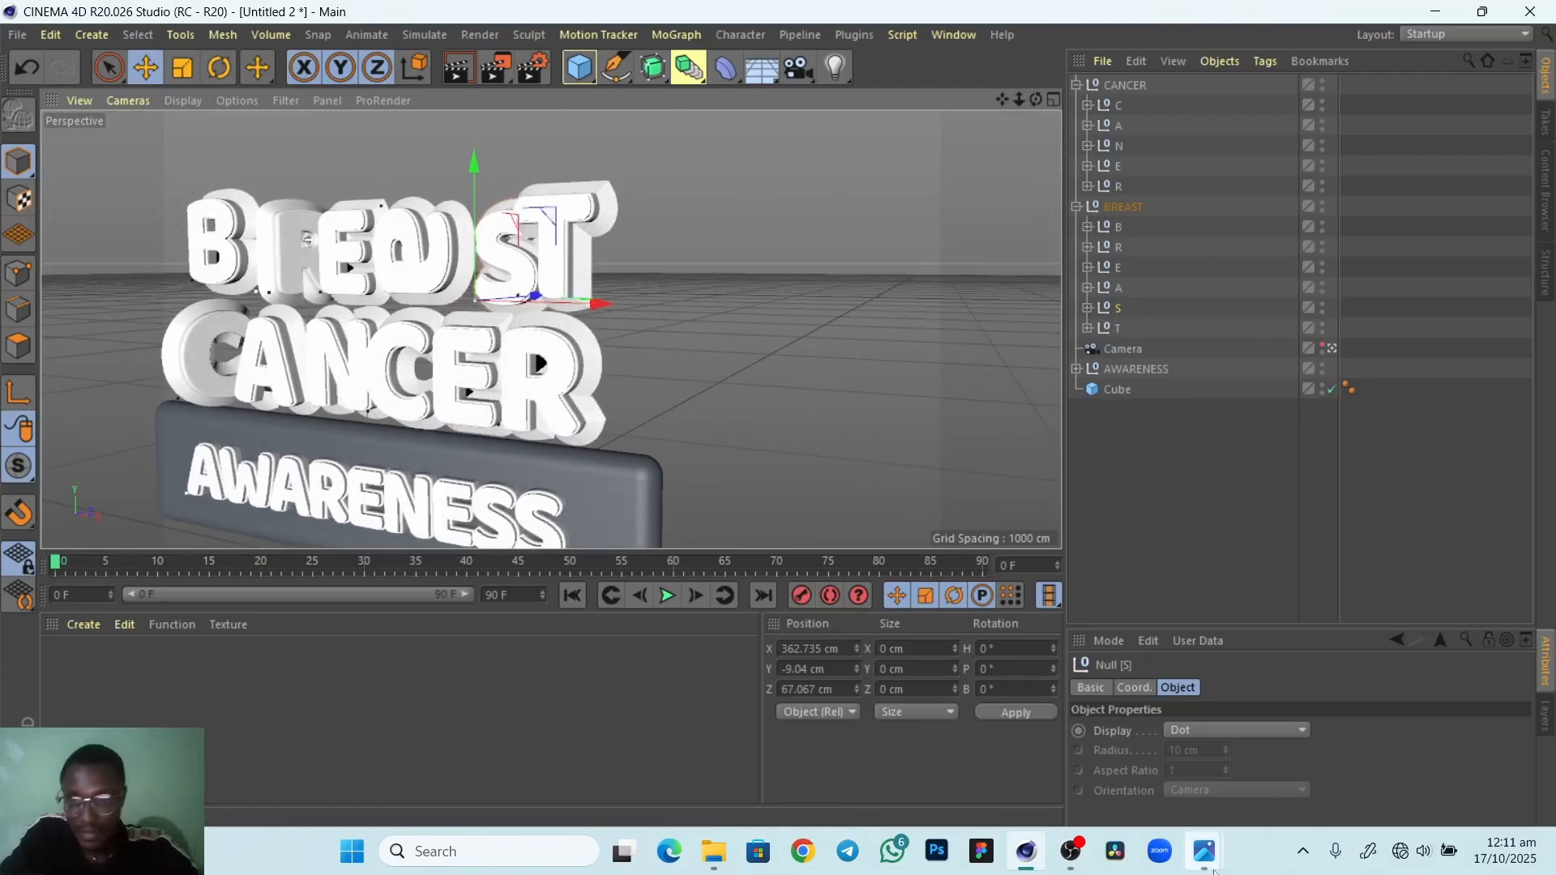
# Check the BreastCancer Raw file.png reference, then shift the A and E nulls of BREAST, placing the E at about X 73 cm
pyautogui.moveTo(1204, 851)
pyautogui.click(1245, 732)
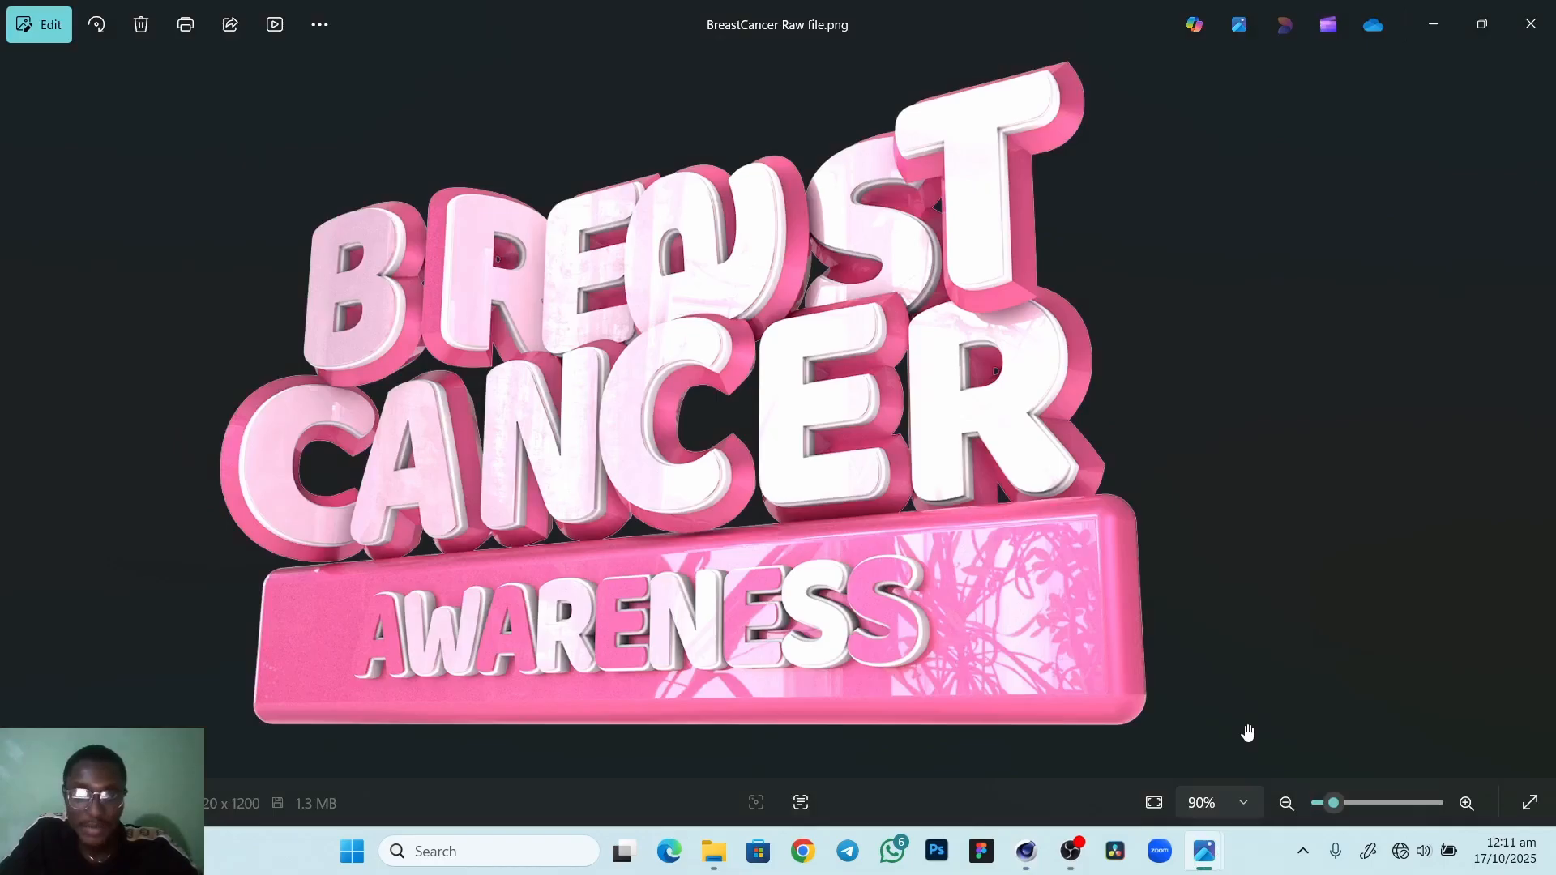
pyautogui.moveTo(1026, 851)
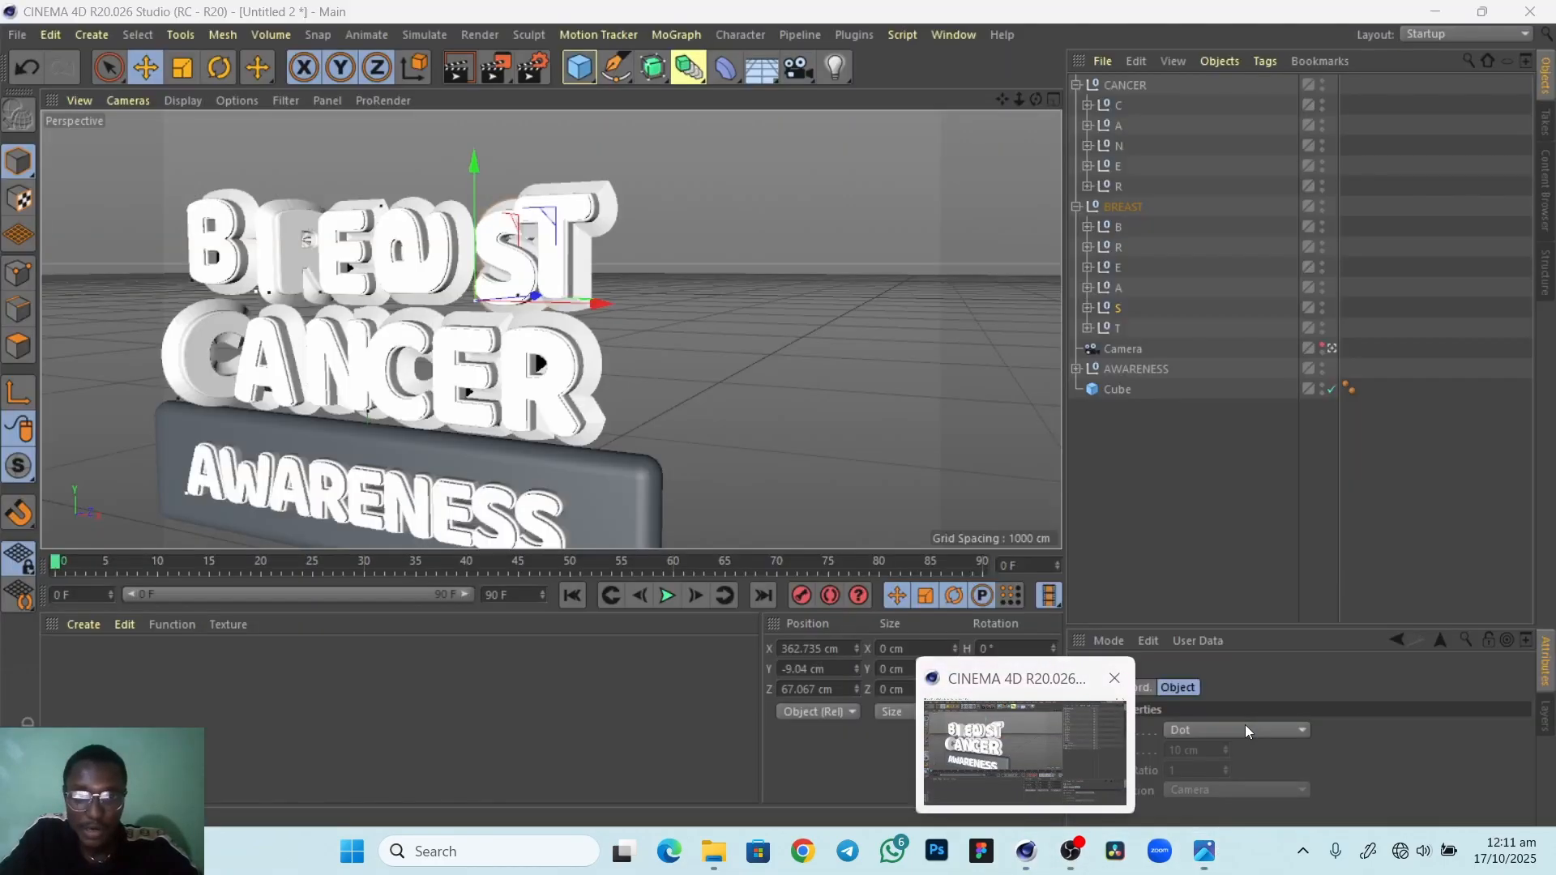
pyautogui.click(1025, 741)
pyautogui.keyDown('alt'); pyautogui.moveTo(483, 420); pyautogui.dragTo(514, 420, button='right'); pyautogui.keyUp('alt')
pyautogui.keyDown('alt'); pyautogui.moveTo(464, 454); pyautogui.dragTo(431, 417); pyautogui.keyUp('alt')
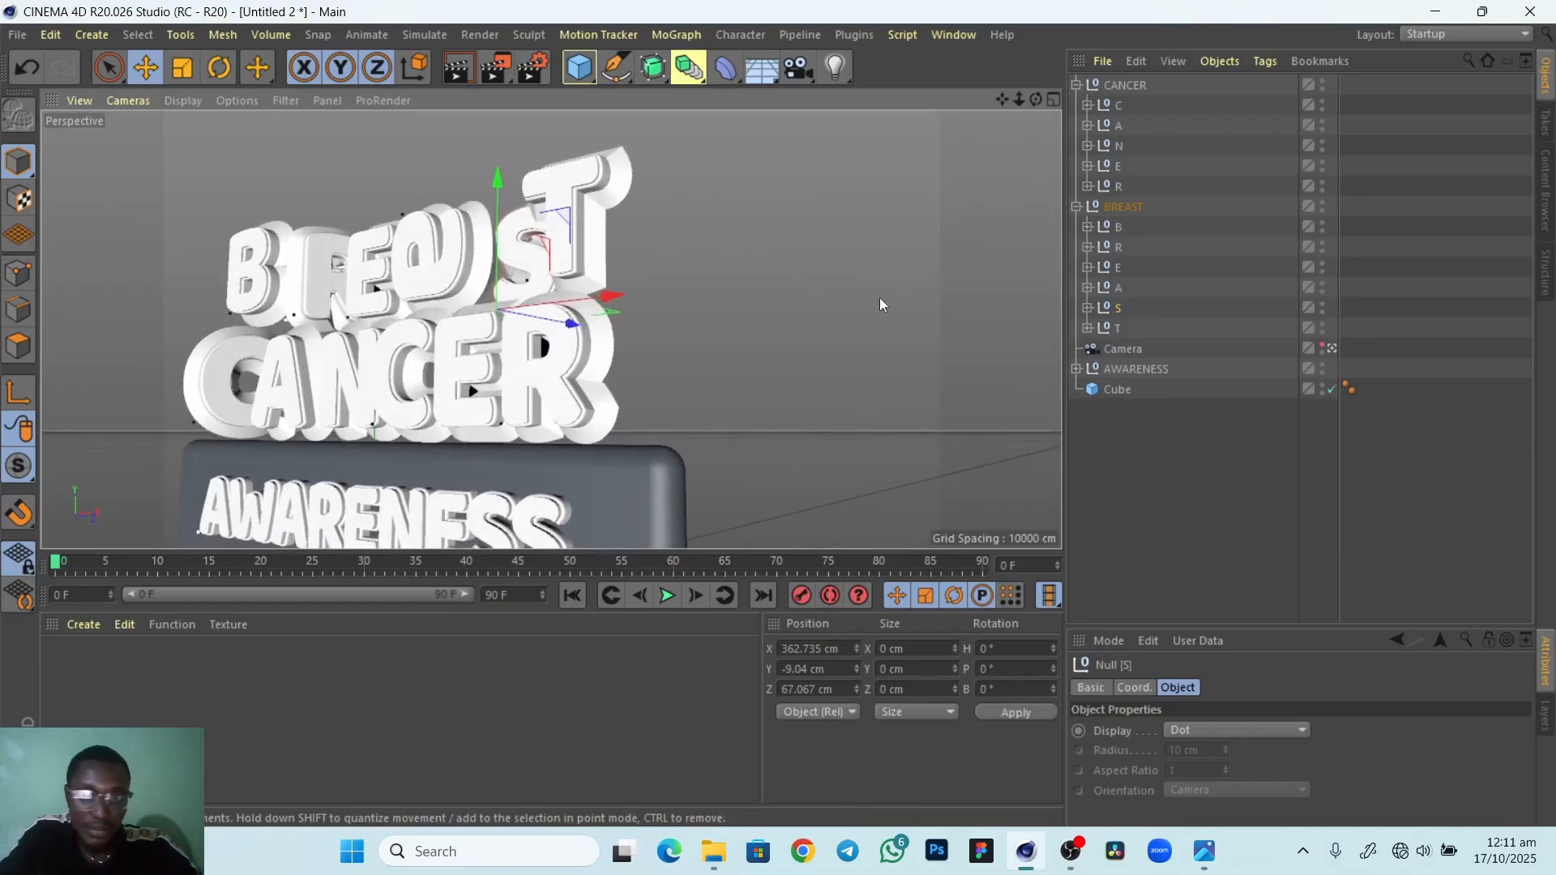
pyautogui.click(1117, 289)
pyautogui.moveTo(476, 241); pyautogui.dragTo(466, 239)
pyautogui.click(1115, 271)
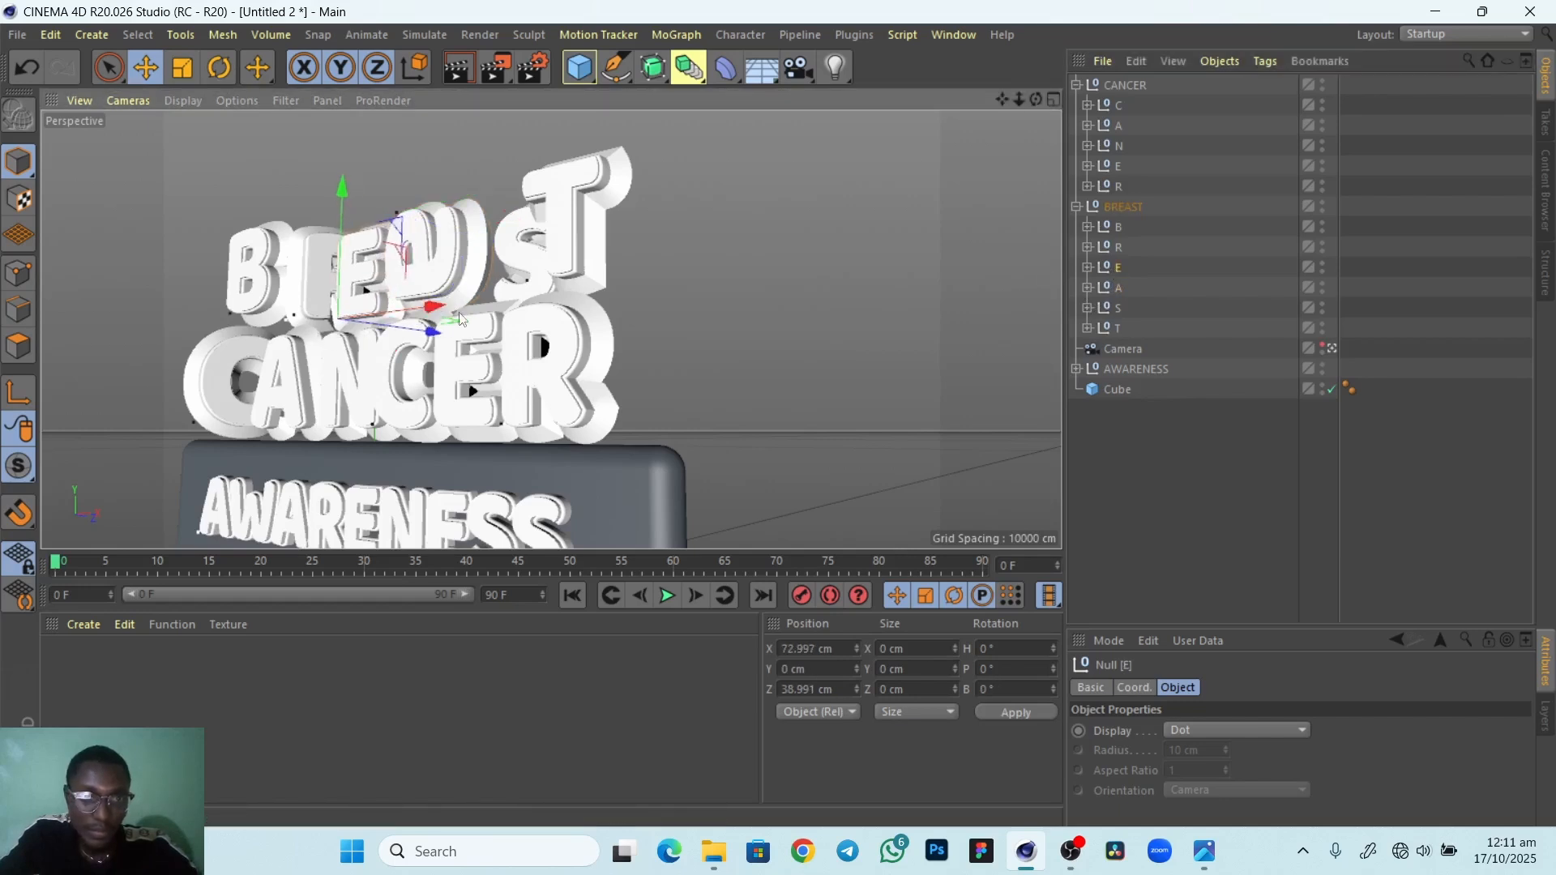
pyautogui.moveTo(439, 337)
pyautogui.mouseDown()
pyautogui.moveTo(453, 336)
pyautogui.moveTo(436, 337)
pyautogui.mouseUp()
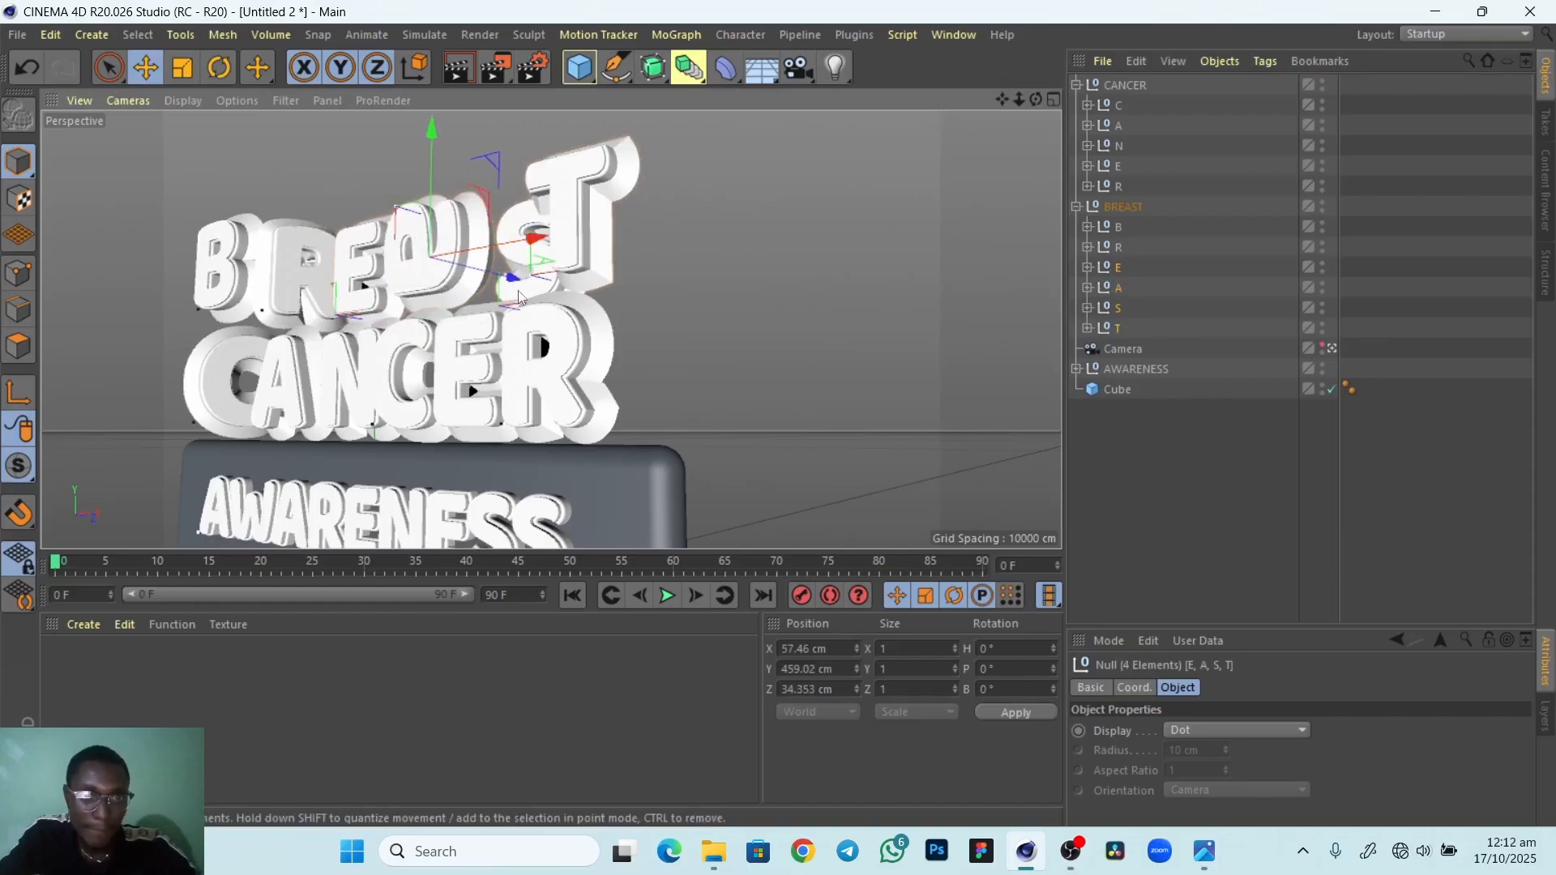
# Shift the E, A, S and T nulls of BREAST together, then bring the S forward to about X 394 cm and Z 5 cm
pyautogui.moveTo(513, 293); pyautogui.dragTo(531, 239)
pyautogui.moveTo(571, 327); pyautogui.dragTo(561, 331)
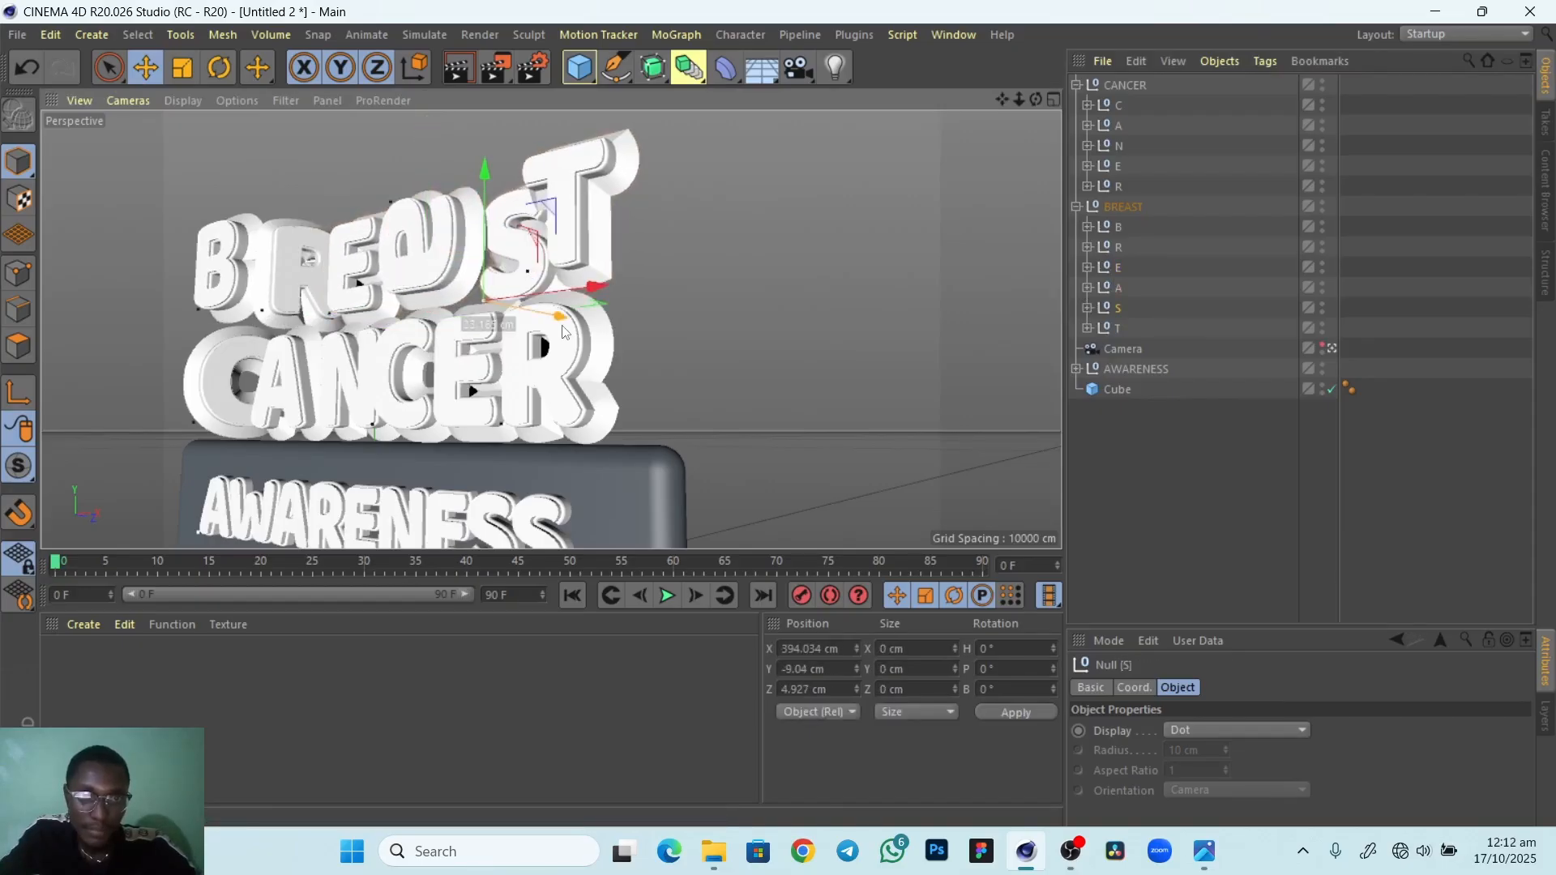
pyautogui.keyDown('alt'); pyautogui.moveTo(522, 394); pyautogui.dragTo(556, 394); pyautogui.keyUp('alt')
pyautogui.moveTo(596, 284); pyautogui.dragTo(595, 288)
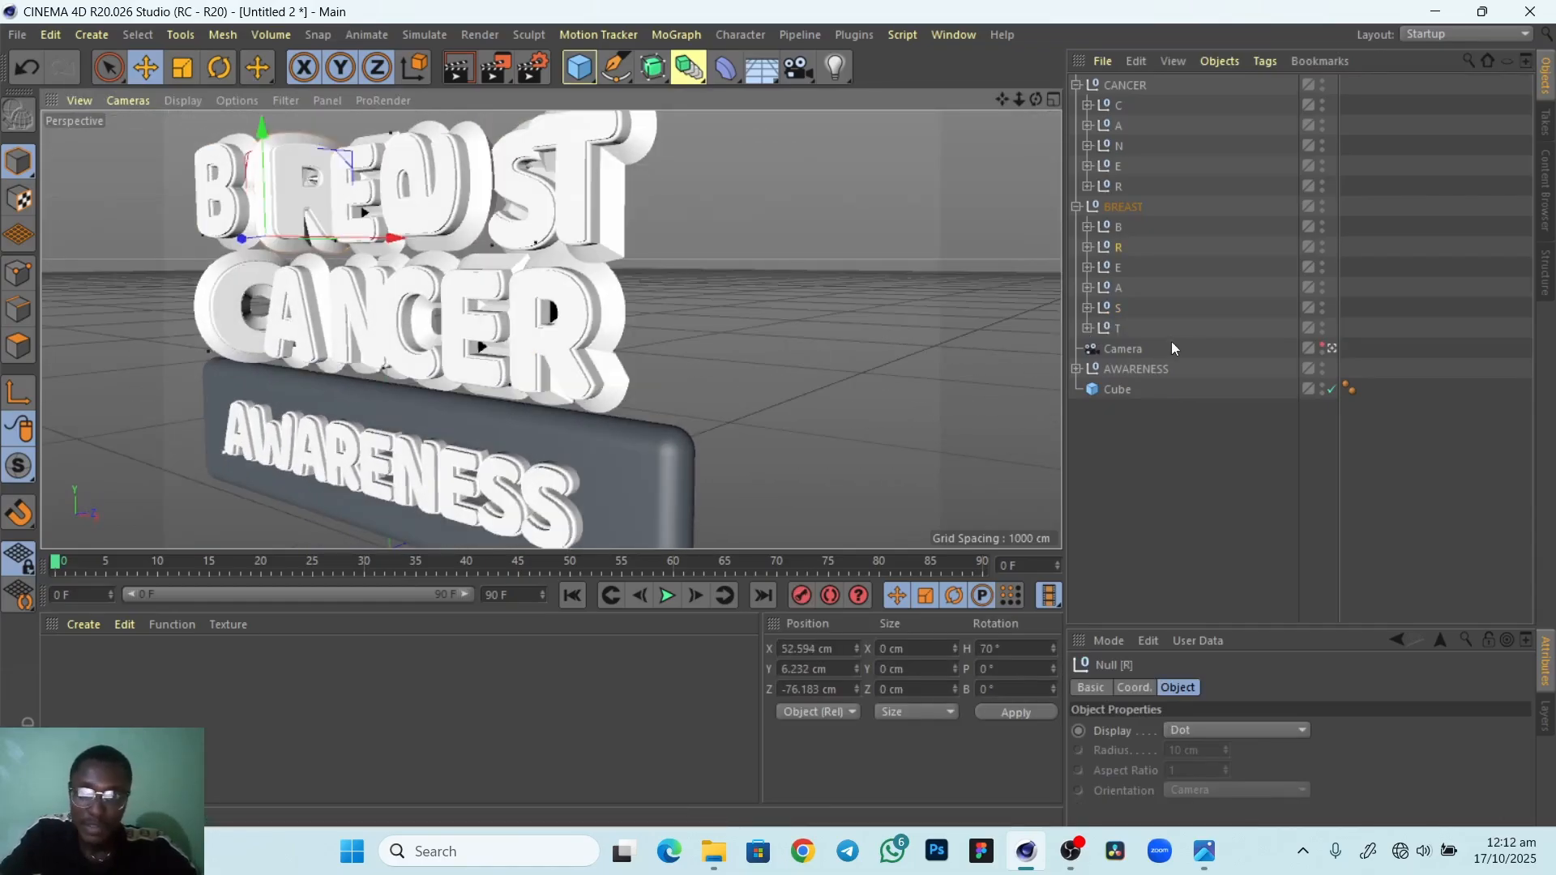
# Collapse the BREAST group and raise the A null of CANCER to about Y 2.4 cm
pyautogui.click(1078, 208)
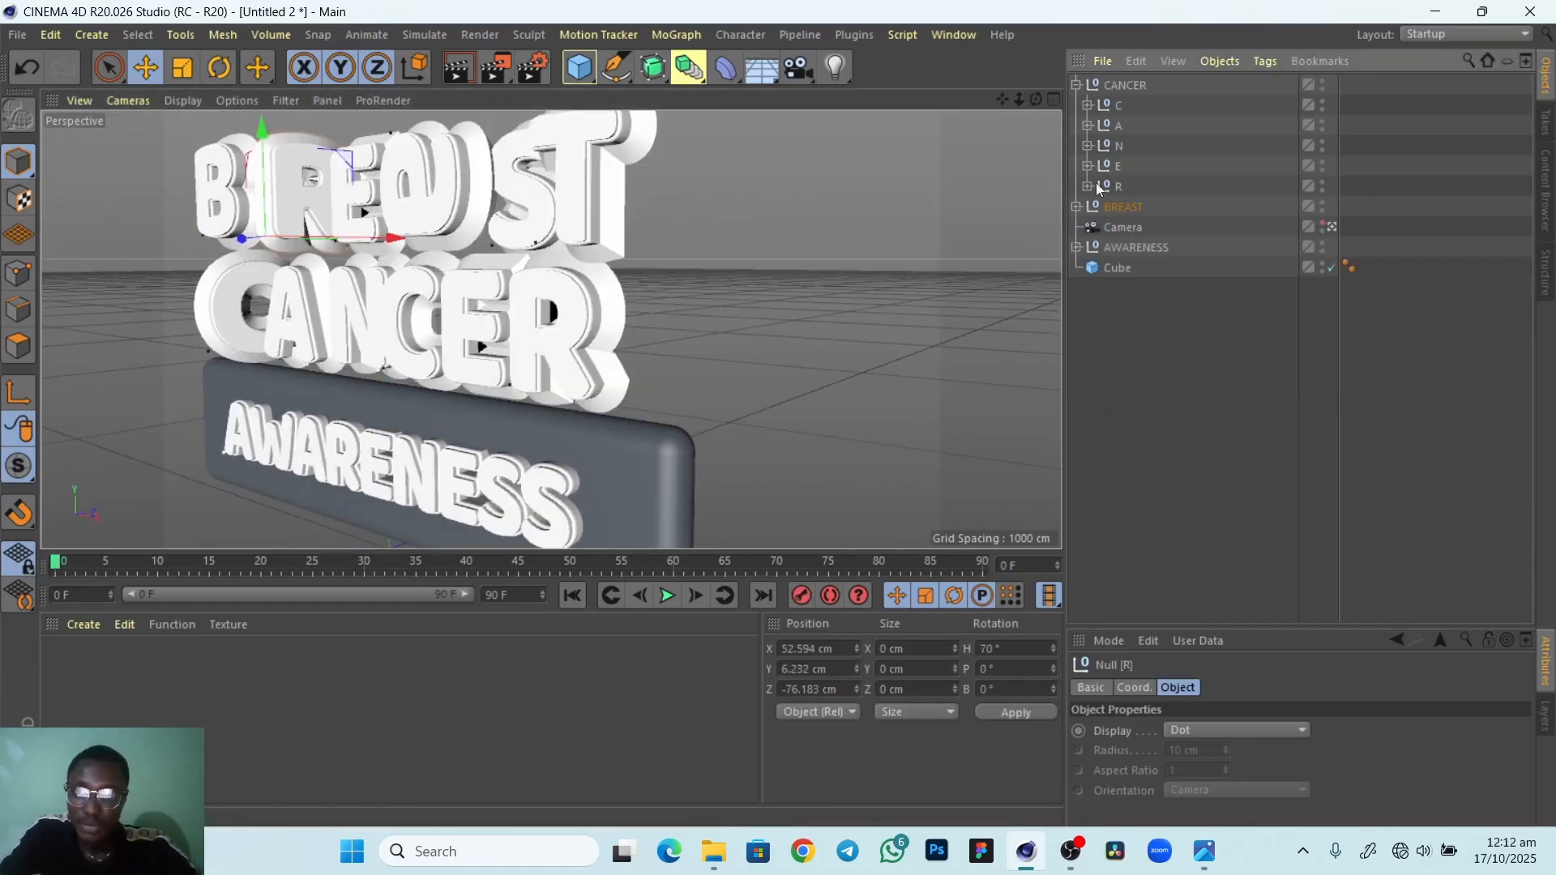
pyautogui.click(1122, 105)
pyautogui.click(1118, 126)
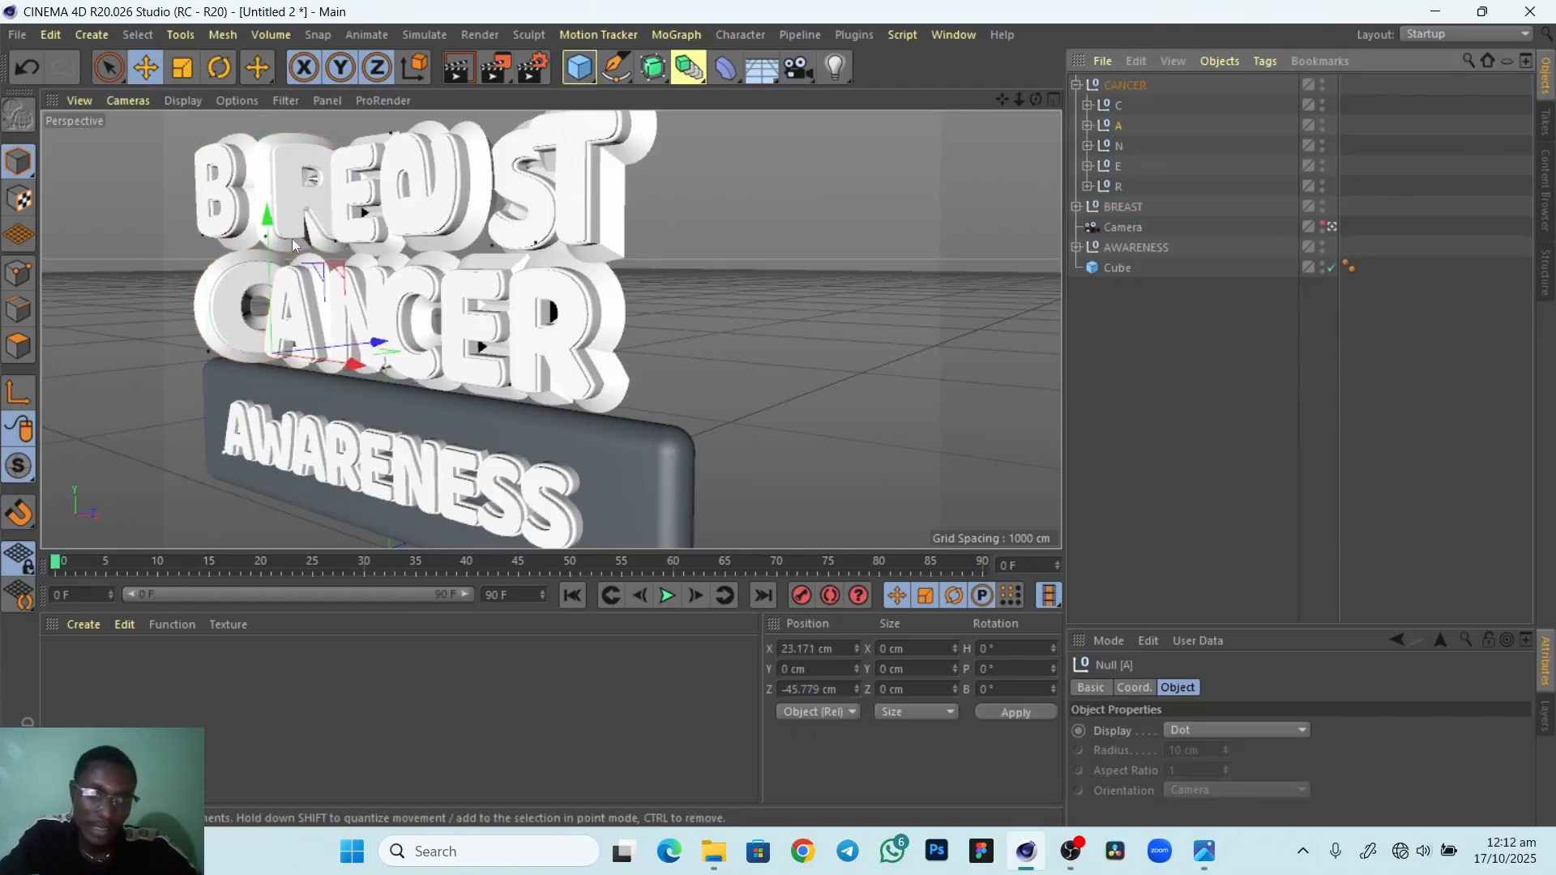
pyautogui.moveTo(274, 217); pyautogui.dragTo(275, 220)
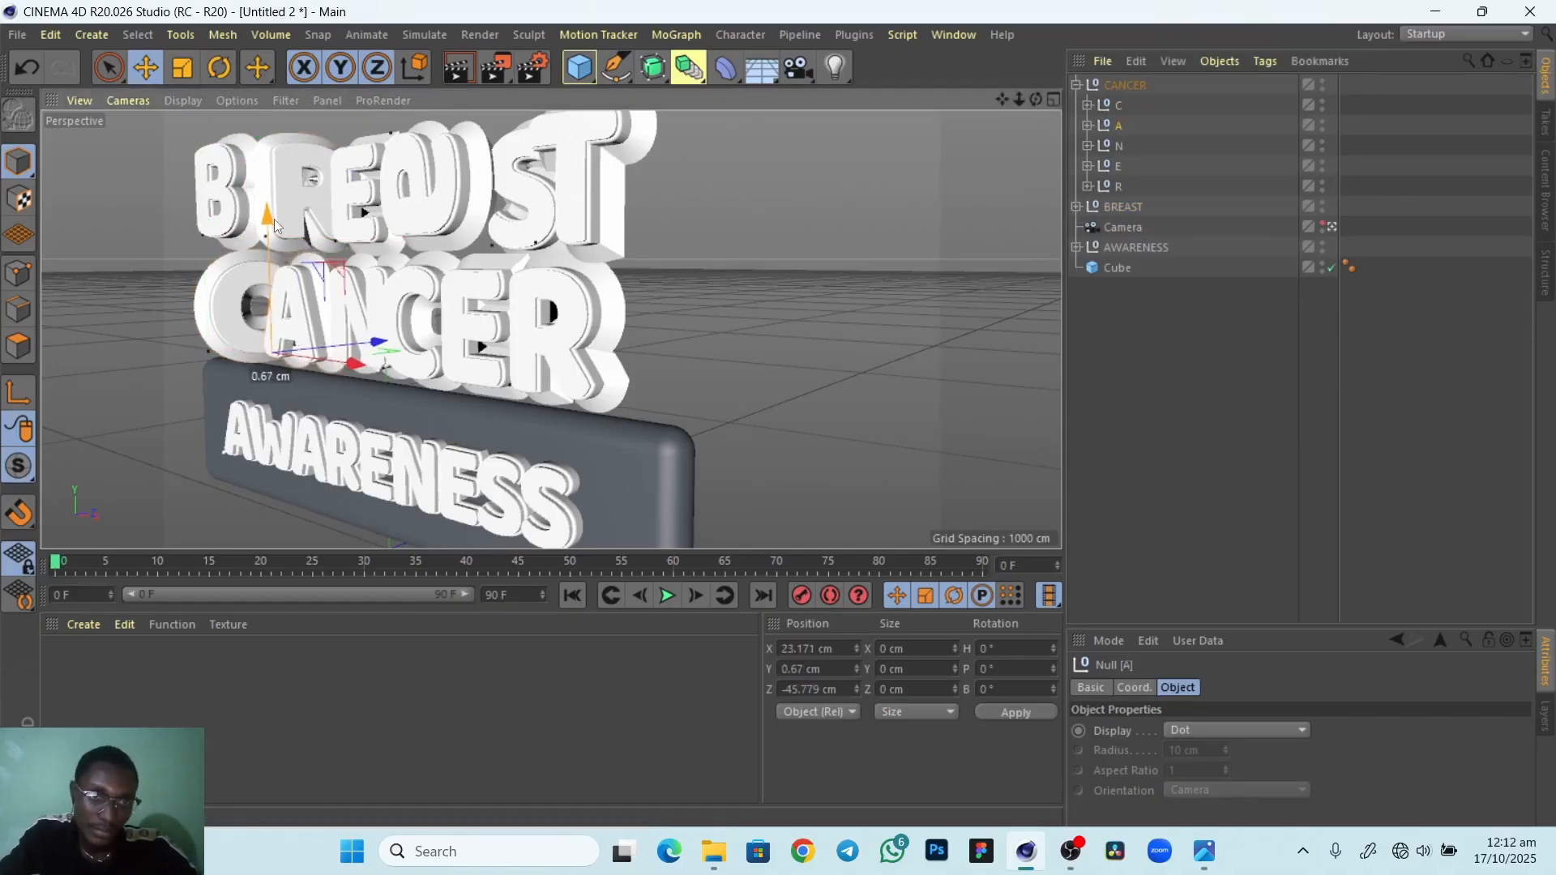
pyautogui.keyDown('alt'); pyautogui.moveTo(255, 324); pyautogui.dragTo(315, 288); pyautogui.keyUp('alt')
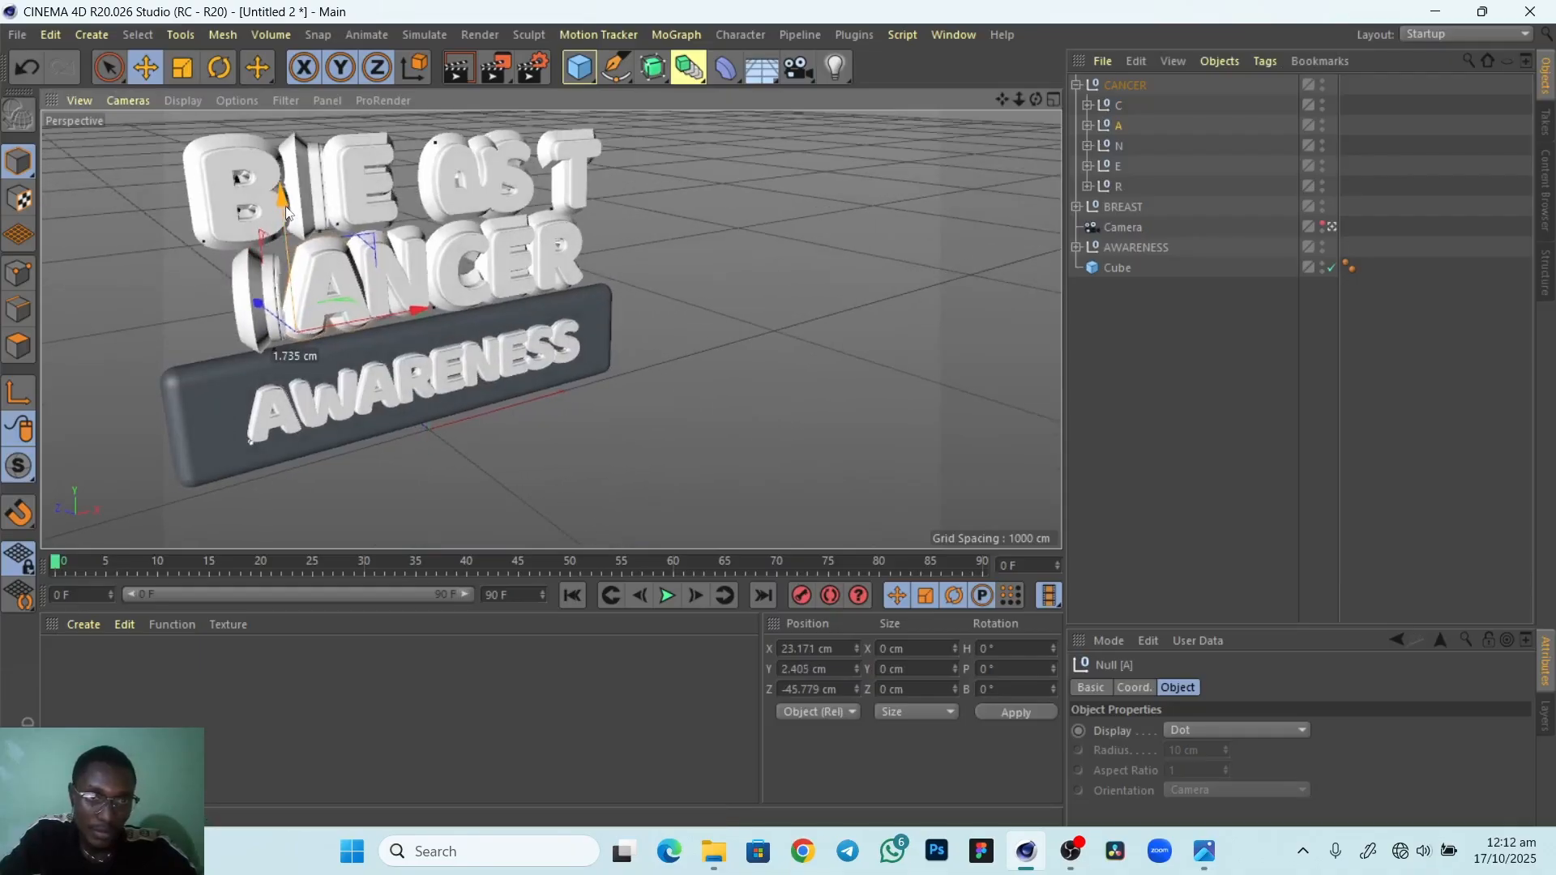
pyautogui.keyDown('alt'); pyautogui.moveTo(519, 325); pyautogui.dragTo(434, 313); pyautogui.keyUp('alt')
pyautogui.keyDown('alt'); pyautogui.moveTo(435, 312); pyautogui.dragTo(459, 354, button='right'); pyautogui.keyUp('alt')
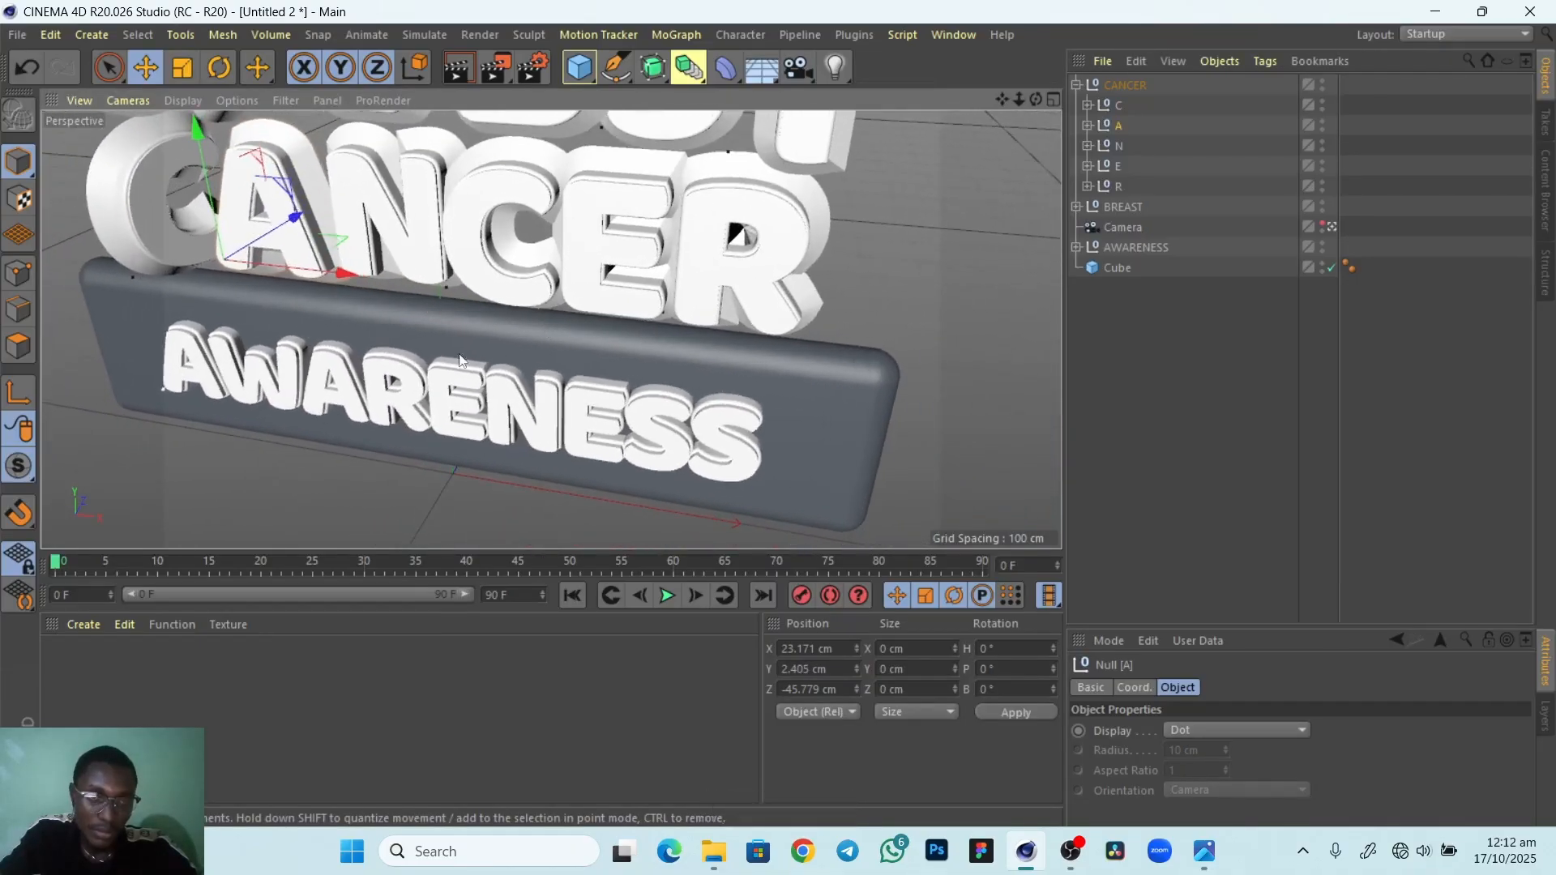
pyautogui.moveTo(469, 430)
pyautogui.keyDown('alt'); pyautogui.mouseDown()
pyautogui.moveTo(421, 441)
pyautogui.moveTo(371, 415)
pyautogui.moveTo(454, 410)
pyautogui.mouseUp(); pyautogui.keyUp('alt')
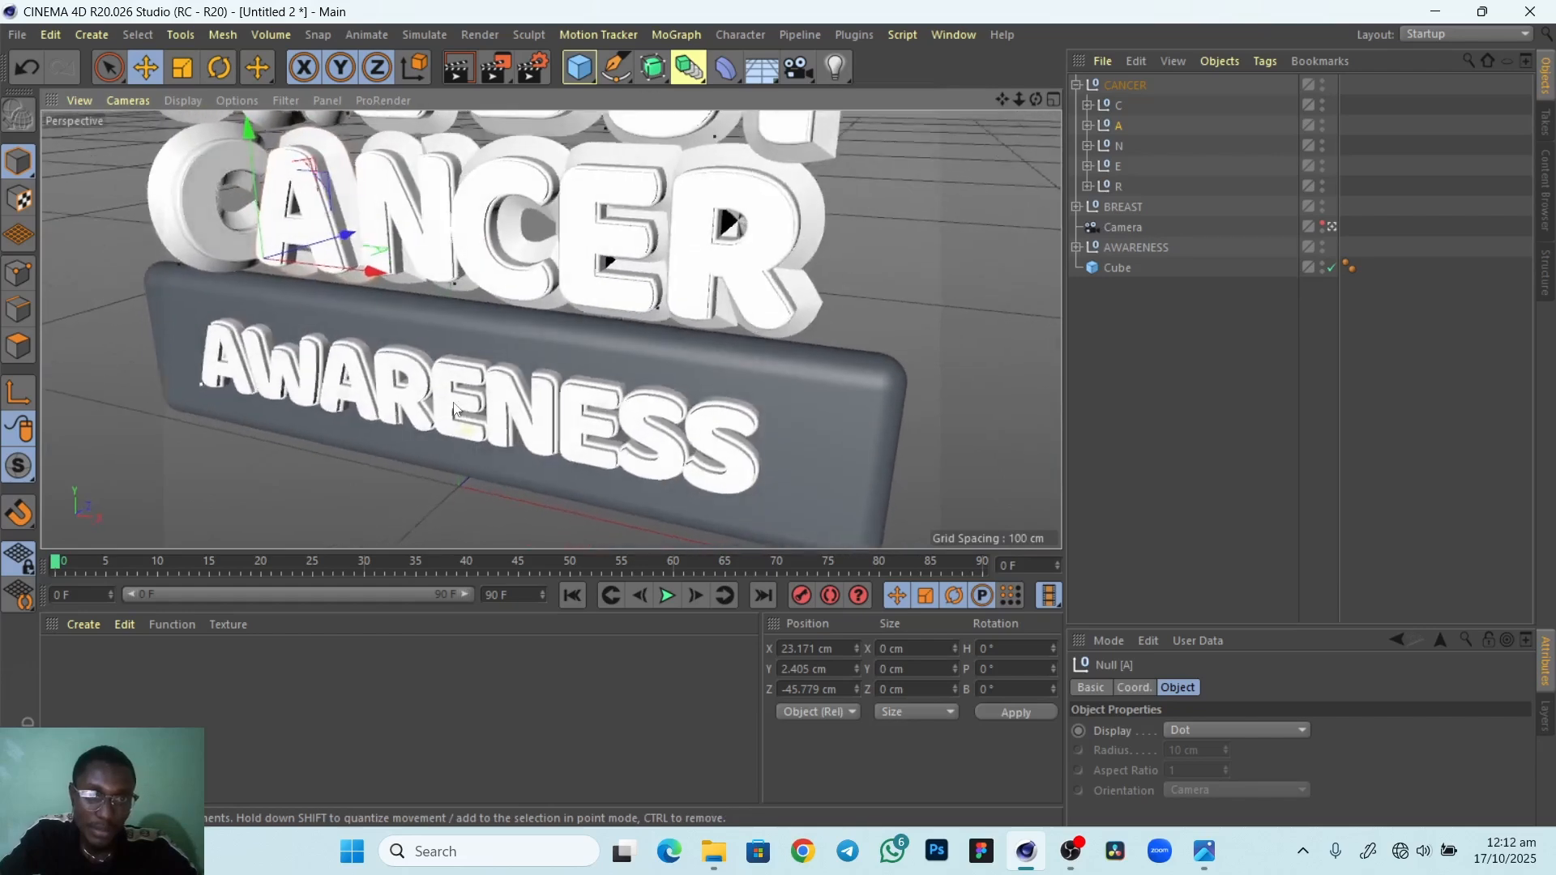
# Inspect how the N and first C of CANCER sit above the AWARENESS block
pyautogui.click(387, 227)
pyautogui.keyDown('alt'); pyautogui.moveTo(359, 352); pyautogui.dragTo(504, 333); pyautogui.keyUp('alt')
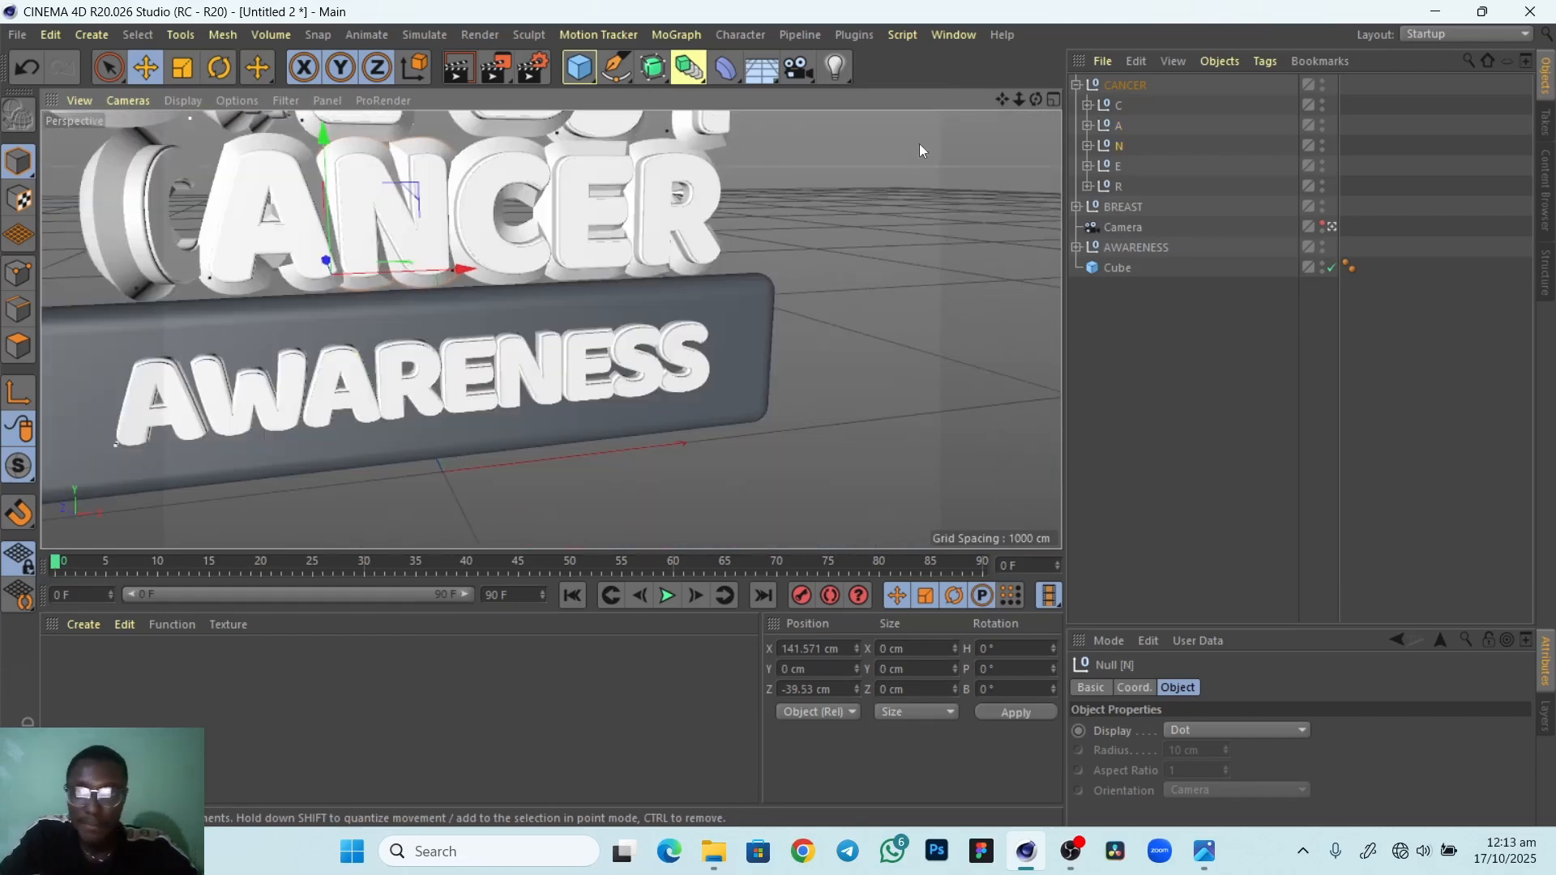
pyautogui.click(1117, 105)
pyautogui.keyDown('shift'); pyautogui.click(1118, 146); pyautogui.keyUp('shift')
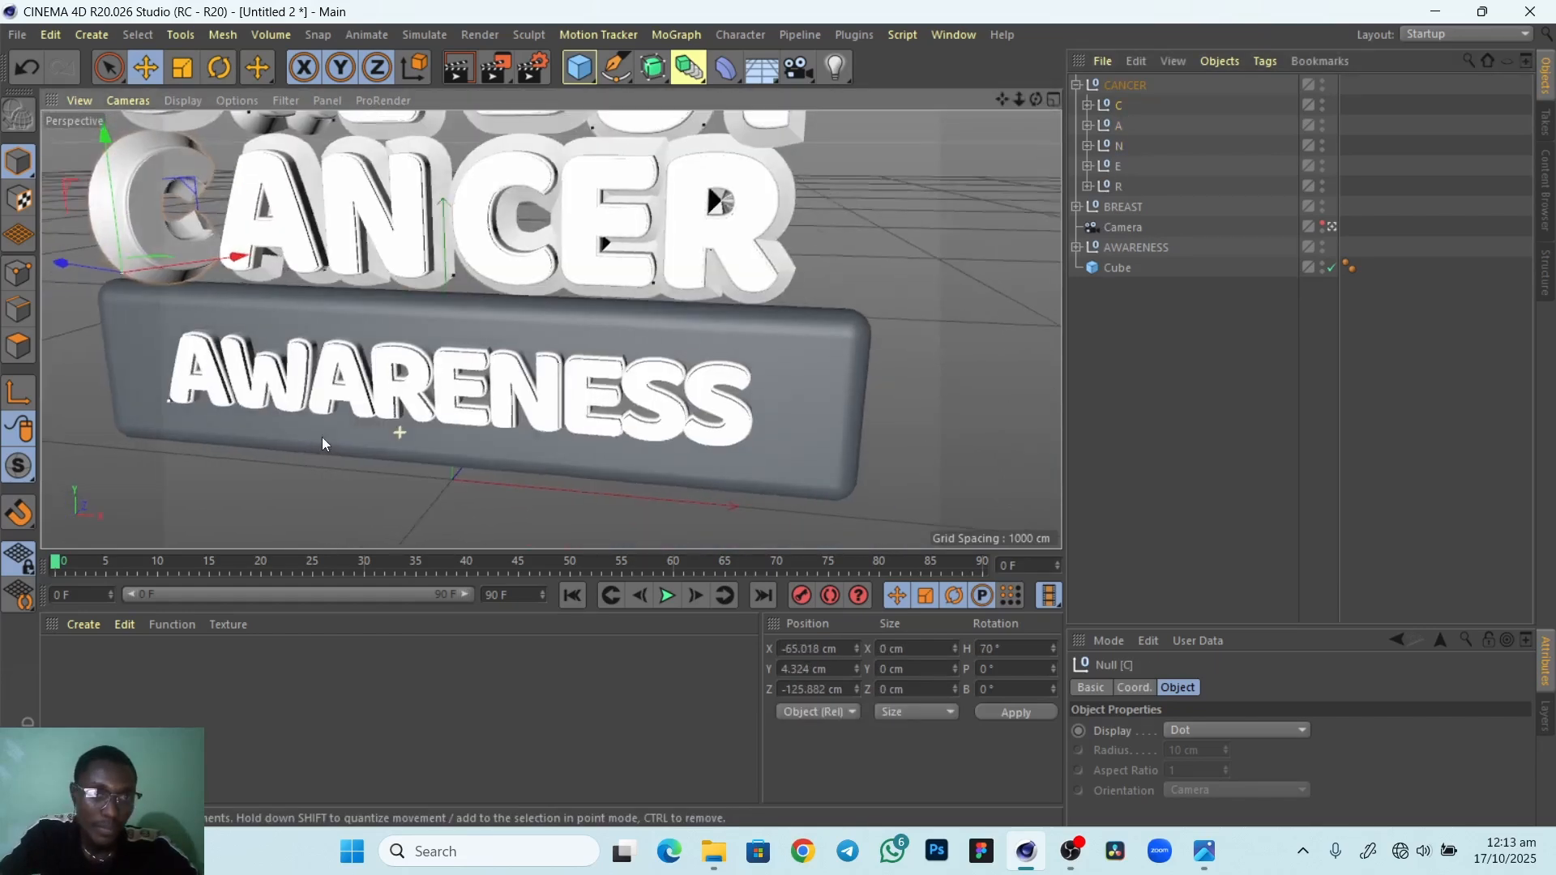
pyautogui.keyDown('alt'); pyautogui.moveTo(322, 436); pyautogui.dragTo(355, 430); pyautogui.keyUp('alt')
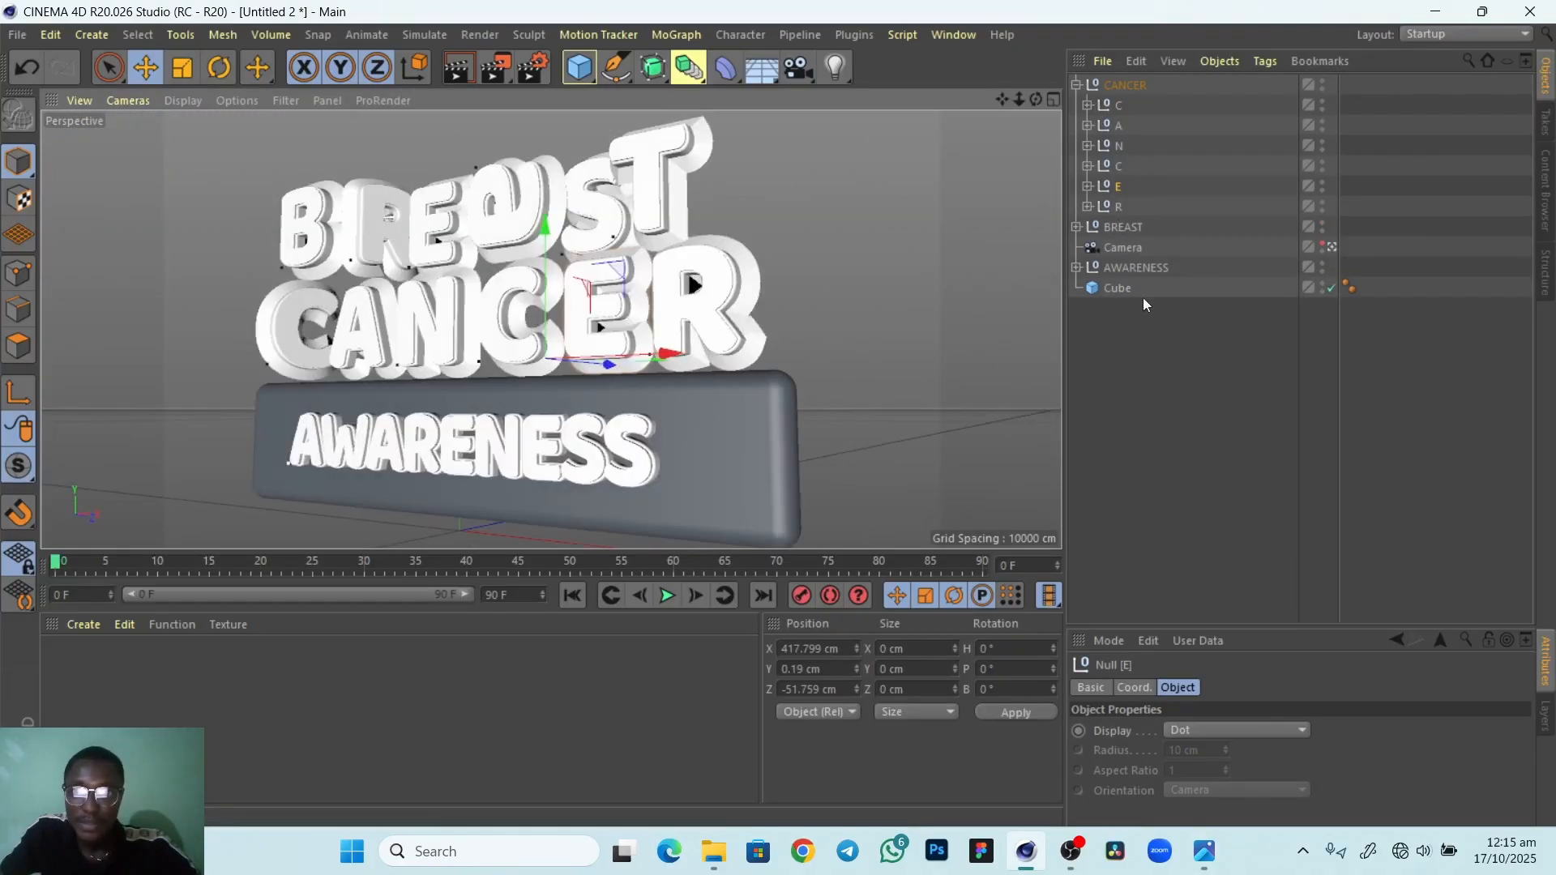
# Shift the S null of BREAST to about X 406 cm and Z 6 cm, and the T null to about X 544 cm and Z -70 cm
pyautogui.click(1076, 229)
pyautogui.click(1118, 328)
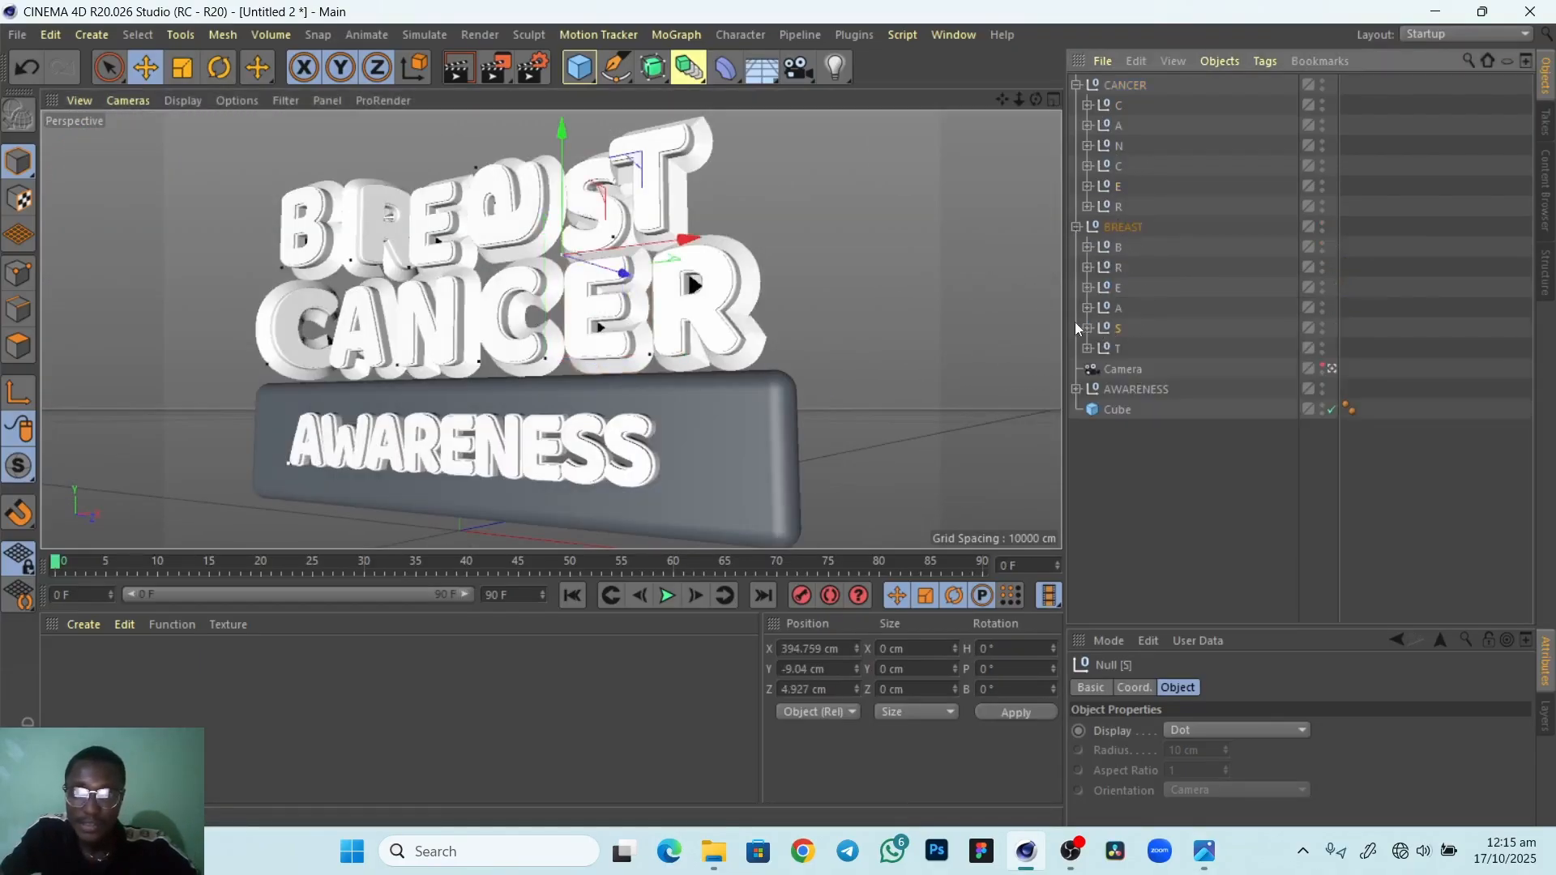
pyautogui.moveTo(674, 242); pyautogui.dragTo(685, 347)
pyautogui.click(1118, 350)
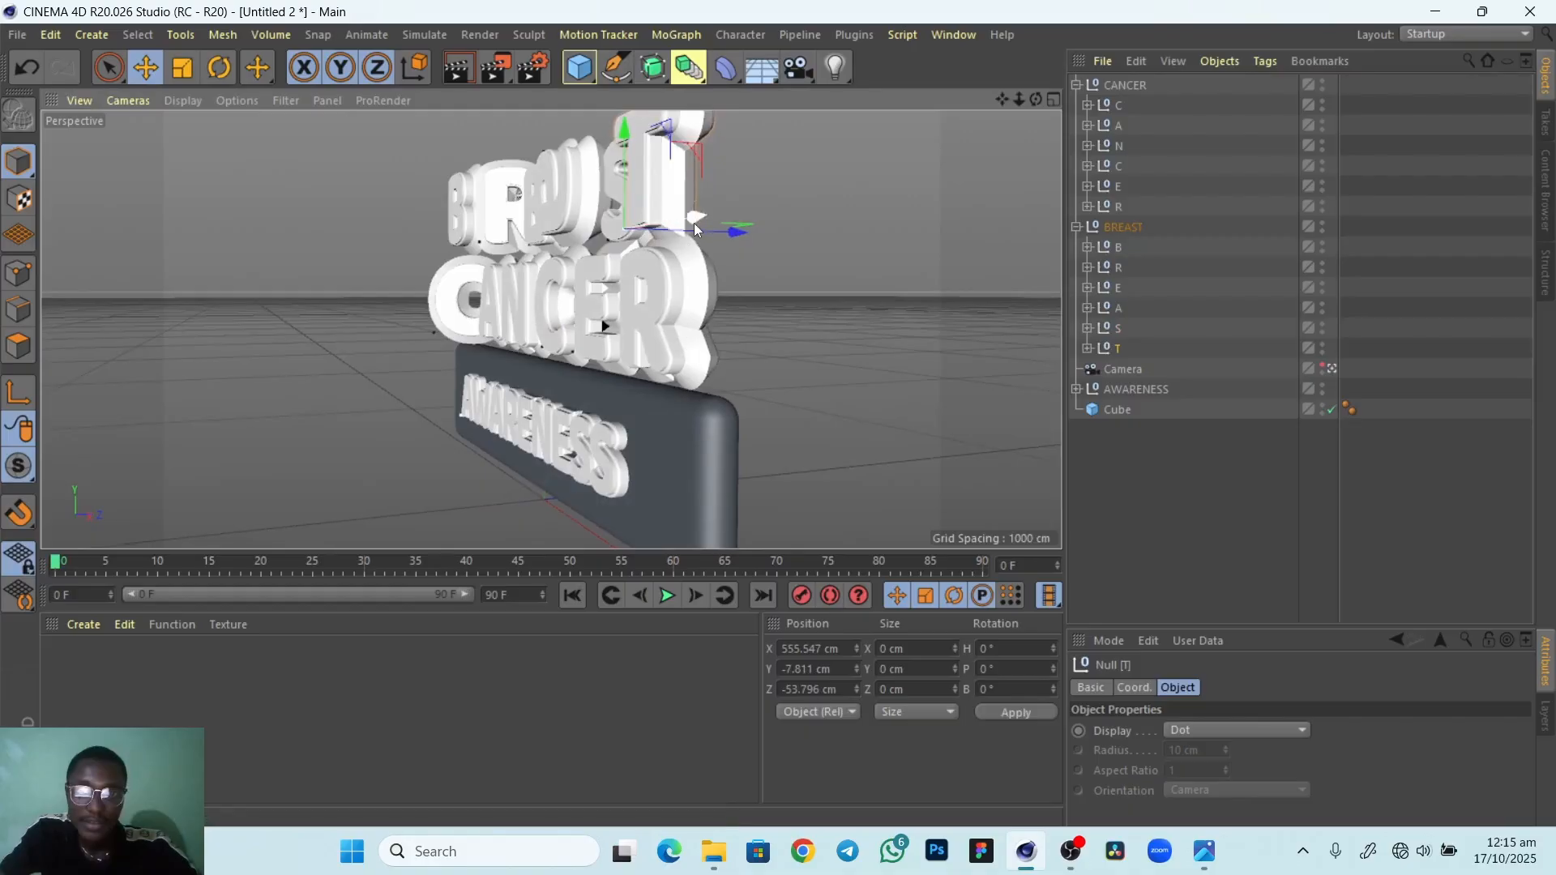
pyautogui.moveTo(694, 222)
pyautogui.mouseDown()
pyautogui.moveTo(679, 227)
pyautogui.moveTo(731, 235)
pyautogui.moveTo(717, 236)
pyautogui.mouseUp()
pyautogui.keyDown('alt'); pyautogui.moveTo(606, 256); pyautogui.dragTo(752, 230); pyautogui.keyUp('alt')
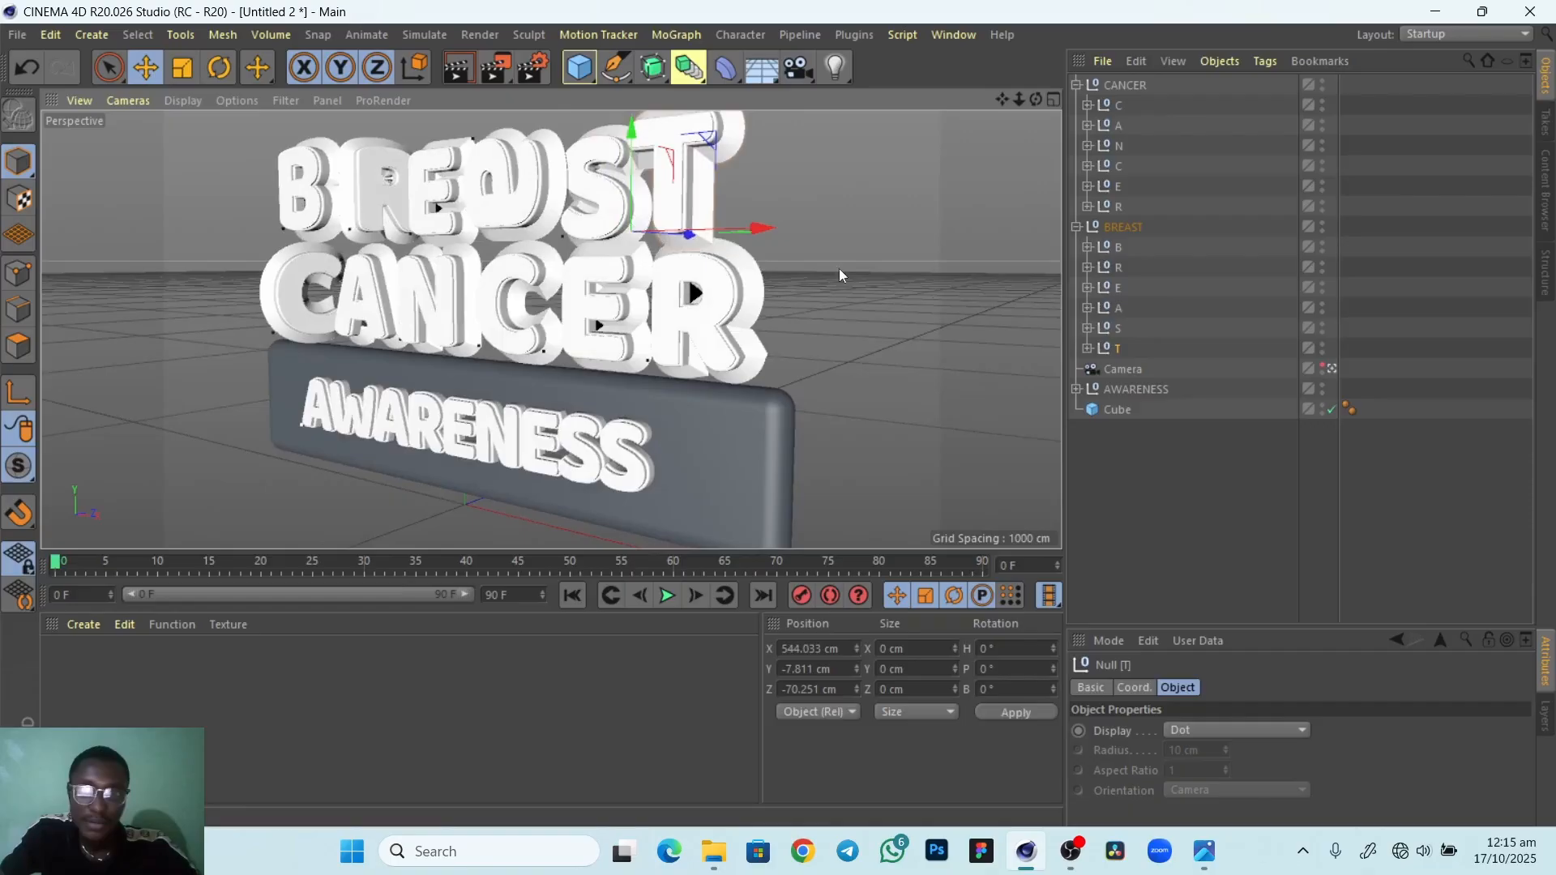
# Nudge the T null of BREAST closer to the S, to about X 540 cm, and push it slightly back along Z
pyautogui.click(1117, 328)
pyautogui.keyDown('alt'); pyautogui.moveTo(1011, 316); pyautogui.dragTo(705, 343); pyautogui.keyUp('alt')
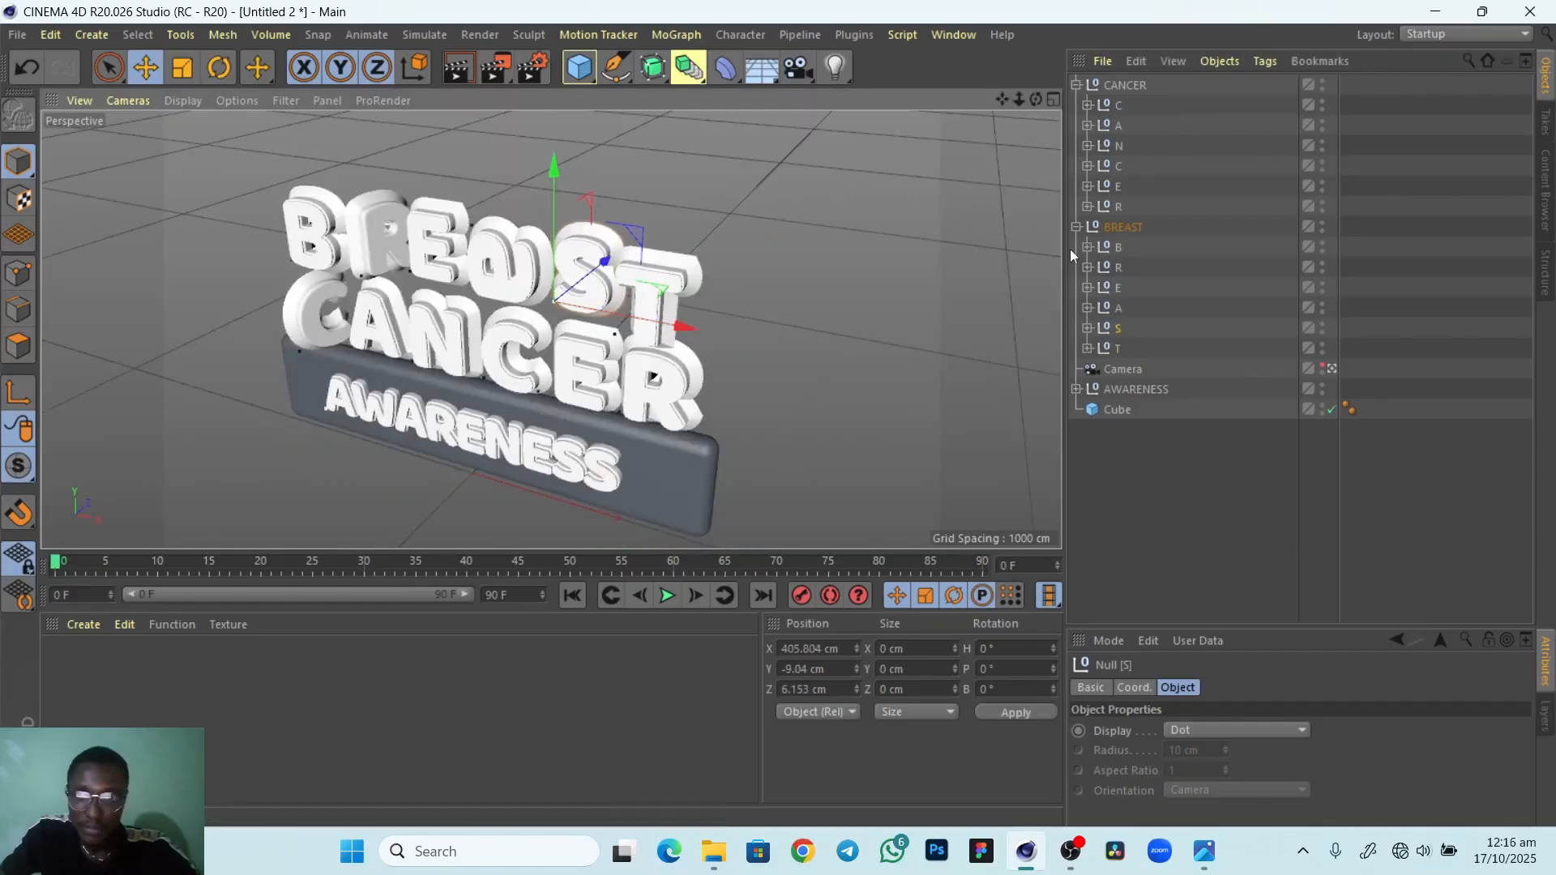
pyautogui.click(1119, 348)
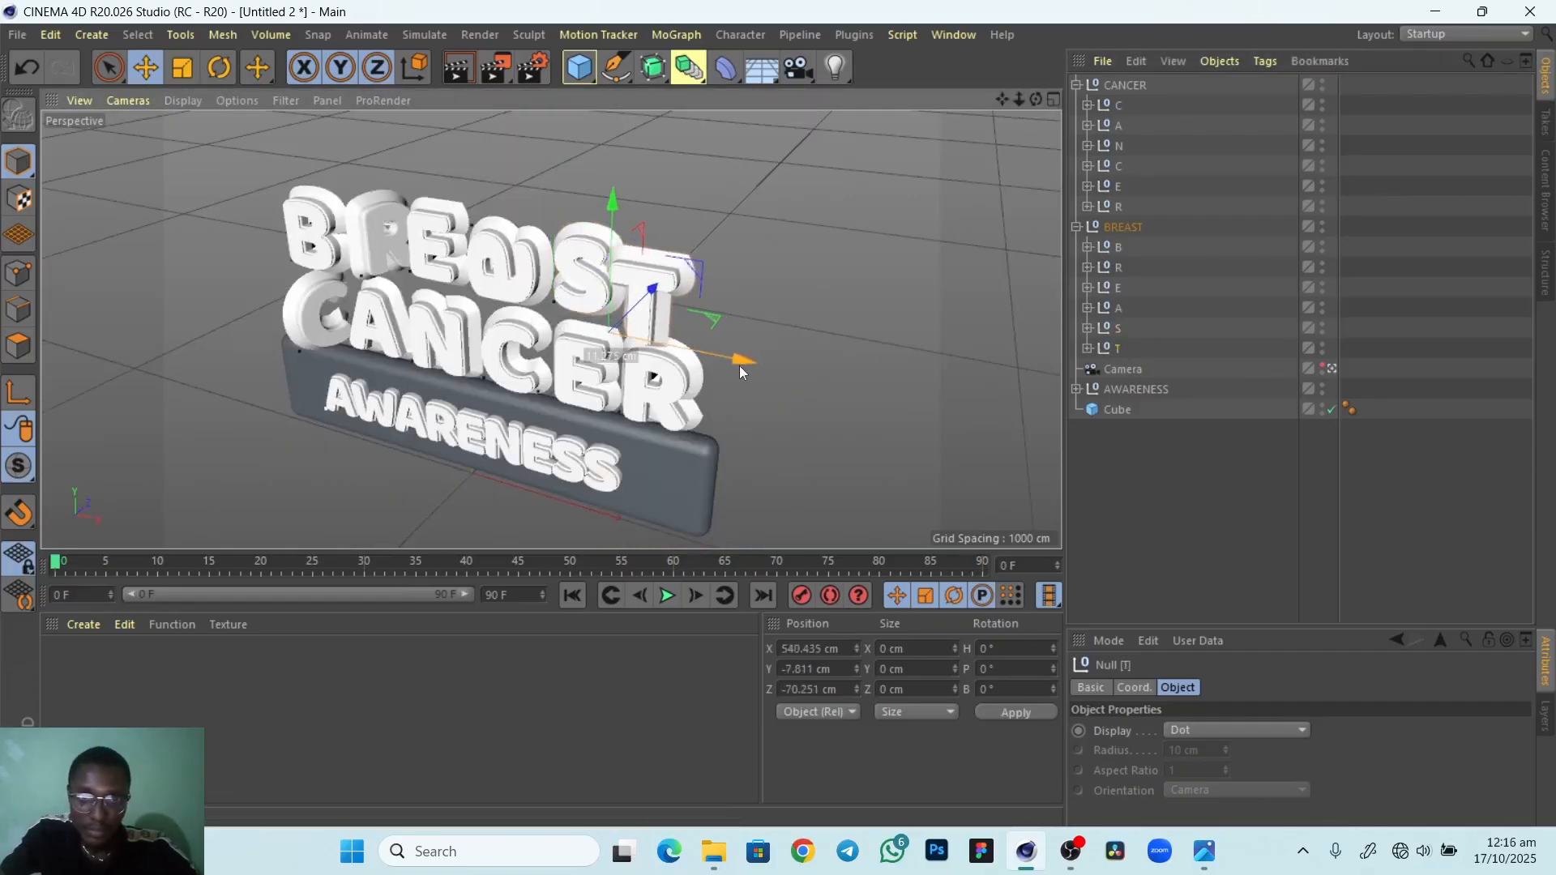
pyautogui.moveTo(650, 289); pyautogui.dragTo(661, 278)
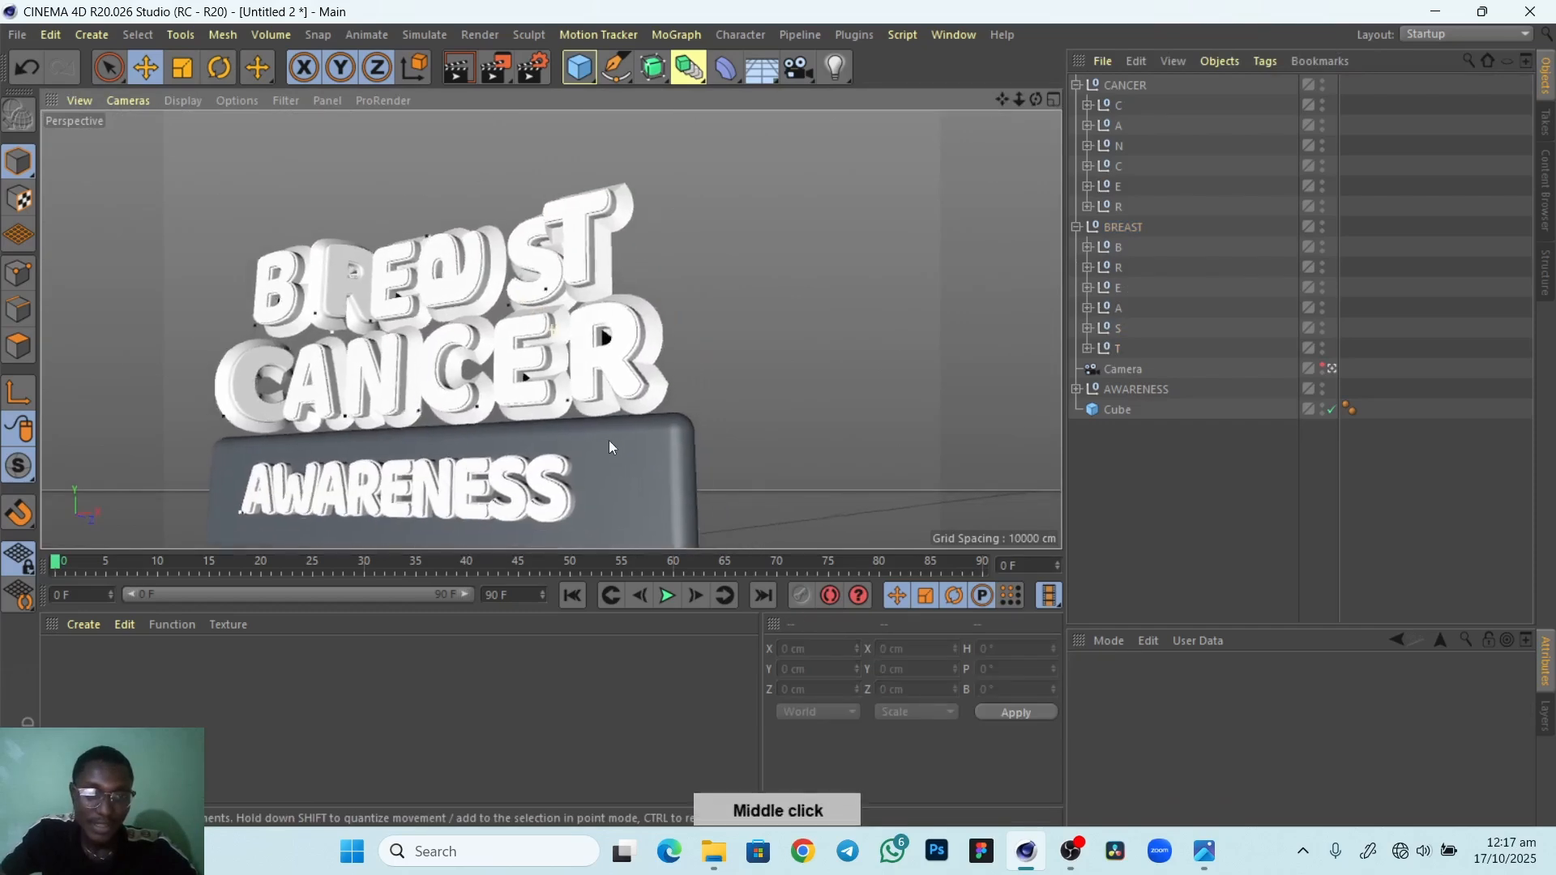
# Adjust the A null of CANCER to about X 0.5 cm and Y 0.7 cm, just above the block
pyautogui.moveTo(606, 471); pyautogui.dragTo(600, 484, button='middle')
pyautogui.keyDown('alt'); pyautogui.moveTo(253, 402); pyautogui.dragTo(424, 473, button='right'); pyautogui.keyUp('alt')
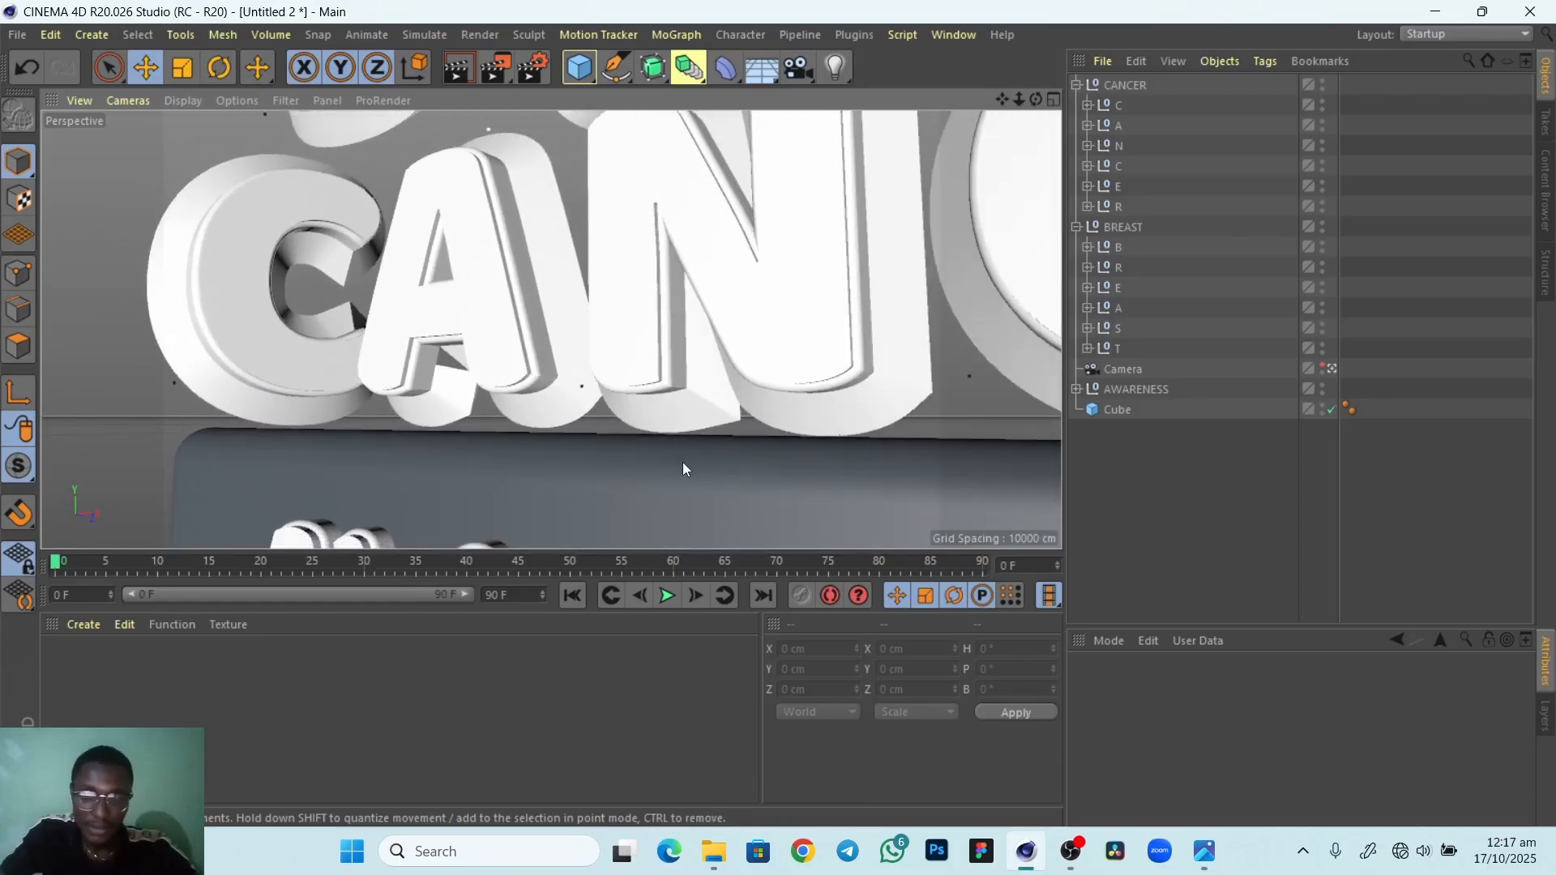
pyautogui.keyDown('alt'); pyautogui.moveTo(683, 463); pyautogui.dragTo(703, 489, button='middle'); pyautogui.keyUp('alt')
pyautogui.keyDown('alt'); pyautogui.moveTo(703, 489); pyautogui.dragTo(542, 491, button='right'); pyautogui.keyUp('alt')
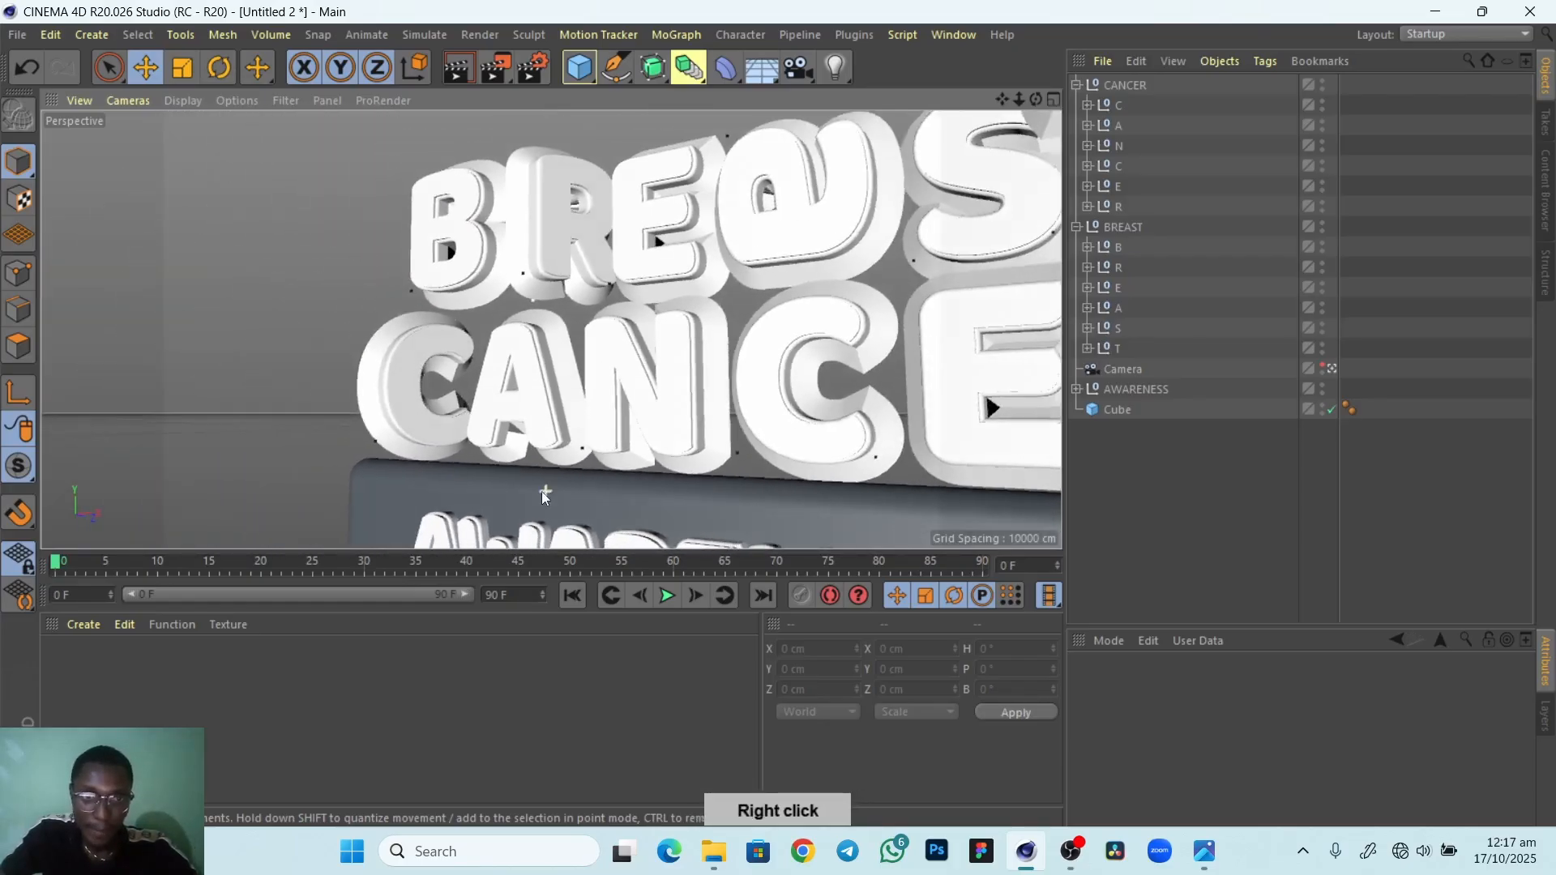
pyautogui.moveTo(541, 491)
pyautogui.keyDown('alt'); pyautogui.mouseDown()
pyautogui.moveTo(697, 509)
pyautogui.moveTo(551, 498)
pyautogui.mouseUp(); pyautogui.keyUp('alt')
pyautogui.click(1118, 126)
pyautogui.moveTo(472, 315); pyautogui.dragTo(471, 315)
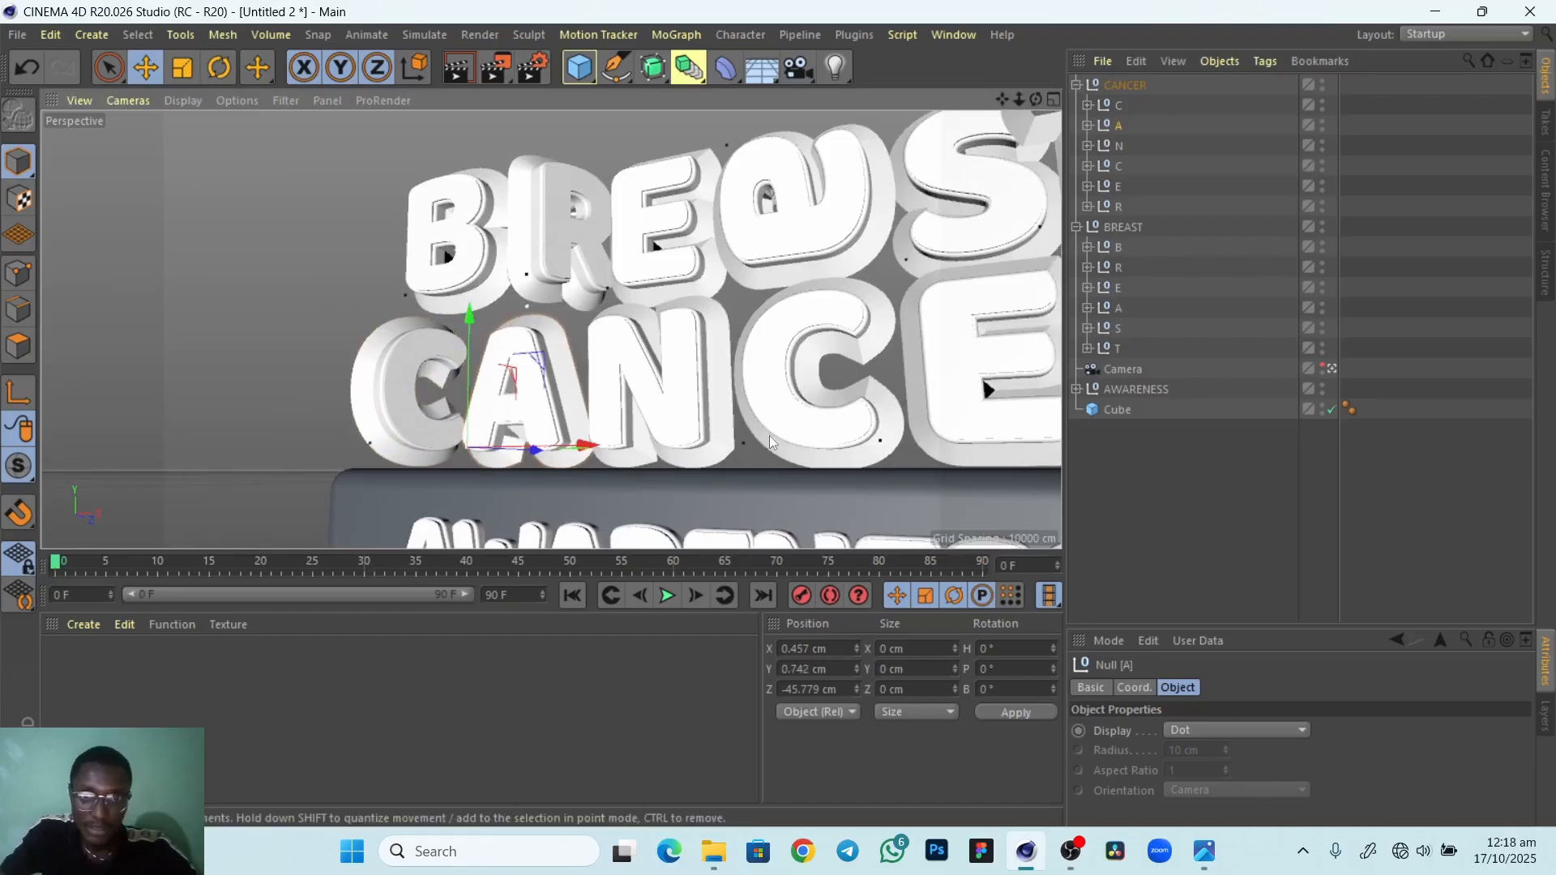
# Raise the second C null of CANCER to about Y 1 cm
pyautogui.keyDown('alt'); pyautogui.moveTo(769, 435); pyautogui.dragTo(1022, 362); pyautogui.keyUp('alt')
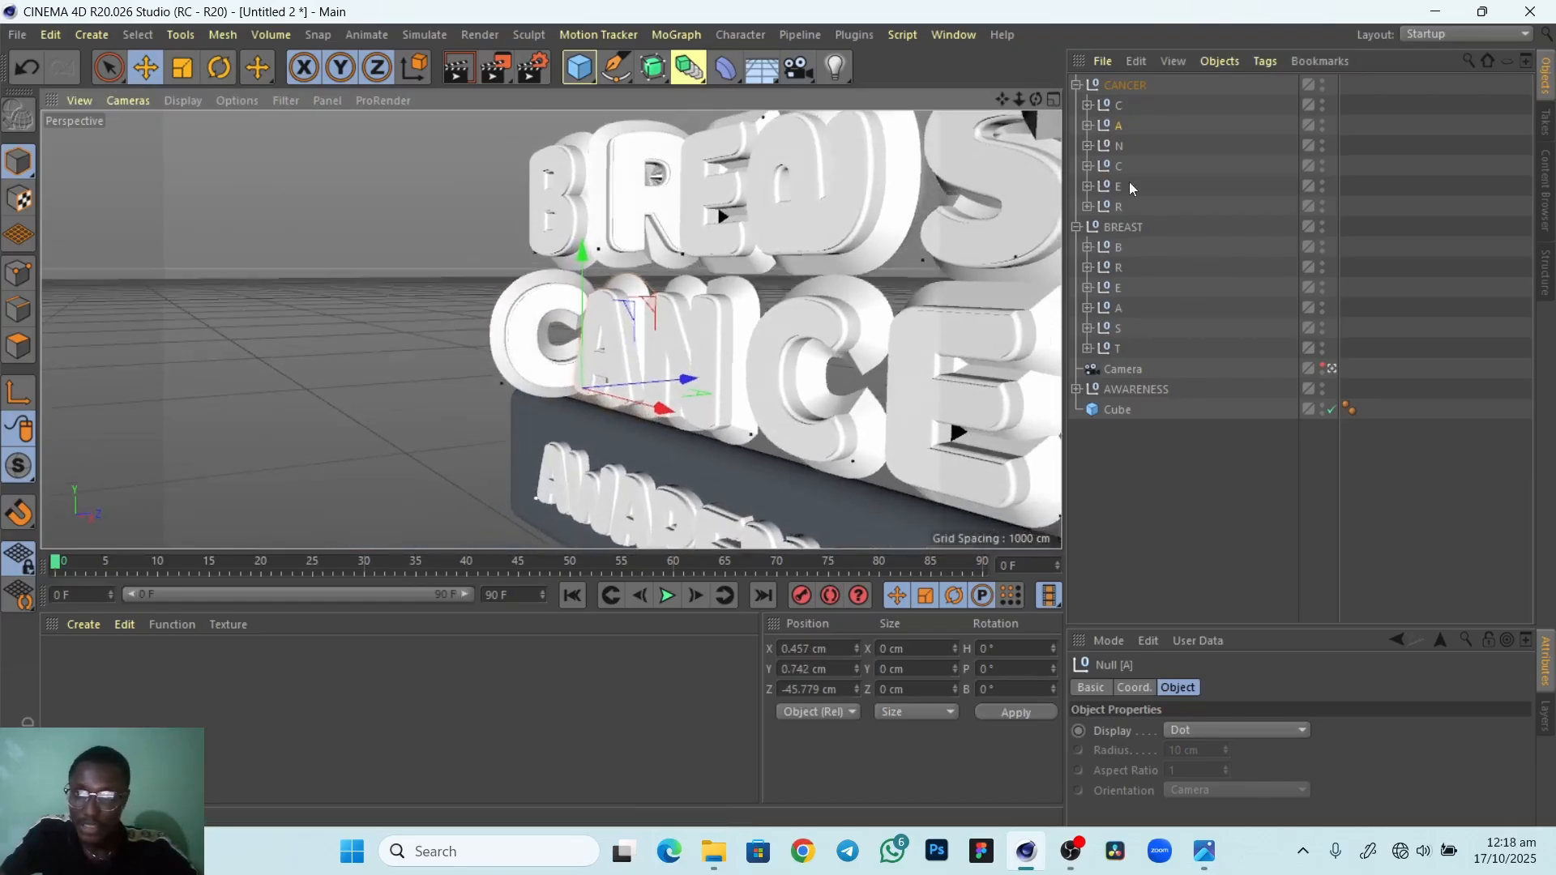
pyautogui.click(1112, 164)
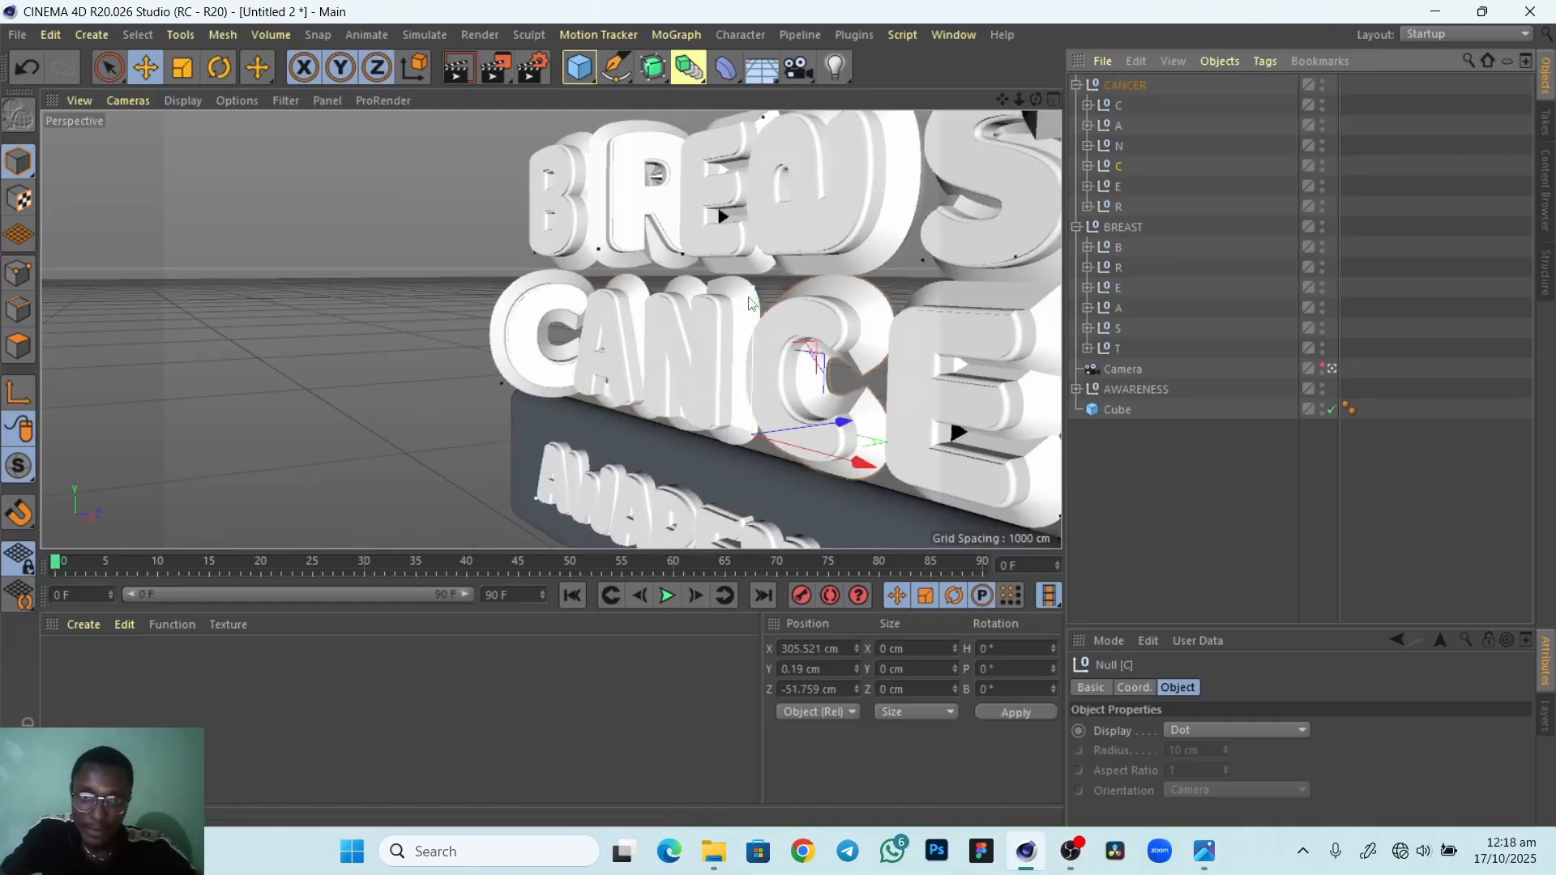
pyautogui.moveTo(750, 304); pyautogui.dragTo(750, 302)
pyautogui.keyDown('alt'); pyautogui.moveTo(839, 421); pyautogui.dragTo(925, 415); pyautogui.keyUp('alt')
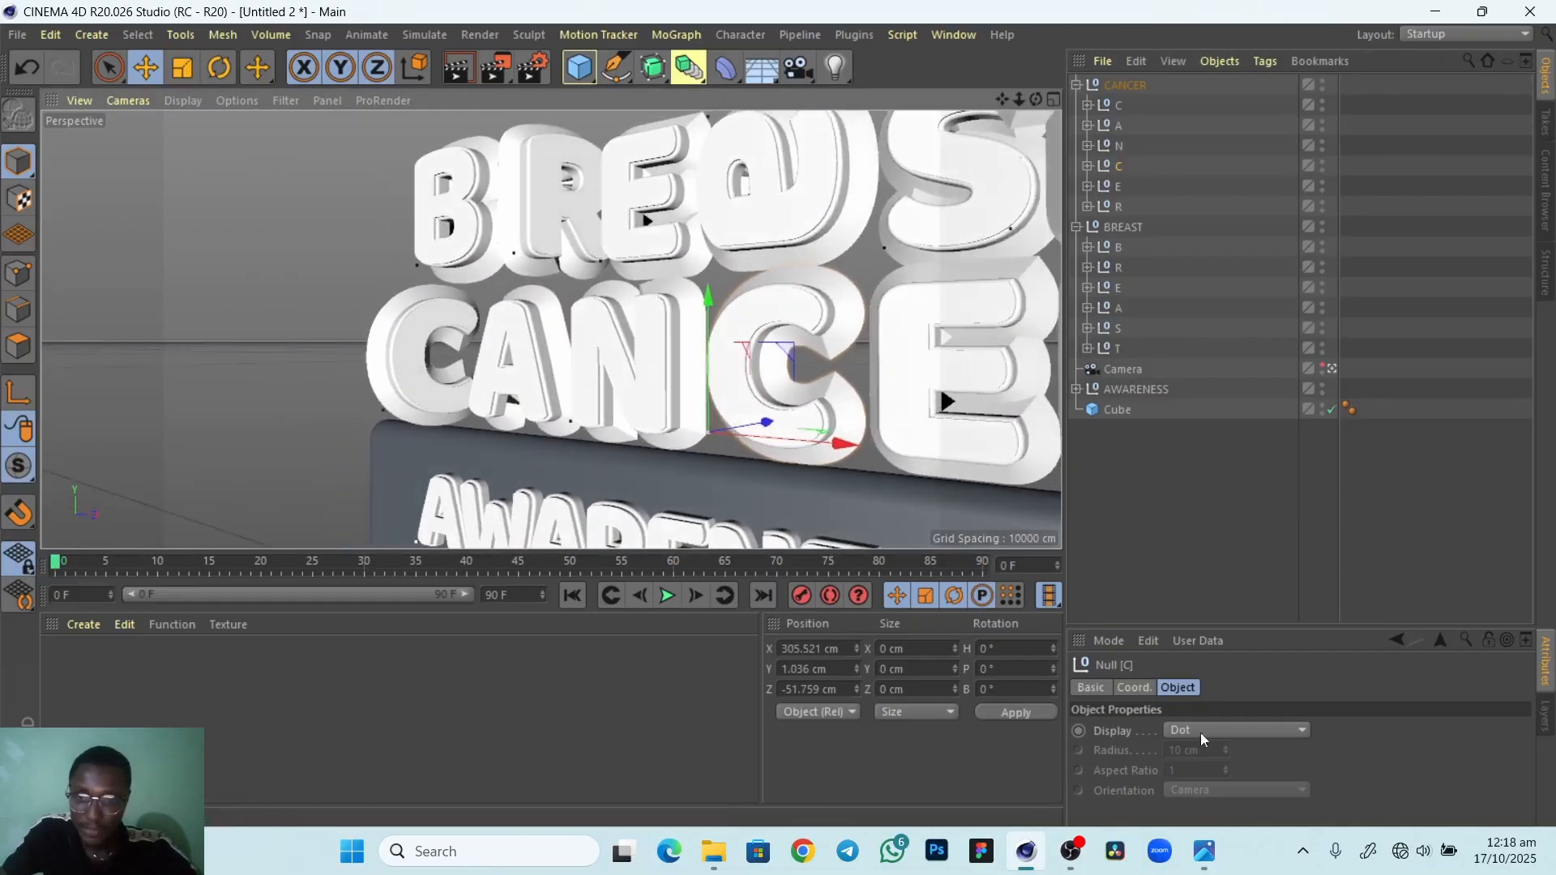
# Compare the whole lettering arrangement with the BreastCancer Raw file.png reference
pyautogui.moveTo(1204, 853)
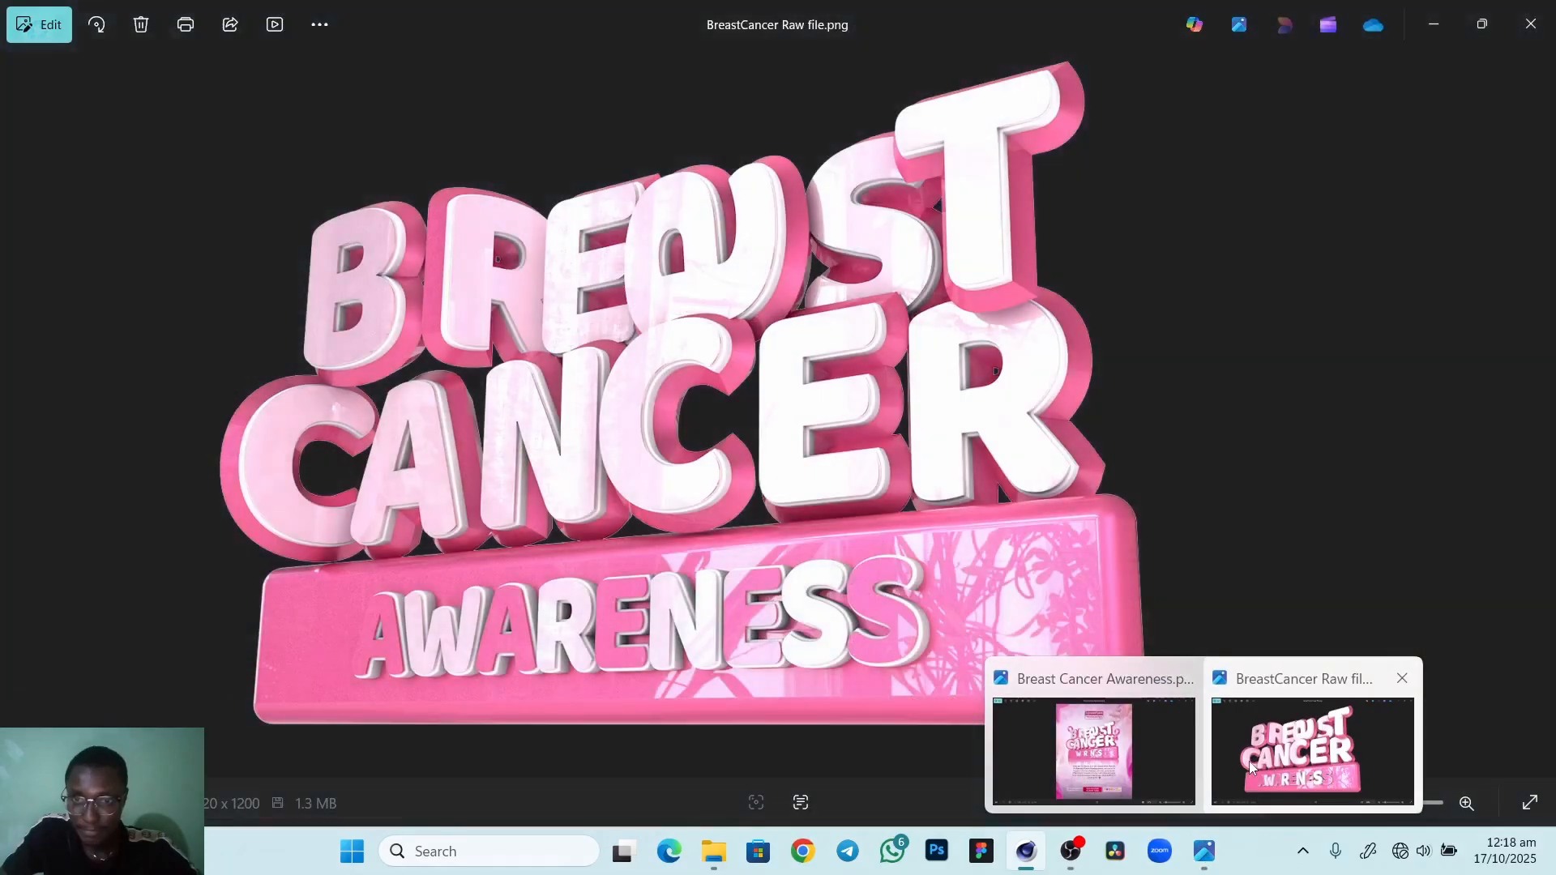
pyautogui.click(1252, 763)
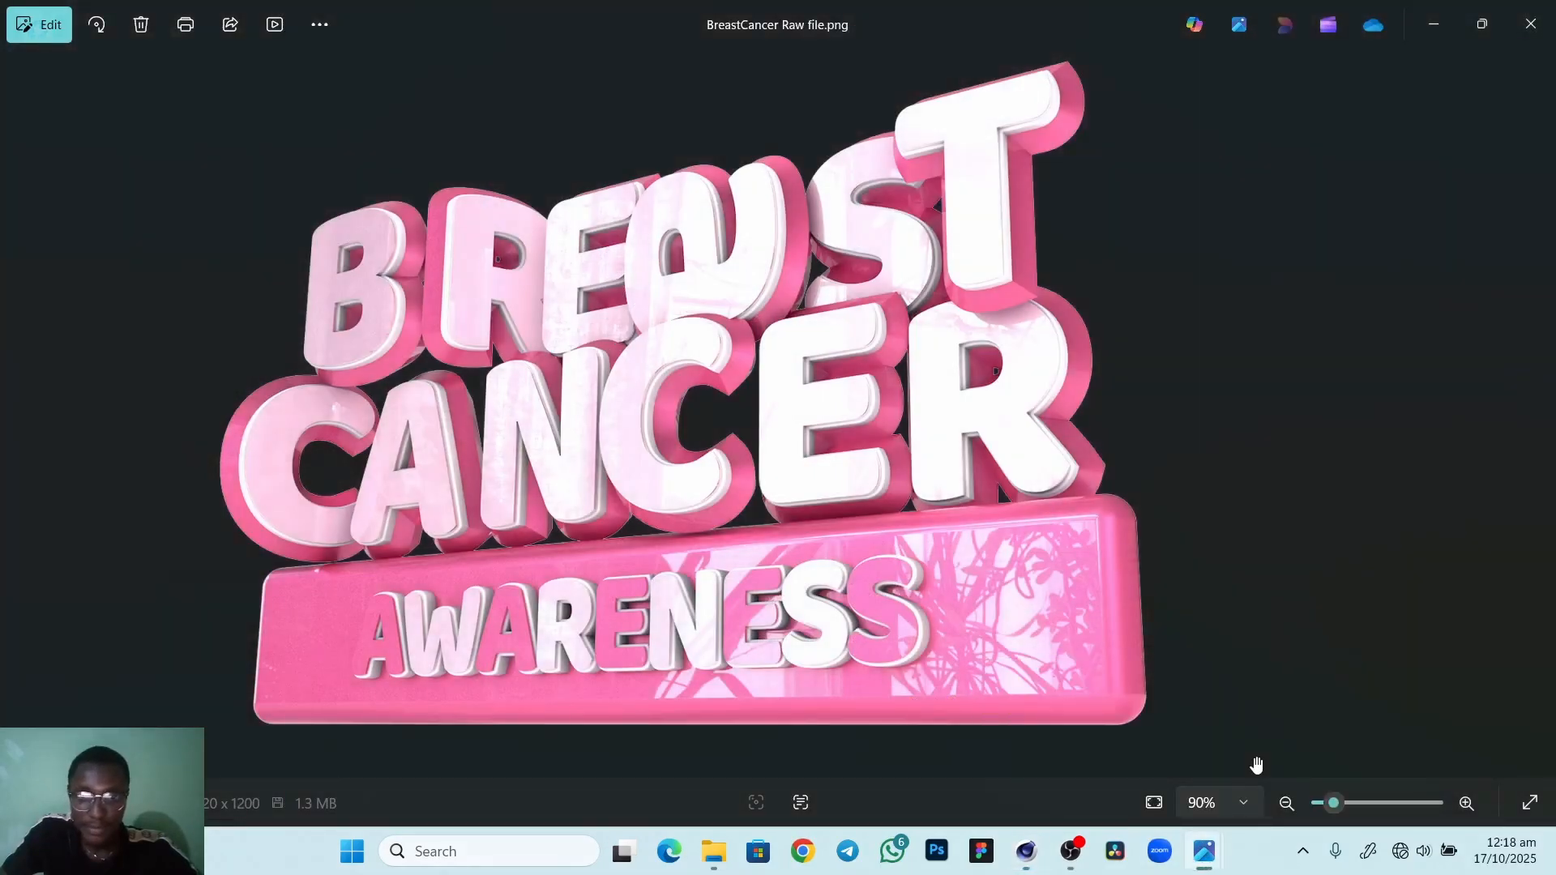
pyautogui.click(1026, 851)
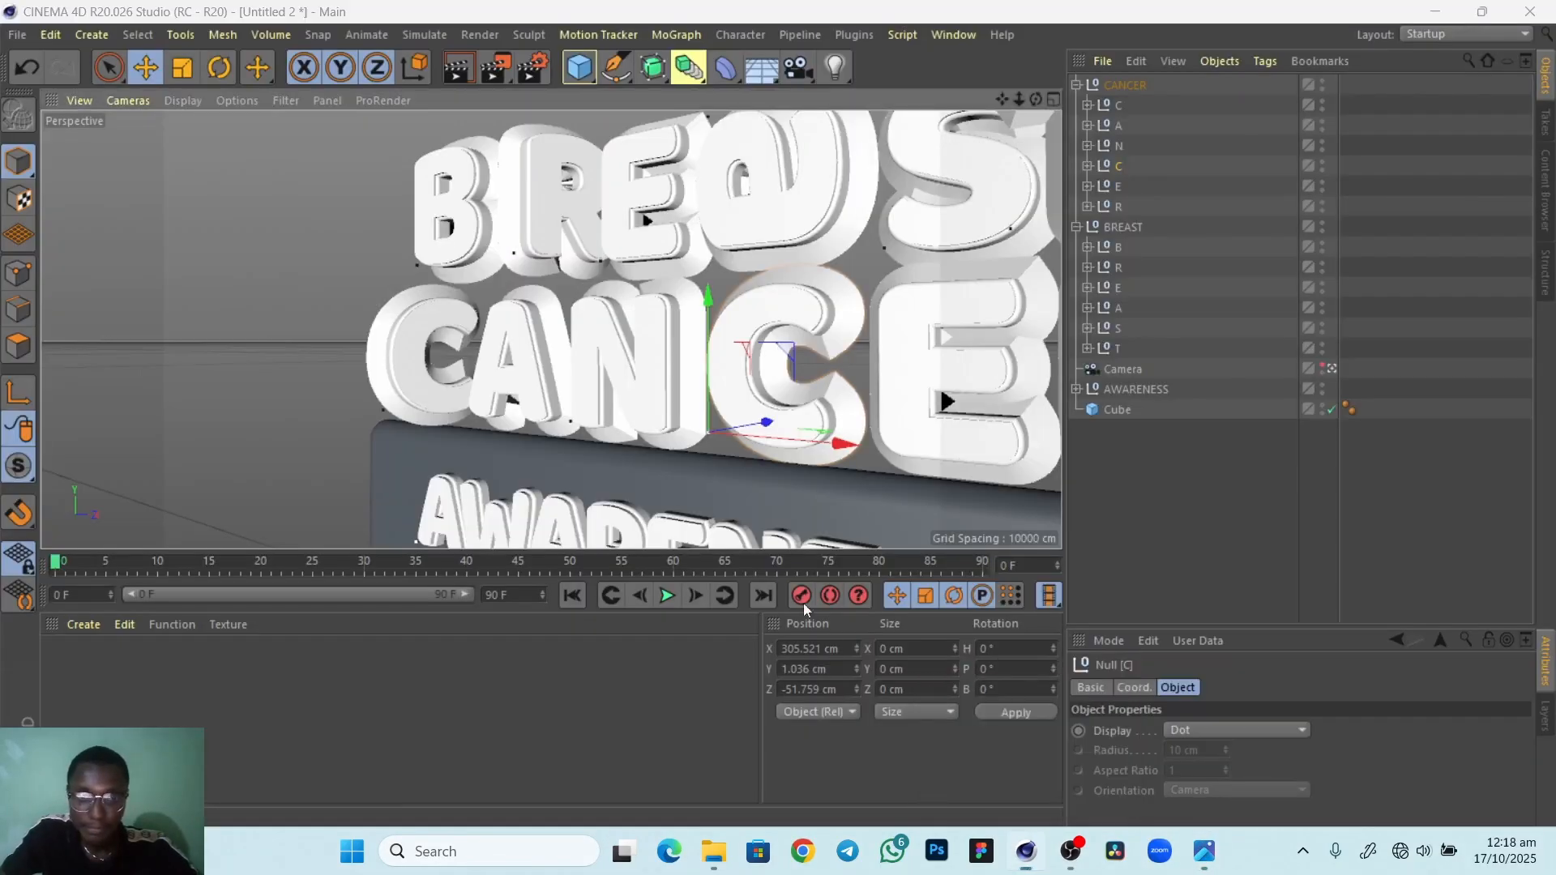
pyautogui.keyDown('alt'); pyautogui.moveTo(879, 440); pyautogui.dragTo(798, 454, button='right'); pyautogui.keyUp('alt')
pyautogui.keyDown('alt'); pyautogui.moveTo(798, 454); pyautogui.dragTo(586, 439, button='middle'); pyautogui.keyUp('alt')
pyautogui.keyDown('alt'); pyautogui.moveTo(586, 433); pyautogui.dragTo(575, 437); pyautogui.keyUp('alt')
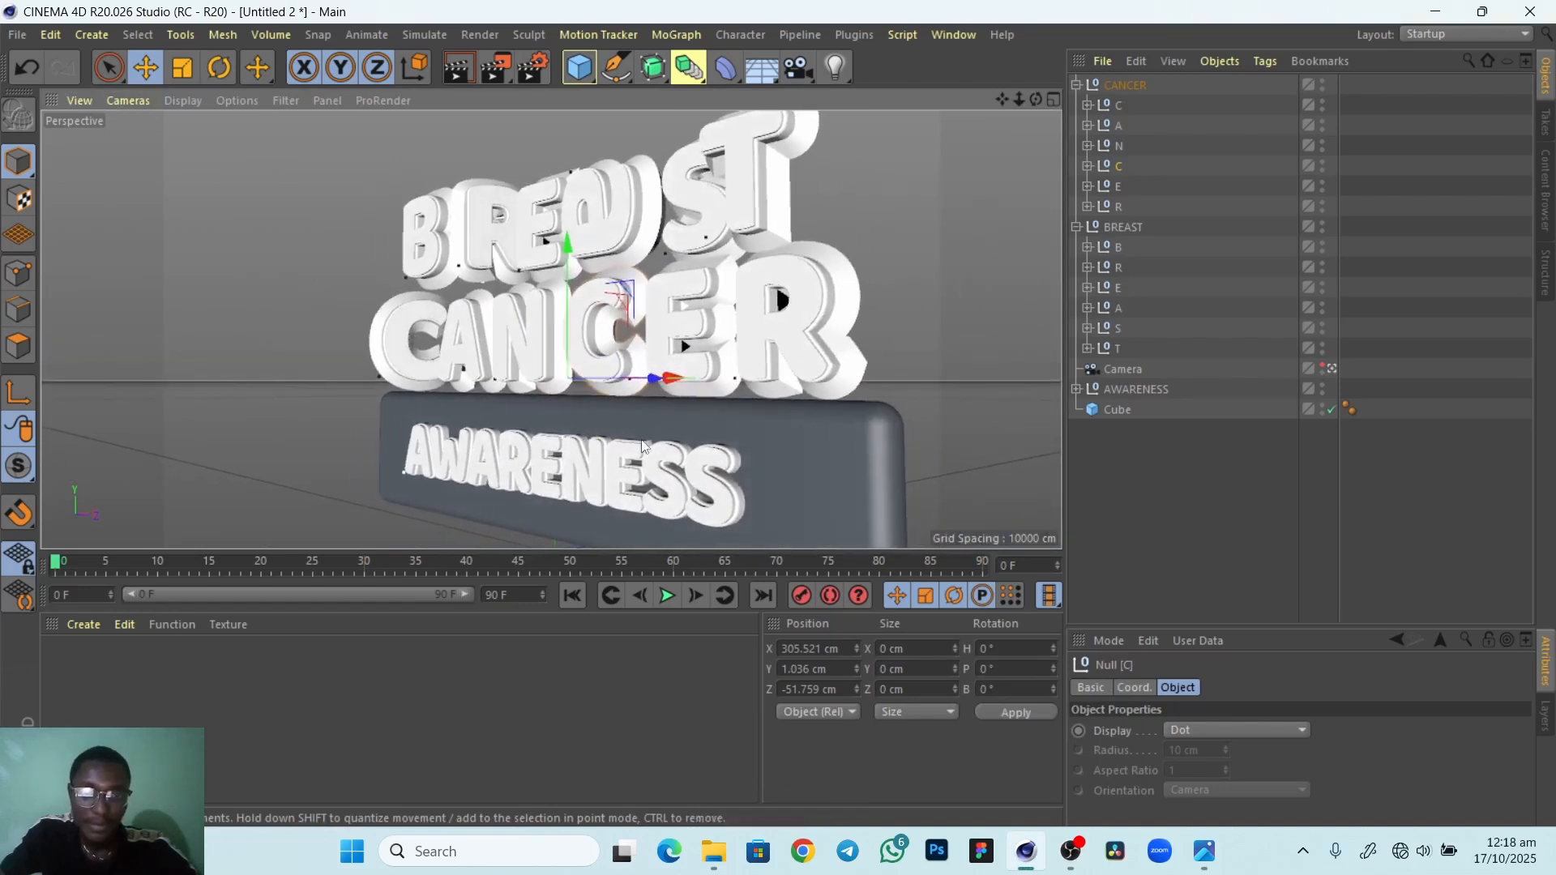
pyautogui.keyDown('alt'); pyautogui.moveTo(693, 438); pyautogui.dragTo(649, 436, button='middle'); pyautogui.keyUp('alt')
pyautogui.keyDown('alt'); pyautogui.moveTo(759, 440); pyautogui.dragTo(726, 464, button='right'); pyautogui.keyUp('alt')
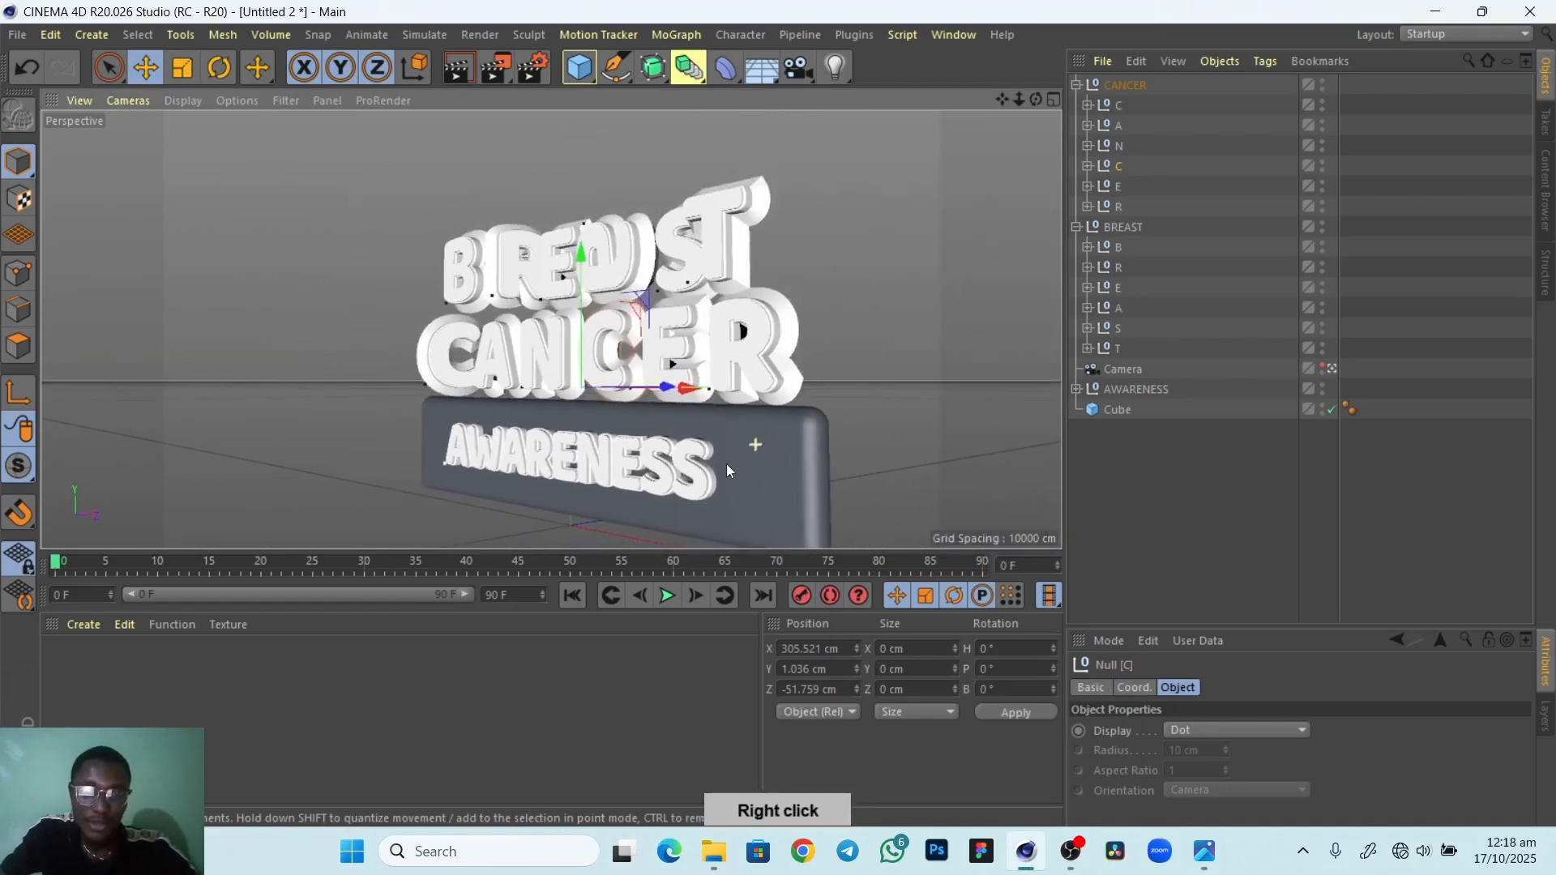
pyautogui.keyDown('alt'); pyautogui.moveTo(751, 451); pyautogui.dragTo(719, 441, button='middle'); pyautogui.keyUp('alt')
pyautogui.moveTo(719, 440)
pyautogui.keyDown('alt'); pyautogui.mouseDown(button='right')
pyautogui.moveTo(724, 423)
pyautogui.moveTo(705, 434)
pyautogui.moveTo(775, 419)
pyautogui.moveTo(718, 429)
pyautogui.mouseUp(button='right'); pyautogui.keyUp('alt')
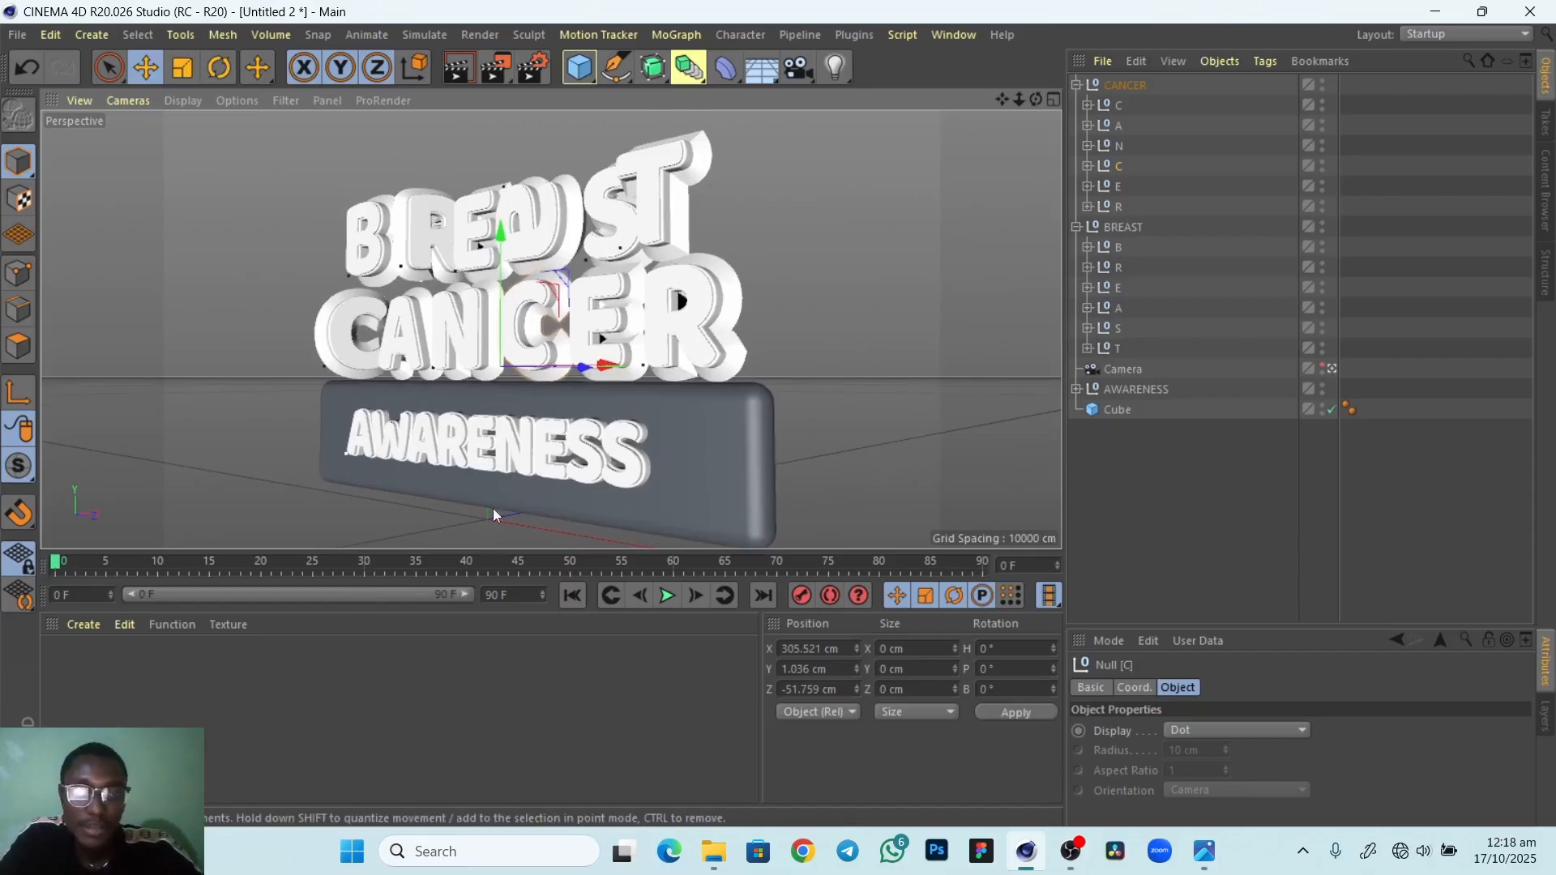
# Shorten the viewport to give the material area more room, keeping the lettering framed
pyautogui.click(549, 559)
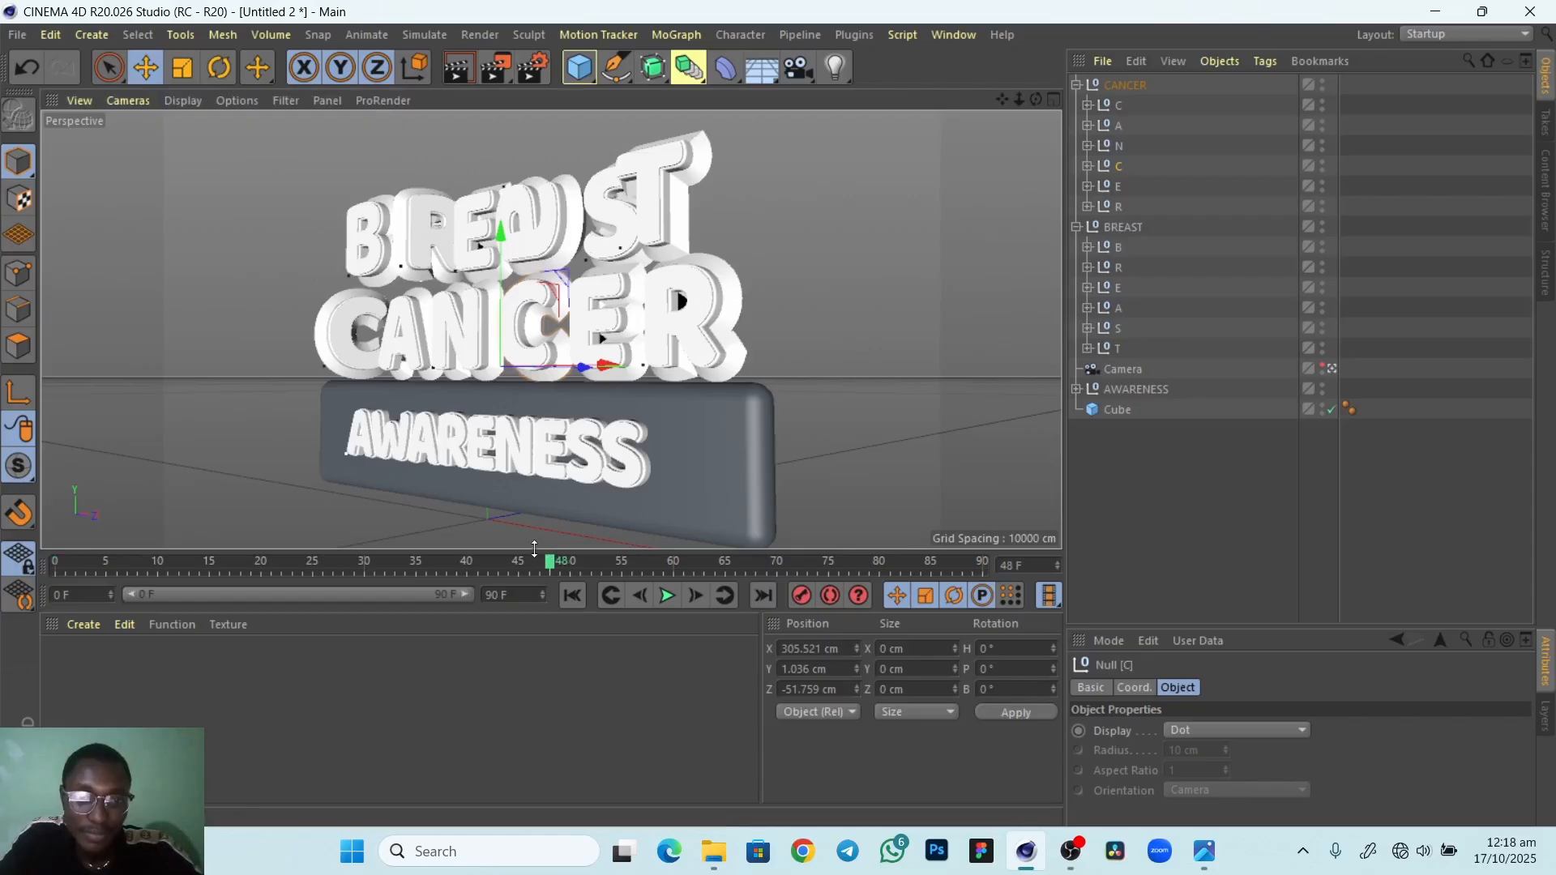
pyautogui.moveTo(534, 550); pyautogui.dragTo(531, 436)
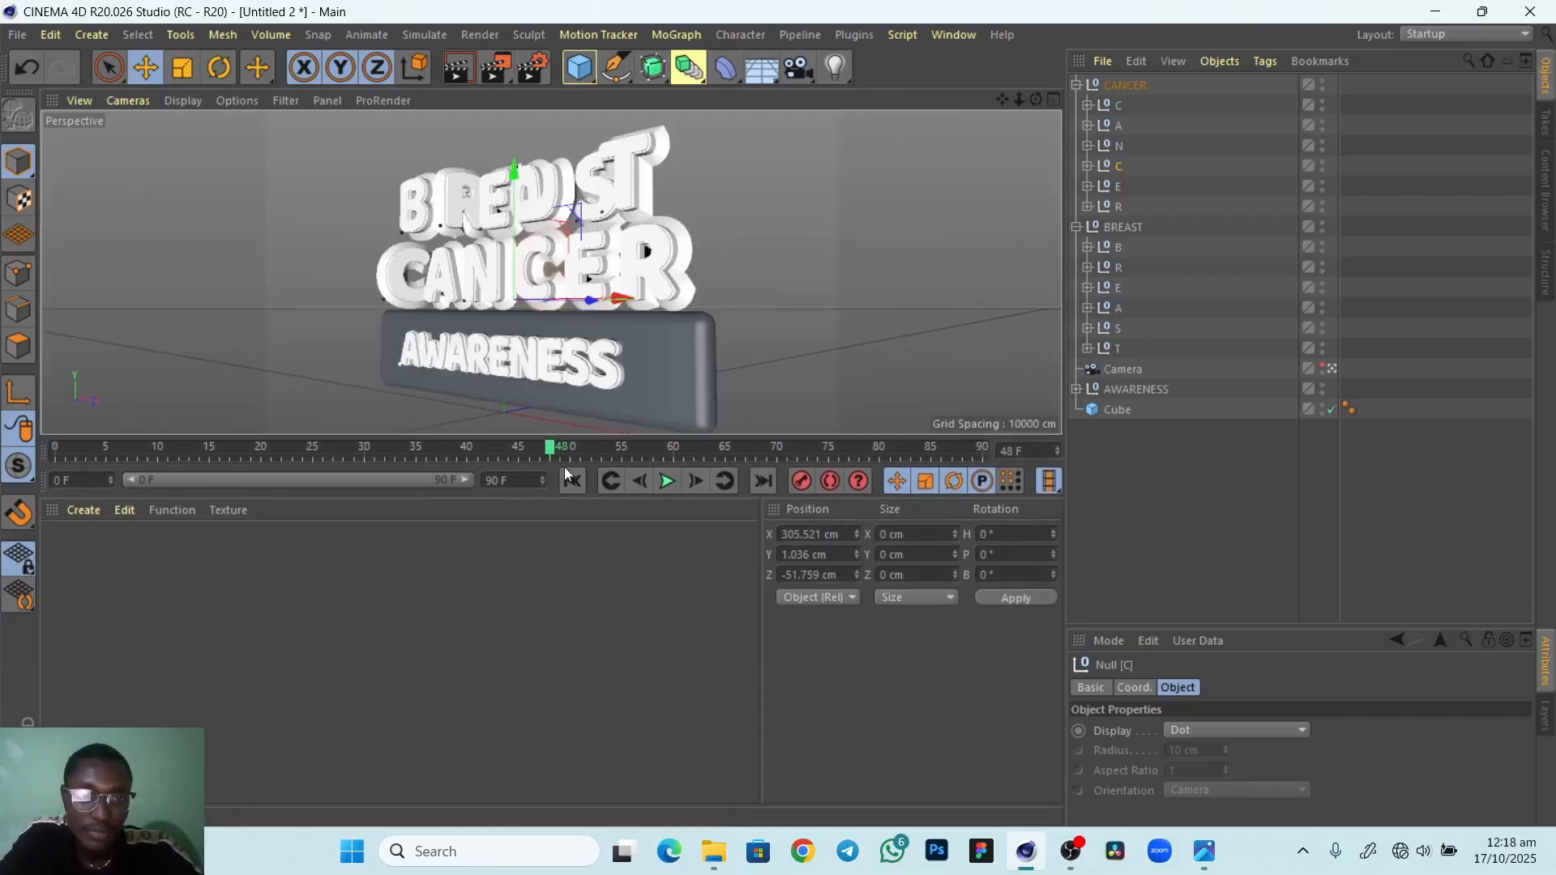
pyautogui.keyDown('alt'); pyautogui.moveTo(615, 404); pyautogui.dragTo(669, 378, button='right'); pyautogui.keyUp('alt')
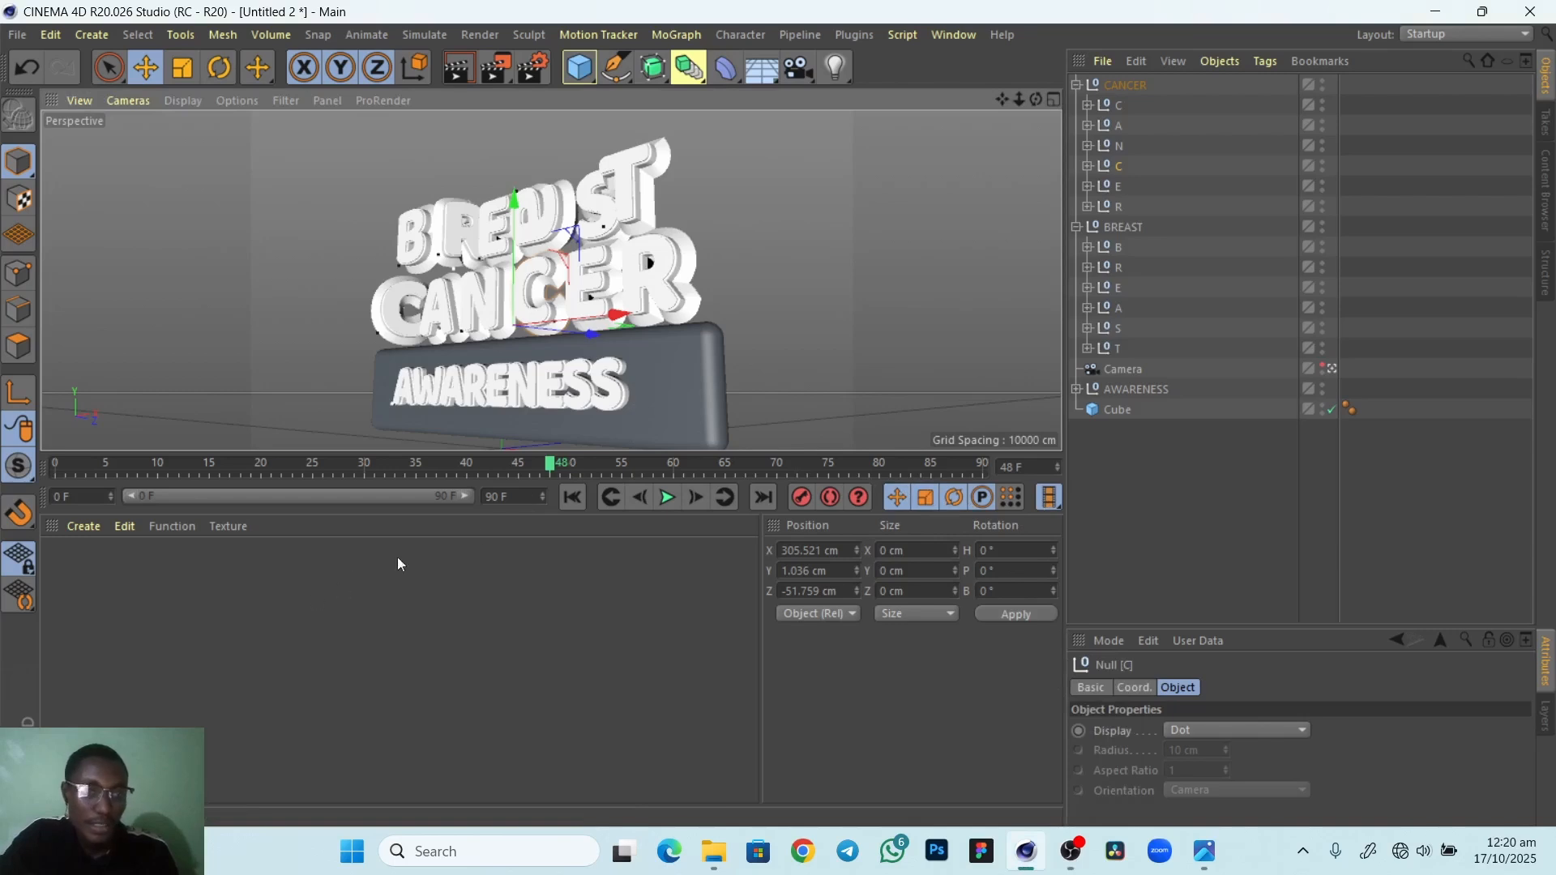
# Create a new standard material
pyautogui.click(83, 527)
pyautogui.moveTo(164, 595)
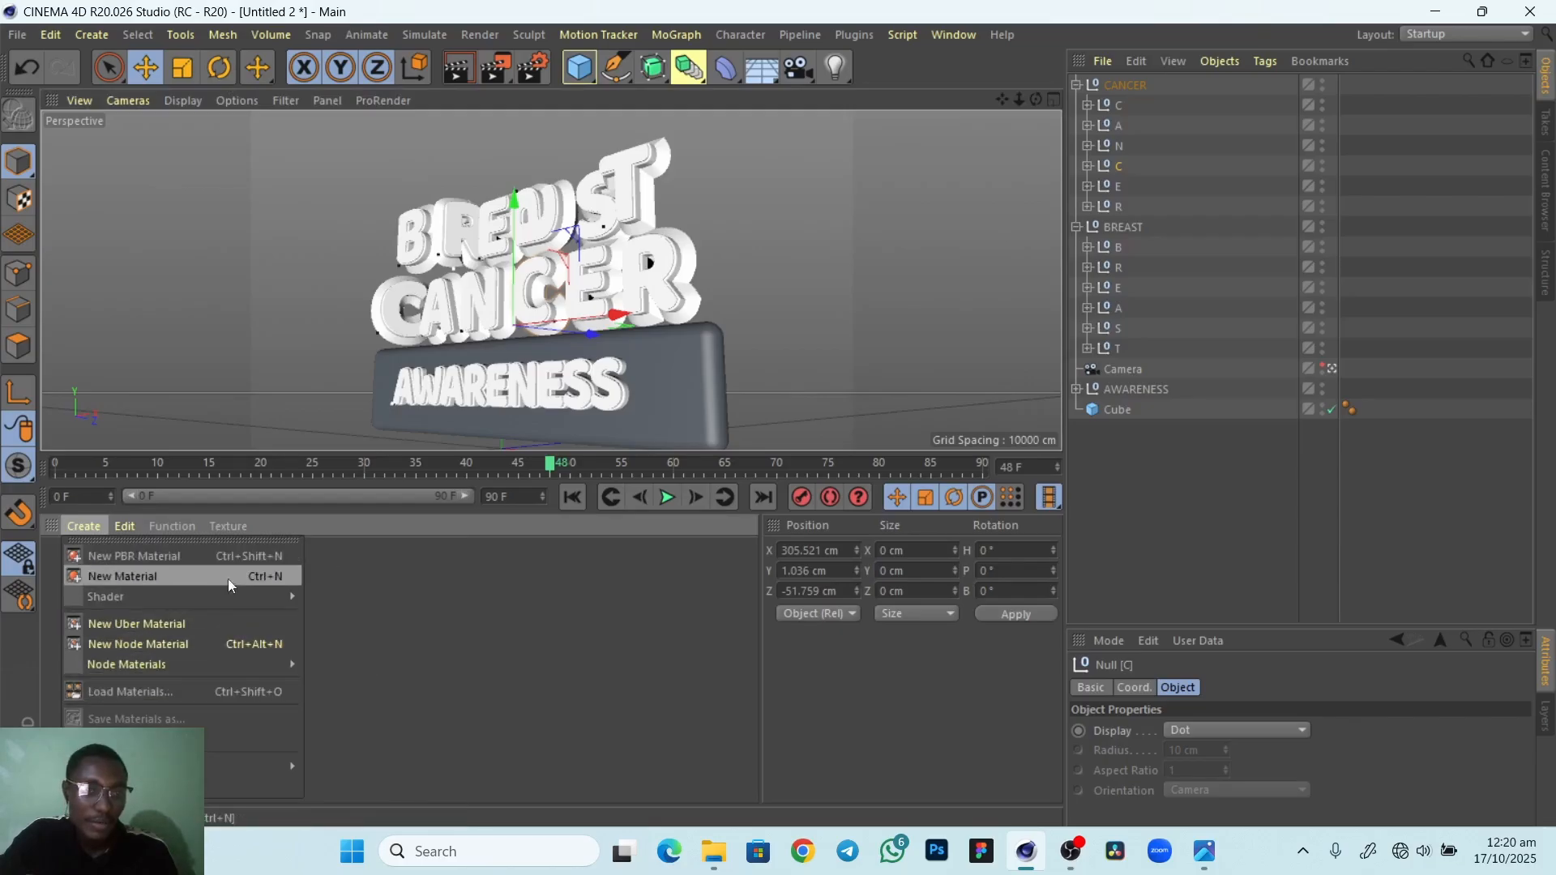
pyautogui.click(390, 580)
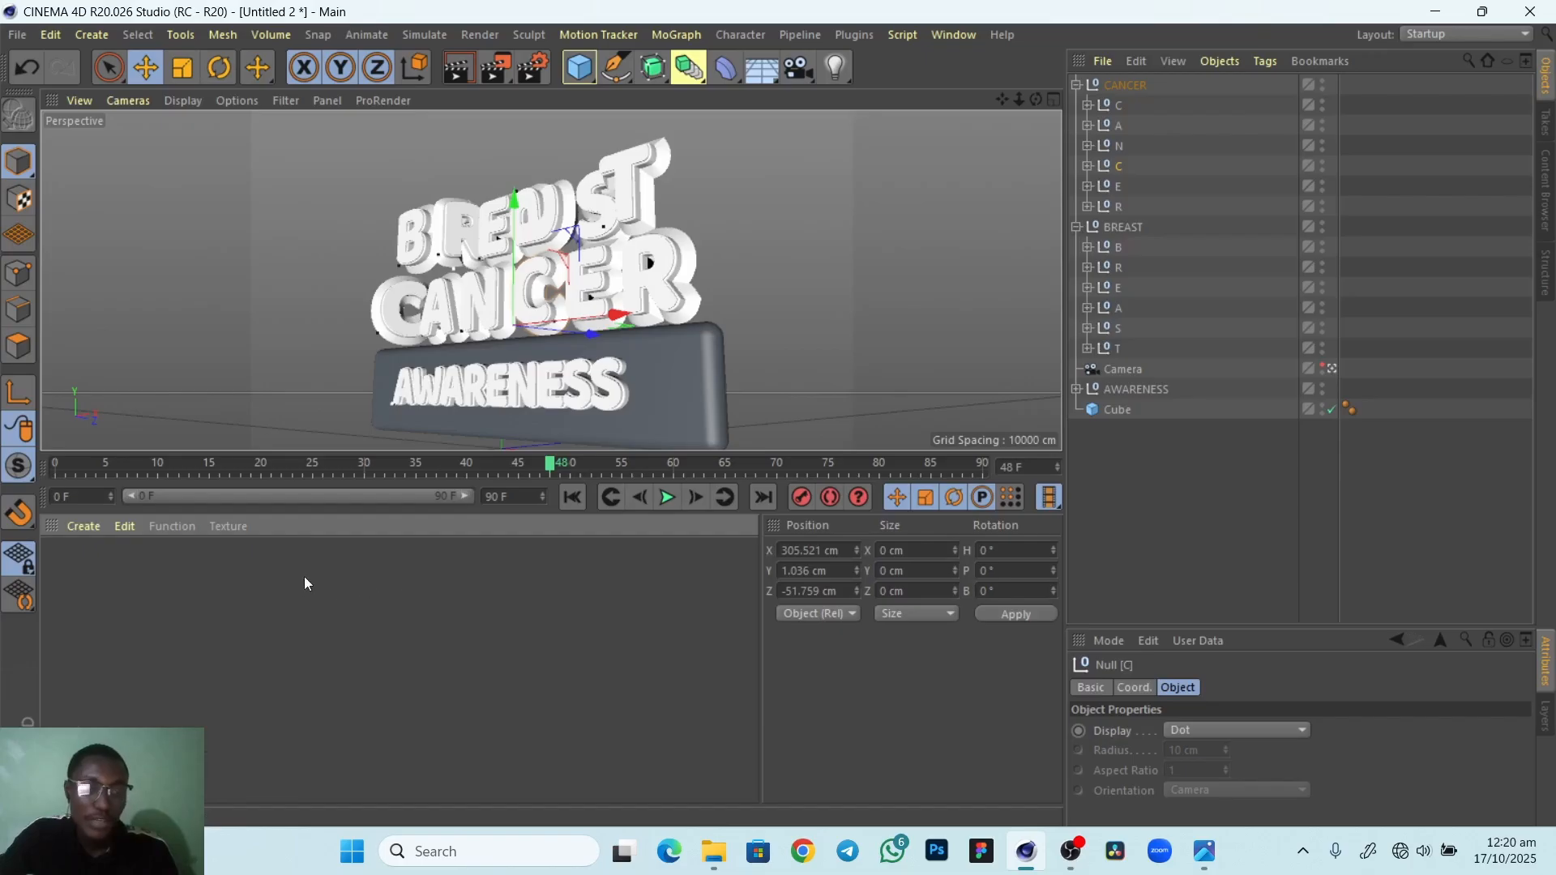
pyautogui.doubleClick(251, 573)
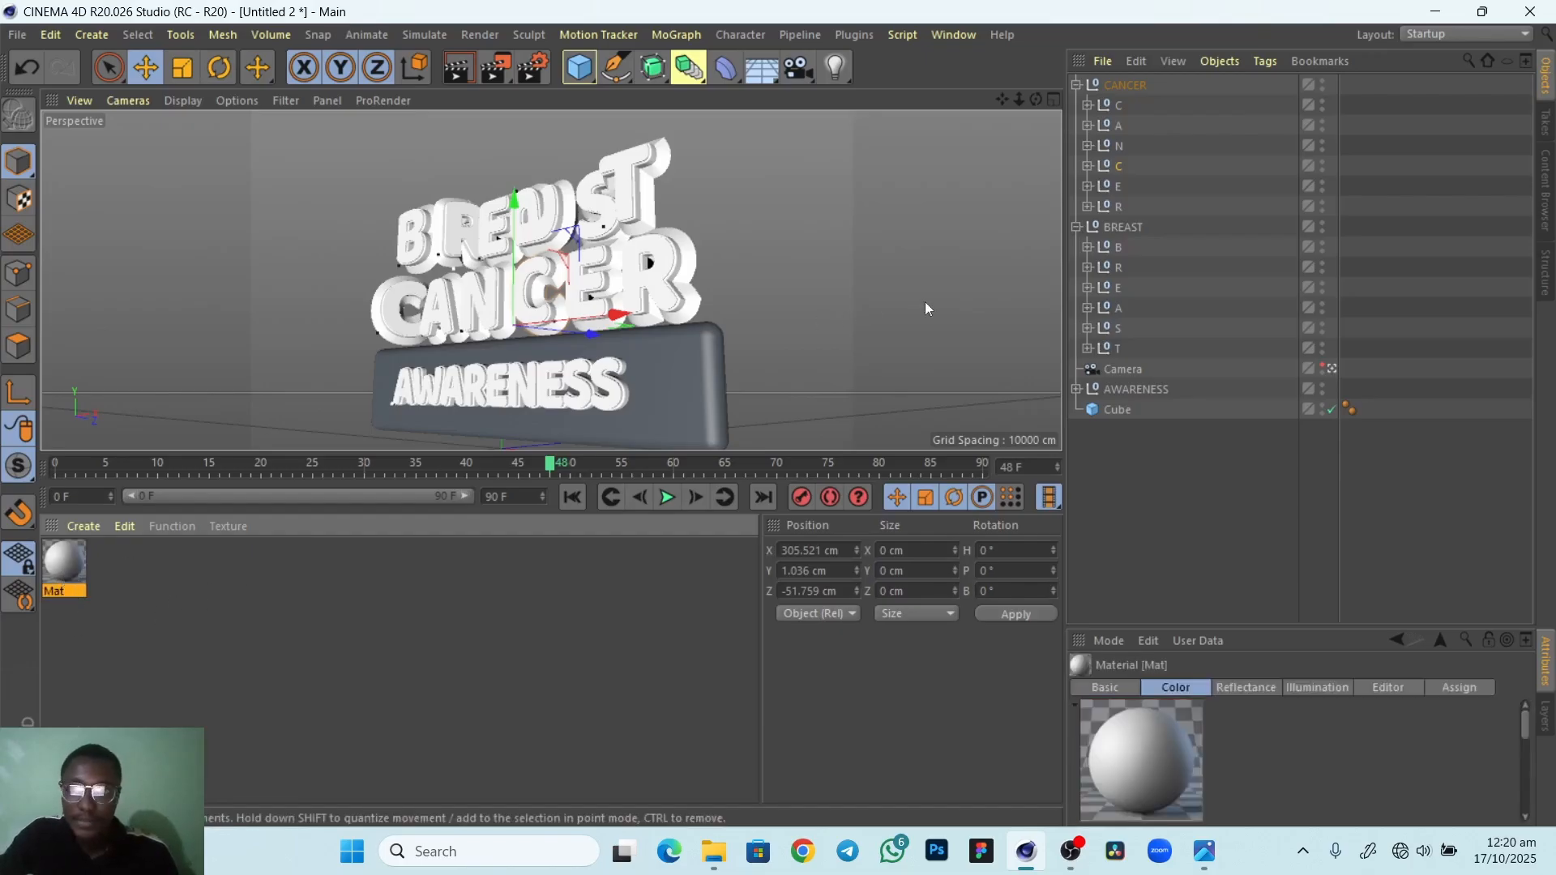
# Collapse the BREAST and CANCER groups and open the new material for editing
pyautogui.click(1075, 227)
pyautogui.click(1075, 85)
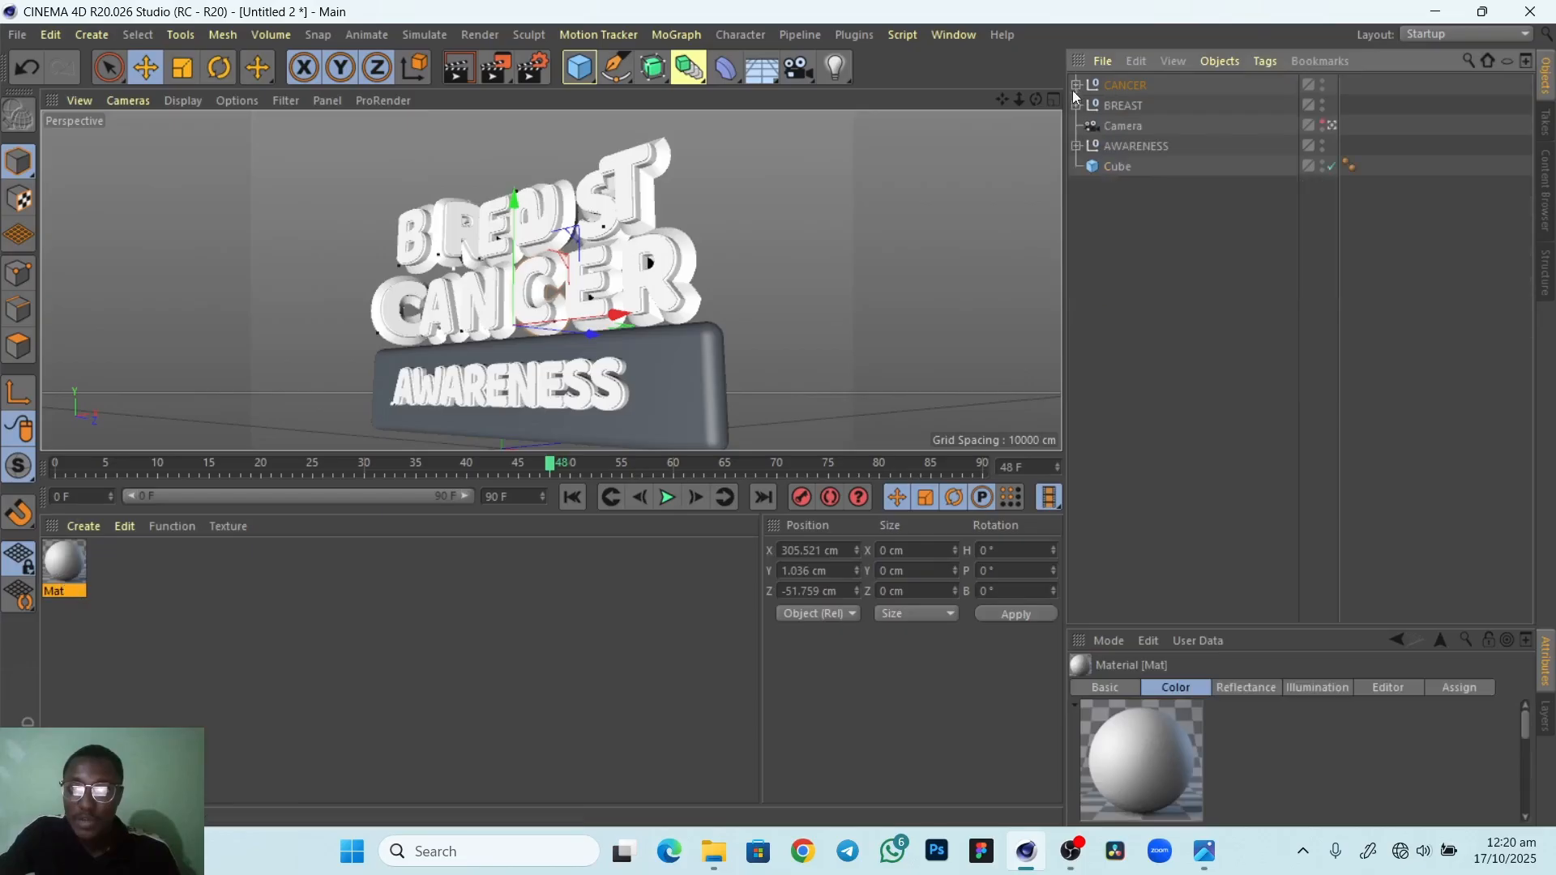
pyautogui.doubleClick(66, 562)
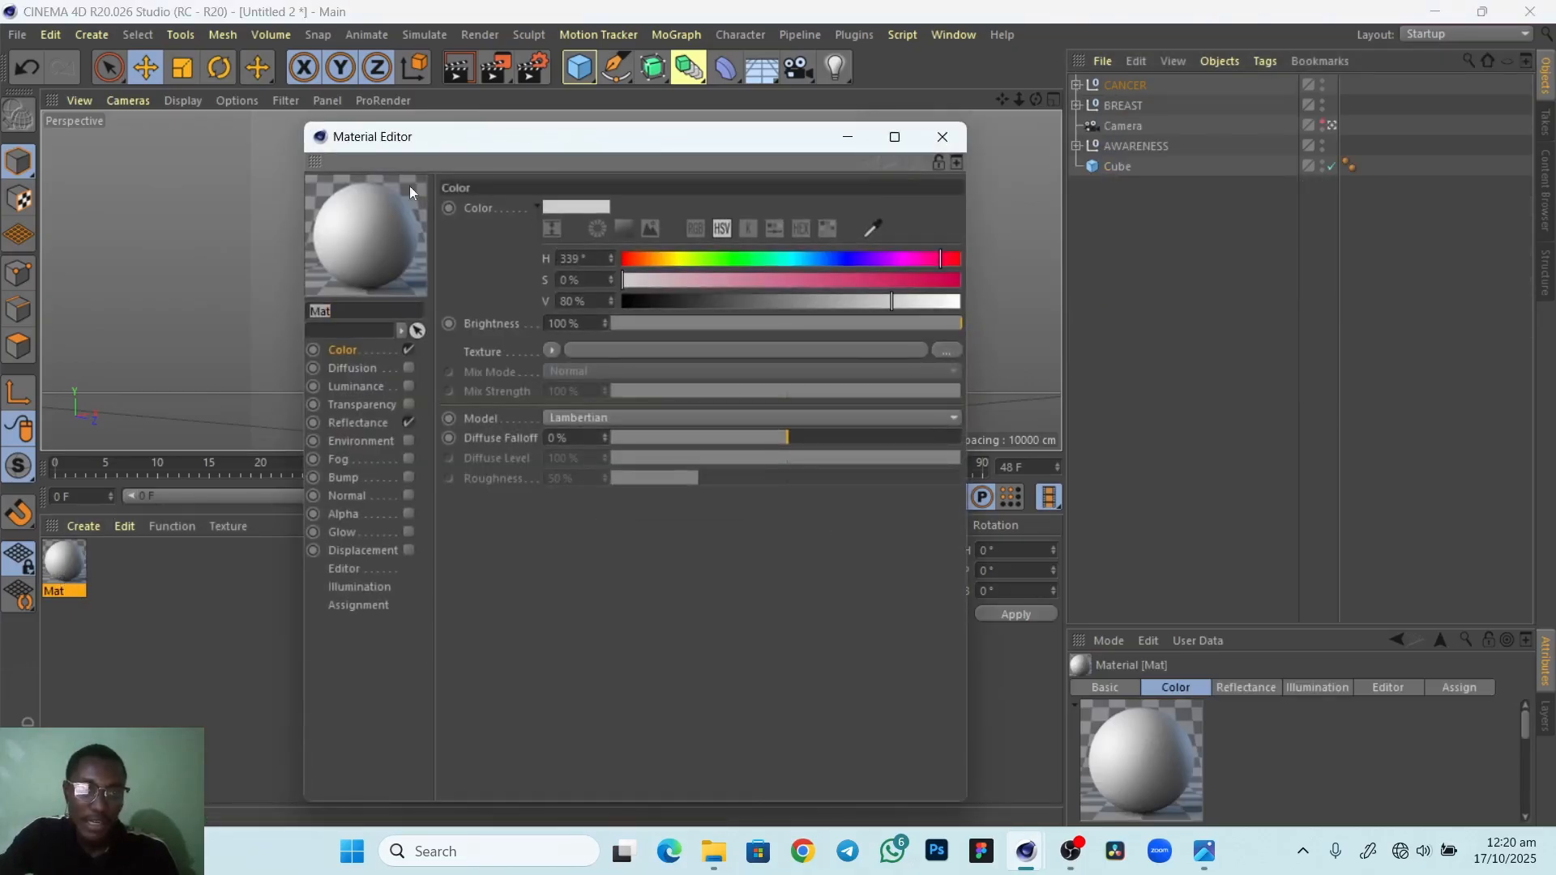
# Colour the new material a muted pink with hue 339°, saturation 62% and value 66%
pyautogui.moveTo(583, 148); pyautogui.dragTo(761, 129)
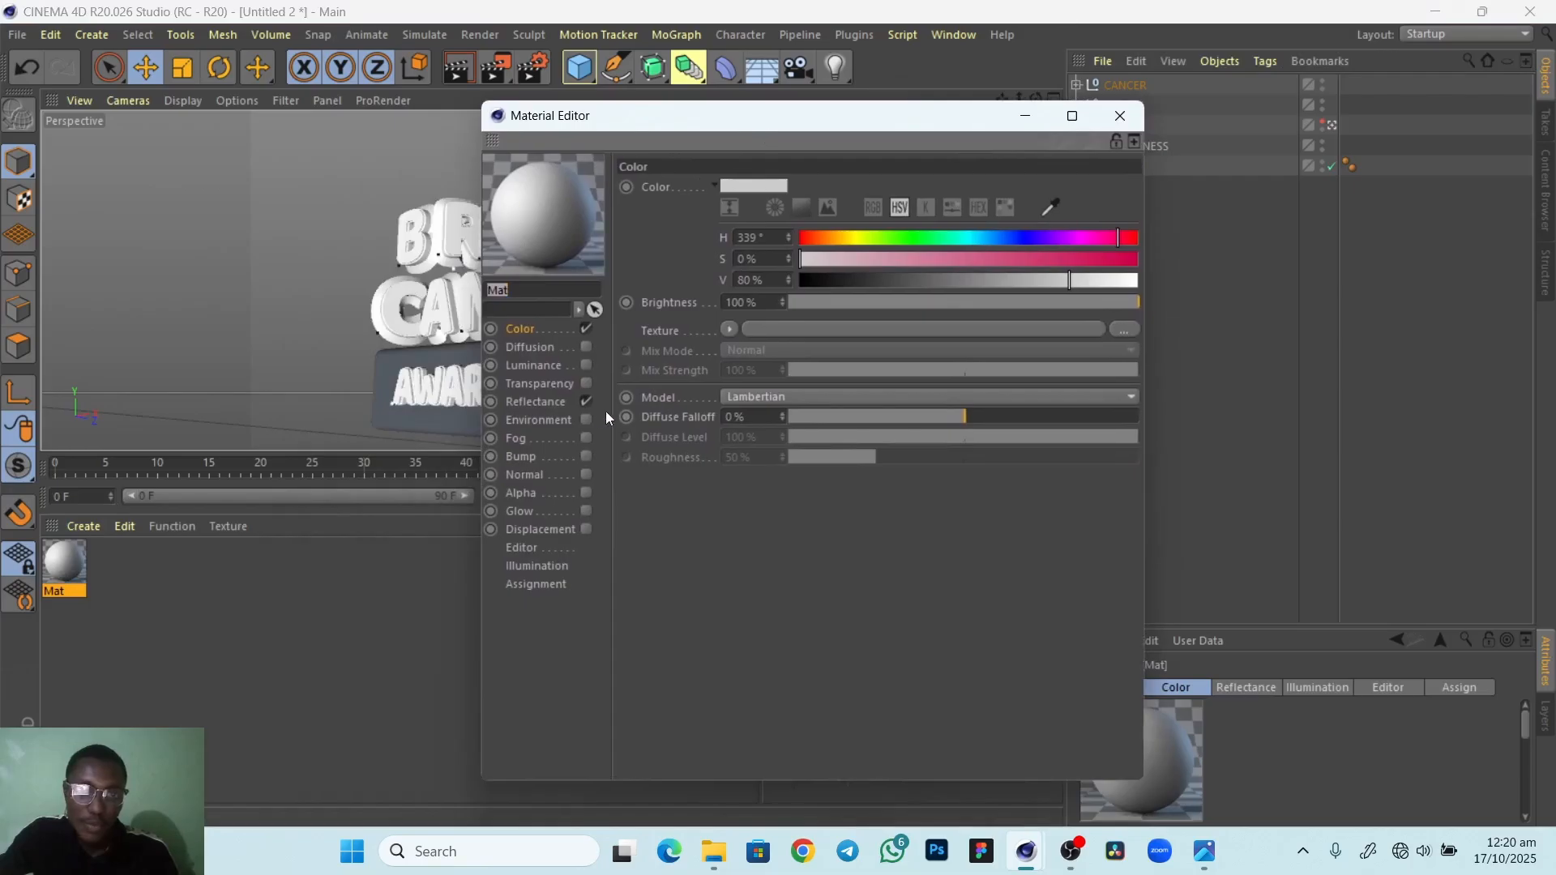
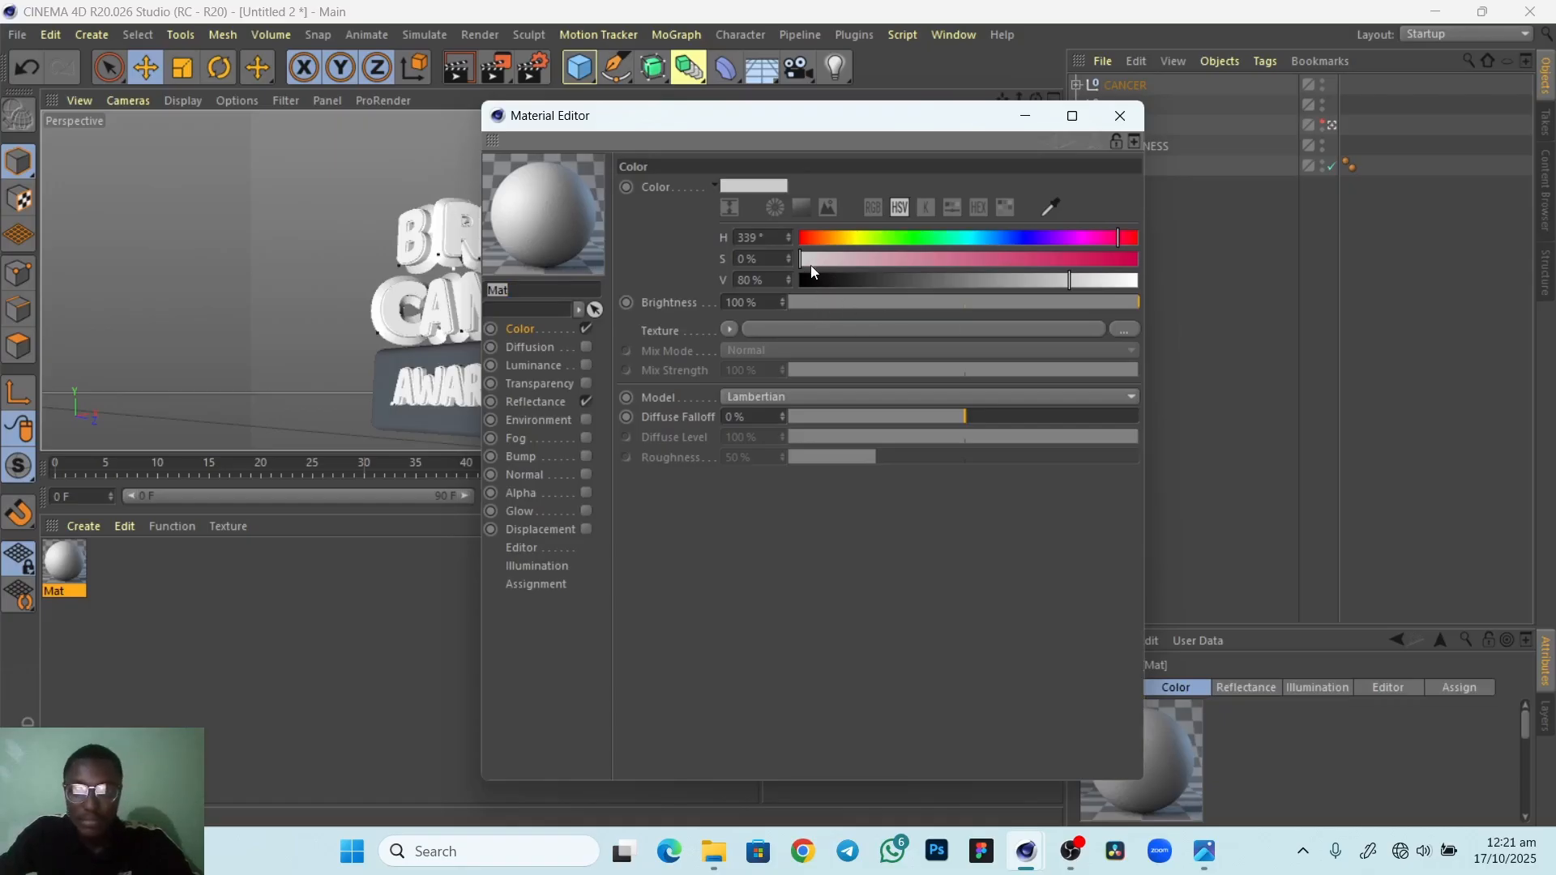
pyautogui.moveTo(810, 265); pyautogui.dragTo(1025, 274)
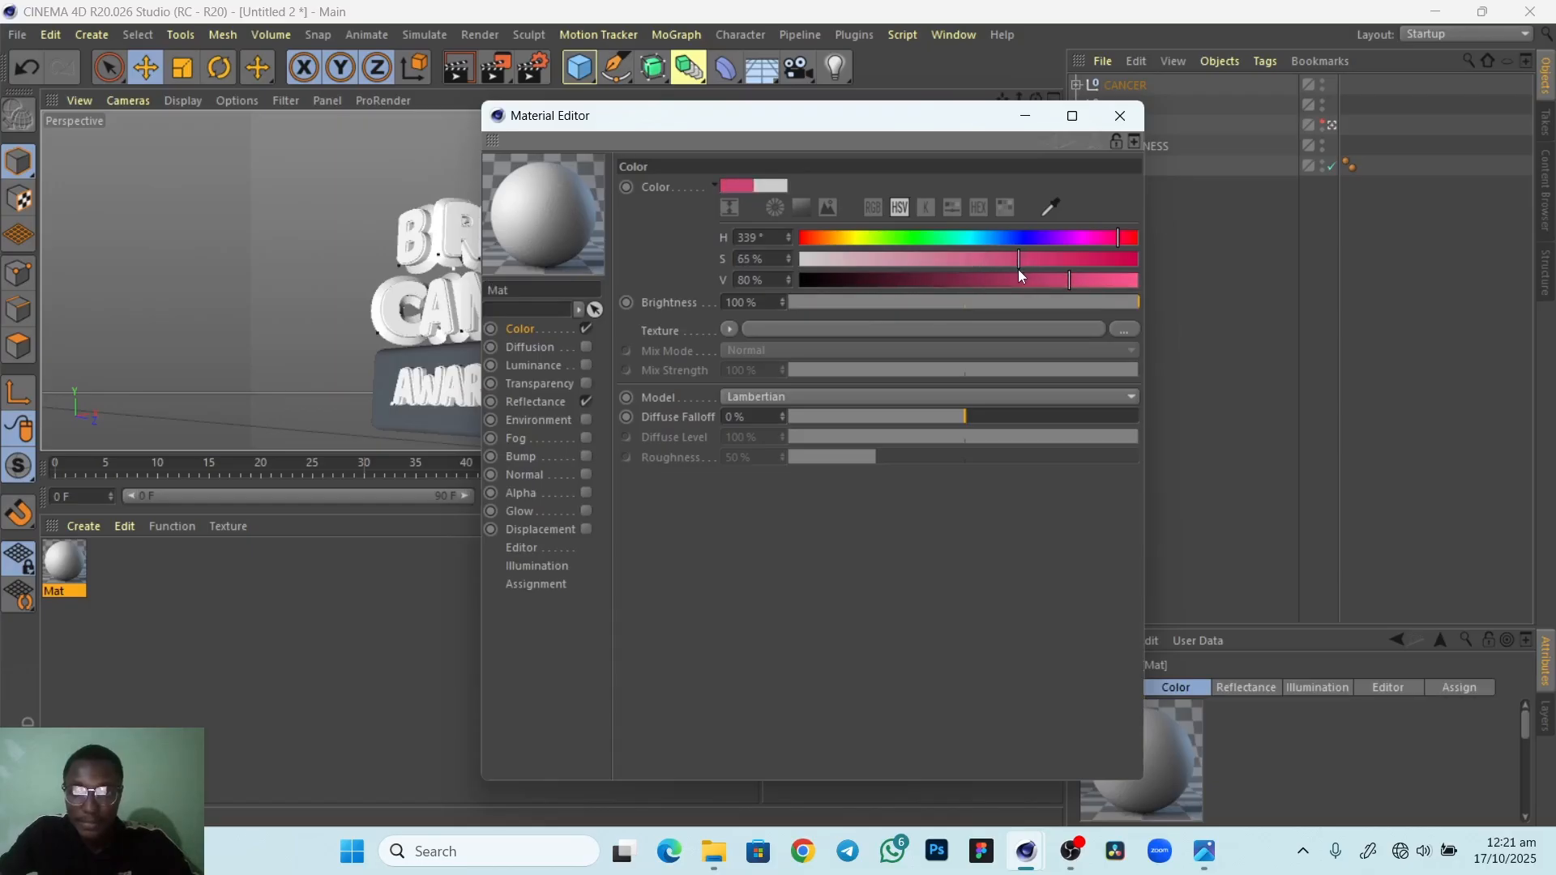
pyautogui.moveTo(1012, 270); pyautogui.dragTo(1008, 270)
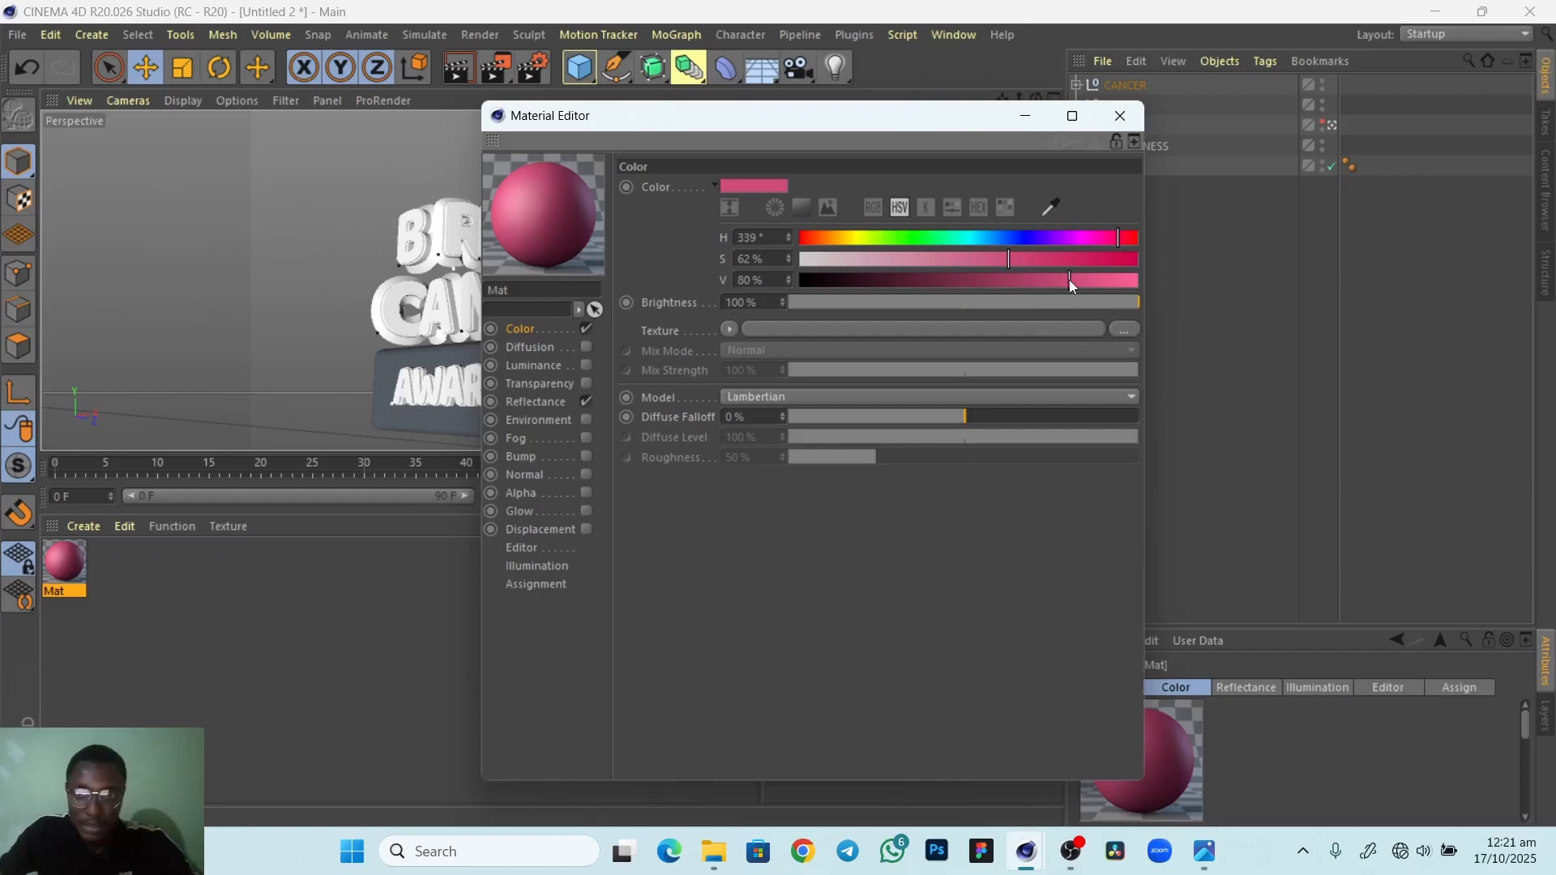
pyautogui.moveTo(1068, 280); pyautogui.dragTo(1056, 282)
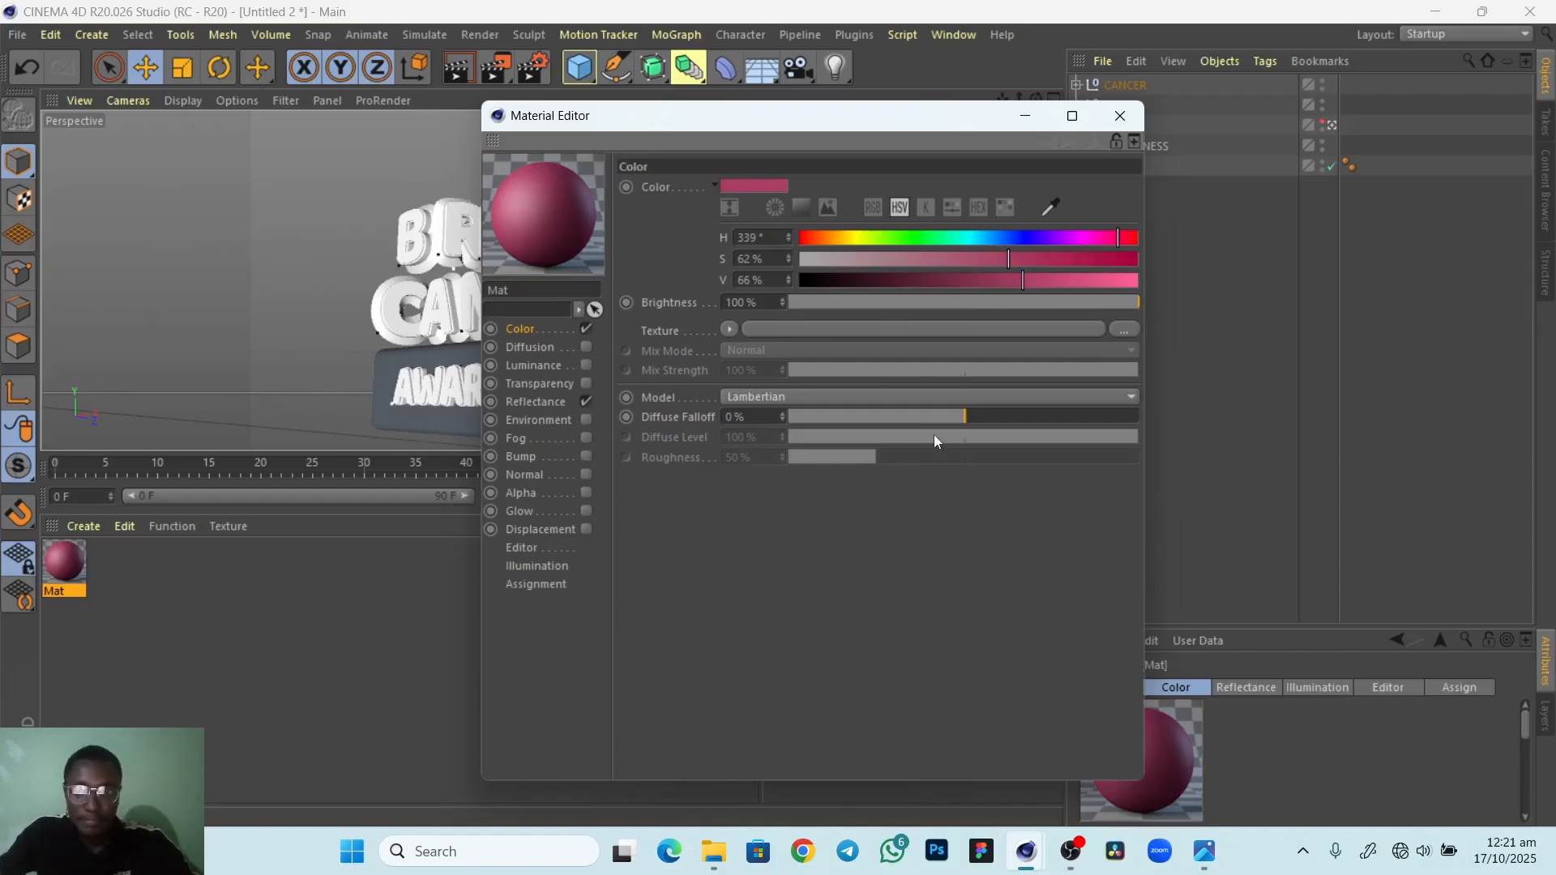
# Change the material's default specular reflectance type to Beckmann
pyautogui.click(551, 401)
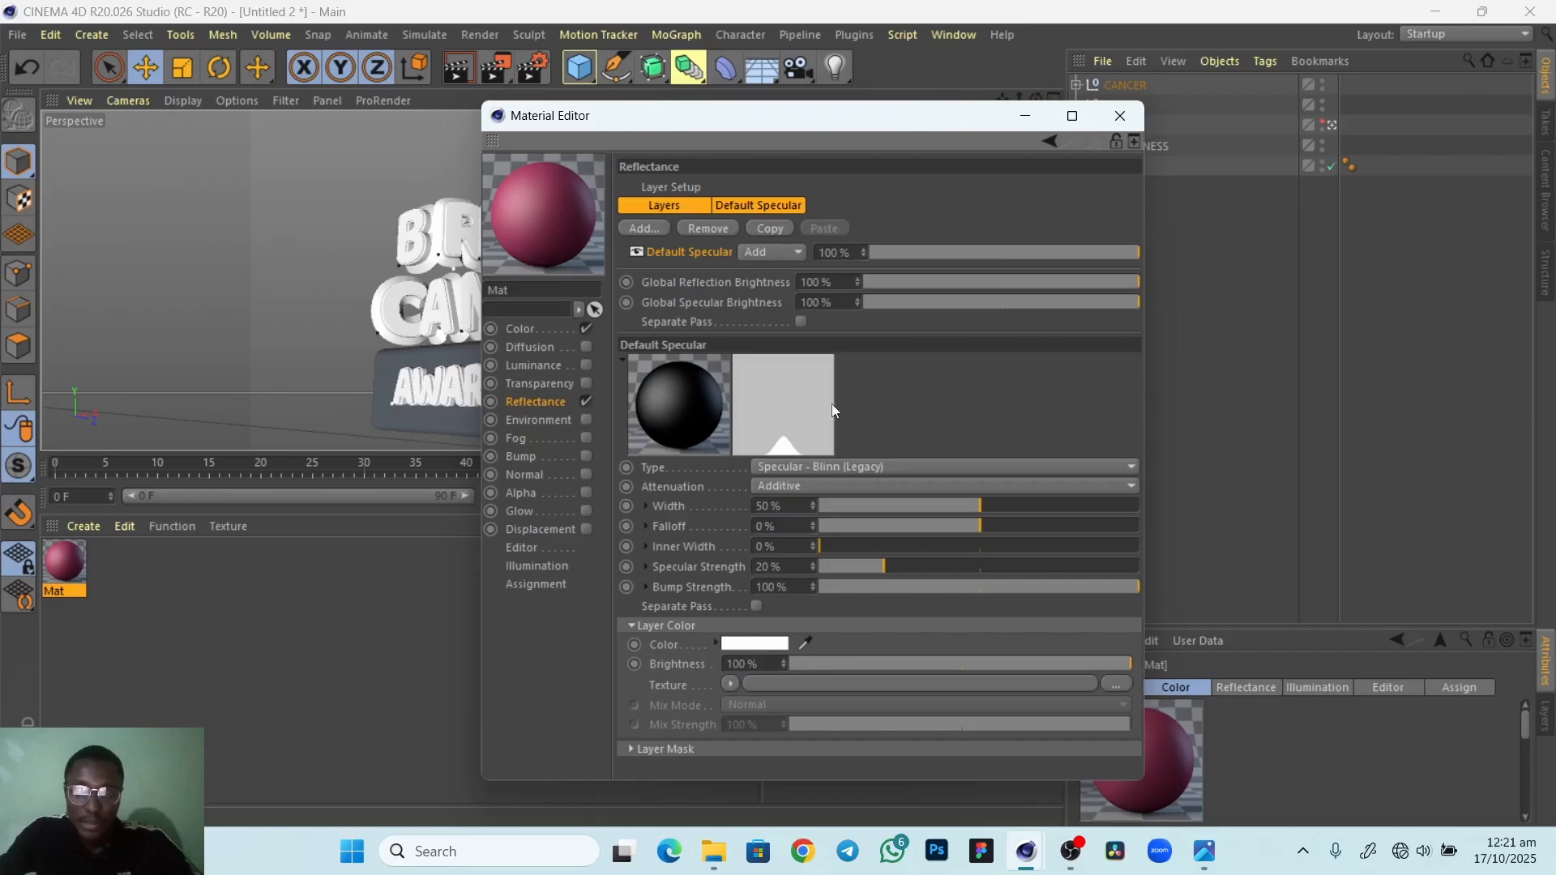
pyautogui.click(985, 470)
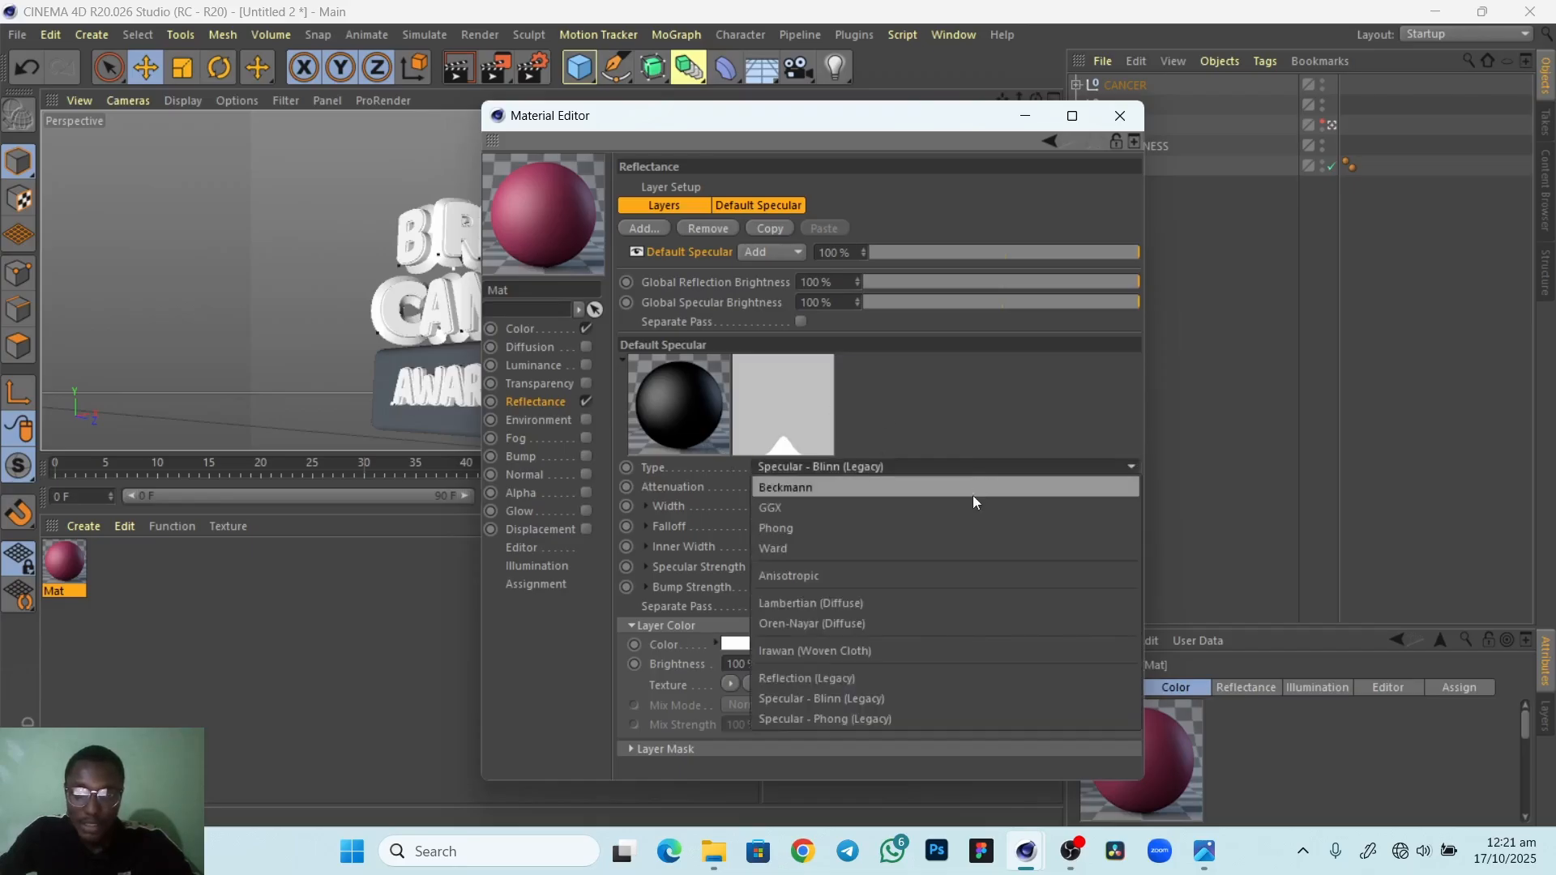
pyautogui.click(819, 485)
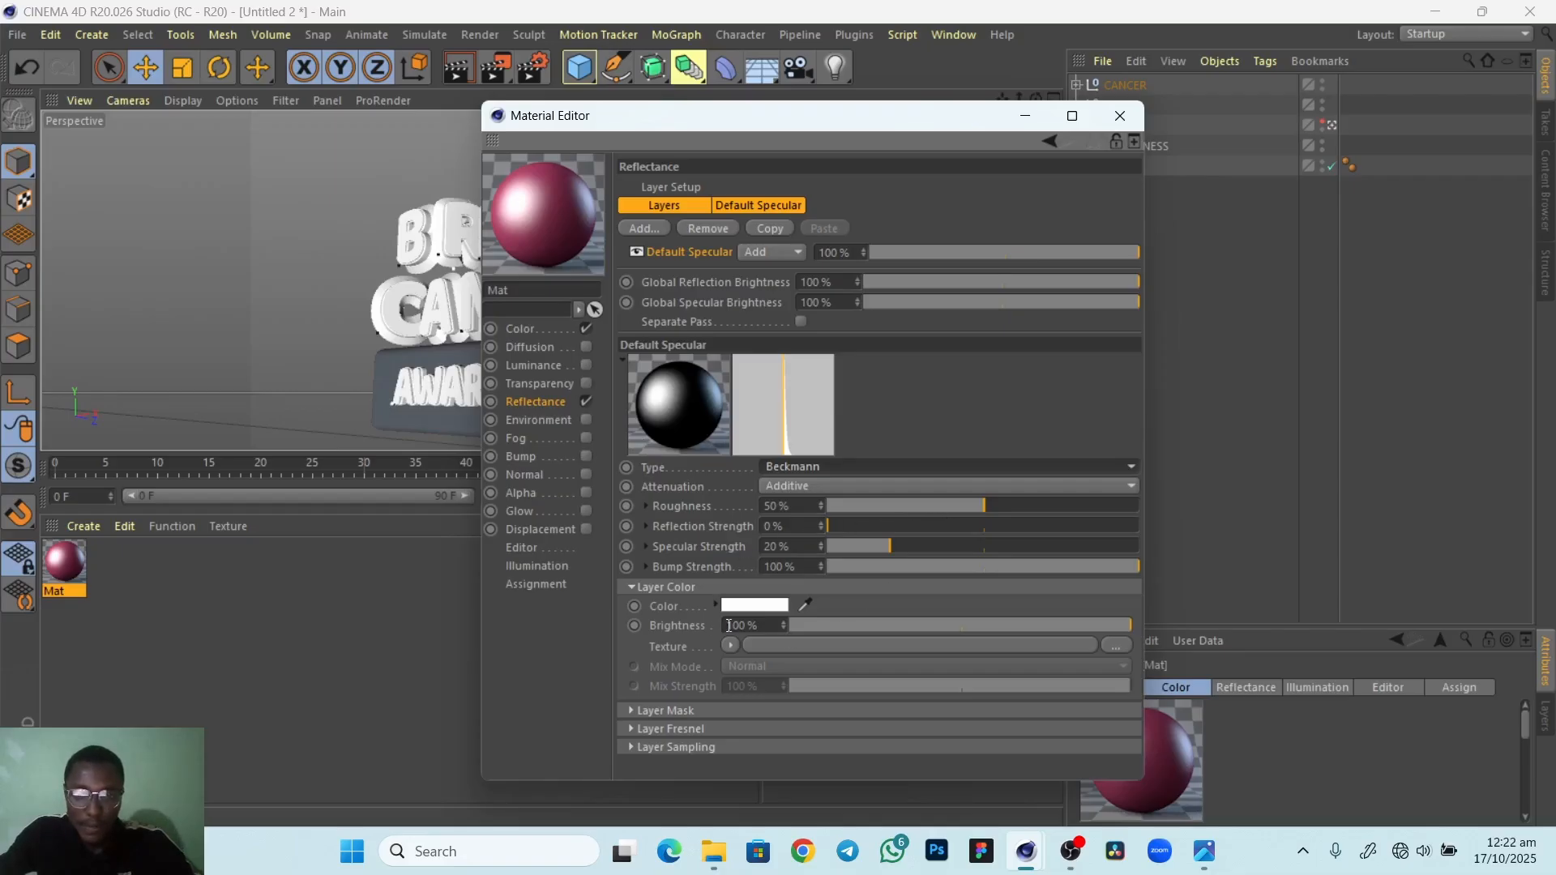
# Set the specular layer's roughness to 40% and its bump strength to 1%
pyautogui.click(632, 587)
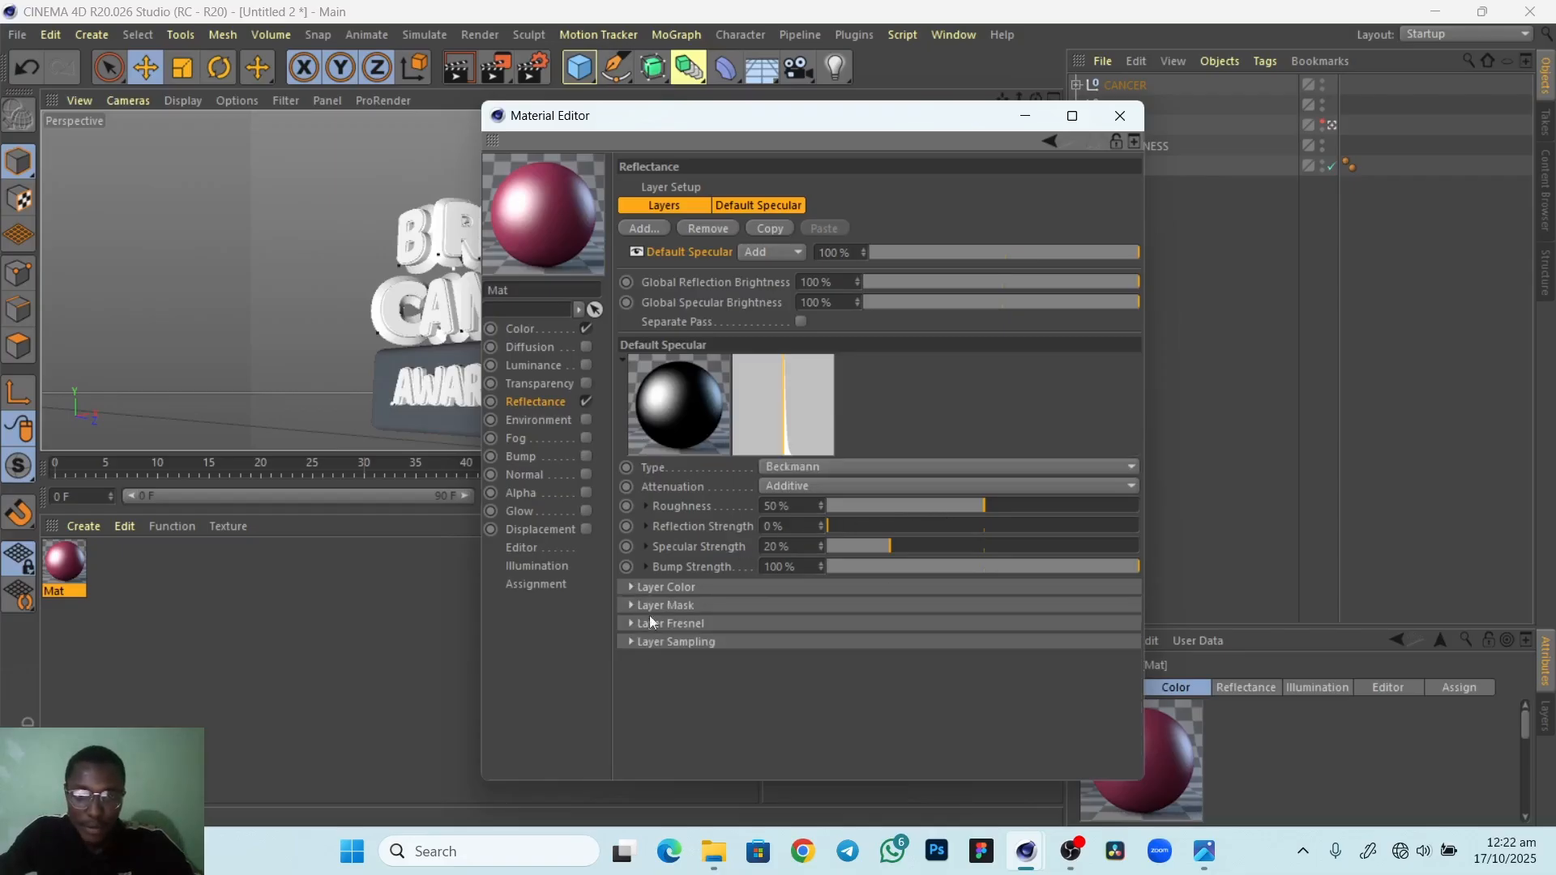
pyautogui.click(645, 567)
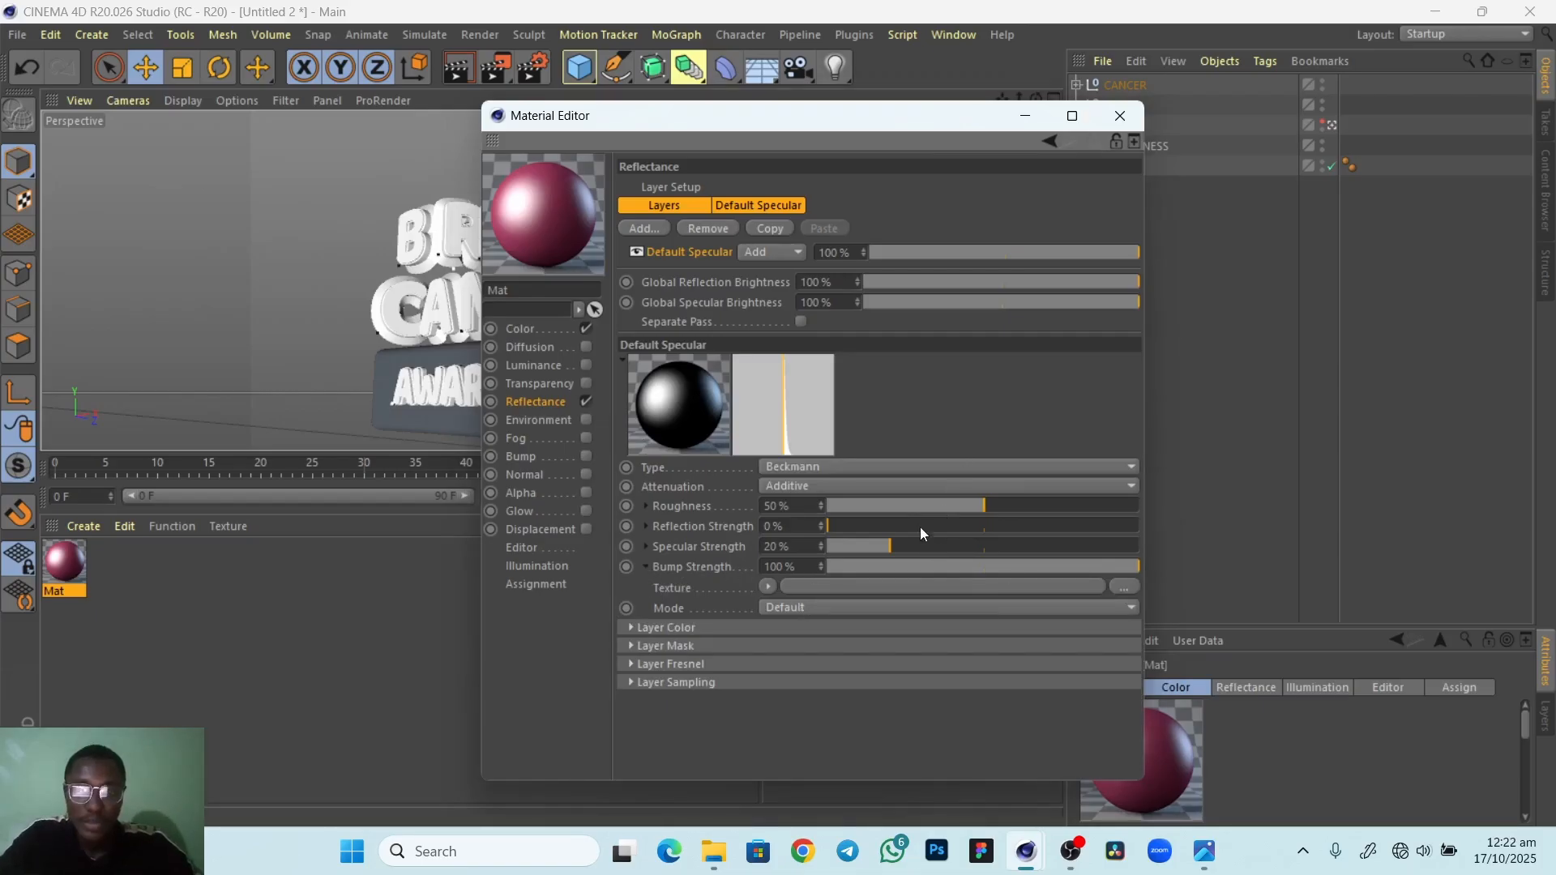
pyautogui.moveTo(972, 504); pyautogui.dragTo(926, 513)
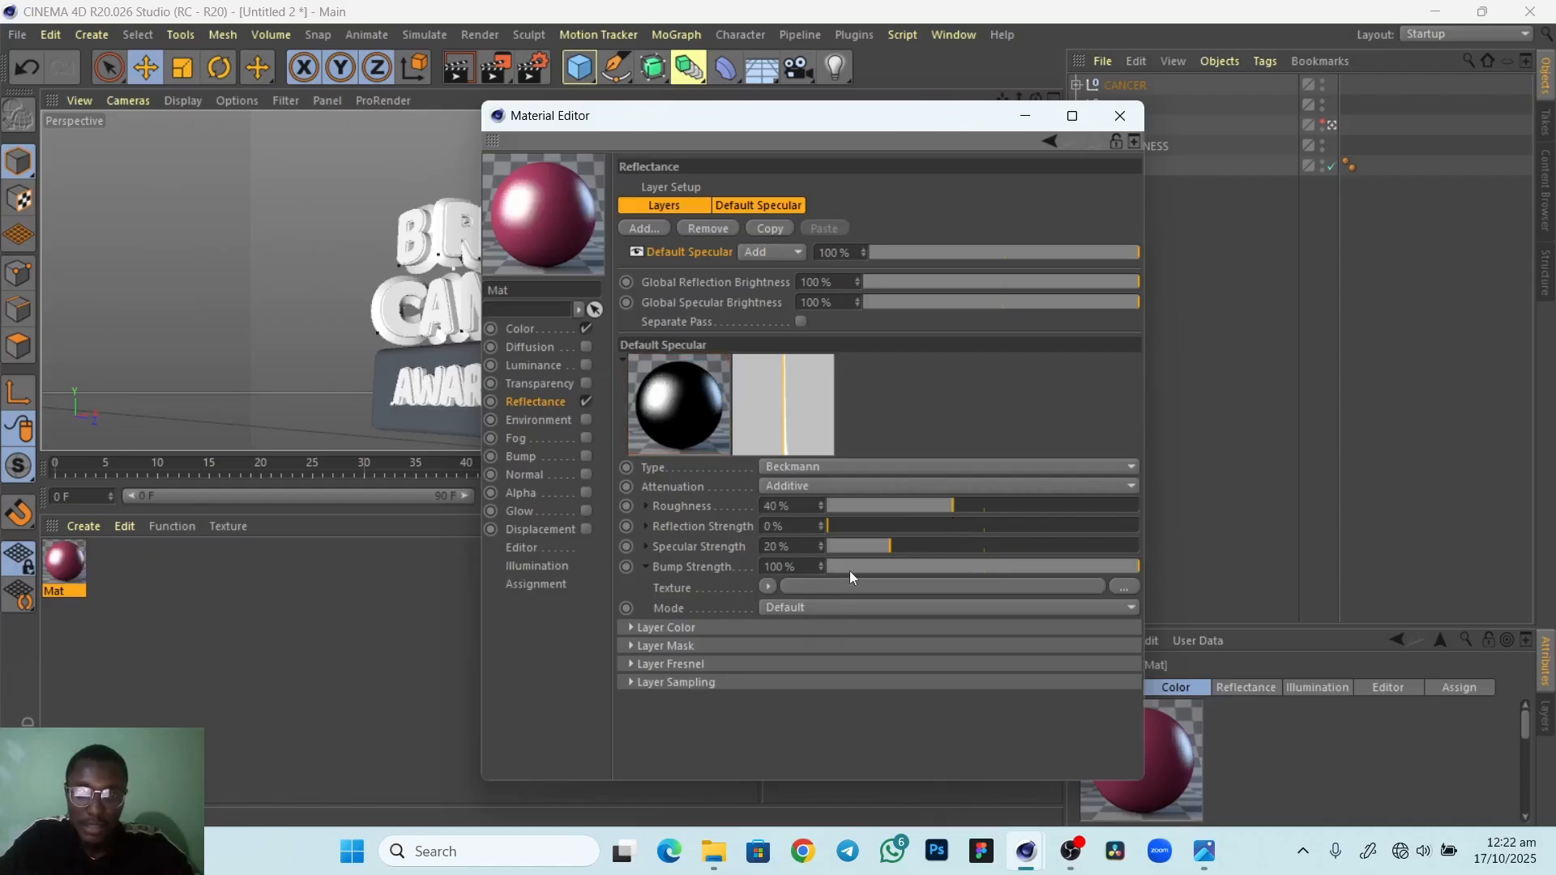
pyautogui.moveTo(849, 577); pyautogui.dragTo(823, 570)
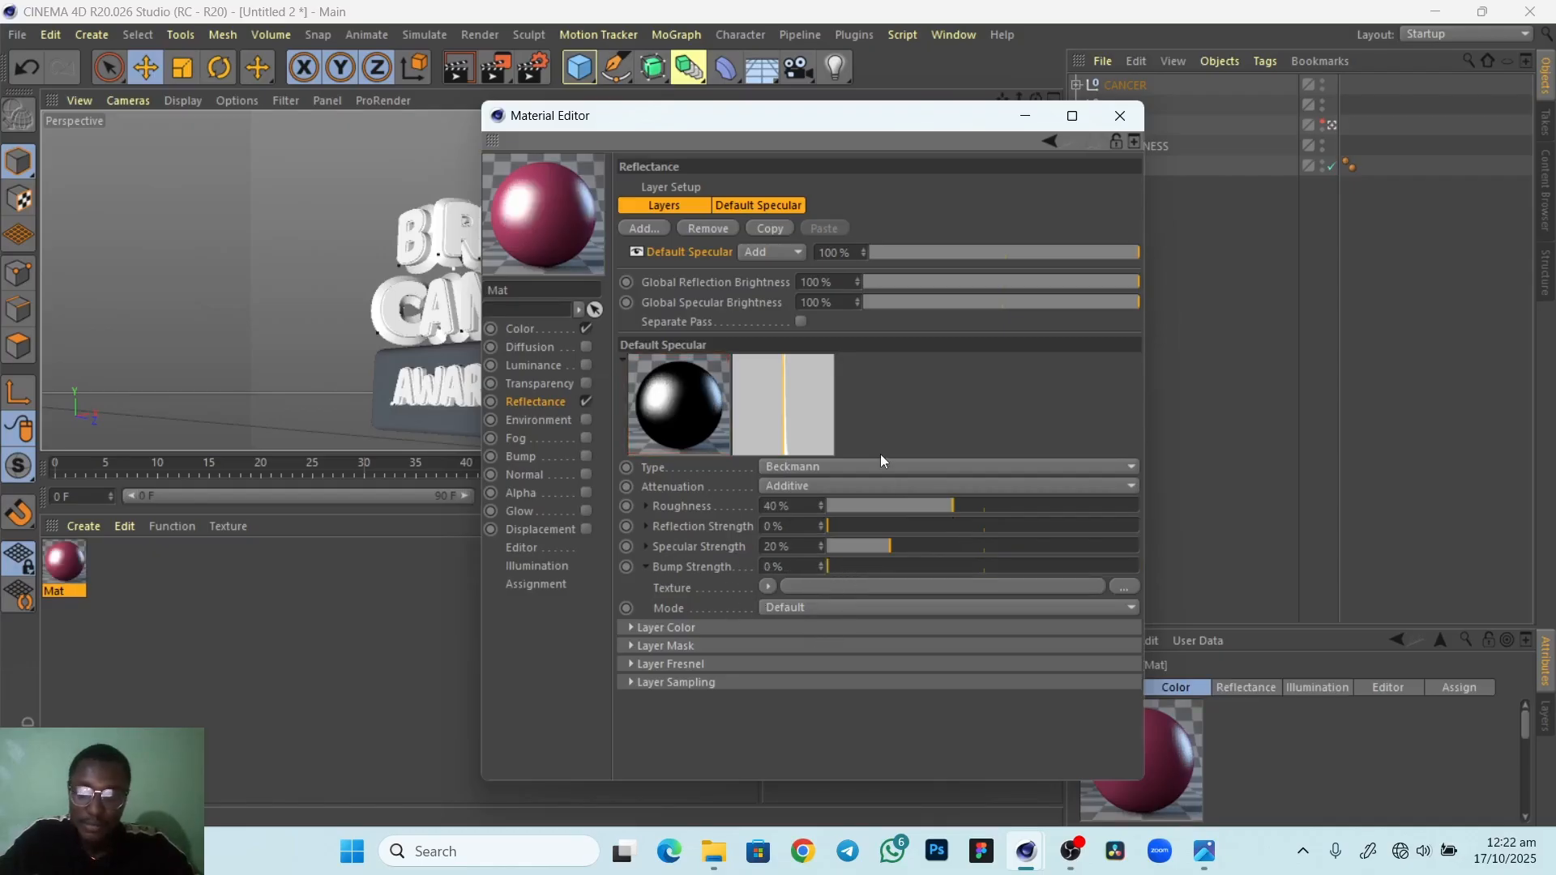
pyautogui.click(830, 569)
# Switch the bump mode to Custom Bump Map and load a Noise shader as its custom texture
pyautogui.click(1118, 606)
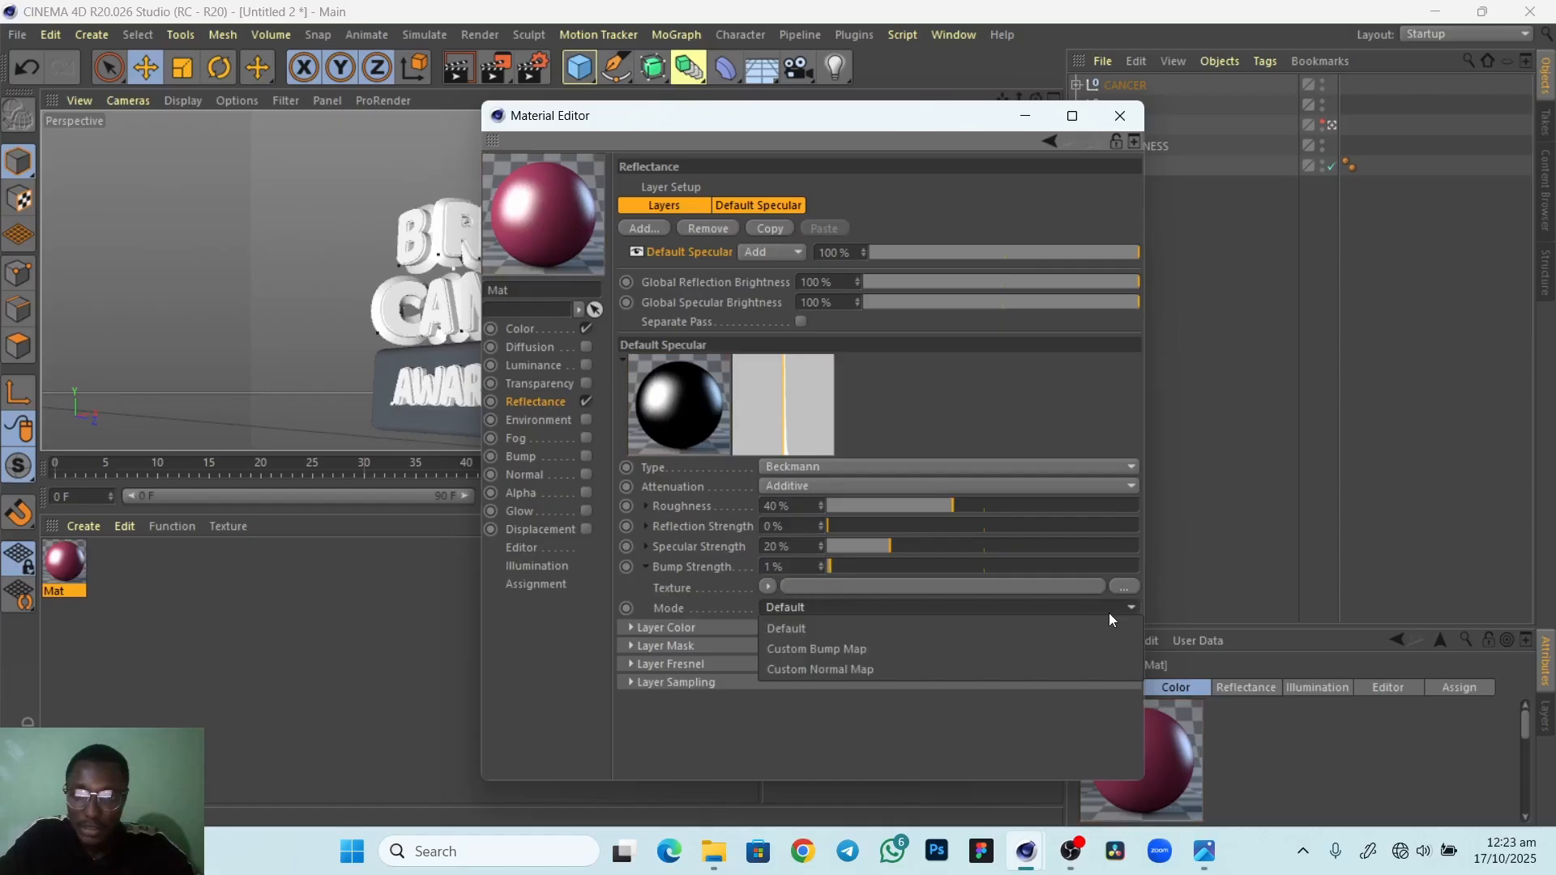
pyautogui.click(876, 651)
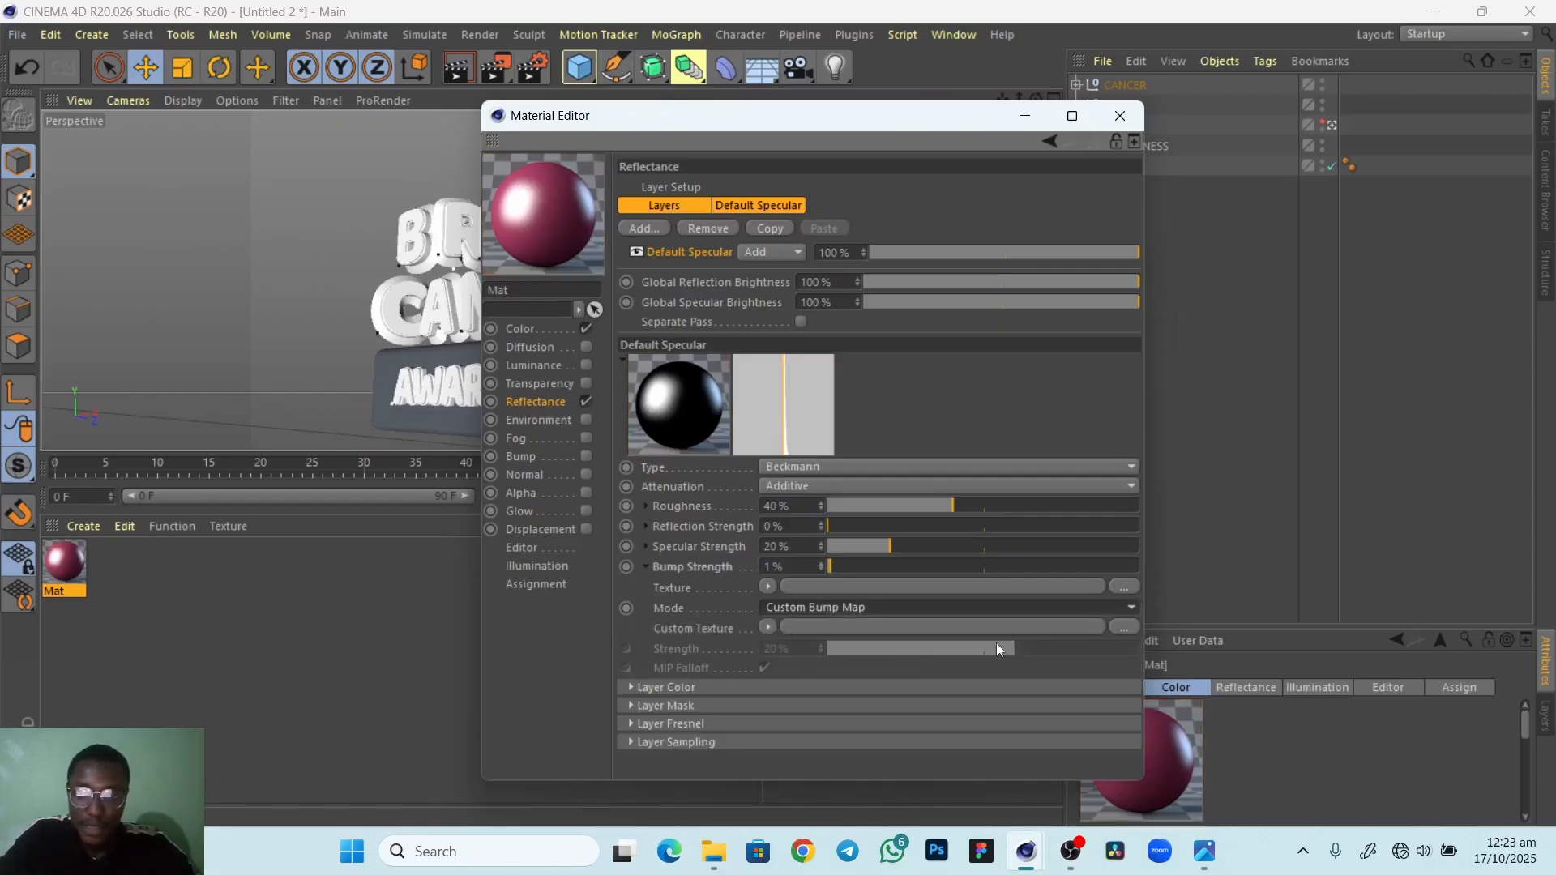
pyautogui.click(766, 627)
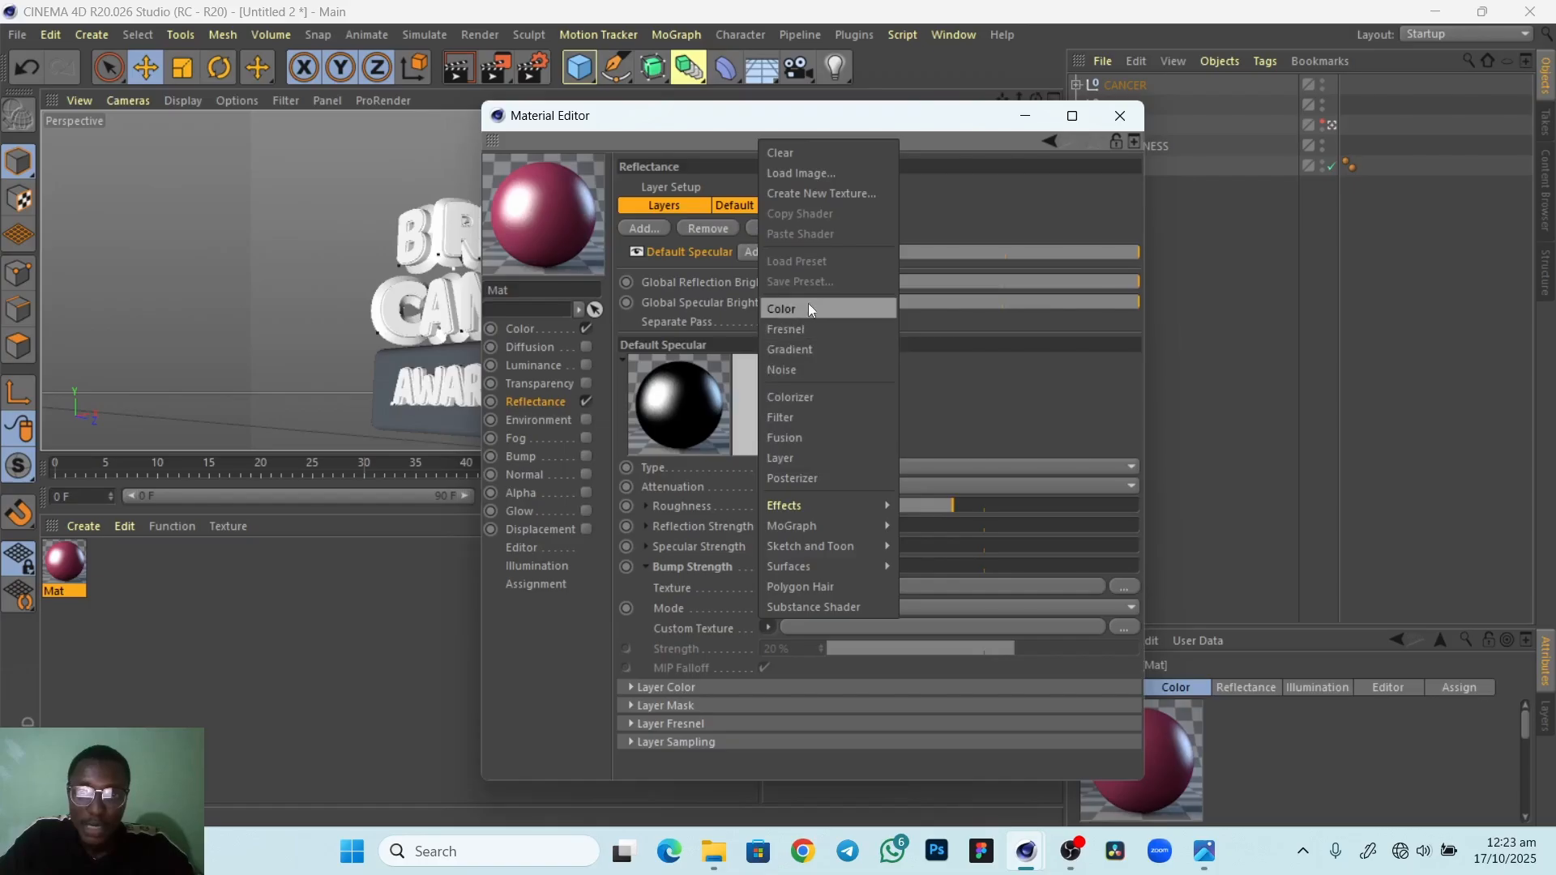
pyautogui.click(800, 367)
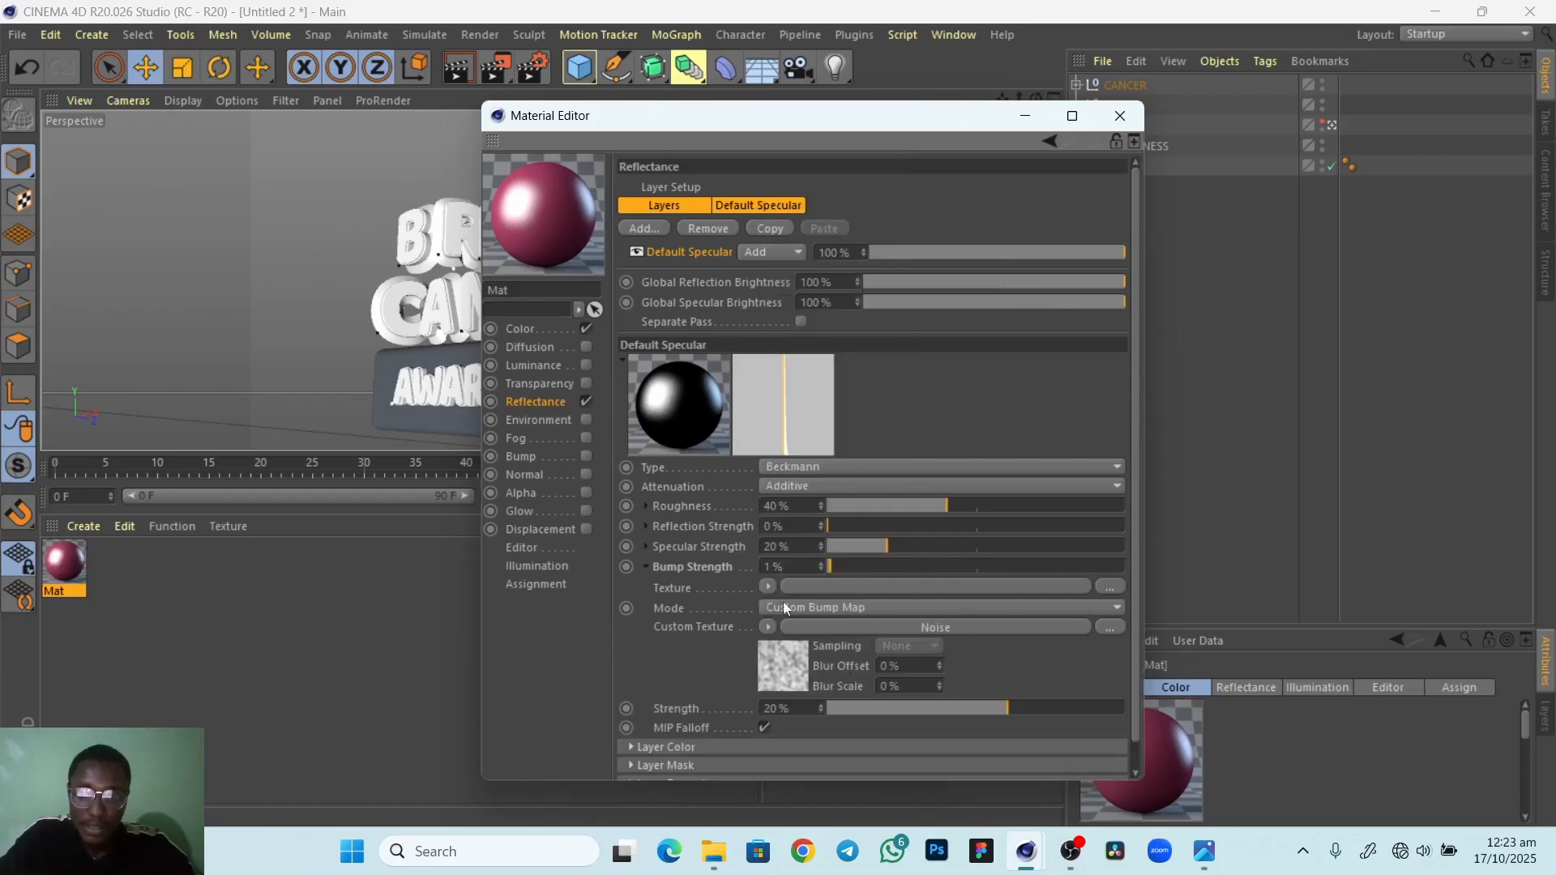
# Open the bump's noise shader and change its noise type to Mod Noise
pyautogui.click(785, 666)
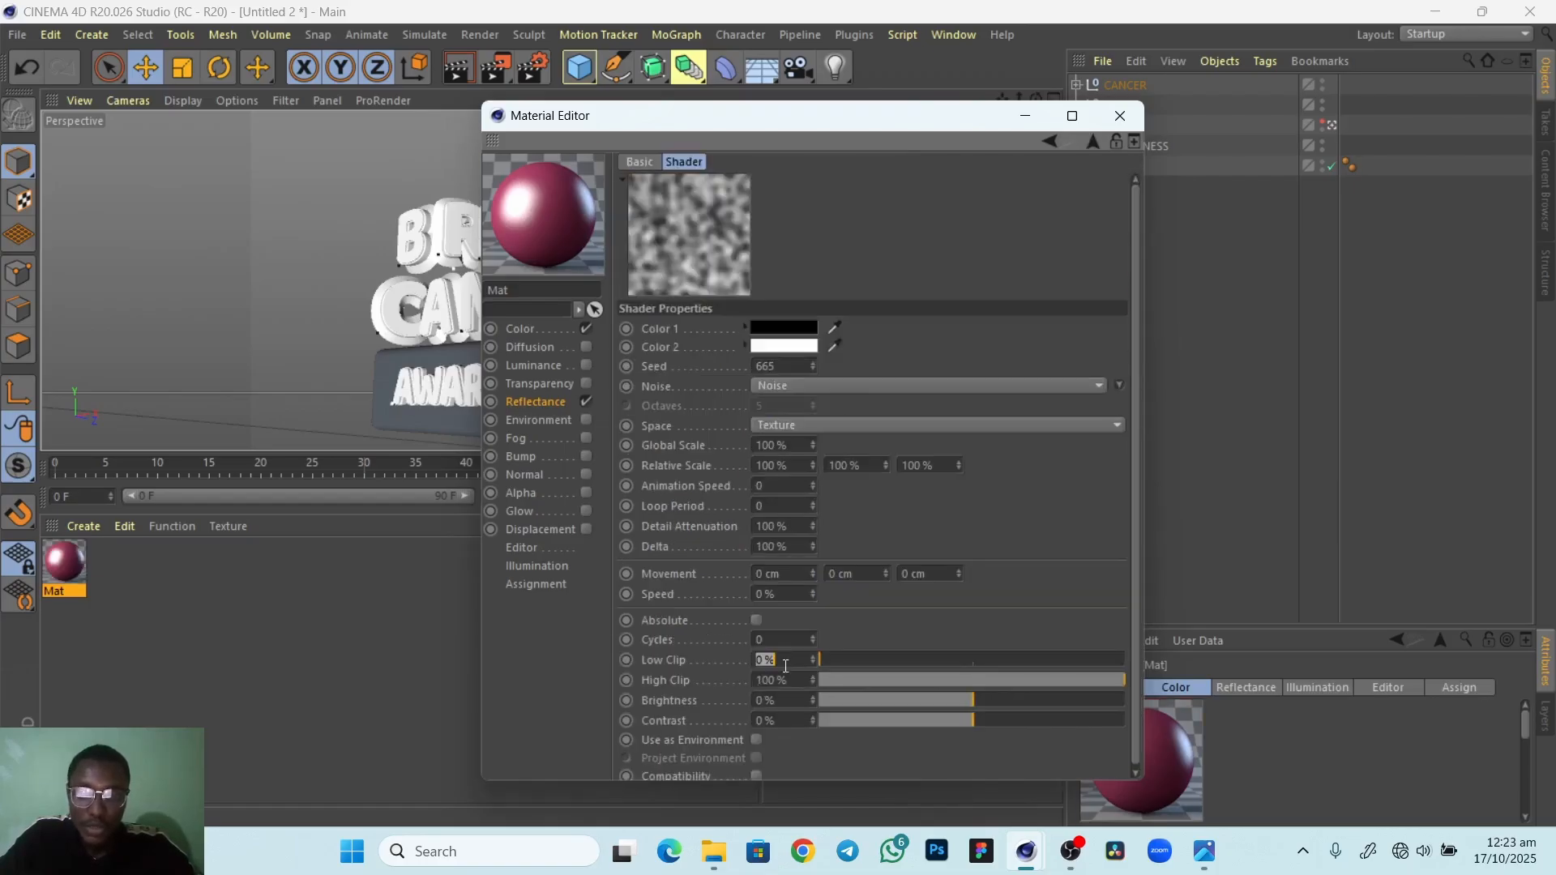
pyautogui.click(637, 165)
pyautogui.click(683, 163)
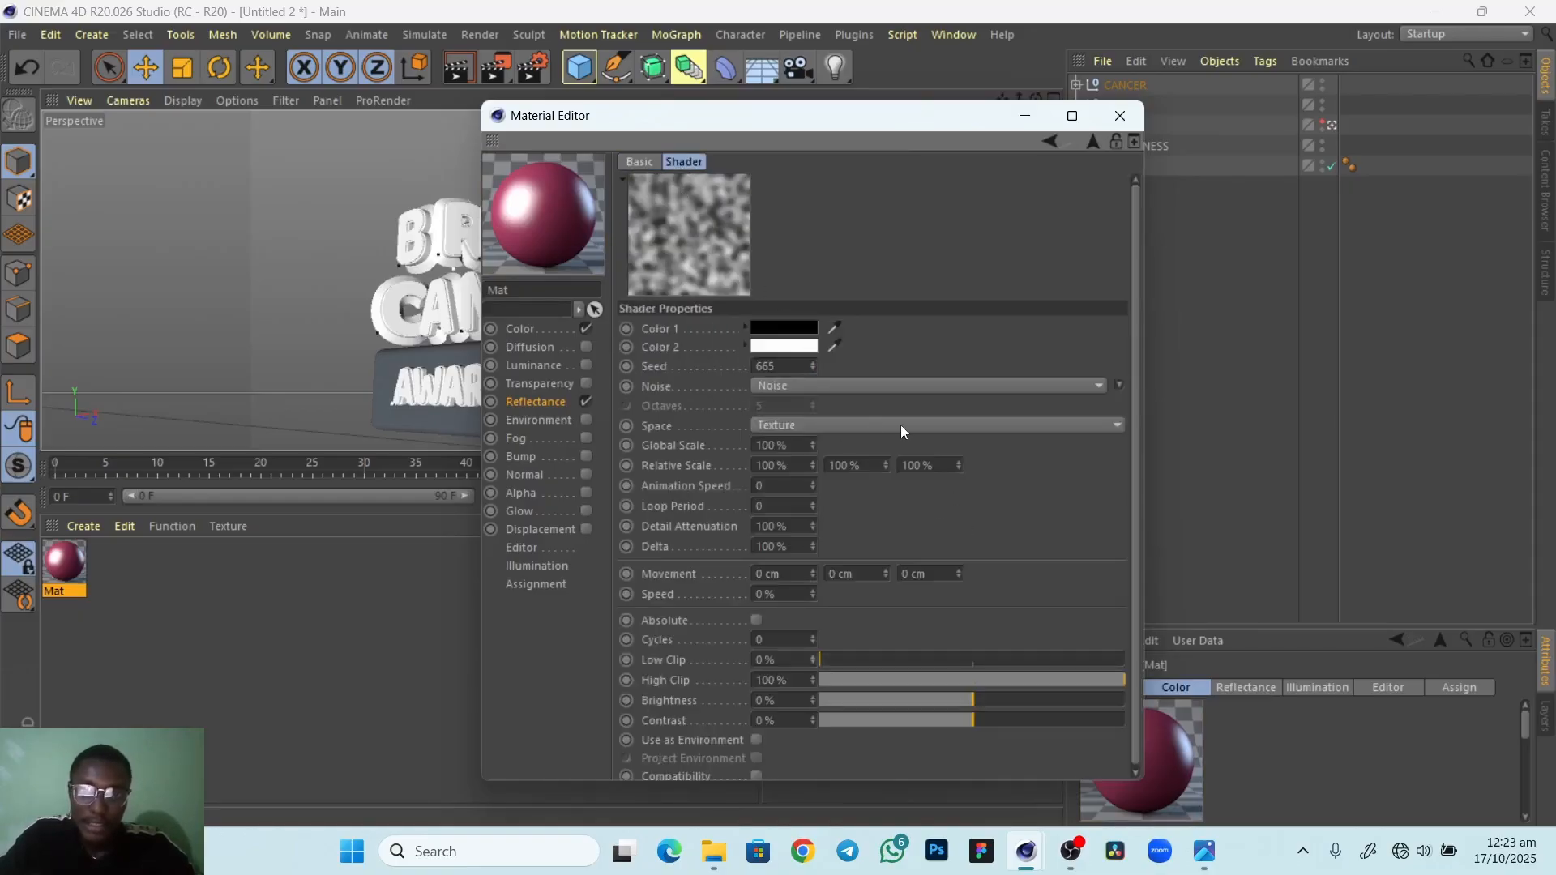
pyautogui.click(1041, 387)
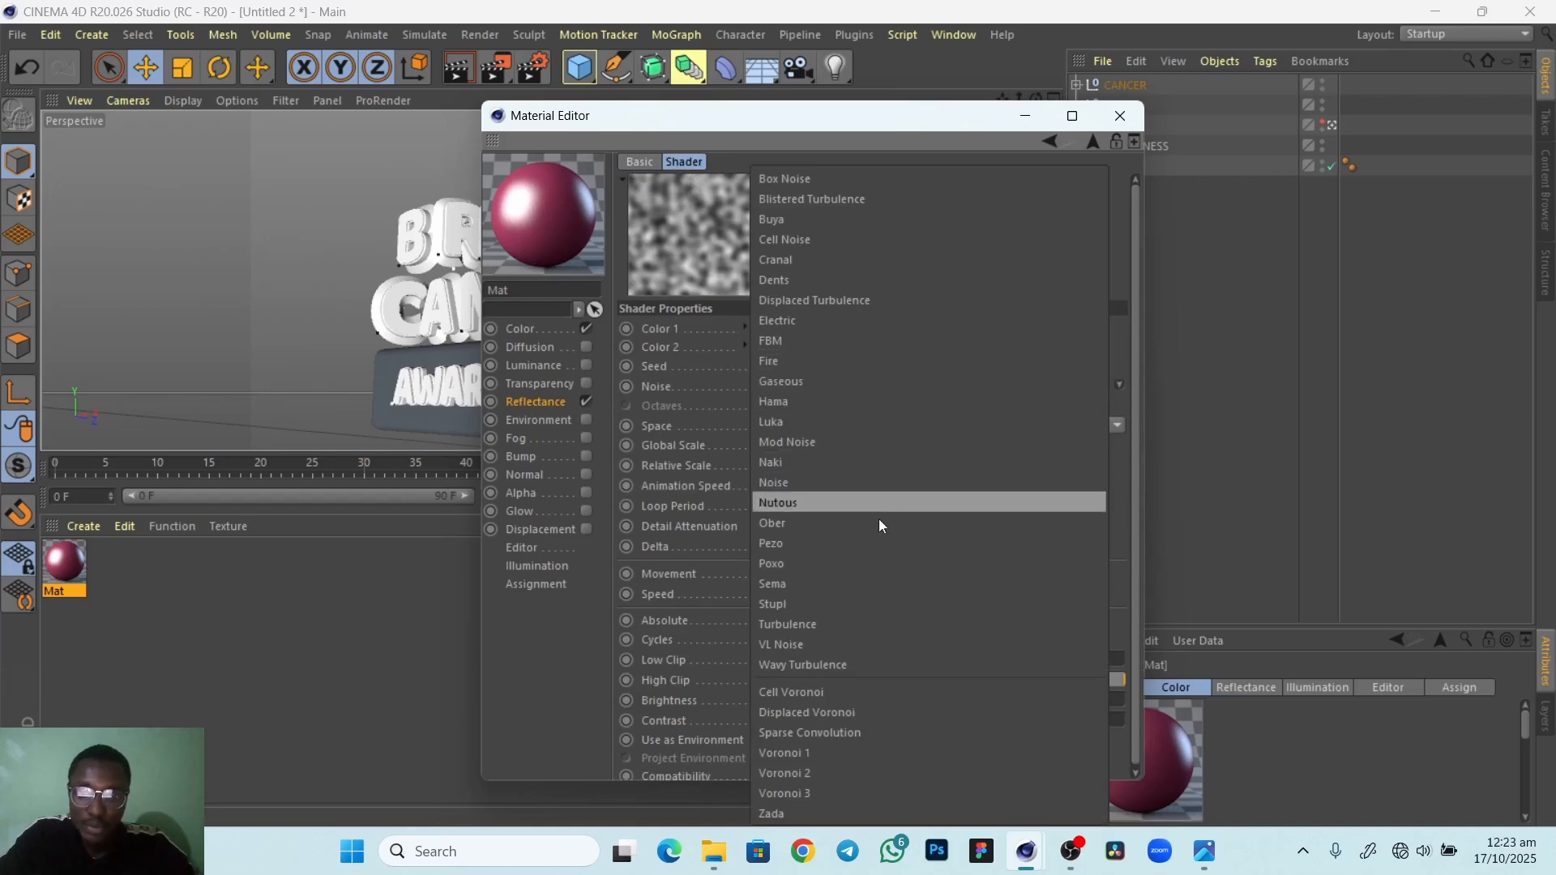
pyautogui.click(818, 442)
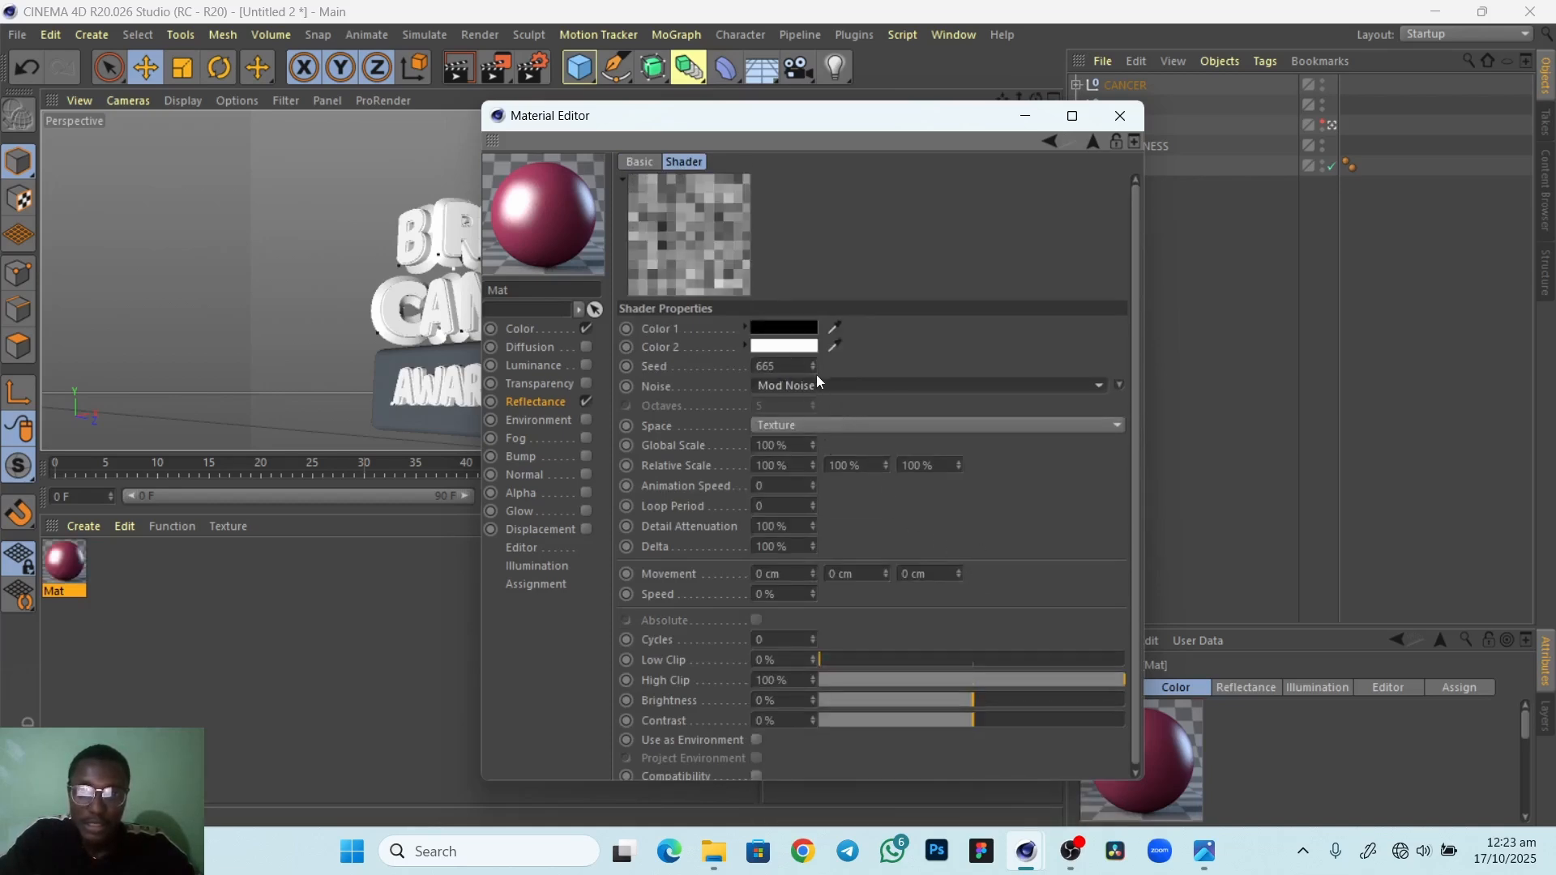
# Set the noise shader's seed to 700 and its low clip to 1%
pyautogui.doubleClick(779, 366)
pyautogui.write('70')
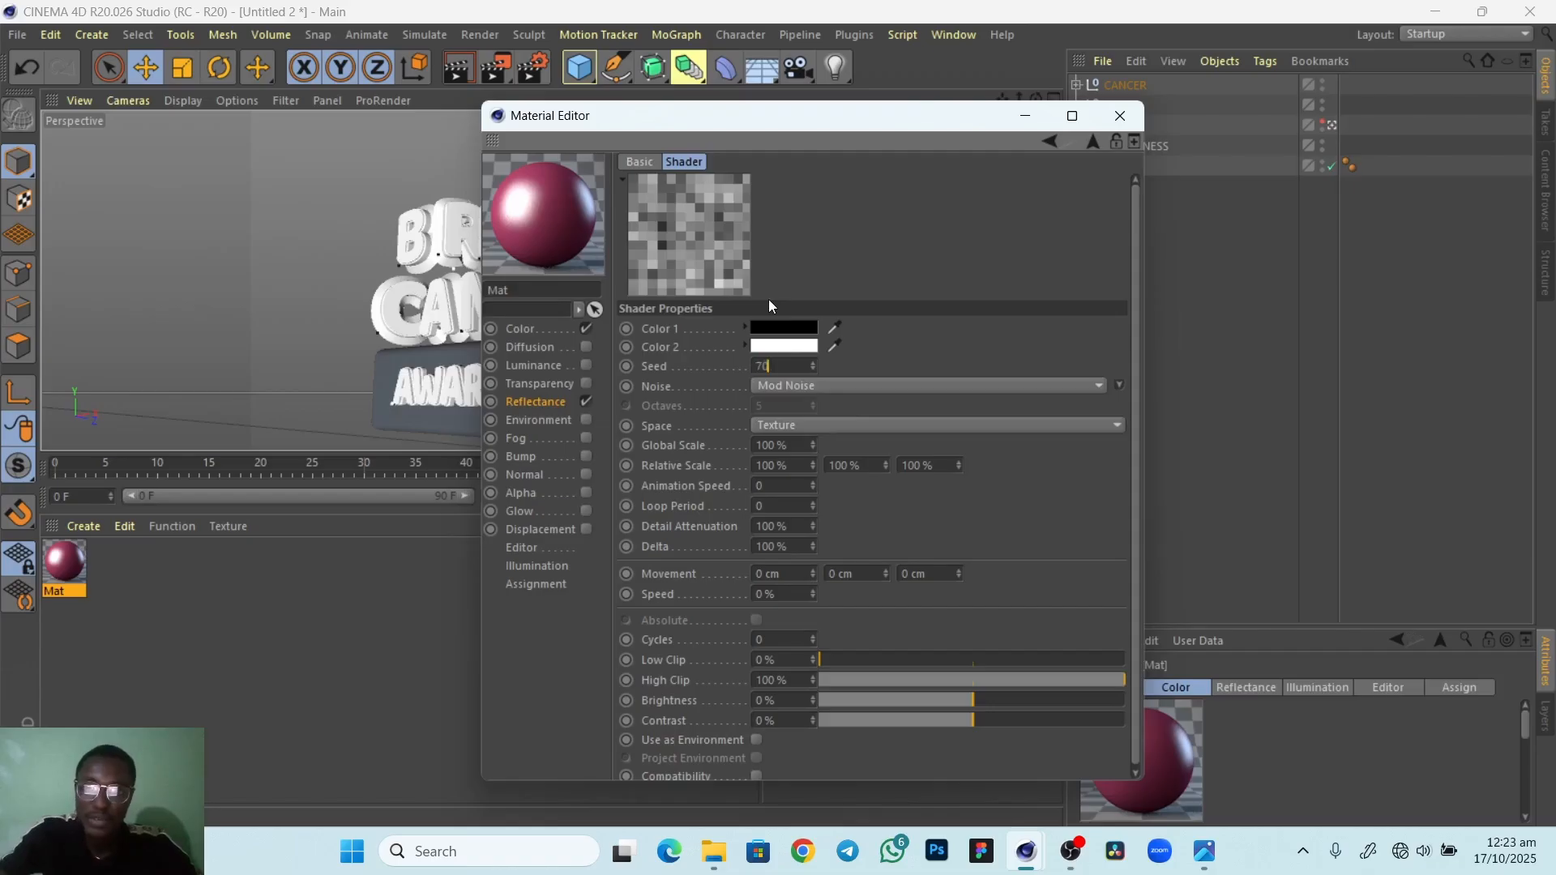
pyautogui.write('0')
pyautogui.press('Return')
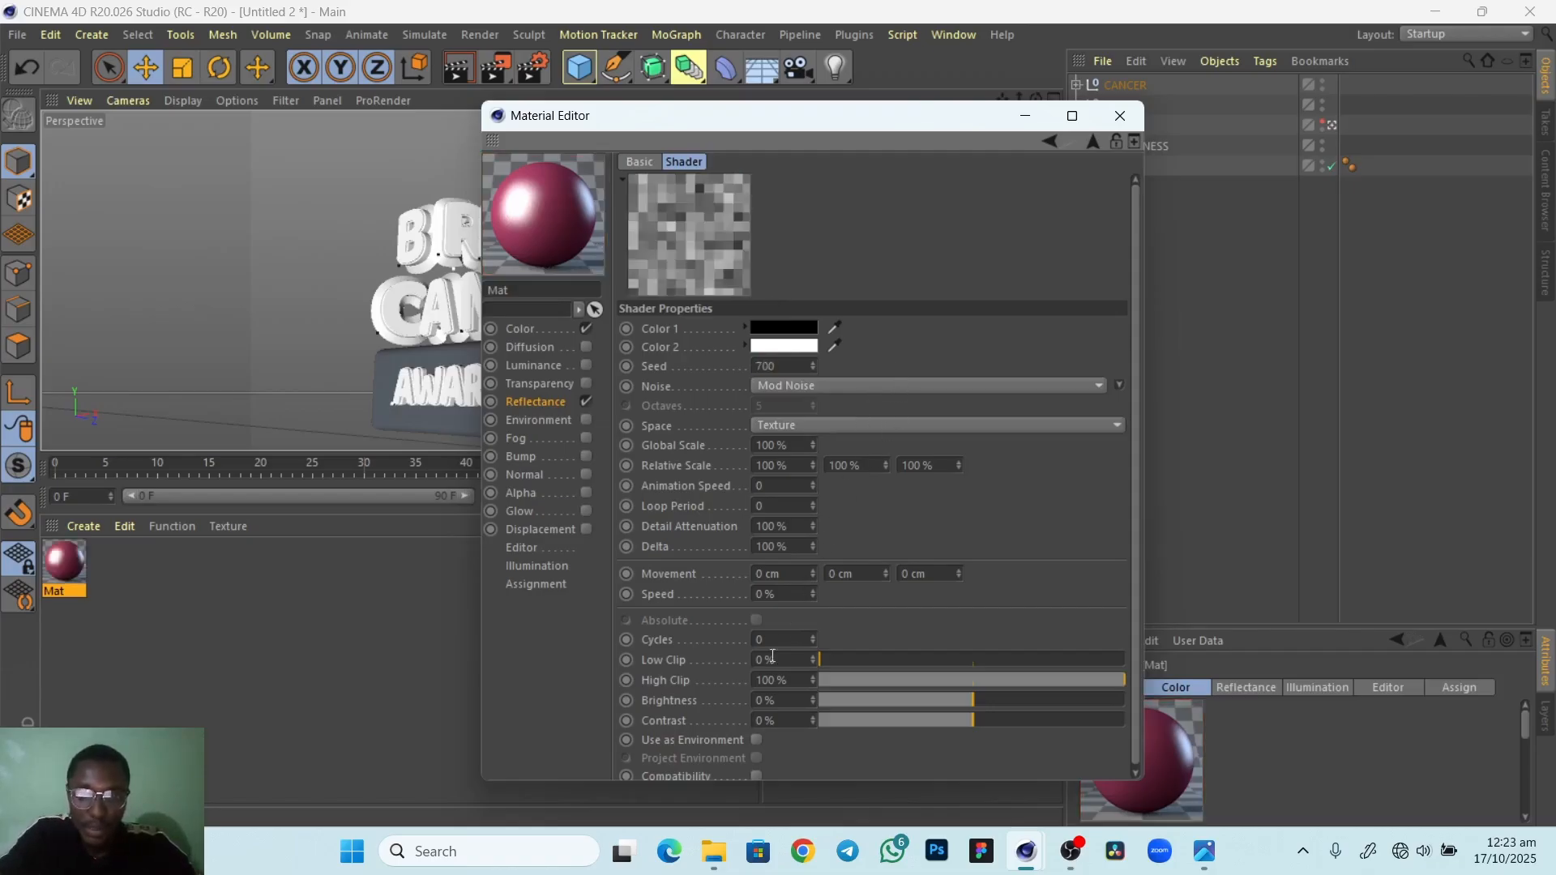
pyautogui.write('1')
# Reduce the noise shader's global scale to 0.1%
pyautogui.click(794, 444)
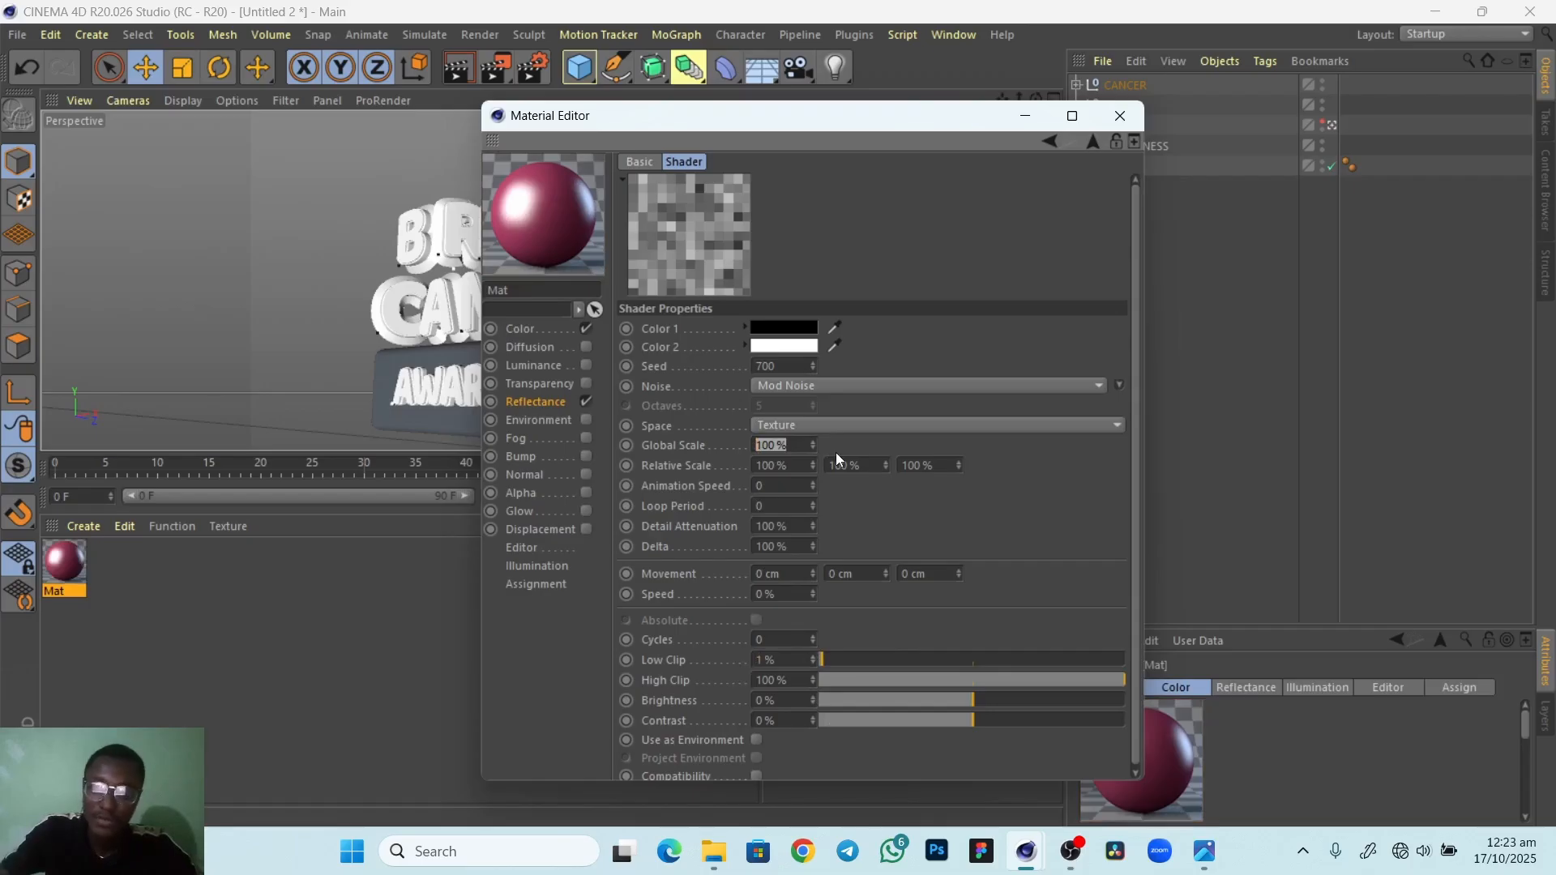
pyautogui.write('0')
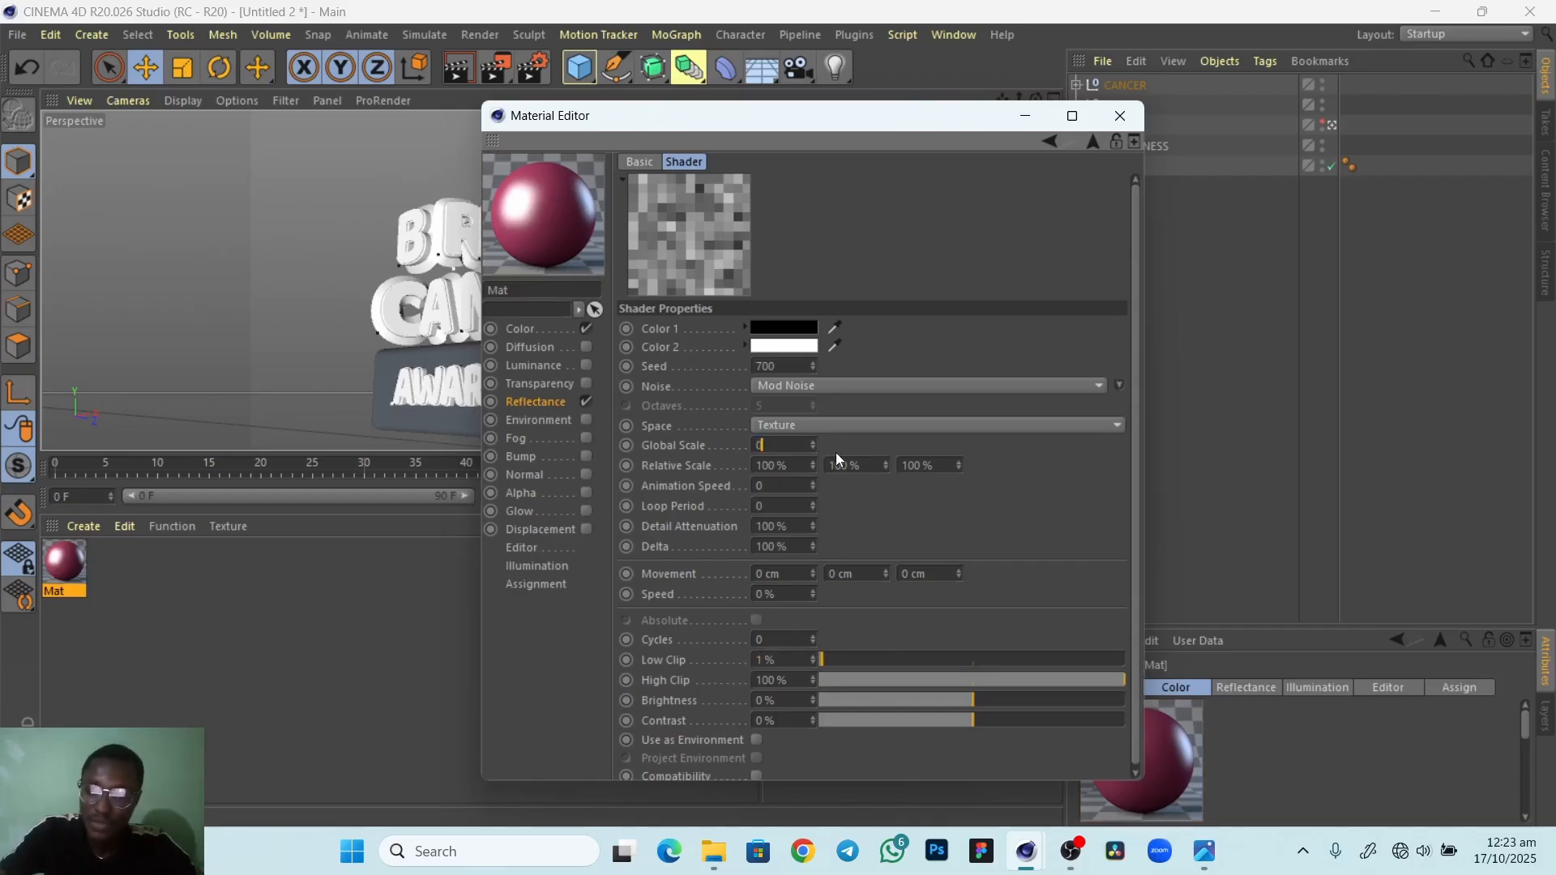
pyautogui.write('.5')
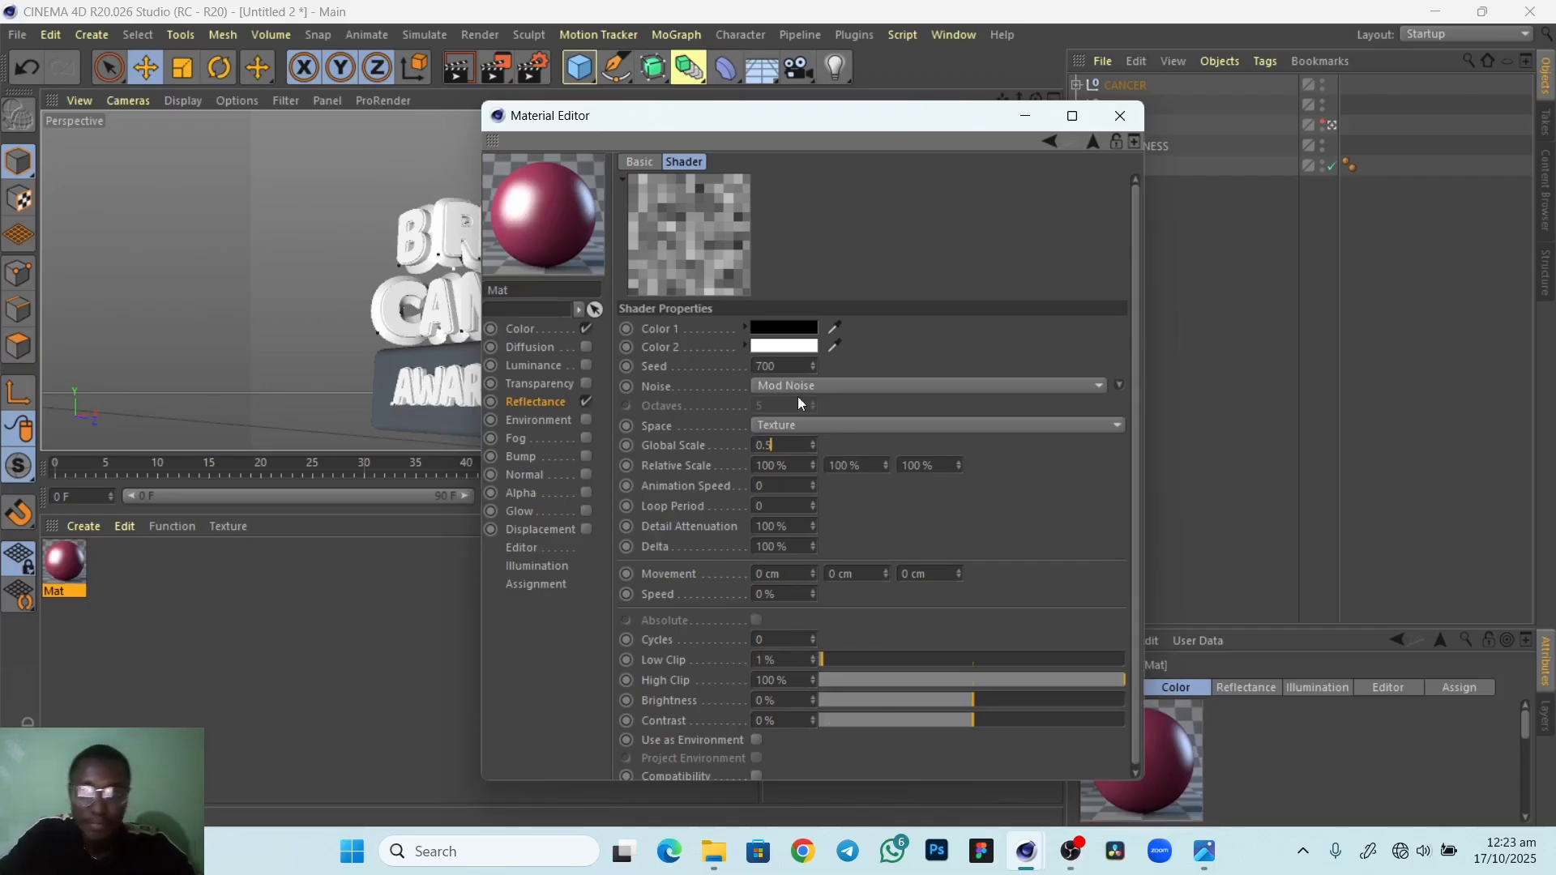
pyautogui.press('Return')
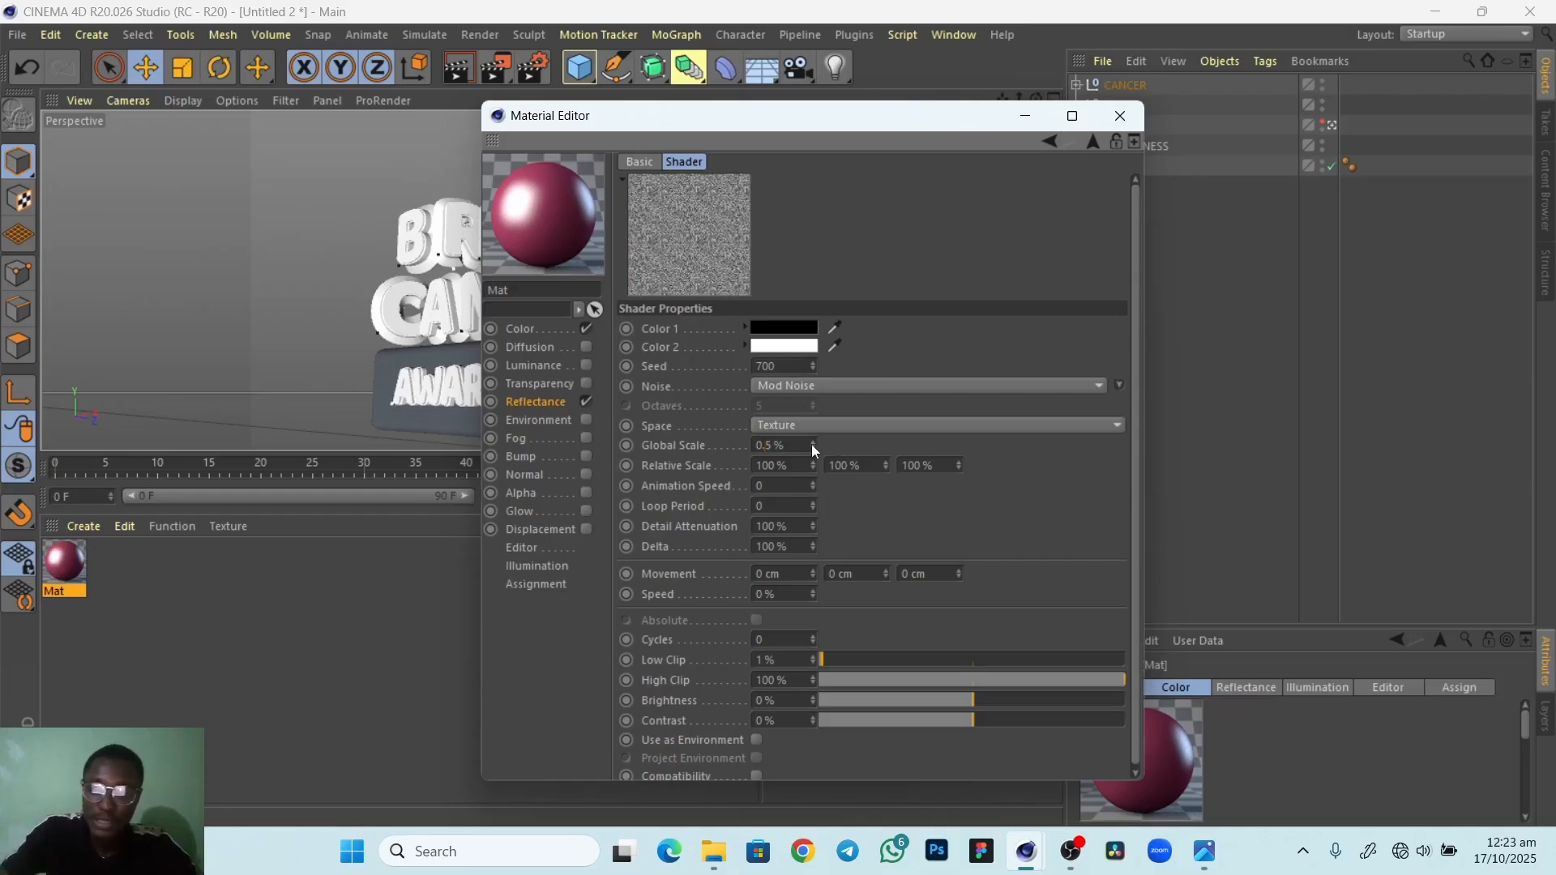
pyautogui.write('.')
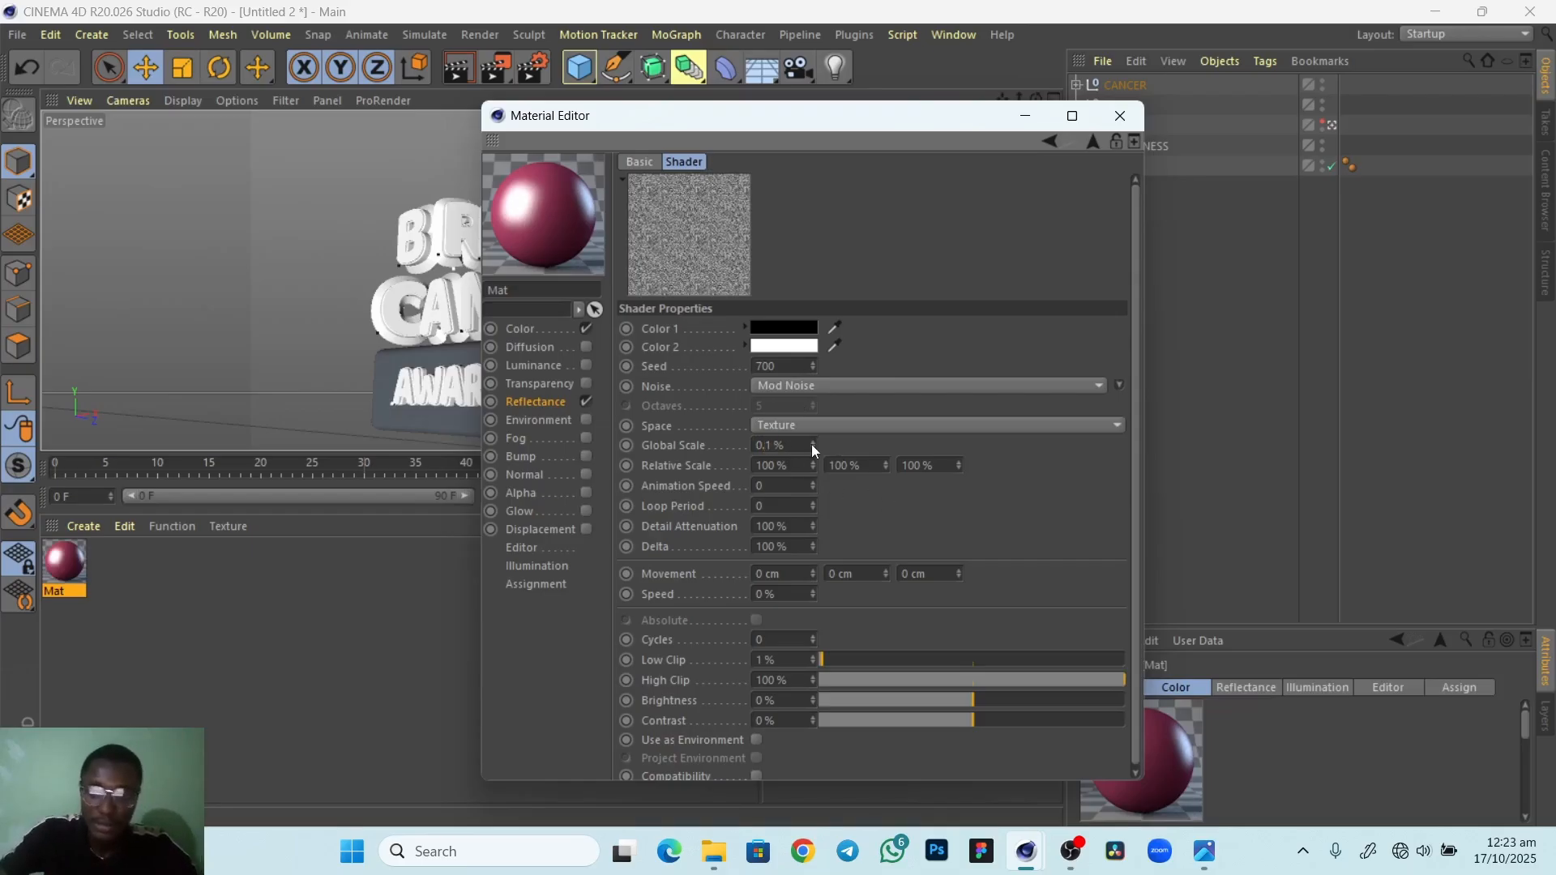
pyautogui.press('Return')
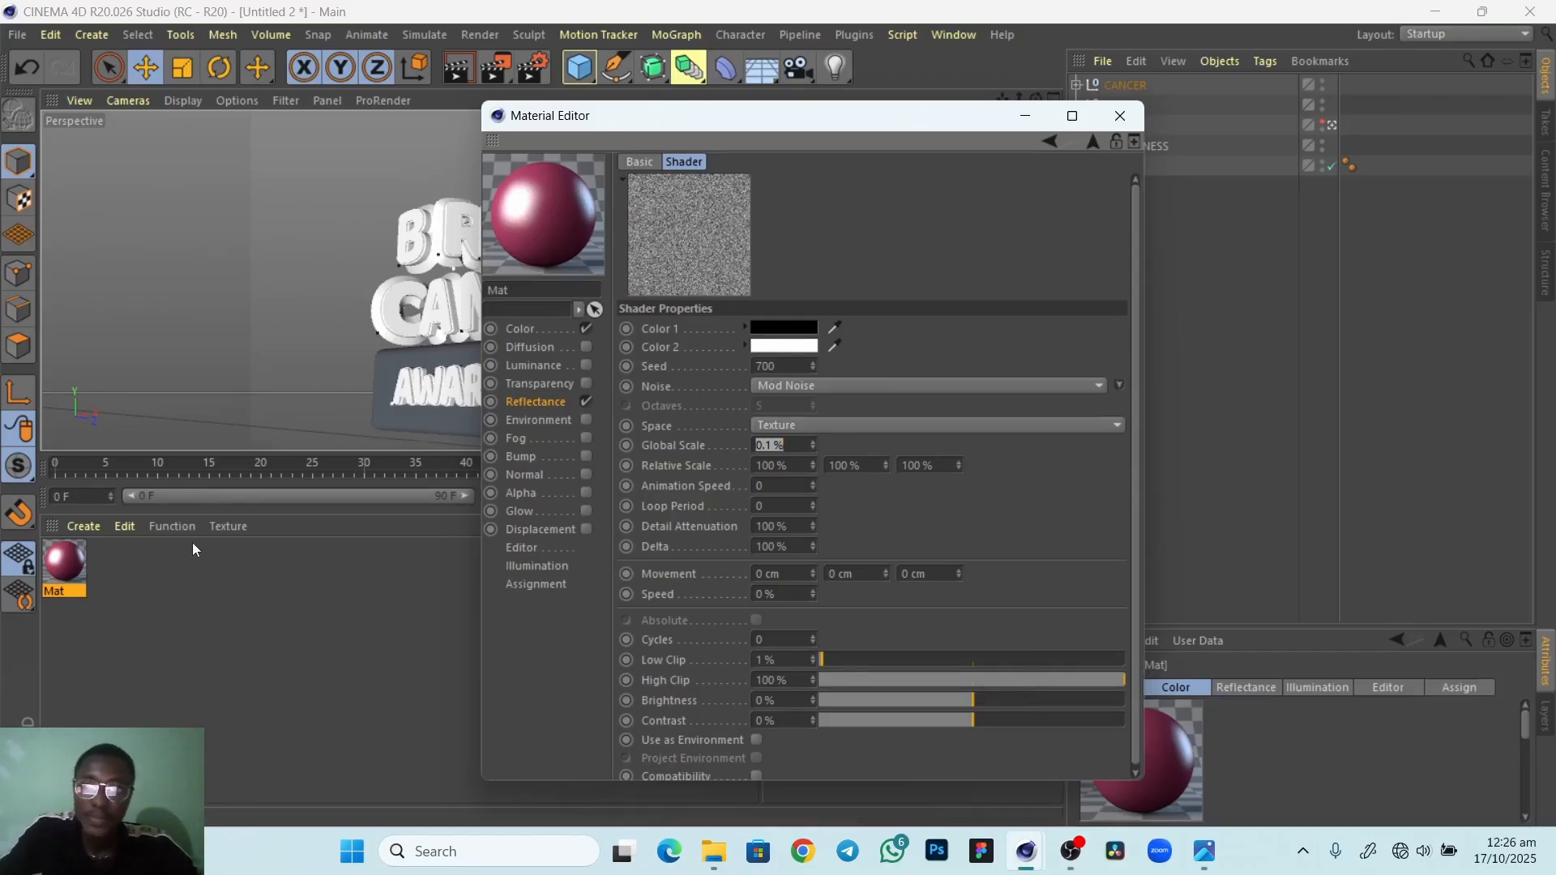
# Try 100 as the noise shader's low clip, but restore it to 1% and keep the seed
pyautogui.click(786, 662)
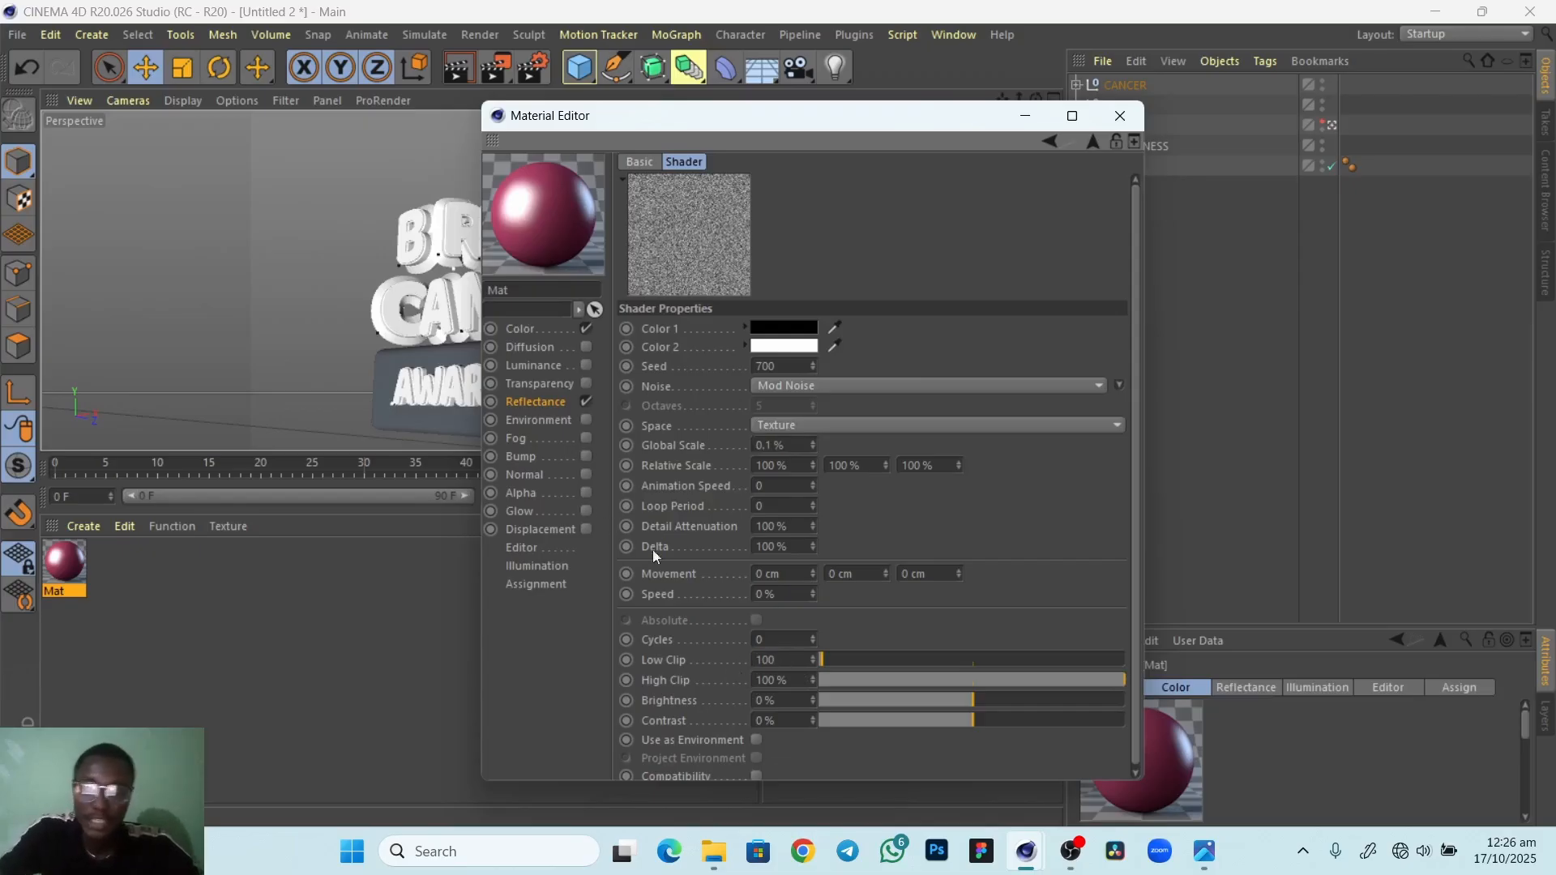
pyautogui.press('BackSpace')
pyautogui.press('BackSpace')
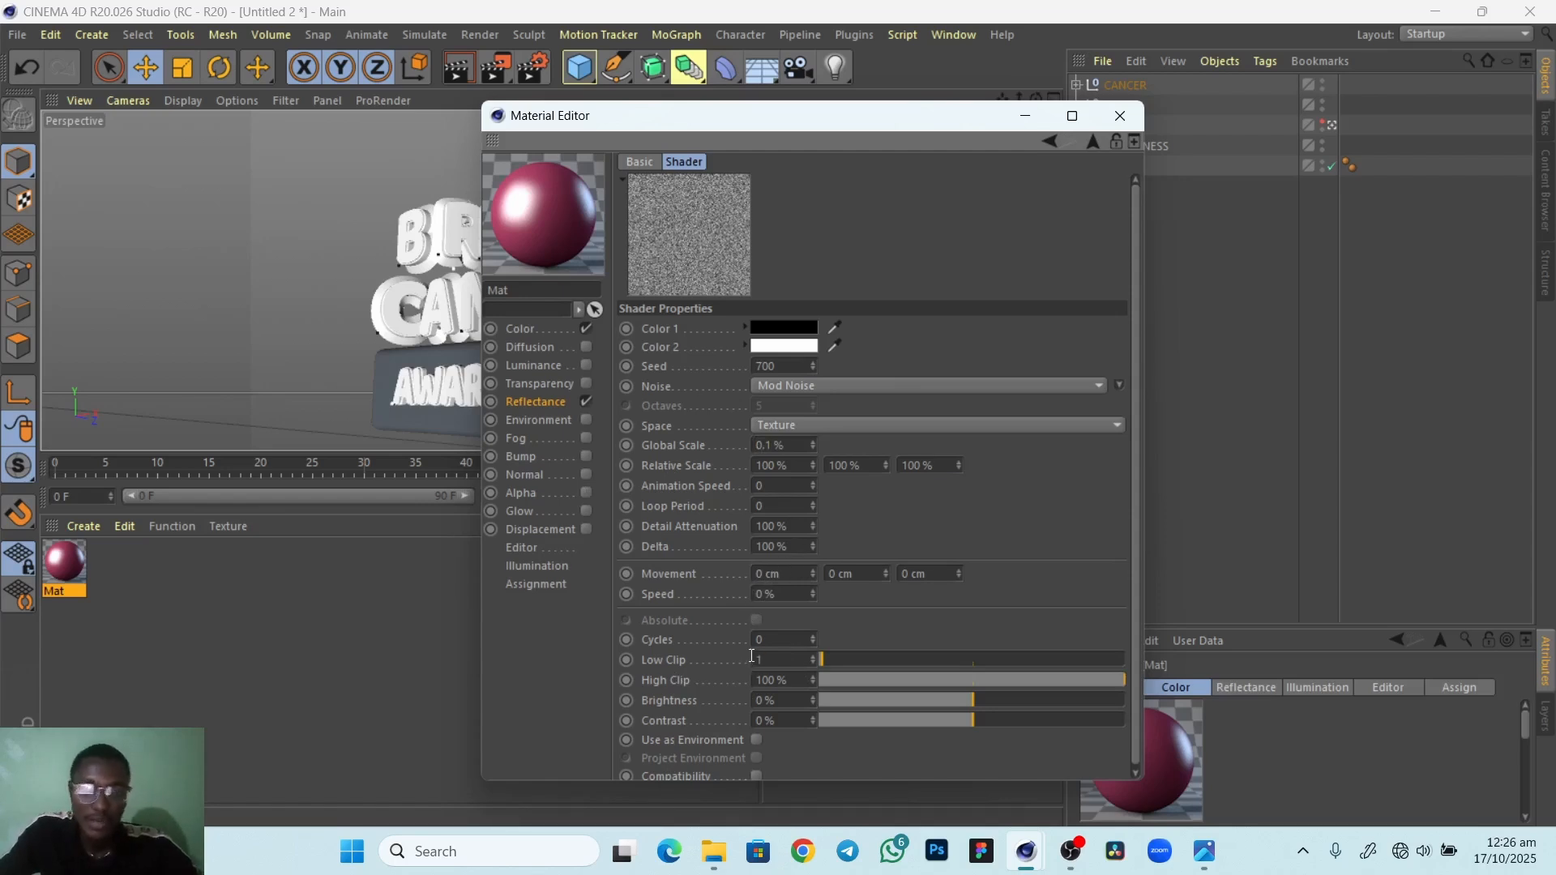
pyautogui.press('BackSpace')
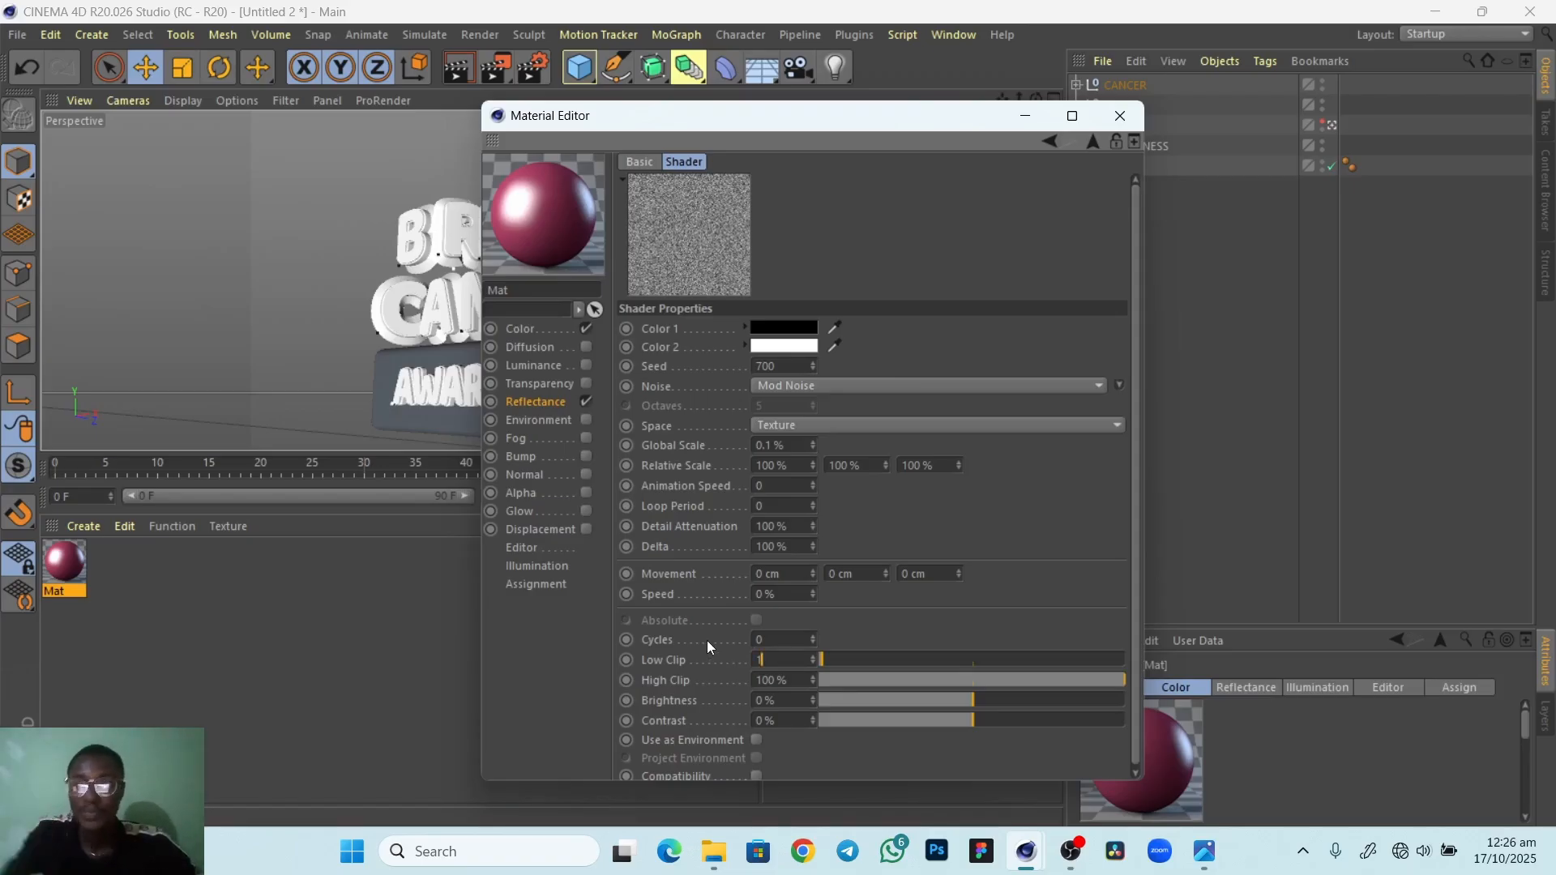
pyautogui.doubleClick(776, 660)
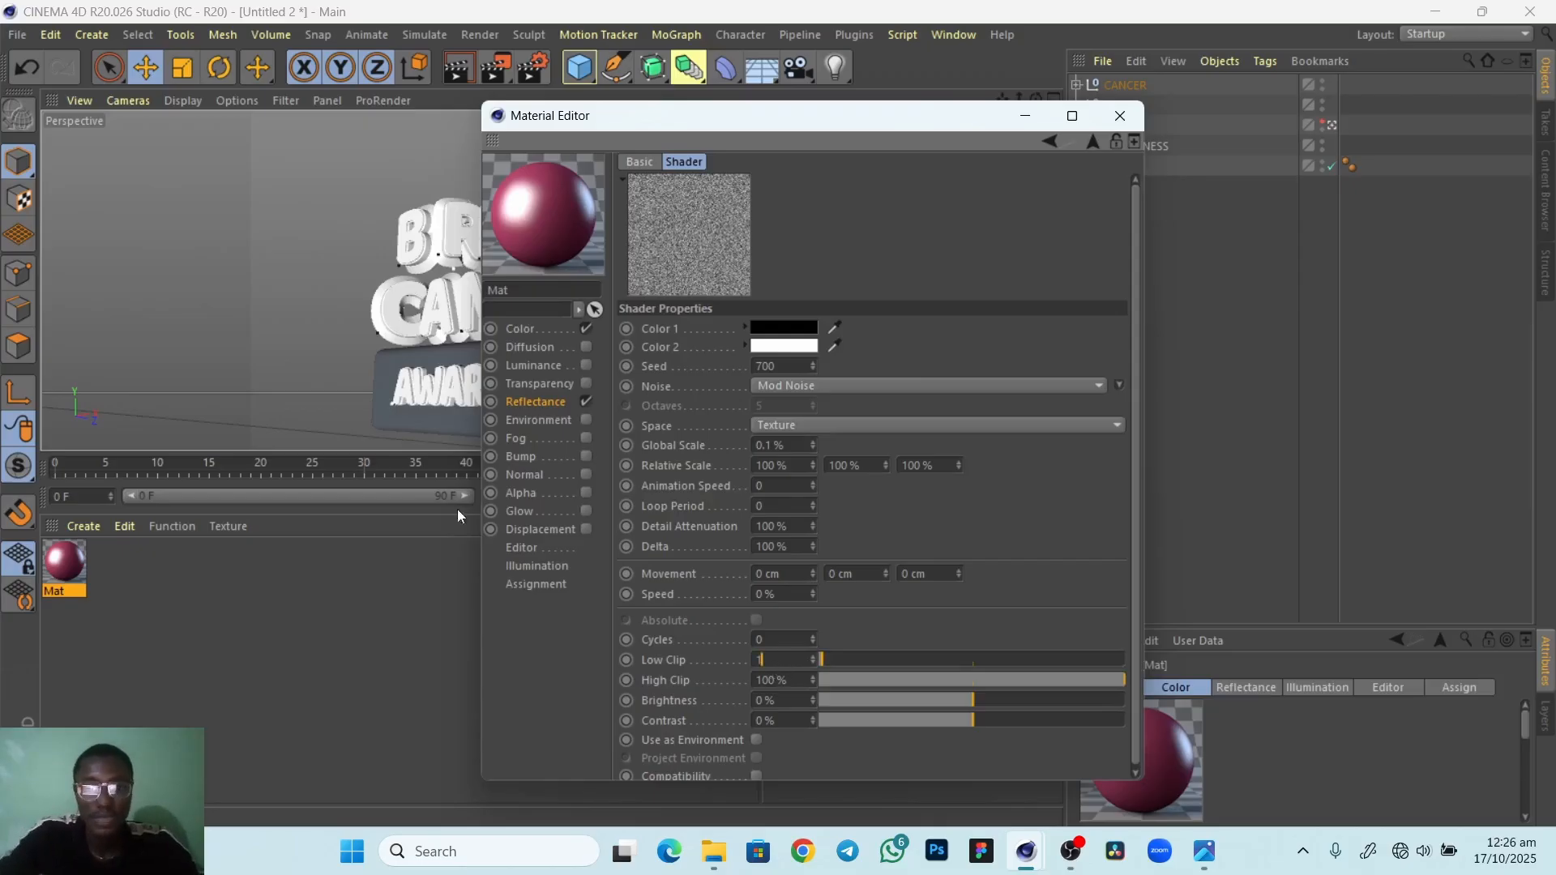
pyautogui.press('Return')
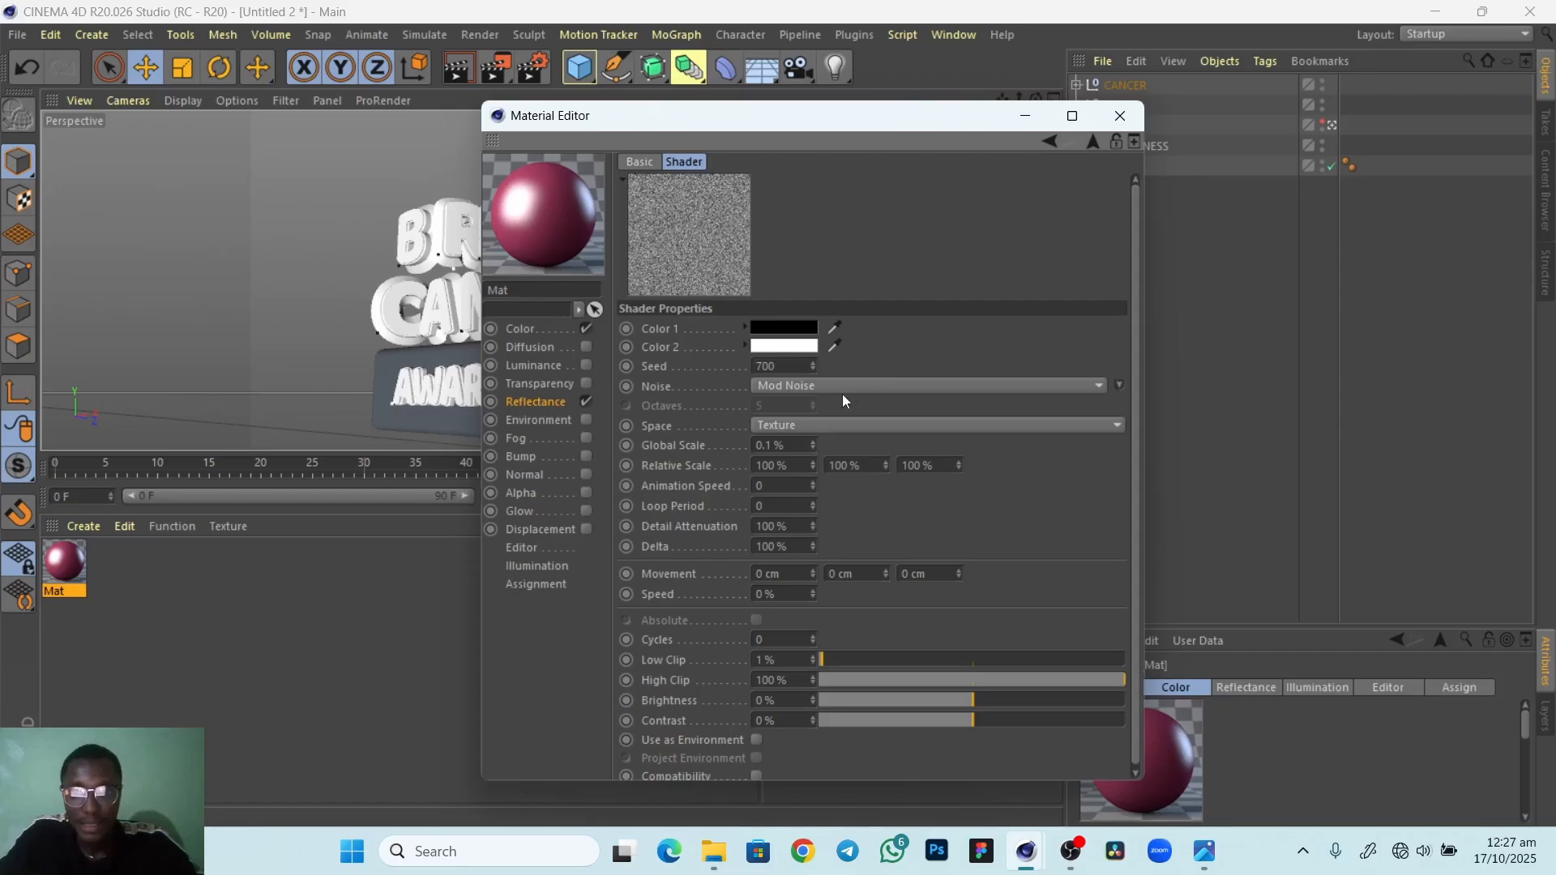
pyautogui.doubleClick(788, 365)
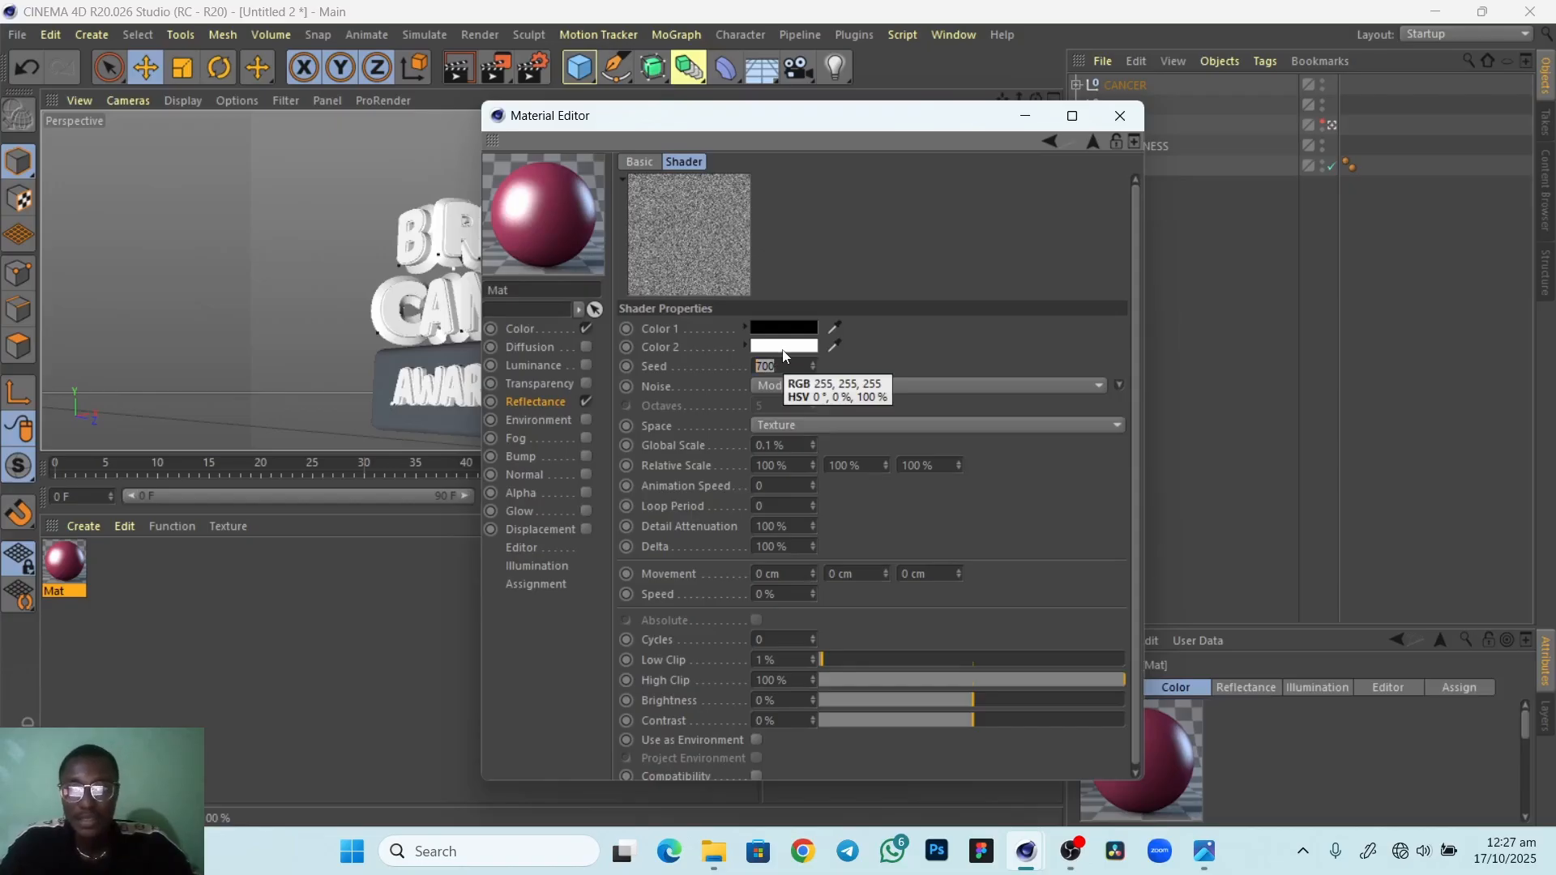
pyautogui.click(905, 357)
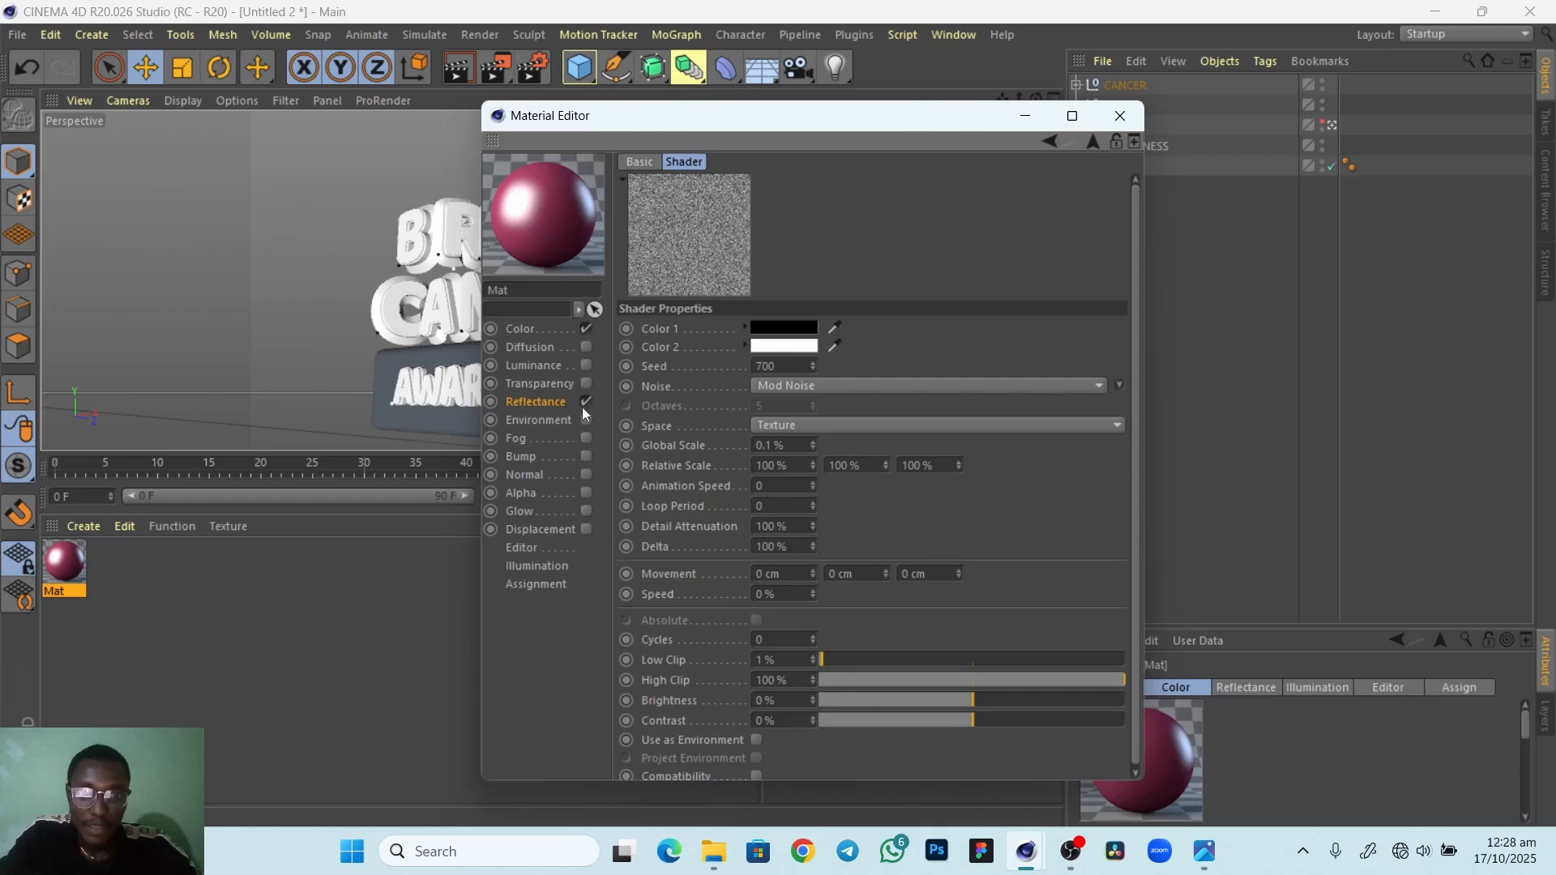
# Set the Default Specular layer color to pink with hue 333°, saturation about 55% and value 100%
pyautogui.click(536, 402)
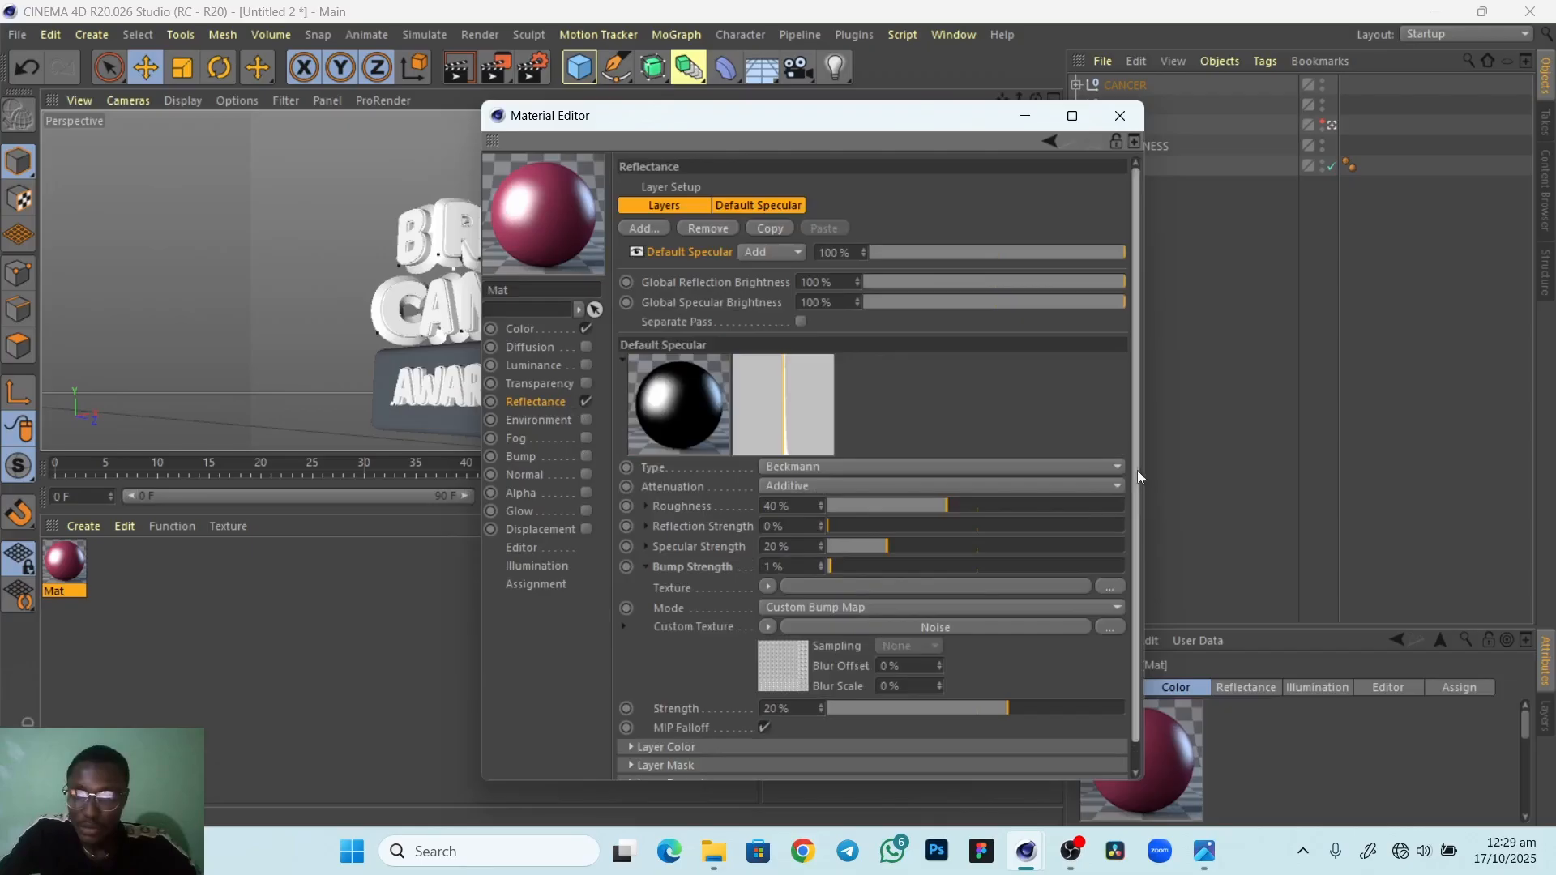
pyautogui.scroll(-1, 1136, 470)
pyautogui.click(632, 720)
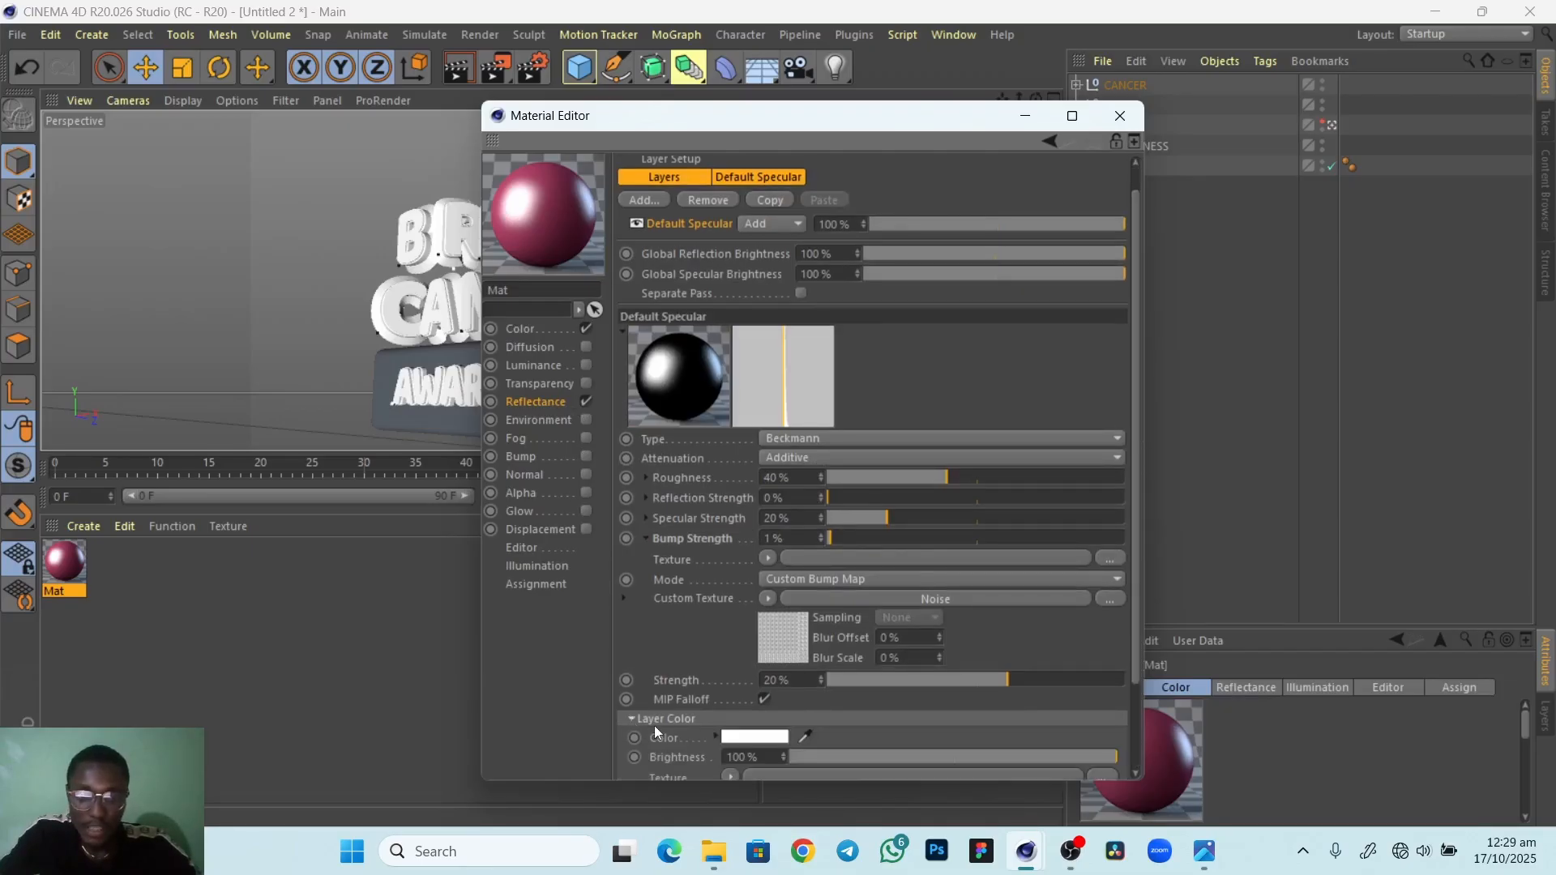
pyautogui.moveTo(1138, 562); pyautogui.dragTo(1119, 669)
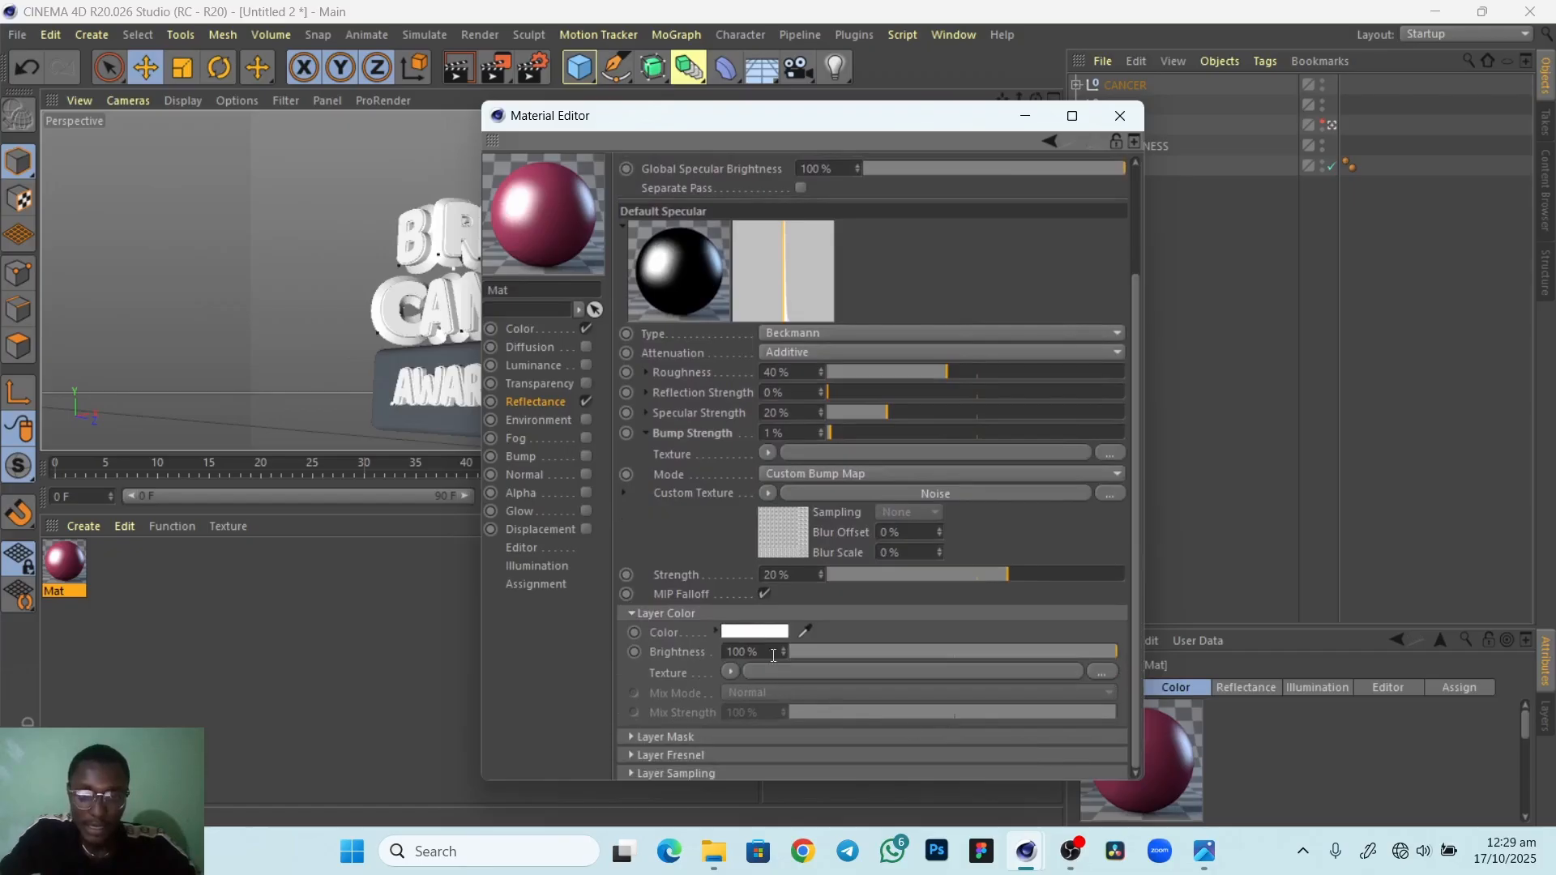
pyautogui.click(754, 633)
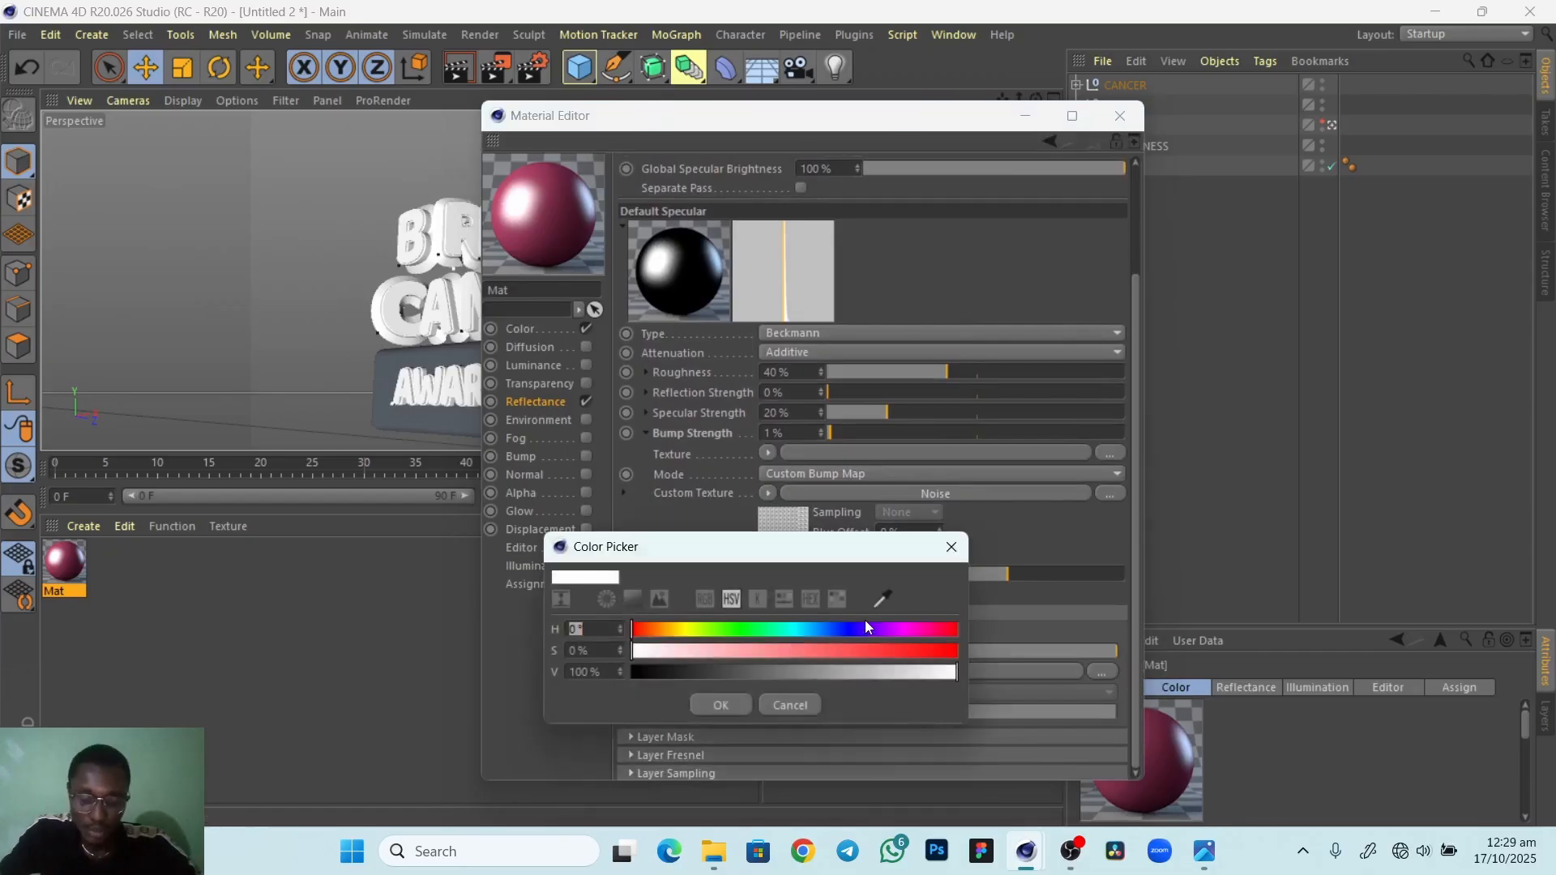
pyautogui.doubleClick(592, 629)
pyautogui.write('333')
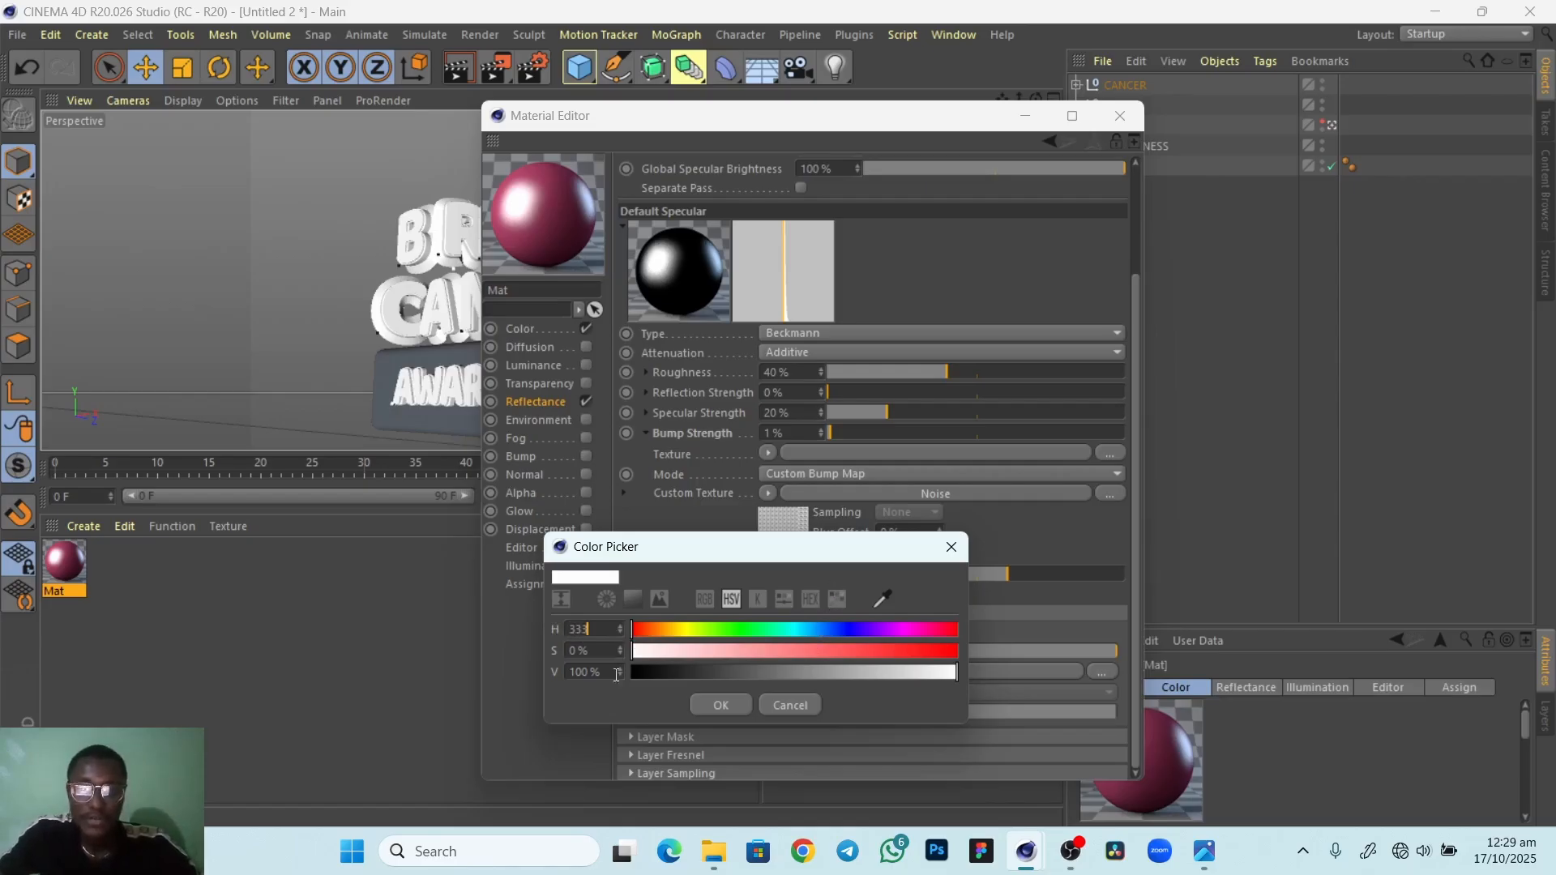
pyautogui.moveTo(629, 655); pyautogui.dragTo(800, 653)
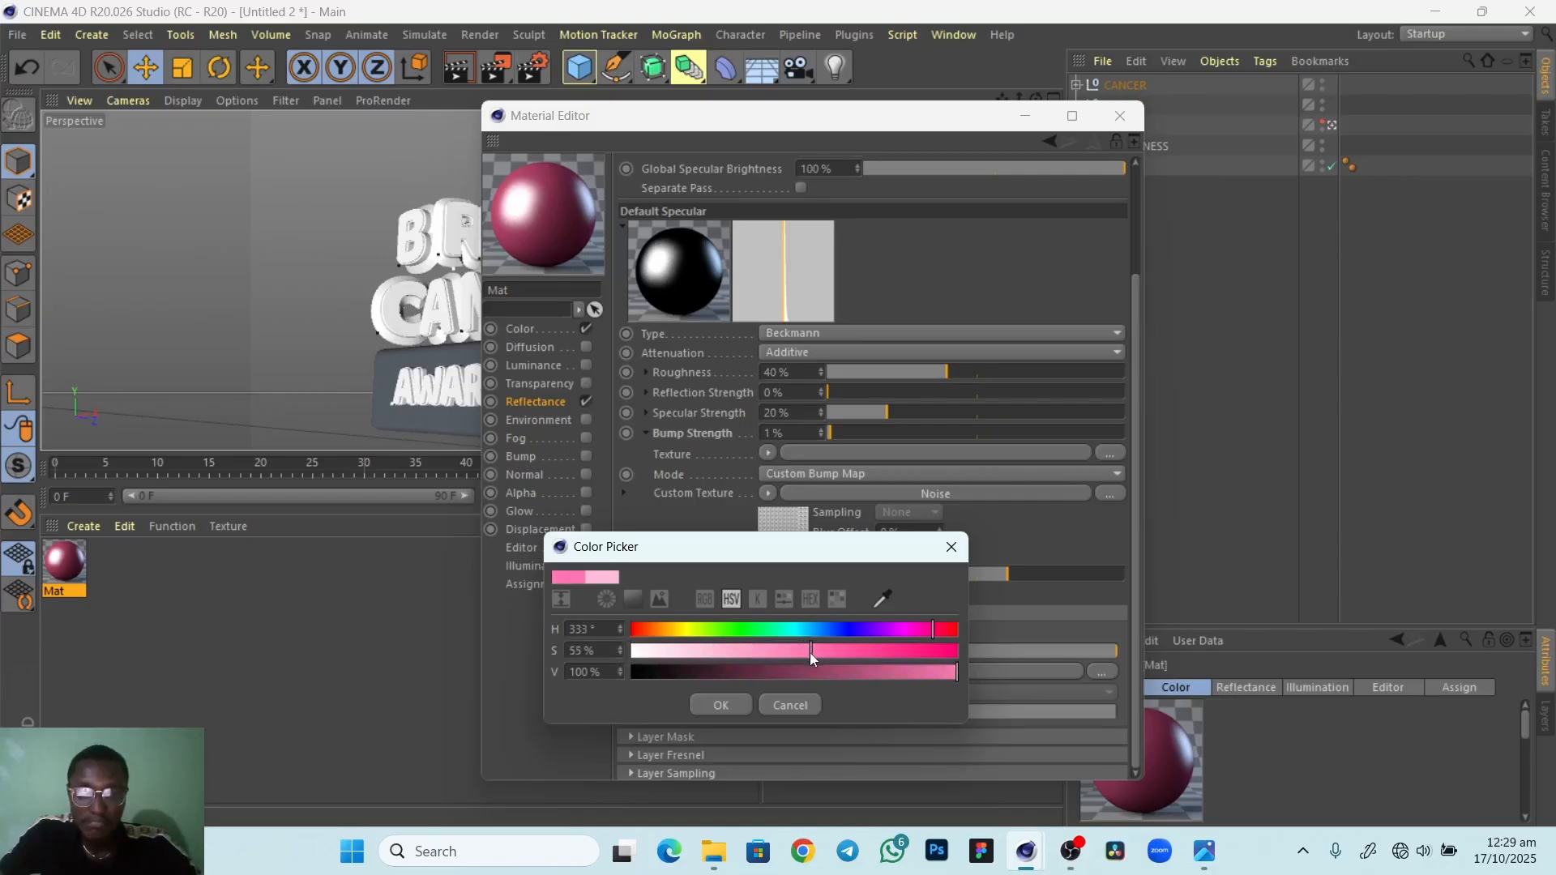
pyautogui.moveTo(815, 653); pyautogui.dragTo(813, 653)
pyautogui.click(721, 705)
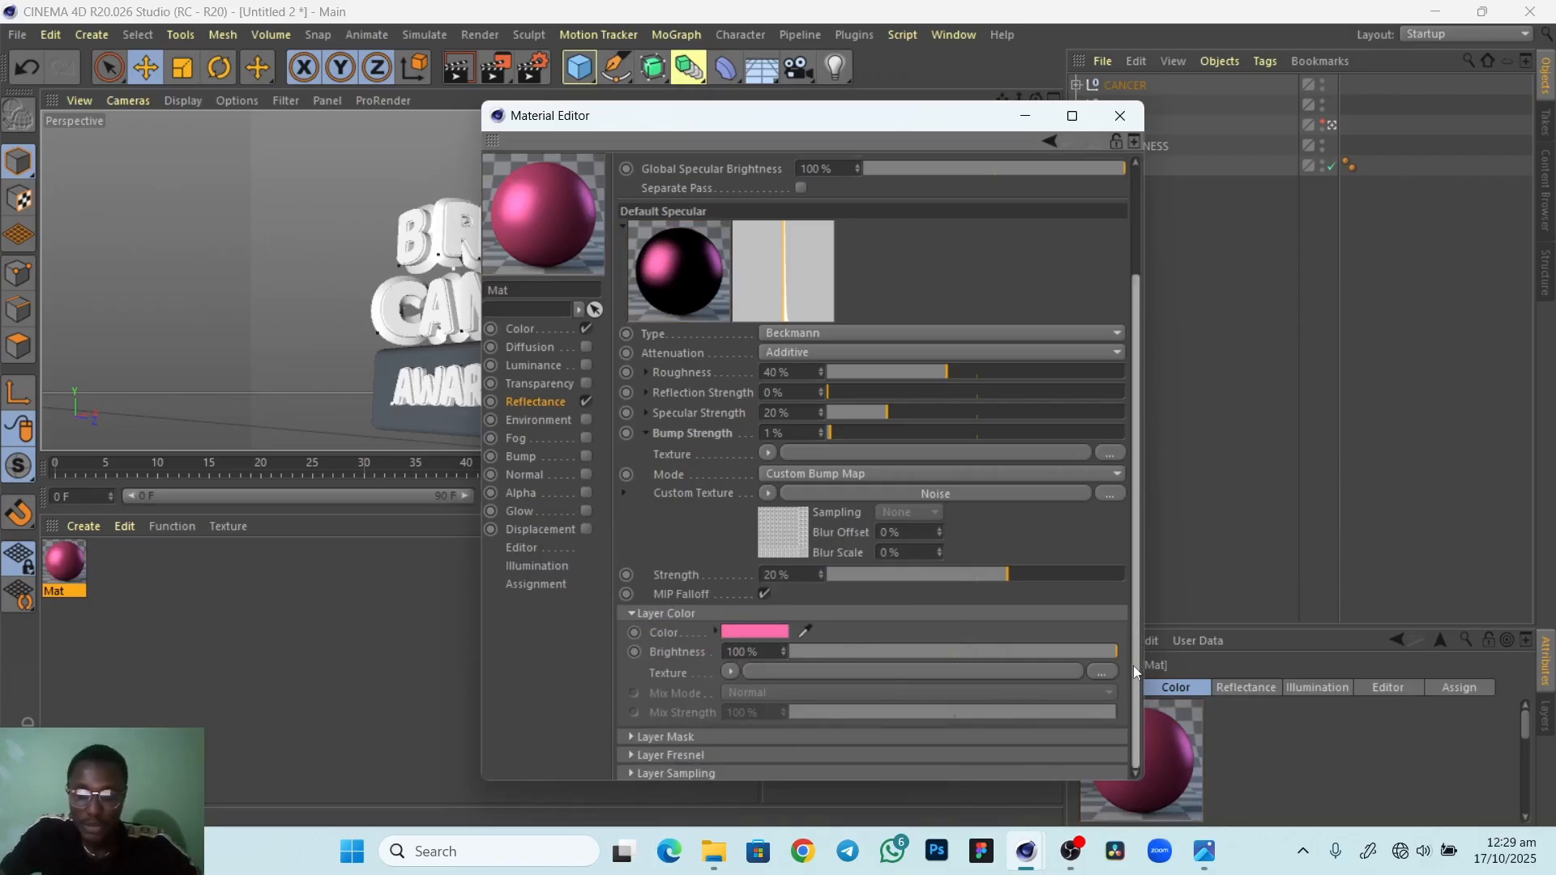
# Set the Default Specular layer's Fresnel to Conductor, keeping the Custom preset
pyautogui.click(632, 756)
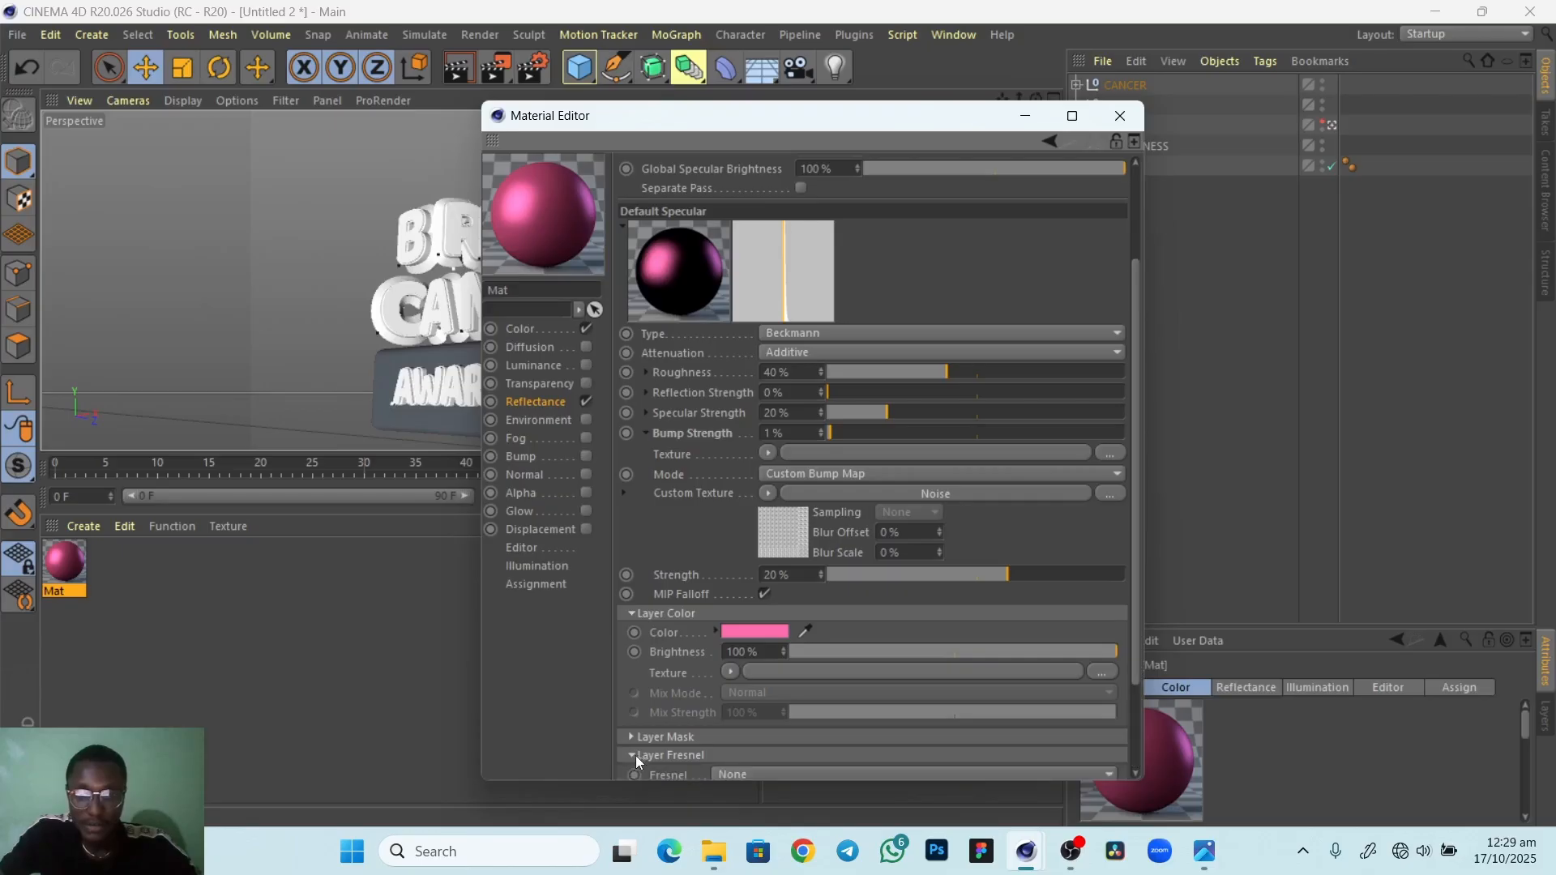
pyautogui.moveTo(1135, 621); pyautogui.dragTo(1132, 709)
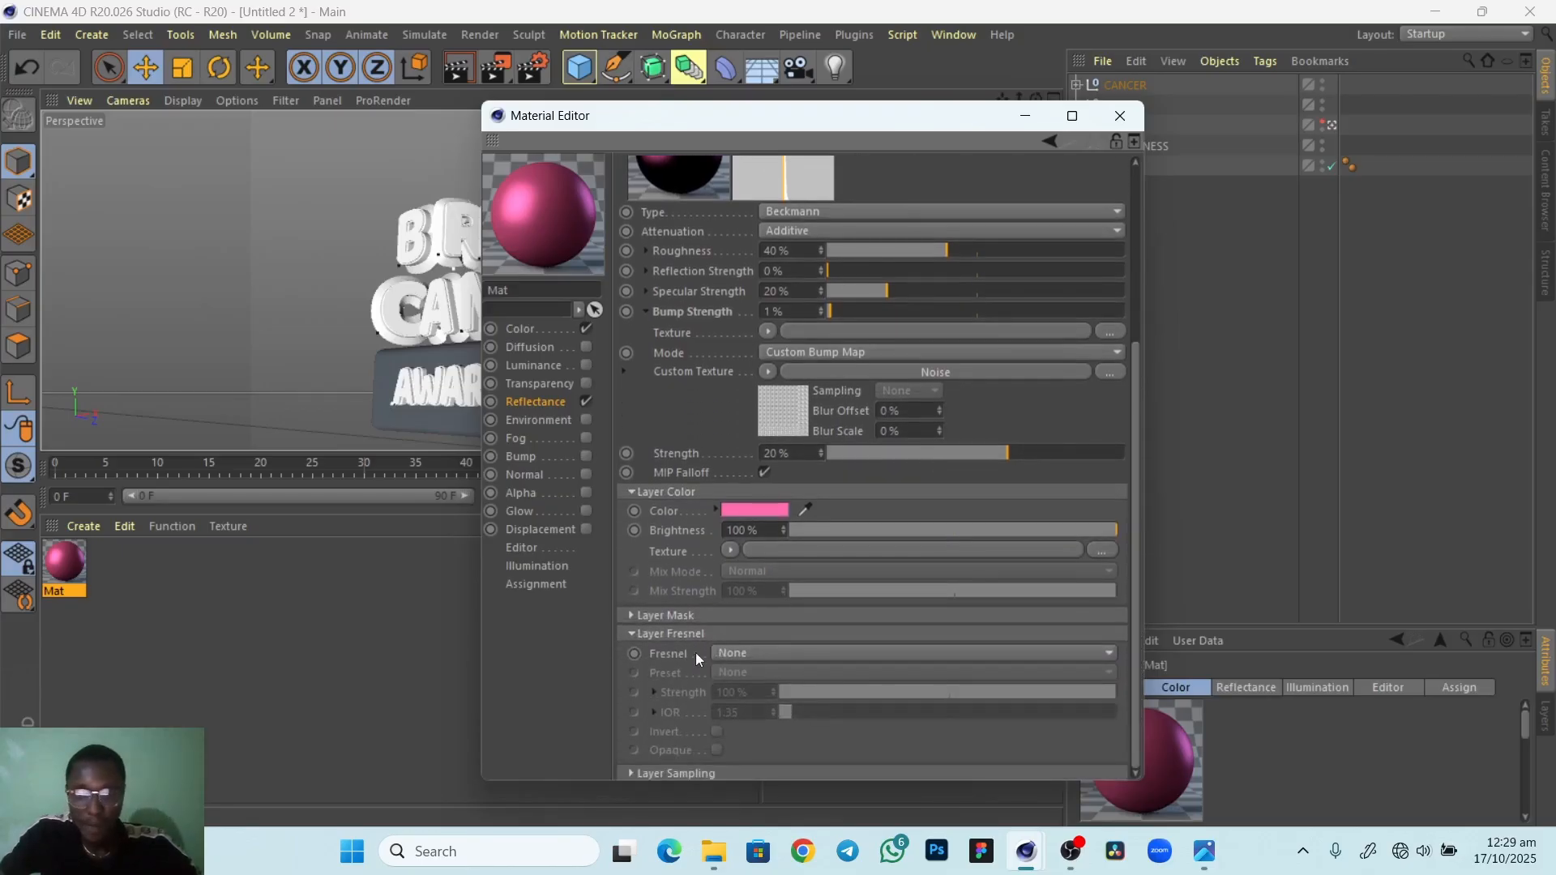
pyautogui.click(790, 655)
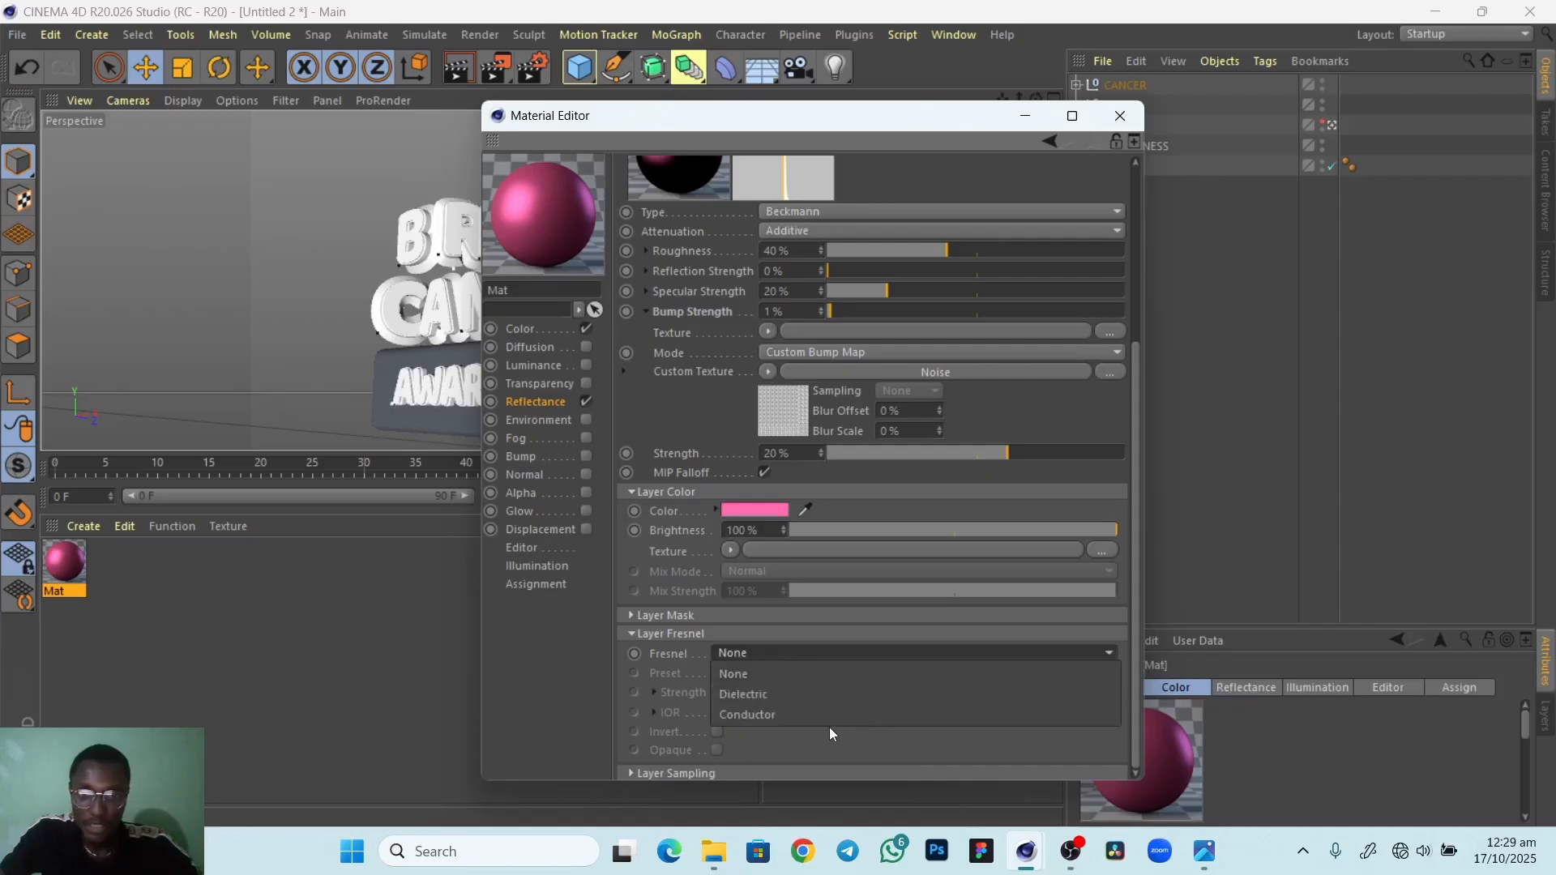
pyautogui.click(809, 716)
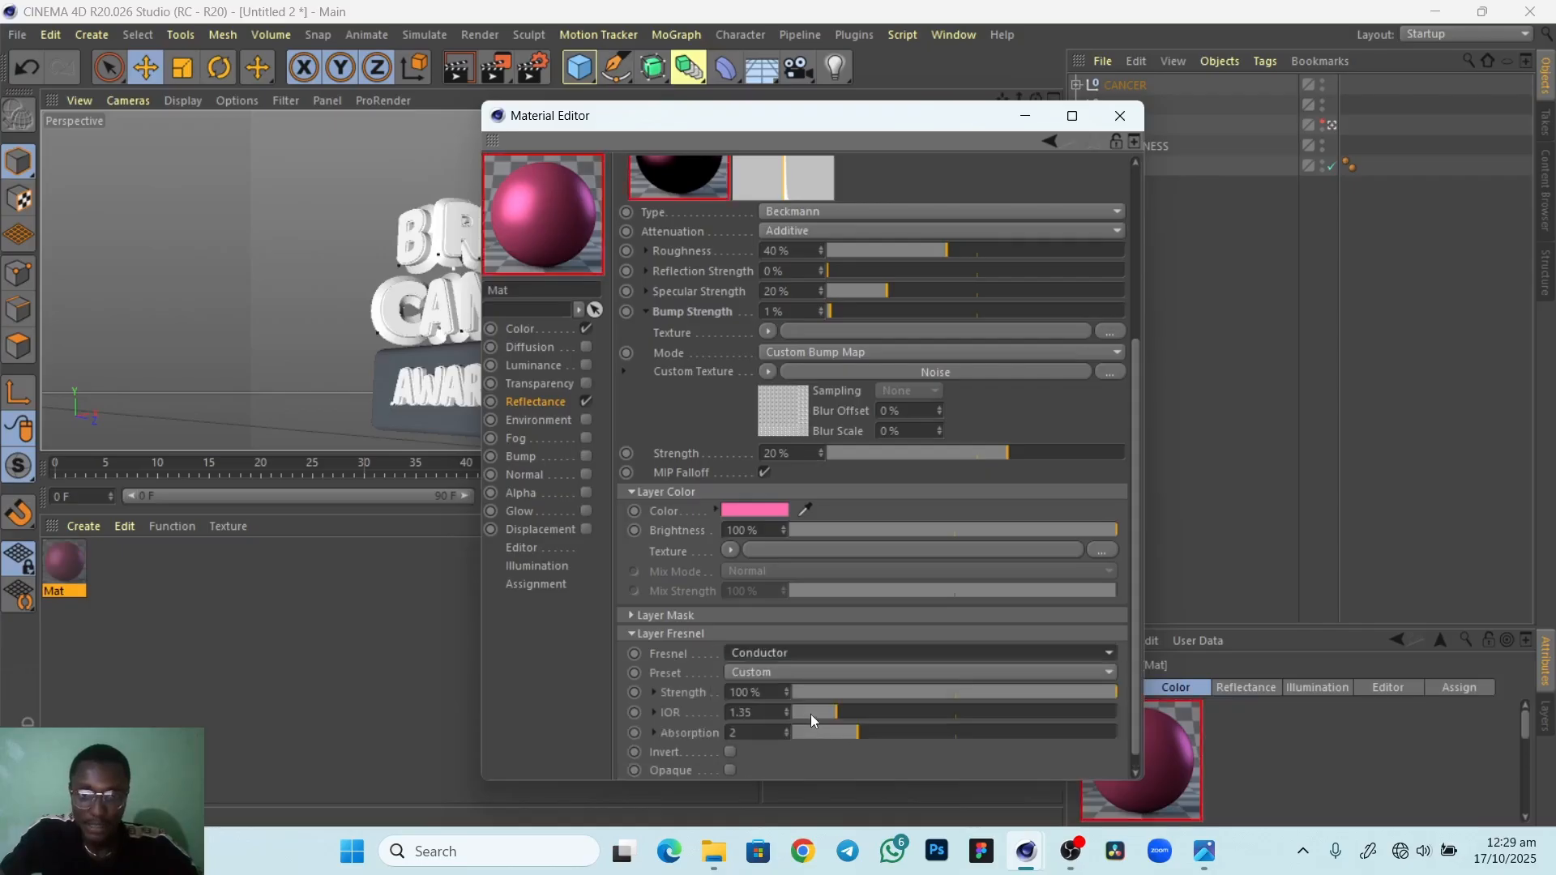
pyautogui.click(629, 633)
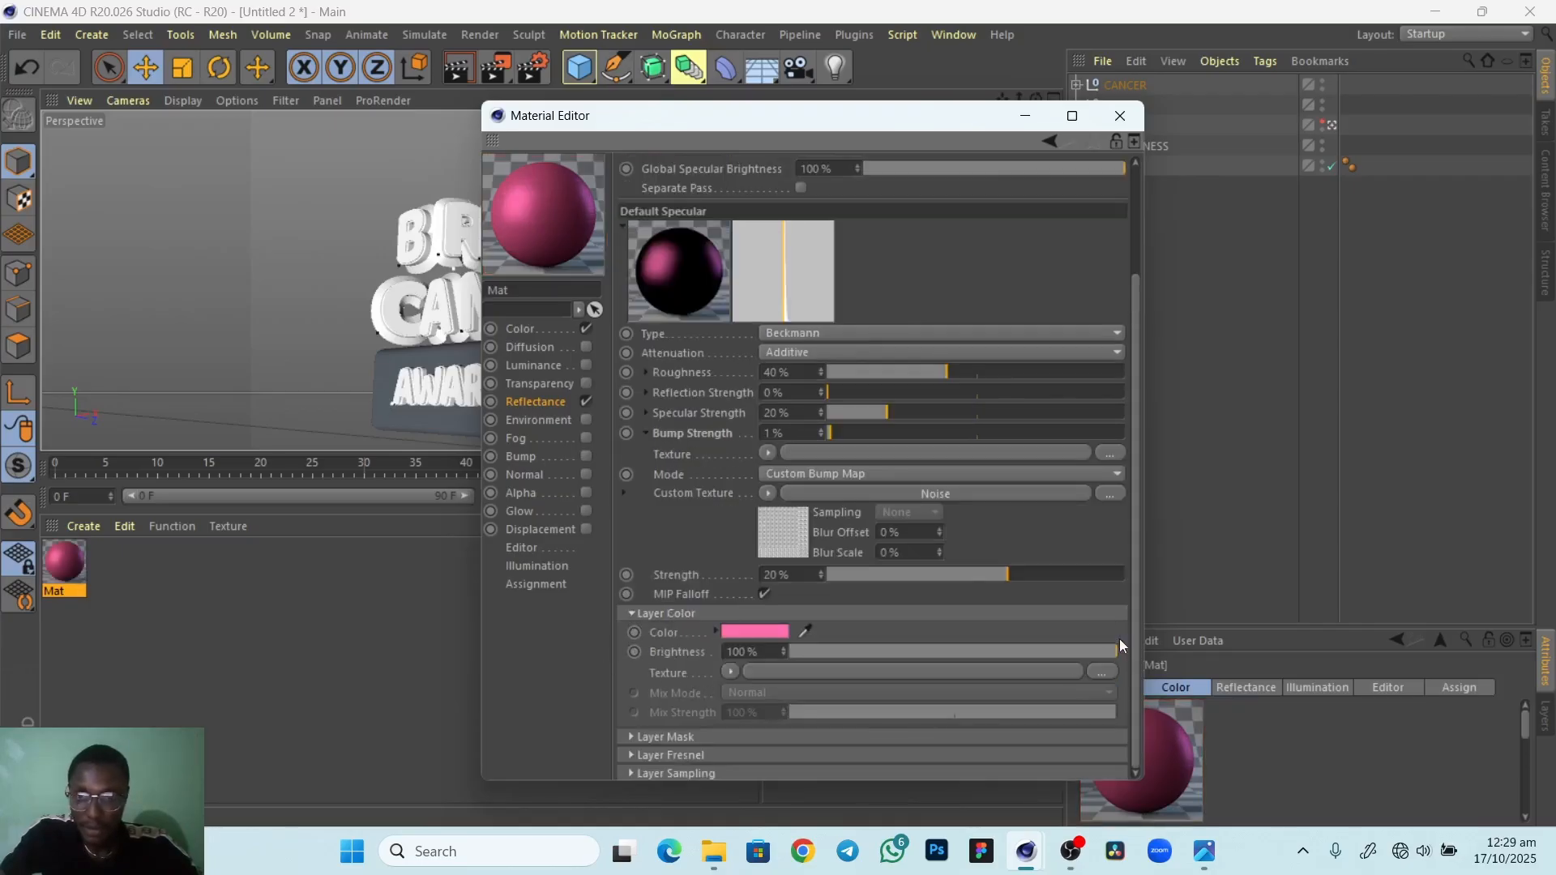
pyautogui.click(638, 754)
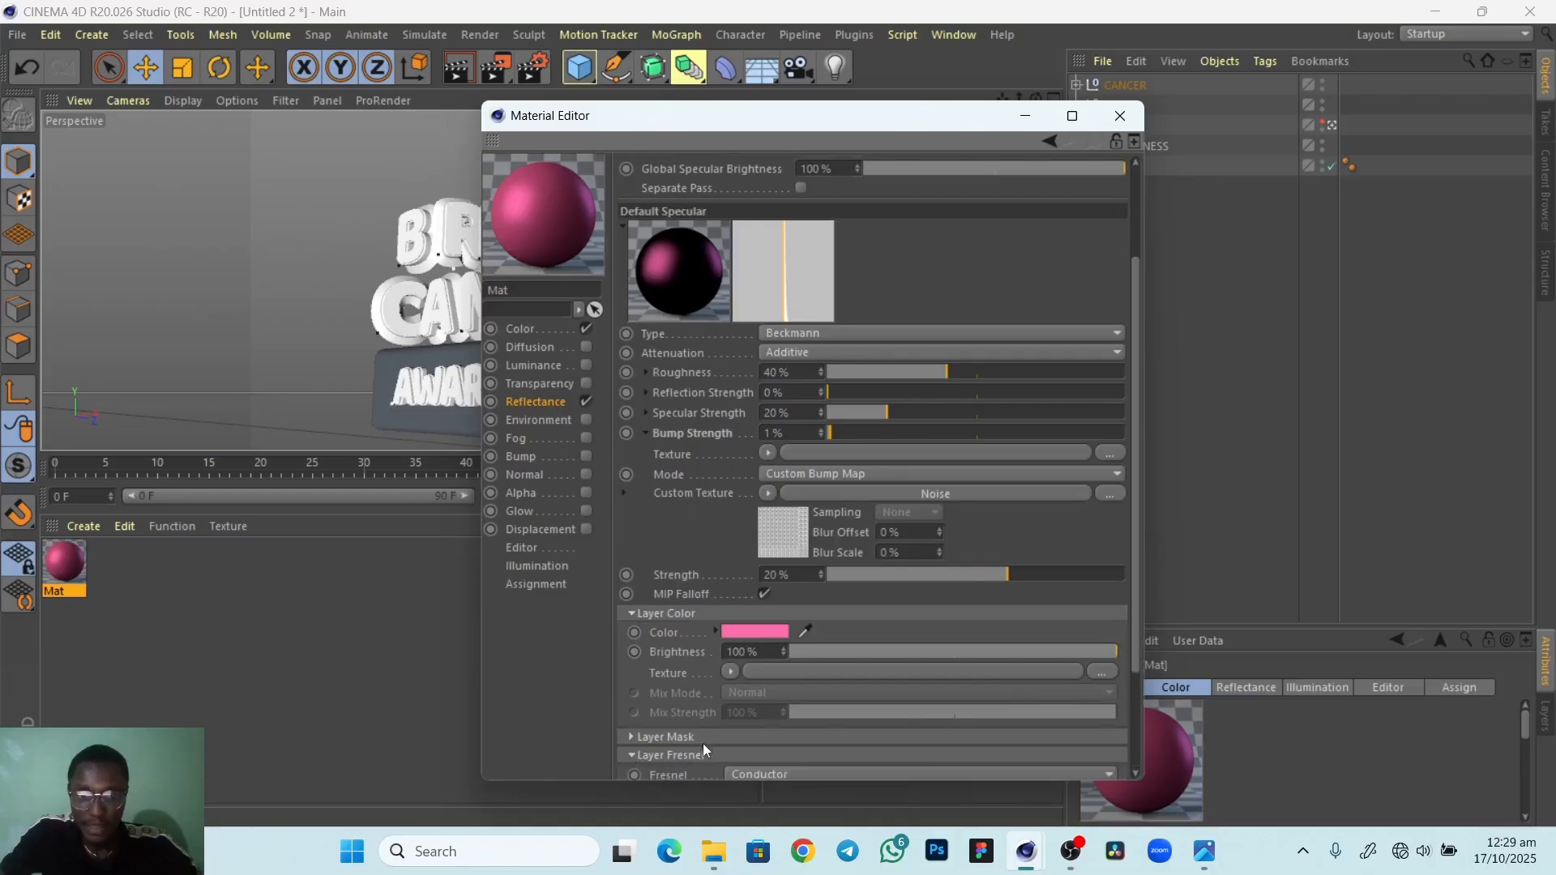
pyautogui.moveTo(1133, 606); pyautogui.dragTo(906, 713)
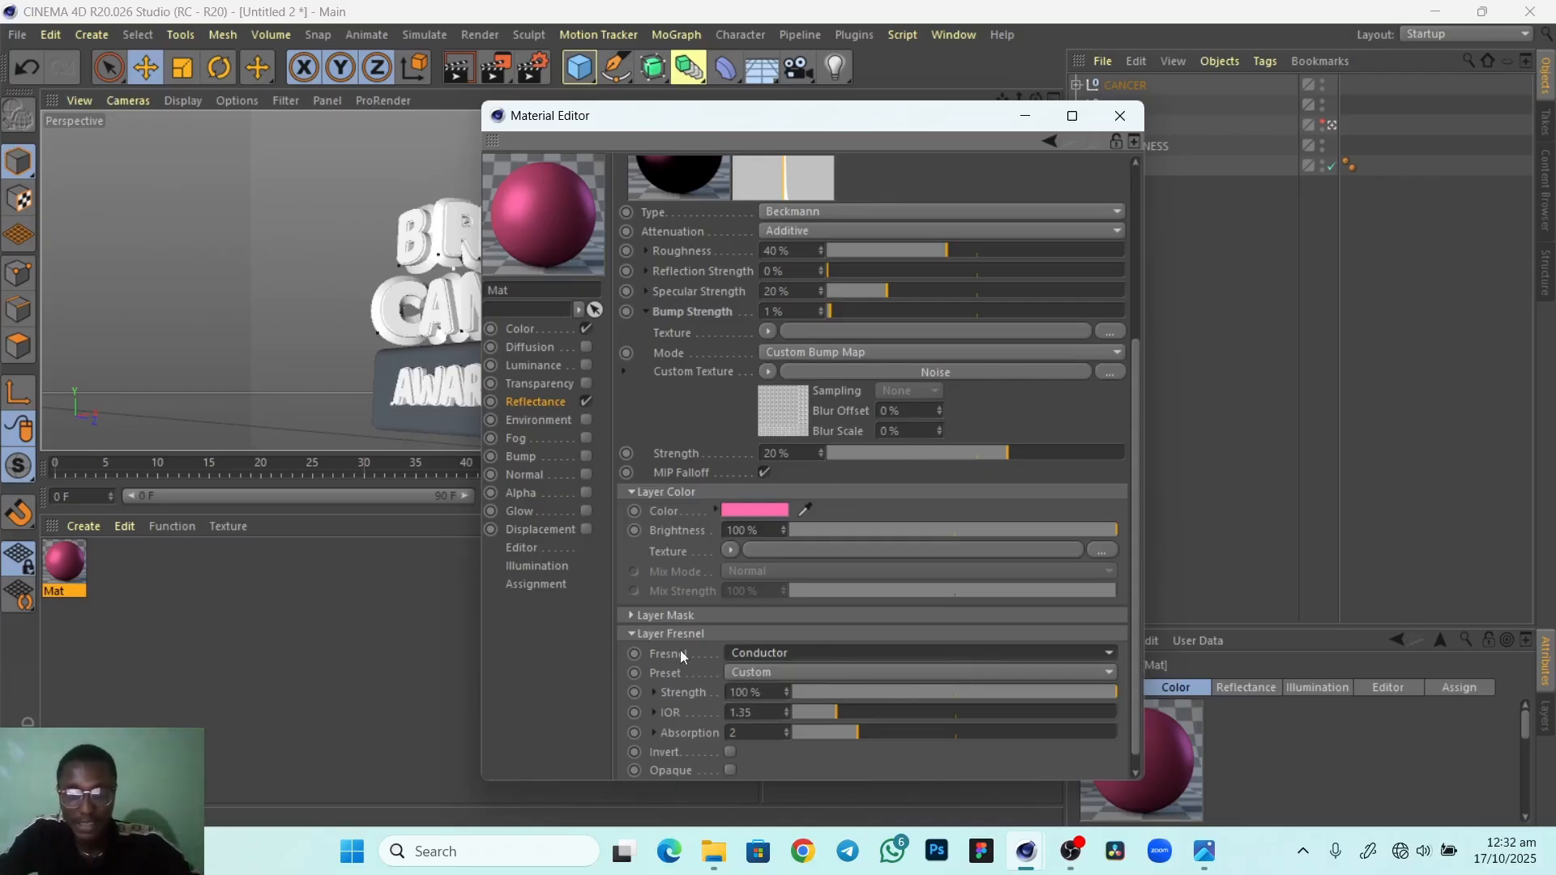
pyautogui.click(634, 635)
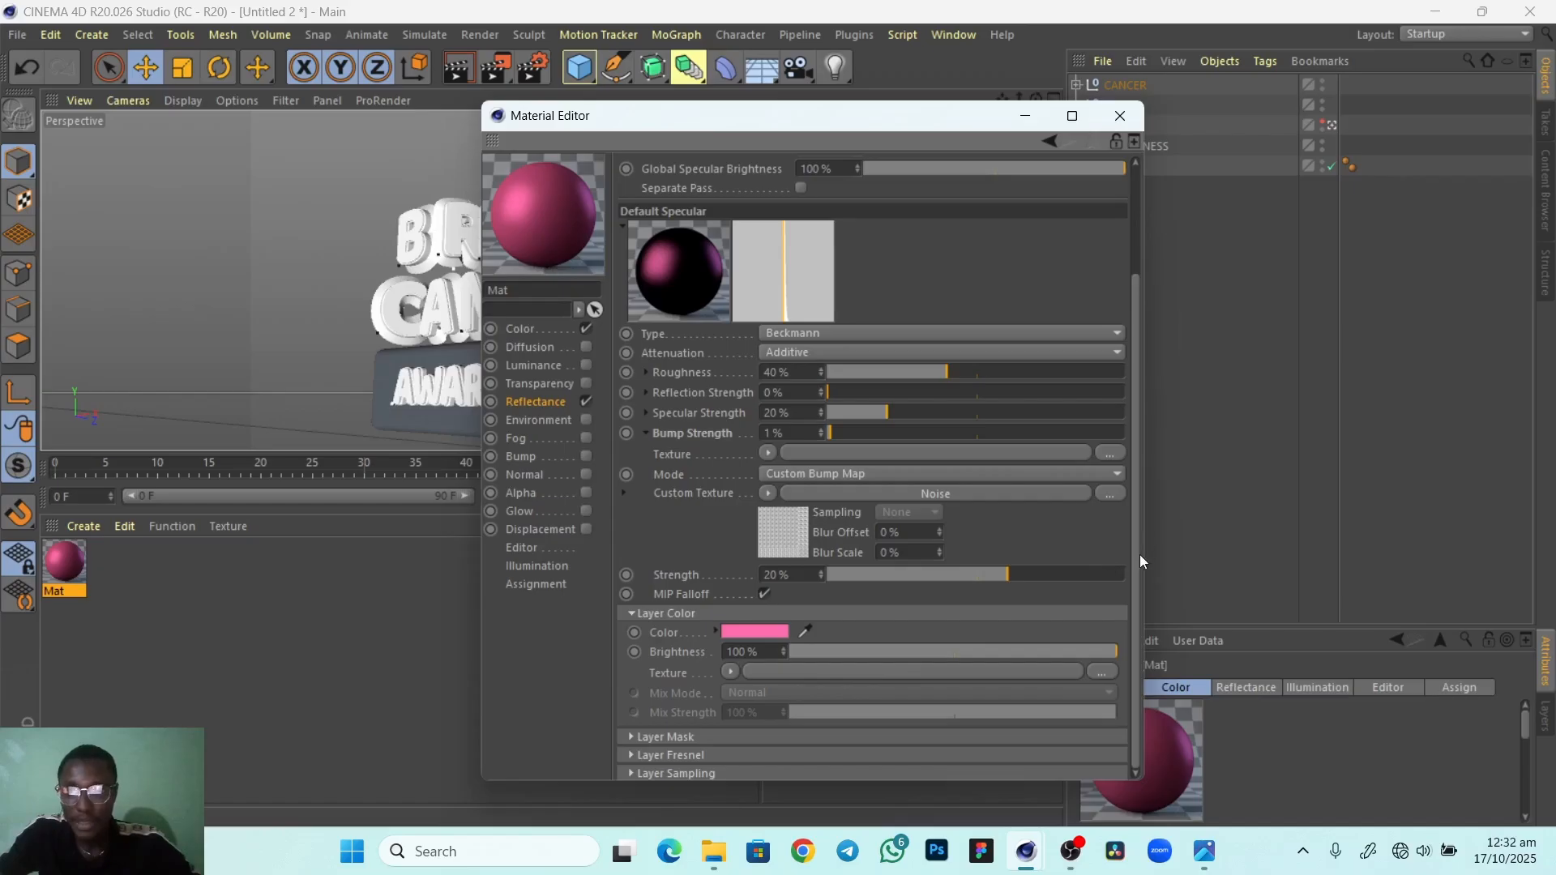
# Add a Reflection (Legacy) layer to the pink material's reflectance
pyautogui.moveTo(1139, 555); pyautogui.dragTo(1137, 424)
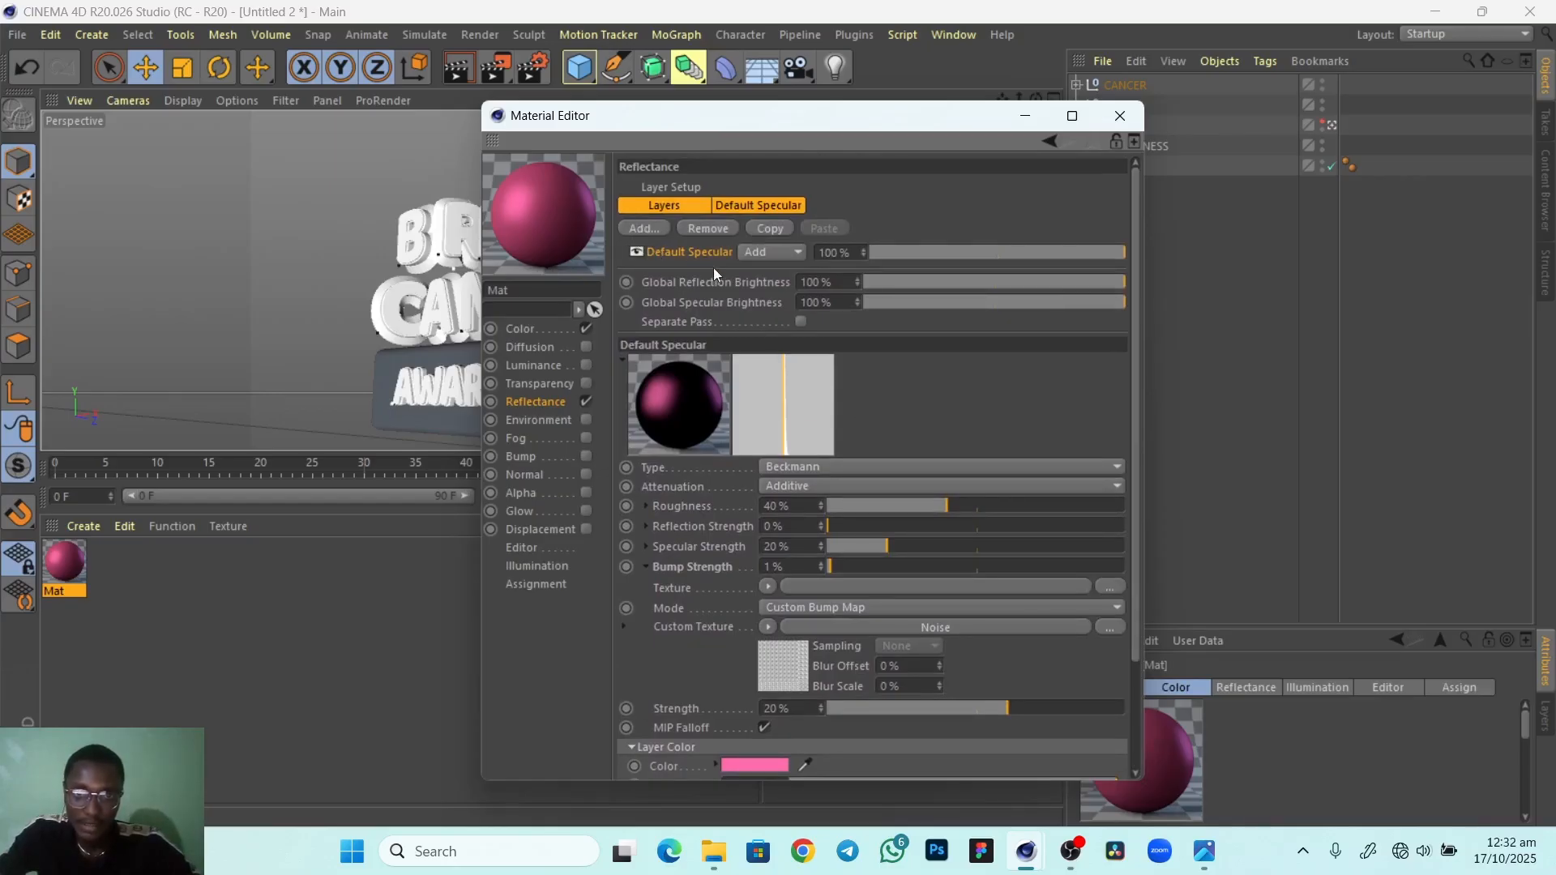
pyautogui.click(646, 230)
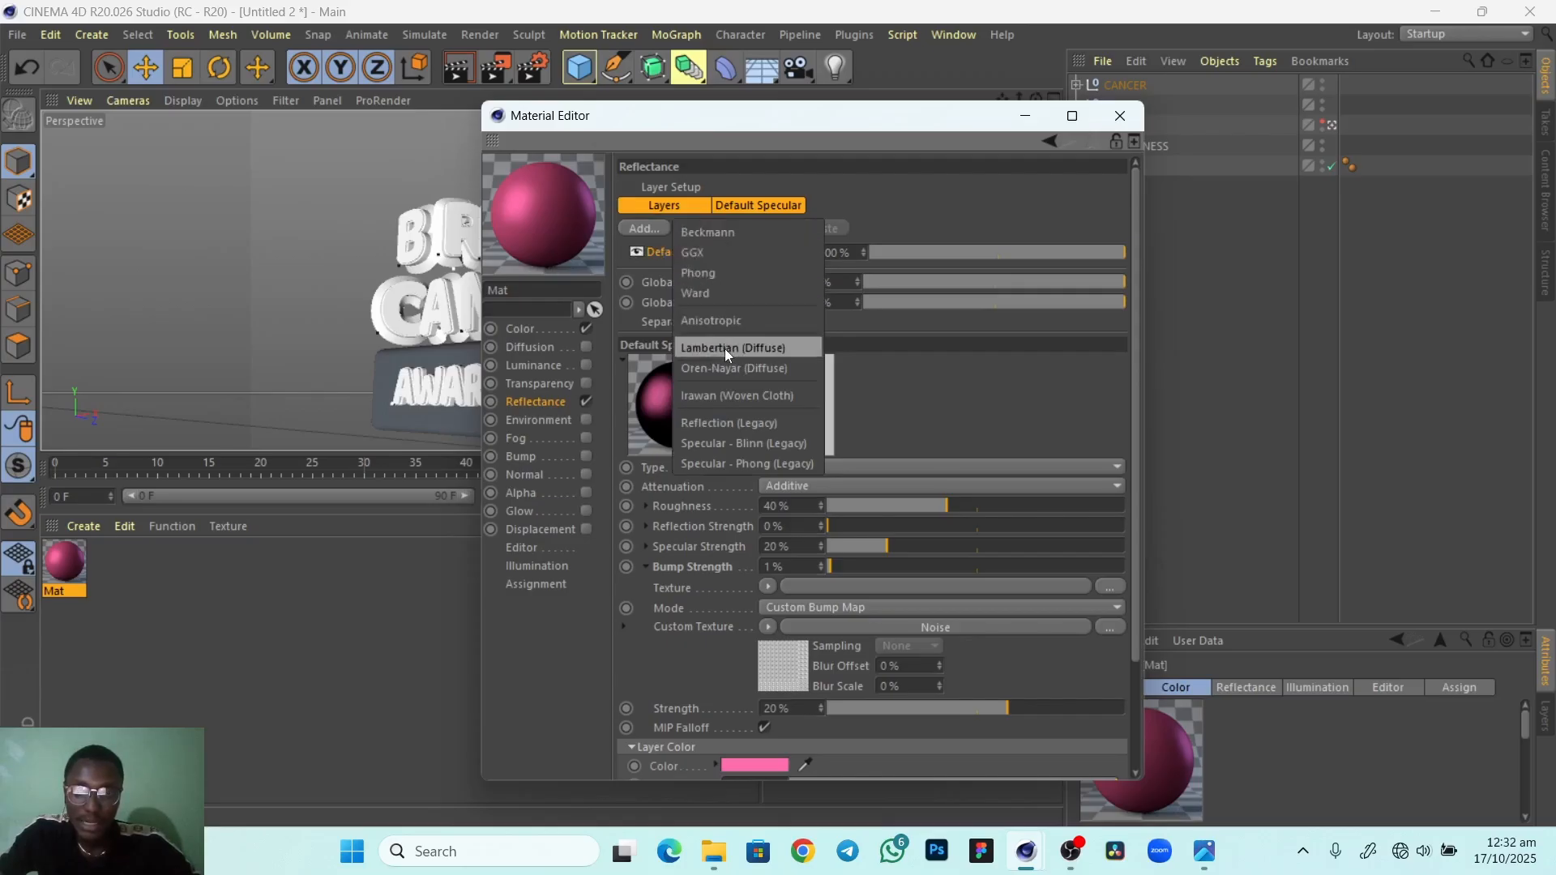
pyautogui.click(726, 425)
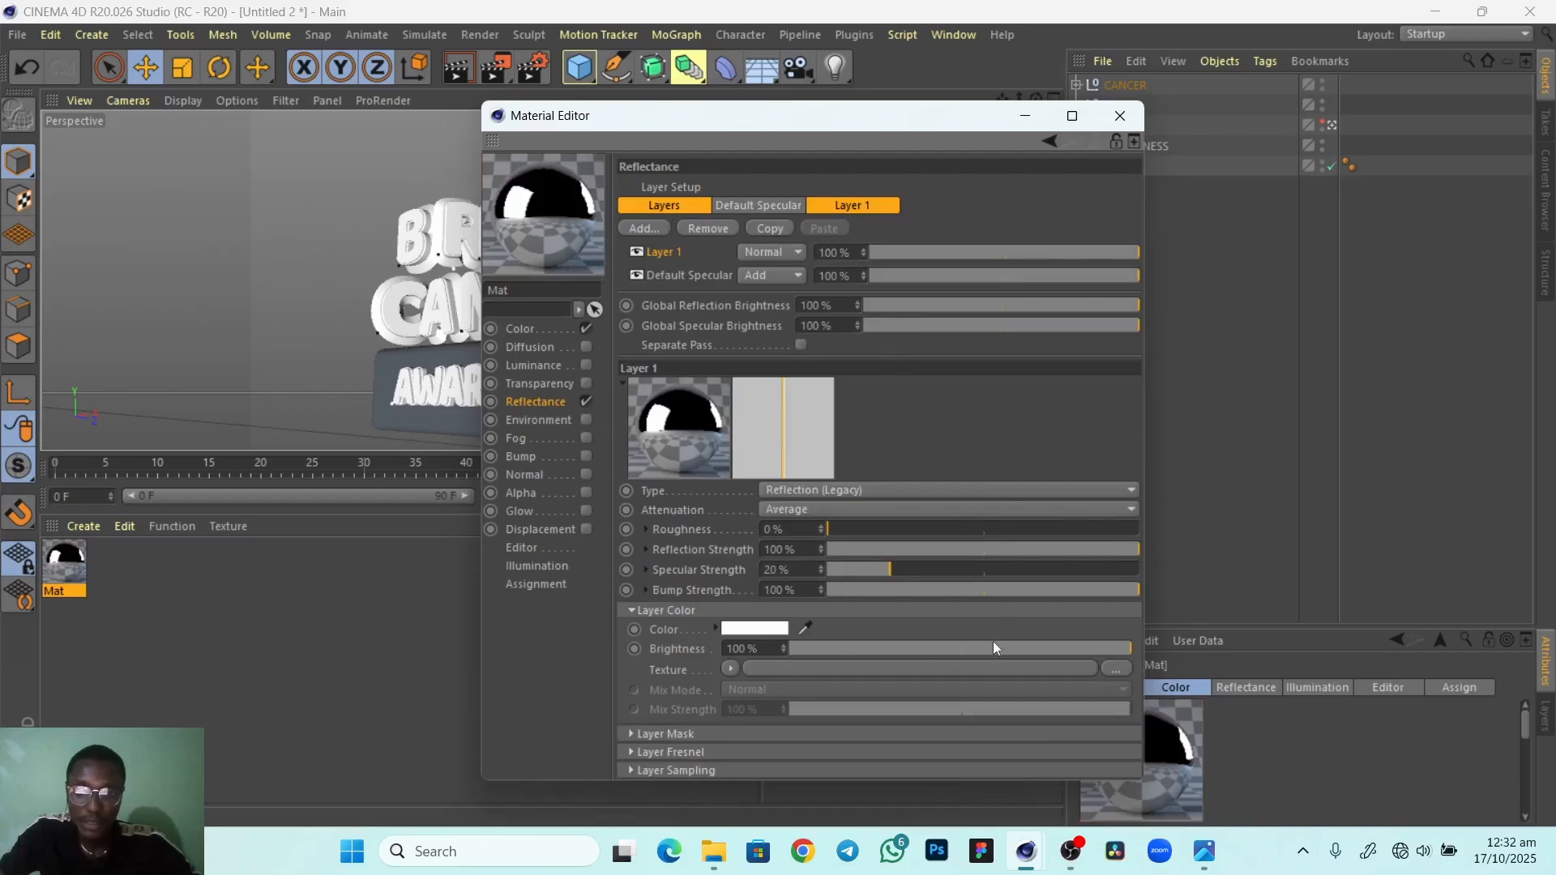
# Set the new reflection layer's Fresnel to Dielectric with the Glass preset and close the material editor
pyautogui.click(639, 753)
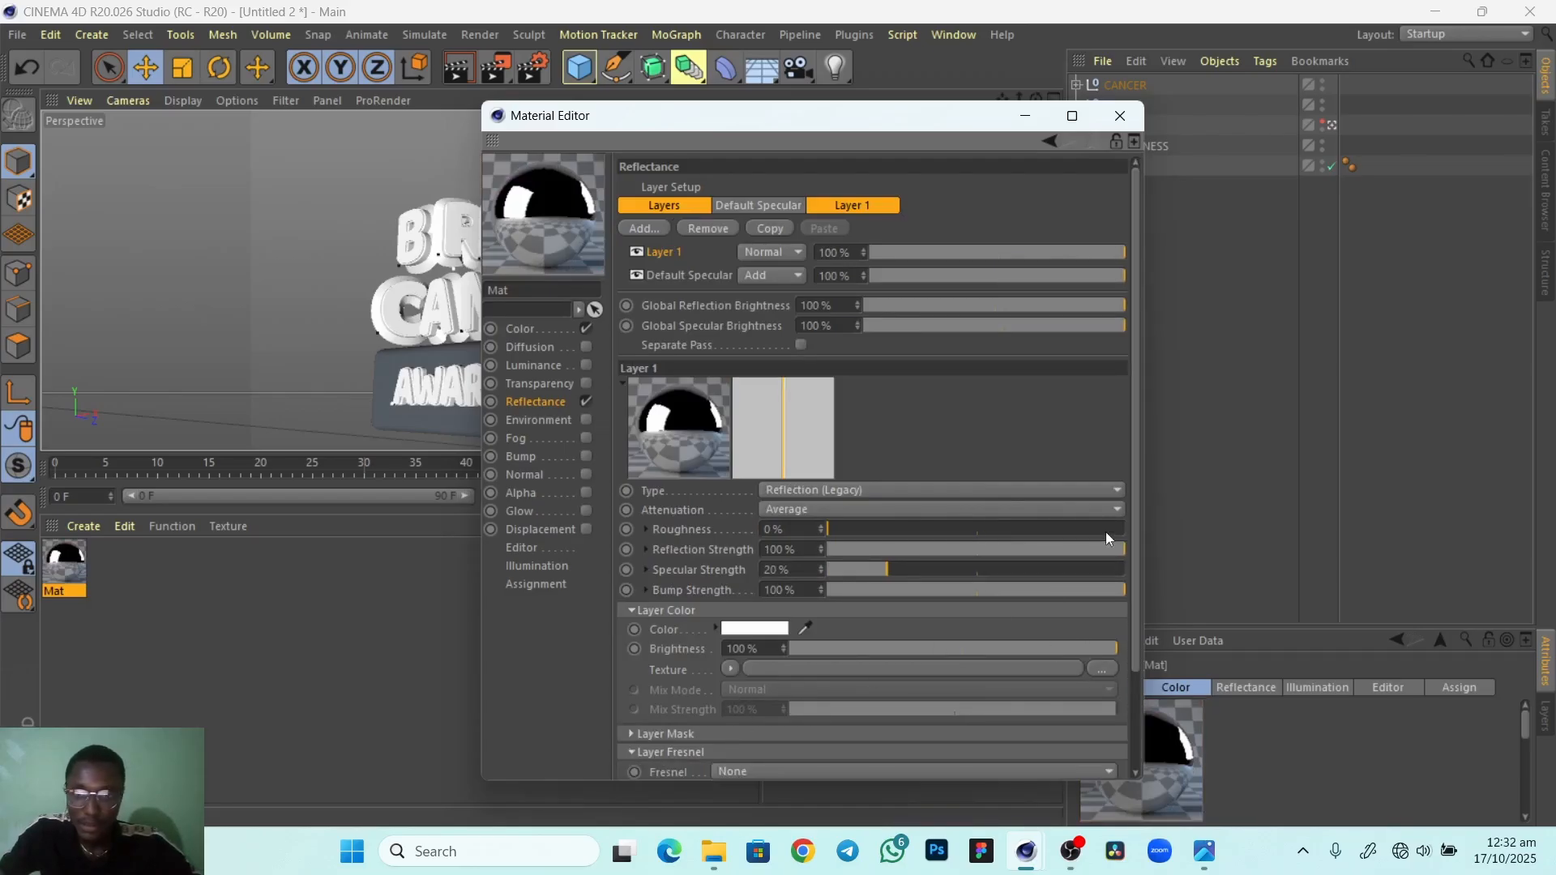
pyautogui.moveTo(1134, 527); pyautogui.dragTo(1102, 672)
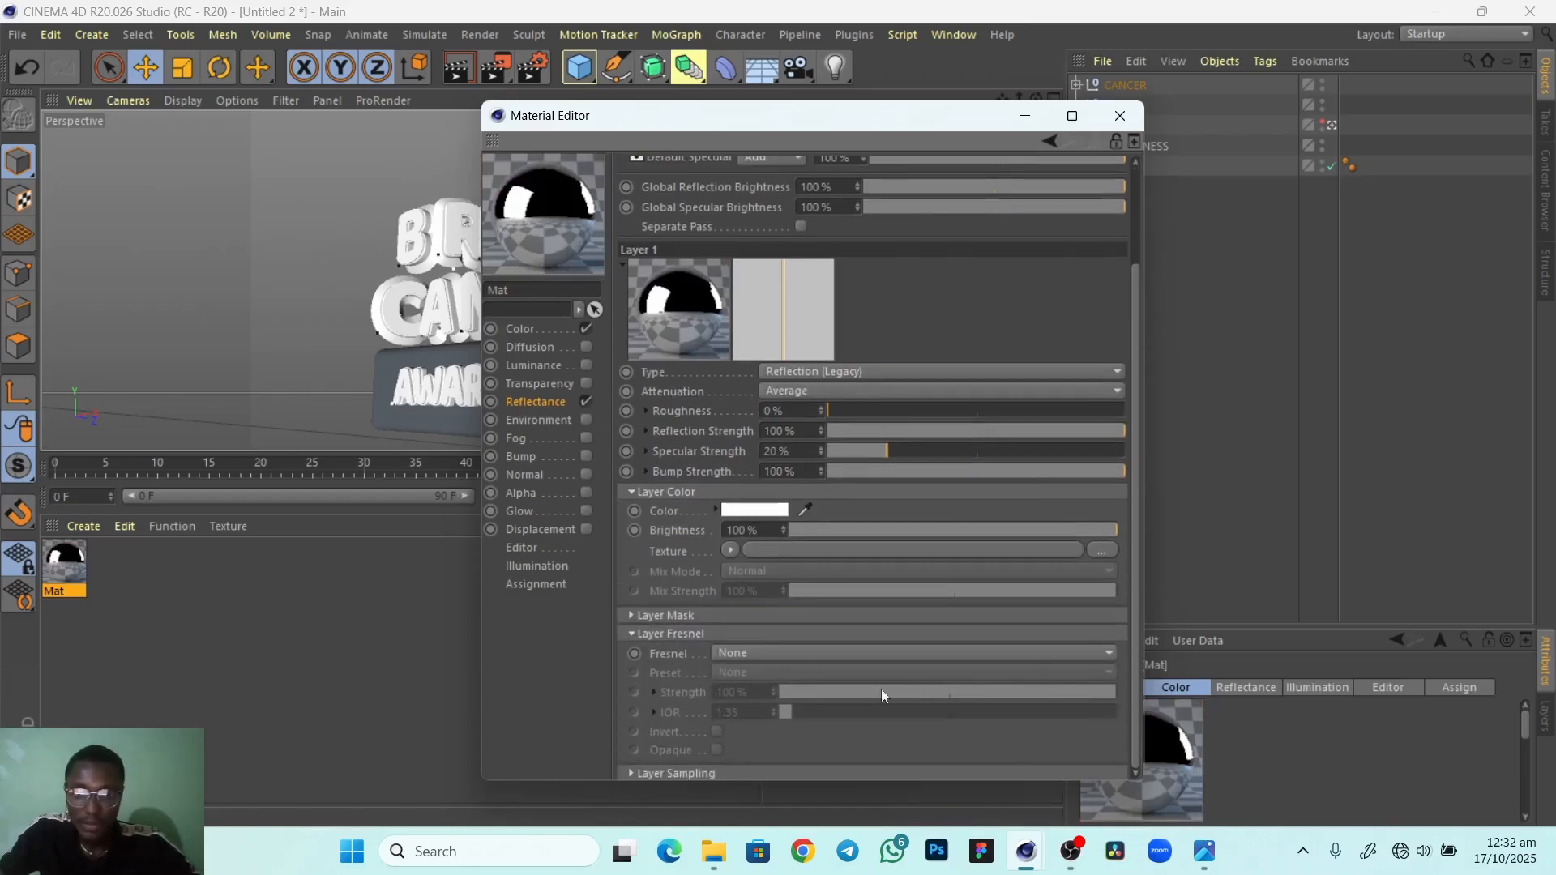
pyautogui.click(764, 653)
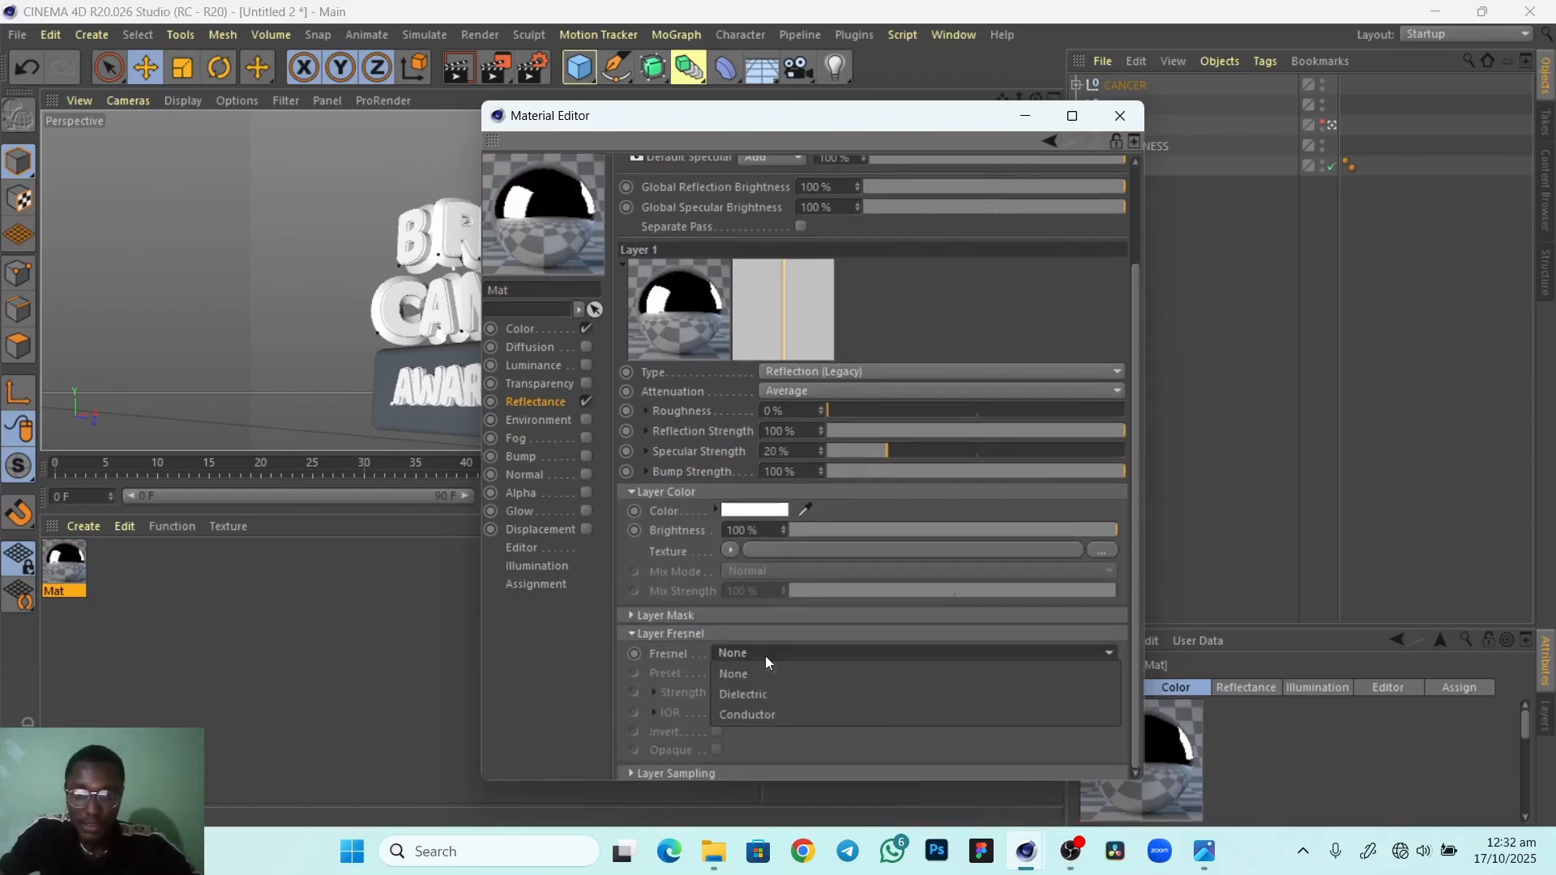
pyautogui.click(785, 695)
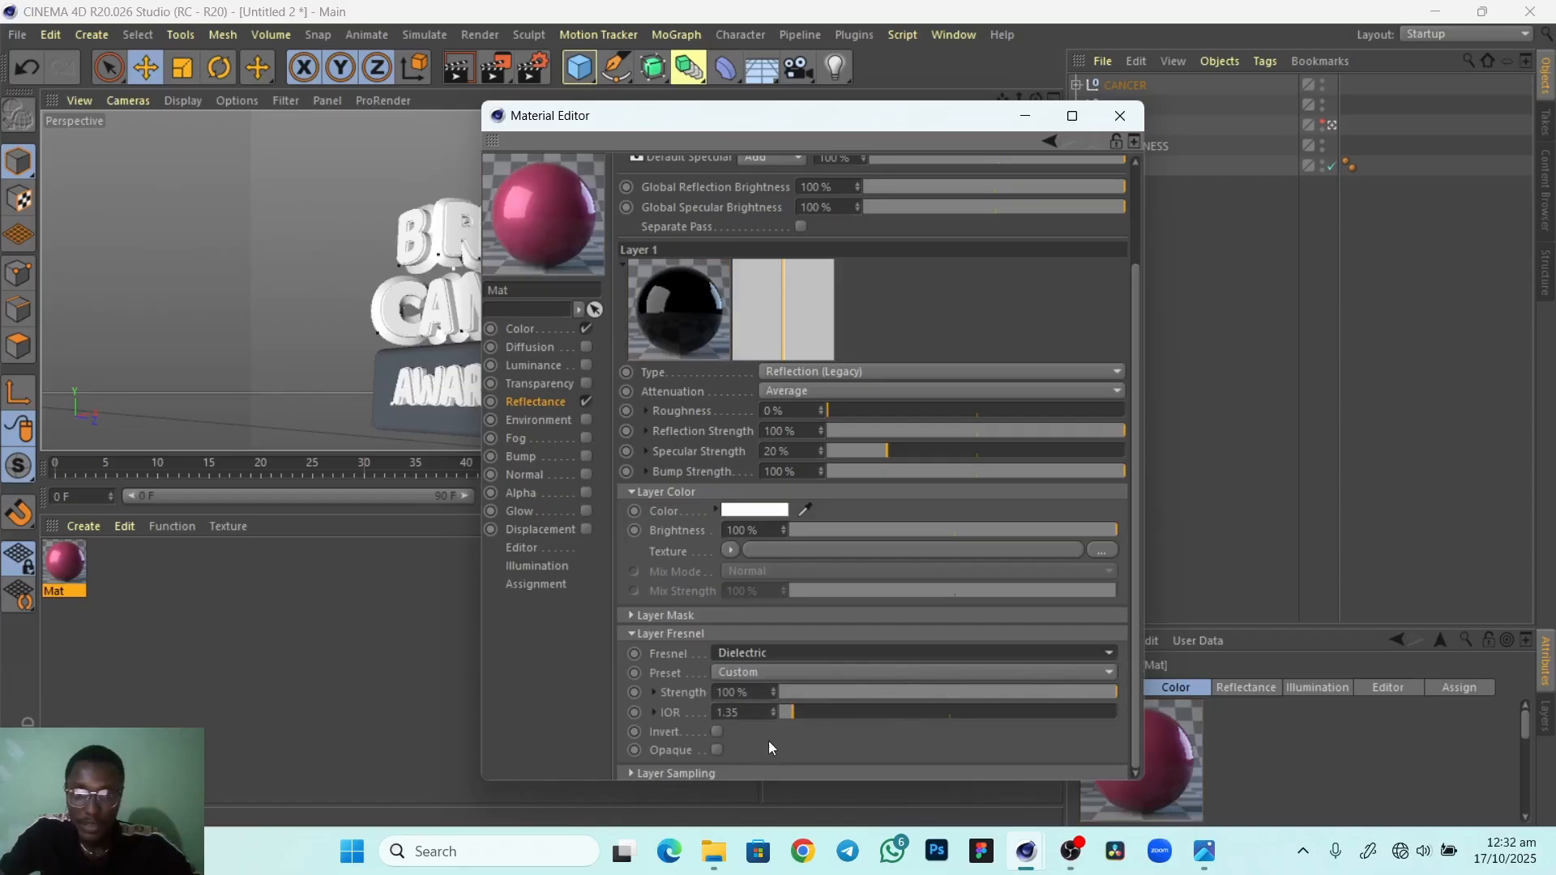
pyautogui.click(1039, 686)
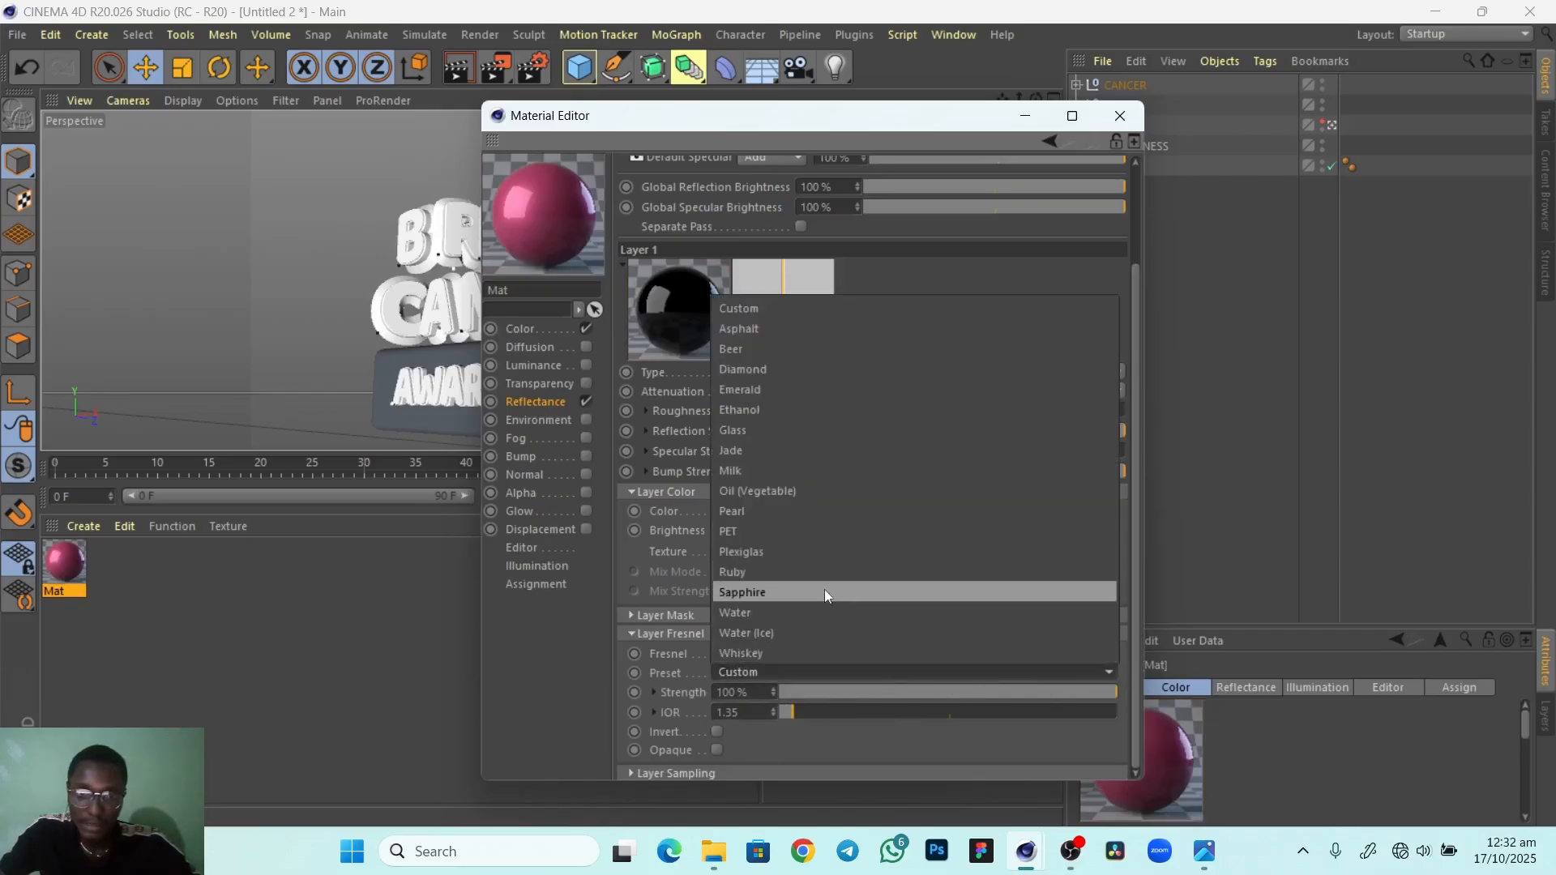
pyautogui.click(763, 427)
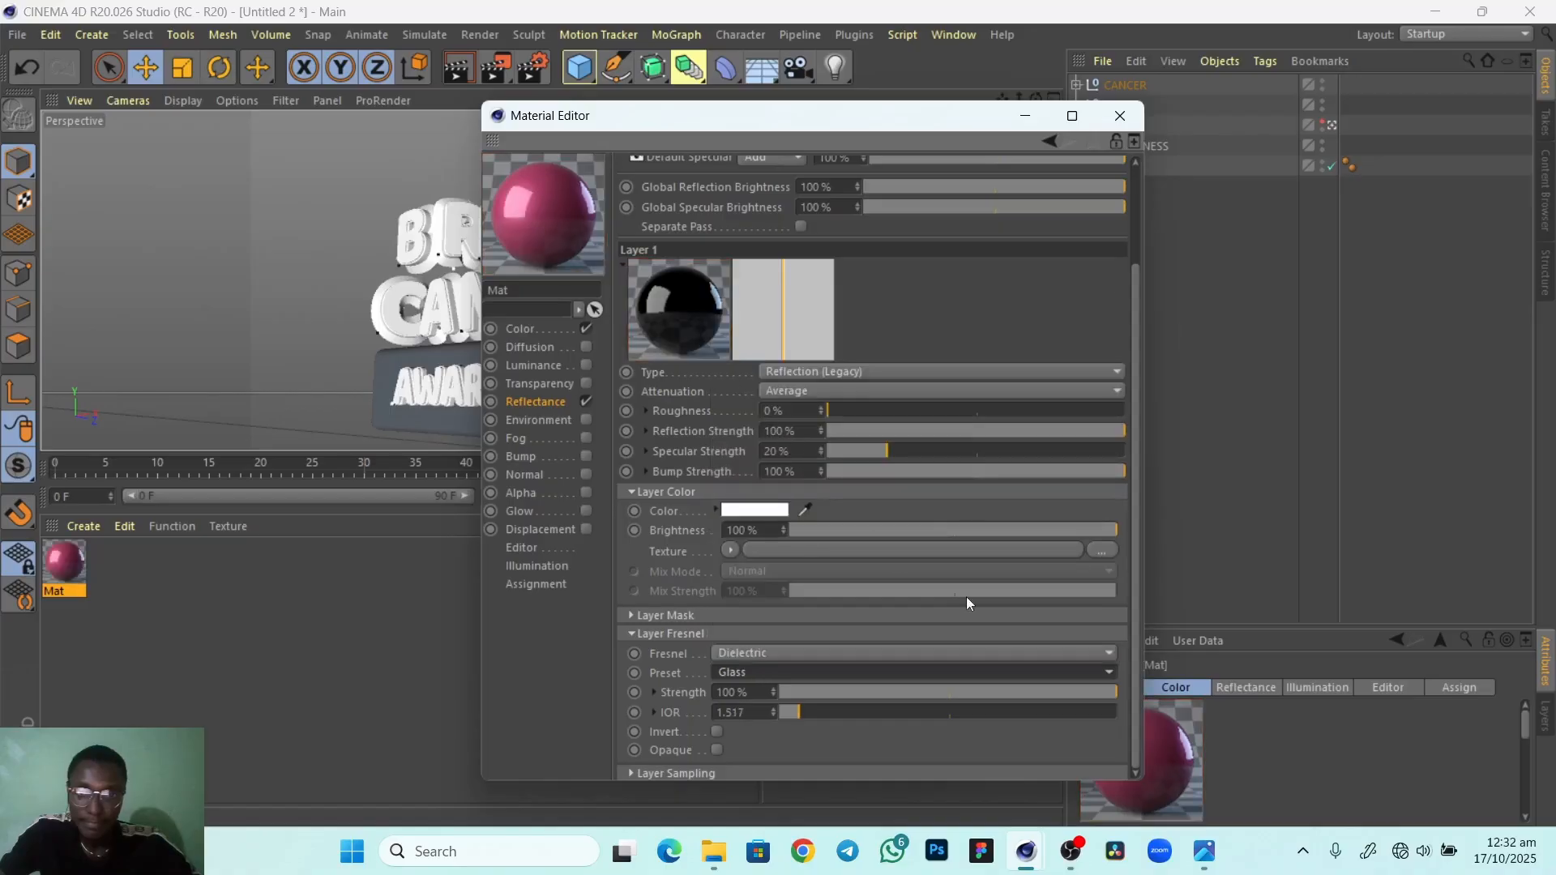
pyautogui.scroll(5, 1138, 559)
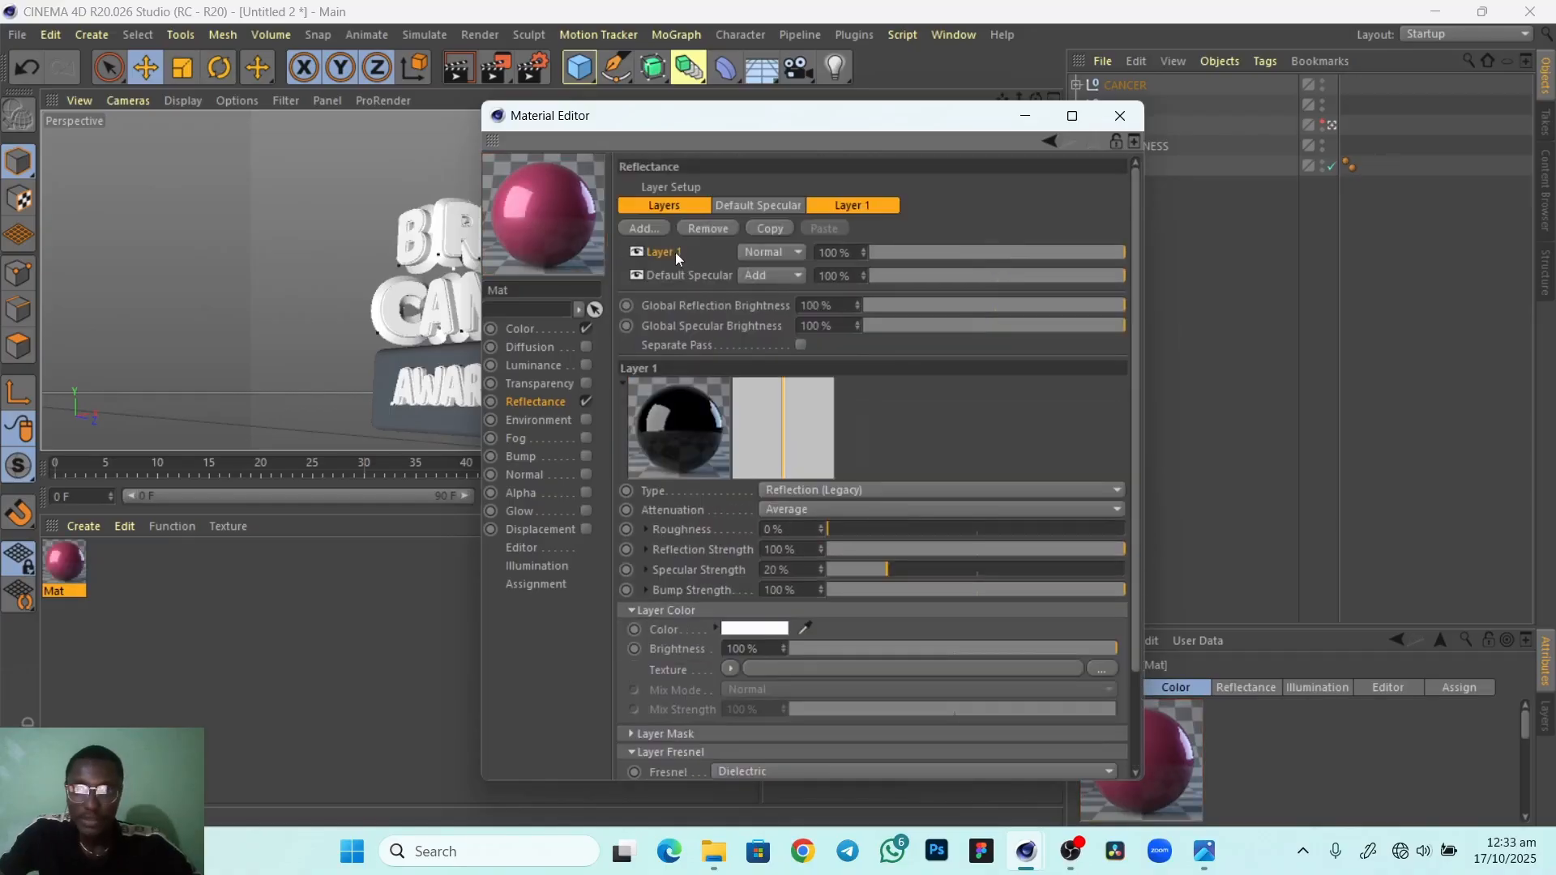
pyautogui.click(1120, 116)
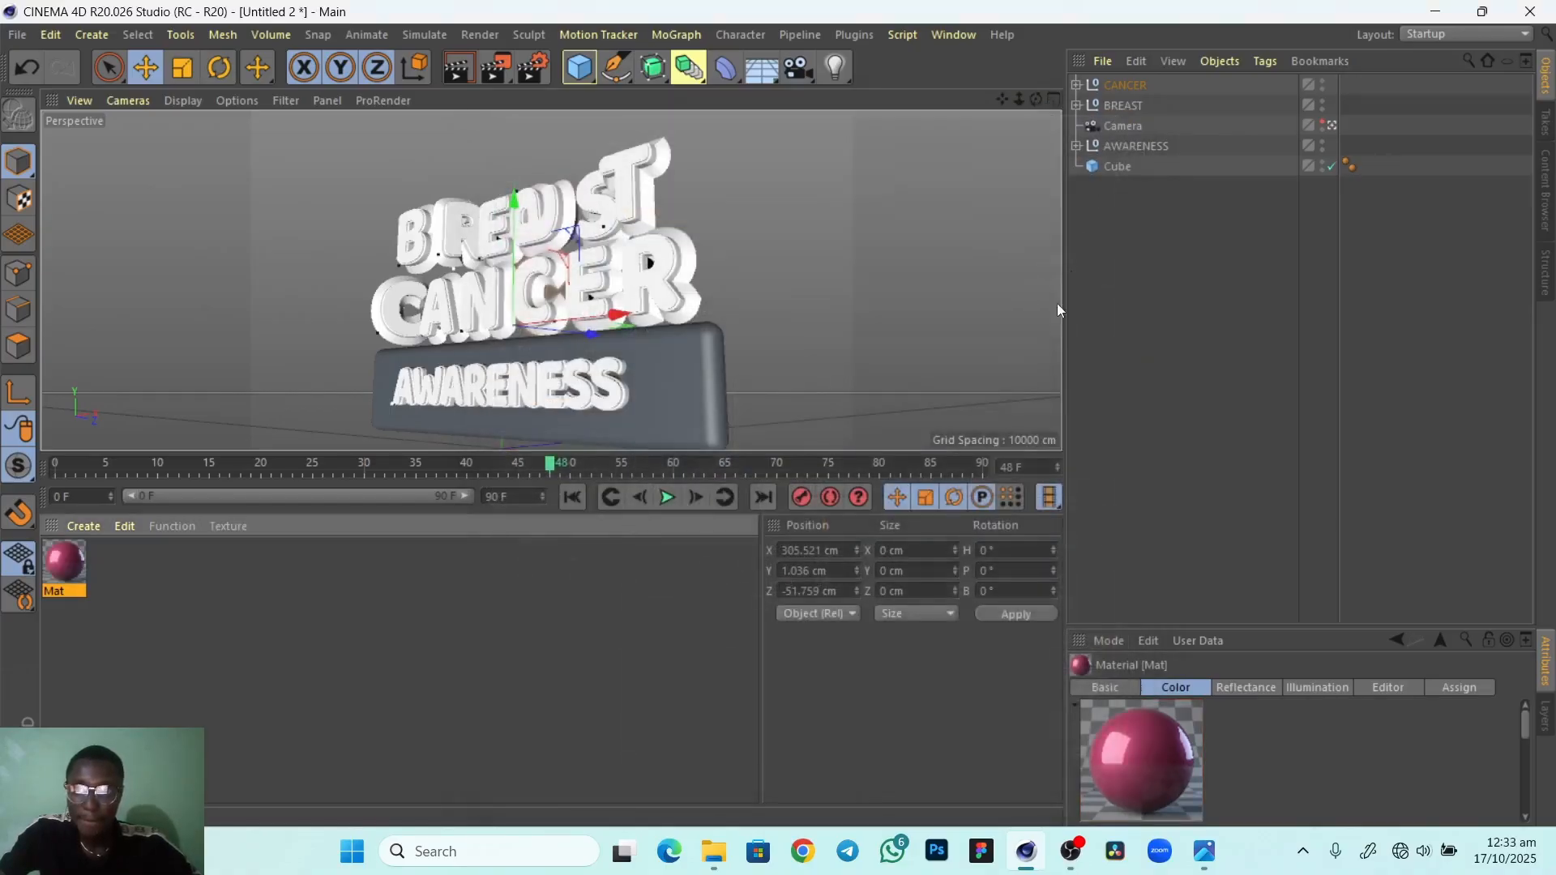
# Rename the pink material as BACK
pyautogui.doubleClick(50, 595)
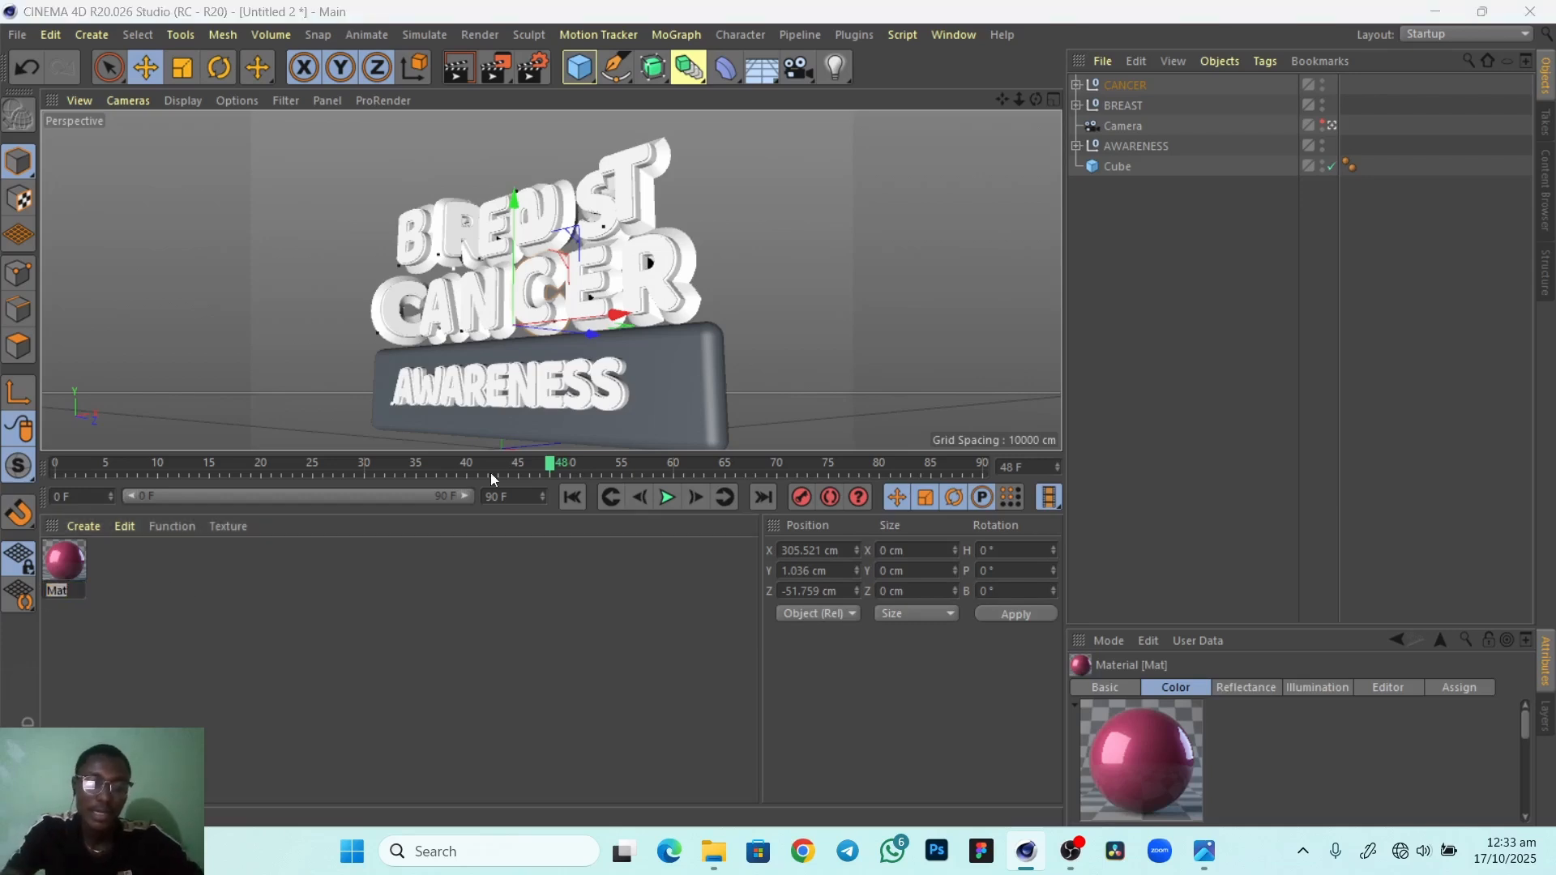
pyautogui.write('BACK')
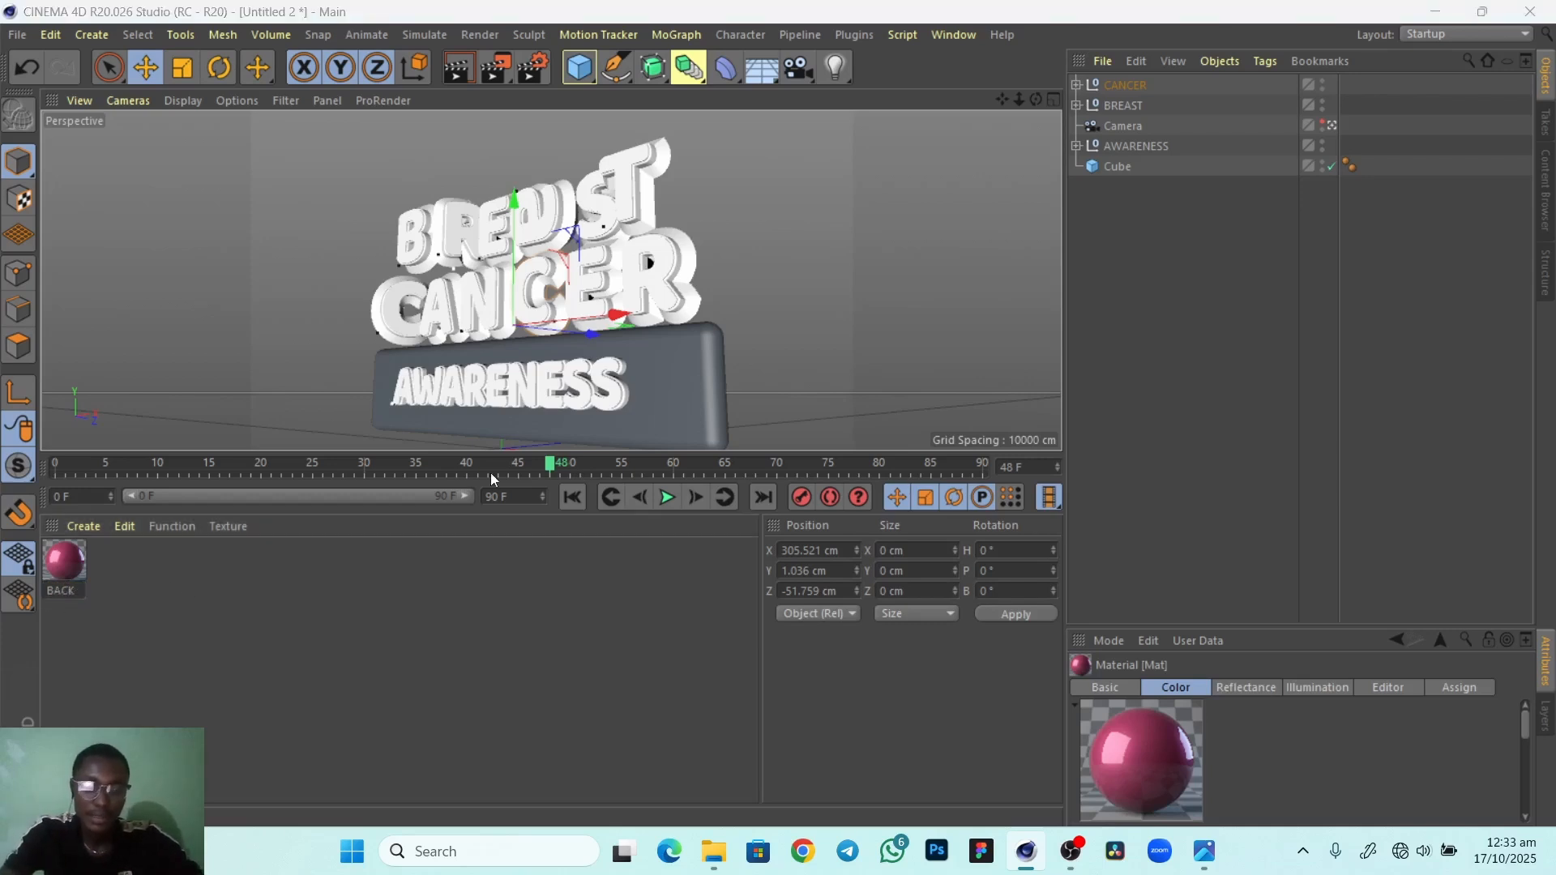
pyautogui.press('Return')
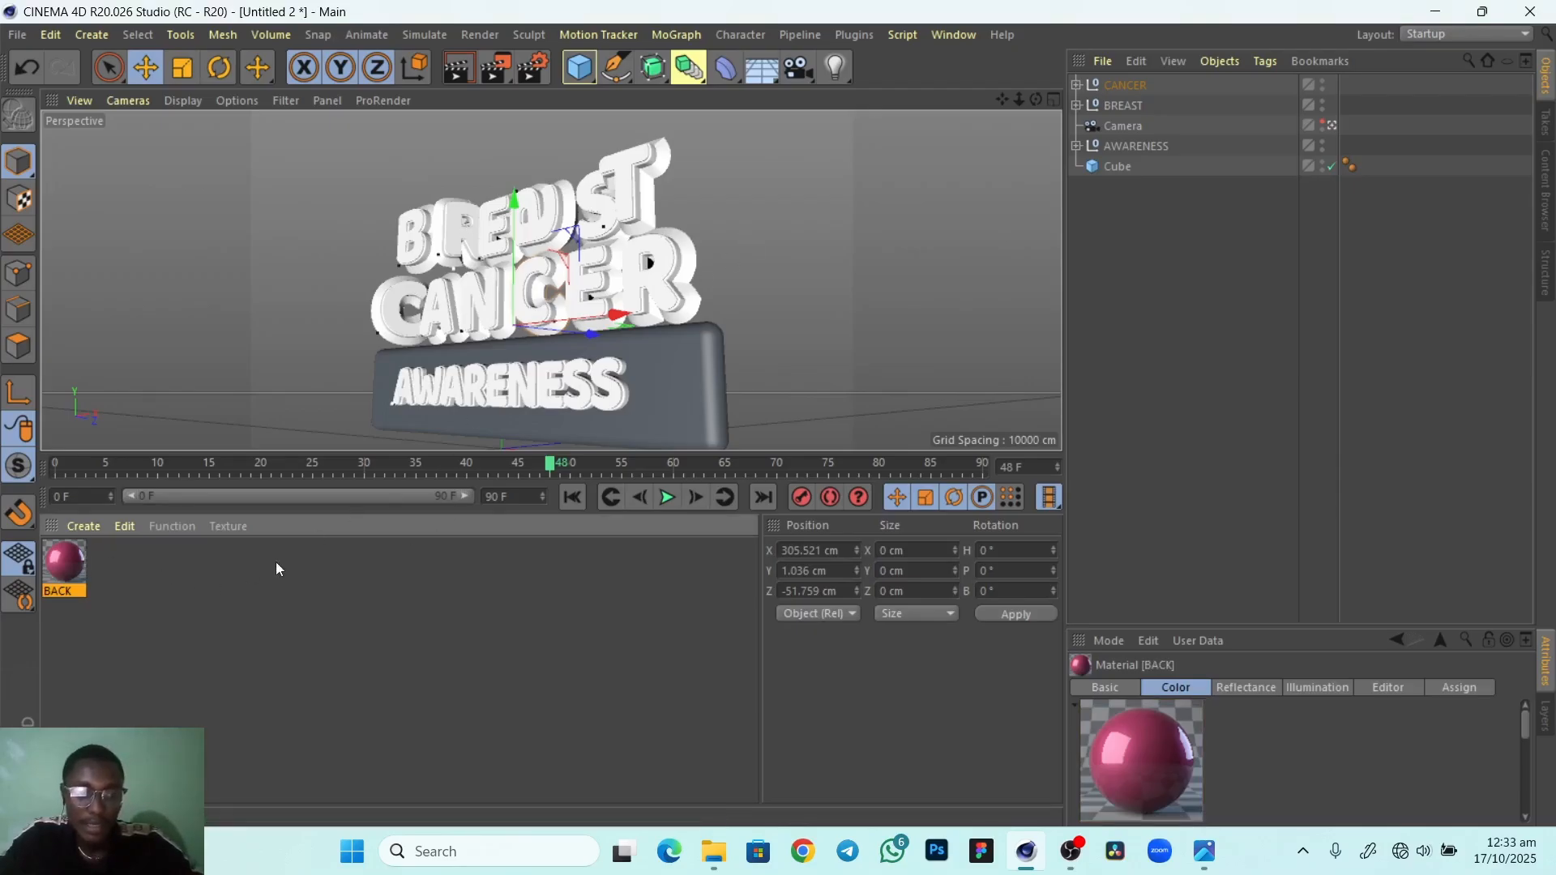
# Create a second material and set its color hue to 324°
pyautogui.click(187, 597)
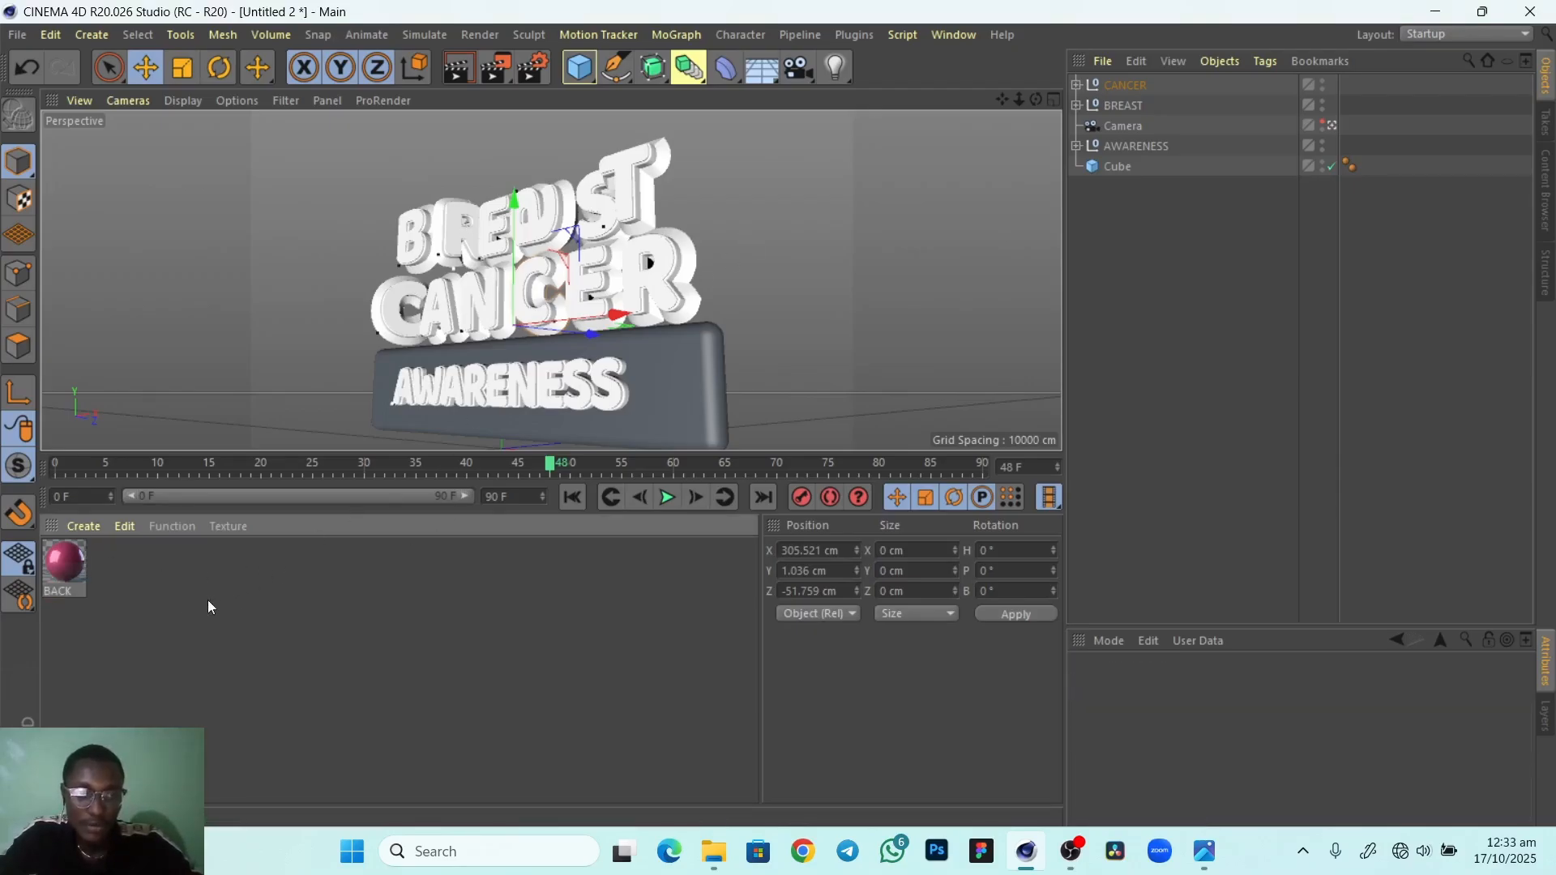
pyautogui.doubleClick(241, 590)
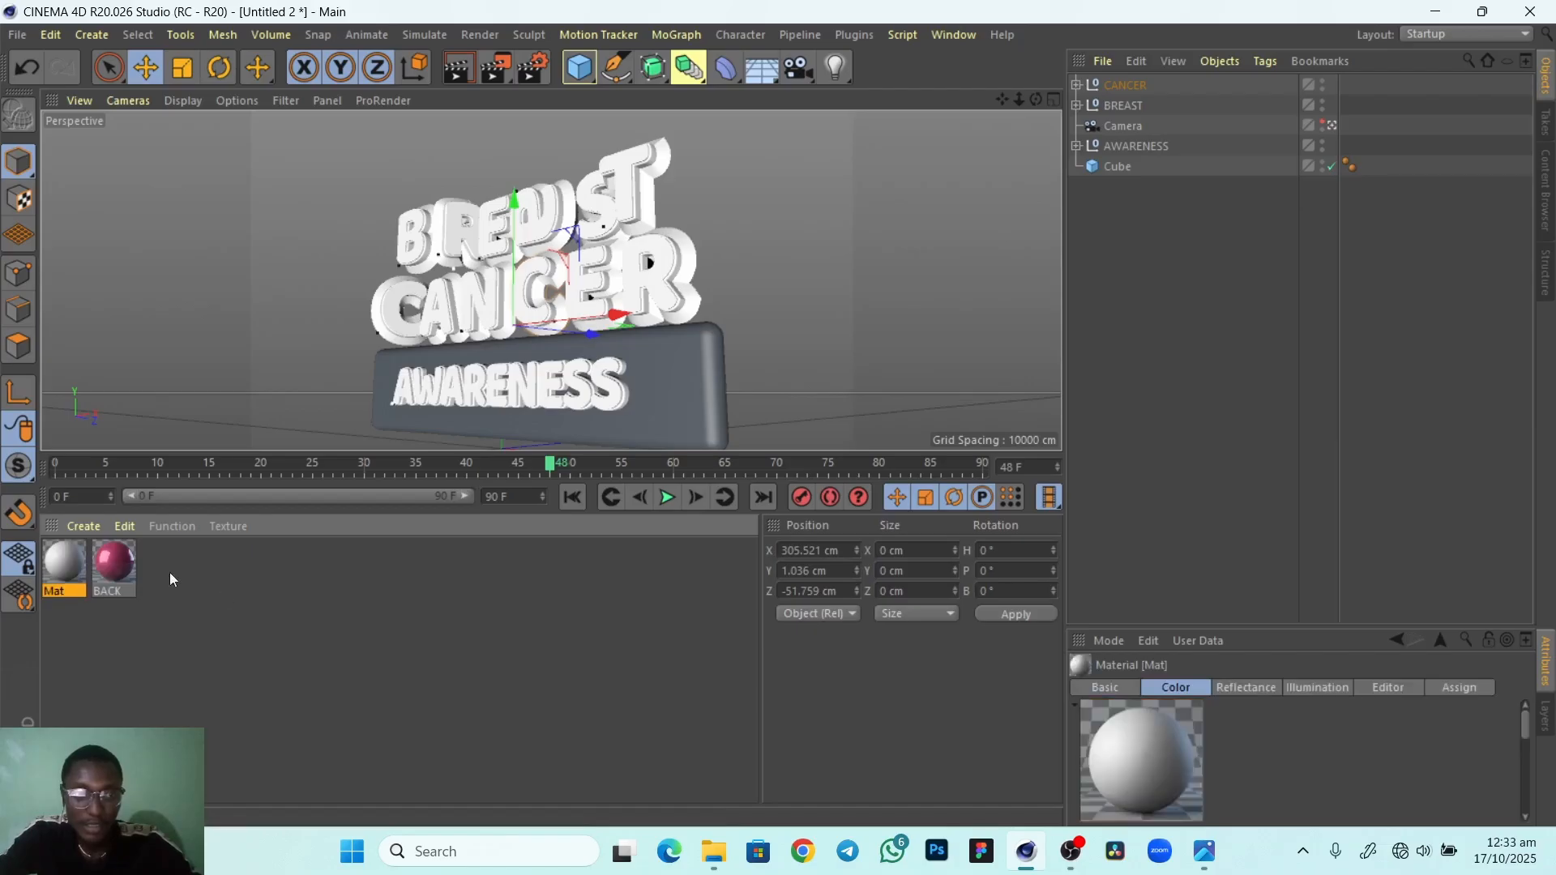
pyautogui.doubleClick(60, 563)
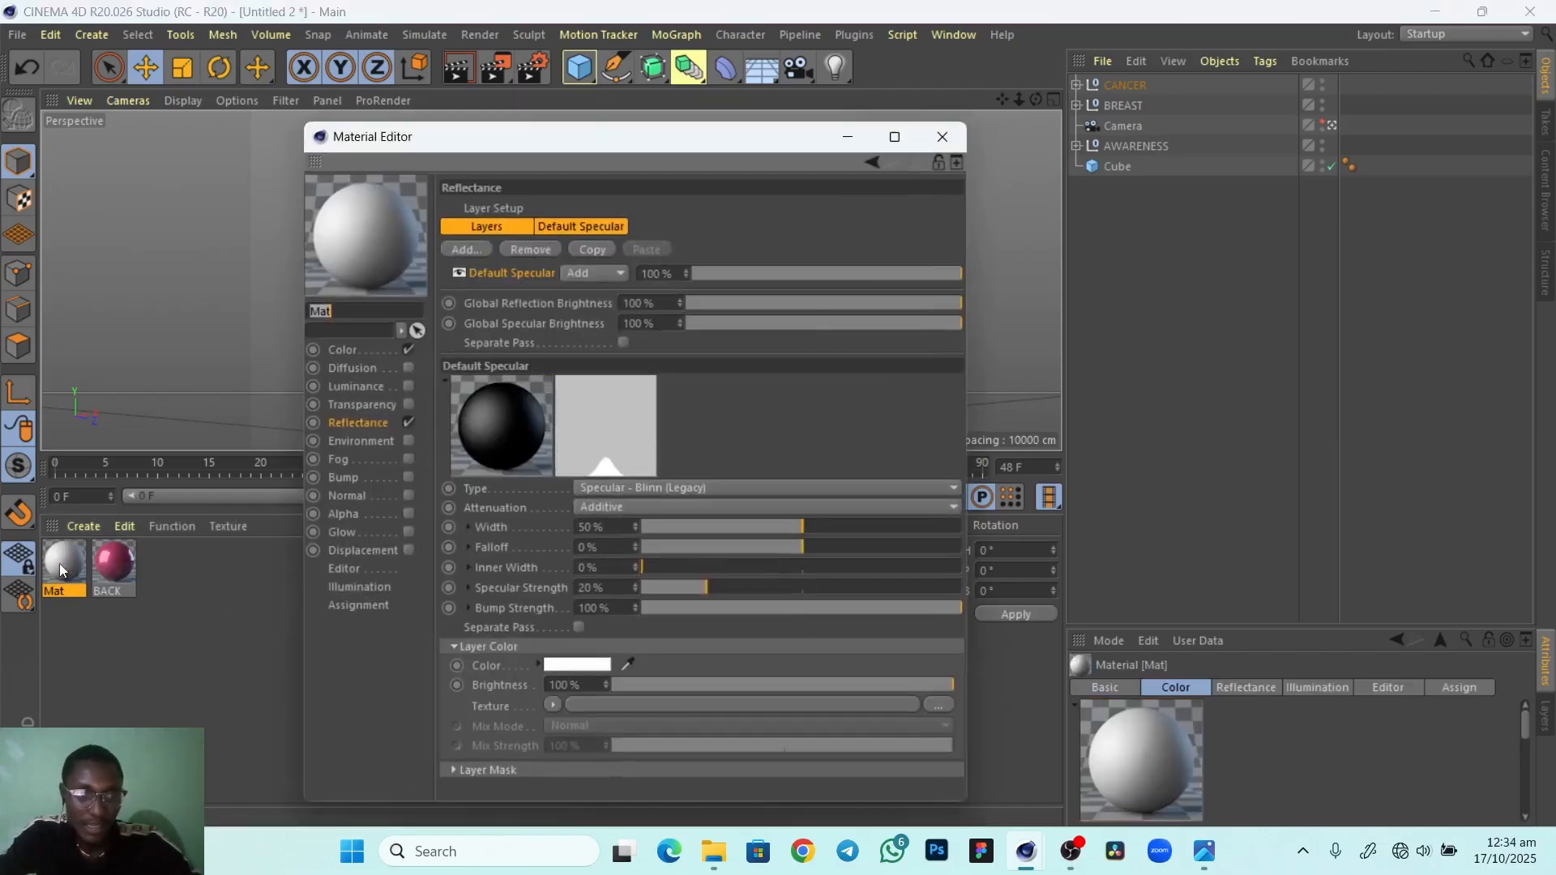
pyautogui.click(352, 350)
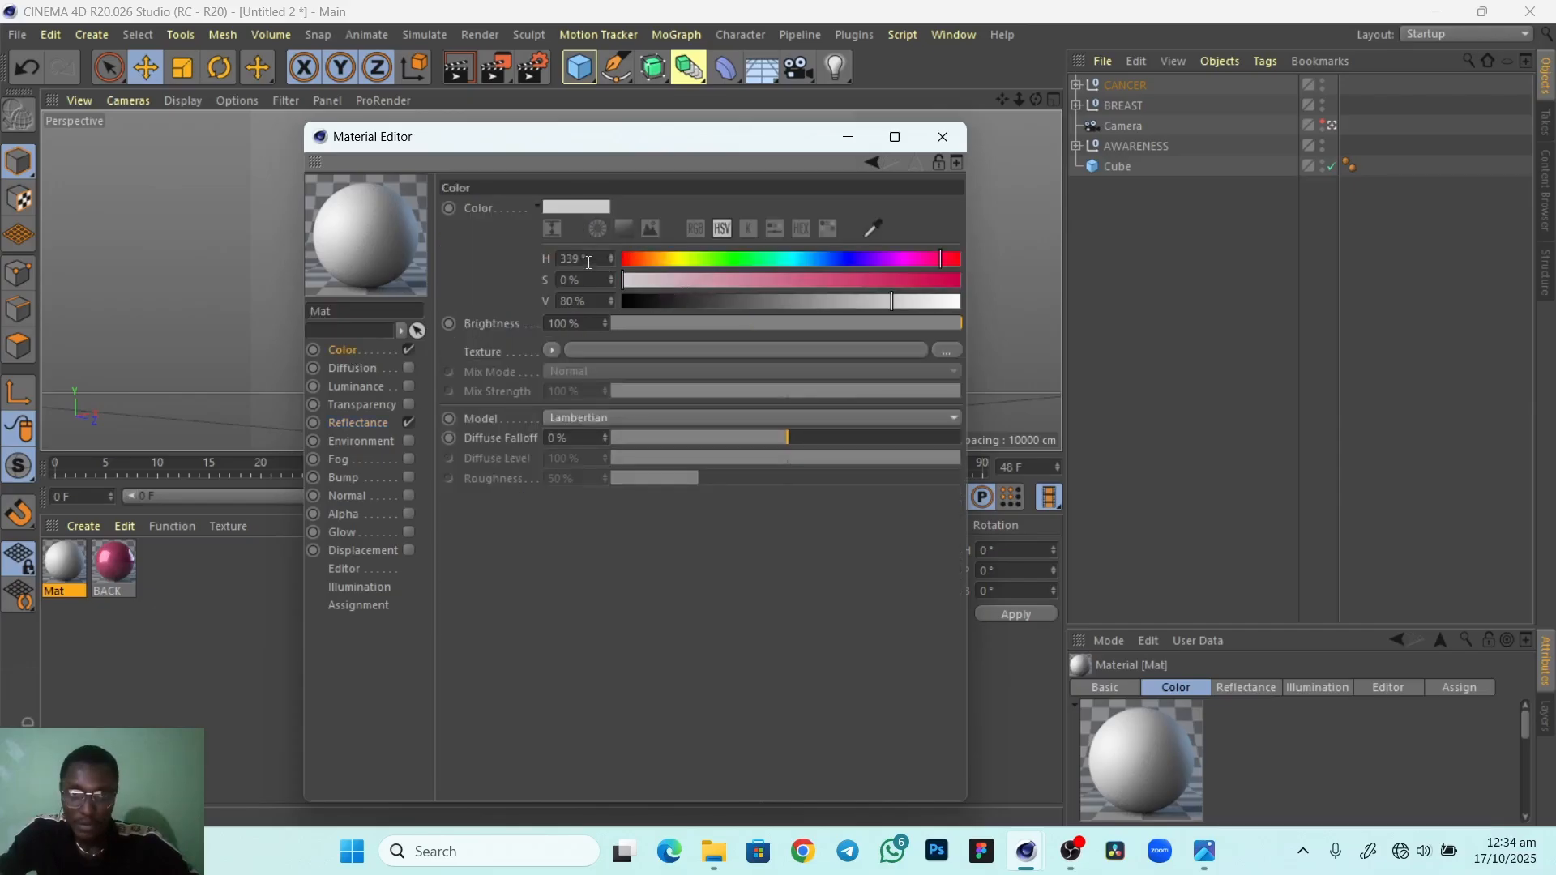
pyautogui.moveTo(583, 260); pyautogui.dragTo(556, 260)
pyautogui.write('32')
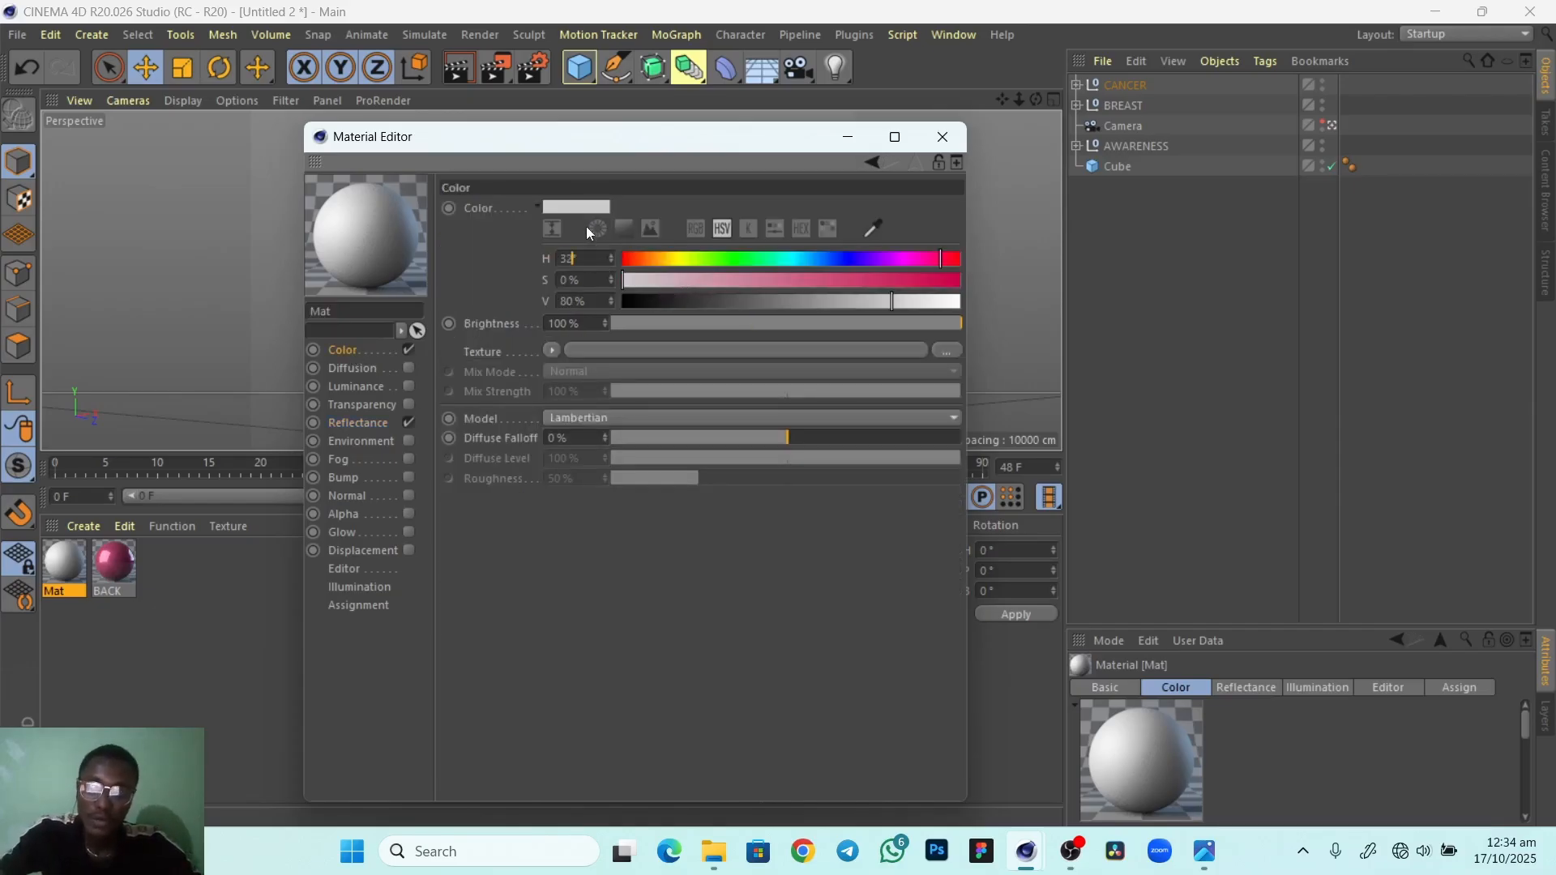
pyautogui.write('4')
pyautogui.press('Return')
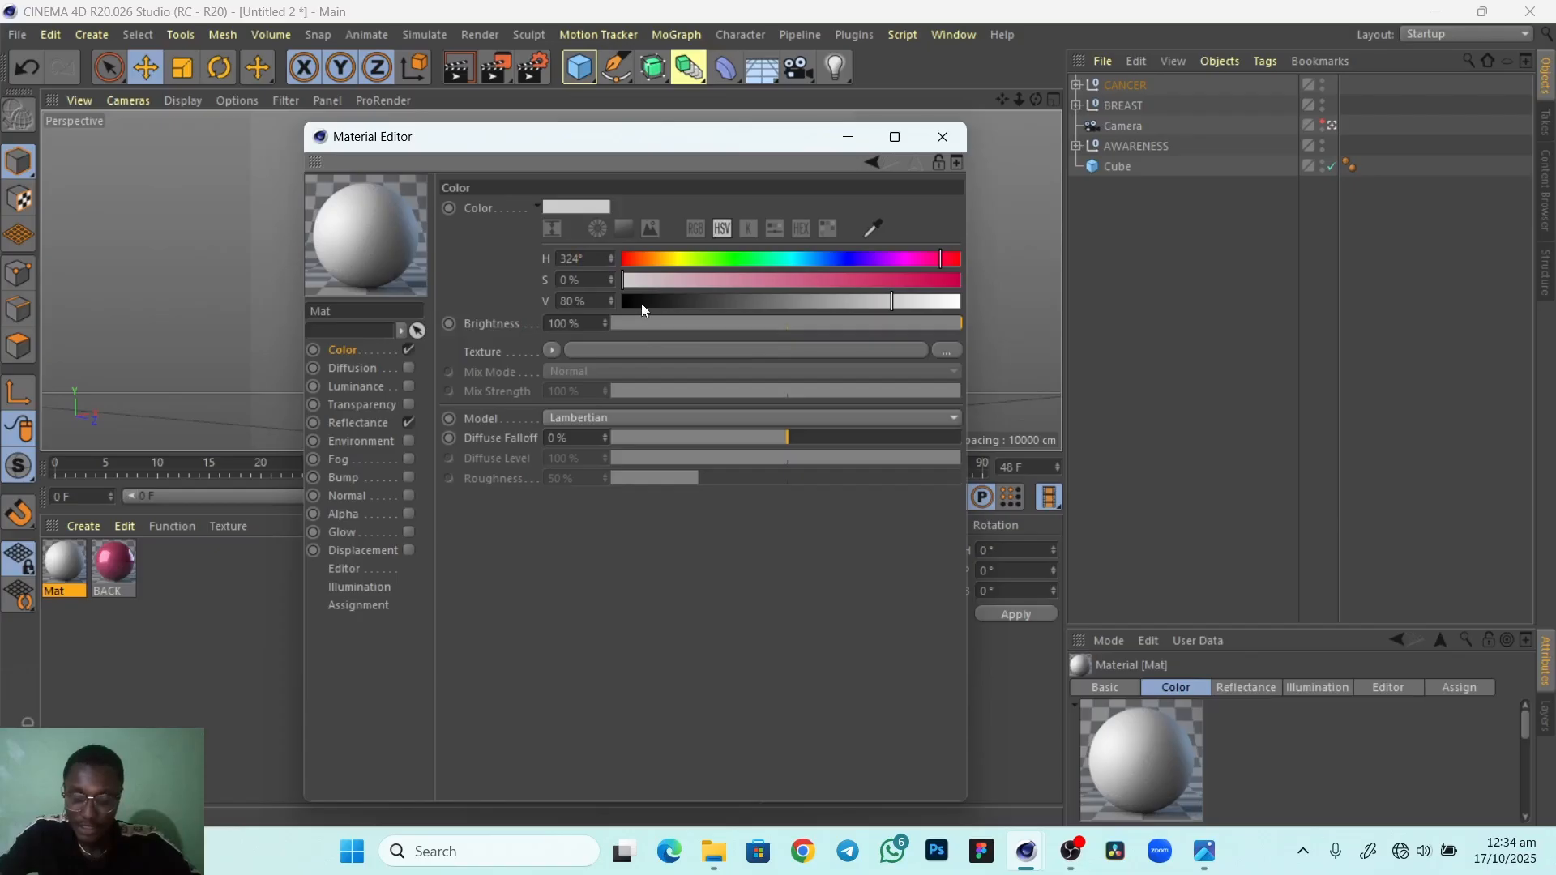
# Set the second material's color saturation to 16% and value to 100%
pyautogui.press('Tab')
pyautogui.write('16')
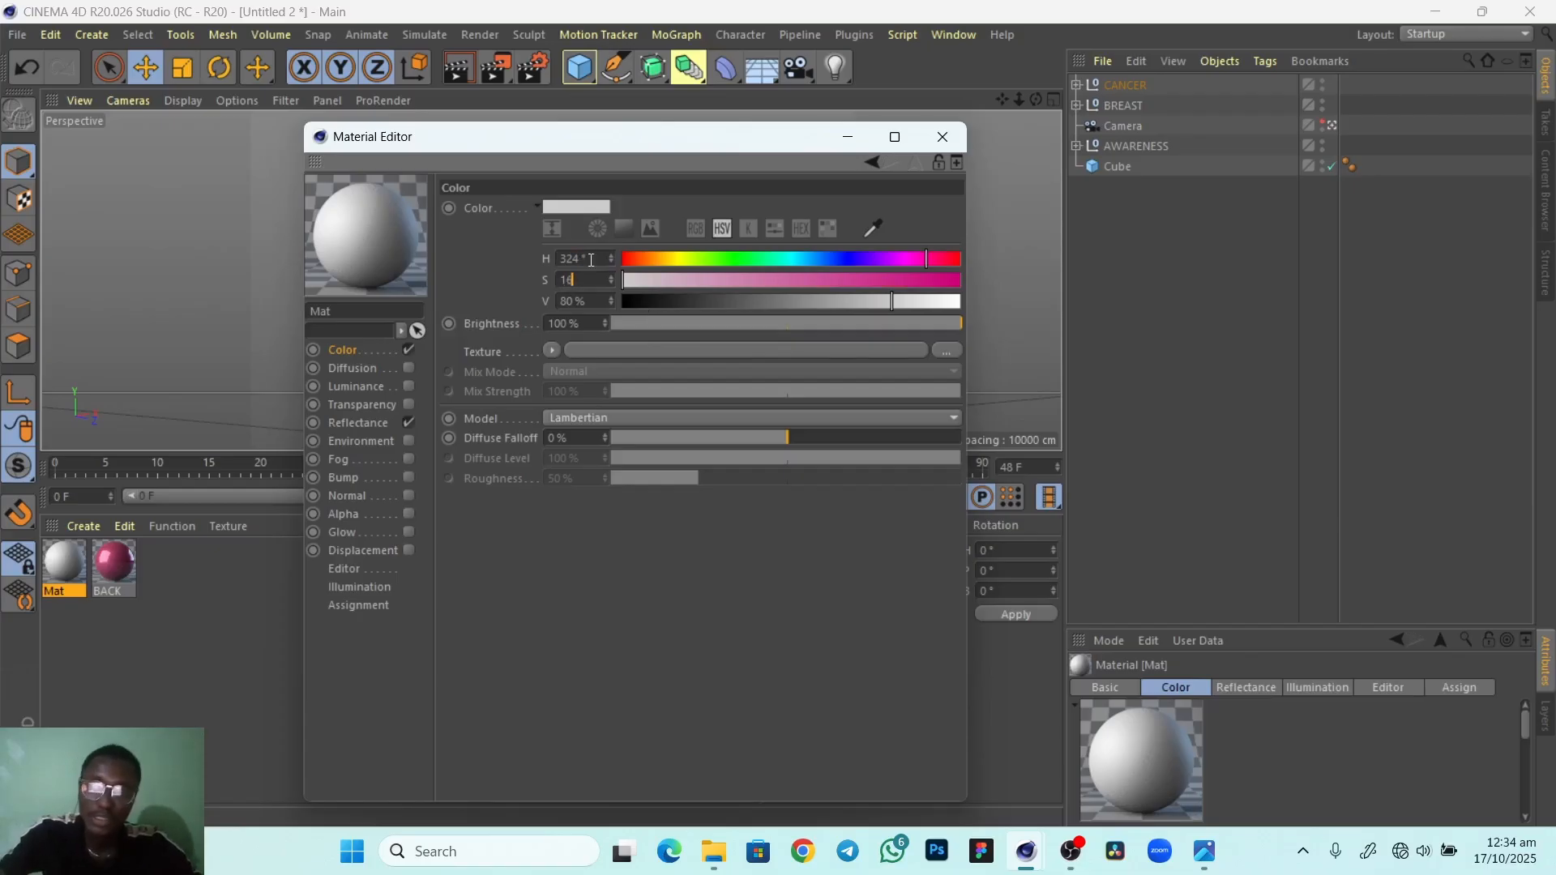
pyautogui.press('Return')
pyautogui.press('Tab')
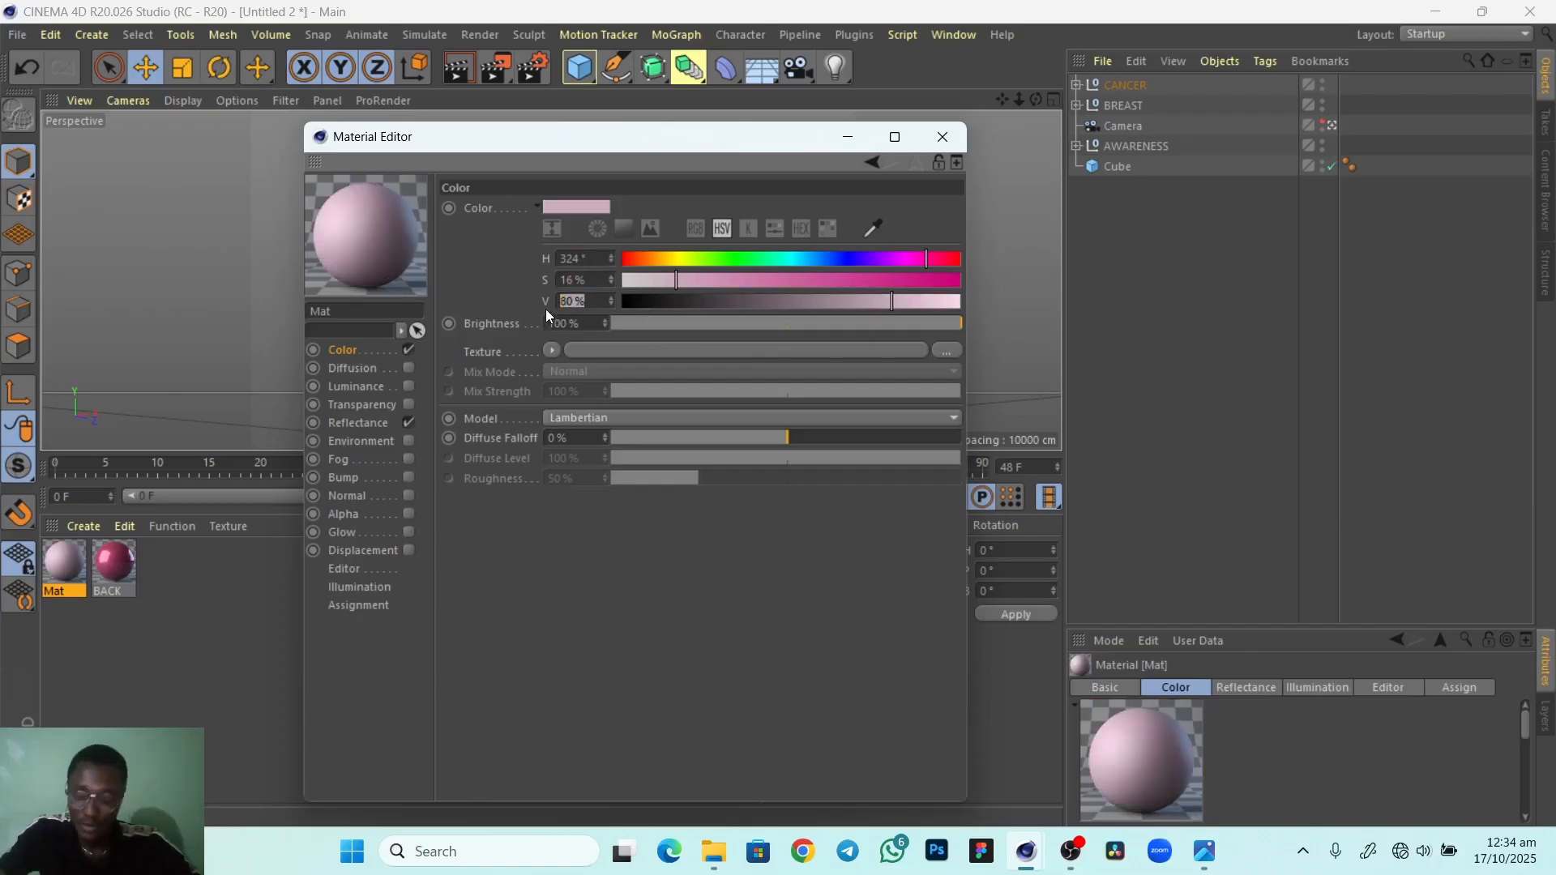
pyautogui.write('100')
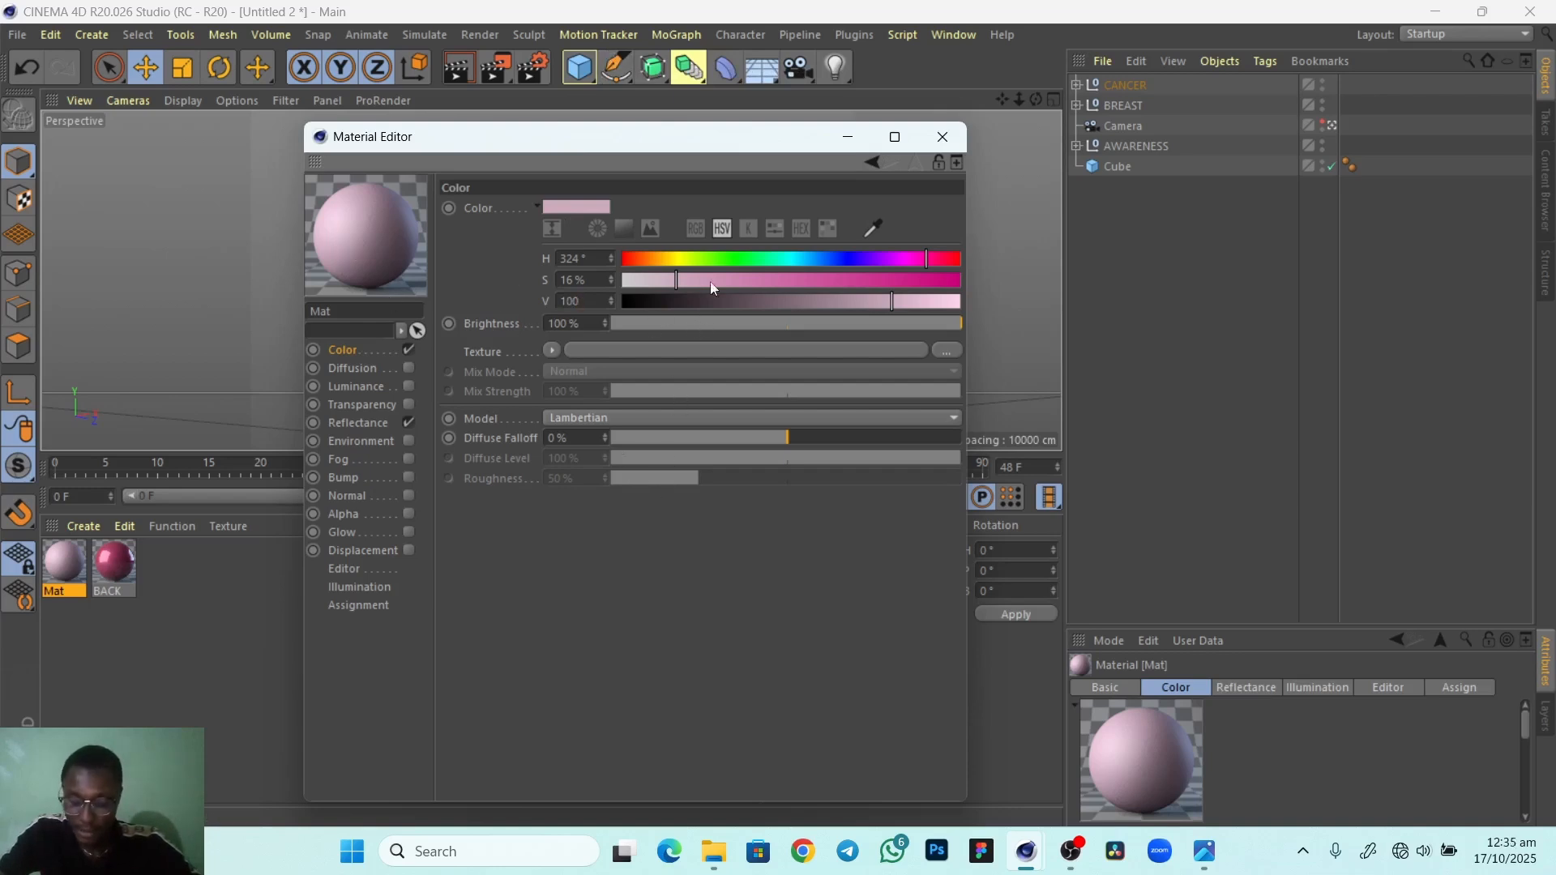
# Change the second material's default specular layer to Reflection (Legacy) with a reflection strength of 100%
pyautogui.click(389, 425)
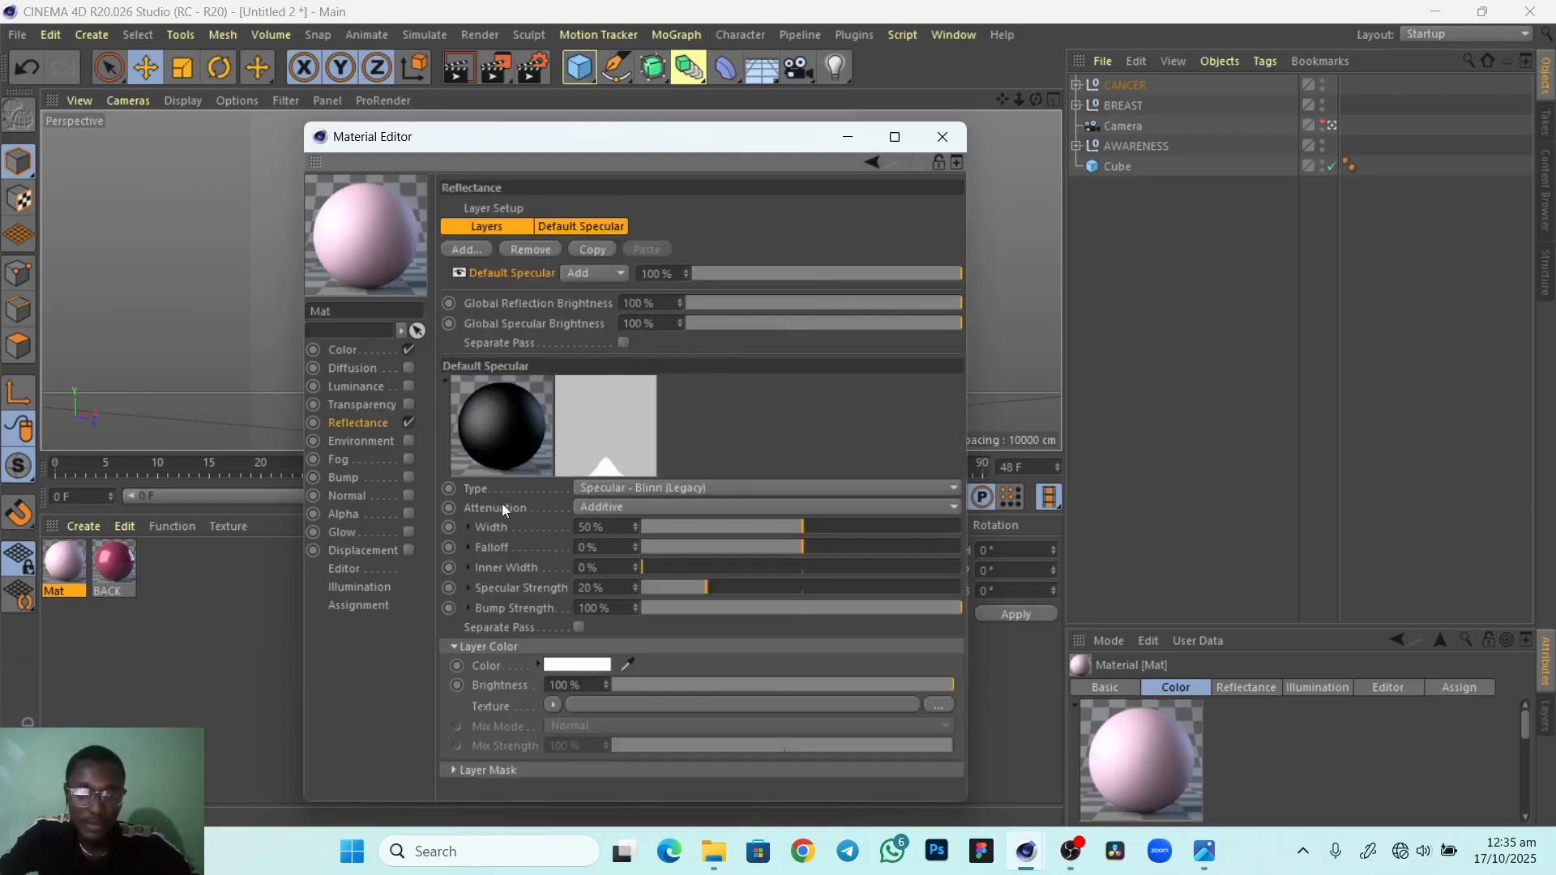
pyautogui.click(750, 489)
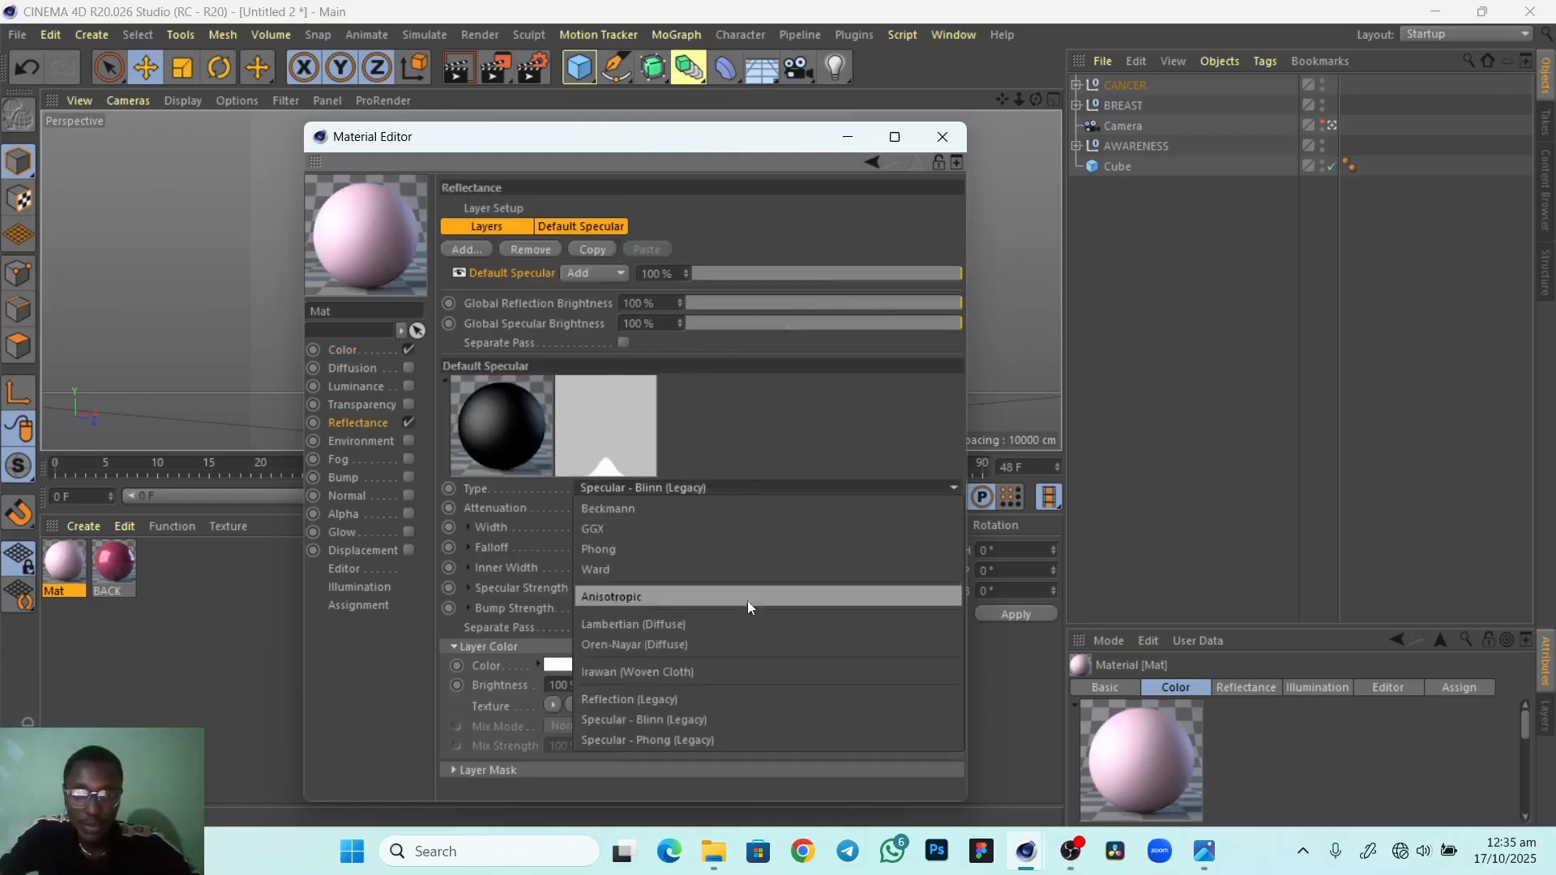
pyautogui.click(692, 700)
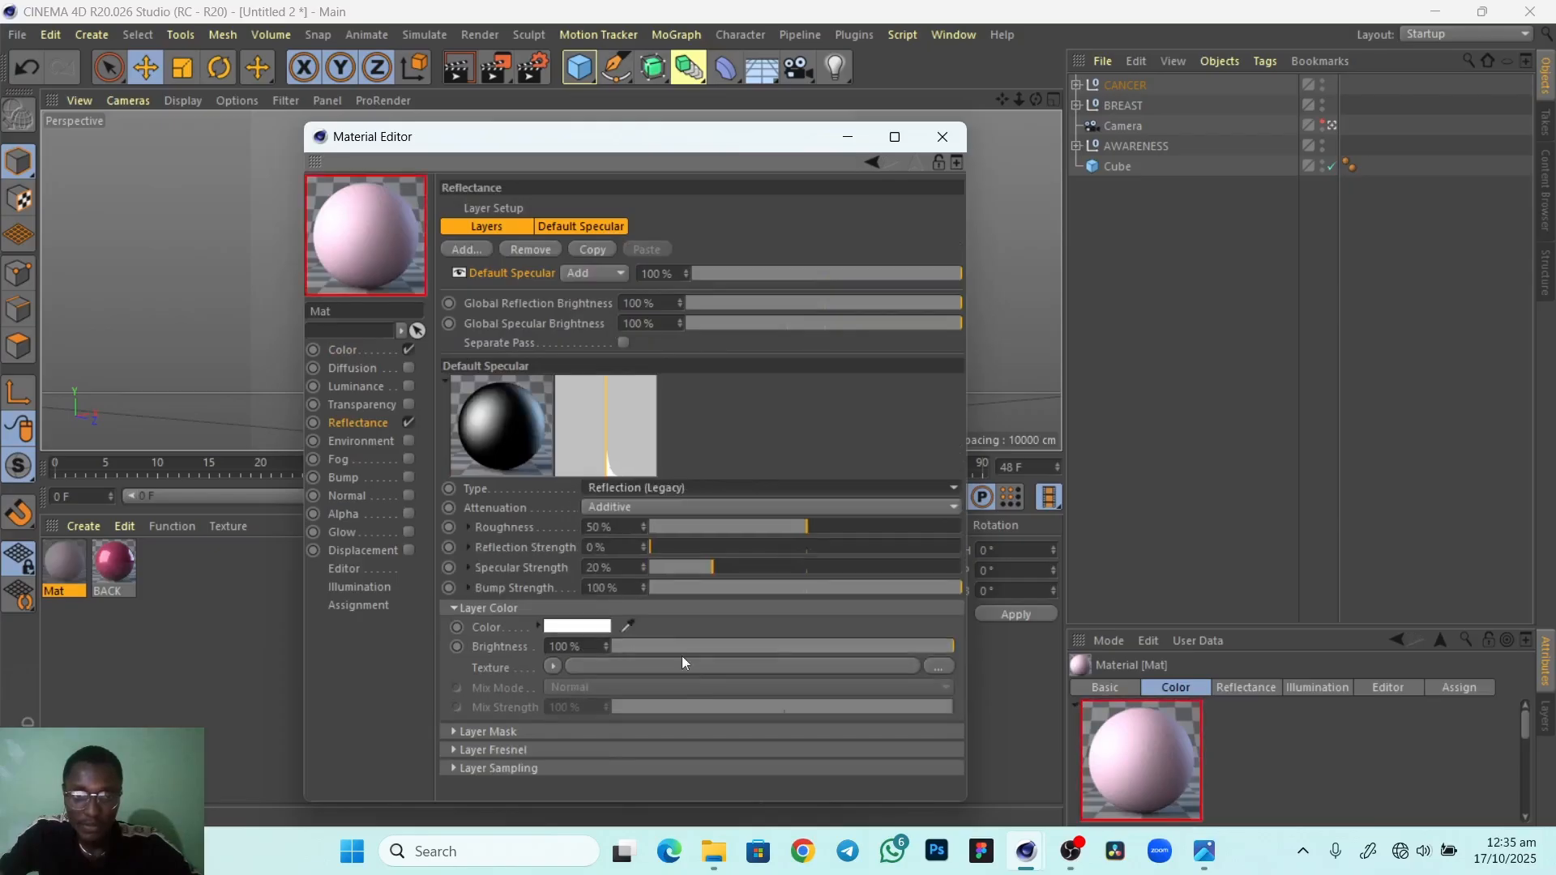
pyautogui.moveTo(705, 549); pyautogui.dragTo(947, 563)
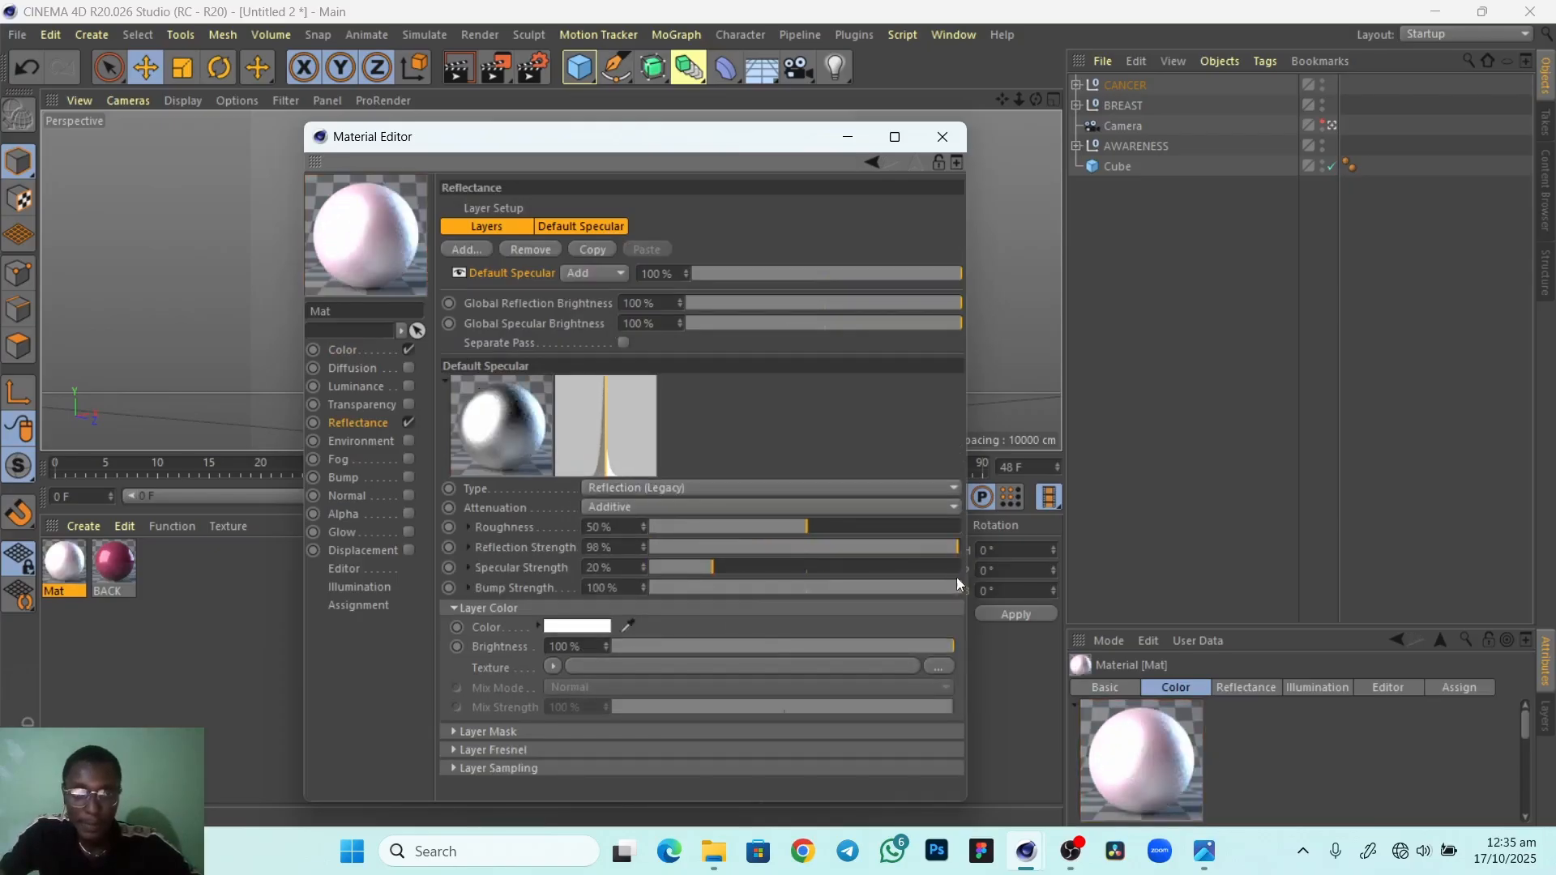
pyautogui.moveTo(933, 559); pyautogui.dragTo(969, 548)
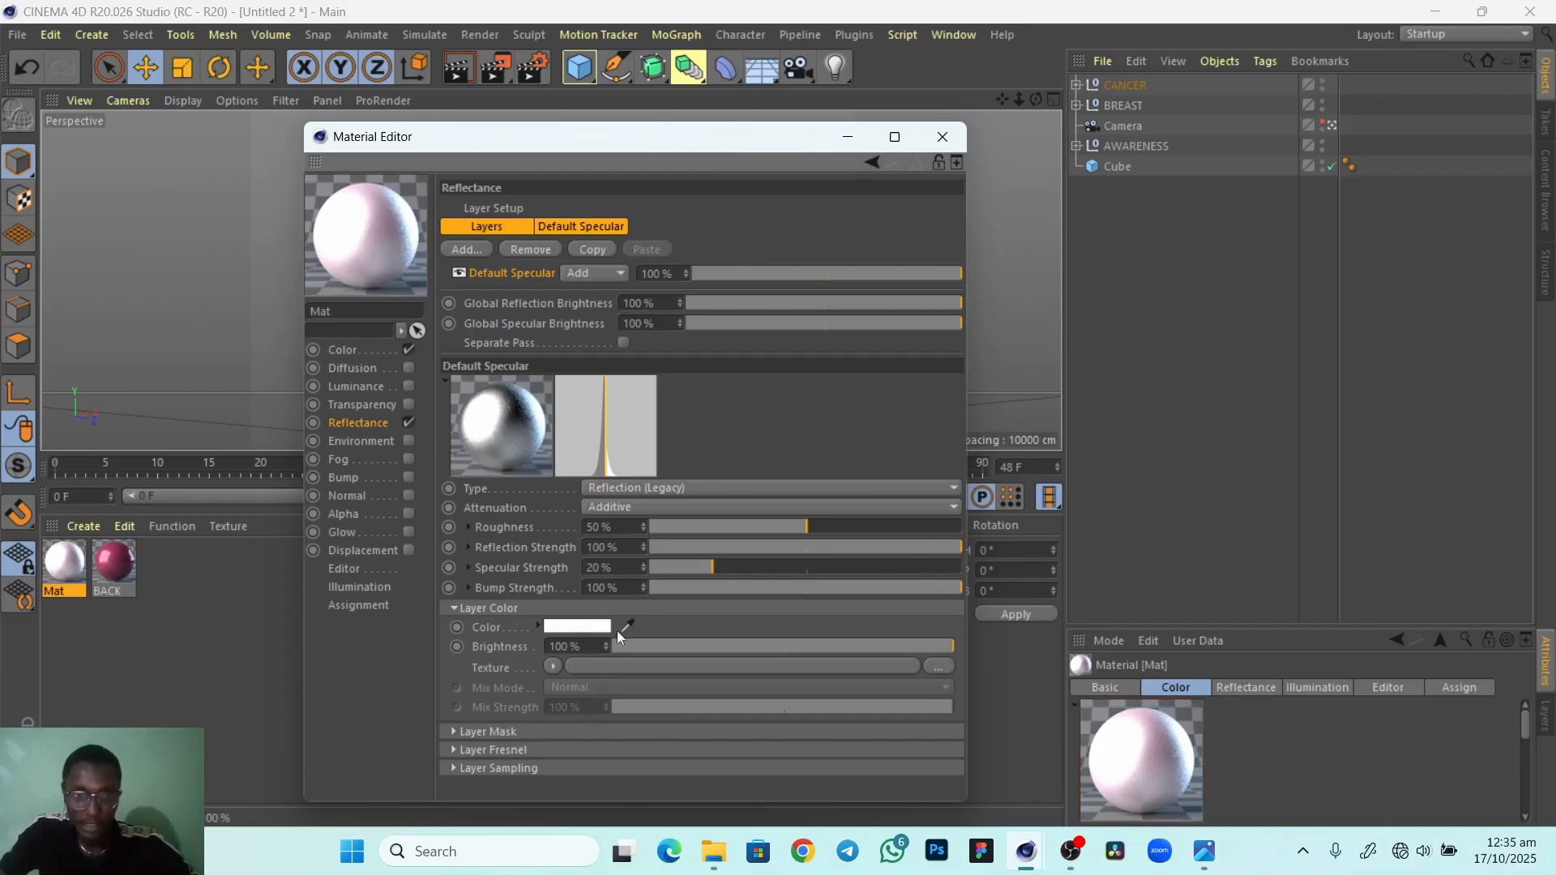
# Set the layer color brightness of the light pink material's reflectance to 70%
pyautogui.doubleClick(581, 646)
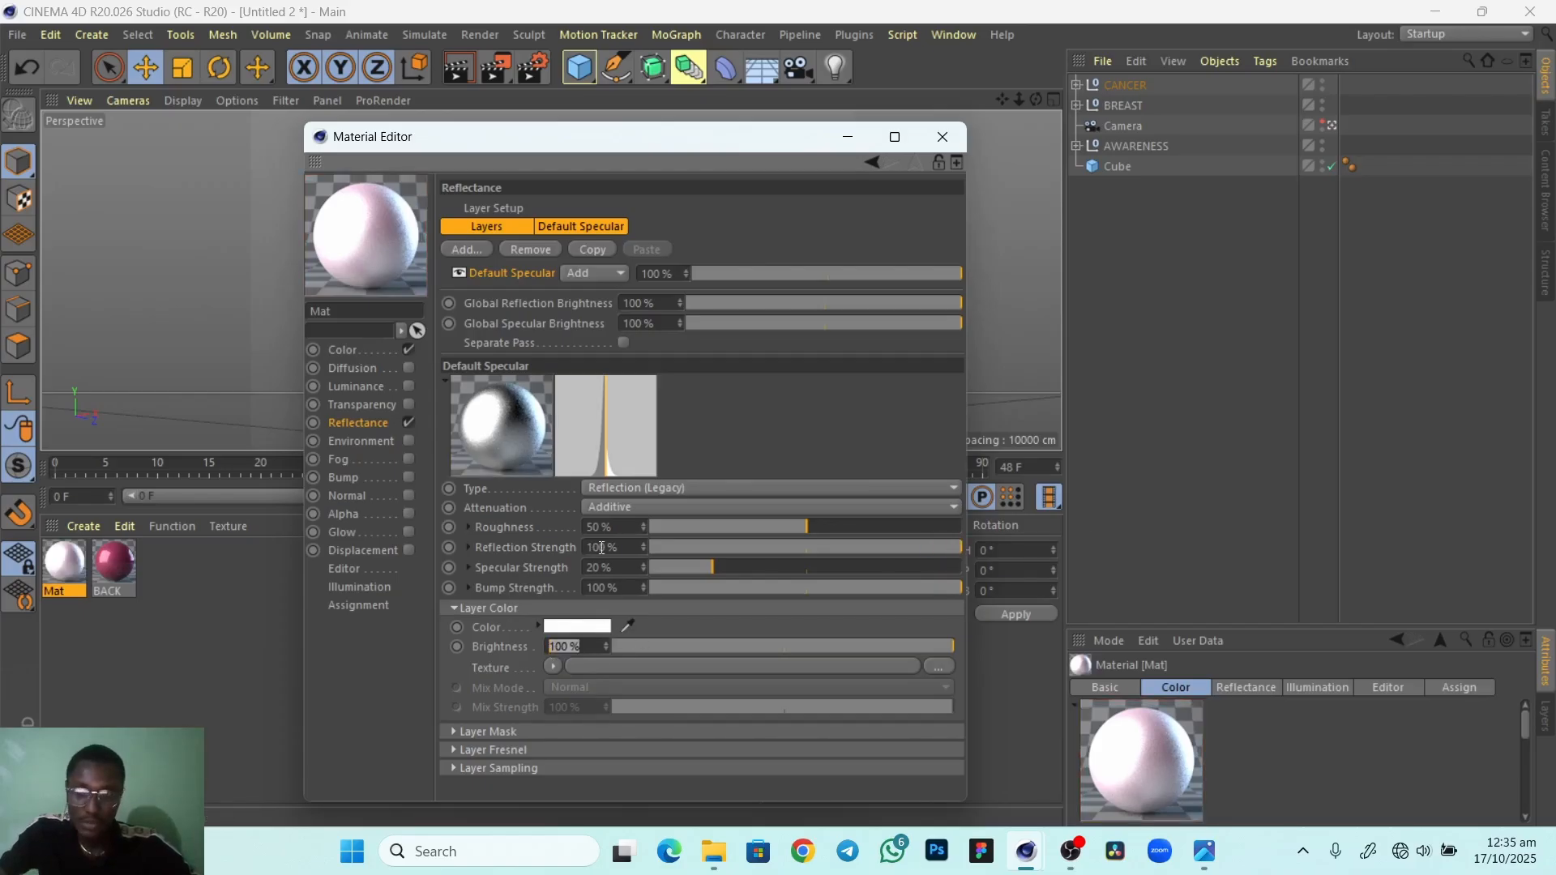
pyautogui.write('70')
pyautogui.press('Return')
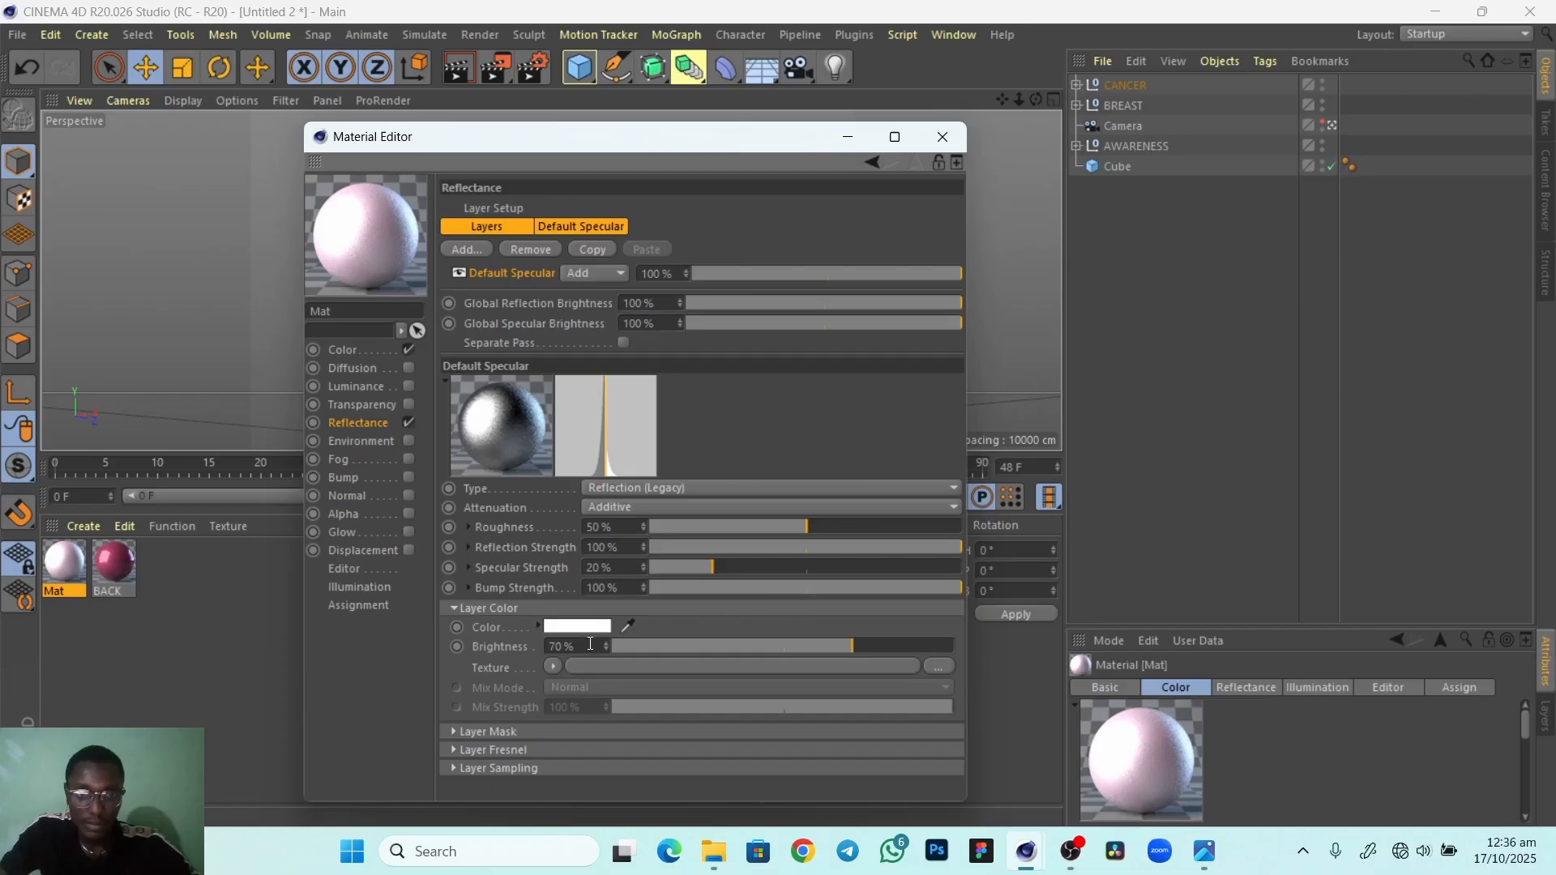
# Add a Fresnel texture to the reflectance layer color with a mix strength of 70%, and close the material editor
pyautogui.click(554, 666)
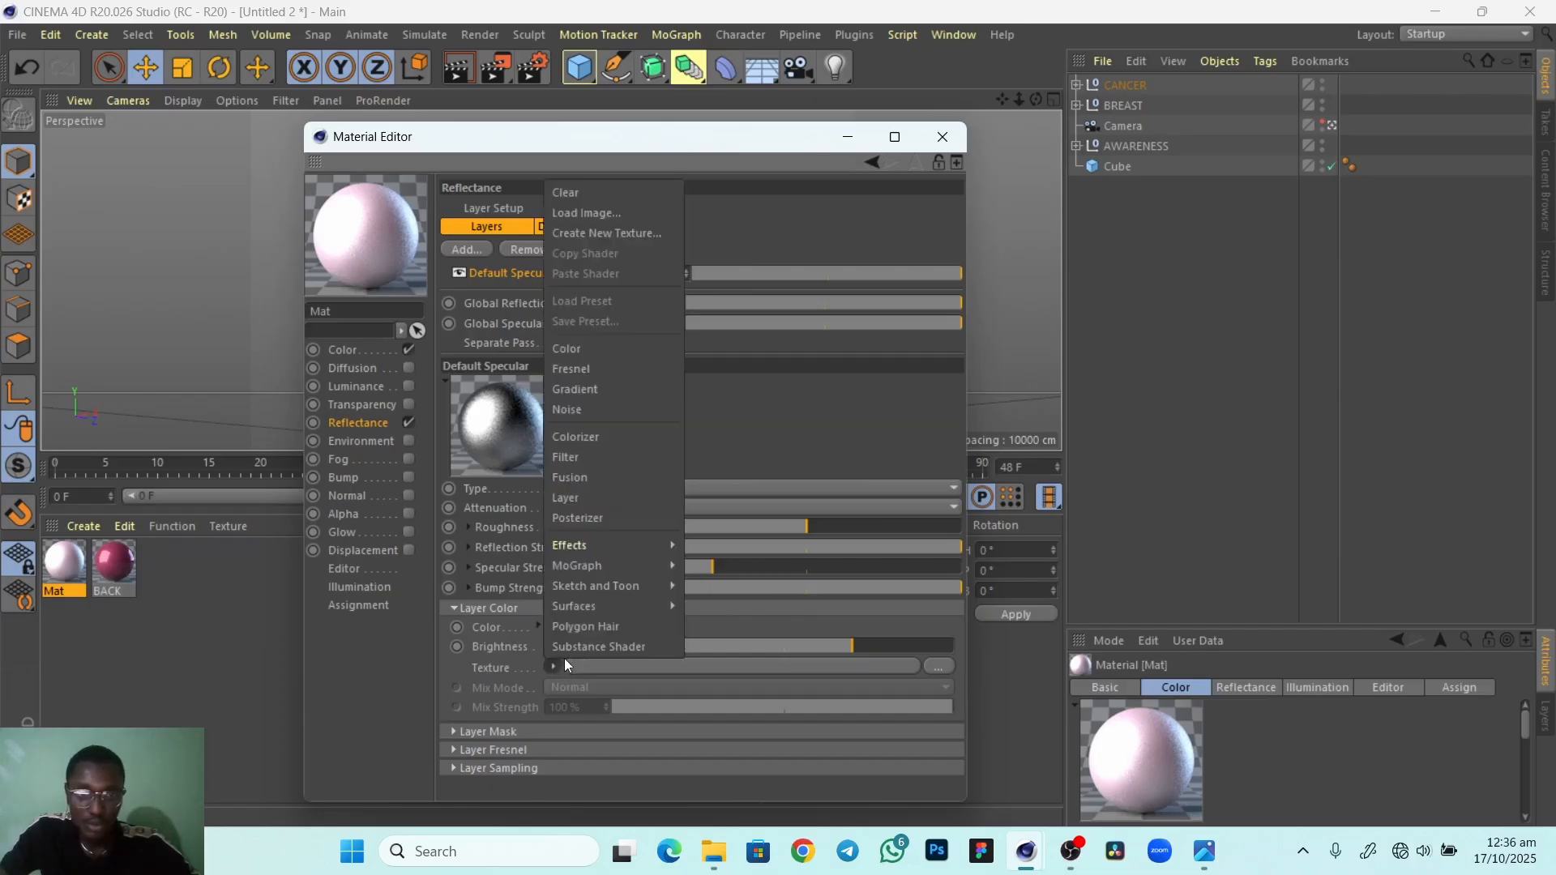
pyautogui.moveTo(588, 578)
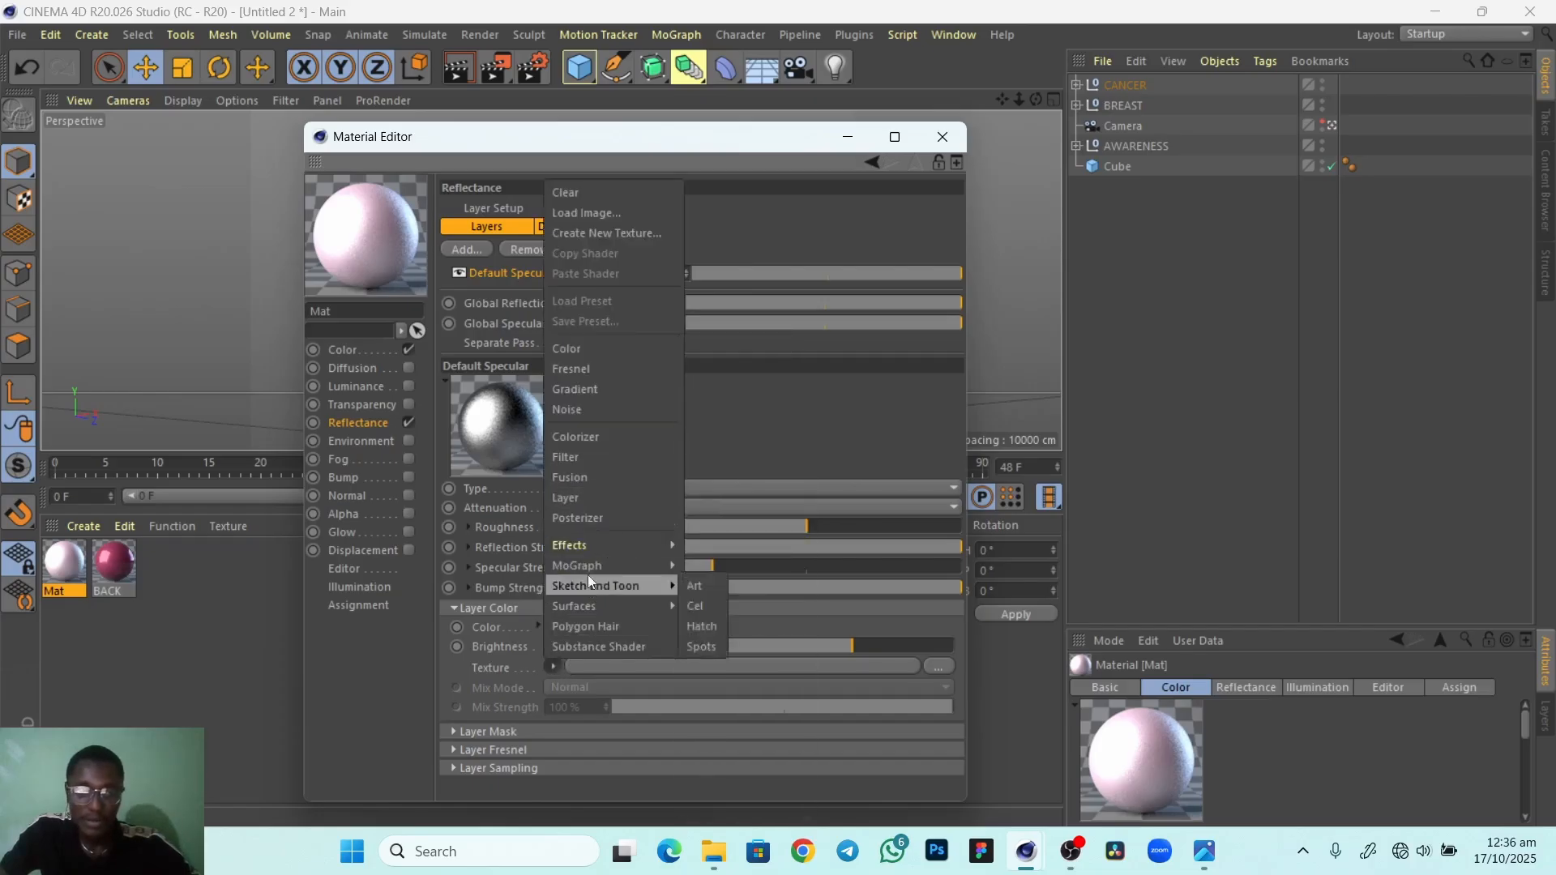
pyautogui.click(601, 373)
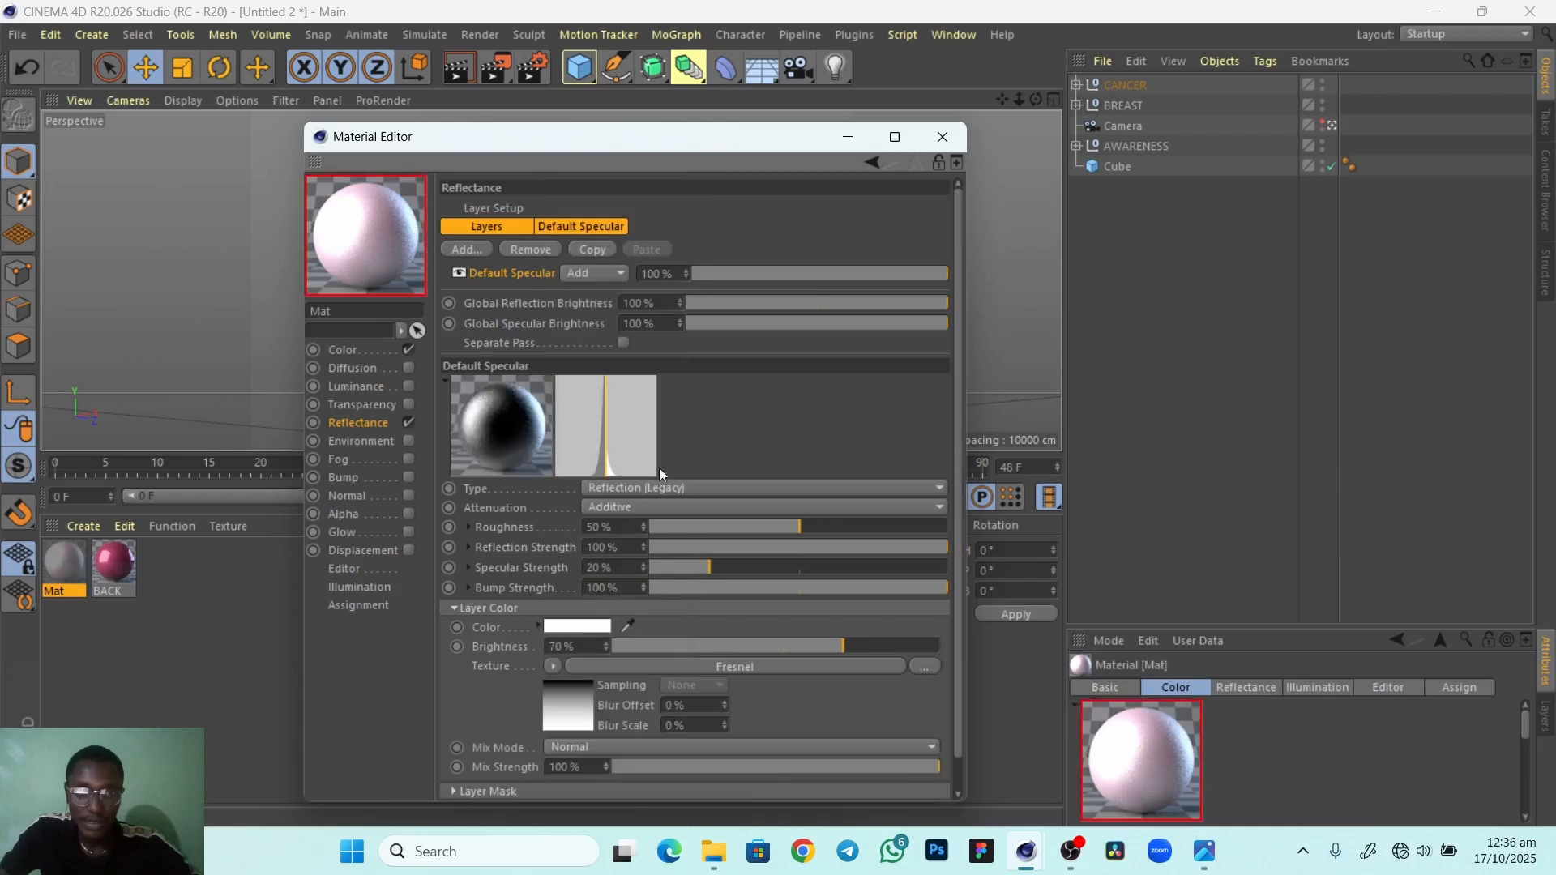
pyautogui.scroll(-1, 624, 600)
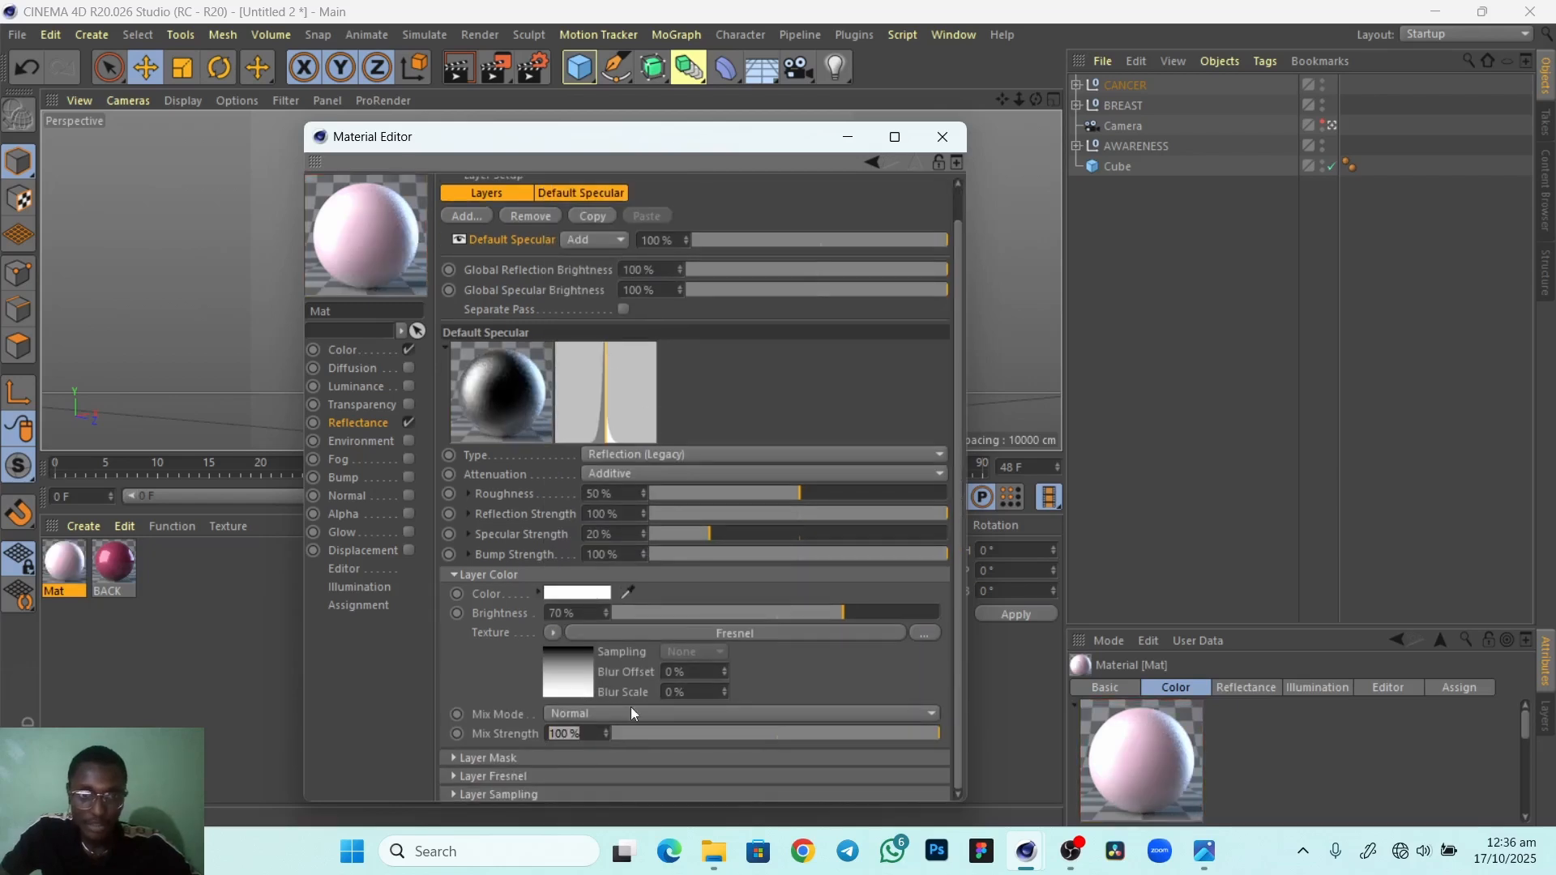
pyautogui.write('70')
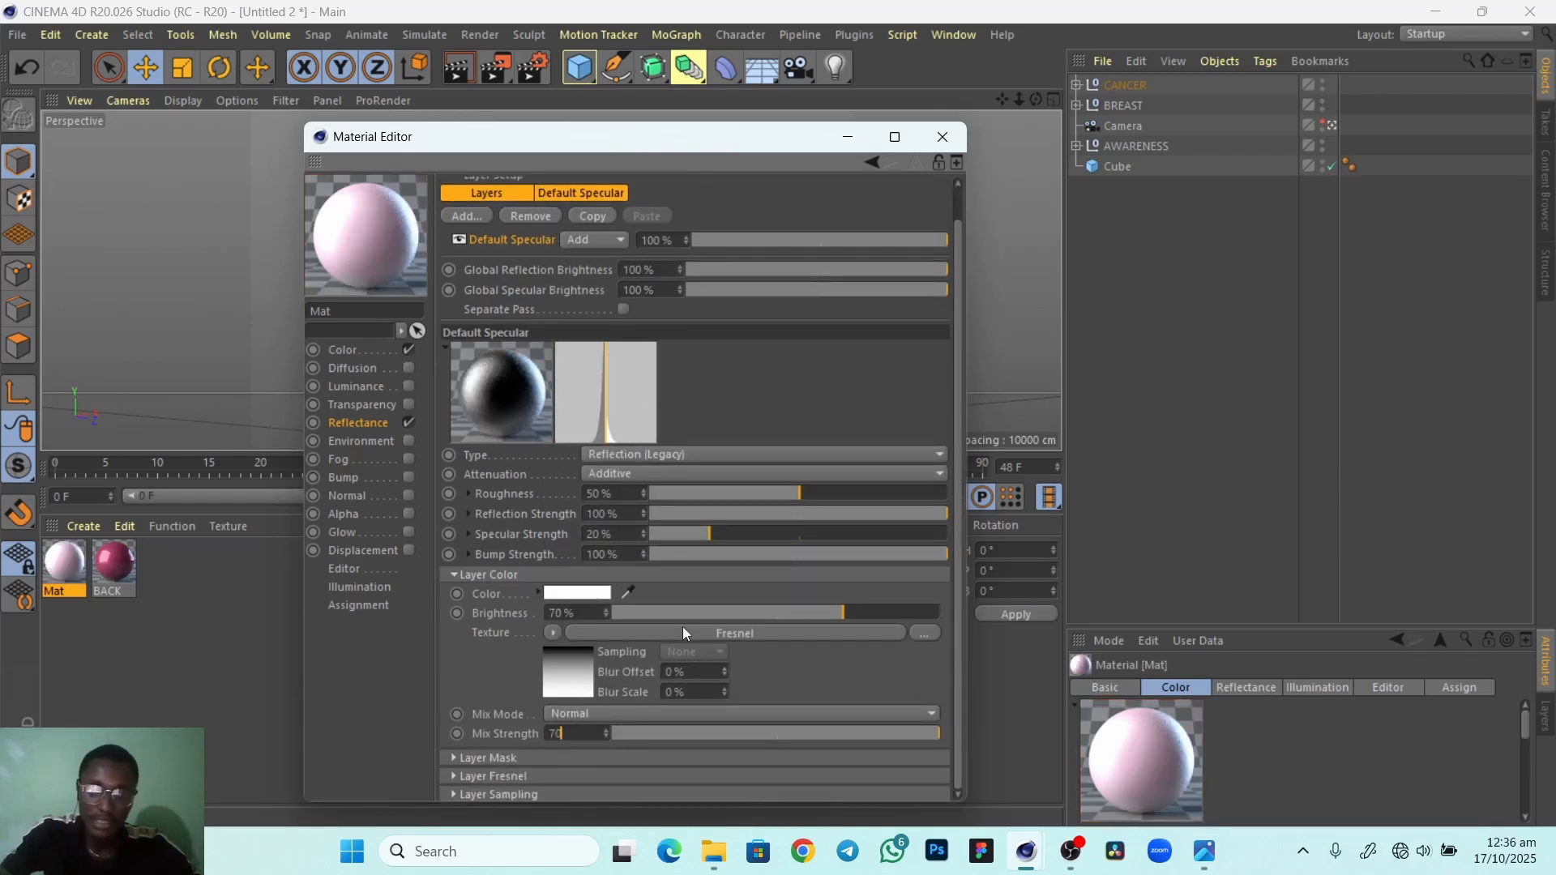
pyautogui.press('Return')
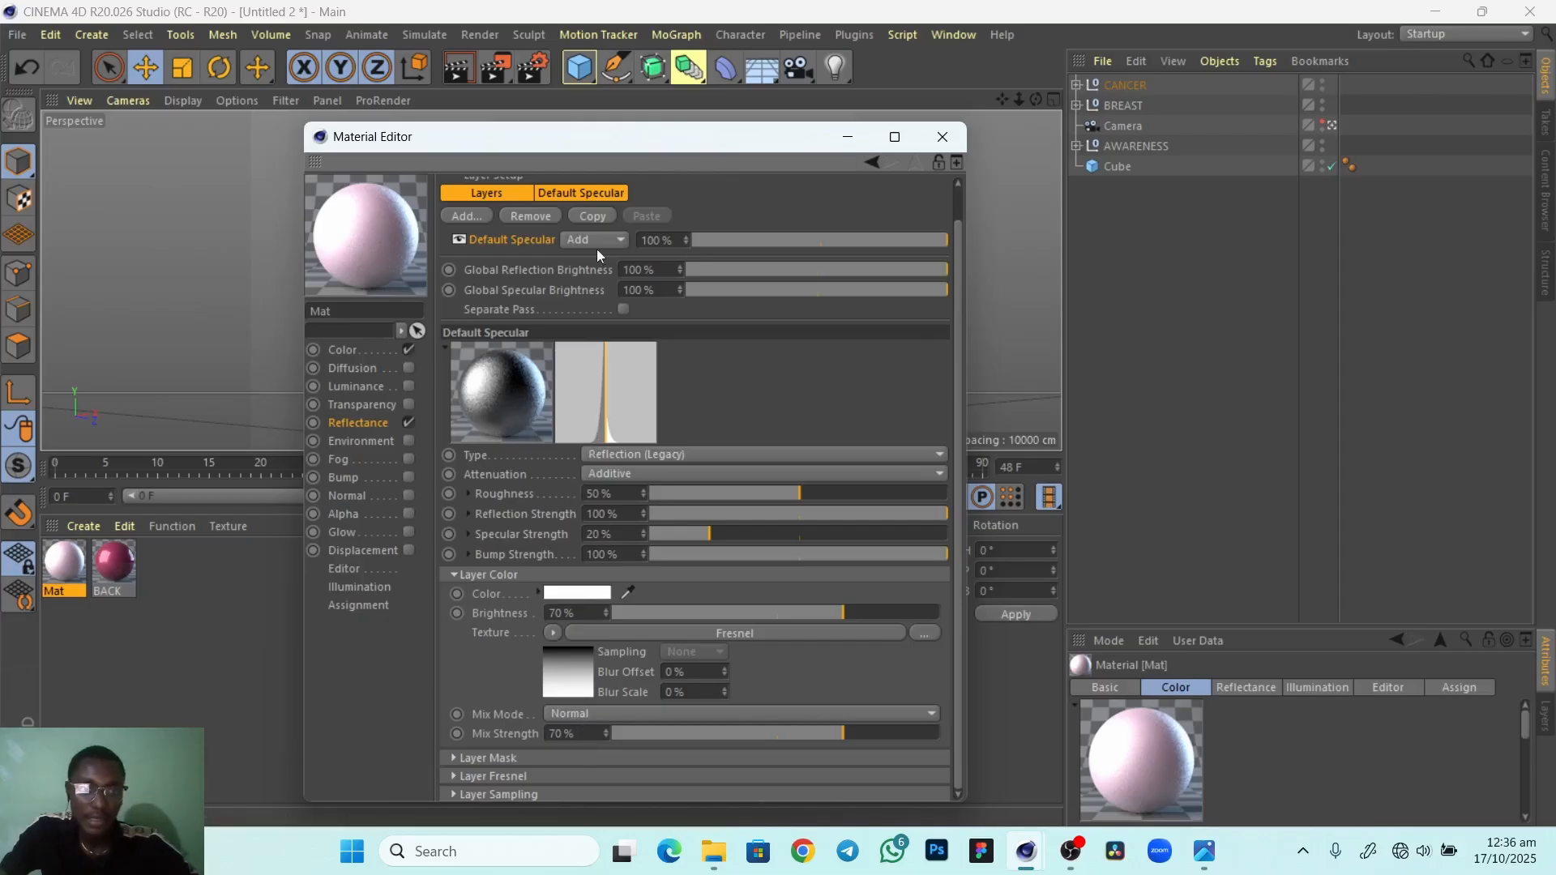
pyautogui.click(943, 137)
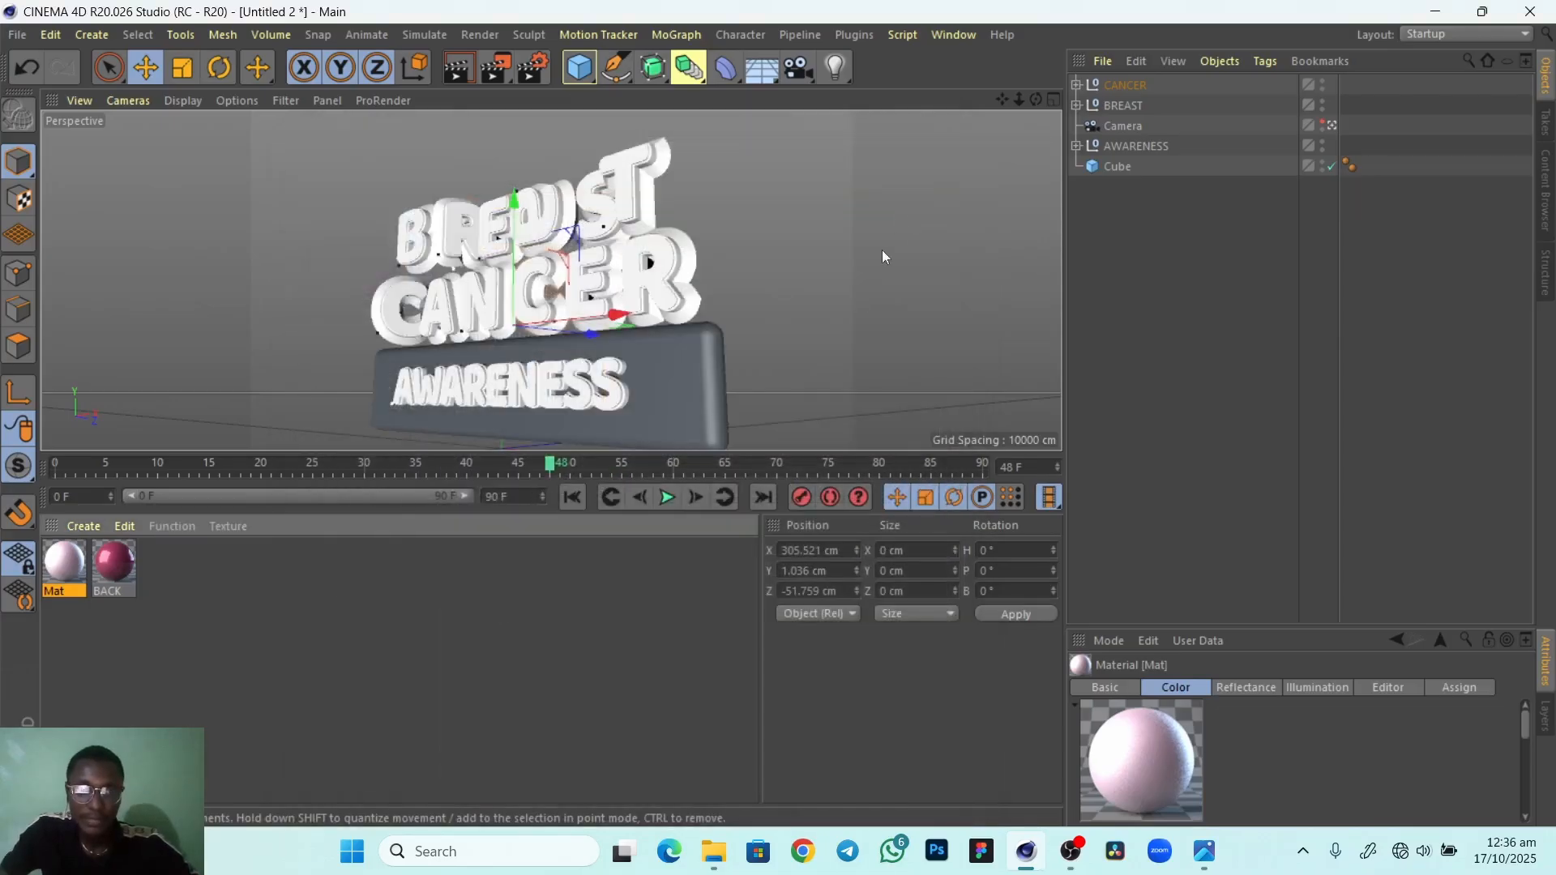
# Create a third material and make its color pure white by raising the value to 100%
pyautogui.doubleClick(217, 578)
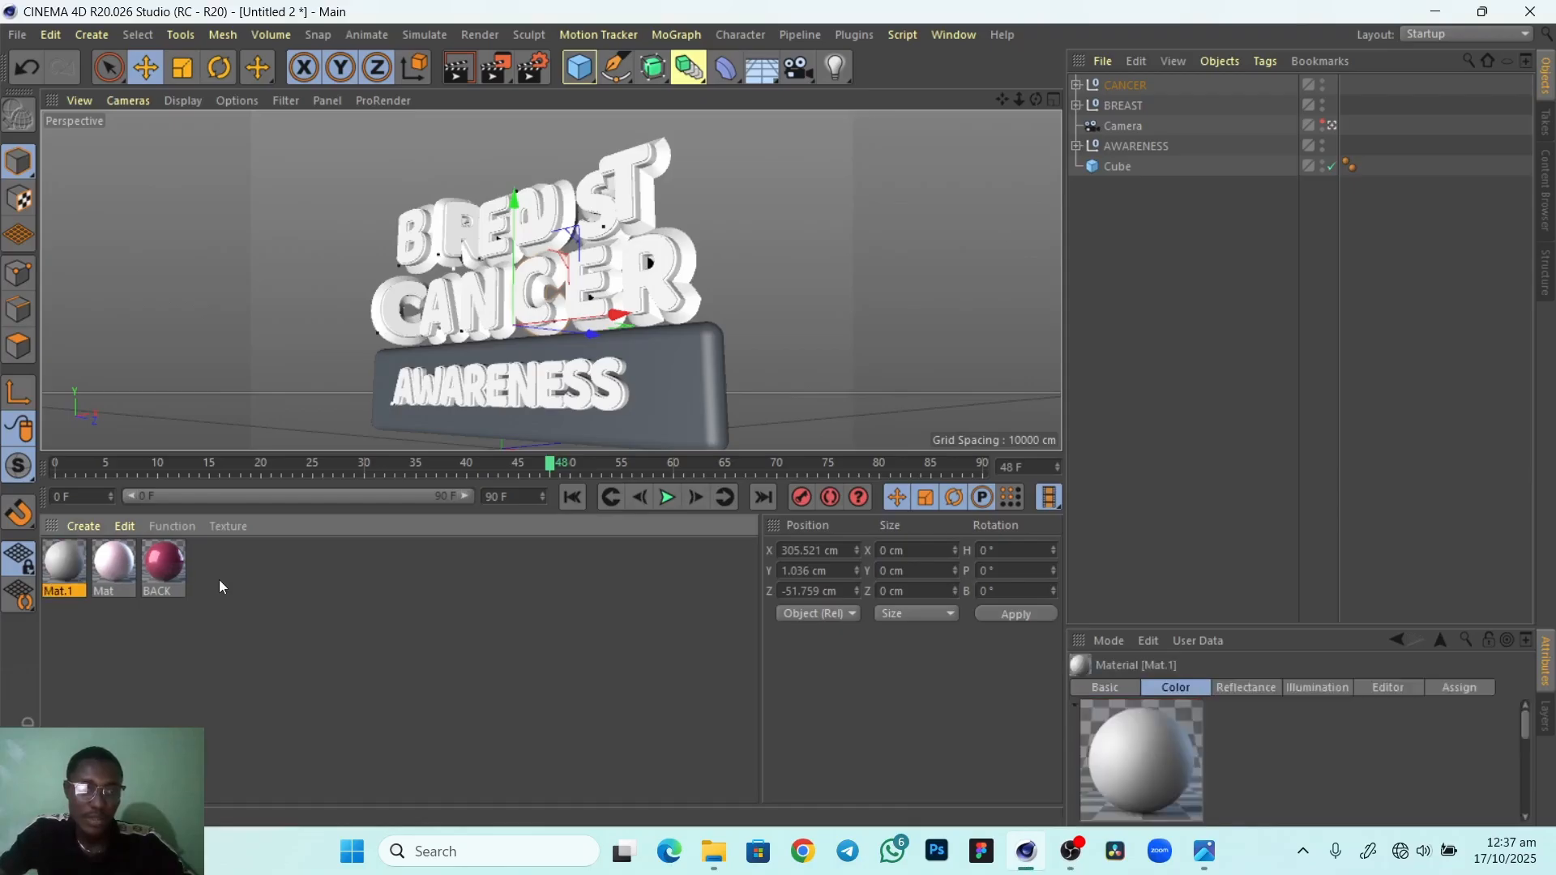
pyautogui.doubleClick(60, 566)
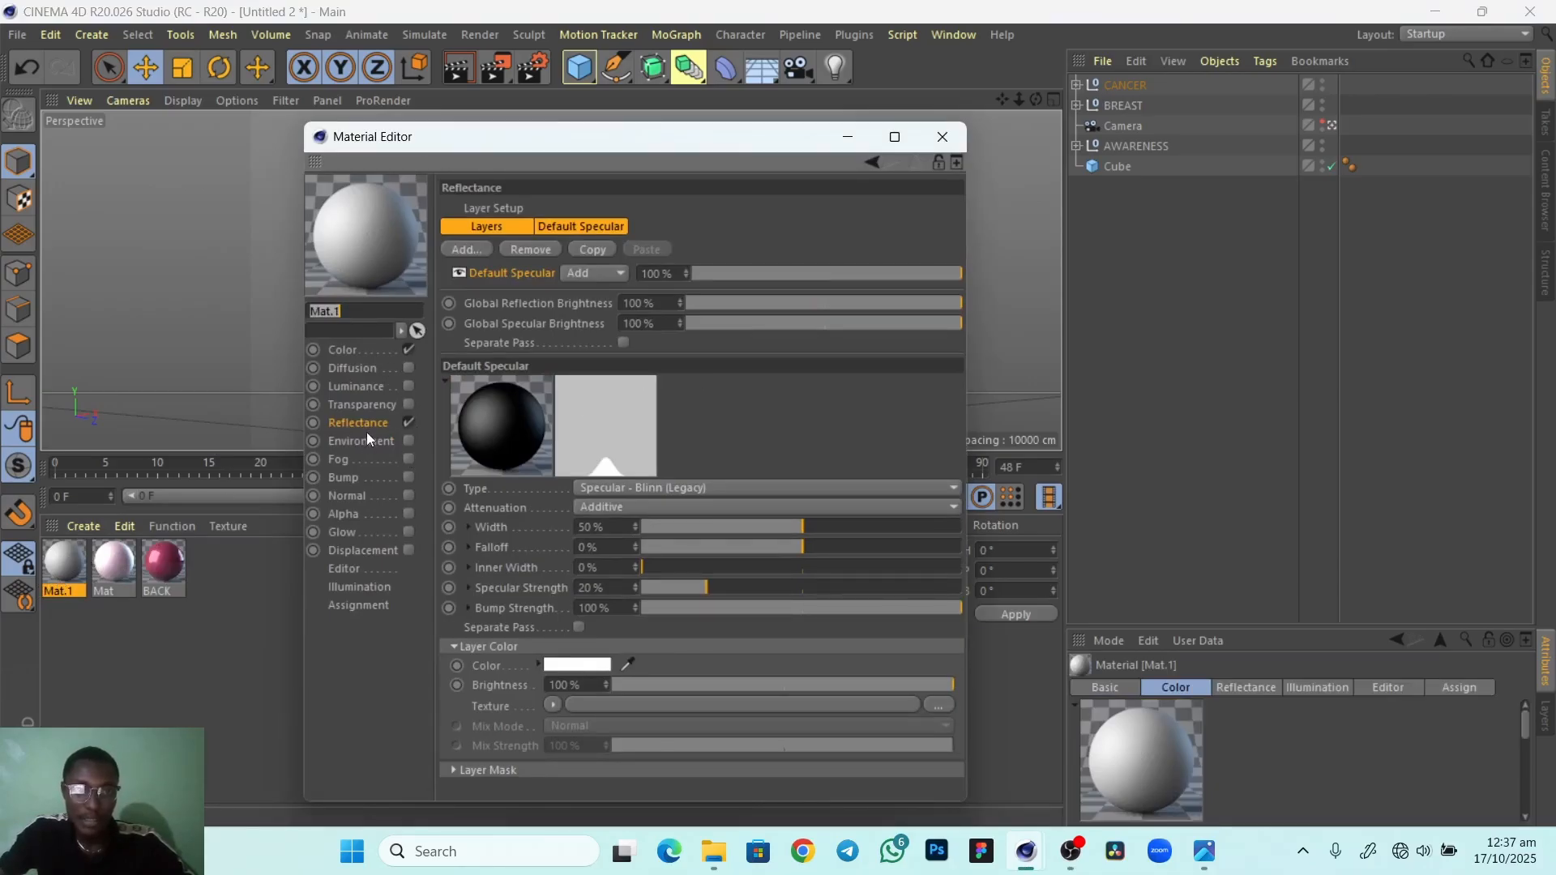
pyautogui.click(342, 350)
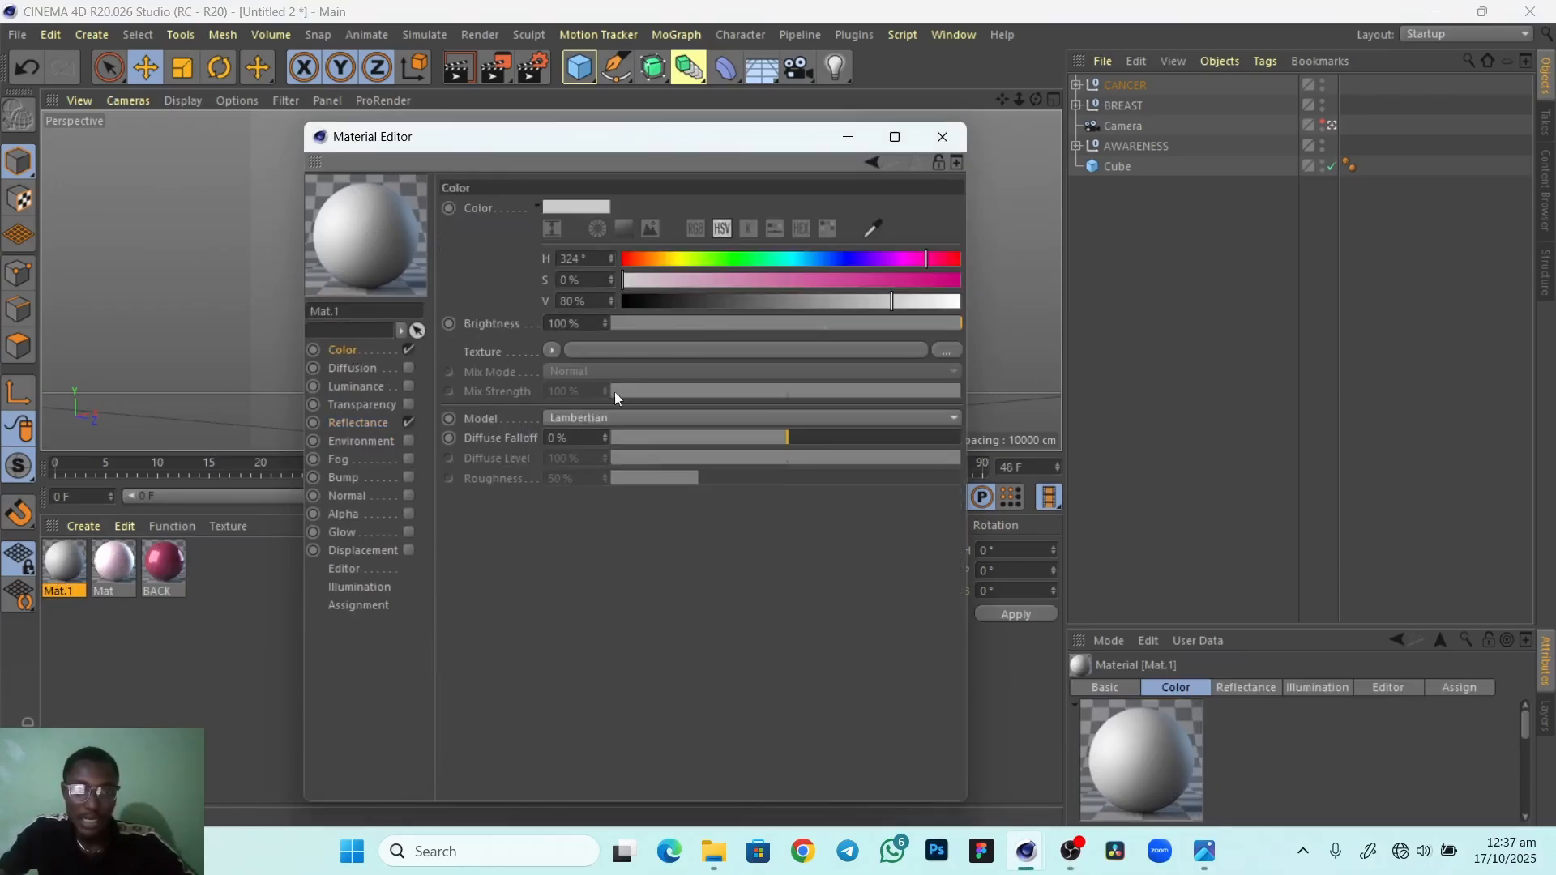
pyautogui.click(577, 209)
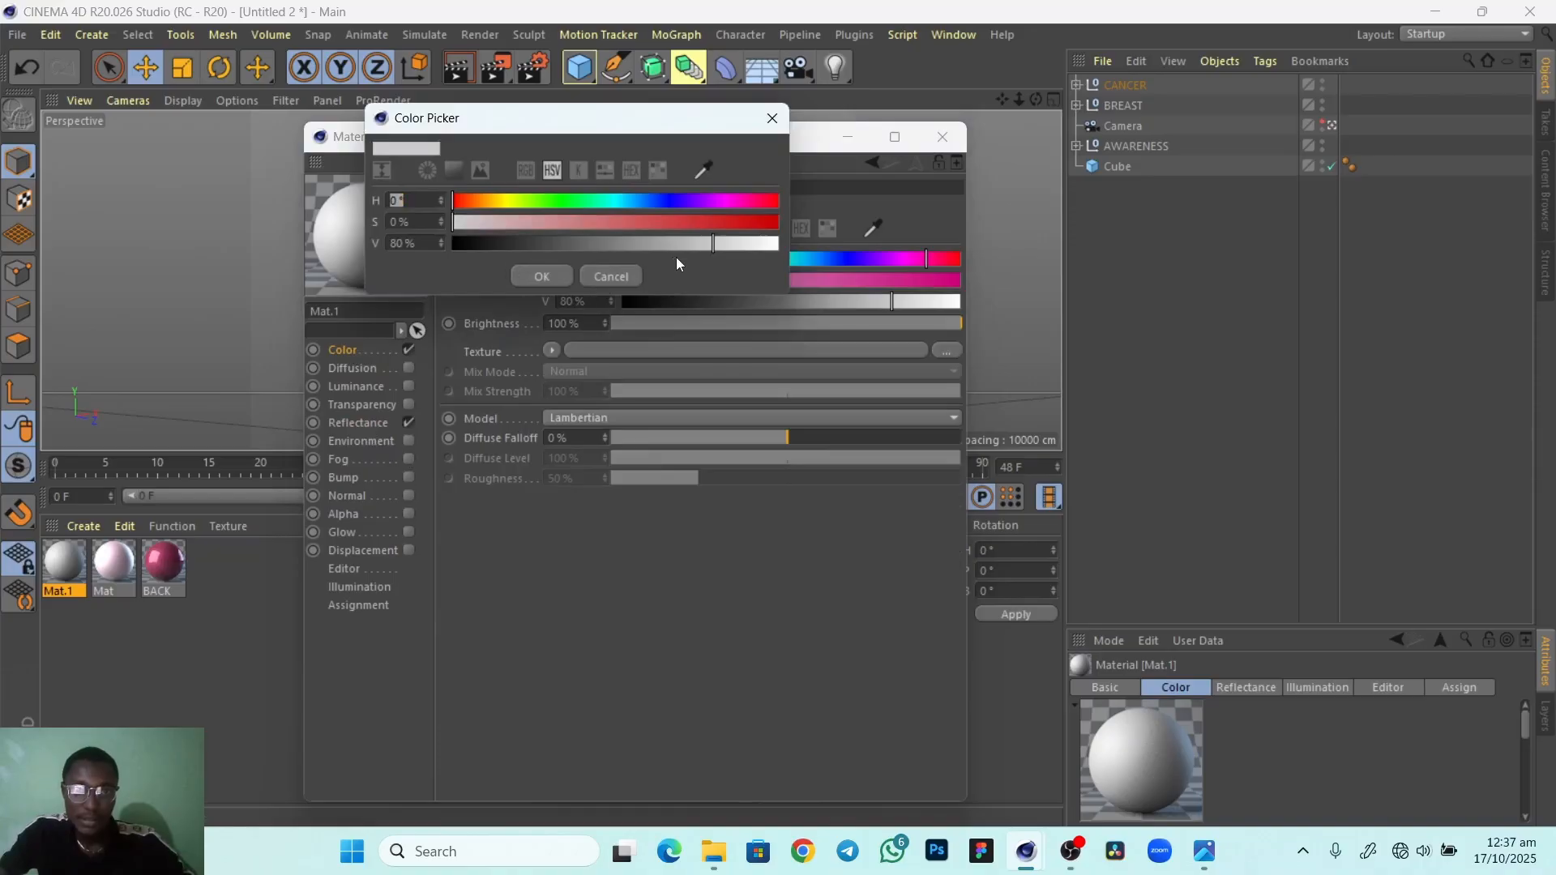
pyautogui.moveTo(724, 251); pyautogui.dragTo(780, 243)
pyautogui.click(542, 277)
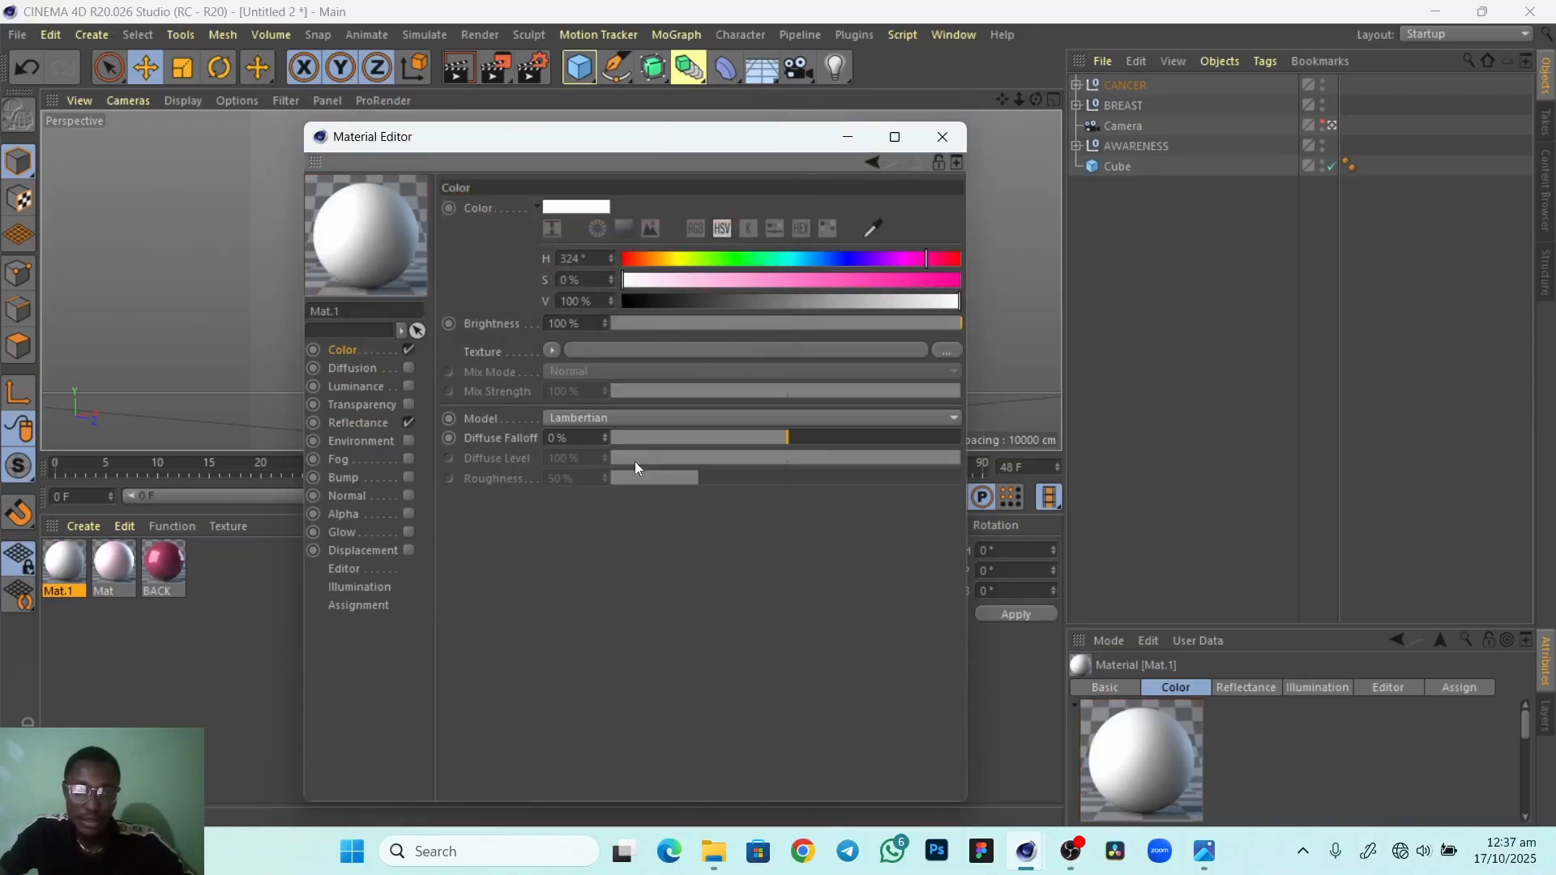
# Change the white material's default specular layer type to Reflection (Legacy) and close the material editor
pyautogui.click(357, 423)
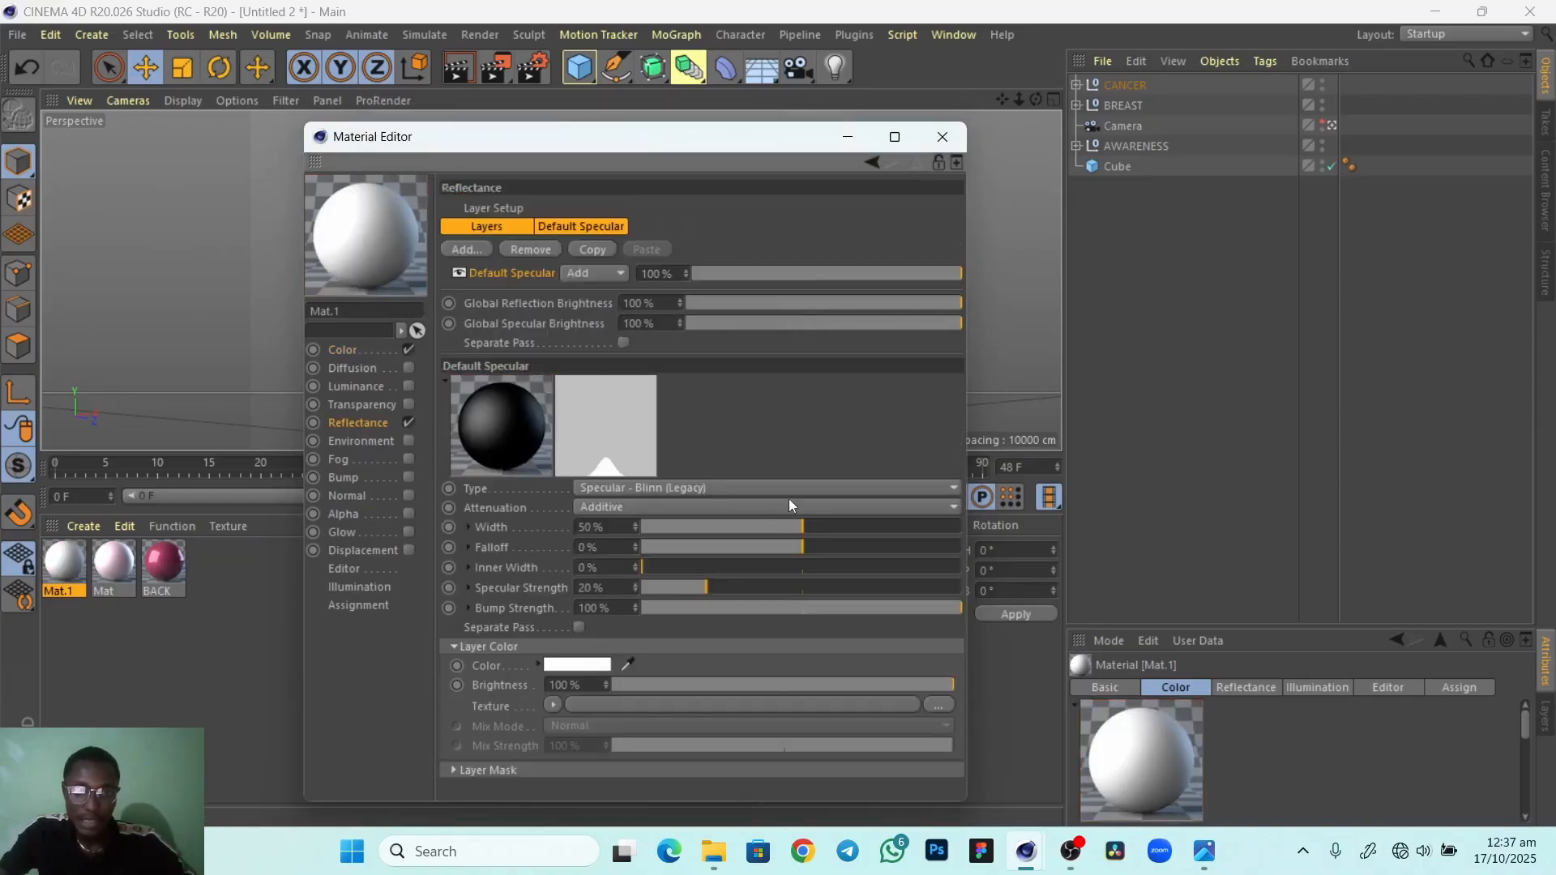
pyautogui.click(760, 488)
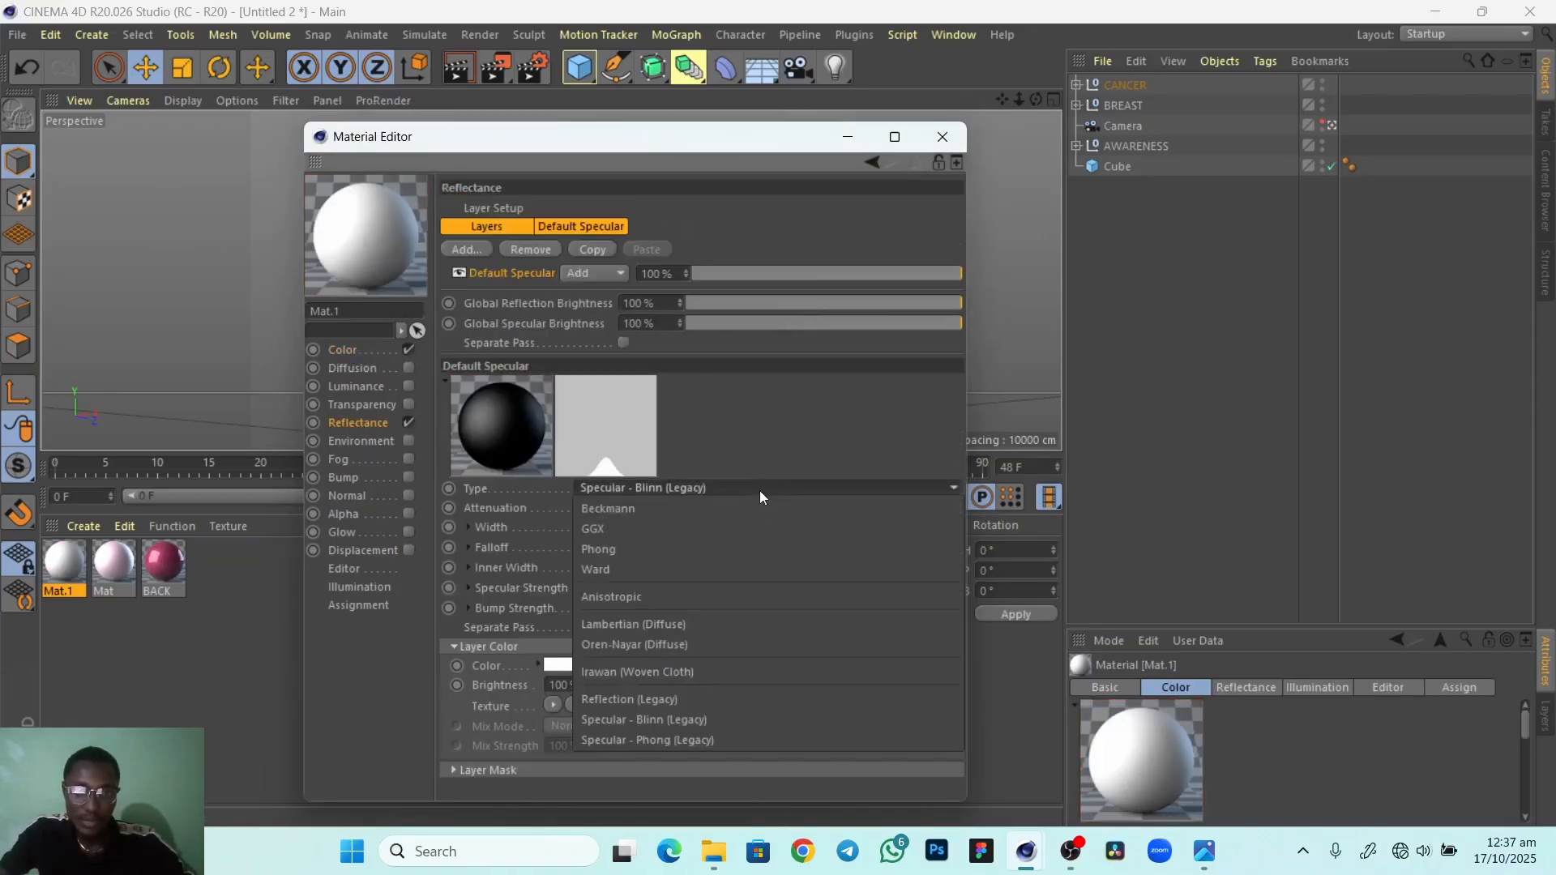
pyautogui.click(702, 703)
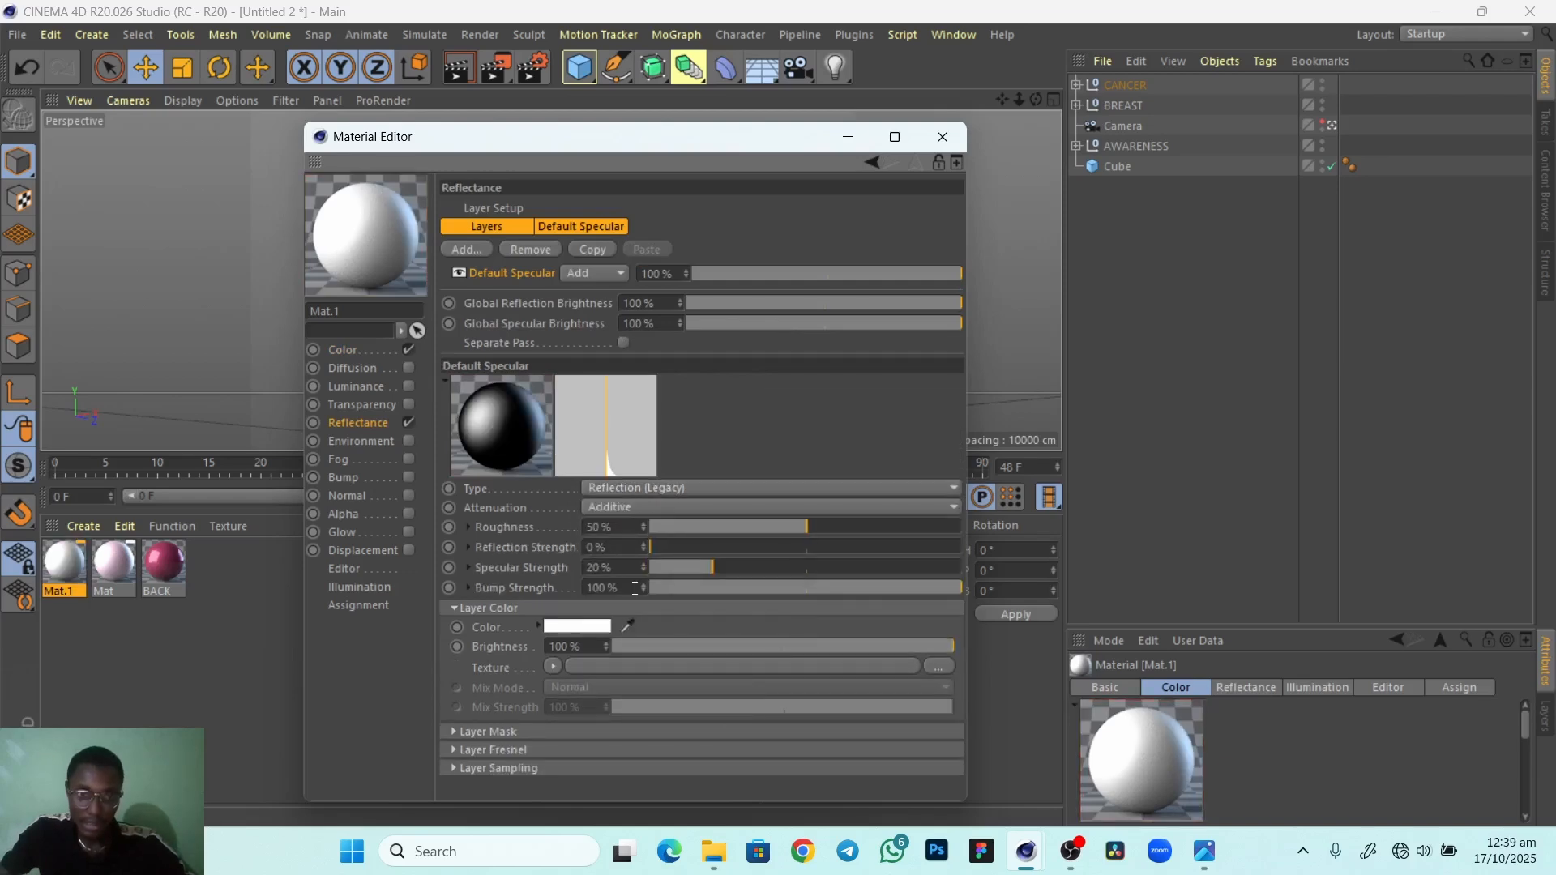
pyautogui.click(942, 136)
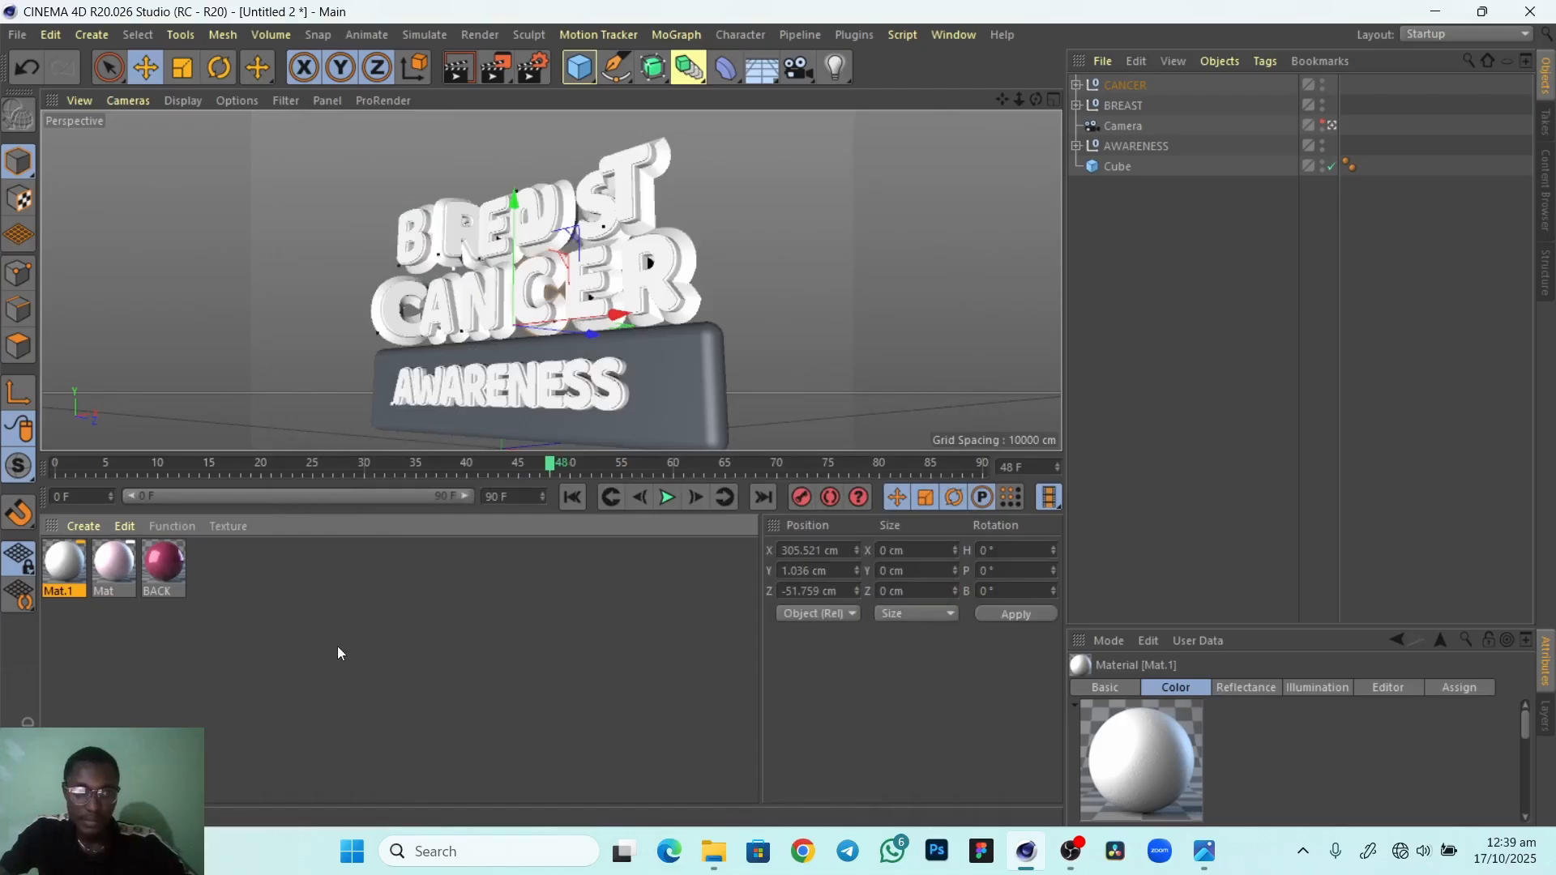
# Rename the light pink material as FRONT
pyautogui.doubleClick(105, 590)
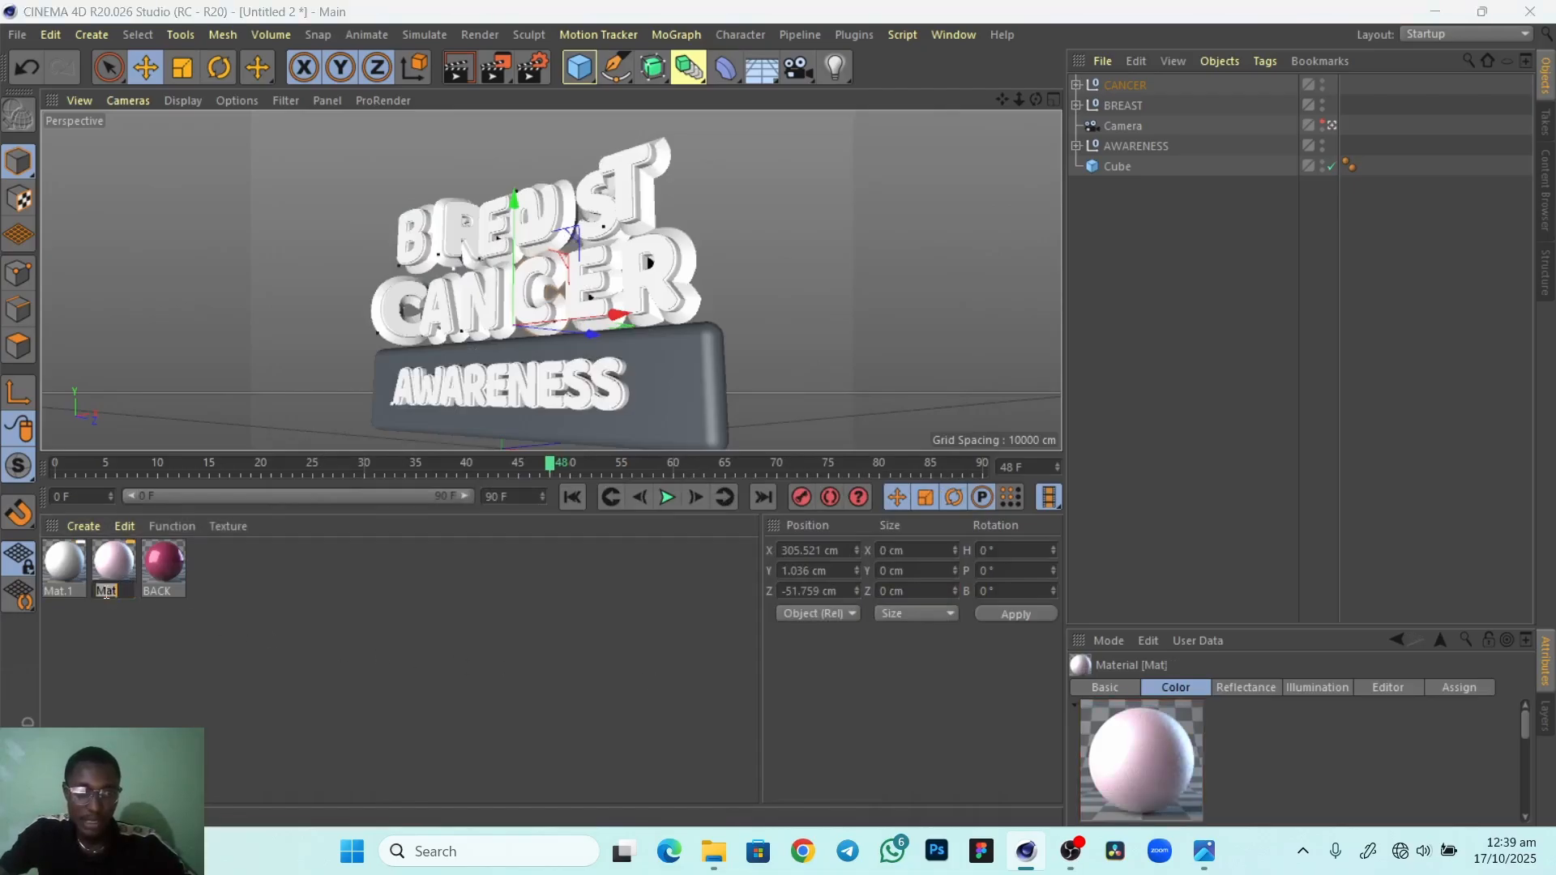
pyautogui.write('FRONT')
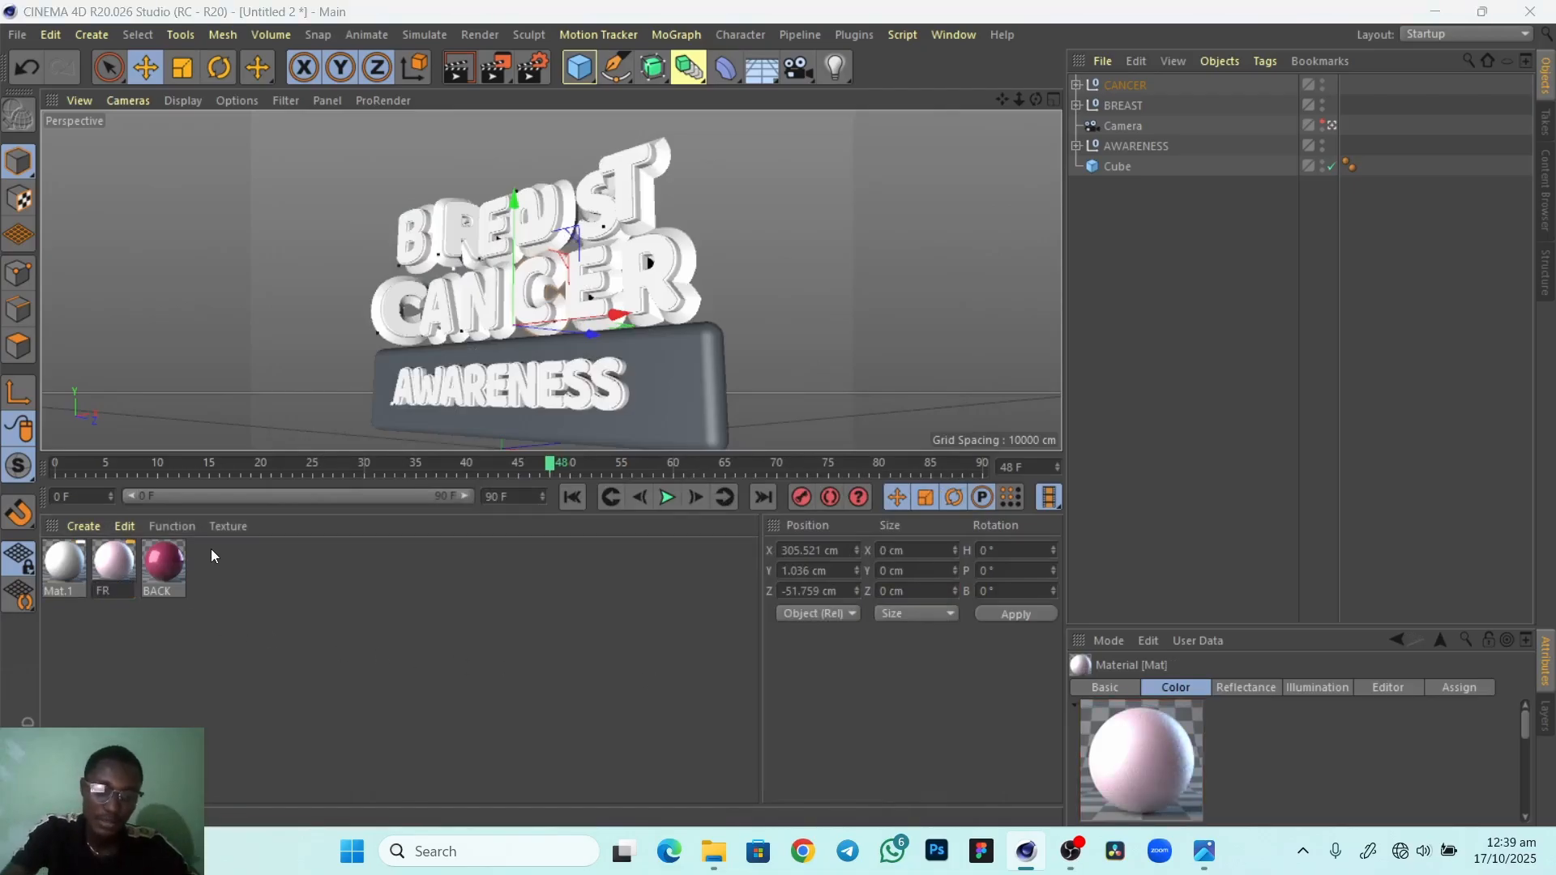
pyautogui.press('Return')
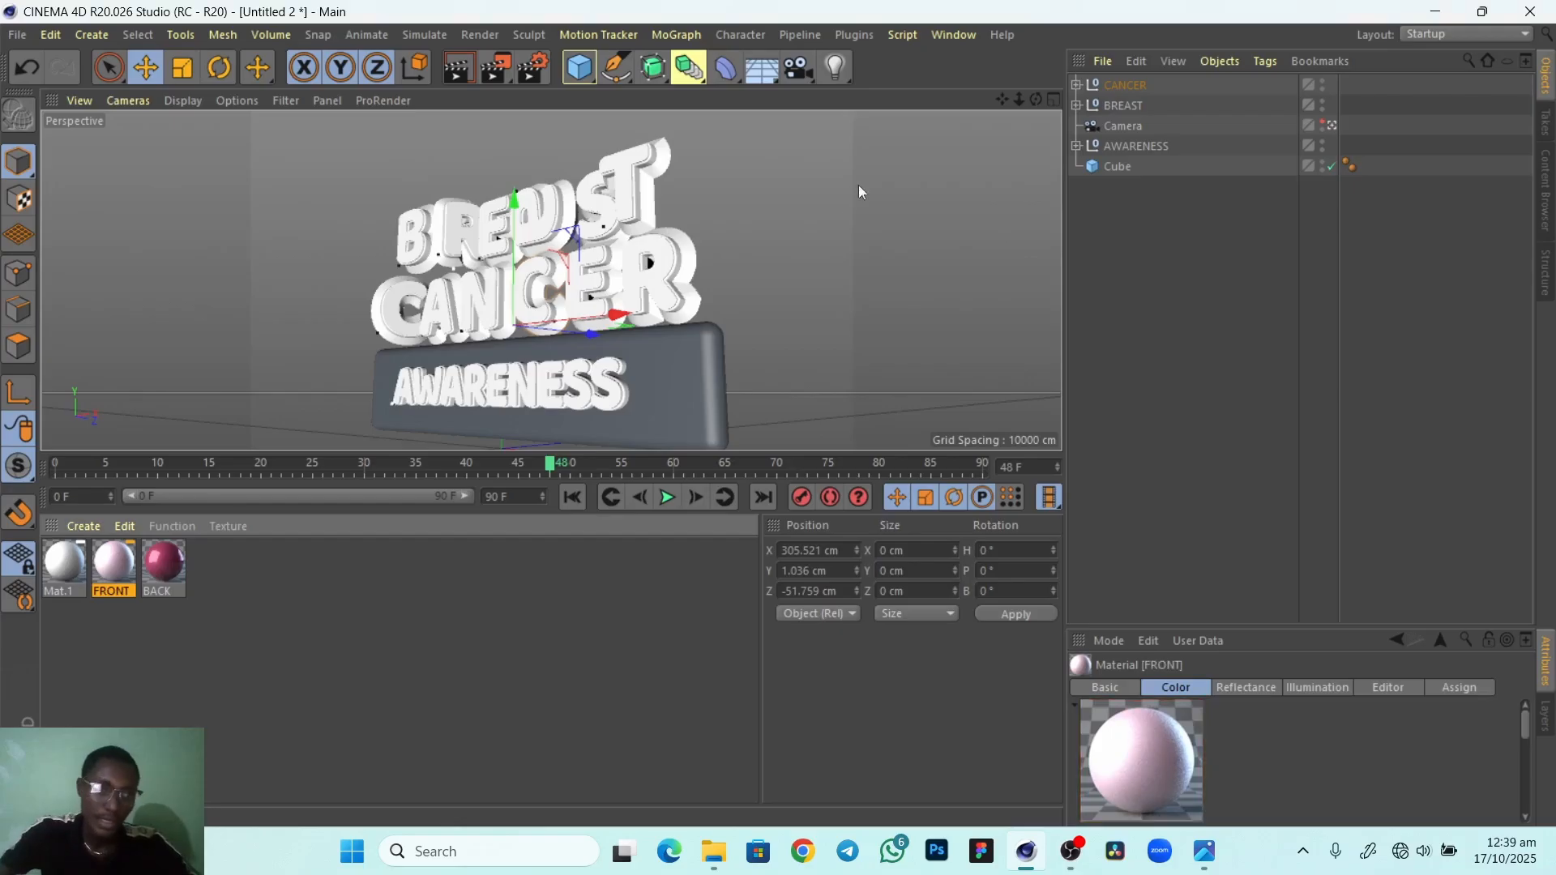
# Rename the white material as MIDDLE
pyautogui.doubleClick(65, 592)
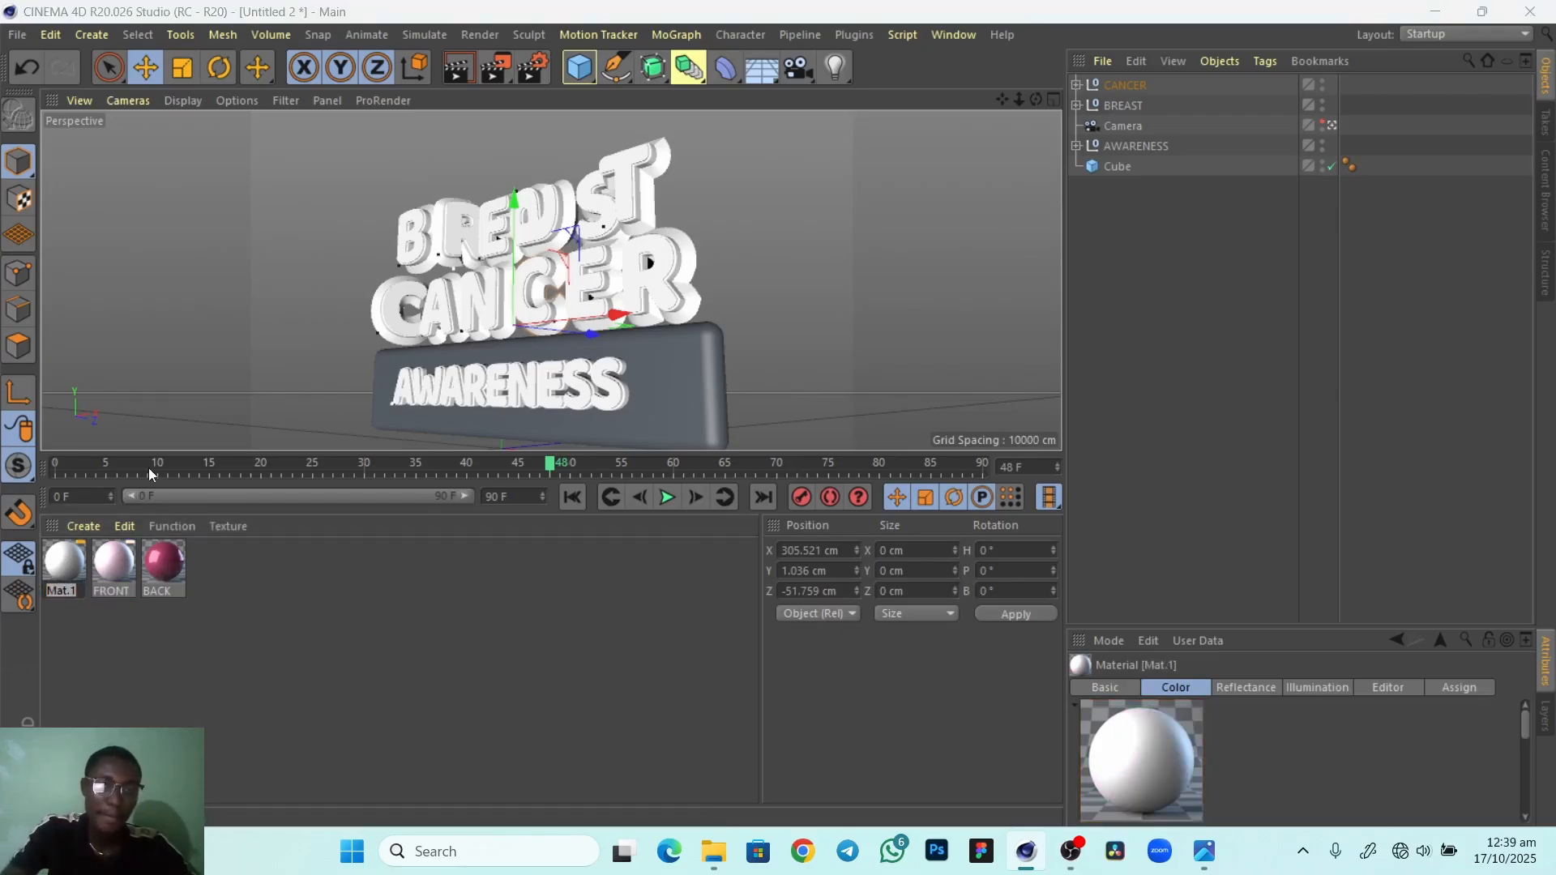
pyautogui.write('MIDDL')
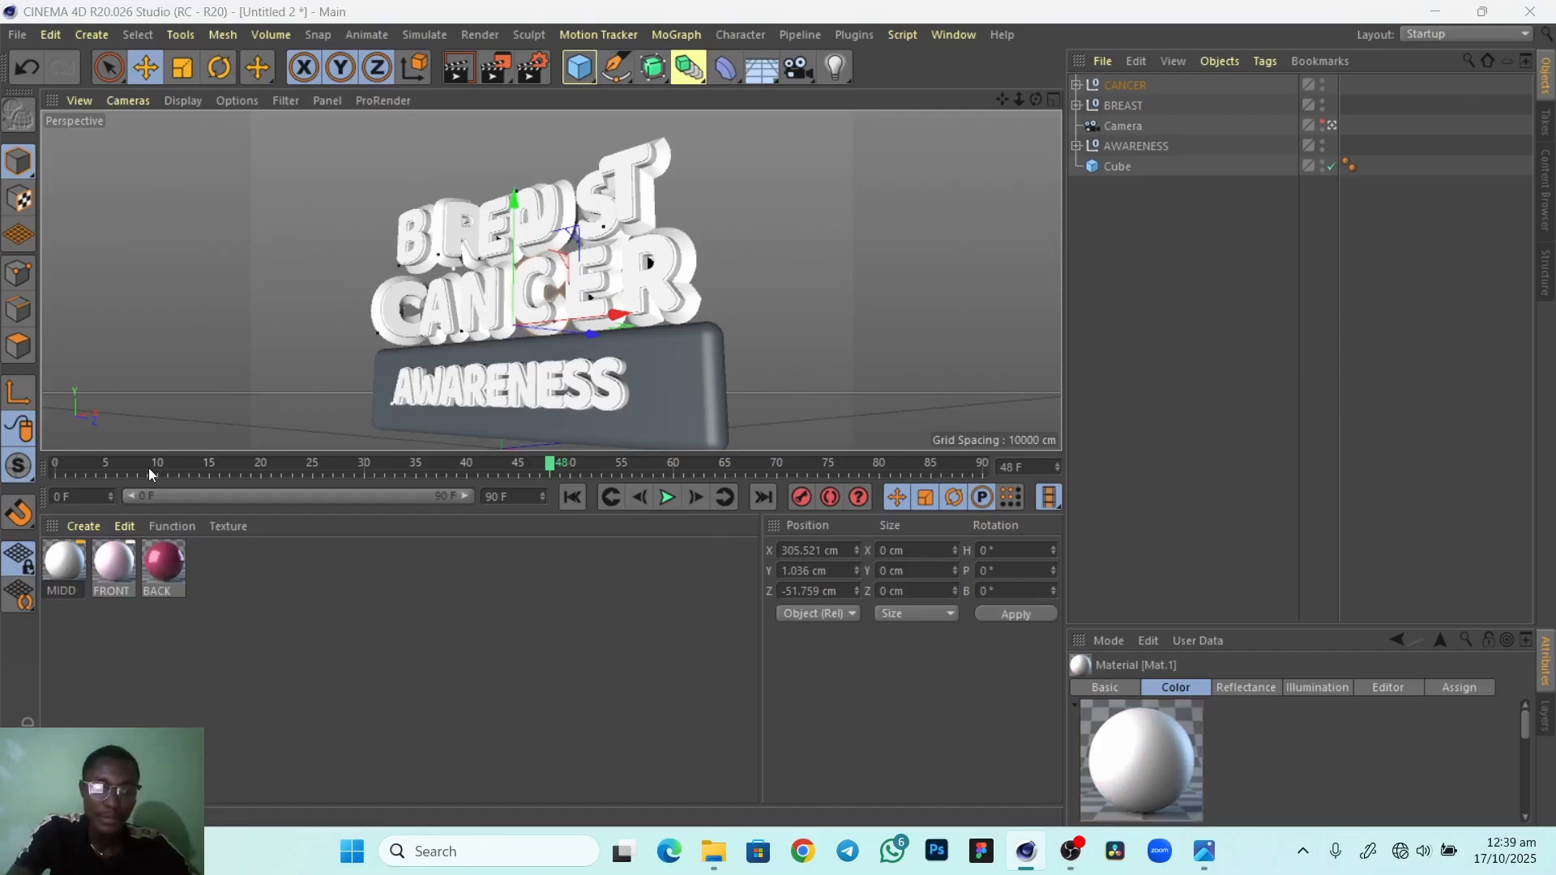
pyautogui.write('E')
pyautogui.press('Return')
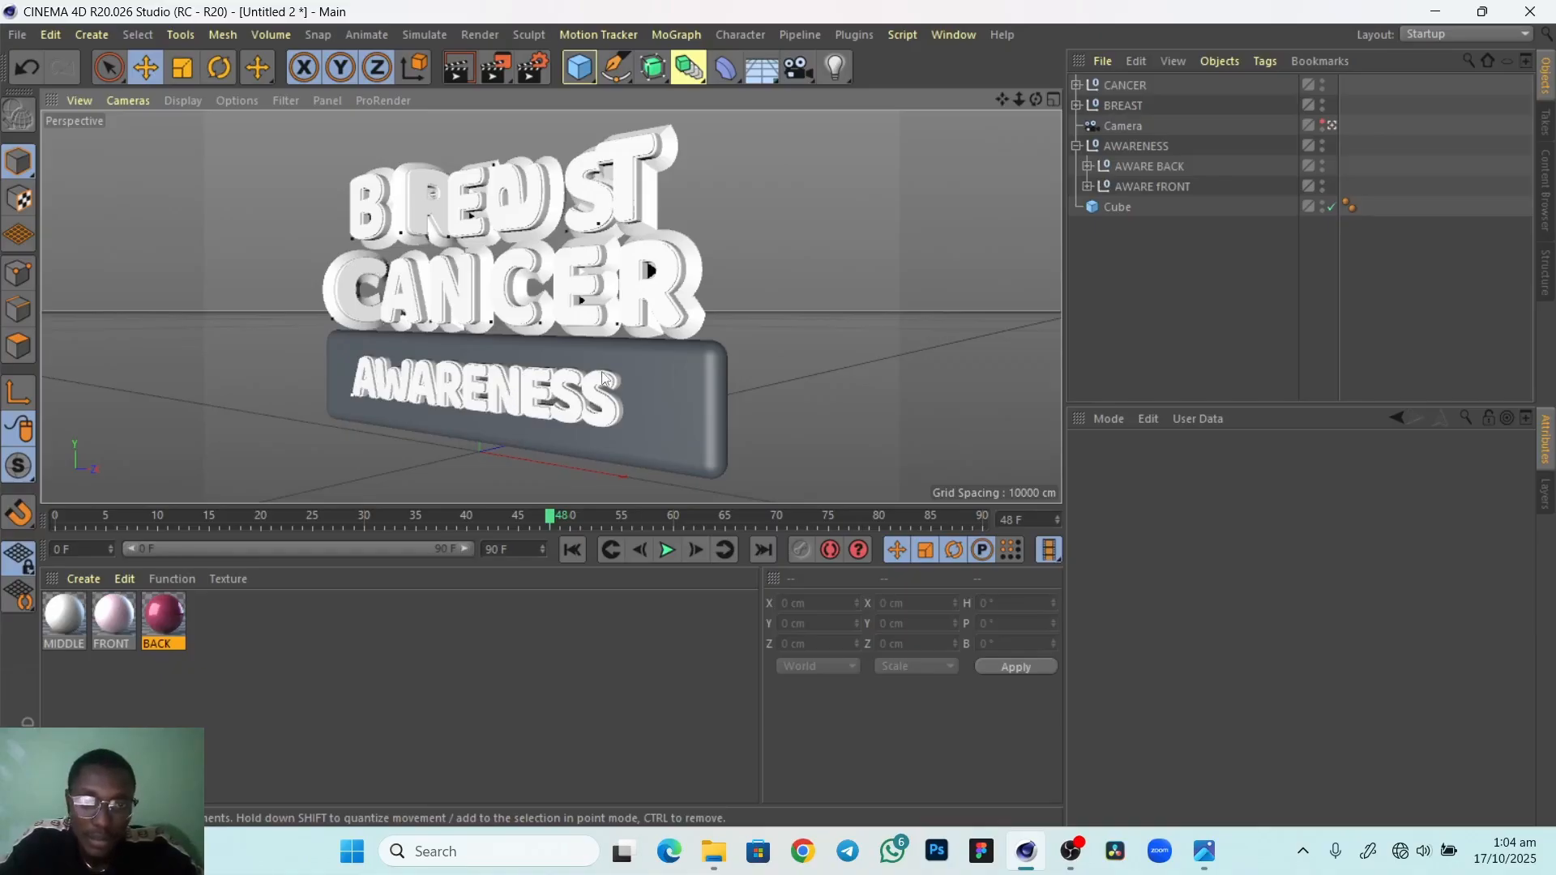
# Apply the BACK material to the rear layers of the letters R and E at the end of CANCER
pyautogui.keyDown('alt'); pyautogui.moveTo(645, 367); pyautogui.dragTo(683, 382, button='right'); pyautogui.keyUp('alt')
pyautogui.keyDown('alt'); pyautogui.moveTo(593, 447); pyautogui.dragTo(634, 446, button='middle'); pyautogui.keyUp('alt')
pyautogui.moveTo(603, 453)
pyautogui.keyDown('alt'); pyautogui.mouseDown()
pyautogui.moveTo(632, 450)
pyautogui.moveTo(590, 449)
pyautogui.mouseUp(); pyautogui.keyUp('alt')
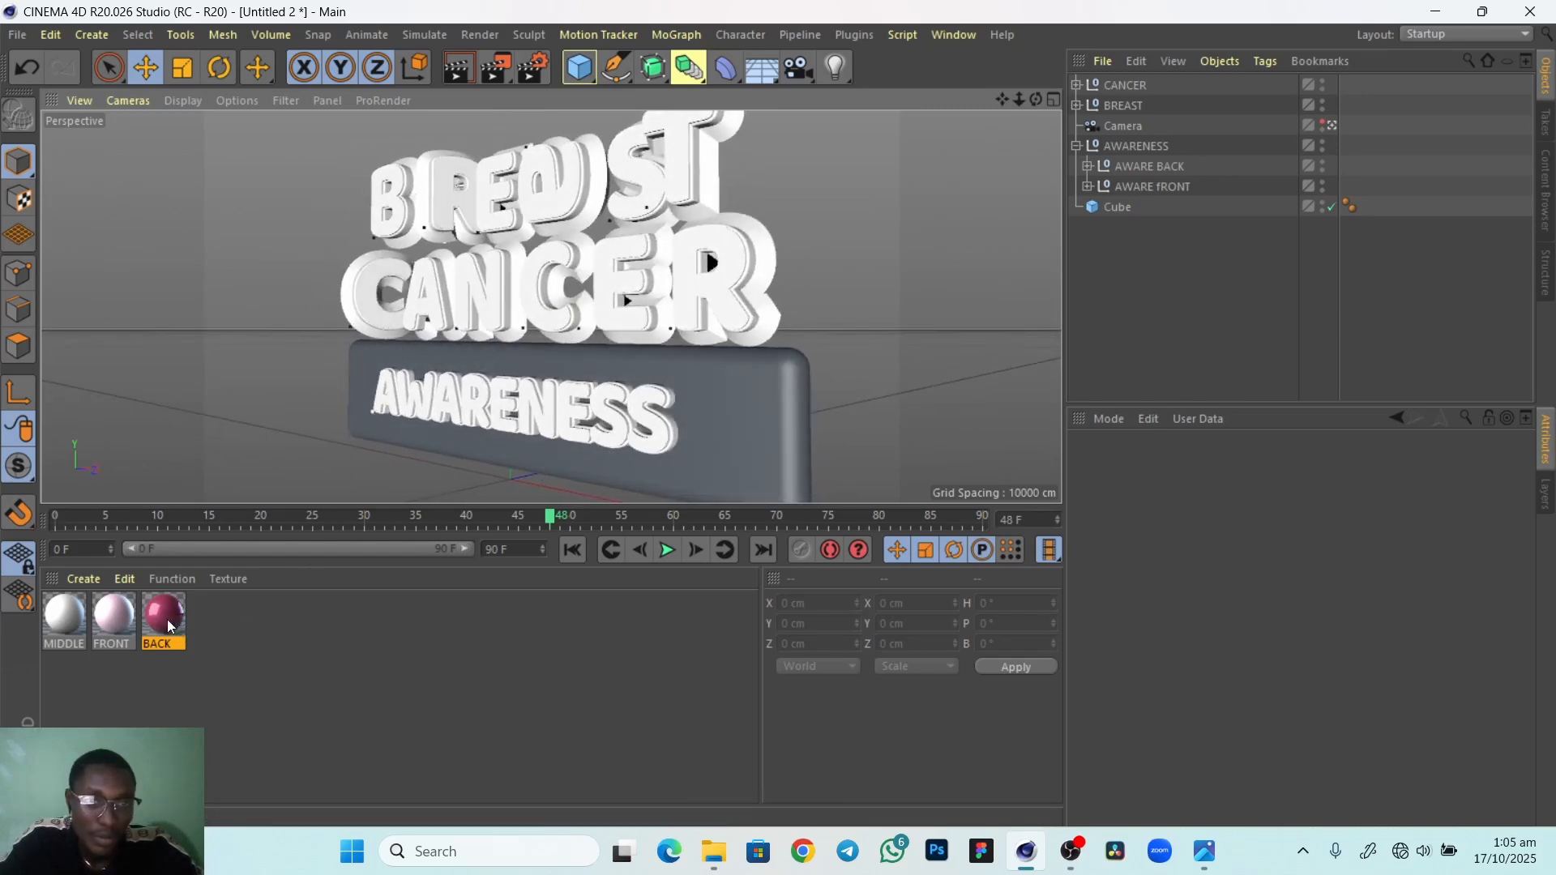
pyautogui.moveTo(169, 616); pyautogui.dragTo(762, 245)
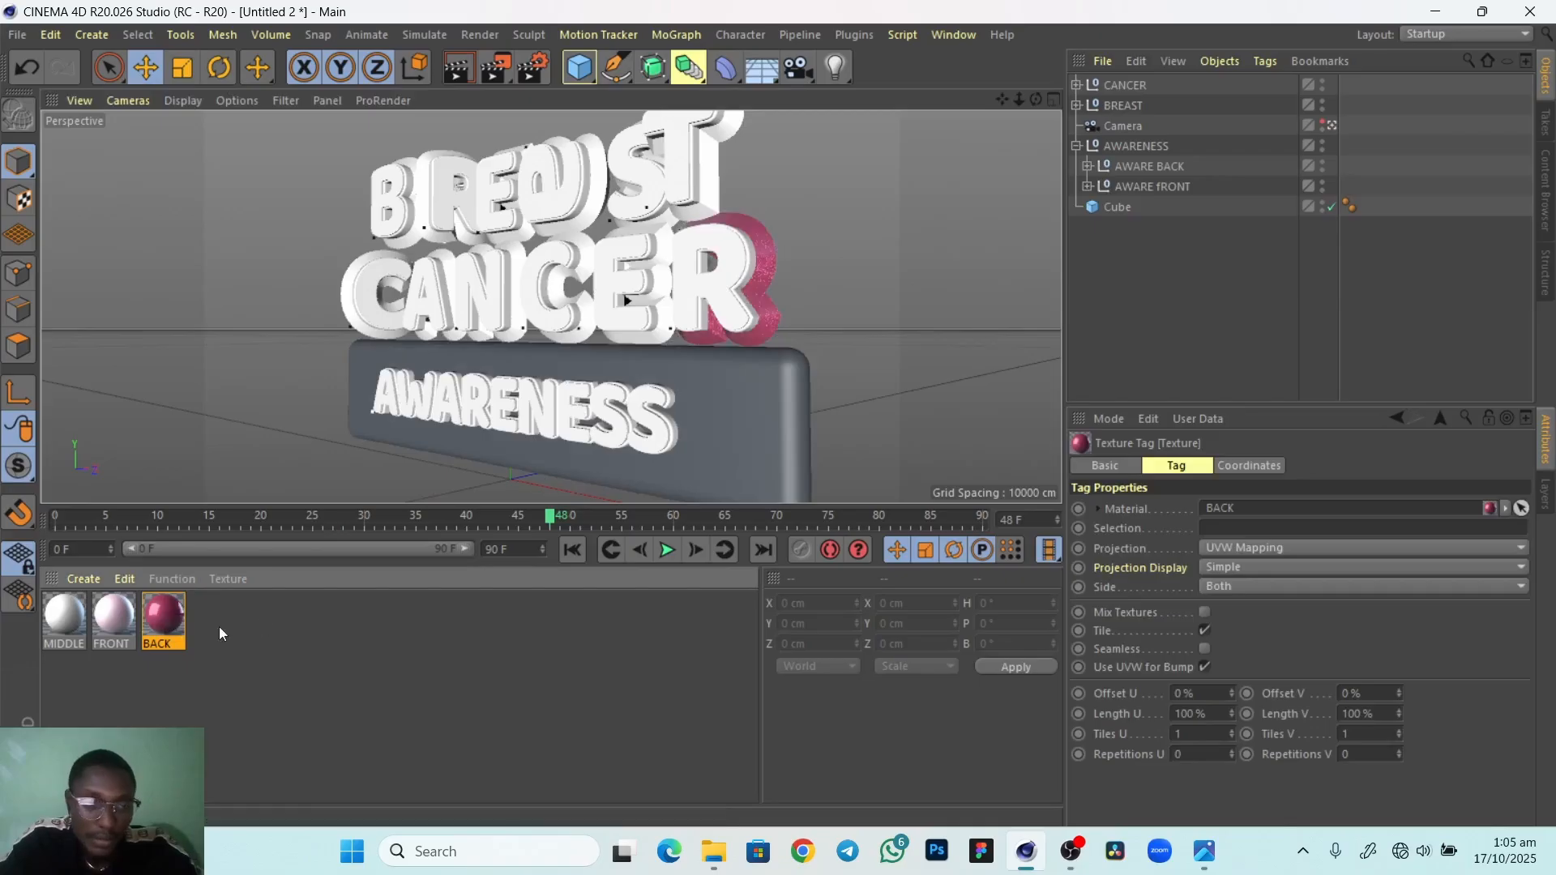
pyautogui.moveTo(208, 600); pyautogui.dragTo(645, 324)
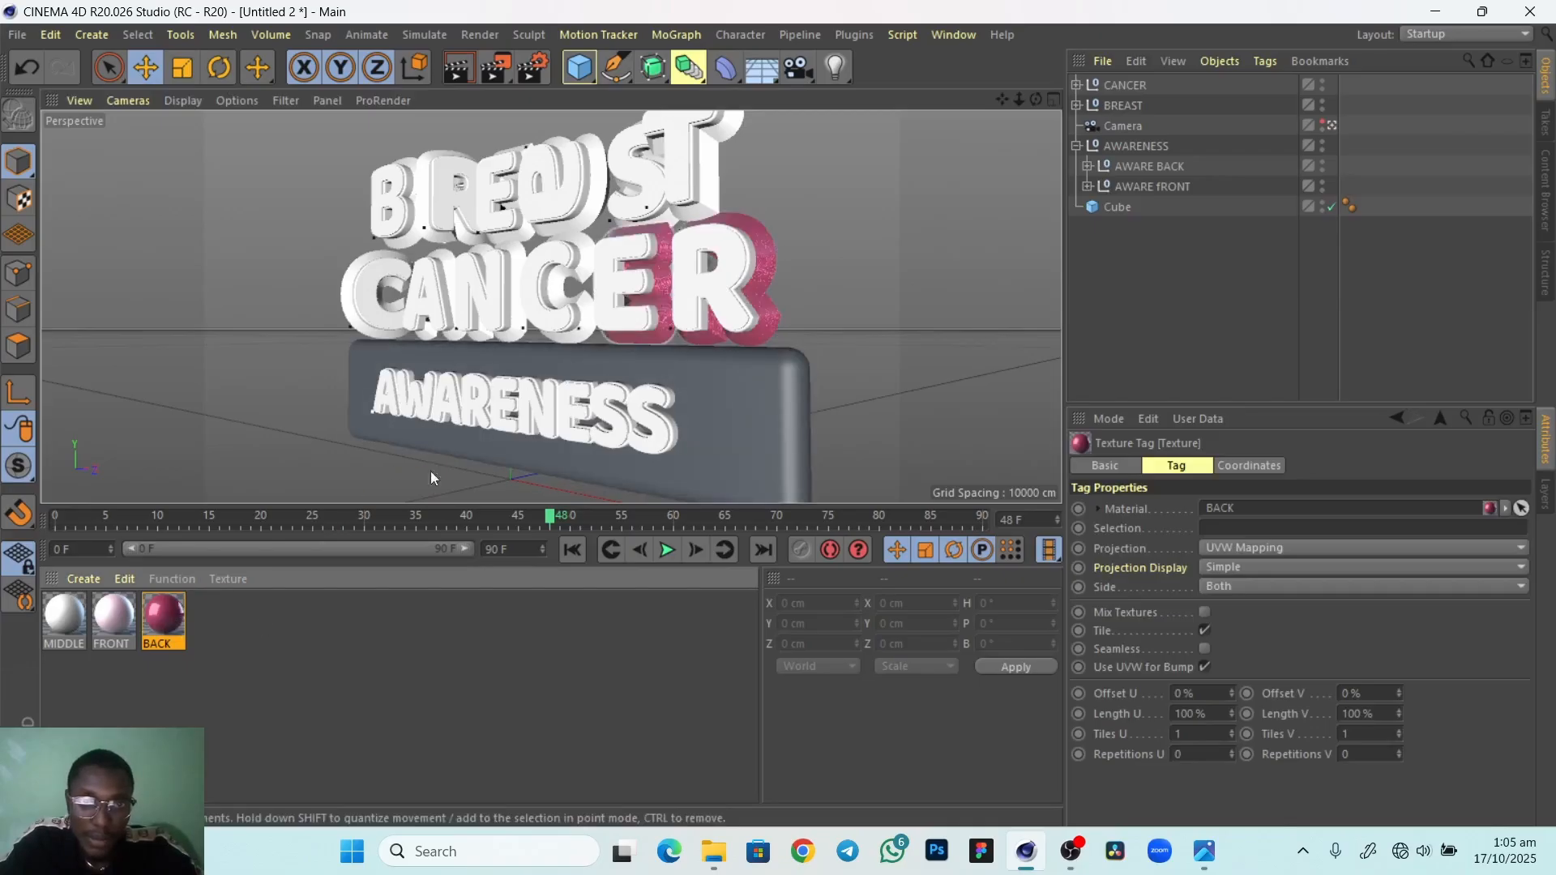
# Apply the BACK material to the rear layers of the first four letters of CANCER: C, A, N and C
pyautogui.moveTo(165, 624); pyautogui.dragTo(573, 324)
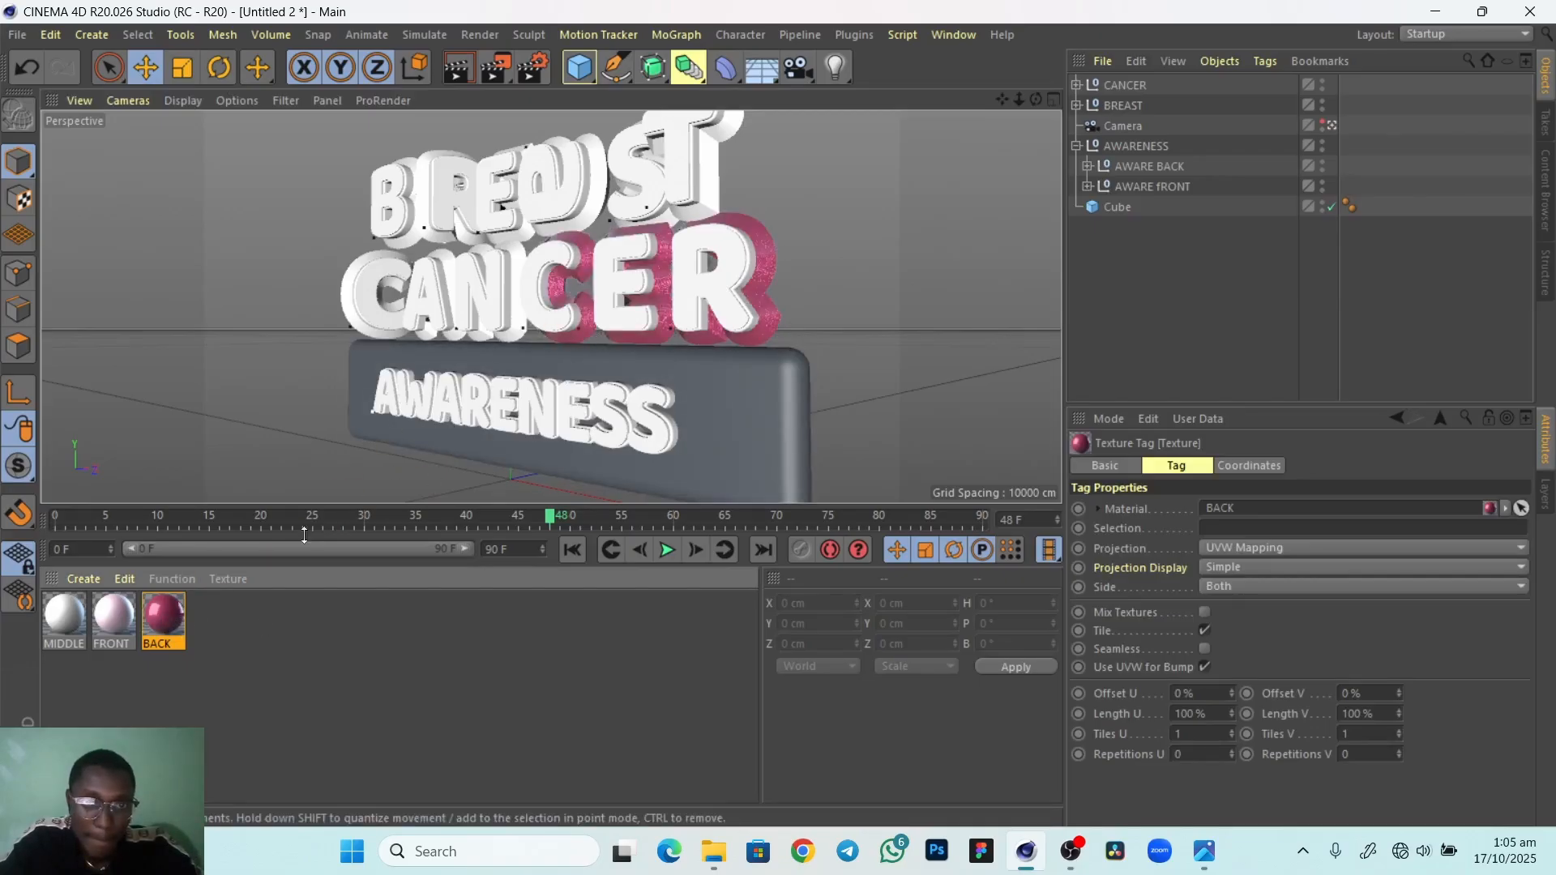
pyautogui.moveTo(178, 625); pyautogui.dragTo(525, 336)
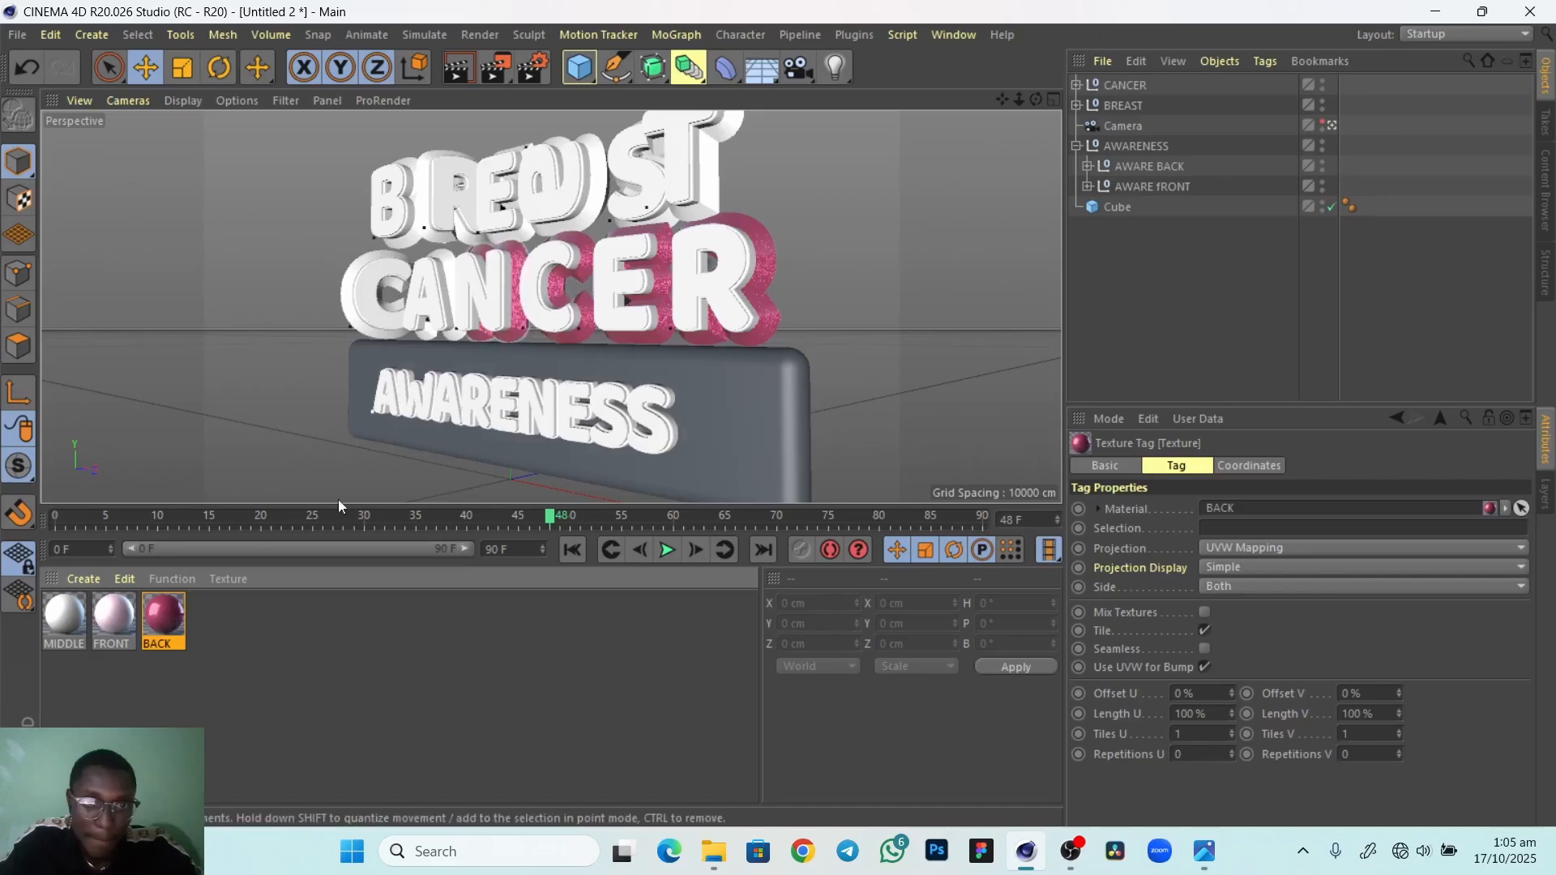
pyautogui.moveTo(176, 619); pyautogui.dragTo(446, 324)
pyautogui.moveTo(173, 623); pyautogui.dragTo(357, 307)
# Apply the BACK material to the rear layers of the letters of BREAST
pyautogui.moveTo(171, 621); pyautogui.dragTo(417, 248)
pyautogui.moveTo(163, 631); pyautogui.dragTo(450, 194)
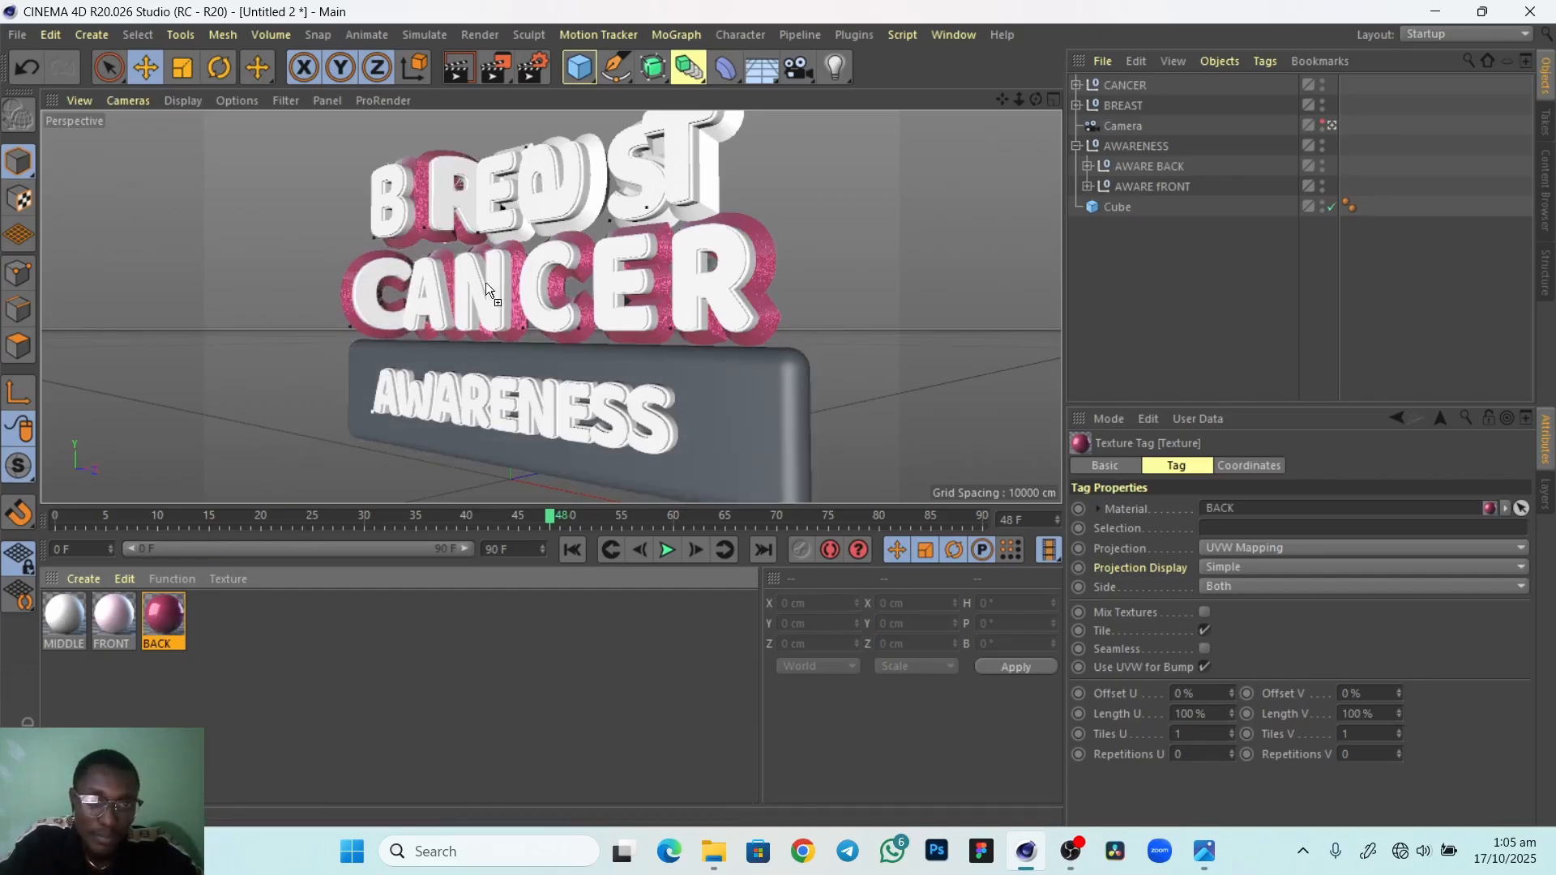
pyautogui.moveTo(486, 287); pyautogui.dragTo(510, 243)
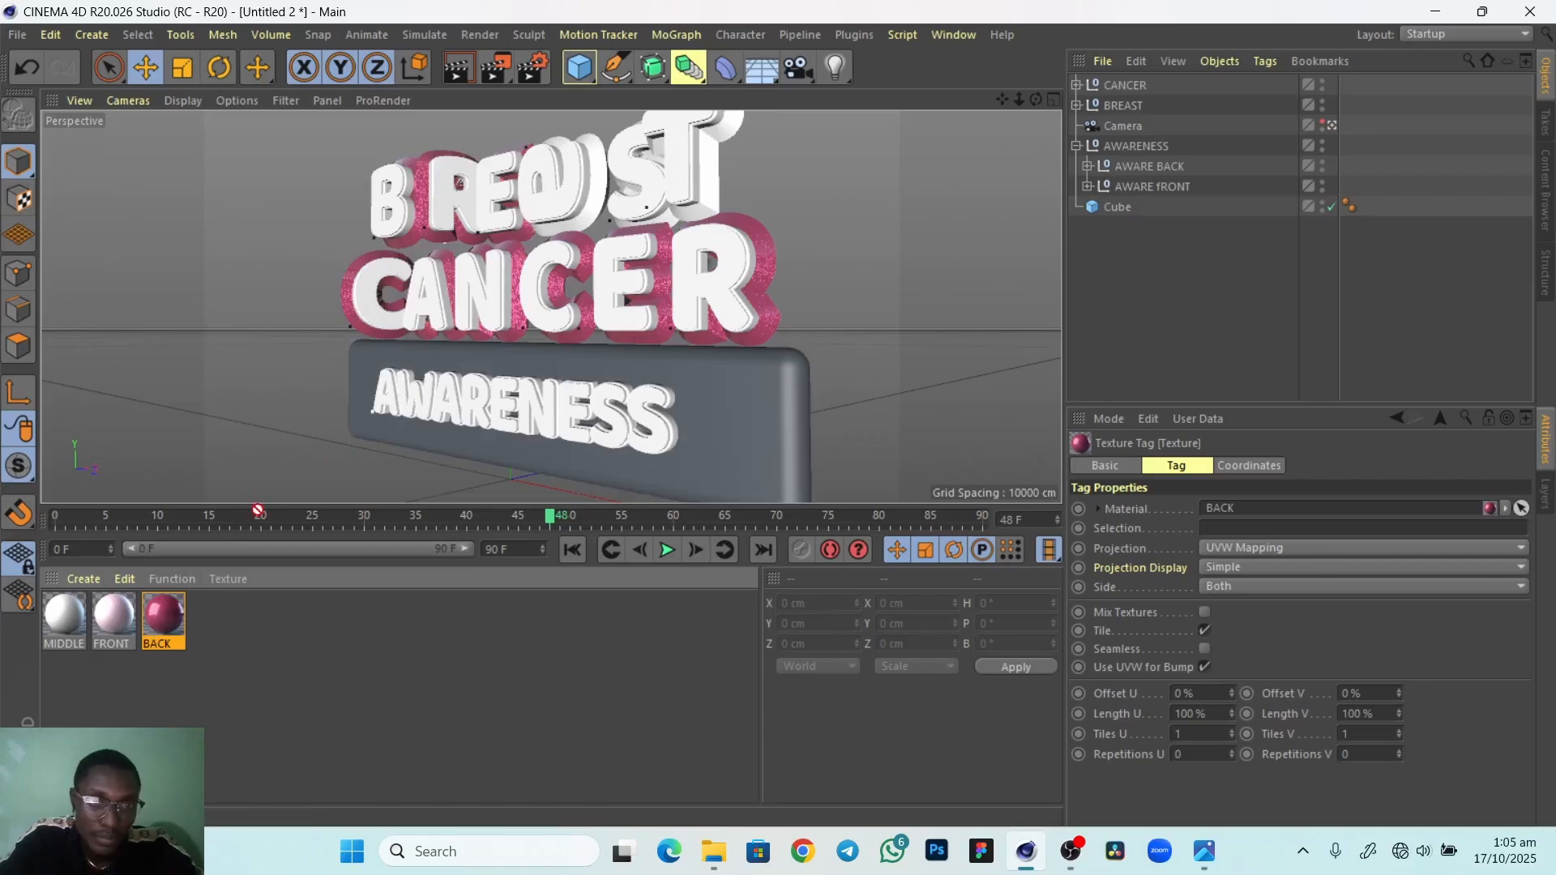
pyautogui.moveTo(257, 511); pyautogui.dragTo(568, 228)
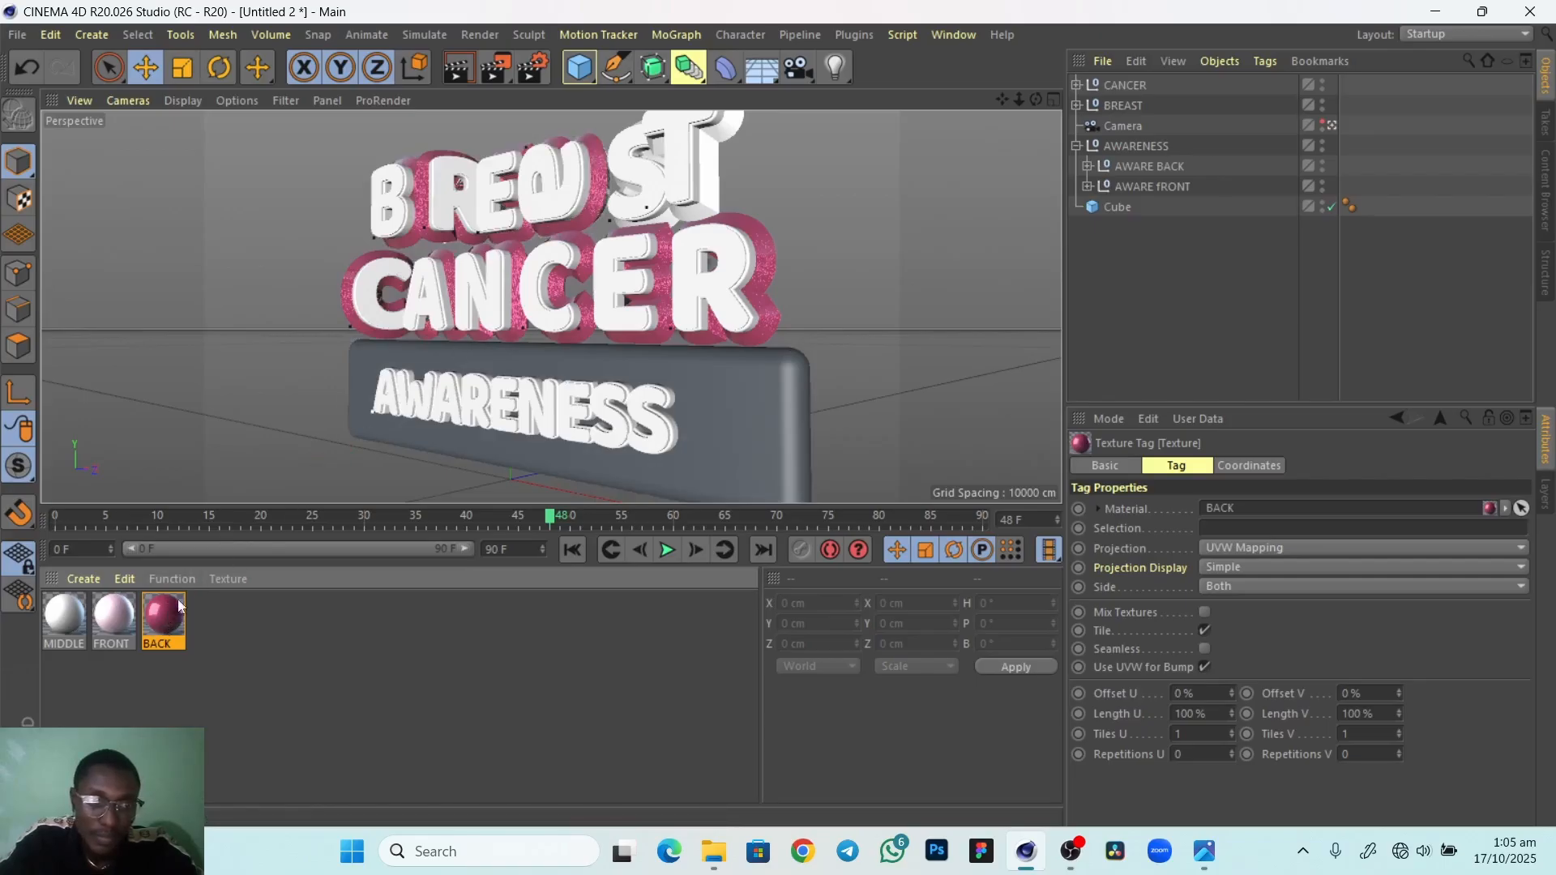
pyautogui.moveTo(180, 606); pyautogui.dragTo(673, 211)
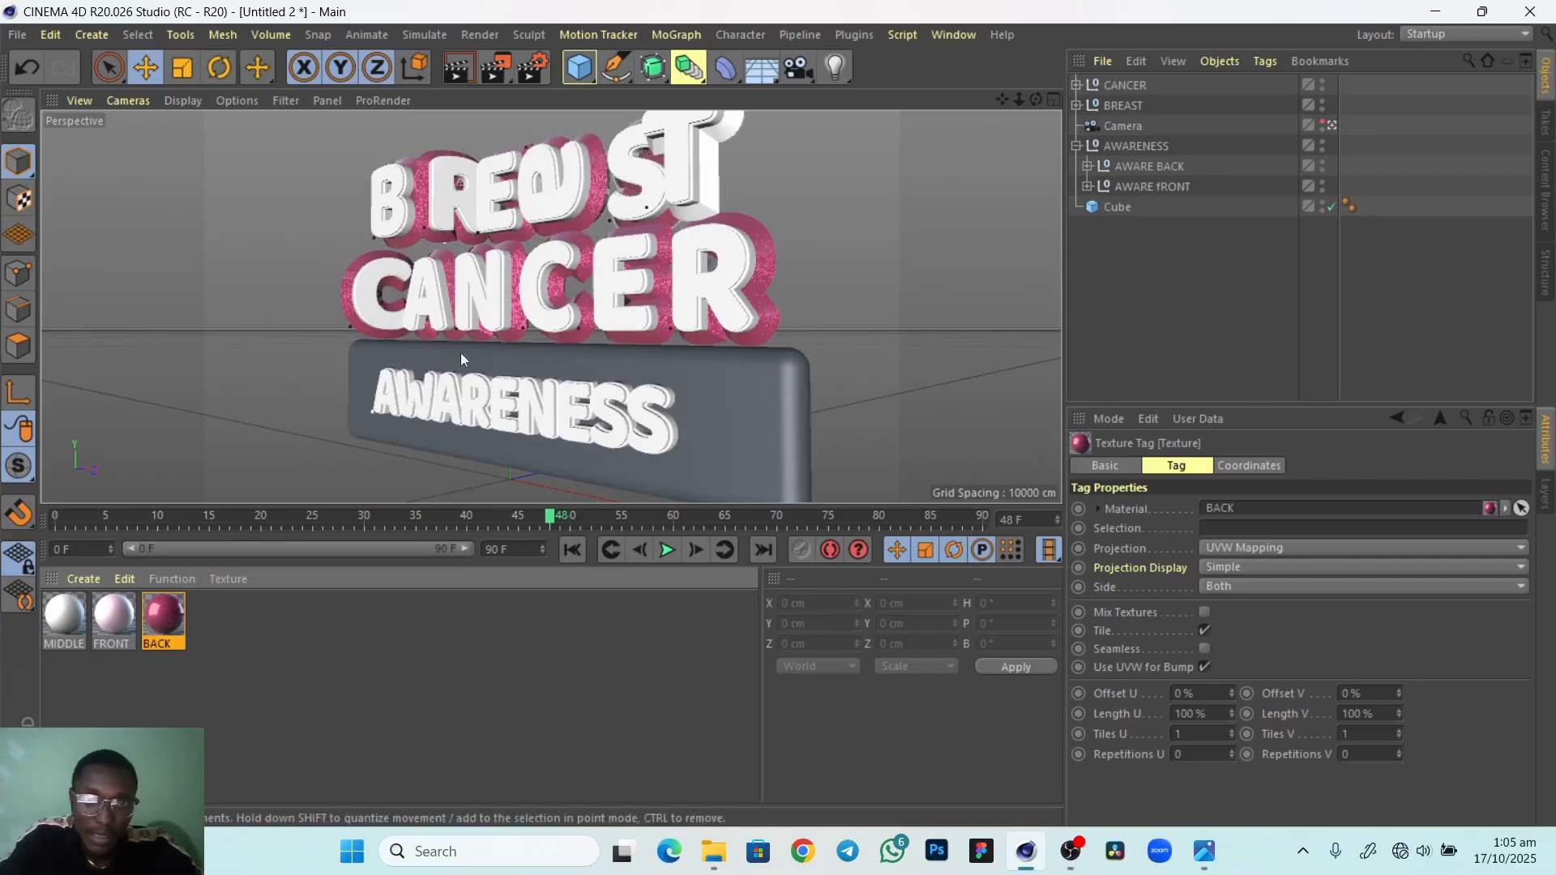
pyautogui.moveTo(162, 615); pyautogui.dragTo(695, 221)
# Apply the FRONT material to the front layers of the letters of BREAST
pyautogui.moveTo(116, 622); pyautogui.dragTo(376, 213)
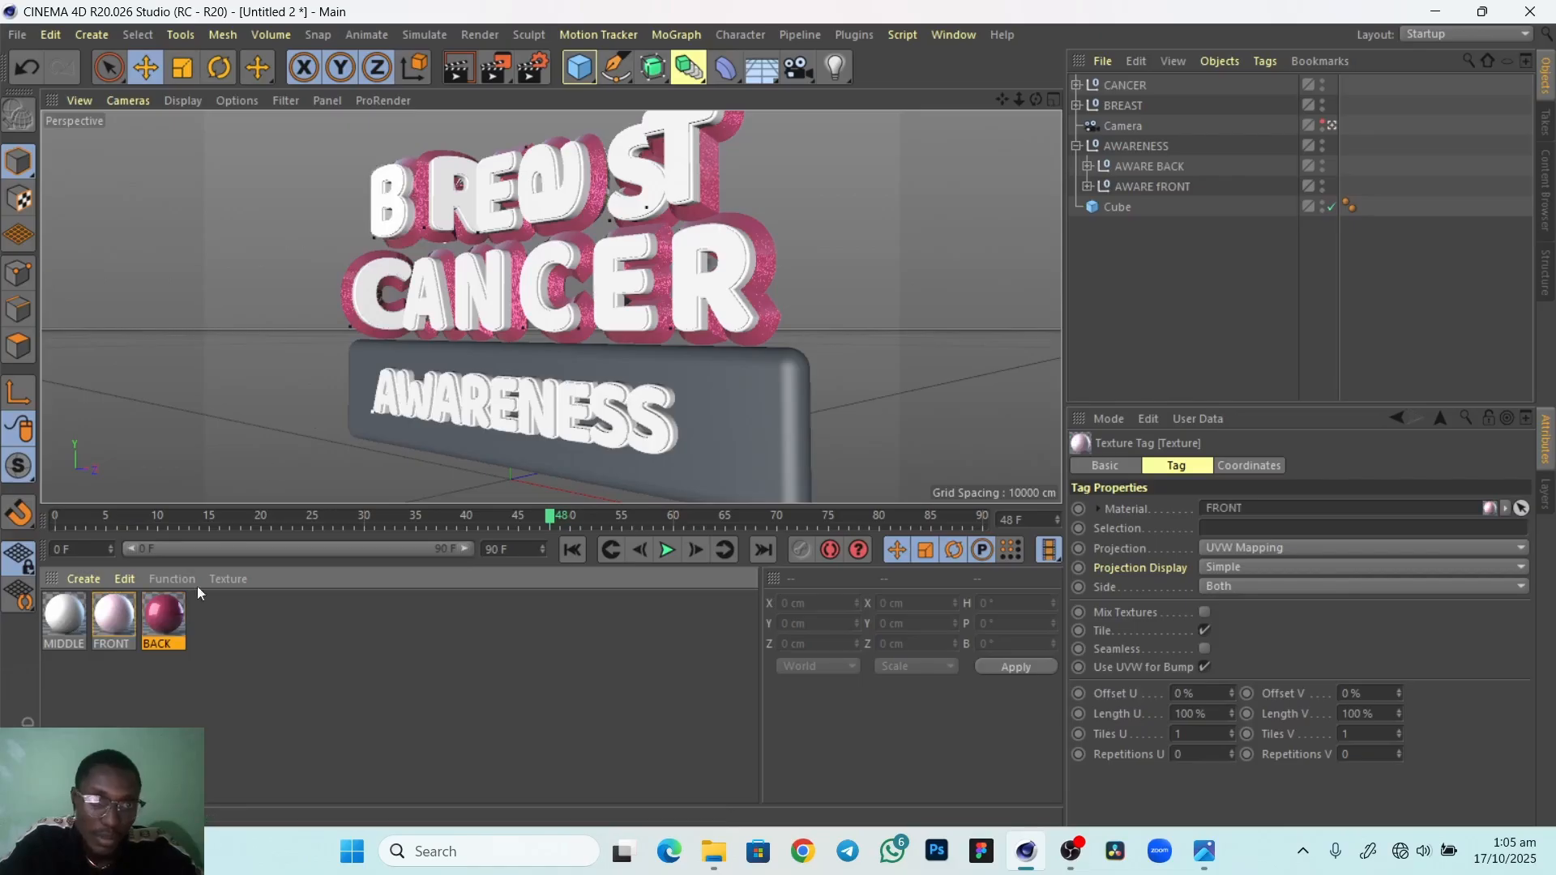
pyautogui.moveTo(119, 631); pyautogui.dragTo(456, 194)
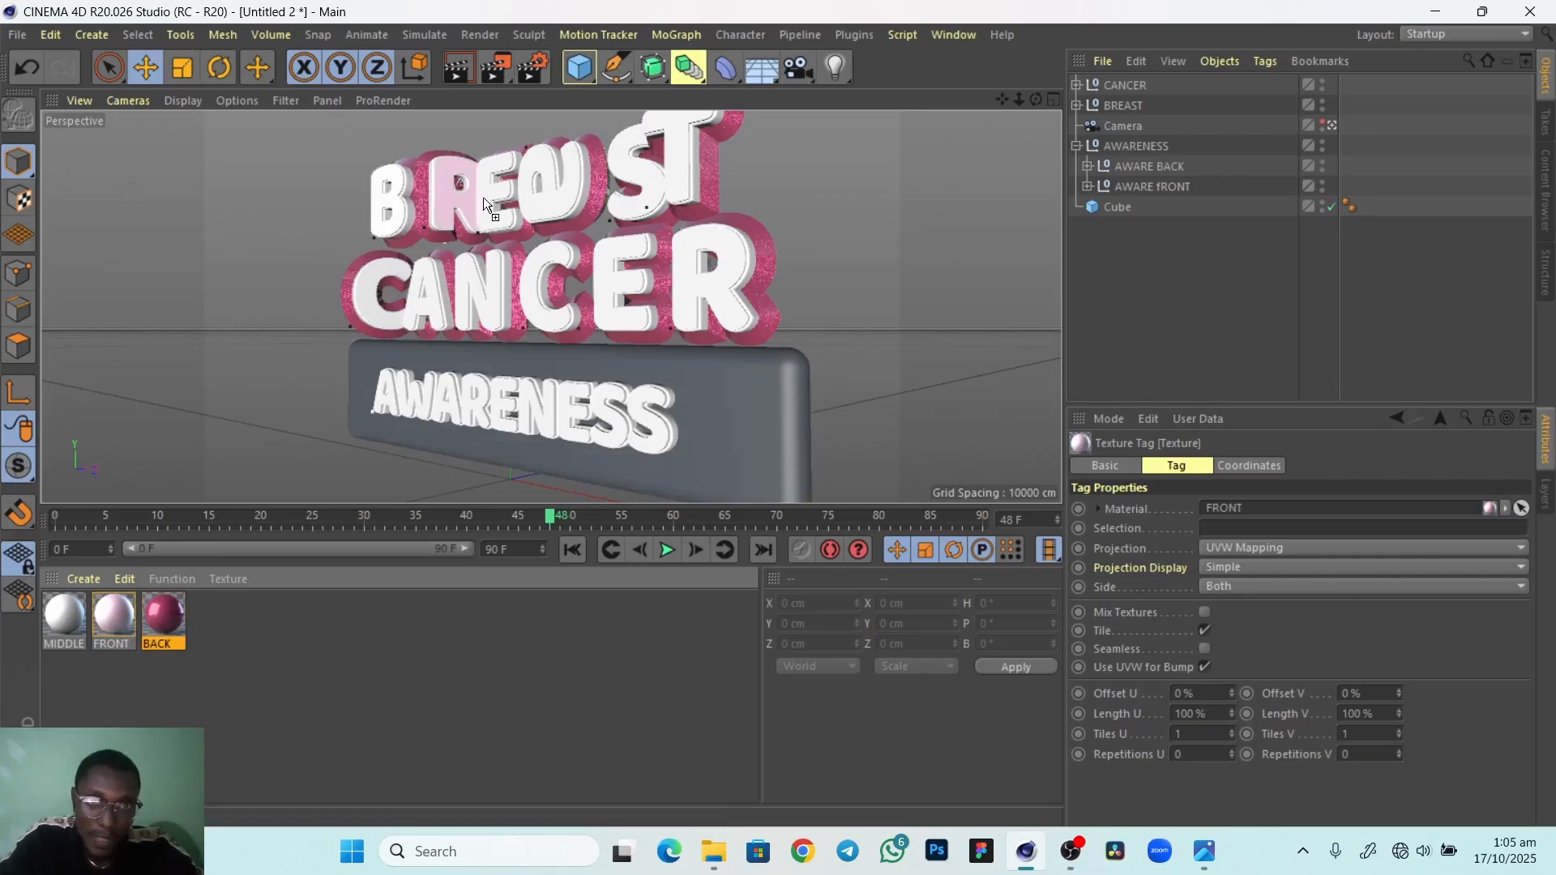
pyautogui.moveTo(355, 376); pyautogui.dragTo(551, 205)
pyautogui.moveTo(186, 550); pyautogui.dragTo(640, 203)
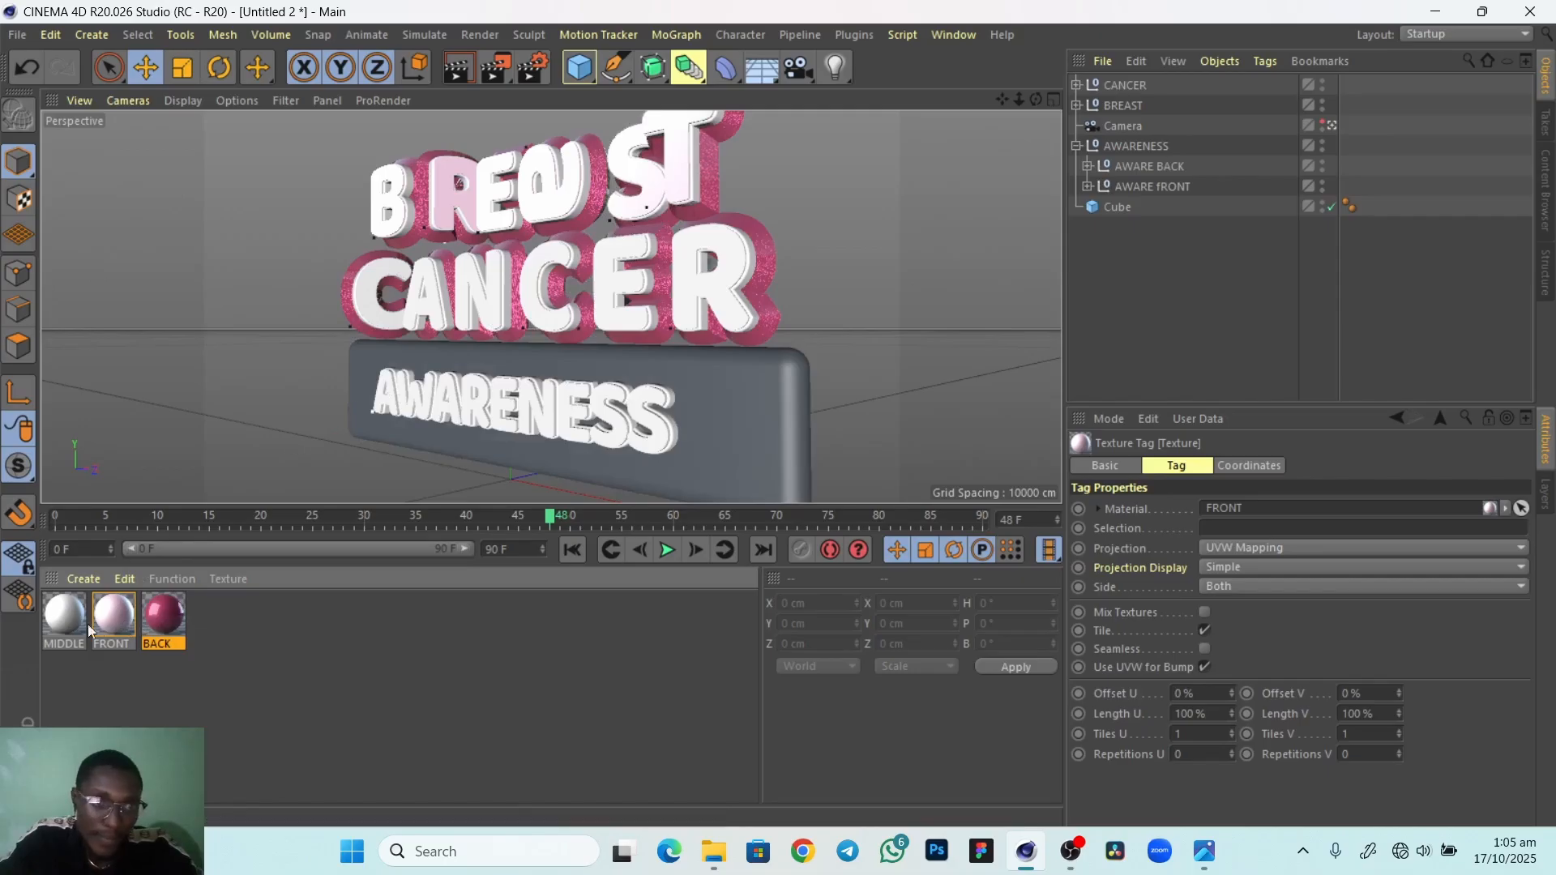
# Apply the FRONT material to the front layers of the letters of CANCER
pyautogui.moveTo(114, 624); pyautogui.dragTo(359, 328)
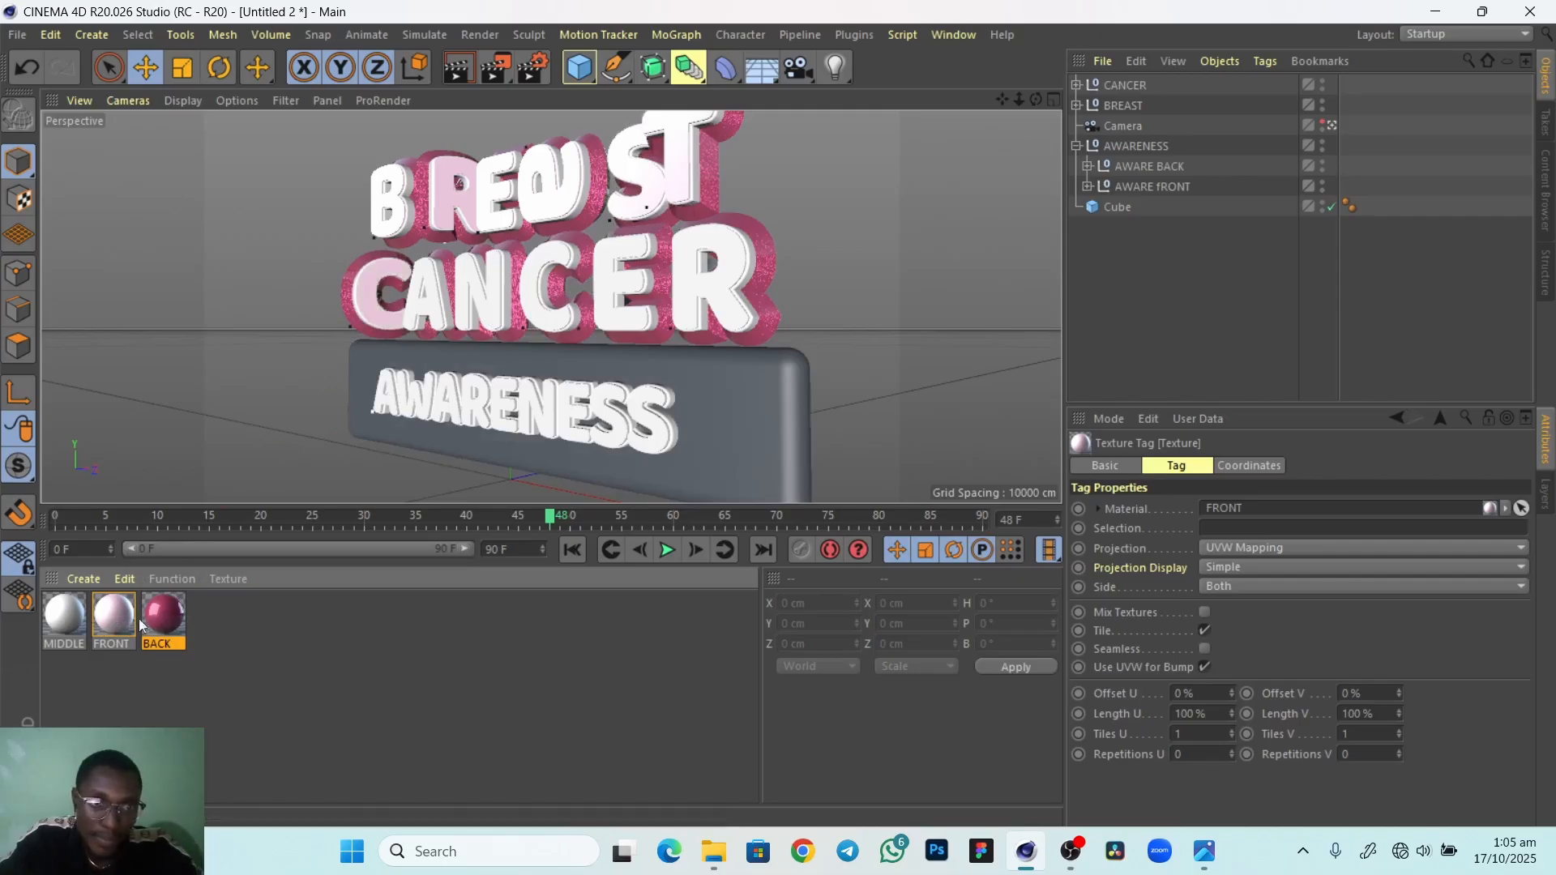
pyautogui.moveTo(183, 552); pyautogui.dragTo(420, 305)
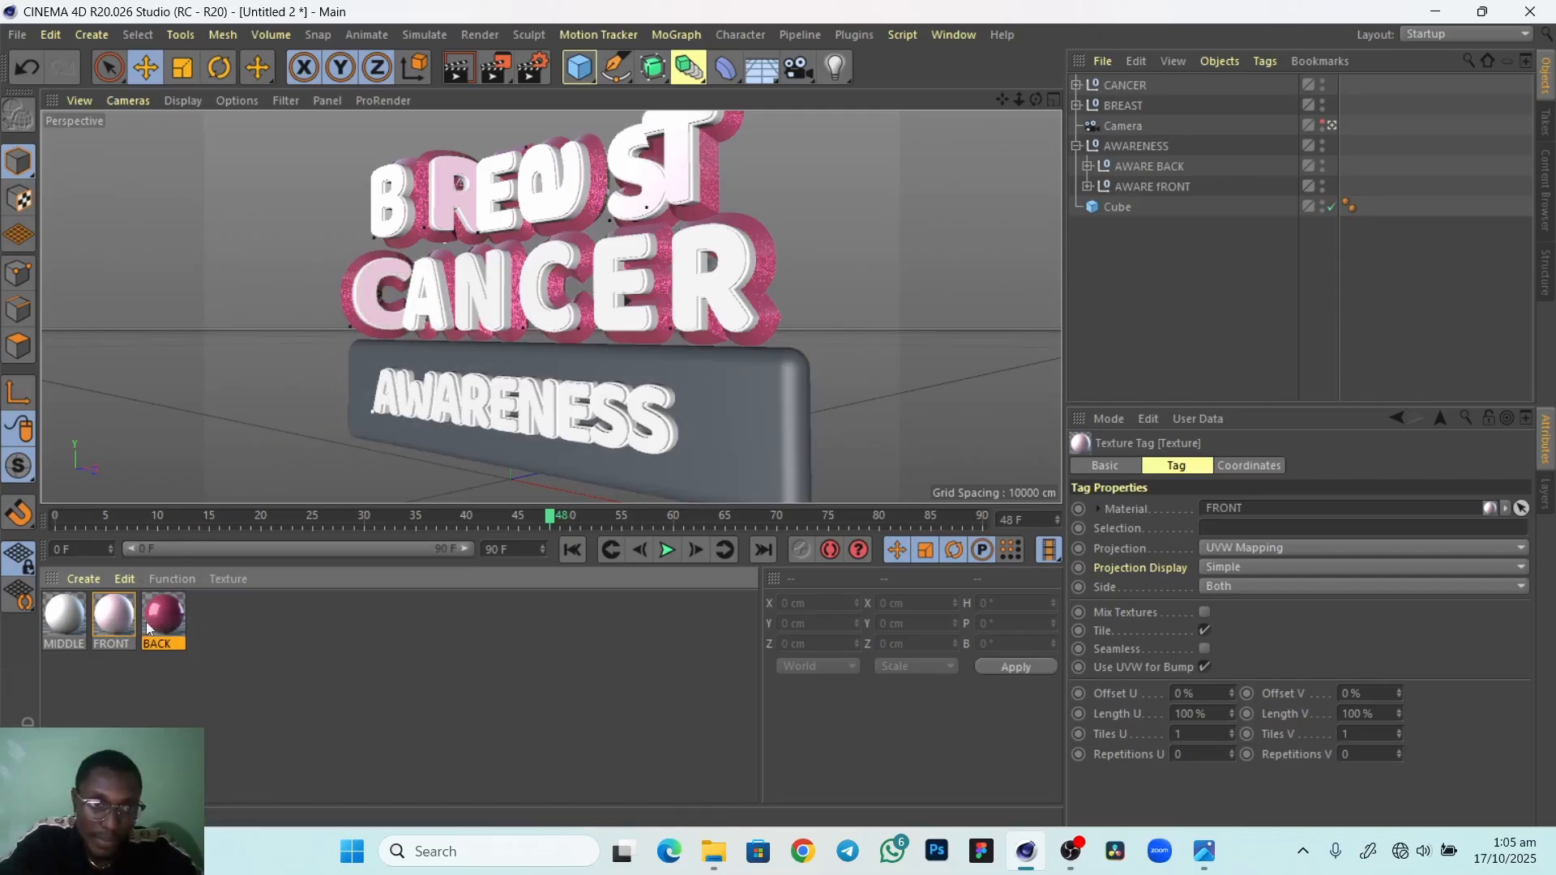
pyautogui.moveTo(132, 604); pyautogui.dragTo(471, 278)
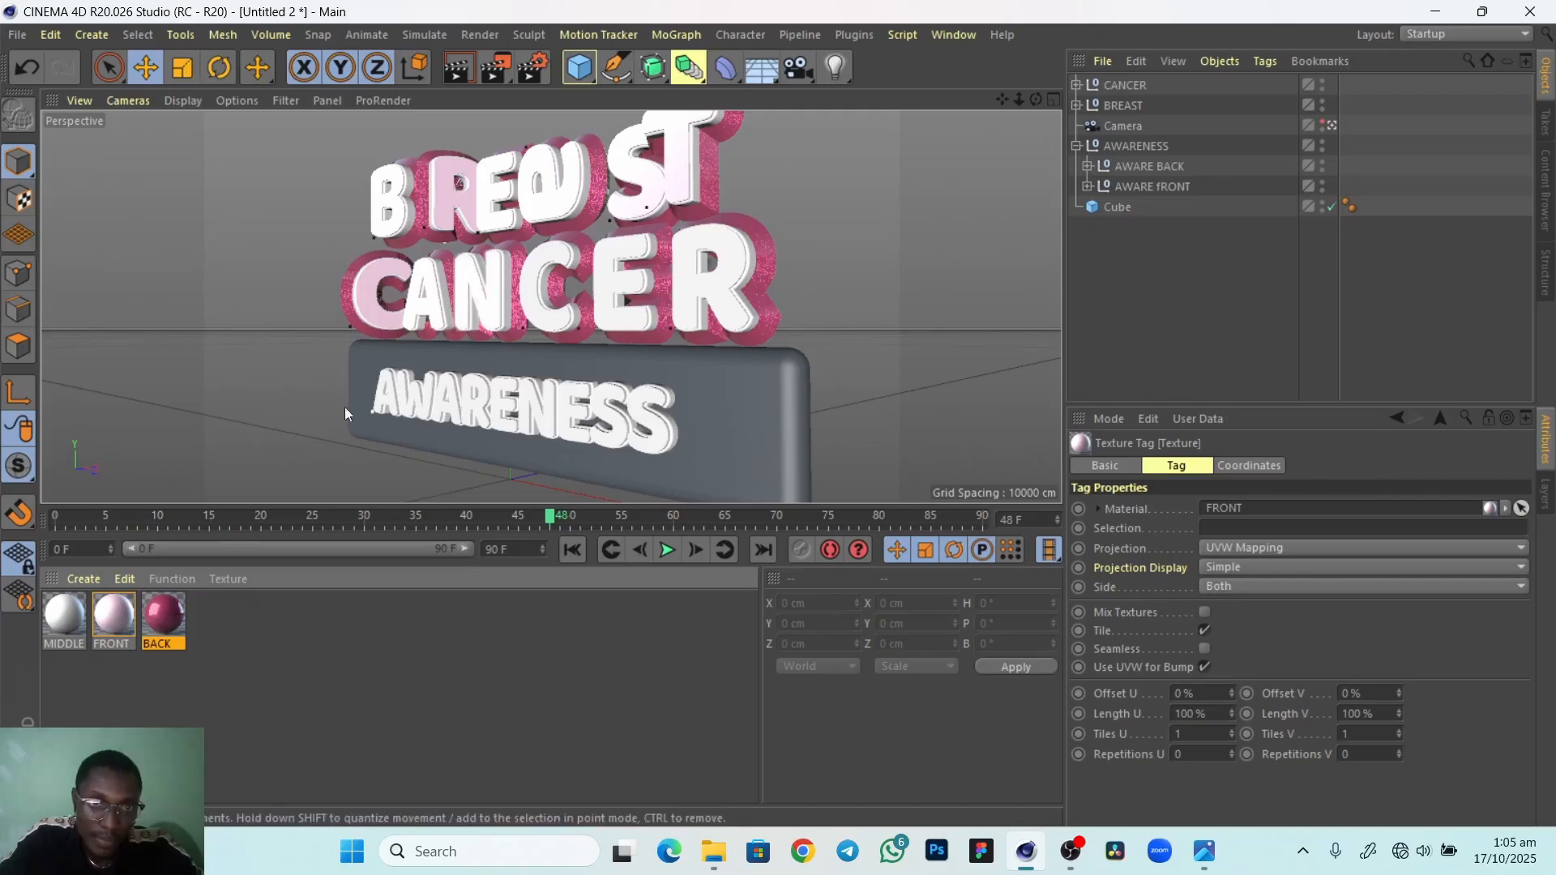
pyautogui.moveTo(252, 497); pyautogui.dragTo(553, 274)
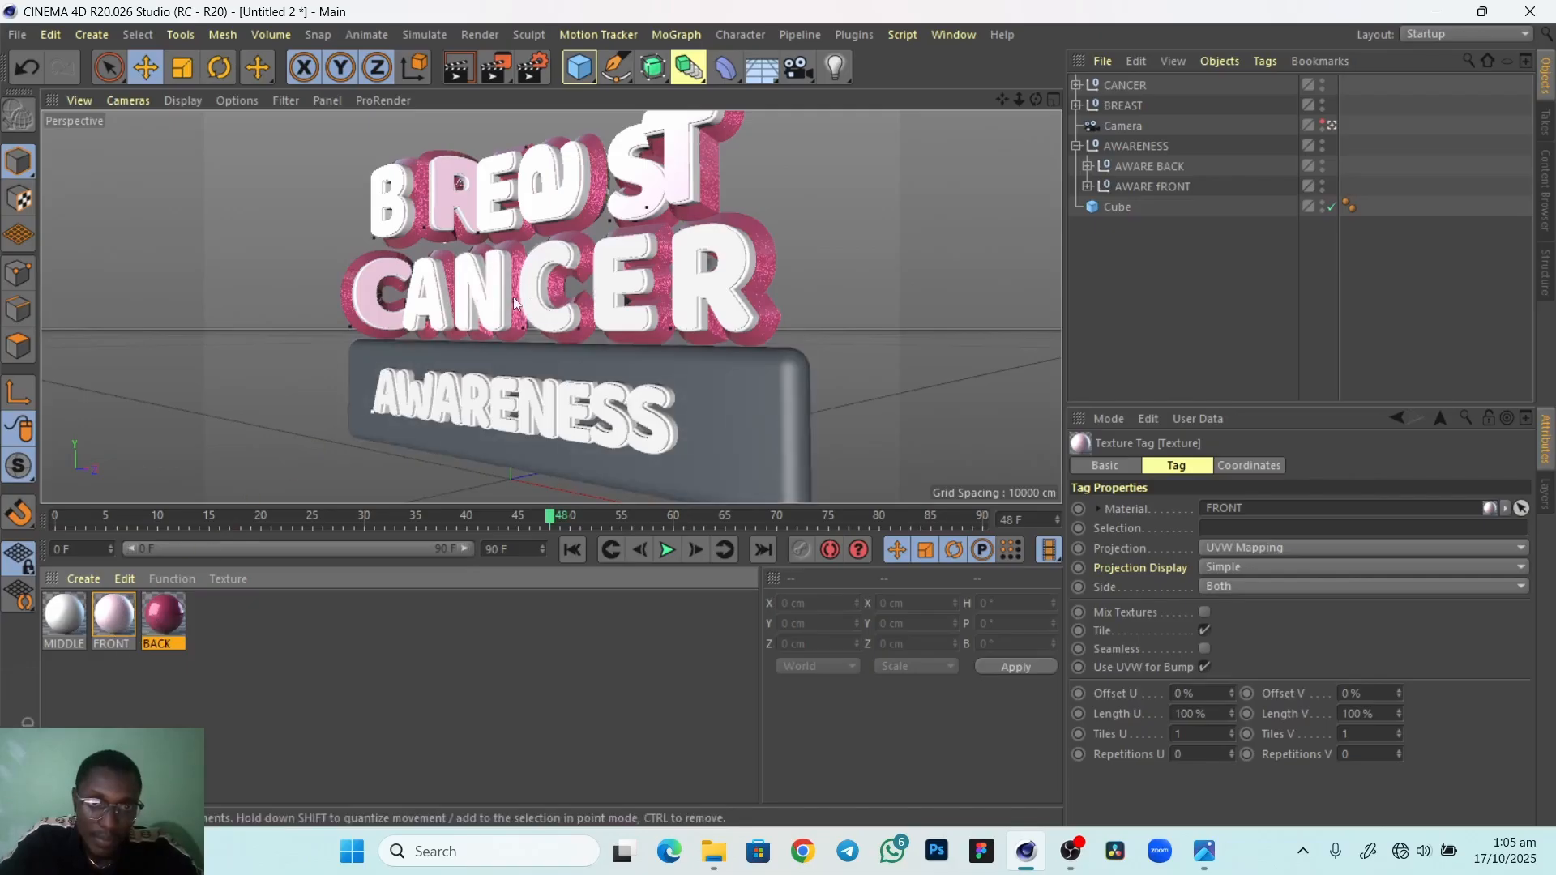
pyautogui.moveTo(305, 470); pyautogui.dragTo(614, 281)
pyautogui.moveTo(124, 622); pyautogui.dragTo(695, 290)
# Apply the MIDDLE material to the middle layers of the letters of BREAST
pyautogui.moveTo(68, 650); pyautogui.dragTo(411, 217)
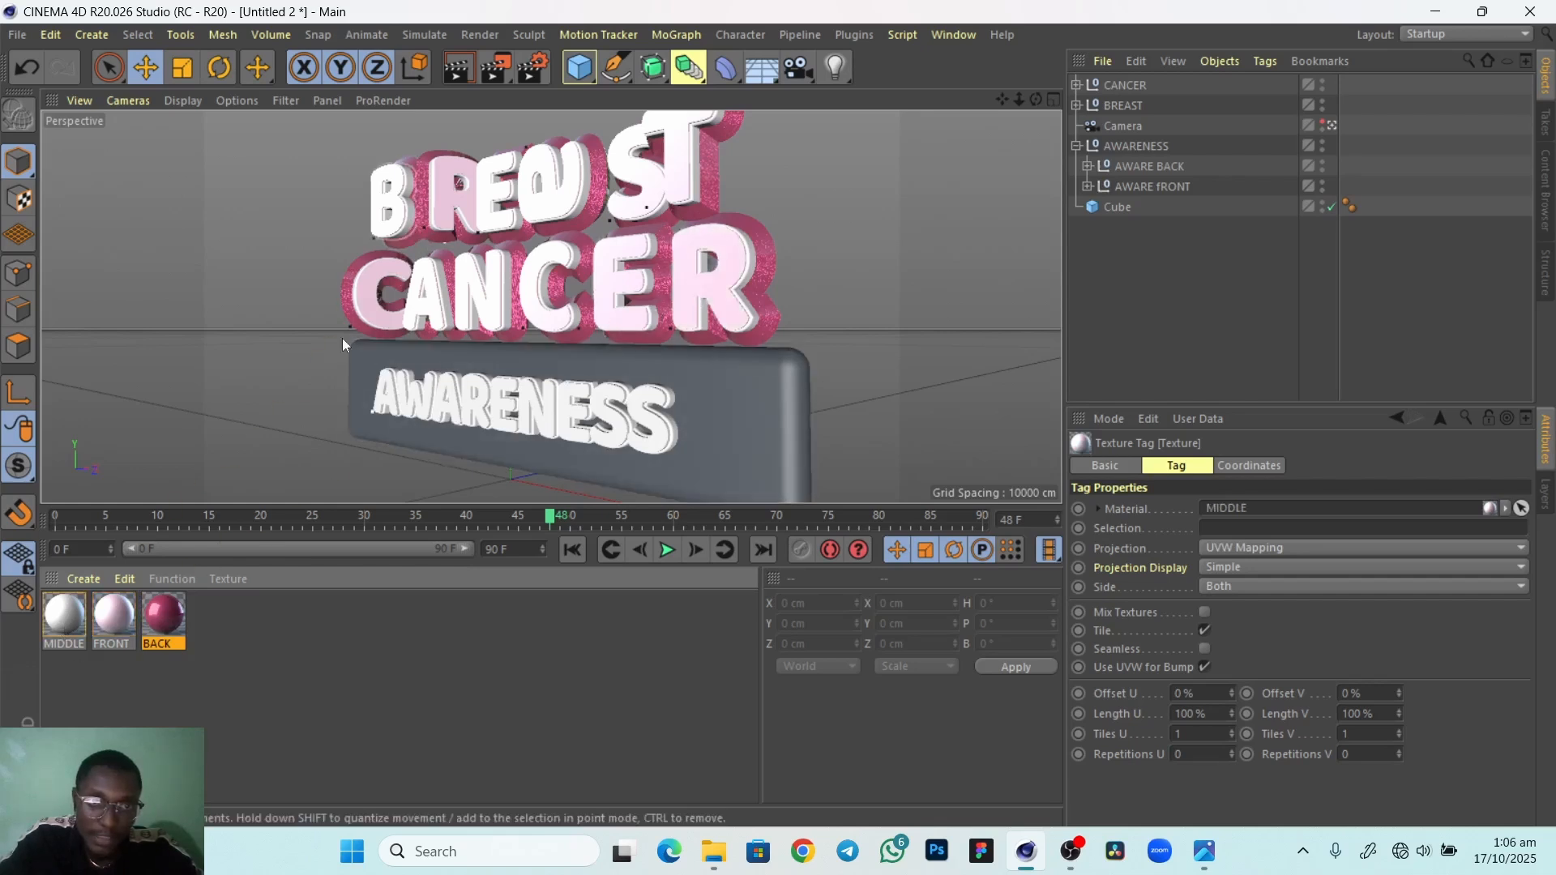
pyautogui.moveTo(71, 613); pyautogui.dragTo(428, 230)
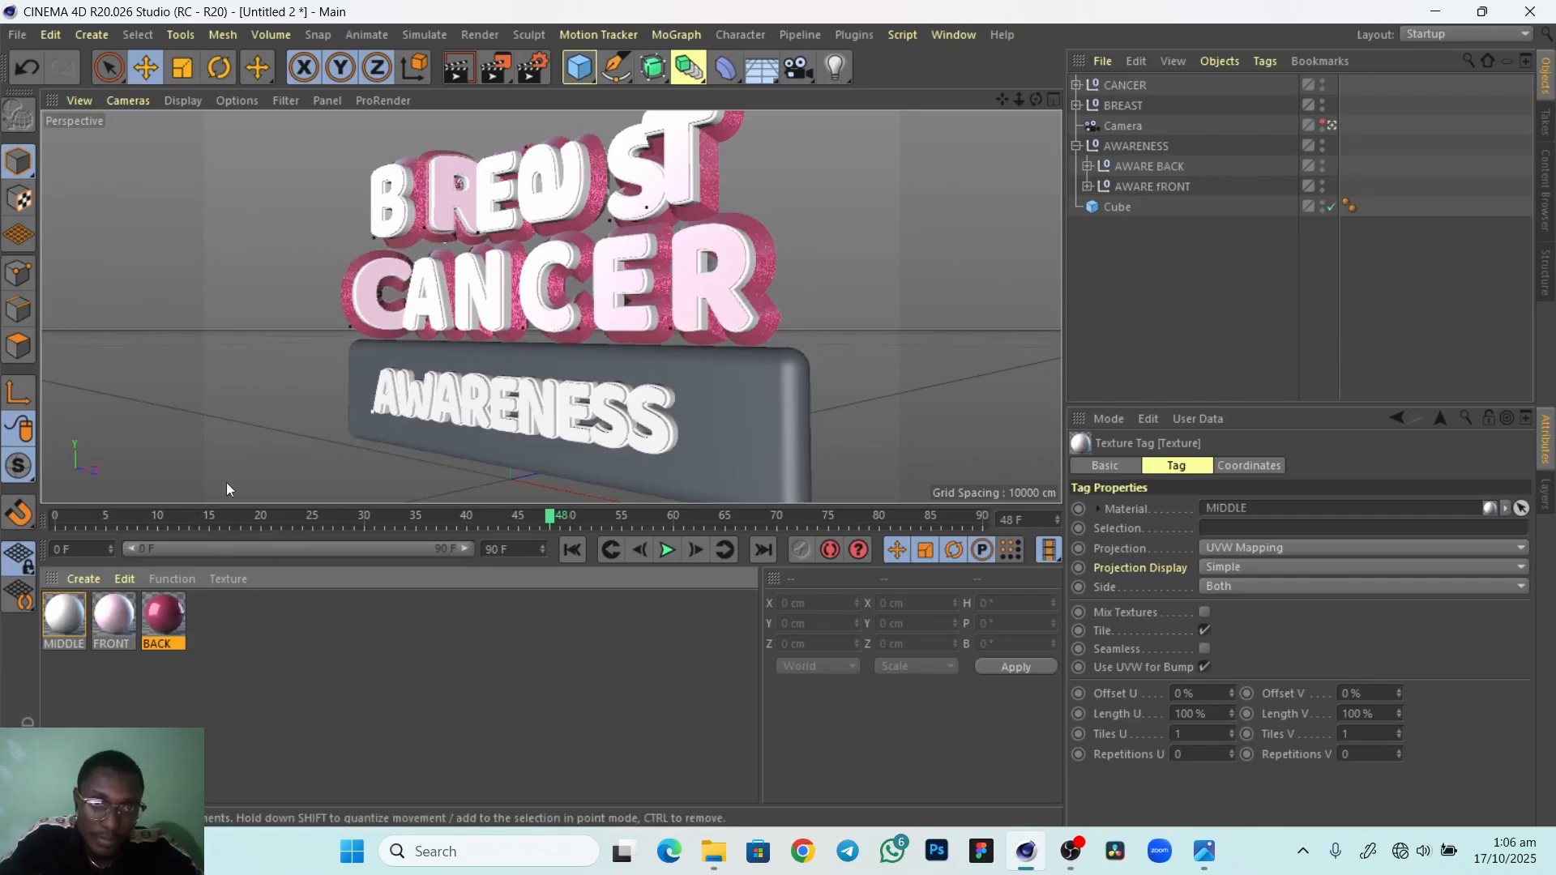
pyautogui.moveTo(225, 461); pyautogui.dragTo(516, 227)
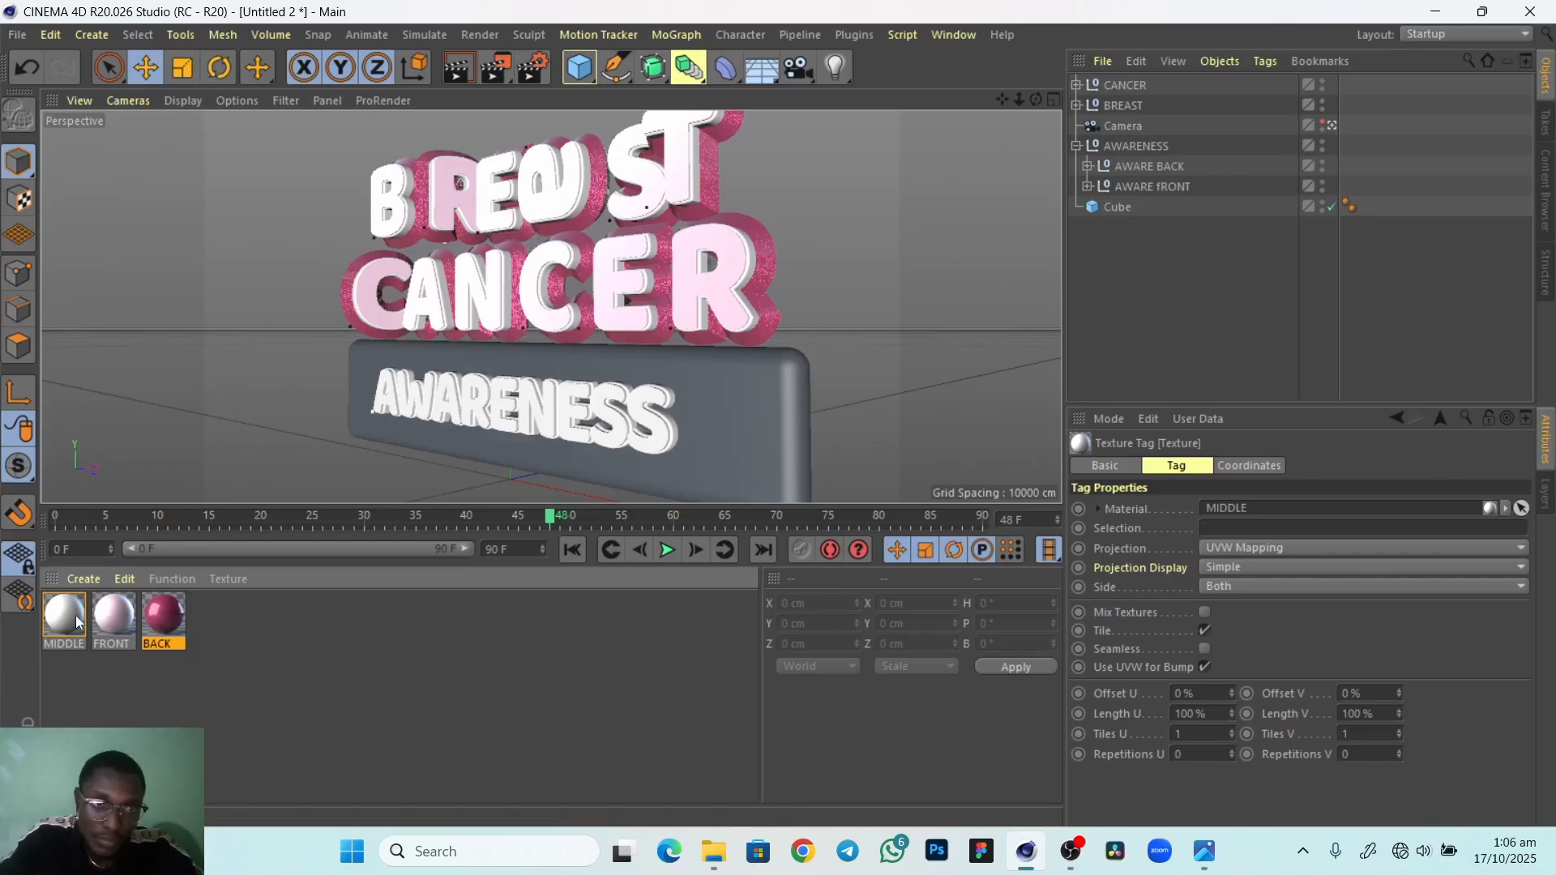
pyautogui.moveTo(126, 565); pyautogui.dragTo(572, 211)
pyautogui.moveTo(76, 621); pyautogui.dragTo(656, 209)
pyautogui.moveTo(98, 577); pyautogui.dragTo(698, 199)
# Apply the MIDDLE material to the middle layers of the letters of CANCER
pyautogui.moveTo(69, 619); pyautogui.dragTo(354, 310)
pyautogui.moveTo(77, 595); pyautogui.dragTo(445, 310)
pyautogui.moveTo(68, 621); pyautogui.dragTo(508, 306)
pyautogui.moveTo(310, 451); pyautogui.dragTo(576, 318)
pyautogui.moveTo(275, 505); pyautogui.dragTo(653, 319)
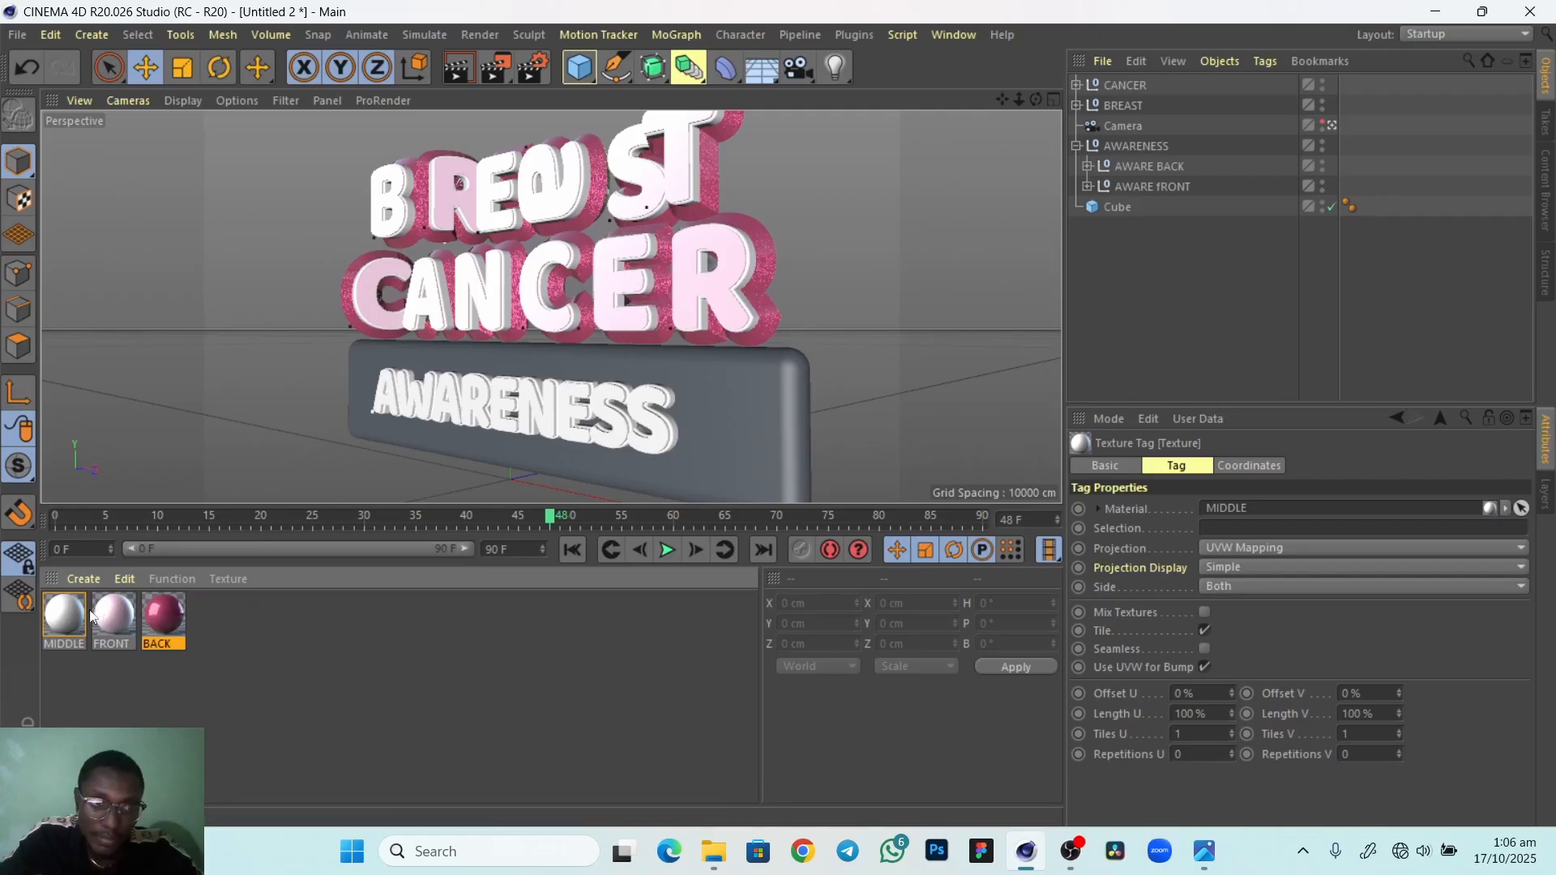
pyautogui.moveTo(72, 622); pyautogui.dragTo(747, 304)
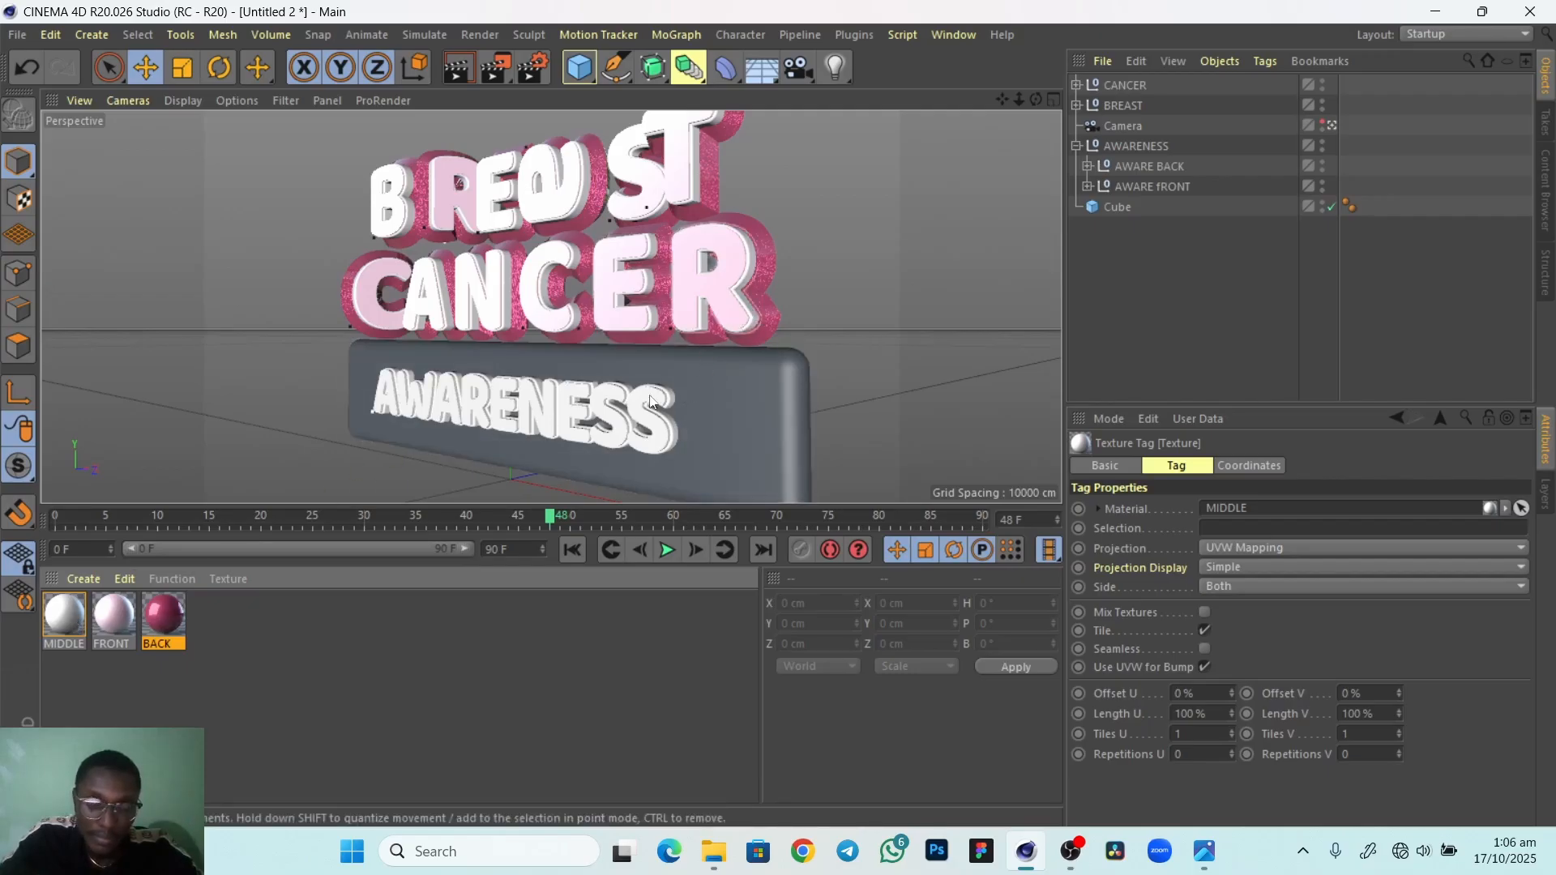
# Apply the BACK material to the rounded block behind AWARENESS
pyautogui.keyDown('alt'); pyautogui.moveTo(424, 470); pyautogui.dragTo(562, 450); pyautogui.keyUp('alt')
pyautogui.keyDown('alt'); pyautogui.moveTo(677, 427); pyautogui.dragTo(638, 436, button='right'); pyautogui.keyUp('alt')
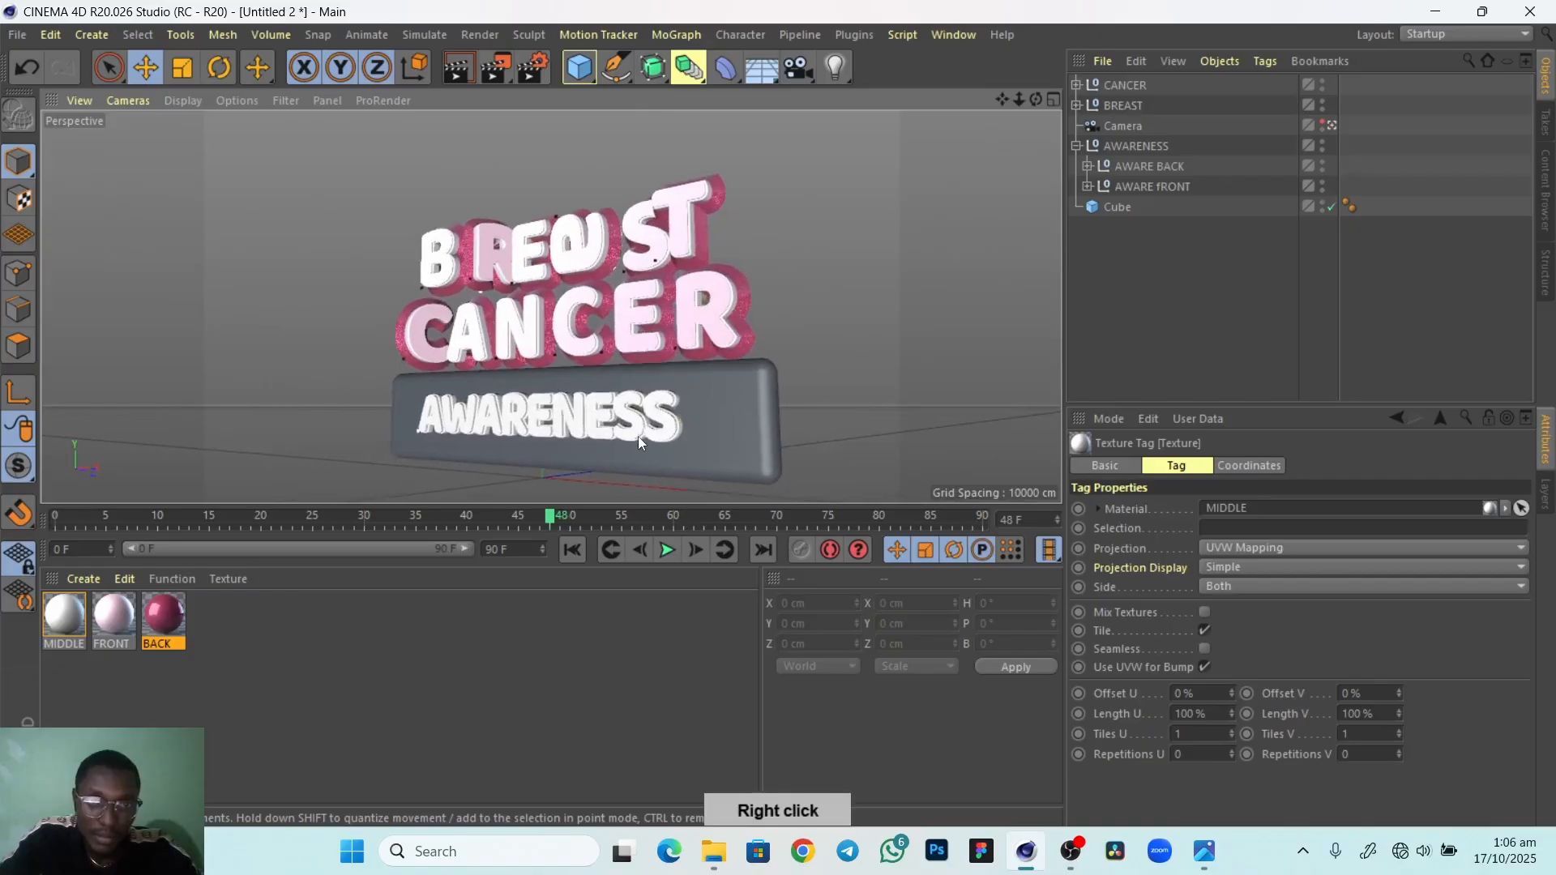
pyautogui.keyDown('alt'); pyautogui.moveTo(639, 436); pyautogui.dragTo(320, 530, button='middle'); pyautogui.keyUp('alt')
pyautogui.moveTo(162, 624); pyautogui.dragTo(504, 473)
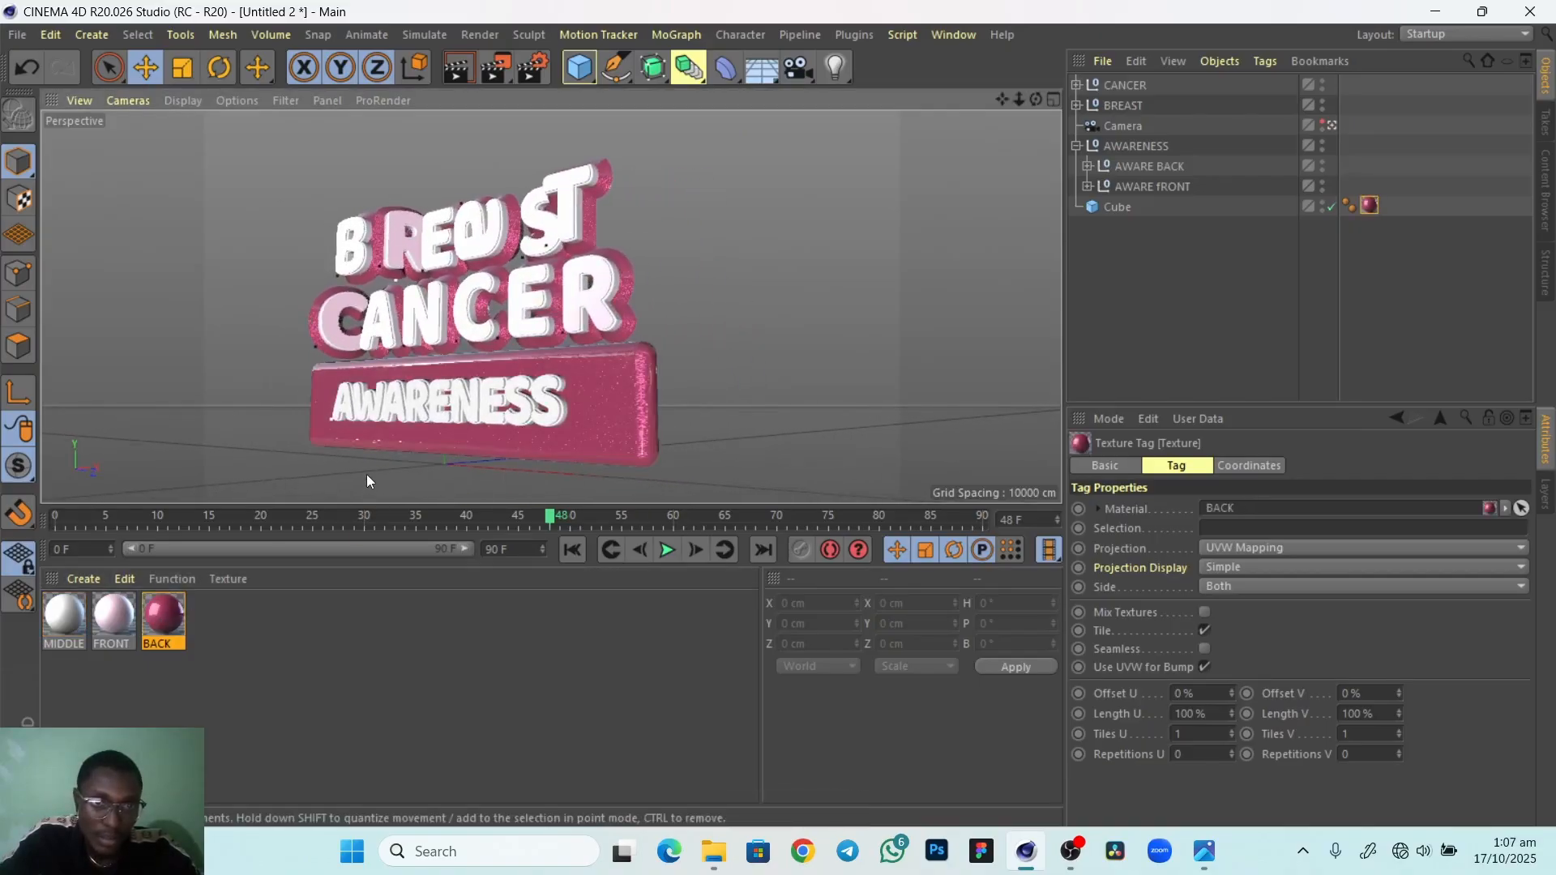
# Apply the BACK and FRONT materials alternately to the first letters of AWARENESS, starting with BACK on the first A
pyautogui.moveTo(366, 474)
pyautogui.keyDown('alt'); pyautogui.mouseDown()
pyautogui.moveTo(401, 472)
pyautogui.moveTo(387, 479)
pyautogui.mouseUp(); pyautogui.keyUp('alt')
pyautogui.moveTo(169, 624); pyautogui.dragTo(316, 414)
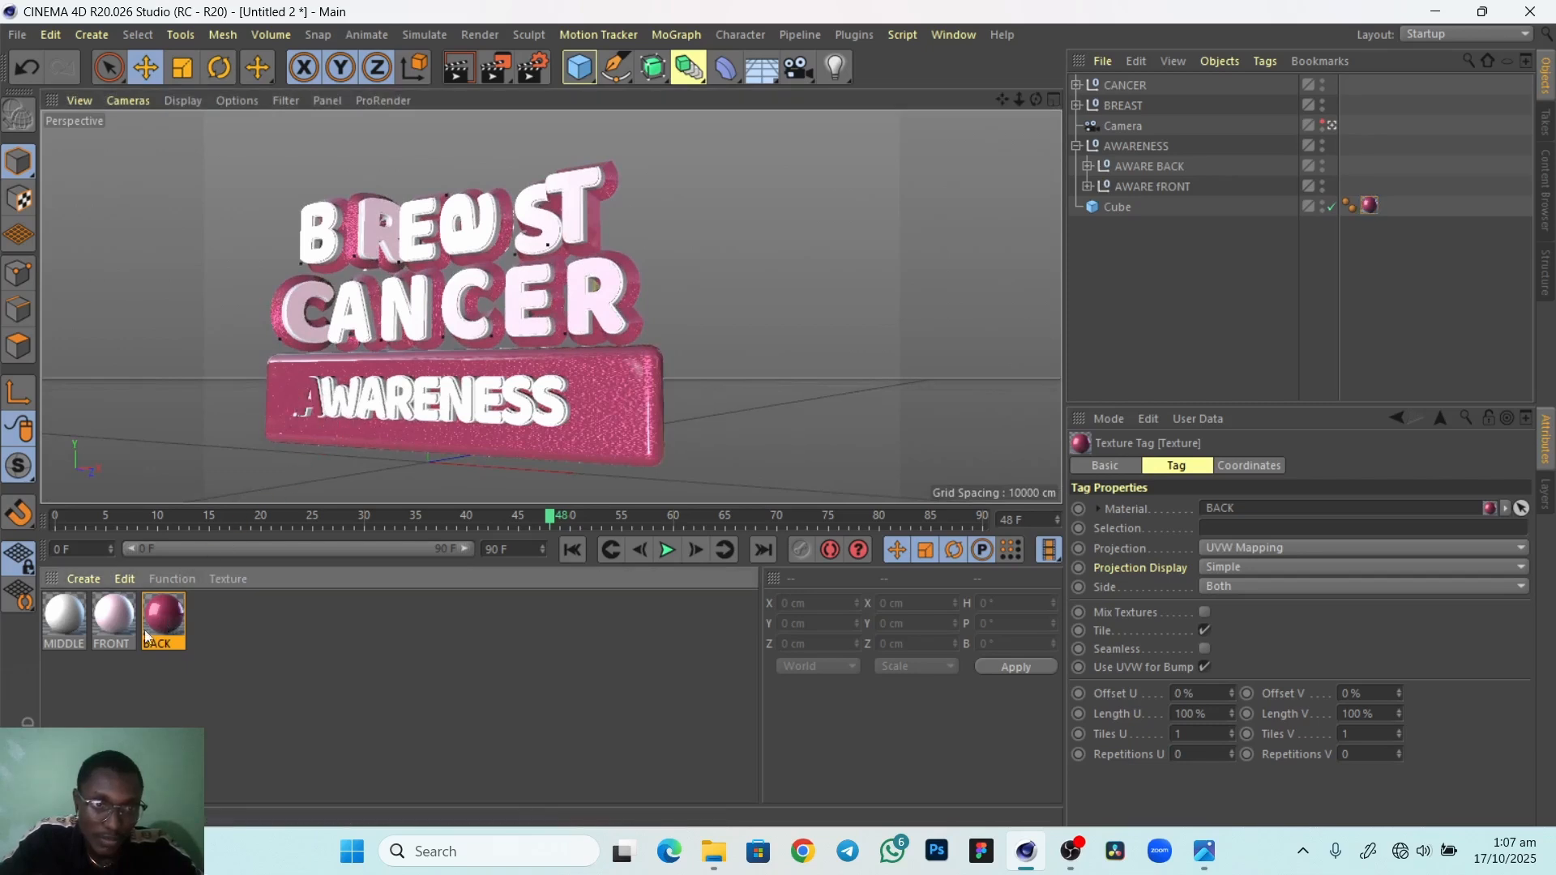
pyautogui.moveTo(118, 624); pyautogui.dragTo(387, 417)
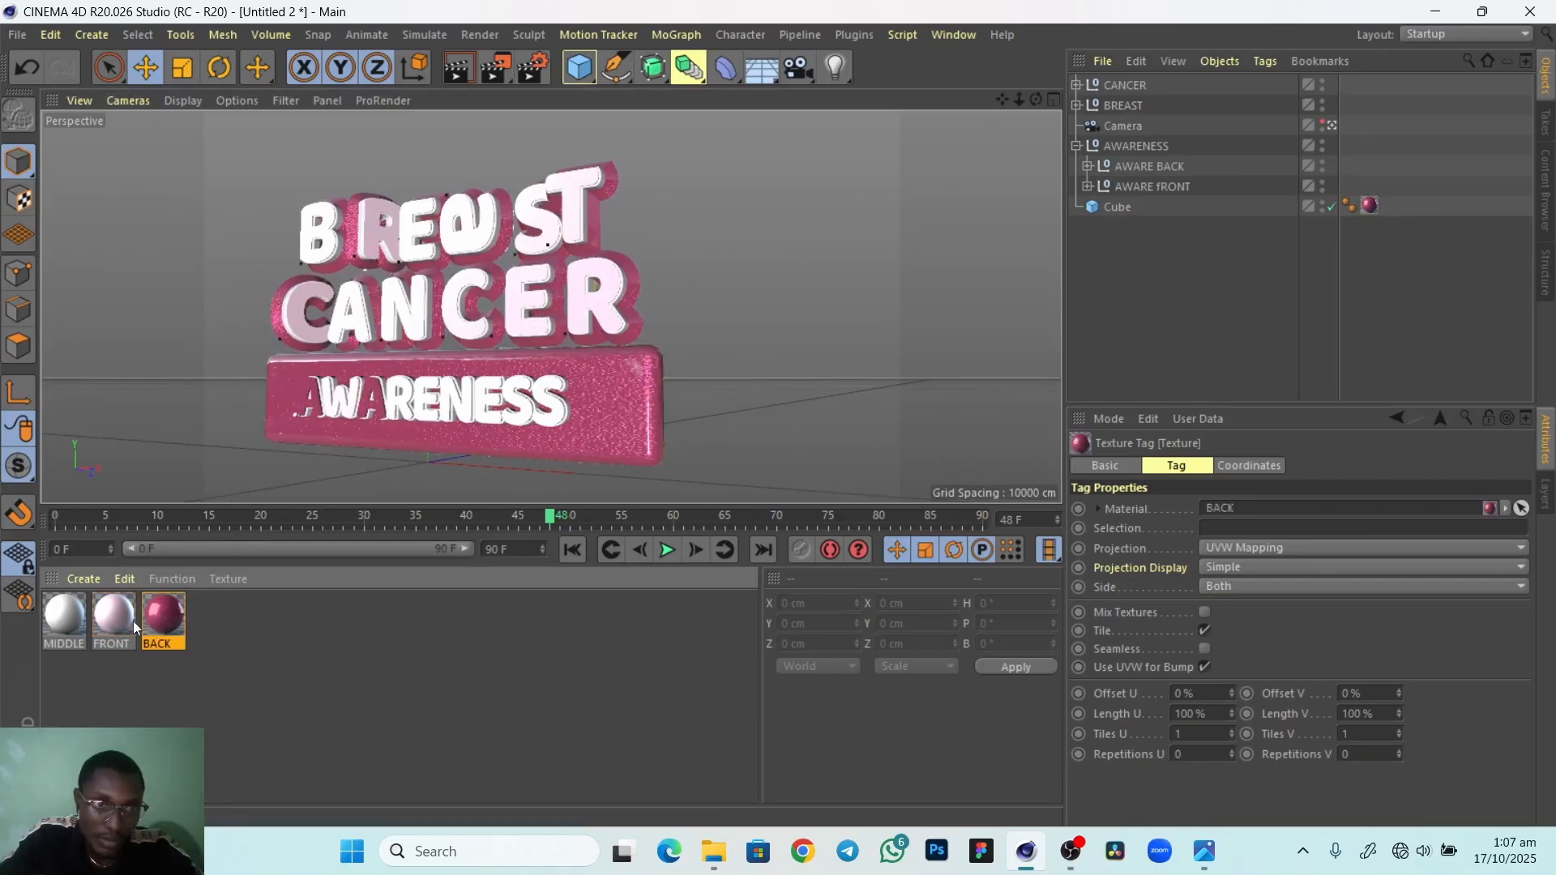
pyautogui.moveTo(256, 518); pyautogui.dragTo(396, 407)
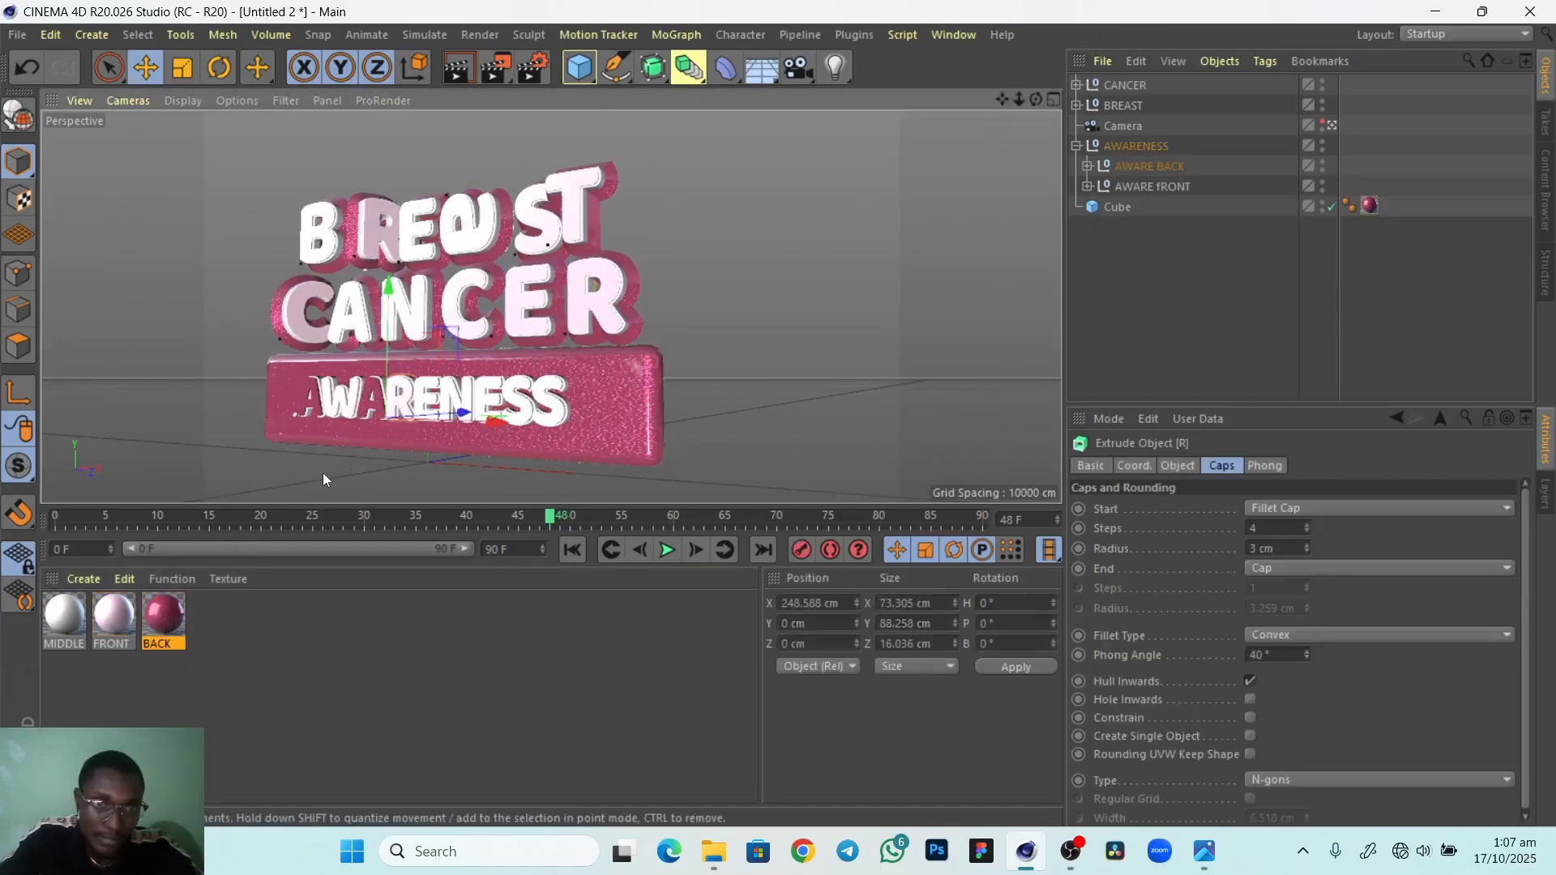
pyautogui.hotkey('ctrl', 'z')
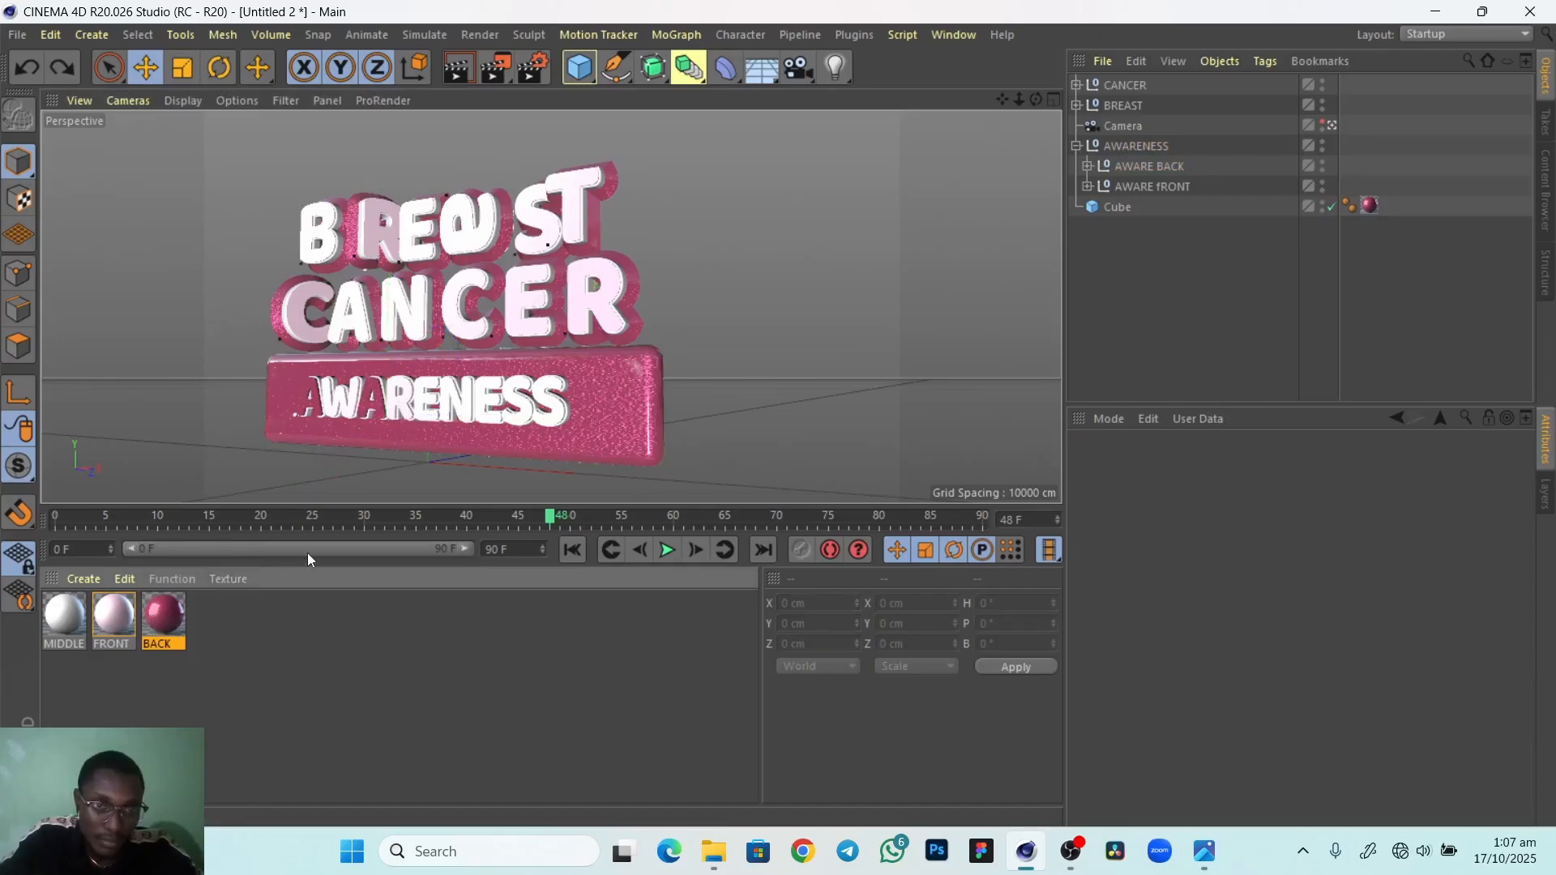
# Apply the materials alternately to the last five letters of AWARENESS: BACK on both Es and the final S, FRONT on the N and first S
pyautogui.keyDown('alt'); pyautogui.moveTo(387, 460); pyautogui.dragTo(465, 464, button='right'); pyautogui.keyUp('alt')
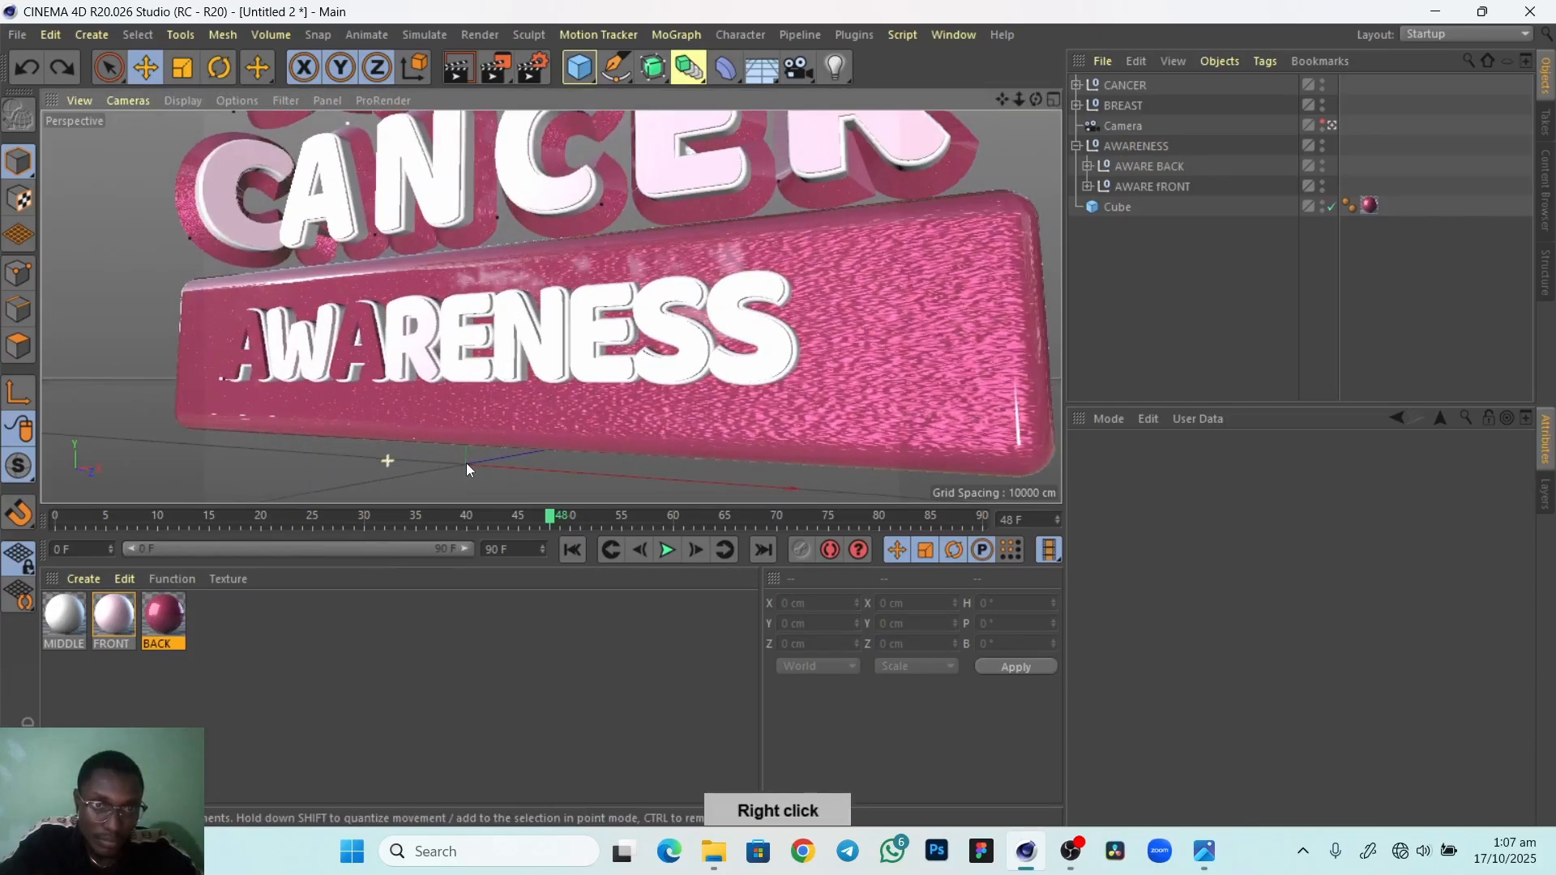
pyautogui.moveTo(429, 460)
pyautogui.keyDown('alt'); pyautogui.mouseDown()
pyautogui.moveTo(526, 465)
pyautogui.moveTo(468, 474)
pyautogui.moveTo(401, 449)
pyautogui.moveTo(451, 470)
pyautogui.mouseUp(); pyautogui.keyUp('alt')
pyautogui.keyDown('alt'); pyautogui.moveTo(452, 469); pyautogui.dragTo(601, 435, button='right'); pyautogui.keyUp('alt')
pyautogui.keyDown('alt'); pyautogui.moveTo(601, 435); pyautogui.dragTo(525, 425, button='middle'); pyautogui.keyUp('alt')
pyautogui.moveTo(585, 428)
pyautogui.mouseDown(button='middle')
pyautogui.moveTo(614, 420)
pyautogui.moveTo(577, 421)
pyautogui.mouseUp(button='middle')
pyautogui.keyDown('alt'); pyautogui.moveTo(633, 434); pyautogui.dragTo(599, 450, button='right'); pyautogui.keyUp('alt')
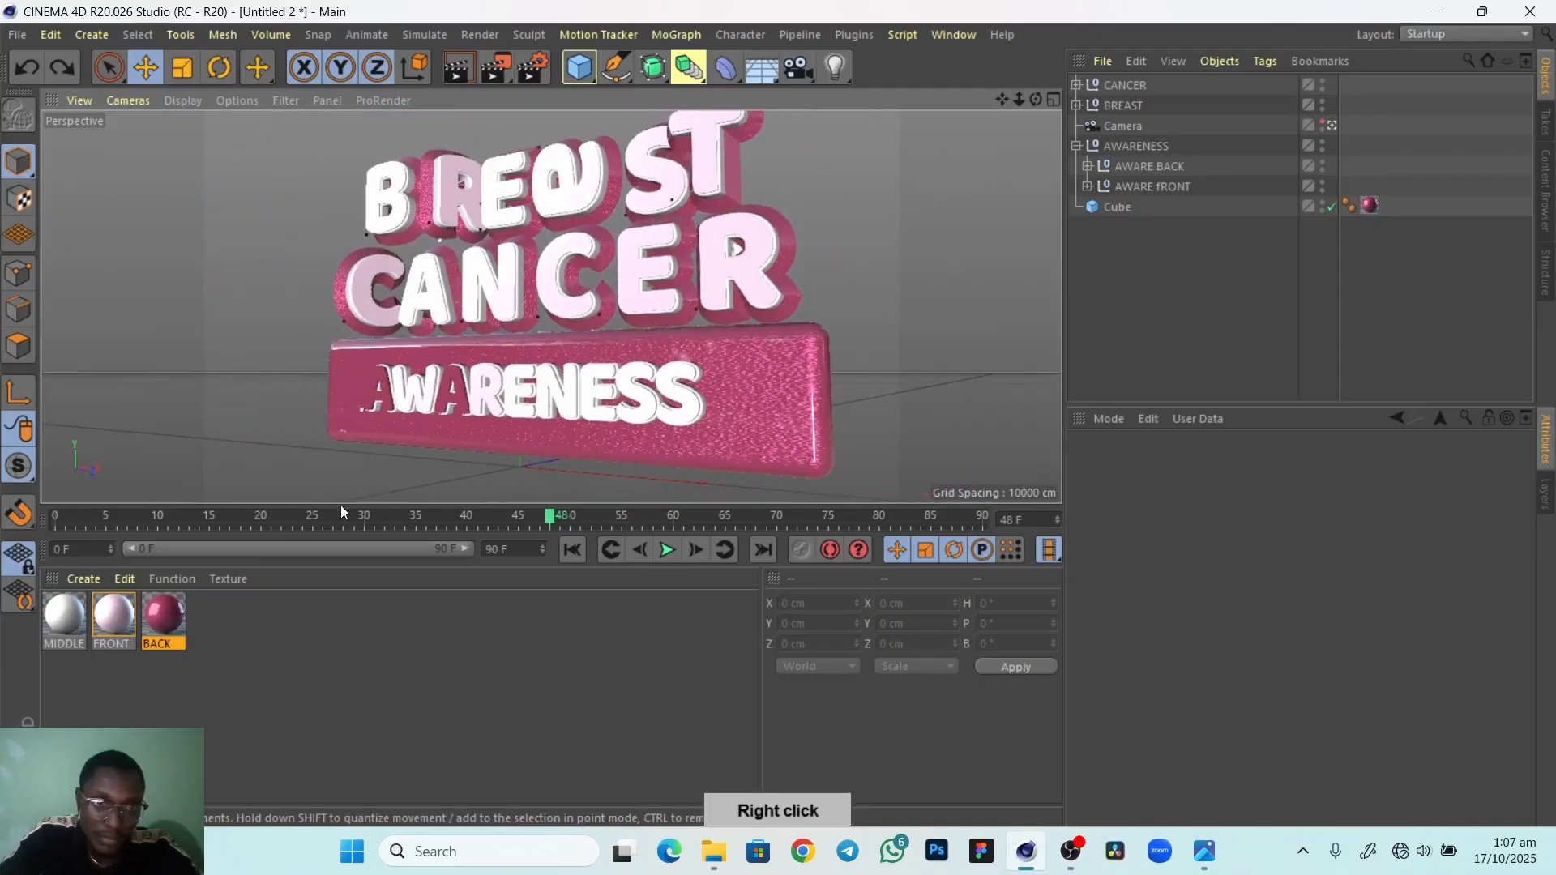
pyautogui.moveTo(162, 614); pyautogui.dragTo(517, 395)
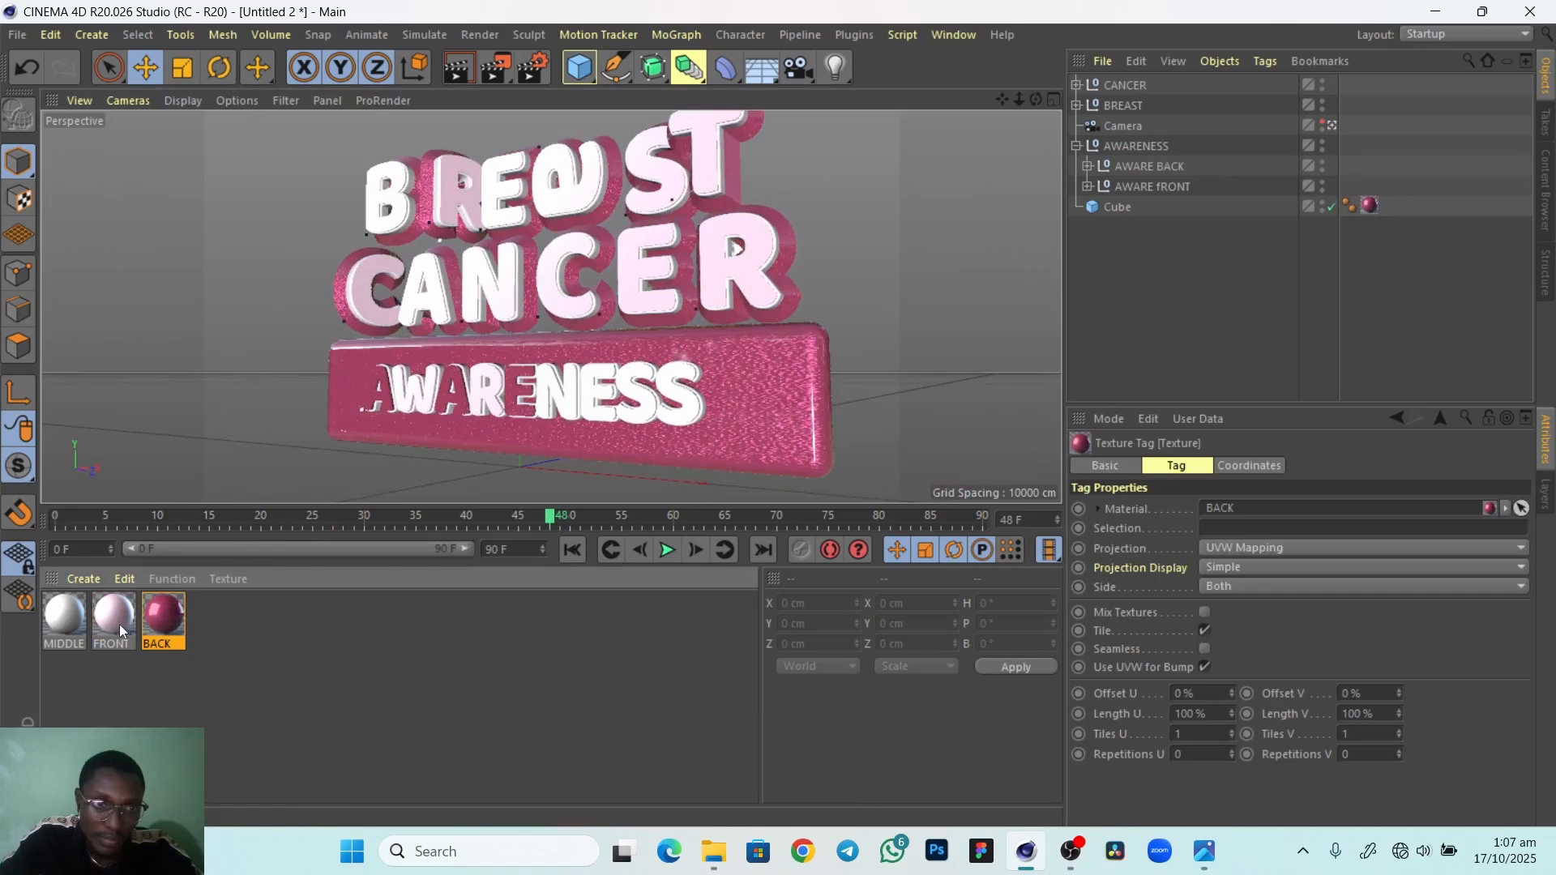
pyautogui.moveTo(163, 616); pyautogui.dragTo(551, 380)
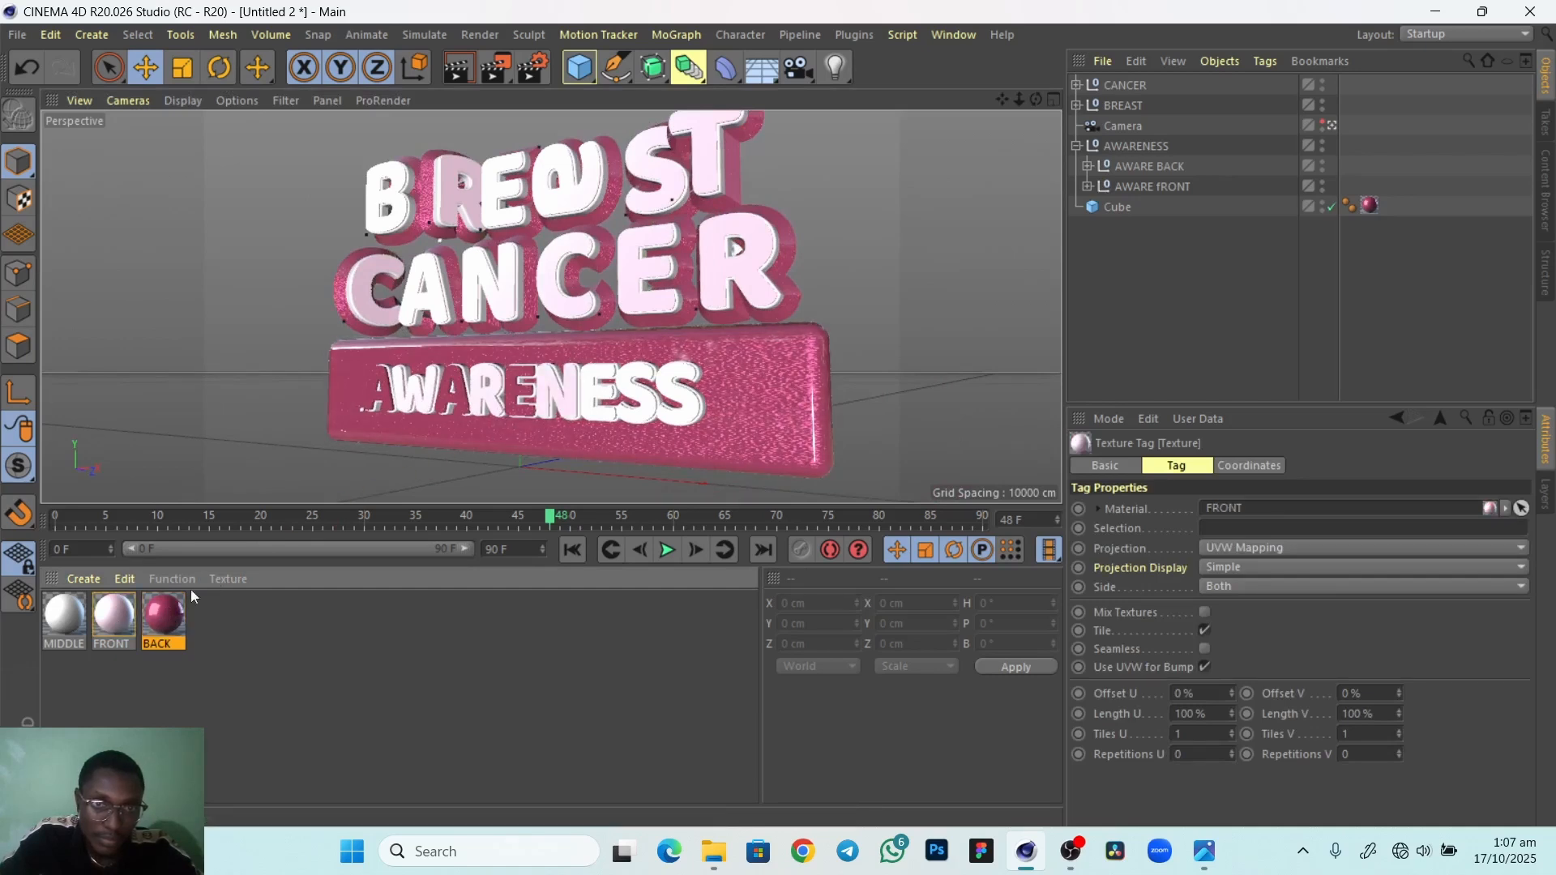
pyautogui.moveTo(157, 609); pyautogui.dragTo(591, 395)
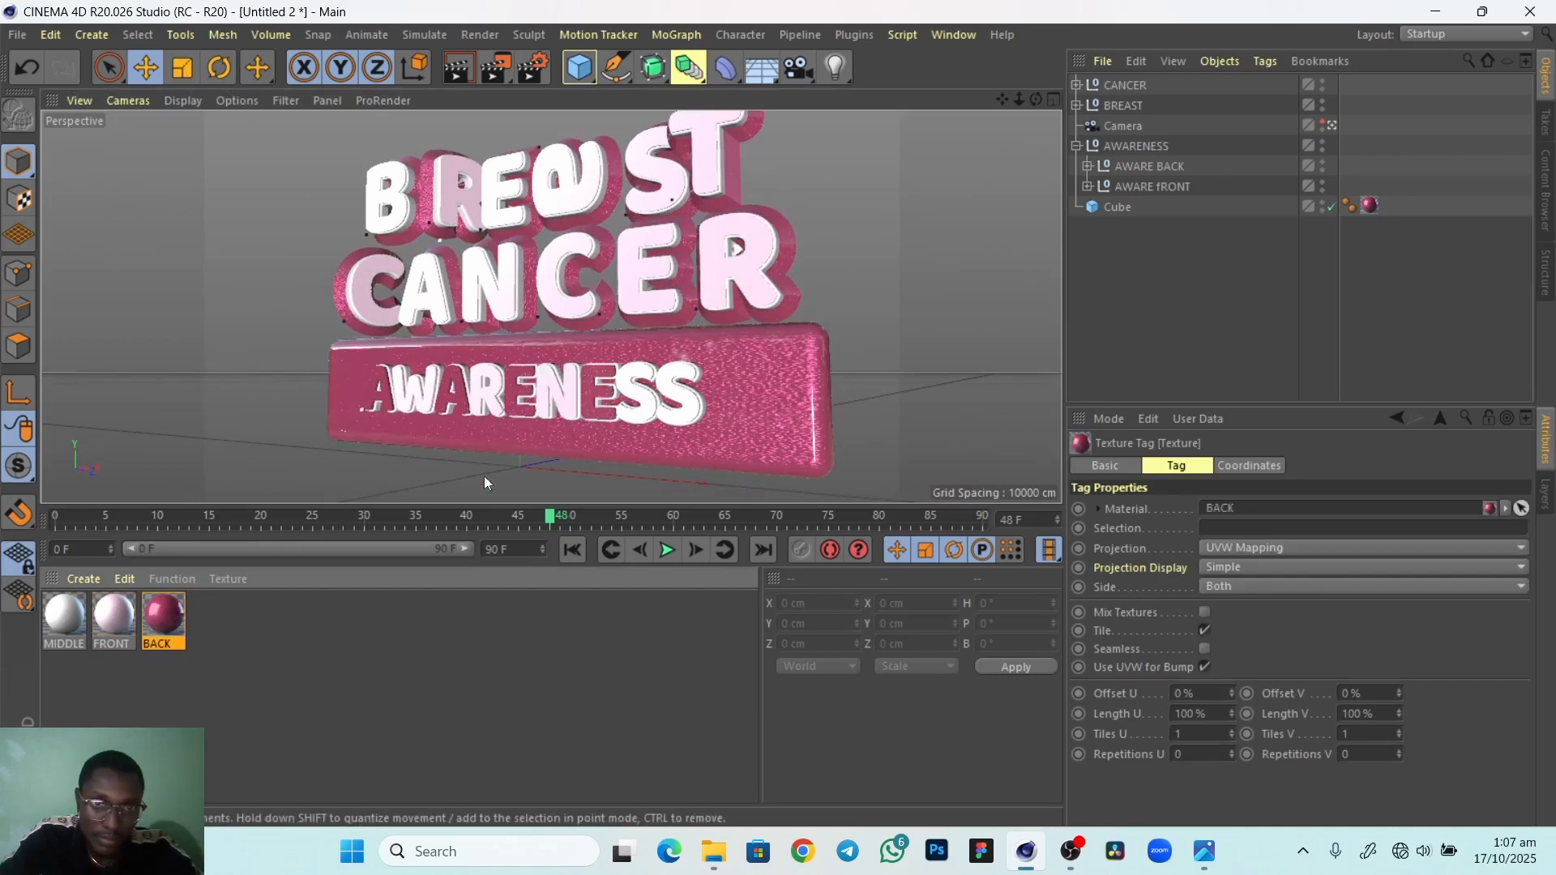
pyautogui.moveTo(114, 621); pyautogui.dragTo(622, 384)
pyautogui.moveTo(158, 616); pyautogui.dragTo(684, 401)
# Examine the materials on the lettering and block from several angles
pyautogui.moveTo(779, 442)
pyautogui.keyDown('alt'); pyautogui.mouseDown()
pyautogui.moveTo(704, 455)
pyautogui.moveTo(765, 446)
pyautogui.mouseUp(); pyautogui.keyUp('alt')
pyautogui.keyDown('alt'); pyautogui.moveTo(929, 436); pyautogui.dragTo(872, 425, button='right'); pyautogui.keyUp('alt')
pyautogui.keyDown('alt'); pyautogui.moveTo(872, 426); pyautogui.dragTo(672, 439, button='middle'); pyautogui.keyUp('alt')
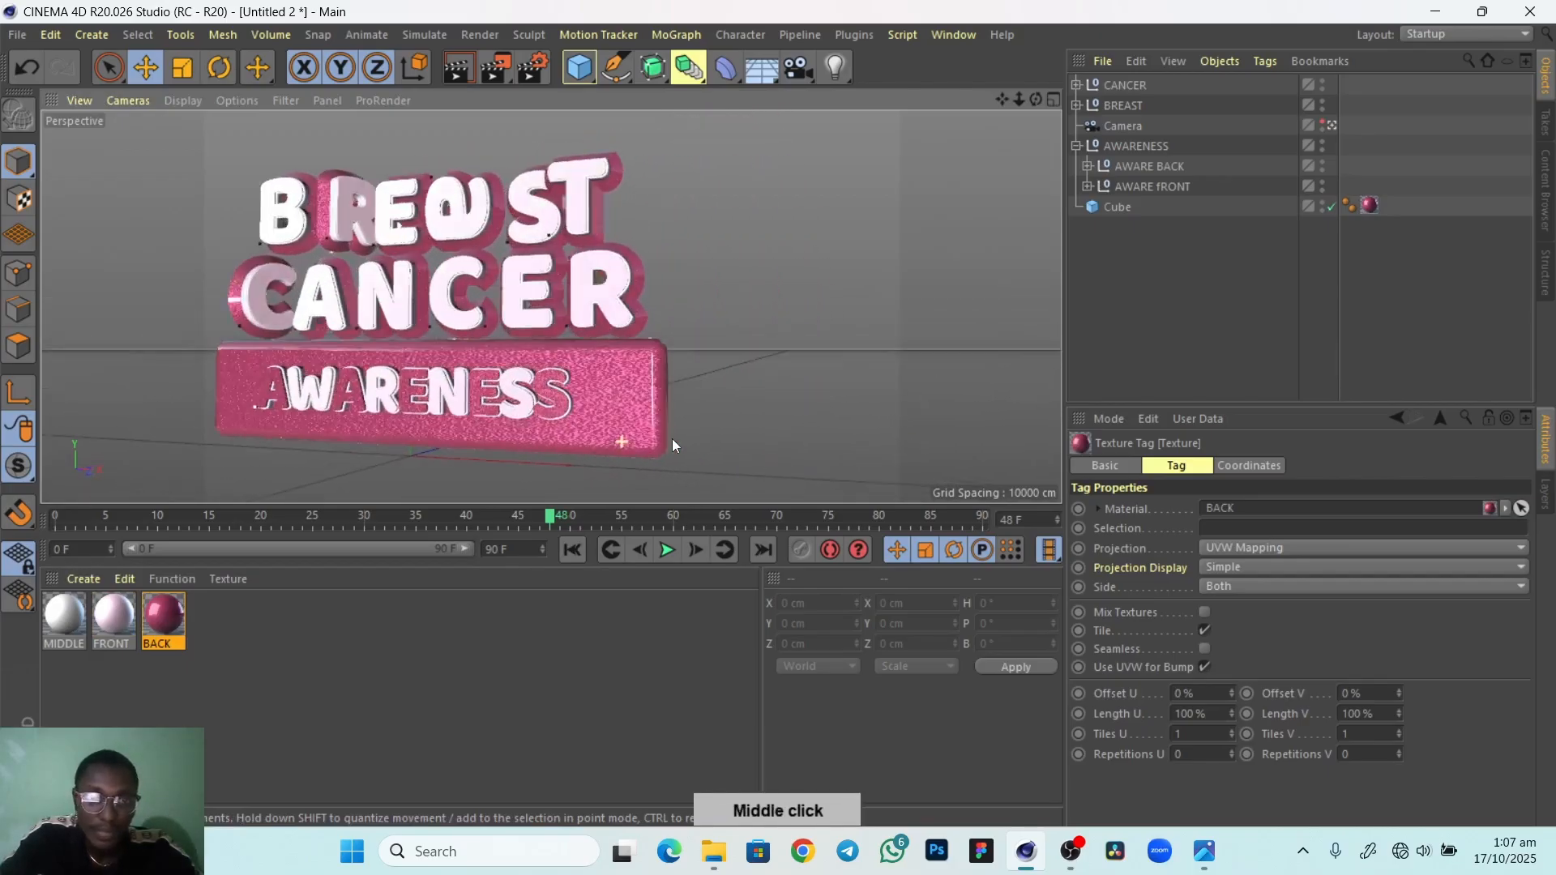
pyautogui.moveTo(678, 431)
pyautogui.keyDown('alt'); pyautogui.mouseDown(button='right')
pyautogui.moveTo(659, 430)
pyautogui.moveTo(673, 431)
pyautogui.mouseUp(button='right'); pyautogui.keyUp('alt')
pyautogui.keyDown('alt'); pyautogui.moveTo(623, 438); pyautogui.dragTo(589, 416); pyautogui.keyUp('alt')
pyautogui.moveTo(590, 417)
pyautogui.keyDown('alt'); pyautogui.mouseDown(button='right')
pyautogui.moveTo(644, 407)
pyautogui.moveTo(589, 423)
pyautogui.mouseUp(button='right'); pyautogui.keyUp('alt')
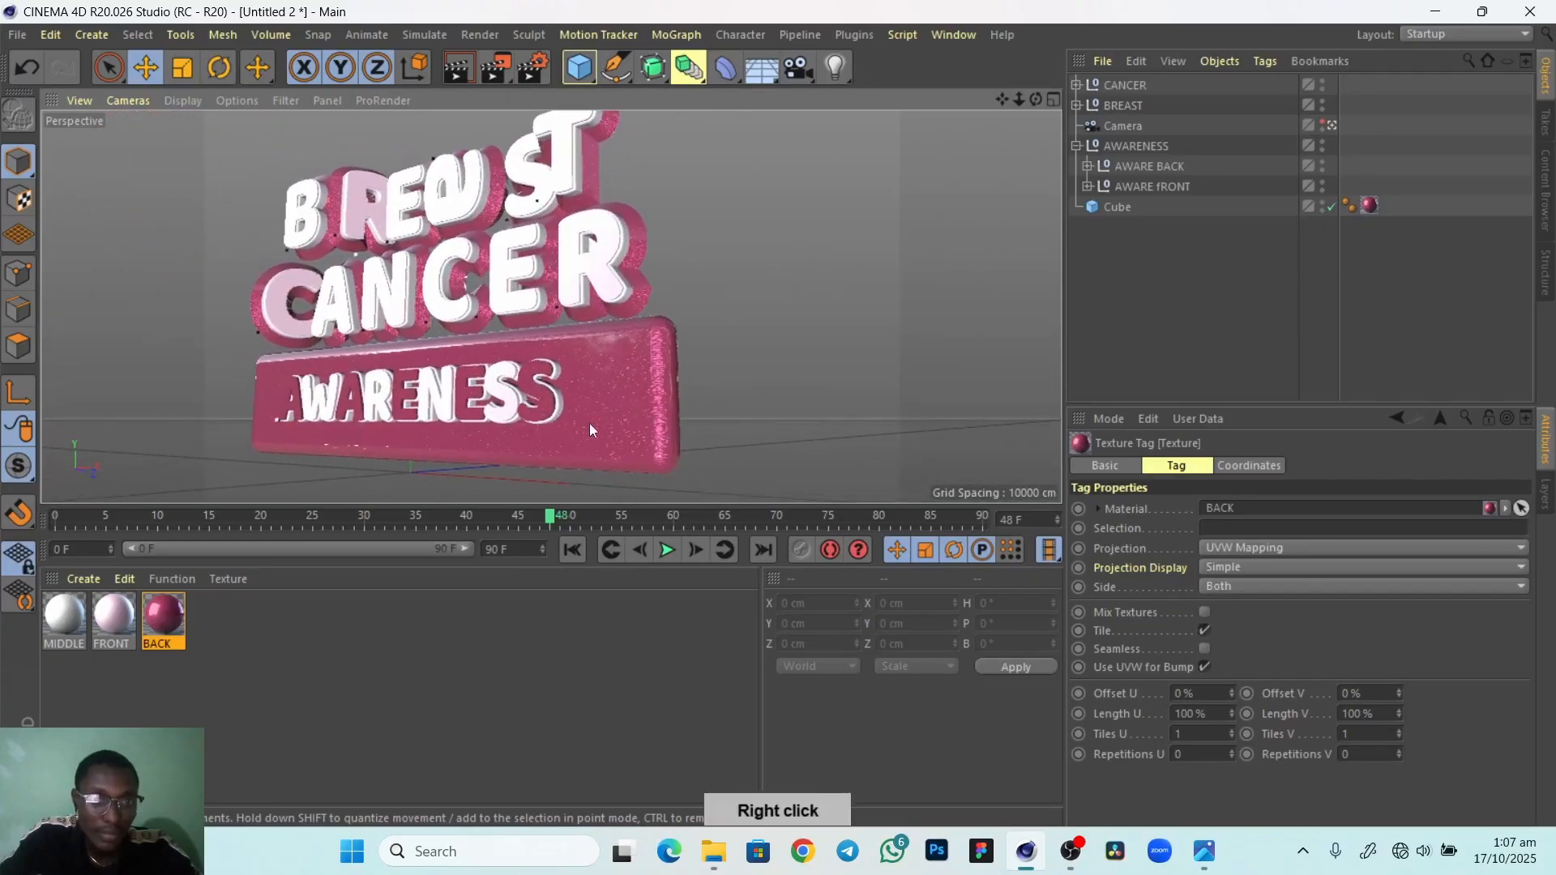
pyautogui.keyDown('alt'); pyautogui.moveTo(590, 423); pyautogui.dragTo(626, 443, button='middle'); pyautogui.keyUp('alt')
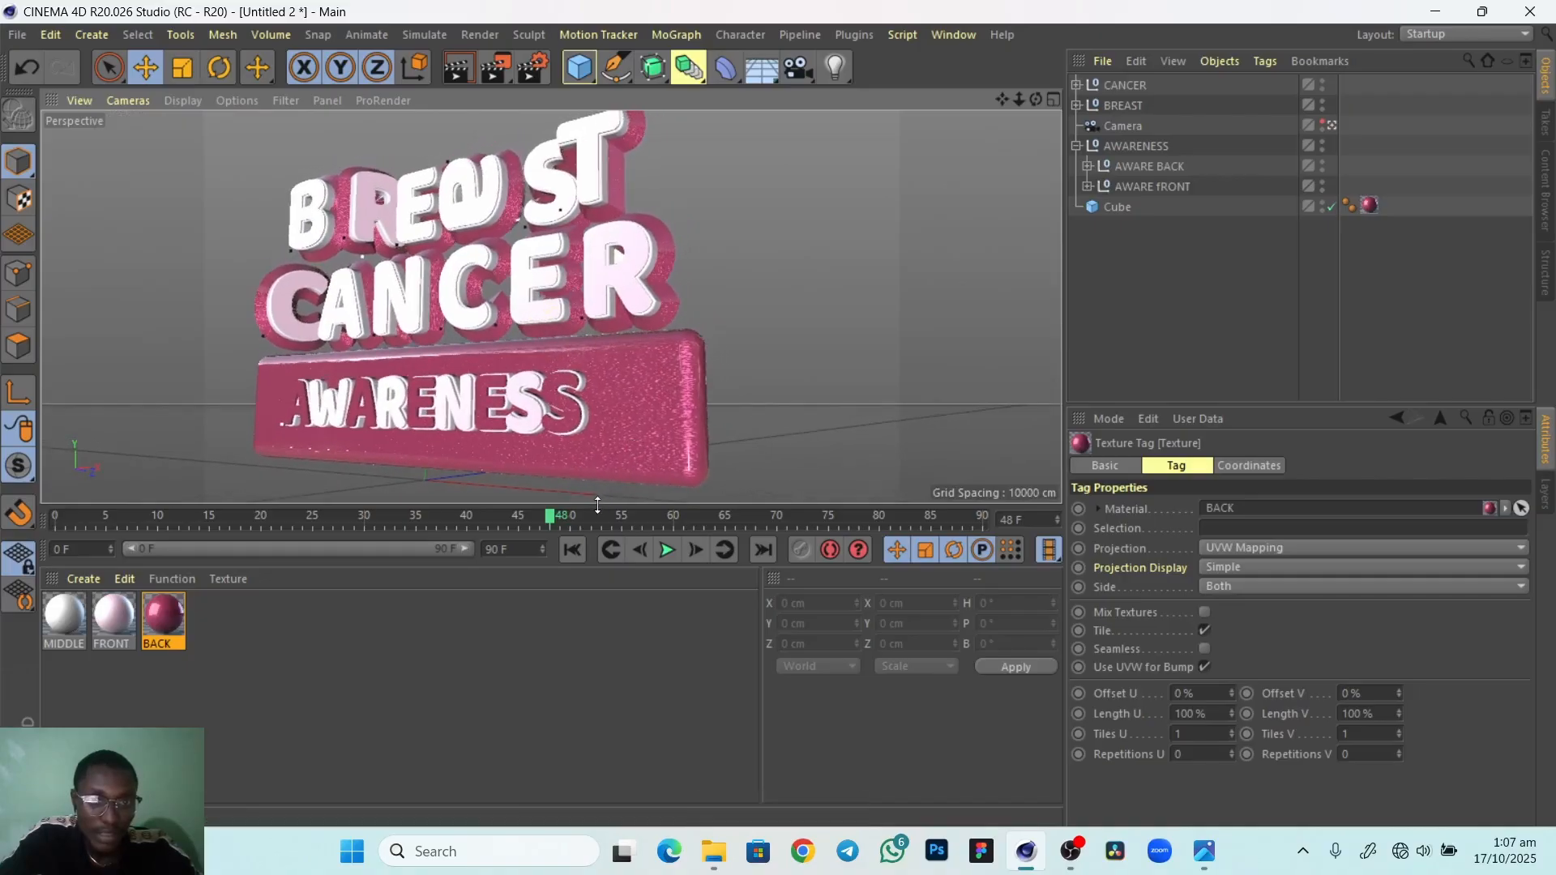
# Enlarge the perspective viewport's height and frame the whole lettering and block in it
pyautogui.moveTo(601, 502); pyautogui.dragTo(601, 557)
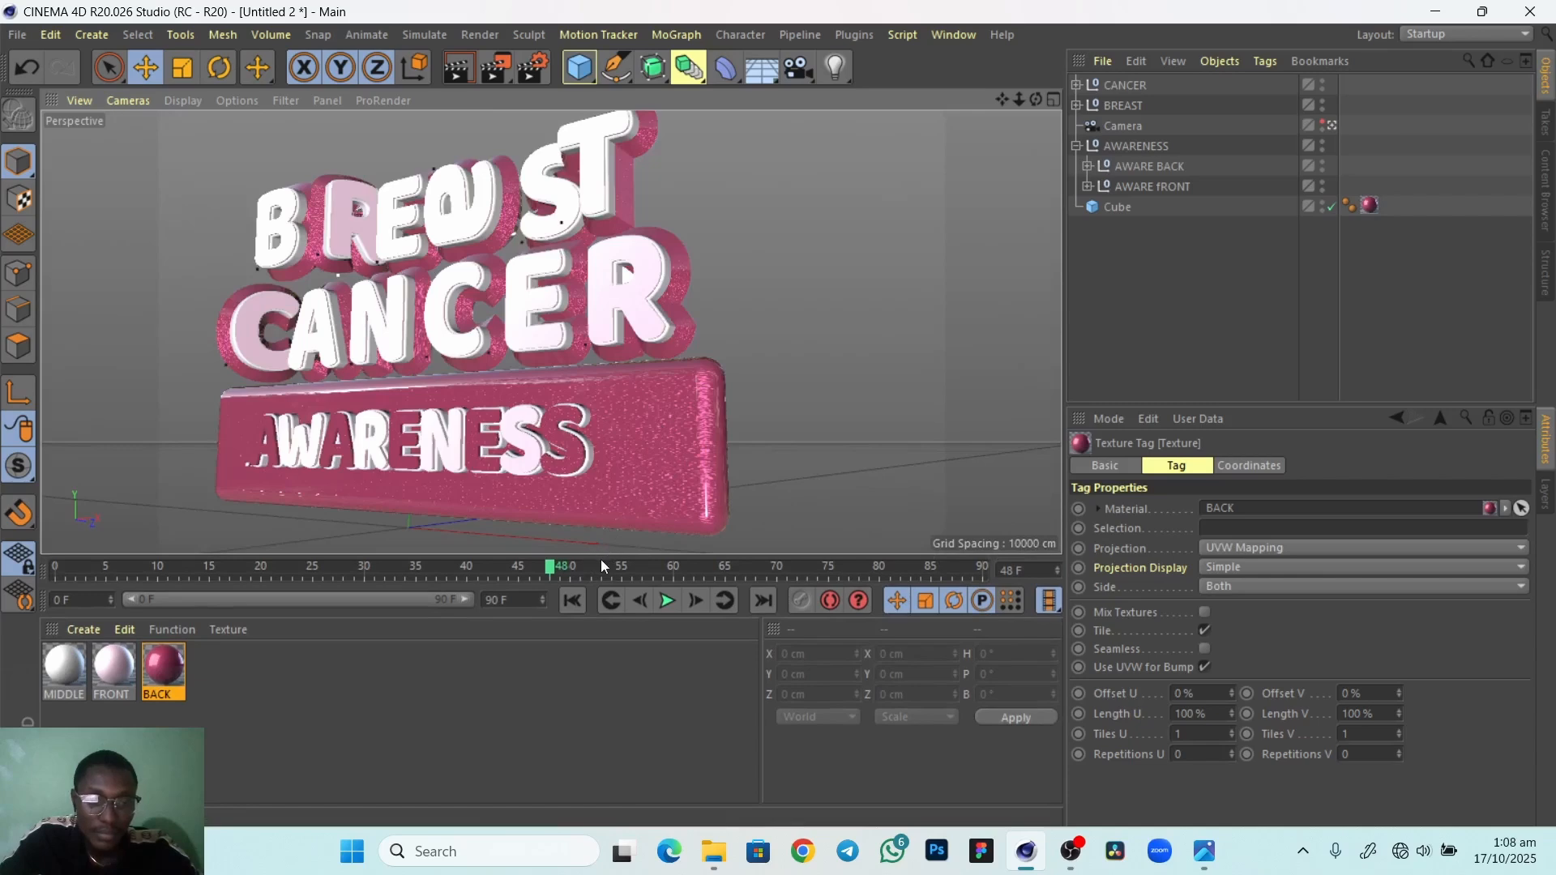
pyautogui.moveTo(600, 558); pyautogui.dragTo(598, 591)
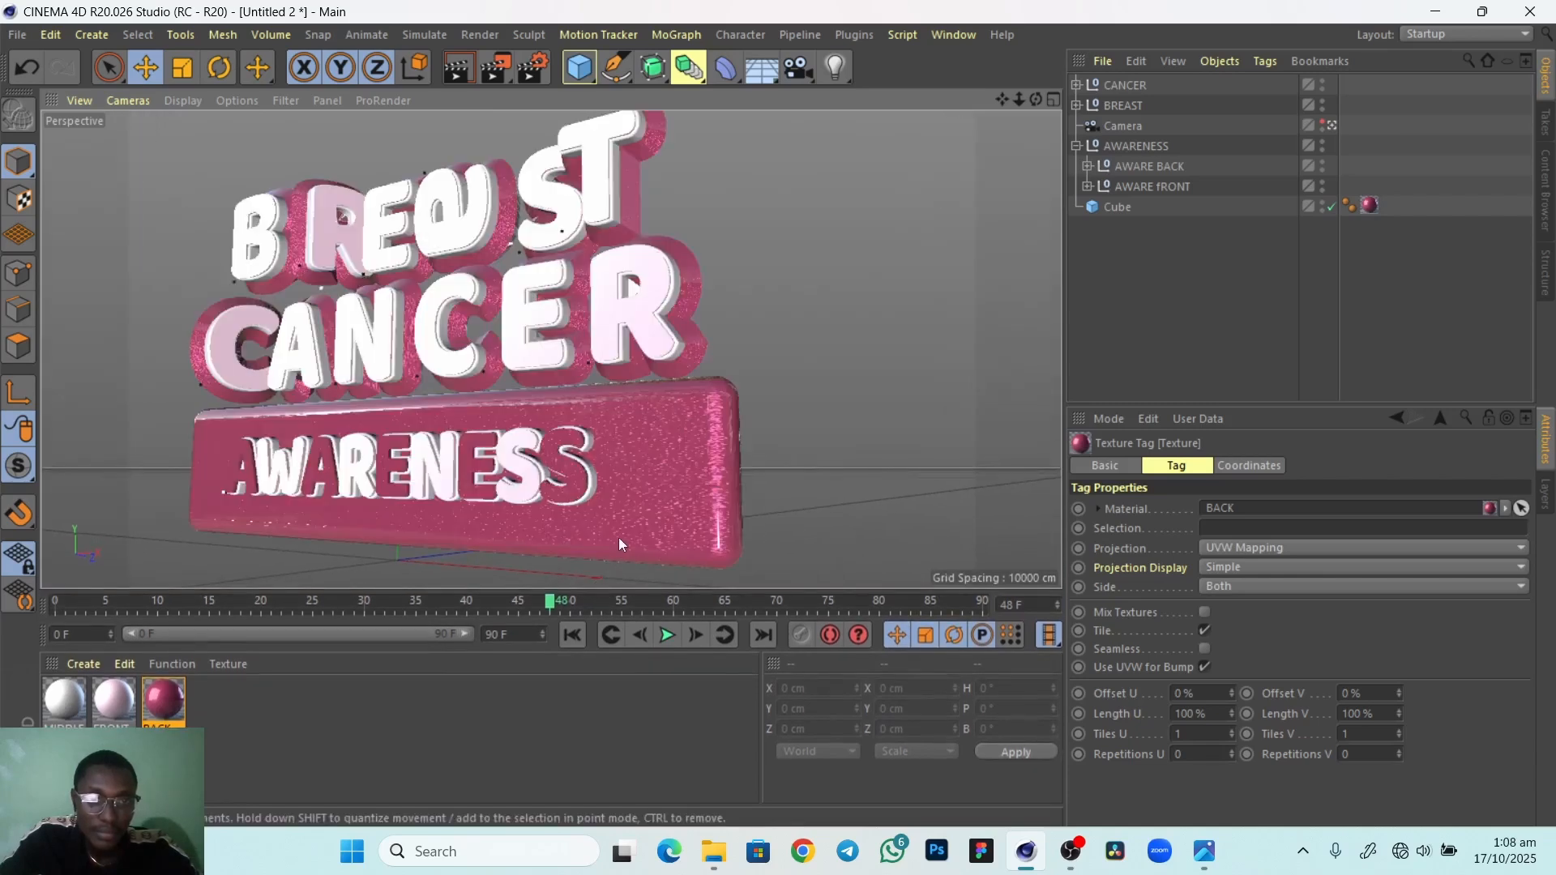
pyautogui.keyDown('alt'); pyautogui.moveTo(719, 467); pyautogui.dragTo(721, 478, button='right'); pyautogui.keyUp('alt')
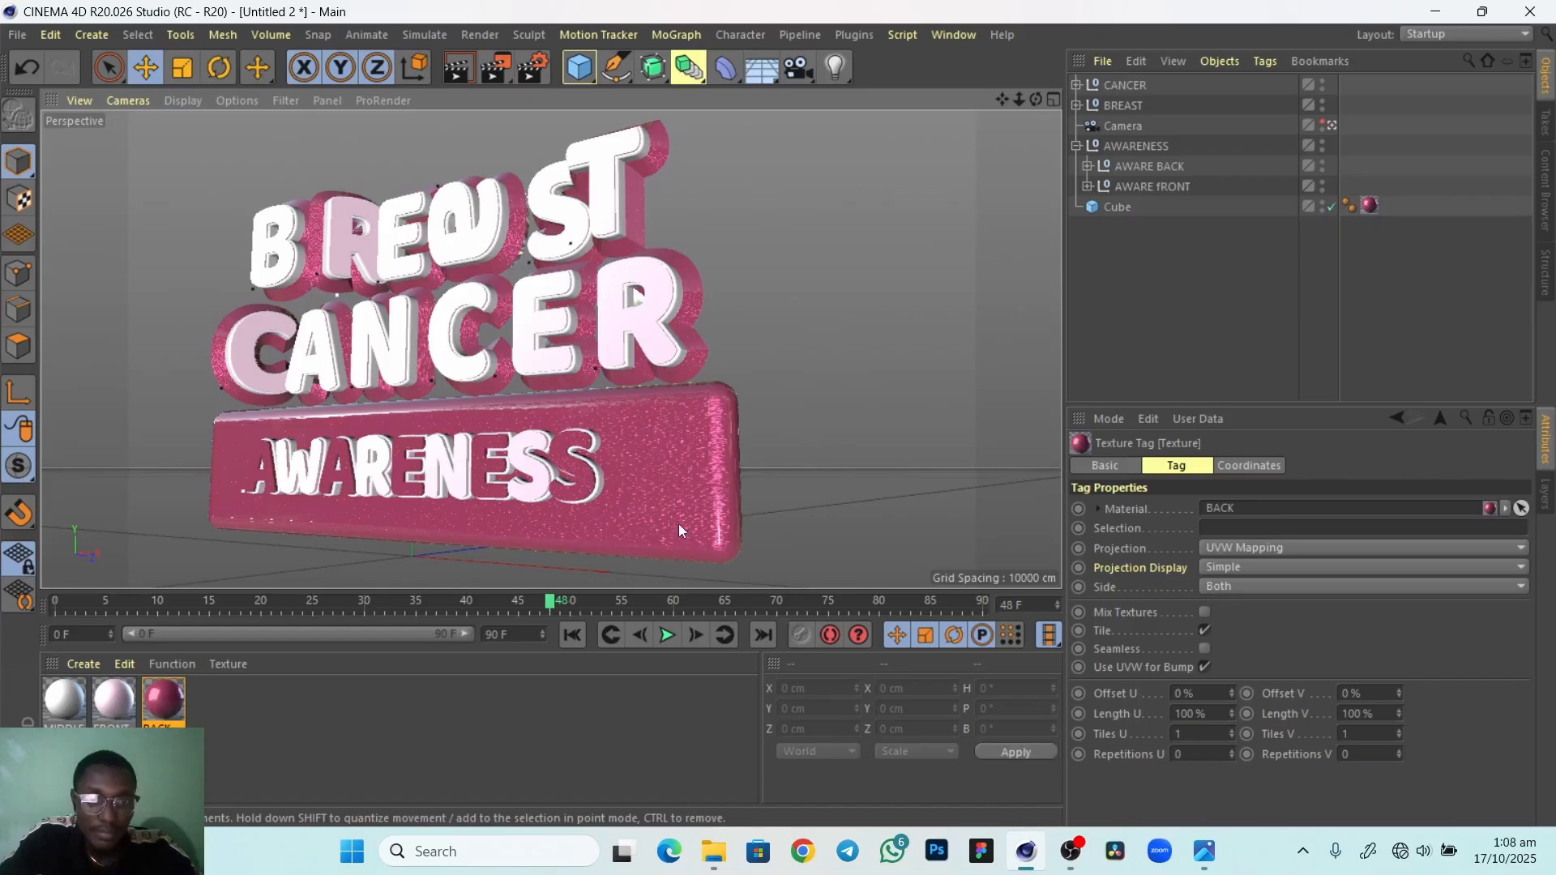
# Lower the letter B group of BREAST slightly along the Y axis, closer to the word CANCER
pyautogui.keyDown('alt'); pyautogui.moveTo(679, 523); pyautogui.dragTo(815, 503); pyautogui.keyUp('alt')
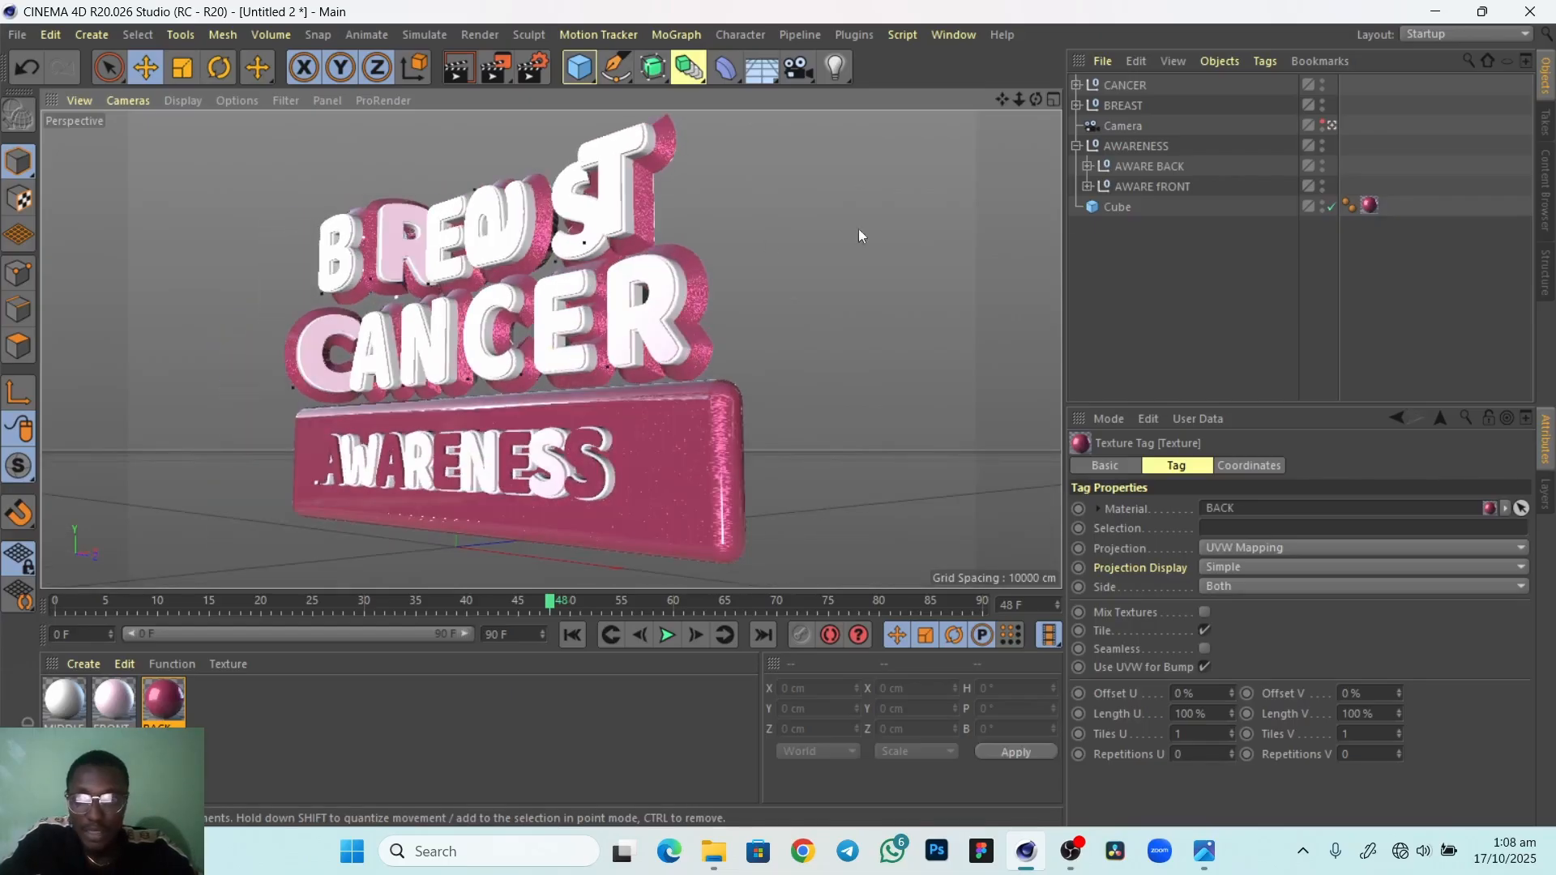
pyautogui.click(1077, 106)
pyautogui.click(1118, 125)
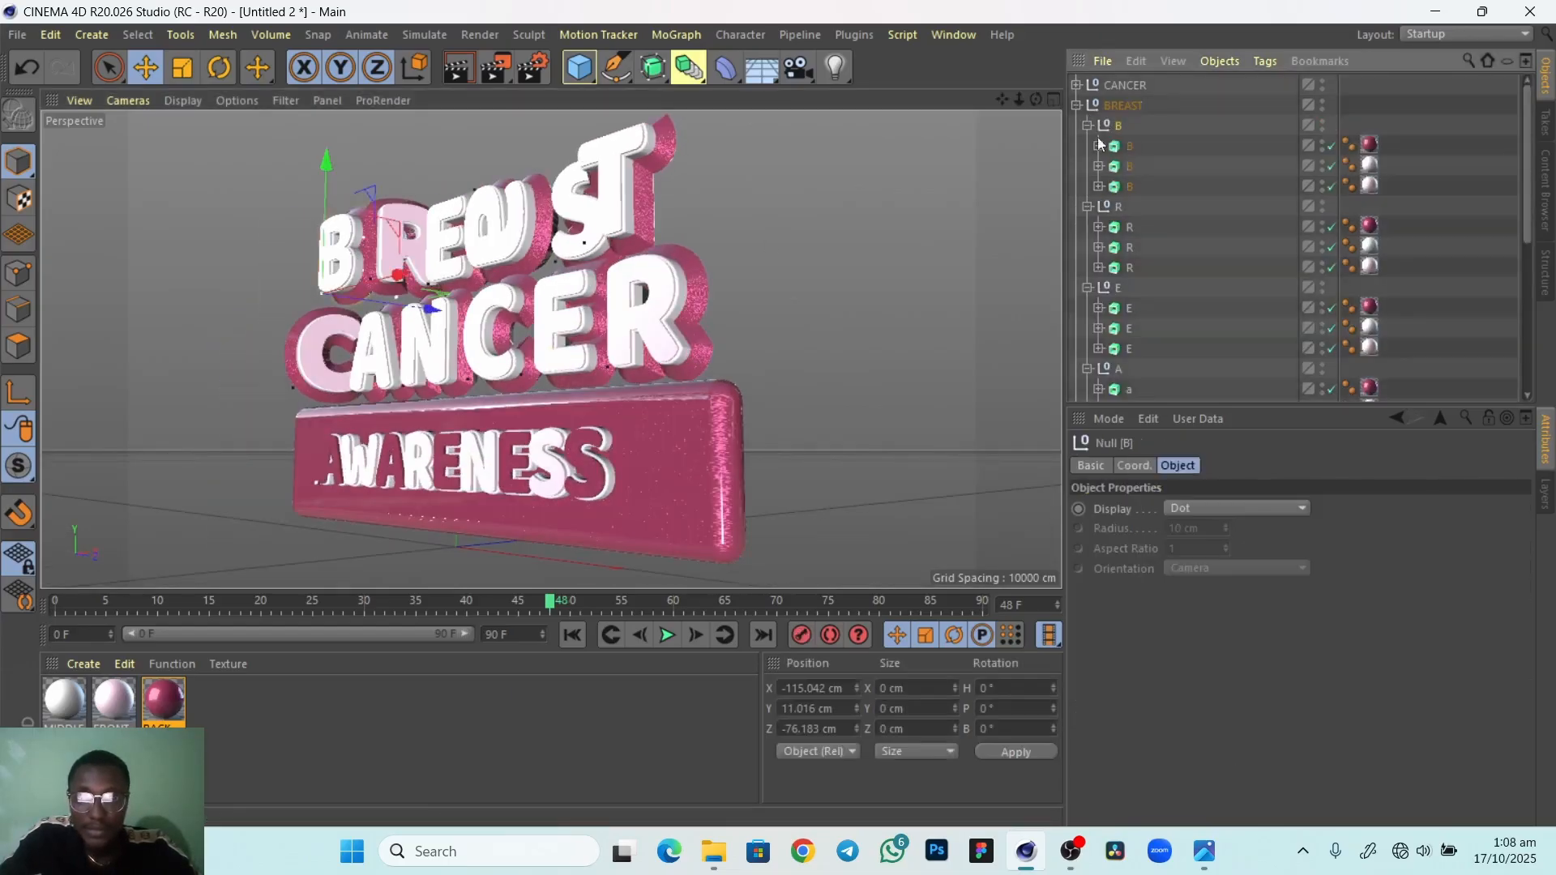
pyautogui.moveTo(324, 167); pyautogui.dragTo(328, 173)
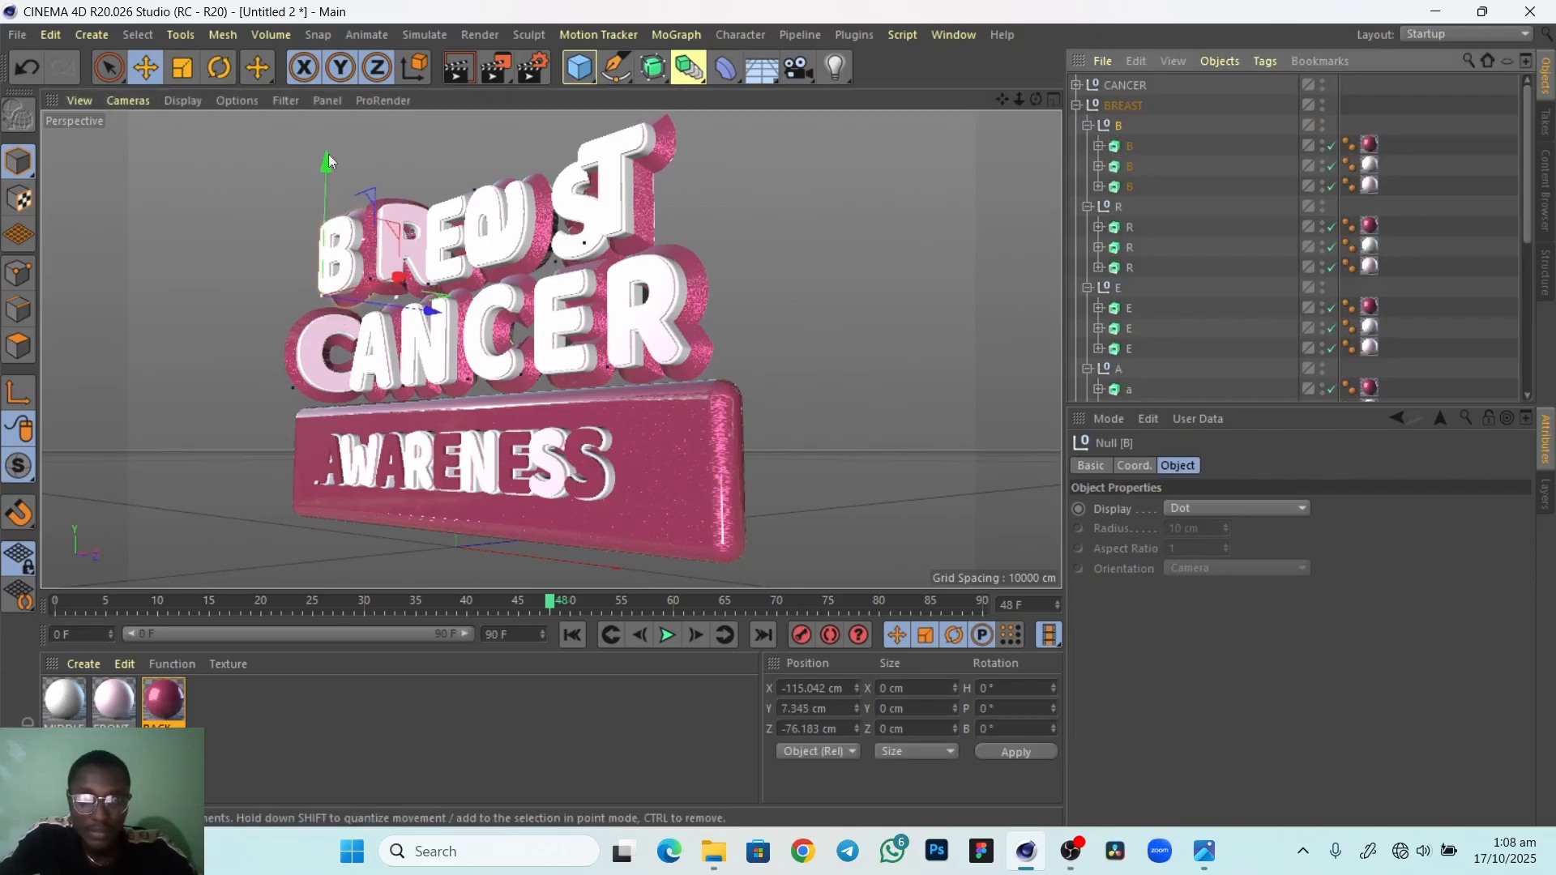
pyautogui.moveTo(328, 154); pyautogui.dragTo(330, 159)
# Lower the letter R group of BREAST along the Y axis to about 1.7 cm
pyautogui.click(1119, 208)
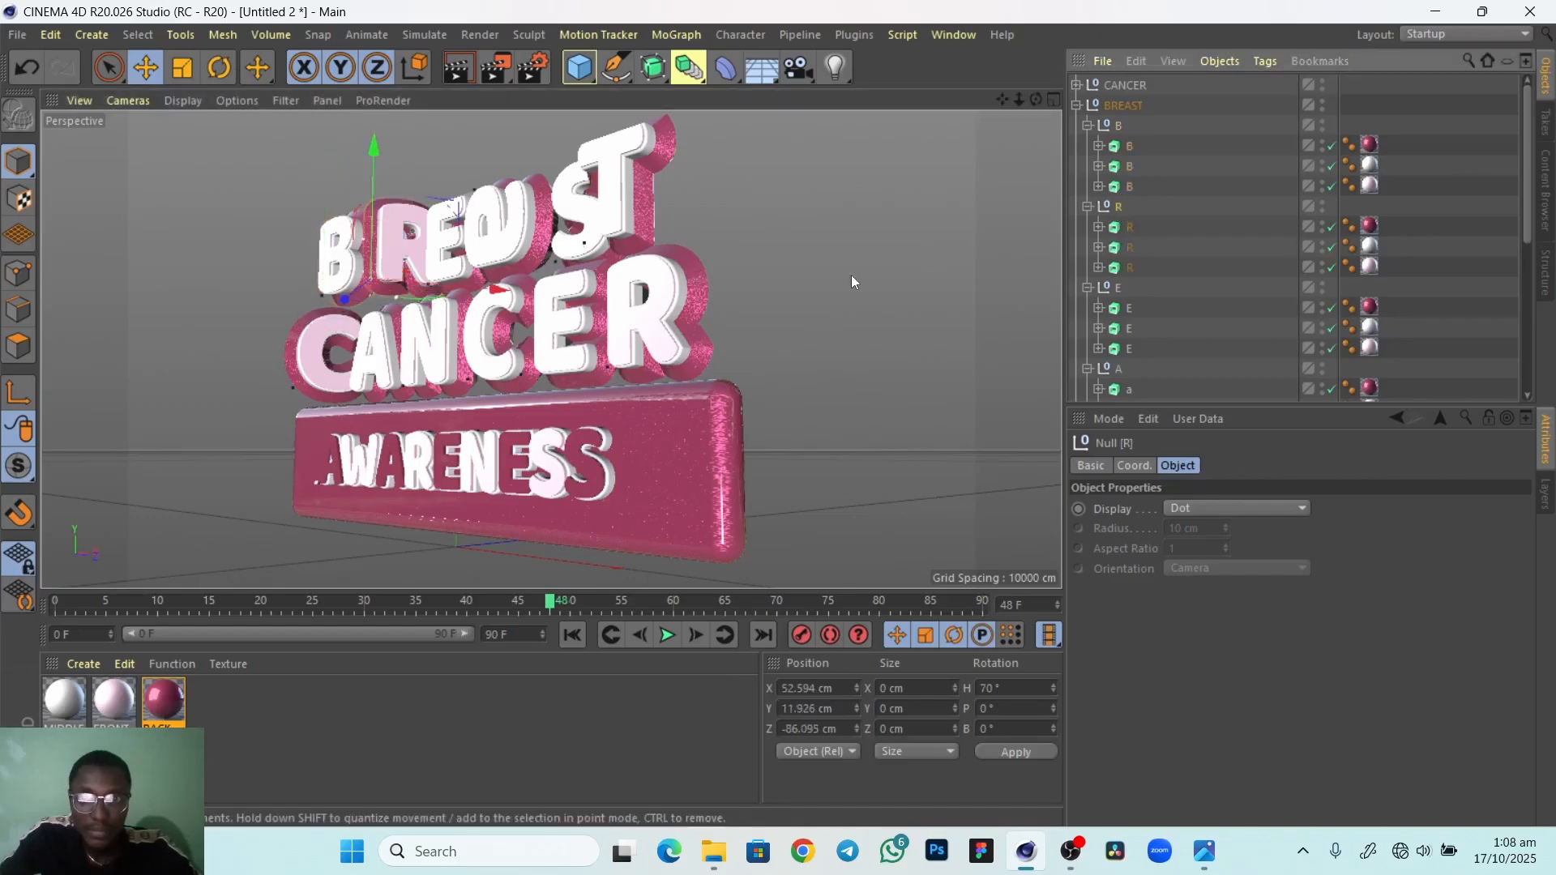
pyautogui.moveTo(376, 152); pyautogui.dragTo(381, 158)
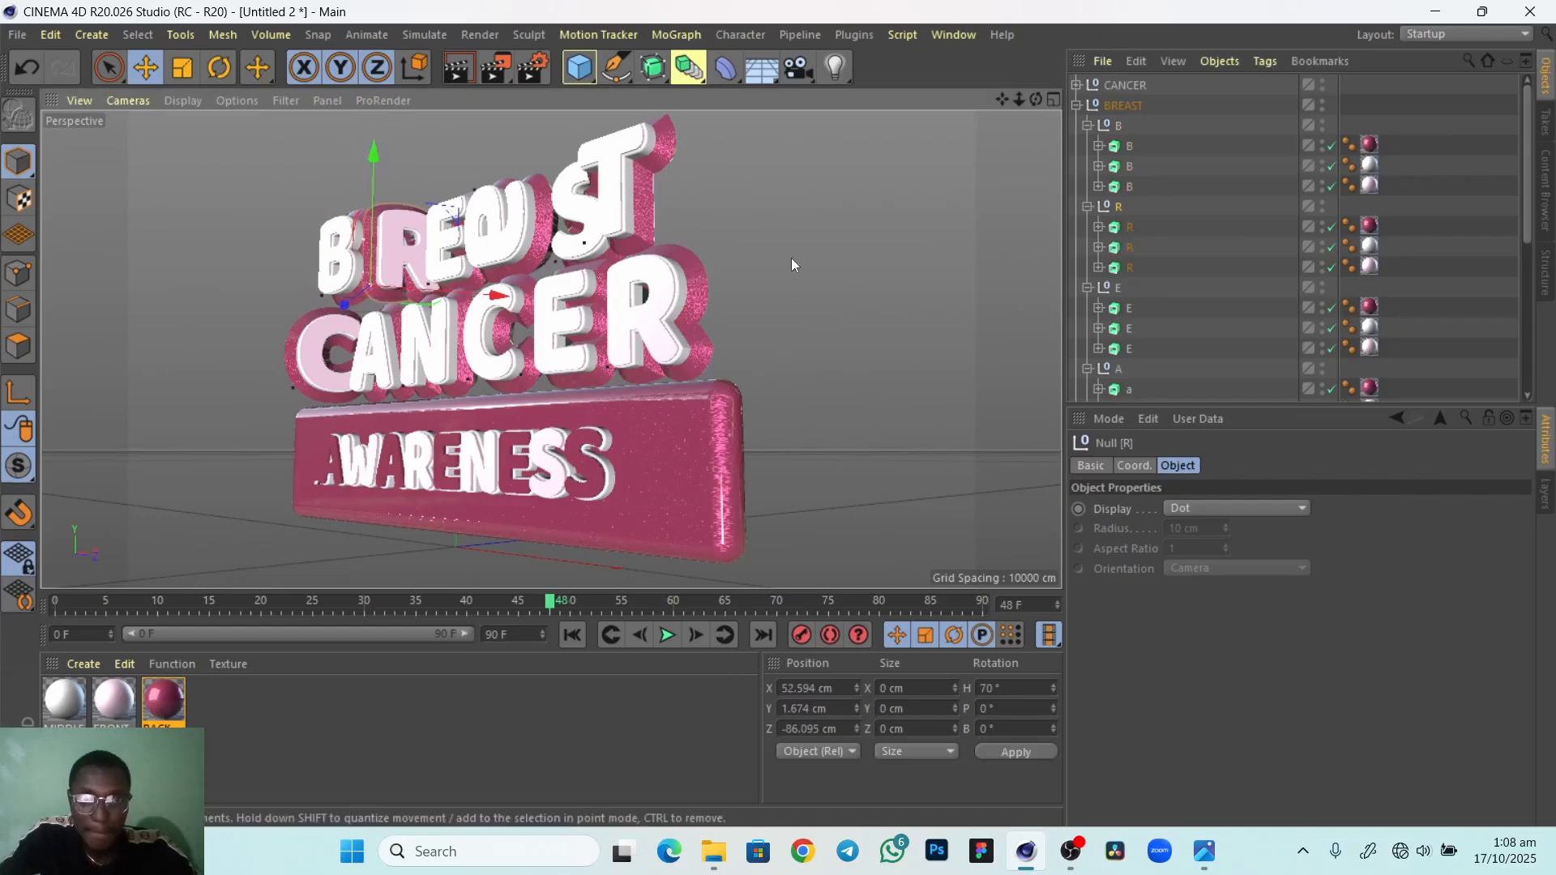
pyautogui.click(838, 270)
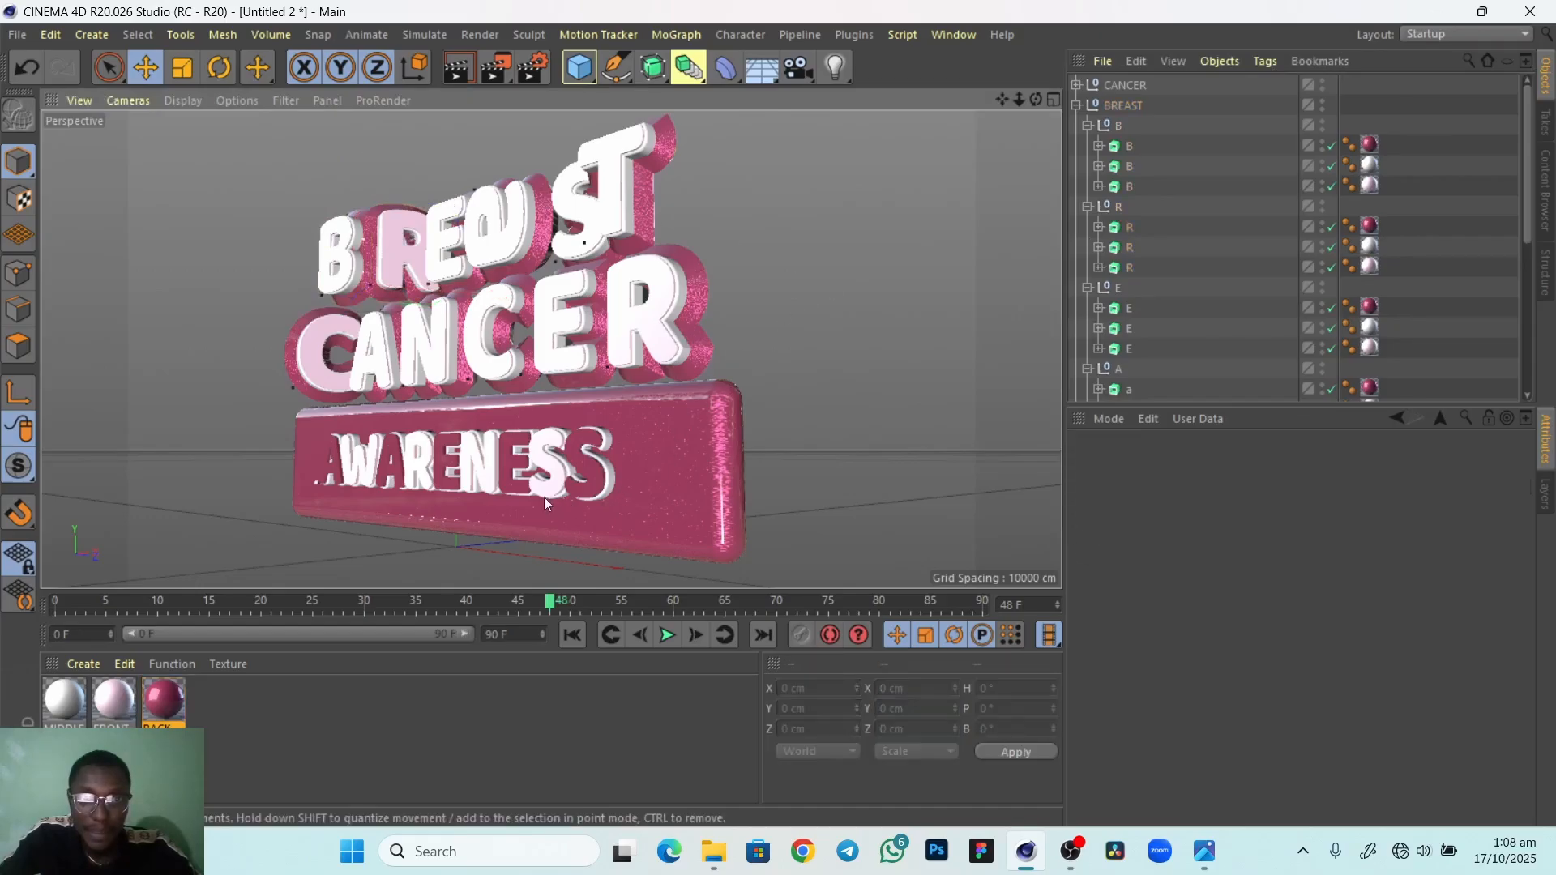
pyautogui.keyDown('alt'); pyautogui.moveTo(721, 478); pyautogui.dragTo(665, 504); pyautogui.keyUp('alt')
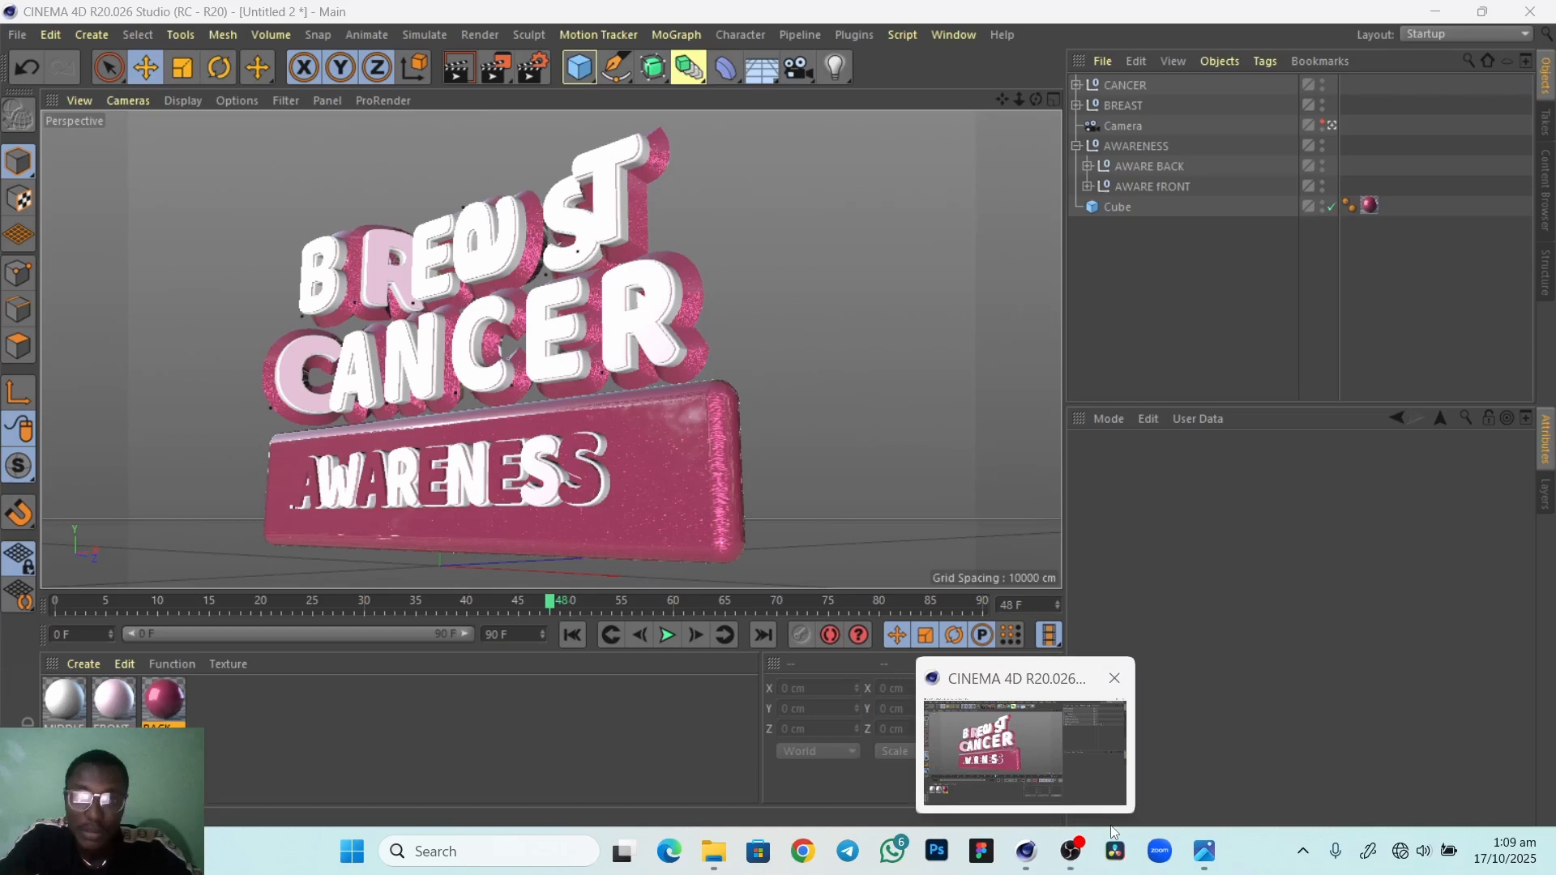
pyautogui.click(1026, 851)
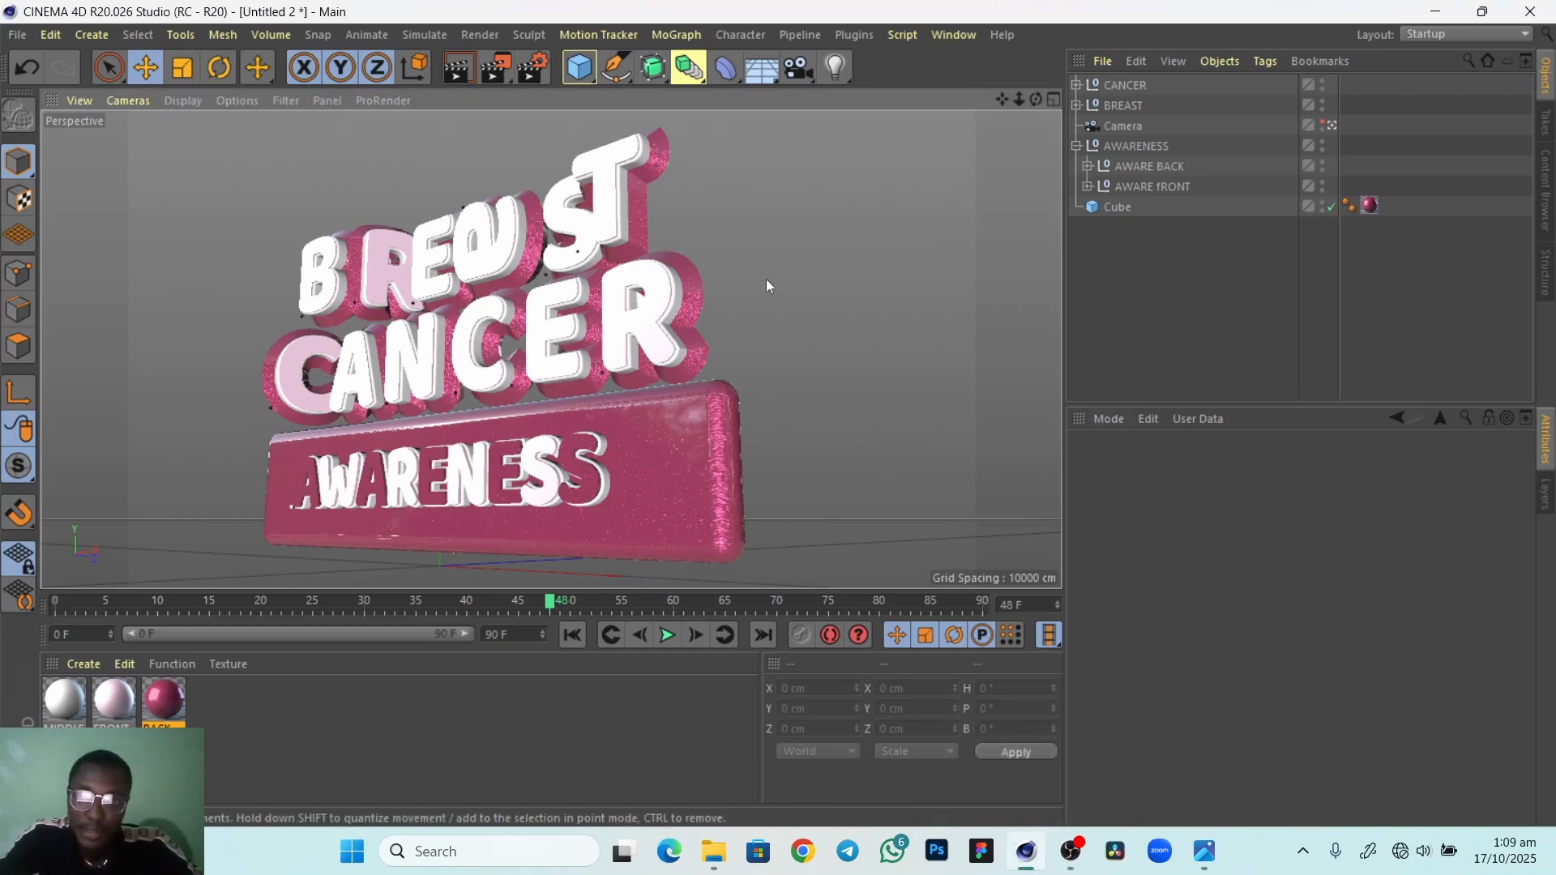
# Add a Floor, a Sky and a Background object to the scene
pyautogui.click(763, 79)
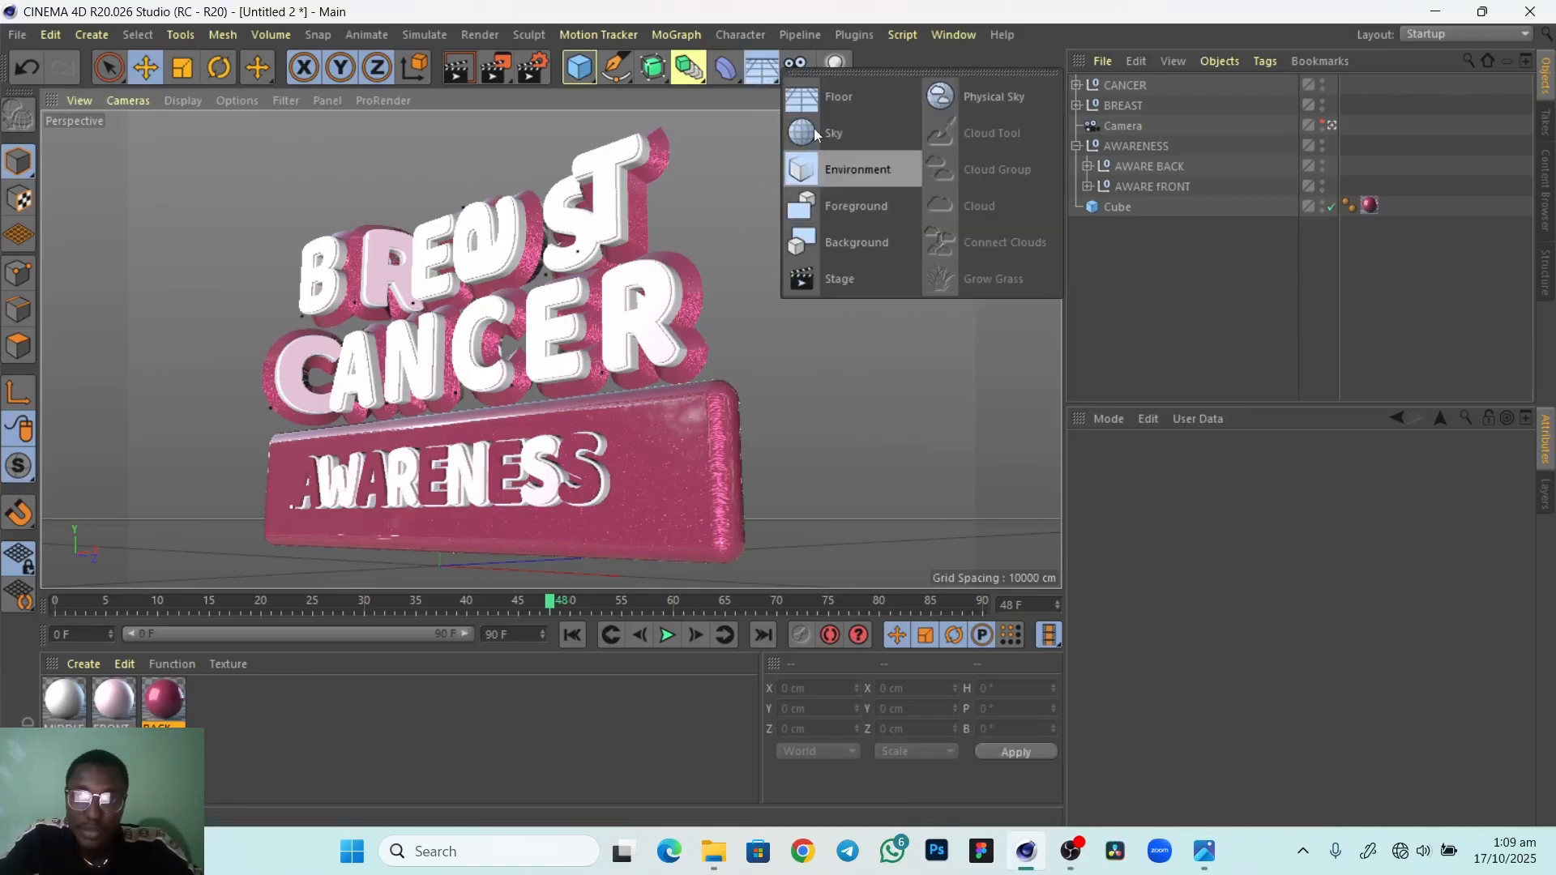
pyautogui.click(848, 104)
pyautogui.click(762, 72)
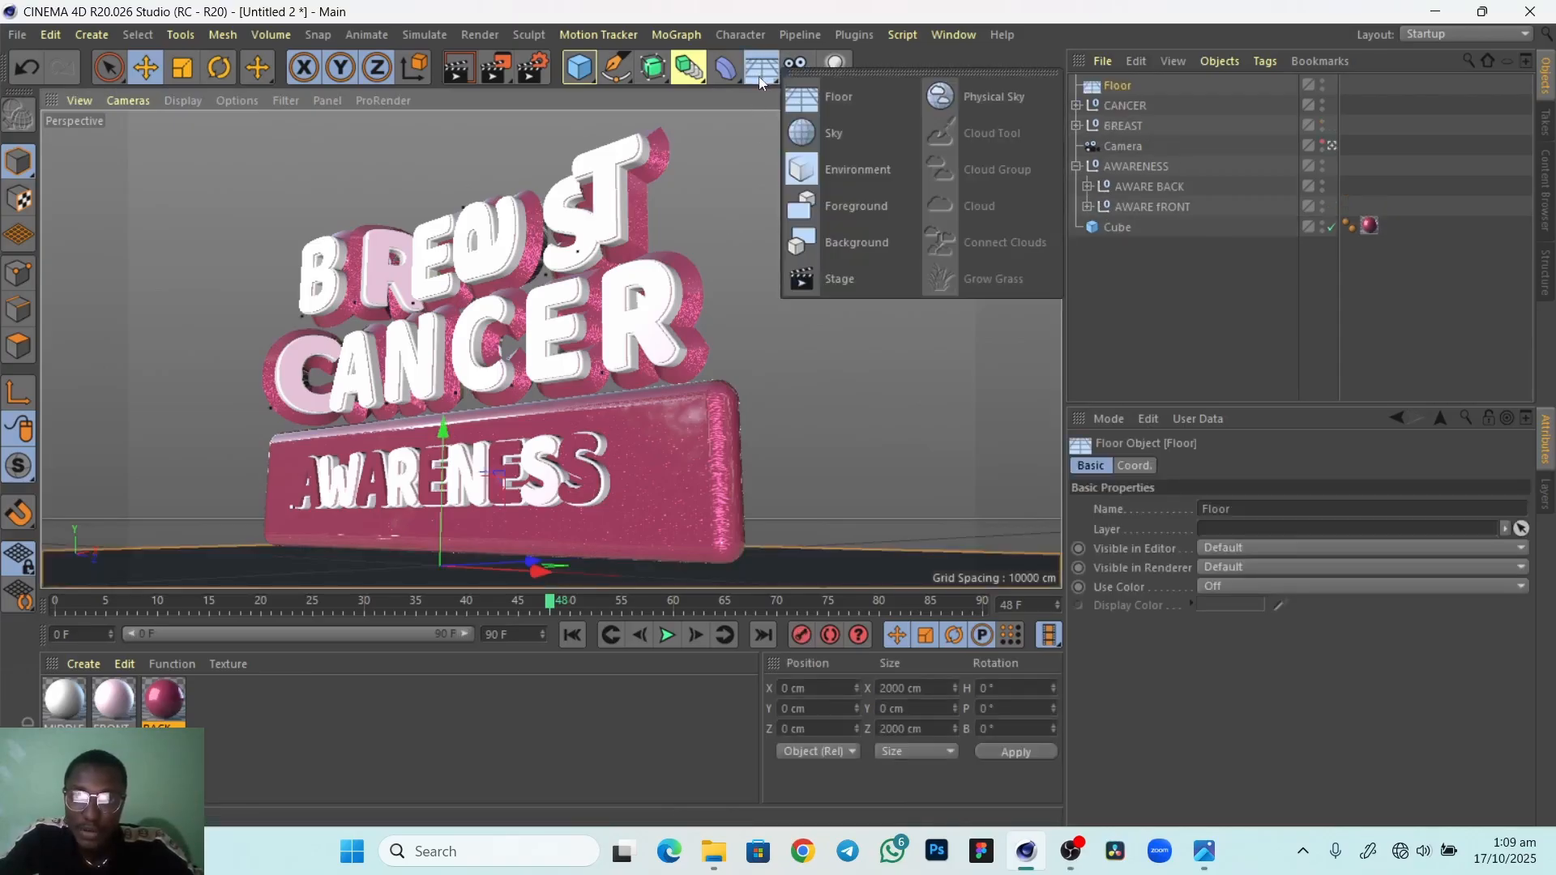
pyautogui.click(858, 139)
pyautogui.click(762, 72)
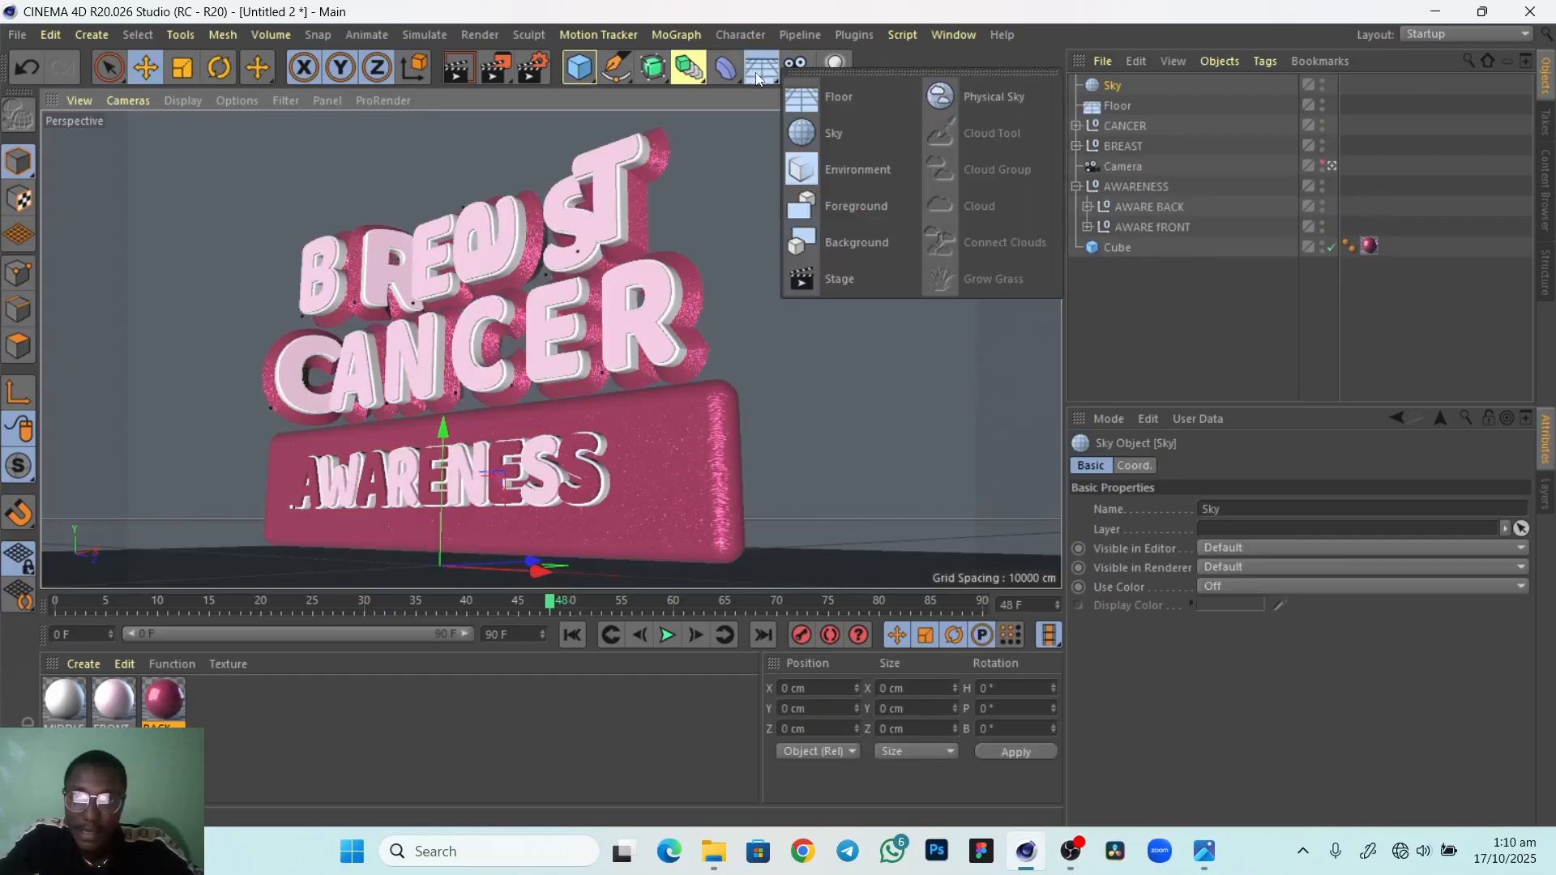
pyautogui.click(858, 251)
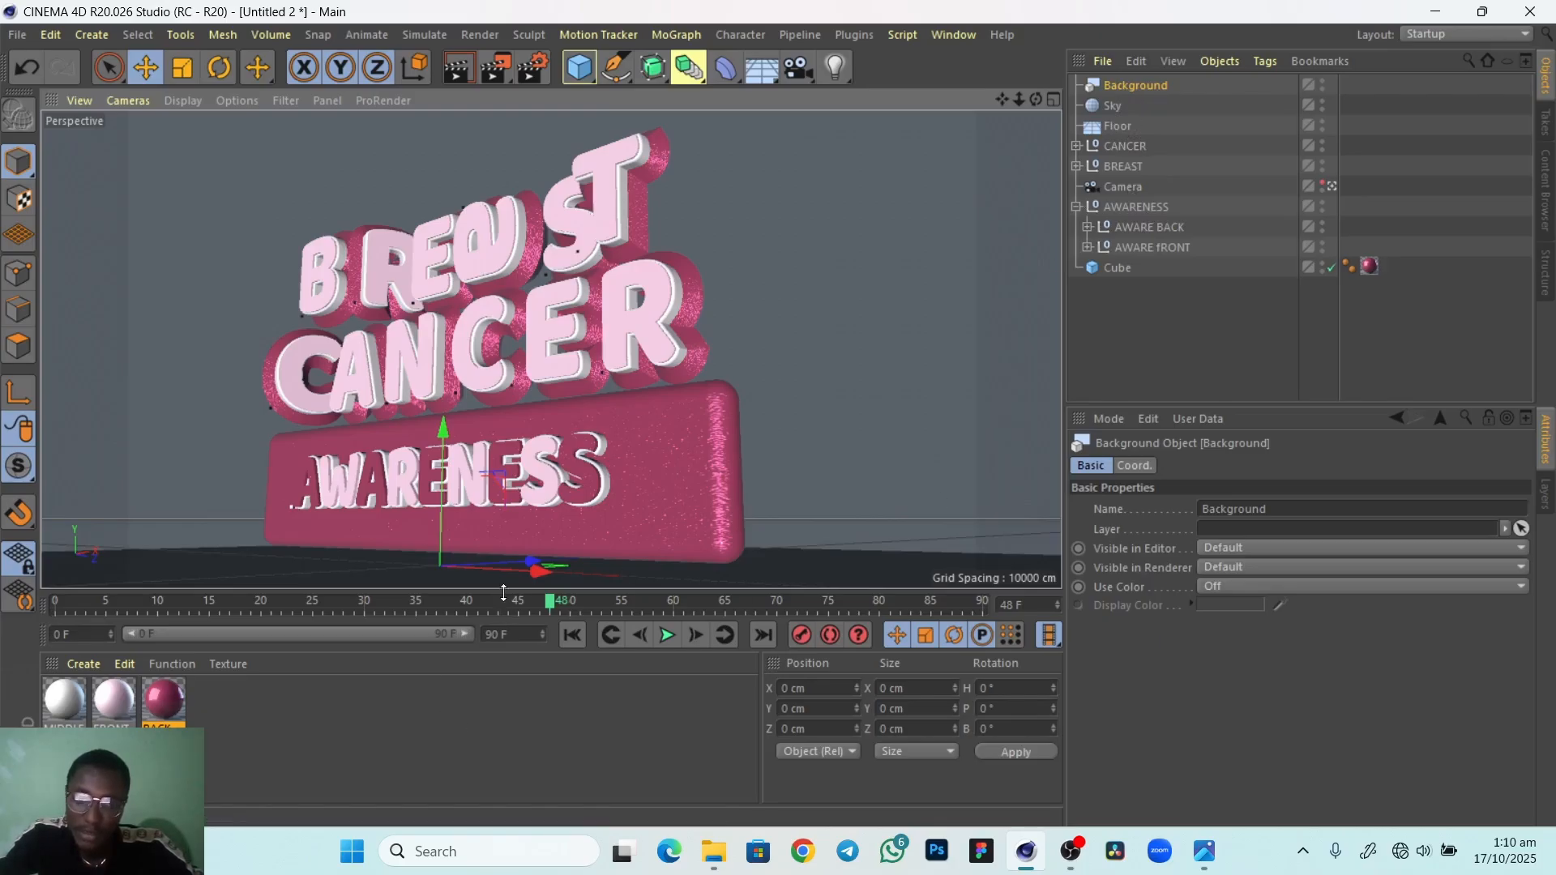
# Enlarge the material area and create a new material named BACKGROUND
pyautogui.moveTo(503, 592); pyautogui.dragTo(389, 422)
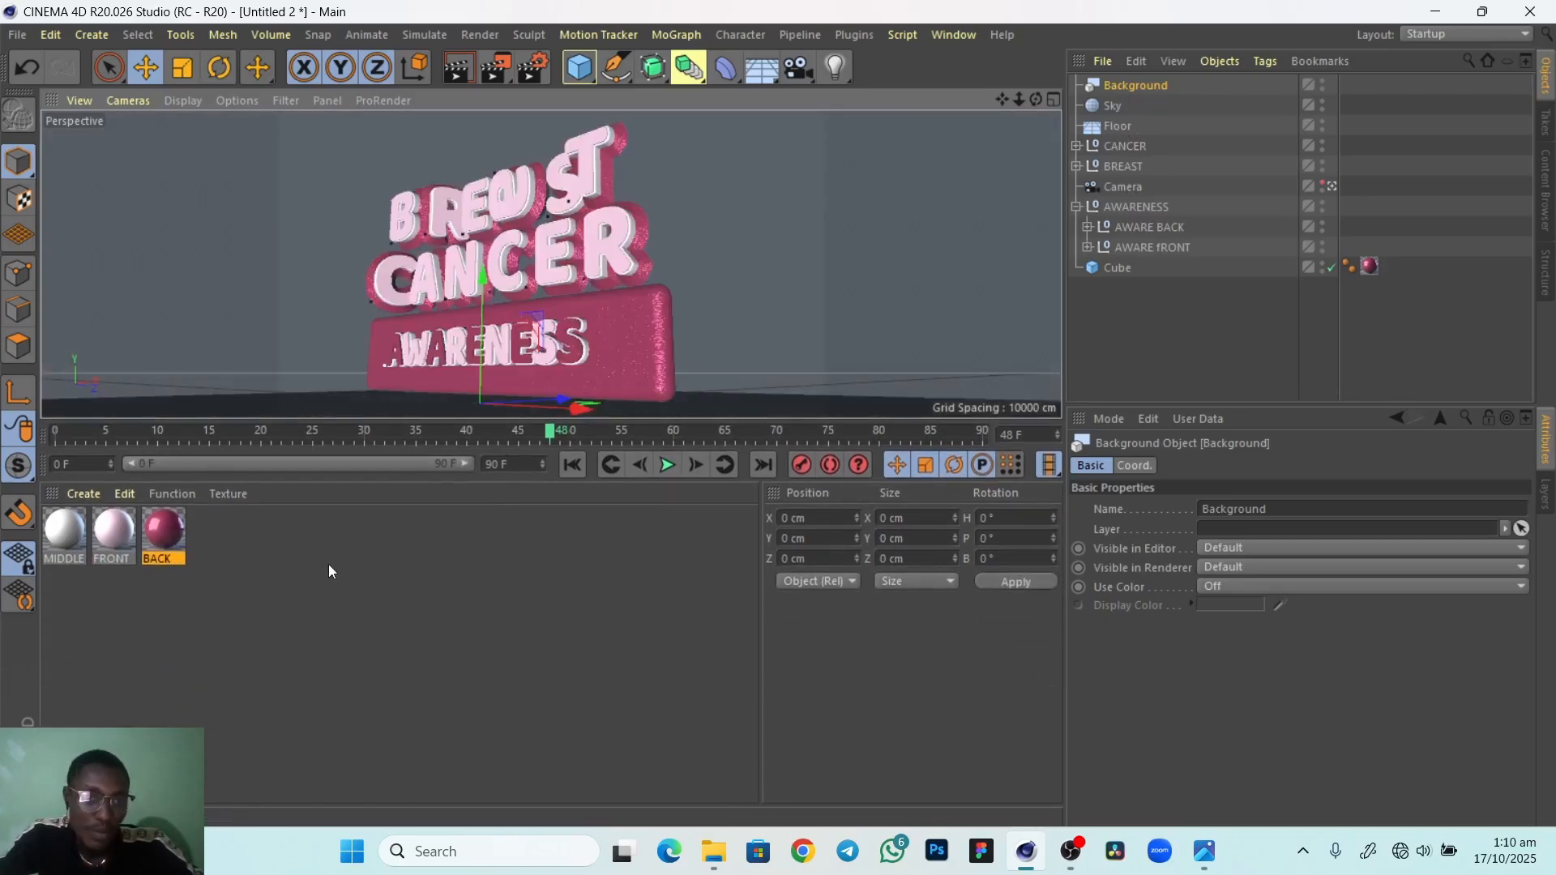
pyautogui.click(328, 560)
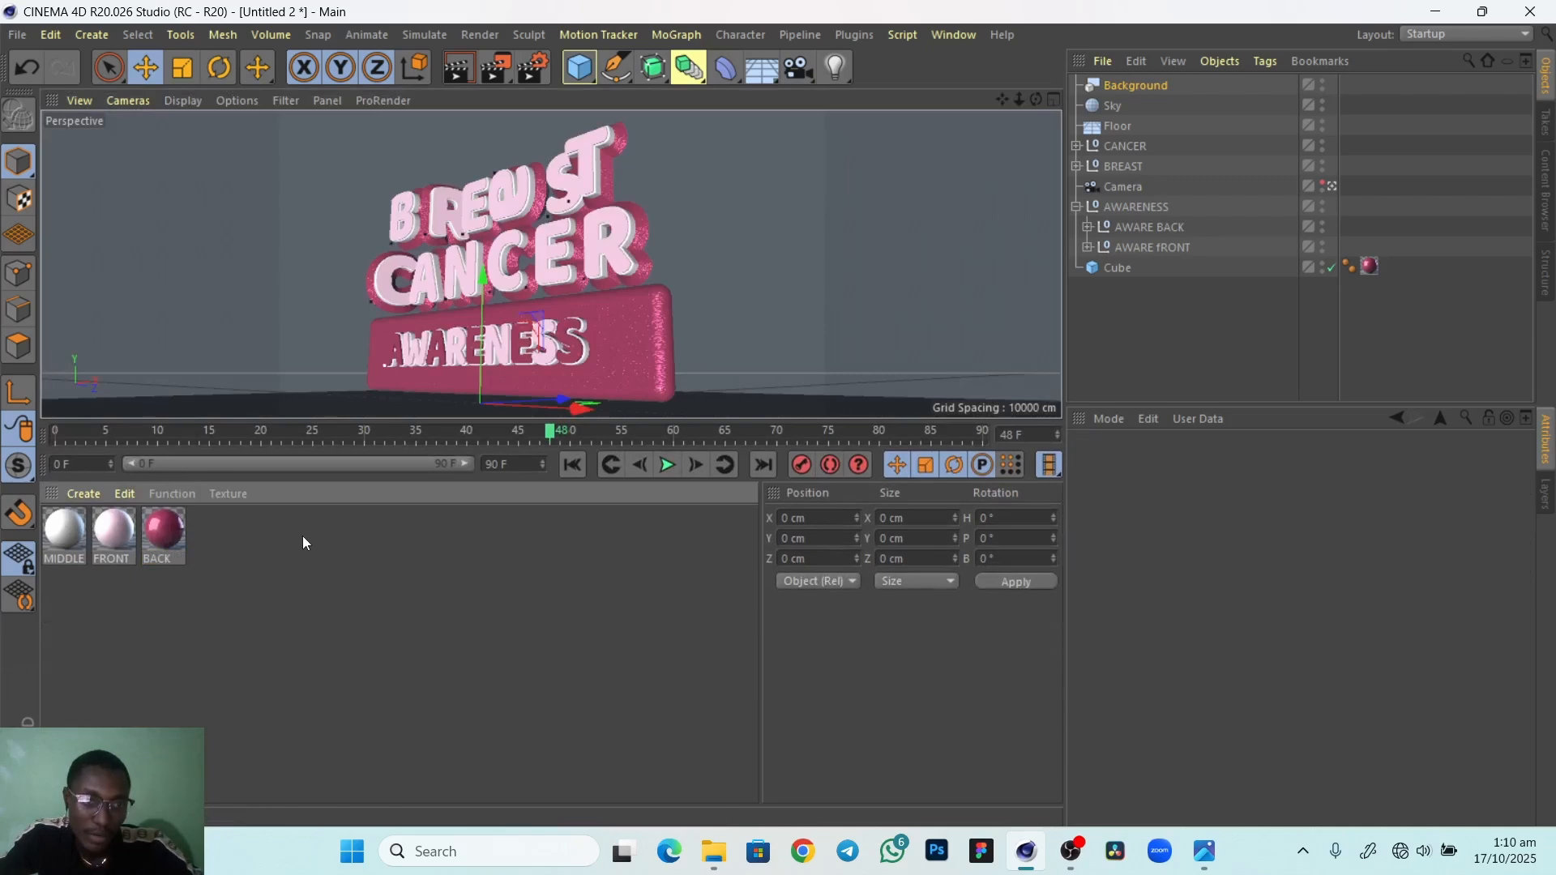
pyautogui.doubleClick(303, 536)
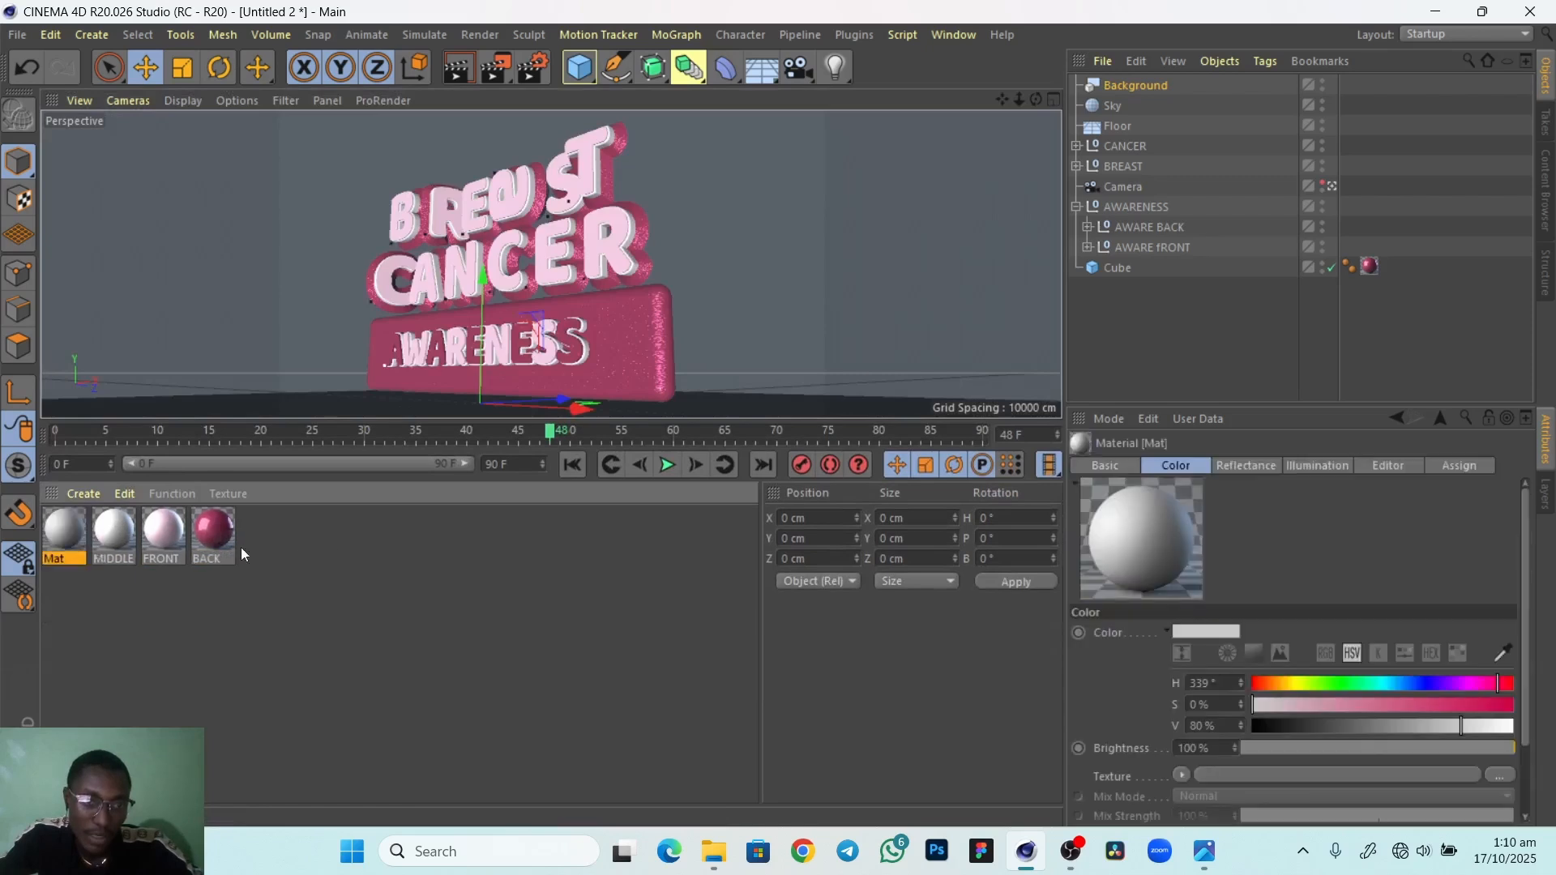
pyautogui.doubleClick(58, 559)
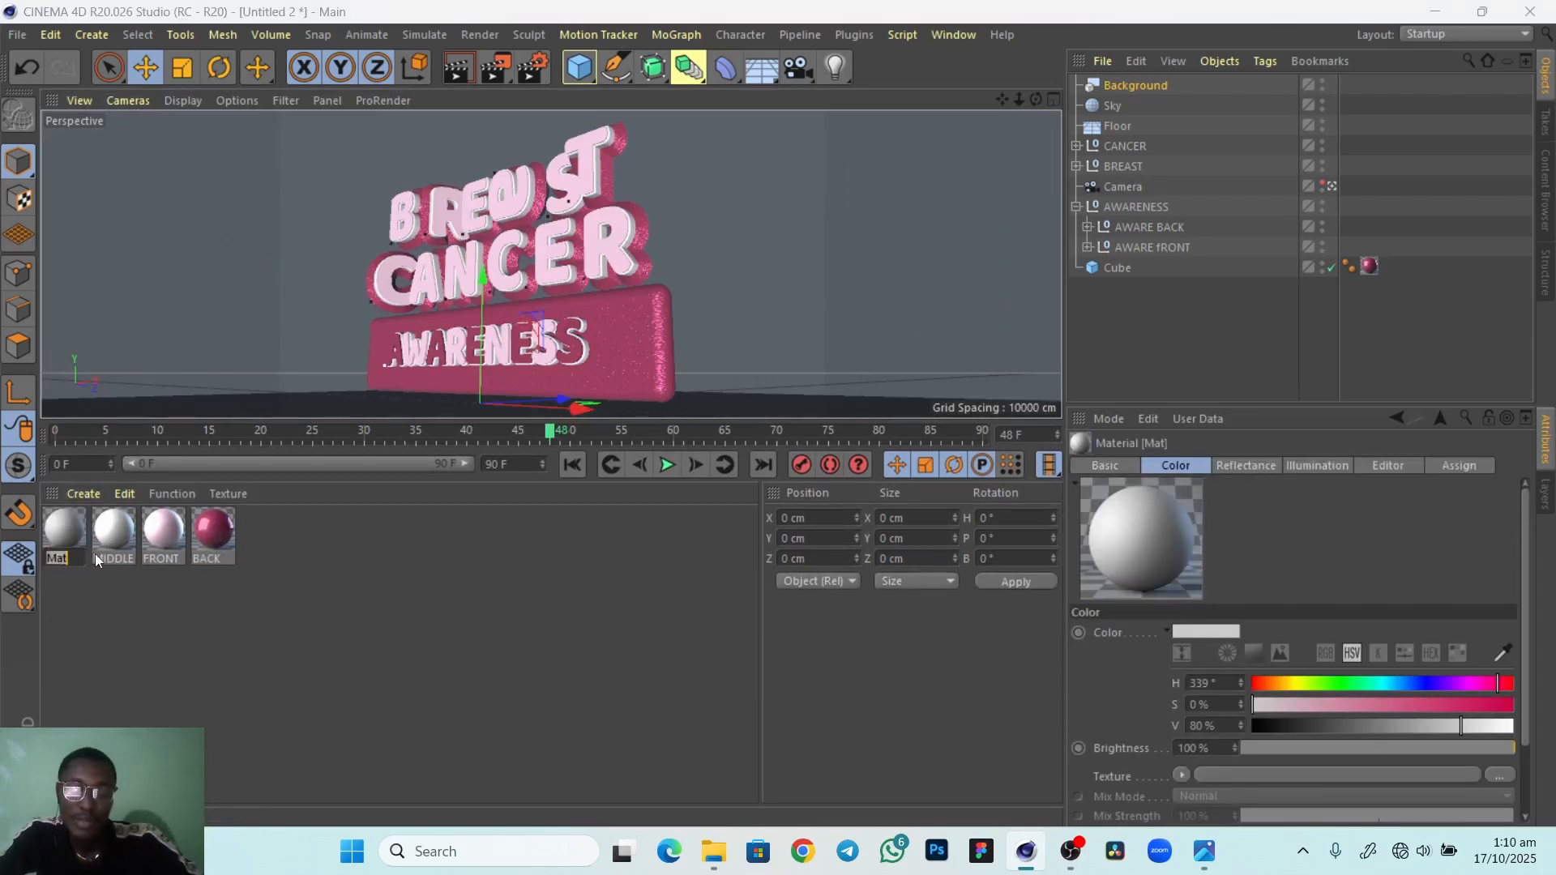
pyautogui.write('BAC')
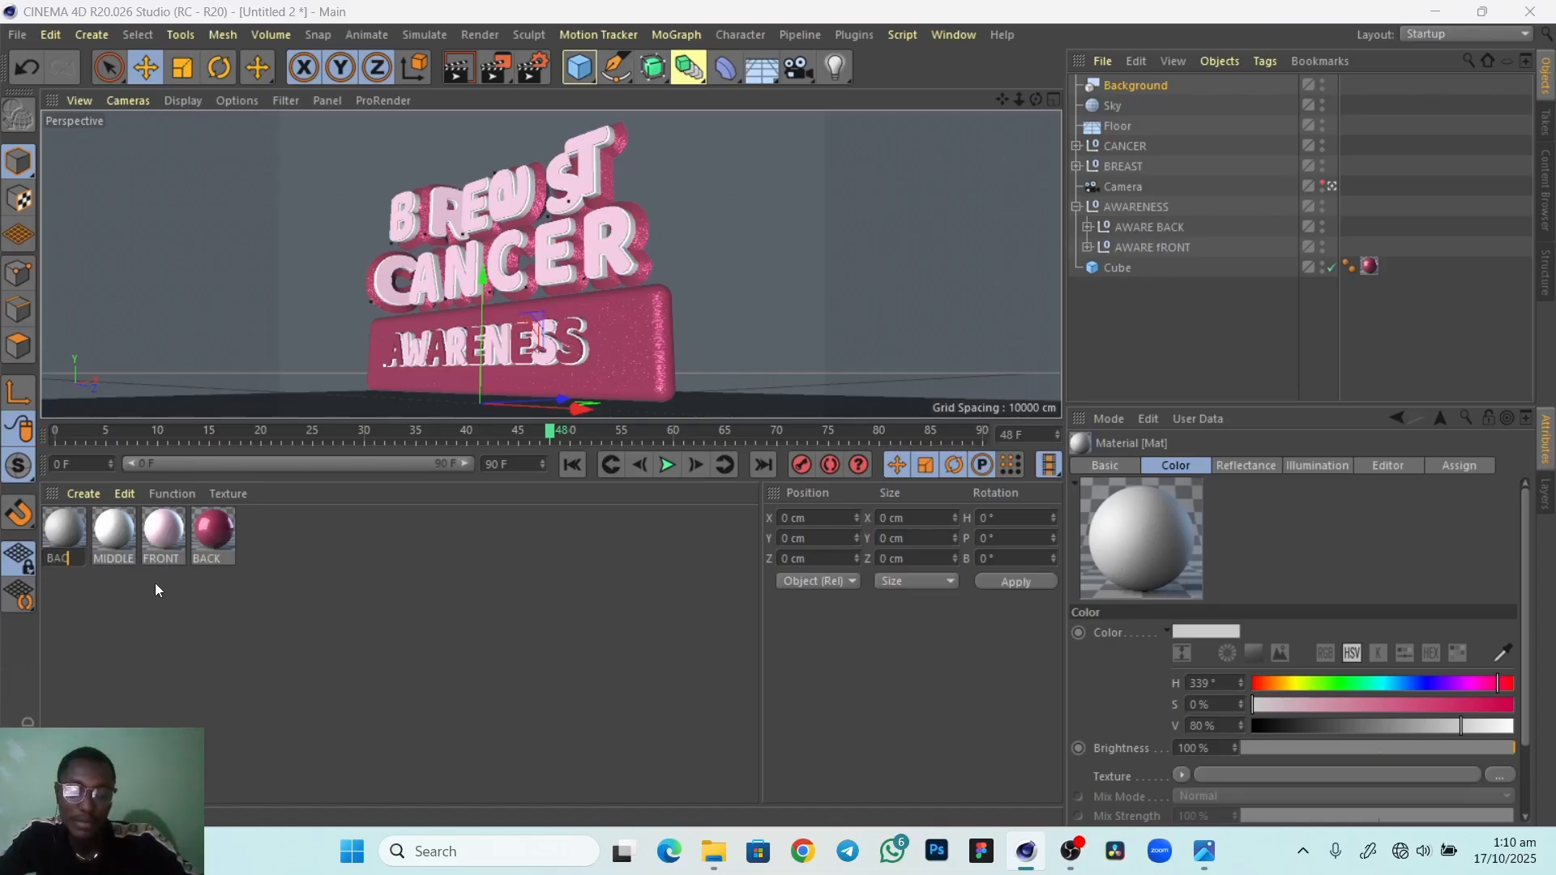
pyautogui.write('KGROUN')
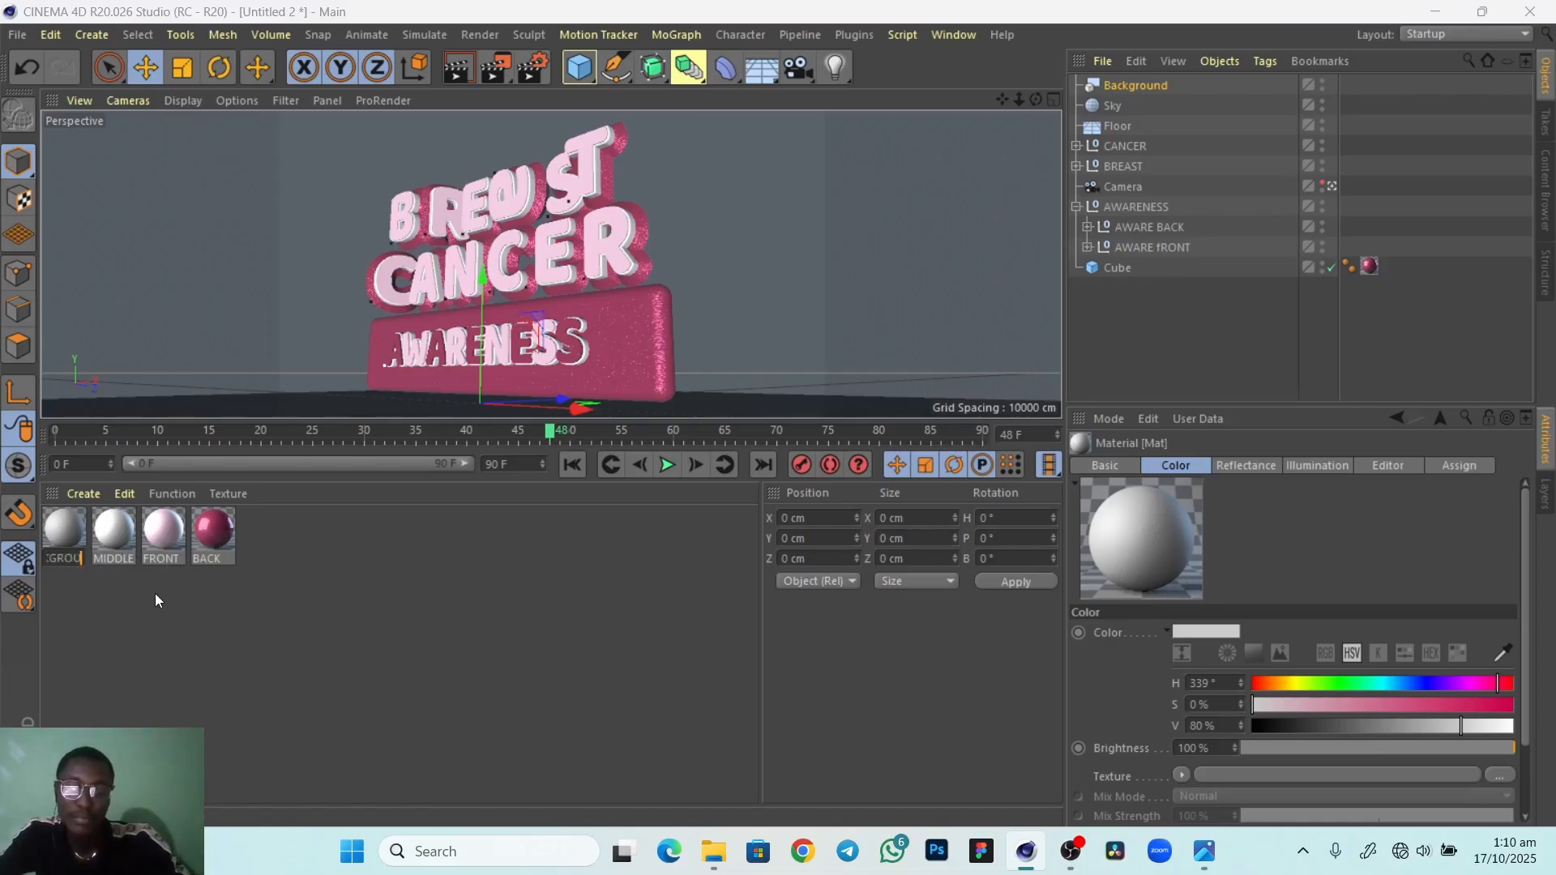
pyautogui.write('D')
pyautogui.press('Return')
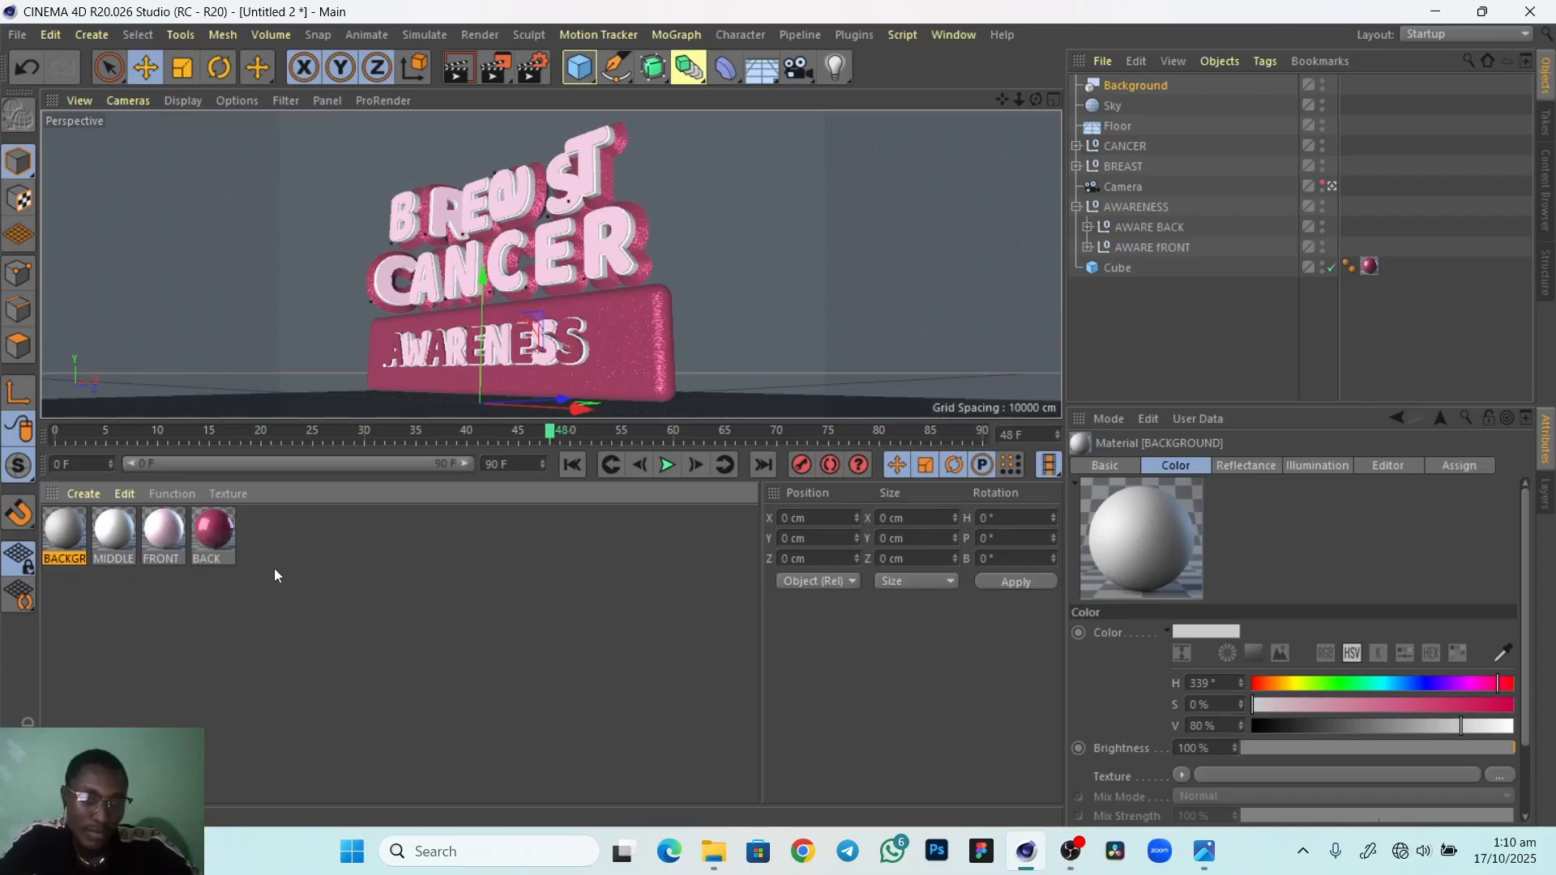
# Open the BACKGROUND material for editing
pyautogui.doubleClick(65, 532)
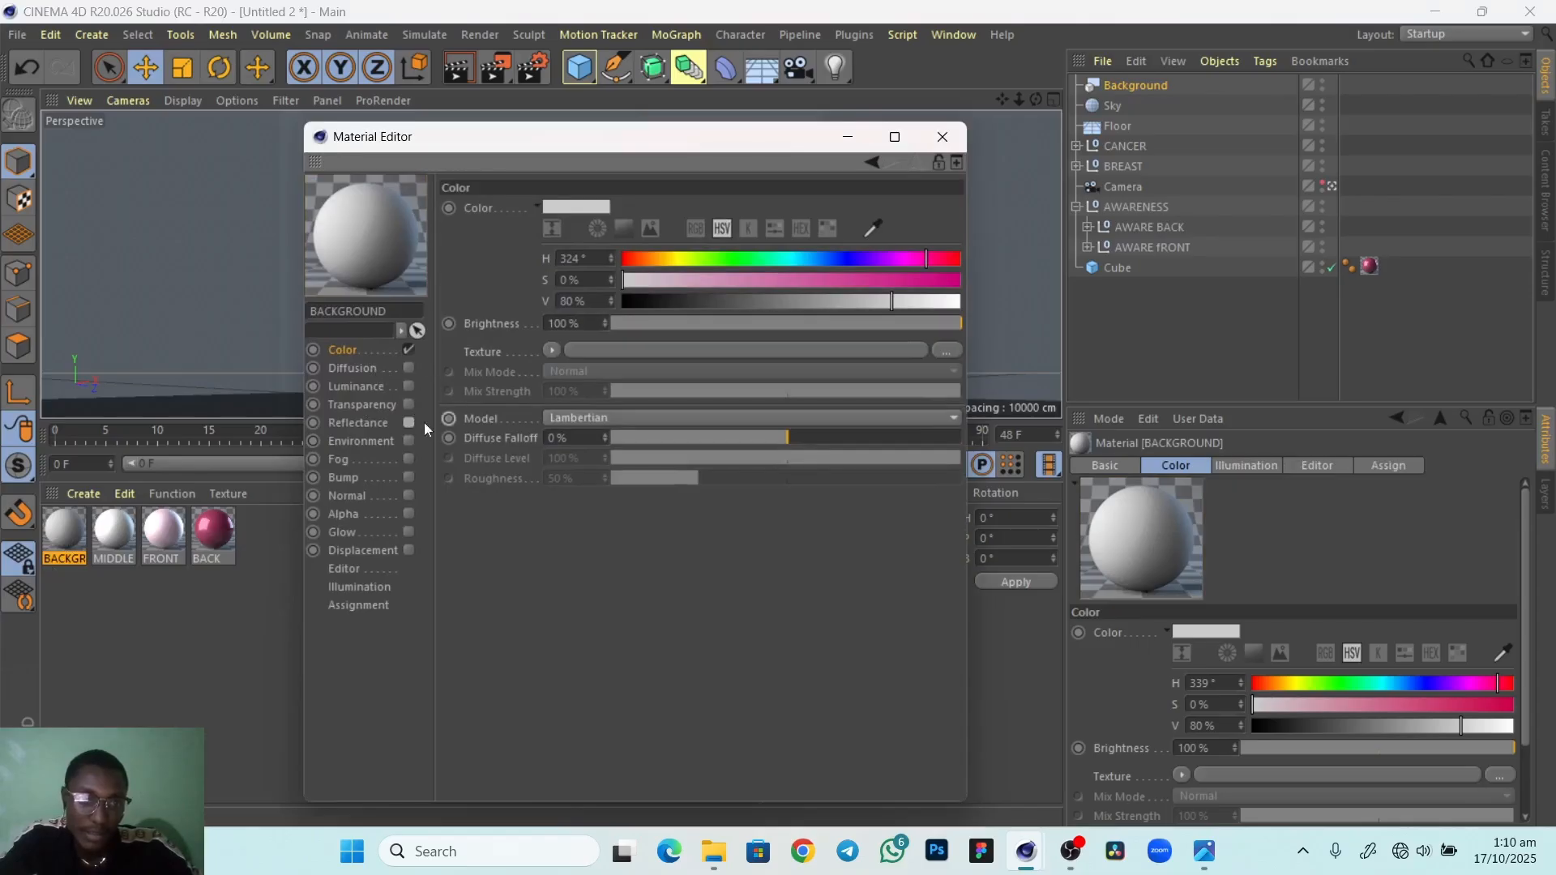
# Add a Gradient texture to the BACKGROUND material's Color channel and turn its black knot into a very pale pink with V at 100%
pyautogui.click(551, 351)
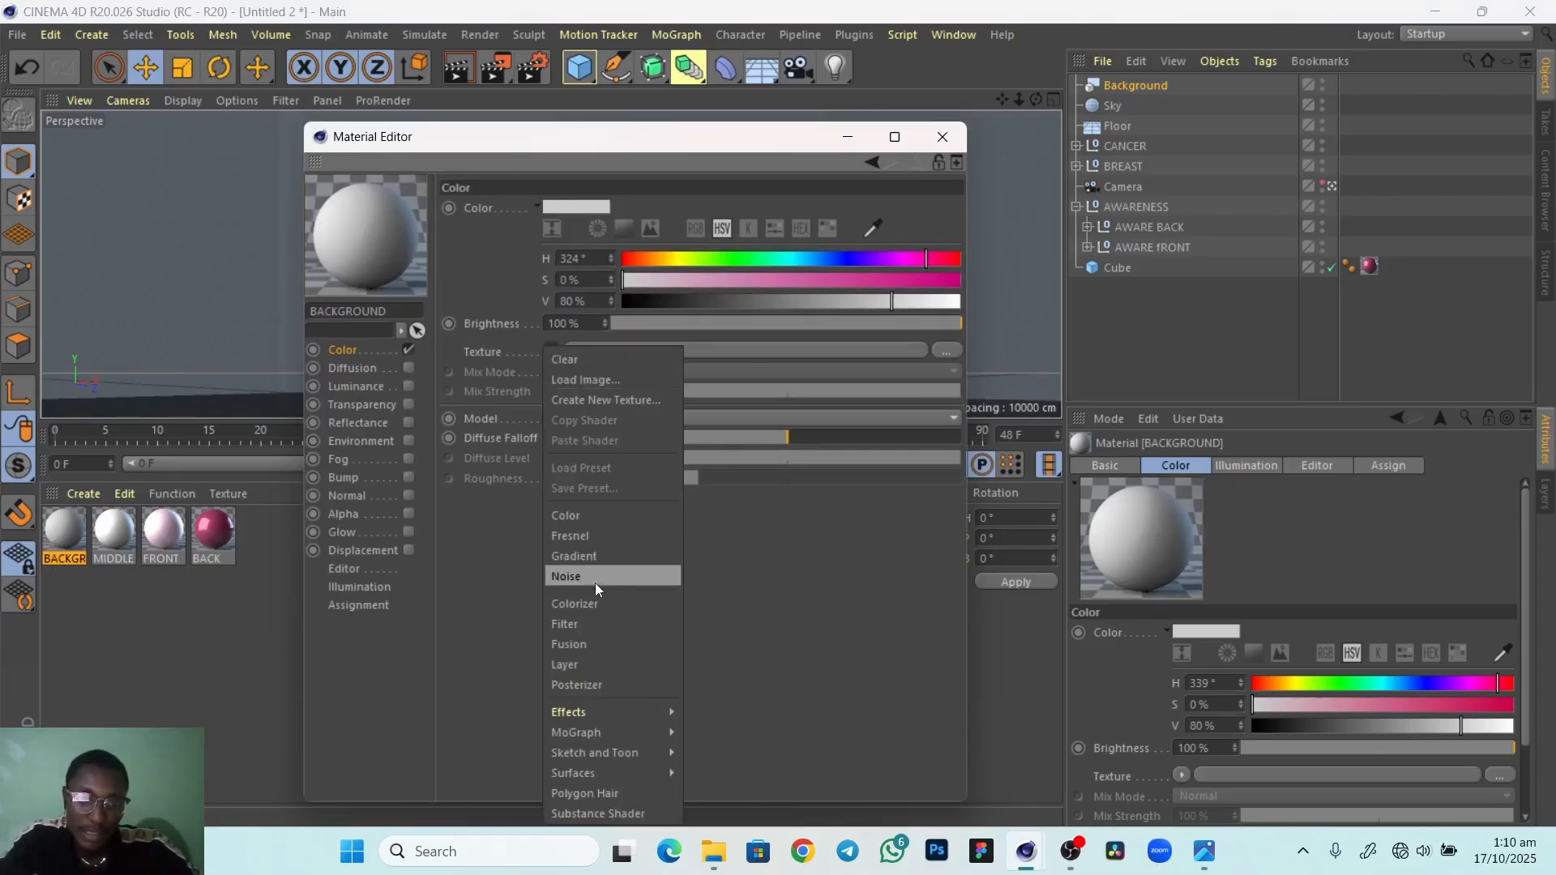
pyautogui.click(598, 558)
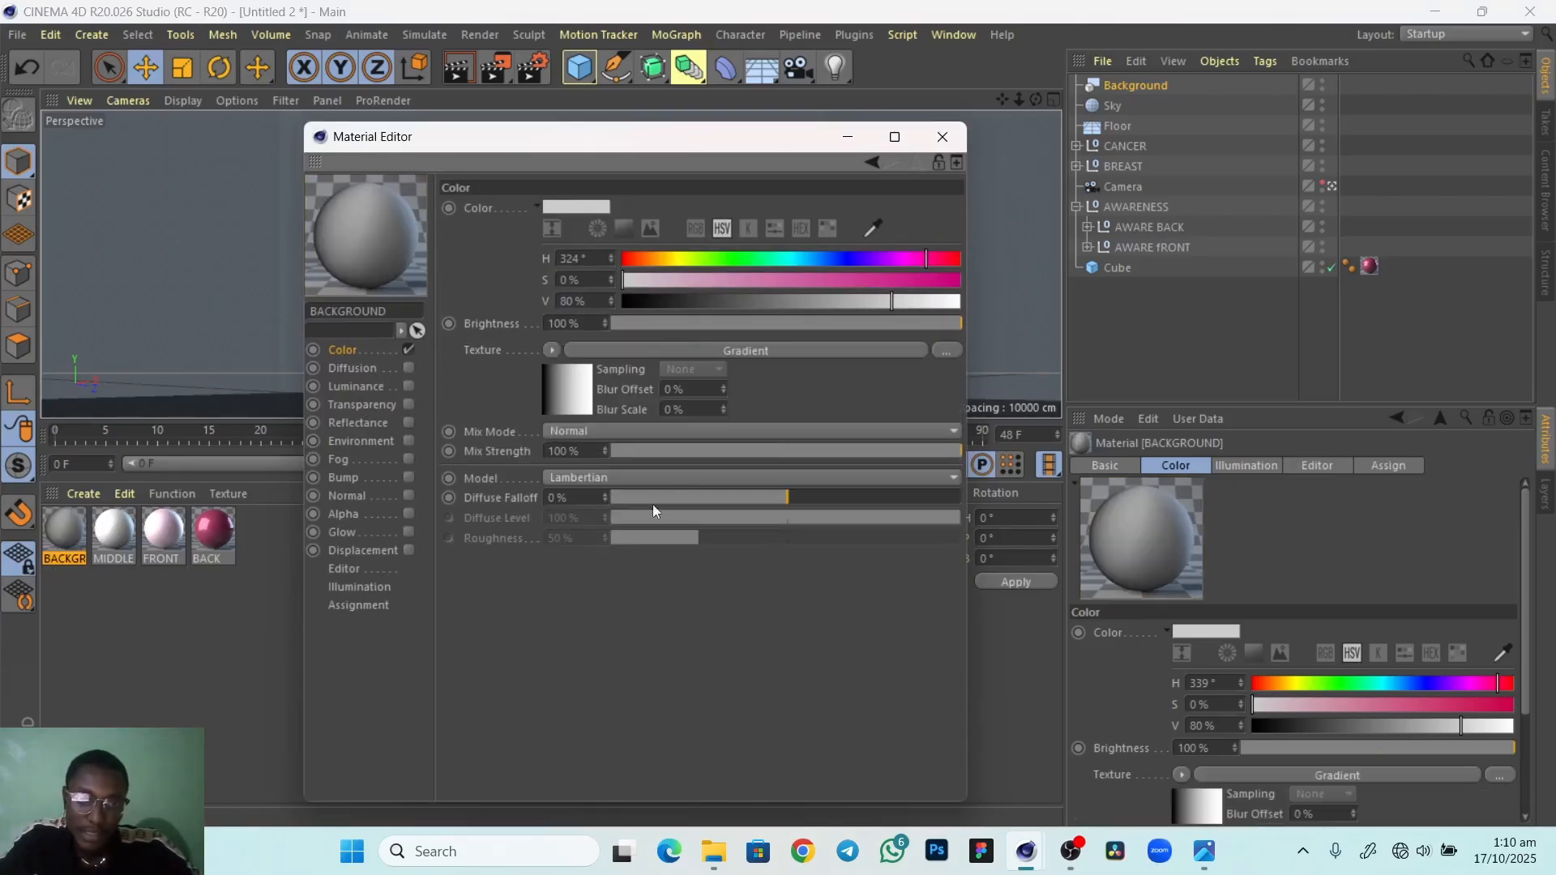
pyautogui.click(560, 392)
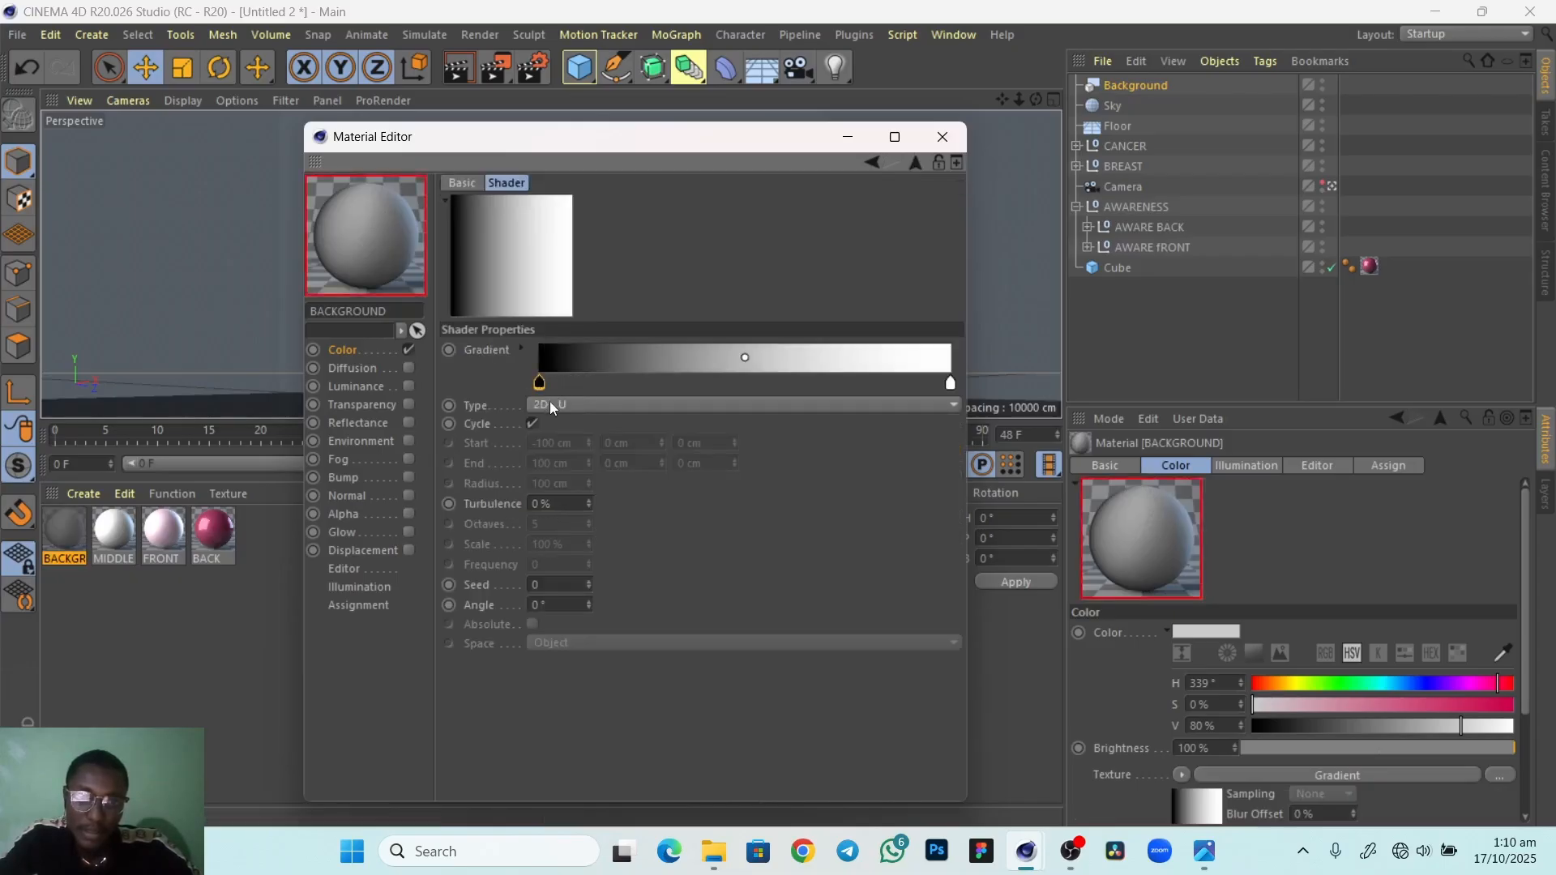
pyautogui.doubleClick(540, 384)
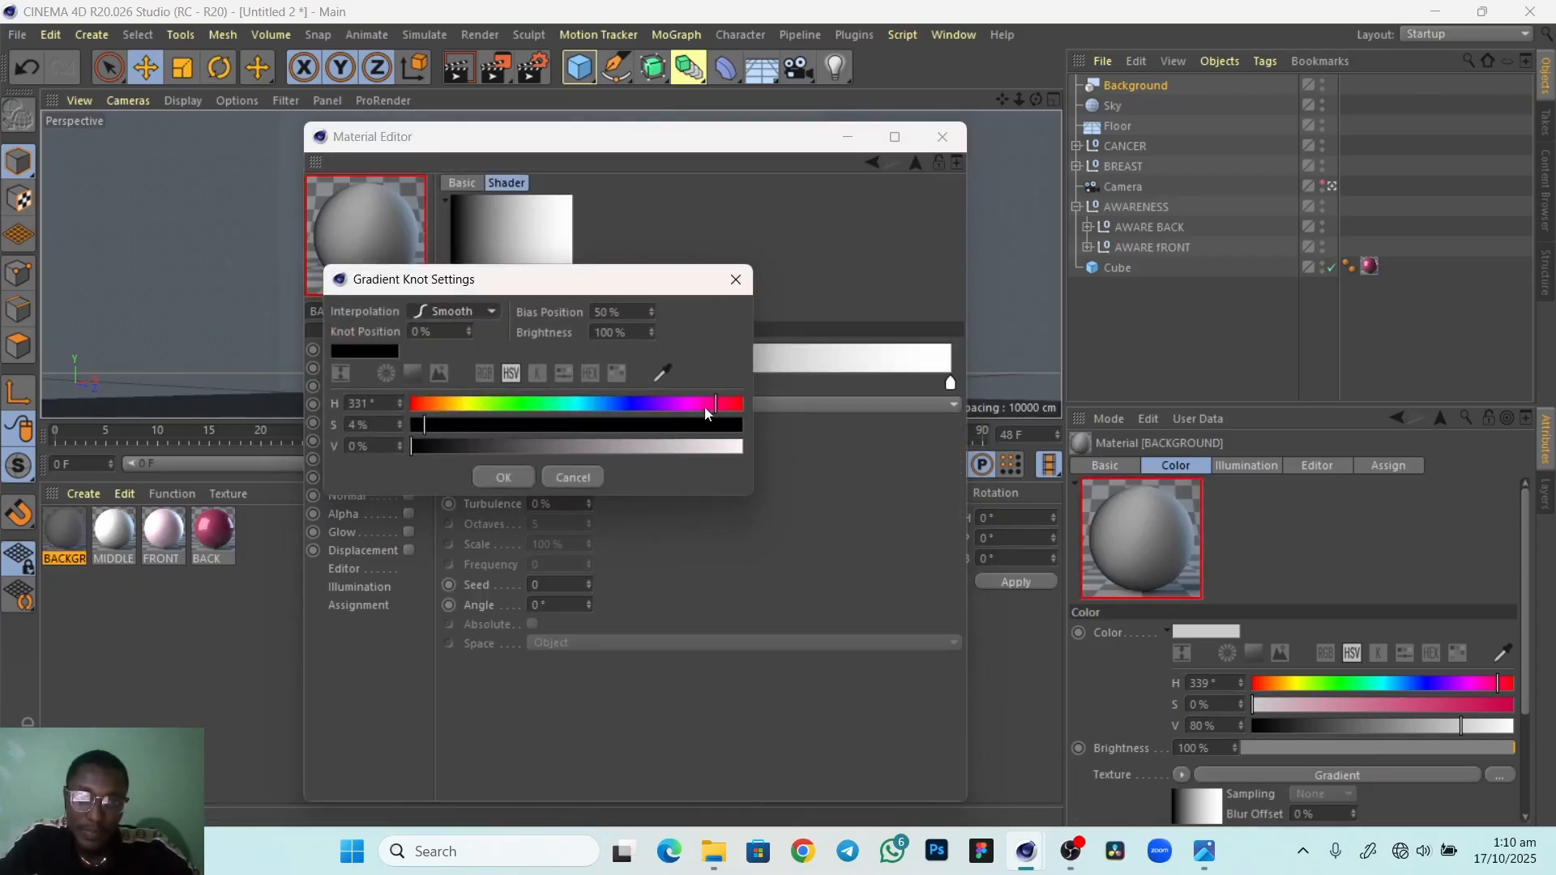
pyautogui.moveTo(420, 445); pyautogui.dragTo(783, 460)
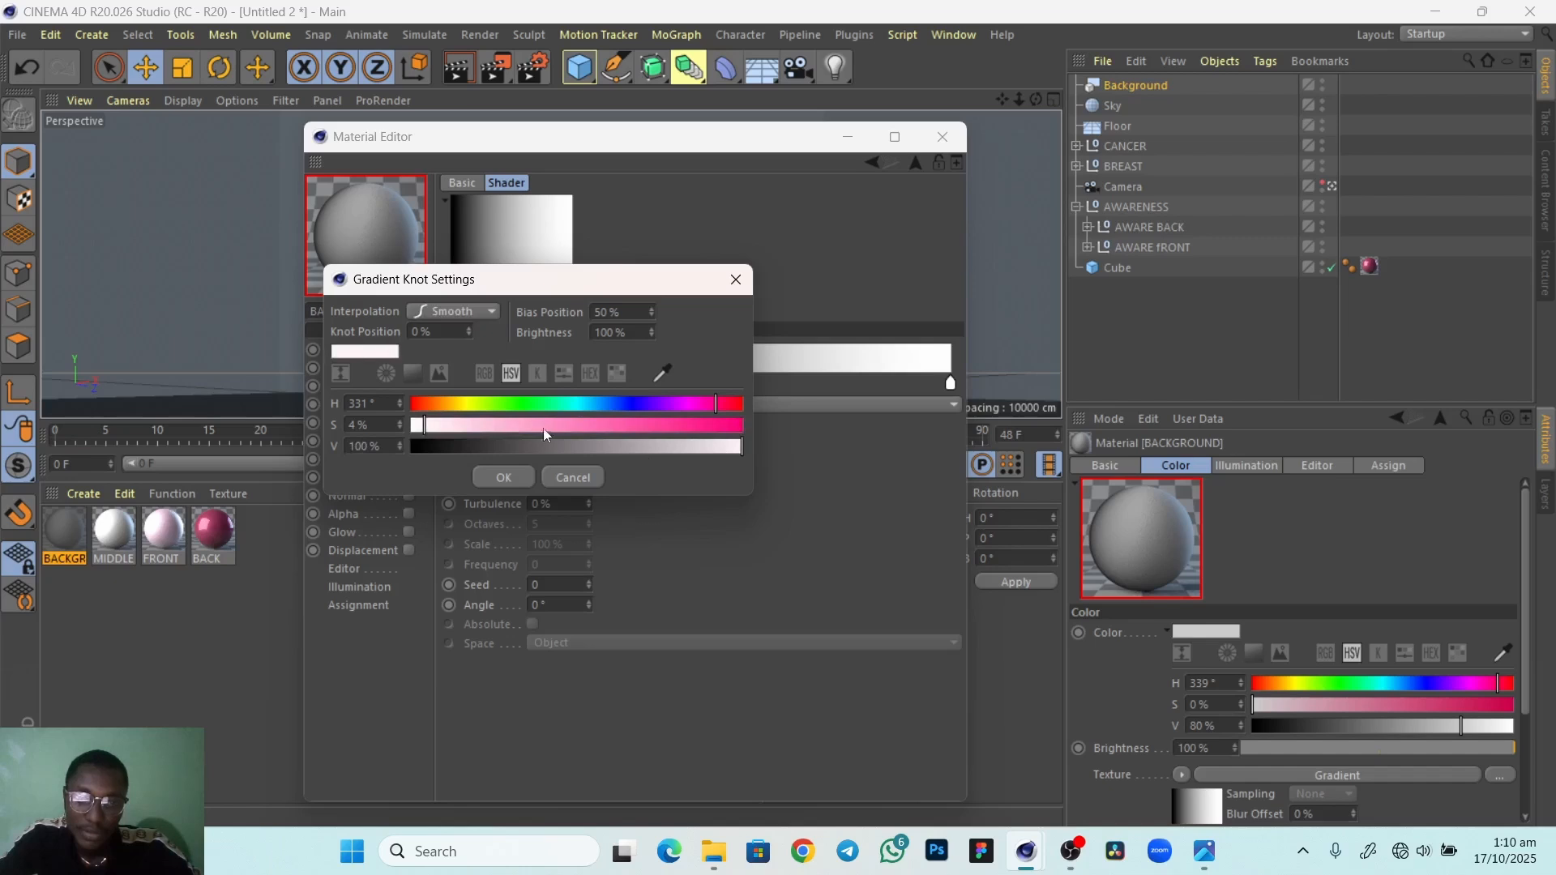
pyautogui.moveTo(425, 427); pyautogui.dragTo(419, 427)
pyautogui.click(503, 478)
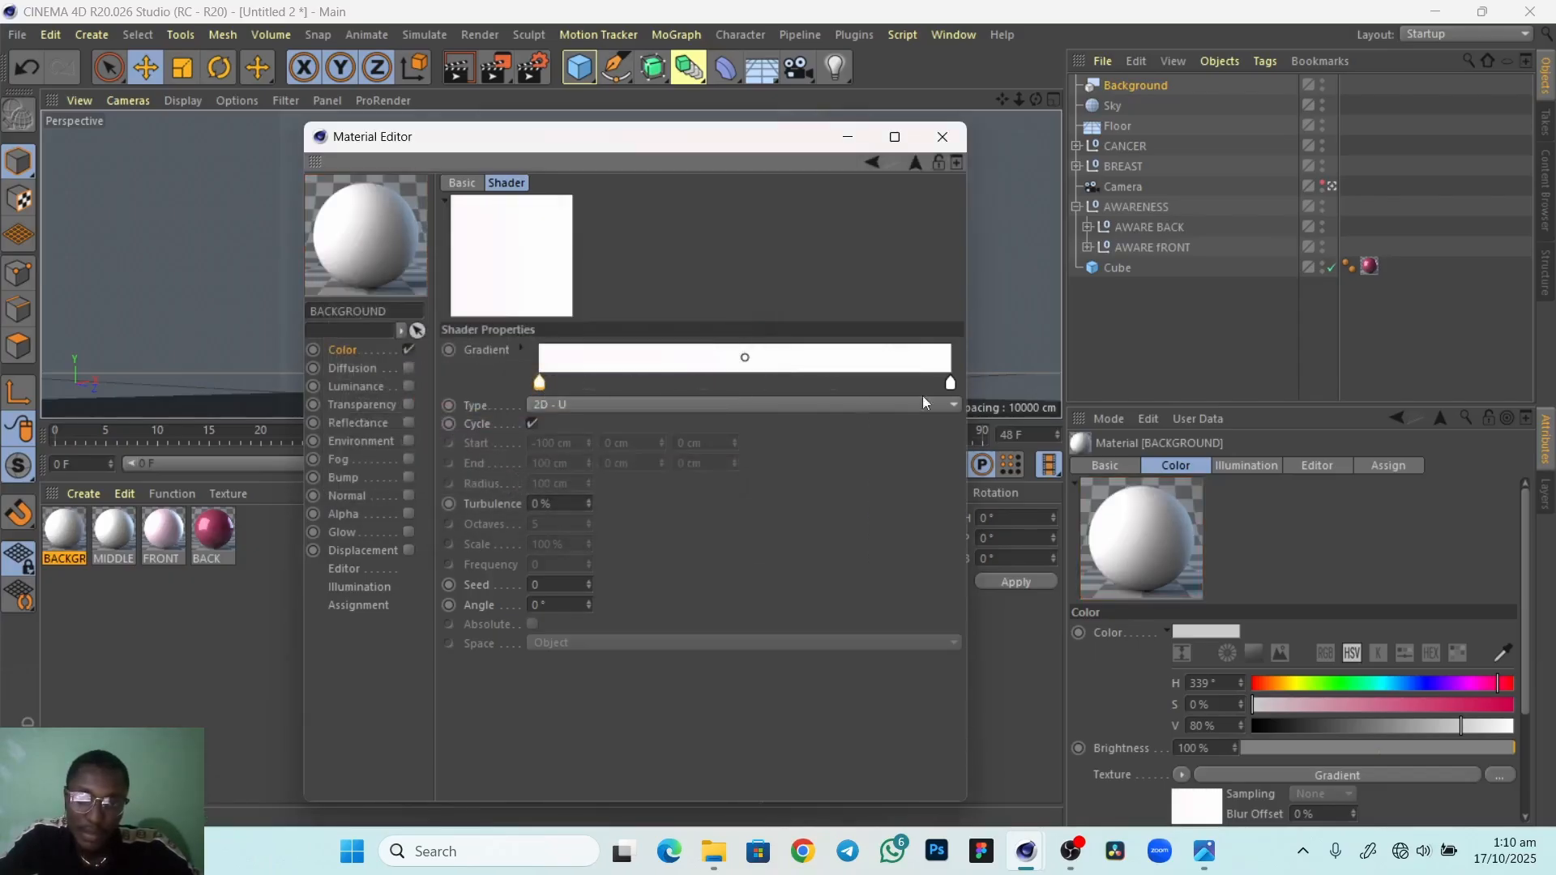
# Arrange the gradient as 2D - V with the white knot near the middle and a copy of the pale pink knot at the far end
pyautogui.moveTo(951, 384); pyautogui.dragTo(734, 384)
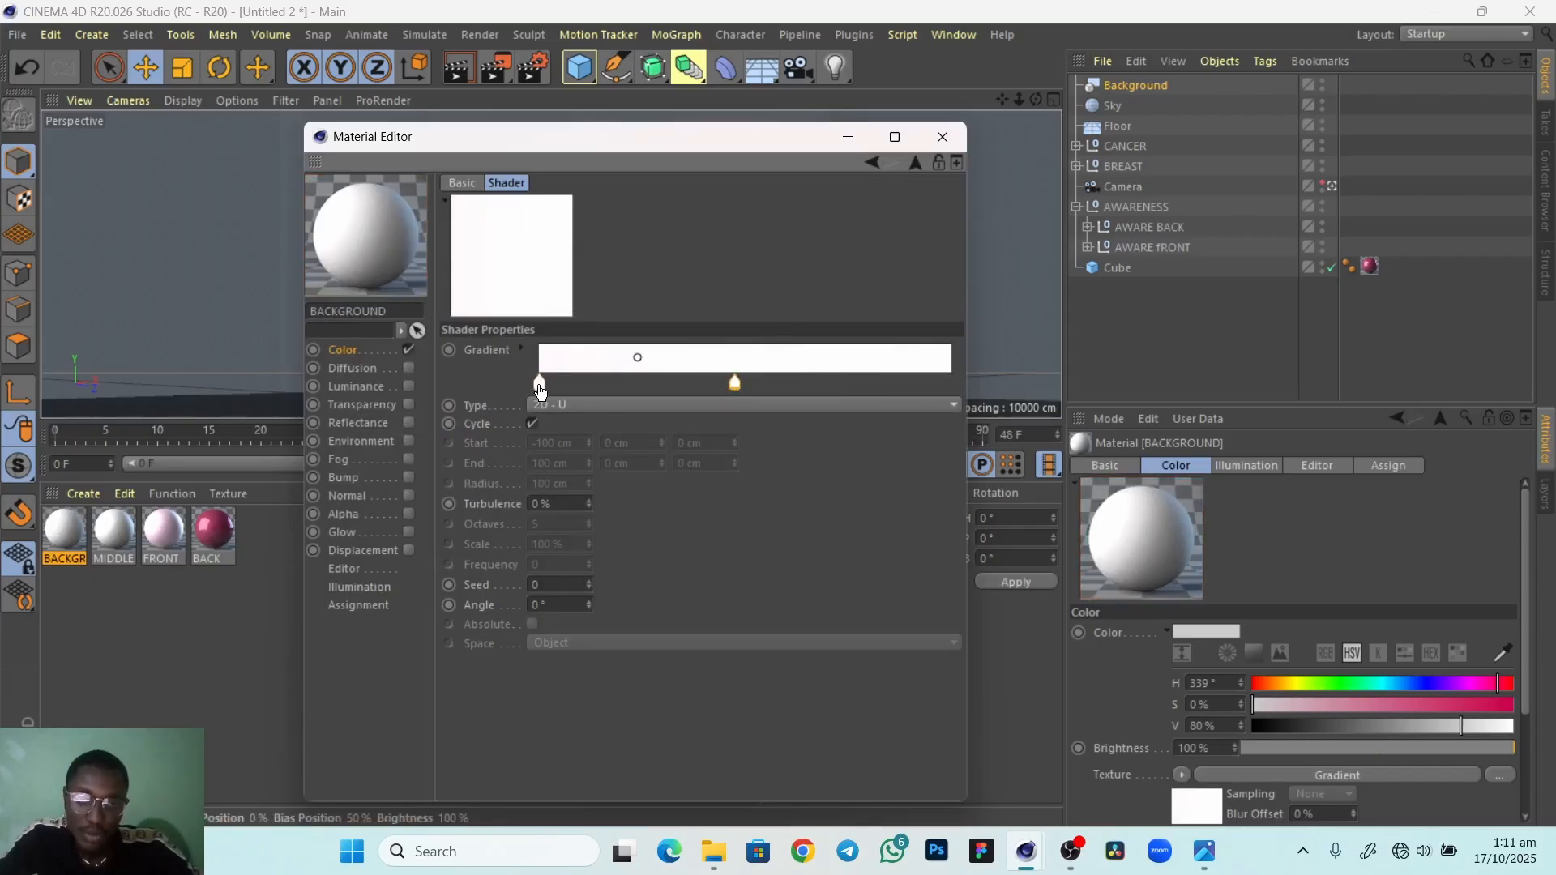
pyautogui.keyDown('ctrl'); pyautogui.moveTo(541, 387); pyautogui.dragTo(952, 391); pyautogui.keyUp('ctrl')
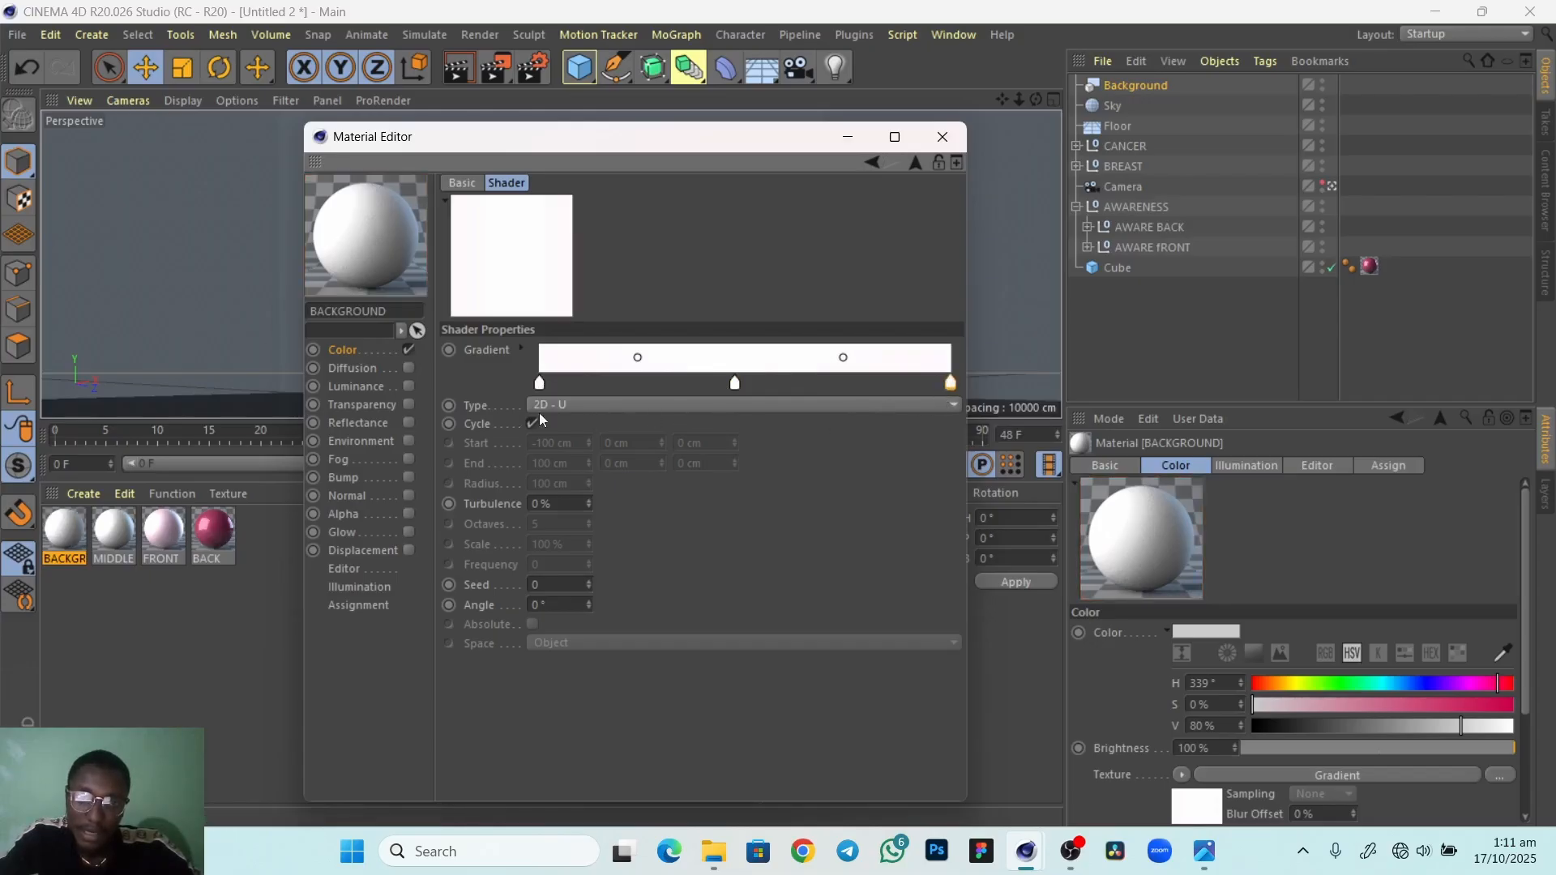
pyautogui.click(576, 407)
pyautogui.click(570, 447)
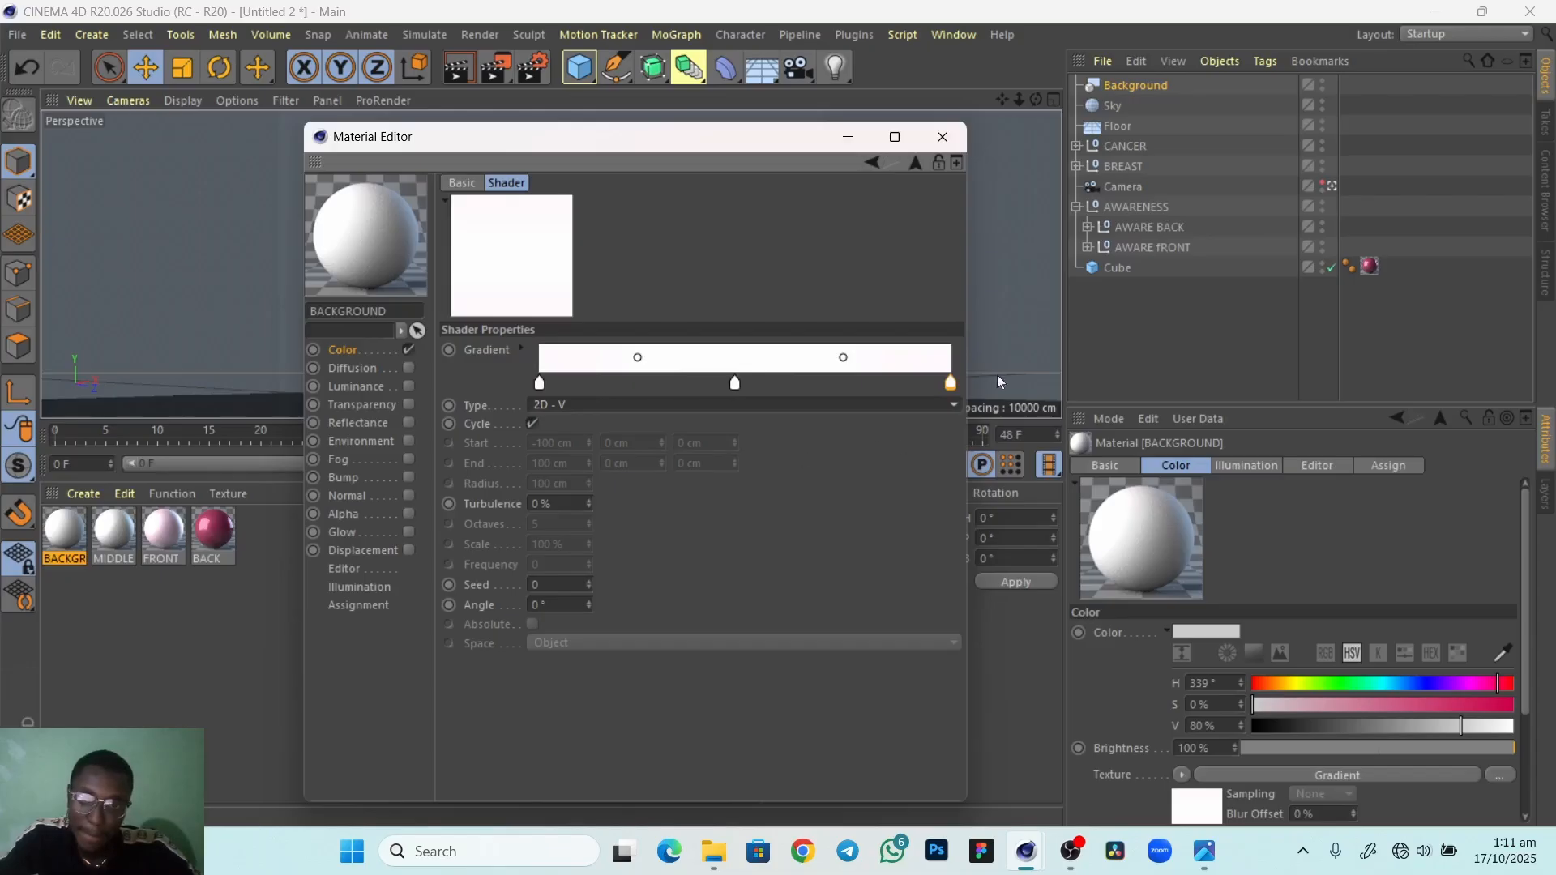
pyautogui.click(944, 138)
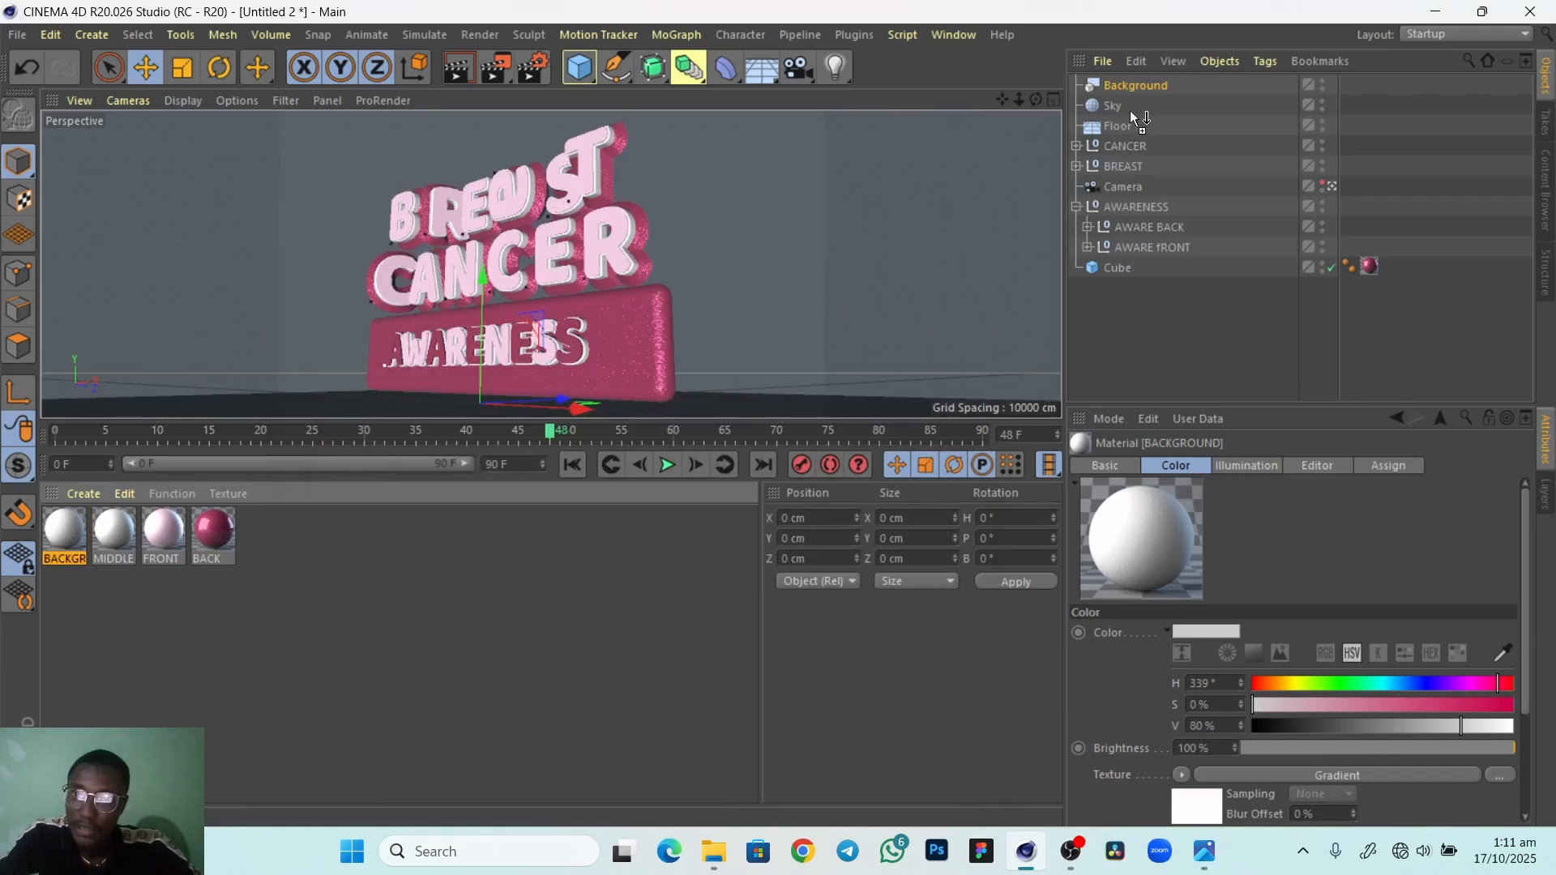
# Apply the BACKGROUND material to both the Background and Floor objects
pyautogui.moveTo(1130, 111); pyautogui.dragTo(1157, 86)
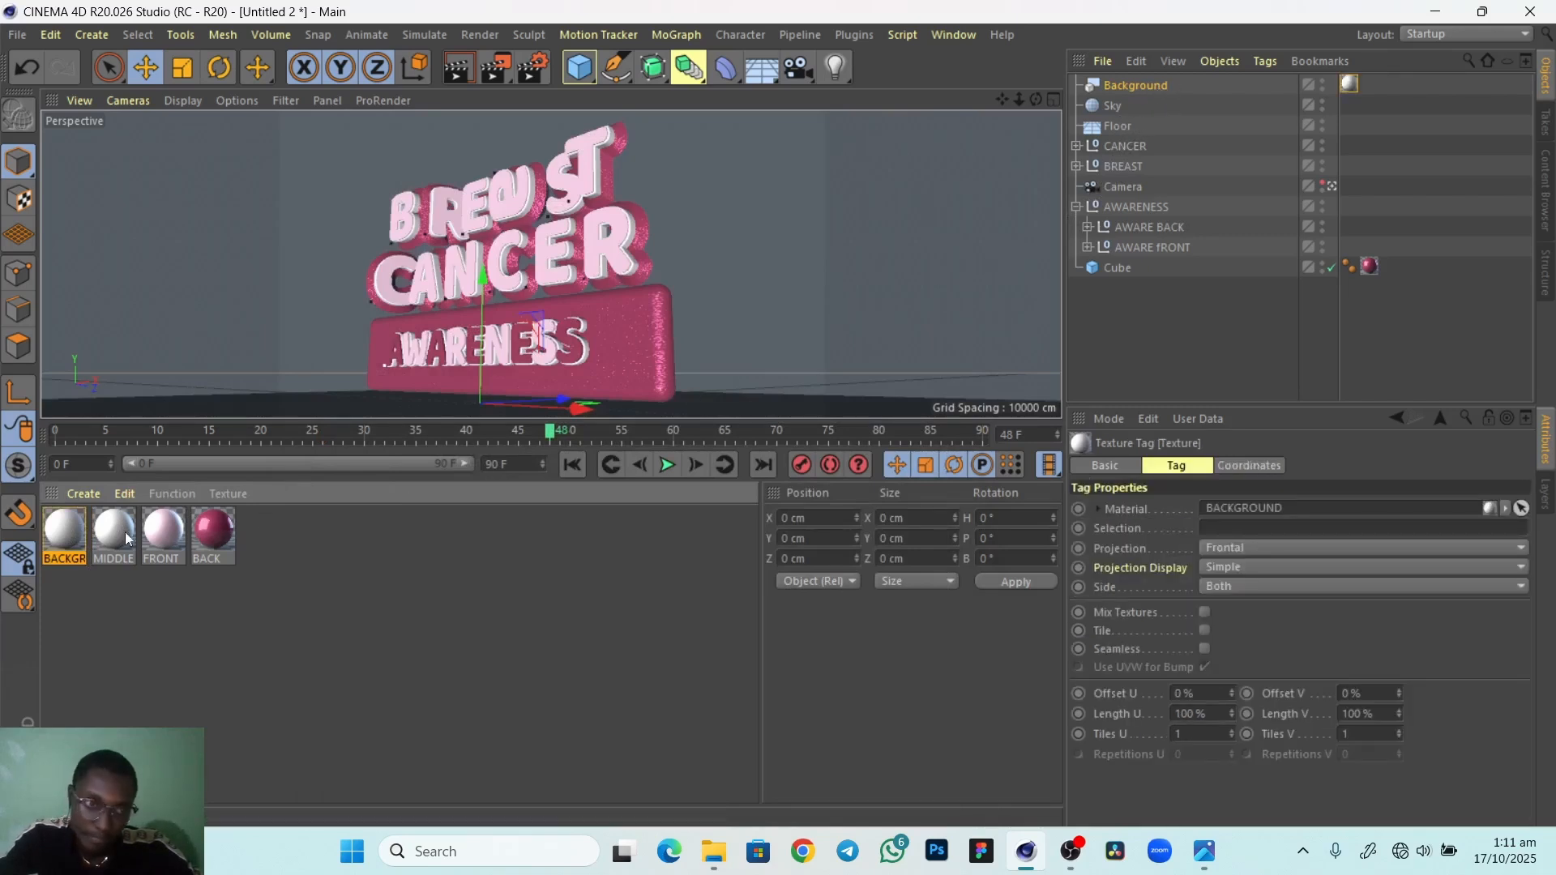
pyautogui.moveTo(69, 527); pyautogui.dragTo(1126, 128)
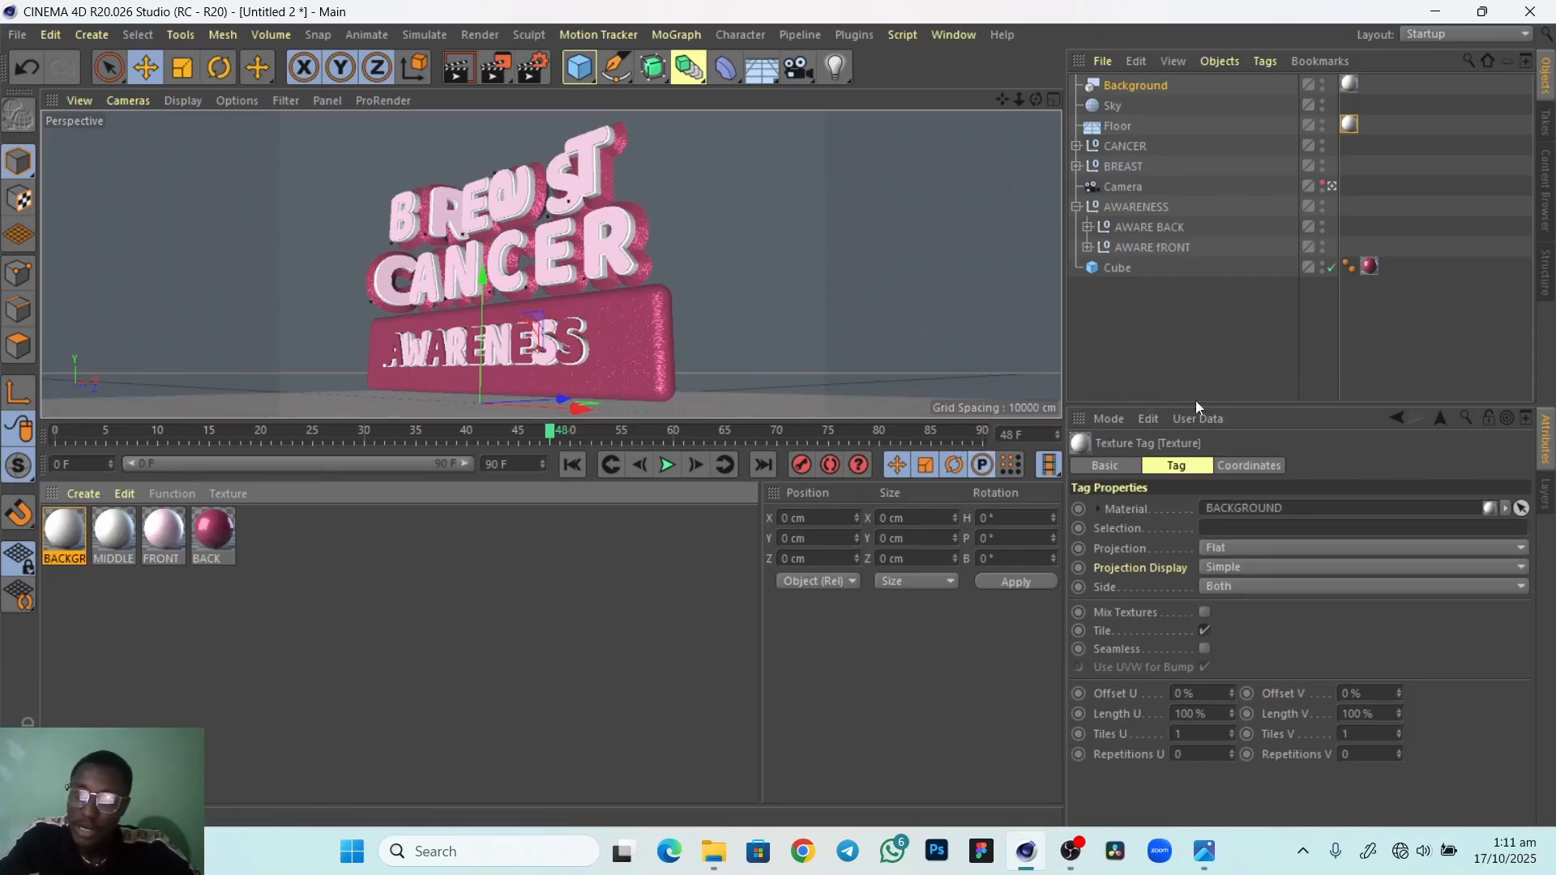
# Add a Compositing tag to the Floor with Seen by Camera disabled and Compositing Background enabled
pyautogui.click(1118, 129)
pyautogui.rightClick(1122, 130)
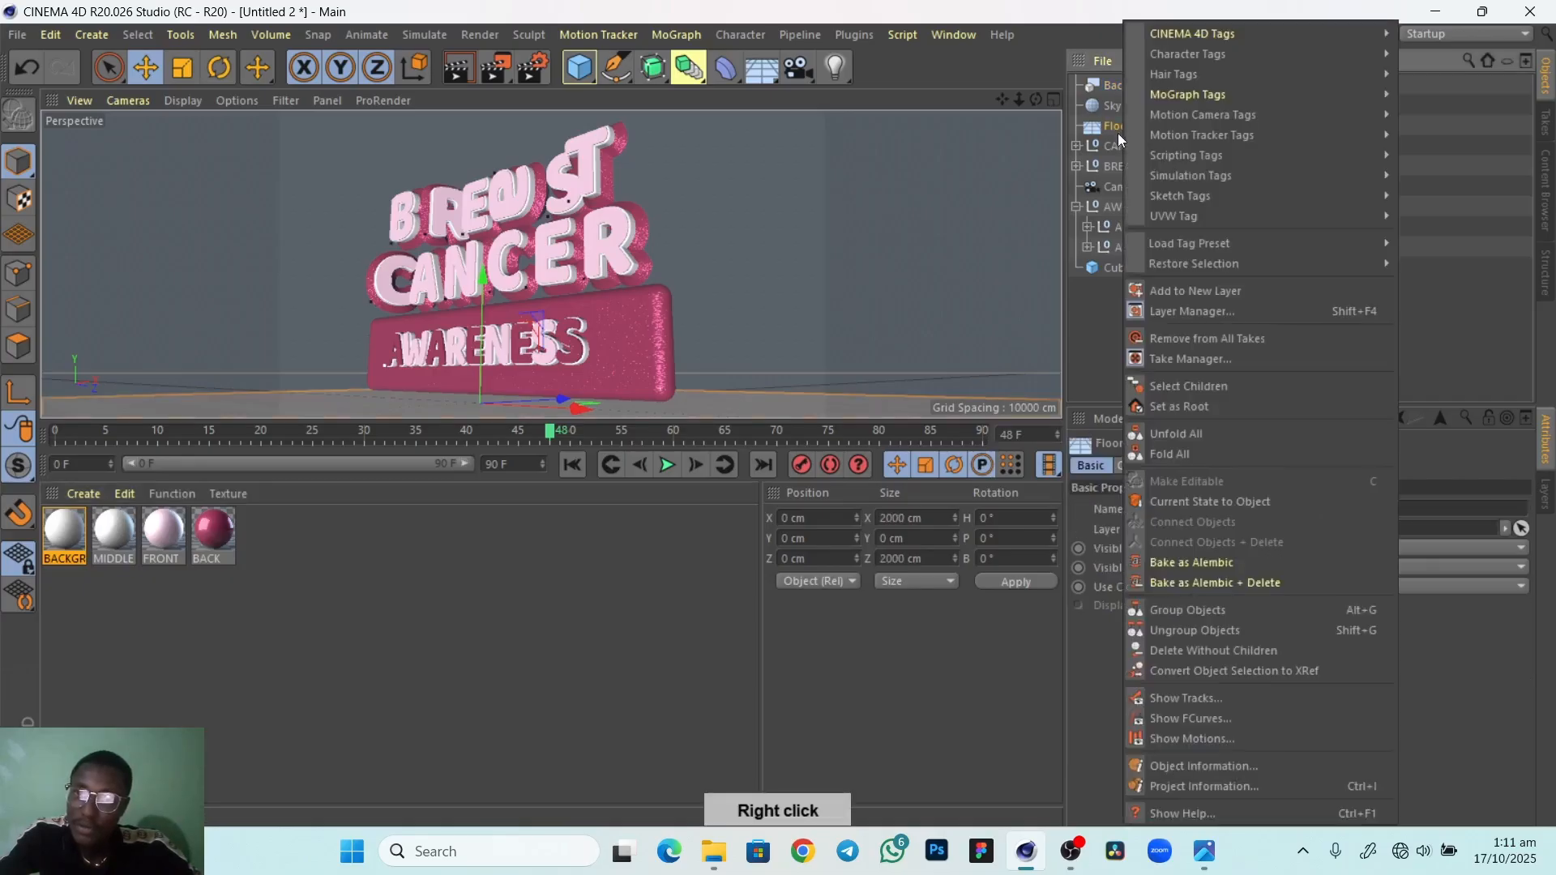
pyautogui.moveTo(1235, 114)
pyautogui.moveTo(1183, 36)
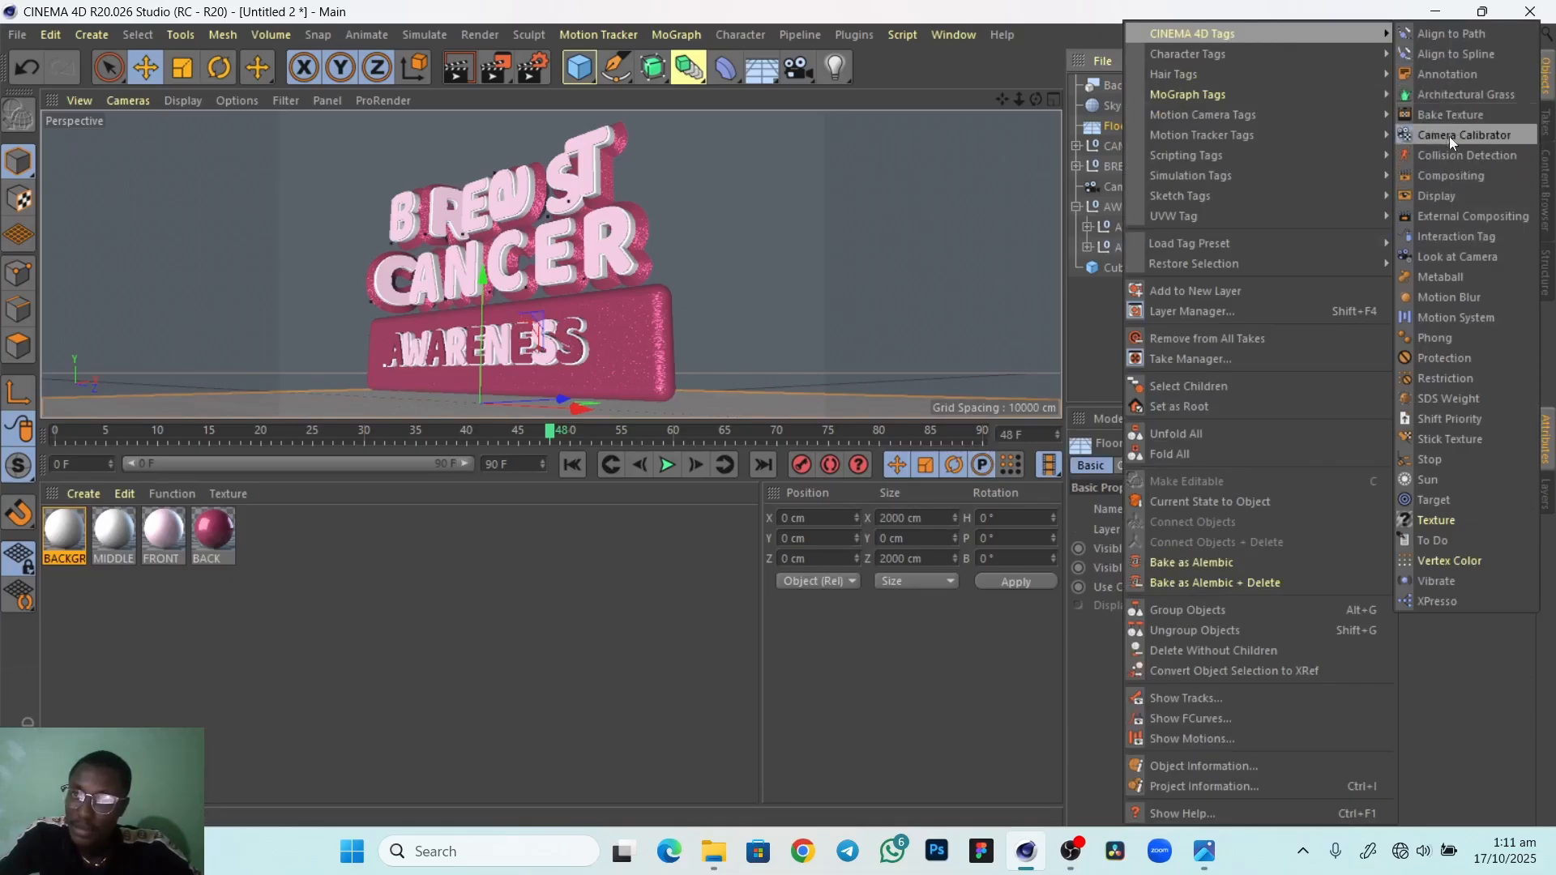
pyautogui.click(1446, 177)
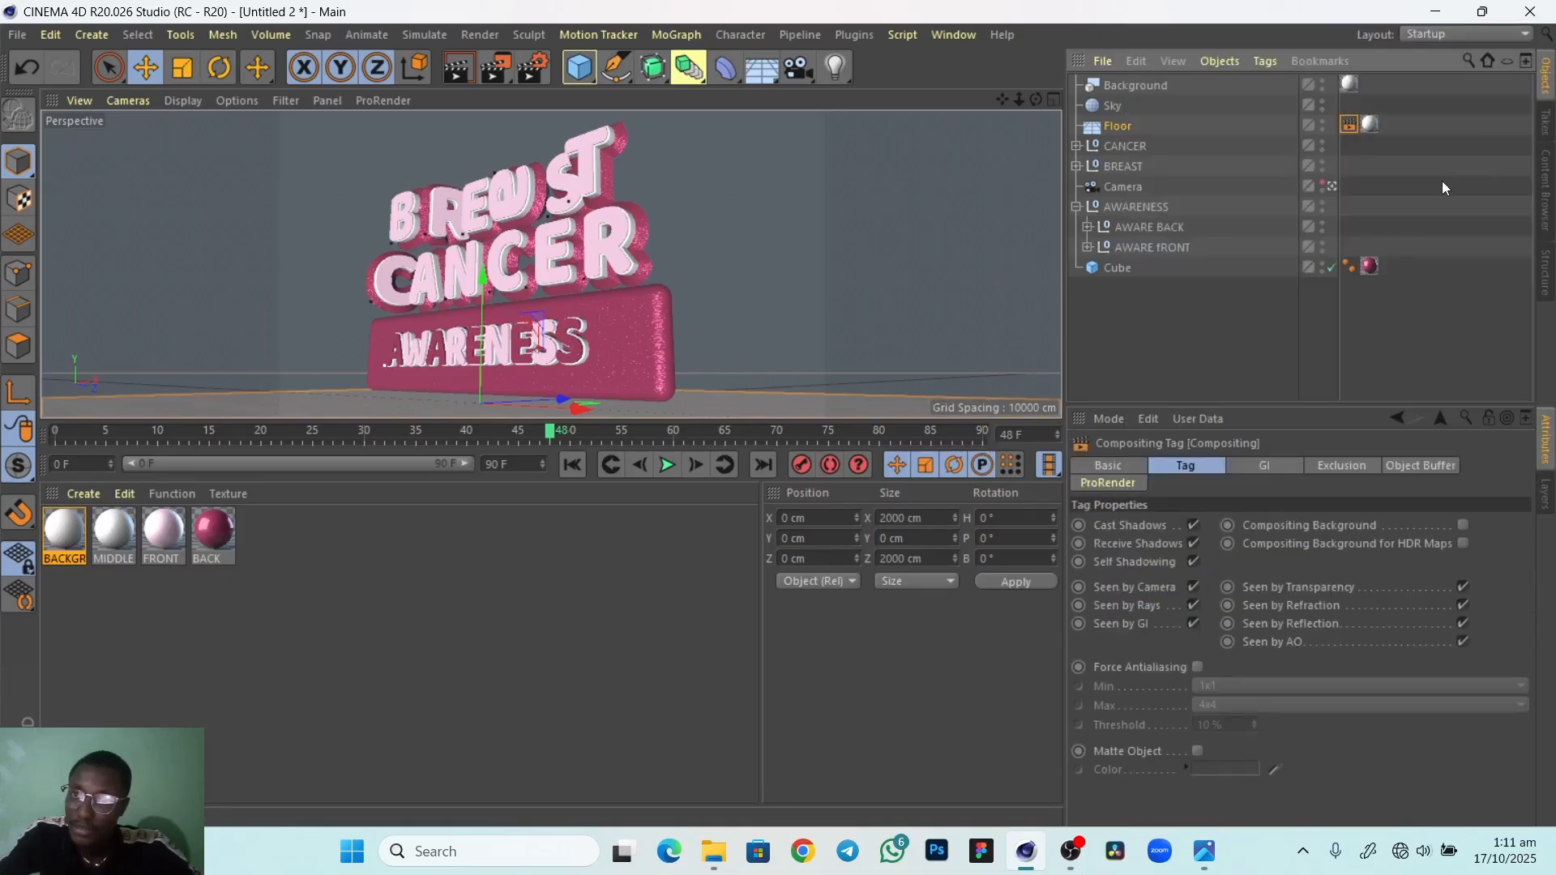
pyautogui.click(1195, 587)
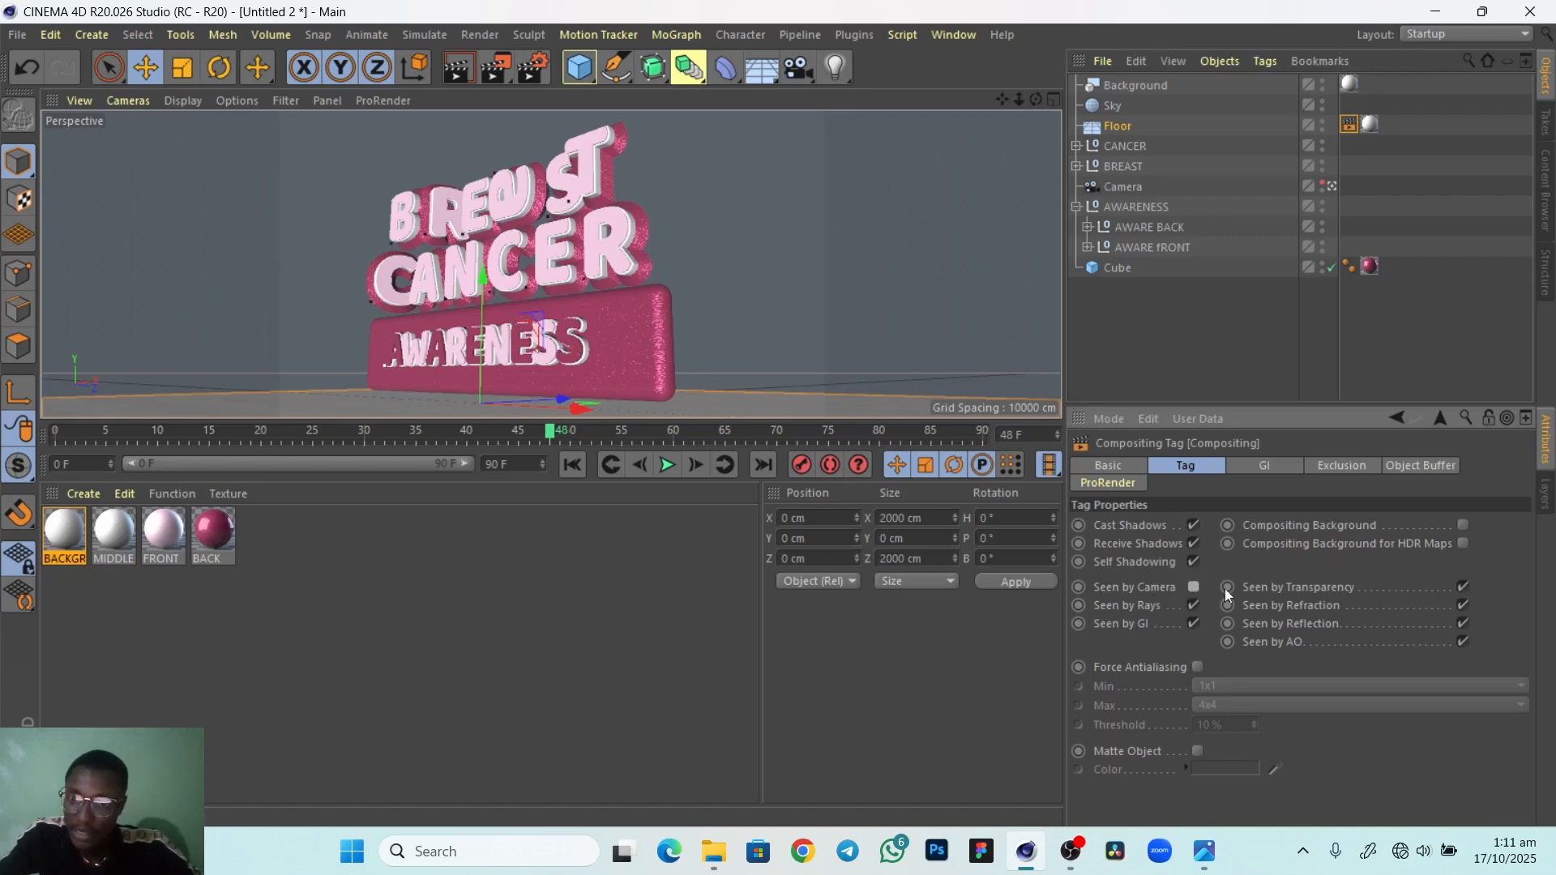
pyautogui.click(1463, 526)
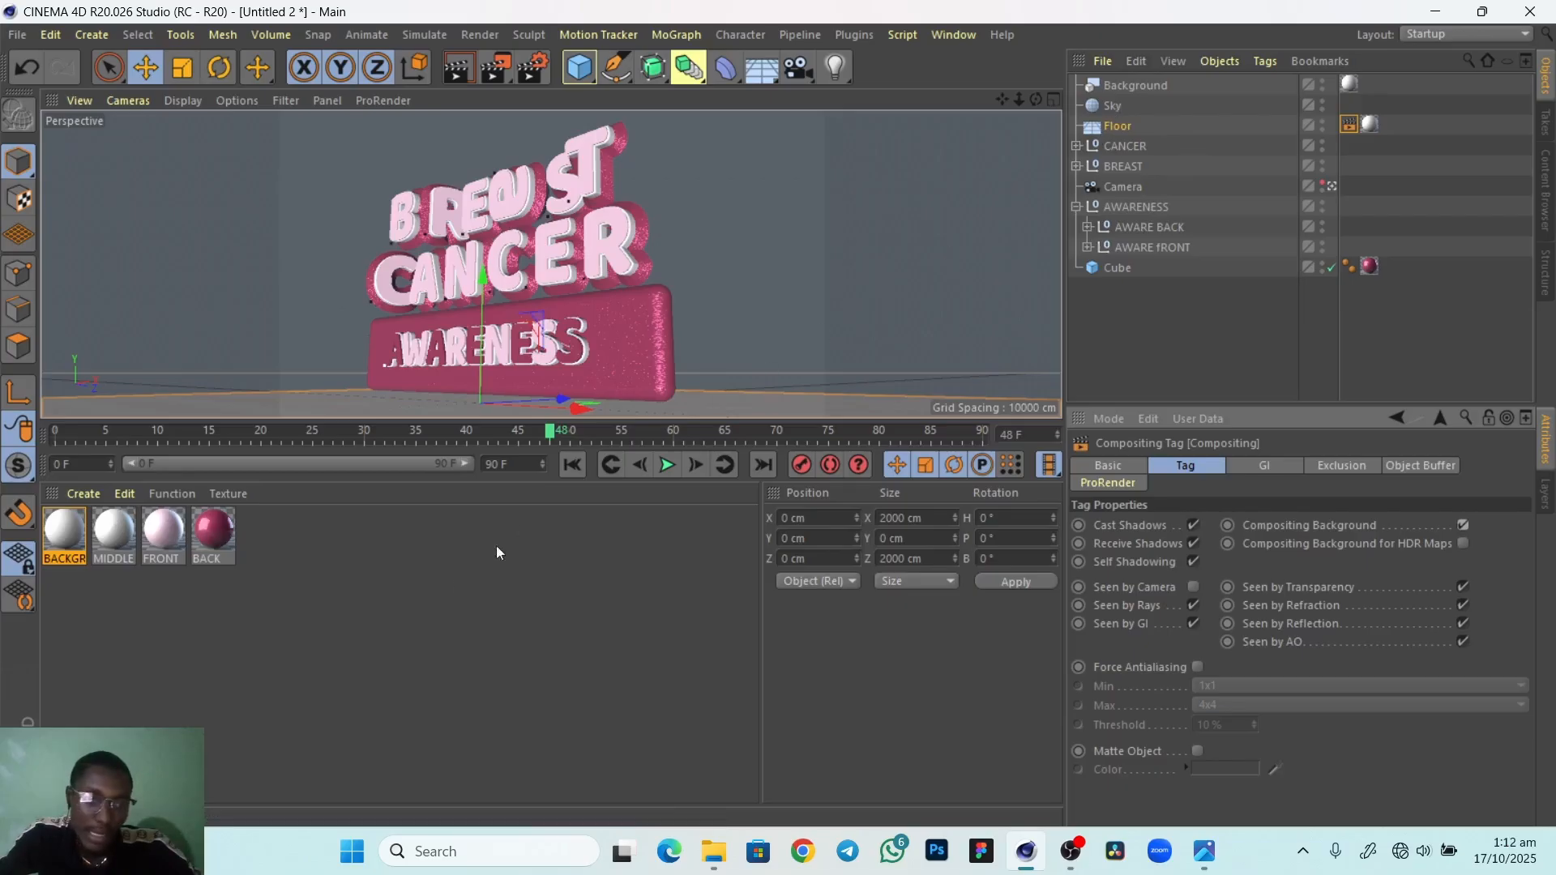
# Create a new material and name it SKY
pyautogui.doubleClick(346, 543)
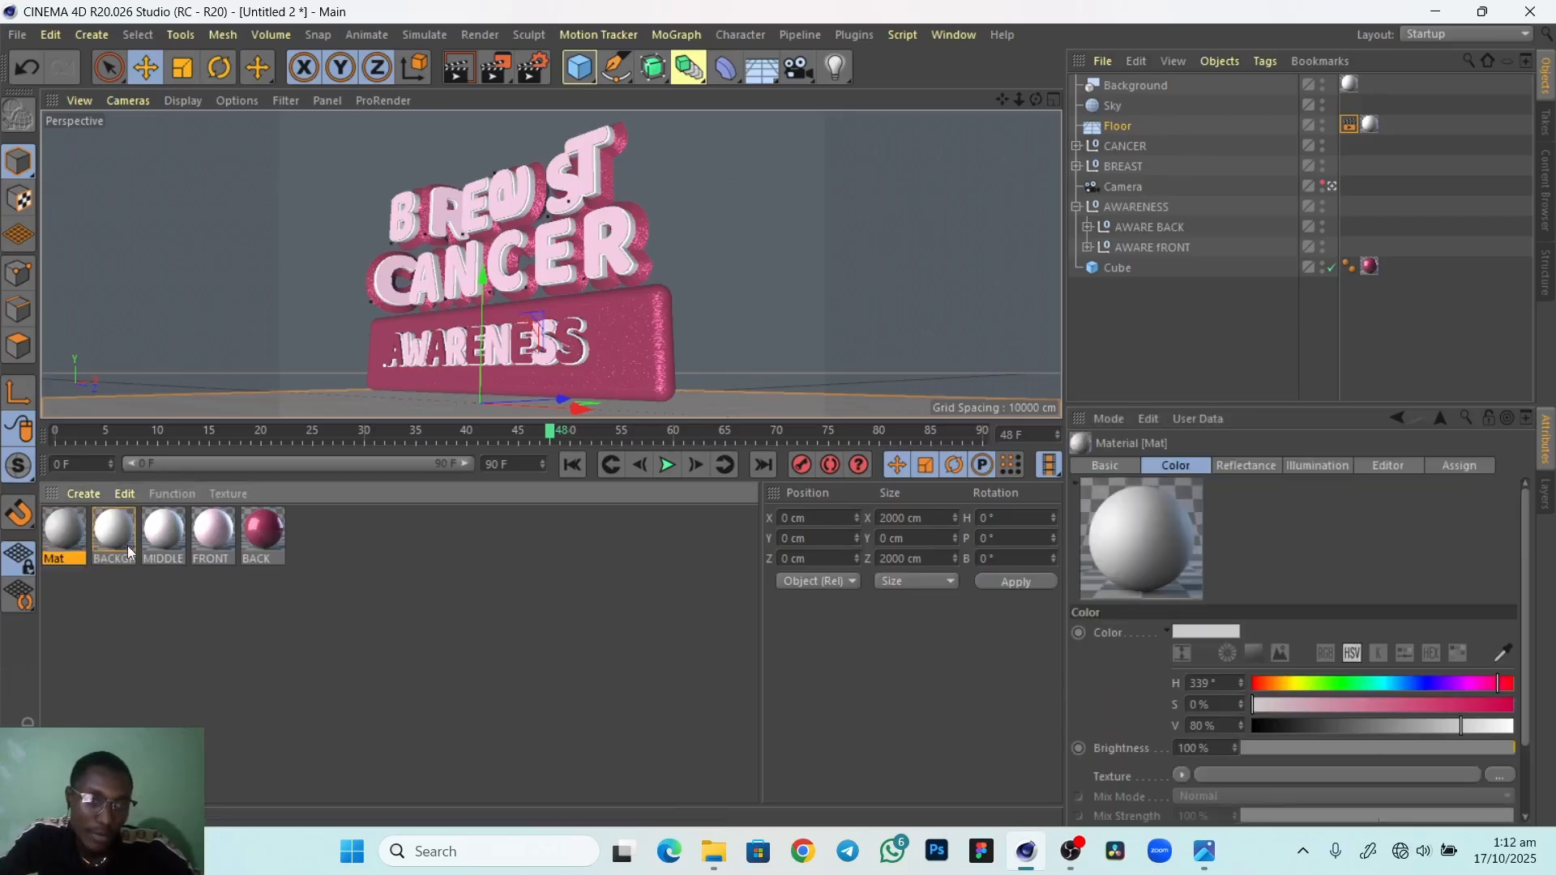
pyautogui.doubleClick(60, 561)
pyautogui.write('S')
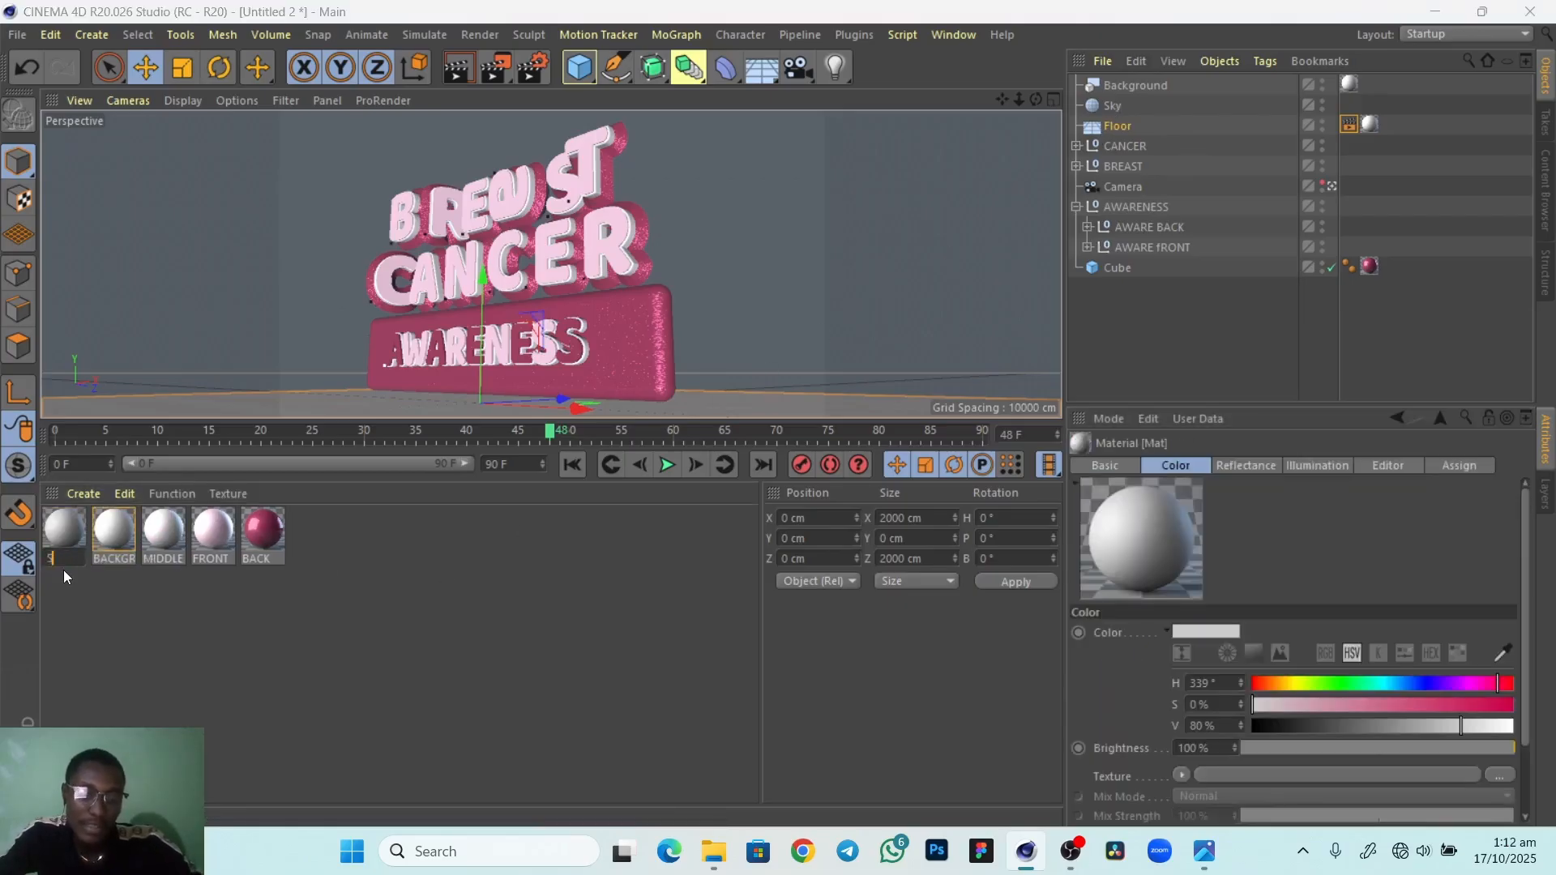
pyautogui.write('kY')
pyautogui.press('Return')
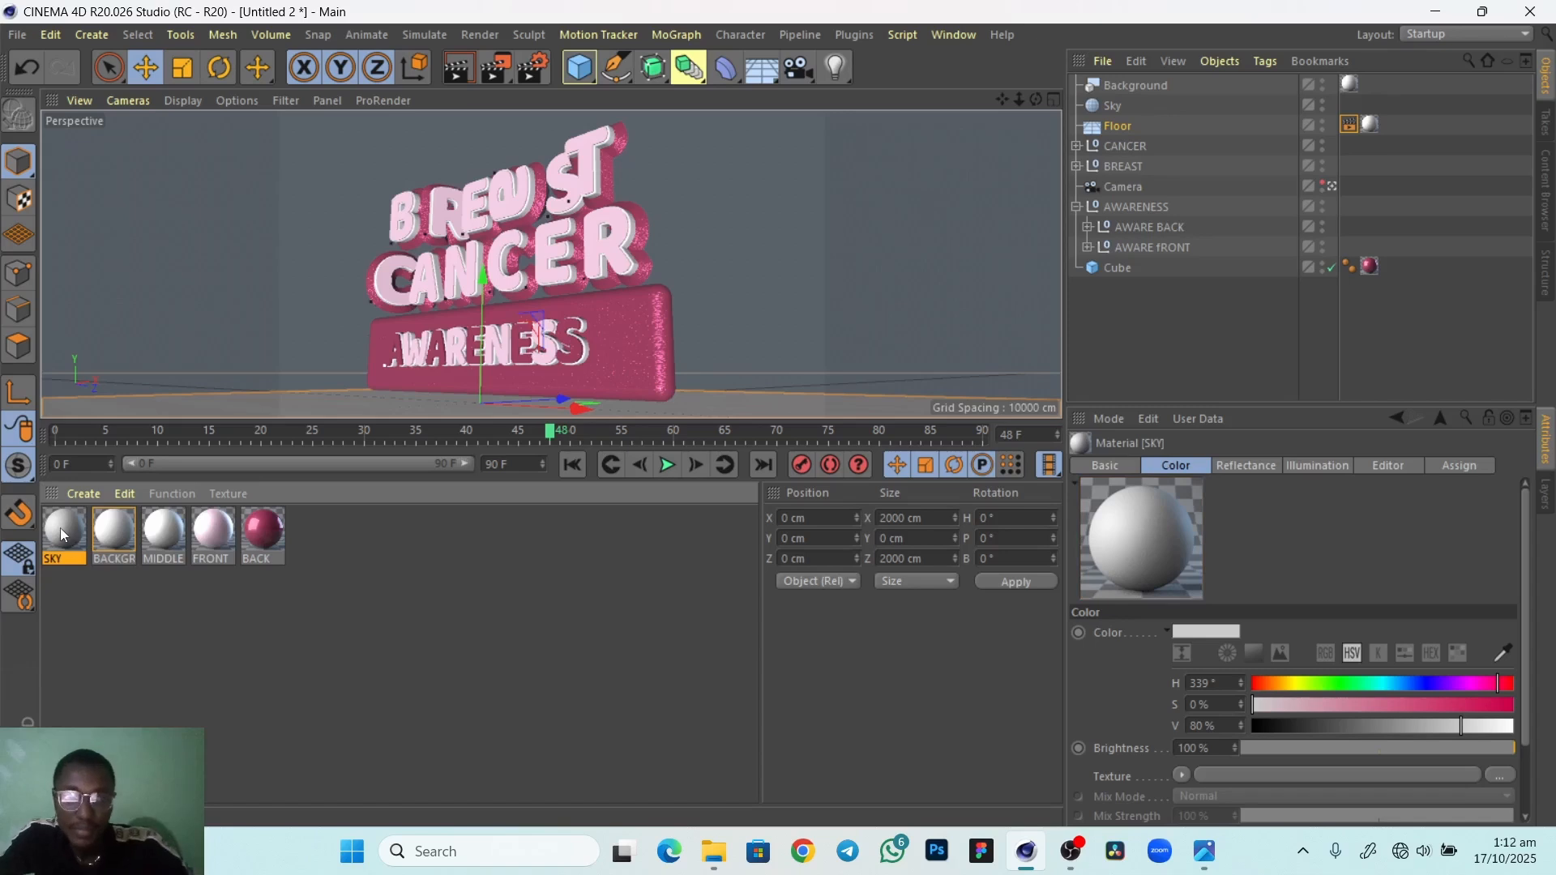
# Disable the Color and Reflectance channels of the SKY material and enable only Luminance
pyautogui.doubleClick(61, 528)
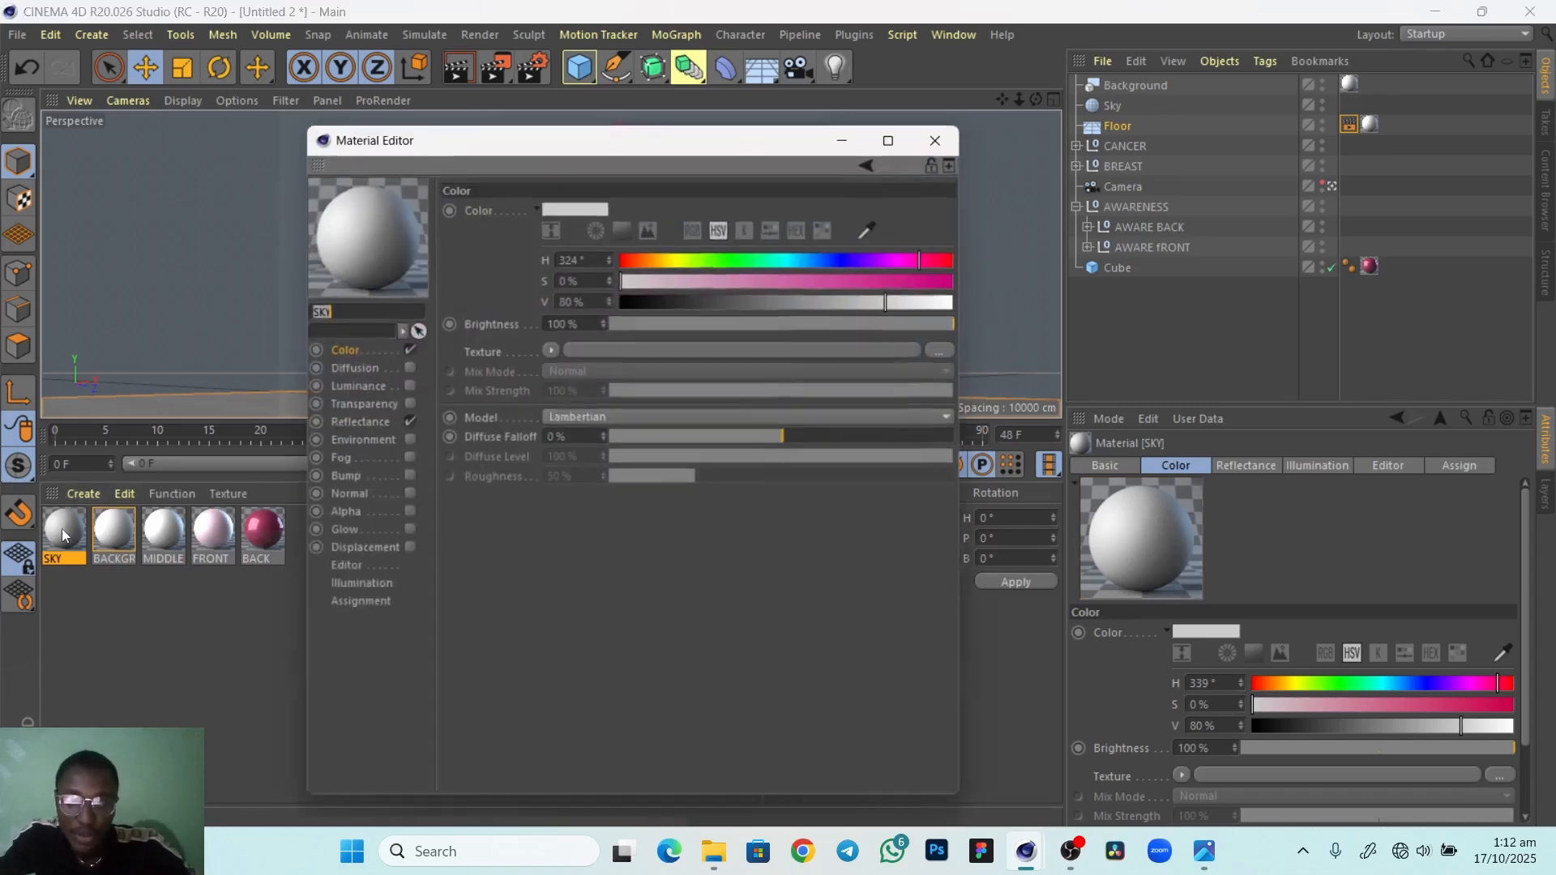
pyautogui.click(410, 349)
pyautogui.click(409, 422)
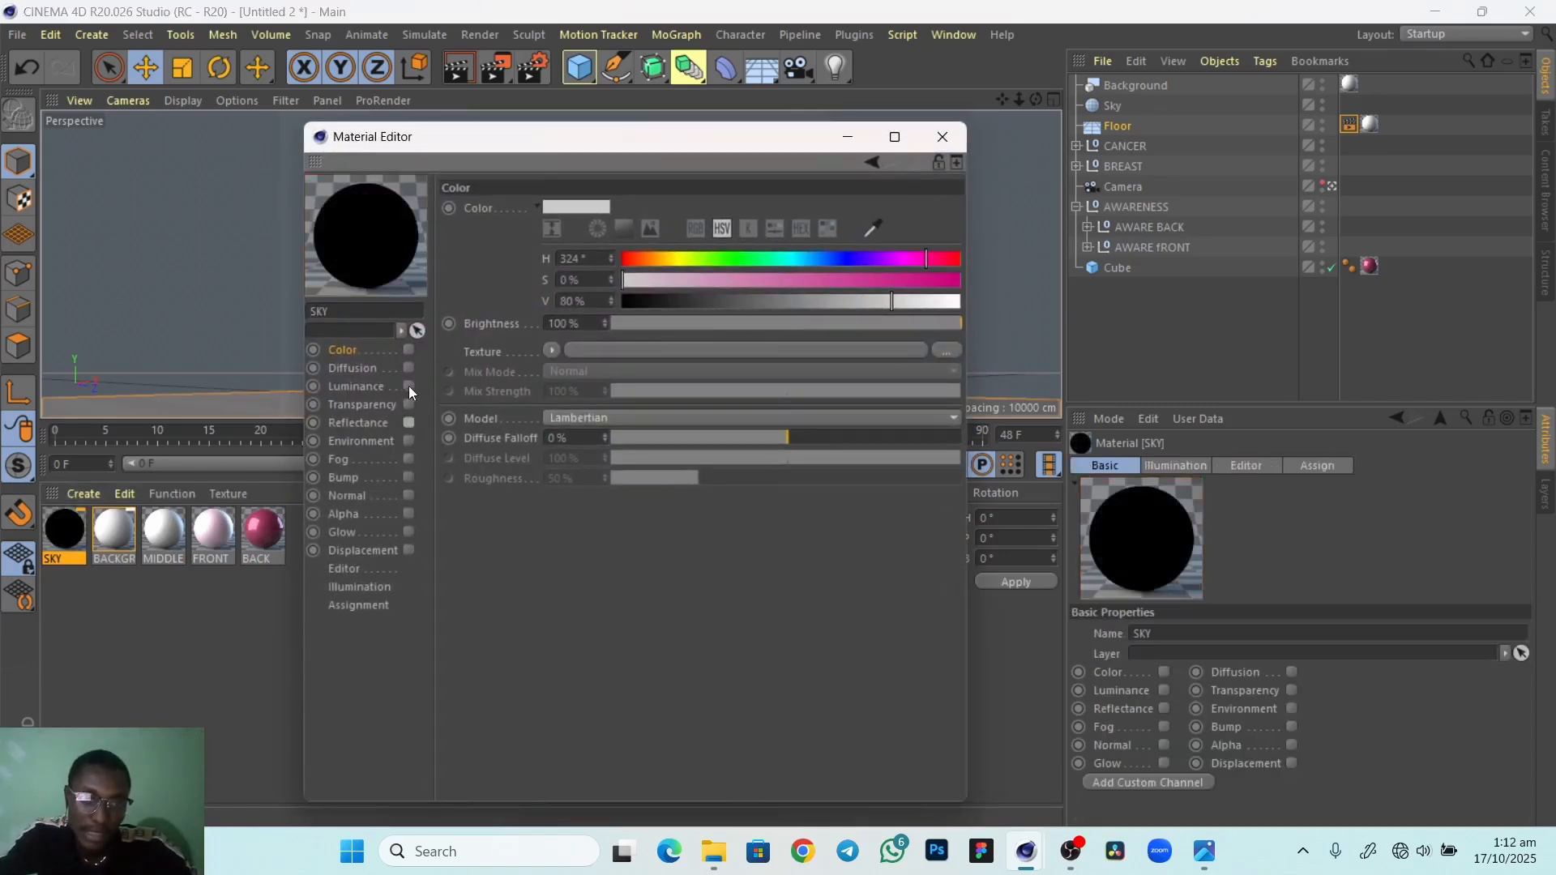
pyautogui.click(409, 386)
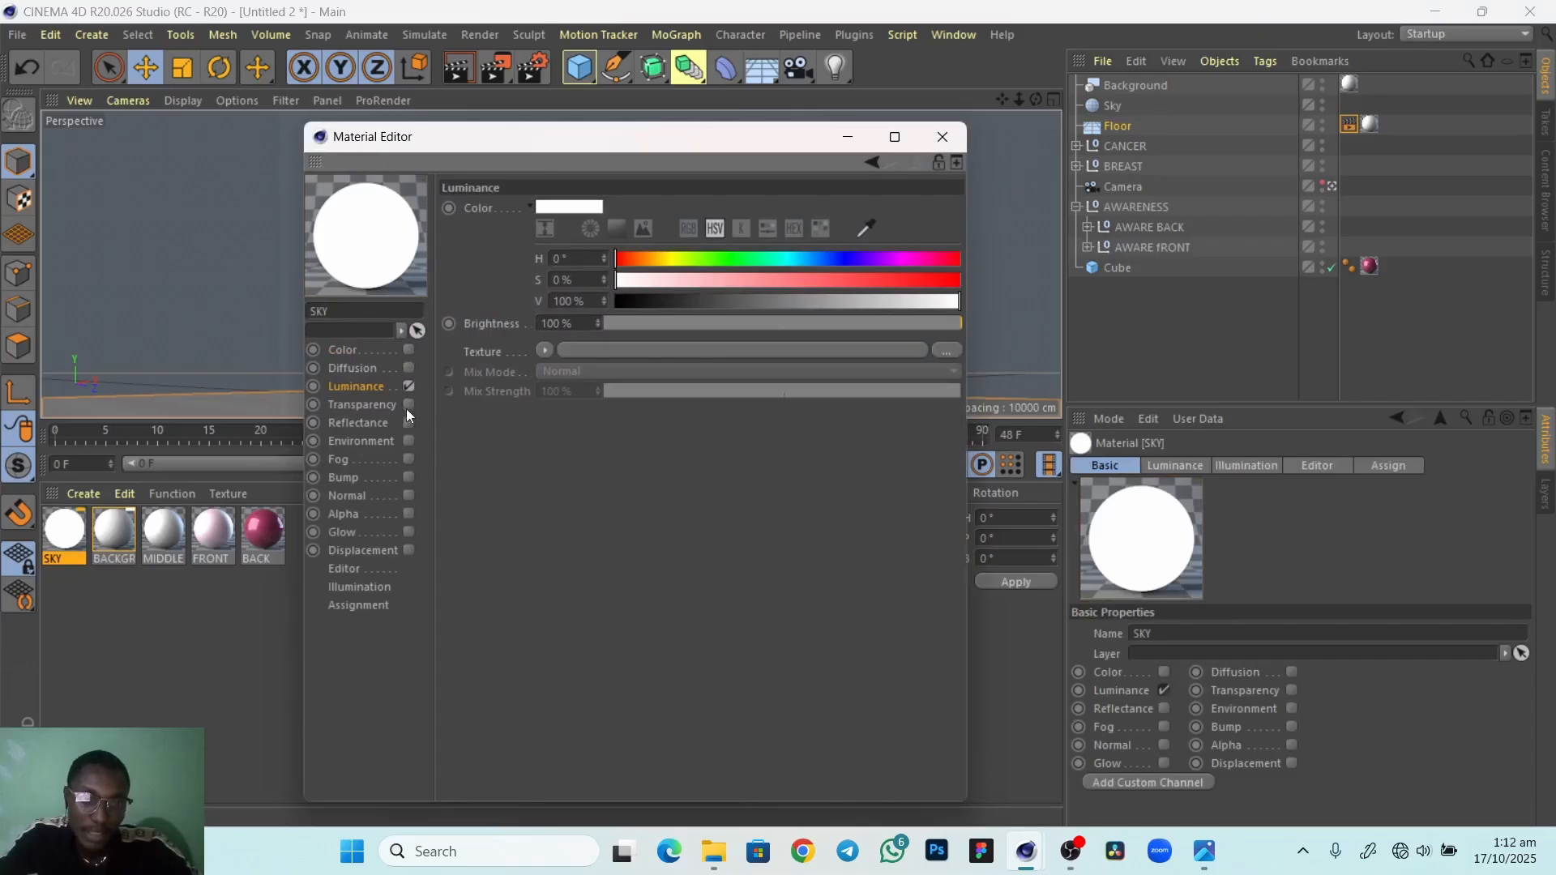
# Load artist_workshop_16k.exr as the SKY material's Luminance texture without copying it to the project, and apply the material to the Sky object
pyautogui.click(946, 352)
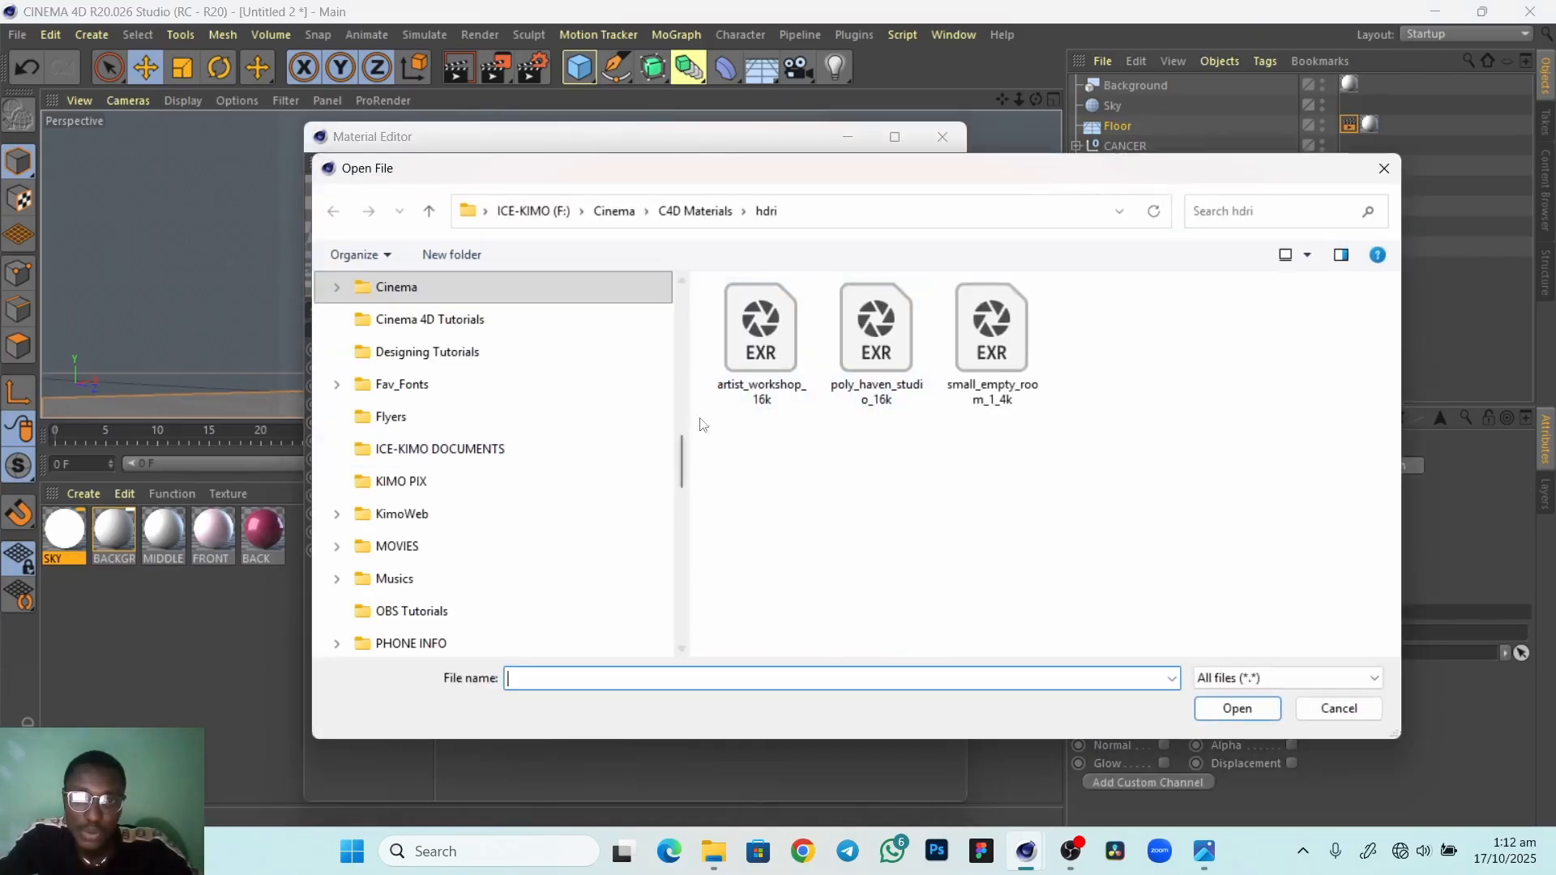
pyautogui.click(760, 361)
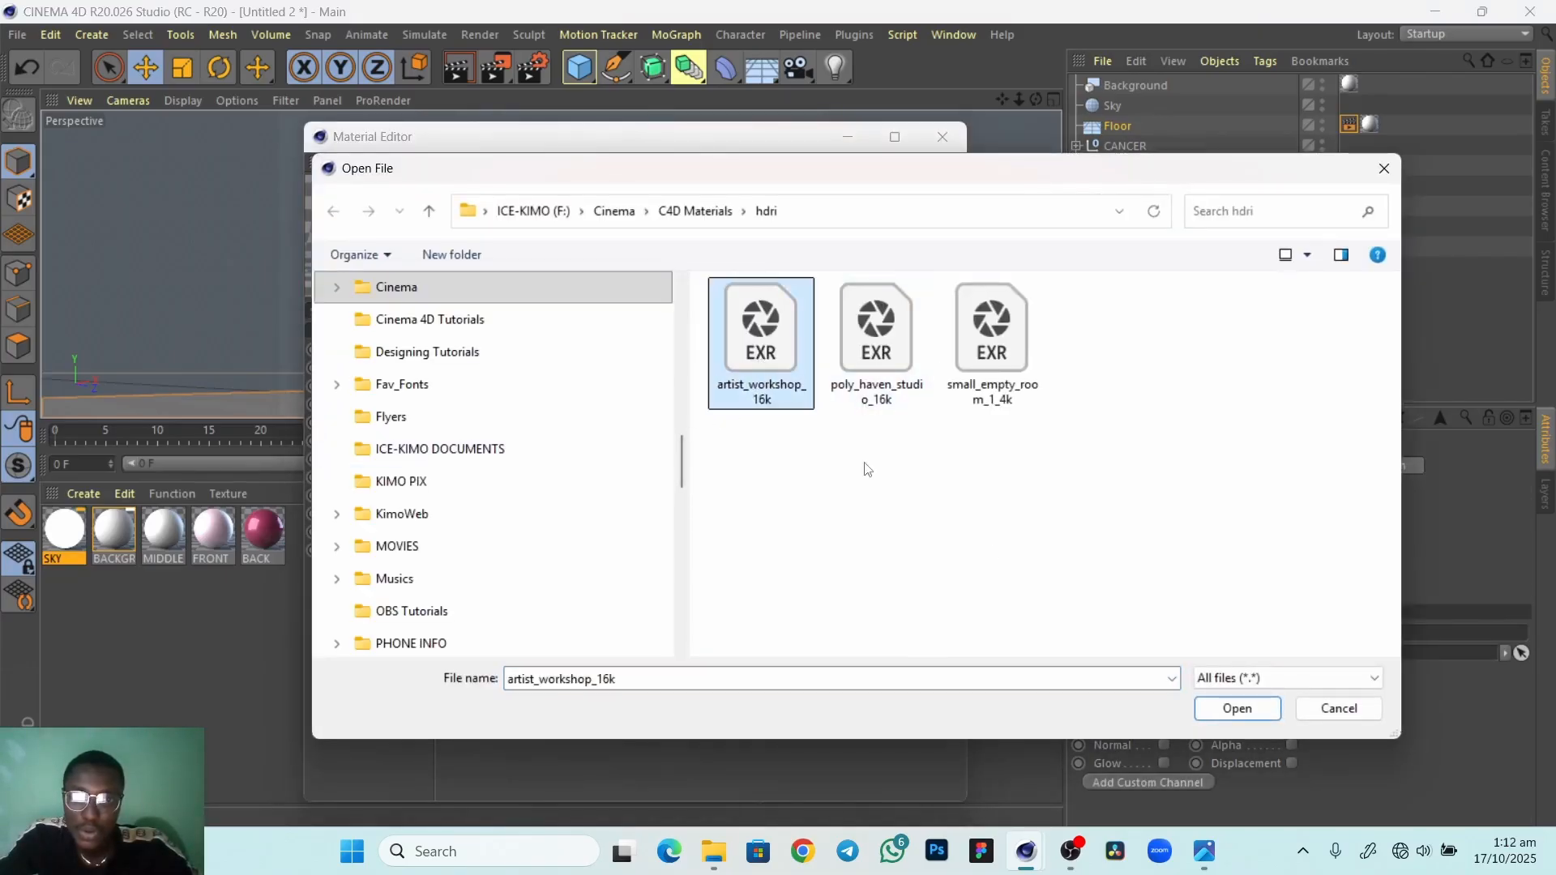
pyautogui.click(1237, 711)
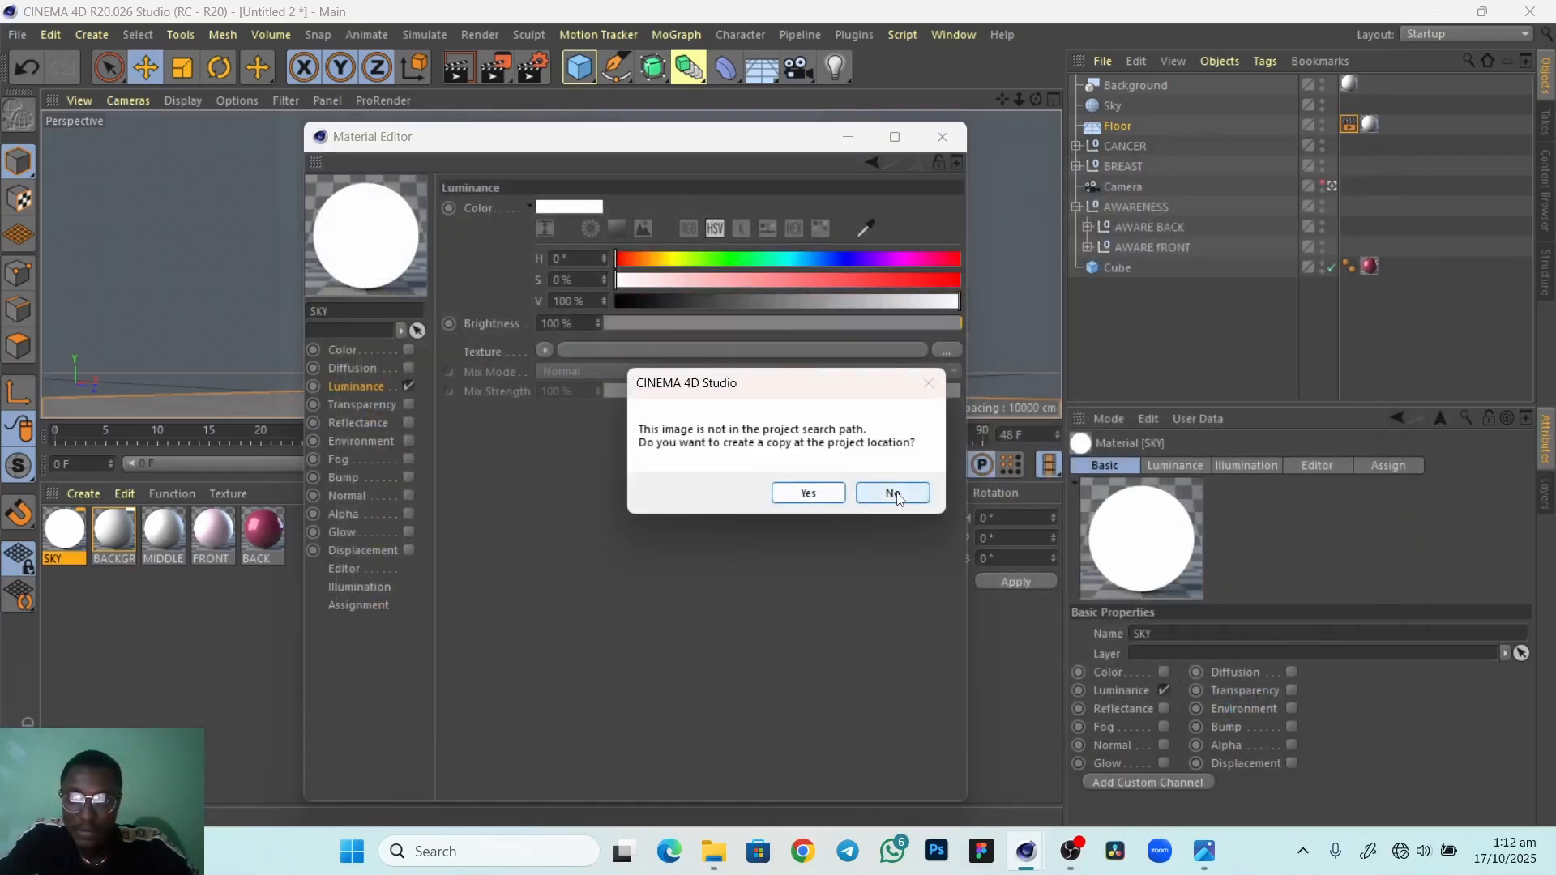
pyautogui.click(892, 494)
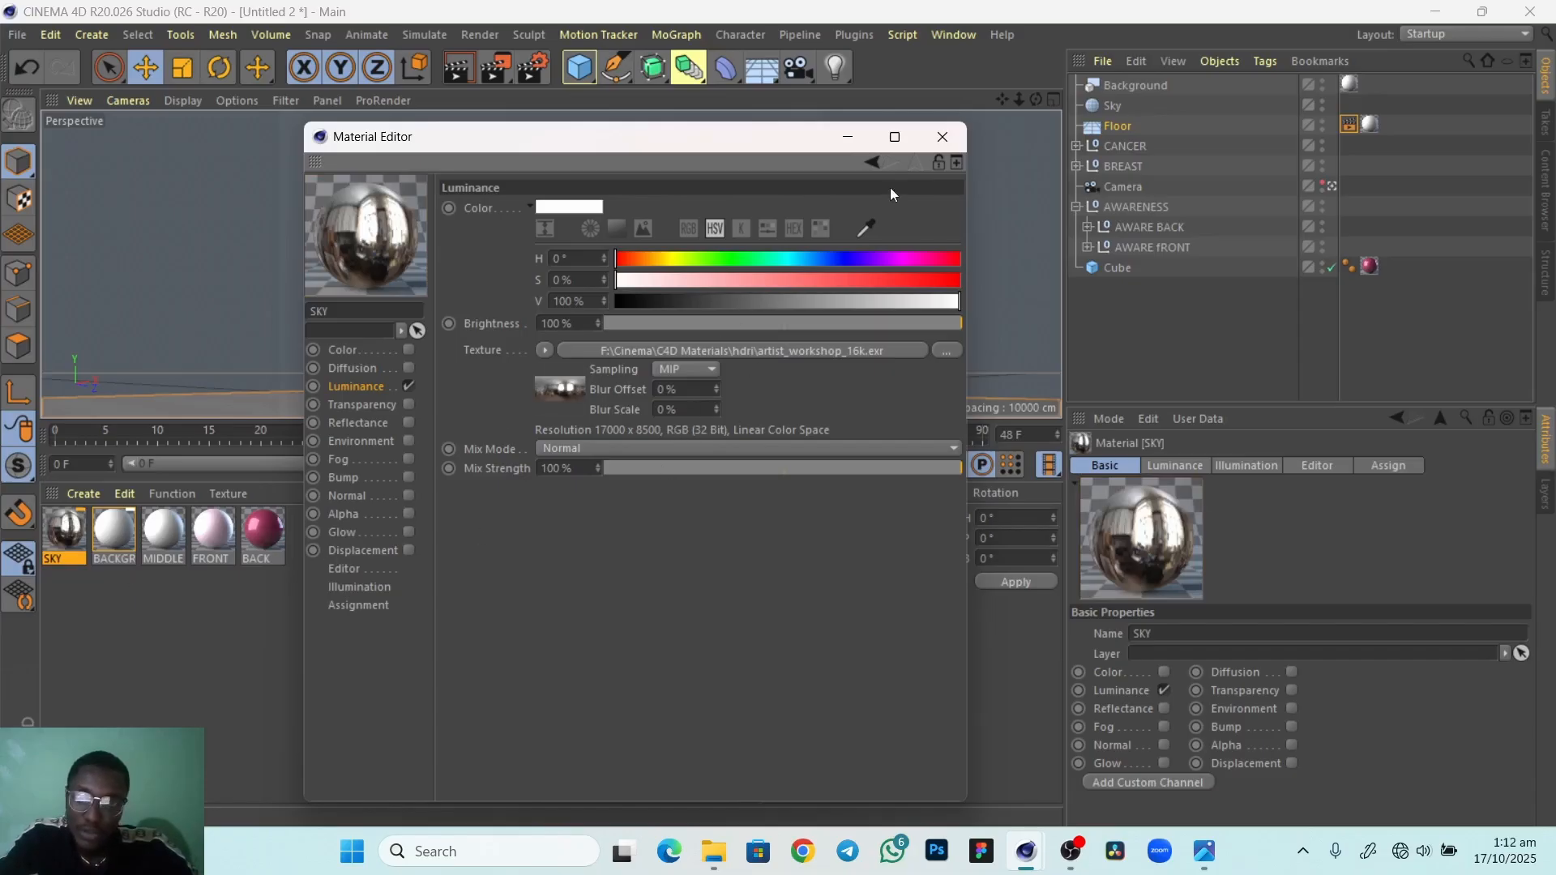
pyautogui.click(940, 138)
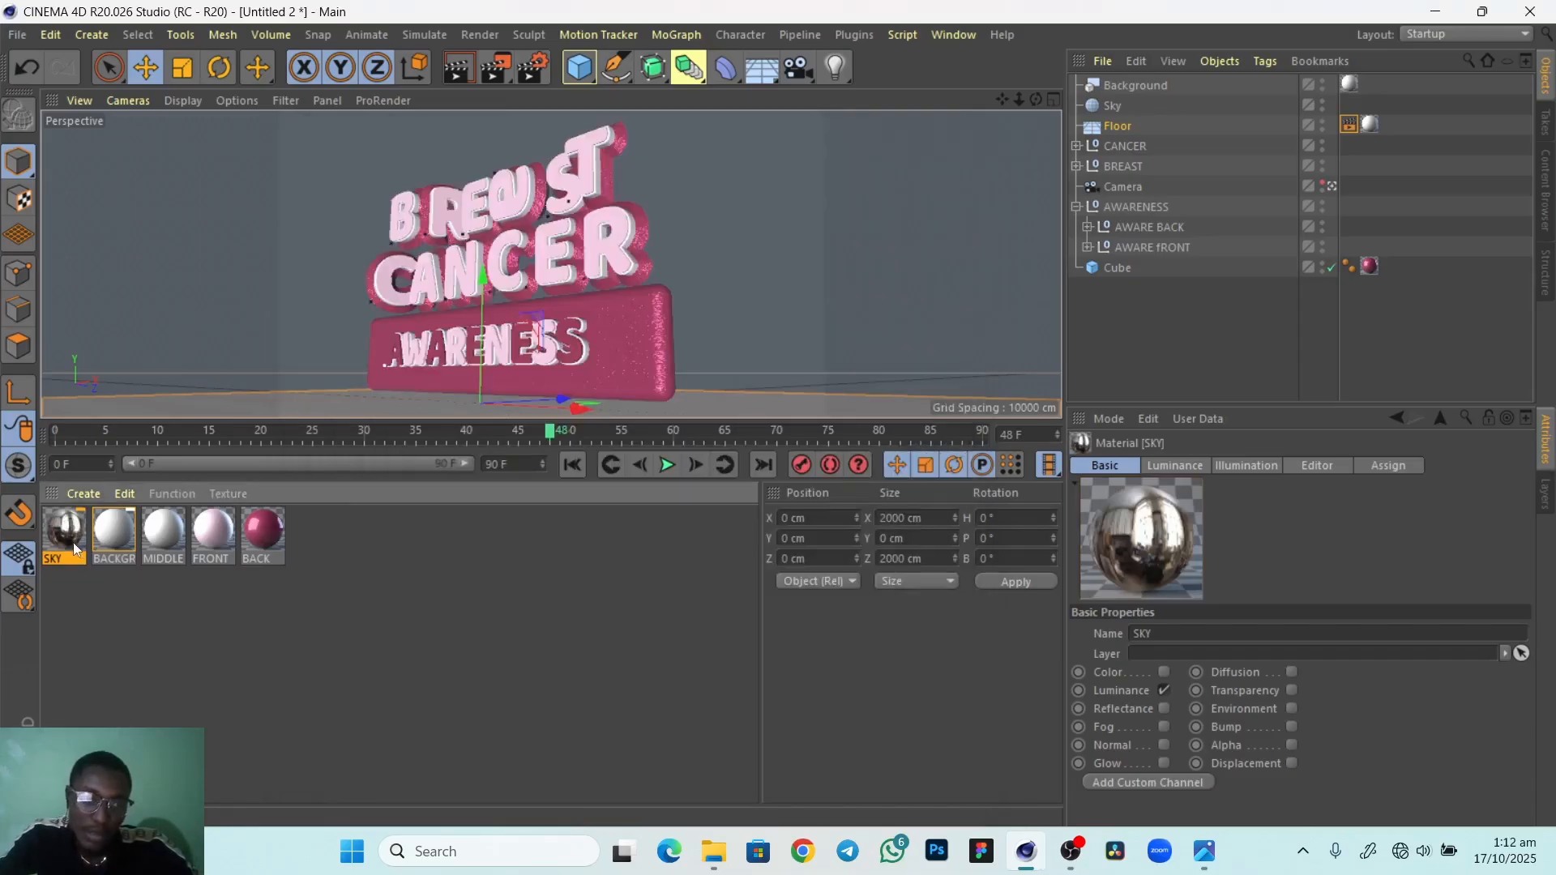
pyautogui.moveTo(108, 519); pyautogui.dragTo(1114, 105)
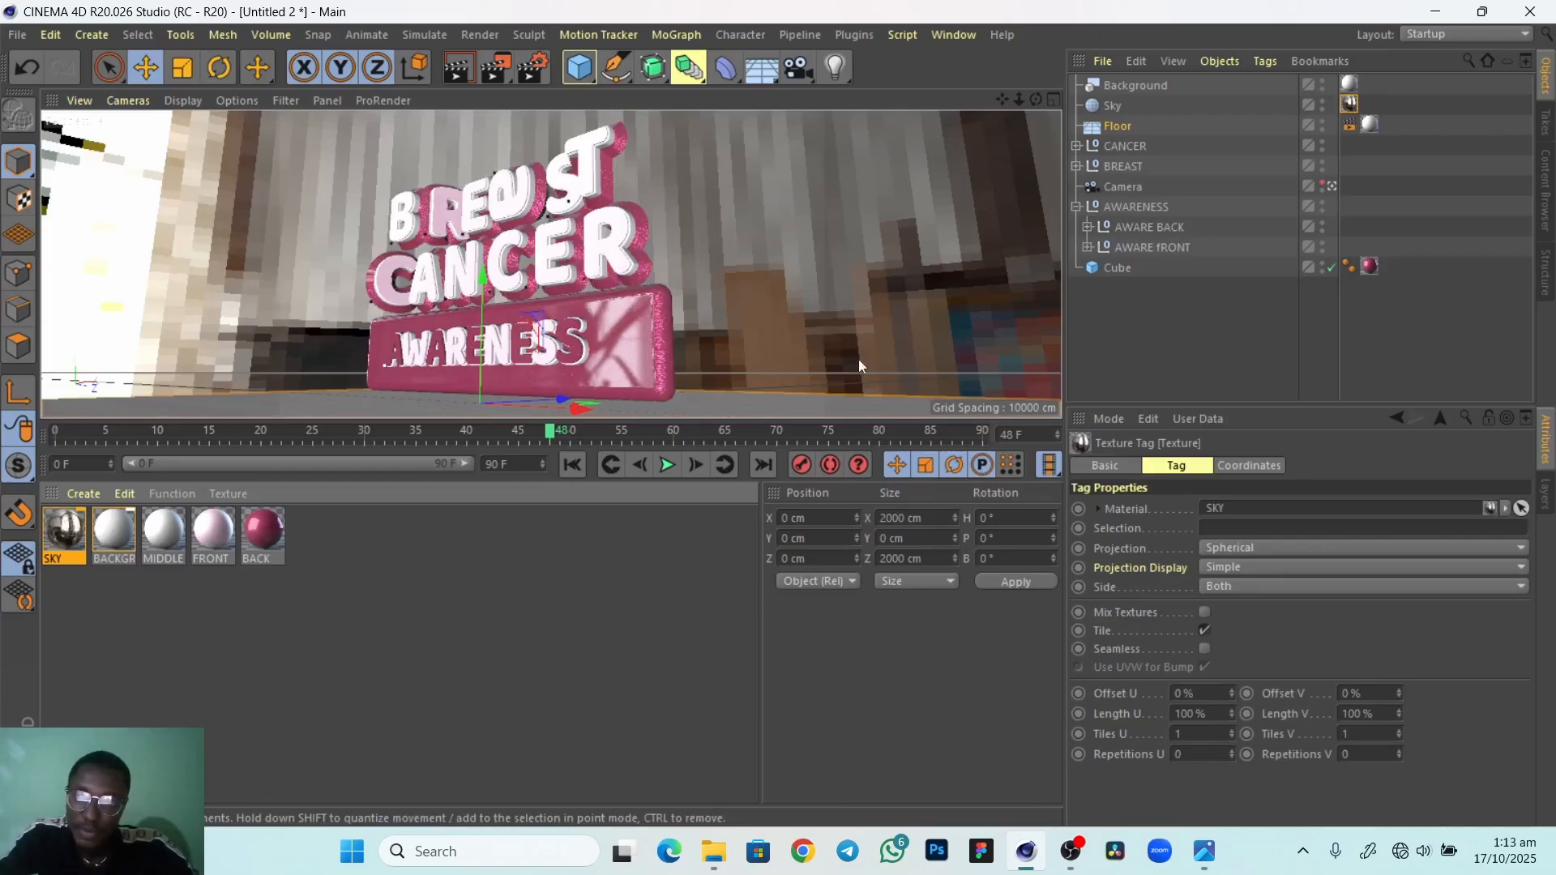
# Add a Compositing tag to the Sky with Seen by Camera disabled and Compositing Background plus Compositing Background for HDR Maps enabled
pyautogui.click(1115, 112)
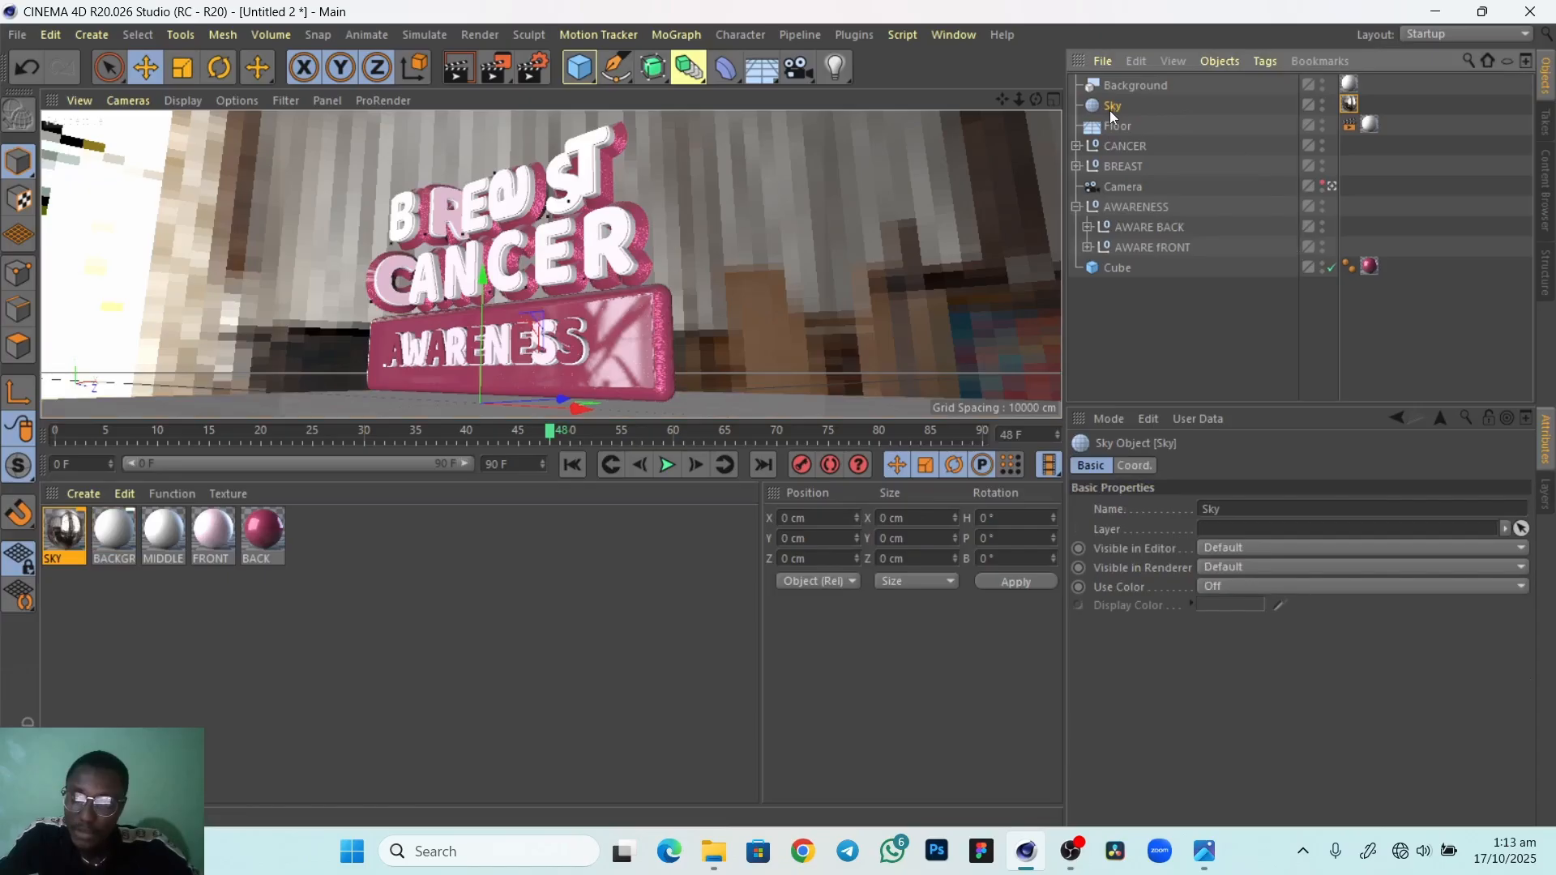
pyautogui.rightClick(1113, 113)
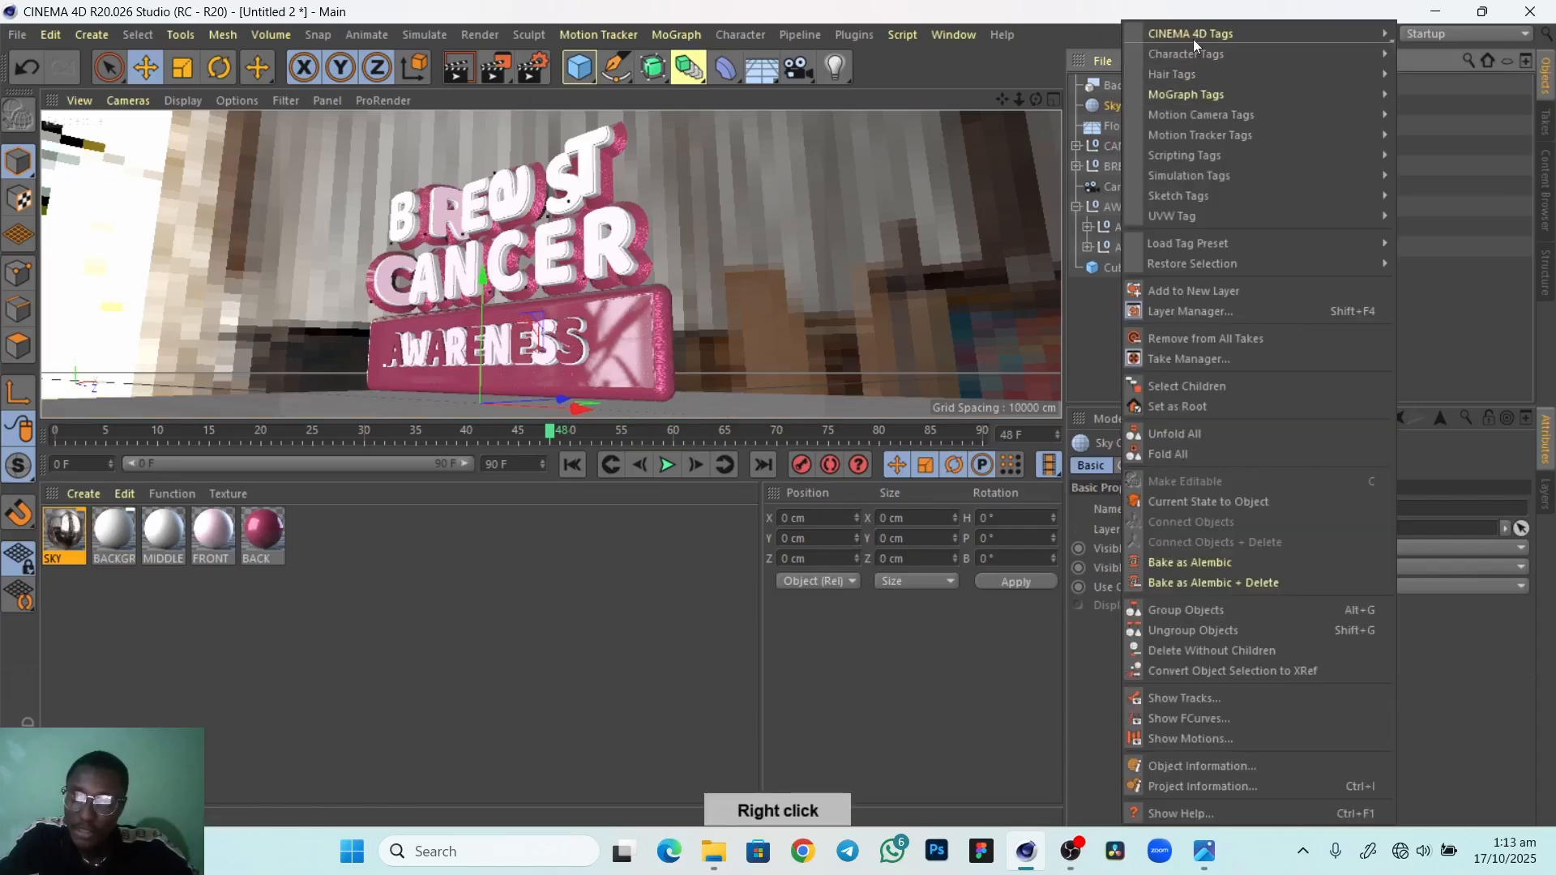
pyautogui.moveTo(1203, 36)
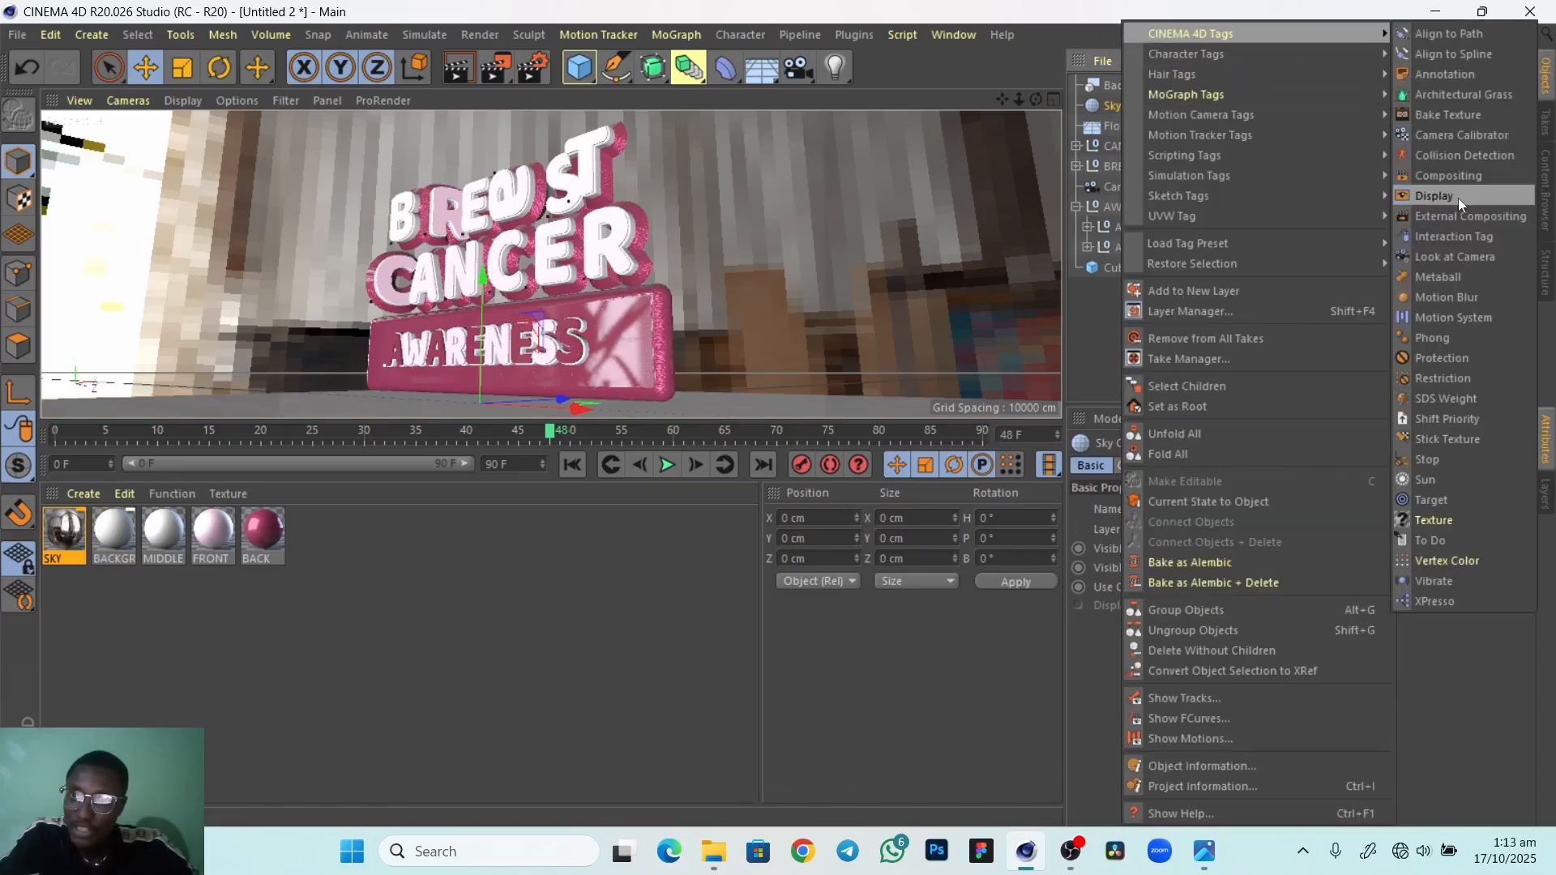
pyautogui.click(1461, 177)
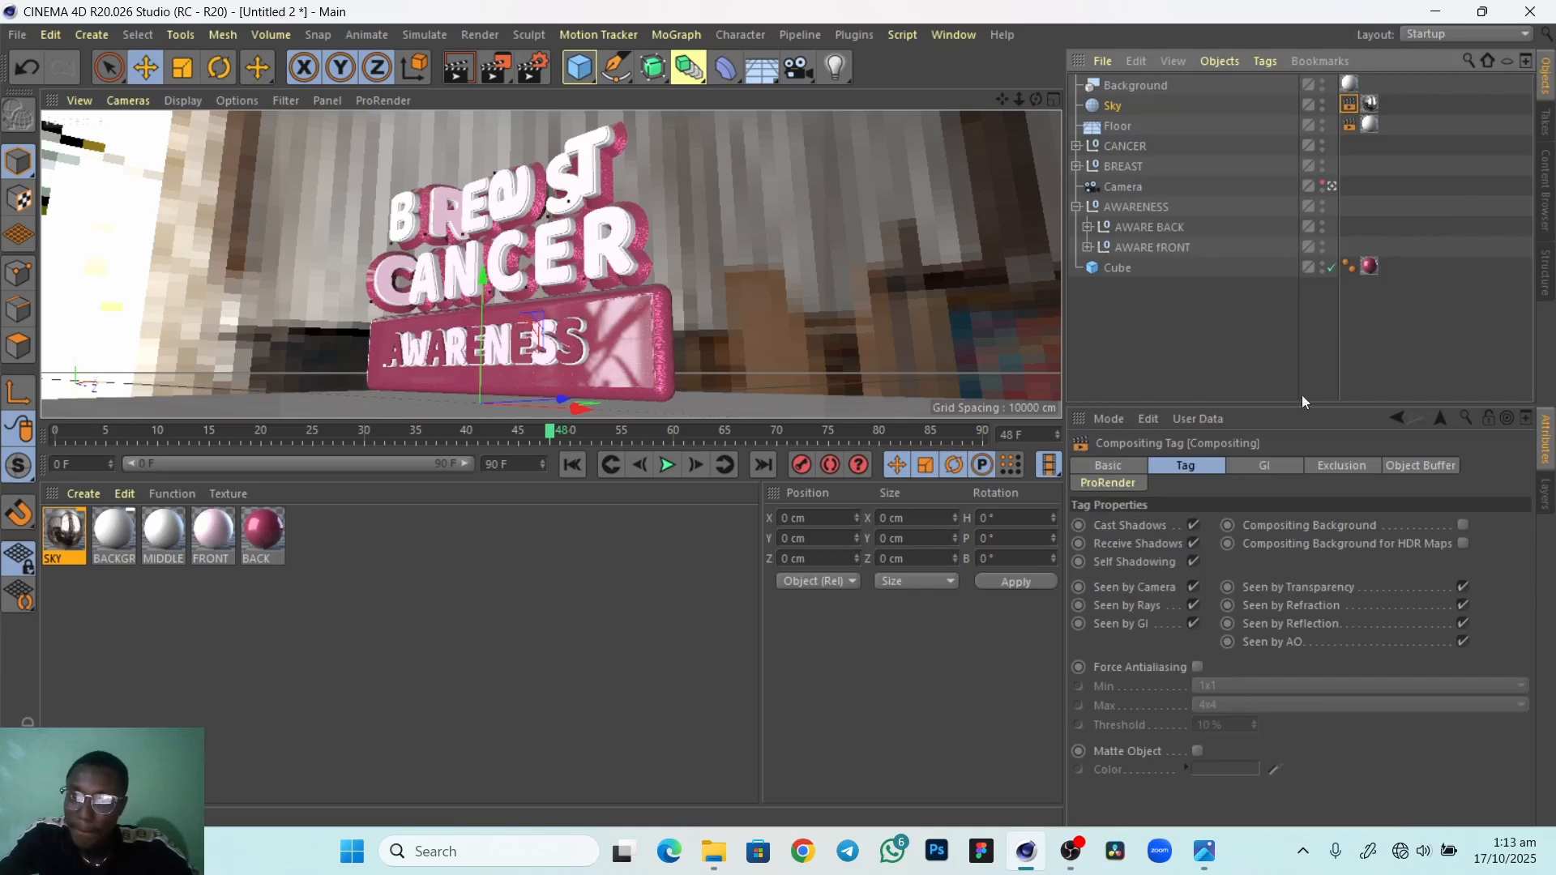
pyautogui.click(1190, 588)
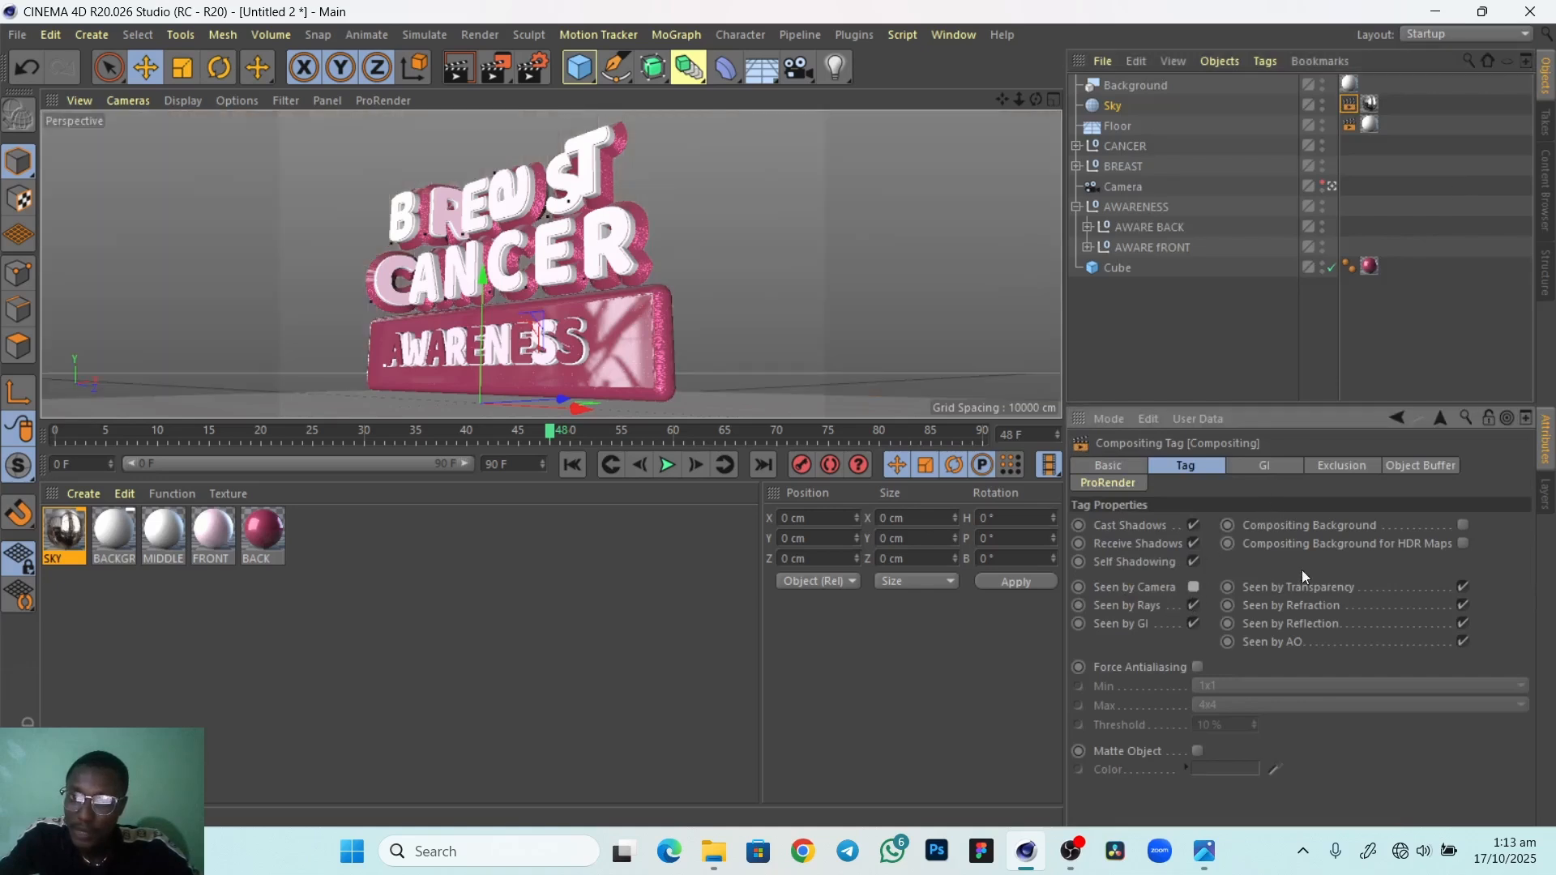
pyautogui.click(1463, 527)
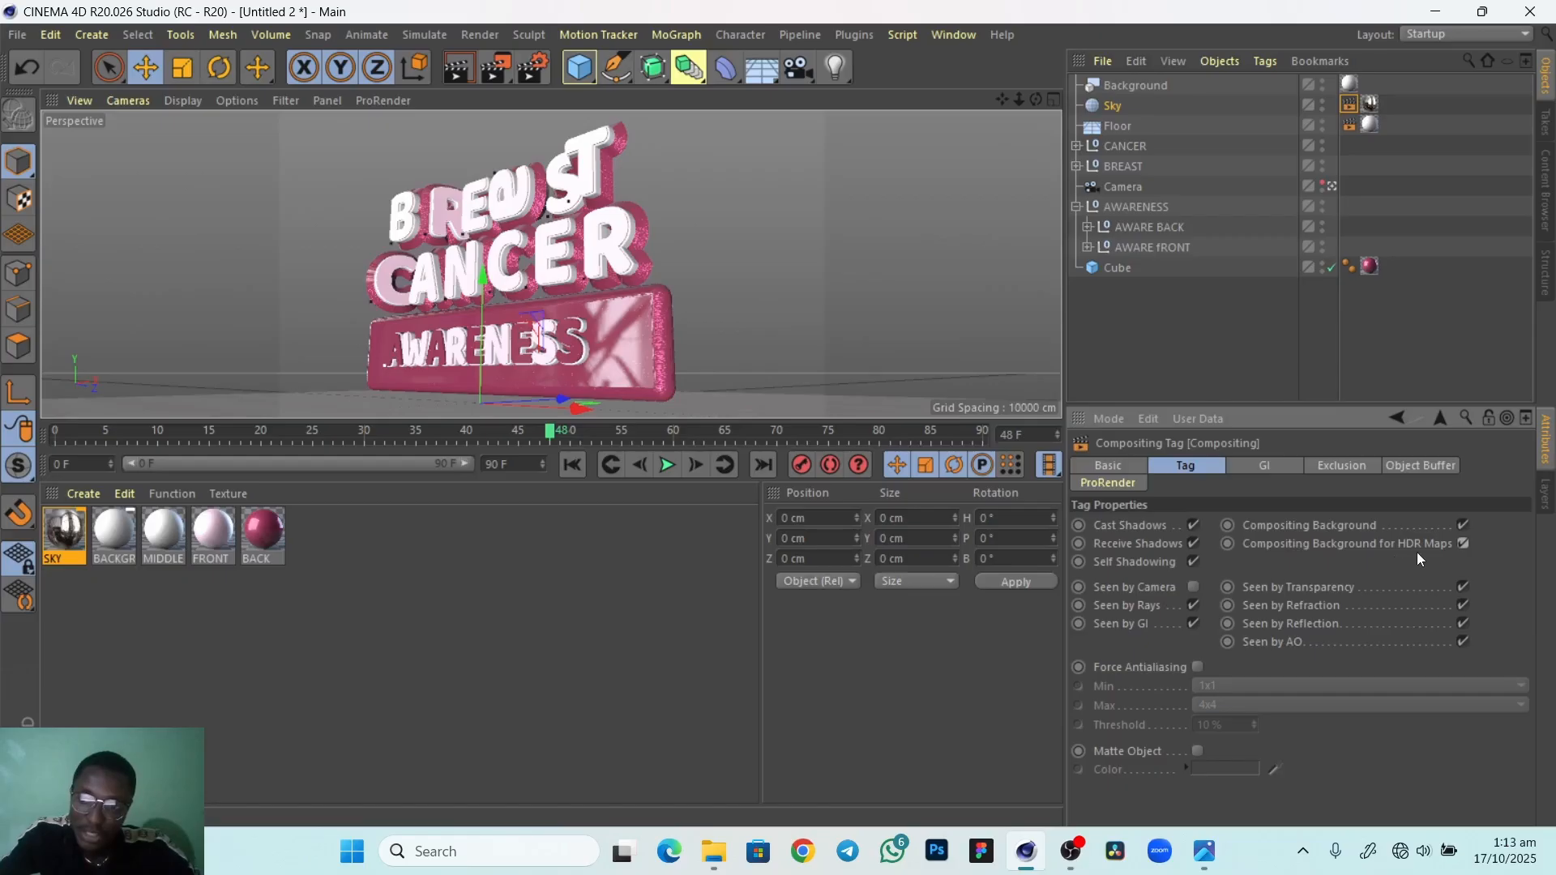
# Render a viewport preview of the text scene from a slightly turned angle
pyautogui.click(923, 316)
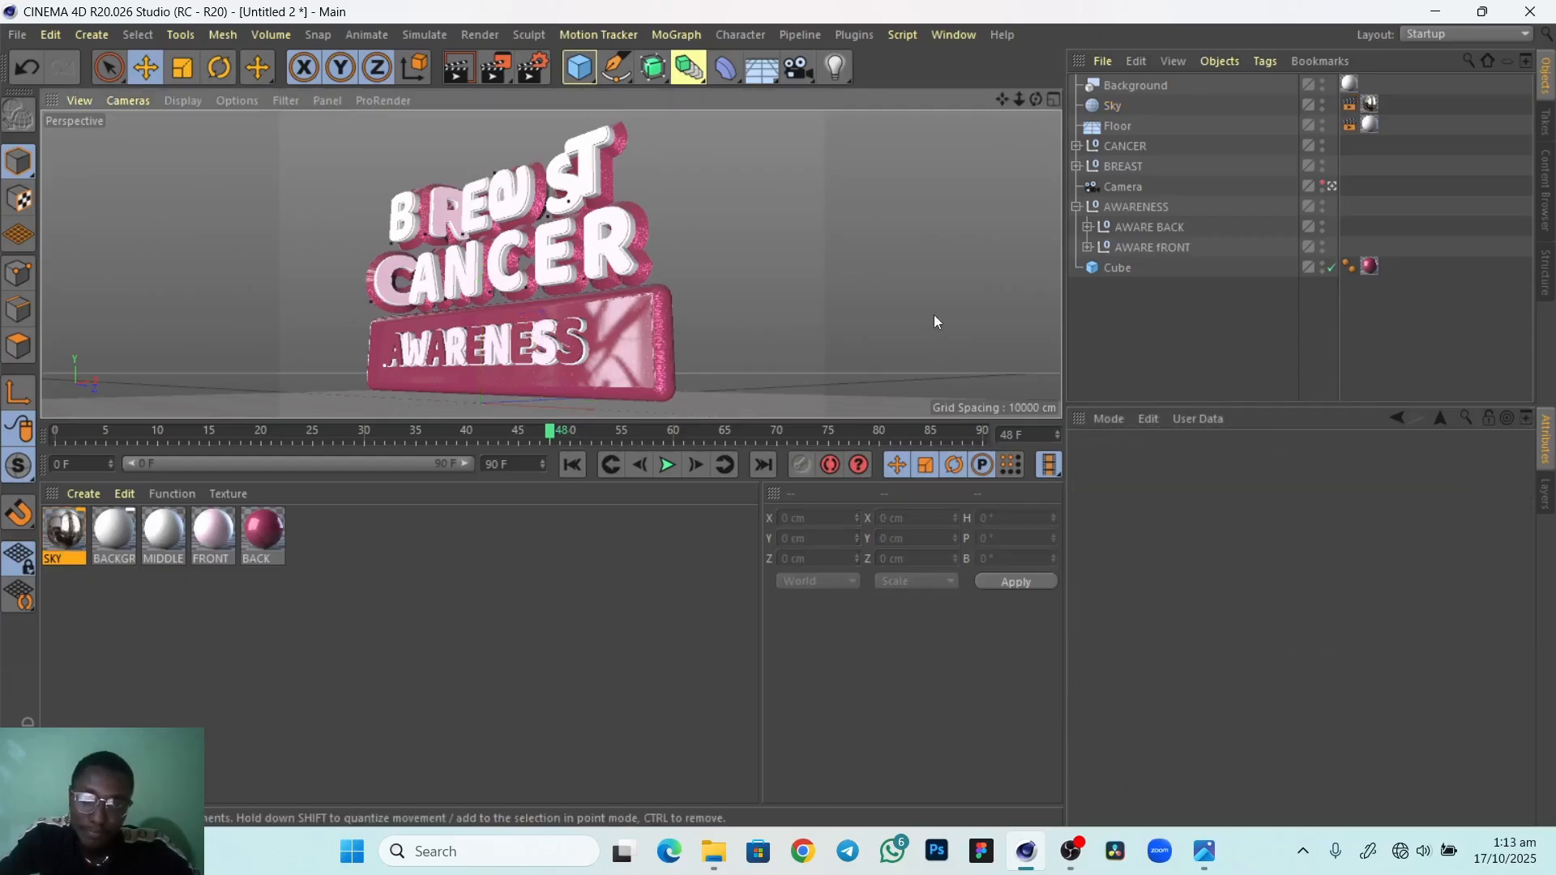
pyautogui.keyDown('alt'); pyautogui.moveTo(742, 357); pyautogui.dragTo(757, 374); pyautogui.keyUp('alt')
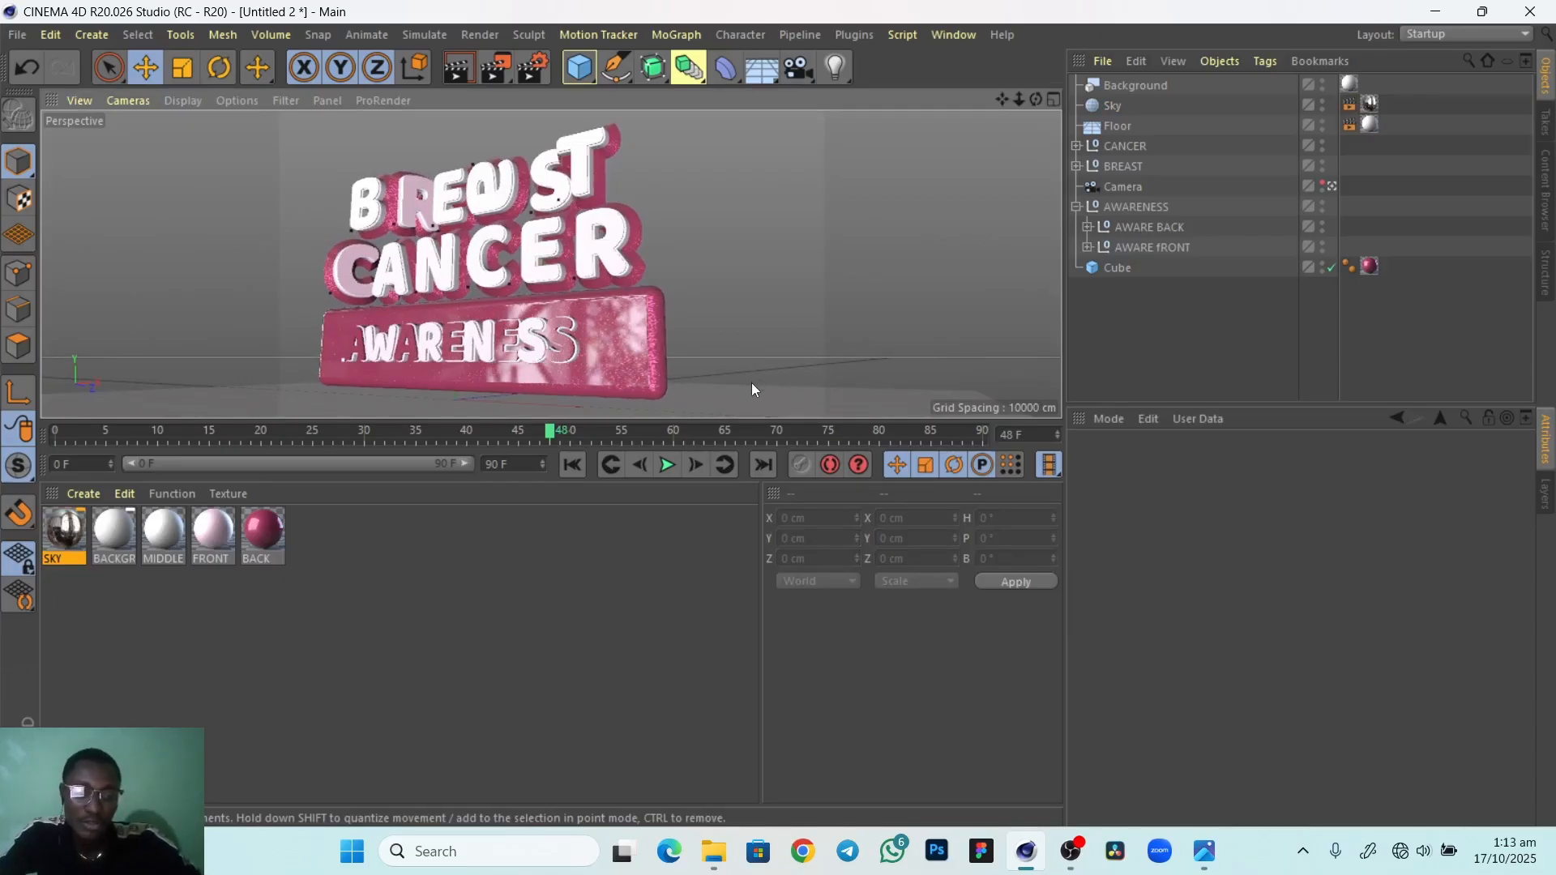
pyautogui.hotkey('ctrl', 'r')
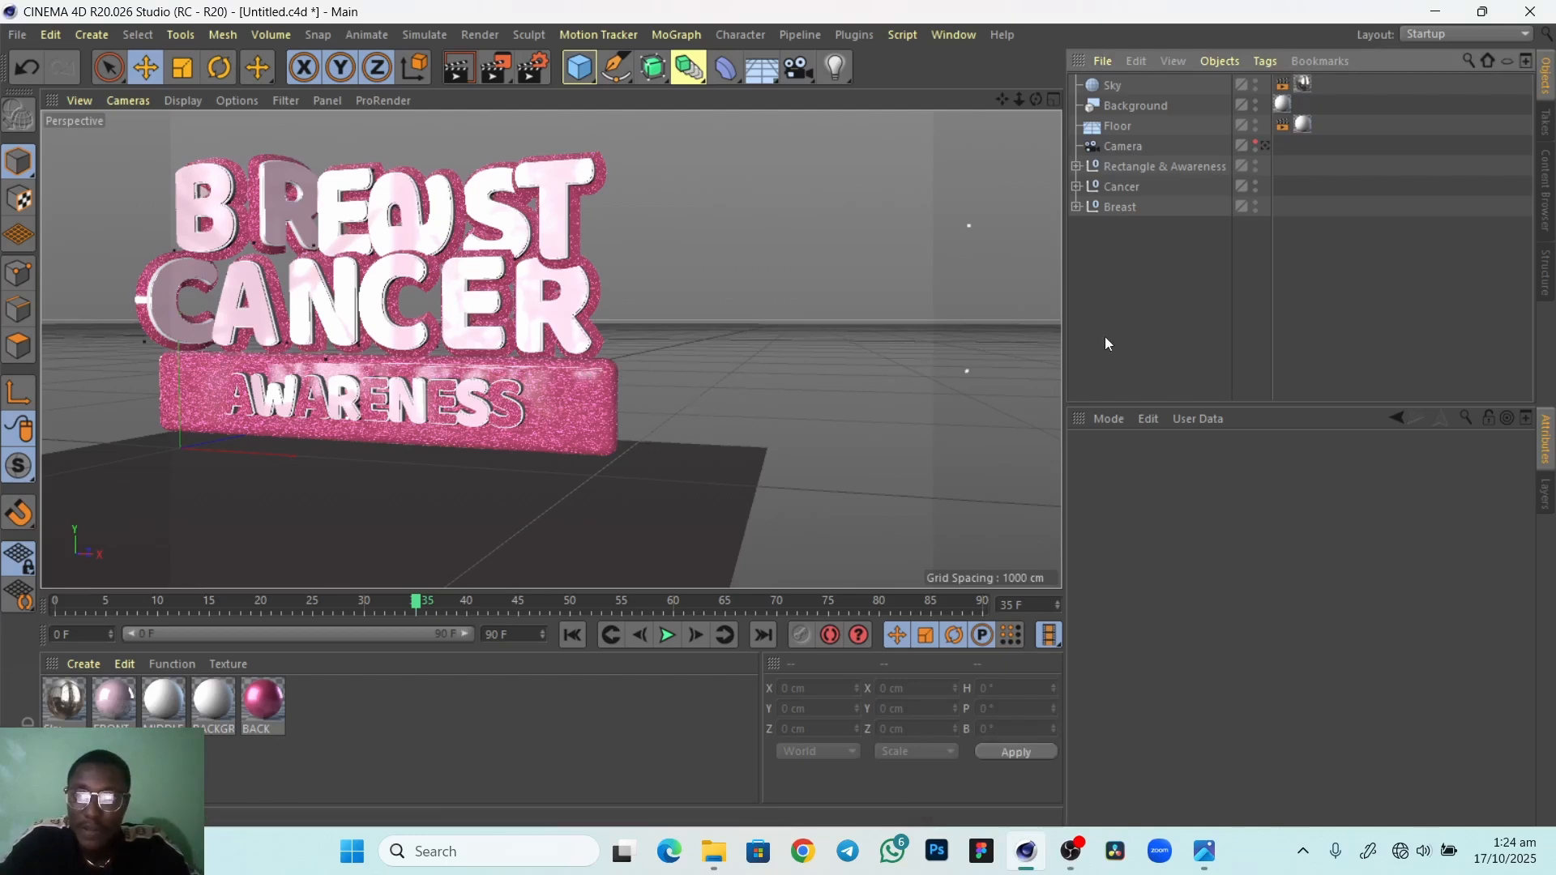
# Add an Area Light, raise it to about 160 cm and pull it in front of the text to about -926 cm in Z
pyautogui.click(844, 75)
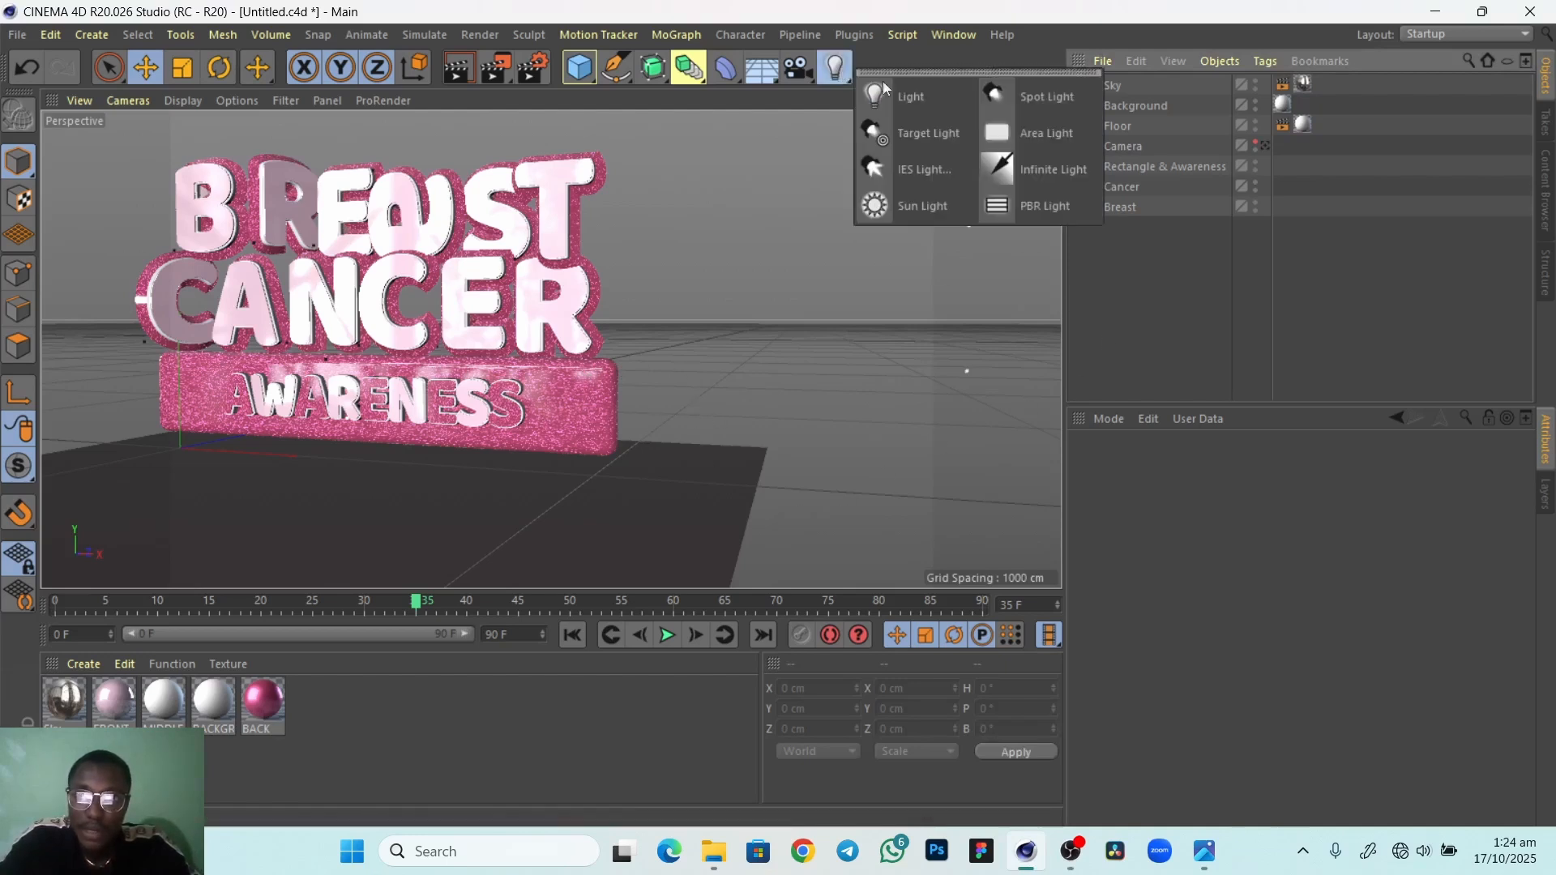
pyautogui.click(1052, 137)
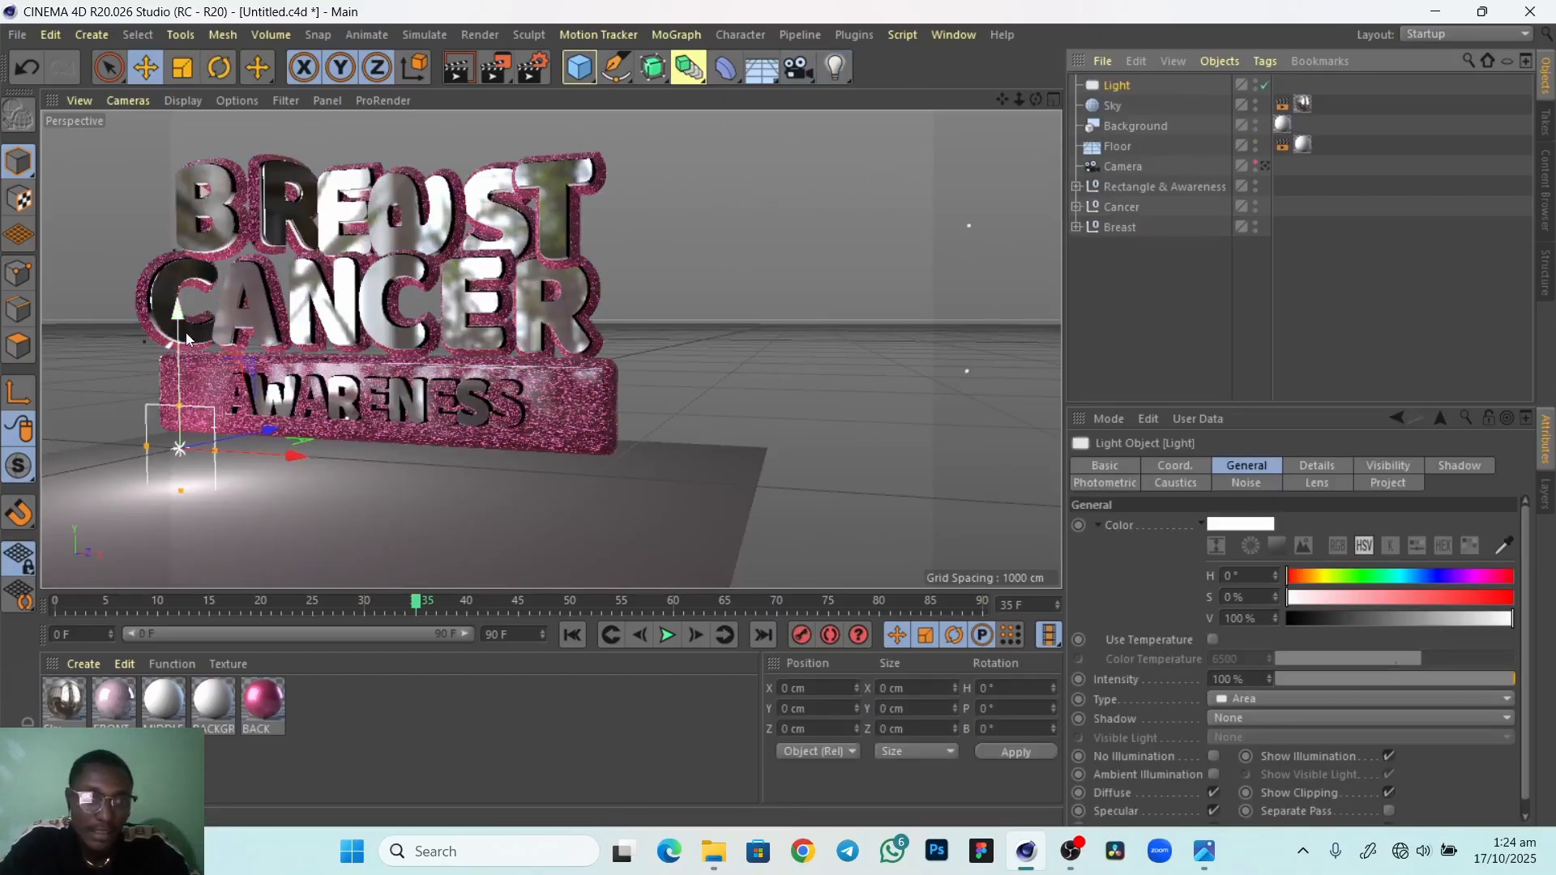
pyautogui.moveTo(178, 341); pyautogui.dragTo(166, 271)
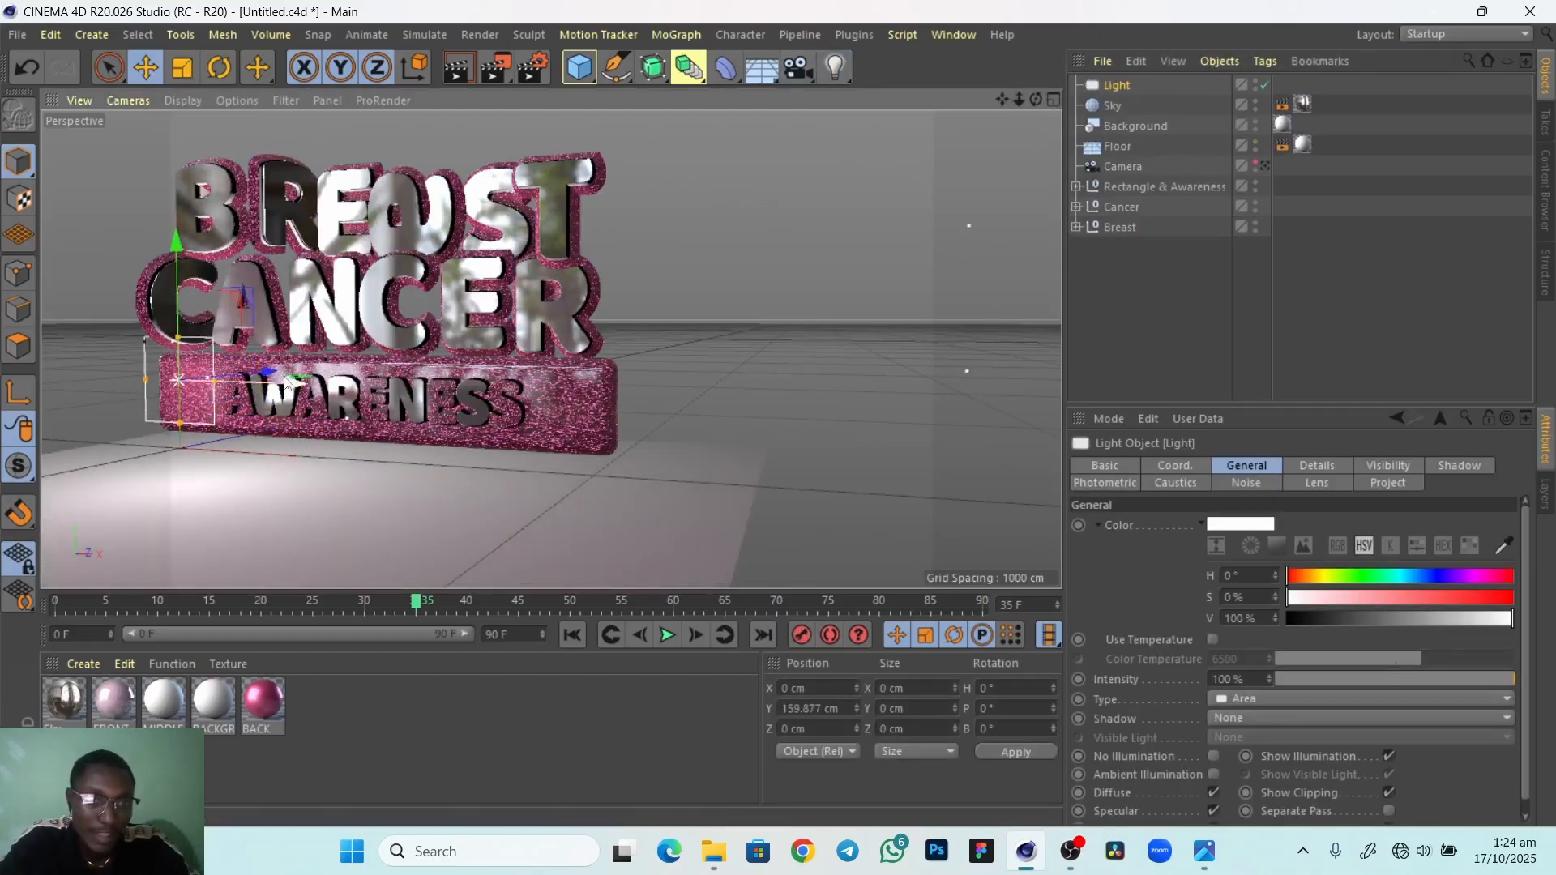
pyautogui.keyDown('alt'); pyautogui.moveTo(529, 491); pyautogui.dragTo(381, 448); pyautogui.keyUp('alt')
pyautogui.moveTo(523, 313); pyautogui.dragTo(218, 353)
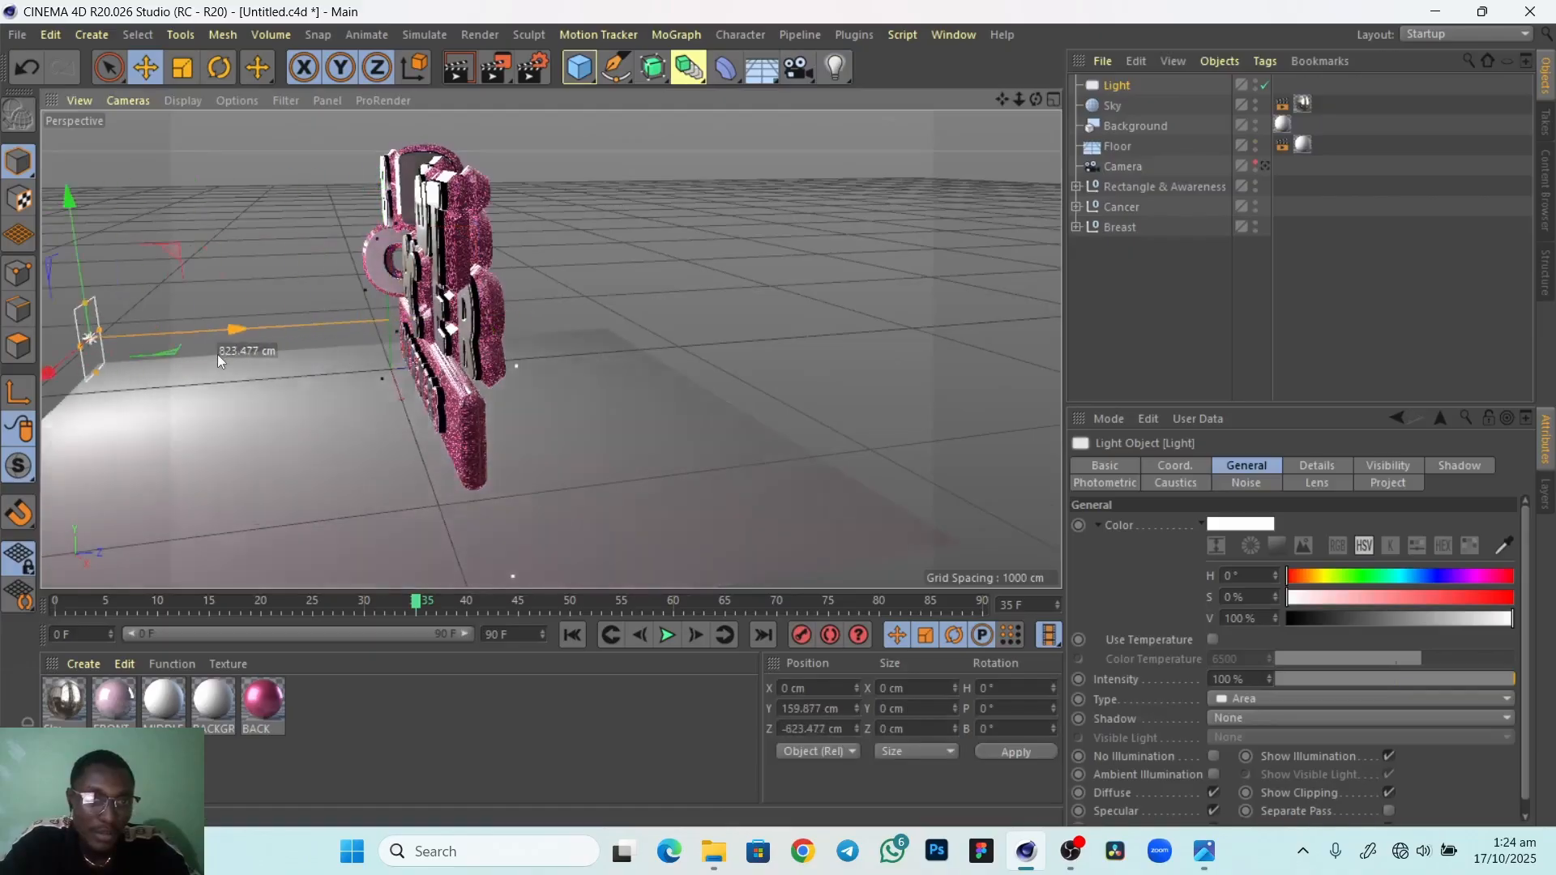
# Move the area light to the front corner of the floor, at about X 1019, Y 166 and Z -1304 cm
pyautogui.keyDown('alt'); pyautogui.moveTo(352, 489); pyautogui.dragTo(372, 449); pyautogui.keyUp('alt')
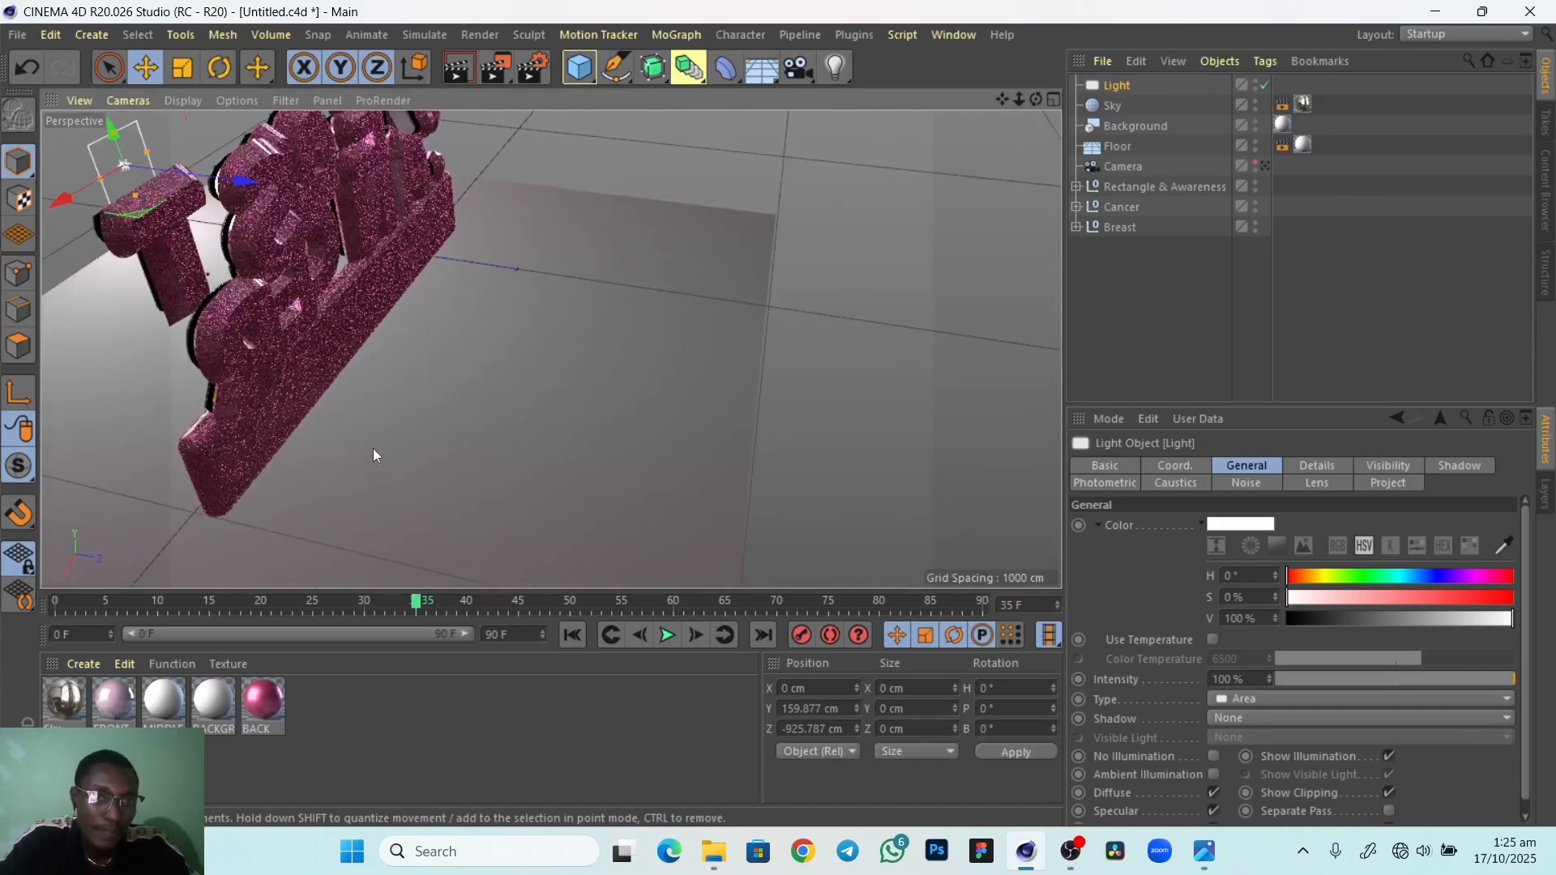
pyautogui.keyDown('alt'); pyautogui.moveTo(373, 448); pyautogui.dragTo(258, 493, button='right'); pyautogui.keyUp('alt')
pyautogui.keyDown('alt'); pyautogui.moveTo(257, 494); pyautogui.dragTo(341, 486); pyautogui.keyUp('alt')
pyautogui.moveTo(312, 347); pyautogui.dragTo(40, 503)
pyautogui.keyDown('alt'); pyautogui.moveTo(169, 523); pyautogui.dragTo(255, 501); pyautogui.keyUp('alt')
pyautogui.keyDown('alt'); pyautogui.moveTo(232, 500); pyautogui.dragTo(313, 452, button='middle'); pyautogui.keyUp('alt')
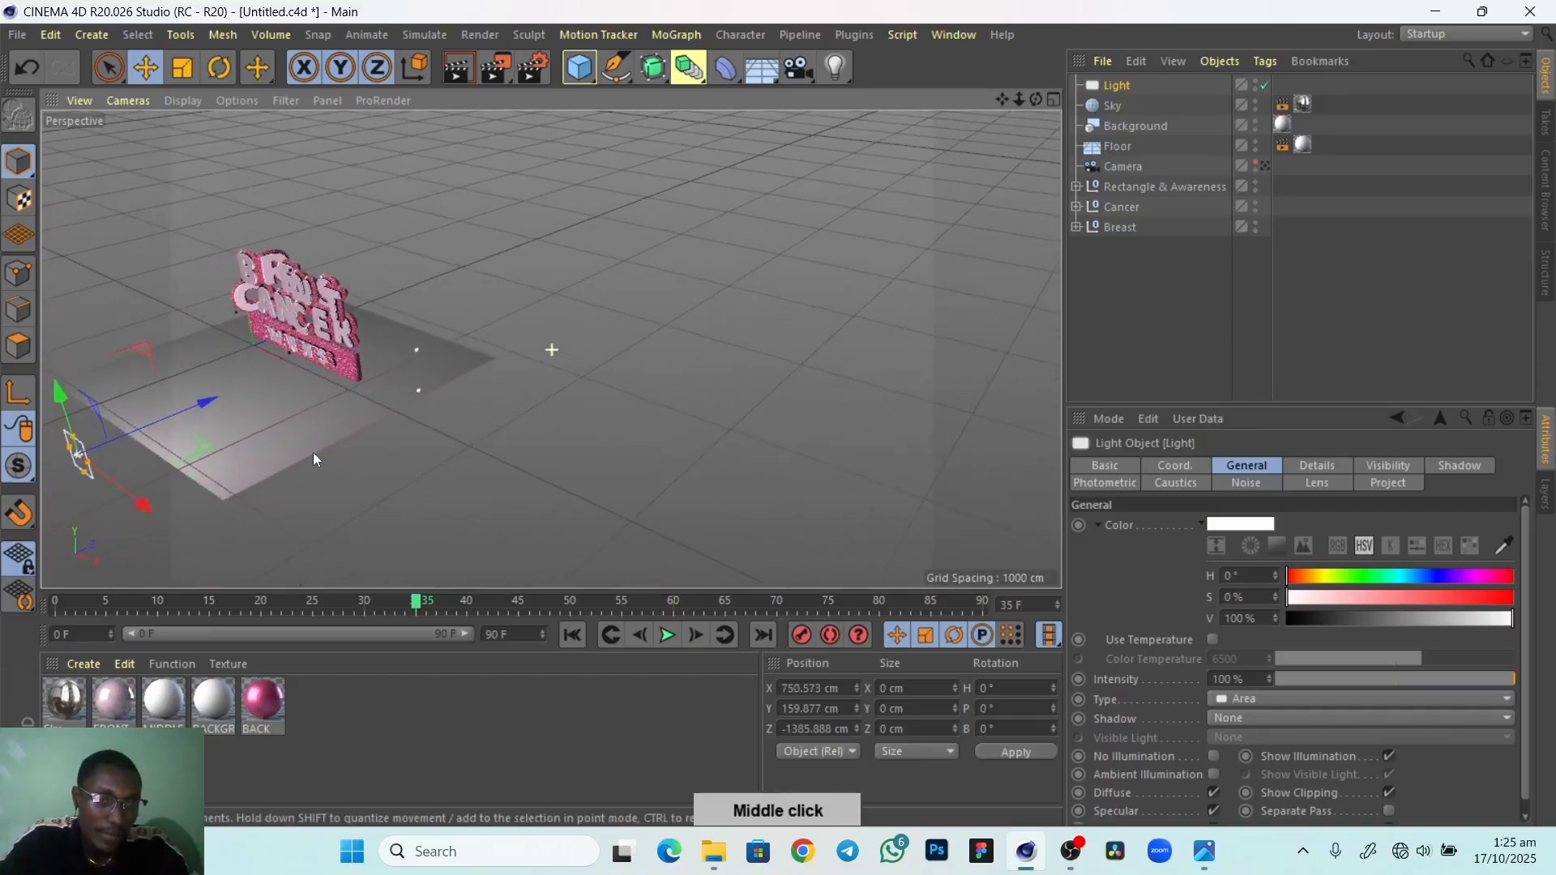
pyautogui.moveTo(150, 509); pyautogui.dragTo(165, 524)
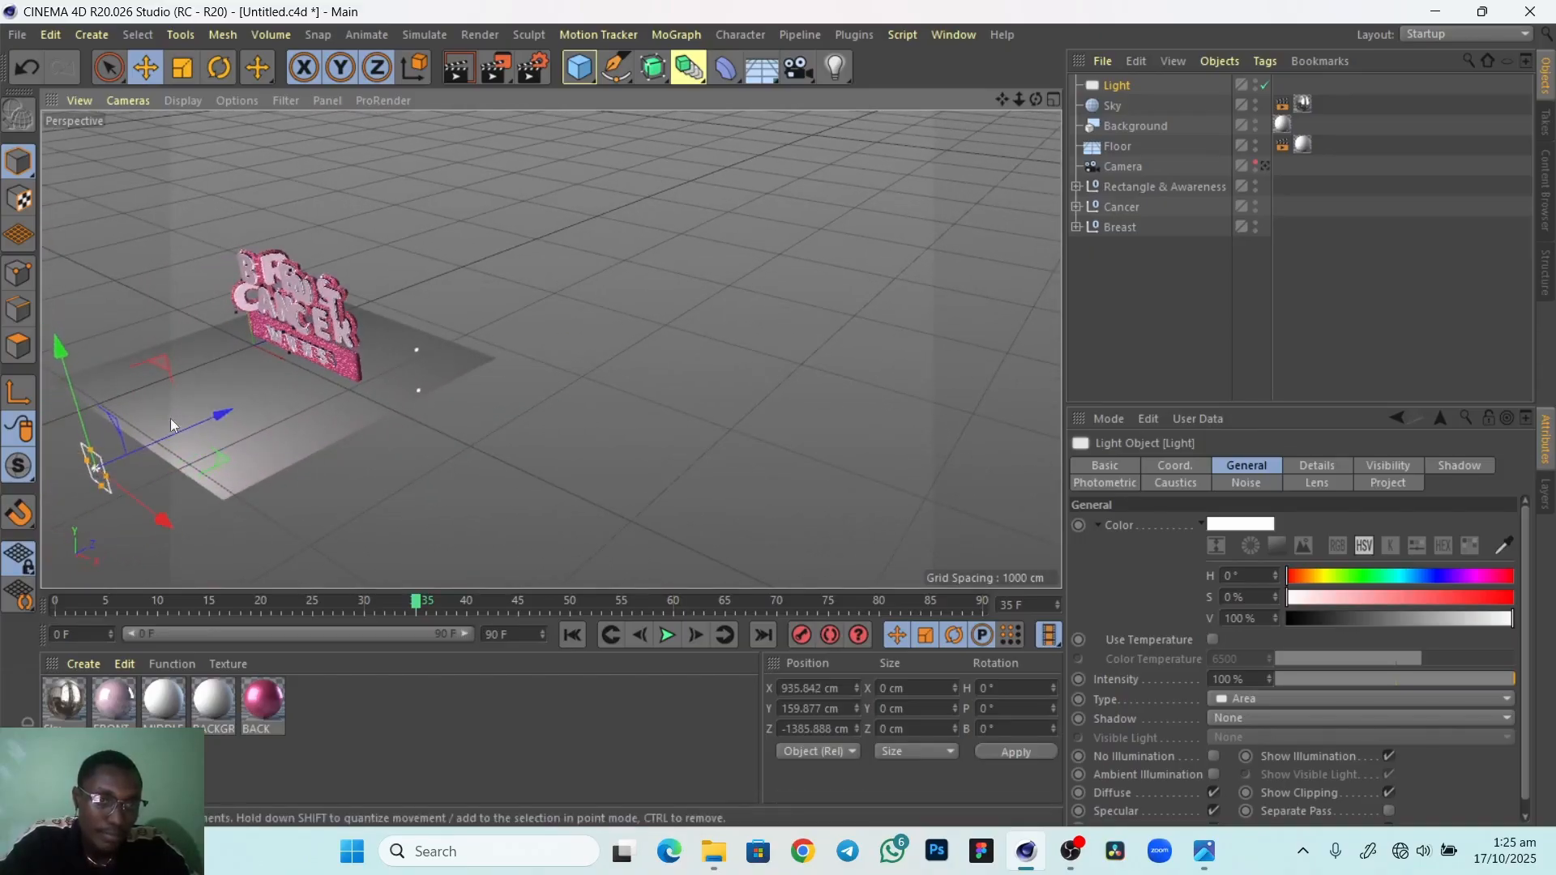
pyautogui.moveTo(206, 419); pyautogui.dragTo(225, 411)
pyautogui.moveTo(186, 518); pyautogui.dragTo(194, 525)
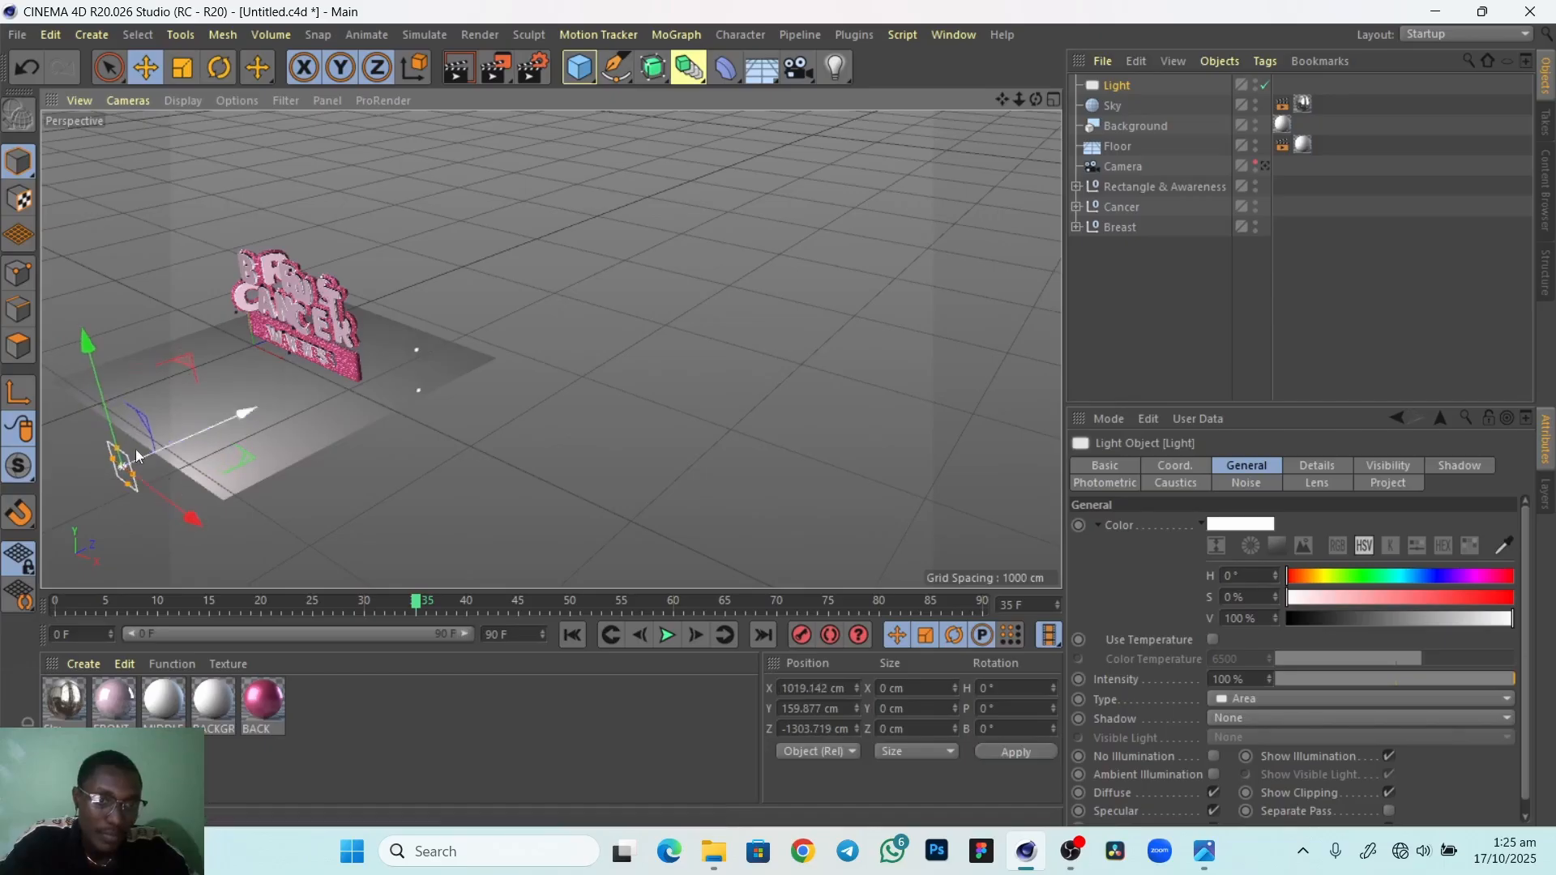
pyautogui.moveTo(86, 355); pyautogui.dragTo(85, 353)
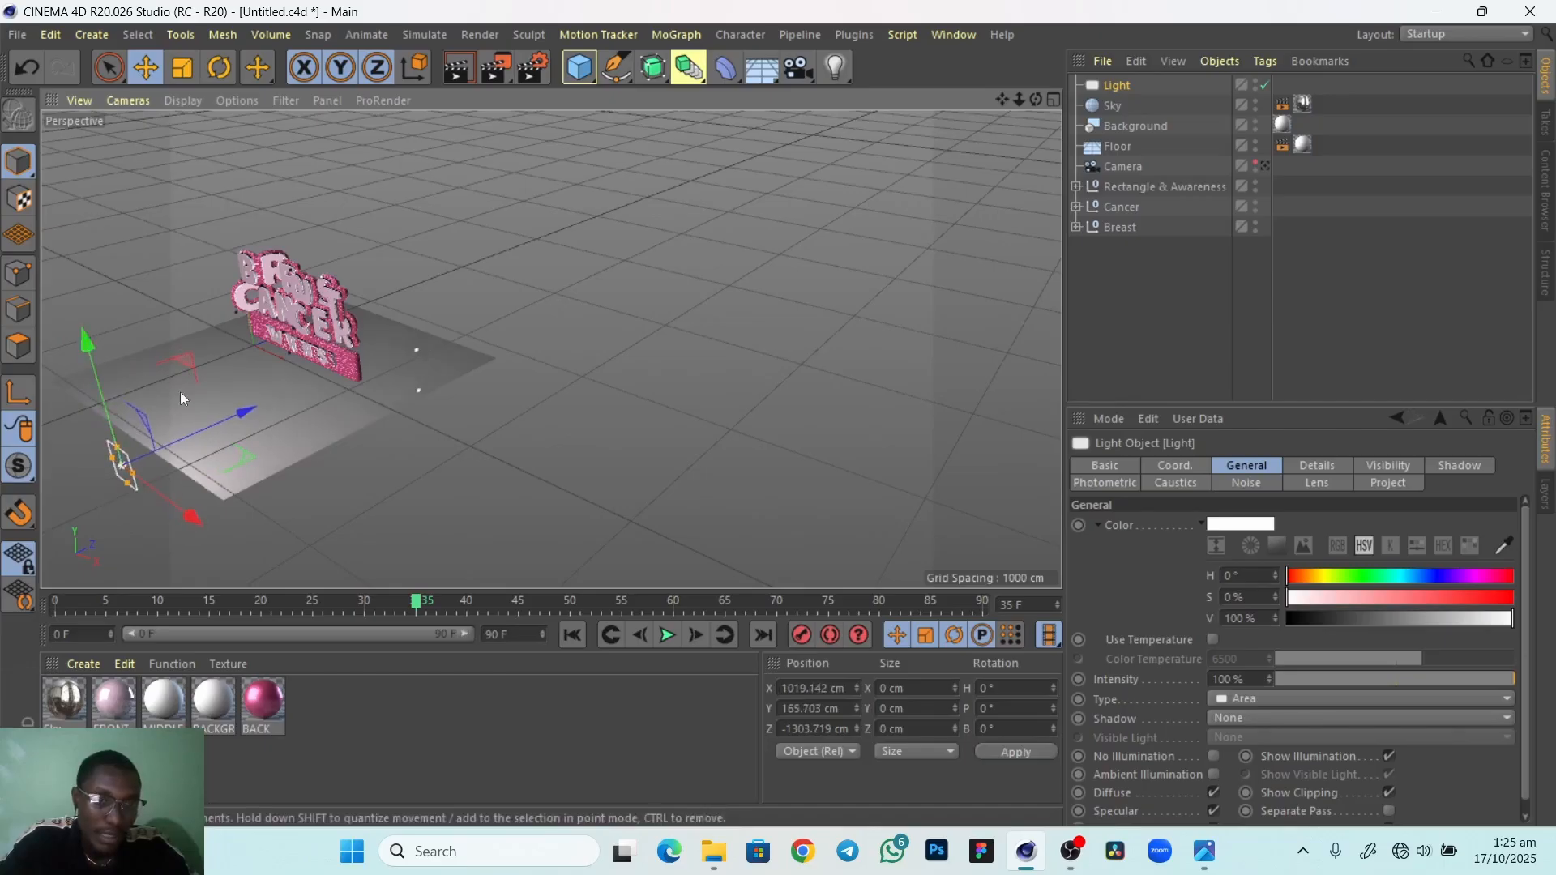
# Duplicate the area light, naming the original font and the copy Top
pyautogui.keyDown('ctrl'); pyautogui.moveTo(1121, 85); pyautogui.dragTo(1124, 97); pyautogui.keyUp('ctrl')
pyautogui.click(1118, 87)
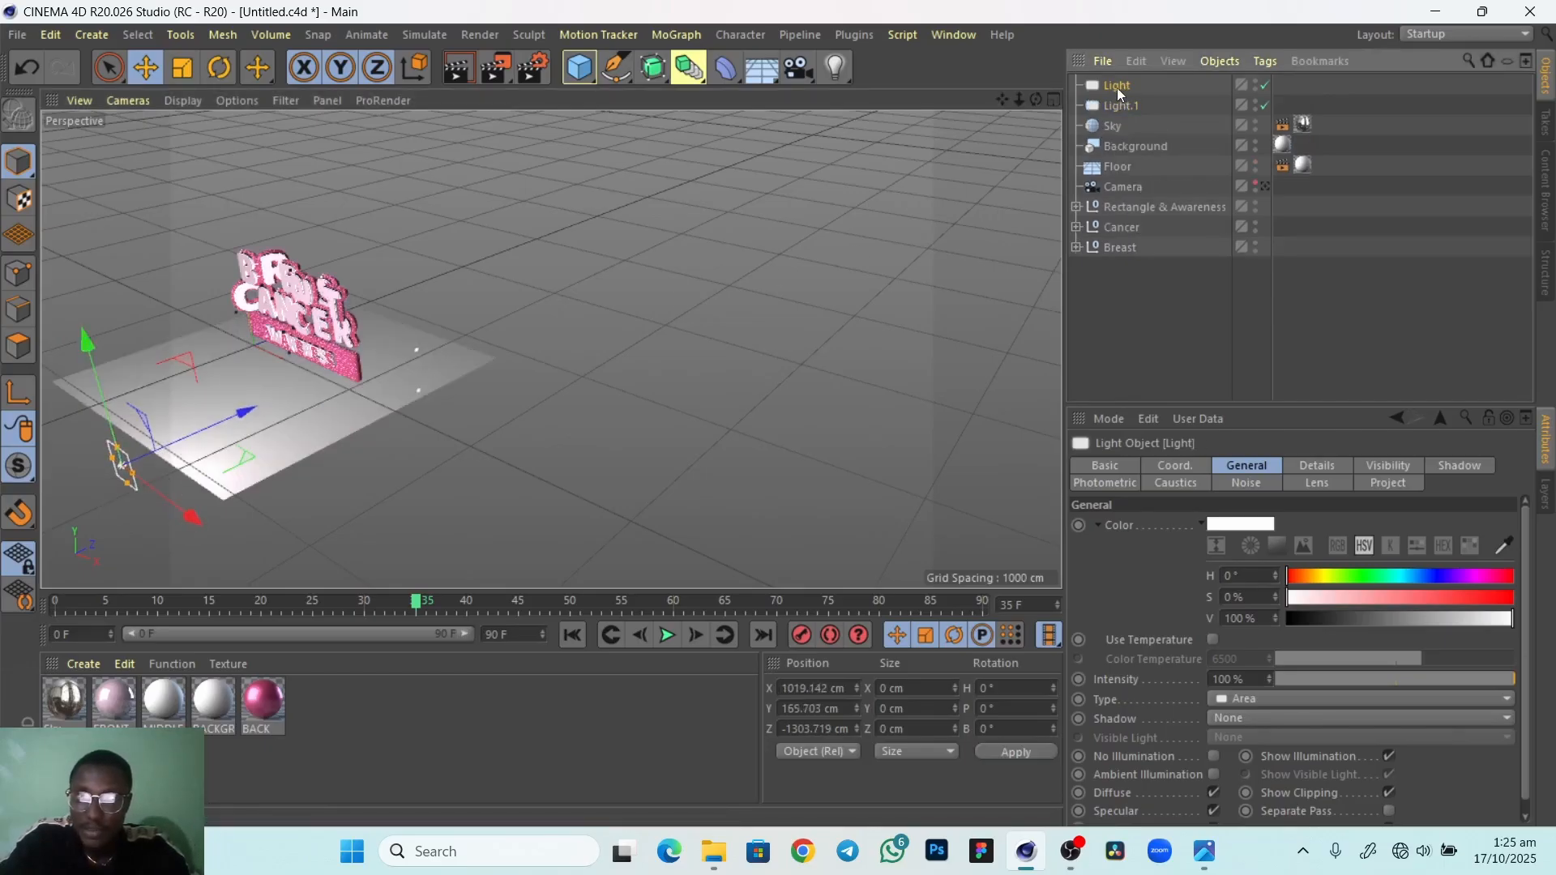
pyautogui.doubleClick(1121, 87)
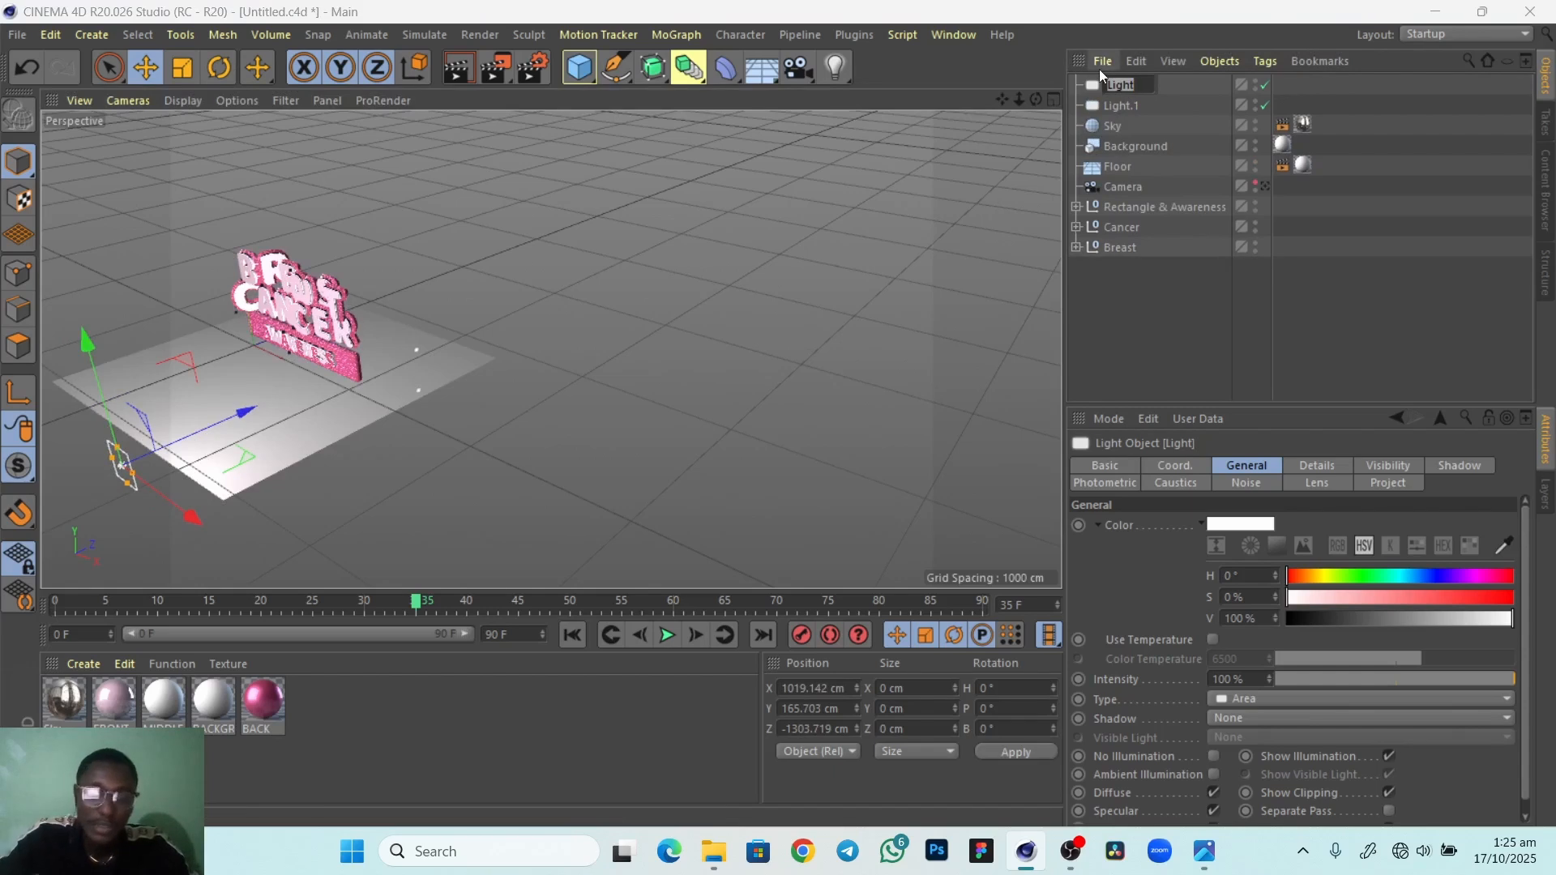
pyautogui.write('font')
pyautogui.press('Return')
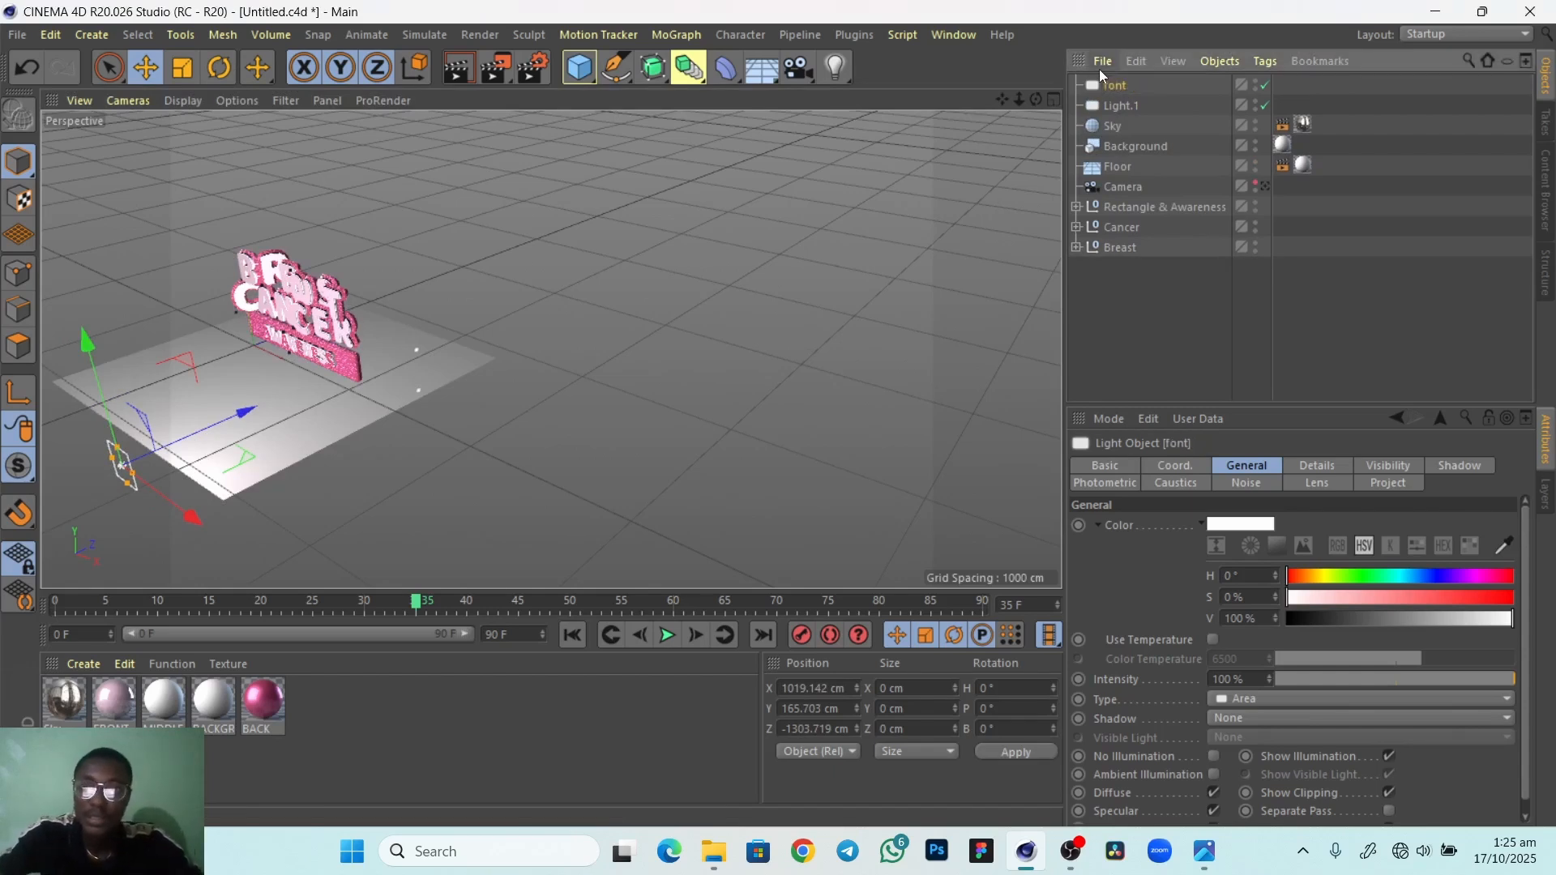
pyautogui.click(1120, 106)
pyautogui.doubleClick(1124, 105)
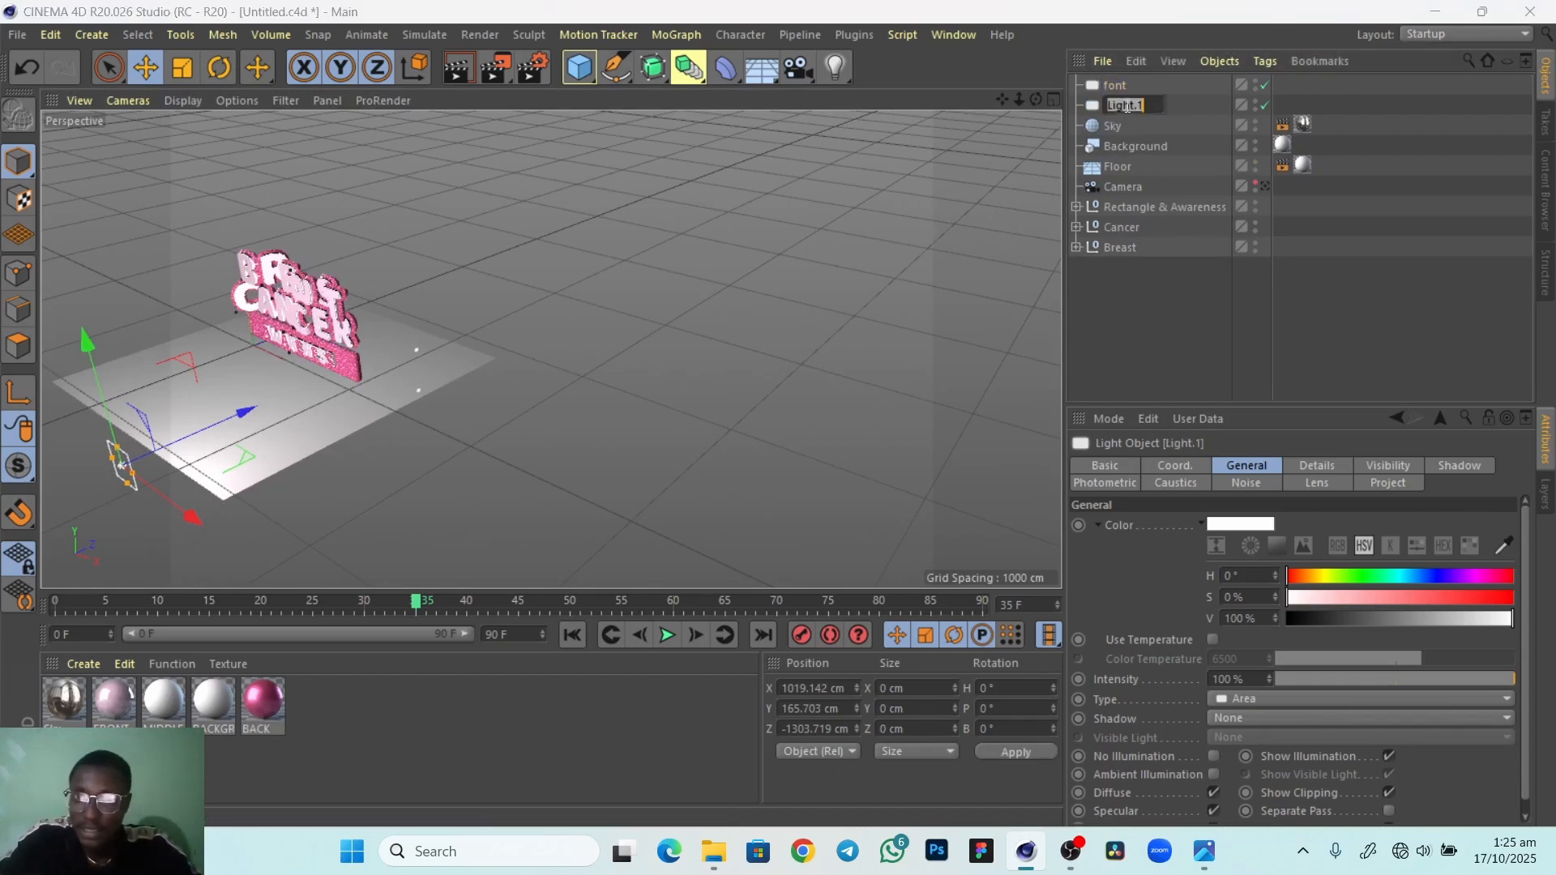
pyautogui.write('1')
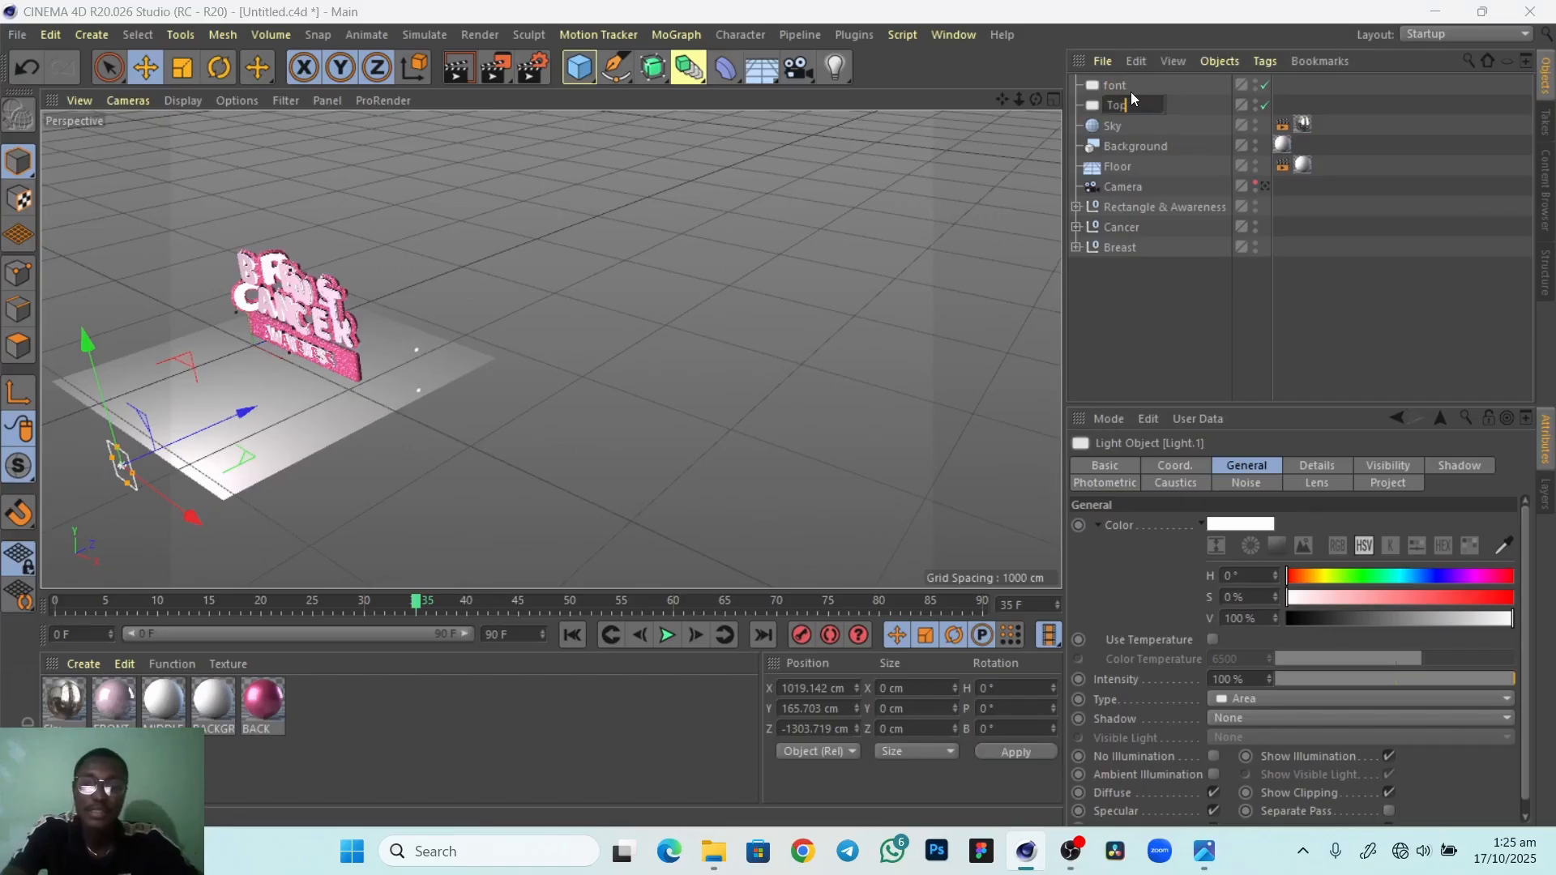
pyautogui.press('Return')
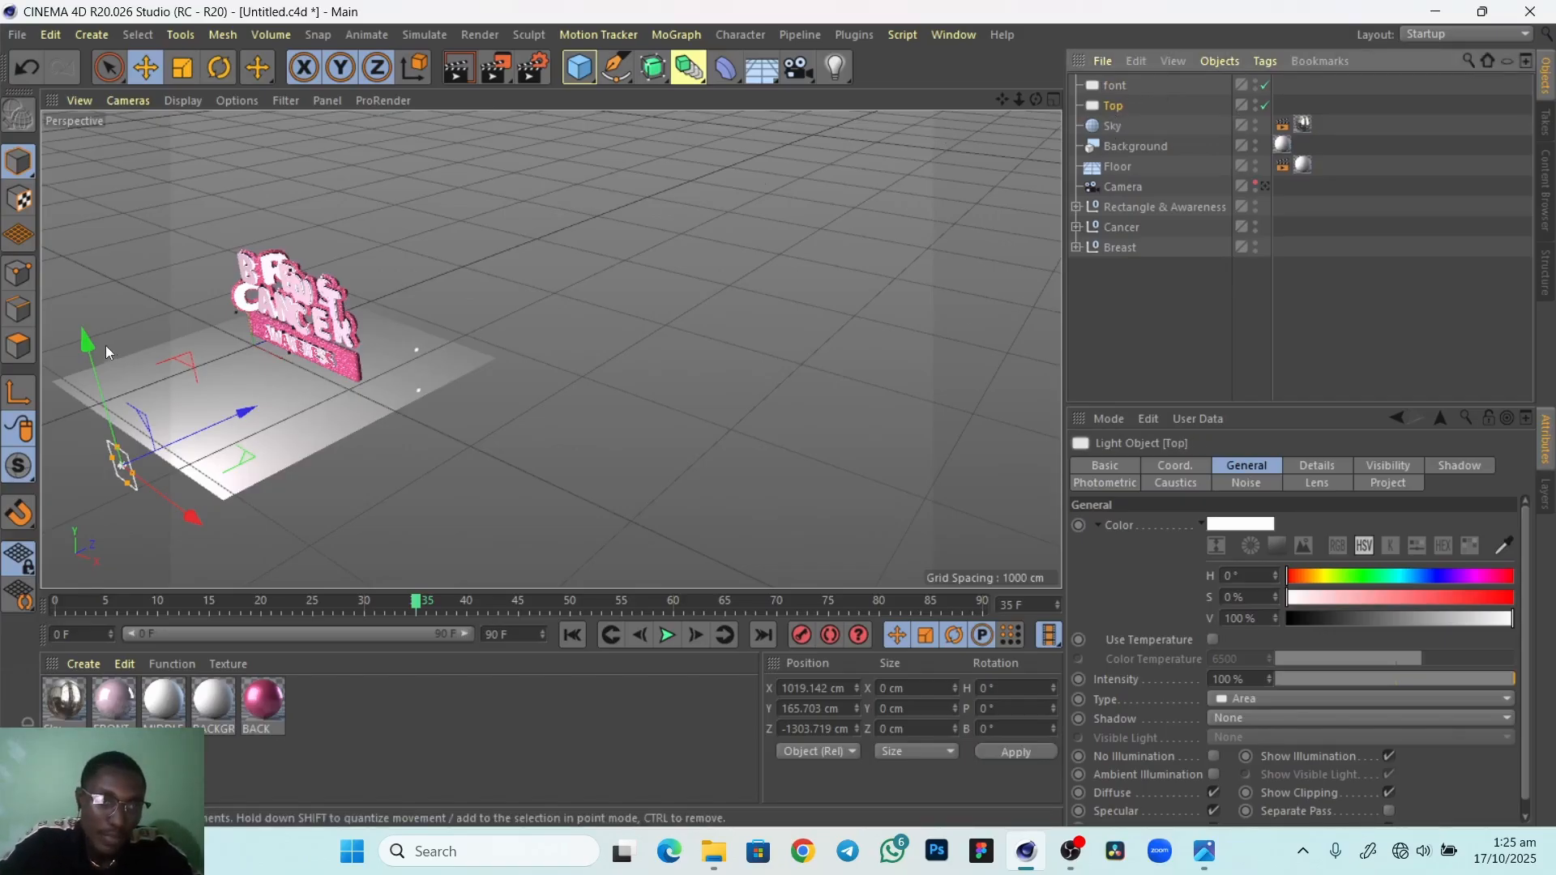
# Raise the Top light to about X 745, Y 683, Z -1203 cm and set its pitch rotation to 90°
pyautogui.moveTo(105, 345); pyautogui.dragTo(92, 230)
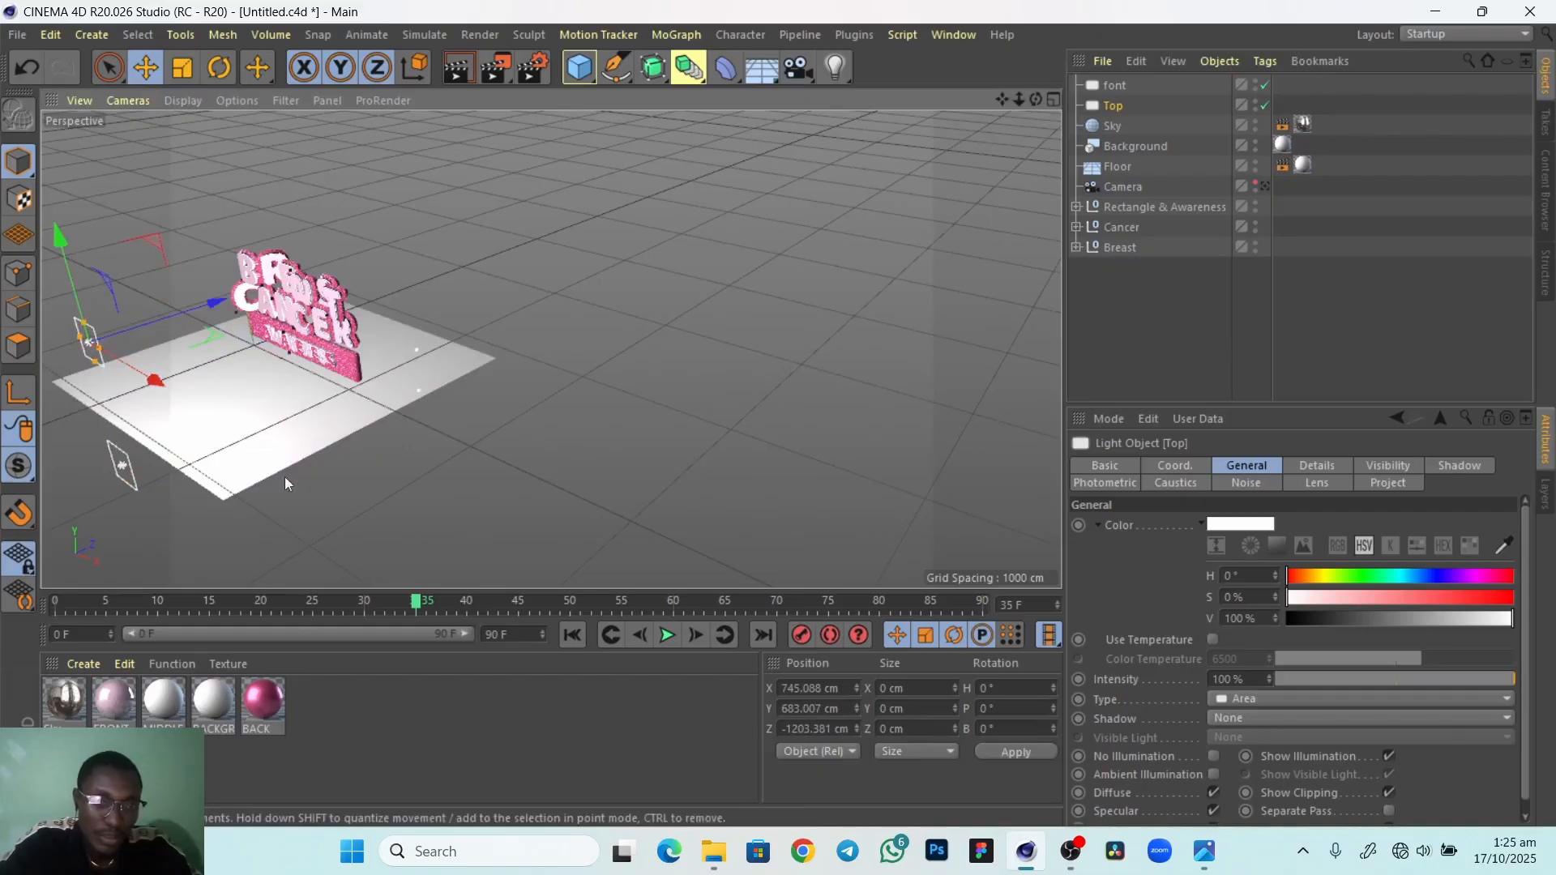
pyautogui.click(221, 68)
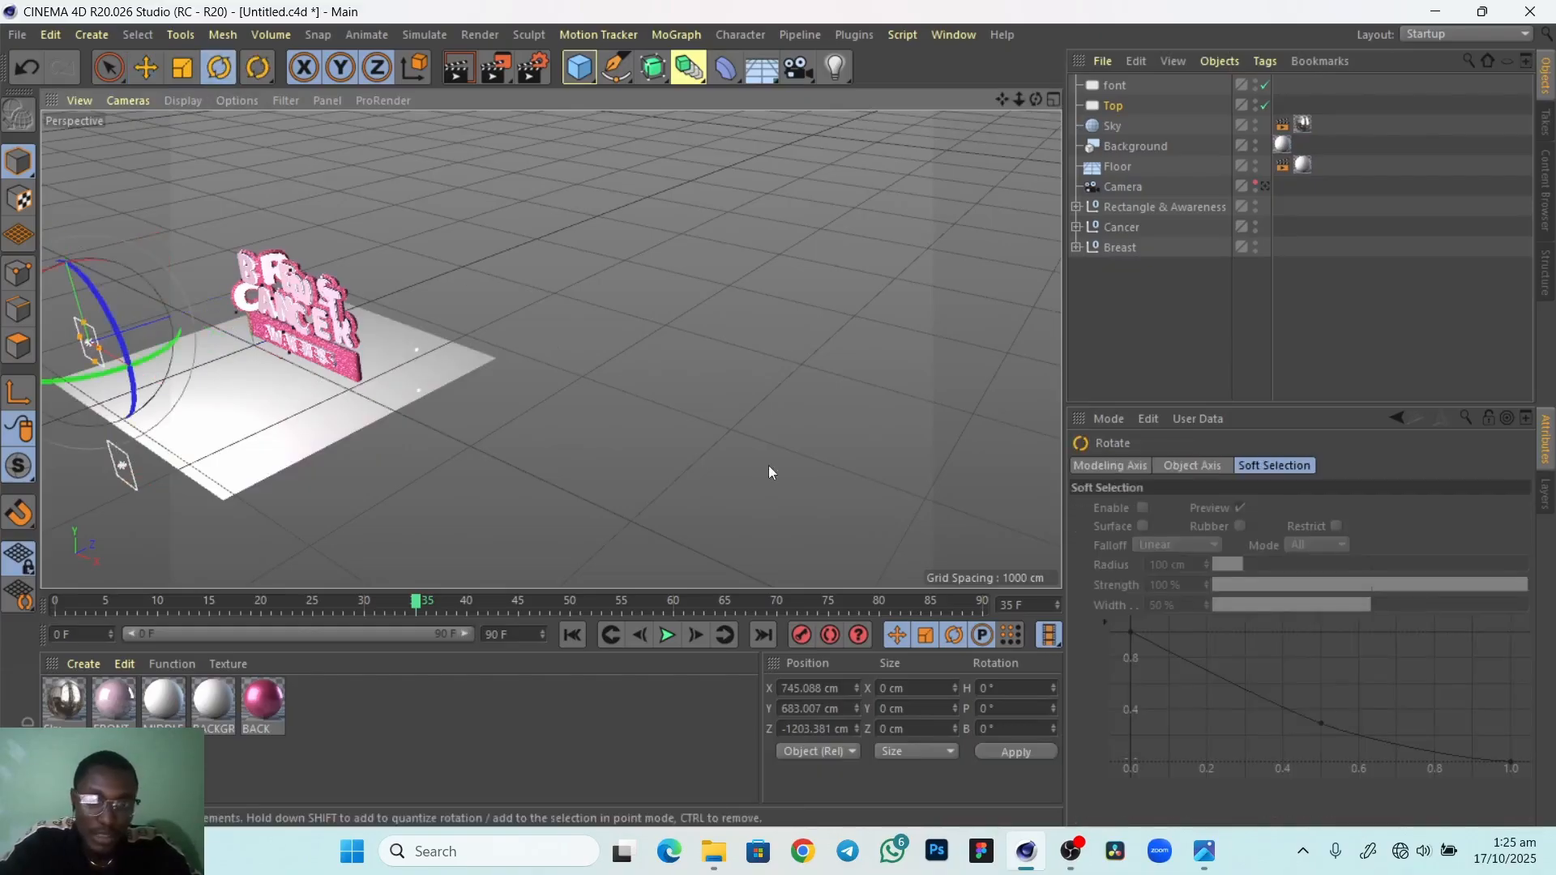
pyautogui.click(1004, 710)
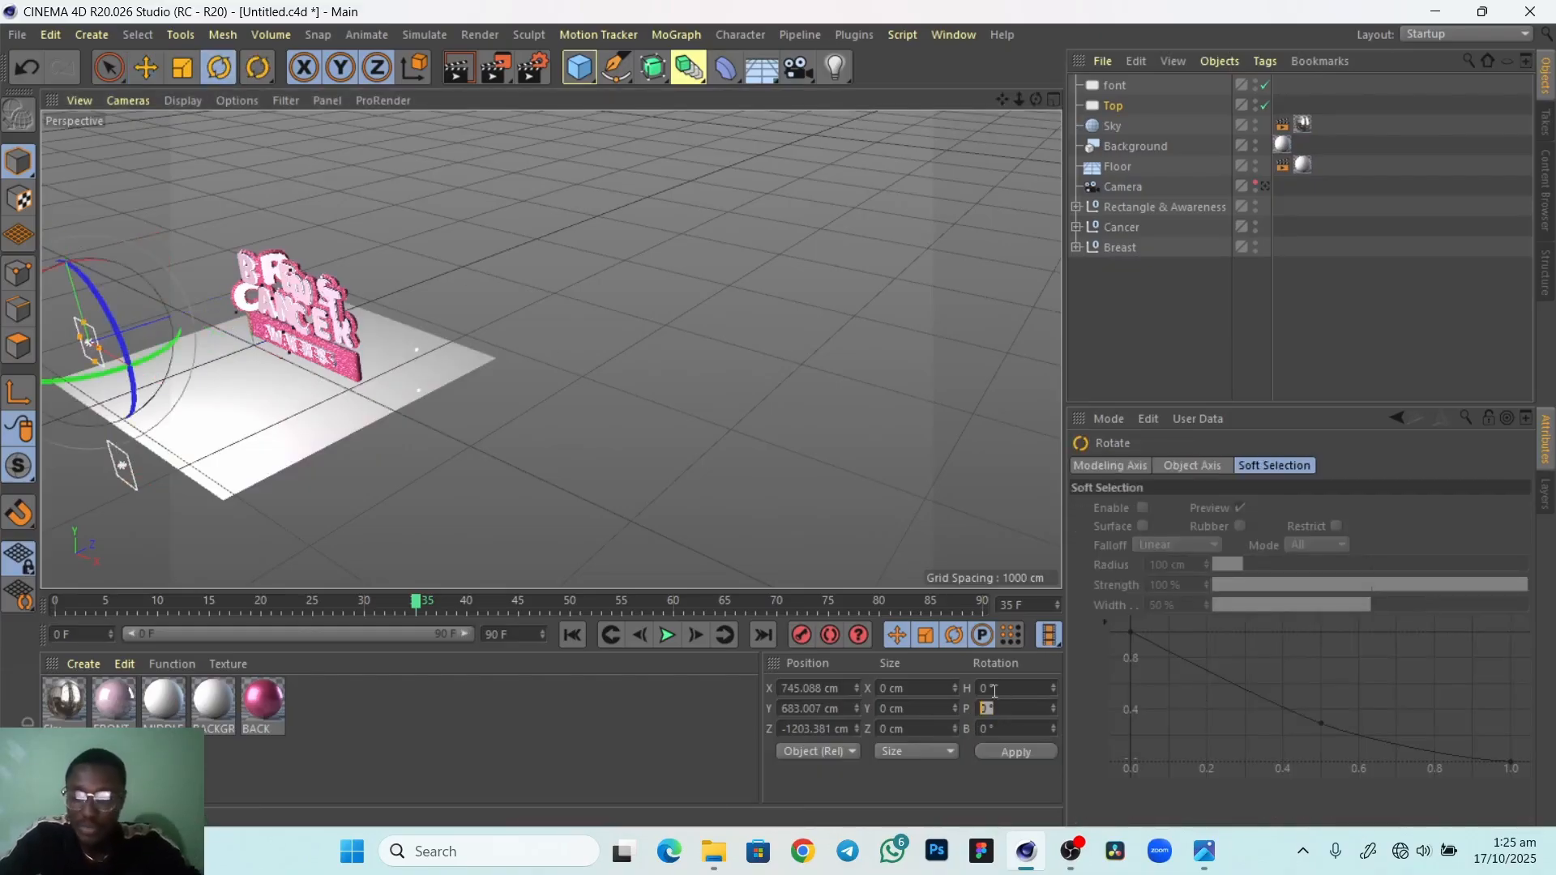
pyautogui.write('90')
pyautogui.press('Return')
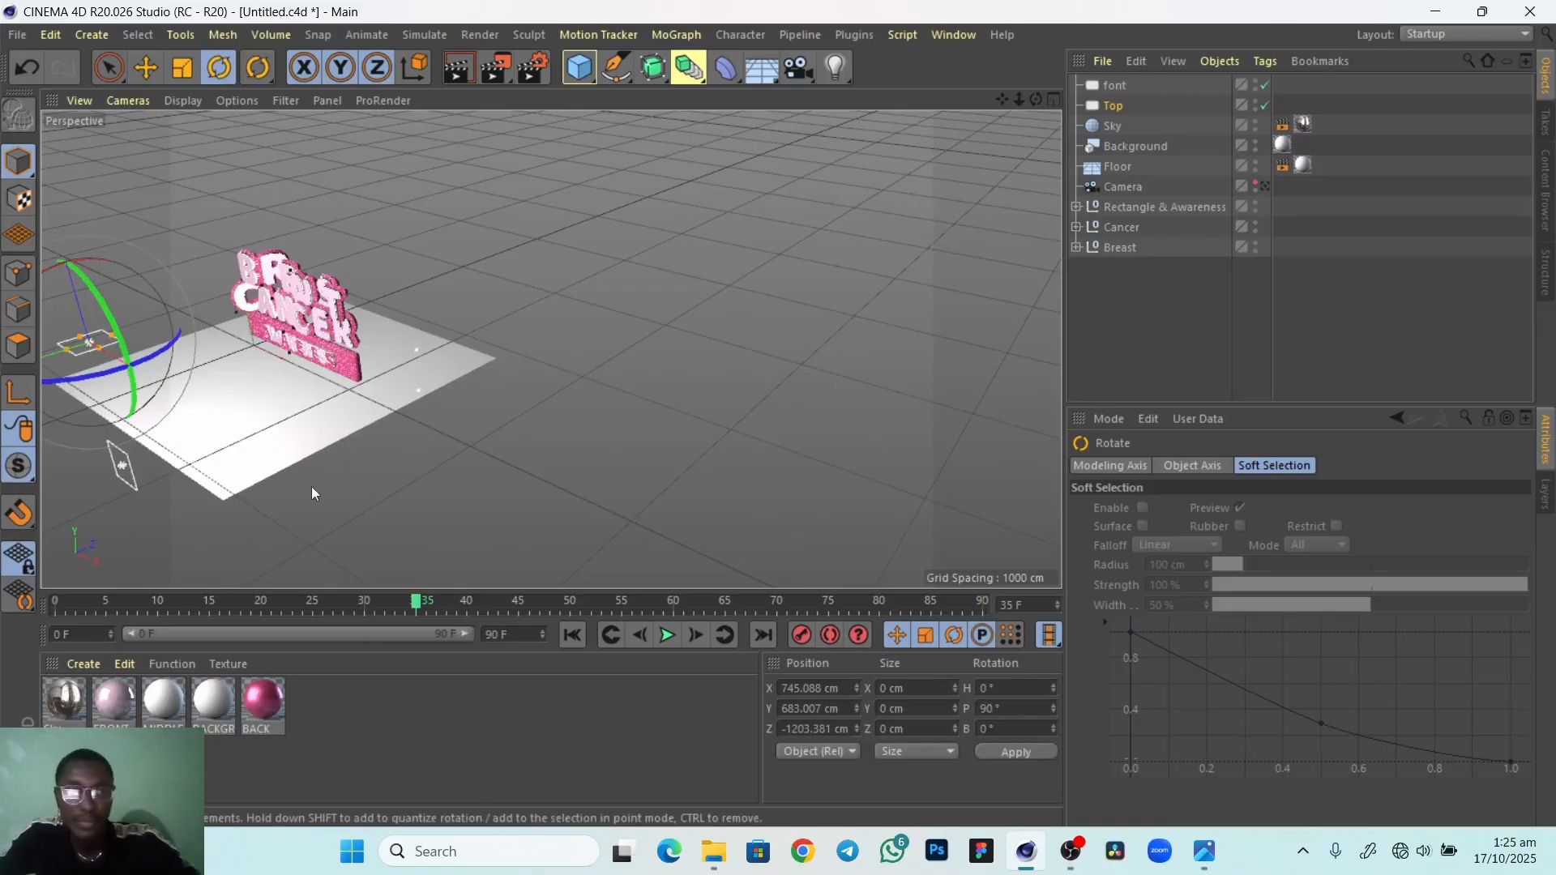
# Move the Top light up and towards the text, to about Y 999 cm and Z -524 cm
pyautogui.press('e')
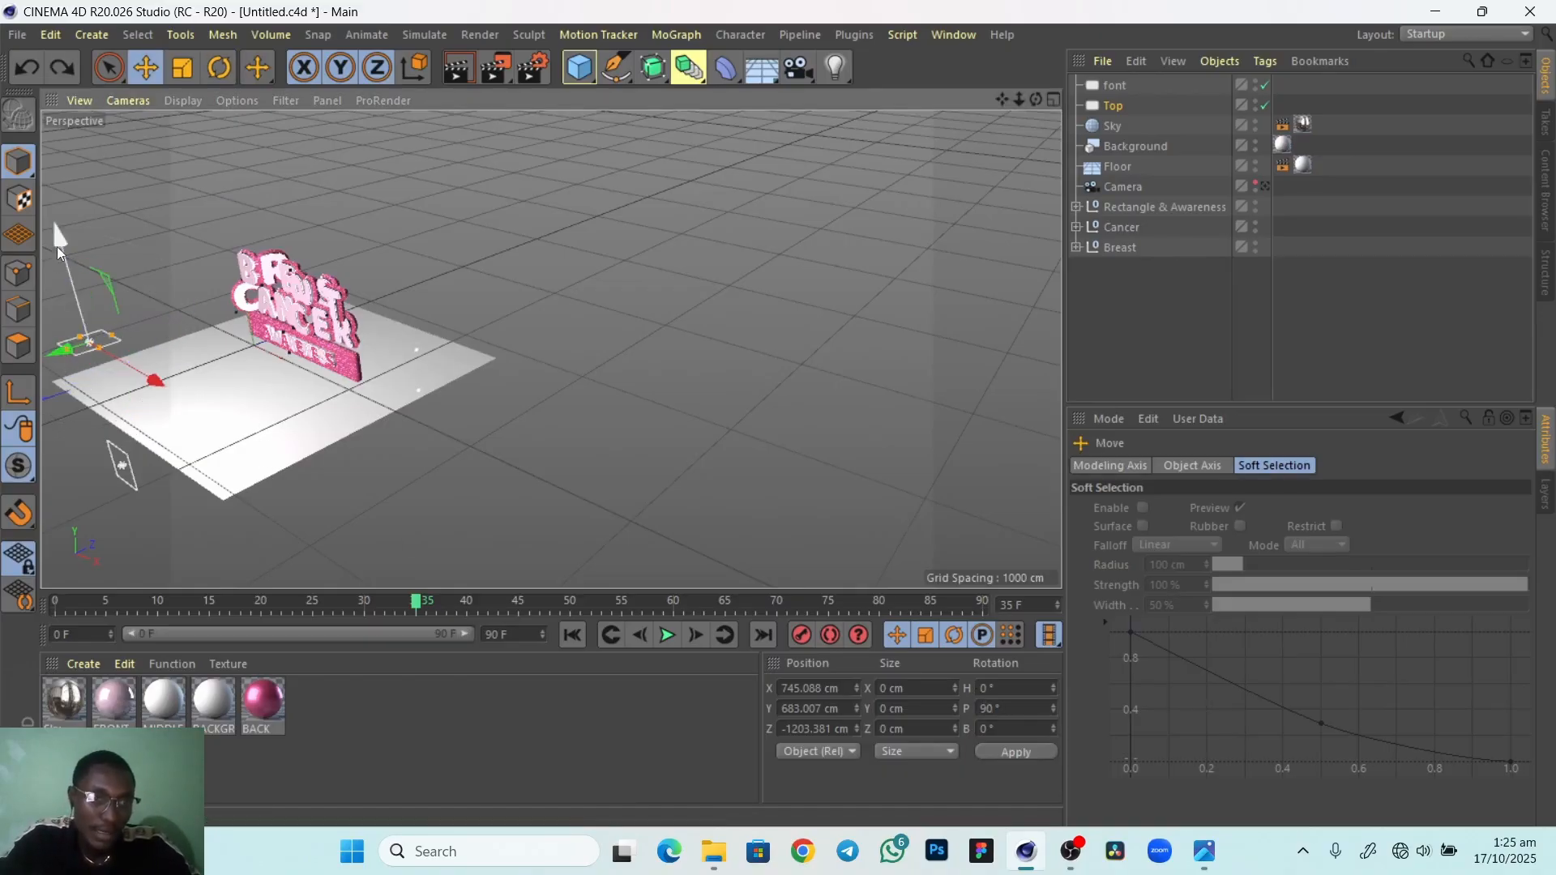
pyautogui.moveTo(57, 247); pyautogui.dragTo(51, 230)
pyautogui.keyDown('alt'); pyautogui.moveTo(273, 451); pyautogui.dragTo(429, 373, button='middle'); pyautogui.keyUp('alt')
pyautogui.moveTo(142, 276); pyautogui.dragTo(571, 289)
pyautogui.keyDown('alt'); pyautogui.moveTo(567, 284); pyautogui.dragTo(496, 434, button='right'); pyautogui.keyUp('alt')
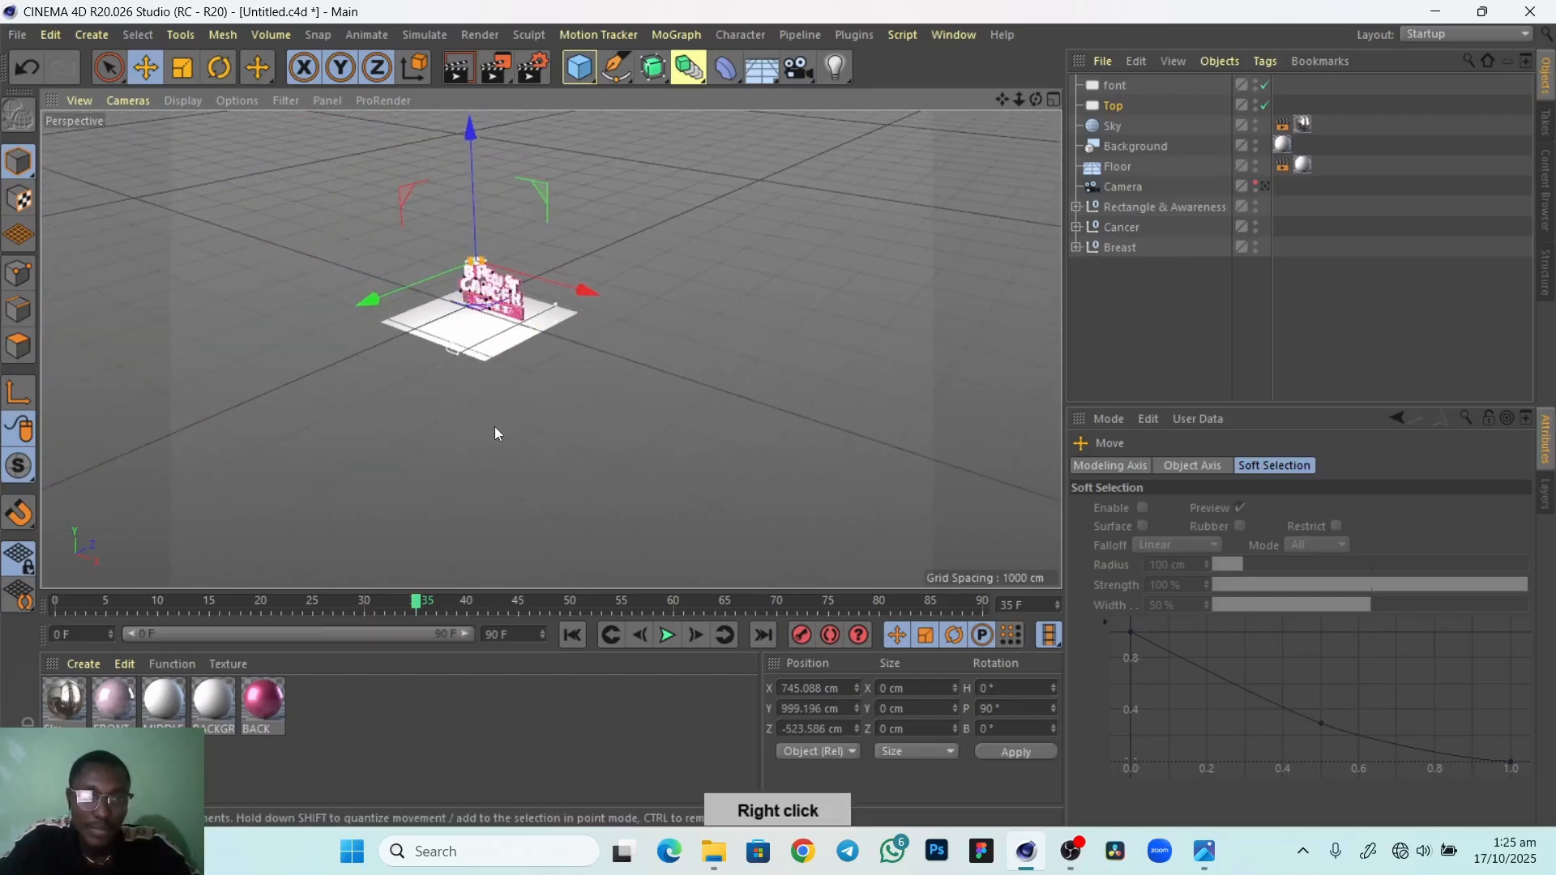
# Position the Top light high above the text at about X 1432, Y 1388 and Z -168 cm
pyautogui.keyDown('alt'); pyautogui.moveTo(497, 435); pyautogui.dragTo(435, 496, button='middle'); pyautogui.keyUp('alt')
pyautogui.keyDown('alt'); pyautogui.moveTo(435, 497); pyautogui.dragTo(380, 389, button='right'); pyautogui.keyUp('alt')
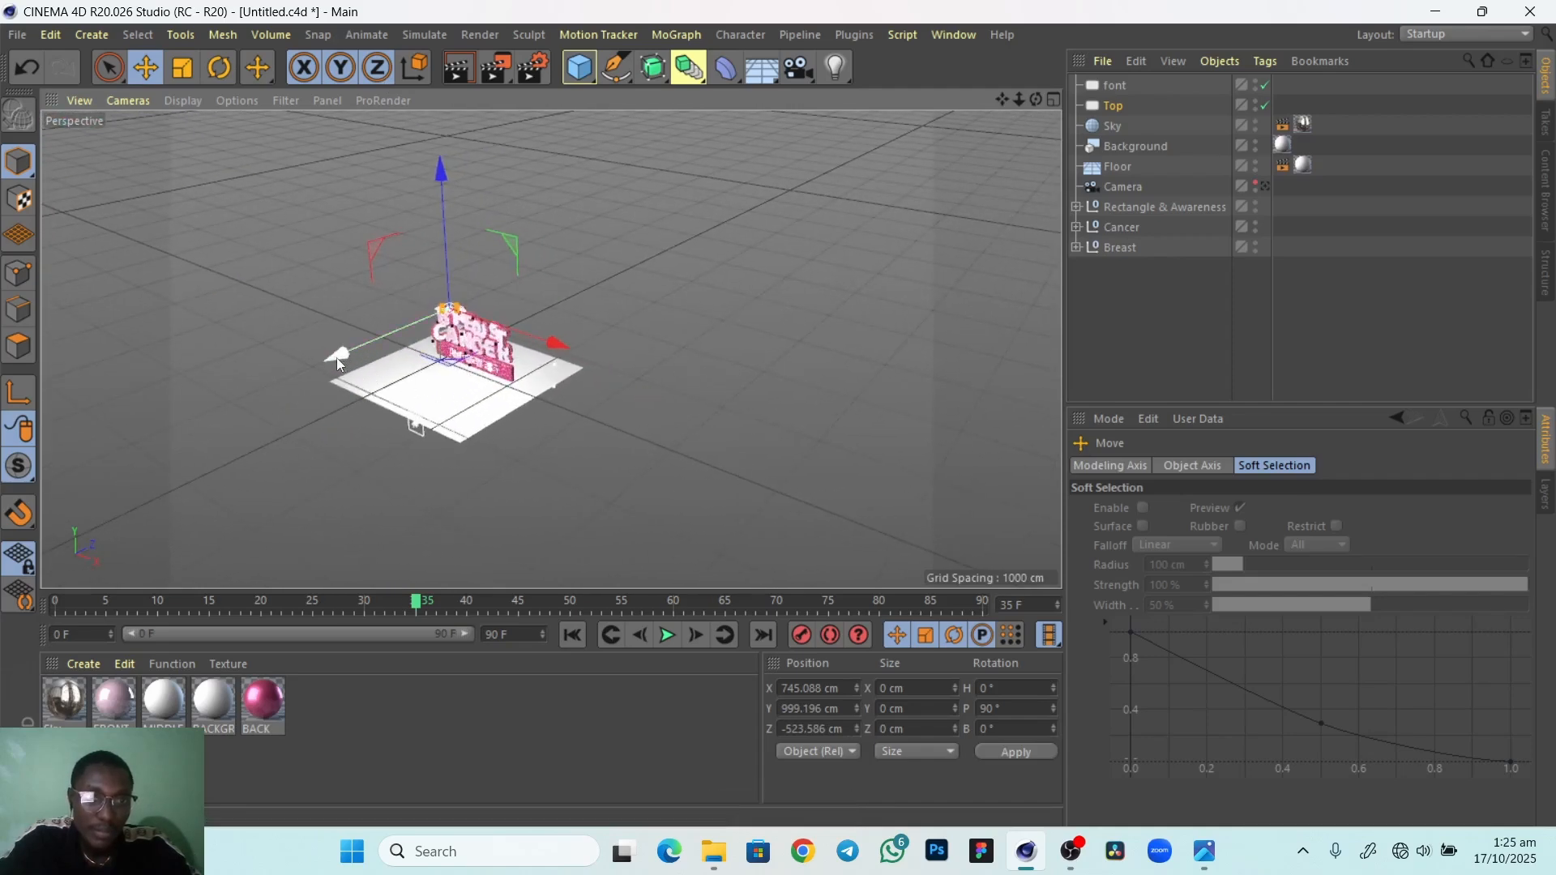
pyautogui.moveTo(337, 357); pyautogui.dragTo(362, 339)
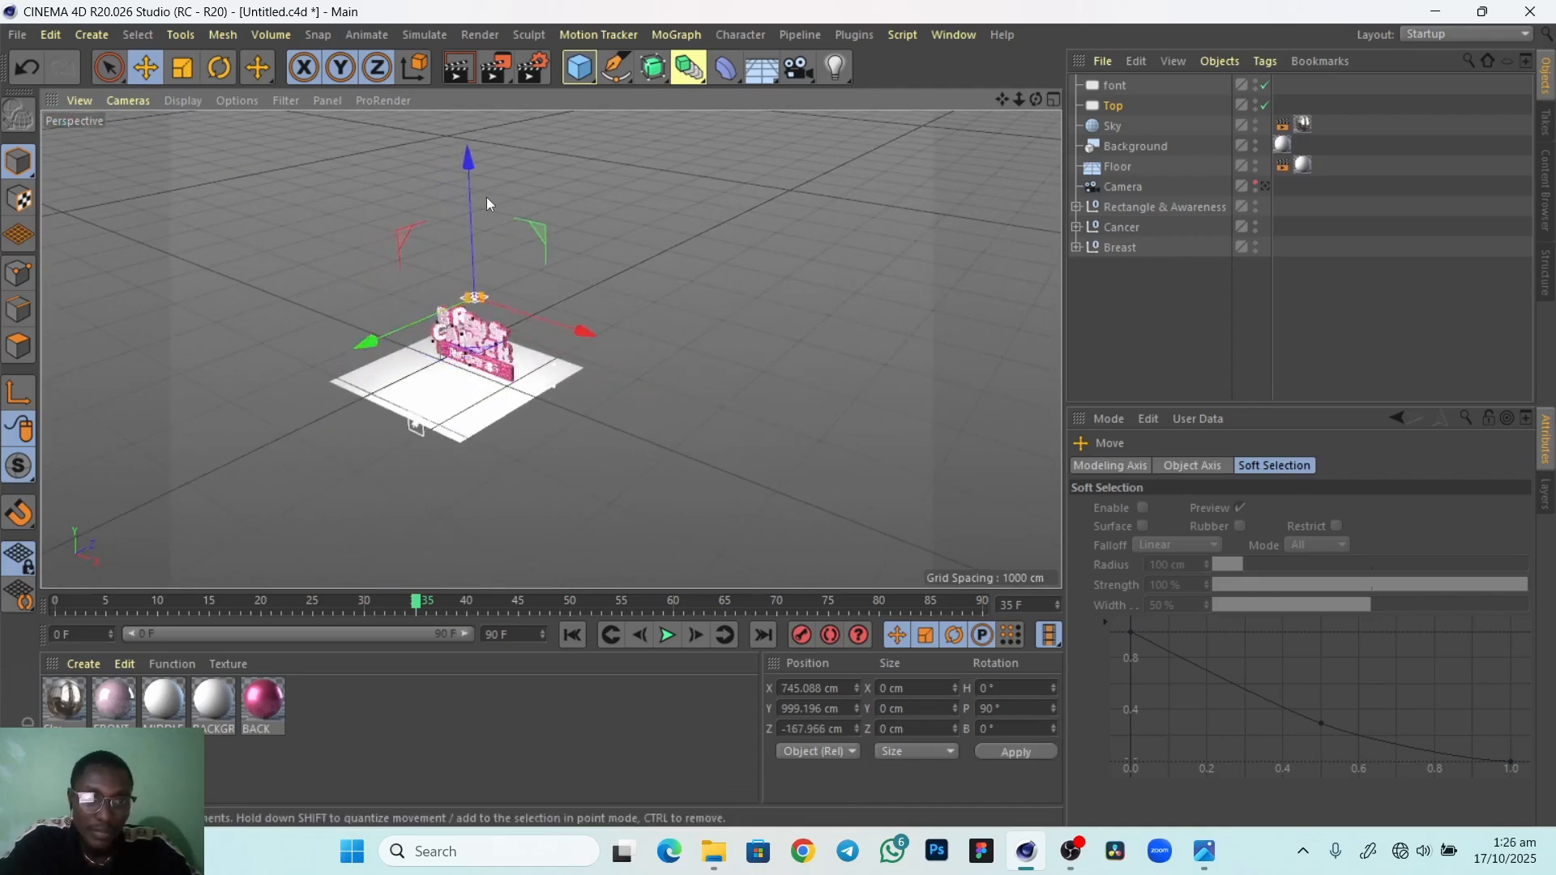
pyautogui.moveTo(473, 156); pyautogui.dragTo(469, 117)
pyautogui.moveTo(571, 311); pyautogui.dragTo(640, 309)
pyautogui.hotkey('ctrl', 'z')
pyautogui.keyDown('alt'); pyautogui.moveTo(429, 410); pyautogui.dragTo(480, 400, button='right'); pyautogui.keyUp('alt')
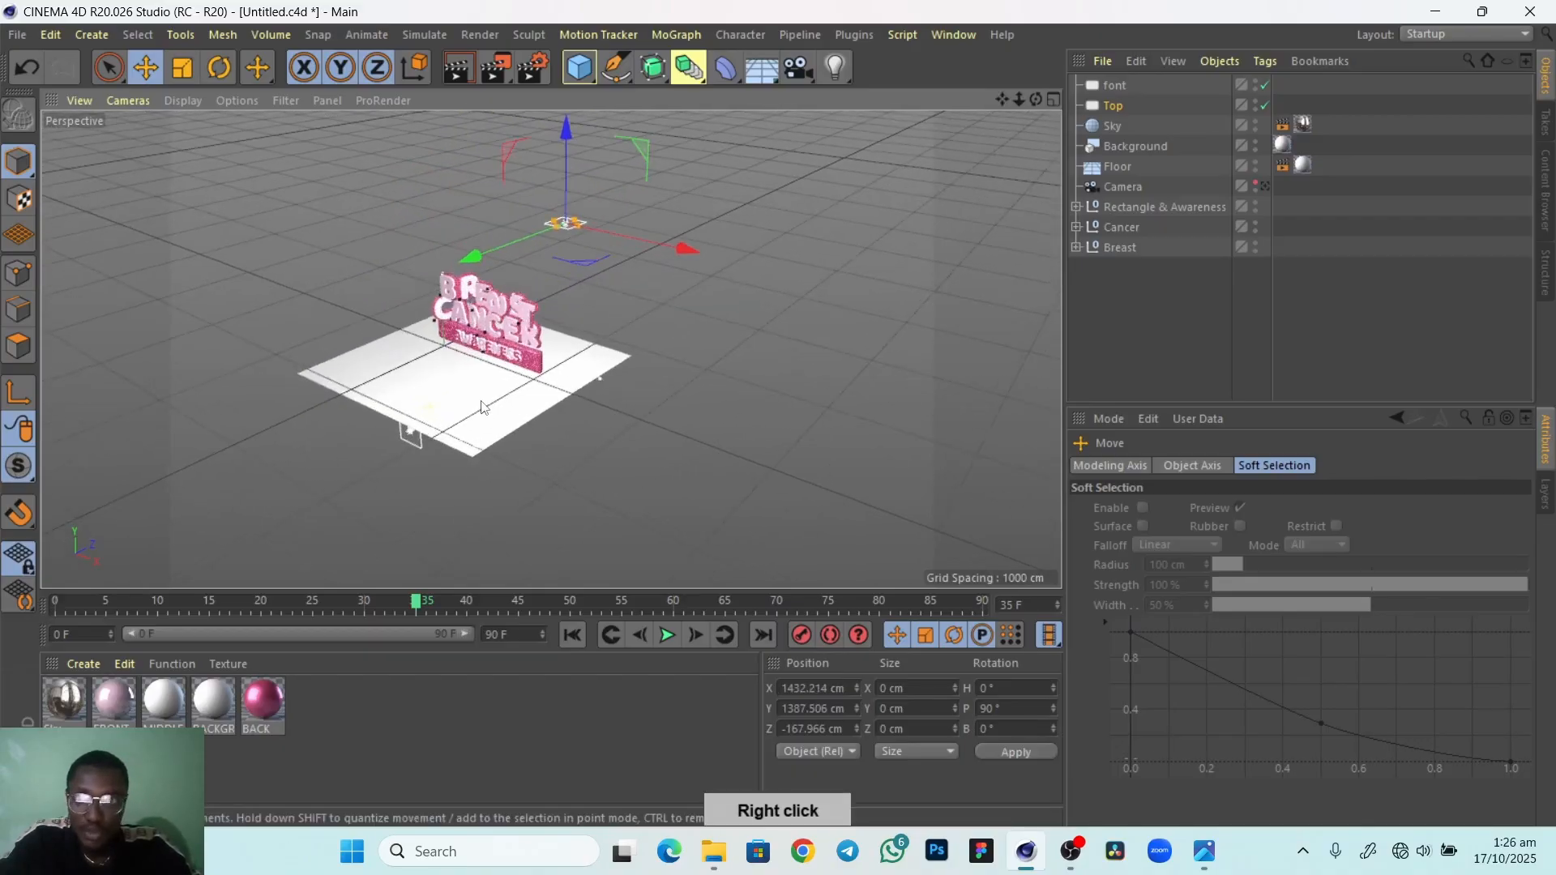
# Look through the scene camera and render a viewport preview of the lit text
pyautogui.click(1264, 186)
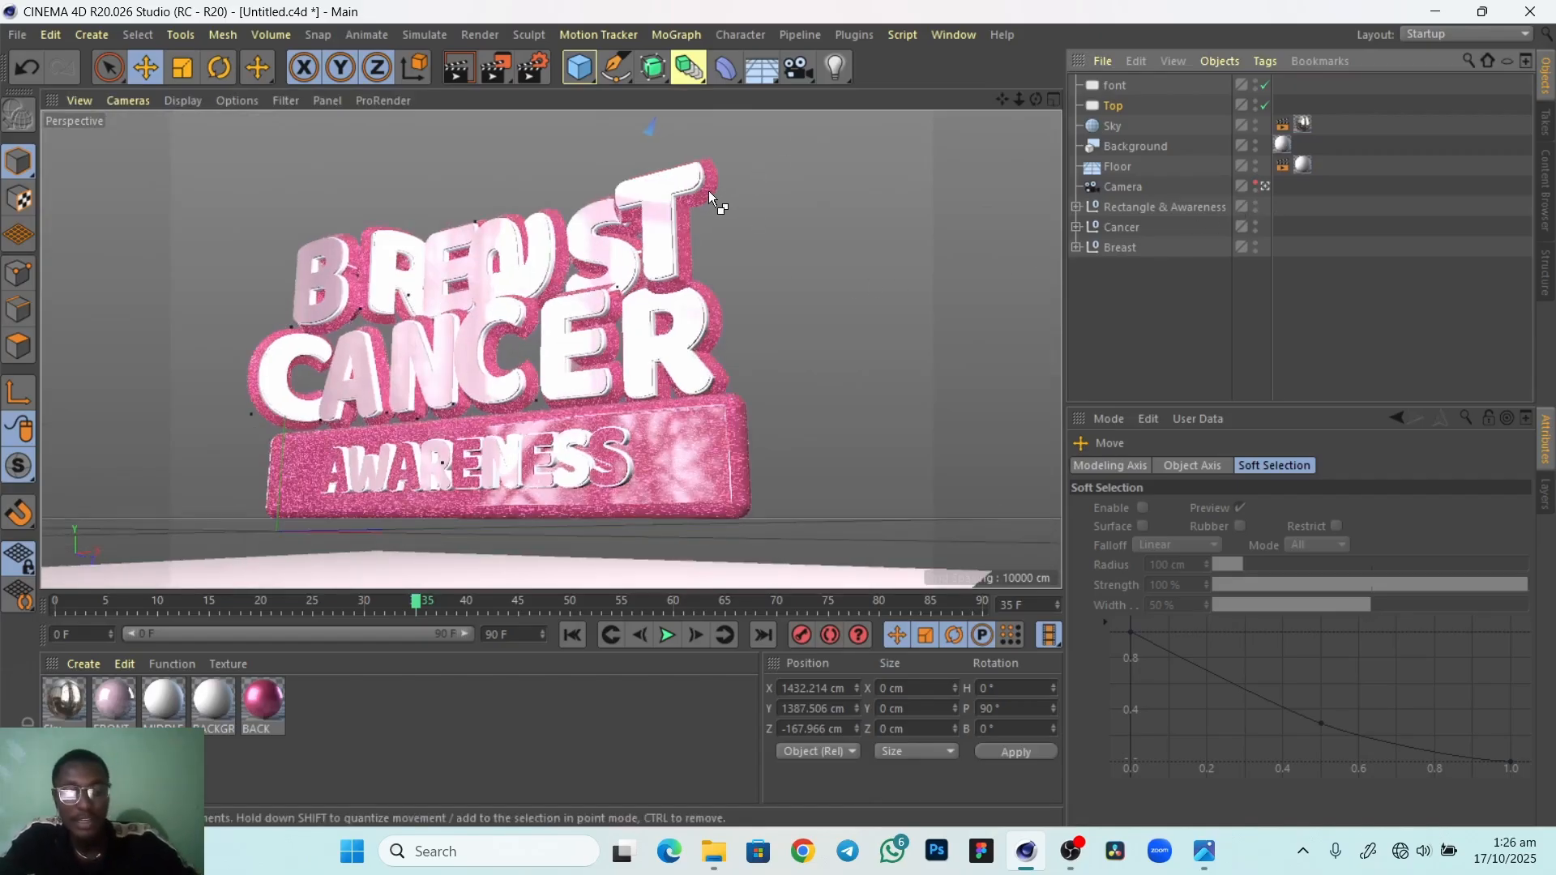
pyautogui.hotkey('ctrl', 'r')
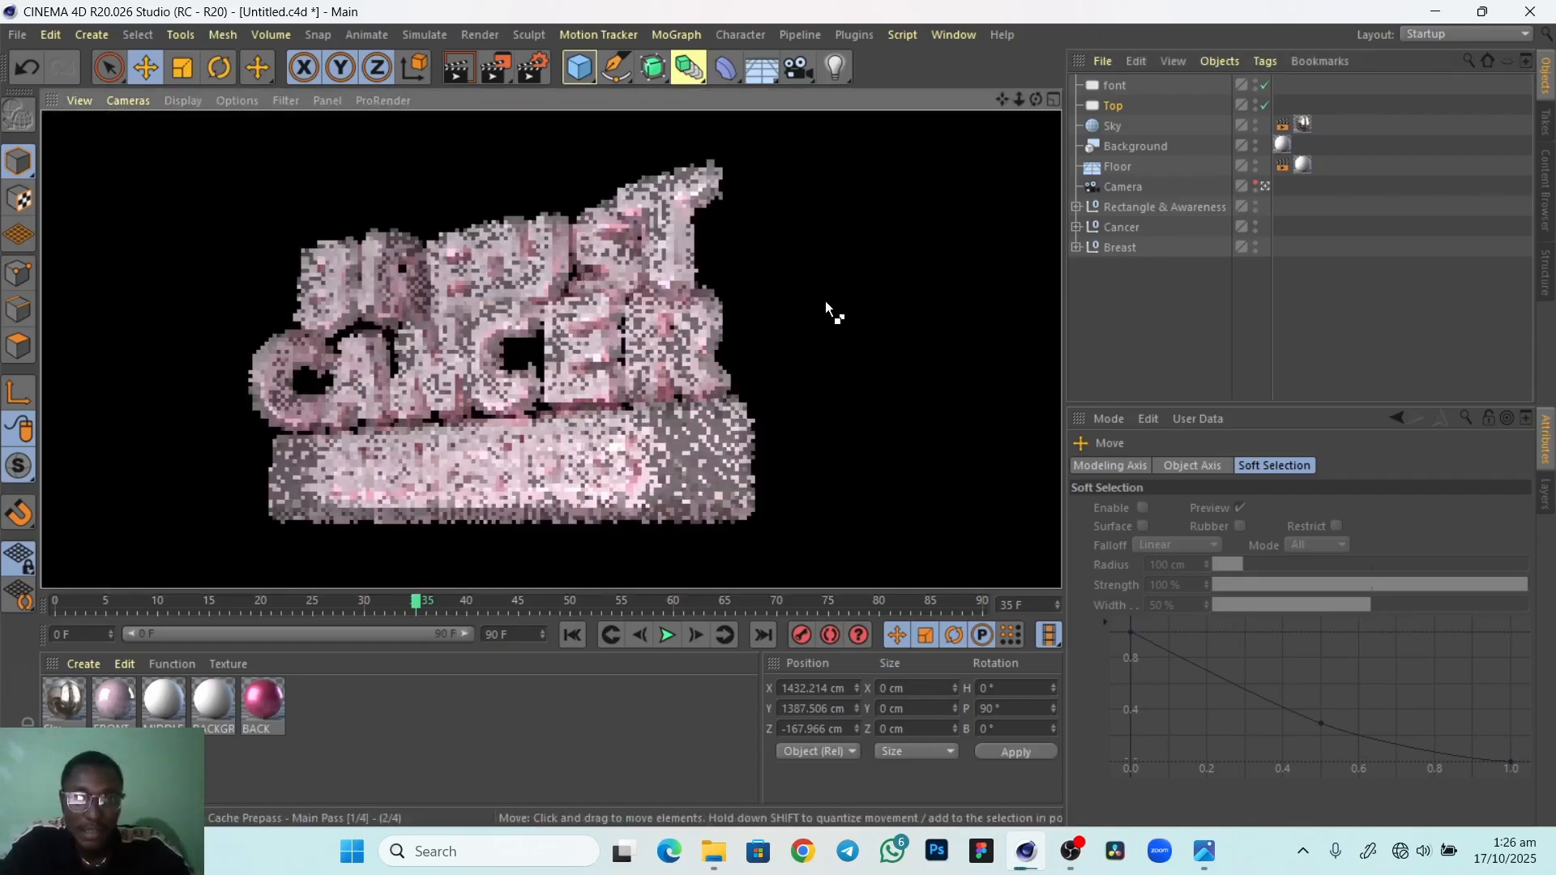
pyautogui.middleClick(831, 306)
pyautogui.middleClick(454, 260)
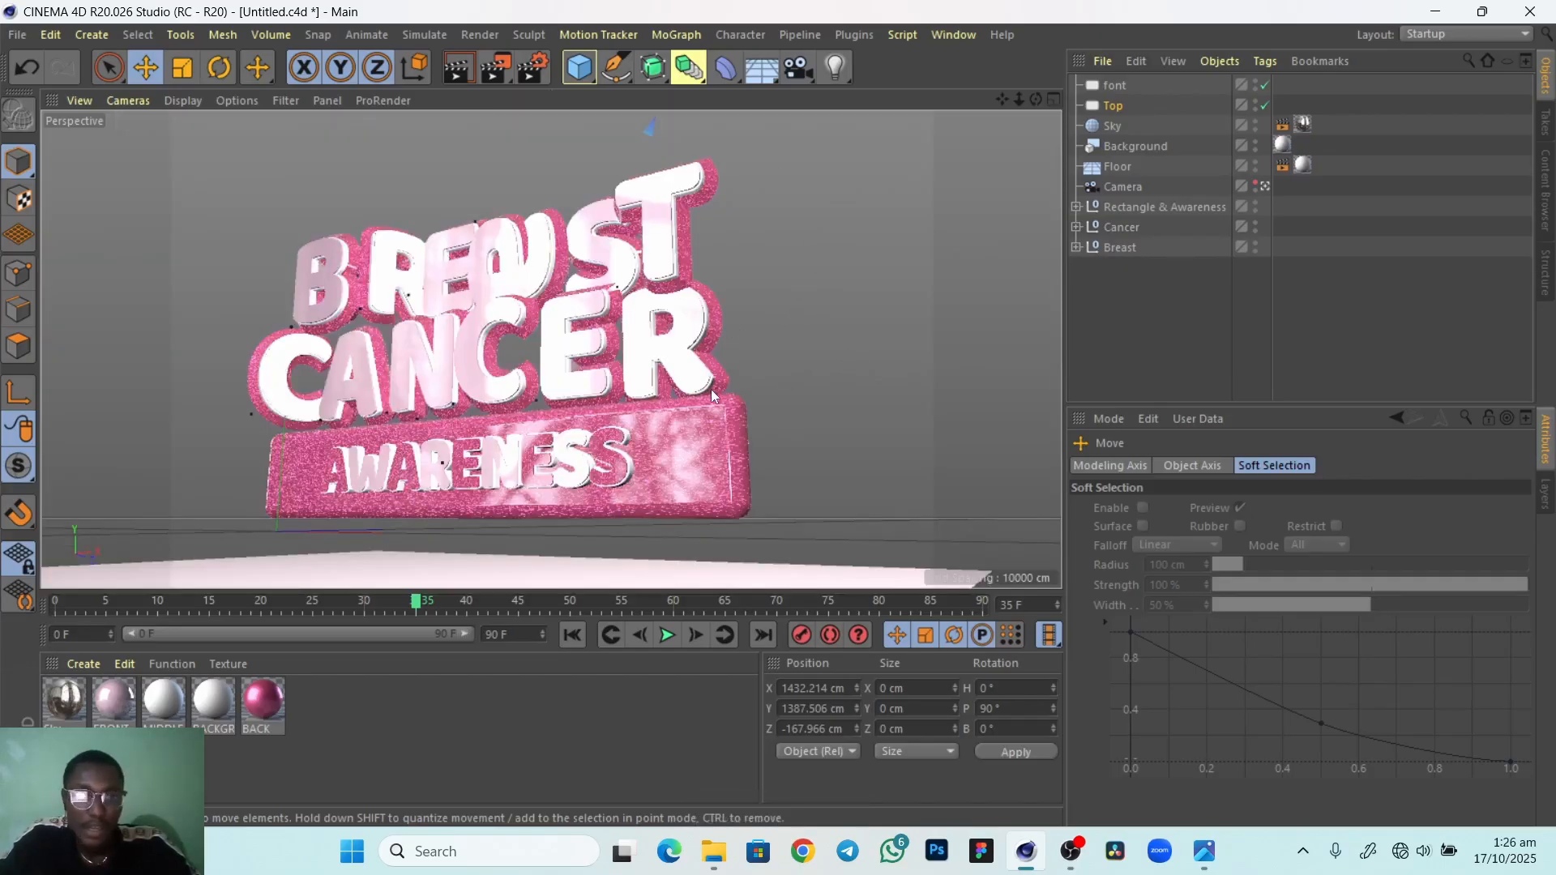
pyautogui.keyDown('alt'); pyautogui.moveTo(802, 403); pyautogui.dragTo(794, 413); pyautogui.keyUp('alt')
# Set the Top light's shadow type to Shadow Maps (Soft)
pyautogui.click(1119, 111)
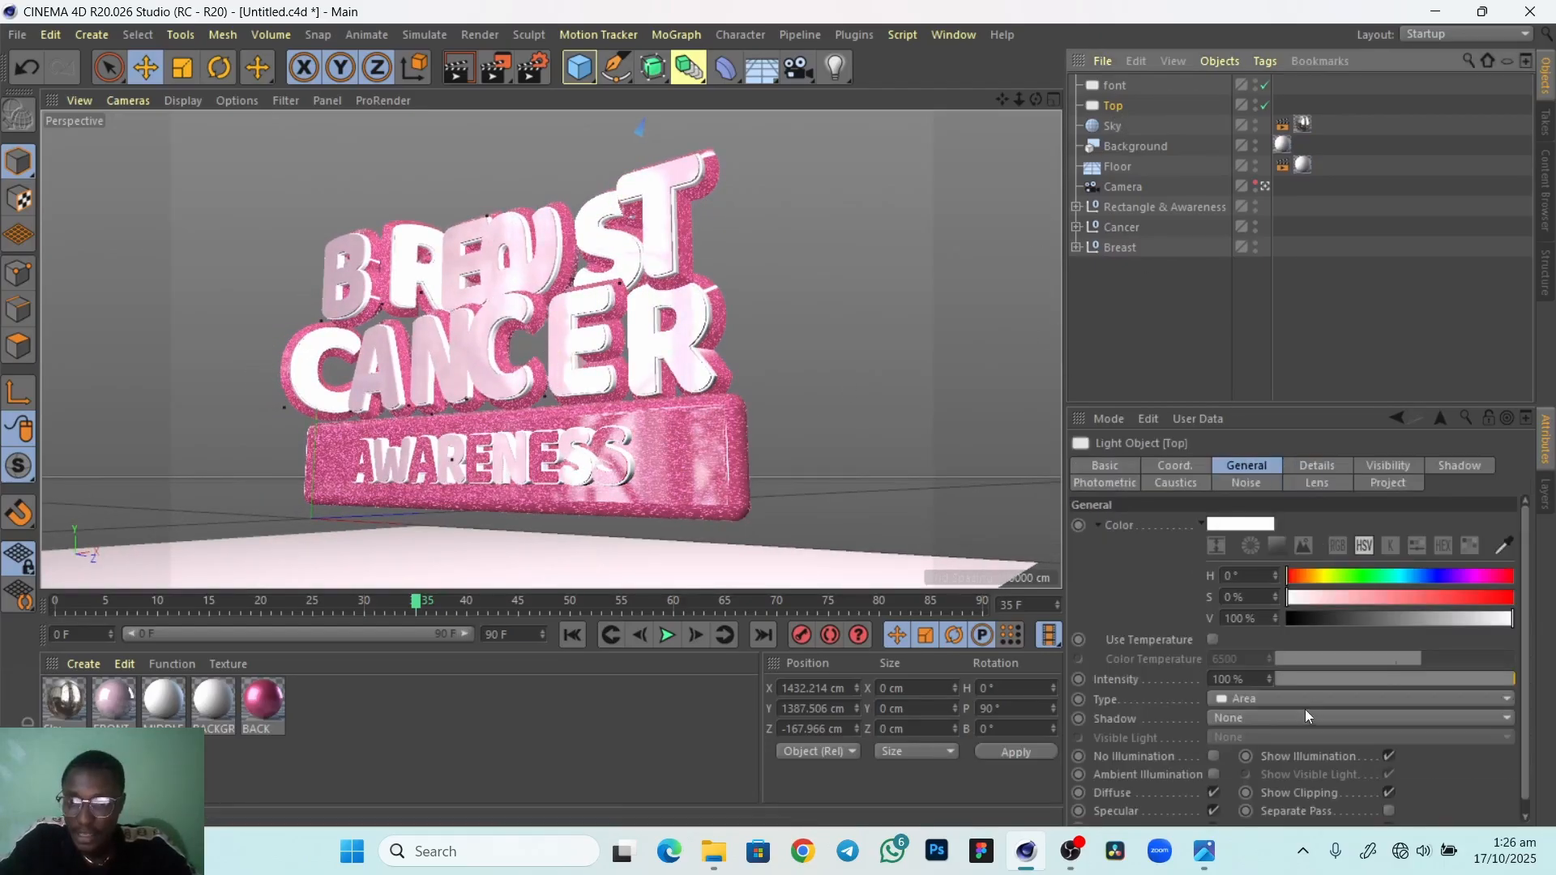
pyautogui.click(1294, 717)
pyautogui.click(1277, 755)
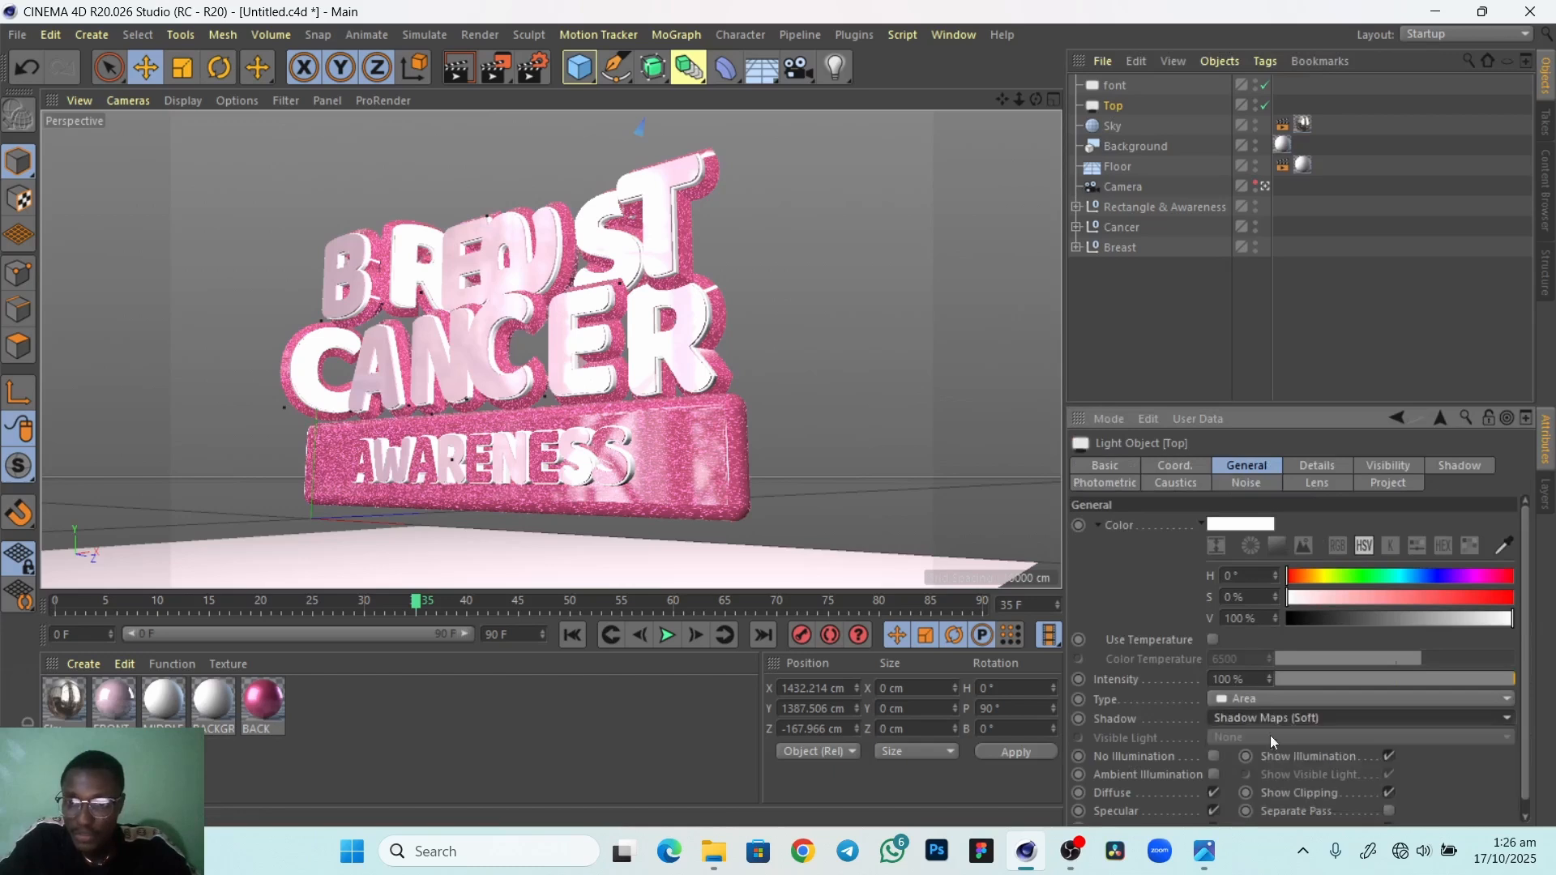
# Rename the font light front and set its shadow type to Shadow Maps (Soft)
pyautogui.doubleClick(1120, 84)
pyautogui.click(1112, 85)
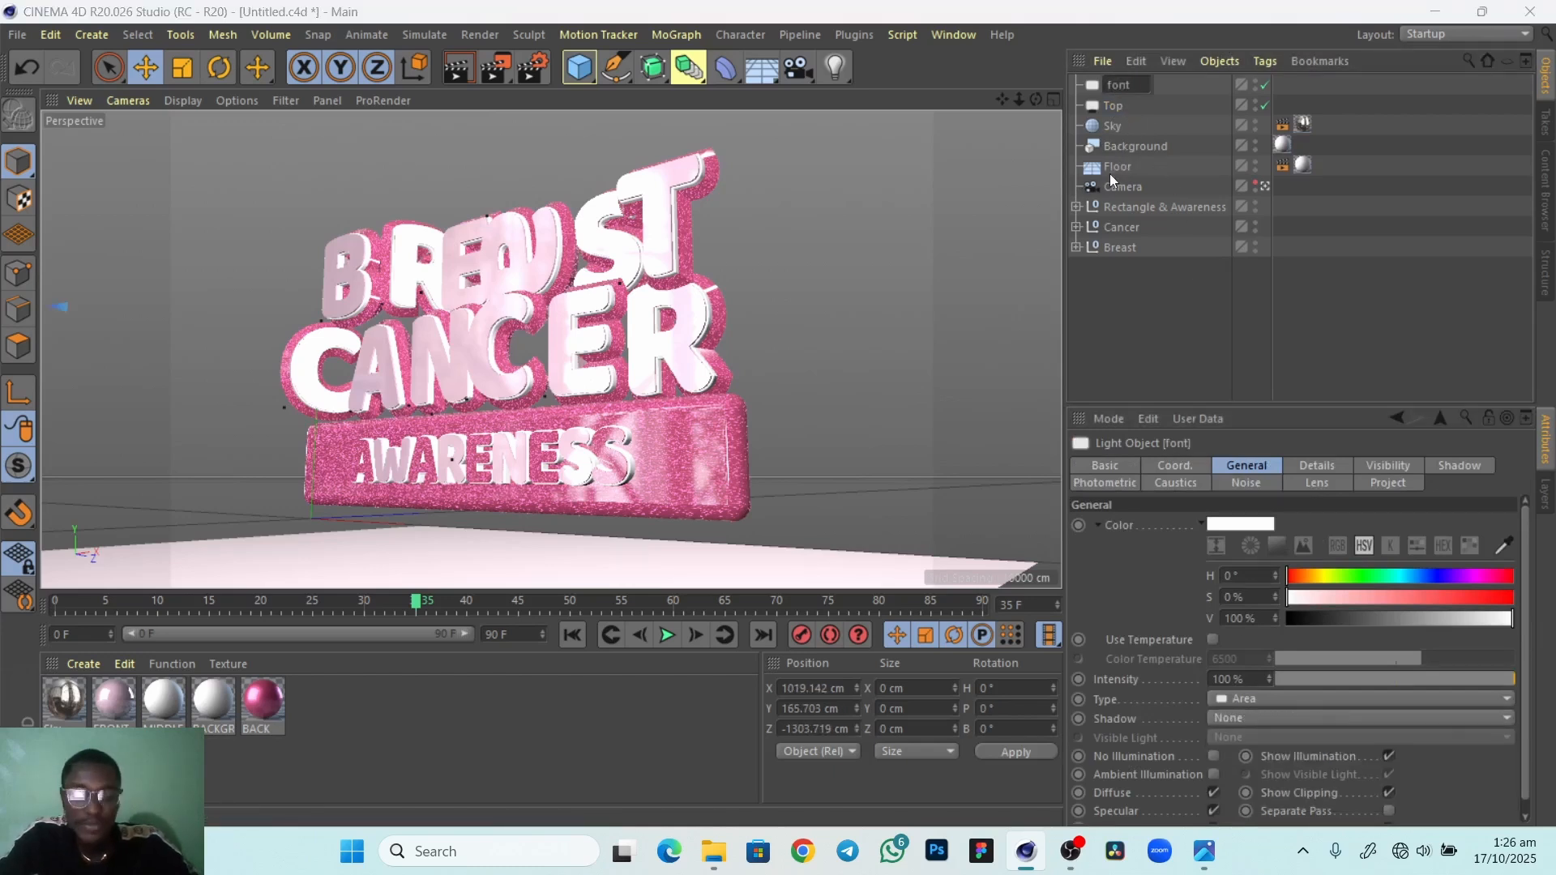
pyautogui.write('r')
pyautogui.press('Return')
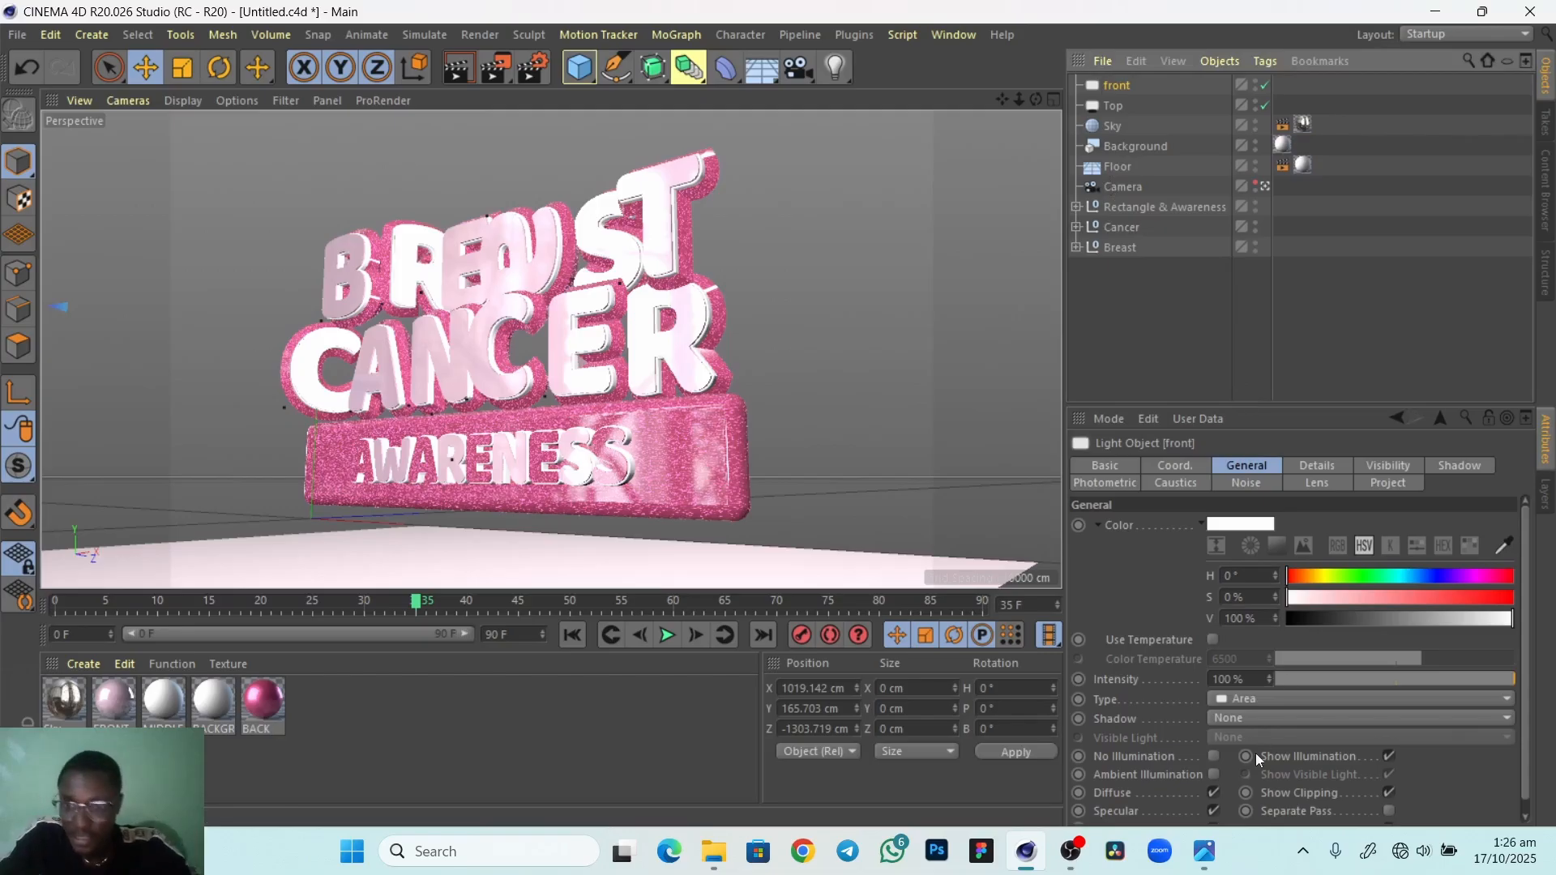
pyautogui.click(1265, 718)
pyautogui.click(1248, 765)
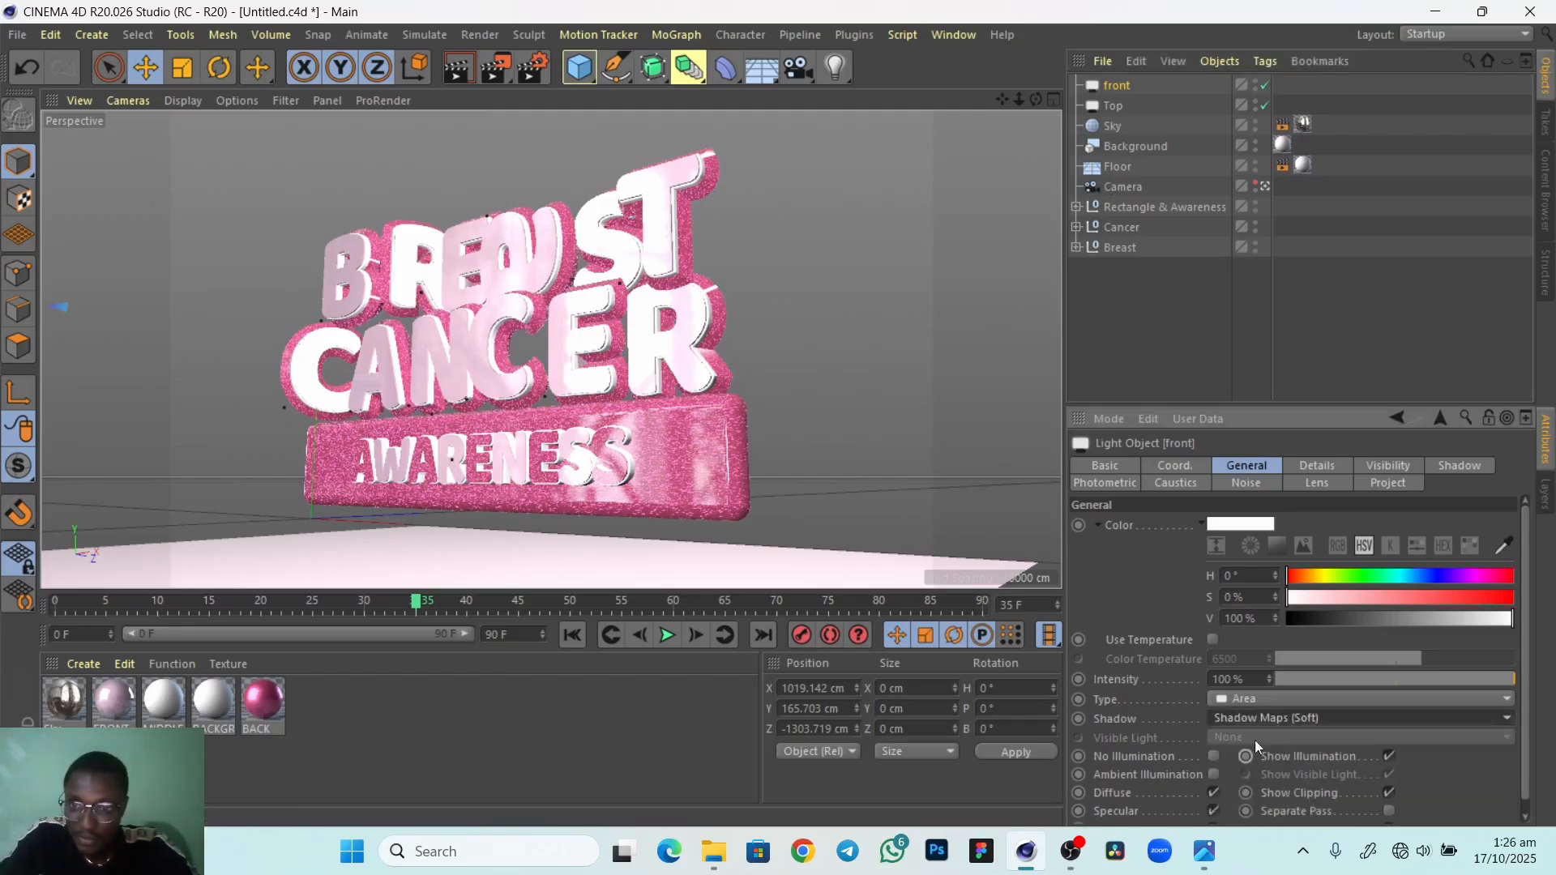
# Tint the Top light pale pink with hue 340° and saturation 6%, and set its intensity to 70%
pyautogui.click(1124, 107)
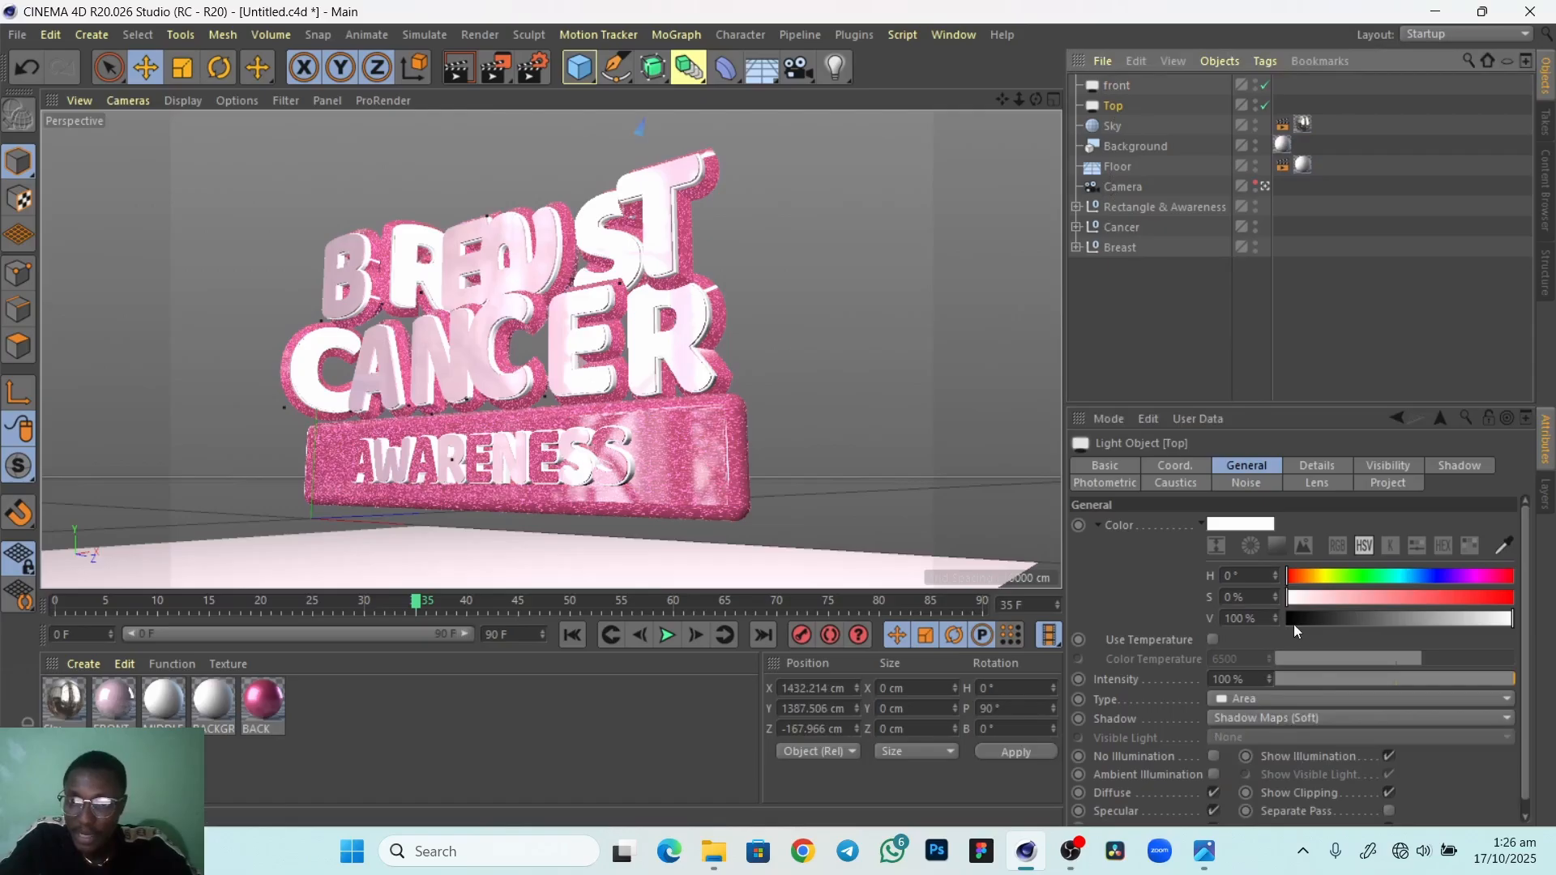
pyautogui.moveTo(1310, 573); pyautogui.dragTo(1489, 585)
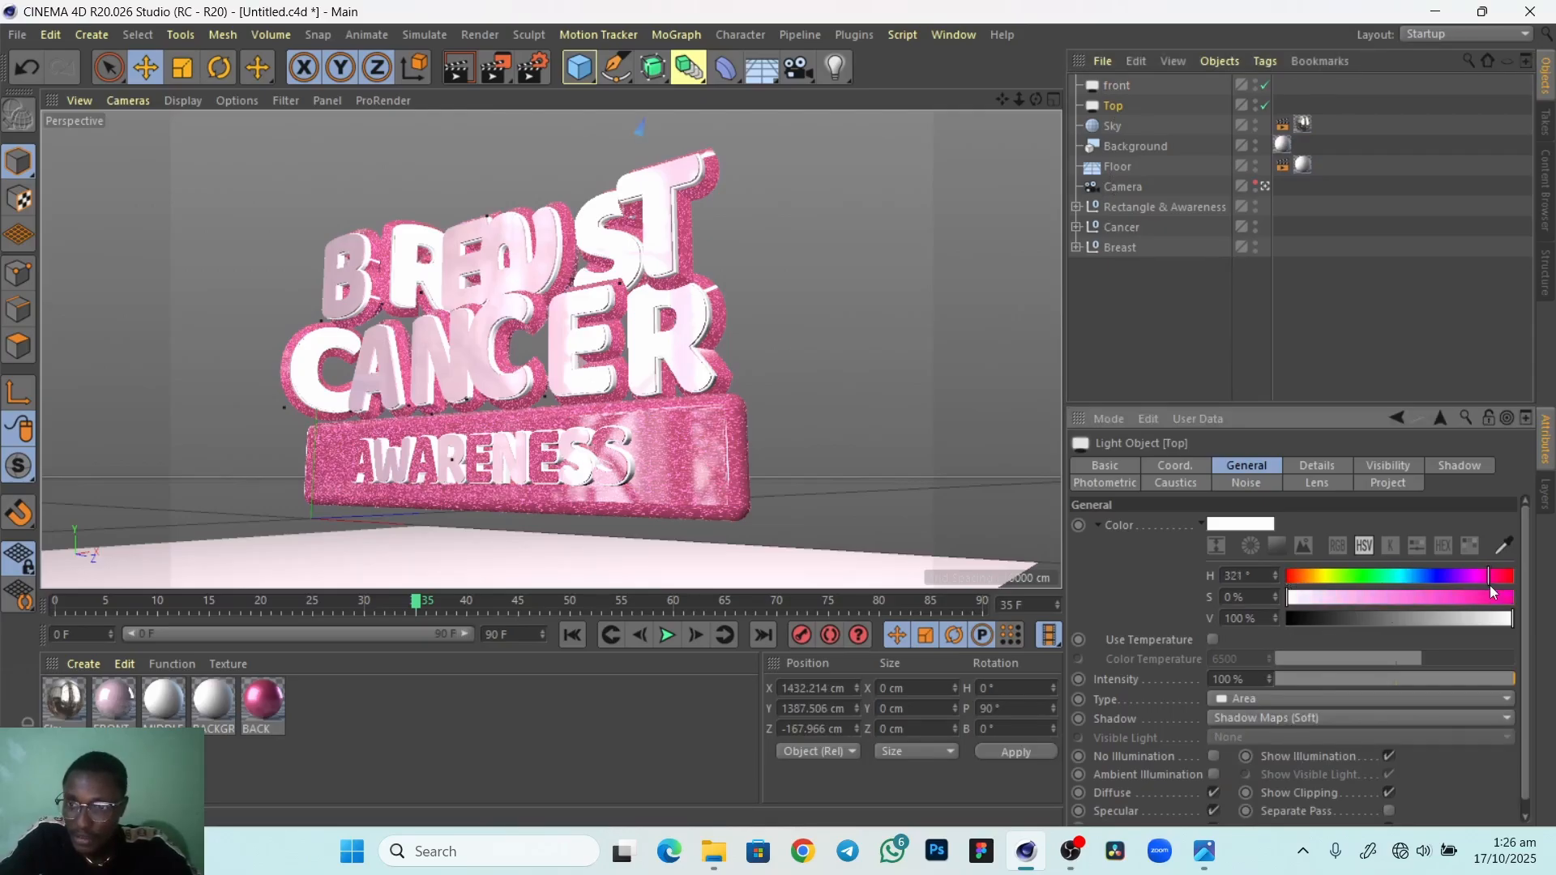
pyautogui.moveTo(1295, 606); pyautogui.dragTo(1300, 605)
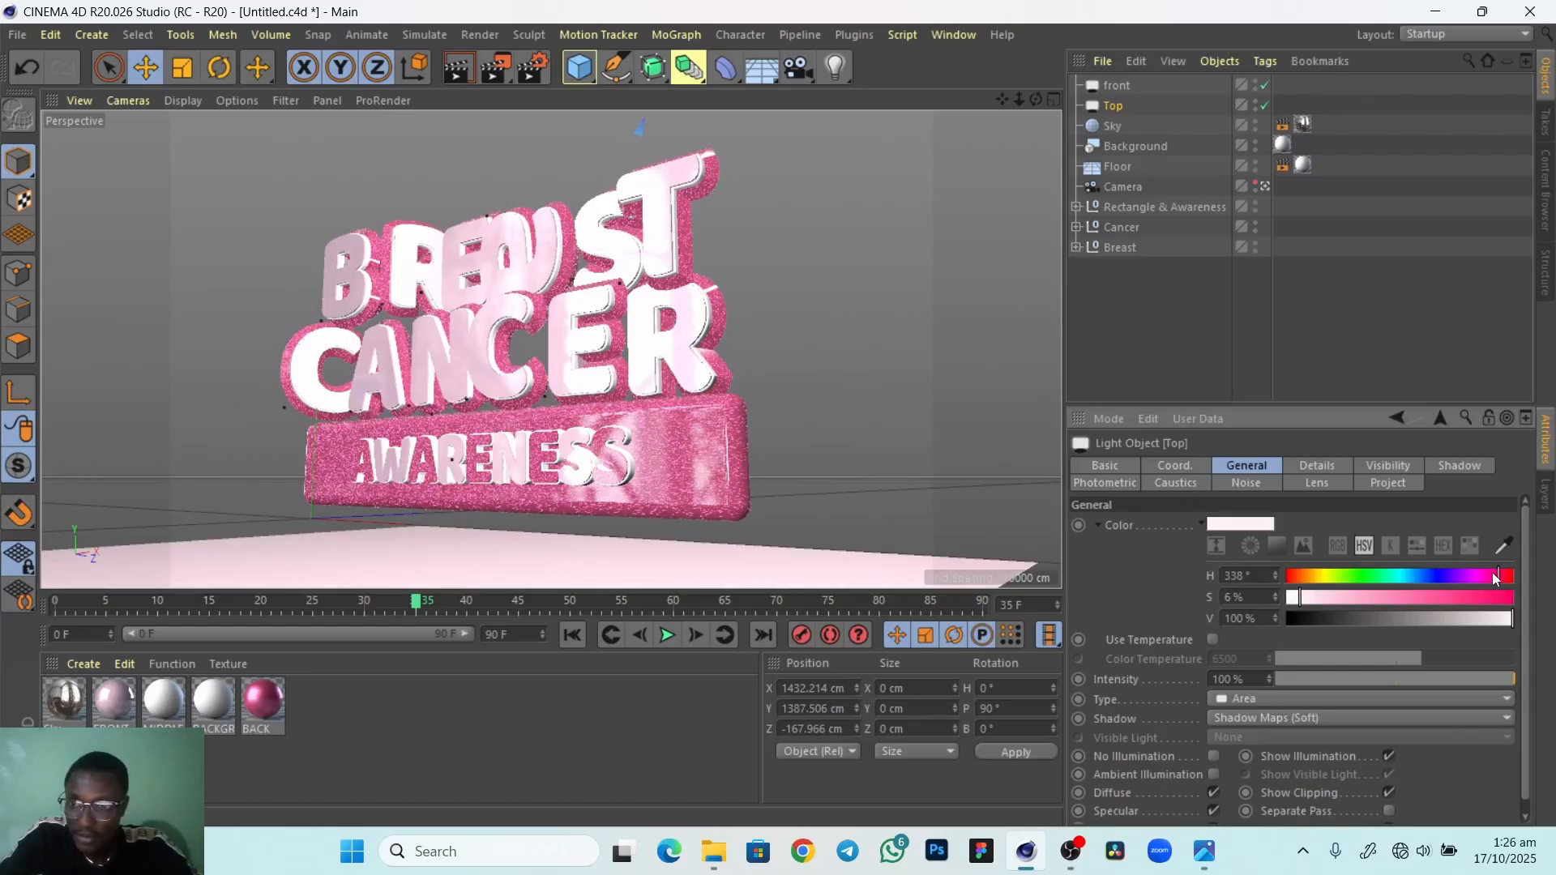
pyautogui.moveTo(1499, 577); pyautogui.dragTo(1501, 577)
pyautogui.moveTo(1264, 681); pyautogui.dragTo(1269, 682)
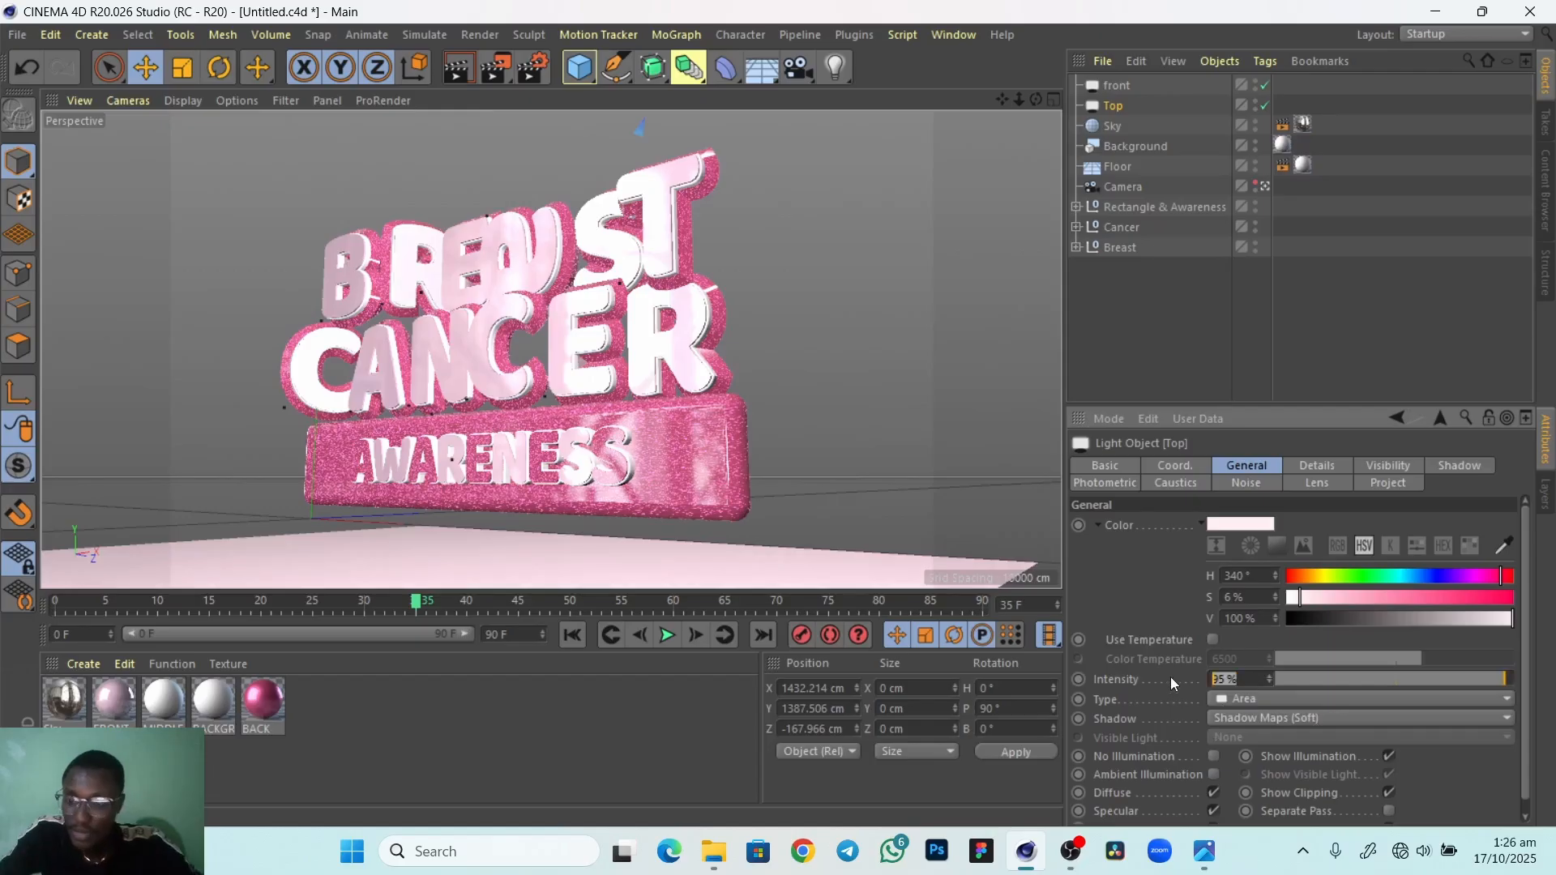
pyautogui.write('70')
pyautogui.press('Return')
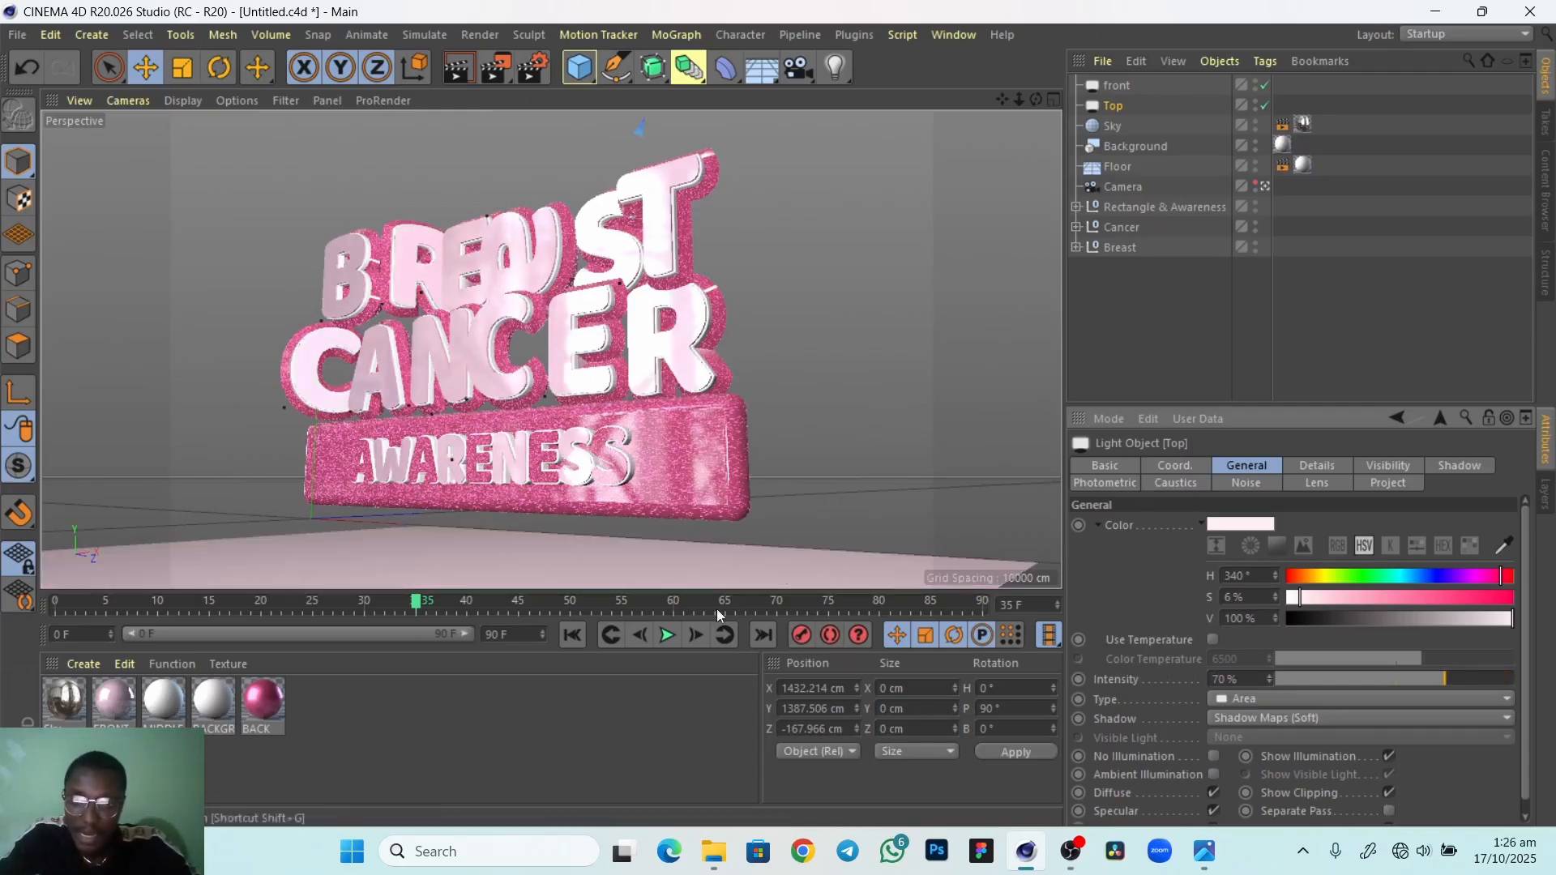
# Set the front light's intensity to 90% and deselect it
pyautogui.click(1115, 85)
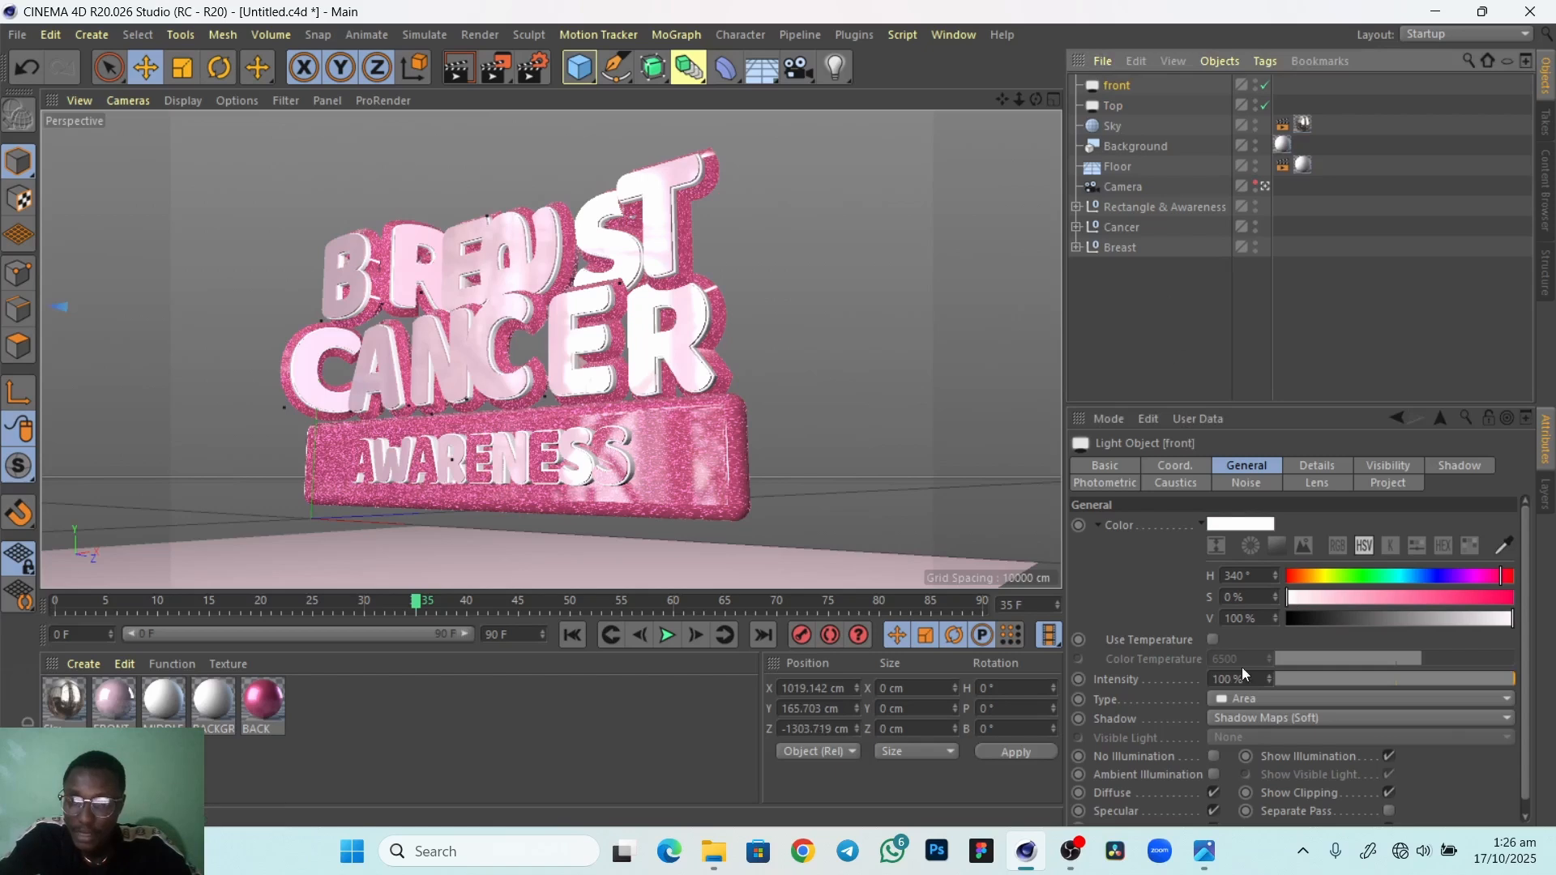
pyautogui.doubleClick(1259, 681)
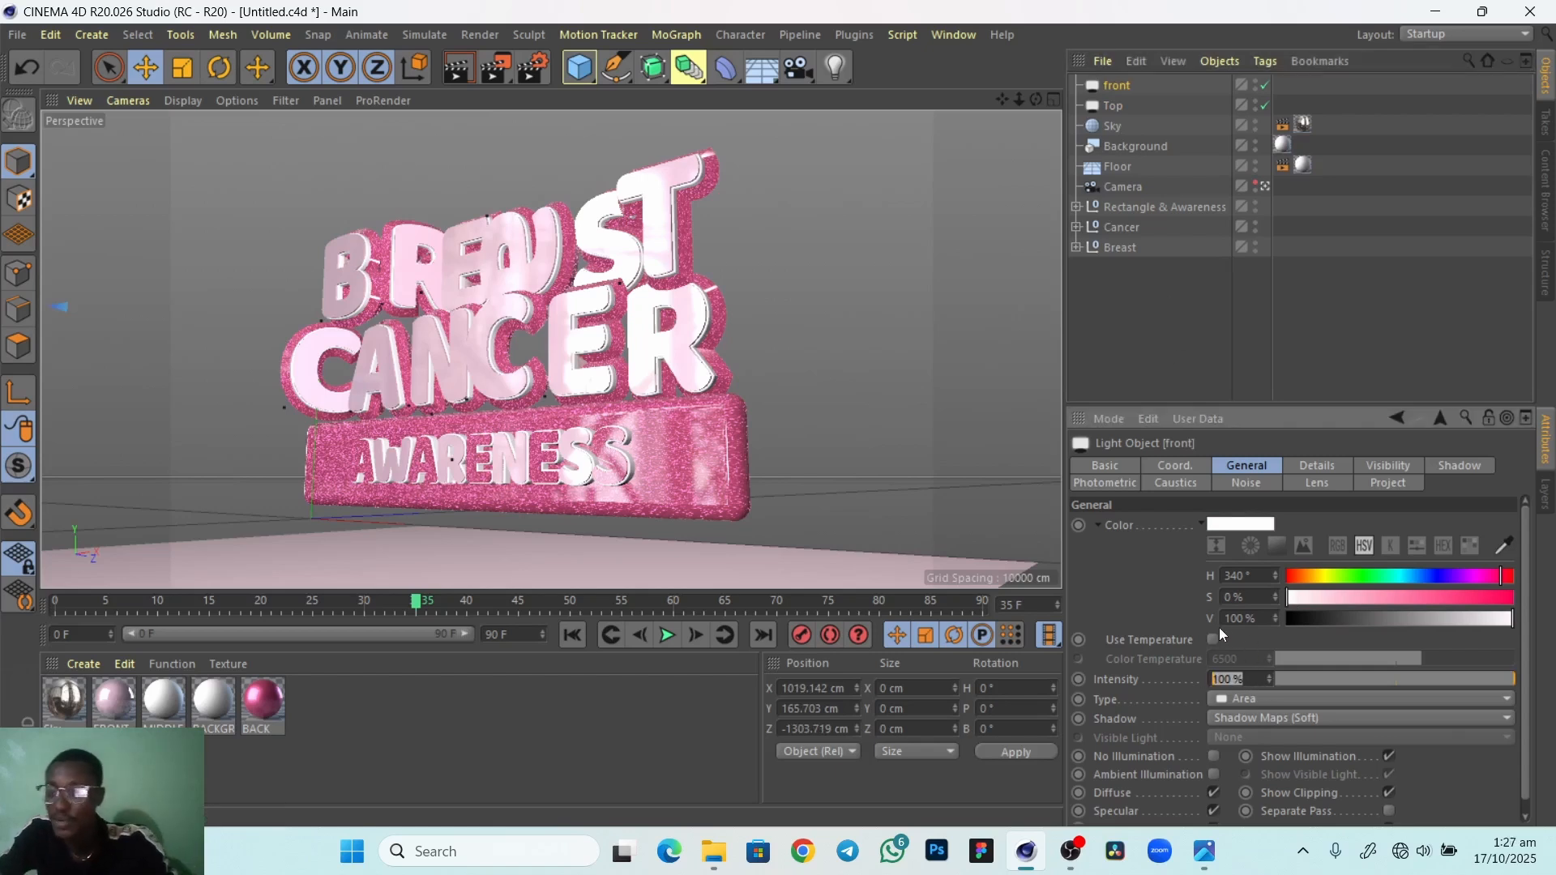
pyautogui.write('90')
pyautogui.press('Return')
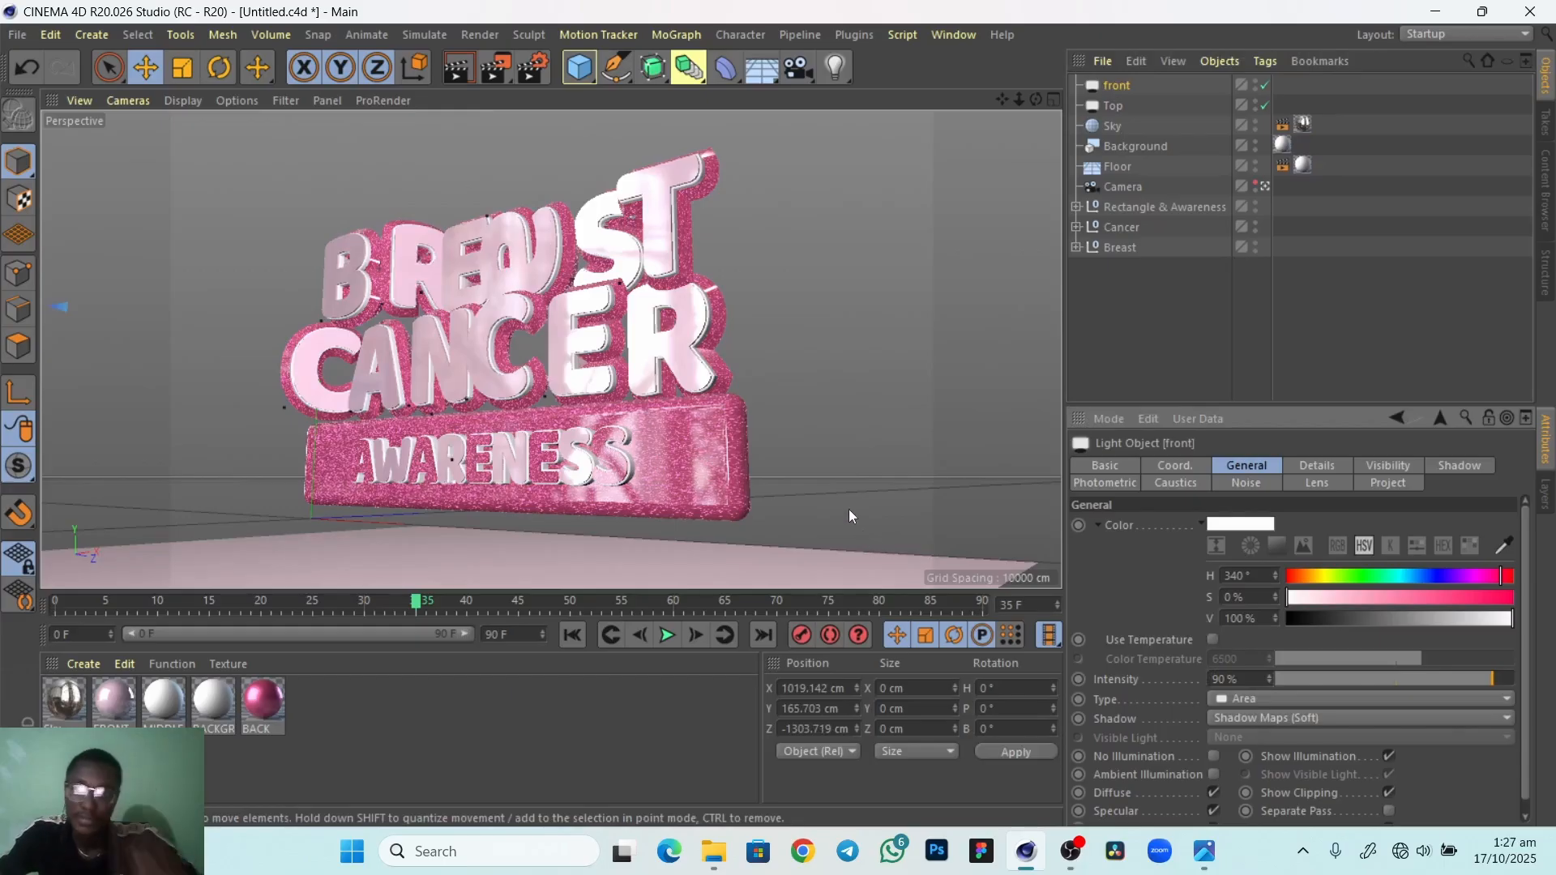
pyautogui.click(858, 450)
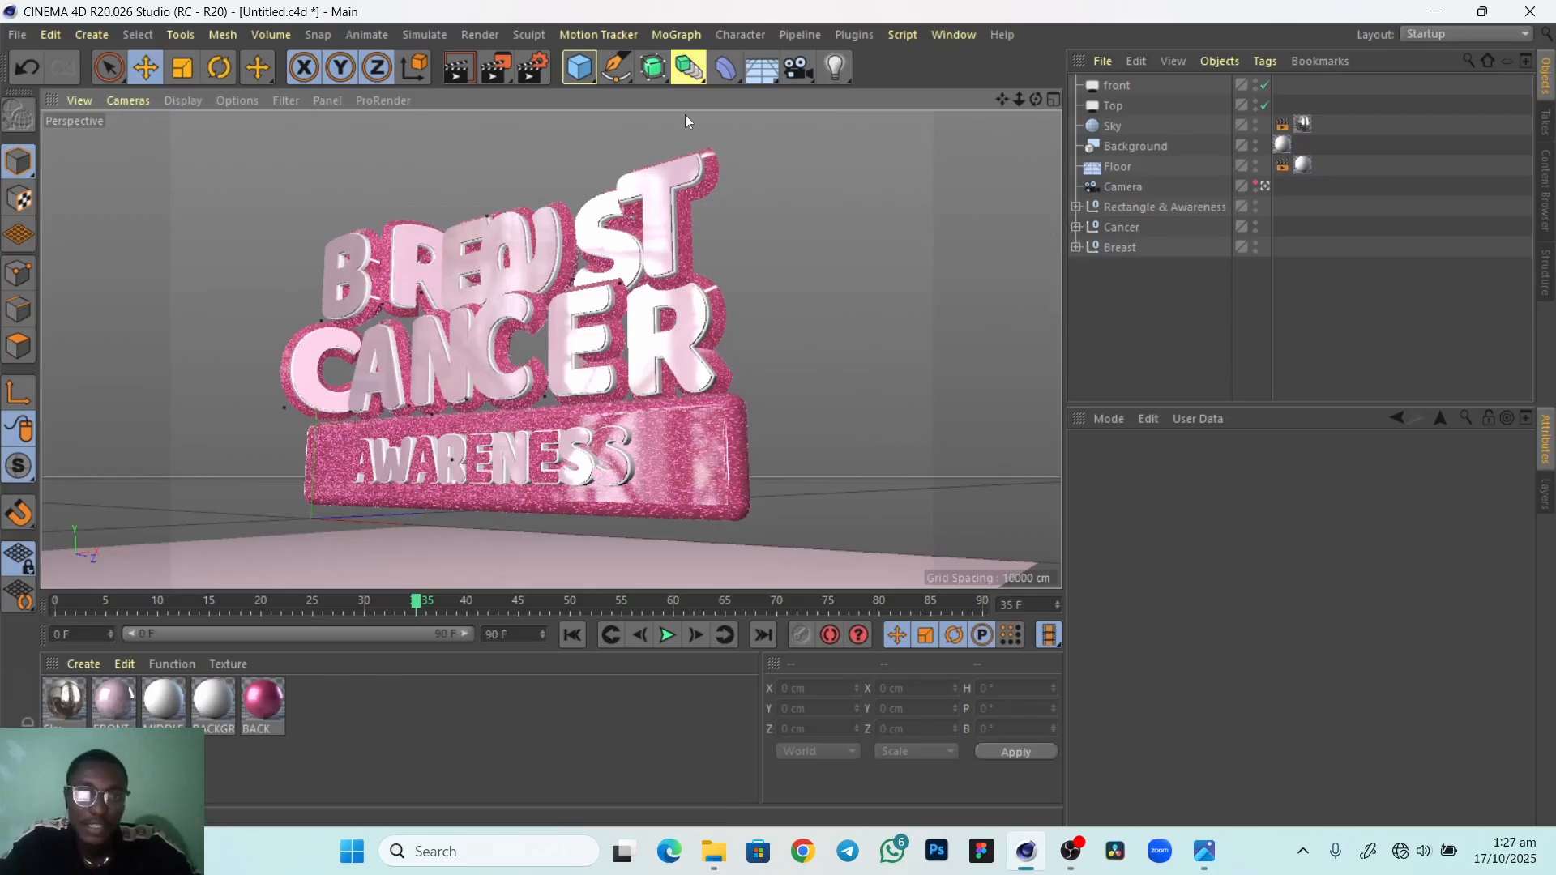
# Review the regular image save options in the render settings, checking the format, Alpha Channel and Straight Alpha
pyautogui.click(545, 69)
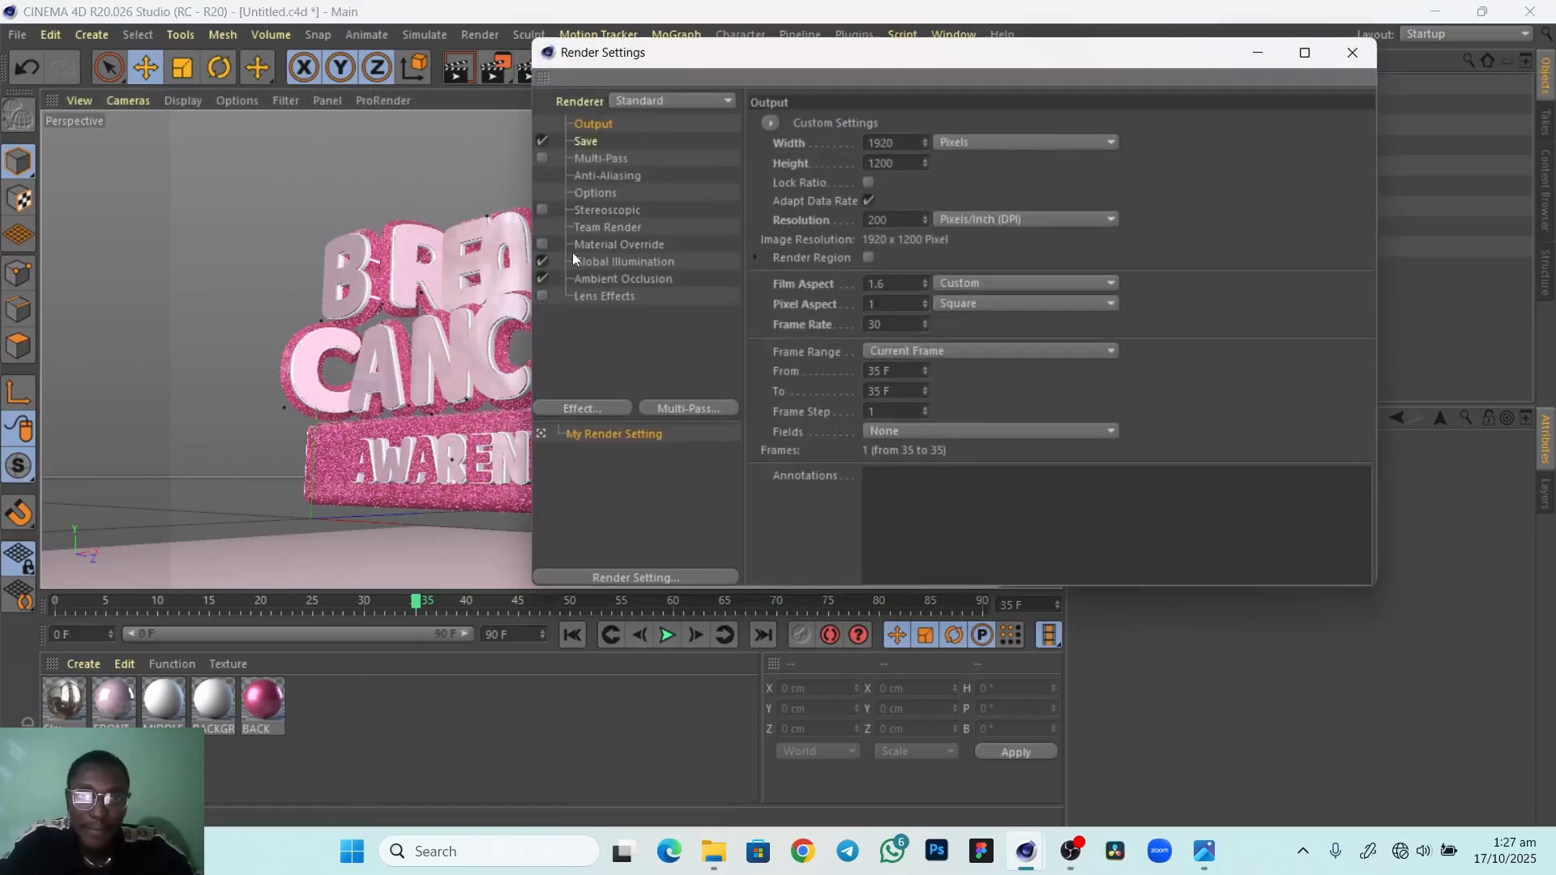
pyautogui.click(586, 142)
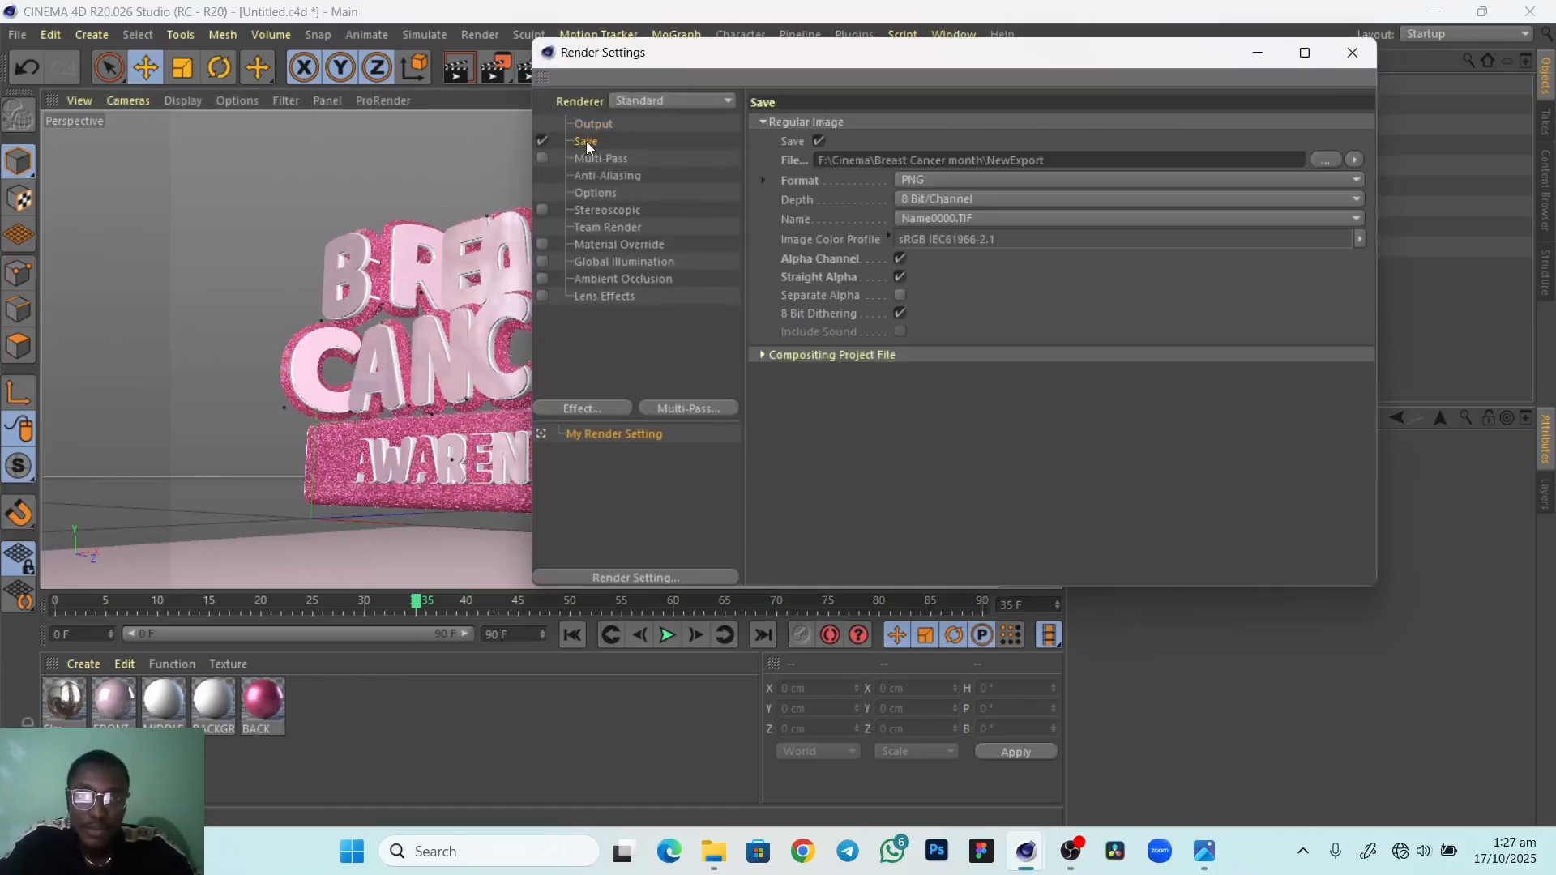
pyautogui.click(900, 261)
pyautogui.click(899, 261)
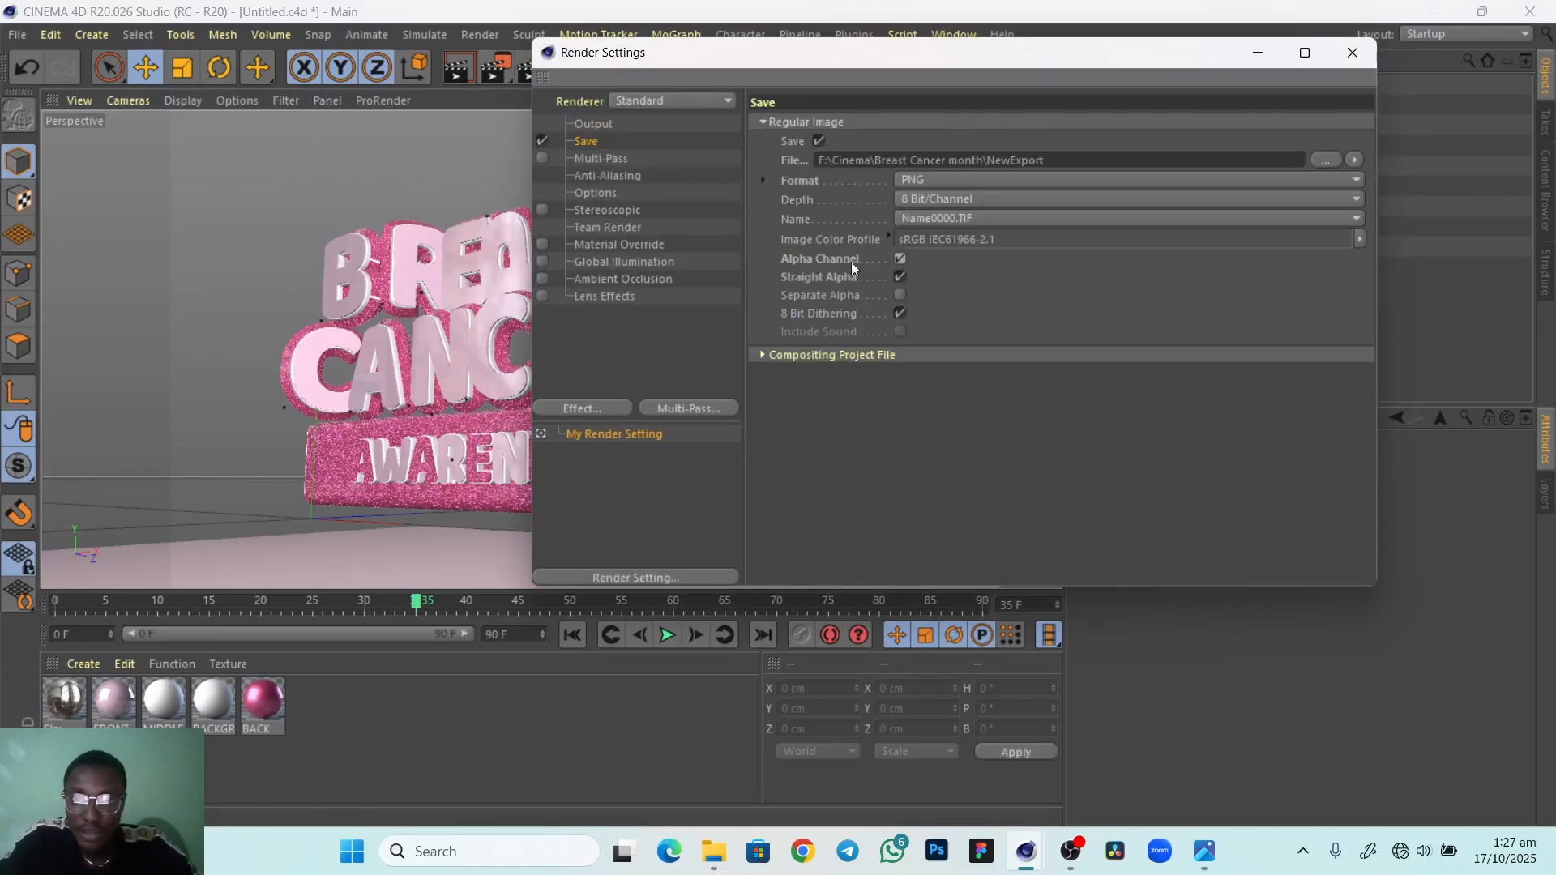
pyautogui.click(899, 259)
pyautogui.click(899, 259)
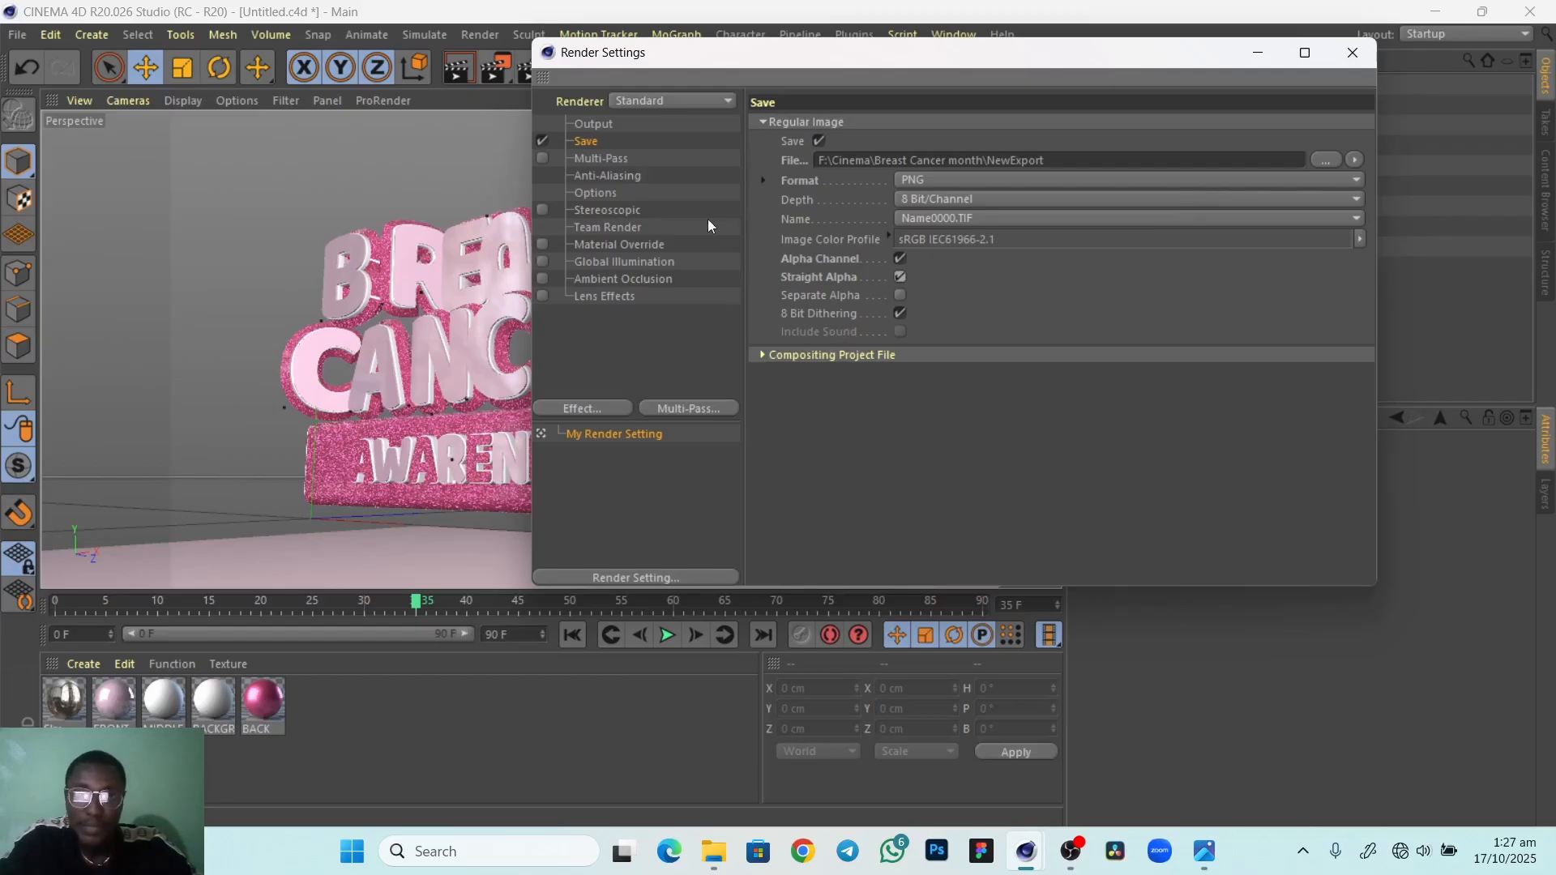
# Enable Global Illumination and Ambient Occlusion for the render, with the Exterior - HDR Image preset for Global Illumination
pyautogui.click(543, 261)
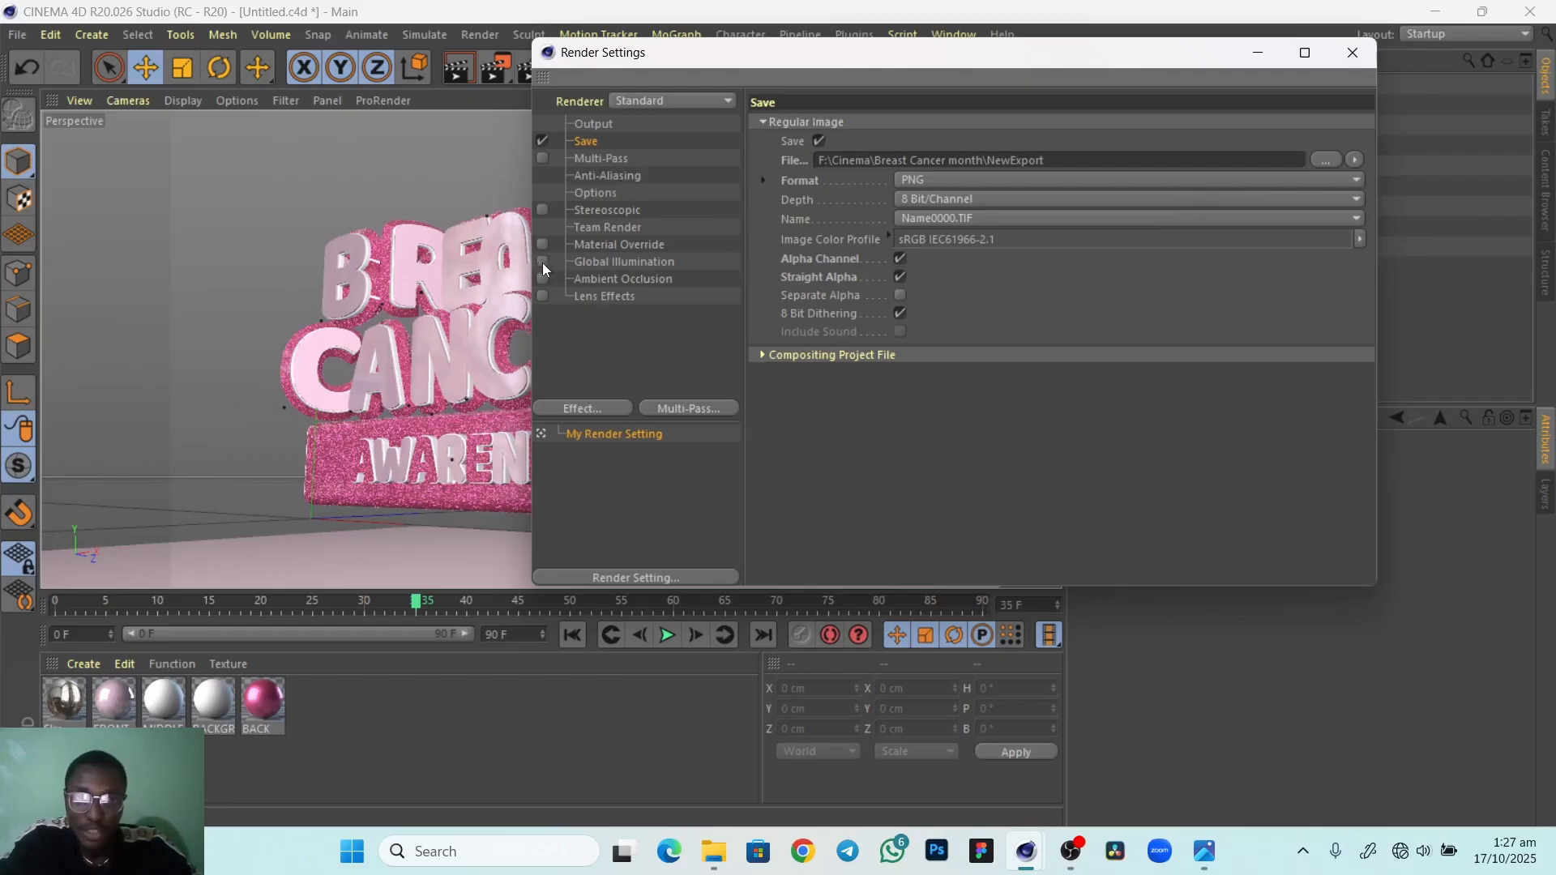
pyautogui.click(593, 410)
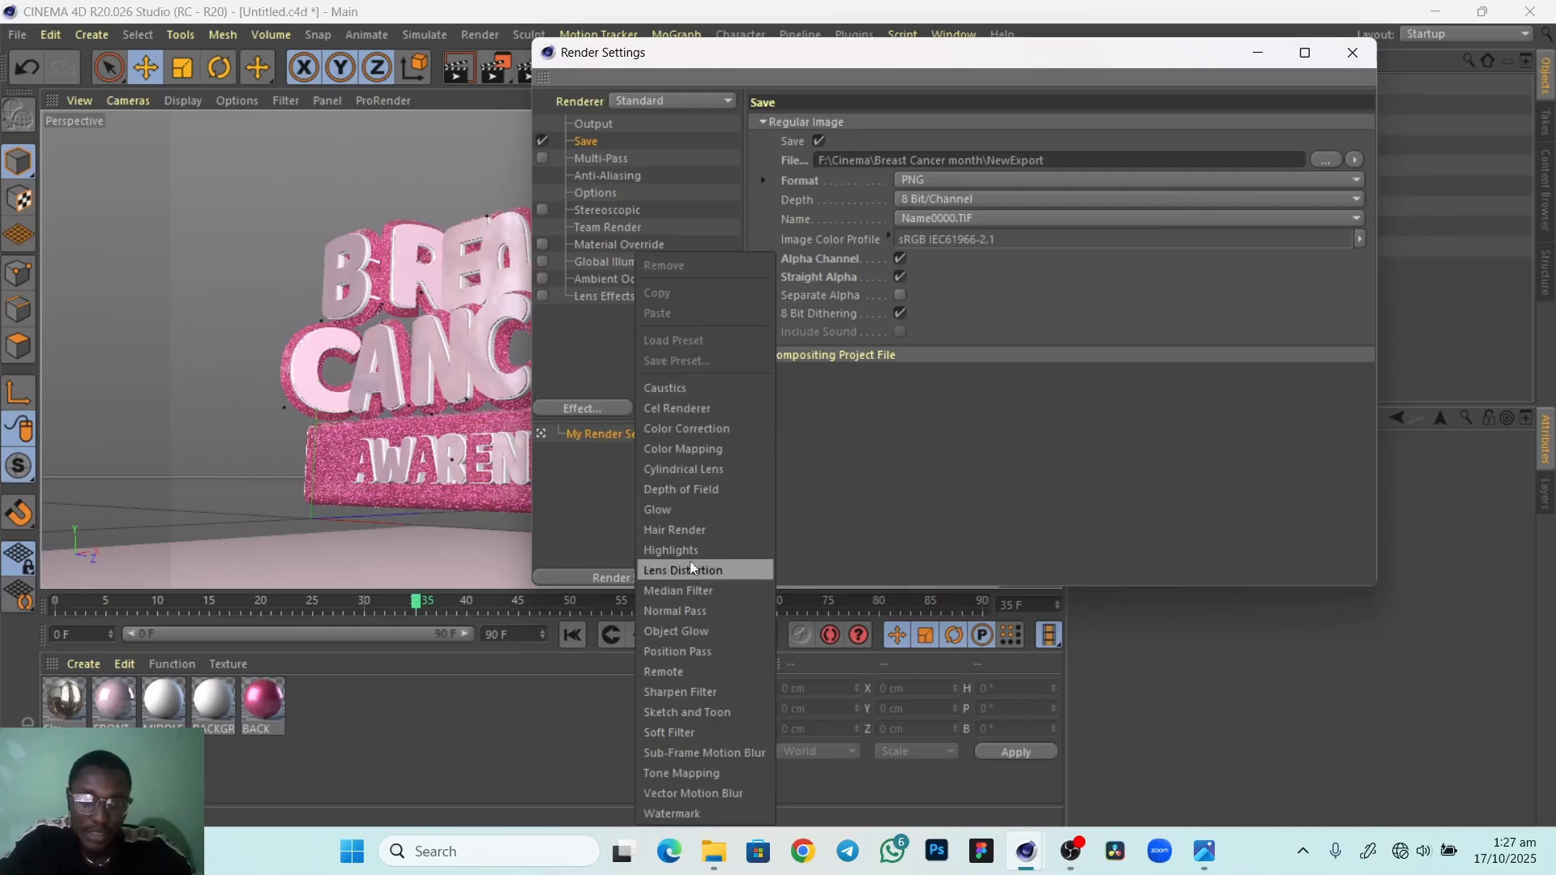
pyautogui.click(870, 451)
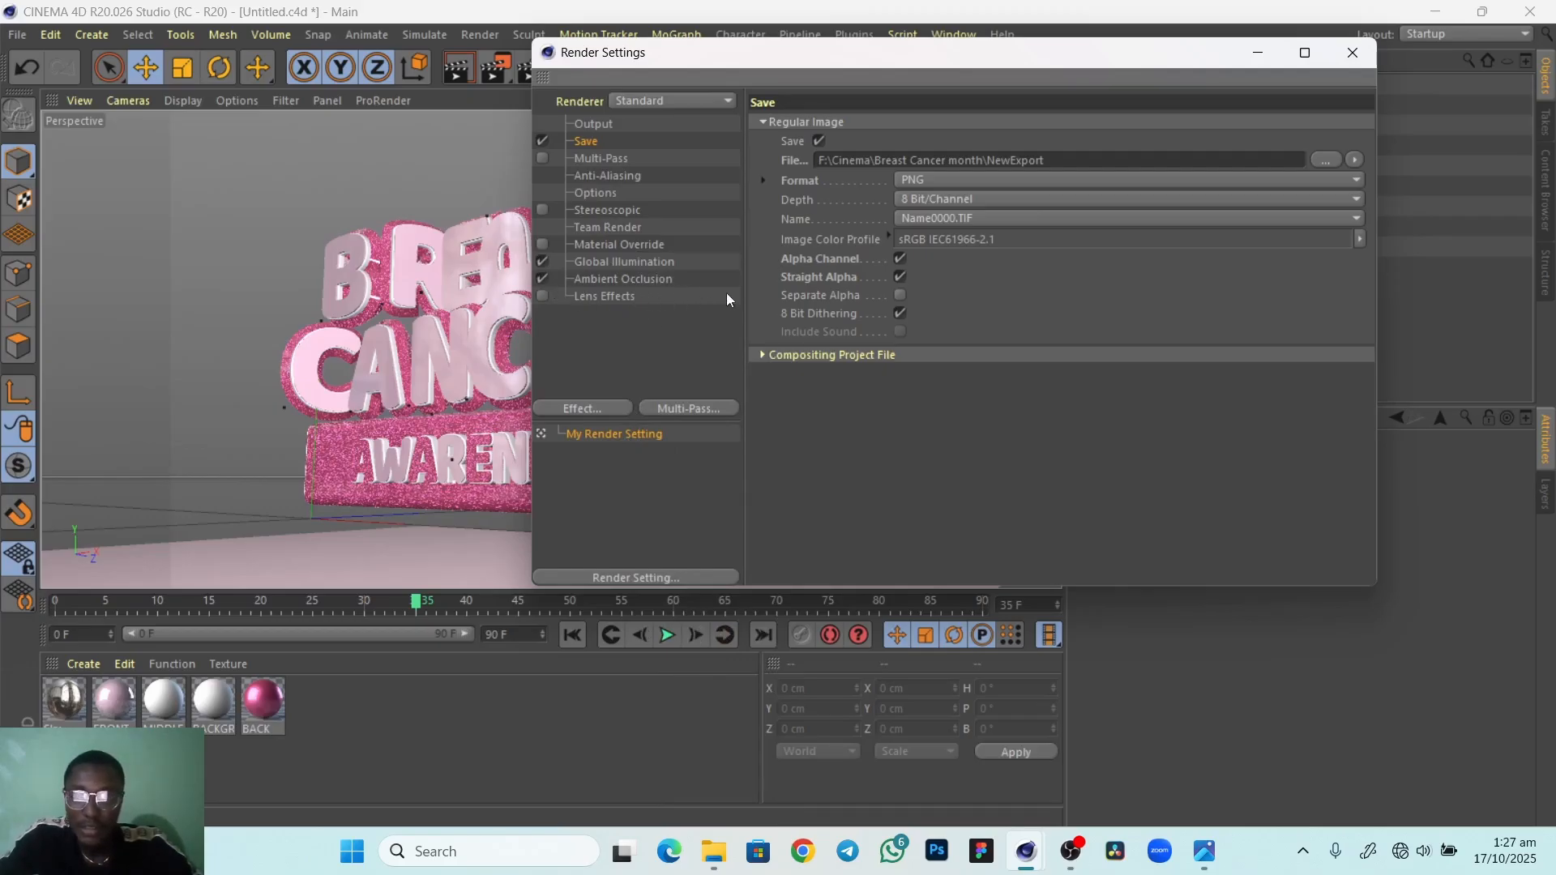
pyautogui.click(634, 264)
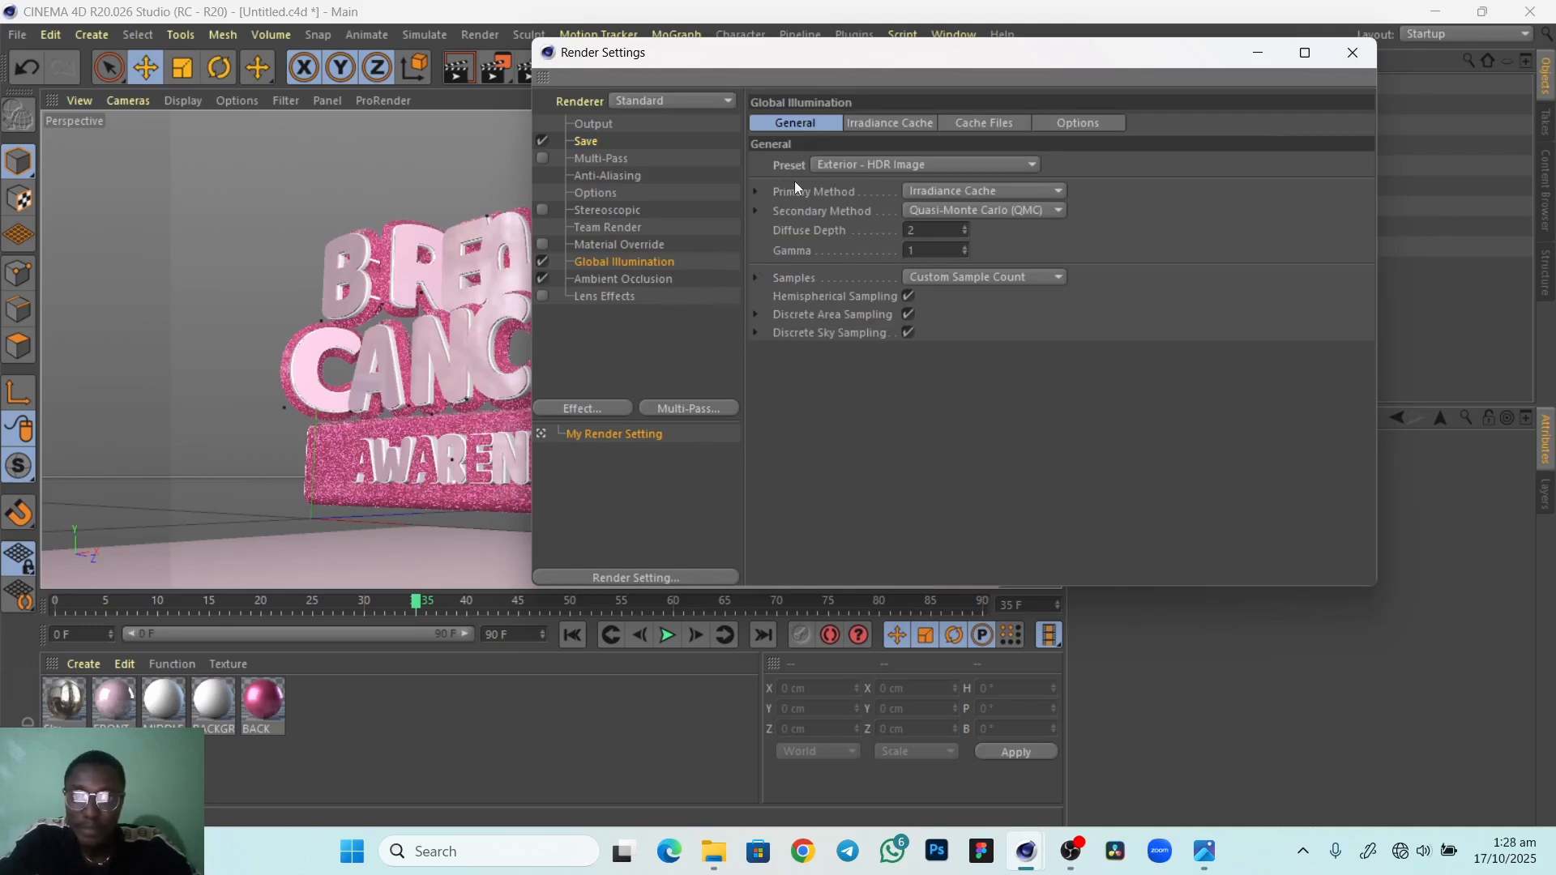
pyautogui.click(948, 170)
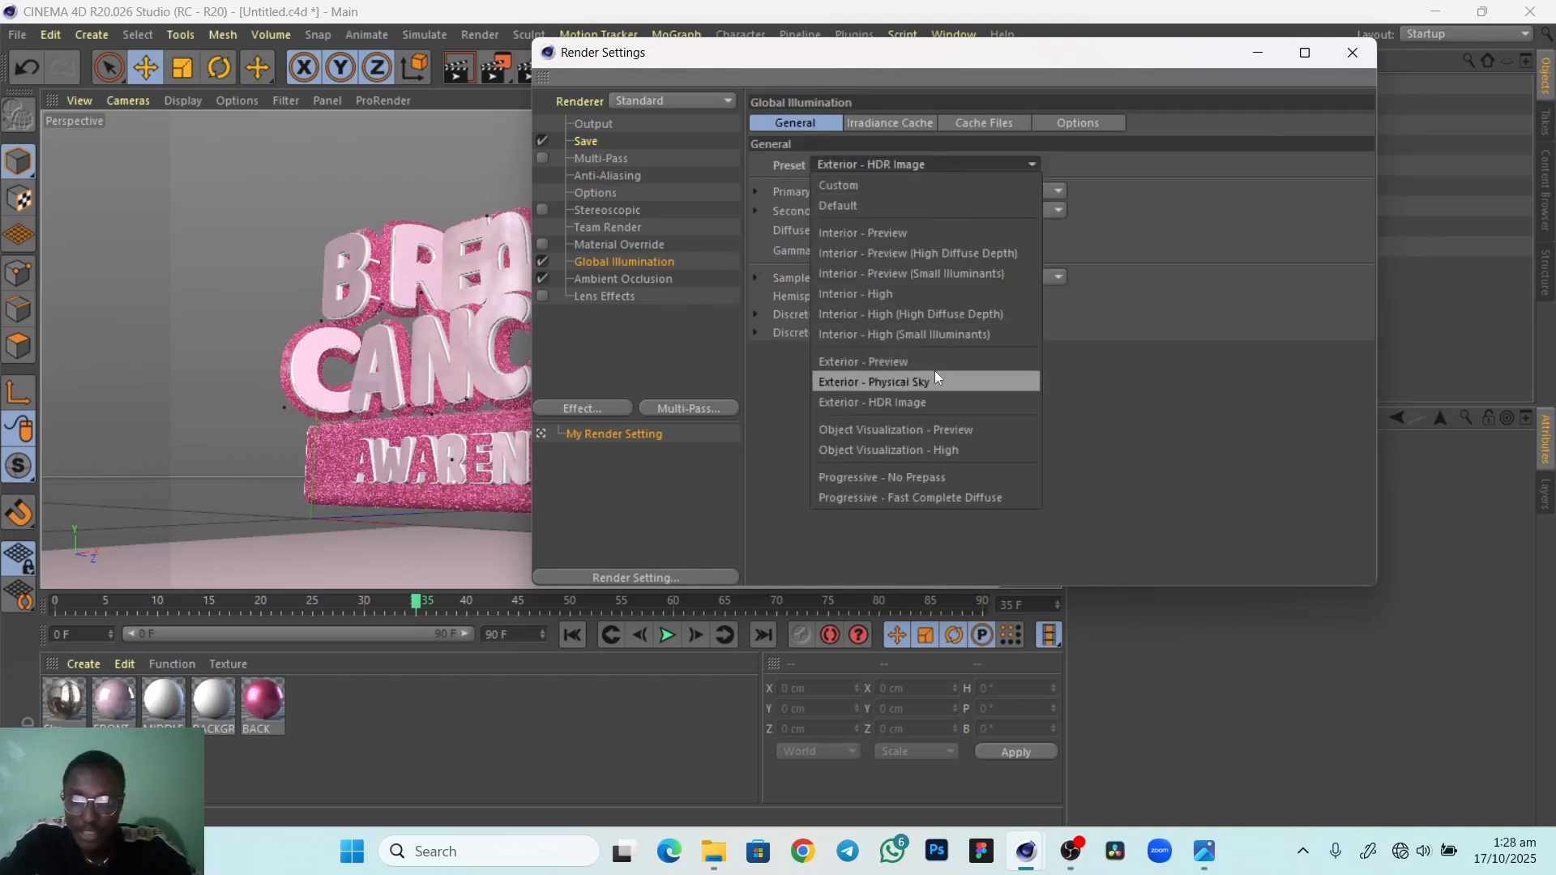
pyautogui.click(904, 405)
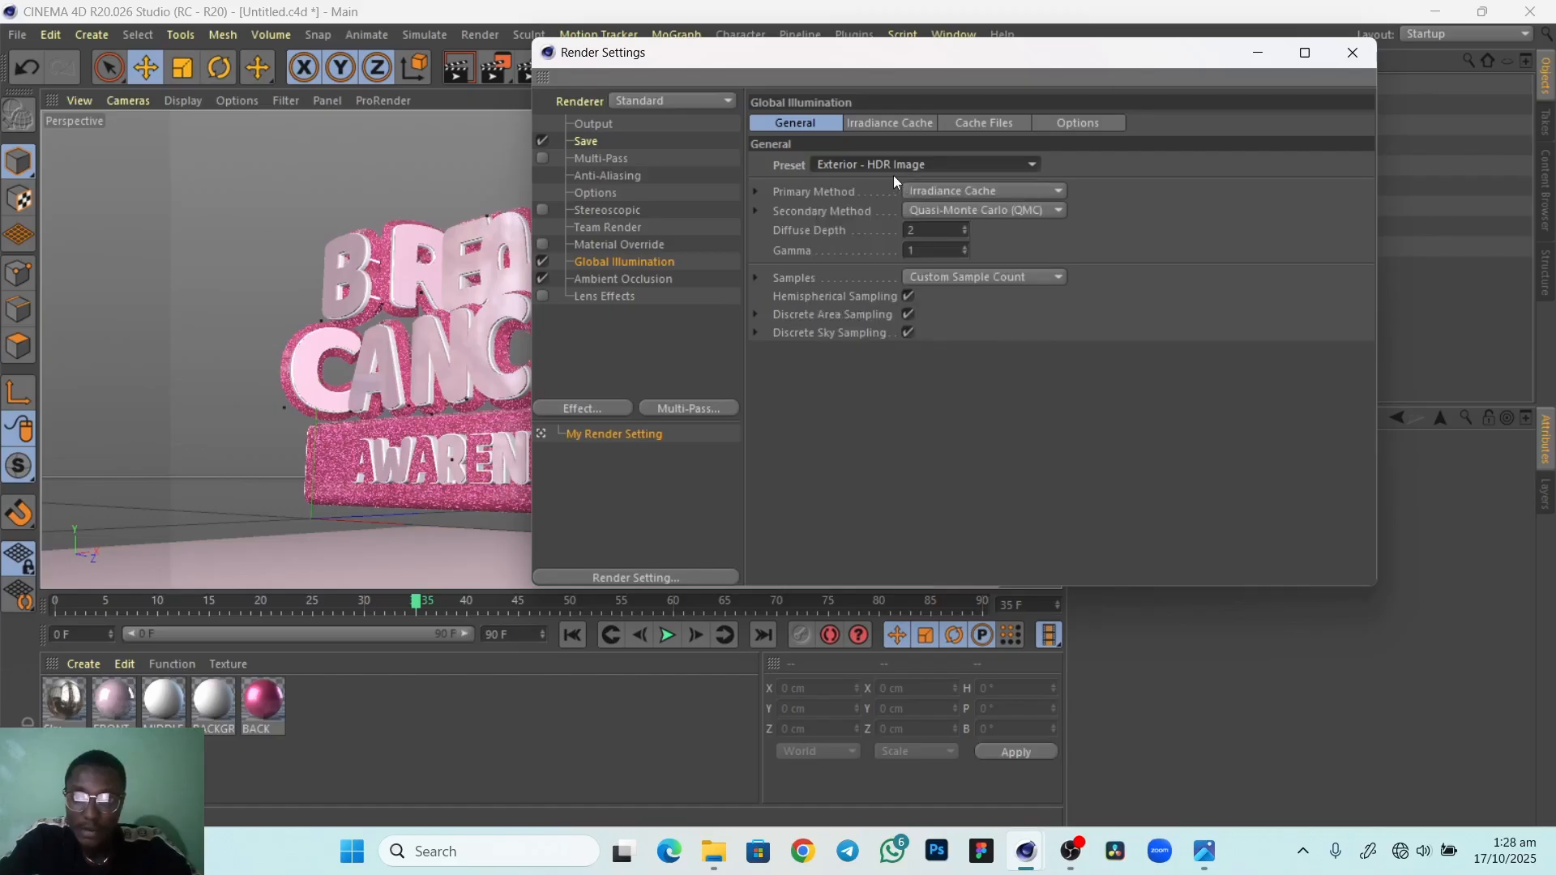
# Review the Ambient Occlusion settings for maximum ray length, accuracy and maximum samples
pyautogui.click(636, 280)
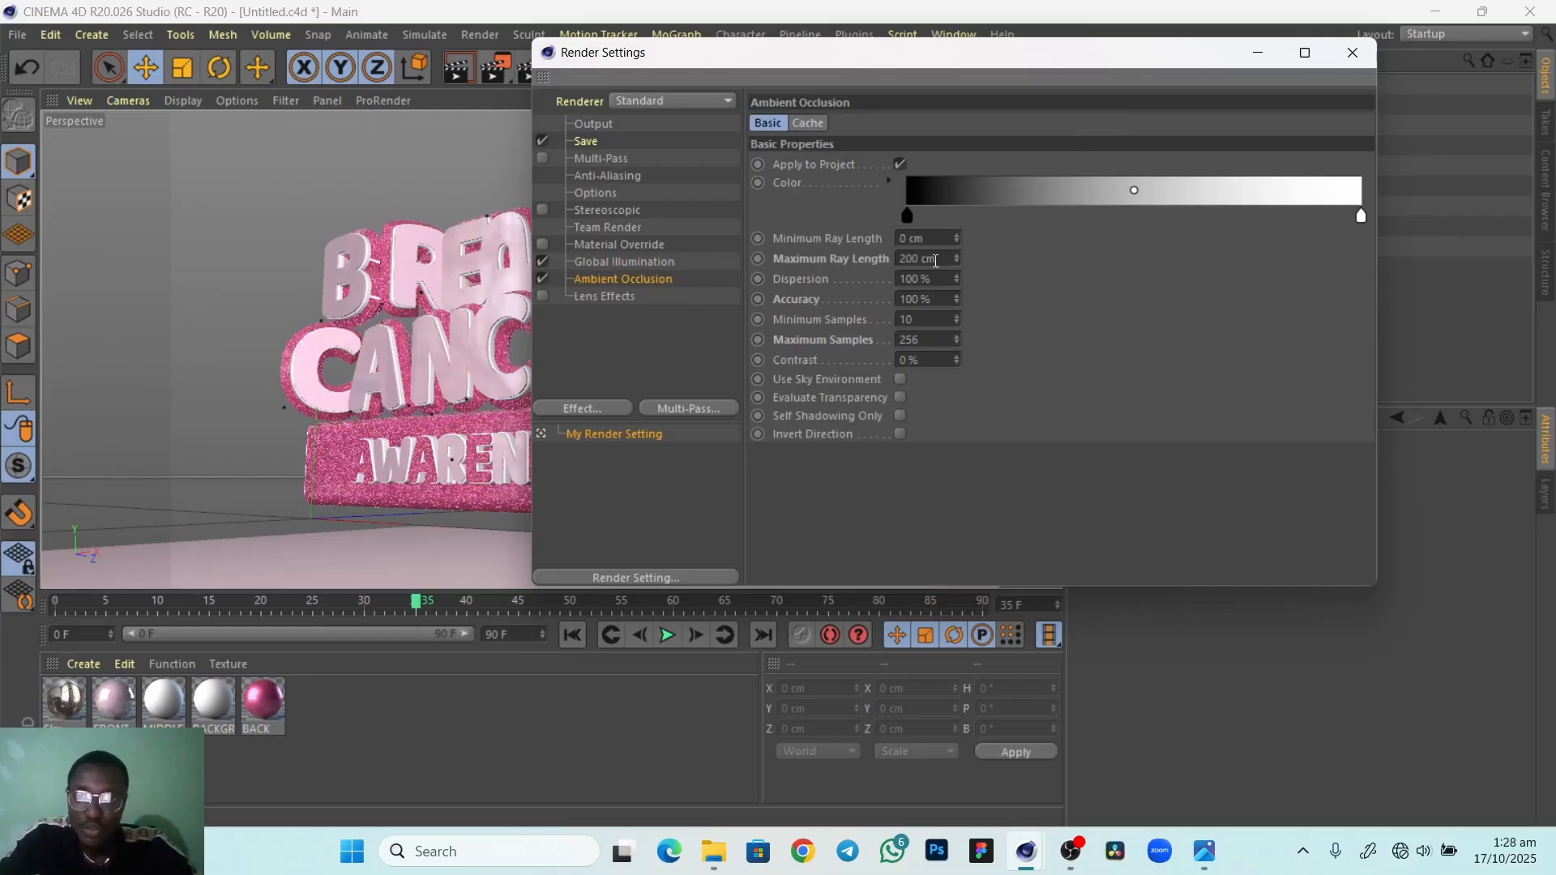
pyautogui.moveTo(938, 259); pyautogui.dragTo(875, 261)
pyautogui.moveTo(933, 299); pyautogui.dragTo(898, 300)
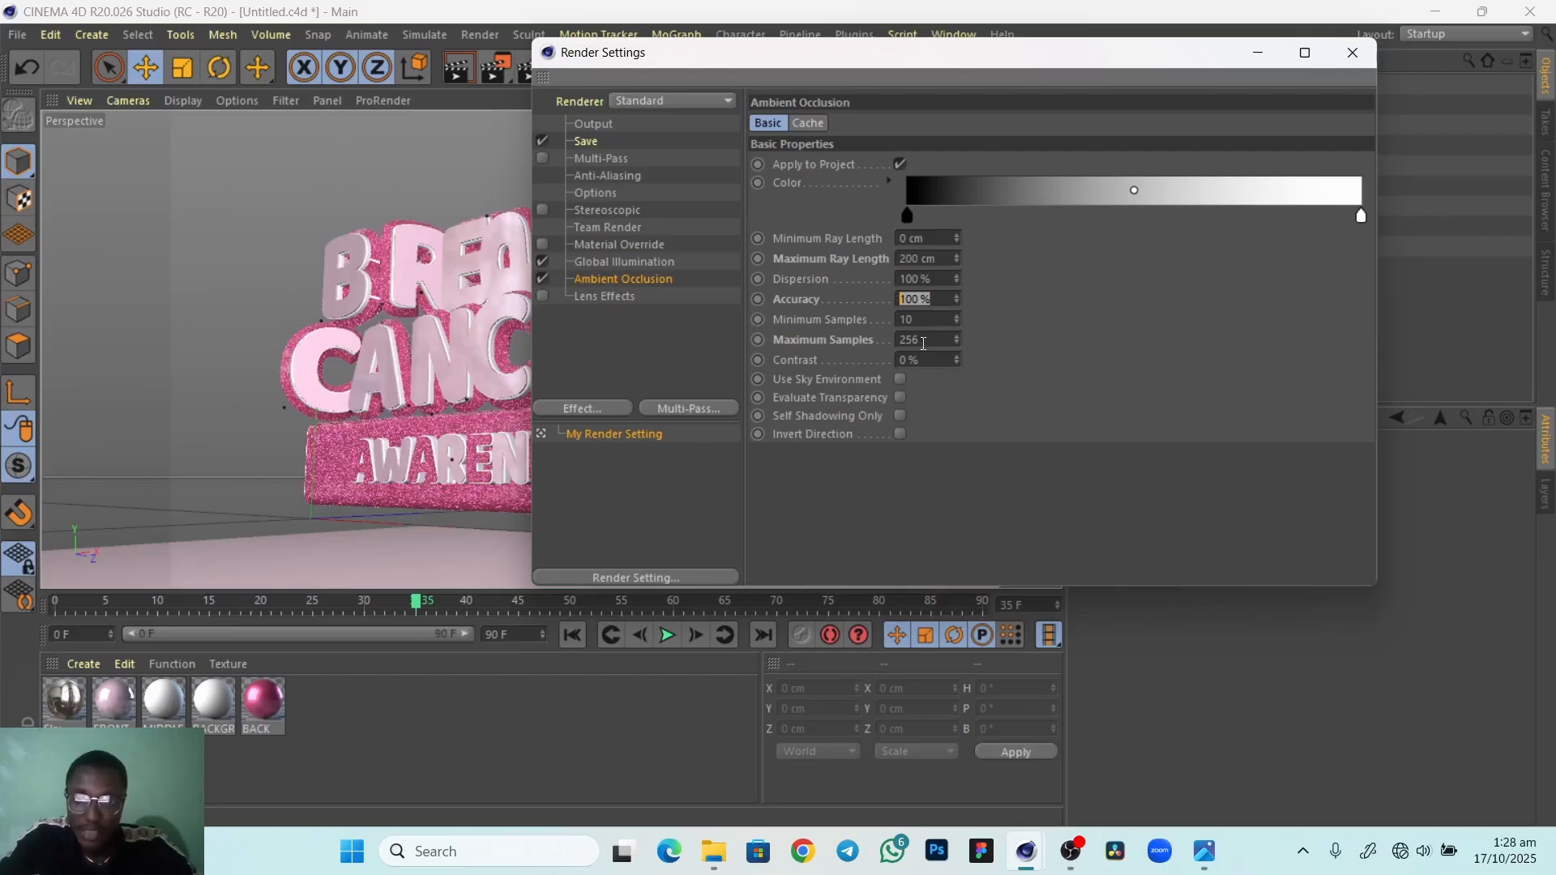
pyautogui.moveTo(927, 341); pyautogui.dragTo(899, 341)
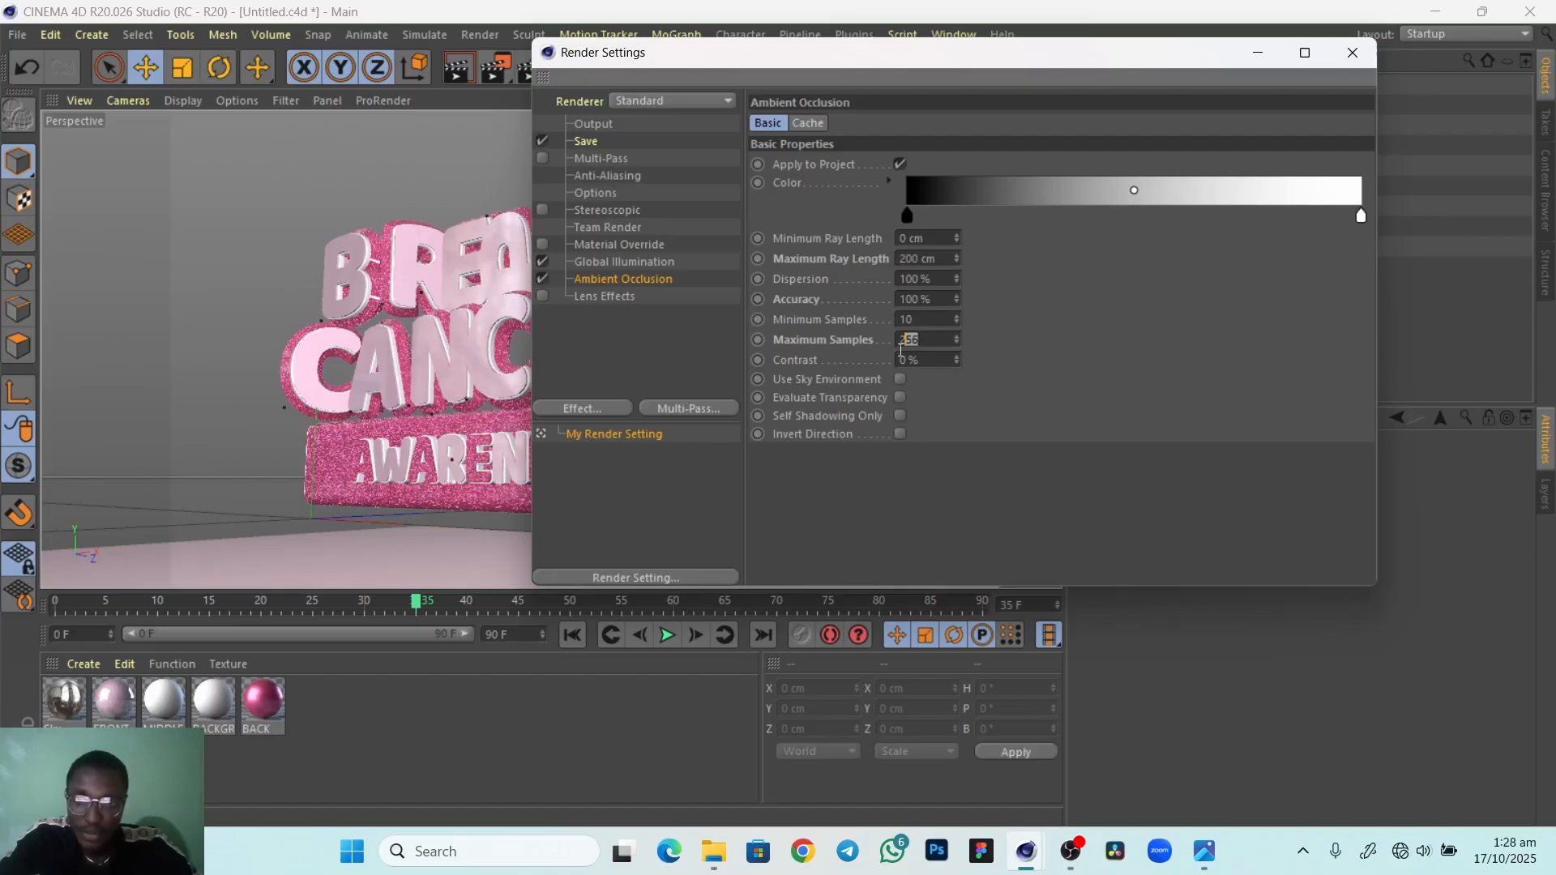
pyautogui.click(653, 328)
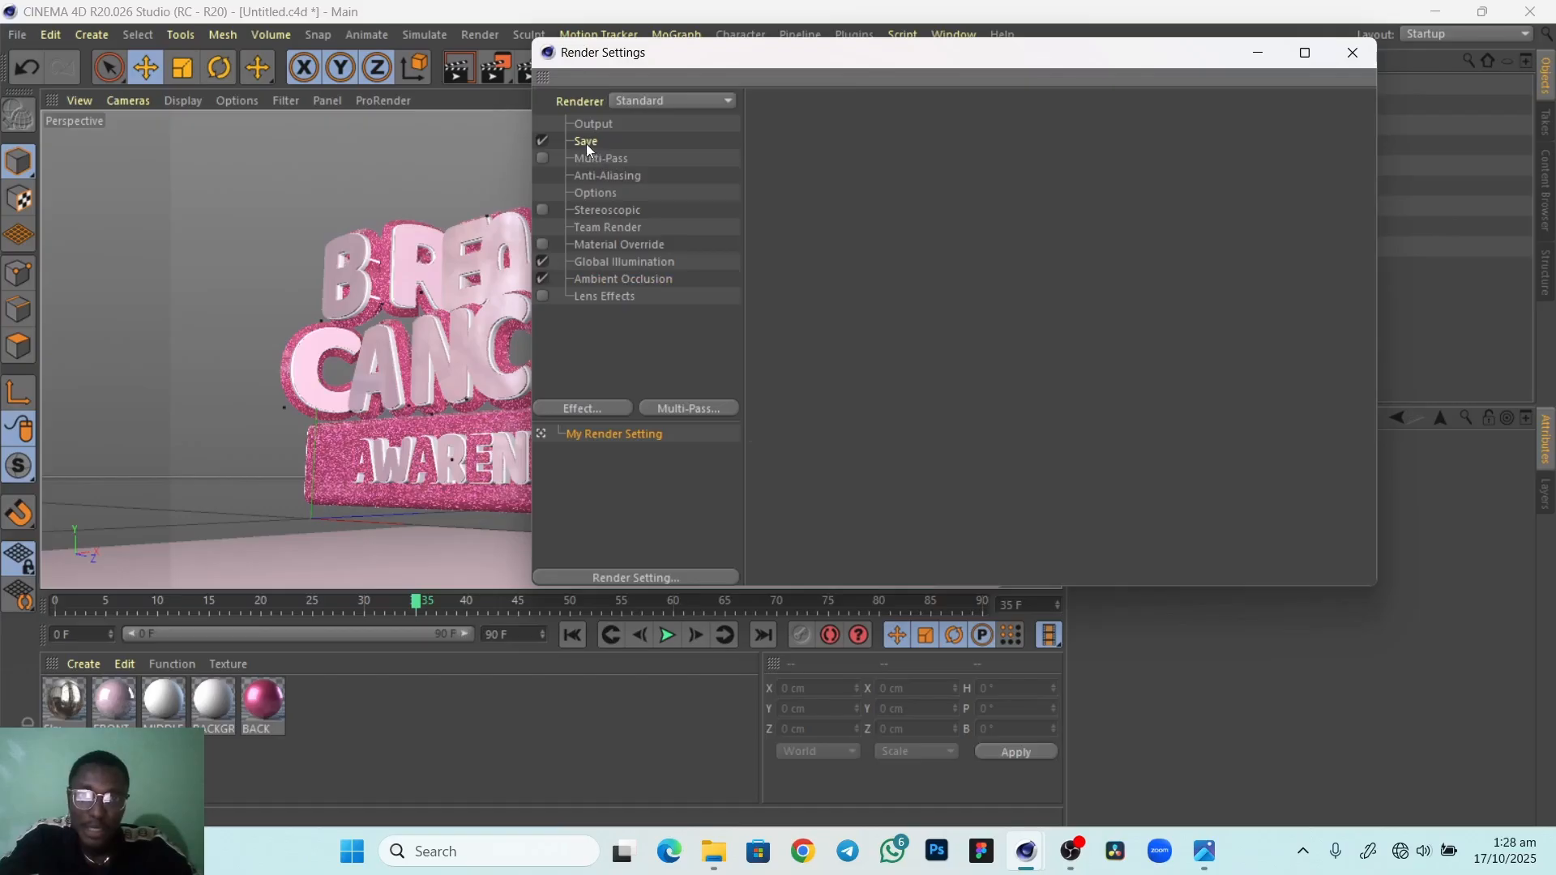
# Check the general render options, the available image formats and the output file's save location
pyautogui.click(588, 144)
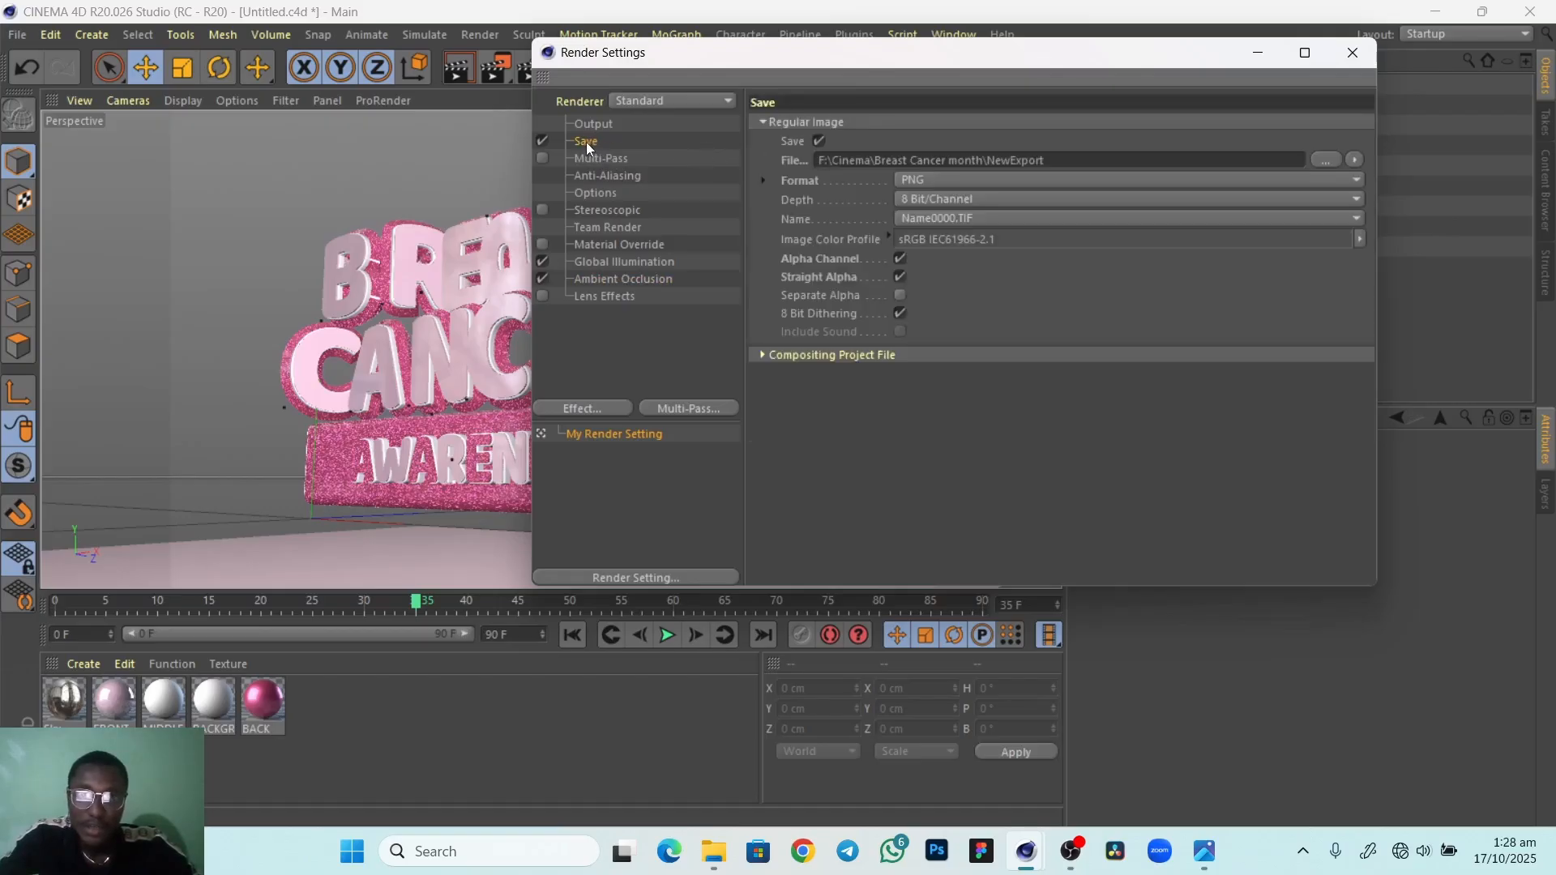
pyautogui.click(595, 193)
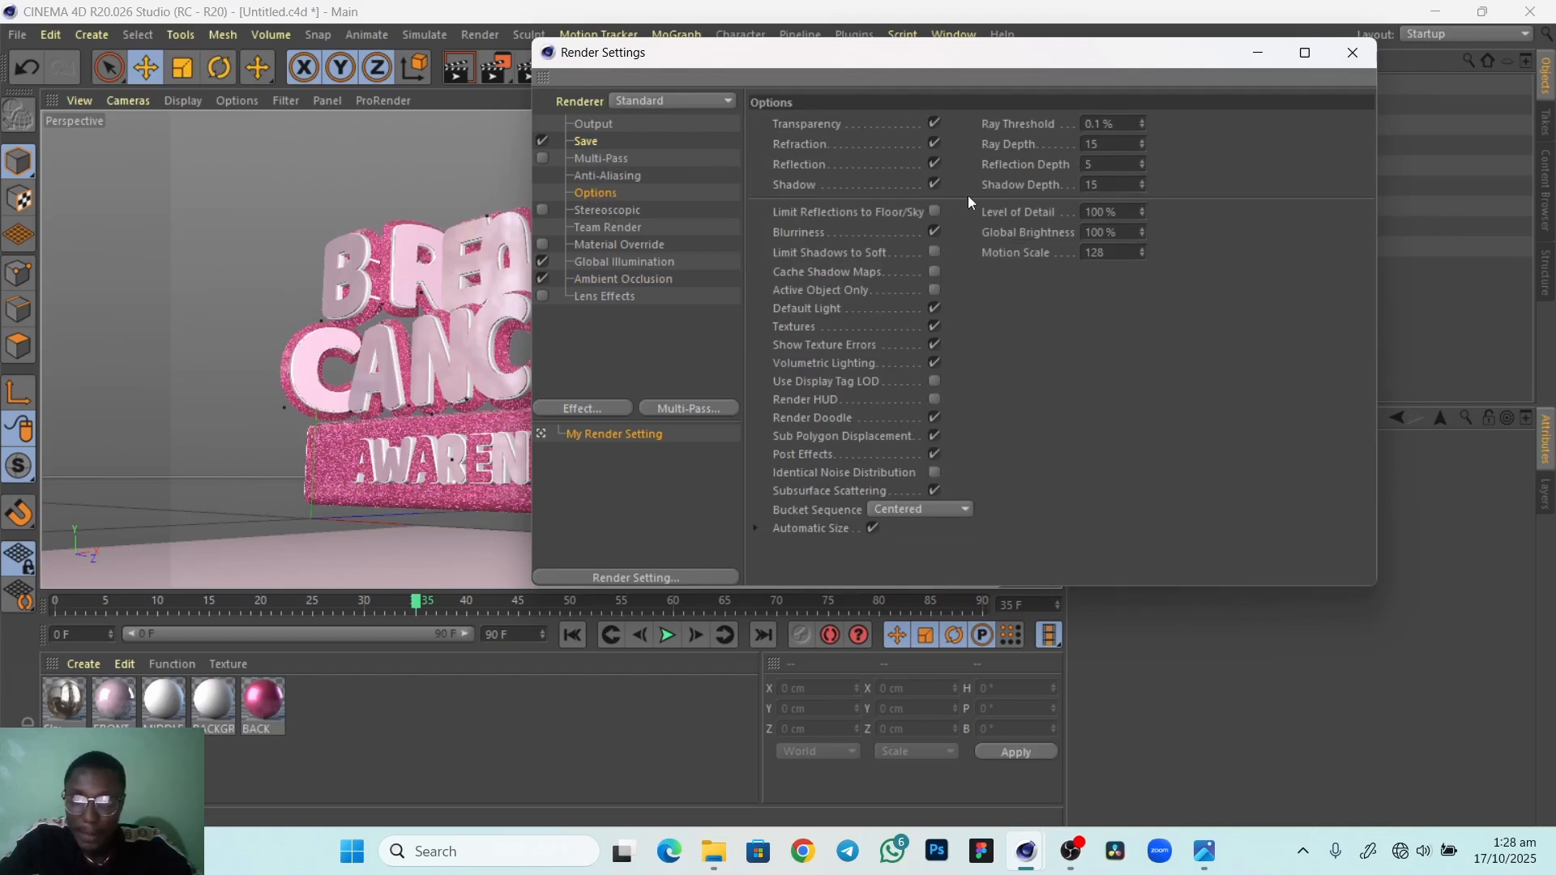
pyautogui.click(583, 141)
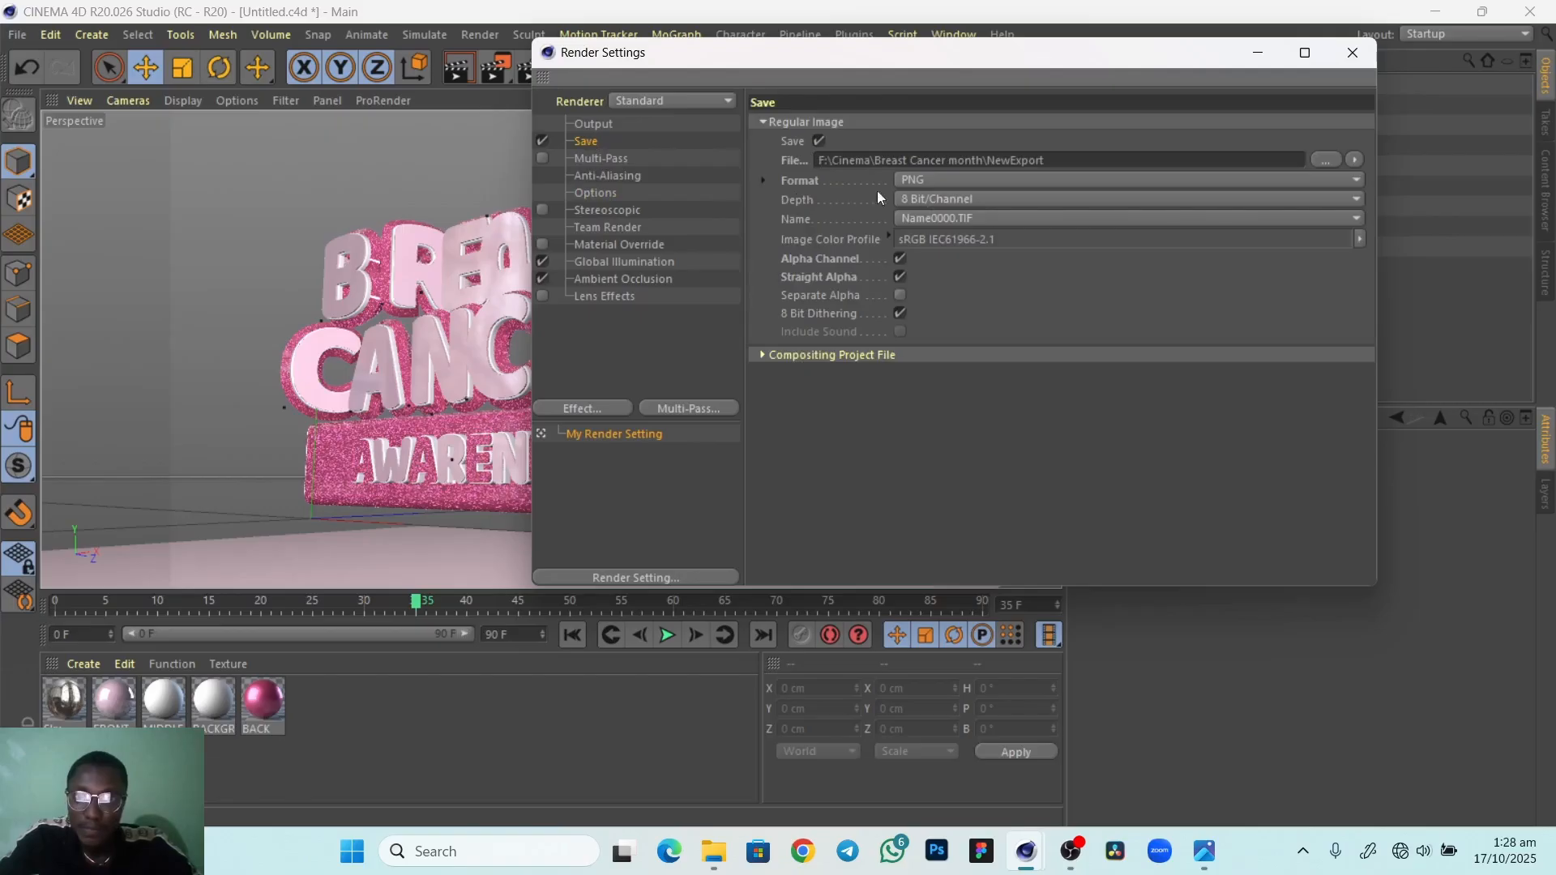
pyautogui.click(1350, 179)
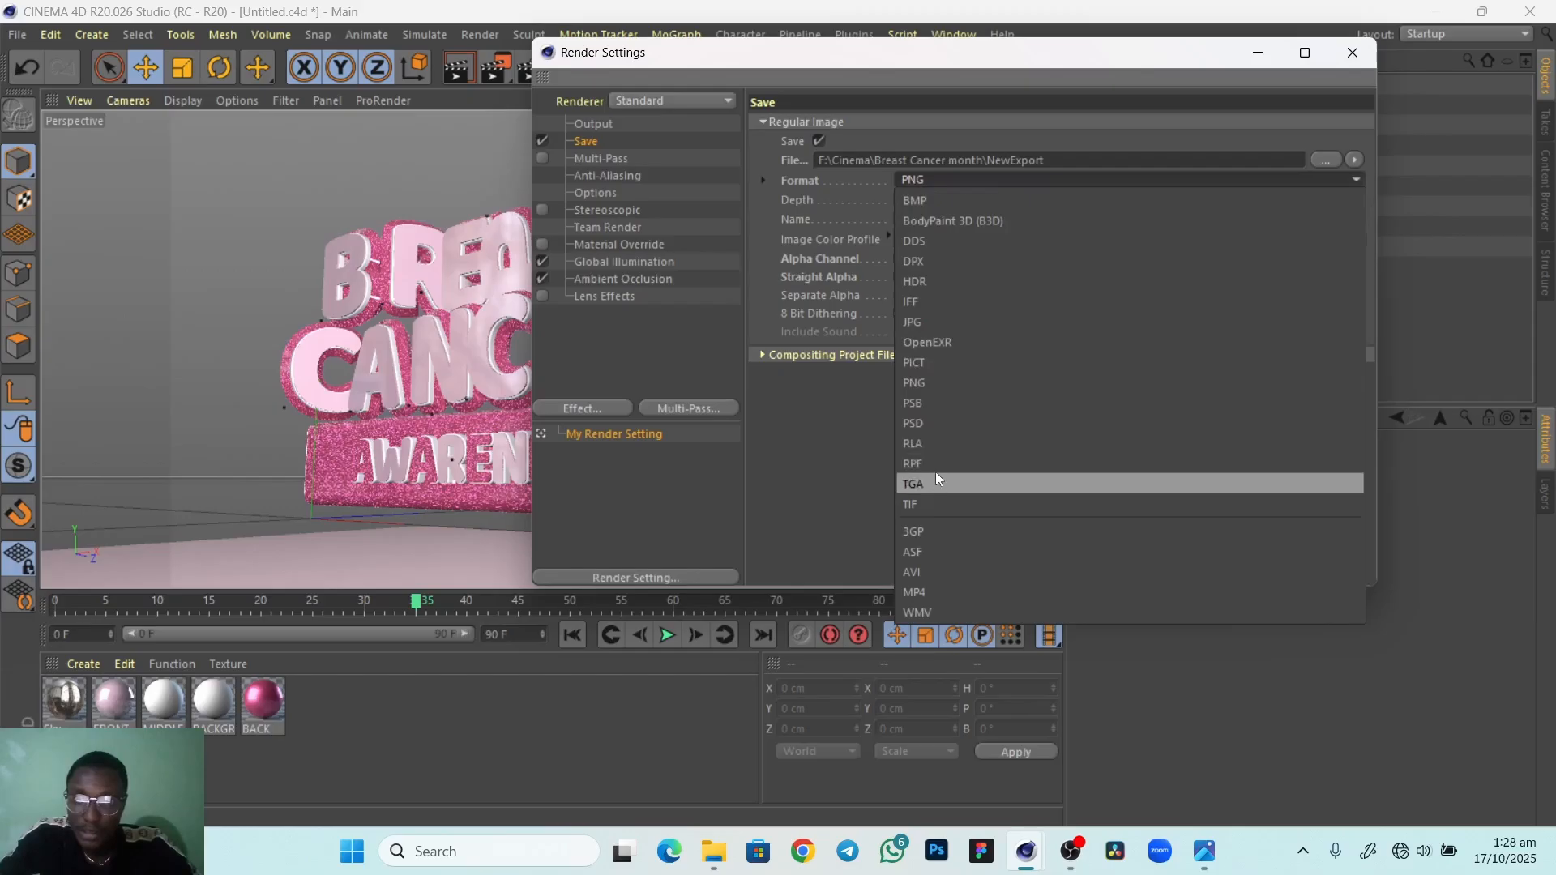
pyautogui.click(930, 181)
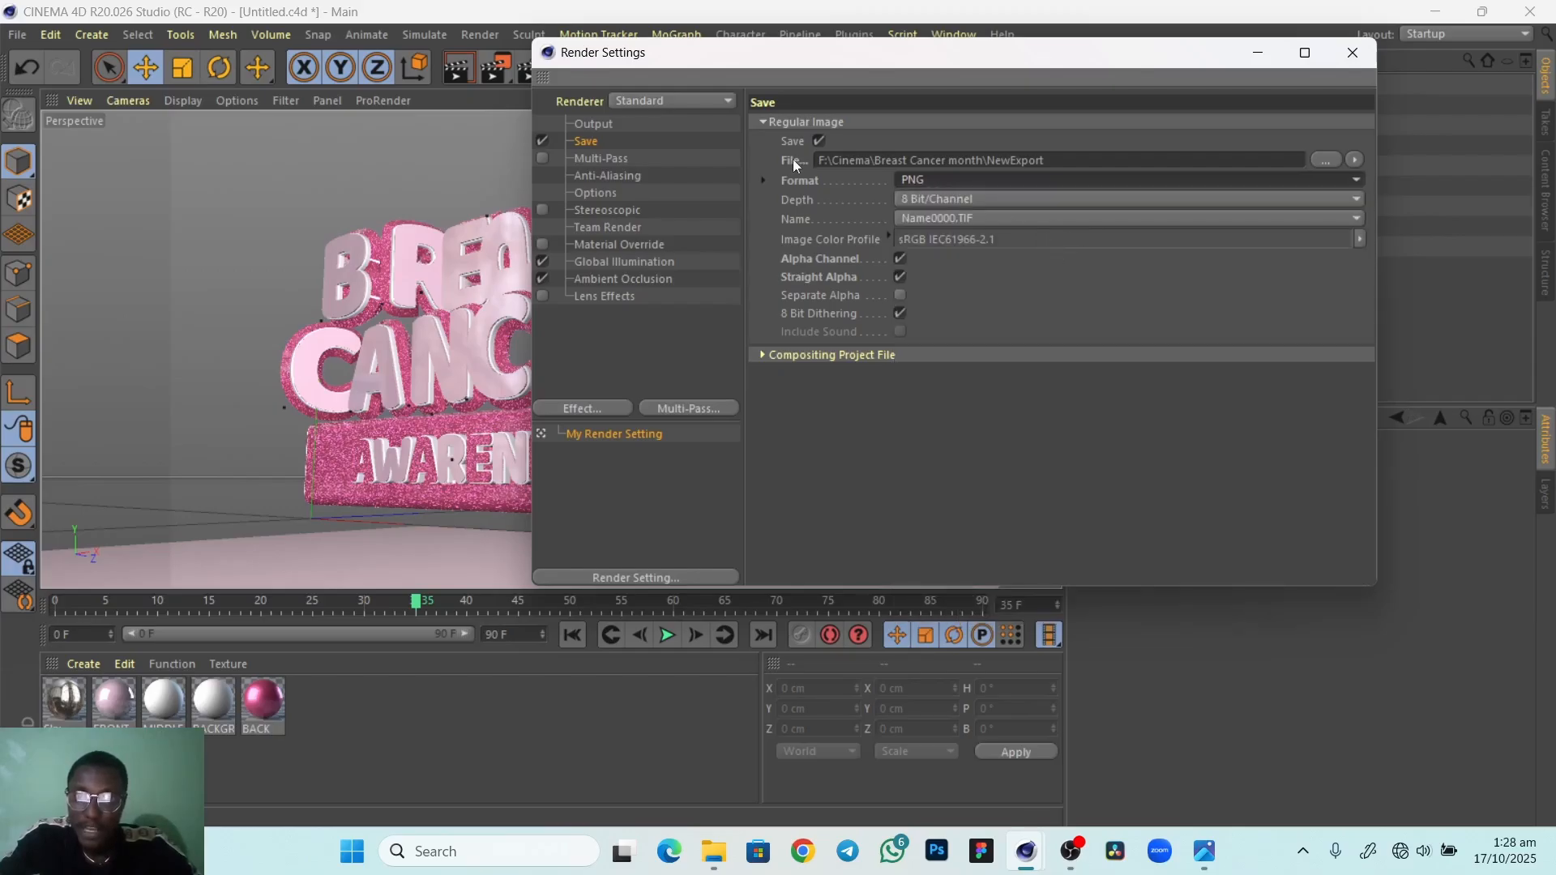
pyautogui.click(1327, 159)
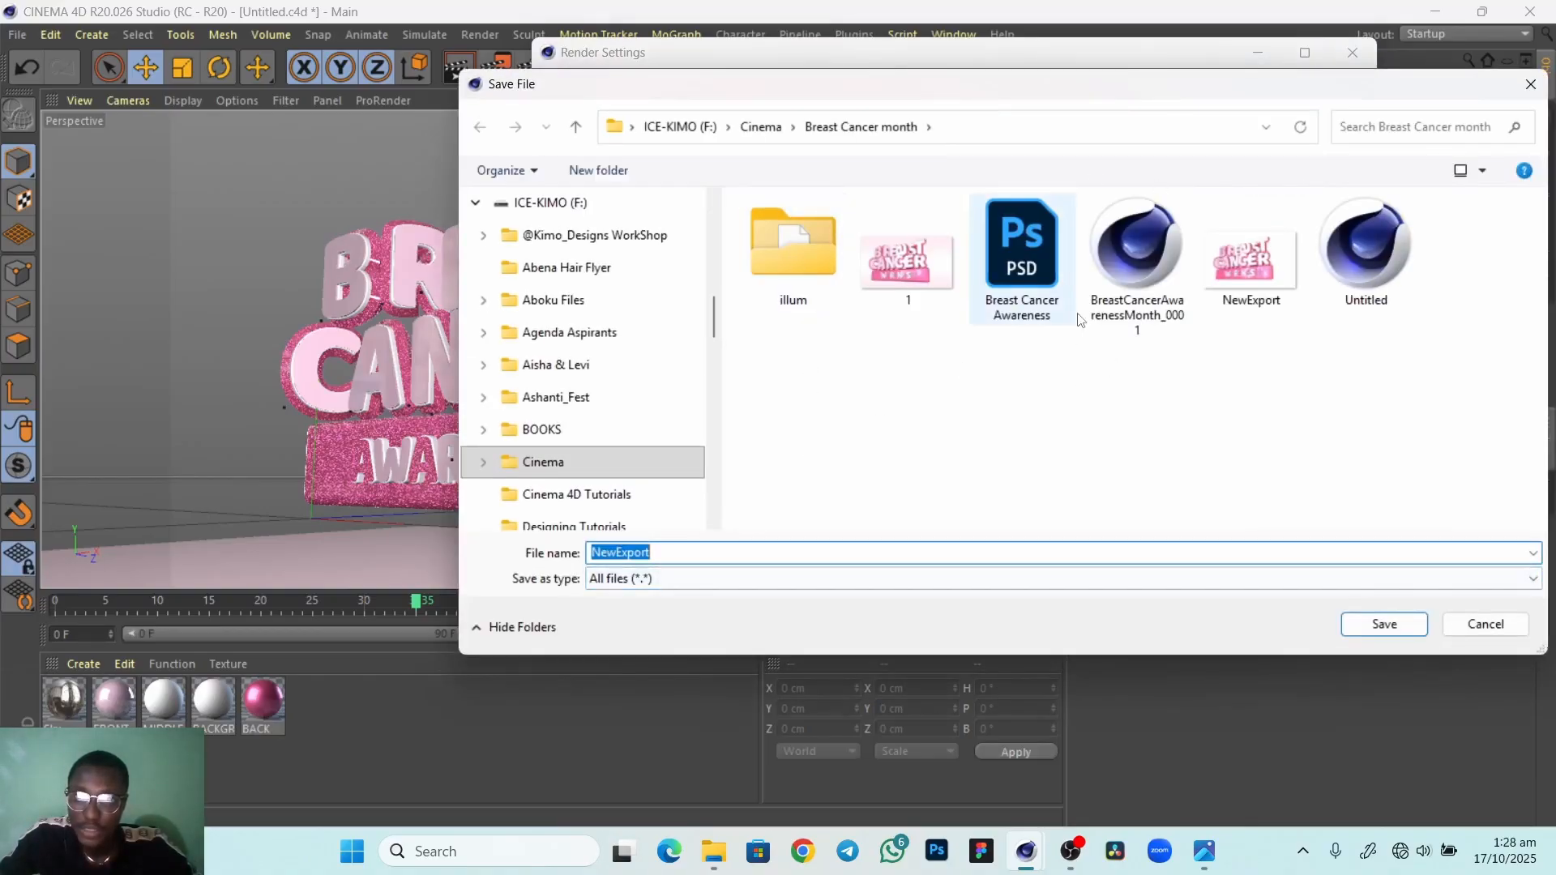
pyautogui.click(1480, 634)
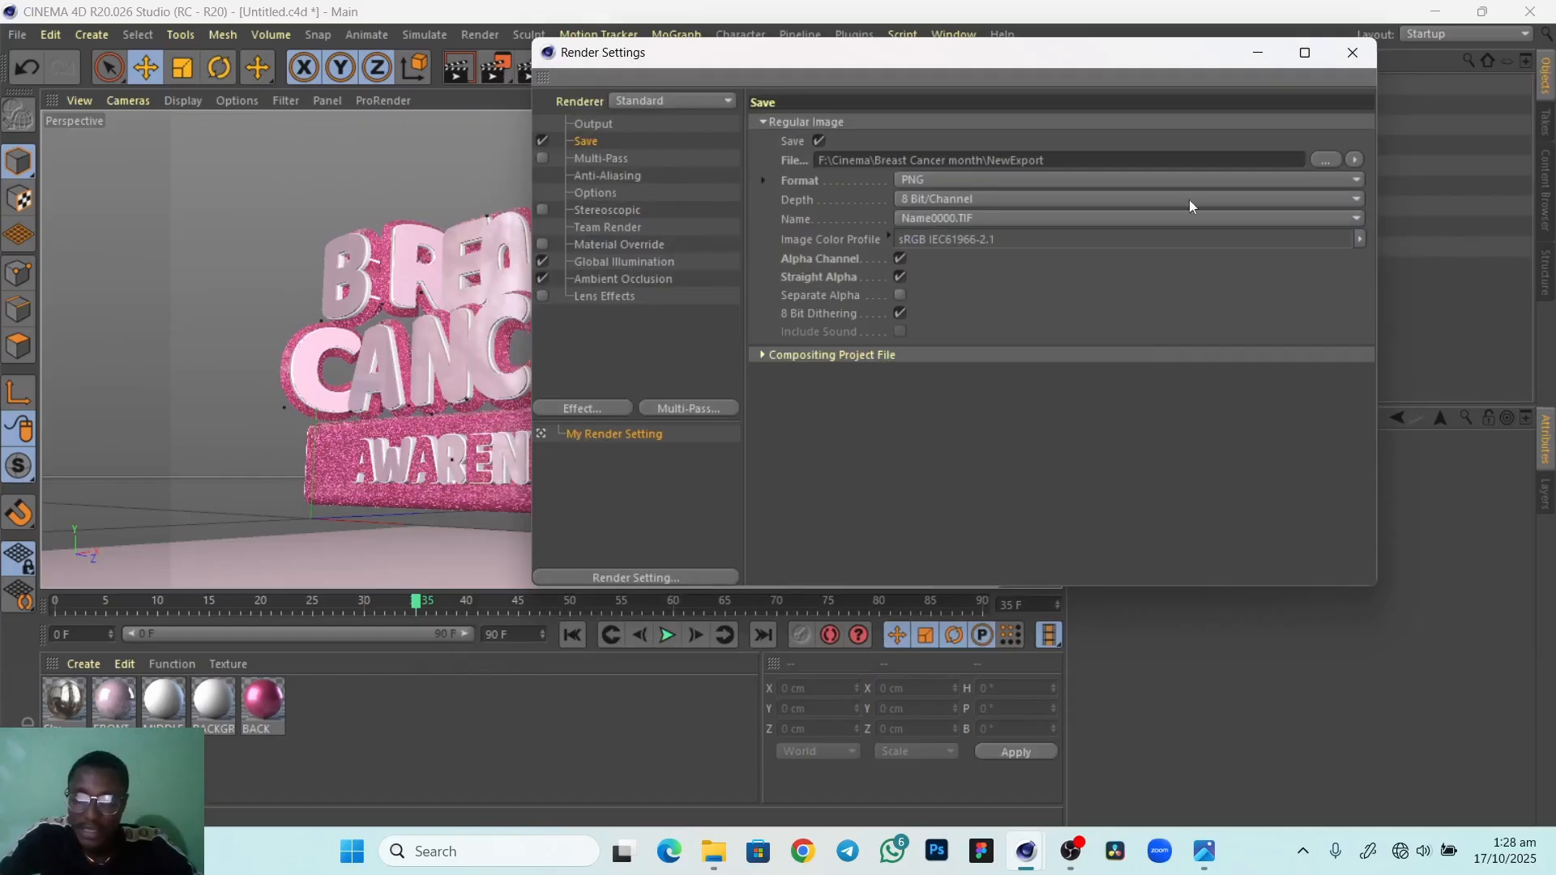
pyautogui.click(1351, 54)
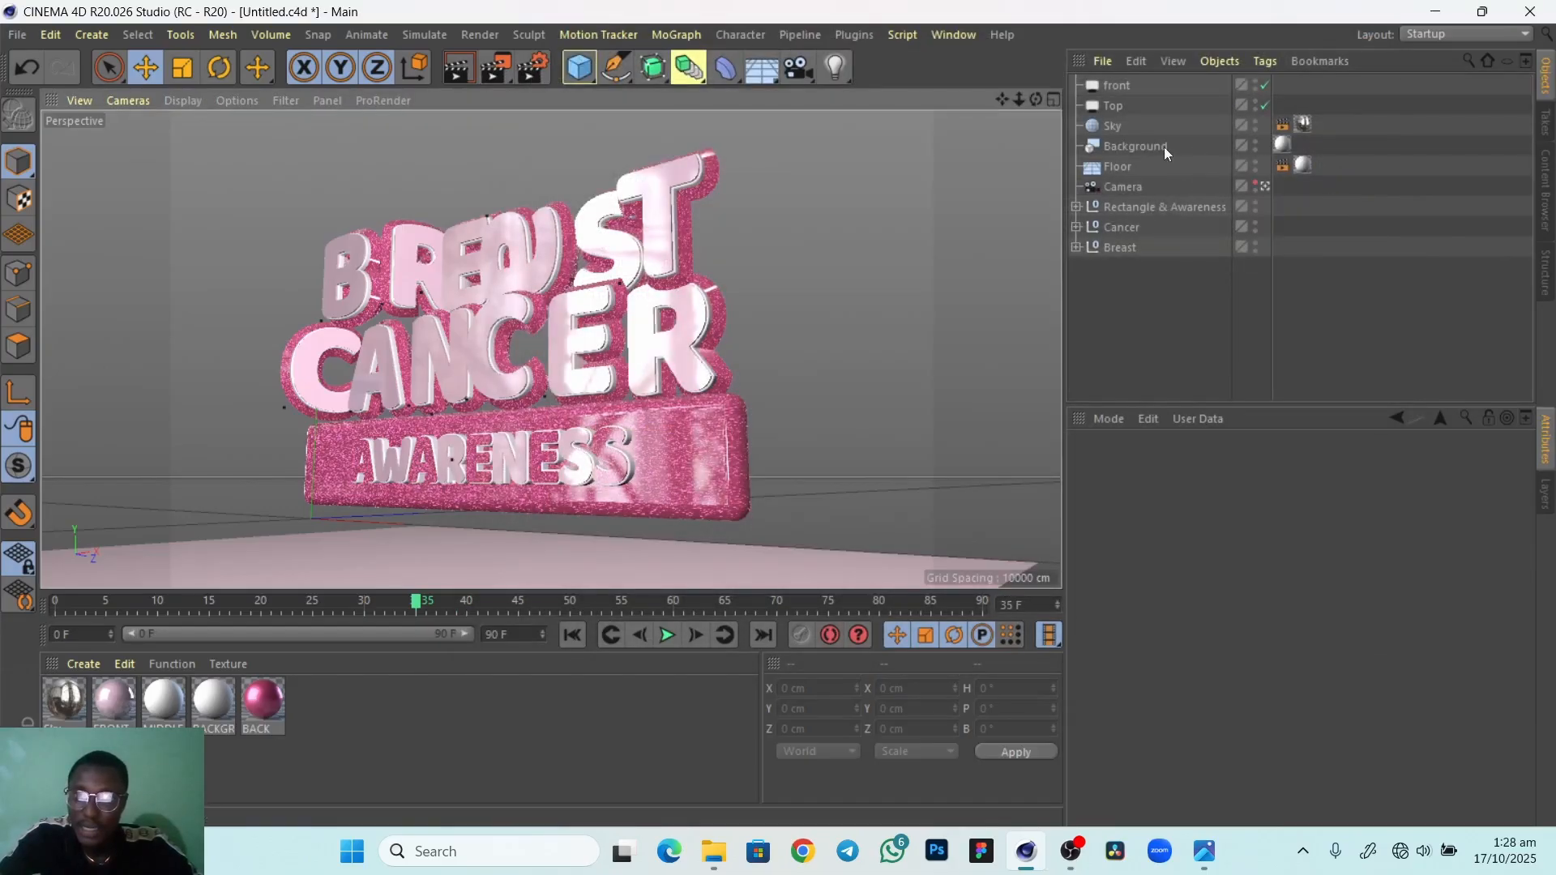
# Set the render's anti-aliasing to Best and close the render settings
pyautogui.click(538, 66)
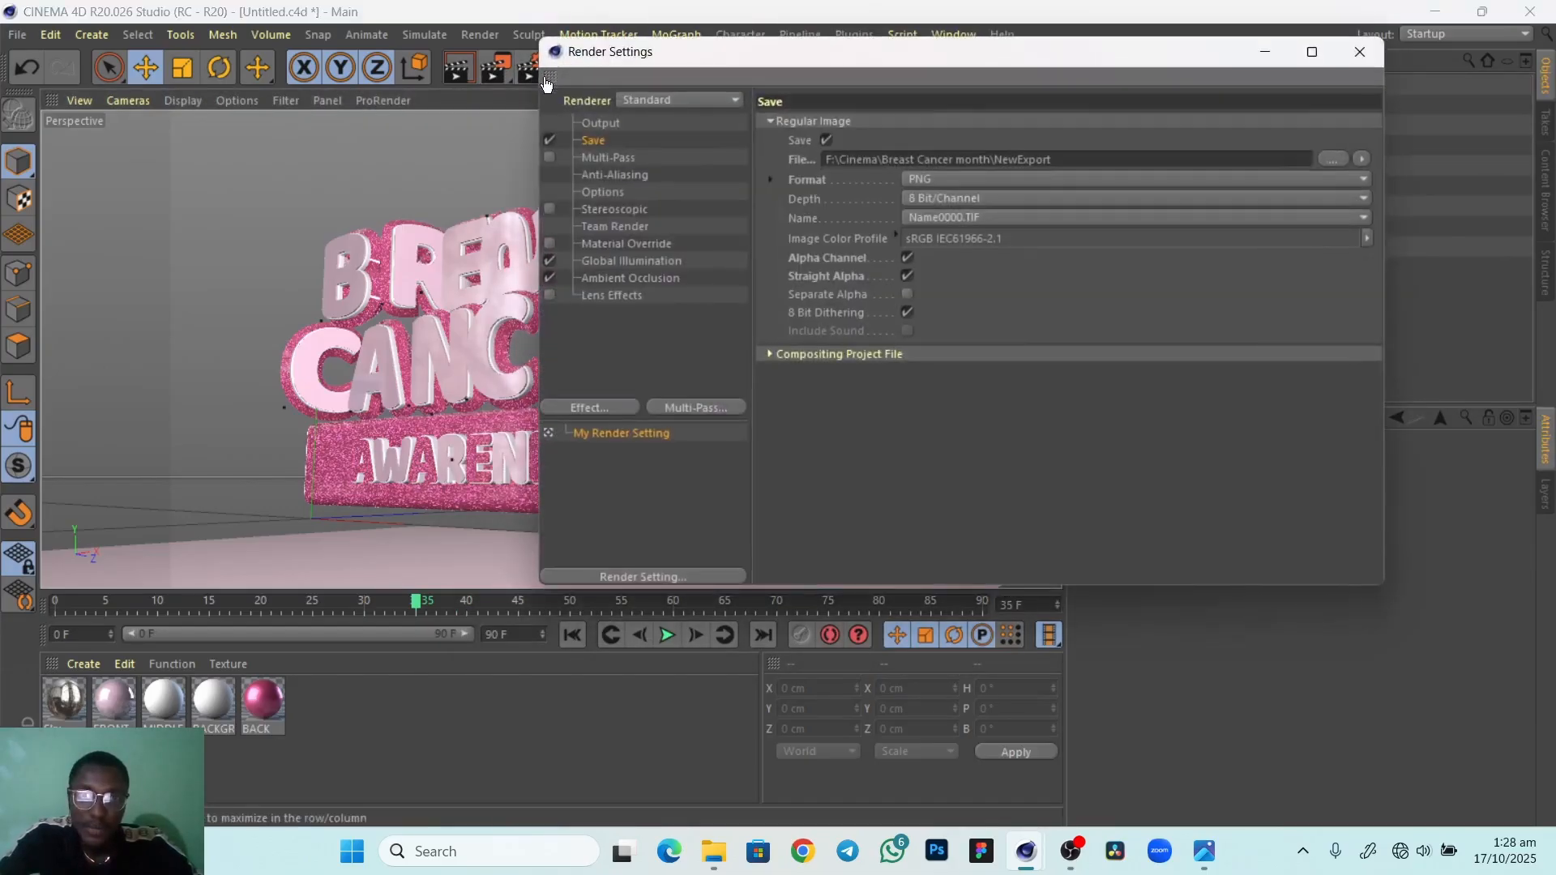
pyautogui.click(609, 175)
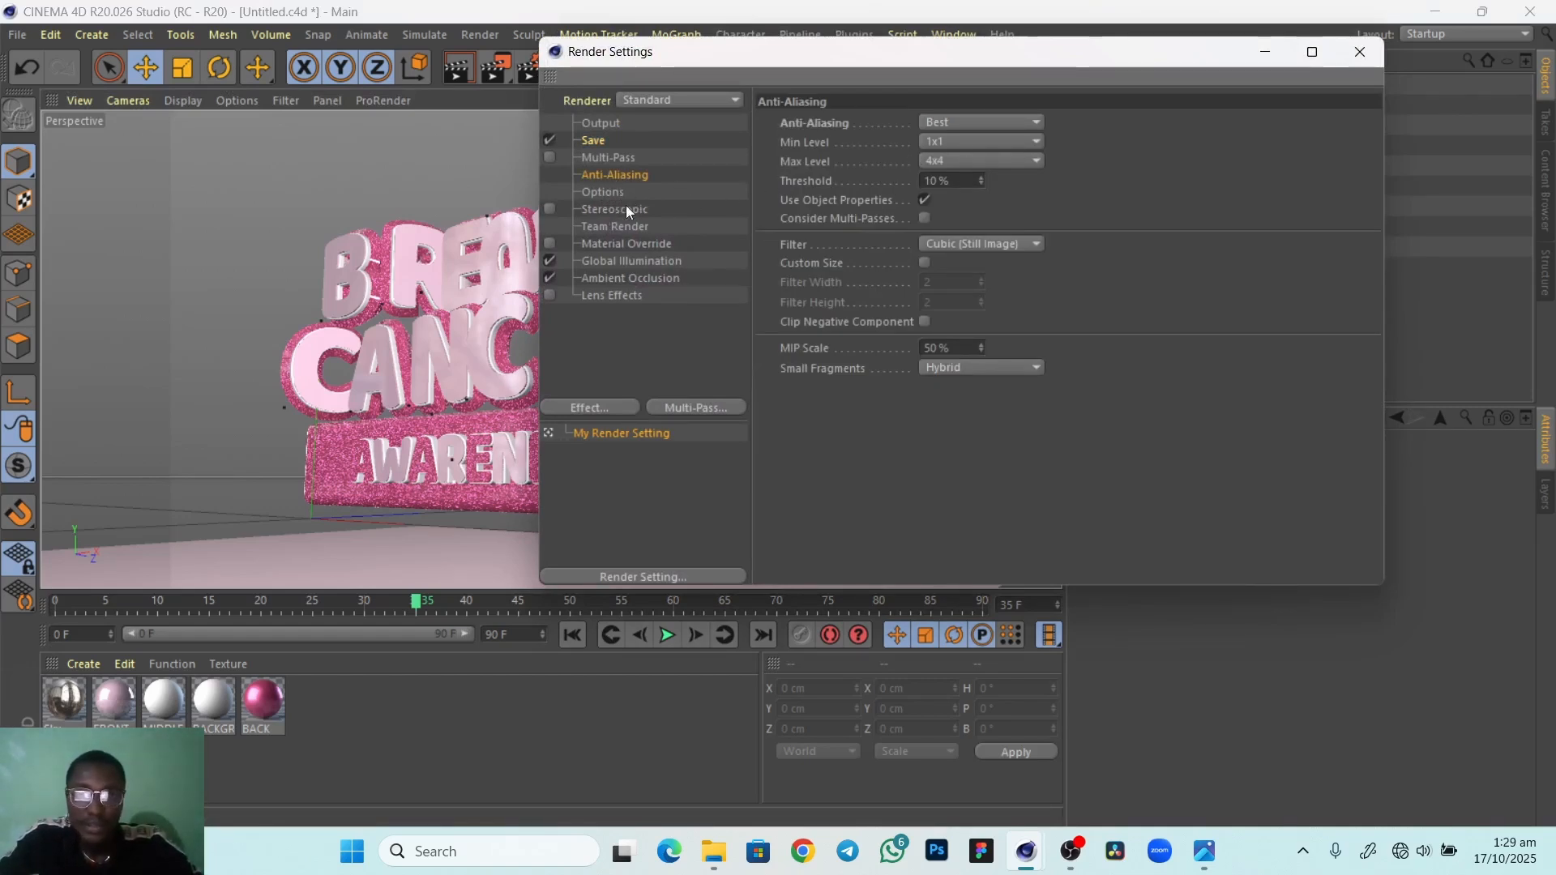
pyautogui.click(1001, 122)
pyautogui.click(961, 185)
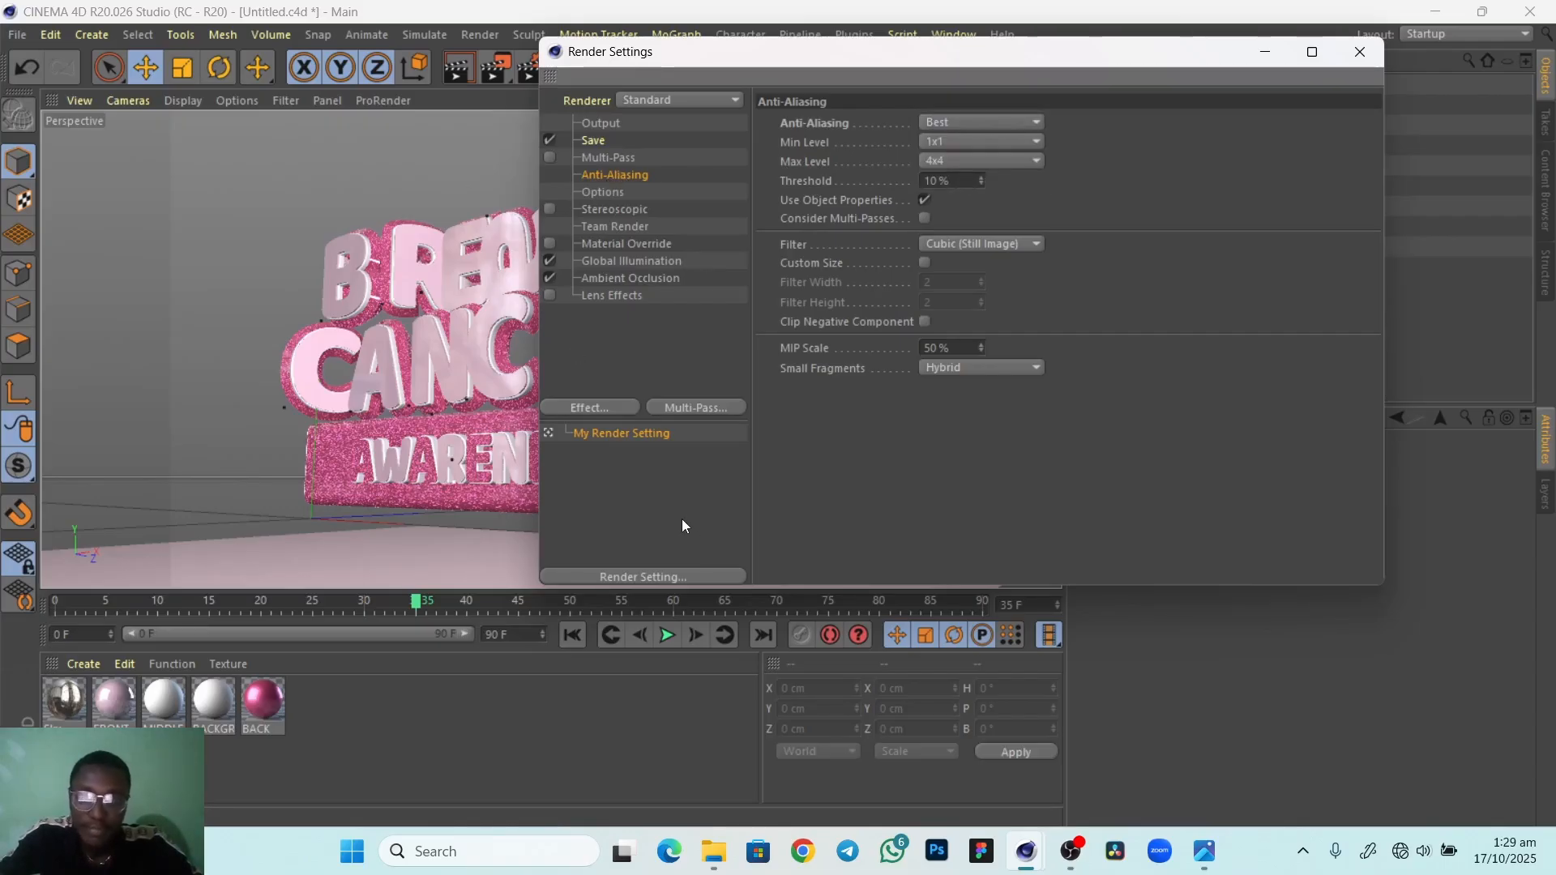
pyautogui.click(1359, 52)
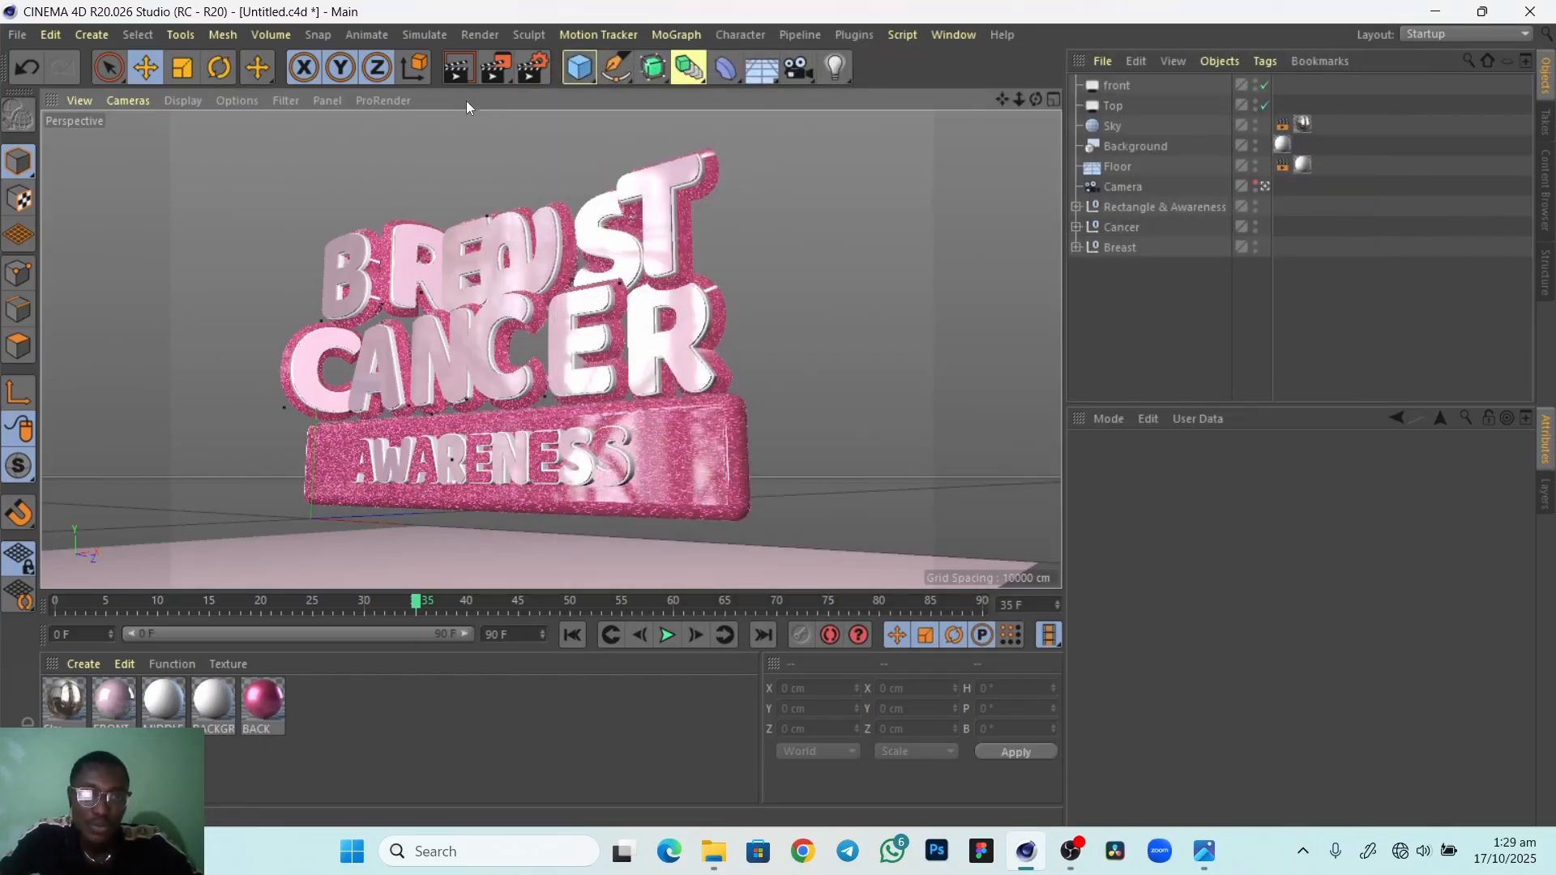
# Render the current frame in the Picture Viewer and show the whole image in the preview
pyautogui.click(495, 71)
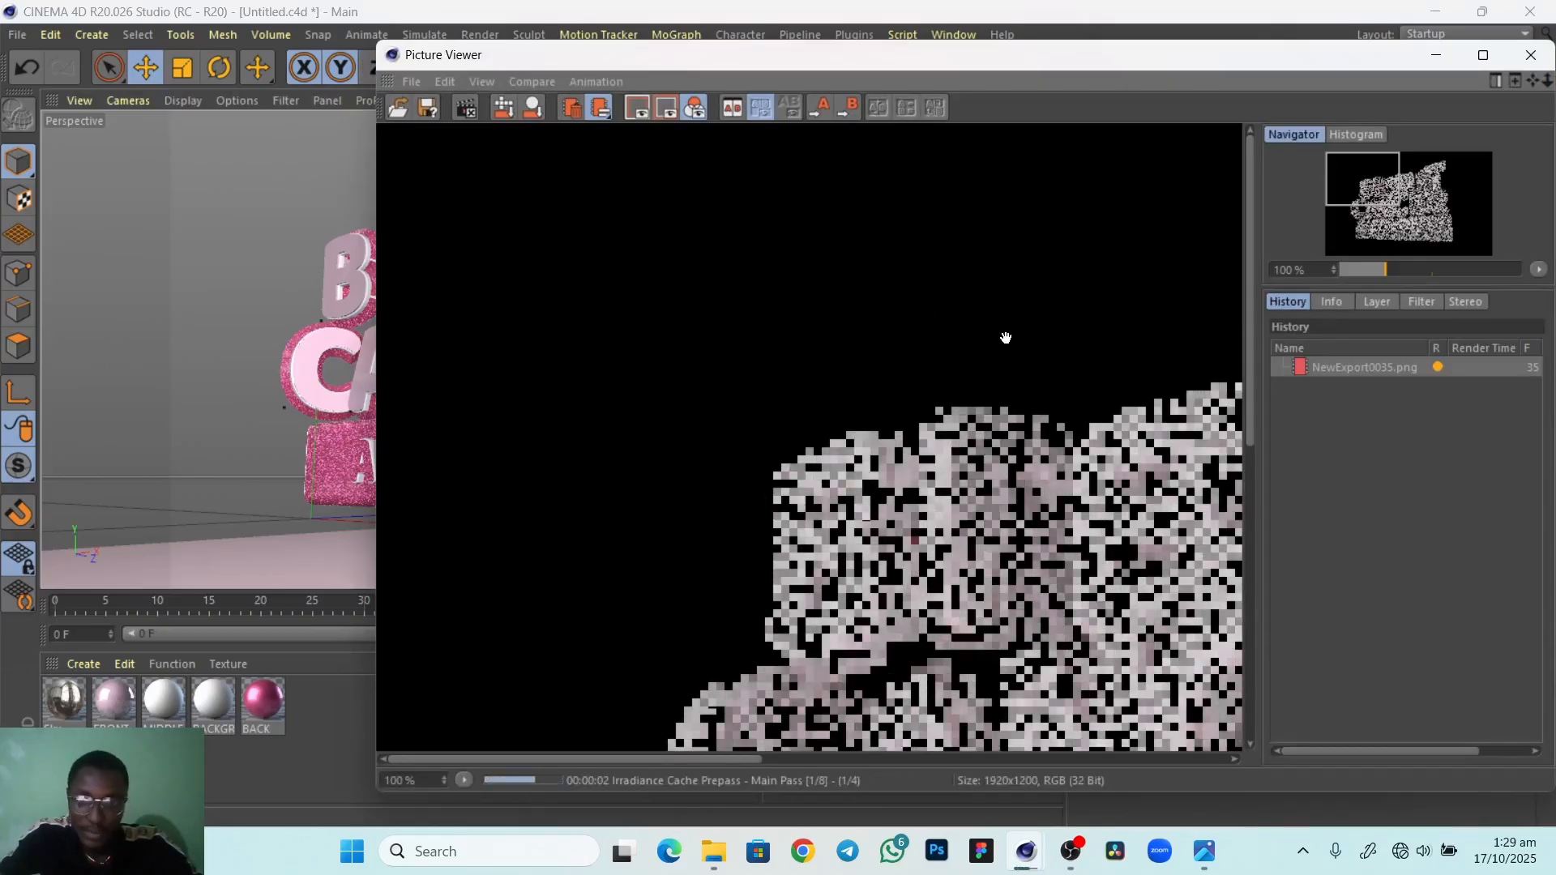
pyautogui.click(438, 780)
pyautogui.click(445, 784)
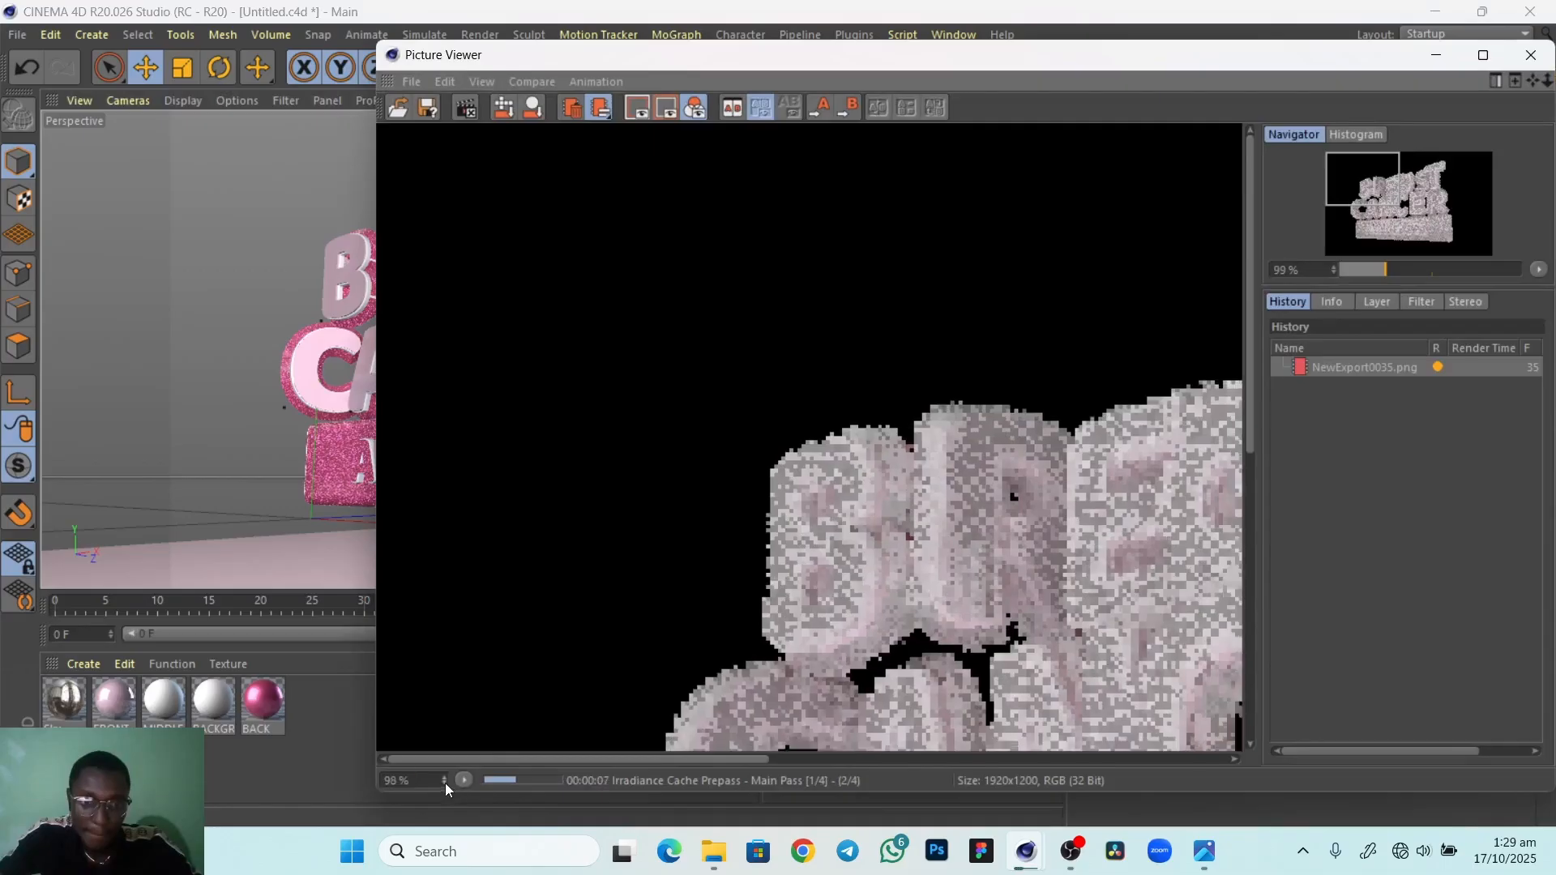
pyautogui.click(445, 784)
pyautogui.click(445, 784)
pyautogui.click(445, 784)
pyautogui.click(444, 784)
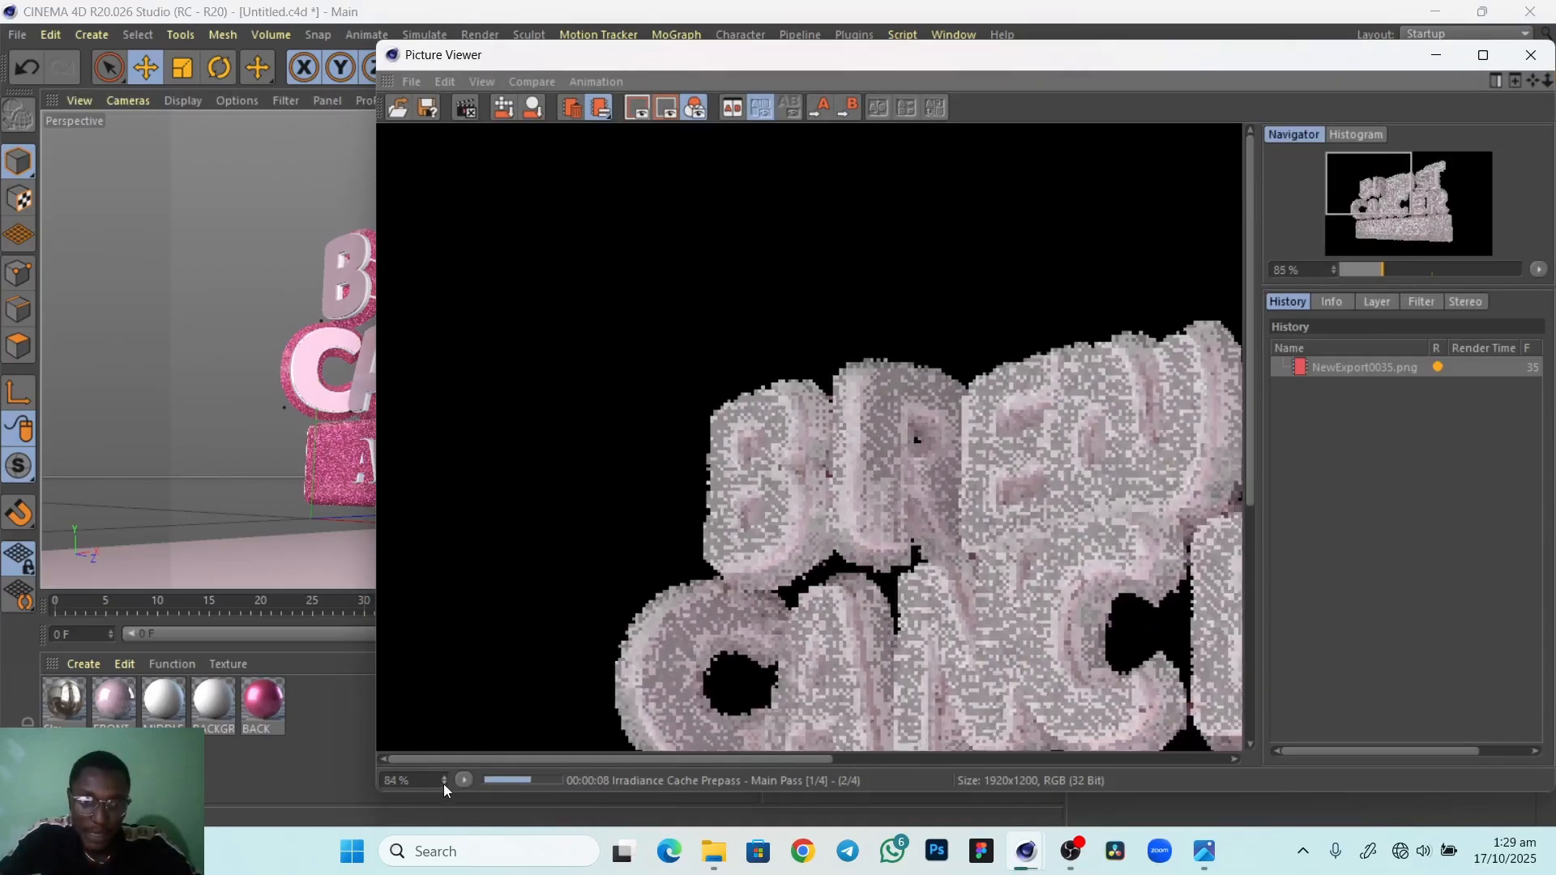
pyautogui.click(444, 783)
pyautogui.click(444, 783)
pyautogui.click(444, 783)
pyautogui.click(443, 784)
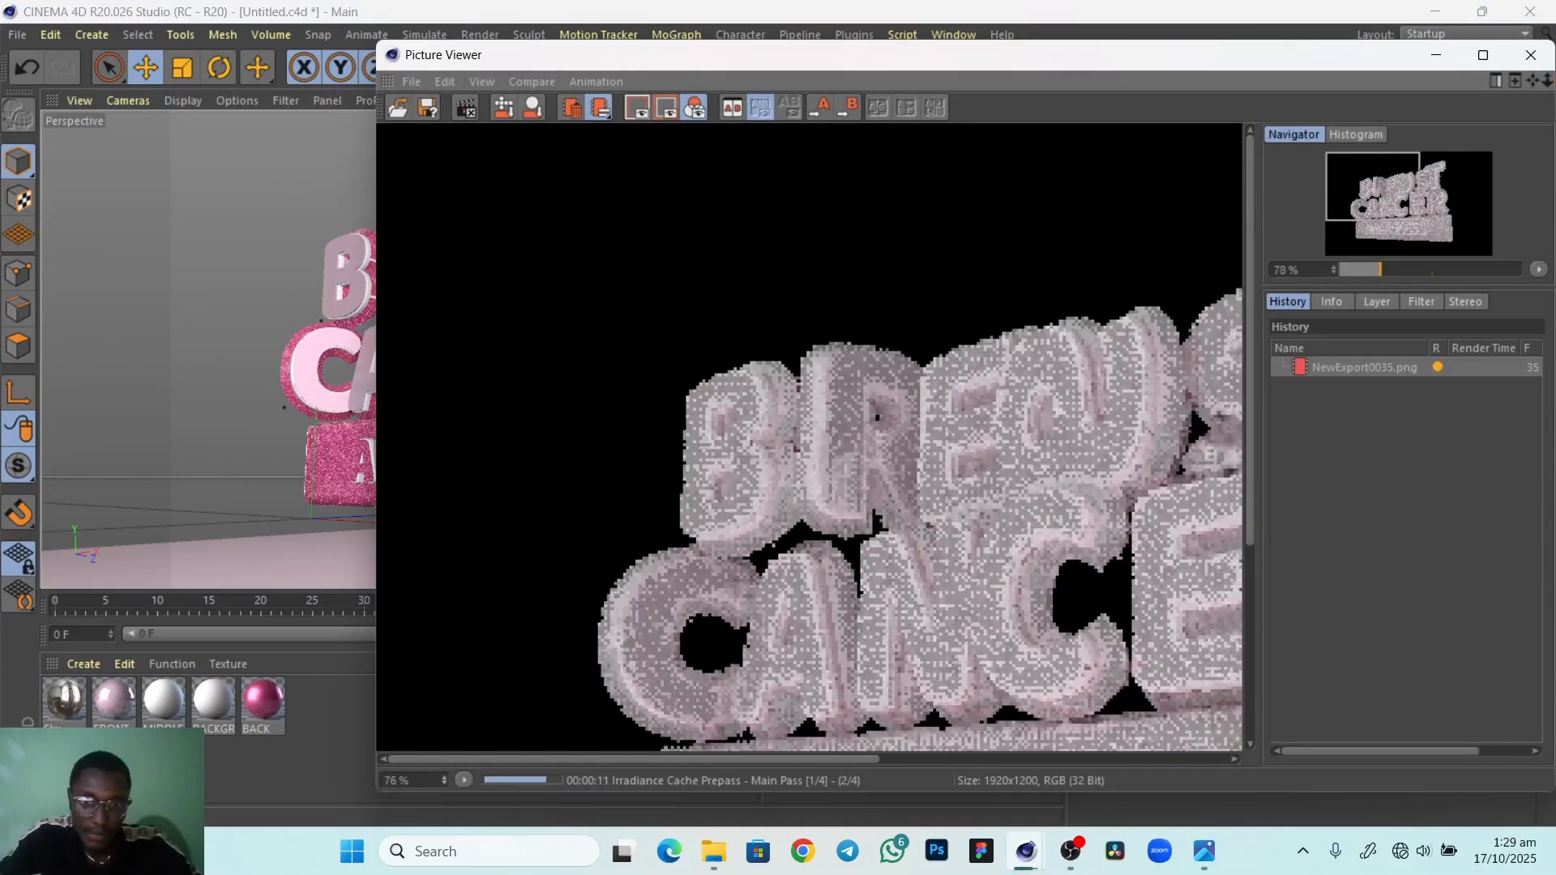
pyautogui.moveTo(445, 784); pyautogui.dragTo(444, 812)
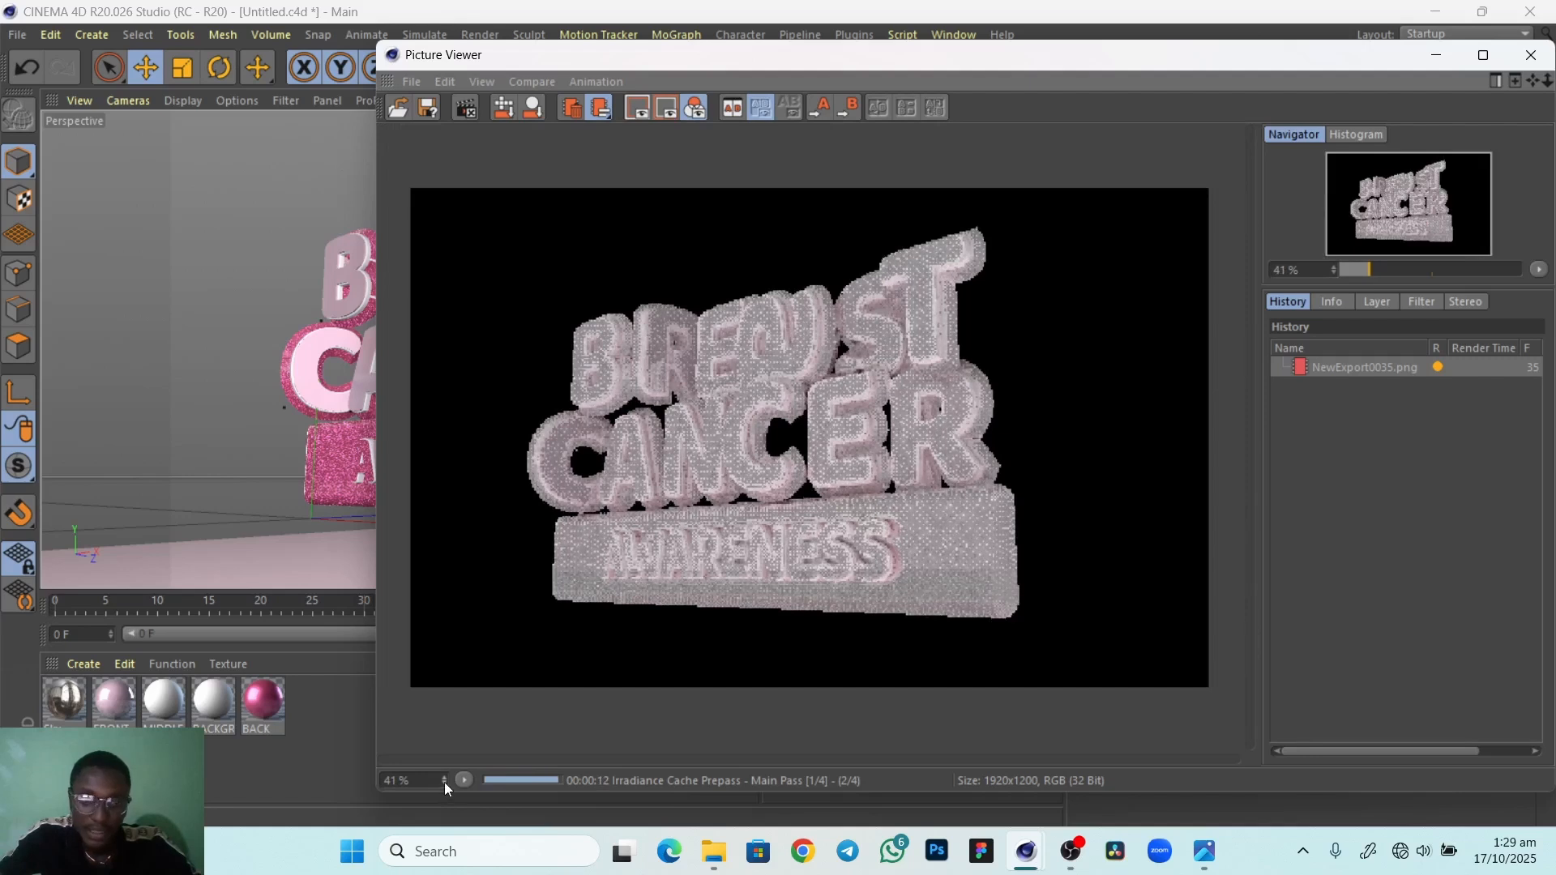
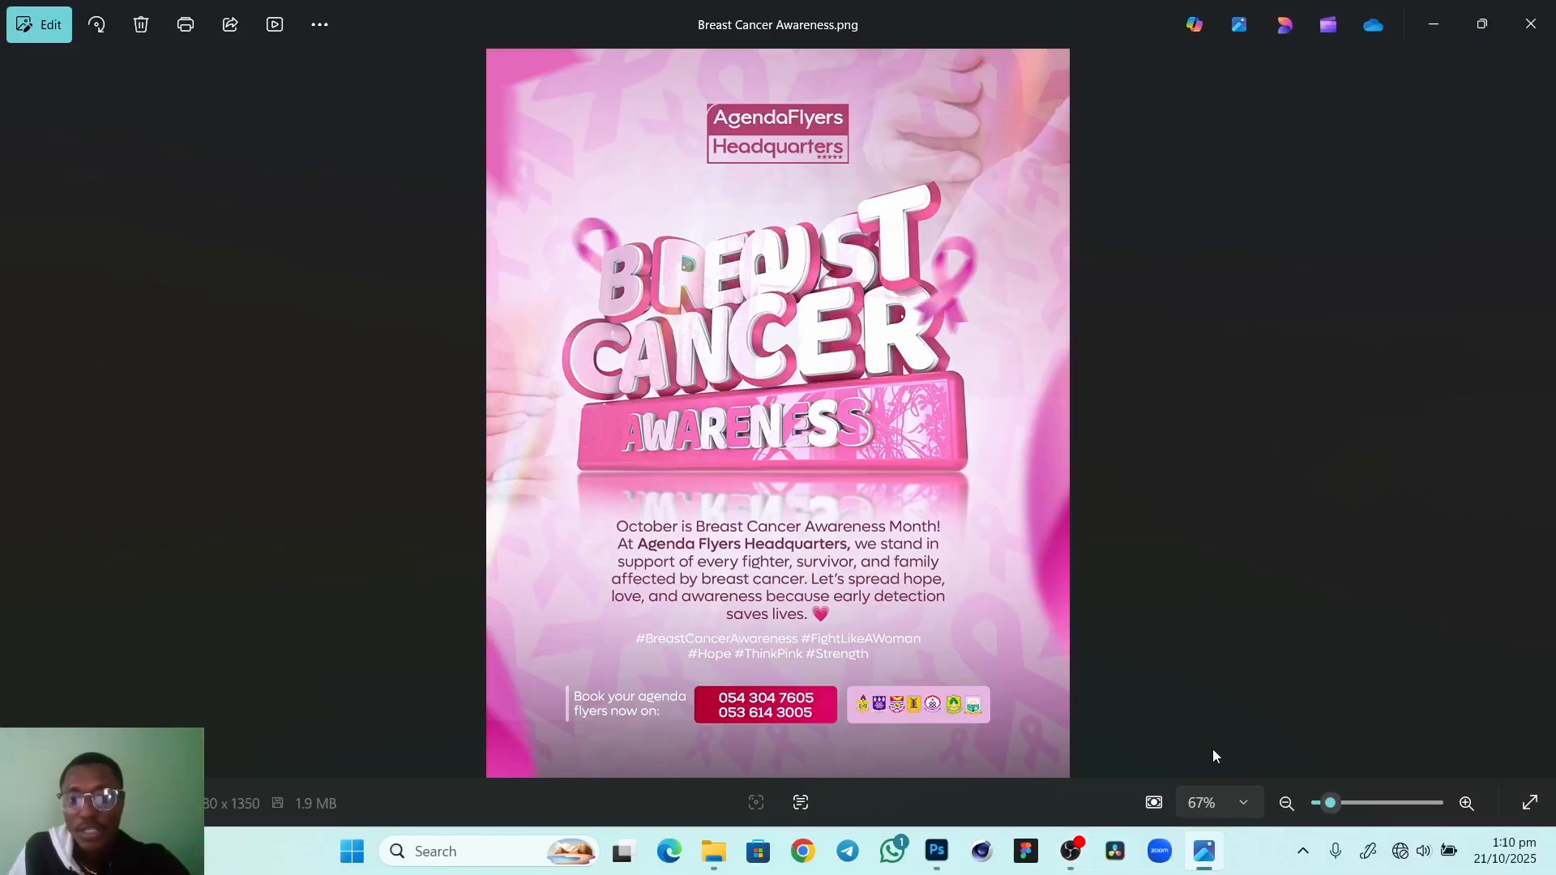
# Switch to Photoshop and create a 1080 x 1350 px document at 300 ppi named Breast cancer Awareness
pyautogui.click(936, 850)
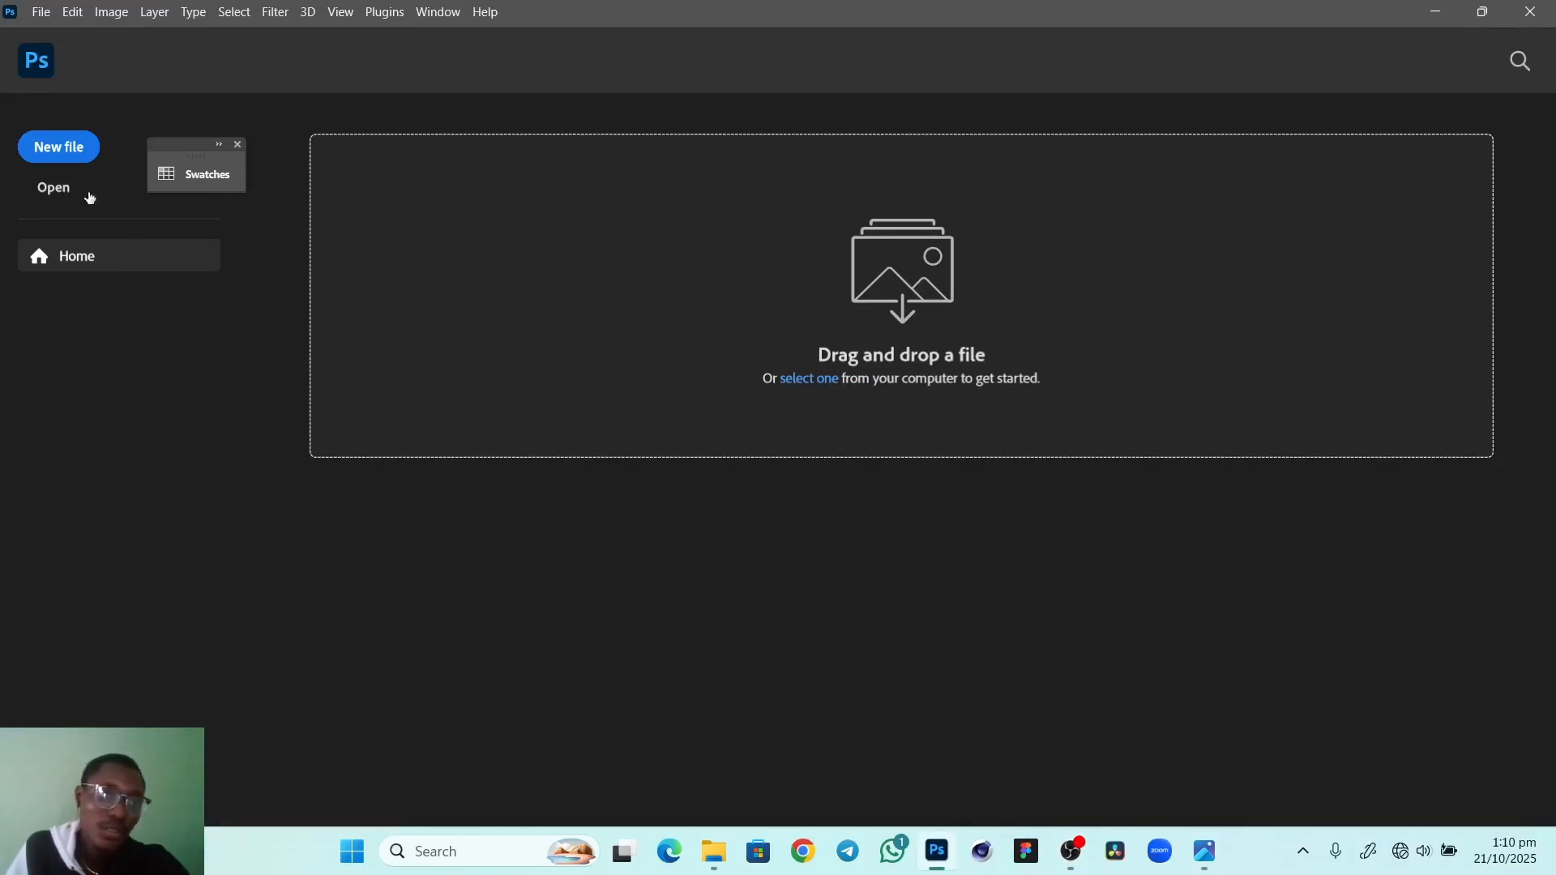
pyautogui.click(79, 165)
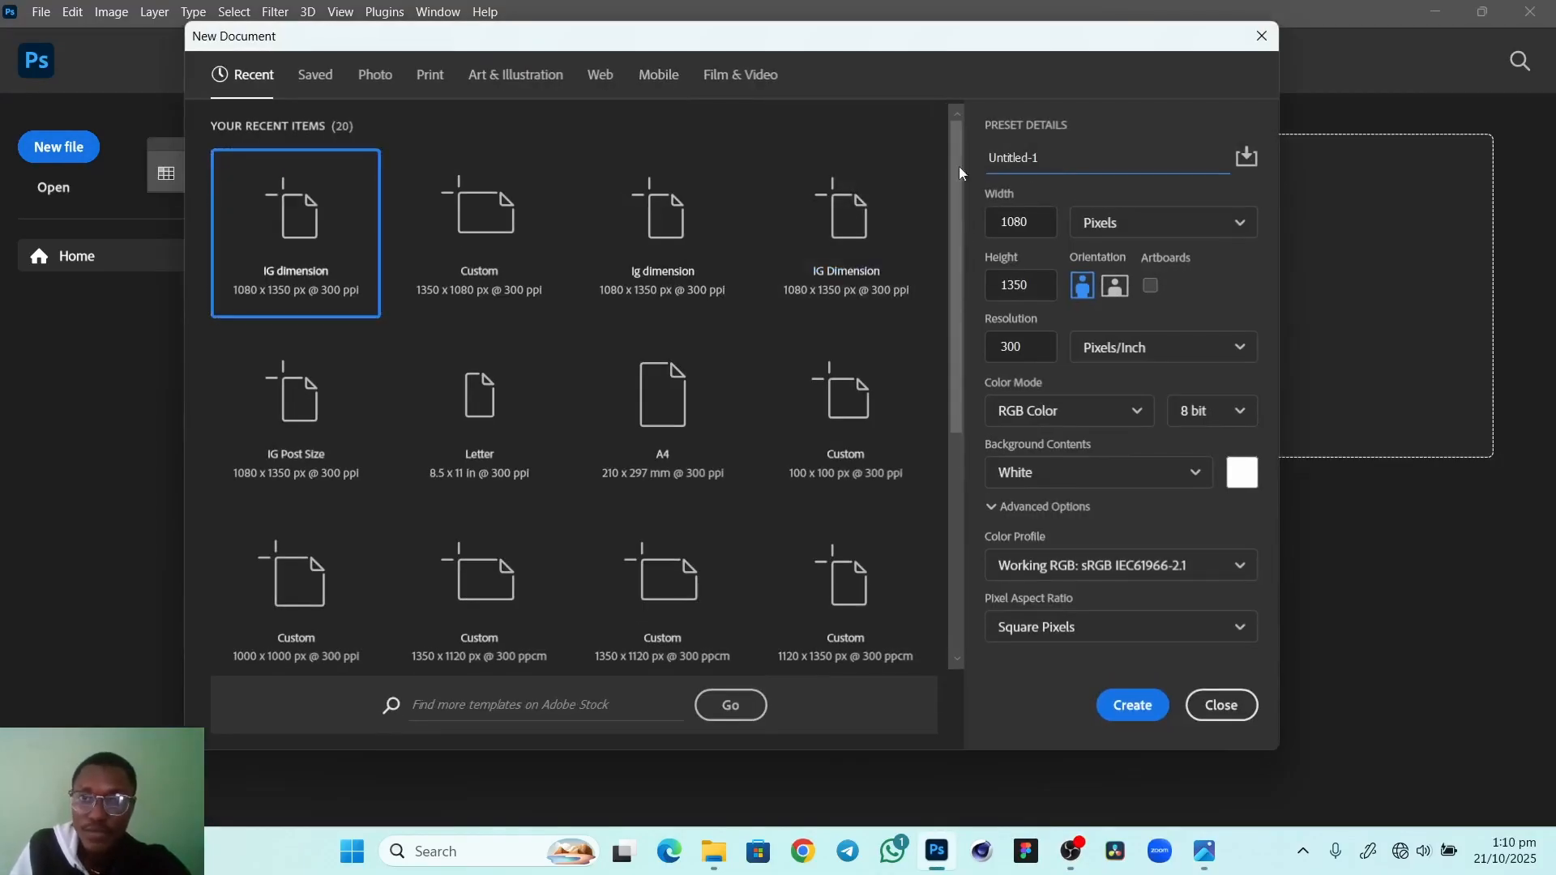
pyautogui.moveTo(1012, 157); pyautogui.dragTo(985, 158)
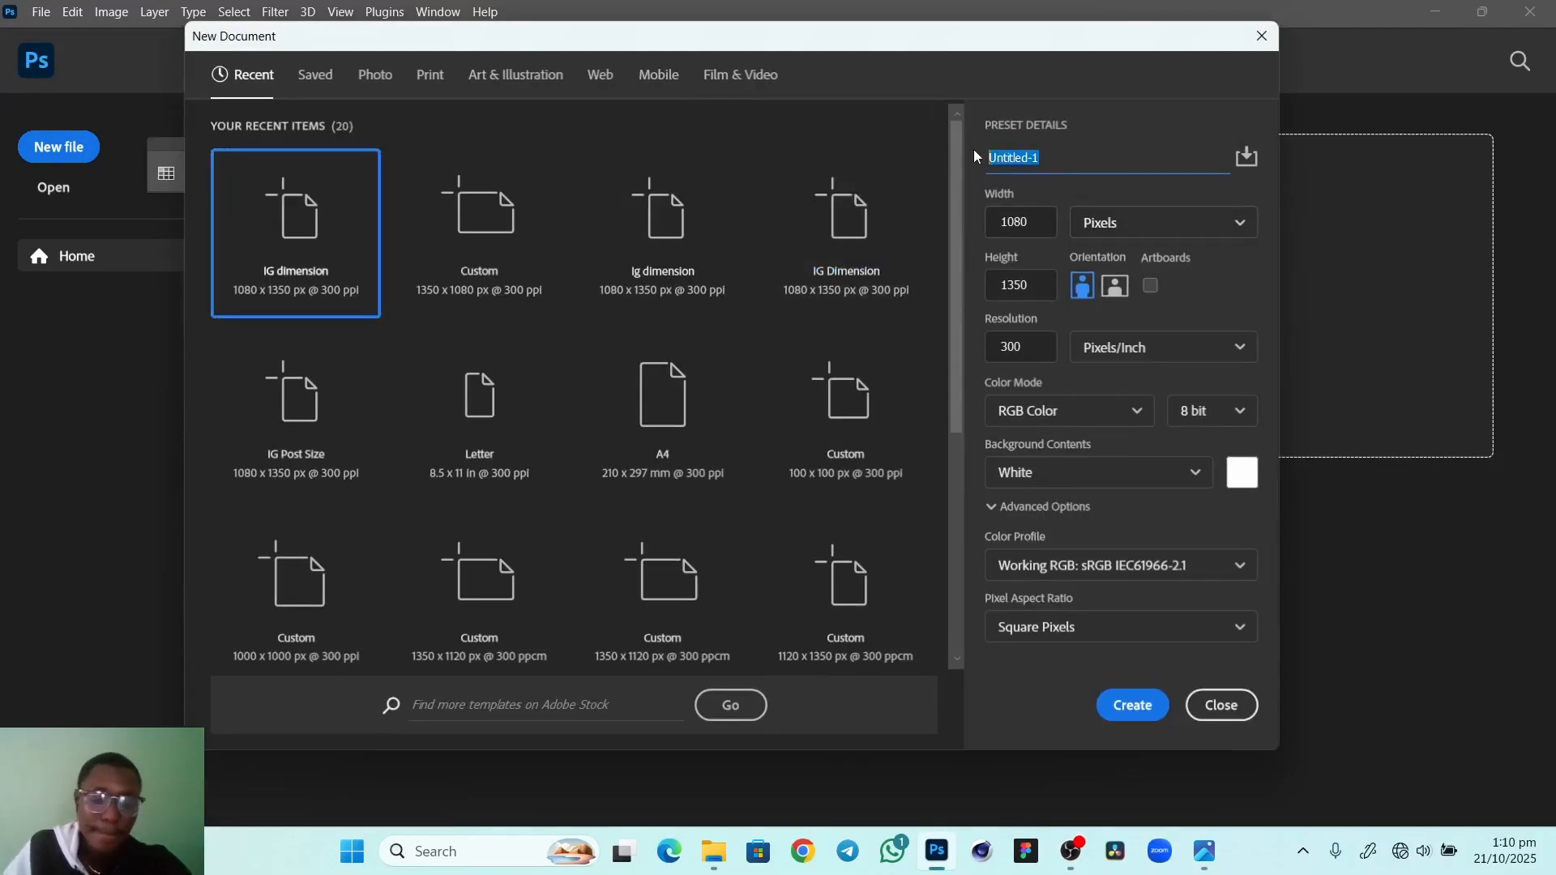
pyautogui.write('Awareness')
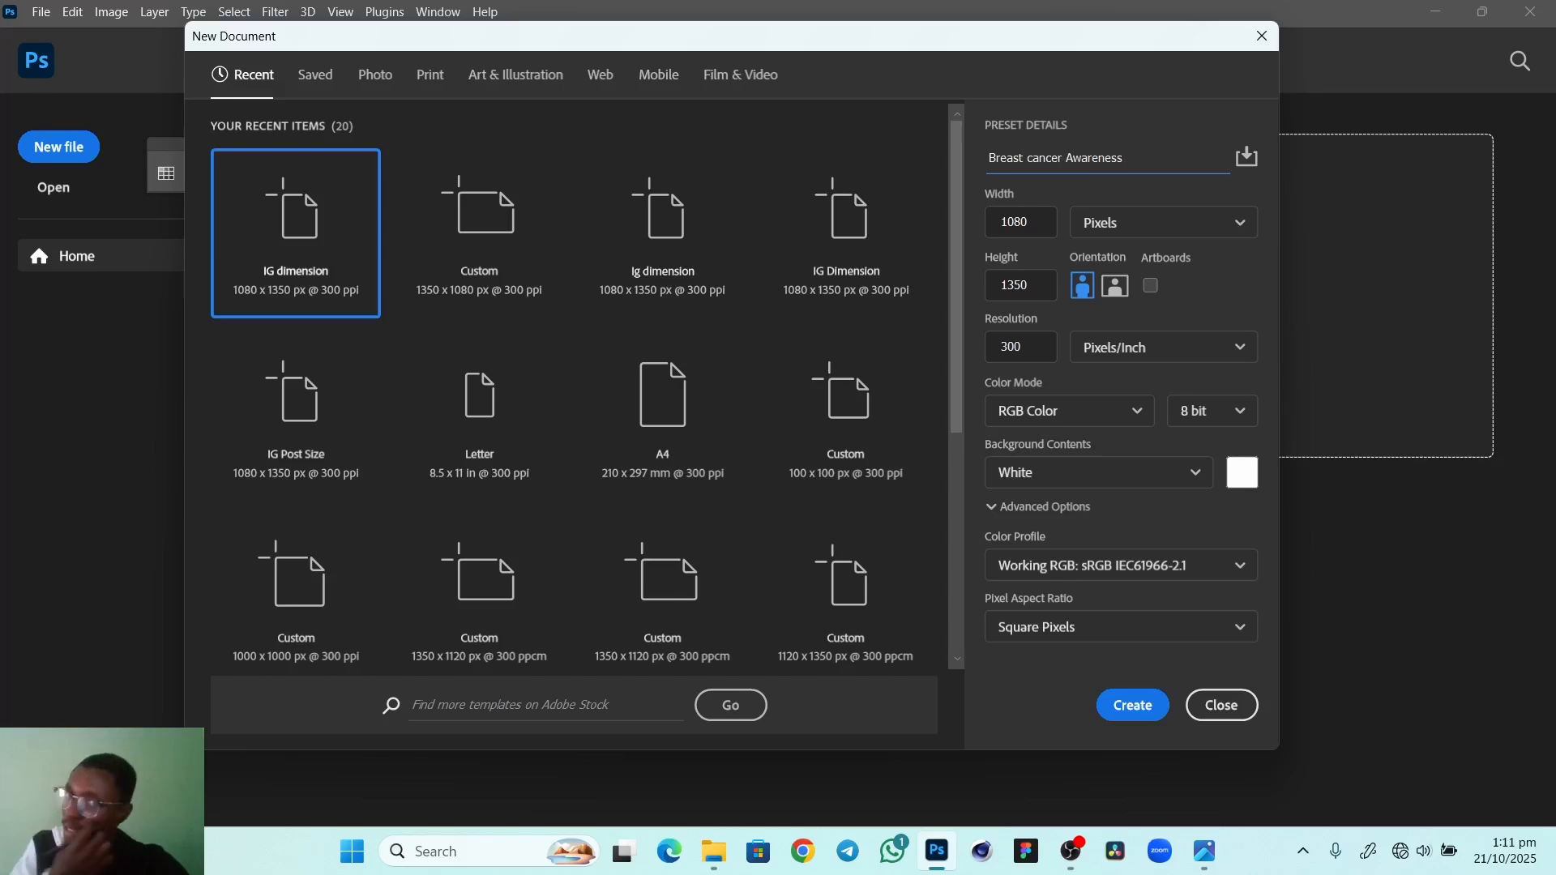
pyautogui.press('Return')
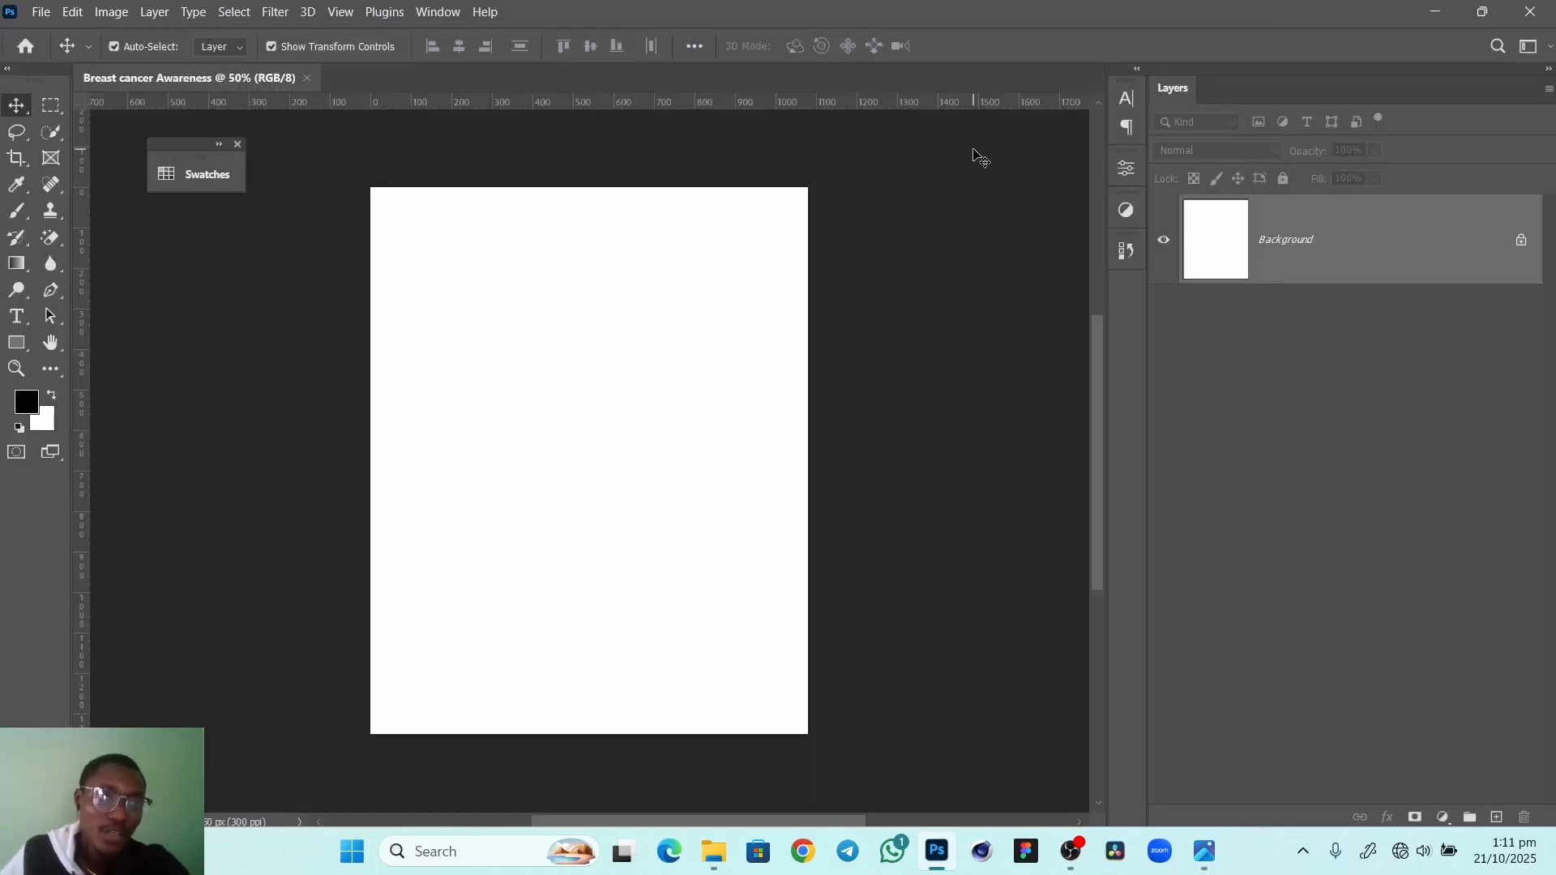
pyautogui.click(47, 20)
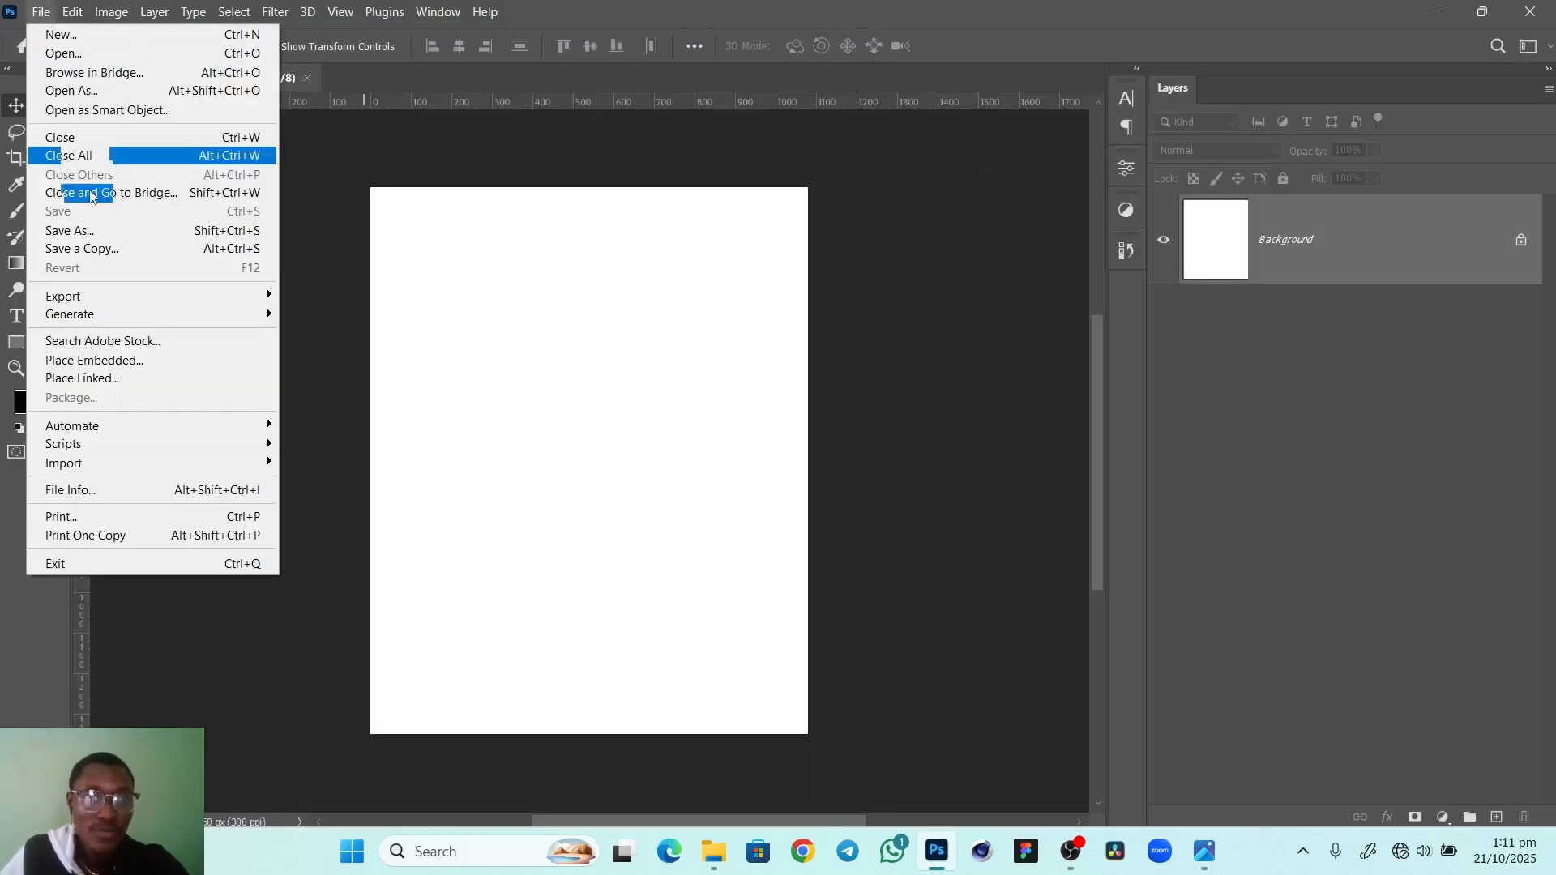
pyautogui.click(123, 249)
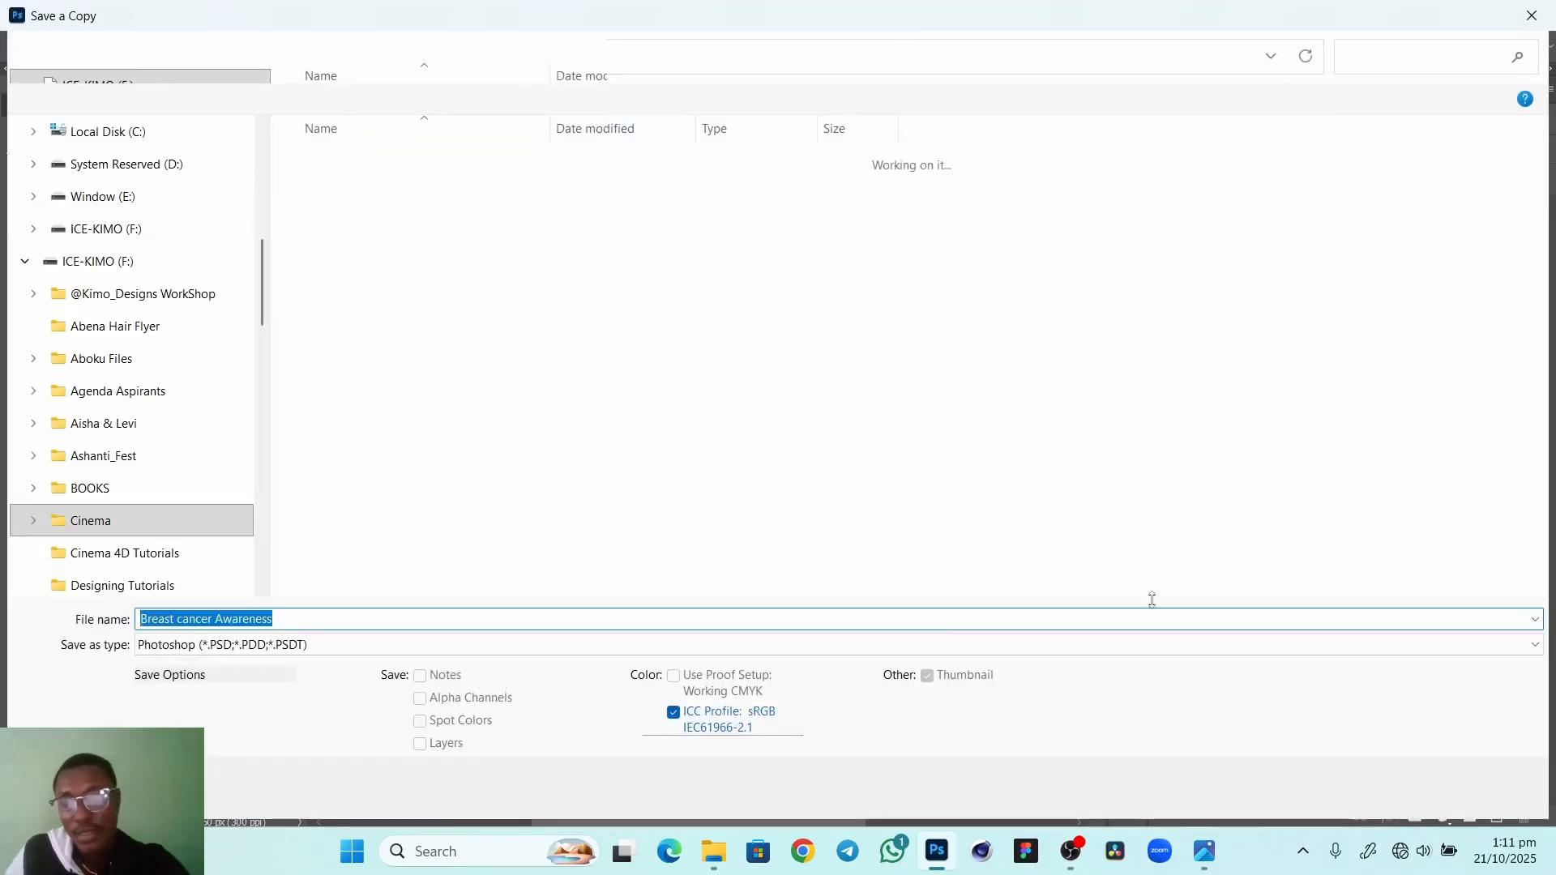
pyautogui.click(1483, 785)
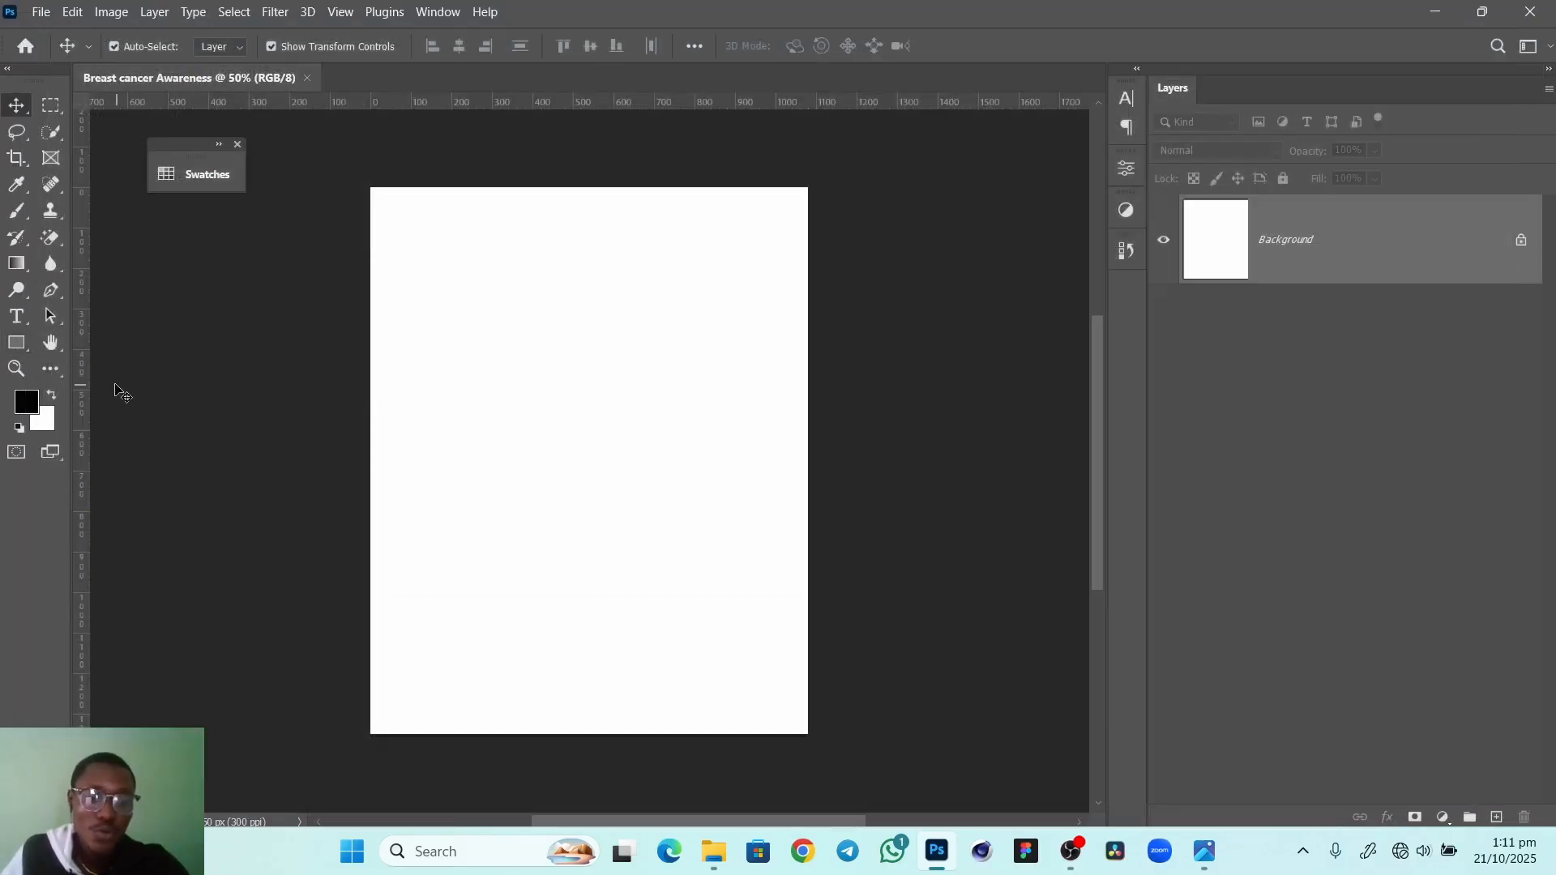
# Draw a rectangle of about 1118 x 1406 px covering the whole canvas
pyautogui.click(16, 343)
pyautogui.moveTo(366, 179); pyautogui.dragTo(816, 746)
# Fill the rectangle with the pink ffc6e5 from the Breast Cancer swatch group and deselect the layer
pyautogui.doubleClick(1241, 276)
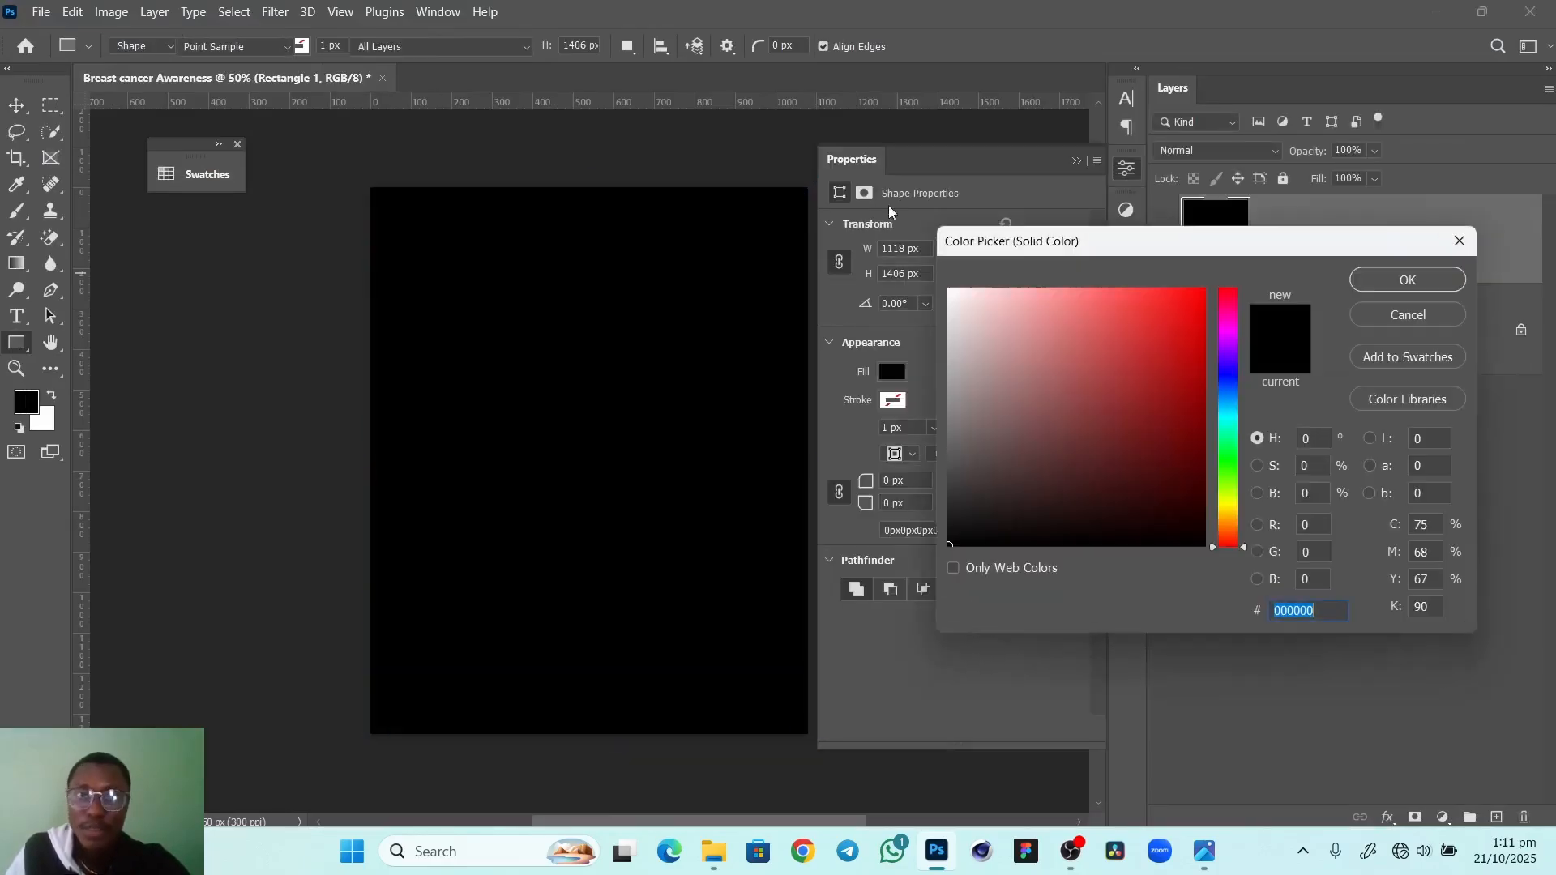
pyautogui.click(437, 11)
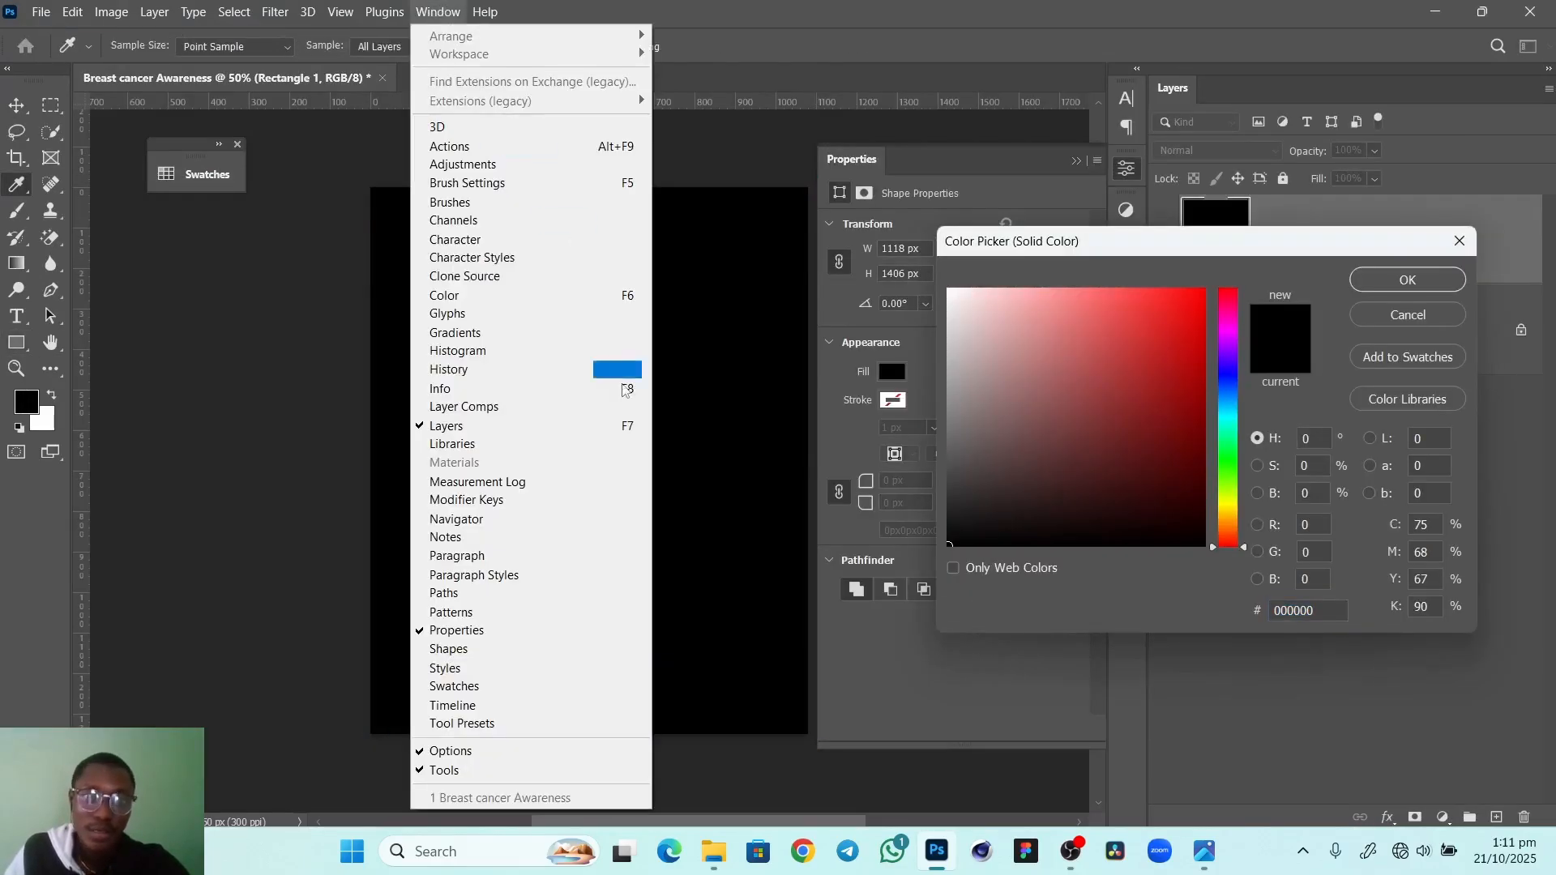
pyautogui.click(531, 687)
pyautogui.click(286, 466)
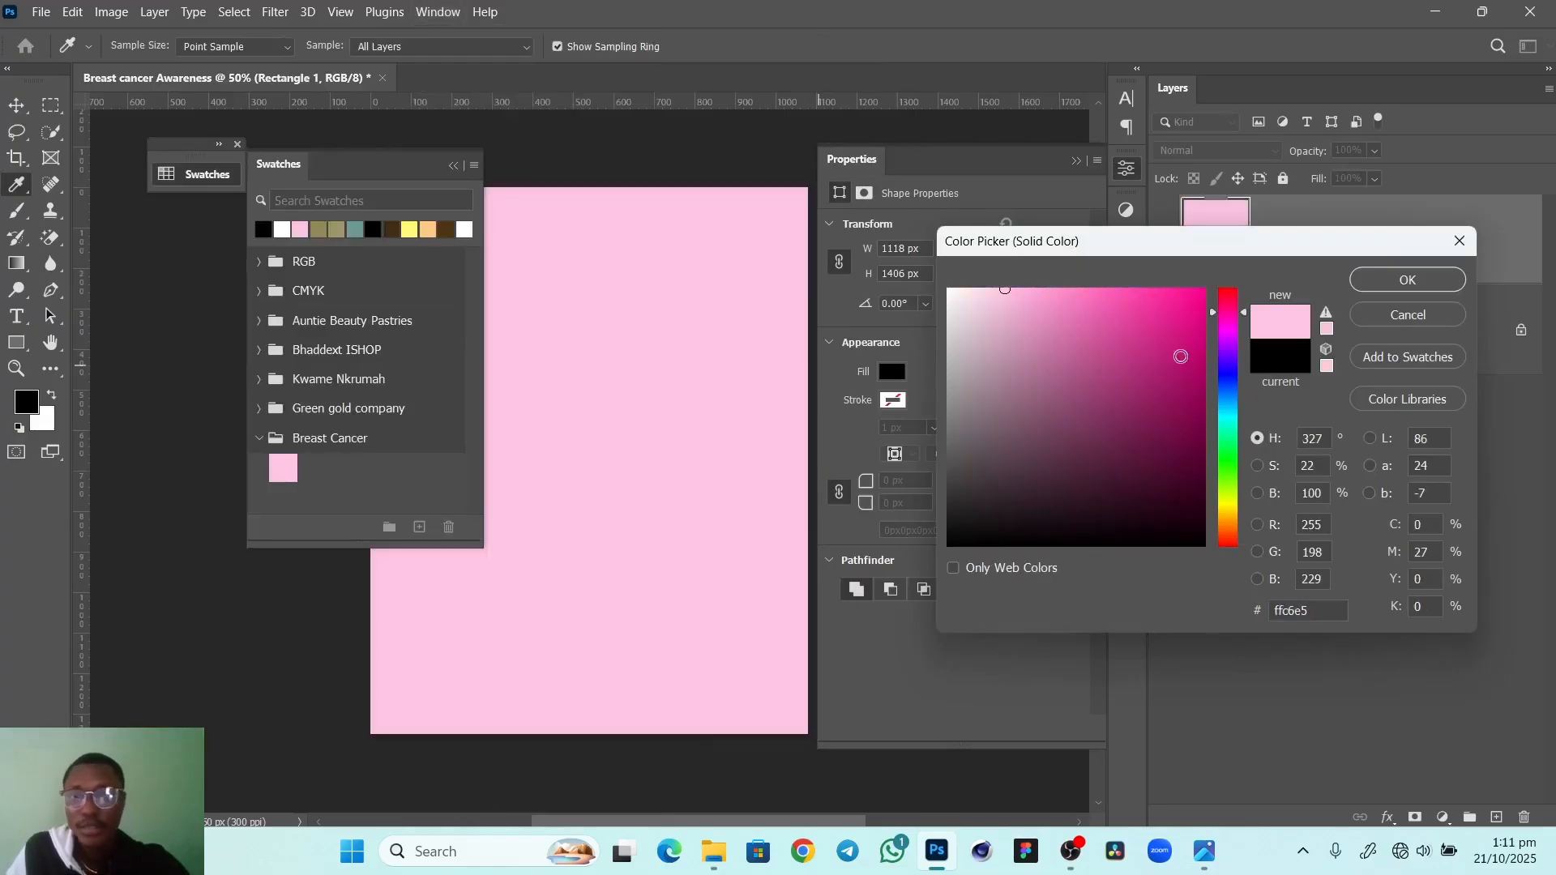
pyautogui.moveTo(421, 165); pyautogui.dragTo(369, 164)
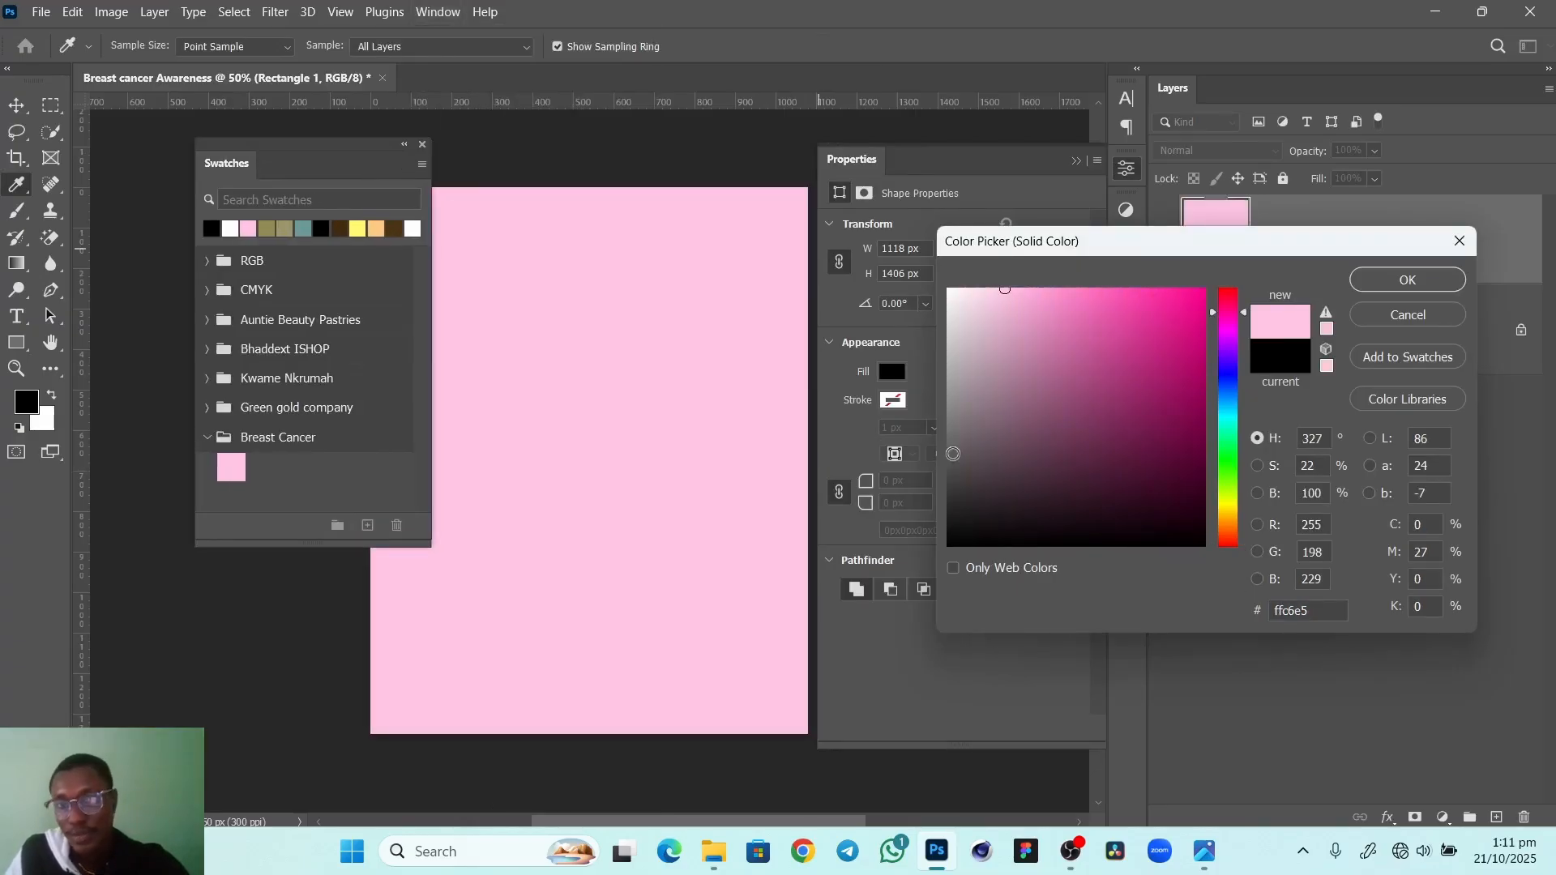
pyautogui.moveTo(1320, 613); pyautogui.dragTo(1286, 655)
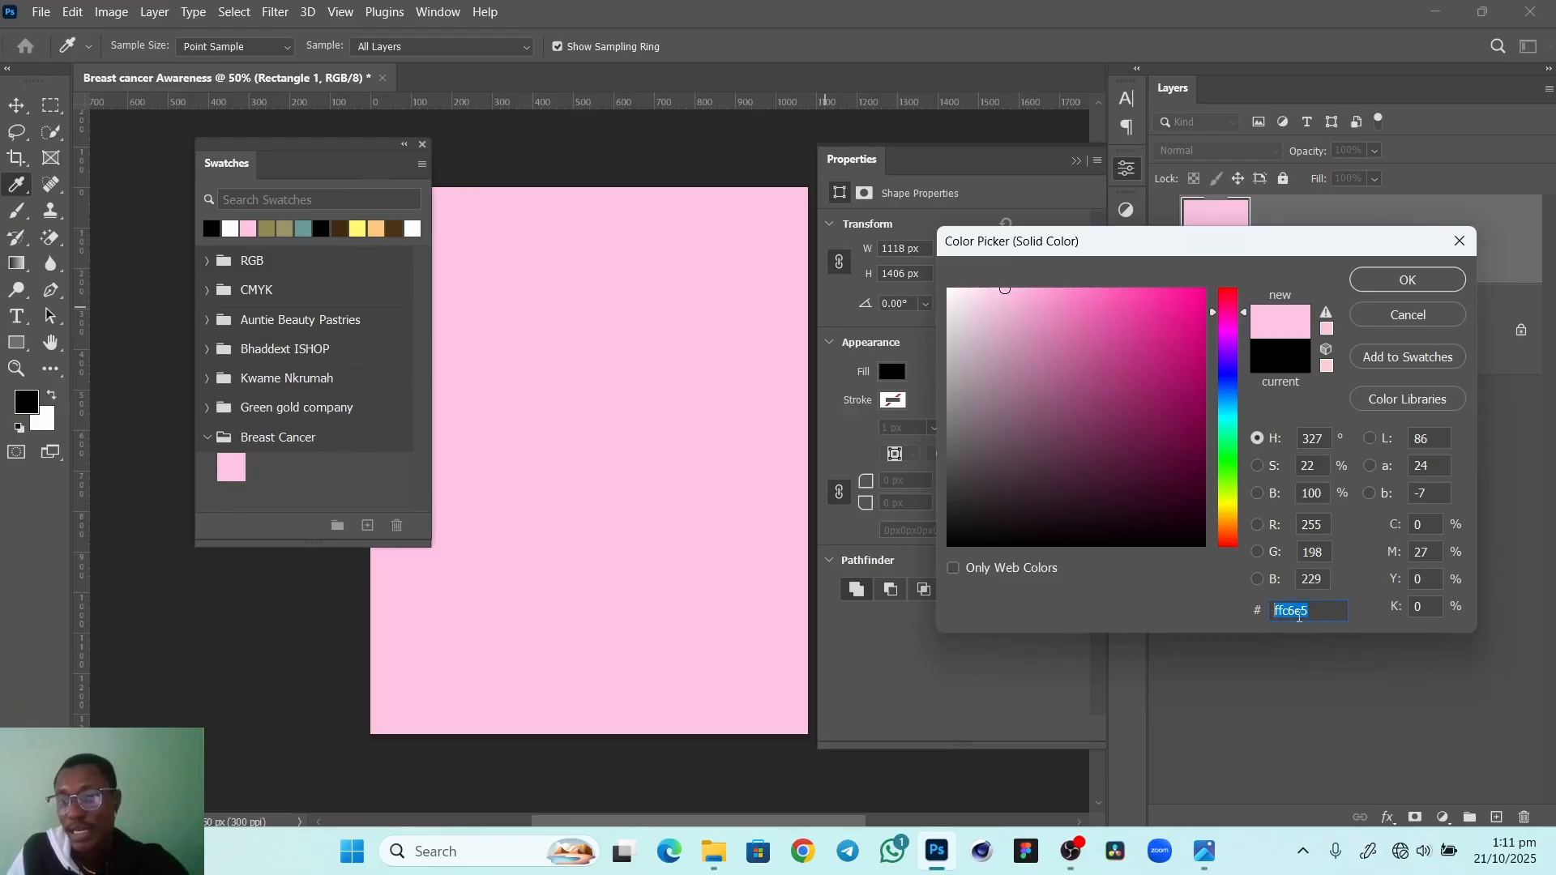
pyautogui.click(1395, 284)
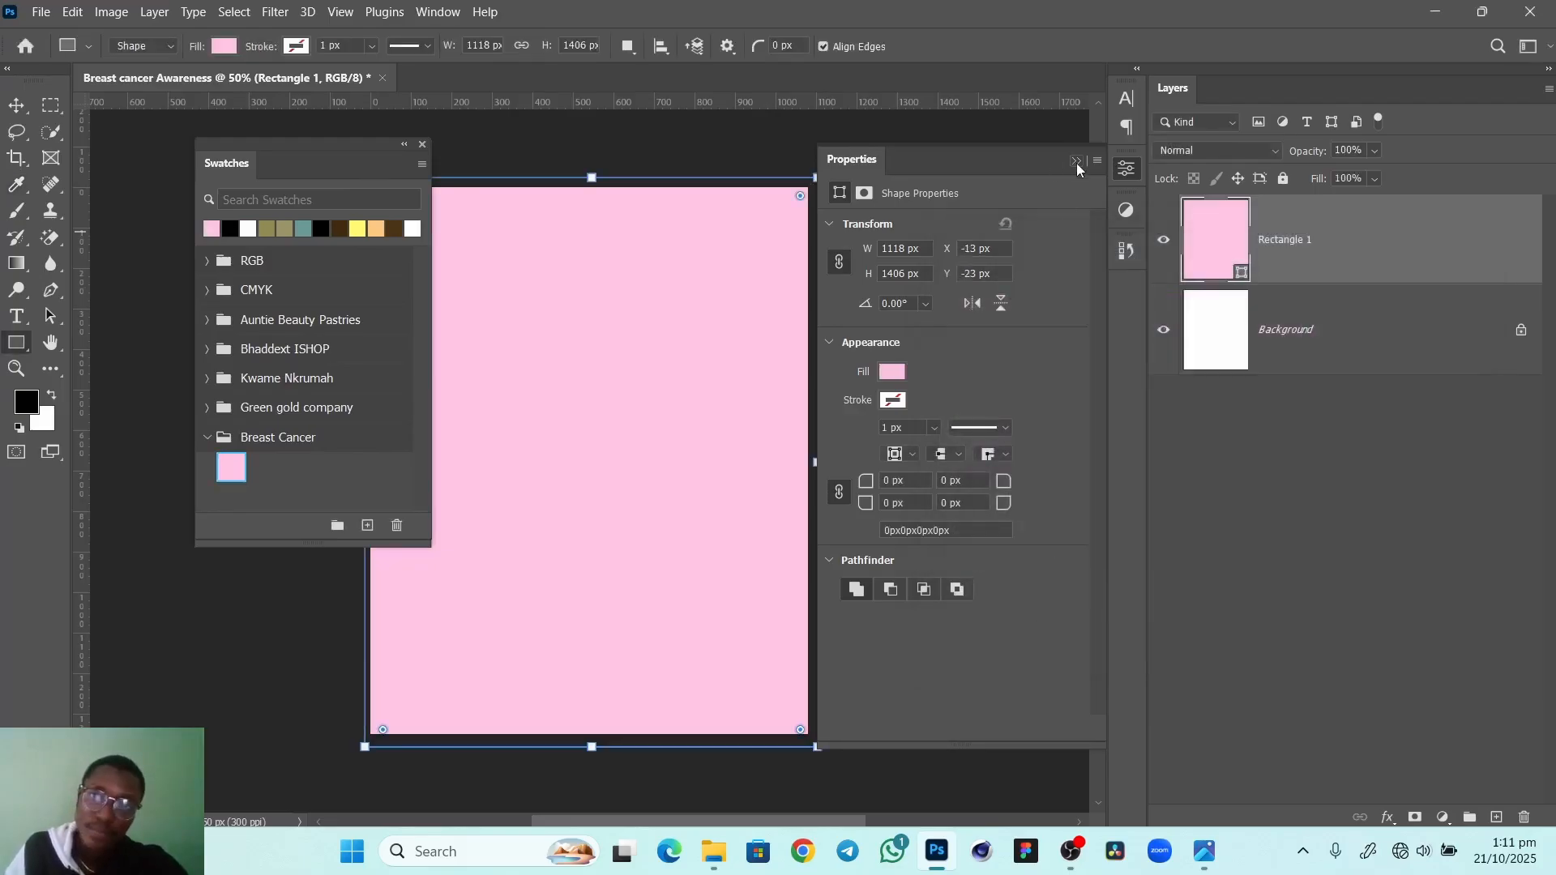
pyautogui.click(1076, 162)
pyautogui.click(403, 144)
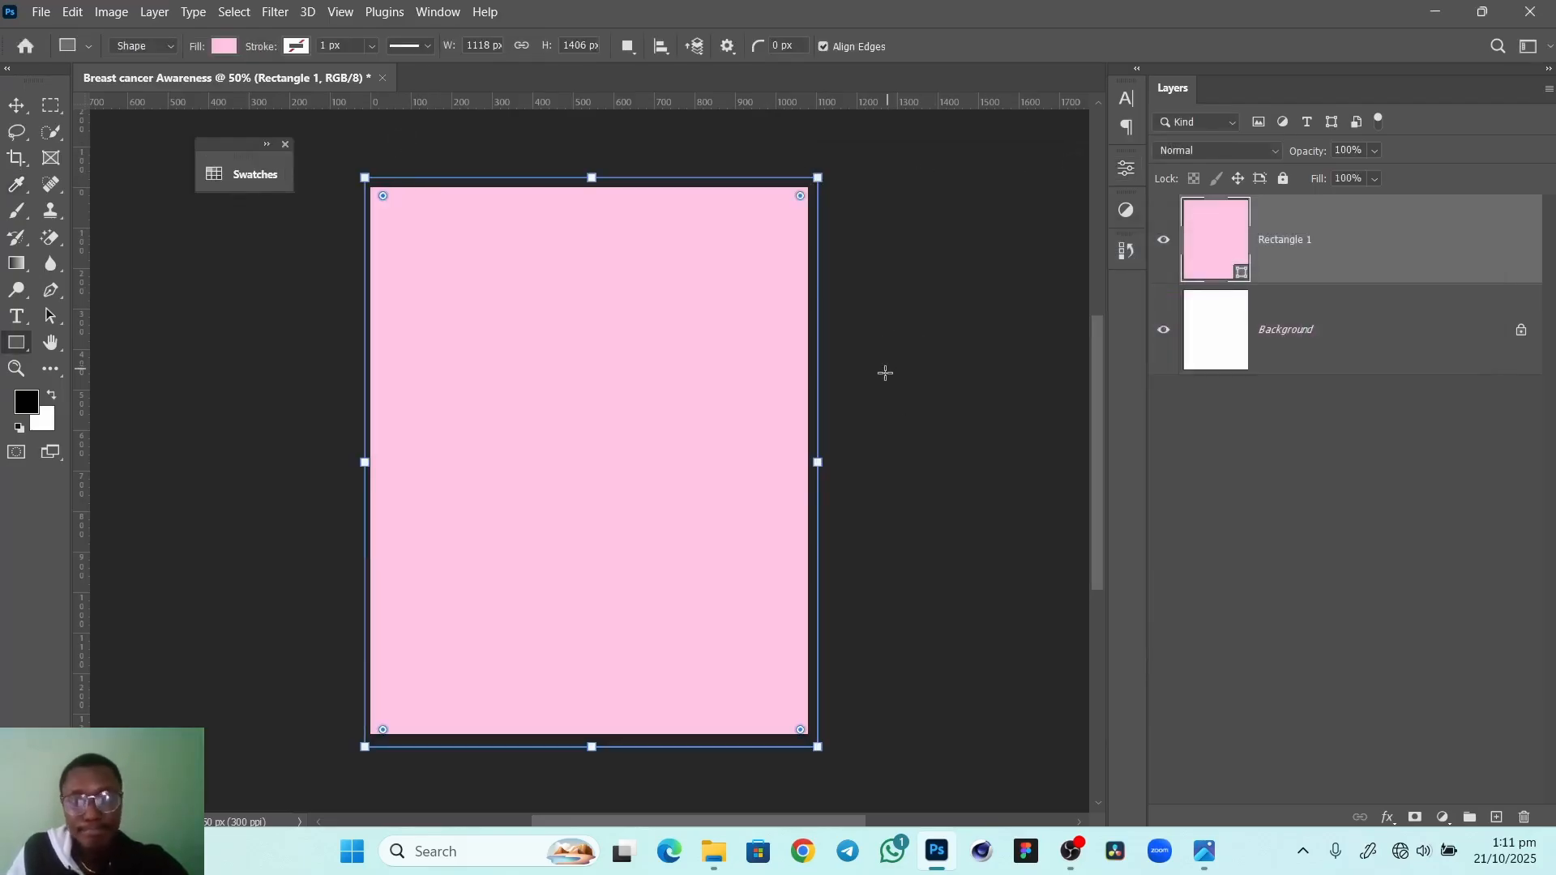
pyautogui.press('v')
pyautogui.click(870, 472)
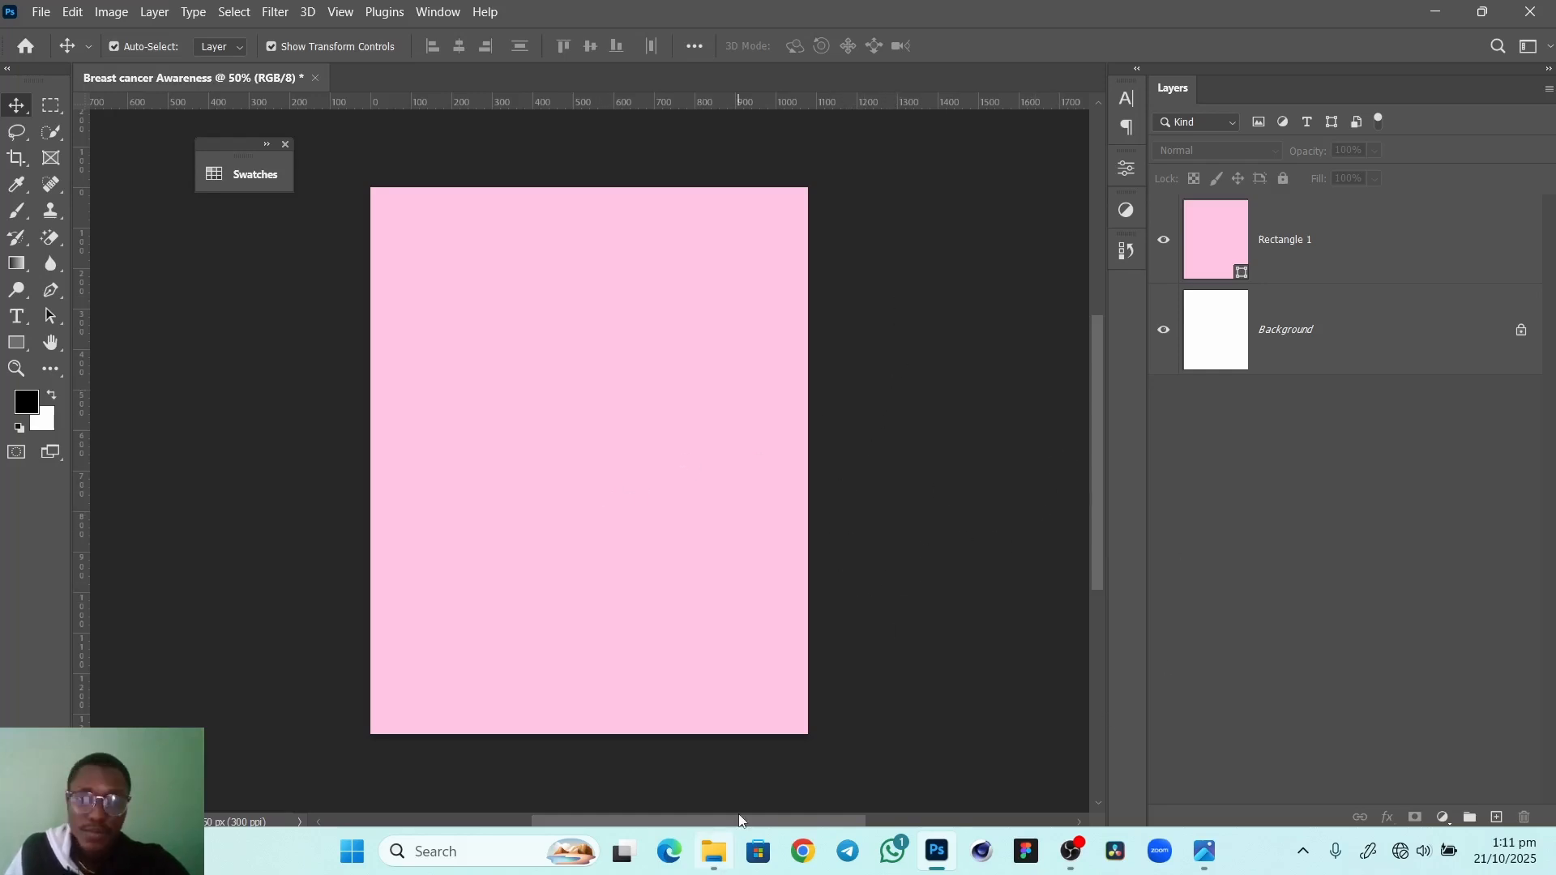
# Place images 1, 2, BreastCancer Raw file, Cancer Ribbon, download and MainLogo from the Breast Cancer folder into the document at their default sizes
pyautogui.click(713, 851)
pyautogui.keyDown('ctrl'); pyautogui.click(381, 219); pyautogui.keyUp('ctrl')
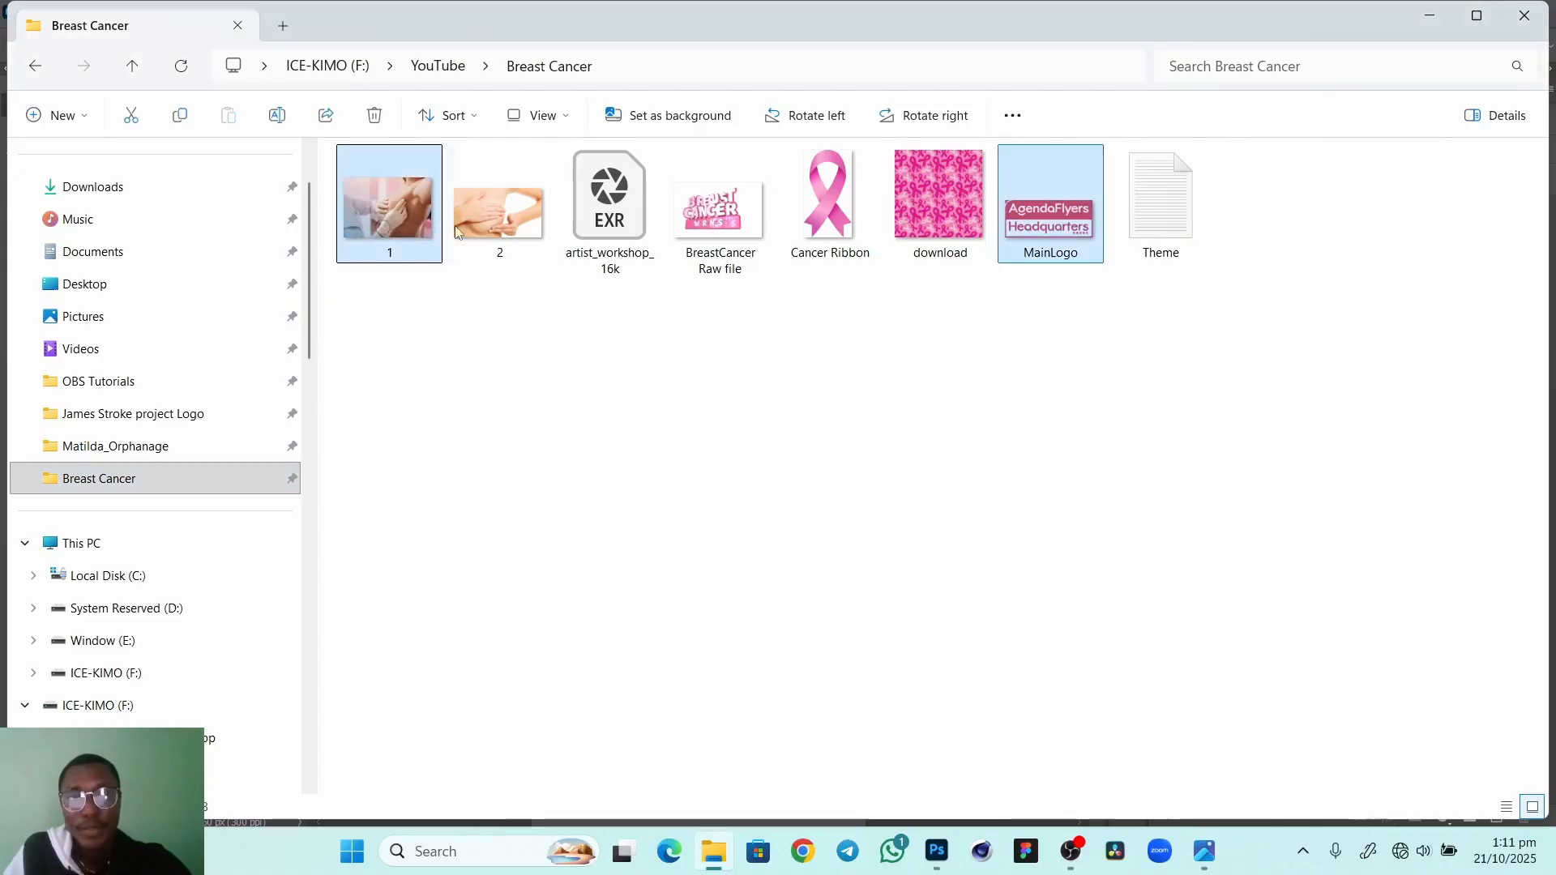
pyautogui.keyDown('ctrl'); pyautogui.click(497, 212); pyautogui.keyUp('ctrl')
pyautogui.keyDown('ctrl'); pyautogui.click(719, 212); pyautogui.keyUp('ctrl')
pyautogui.keyDown('ctrl'); pyautogui.click(828, 207); pyautogui.keyUp('ctrl')
pyautogui.keyDown('ctrl'); pyautogui.click(949, 227); pyautogui.keyUp('ctrl')
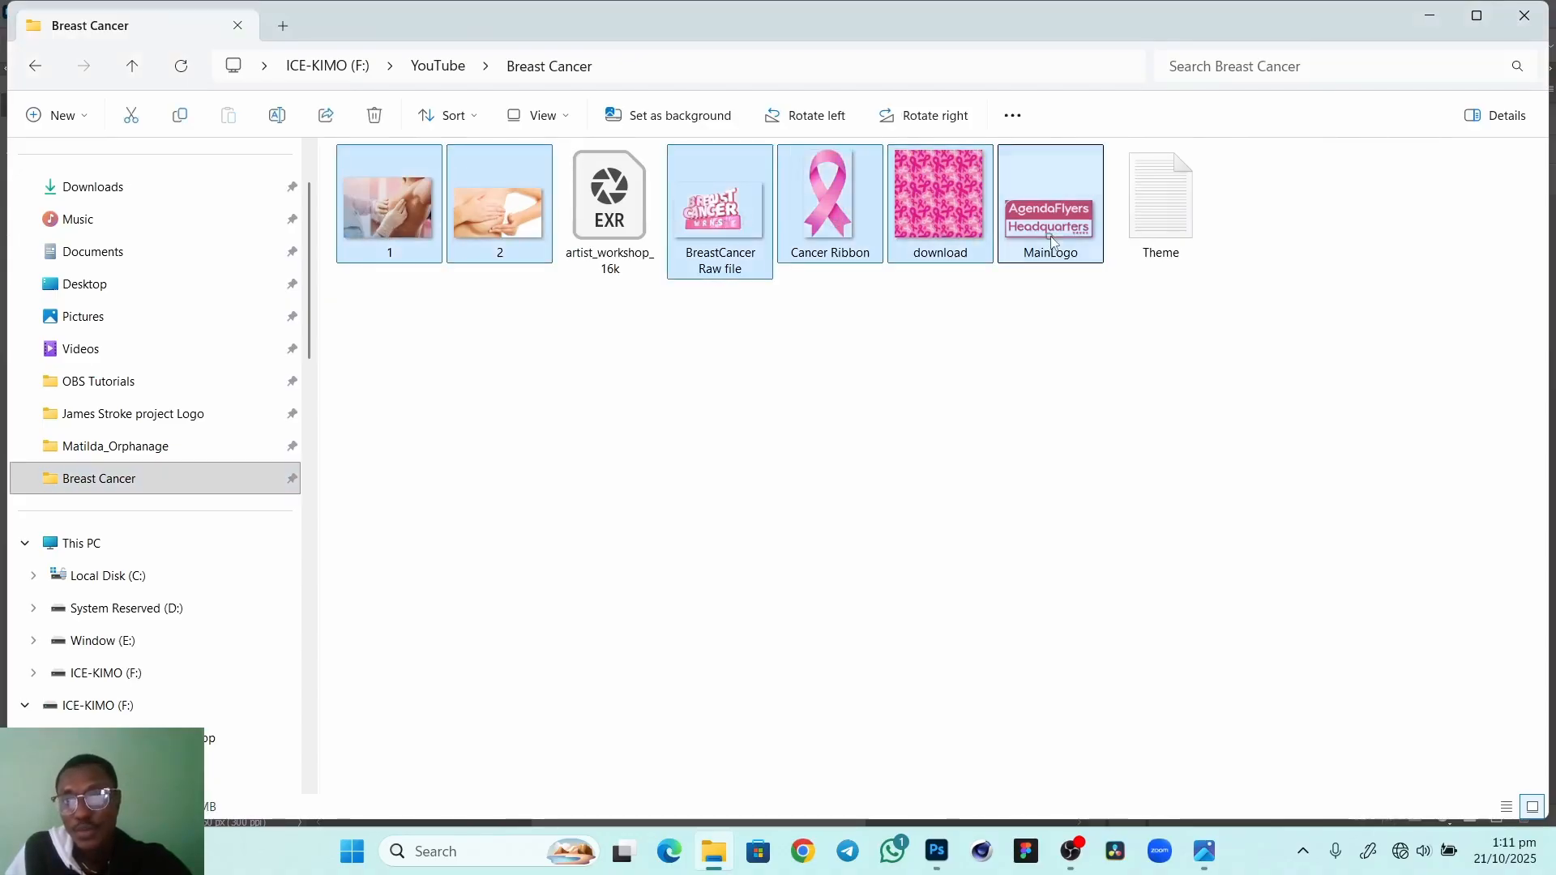
pyautogui.moveTo(948, 227); pyautogui.dragTo(648, 543)
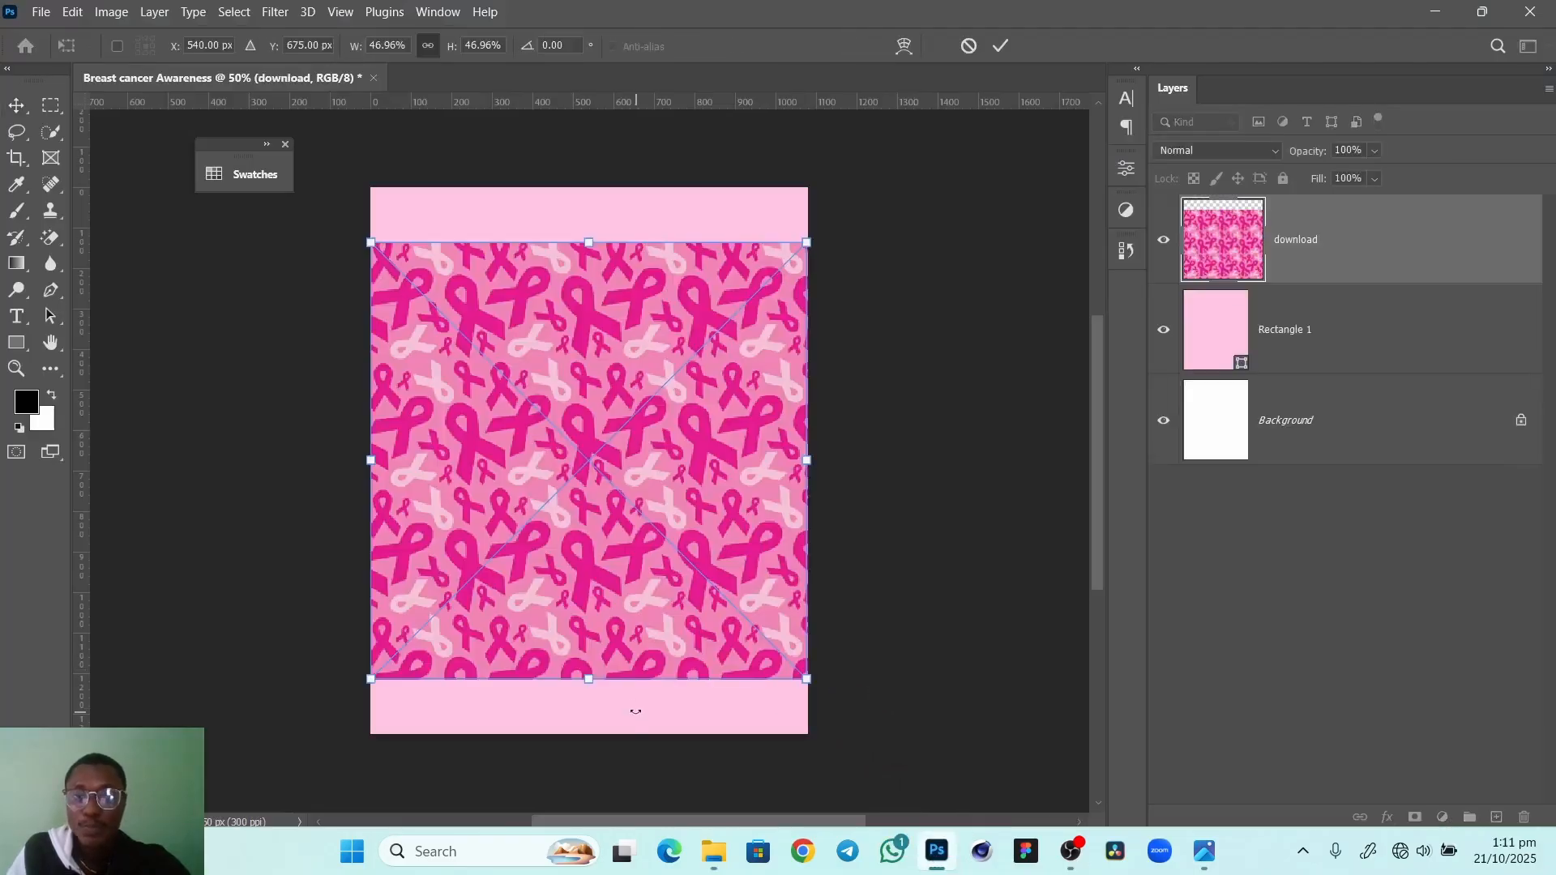
pyautogui.click(999, 46)
pyautogui.click(999, 46)
pyautogui.click(999, 45)
pyautogui.click(999, 45)
pyautogui.click(999, 45)
pyautogui.click(999, 46)
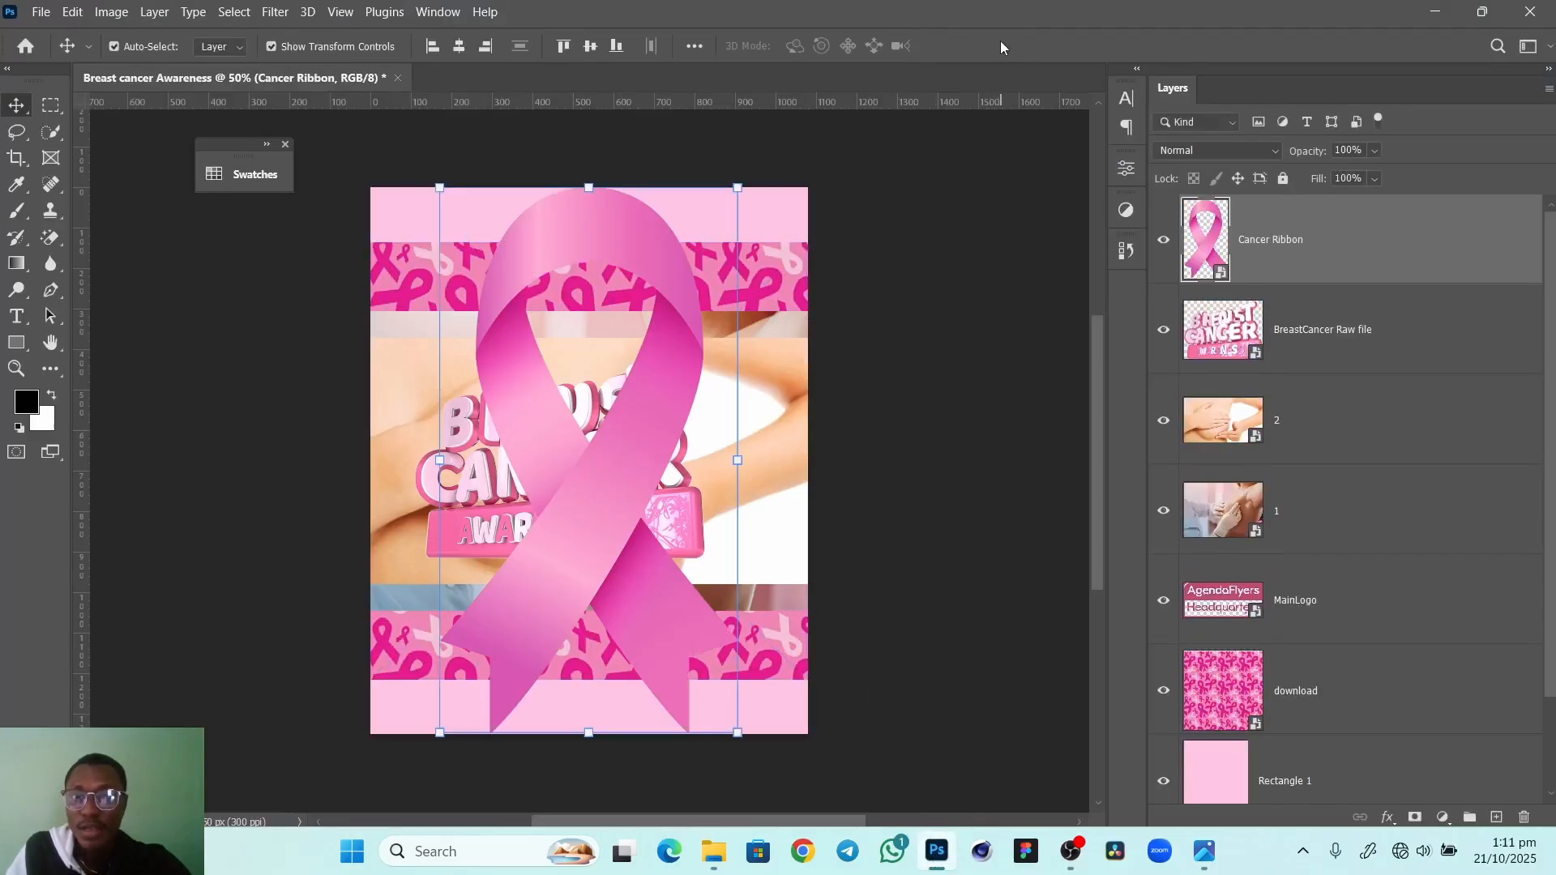
# Group all the placed image layers and name the group exported files
pyautogui.keyDown('shift'); pyautogui.click(1299, 695); pyautogui.keyUp('shift')
pyautogui.hotkey('ctrl', 'g')
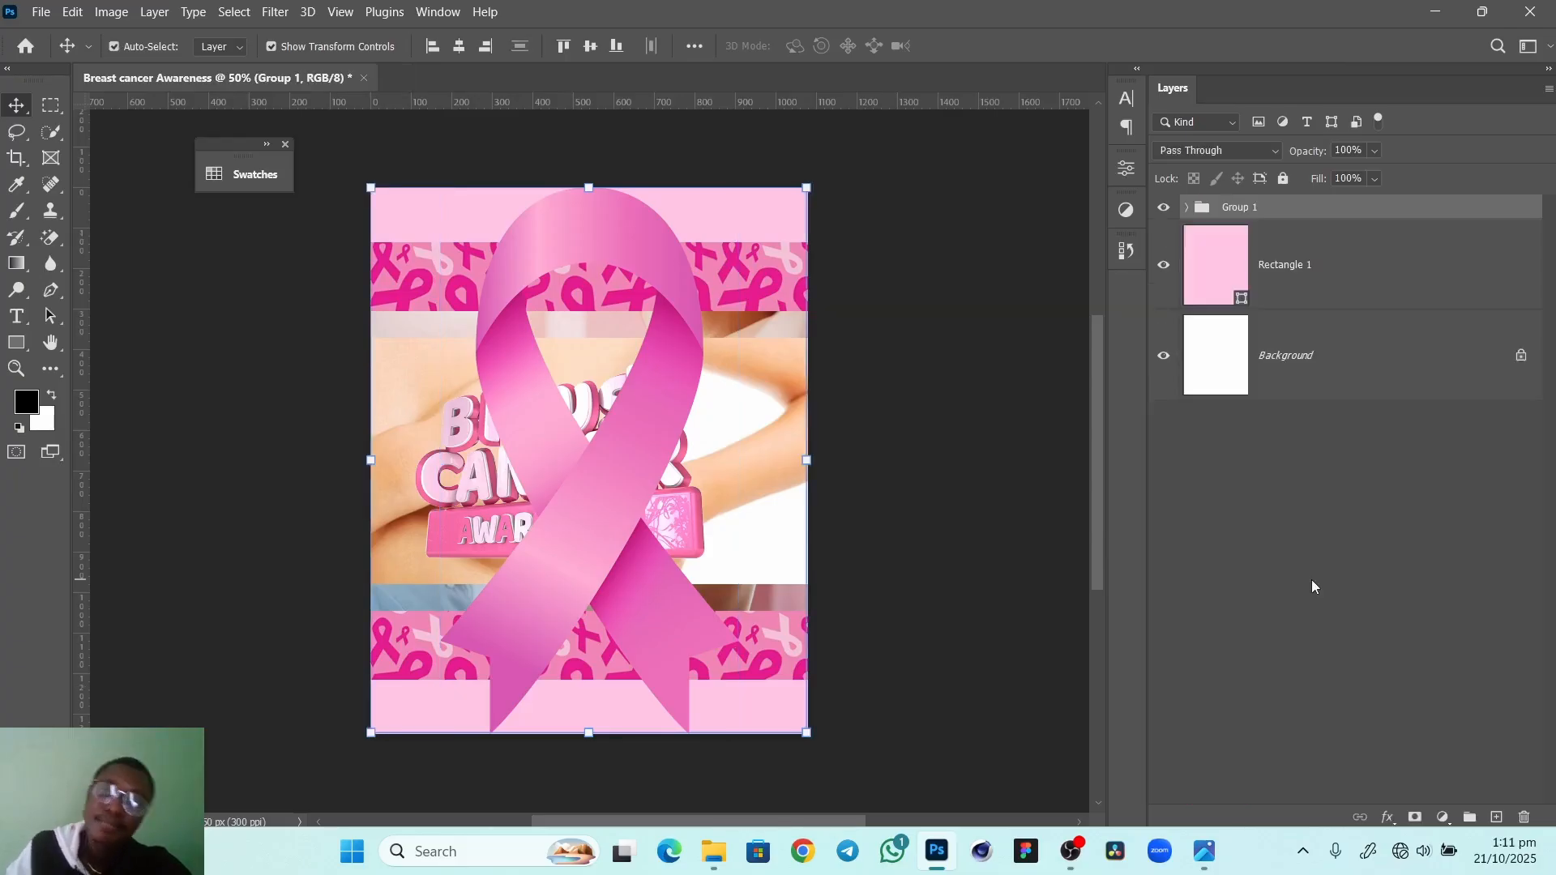
pyautogui.doubleClick(1240, 208)
pyautogui.write('e')
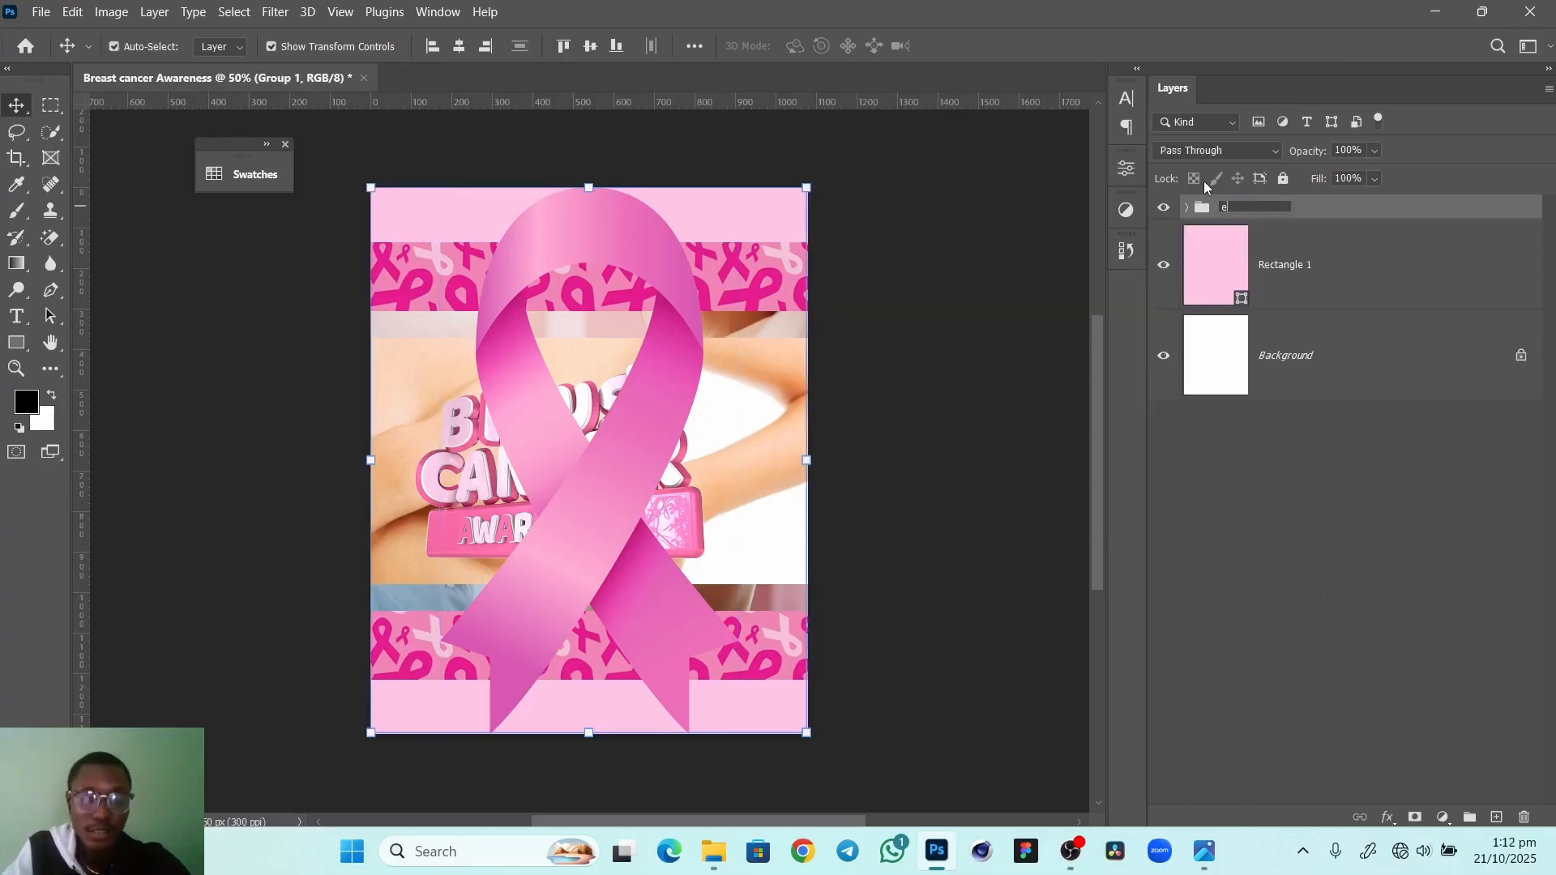
pyautogui.write('xorte')
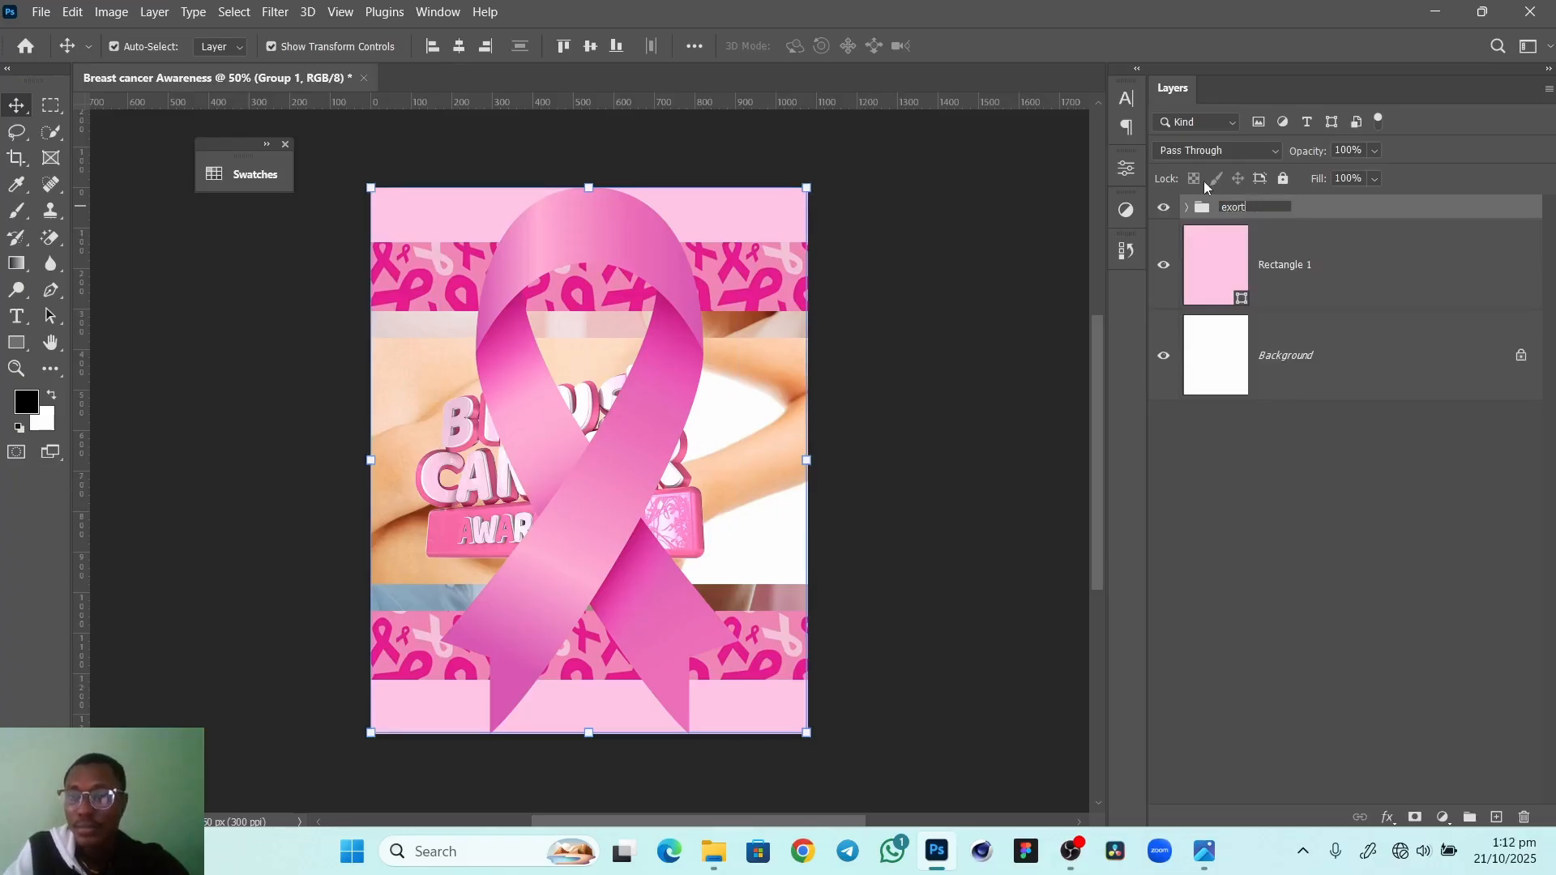
pyautogui.press('BackSpace')
pyautogui.write('port')
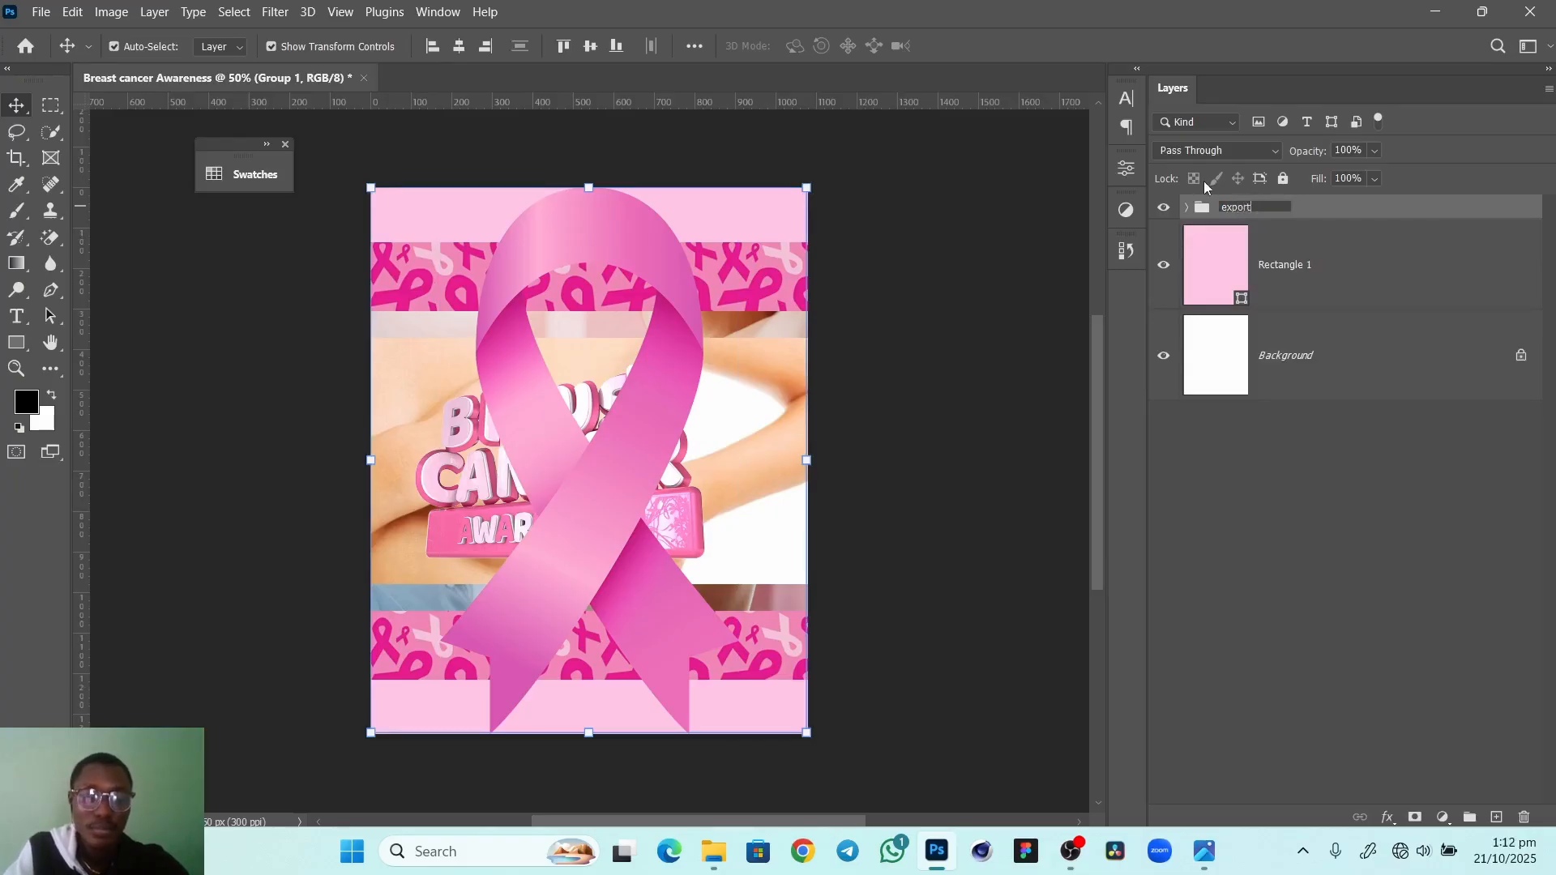
pyautogui.write('ed files')
pyautogui.press('Return')
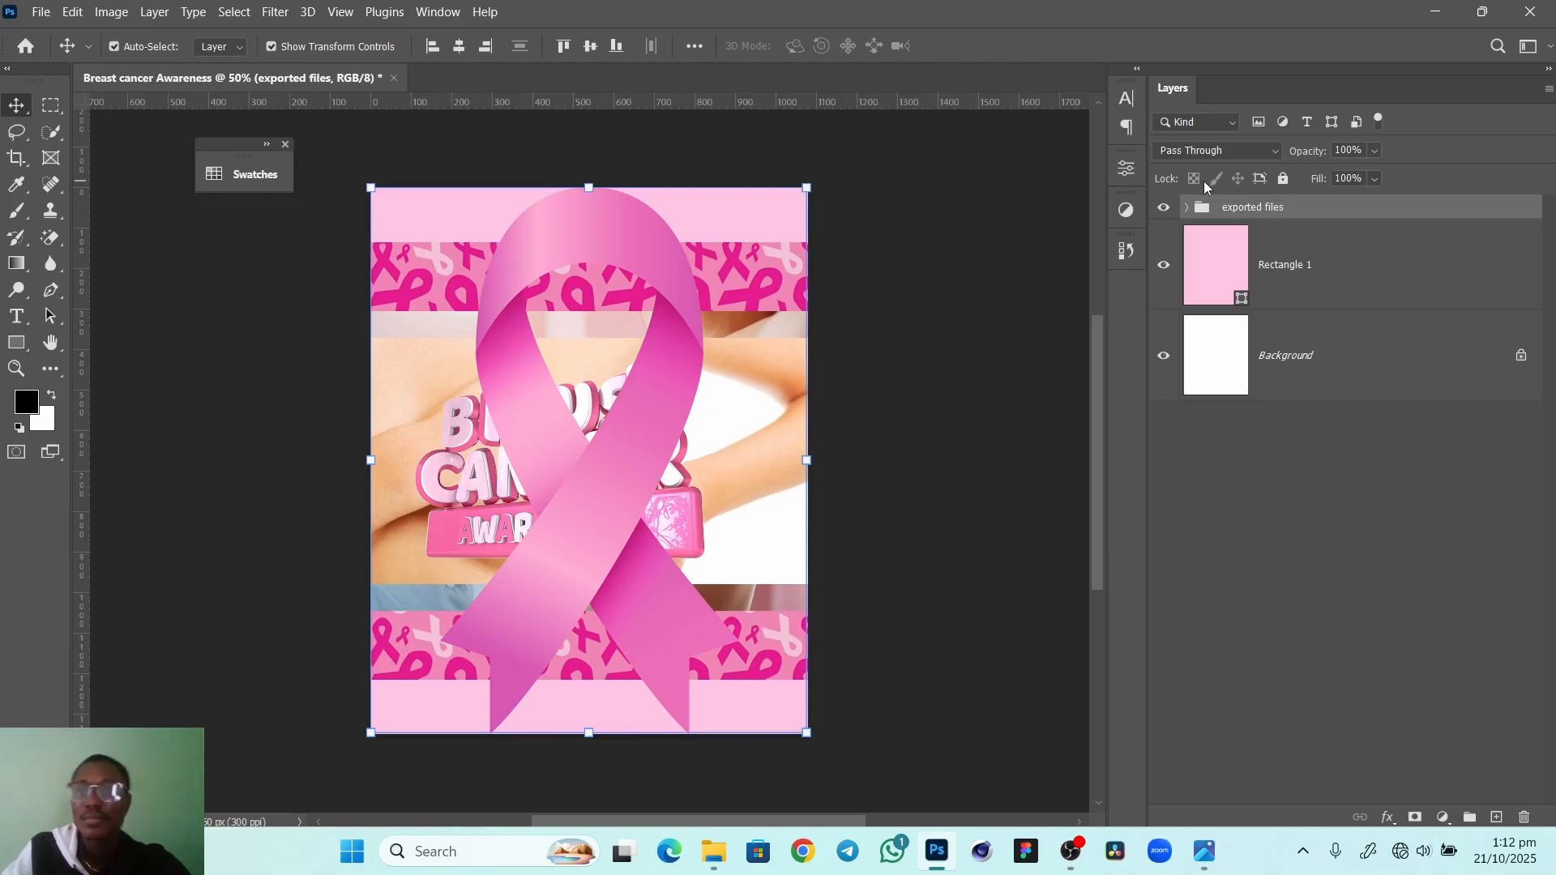
# Hide the exported files group and move the download ribbon-pattern layer out of it, directly above Rectangle 1
pyautogui.click(1164, 209)
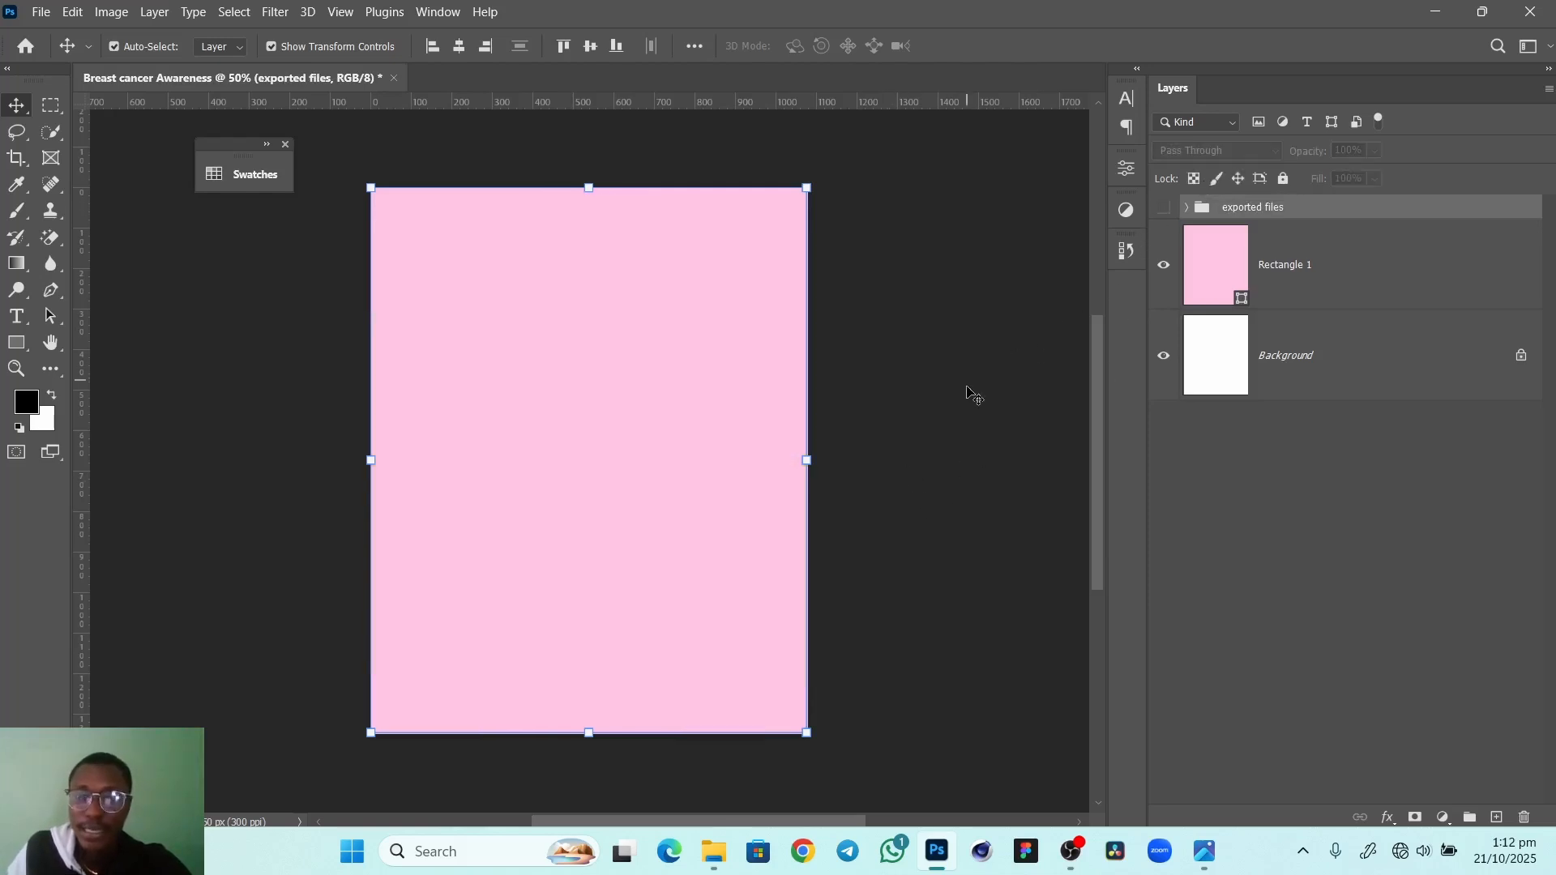
pyautogui.click(972, 401)
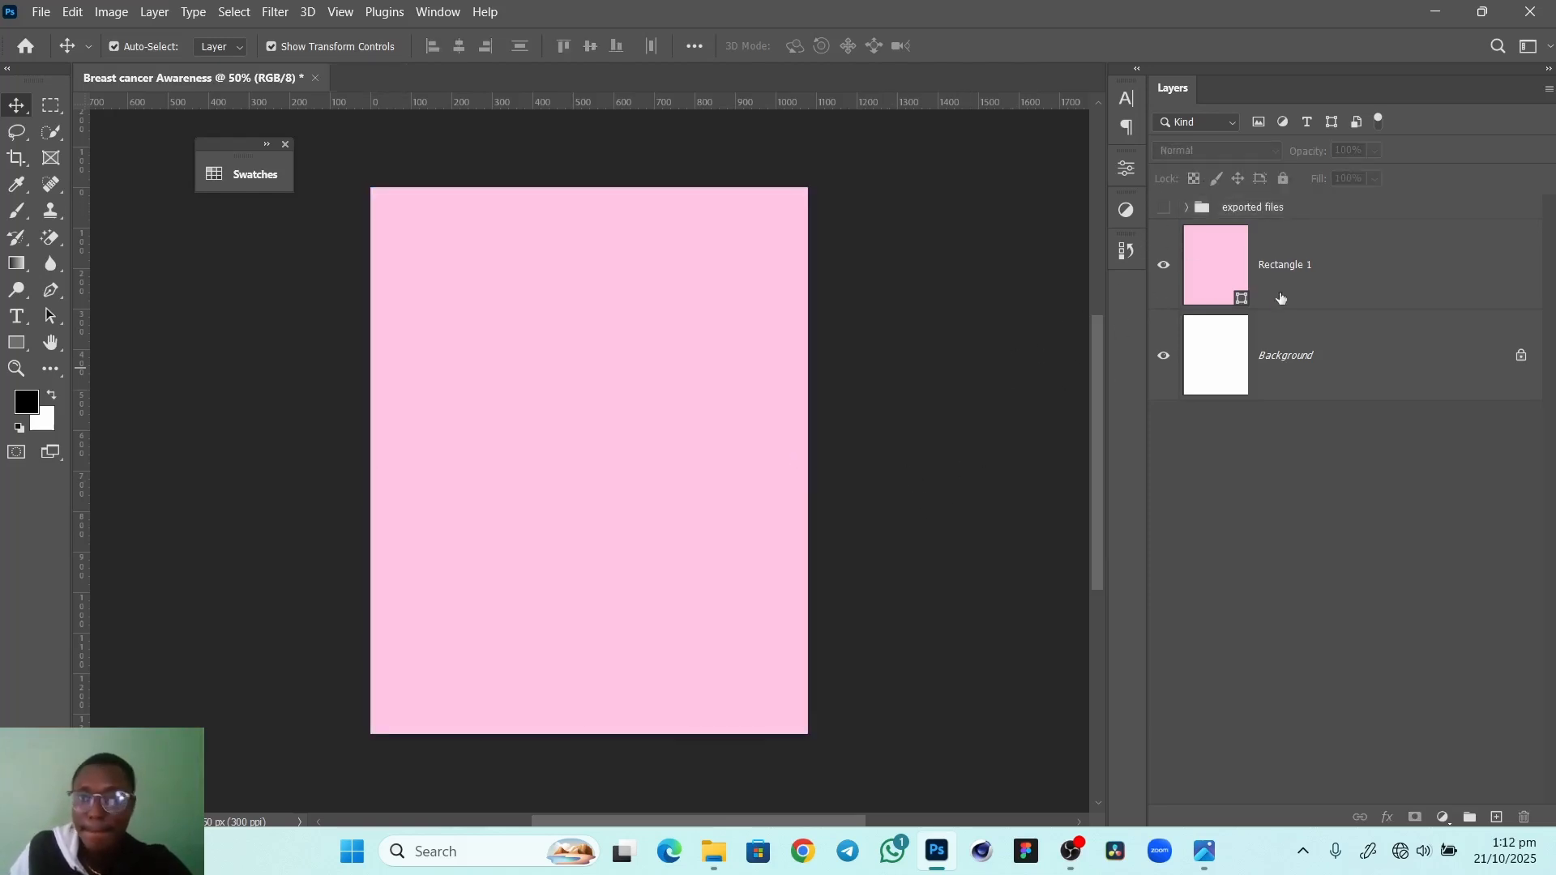
pyautogui.click(1186, 209)
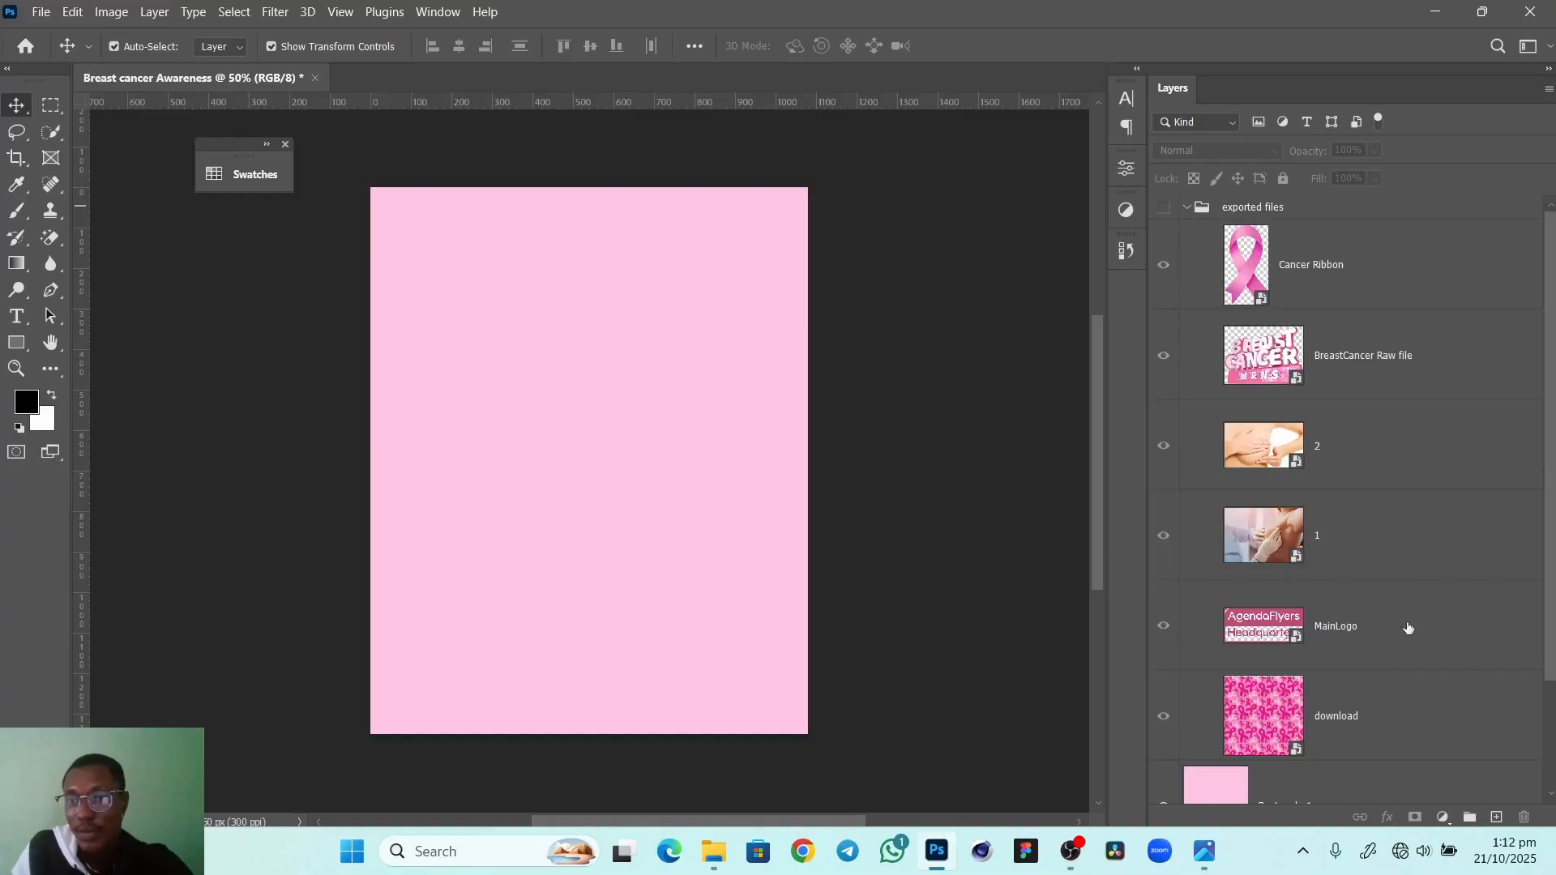
pyautogui.click(1391, 705)
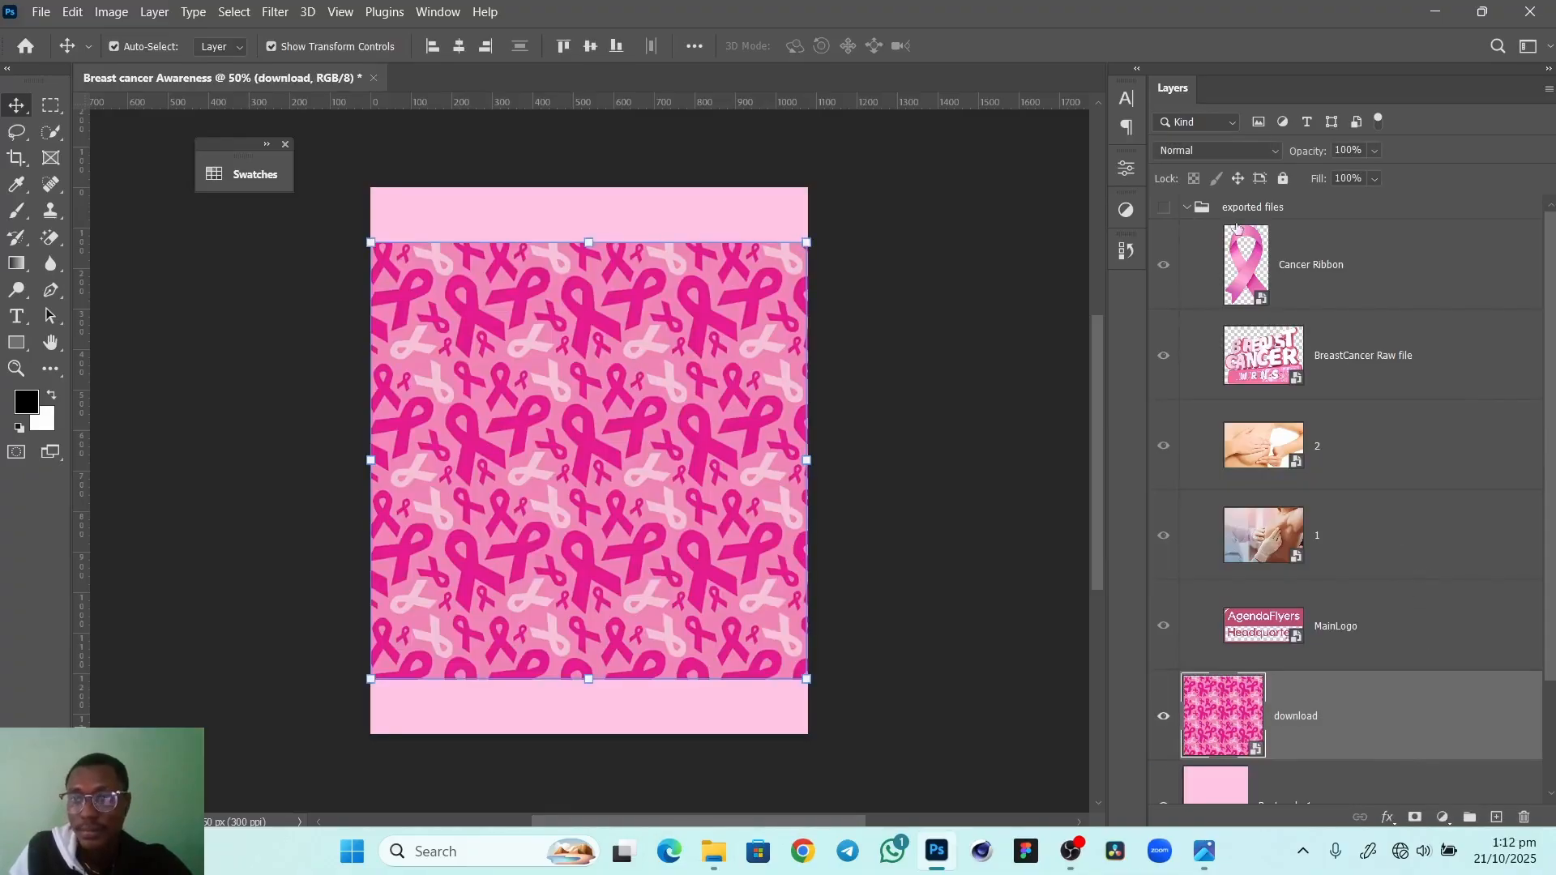
# Scale the download ribbon pattern to about 65.7% and center it so it covers the whole canvas
pyautogui.click(1188, 208)
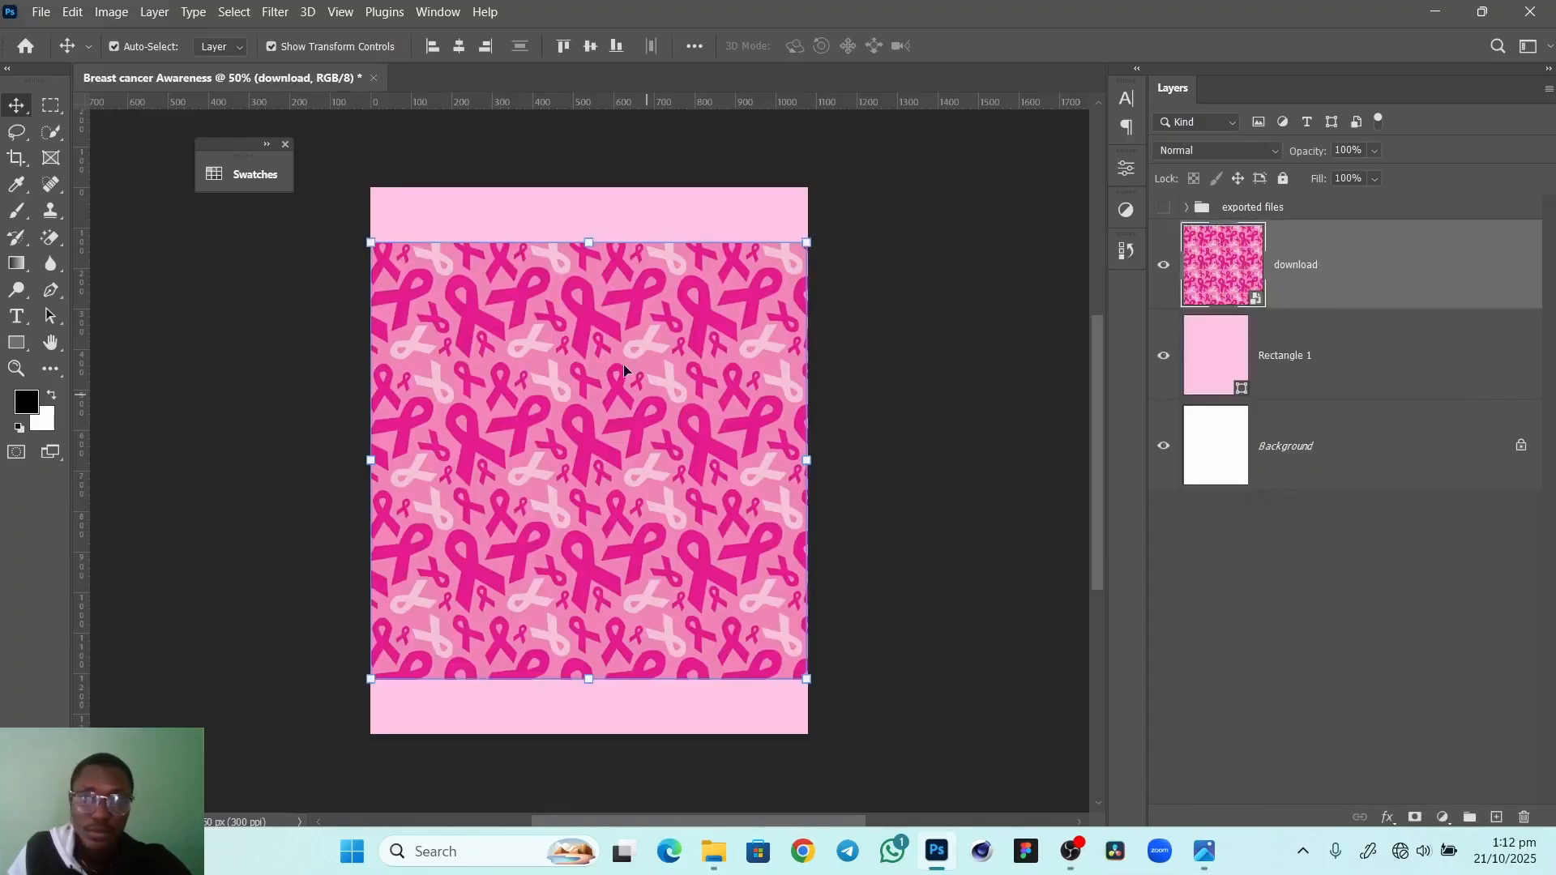
pyautogui.moveTo(586, 240); pyautogui.dragTo(588, 164)
pyautogui.moveTo(588, 680); pyautogui.dragTo(591, 733)
pyautogui.moveTo(588, 166); pyautogui.dragTo(588, 146)
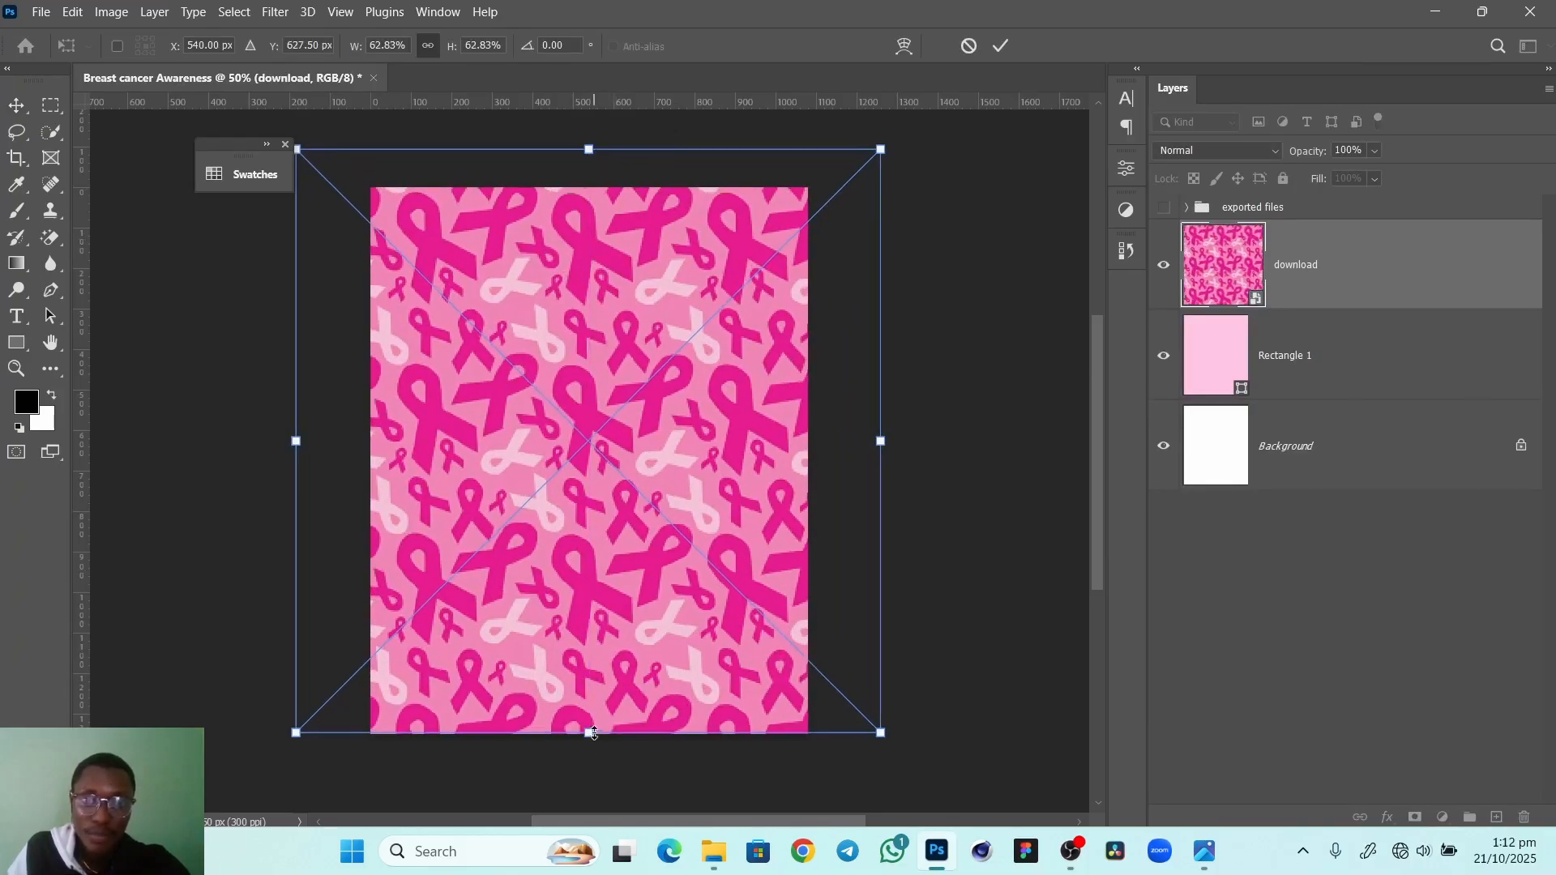
pyautogui.moveTo(590, 732); pyautogui.dragTo(589, 760)
pyautogui.moveTo(633, 586); pyautogui.dragTo(625, 595)
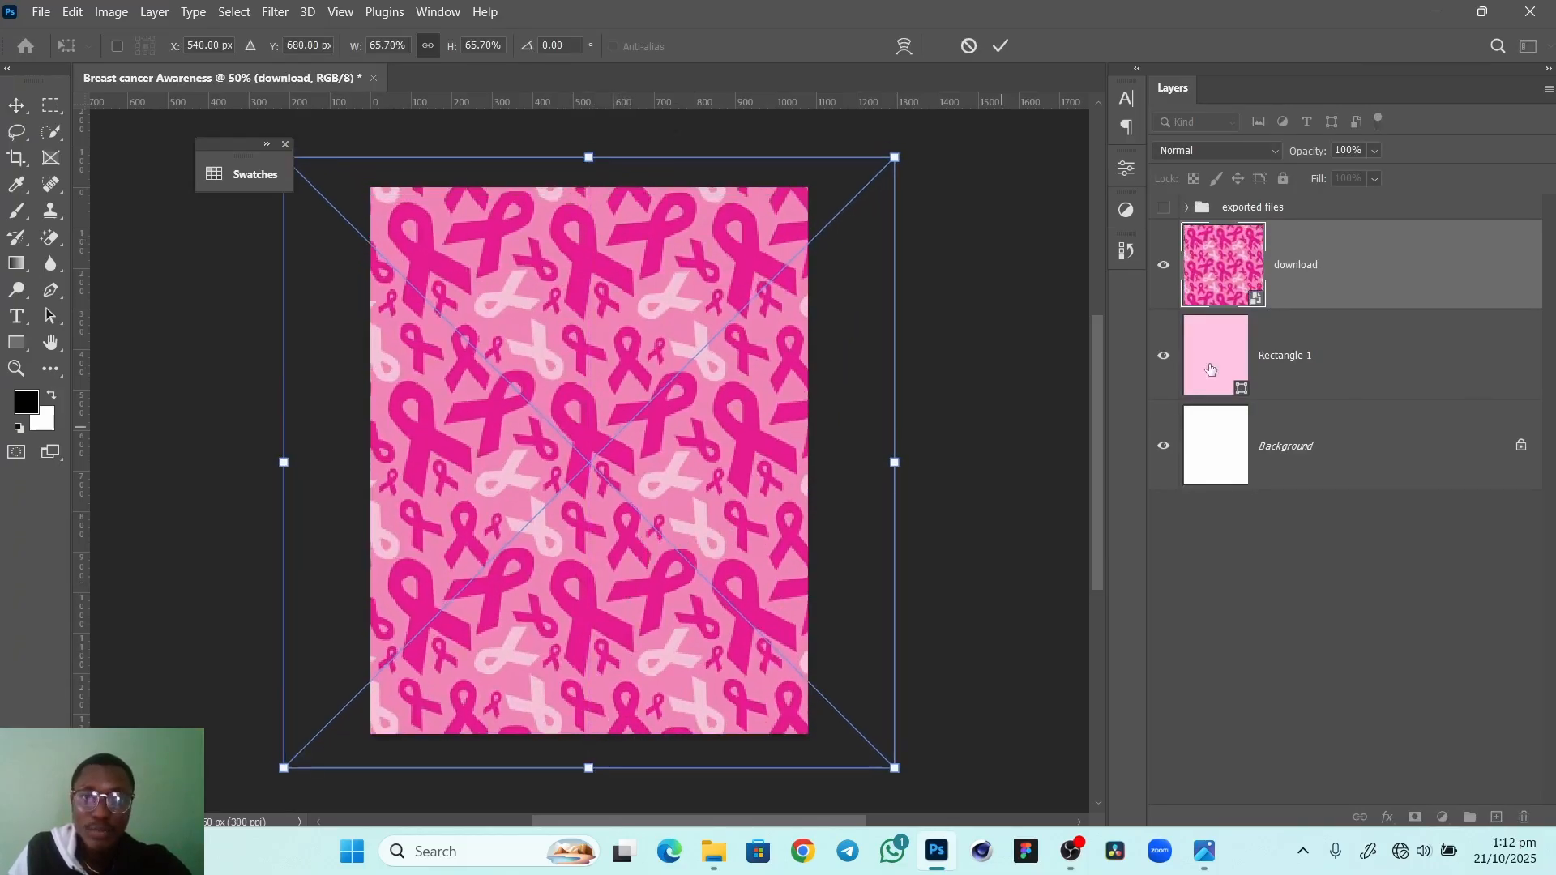
# Set the download layer's blend mode to Soft Light and its opacity to 81%, and apply the transform
pyautogui.click(1219, 151)
pyautogui.click(1216, 439)
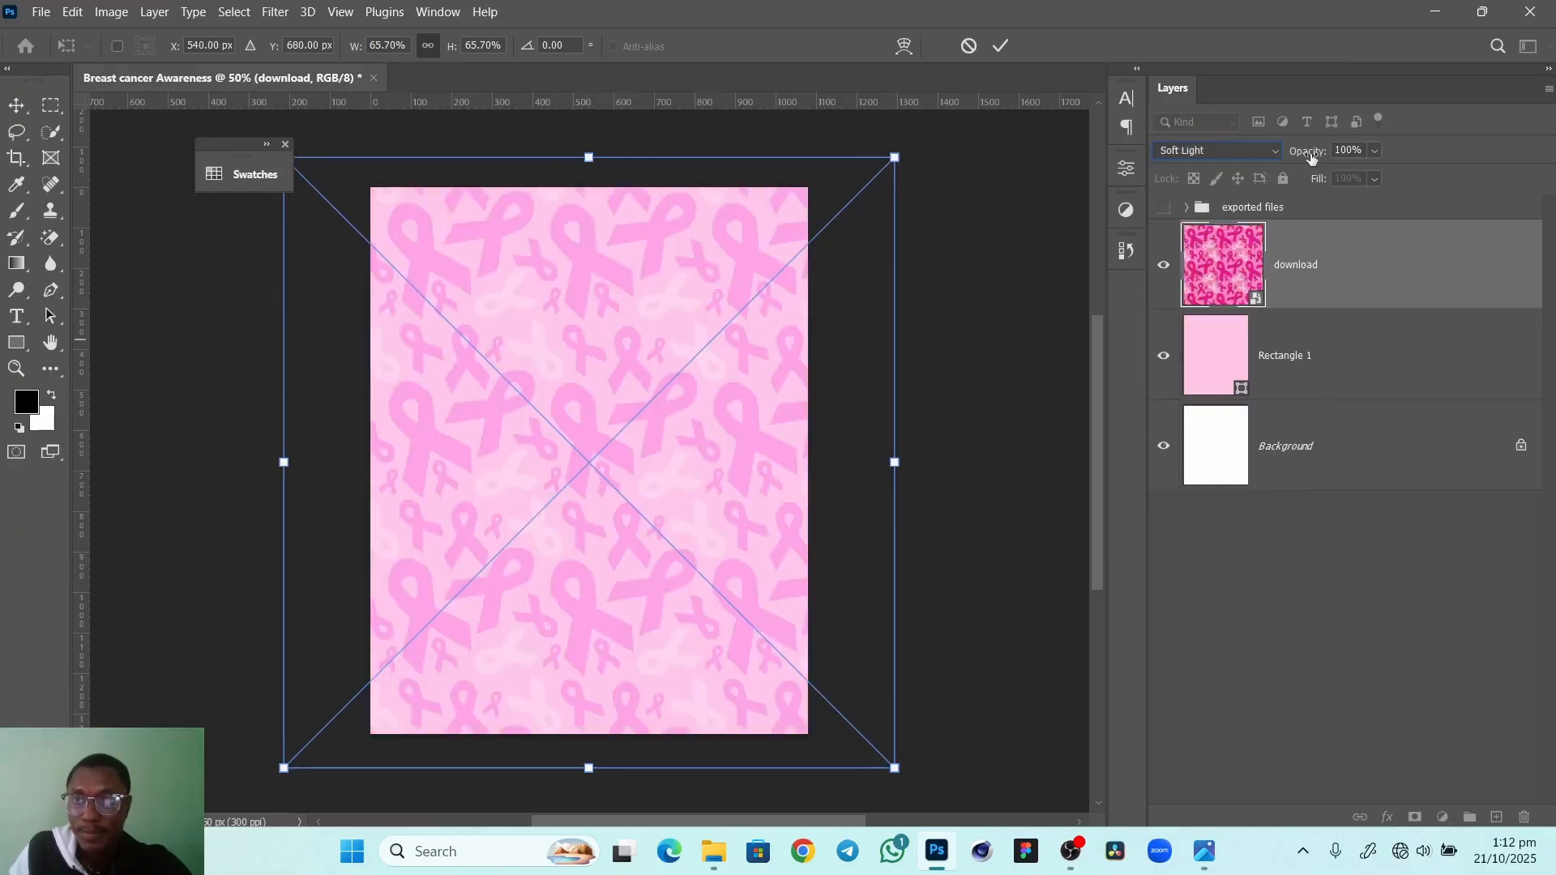
pyautogui.moveTo(1312, 156); pyautogui.dragTo(1293, 155)
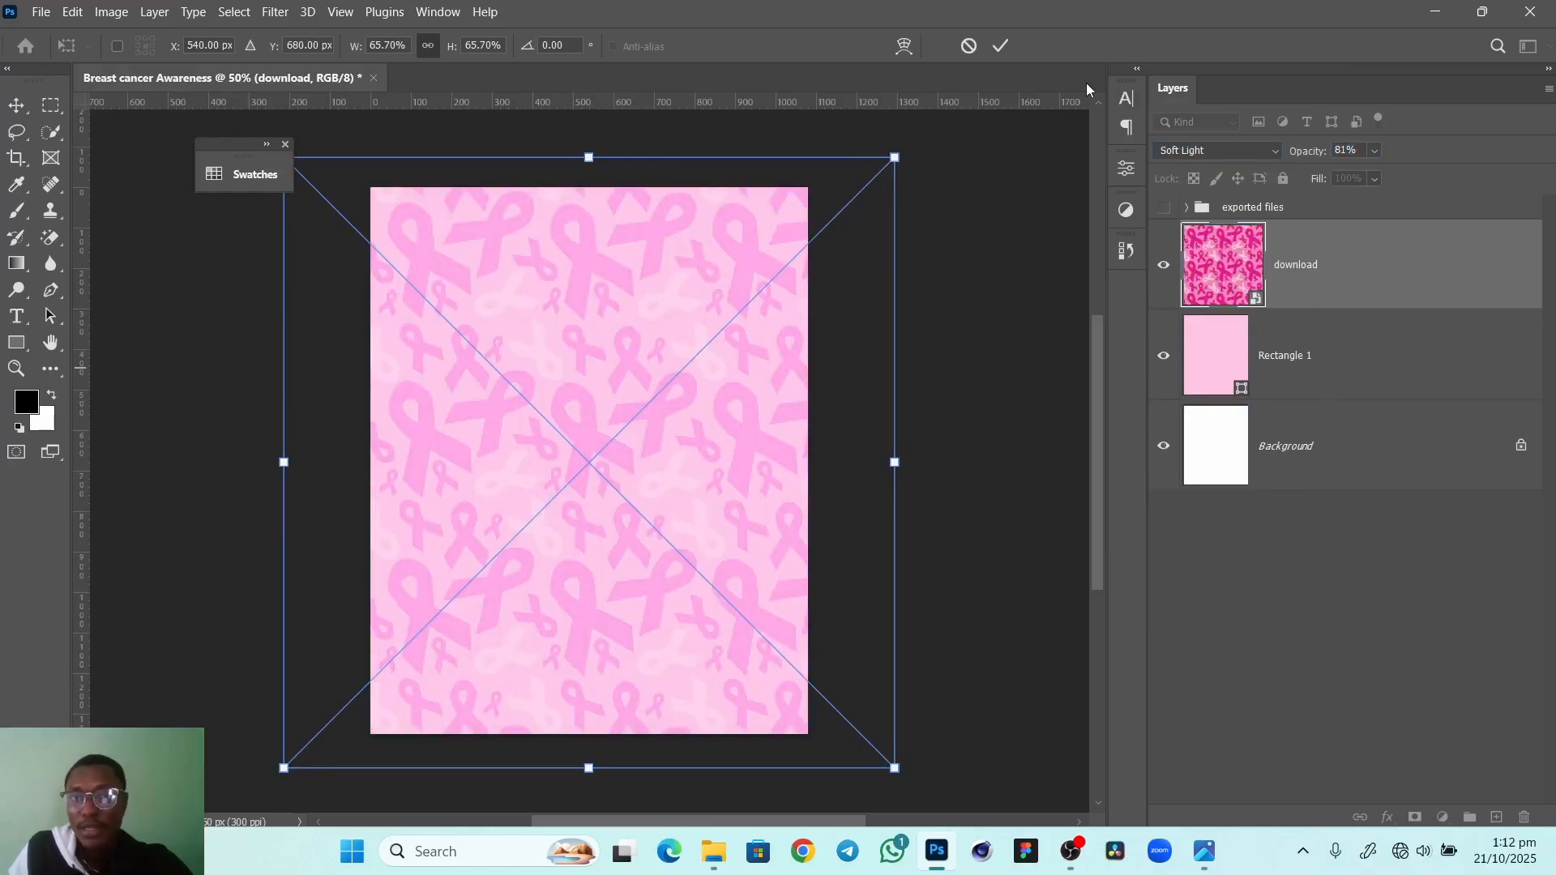
pyautogui.click(1001, 45)
# Paint a soft white glow over the middle of the canvas on a new layer, using a 1600 px brush at 70% opacity
pyautogui.click(1495, 817)
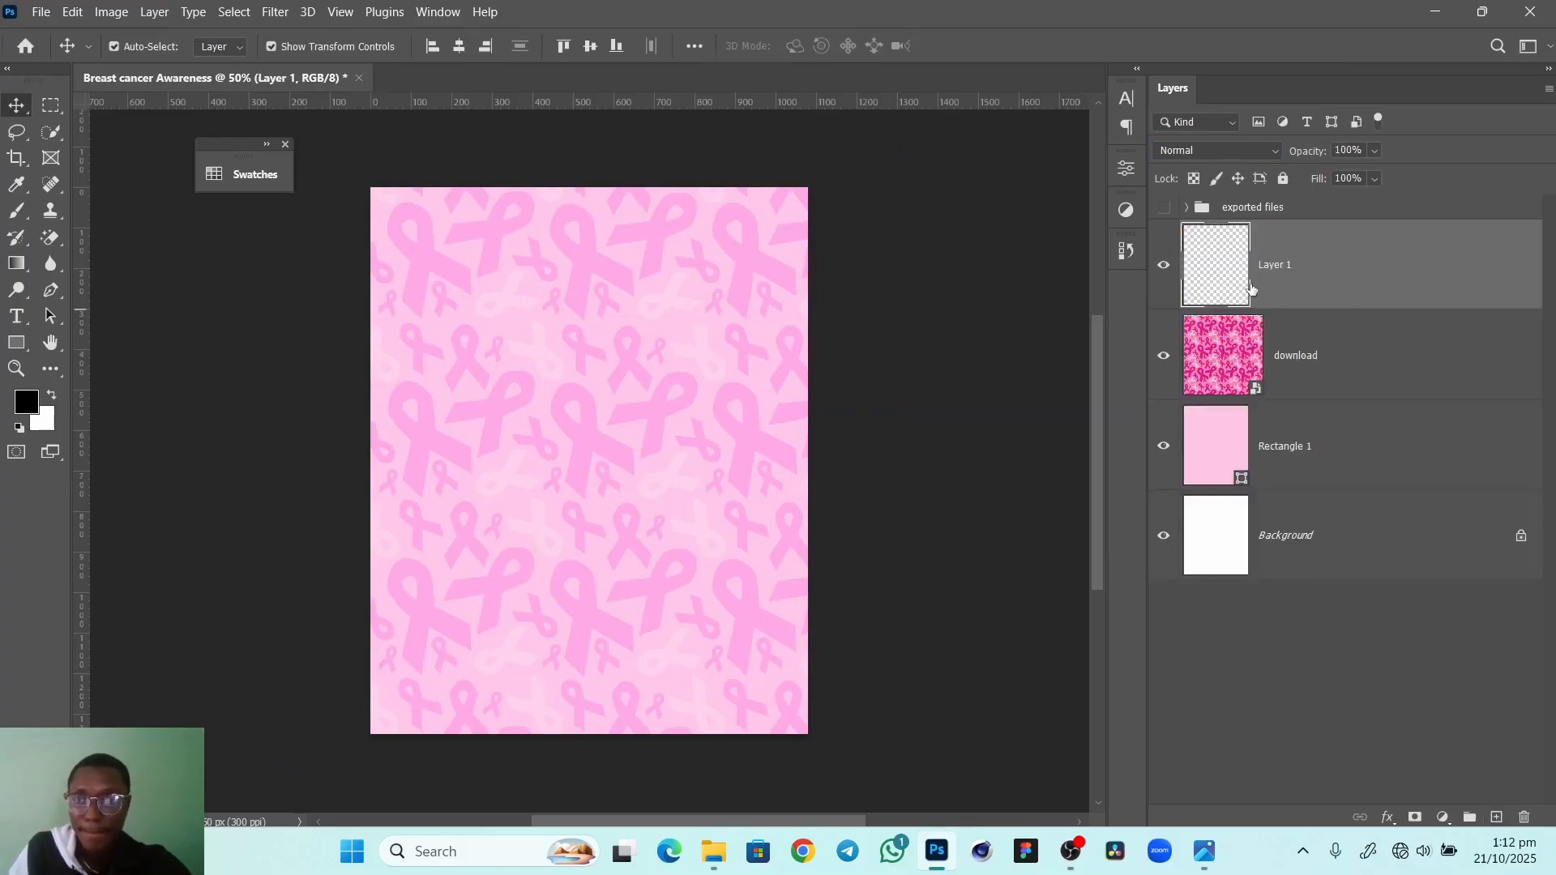
pyautogui.press('b')
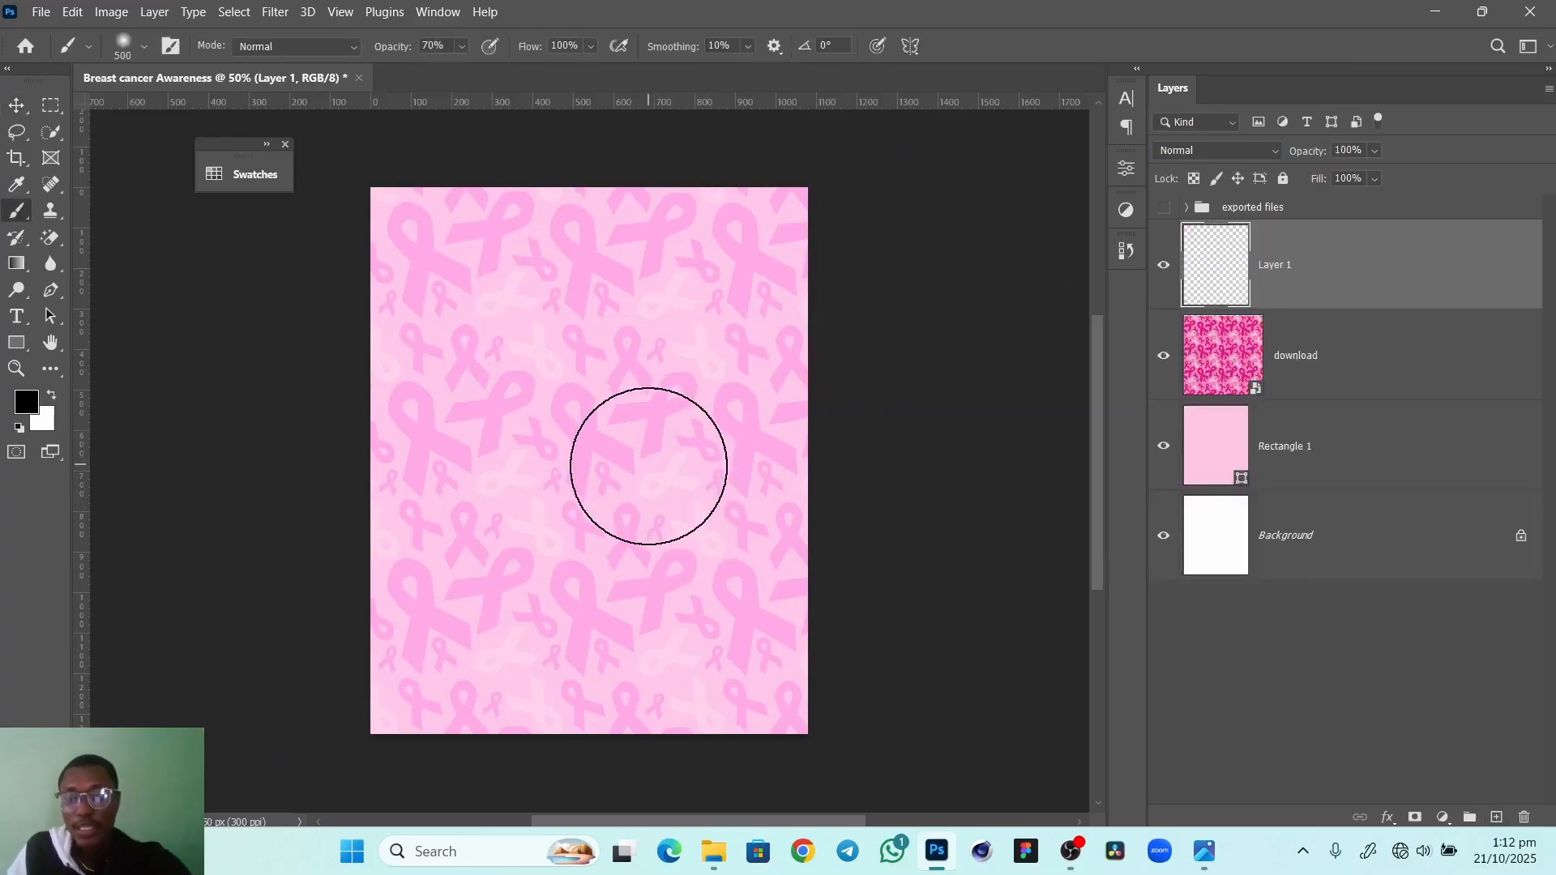
pyautogui.press(']')
pyautogui.press(']')
pyautogui.press(']')
pyautogui.press(']')
pyautogui.press(']')
pyautogui.press(']')
pyautogui.press(']')
pyautogui.press(']')
pyautogui.press(']')
pyautogui.press(']')
pyautogui.press(']')
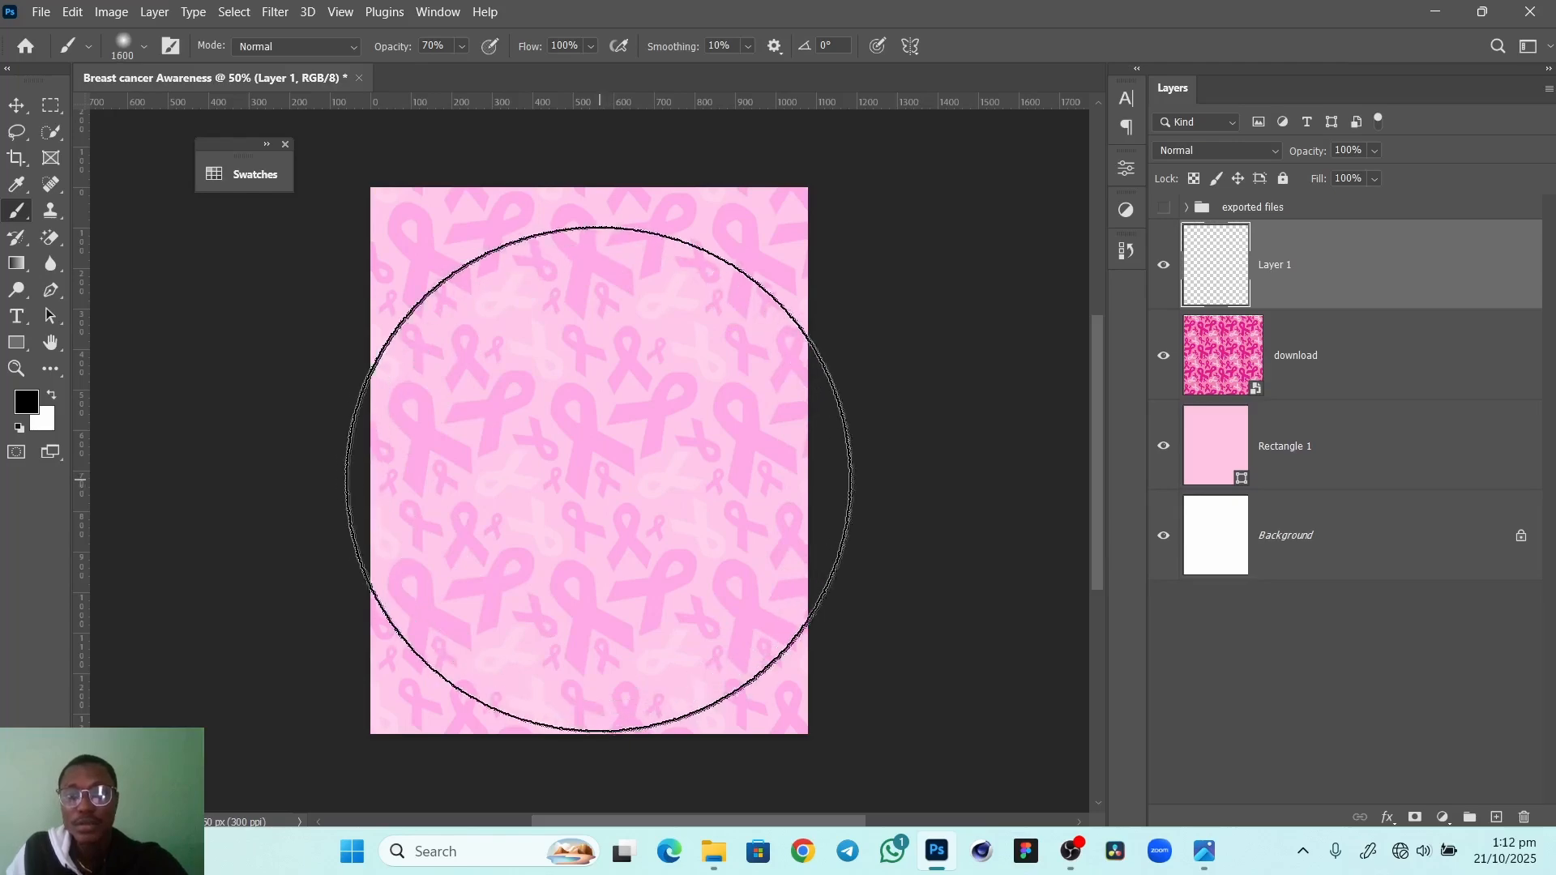
pyautogui.press('x')
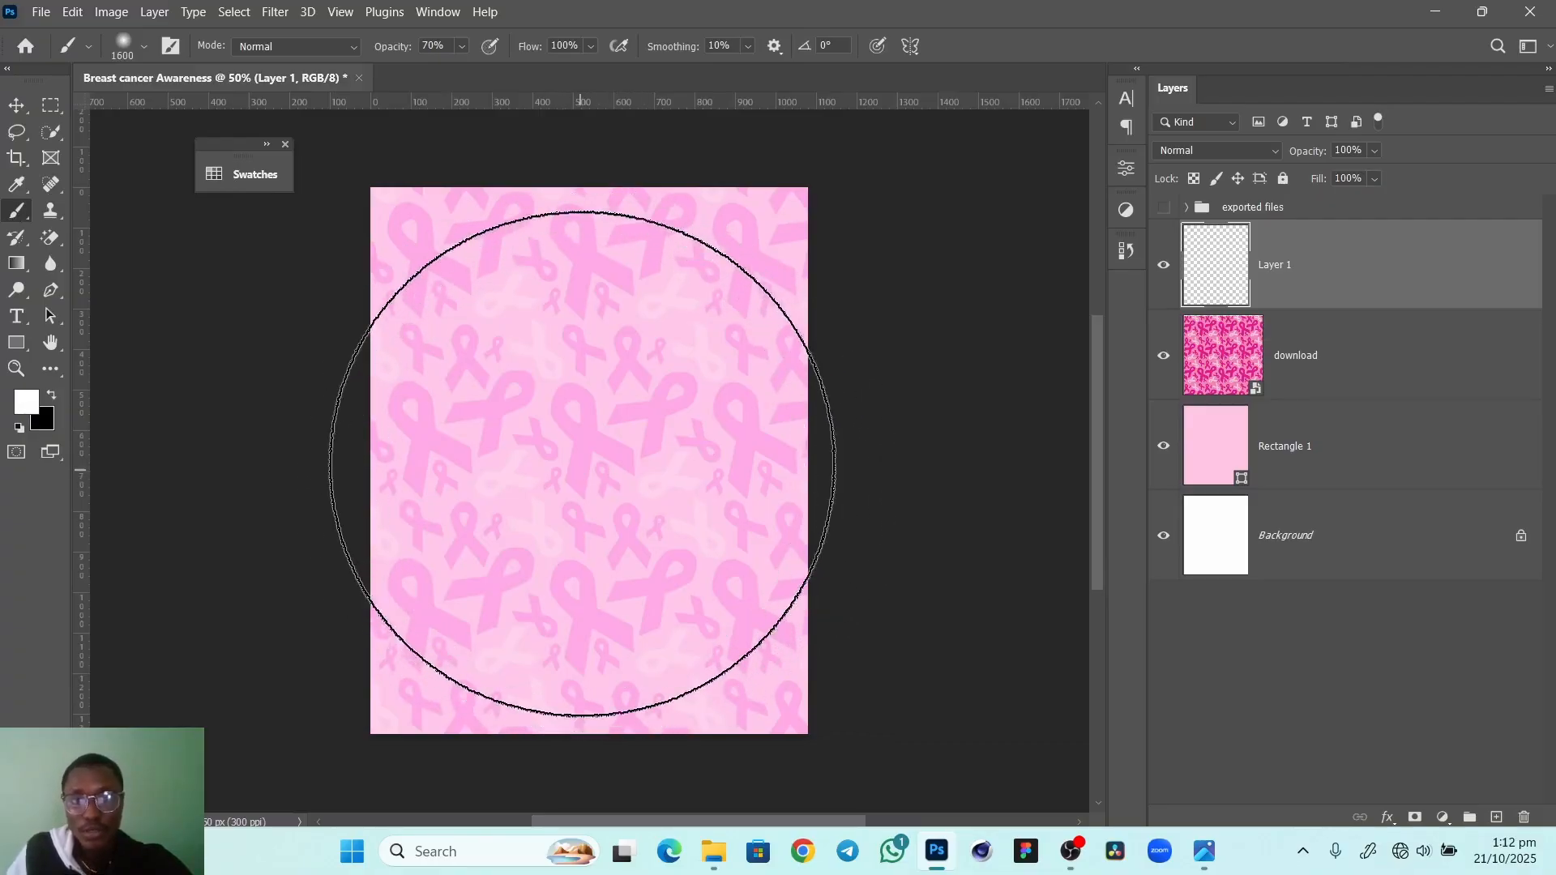
pyautogui.click(592, 459)
pyautogui.moveTo(592, 459); pyautogui.dragTo(593, 475)
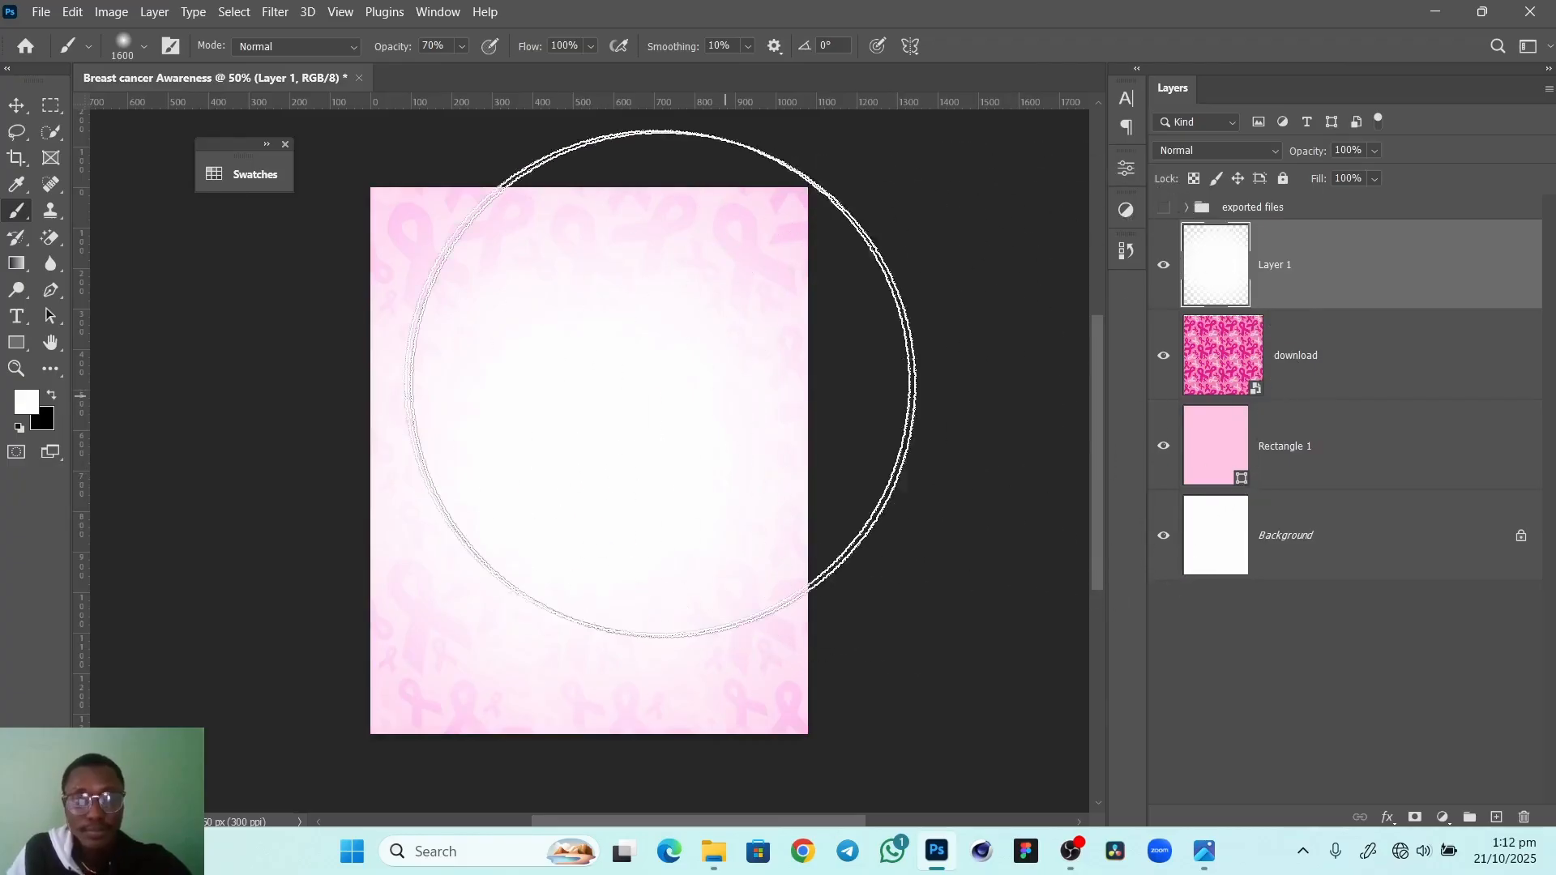
# Reduce the brush size to 800 px and deselect the white glow layer
pyautogui.press('[')
pyautogui.press('[')
pyautogui.press('[')
pyautogui.press('[')
pyautogui.press('[')
pyautogui.press('[')
pyautogui.press('[')
pyautogui.press('[')
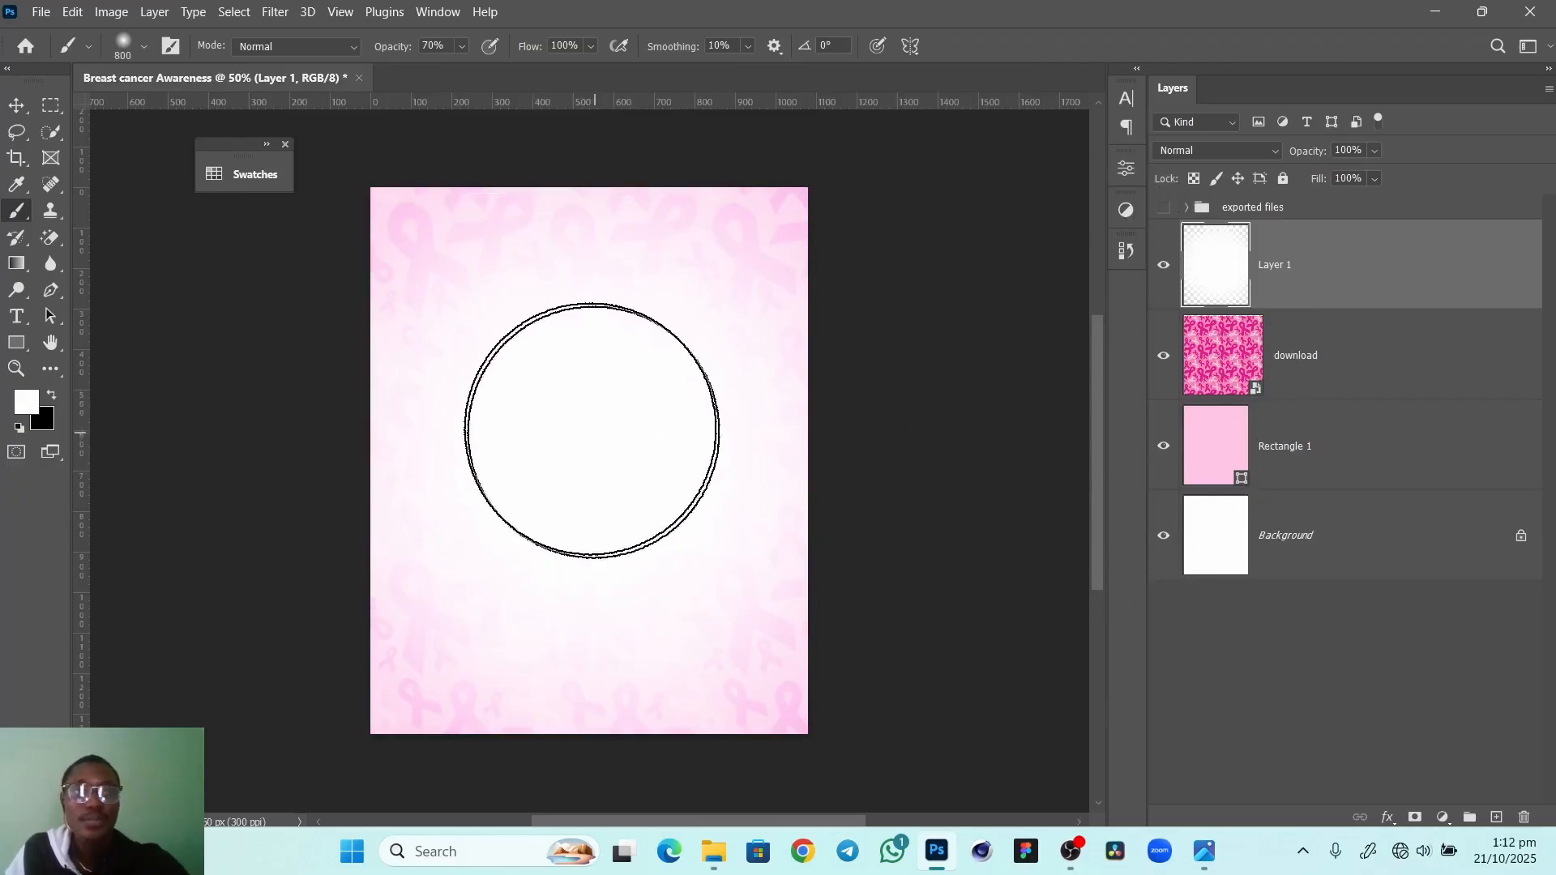
pyautogui.press('v')
pyautogui.click(910, 399)
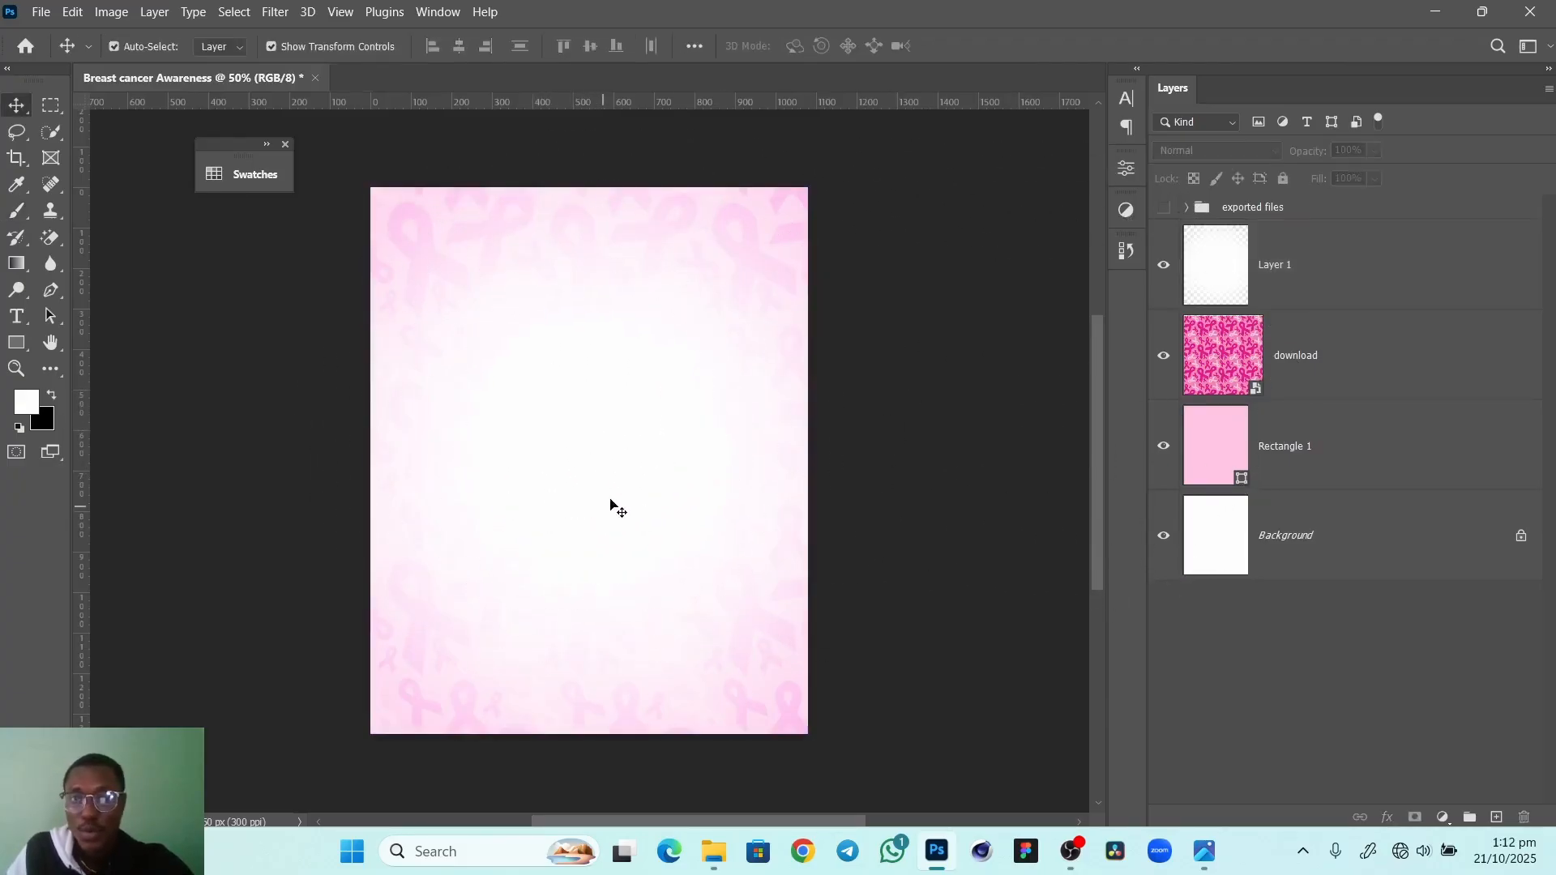
# Rename the white glow layer as Backlight and deselect it
pyautogui.doubleClick(1279, 274)
pyautogui.write('B')
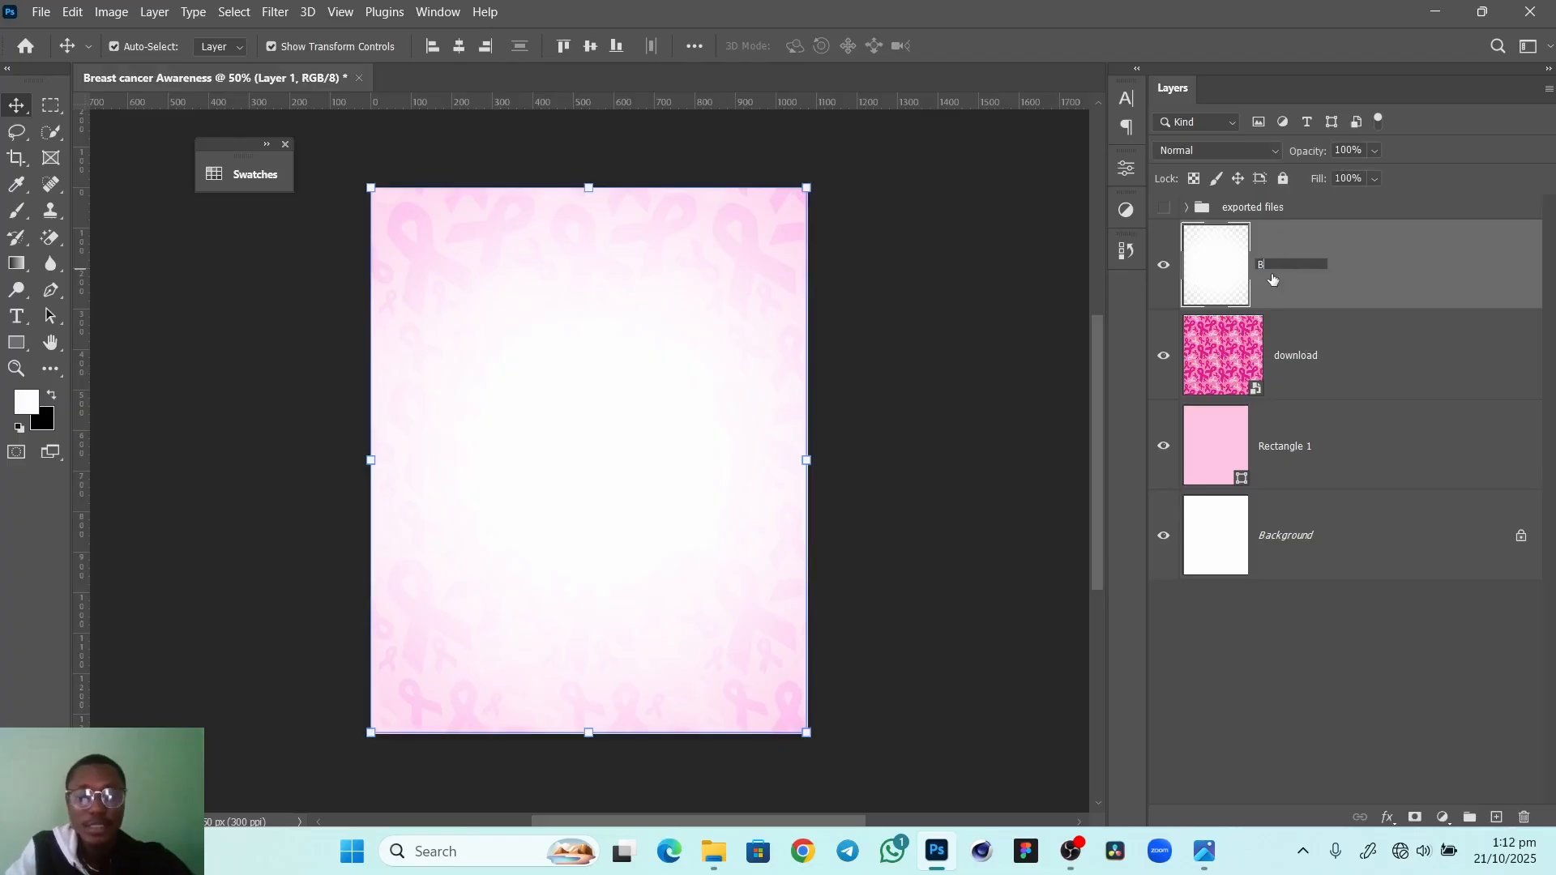
pyautogui.write('acklight')
pyautogui.press('Return')
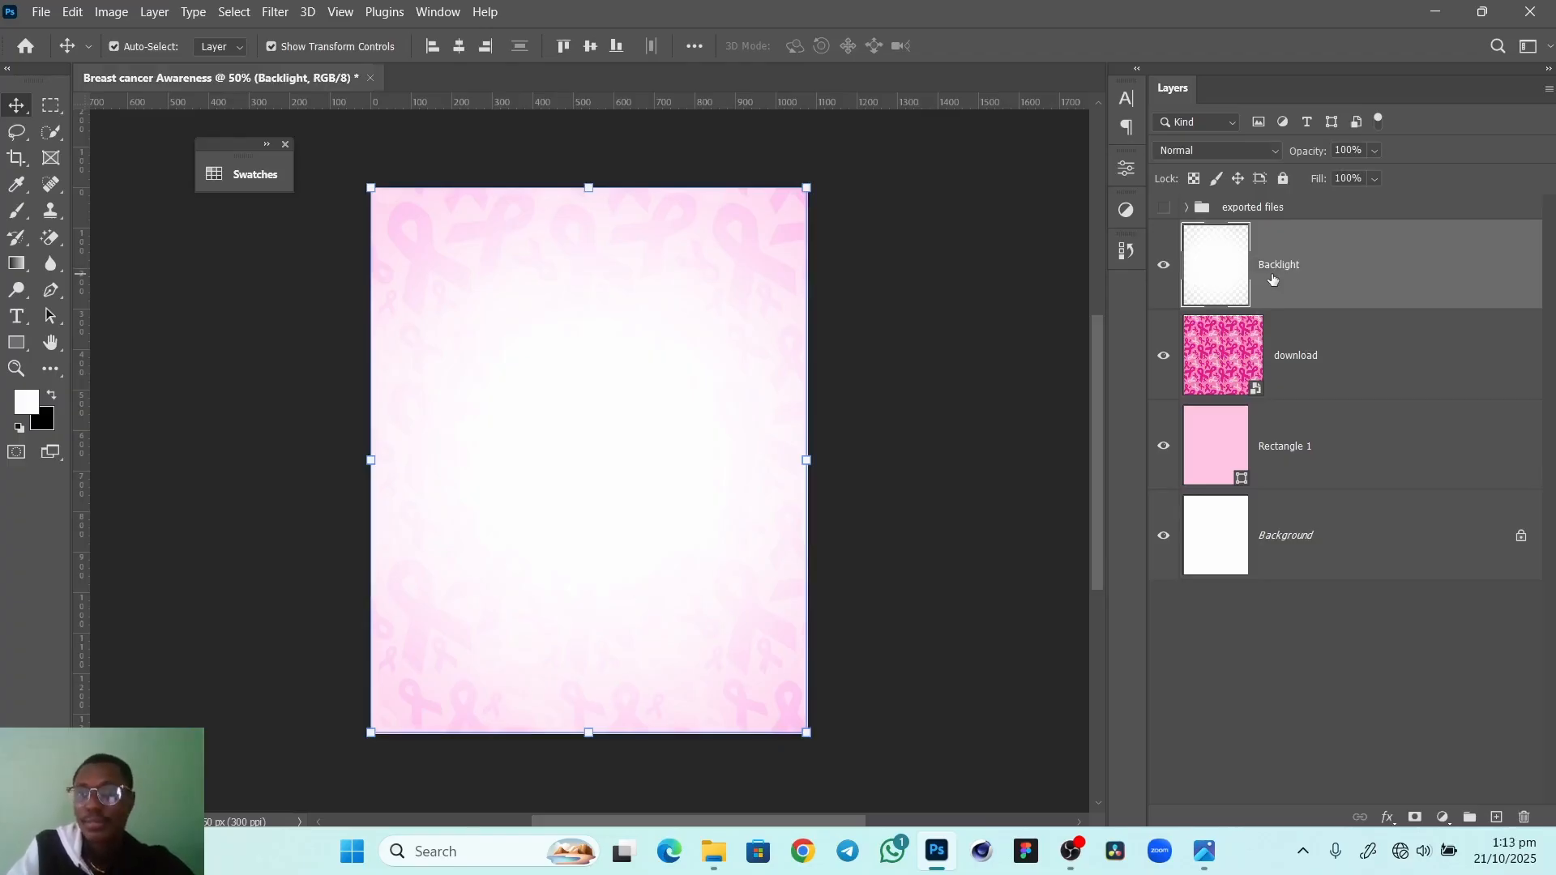
pyautogui.click(1465, 600)
# Create a new layer above the exported files group and fill it with 50% Gray at 100% opacity
pyautogui.click(1495, 817)
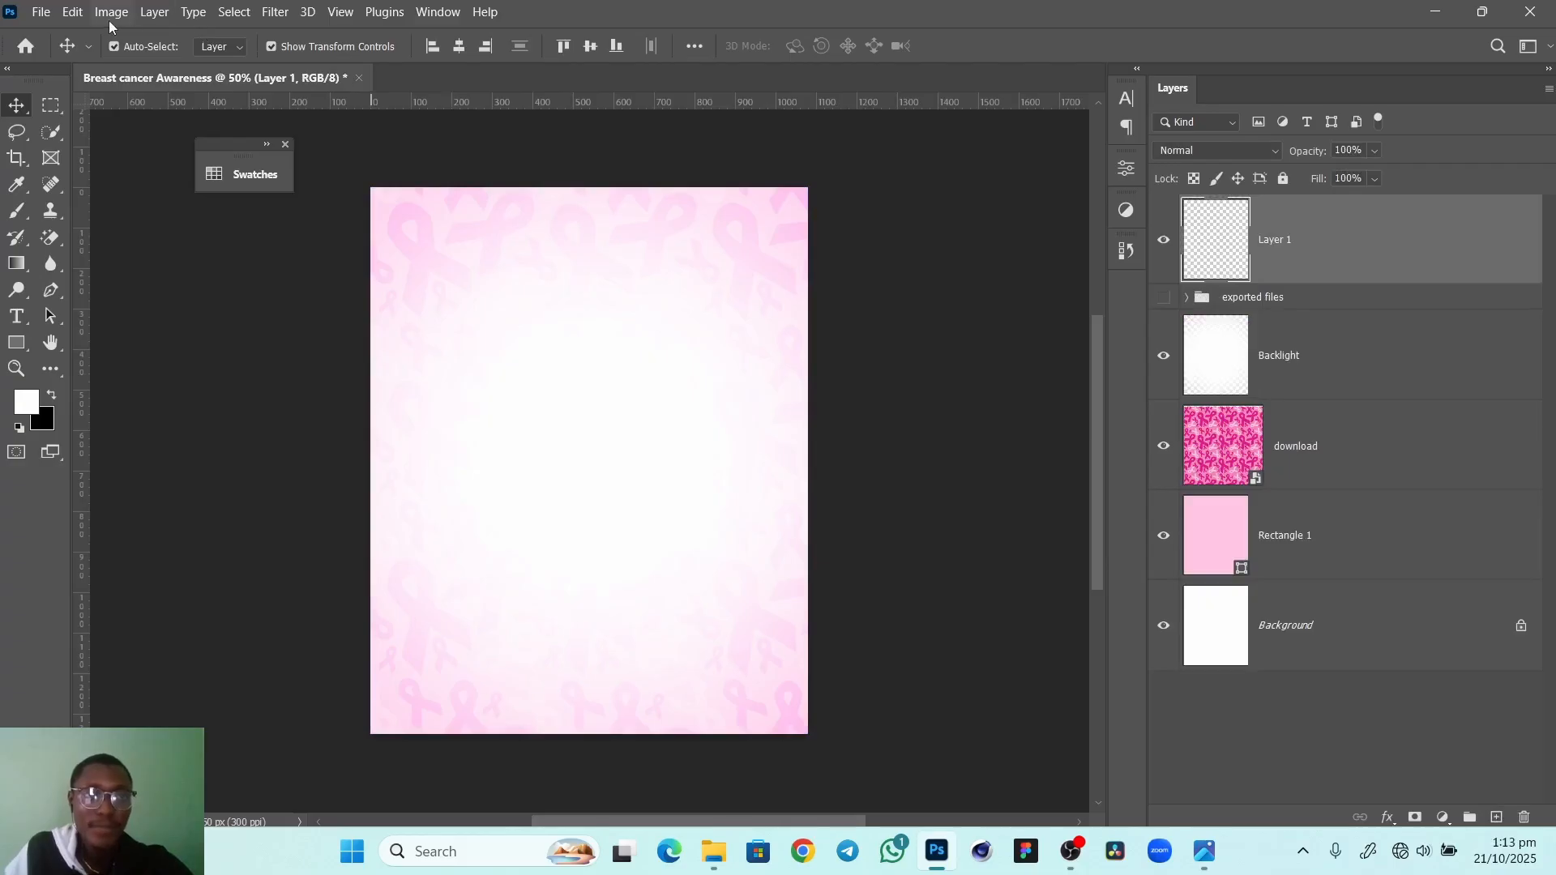
pyautogui.click(72, 12)
pyautogui.click(175, 309)
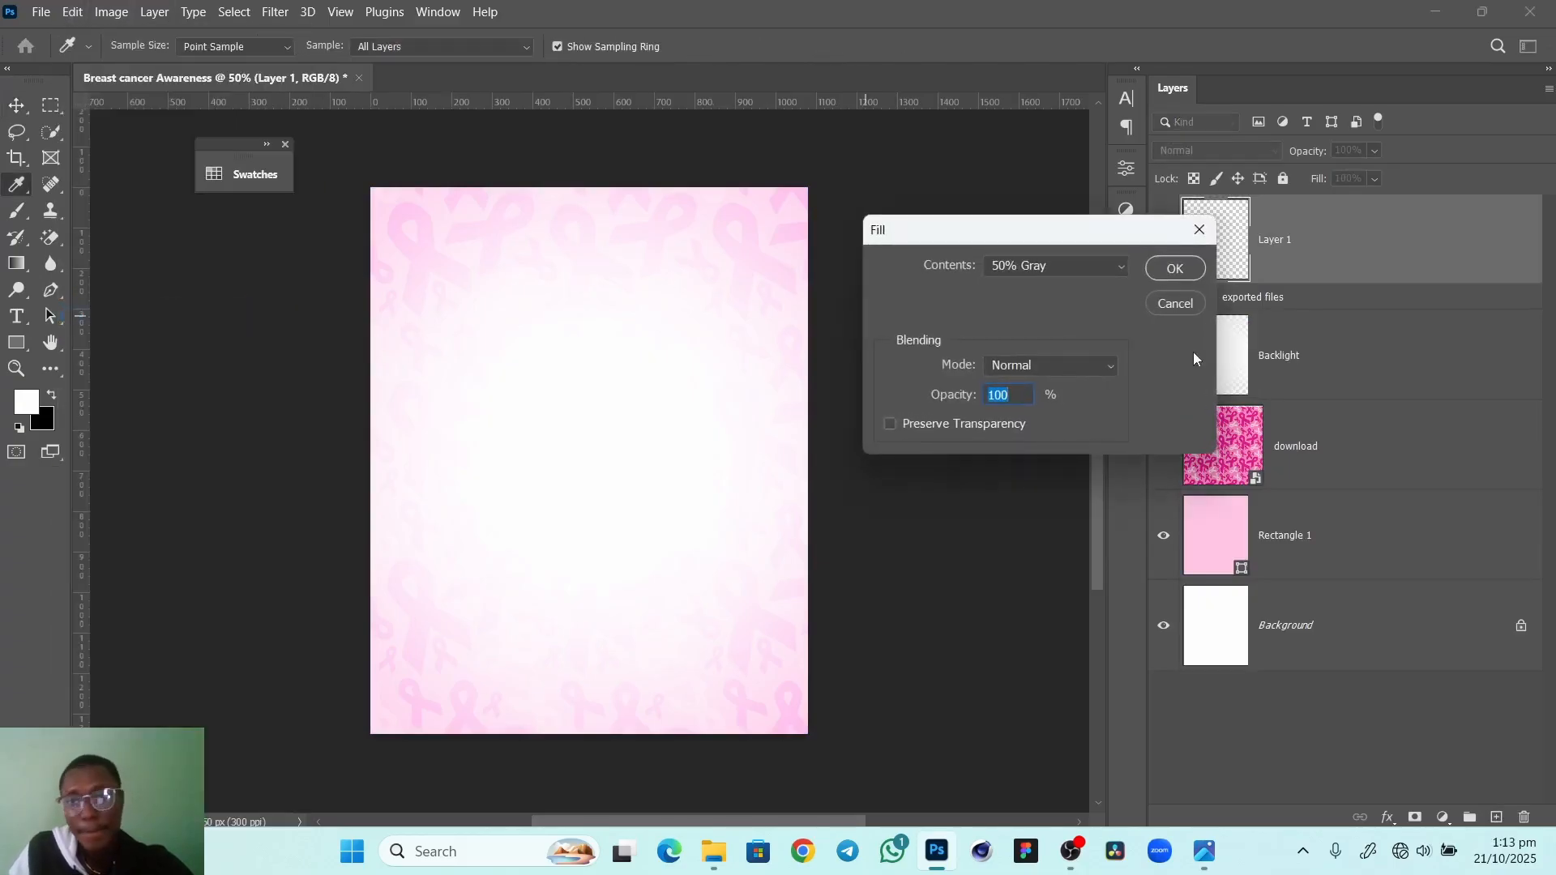
pyautogui.click(1174, 268)
pyautogui.press('v')
# Add 12% uniform monochromatic noise to the gray layer and set its blend mode to Soft Light
pyautogui.click(274, 12)
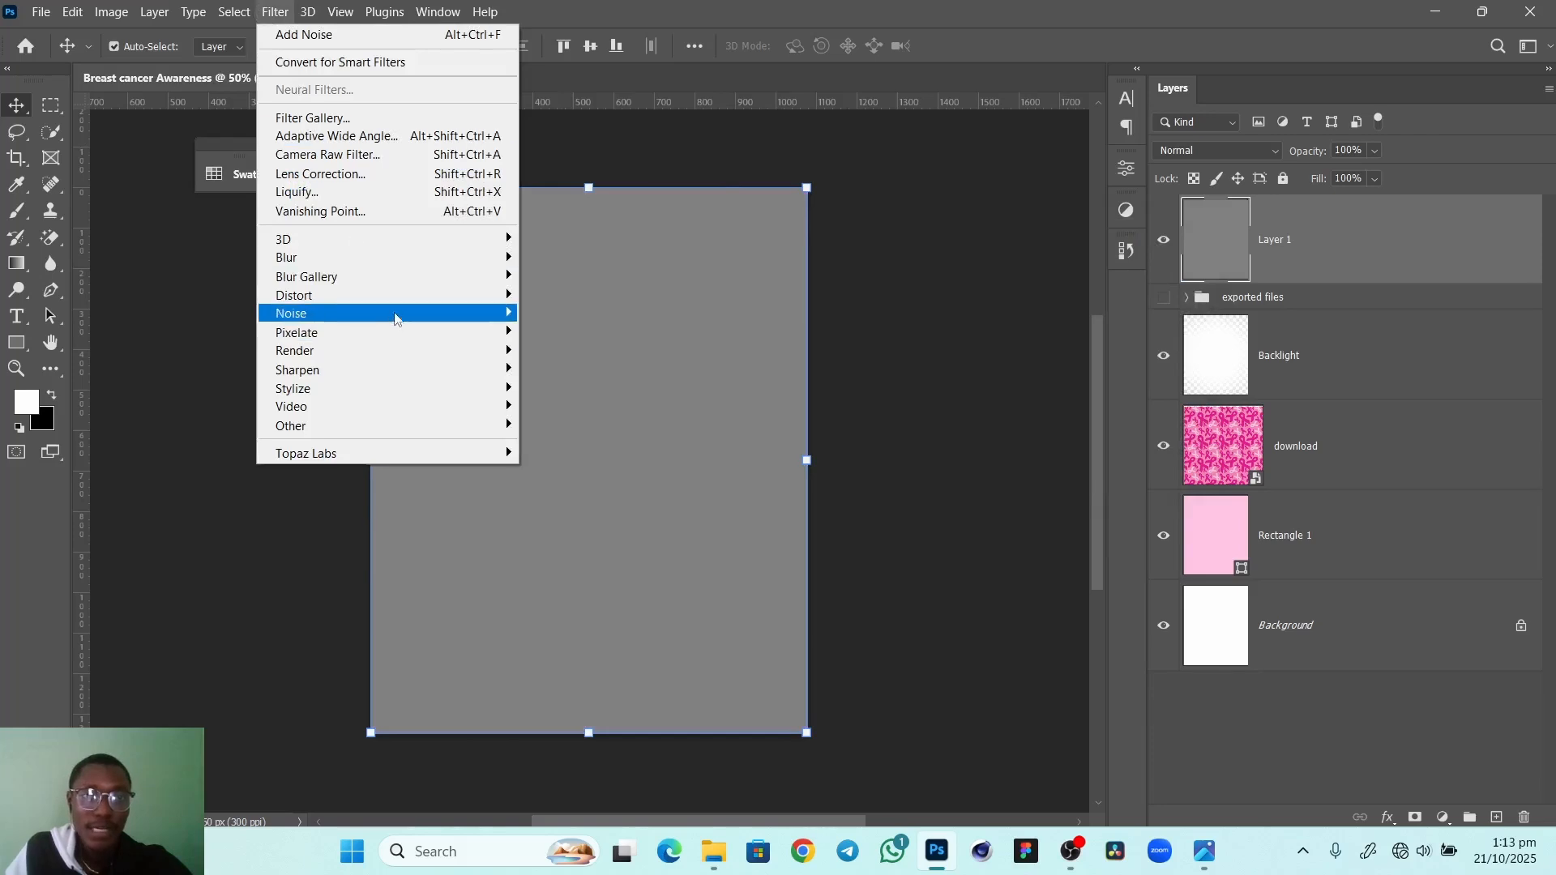
pyautogui.moveTo(389, 312)
pyautogui.click(222, 317)
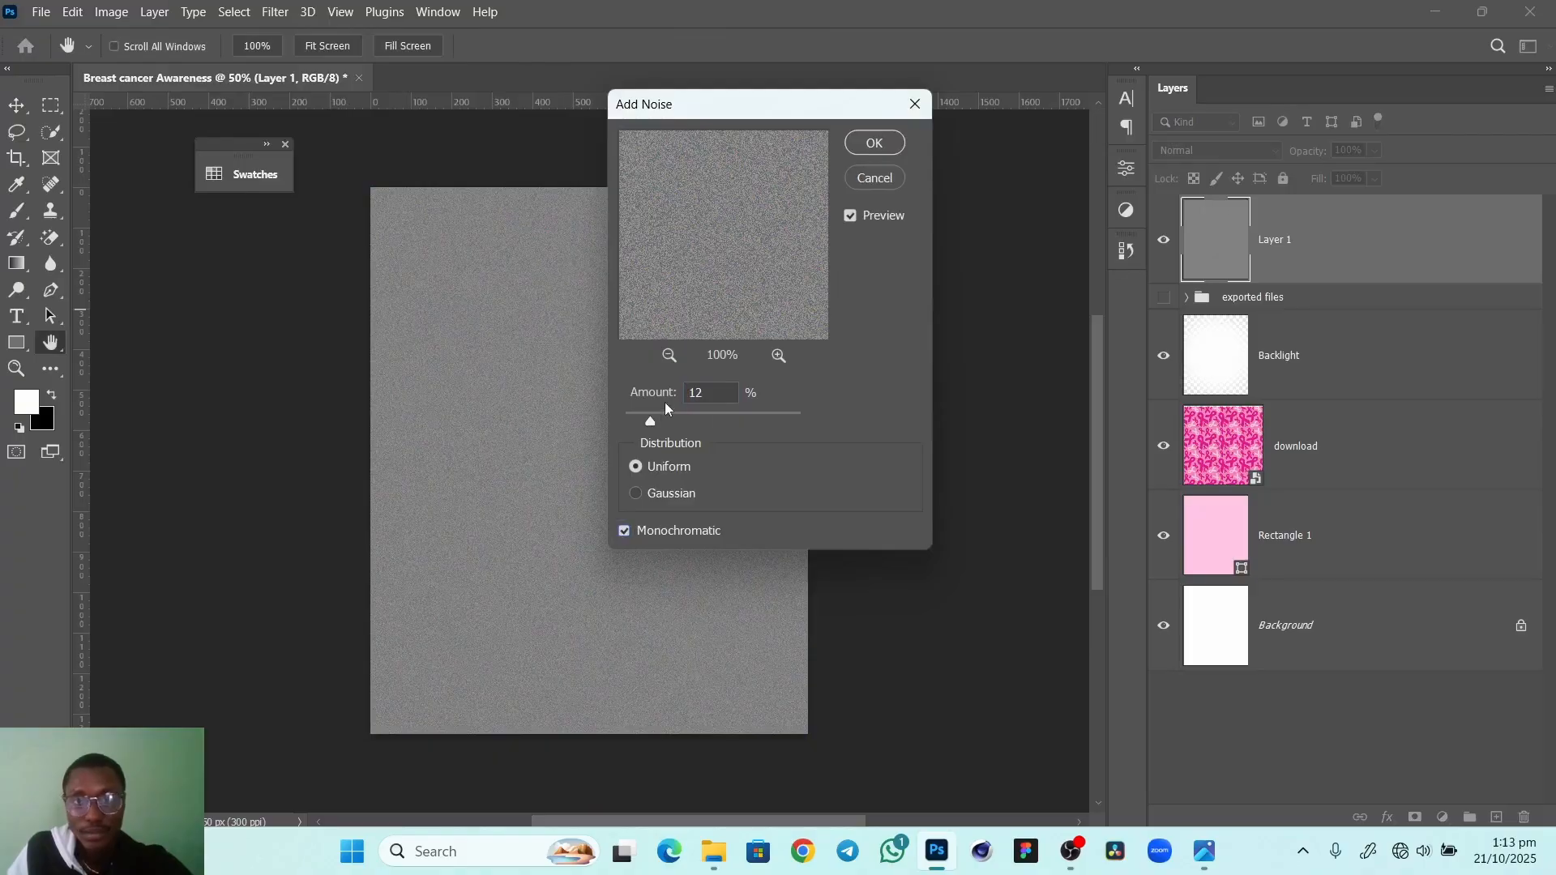
pyautogui.click(874, 142)
pyautogui.press('v')
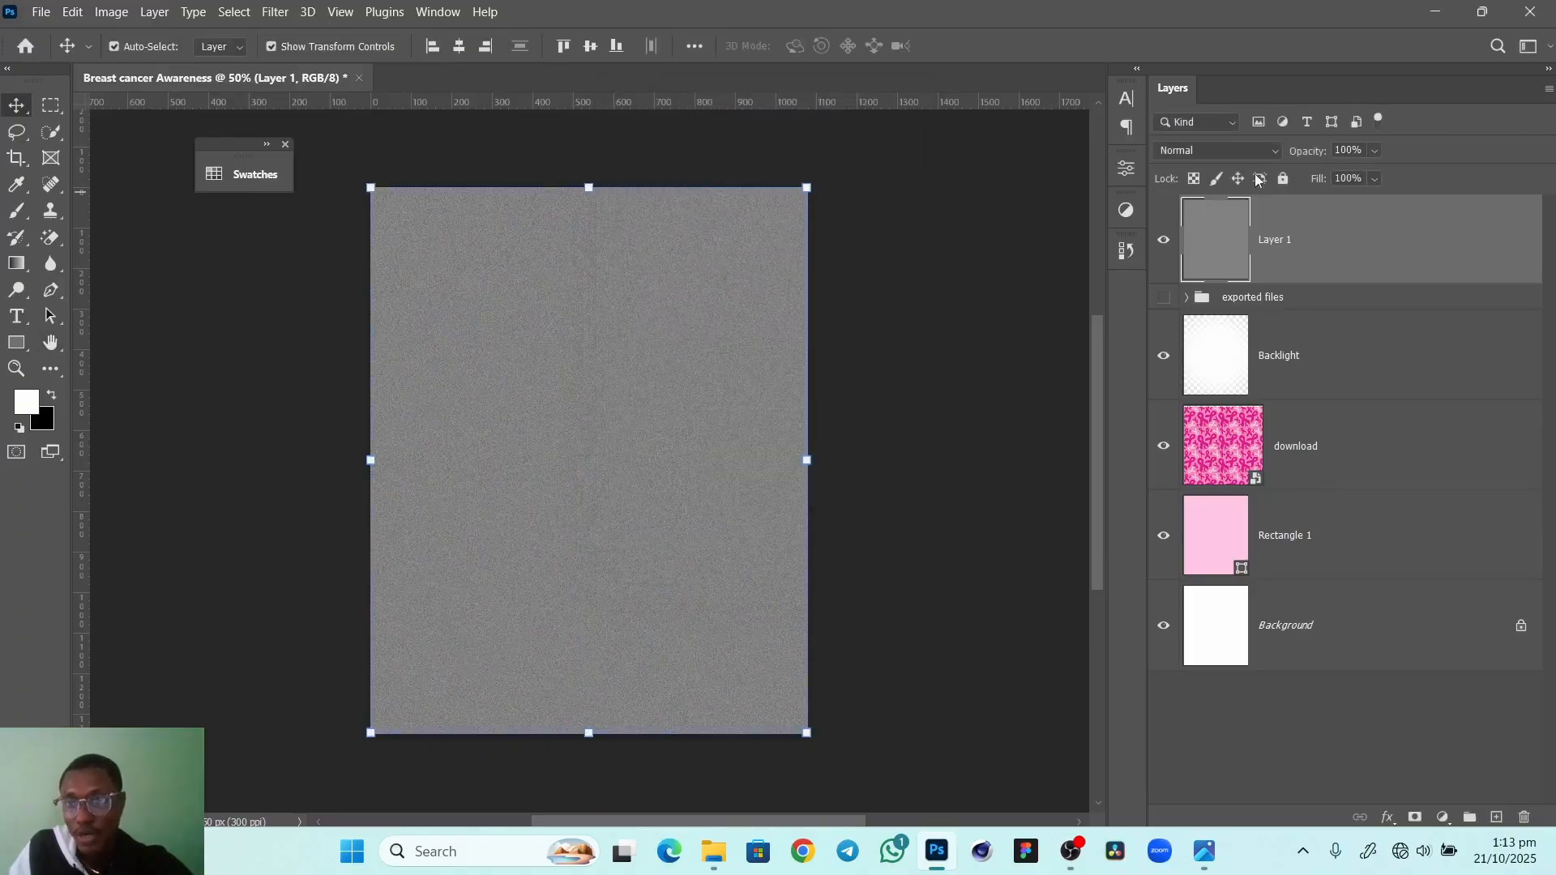
pyautogui.click(1215, 150)
pyautogui.click(1200, 416)
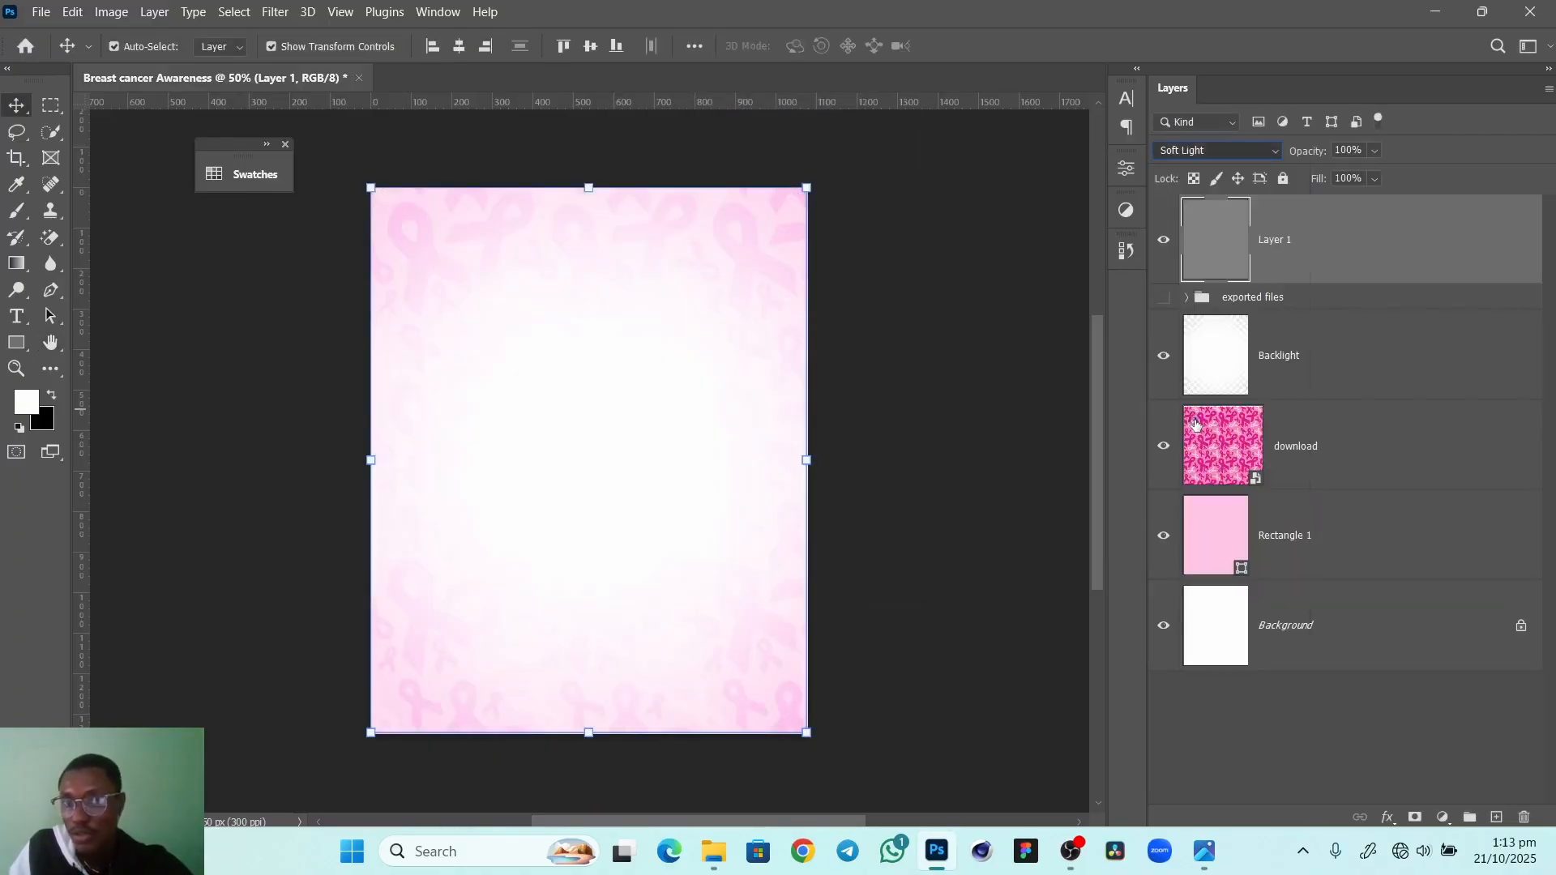
# Rename the gray noise layer as Noise texture and move it directly below the exported files group
pyautogui.doubleClick(1276, 241)
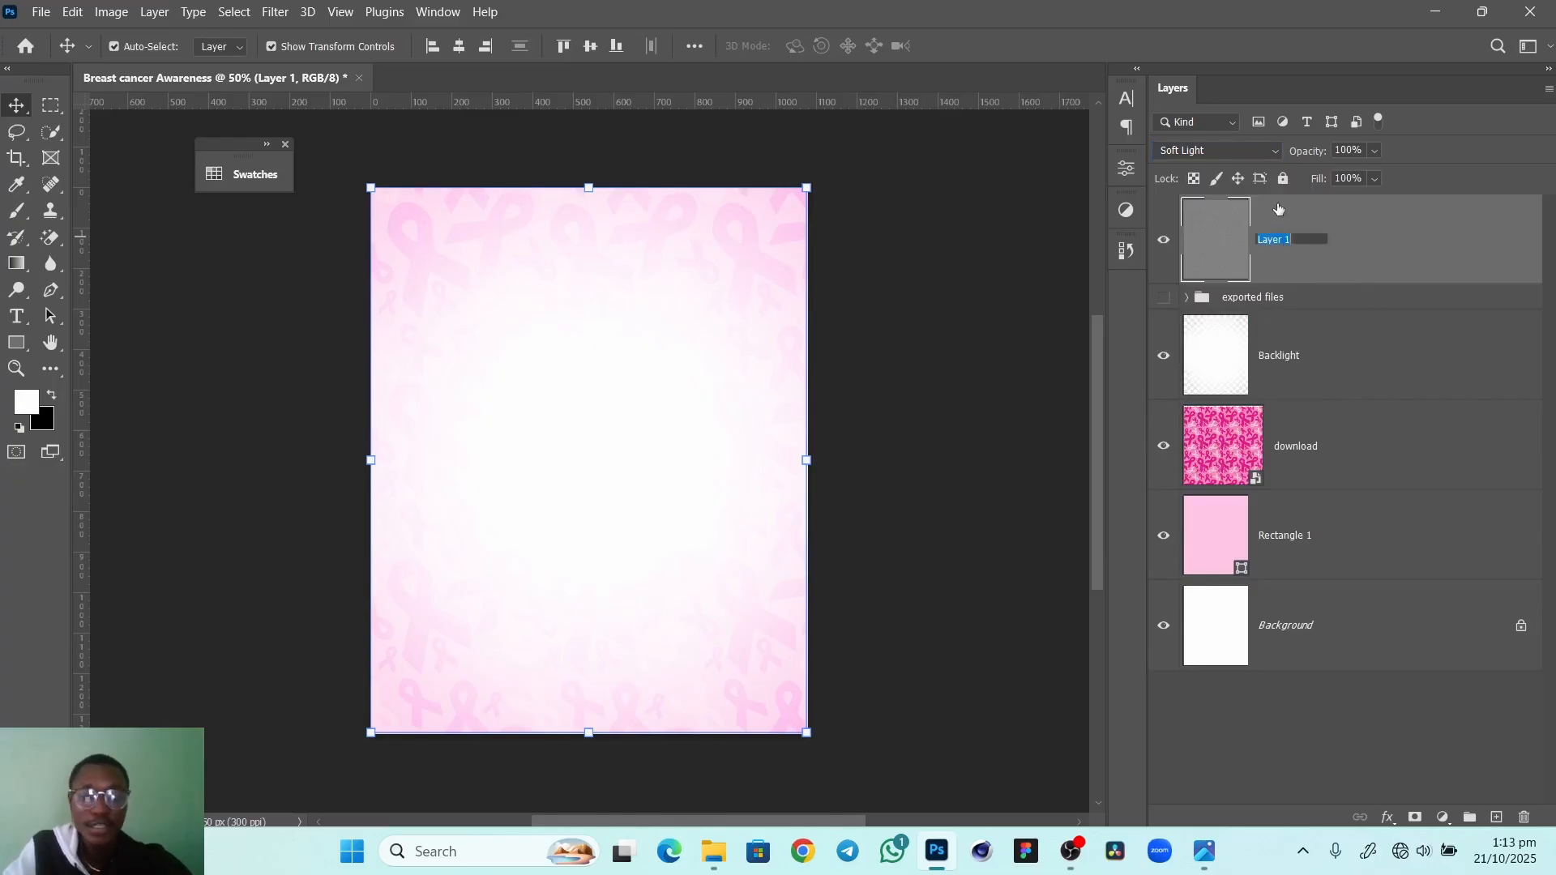
pyautogui.write('Noise texture')
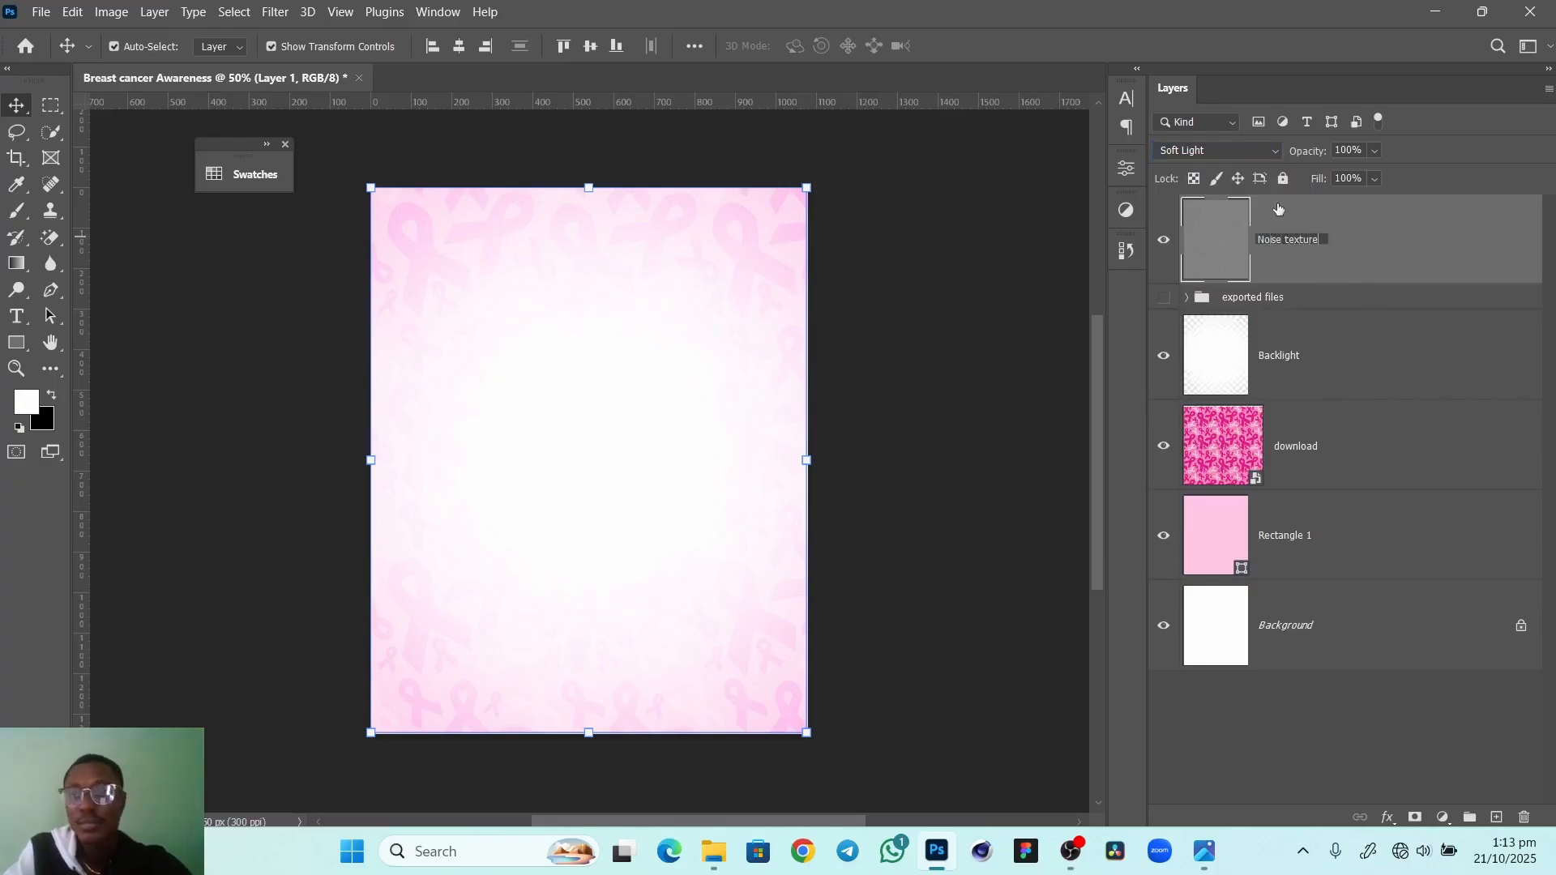
pyautogui.press('Return')
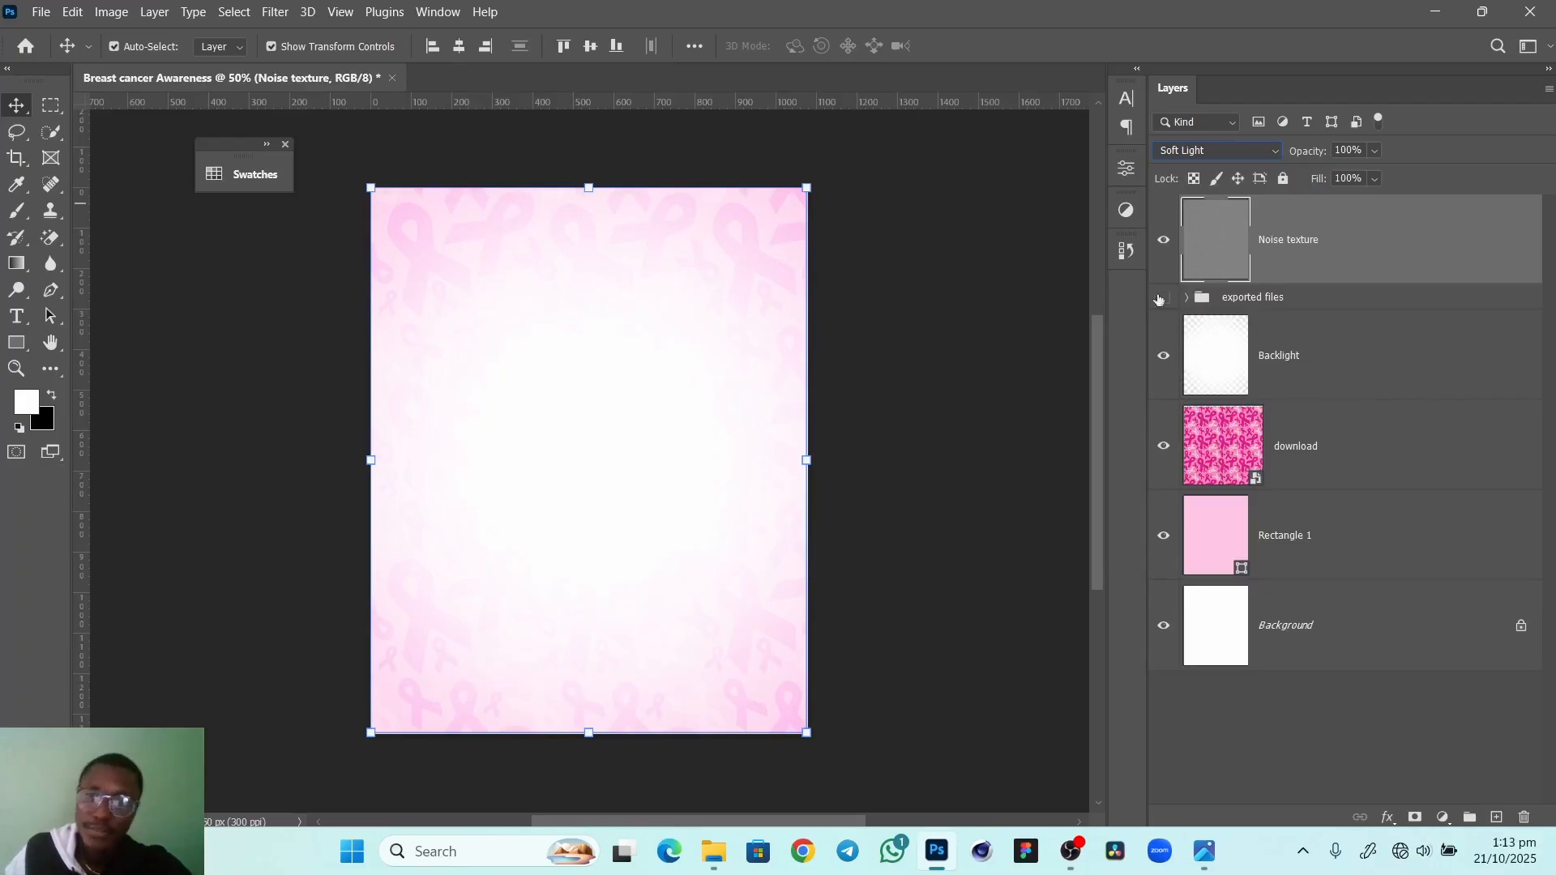
pyautogui.moveTo(1382, 252); pyautogui.dragTo(1370, 318)
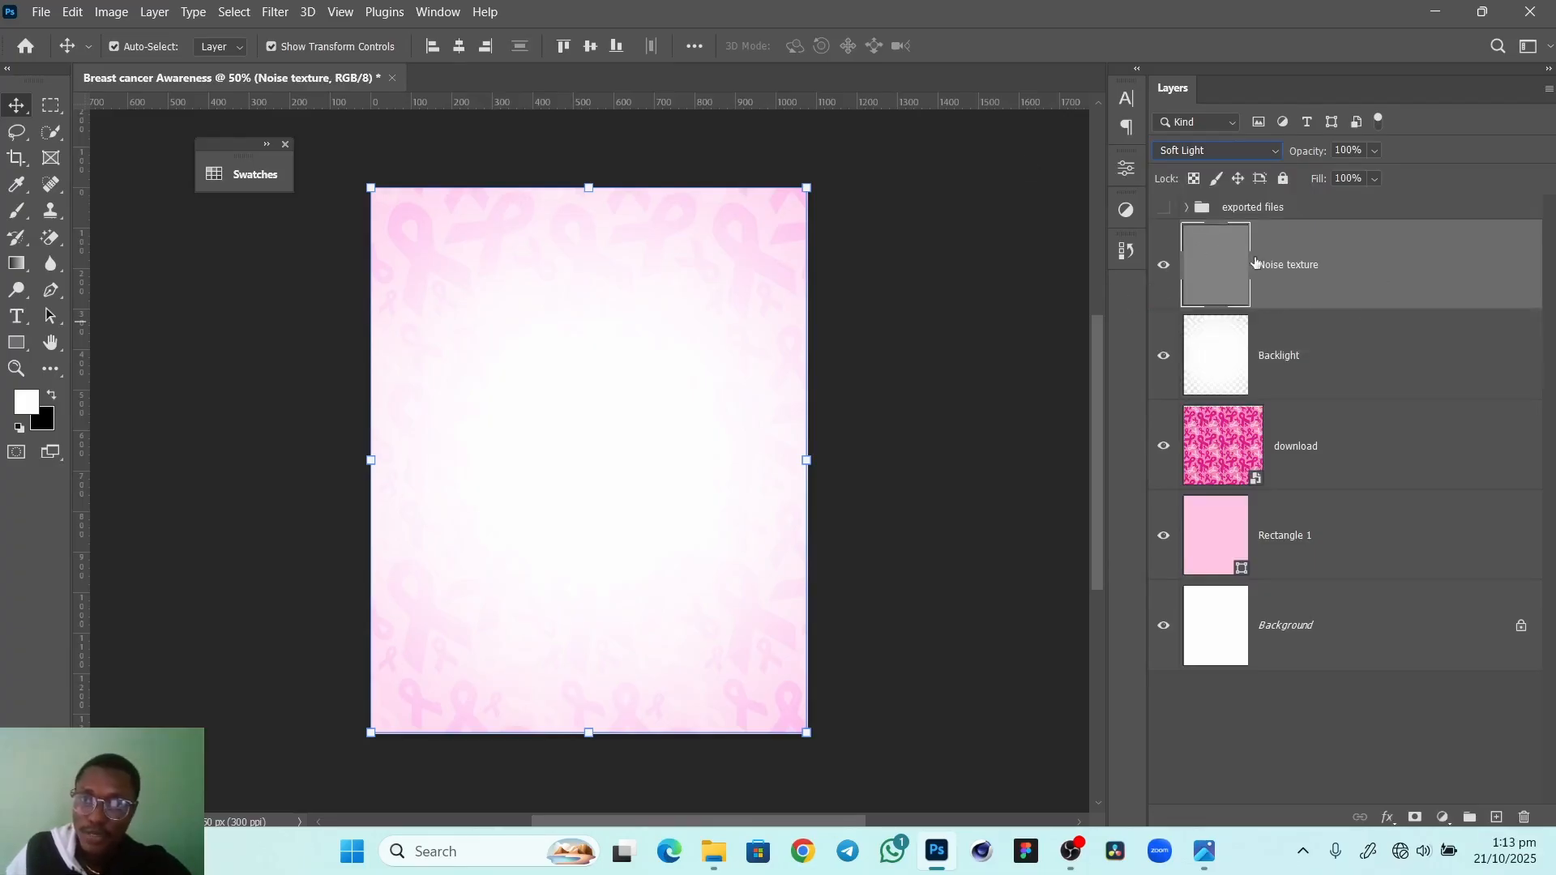
pyautogui.click(976, 299)
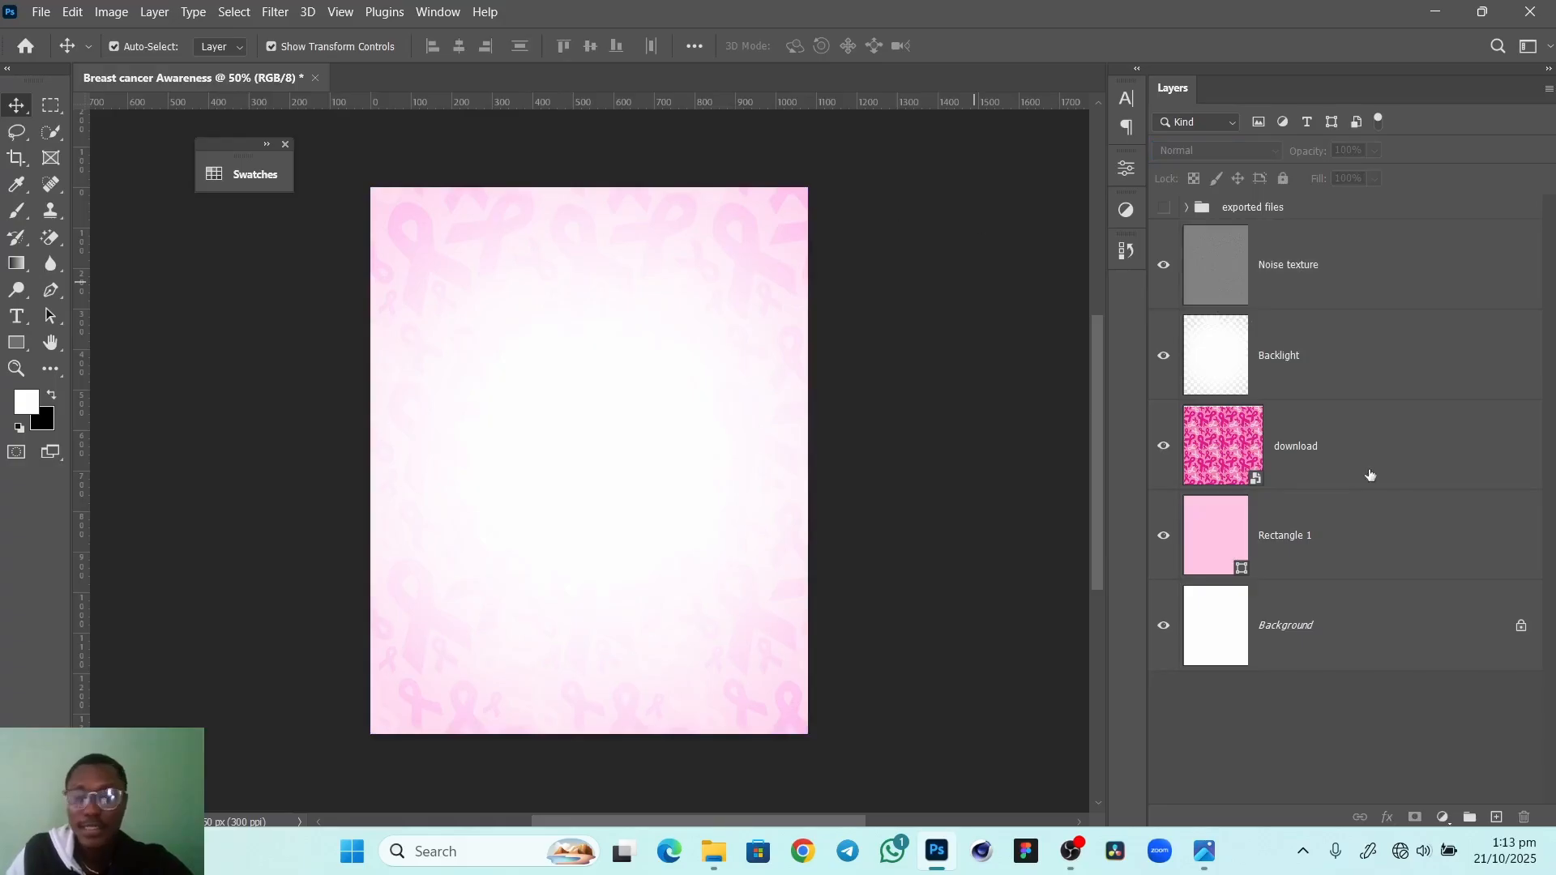
# Paint soft black shading along the canvas's top and bottom edges on a new topmost layer and set its blend mode to Multiply
pyautogui.click(1496, 817)
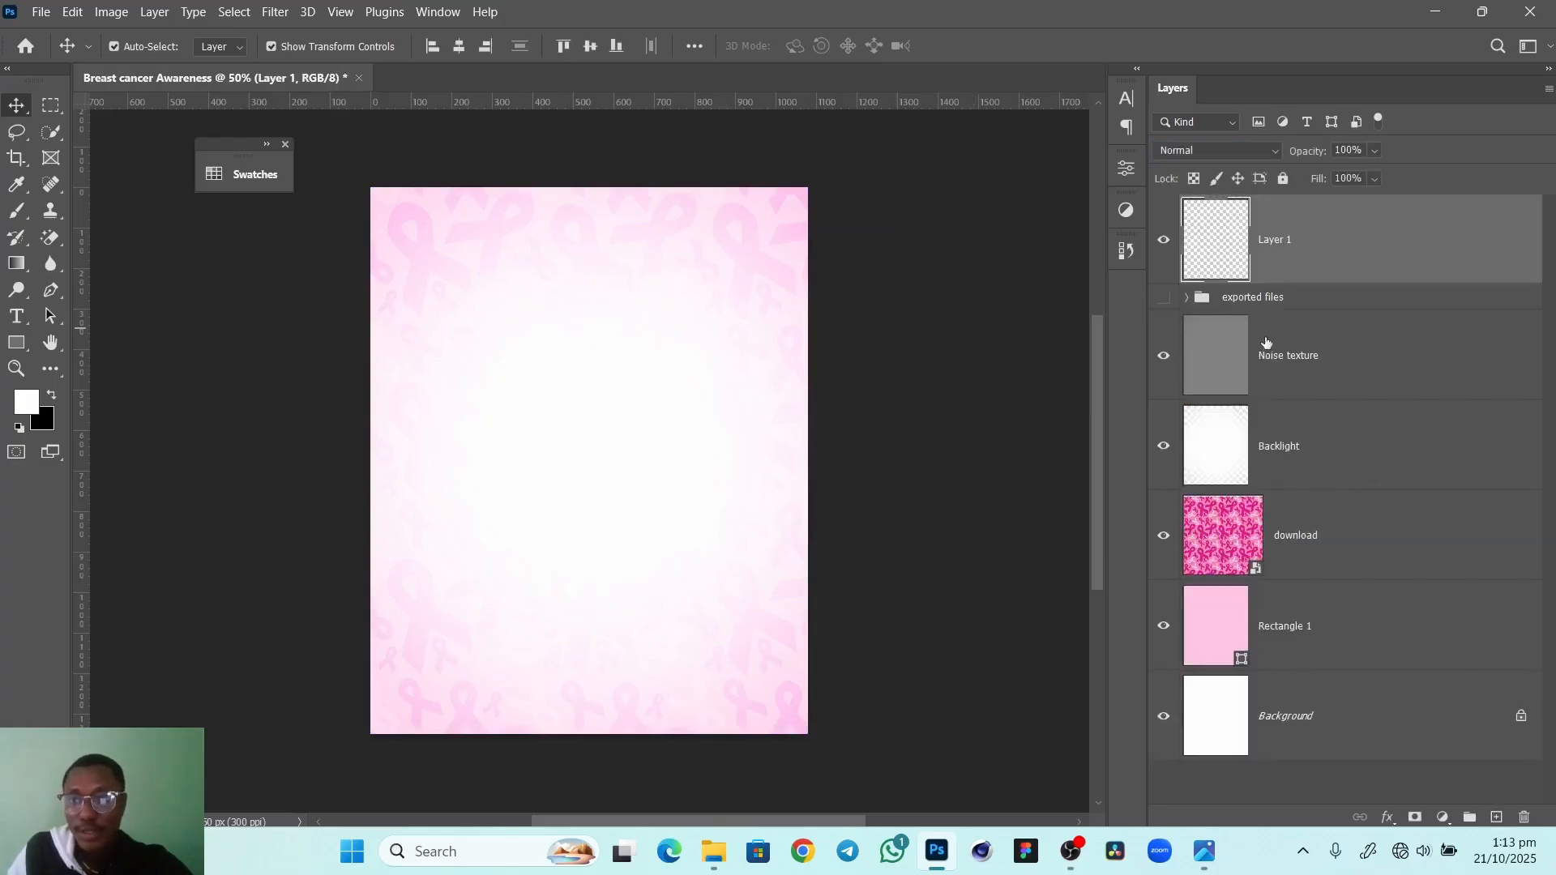
pyautogui.press('b')
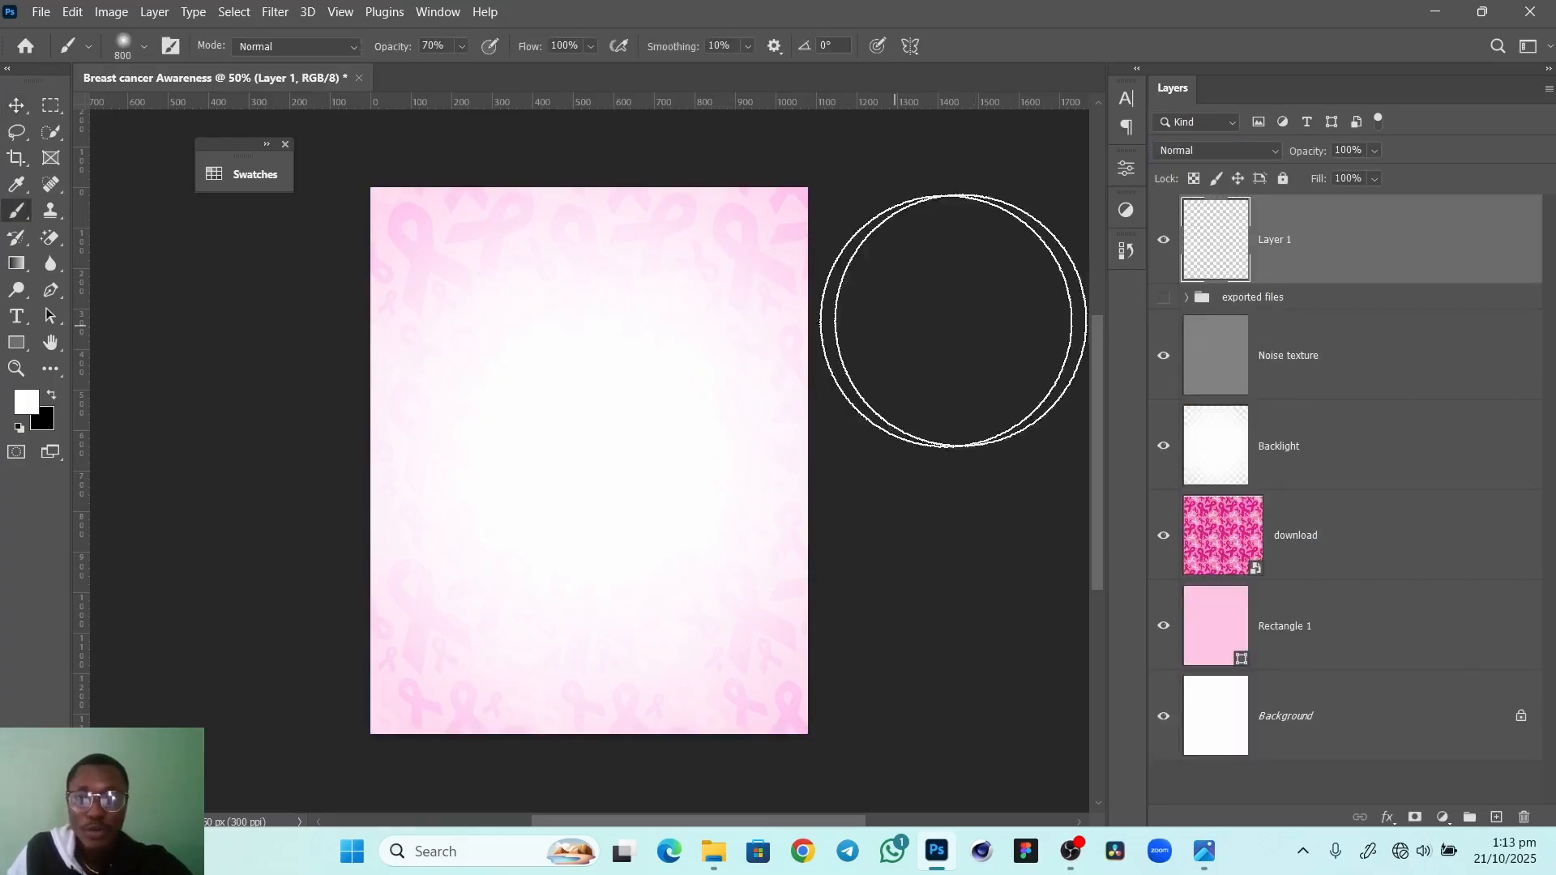
pyautogui.click(52, 396)
pyautogui.press('v')
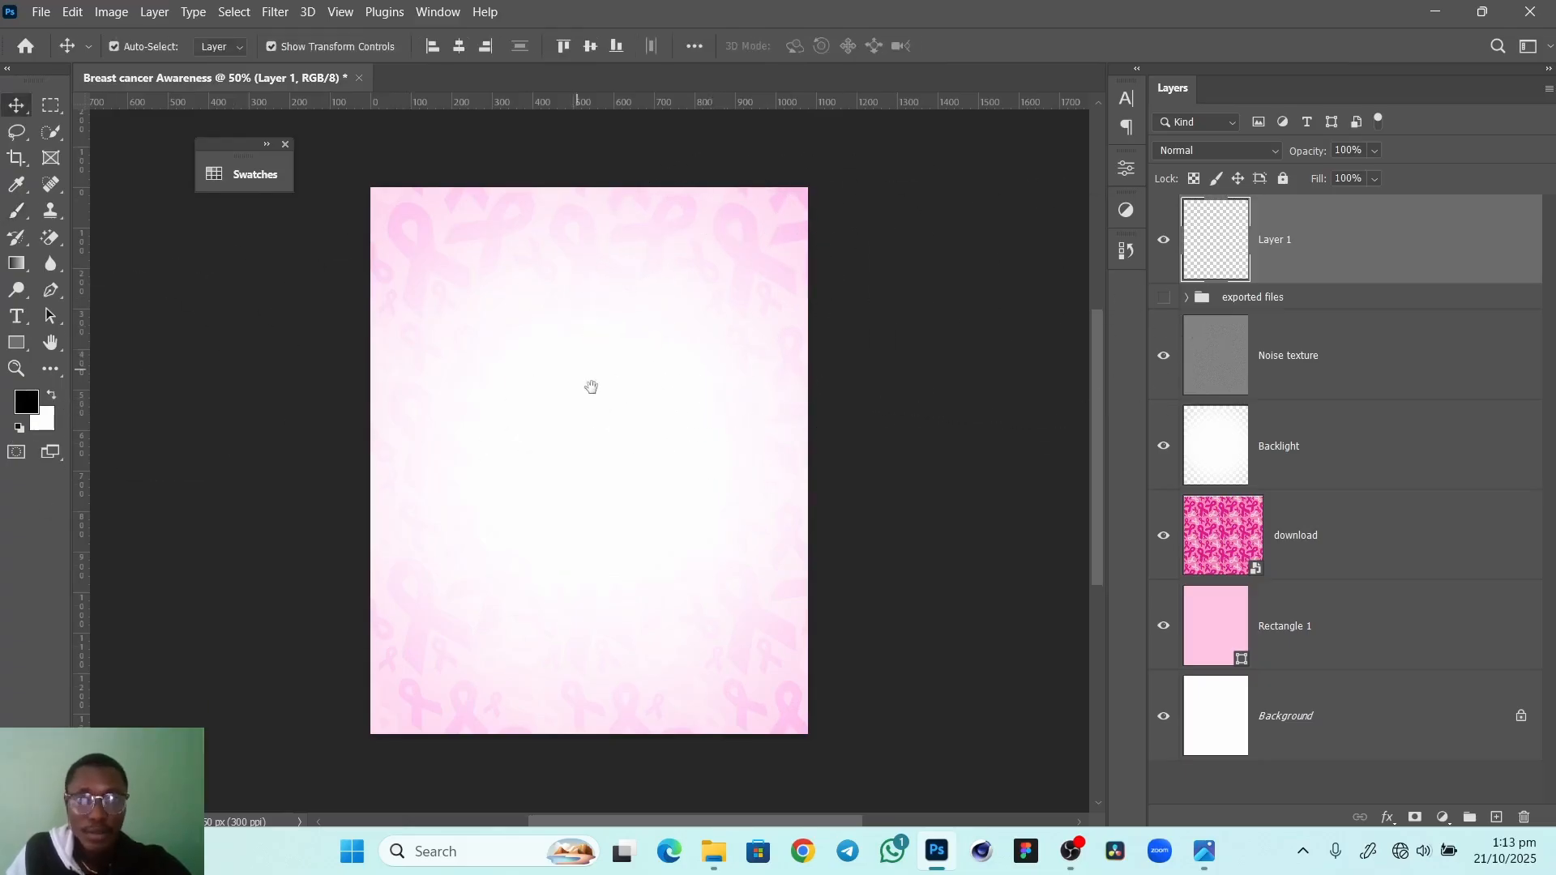
pyautogui.moveTo(591, 387); pyautogui.dragTo(670, 423)
pyautogui.press('b')
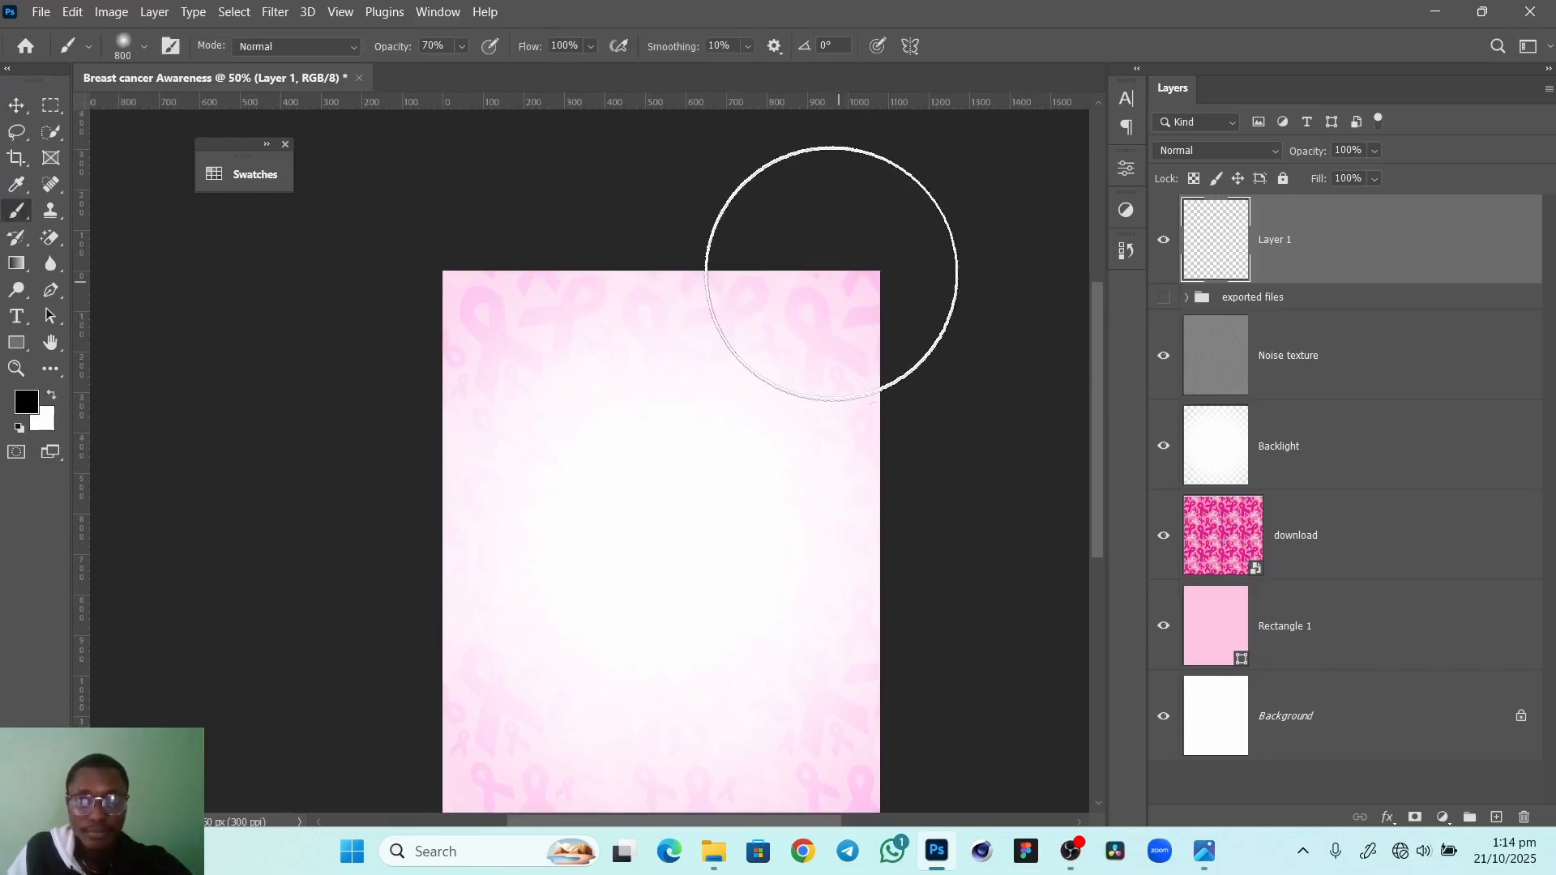
pyautogui.moveTo(861, 232); pyautogui.dragTo(348, 224)
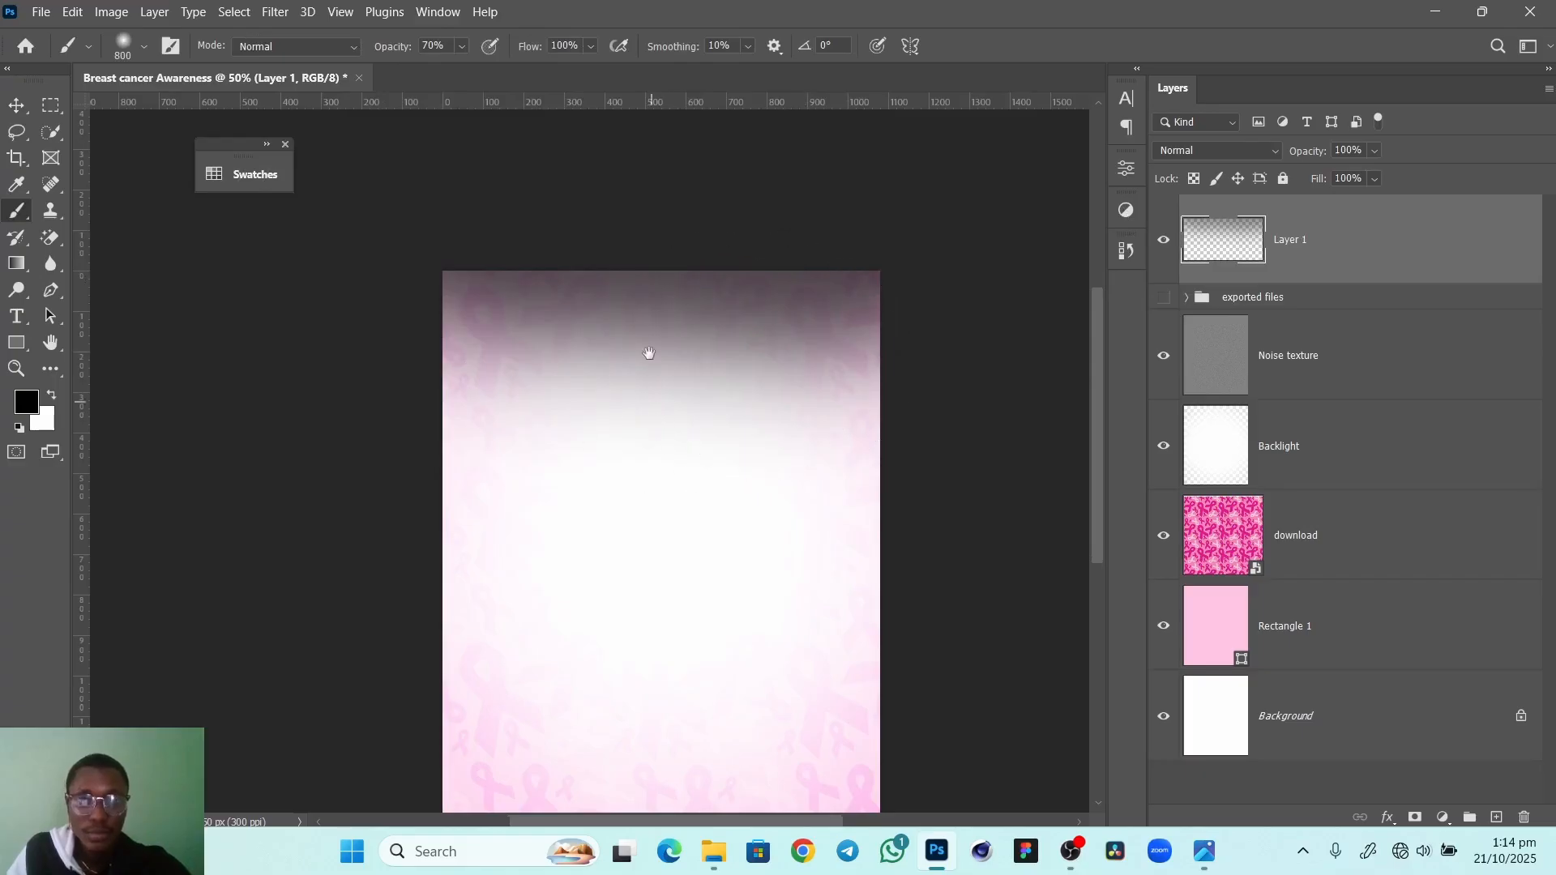
pyautogui.moveTo(649, 353); pyautogui.dragTo(632, 122)
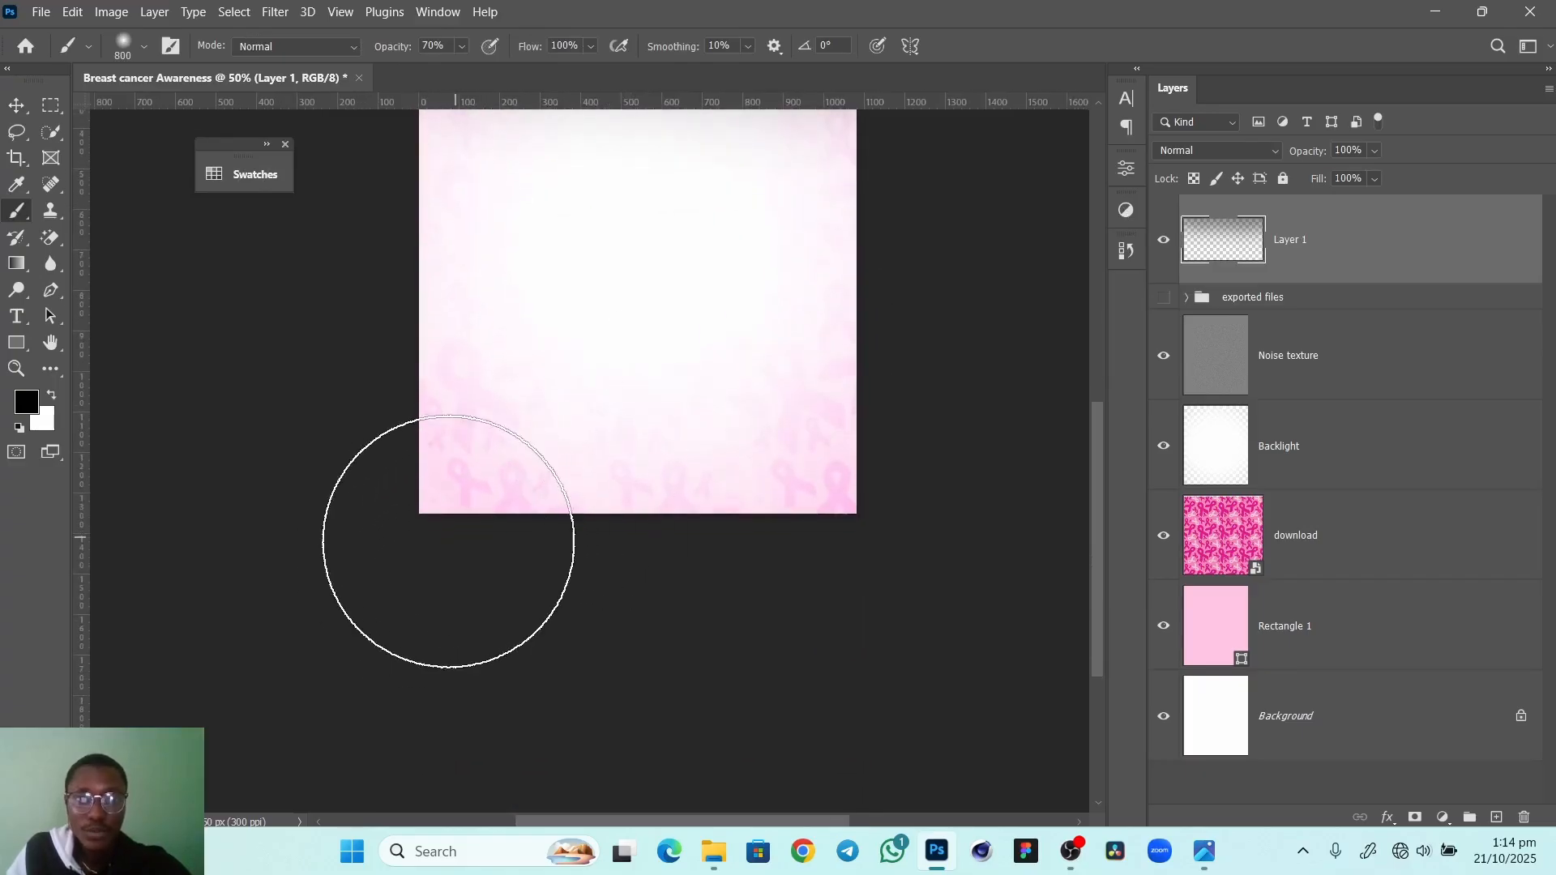
pyautogui.moveTo(448, 541); pyautogui.dragTo(746, 608)
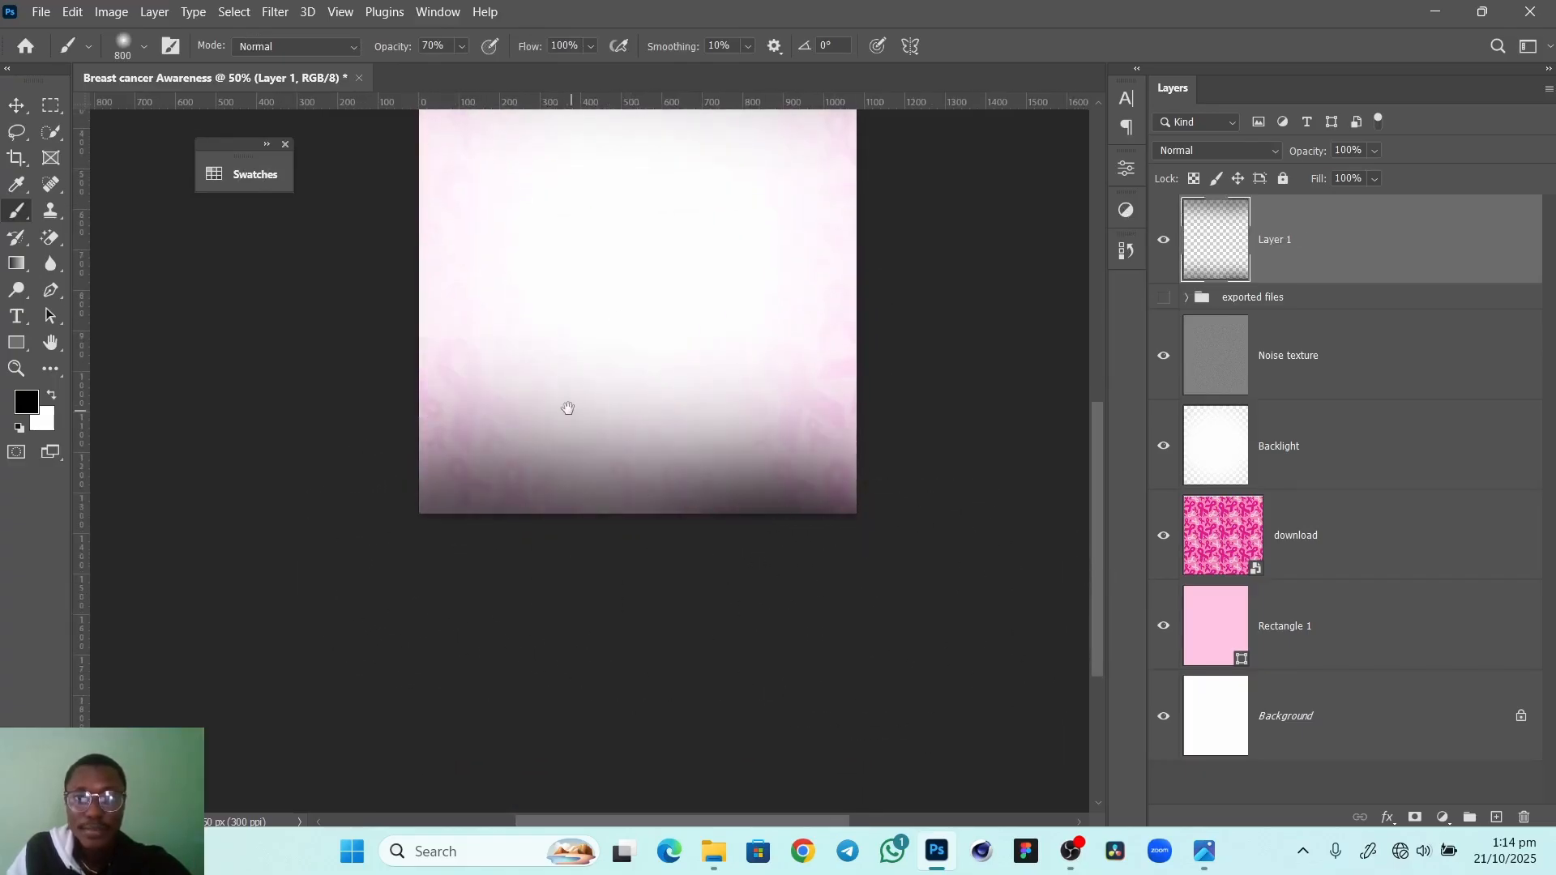
pyautogui.moveTo(568, 408); pyautogui.dragTo(577, 673)
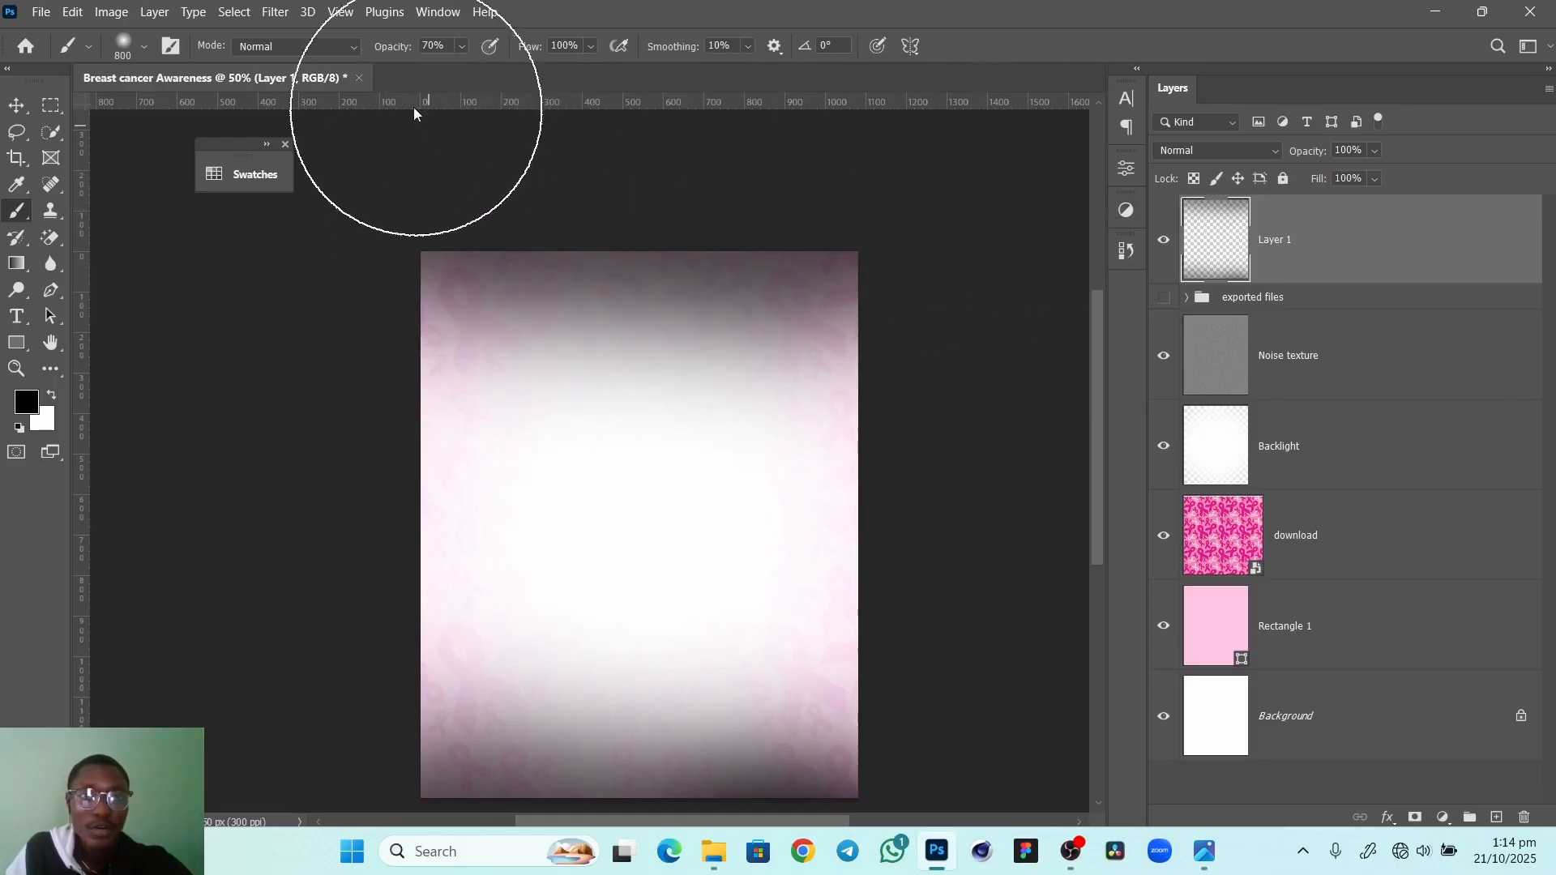
pyautogui.click(1191, 150)
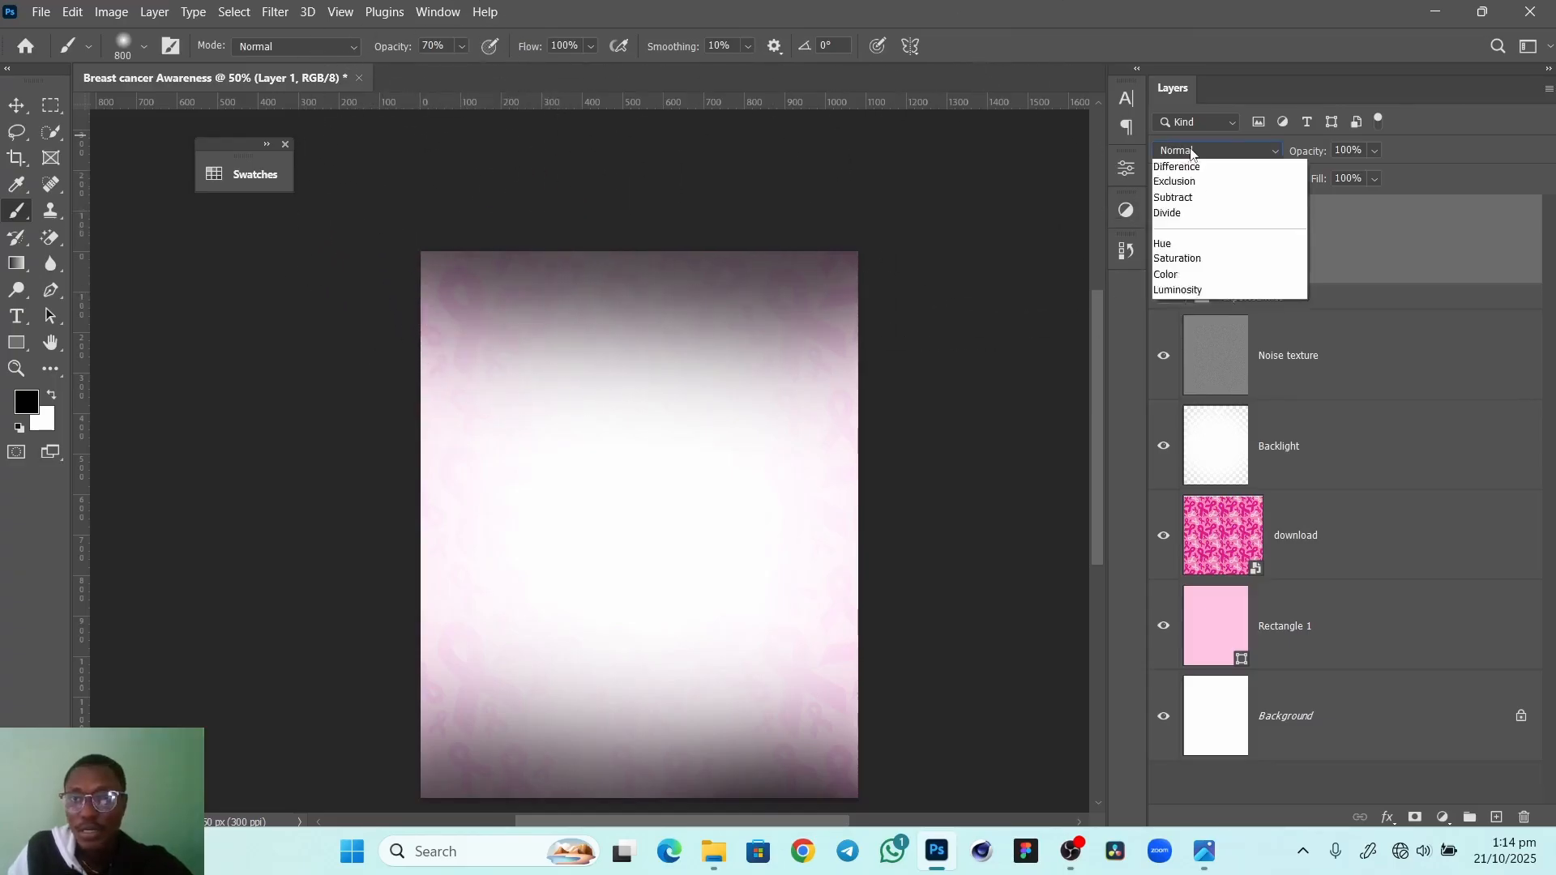
pyautogui.click(1187, 227)
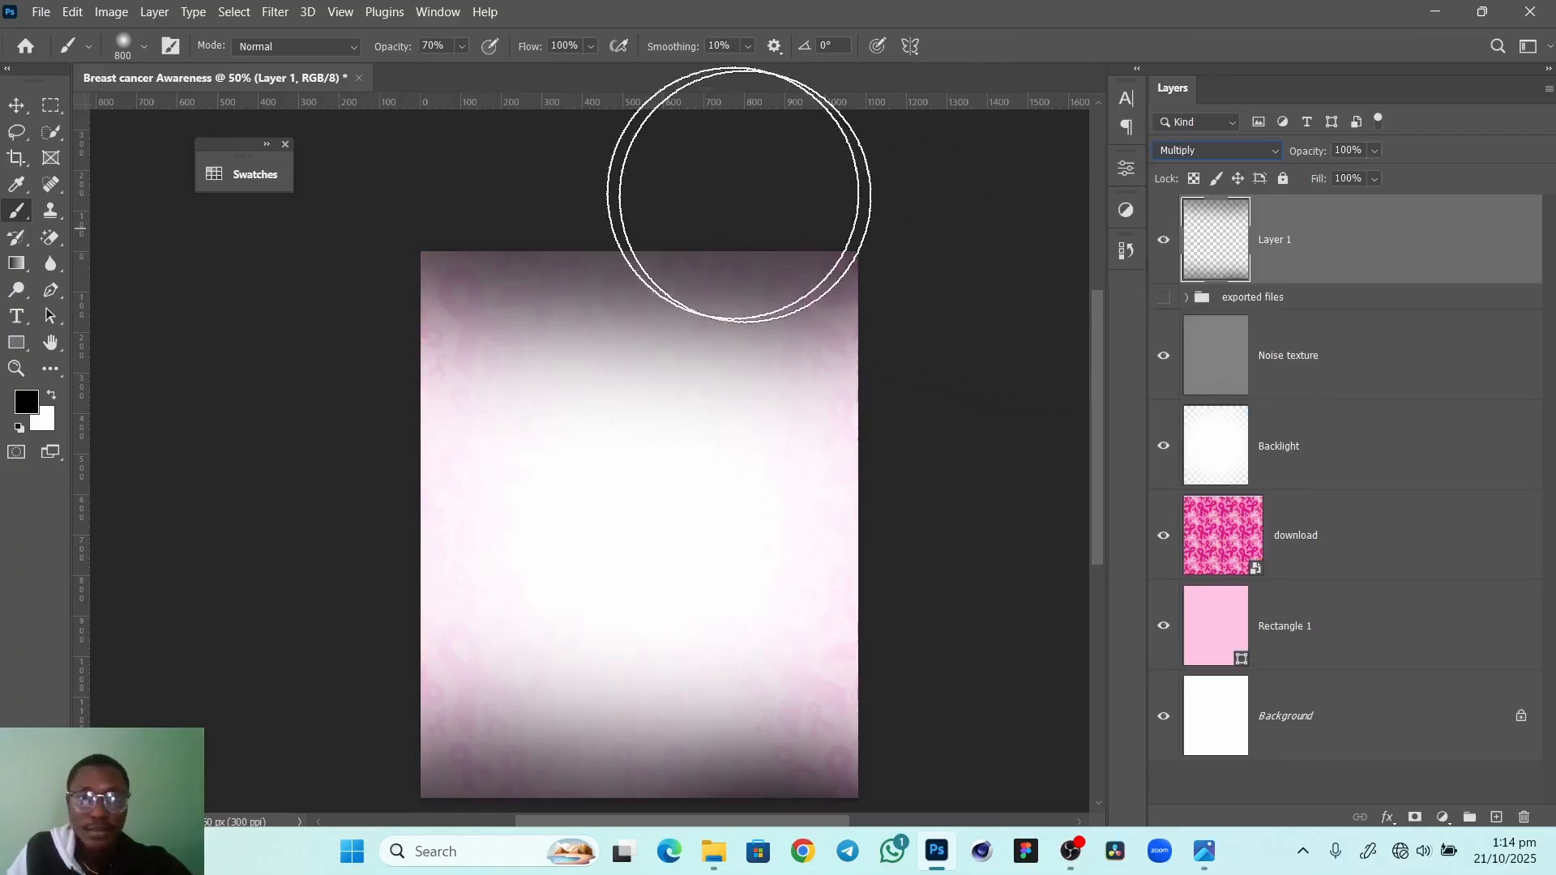
# Apply a 170.5-pixel Gaussian Blur to the black edge shading layer
pyautogui.click(275, 12)
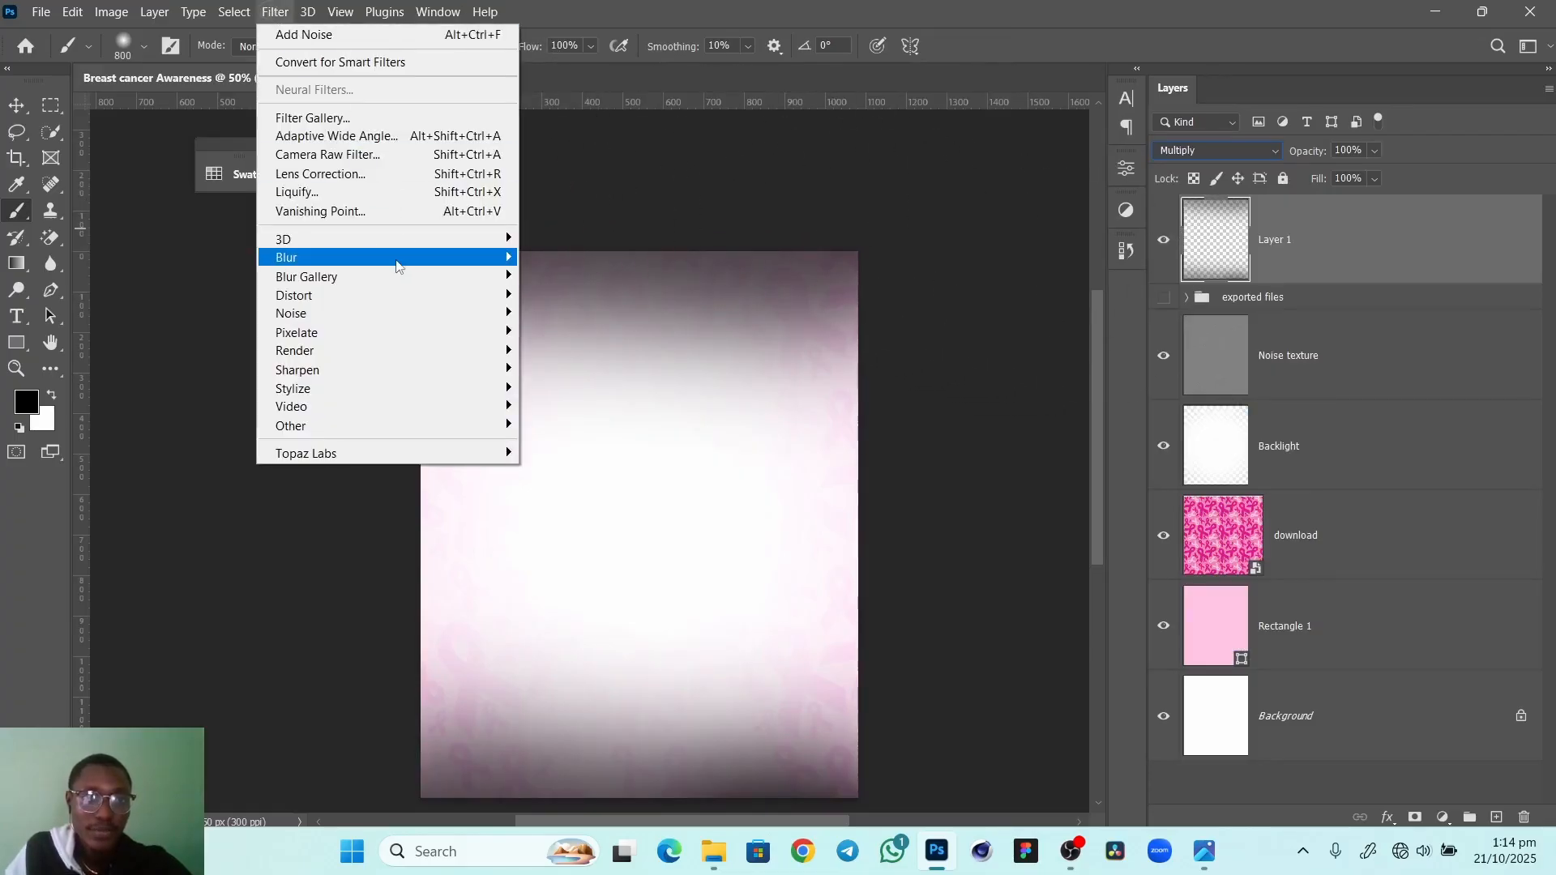
pyautogui.moveTo(395, 264)
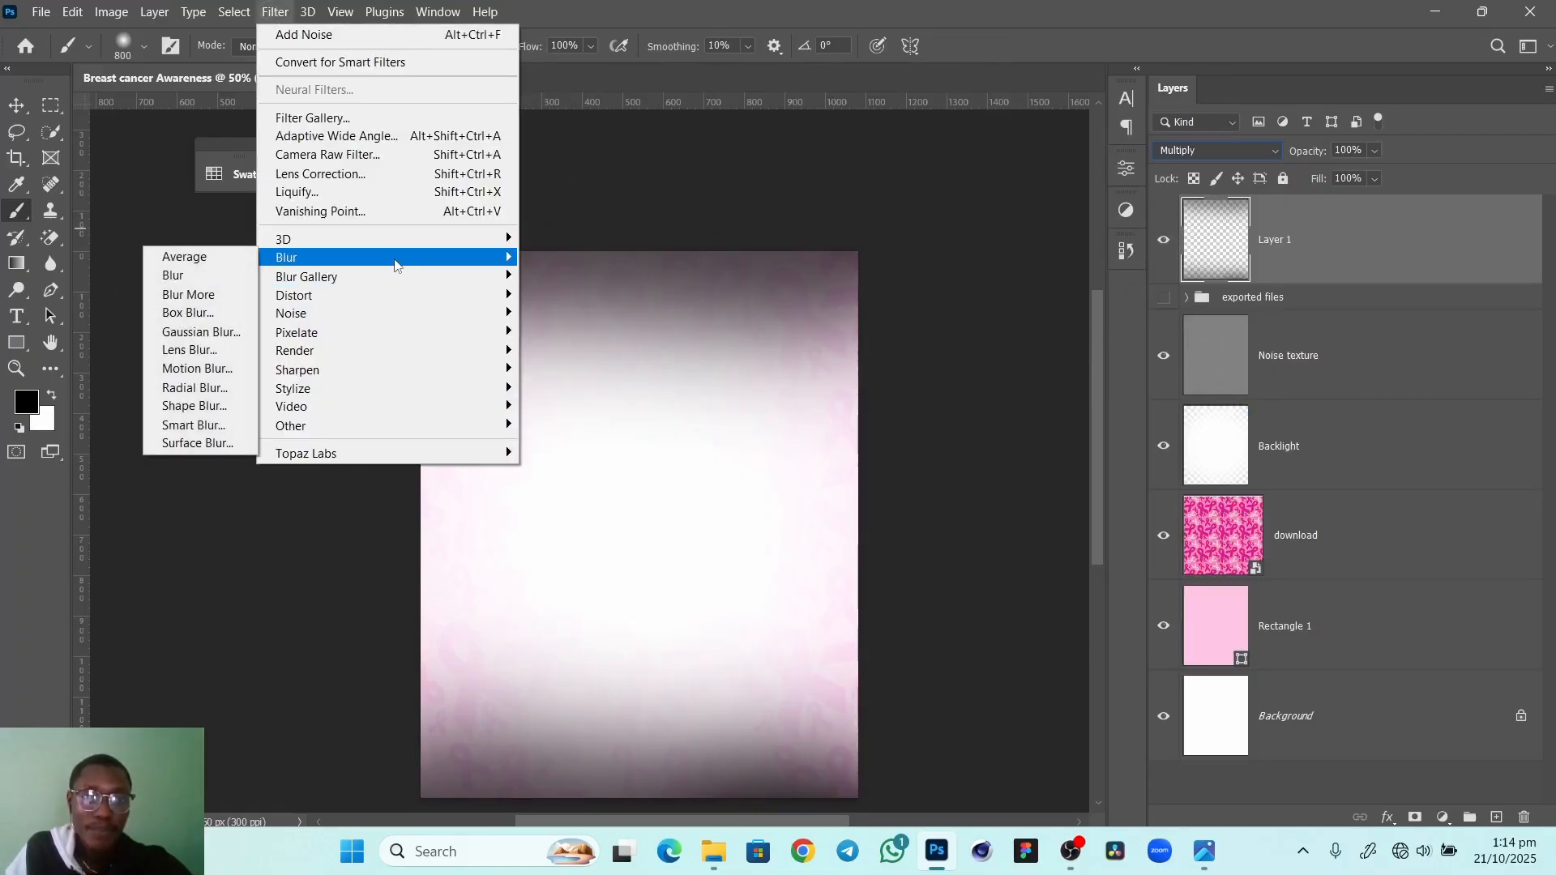
pyautogui.click(200, 332)
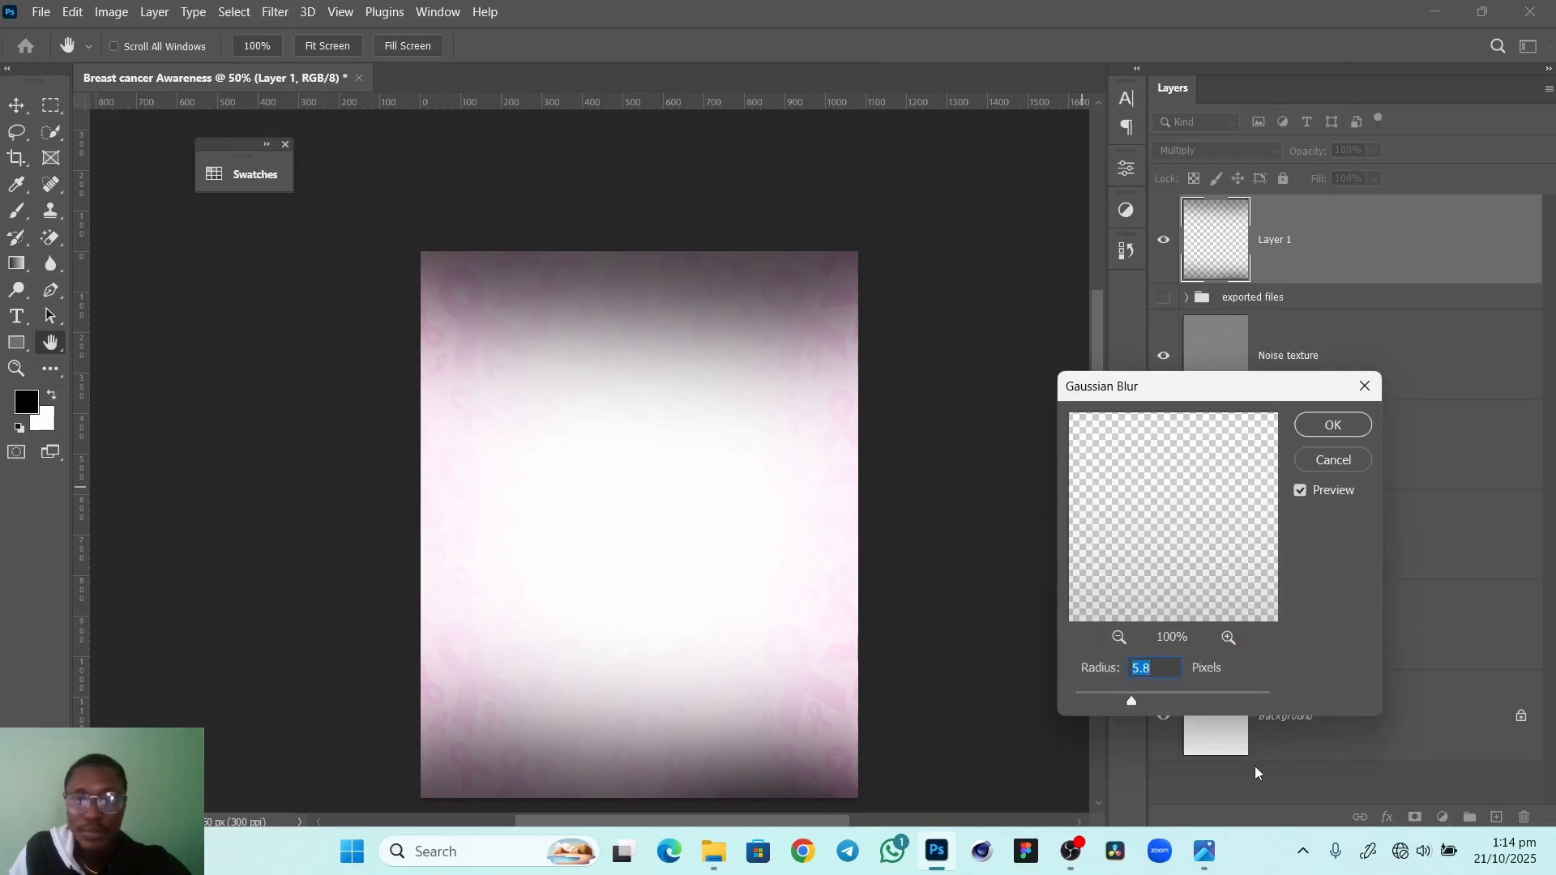
pyautogui.moveTo(1189, 702); pyautogui.dragTo(1225, 699)
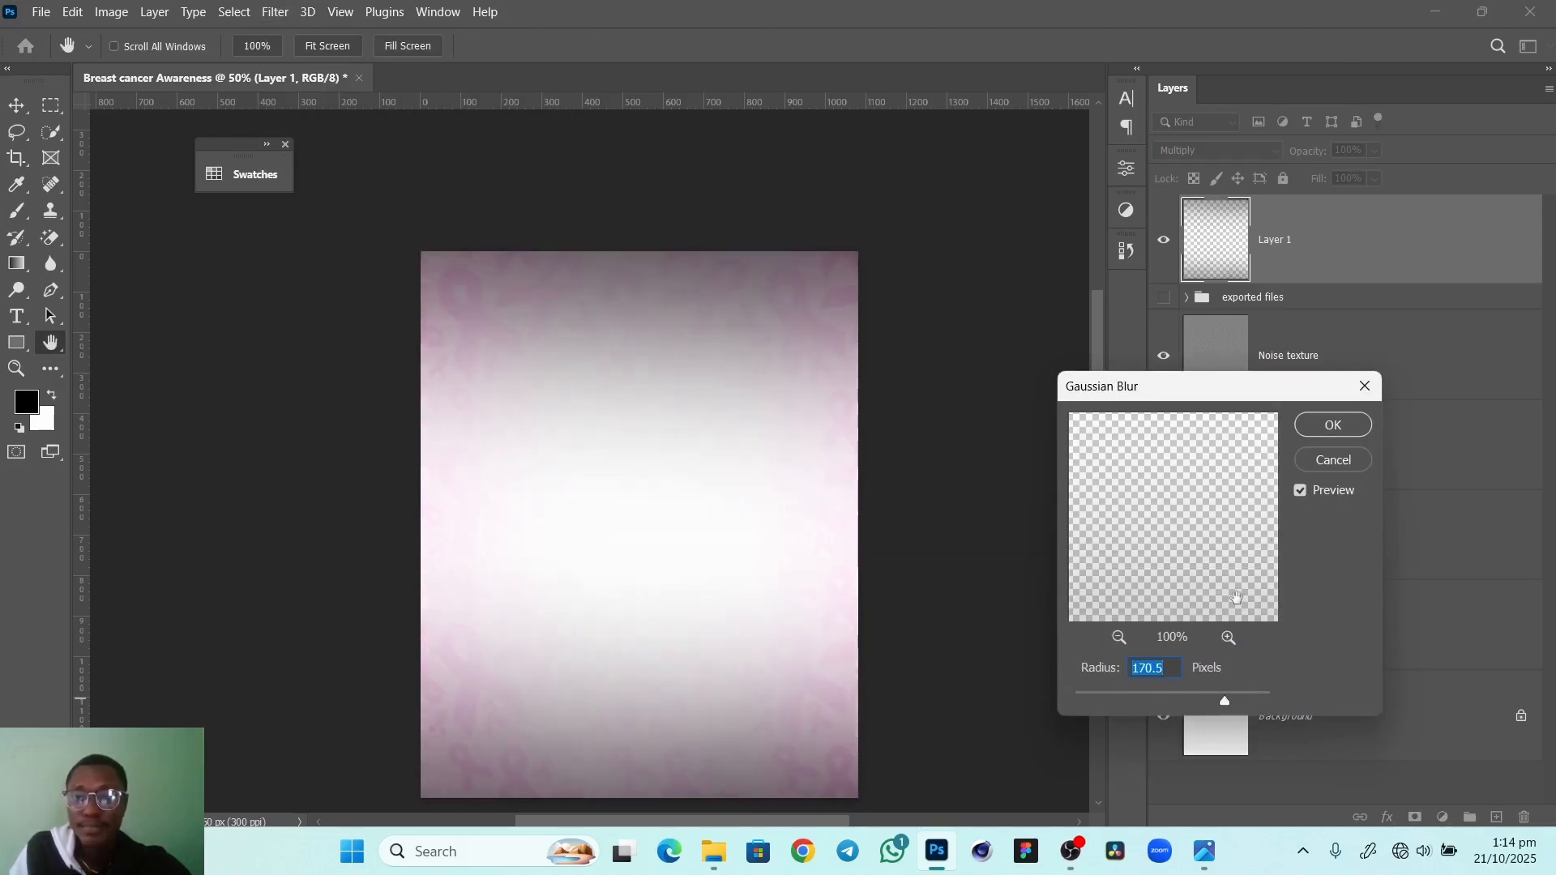
pyautogui.click(1322, 427)
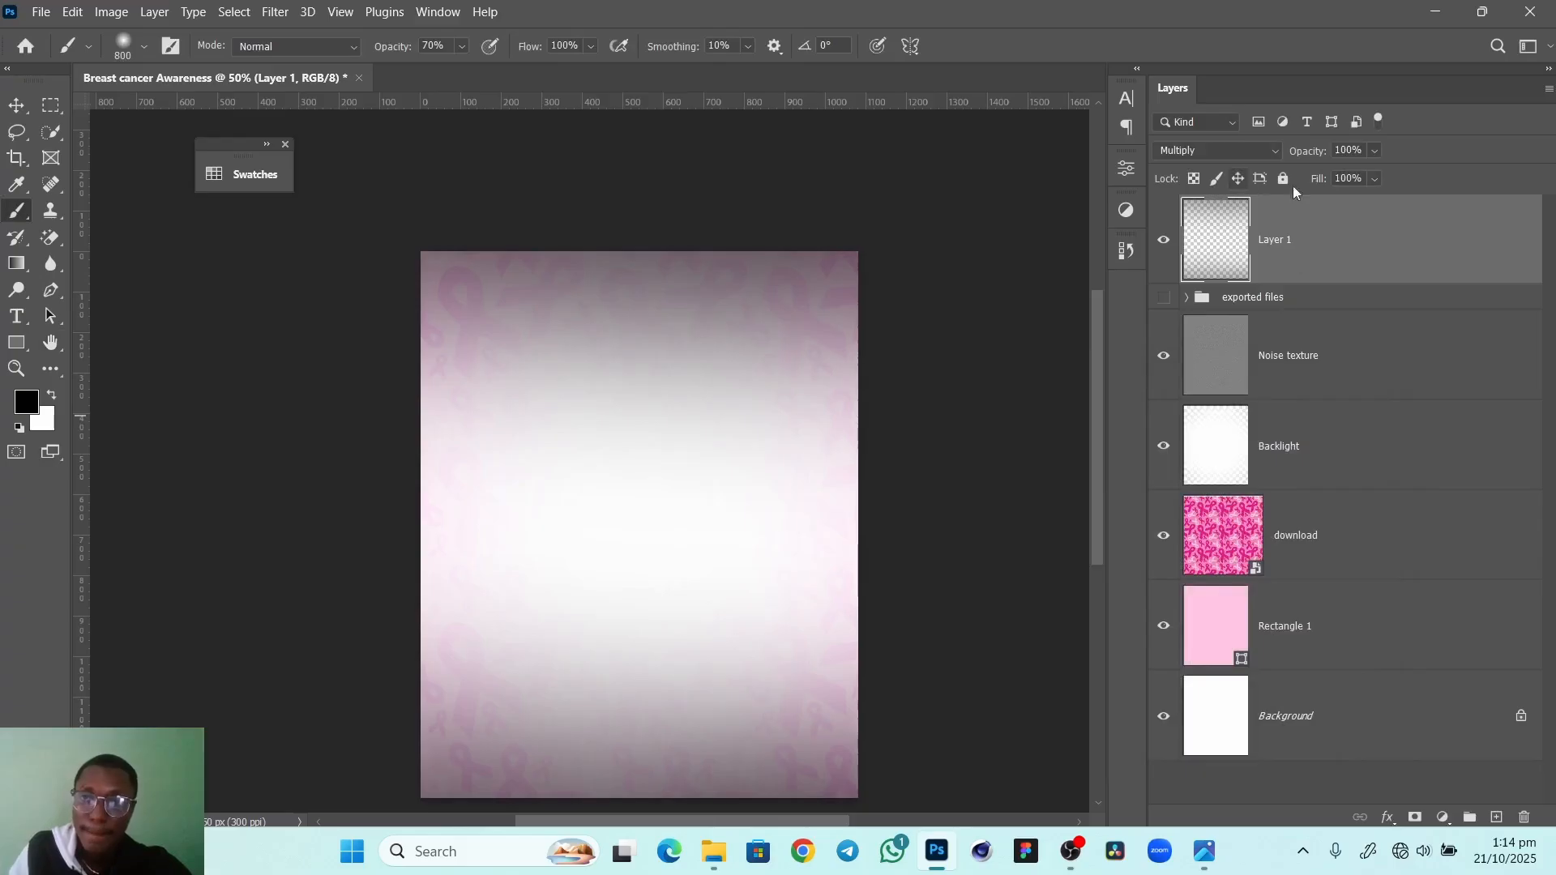
# Reduce the blurred shading layer's opacity to 72%
pyautogui.moveTo(1314, 154); pyautogui.dragTo(1287, 155)
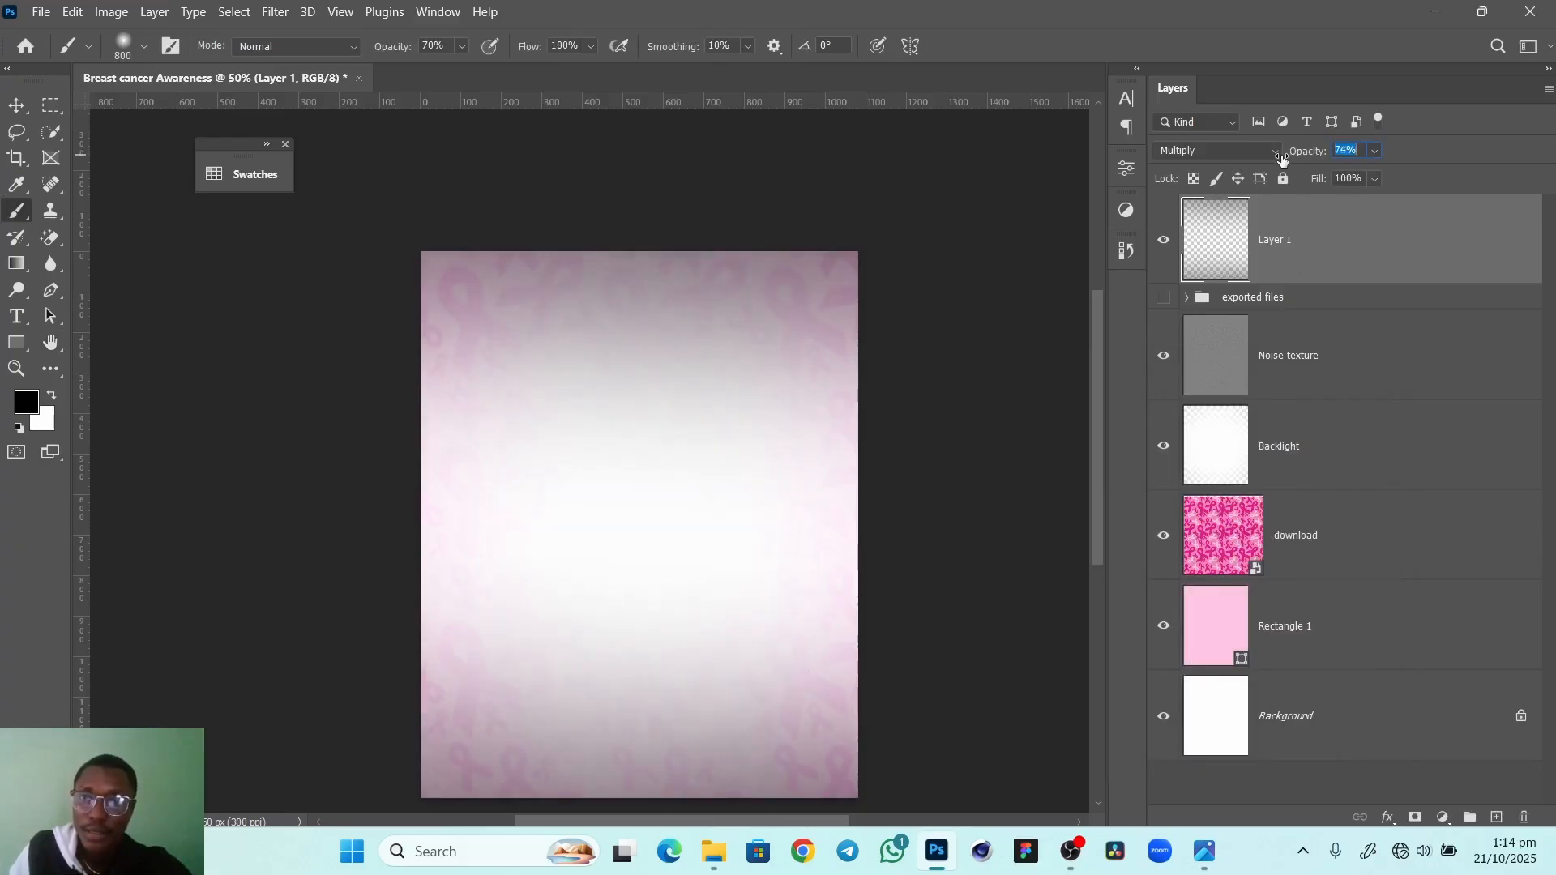
pyautogui.moveTo(1281, 159); pyautogui.dragTo(1281, 159)
pyautogui.click(1162, 241)
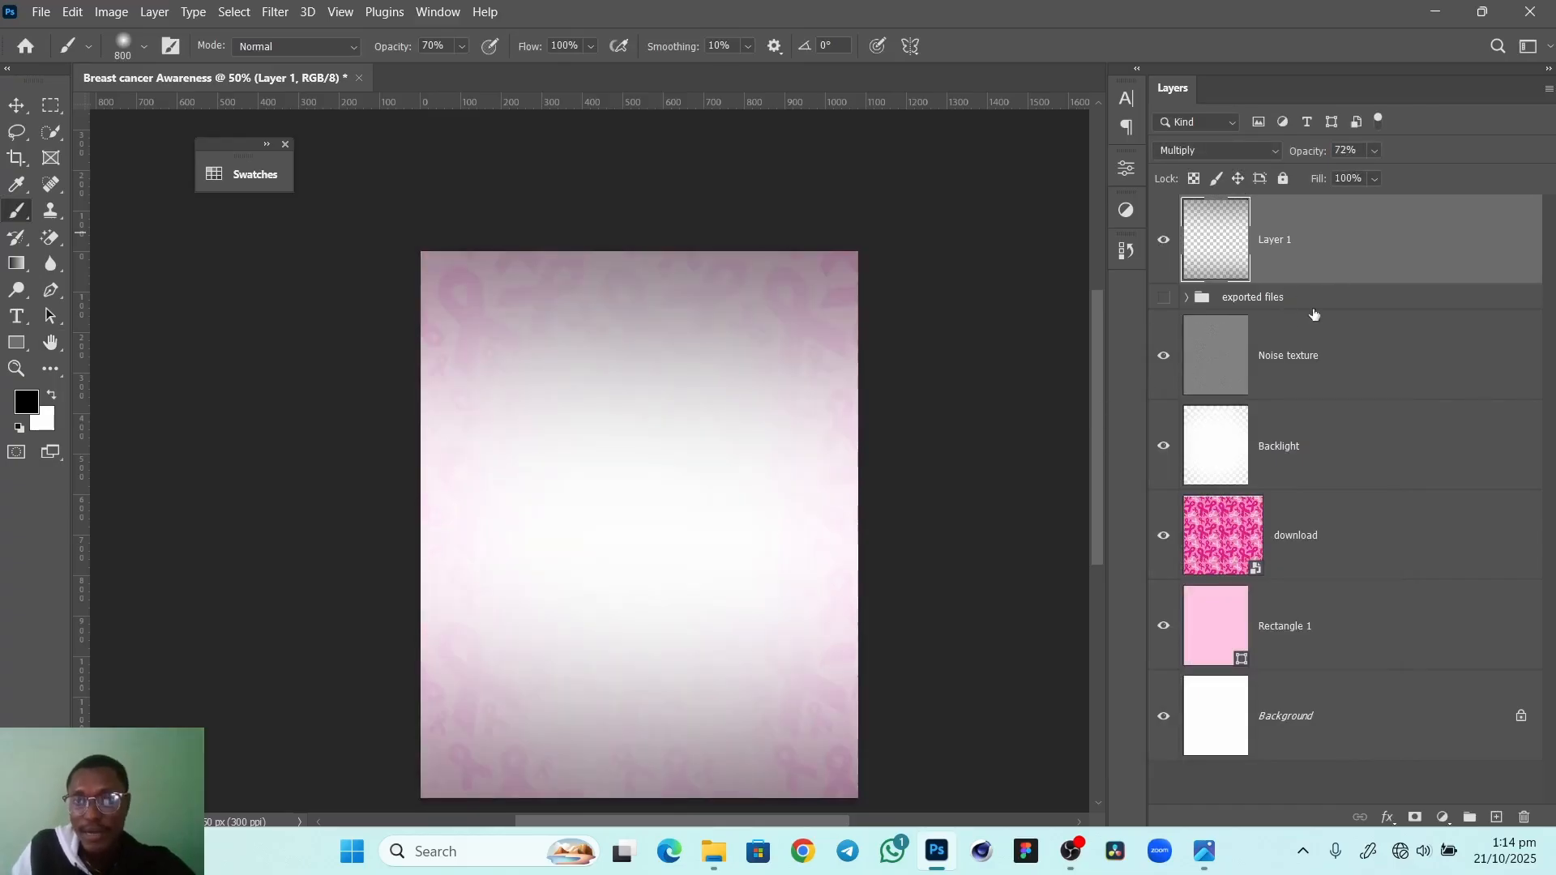
# Rename the shading layer as Shadows and move it directly below the exported files group
pyautogui.doubleClick(1271, 241)
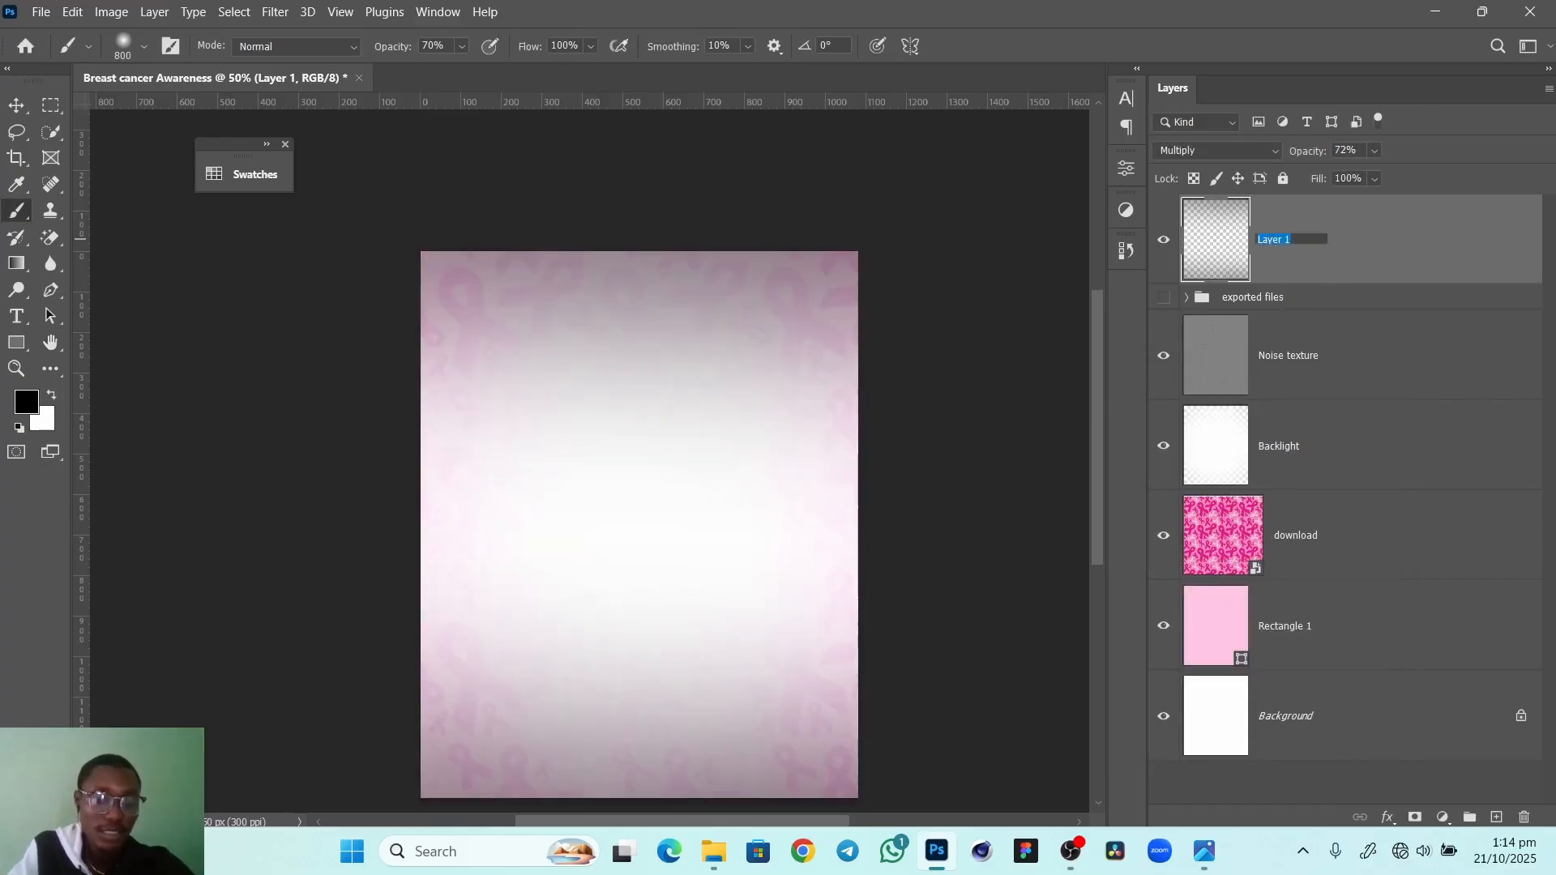
pyautogui.write('Shadows')
pyautogui.press('Return')
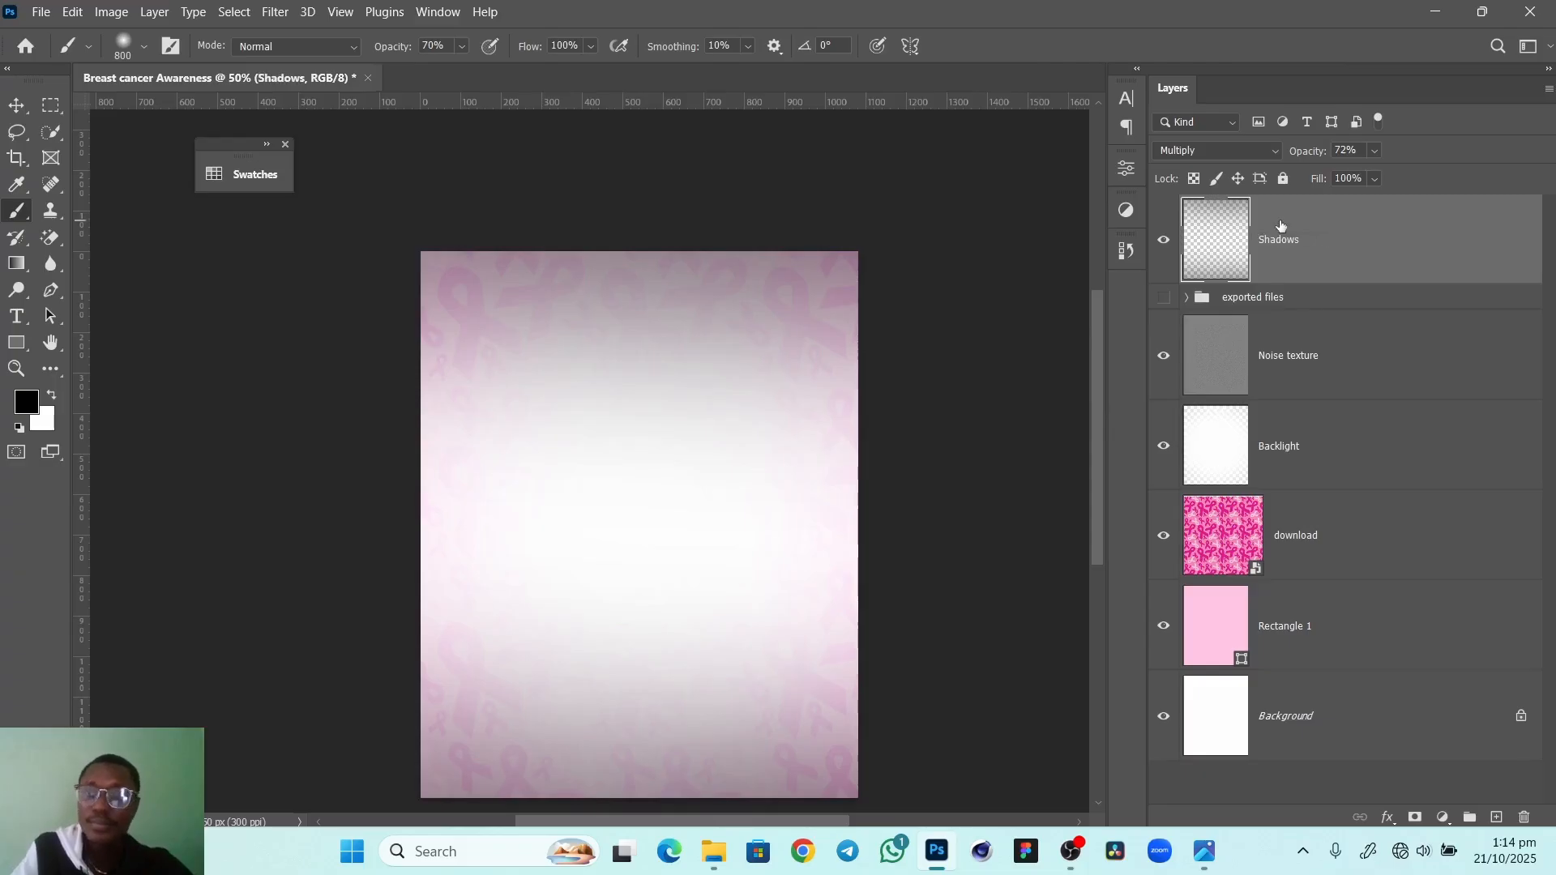
pyautogui.moveTo(1340, 276); pyautogui.dragTo(1327, 317)
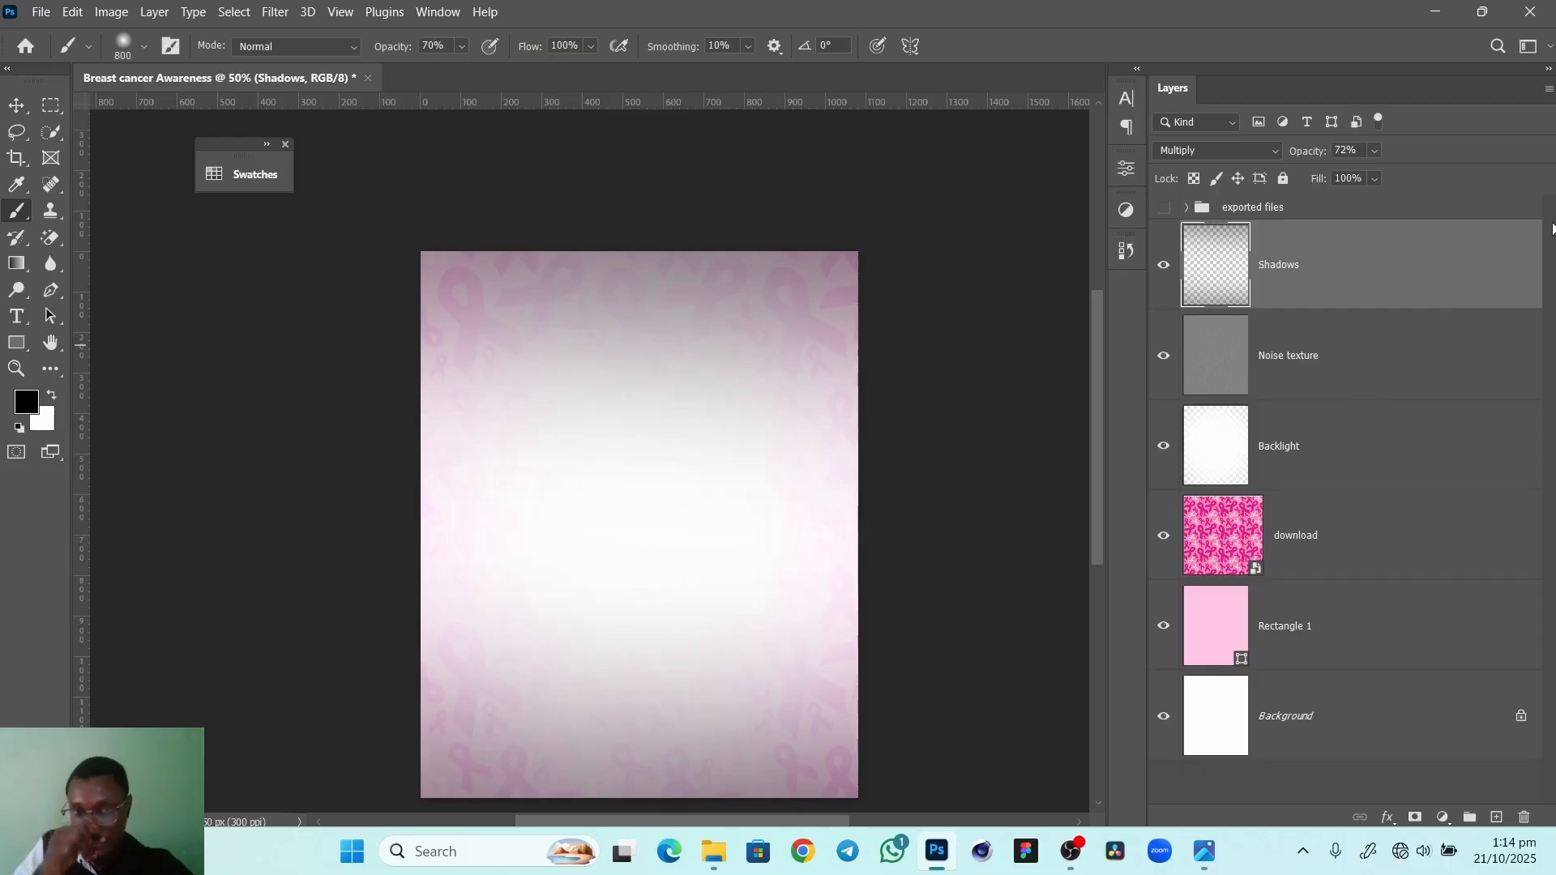
# Move the Cancer Ribbon layer out of the exported files group to the top of the layer stack
pyautogui.click(1185, 209)
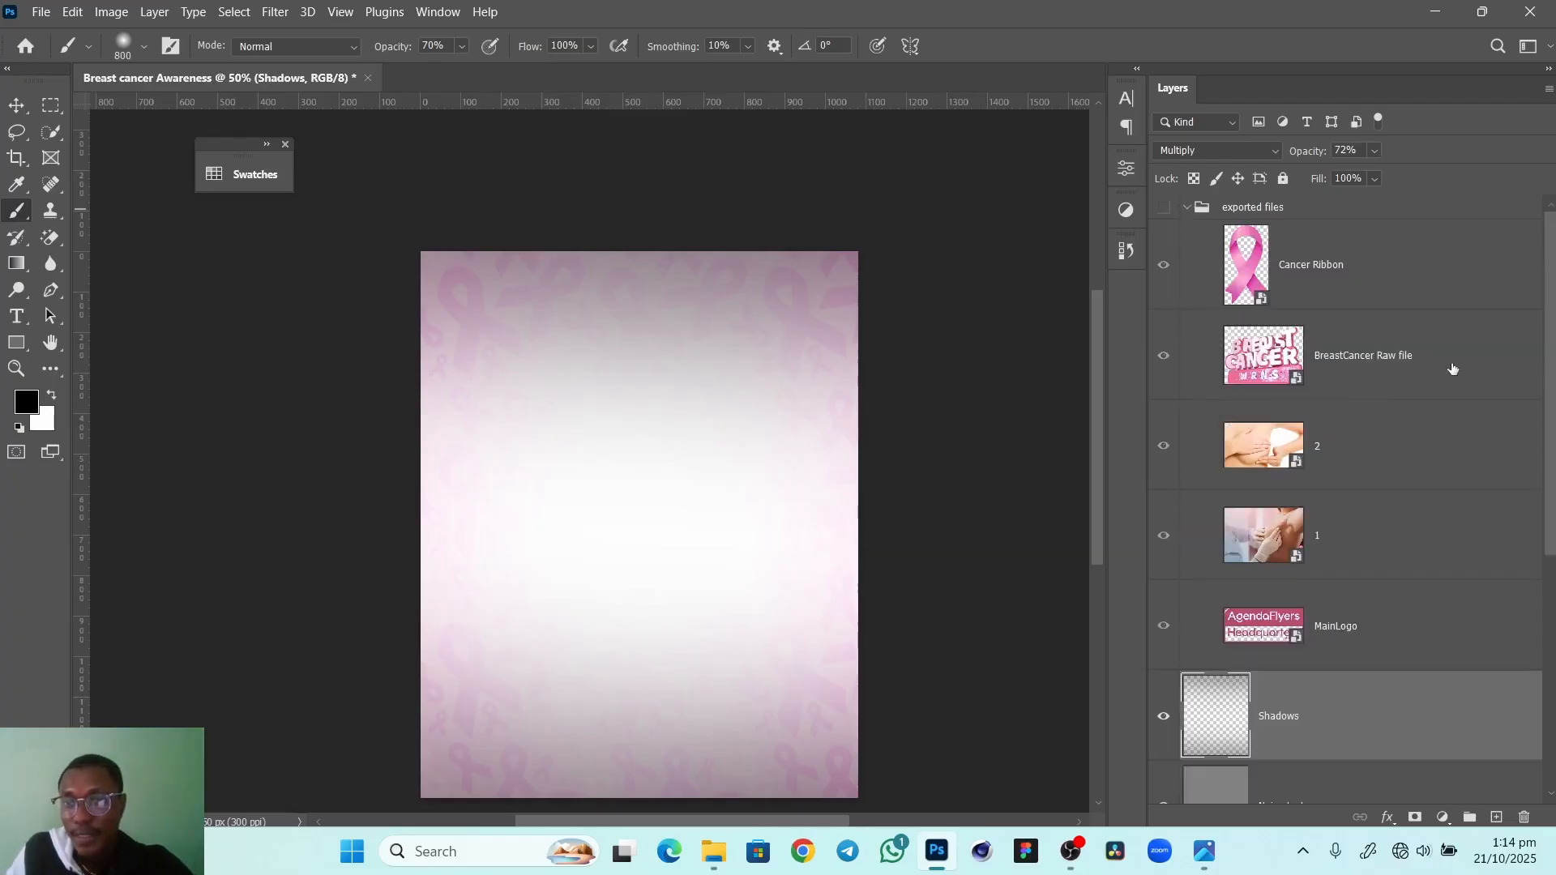
pyautogui.click(1387, 290)
pyautogui.moveTo(1384, 268); pyautogui.dragTo(1376, 198)
pyautogui.click(1181, 299)
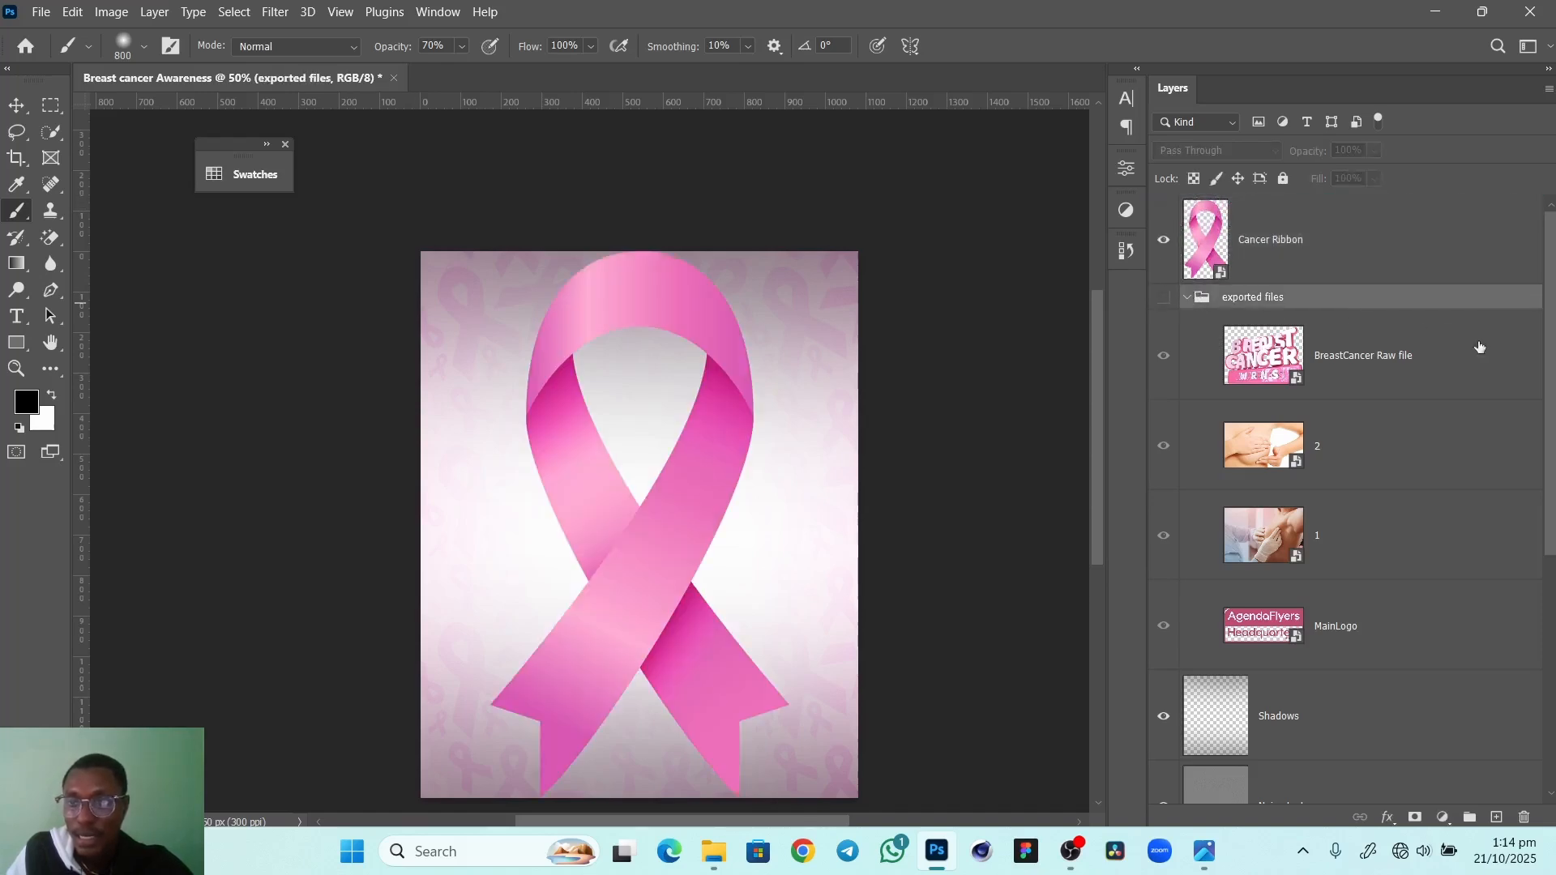
pyautogui.click(1185, 298)
# Scale the cancer ribbon to 75.34% and place it partly off the canvas's upper-left corner, consulting the finished flyer for reference
pyautogui.press('v')
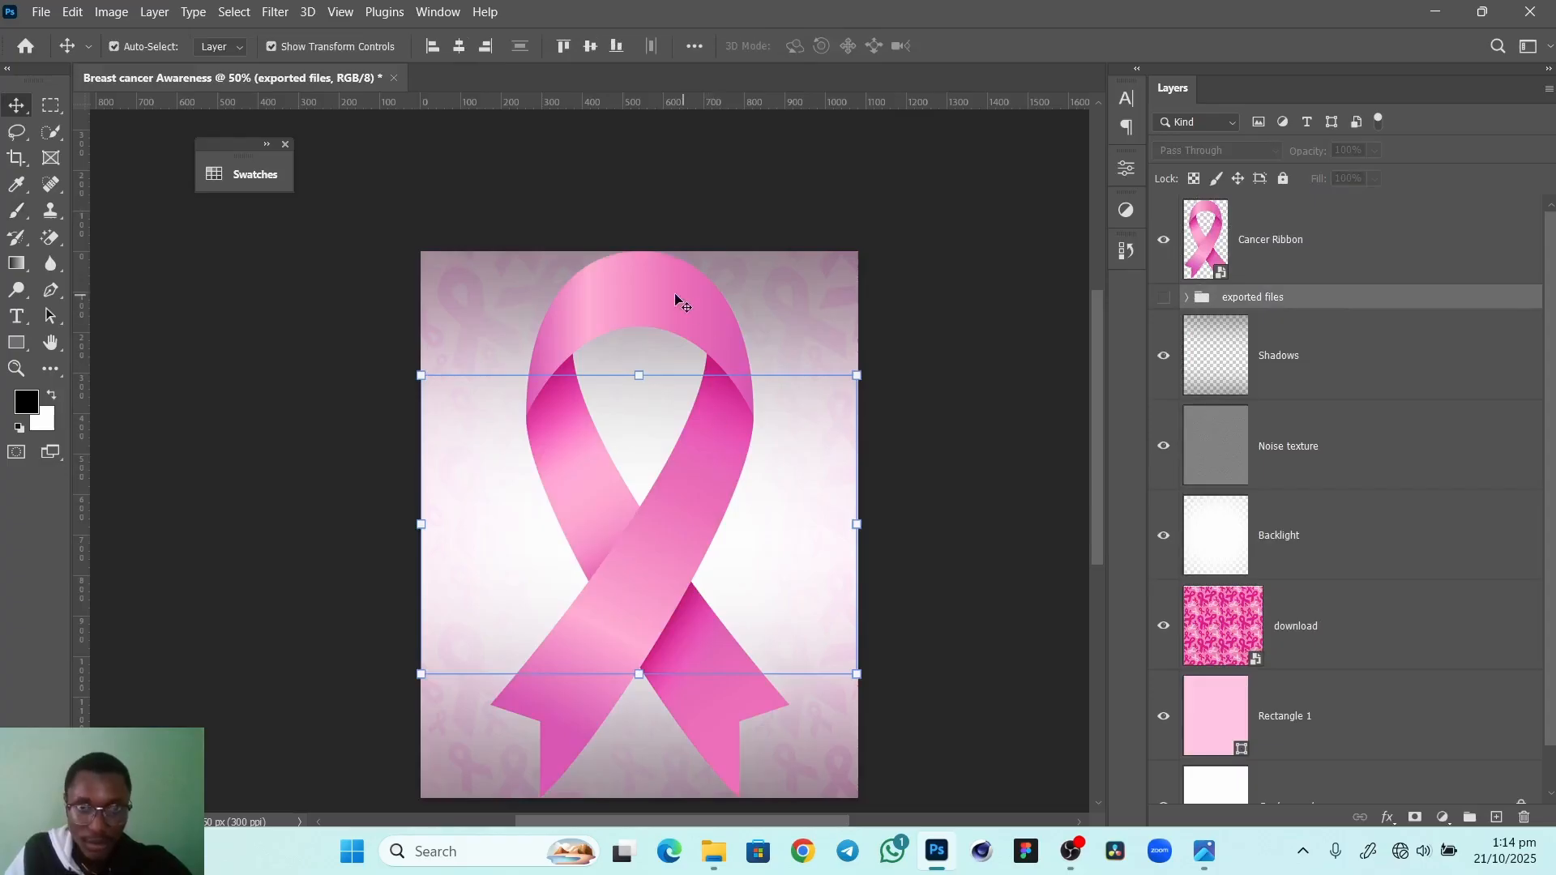
pyautogui.click(673, 326)
pyautogui.moveTo(673, 316); pyautogui.dragTo(598, 319)
pyautogui.moveTo(574, 251); pyautogui.dragTo(575, 327)
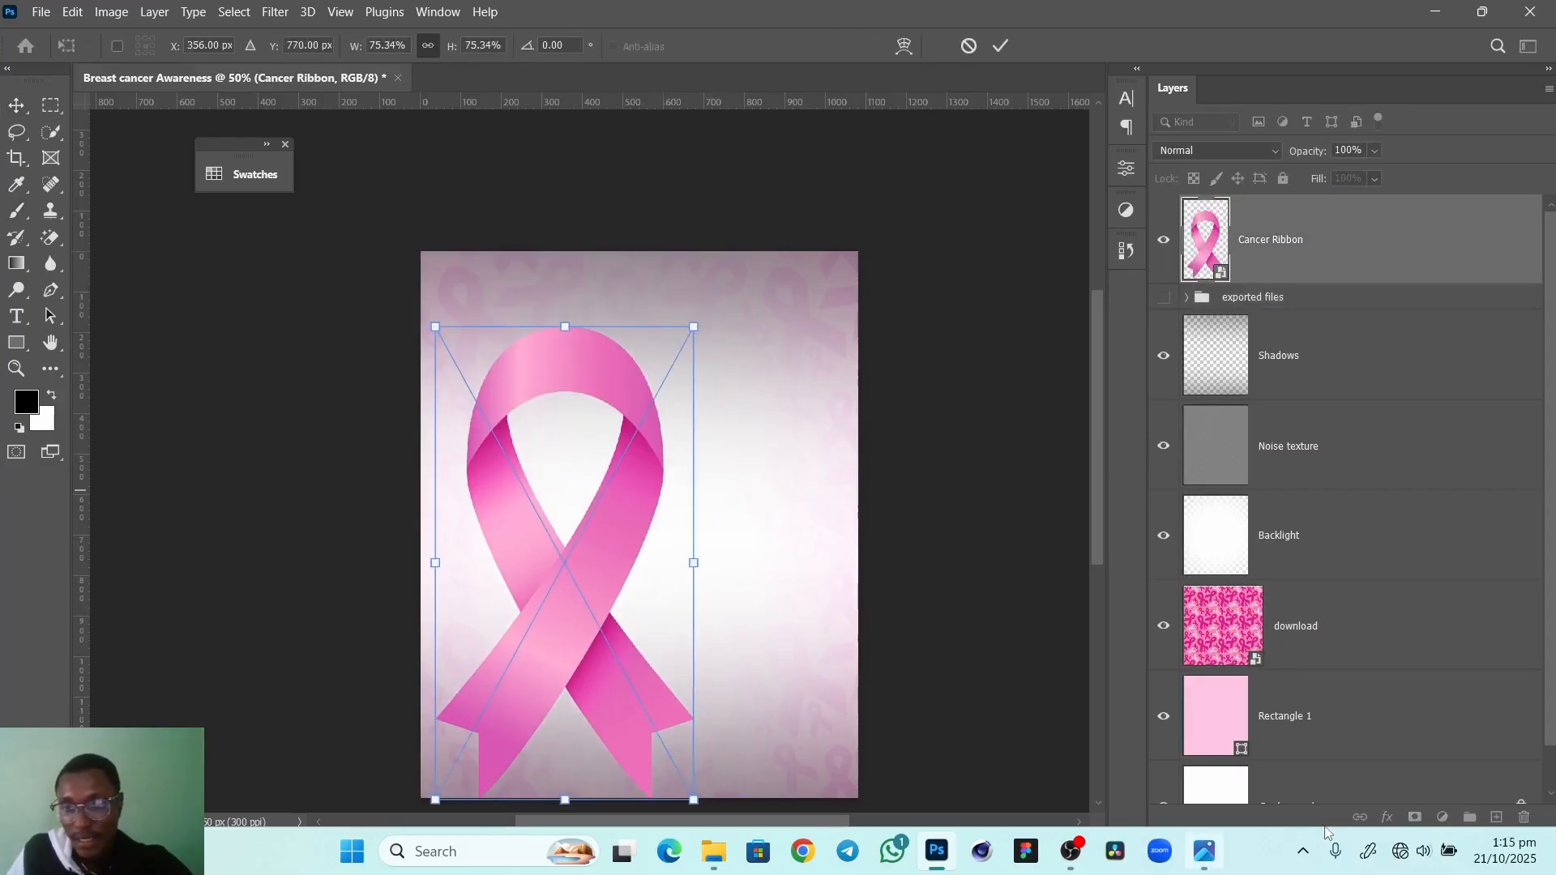
pyautogui.click(1212, 786)
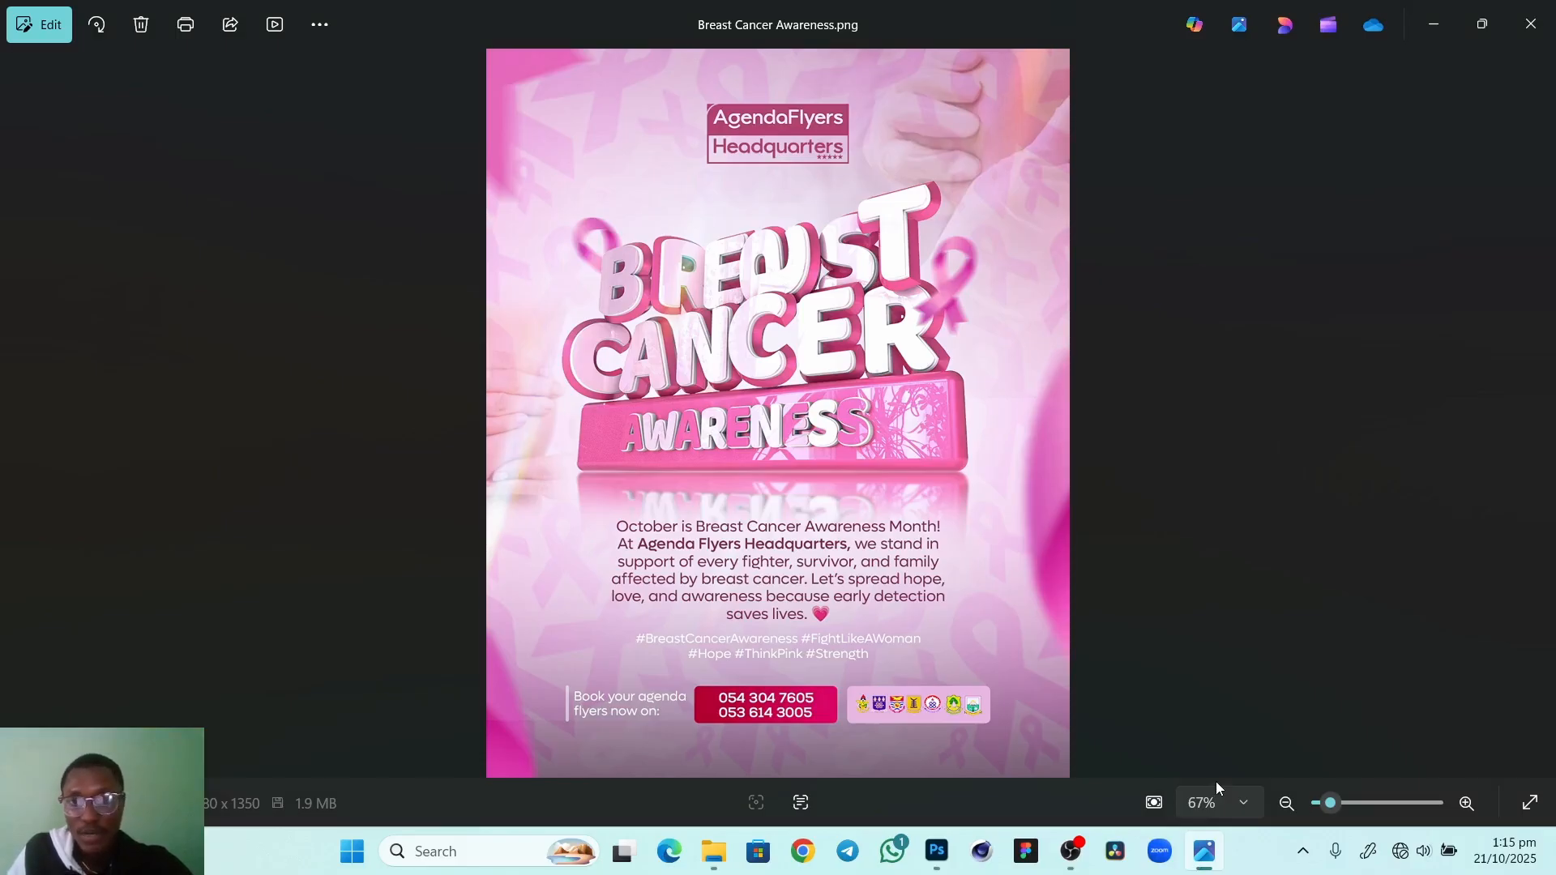
pyautogui.click(935, 698)
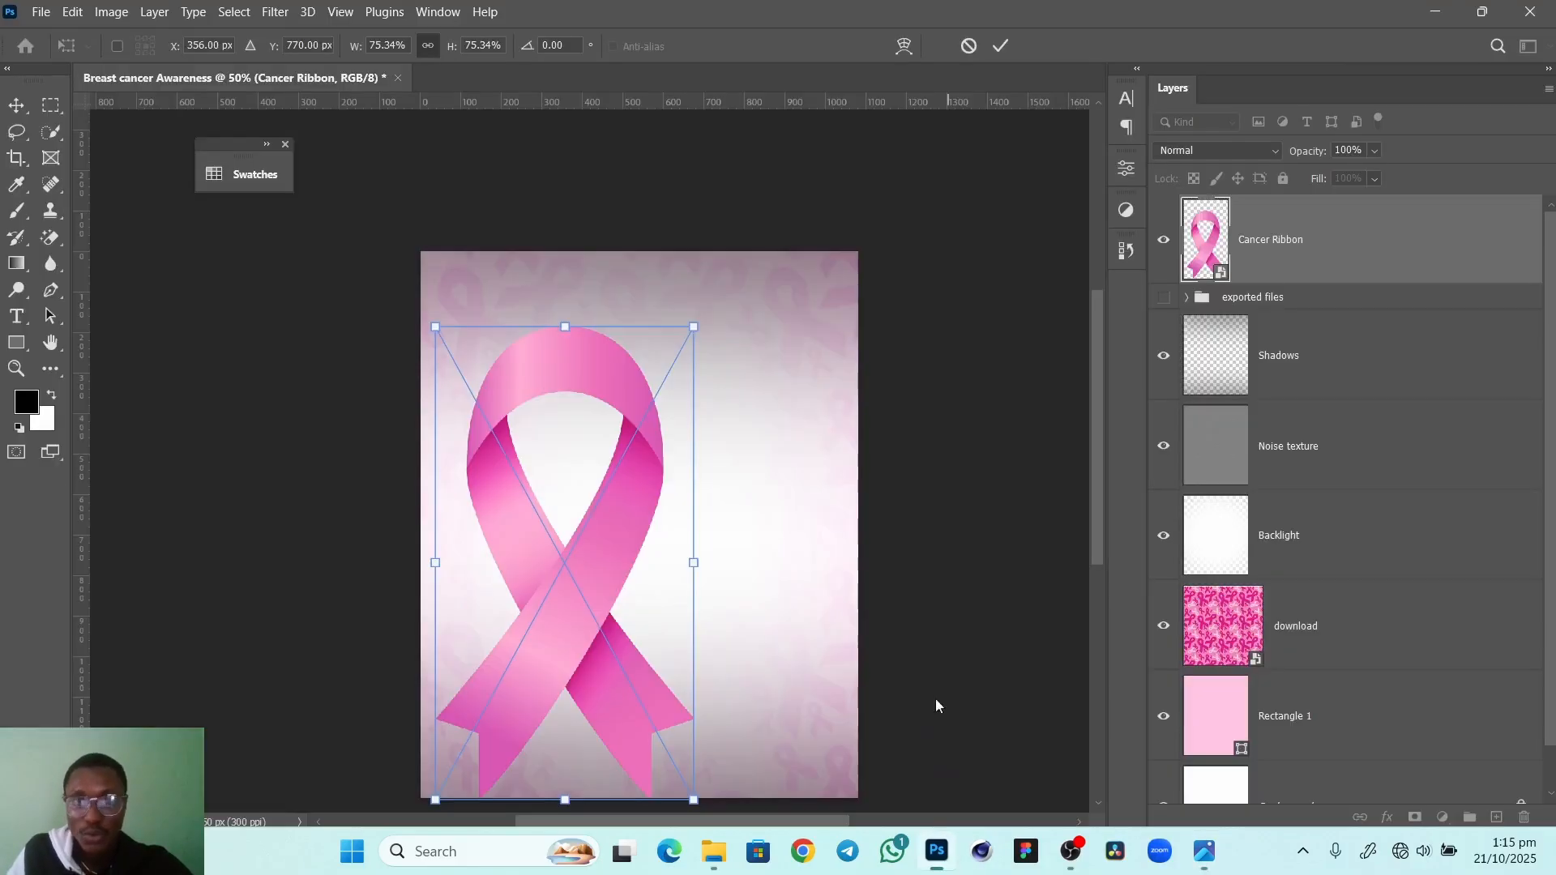
pyautogui.moveTo(574, 379); pyautogui.dragTo(431, 157)
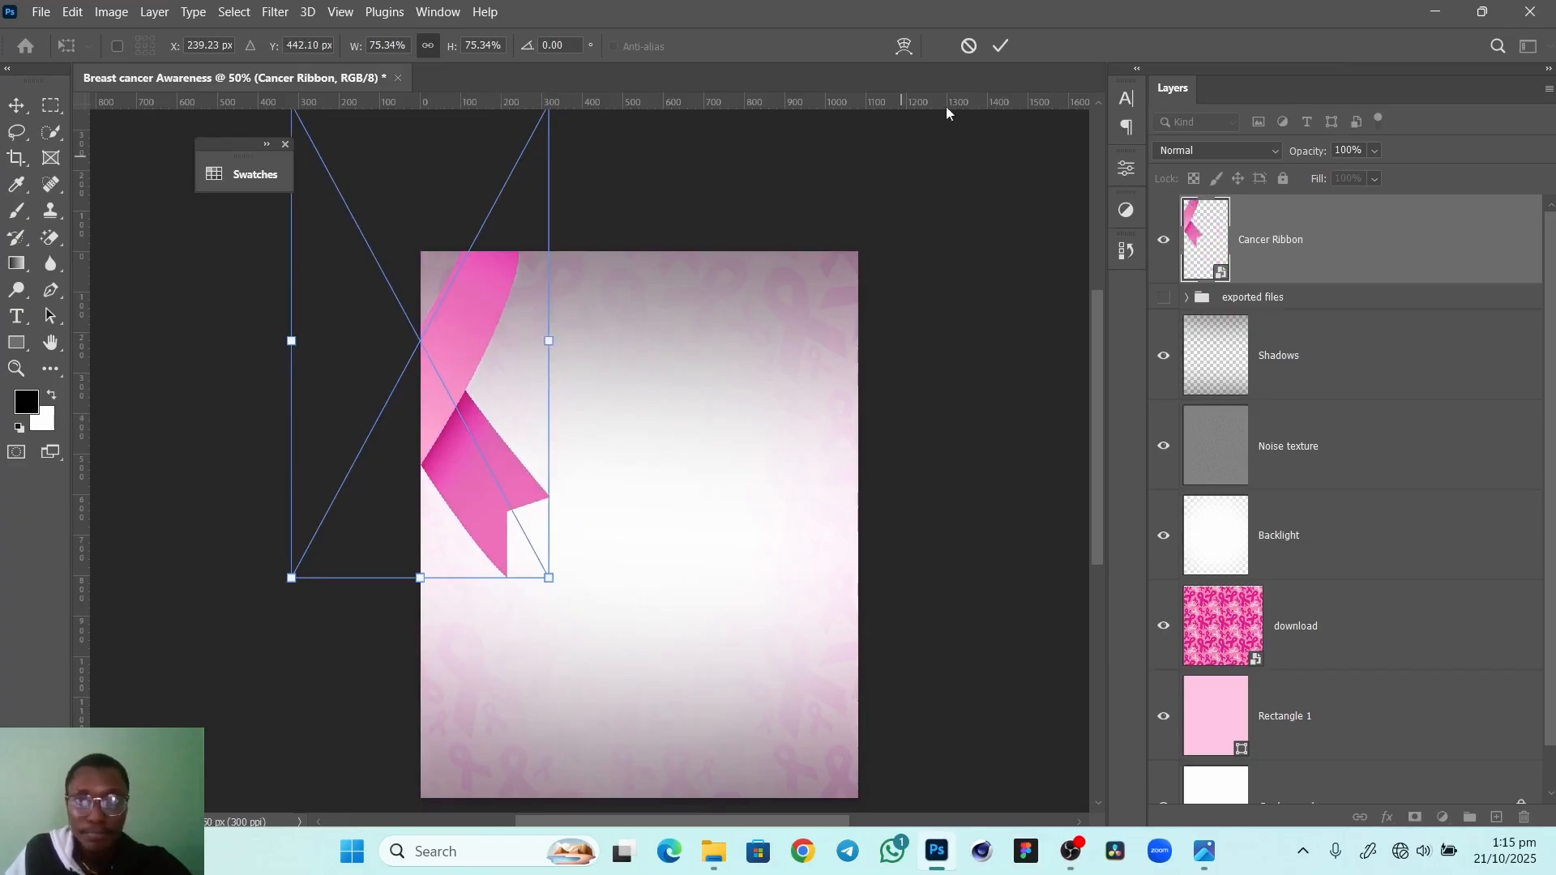
pyautogui.click(1001, 45)
# Duplicate the ribbon twice, placing one copy off the canvas's right edge and the other in its lower-left corner
pyautogui.keyDown('alt'); pyautogui.moveTo(513, 396); pyautogui.dragTo(934, 580); pyautogui.keyUp('alt')
pyautogui.moveTo(497, 369); pyautogui.dragTo(478, 802)
pyautogui.moveTo(496, 551); pyautogui.dragTo(441, 758)
pyautogui.moveTo(441, 757); pyautogui.dragTo(439, 708)
pyautogui.moveTo(460, 326); pyautogui.dragTo(447, 290)
pyautogui.moveTo(823, 440); pyautogui.dragTo(845, 436)
# Apply an 8.8-pixel Gaussian Blur to the ribbon copy at the canvas's right edge
pyautogui.click(277, 13)
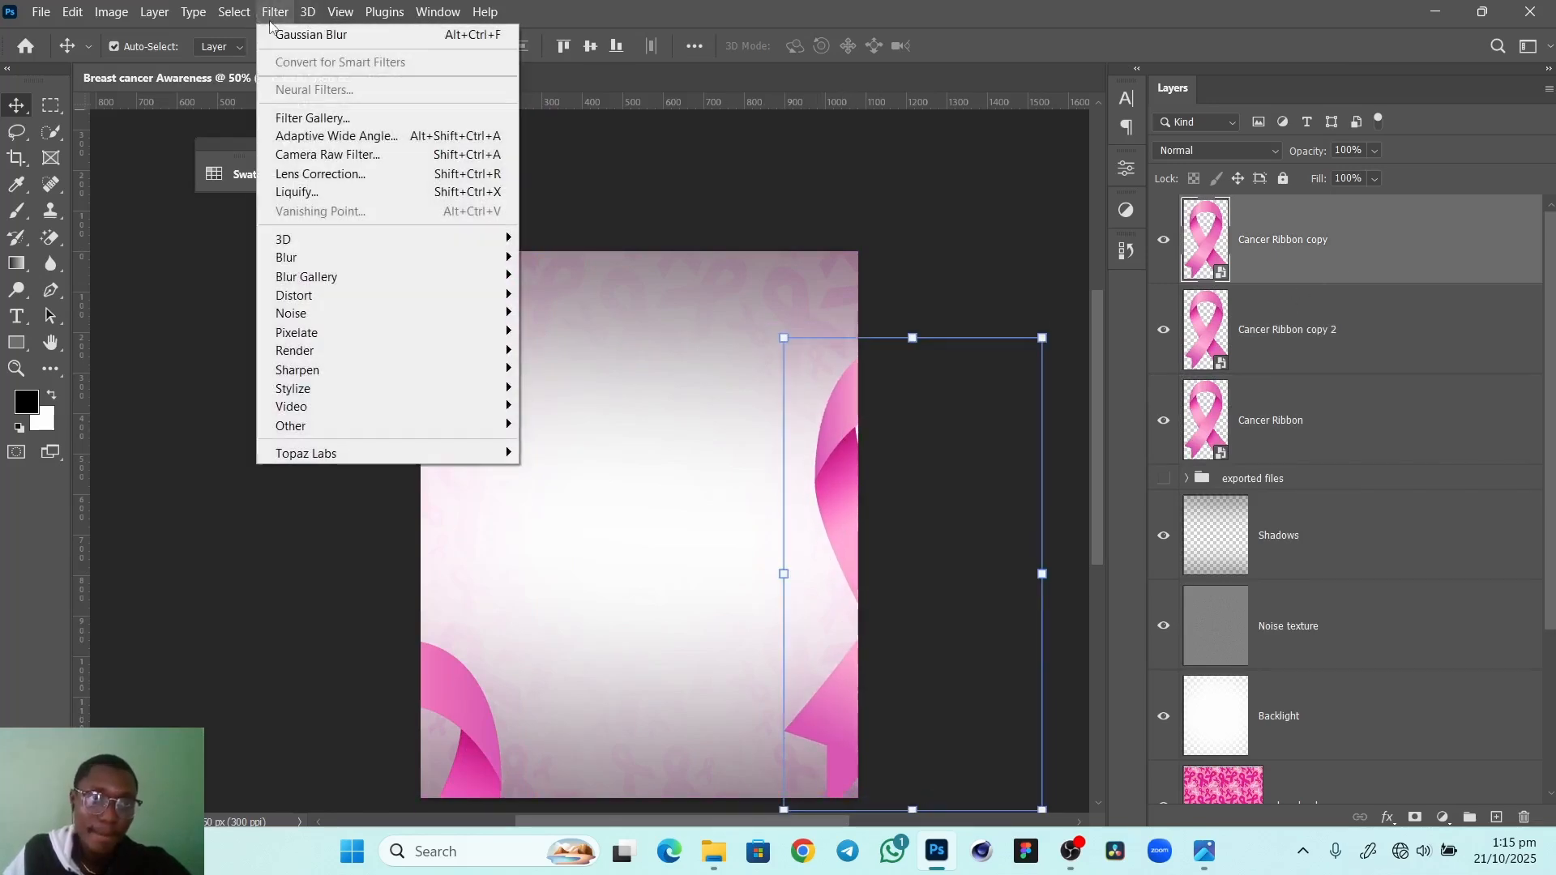
pyautogui.moveTo(410, 257)
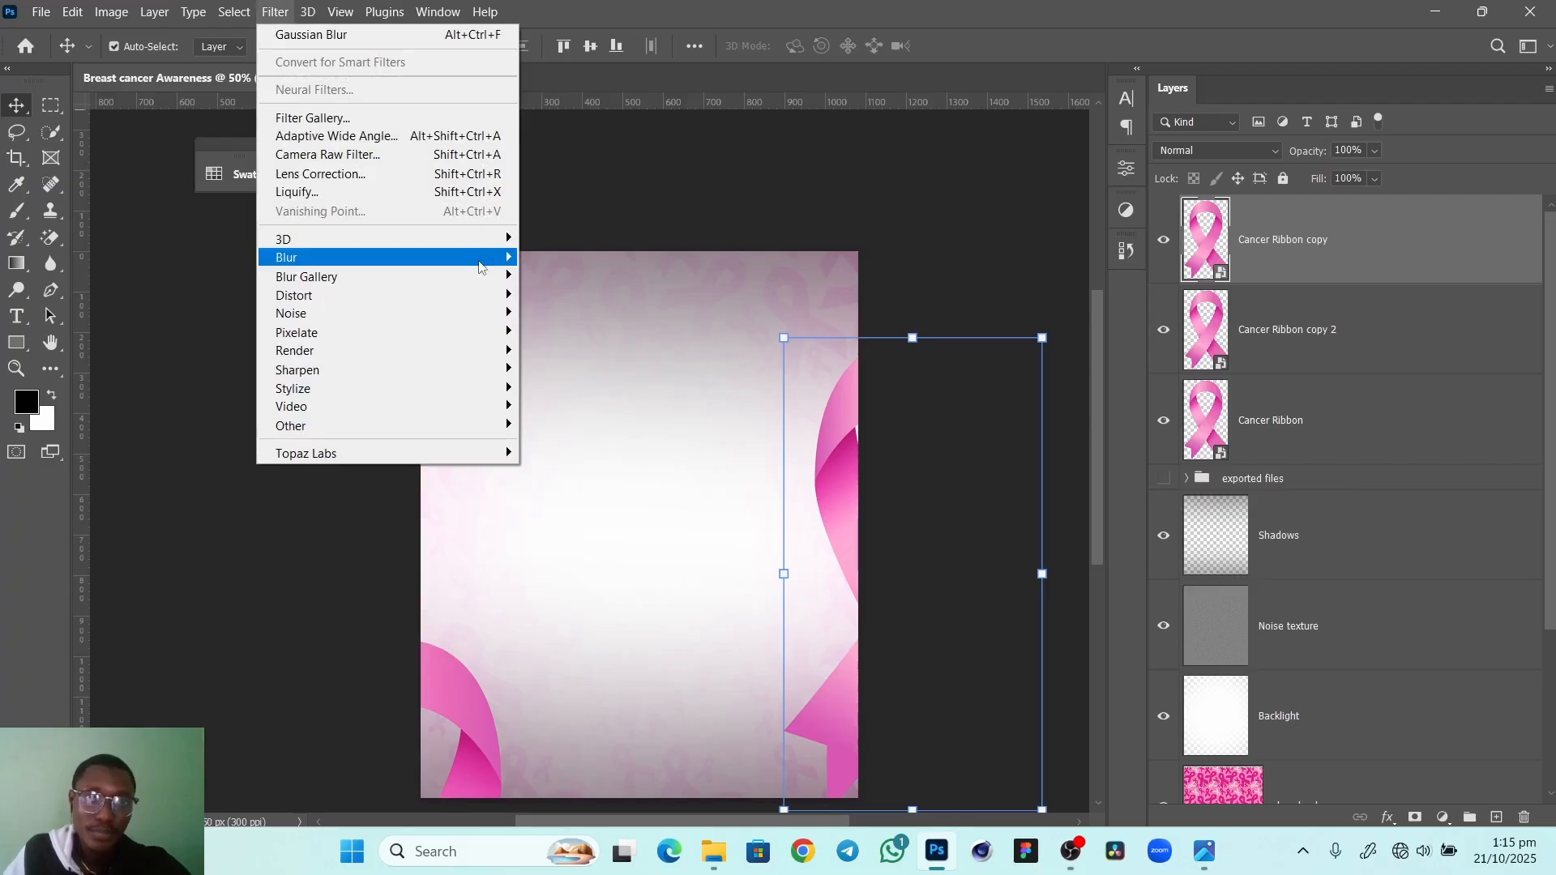
pyautogui.click(218, 332)
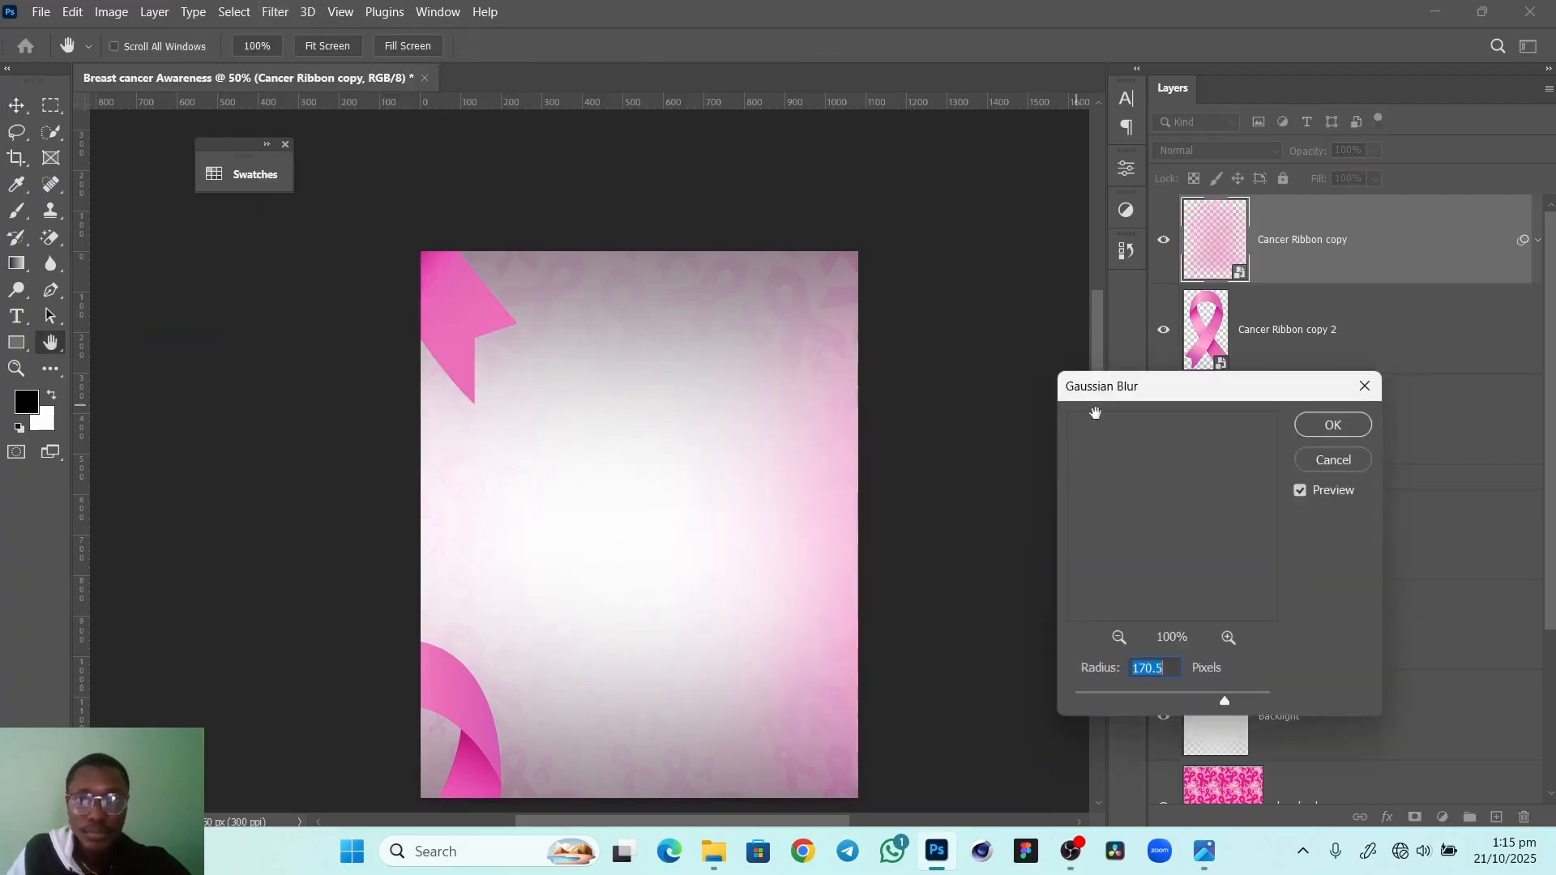
pyautogui.moveTo(1207, 702); pyautogui.dragTo(1159, 704)
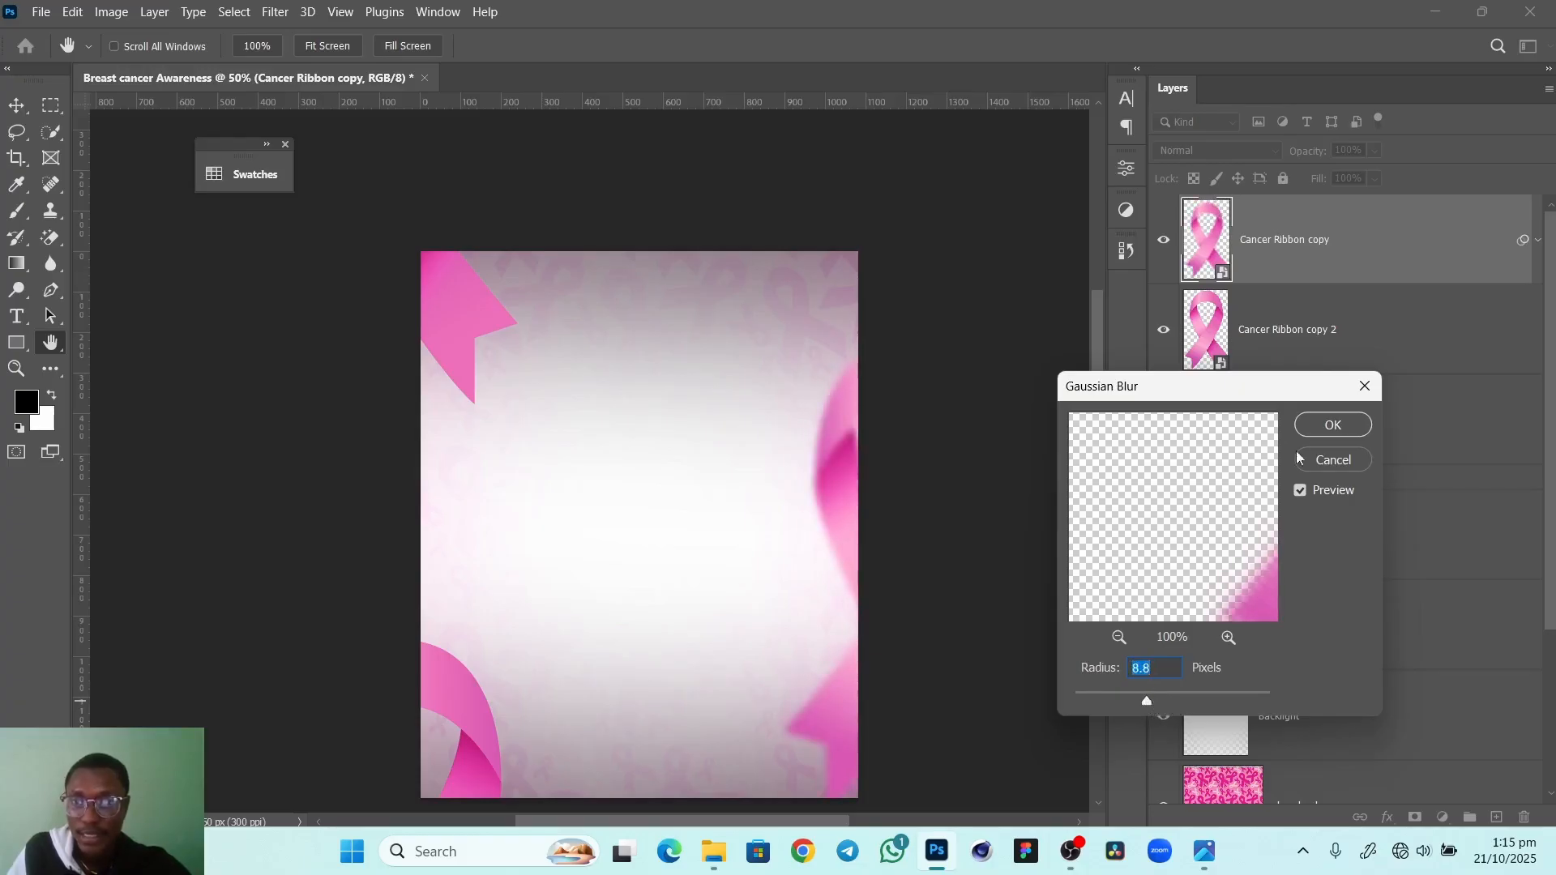
pyautogui.click(1332, 425)
# Copy the right ribbon's Gaussian Blur smart filter to the upper-left and lower-left ribbons
pyautogui.press('v')
pyautogui.click(441, 288)
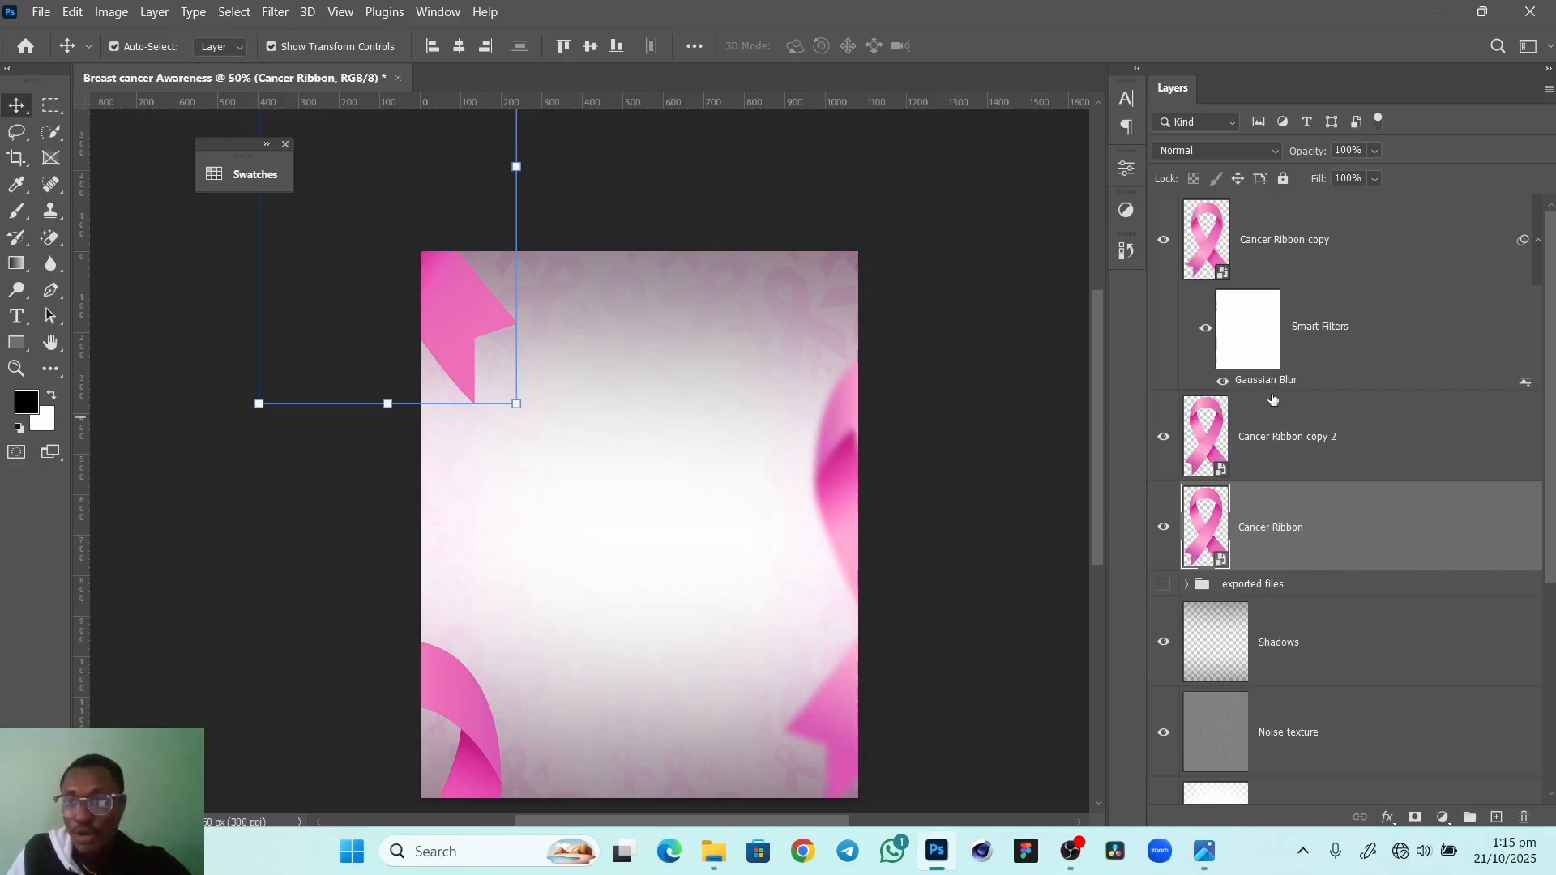
pyautogui.keyDown('alt'); pyautogui.moveTo(1279, 387); pyautogui.dragTo(1289, 541); pyautogui.keyUp('alt')
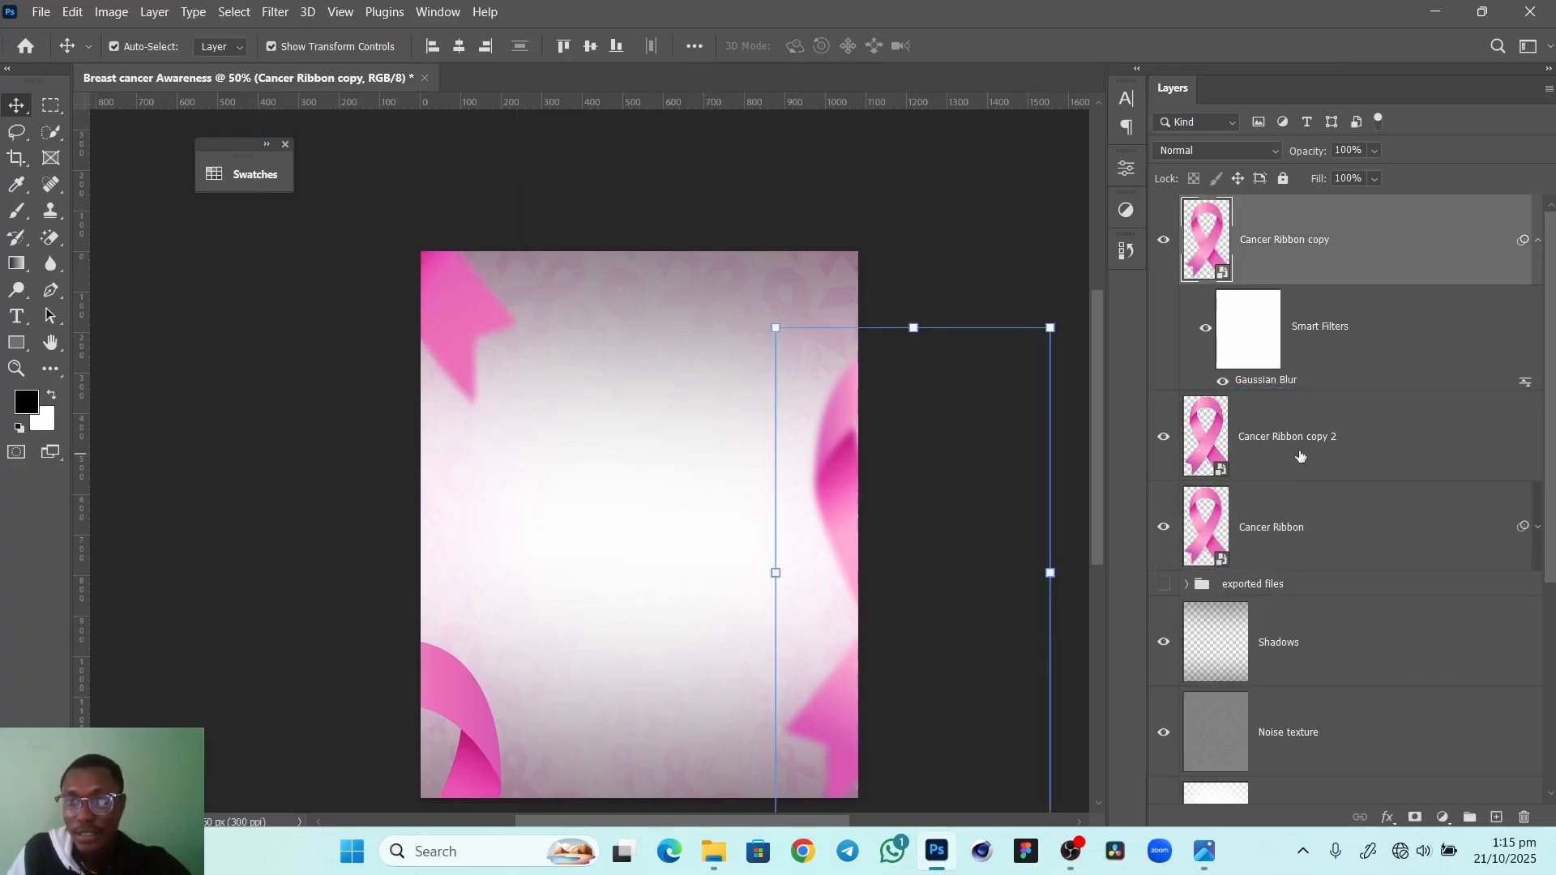
pyautogui.click(1326, 531)
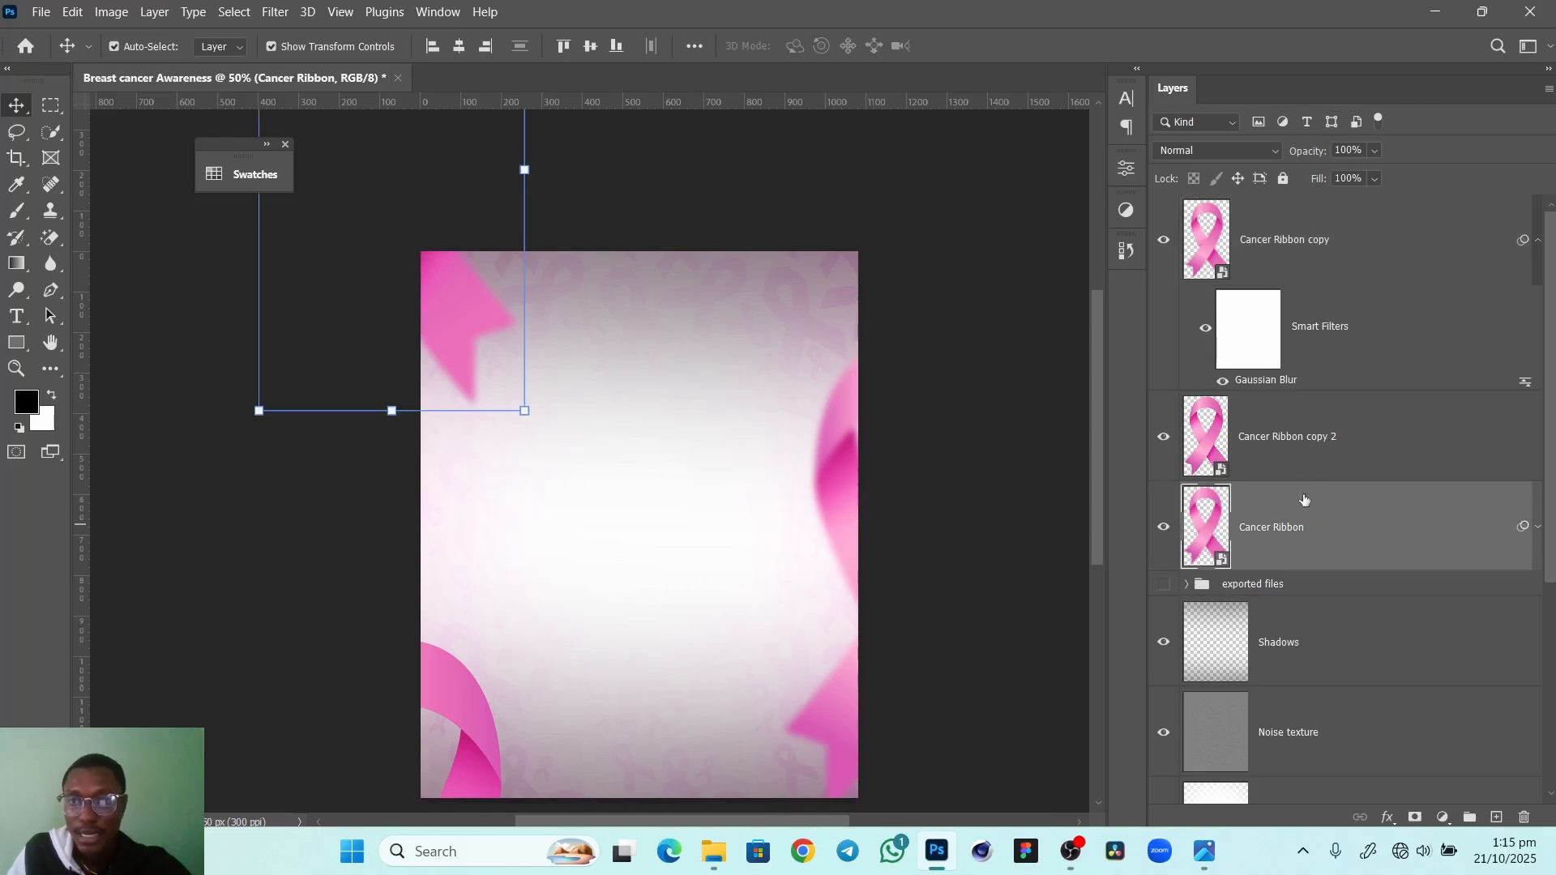
pyautogui.click(1331, 446)
pyautogui.keyDown('alt'); pyautogui.moveTo(1275, 387); pyautogui.dragTo(1289, 442); pyautogui.keyUp('alt')
# Shift the two left ribbons slightly farther off the canvas and fine-tune the right ribbon's position
pyautogui.moveTo(483, 719); pyautogui.dragTo(435, 697)
pyautogui.moveTo(458, 363)
pyautogui.mouseDown()
pyautogui.moveTo(455, 300)
pyautogui.moveTo(455, 344)
pyautogui.mouseUp()
pyautogui.click(836, 429)
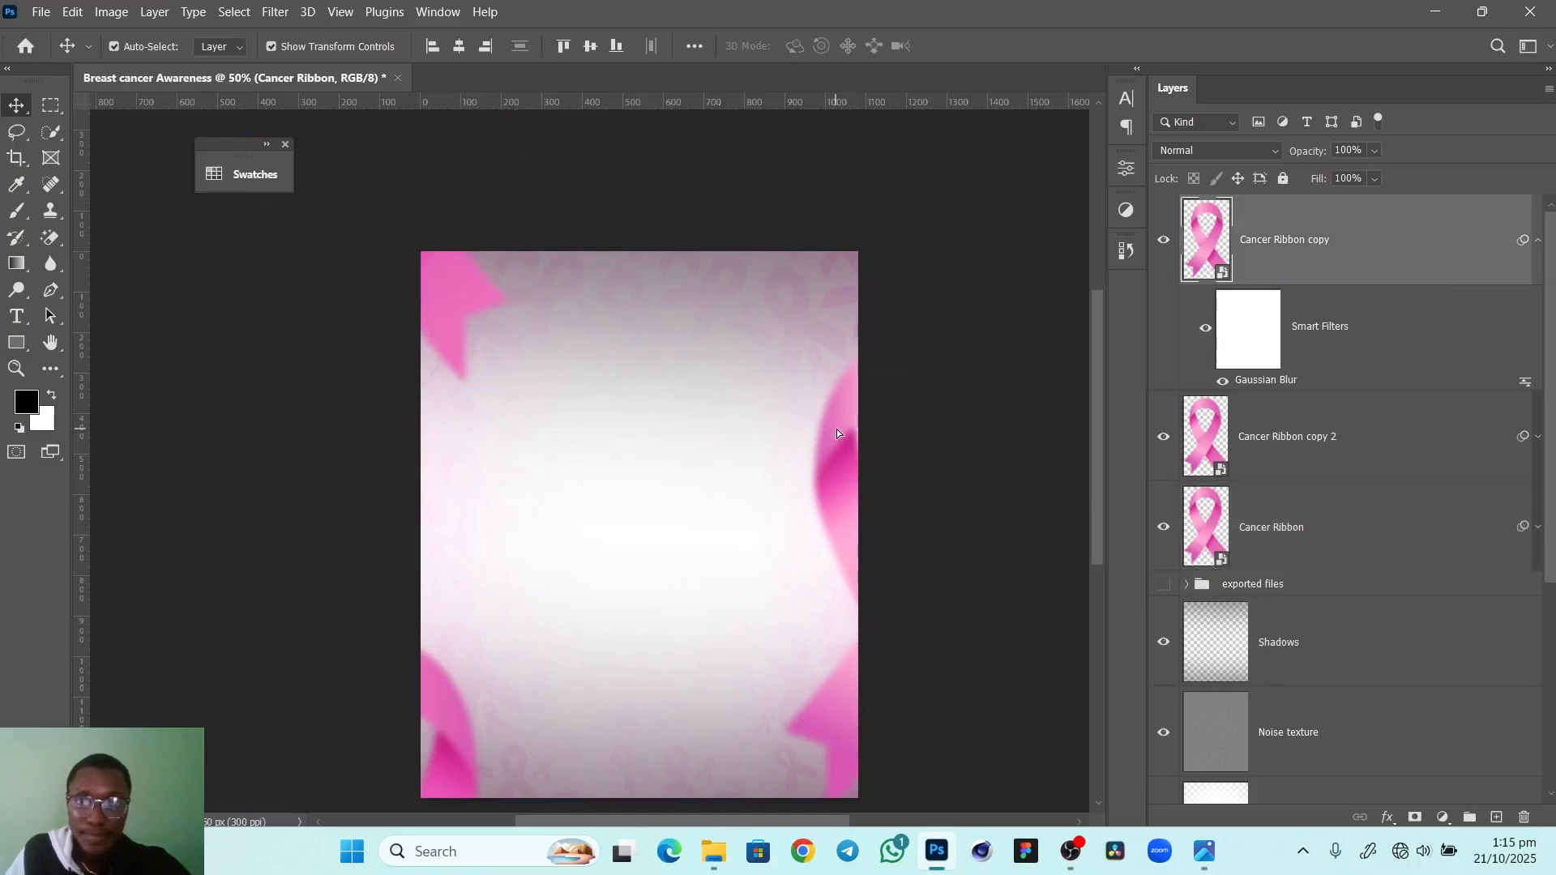
pyautogui.click(963, 240)
# Move all three ribbon layers between the exported files group and the Shadows layer
pyautogui.click(1361, 527)
pyautogui.keyDown('shift'); pyautogui.click(1370, 251); pyautogui.keyUp('shift')
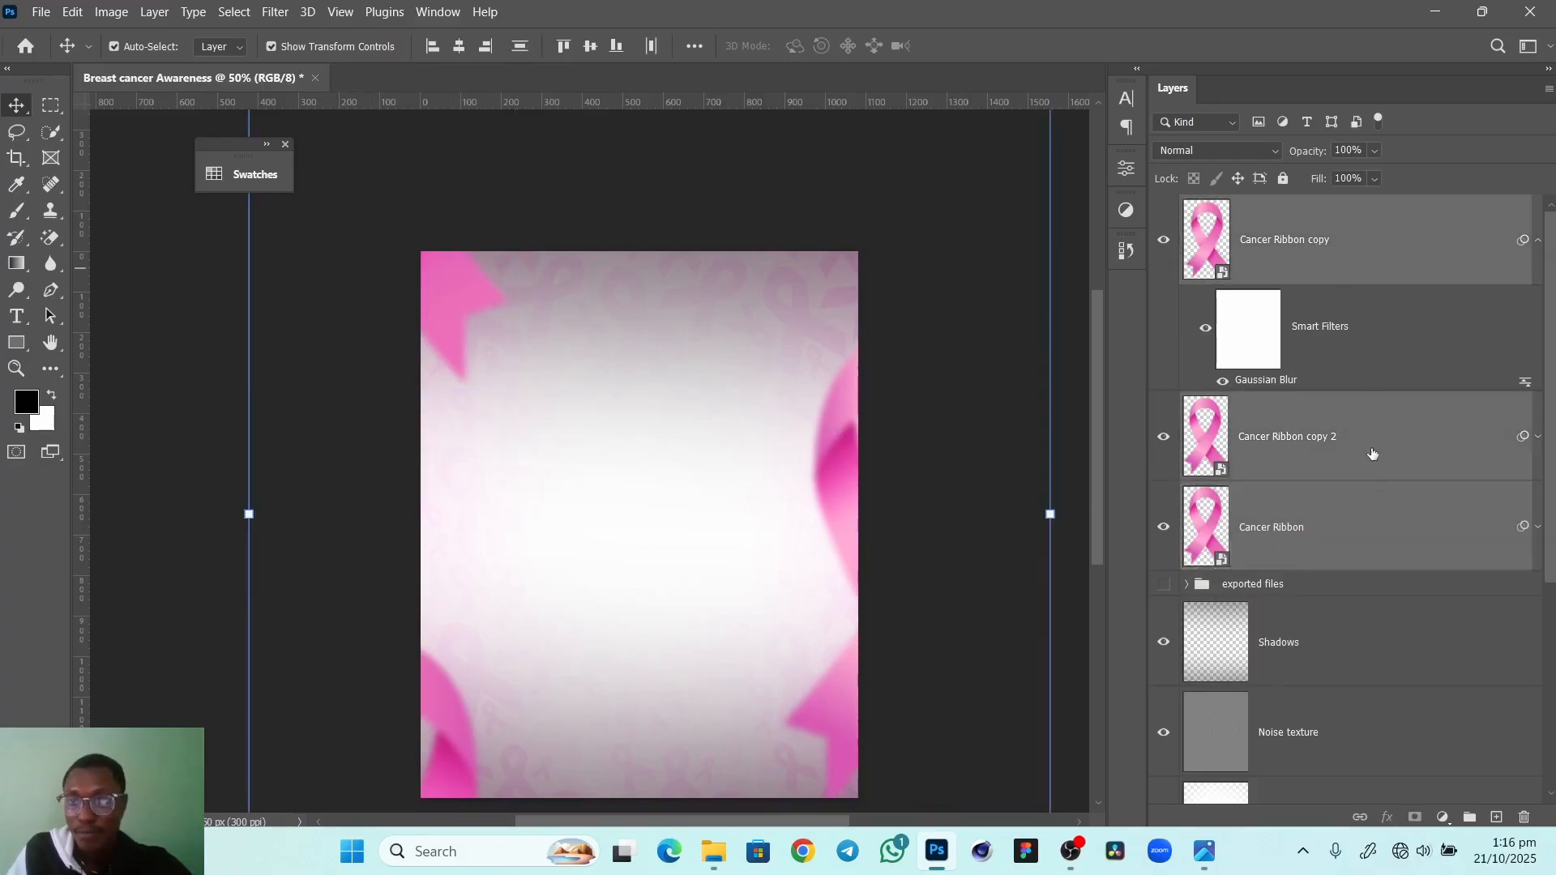
pyautogui.moveTo(1384, 543); pyautogui.dragTo(1326, 679)
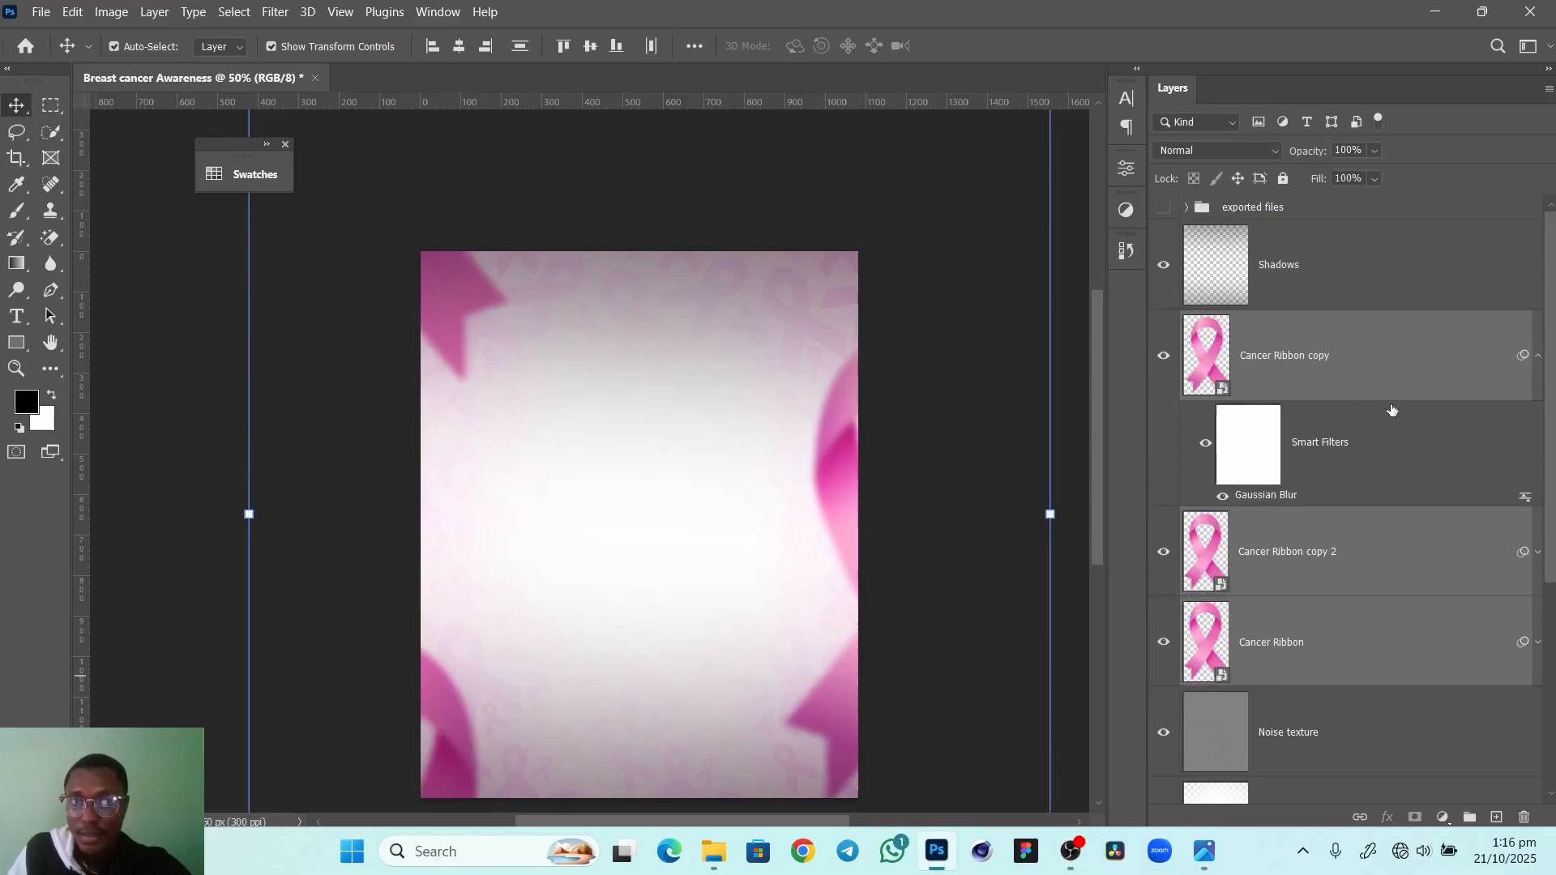
pyautogui.moveTo(1380, 353); pyautogui.dragTo(1398, 282)
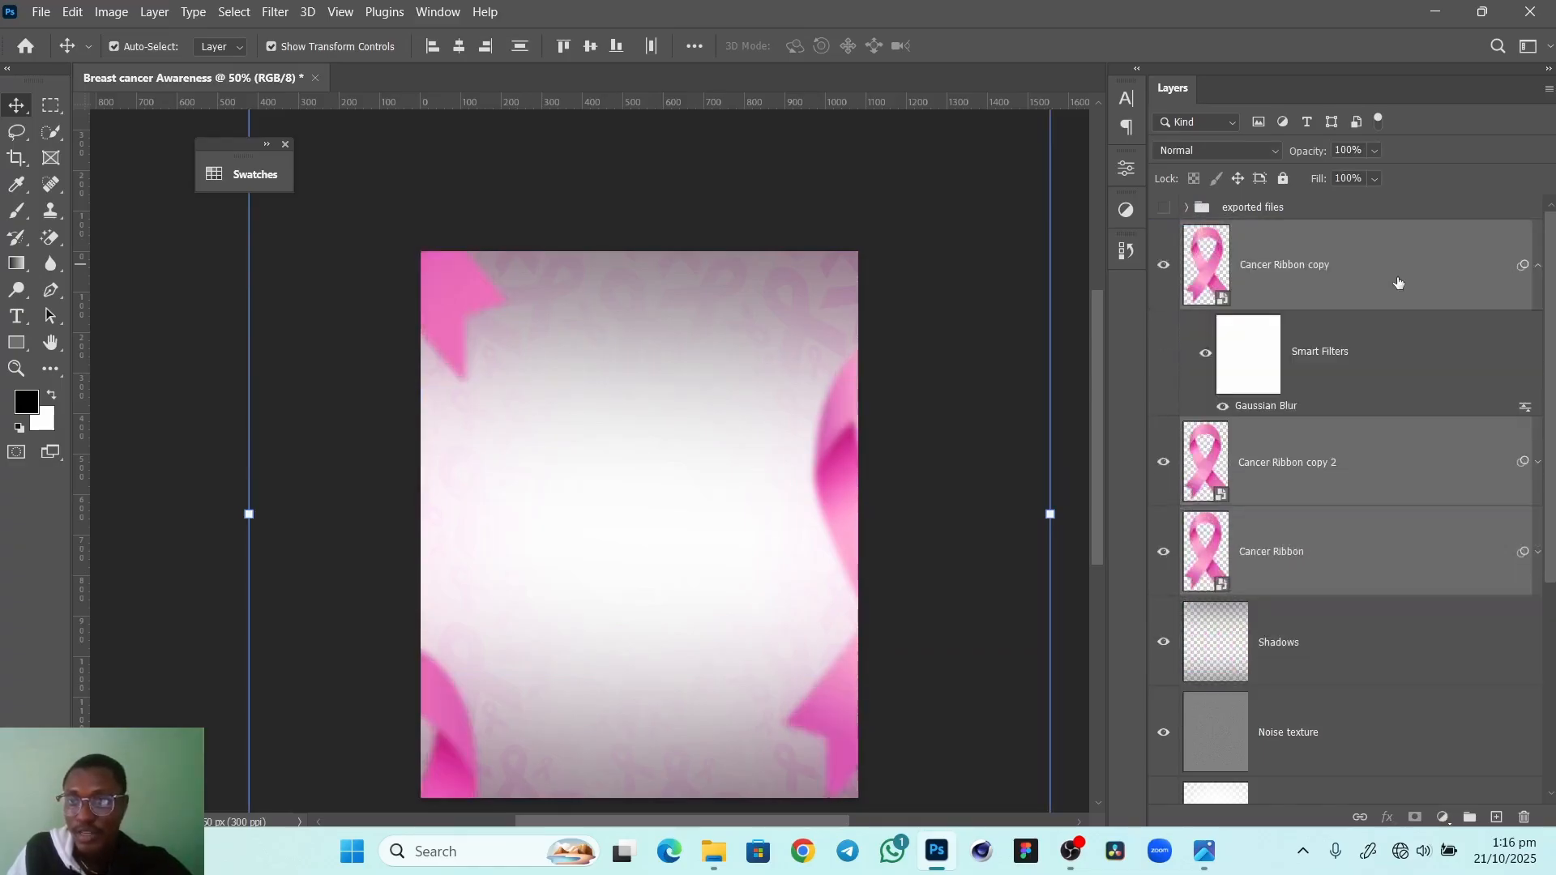
# Group all layers from the topmost ribbon copy down to Rectangle 1, leaving out the locked Background layer
pyautogui.click(1406, 303)
pyautogui.scroll(-5, 1394, 567)
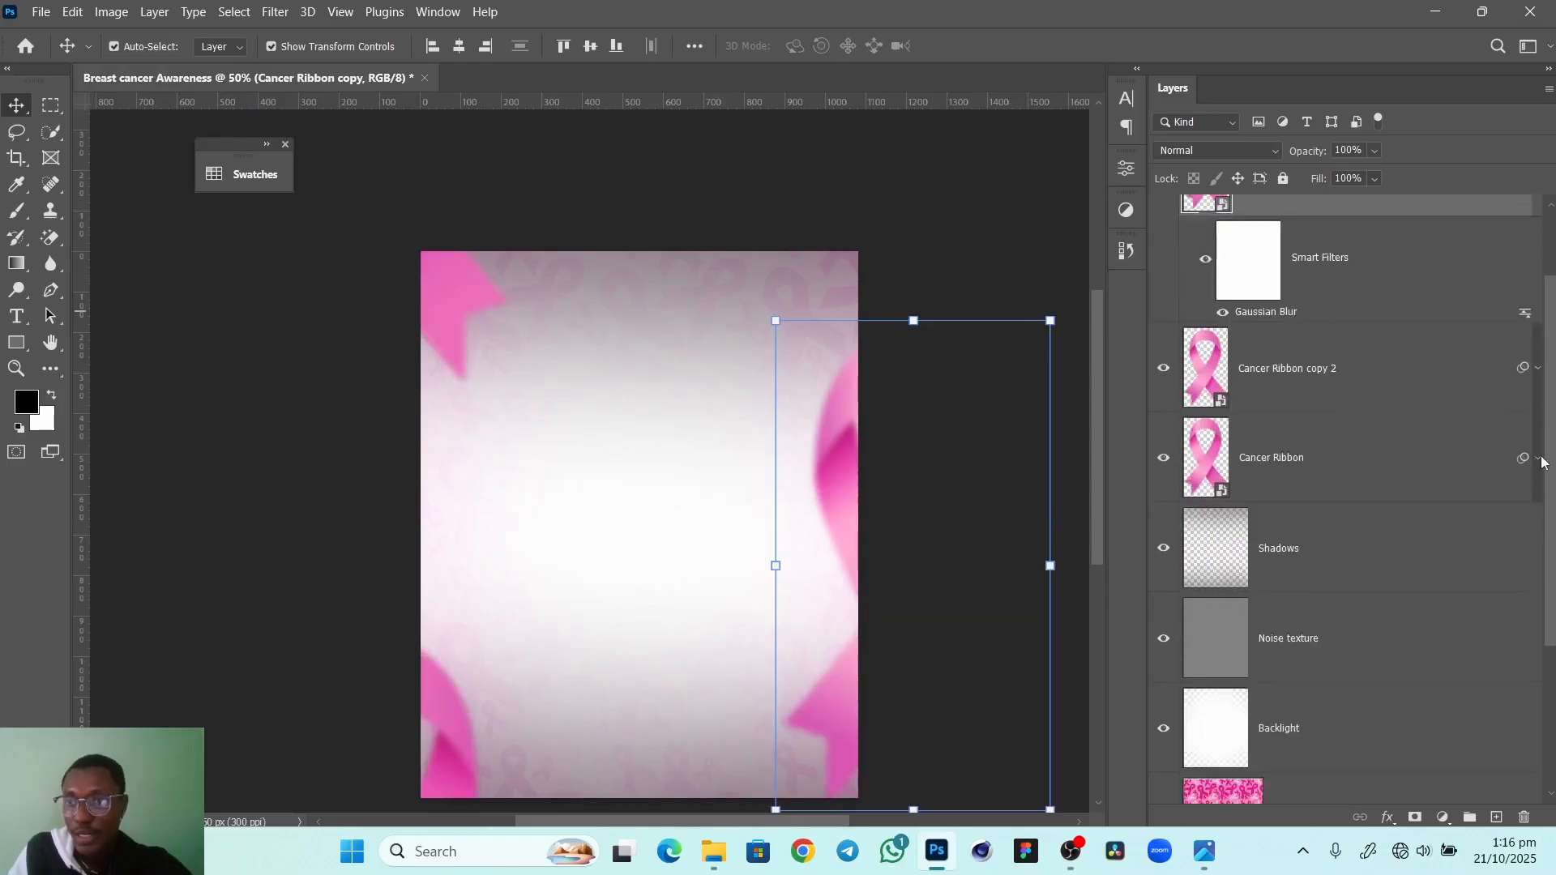
pyautogui.keyDown('shift'); pyautogui.click(1381, 695); pyautogui.keyUp('shift')
pyautogui.hotkey('ctrl', 'g')
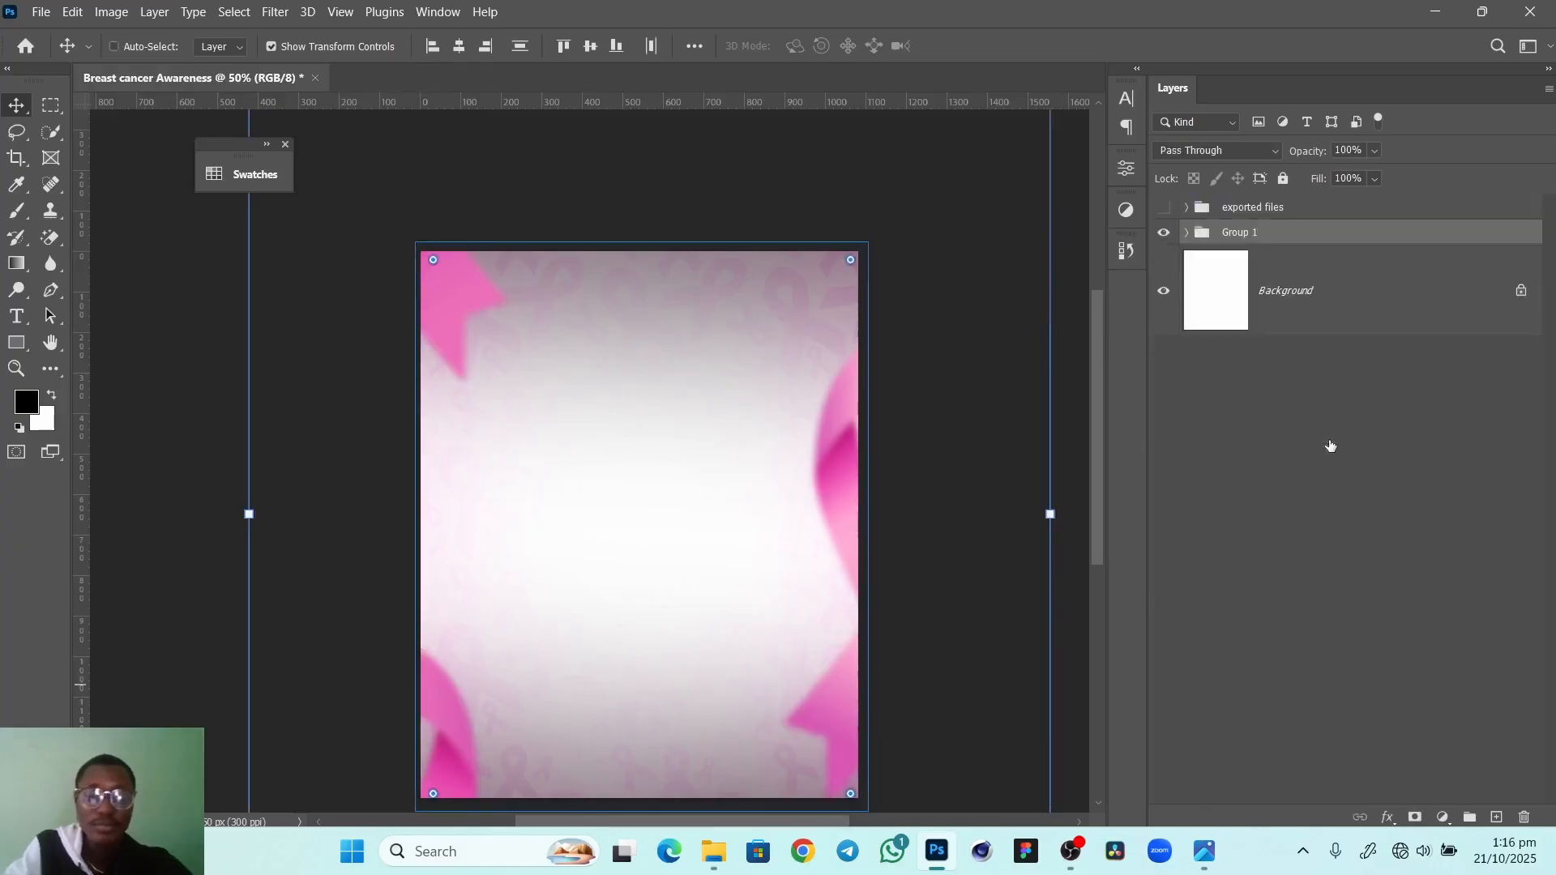
# Rename the new group as BAckground and lock it completely
pyautogui.doubleClick(1241, 231)
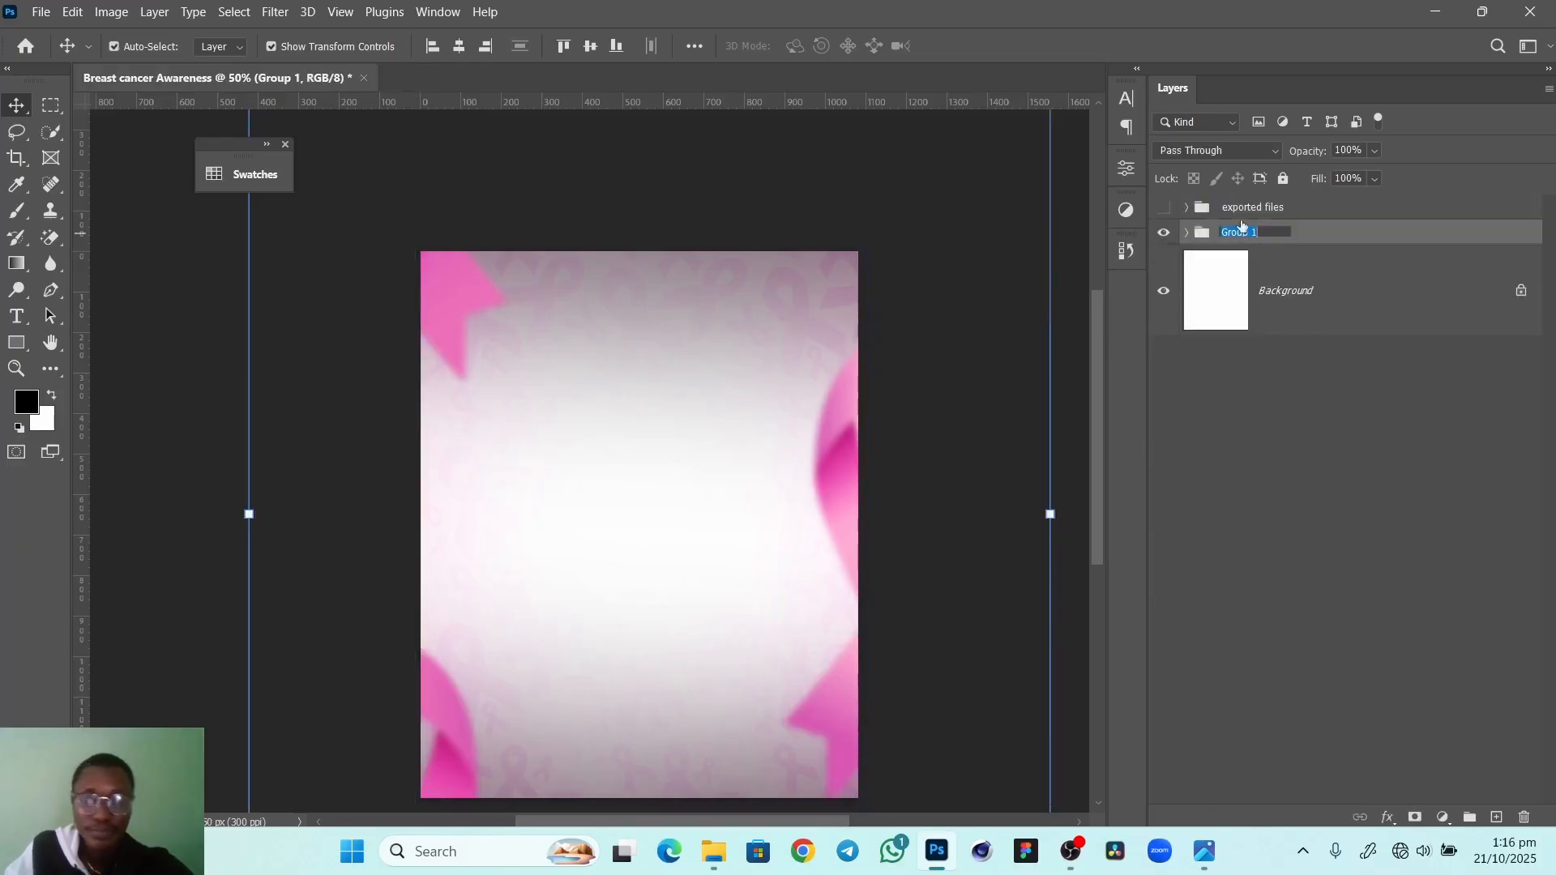
pyautogui.write('BAckgro')
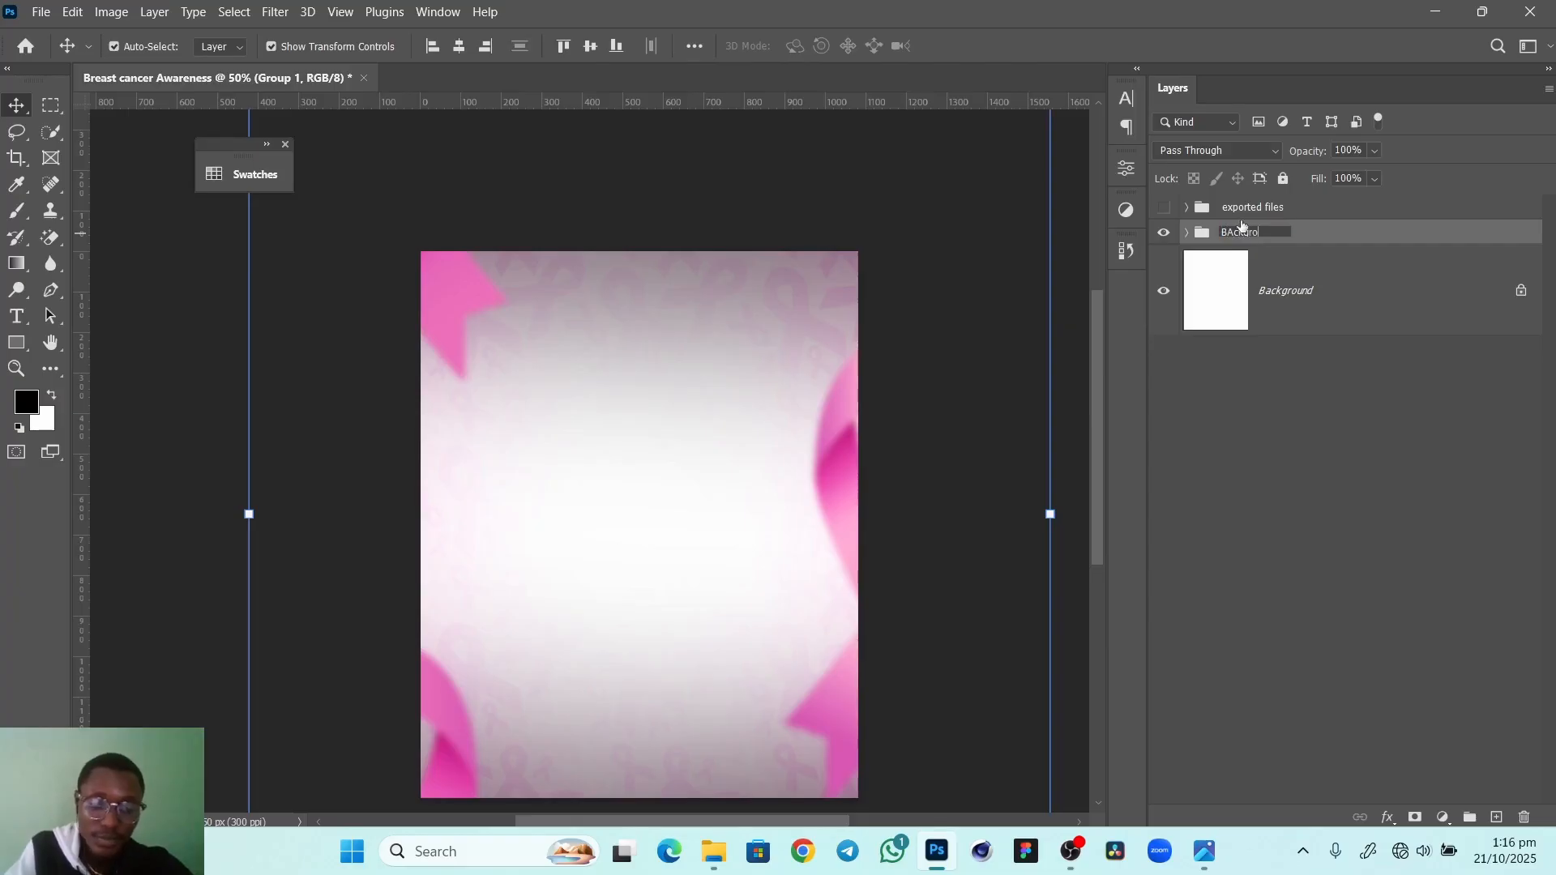
pyautogui.write('und')
pyautogui.press('Return')
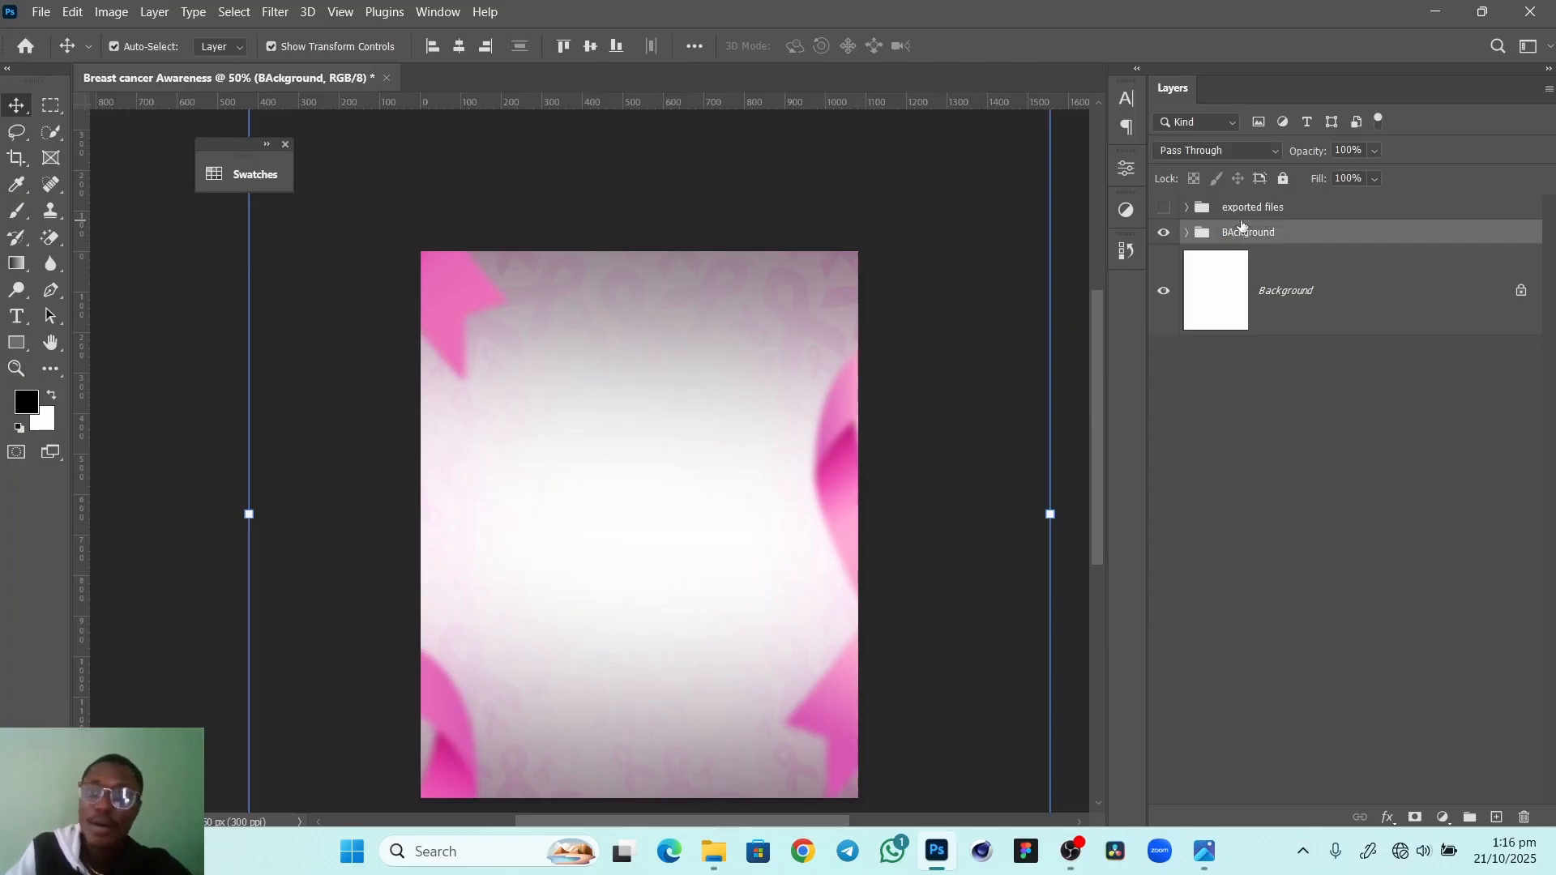
pyautogui.click(1283, 179)
# Move the BreastCancer Raw file layer out of the exported files group to the top of the layer stack
pyautogui.click(1186, 208)
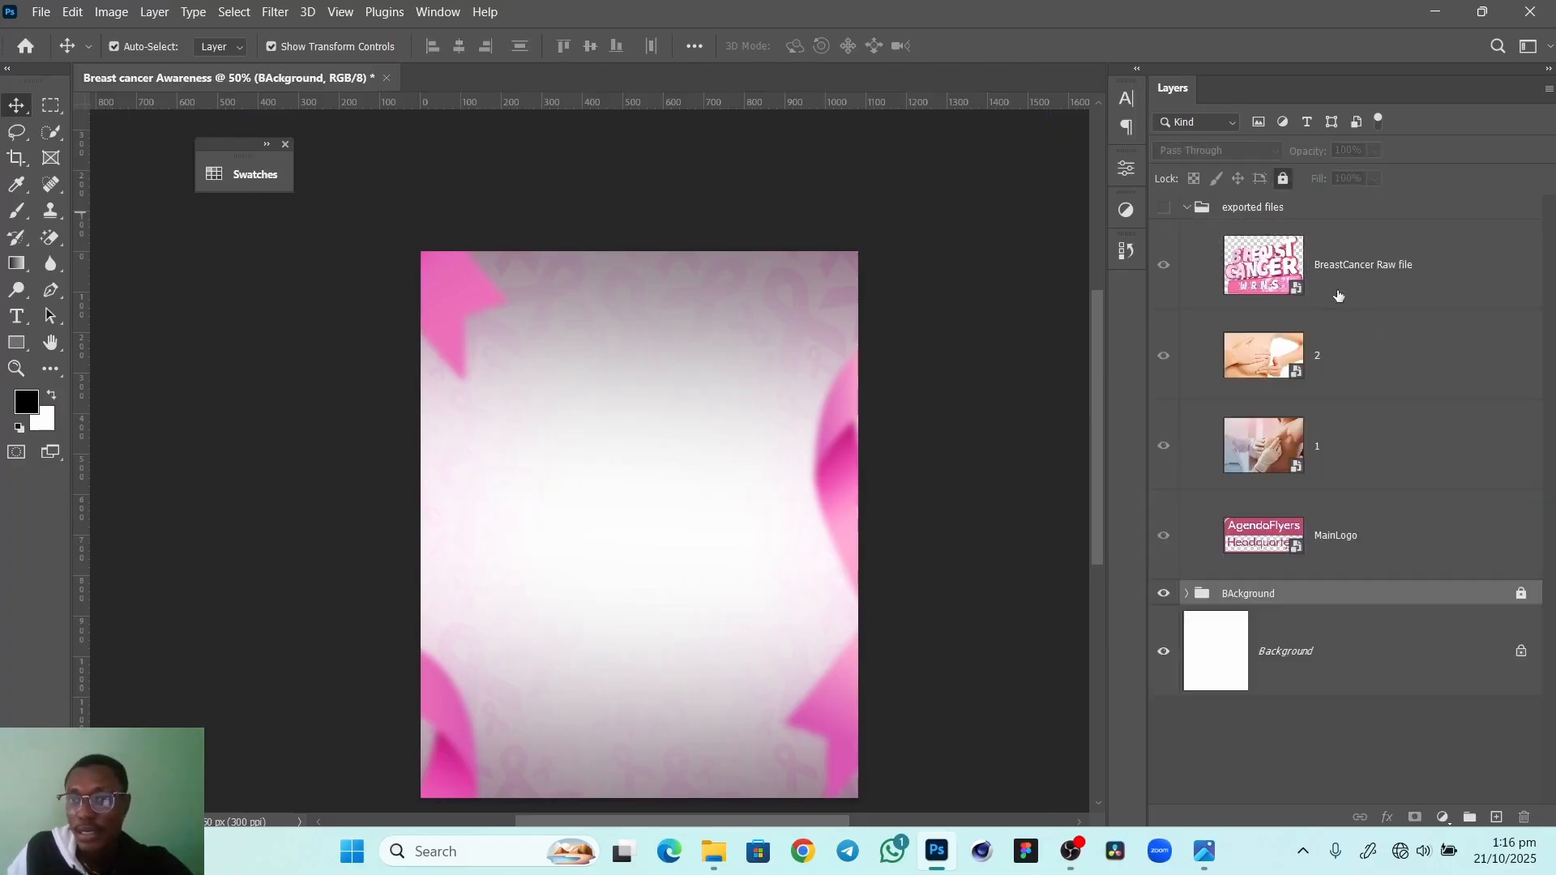
pyautogui.moveTo(1339, 296); pyautogui.dragTo(1367, 202)
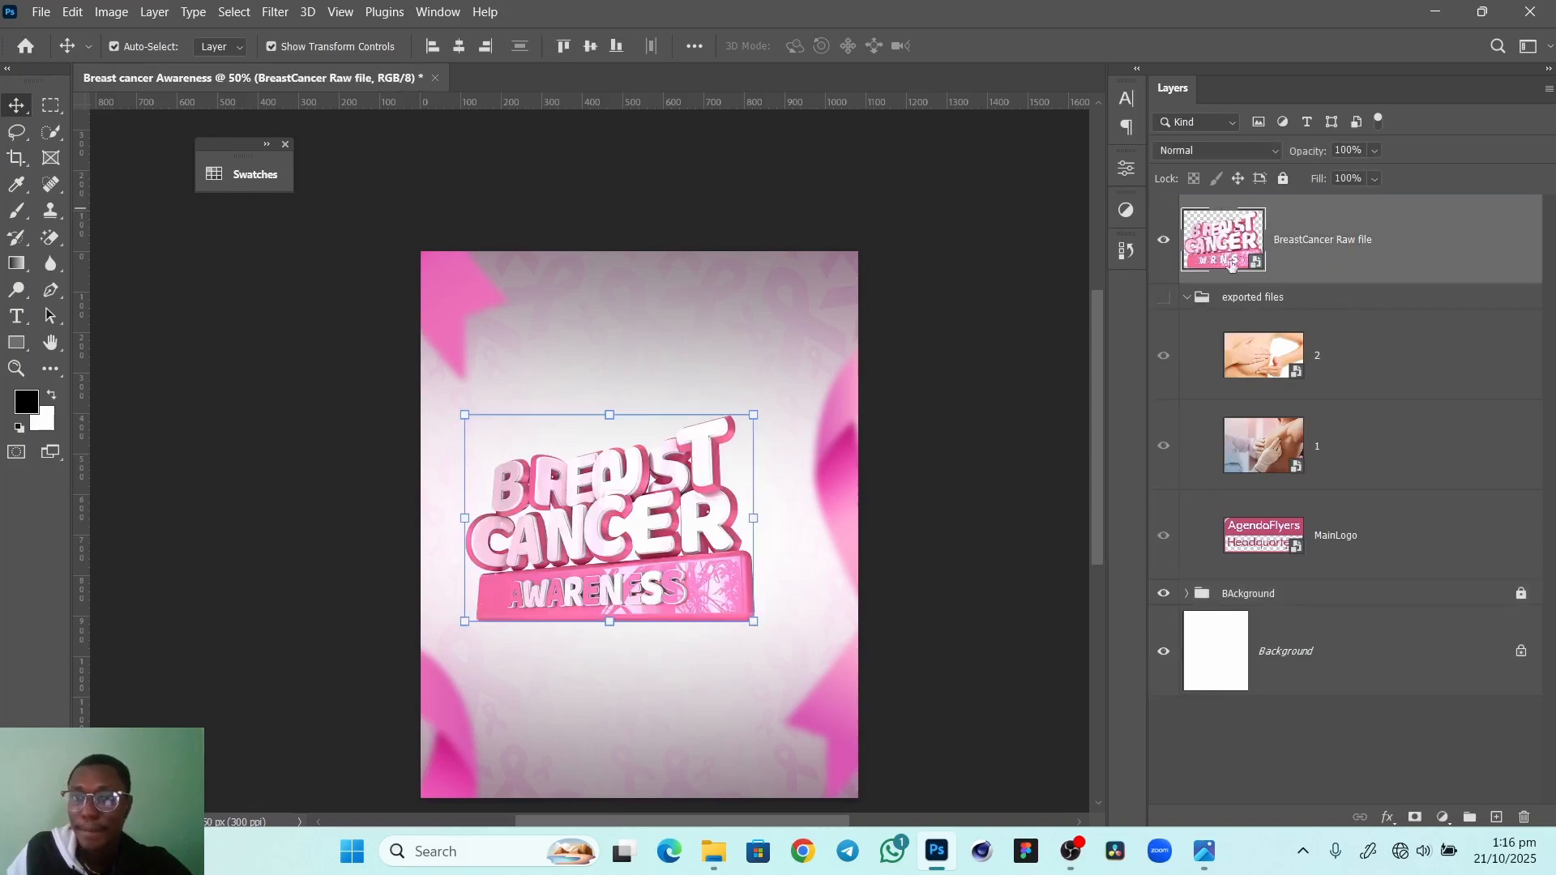
# Move the 3D text up to the upper half of the flyer and centre it horizontally
pyautogui.moveTo(631, 501); pyautogui.dragTo(653, 446)
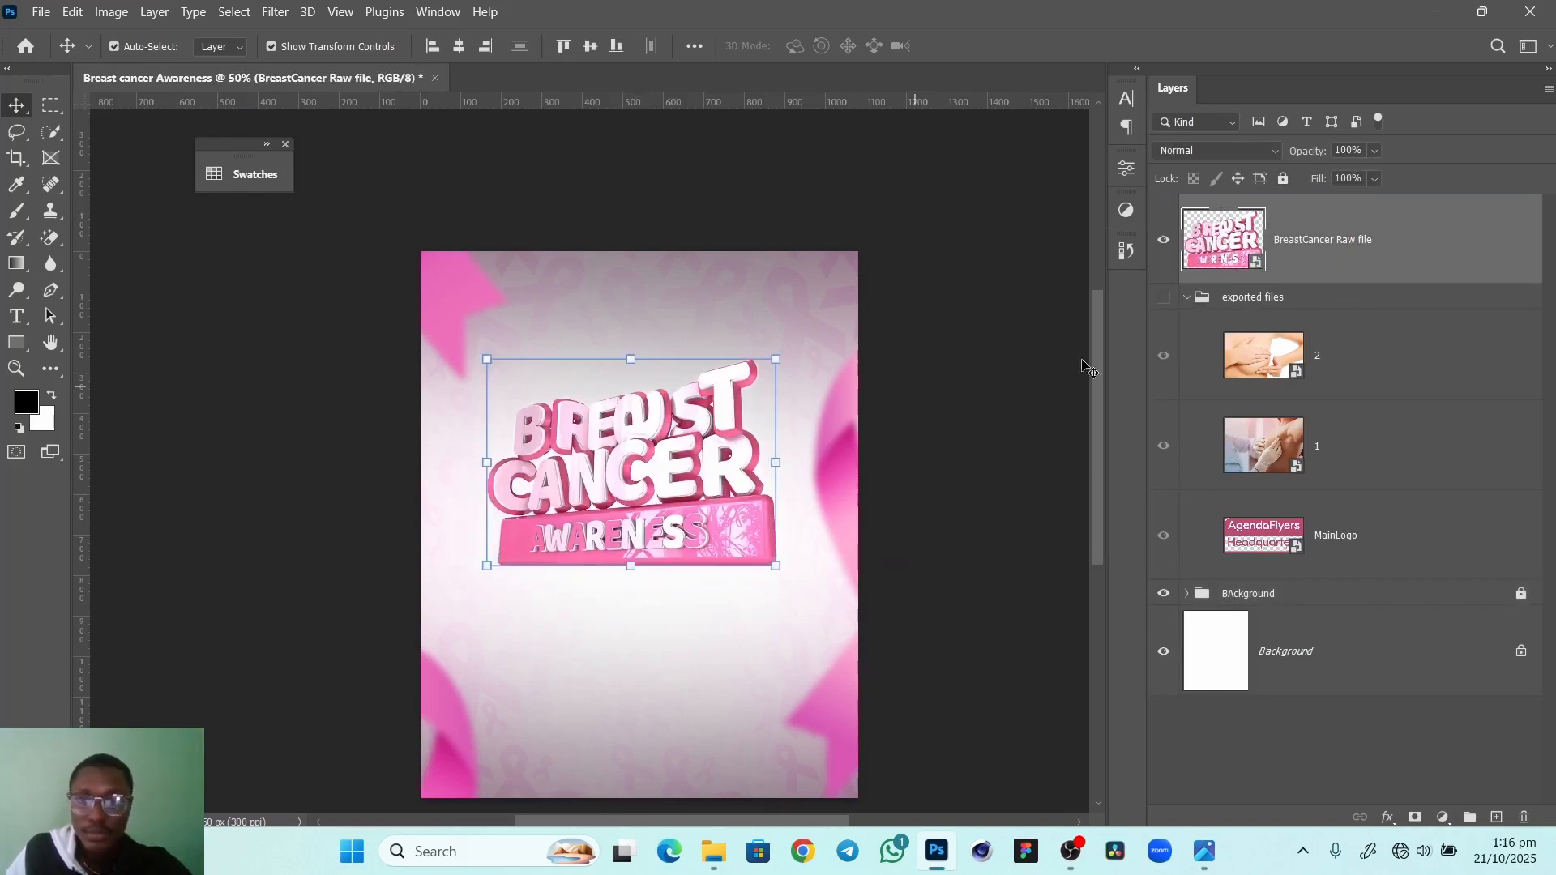
pyautogui.click(459, 47)
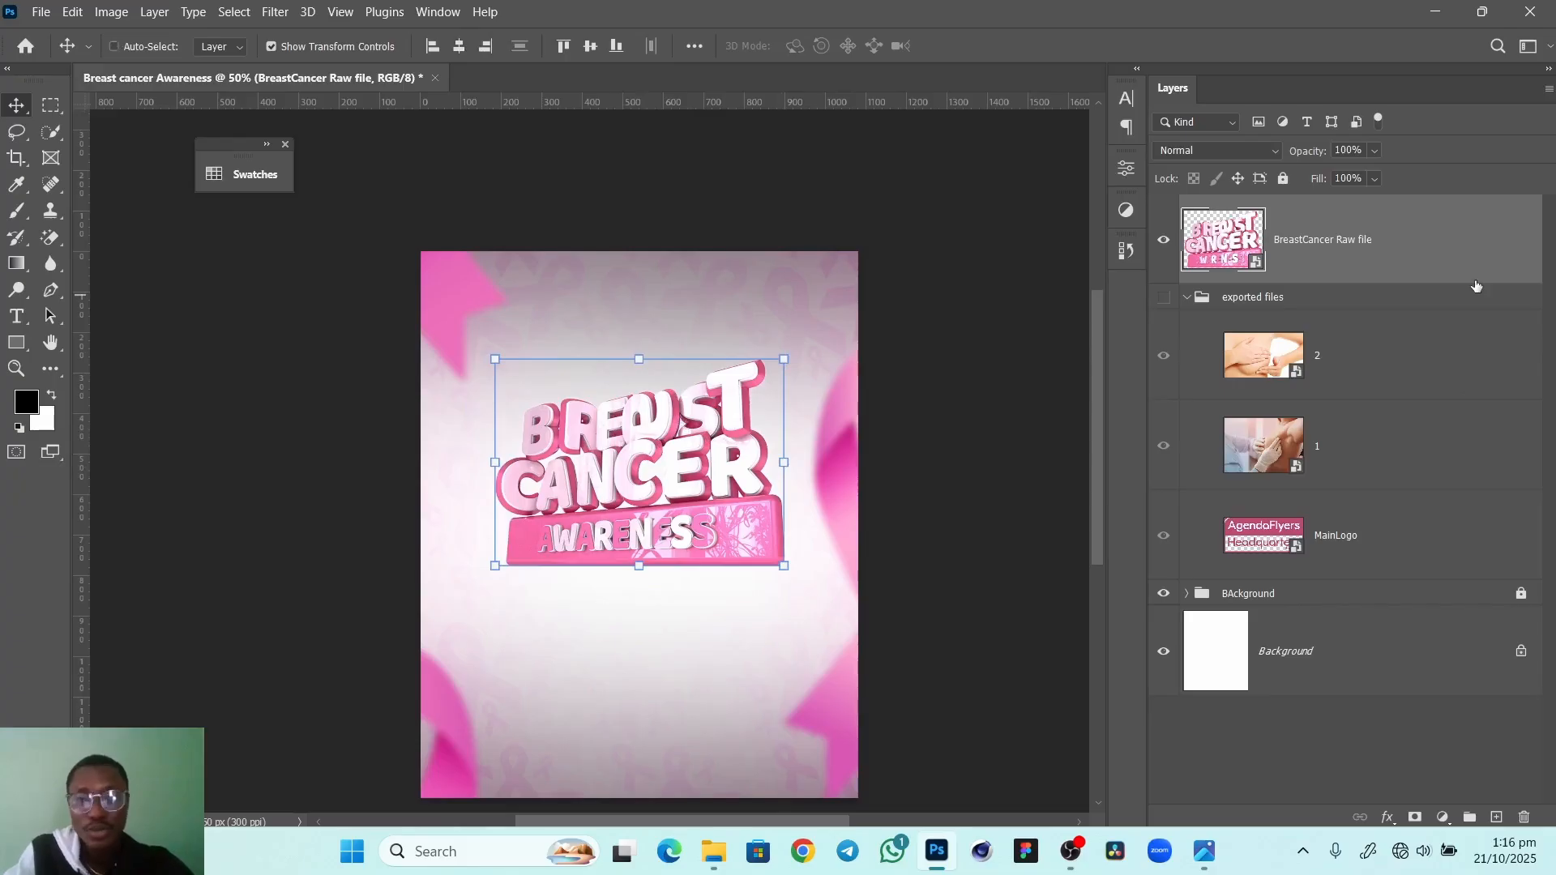
# Duplicate the 3D text layer and place the vertically flipped copy directly beneath the original as a reflection at 49% opacity
pyautogui.hotkey('ctrl', 'j')
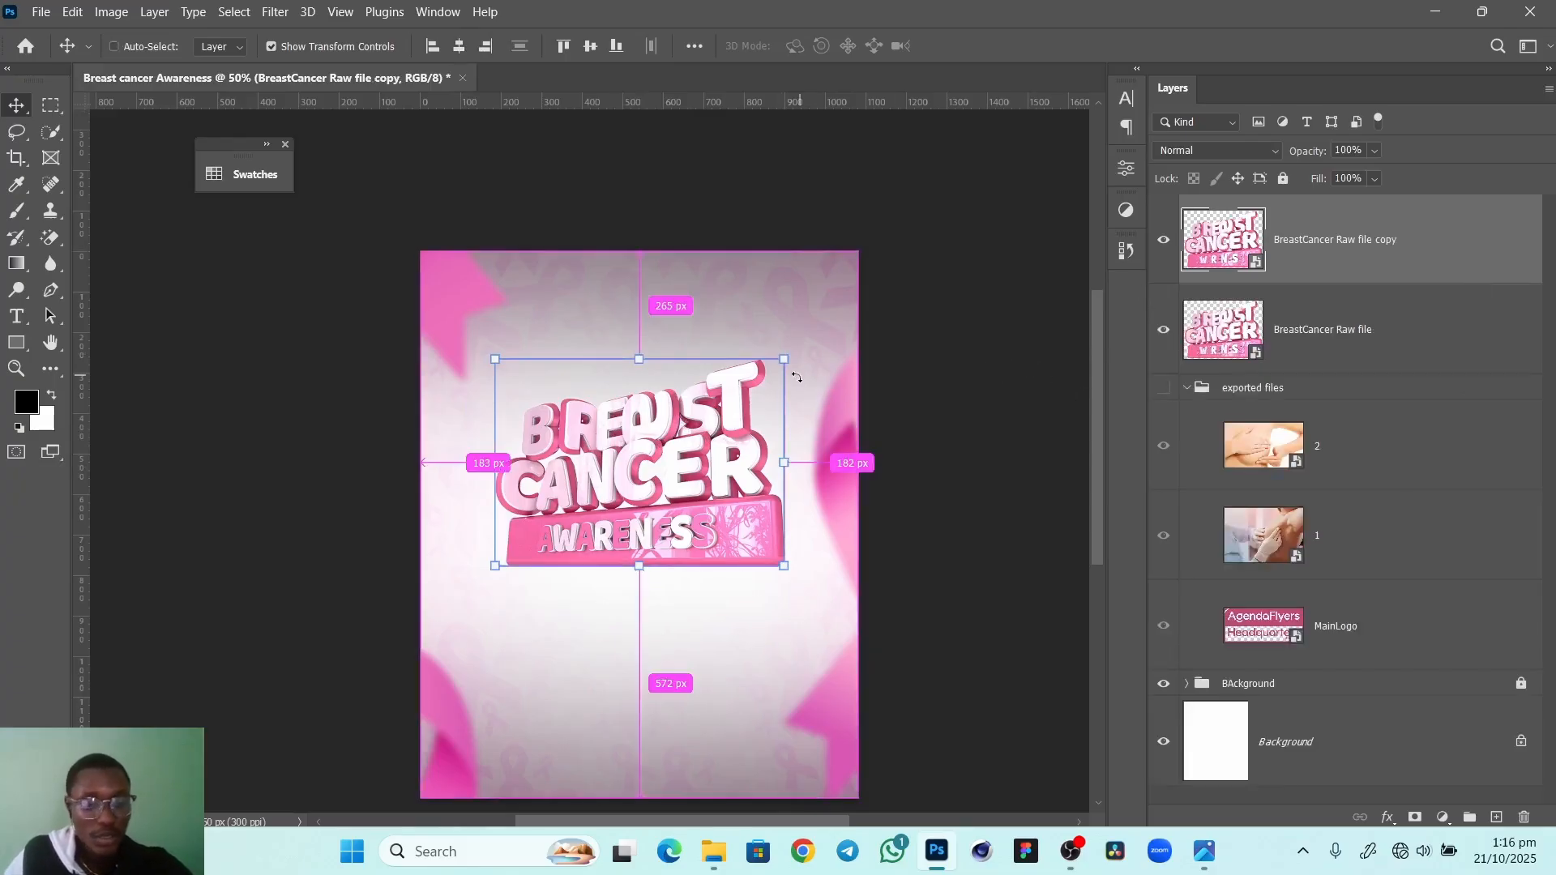
pyautogui.hotkey('ctrl', 't')
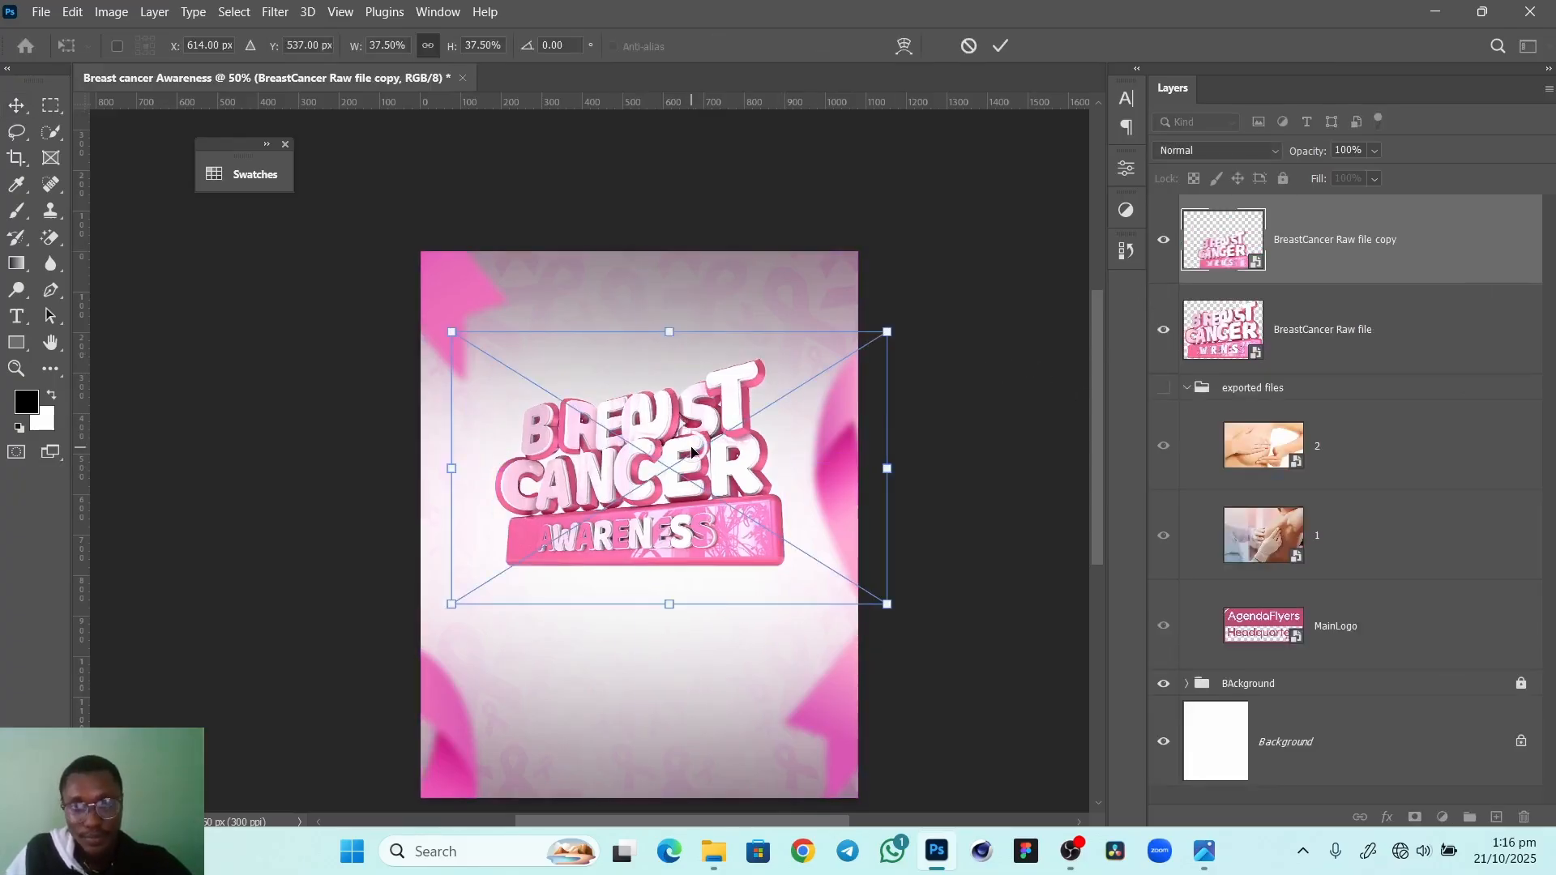
pyautogui.rightClick(692, 451)
pyautogui.click(713, 421)
pyautogui.moveTo(671, 473); pyautogui.dragTo(679, 613)
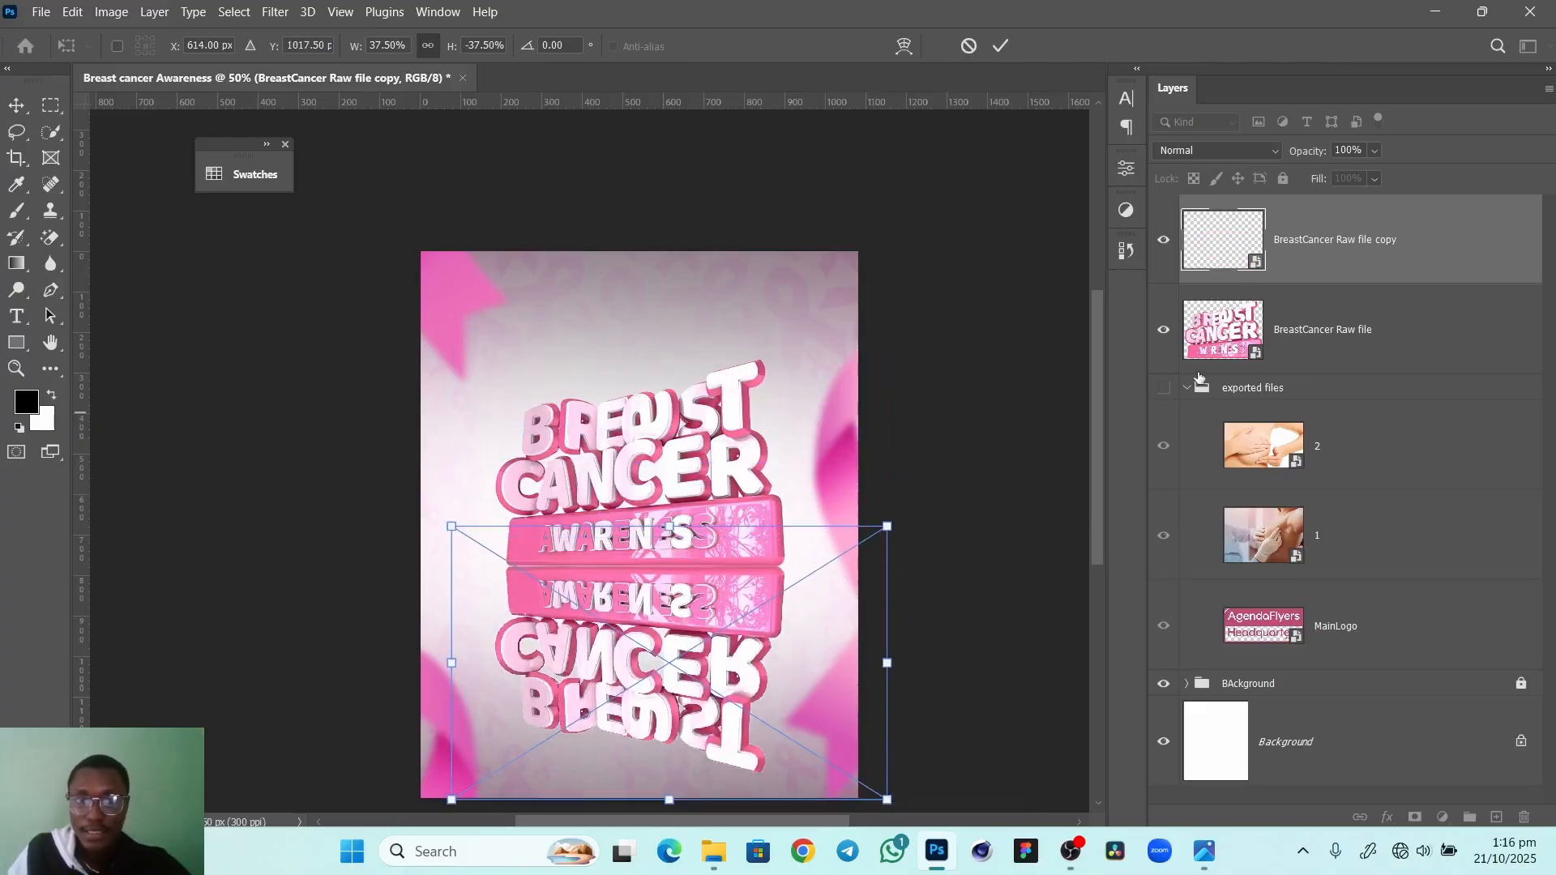
pyautogui.moveTo(1313, 153); pyautogui.dragTo(1256, 168)
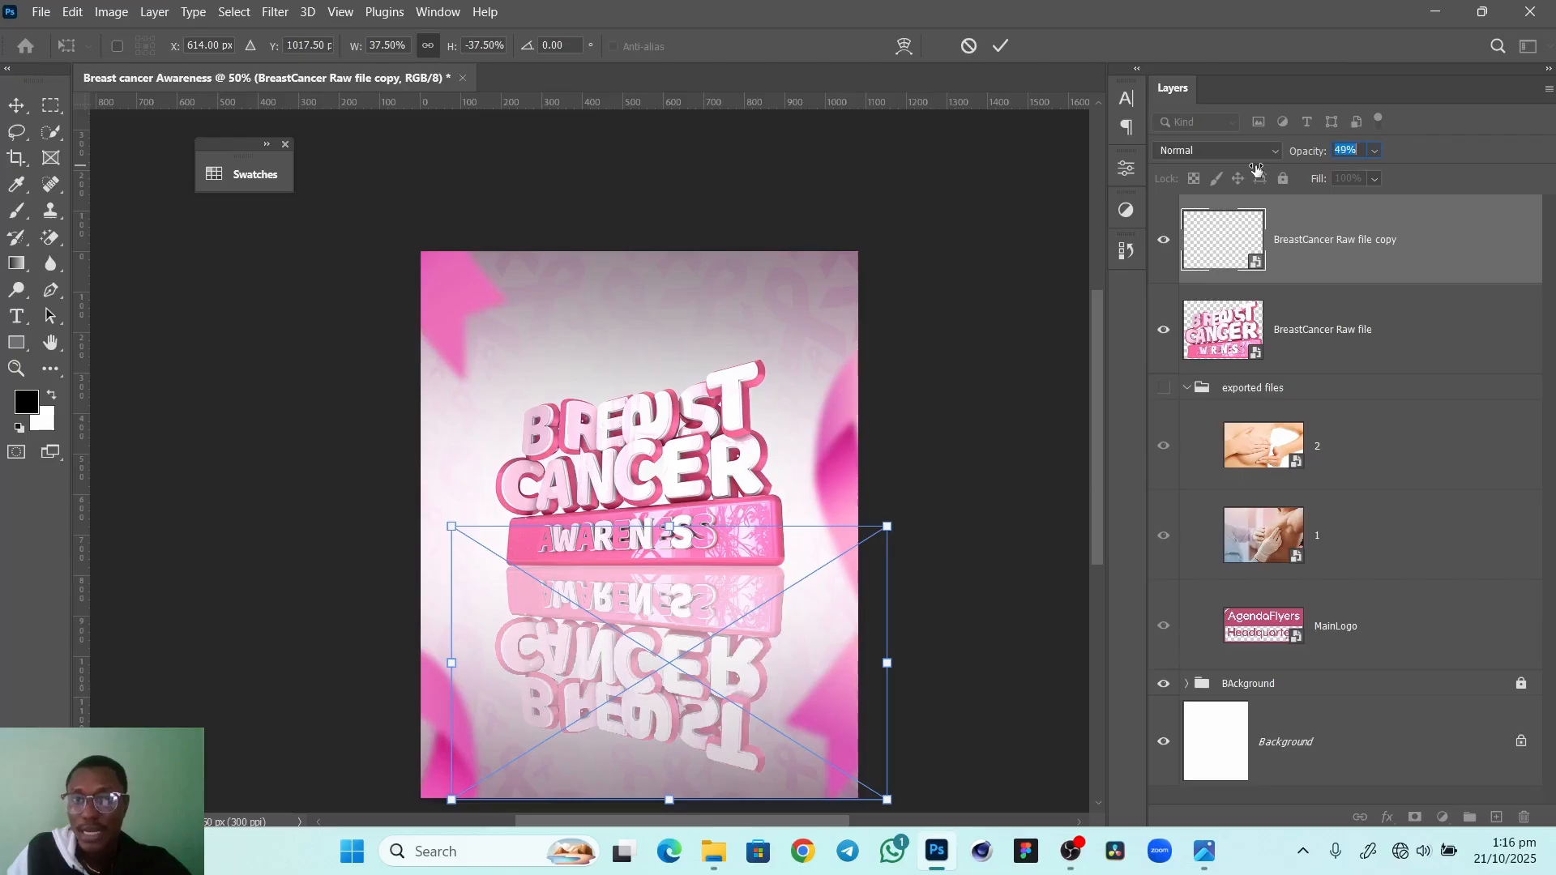
pyautogui.click(1000, 46)
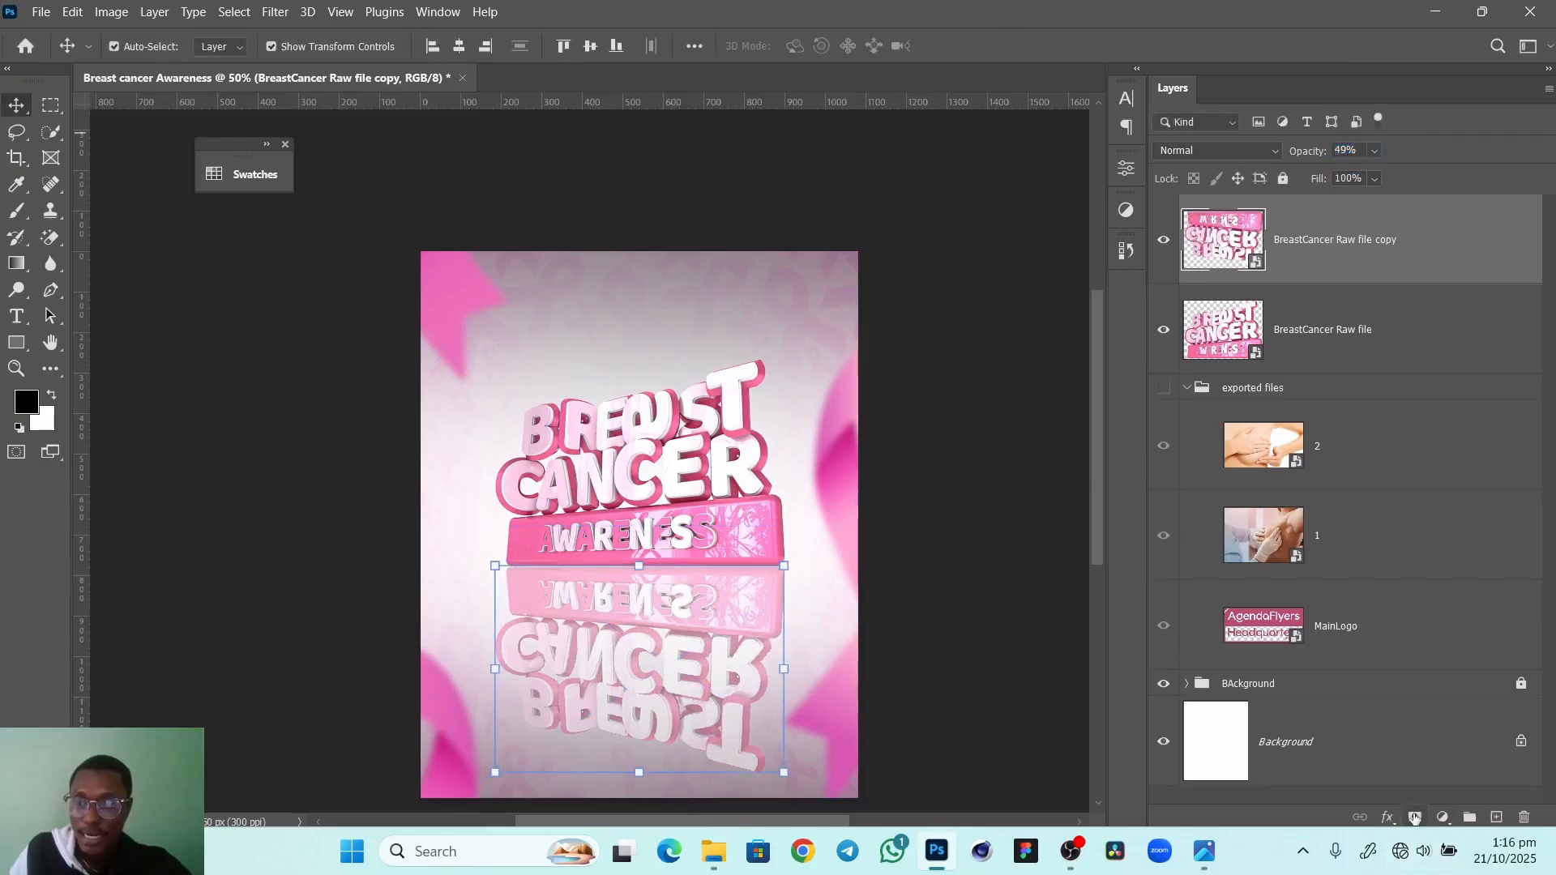
# Add a layer mask to the flipped text copy and fade out its lower part with upward black-to-transparent linear gradients
pyautogui.click(1414, 819)
pyautogui.press('g')
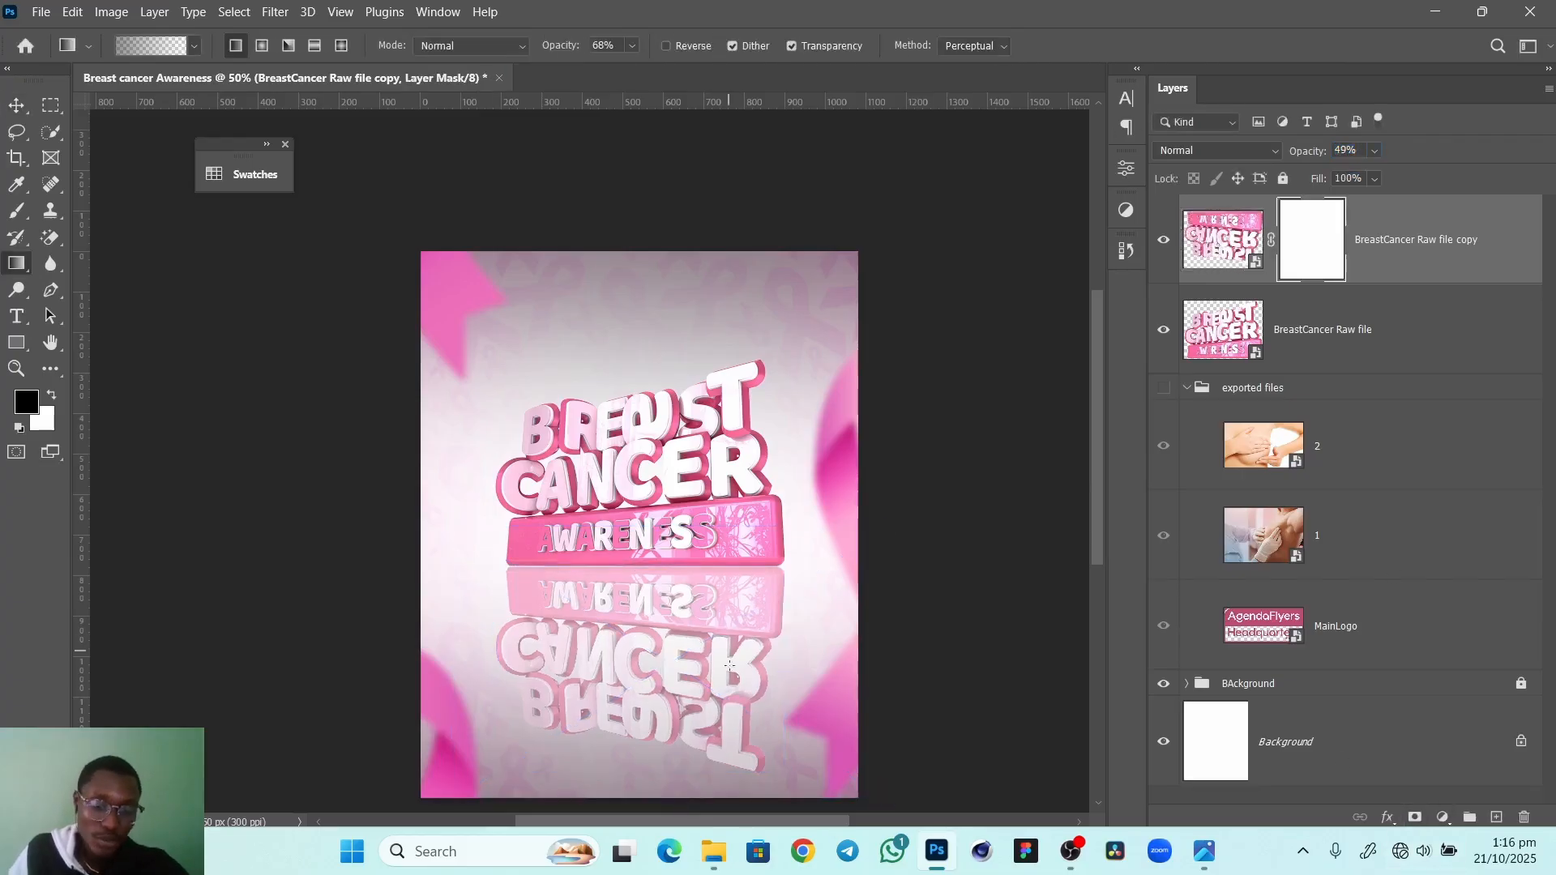
pyautogui.keyDown('alt'); pyautogui.scroll(-1, 705, 640); pyautogui.keyUp('alt')
pyautogui.moveTo(678, 591); pyautogui.dragTo(653, 448)
pyautogui.moveTo(616, 597); pyautogui.dragTo(616, 415)
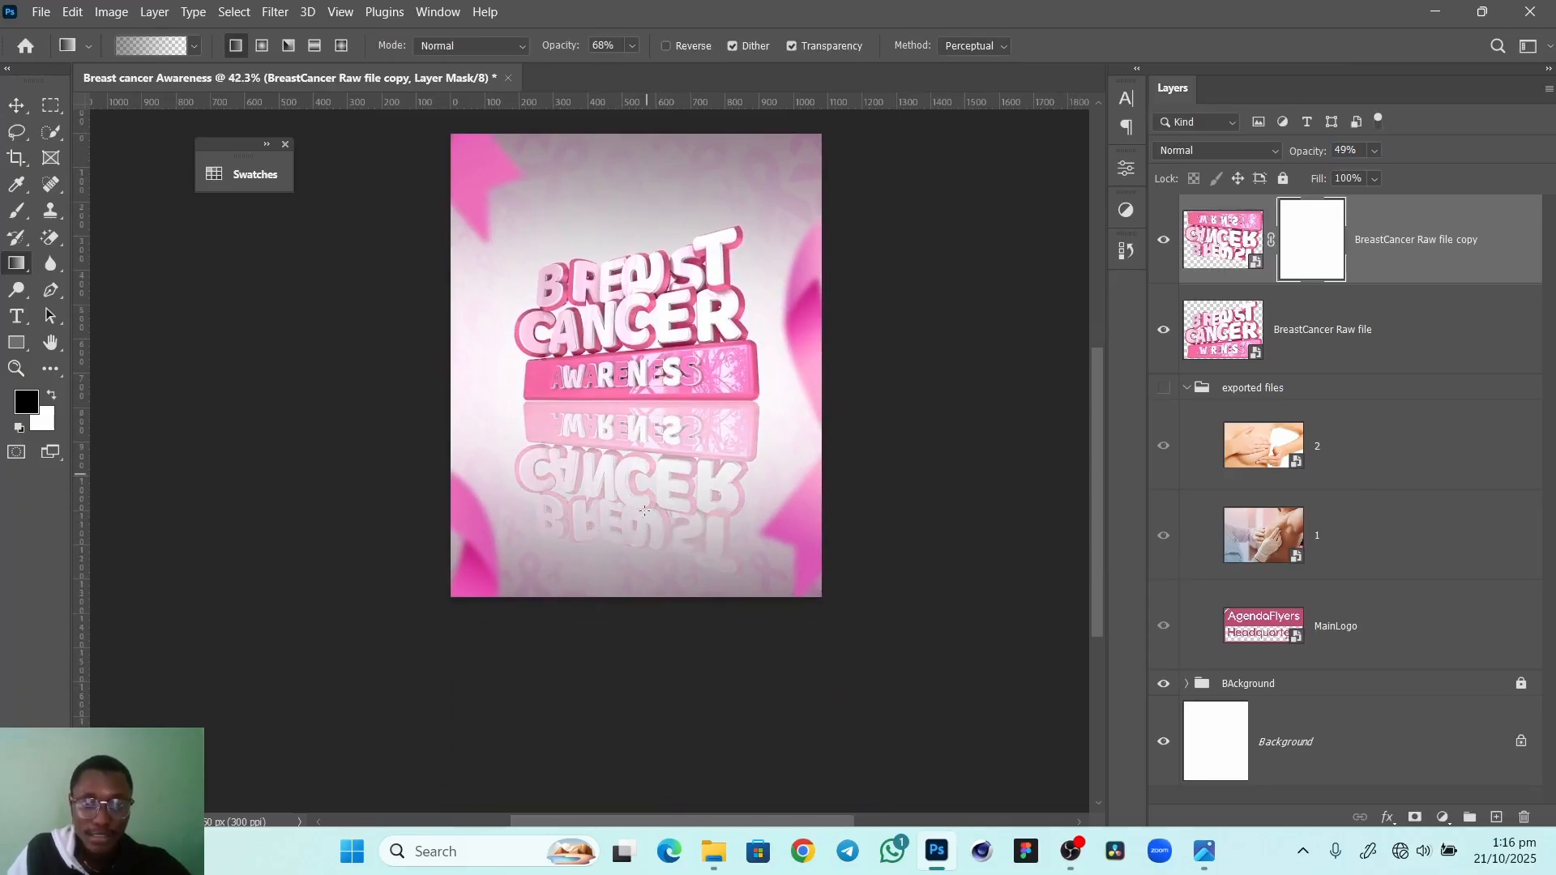
pyautogui.moveTo(633, 566)
pyautogui.mouseDown()
pyautogui.moveTo(644, 421)
pyautogui.moveTo(616, 404)
pyautogui.moveTo(614, 478)
pyautogui.mouseUp()
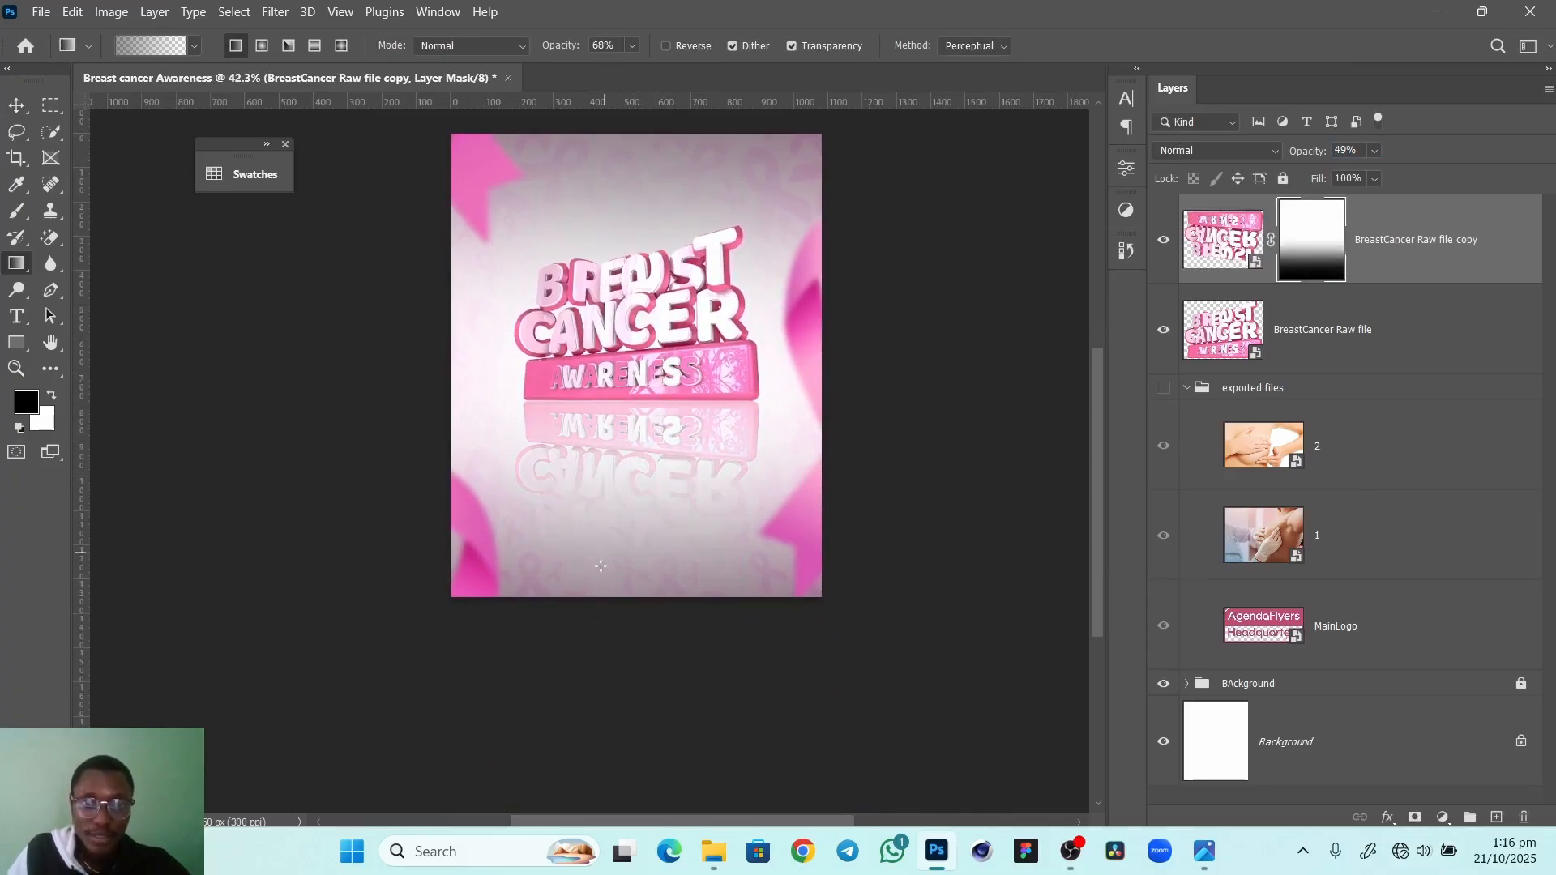
pyautogui.moveTo(600, 566); pyautogui.dragTo(618, 435)
# Apply a Gaussian Blur with a 0.9 pixel radius to the reflection's image rather than its mask
pyautogui.click(1248, 256)
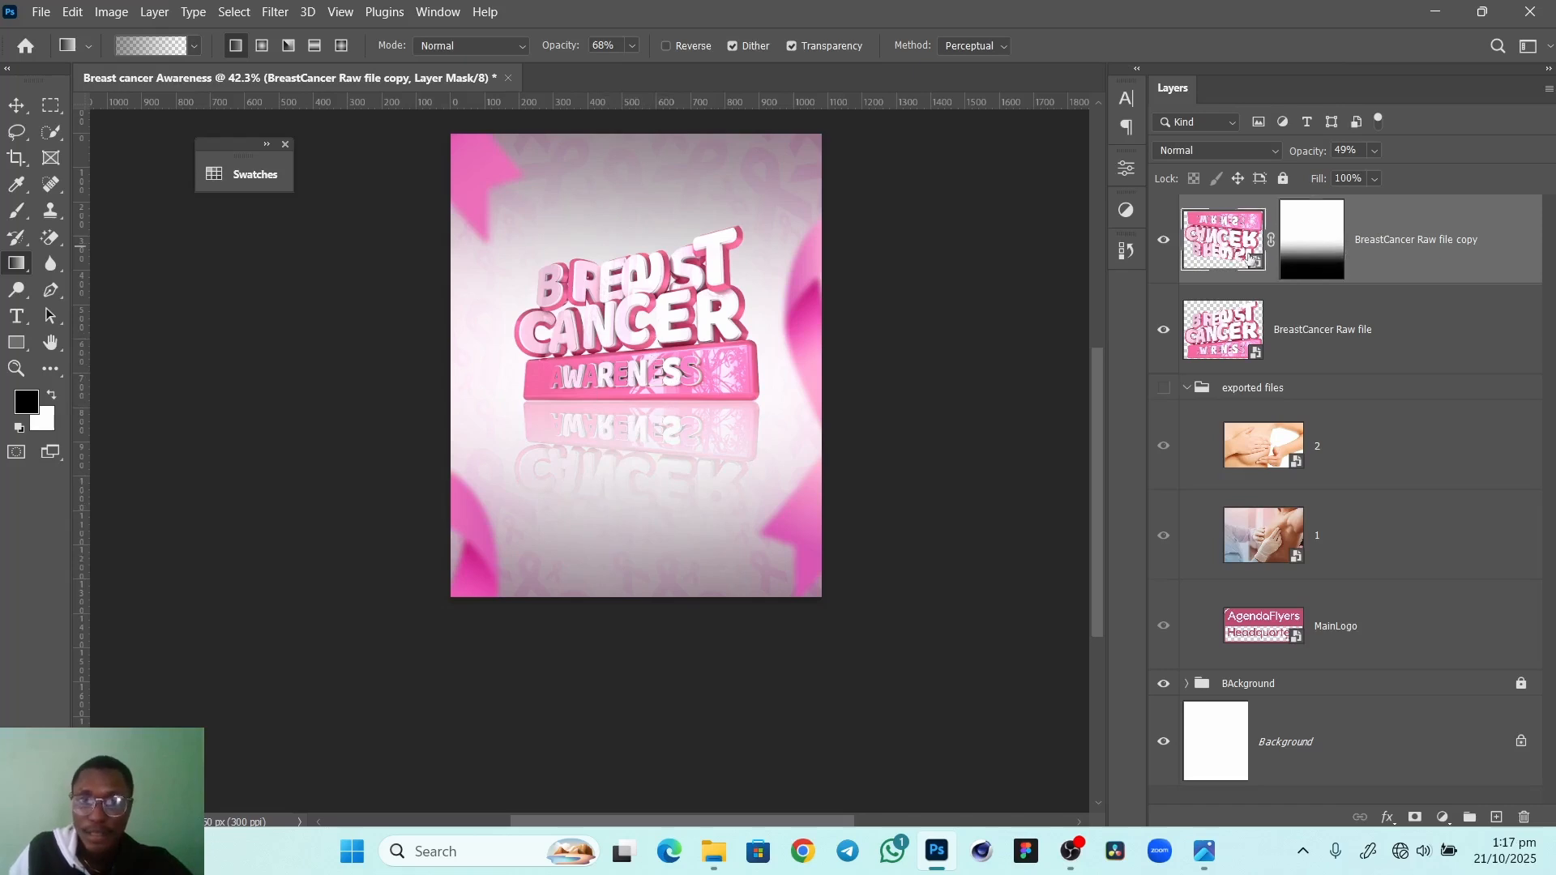
pyautogui.press('z')
pyautogui.moveTo(743, 339); pyautogui.dragTo(788, 345)
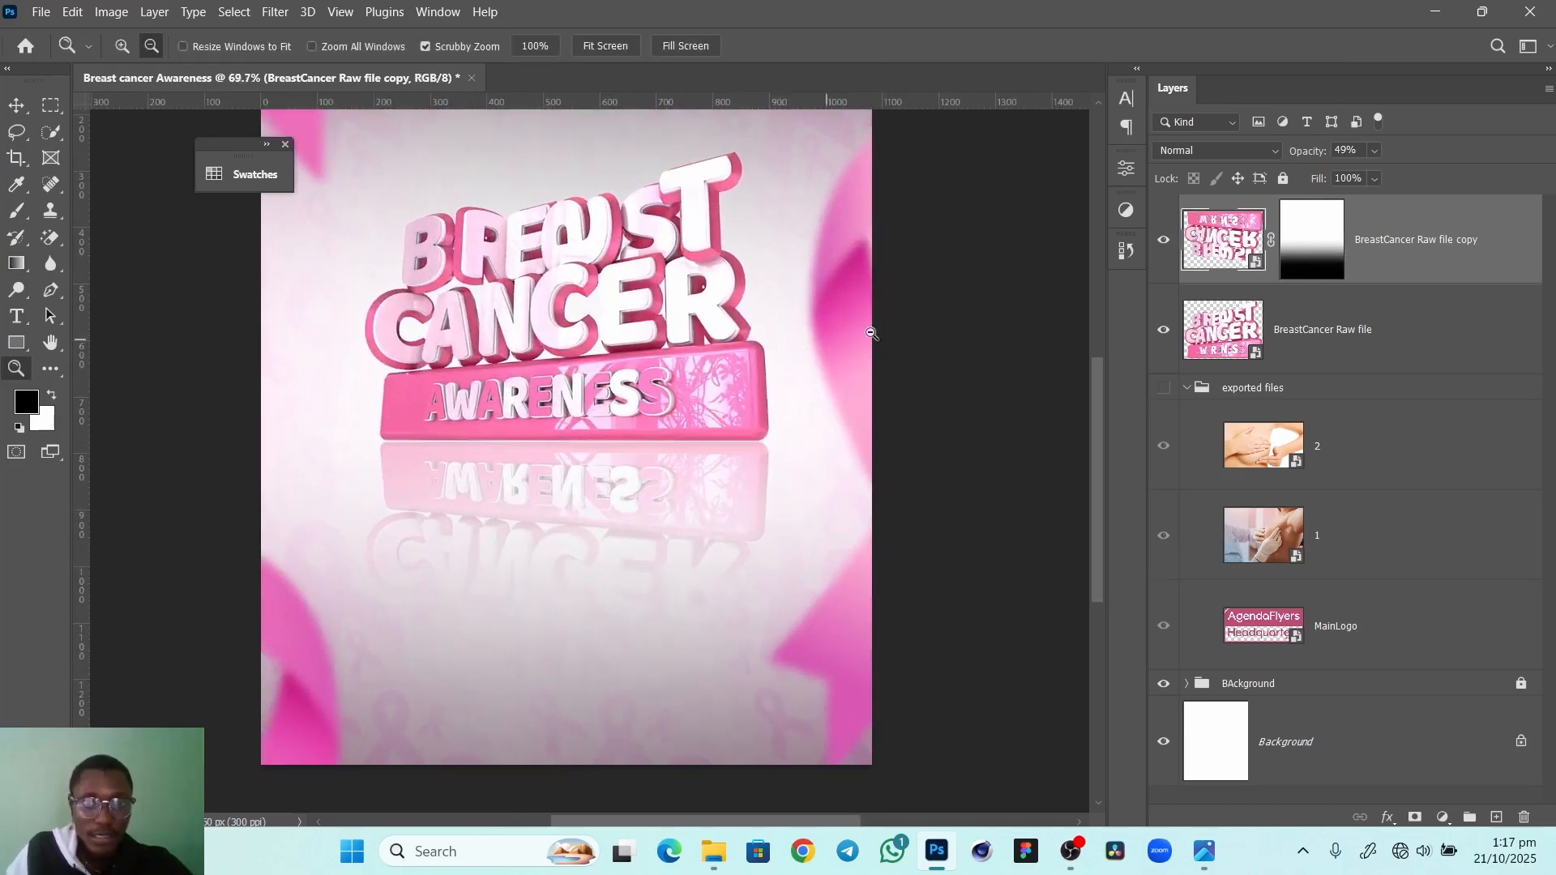
pyautogui.click(275, 11)
pyautogui.moveTo(494, 257)
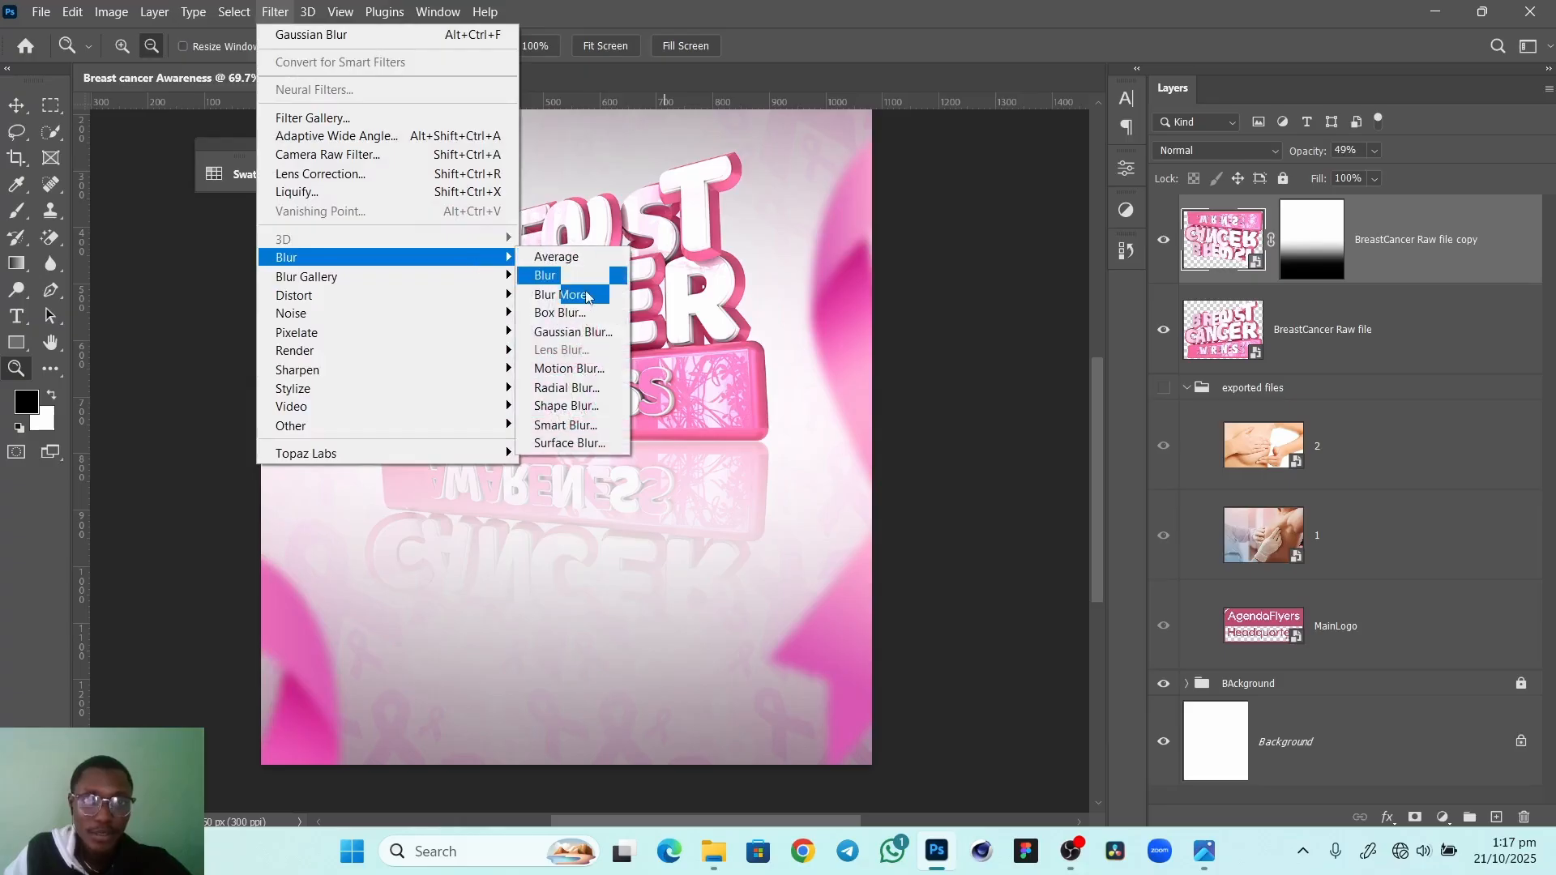
pyautogui.click(576, 333)
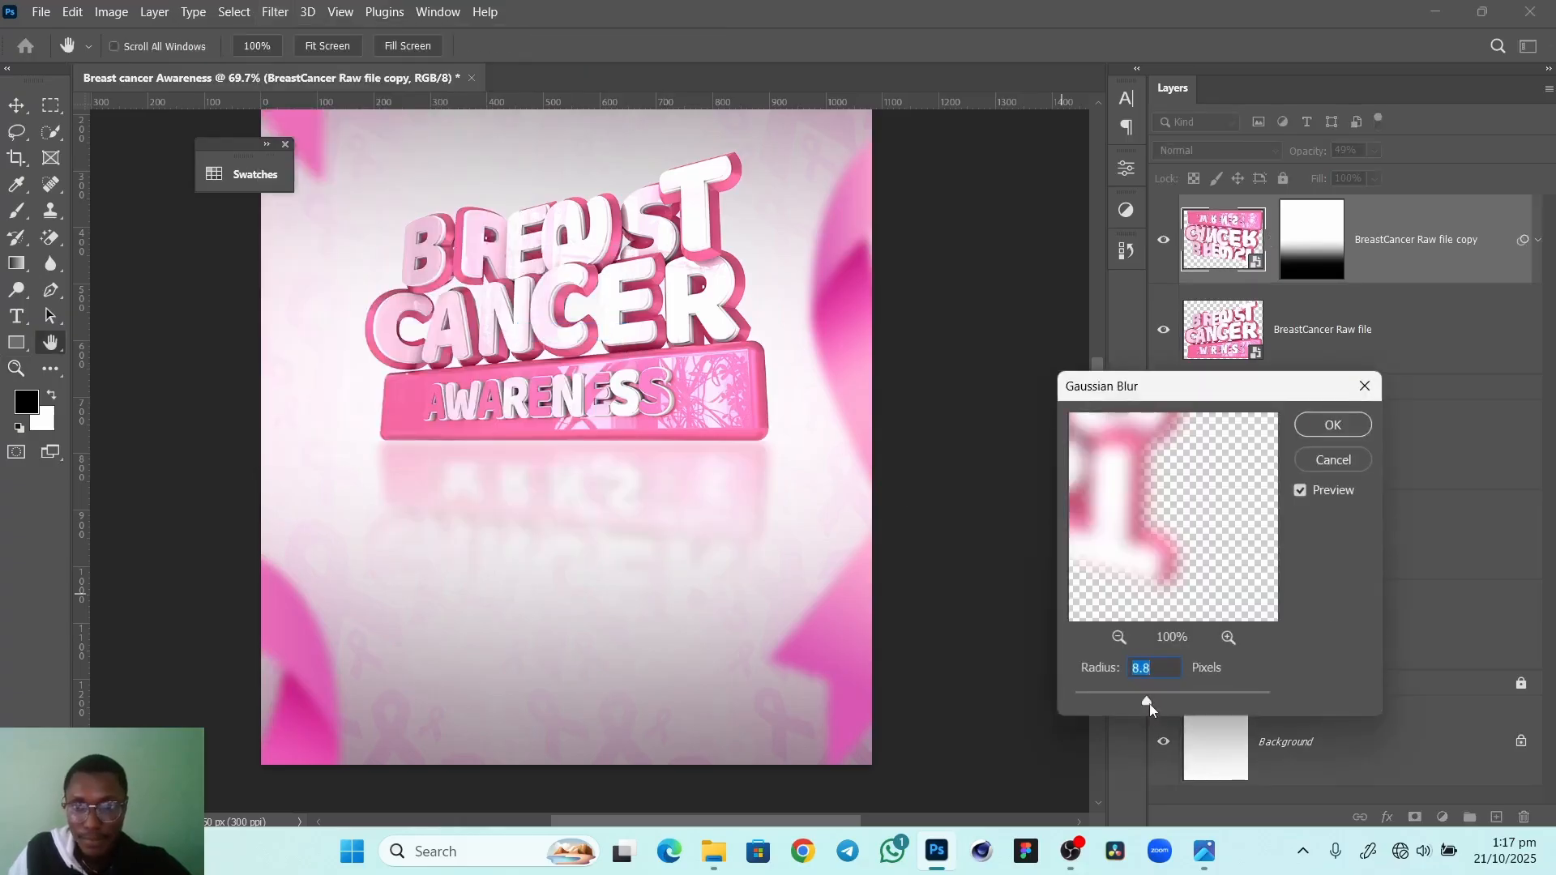
pyautogui.moveTo(1111, 694); pyautogui.dragTo(1086, 707)
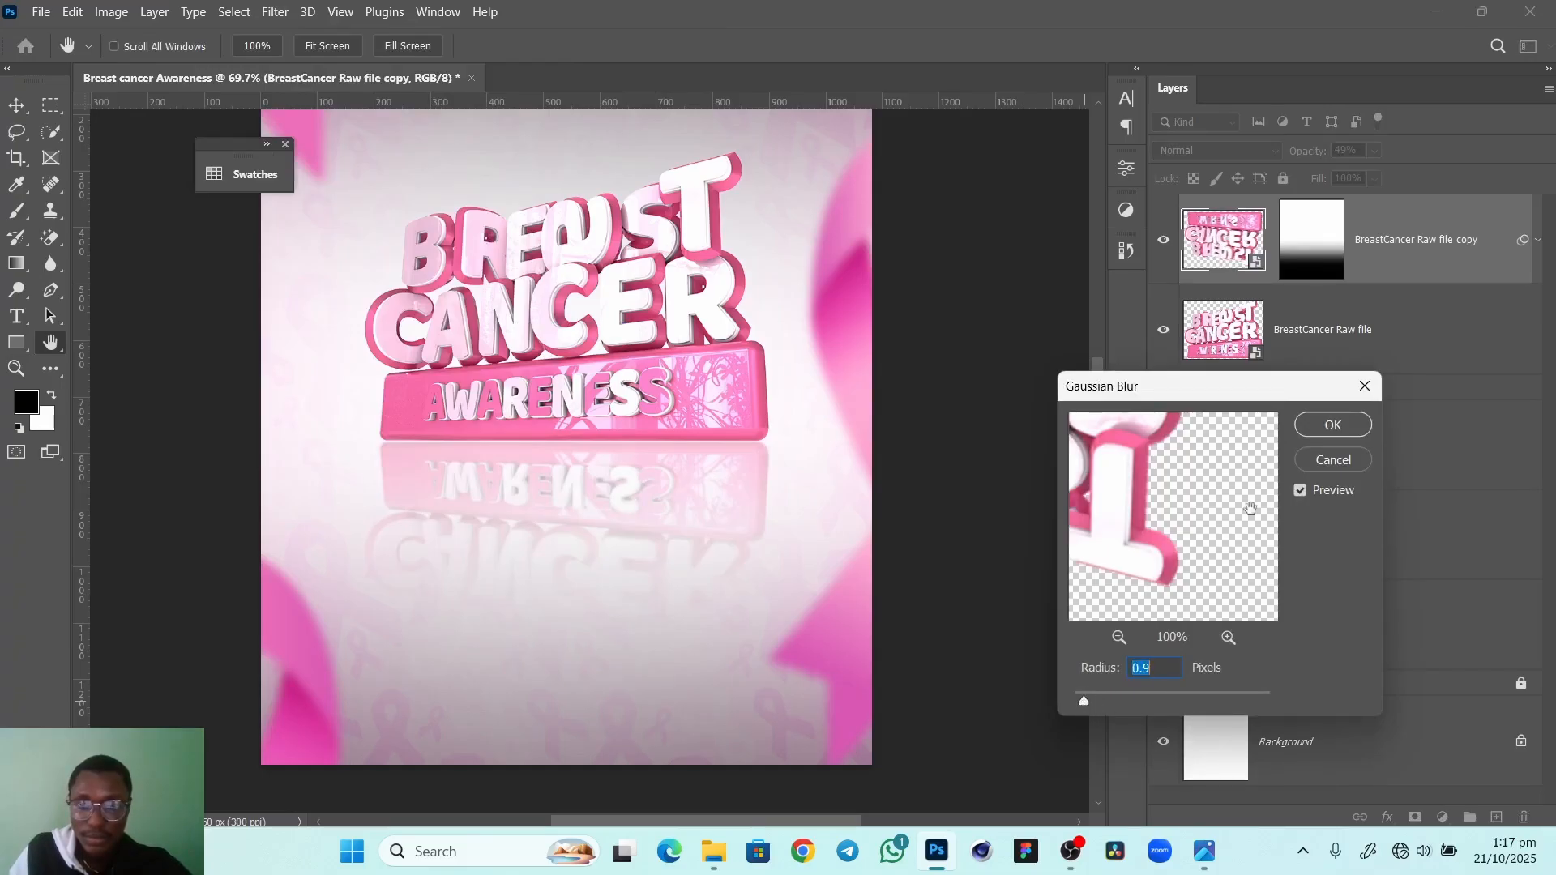
pyautogui.click(1332, 425)
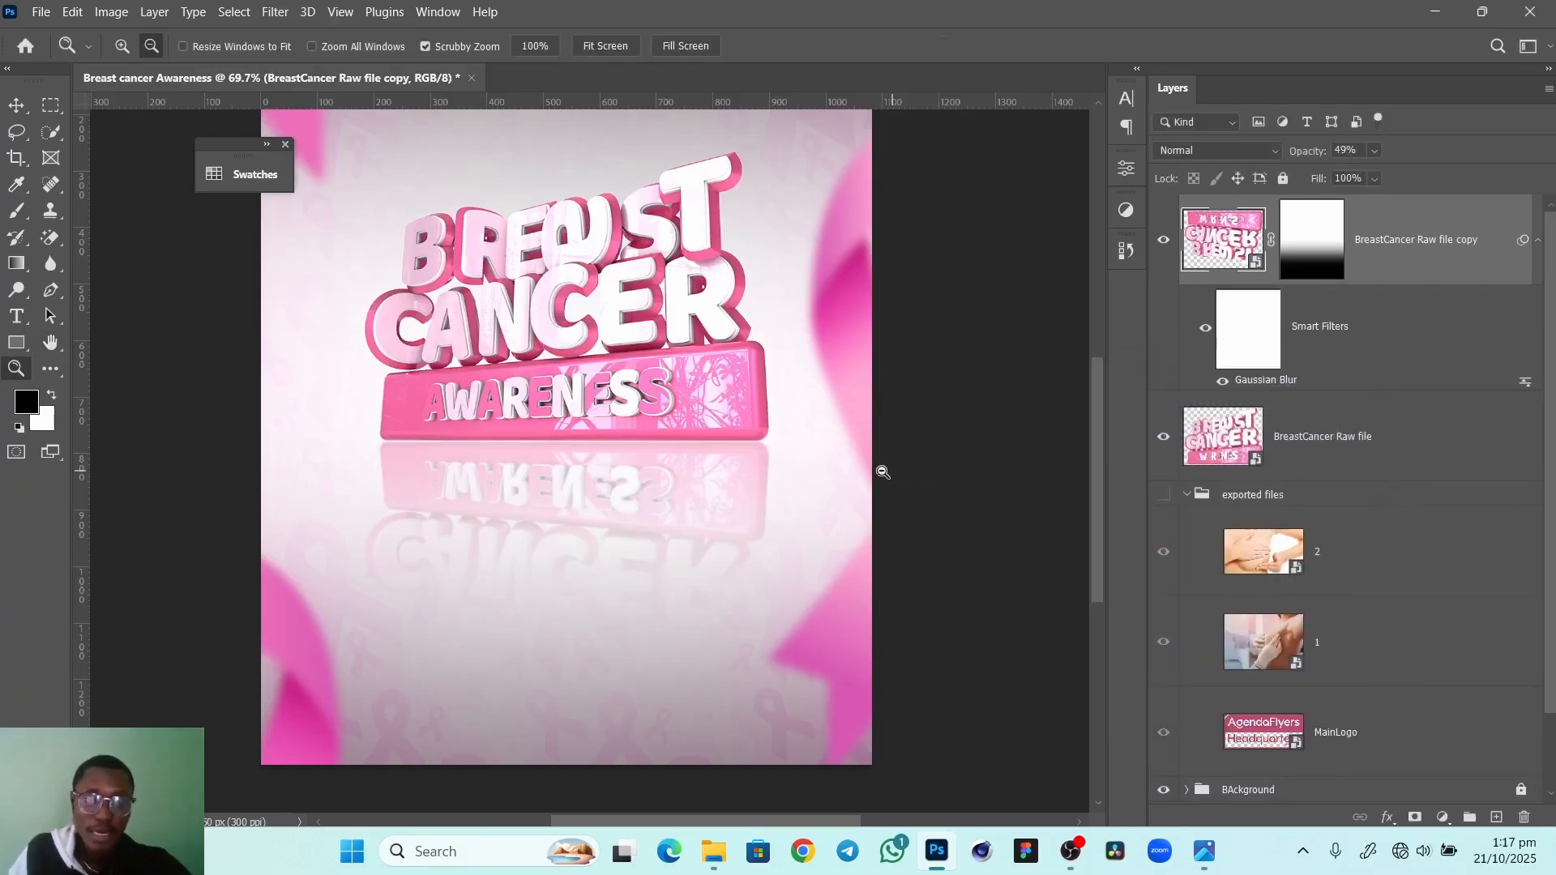
# Set the reflection layer's opacity to 44%
pyautogui.press('g')
pyautogui.press('v')
pyautogui.click(932, 454)
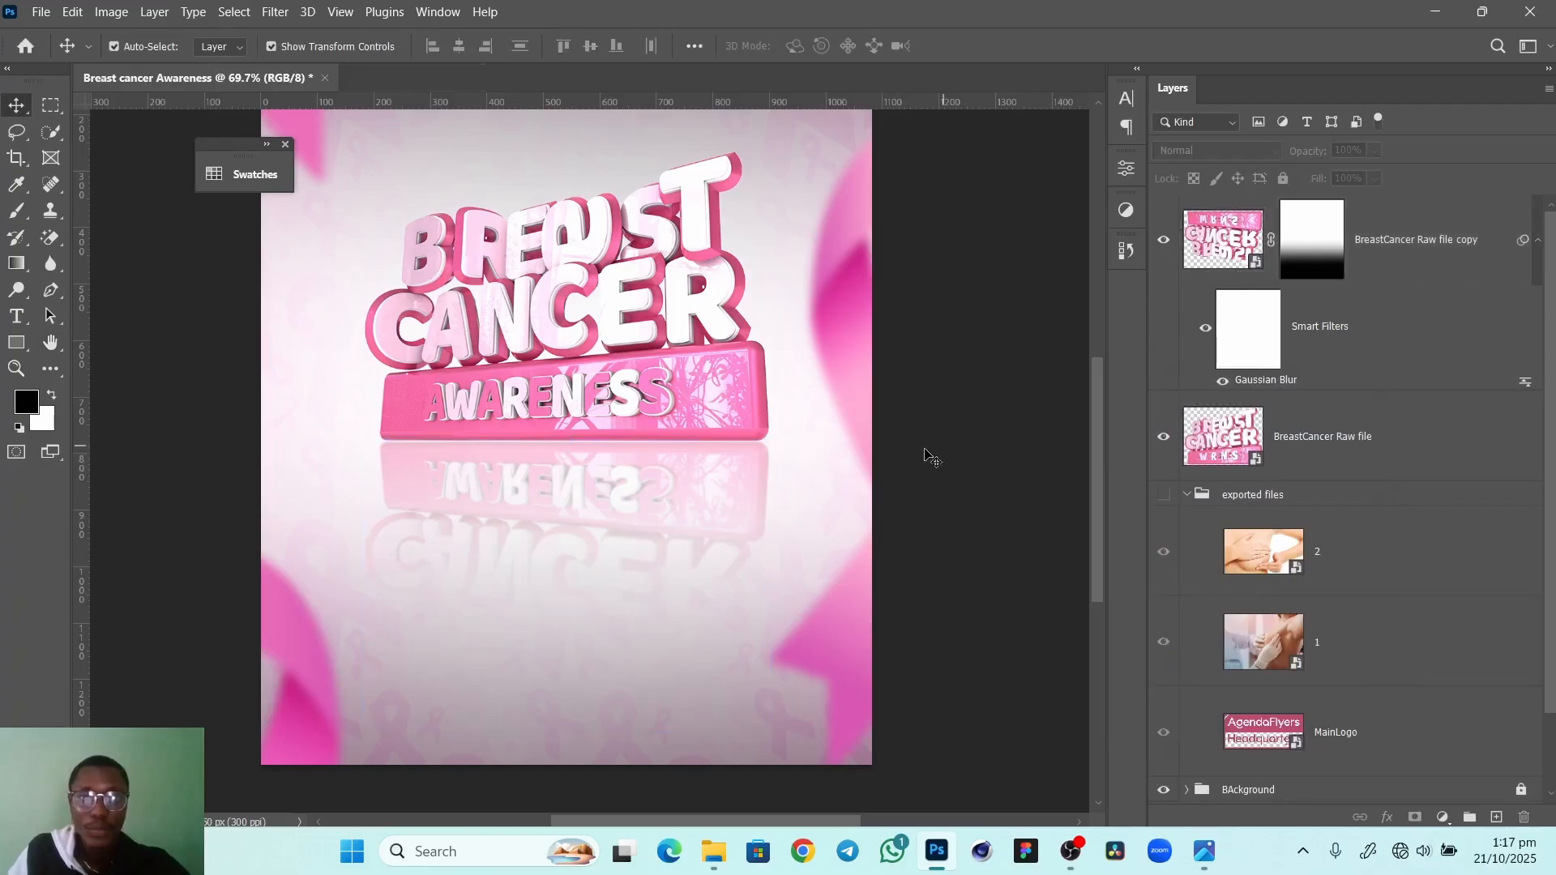
pyautogui.click(1407, 255)
pyautogui.click(1311, 152)
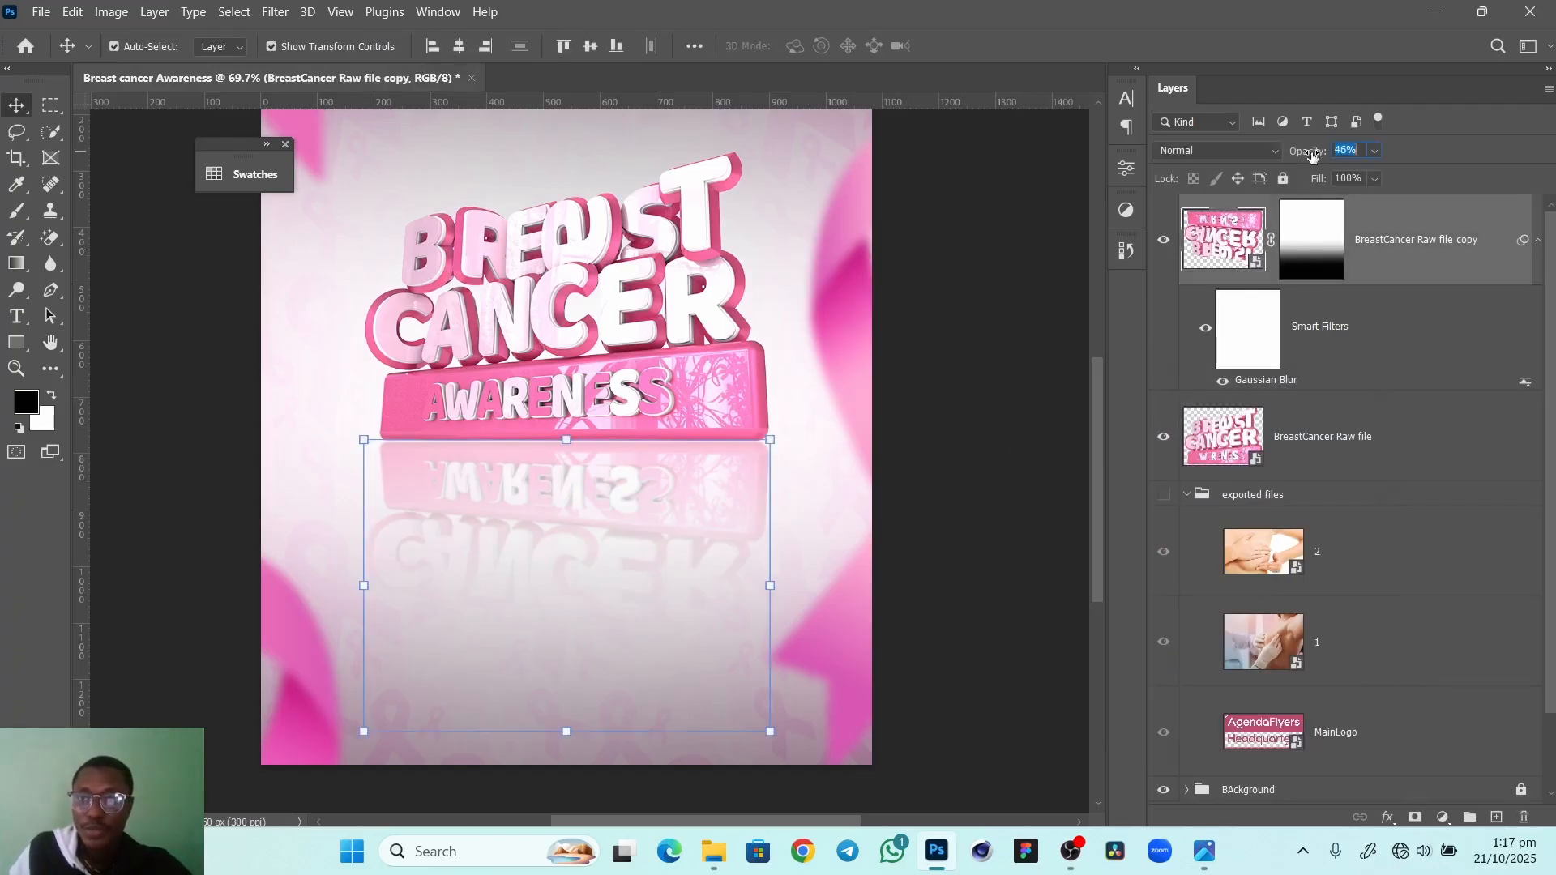
pyautogui.moveTo(1310, 156); pyautogui.dragTo(1314, 156)
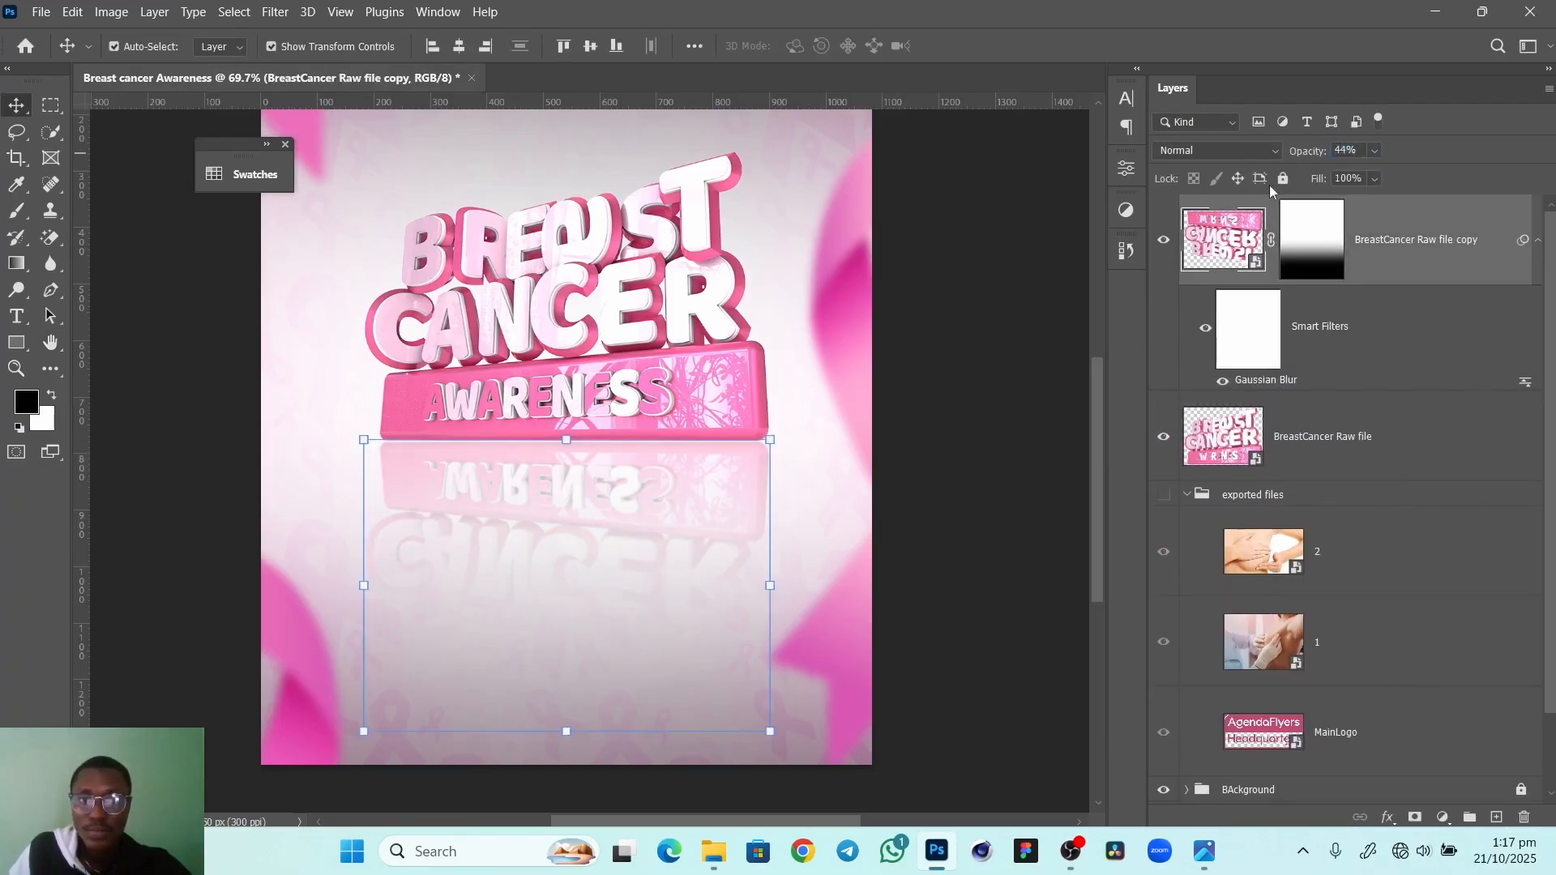
# Paint black over the lower part of the reflection's layer mask with a soft 800 px brush at 70% opacity
pyautogui.click(1329, 241)
pyautogui.press('b')
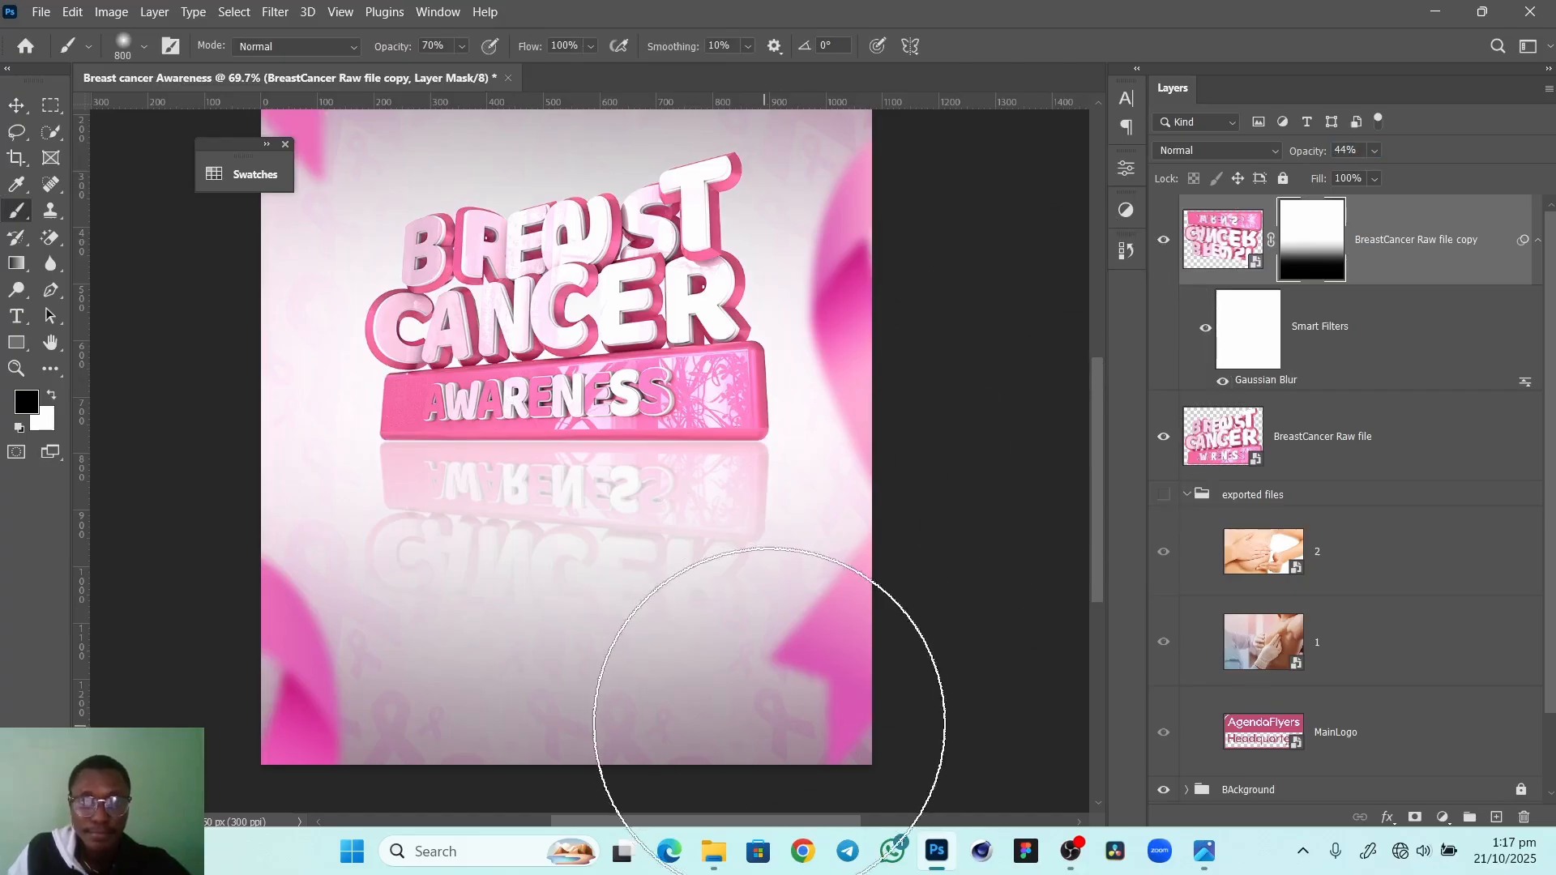
pyautogui.moveTo(711, 688)
pyautogui.mouseDown()
pyautogui.moveTo(605, 691)
pyautogui.moveTo(802, 685)
pyautogui.mouseUp()
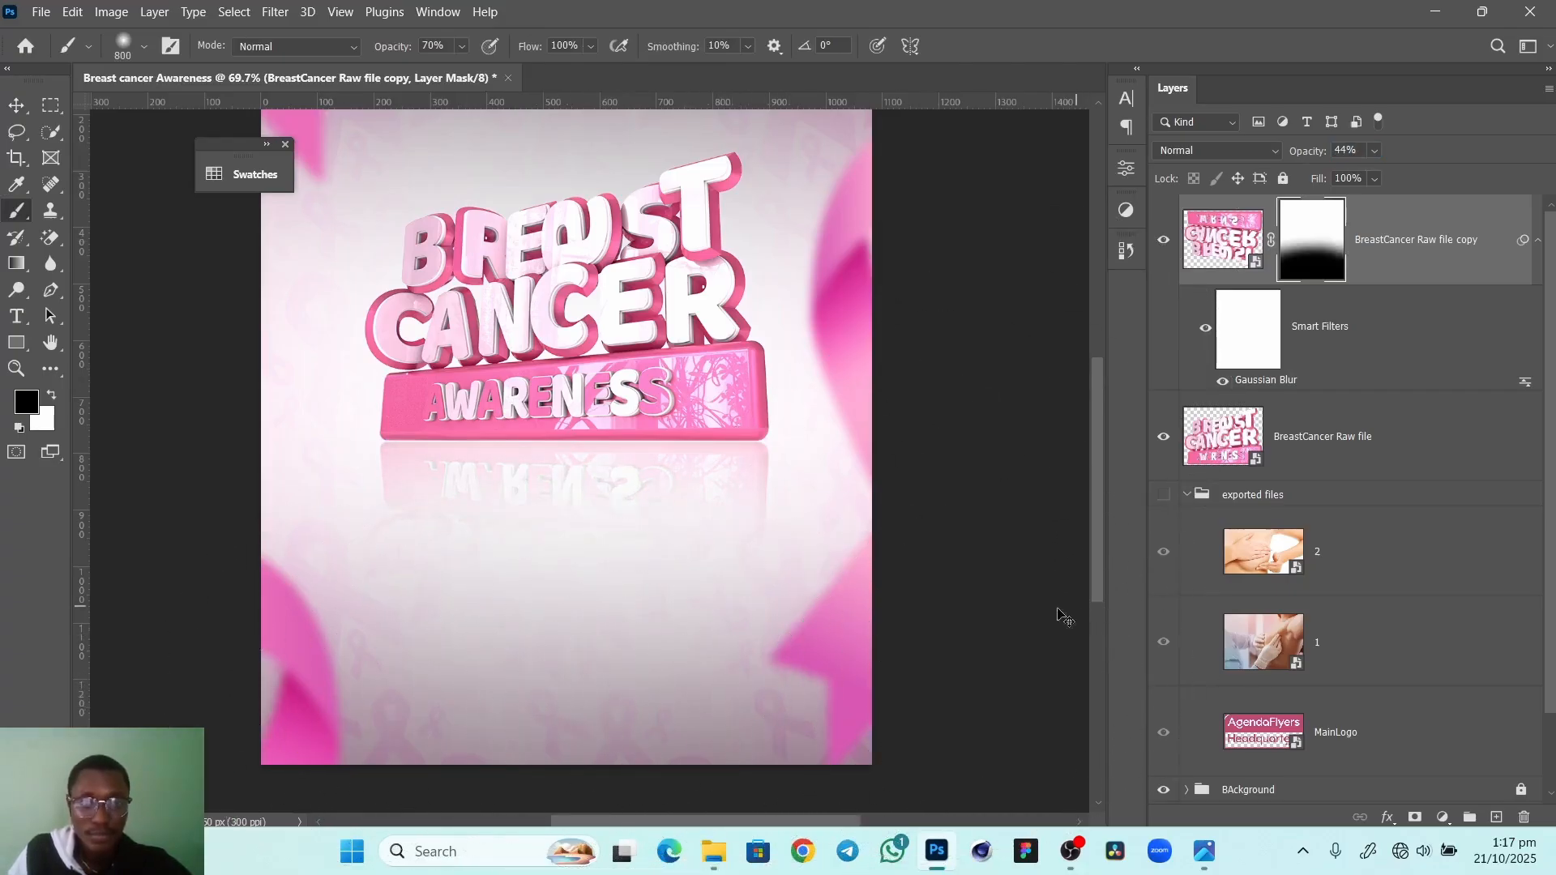
# Restore the mirrored text near the pink base using white on the mask, and reduce the brush size to 200 px
pyautogui.press('x')
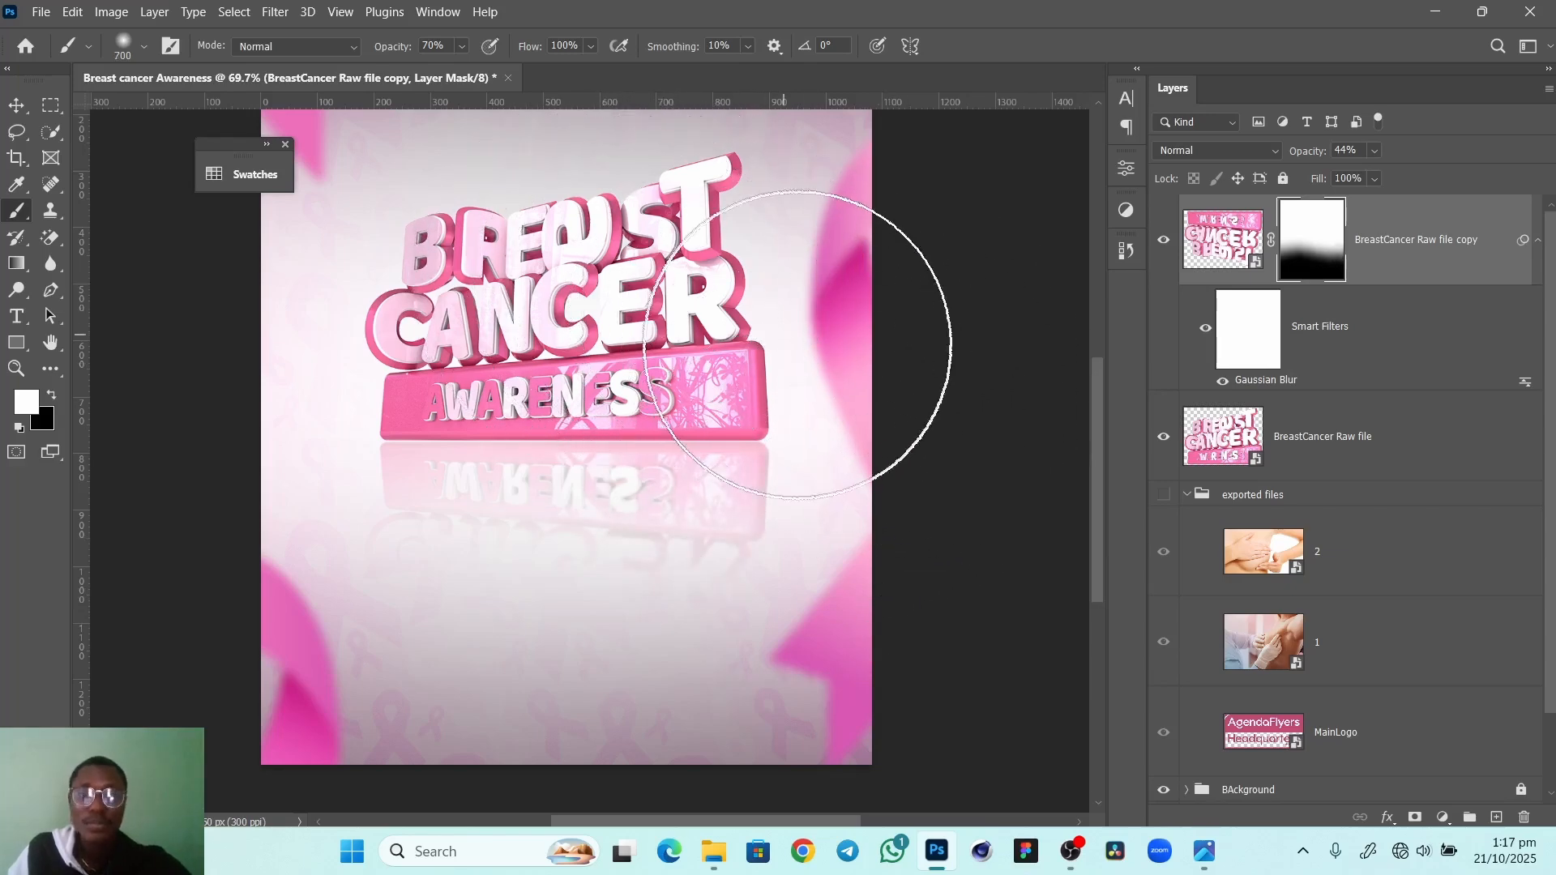
pyautogui.press('[')
pyautogui.press('[')
pyautogui.press('[')
pyautogui.press('[')
pyautogui.press('[')
pyautogui.press('[')
pyautogui.press('[')
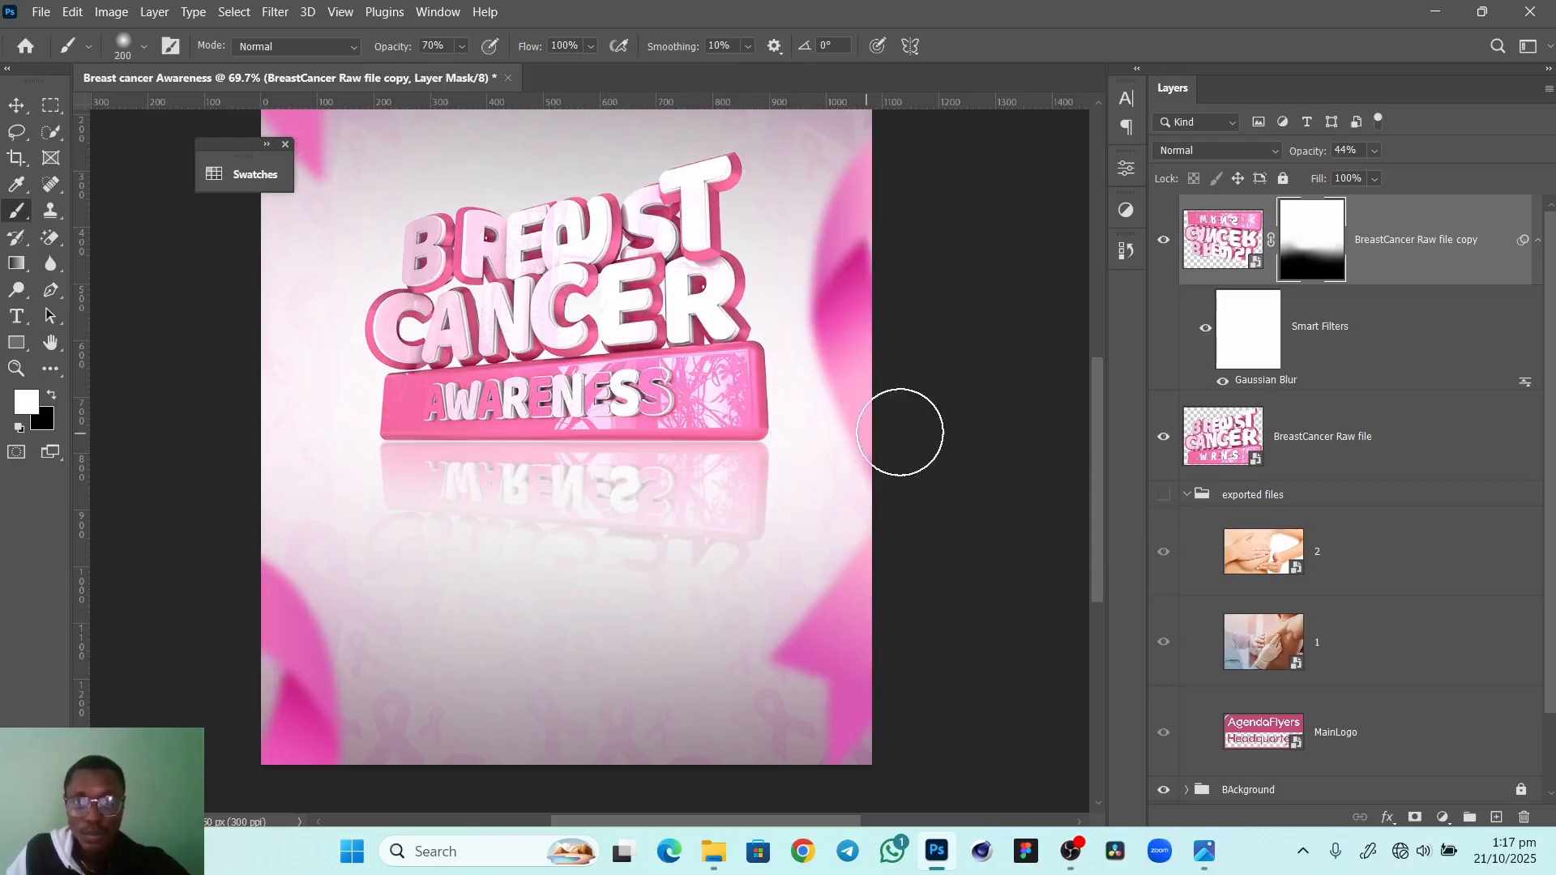
pyautogui.press('v')
pyautogui.click(982, 512)
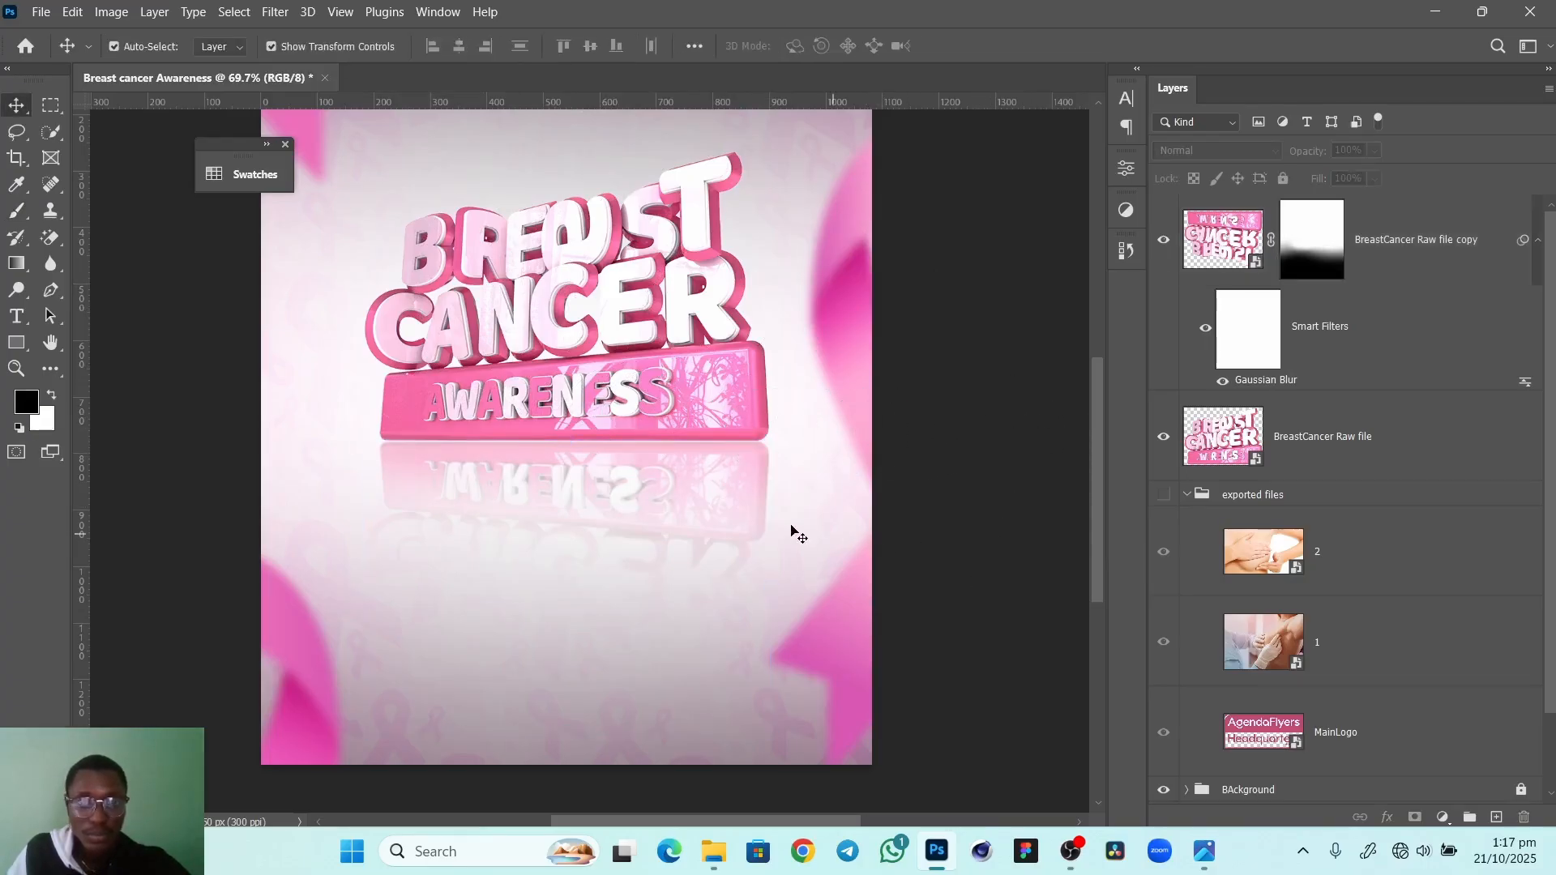
# Select the 3D text and its reflection together and scale both down to 87.5% about their centre
pyautogui.click(760, 511)
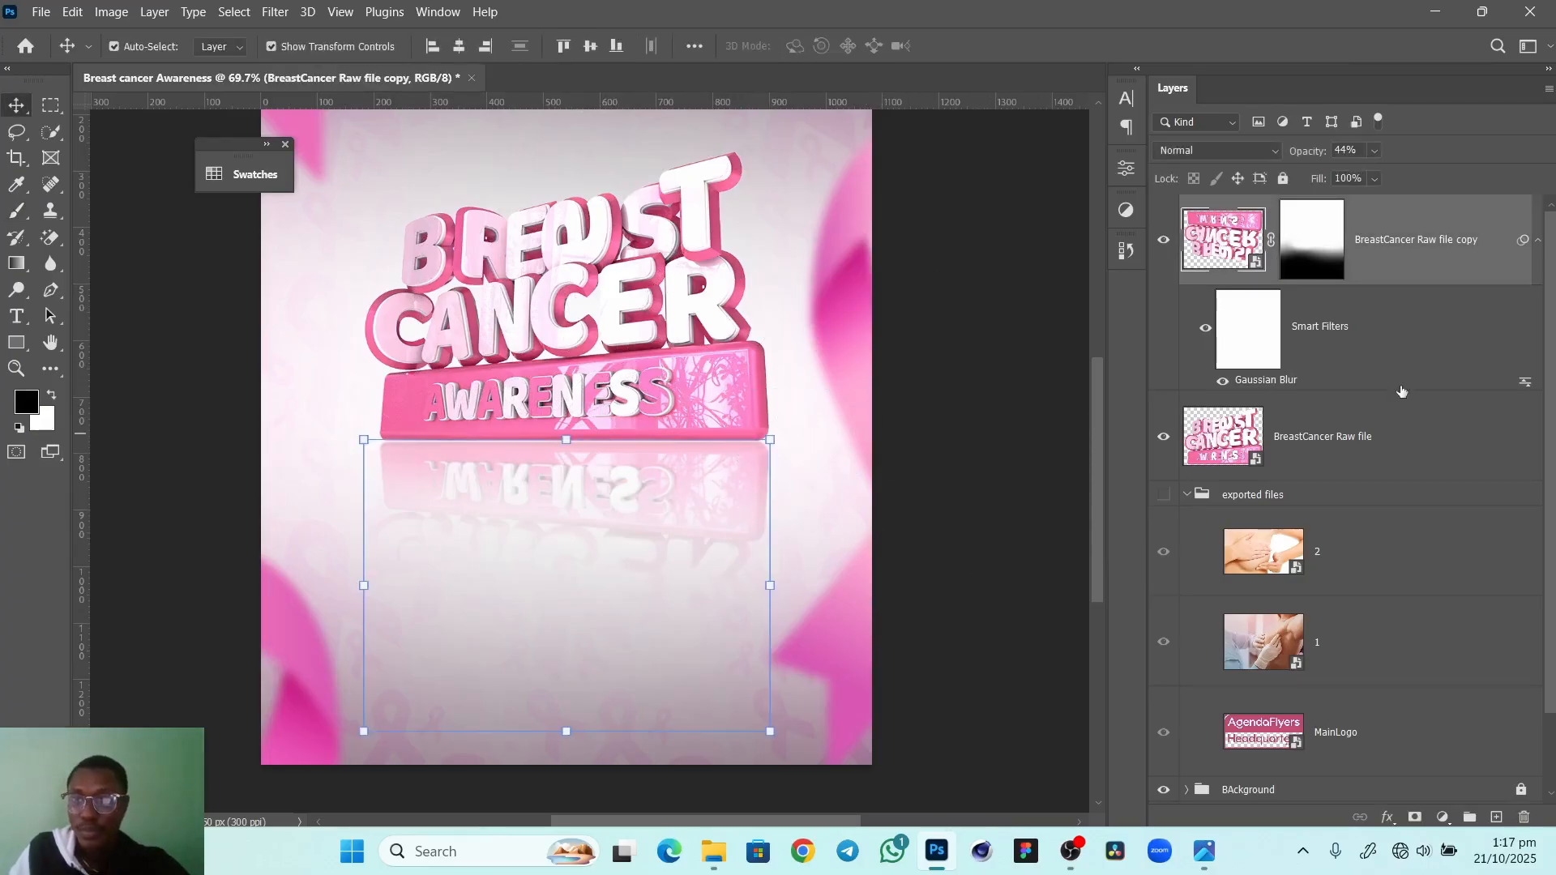
pyautogui.click(1394, 449)
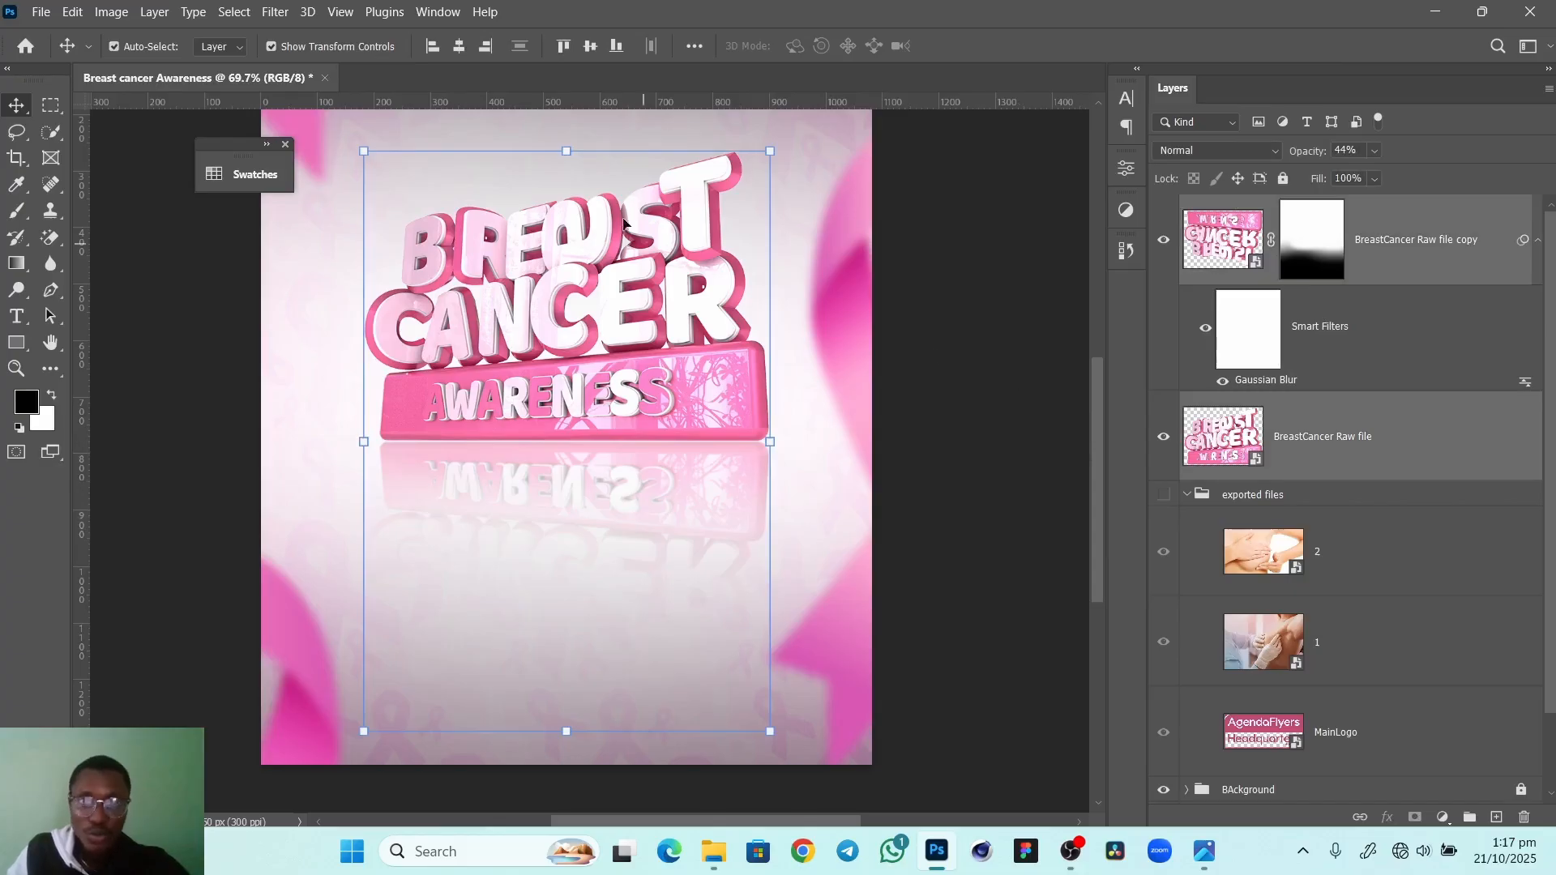
pyautogui.moveTo(566, 152); pyautogui.dragTo(572, 220)
pyautogui.click(856, 351)
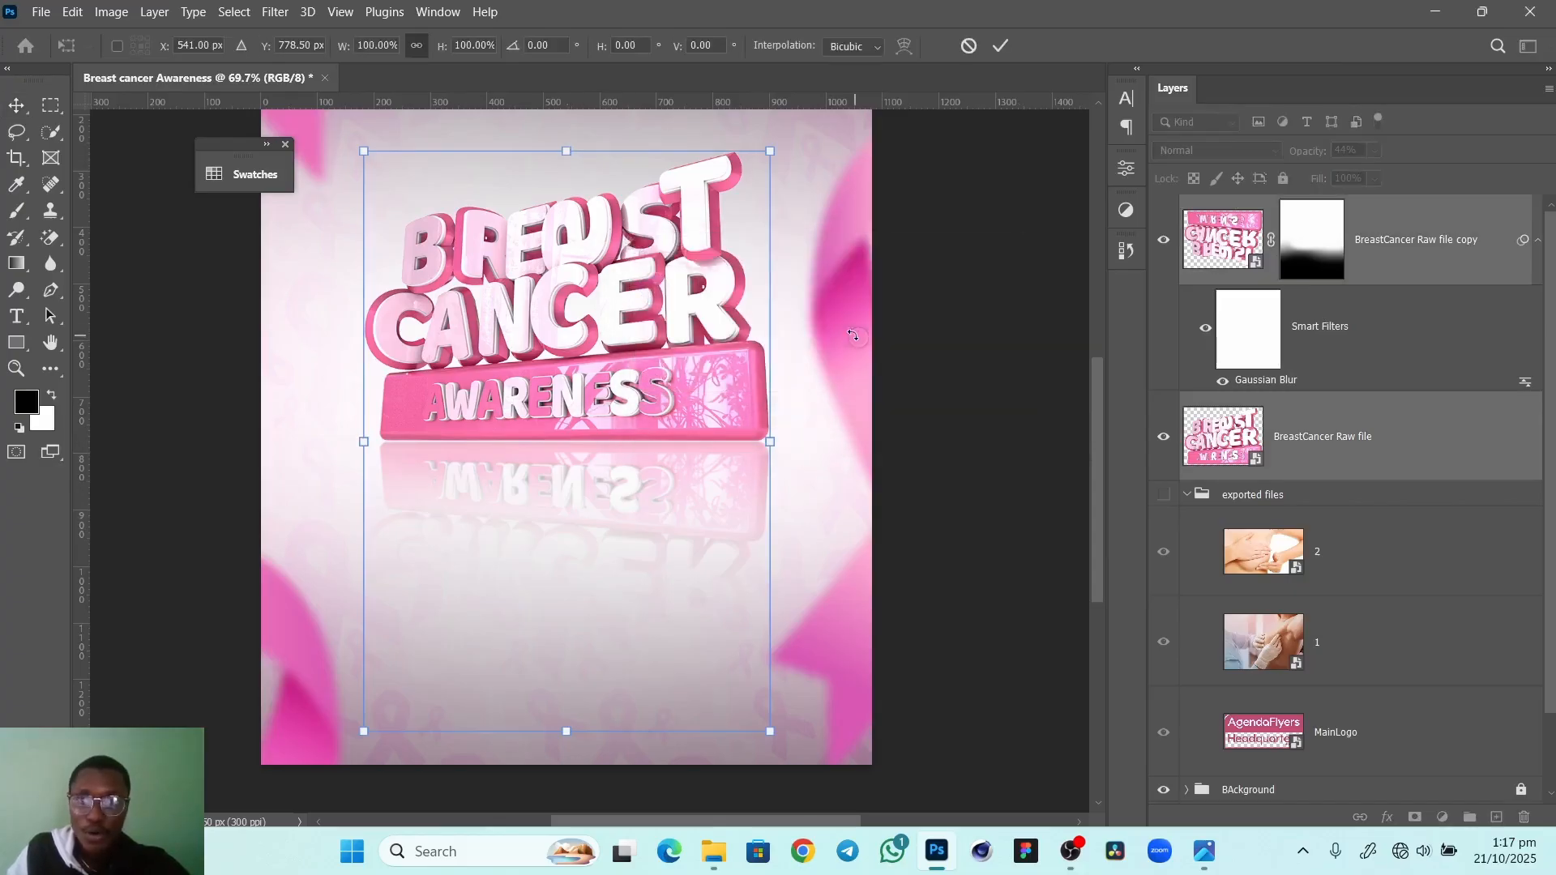
pyautogui.moveTo(572, 152); pyautogui.dragTo(566, 224)
pyautogui.click(1001, 46)
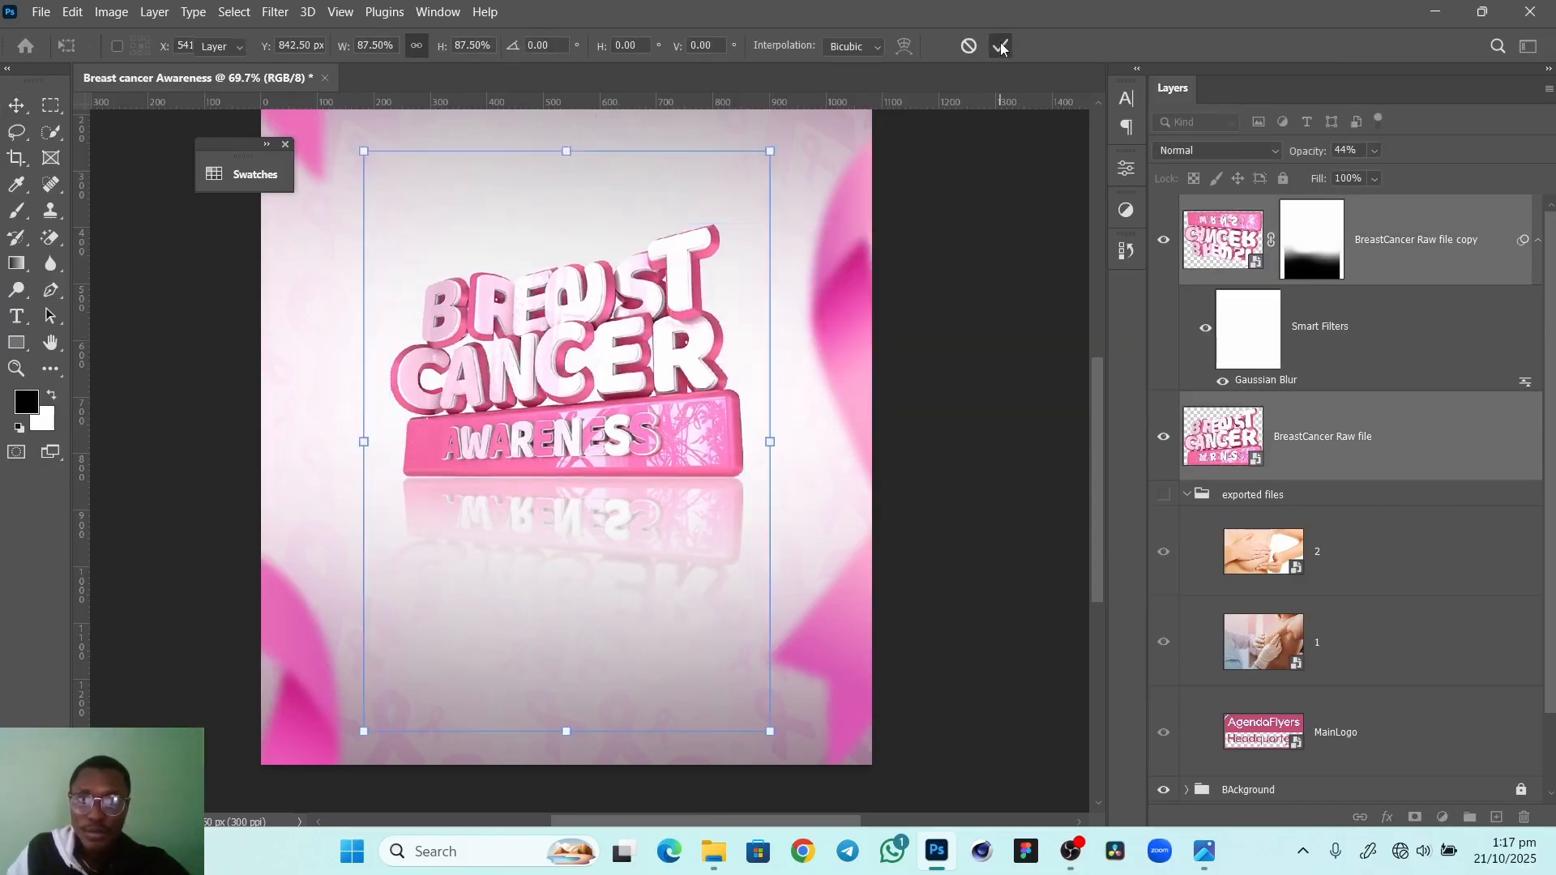
# Group the 3D text and its reflection and name the group Main Text
pyautogui.hotkey('ctrl', 'space')
pyautogui.moveTo(856, 455)
pyautogui.keyDown('ctrl'); pyautogui.mouseDown()
pyautogui.moveTo(823, 472)
pyautogui.moveTo(837, 465)
pyautogui.mouseUp(); pyautogui.keyUp('ctrl')
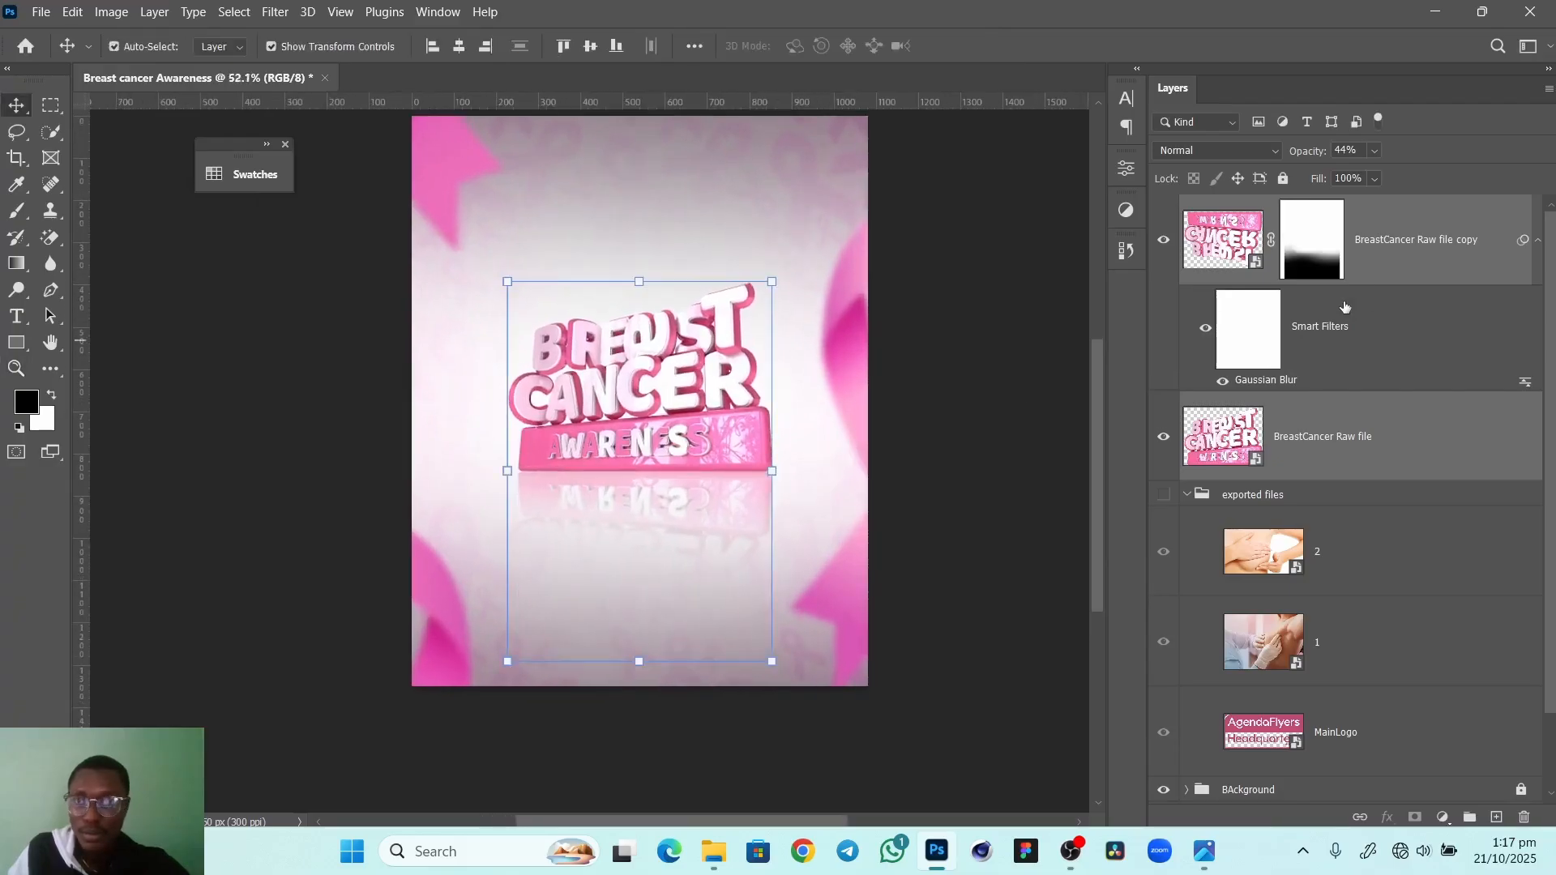
pyautogui.hotkey('ctrl', 'g')
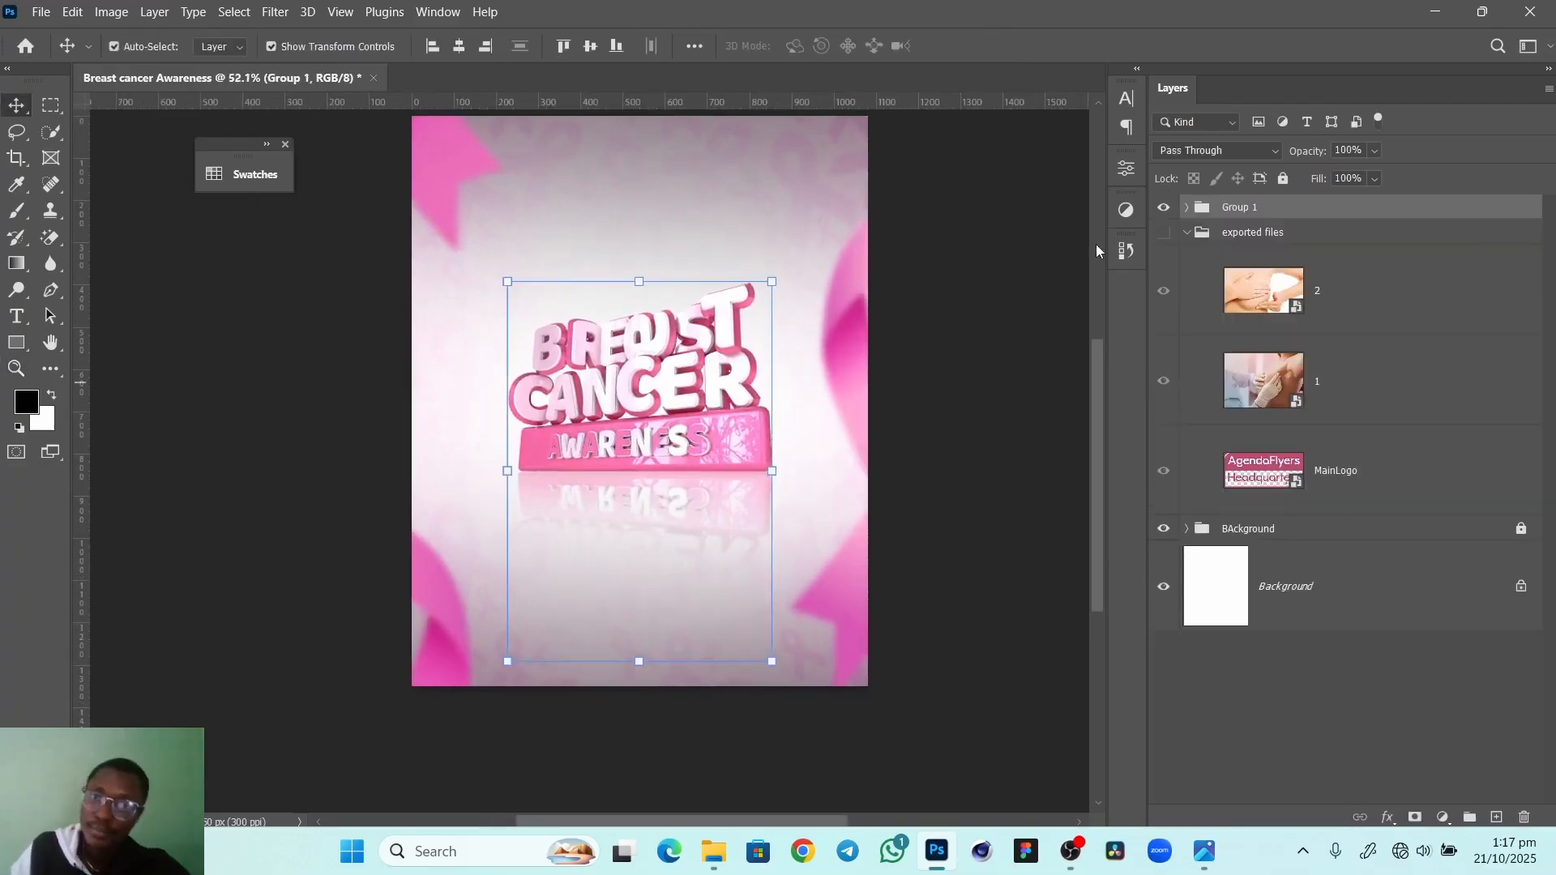
pyautogui.doubleClick(1244, 207)
pyautogui.write('Main T')
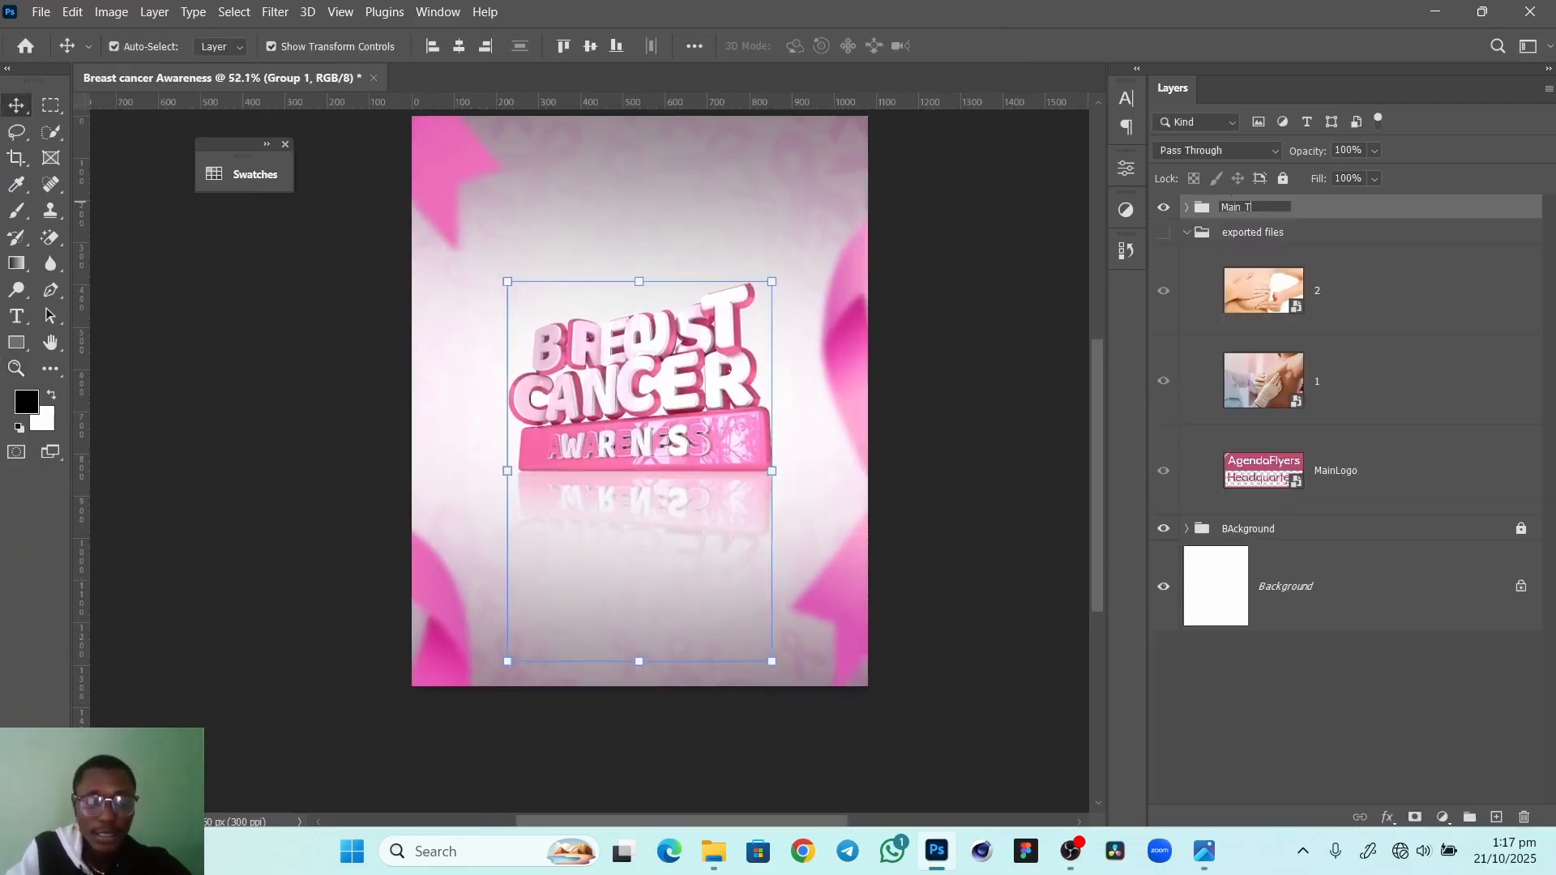
pyautogui.write('ext')
pyautogui.press('Return')
# Move the Main Text group straight up on the flyer, keeping it horizontally centred
pyautogui.hotkey('ctrl', 't')
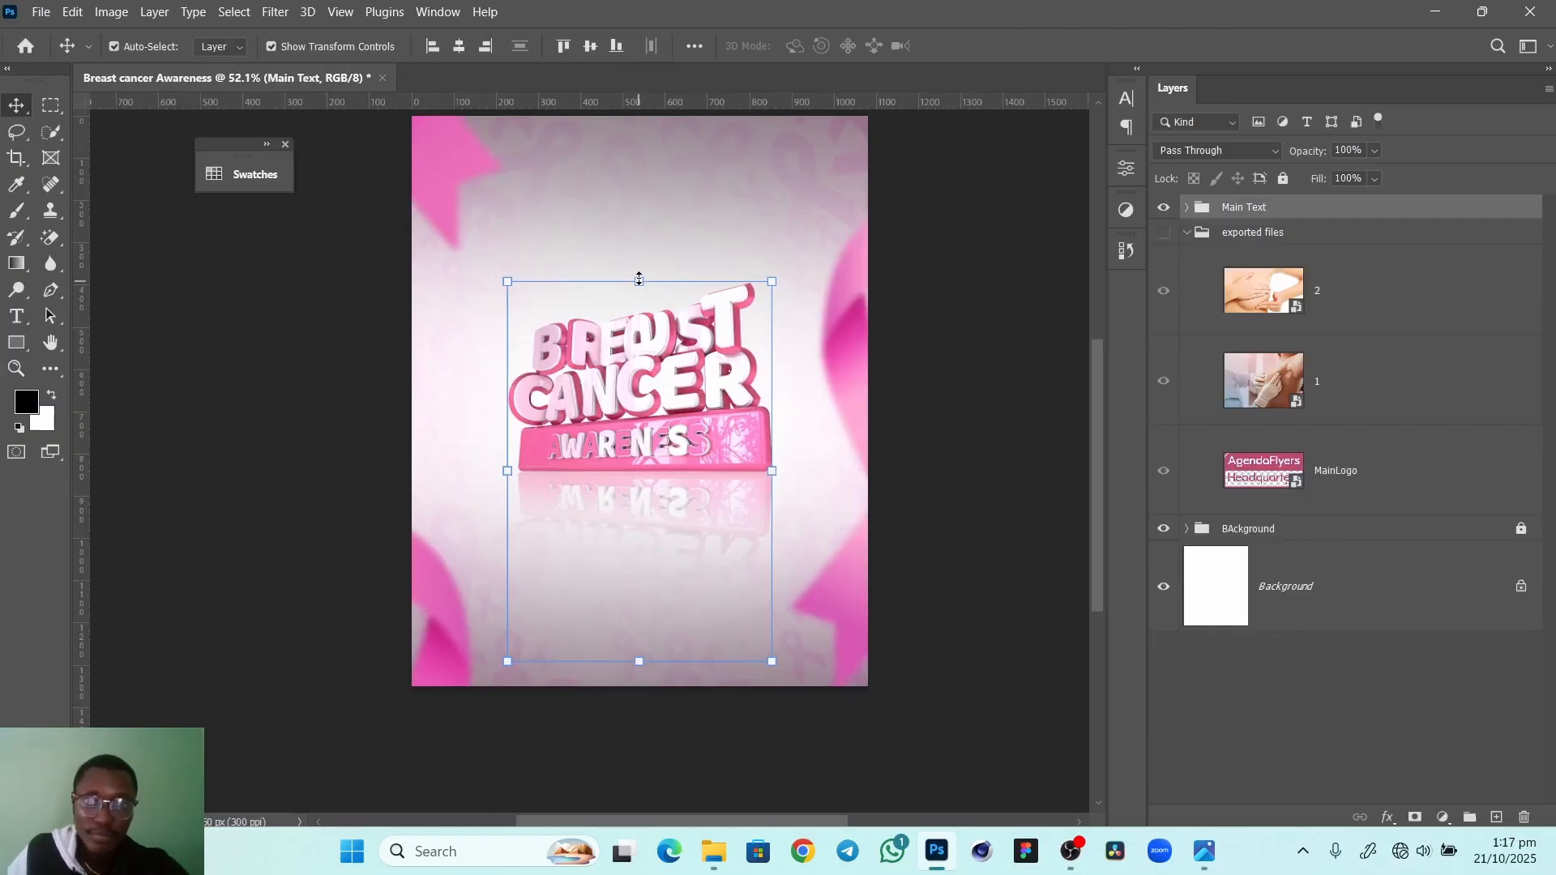
pyautogui.click(832, 348)
pyautogui.moveTo(618, 398); pyautogui.dragTo(618, 345)
pyautogui.click(1000, 48)
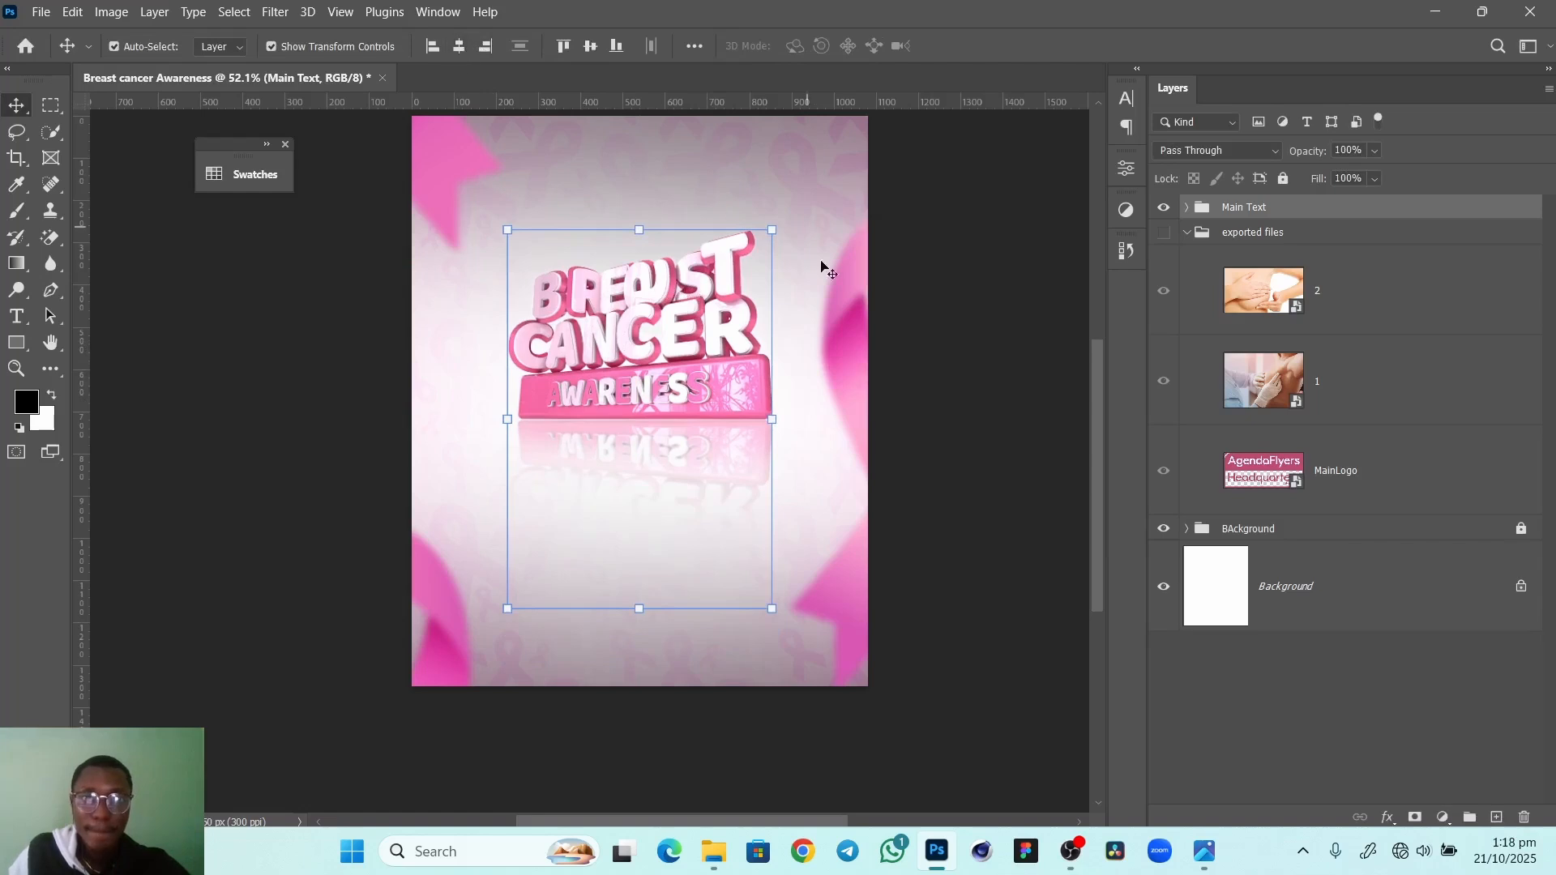
pyautogui.click(1000, 357)
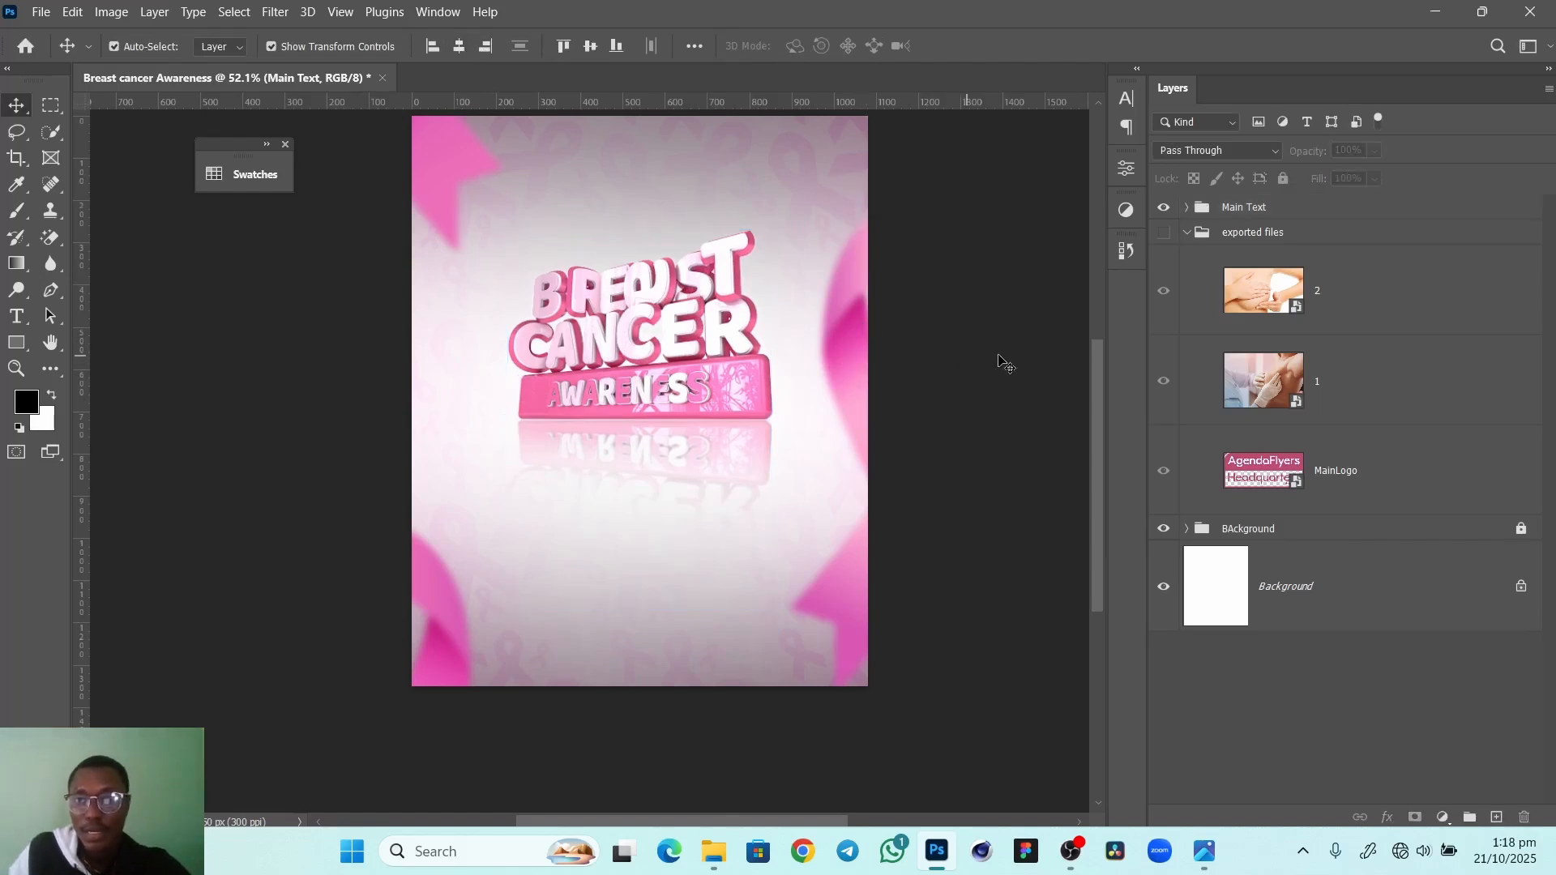
pyautogui.click(1188, 233)
pyautogui.click(1188, 234)
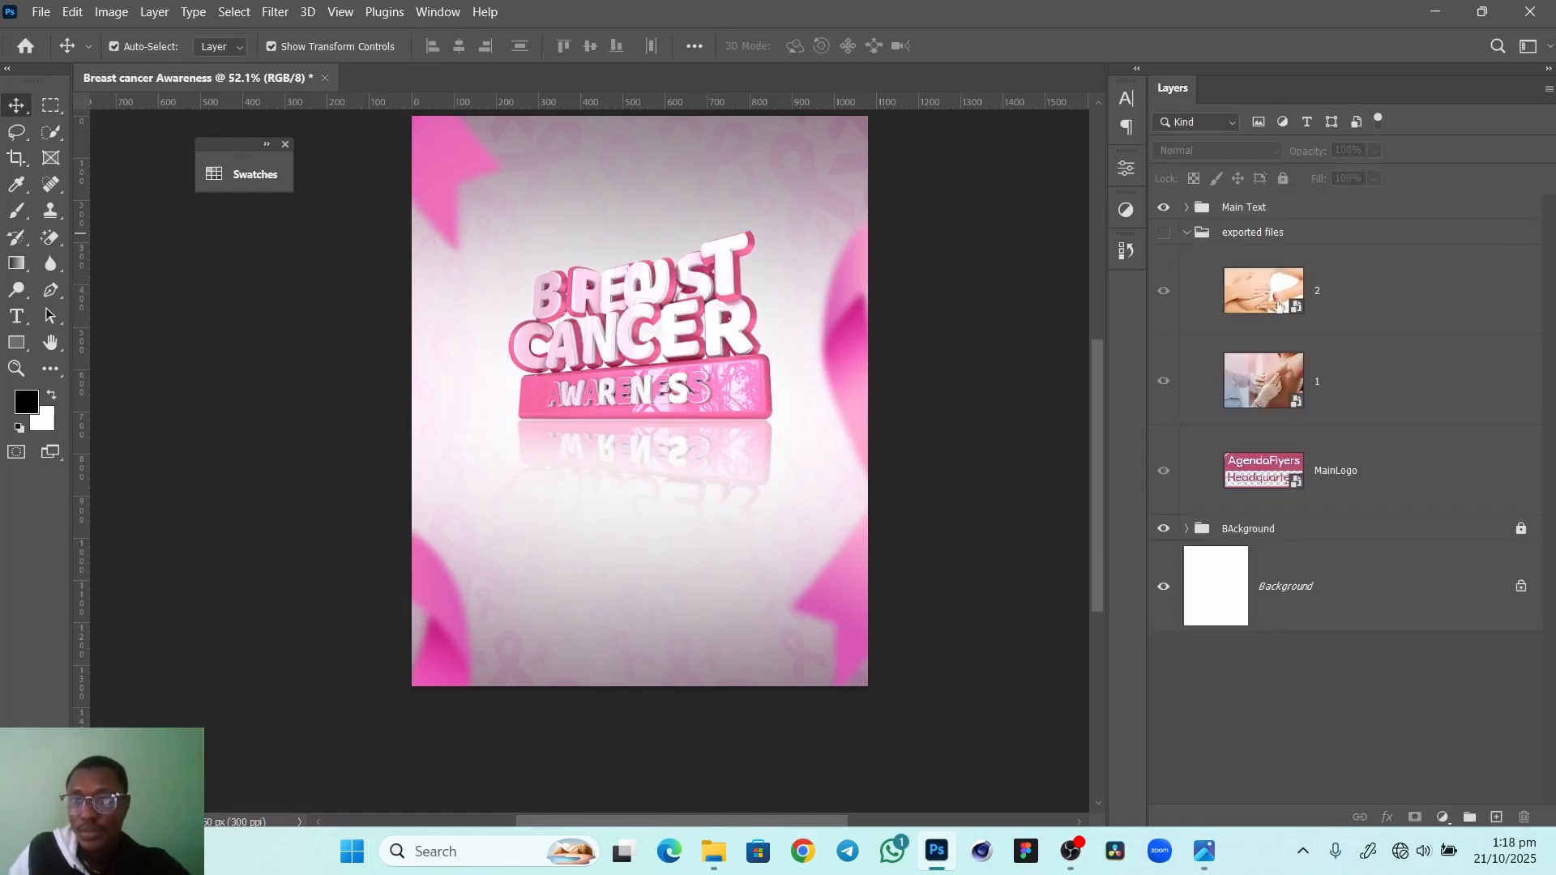
# Bring the MainLogo layer to the top of the layer stack, and place the logo above the title at a slightly smaller size
pyautogui.moveTo(1385, 481); pyautogui.dragTo(1394, 199)
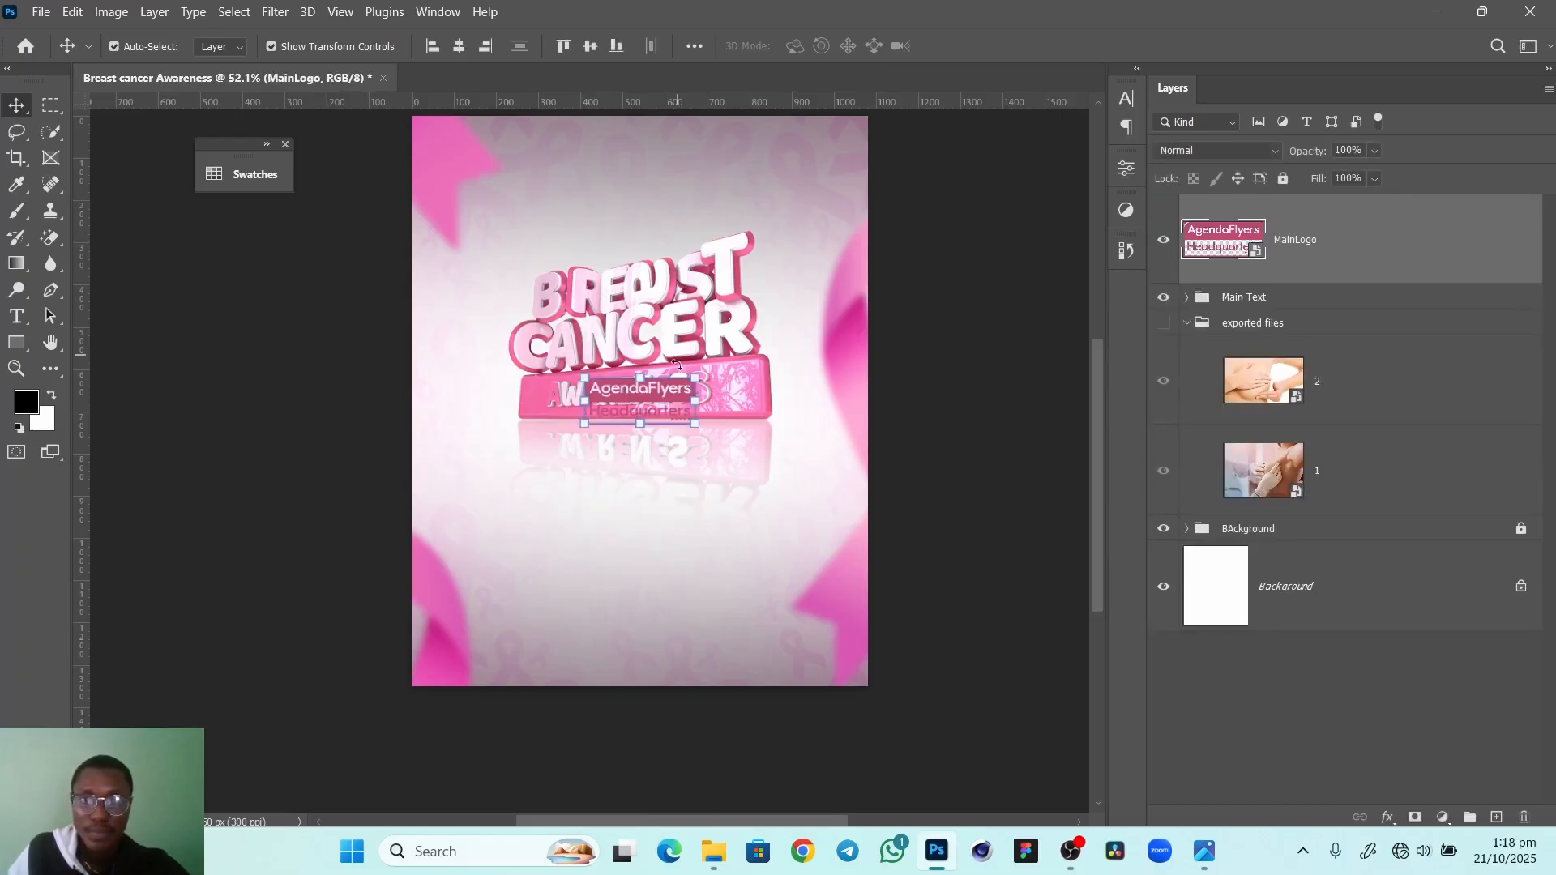
pyautogui.moveTo(639, 375); pyautogui.dragTo(673, 170)
pyautogui.moveTo(738, 225); pyautogui.dragTo(646, 177)
pyautogui.click(993, 49)
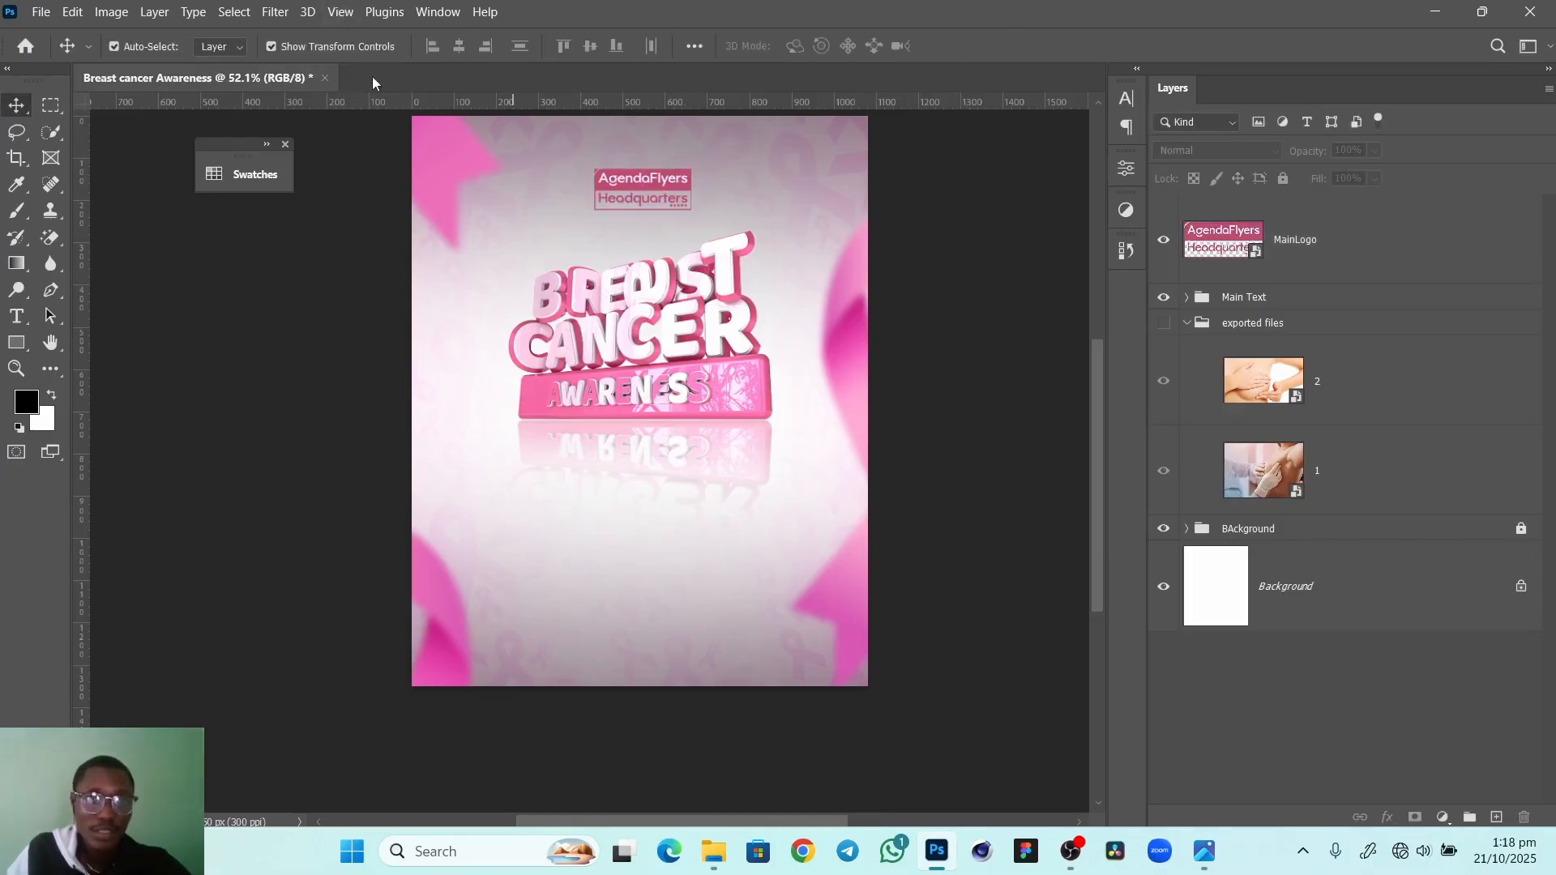
# Create a new guide layout with margins of 100 px on all four sides of the canvas
pyautogui.click(345, 20)
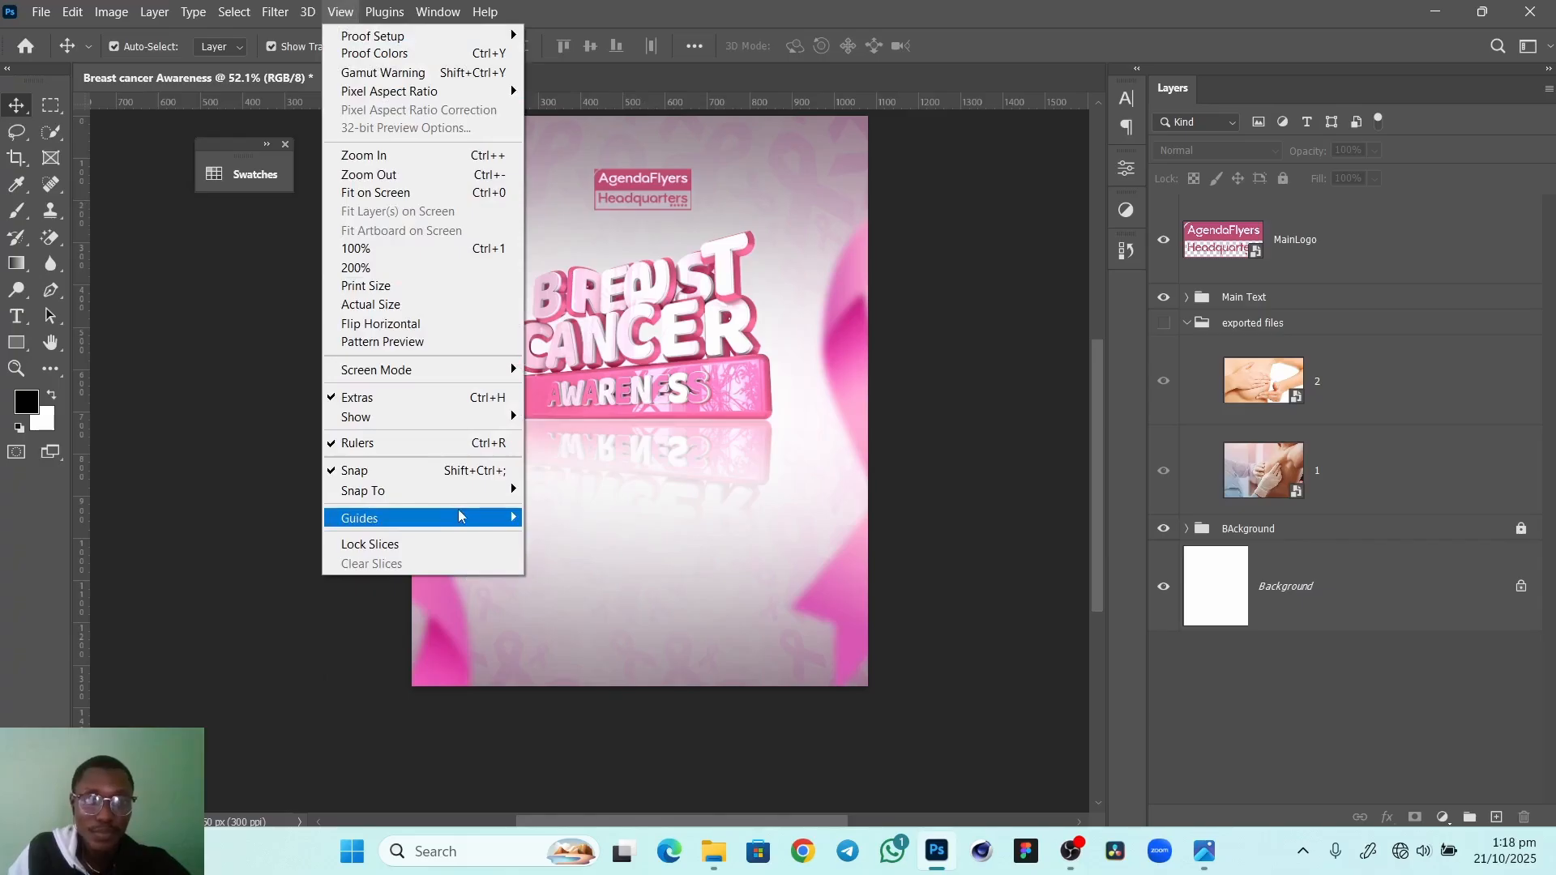
pyautogui.moveTo(497, 523)
pyautogui.click(273, 648)
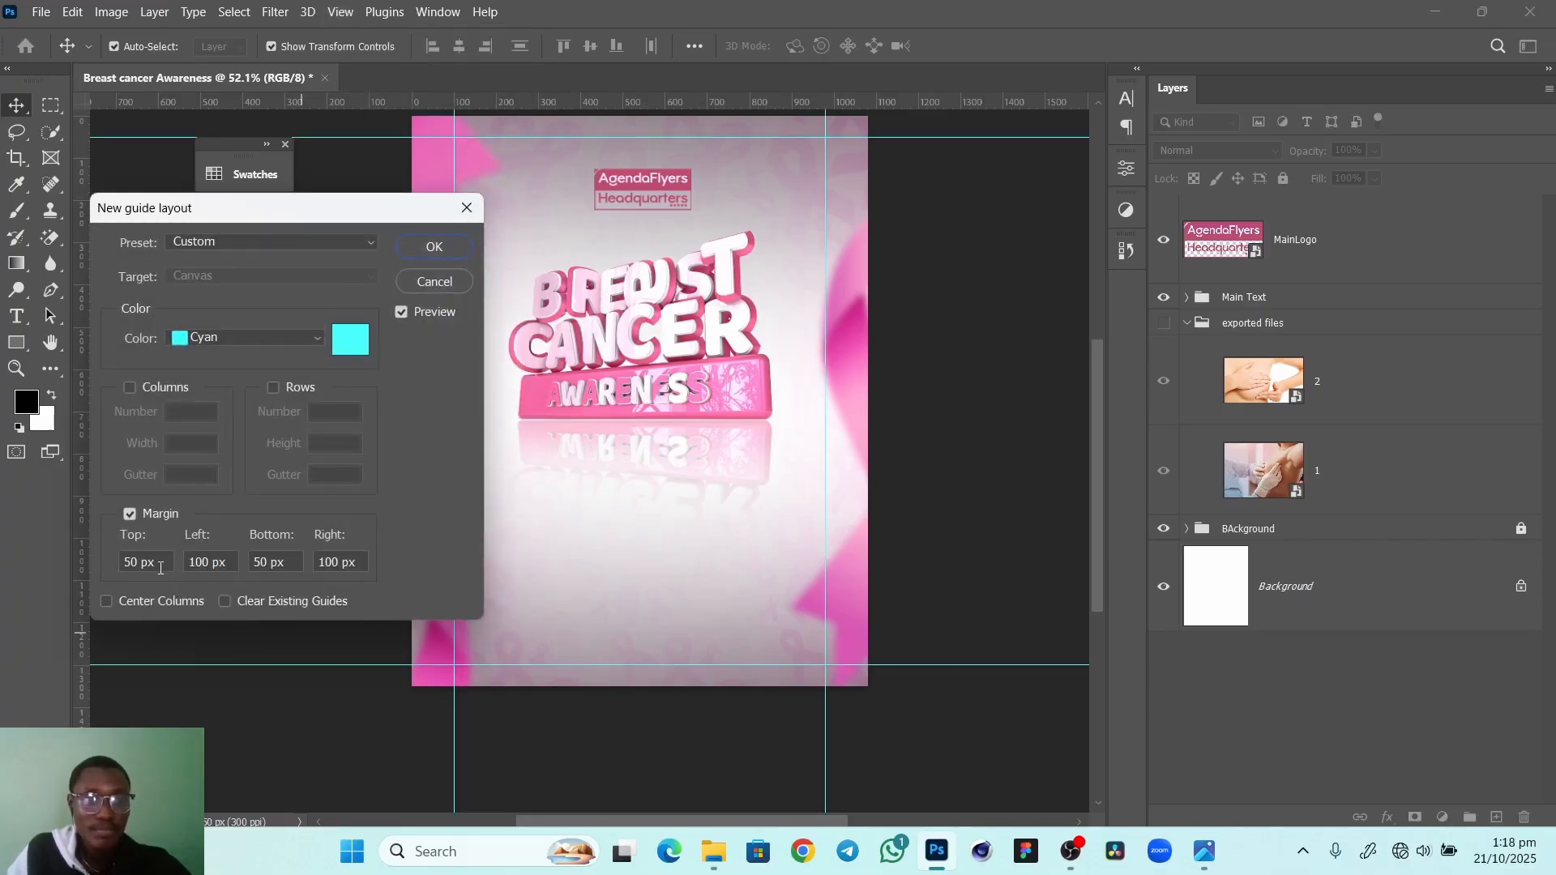
pyautogui.moveTo(161, 569); pyautogui.dragTo(128, 563)
pyautogui.write('100')
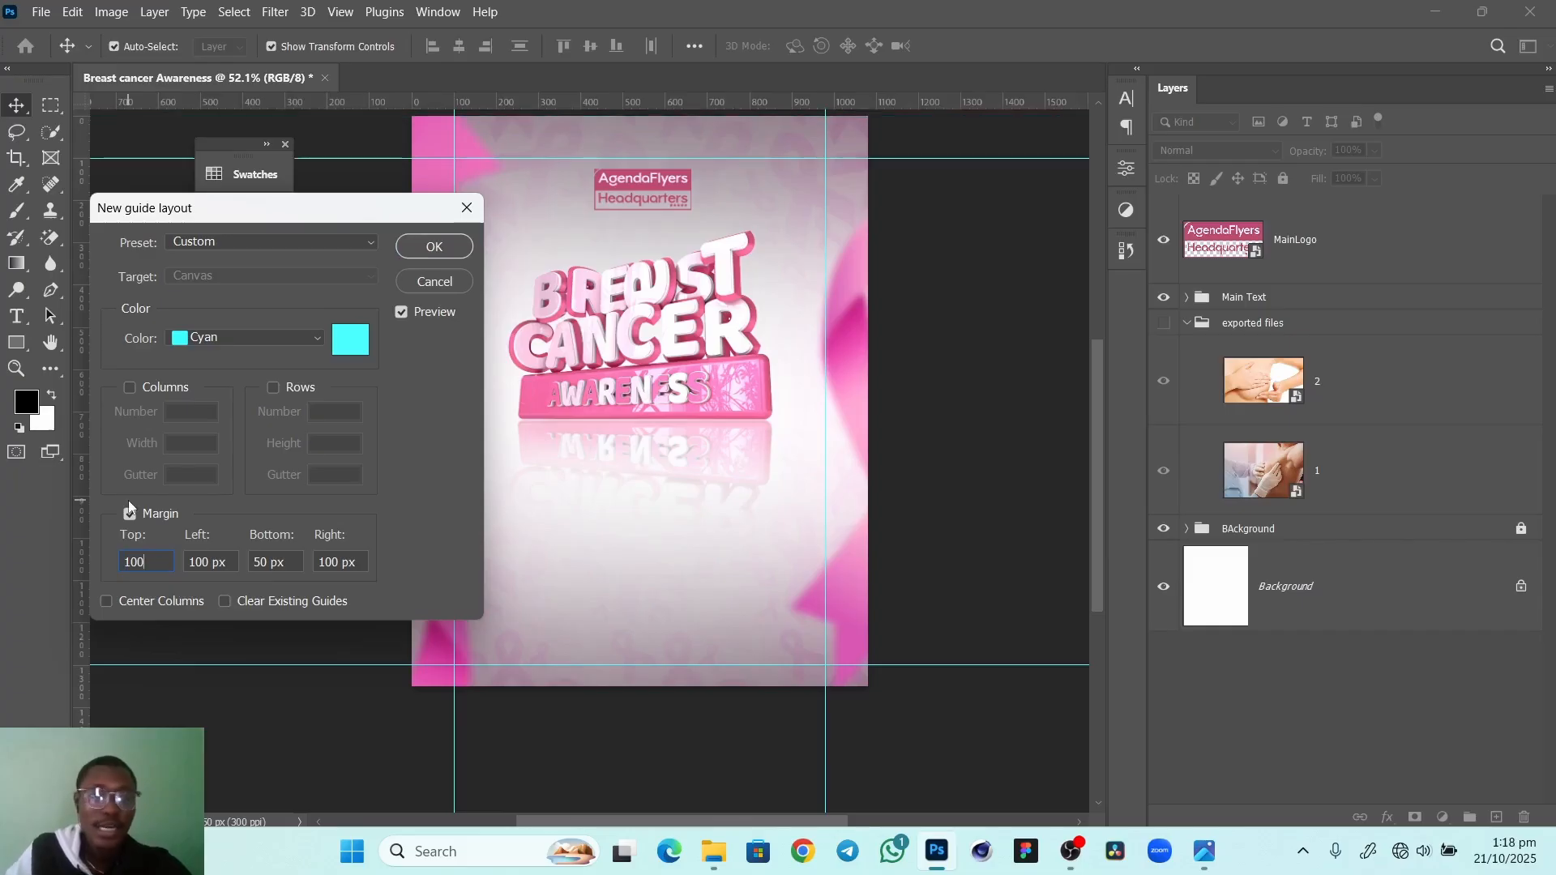
pyautogui.moveTo(291, 565); pyautogui.dragTo(275, 558)
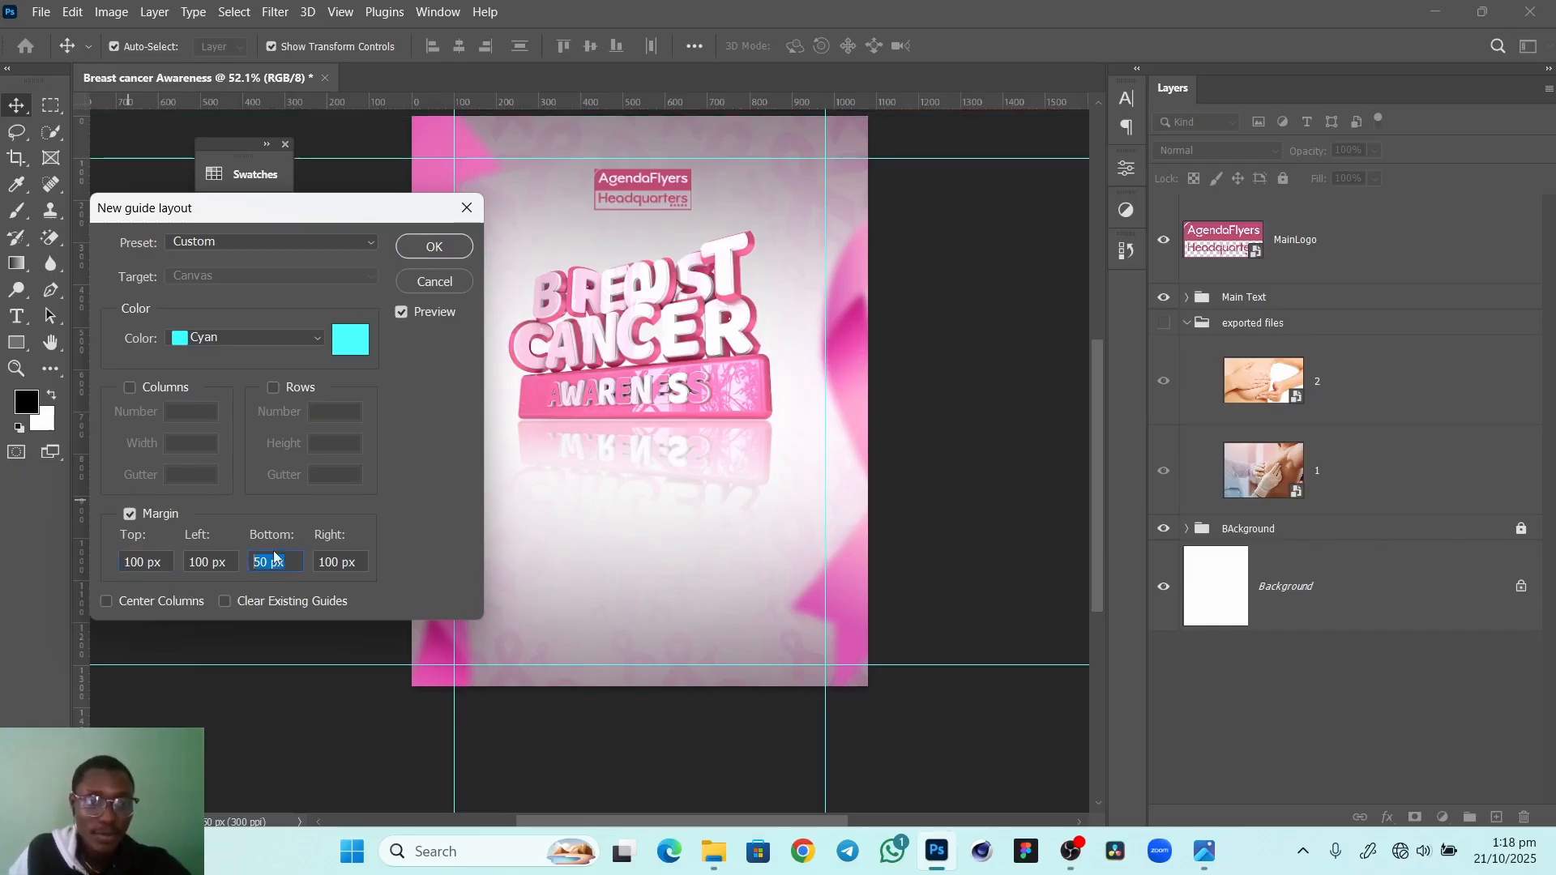
pyautogui.write('100')
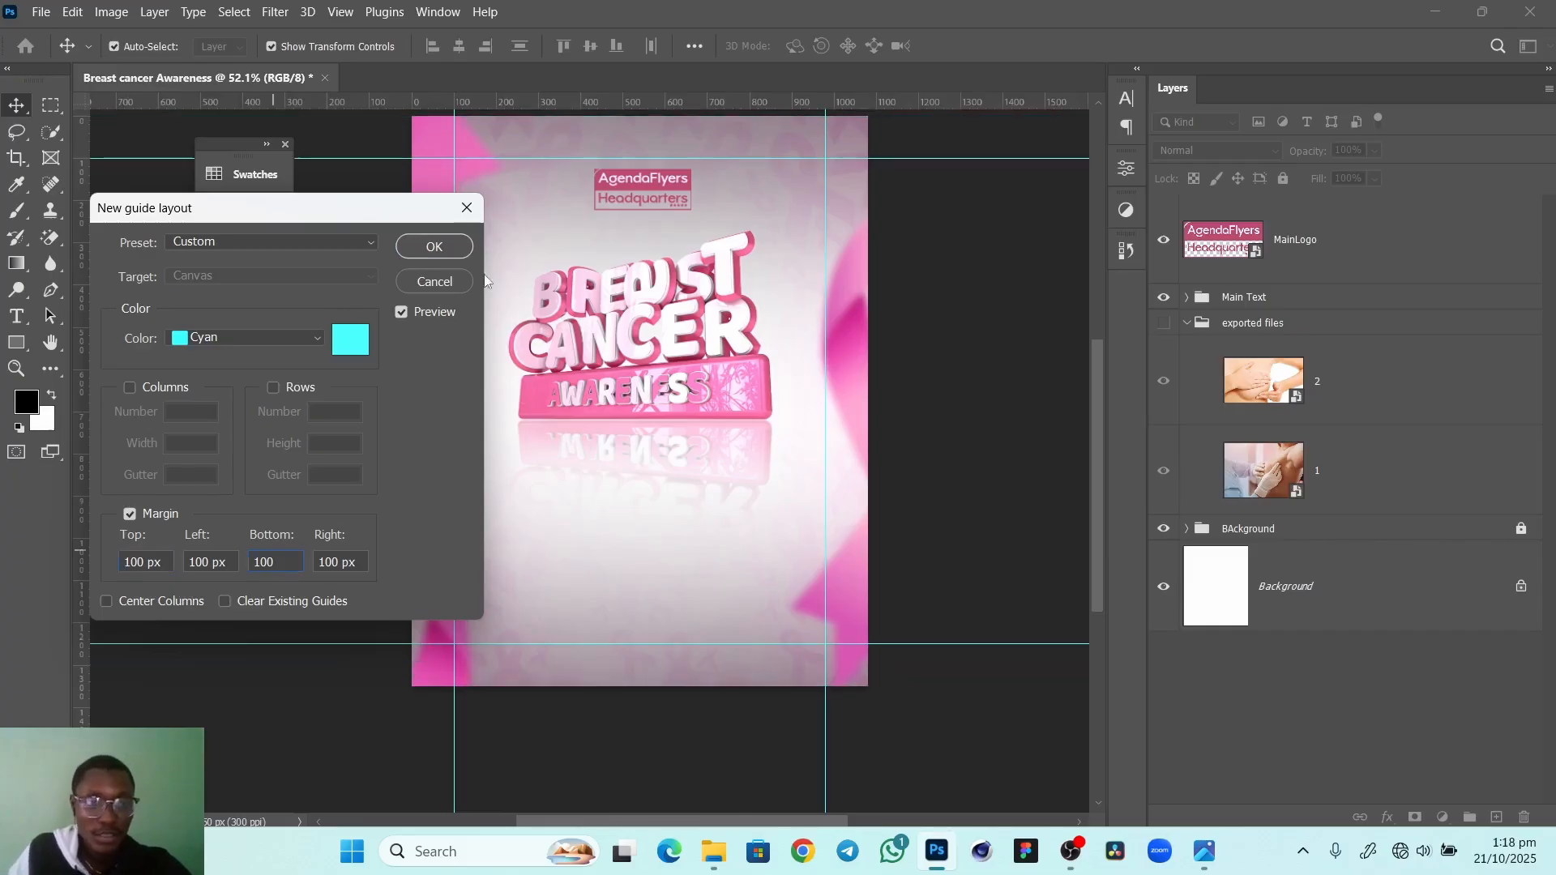
pyautogui.click(434, 246)
# Move the logo straight up until its upper edge snaps to the upper margin guide
pyautogui.click(677, 184)
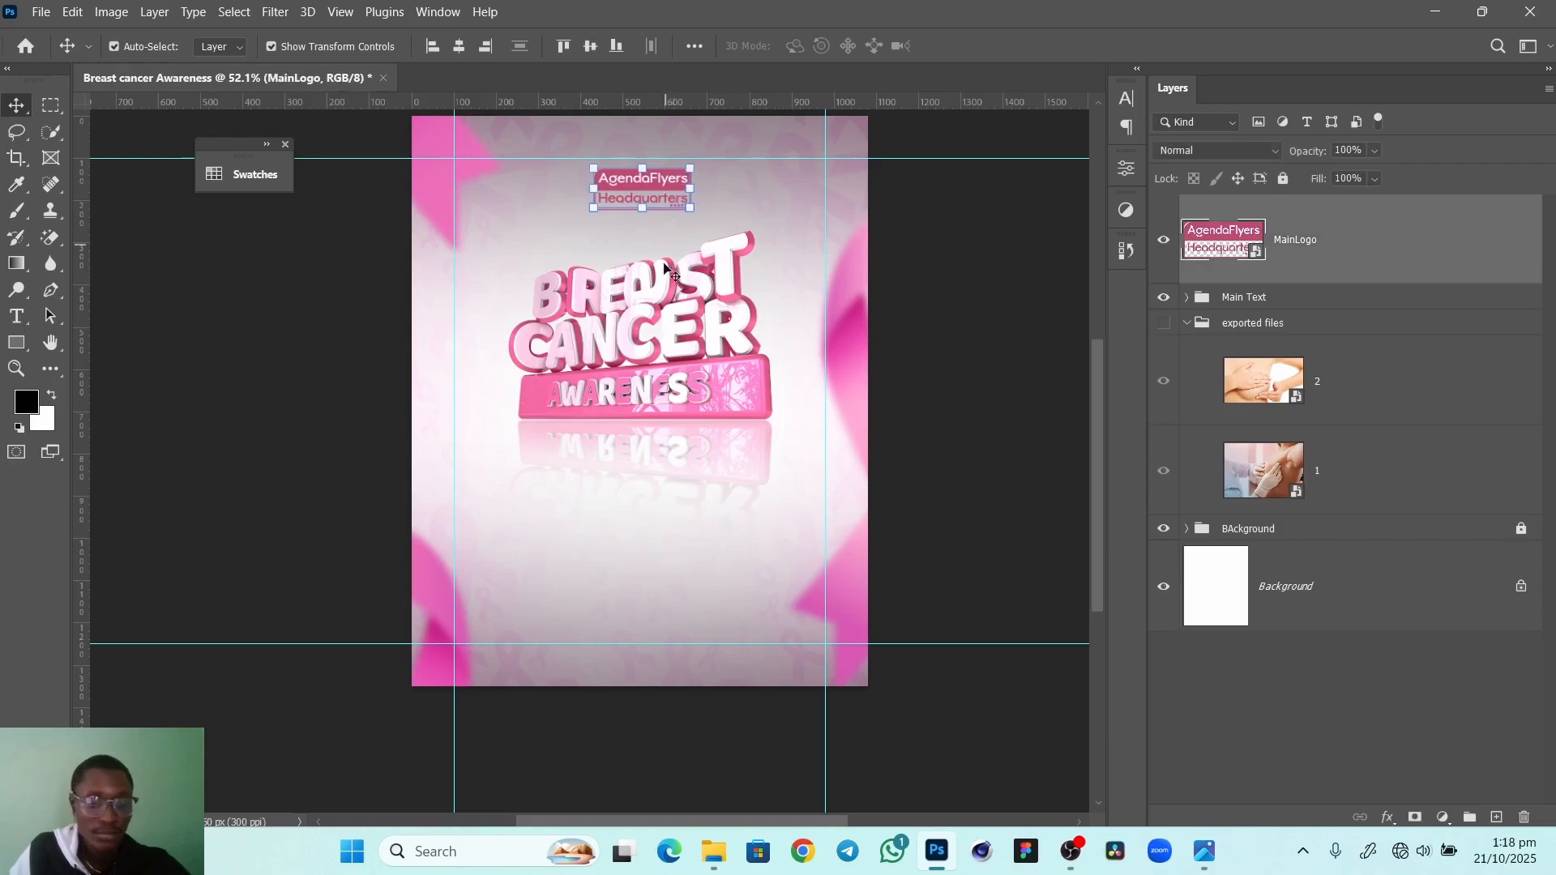
pyautogui.press('z')
pyautogui.moveTo(577, 313); pyautogui.dragTo(680, 312)
pyautogui.press('v')
pyautogui.moveTo(670, 203); pyautogui.dragTo(564, 504)
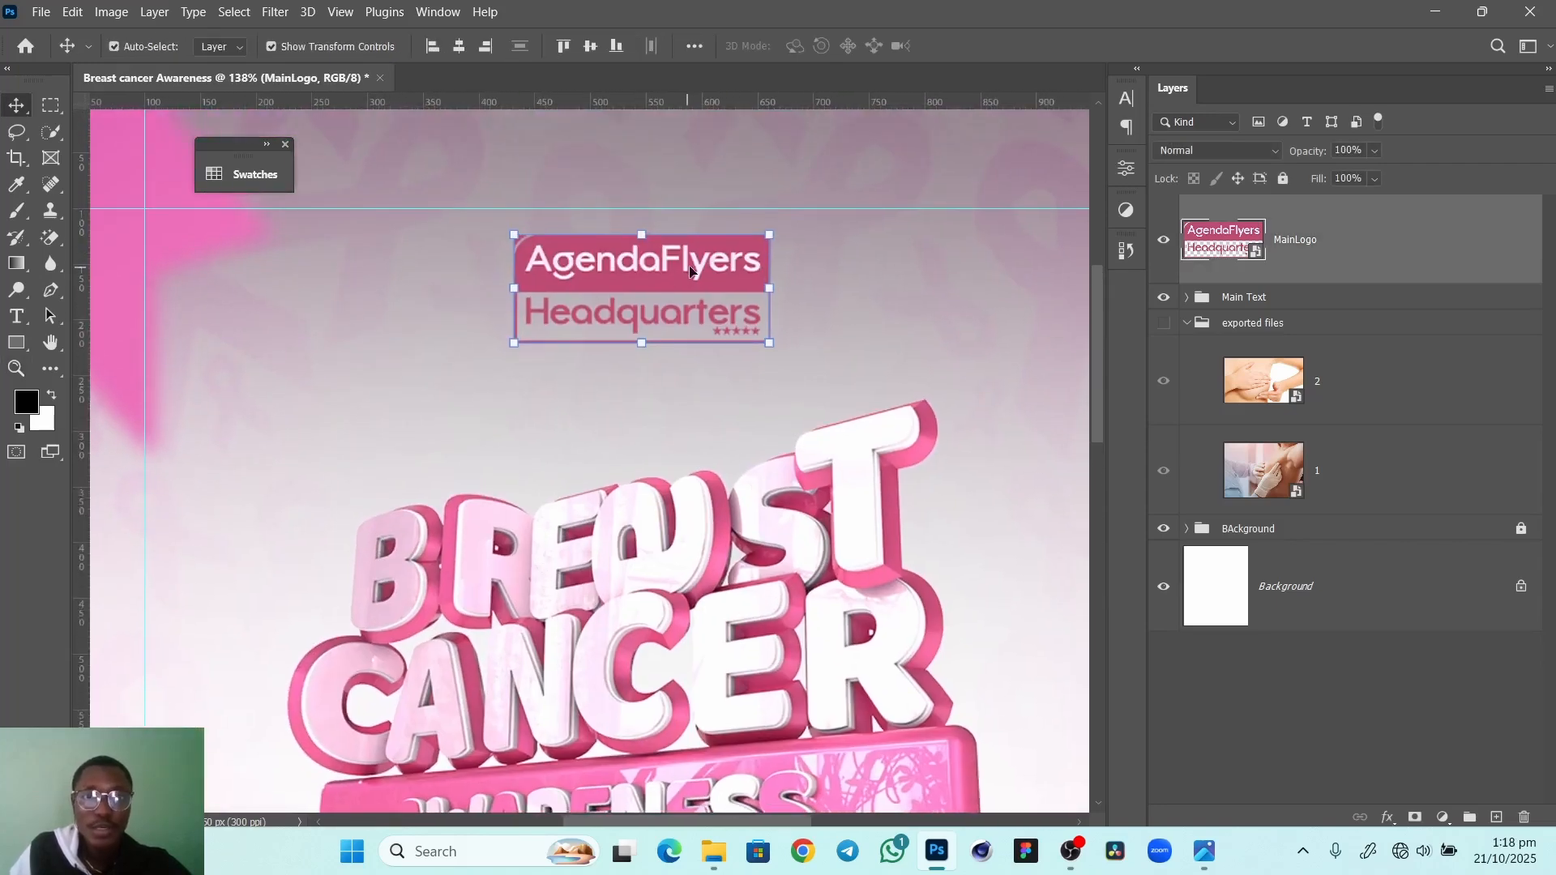
pyautogui.moveTo(690, 270); pyautogui.dragTo(693, 245)
pyautogui.click(768, 339)
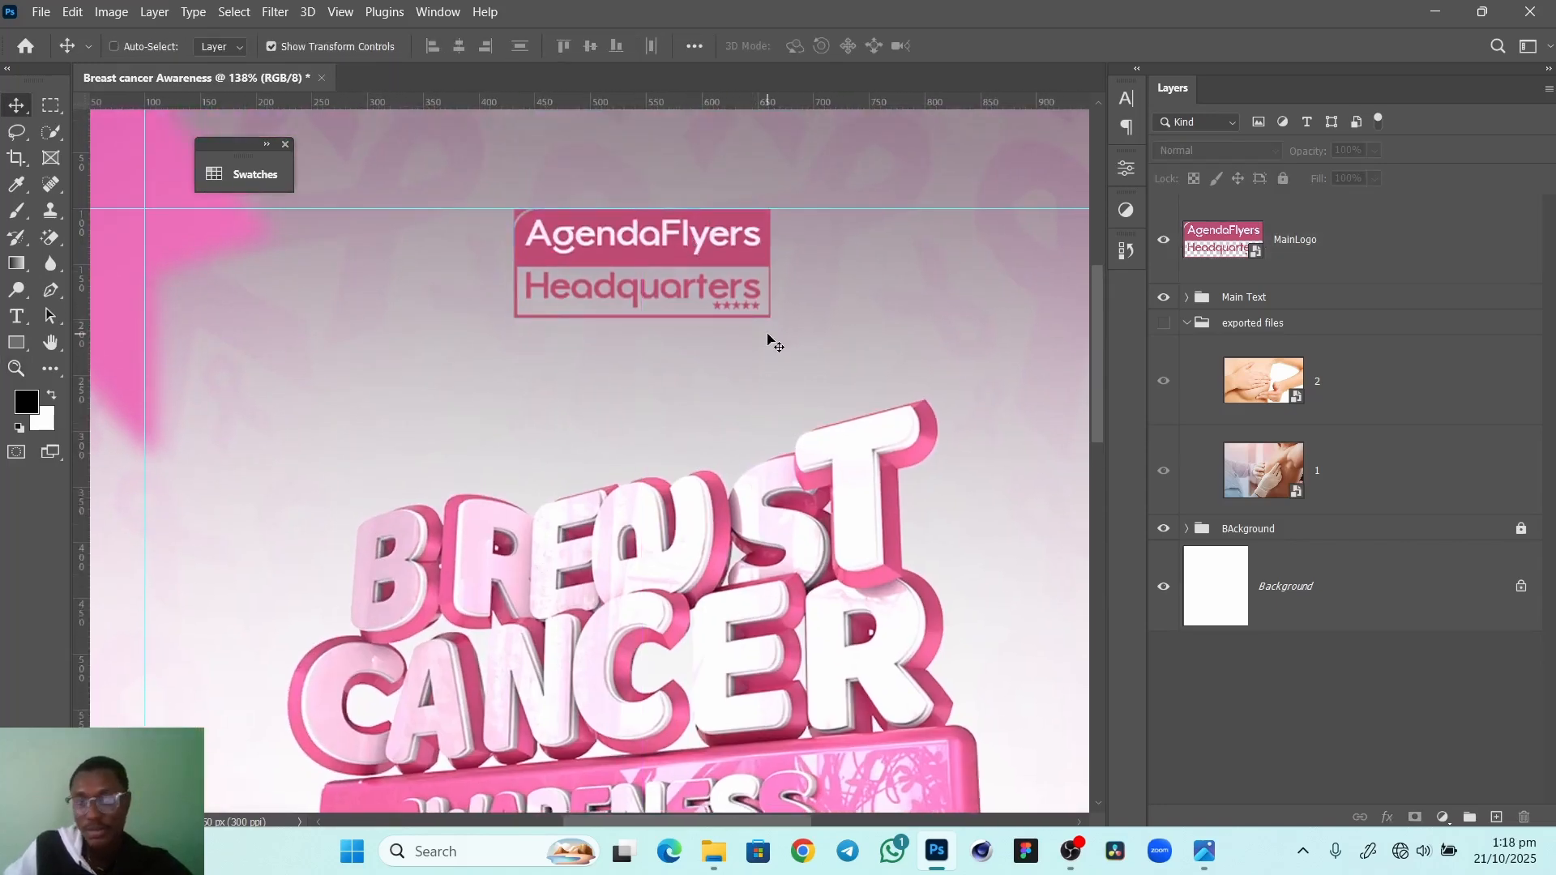
# Scale the logo down to 81.5% and centre it horizontally on the canvas
pyautogui.hotkey('ctrl', '0')
pyautogui.keyDown('ctrl'); pyautogui.click(593, 204); pyautogui.keyUp('ctrl')
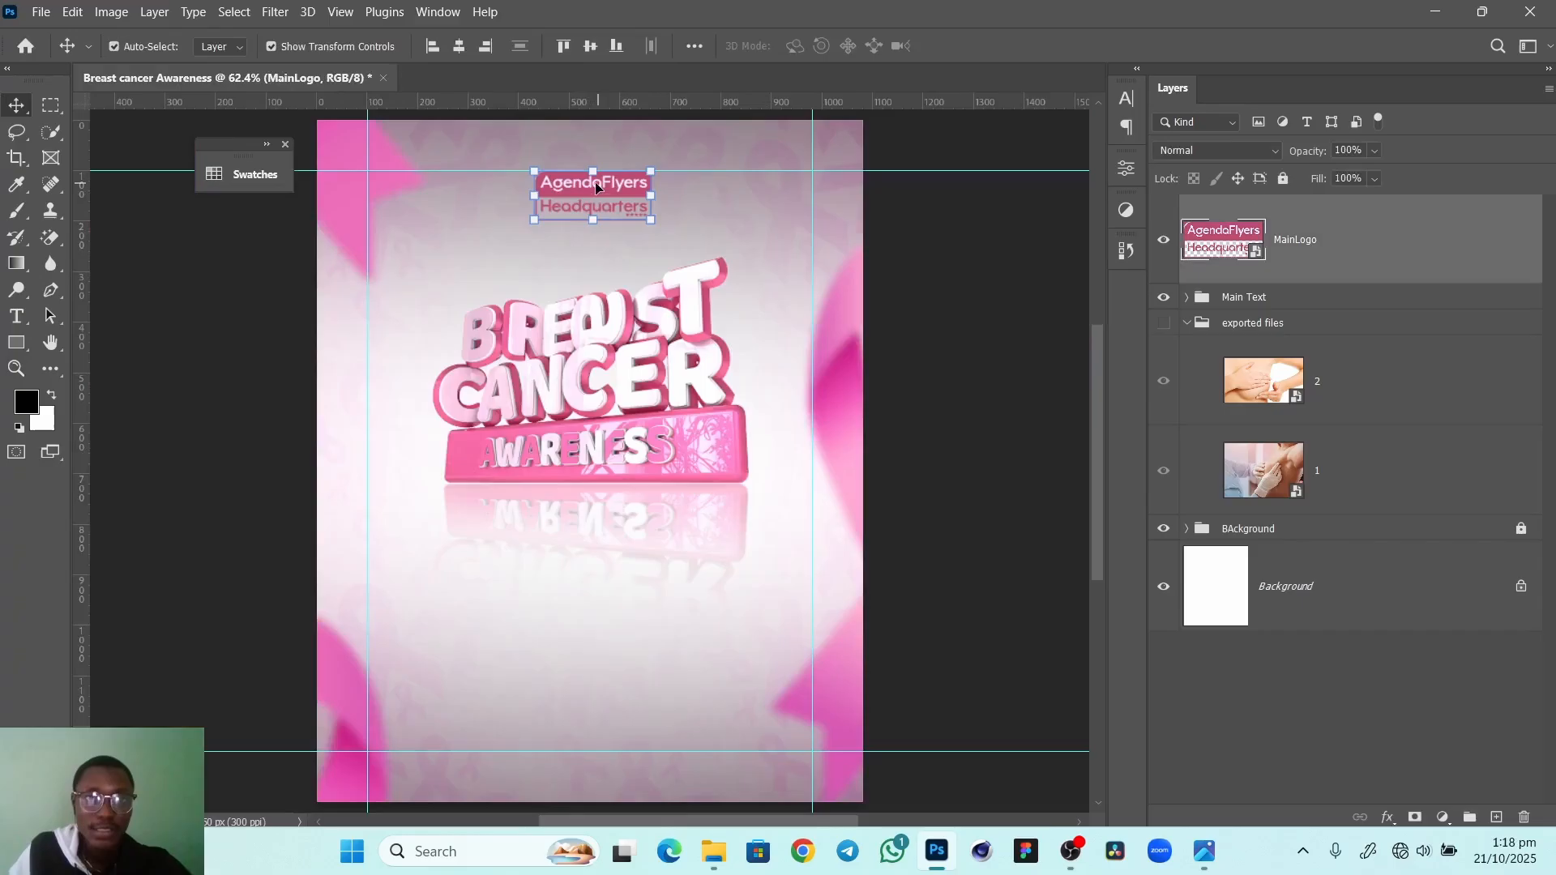
pyautogui.click(458, 49)
pyautogui.moveTo(650, 197); pyautogui.dragTo(644, 196)
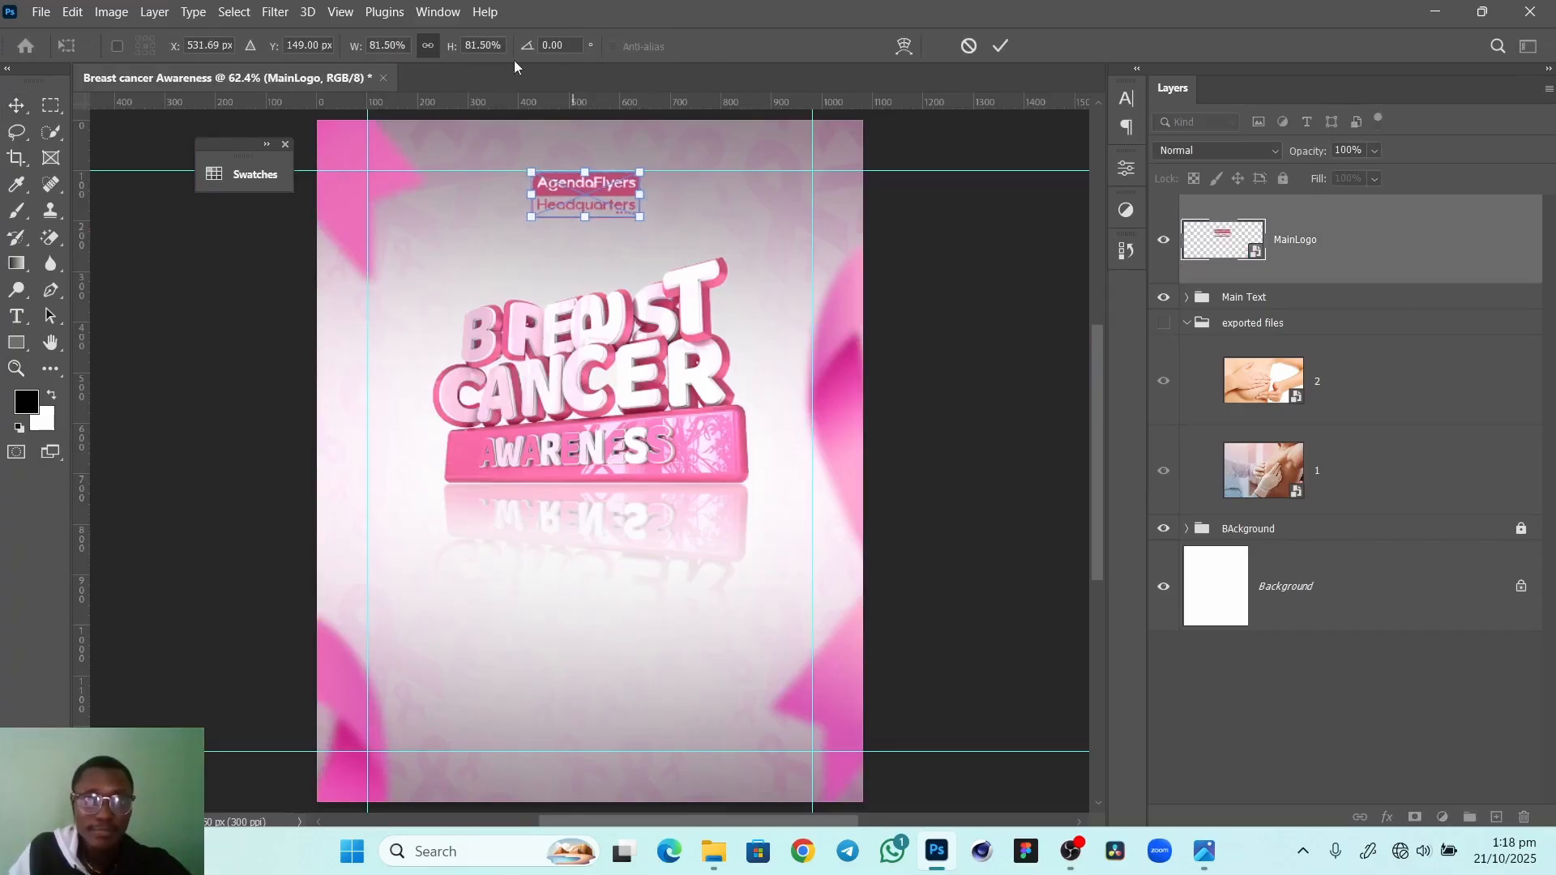
pyautogui.click(1000, 45)
pyautogui.click(459, 47)
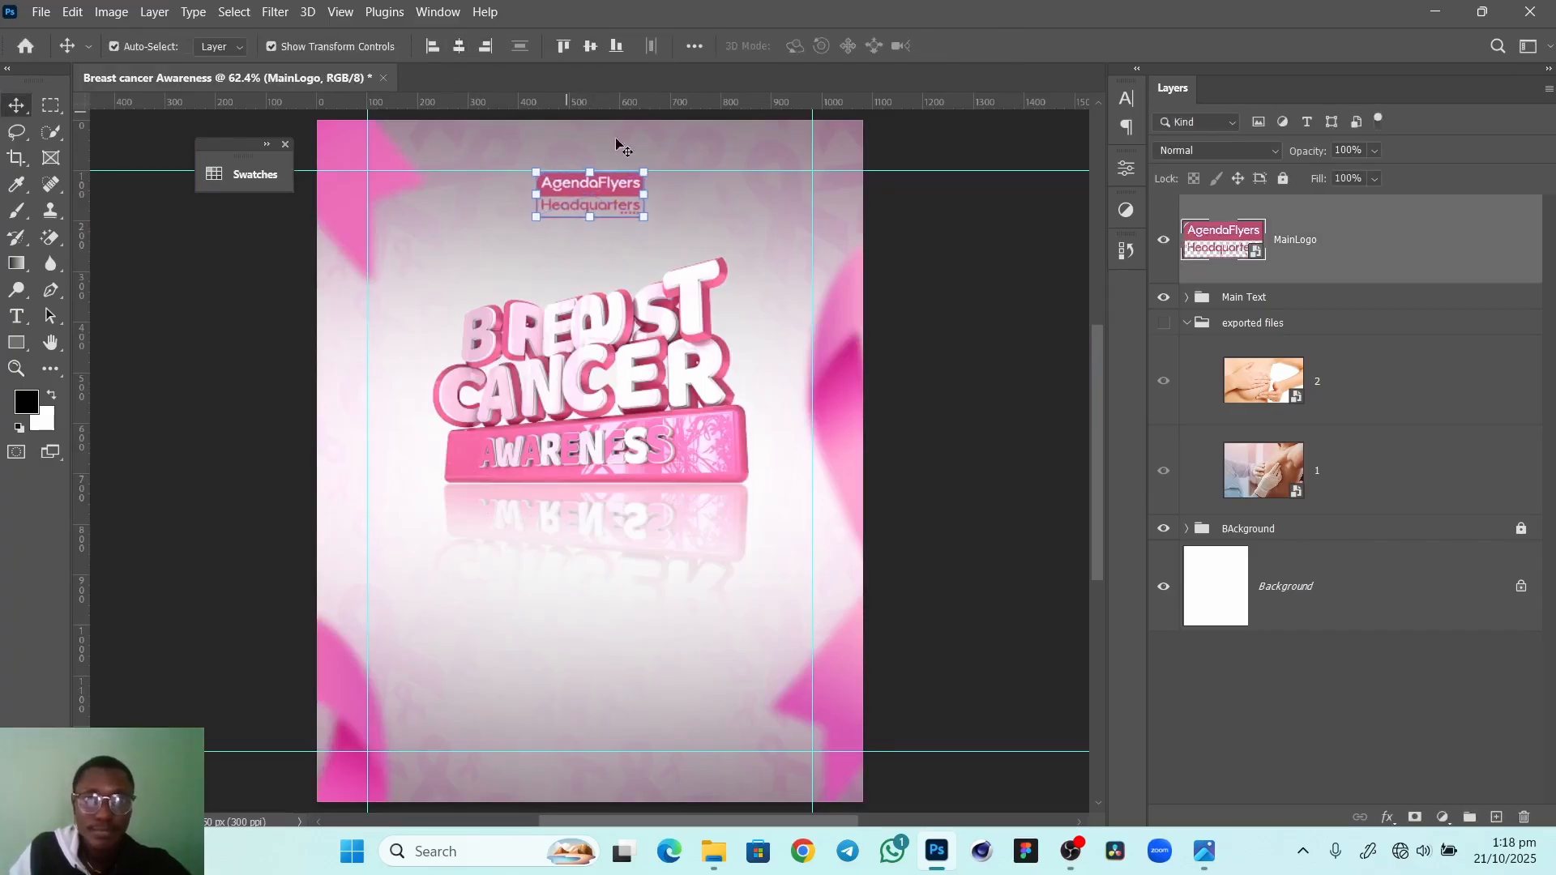
pyautogui.click(946, 332)
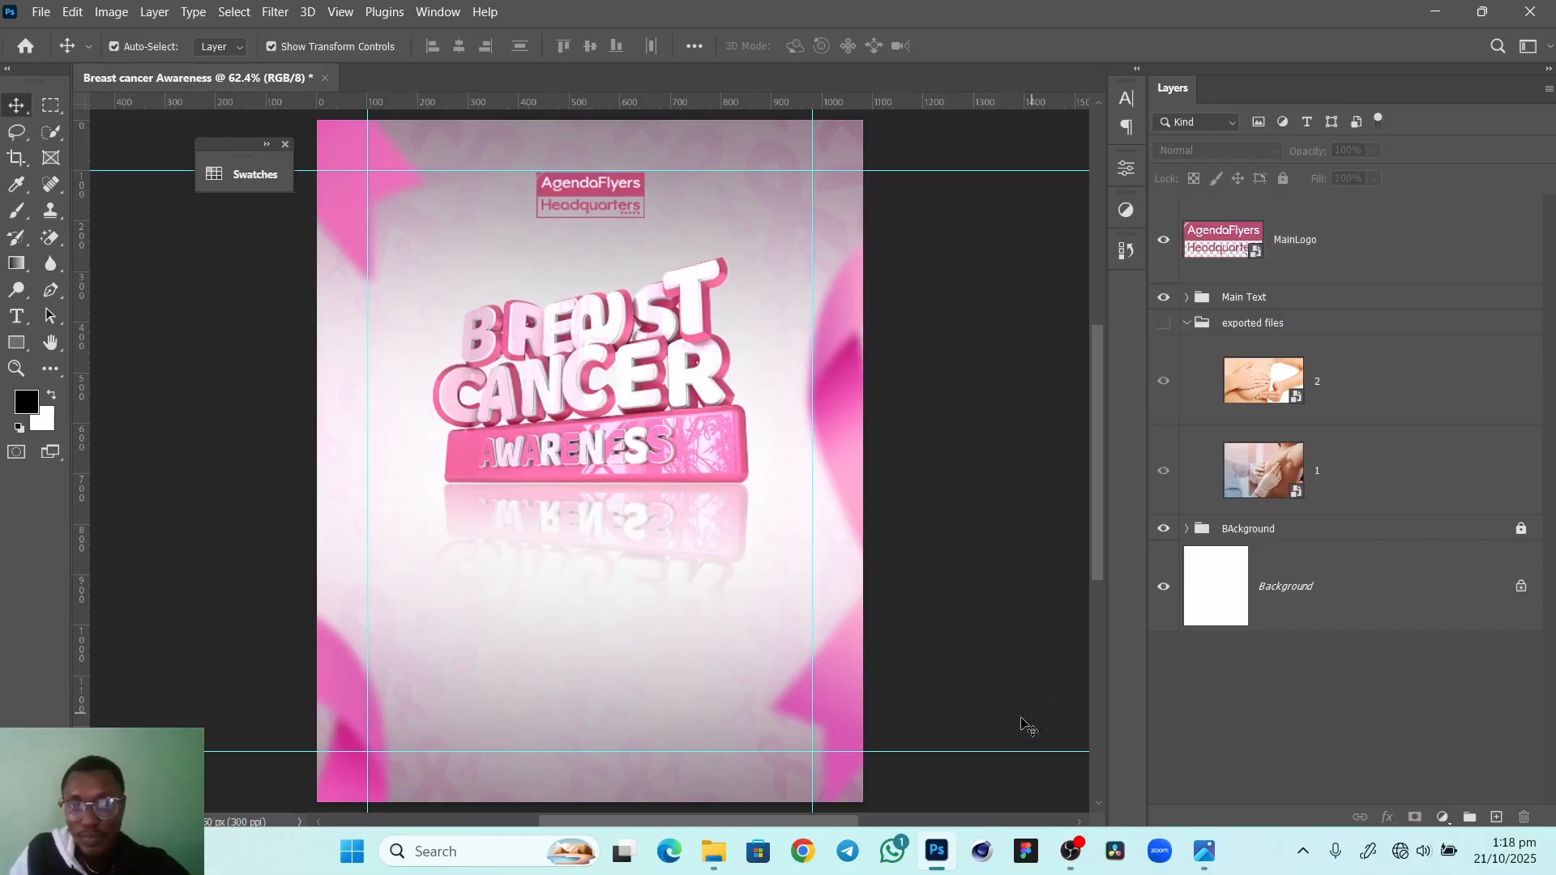
# Check the layout of the reference flyer Breast Cancer Awareness.png in the Photos viewer and return to Photoshop
pyautogui.click(1205, 847)
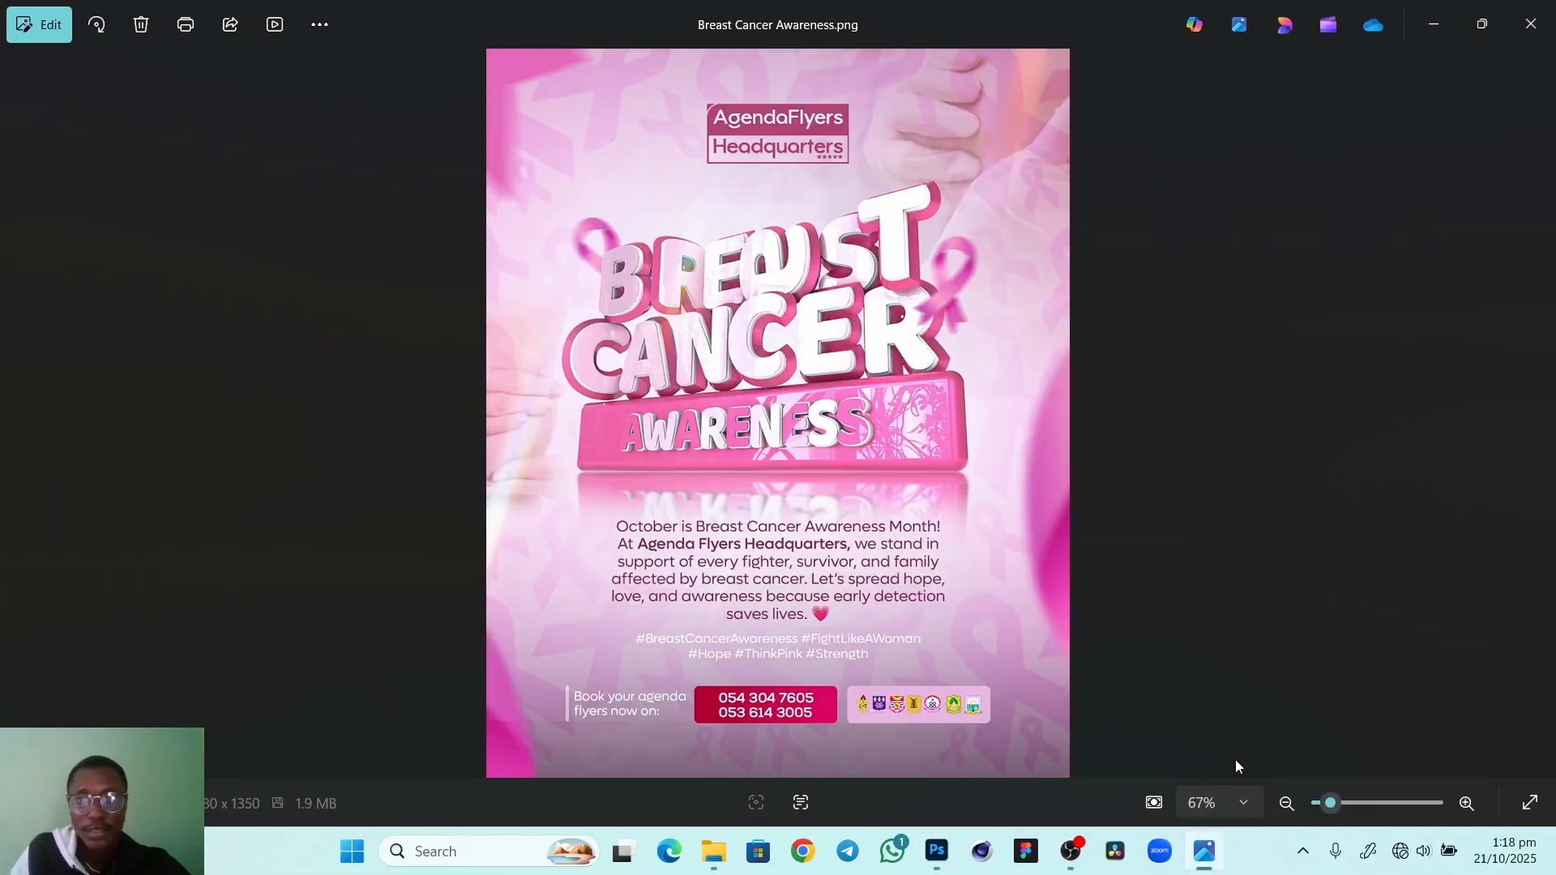
pyautogui.moveTo(936, 850)
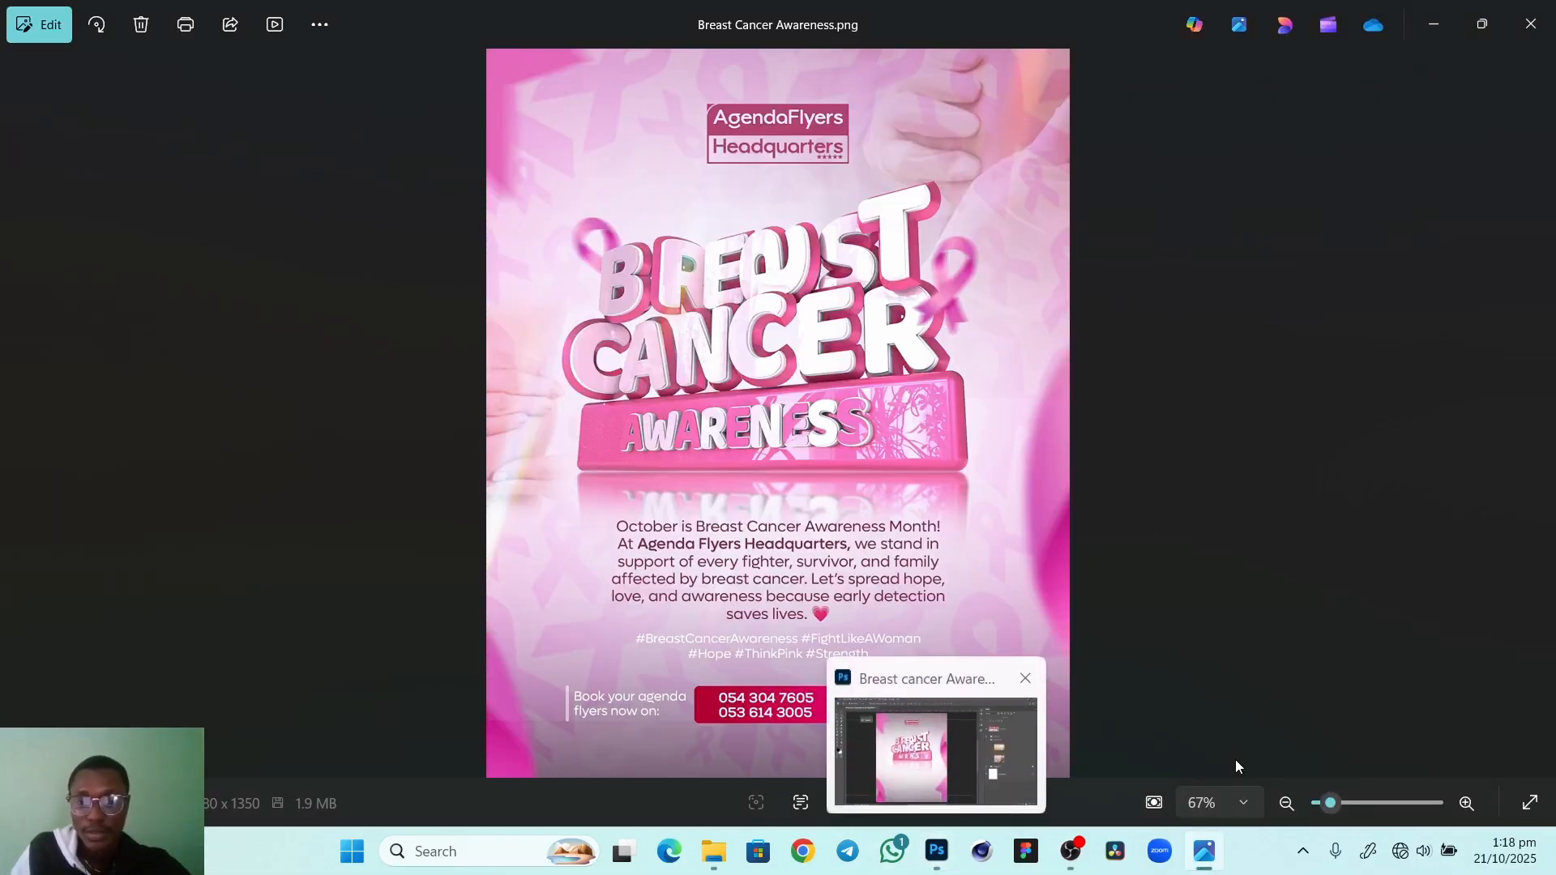
pyautogui.click(954, 754)
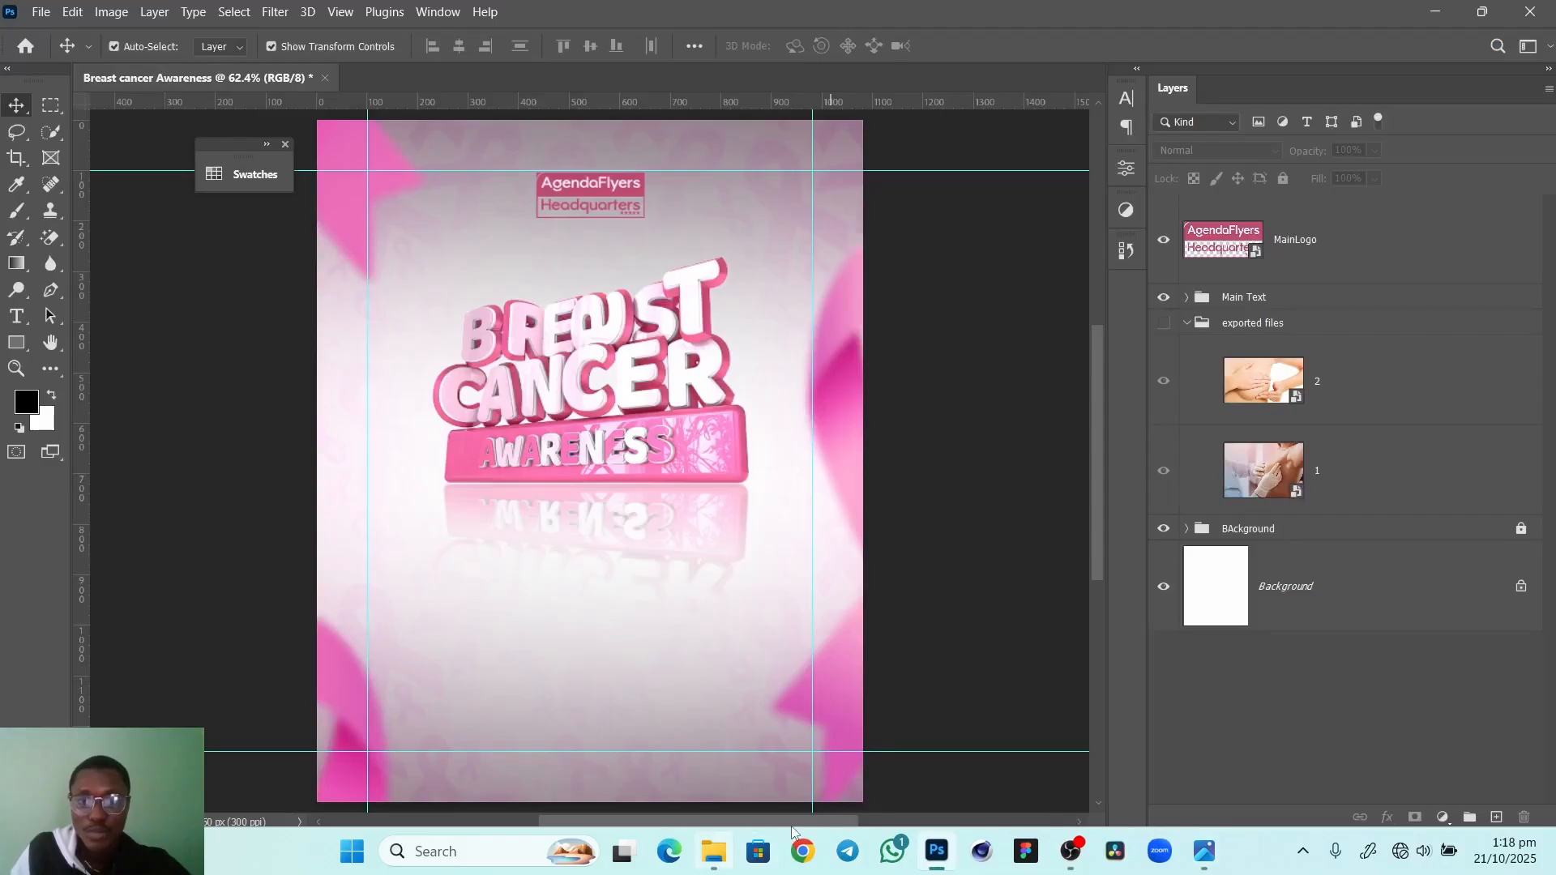
# Open the Theme text file from the Breast Cancer folder and copy its text from "October is Breast Cancer Awareness Month!" to "saves lives."
pyautogui.click(754, 721)
pyautogui.click(1167, 219)
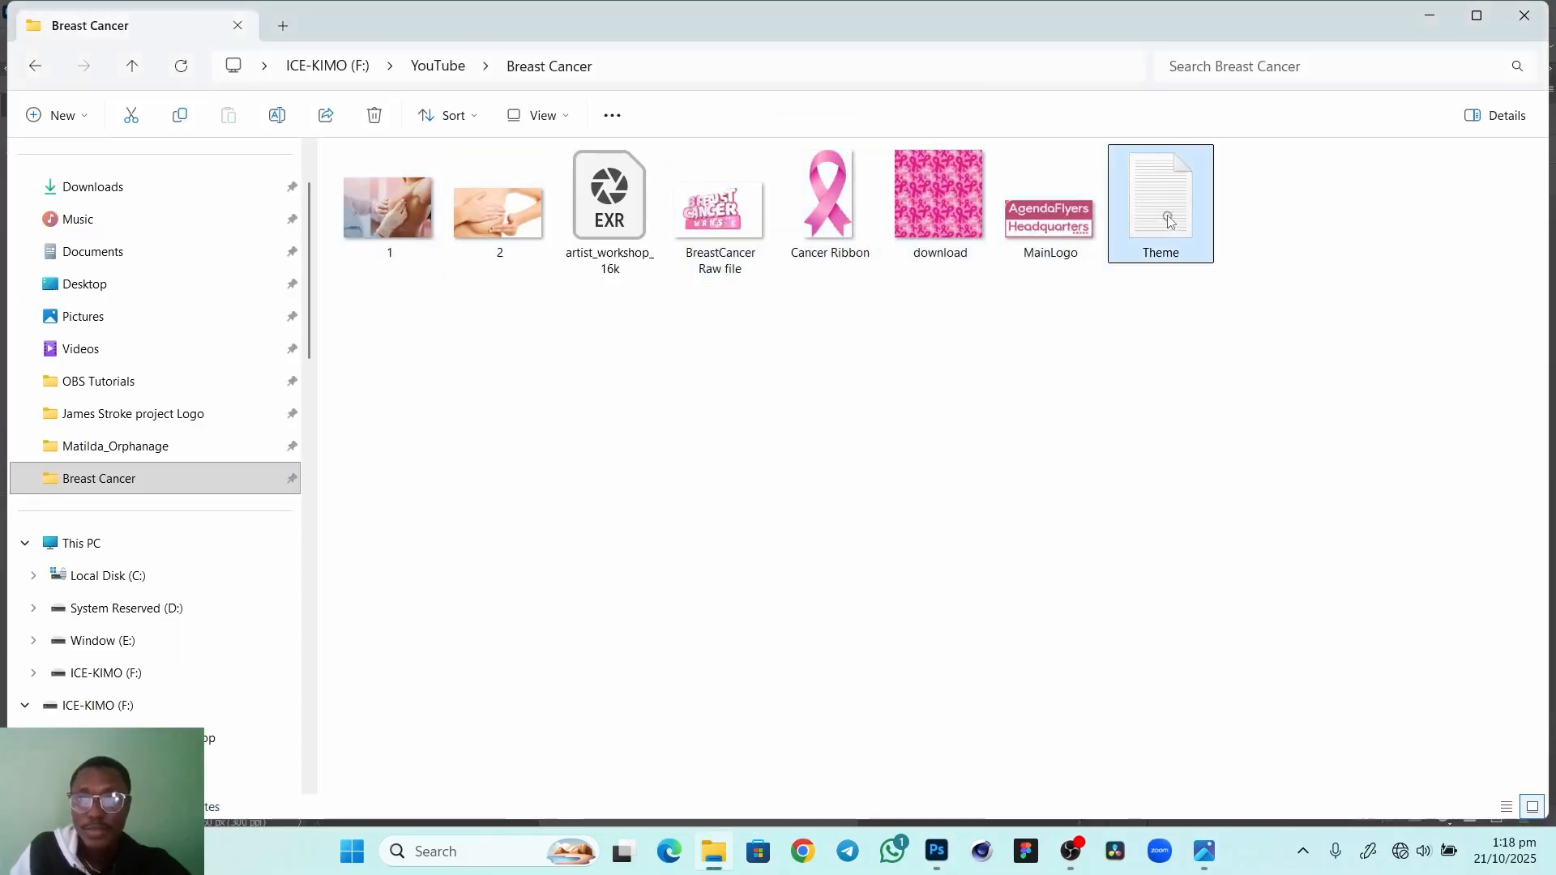
pyautogui.doubleClick(1169, 220)
pyautogui.click(220, 207)
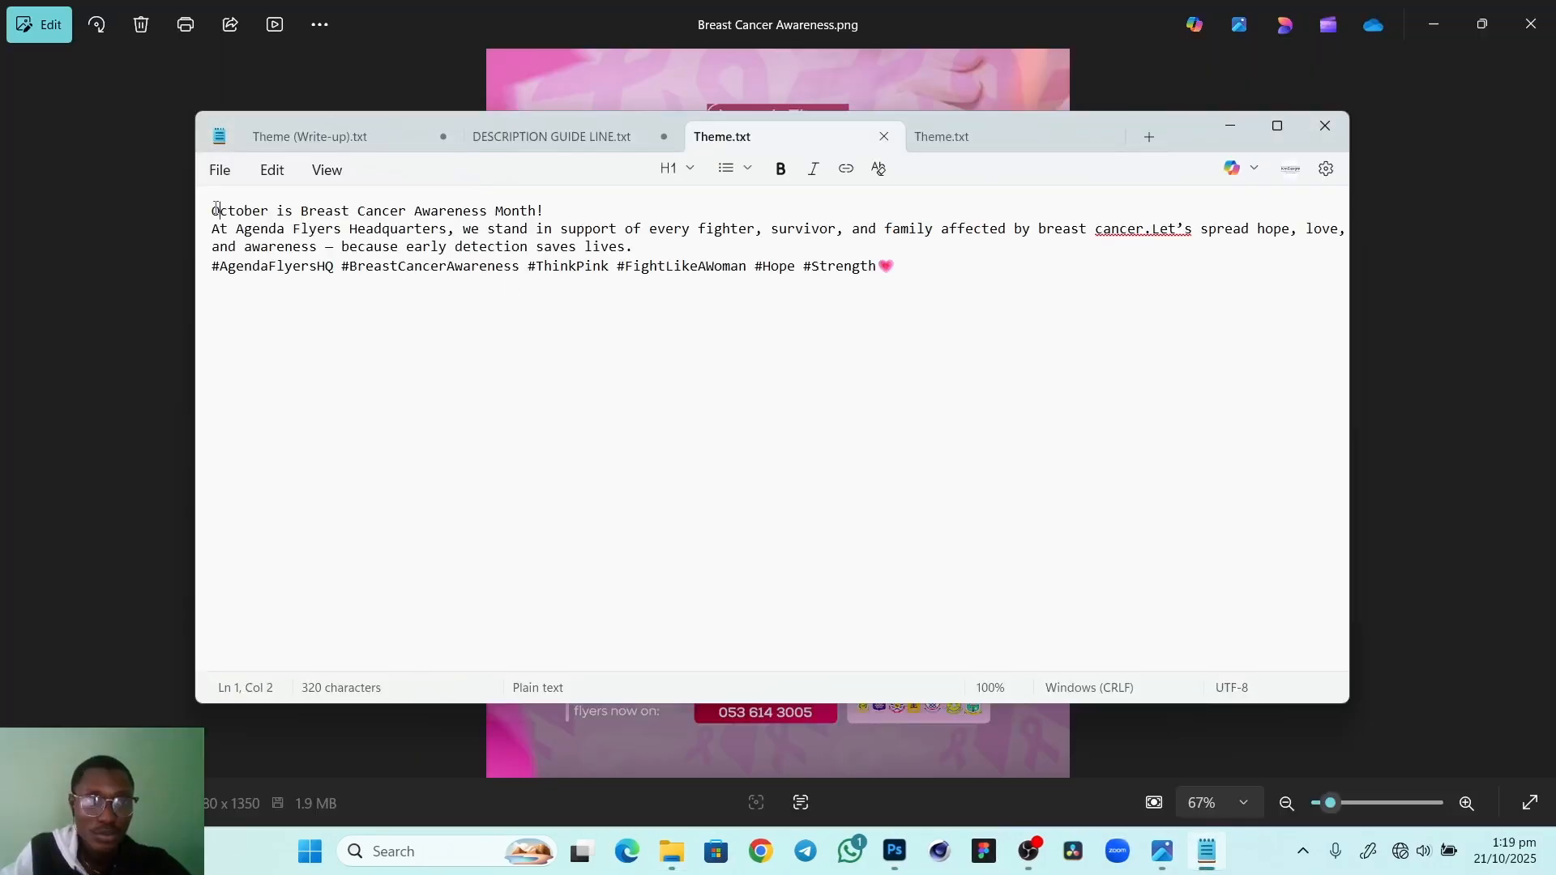
pyautogui.moveTo(213, 210); pyautogui.dragTo(662, 251)
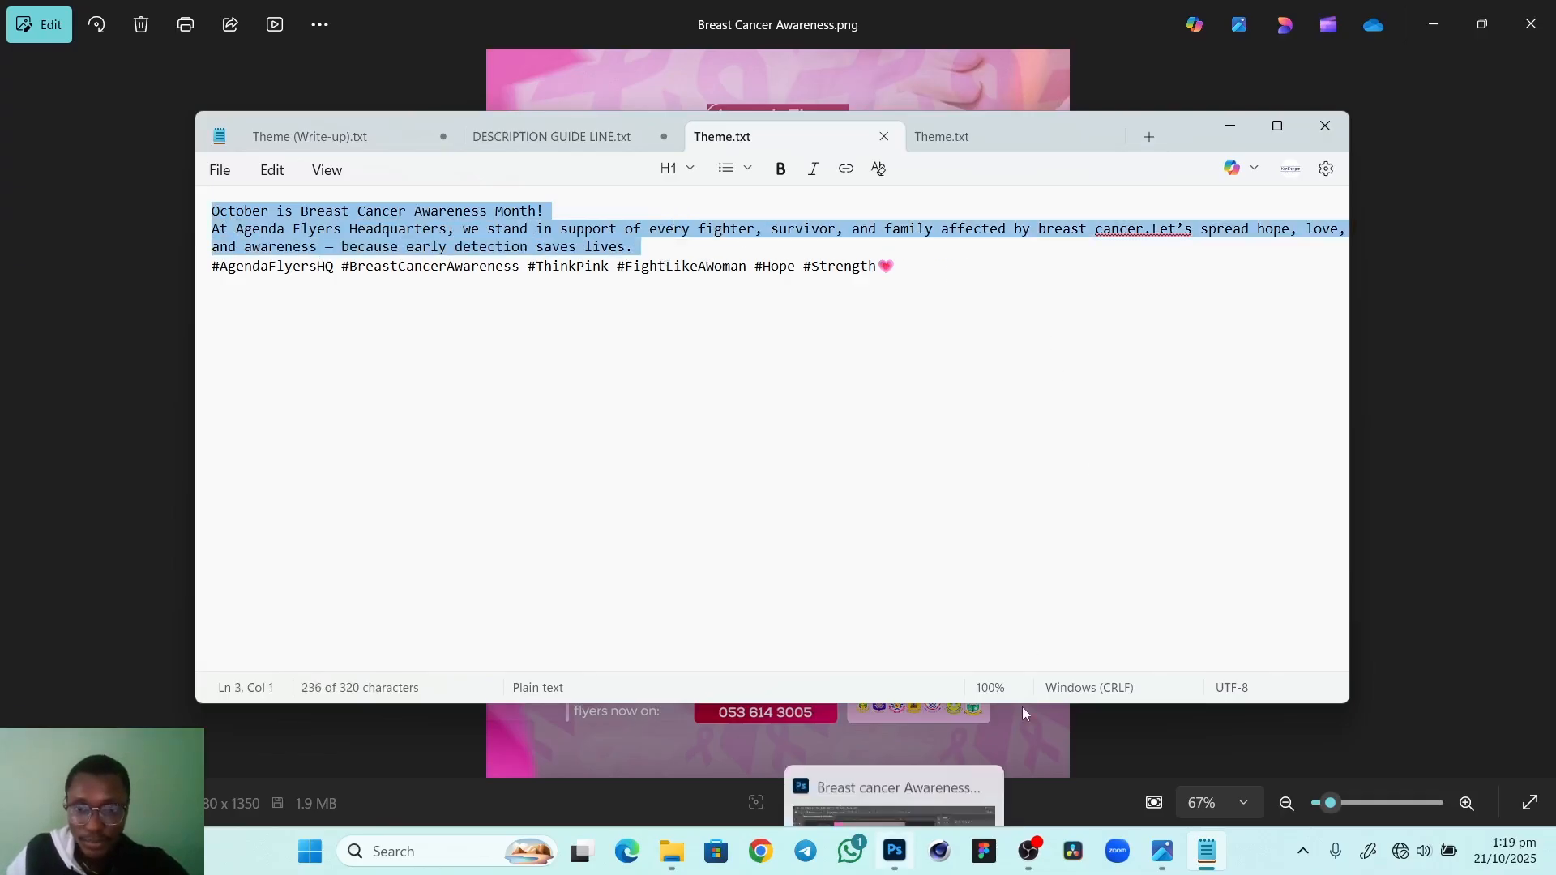
# Switch to Photoshop and paste the copied paragraph into a text box below the title, with text colour c0416d sampled from the title
pyautogui.click(894, 850)
pyautogui.press('t')
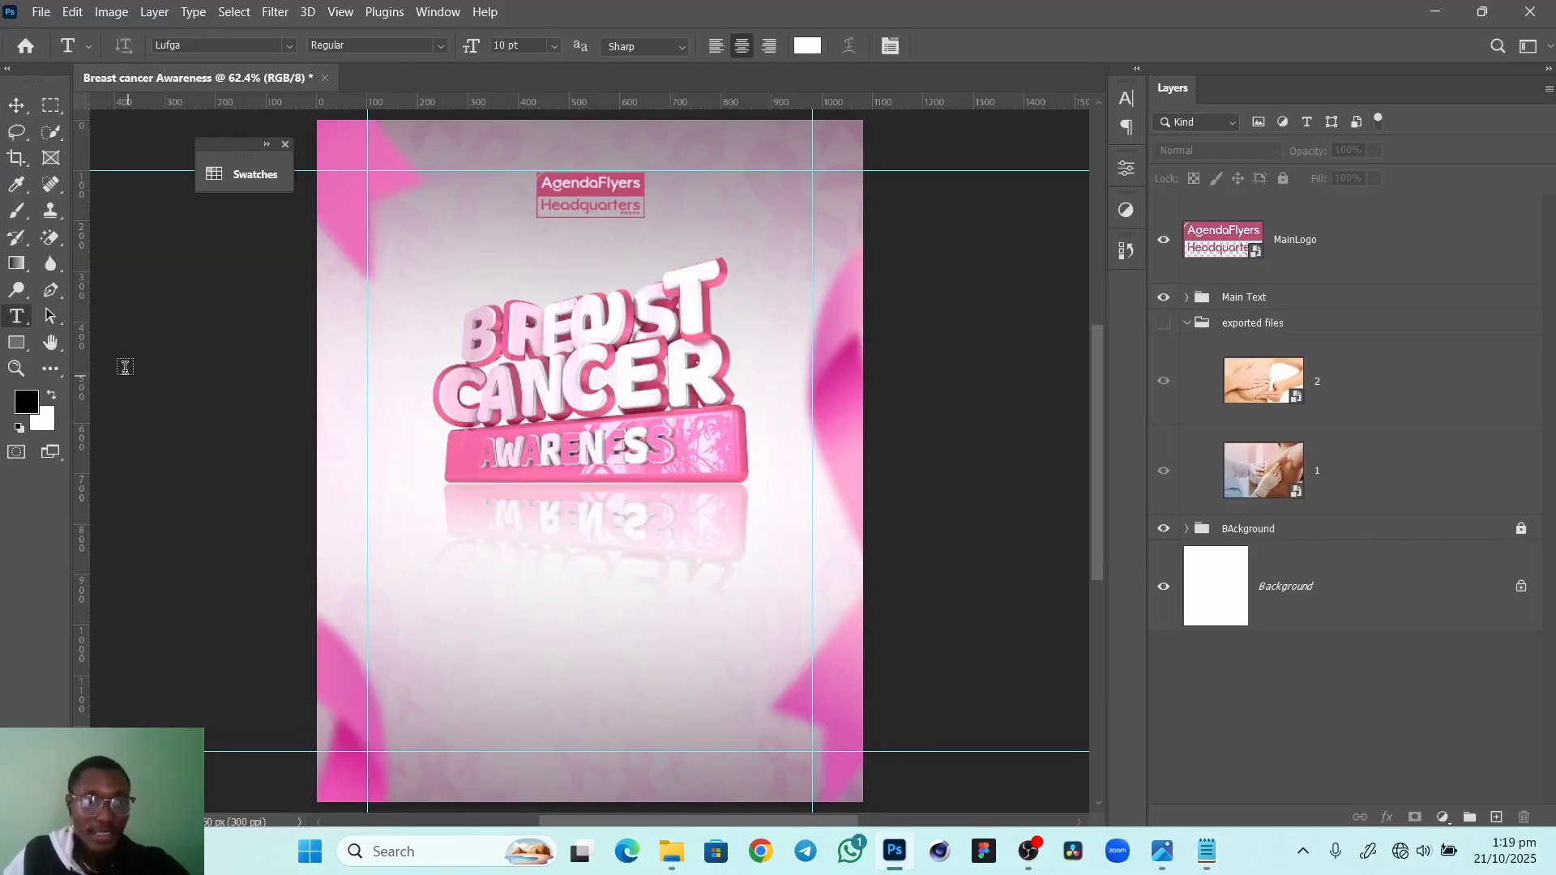
pyautogui.click(816, 49)
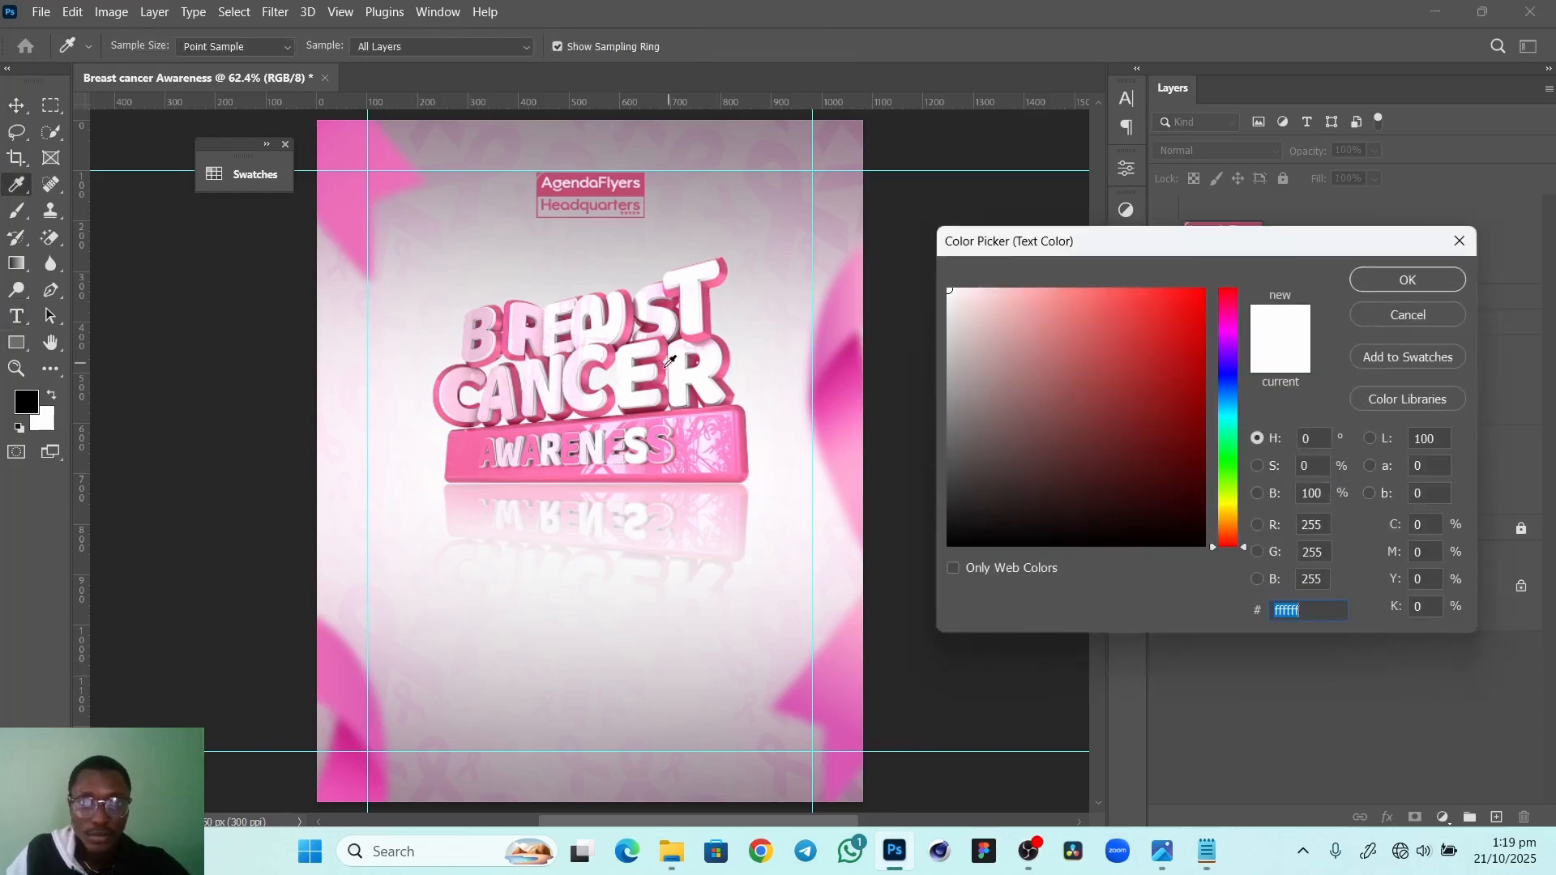
pyautogui.click(673, 354)
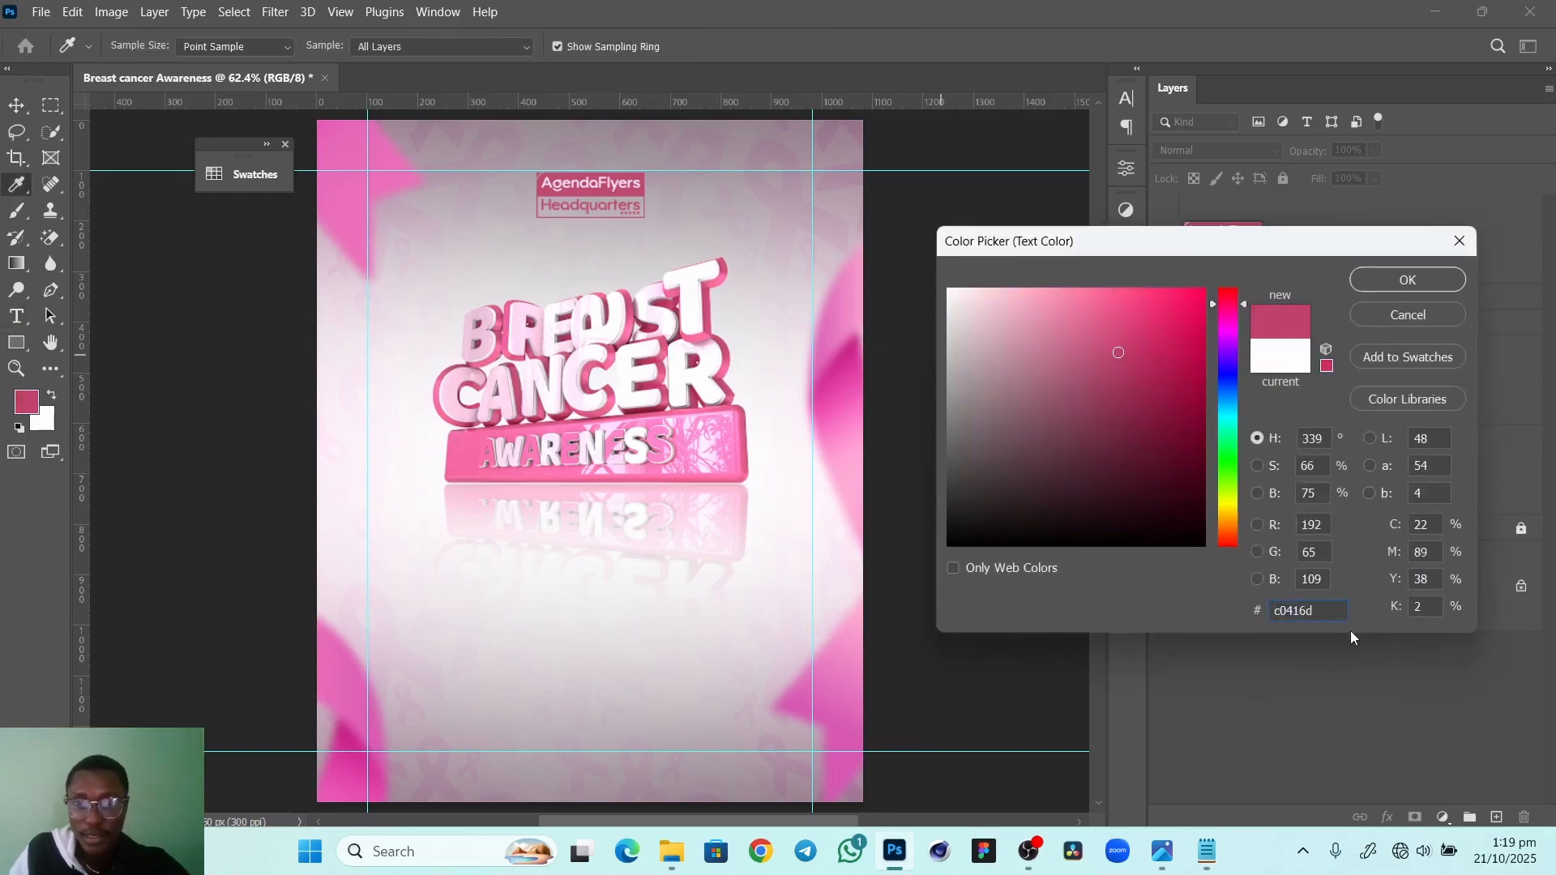
pyautogui.doubleClick(1316, 613)
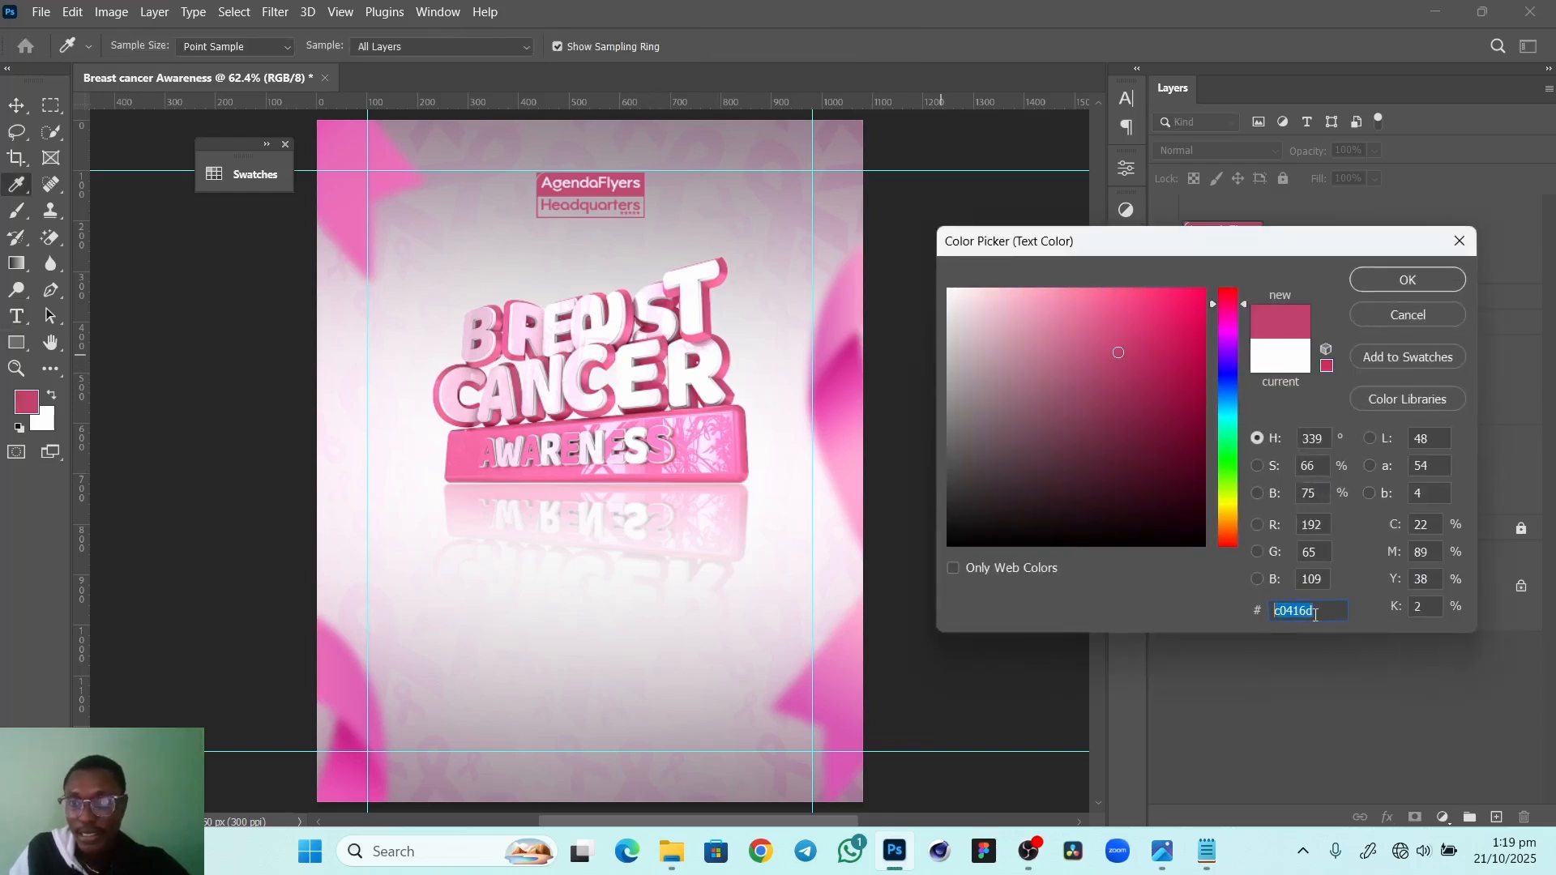
pyautogui.click(1407, 280)
pyautogui.moveTo(467, 559); pyautogui.dragTo(736, 693)
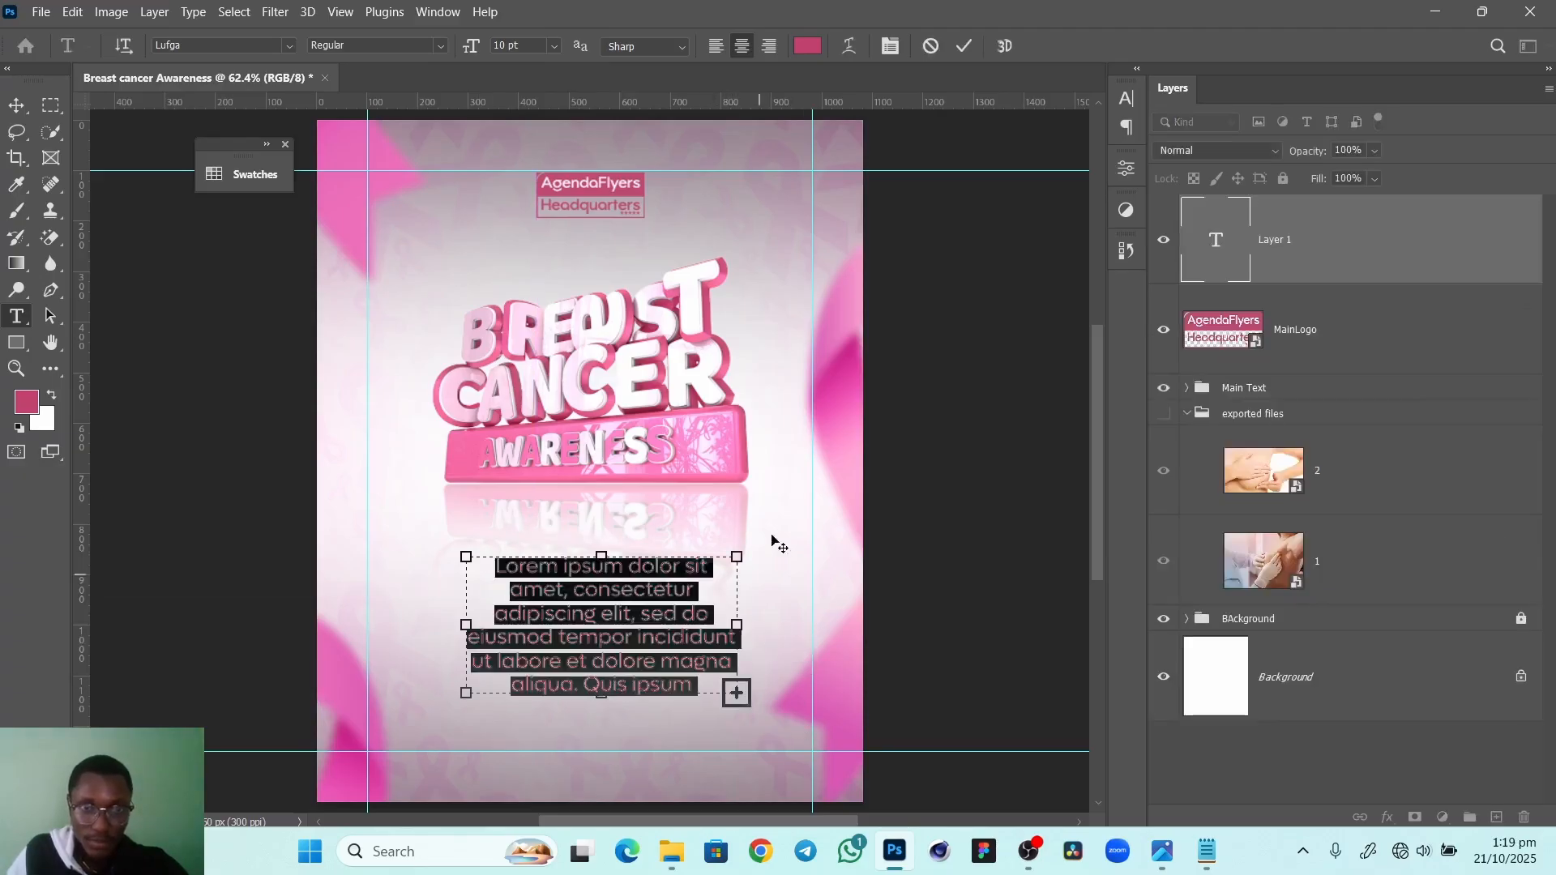
pyautogui.hotkey('ctrl', 'v')
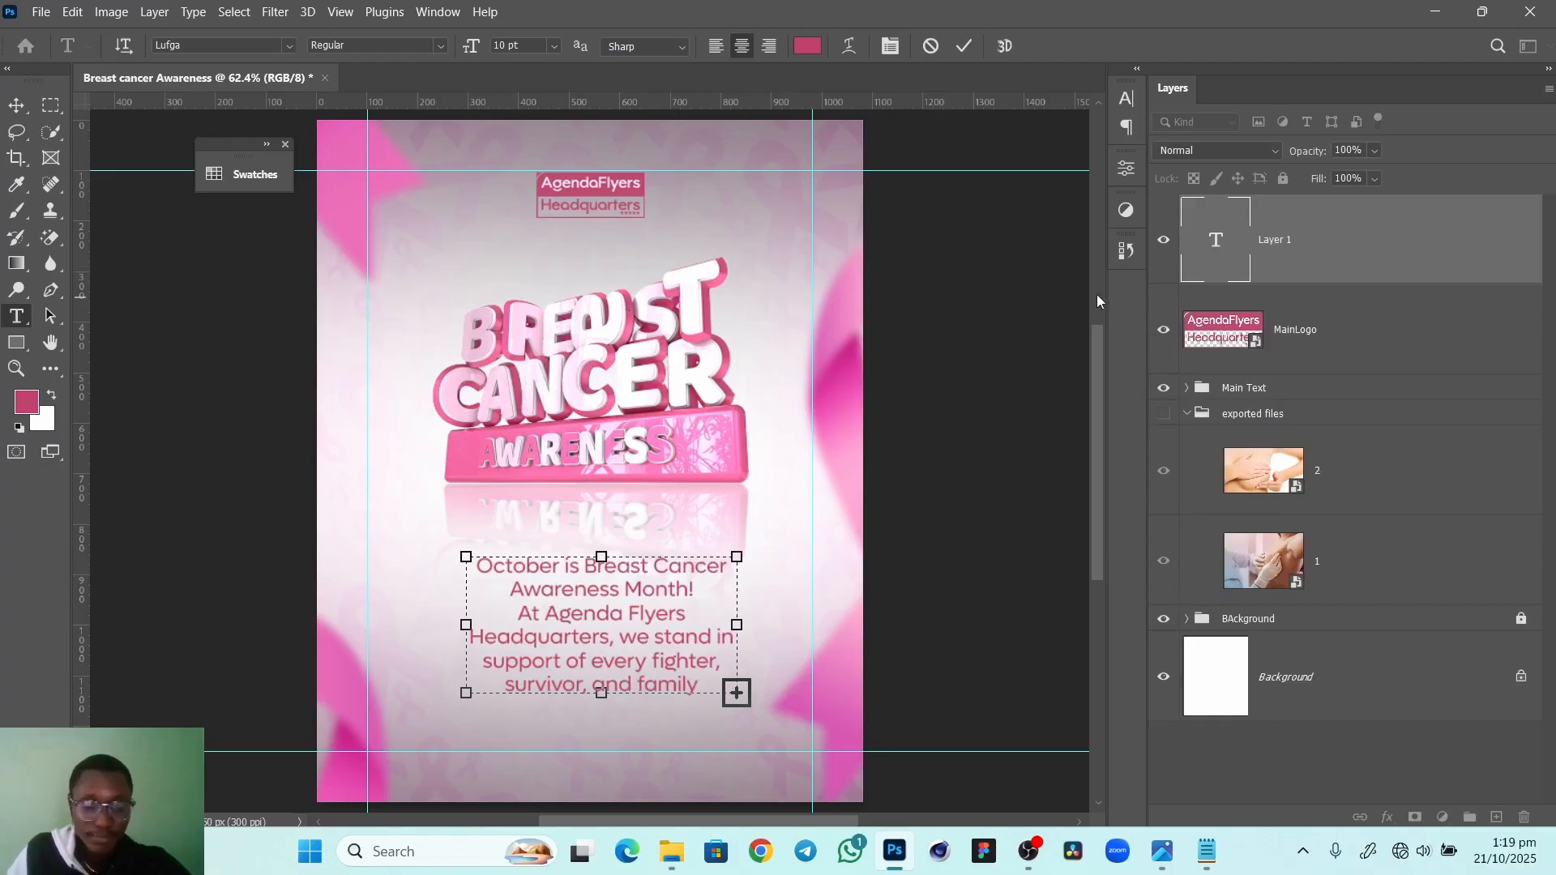
pyautogui.click(16, 105)
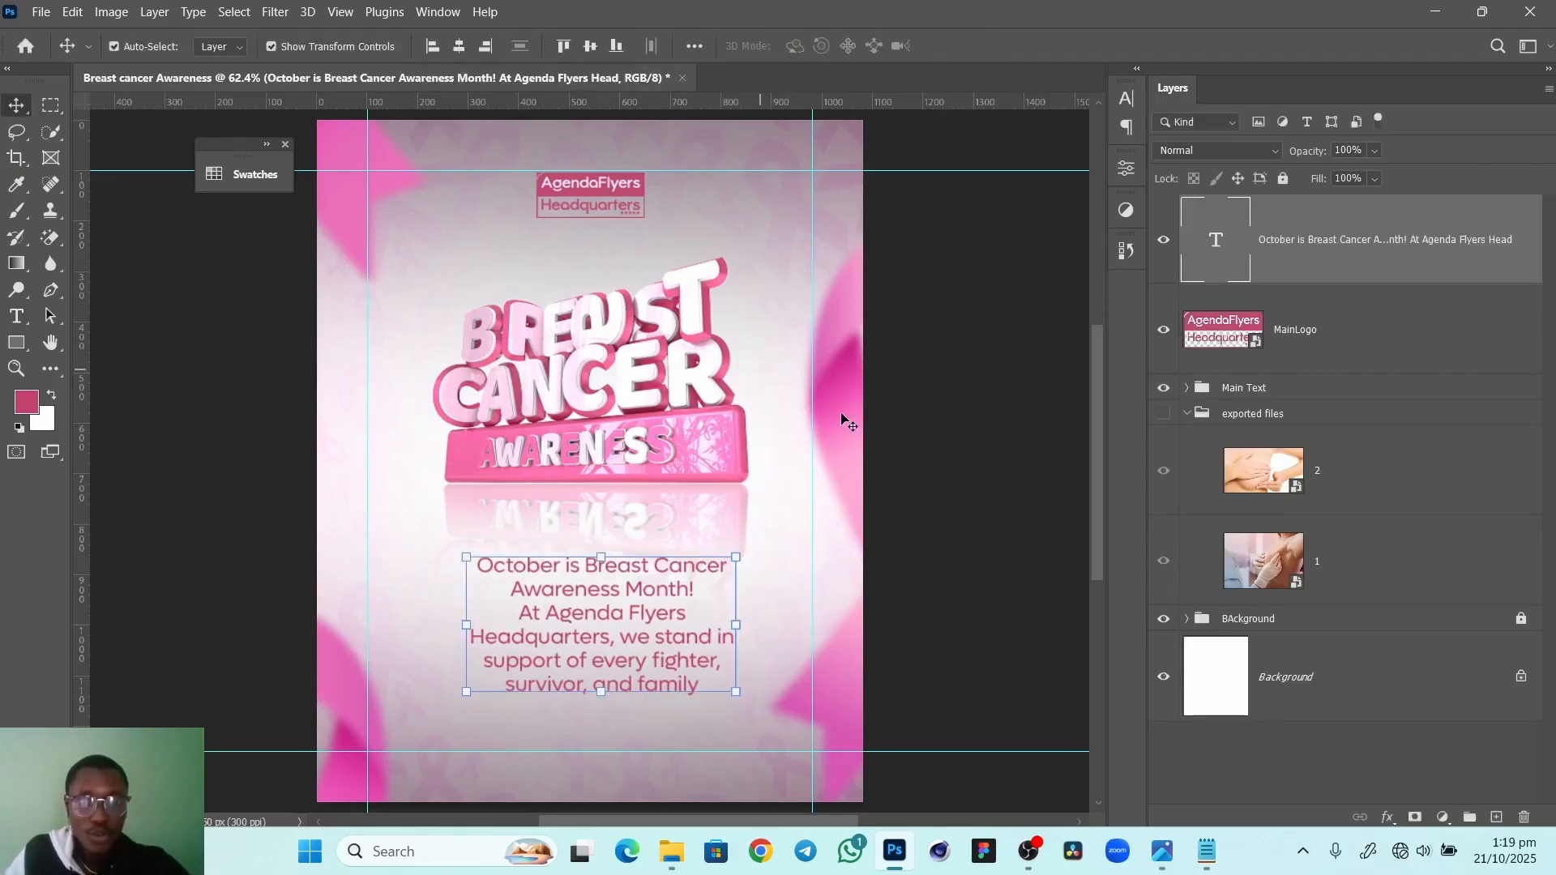
# Set the paragraph's font size to 8 pt and leading to 9 pt, and widen its text box to fit the opening sentence on one line
pyautogui.doubleClick(1213, 253)
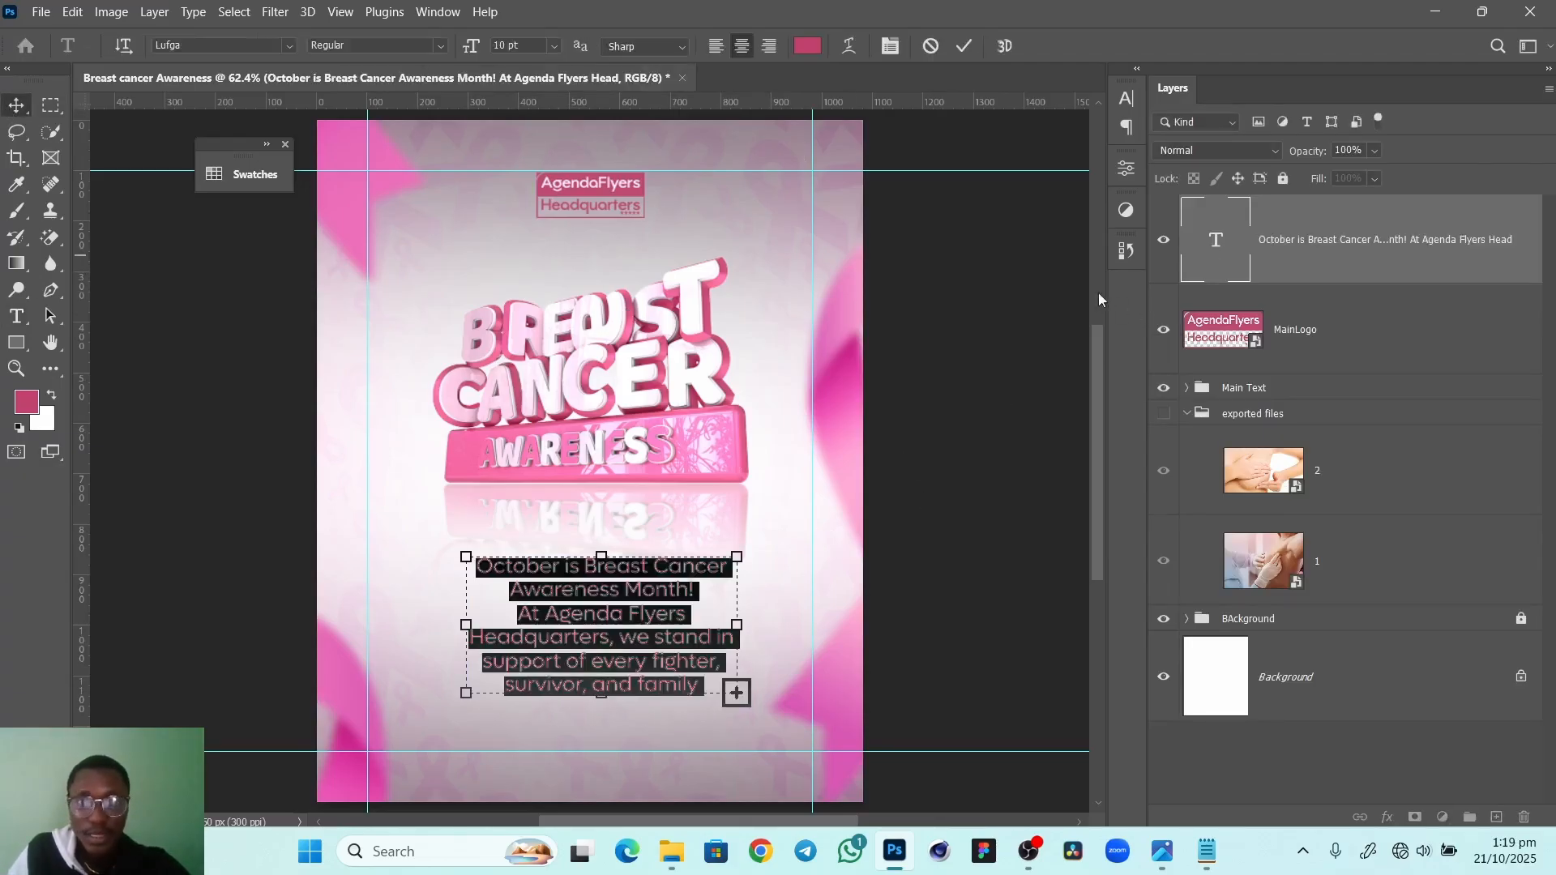
pyautogui.click(1127, 98)
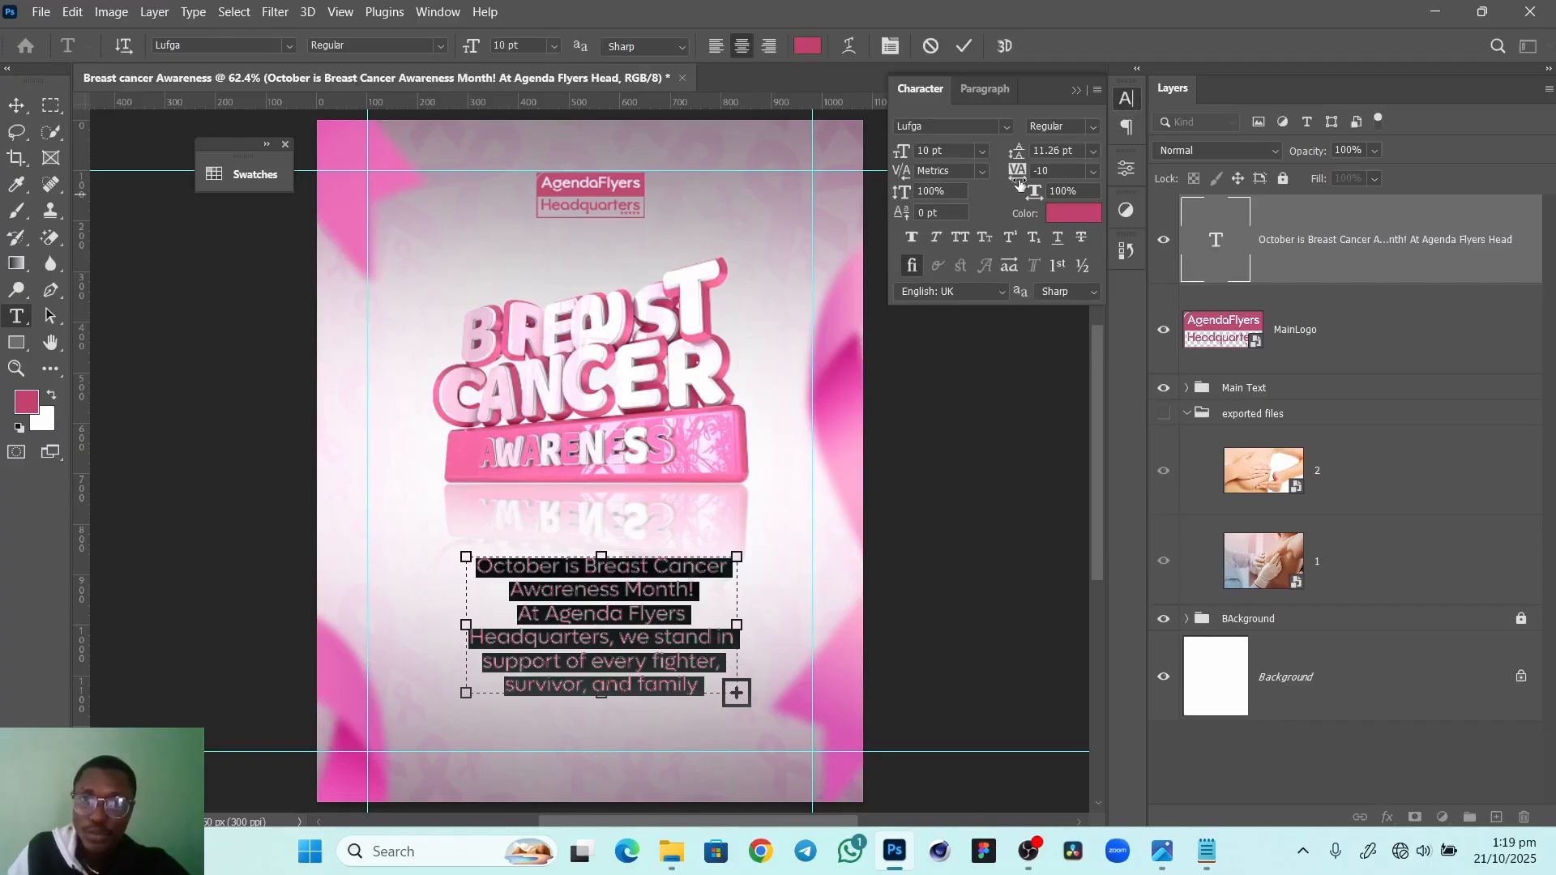
pyautogui.moveTo(904, 152); pyautogui.dragTo(902, 163)
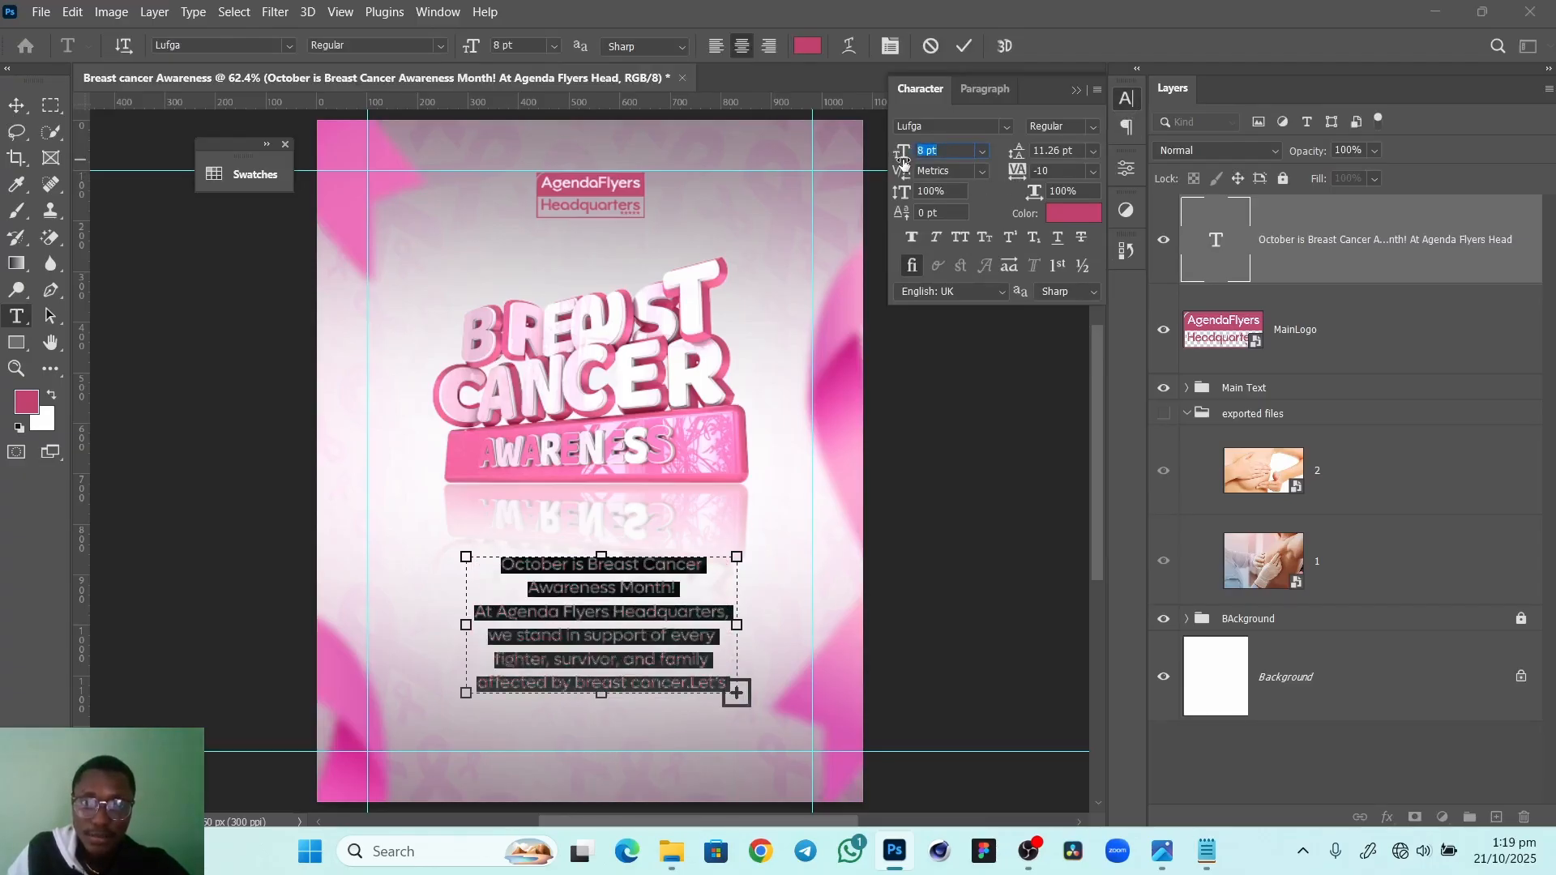
pyautogui.moveTo(1019, 154); pyautogui.dragTo(1015, 158)
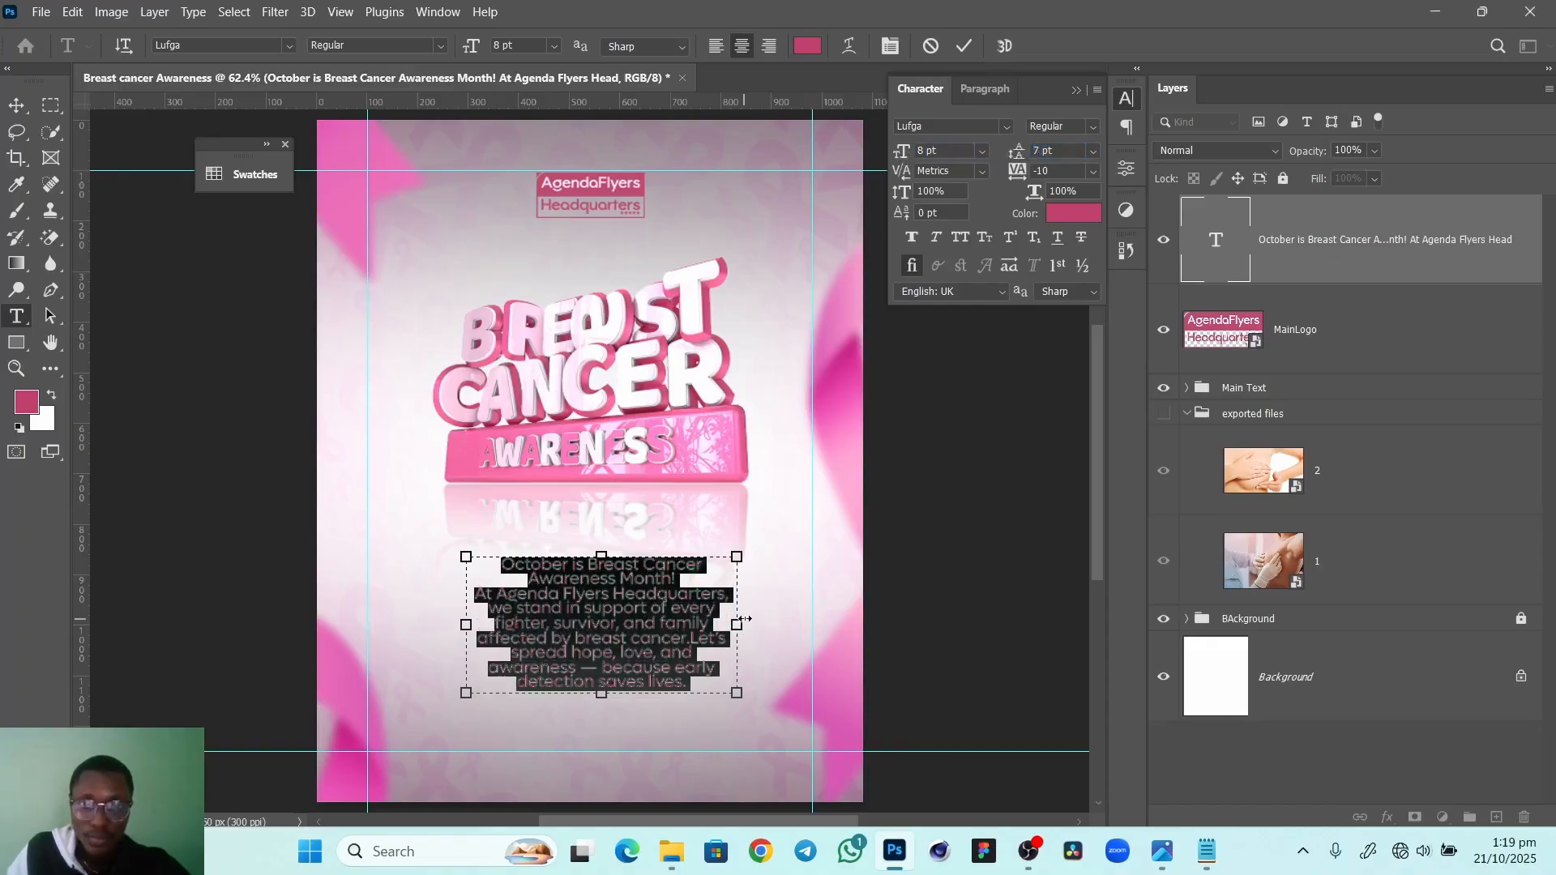
pyautogui.moveTo(739, 625); pyautogui.dragTo(851, 624)
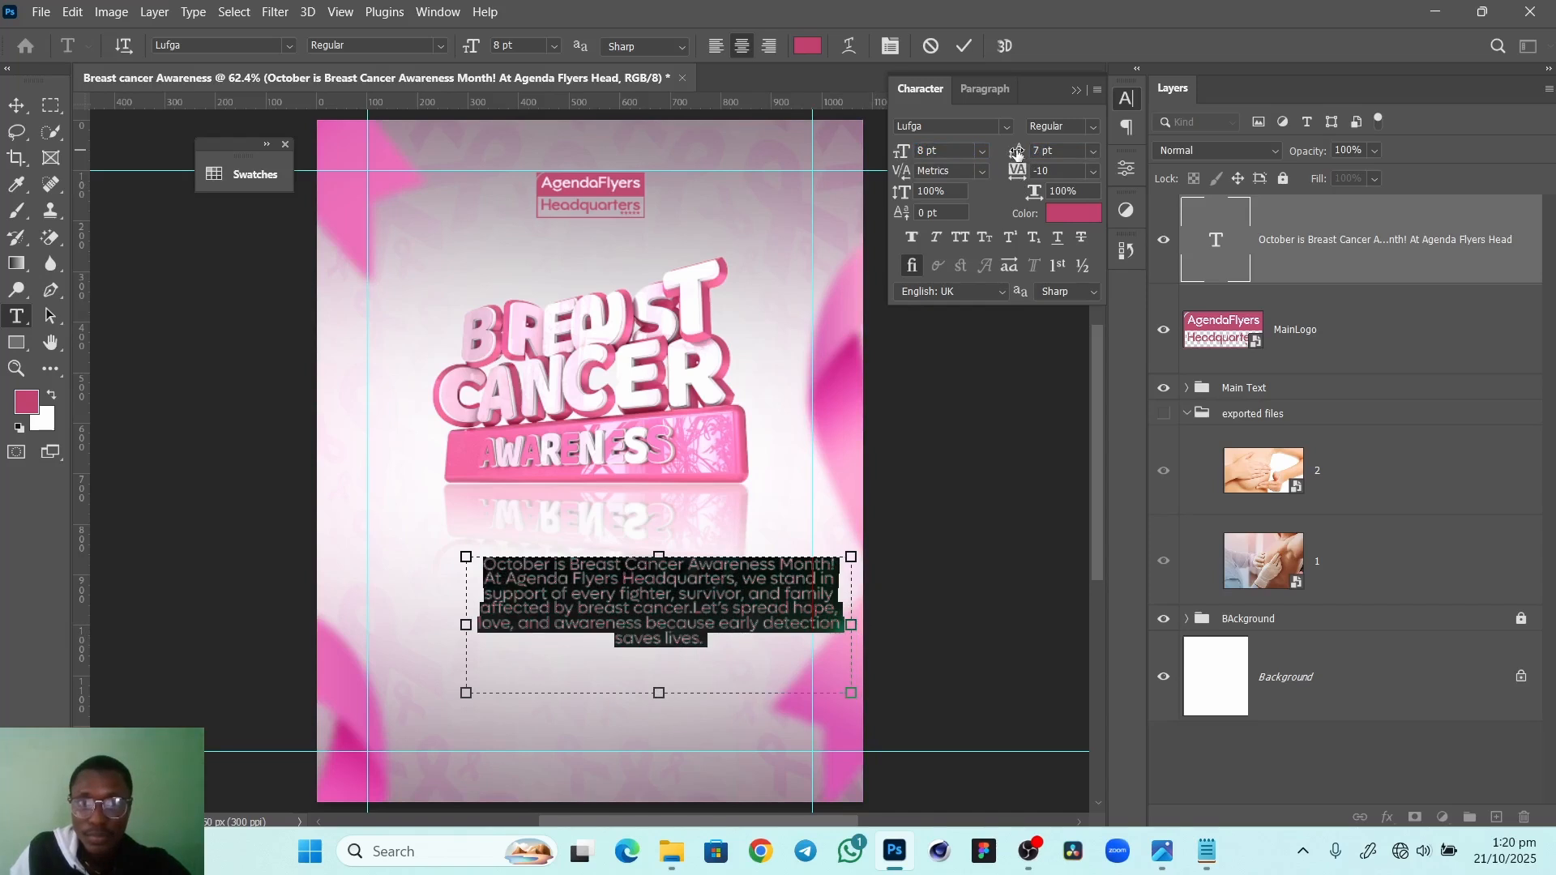
pyautogui.moveTo(1016, 150); pyautogui.dragTo(1012, 157)
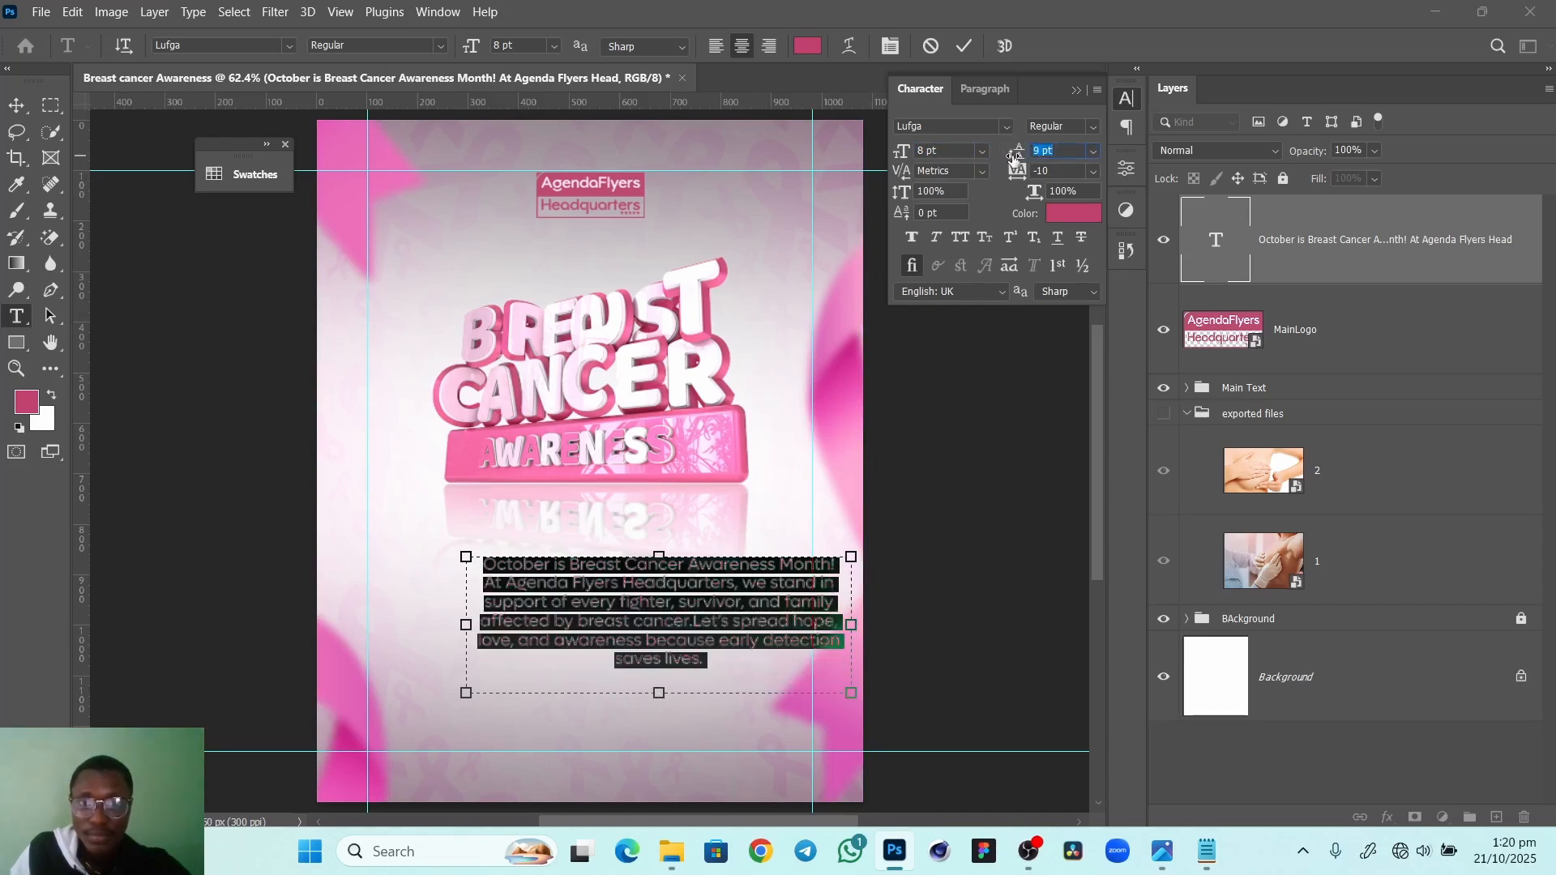
pyautogui.hotkey('ctrl', 'Return')
# Centre the paragraph just beneath the title and scale it down to about 82% about its centre
pyautogui.press('v')
pyautogui.moveTo(691, 597); pyautogui.dragTo(614, 563)
pyautogui.keyDown('alt'); pyautogui.moveTo(781, 596); pyautogui.dragTo(746, 595); pyautogui.keyUp('alt')
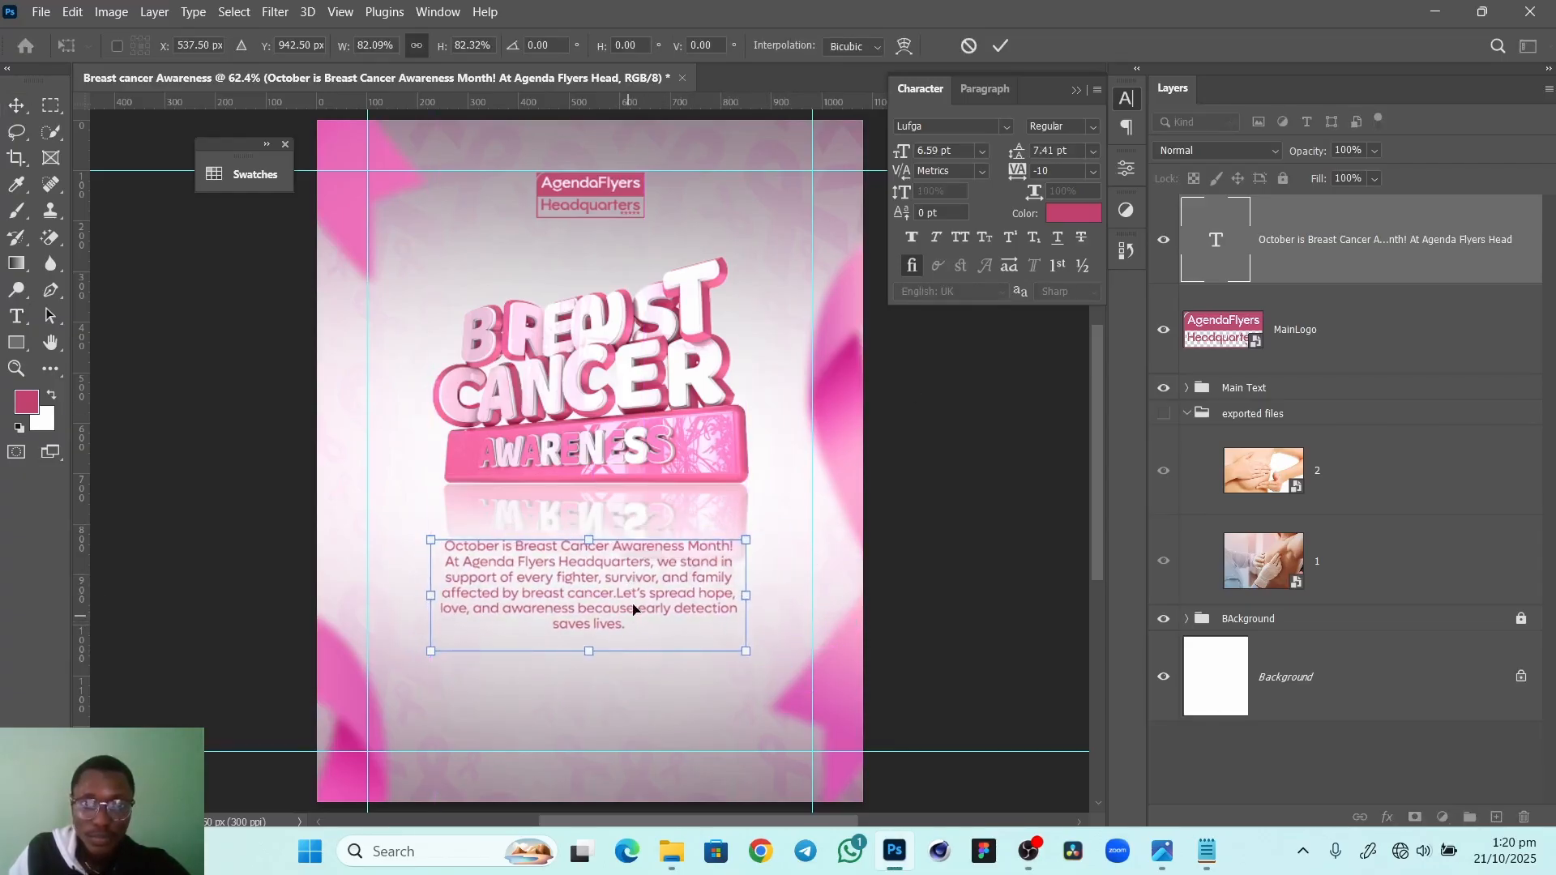
pyautogui.click(1000, 45)
# Change the awareness paragraph's text colour to the darker crimson a22450 and move the paragraph slightly further down below the title
pyautogui.click(1074, 213)
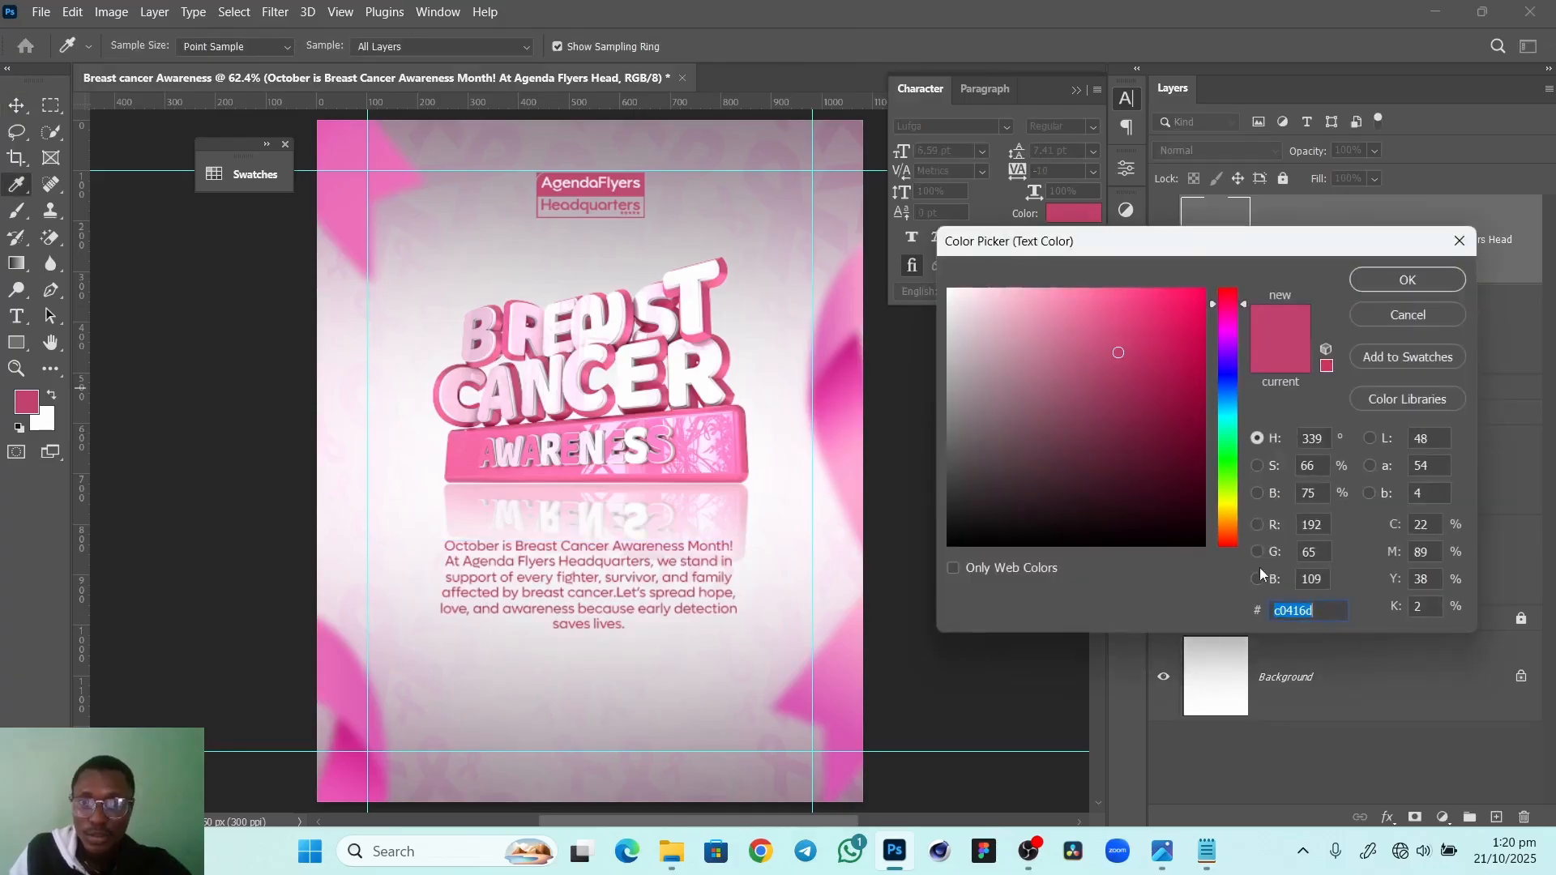
pyautogui.click(1159, 400)
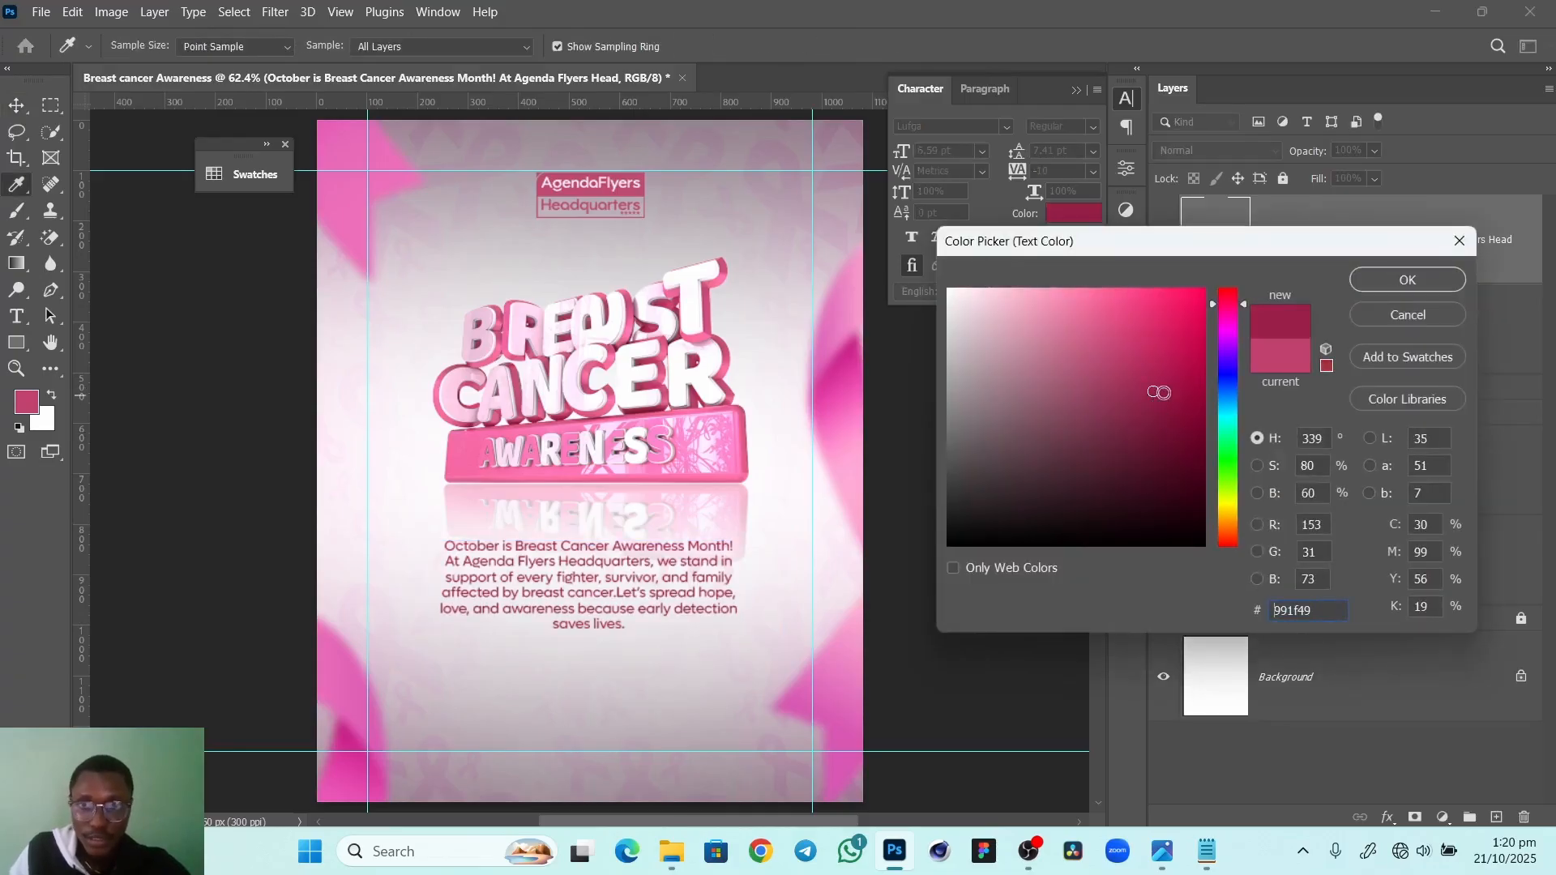
pyautogui.click(1147, 383)
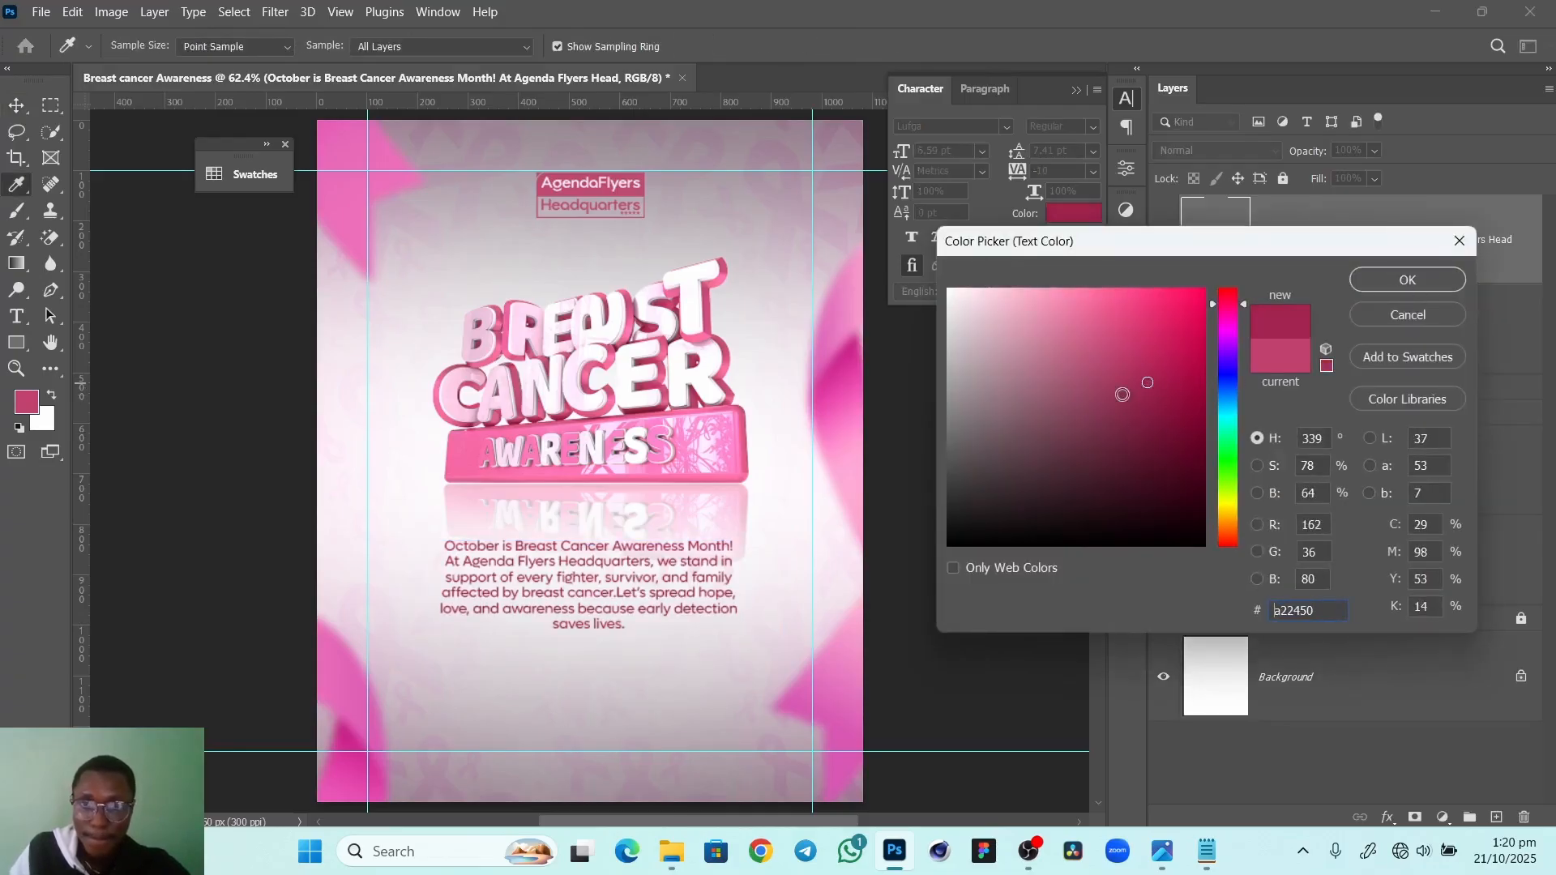
pyautogui.click(1430, 288)
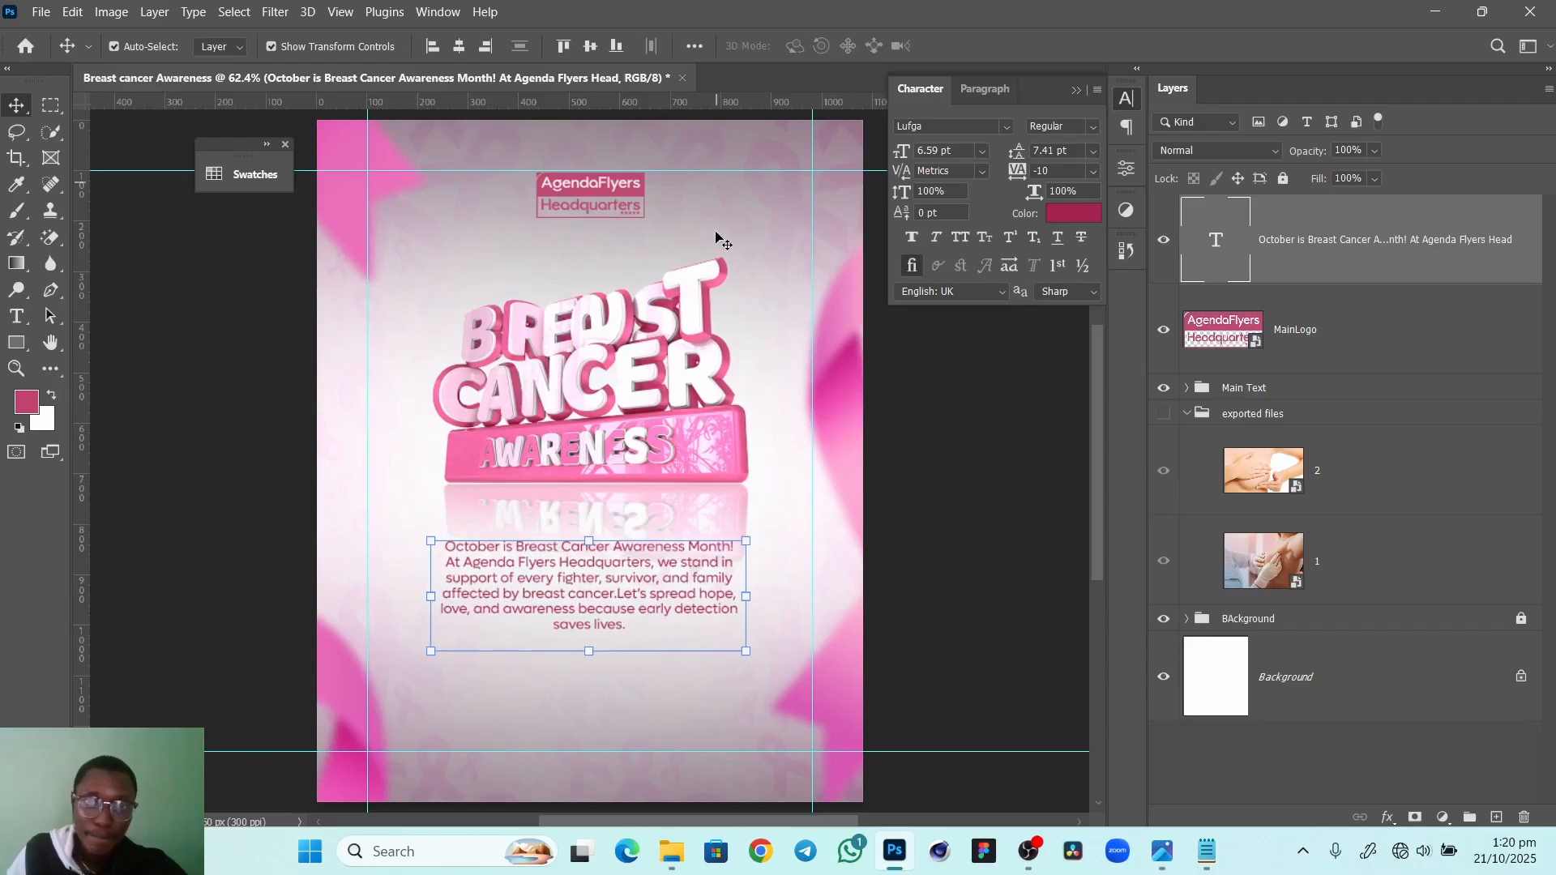
pyautogui.moveTo(630, 585); pyautogui.dragTo(632, 597)
pyautogui.click(909, 557)
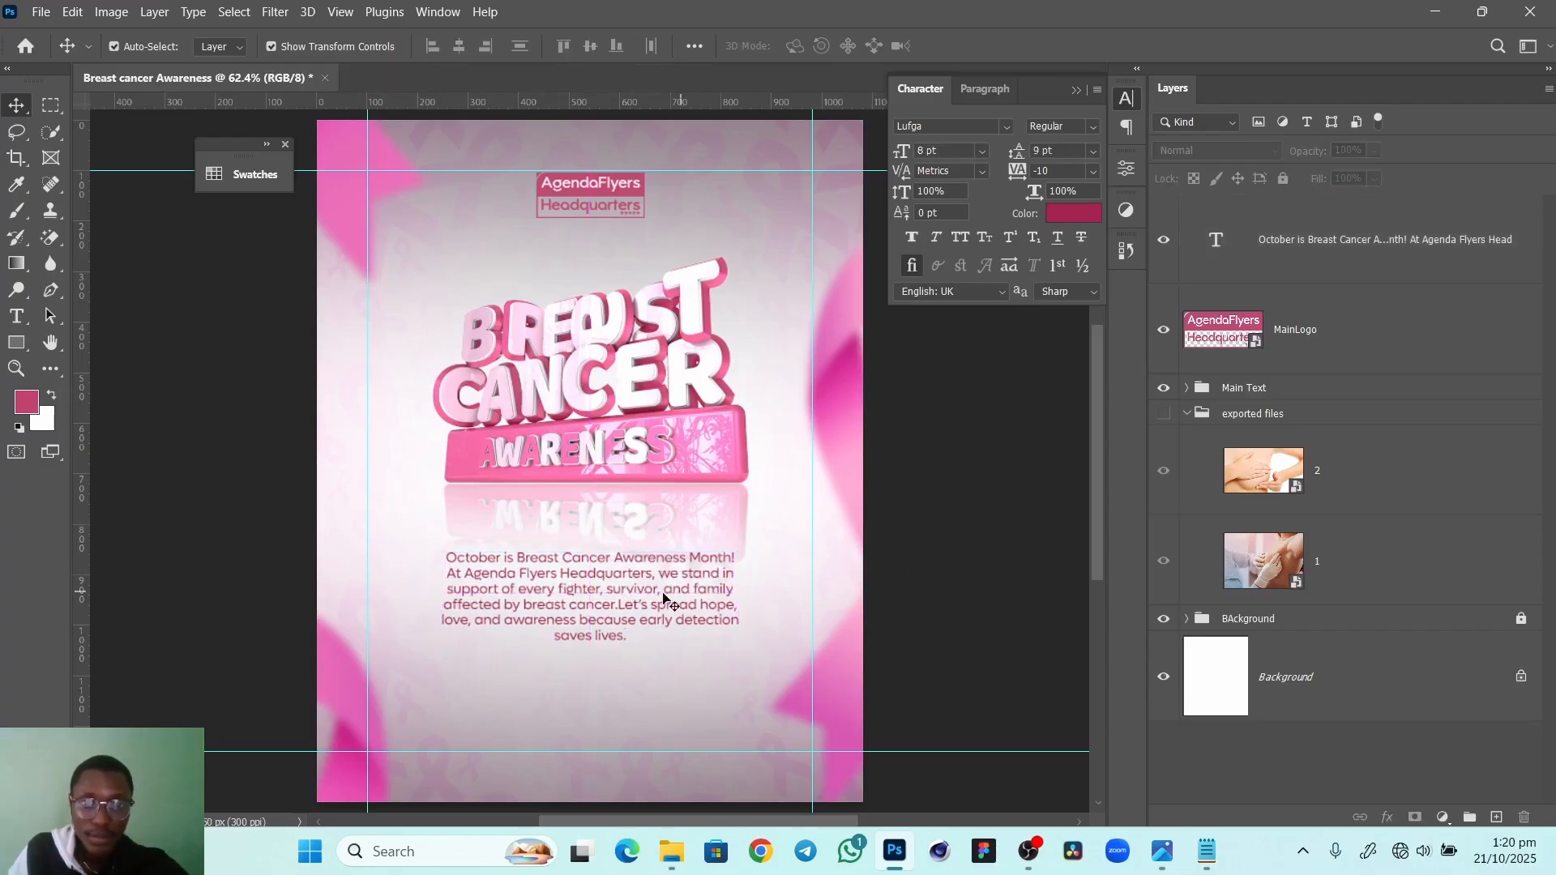
# Check the reference flyer, copy the hashtag line from Theme.txt starting at "#AgendaFlyersHQ", and return to Photoshop
pyautogui.moveTo(1207, 851)
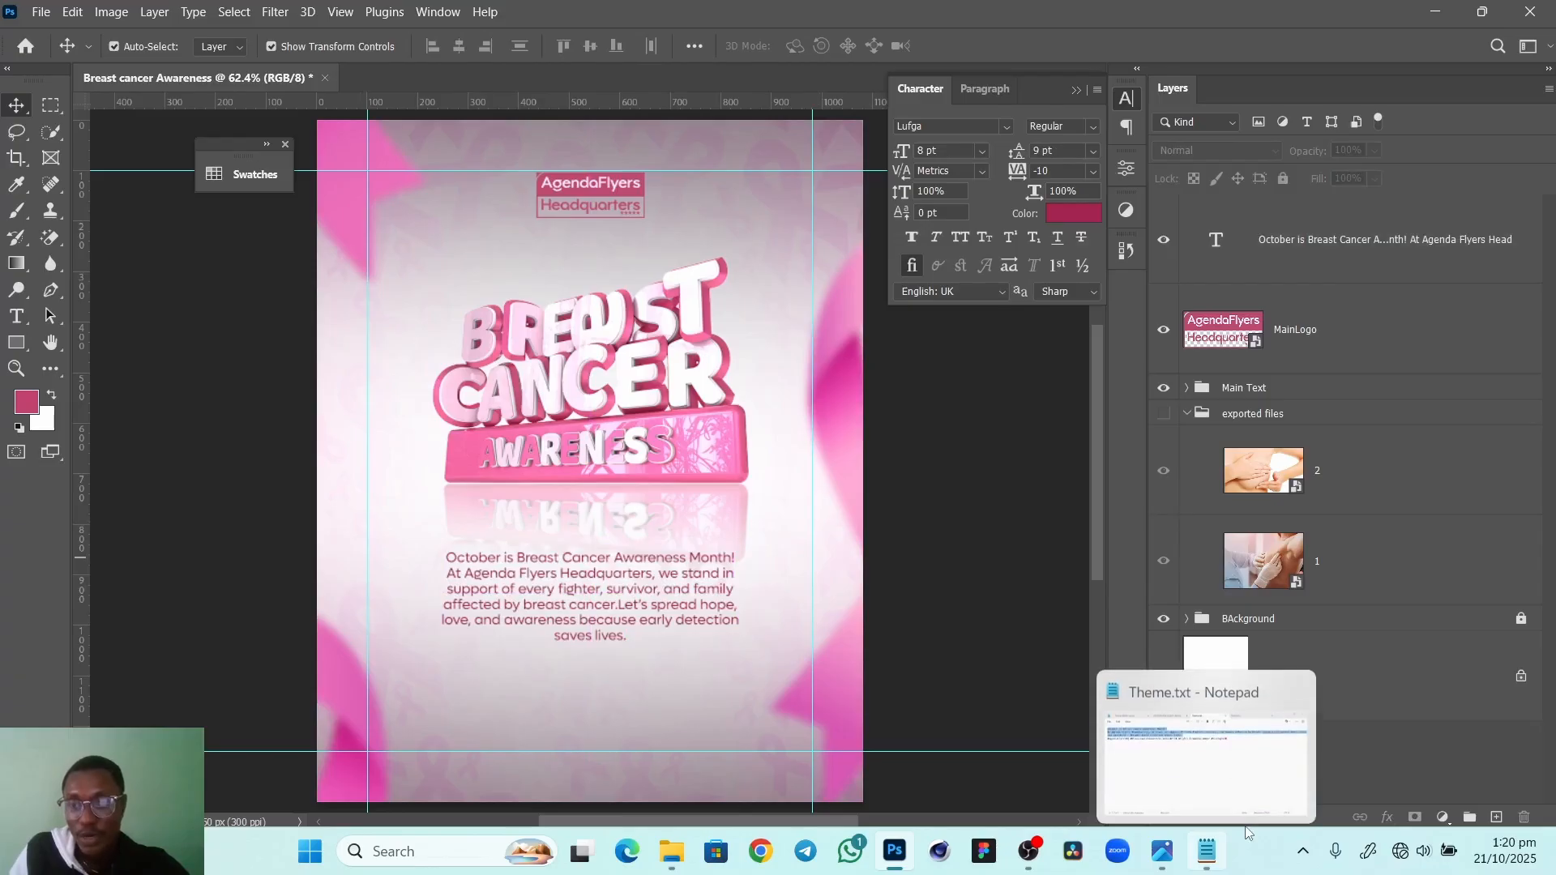
pyautogui.click(1228, 751)
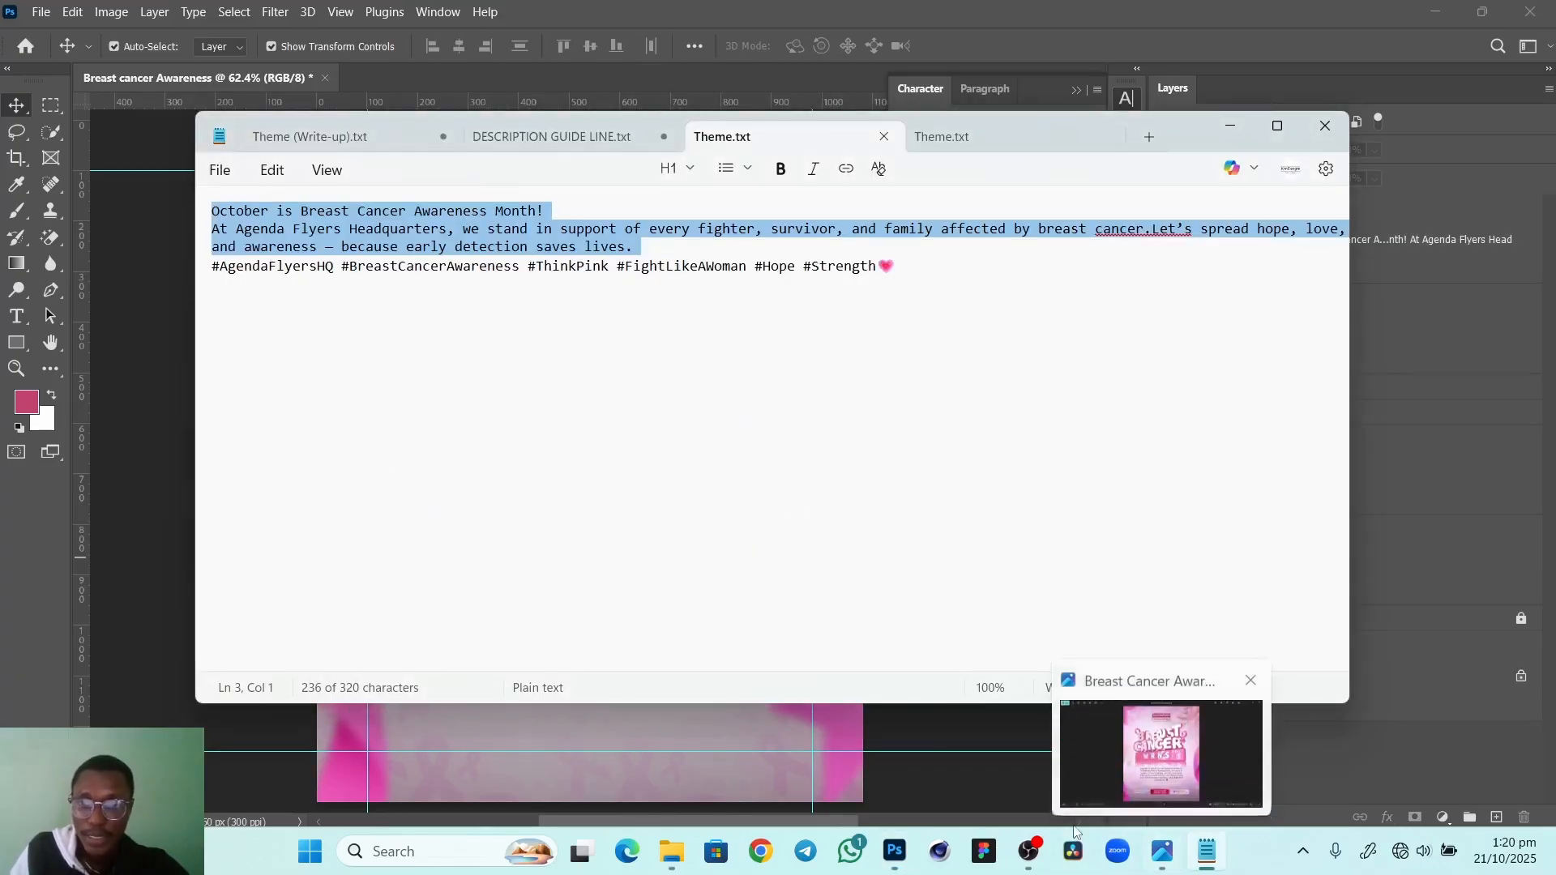
pyautogui.click(1178, 761)
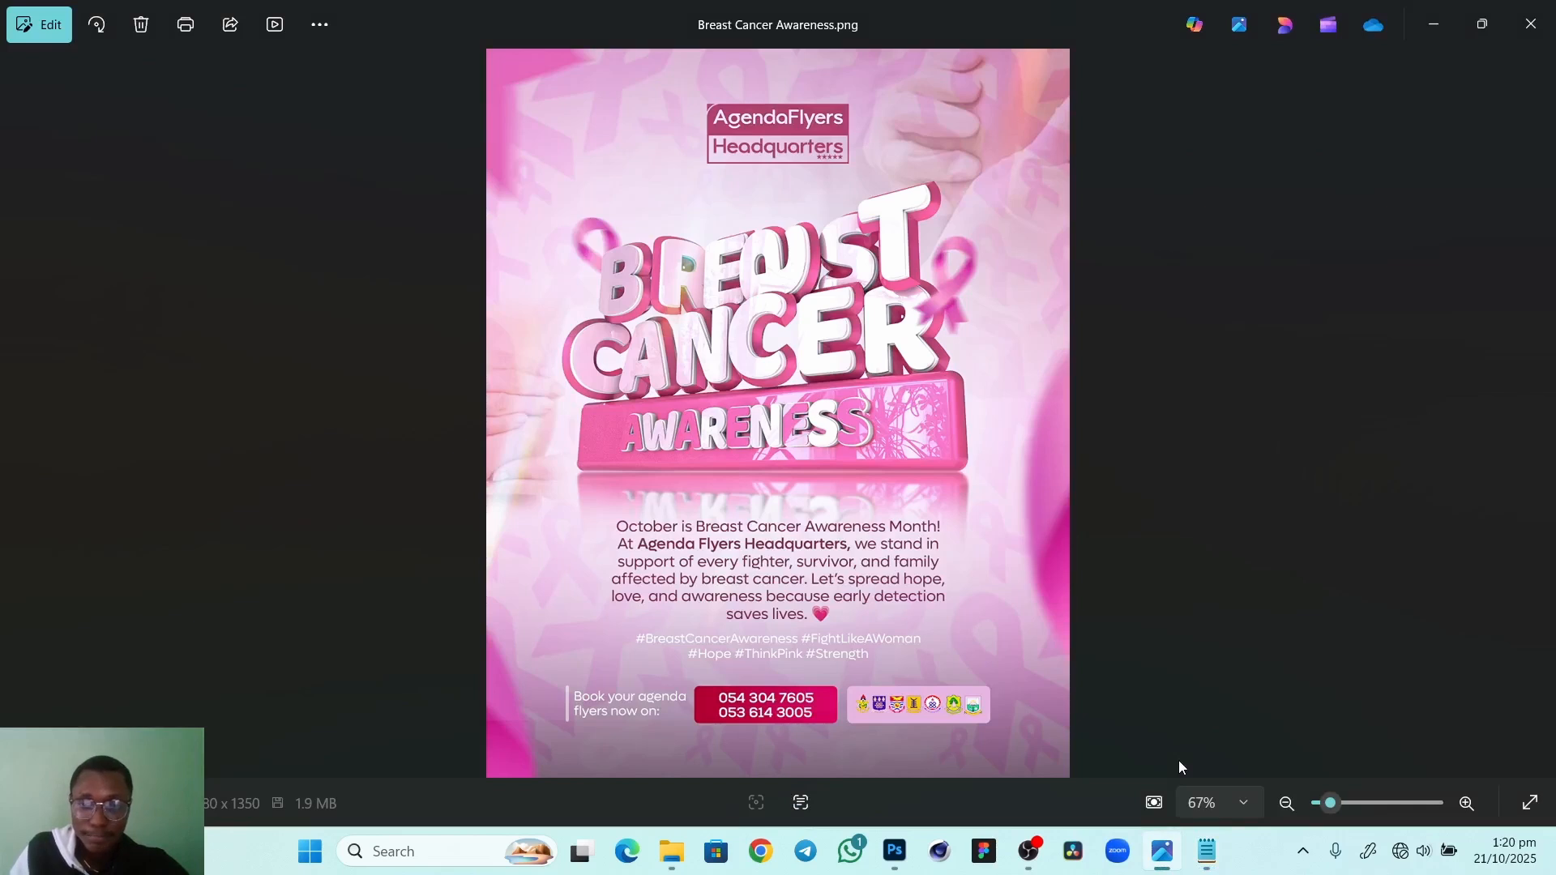
pyautogui.moveTo(1206, 851)
pyautogui.click(1208, 749)
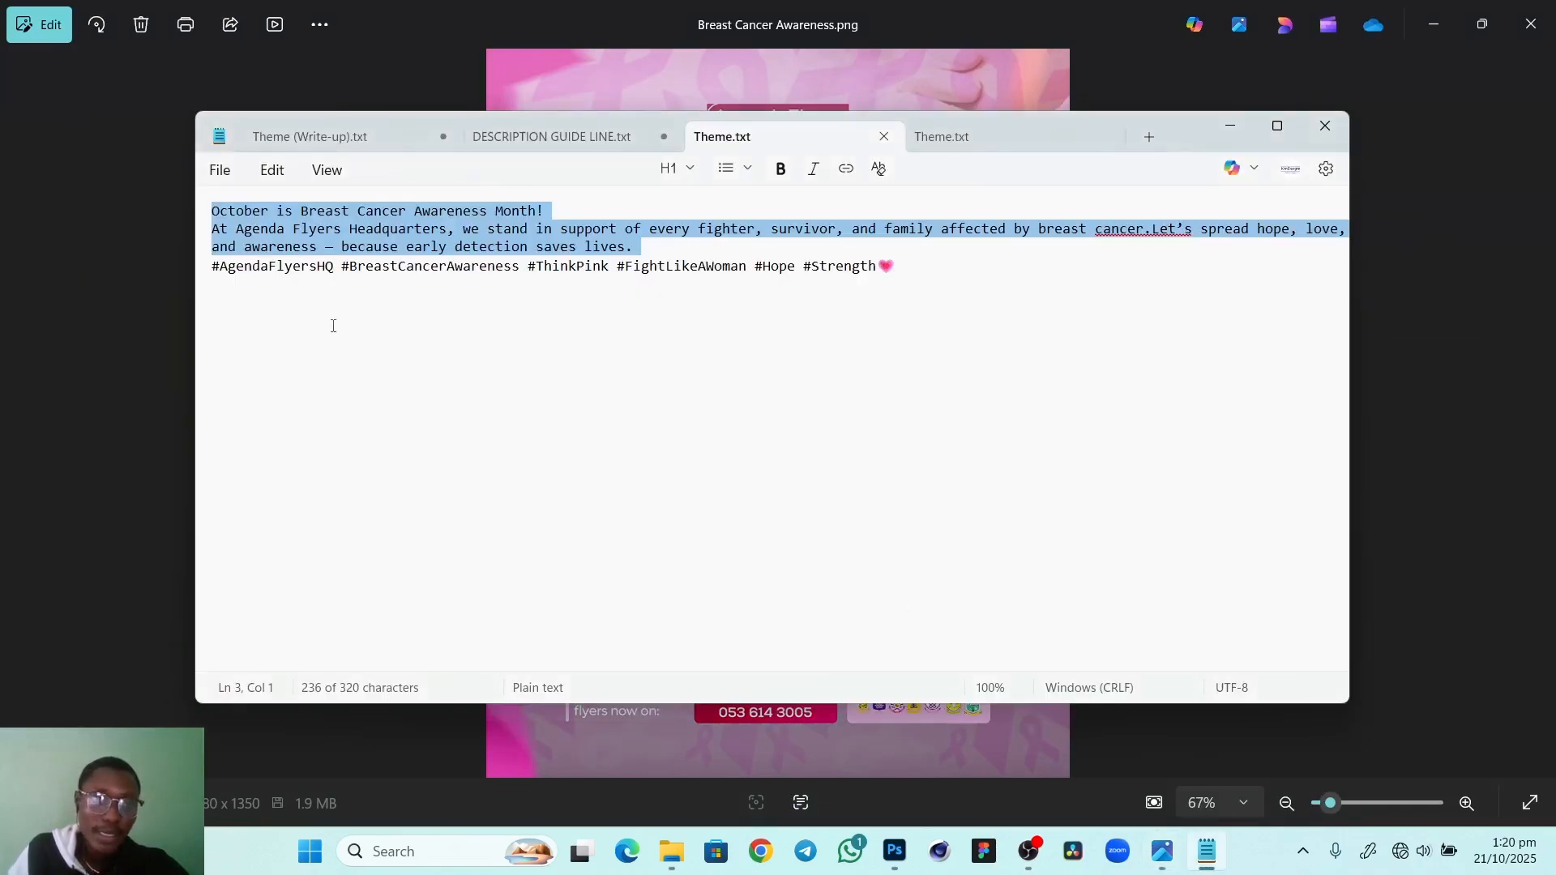
pyautogui.tripleClick(216, 274)
pyautogui.hotkey('ctrl', 'c')
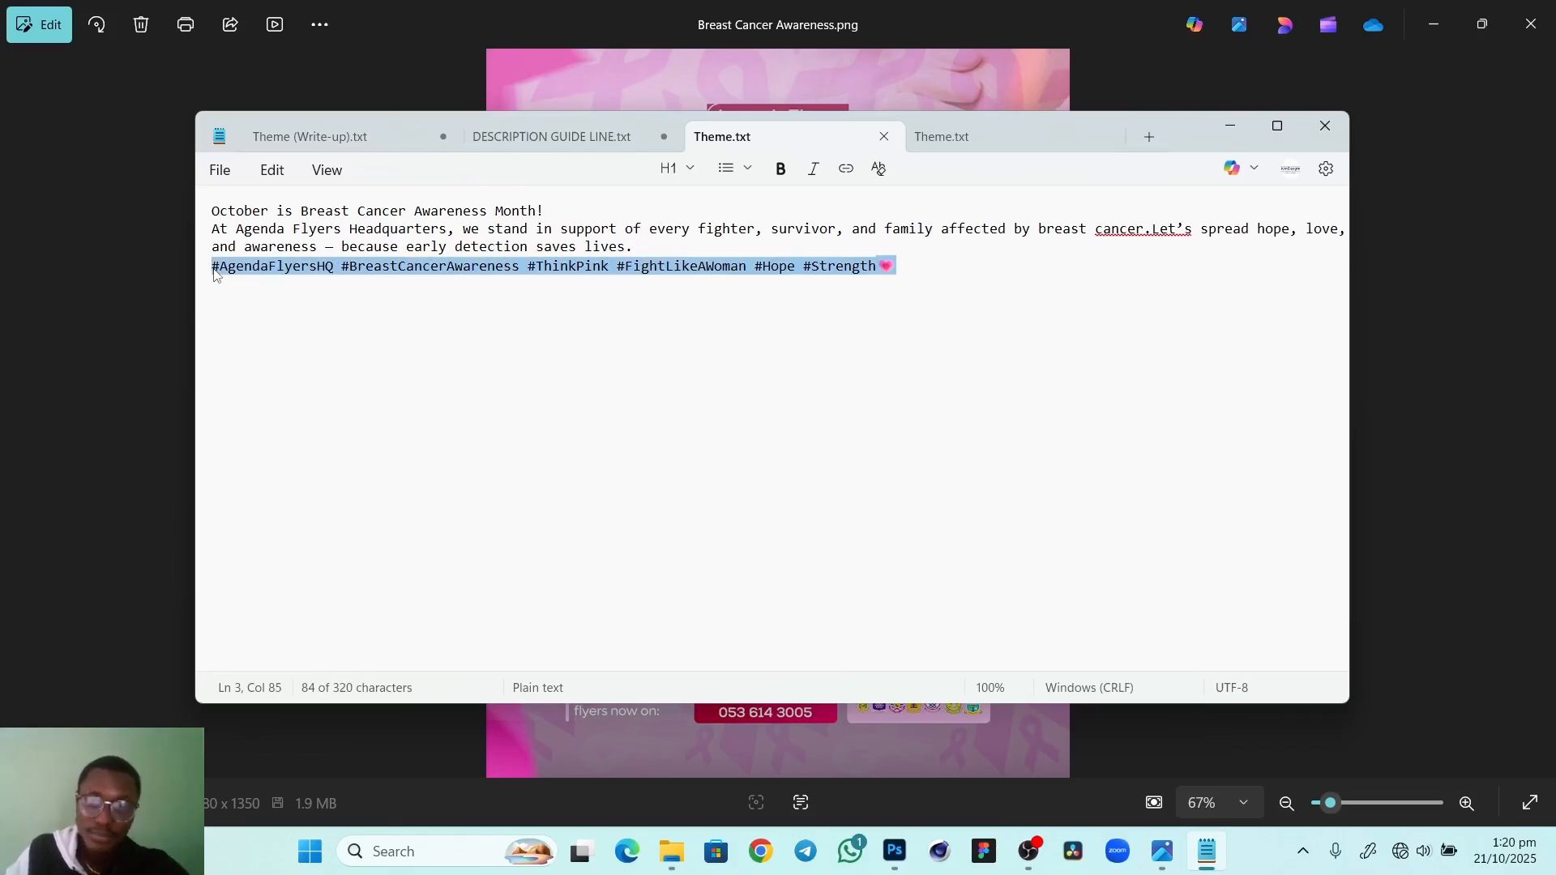
pyautogui.moveTo(895, 851)
pyautogui.click(895, 750)
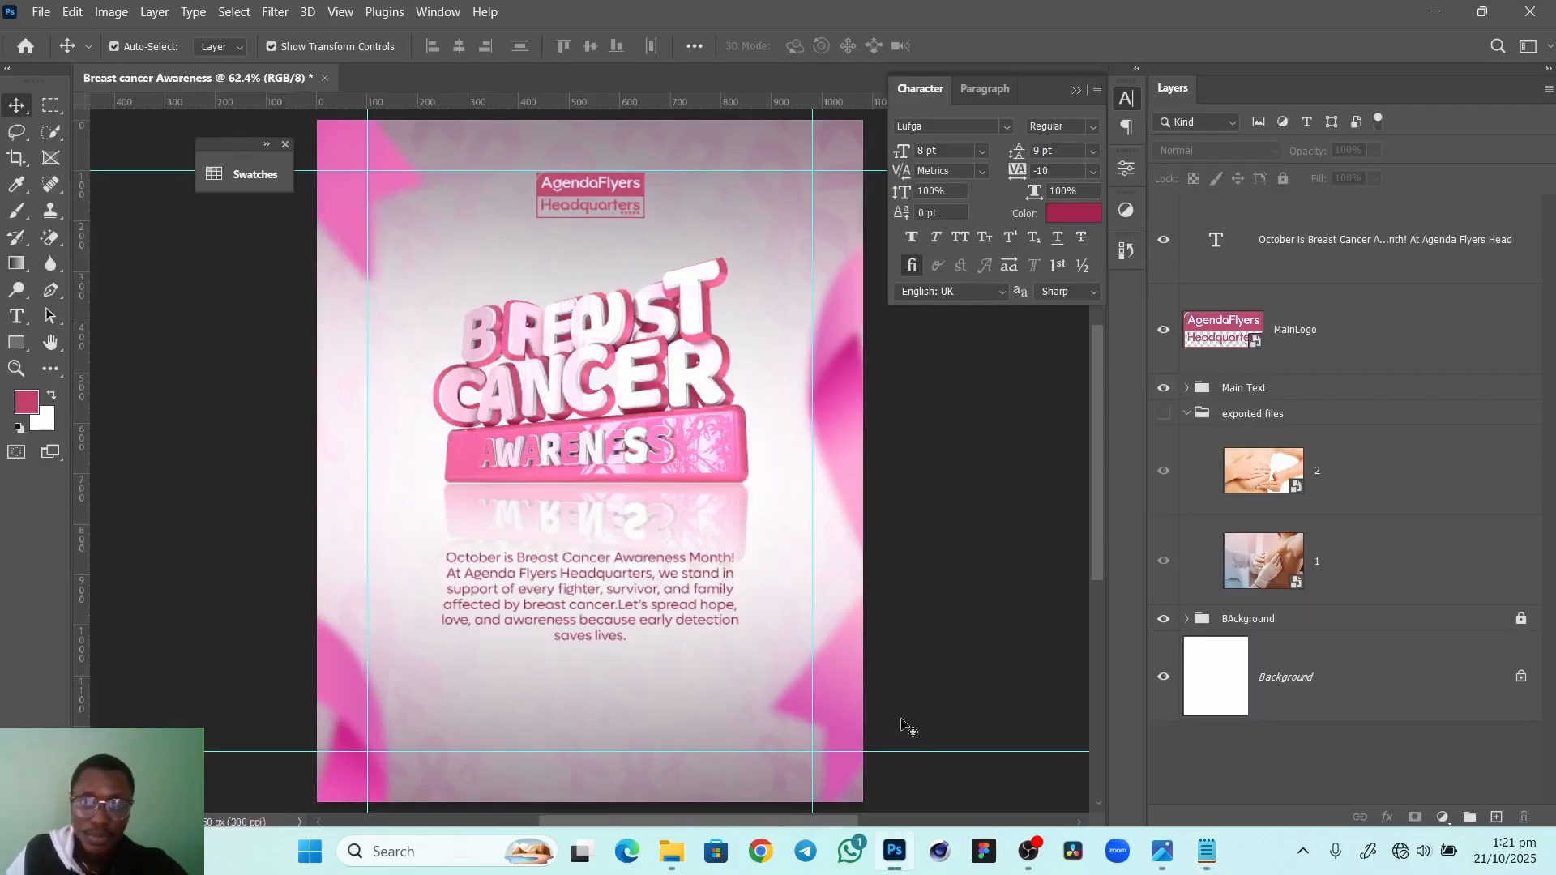
# Duplicate the awareness paragraph straight below itself and replace the copy's text with the hashtags, without the trailing heart emoji
pyautogui.click(628, 591)
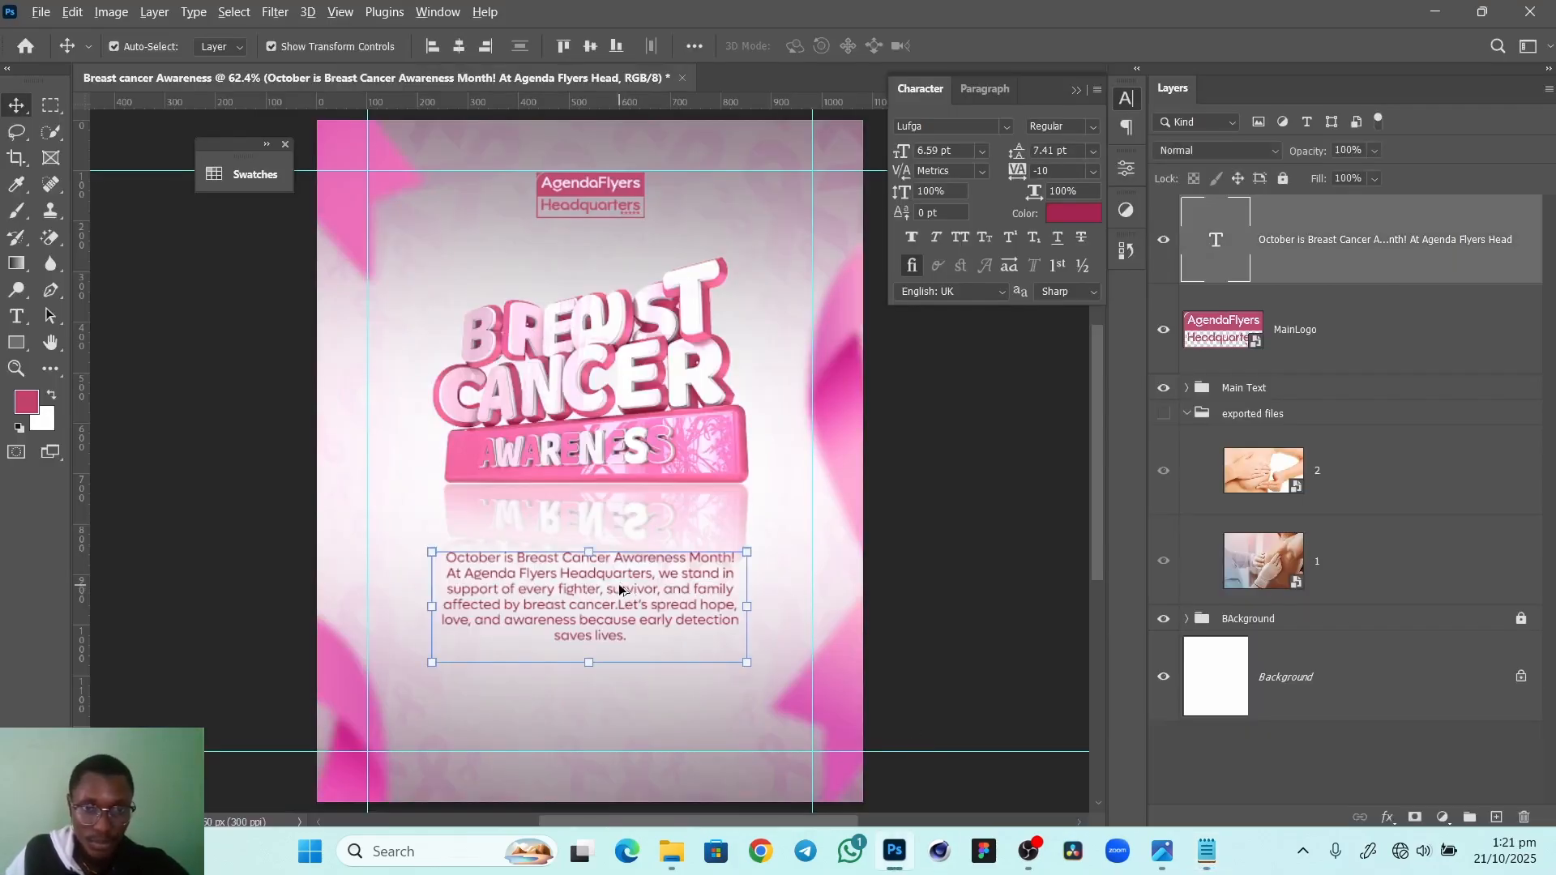
pyautogui.keyDown('alt'); pyautogui.moveTo(628, 595); pyautogui.dragTo(628, 723); pyautogui.keyUp('alt')
pyautogui.doubleClick(634, 701)
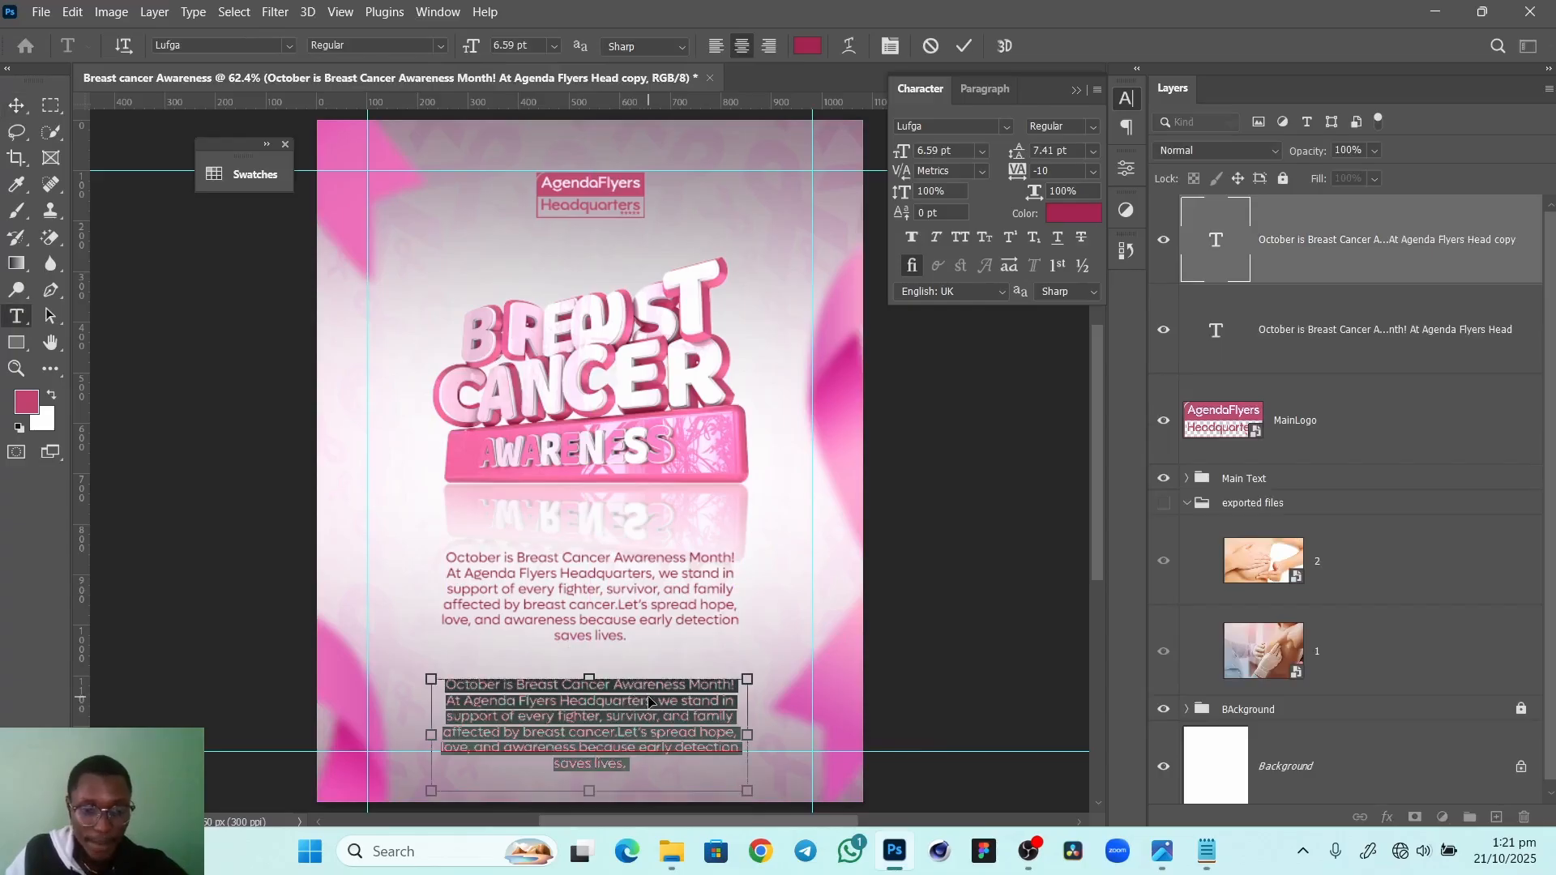
pyautogui.hotkey('ctrl', 'v')
pyautogui.press('BackSpace')
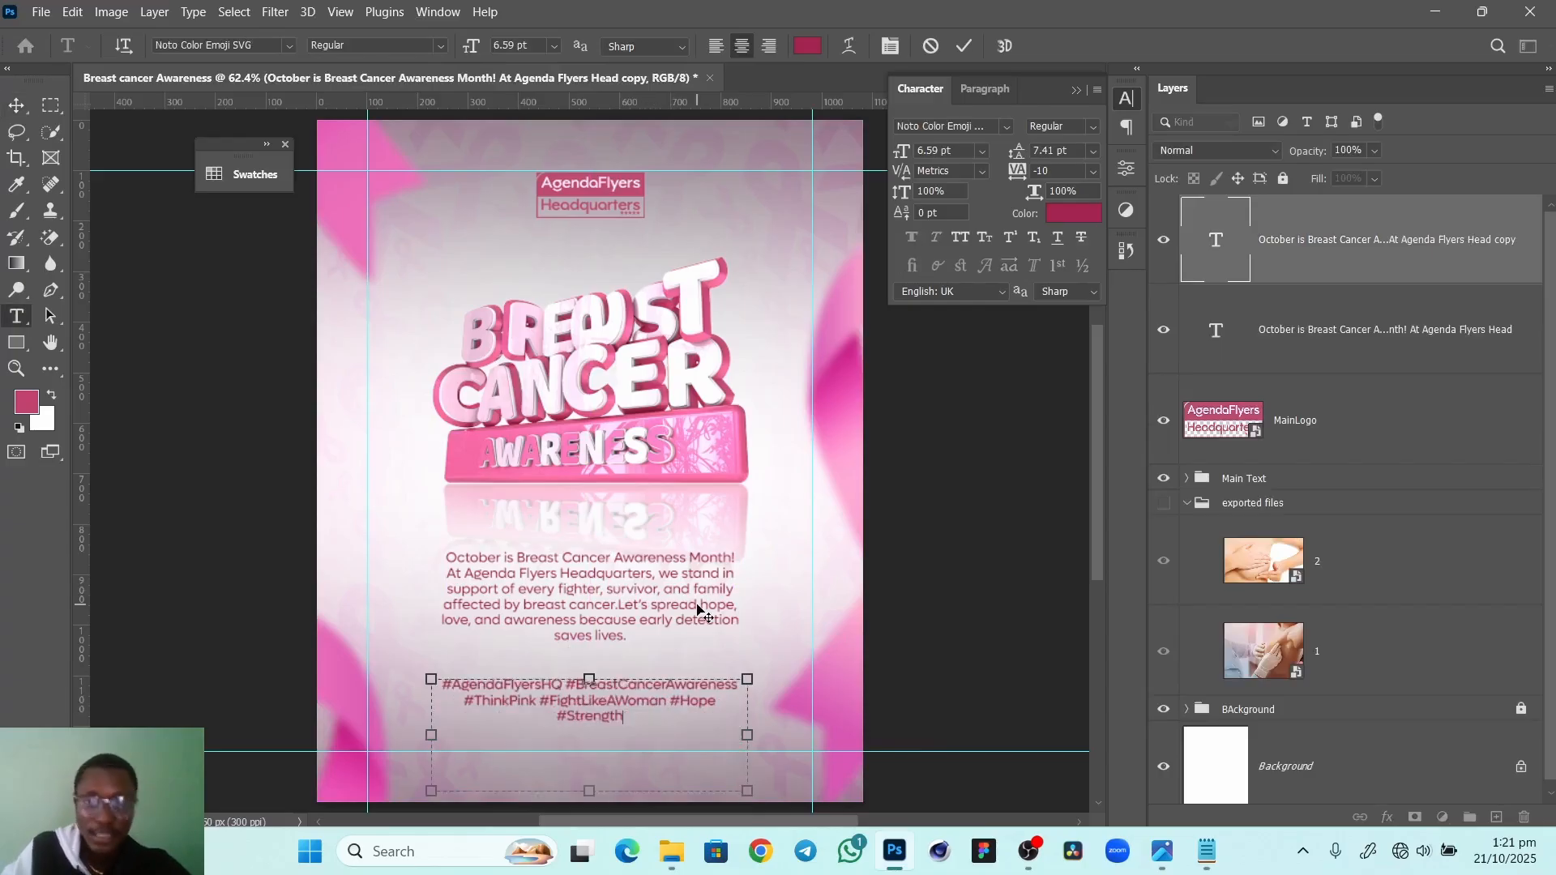
# Widen and shorten the hashtag text box so the hashtags fit on two lines, and place it just beneath the paragraph
pyautogui.moveTo(747, 735); pyautogui.dragTo(827, 735)
pyautogui.moveTo(664, 798); pyautogui.dragTo(646, 673)
pyautogui.click(963, 45)
pyautogui.press('v')
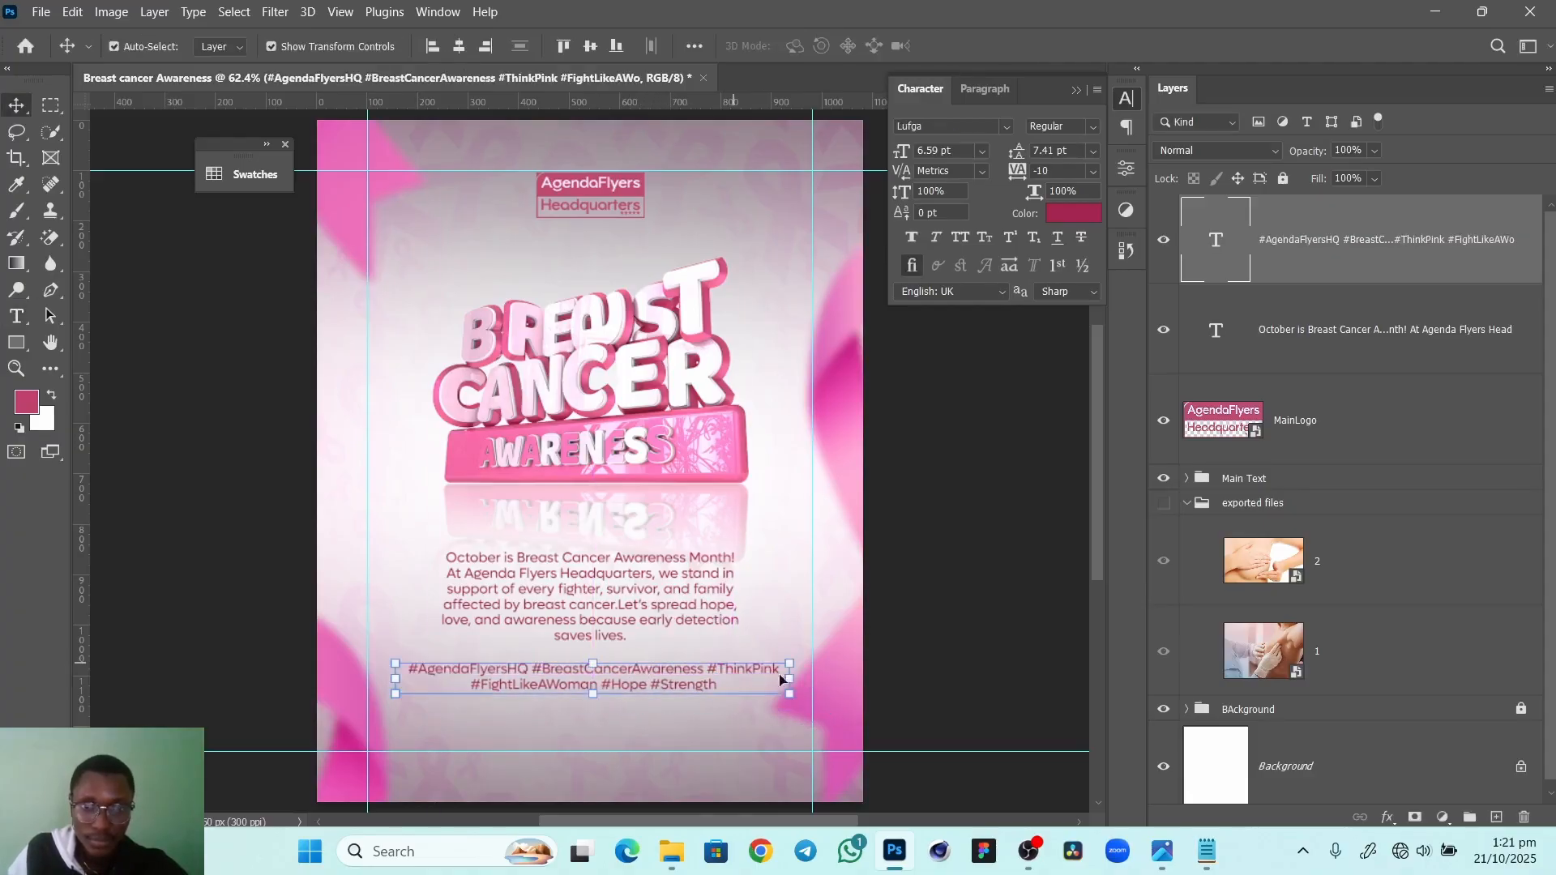
# Make the hashtag text box slightly taller and start its second line with "#ThinkPink"
pyautogui.doubleClick(662, 674)
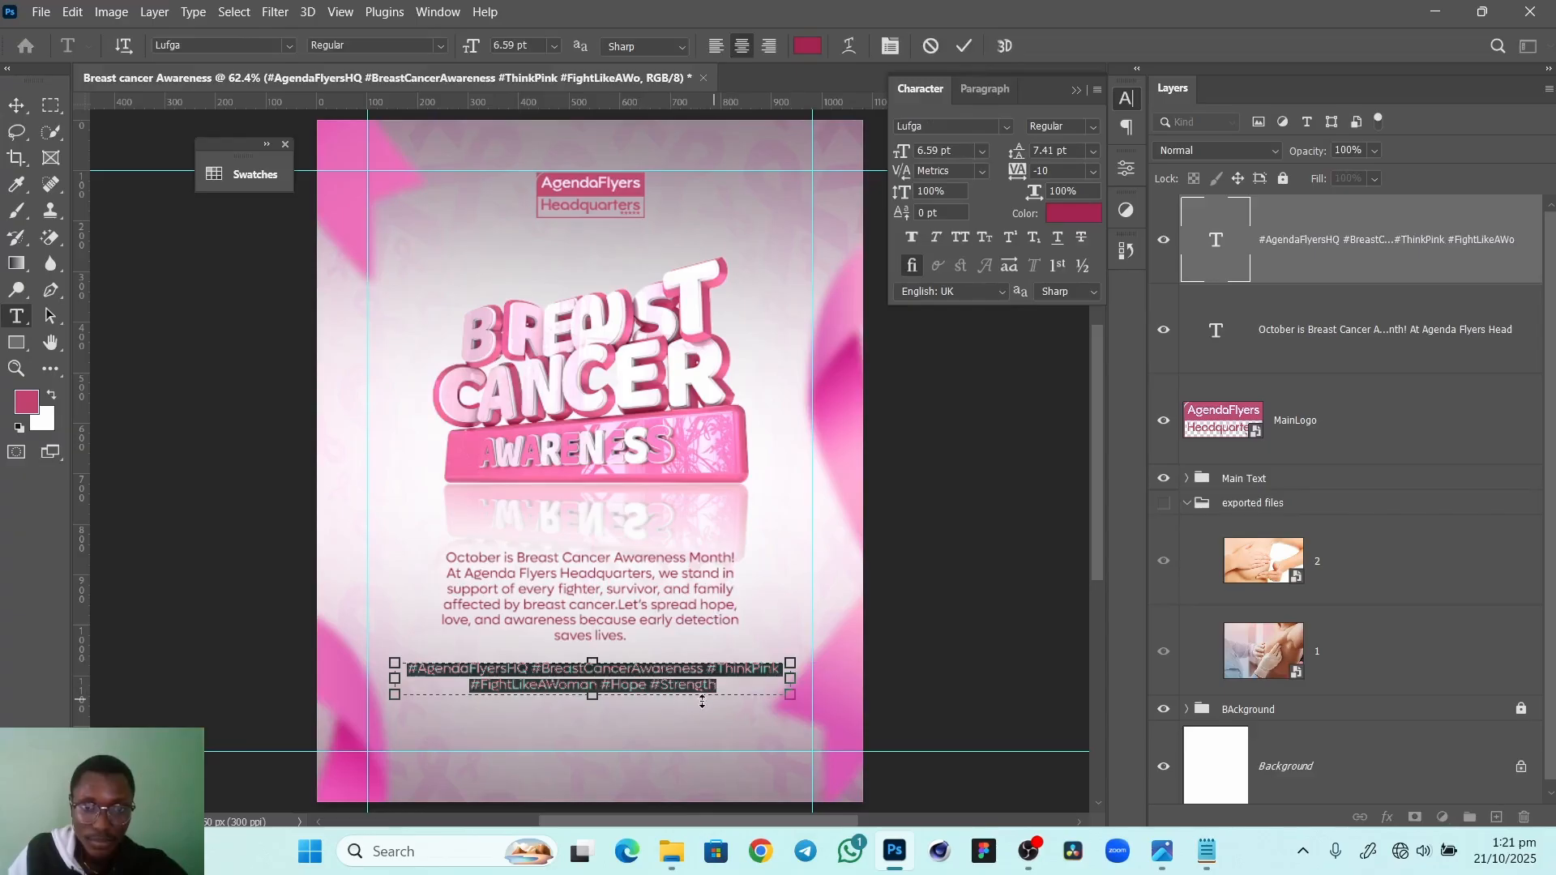
pyautogui.moveTo(595, 697); pyautogui.dragTo(595, 713)
pyautogui.click(711, 668)
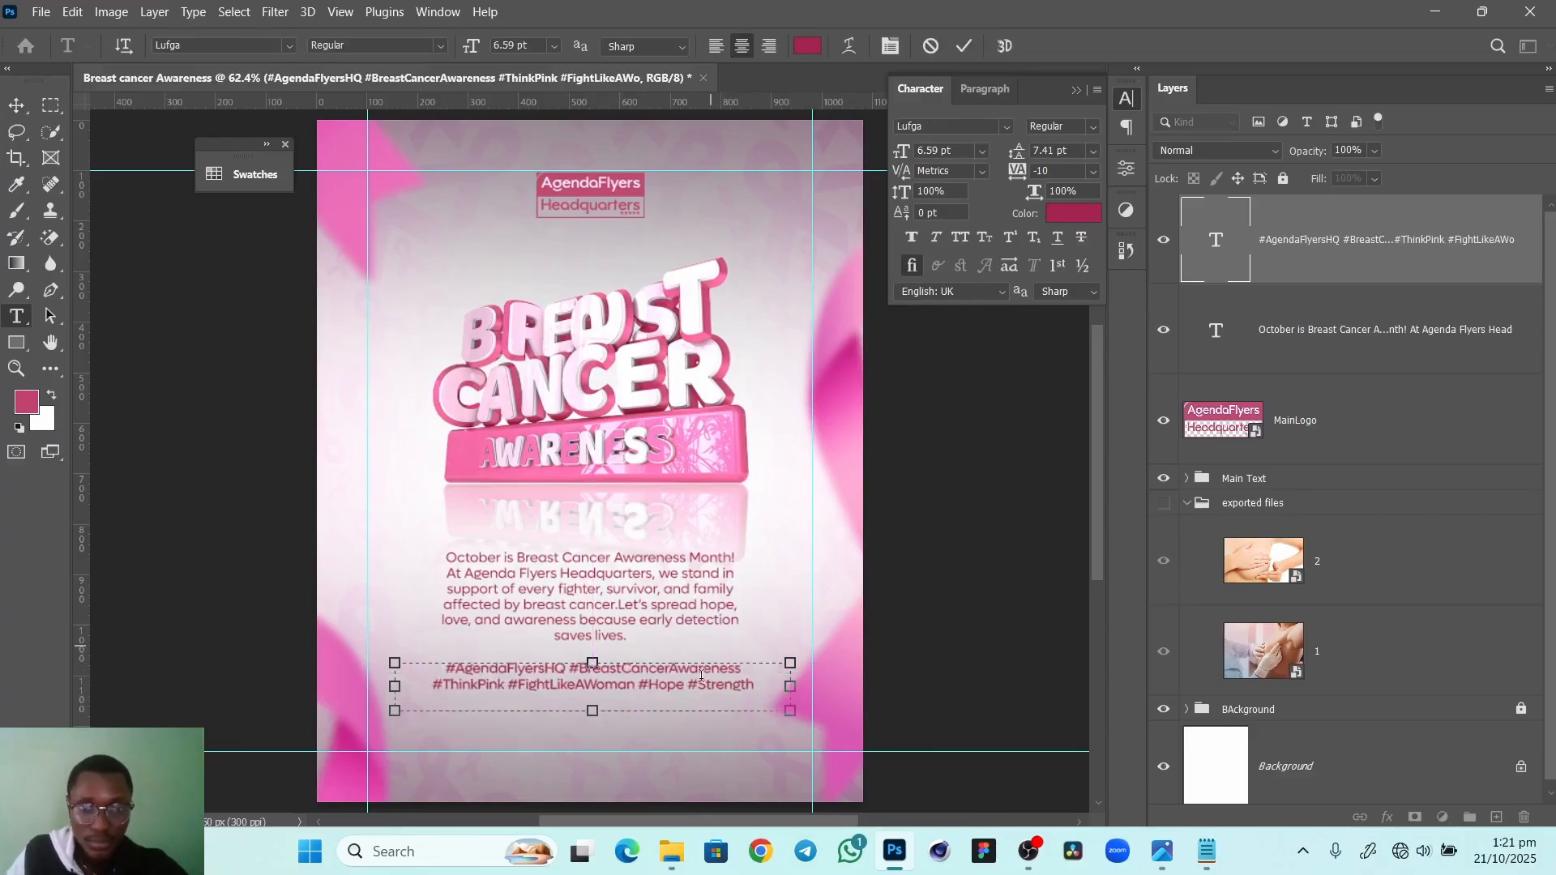
pyautogui.click(964, 45)
pyautogui.press('v')
# Set the hashtags' text colour to the lighter pink ed6798 sampled from the 3D title
pyautogui.click(1058, 213)
pyautogui.click(713, 450)
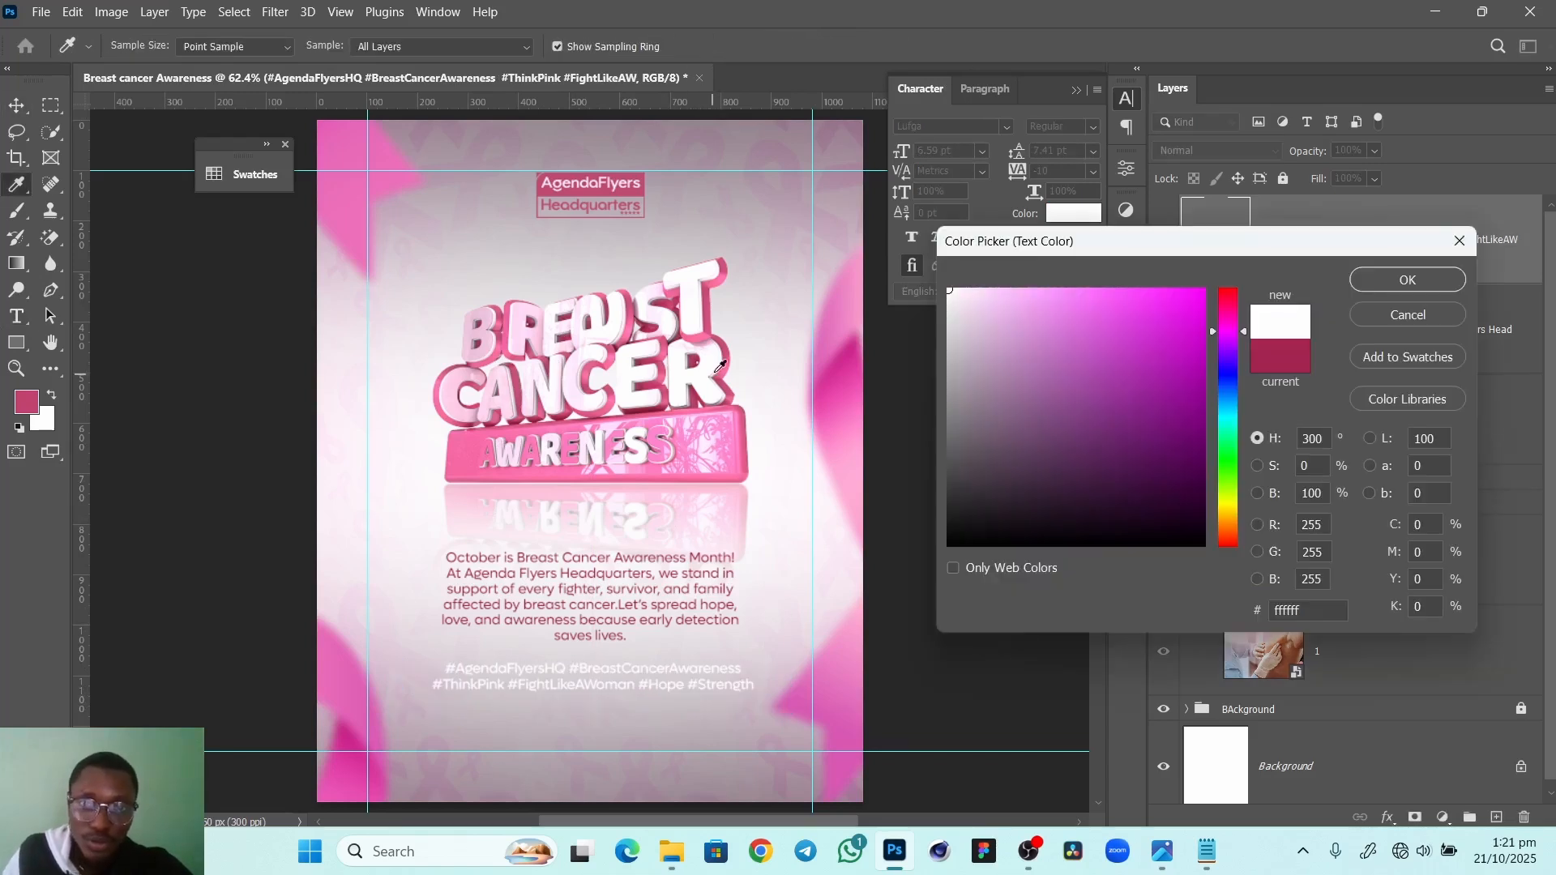
pyautogui.click(669, 378)
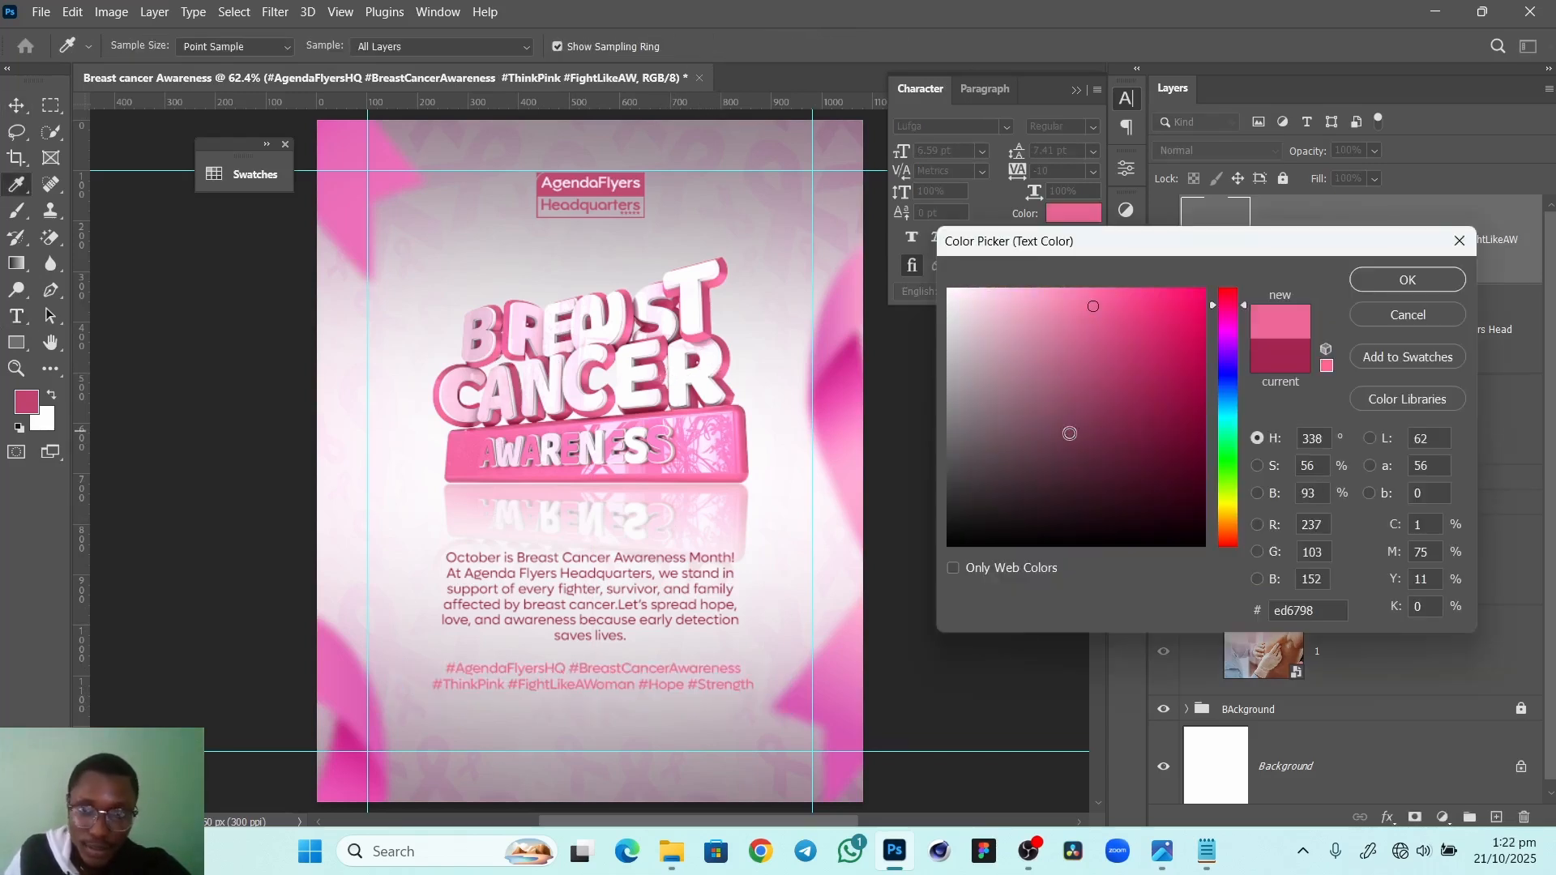
pyautogui.click(1377, 283)
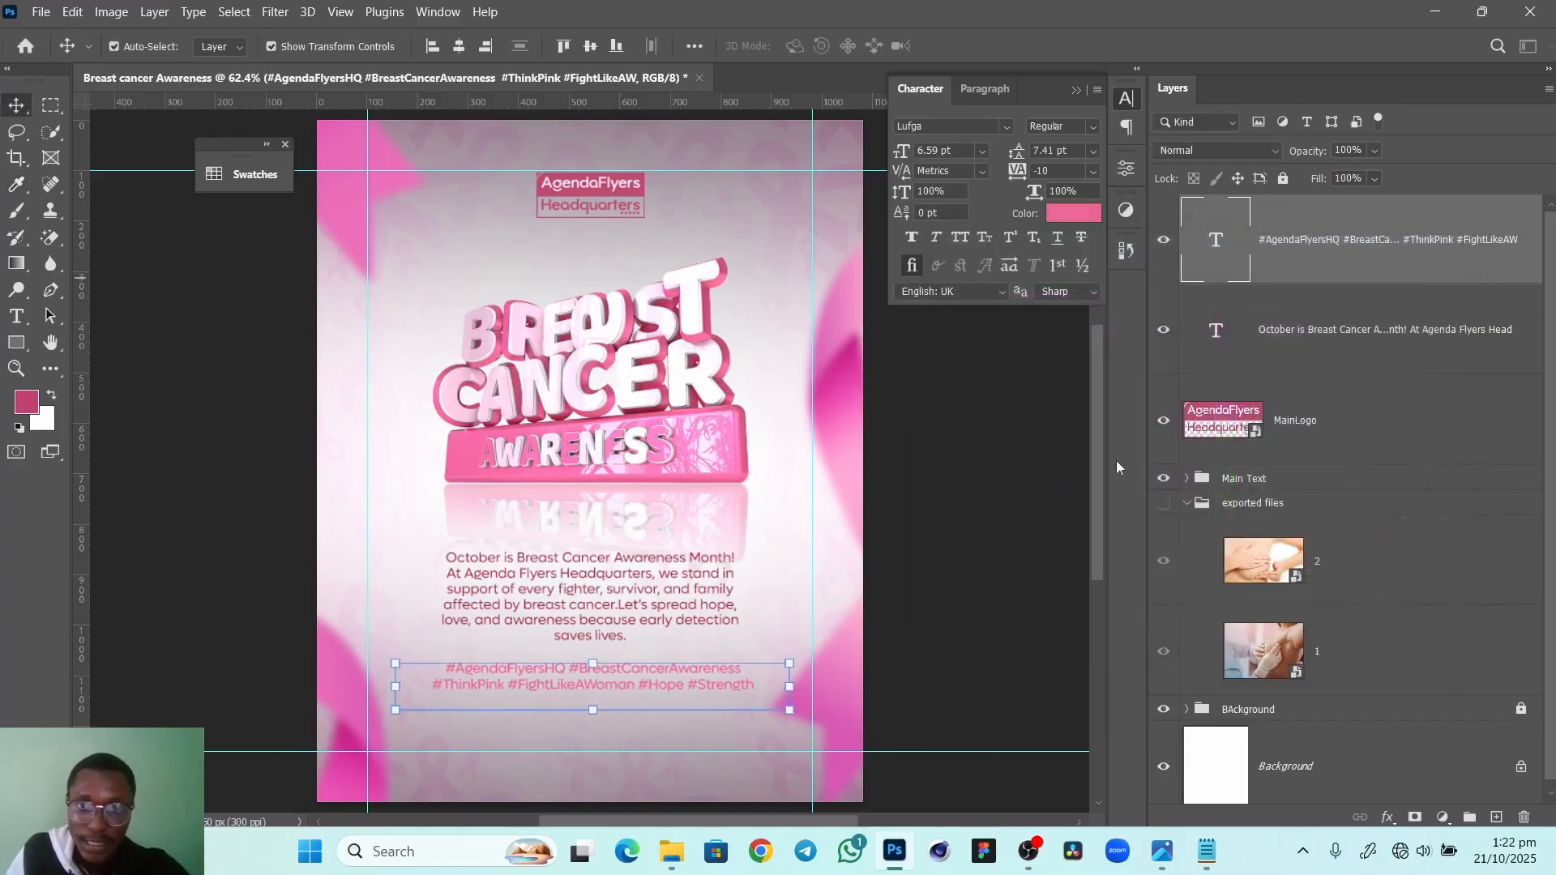
pyautogui.click(977, 577)
# Scale the hashtag block down to a 5.89 pt text size and centre both it and the paragraph horizontally on the page
pyautogui.hotkey('ctrl', 'space')
pyautogui.keyDown('ctrl'); pyautogui.moveTo(629, 672); pyautogui.dragTo(671, 688); pyautogui.keyUp('ctrl')
pyautogui.click(671, 688)
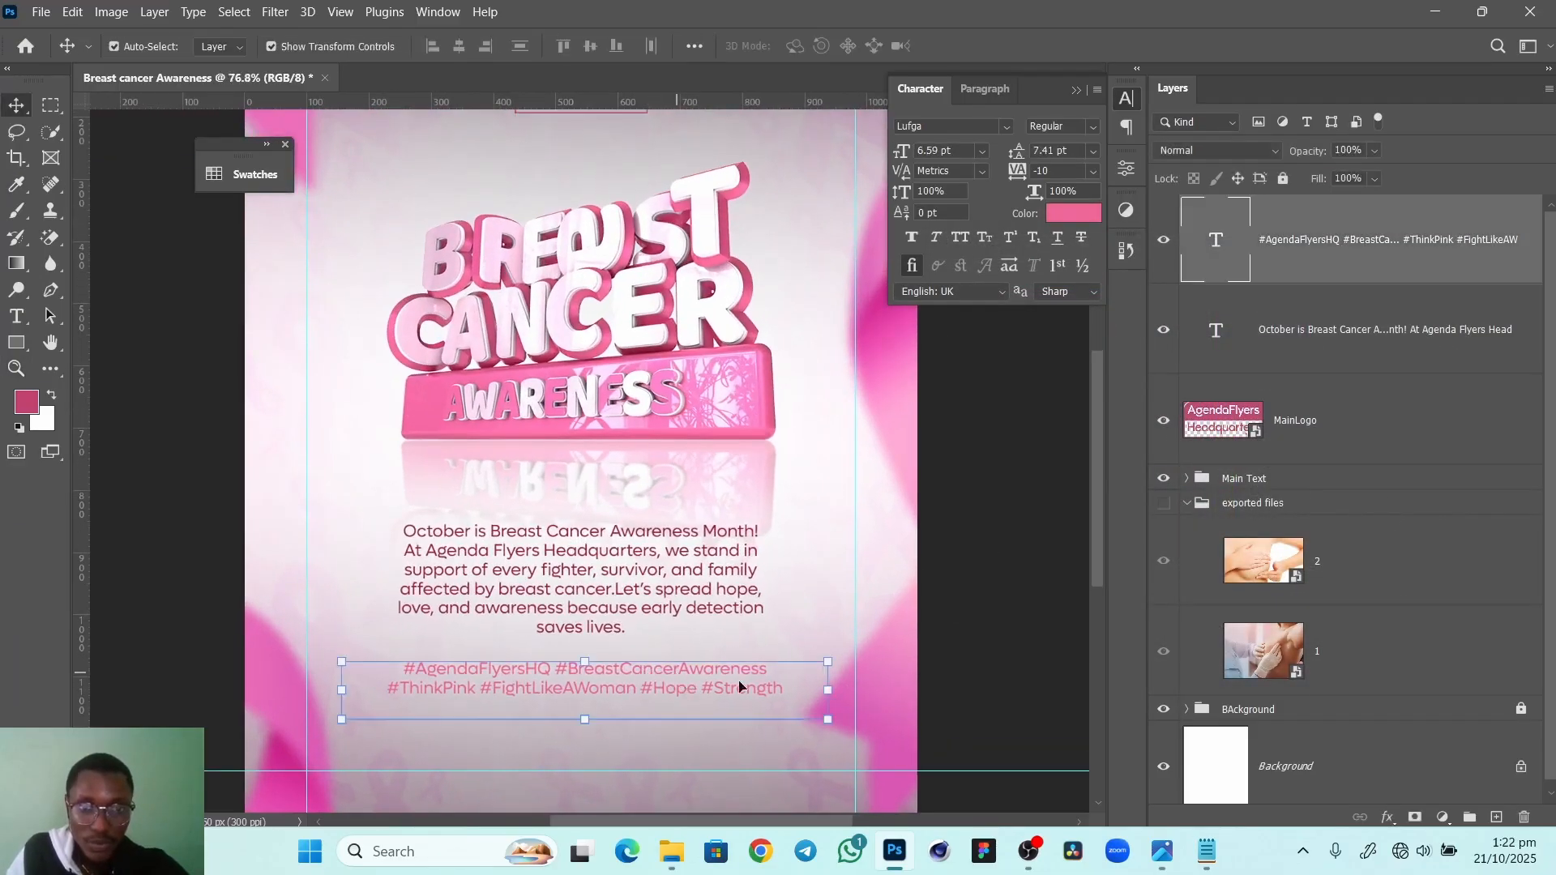
pyautogui.moveTo(828, 691); pyautogui.dragTo(653, 687)
pyautogui.click(1000, 45)
pyautogui.click(458, 46)
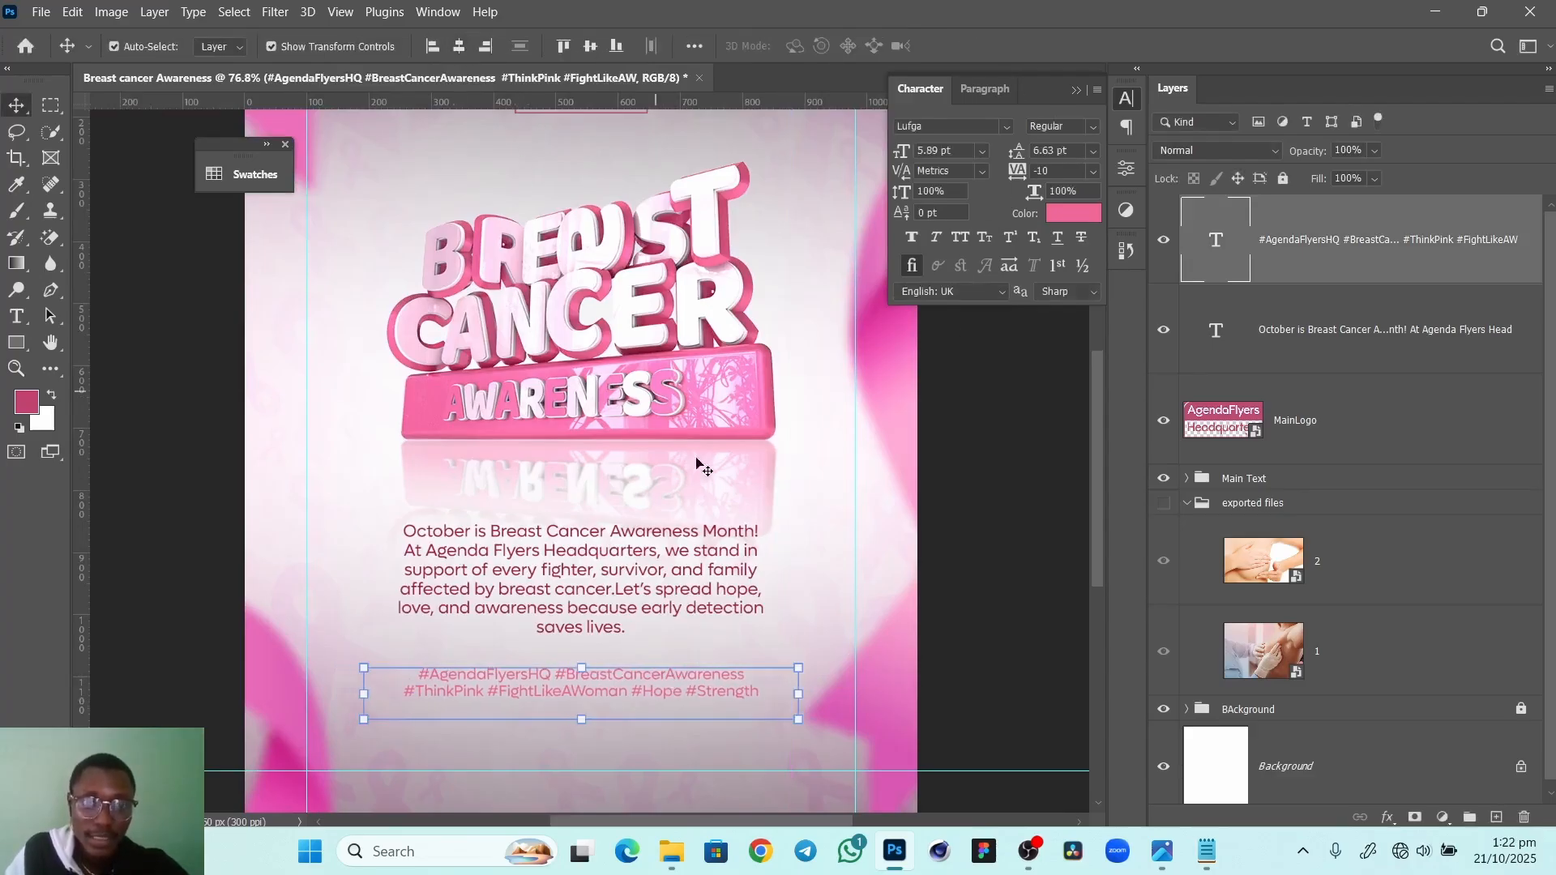
pyautogui.click(655, 575)
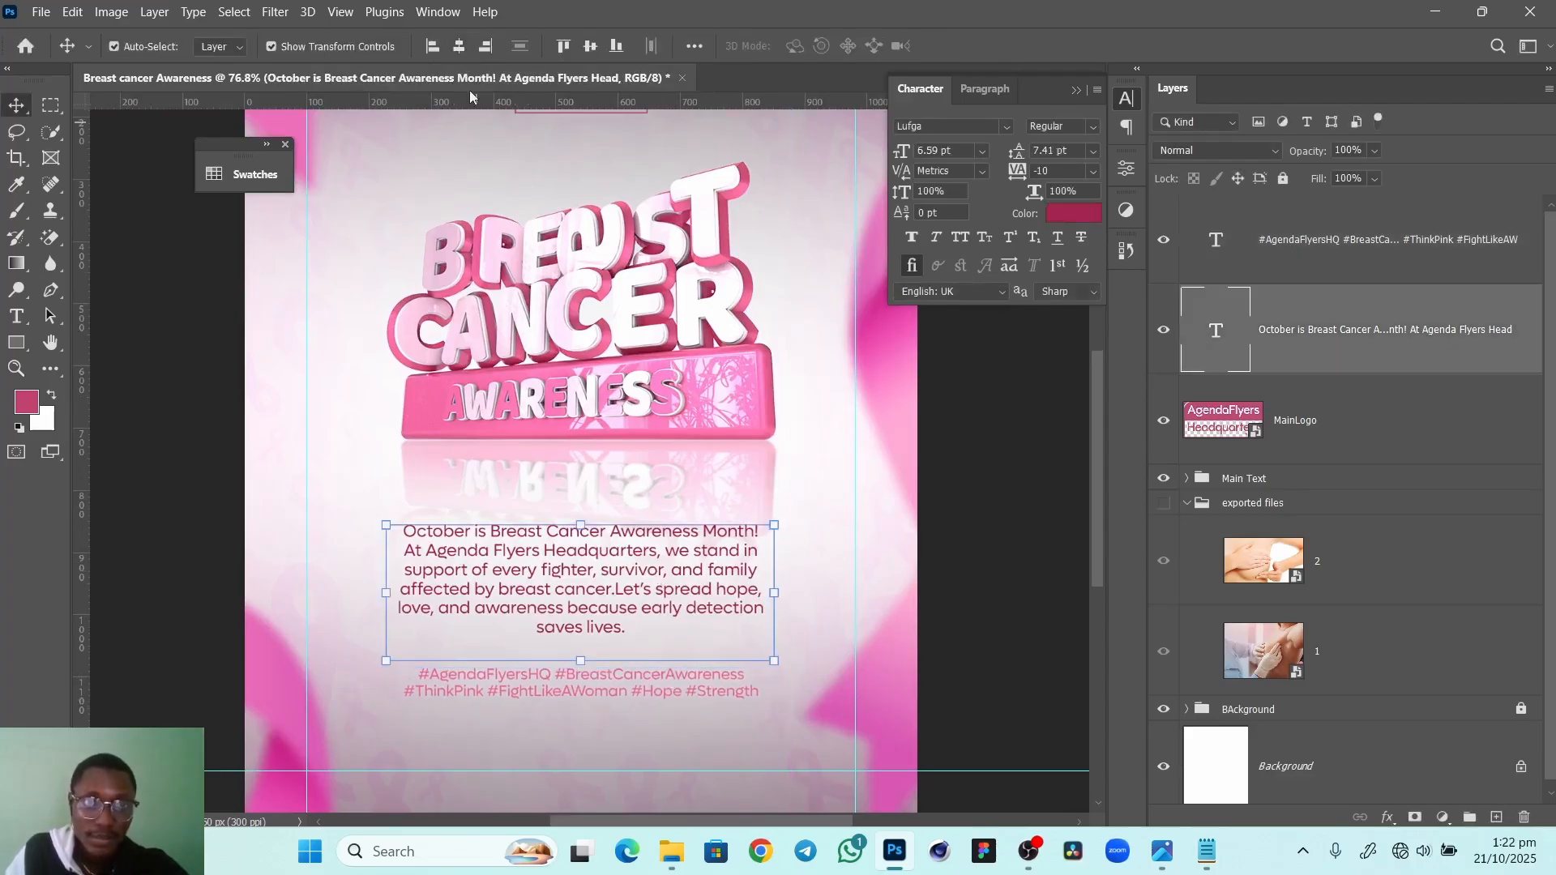
pyautogui.click(952, 528)
# Check the reference flyer and set "Agenda Flyers Headquarters" in the awareness paragraph to the SemiBold weight
pyautogui.moveTo(1162, 843)
pyautogui.click(1151, 776)
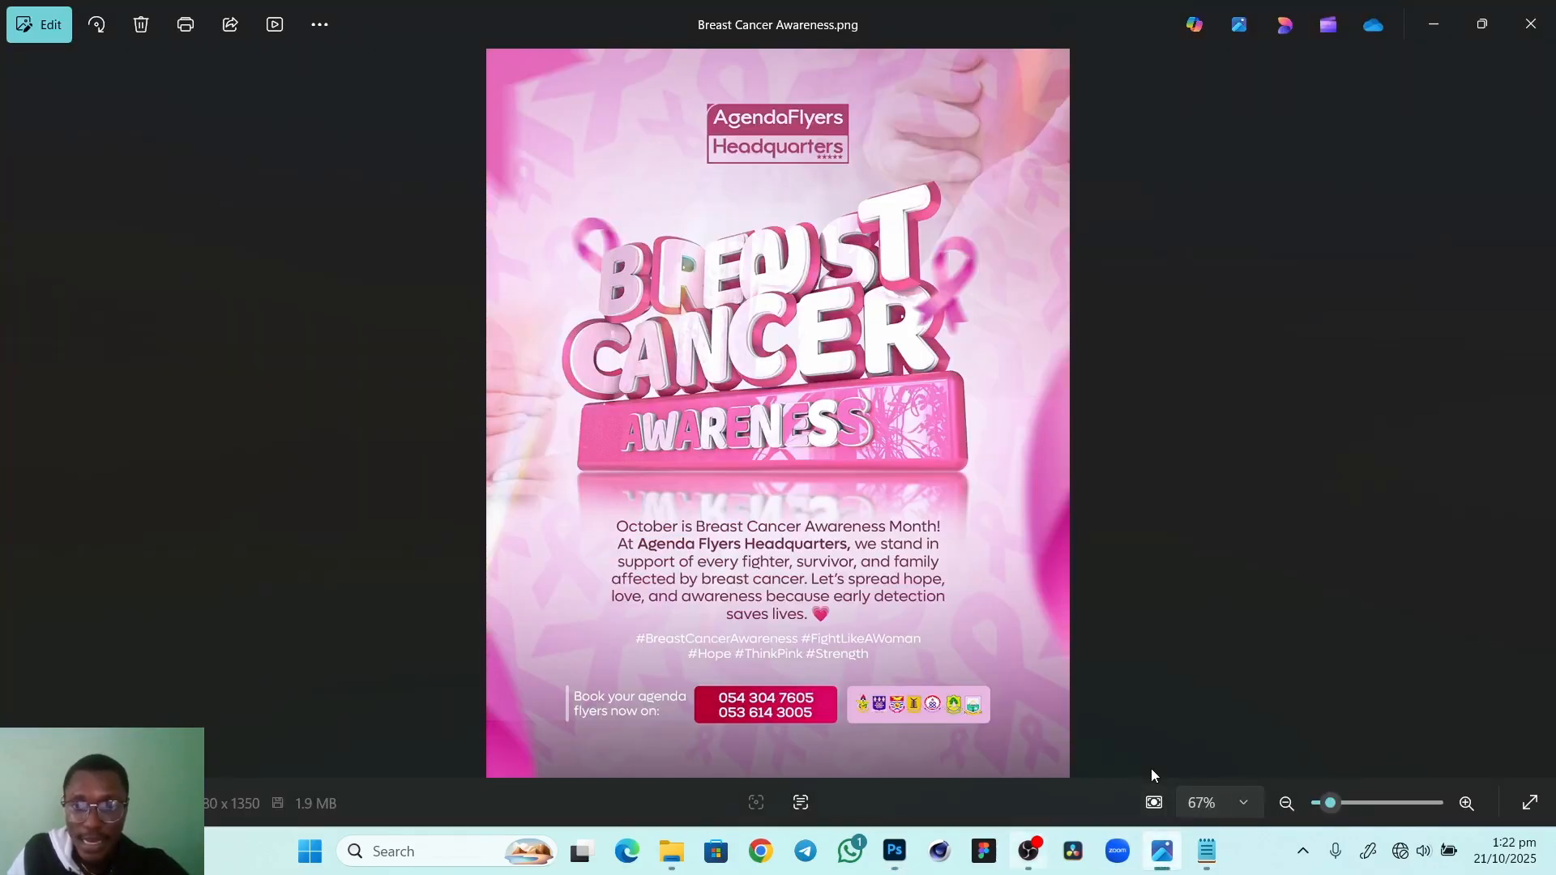
pyautogui.moveTo(895, 851)
pyautogui.click(875, 733)
pyautogui.doubleClick(575, 567)
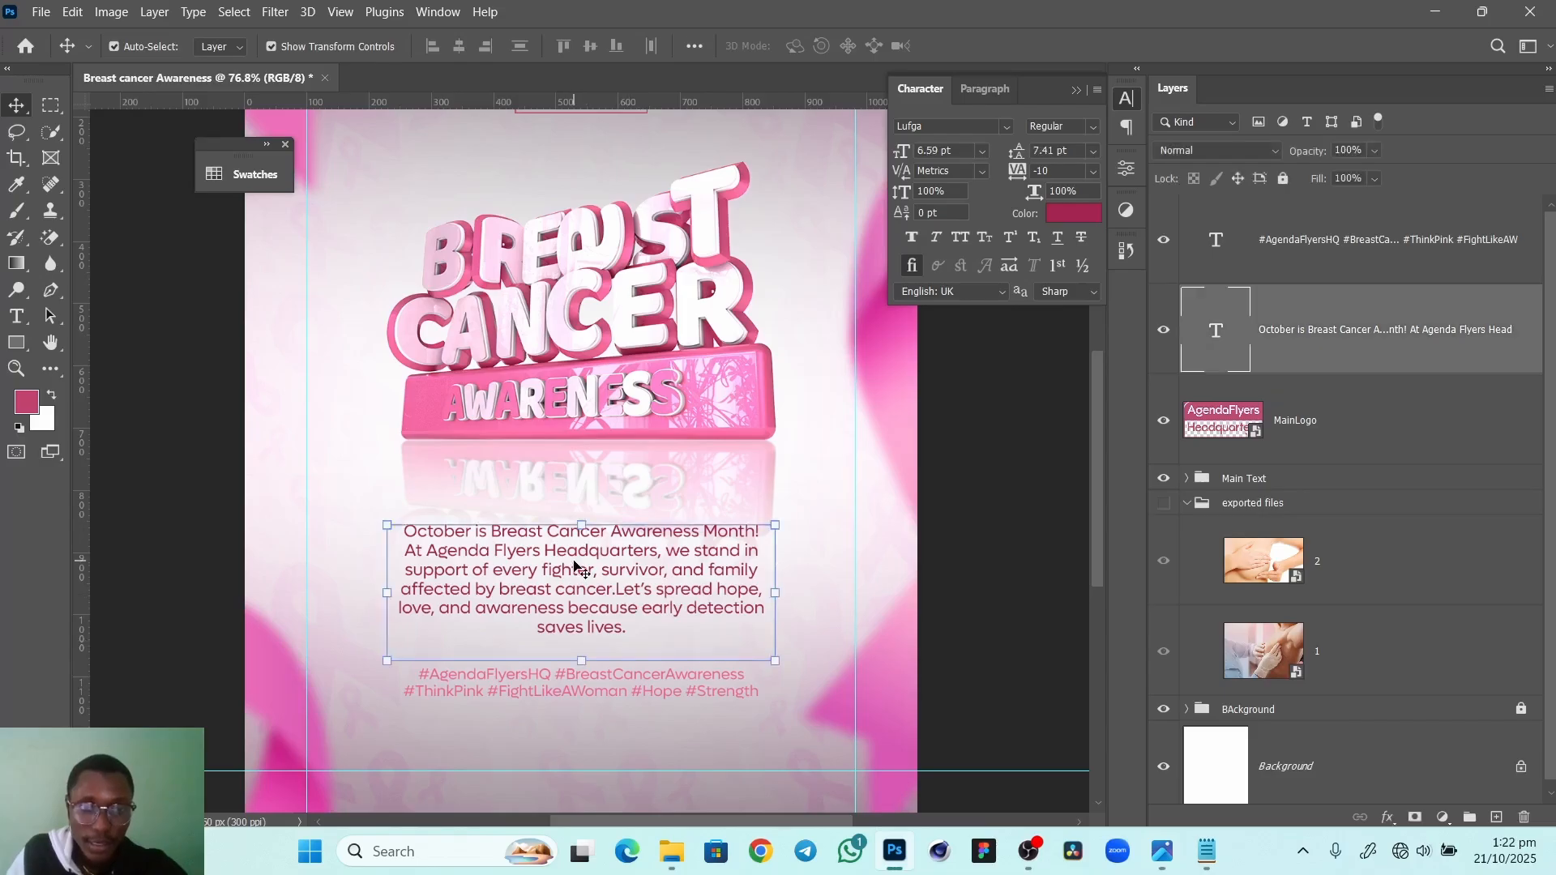
pyautogui.moveTo(422, 551); pyautogui.dragTo(657, 552)
pyautogui.click(1094, 129)
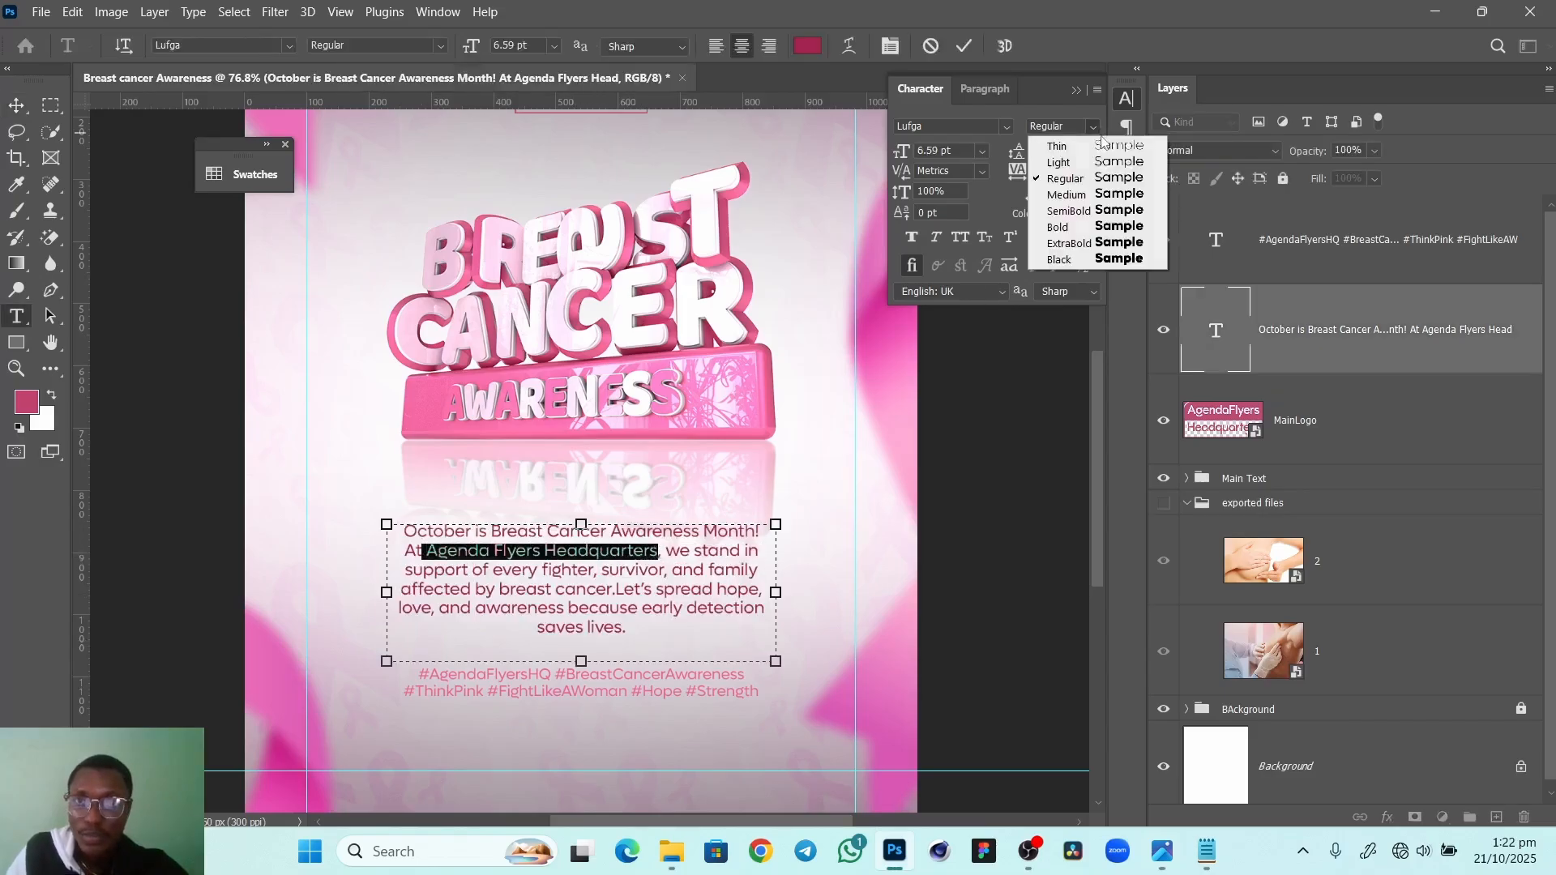
pyautogui.click(1071, 210)
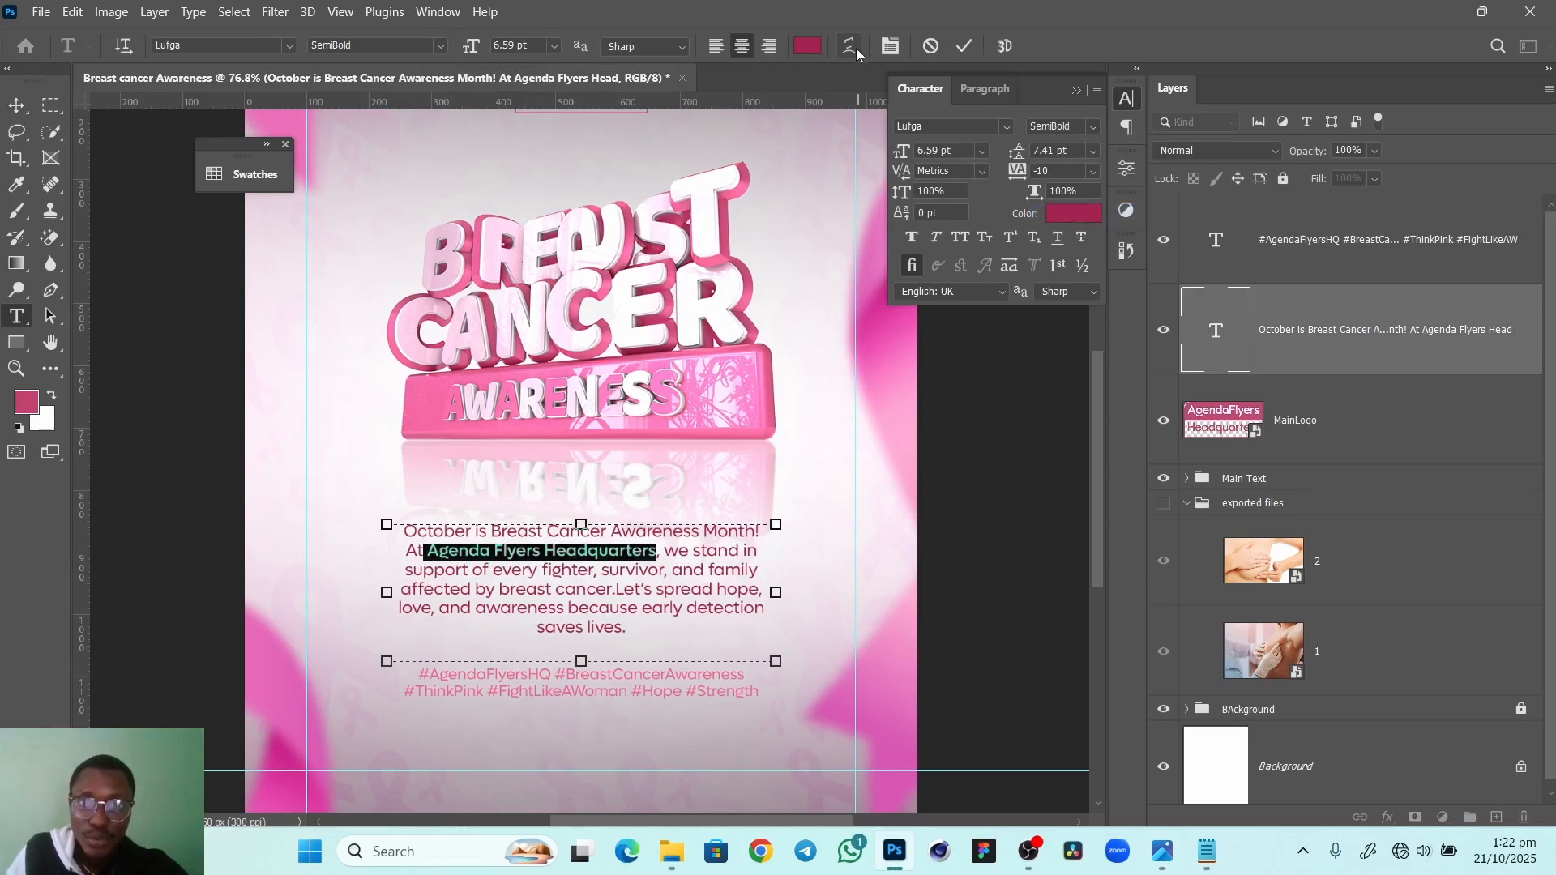
pyautogui.click(964, 46)
pyautogui.press('v')
pyautogui.click(962, 503)
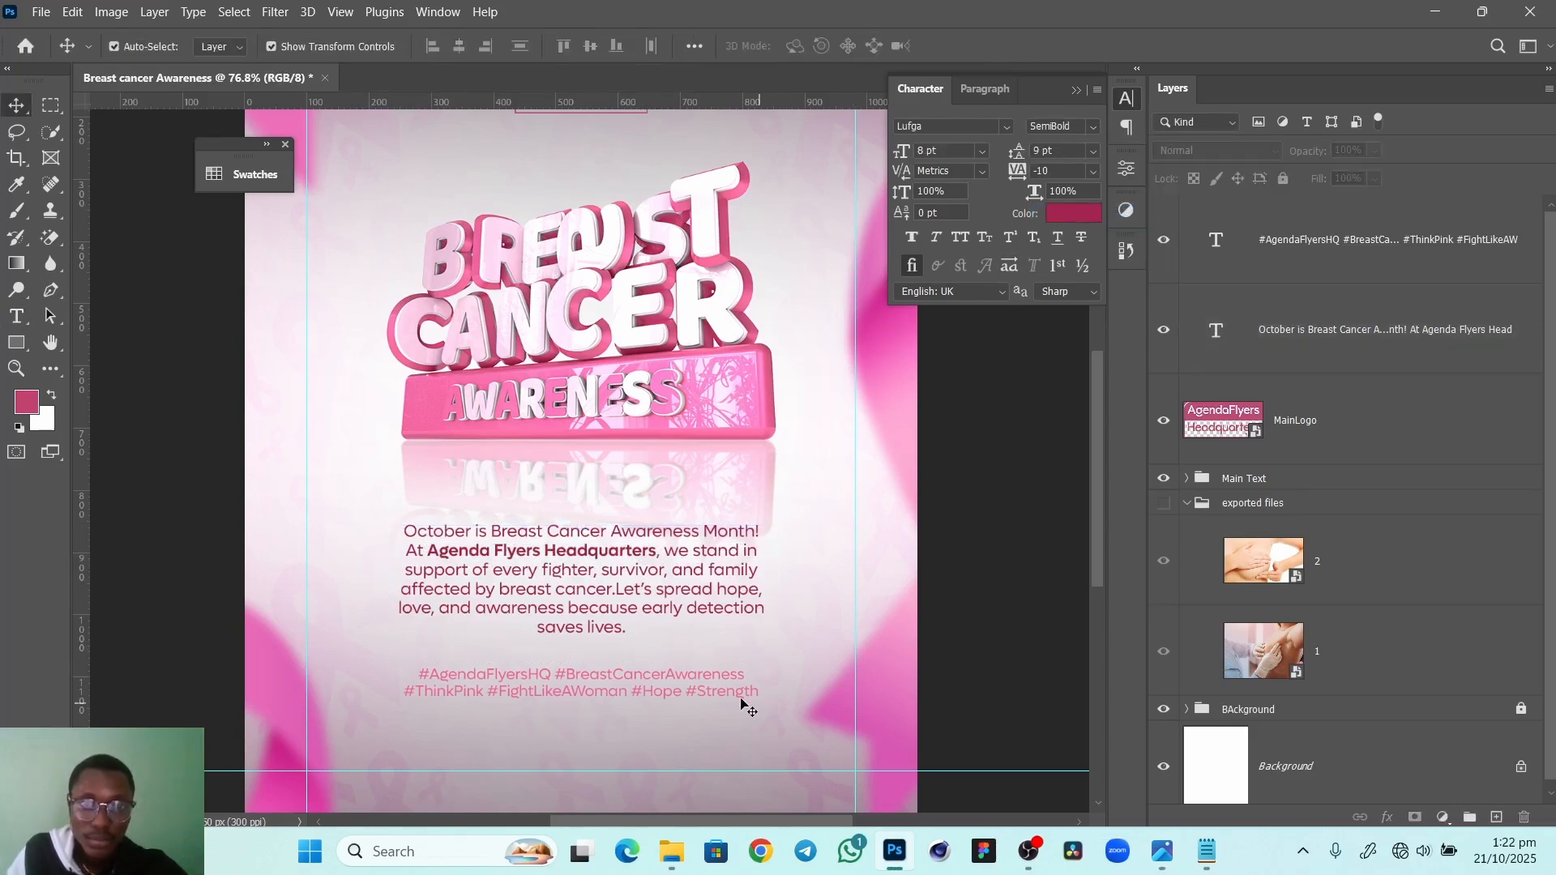
# Nudge the hashtag block slightly up towards the paragraph and shorten its text box to about 55 px high
pyautogui.moveTo(614, 578); pyautogui.dragTo(611, 464)
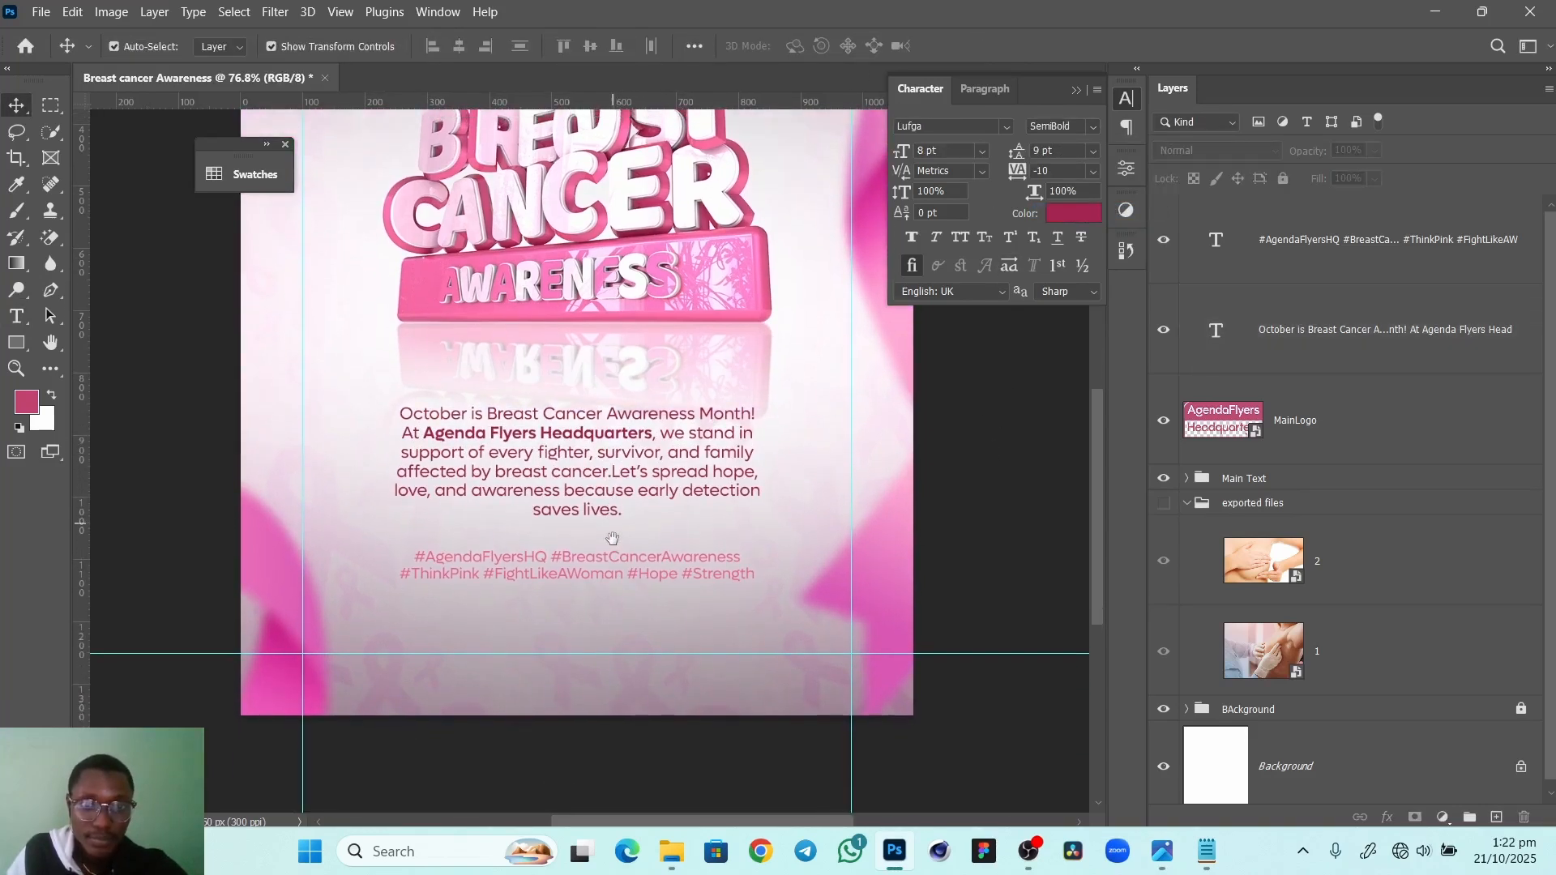
pyautogui.click(637, 590)
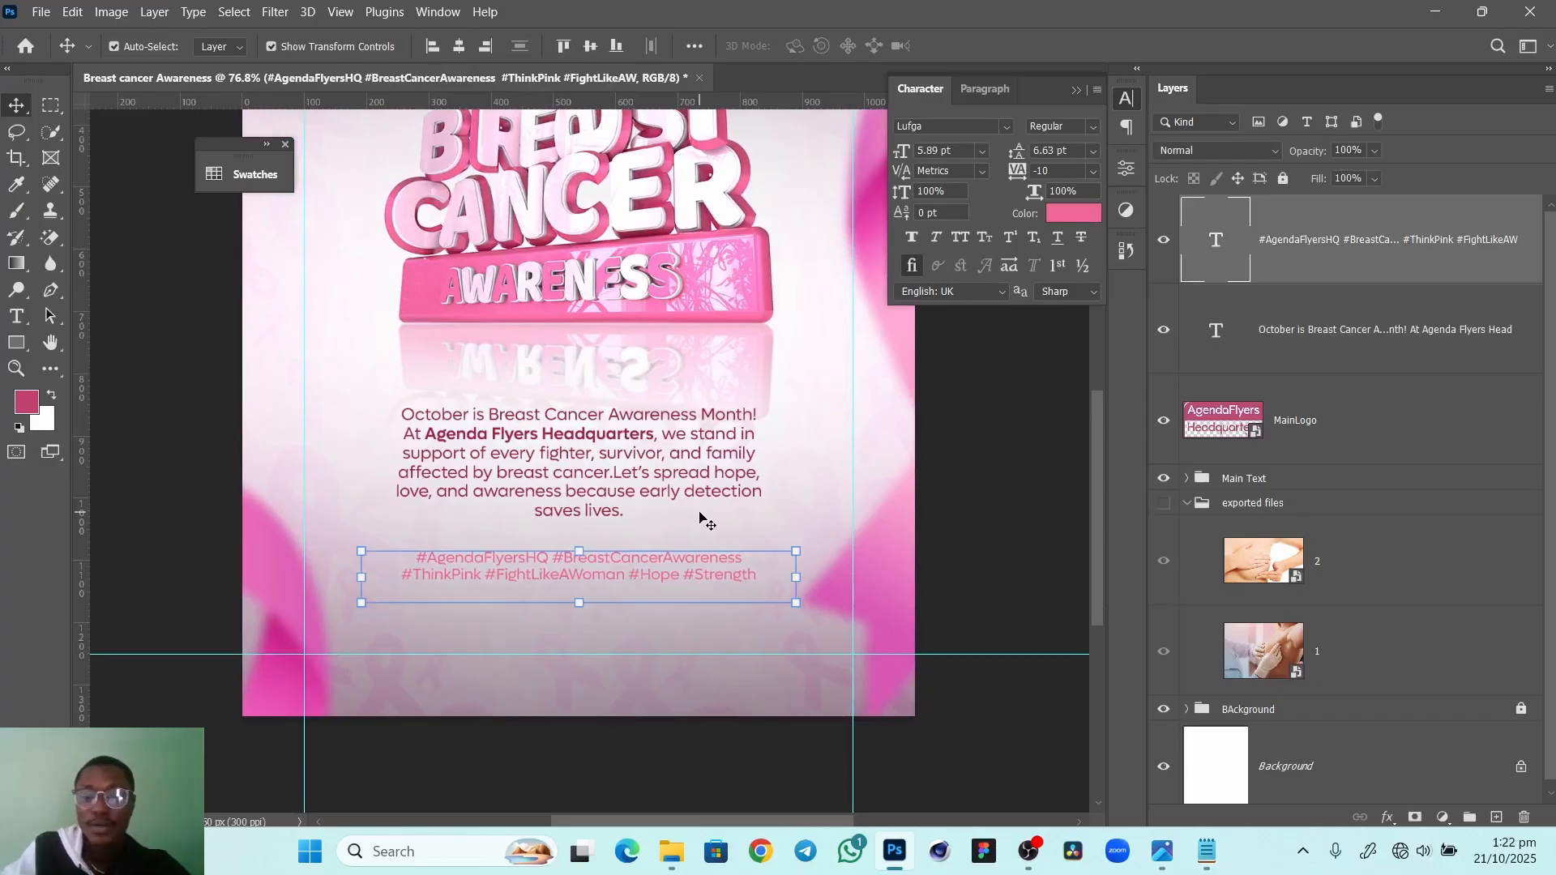
pyautogui.press('Up')
pyautogui.press('Up')
pyautogui.press('Up')
pyautogui.press('Up')
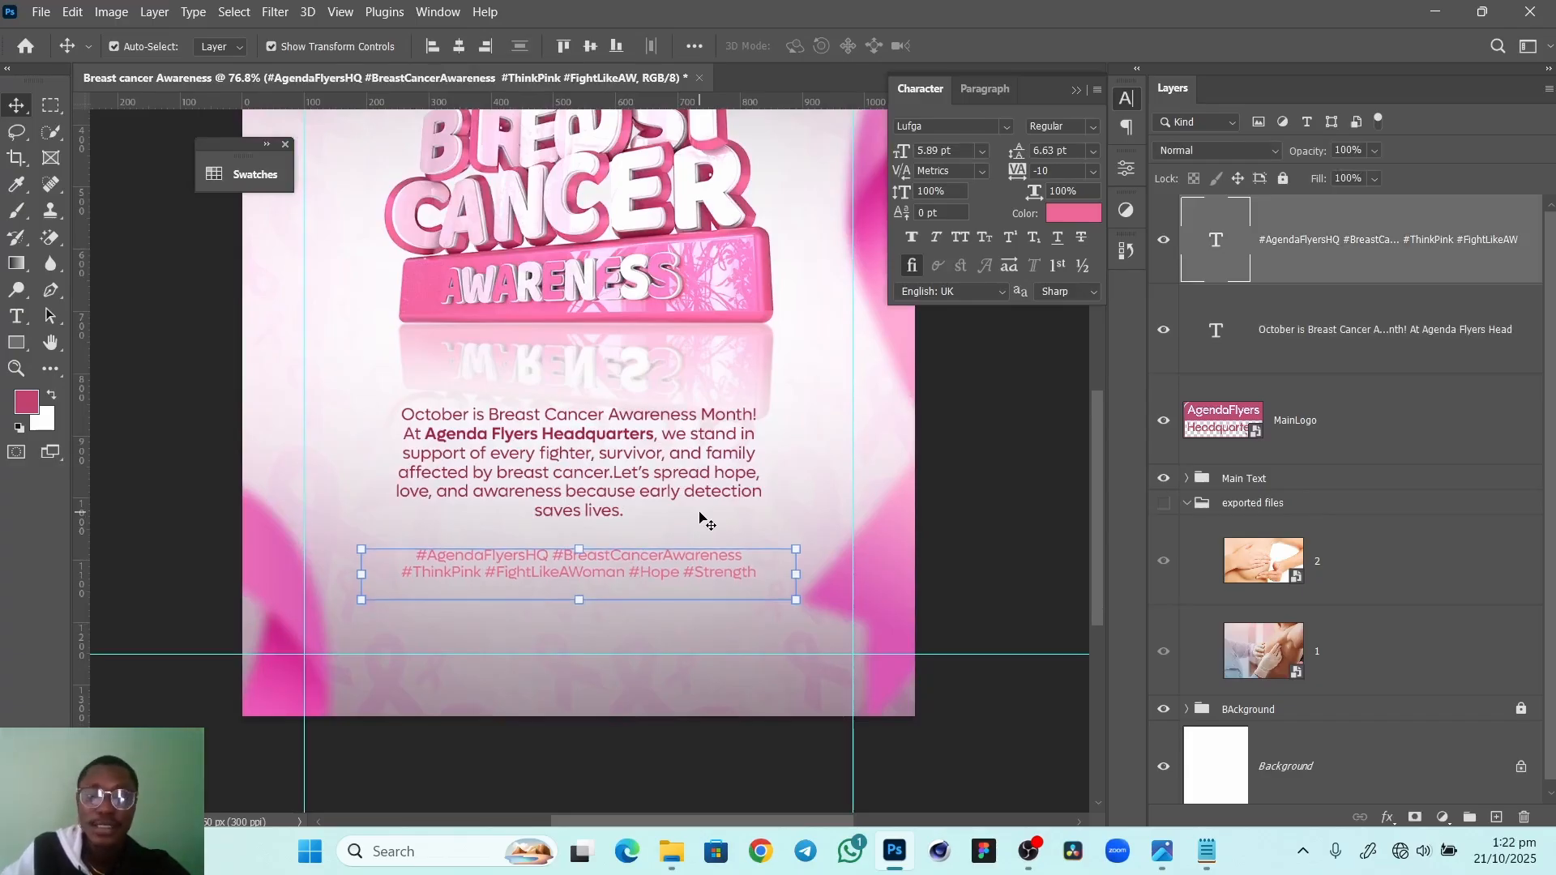
pyautogui.doubleClick(665, 572)
pyautogui.moveTo(578, 600); pyautogui.dragTo(577, 588)
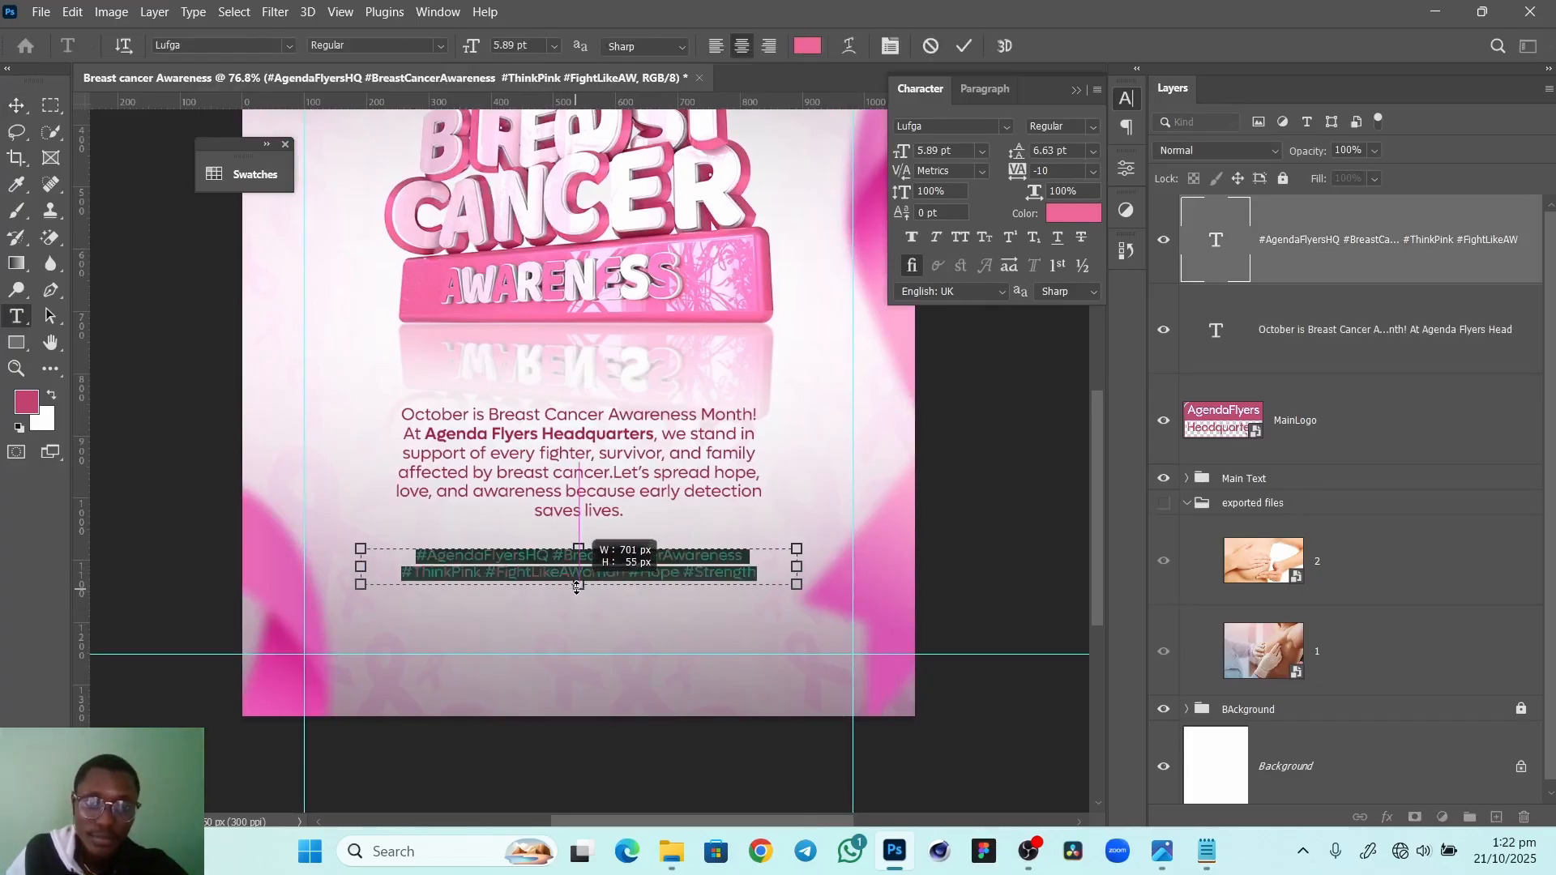
pyautogui.click(963, 46)
pyautogui.press('v')
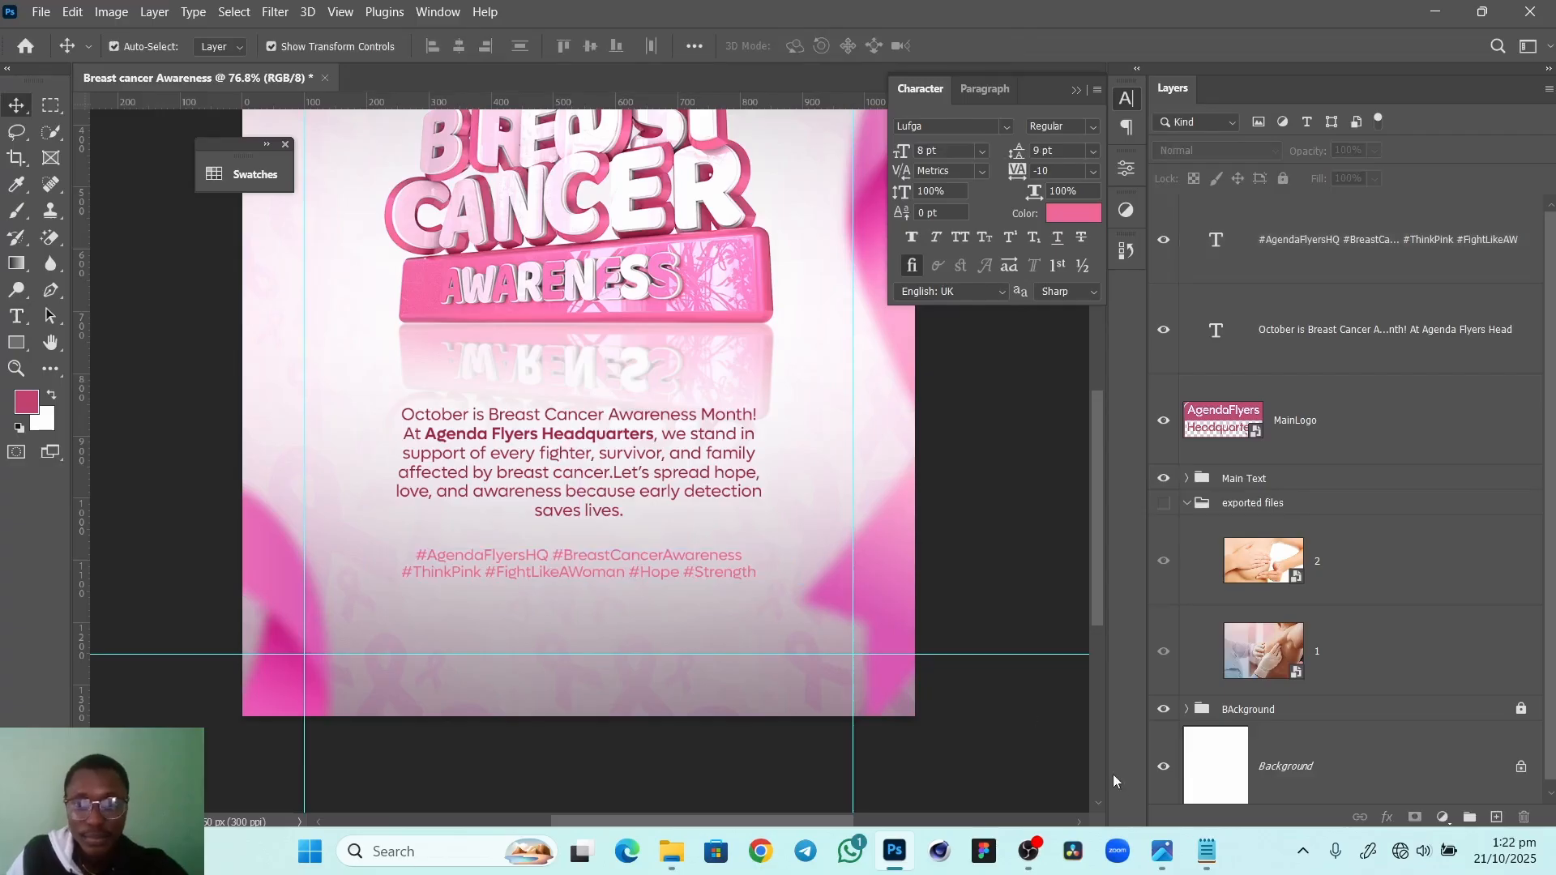
# Examine the layout below the hashtags in the reference image Breast Cancer Awareness.png and return to Photoshop
pyautogui.moveTo(1162, 851)
pyautogui.click(1153, 766)
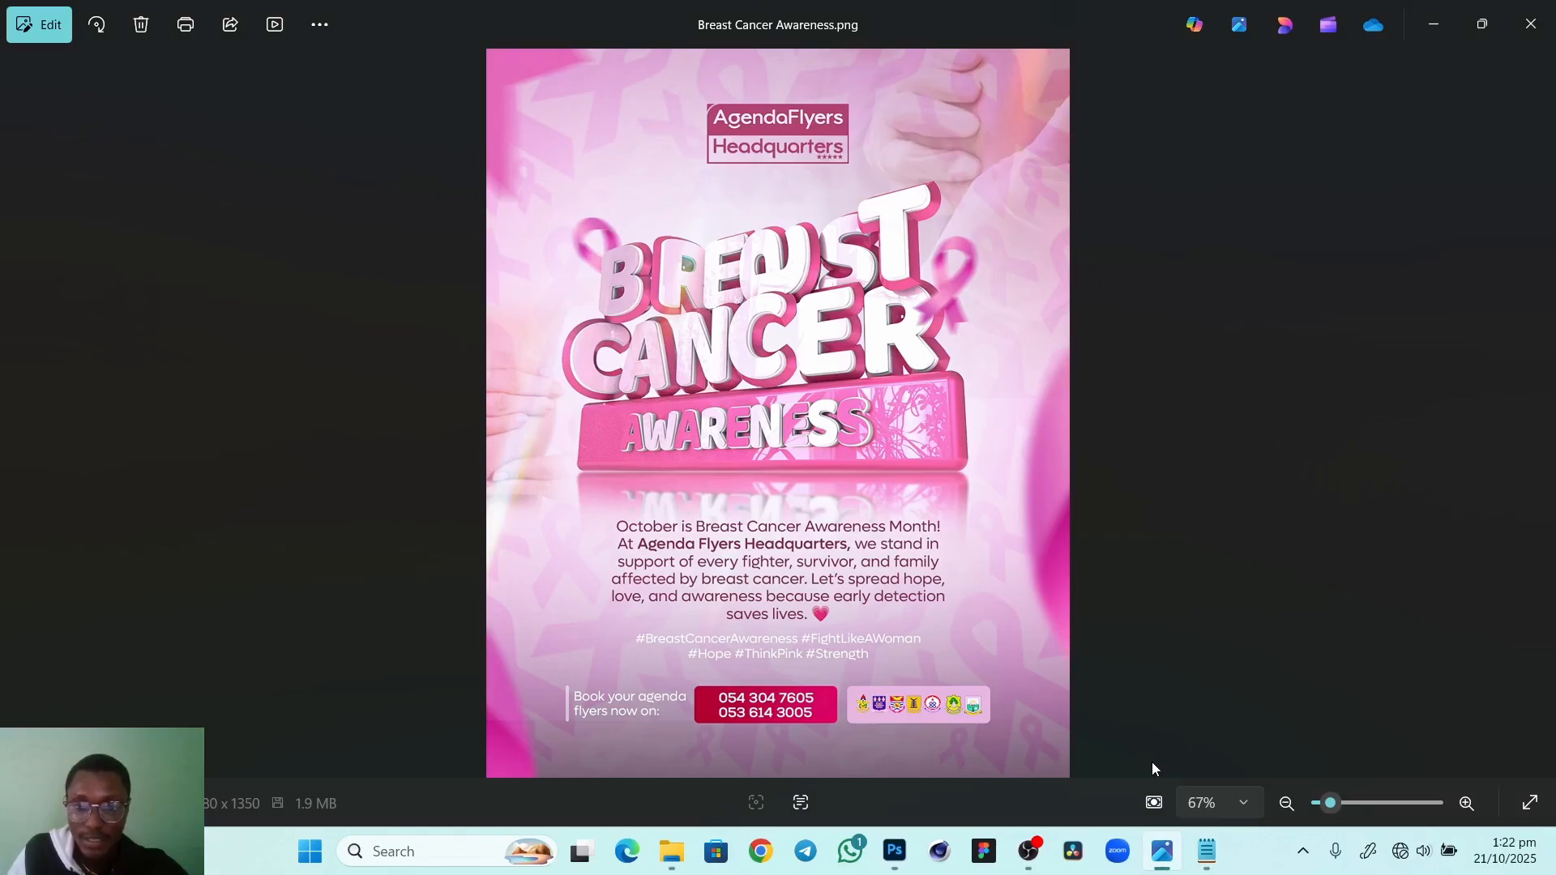
pyautogui.moveTo(894, 851)
pyautogui.click(885, 713)
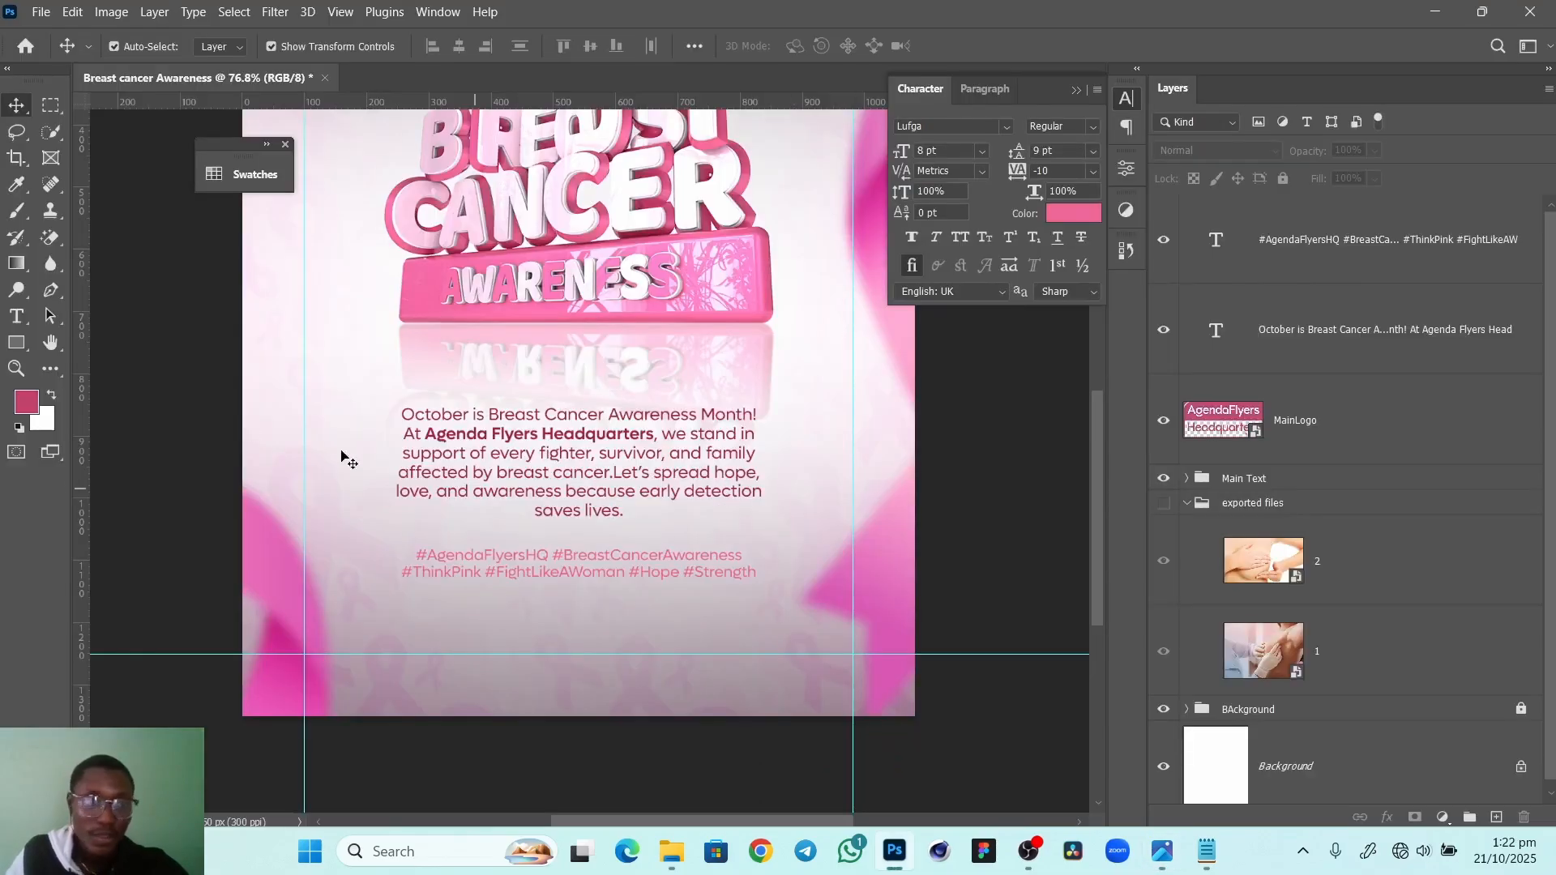
# Draw a thin vertical rounded bar about 7 px wide and 96 px high below the start of the hashtags, filled with #c0416d
pyautogui.click(16, 343)
pyautogui.doubleClick(20, 347)
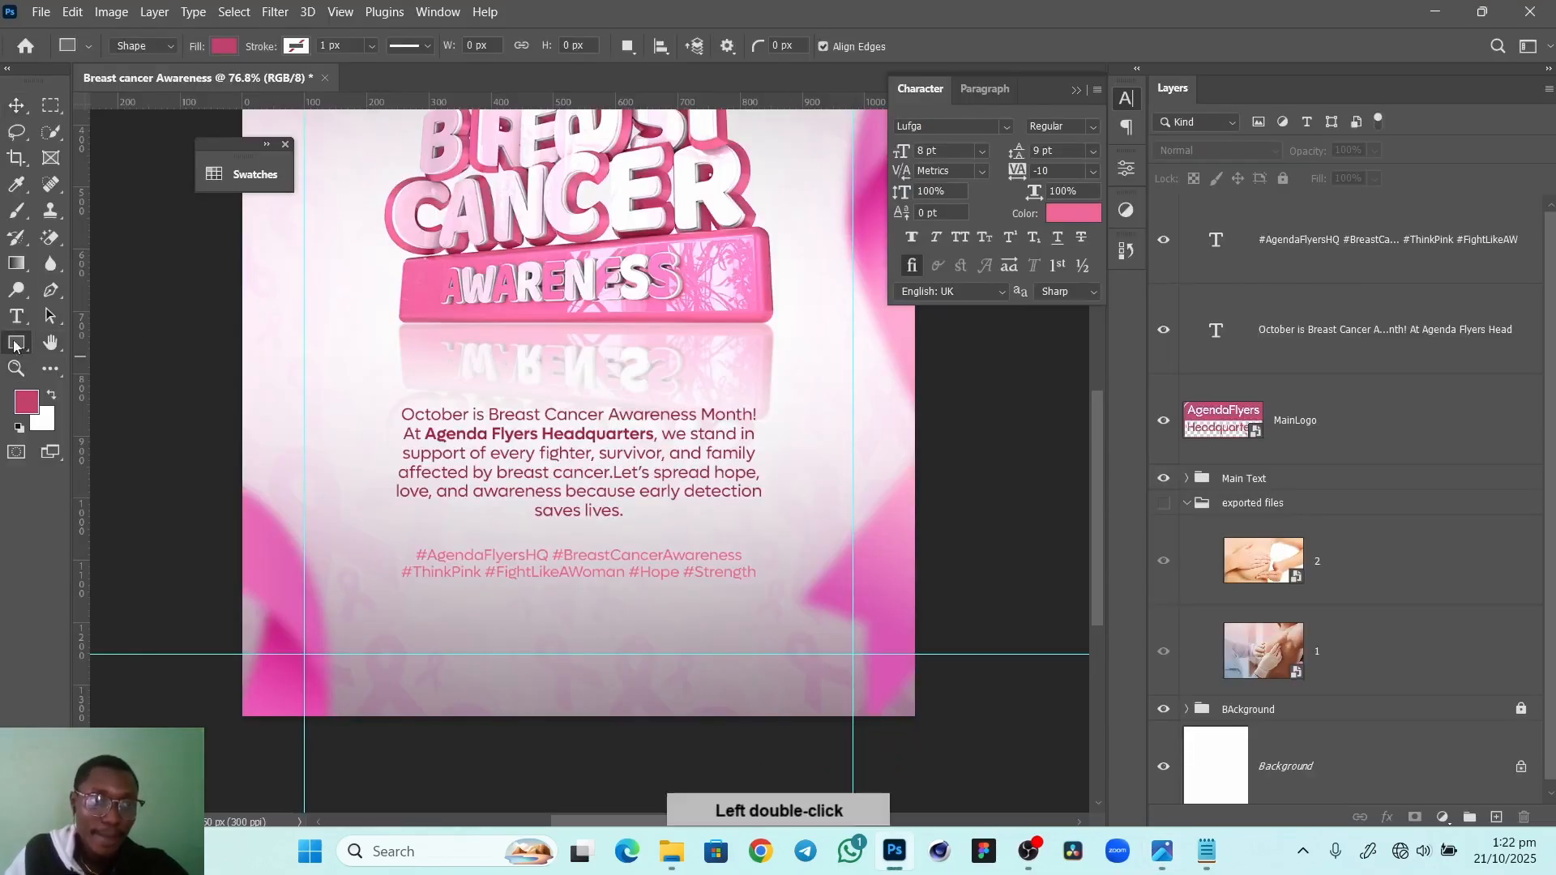
pyautogui.moveTo(374, 594); pyautogui.dragTo(376, 646)
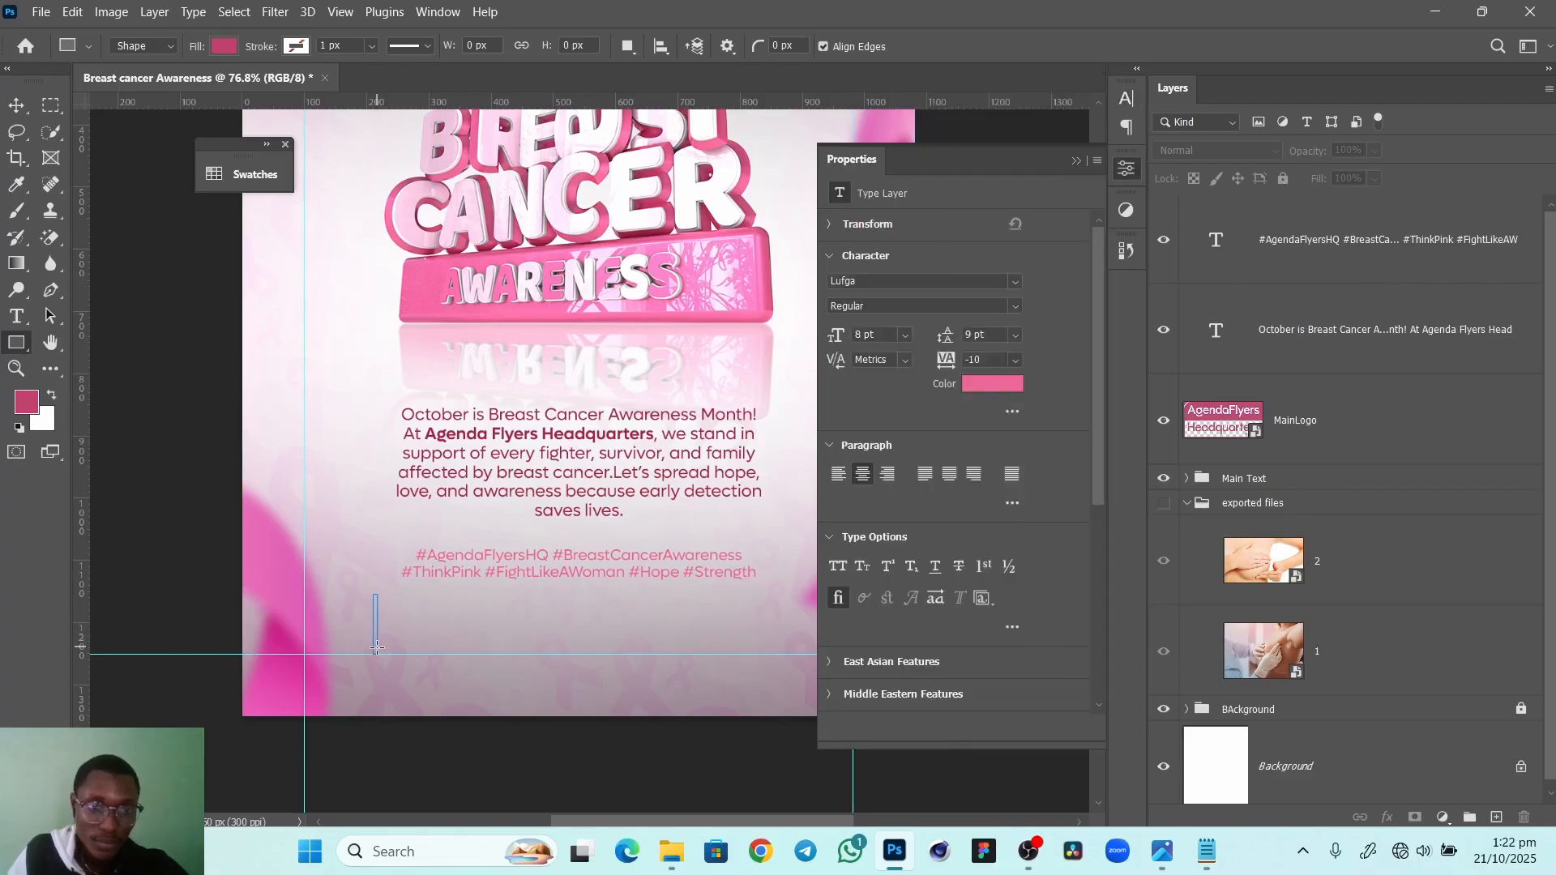
pyautogui.press('Return')
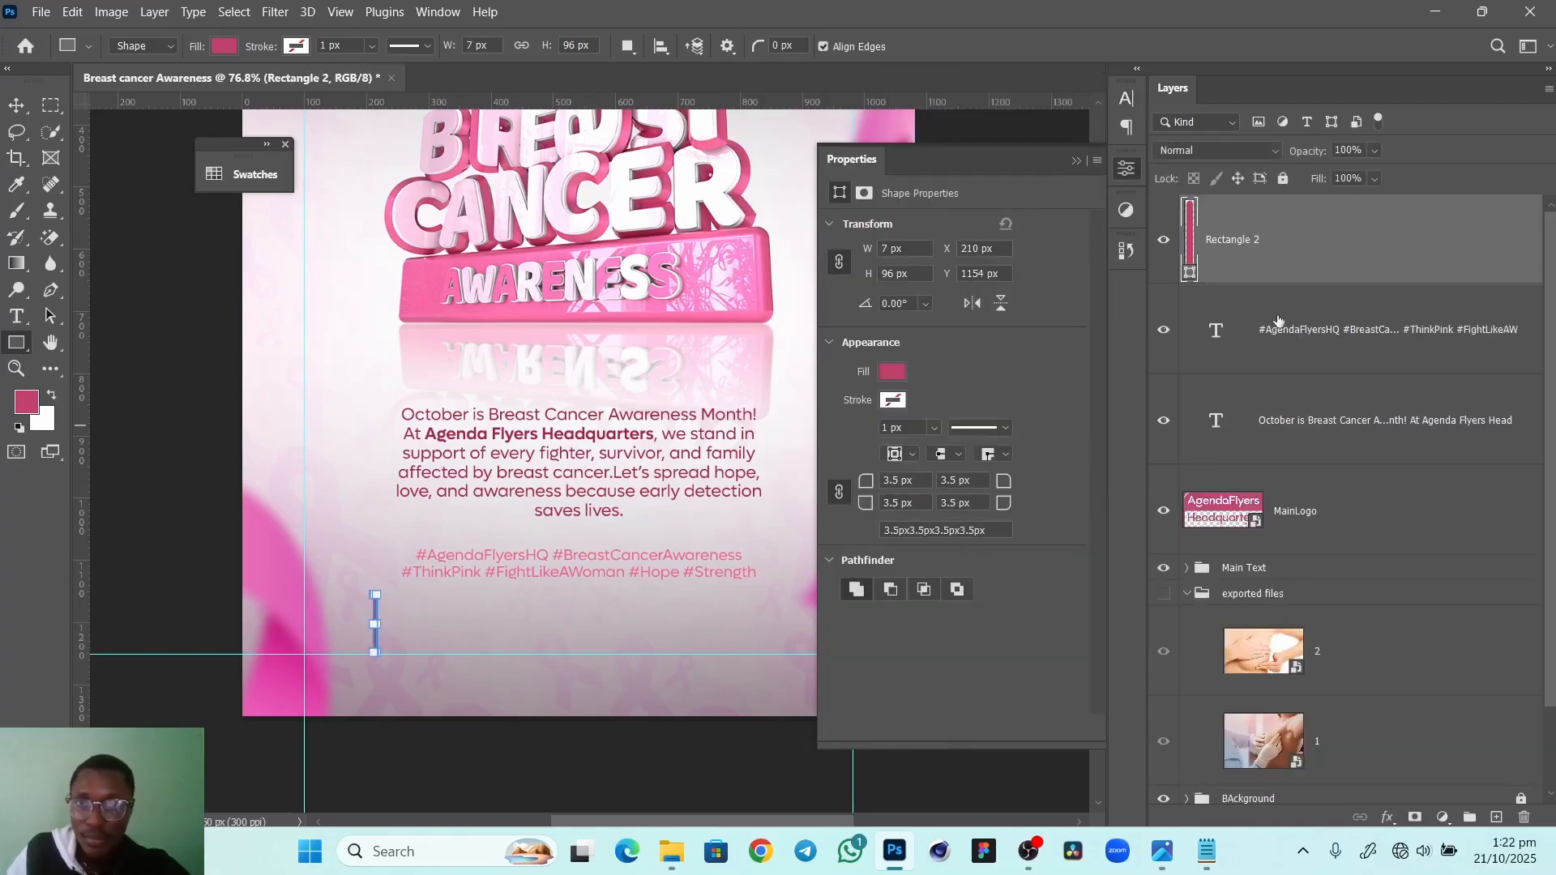
pyautogui.doubleClick(1190, 274)
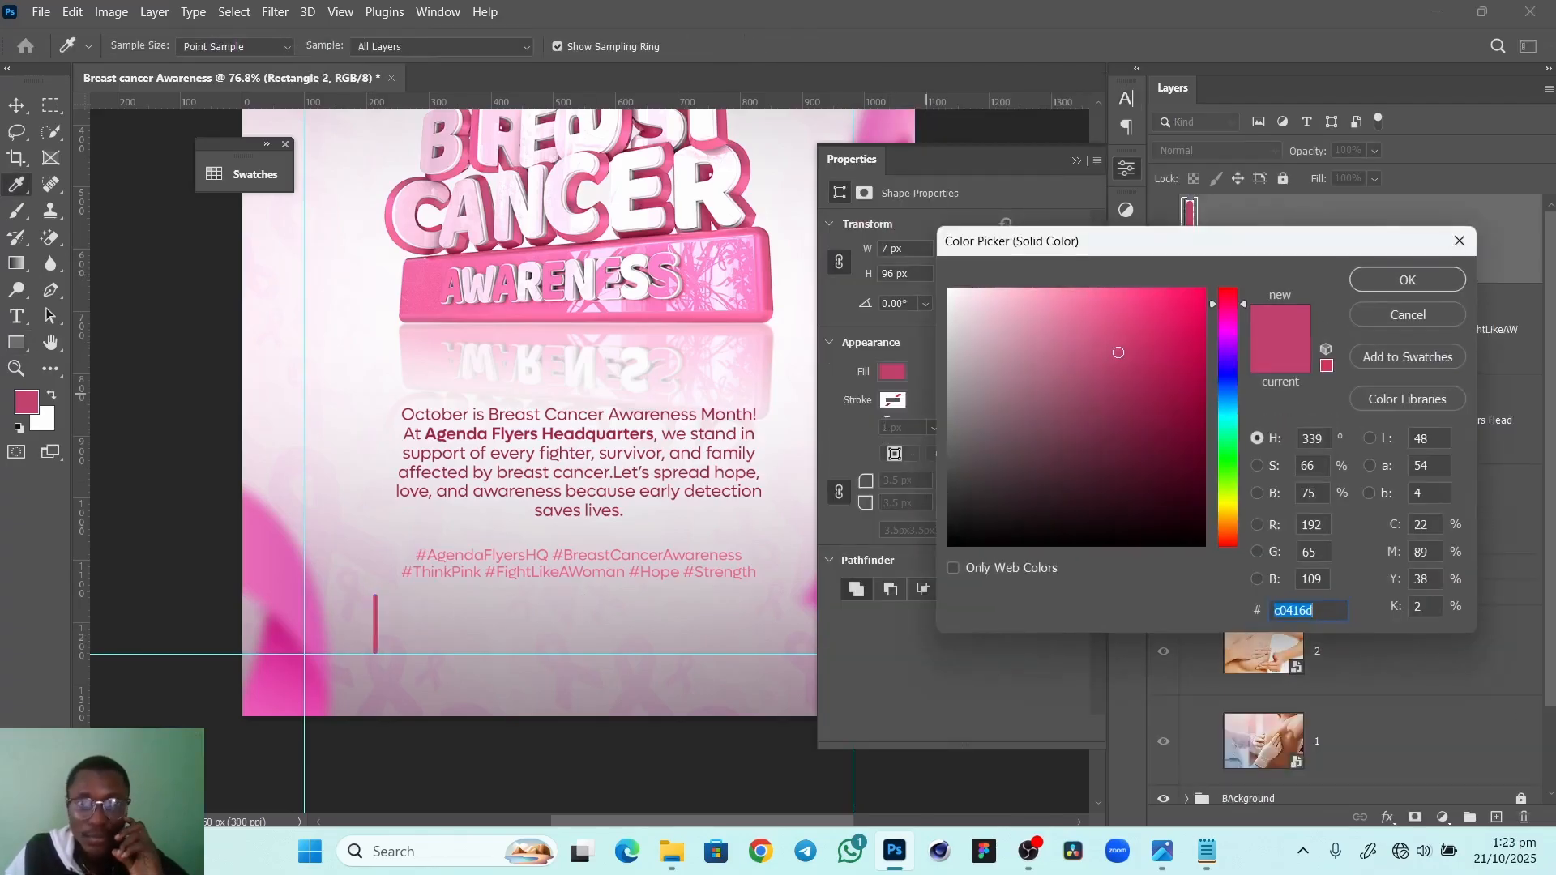
pyautogui.click(1374, 285)
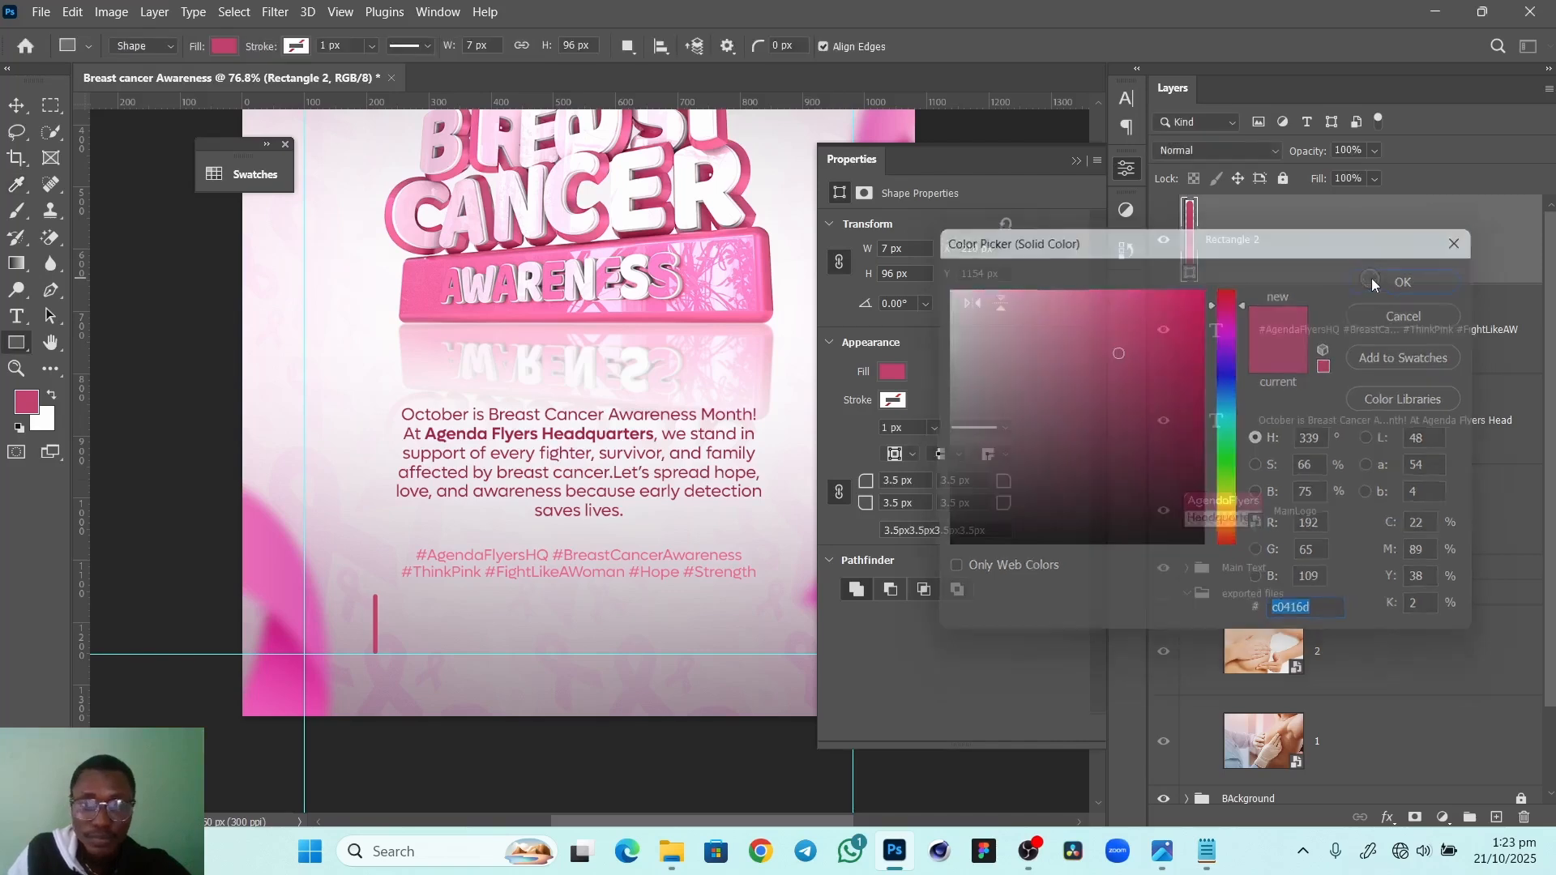
pyautogui.click(1076, 161)
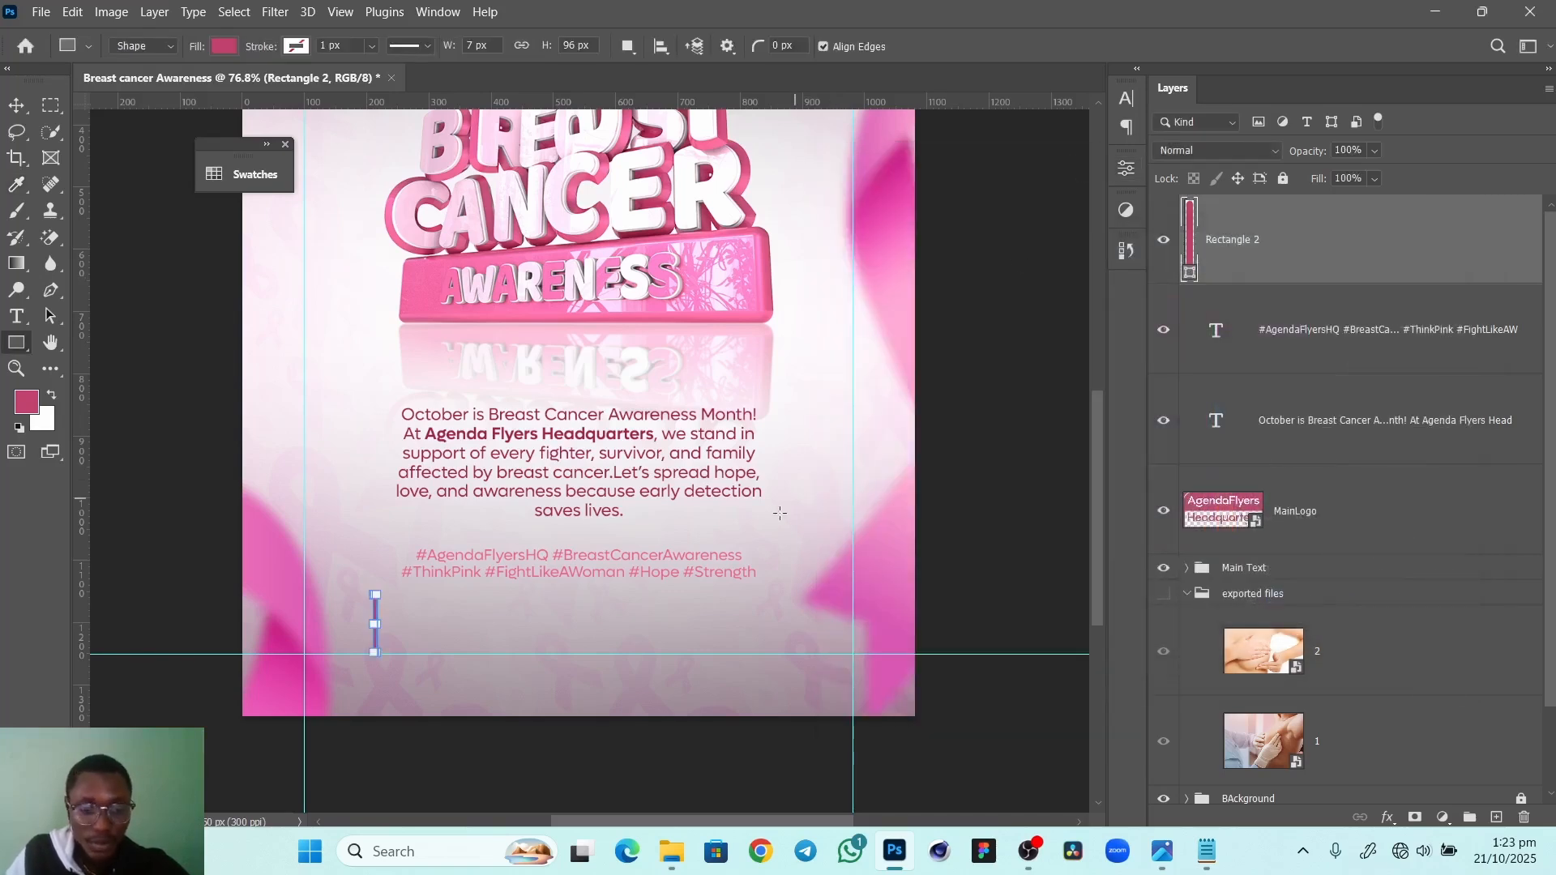
# Add the two-line text "Book your agenda flyers now on:" beside the vertical bar below the hashtags
pyautogui.press('t')
pyautogui.click(414, 614)
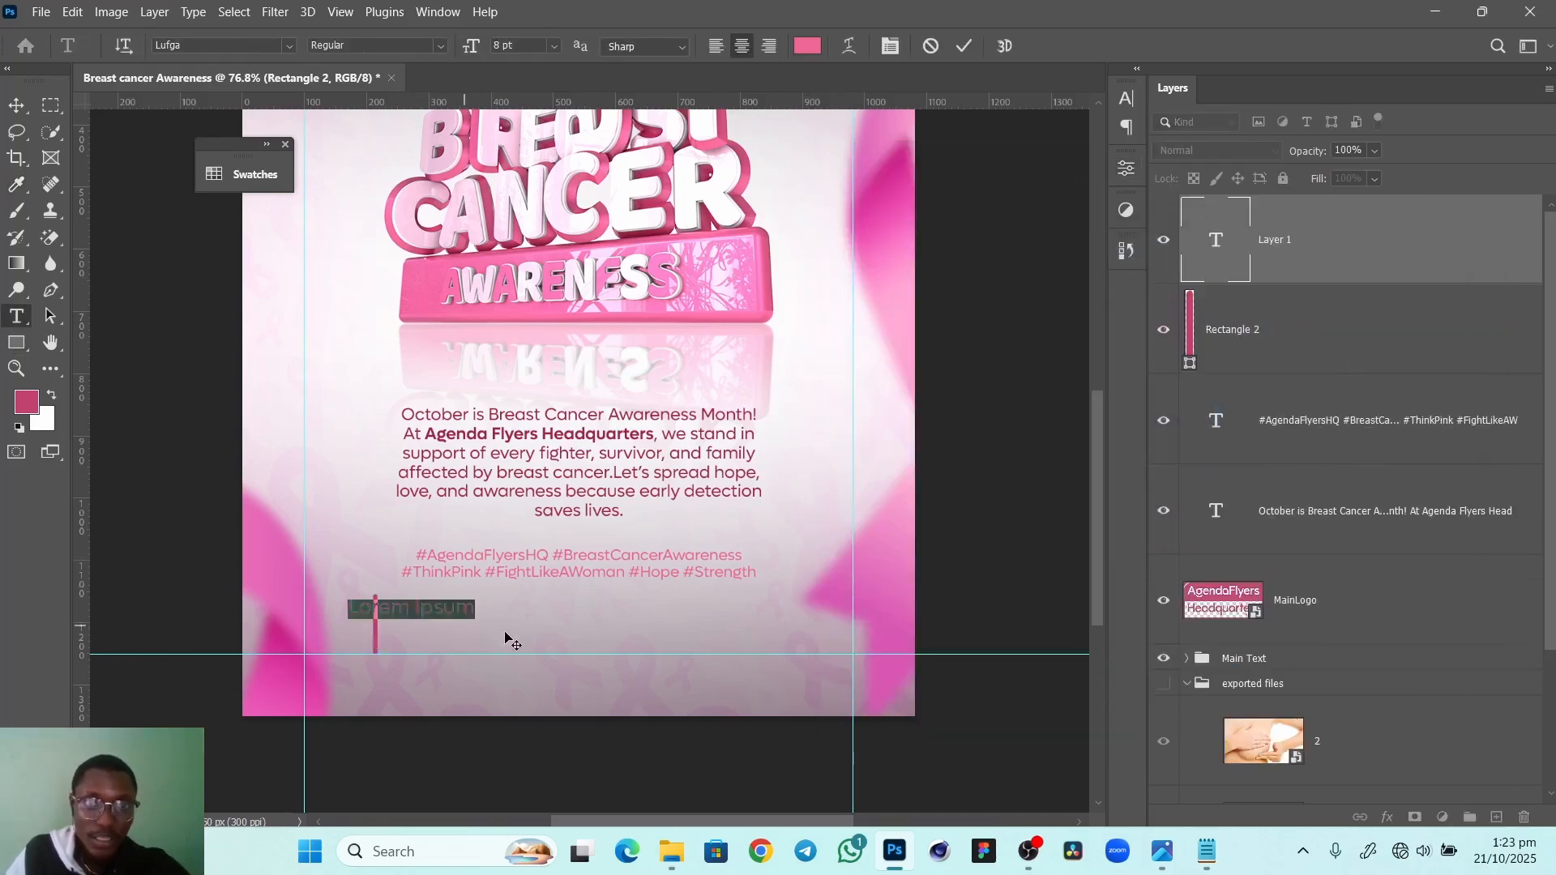
pyautogui.write('Book y')
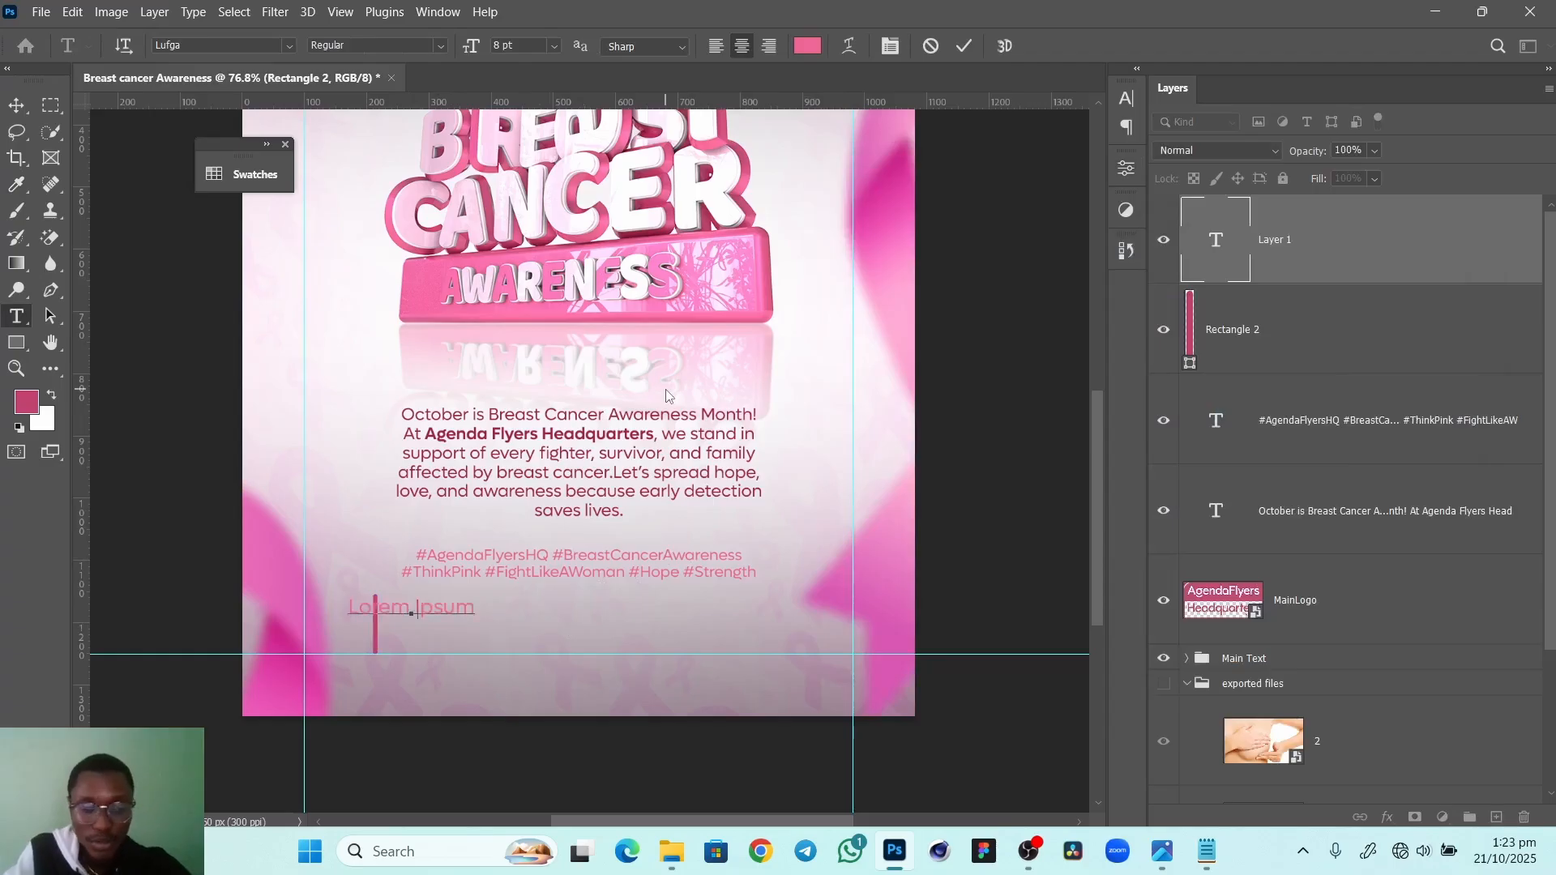
pyautogui.write('our r')
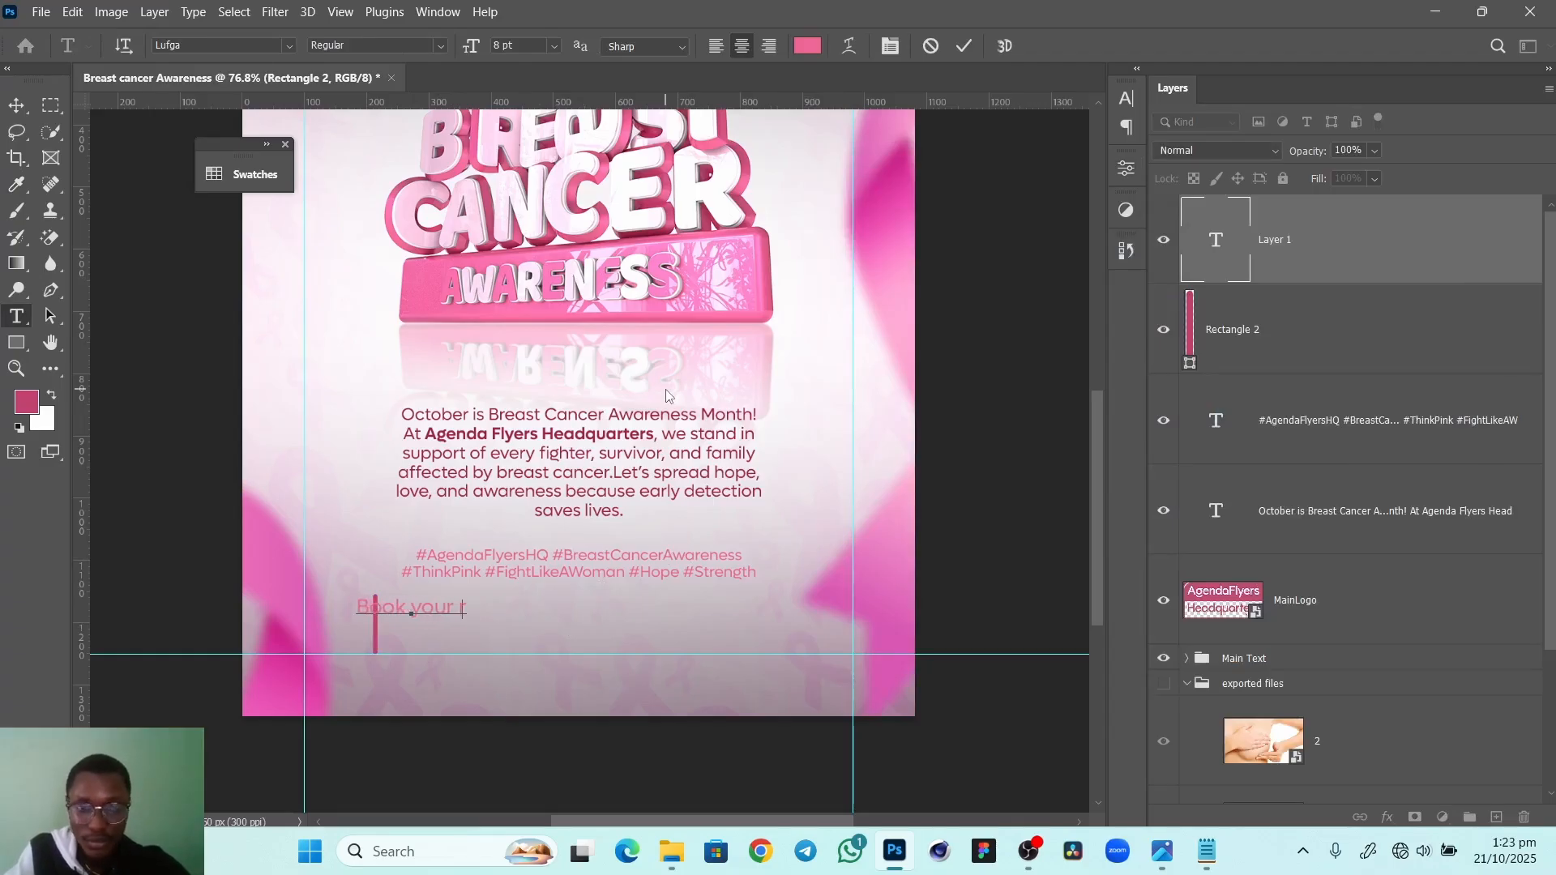
pyautogui.press('BackSpace')
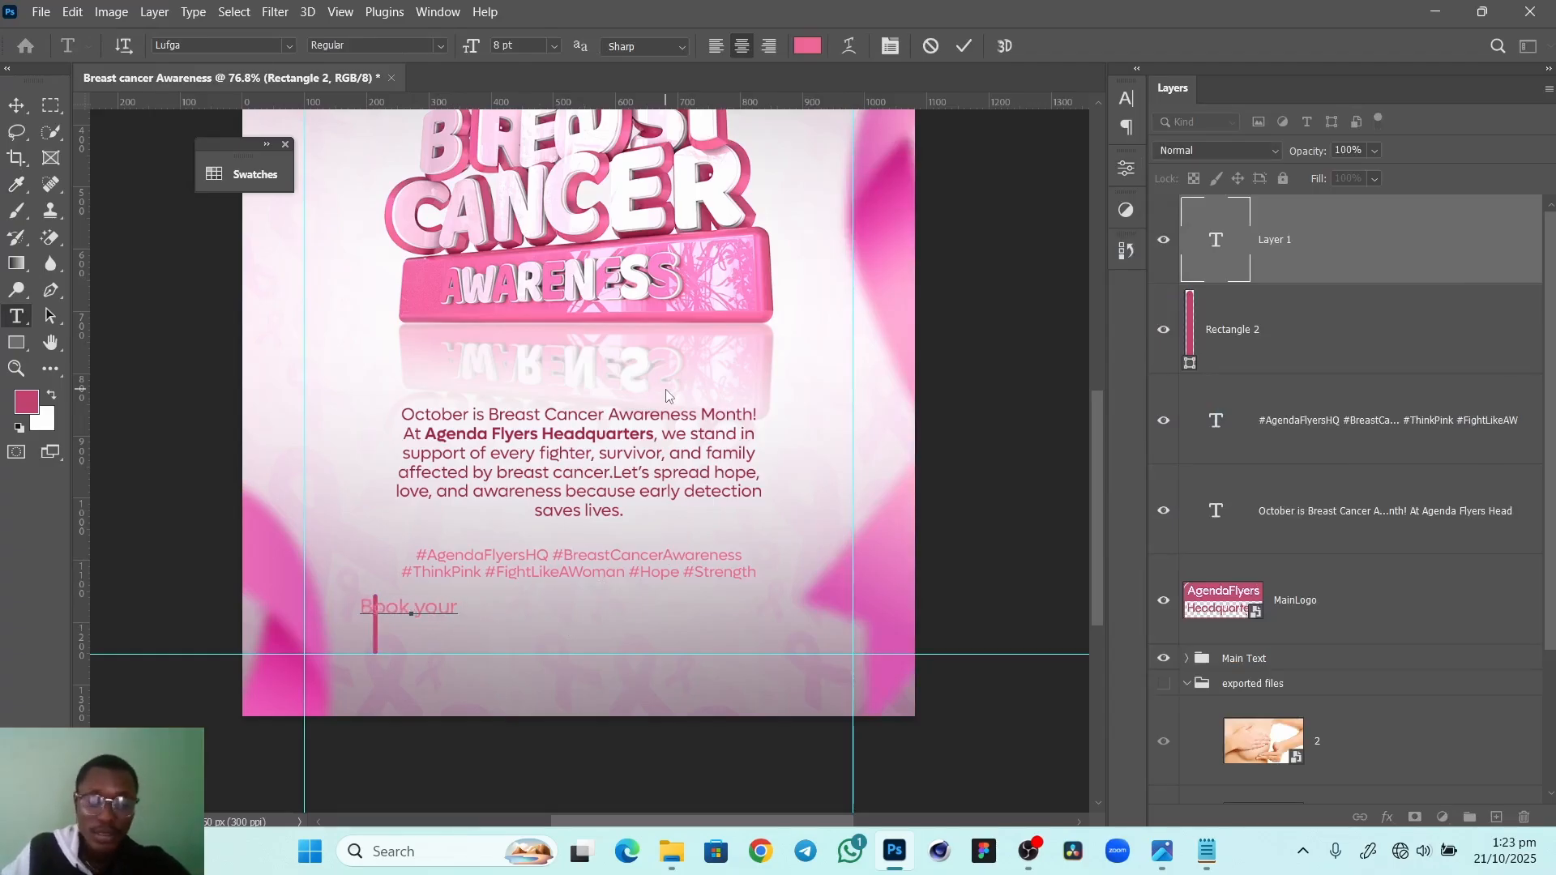
pyautogui.write('agenda')
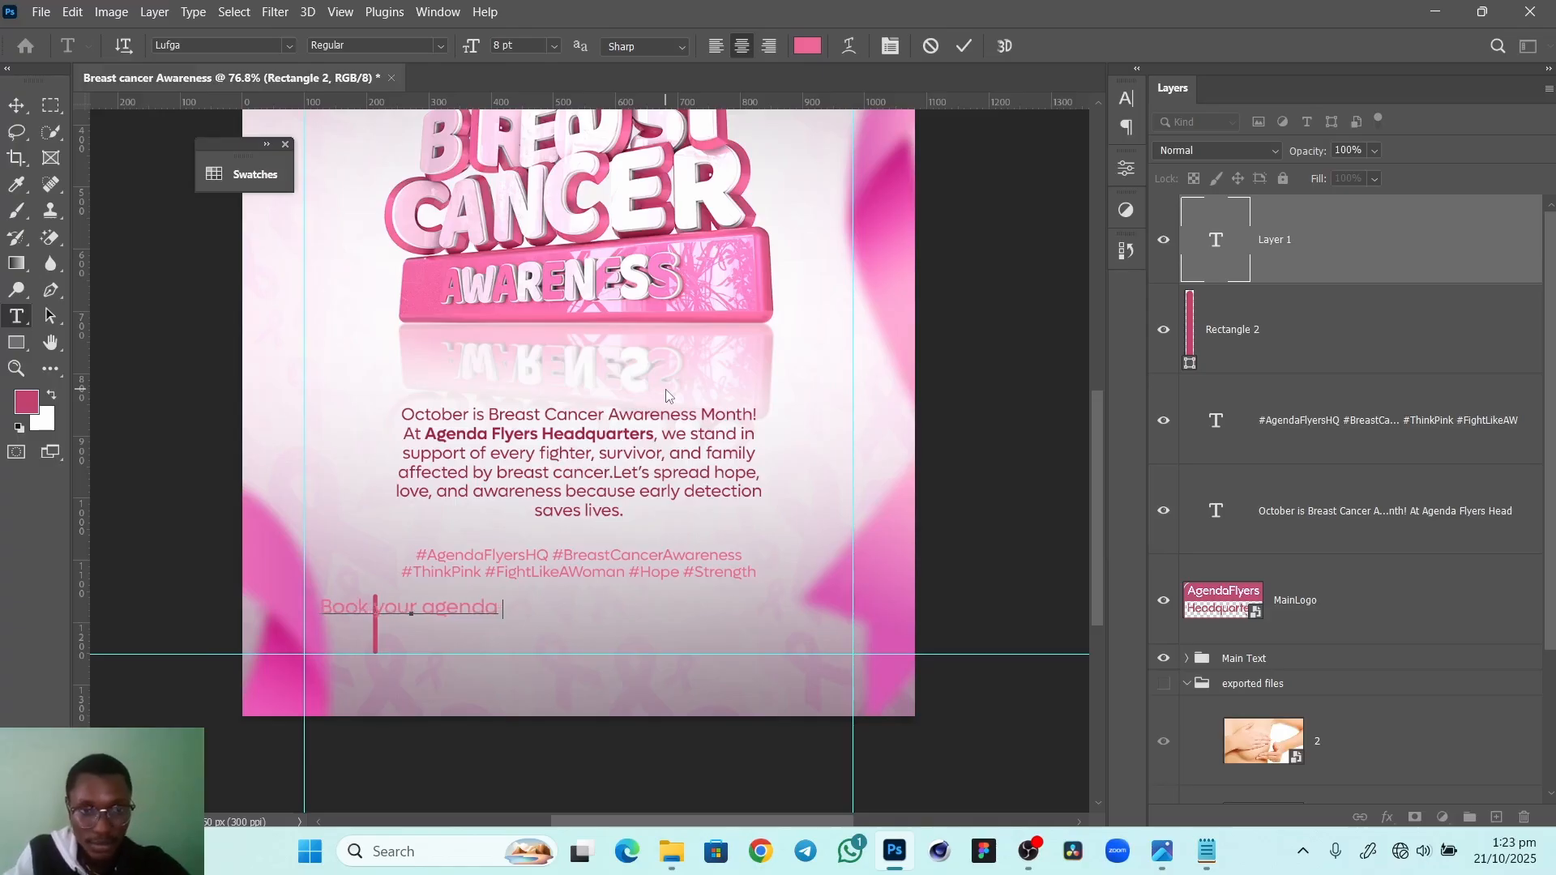
pyautogui.press('BackSpace')
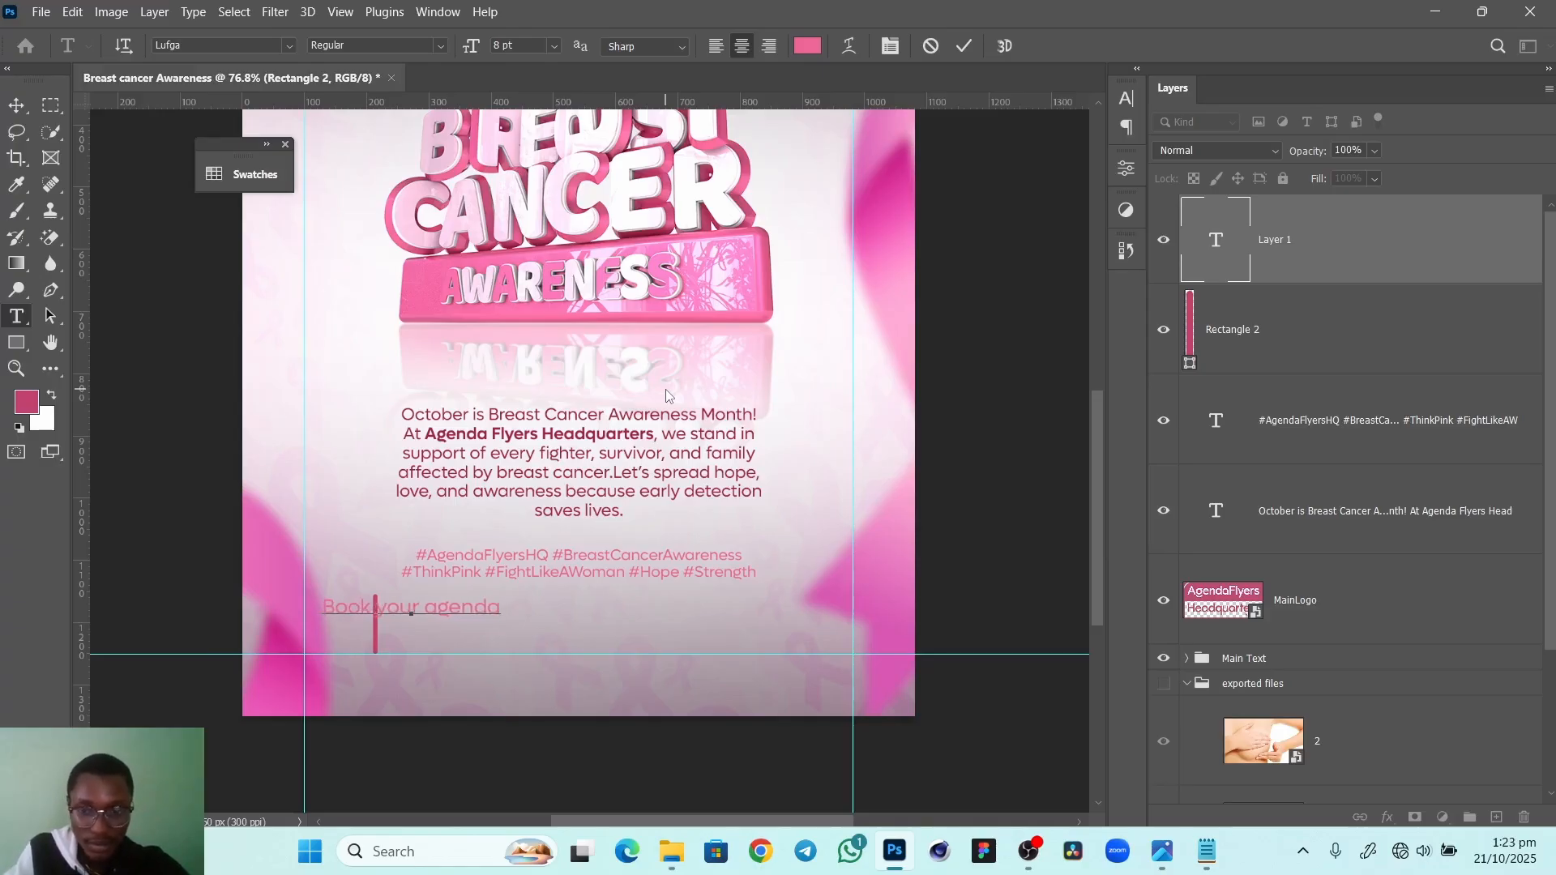
pyautogui.write('flyer')
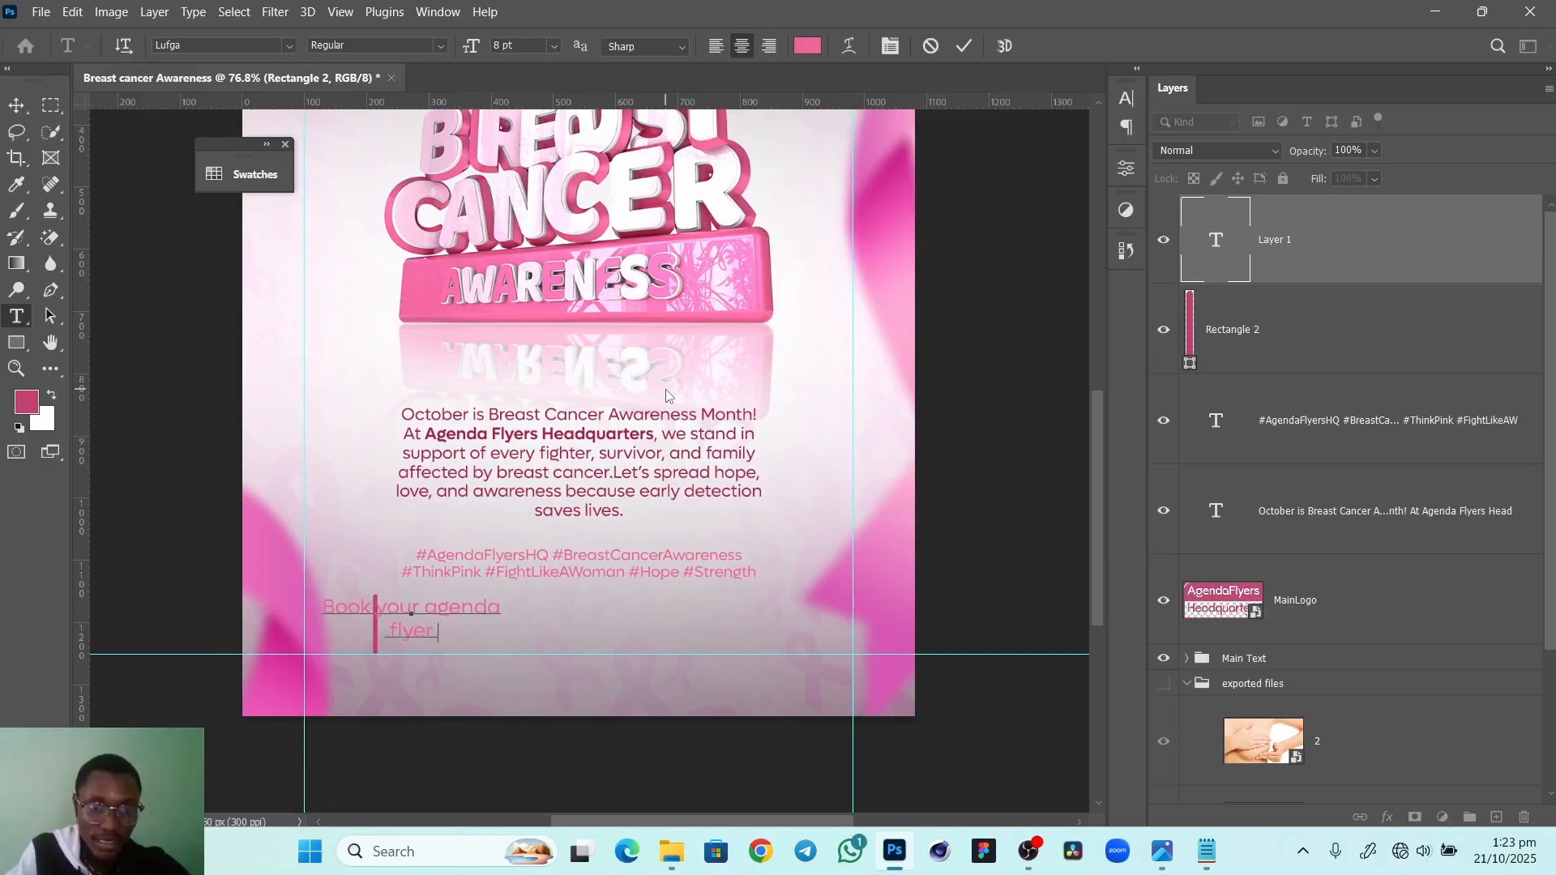
pyautogui.write('s now on:')
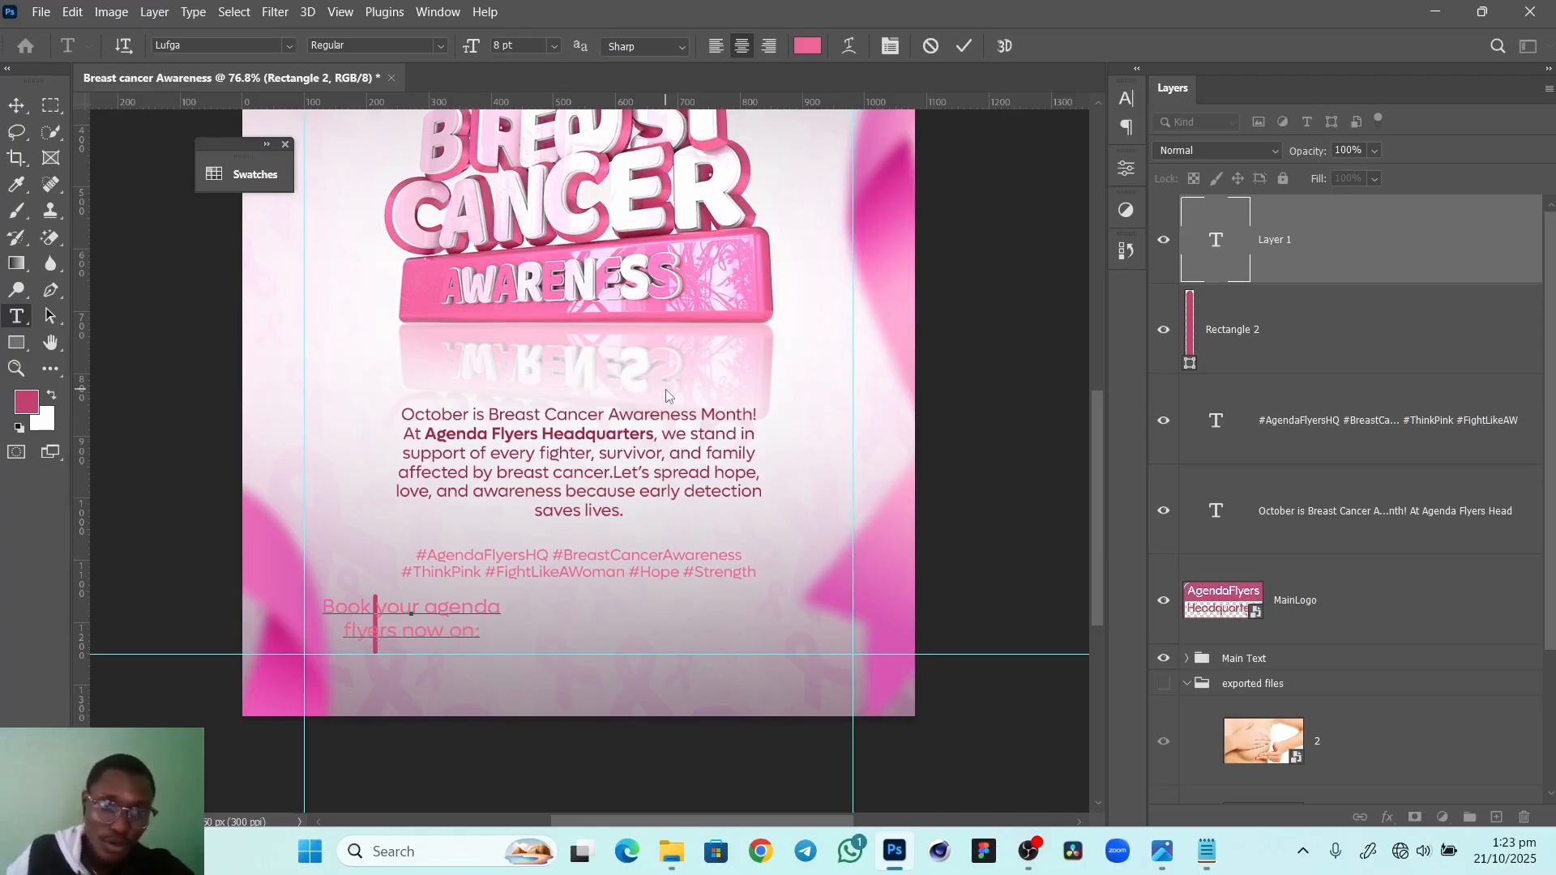
# Left-align both lines of the booking text and commit the text edit
pyautogui.hotkey('ctrl', 'a')
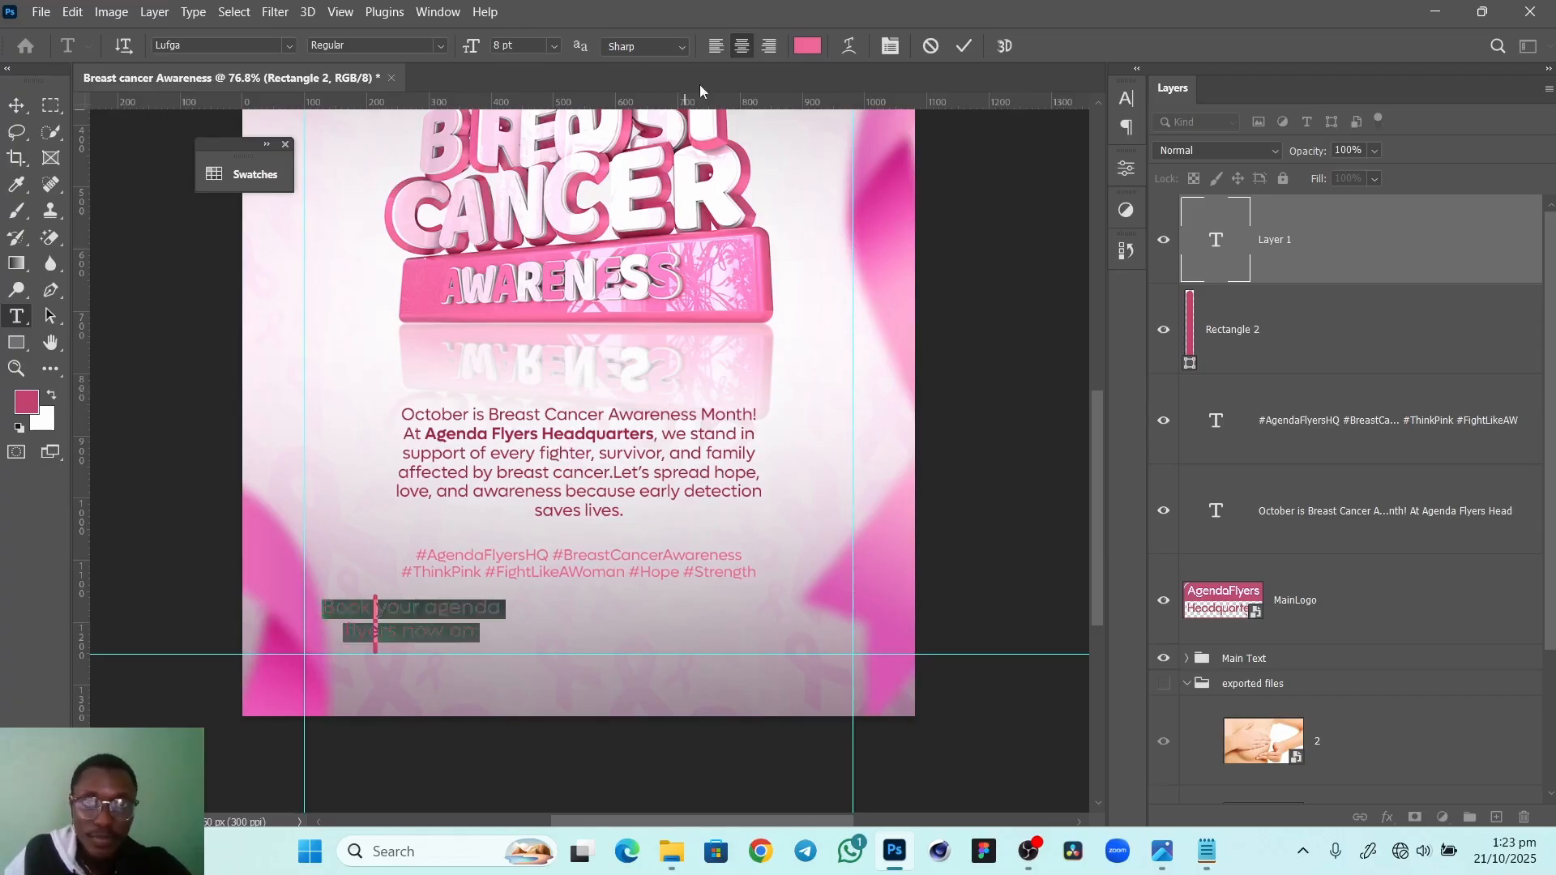
pyautogui.click(716, 46)
pyautogui.click(963, 46)
pyautogui.press('v')
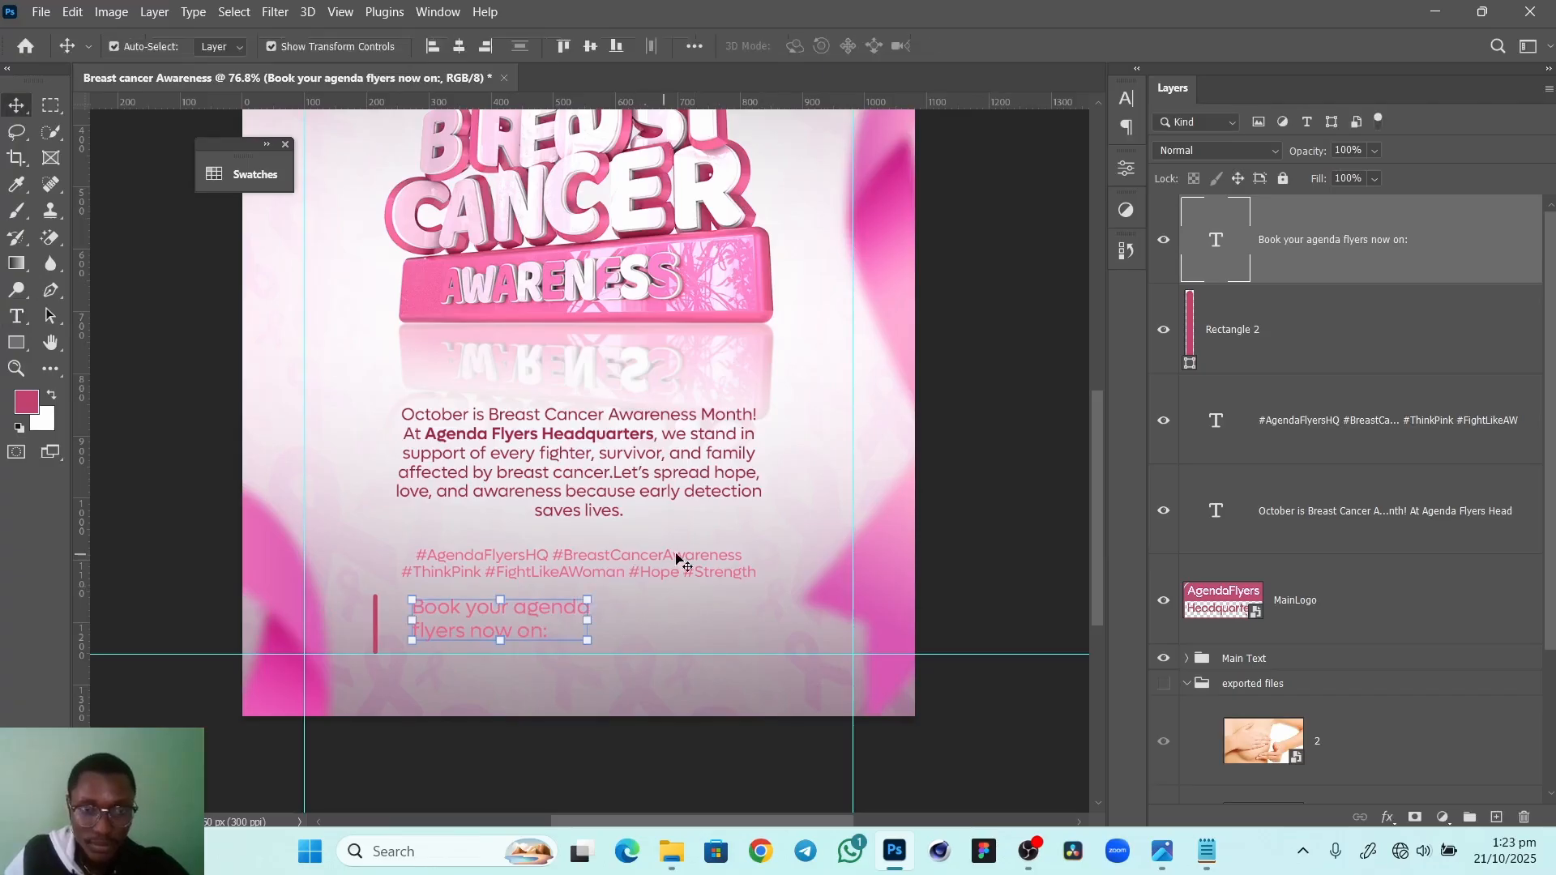
# Recolour the booking text with #c0416d sampled from the vertical bar and scale it down to 4.86 pt right next to the bar
pyautogui.click(1126, 103)
pyautogui.click(1087, 214)
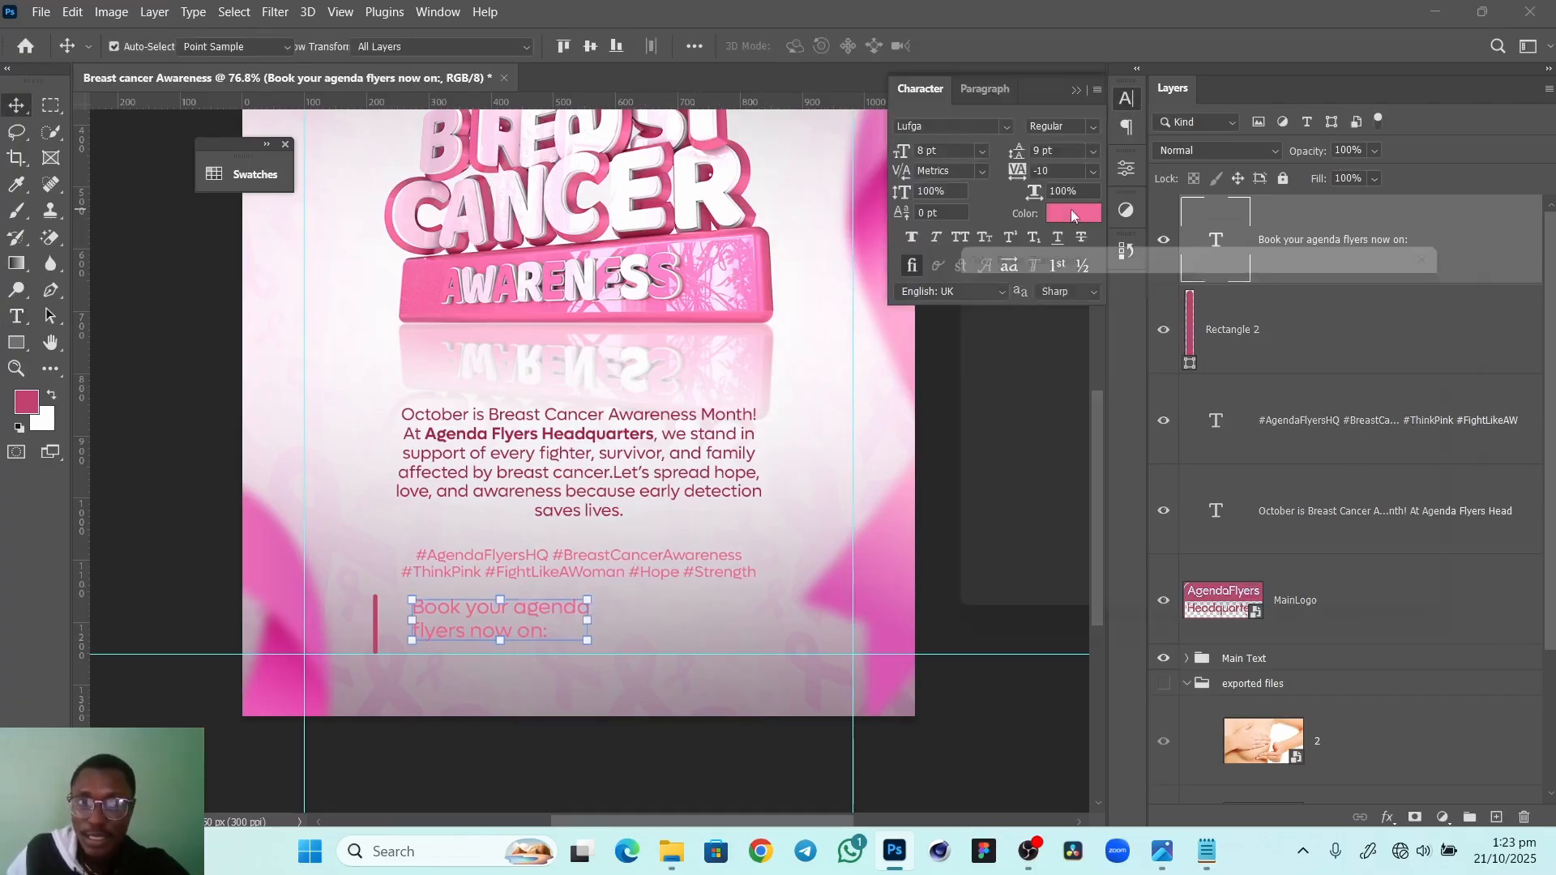
pyautogui.click(1021, 307)
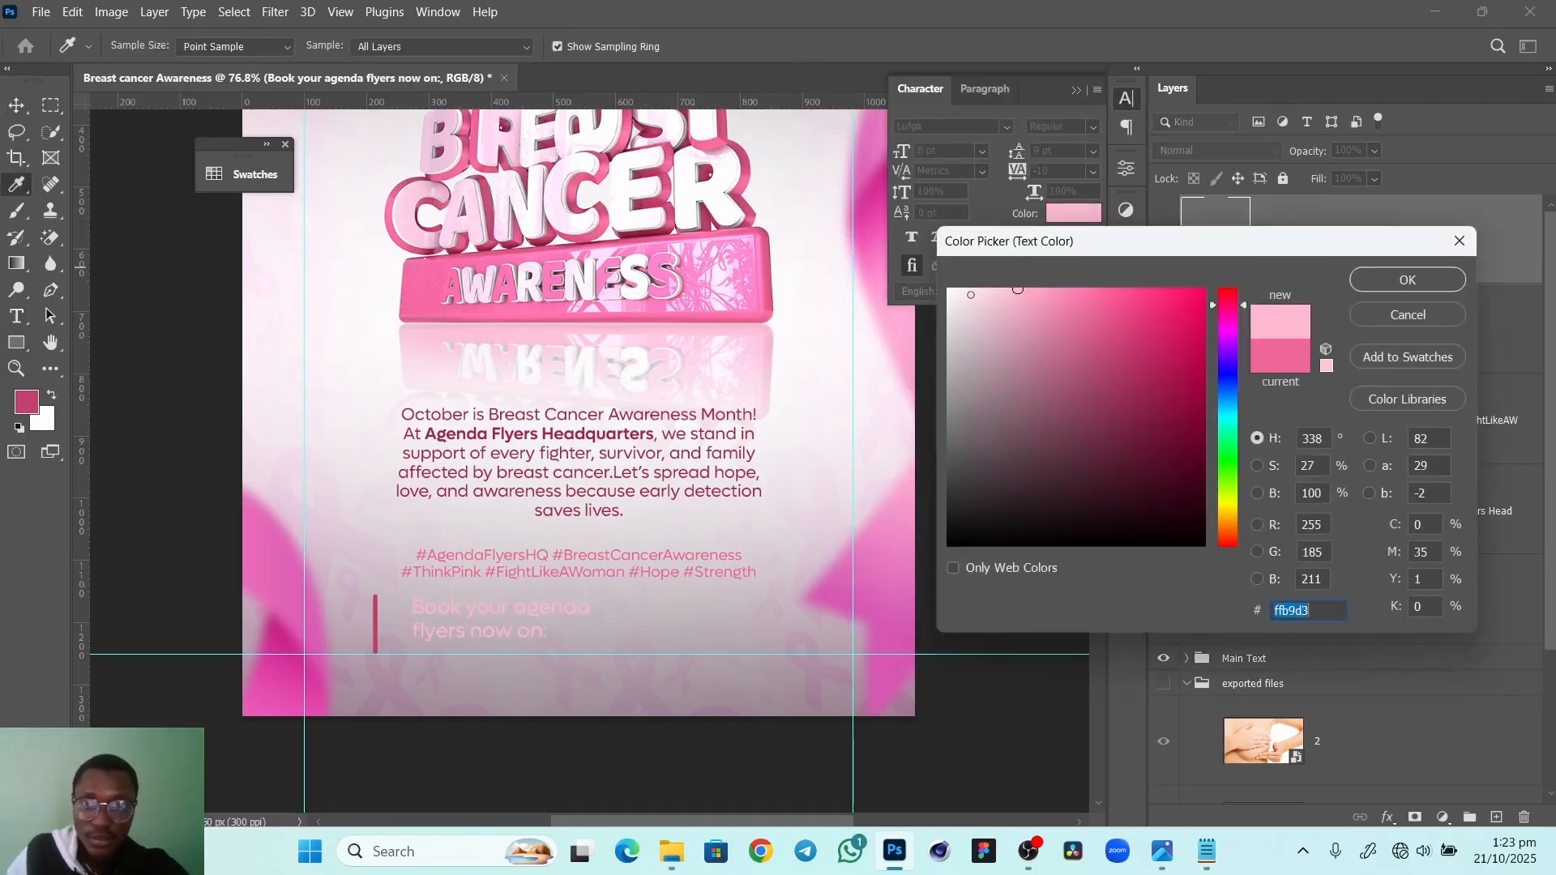
pyautogui.click(964, 289)
pyautogui.moveTo(1210, 346); pyautogui.dragTo(1224, 285)
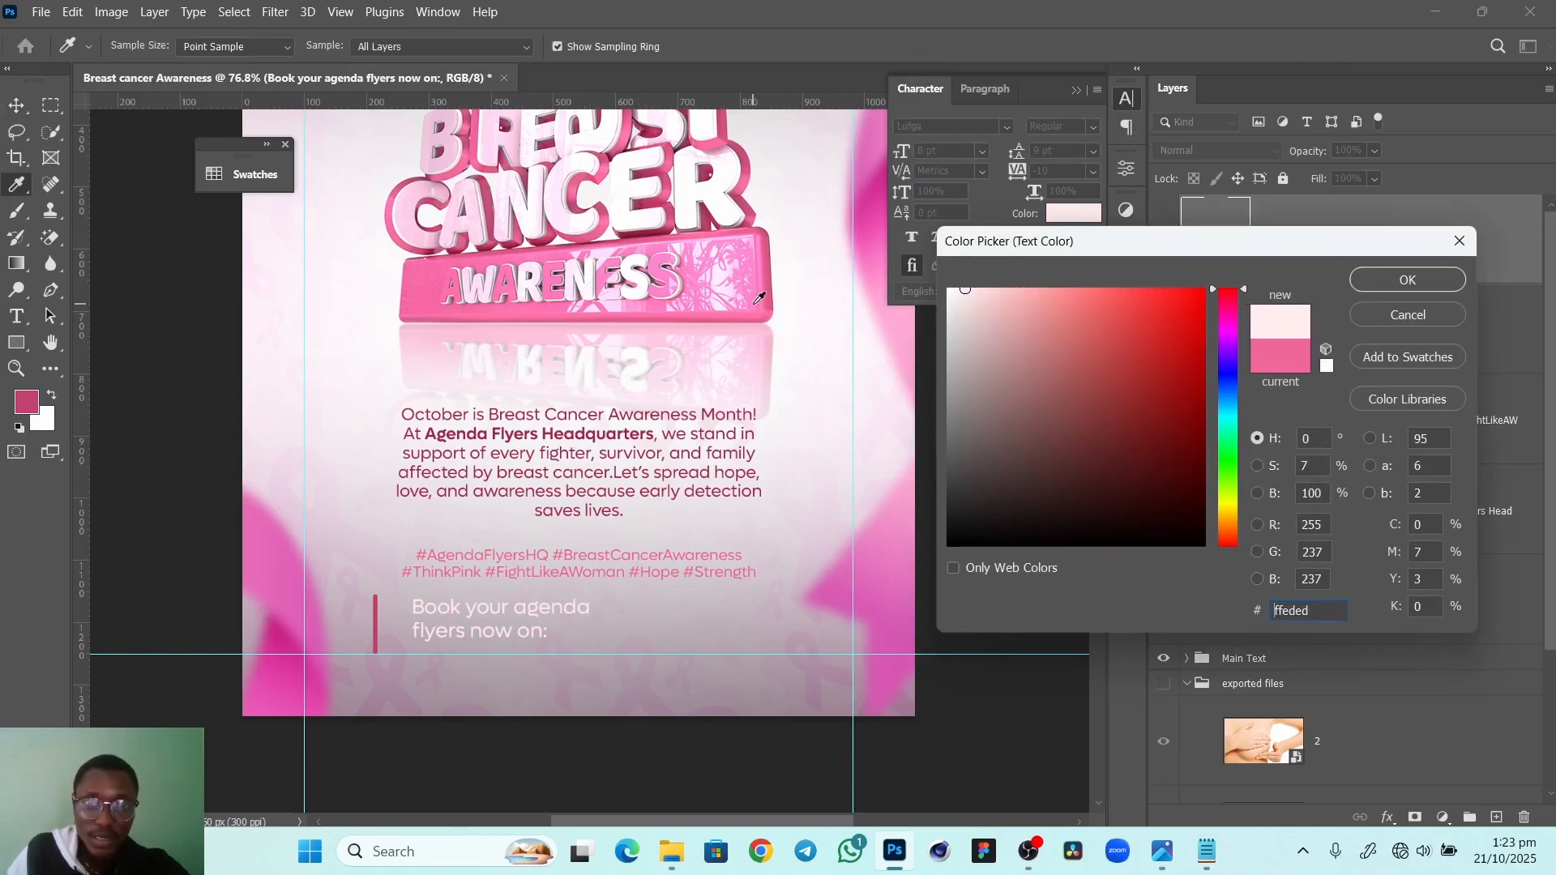
pyautogui.click(724, 350)
pyautogui.click(376, 612)
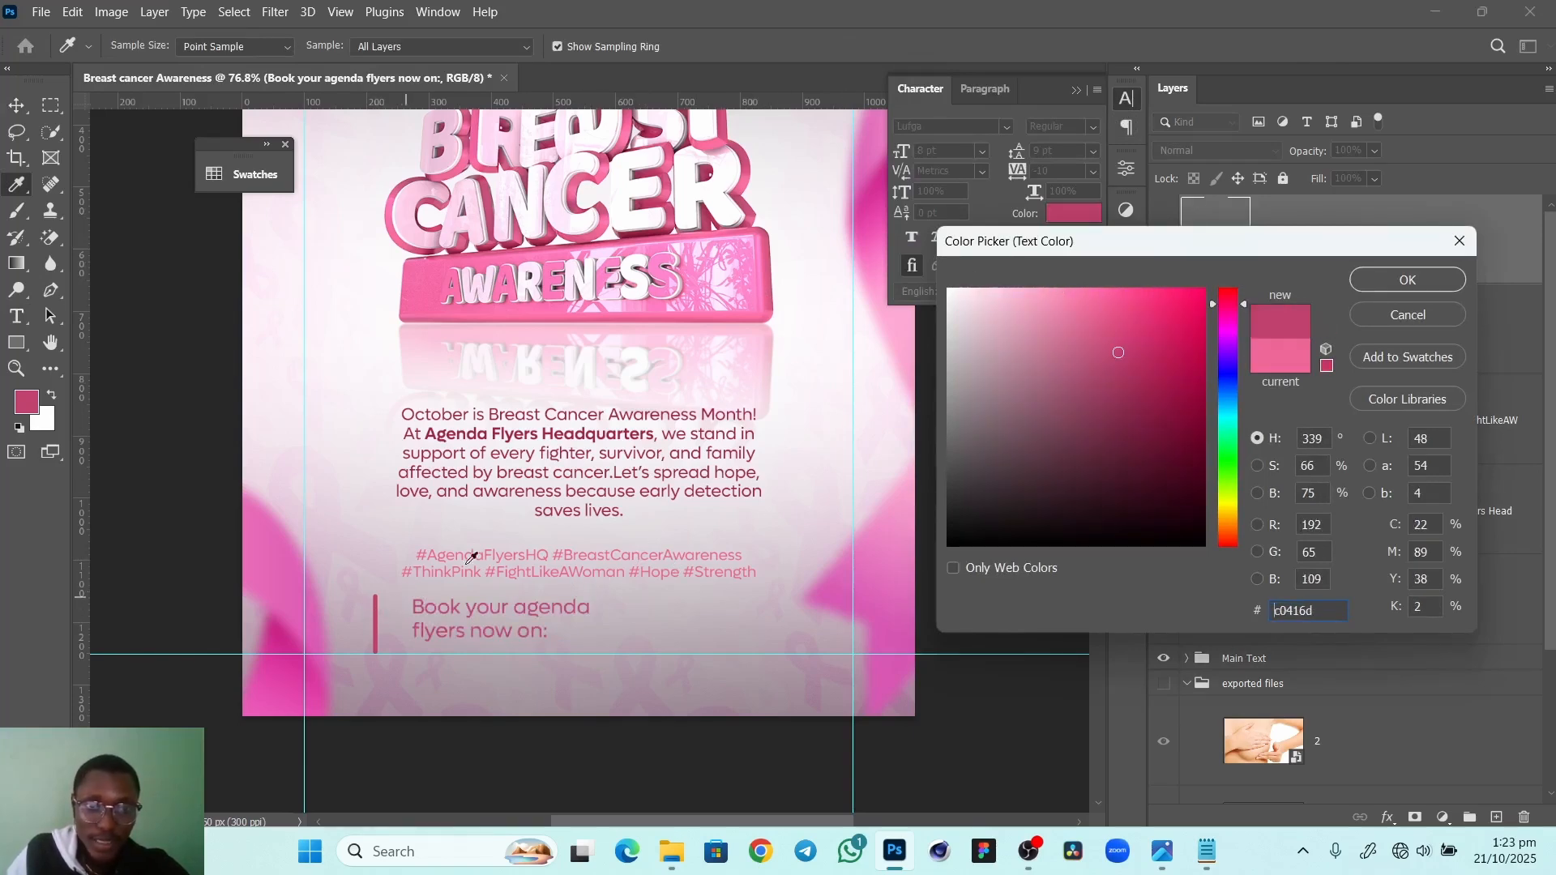
pyautogui.click(1363, 284)
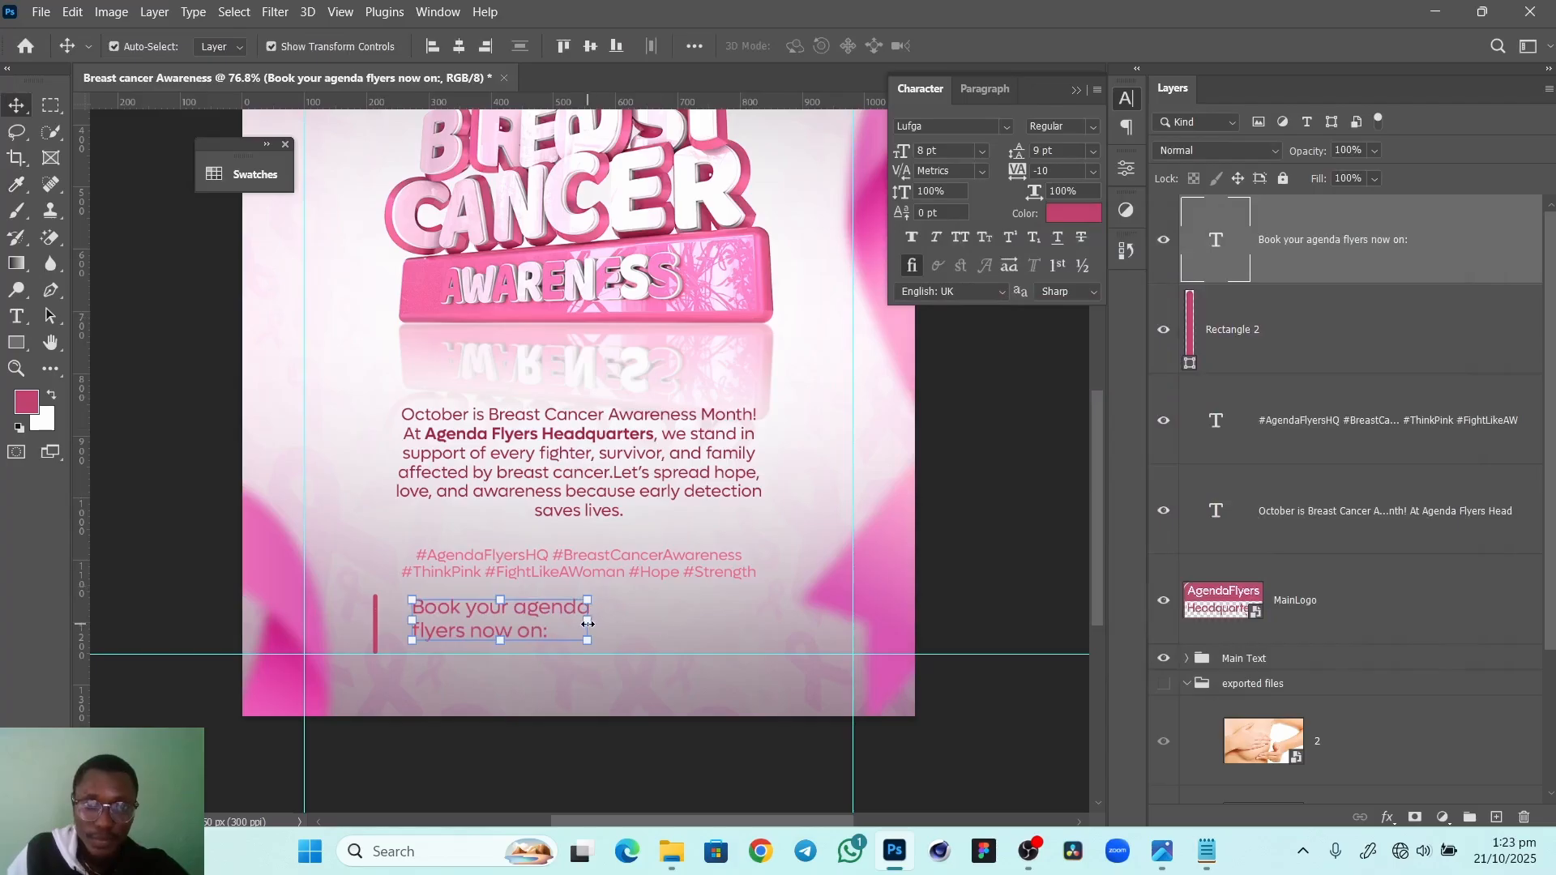
pyautogui.moveTo(588, 623); pyautogui.dragTo(463, 625)
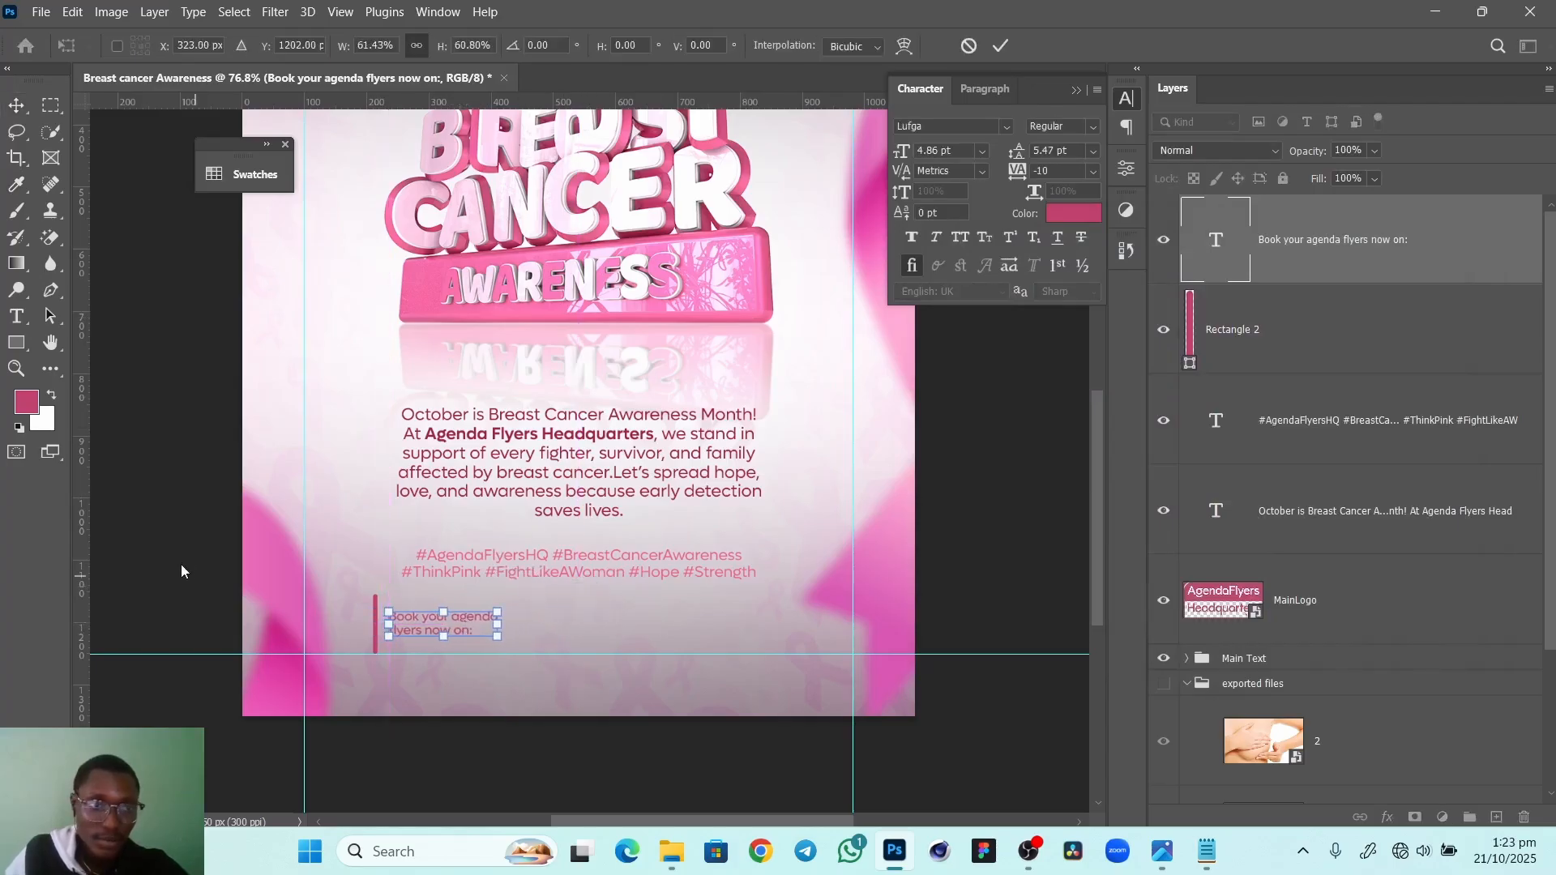
pyautogui.click(181, 571)
# Draw a rectangle about 440 x 88 px to the right of the booking text and round its corners slightly
pyautogui.press('u')
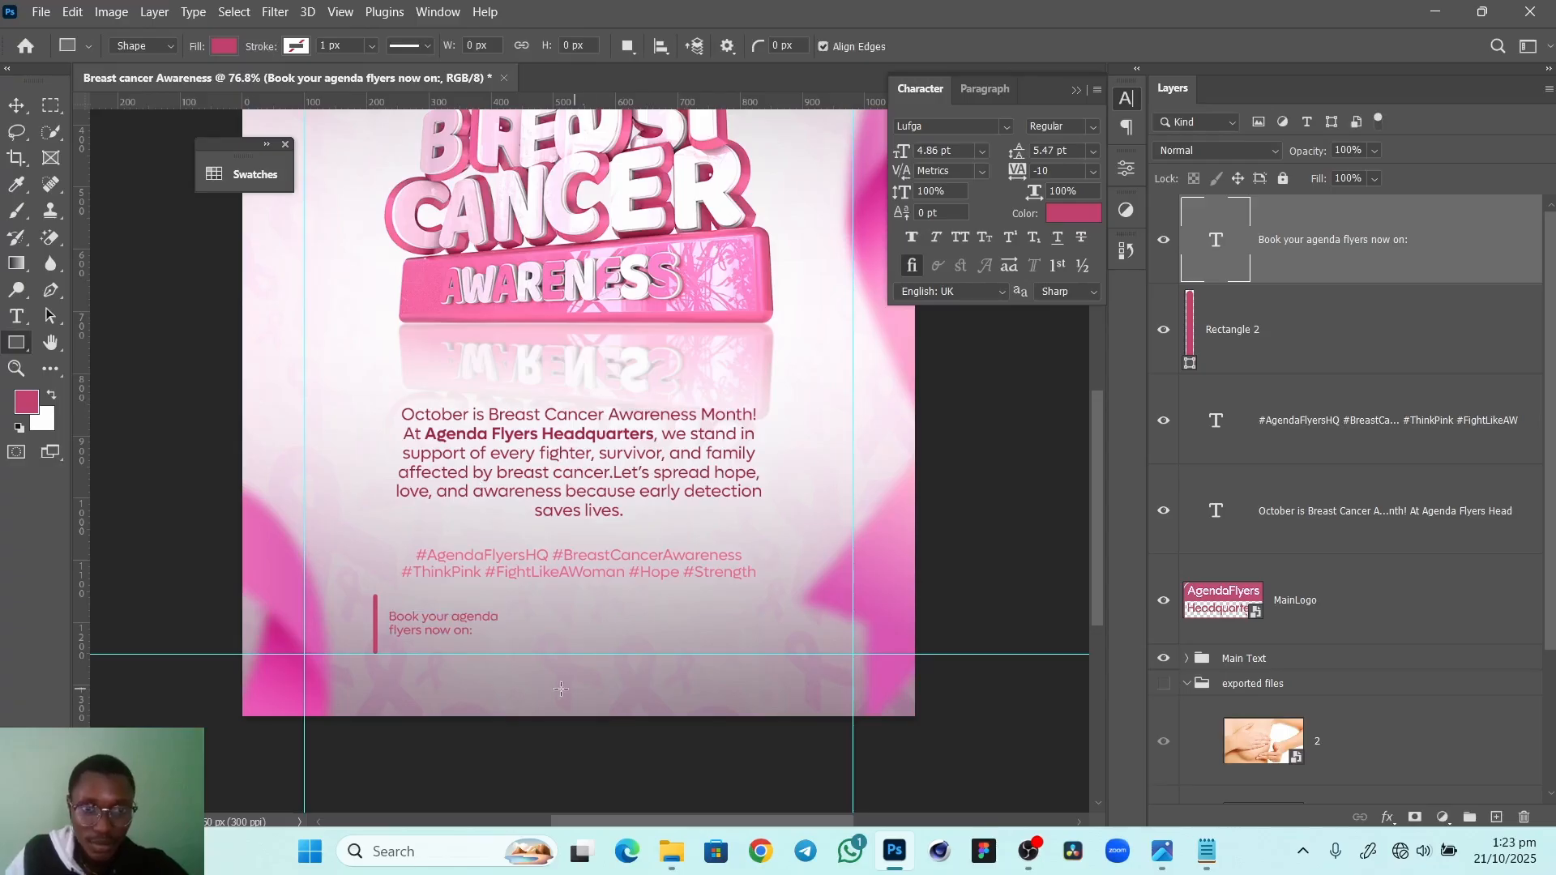
pyautogui.moveTo(506, 600); pyautogui.dragTo(780, 651)
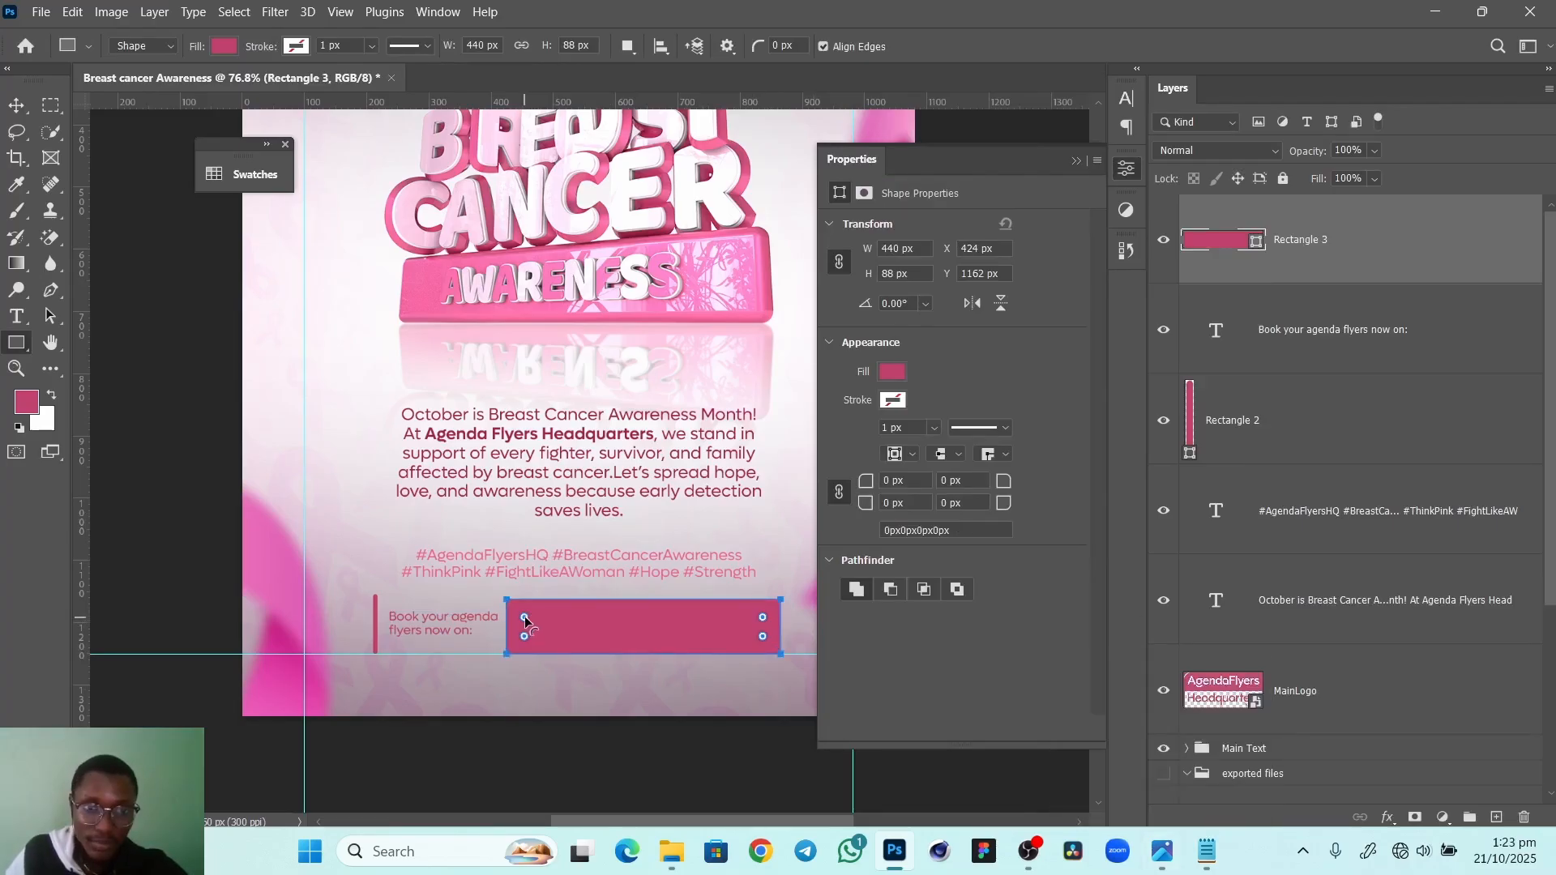
pyautogui.moveTo(524, 621); pyautogui.dragTo(518, 613)
pyautogui.click(1078, 161)
# Apply a Gradient Overlay to the rounded rectangle, running from the vertical bar's sampled pink to the ribbon's light pink #fb80c7
pyautogui.doubleClick(1438, 262)
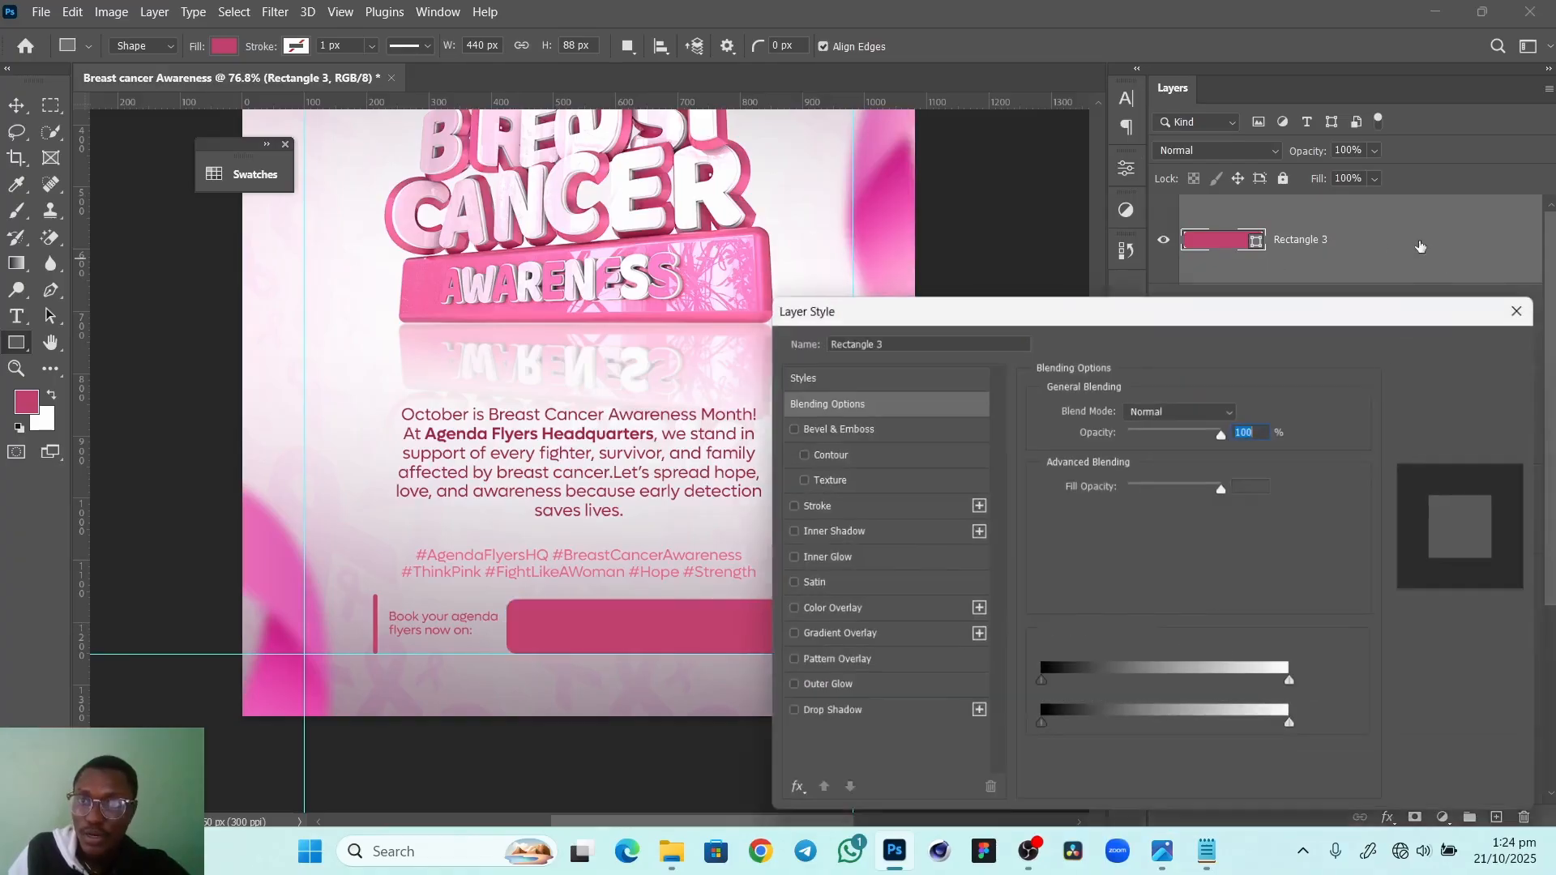
pyautogui.click(882, 637)
pyautogui.click(1173, 462)
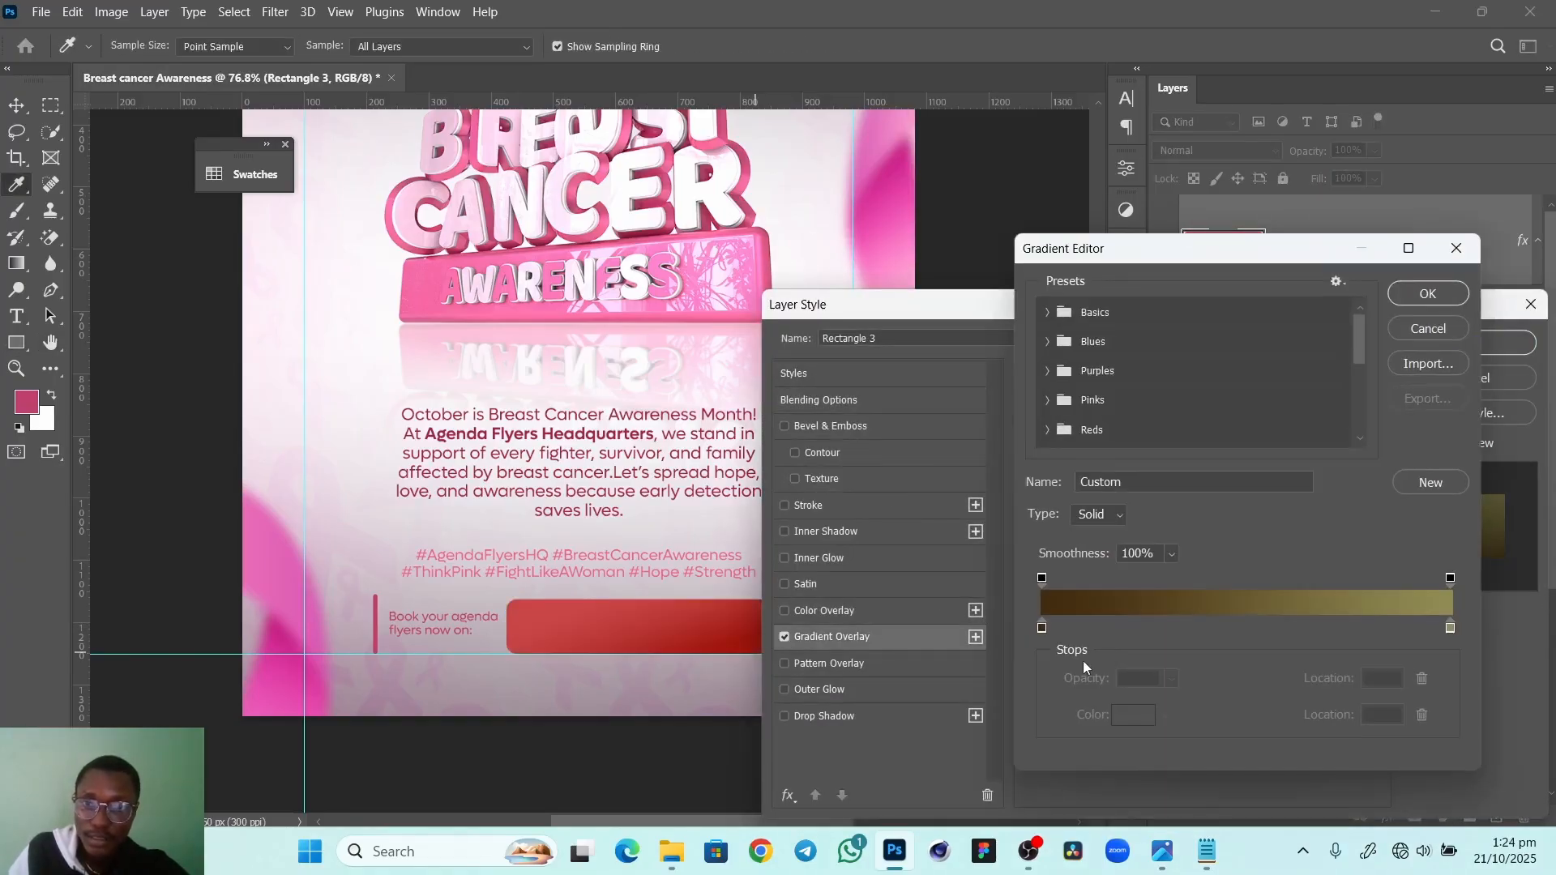
pyautogui.click(1042, 629)
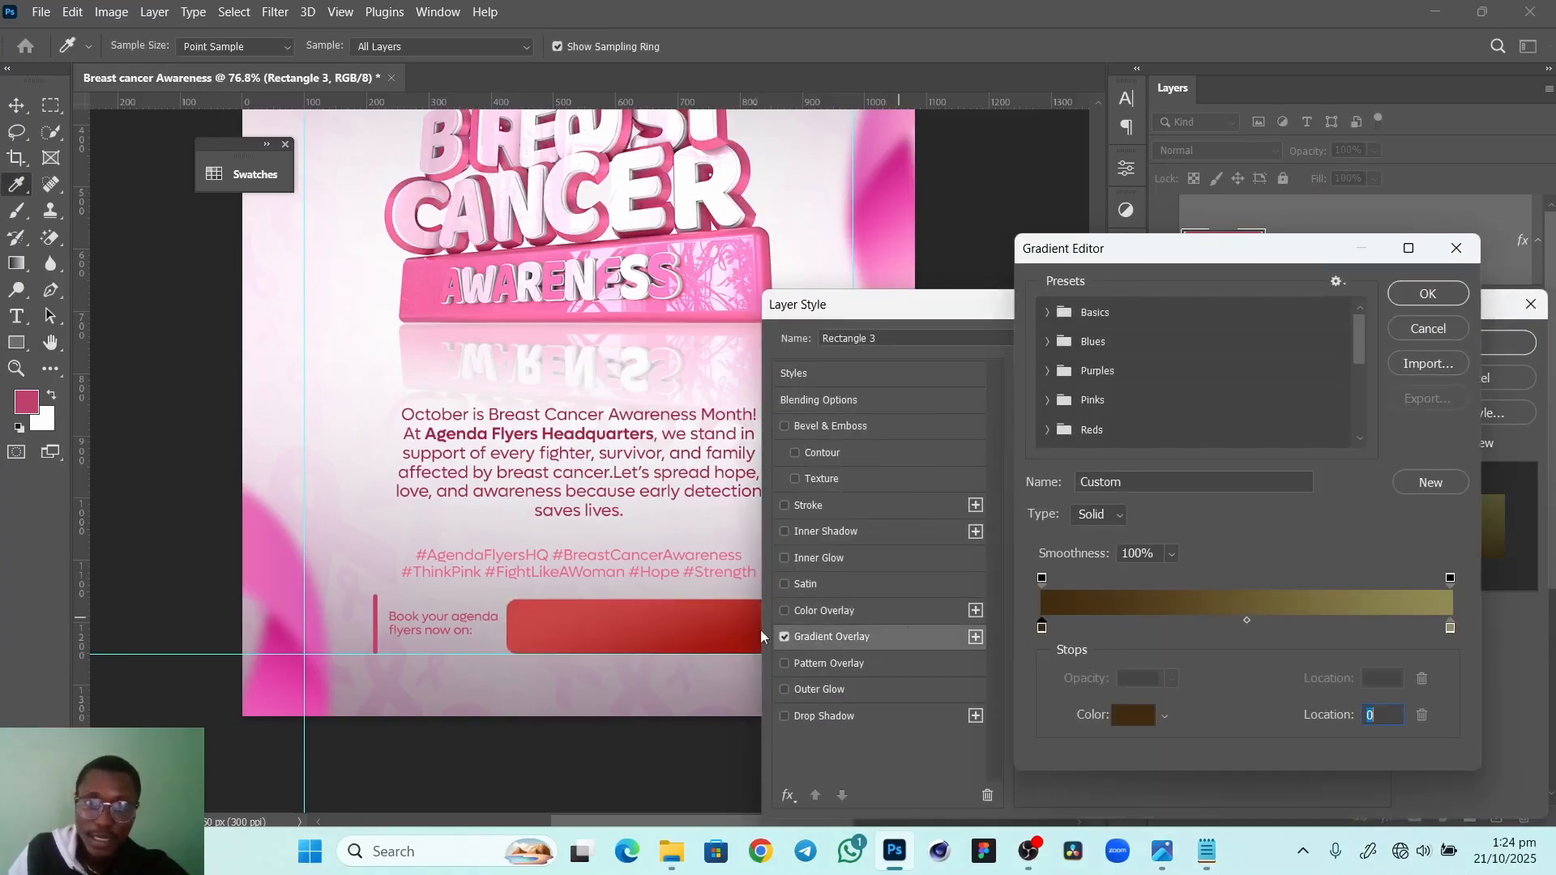
pyautogui.click(376, 605)
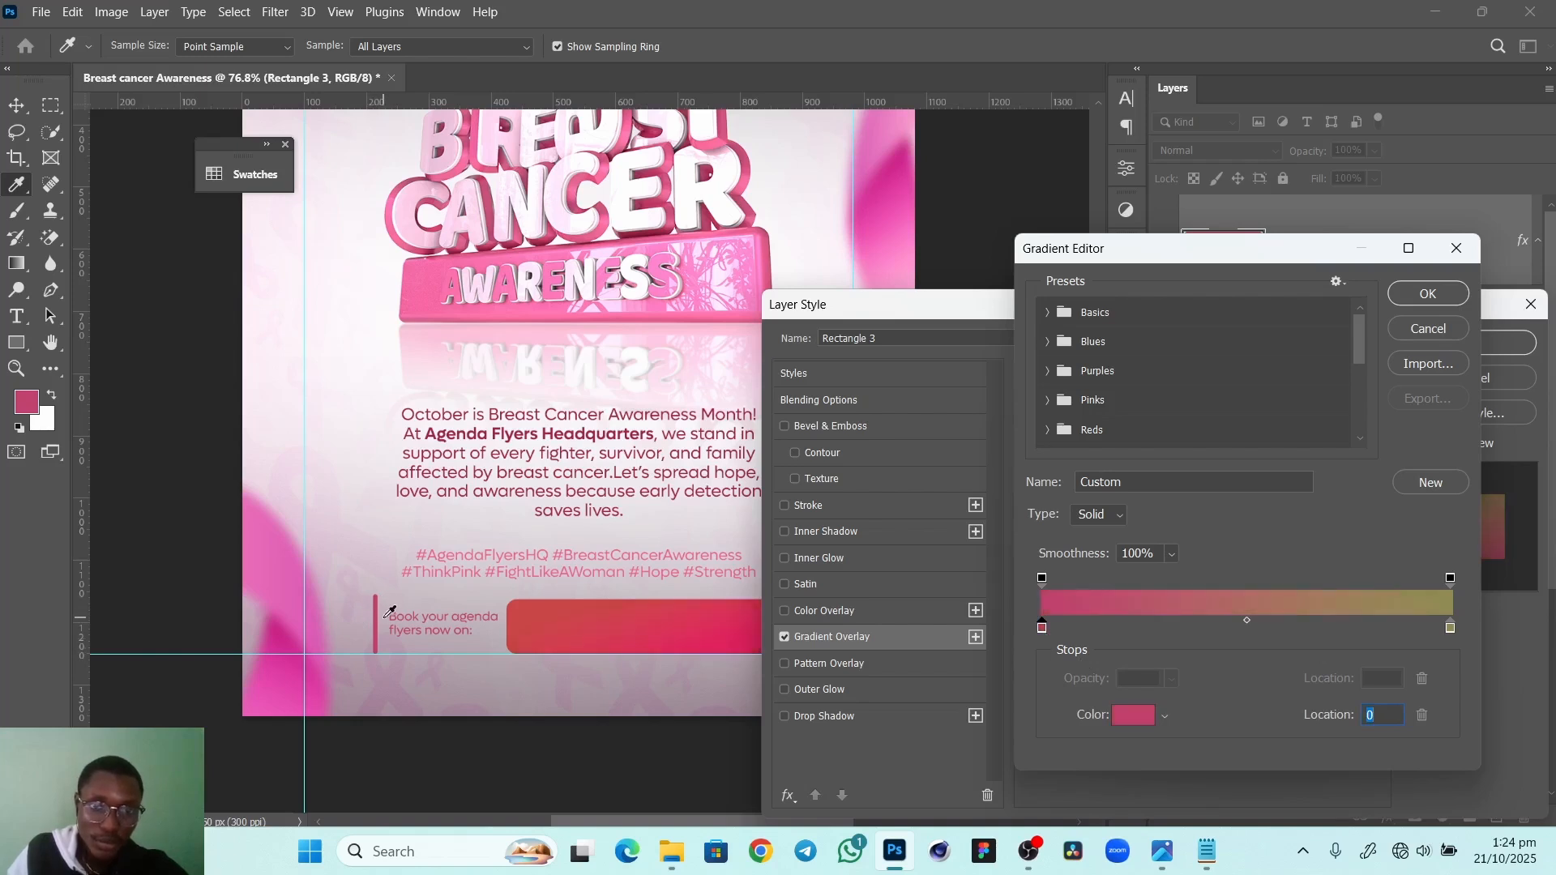
pyautogui.click(1450, 629)
pyautogui.click(1138, 713)
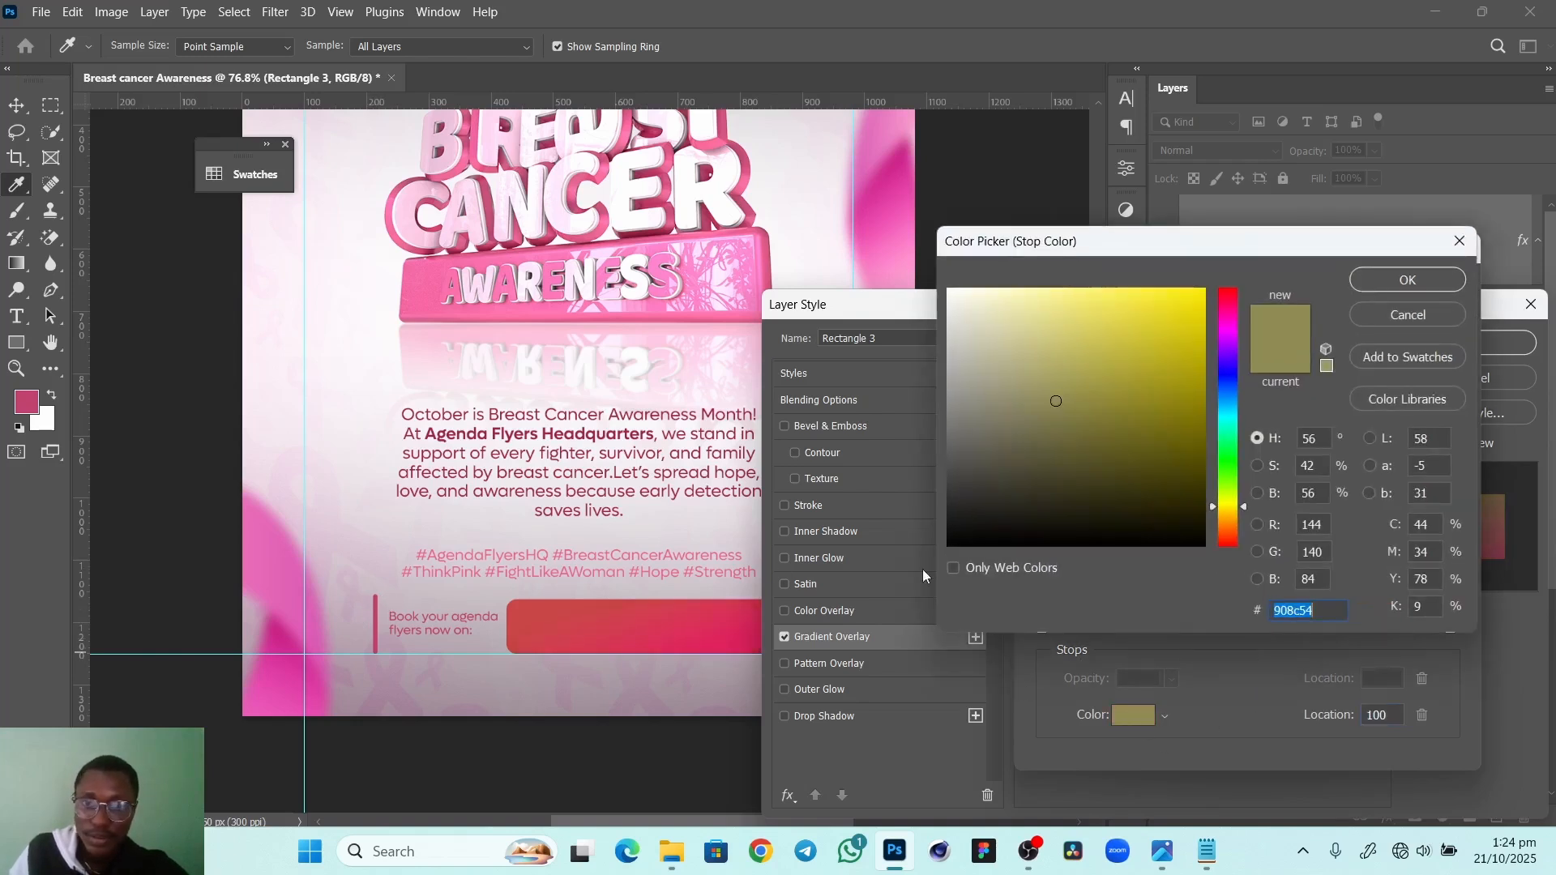
pyautogui.click(884, 229)
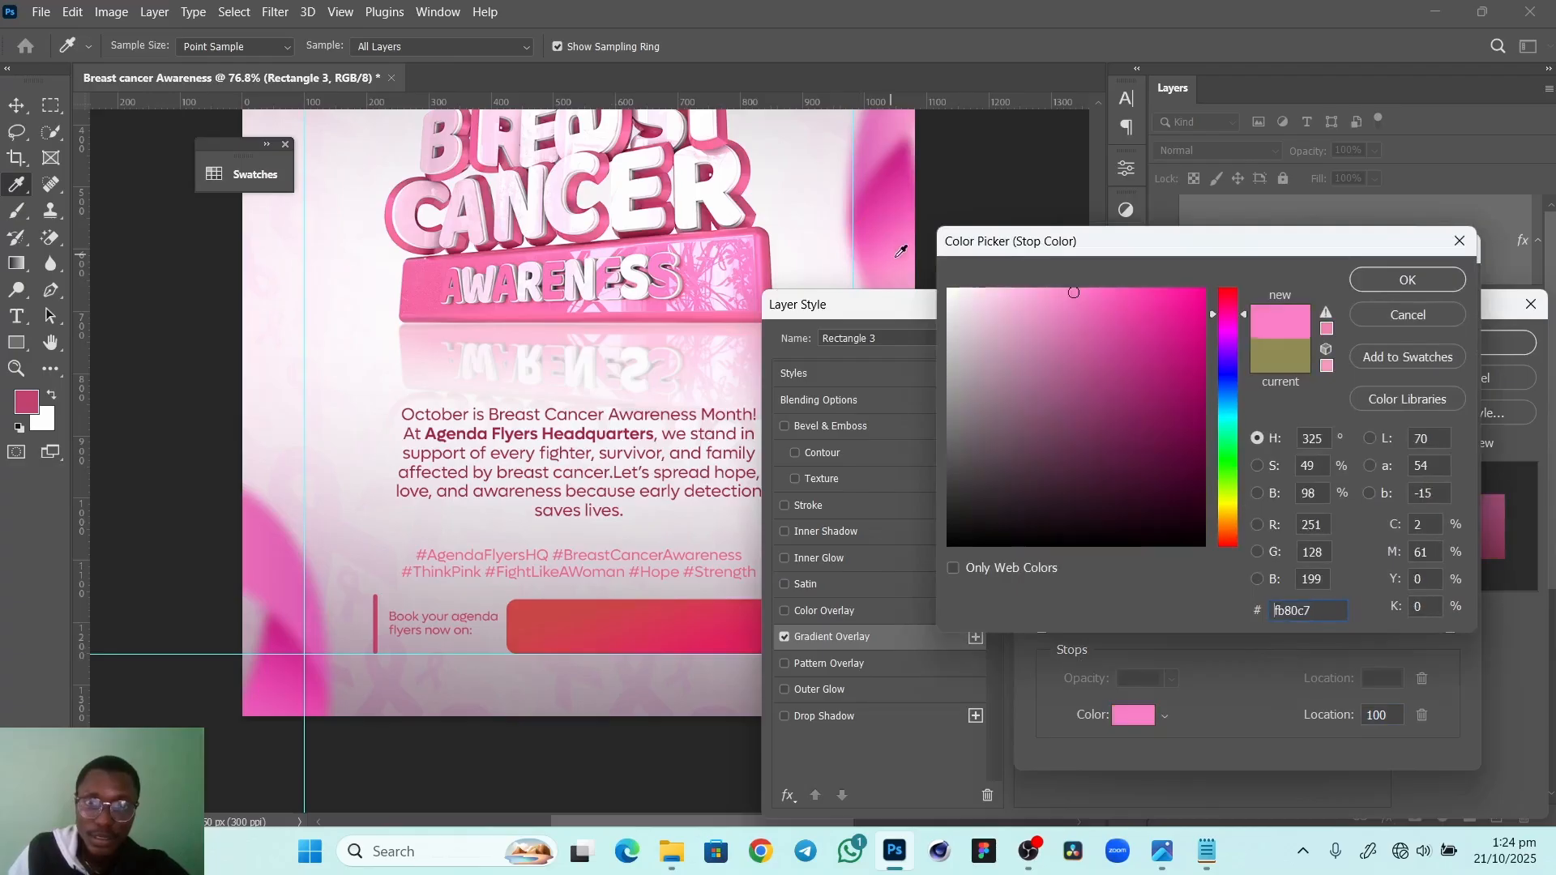
pyautogui.click(1456, 278)
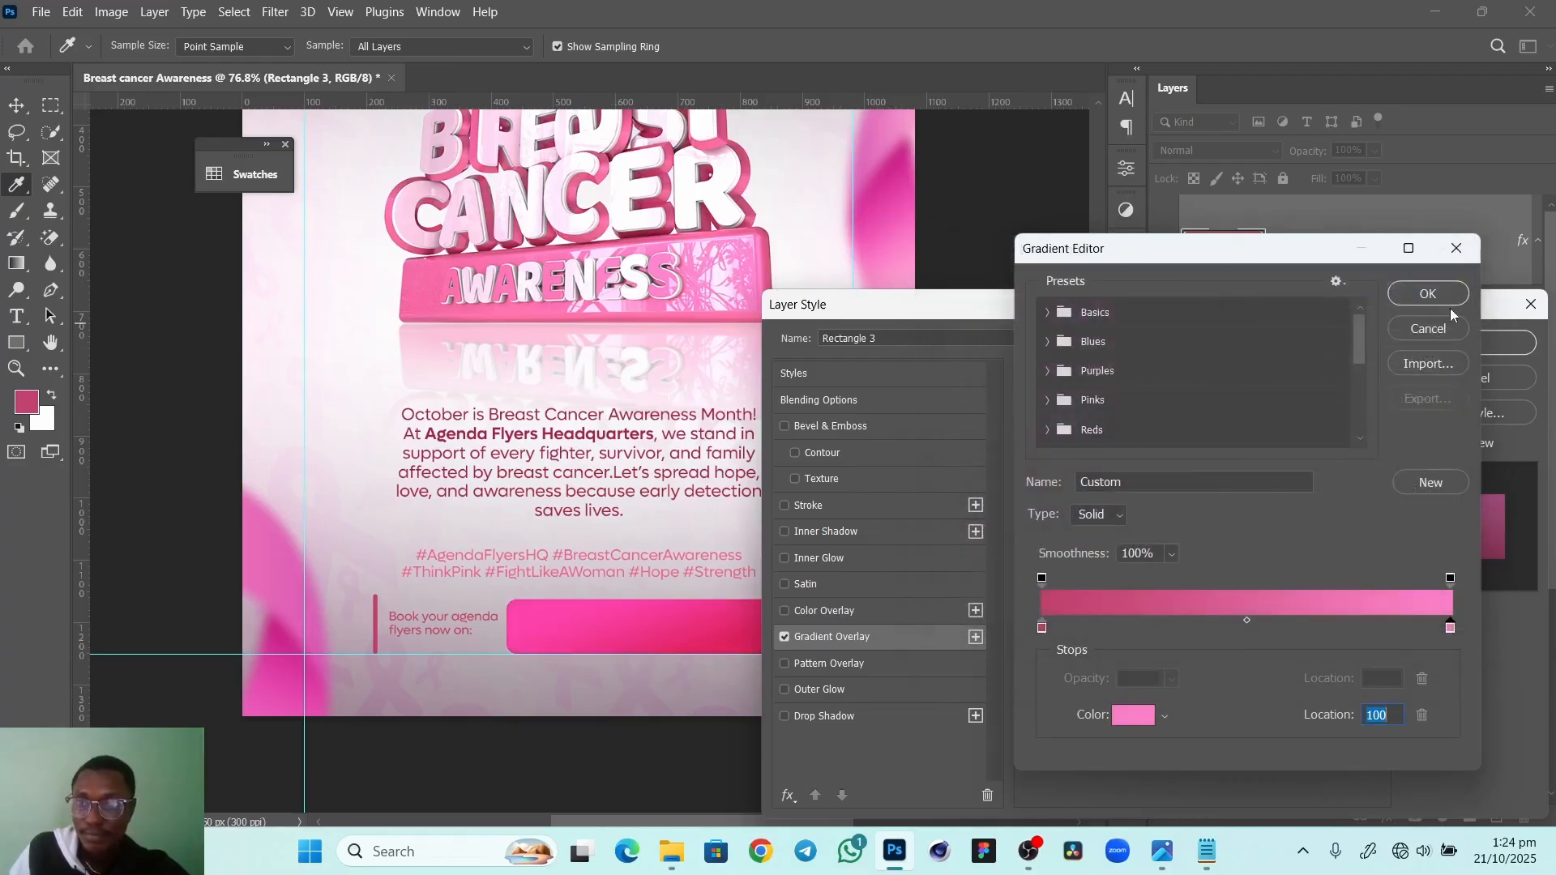
pyautogui.click(1428, 293)
pyautogui.click(1507, 343)
# Duplicate the booking text onto the gradient rectangle and place the copy's layer above the rectangle's layer
pyautogui.press('v')
pyautogui.click(470, 646)
pyautogui.click(445, 631)
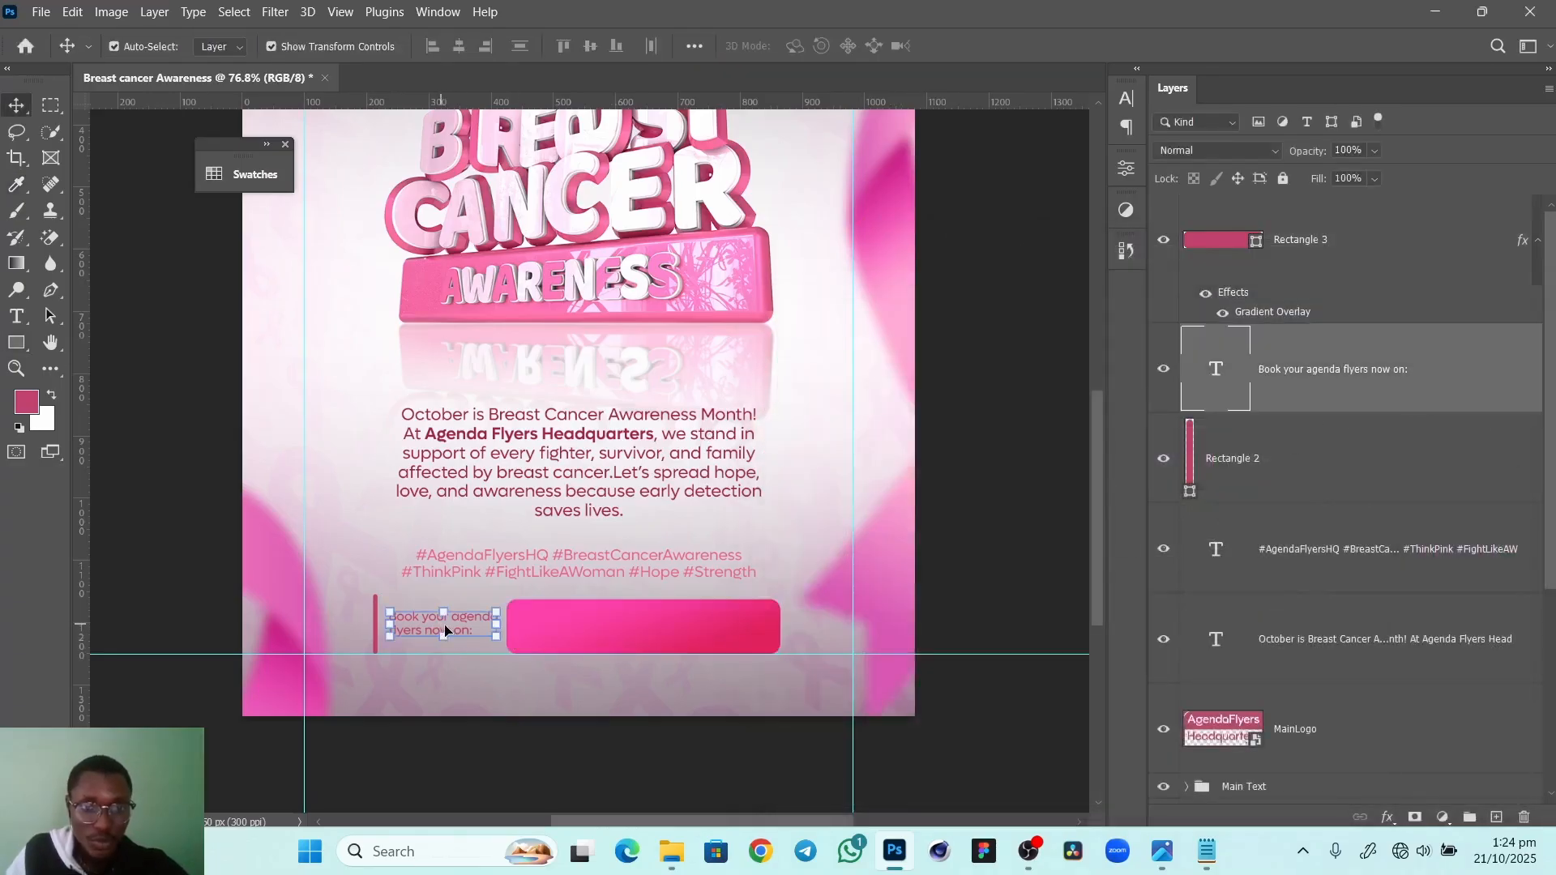
pyautogui.keyDown('alt'); pyautogui.moveTo(445, 630); pyautogui.dragTo(601, 630); pyautogui.keyUp('alt')
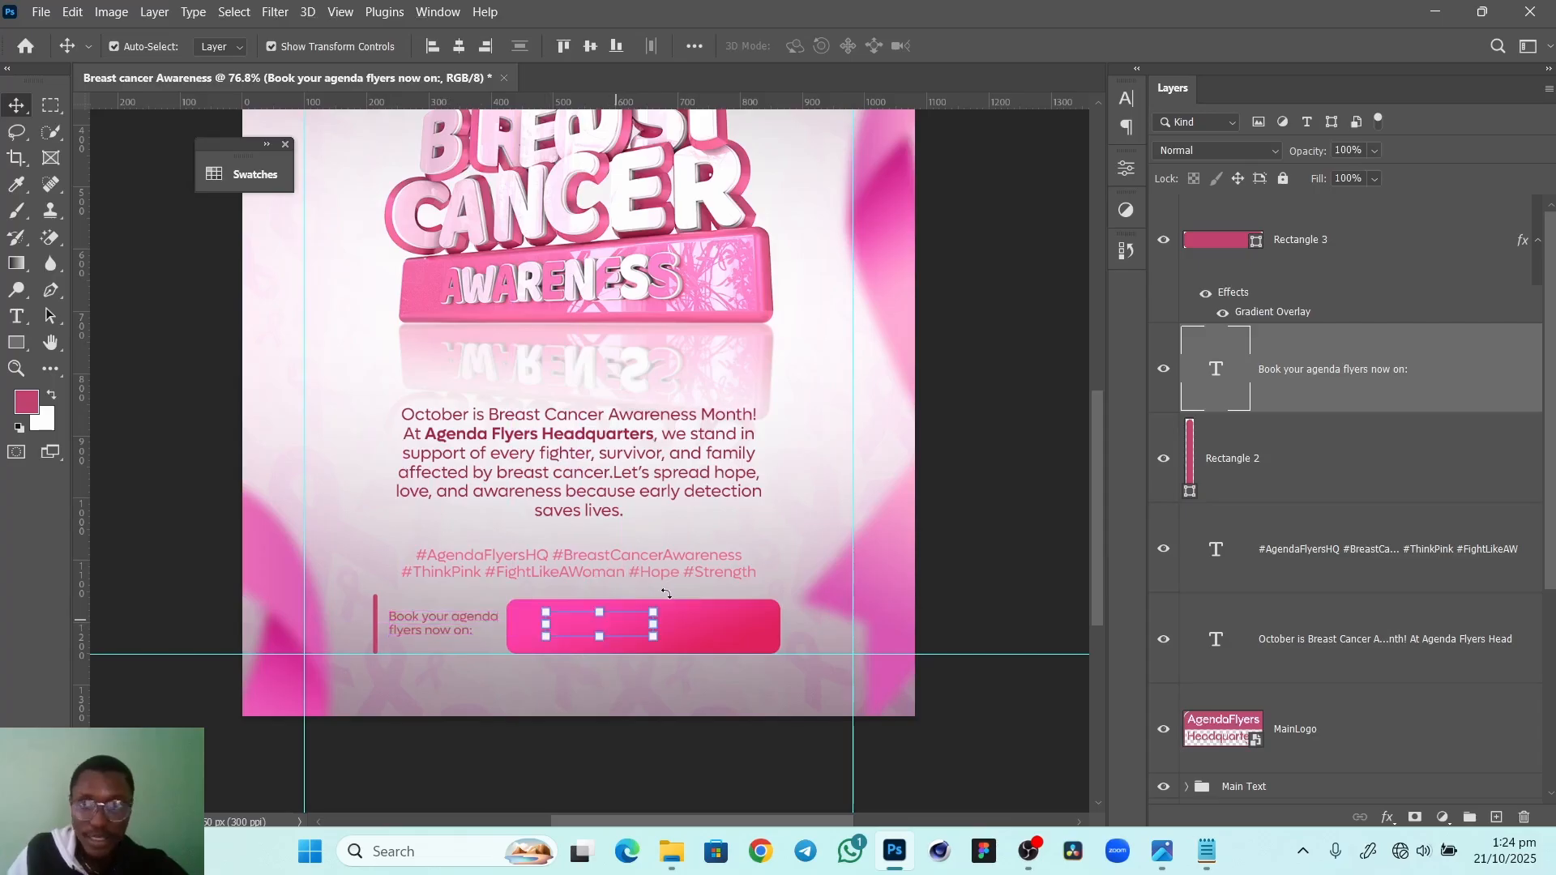
pyautogui.moveTo(1382, 351); pyautogui.dragTo(1399, 240)
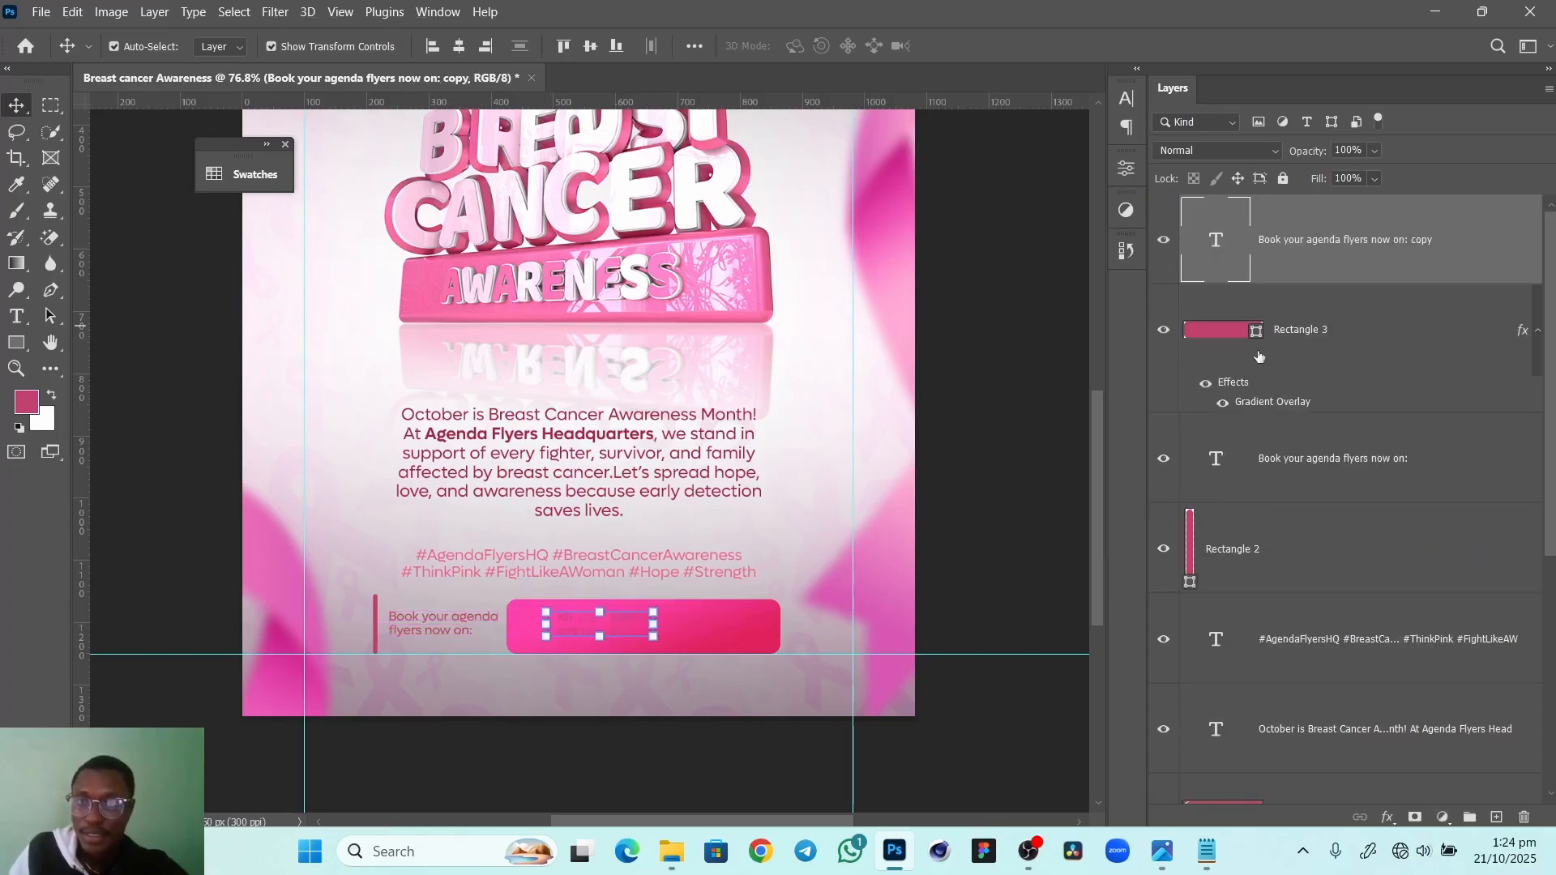
# Recolour the duplicated booking text with the near-white #fbf5f9 sampled from the flyer background
pyautogui.click(1126, 98)
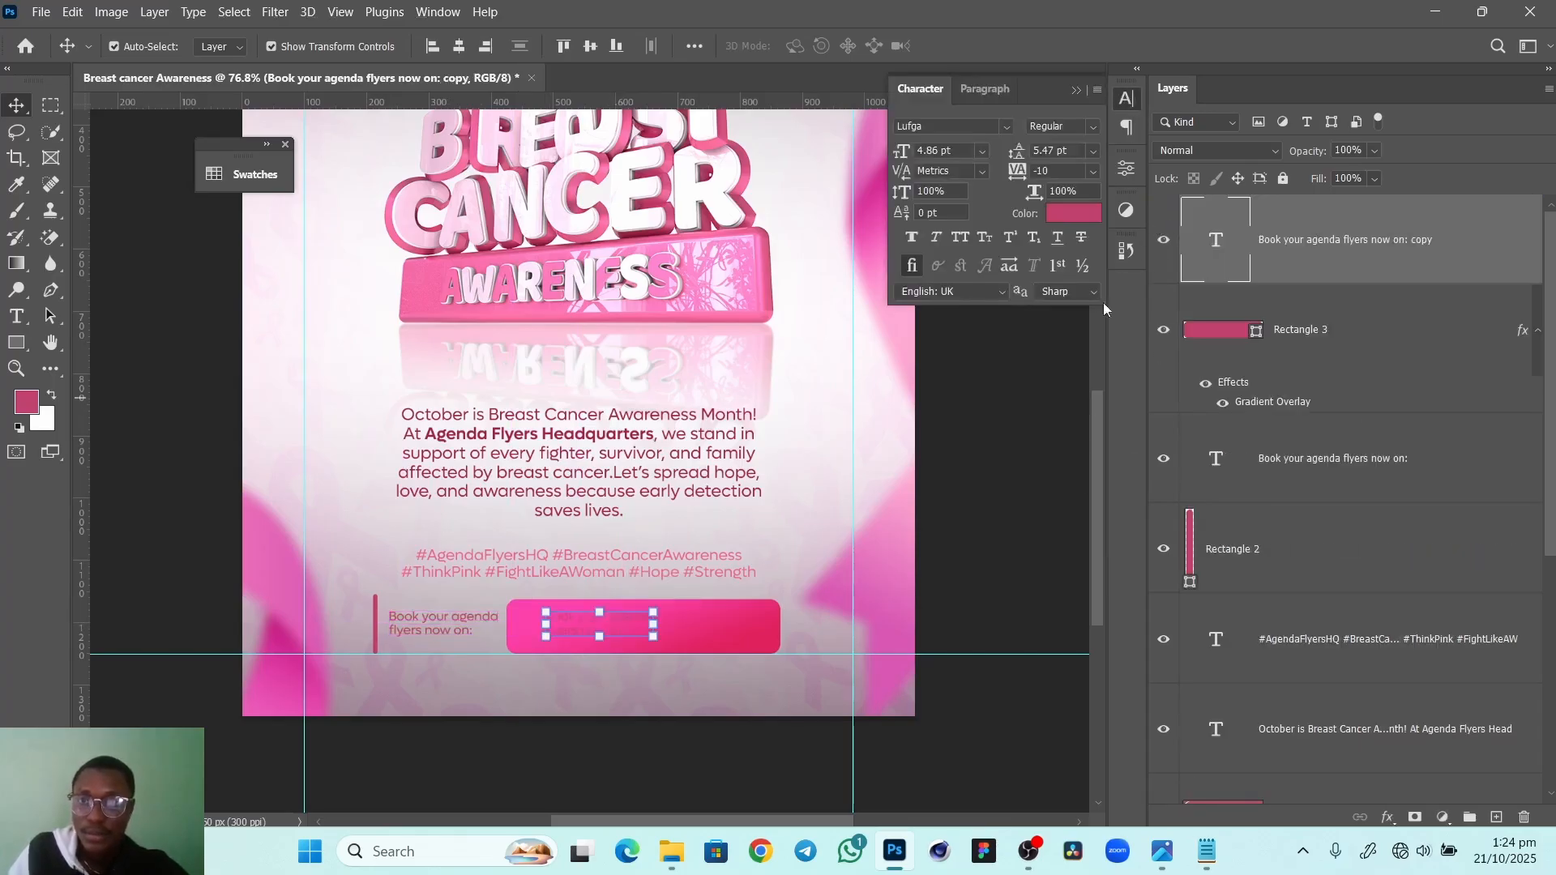
pyautogui.click(1072, 214)
pyautogui.click(843, 391)
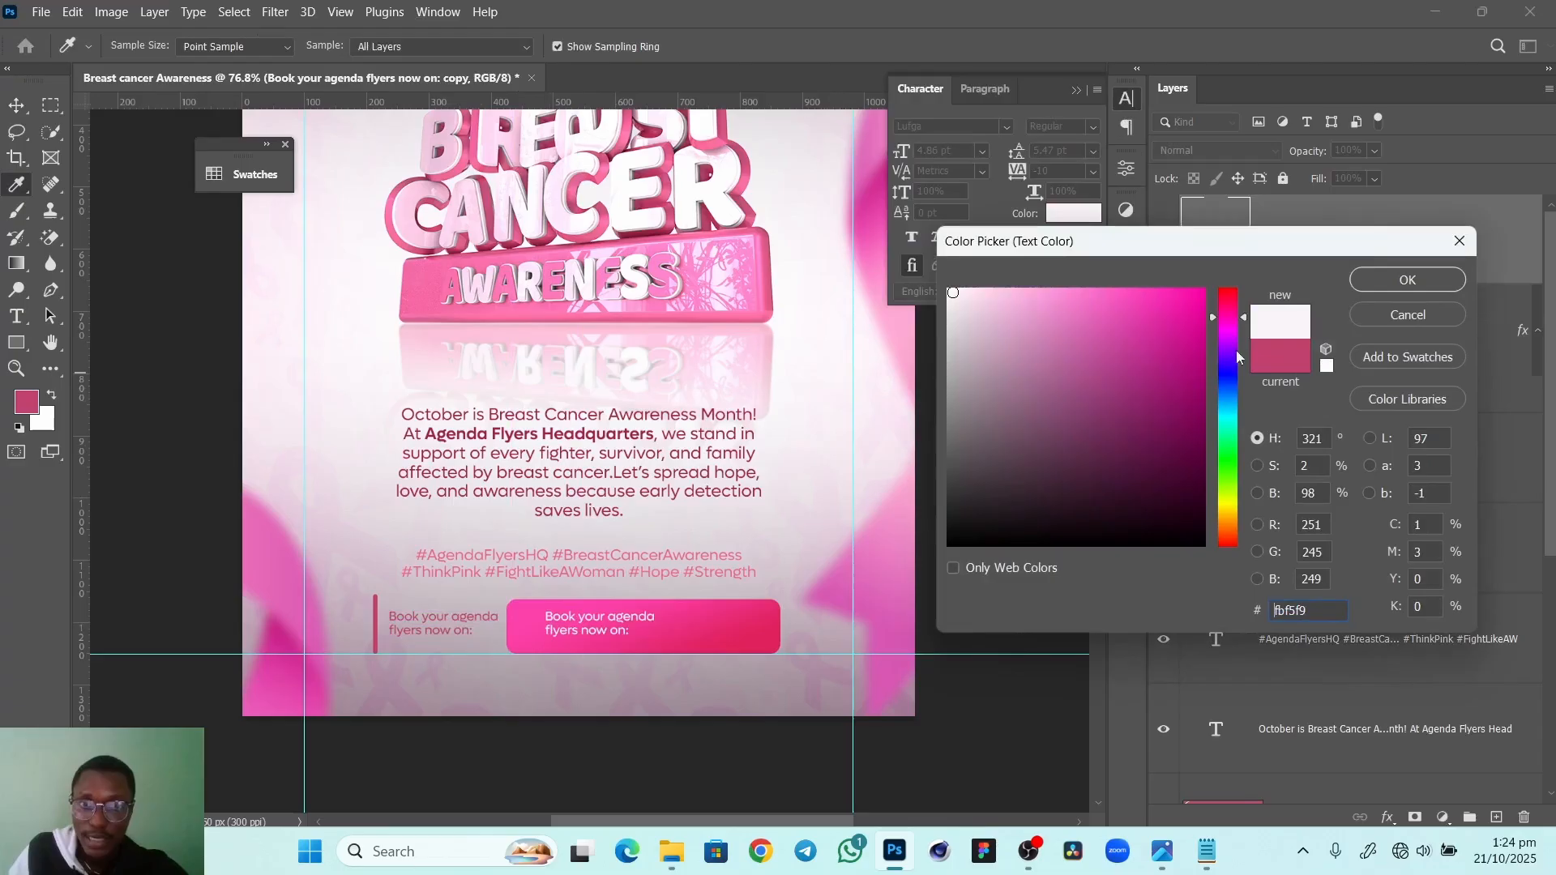
pyautogui.click(1380, 288)
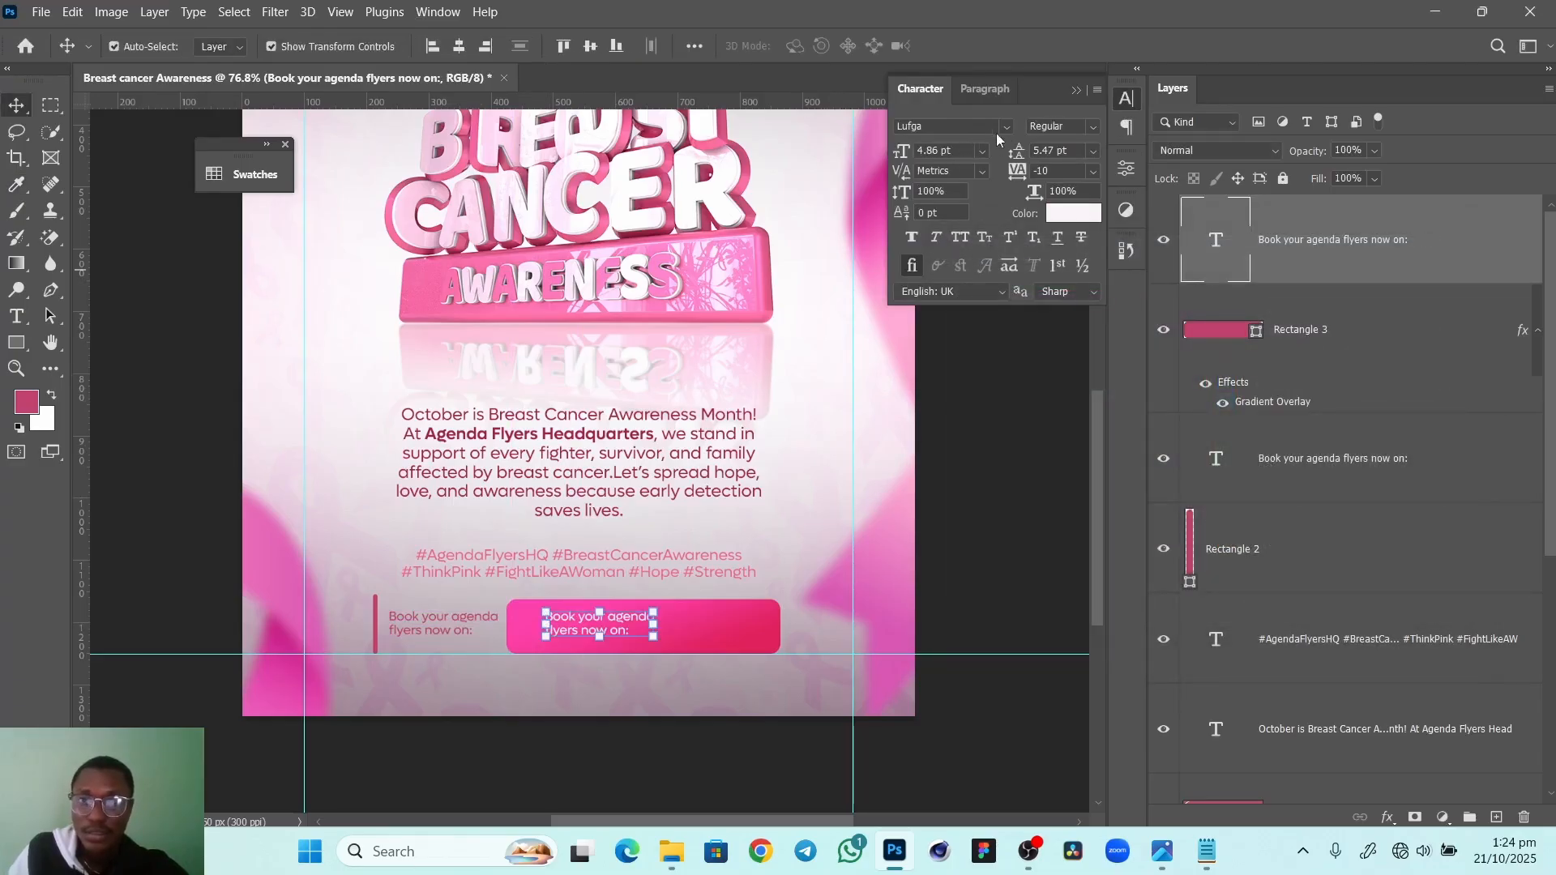
# Set the duplicated text's font to NexaRegular and replace its wording with the two booking phone numbers separated by ||
pyautogui.click(1006, 127)
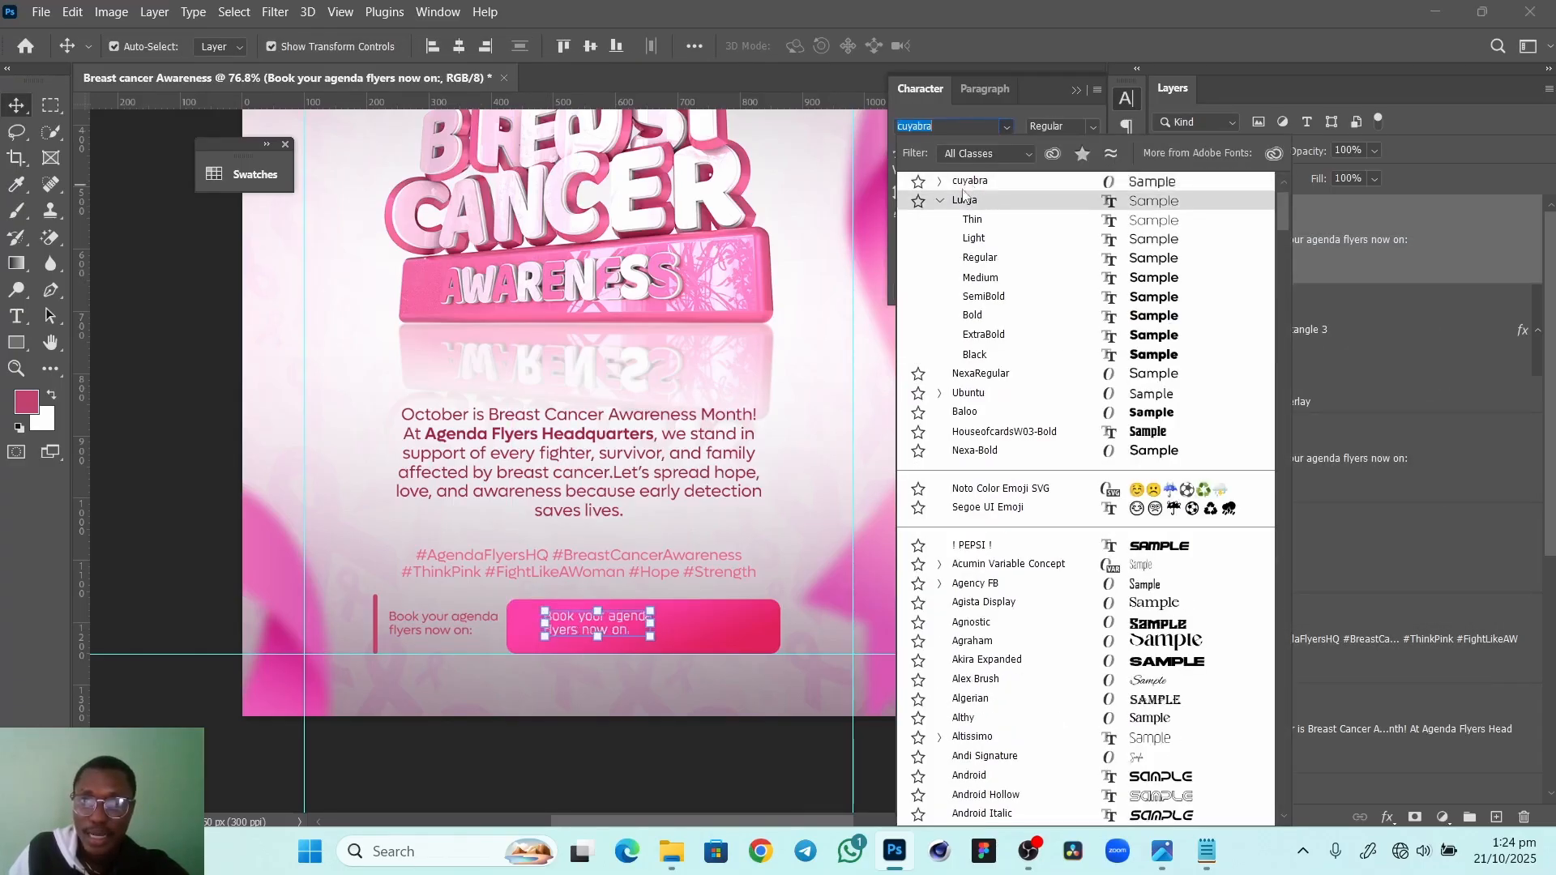
pyautogui.click(1003, 181)
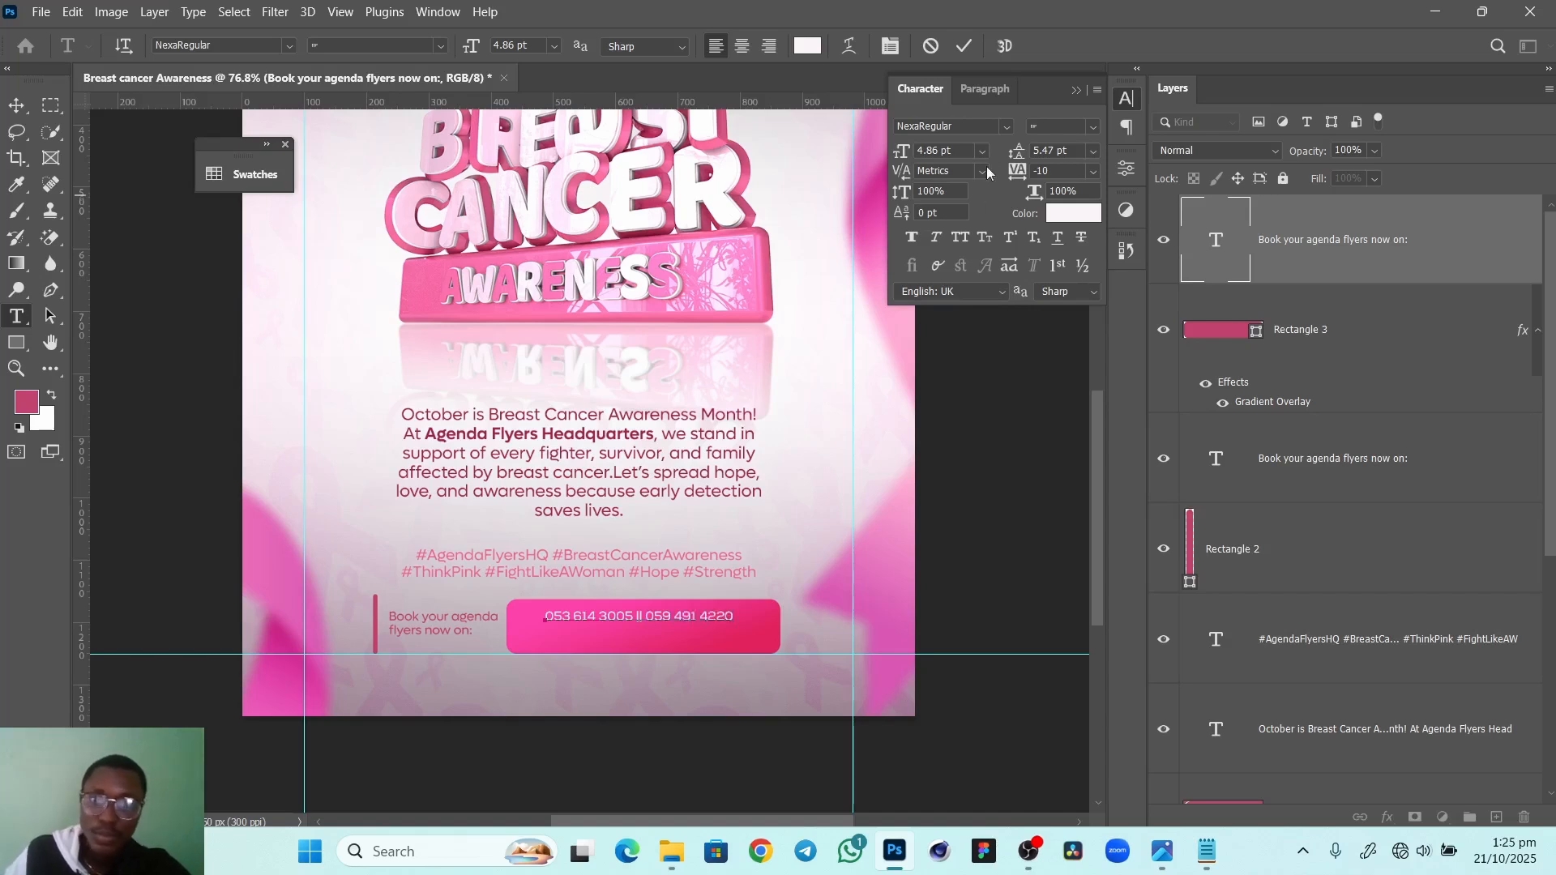
pyautogui.click(963, 46)
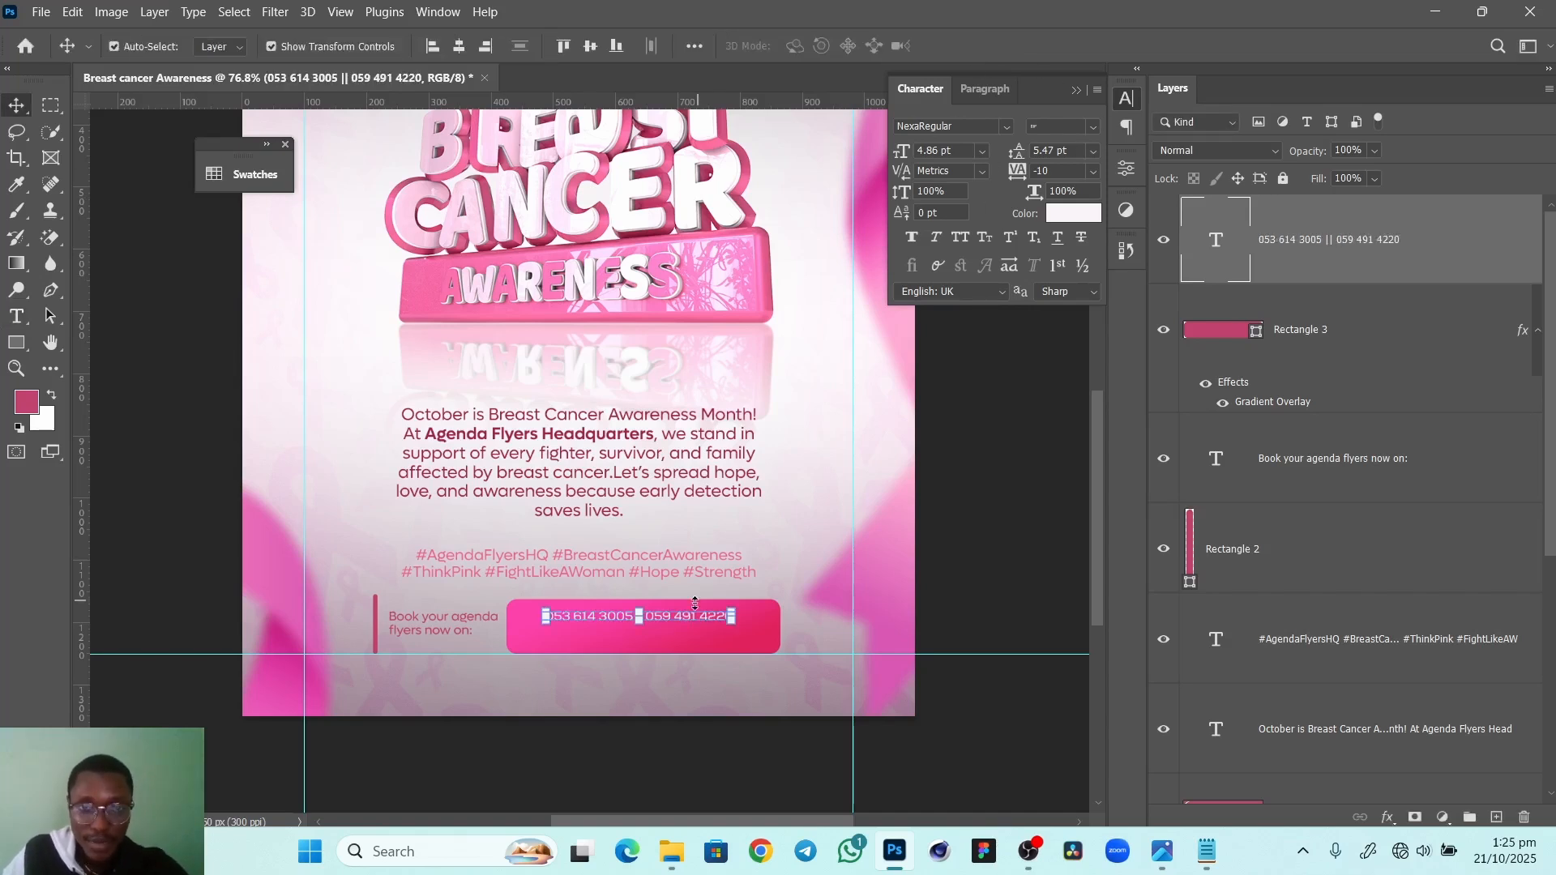
# Scale the phone-number text up to 6.28 pt and position it in the middle of the gradient rectangle
pyautogui.moveTo(684, 620); pyautogui.dragTo(760, 629)
pyautogui.click(668, 628)
pyautogui.click(999, 47)
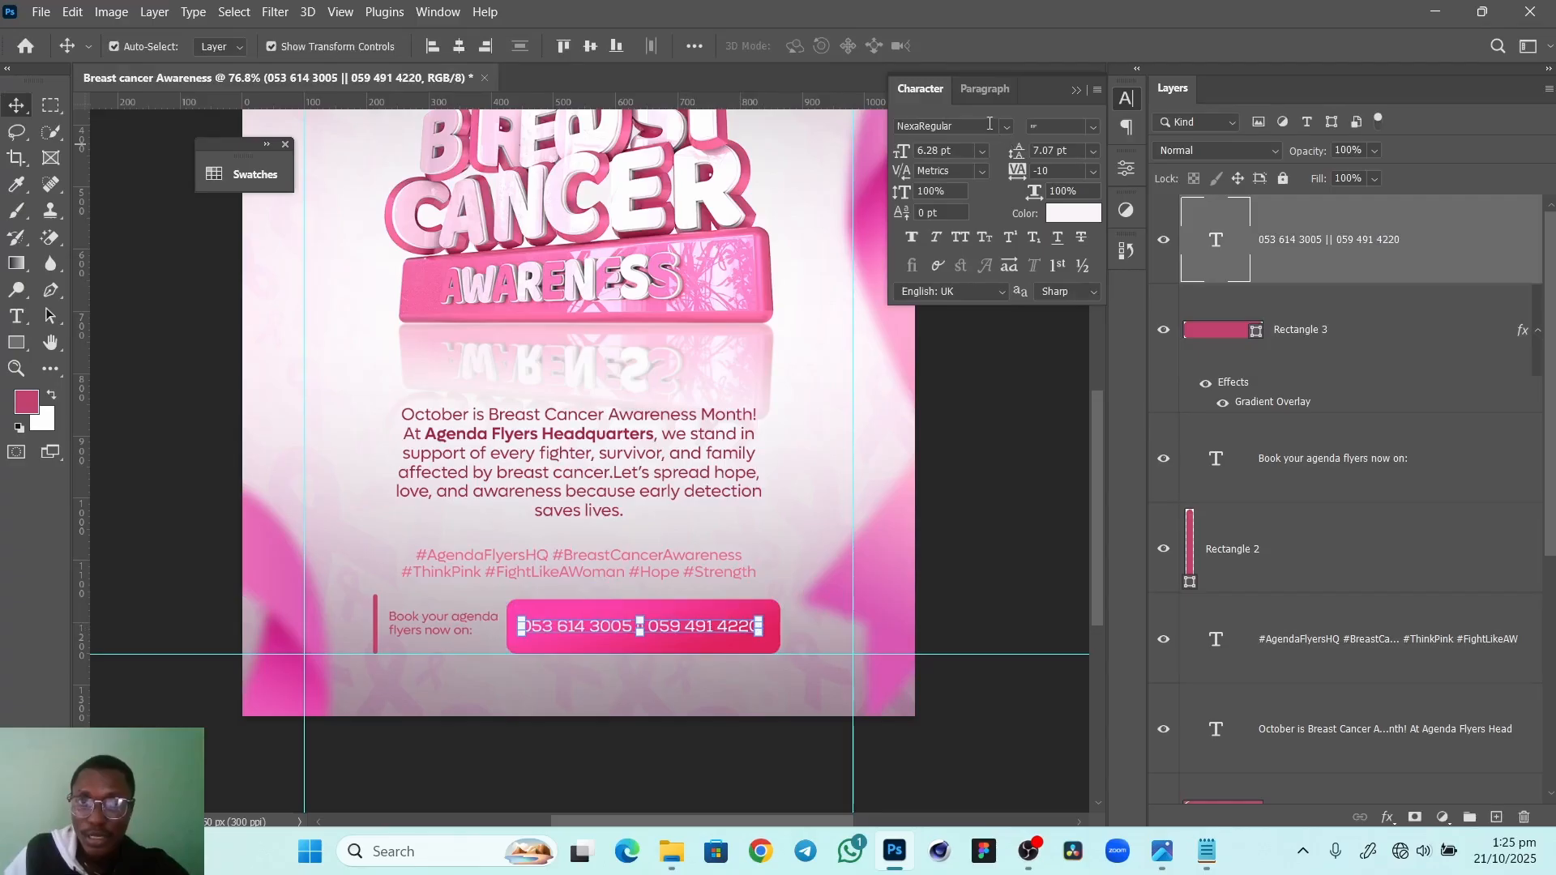
# Change the phone-number text's font to Nexa-Bold
pyautogui.click(1005, 126)
pyautogui.write('ne')
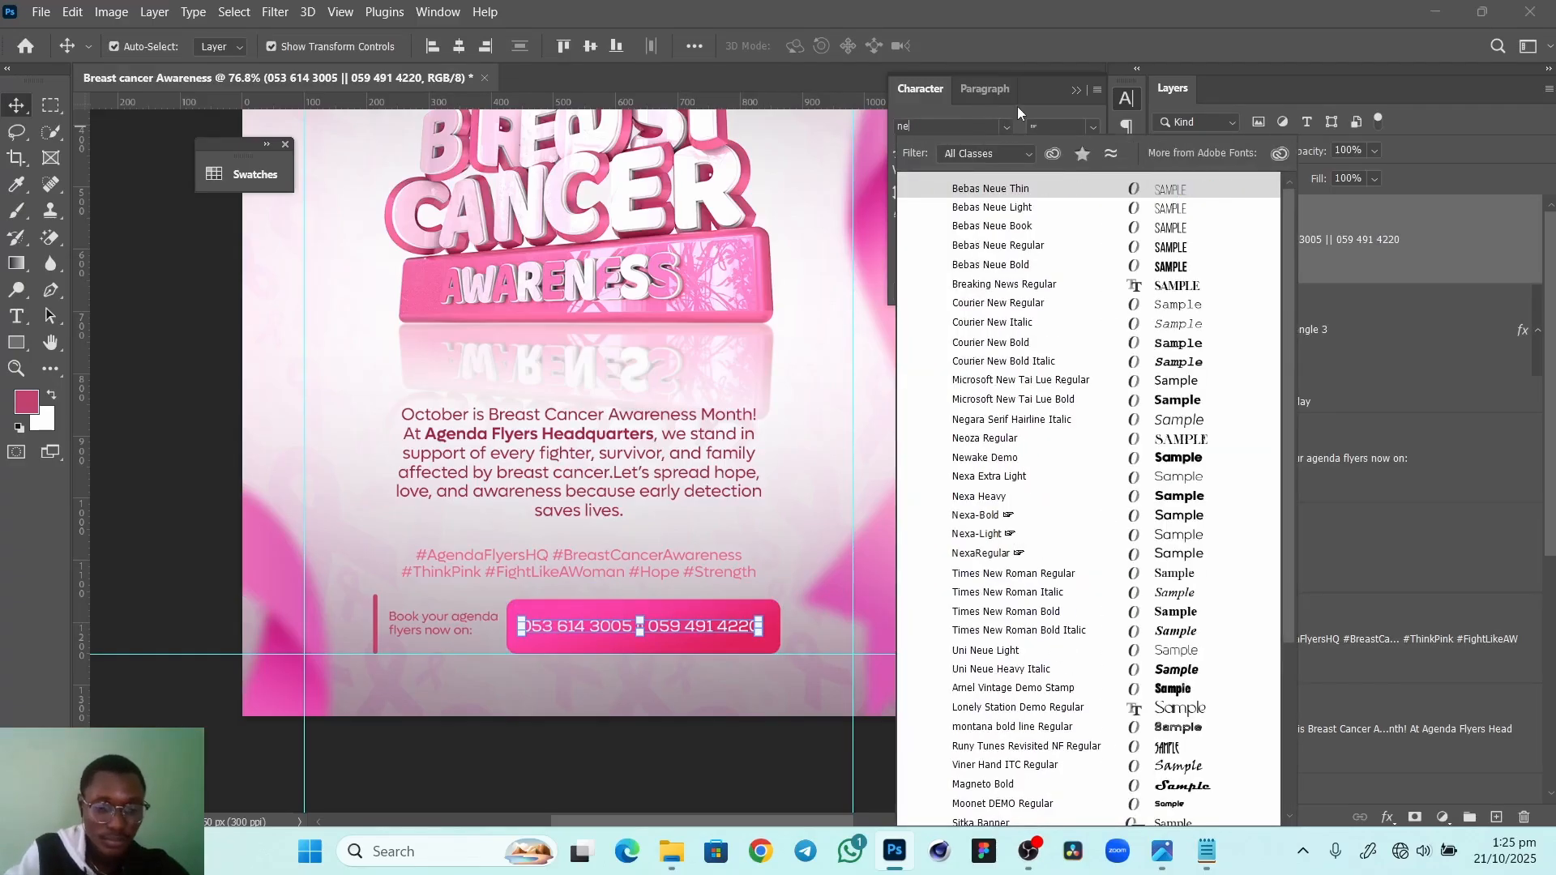
pyautogui.write('xa-Bold')
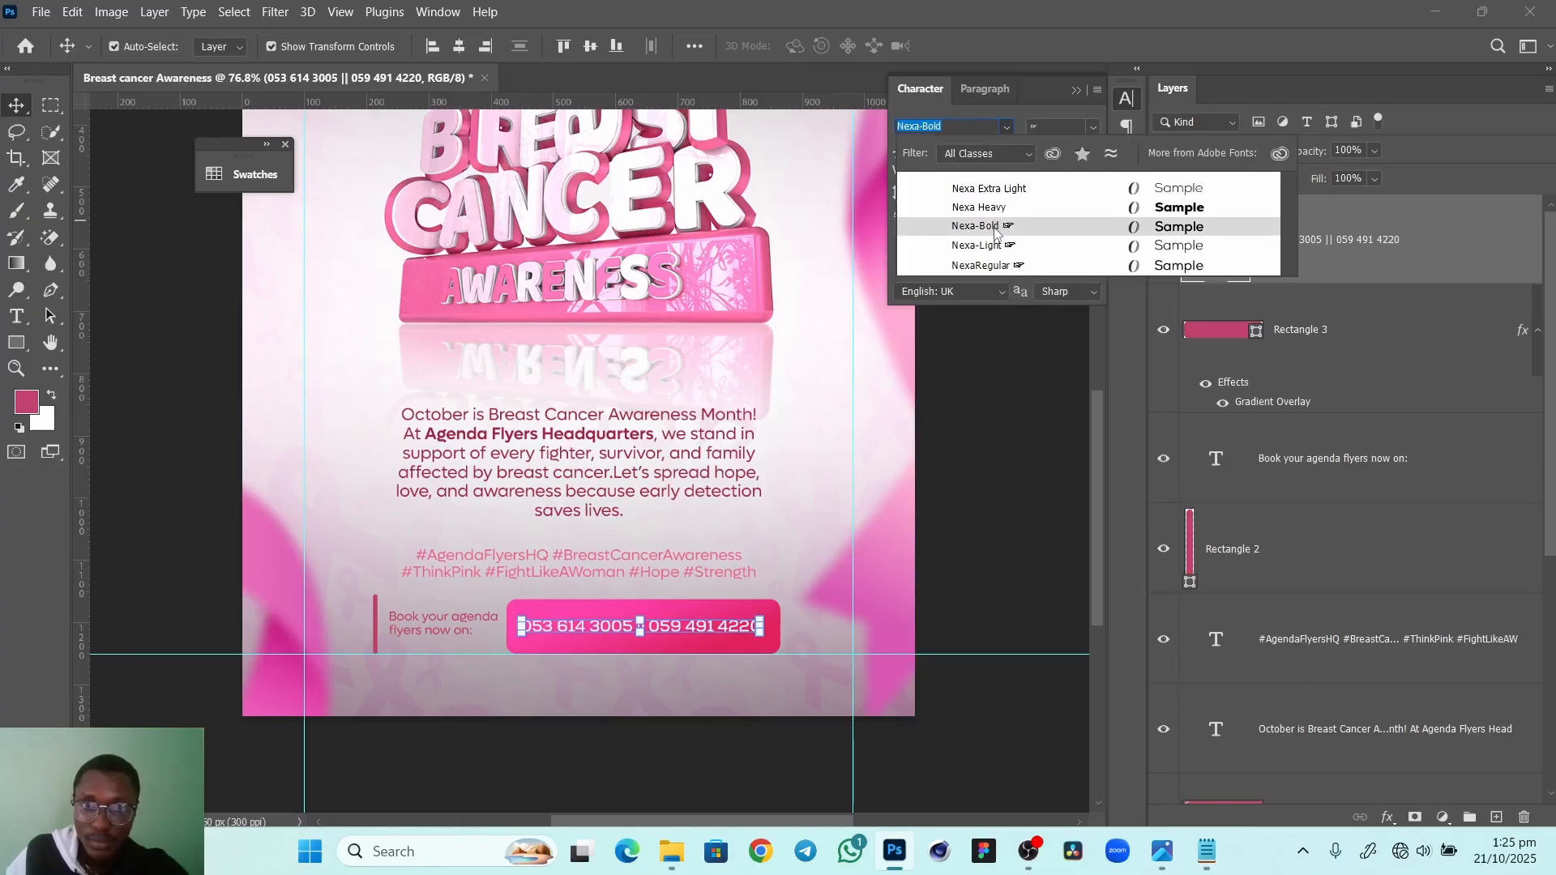
pyautogui.click(996, 228)
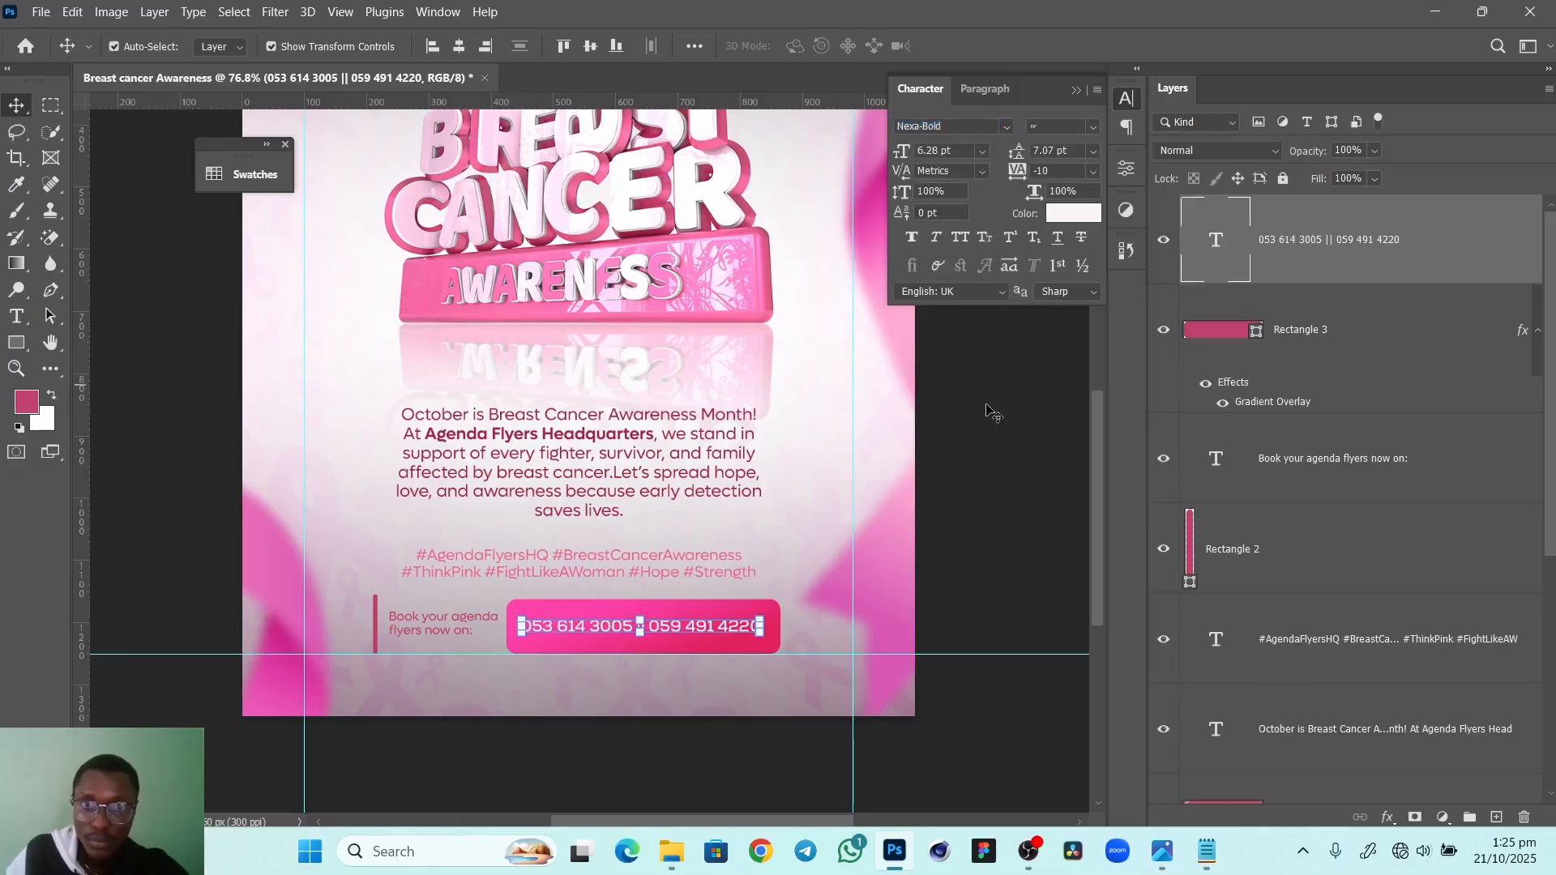
# Align the phone-number text and gradient rectangle on their horizontal centres, and move both together beside the booking text
pyautogui.keyDown('ctrl'); pyautogui.click(1361, 335); pyautogui.keyUp('ctrl')
pyautogui.click(458, 46)
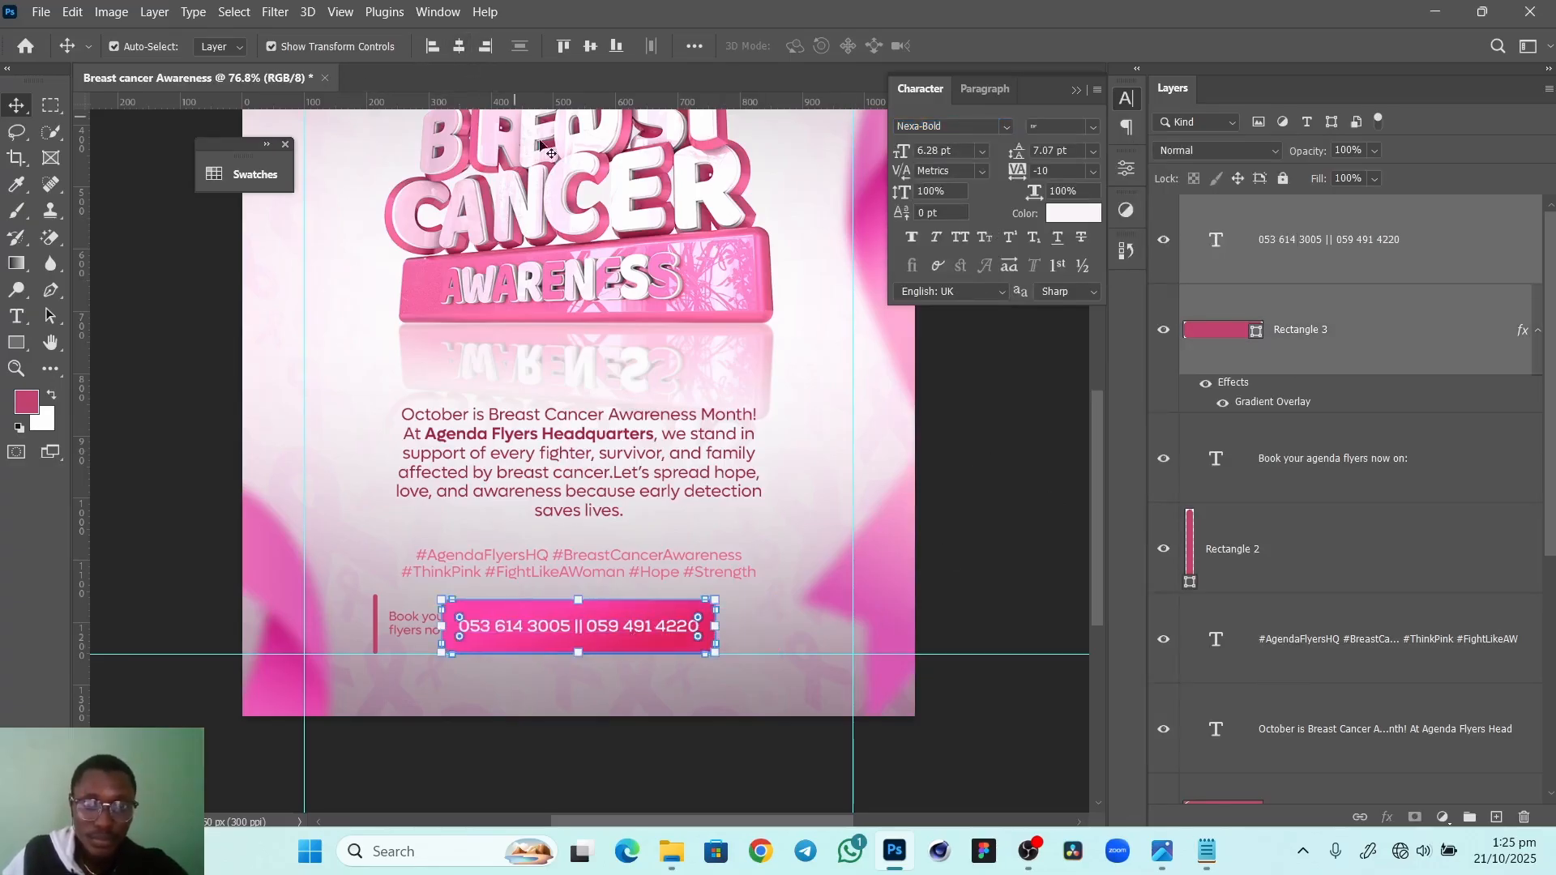
pyautogui.click(993, 585)
pyautogui.moveTo(626, 598); pyautogui.dragTo(763, 616)
pyautogui.click(903, 595)
pyautogui.click(948, 598)
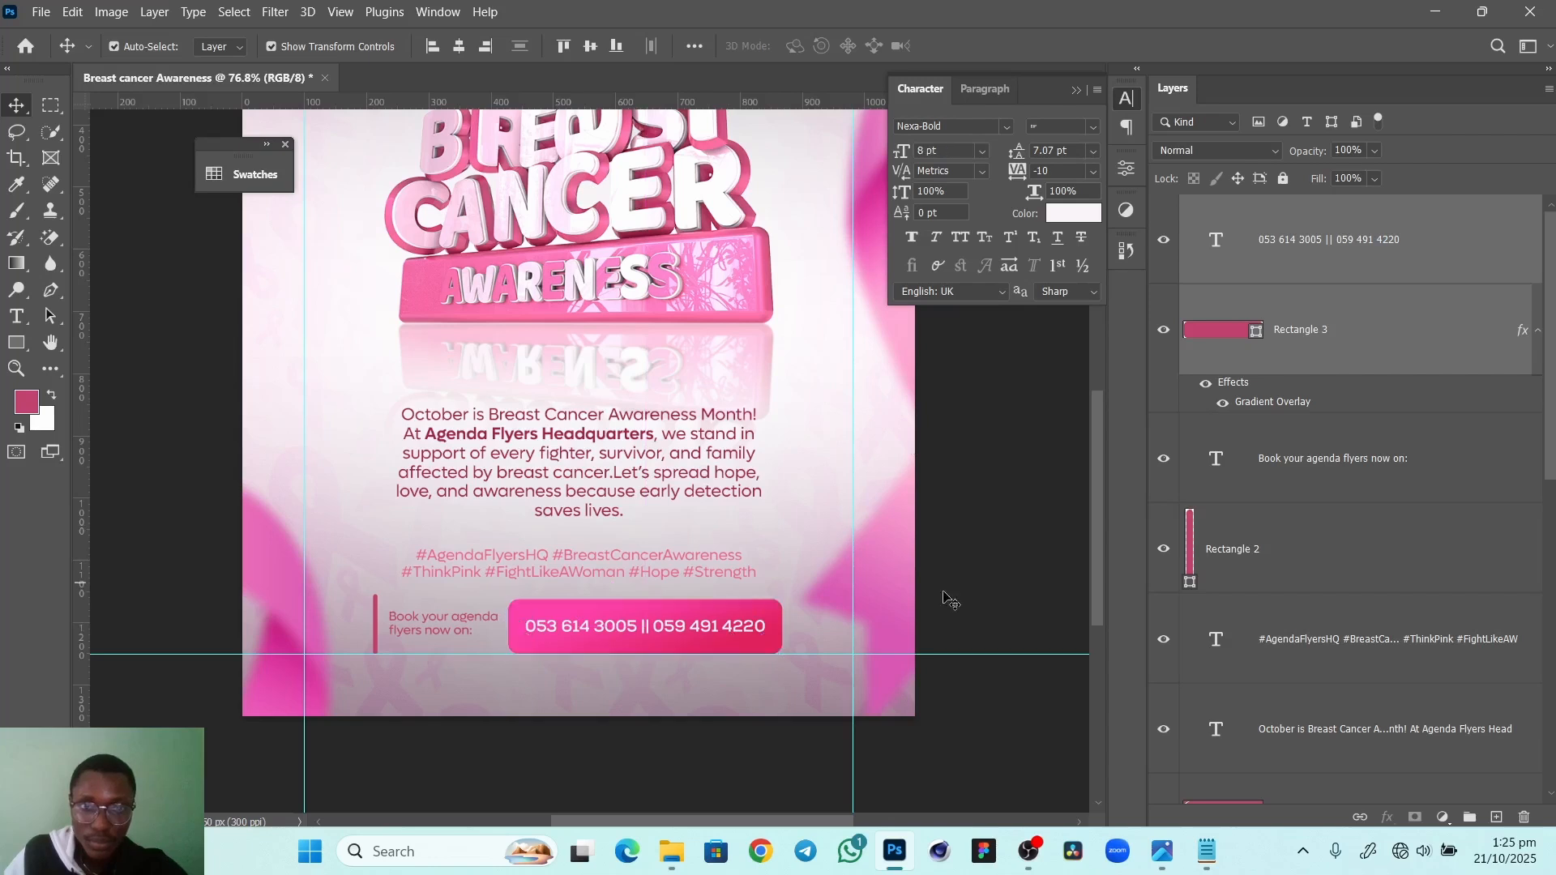
# Compare the whole flyer with the reference image in the Photos app and return to Photoshop
pyautogui.hotkey('ctrl', '0')
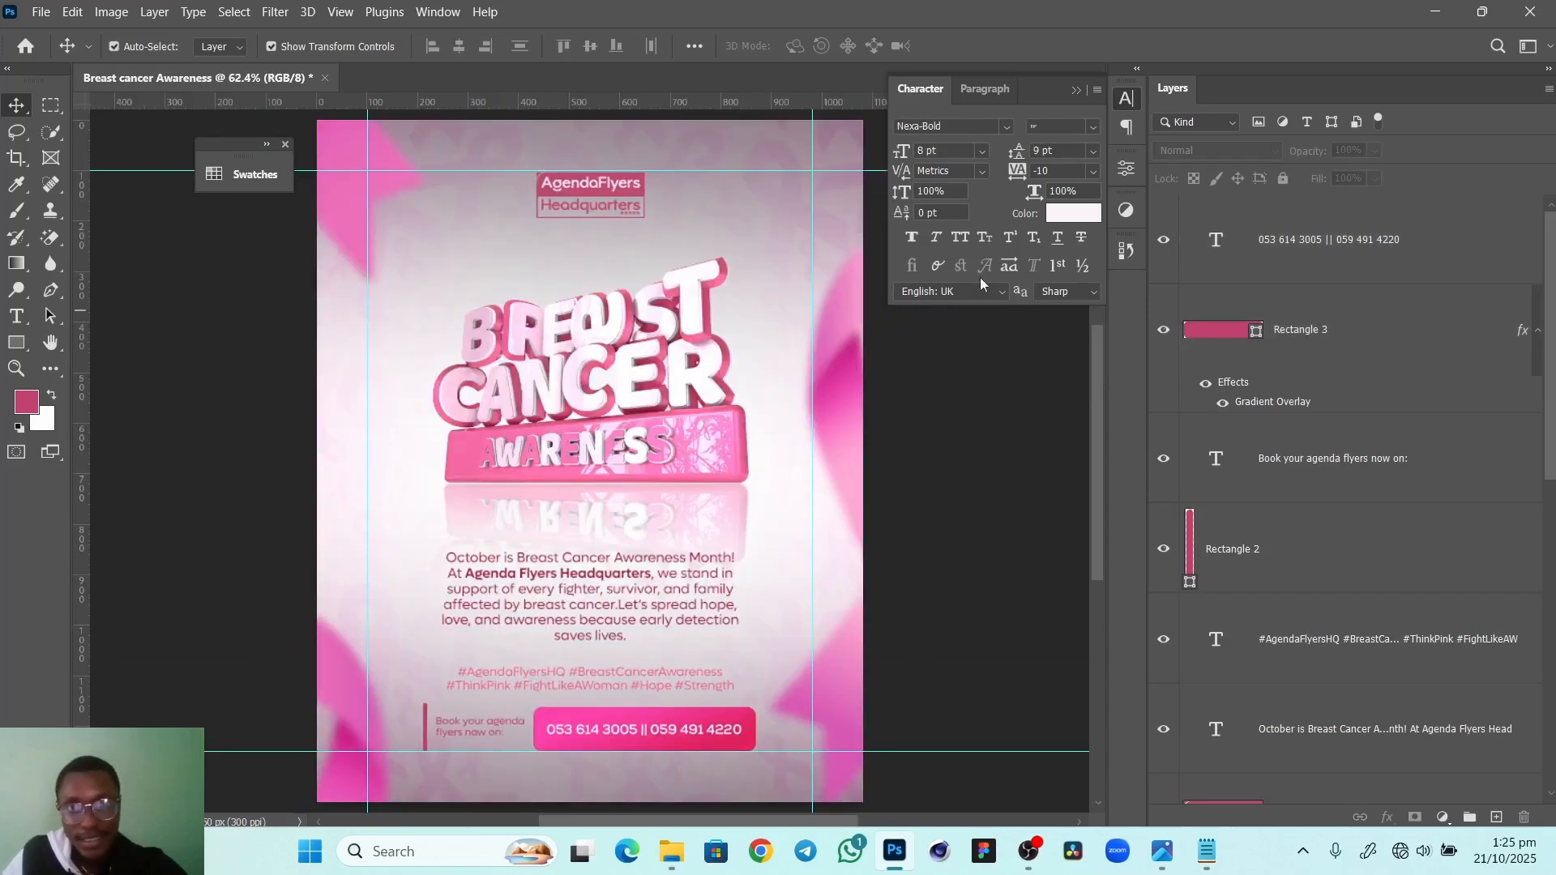
pyautogui.click(1076, 90)
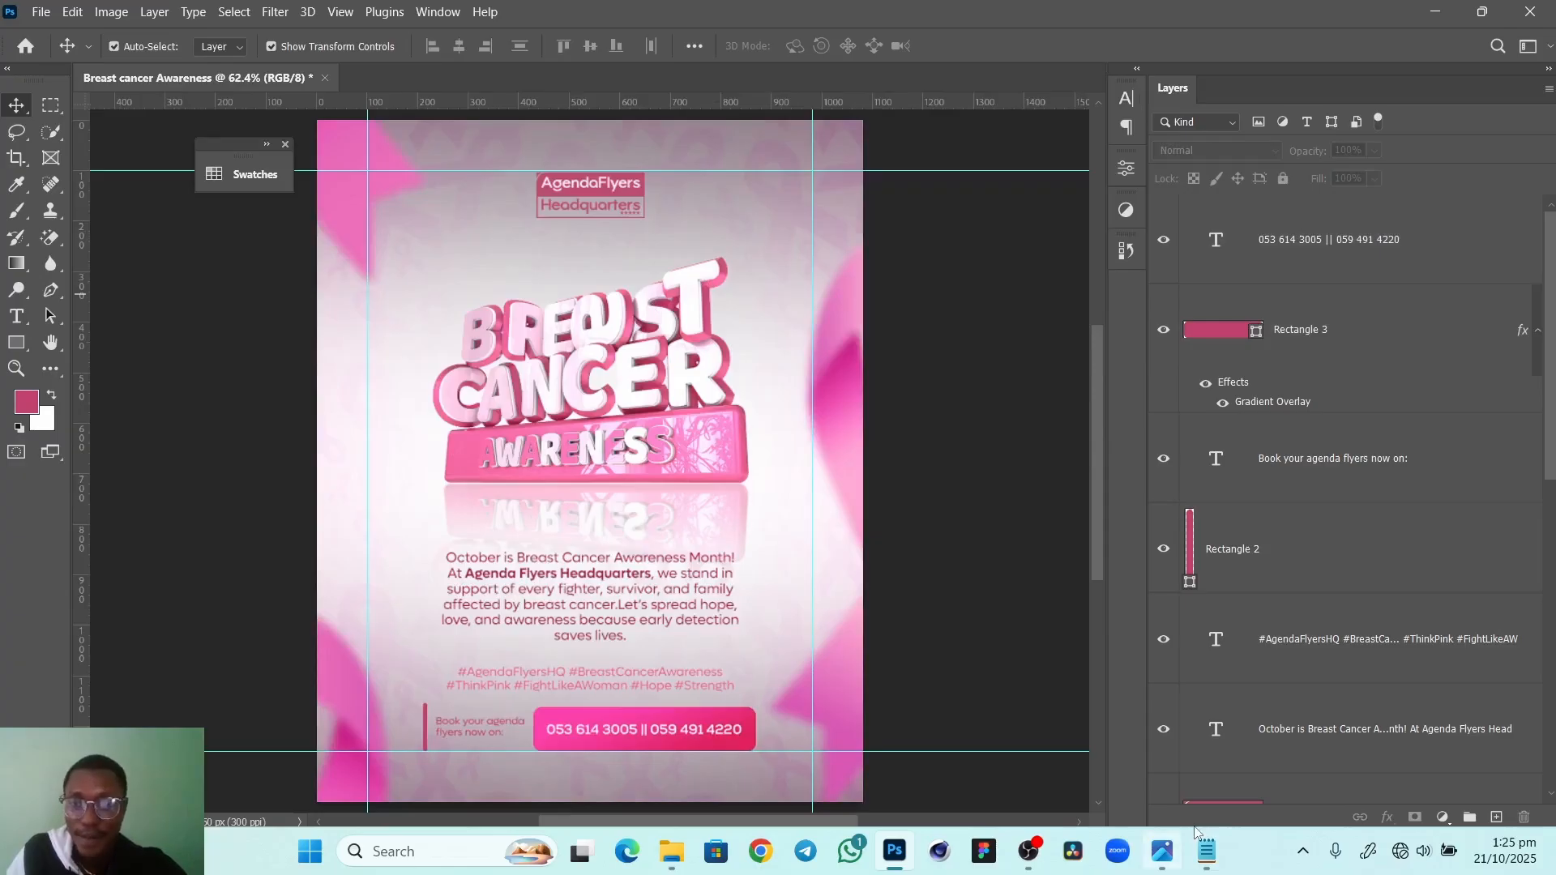
pyautogui.moveTo(1167, 843)
pyautogui.click(1164, 755)
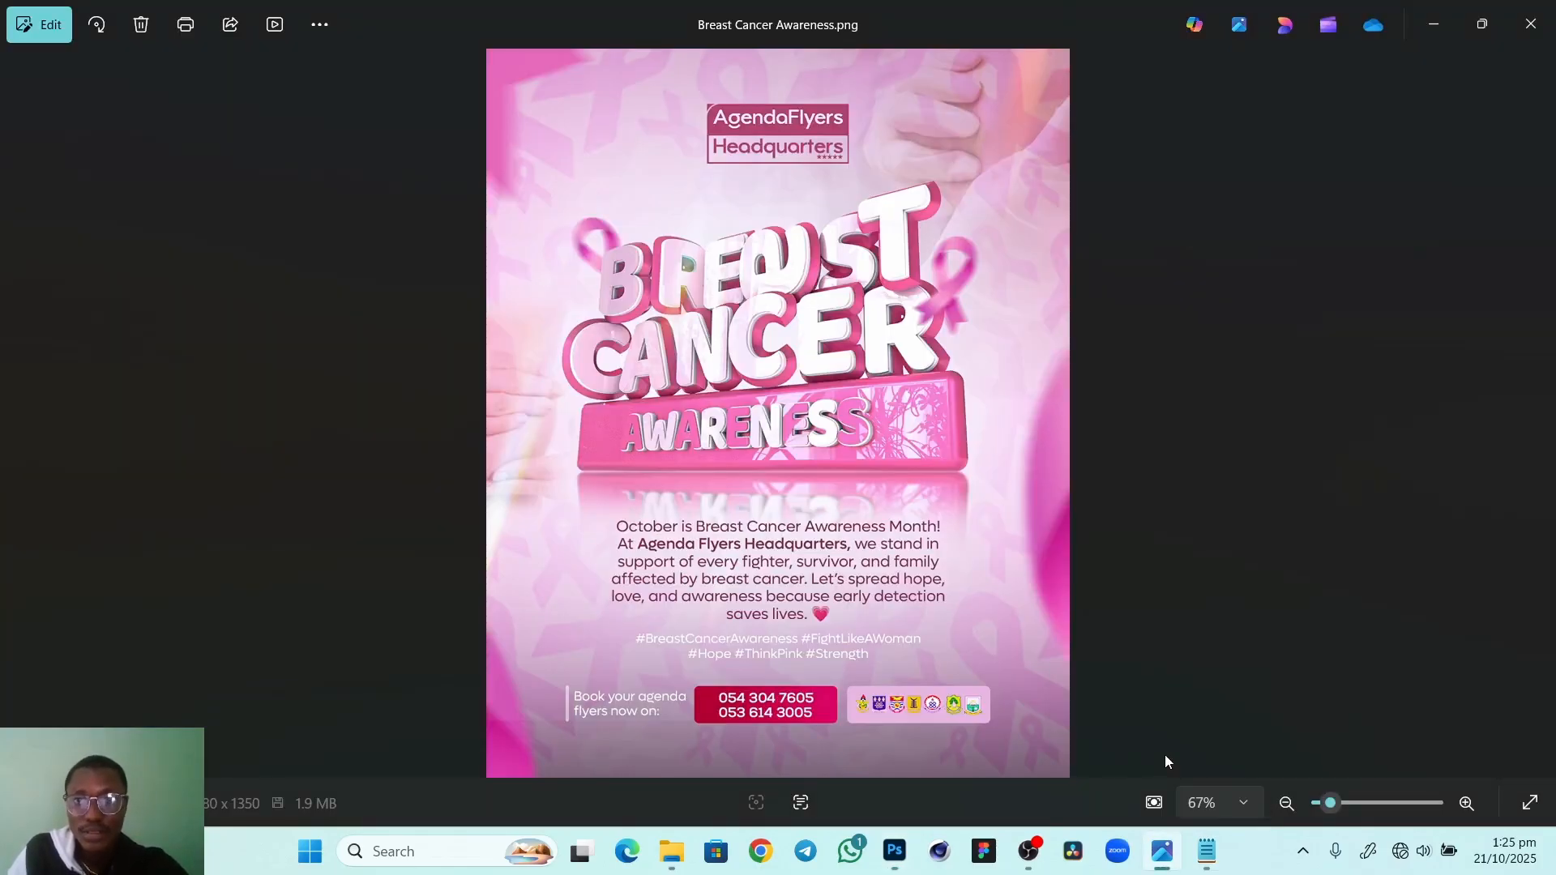
pyautogui.hotkey('alt', 'Tab')
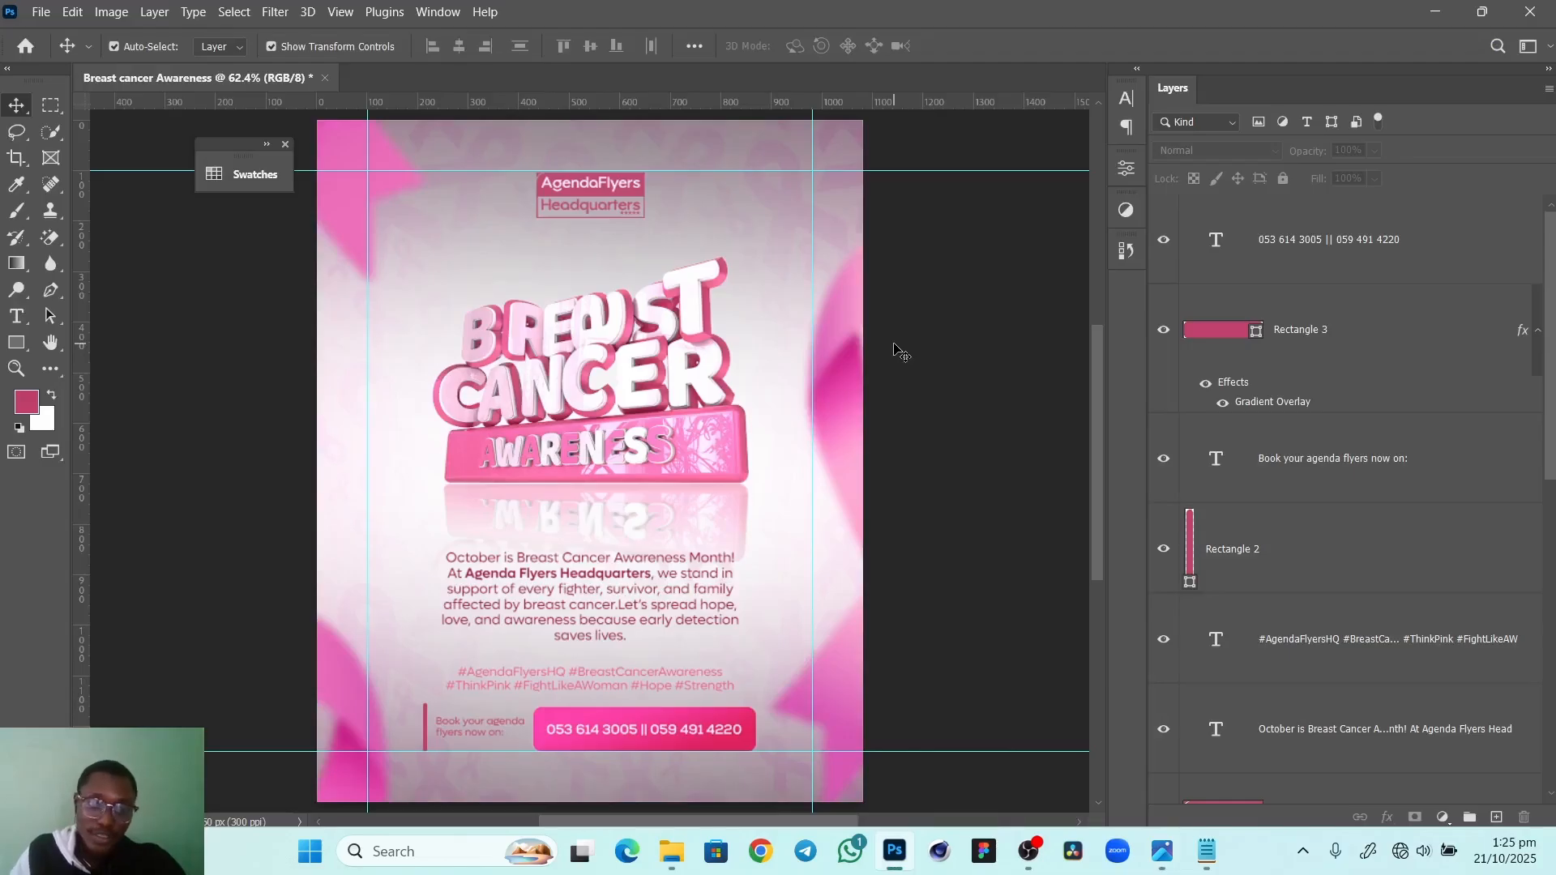